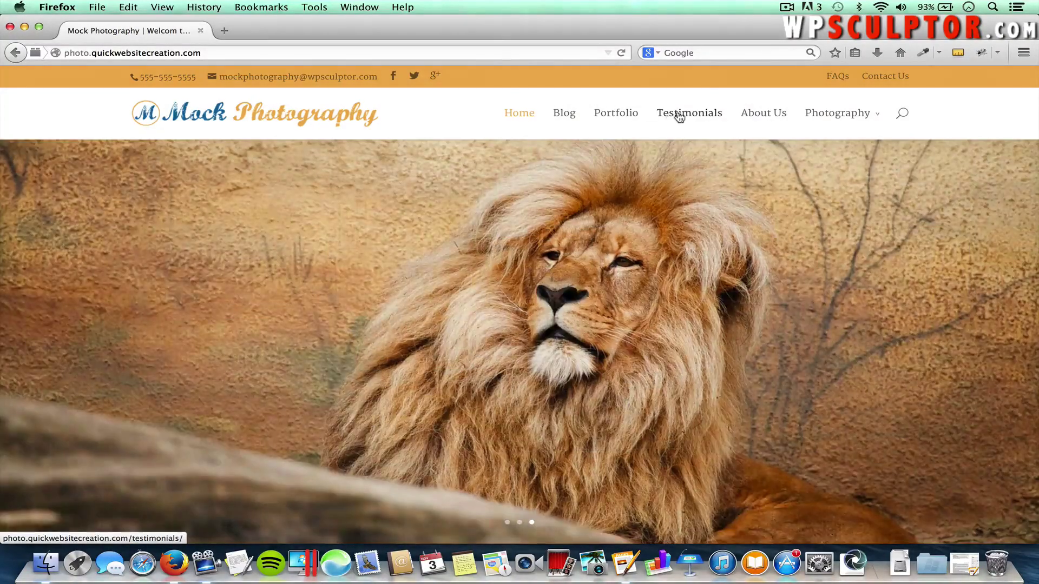
Move the home page slider forward to the 'Welcome To Our Site!' slide with its View Our Portfolio button
mouse_move(837, 114)
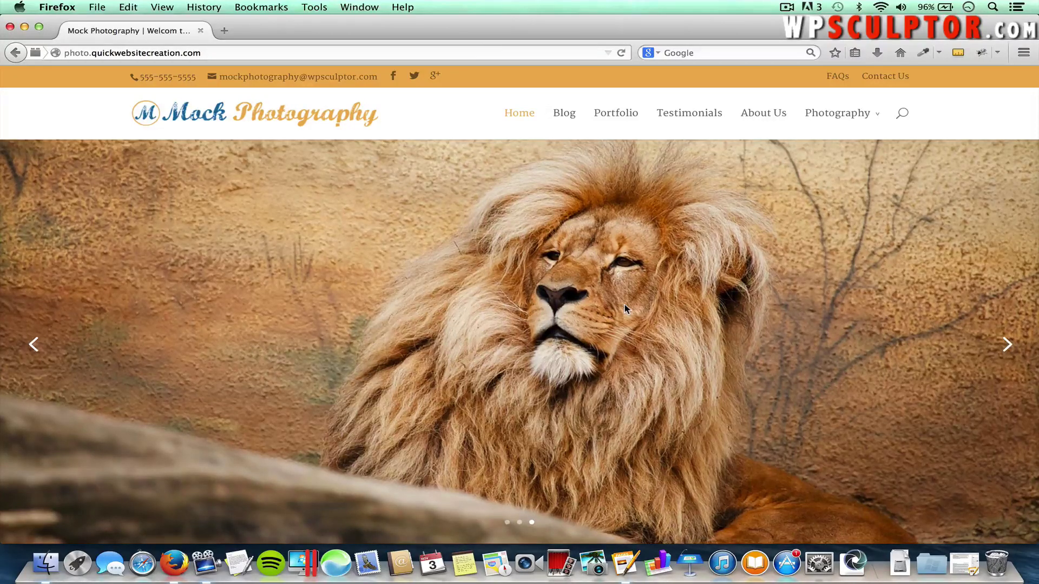
left_click(1004, 354)
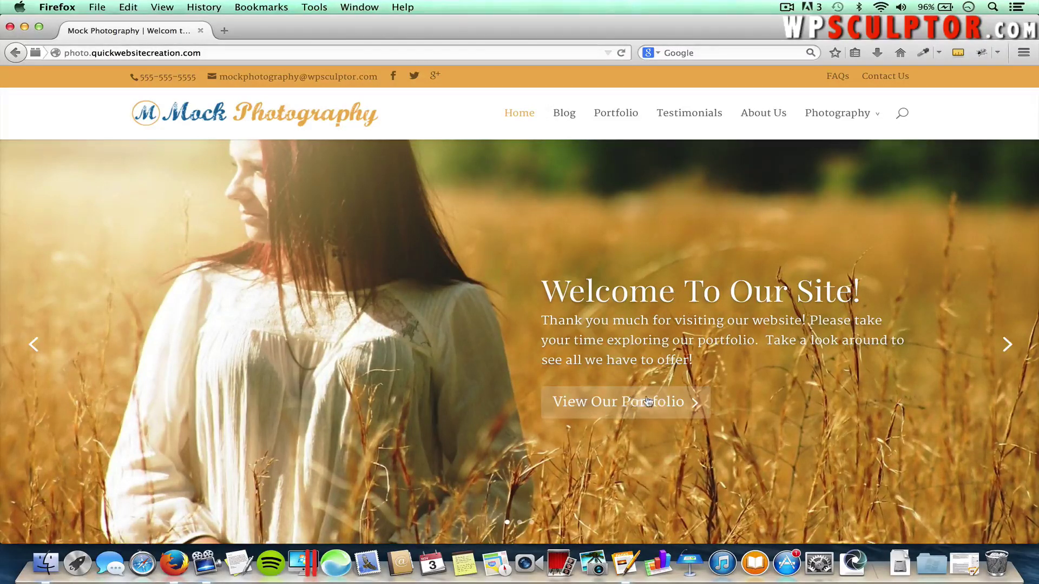
left_click(617, 404)
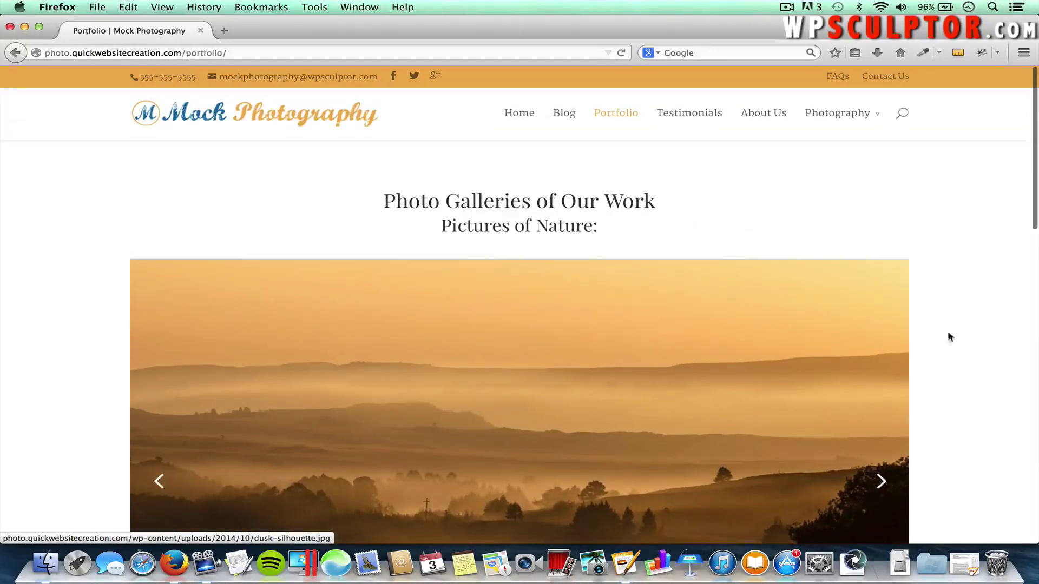
scroll(952, 371, "down", 2)
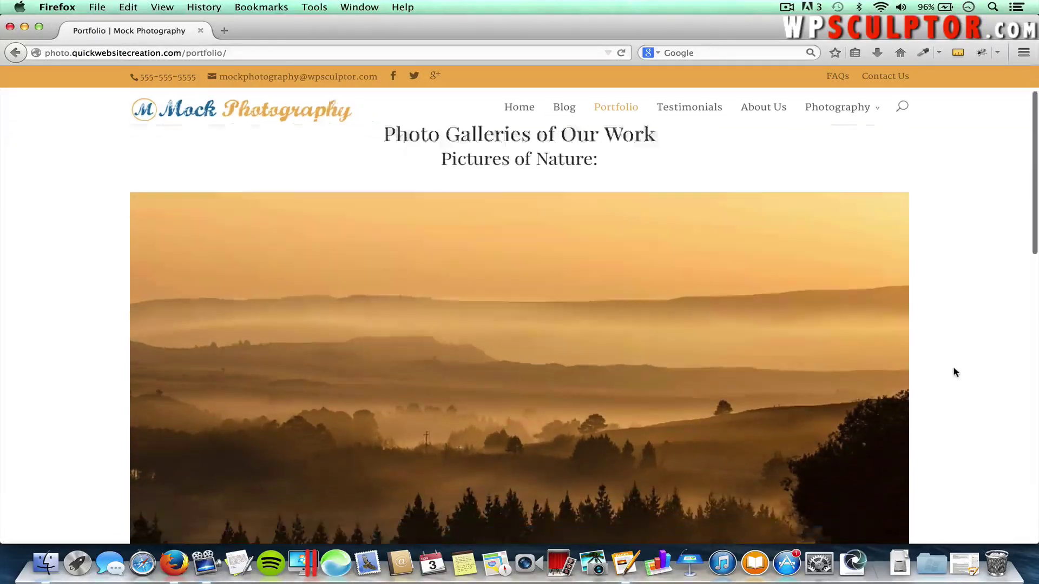
scroll(954, 369, "down", 1)
mouse_move(570, 301)
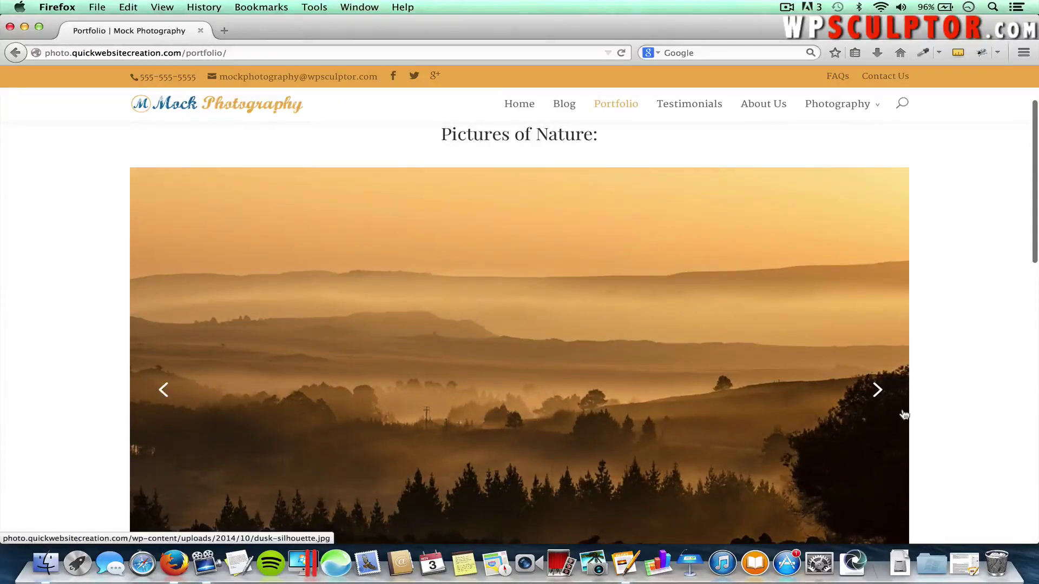
left_click(877, 391)
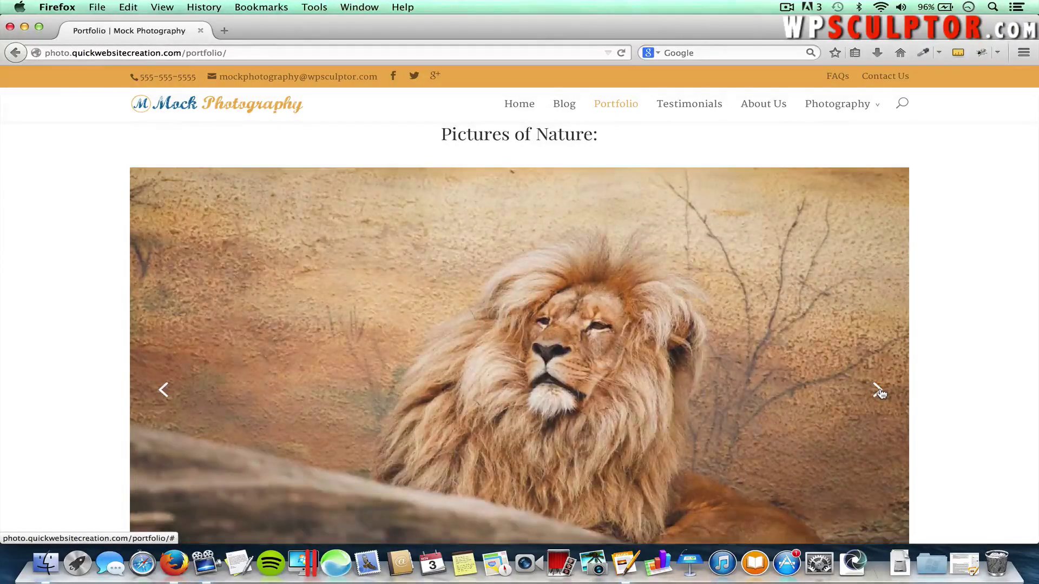
left_click(877, 390)
scroll(880, 393, "down", 2)
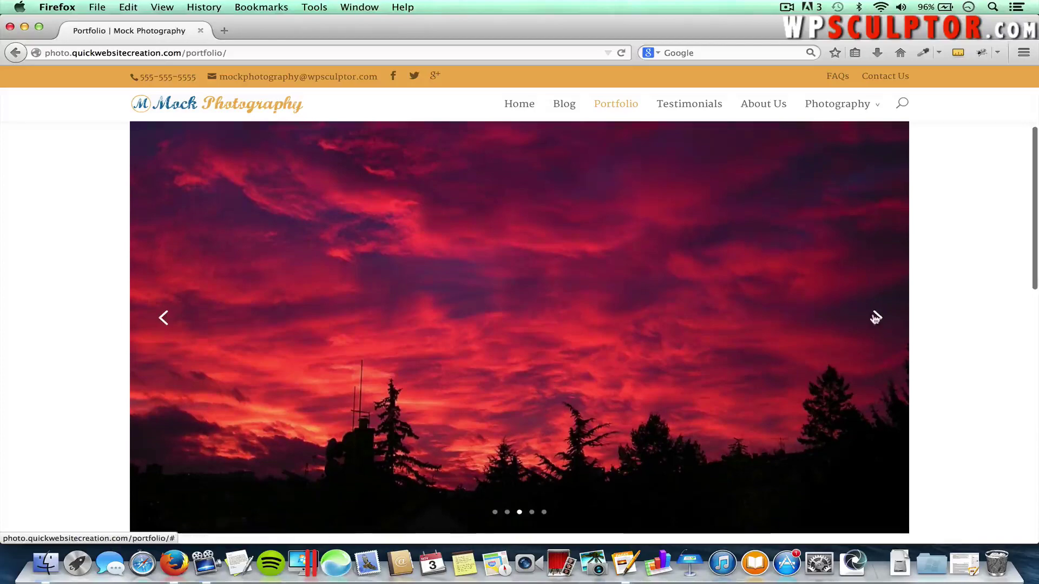
left_click(874, 318)
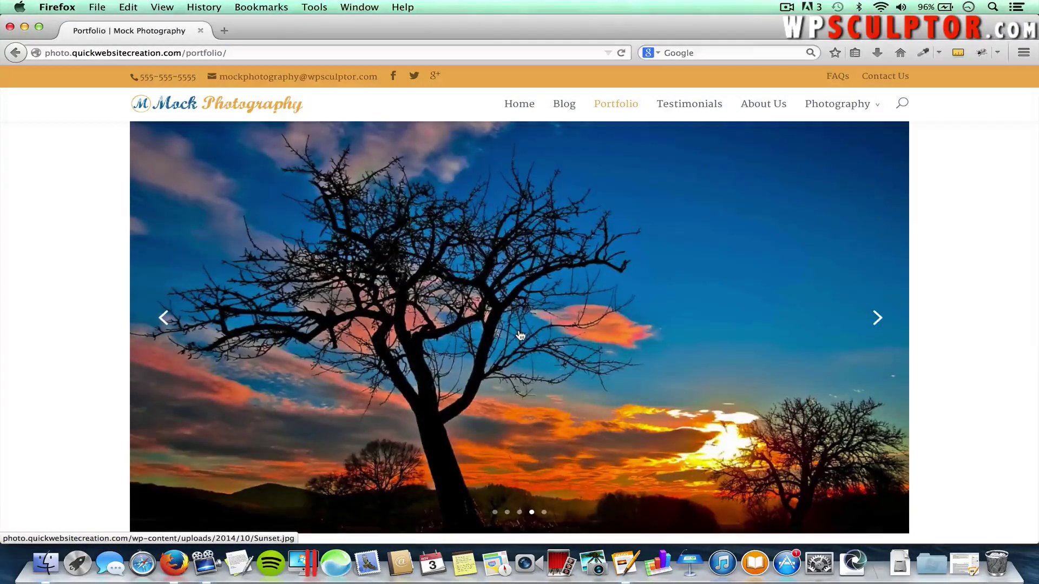
left_click(519, 336)
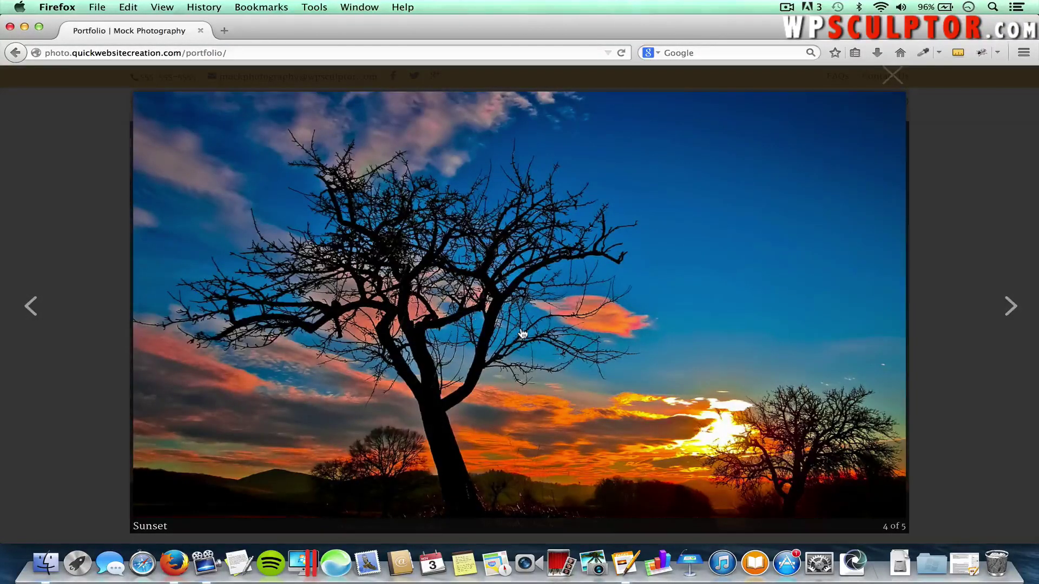
left_click(1001, 309)
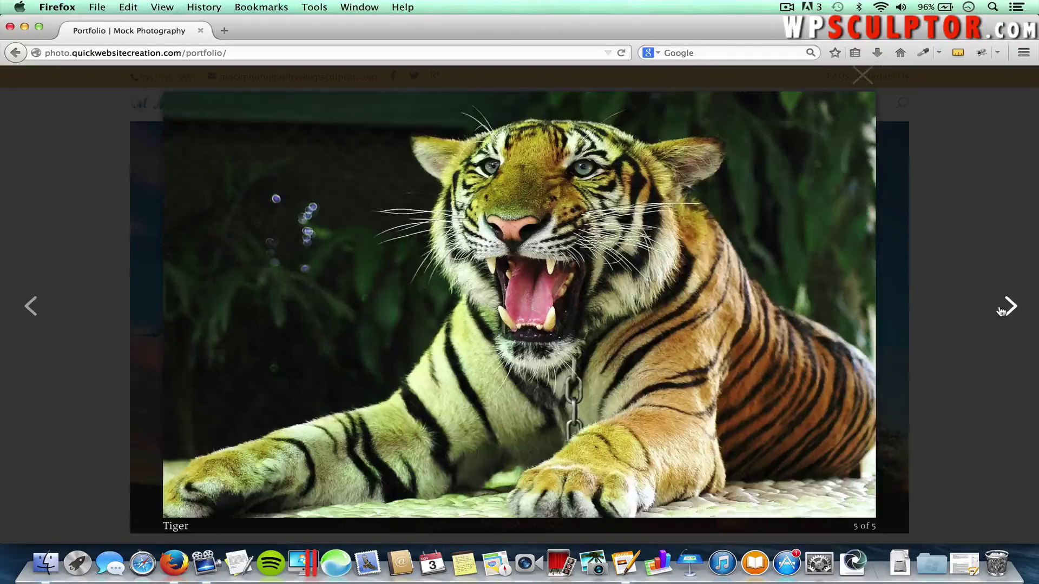
left_click(1001, 310)
left_click(862, 76)
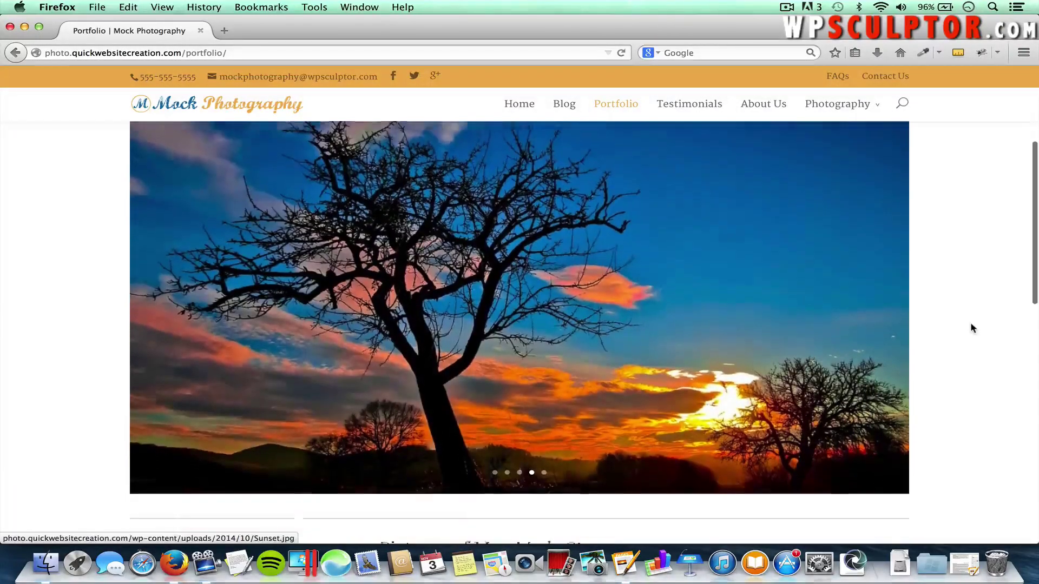
scroll(971, 326, "down", 5)
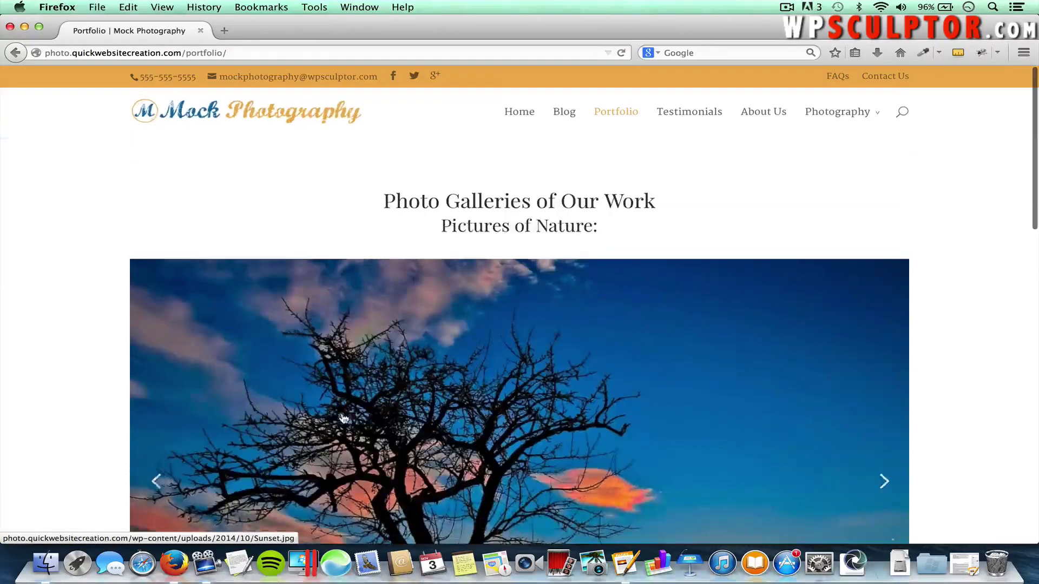
left_click(16, 53)
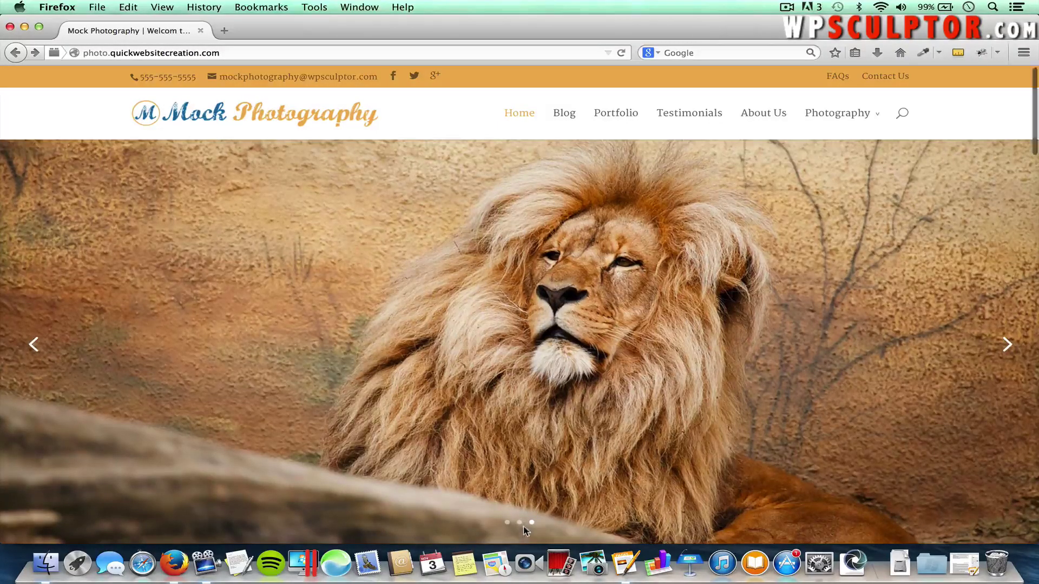
scroll(524, 526, "down", 5)
scroll(524, 527, "down", 3)
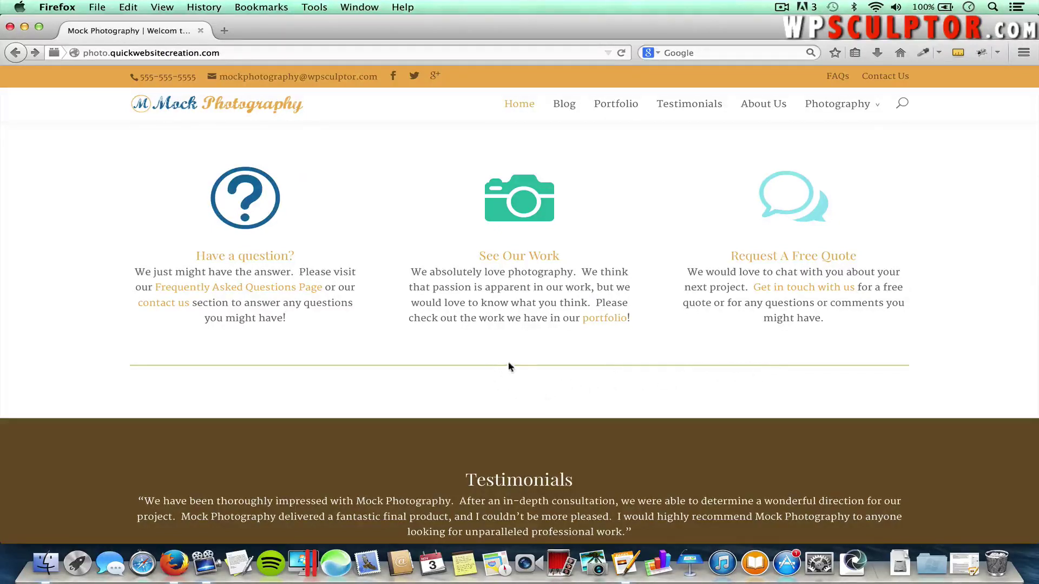
Play the Landscape Photography Tips and Tricks video in the blog cards, then pause it at 0:01
scroll(512, 369, "down", 6)
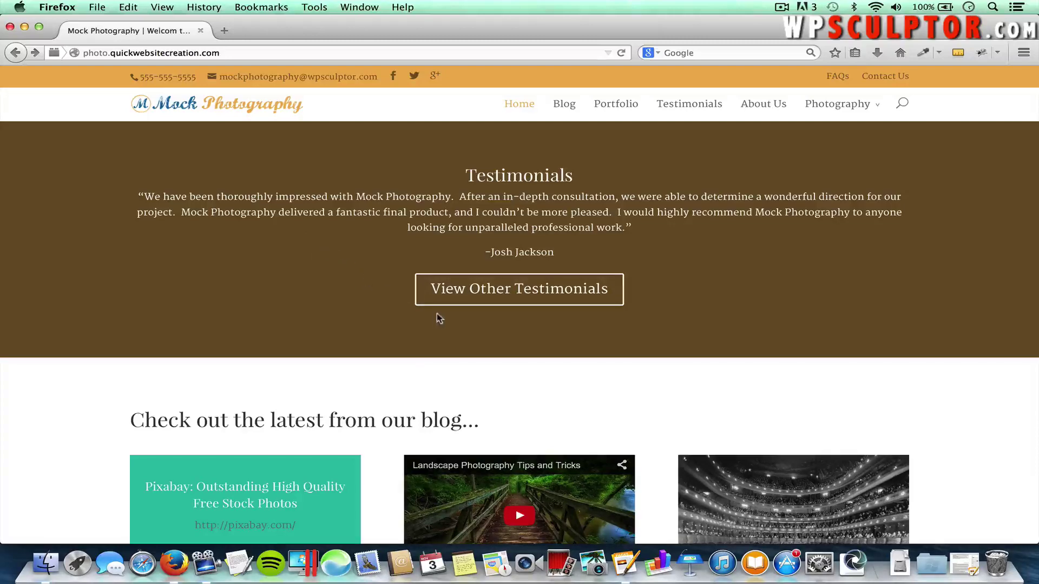
scroll(437, 312, "down", 5)
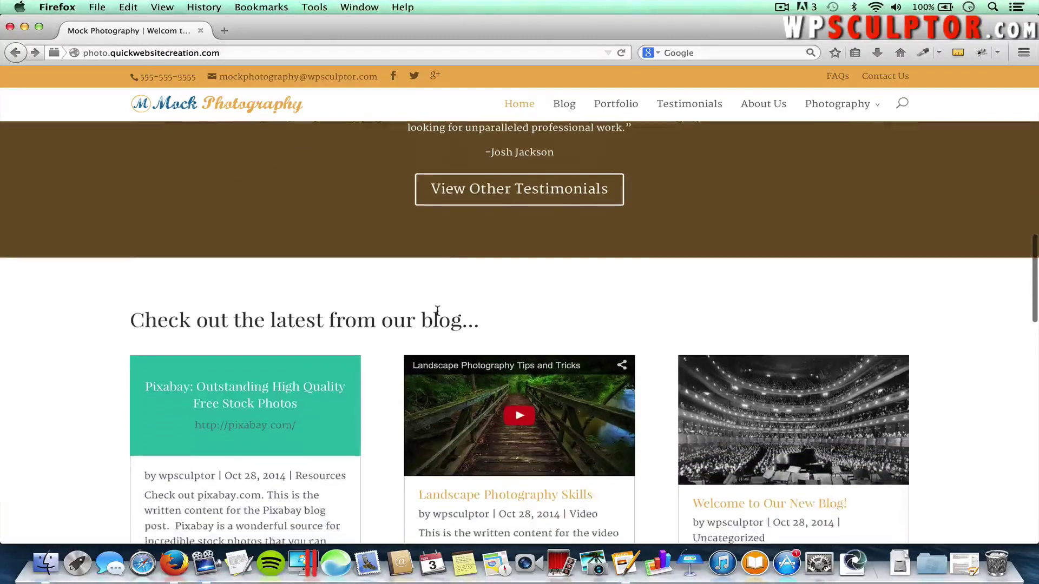
scroll(437, 310, "down", 3)
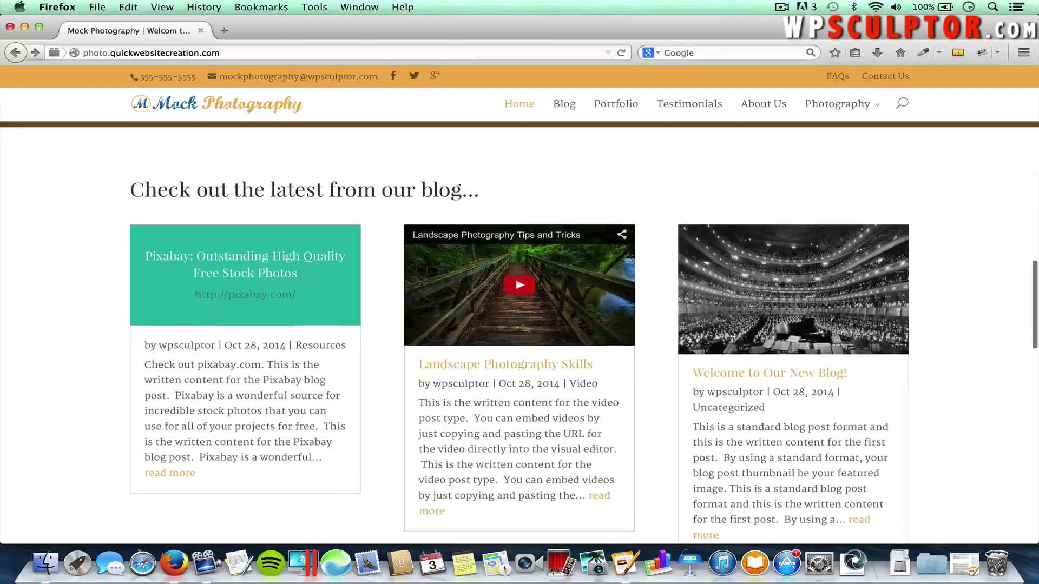
scroll(437, 311, "down", 1)
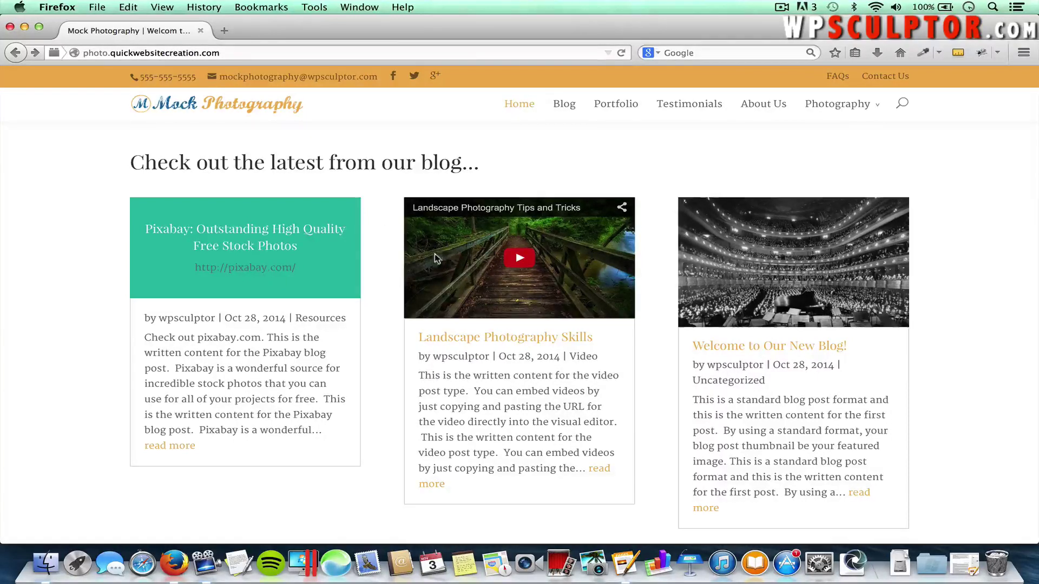
left_click(523, 258)
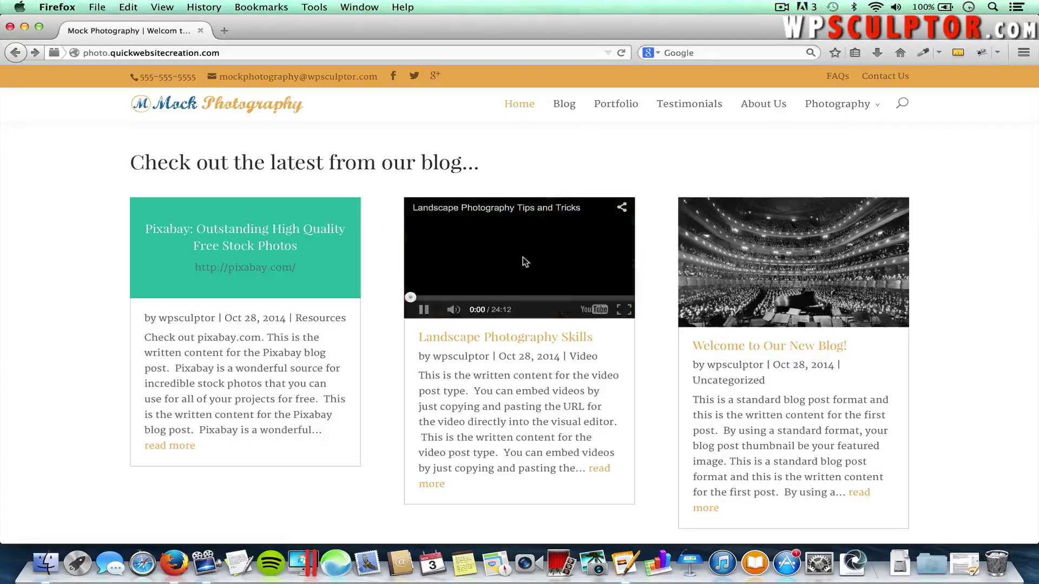
left_click(426, 311)
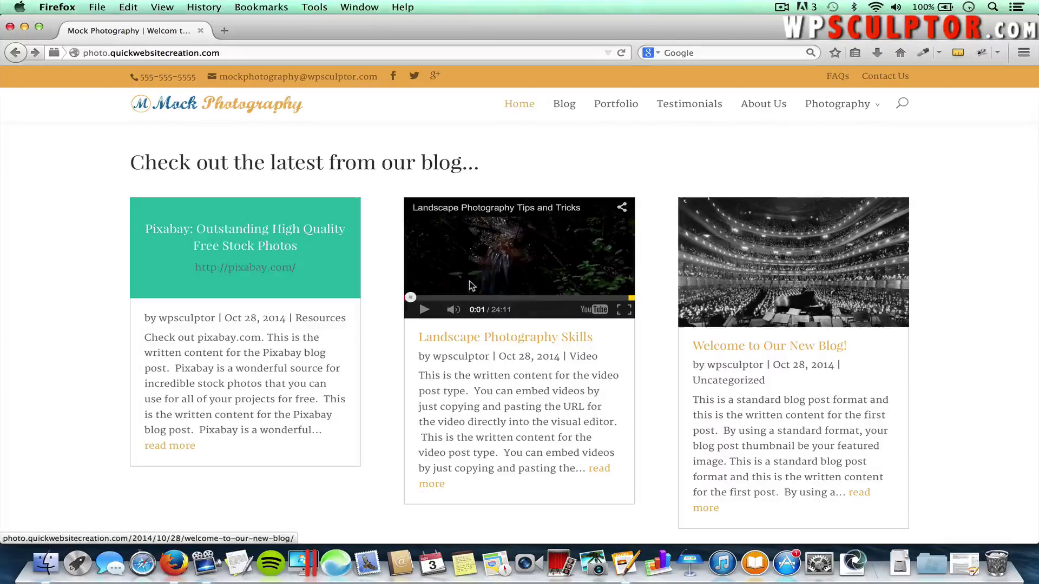
scroll(725, 414, "down", 1)
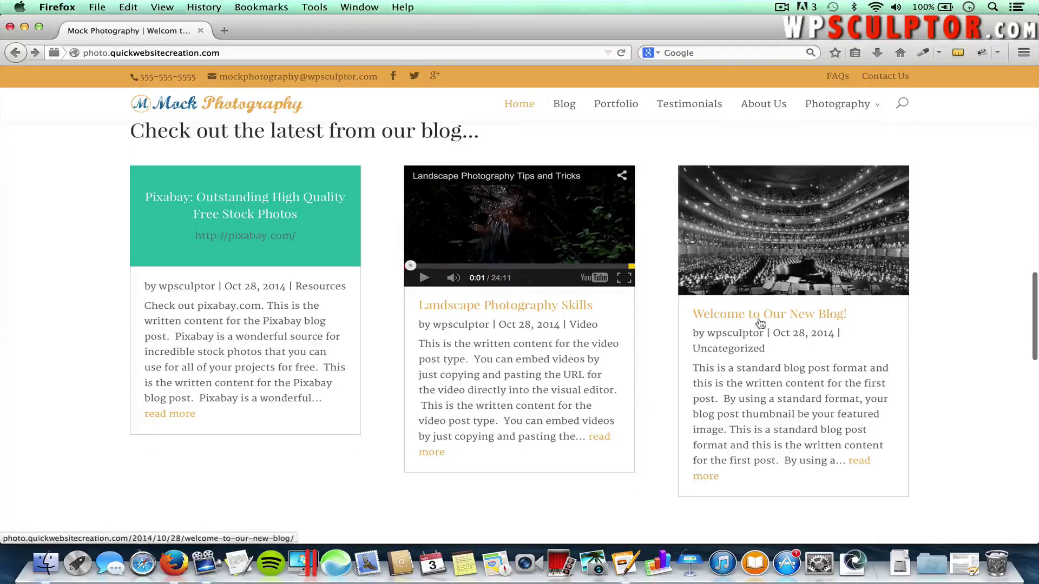
Open the 'Welcome to Our New Blog!' post and read down to its comment form and footer widgets
left_click(861, 461)
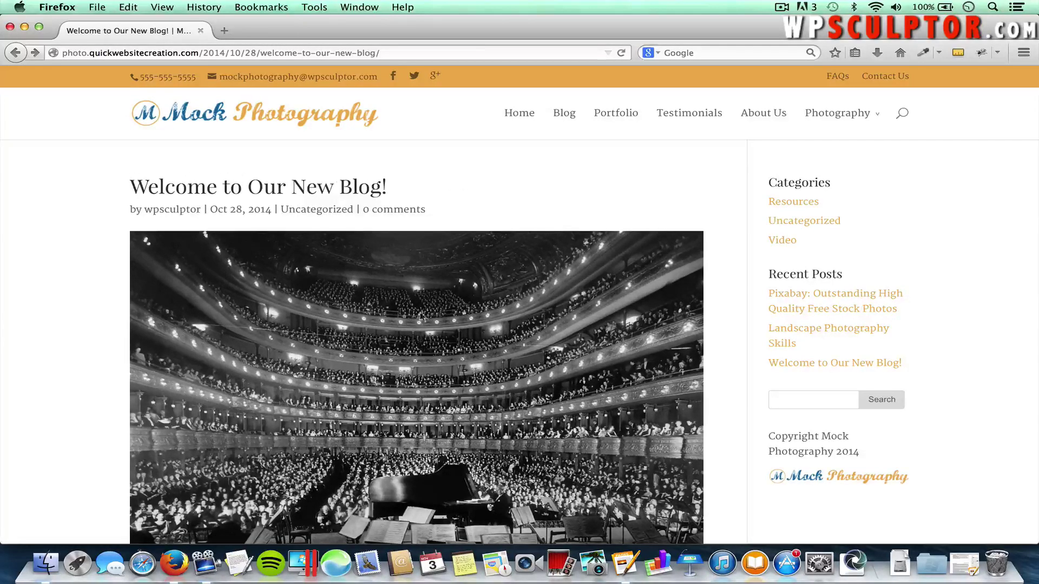
scroll(400, 333, "down", 4)
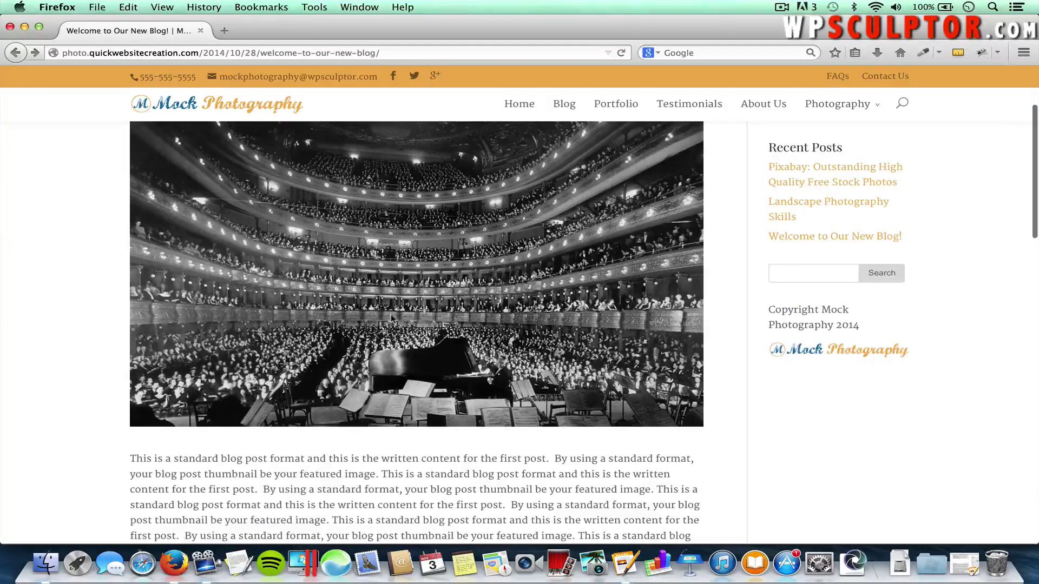
scroll(341, 468, "down", 3)
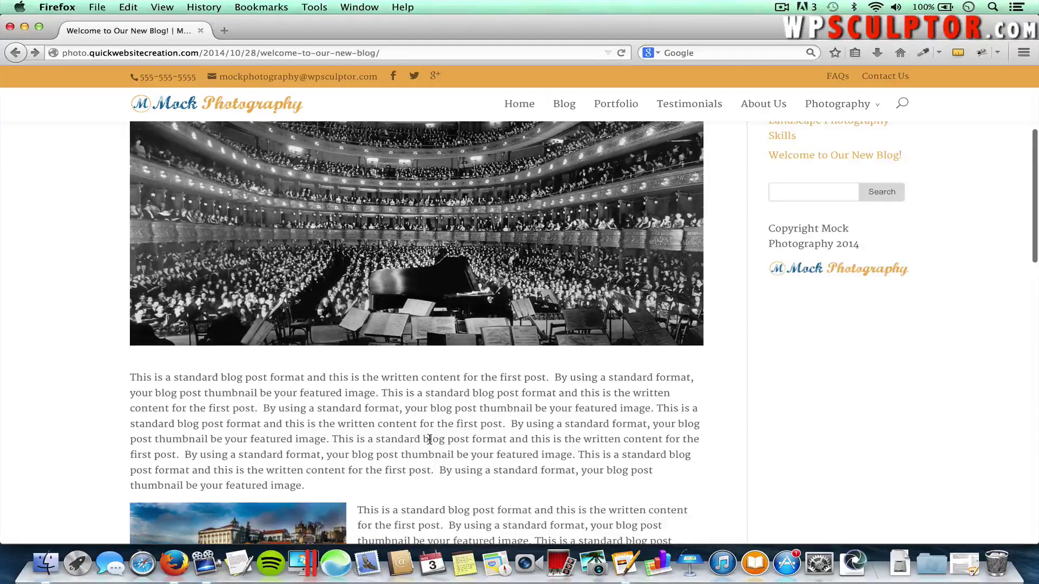
scroll(428, 438, "down", 3)
scroll(400, 487, "down", 3)
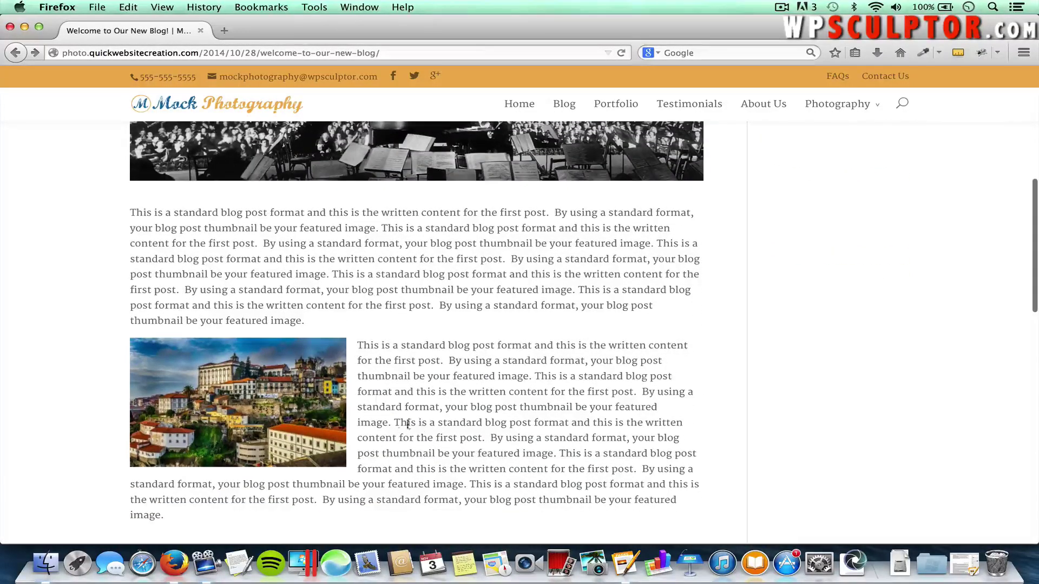
scroll(438, 437, "down", 10)
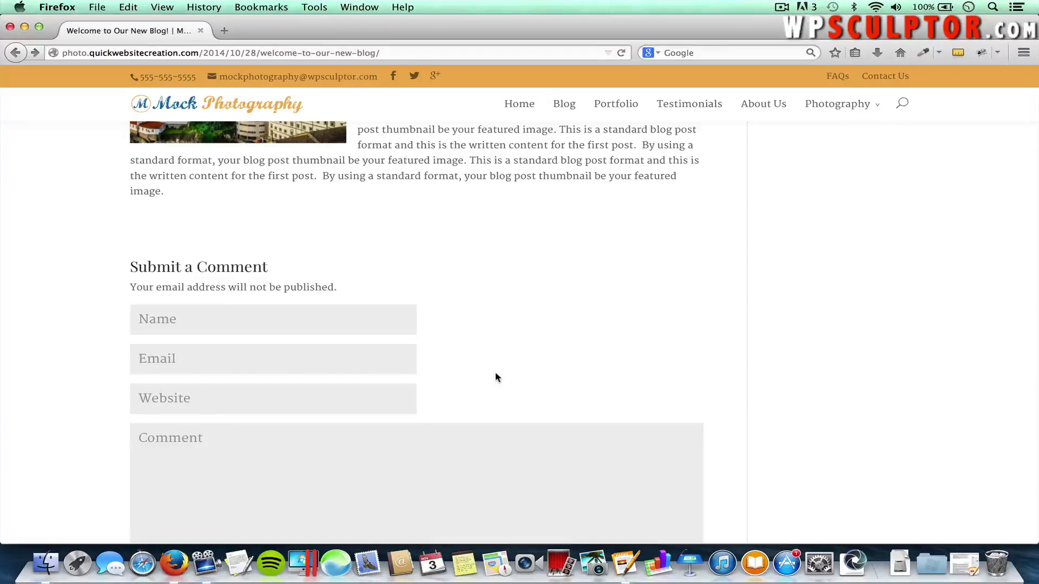
scroll(496, 377, "down", 5)
scroll(496, 377, "up", 4)
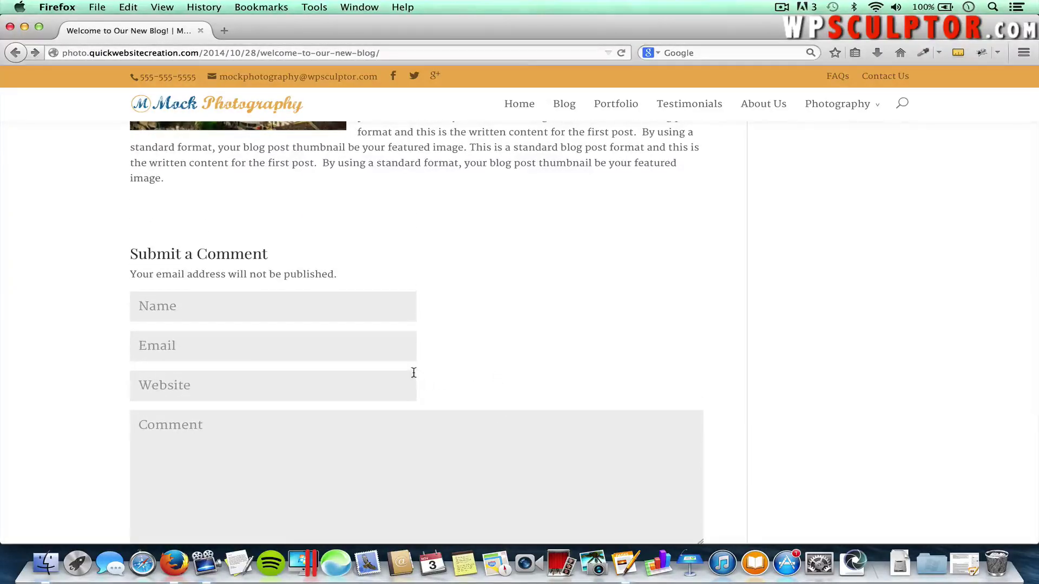
scroll(414, 373, "up", 12)
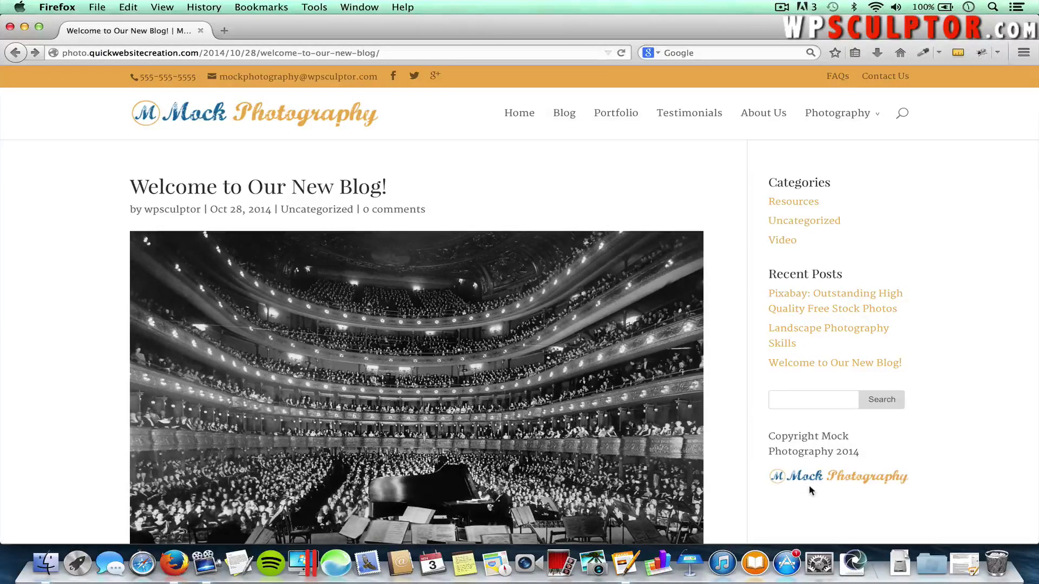
scroll(795, 511, "down", 15)
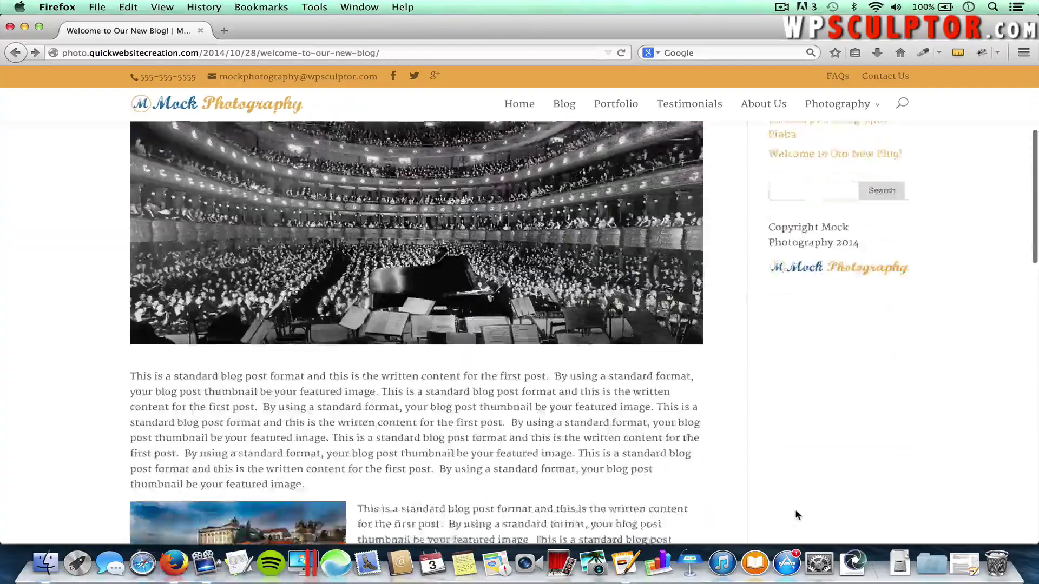
scroll(795, 511, "down", 3)
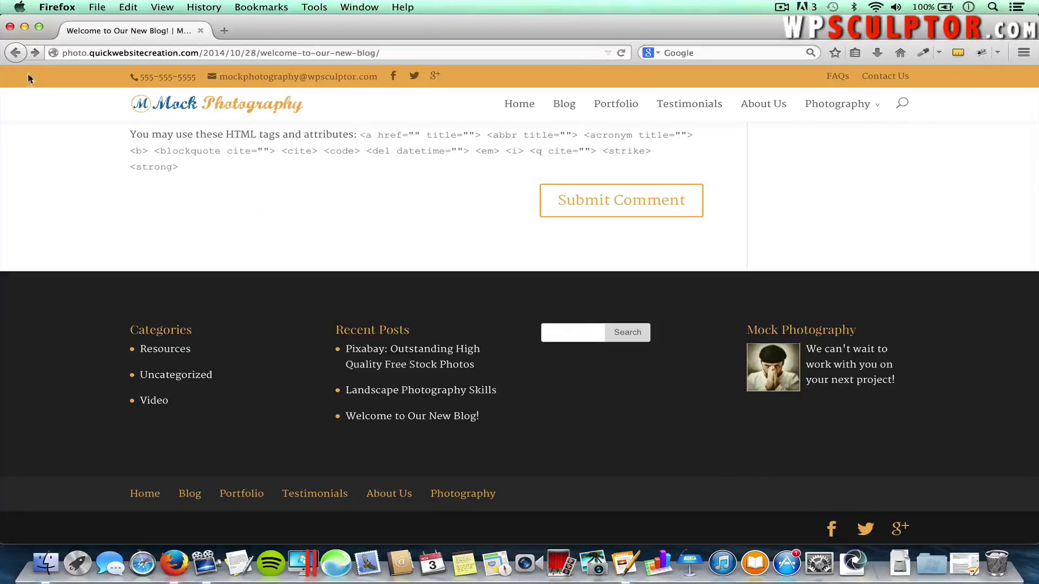
Return from the blog post to the Mock Photography home page and scroll through it
left_click(15, 54)
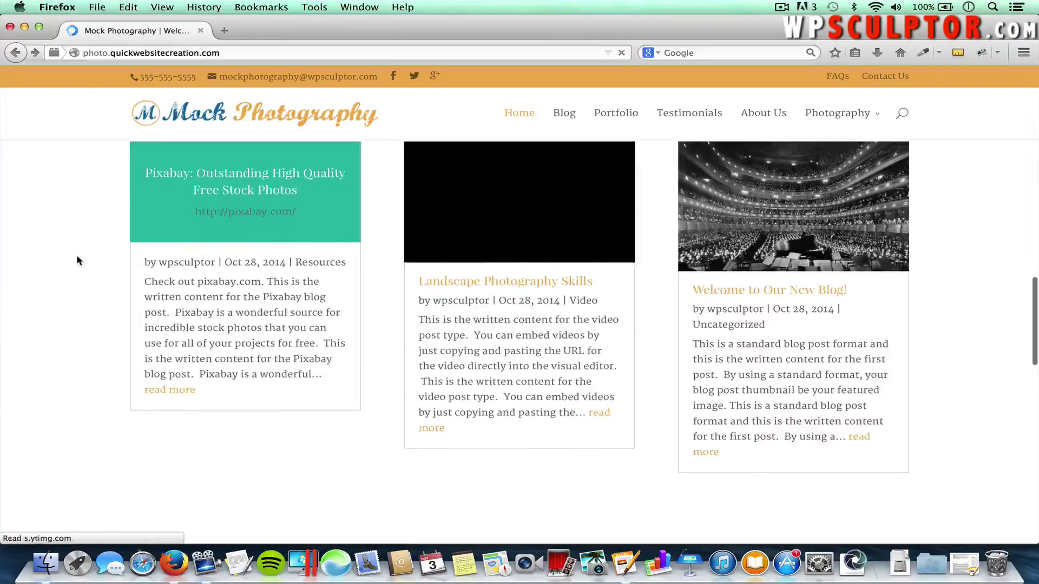
scroll(77, 258, "down", 10)
scroll(77, 261, "down", 3)
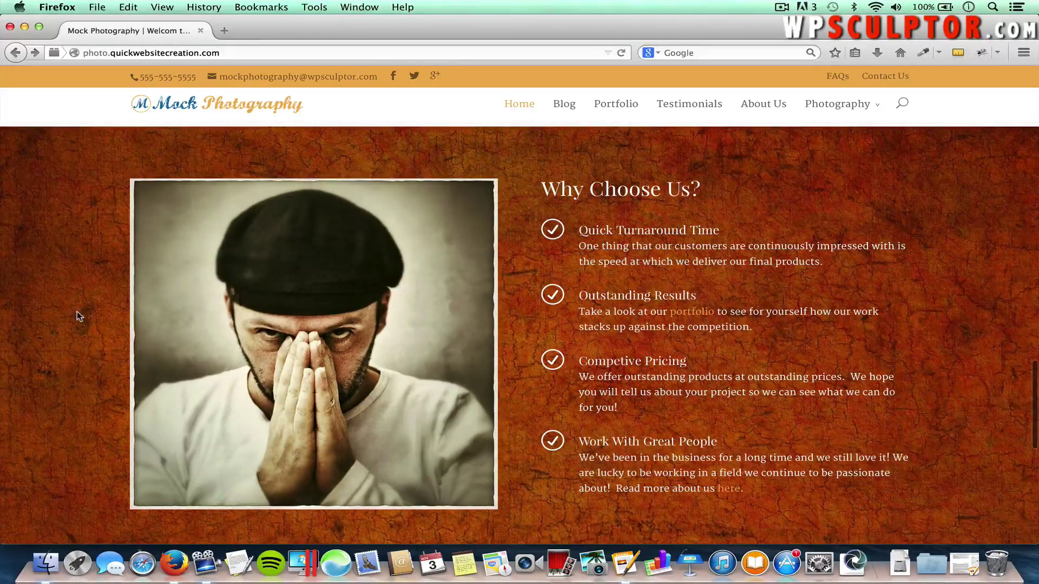
scroll(76, 347, "down", 3)
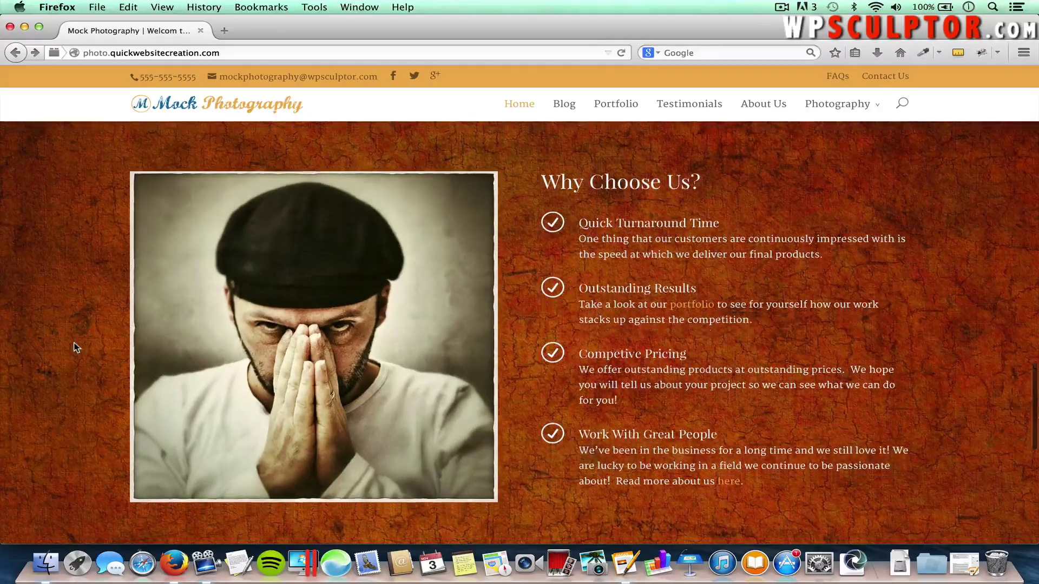
scroll(75, 348, "up", 3)
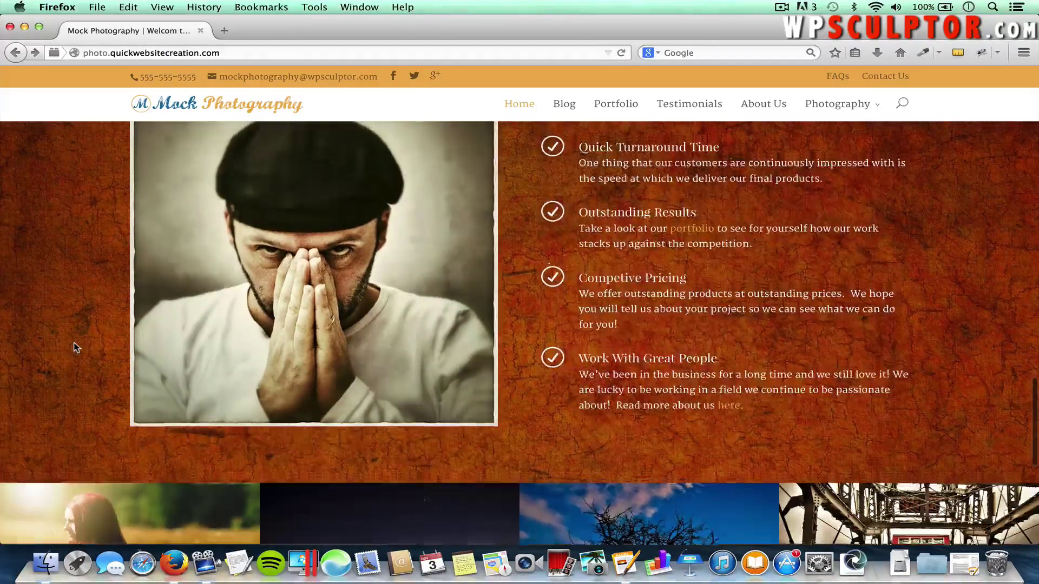
scroll(76, 347, "down", 3)
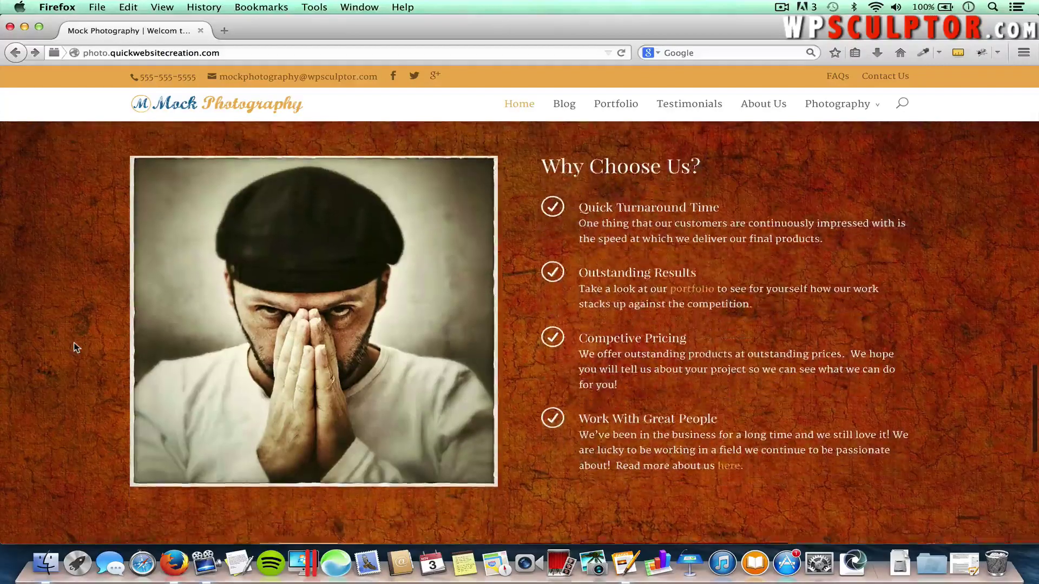
scroll(76, 347, "up", 2)
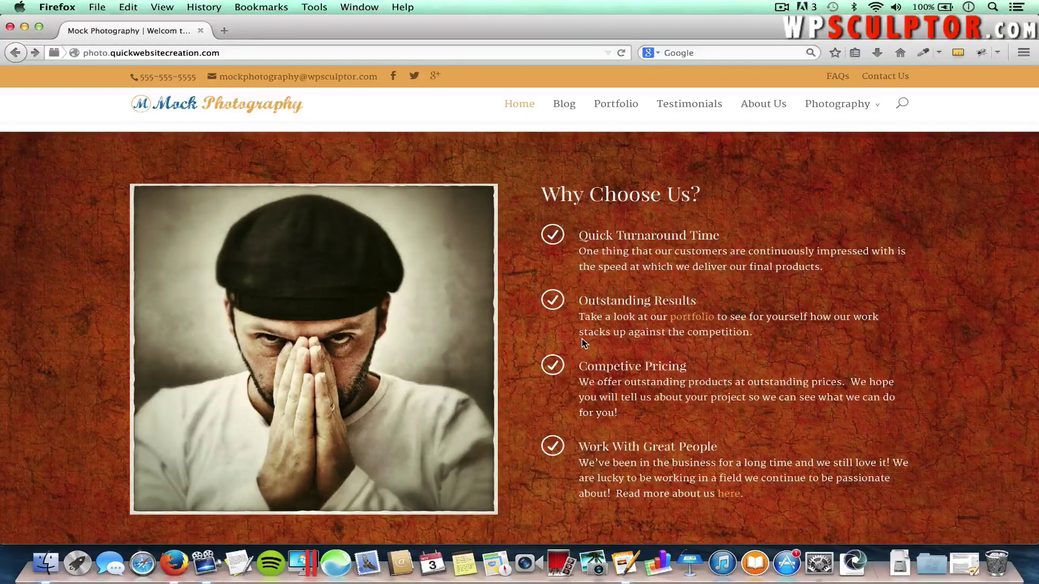
Scroll down past the Why Choose Us section to view the portfolio photo tiles
scroll(581, 289, "down", 5)
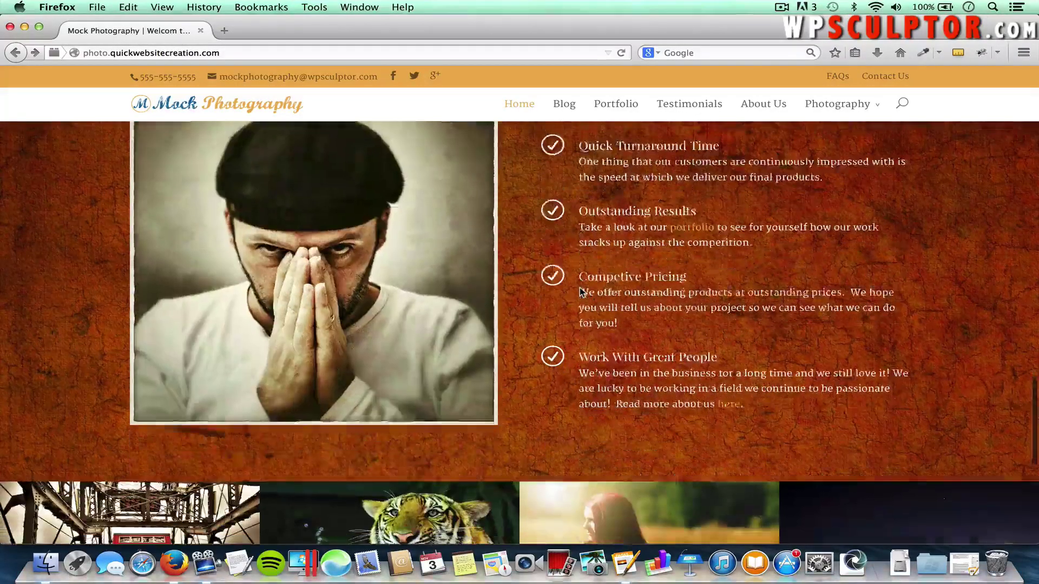
scroll(579, 287, "down", 4)
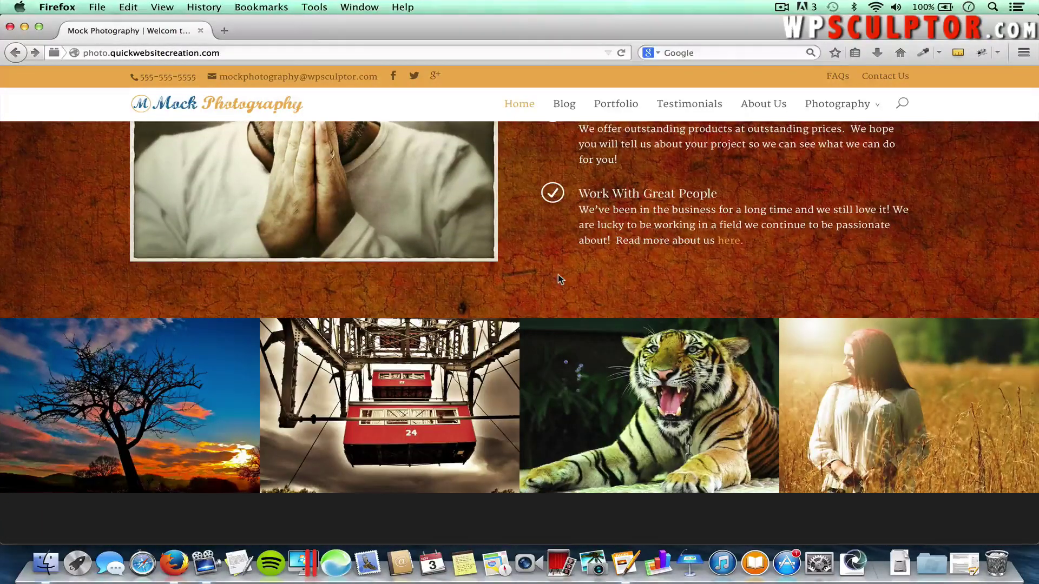
mouse_move(766, 413)
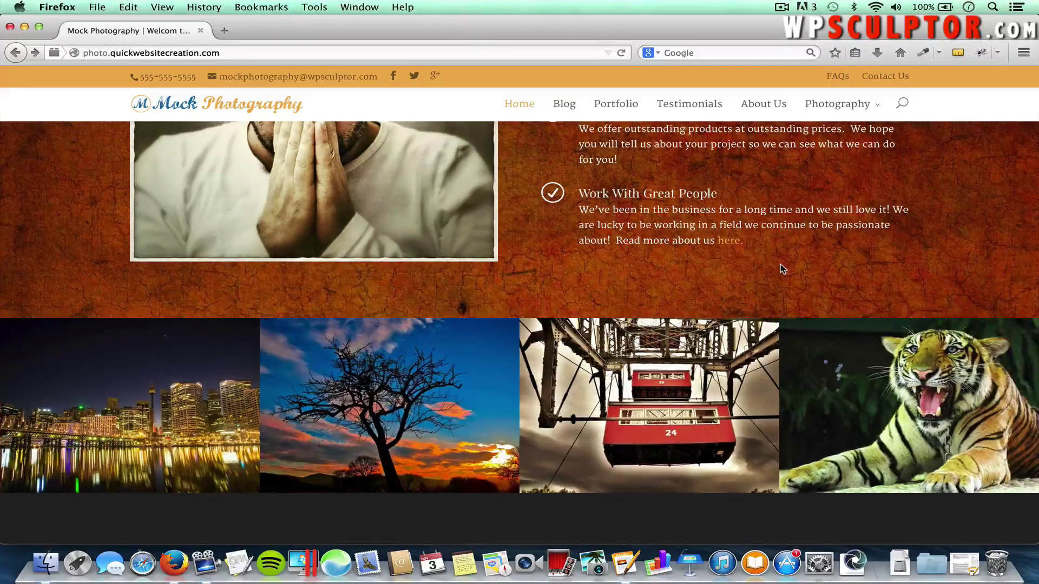
mouse_move(848, 385)
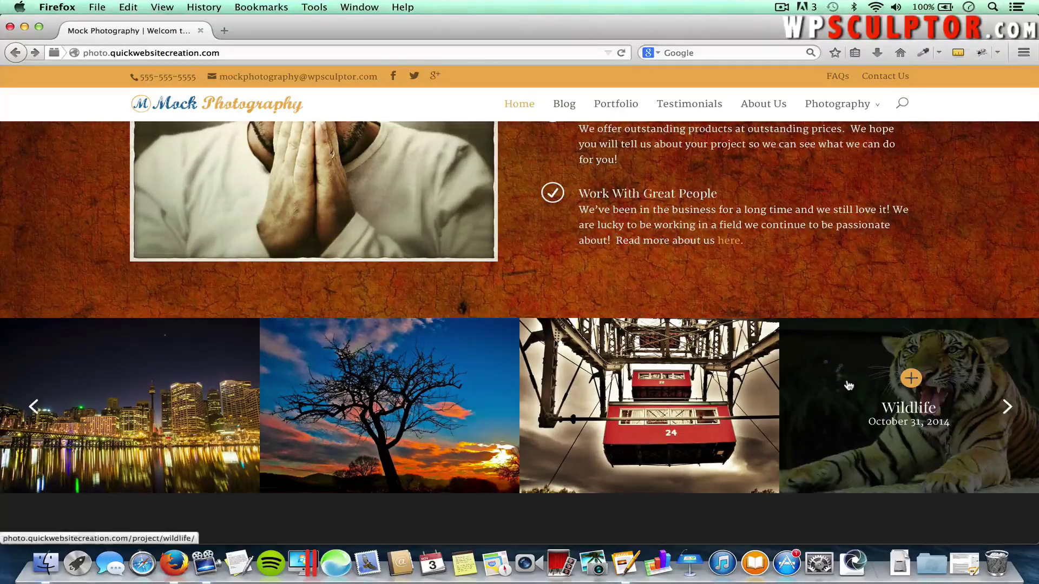
mouse_move(690, 370)
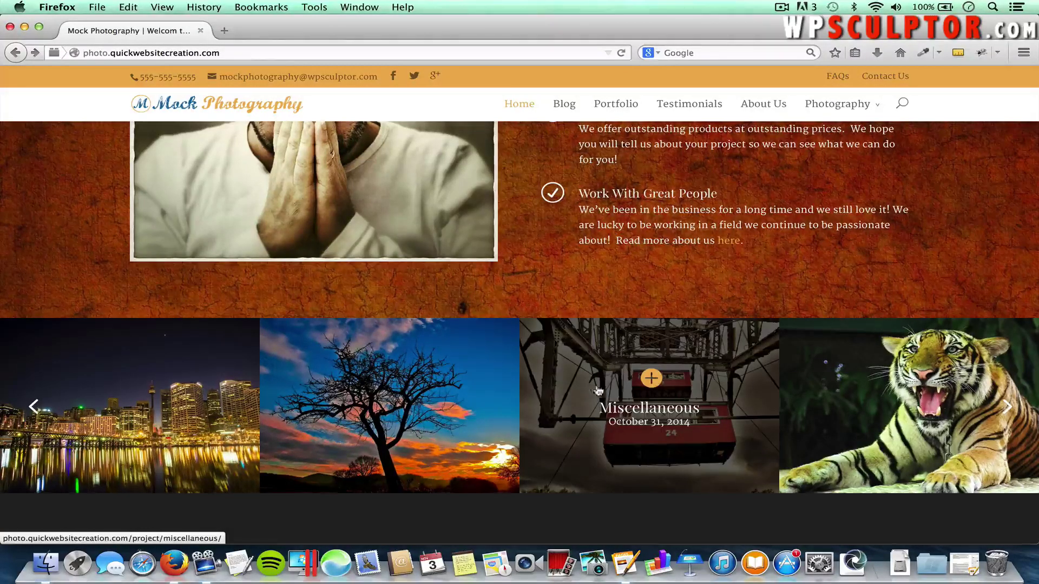
mouse_move(445, 396)
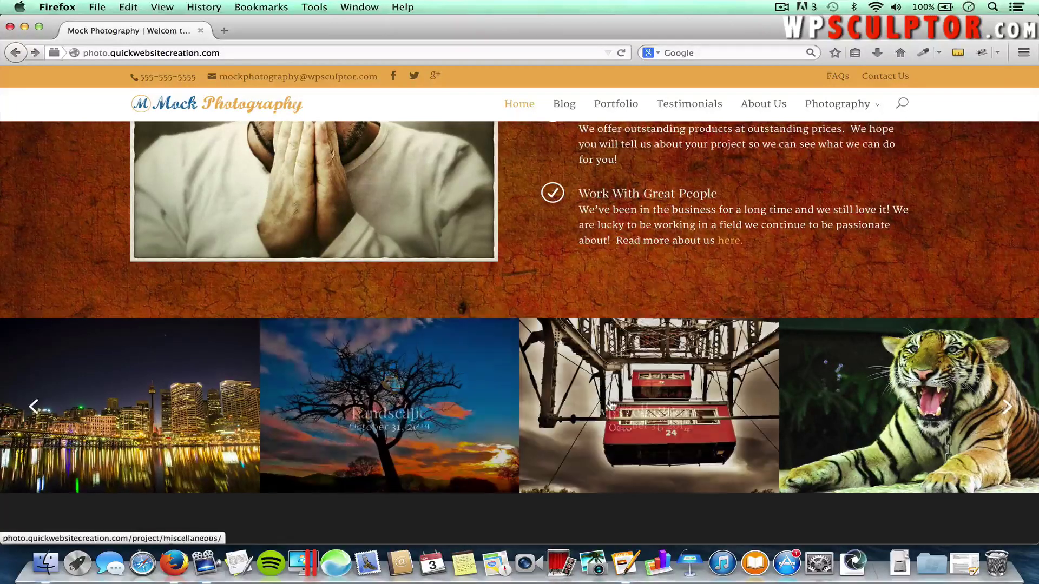
mouse_move(622, 411)
mouse_move(800, 420)
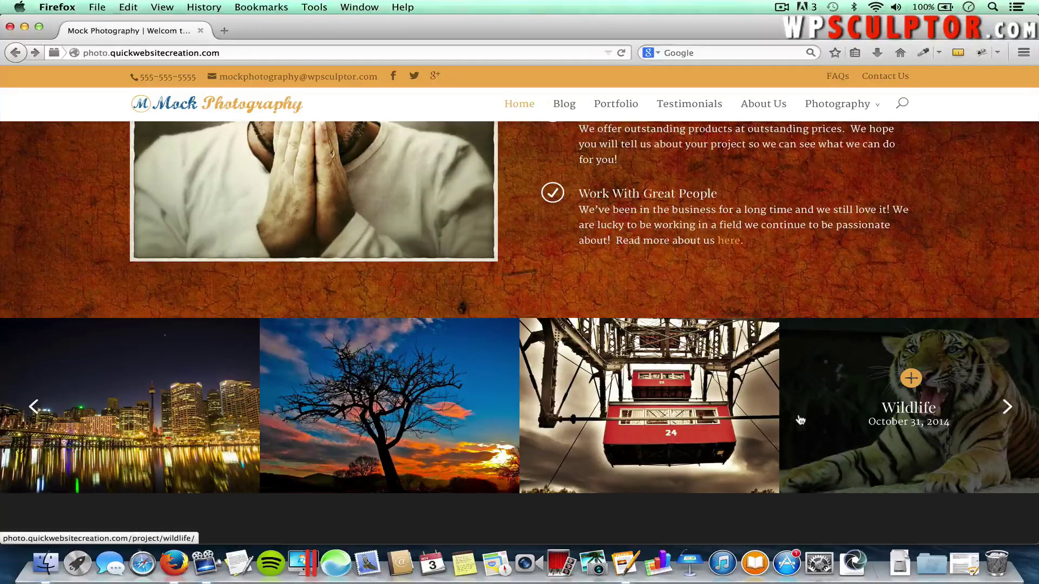
Open the Wildlife project from the tiger gallery tile and scroll through its photo and description
left_click(866, 389)
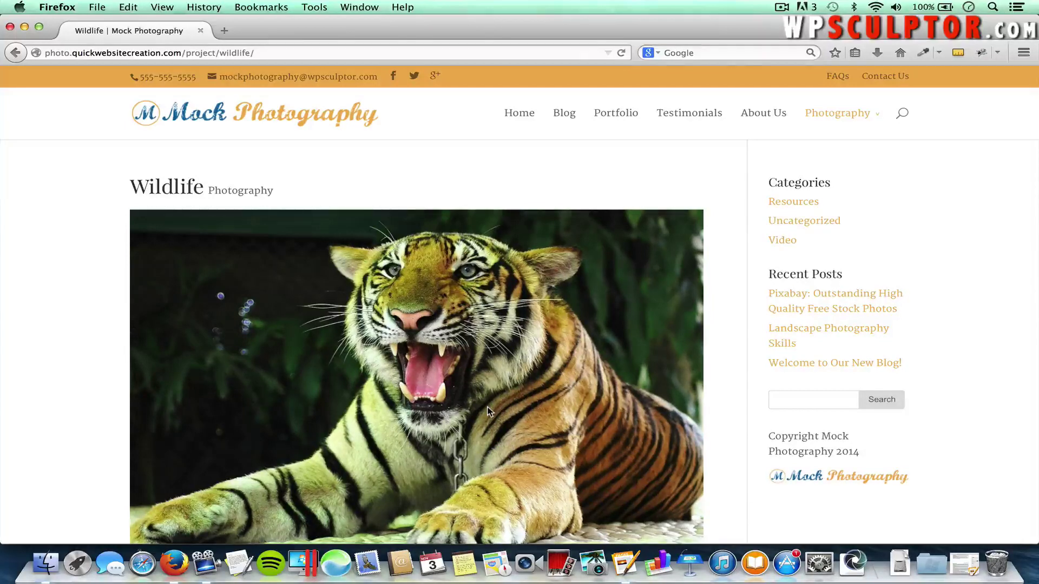
scroll(488, 411, "down", 3)
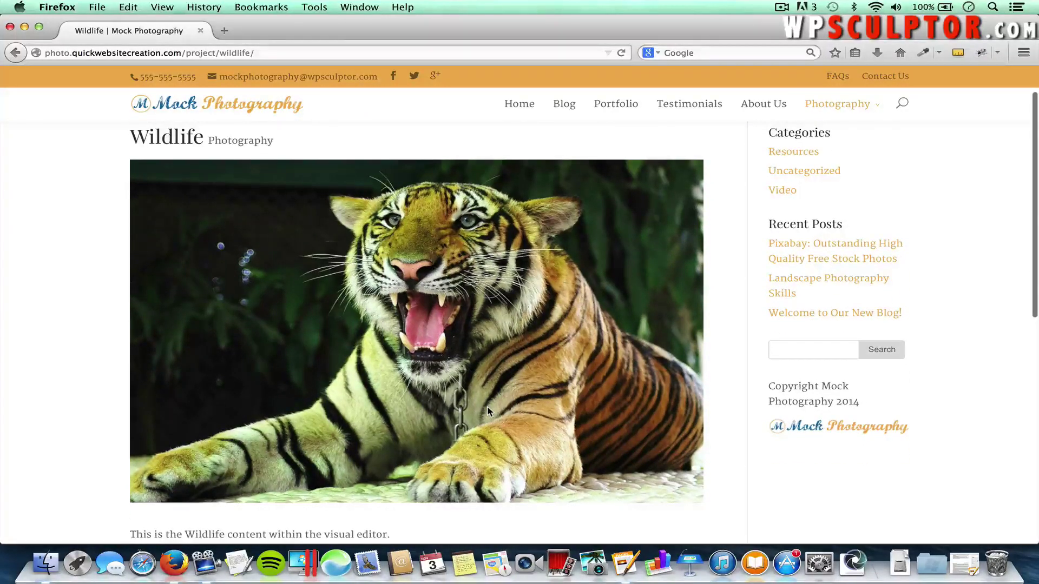
scroll(488, 411, "down", 1)
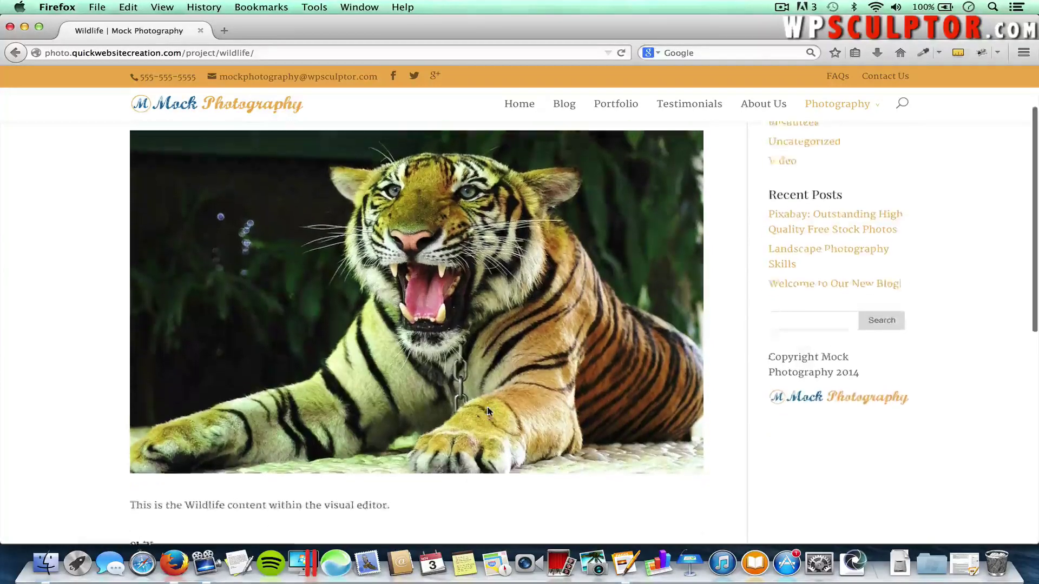
scroll(438, 395, "up", 2)
scroll(392, 379, "down", 3)
scroll(391, 375, "down", 2)
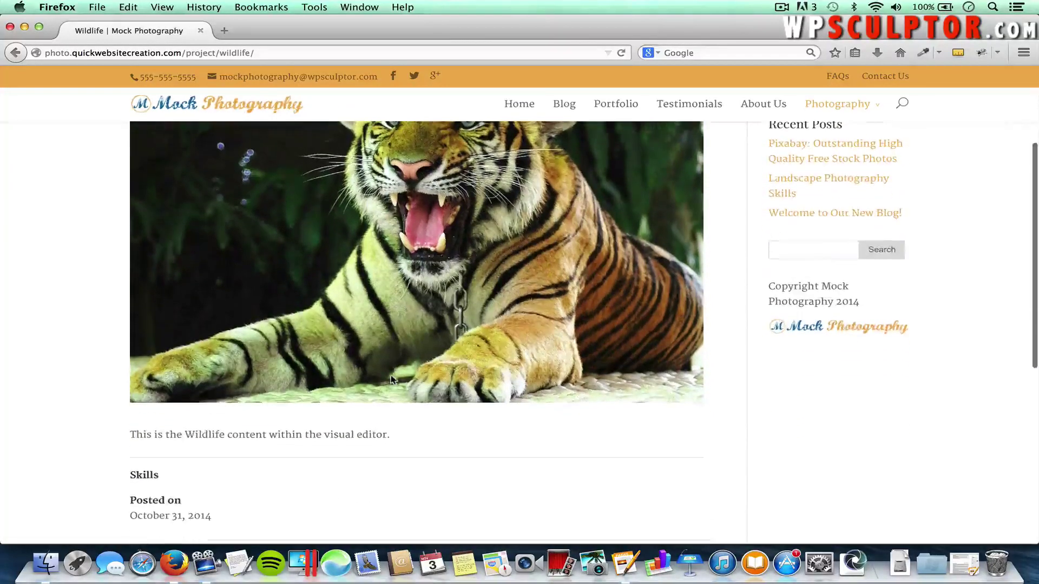
scroll(461, 332, "up", 5)
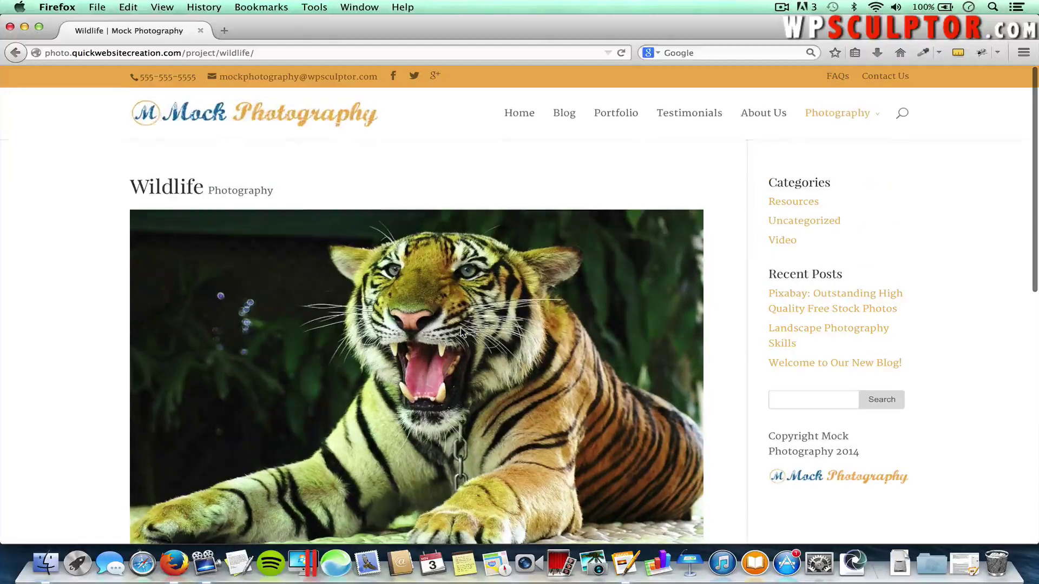
mouse_move(829, 112)
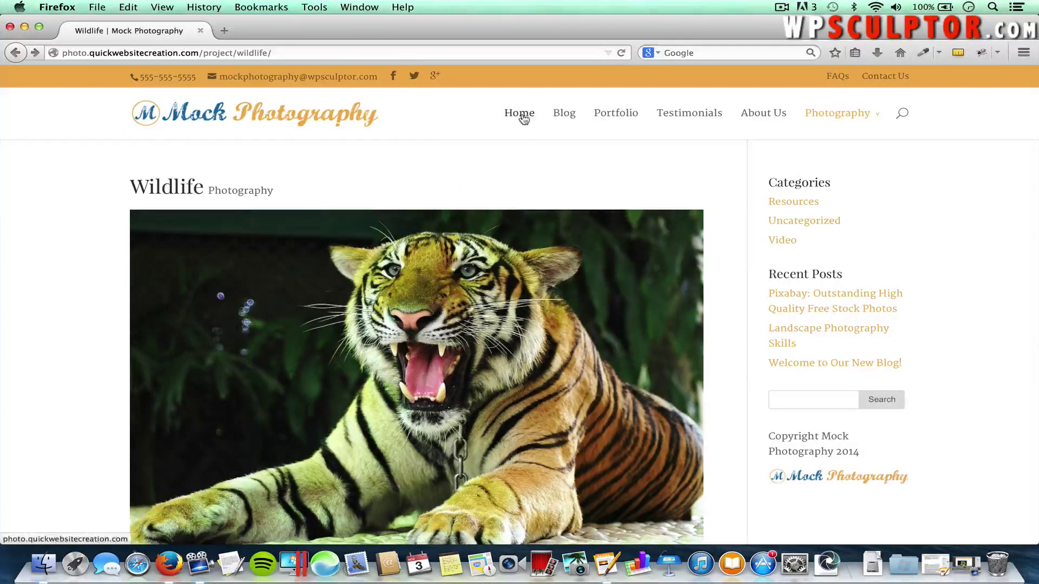
Return to the home page via the logo and narrow the window to preview the mobile layout
left_click(234, 121)
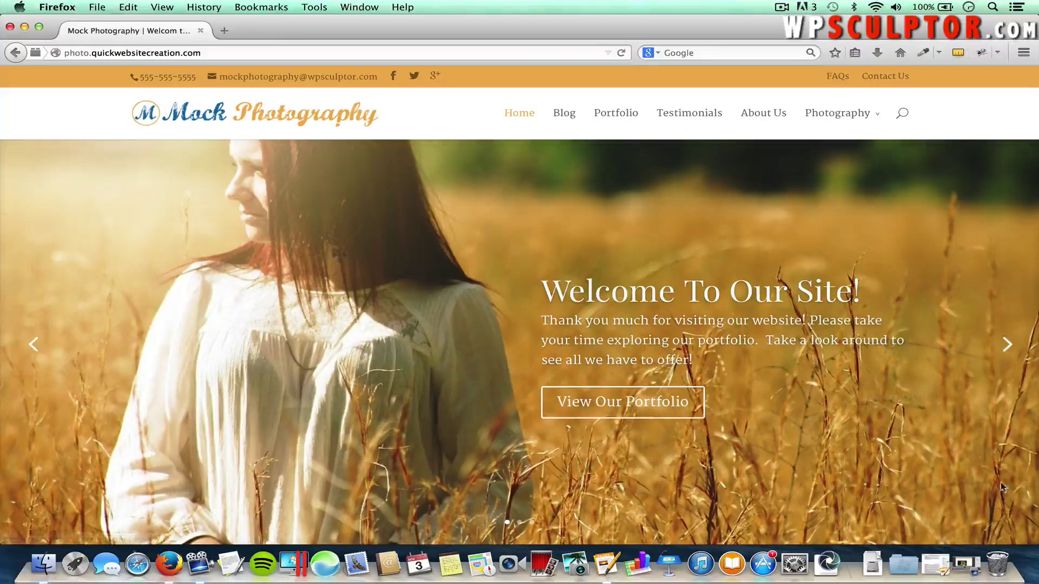
left_click_drag(1034, 537, 241, 544)
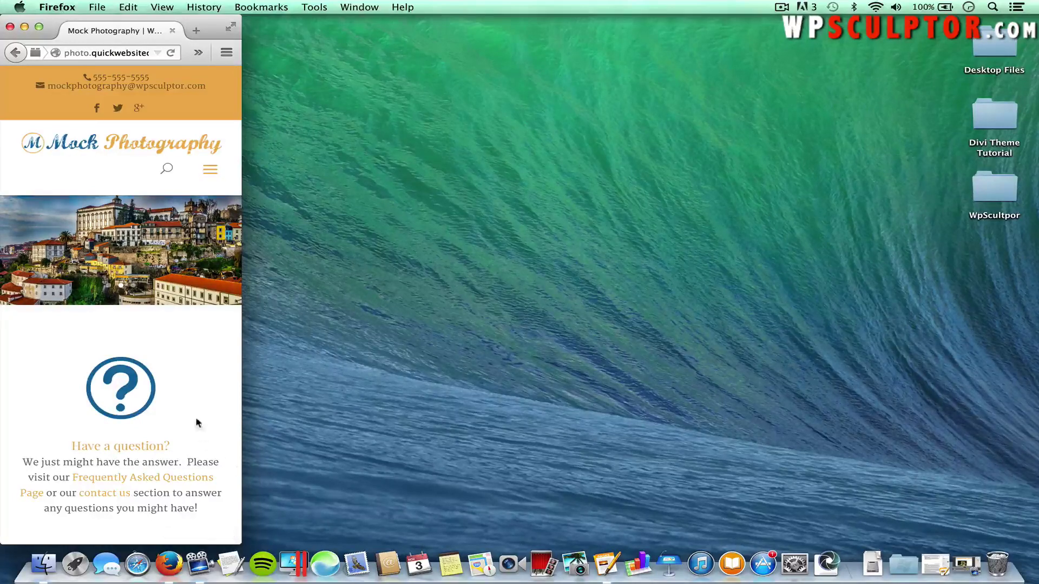
scroll(196, 419, "down", 10)
scroll(195, 420, "down", 15)
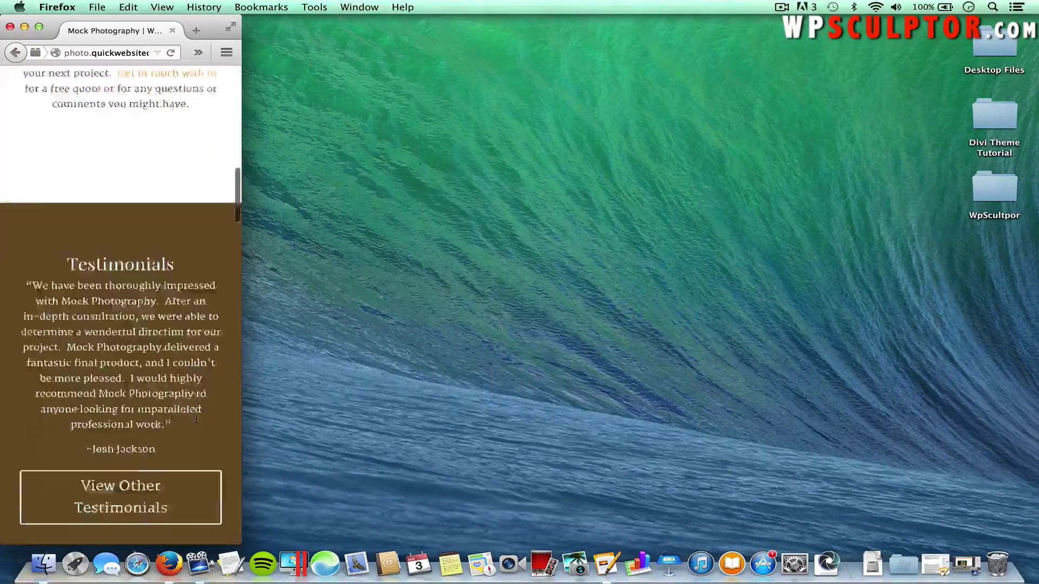
scroll(196, 419, "up", 20)
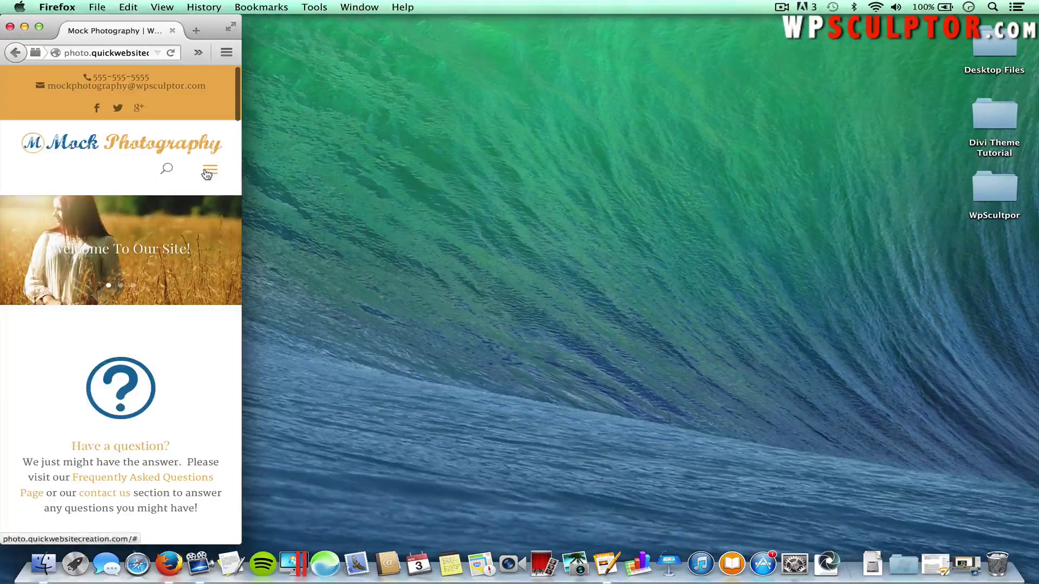
Open and close the mobile navigation menu, then widen the window back to full screen
left_click(208, 171)
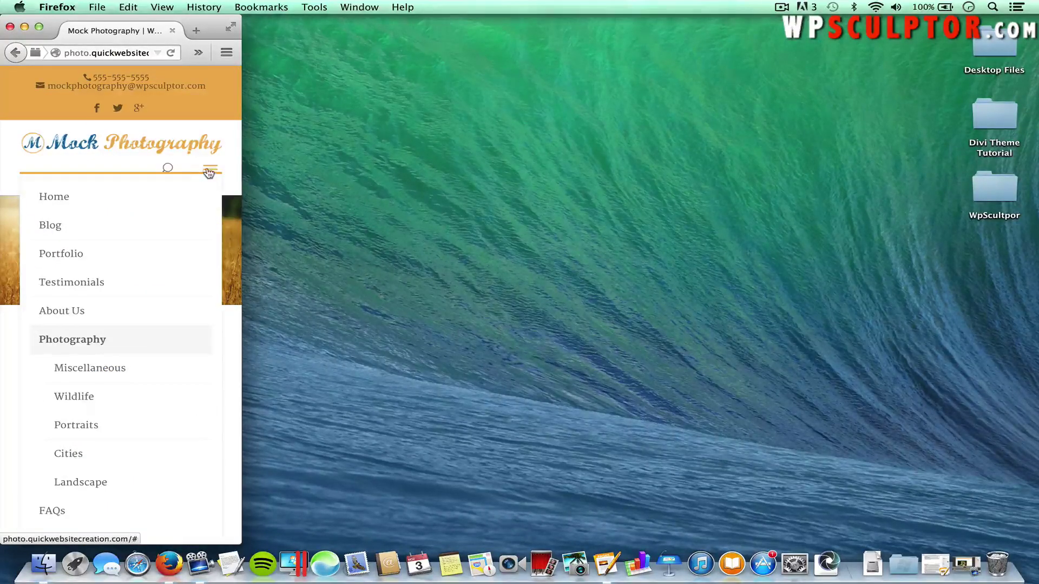
left_click(210, 171)
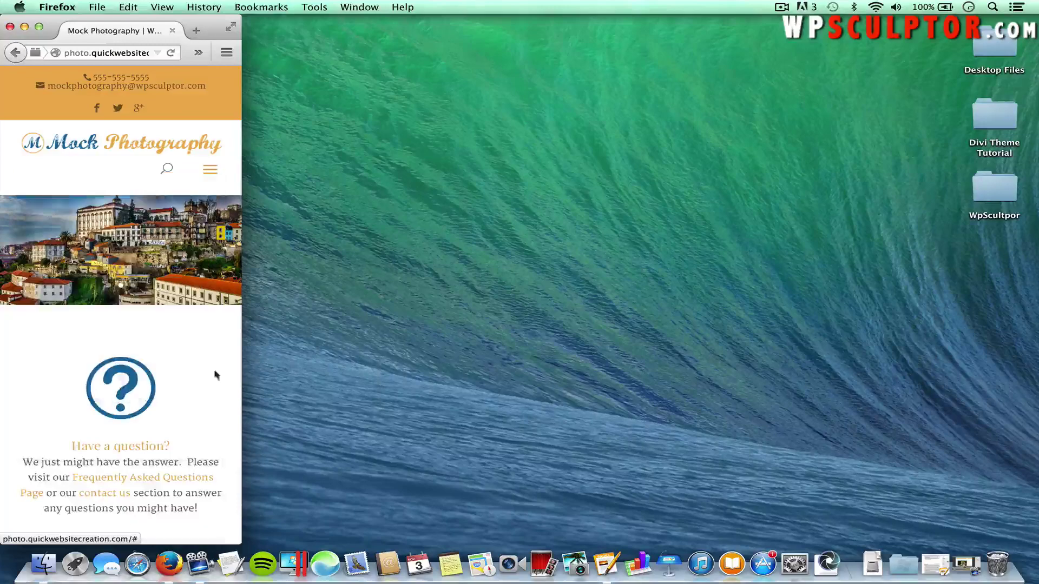
left_click_drag(241, 539, 1038, 541)
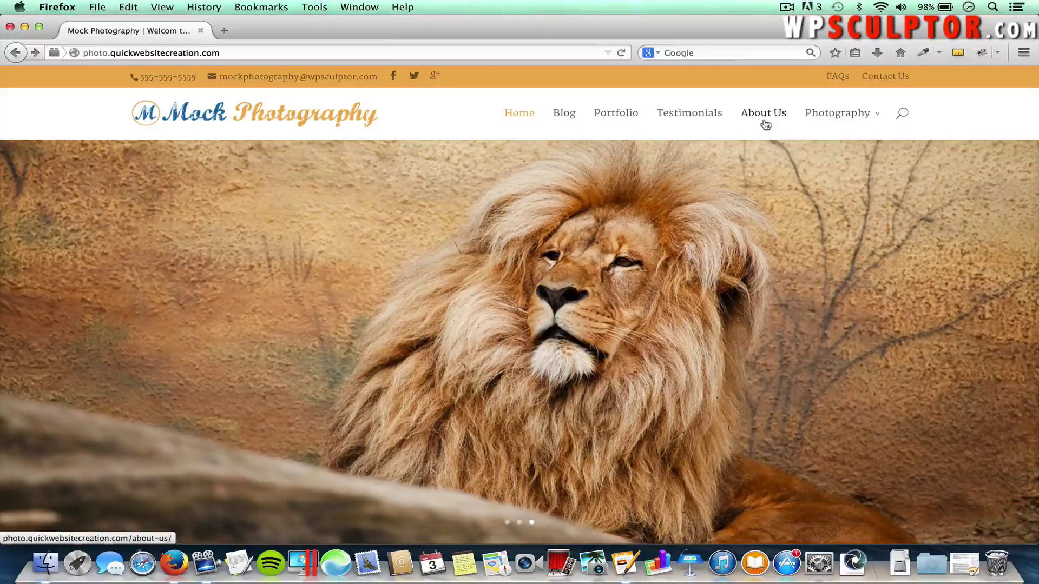
left_click(765, 124)
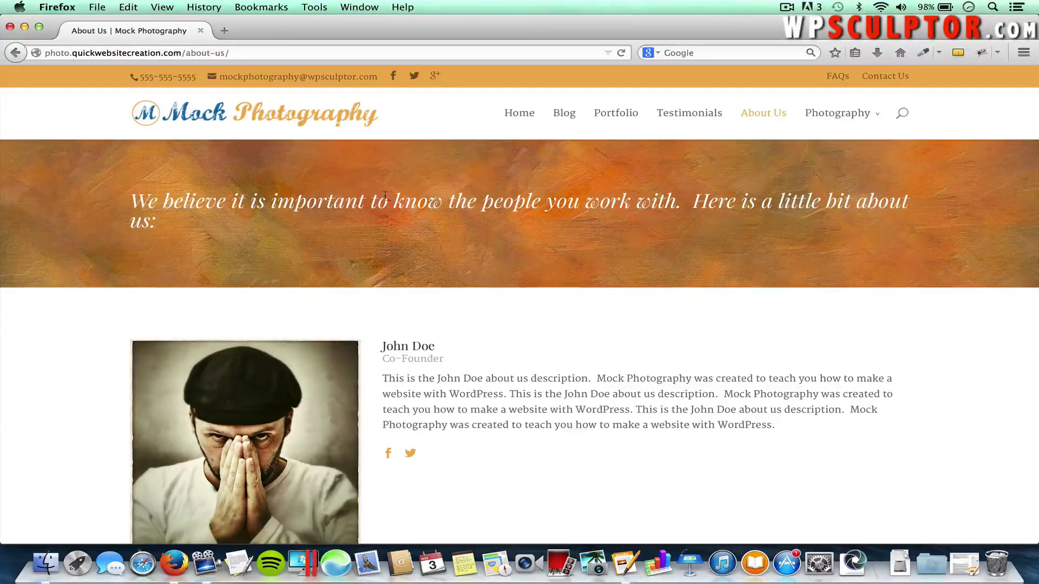
scroll(543, 325, "down", 5)
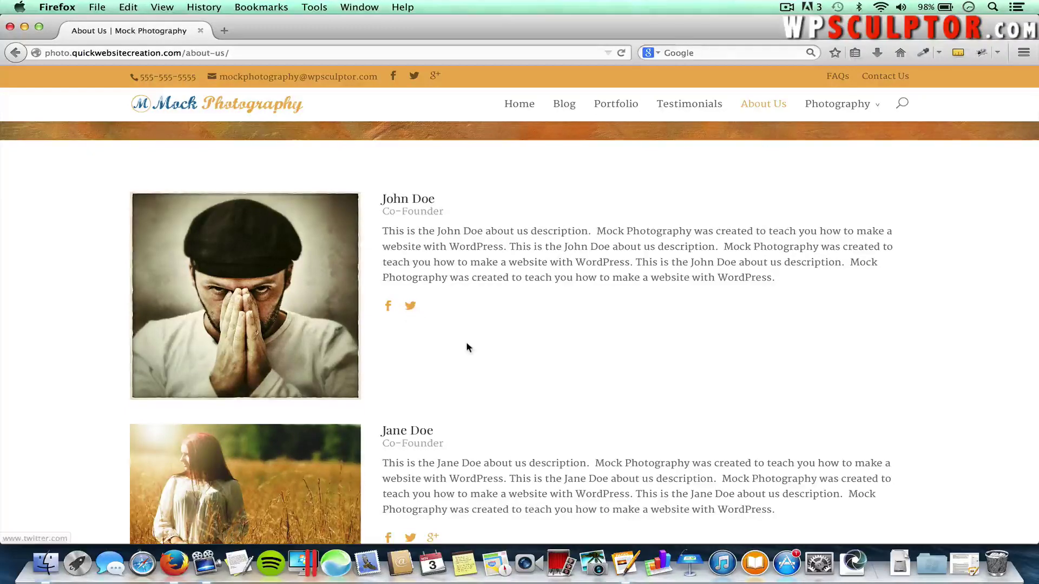
scroll(545, 352, "down", 2)
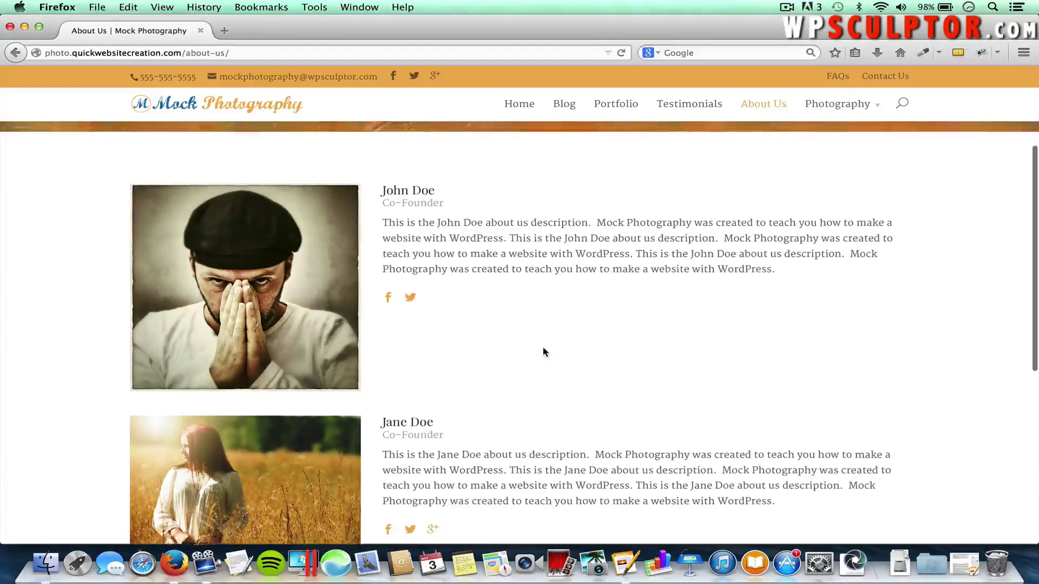
scroll(544, 352, "up", 4)
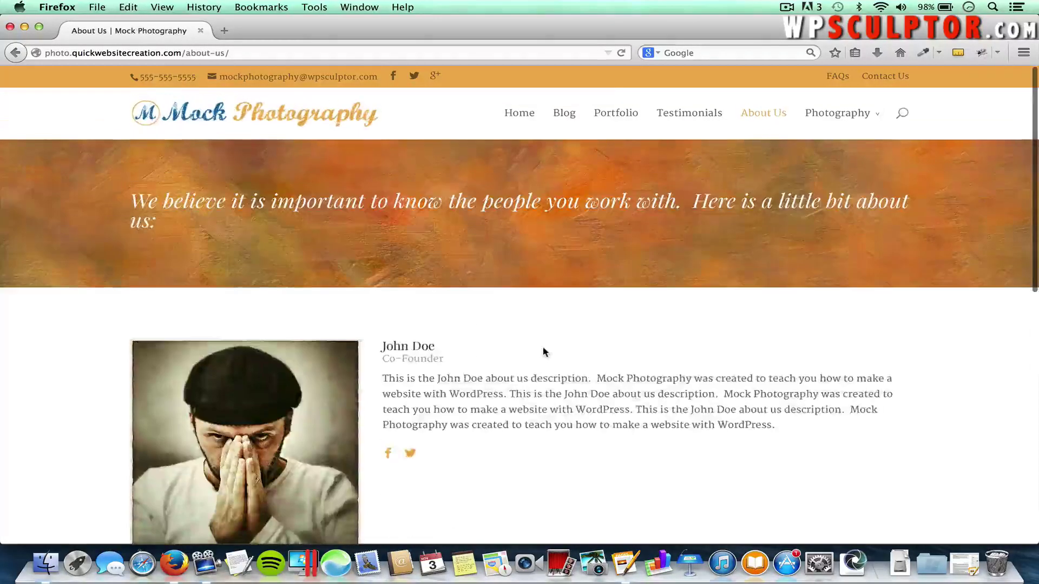
Open the Testimonials page and scroll through its three client testimonial cards
left_click(701, 114)
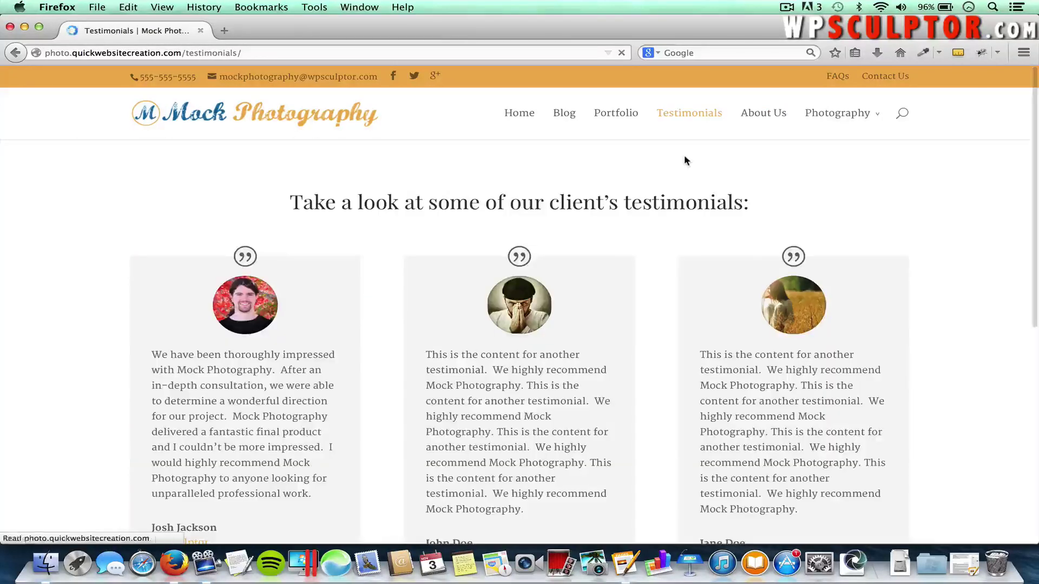
scroll(419, 265, "down", 3)
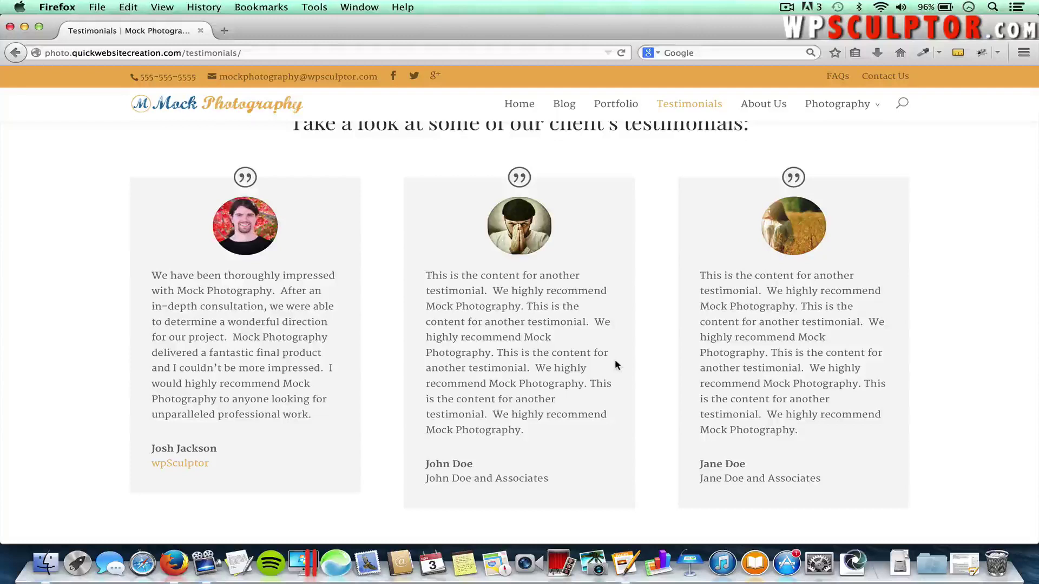
scroll(615, 359, "up", 3)
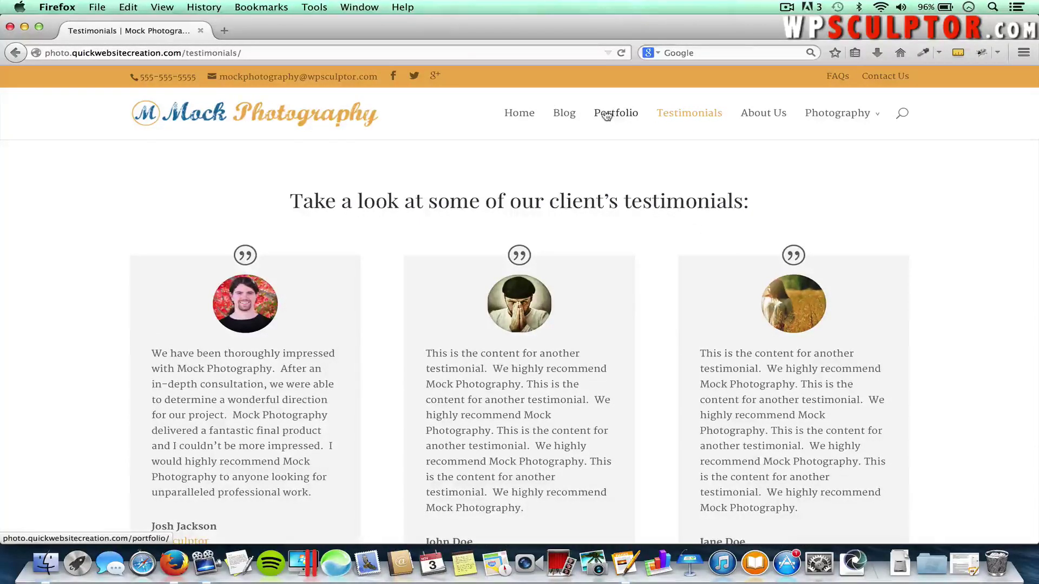
Browse the Blog page and open the post 'Pixabay: Outstanding High Quality Free Stock Photos'
left_click(565, 115)
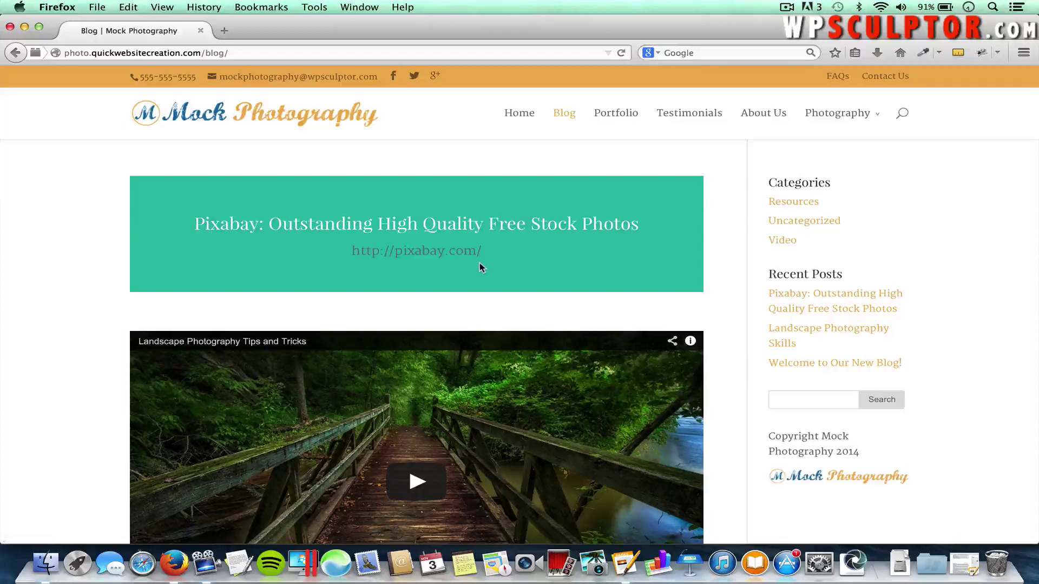
scroll(480, 263, "down", 5)
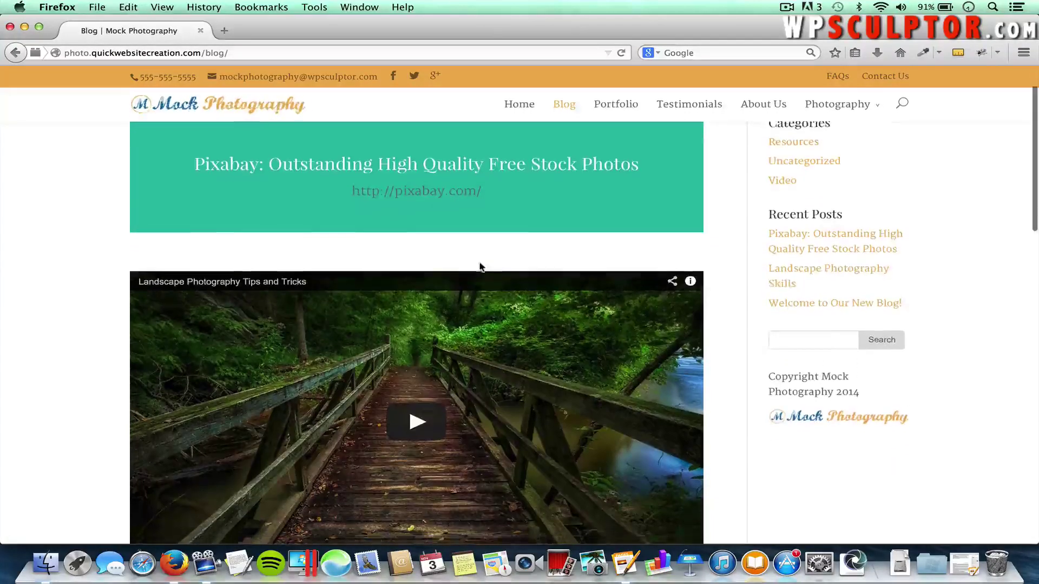
scroll(479, 266, "down", 6)
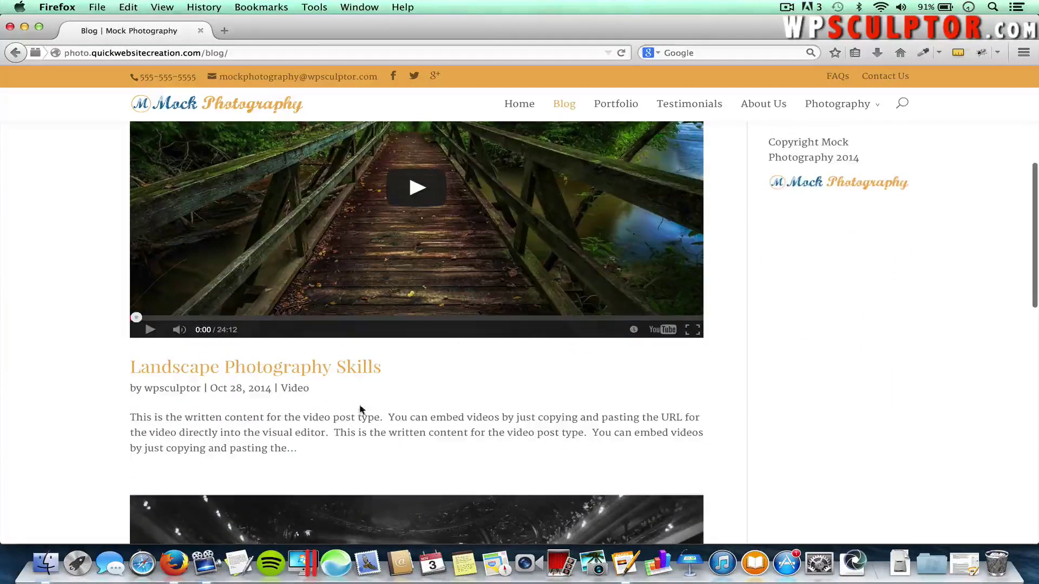
scroll(361, 409, "down", 3)
scroll(361, 410, "down", 12)
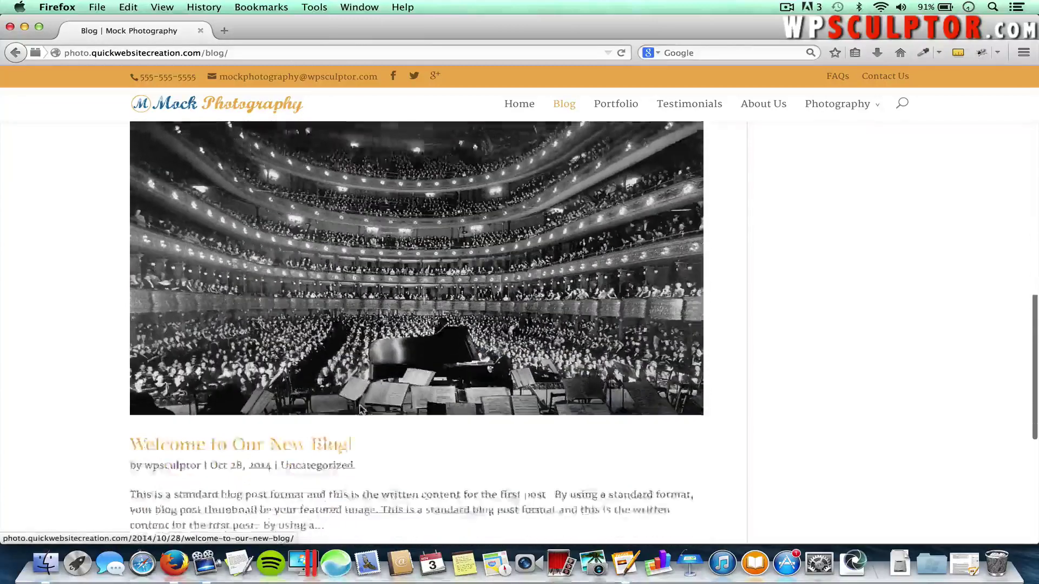
scroll(303, 395, "up", 12)
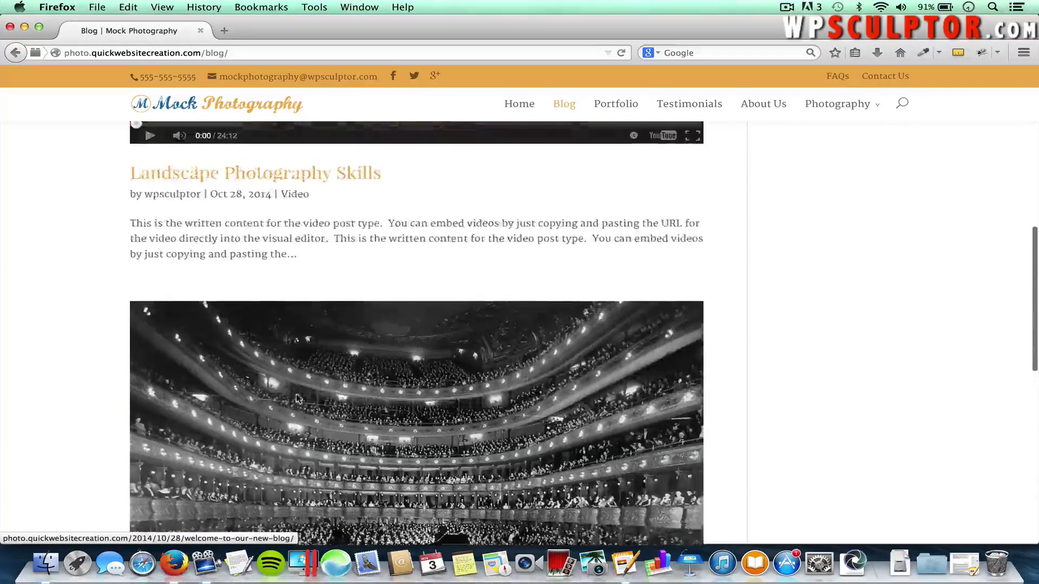
scroll(276, 297, "up", 8)
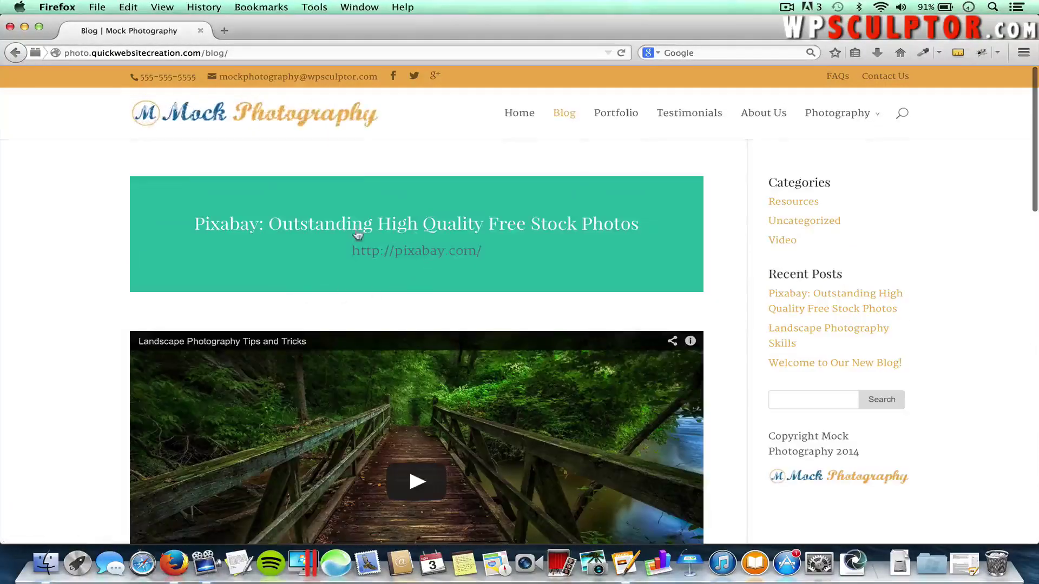
left_click(290, 225)
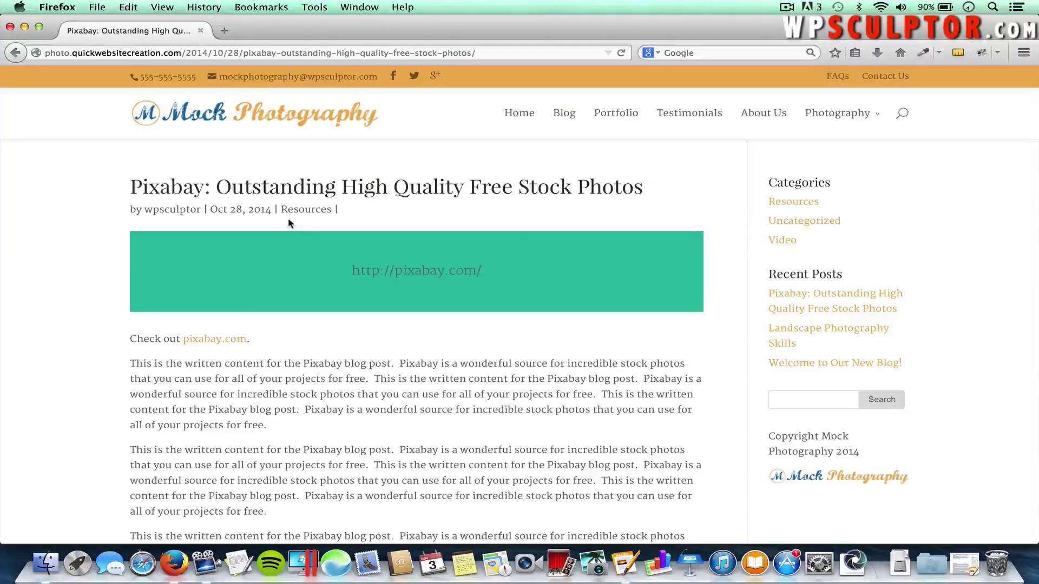
Open Contact Us from the top bar and scroll to the message form, Denver map and address
mouse_move(872, 105)
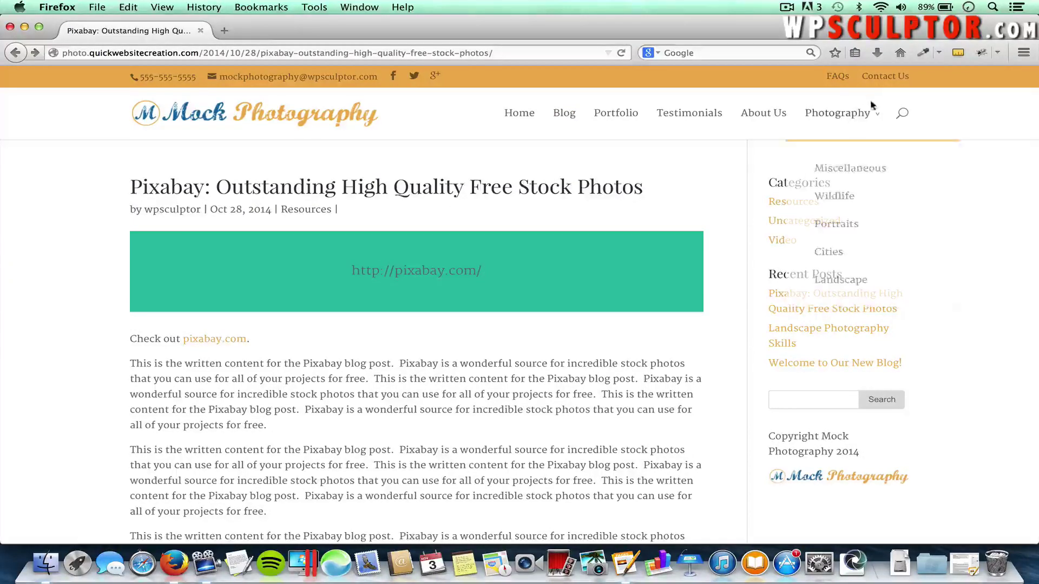
left_click(887, 79)
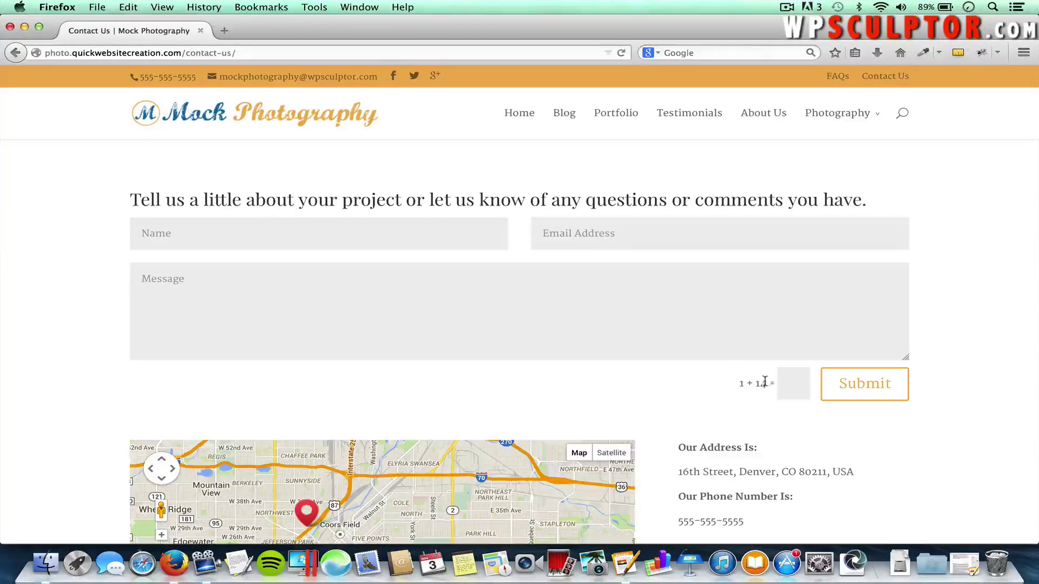
scroll(658, 399, "down", 5)
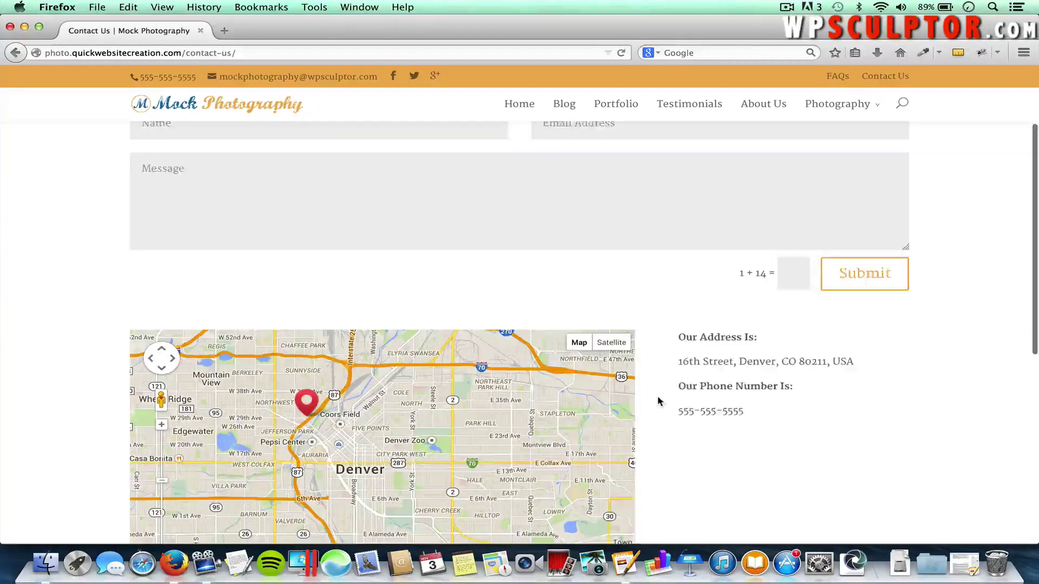
scroll(658, 399, "down", 2)
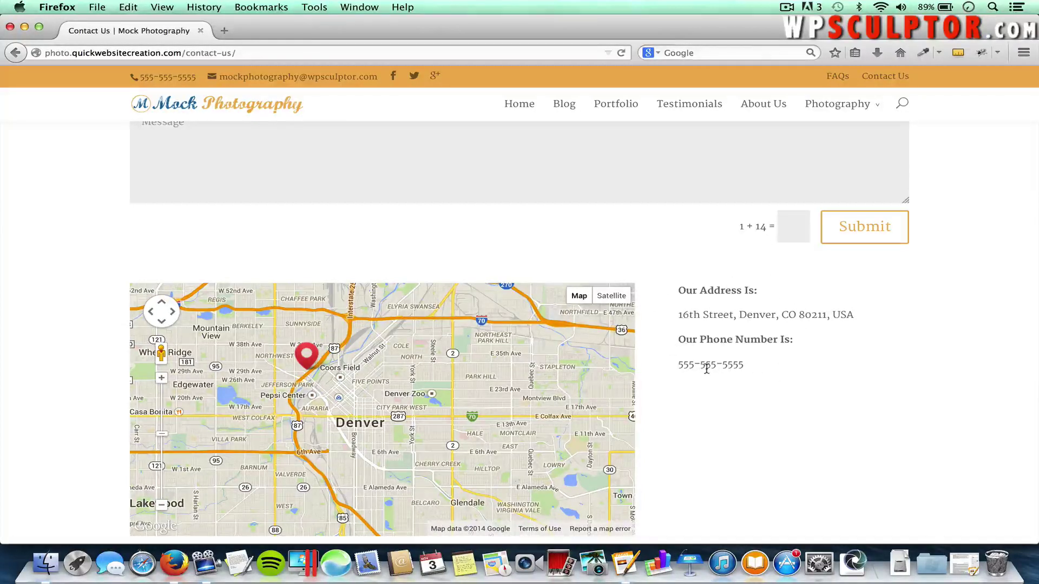
scroll(687, 434, "down", 1)
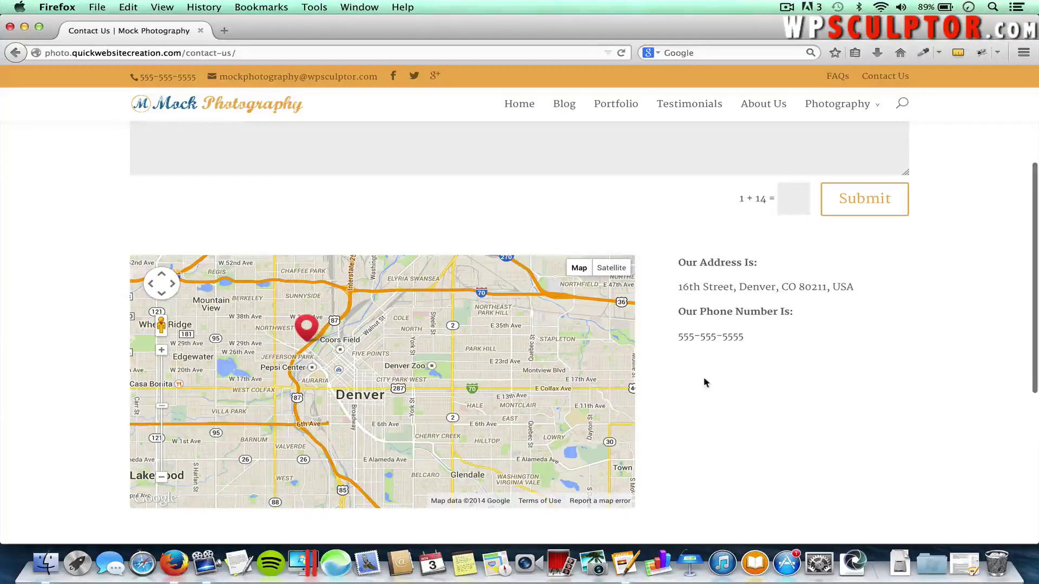
scroll(704, 383, "up", 4)
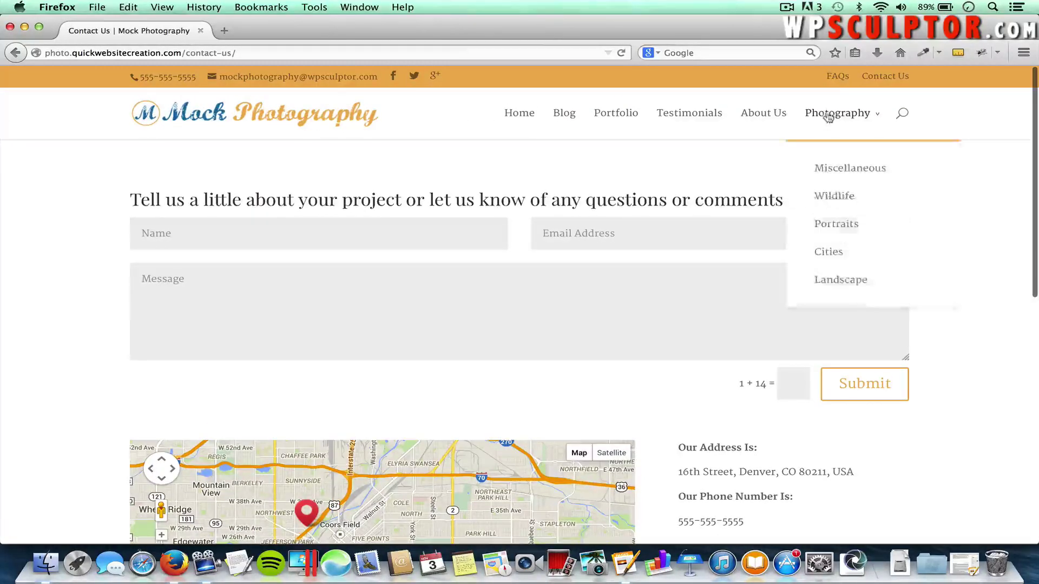
Open the FAQs page and expand the answers on project completion time and accepted payment types
left_click(838, 75)
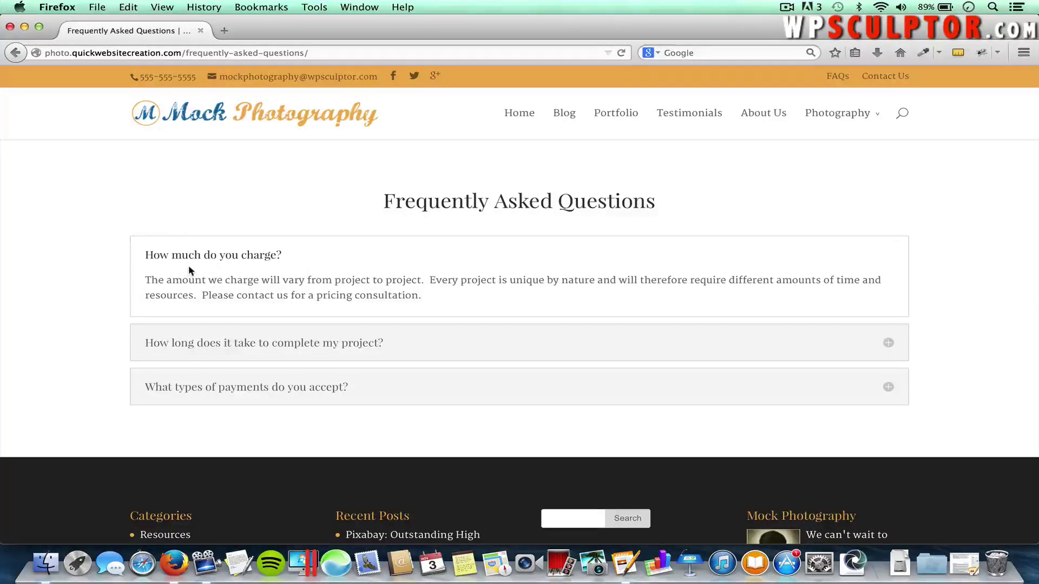
left_click(222, 341)
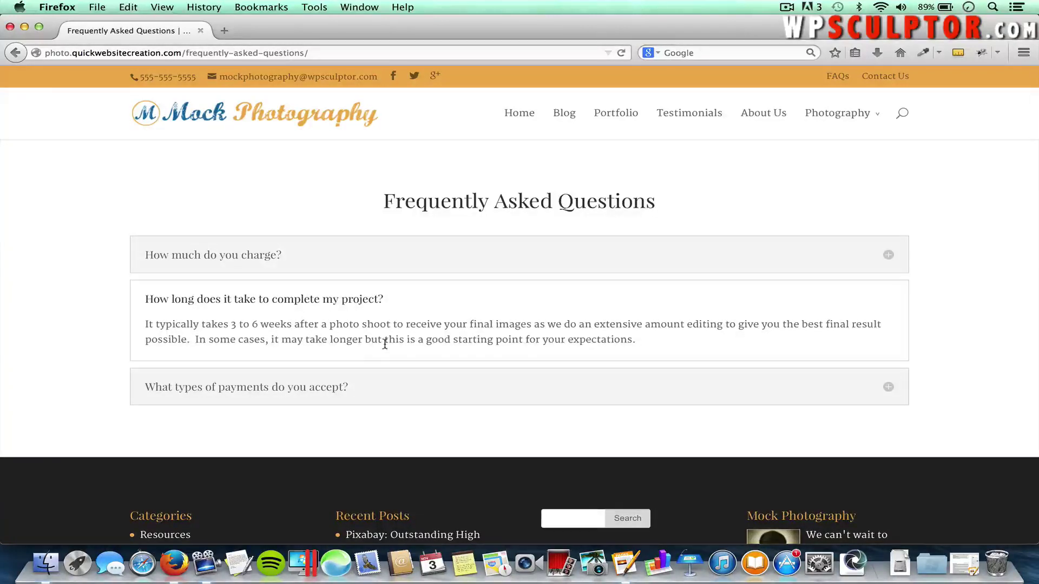
left_click(339, 392)
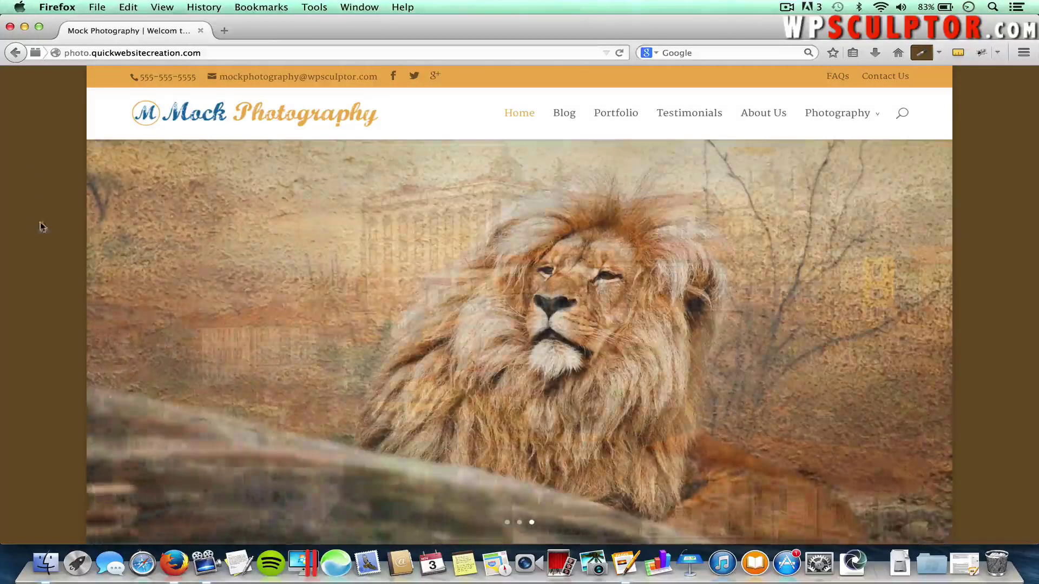
scroll(44, 252, "down", 3)
Scroll down the Mock Photography home page to the footer
scroll(44, 252, "down", 3)
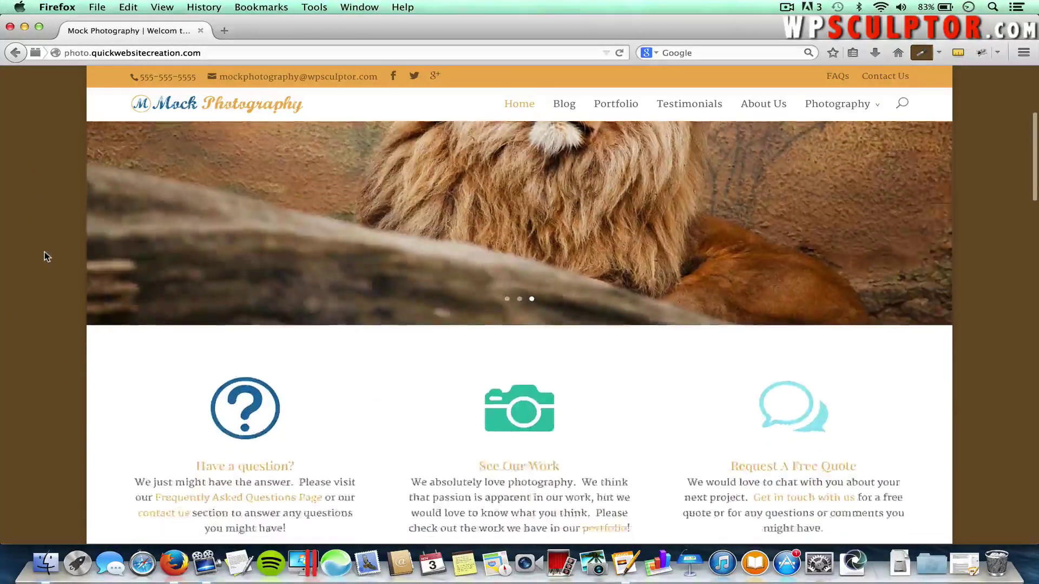
scroll(44, 252, "down", 8)
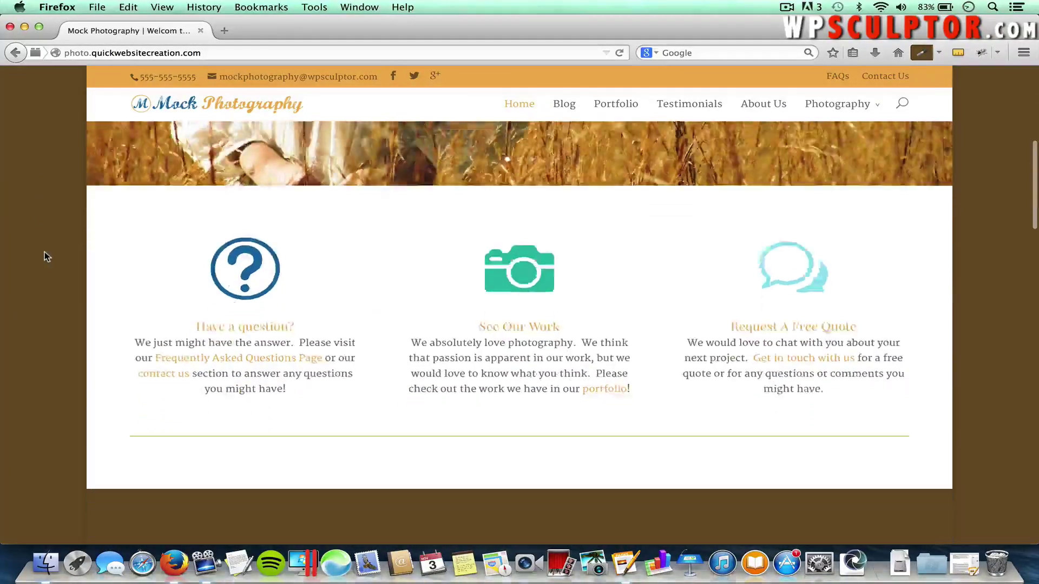
scroll(44, 252, "down", 10)
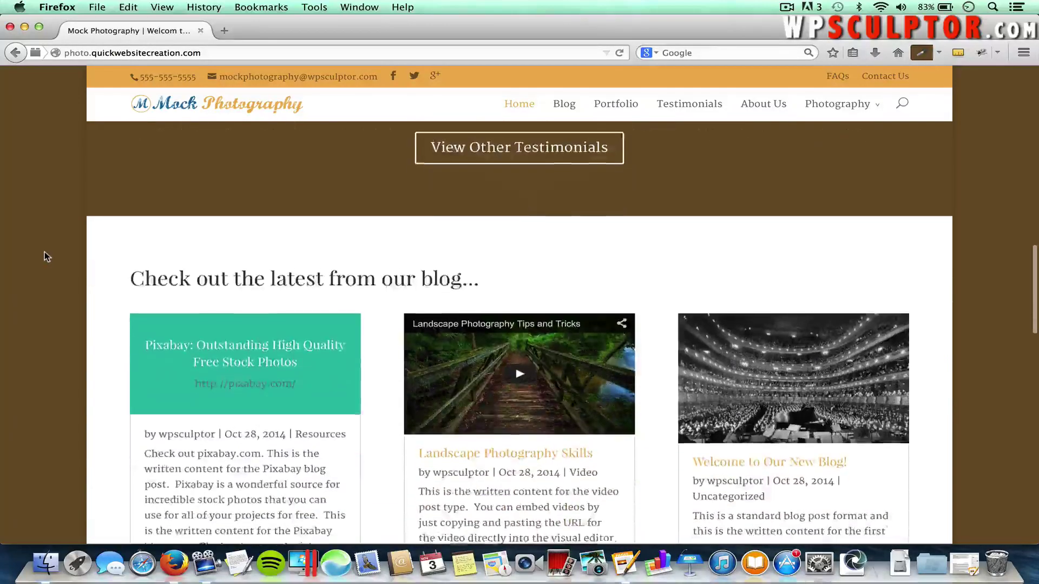
scroll(45, 251, "down", 10)
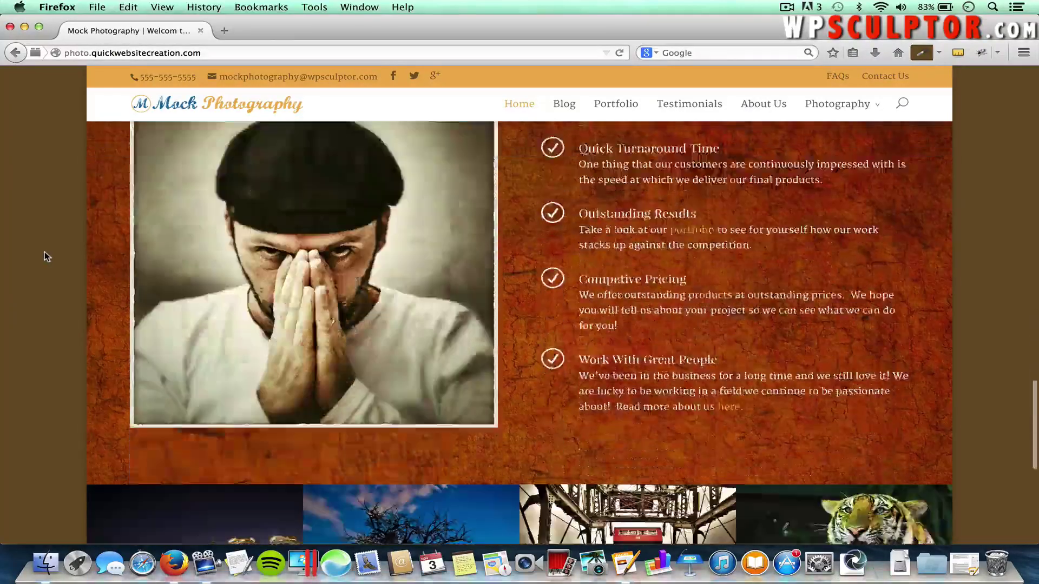
scroll(44, 251, "down", 2)
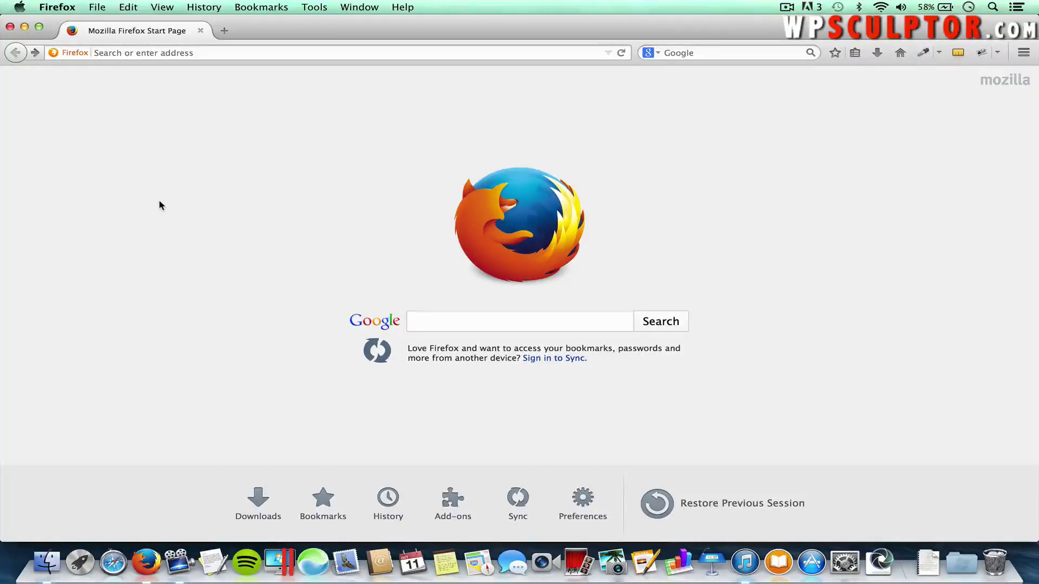
Load the HostGator site and order the Baby plan from the Web Hosting page
left_click(169, 54)
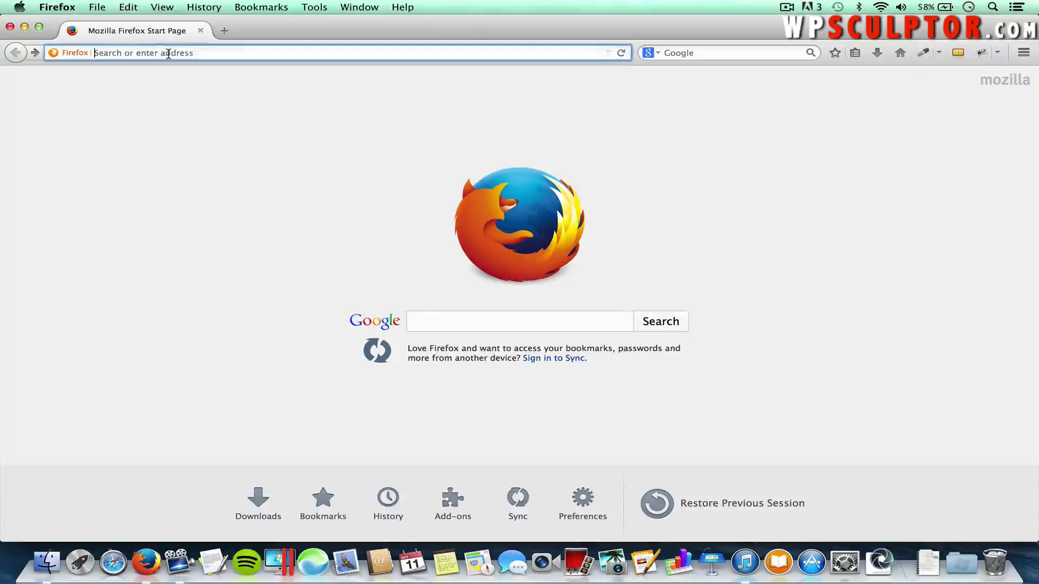
type("hostgator.com/")
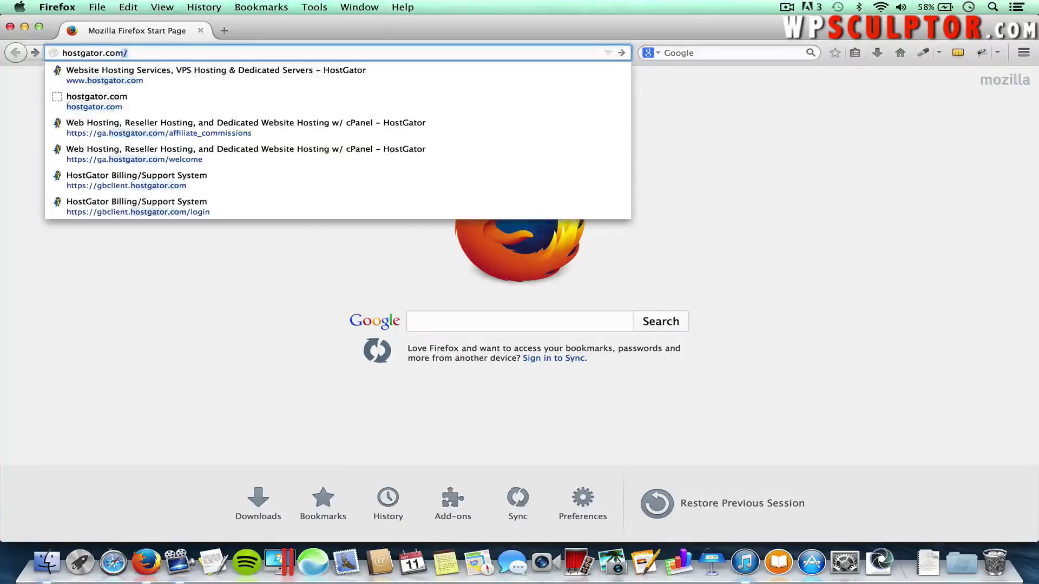
key("Return")
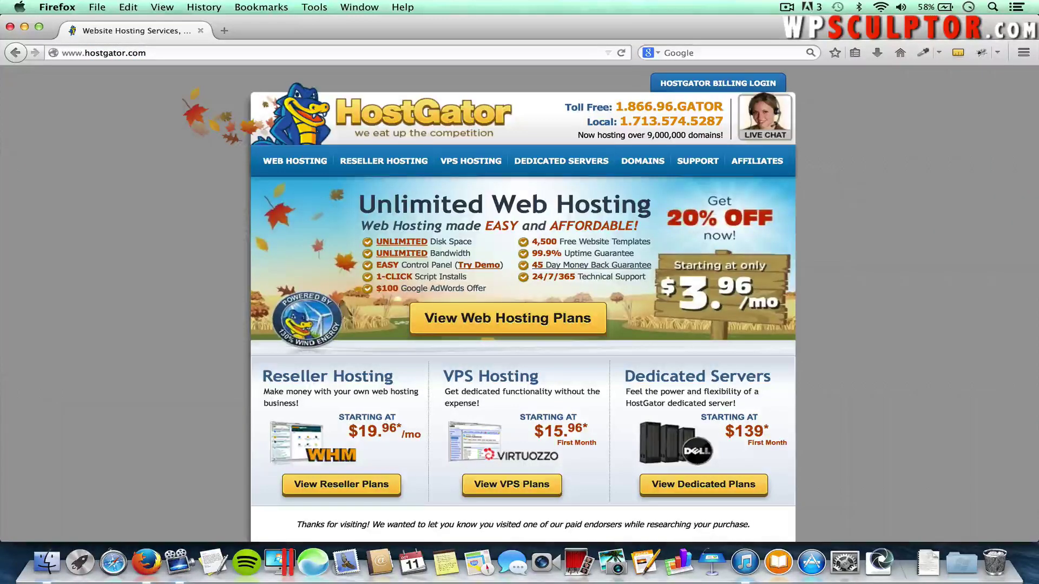
left_click(295, 162)
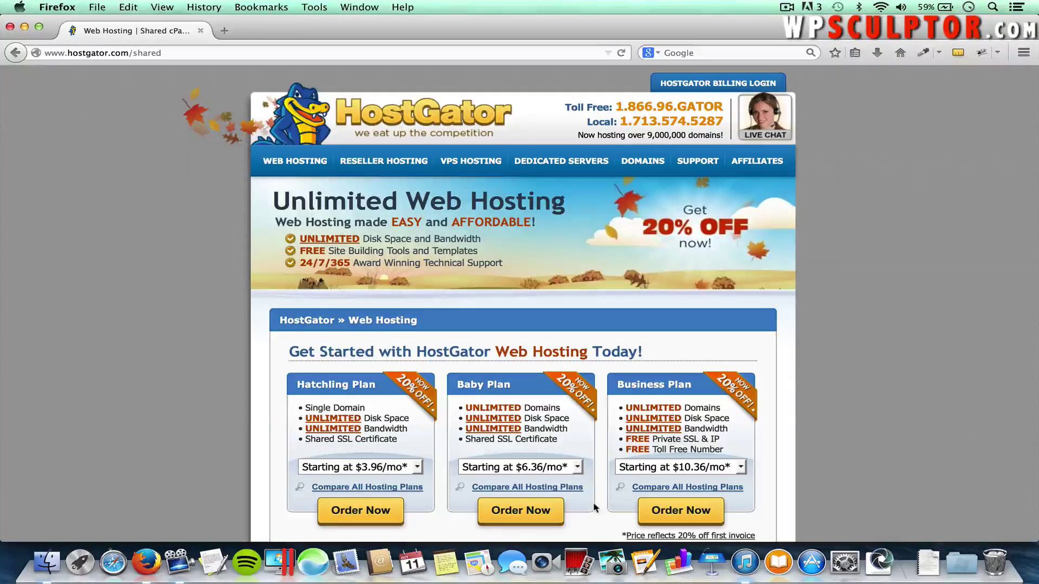
left_click(515, 515)
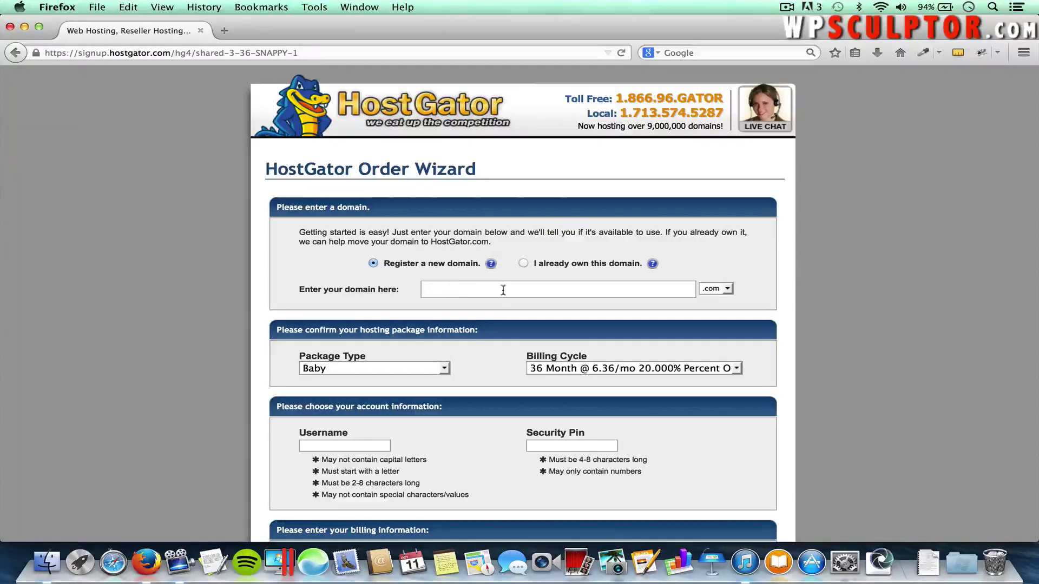
Keep the .com extension and enter onlineprophoto as the new domain to register
left_click(727, 287)
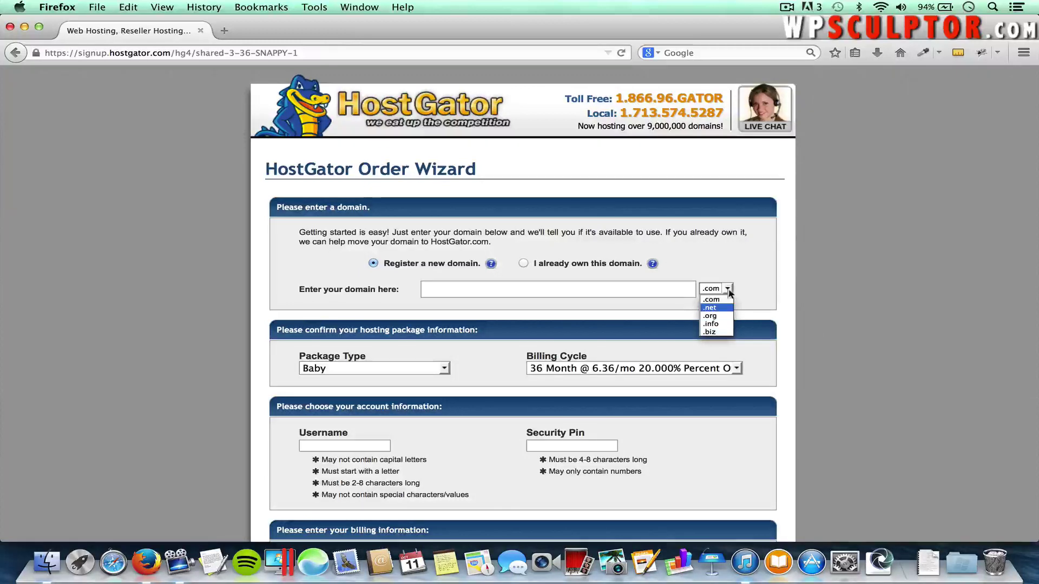
left_click(715, 298)
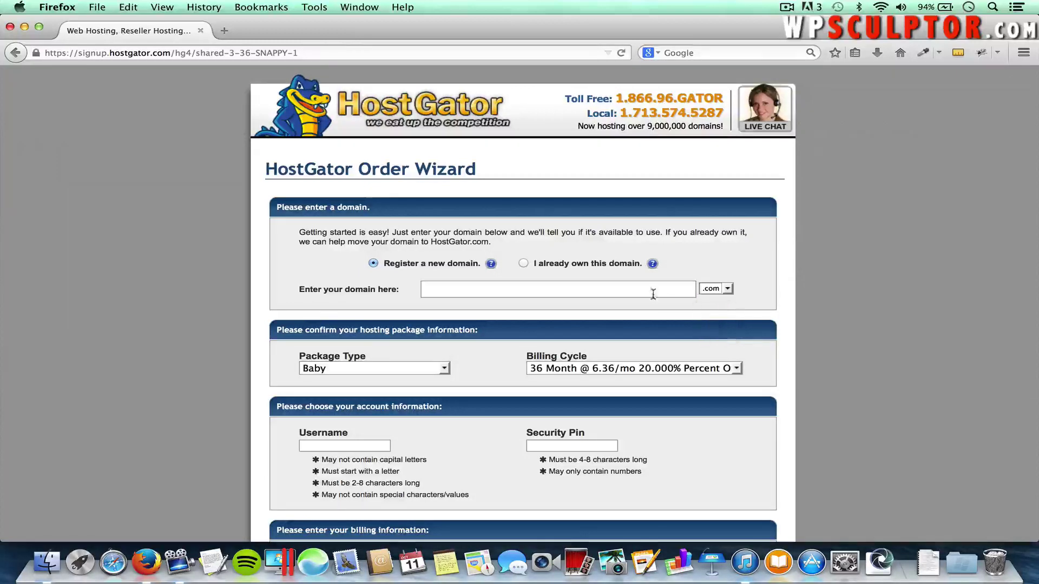
left_click(616, 292)
type("online")
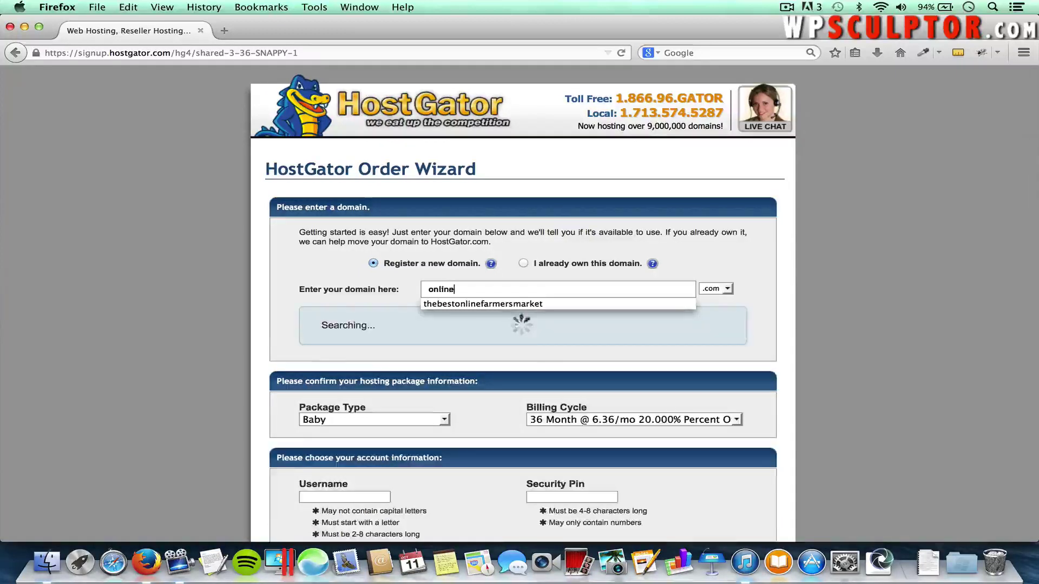
type("prophoto")
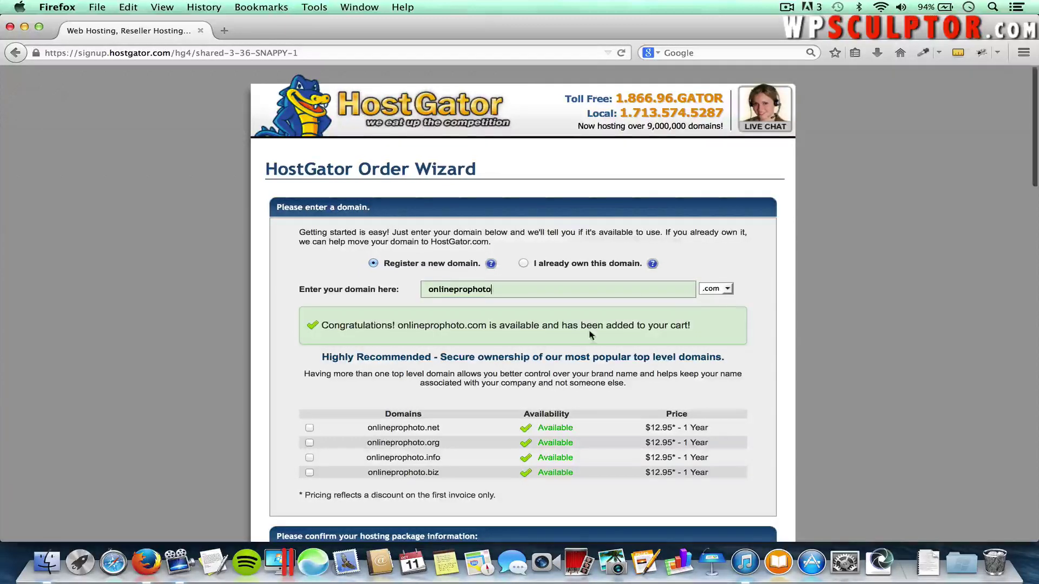
scroll(589, 329, "down", 2)
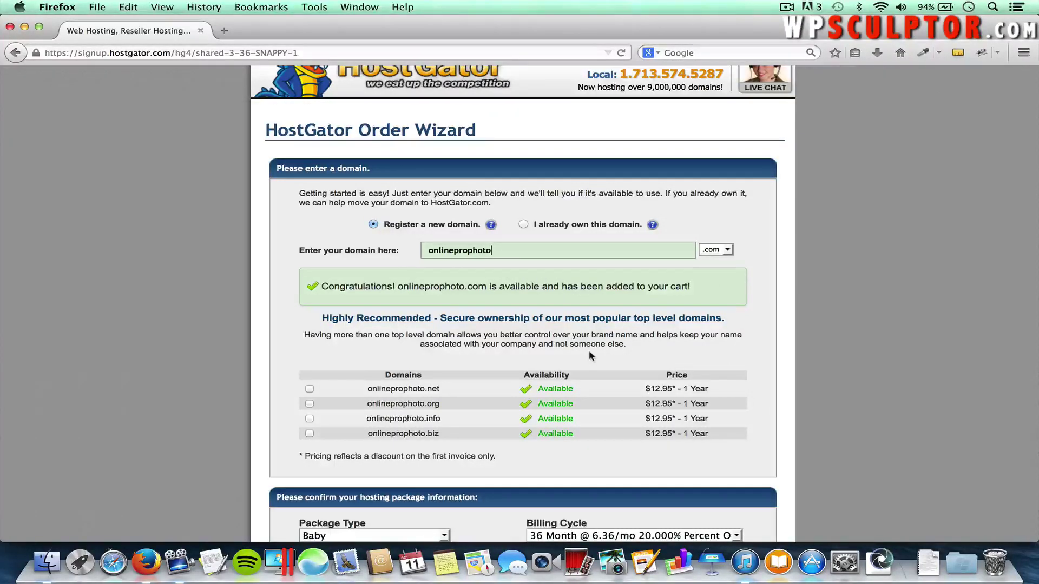
left_click(576, 244)
scroll(502, 440, "down", 1)
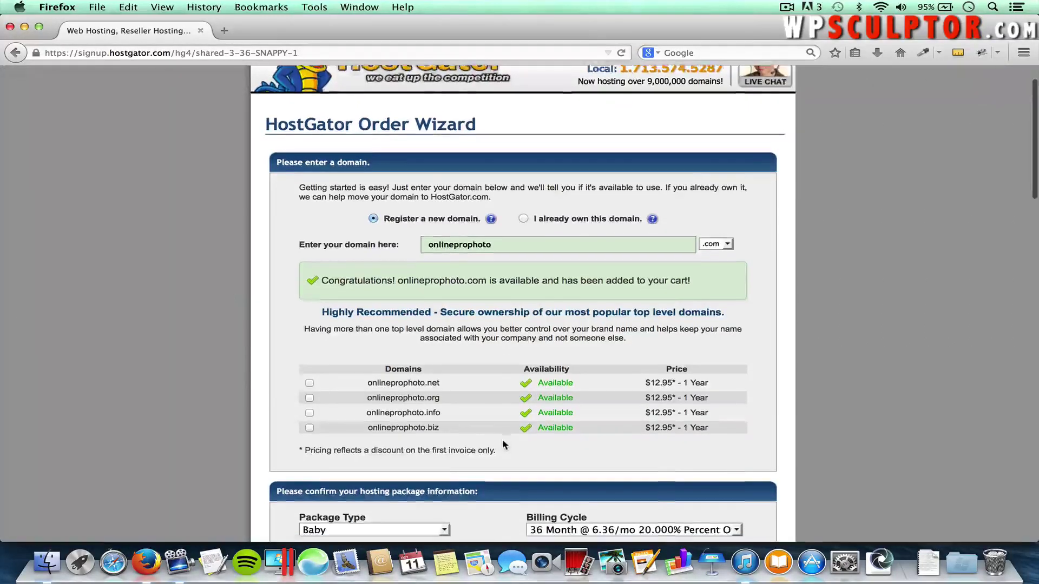
scroll(503, 444, "down", 5)
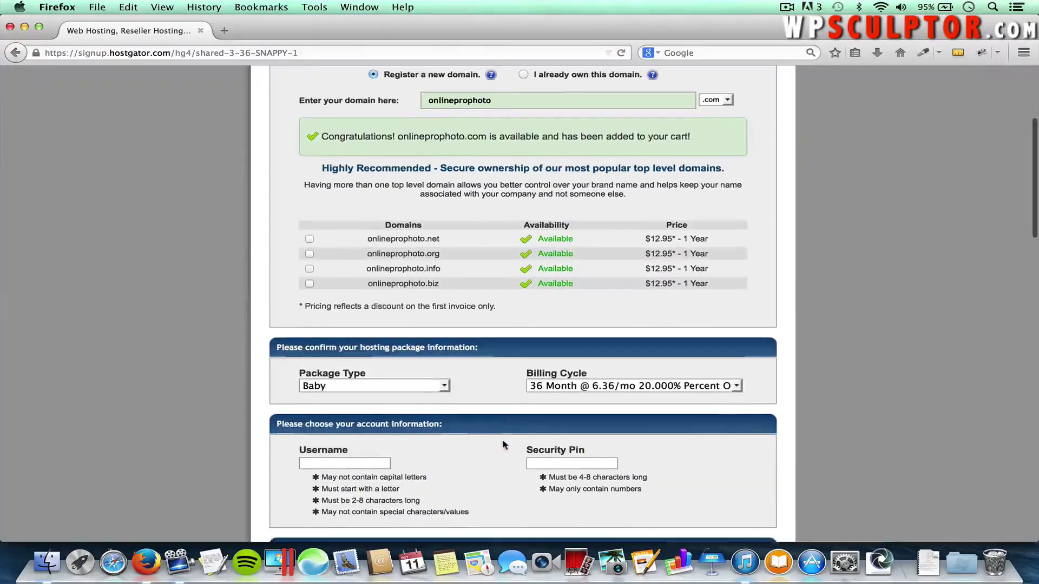
Change the billing cycle to 1 Month at 7.96/mo
scroll(502, 443, "down", 1)
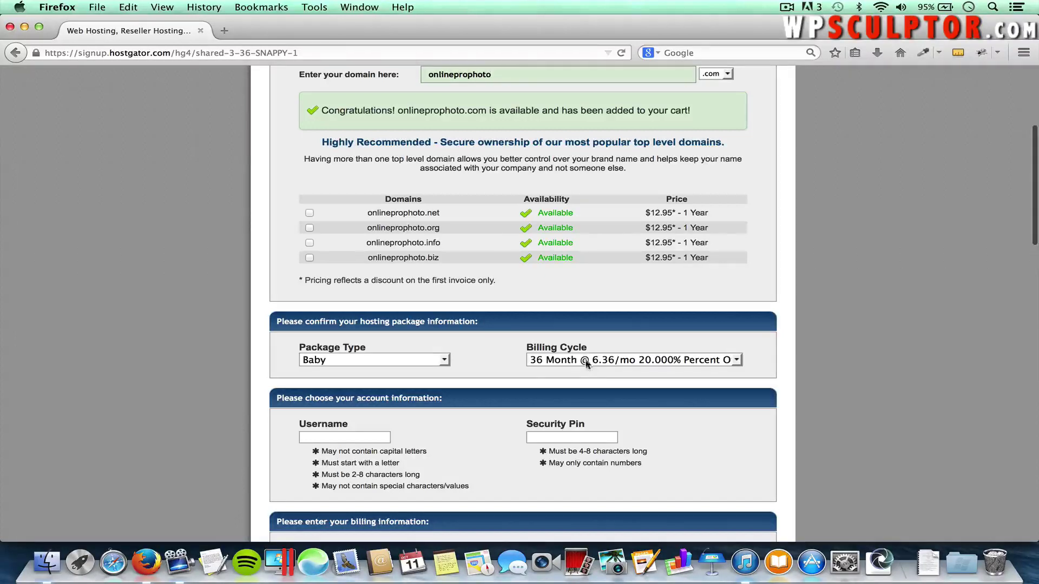
left_click(605, 363)
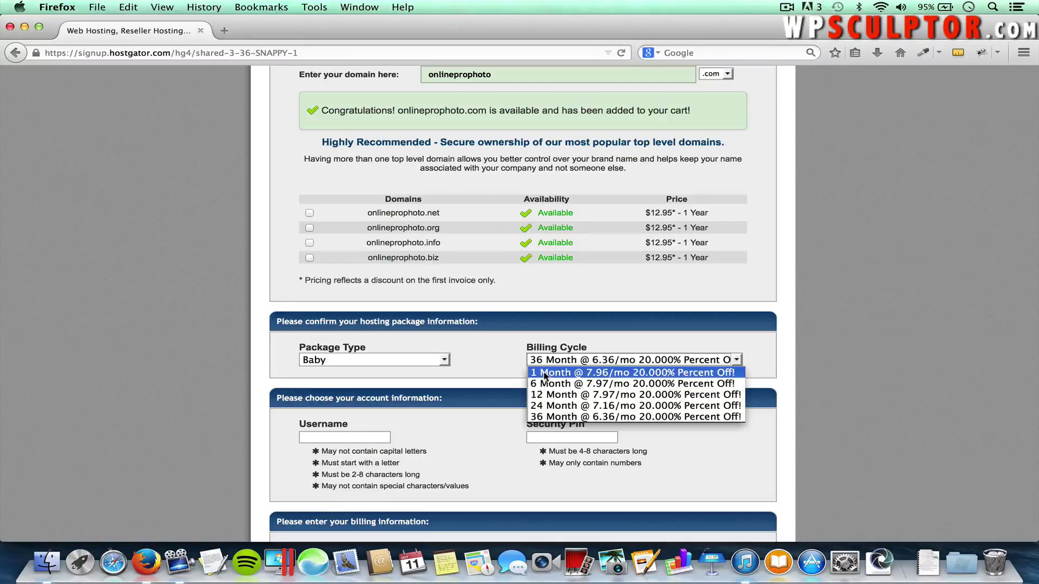
left_click(544, 374)
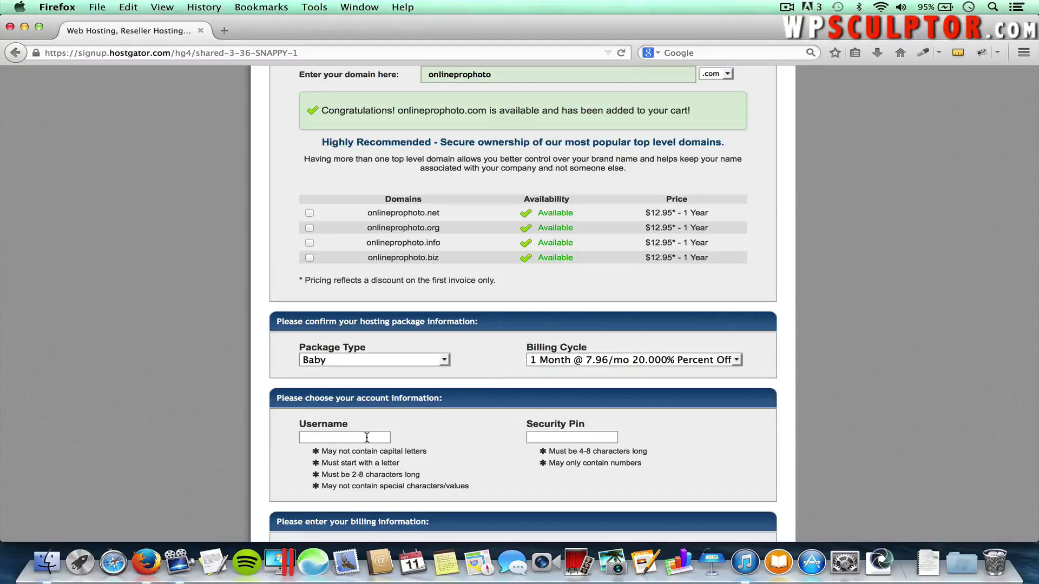
Fill in the account username and a four-digit security PIN
scroll(367, 437, "down", 5)
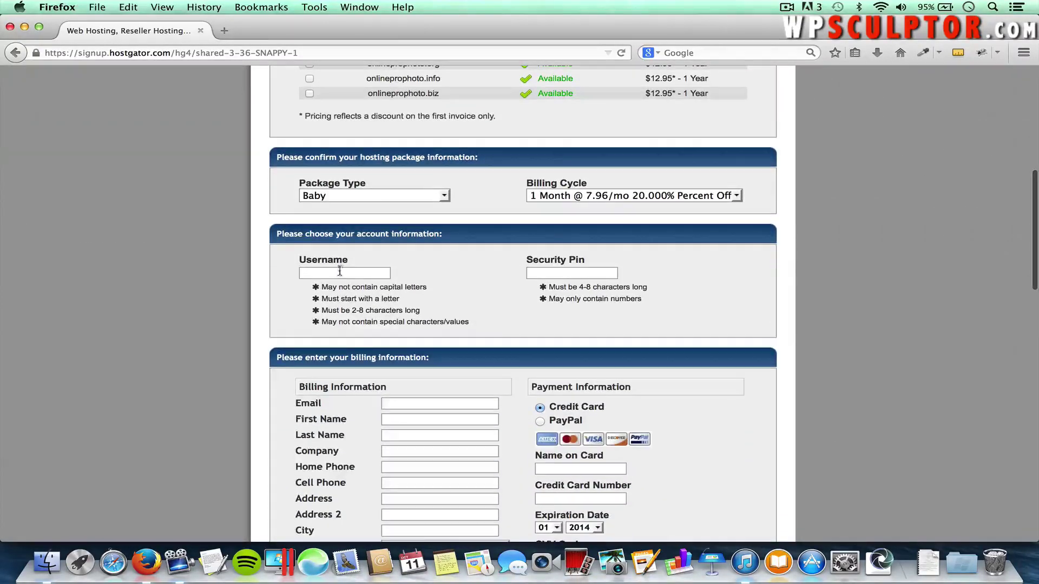
left_click(339, 272)
type("wpsc")
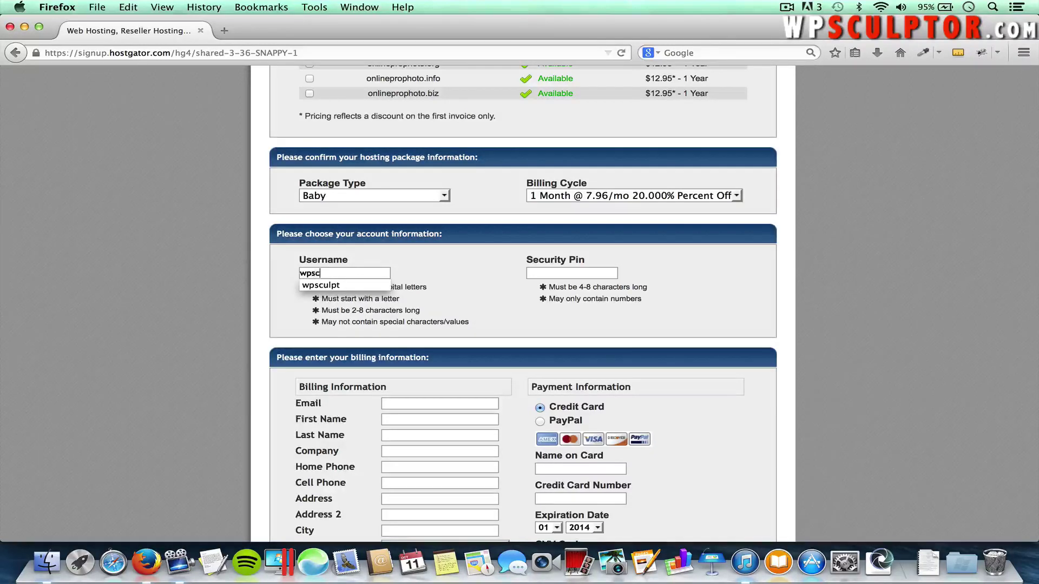
type("ulpt")
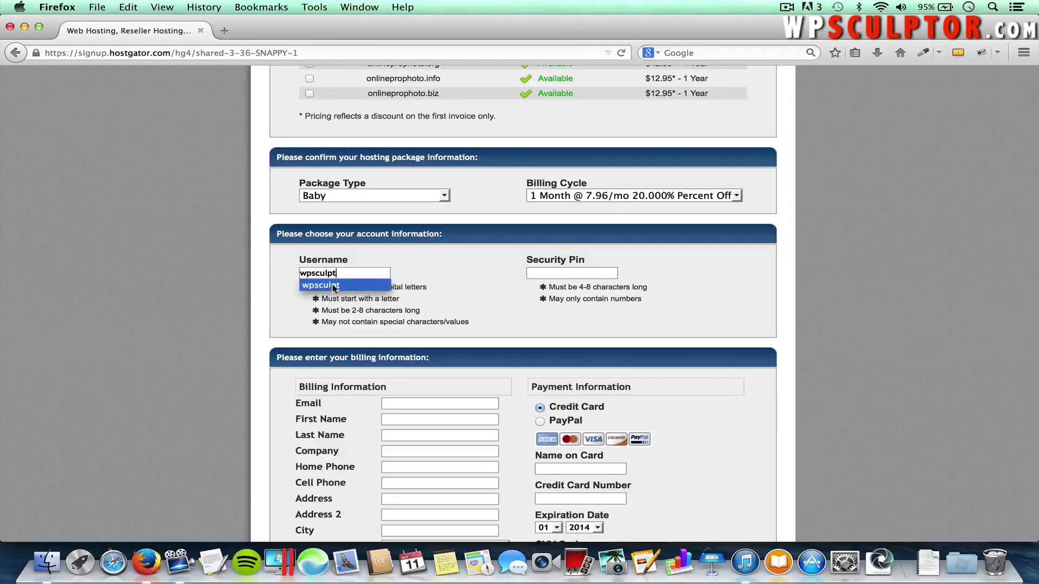
left_click(332, 286)
left_click(581, 272)
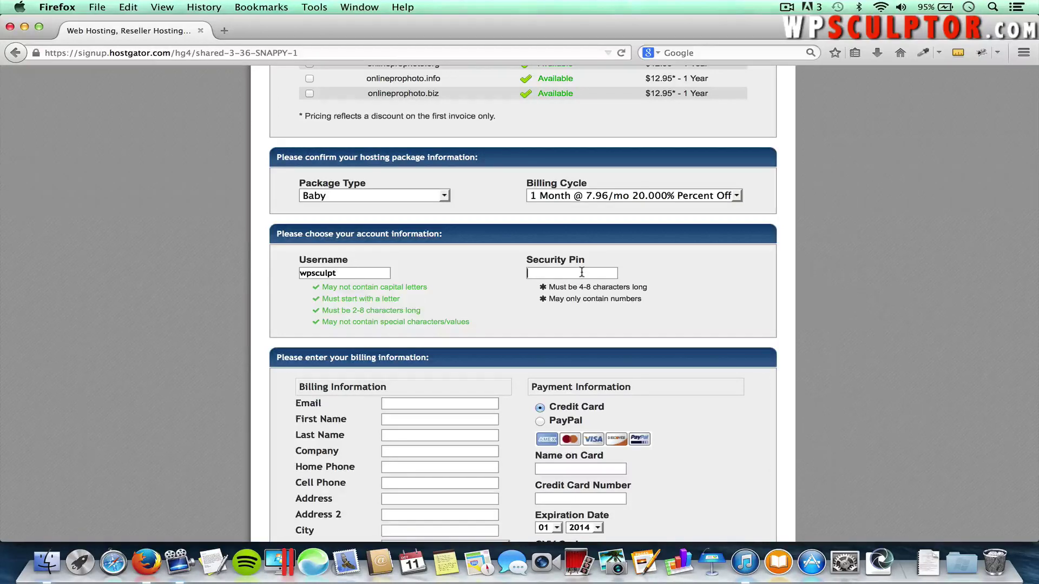
type("1234")
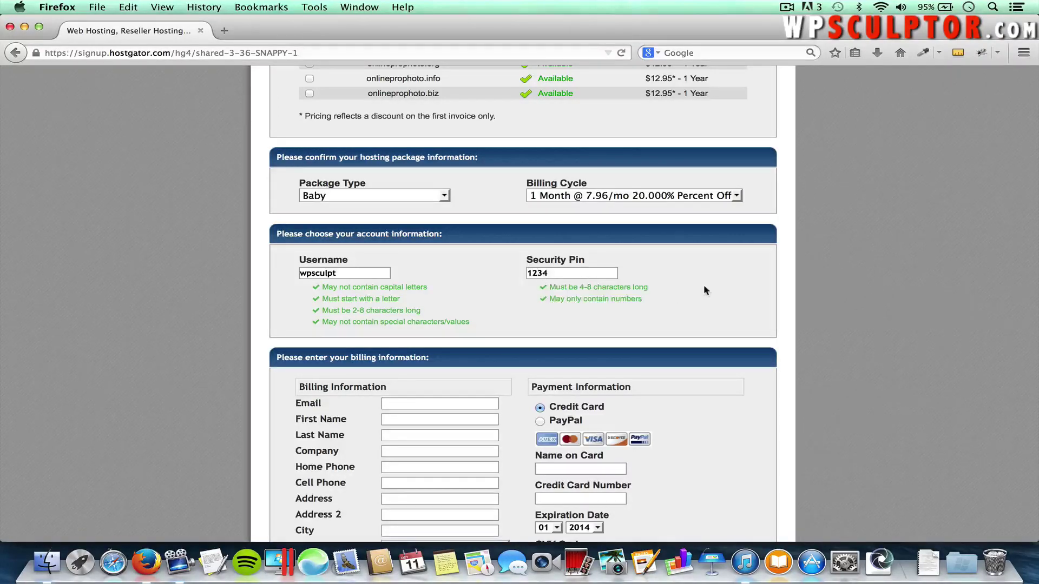
scroll(703, 284, "down", 5)
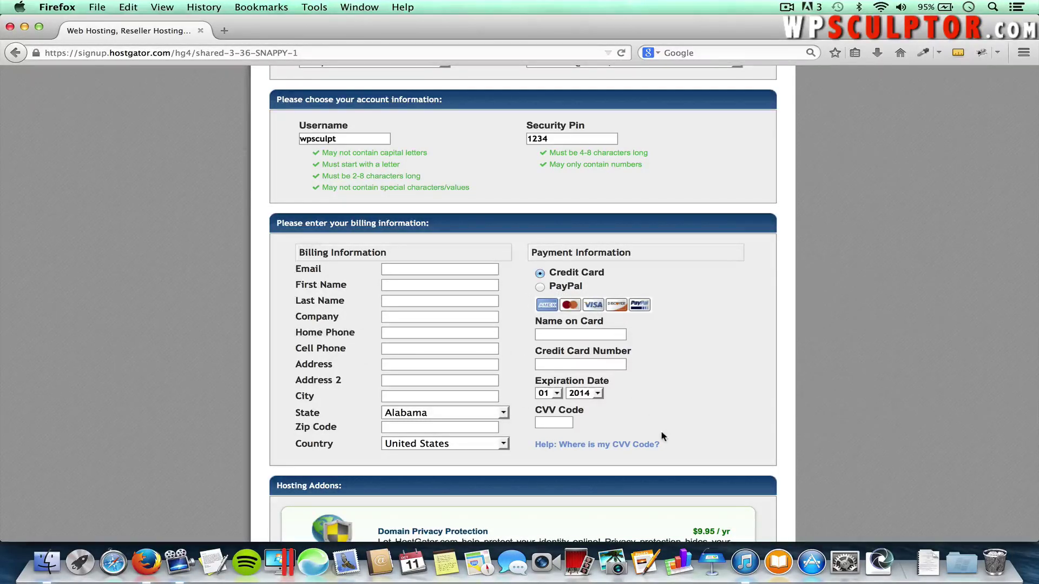
scroll(661, 435, "down", 5)
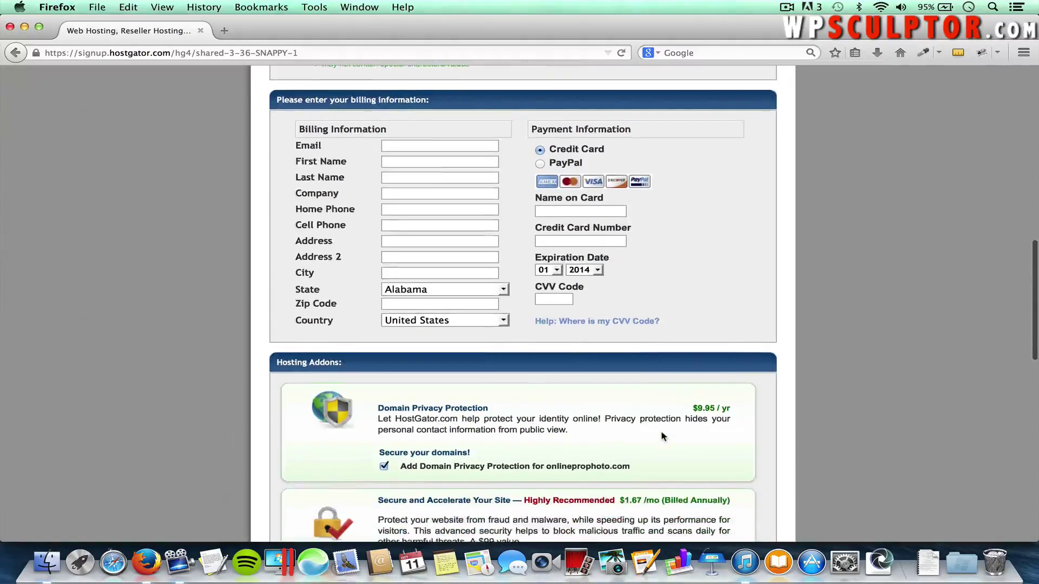
scroll(662, 436, "down", 3)
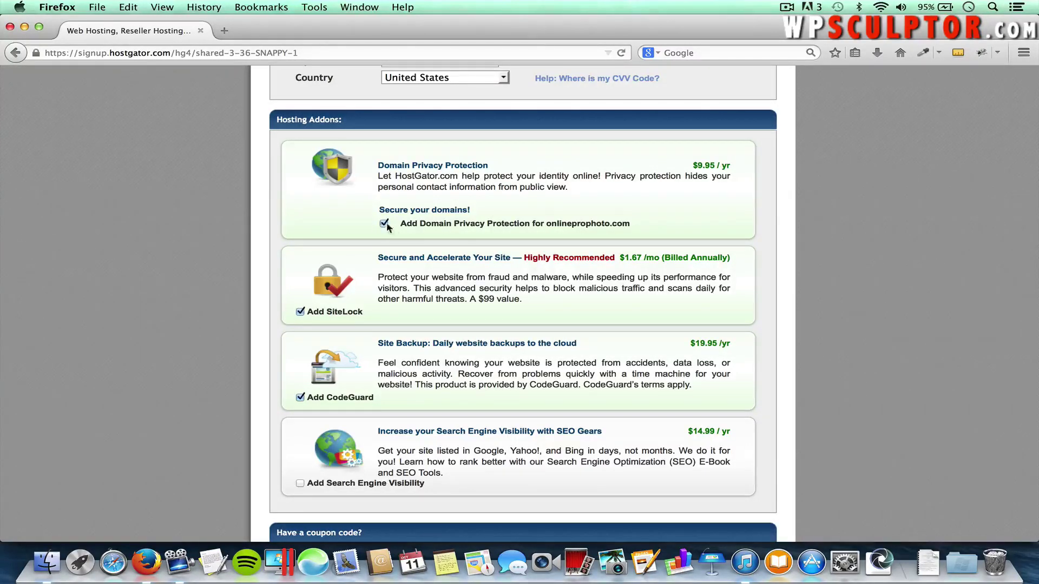
Remove Domain Privacy Protection from the order
left_click(384, 225)
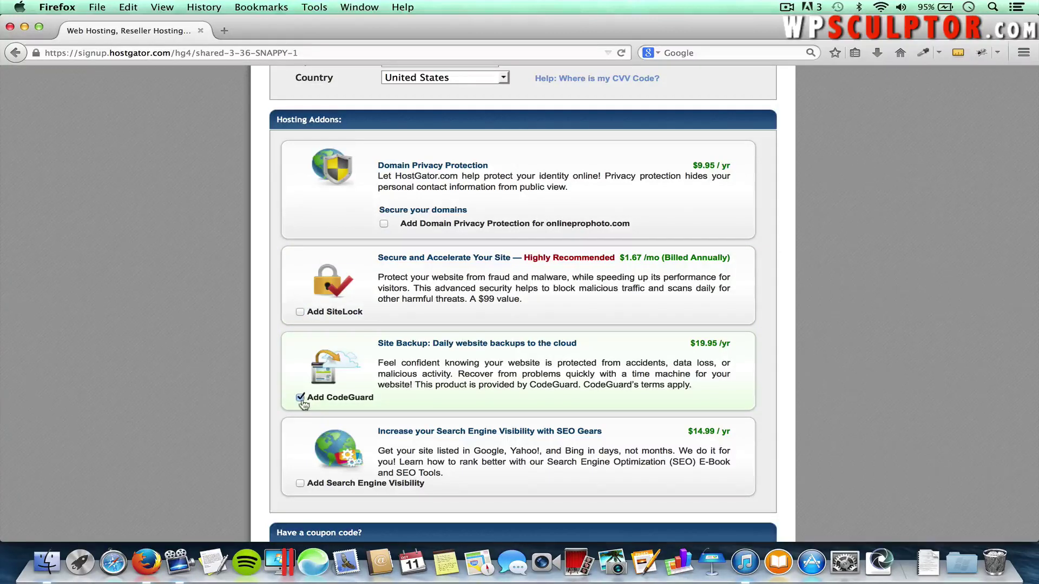
scroll(303, 403, "down", 5)
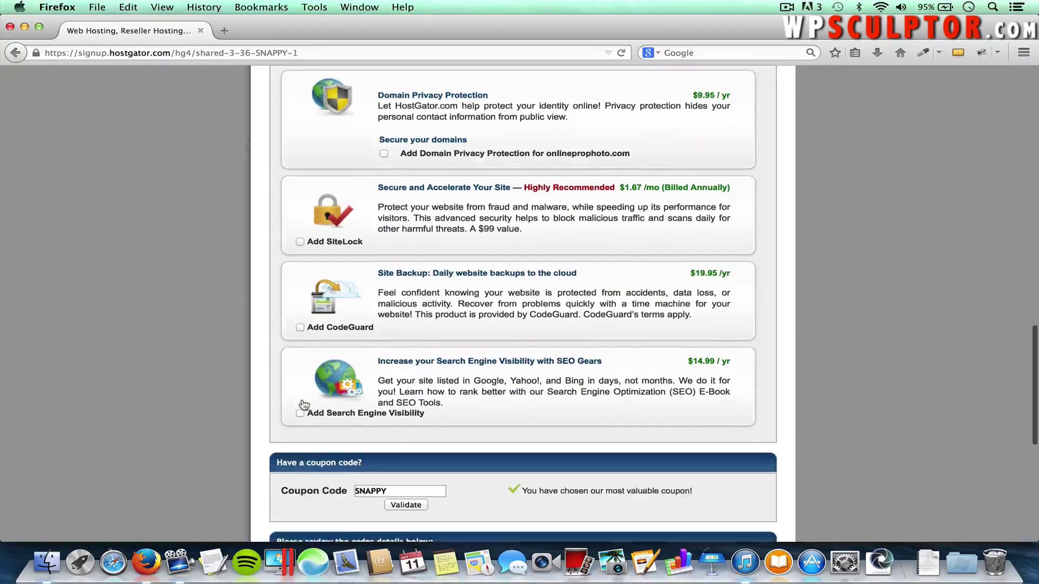
scroll(303, 404, "down", 3)
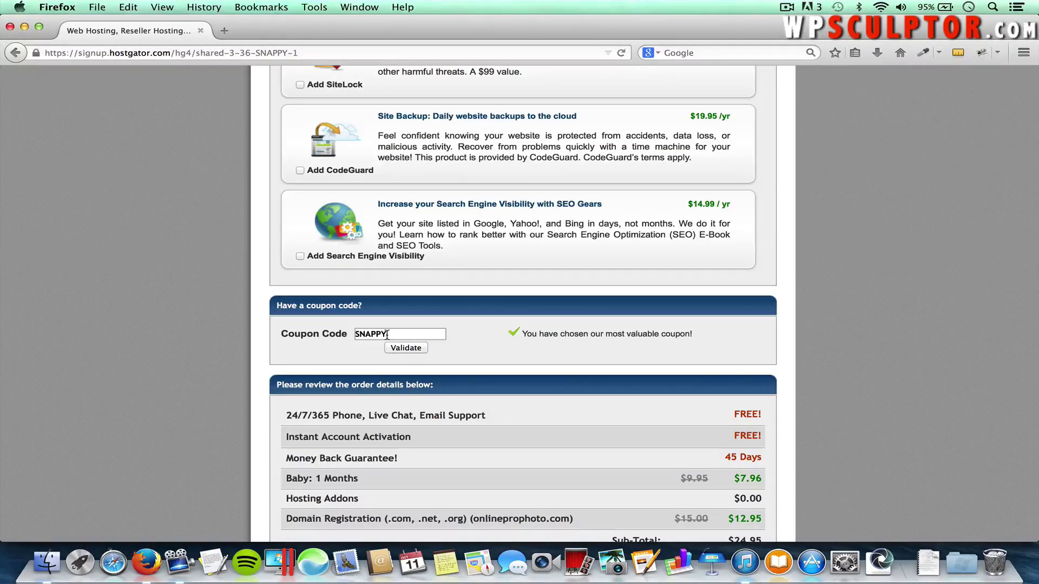
Replace the SNAPPY coupon with wpsculptor1cent and validate it
double_click(386, 335)
type("wpsculptor1cent")
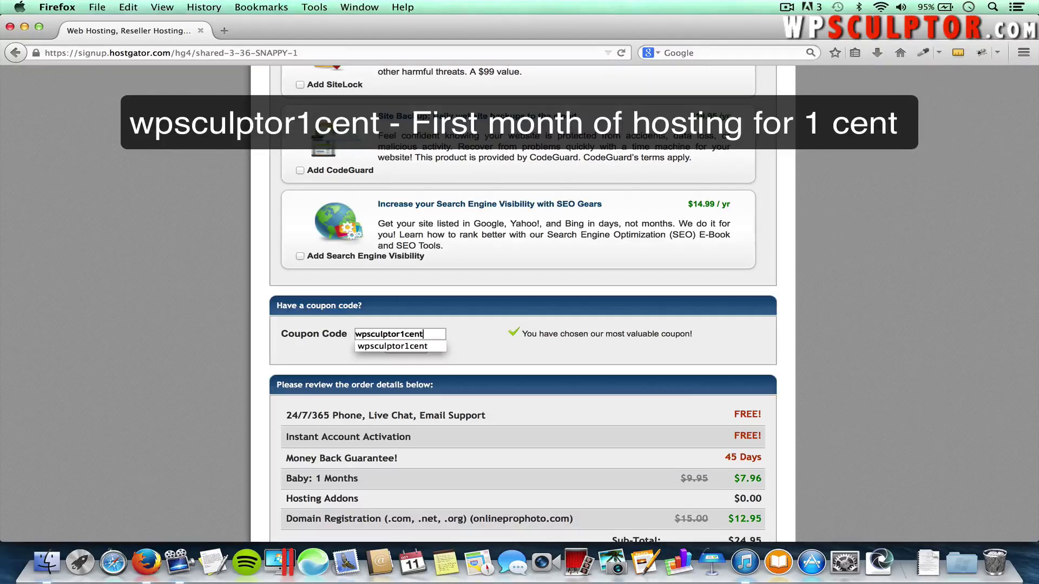
left_click(389, 345)
left_click(407, 349)
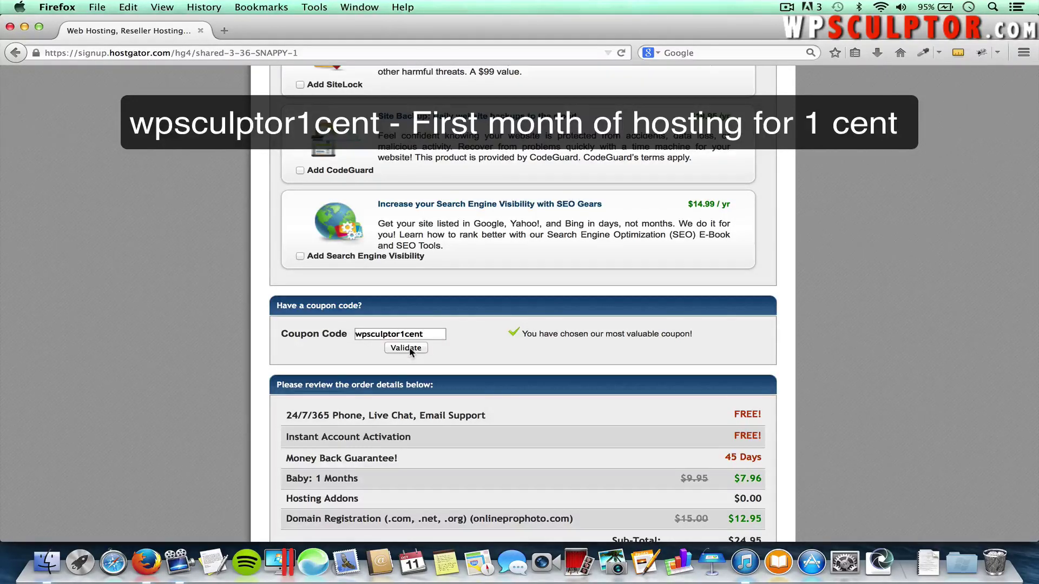
scroll(431, 351, "down", 3)
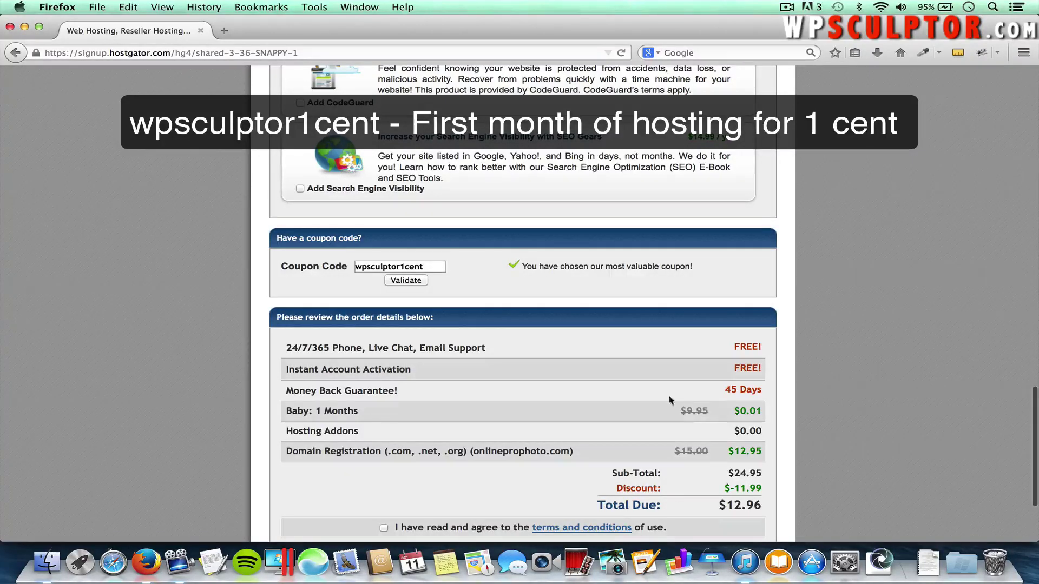
Correct the coupon code to wpsculptor1cent and validate it
scroll(669, 400, "up", 2)
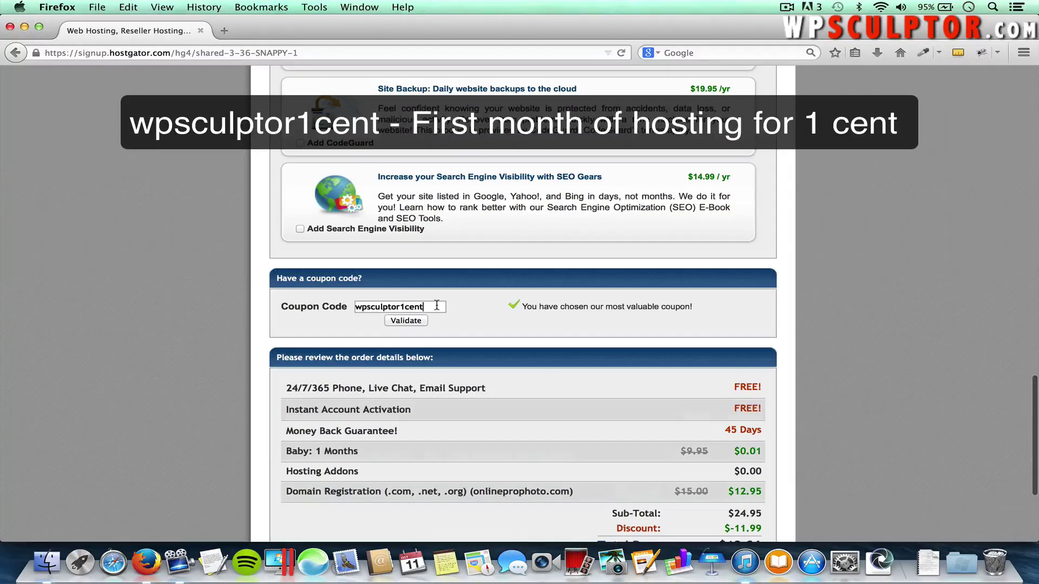
key("BackSpace")
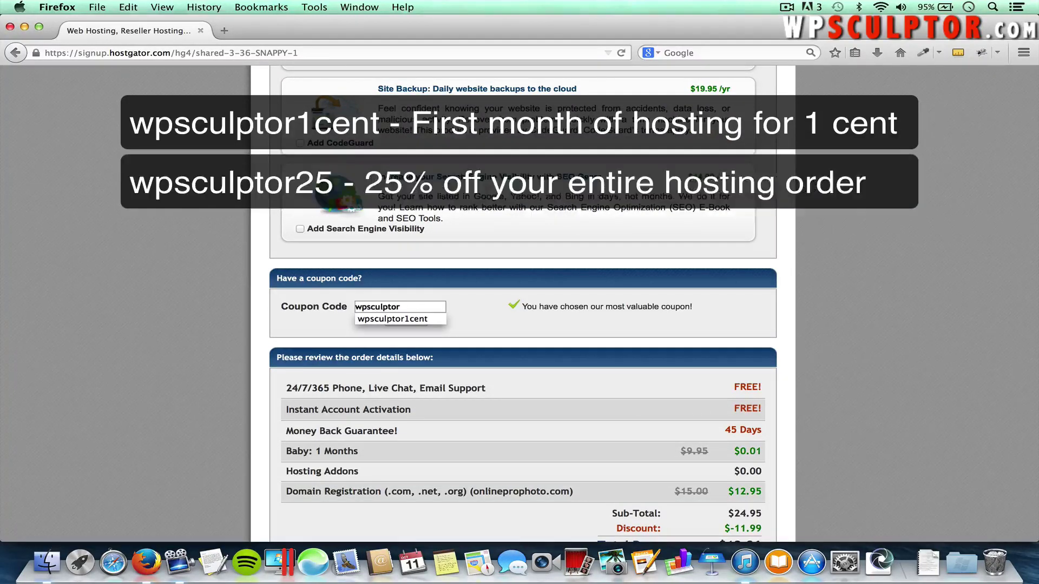
type("25")
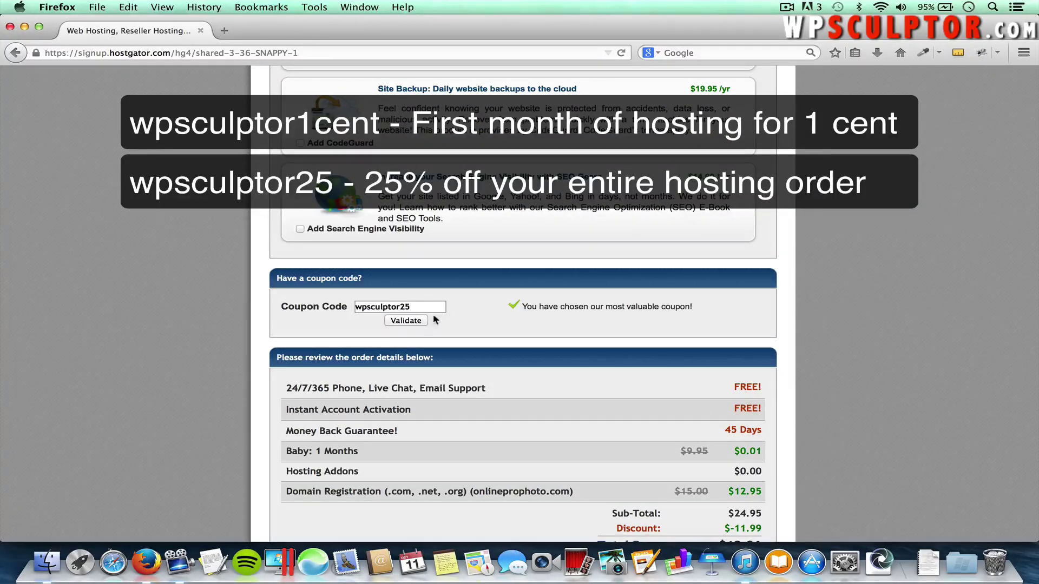
left_click(401, 321)
left_click(424, 306)
key("BackSpace")
key("BackSpace")
type("1c")
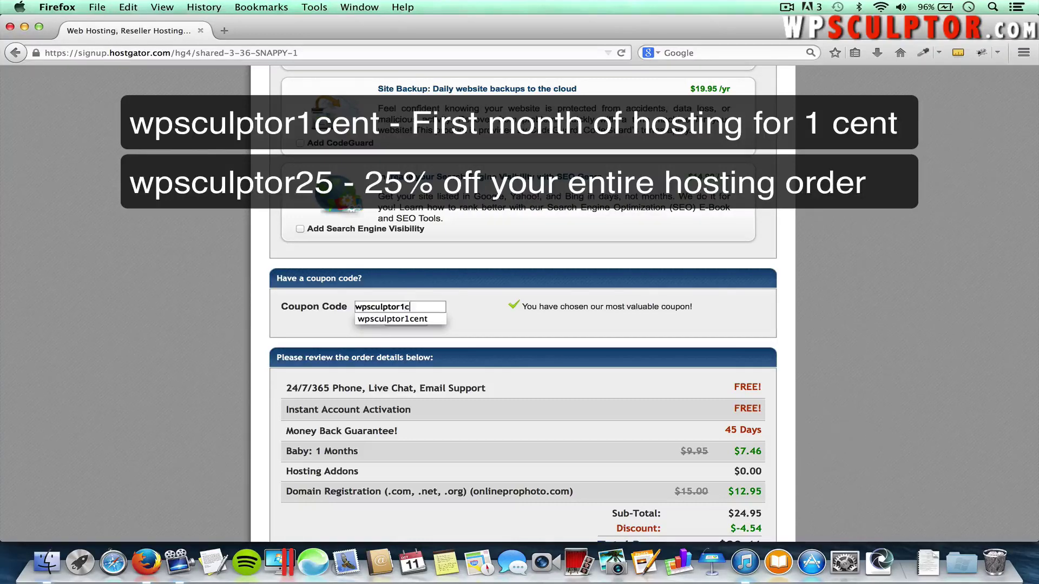
type("ent")
left_click(430, 319)
left_click(416, 320)
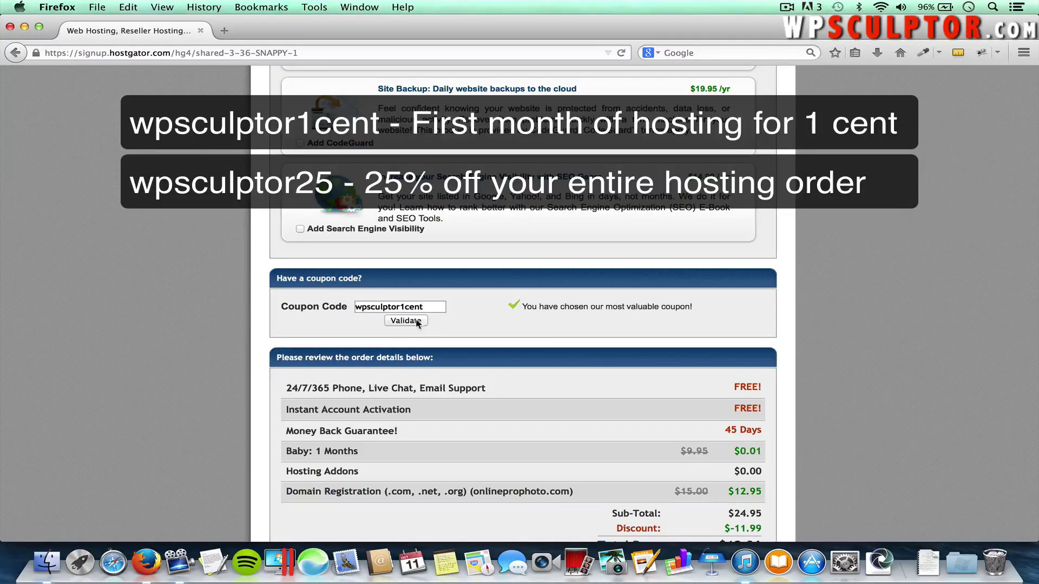
Agree to the terms and conditions and create the hosting account
scroll(539, 349, "down", 3)
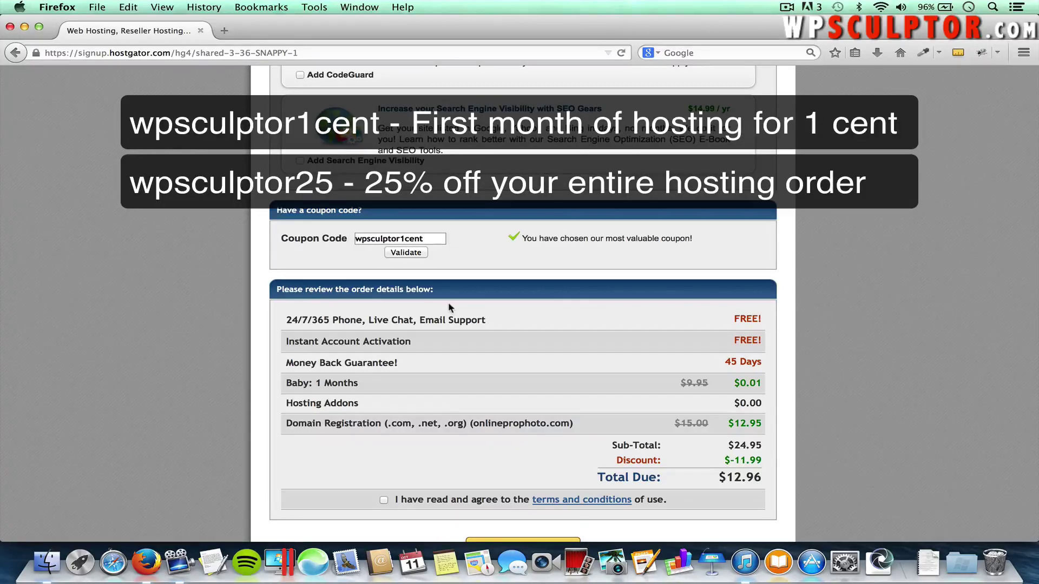
scroll(403, 487, "down", 2)
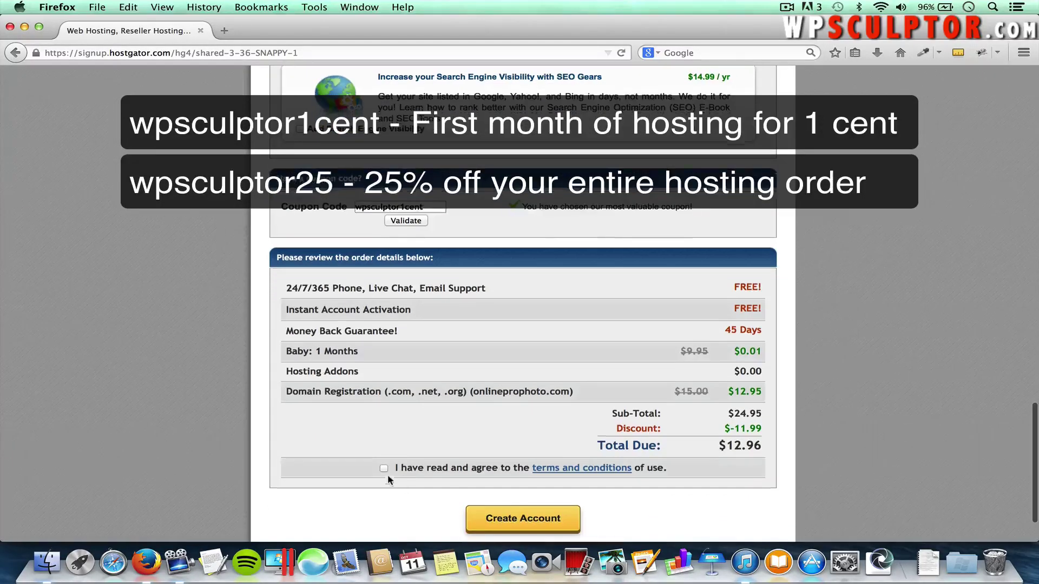
left_click(384, 469)
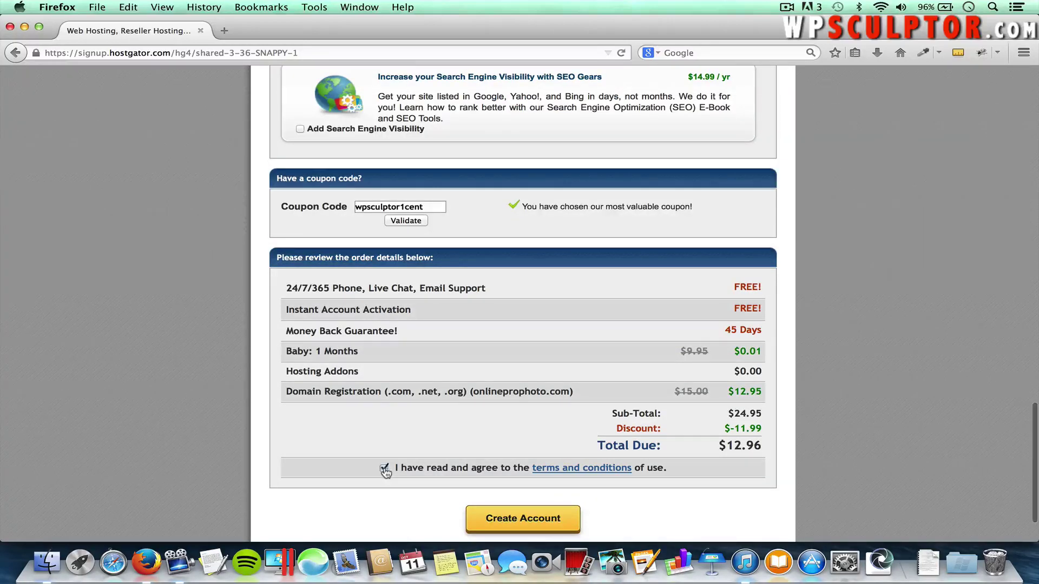
scroll(653, 509, "down", 1)
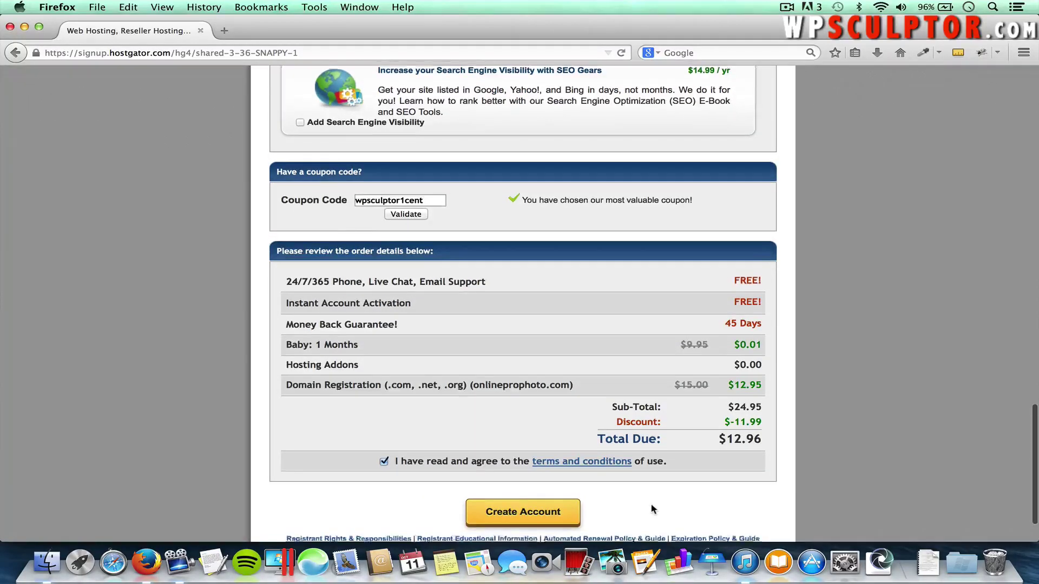
left_click(544, 502)
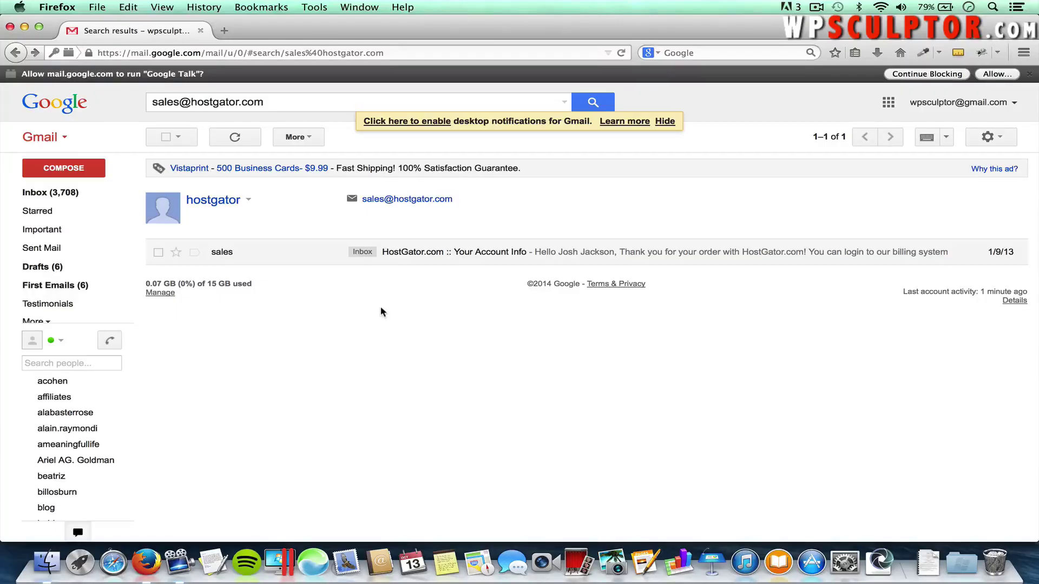
Open the HostGator account info email and highlight its username and password
left_click(314, 257)
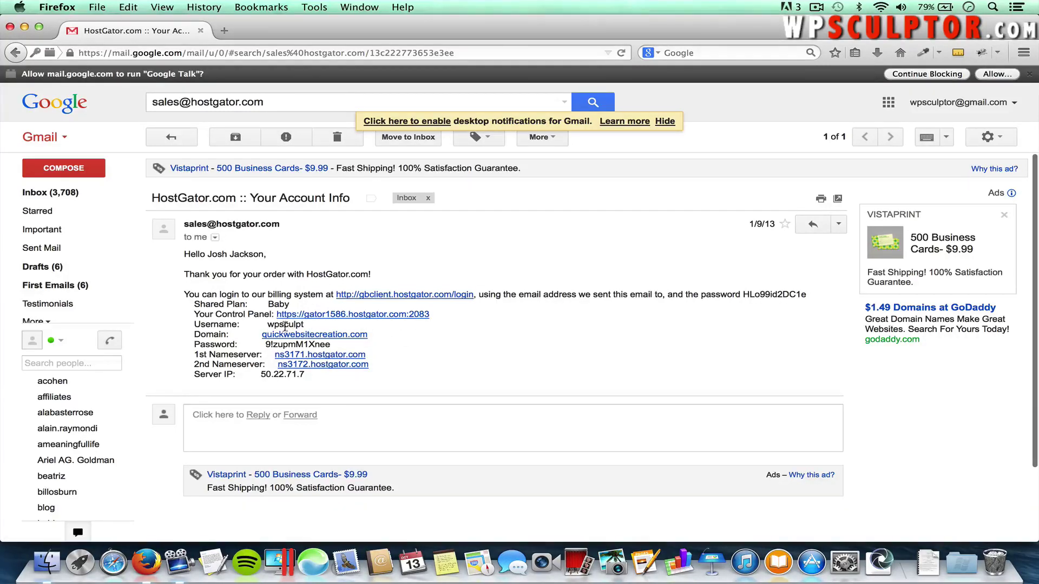
left_click_drag(287, 324, 306, 339)
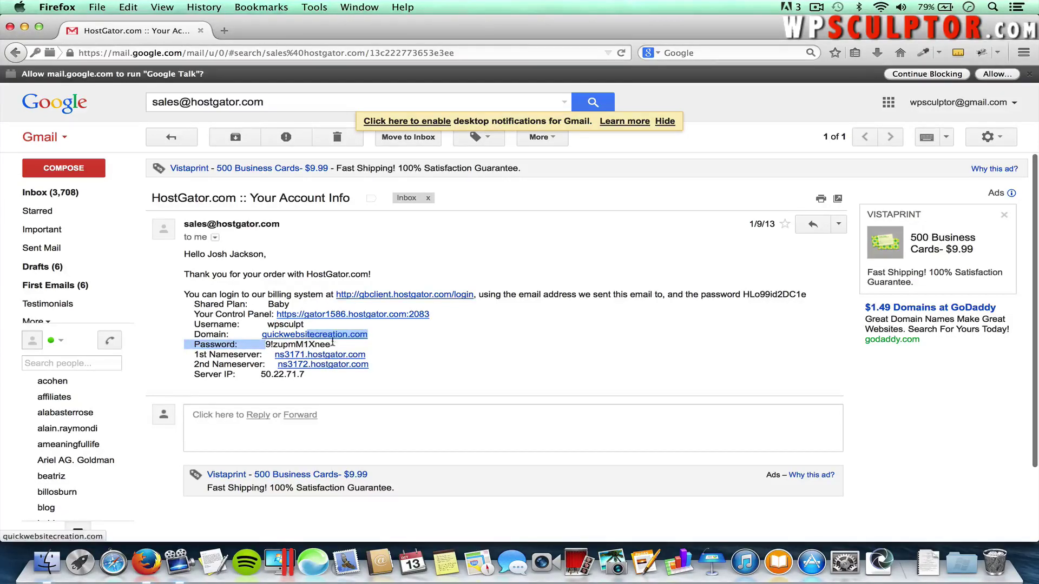
left_click(407, 343)
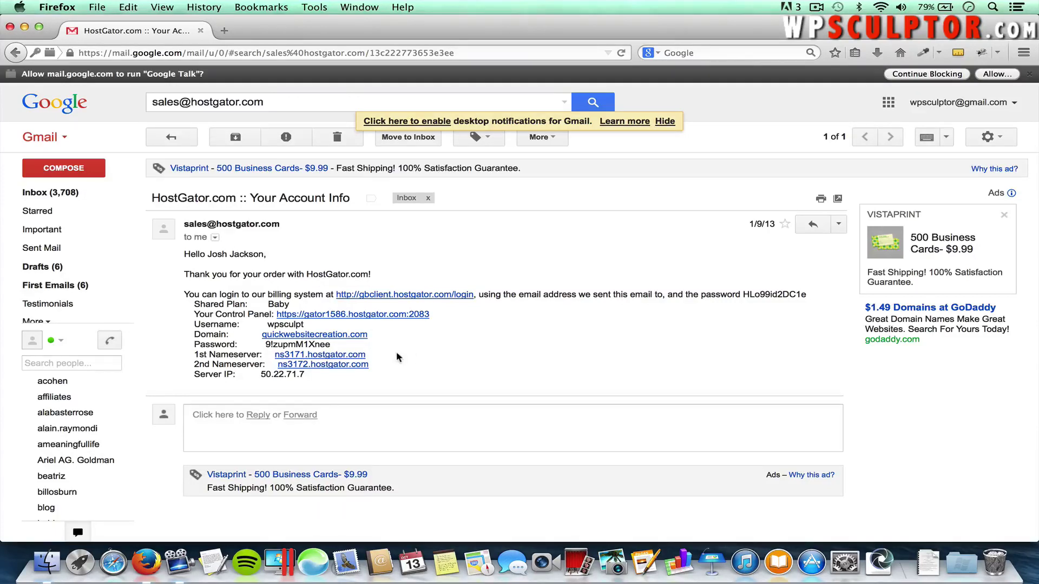
Open the Control Panel link and copy the emailed username into the cPanel login
left_click(403, 315)
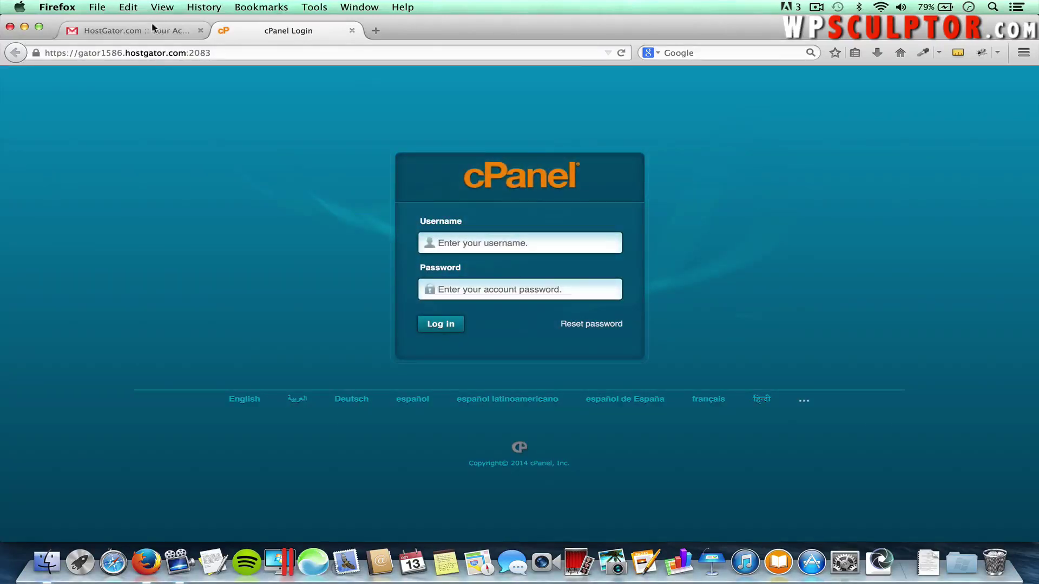
left_click(151, 30)
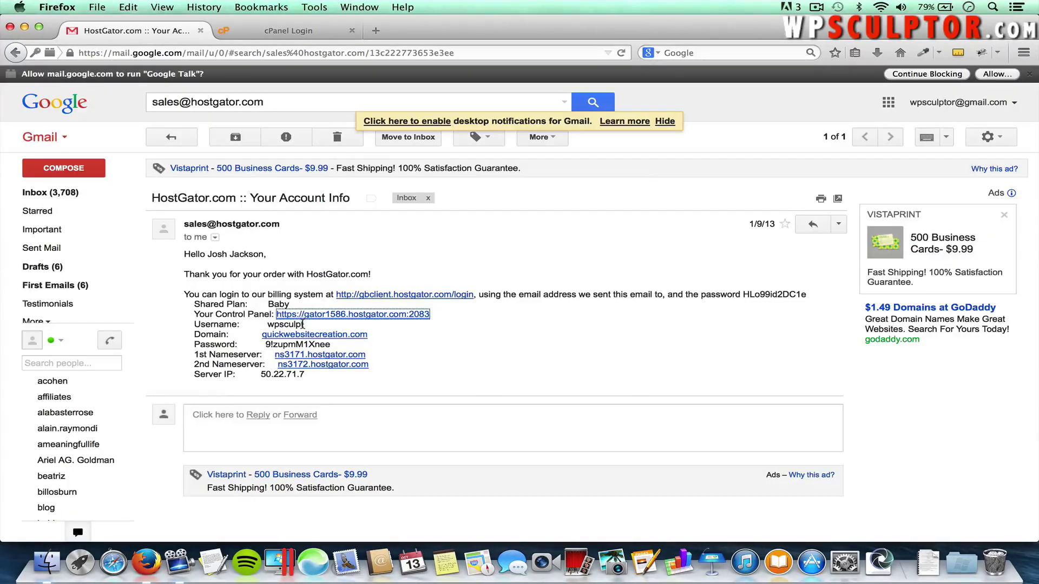
left_click_drag(305, 324, 265, 324)
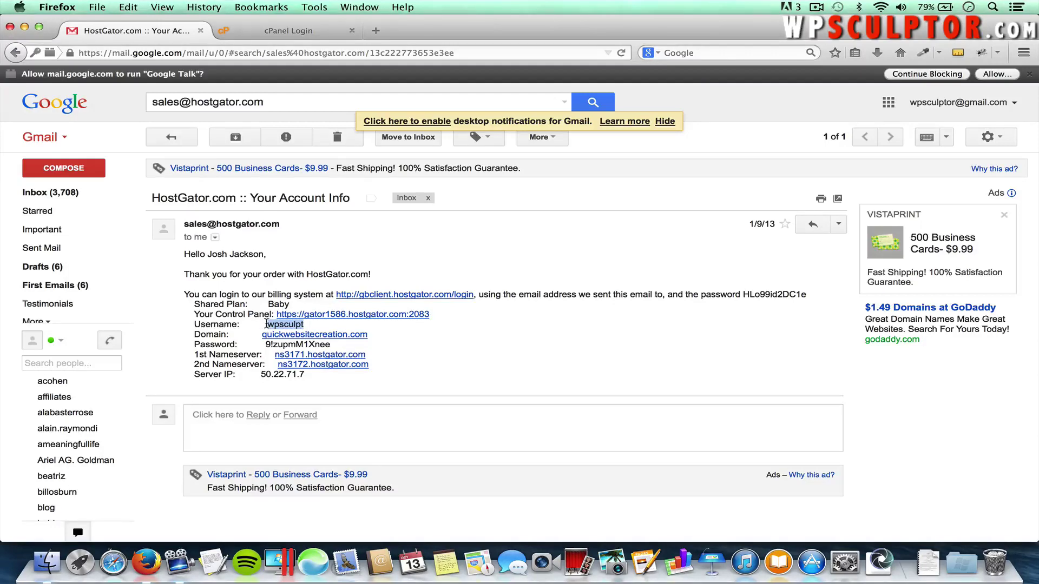
key("super+c")
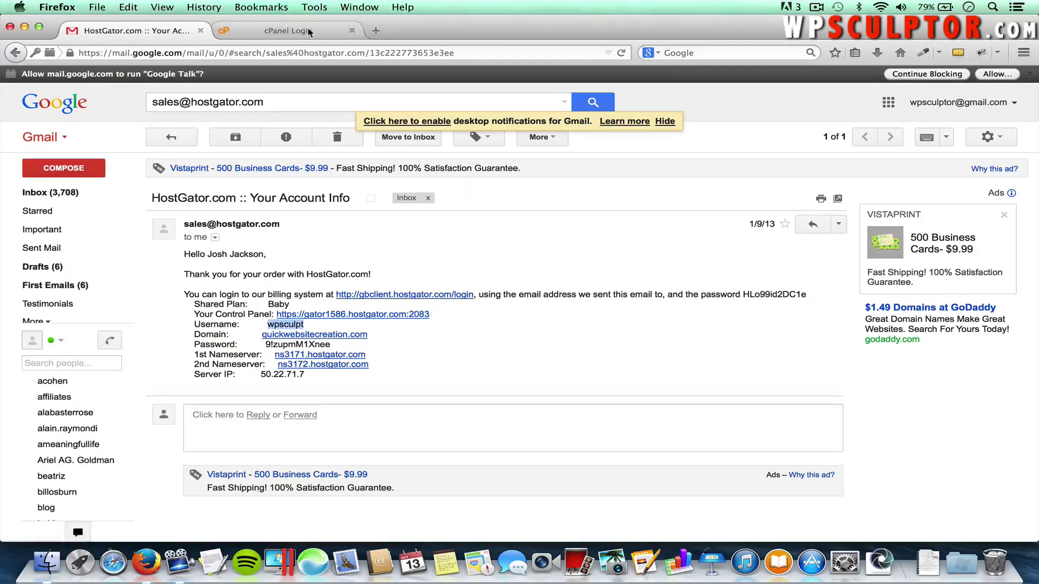
left_click(308, 33)
key("super+v")
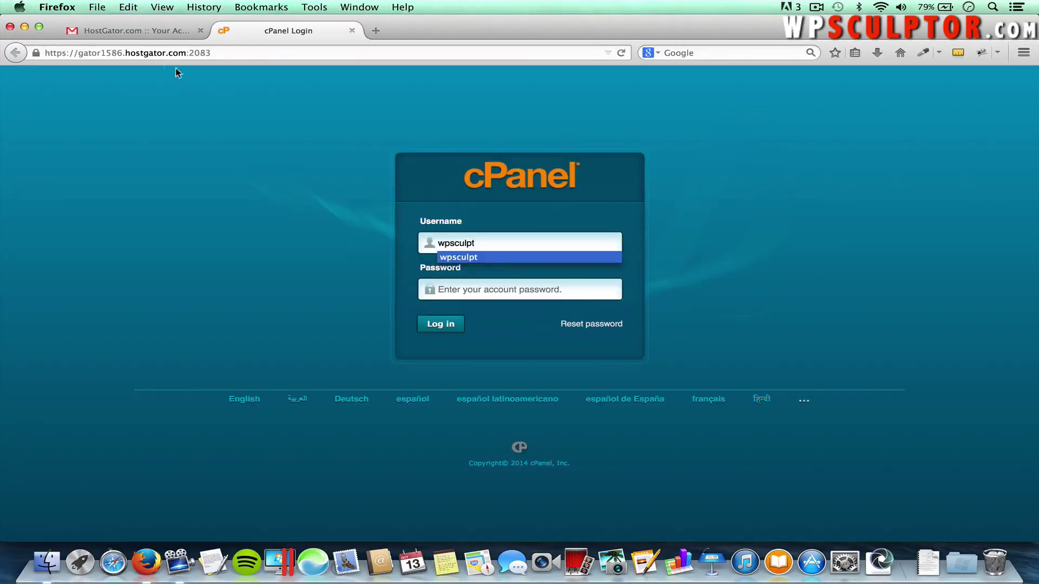
Enter the emailed password, log in to cPanel and decline saving the password
left_click(147, 33)
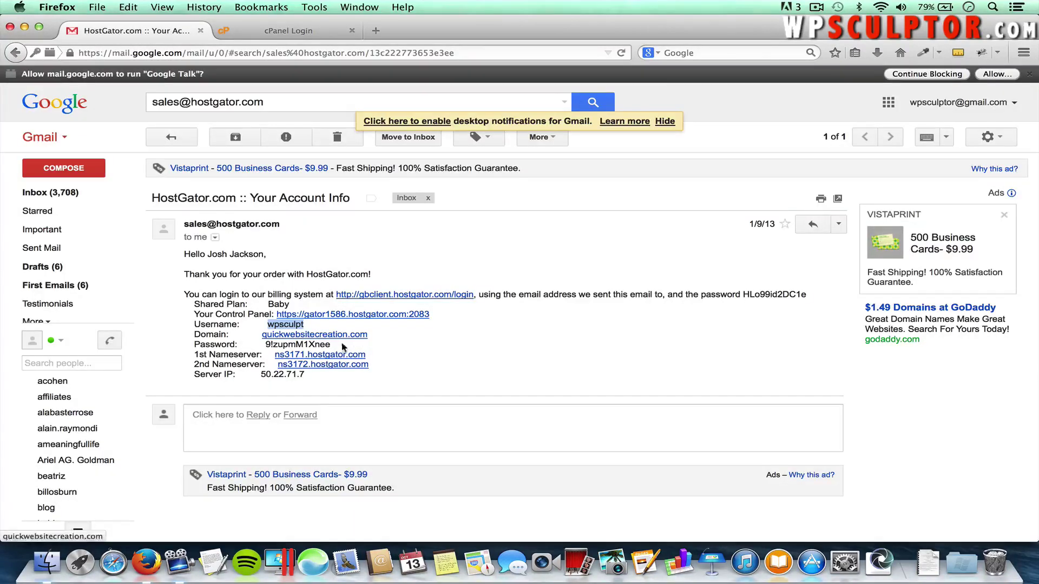
left_click_drag(331, 346, 269, 349)
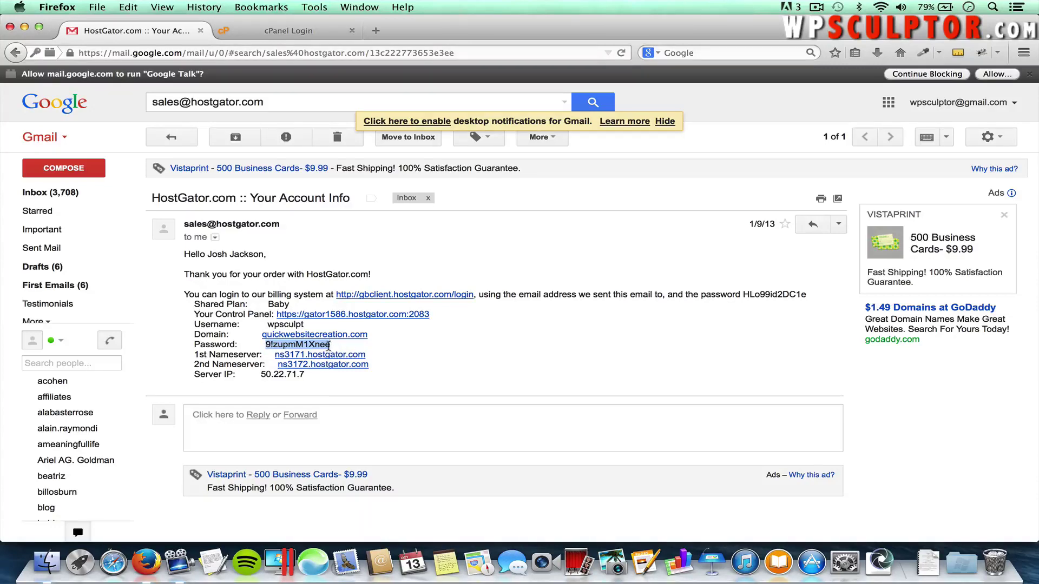
left_click(288, 30)
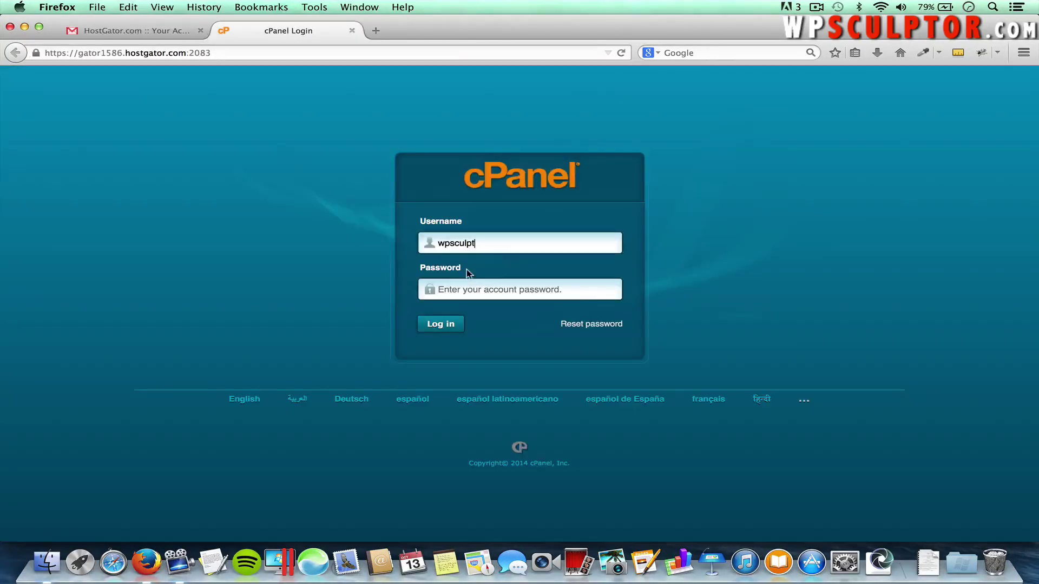
left_click(460, 291)
type("•")
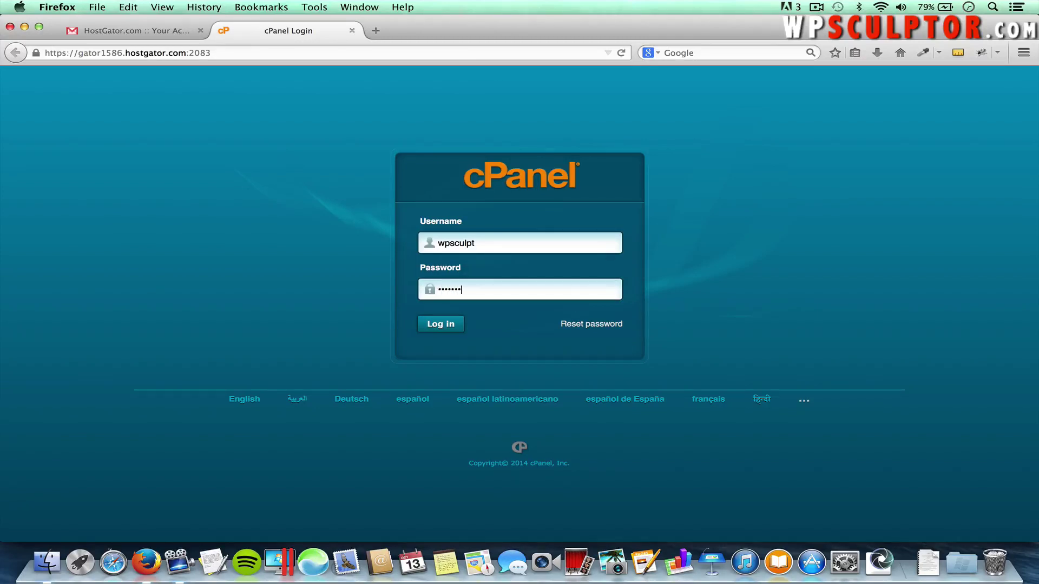
left_click(449, 324)
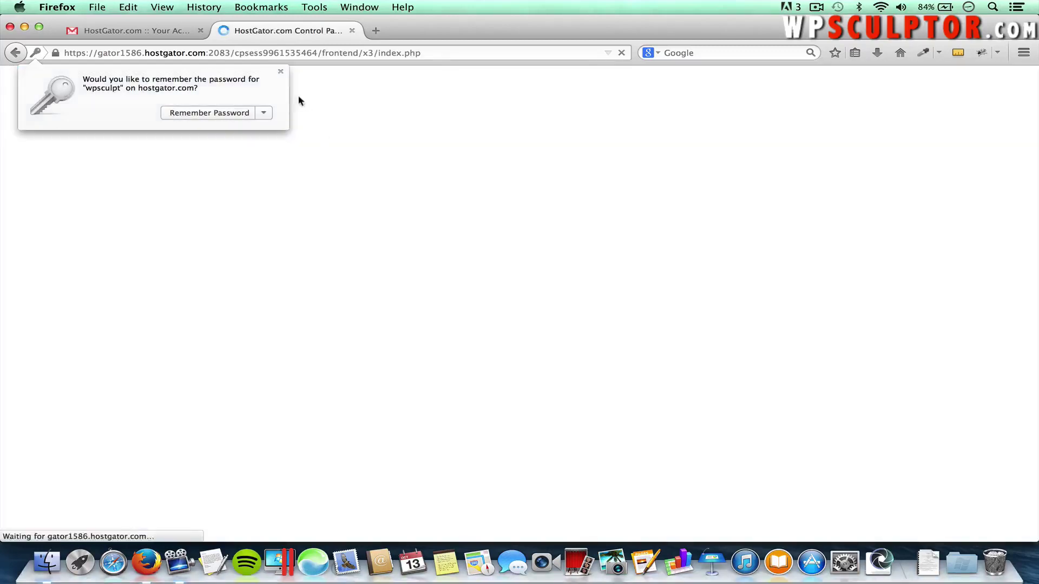
left_click(280, 71)
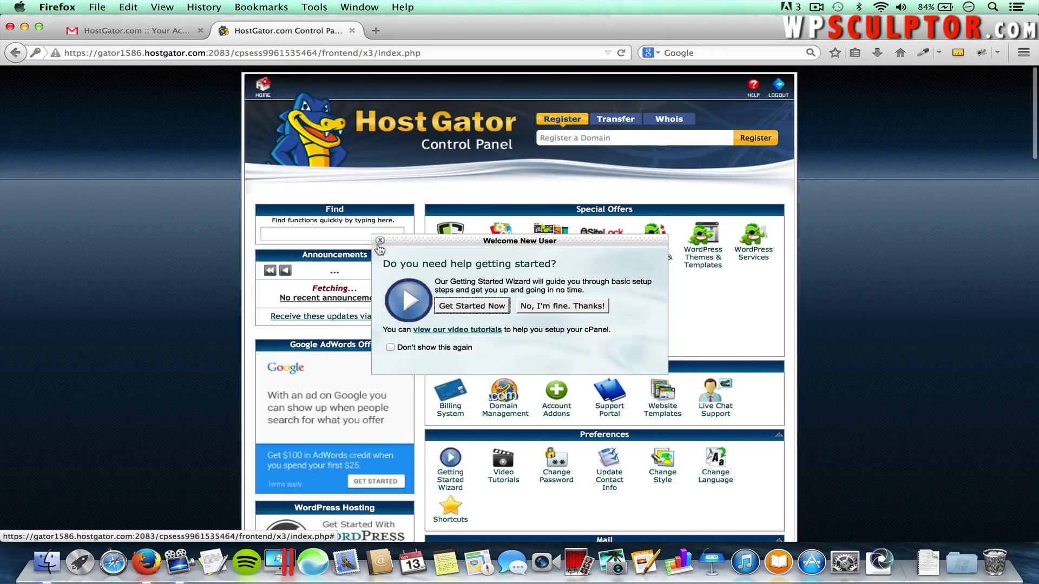
Close the Welcome New User prompt and open QuickInstall from Software/Services
left_click(380, 241)
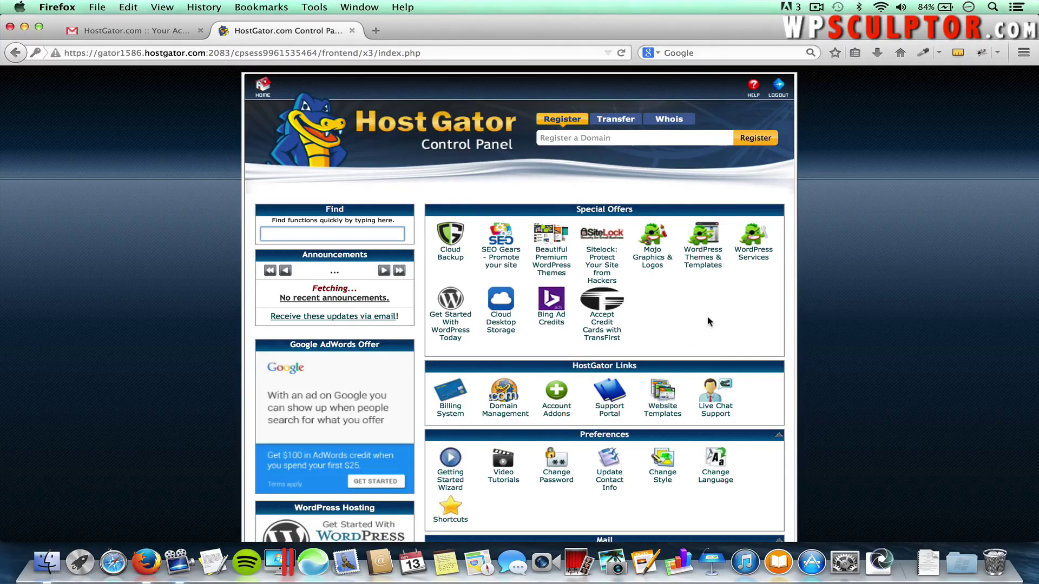
scroll(709, 321, "down", 5)
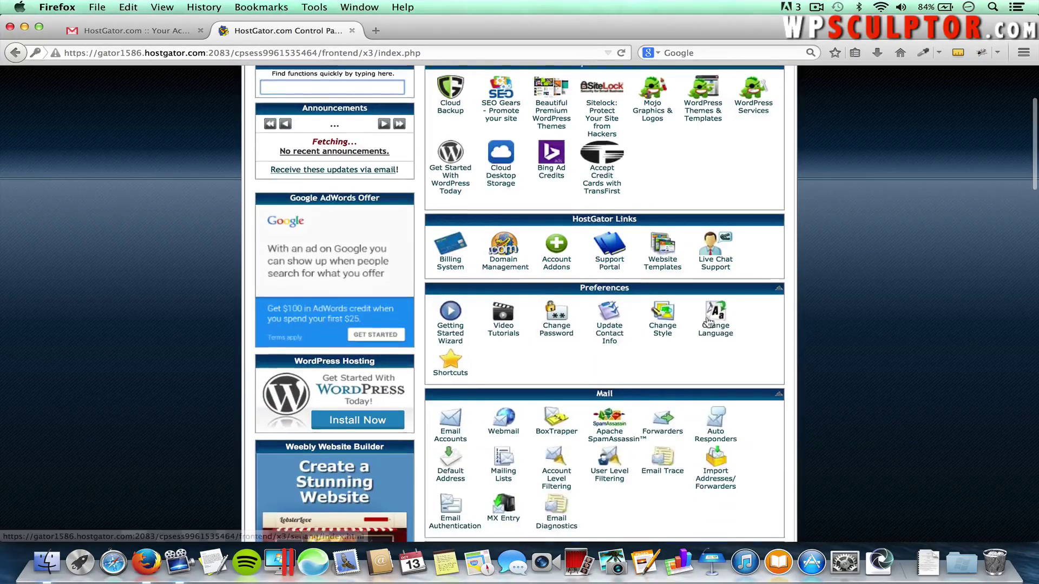
scroll(708, 321, "down", 15)
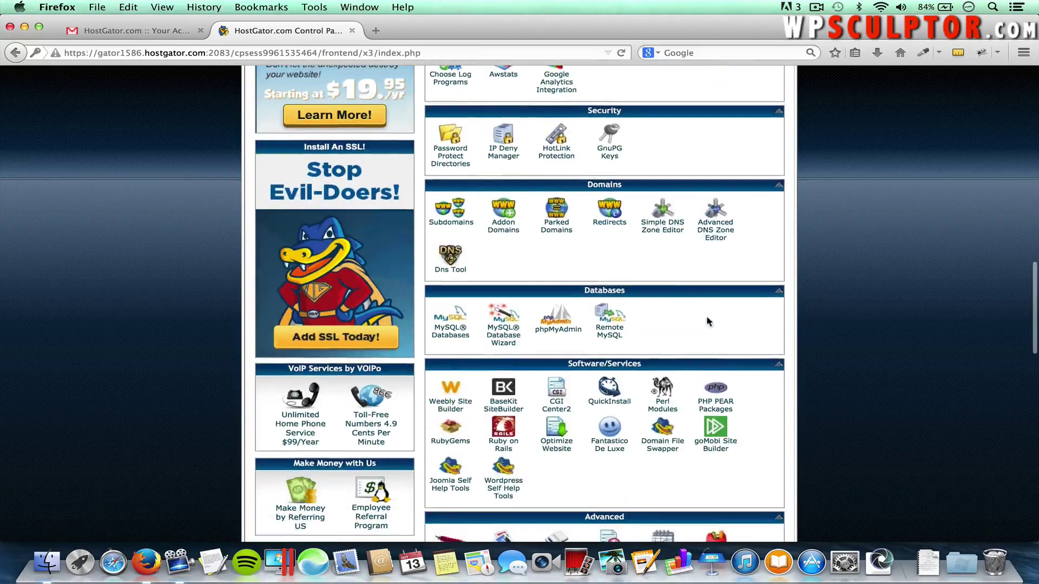
left_click(610, 388)
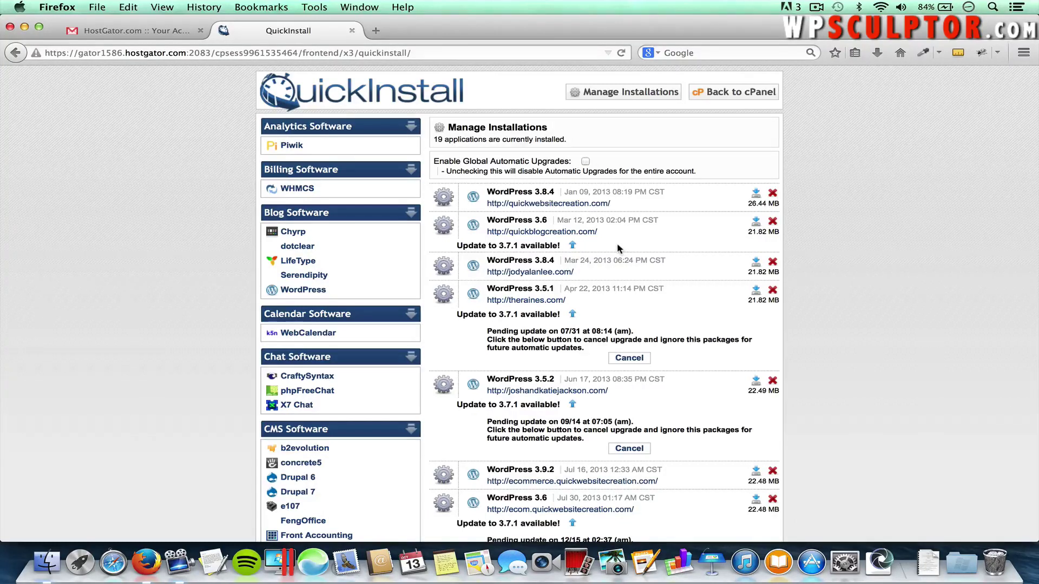
Choose WordPress on photo.quickwebsitecreation.com with automatic upgrades turned off
left_click(321, 292)
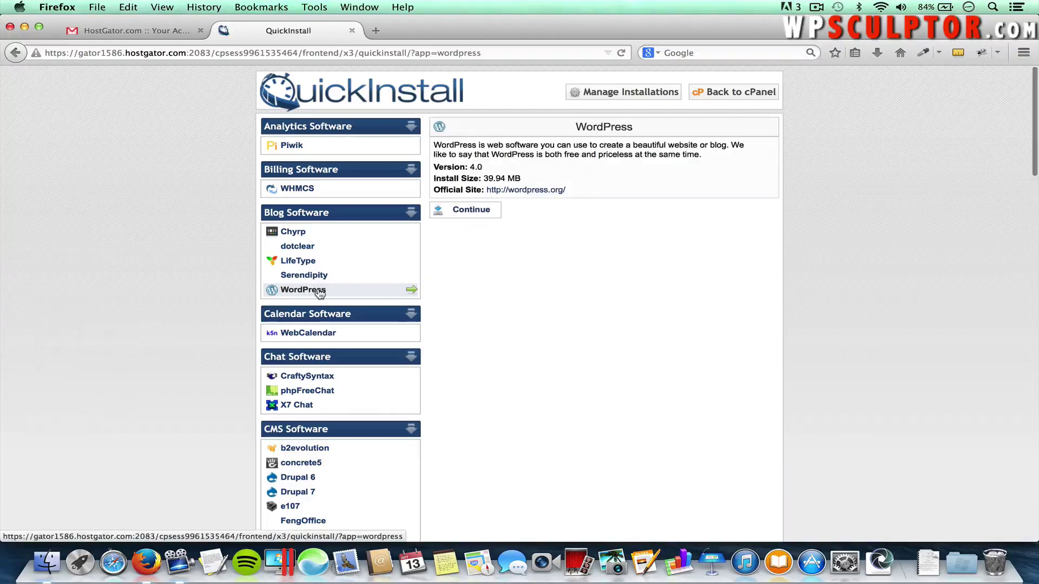
left_click(474, 210)
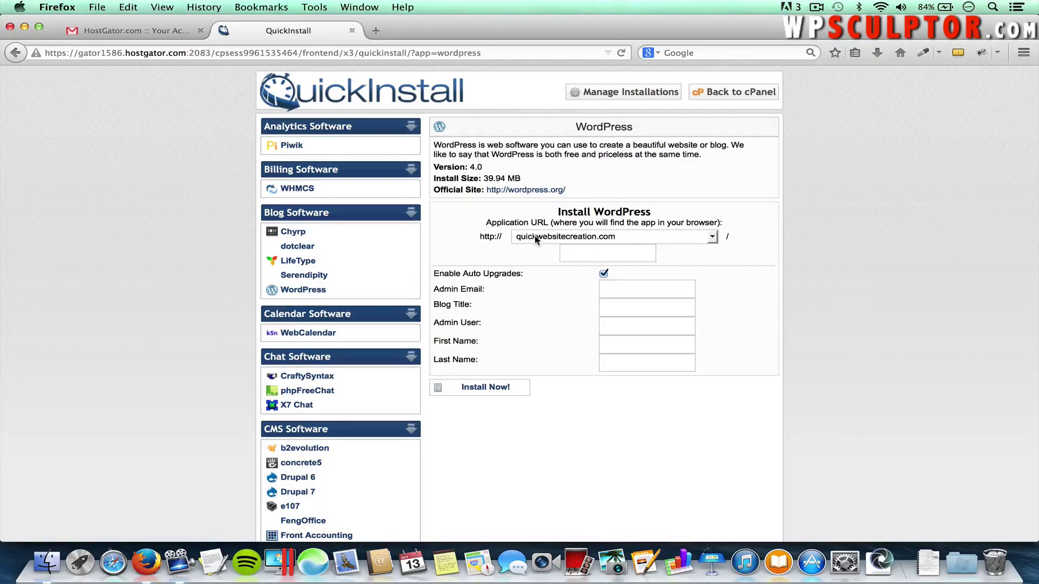
left_click(569, 239)
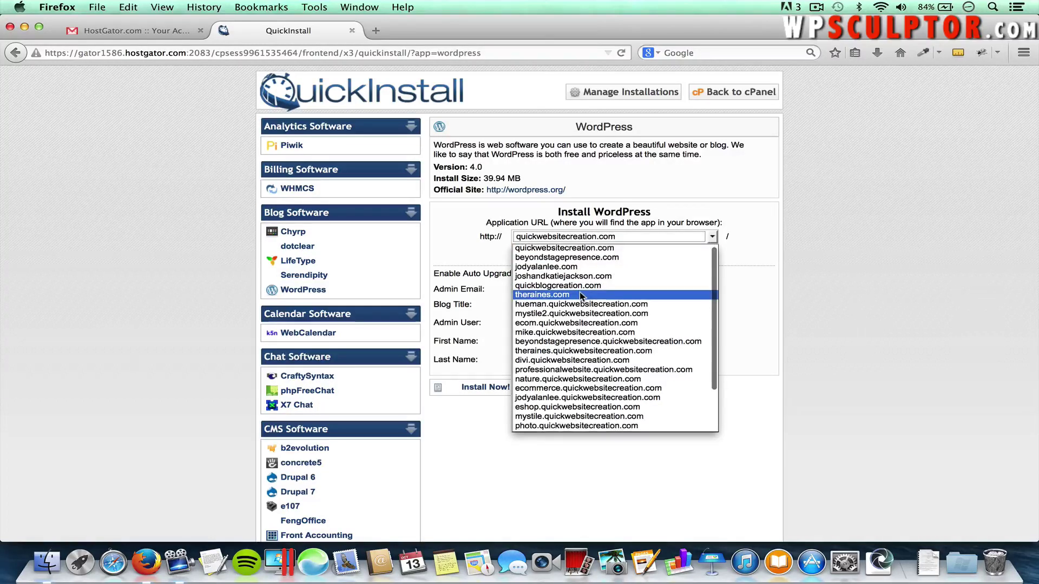
scroll(580, 297, "down", 1)
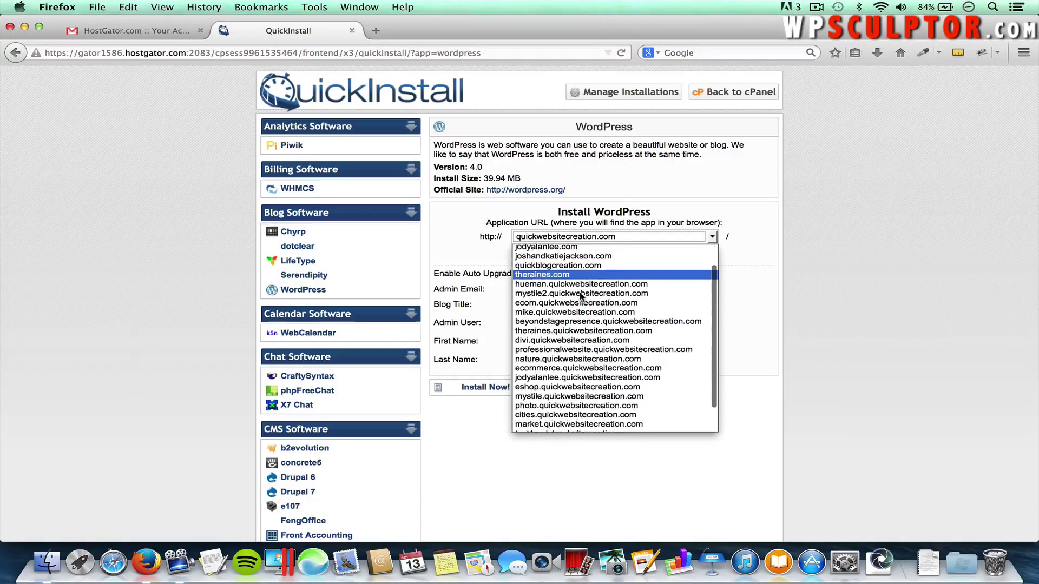
left_click(587, 407)
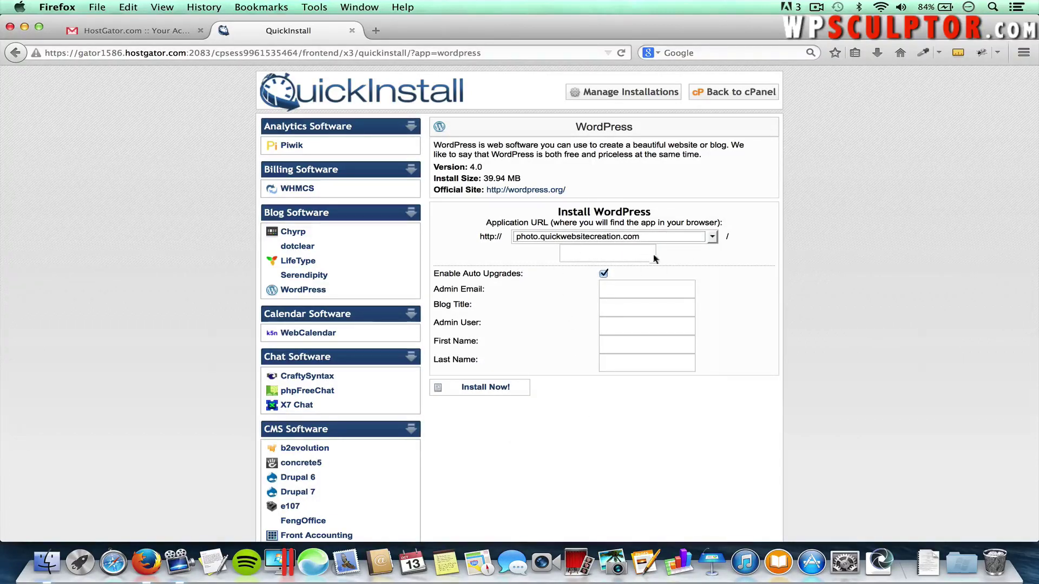
left_click(603, 273)
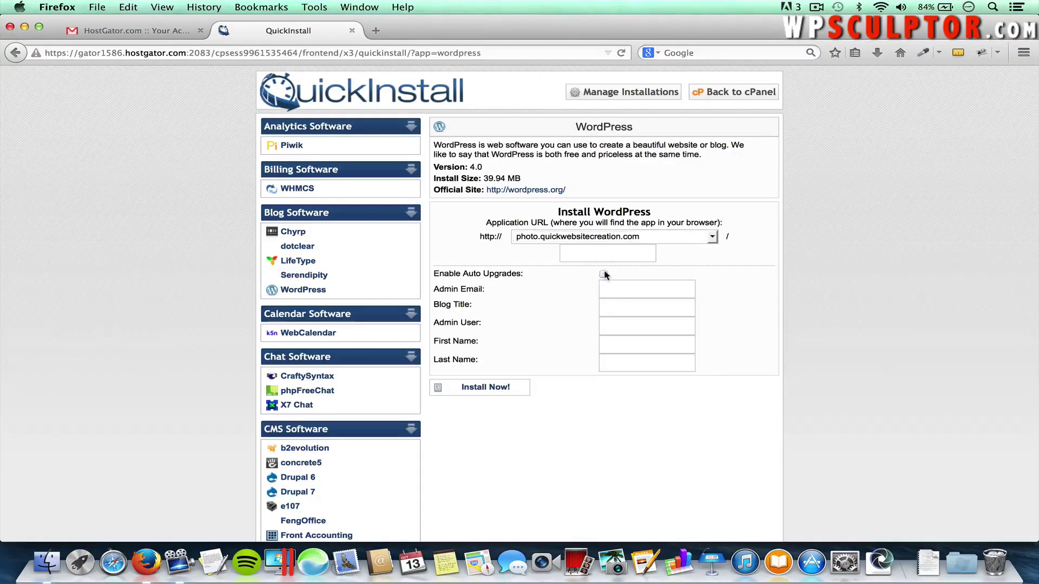
Enter the admin e-mail, title Mock Photography, admin user and name, then install
left_click(624, 287)
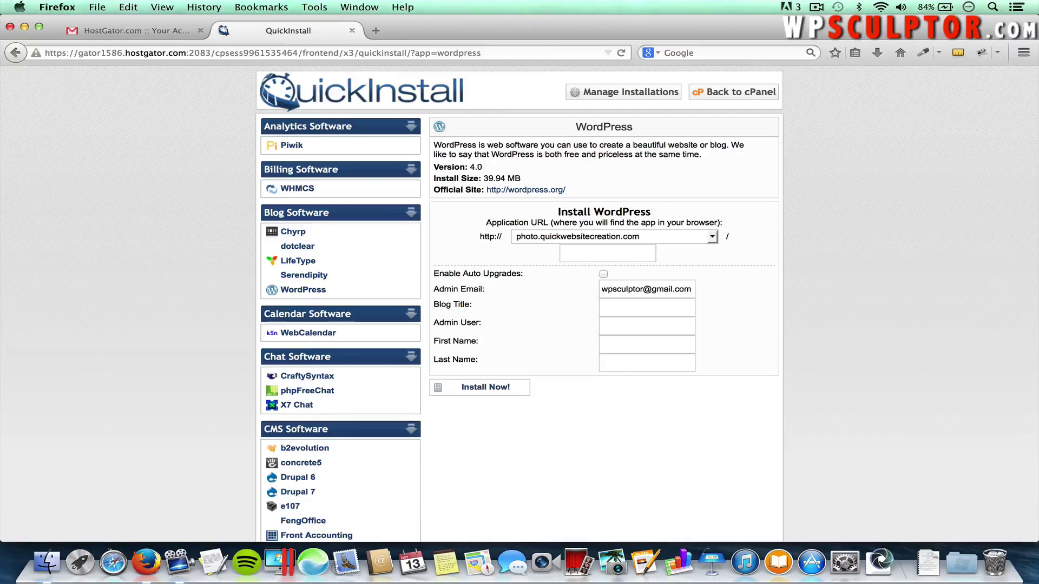
type("Mock ")
type("Photograph")
type("w")
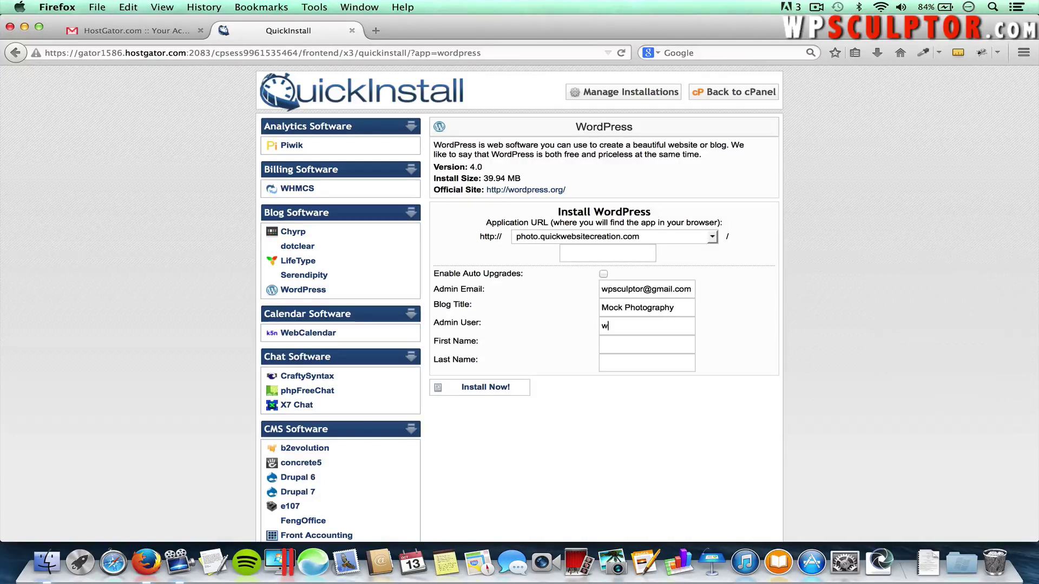
type("psculptor")
key("Tab")
key("Tab")
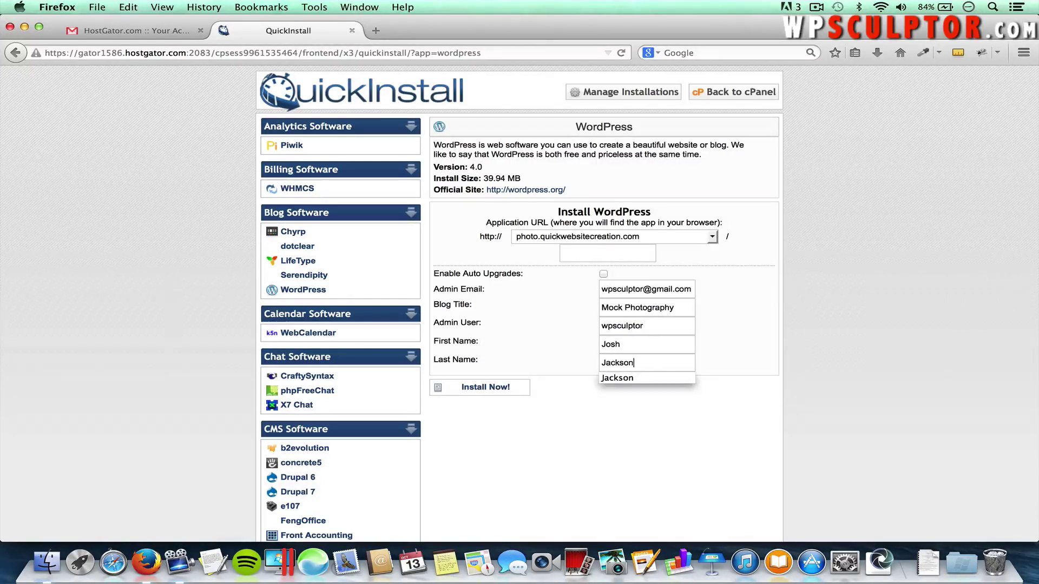
left_click(487, 387)
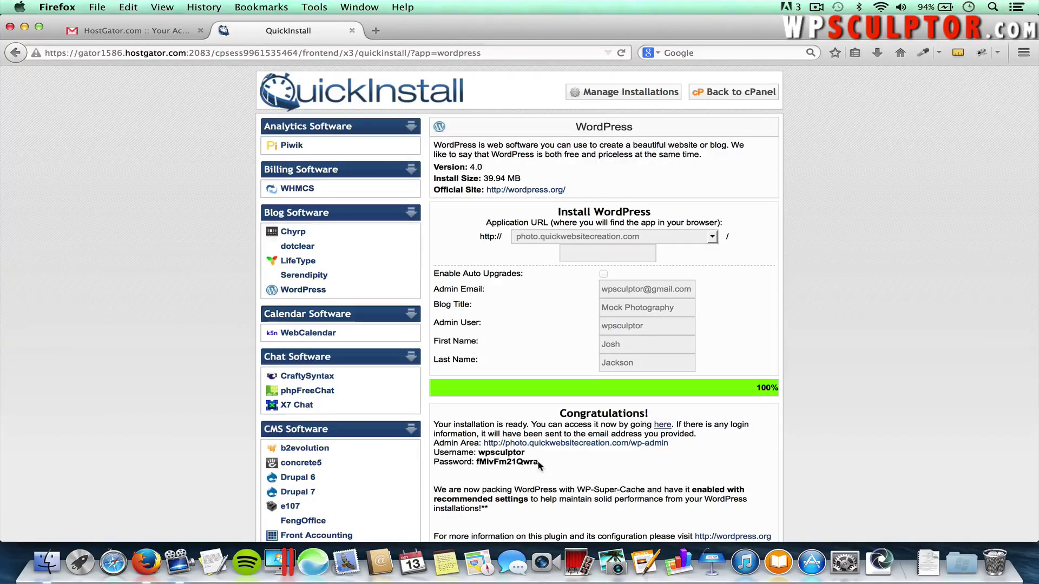
Copy the generated admin password shown in QuickInstall's Congratulations box
left_click_drag(537, 461, 477, 461)
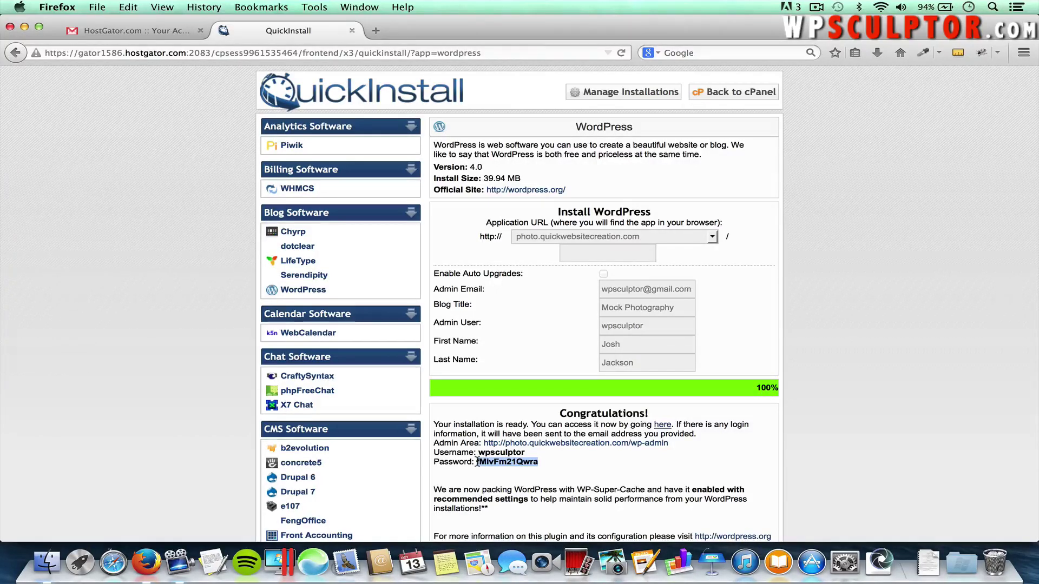
right_click(499, 461)
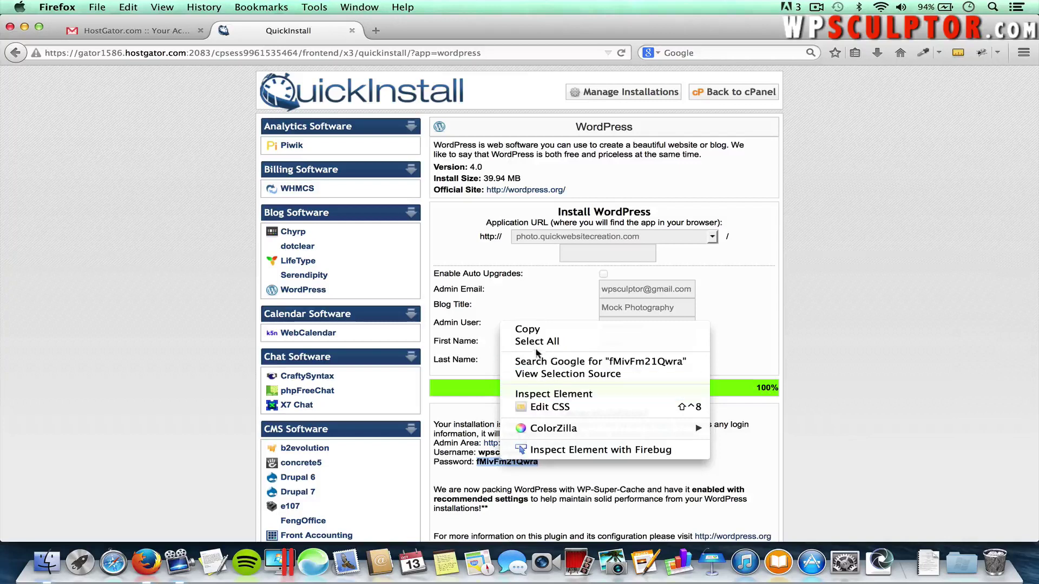
left_click(528, 330)
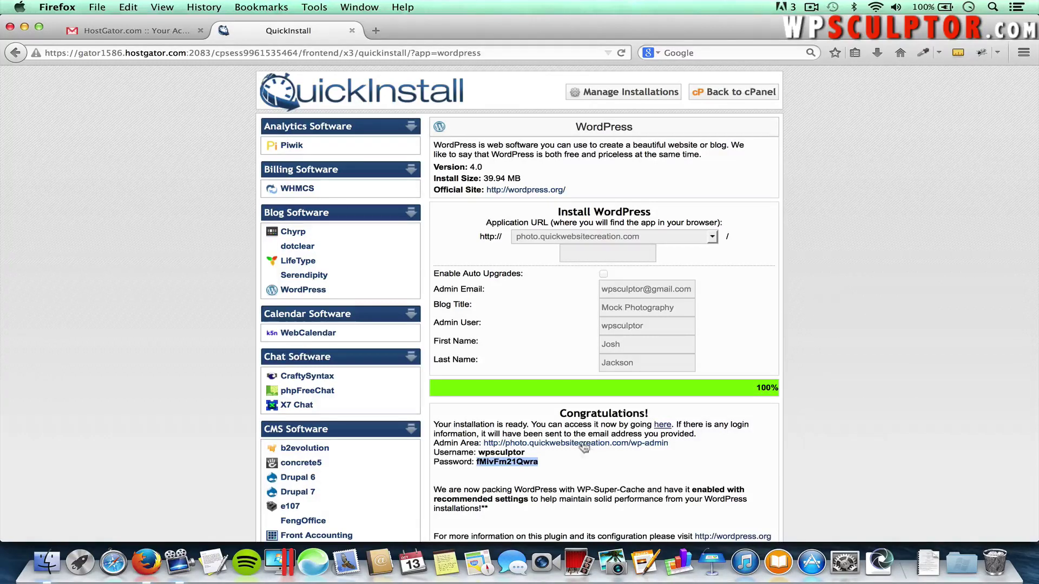
Load photo.quickwebsitecreation.com in a new tab, briefly rechecking the QuickInstall details
left_click(376, 31)
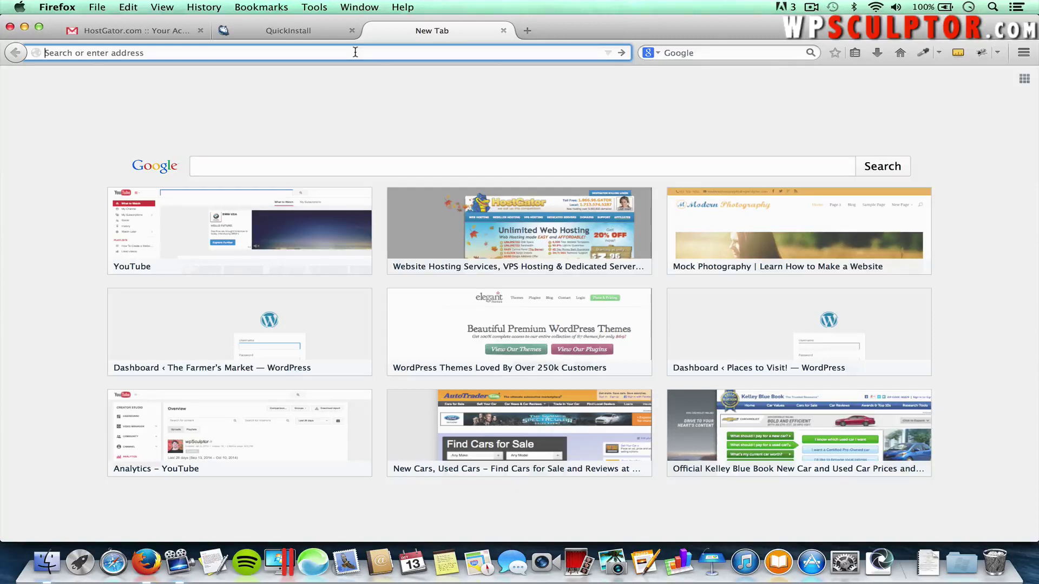
type("photo.quickwebsitecreation.com/")
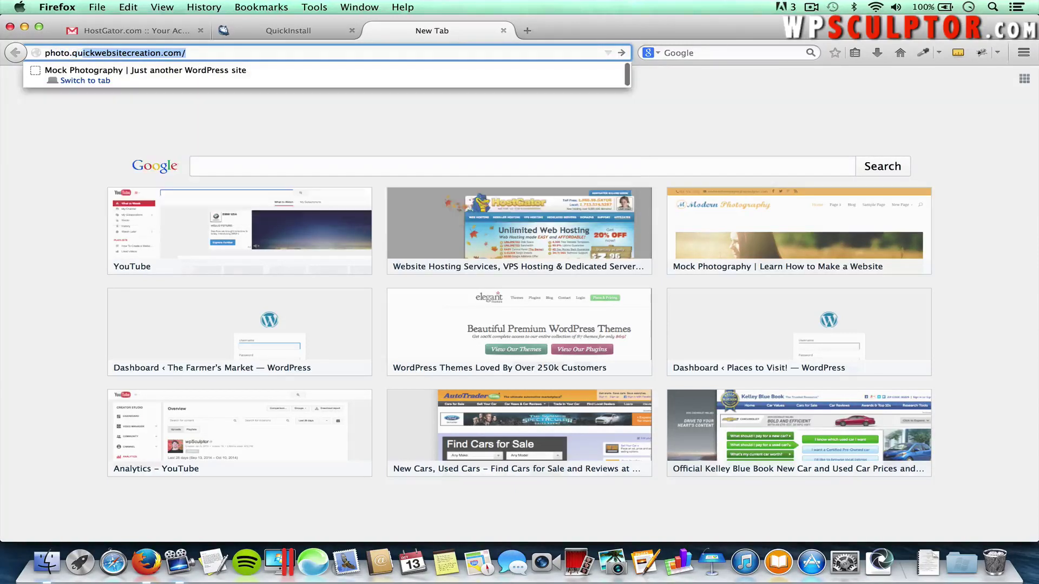
key("Return")
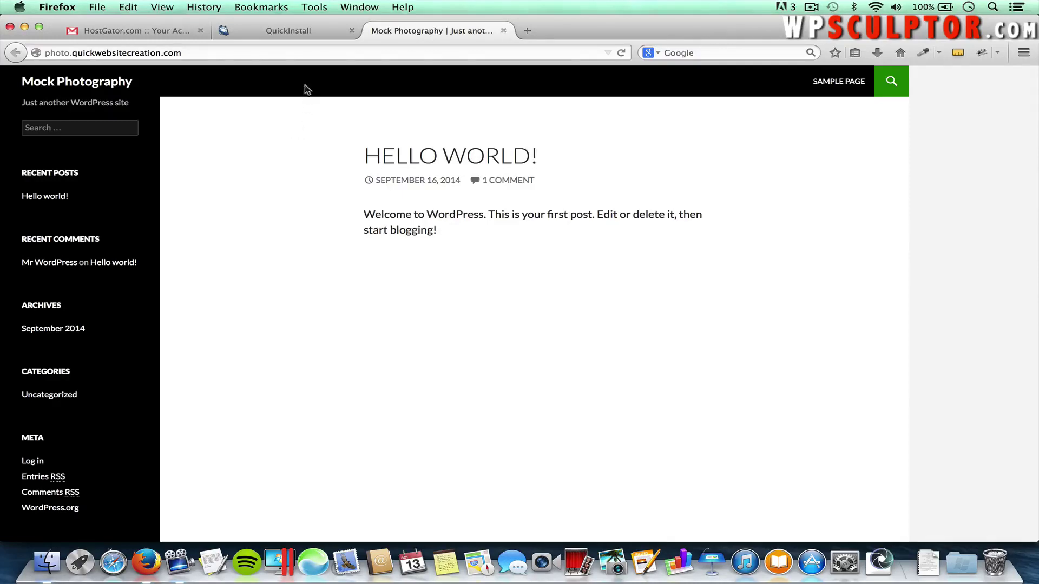
left_click(299, 33)
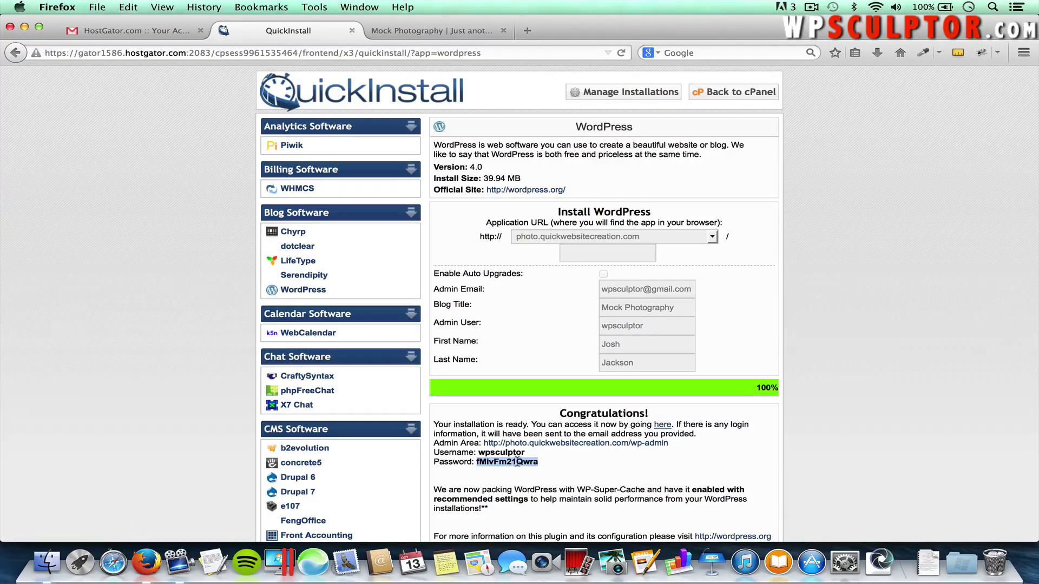
left_click(449, 31)
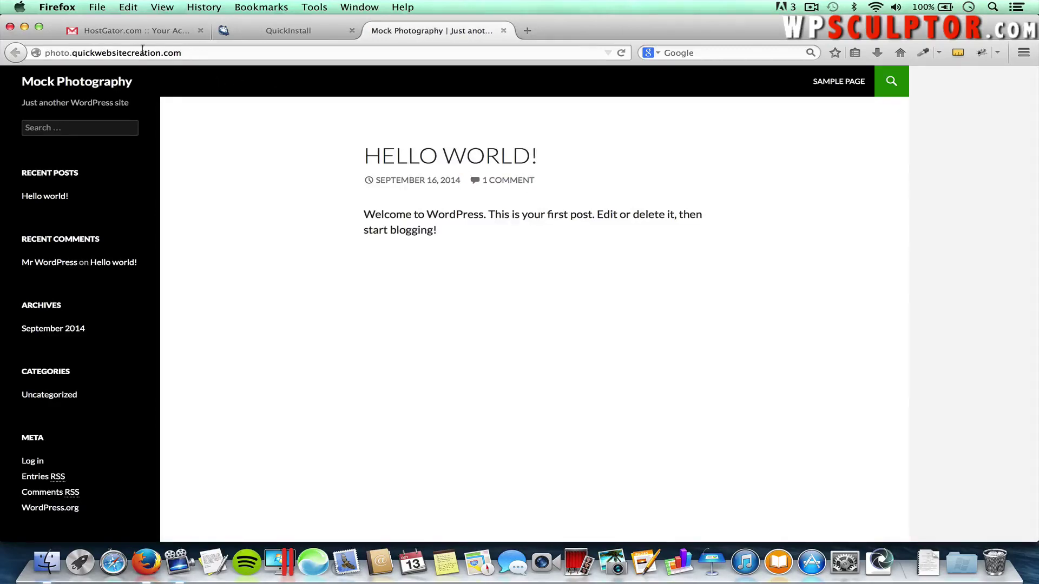
Go to the site's /wp-admin login page
left_click(185, 50)
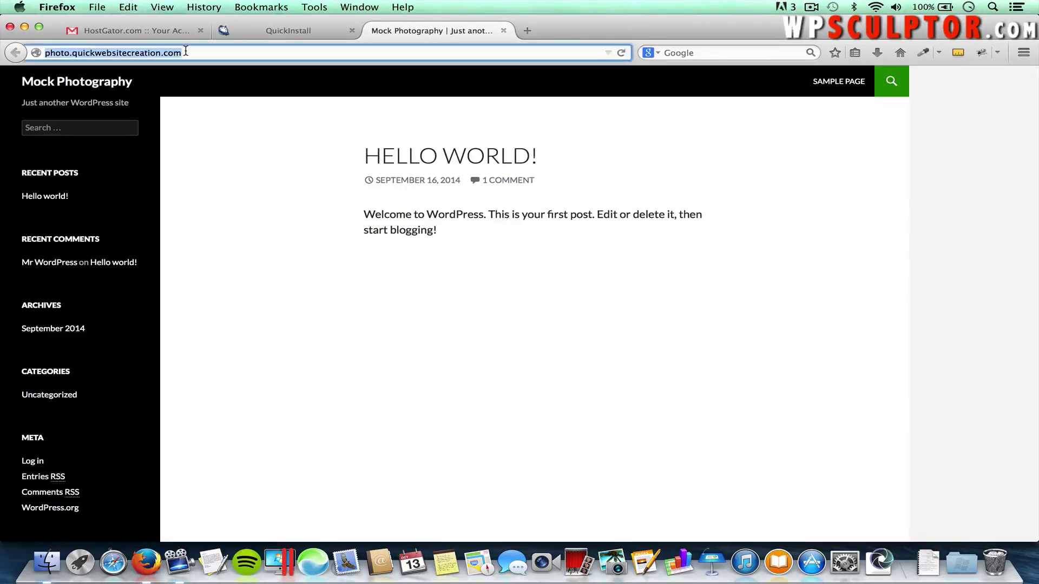
left_click(186, 51)
type("/")
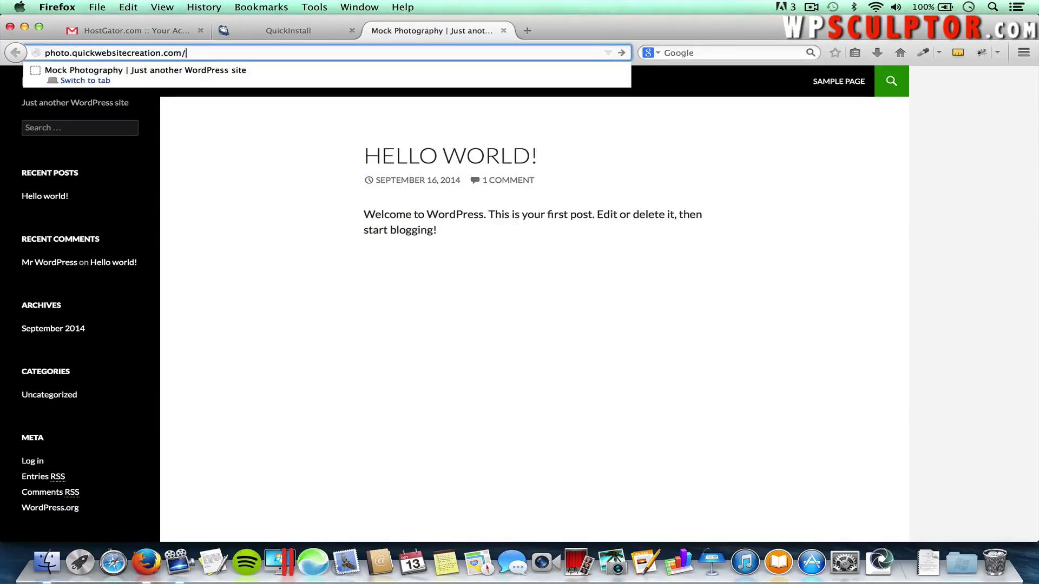
type("wp-admin")
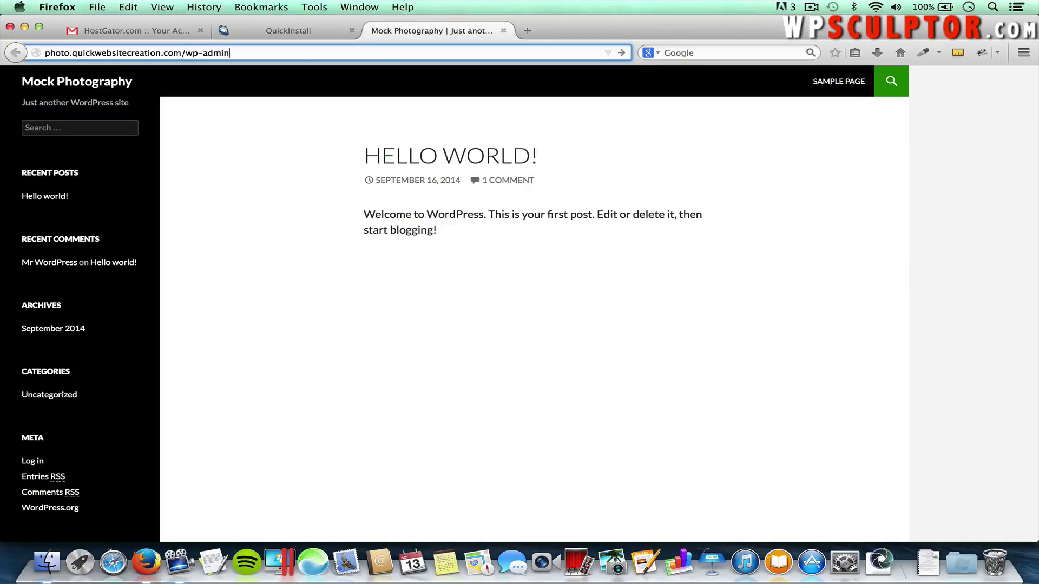
key("Return")
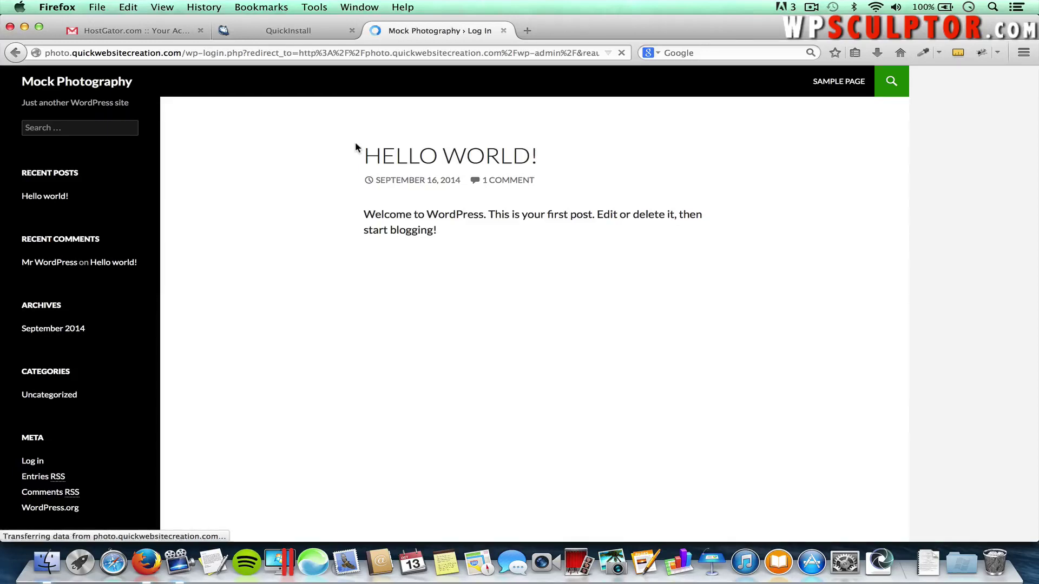
Log in with the admin username and the pasted QuickInstall password
type("wpsculptor")
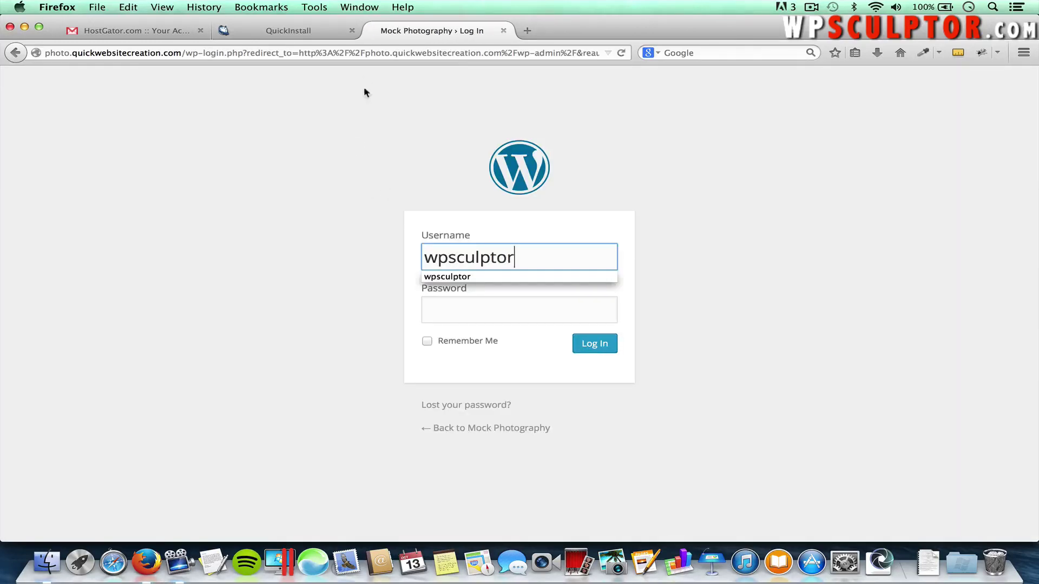
left_click(289, 30)
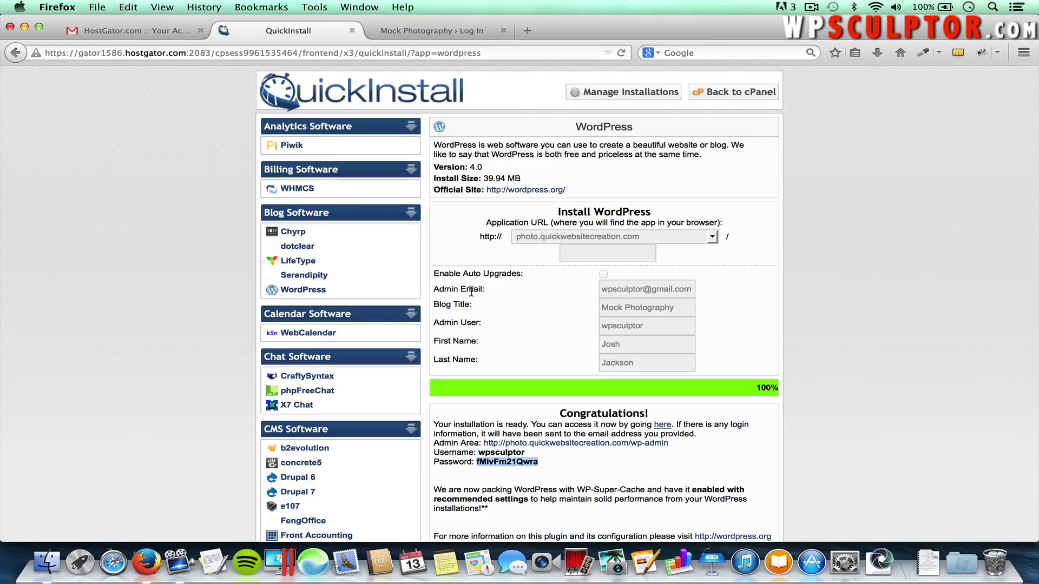
left_click(427, 33)
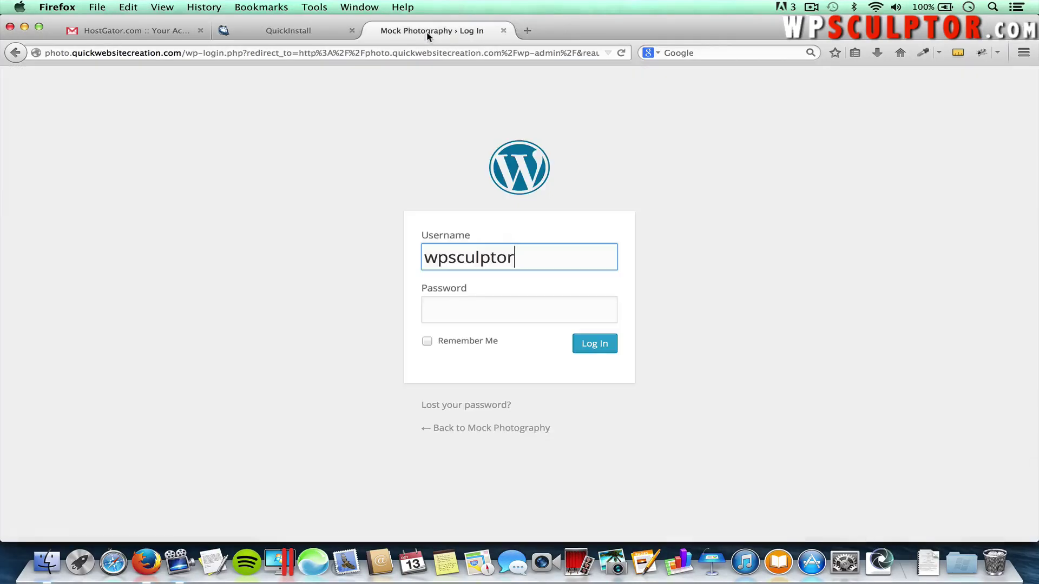
left_click(514, 308)
key("super+v")
left_click(592, 348)
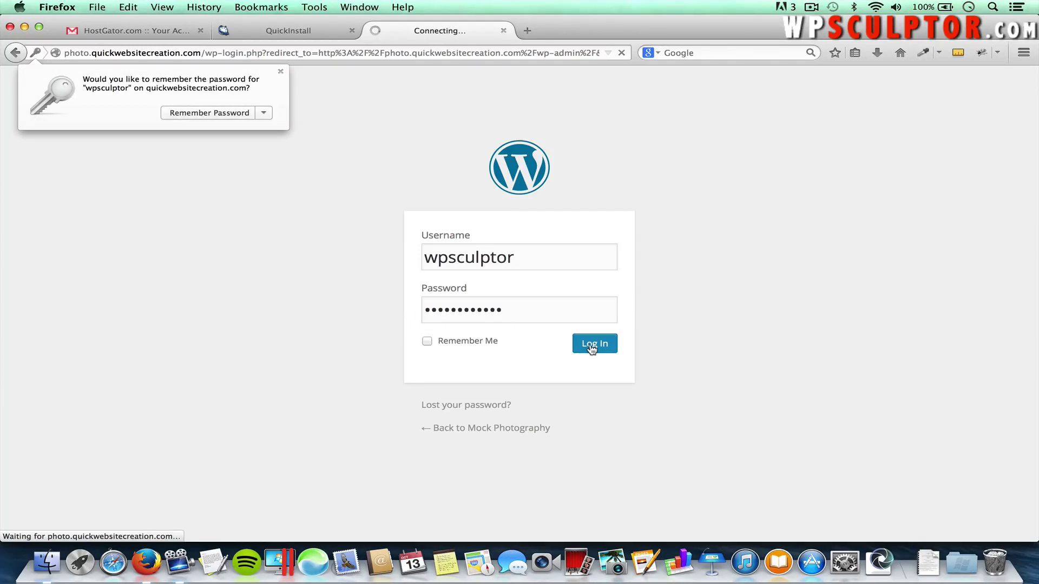
In Installed Plugins, deactivate WP Super Cache, then delete its files and data
left_click(281, 71)
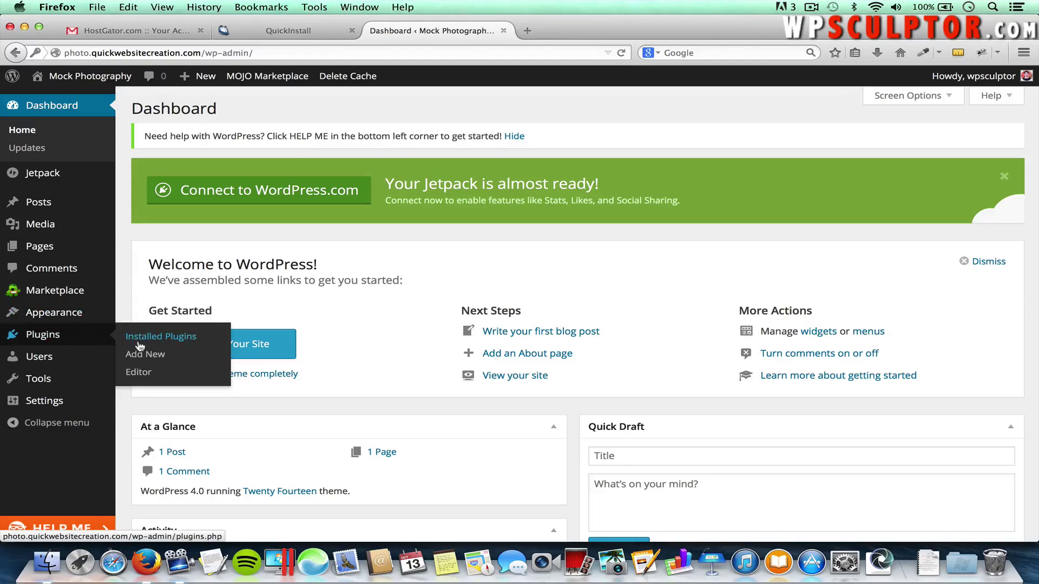
left_click(140, 339)
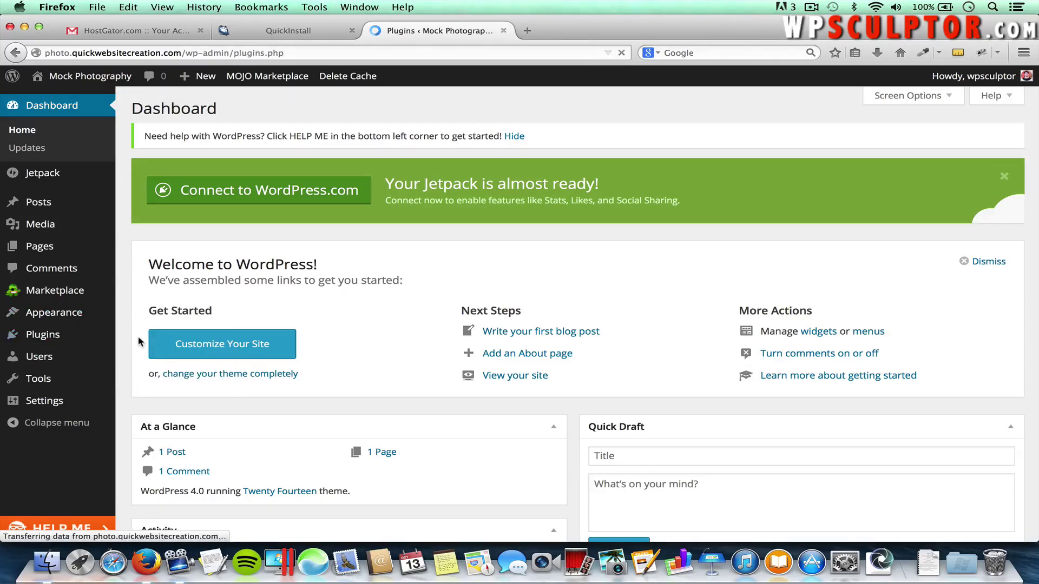
scroll(139, 339, "down", 5)
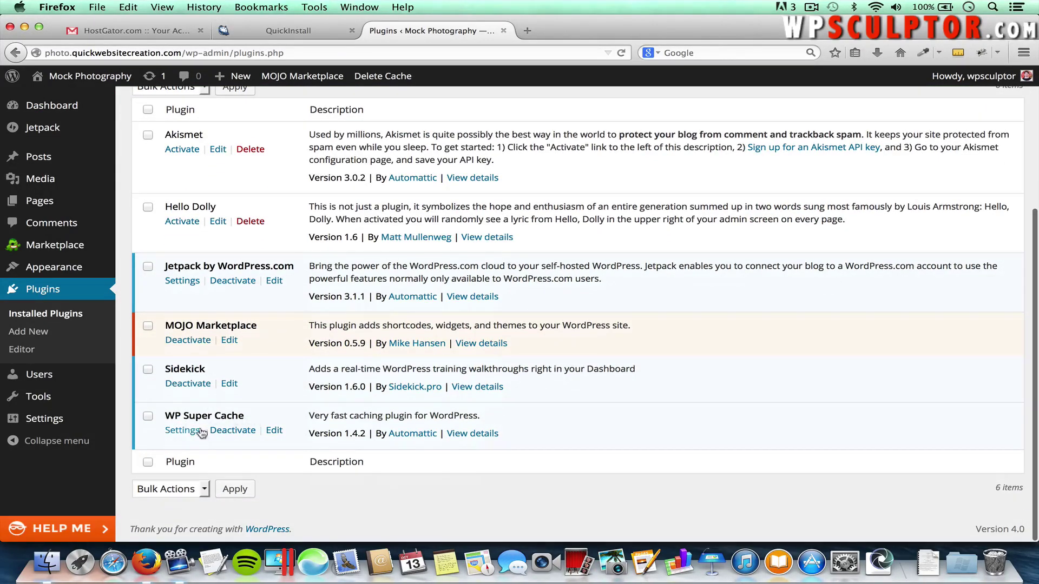
left_click(232, 431)
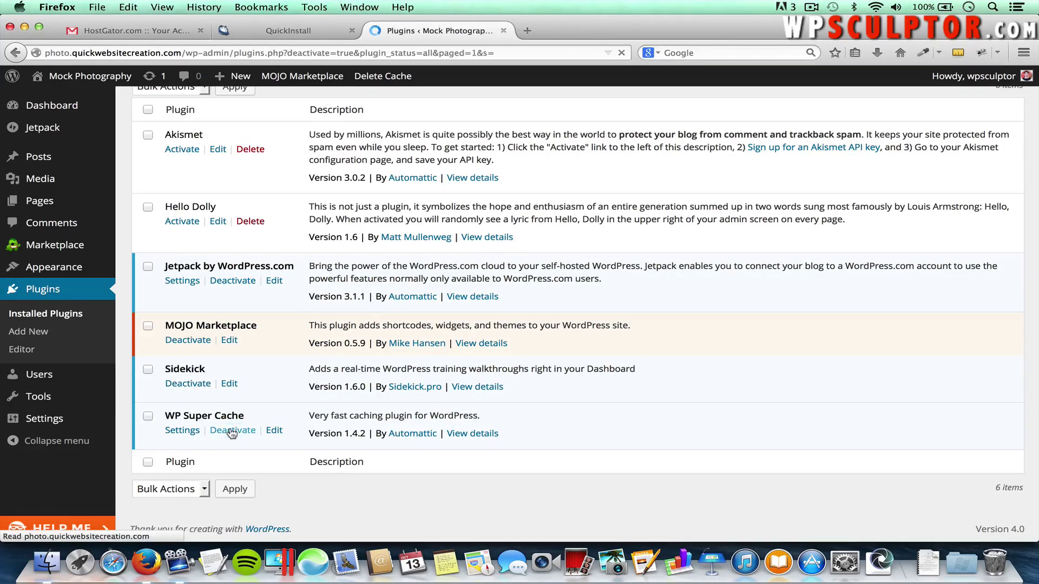
scroll(232, 431, "down", 5)
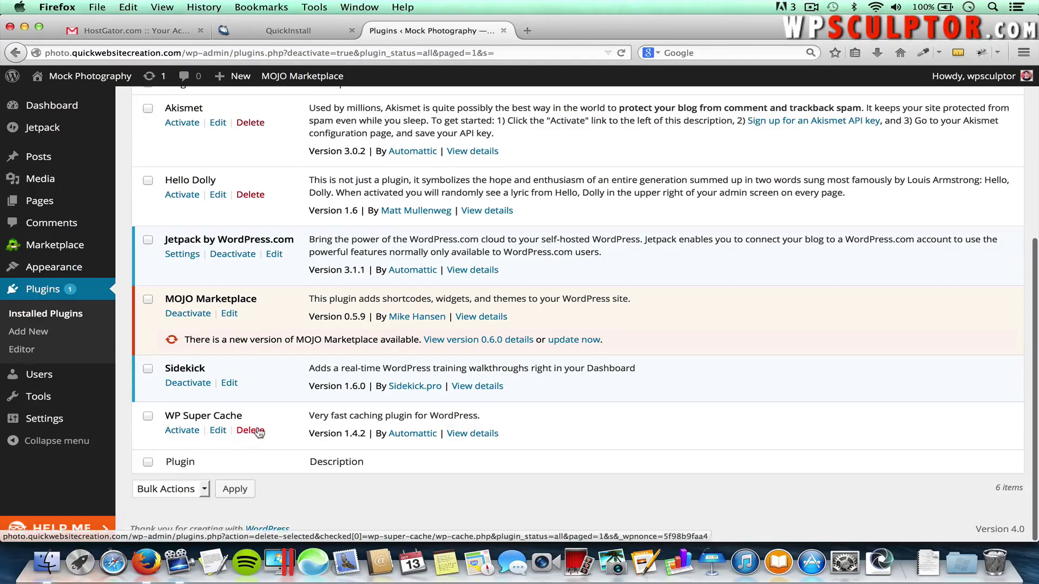
left_click(256, 432)
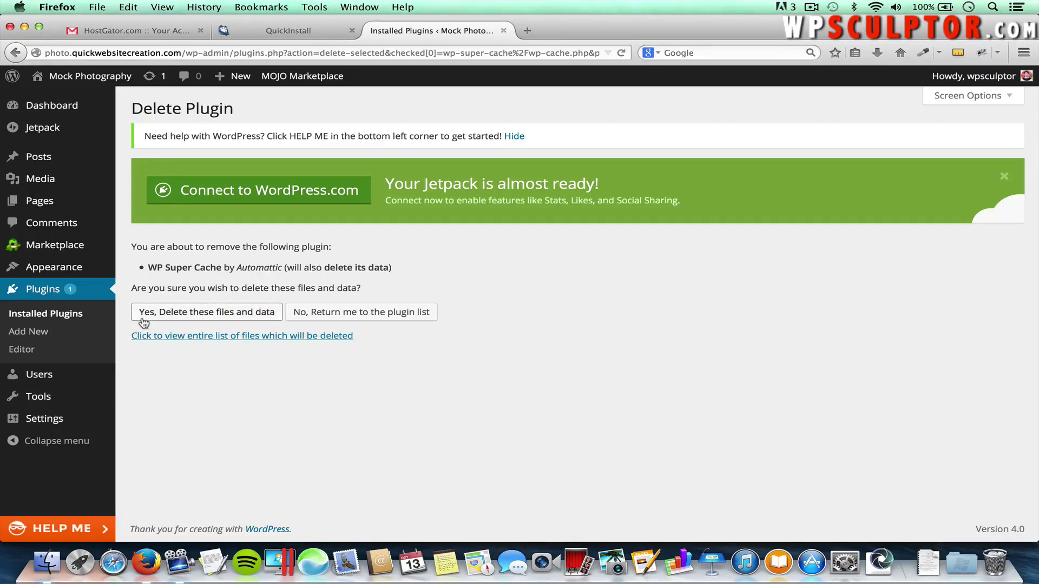
left_click(222, 320)
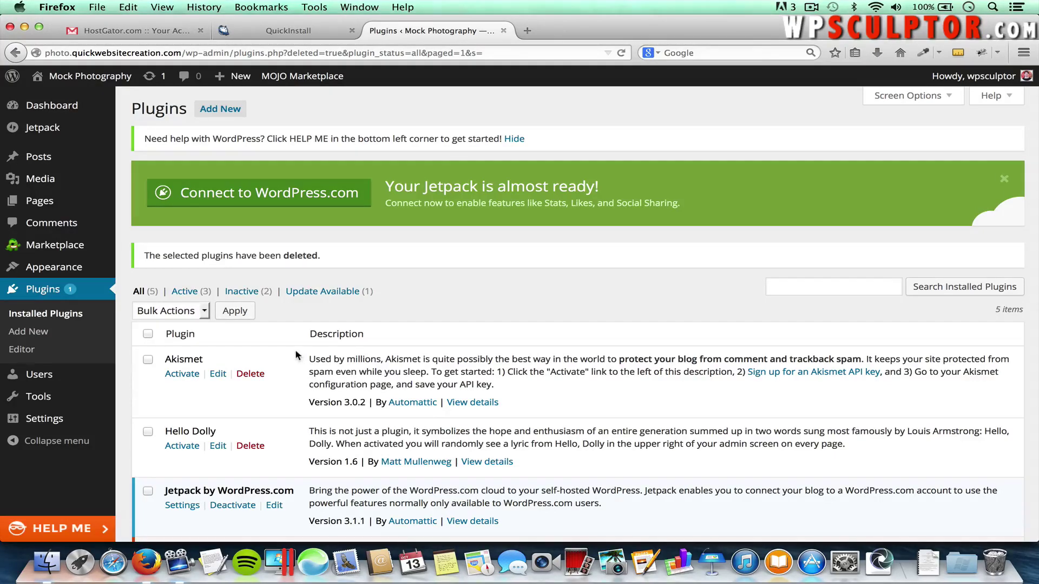
Open the admin user's profile for editing from Users > All Users
scroll(293, 347, "down", 1)
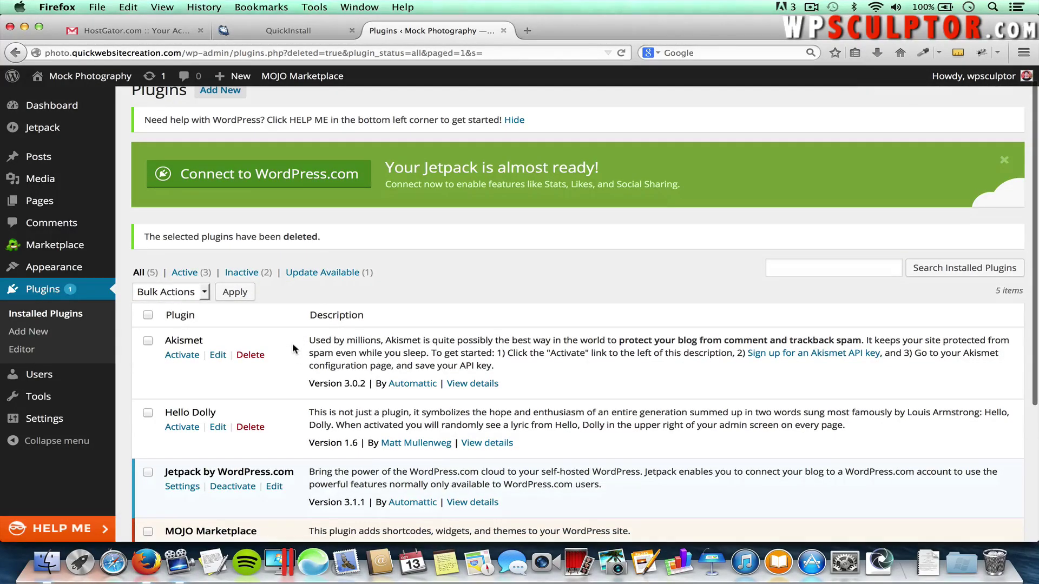
scroll(292, 348, "up", 1)
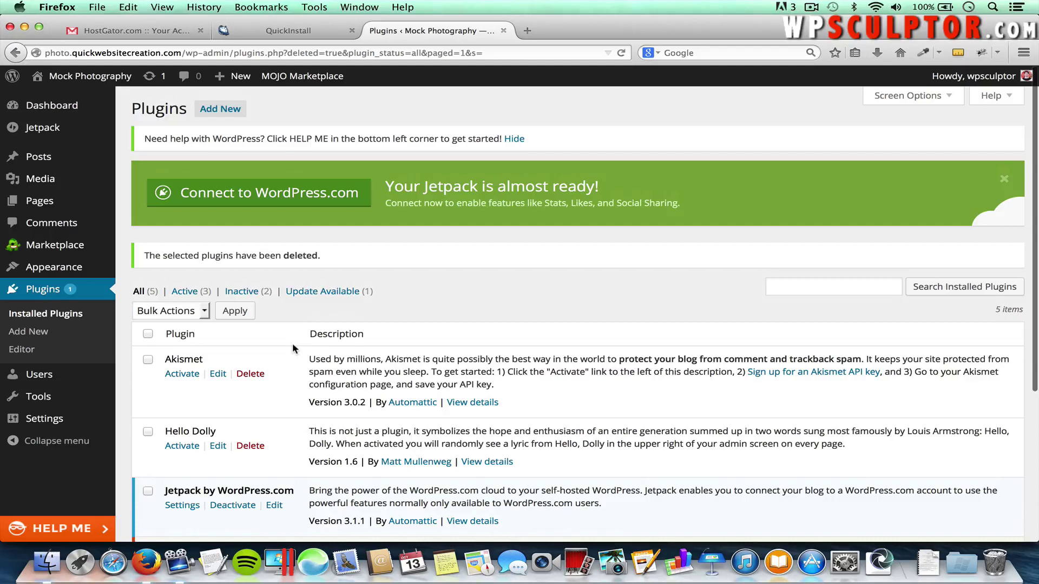
mouse_move(95, 373)
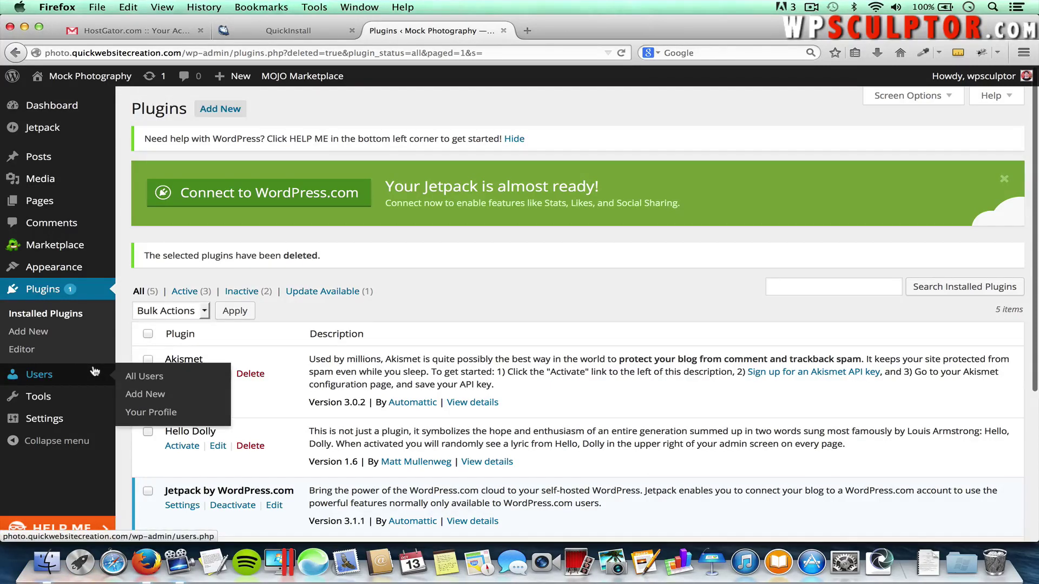
left_click(140, 381)
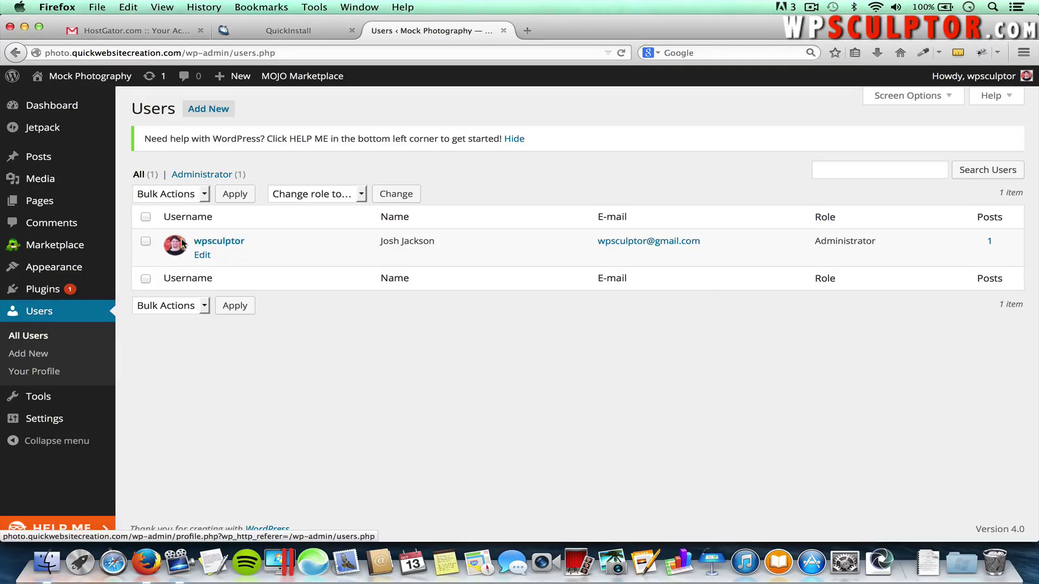
left_click(202, 255)
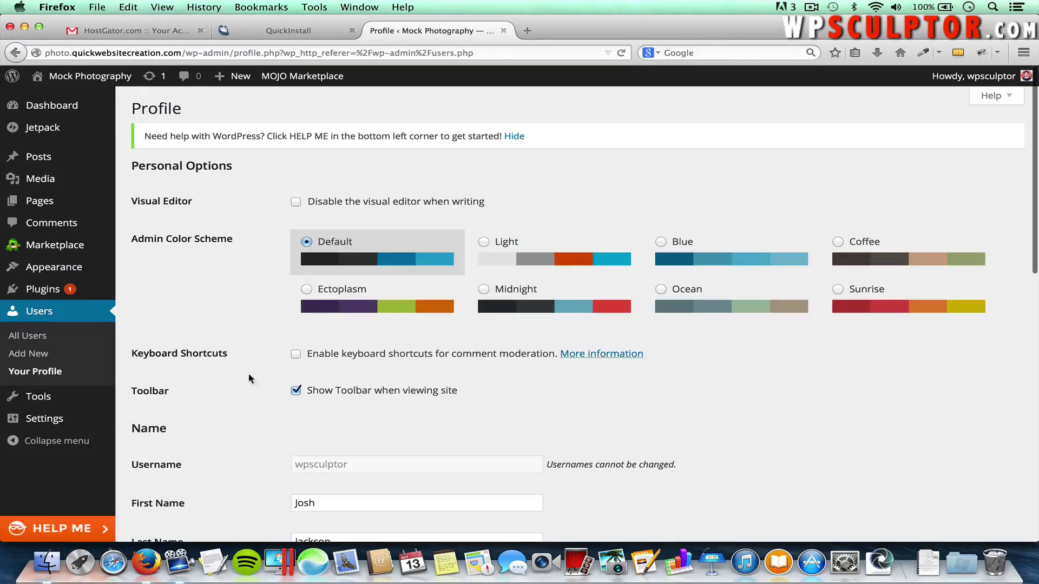
Enter and repeat a new strong password, then click Update Profile
scroll(248, 394, "down", 10)
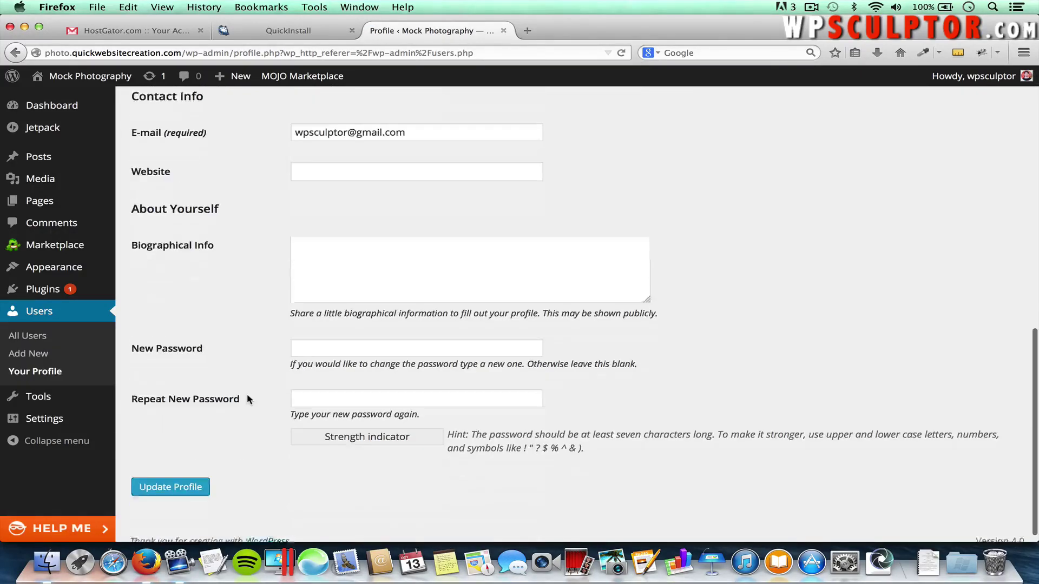
scroll(246, 394, "down", 1)
left_click(313, 335)
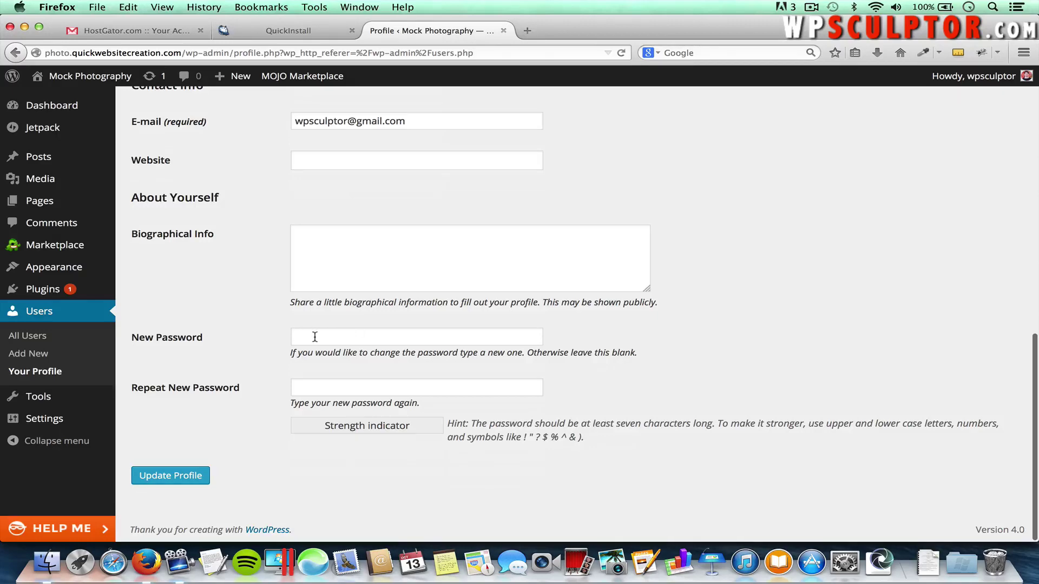
type("•••")
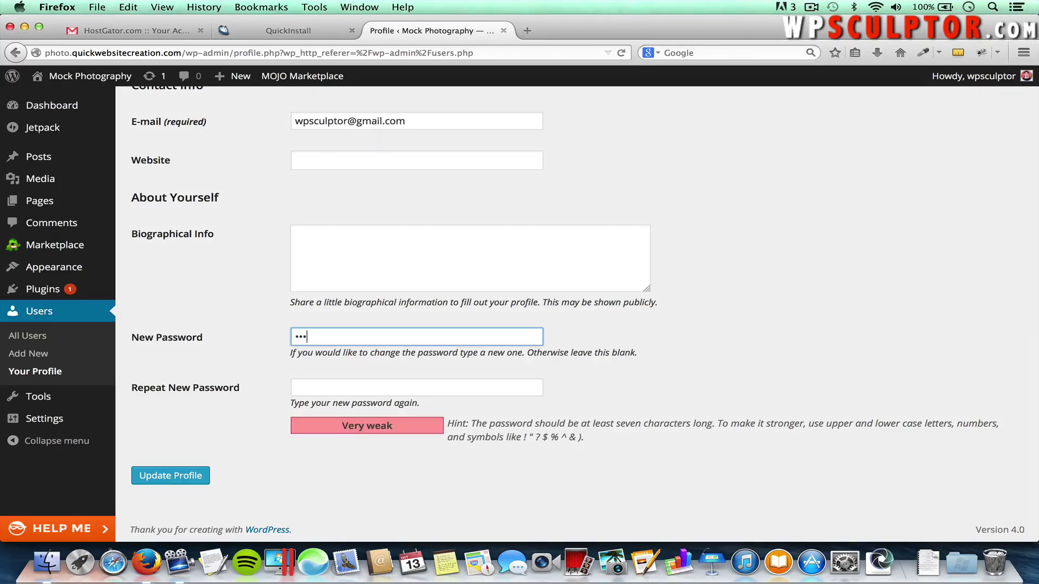
type("••••••")
key("Tab")
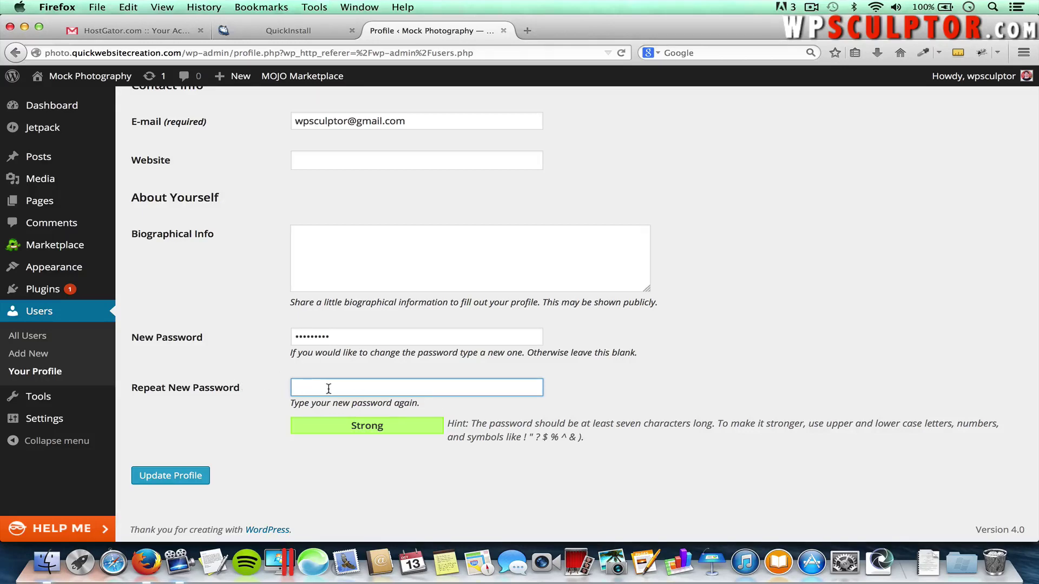
type("•••••••••")
left_click(188, 478)
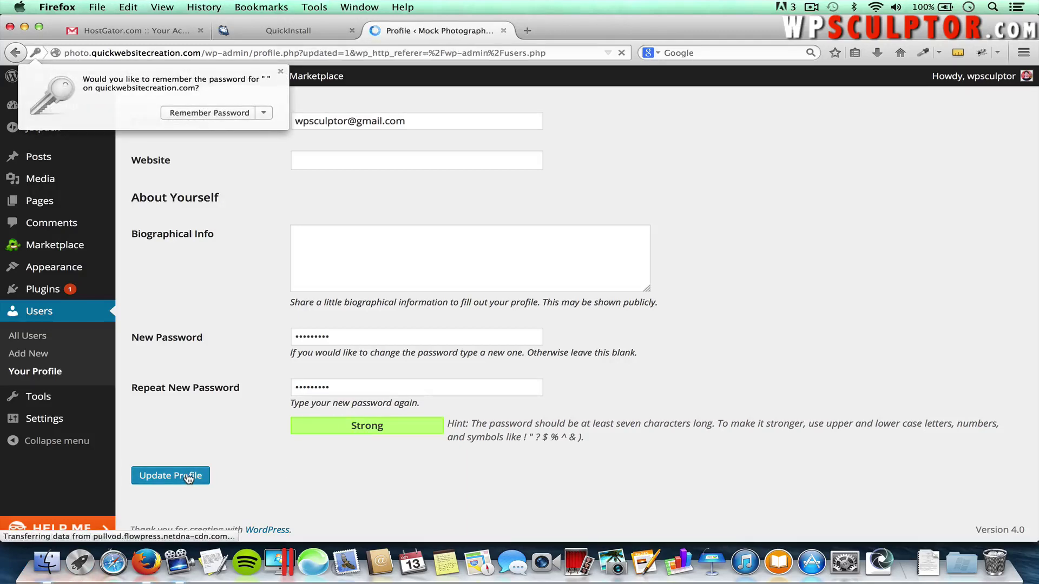
left_click(280, 72)
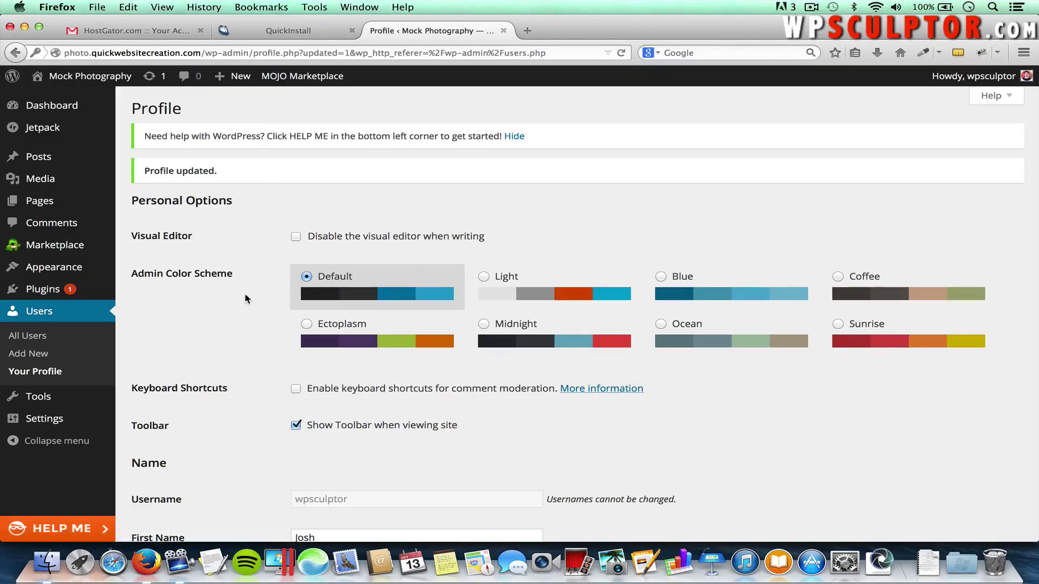
In Settings > General, set the tagline to 'Welcome to Mock Photography!' and save
mouse_move(95, 422)
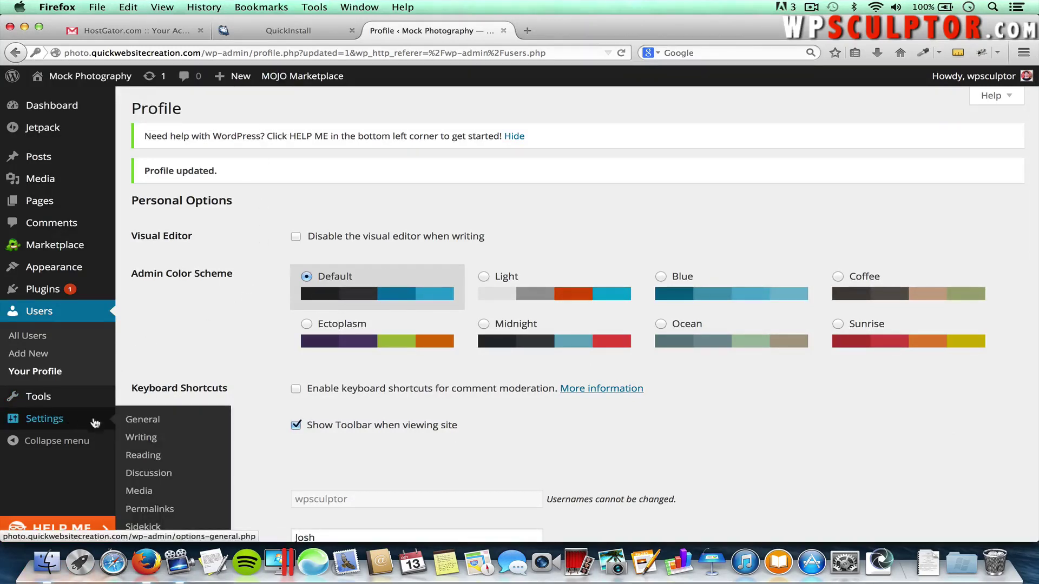
left_click(143, 420)
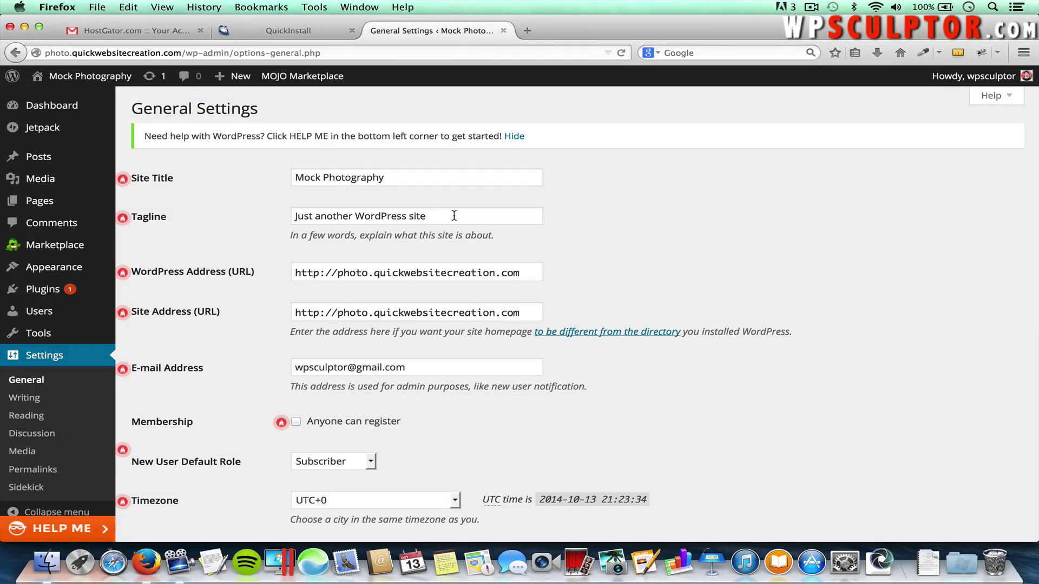
left_click_drag(454, 216, 281, 209)
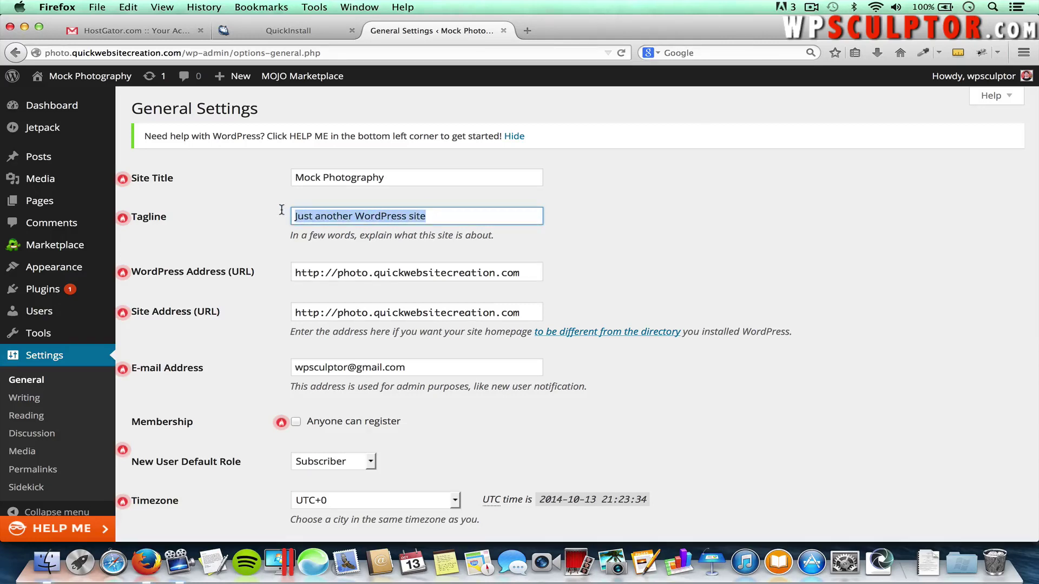
type("Welcome to Mo")
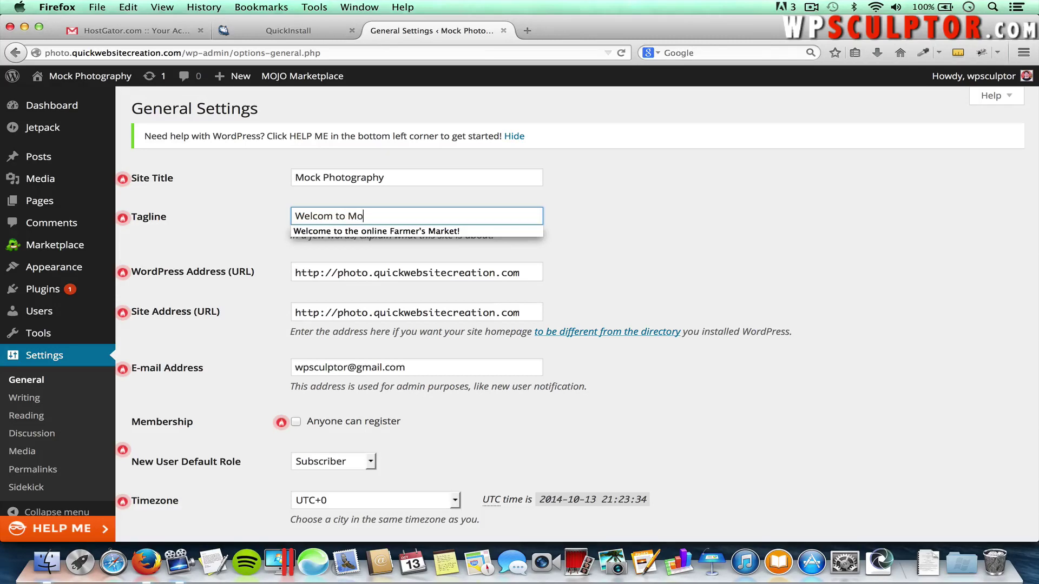
type("ck Photograp")
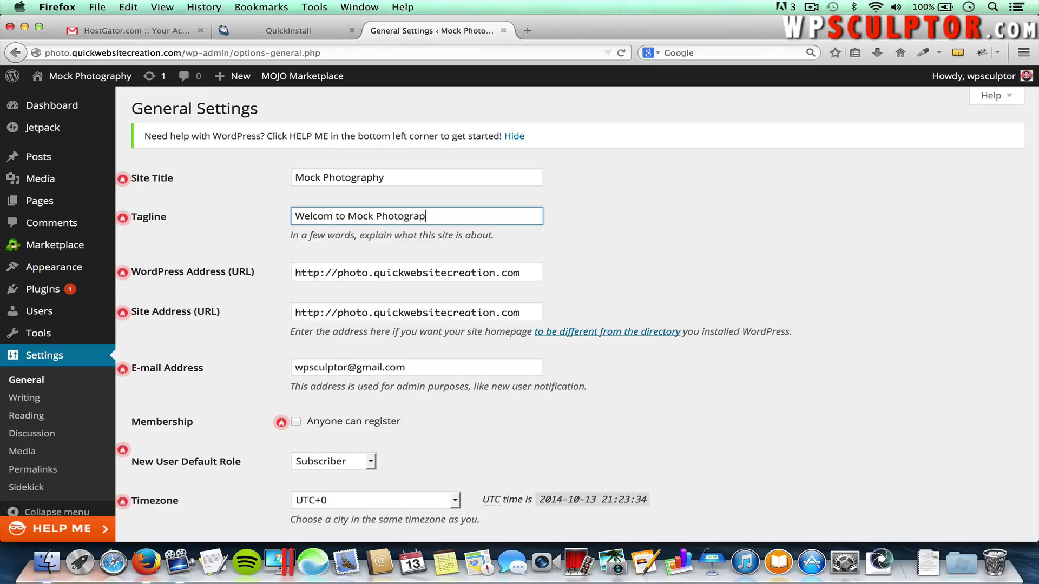
type("hy!")
scroll(680, 252, "down", 10)
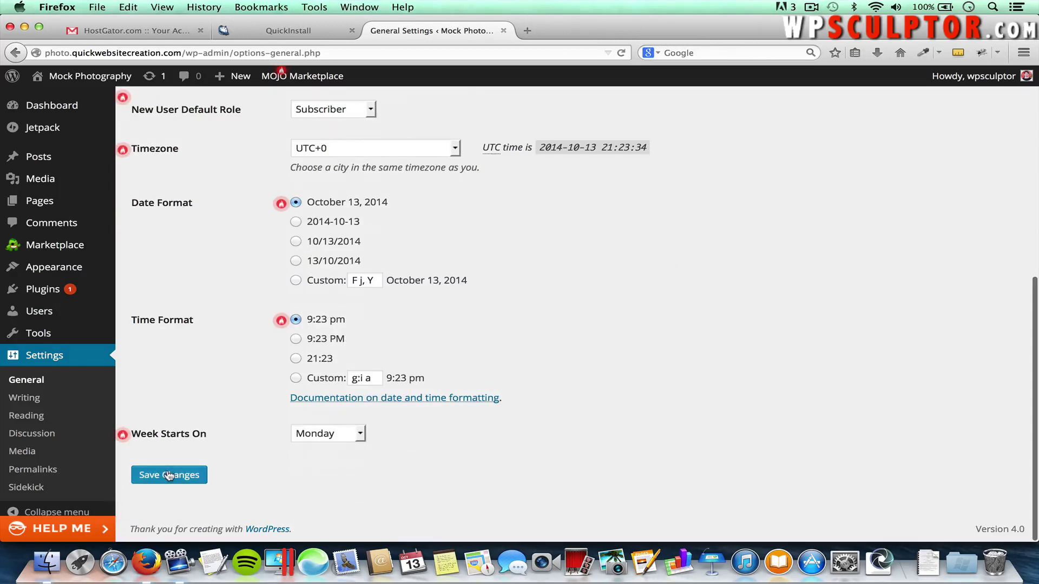
left_click(169, 475)
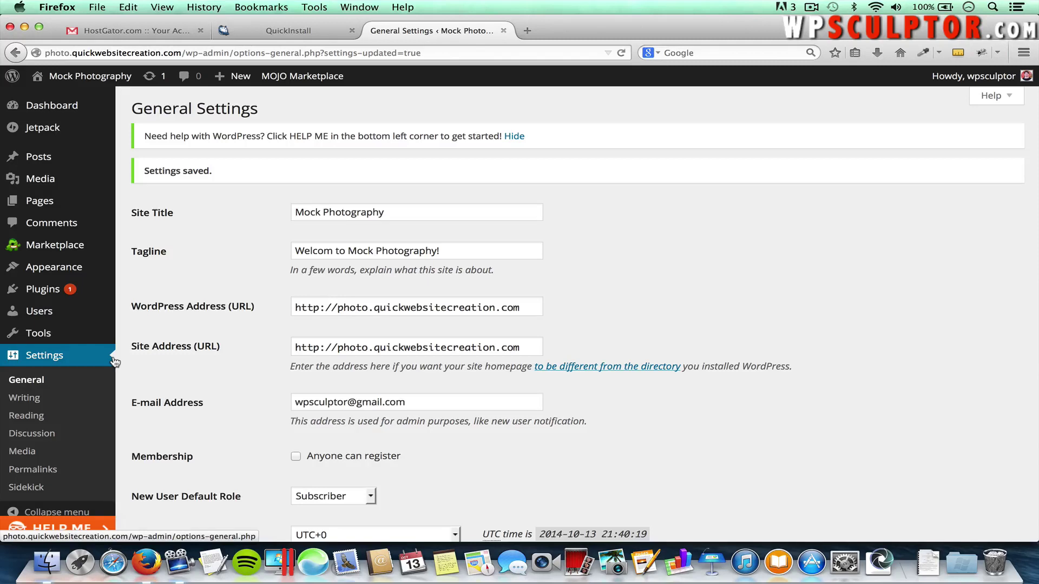
In Installed Plugins, deactivate Sidekick, then delete it and its files
mouse_move(54, 289)
left_click(162, 293)
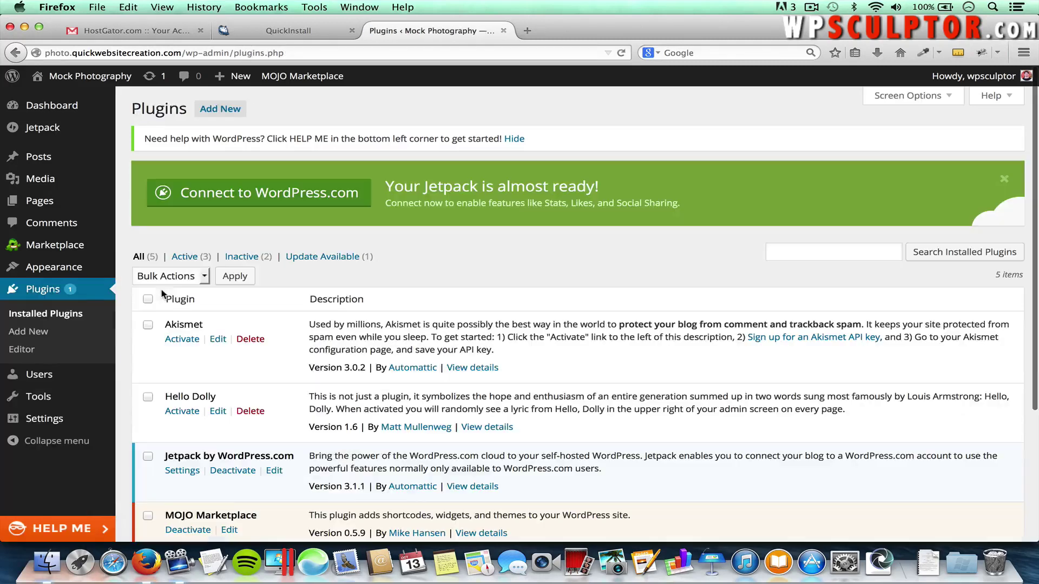
scroll(162, 293, "down", 5)
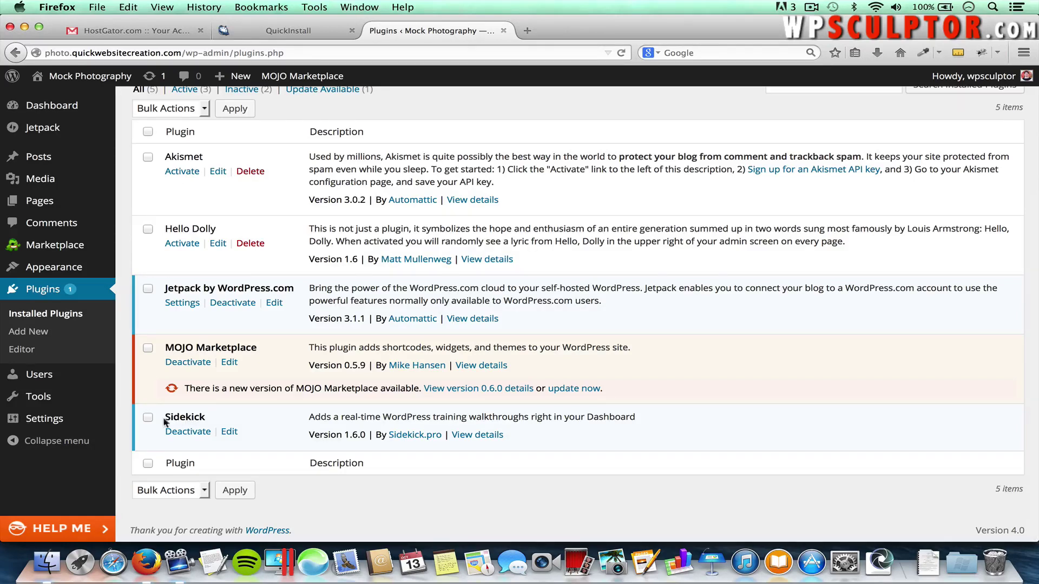
left_click(189, 433)
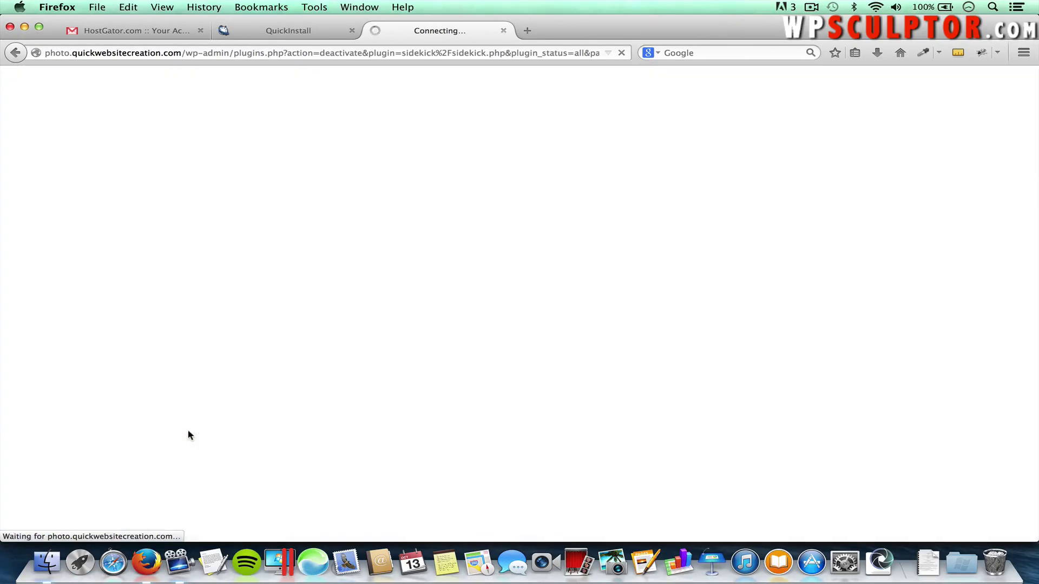
scroll(187, 433, "down", 5)
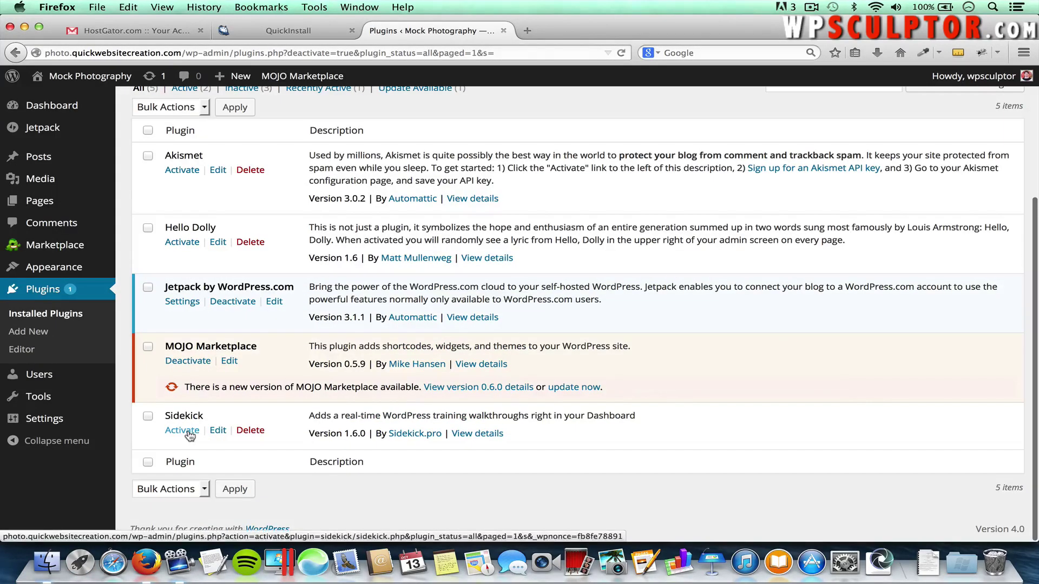
left_click(250, 431)
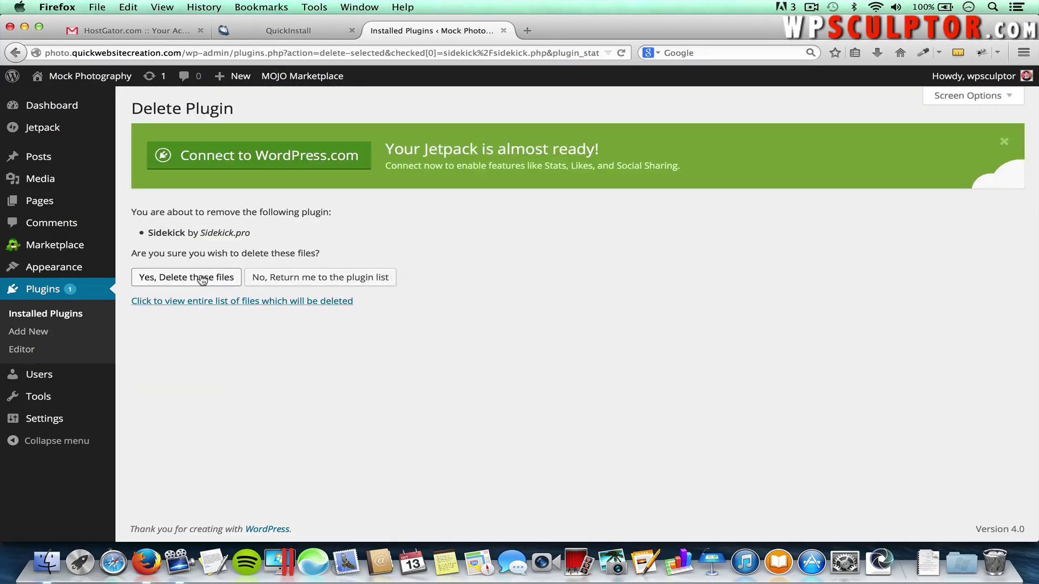
left_click(208, 277)
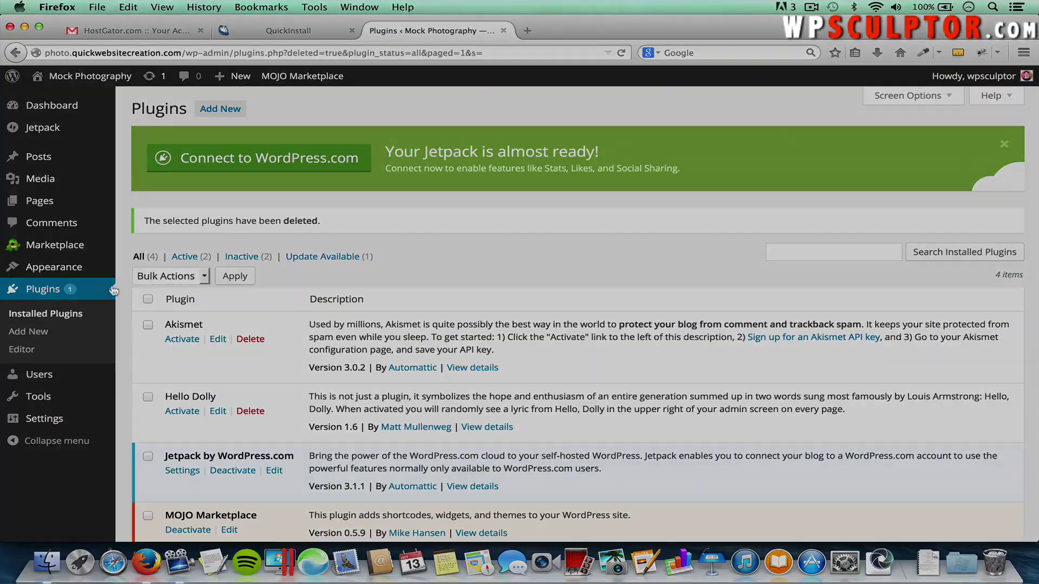
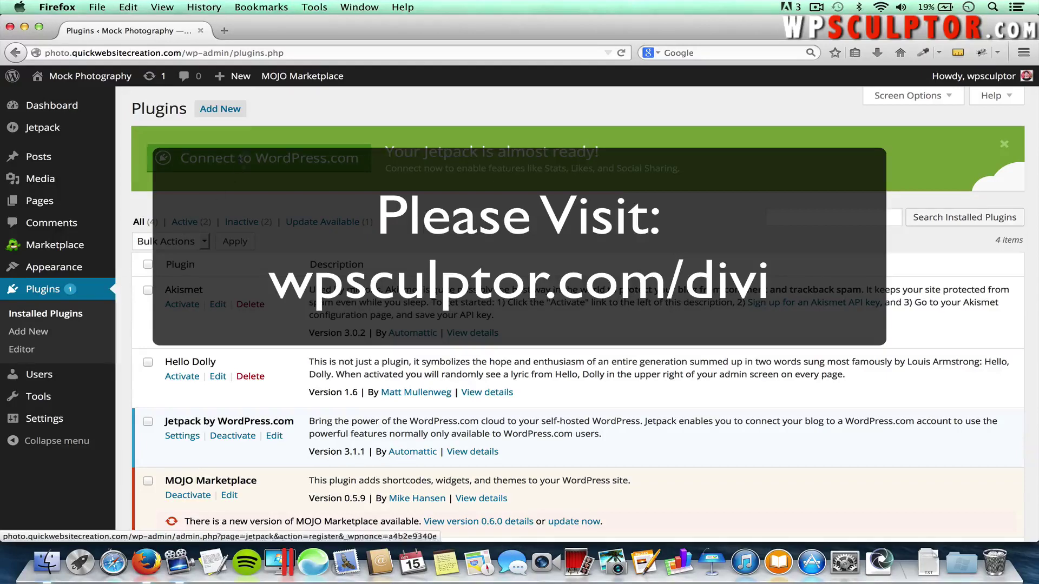
Open a new browser tab and go to wpsculptor.com/divi to reach Elegant Themes
left_click(224, 30)
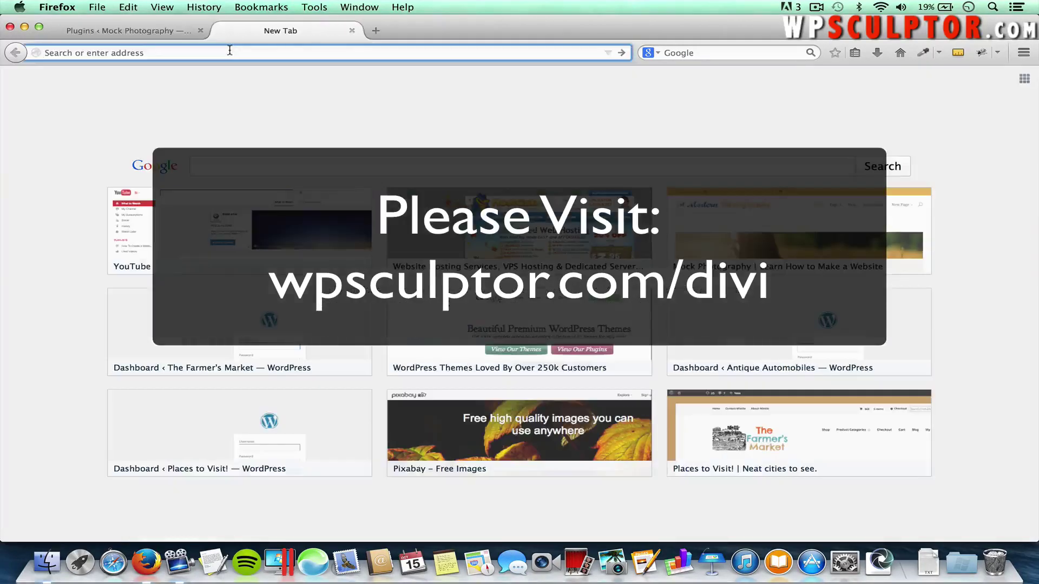
type("wpsculptor.com/")
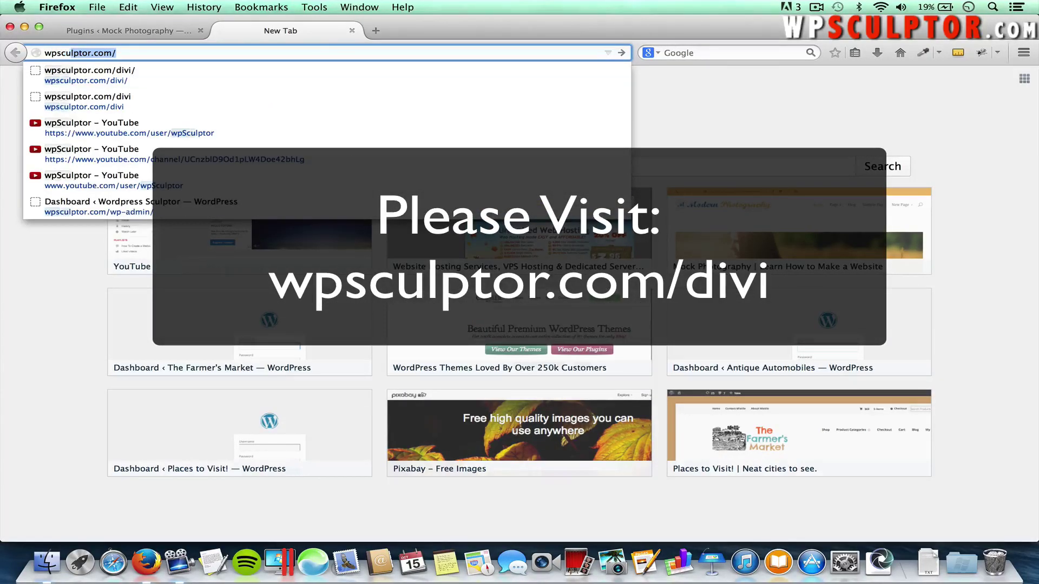
type("divi")
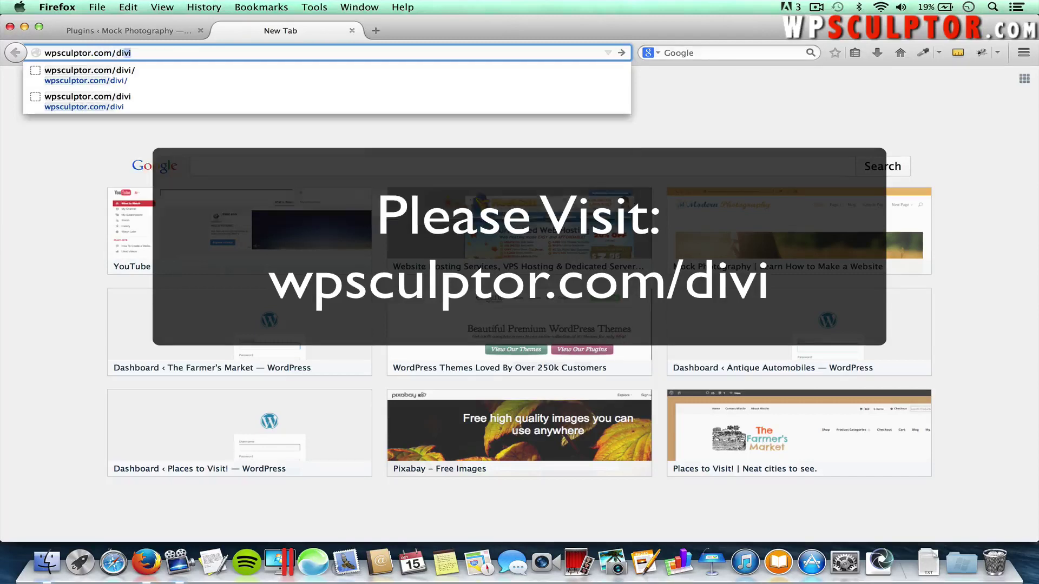
key("Return")
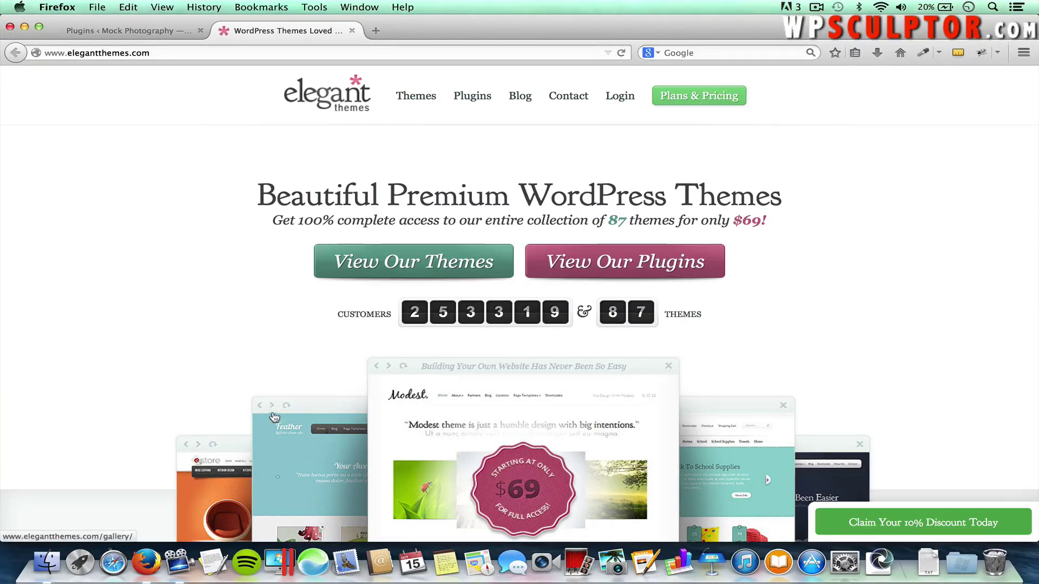
Browse the View Our Themes gallery and open Divi 2.0's Learn More page
left_click(348, 277)
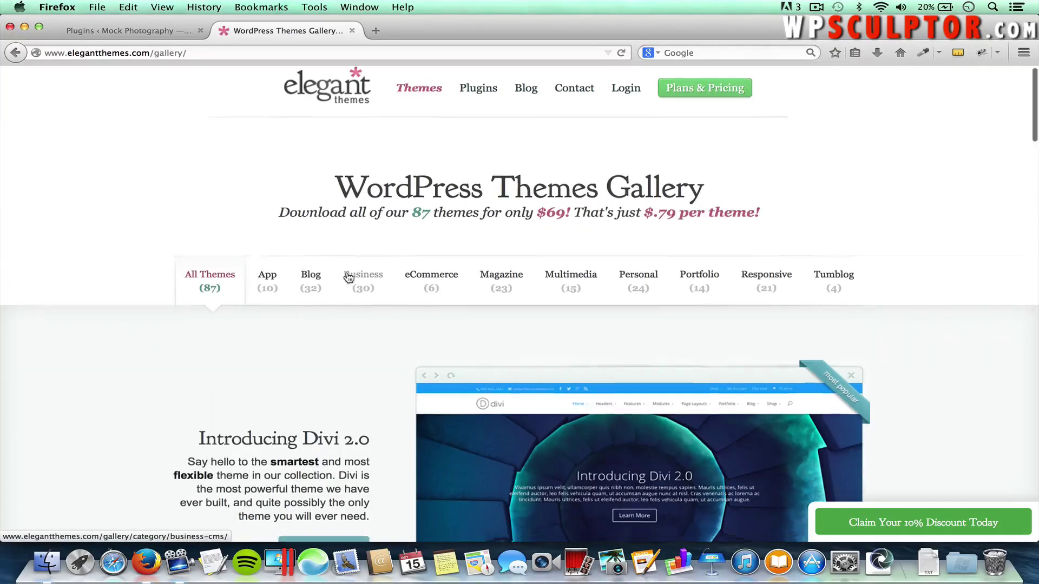
scroll(348, 277, "down", 3)
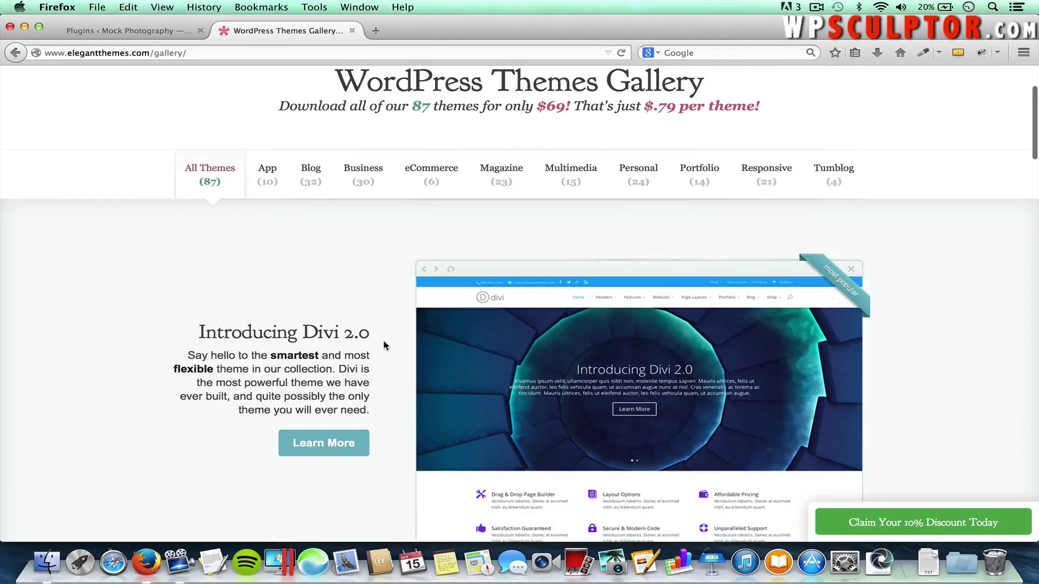
scroll(383, 342, "down", 2)
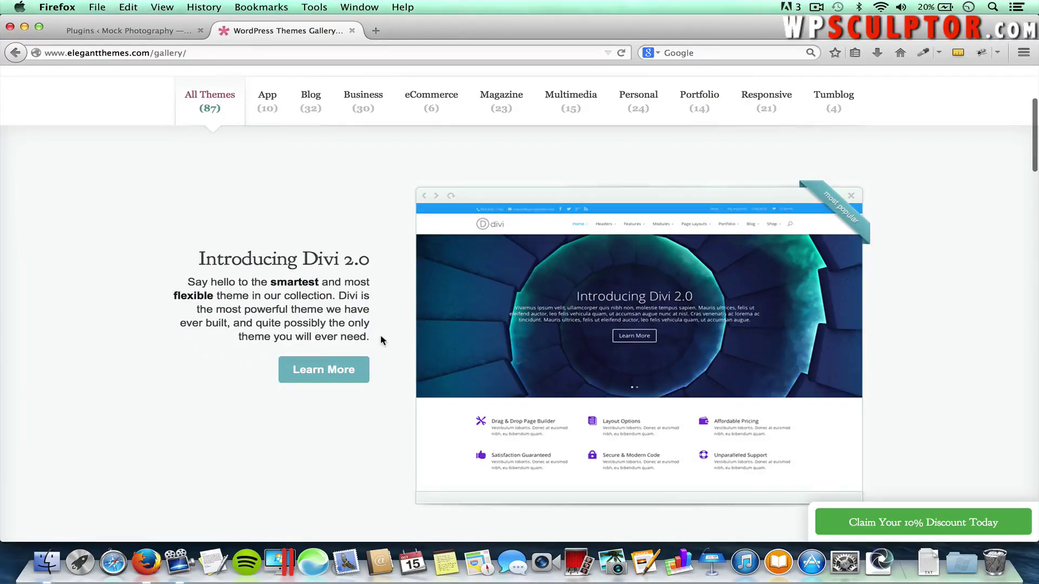
scroll(381, 339, "down", 15)
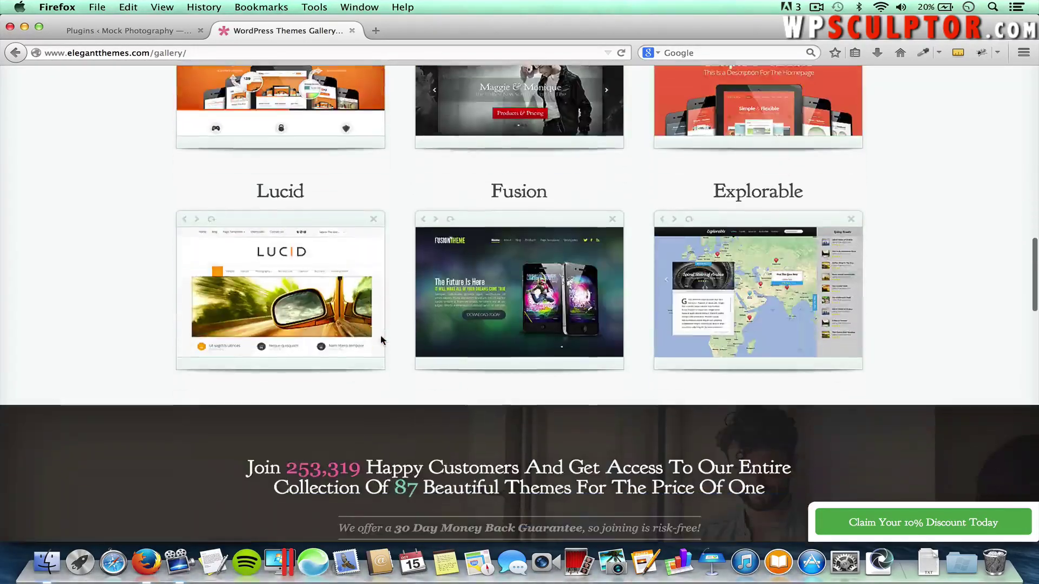
scroll(380, 339, "down", 10)
scroll(381, 339, "up", 20)
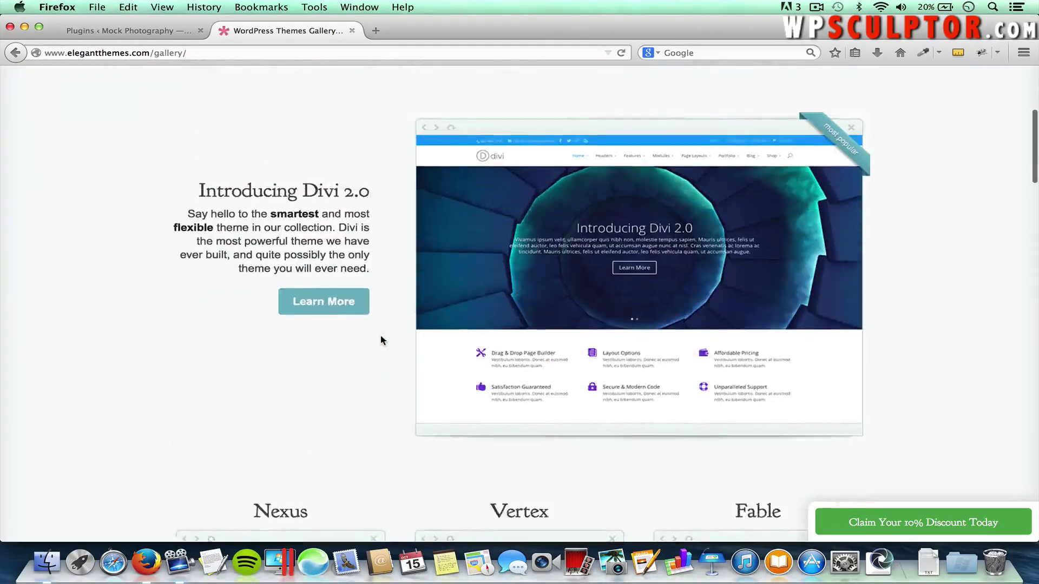
scroll(348, 192, "up", 5)
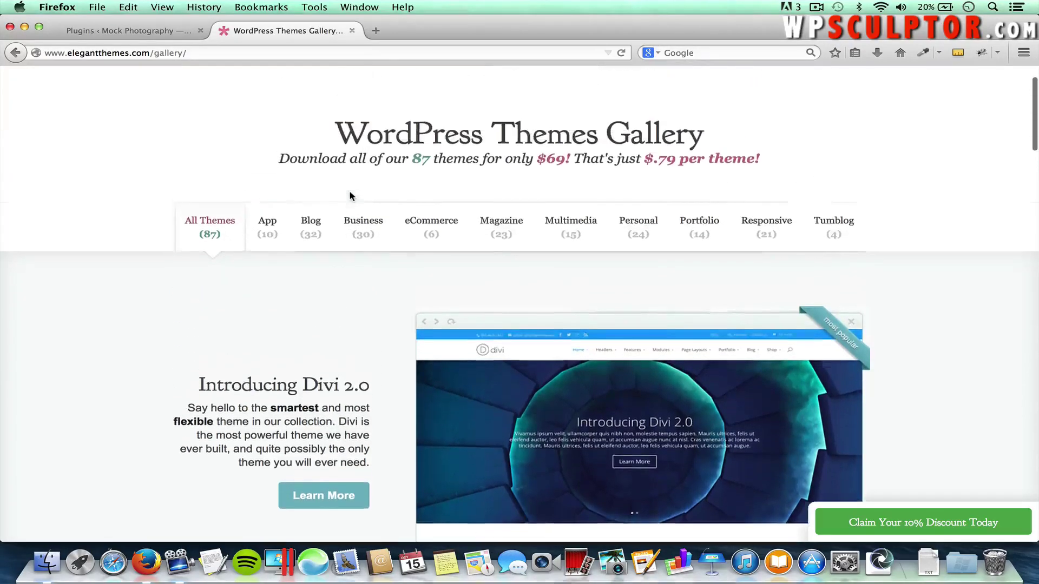
left_click(328, 504)
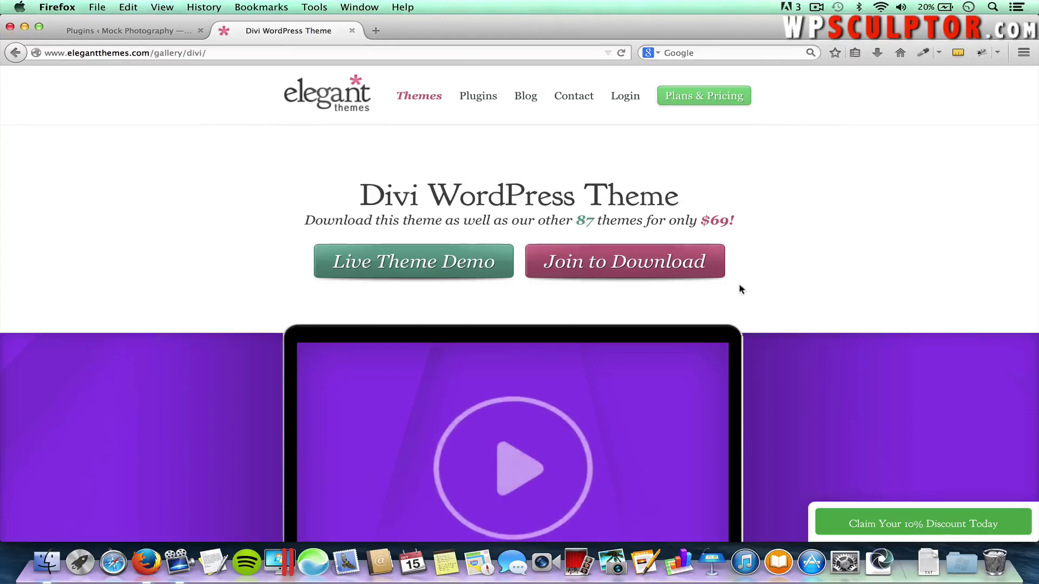
Open the Join to Download plans page and scroll past the pricing table to the FAQs
left_click(656, 263)
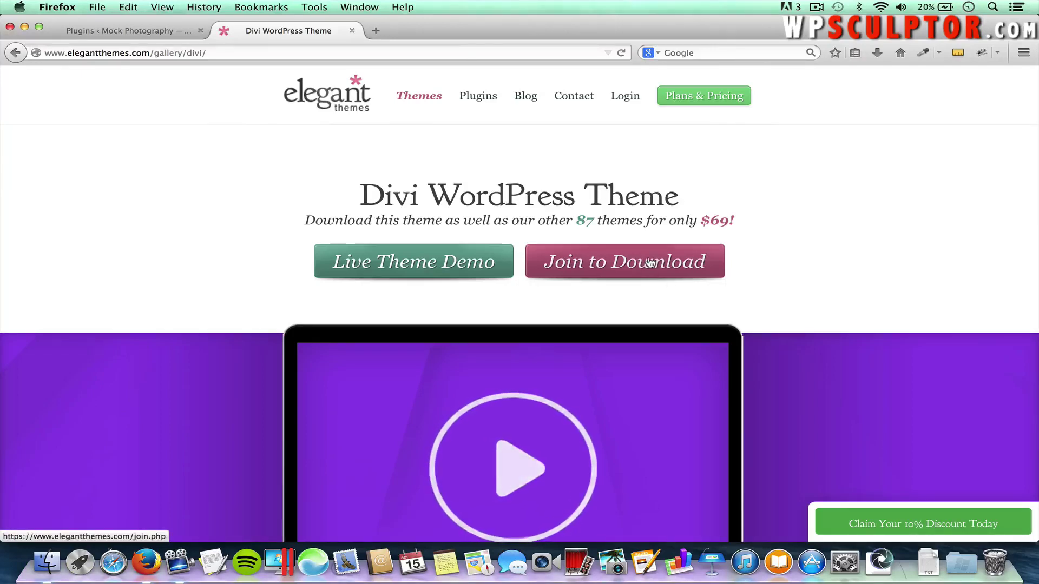
scroll(649, 262, "down", 5)
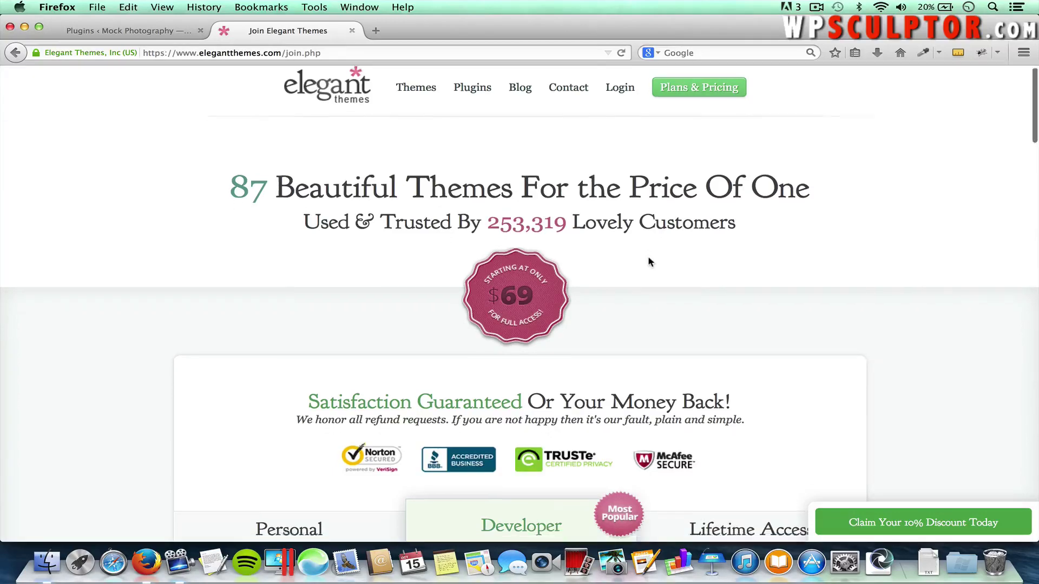
scroll(649, 262, "down", 3)
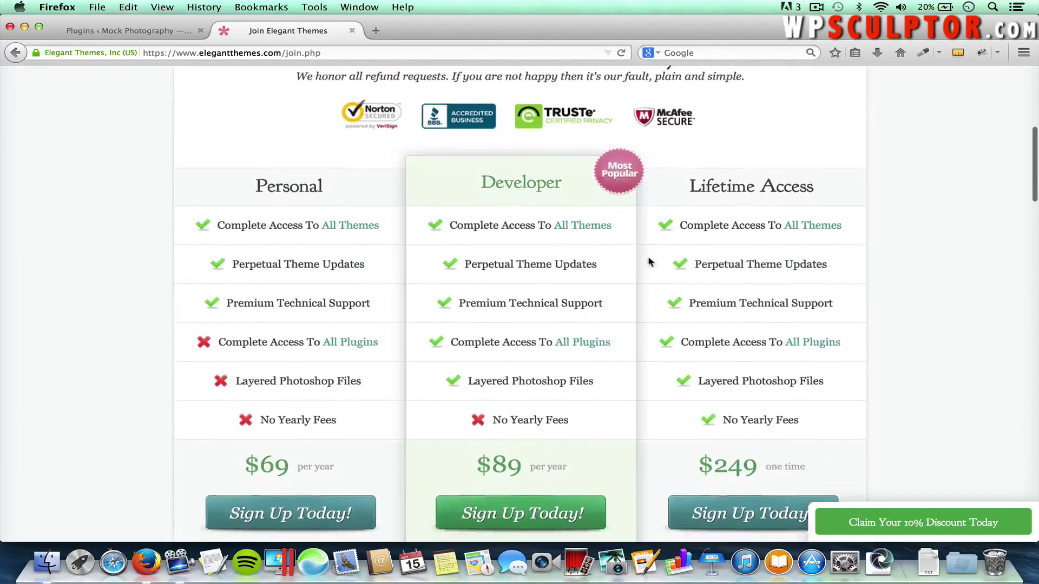
mouse_move(341, 256)
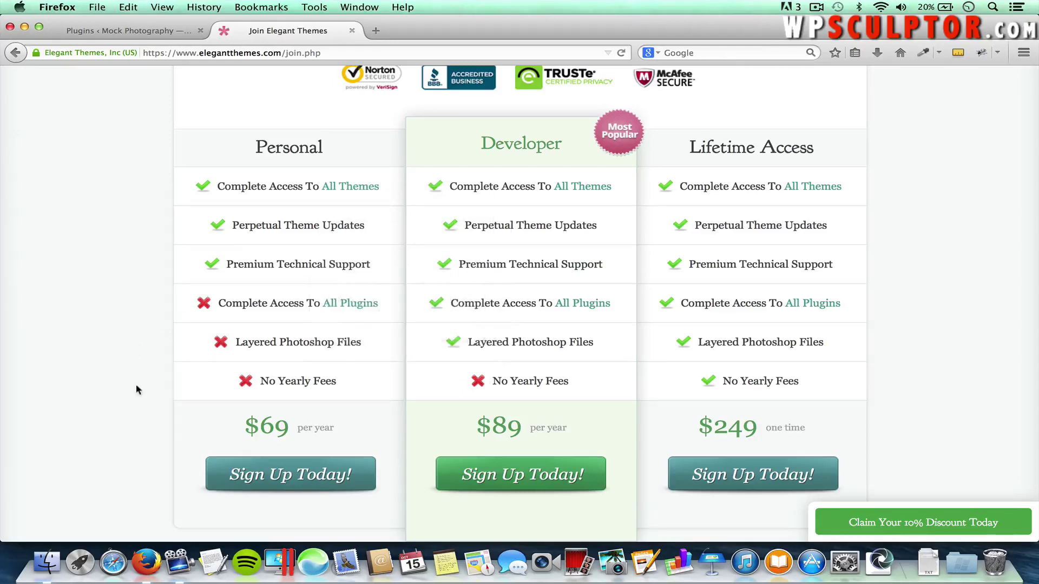
scroll(110, 381, "down", 1)
scroll(109, 378, "down", 10)
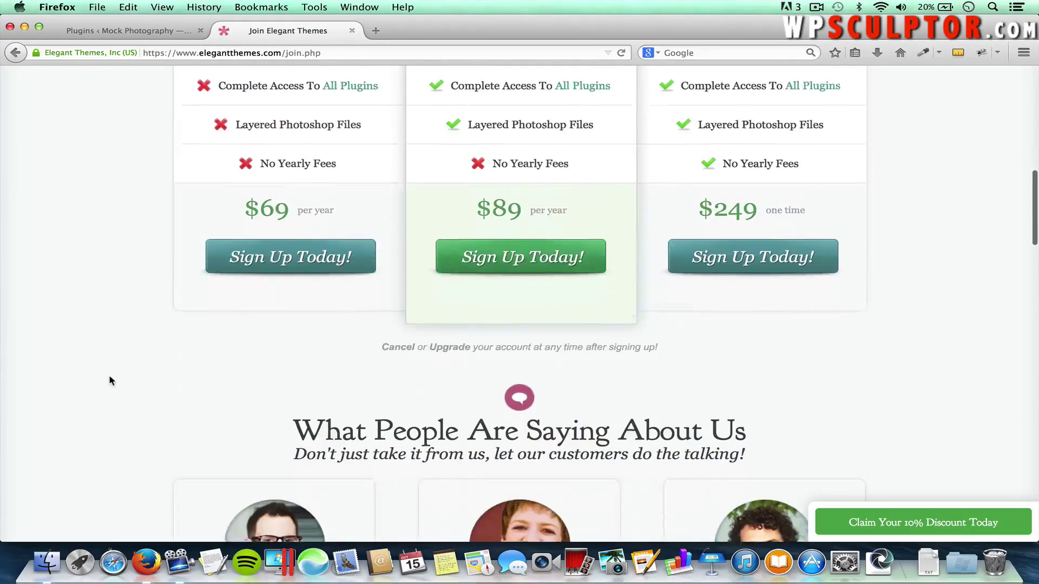
scroll(109, 379, "down", 15)
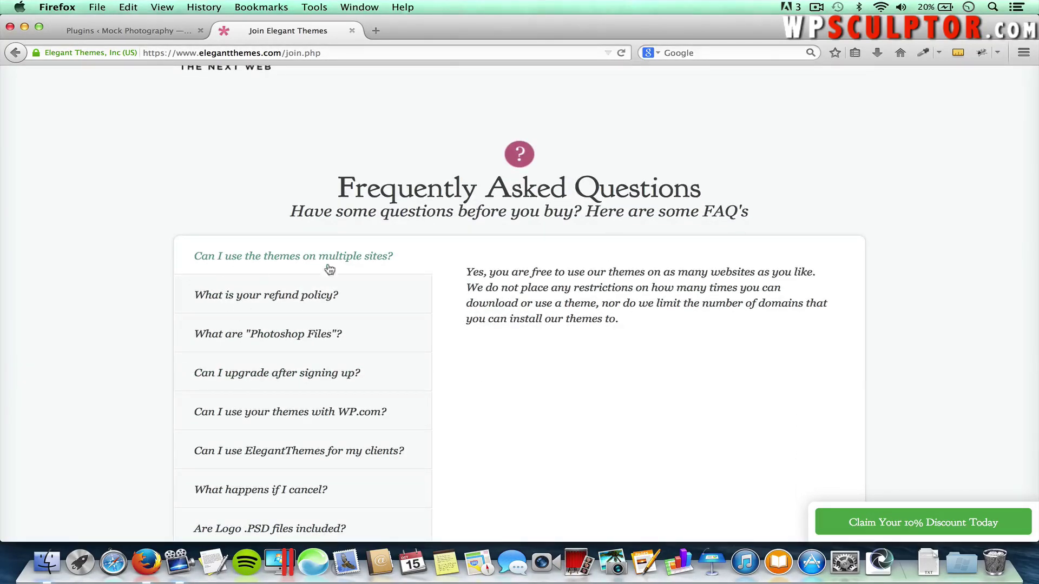
scroll(348, 293, "down", 2)
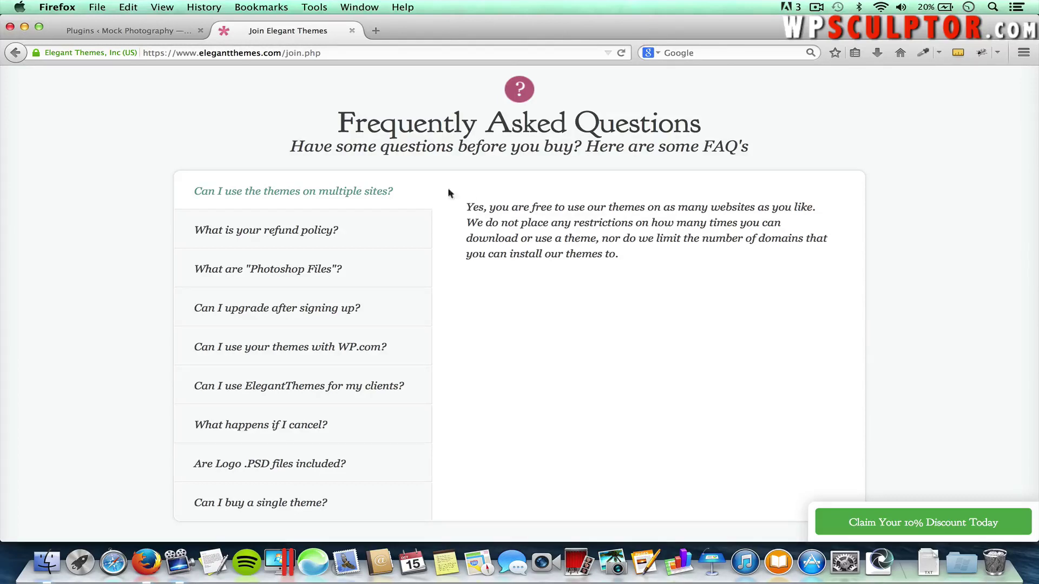
Expand the 'What is your refund policy?' answer, then scroll back to the top
left_click(355, 229)
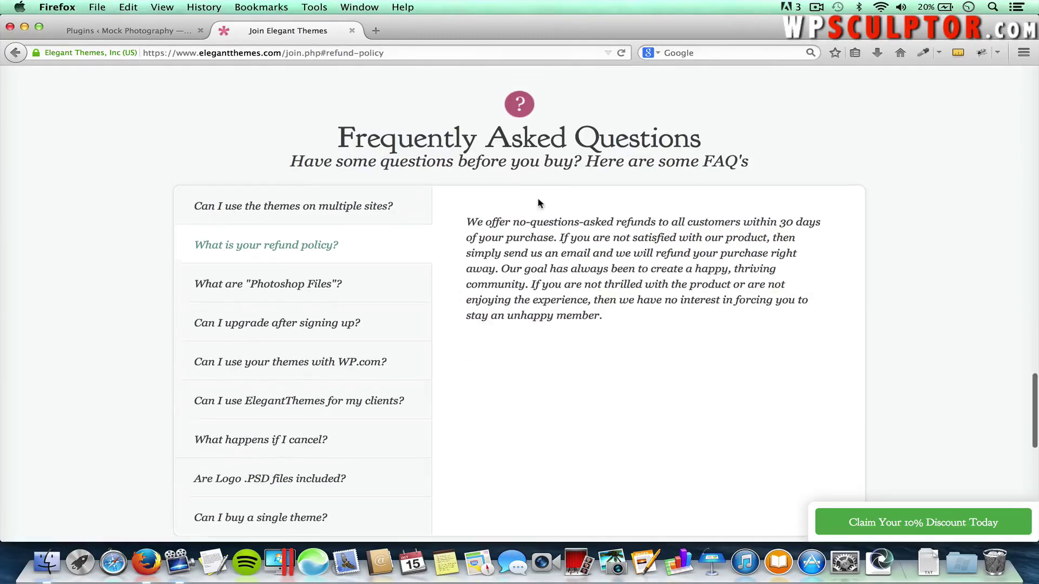
scroll(538, 201, "down", 15)
scroll(539, 202, "up", 6)
scroll(537, 197, "up", 6)
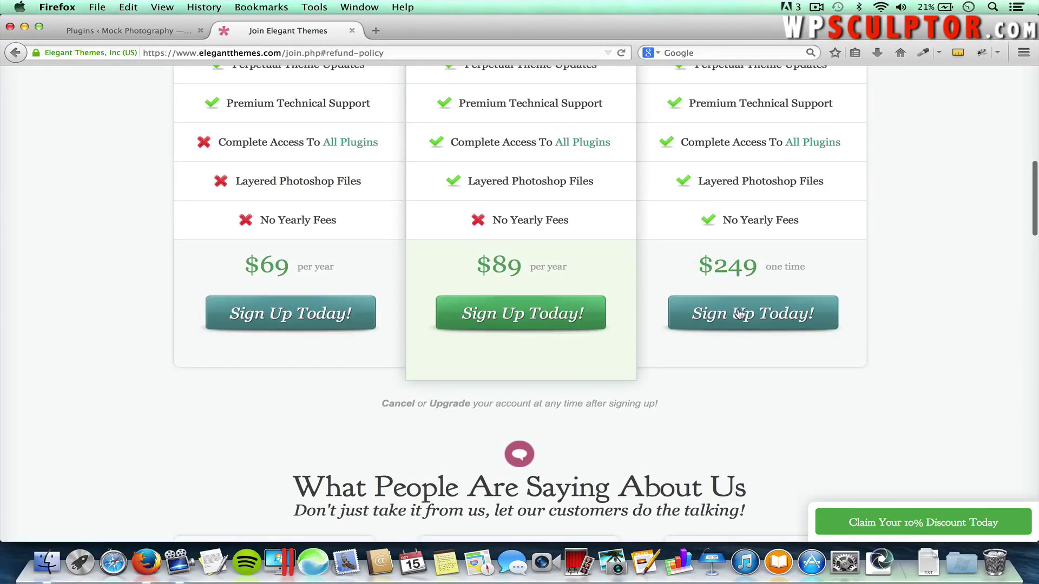
scroll(942, 236, "up", 3)
scroll(942, 237, "up", 7)
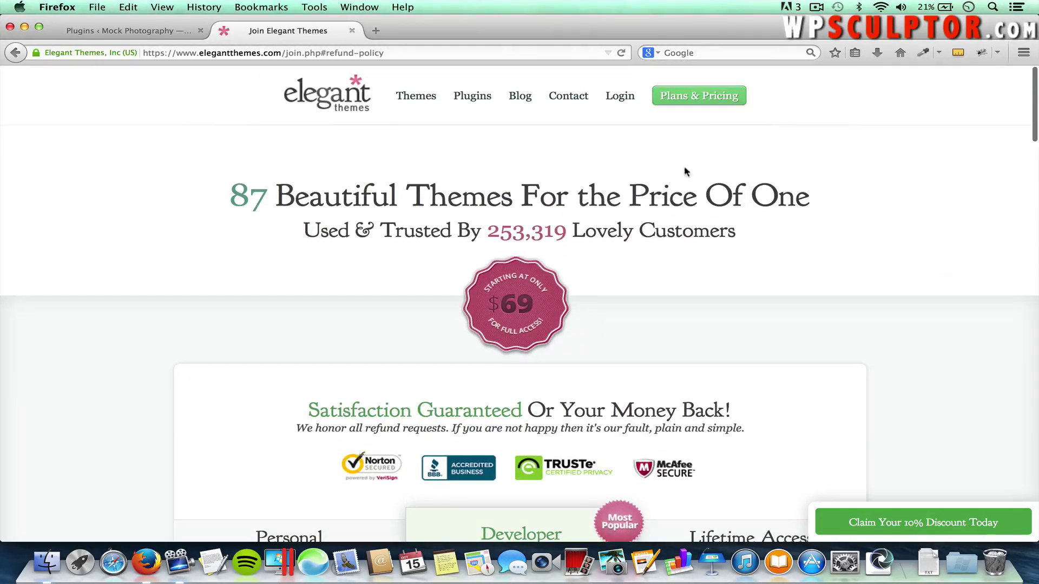
Log in to the Members Area and save Divi's Theme Package as Divi.zip
left_click(620, 100)
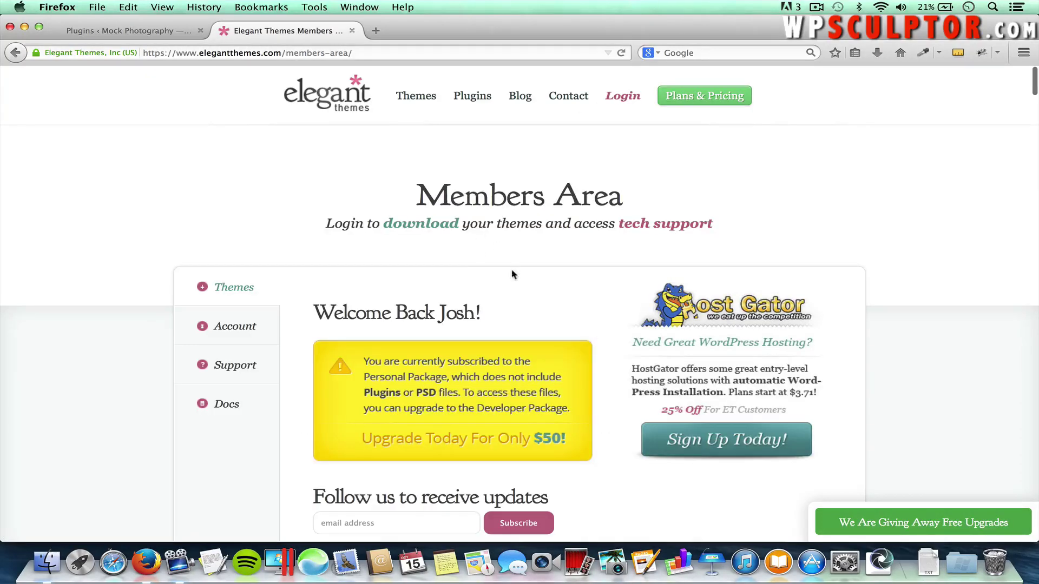
scroll(511, 274, "down", 1)
scroll(511, 274, "down", 2)
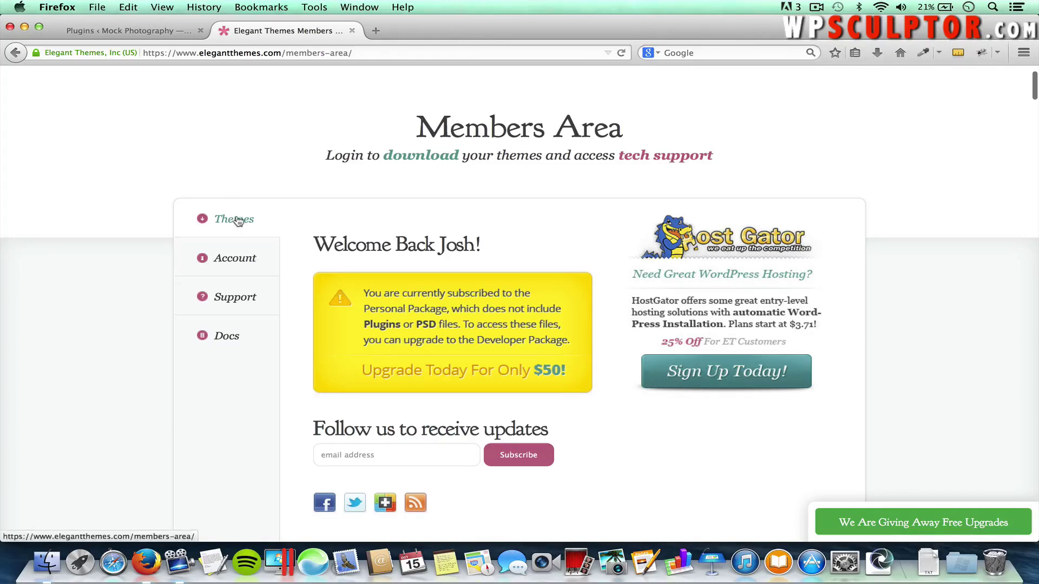
scroll(386, 227, "down", 6)
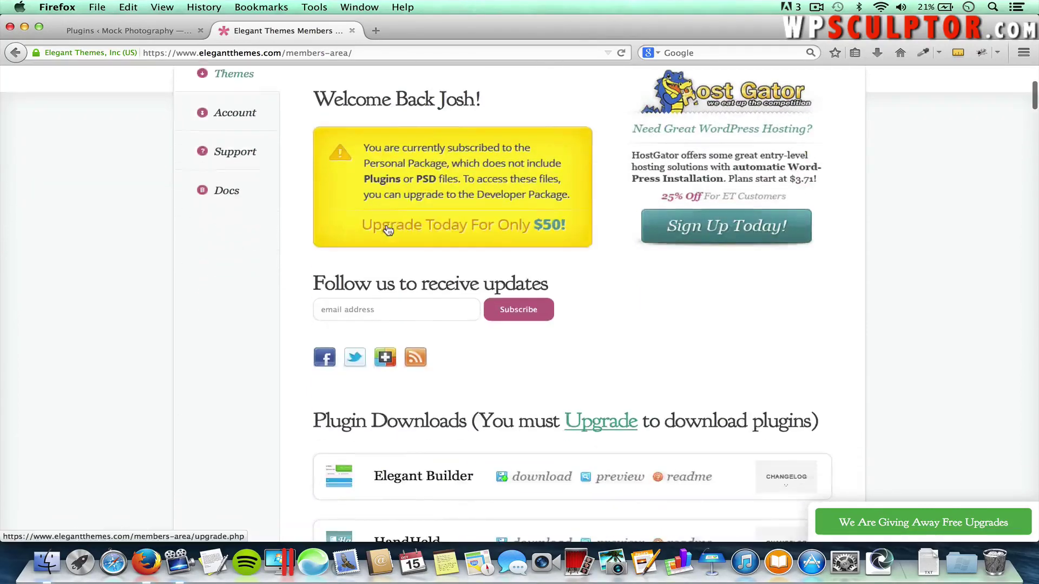
scroll(387, 228, "down", 8)
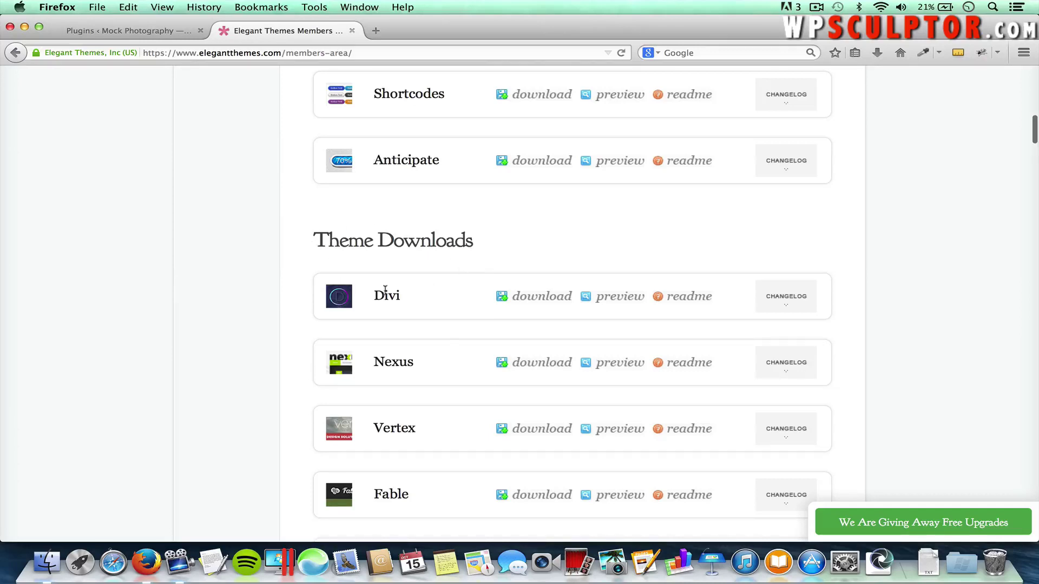
left_click(529, 299)
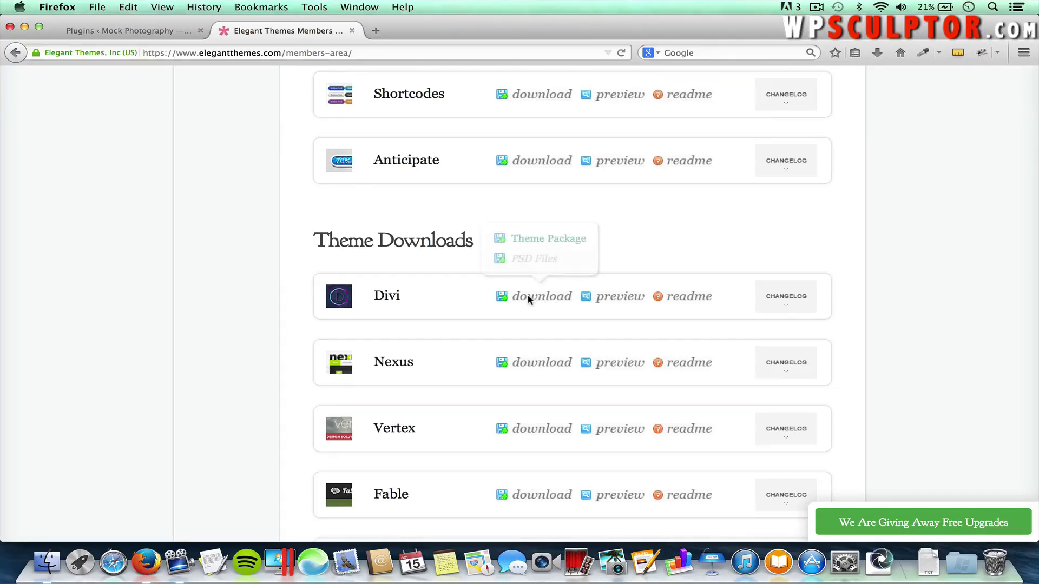
left_click(547, 240)
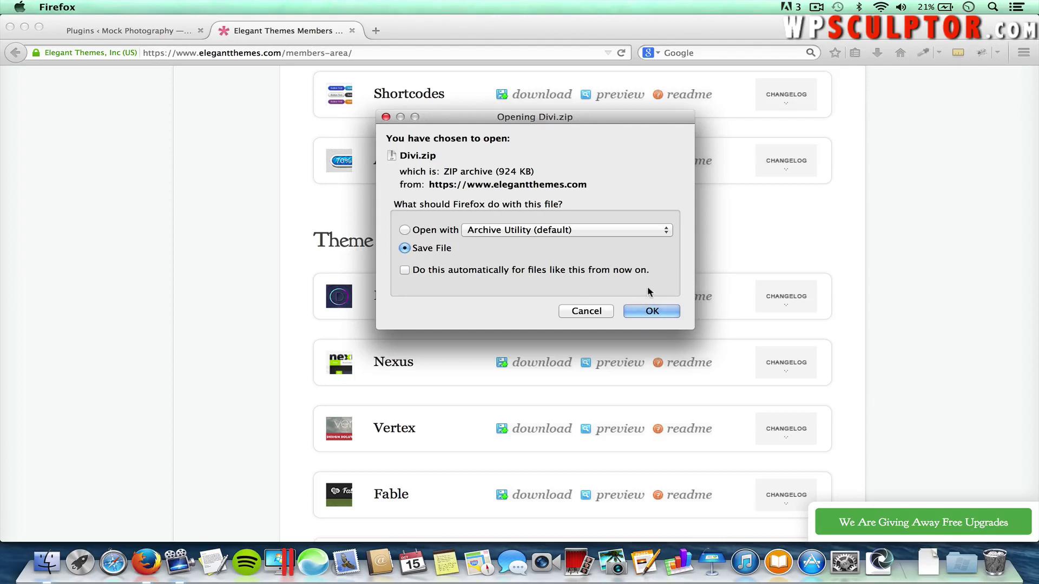
left_click(651, 312)
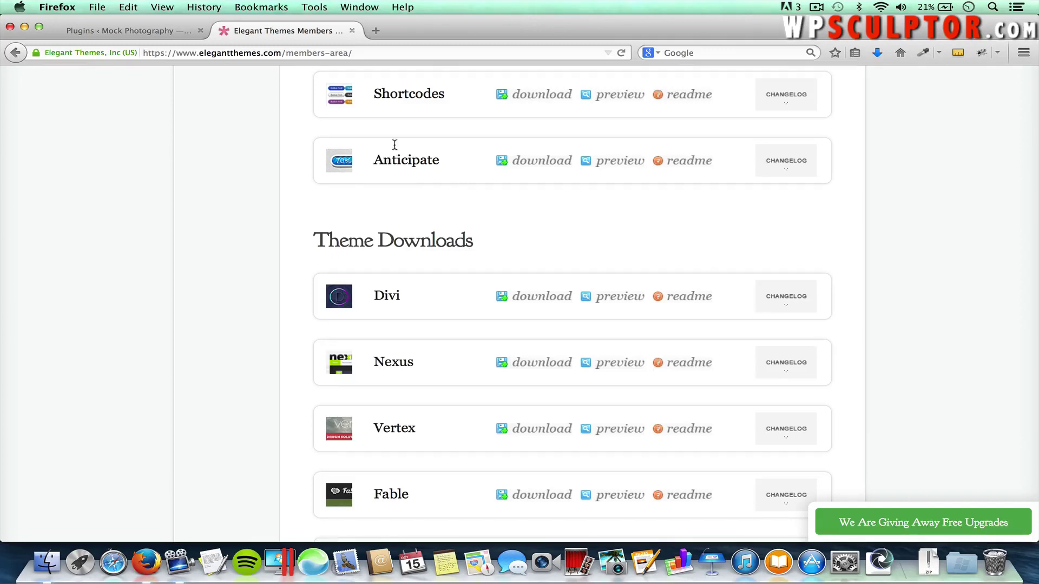
Return to the WordPress tab and go to Appearance > Themes > Add New
left_click(103, 35)
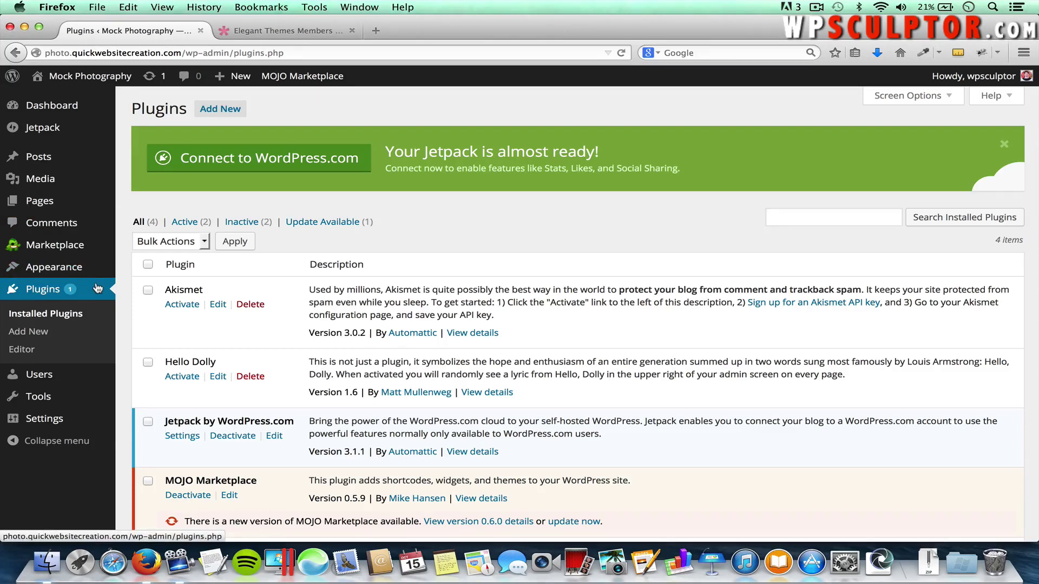
mouse_move(98, 269)
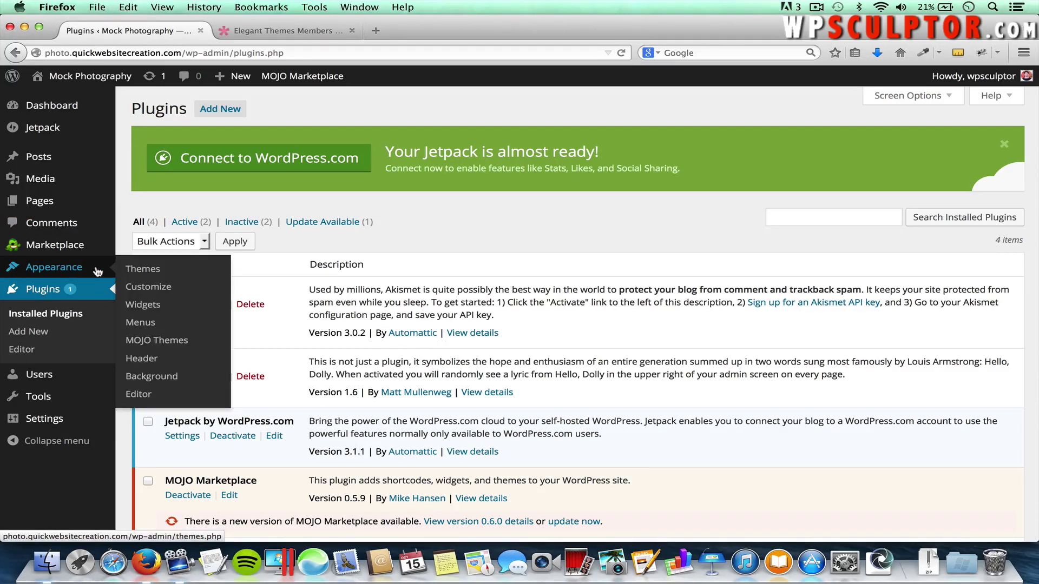
left_click(138, 273)
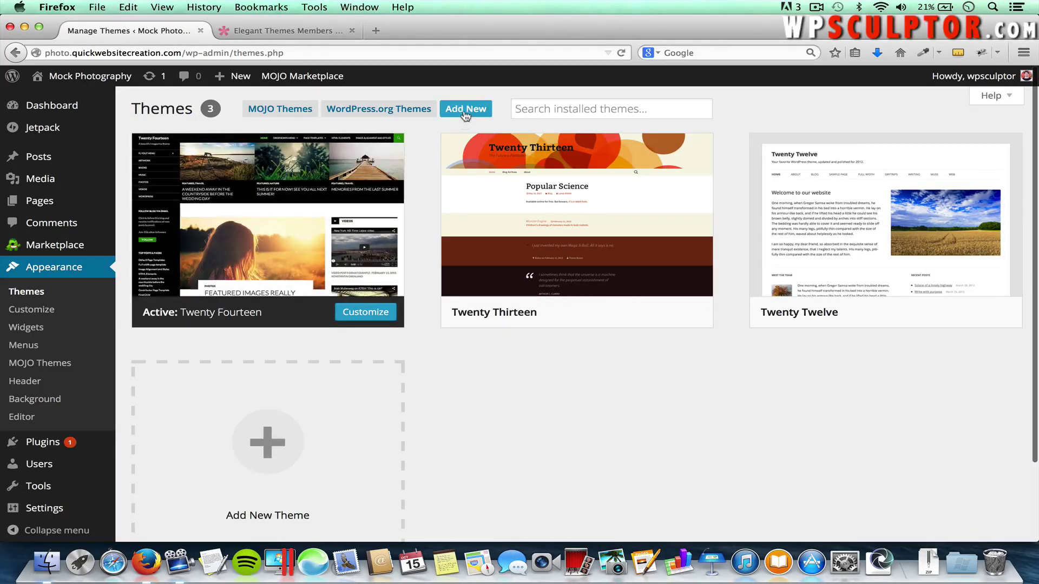
left_click(476, 111)
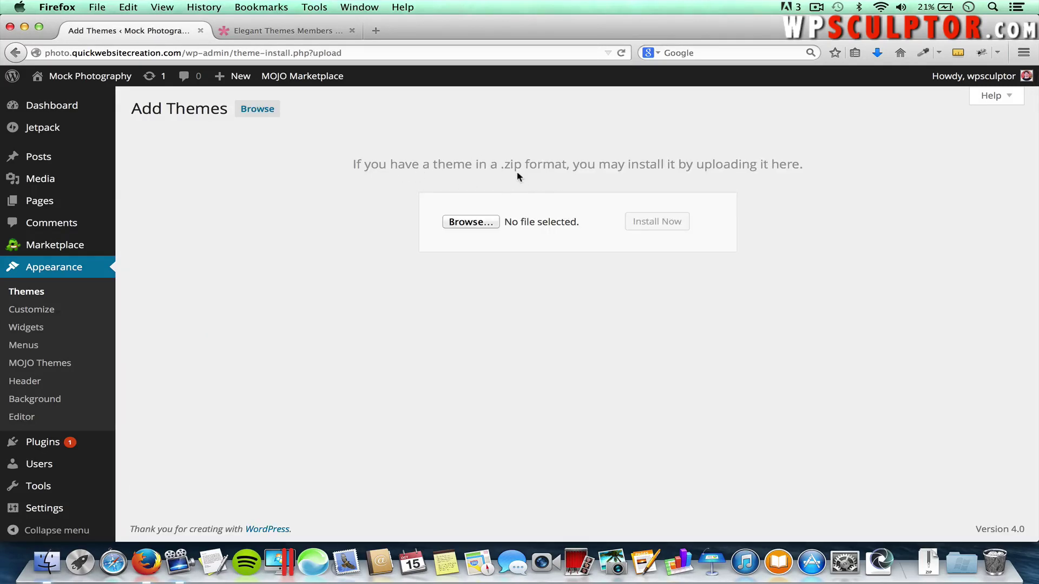
Upload Downloads/Divi.zip as a theme and install it
left_click(475, 221)
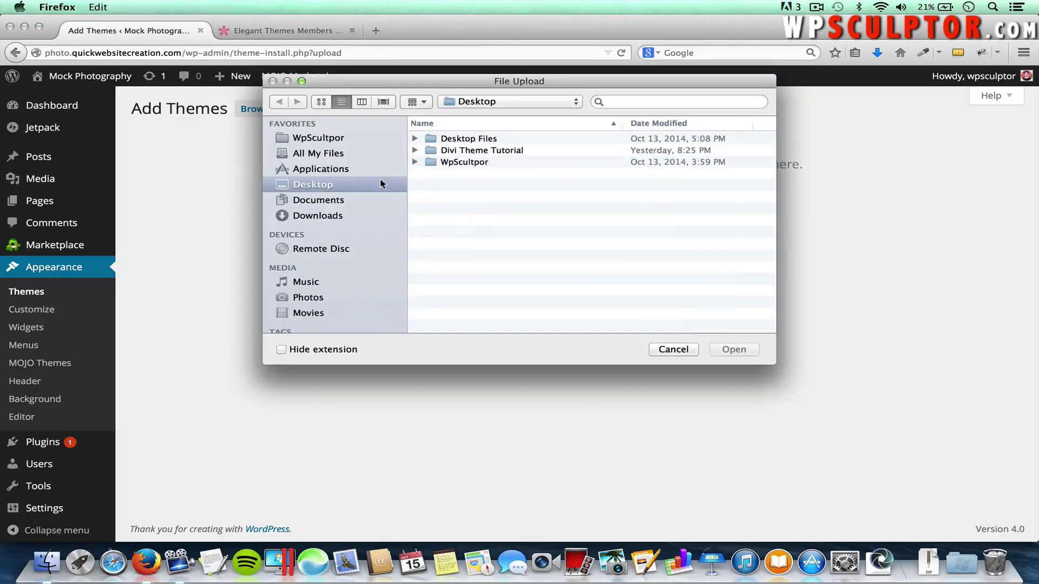
left_click(323, 216)
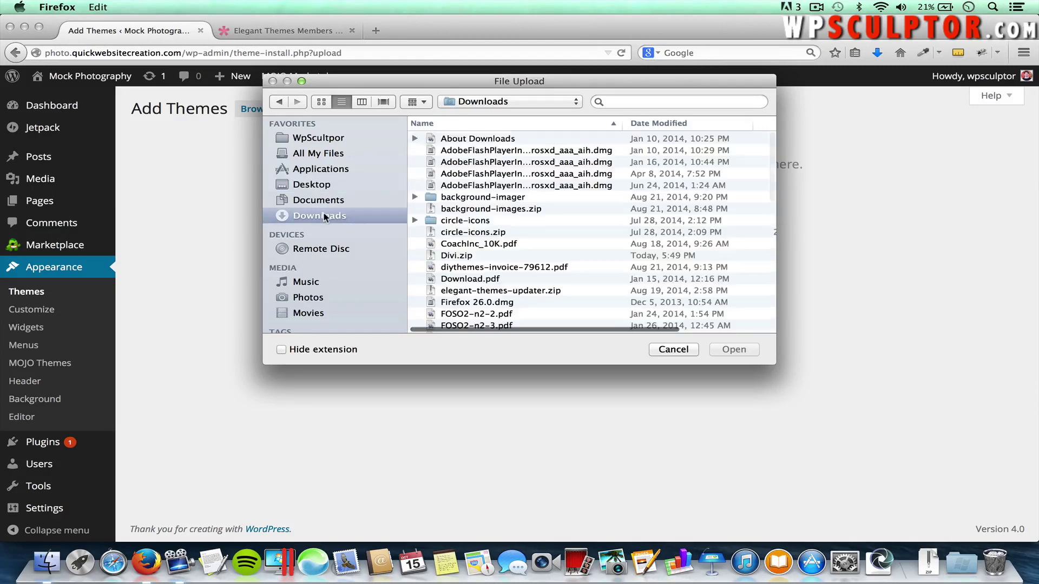
scroll(462, 238, "down", 2)
left_click(462, 238)
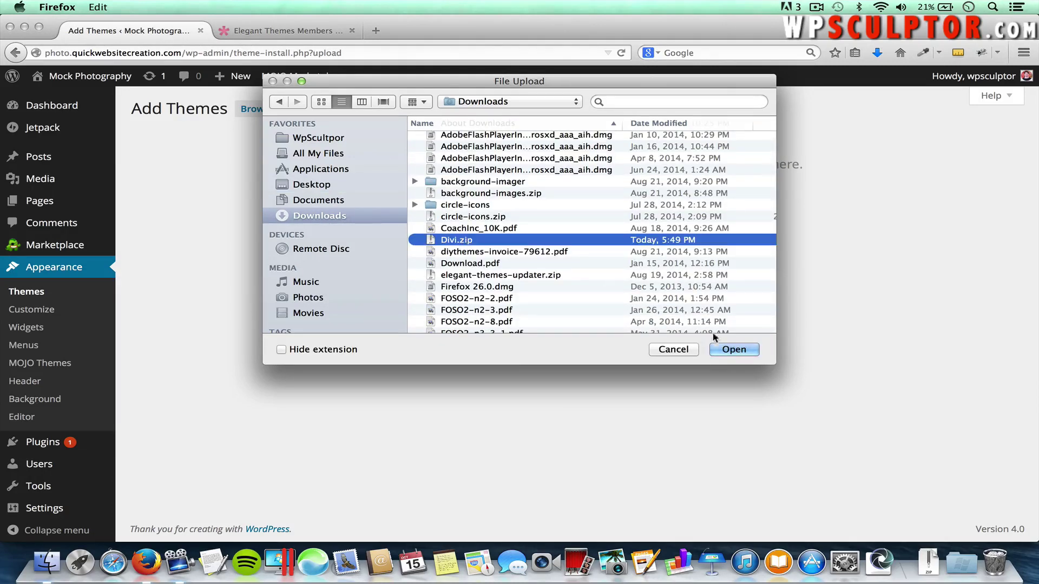
left_click(730, 349)
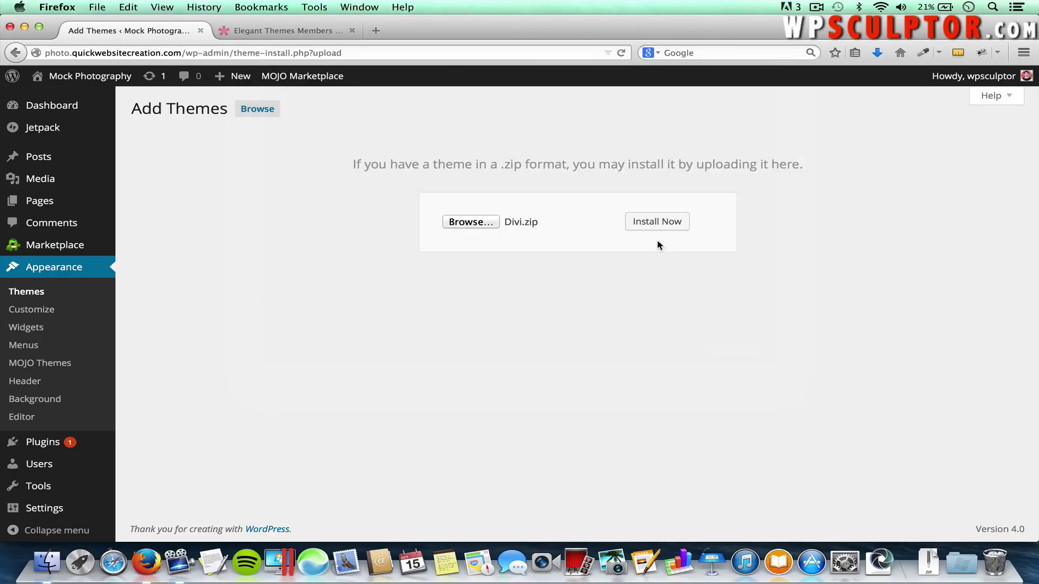
left_click(659, 226)
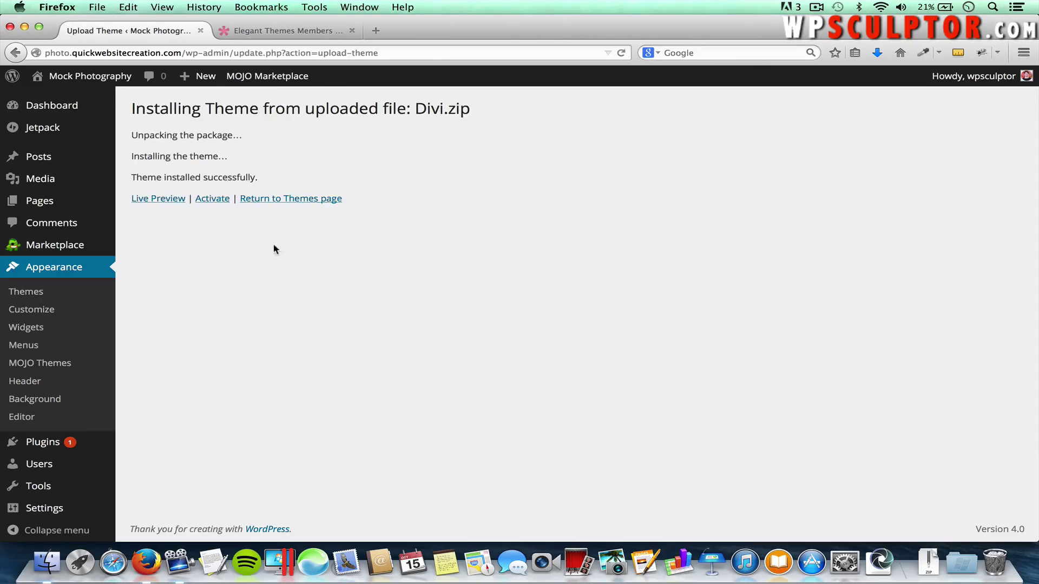
Activate Divi from the theme-installed confirmation page
left_click(213, 200)
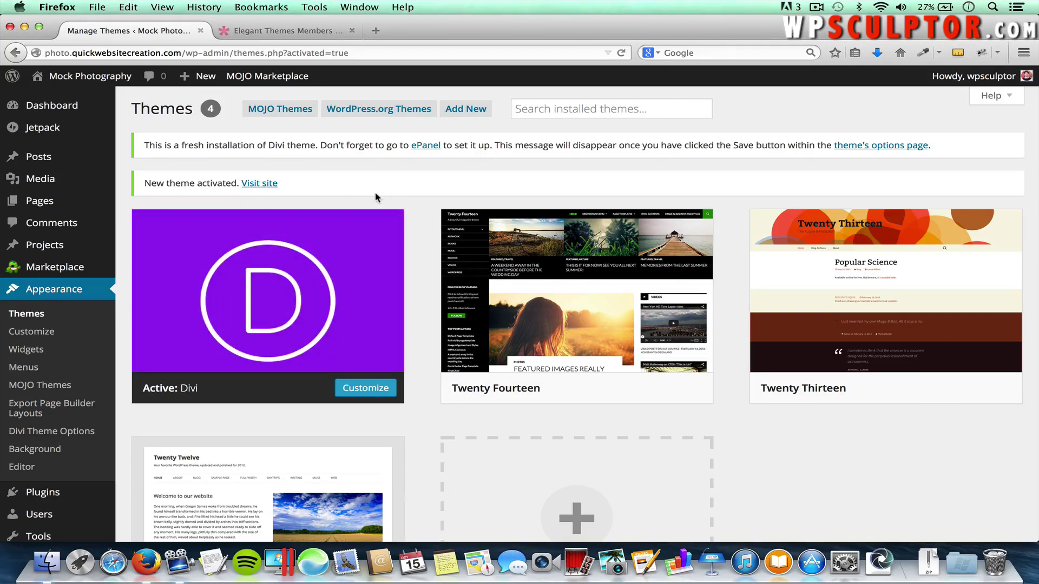
mouse_move(112, 194)
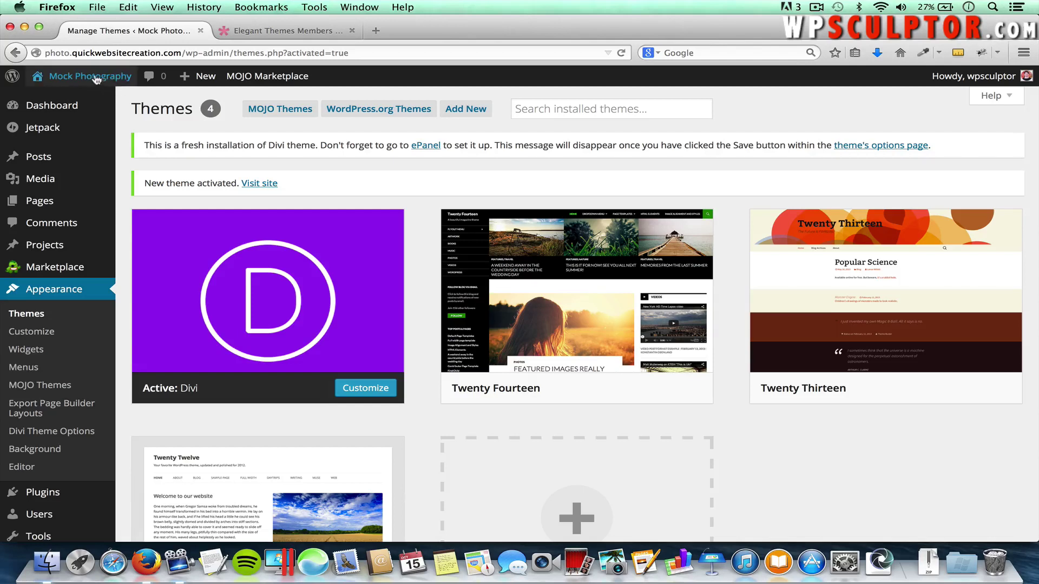
mouse_move(89, 79)
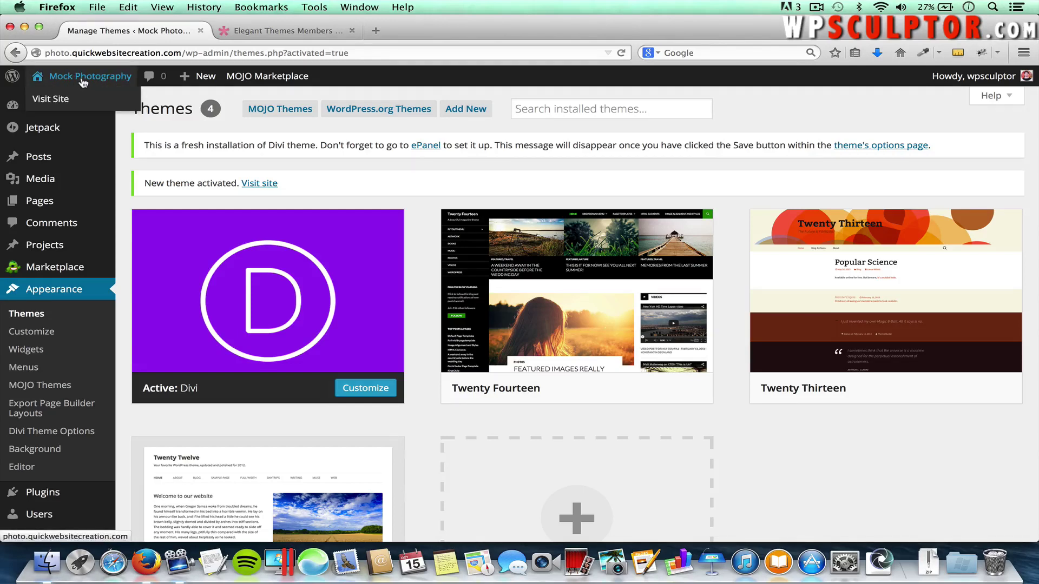
Visit the site's front end and log out from the Howdy menu
left_click(85, 80)
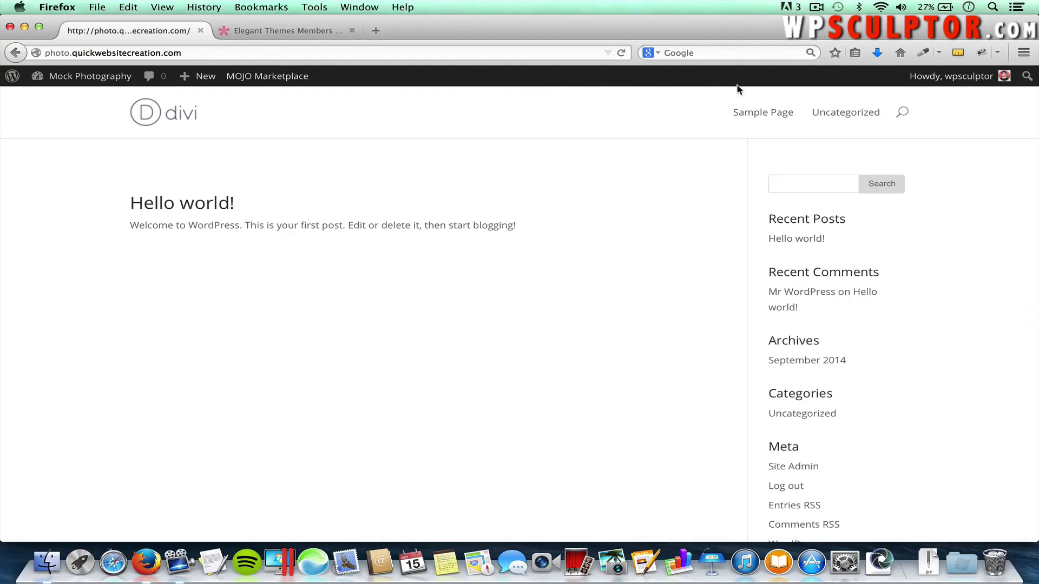
mouse_move(970, 78)
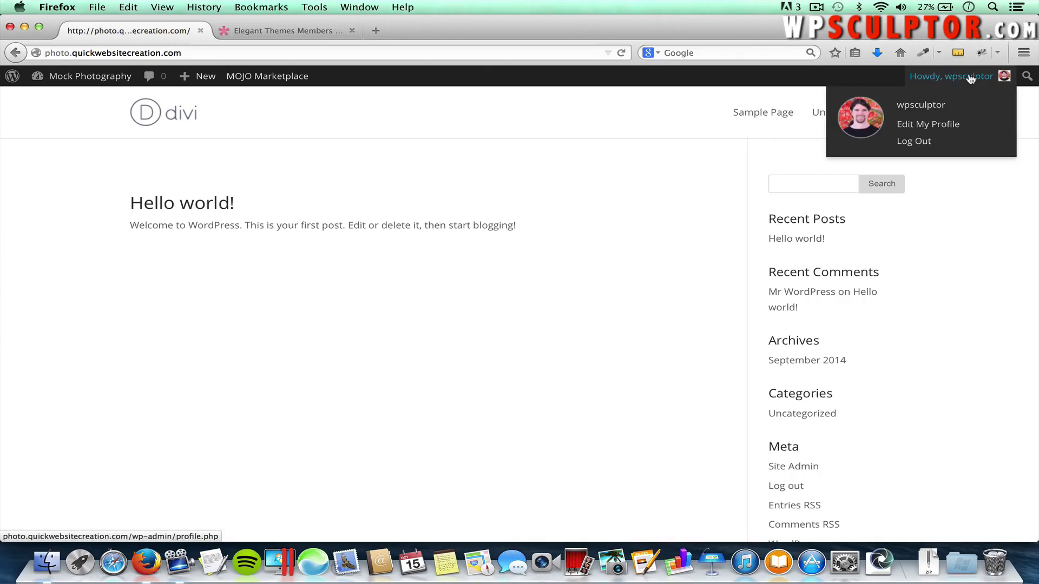
left_click(914, 142)
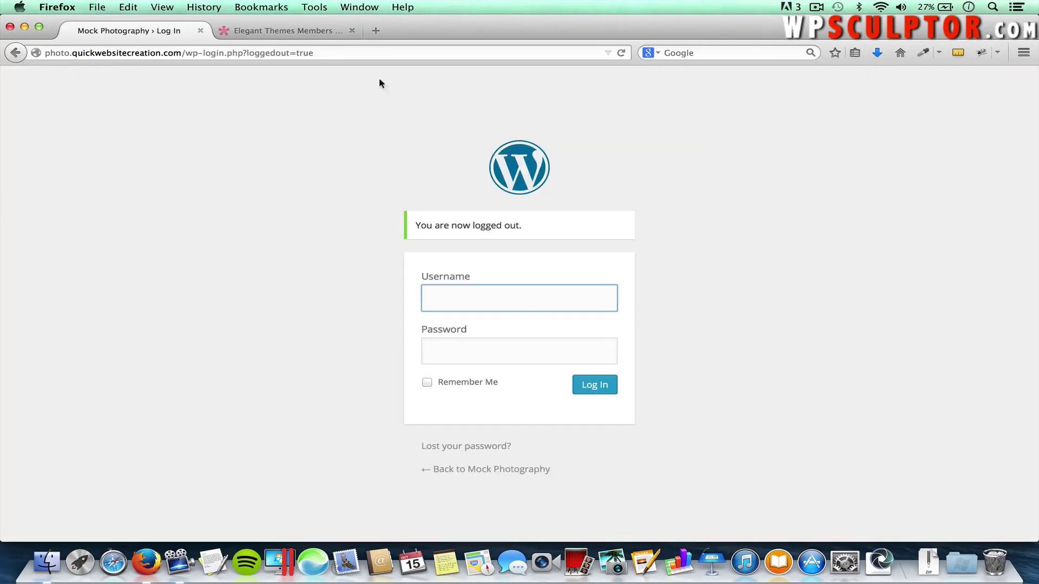
Trim the login URL back to the site root '/' and load the homepage
left_click(312, 53)
left_click_drag(313, 53, 182, 53)
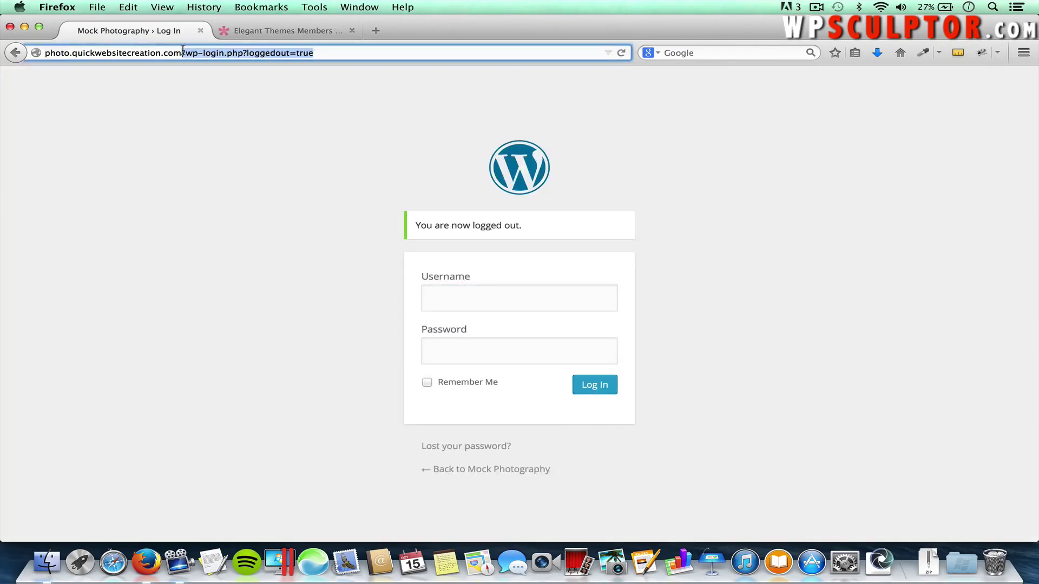
type("/")
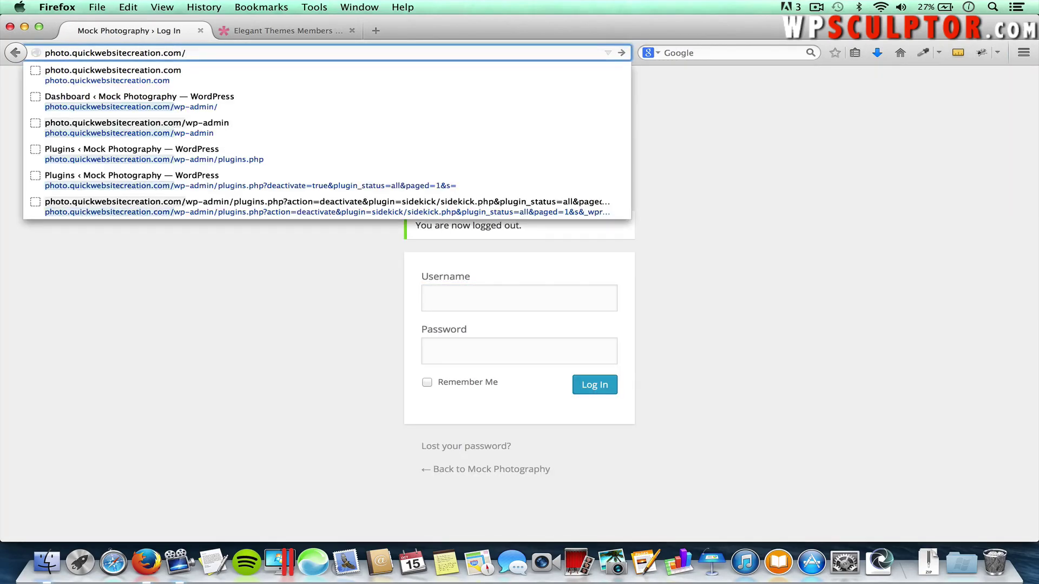
key("Return")
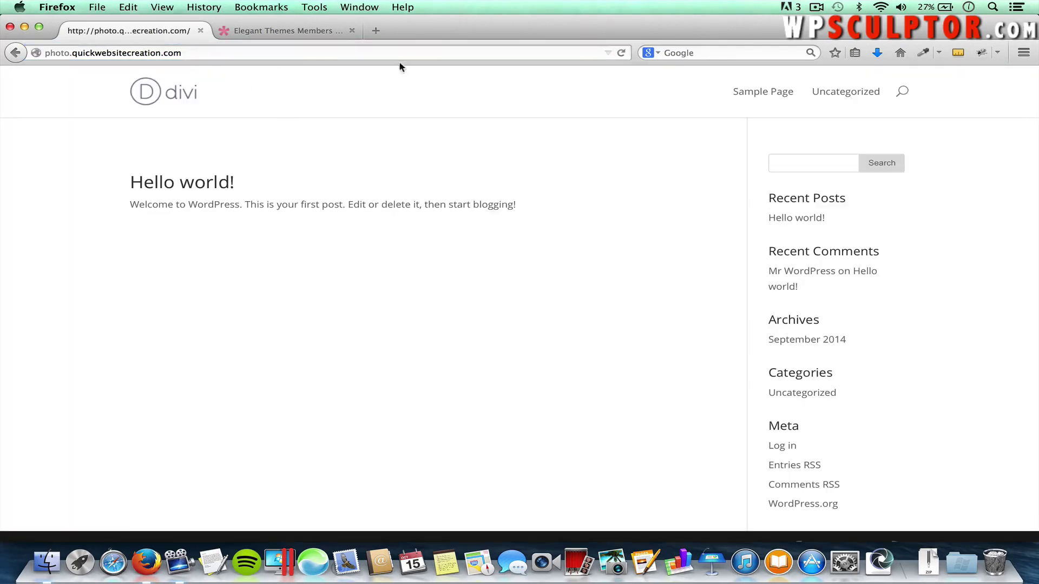
Append wp-admin to the site address and load the admin login page
left_click(218, 52)
left_click(219, 53)
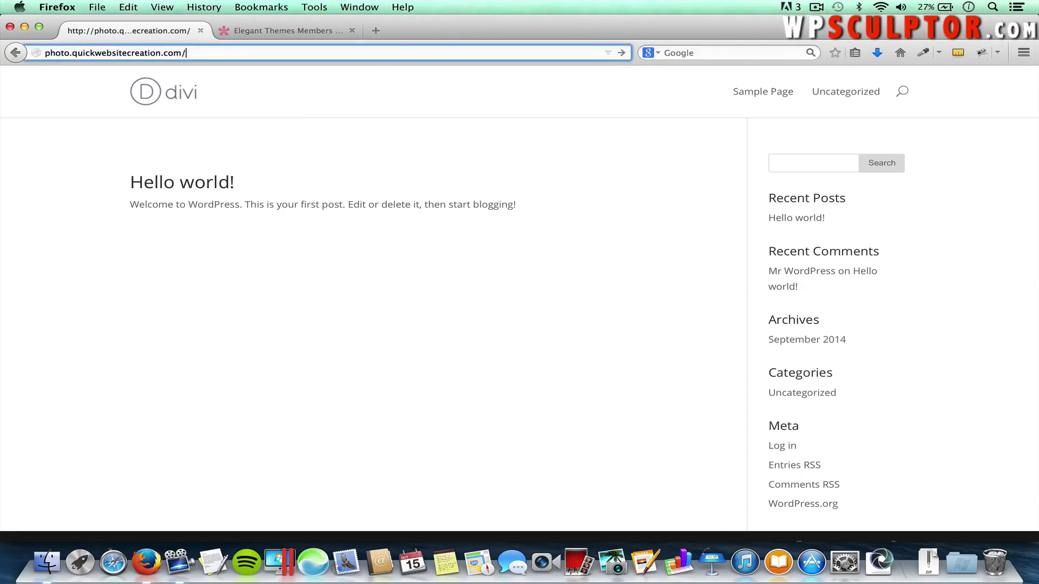
type("wp-admin")
key("Return")
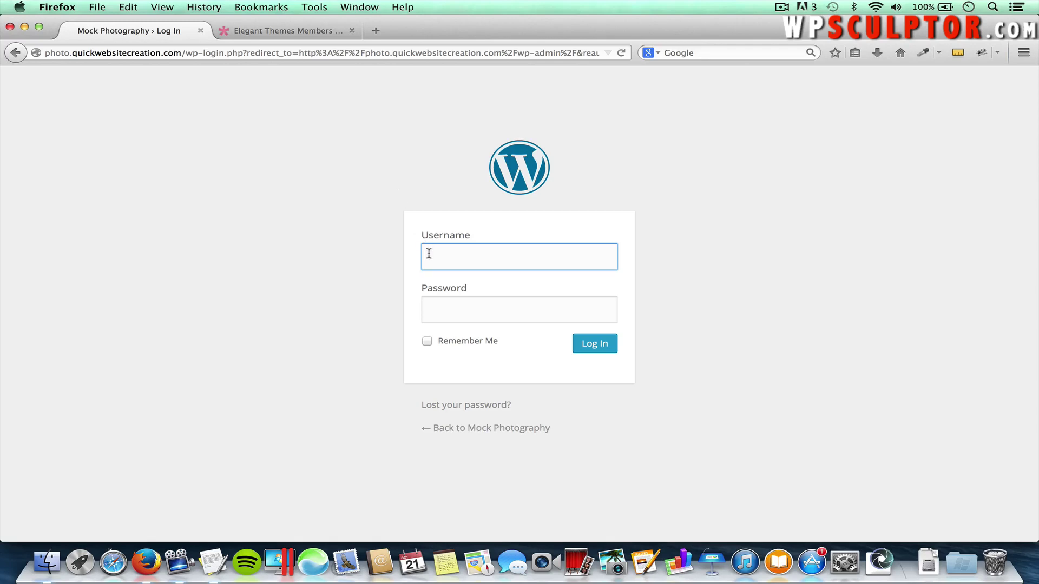
Log in with the suggested administrator username and the account password
type("wp")
key("Down")
key("Return")
key("Tab")
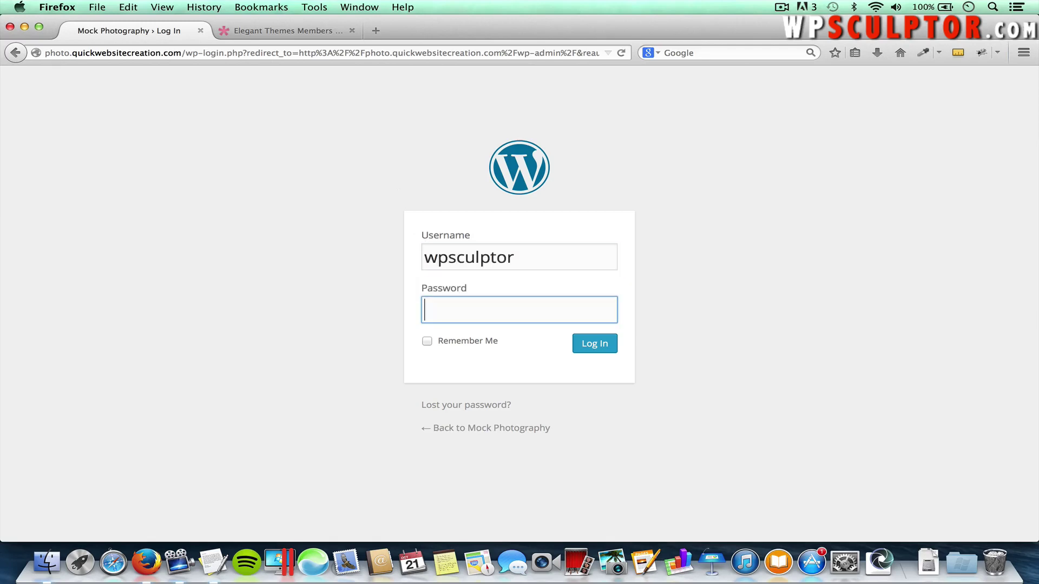
type("•••••••••")
key("Return")
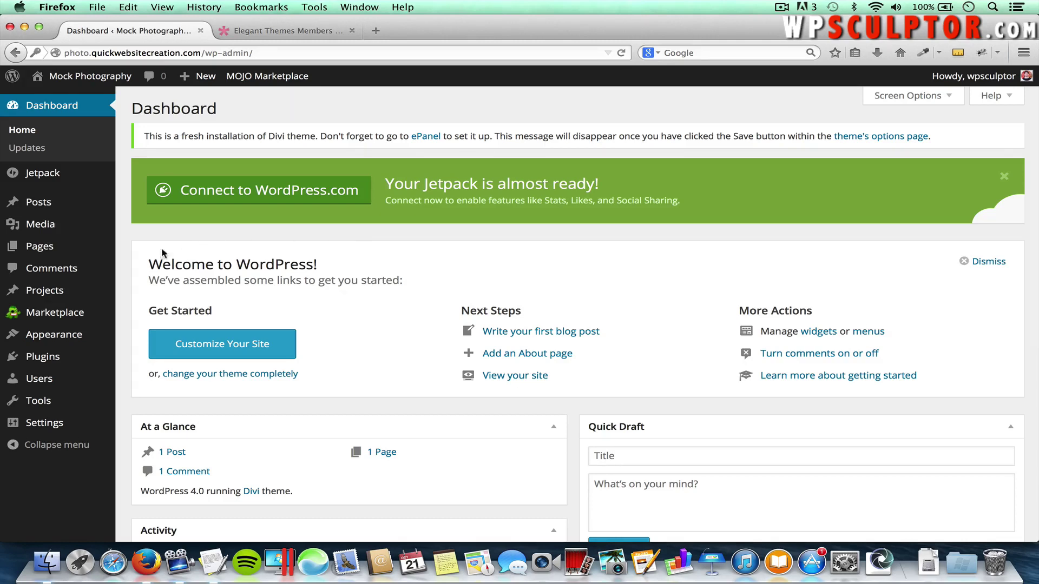
Open Appearance > Divi Theme Options and switch ePanel to the Support Docs section
mouse_move(82, 337)
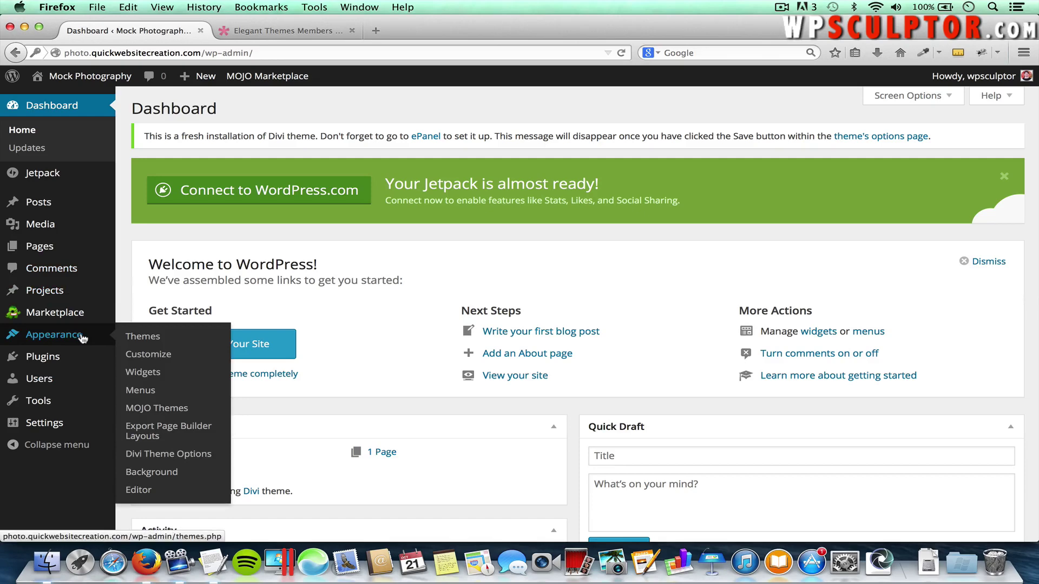
left_click(155, 457)
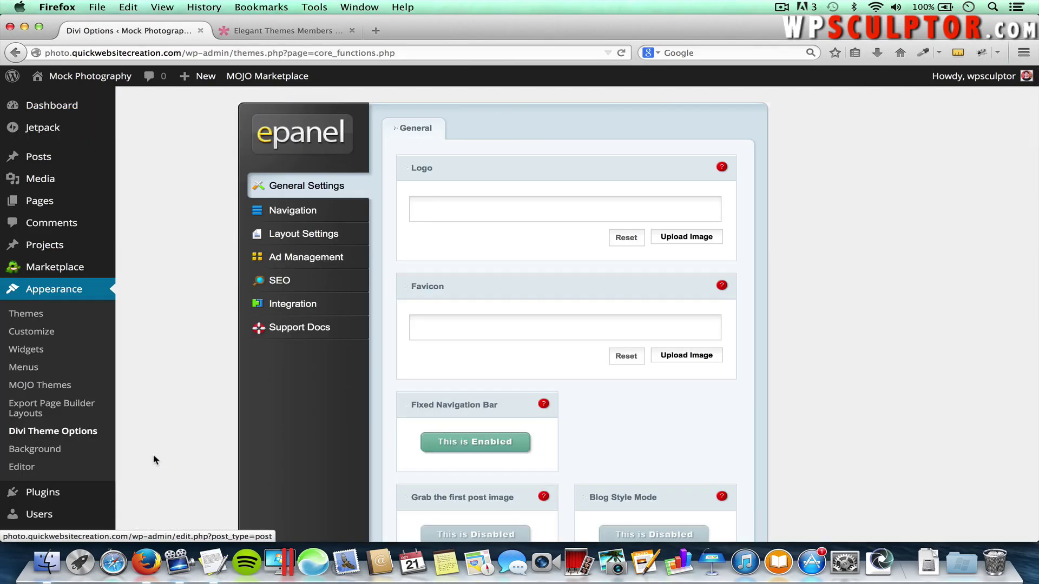
left_click(295, 330)
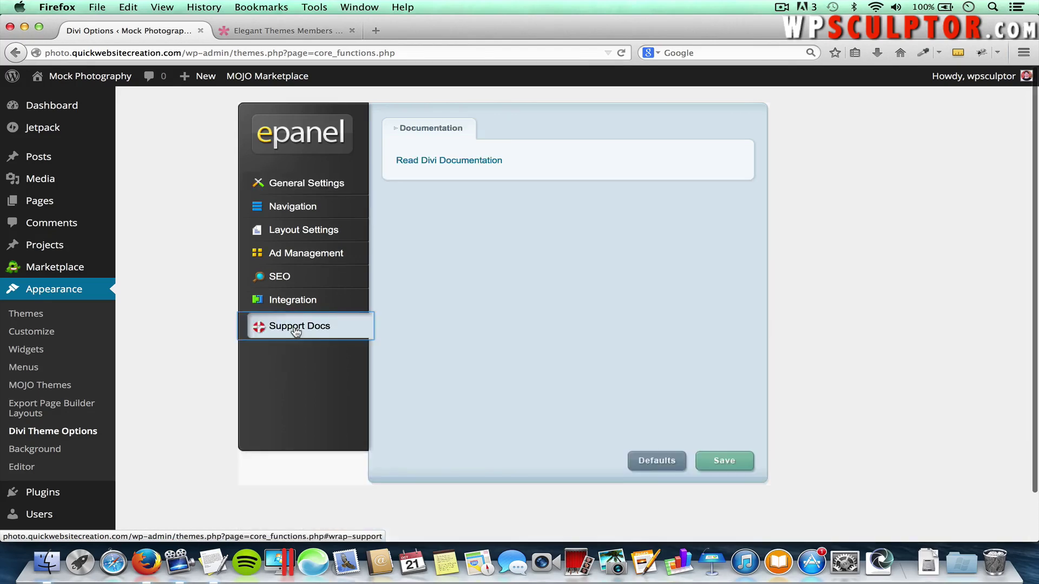
Open the Divi Documentation in a new tab and scroll through its contents
left_click(458, 161)
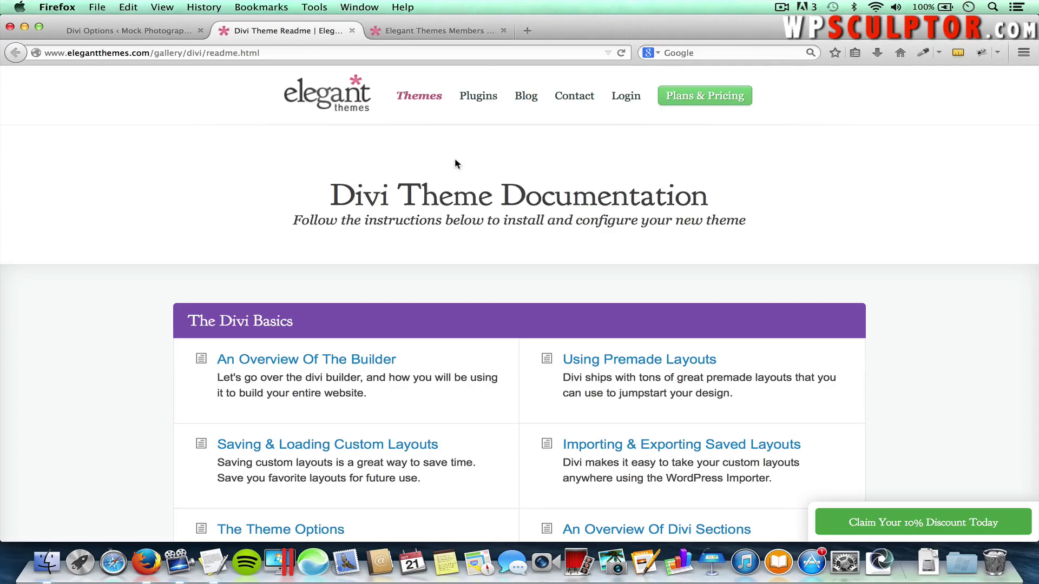
scroll(469, 225, "down", 4)
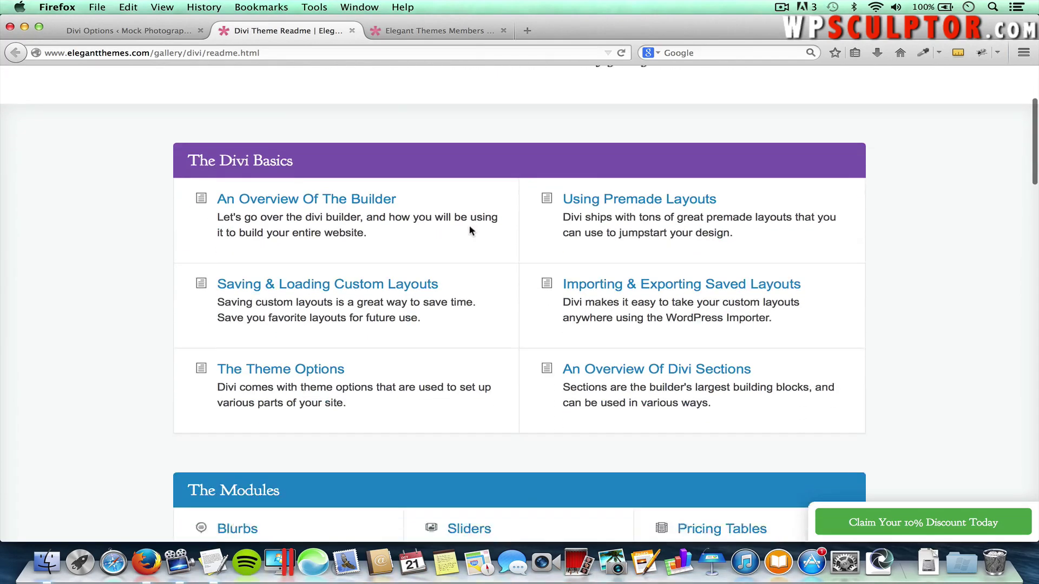
scroll(492, 344, "down", 3)
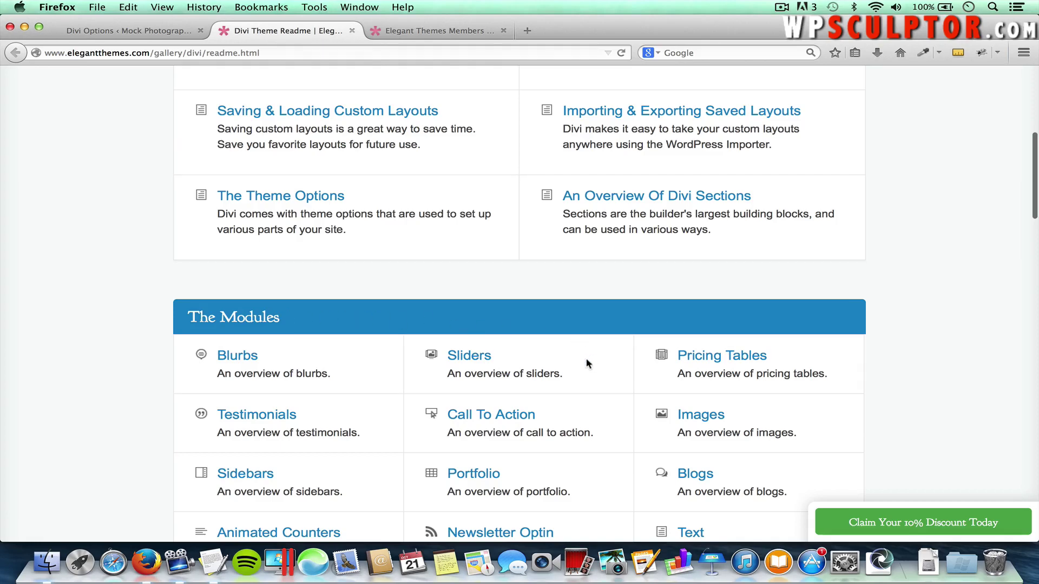
scroll(572, 357, "down", 8)
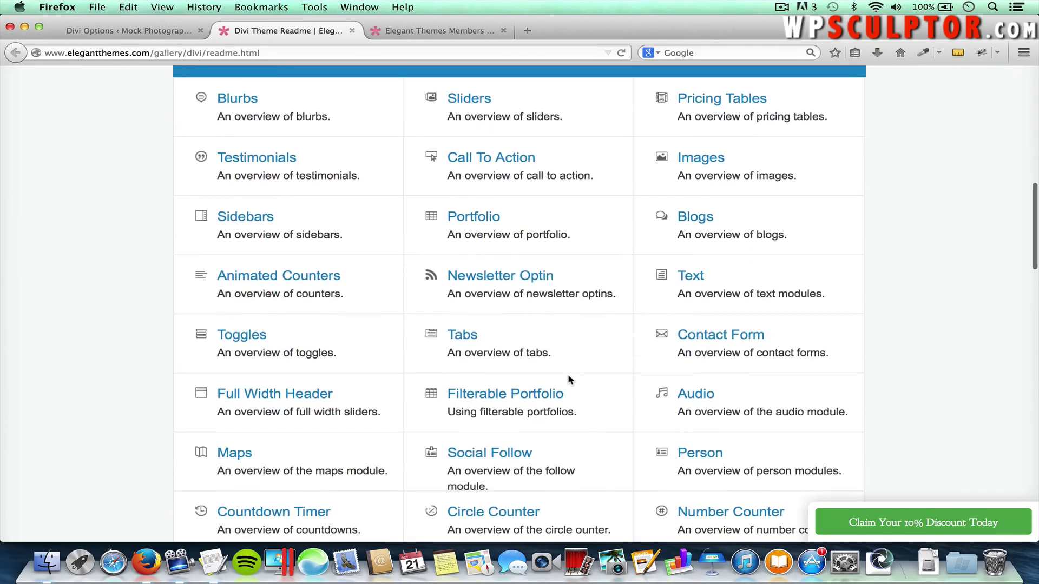
scroll(569, 380, "down", 2)
scroll(569, 380, "down", 5)
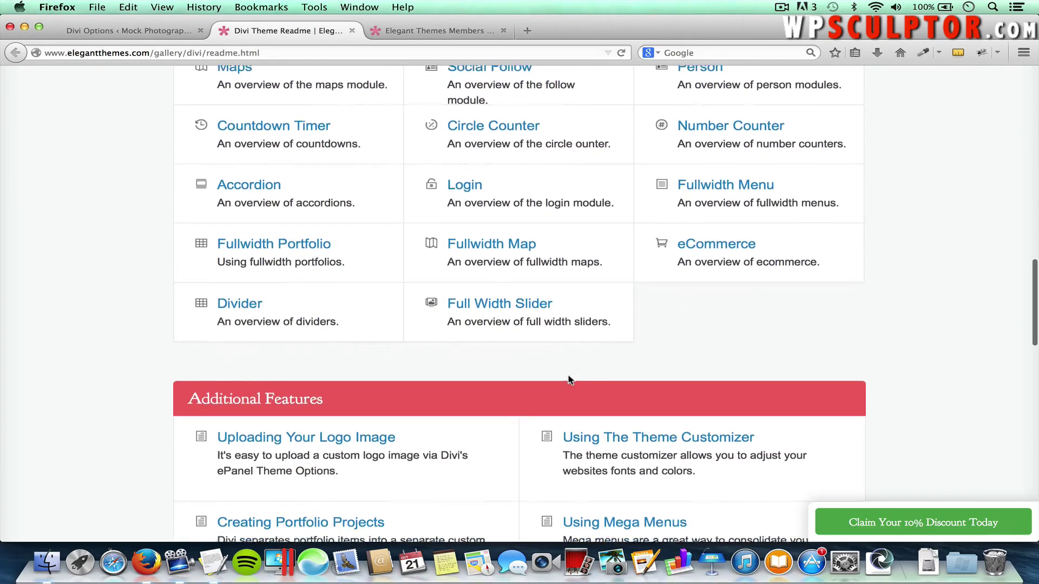
scroll(568, 376, "up", 8)
scroll(568, 375, "up", 4)
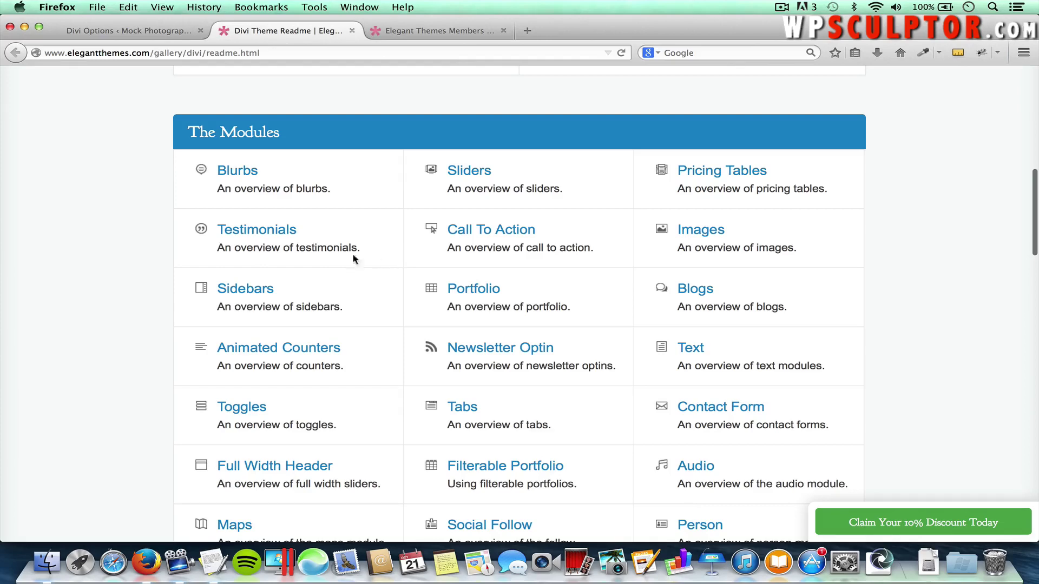
Read the Testimonials module tutorial, then close the documentation tab
left_click(256, 231)
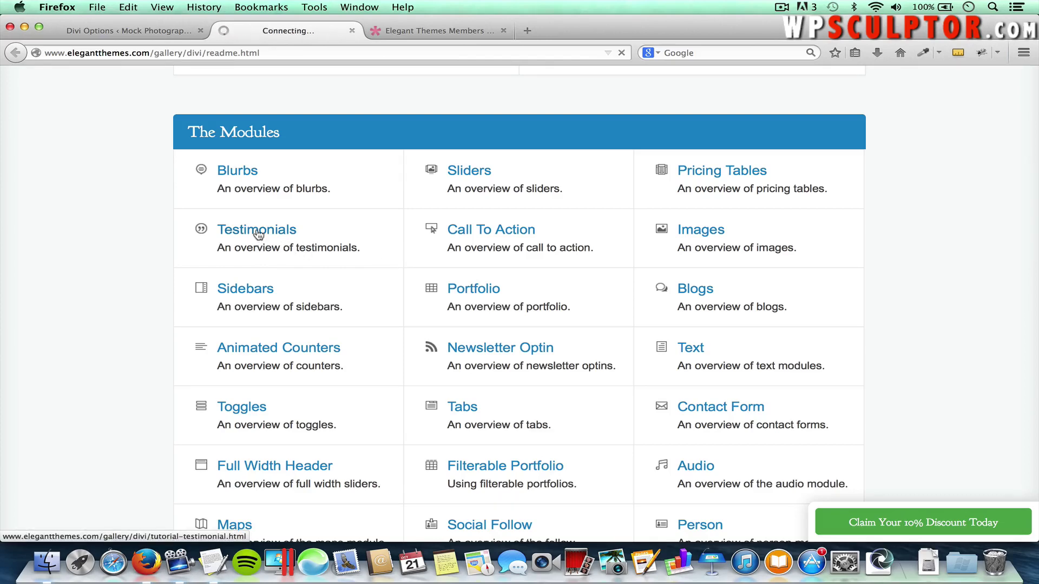
scroll(435, 304, "down", 5)
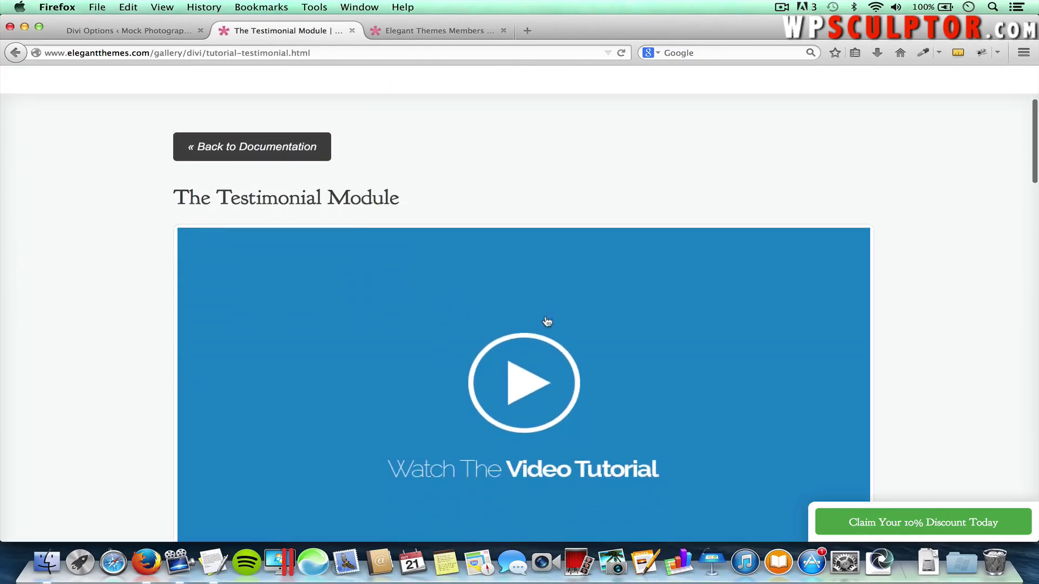
scroll(524, 401, "down", 1)
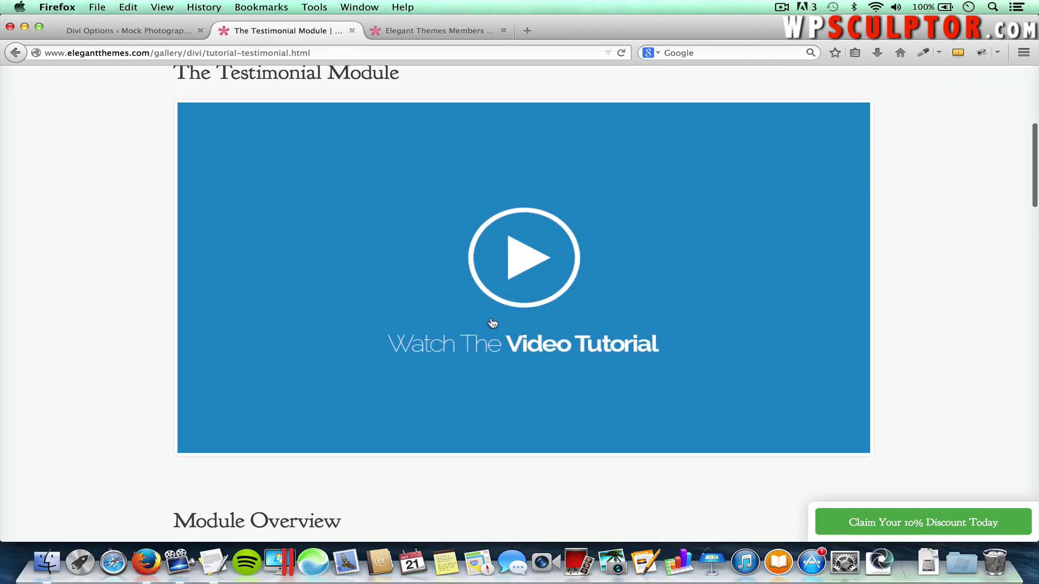
scroll(499, 358, "down", 15)
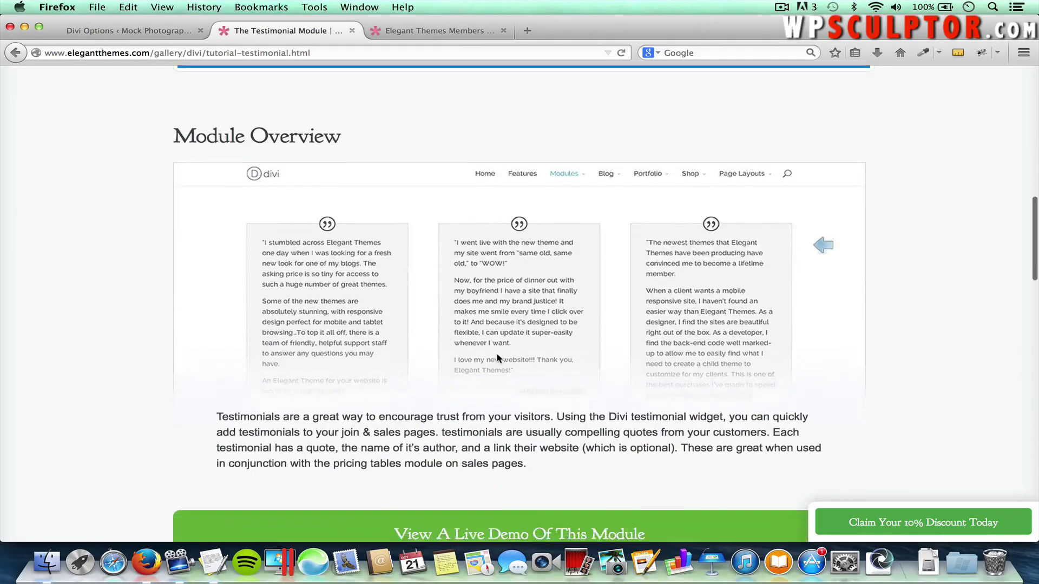
scroll(497, 359, "down", 8)
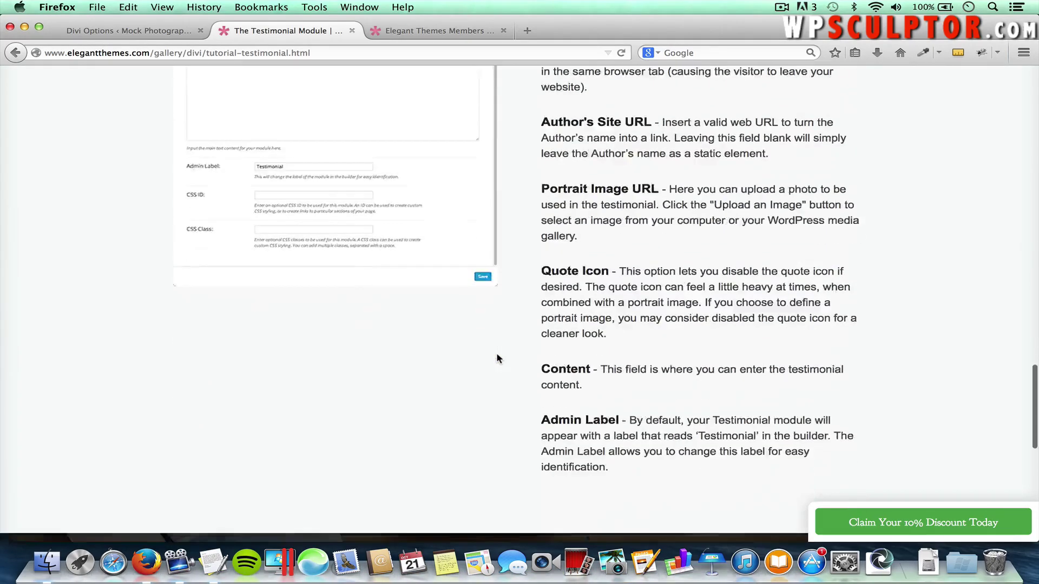
scroll(496, 358, "up", 20)
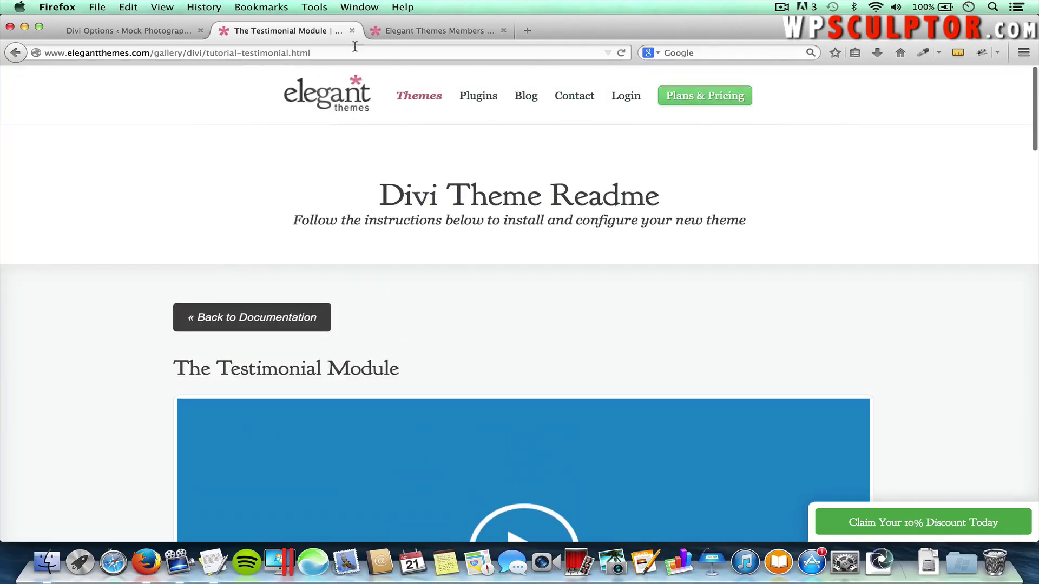
left_click(351, 31)
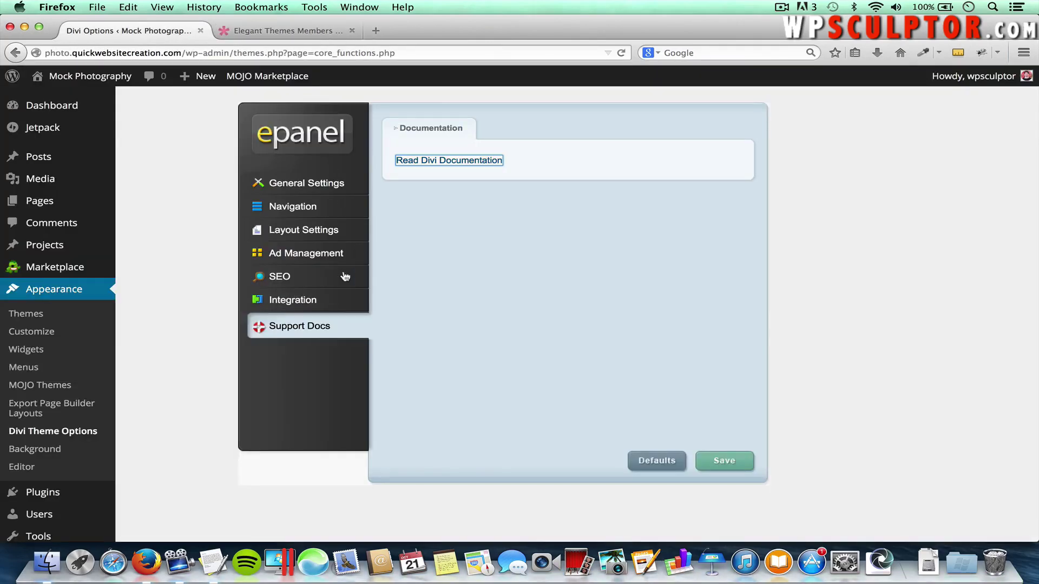
Disable Show RSS Icon in Divi General Settings, leaving Facebook, Twitter and Google+ icons enabled
left_click(325, 185)
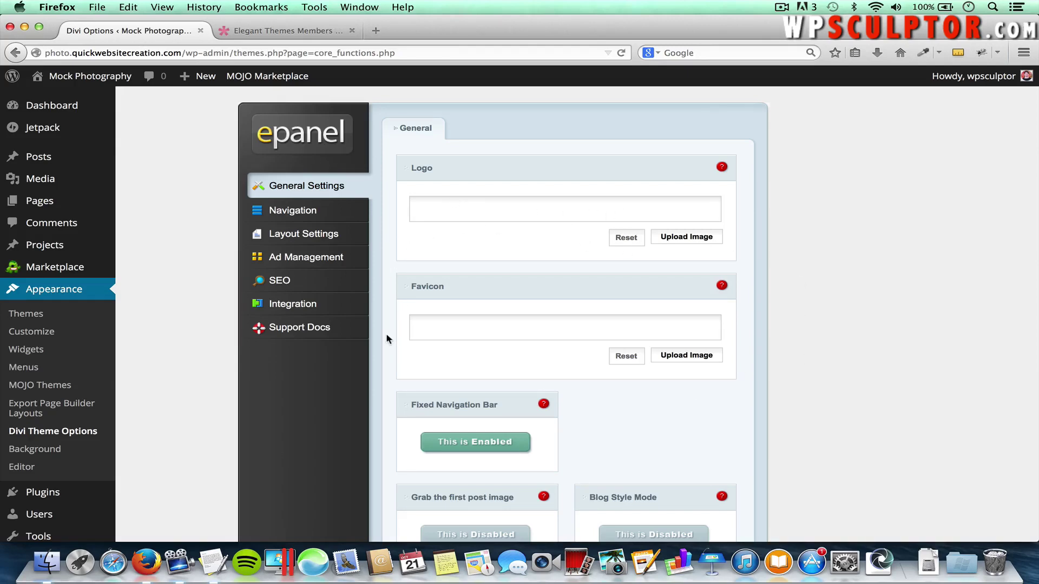
scroll(386, 338, "down", 10)
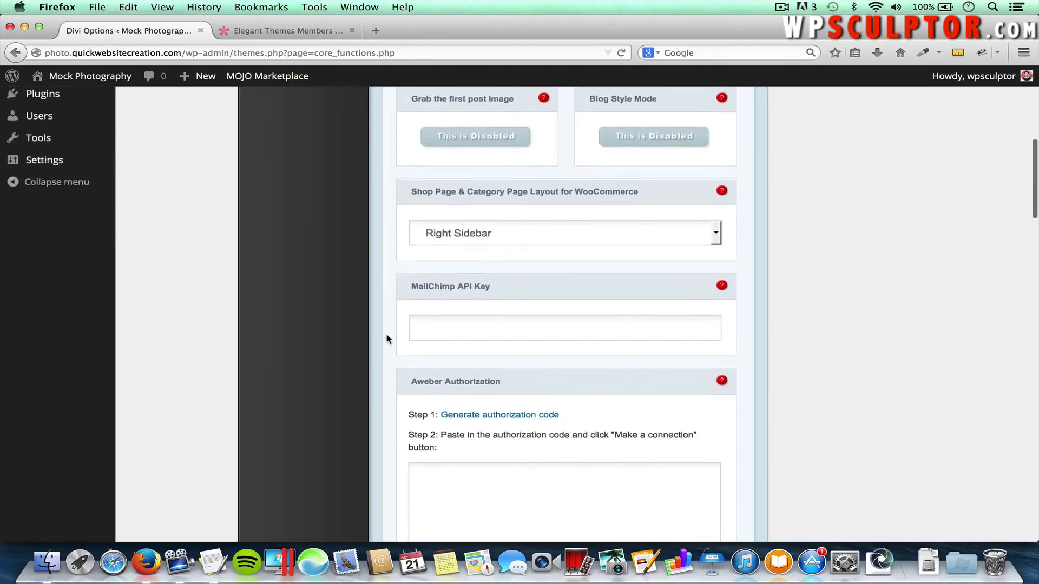
scroll(387, 339, "down", 5)
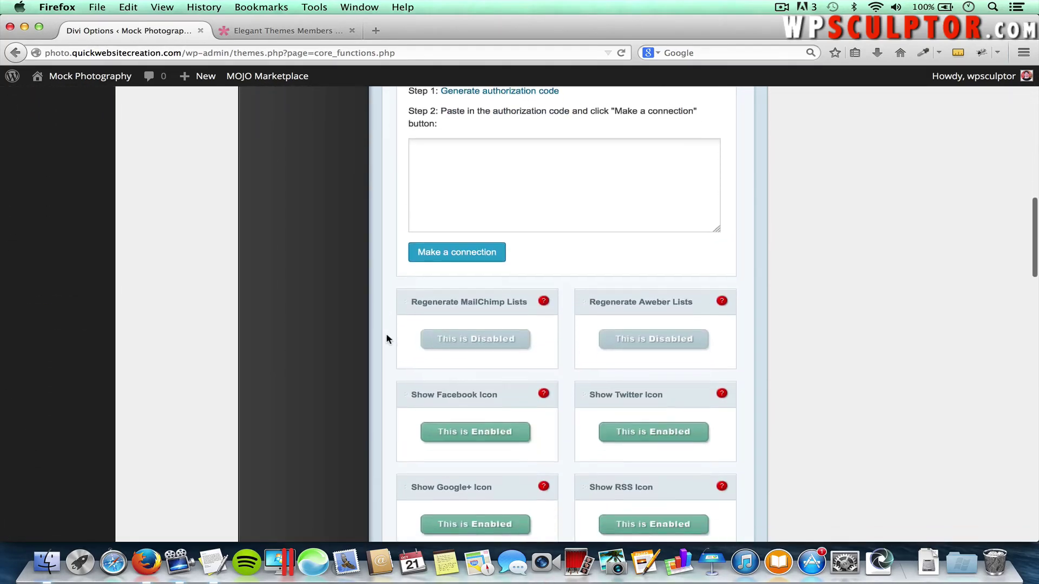
scroll(386, 338, "down", 4)
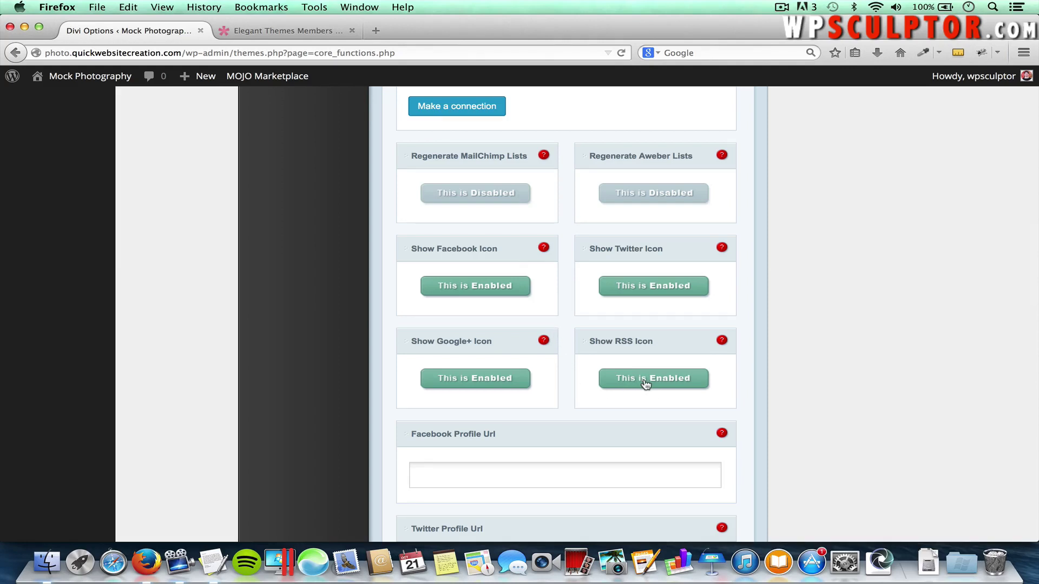
left_click(669, 384)
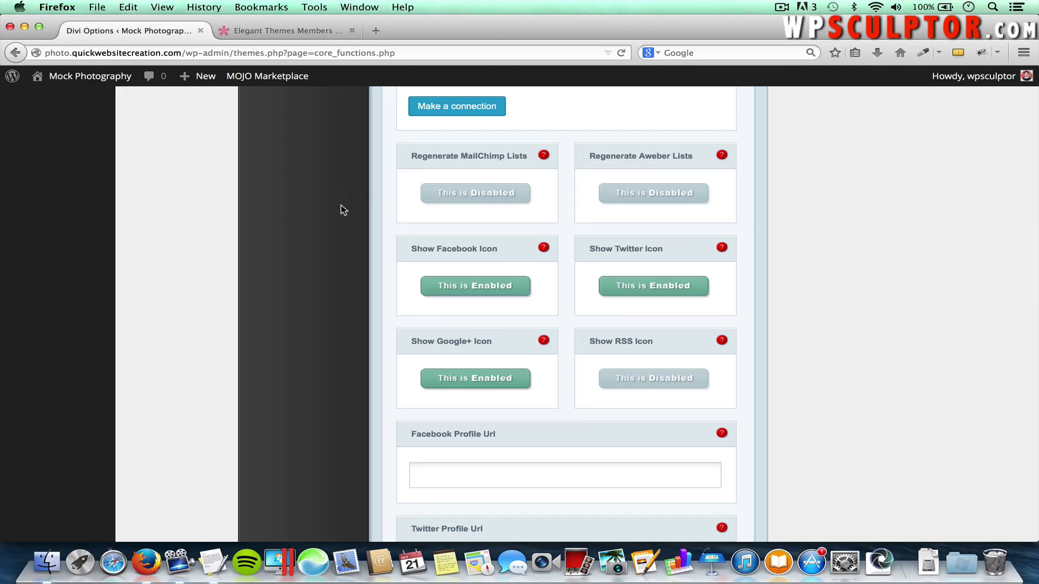
Close the Elegant Themes tab and load twitter.com in a new tab
left_click(351, 30)
left_click(224, 31)
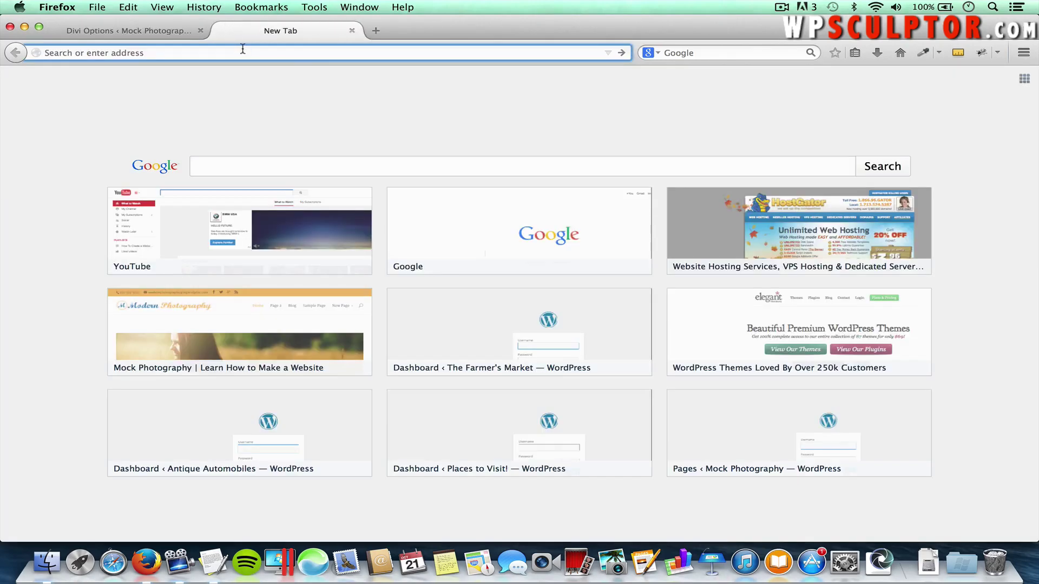
type("twitter.com")
key("Return")
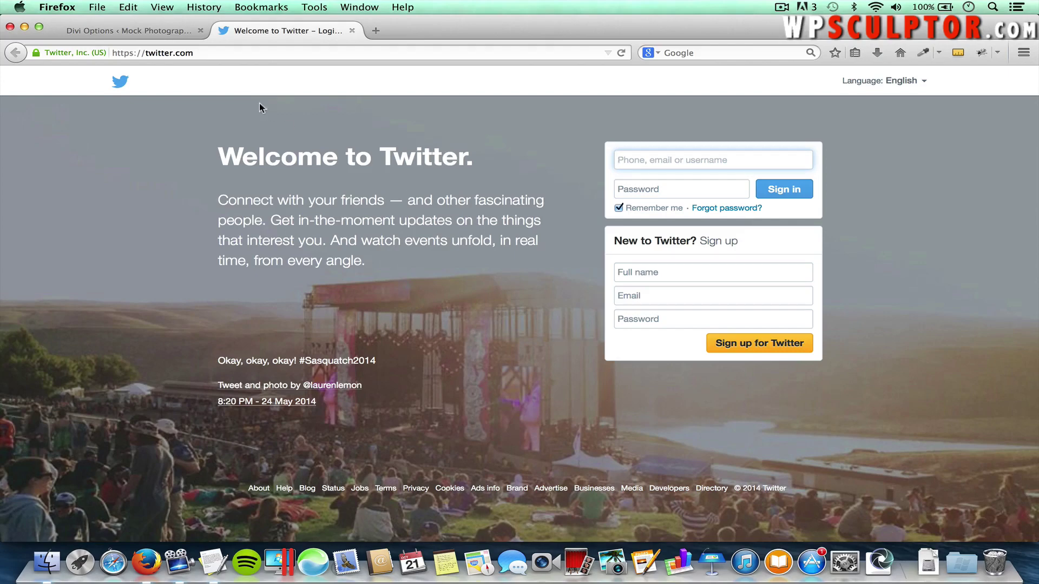
Copy the twitter.com address and return to the Divi Options tab
left_click_drag(216, 53, 111, 54)
key("super+c")
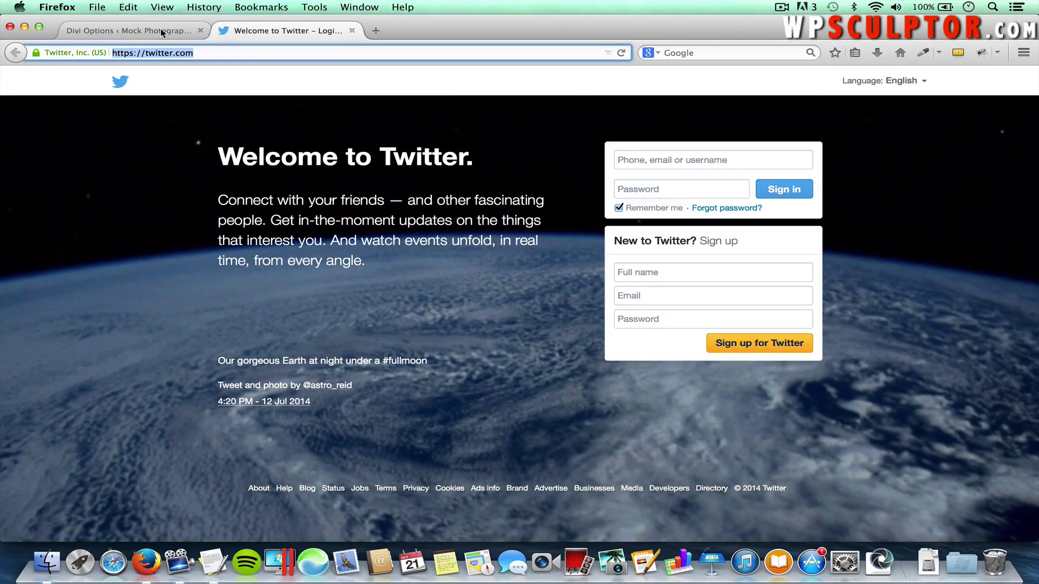
left_click(161, 33)
scroll(444, 240, "down", 6)
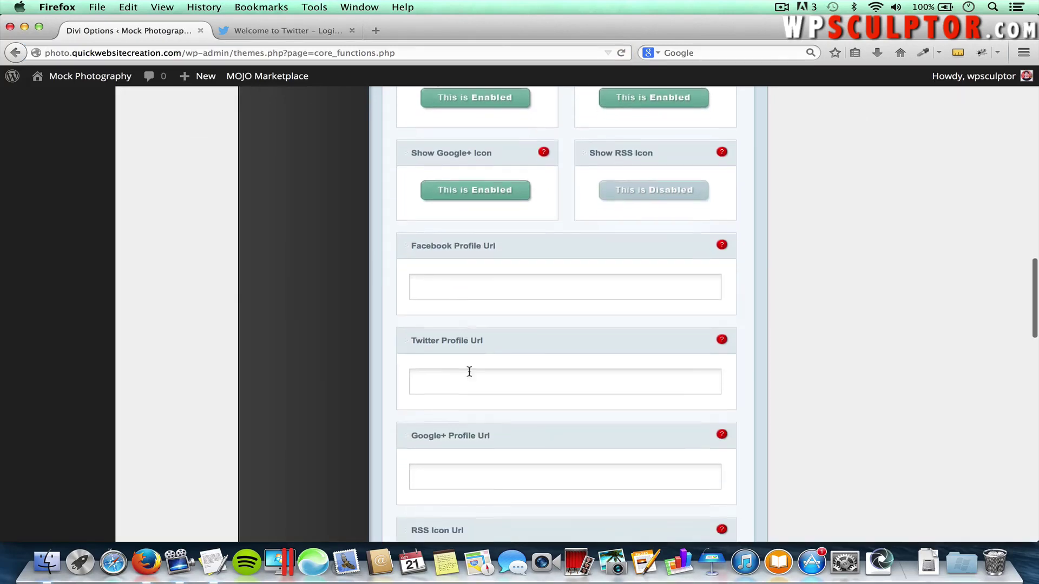
left_click(452, 379)
key("super+v")
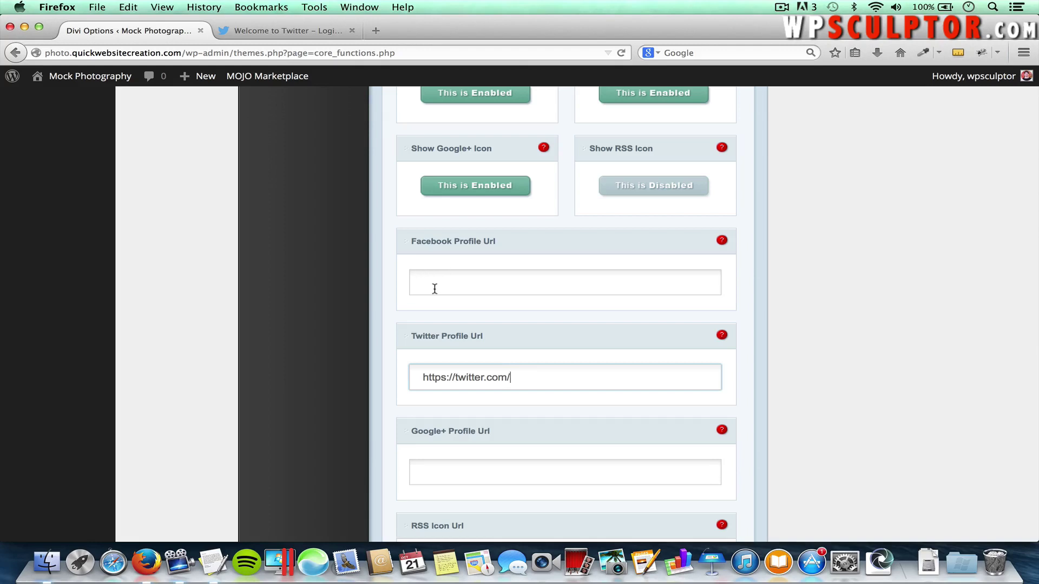
left_click(419, 282)
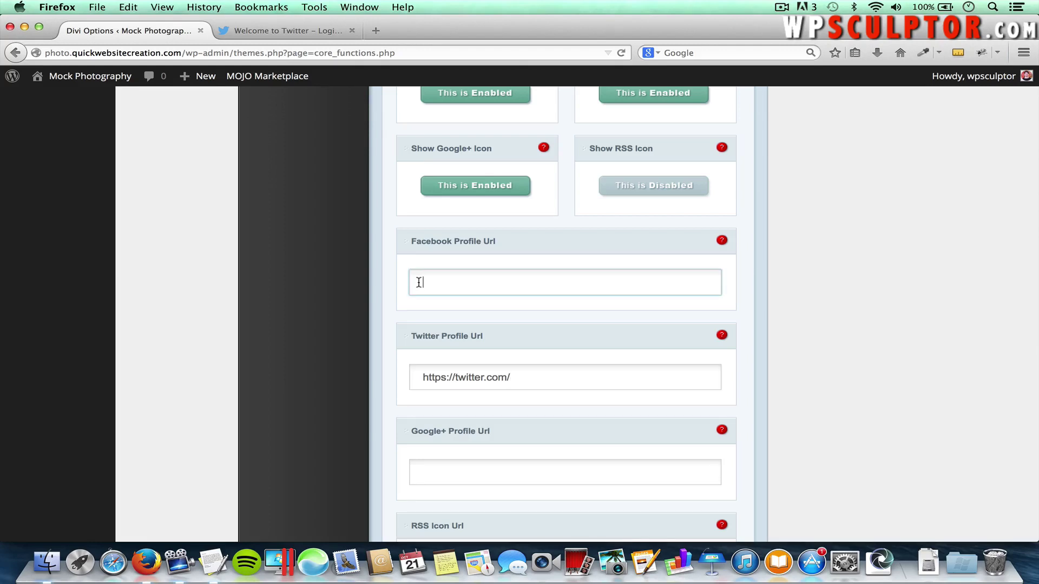
type("http")
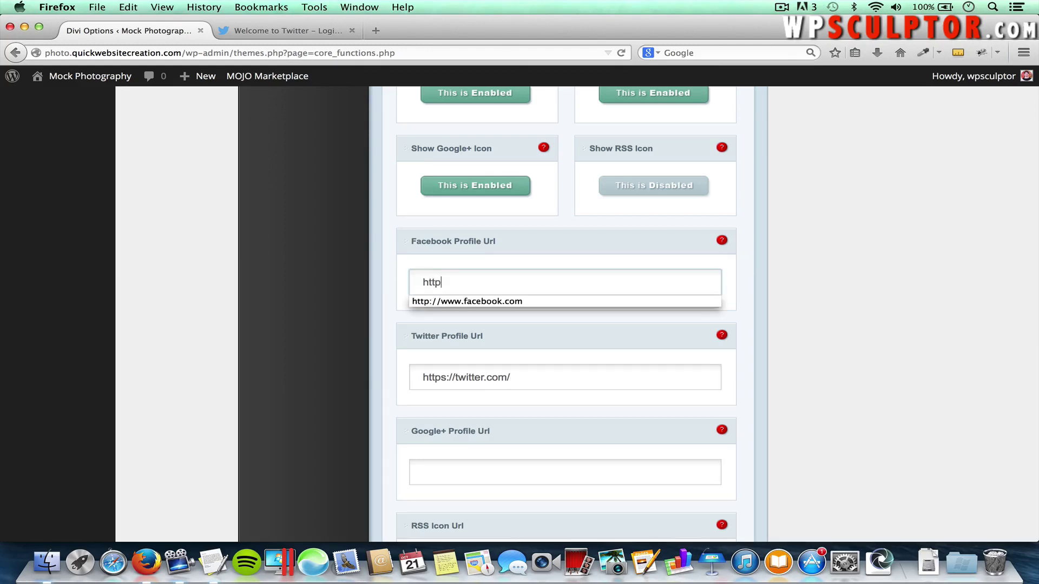
key("Down")
key("Tab")
left_click(440, 470)
type("p")
key("BackSpace")
type("http")
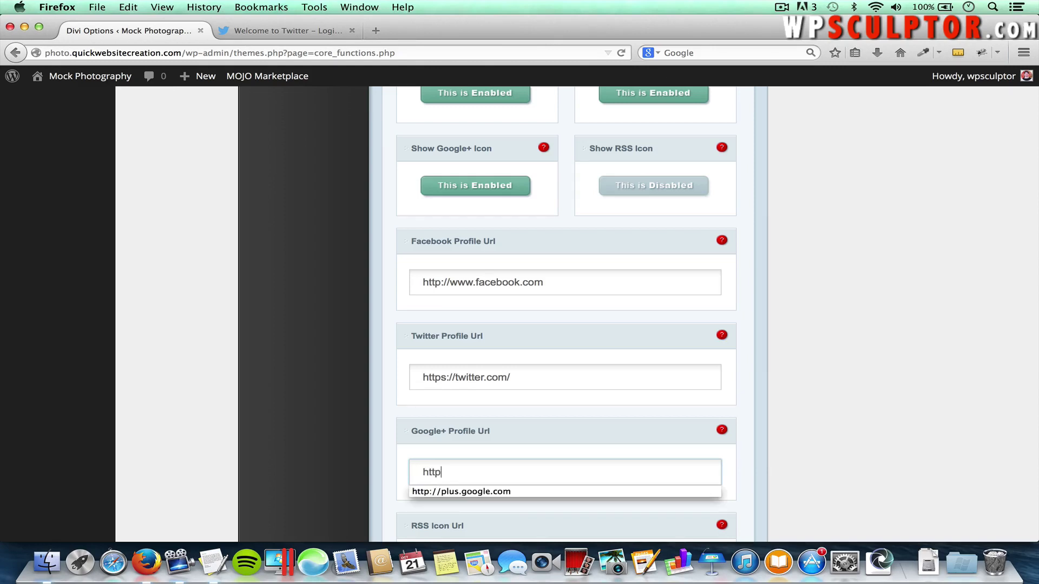
key("Down")
key("Return")
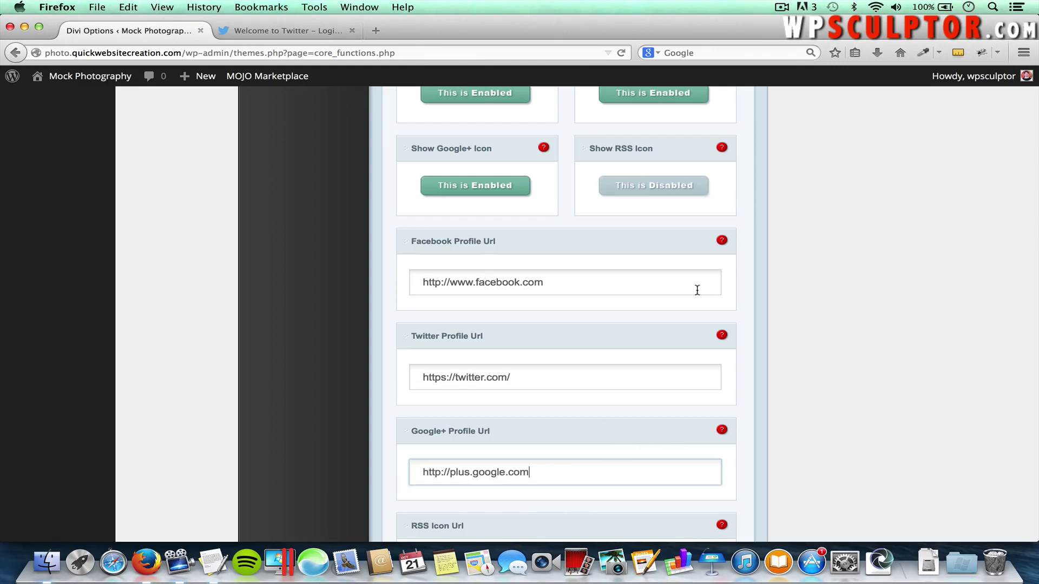
Save the Divi theme options
scroll(751, 419, "down", 1)
scroll(751, 421, "down", 15)
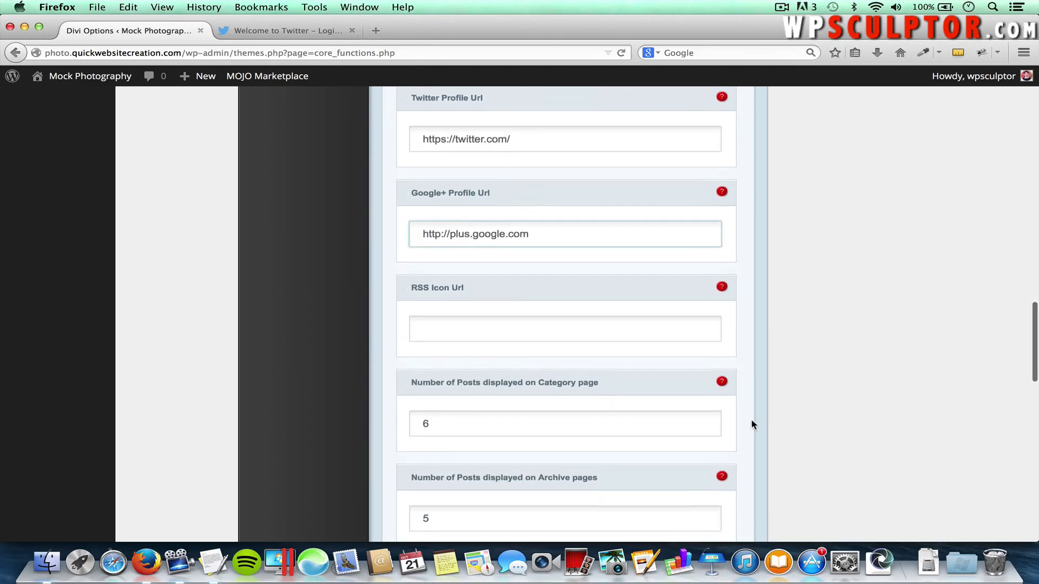
scroll(751, 425, "down", 3)
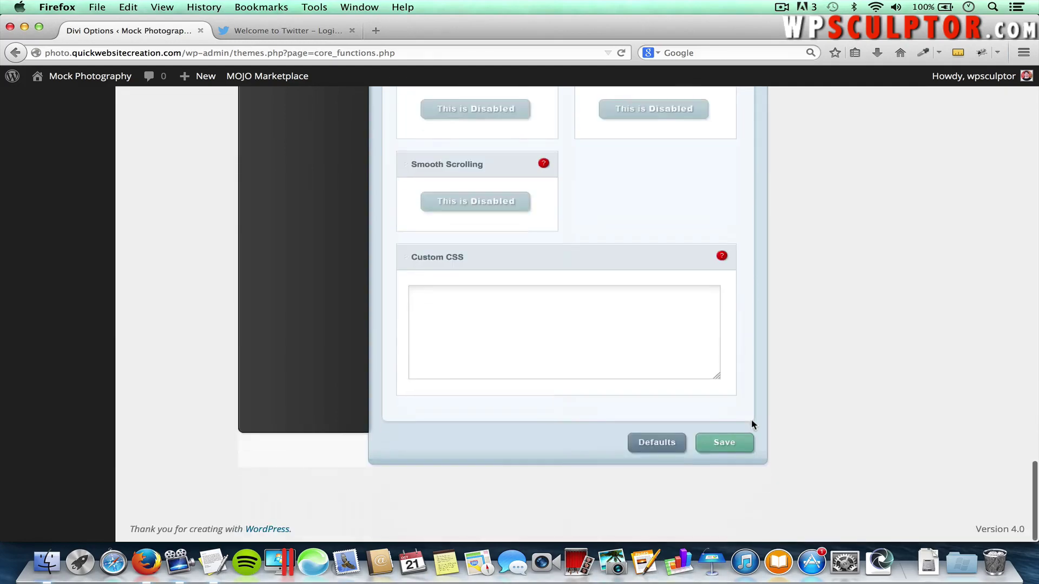
left_click(725, 442)
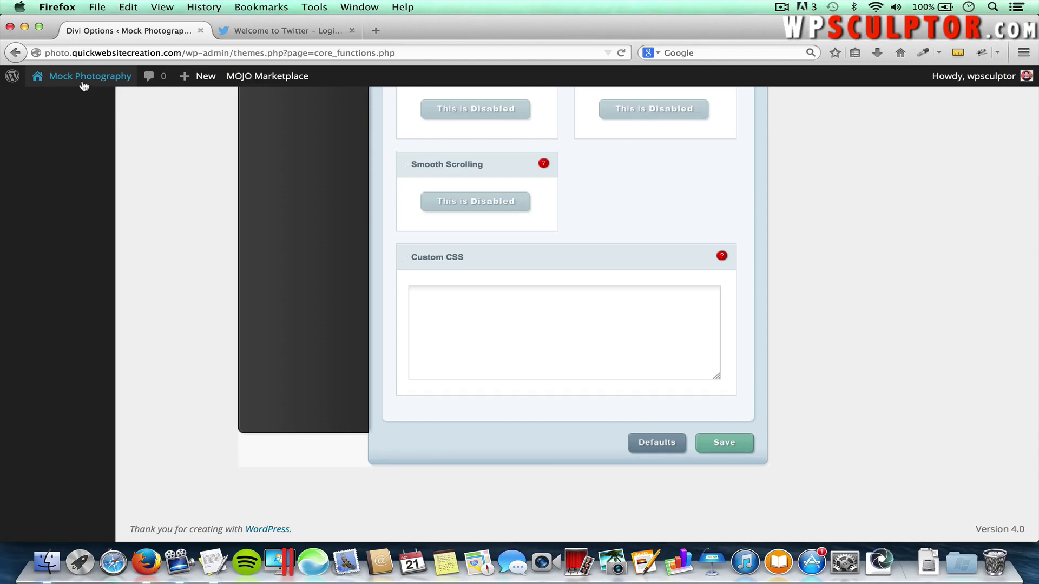
Open the Mock Photography front page in a new tab and scroll down to its footer
mouse_move(71, 80)
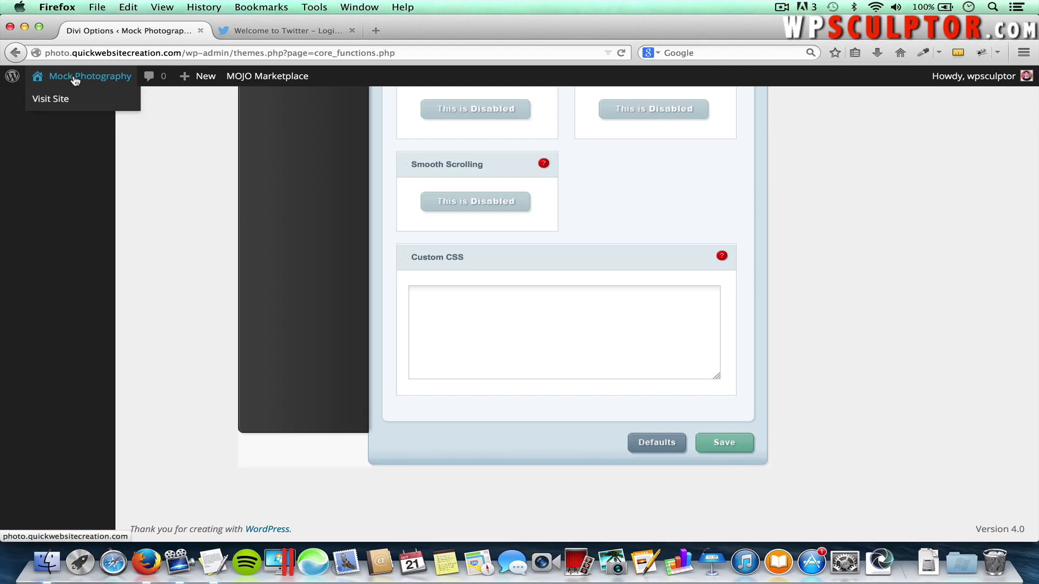
right_click(75, 81)
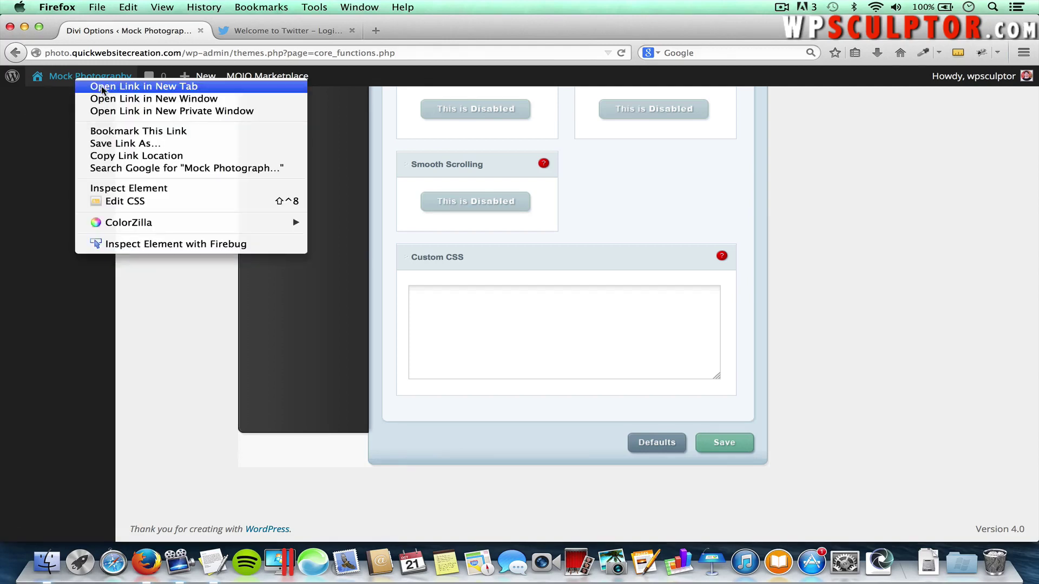
left_click(103, 88)
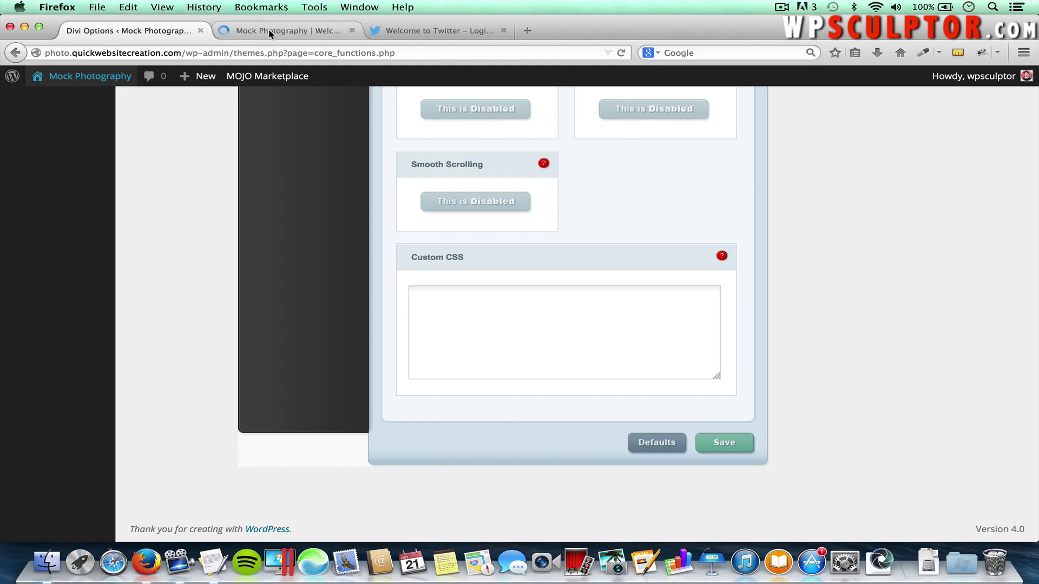
left_click(268, 30)
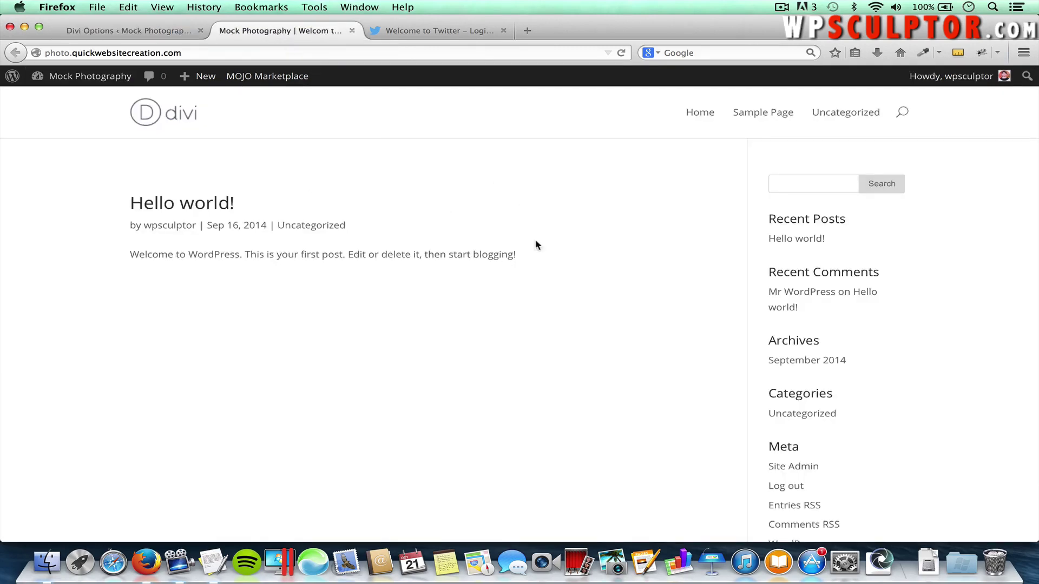
scroll(536, 364, "down", 3)
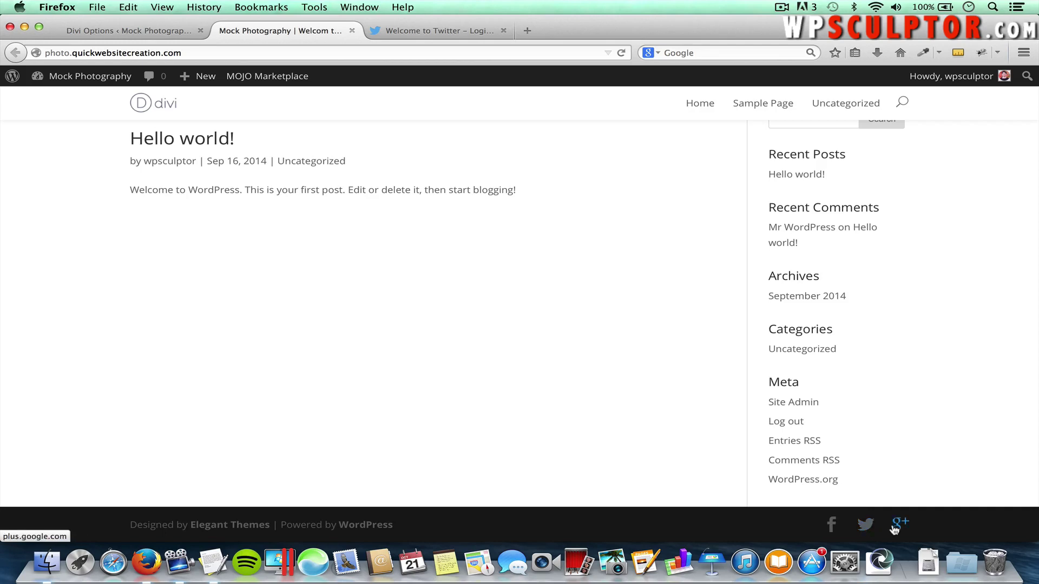
Inspect the footer credit line, then go back to the Divi options tab
left_click_drag(130, 525, 394, 527)
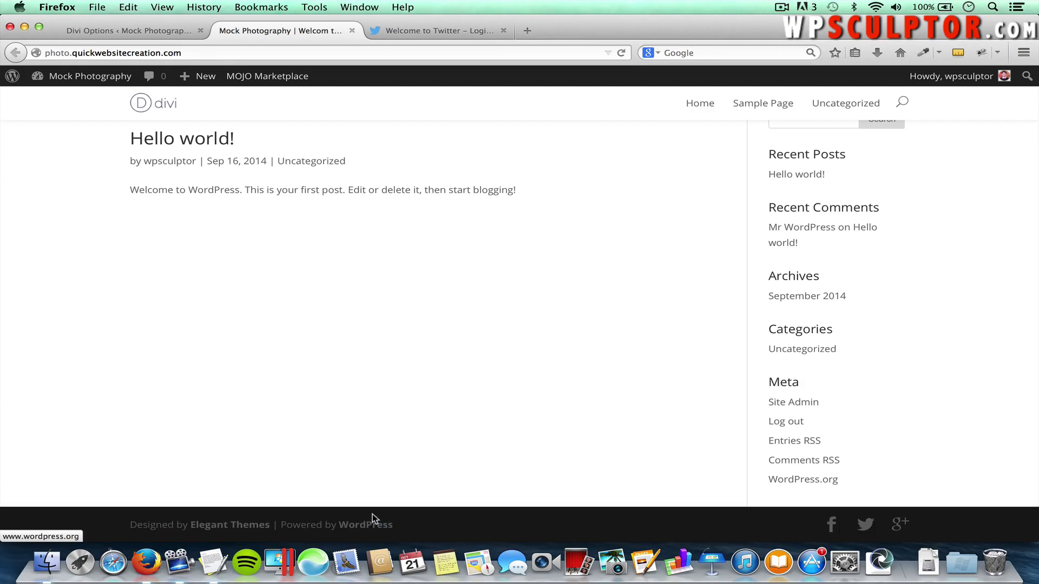
left_click(372, 514)
left_click(135, 33)
scroll(344, 229, "up", 4)
scroll(344, 229, "up", 15)
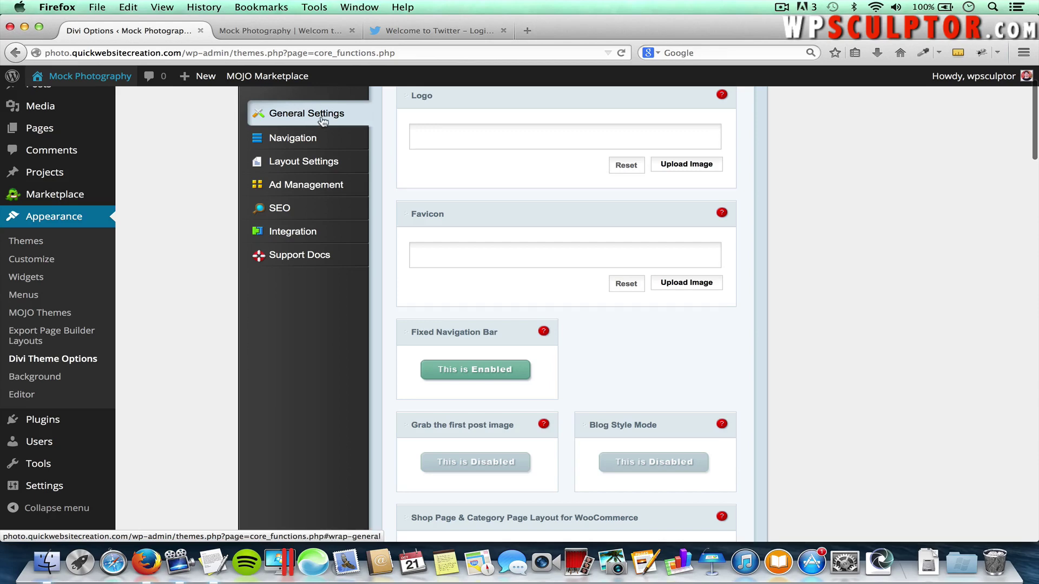
Copy the rule #footer-info {display: none;} from the notes into Divi's Custom CSS box
scroll(370, 290, "down", 15)
scroll(371, 290, "down", 5)
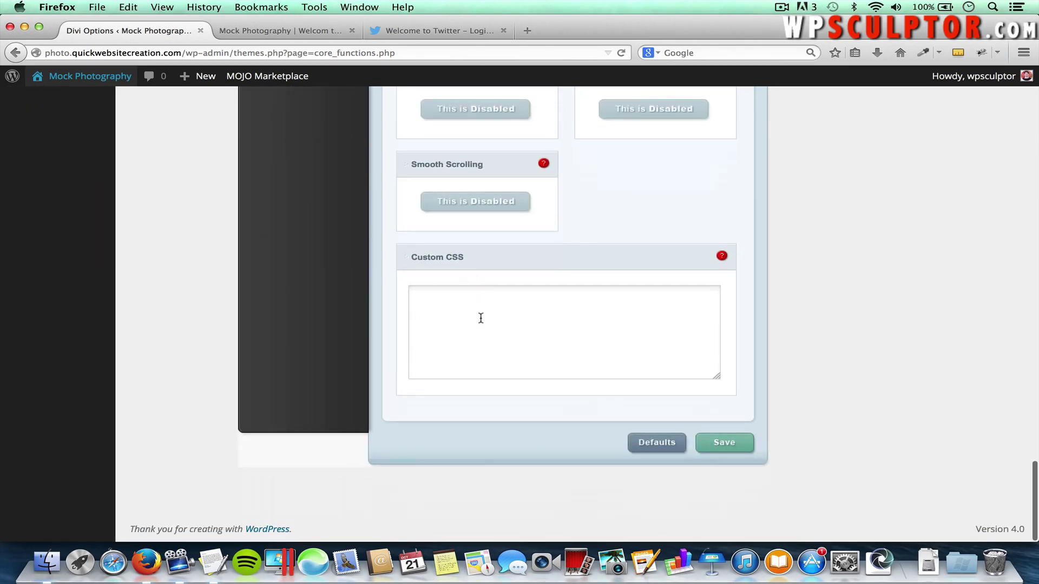
key("super+Tab")
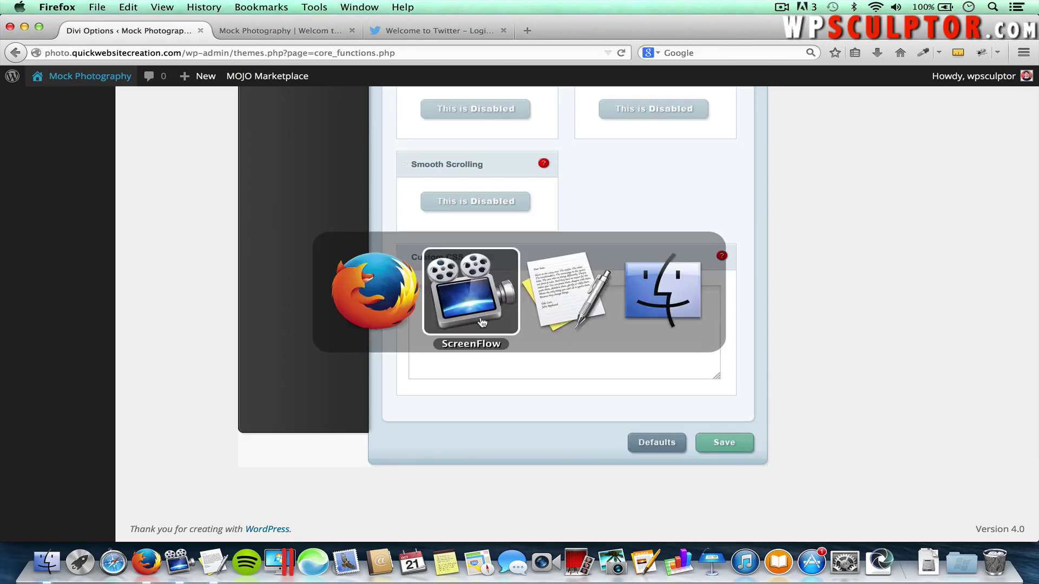
key("super+Tab")
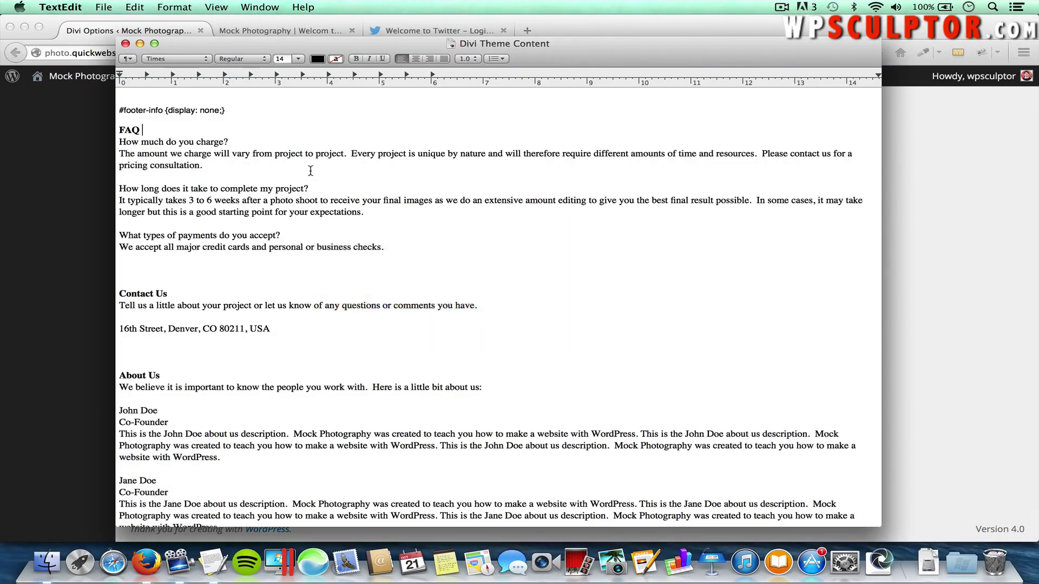
left_click_drag(225, 110, 119, 111)
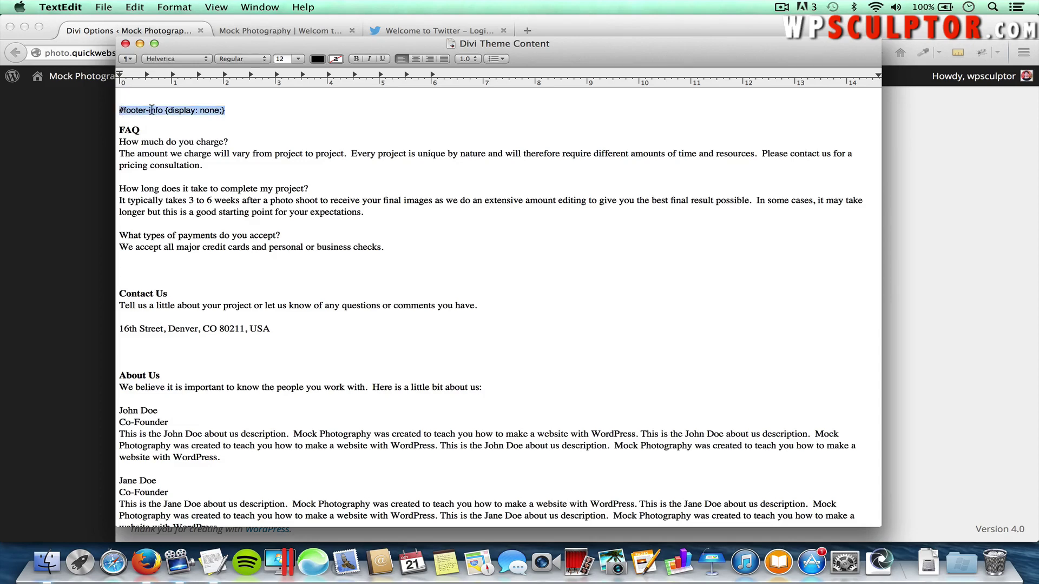
key("super+Tab")
left_click(452, 304)
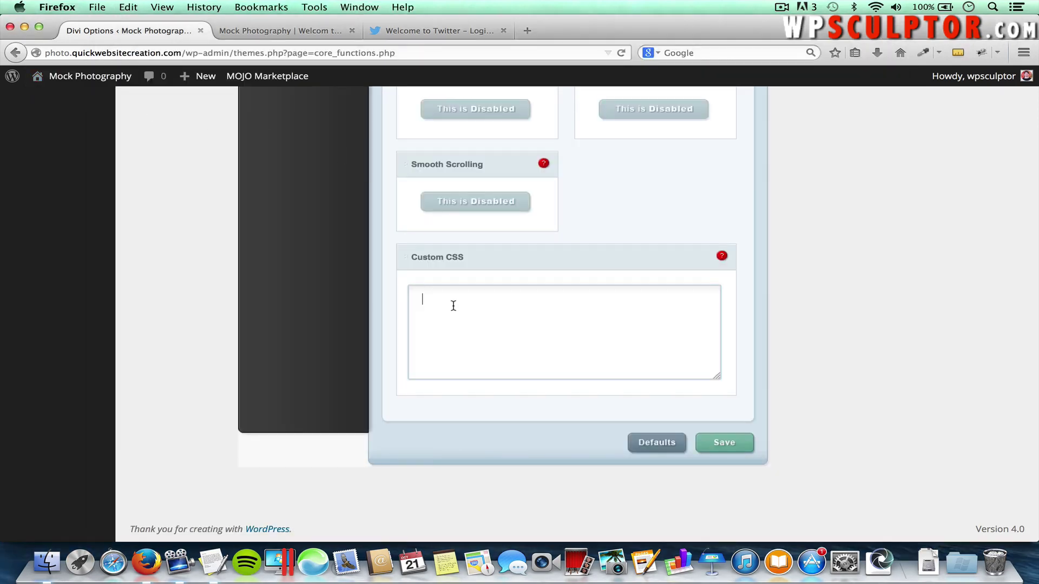
type("#footer-info {display: none;}")
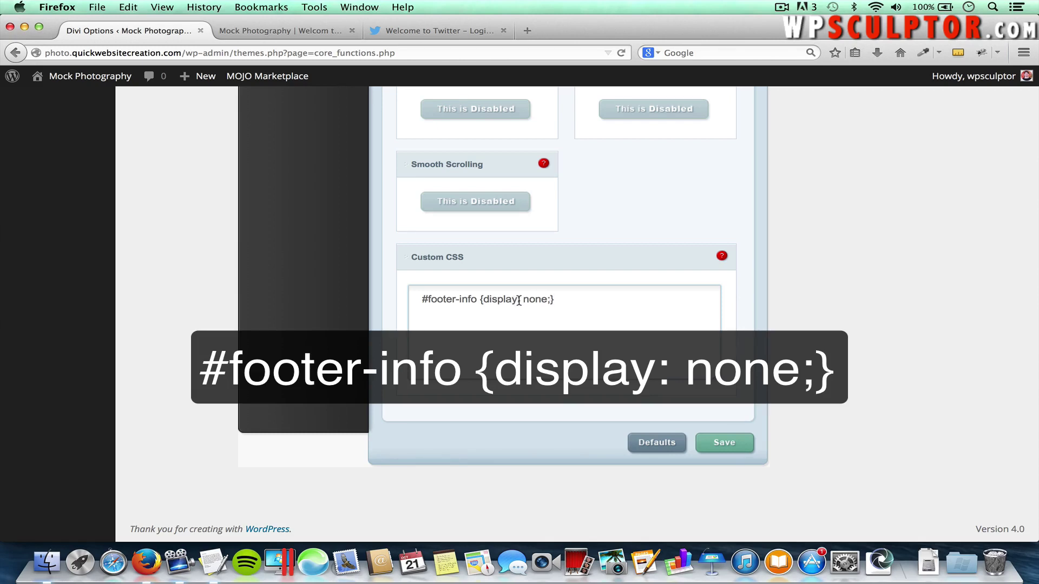
Save the custom CSS and switch to the Mock Photography front-end tab
left_click(570, 303)
left_click(729, 447)
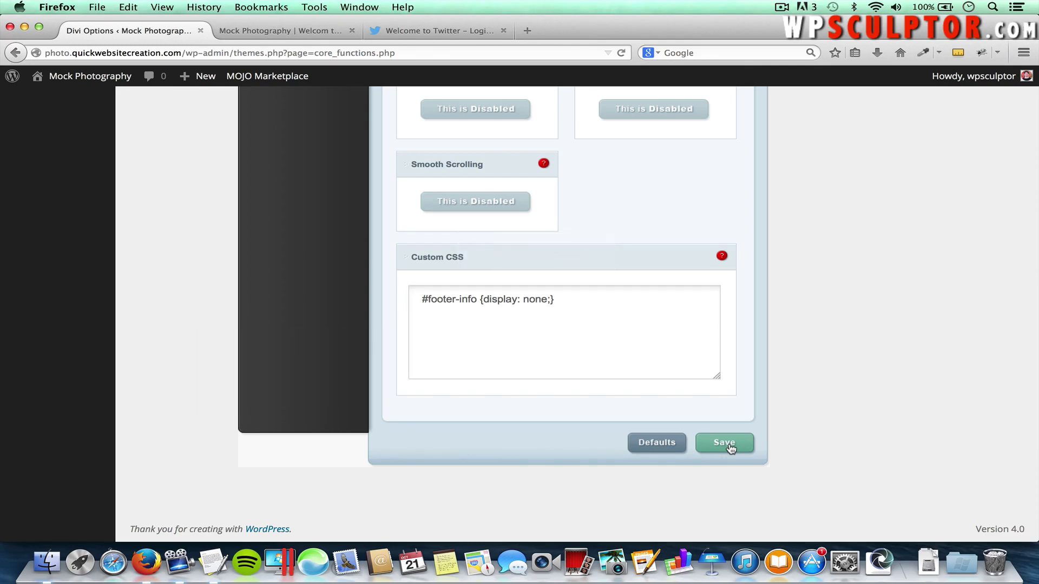
left_click(282, 32)
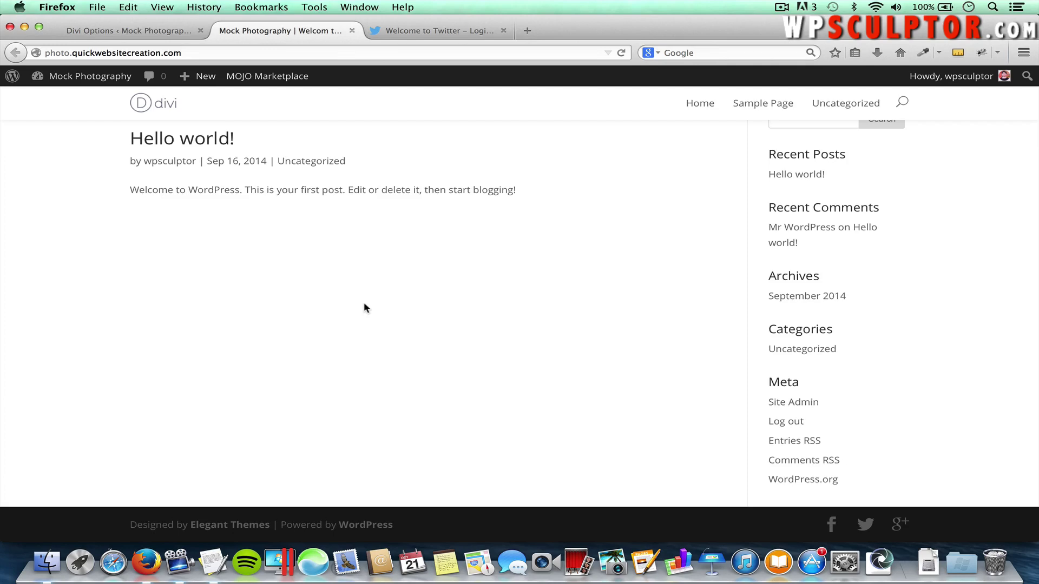
Reload the front page to check the hidden footer info, then open Appearance > Customize
key("super+r")
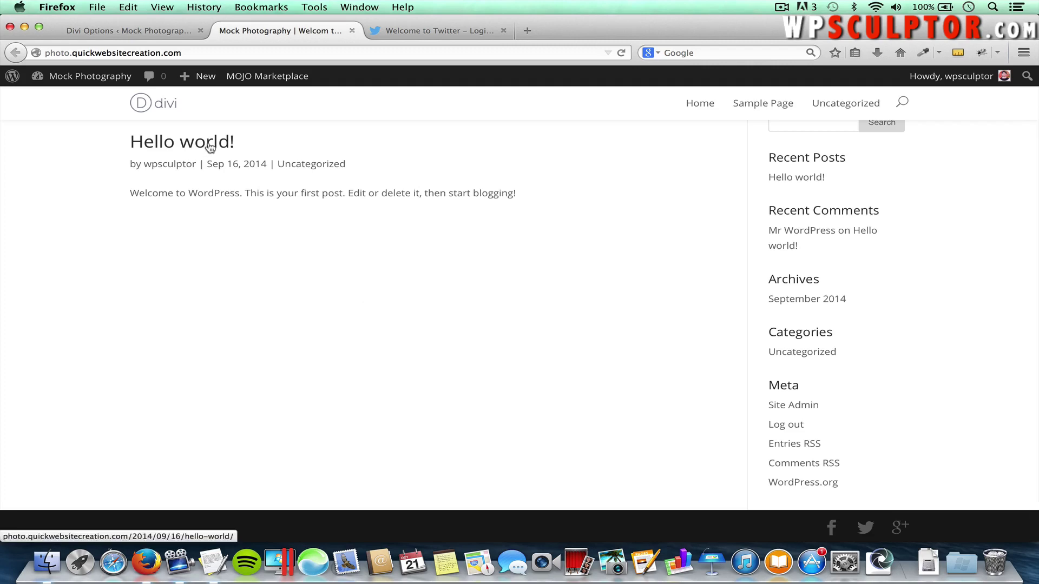
left_click(144, 30)
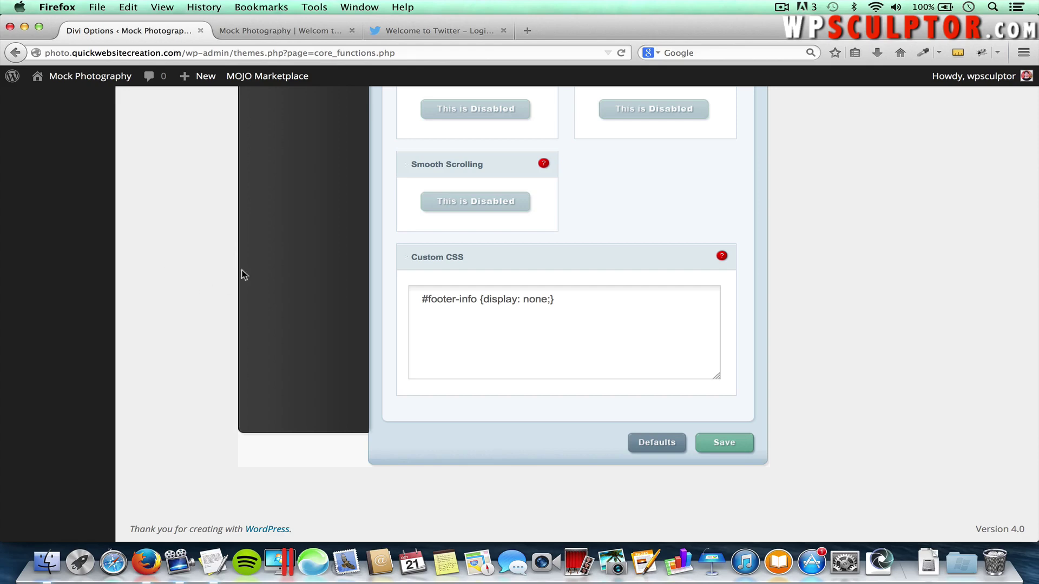
scroll(252, 245, "up", 20)
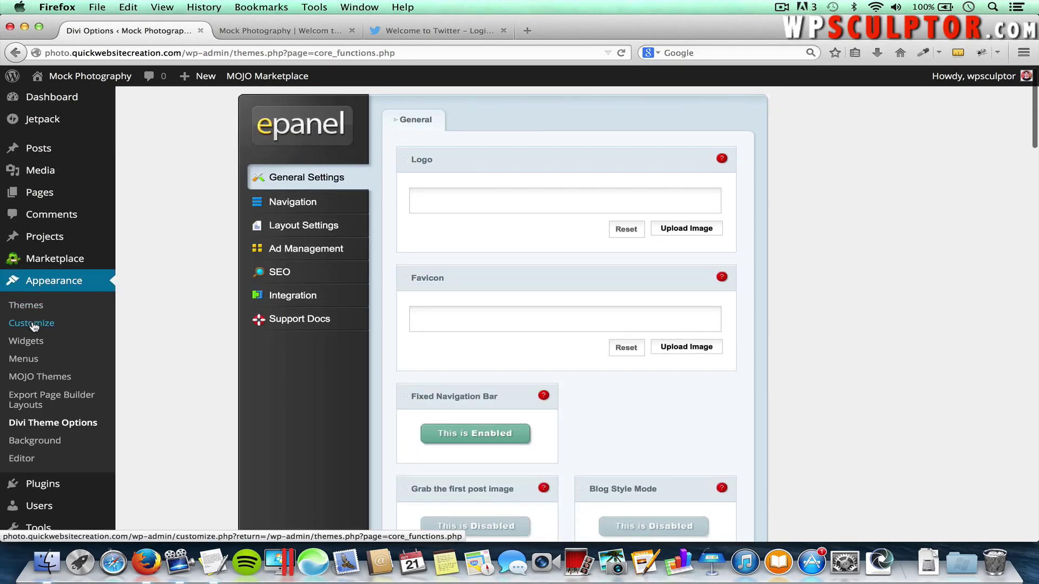
left_click(31, 323)
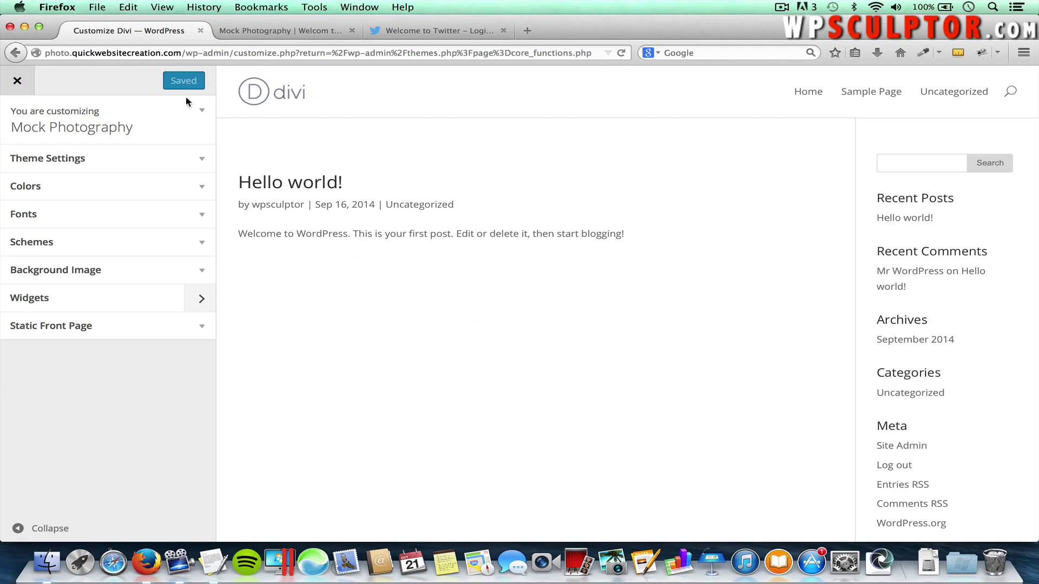
In Theme Settings, keep footer social icons on, enable header social icons, and untick Stretch Background Image
left_click(131, 163)
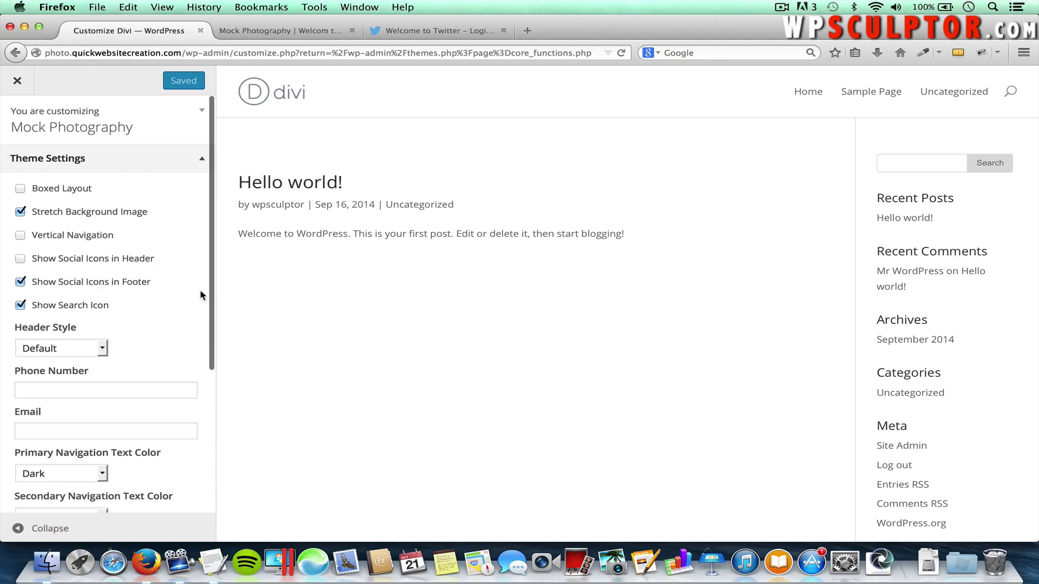
scroll(541, 422, "down", 2)
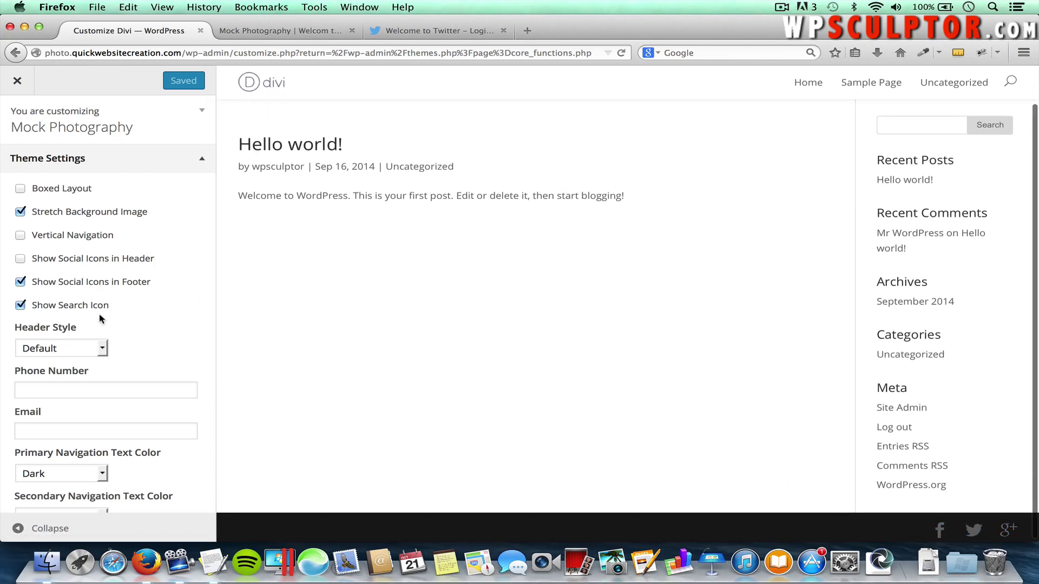
left_click(58, 289)
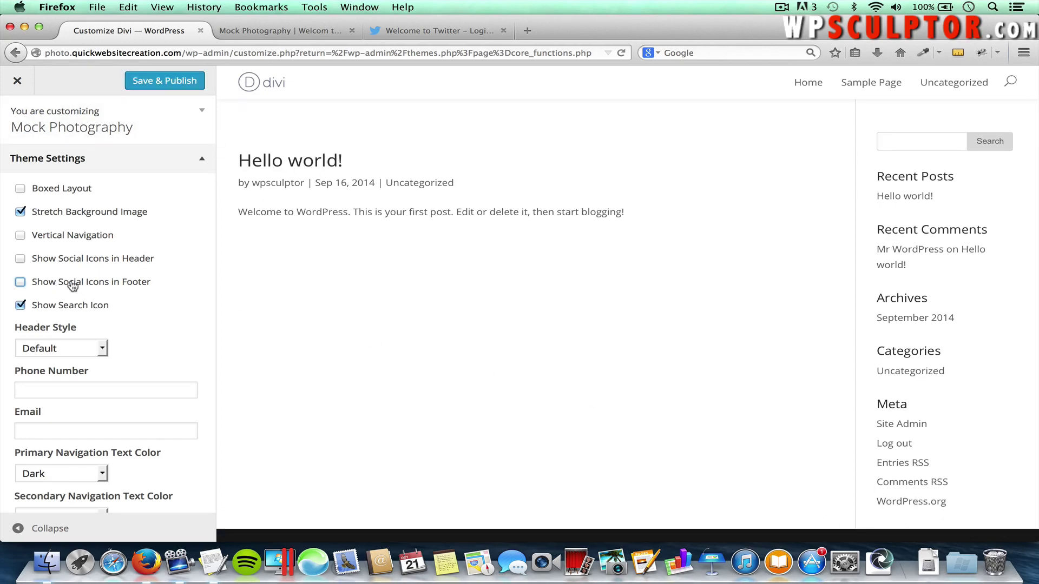
left_click(52, 284)
left_click(50, 262)
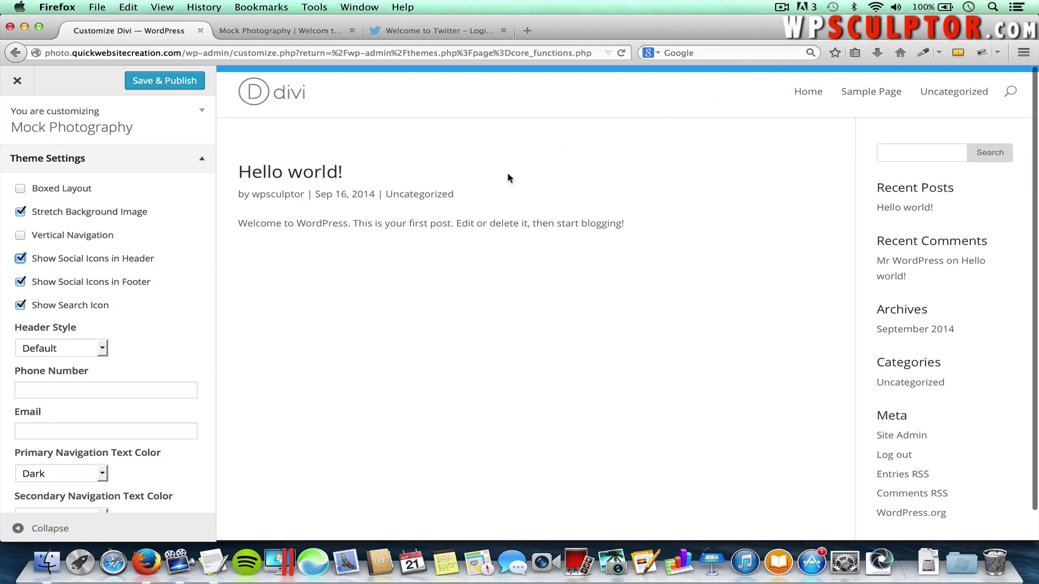
left_click(284, 174)
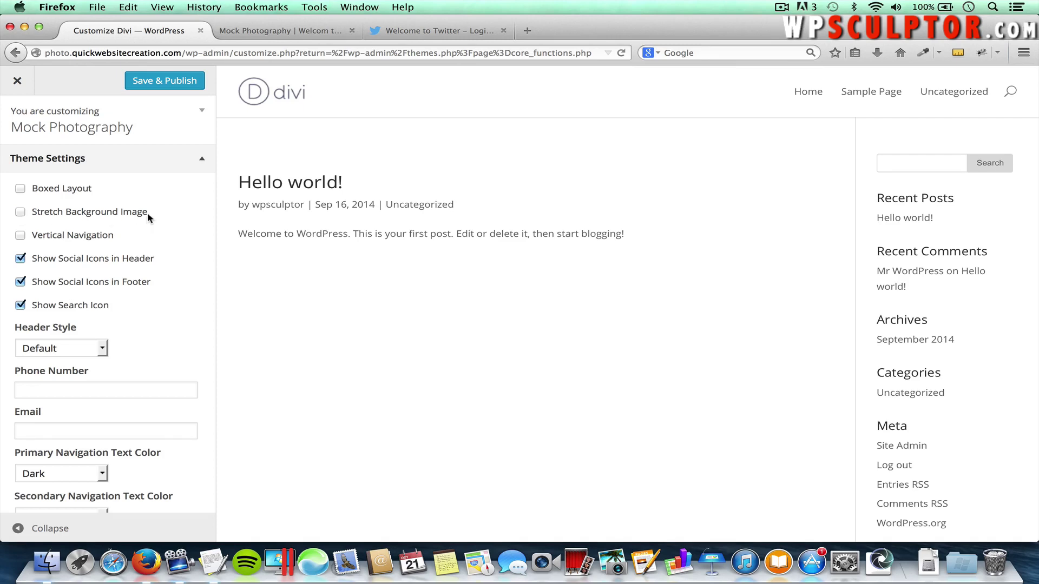
scroll(132, 340, "down", 3)
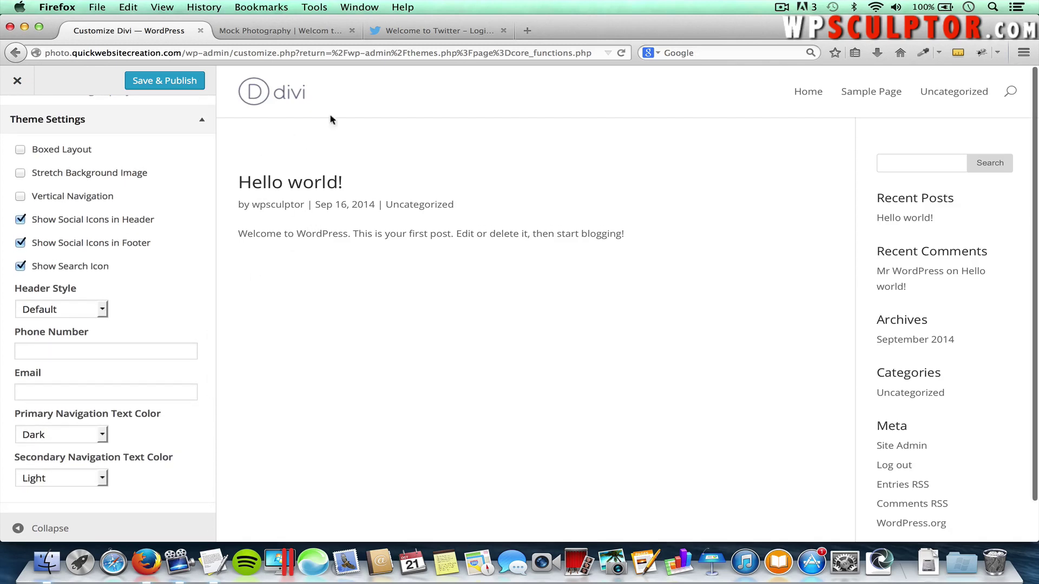
Enter the top bar phone number and contact e-mail in Theme Settings
left_click(104, 349)
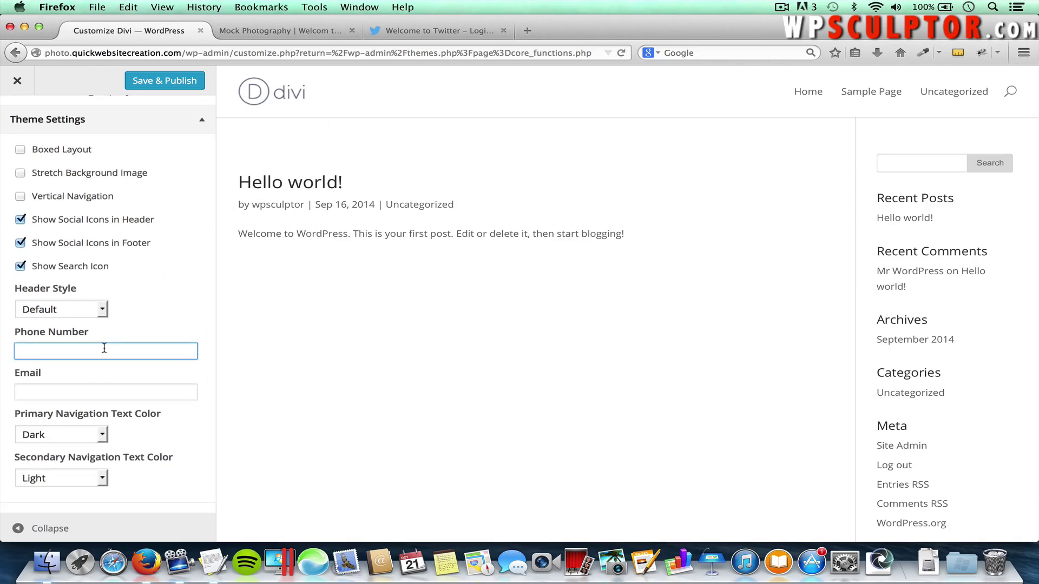
type("555")
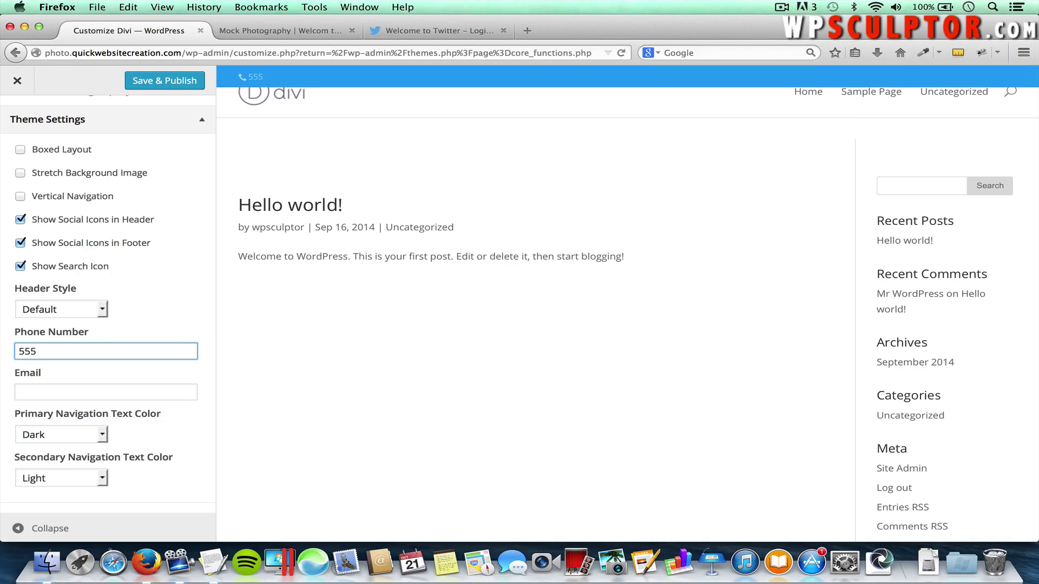
type("-555-5555")
left_click(35, 394)
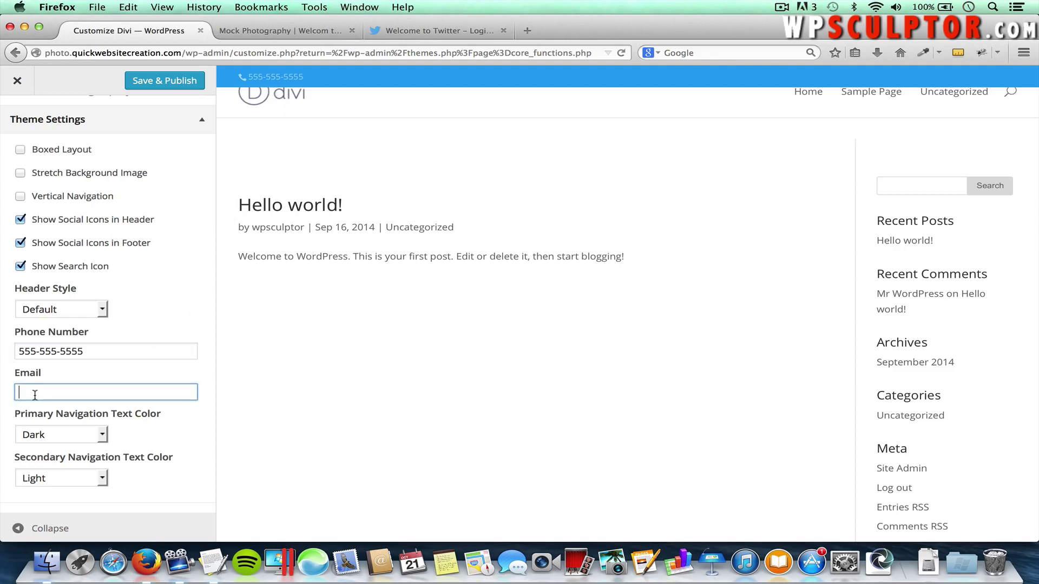
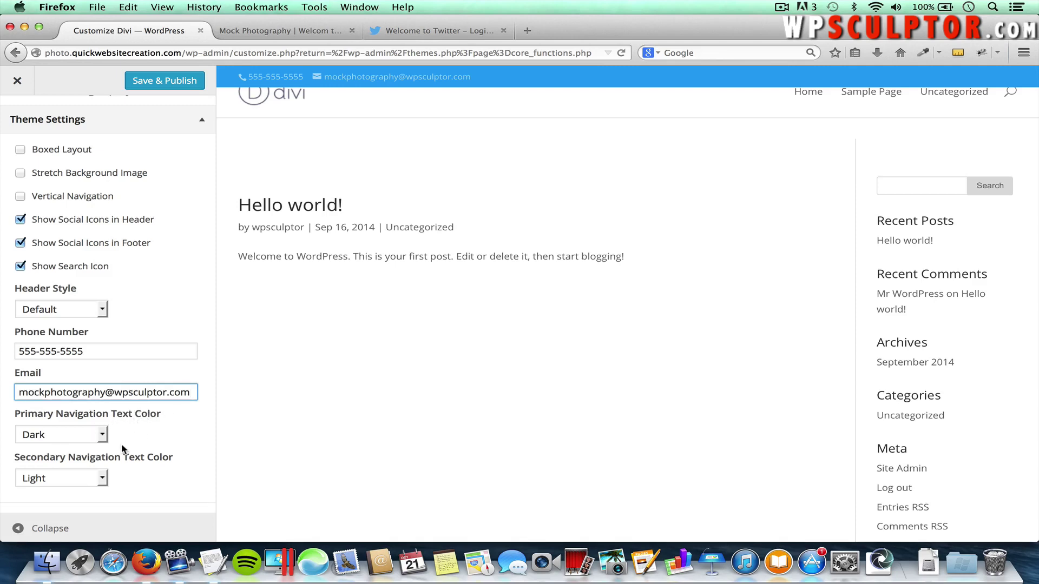
Set Secondary Navigation Text Color to Dark and Save & Publish the changes
left_click(96, 478)
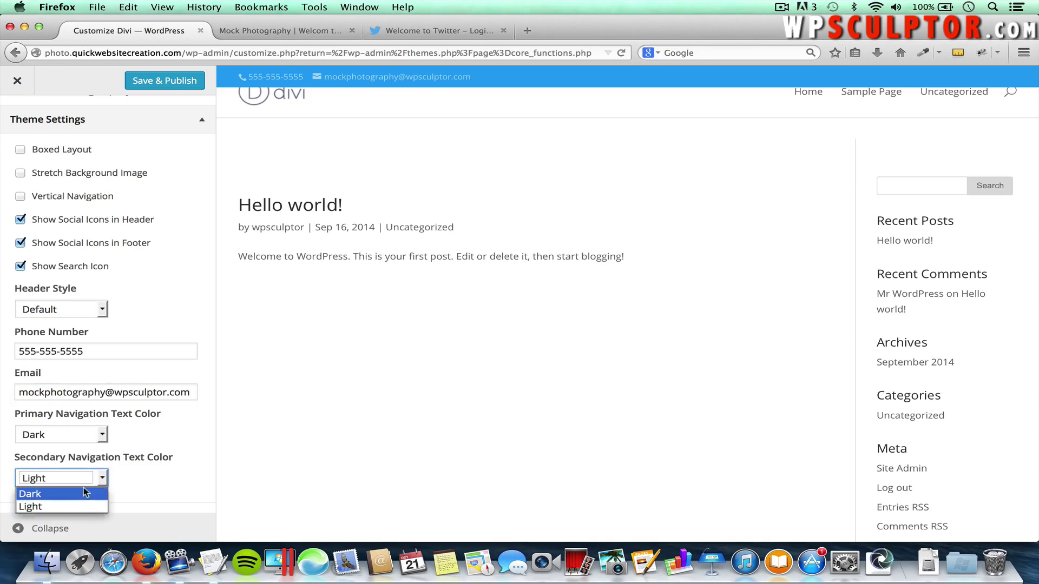
left_click(82, 493)
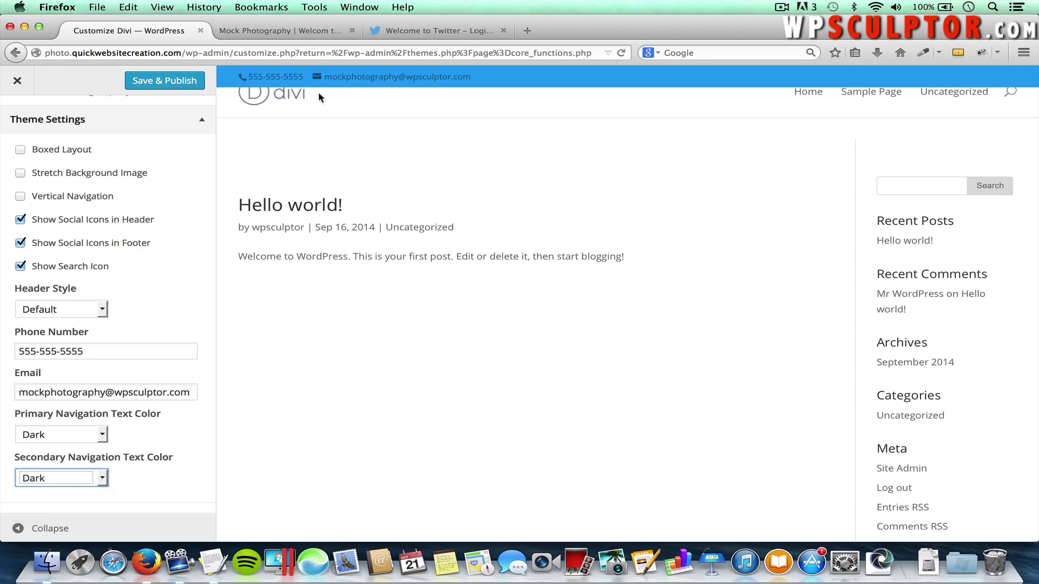
scroll(167, 337, "down", 5)
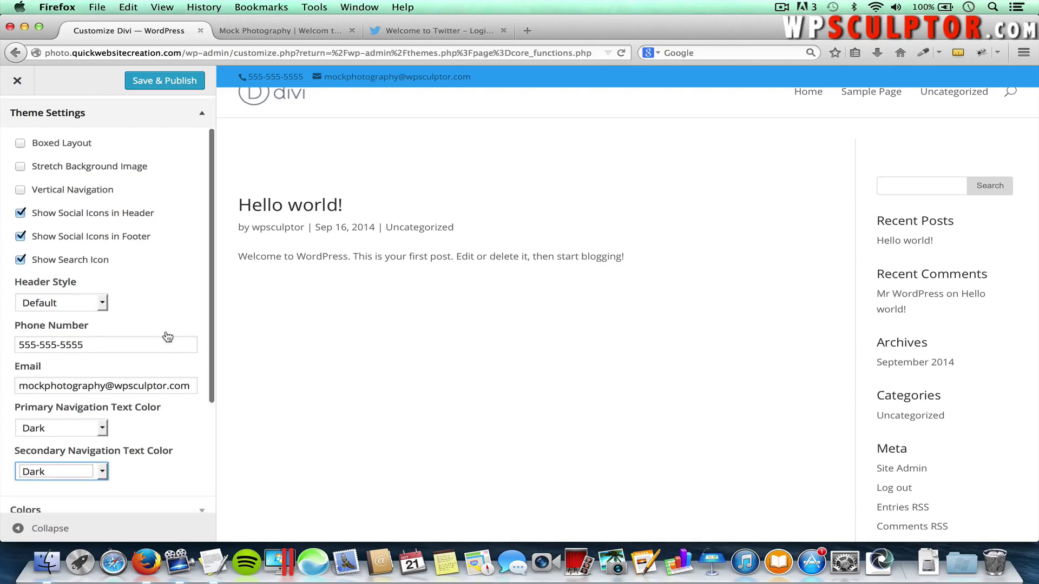
scroll(165, 336, "up", 5)
scroll(164, 335, "up", 2)
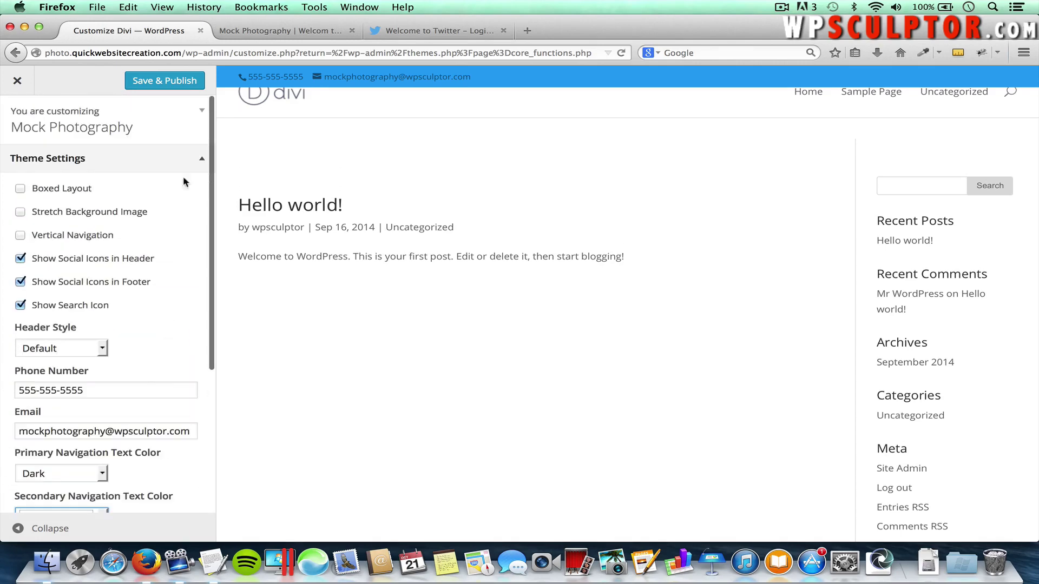
left_click(161, 82)
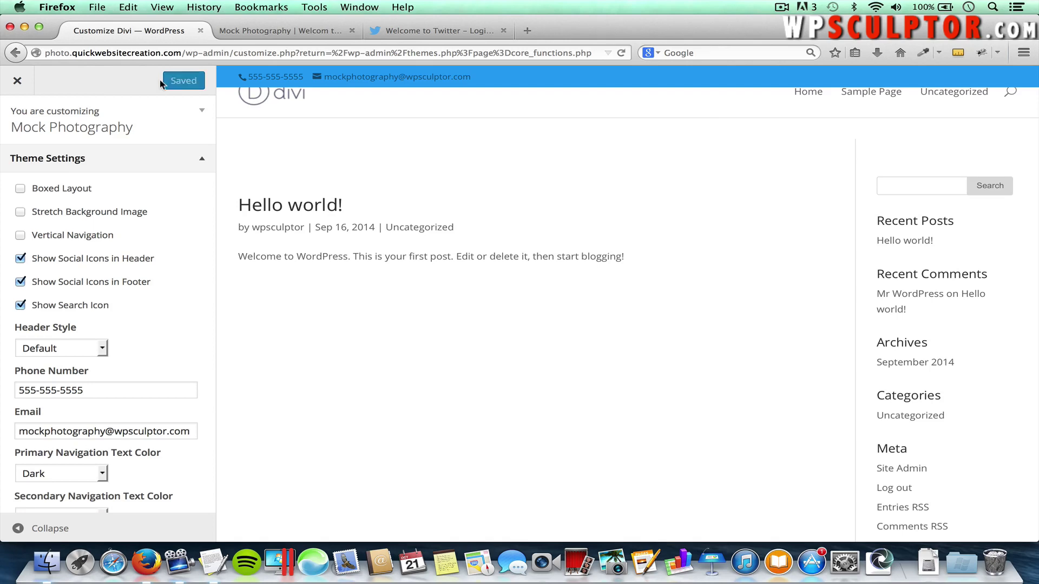
left_click(266, 33)
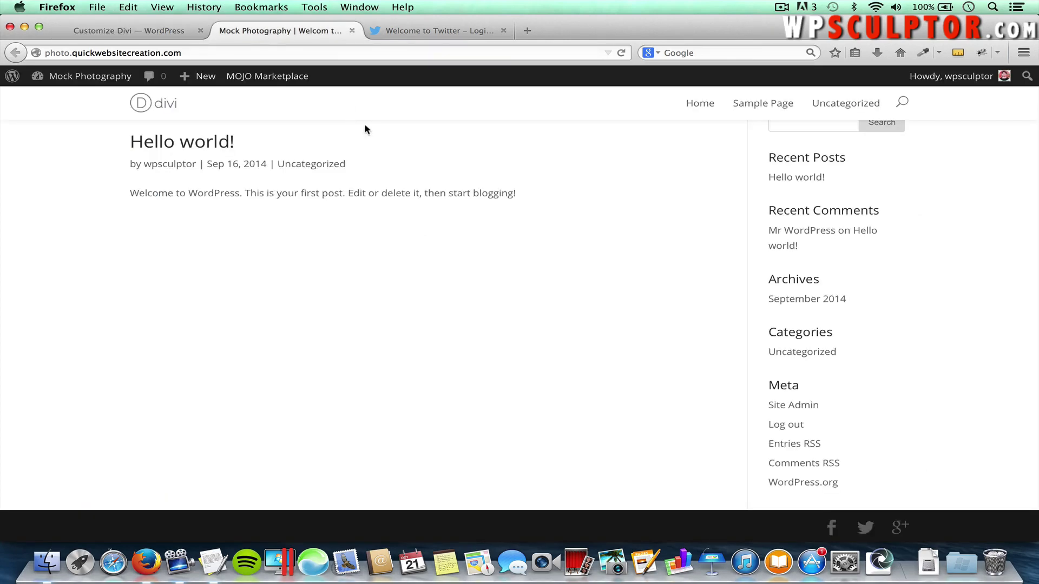
key("super+r")
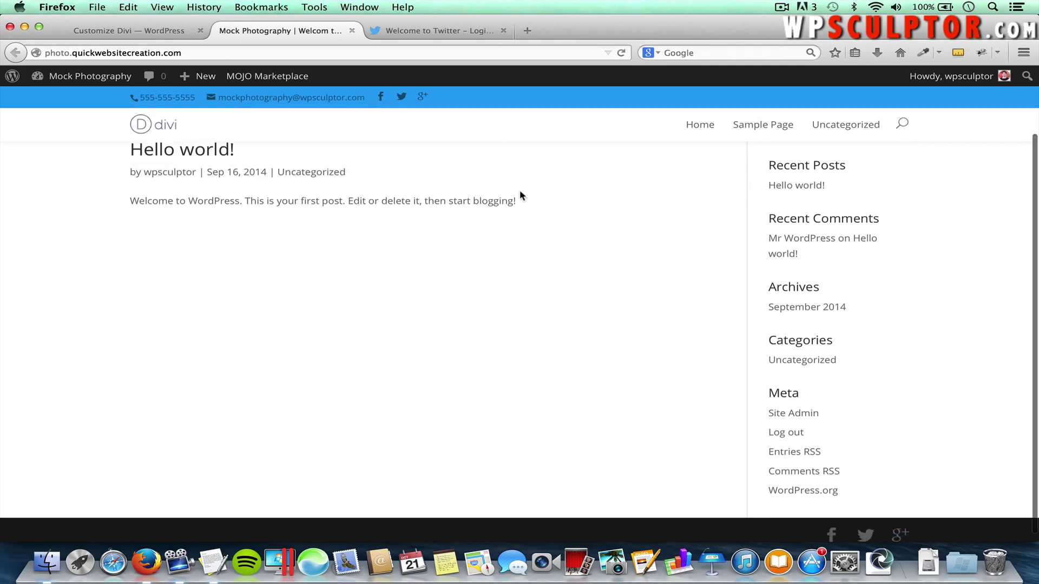
scroll(520, 190, "down", 2)
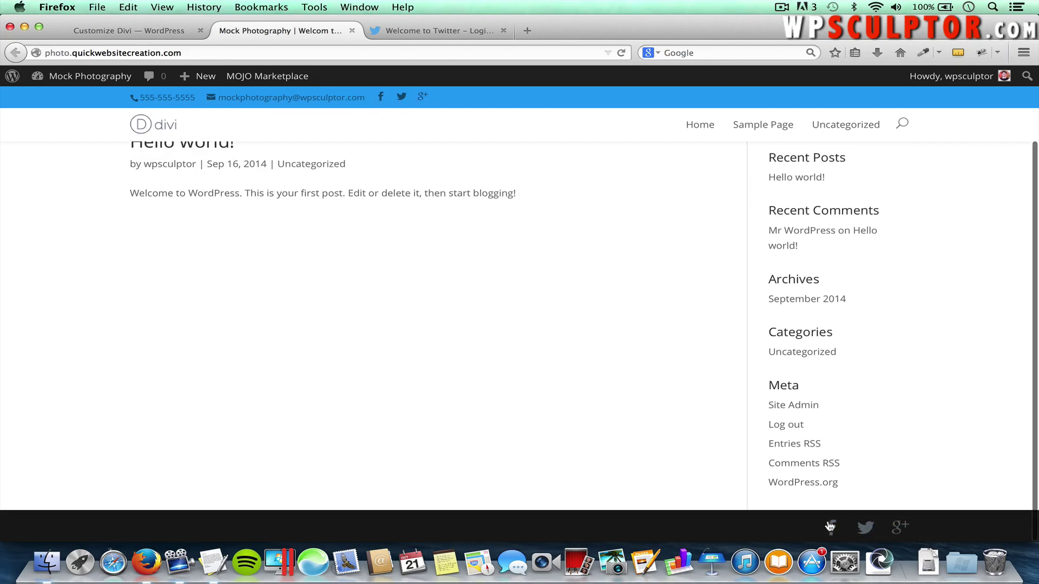
scroll(663, 433, "up", 3)
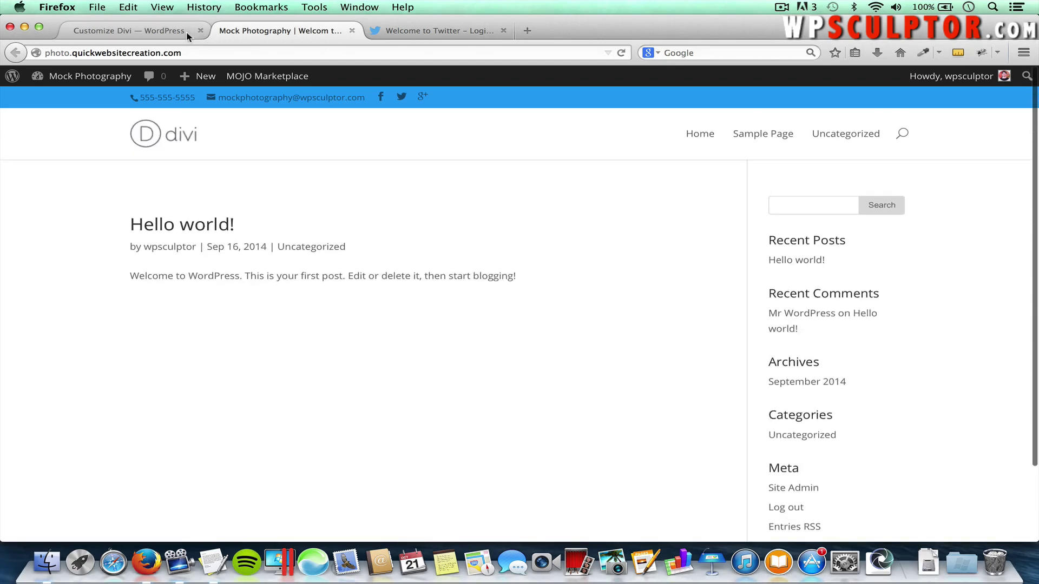
left_click(155, 32)
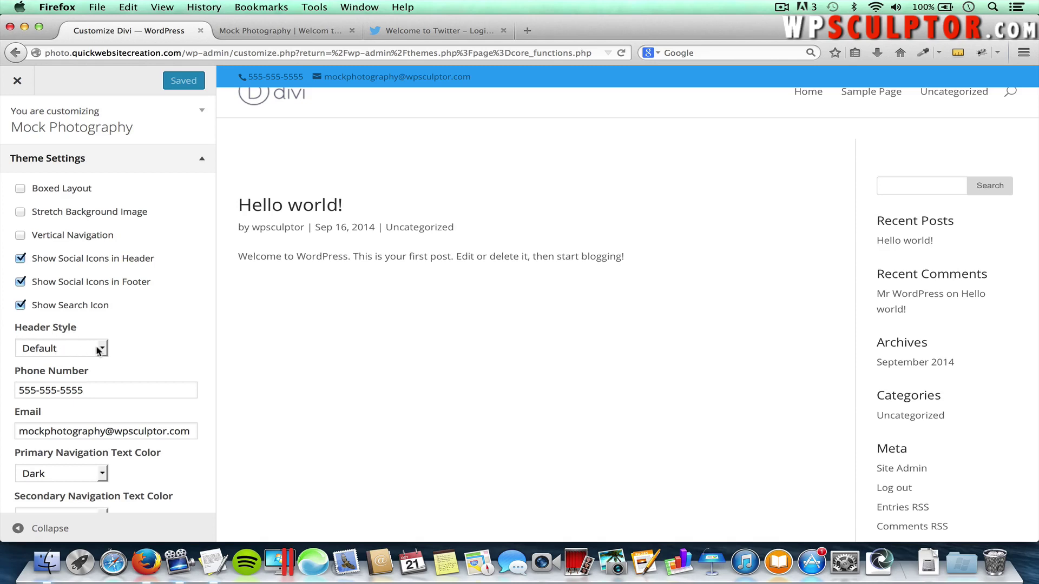
Try the Centered header style and toggle the search icon, then restore the Default header style
left_click(86, 352)
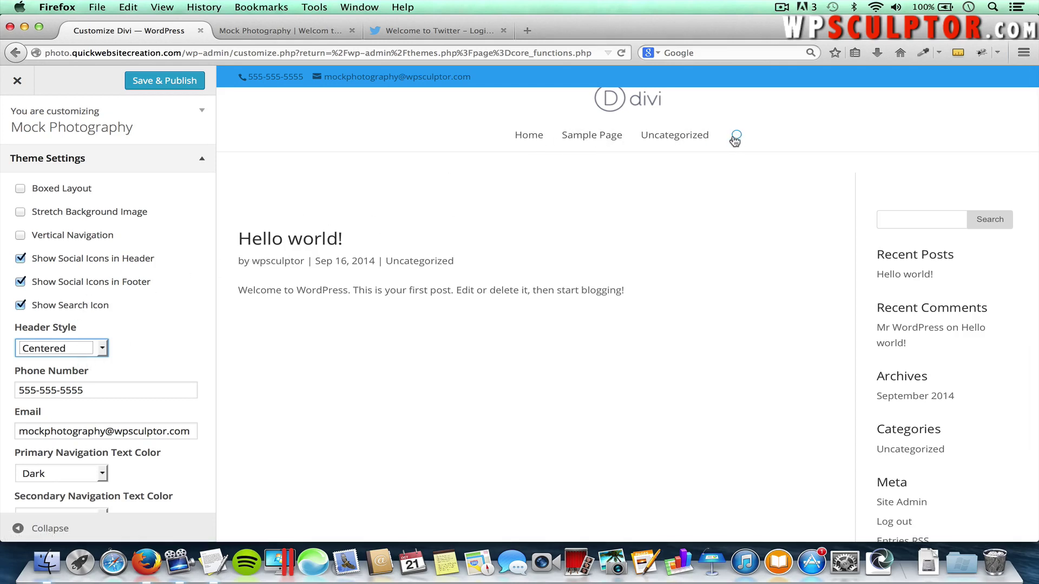
left_click(56, 308)
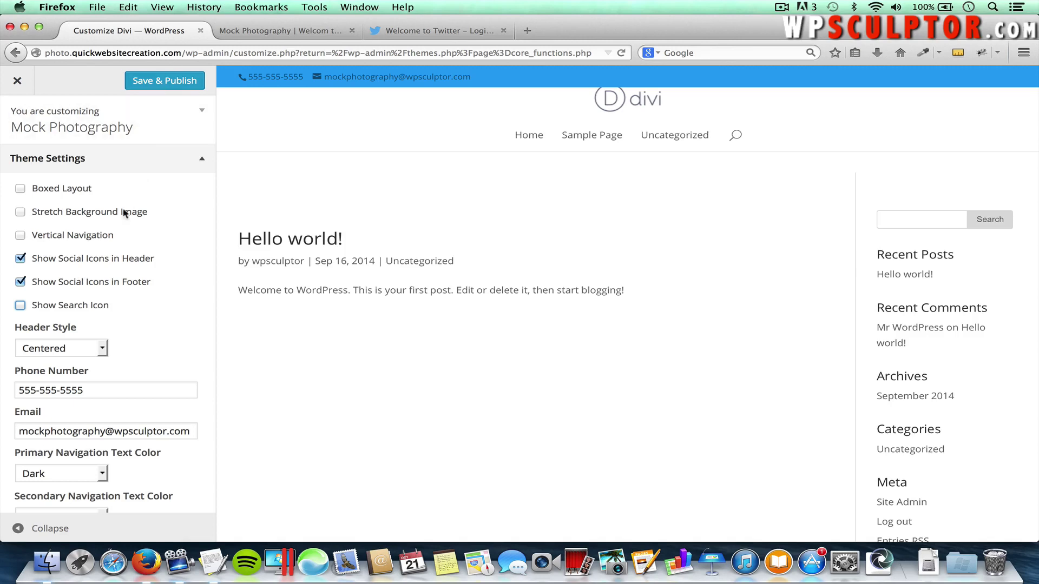
left_click(59, 309)
left_click(58, 350)
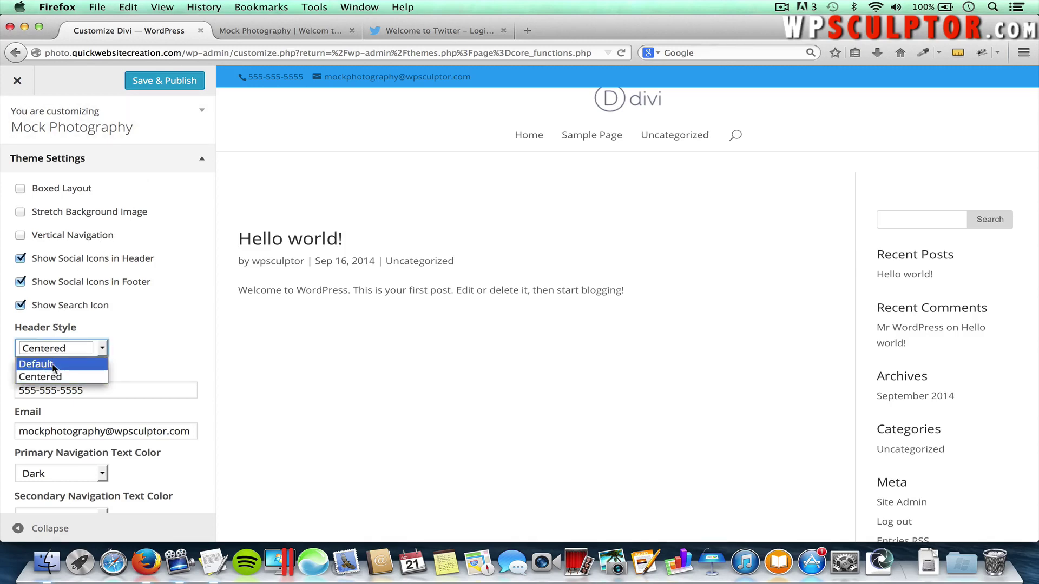
left_click(37, 364)
Scroll down and expand the Schemes section
scroll(178, 349, "down", 5)
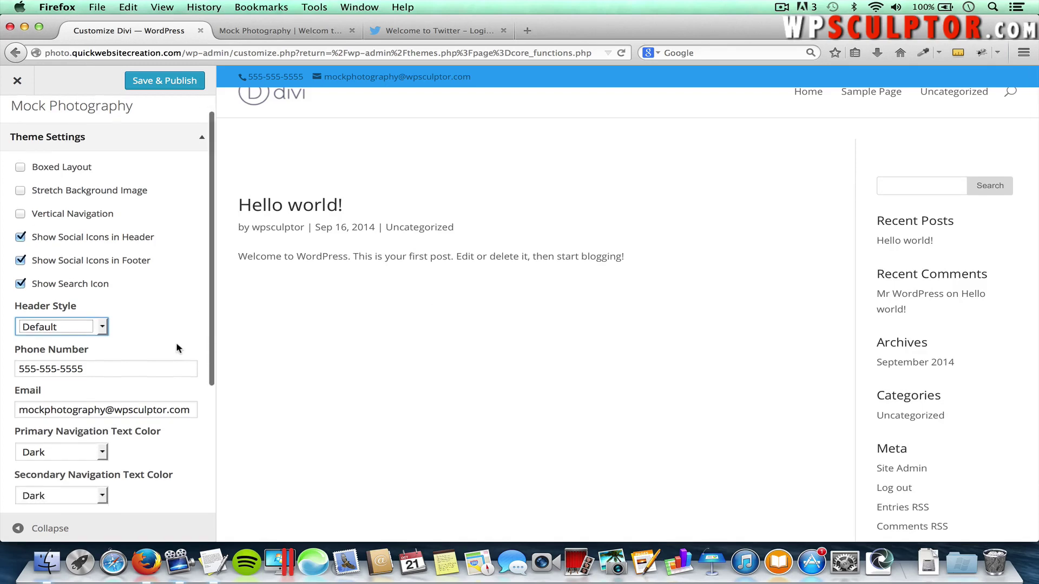
scroll(178, 349, "down", 1)
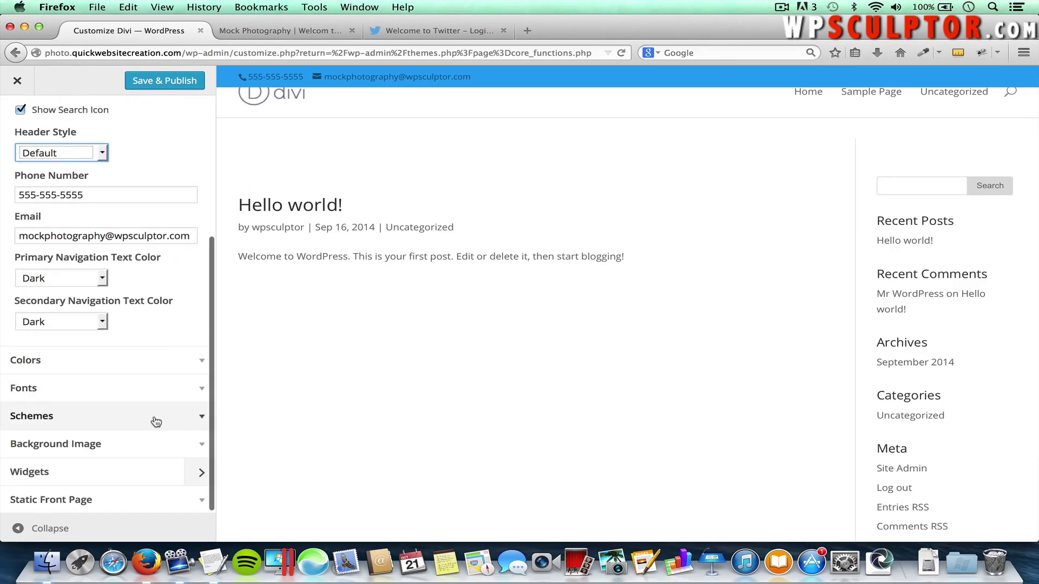
left_click(192, 421)
Set the Color Scheme to Orange so the top bar and links turn orange, then open Fonts
left_click(68, 325)
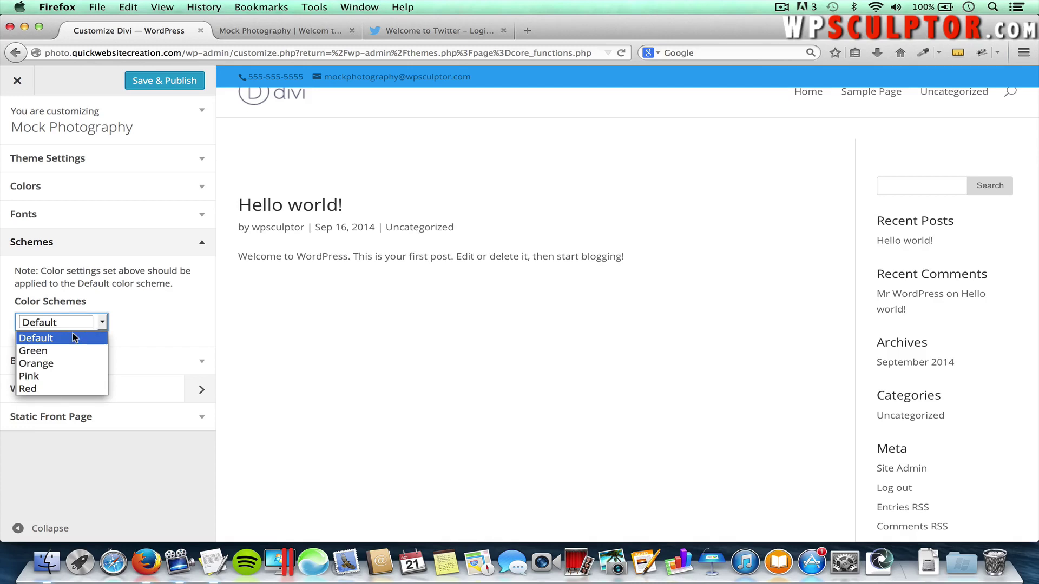
left_click(52, 363)
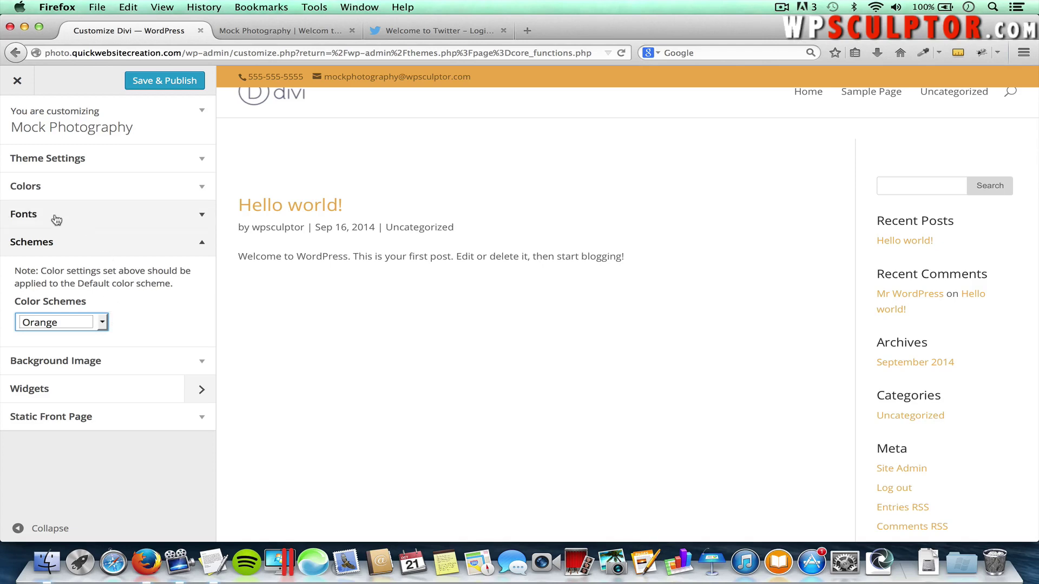
left_click(78, 224)
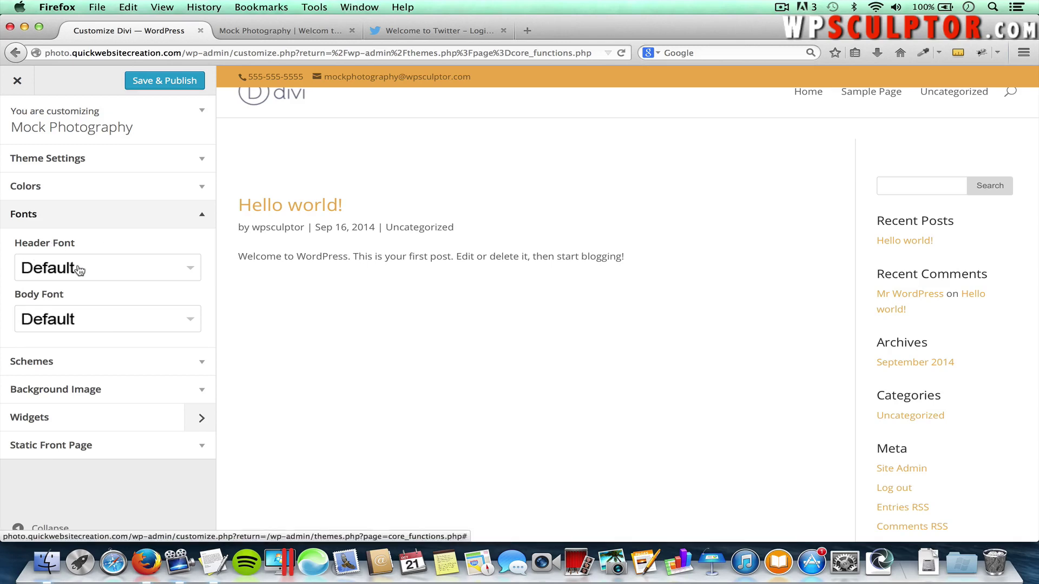
Set the header font to Playfair Display and the body font to Merriweather
left_click(110, 272)
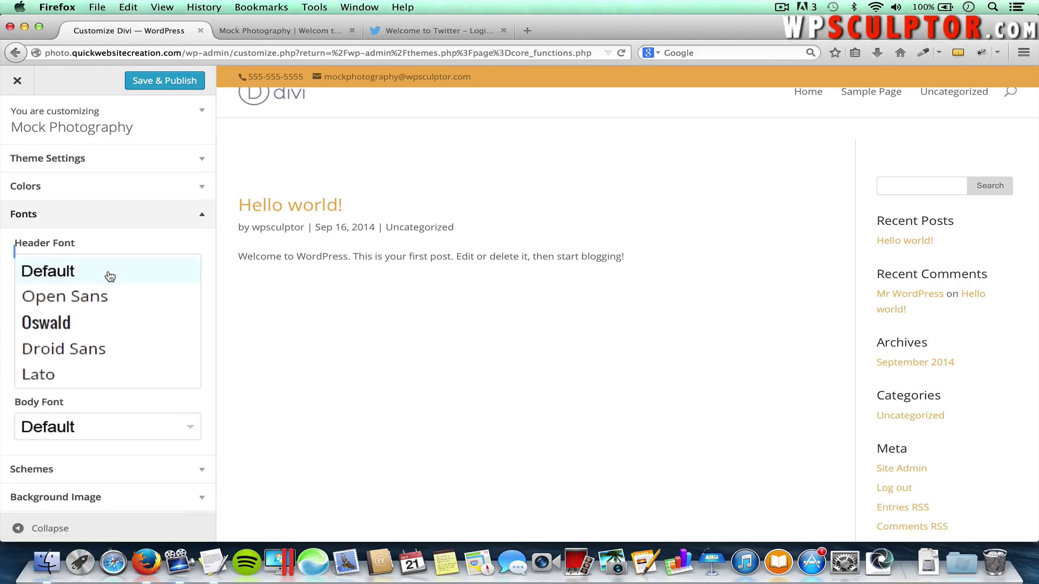
scroll(110, 314, "down", 1)
scroll(110, 312, "down", 2)
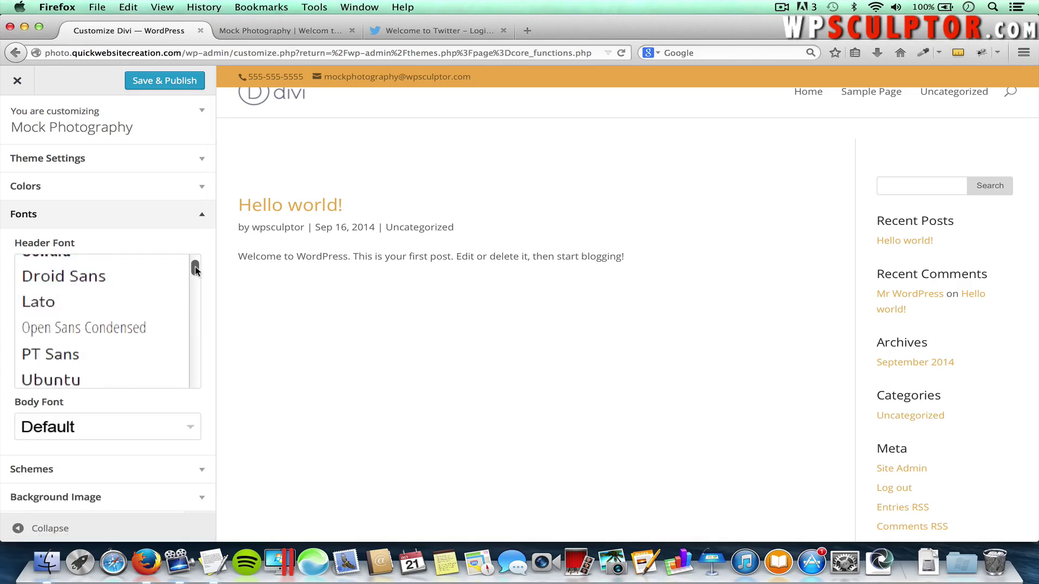
left_click_drag(195, 271, 195, 307)
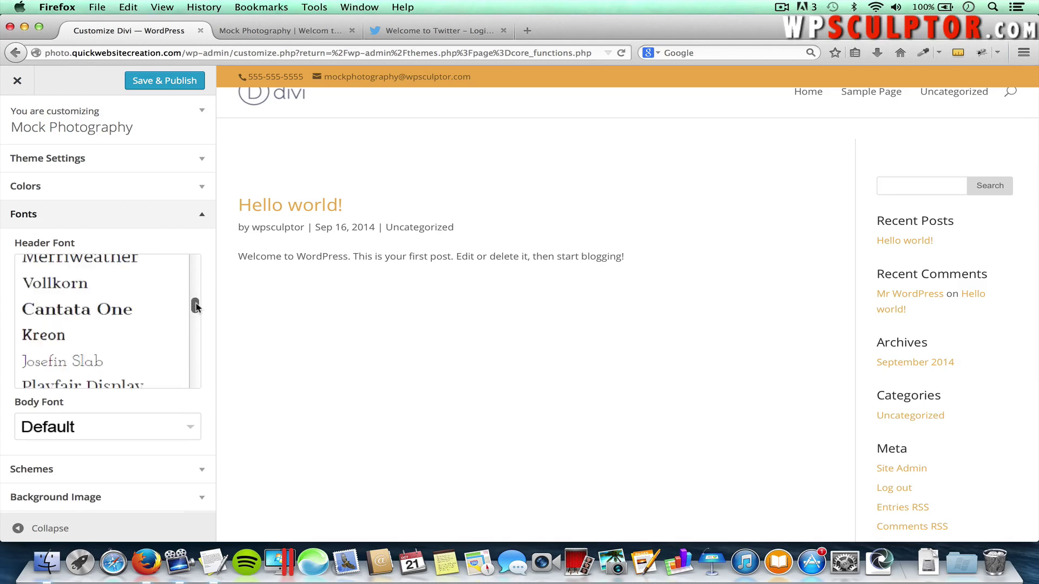
left_click(140, 384)
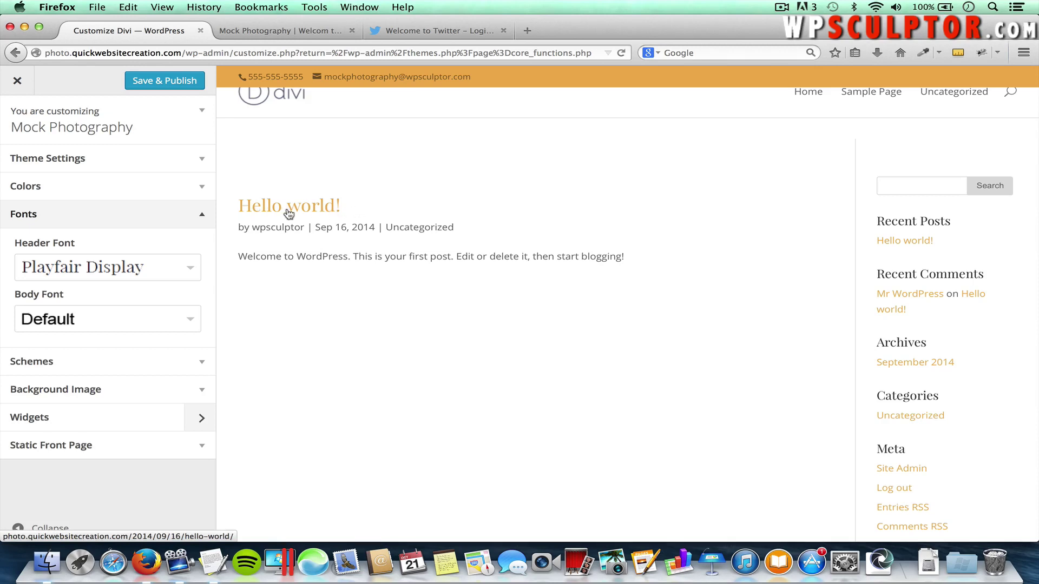
left_click(86, 324)
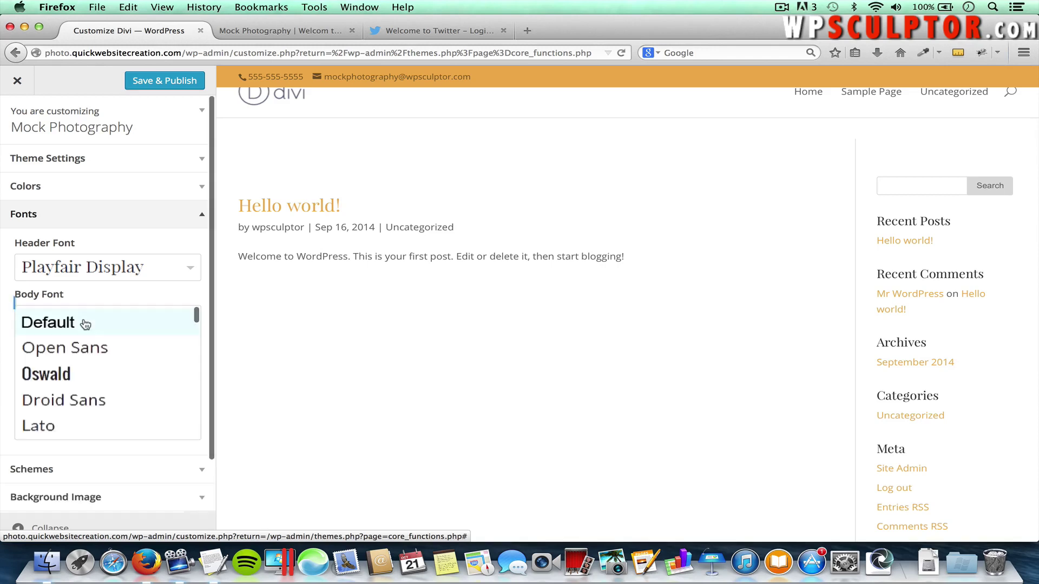
left_click_drag(197, 312, 195, 352)
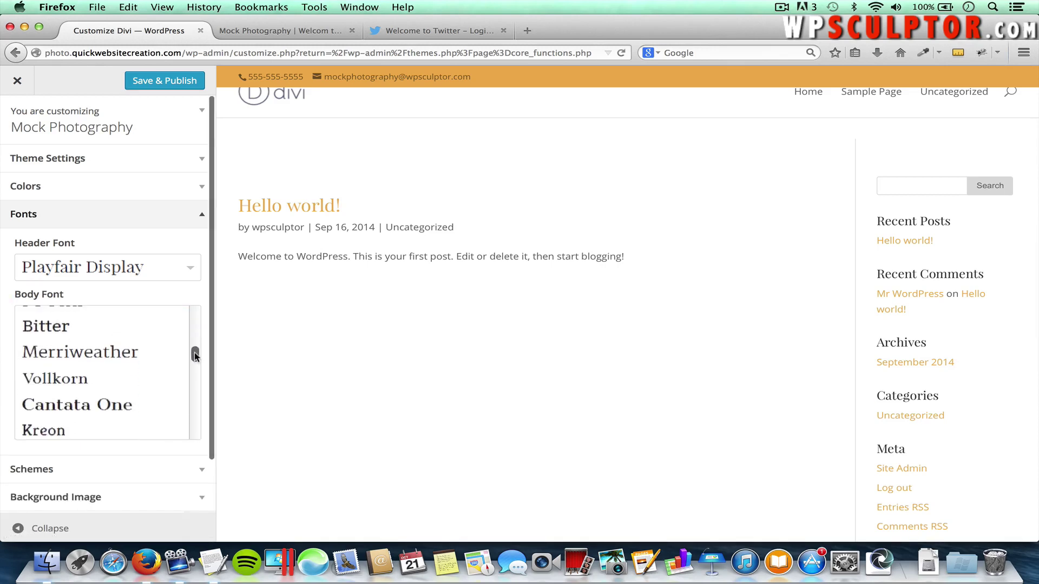
left_click(148, 357)
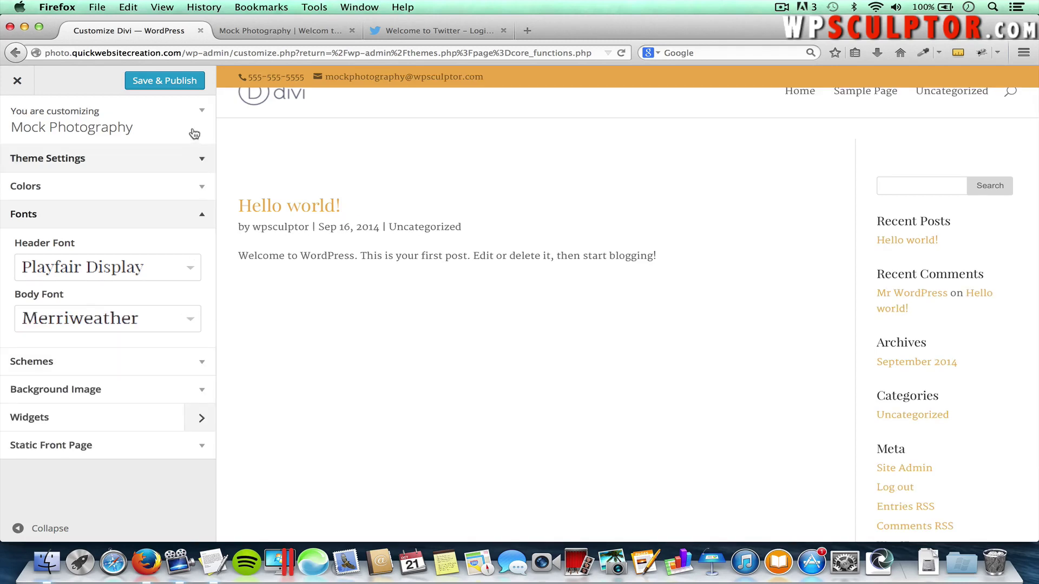
Save & Publish the font changes and expand the Colors settings
left_click(164, 81)
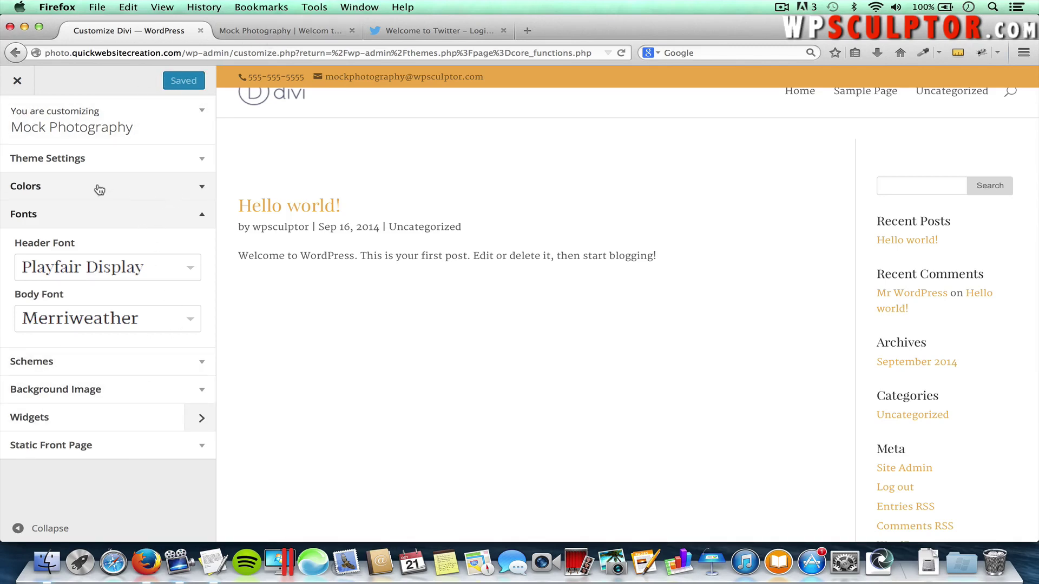
left_click(146, 192)
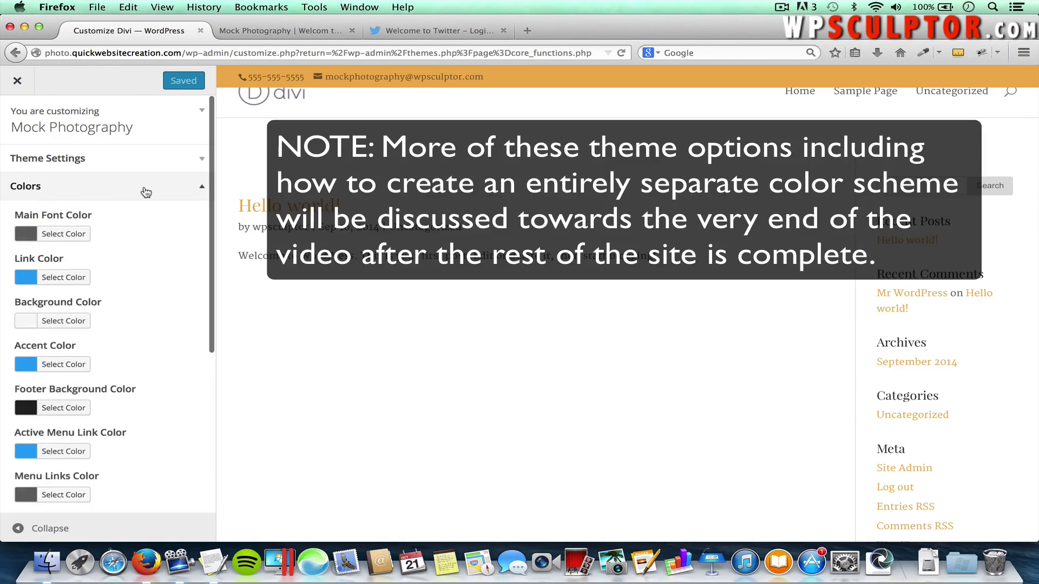
scroll(176, 332, "down", 3)
scroll(178, 331, "down", 2)
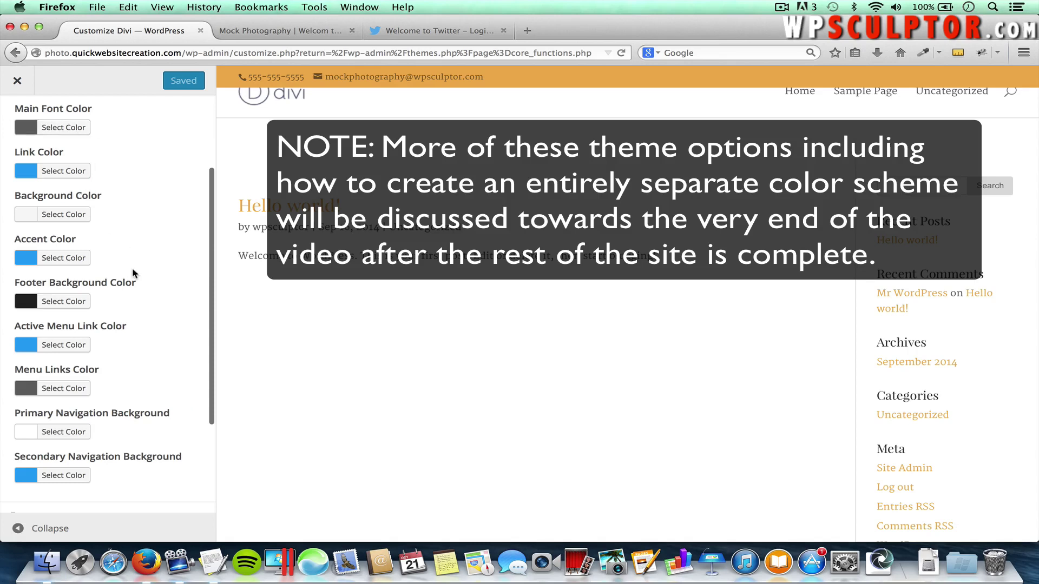
Try a grey Primary Navigation Background, then reset it to the default white
scroll(162, 204, "up", 1)
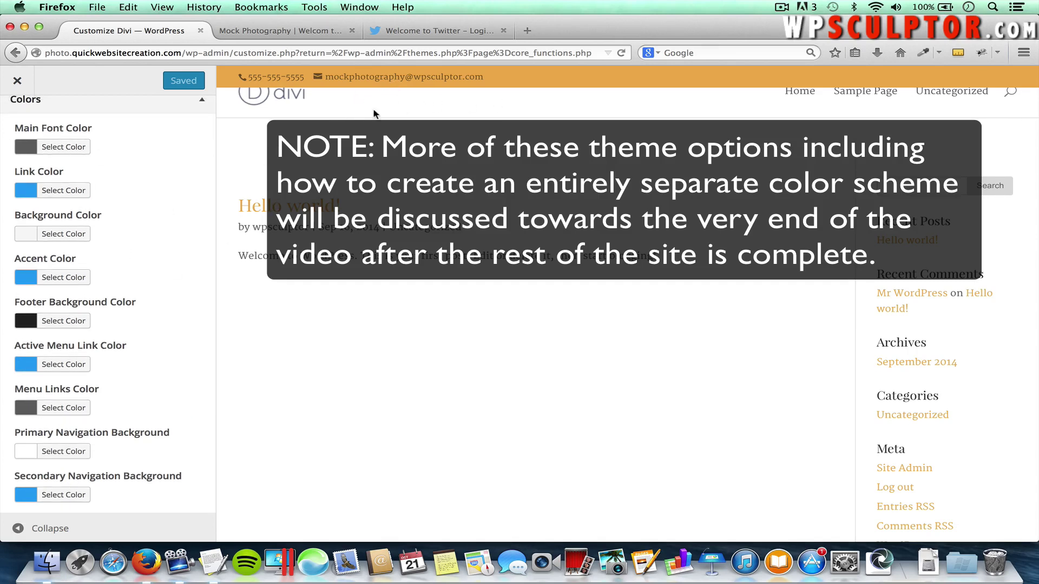
left_click(61, 453)
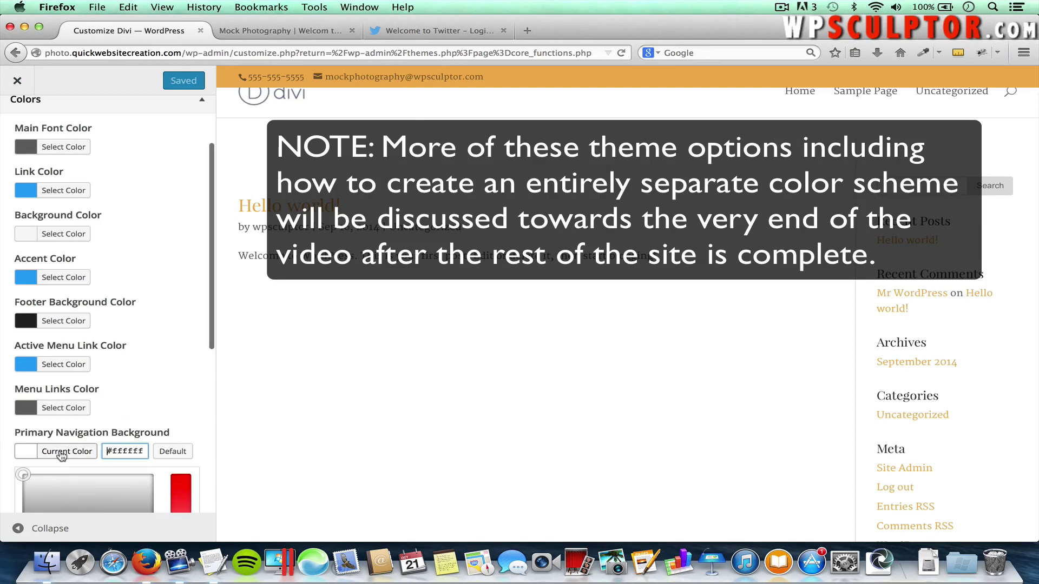
scroll(190, 387, "down", 4)
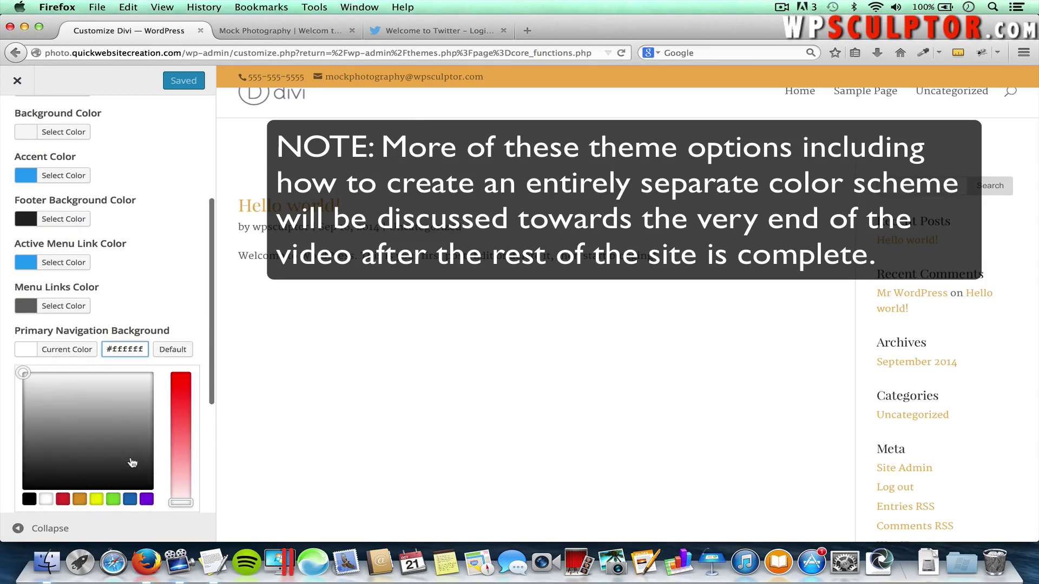
left_click_drag(132, 462, 107, 446)
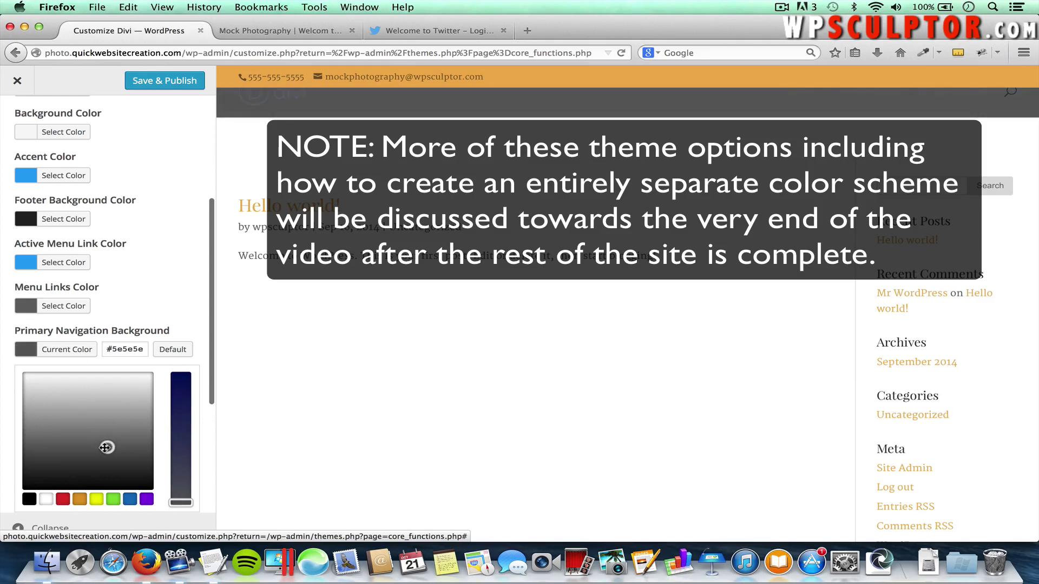
left_click(167, 350)
Save & Publish the customizations and switch to the live site tab
scroll(163, 324, "down", 6)
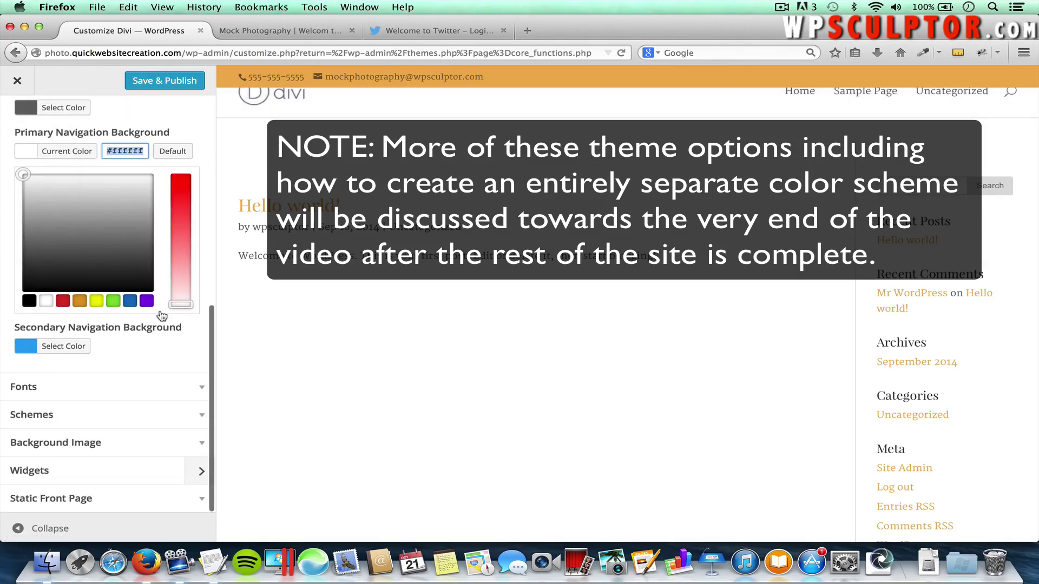
scroll(159, 314, "up", 7)
scroll(167, 130, "up", 3)
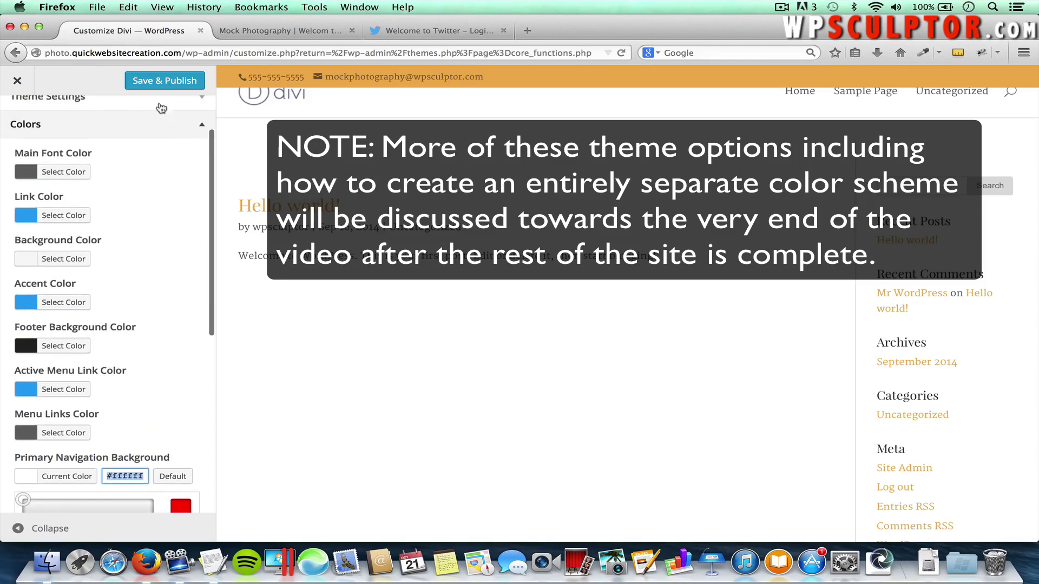
left_click(139, 81)
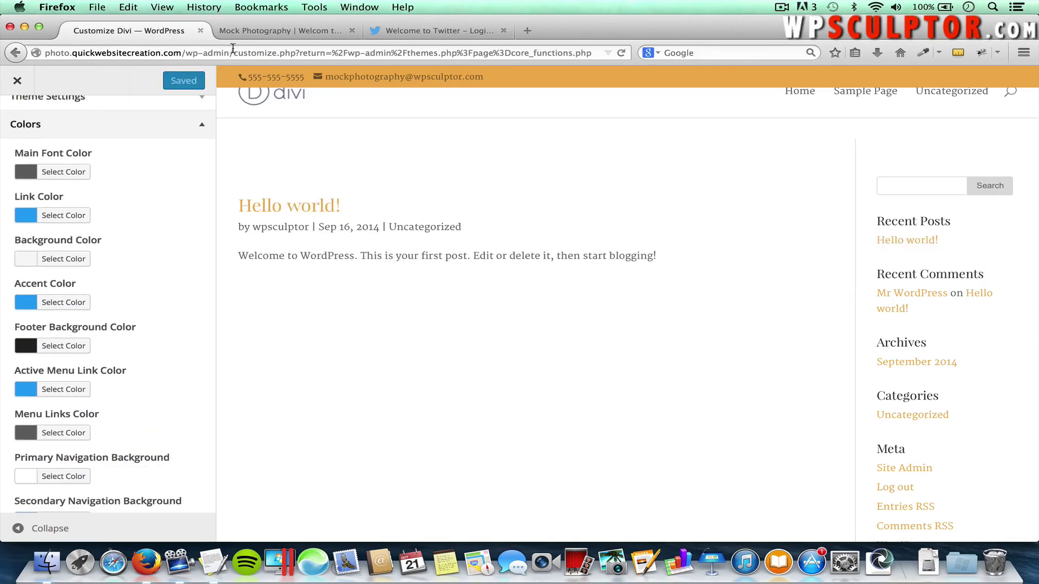
left_click(280, 30)
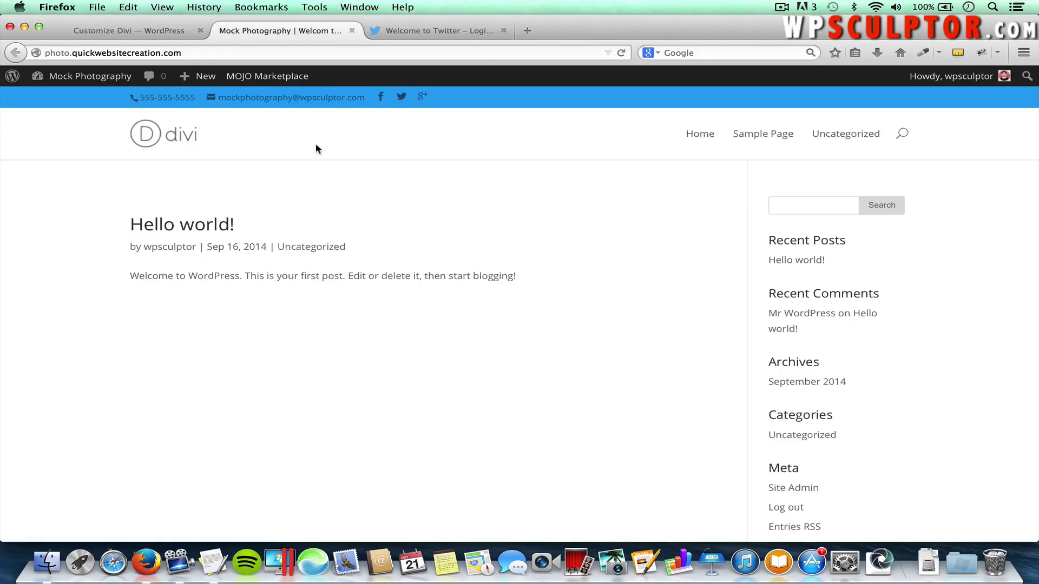
Reload the live site to see the orange scheme and new fonts, then return to Customize Divi
key("super+r")
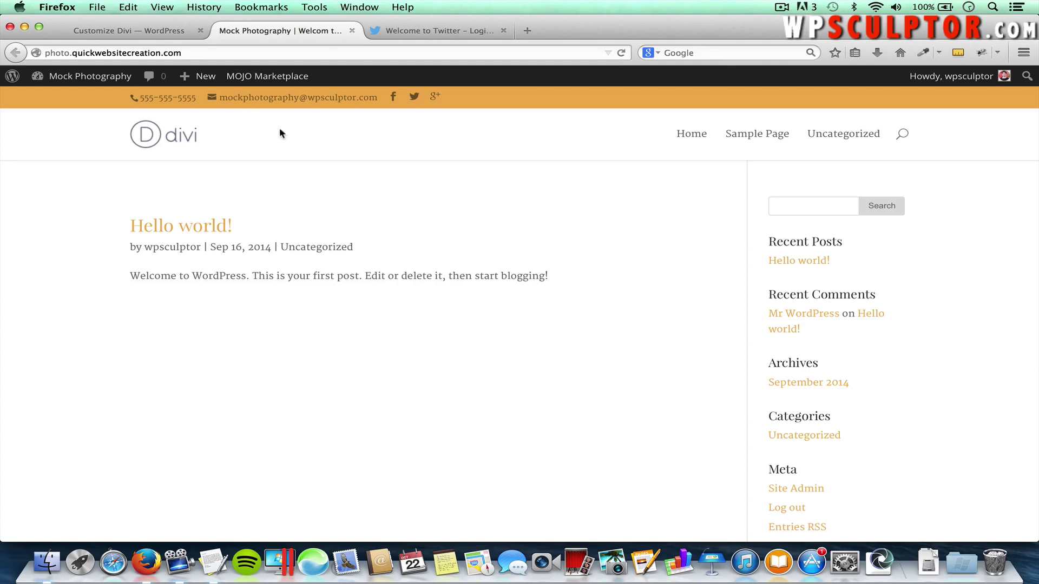
left_click(141, 30)
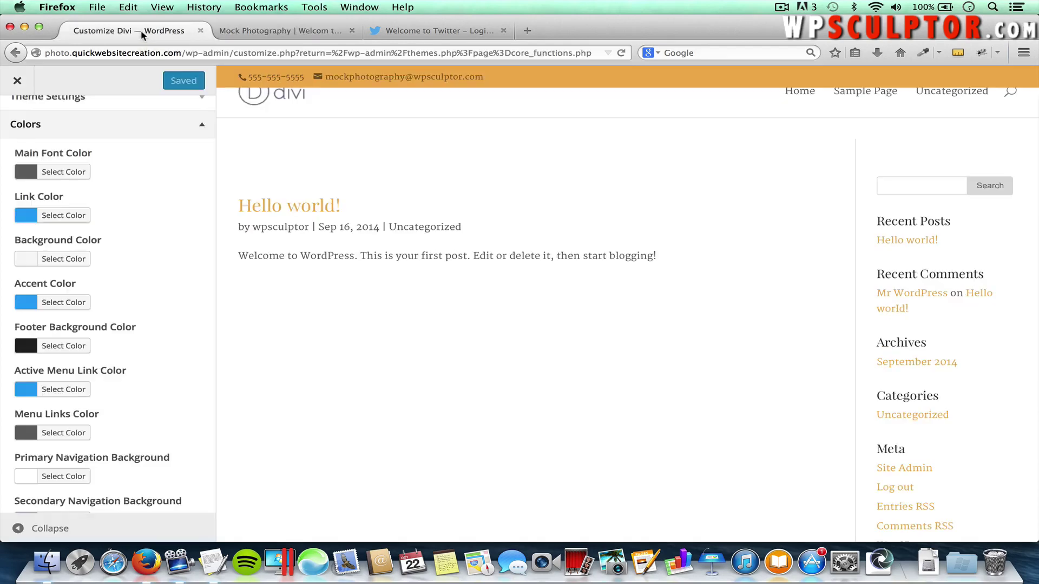
Close the Customizer and move the default Sample Page to the Trash from All Pages
left_click(18, 81)
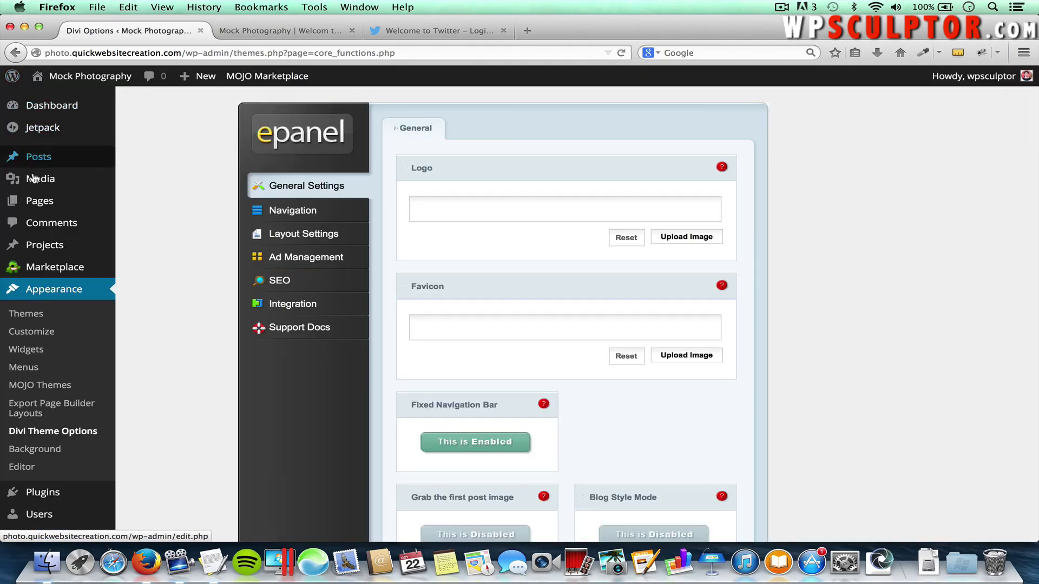
mouse_move(39, 204)
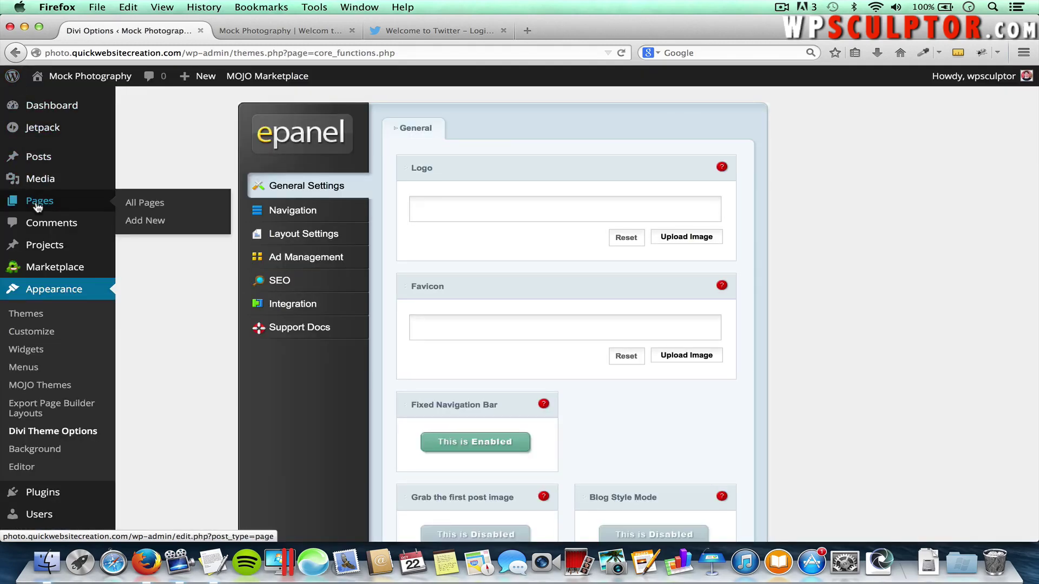
left_click(144, 204)
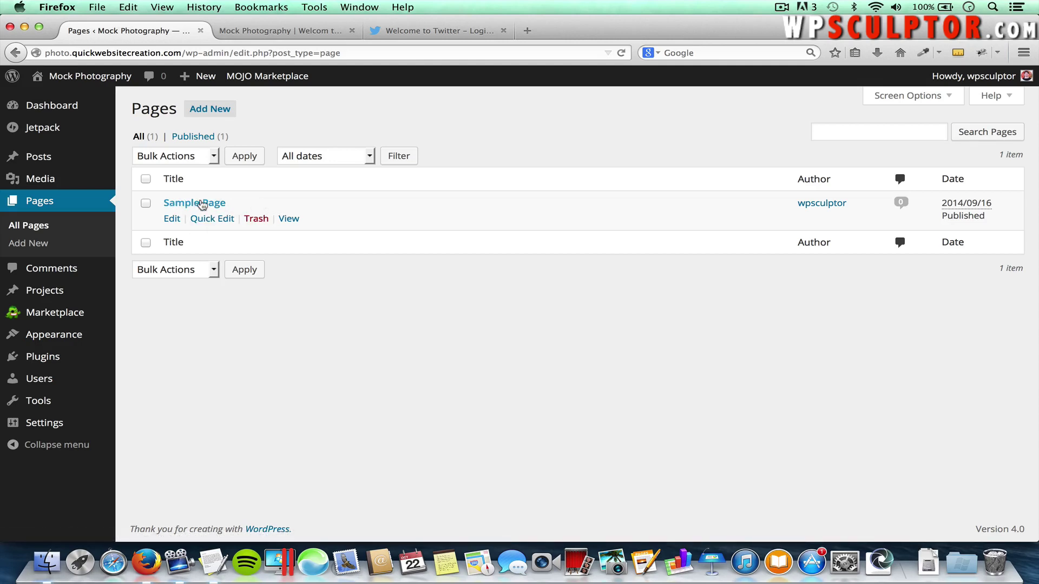
left_click(257, 219)
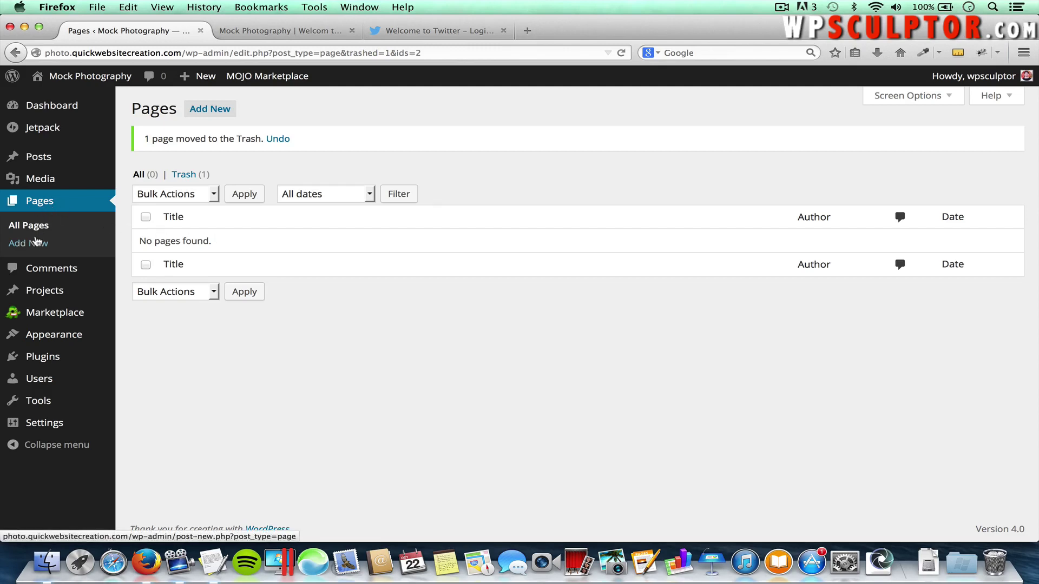
Publish empty 'Frequently Asked Questions' and 'Contact Us' pages
left_click(209, 113)
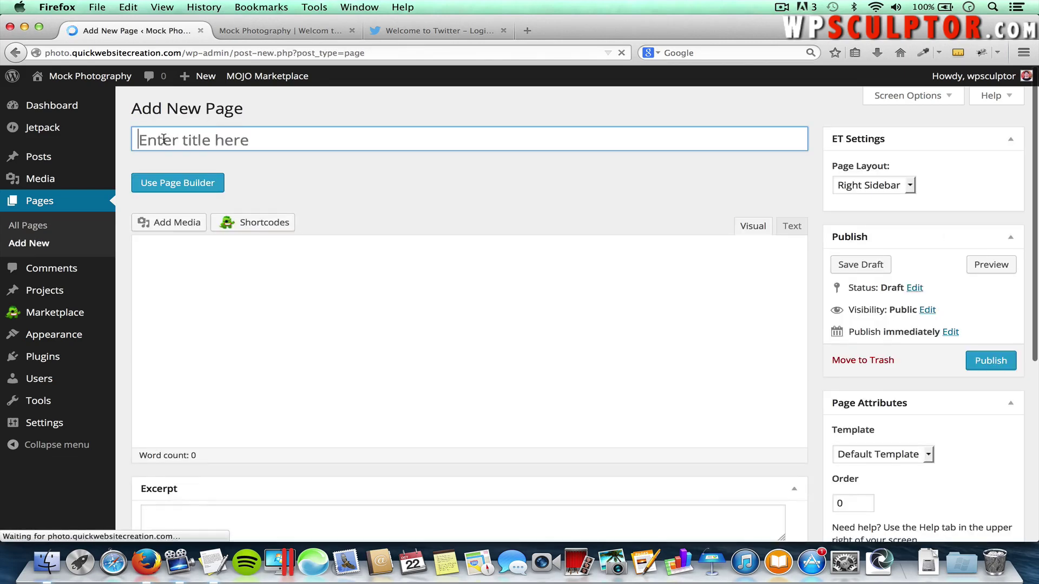
left_click(280, 143)
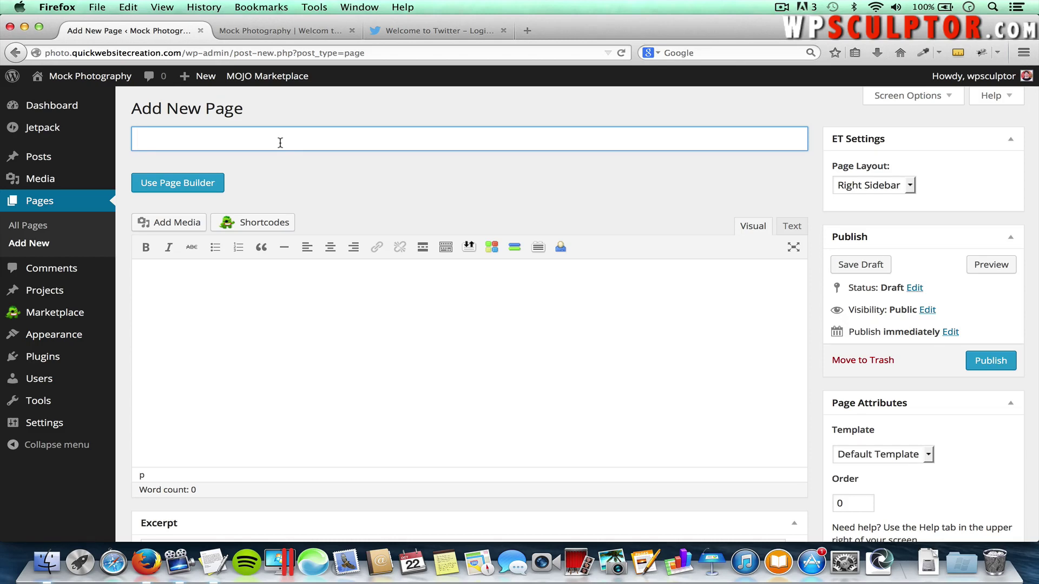
type("Frequently Asked")
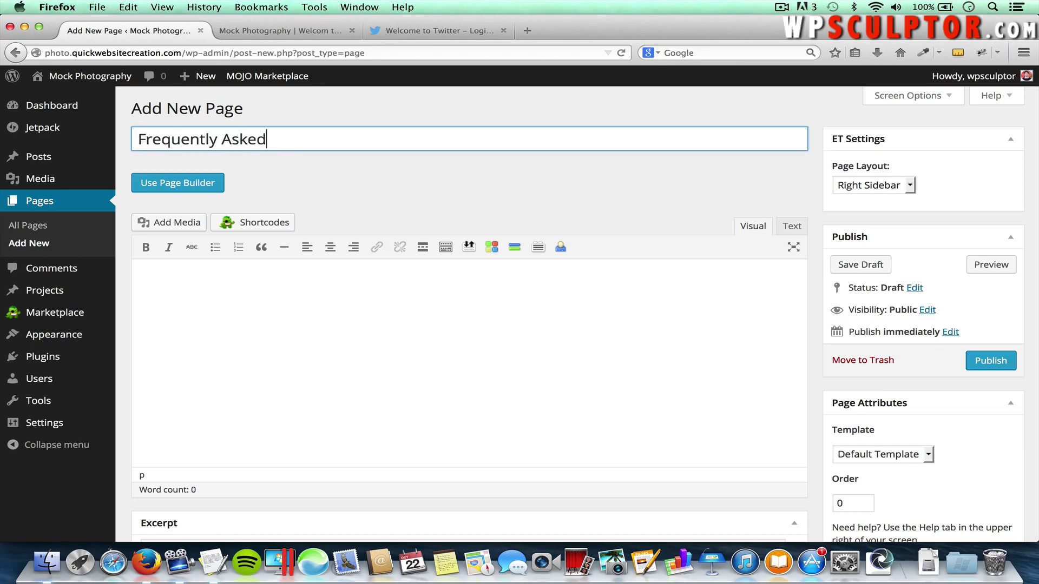
type(" Questions")
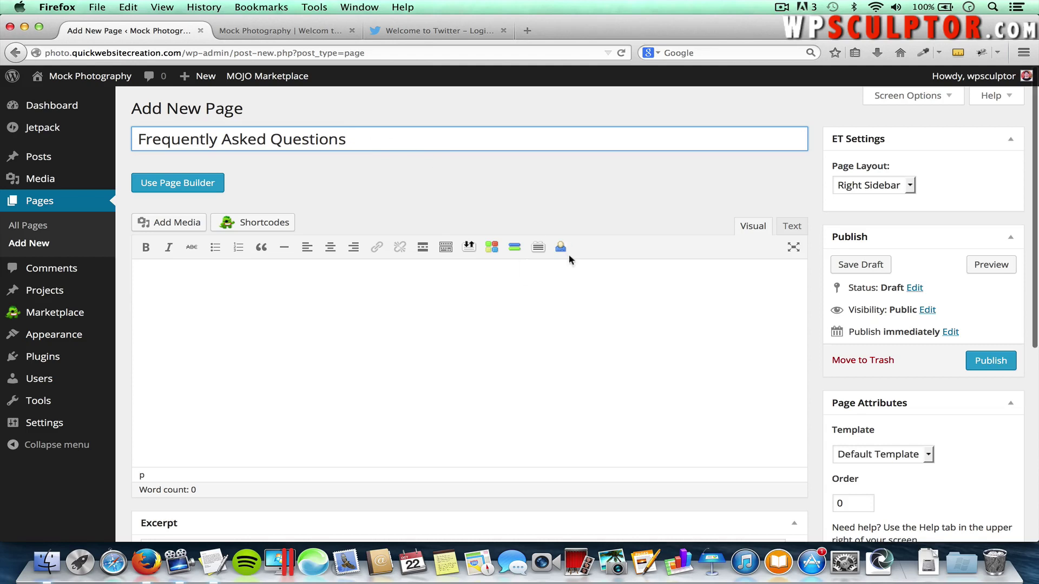
left_click(979, 363)
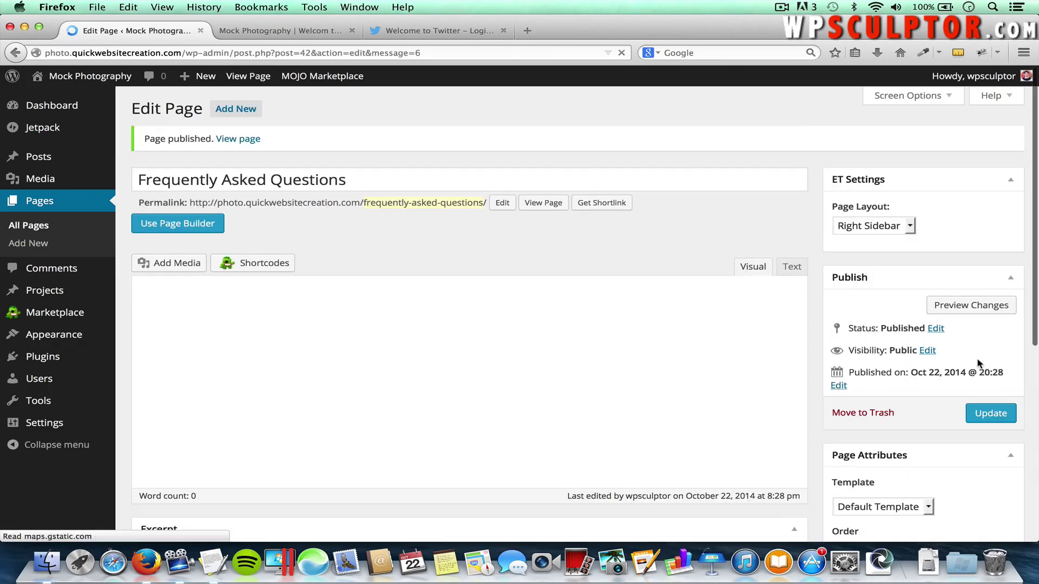
left_click(235, 116)
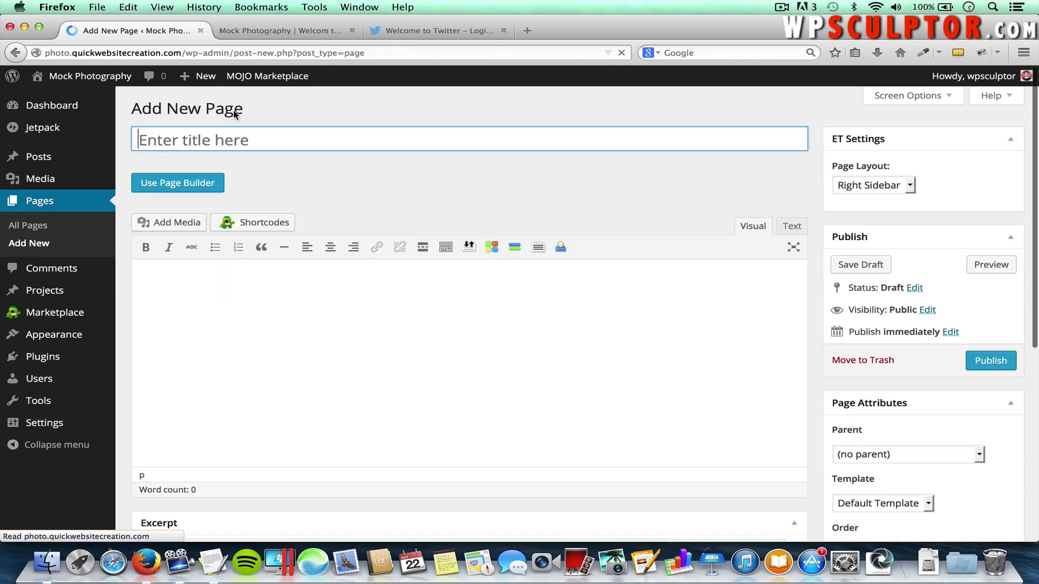
type("Cont")
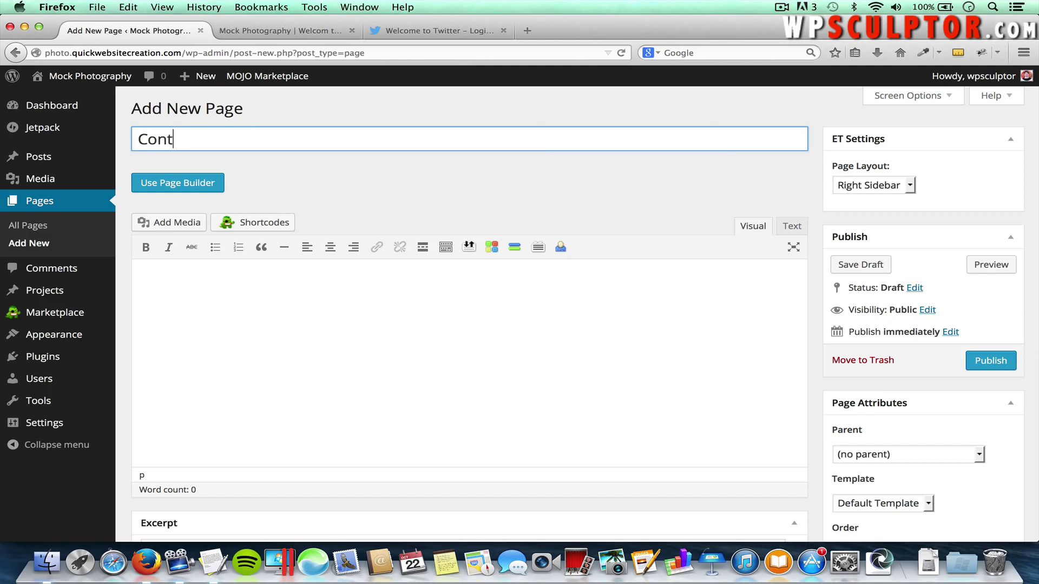
type("act Us")
left_click(985, 361)
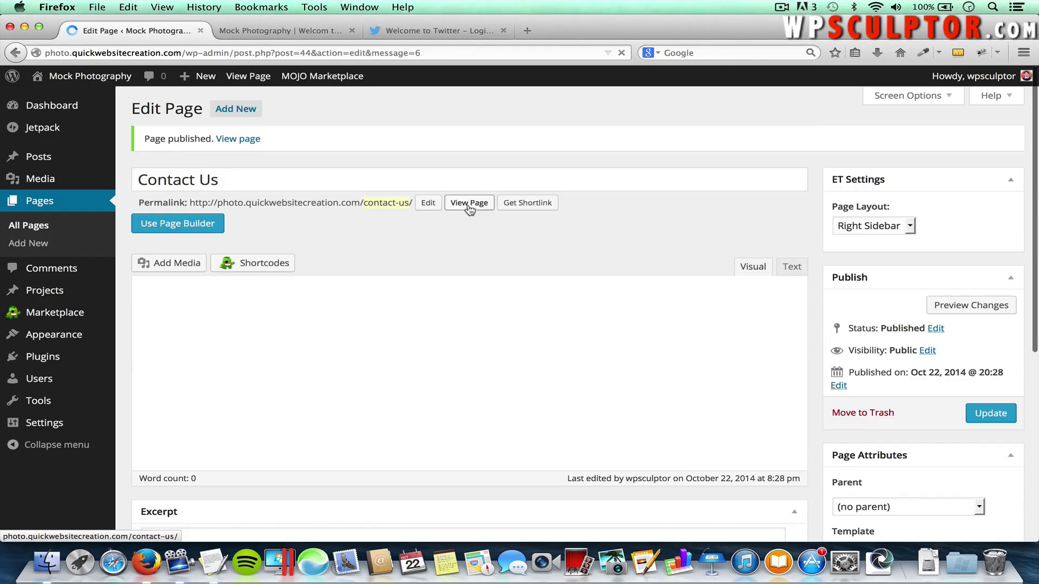
Publish empty 'About Us' and 'Testimonials' pages, leaving a fresh new-page form open
left_click(246, 110)
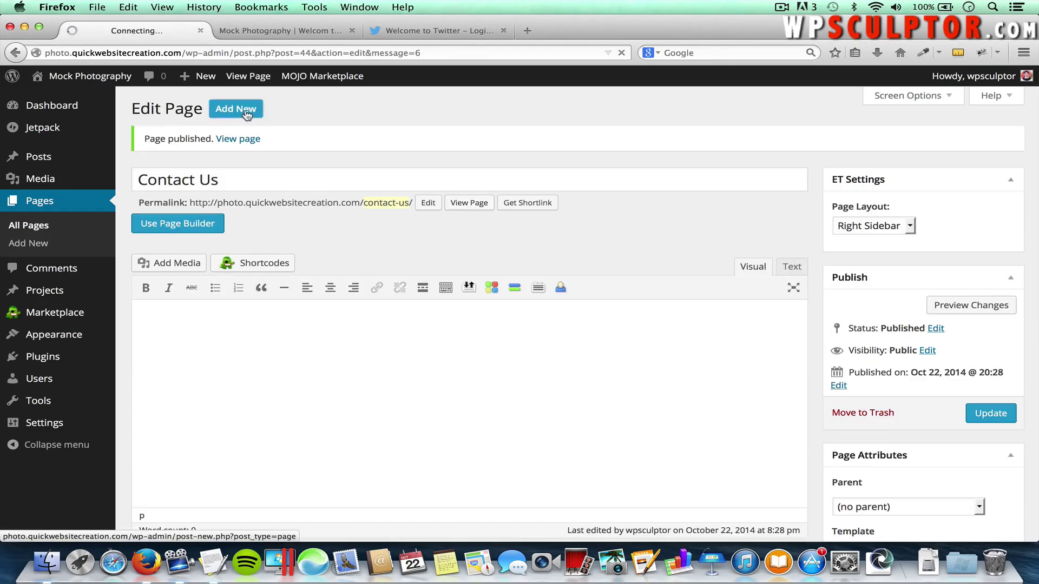
left_click(246, 110)
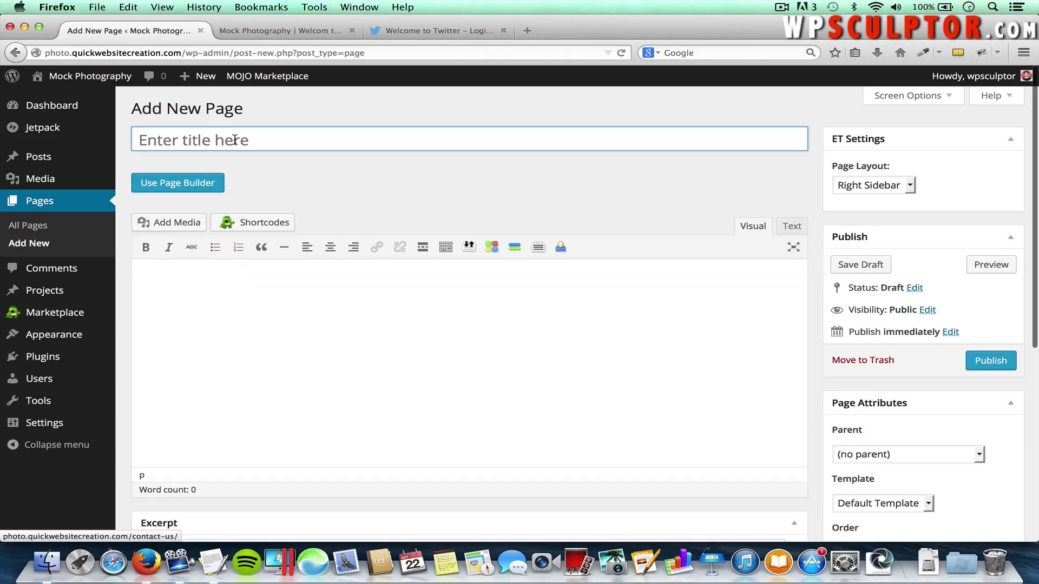
type("About Us")
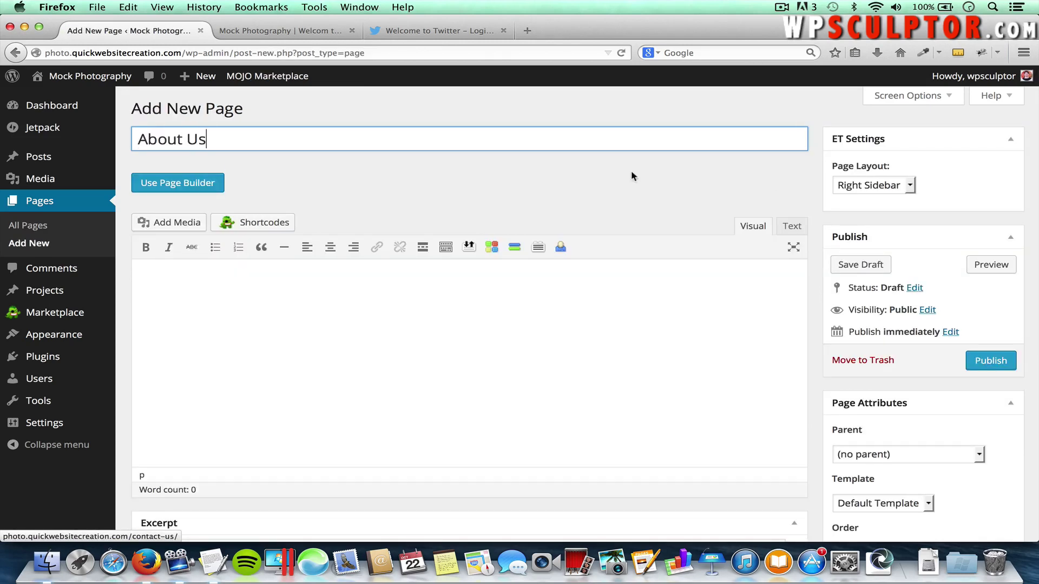
left_click(988, 362)
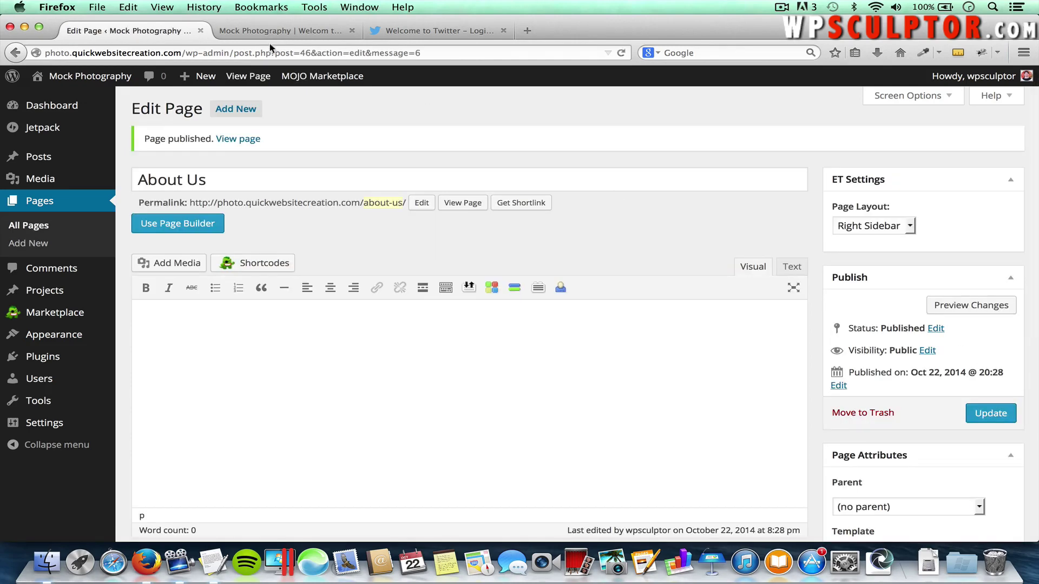
left_click(235, 112)
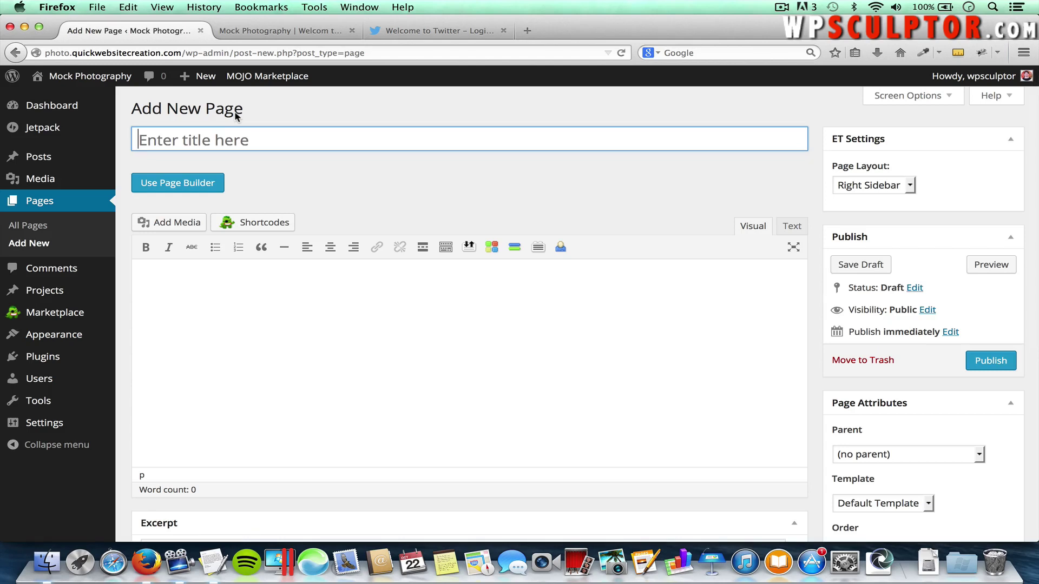
type("Testi")
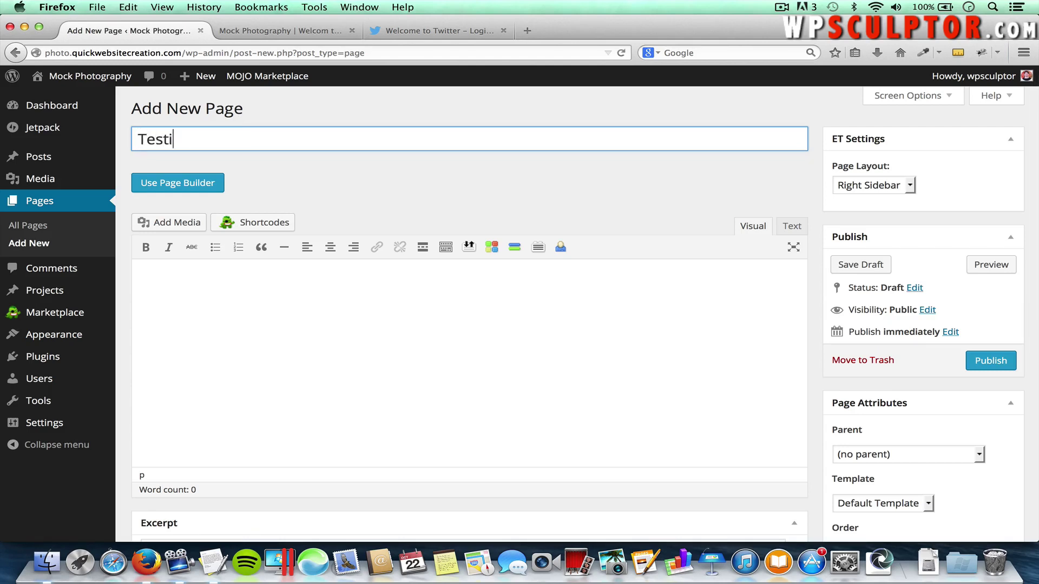
type("monials")
left_click(993, 360)
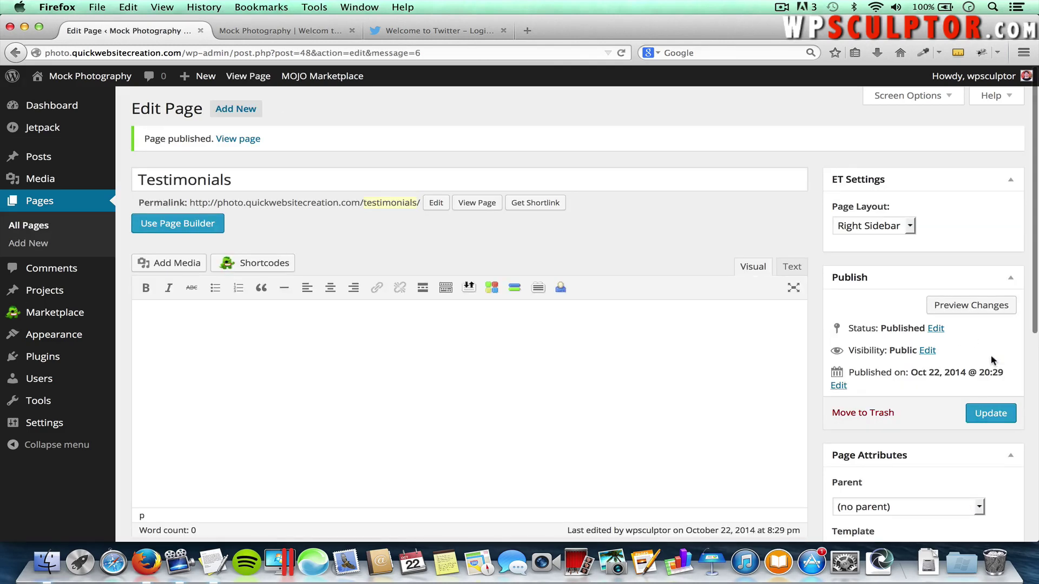
left_click(250, 113)
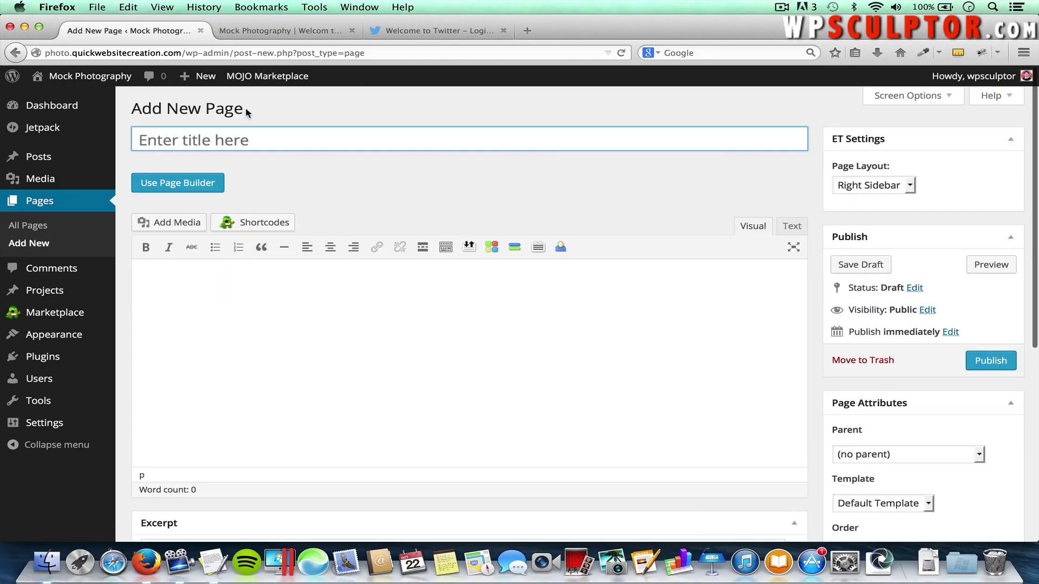
Publish empty 'Portfolio', 'Blog' and 'Home' pages, then list all seven pages
type("Portfolio")
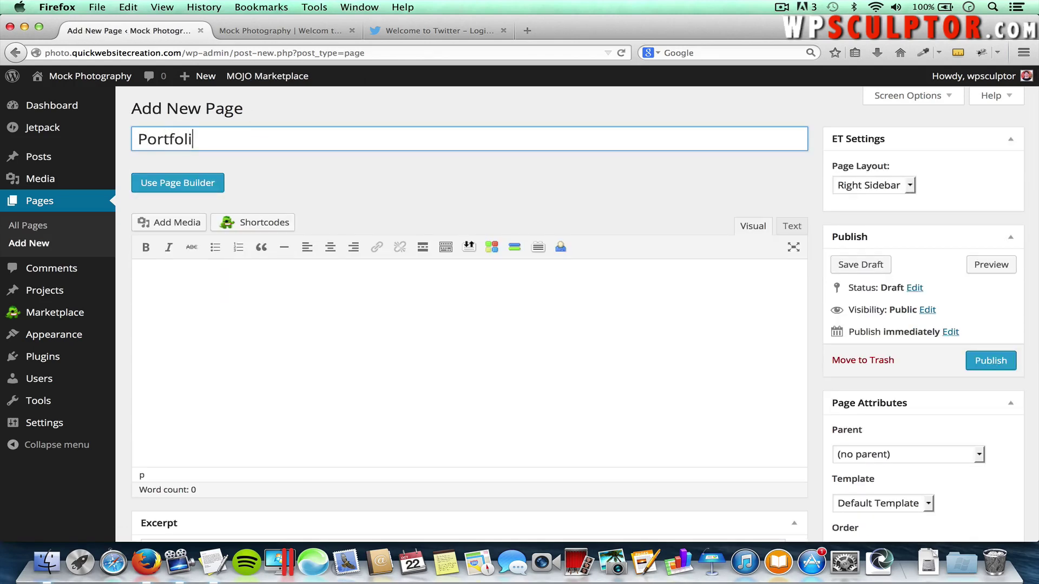
left_click(990, 362)
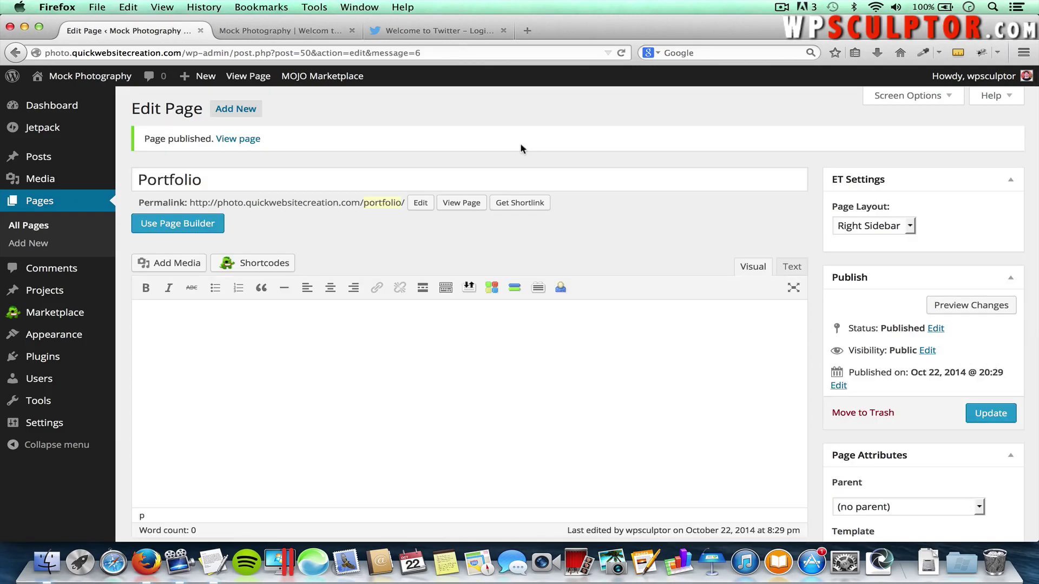
left_click(234, 108)
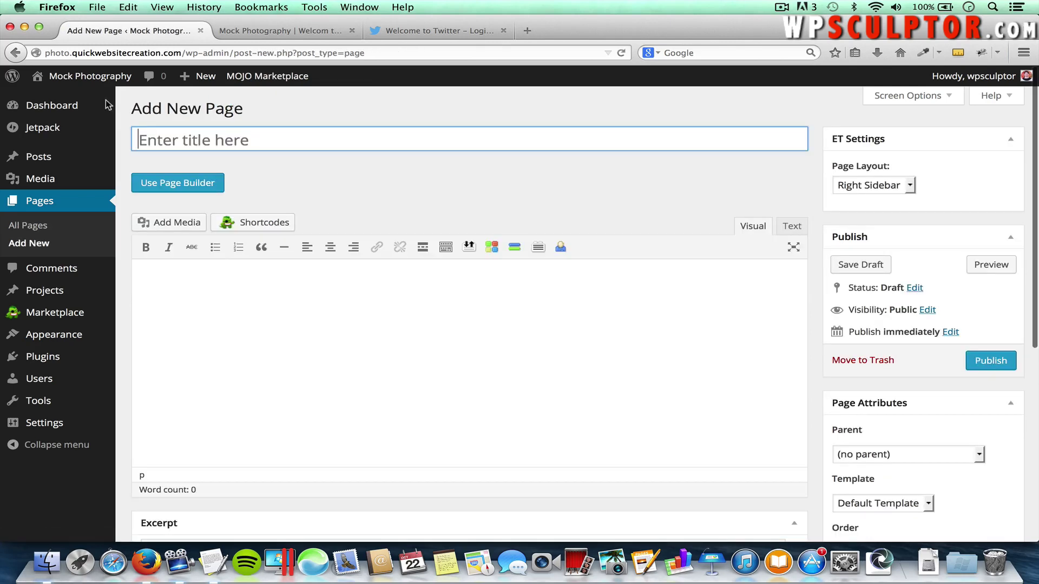
type("Blog")
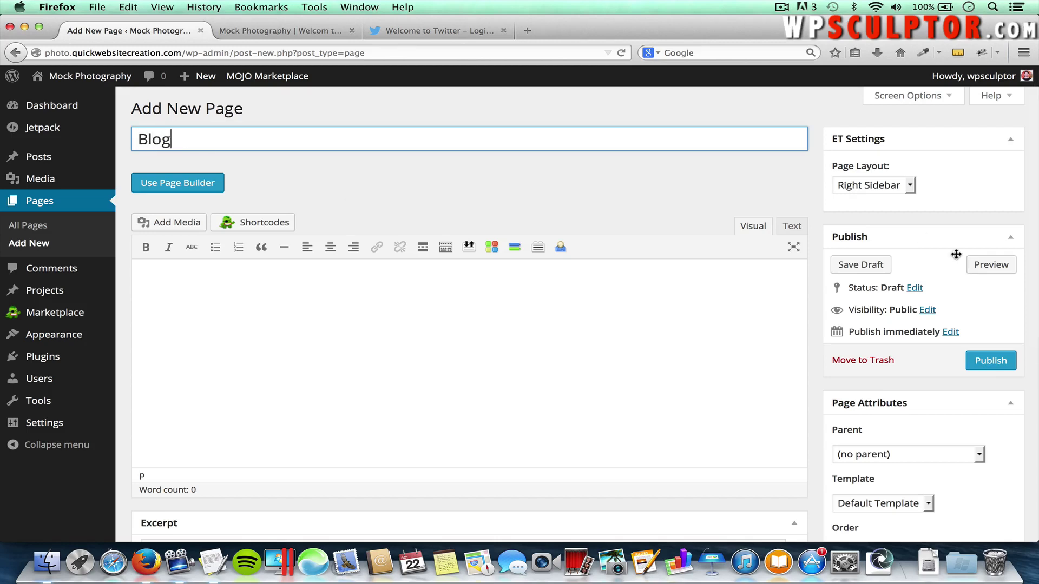
left_click(989, 361)
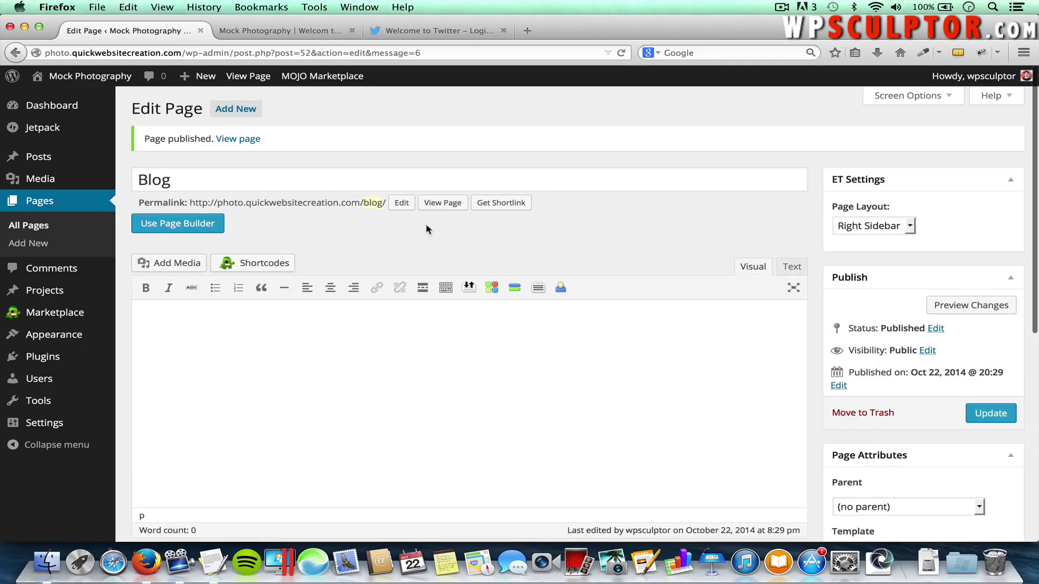
left_click(247, 112)
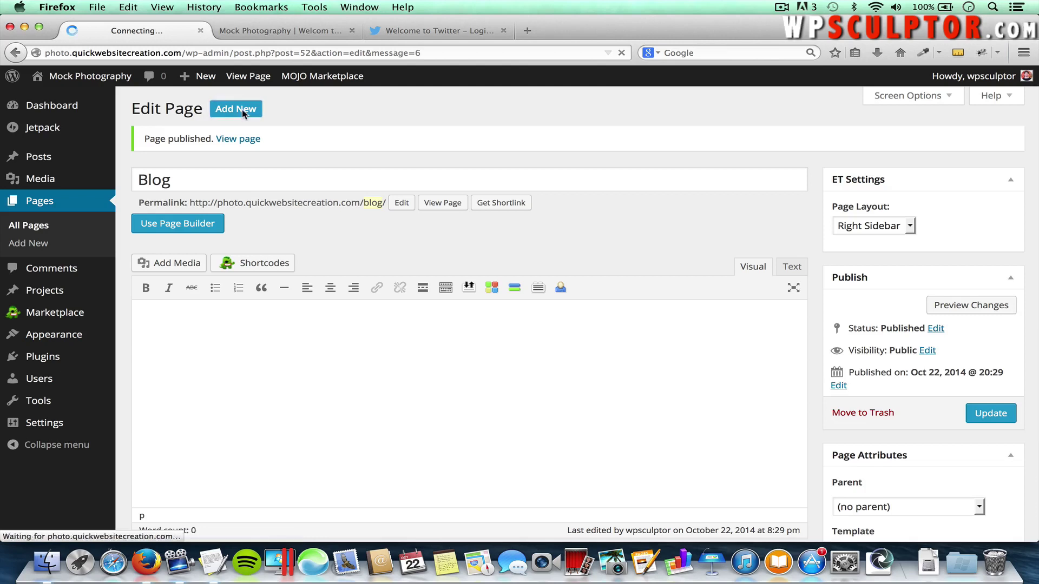
left_click(222, 139)
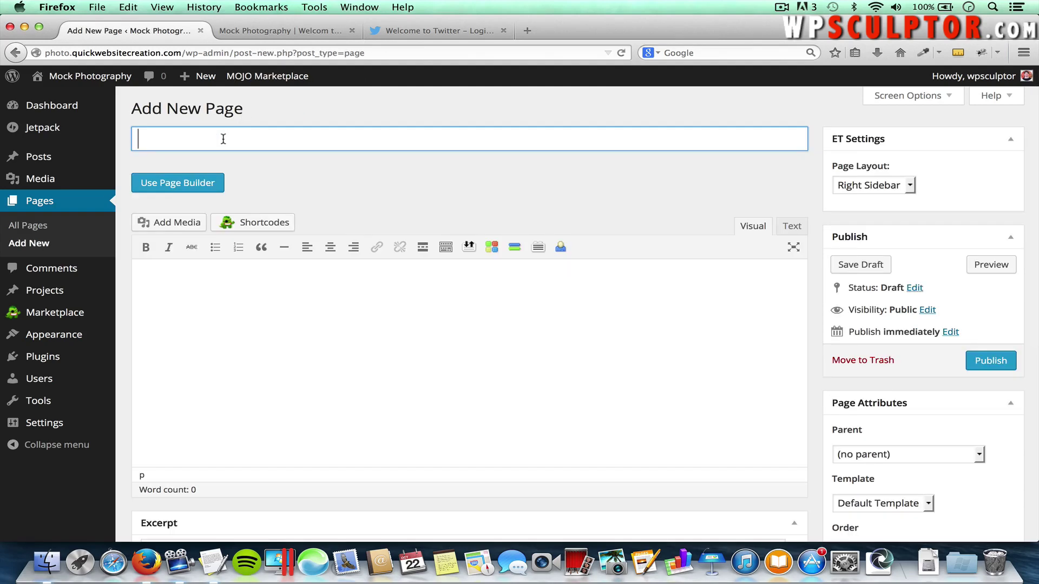
type("Home")
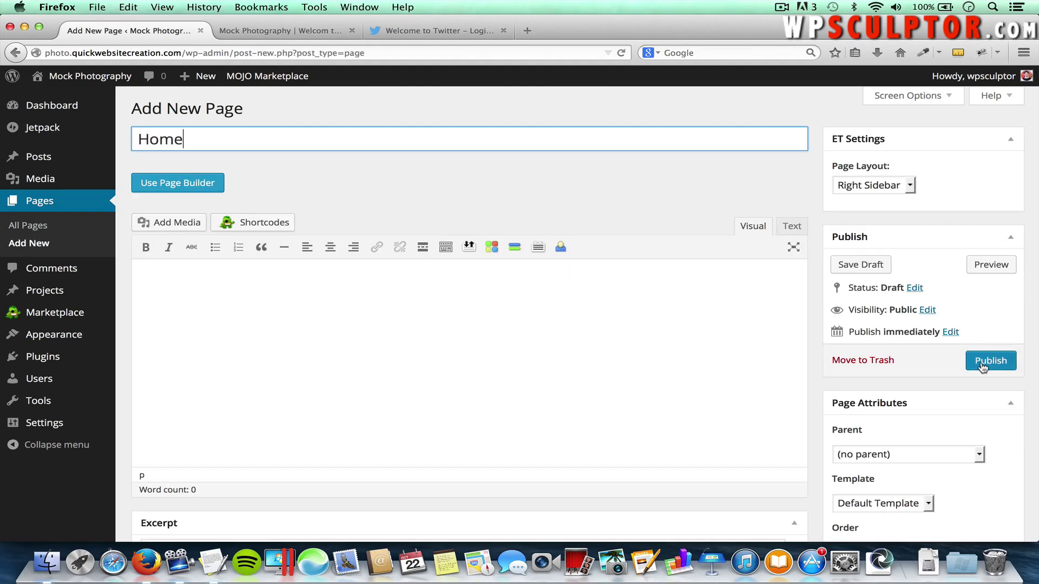
left_click(981, 365)
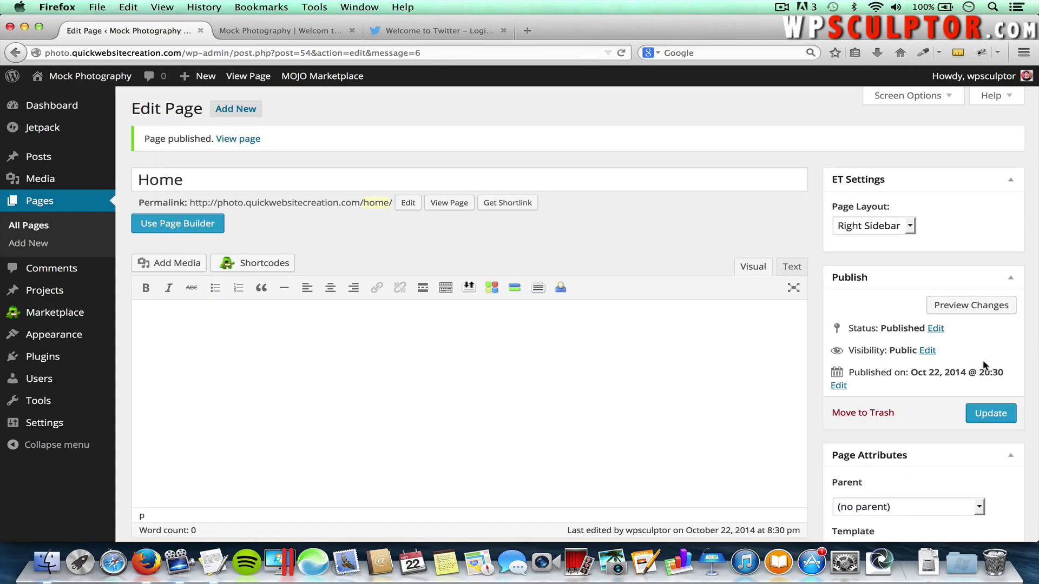
left_click(36, 229)
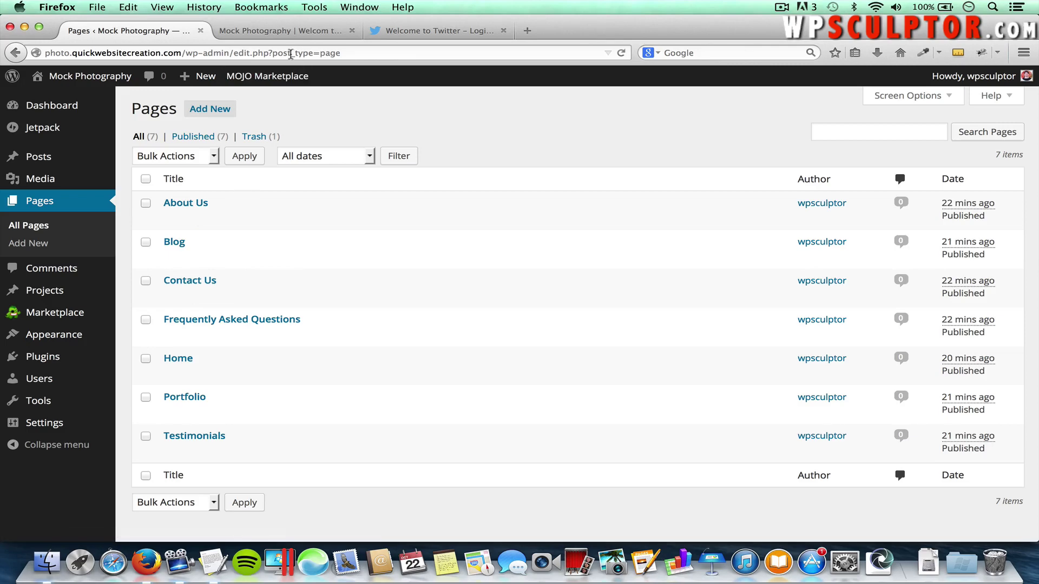
left_click(281, 35)
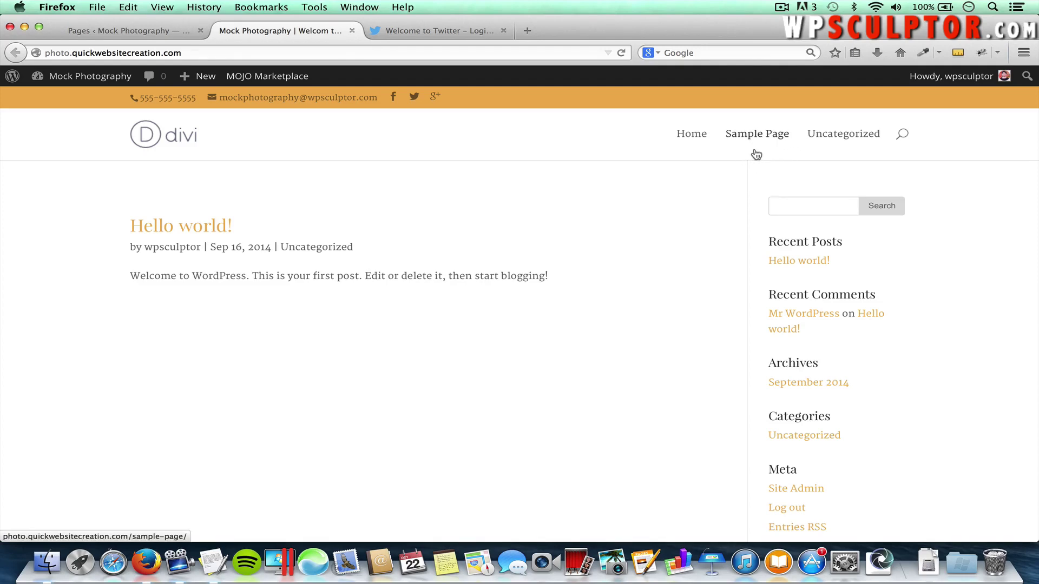
key("super+r")
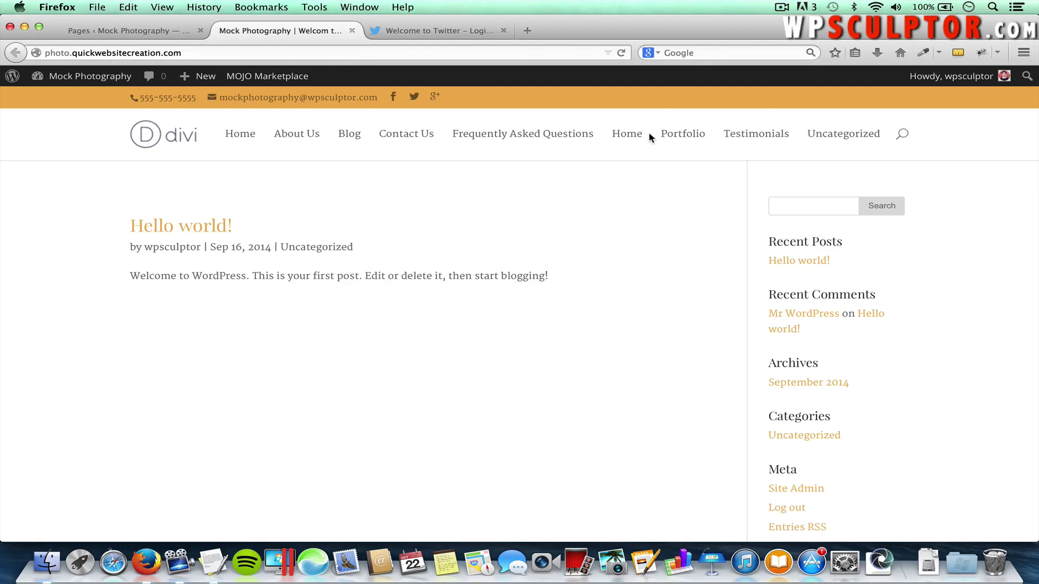
left_click(138, 30)
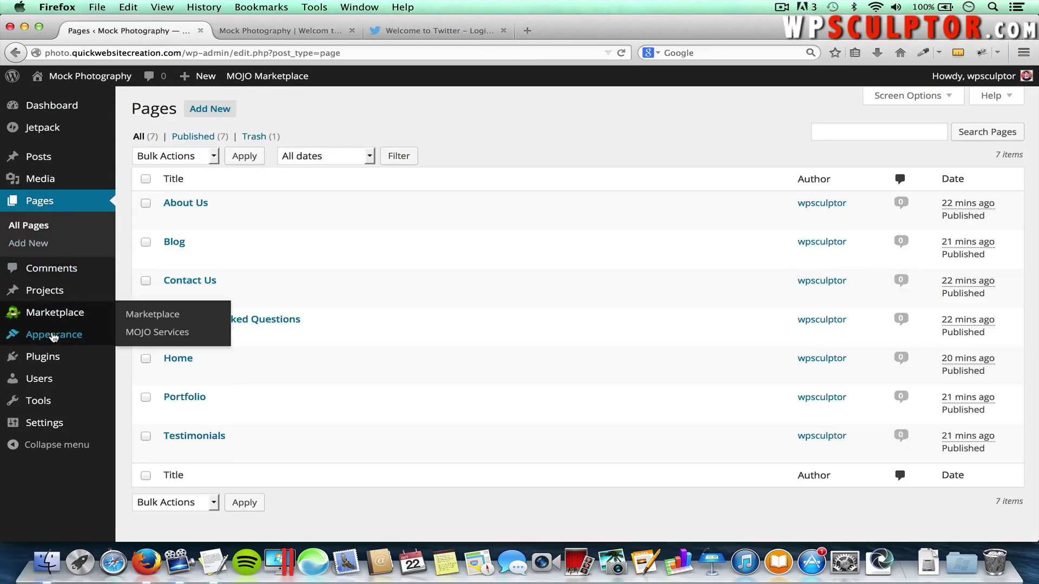
Create a new menu named 'Main Navigation Menu' on the Menus screen
mouse_move(81, 336)
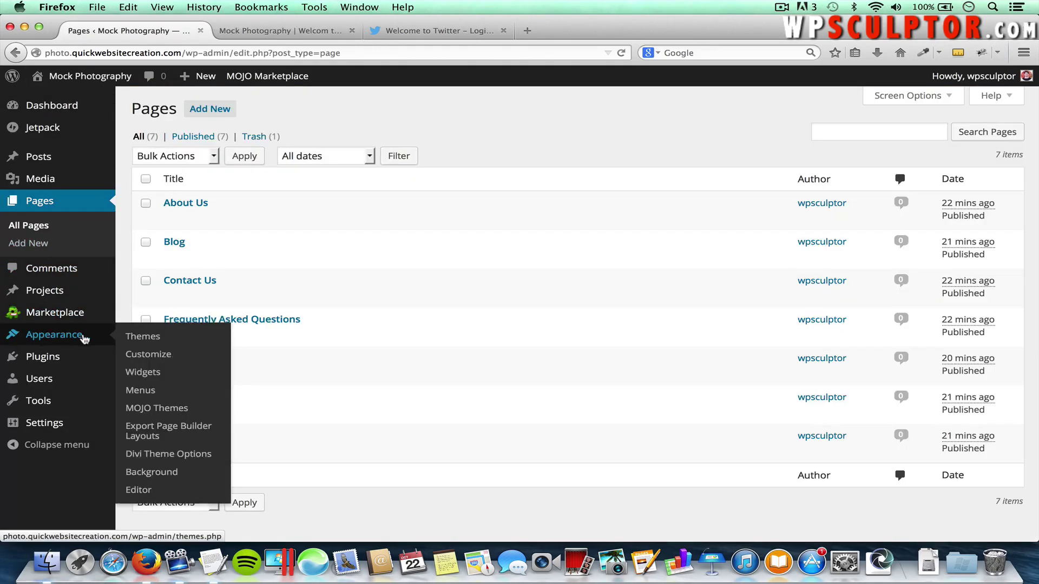
left_click(142, 391)
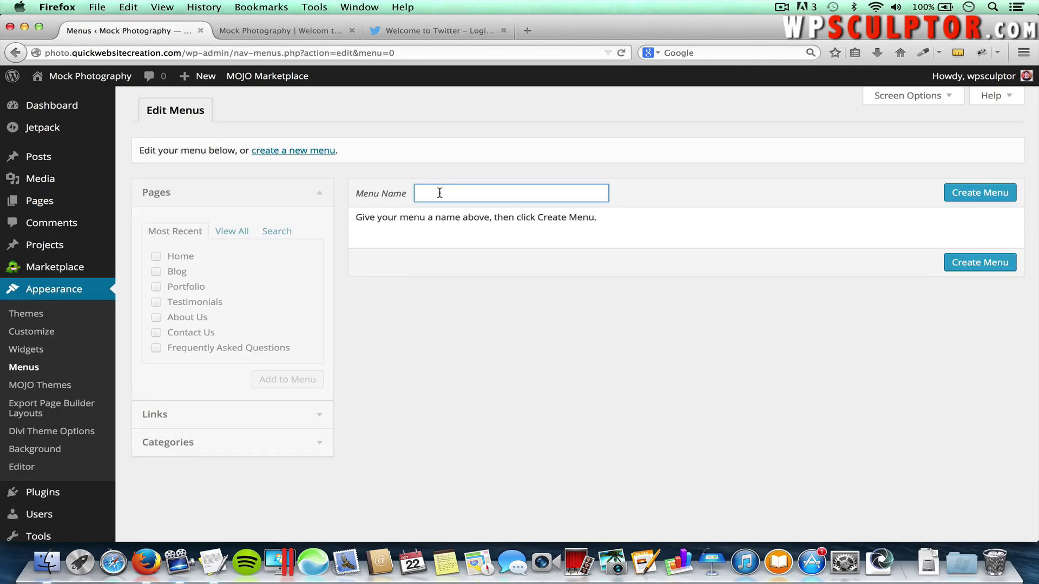
type("Main")
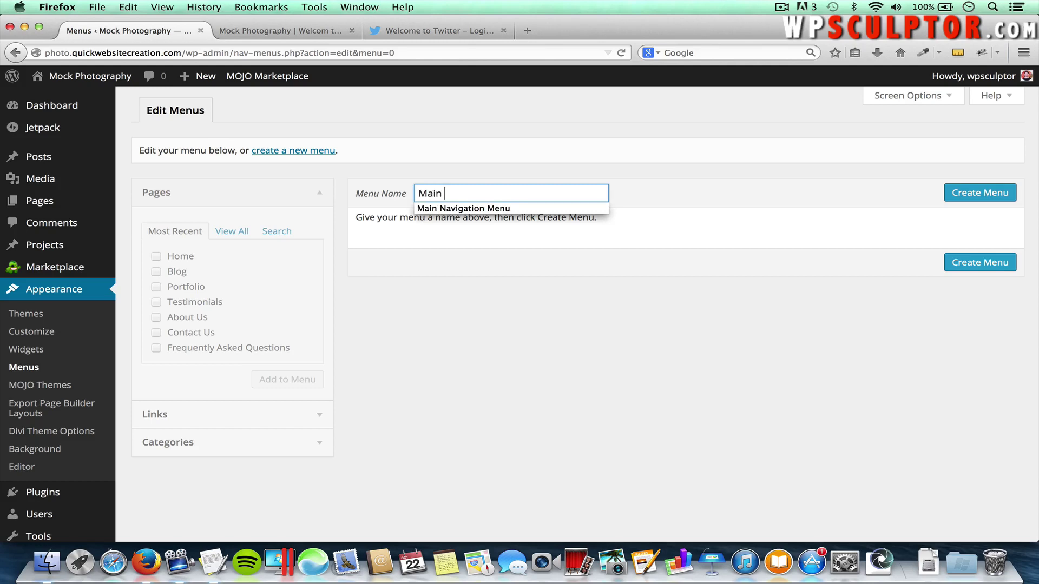
key("Down")
left_click(476, 209)
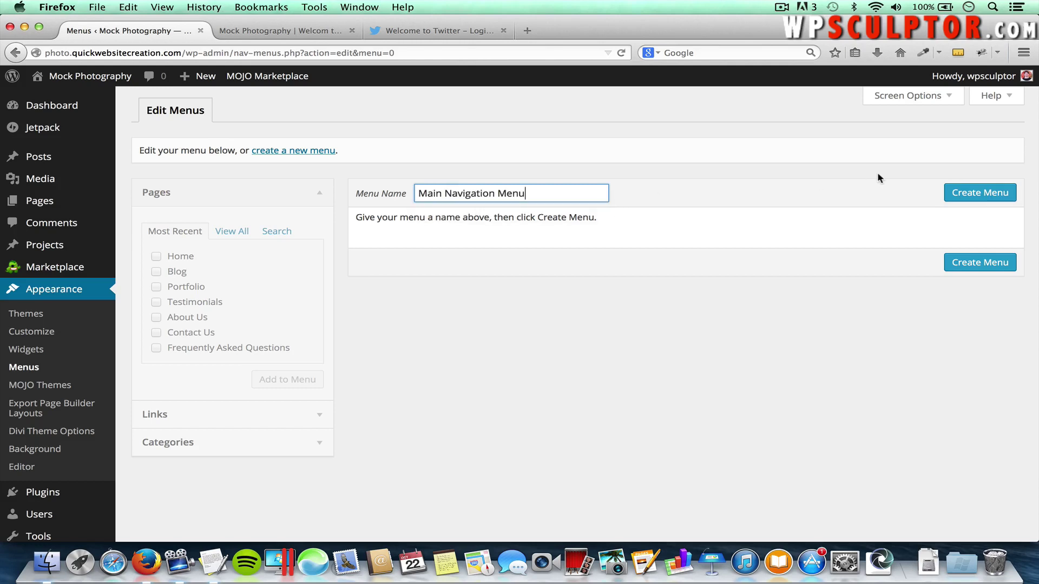
left_click(972, 196)
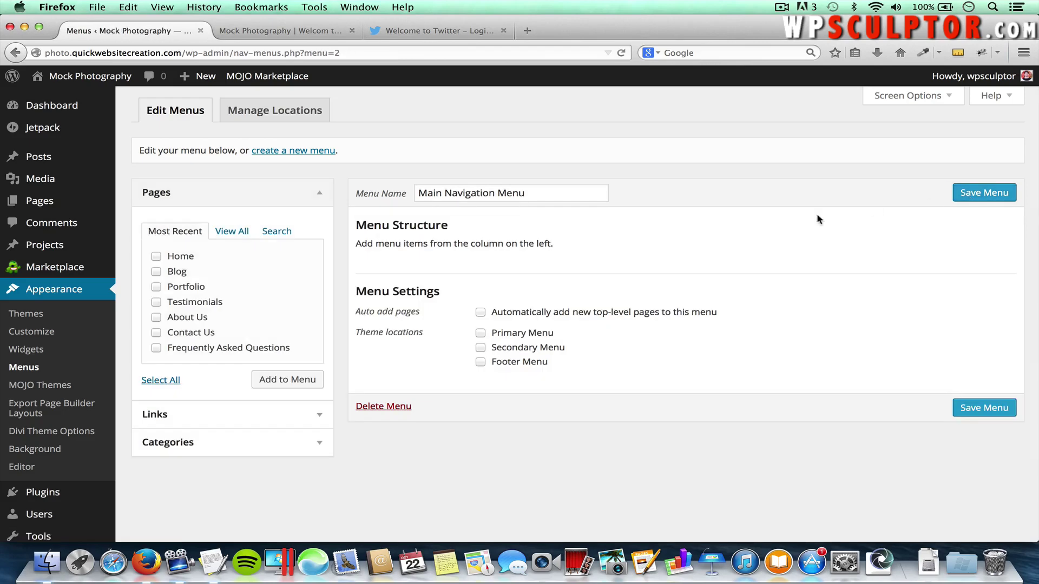
Enable the Posts, Projects, Tags, Format and Categories boxes in Screen Options
left_click(905, 102)
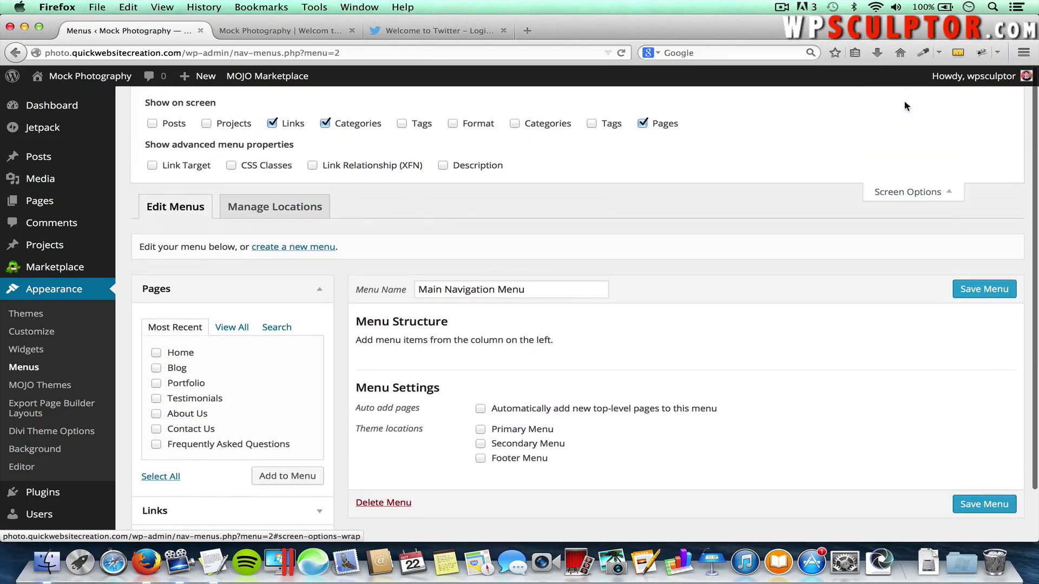
left_click(592, 125)
left_click(515, 124)
left_click(458, 126)
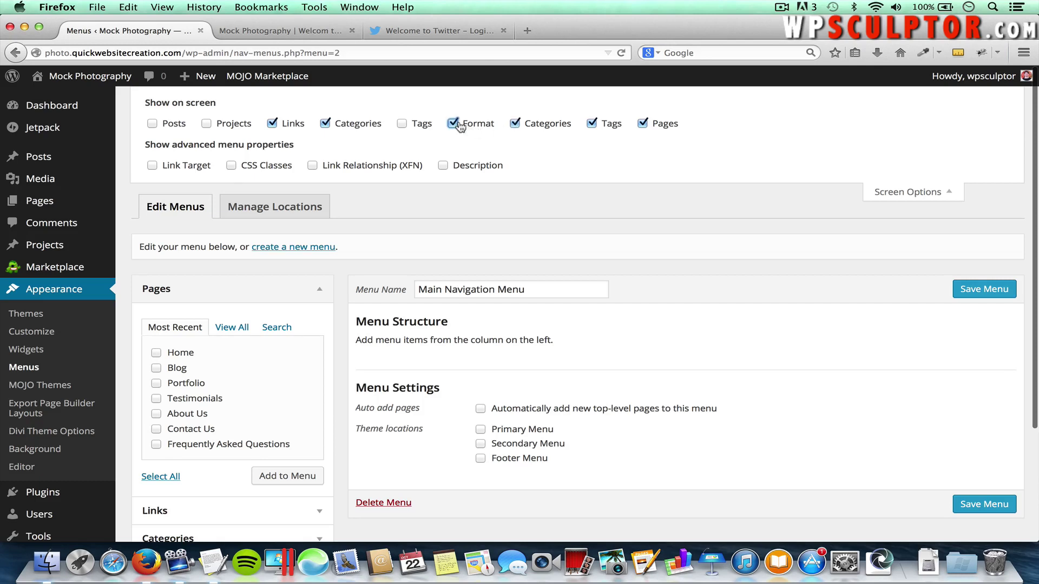
left_click(403, 126)
left_click(220, 127)
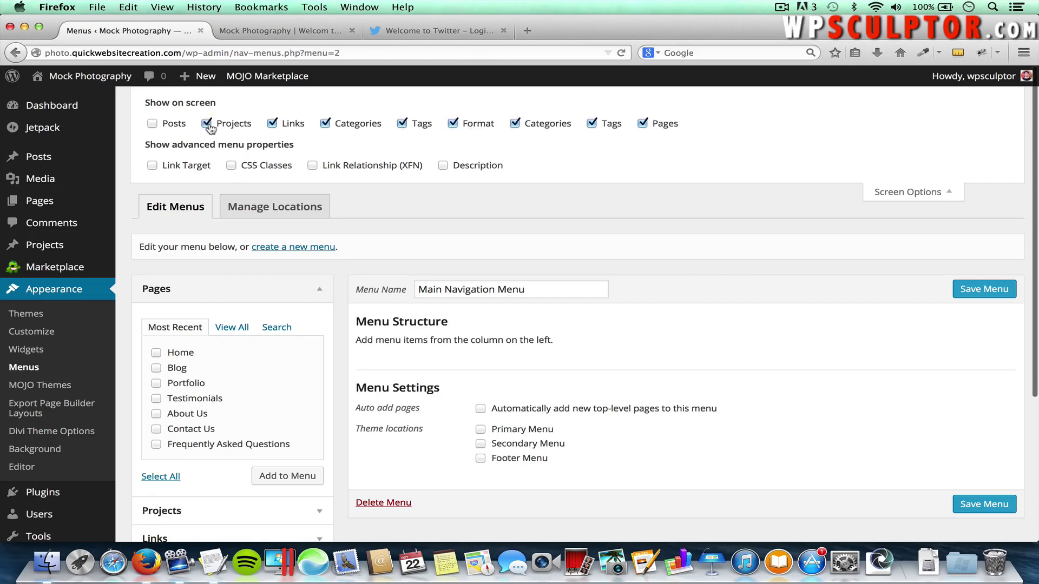
left_click(152, 124)
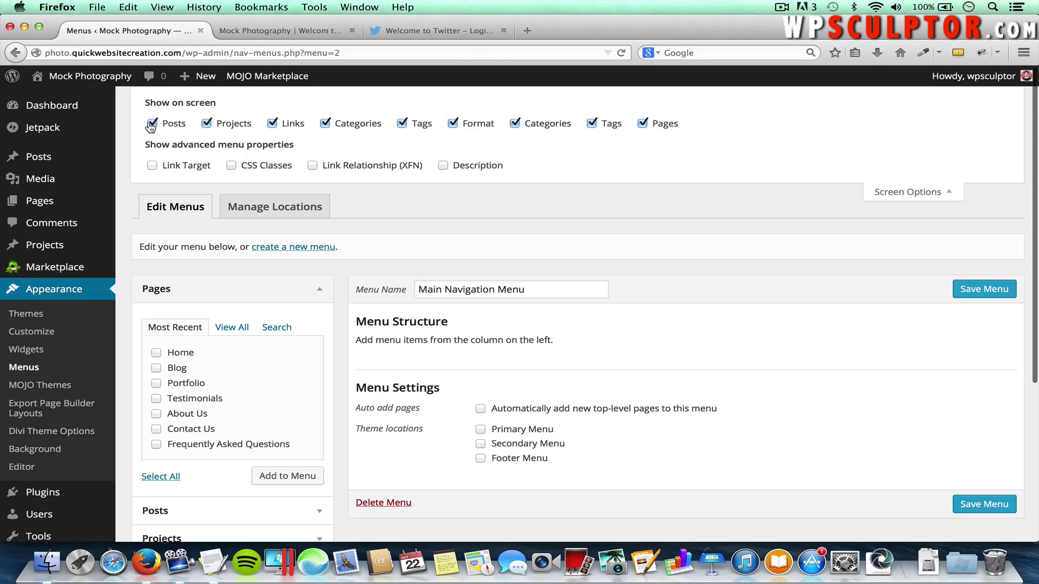
left_click(884, 193)
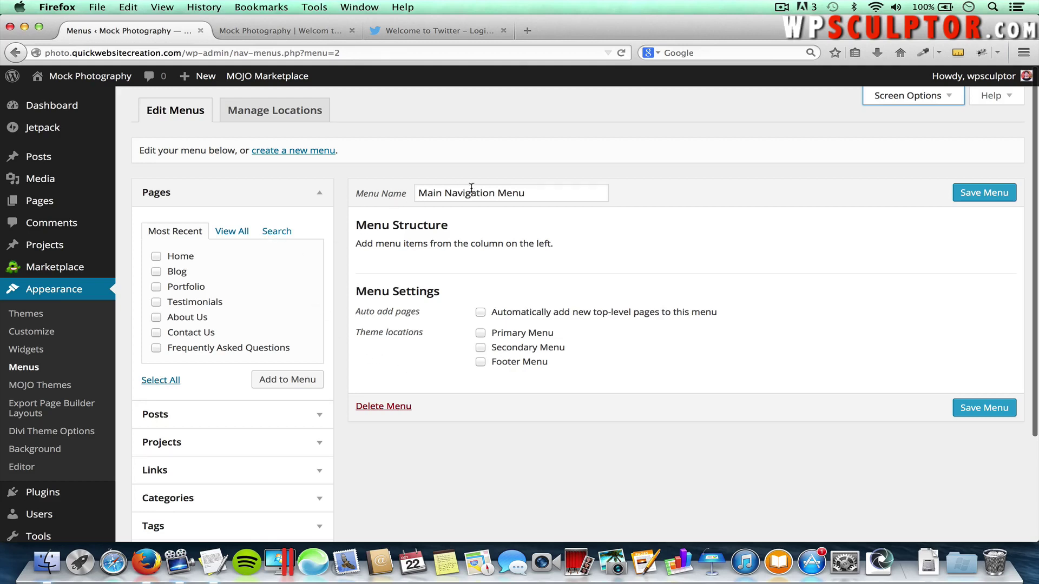
Add Home, Blog, Portfolio, Testimonials and About Us pages to Main Navigation Menu and save it
left_click(157, 256)
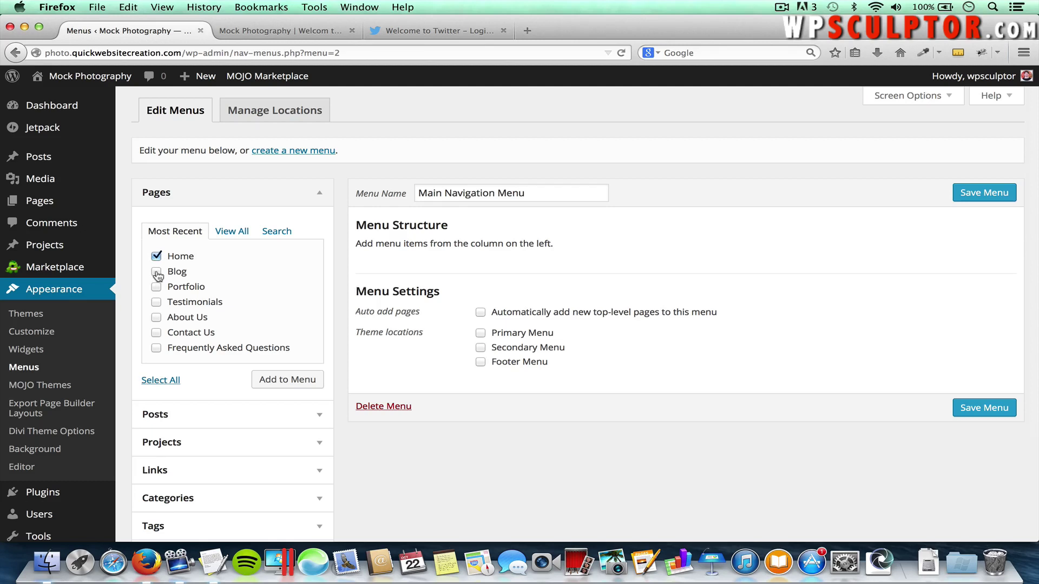
left_click(156, 272)
left_click(157, 302)
left_click(281, 381)
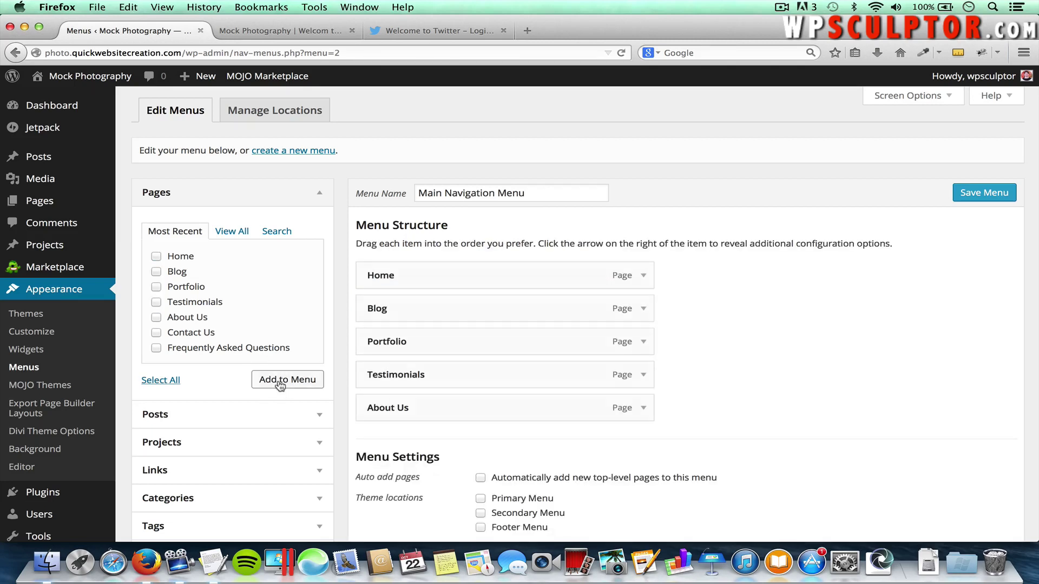
left_click(978, 194)
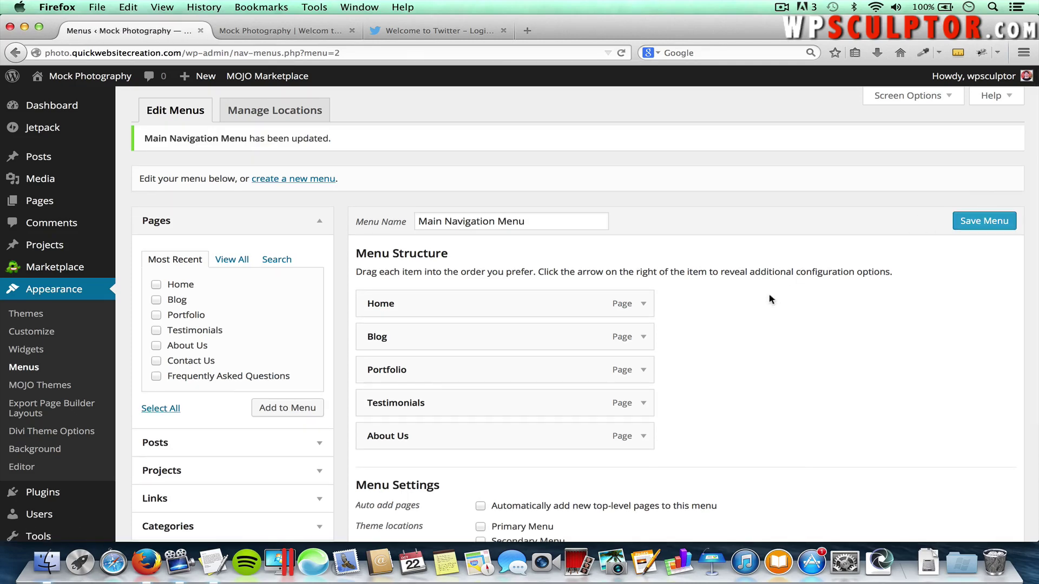
scroll(765, 302, "down", 2)
scroll(765, 302, "down", 2)
left_click(290, 33)
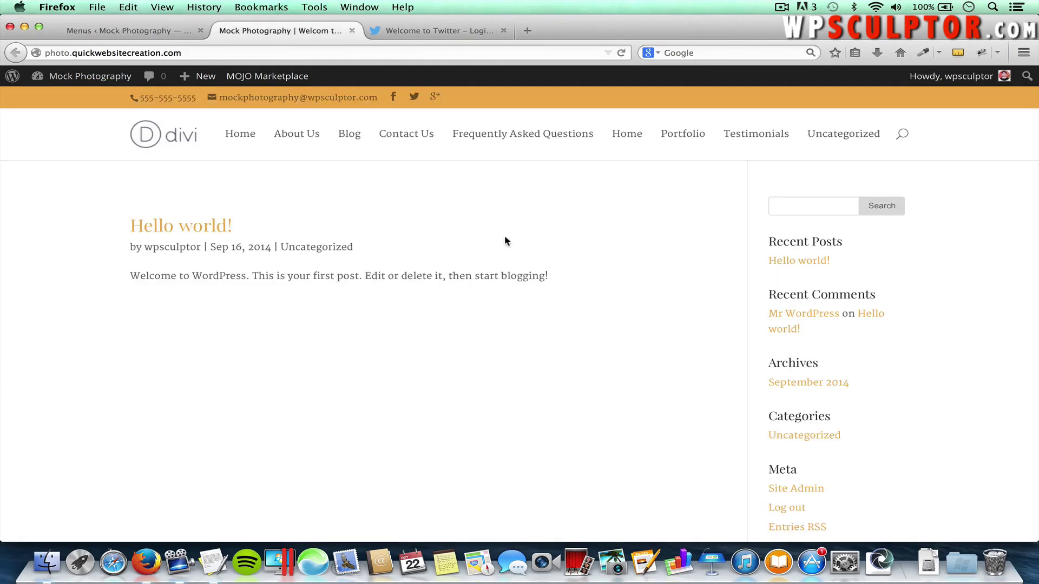
key("super+r")
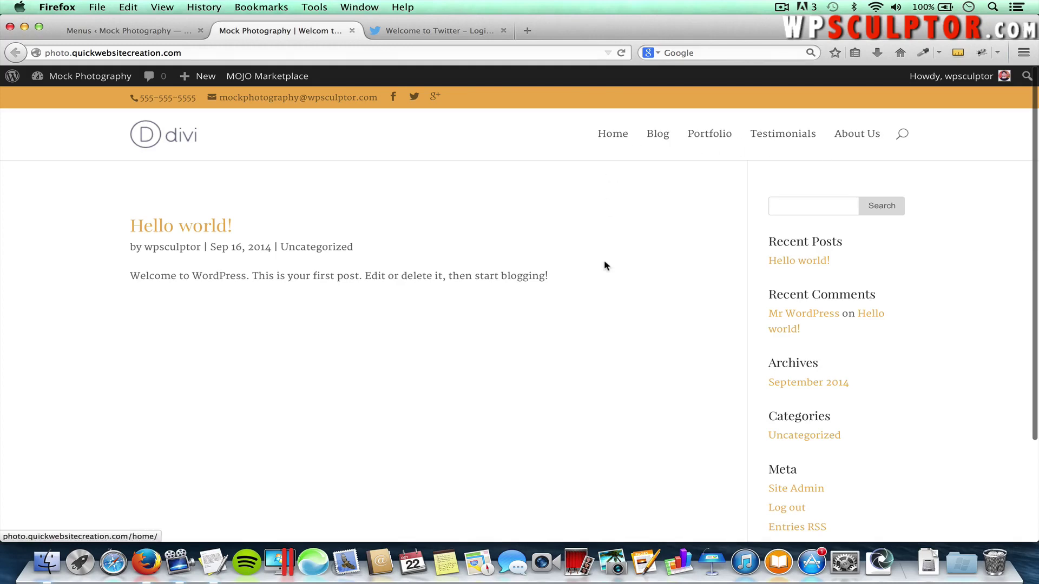
scroll(586, 290, "down", 4)
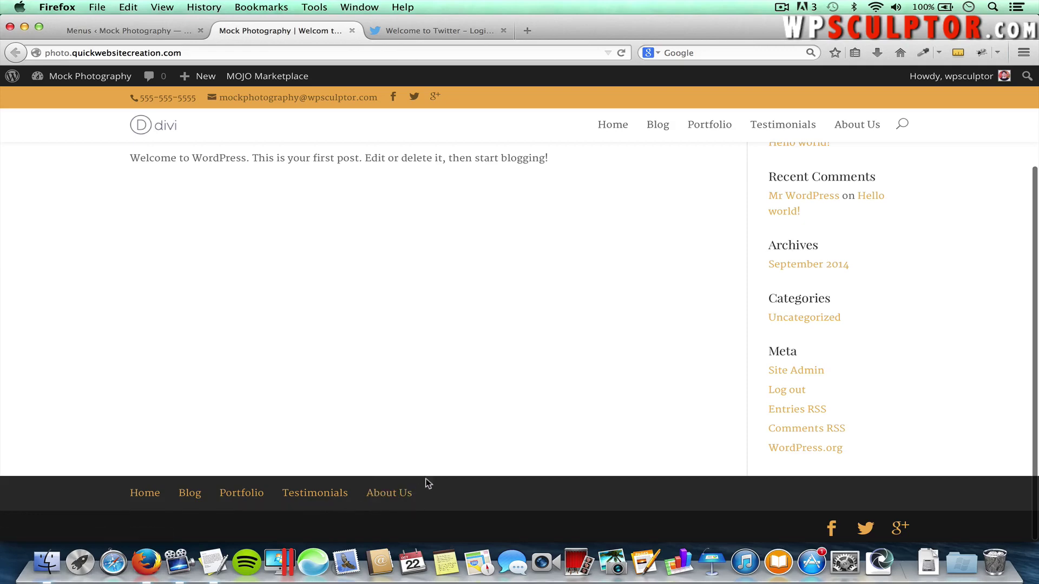
scroll(500, 361, "up", 5)
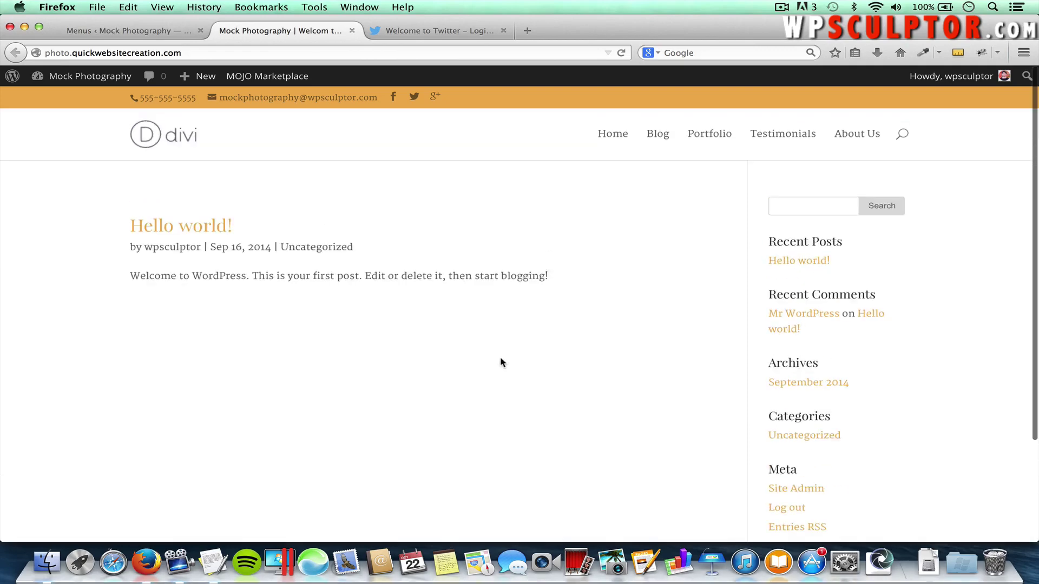
left_click(154, 35)
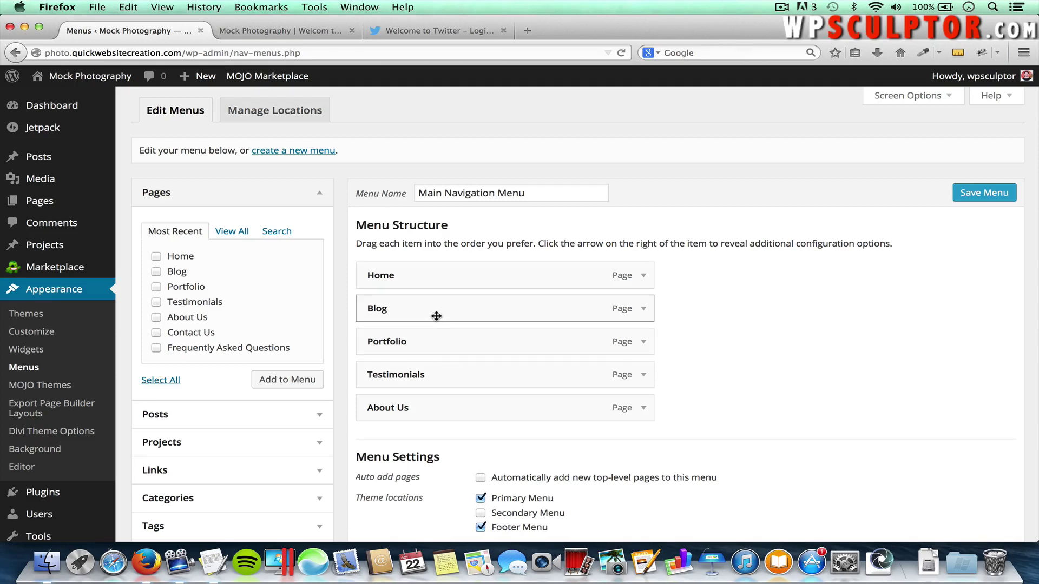
Rearrange the Blog menu item, finally placing it directly below Home
left_click_drag(436, 316, 437, 354)
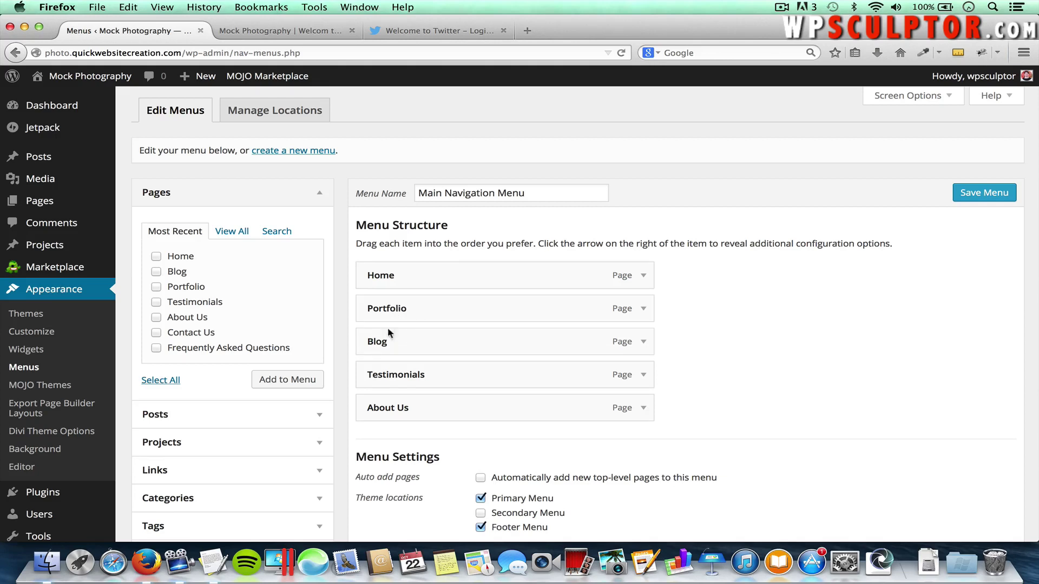
left_click_drag(383, 341, 384, 306)
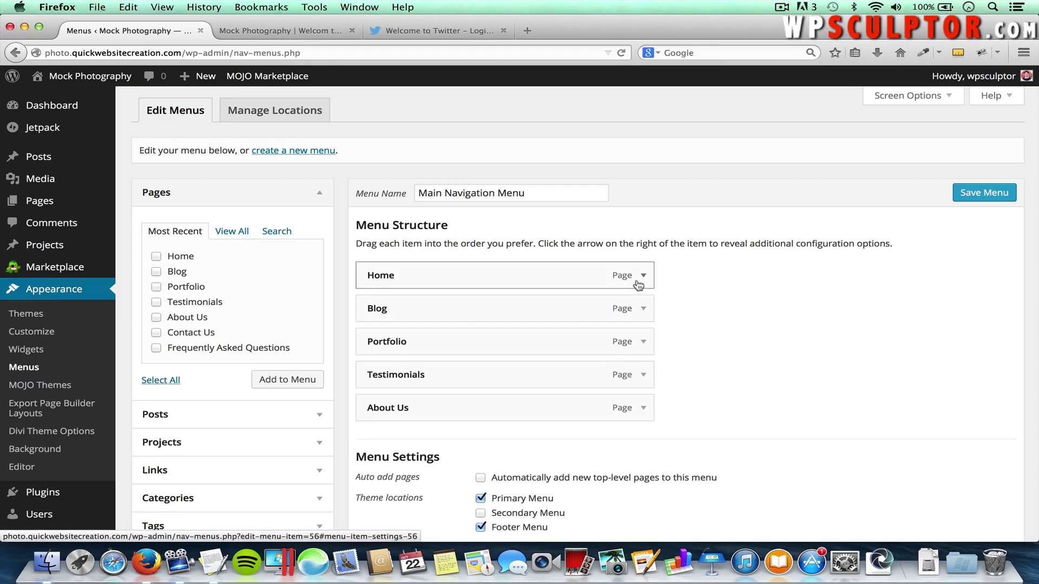
left_click(641, 309)
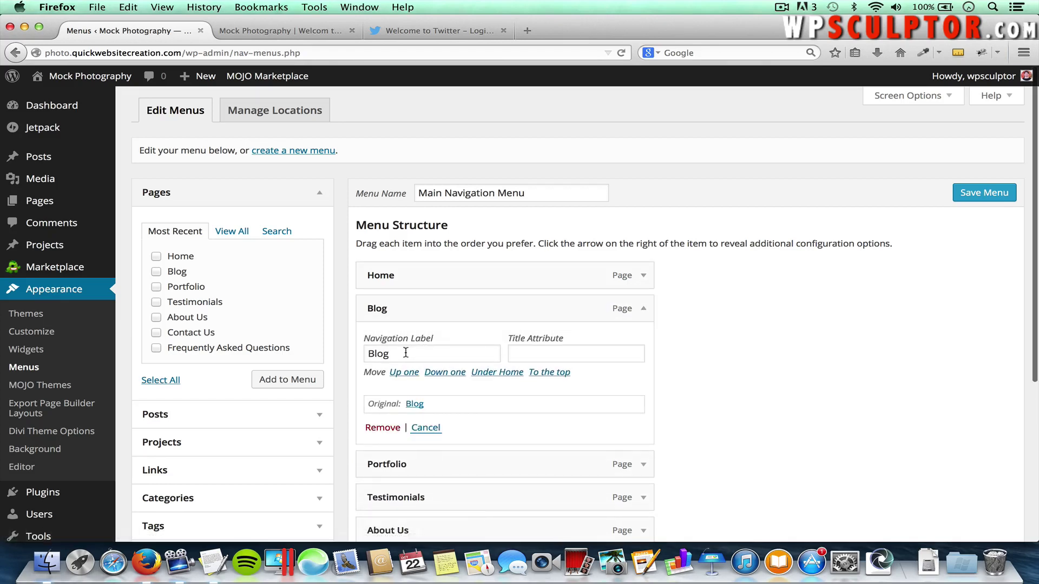
left_click_drag(404, 354, 355, 354)
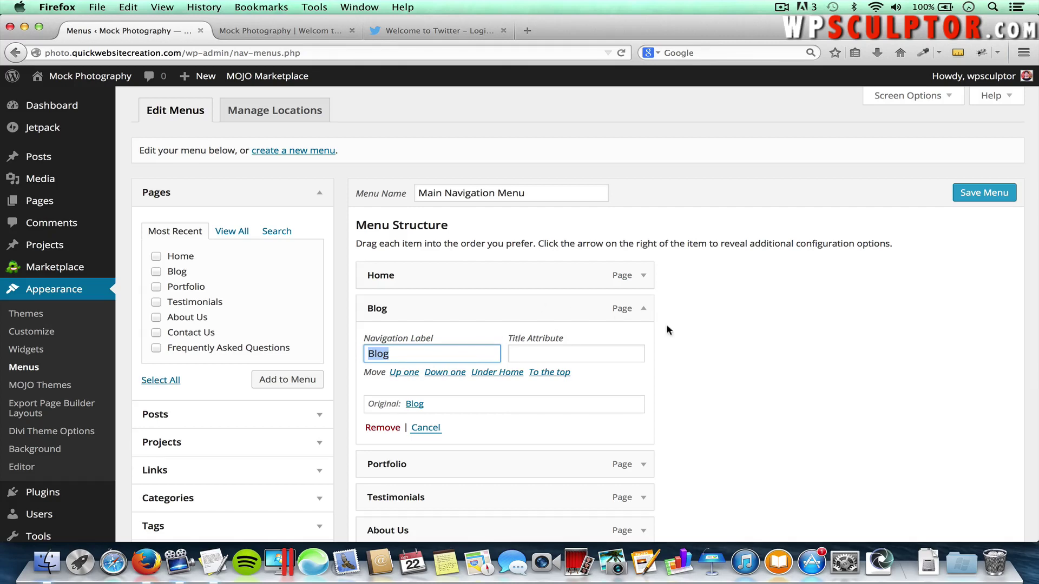
left_click(644, 308)
mouse_move(524, 304)
left_mouse_down()
mouse_move(514, 341)
mouse_move(524, 305)
left_mouse_up()
left_click(644, 309)
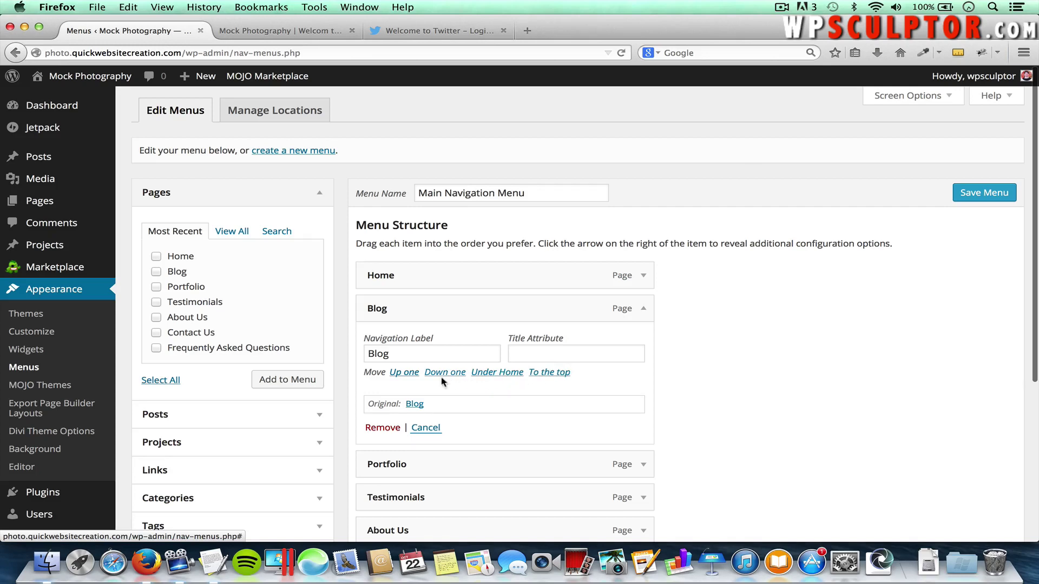
left_click(405, 373)
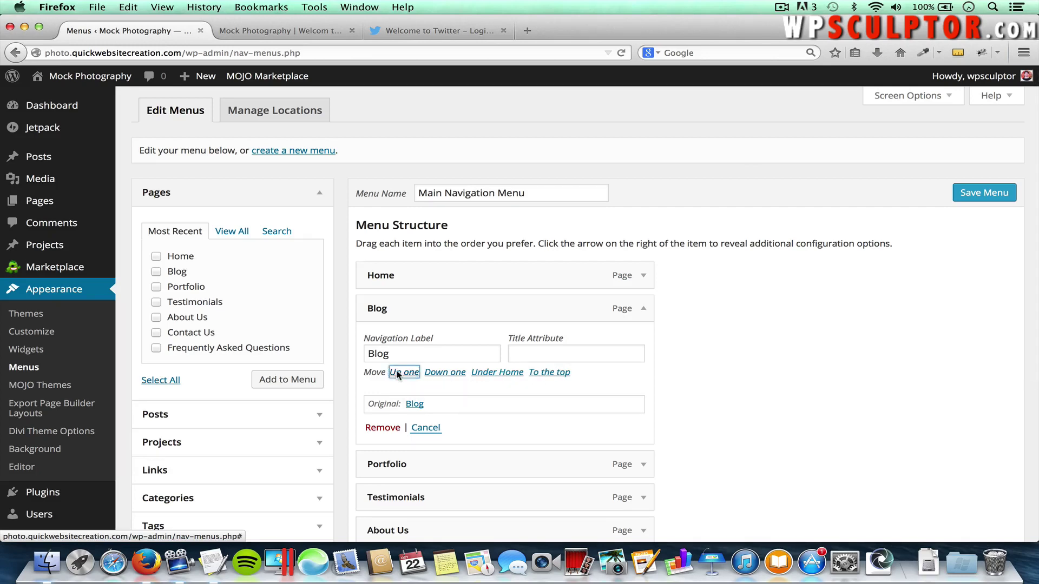
left_click(643, 275)
left_click_drag(552, 273, 548, 313)
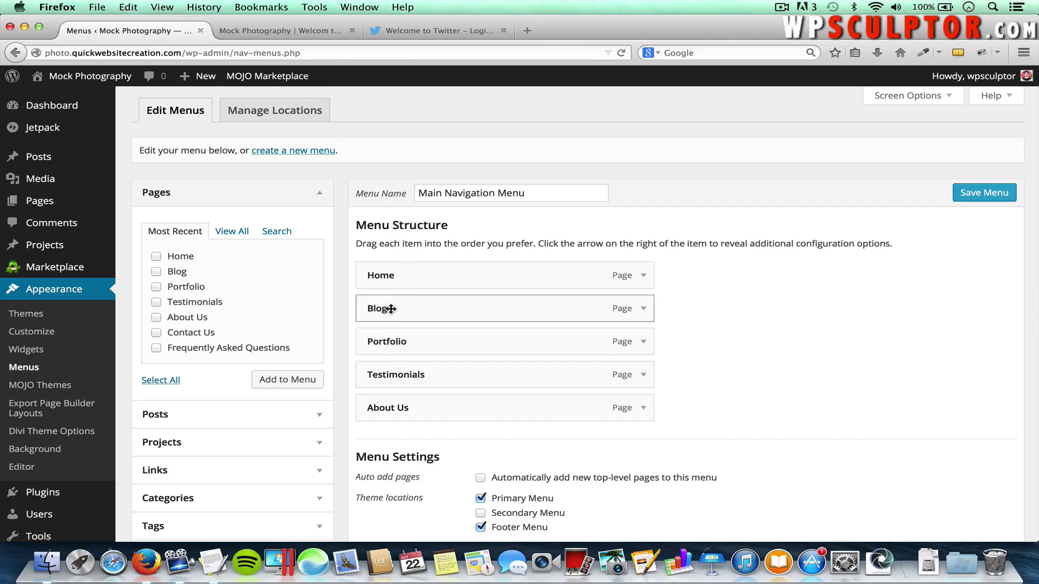
Nest Blog as a sub item under Home and save the menu
left_click_drag(391, 309, 422, 309)
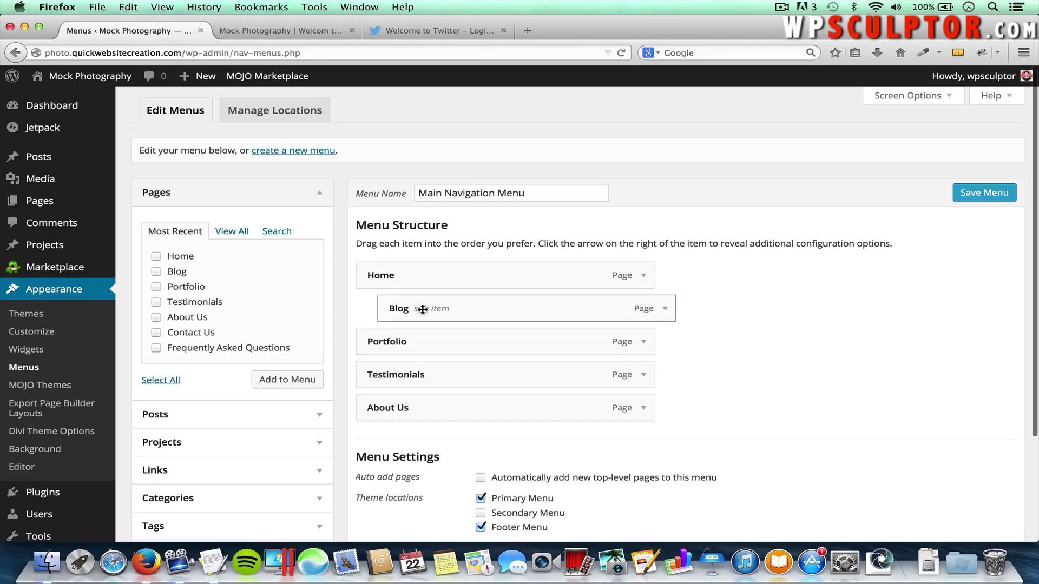
left_click(999, 194)
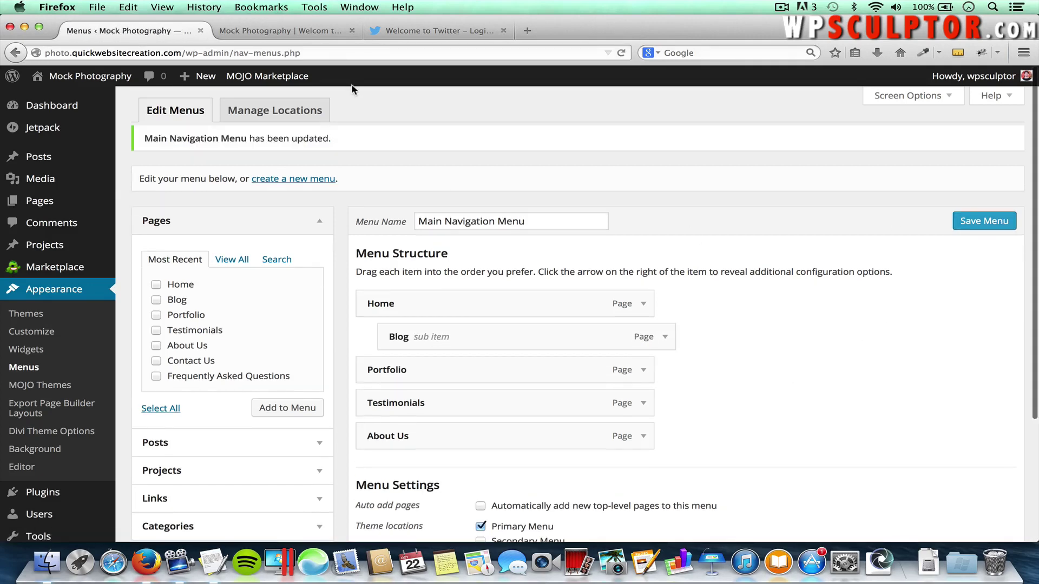
left_click(280, 30)
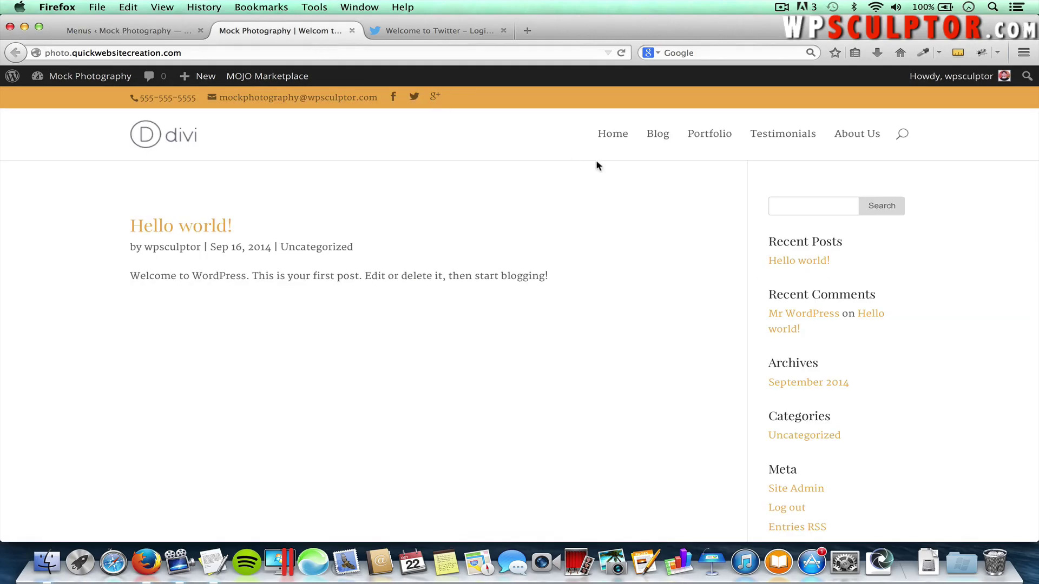
Reload the site, open Blog from Home's dropdown, then return to the menu editor
key("super+r")
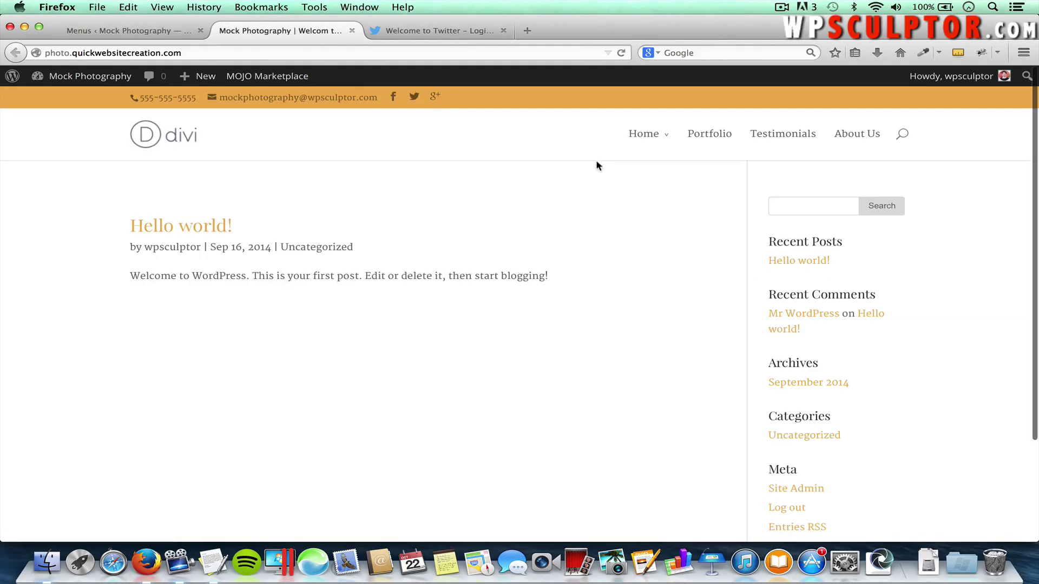
mouse_move(670, 138)
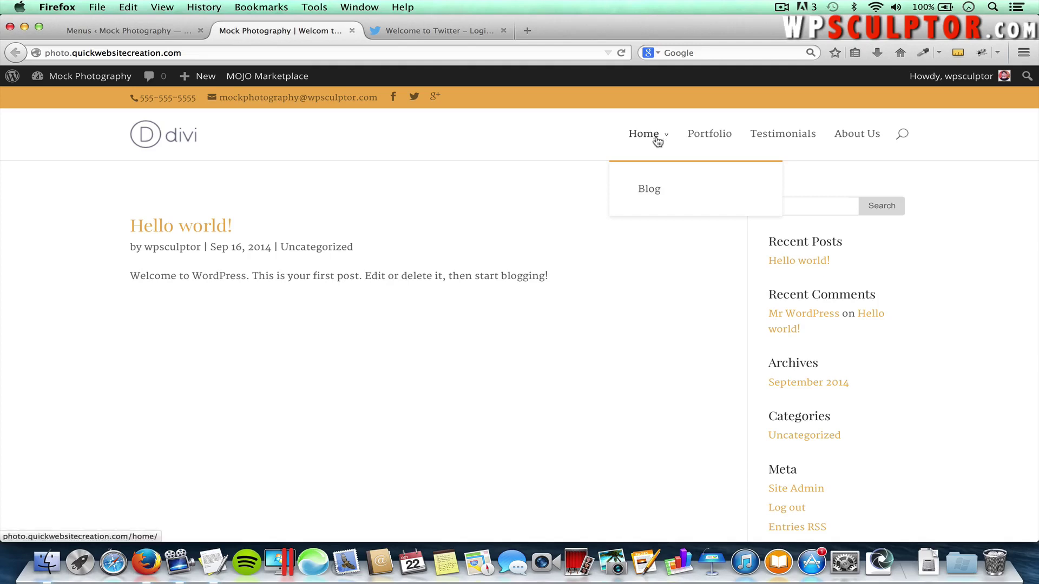
left_click(650, 191)
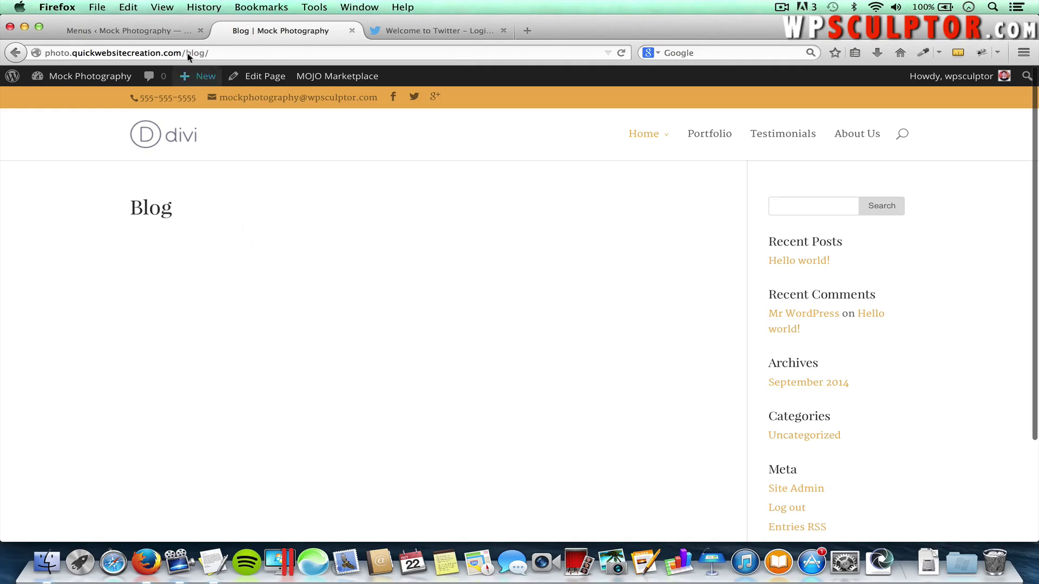
left_click(154, 36)
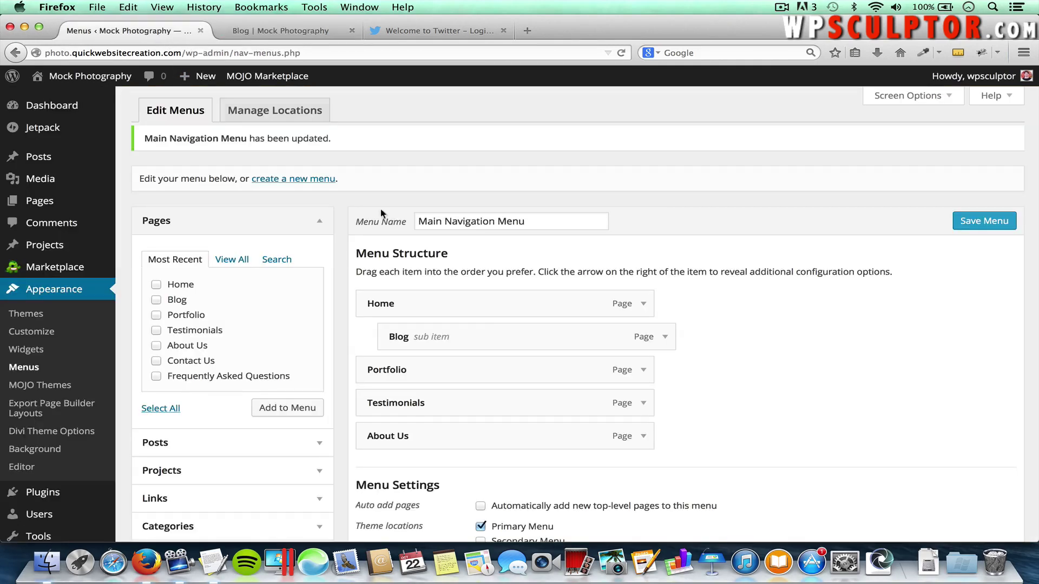
Move Blog back to the top level, then re-add Portfolio and place it between Blog and Testimonials
left_click_drag(491, 343, 466, 343)
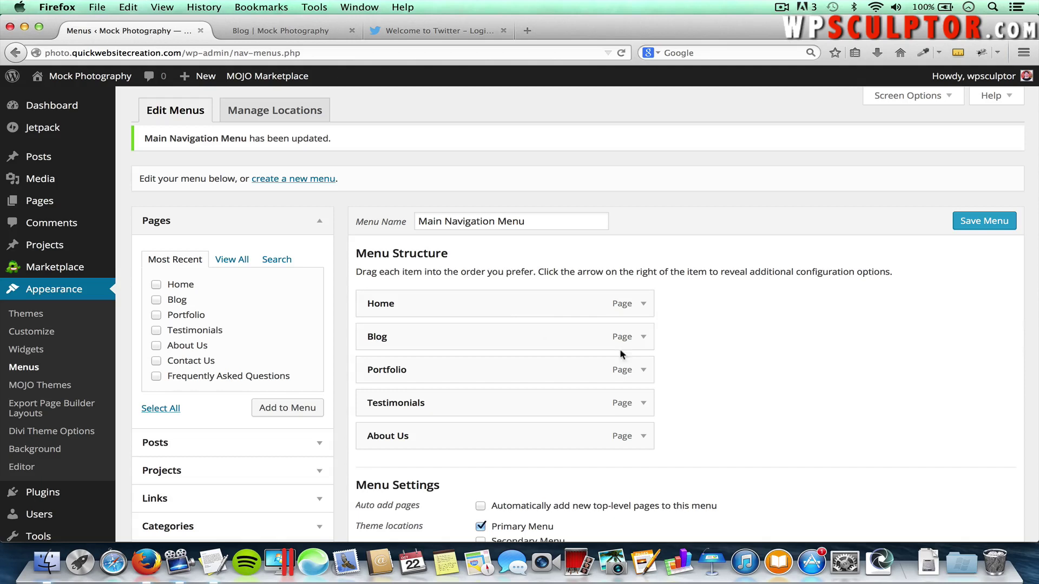
left_click(642, 370)
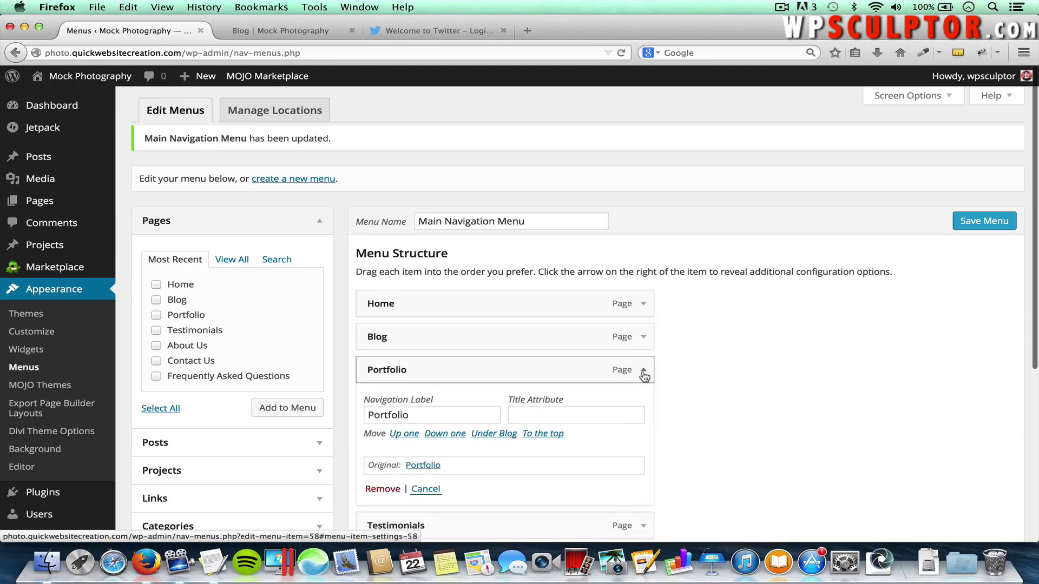
scroll(628, 389, "down", 2)
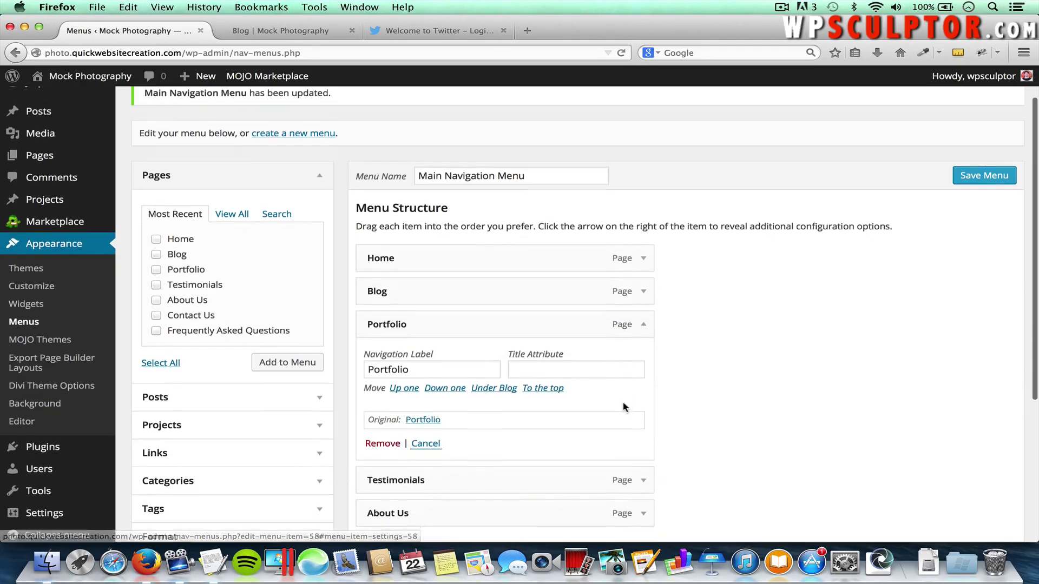
left_click(381, 444)
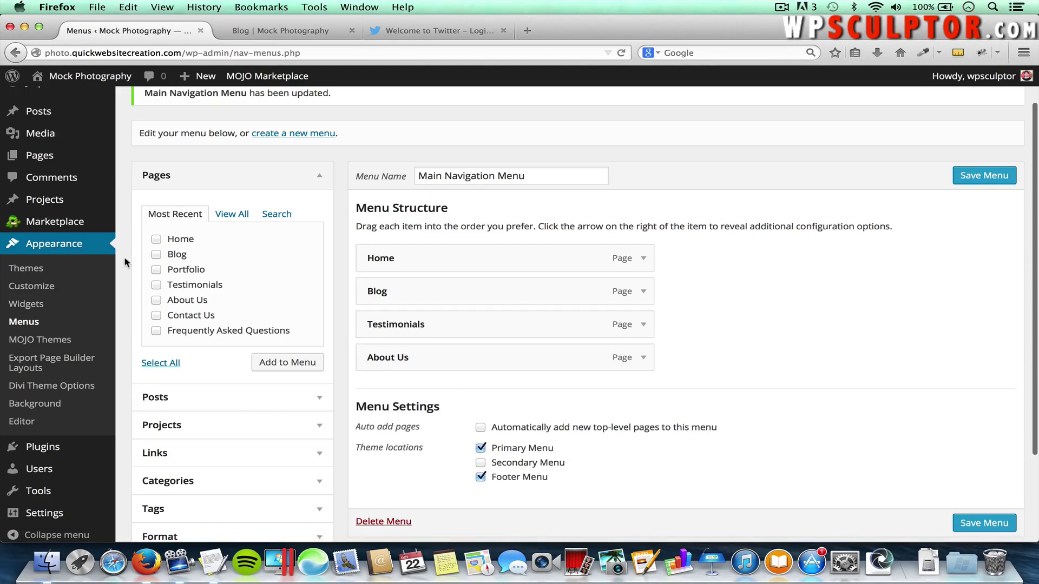
left_click(180, 273)
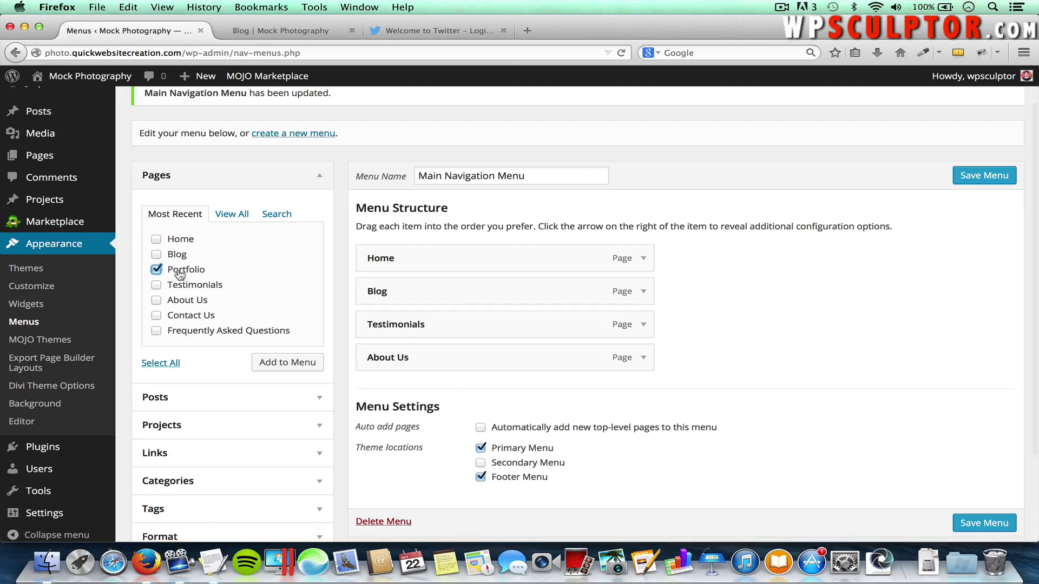
left_click(269, 364)
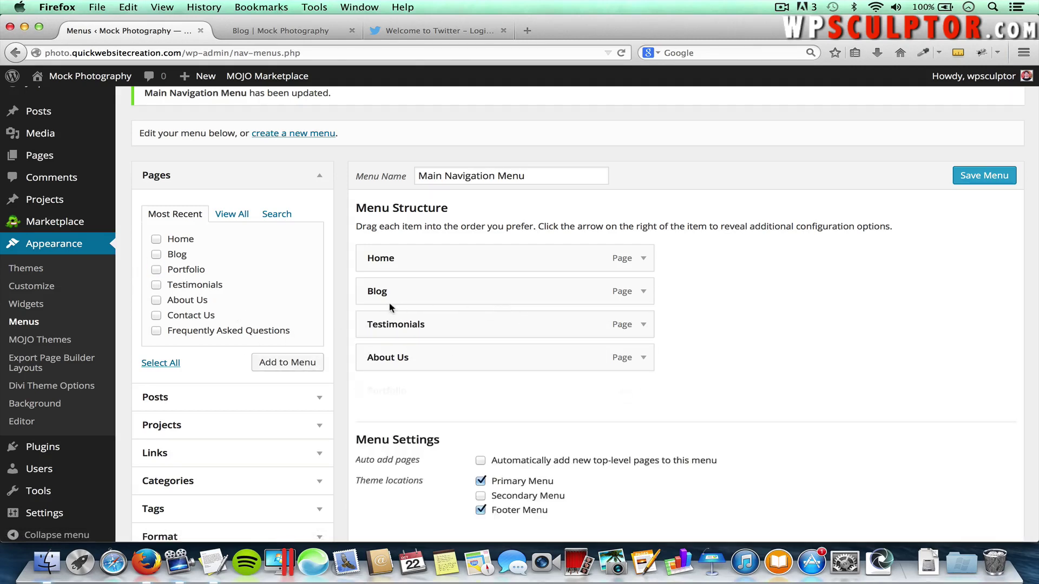
left_click_drag(408, 389, 395, 332)
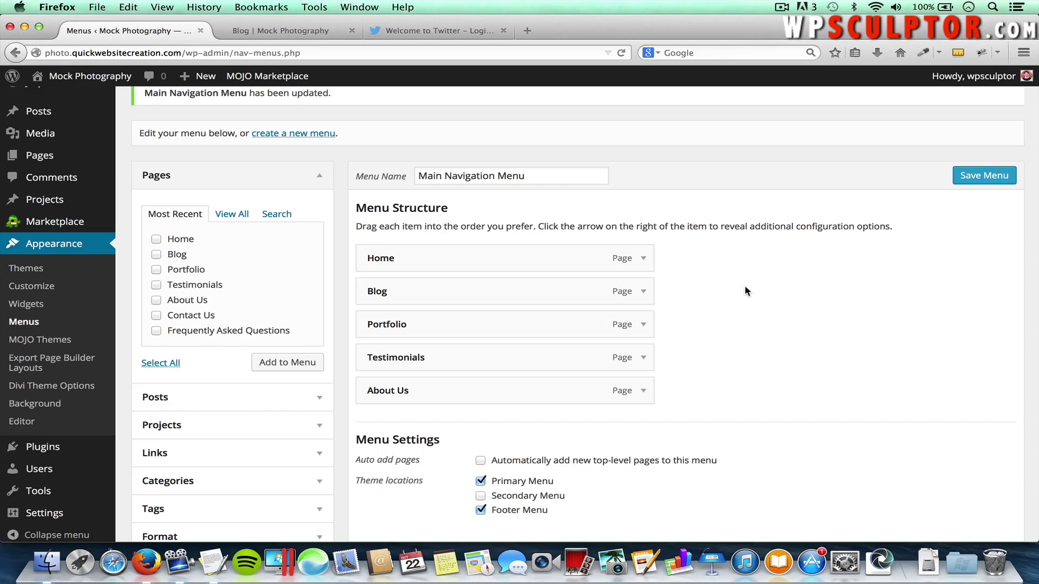
Show and then hide the Screen Options display settings on the menus page
scroll(745, 287, "up", 2)
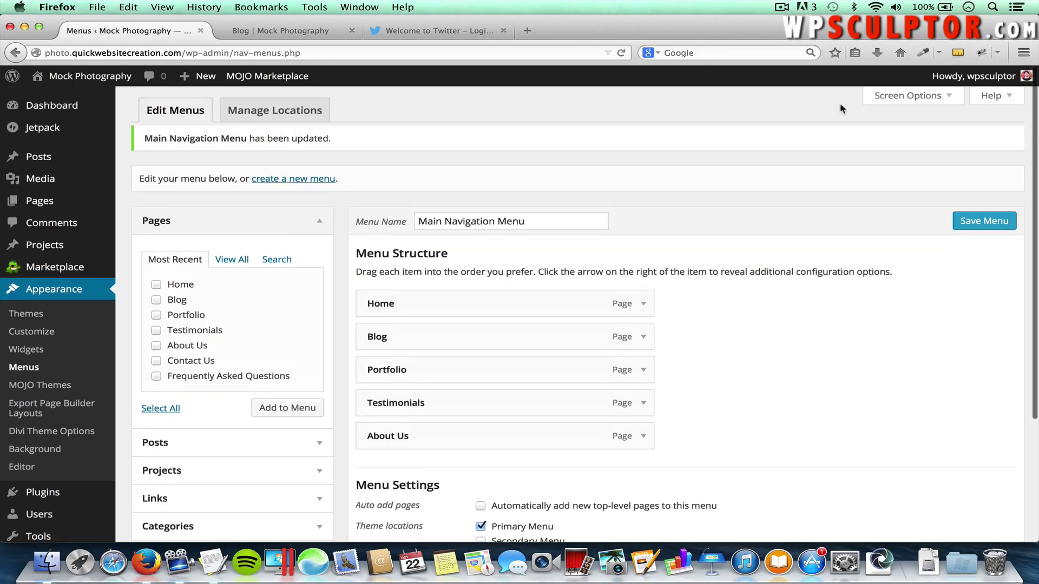
left_click(900, 96)
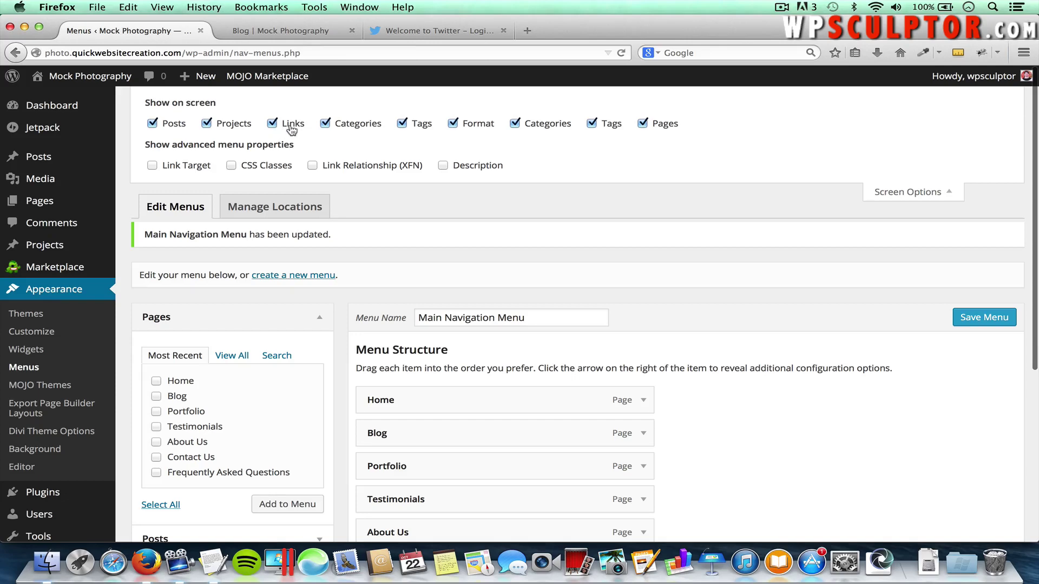
left_click(884, 196)
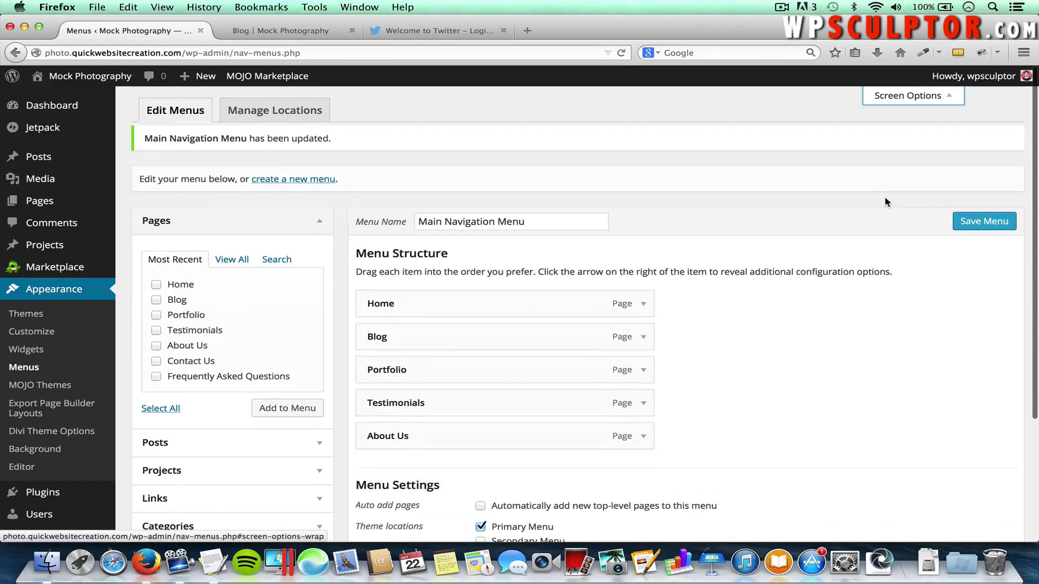
scroll(285, 471, "down", 3)
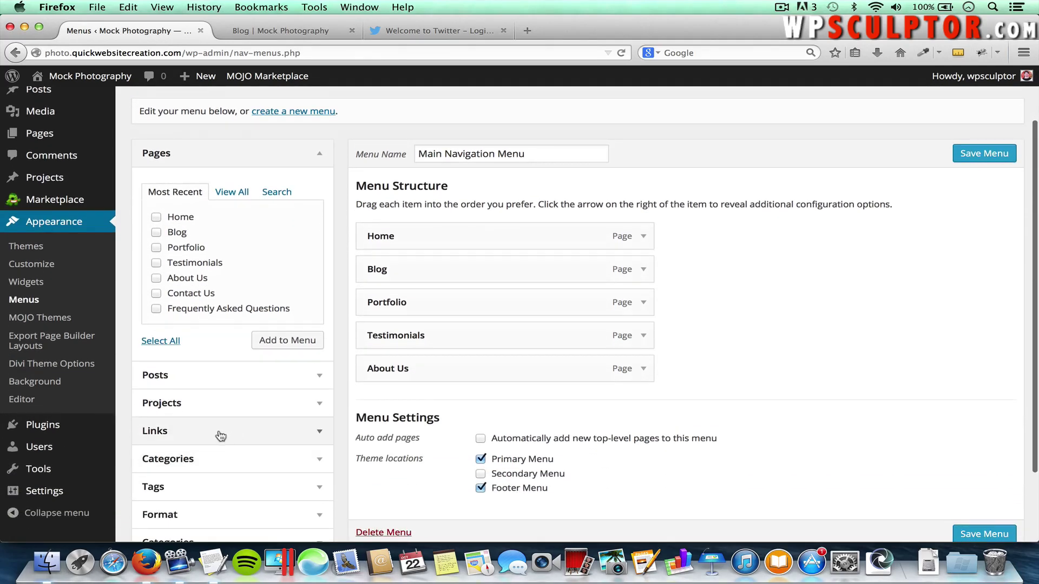
left_click(309, 437)
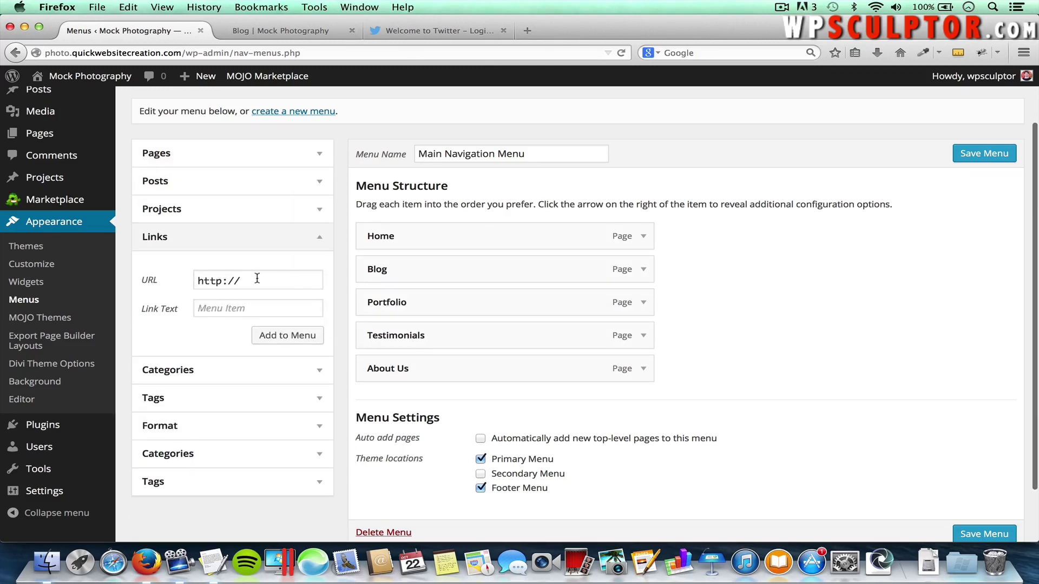
left_click(215, 305)
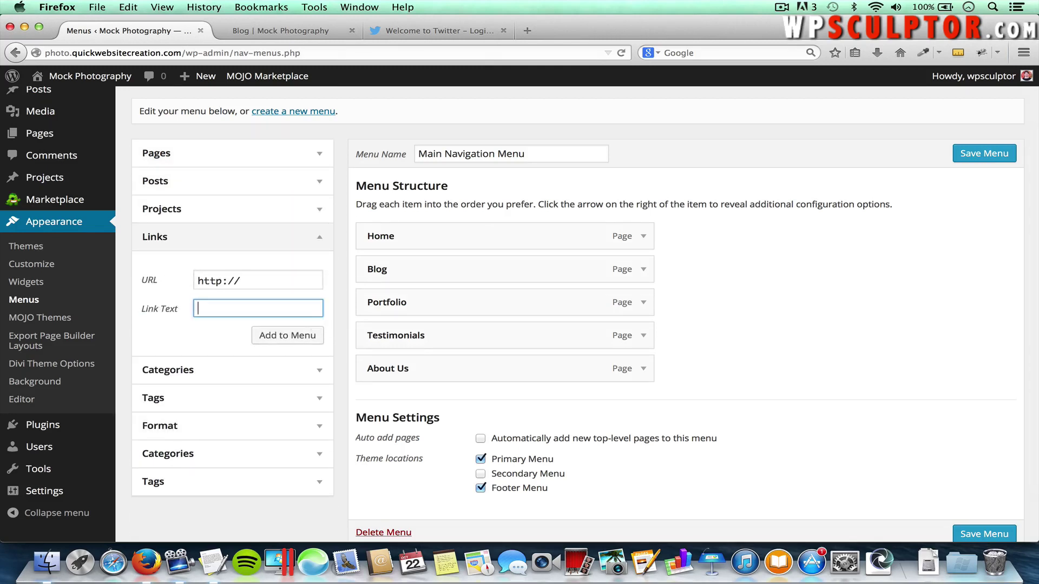
type("Google")
left_click(275, 282)
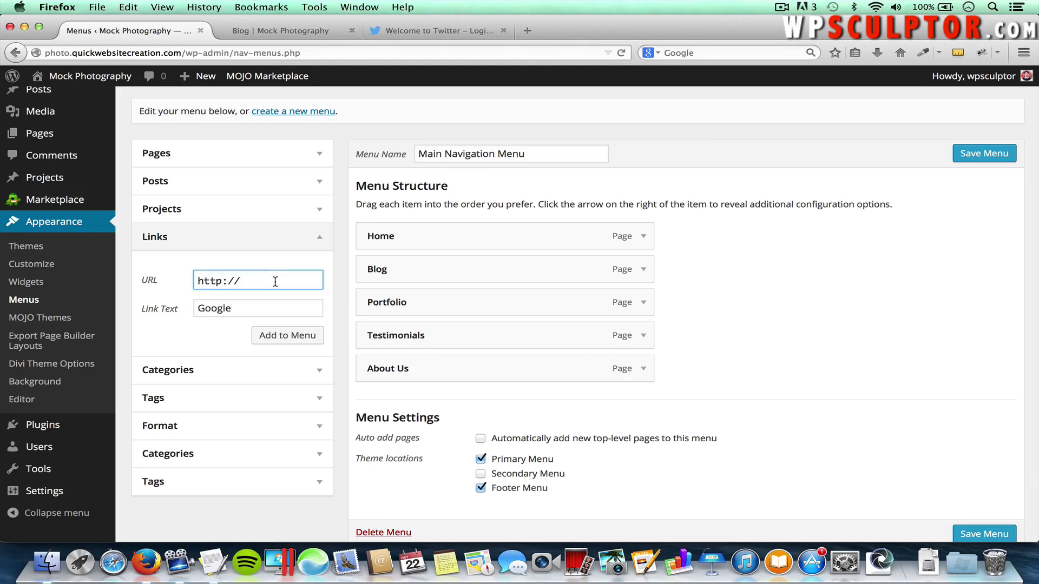
type("google.com")
left_click(238, 281)
type("www.")
left_click(274, 339)
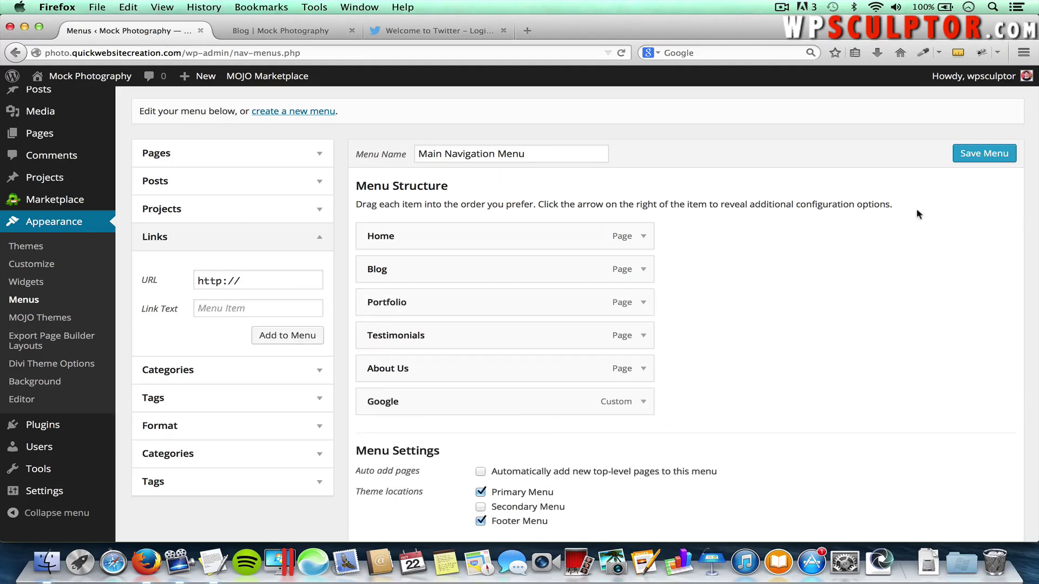
left_click(970, 156)
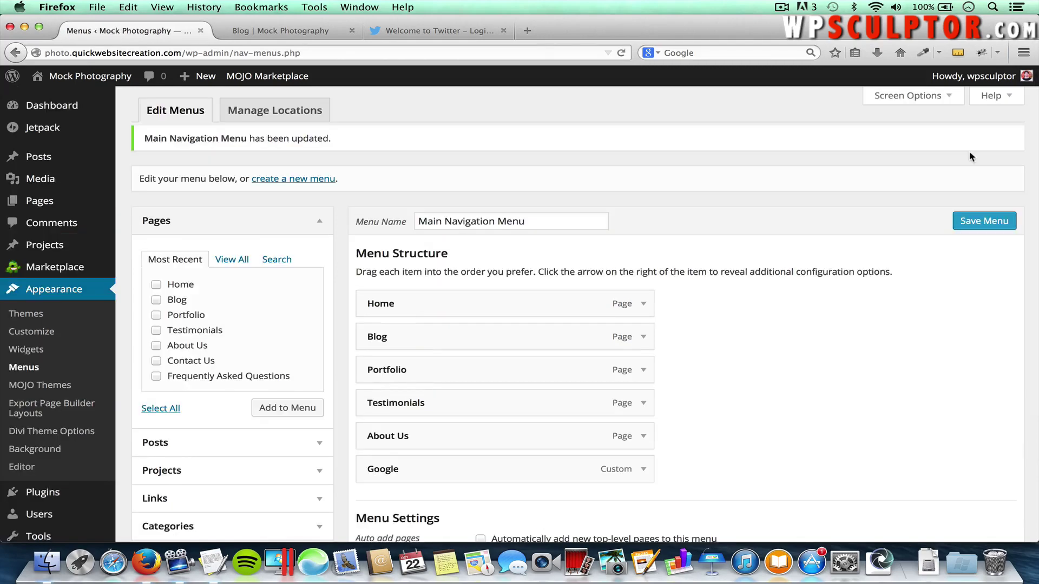
left_click(295, 31)
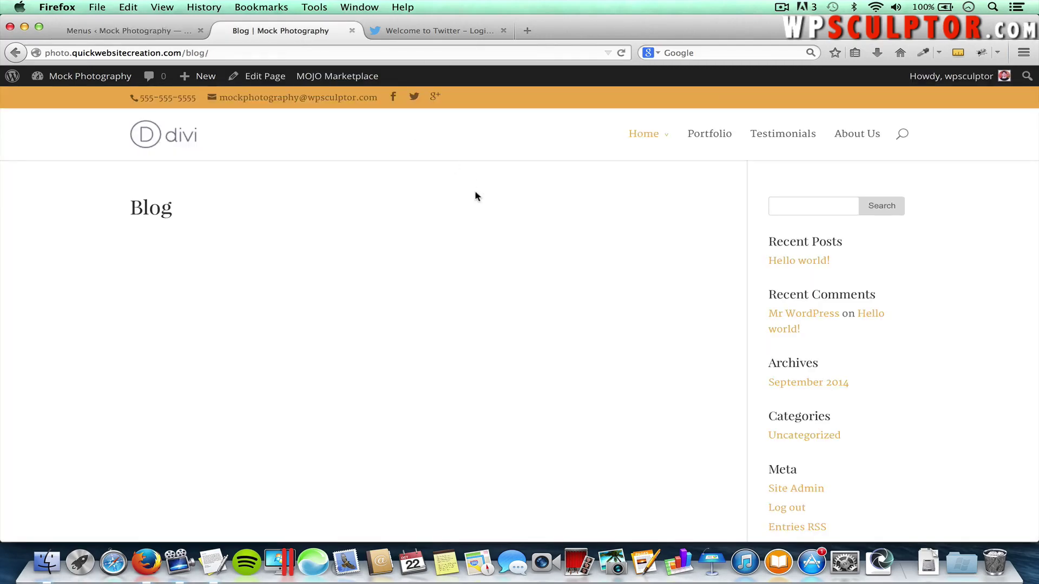
key("super+r")
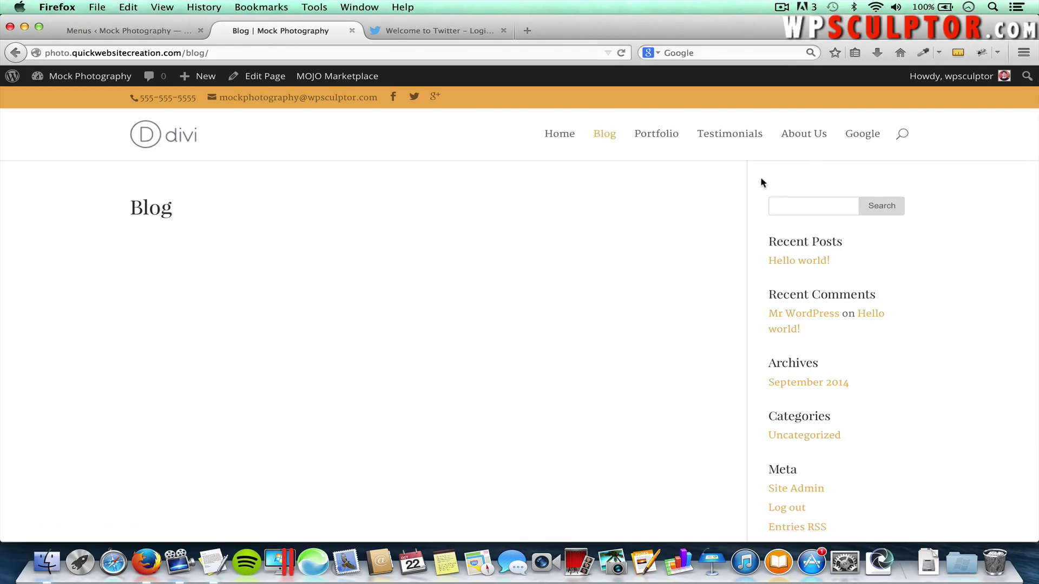
left_click(858, 139)
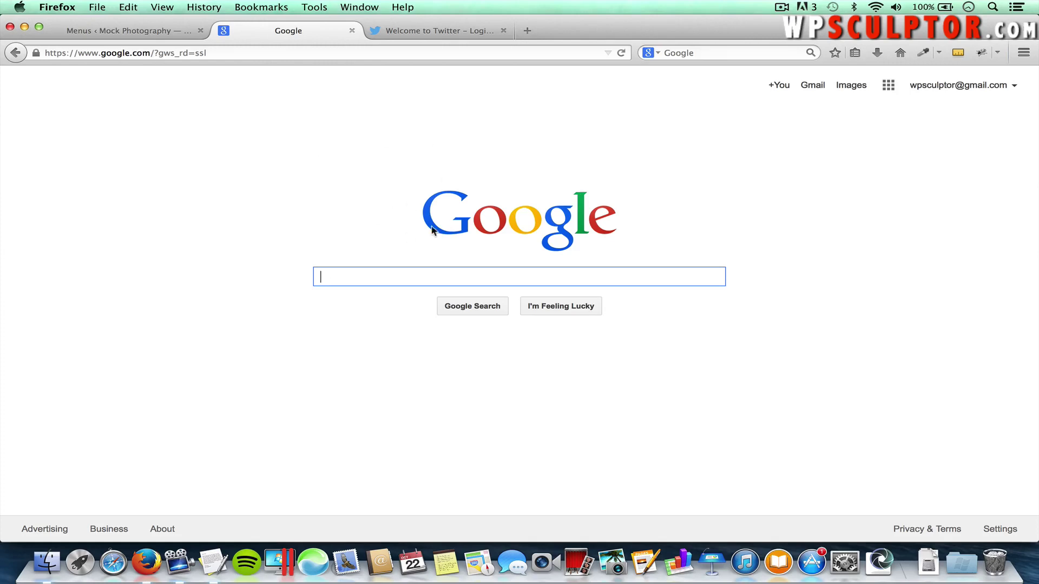
left_click(23, 50)
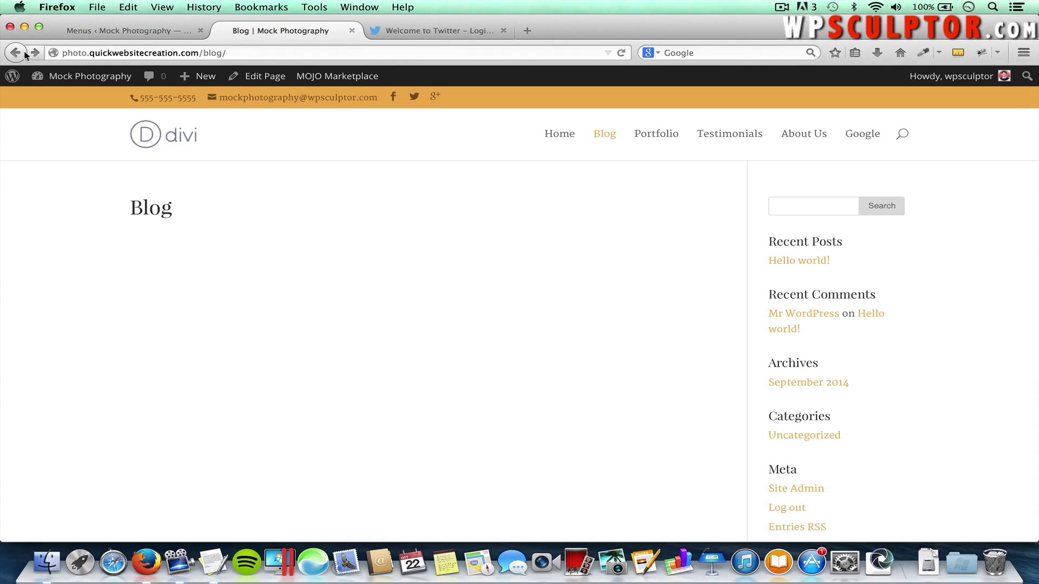
mouse_move(120, 76)
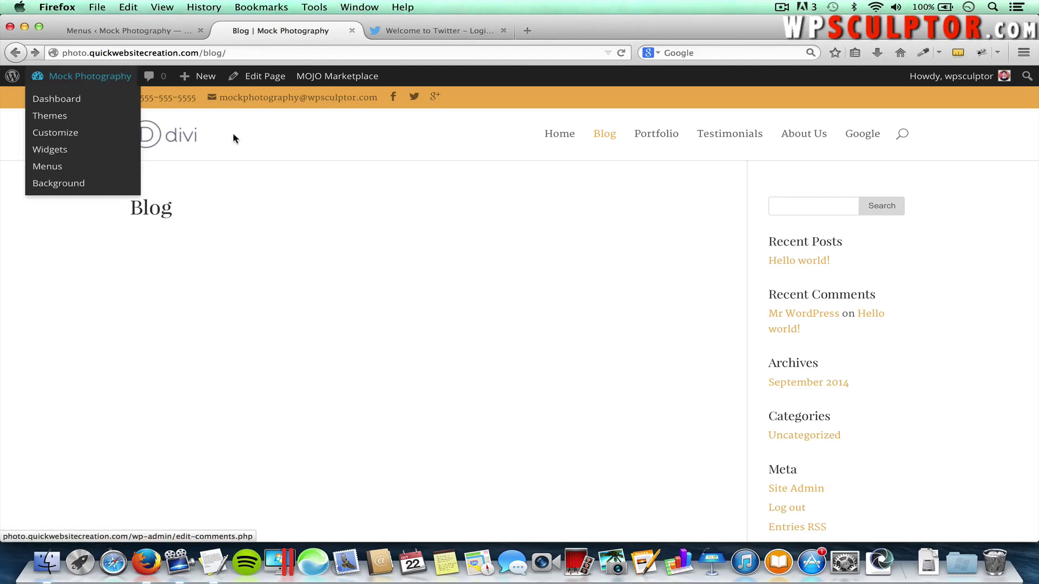
left_click(135, 36)
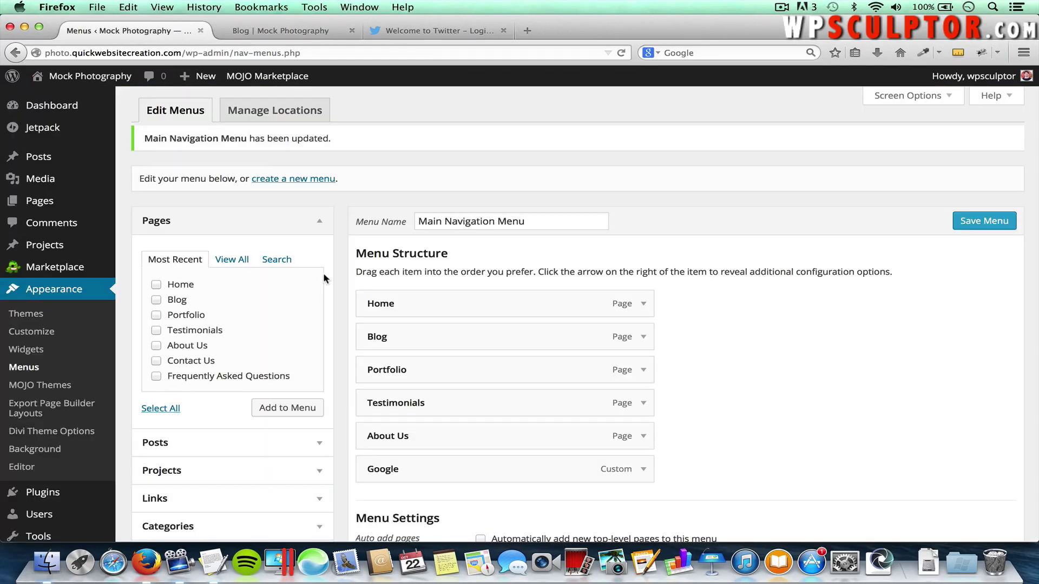
Remove the Google custom link from the Main Navigation Menu
left_click(644, 470)
scroll(644, 473, "down", 3)
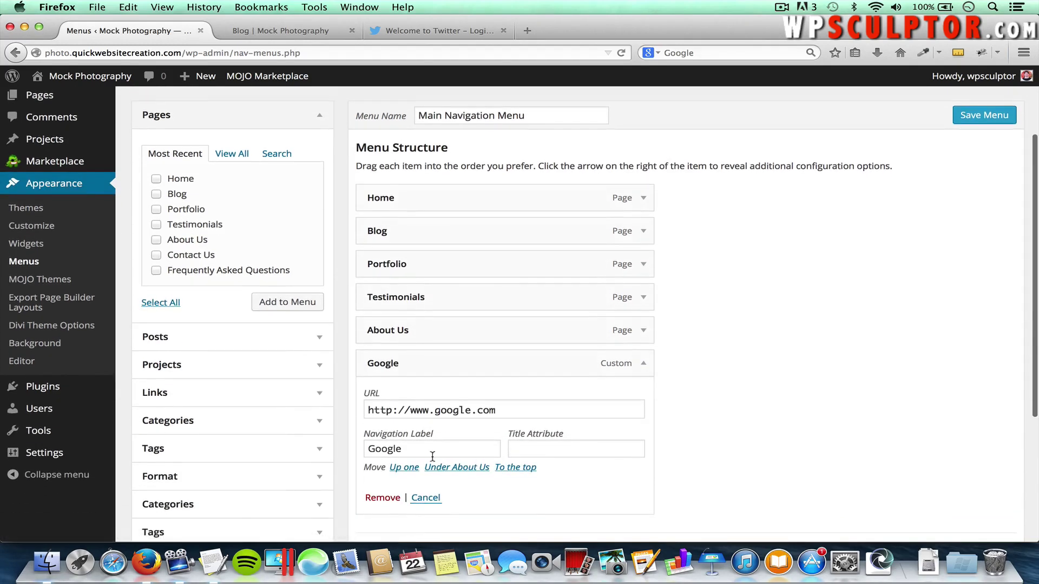
left_click(382, 497)
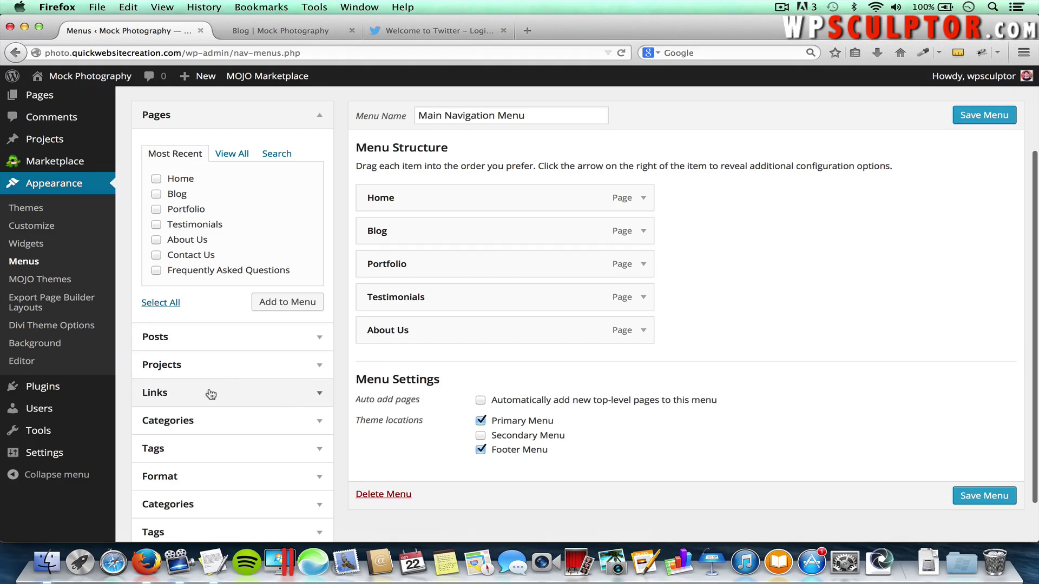
Add a Hover To Display custom link with no URL and nest About Us beneath it
left_click(319, 393)
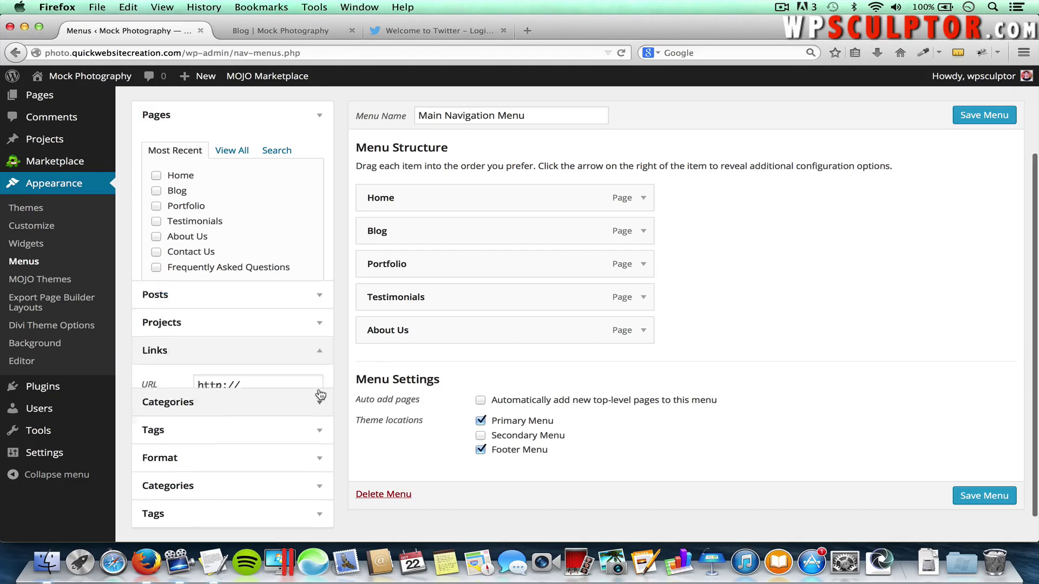
left_click(244, 268)
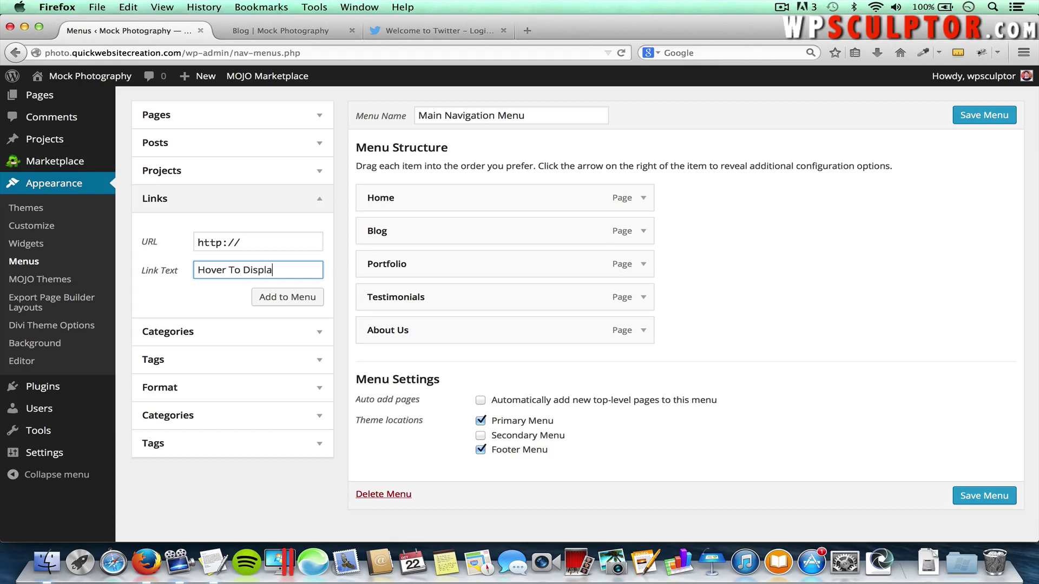
left_click_drag(258, 240, 159, 244)
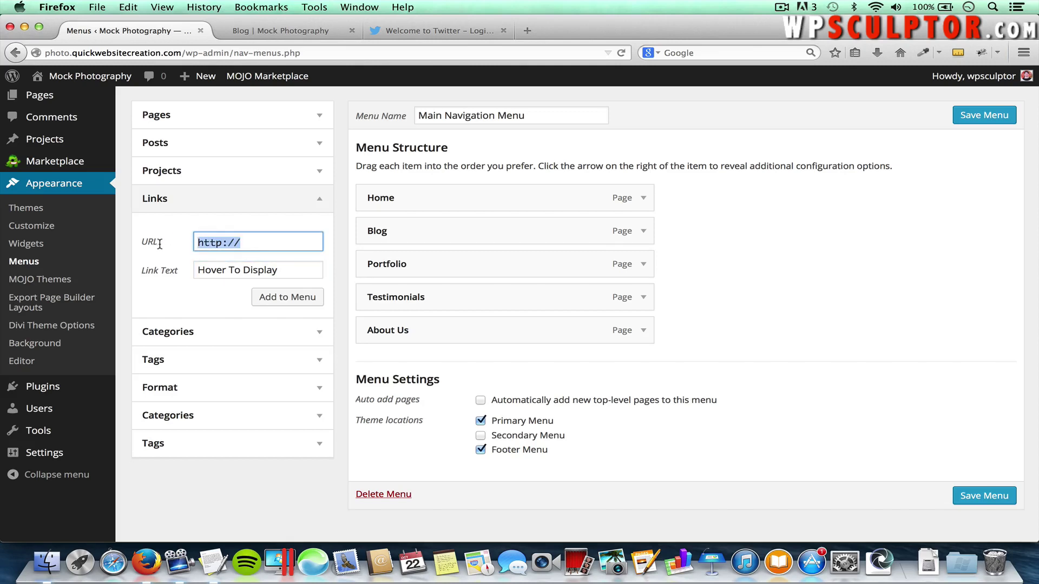
key("BackSpace")
left_click(277, 298)
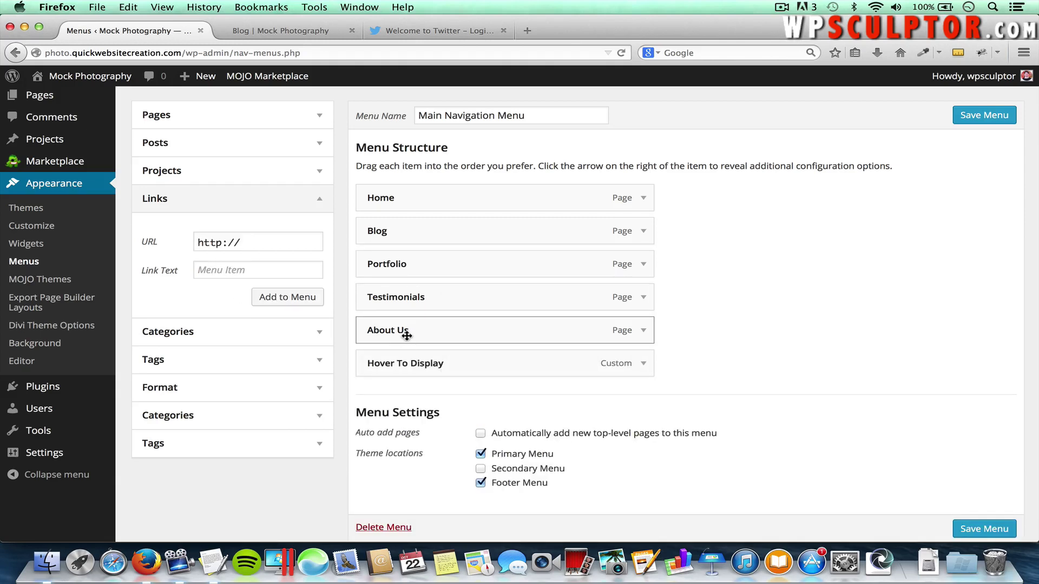
left_click_drag(406, 333, 441, 365)
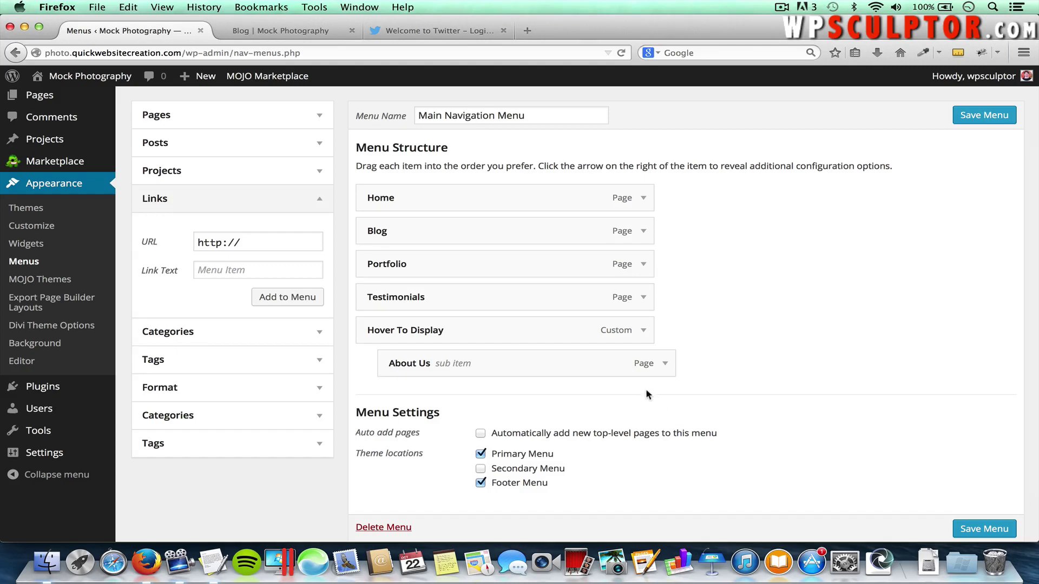
Save the menu and reload the live site's Blog page
left_click(991, 529)
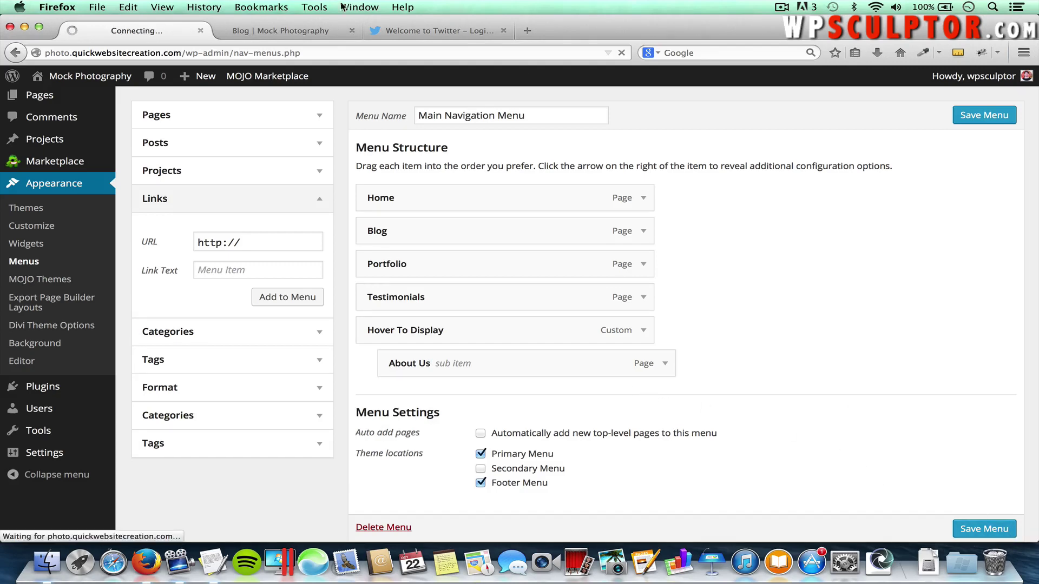
left_click(263, 30)
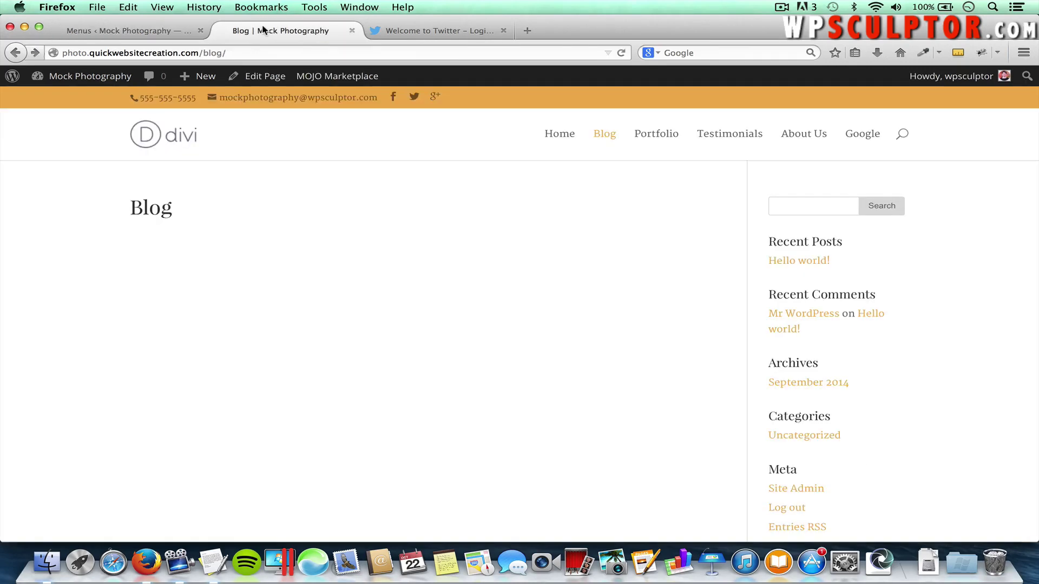
key("super+r")
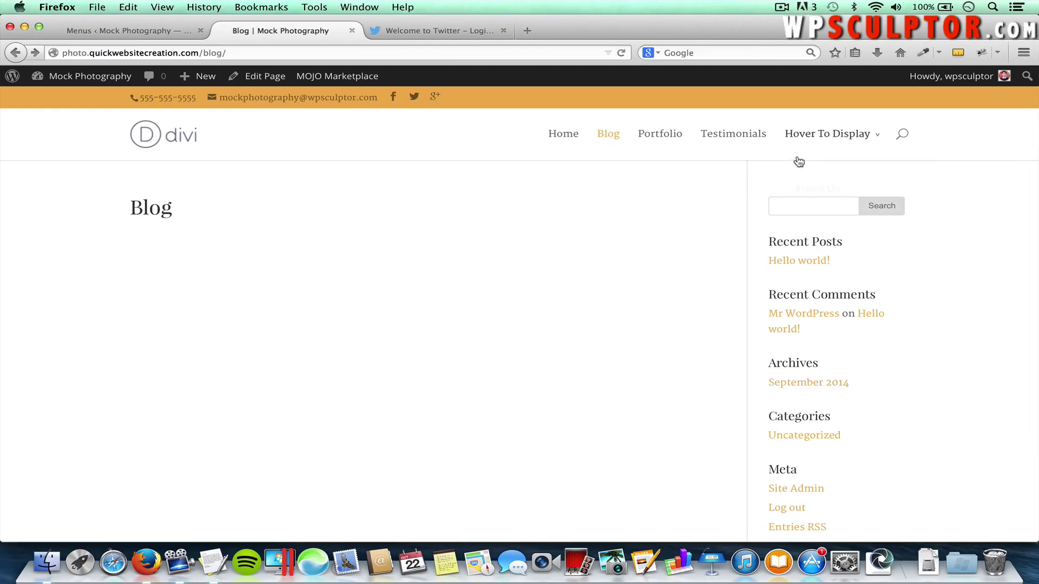
Check that Hover To Display drops down About Us, then return to the menu editor
mouse_move(824, 137)
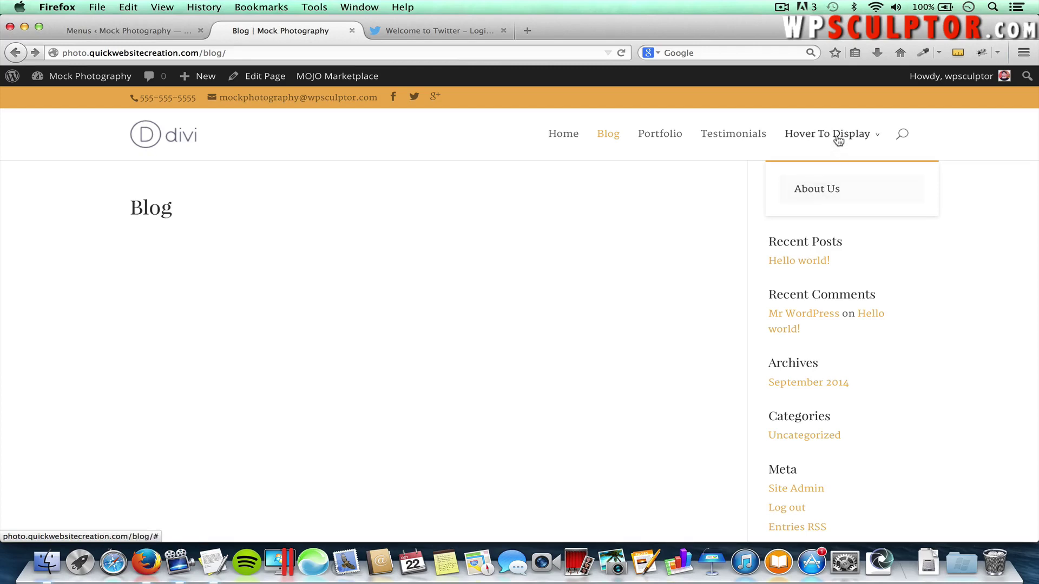
left_click(818, 136)
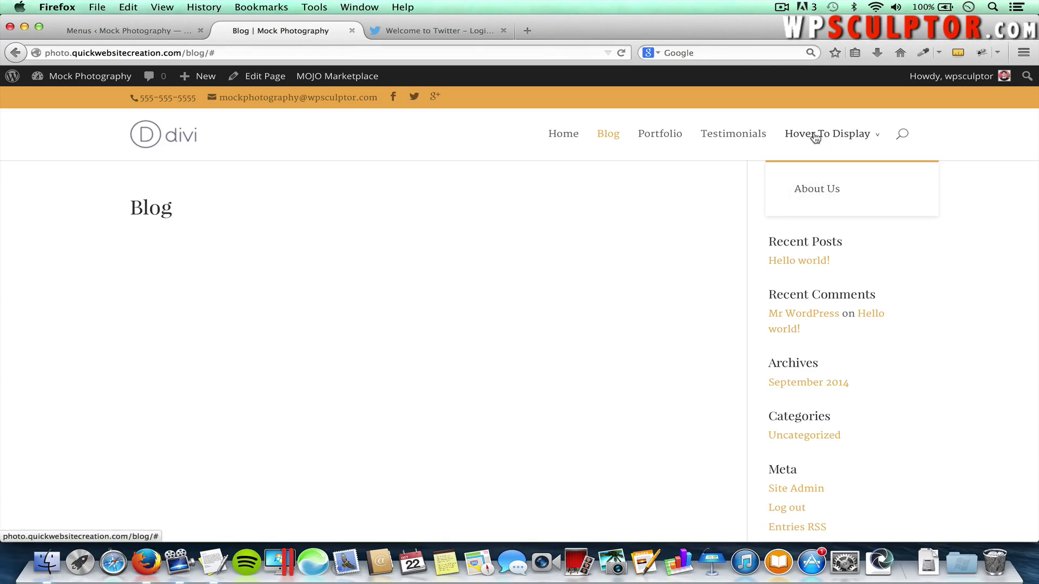
left_click(131, 33)
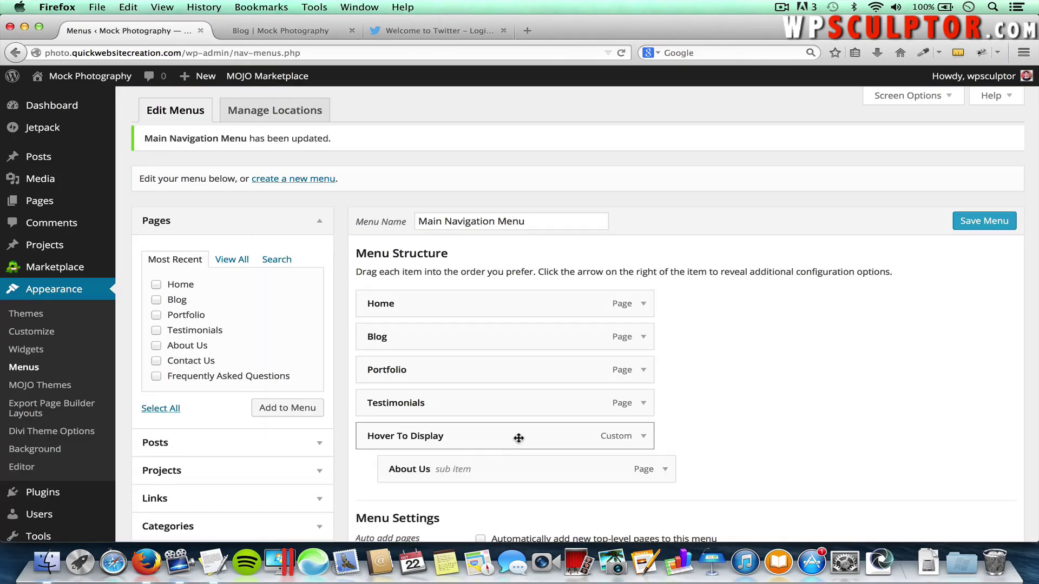
Delete the Hover To Display item and save the Main Navigation Menu
left_click(643, 438)
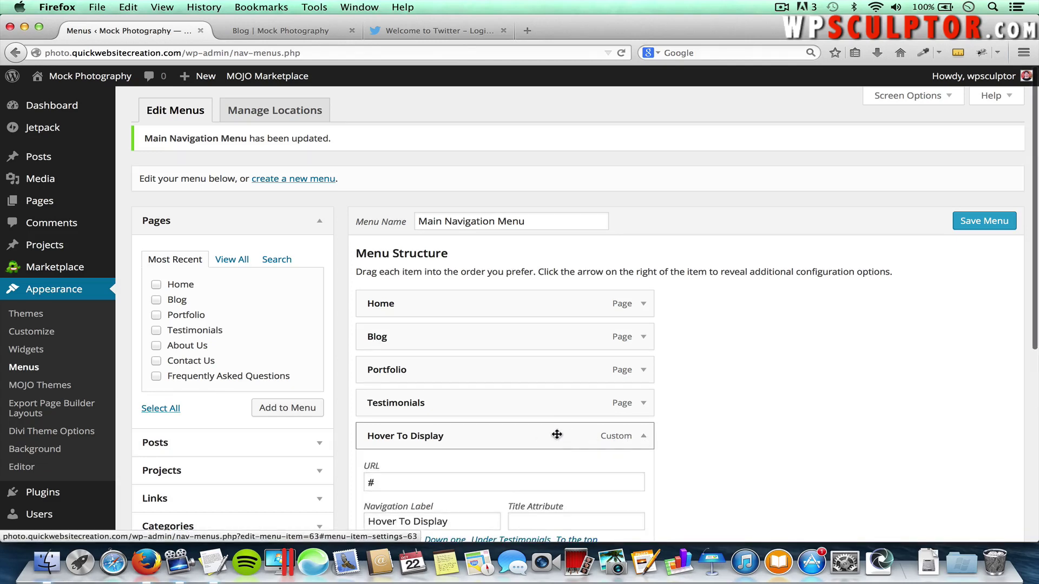
scroll(690, 445, "down", 3)
left_click(383, 496)
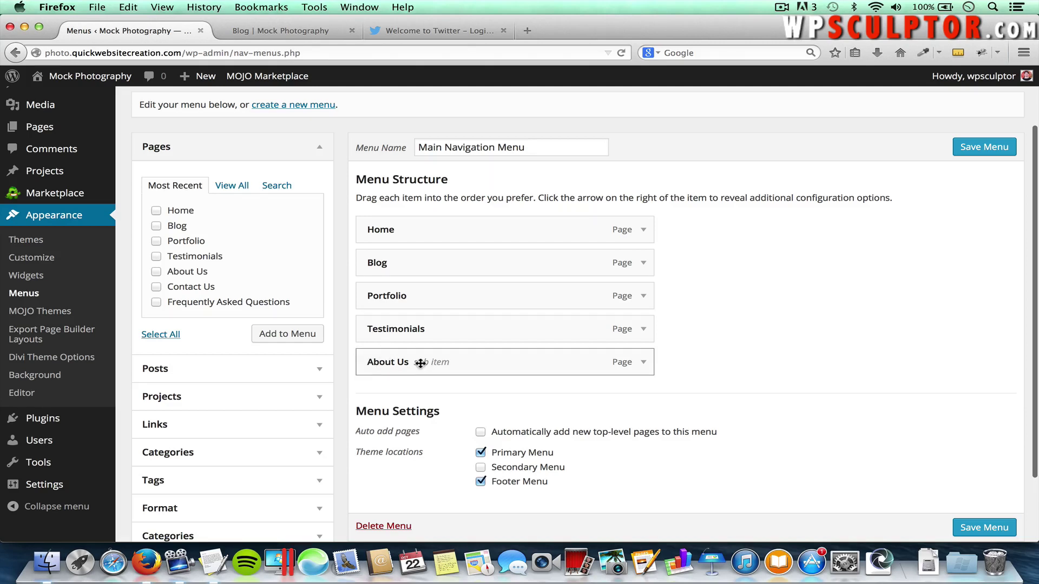
left_click(977, 150)
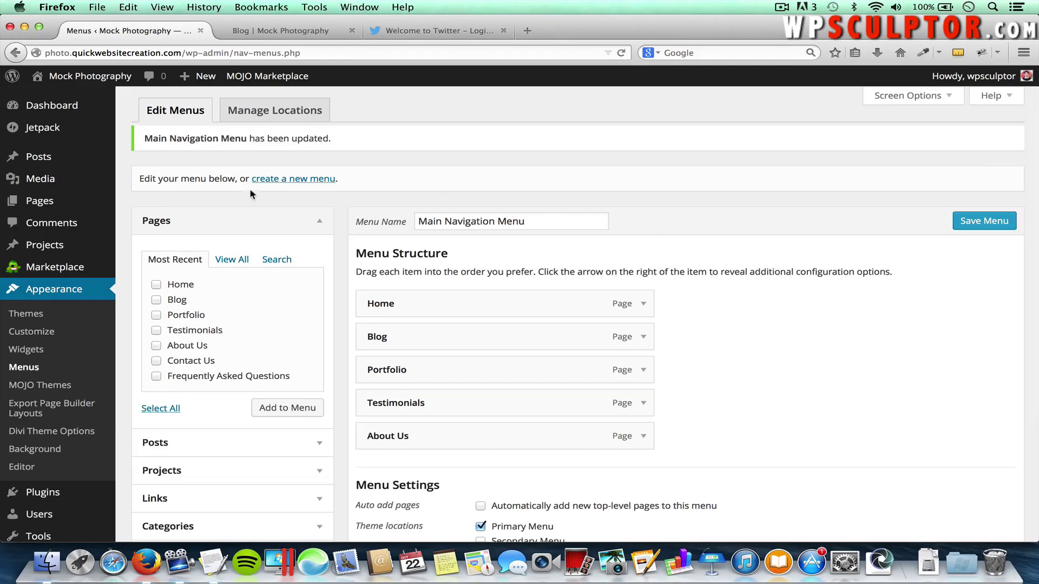
Create a new menu named Secondary Menu
left_click(298, 181)
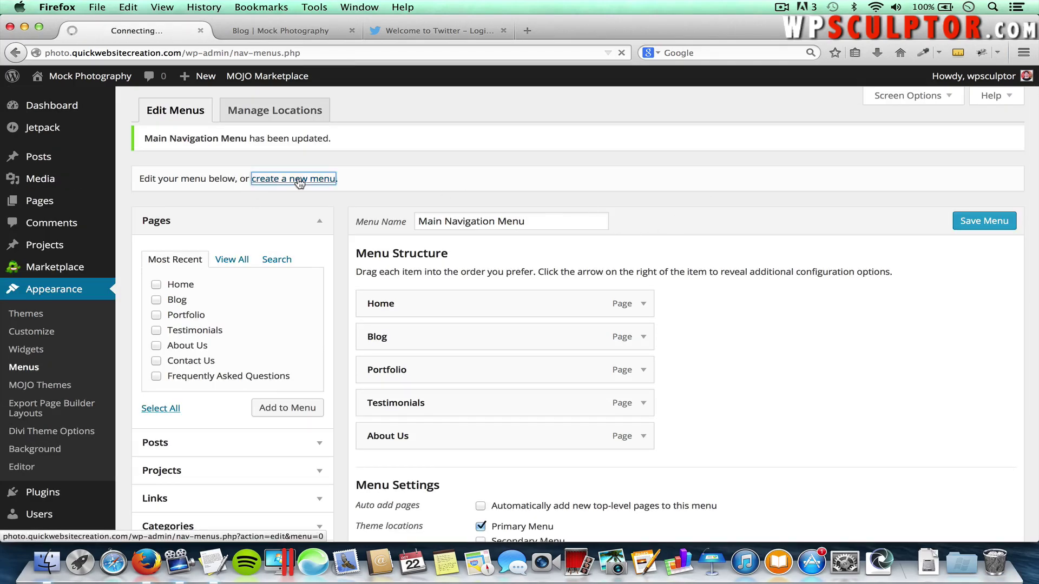
type("S")
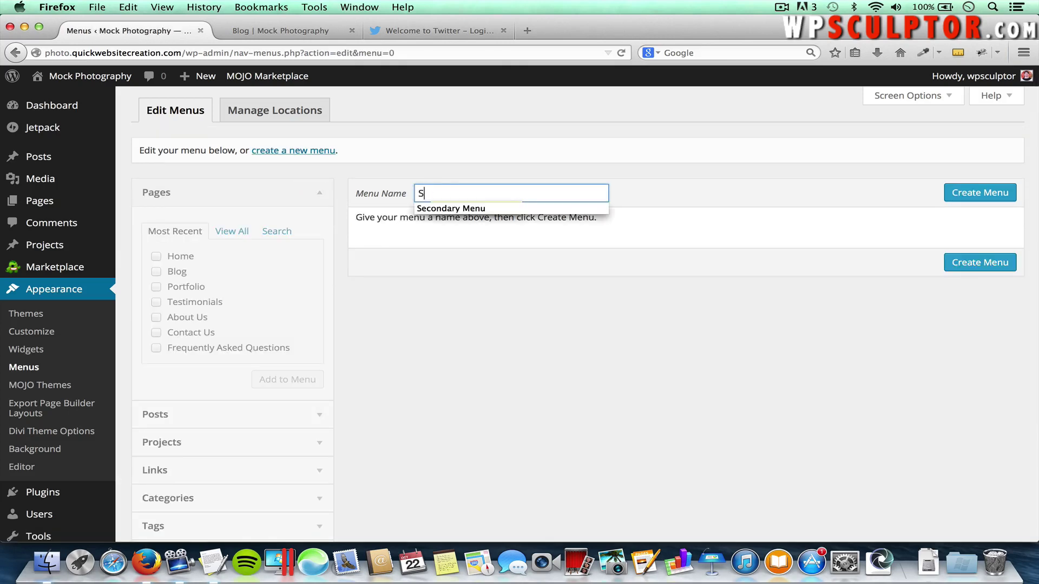
key("Down")
key("Return")
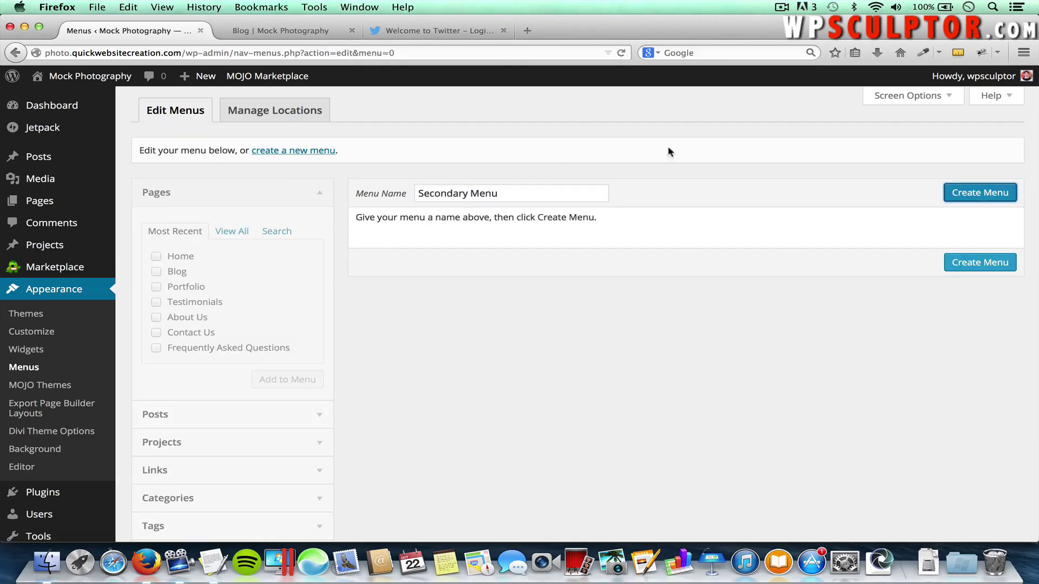
left_click(974, 193)
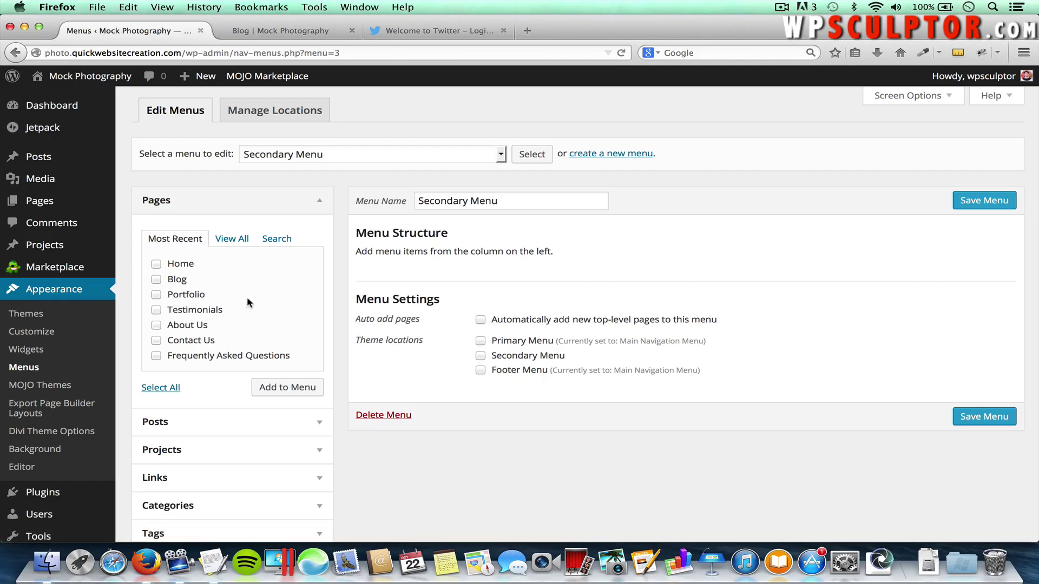
Add the Frequently Asked Questions and Contact Us pages to the Secondary Menu
left_click(231, 238)
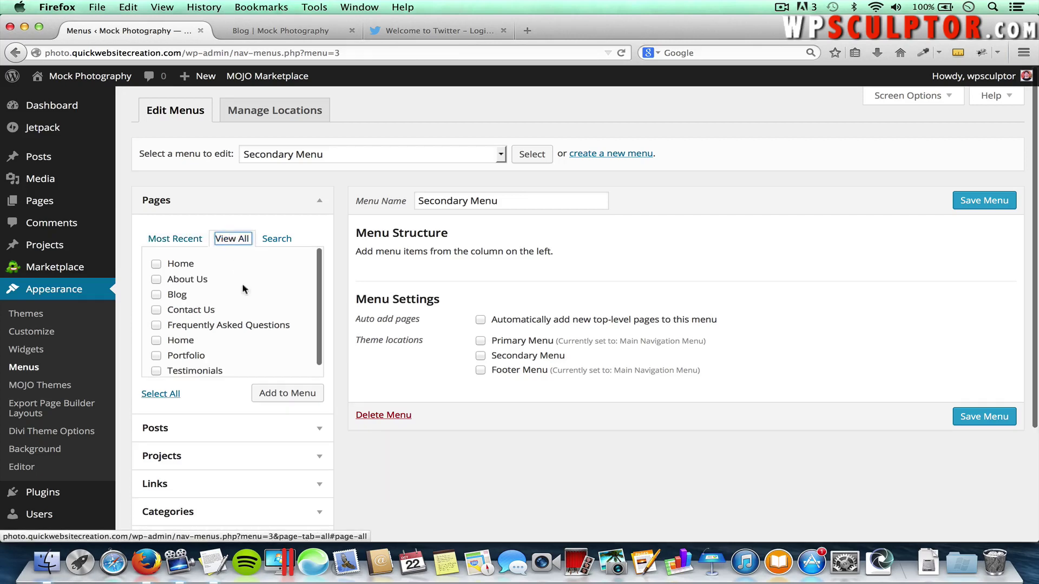
left_click(198, 241)
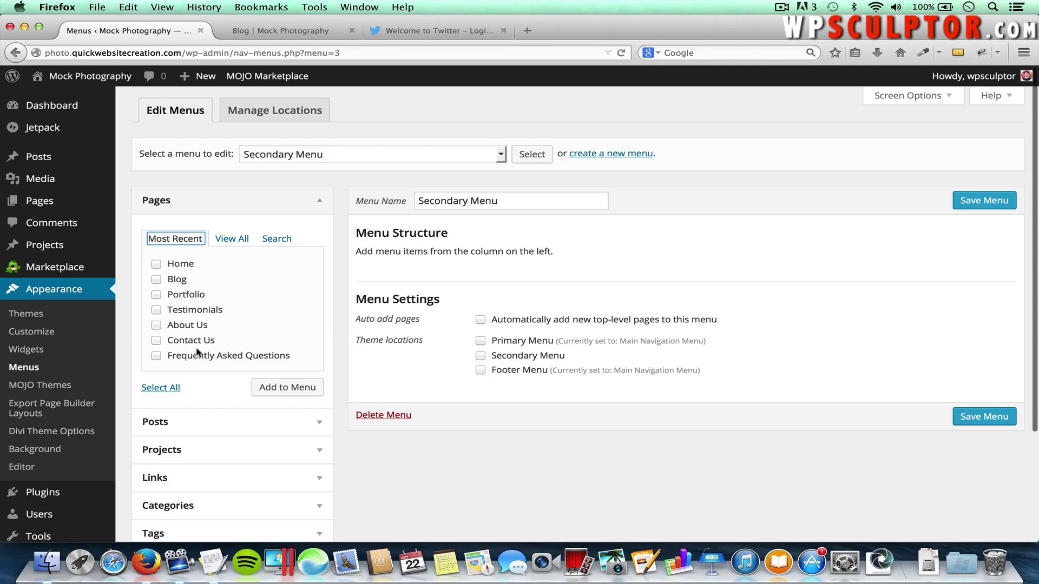
left_click(157, 356)
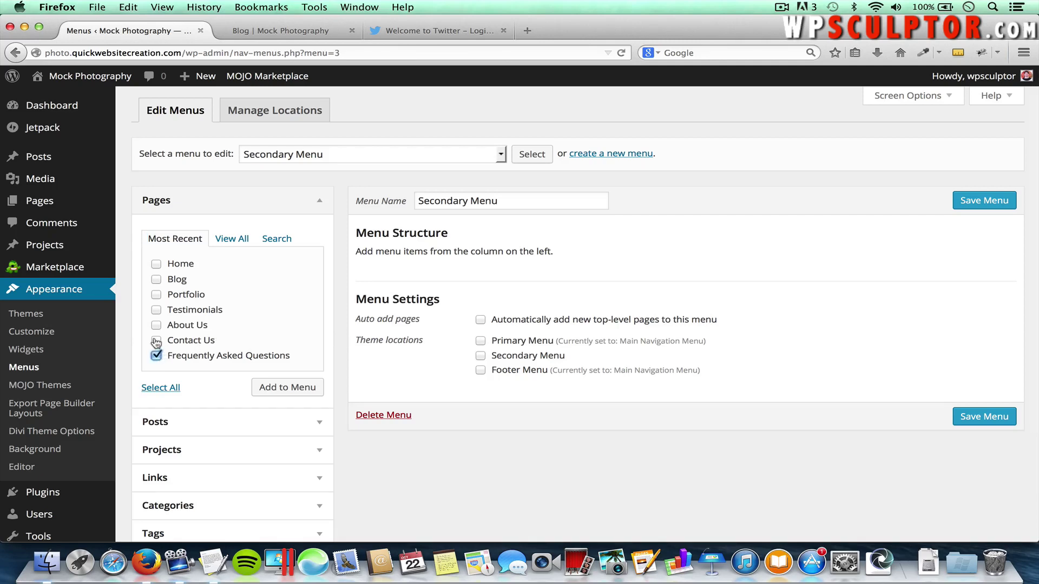
left_click(156, 340)
left_click(289, 390)
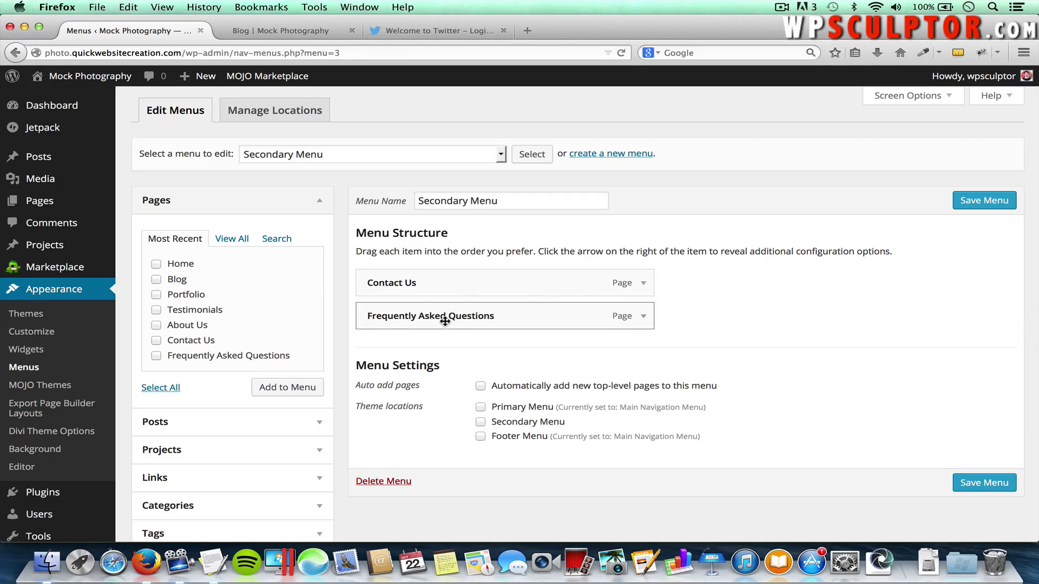
Relabel the FAQ item as FAQs, move it above Contact Us, assign the Secondary Menu location, and save
left_click(644, 317)
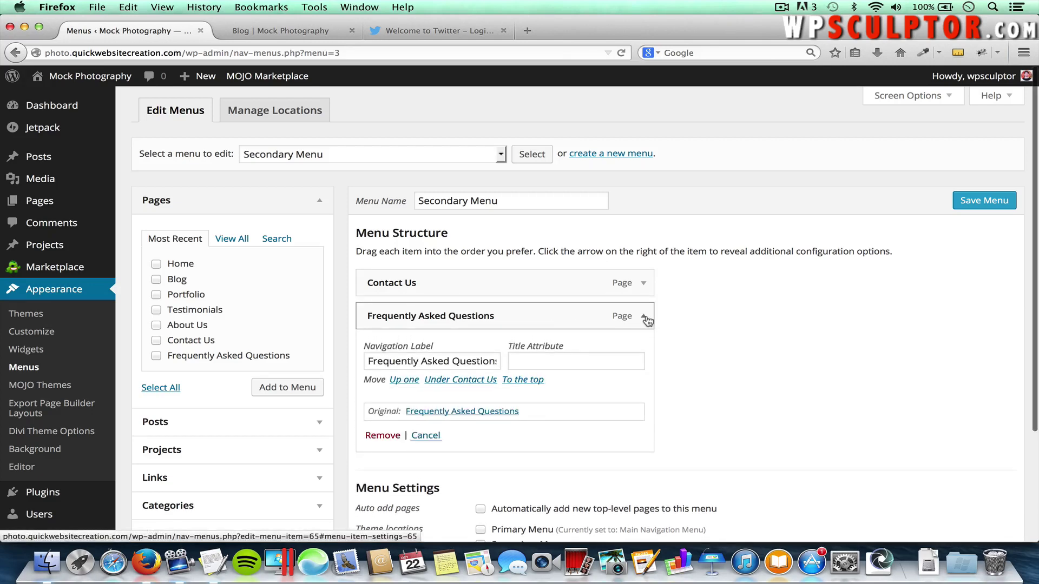
double_click(464, 359)
triple_click(463, 359)
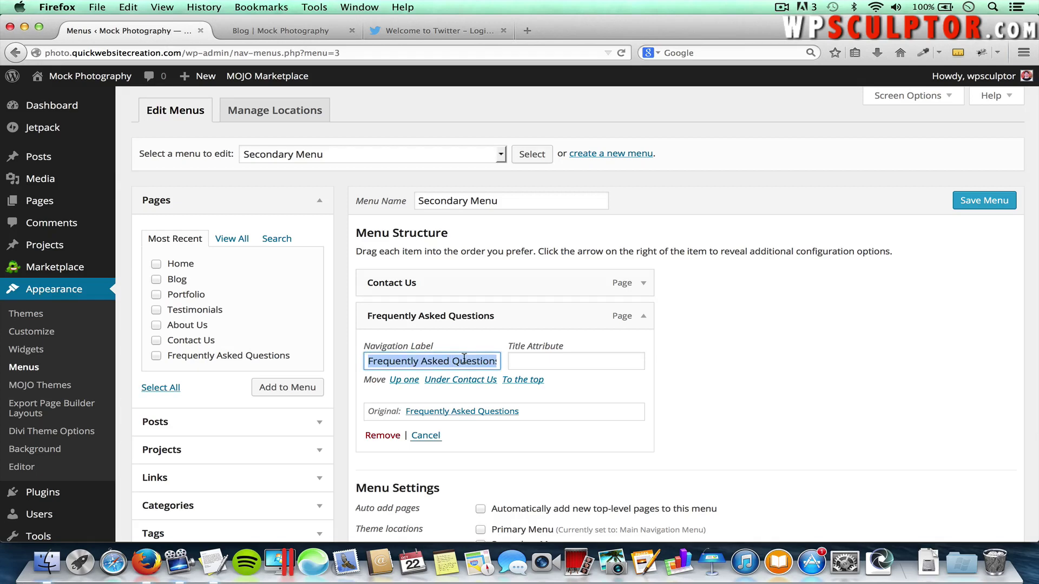
type("FAQs")
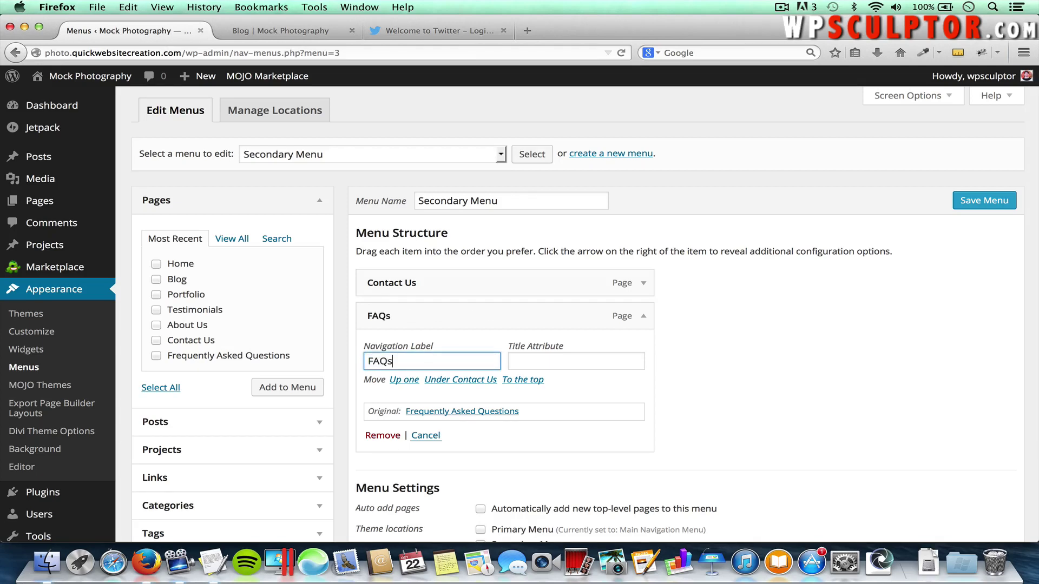
left_click(644, 318)
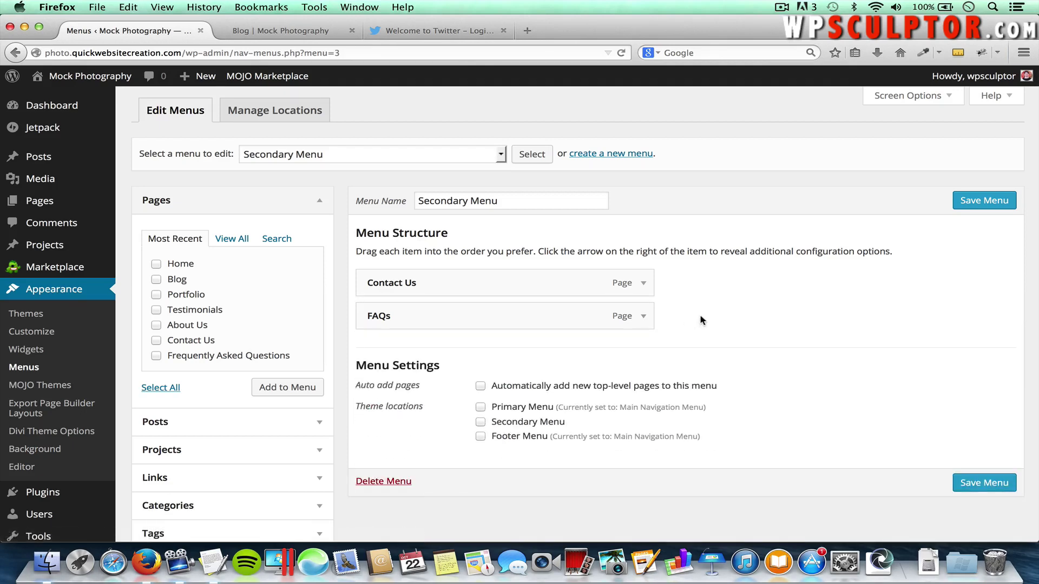
left_click_drag(424, 306, 417, 280)
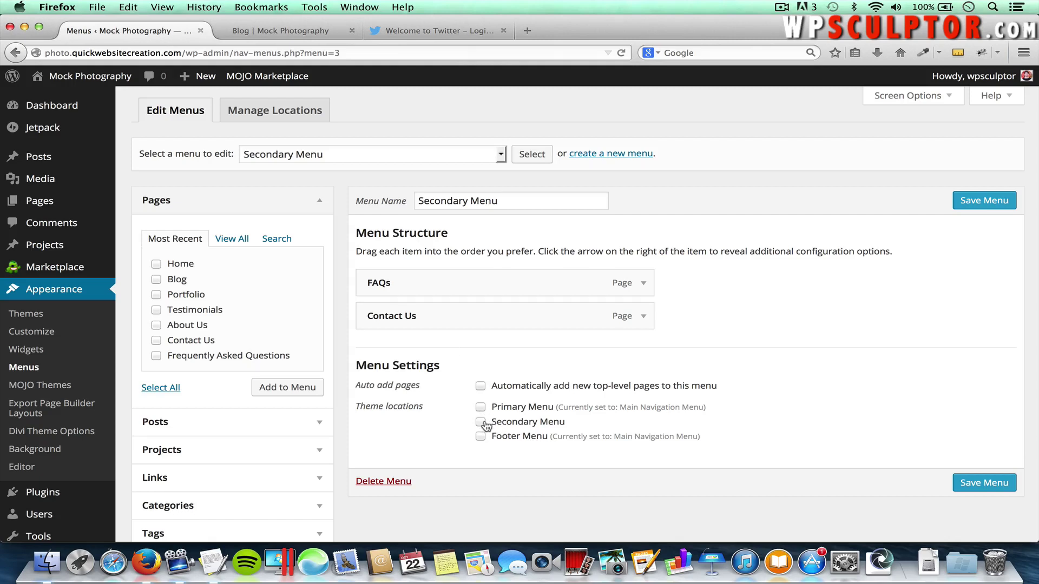
left_click(480, 422)
left_click(978, 483)
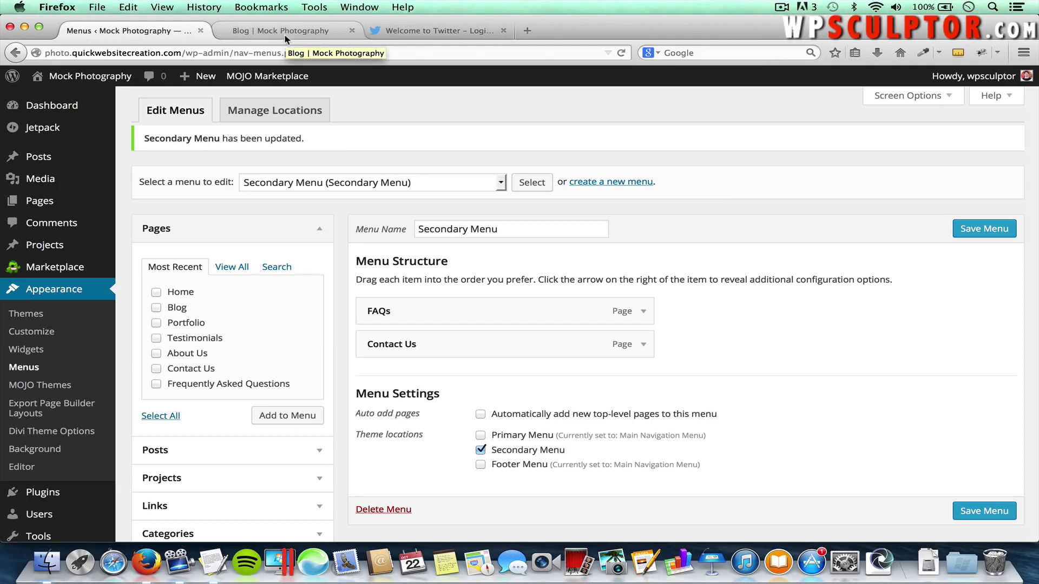
left_click(306, 36)
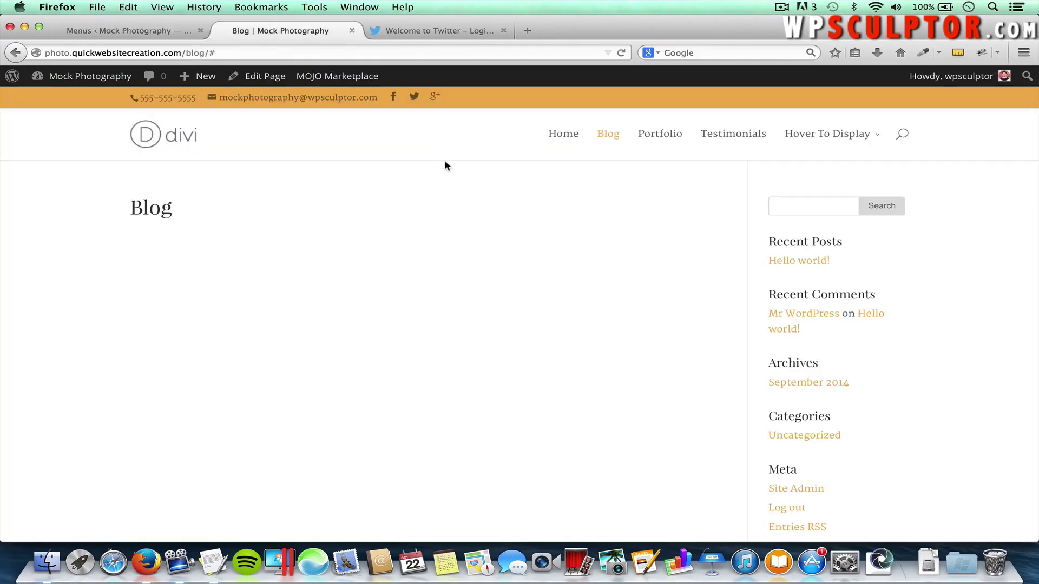
key("super+r")
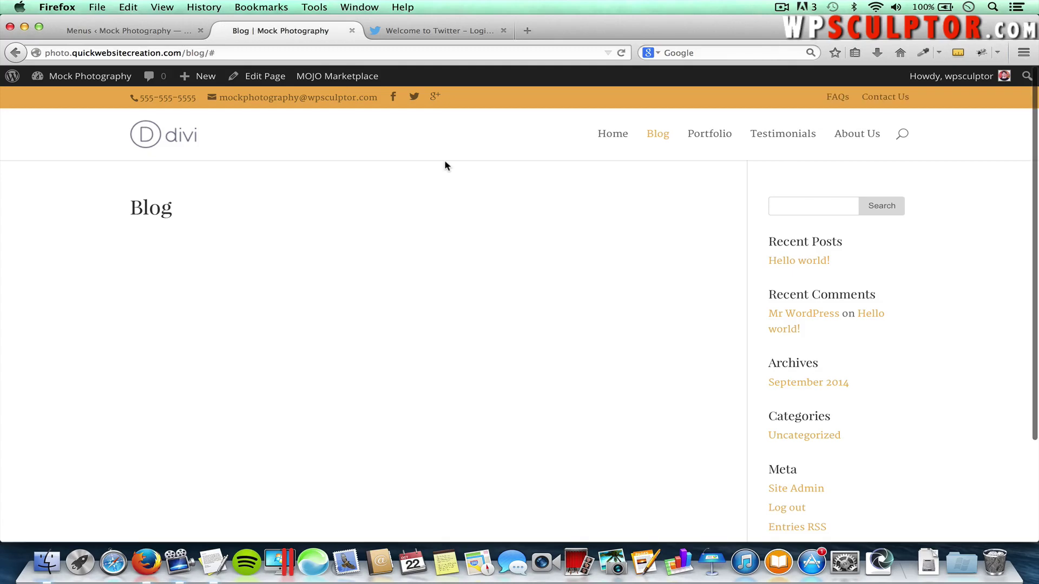
left_click(837, 97)
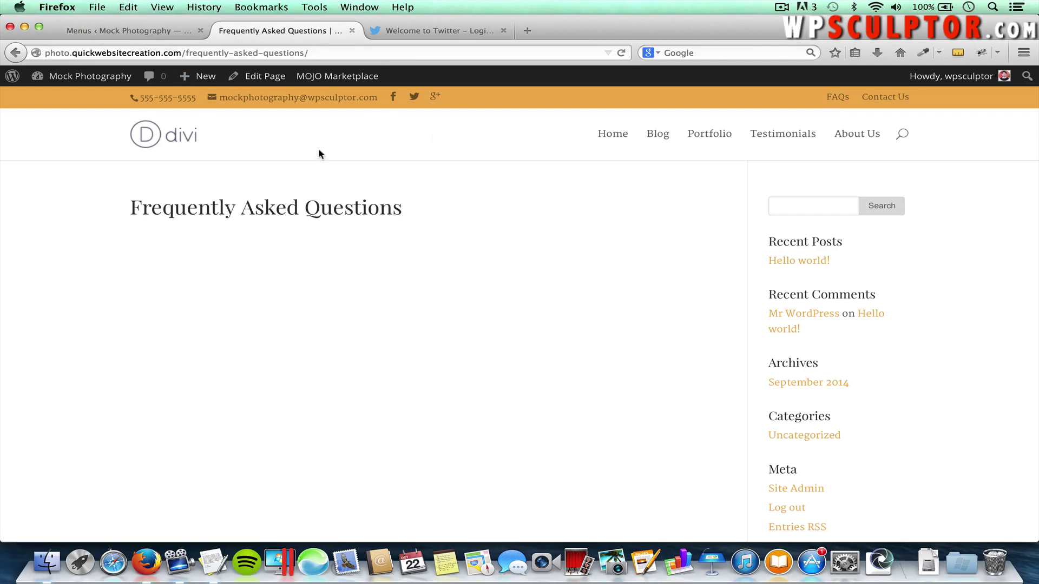
left_click(129, 30)
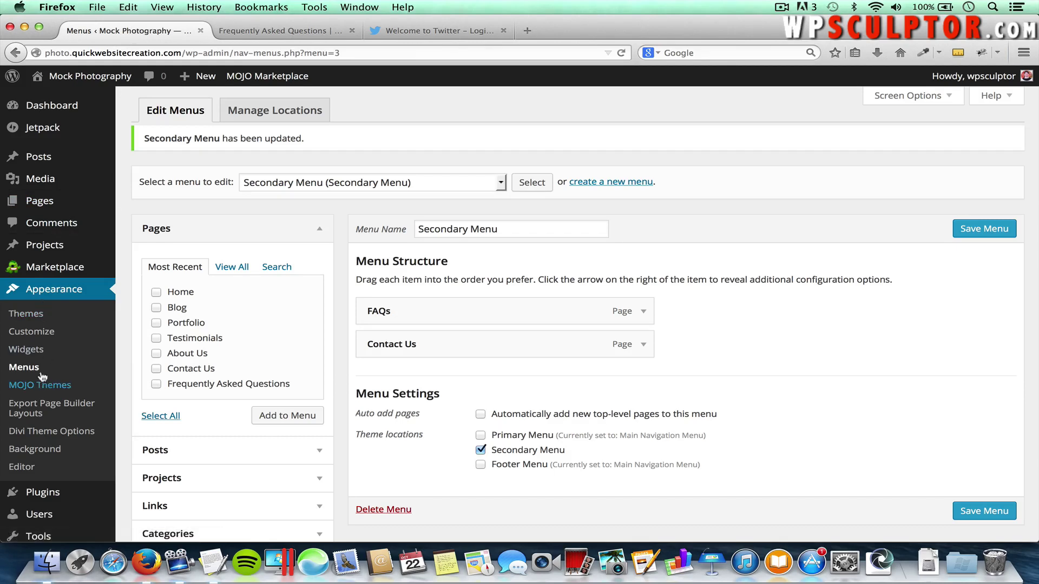
Select the Main Navigation Menu for editing
left_click(264, 187)
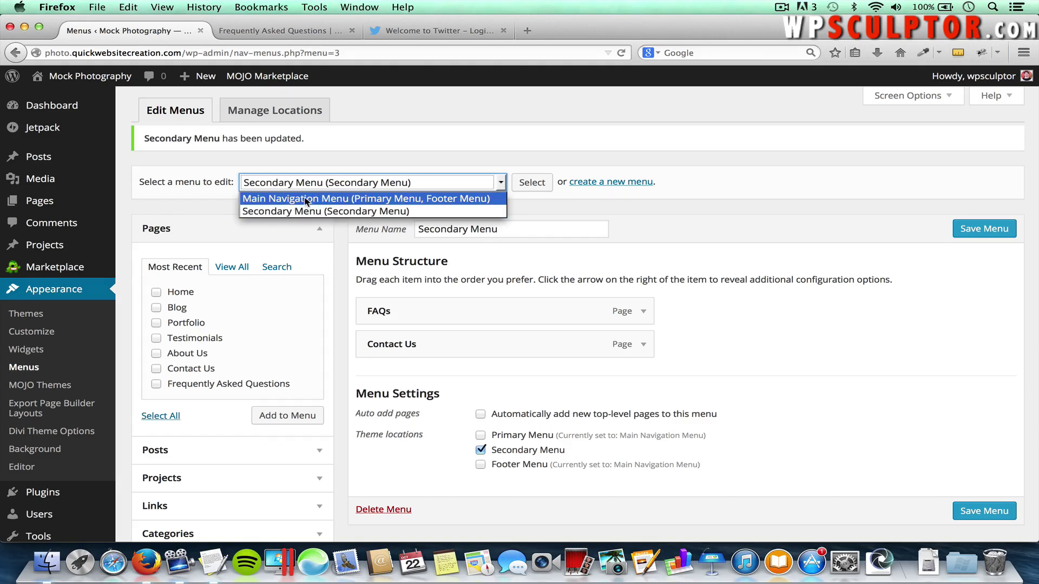
left_click(307, 199)
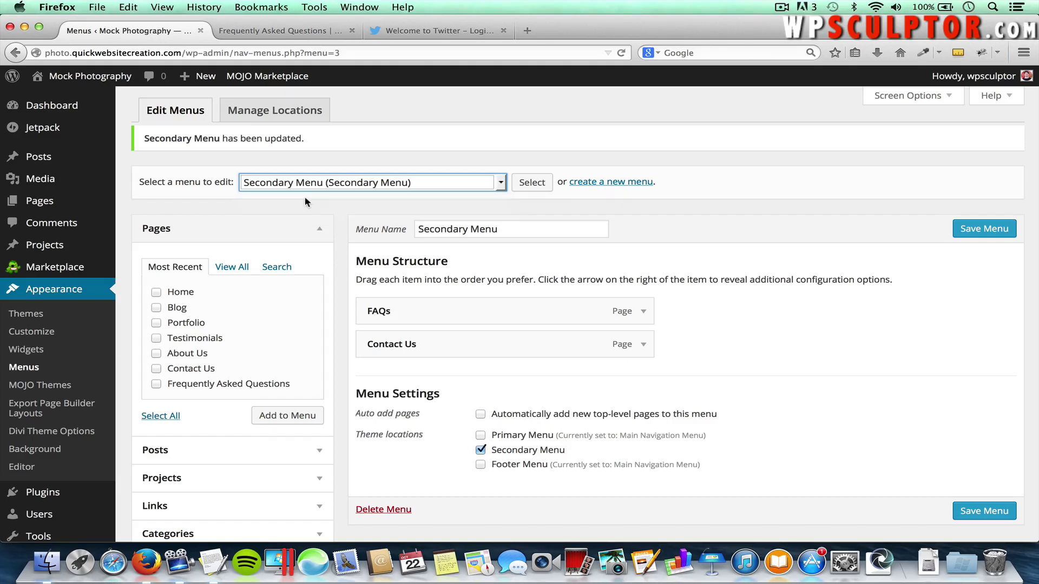
left_click(536, 190)
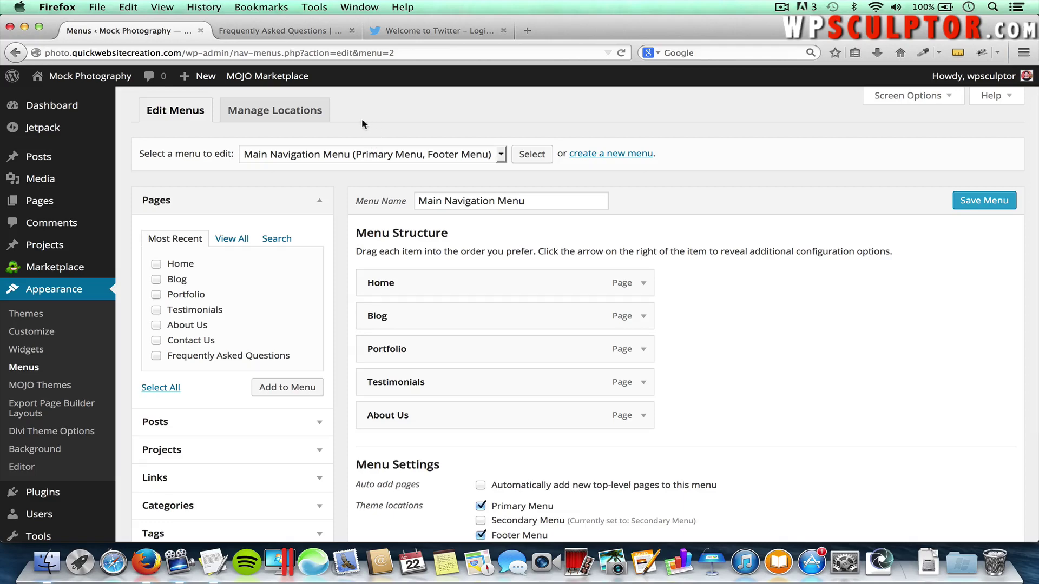
Remove the FAQ page path from the address to load the site's home page
left_click(307, 32)
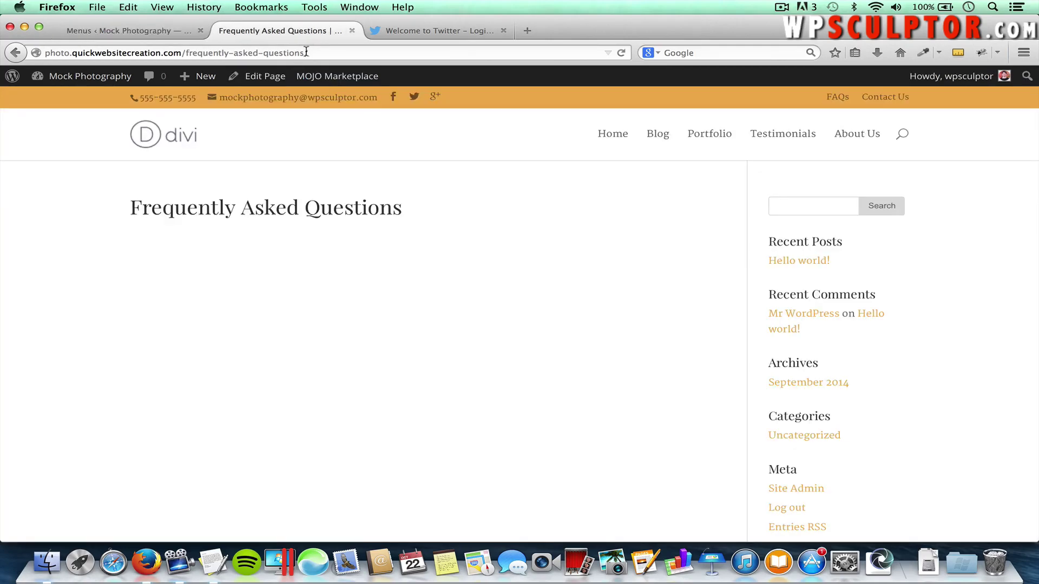
left_click_drag(310, 53, 188, 54)
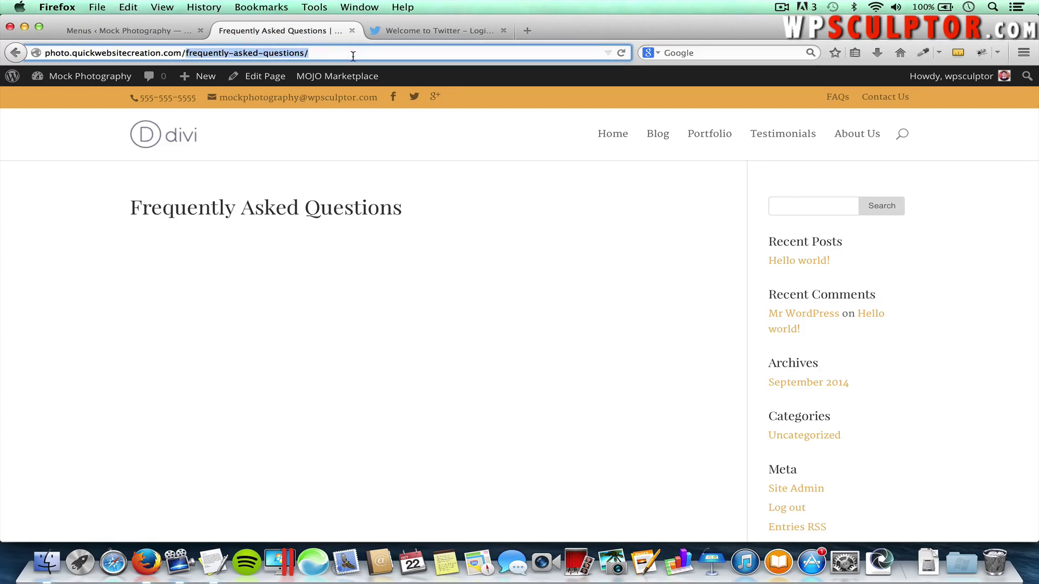
key("BackSpace")
key("Return")
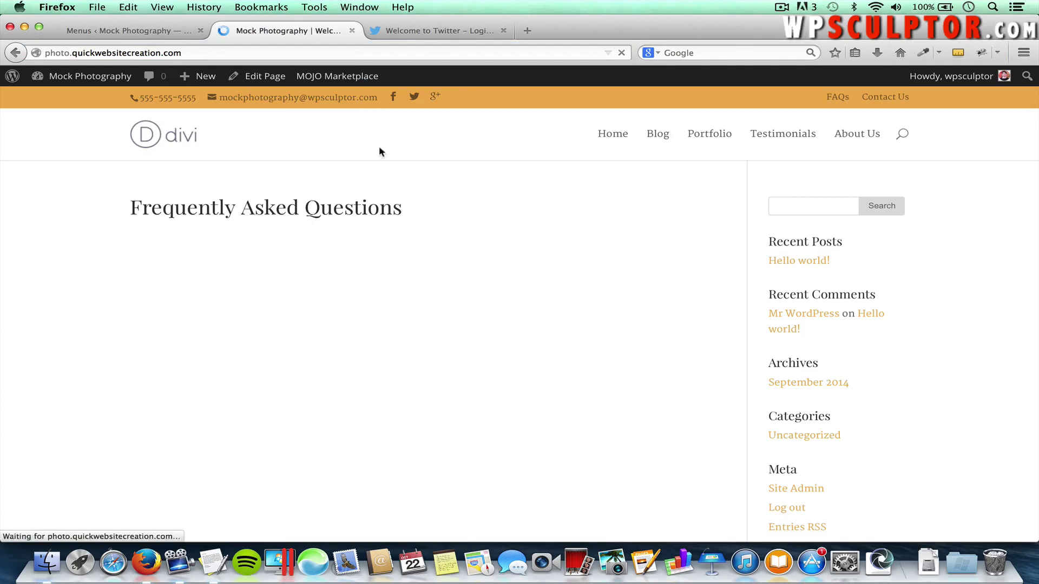
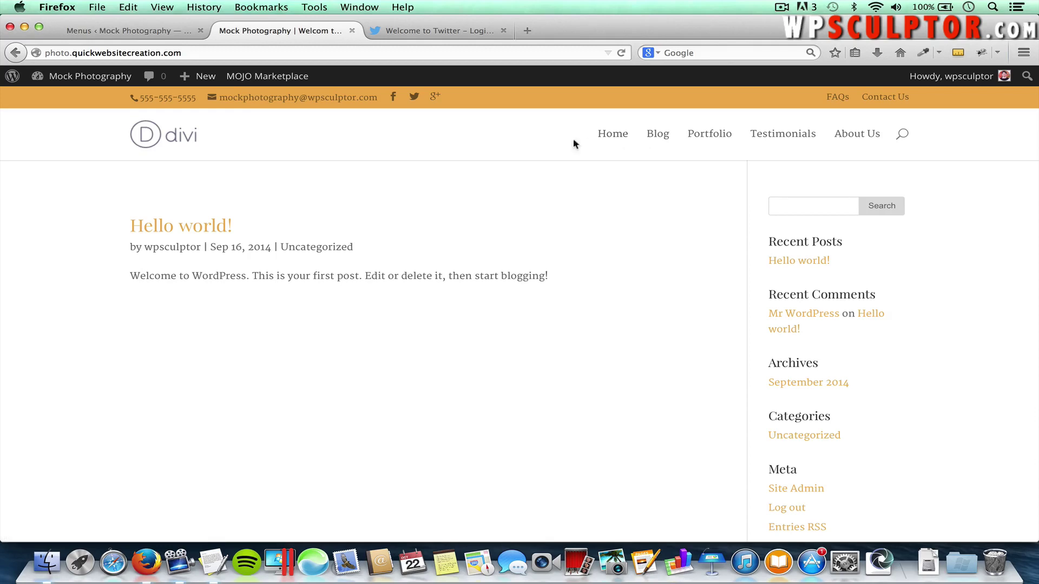
Return to the WordPress Menus admin tab and bring up the Settings submenu in the sidebar
left_click(163, 36)
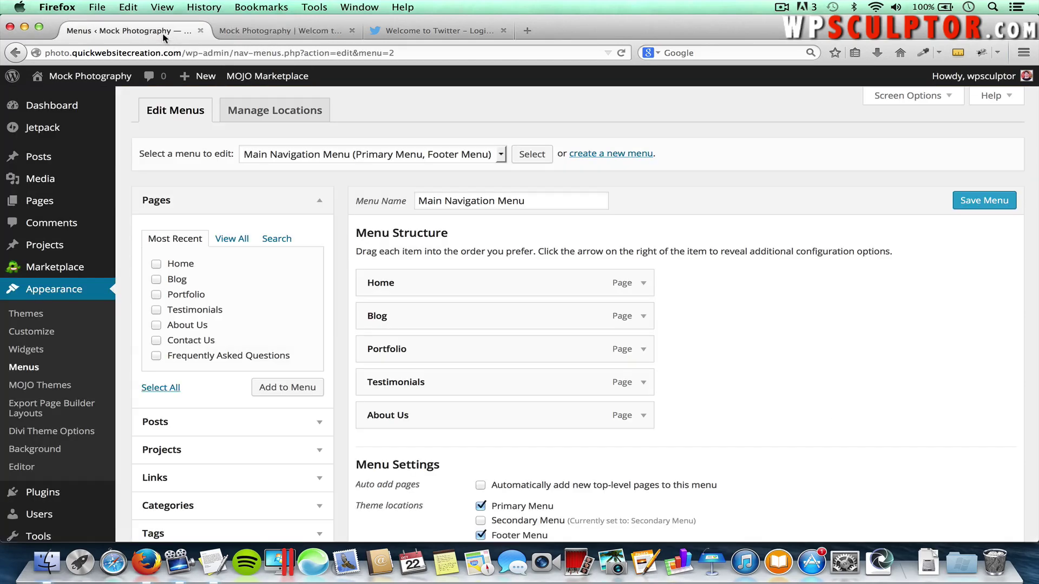
scroll(72, 319, "down", 2)
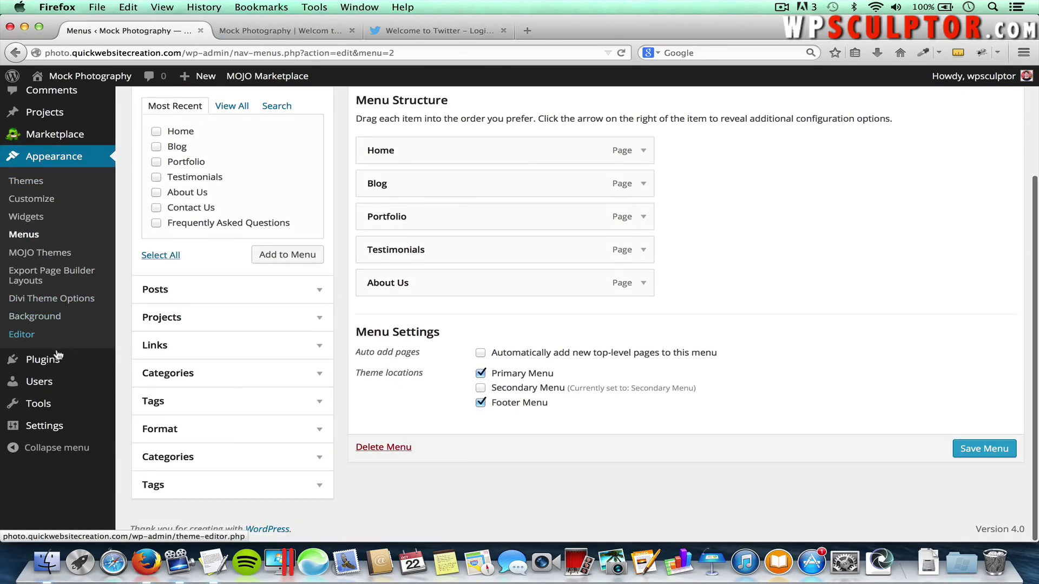
mouse_move(44, 430)
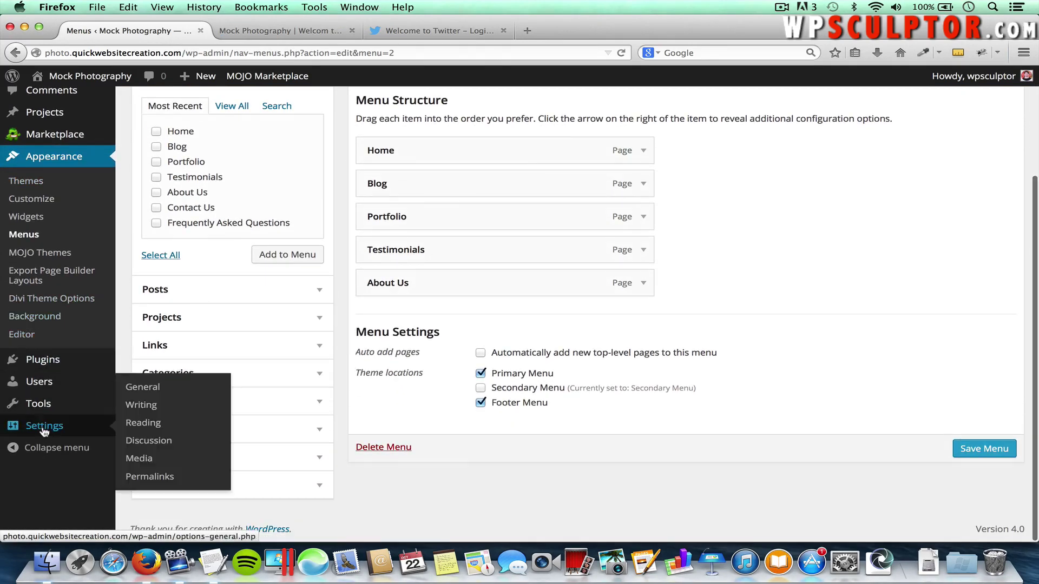
In Reading settings, make the front page a static page set to Home
left_click(141, 425)
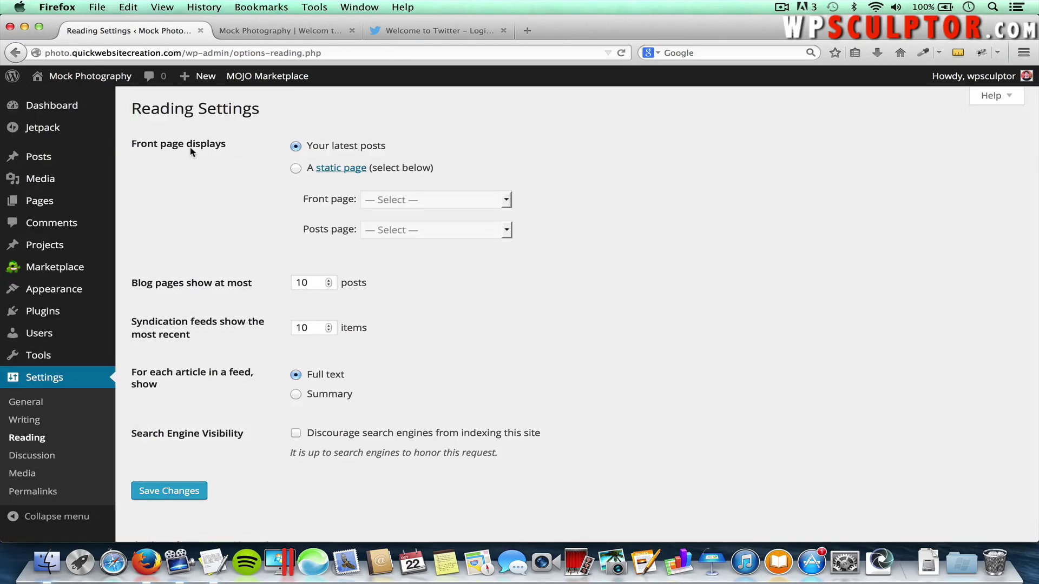
left_click(295, 170)
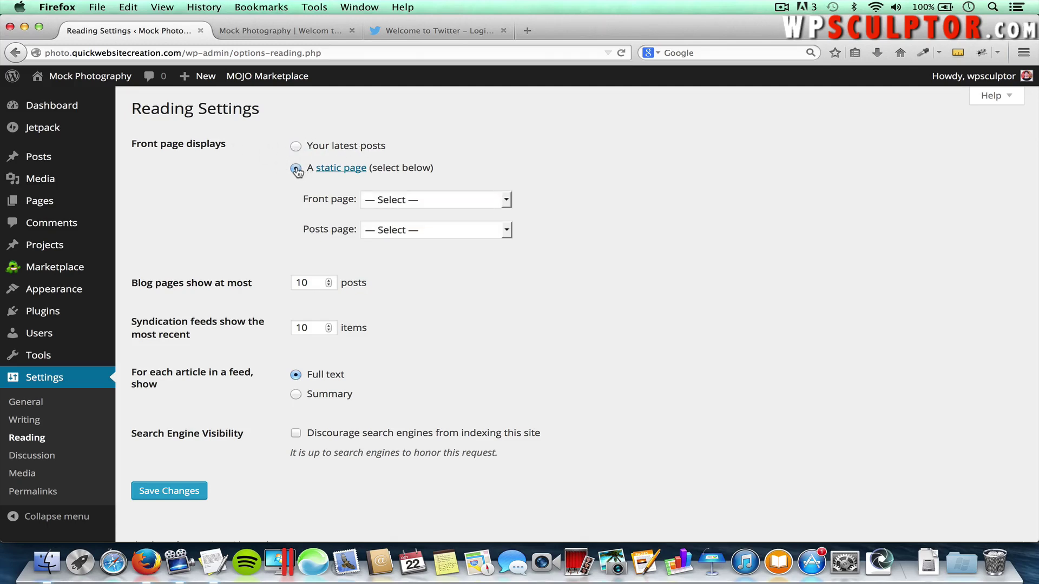
left_click(412, 202)
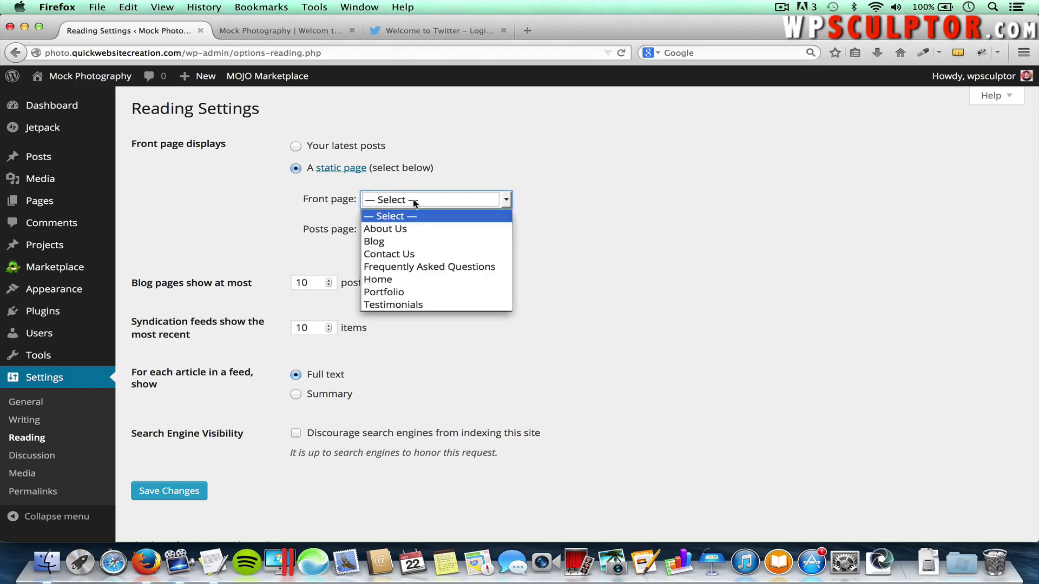
left_click(410, 280)
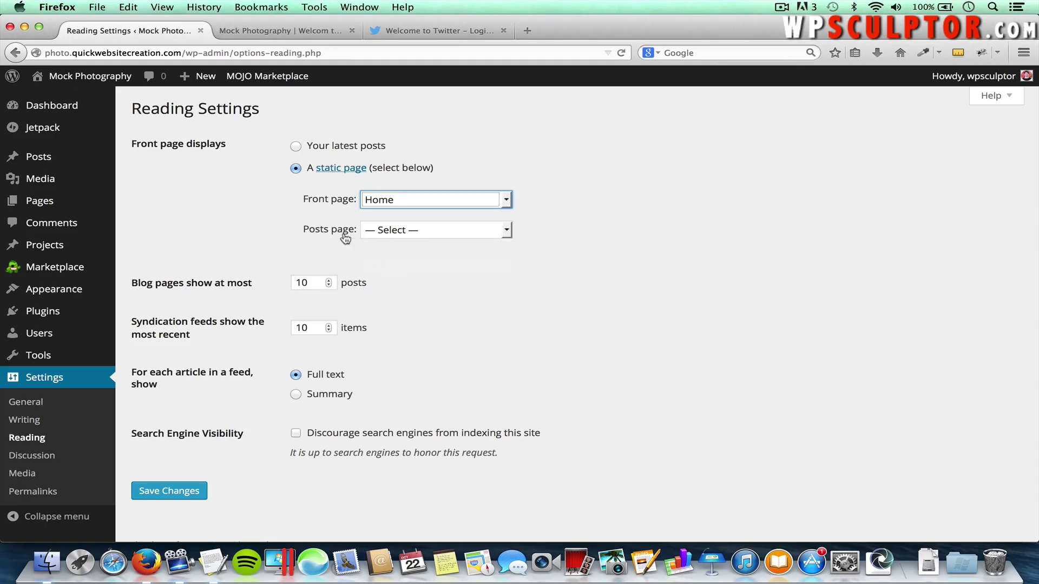
Set the posts page to Blog, save the reading settings, and view the live site
left_click(404, 234)
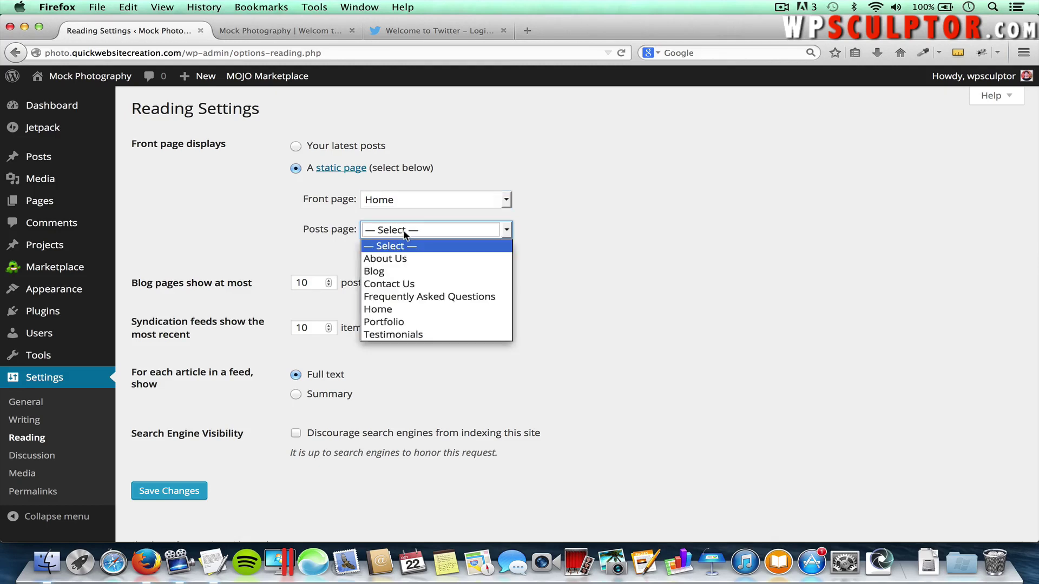
left_click(401, 272)
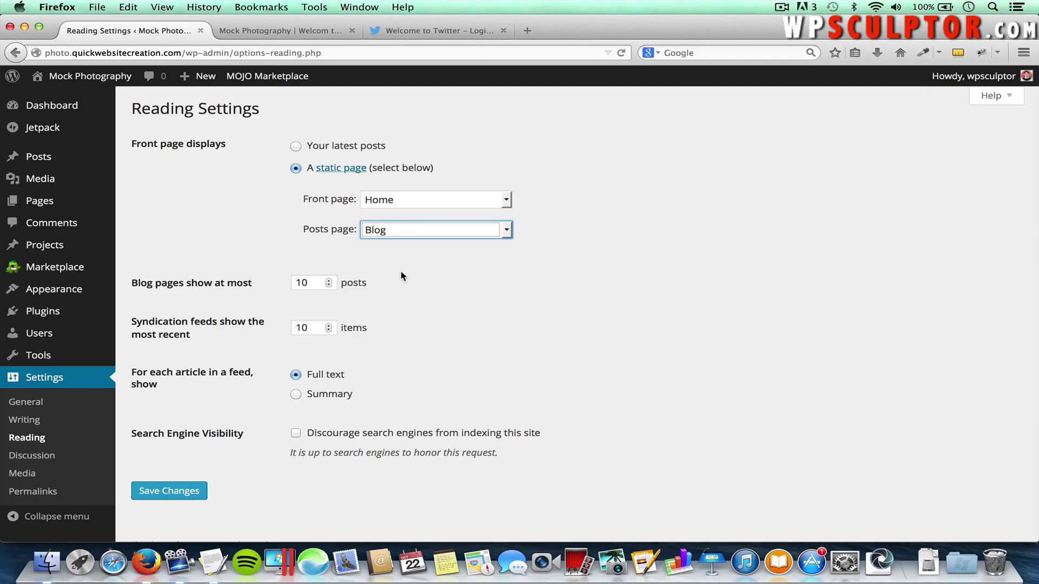
left_click(151, 491)
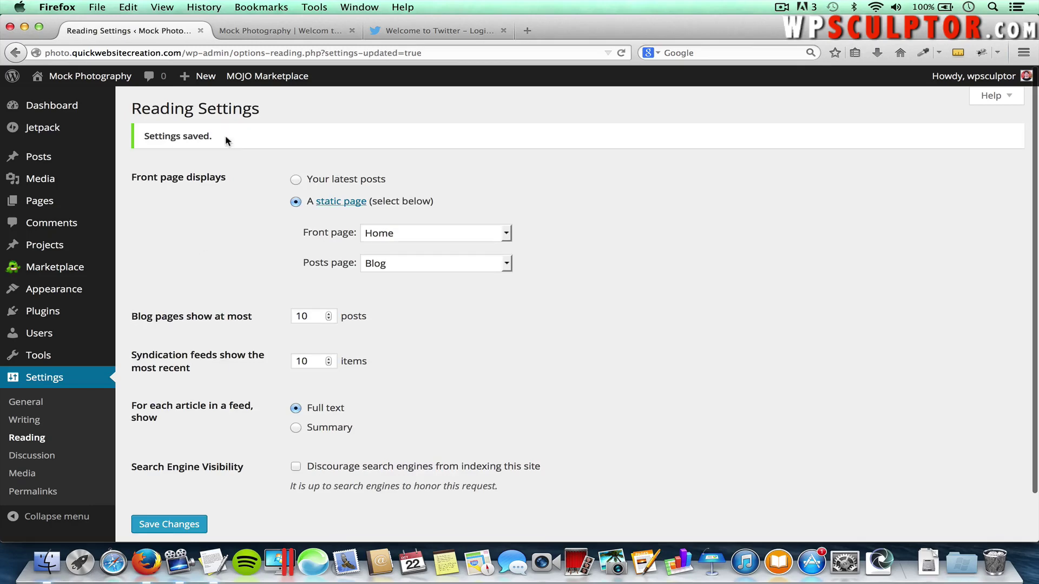
left_click(281, 31)
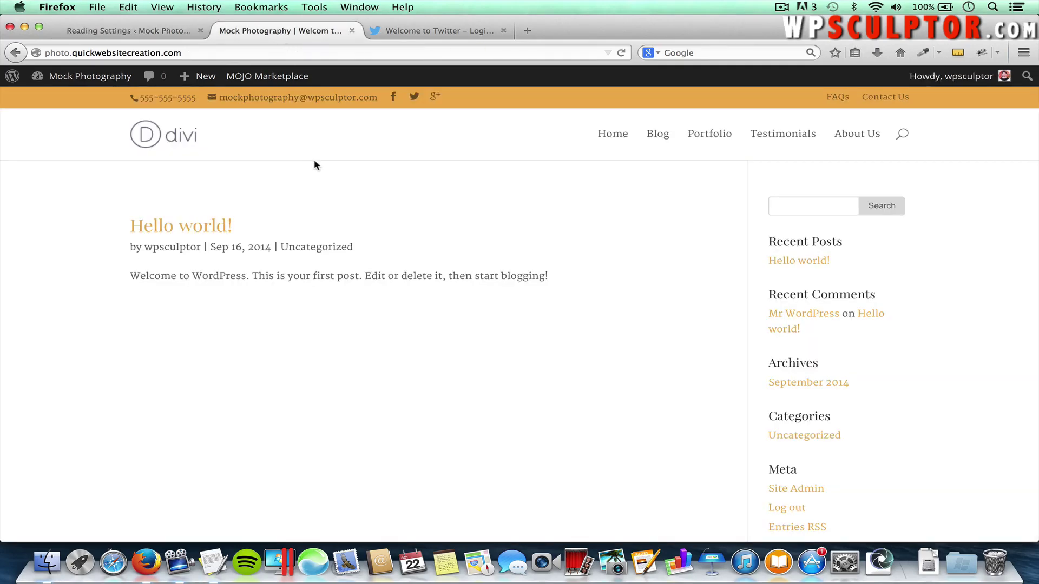
Load the live Home and Blog pages, then go back to the admin tab
left_click(605, 144)
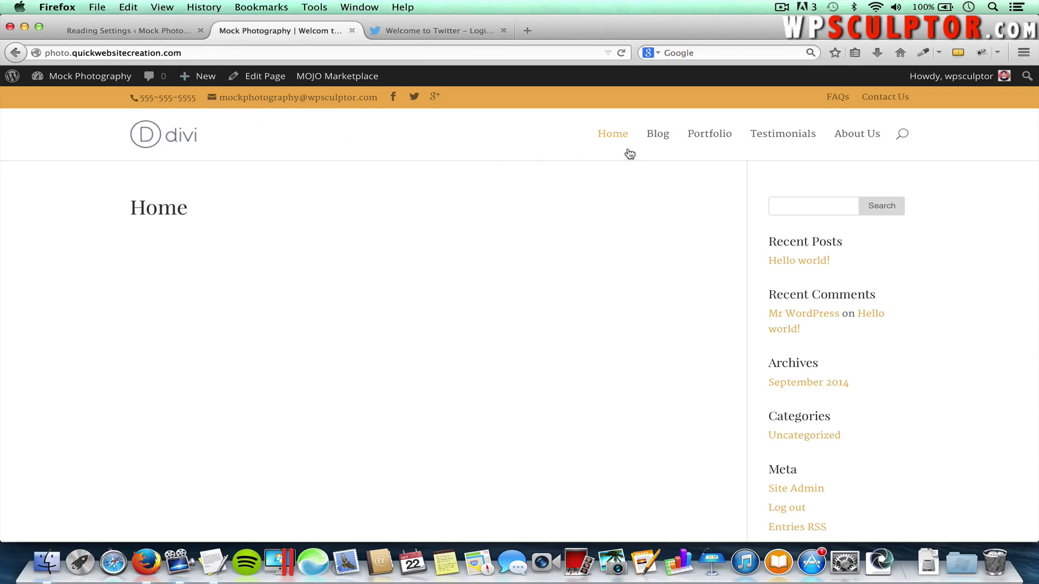
left_click(658, 134)
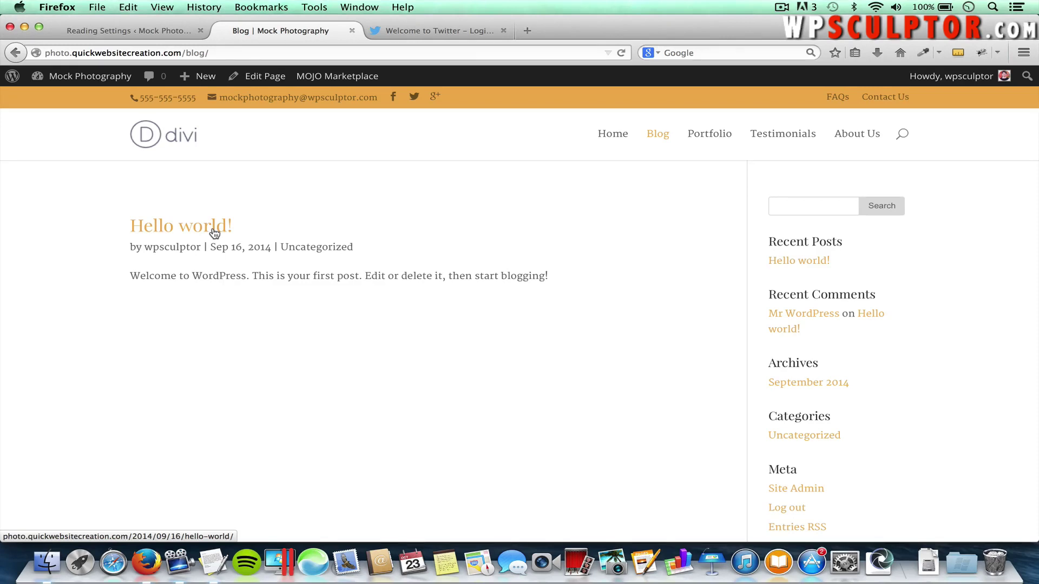
left_click(112, 35)
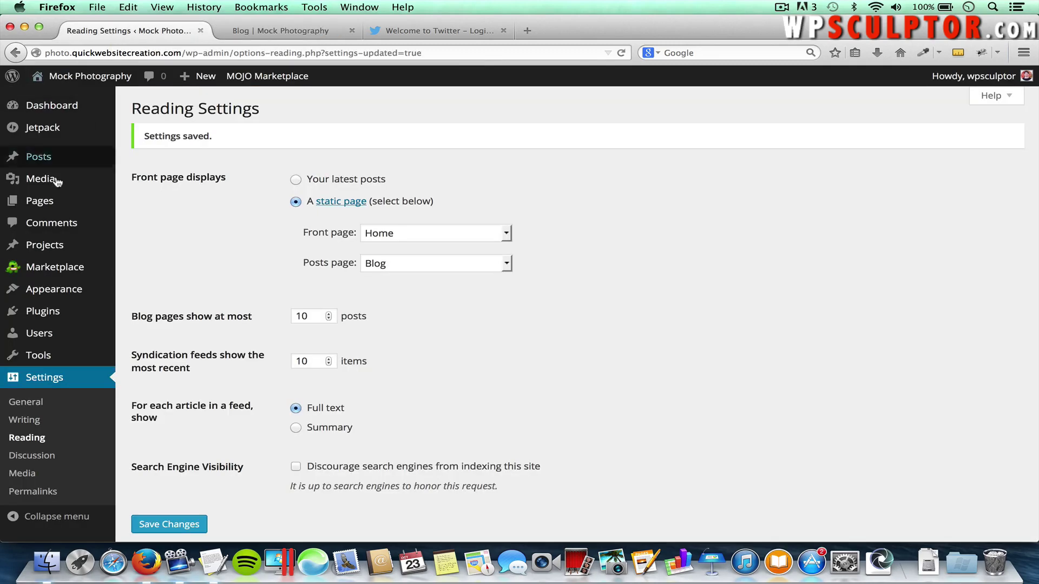
Open the Frequently Asked Questions page for editing from the All Pages list
mouse_move(41, 201)
left_click(135, 205)
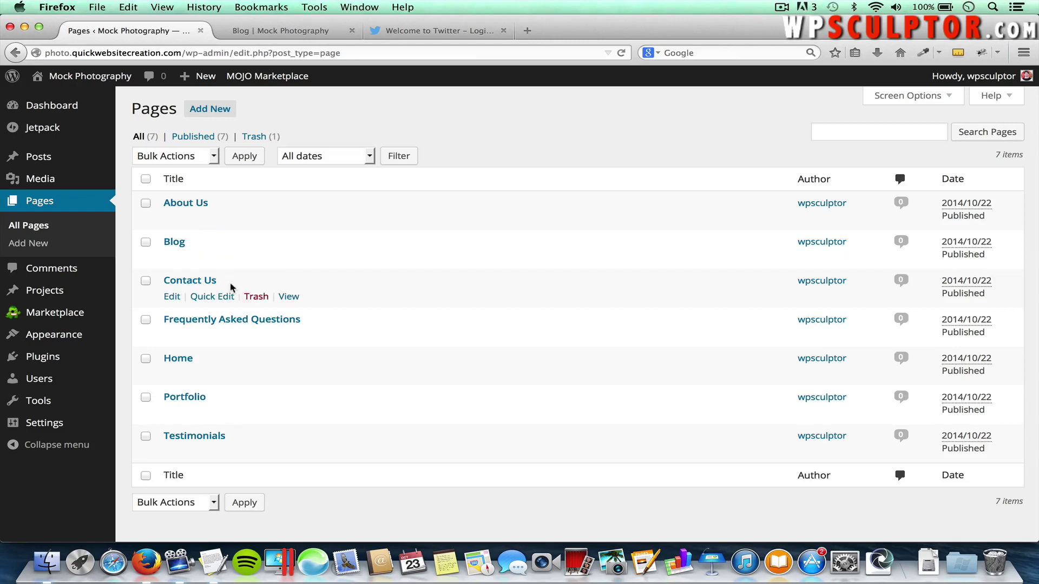
left_click(230, 321)
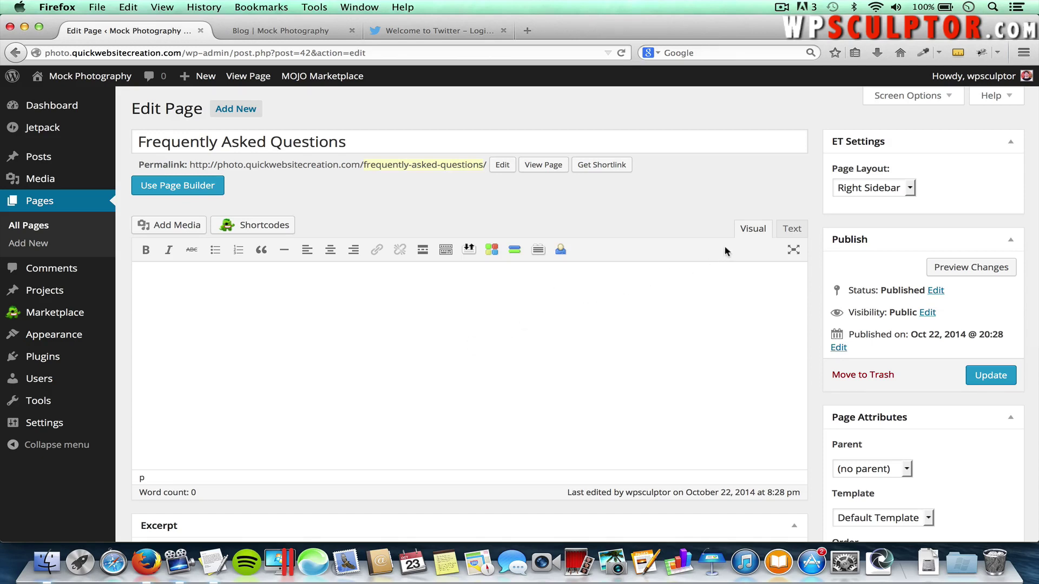
Toggle between Text and Visual modes and show the second formatting toolbar row
left_click(795, 232)
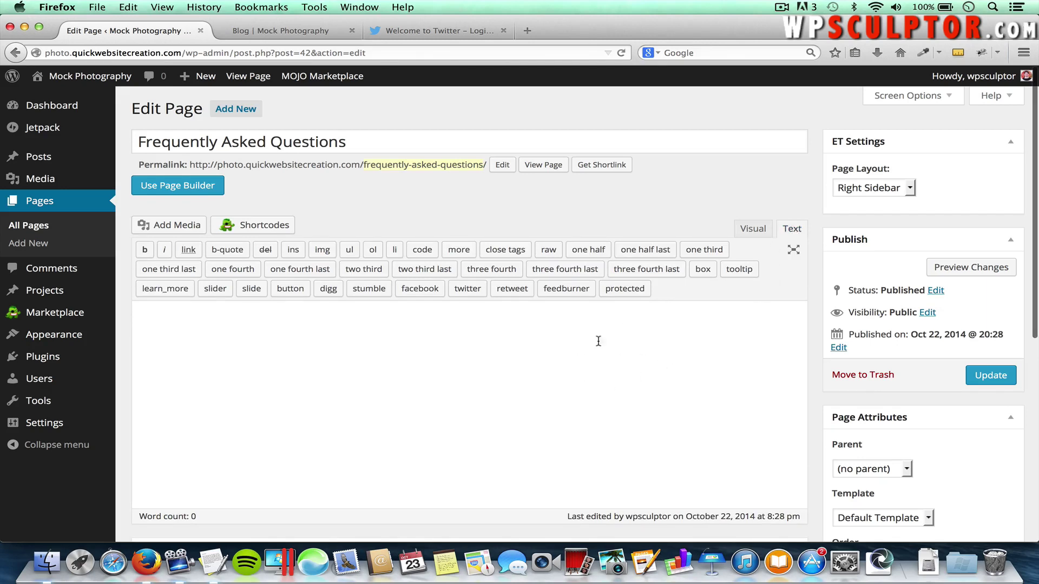
left_click(758, 232)
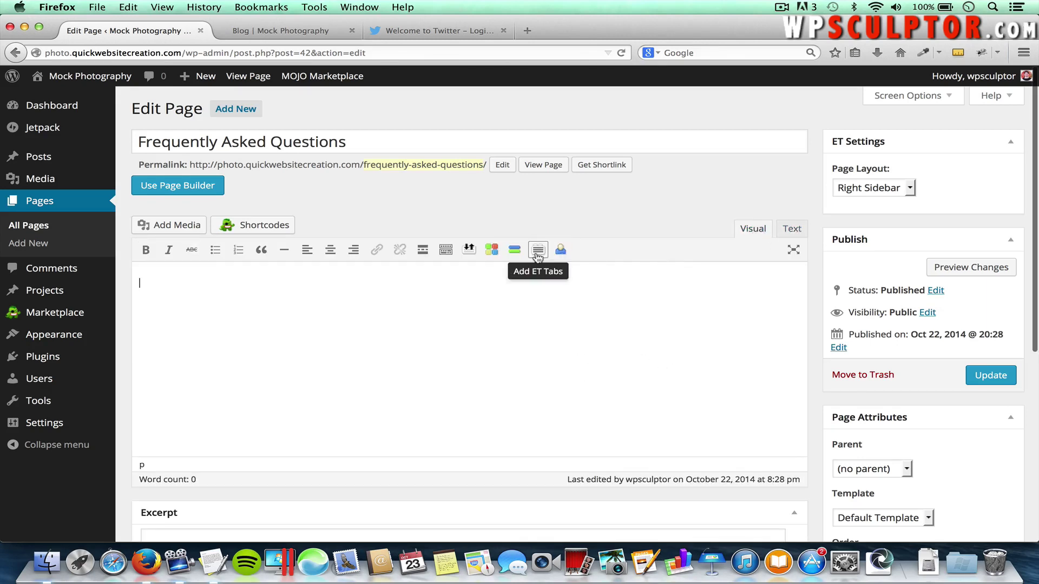
left_click(446, 251)
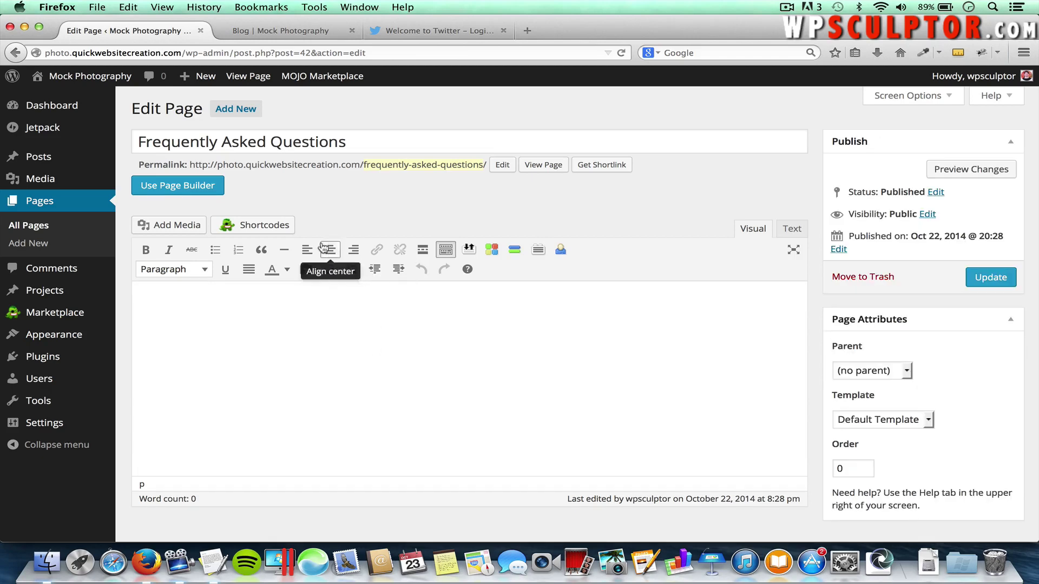
Switch the FAQ page to the Divi Page Builder and give its row one full-width column
left_click(182, 187)
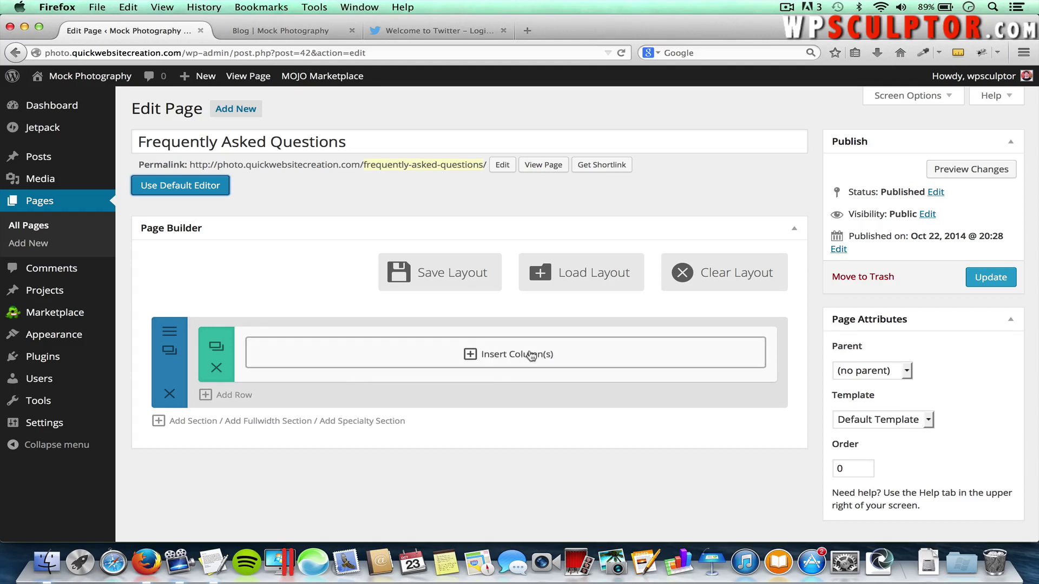
left_click(511, 357)
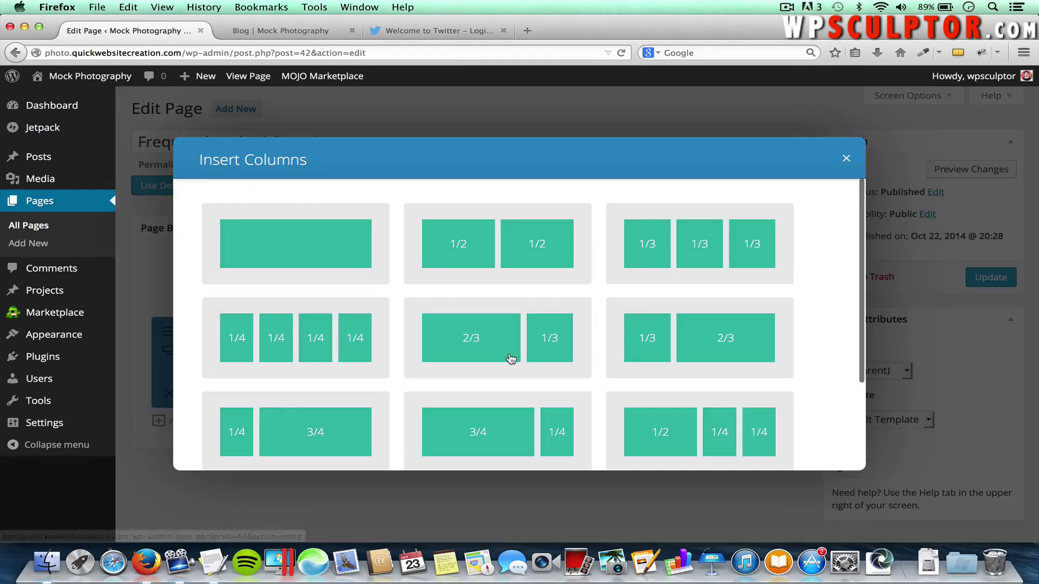
scroll(531, 368, "down", 3)
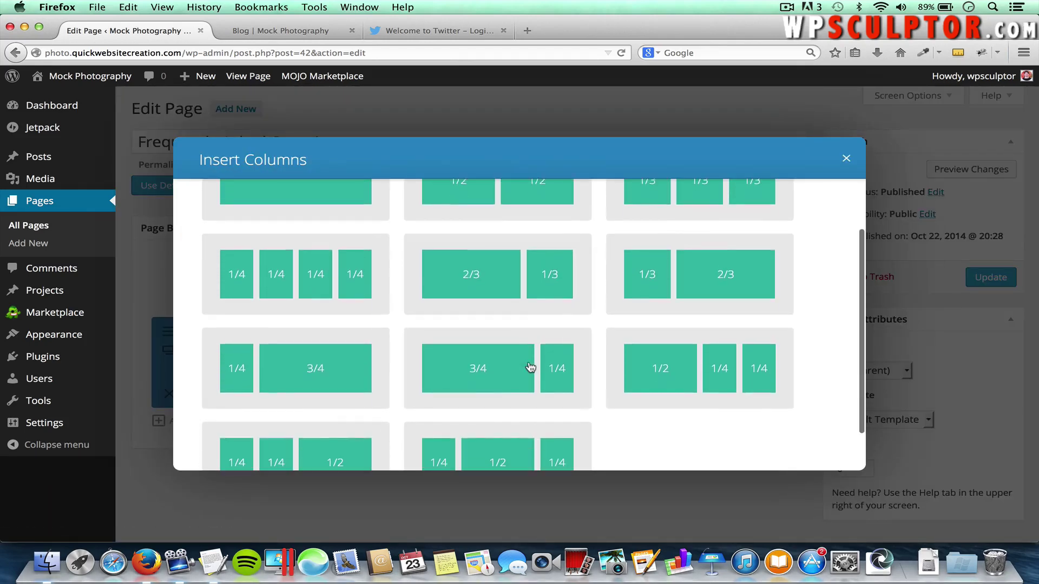
scroll(530, 368, "up", 3)
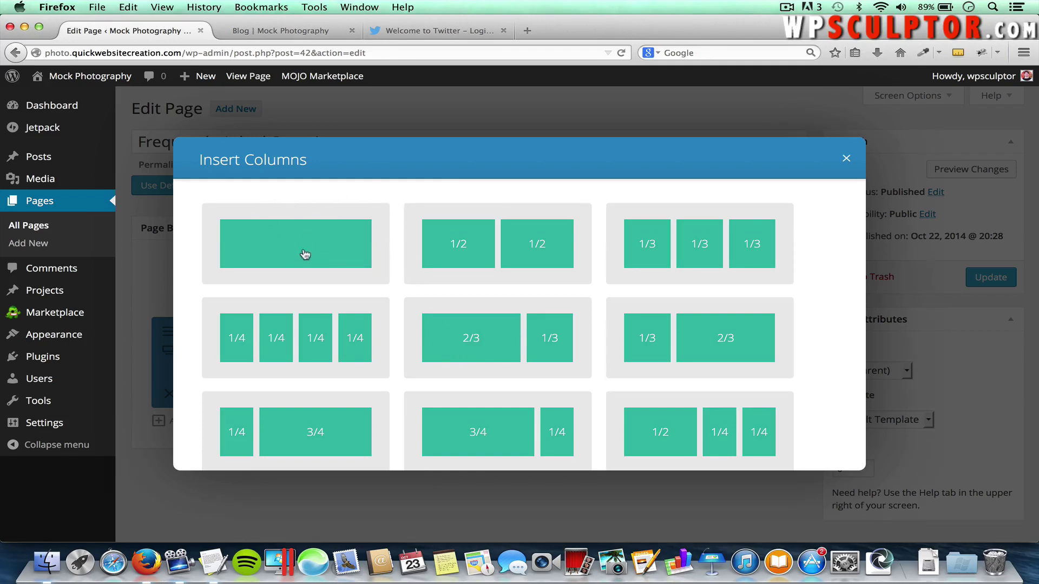
left_click(291, 240)
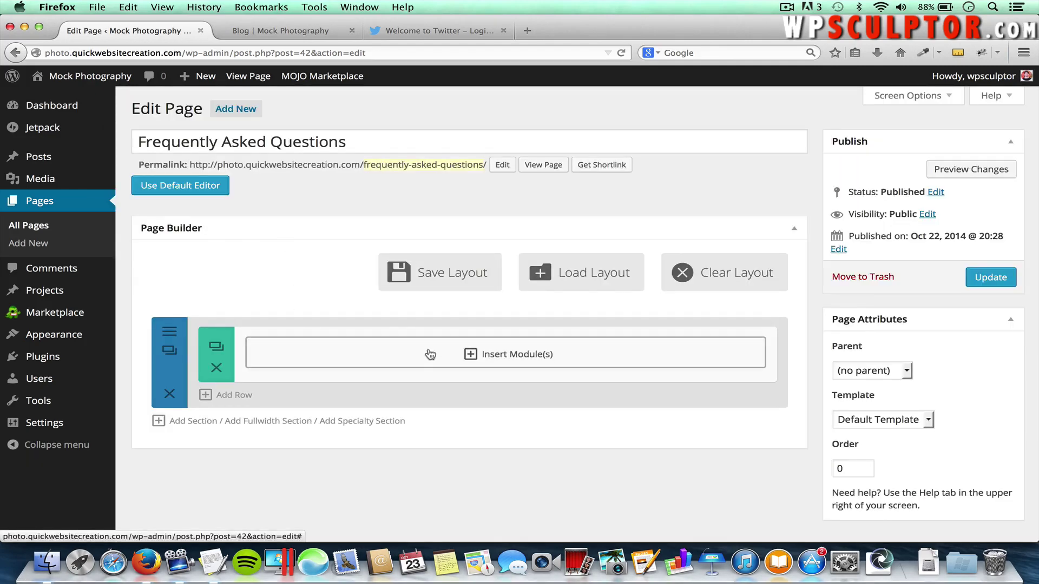
Insert a Text module into the full-width row from the Divi module grid
left_click(514, 357)
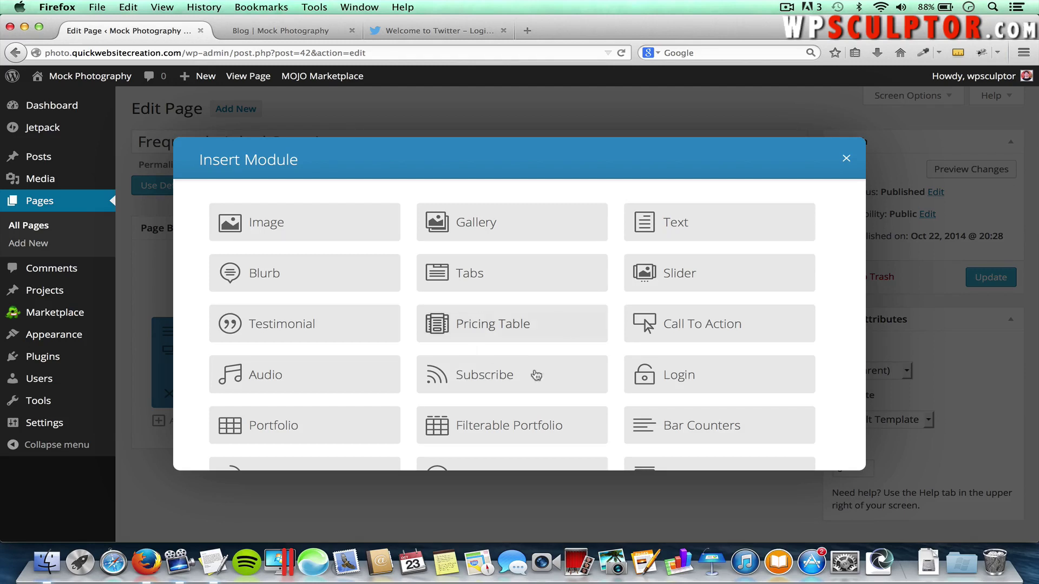
scroll(494, 420, "down", 3)
scroll(494, 420, "down", 2)
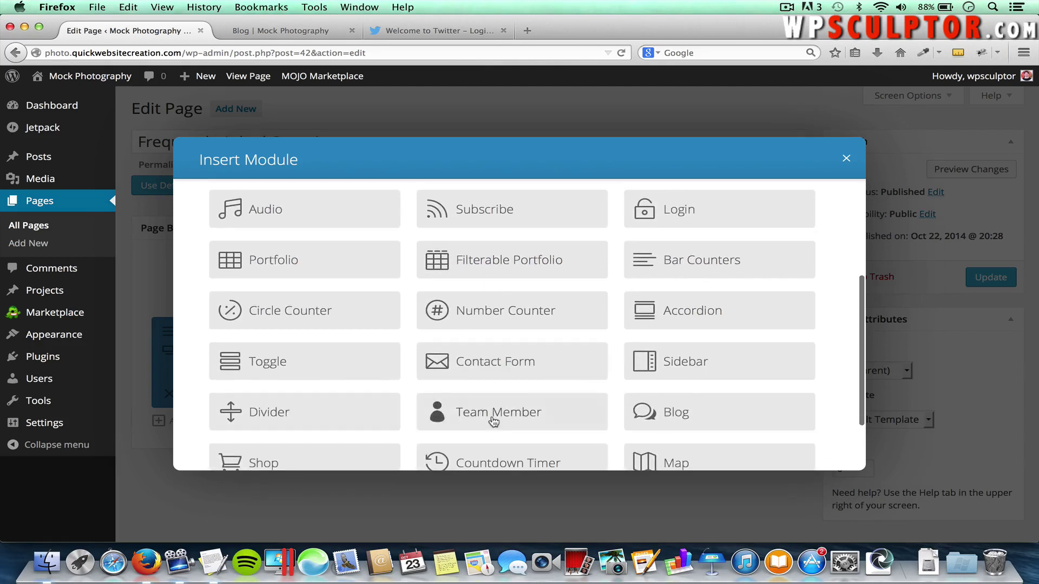
scroll(493, 420, "up", 5)
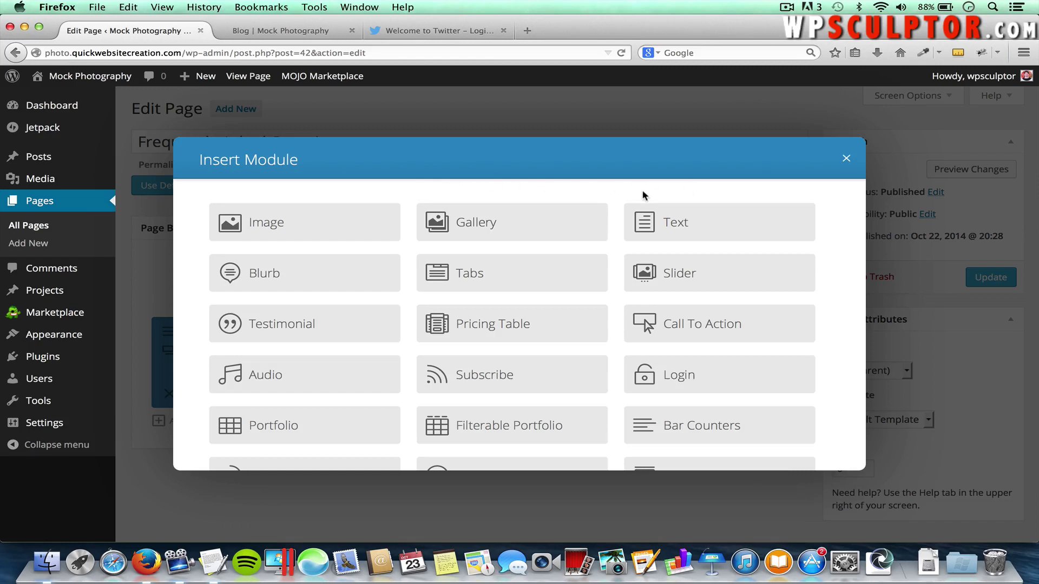
left_click(670, 227)
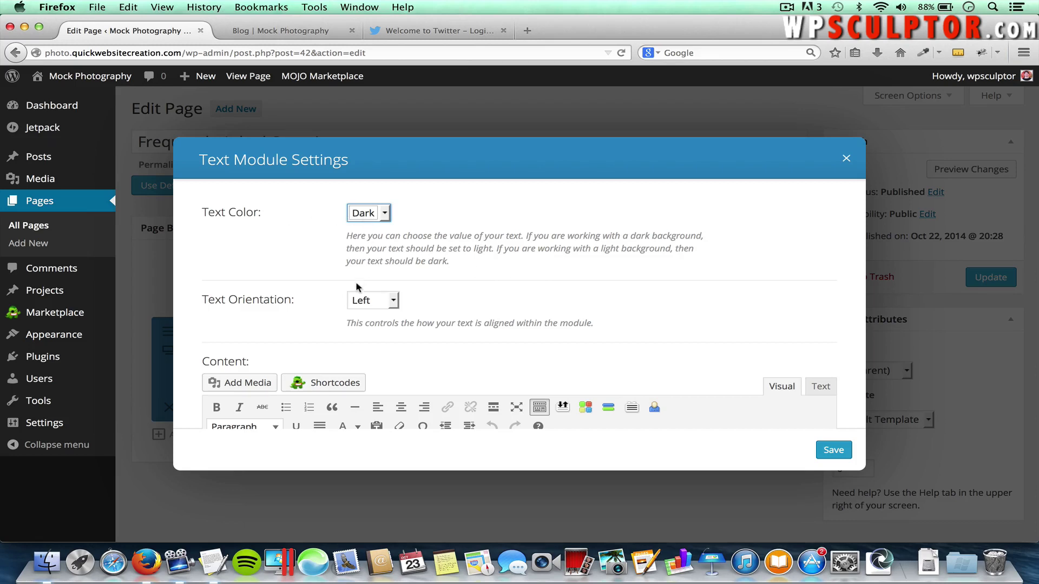
Center the Text module's orientation and enter the Frequently Asked Questions content text
left_click(370, 300)
left_click(369, 329)
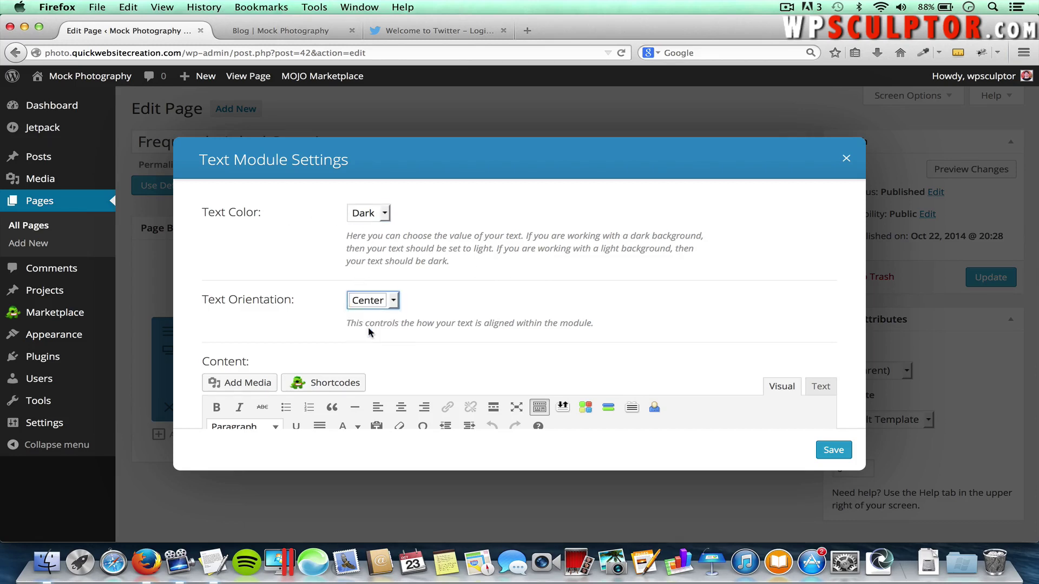
scroll(675, 298, "down", 1)
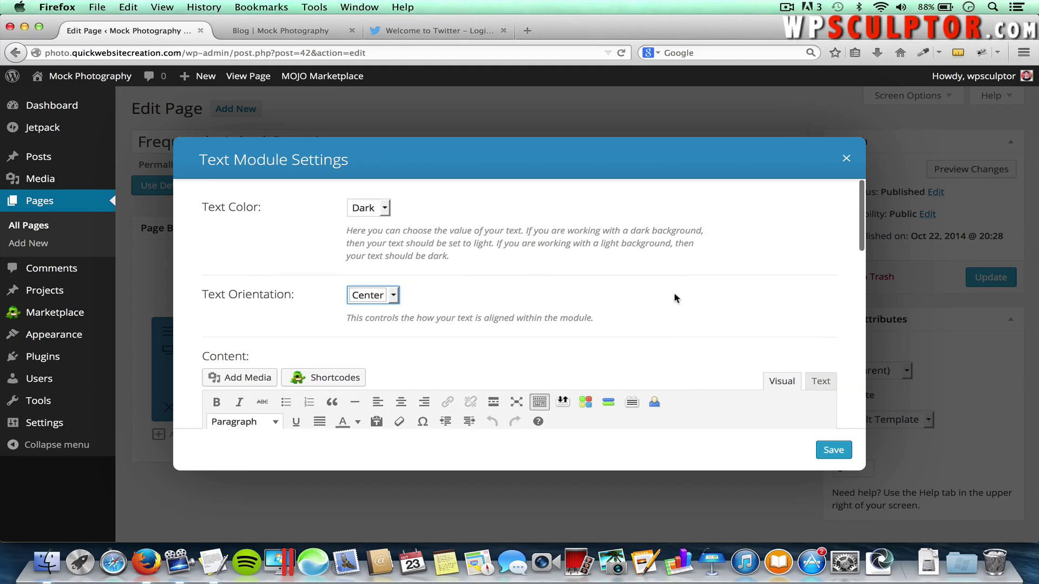
scroll(675, 298, "down", 5)
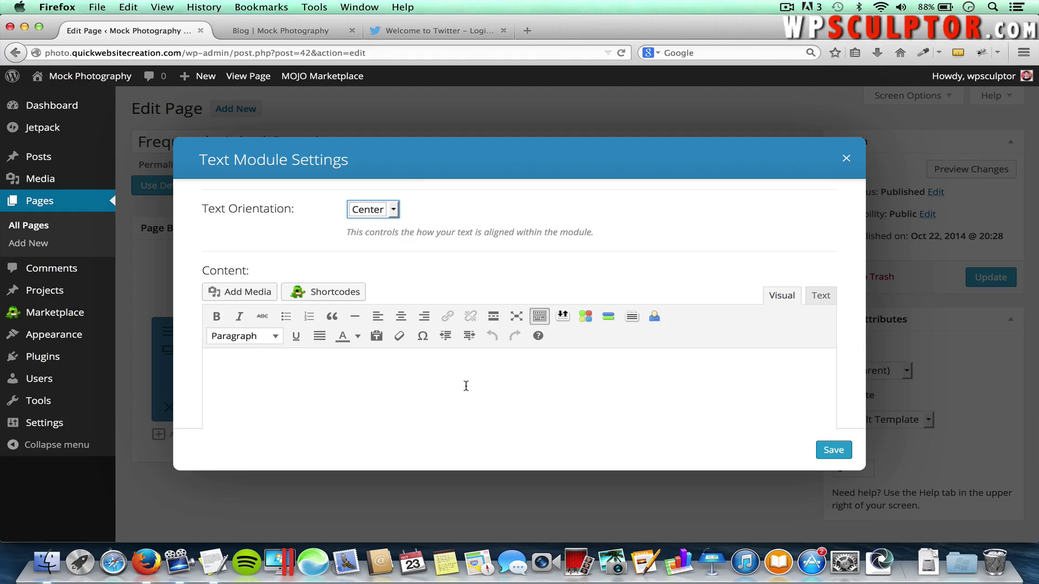
left_click(356, 371)
type("Frequently Asked Questions")
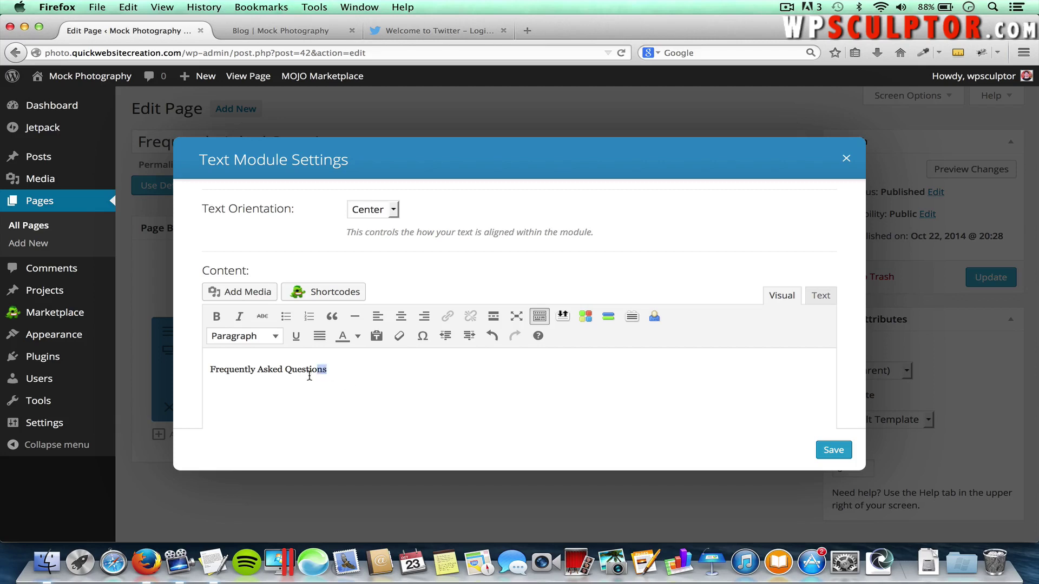
Format the Frequently Asked Questions line as Heading 1 and save the Text module
triple_click(217, 373)
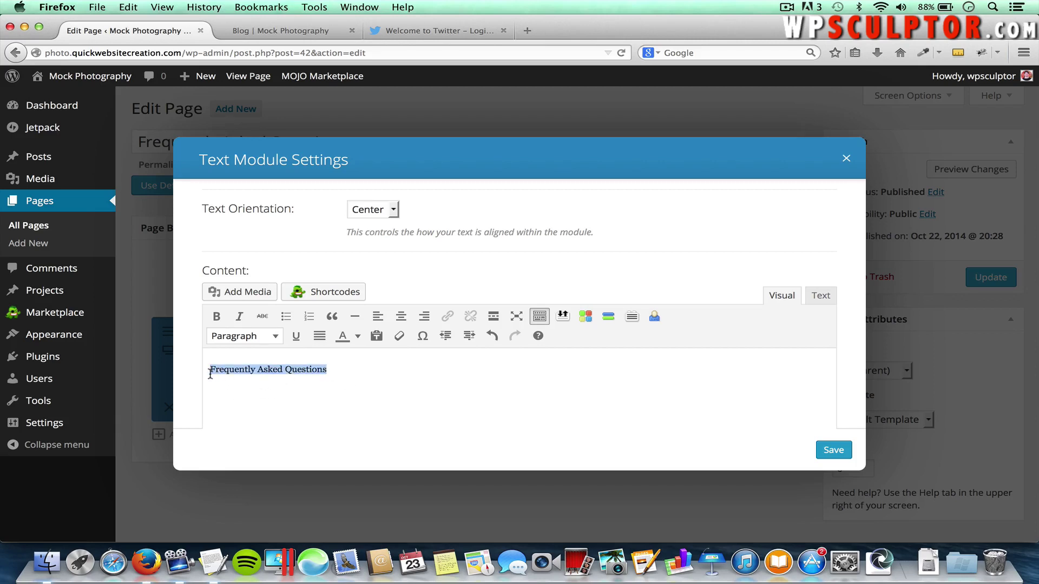
left_click(540, 319)
left_click(540, 319)
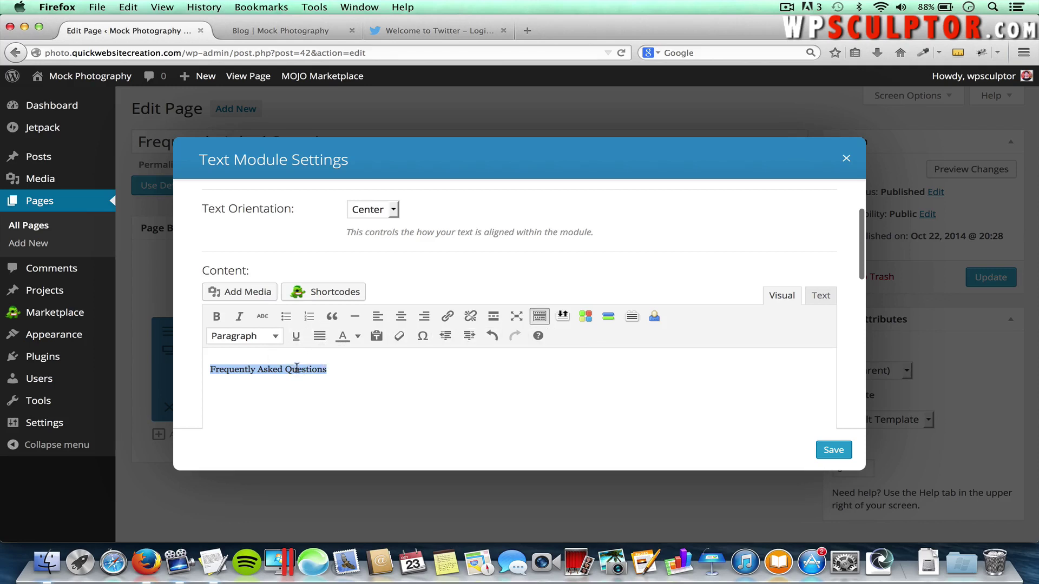
left_click(250, 336)
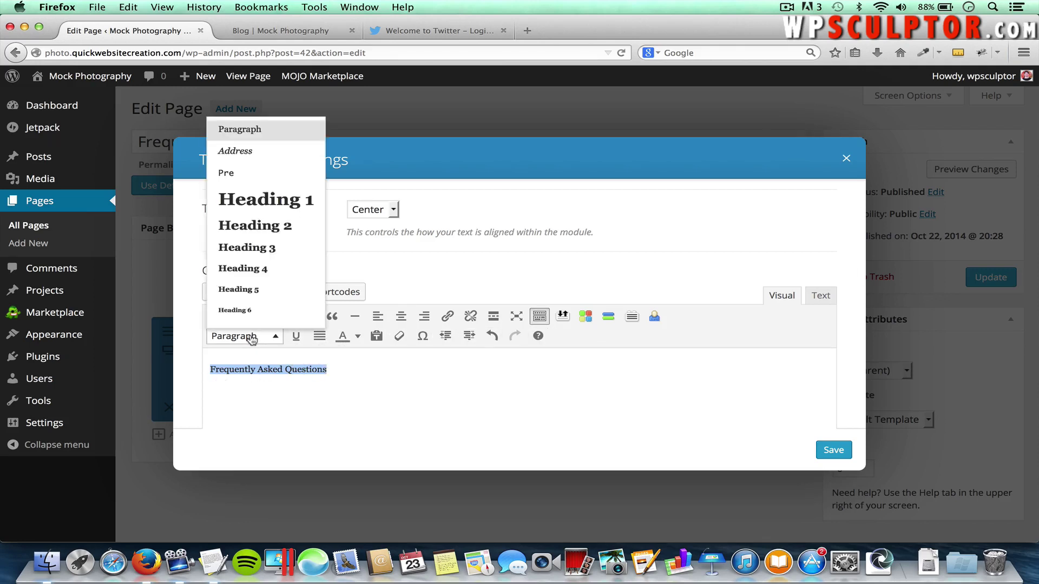
left_click(274, 210)
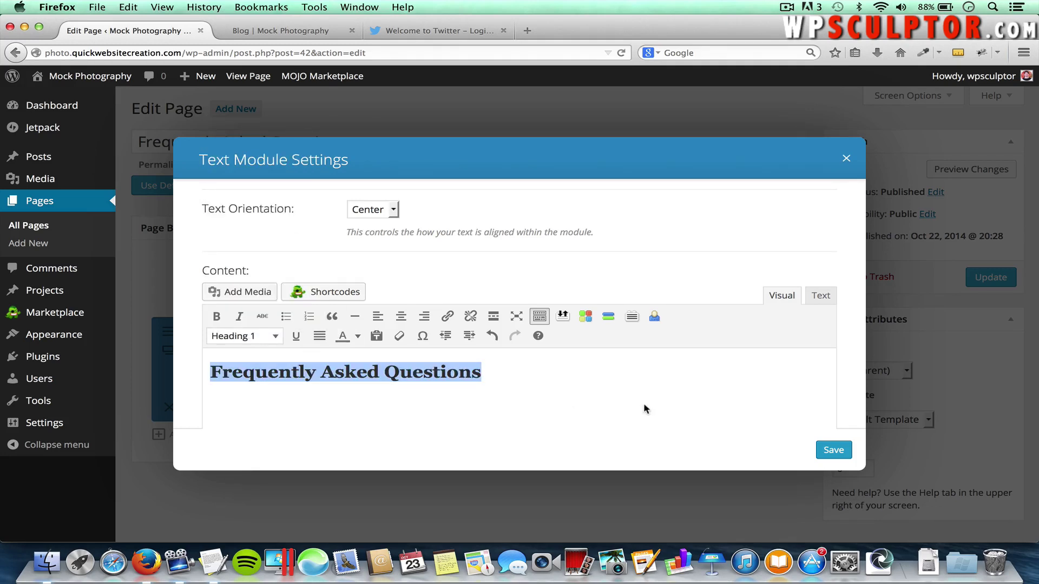
left_click(832, 456)
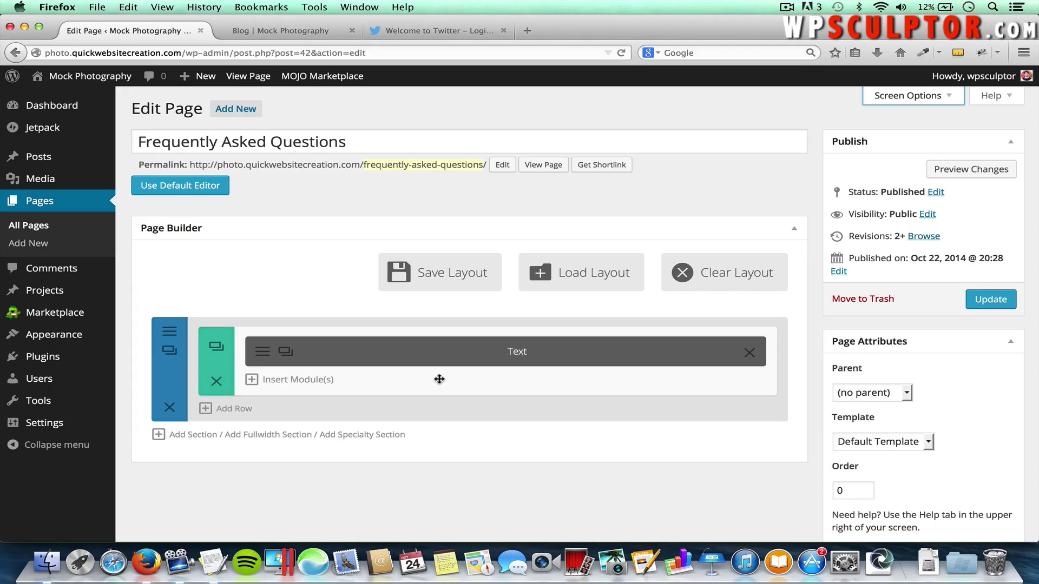
Insert an Accordion module below the text and add its first new item
left_click(301, 380)
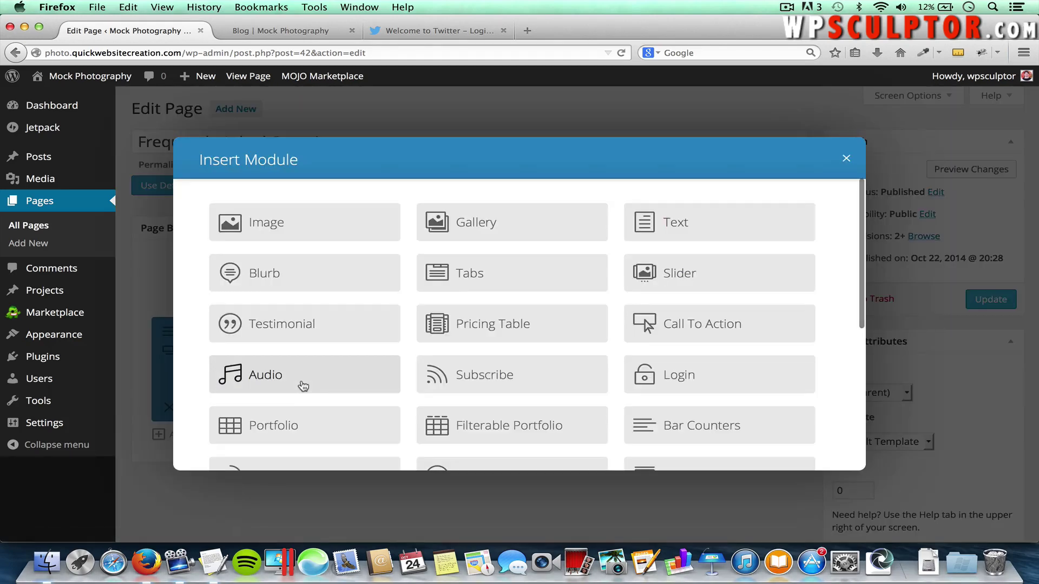
scroll(728, 343, "down", 5)
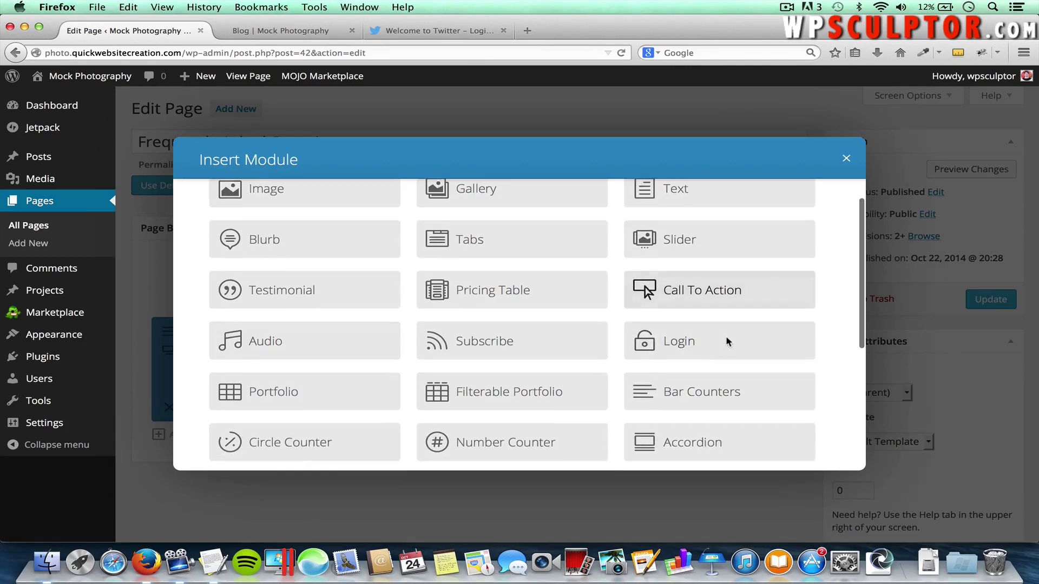
scroll(727, 342, "up", 1)
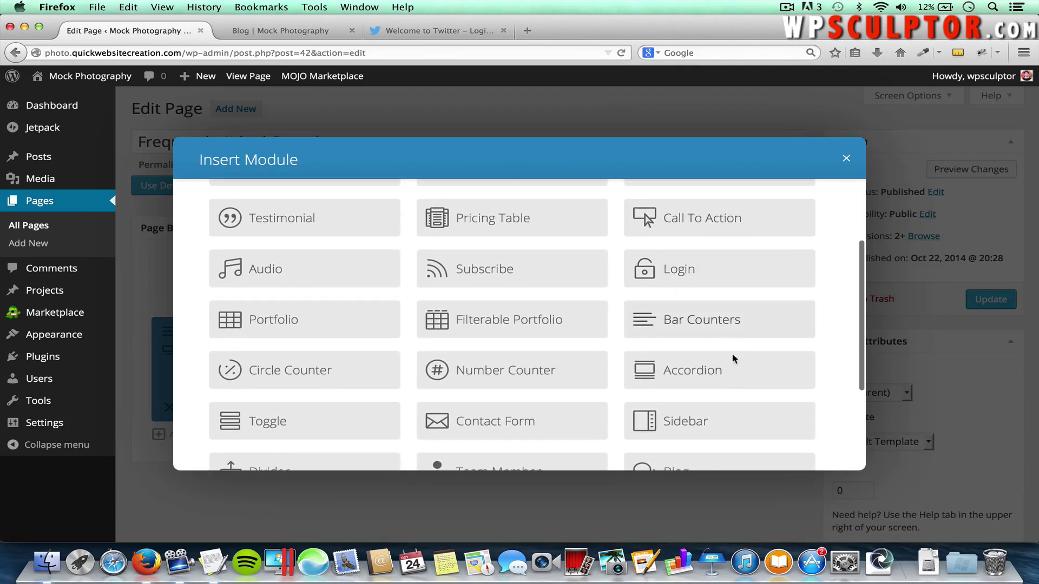
left_click(700, 370)
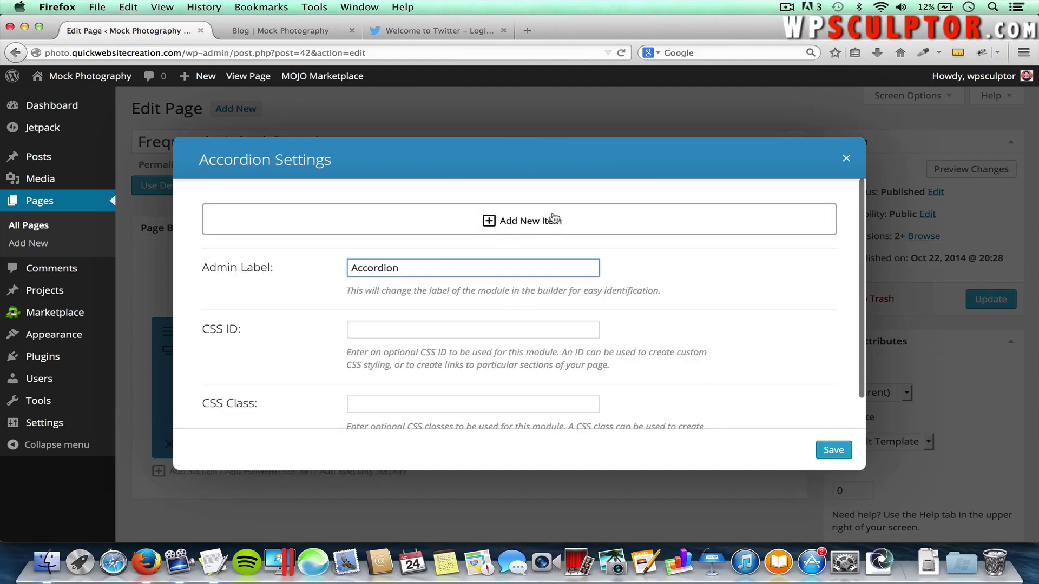
left_click(524, 227)
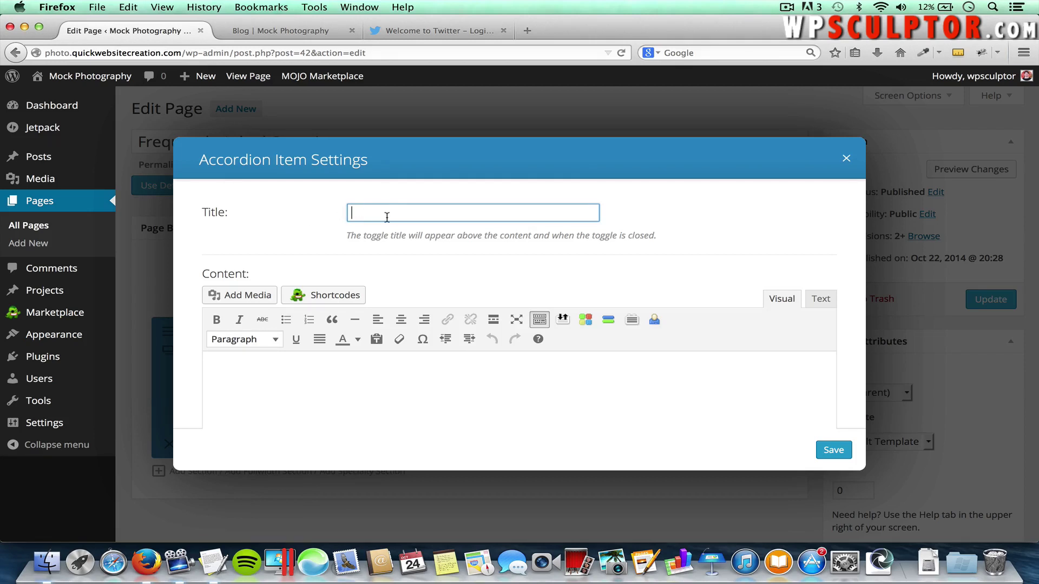
key("super+Tab")
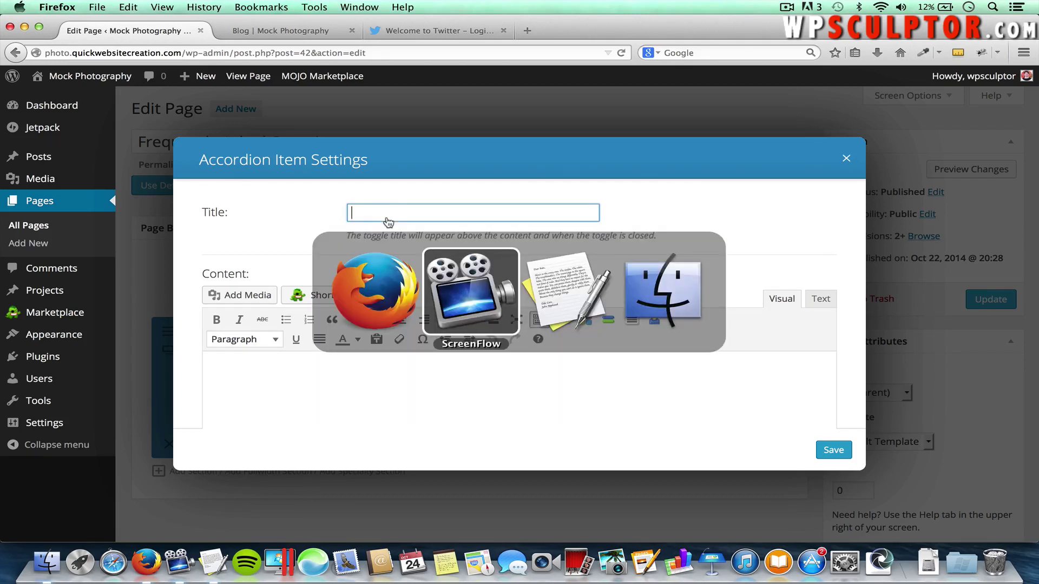
Fill the first accordion item with 'How much do you charge?' and its pricing answer from TextEdit
key("super+Tab")
left_click_drag(228, 141, 122, 143)
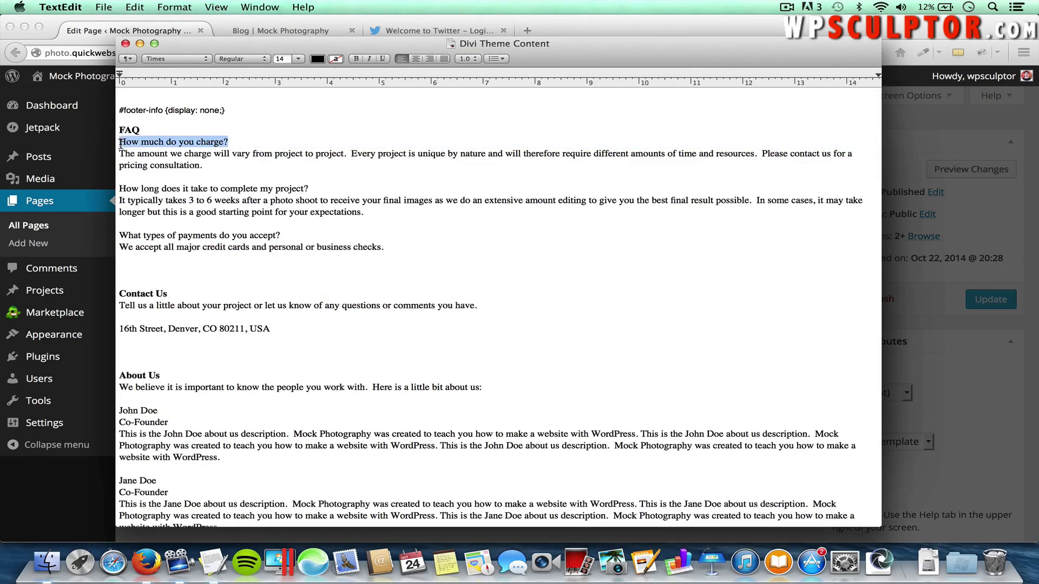
key("super+c")
key("super+Tab")
key("super+v")
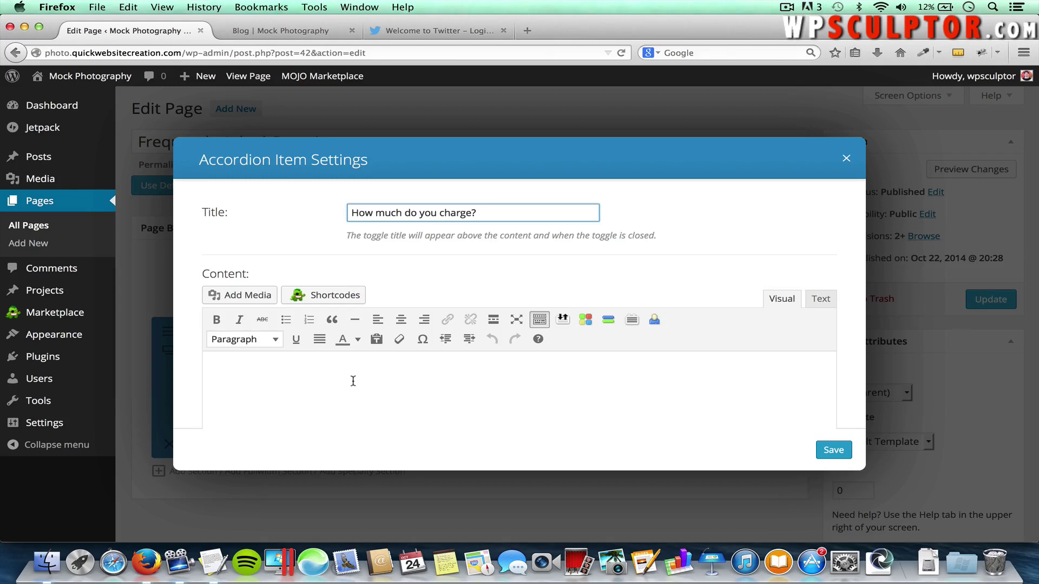
left_click(303, 377)
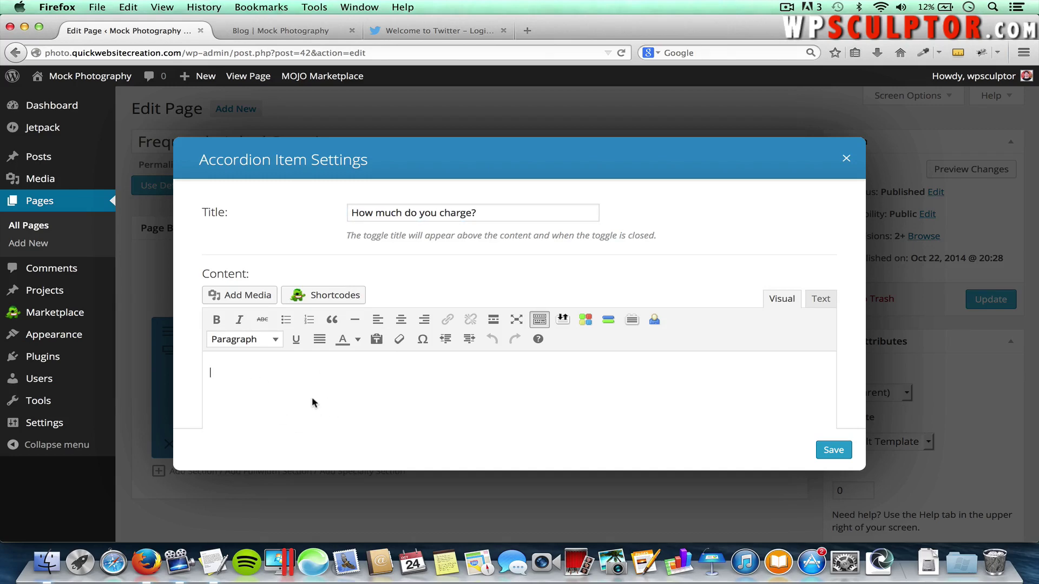
key("super+Tab")
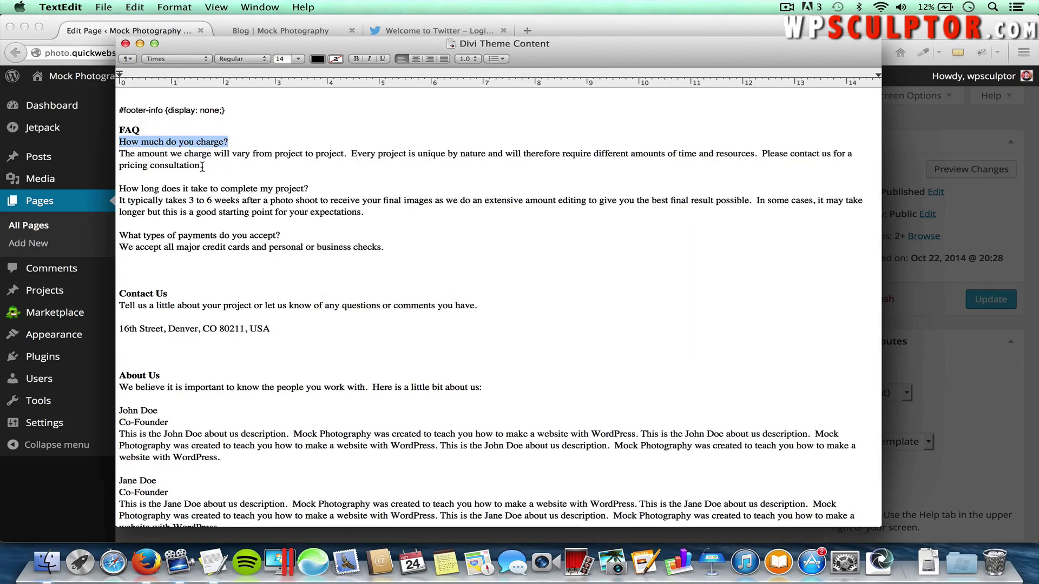
left_click_drag(202, 166, 103, 153)
key("super+c")
key("super+Tab")
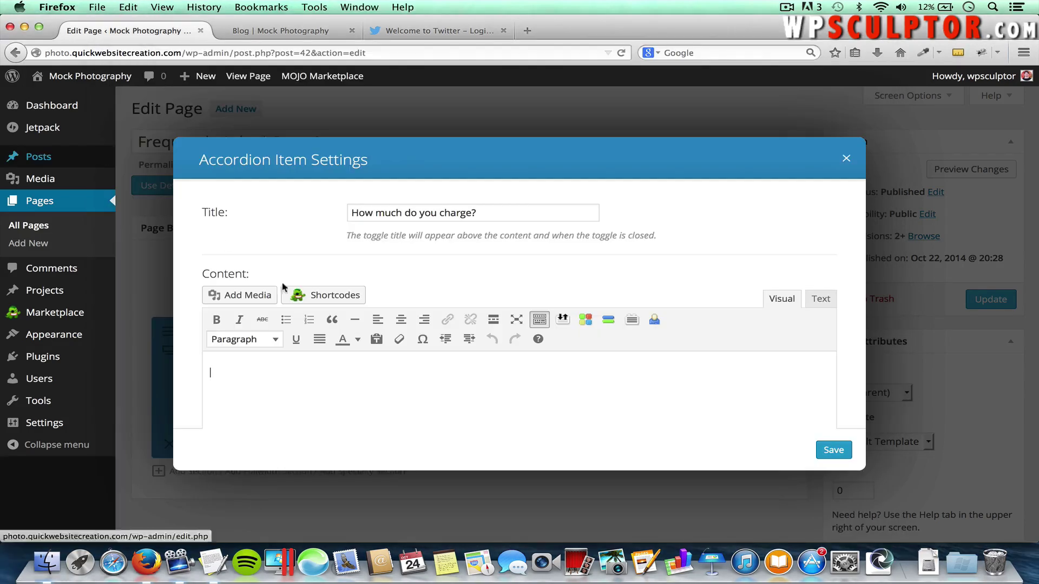
key("super+v")
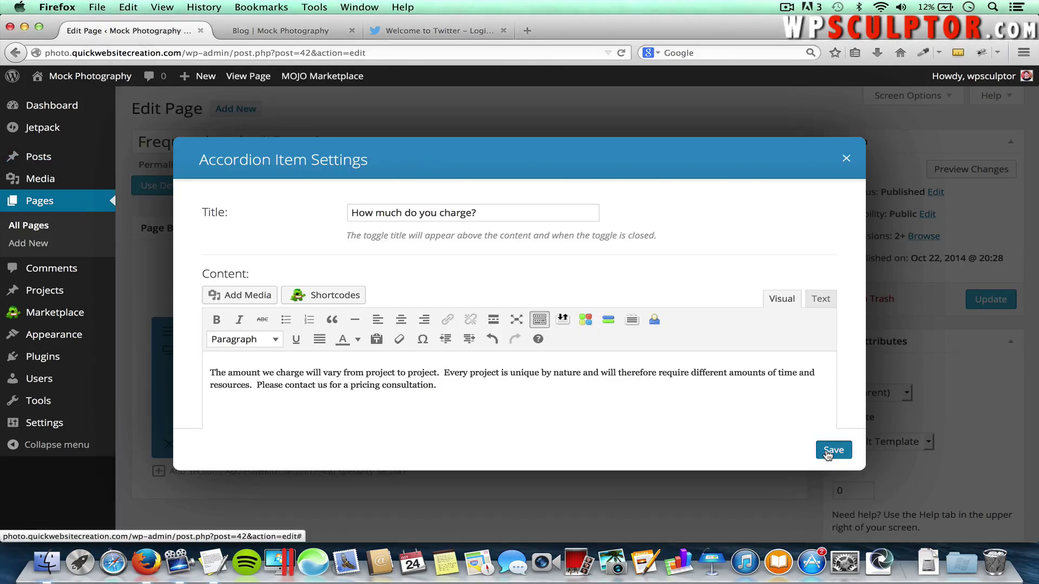
left_click(827, 452)
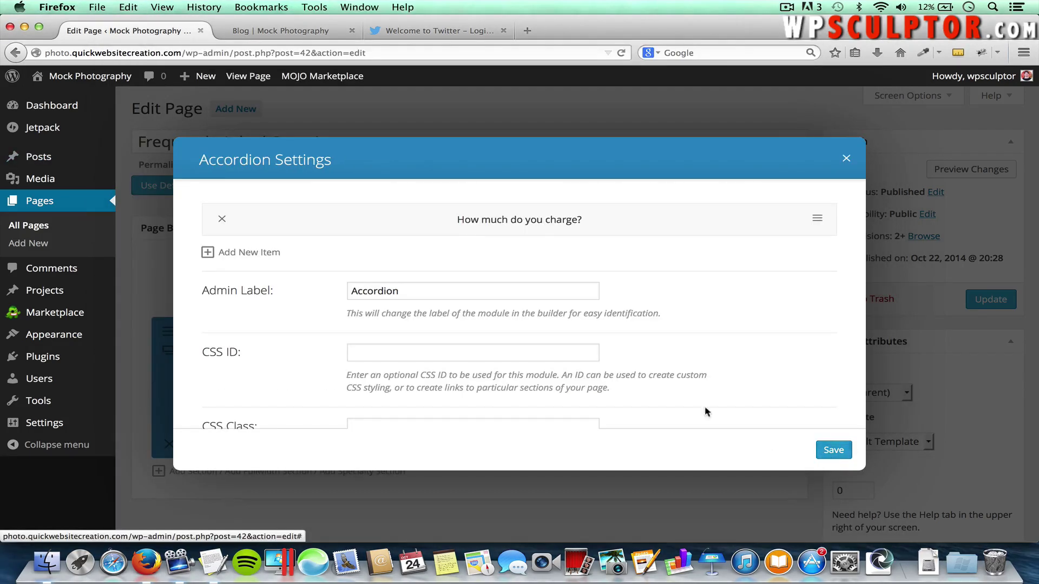
Add a second item, 'How long does it take to complete my project?', with its timing answer
left_click(230, 253)
key("super+Tab")
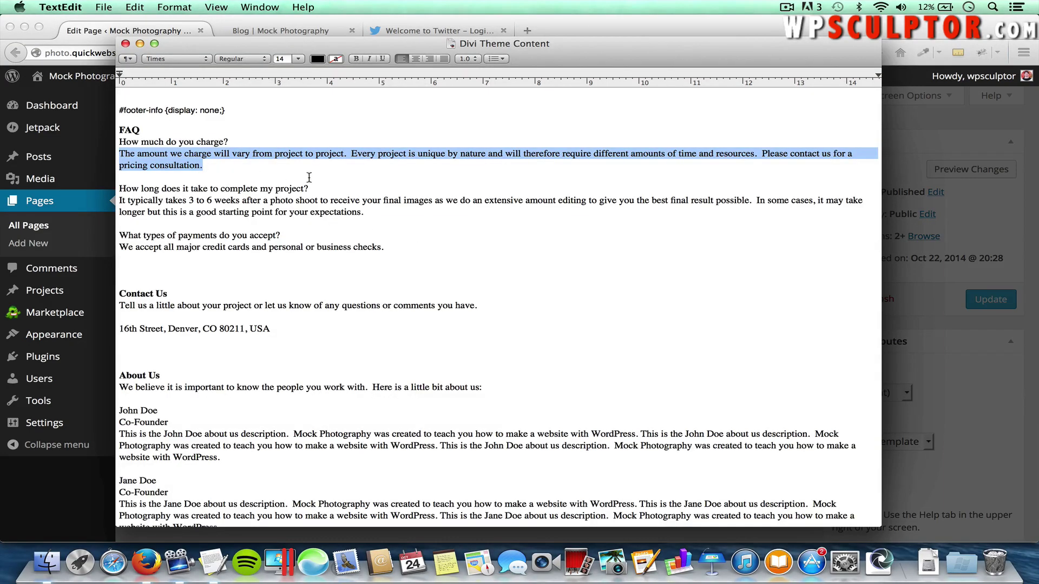
left_click_drag(310, 189, 116, 190)
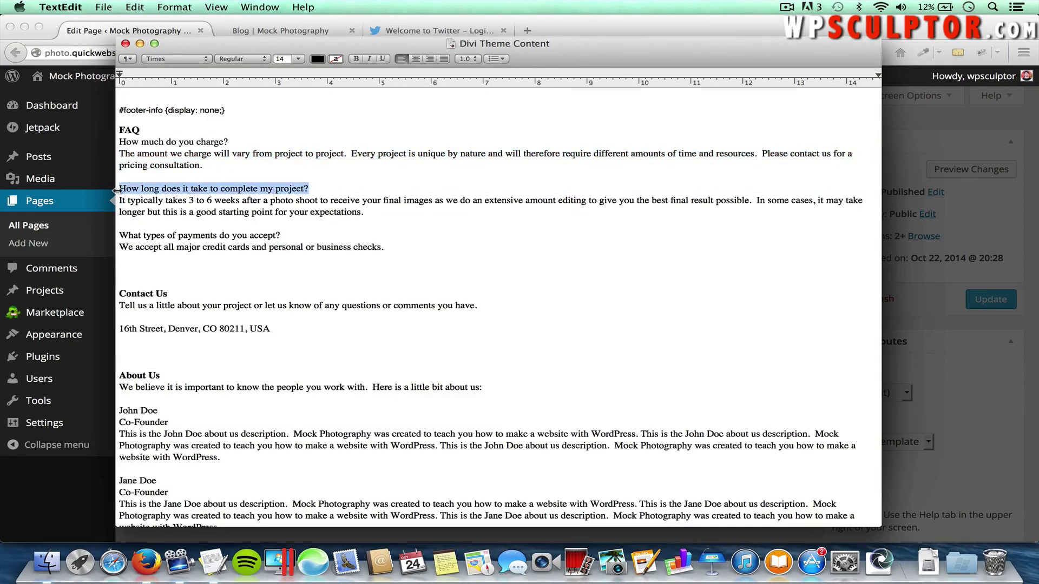
key("super+Tab")
key("super+v")
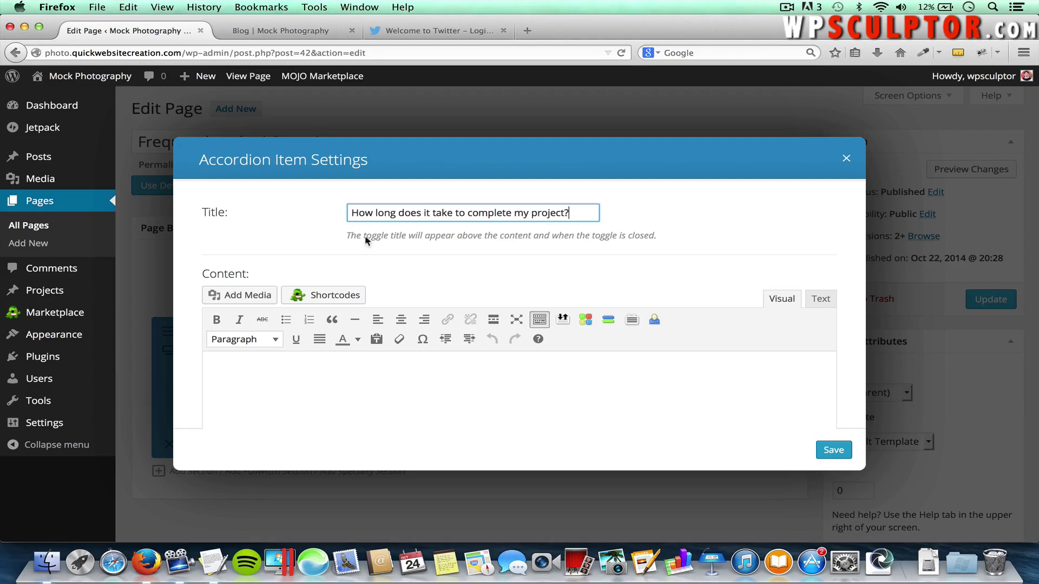
left_click(359, 374)
key("super+Tab")
left_click_drag(364, 213, 81, 203)
key("super+c")
key("super+Tab")
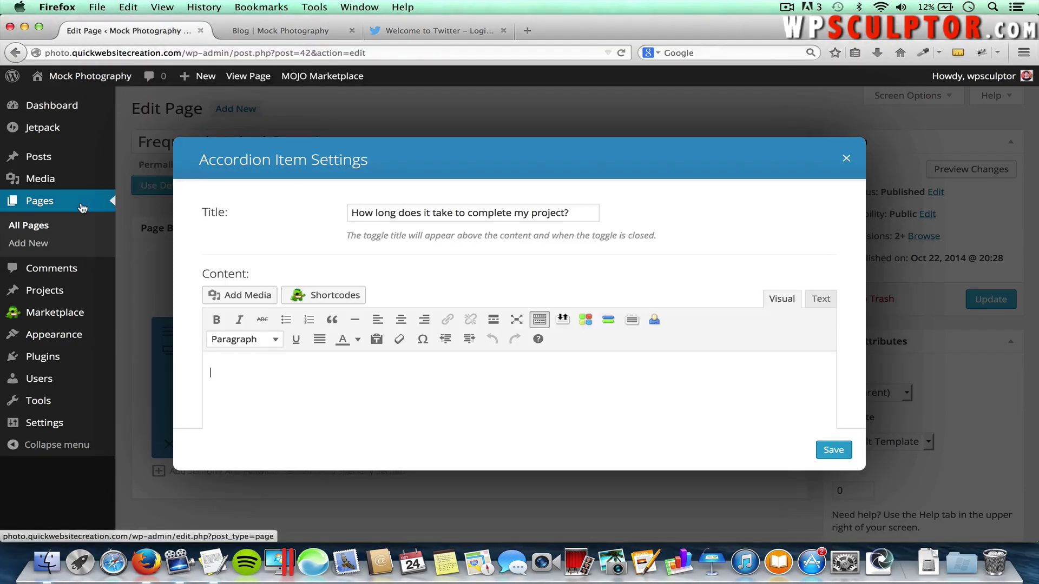
key("super+v")
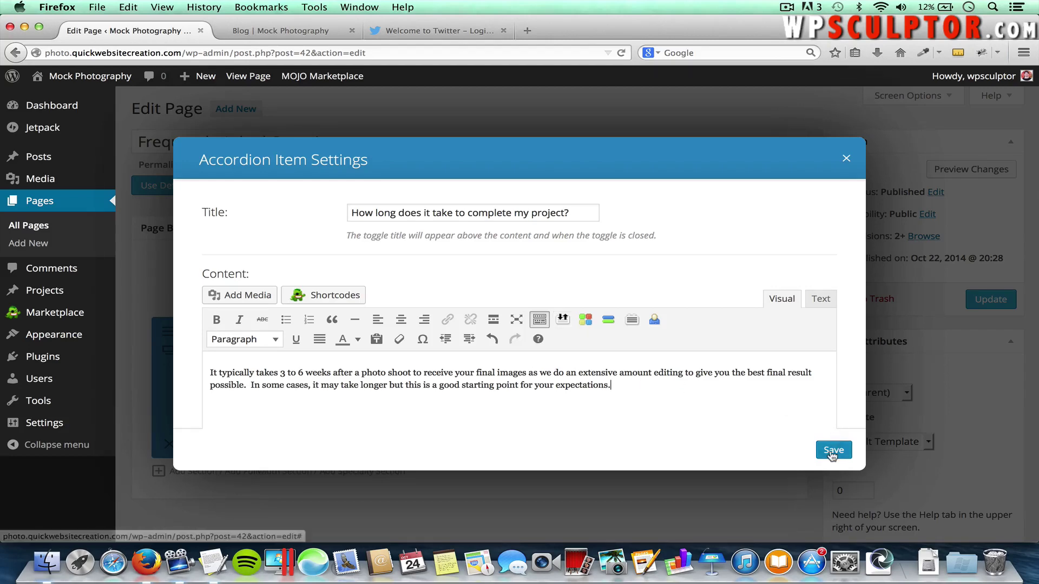
left_click(833, 449)
Add a third item, 'What types of payments do you accept?', with its answer, and save the accordion
left_click(250, 292)
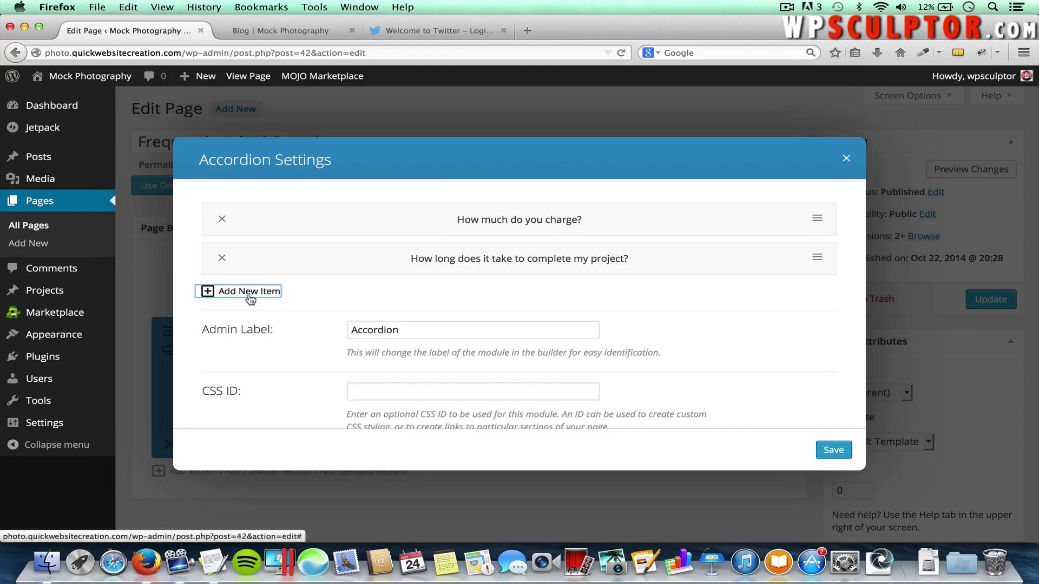
key("super+Tab")
left_click_drag(280, 234, 119, 236)
key("super+c")
key("super+Tab")
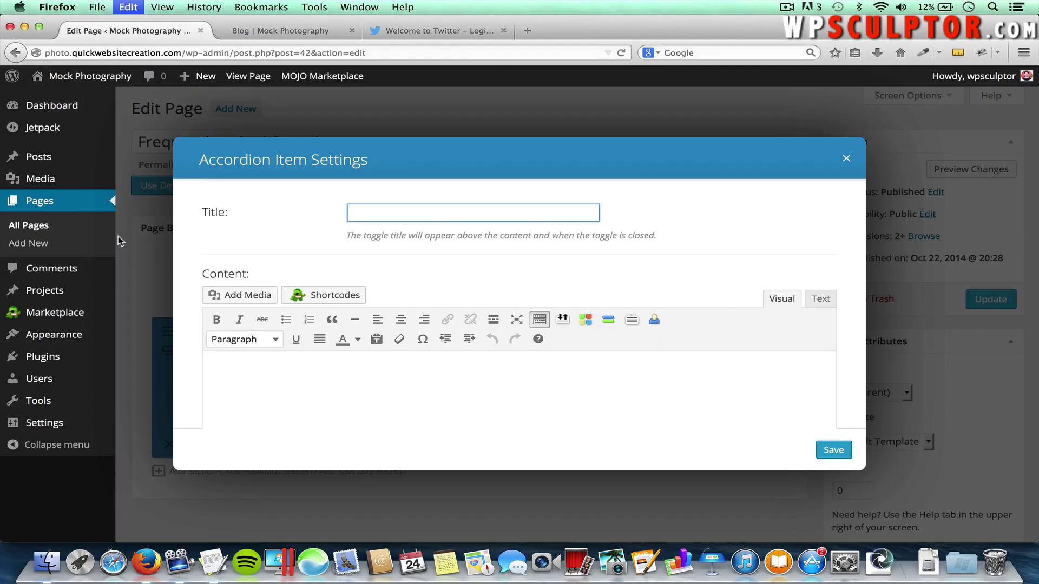
key("super+v")
left_click(242, 387)
key("super+Tab")
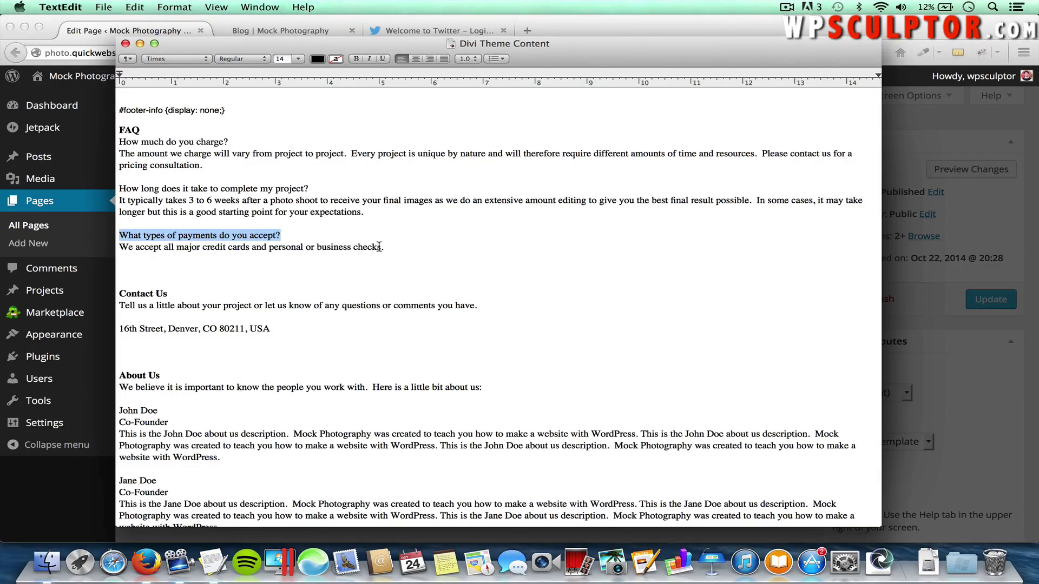
left_click_drag(382, 248, 111, 250)
key("super+c")
key("super+Tab")
key("super+v")
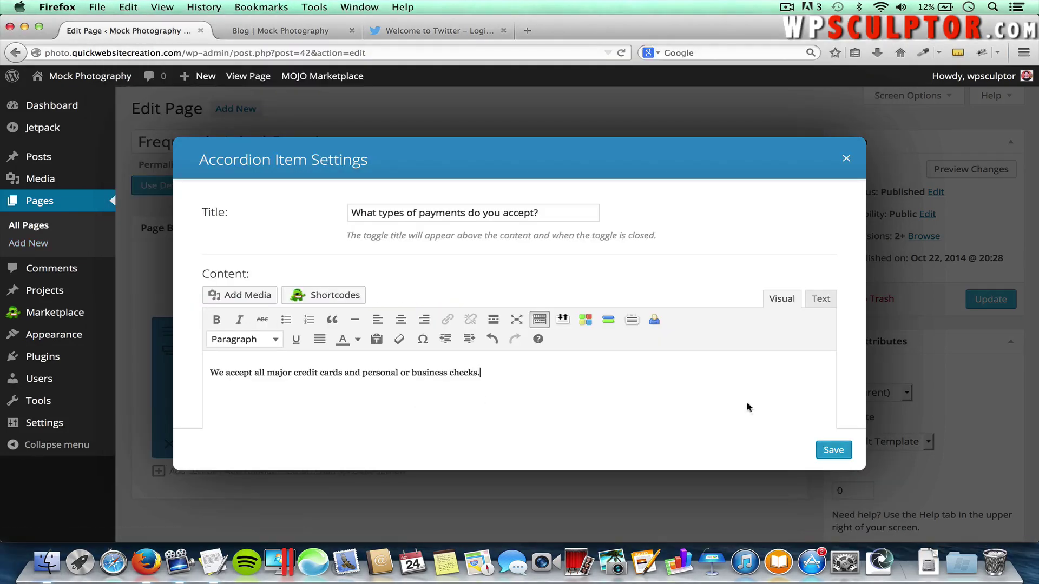
left_click(832, 449)
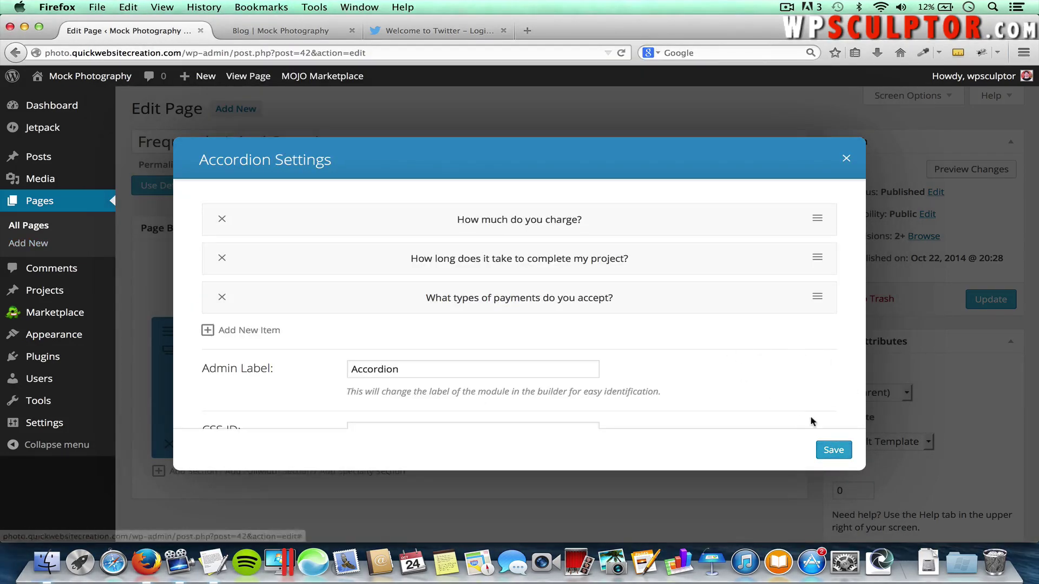
left_click(833, 451)
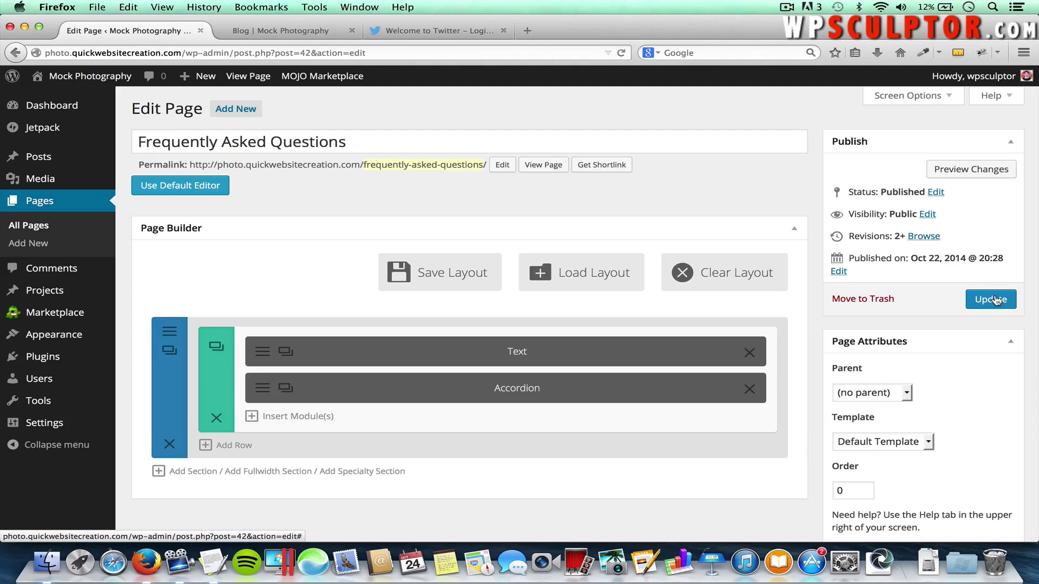
Update the FAQ page and open the live FAQs page in the site tab
left_click(995, 301)
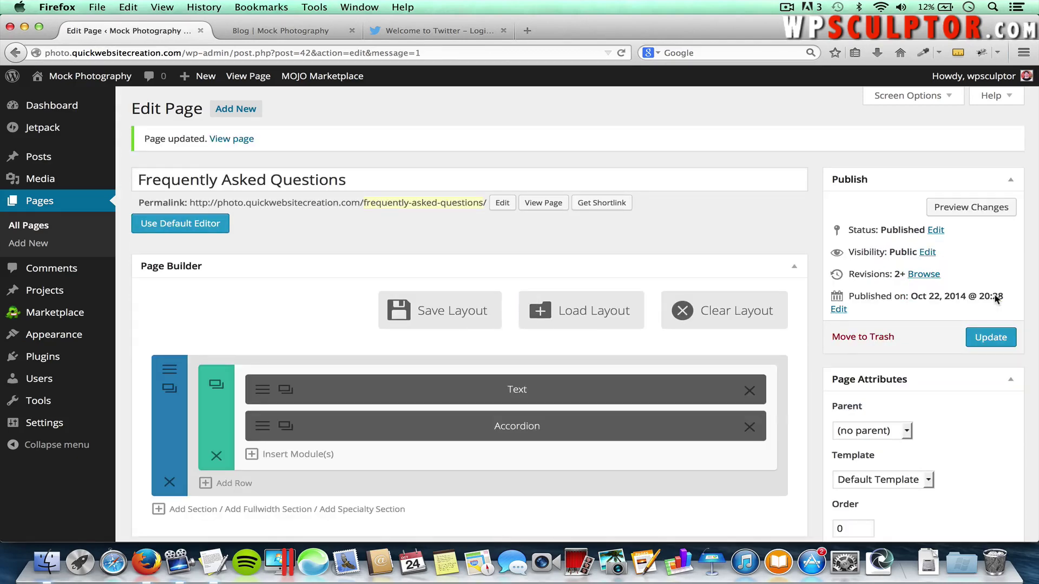
left_click(301, 32)
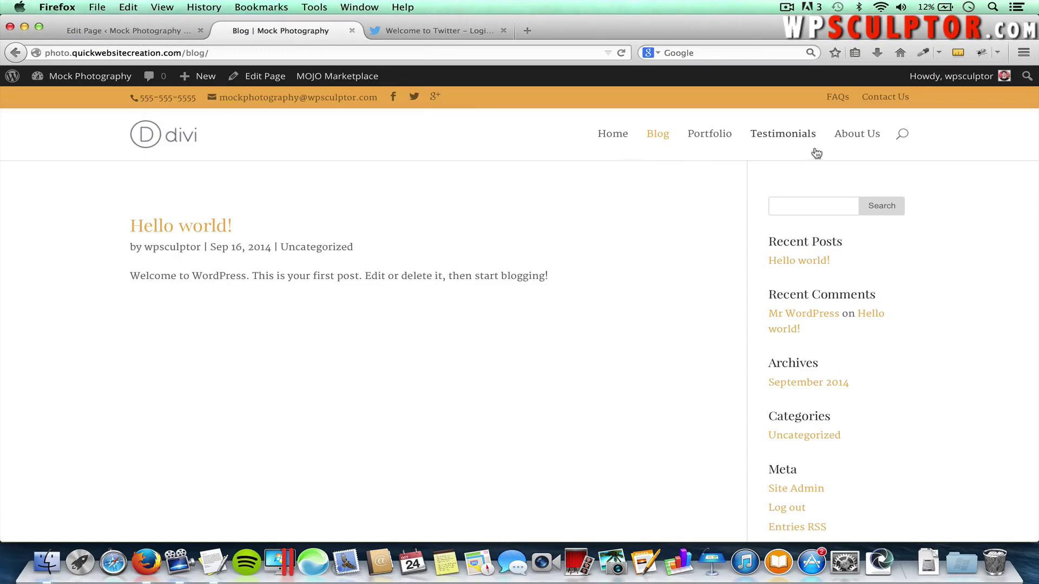
left_click(838, 99)
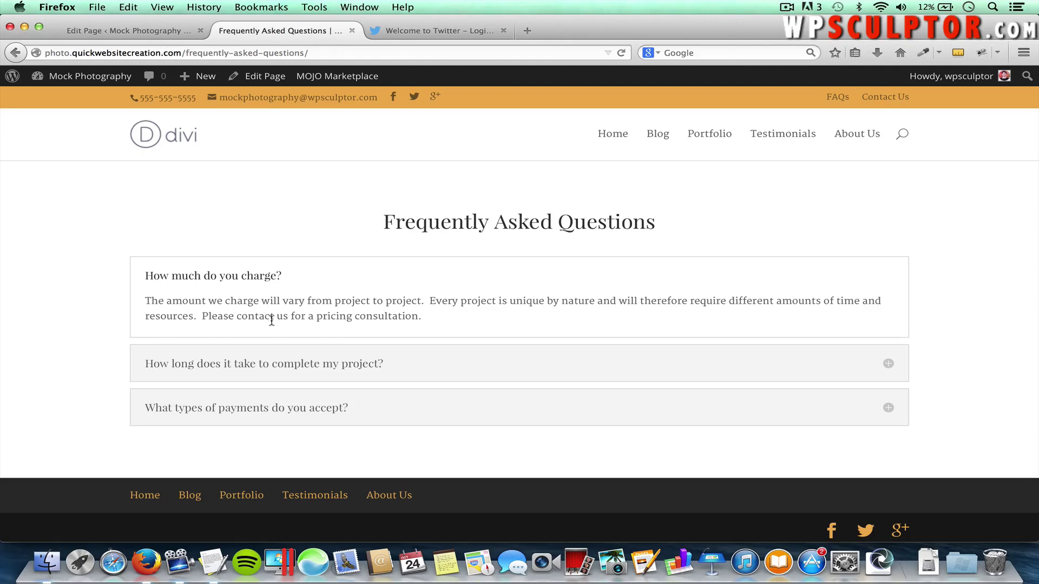
Expand the project-time and payment-type answers, then return to the page editor
left_click(236, 361)
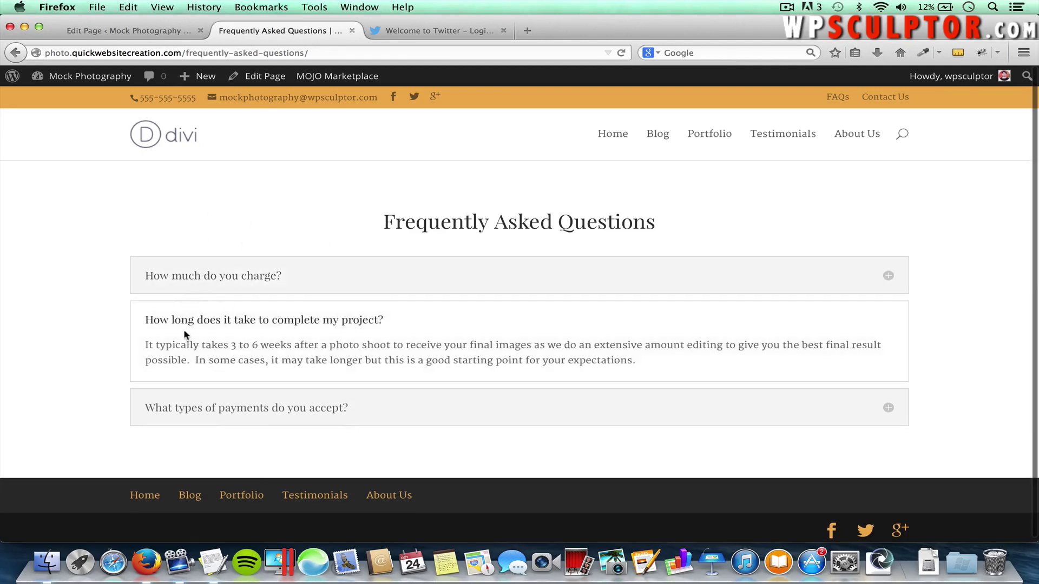
left_click(286, 404)
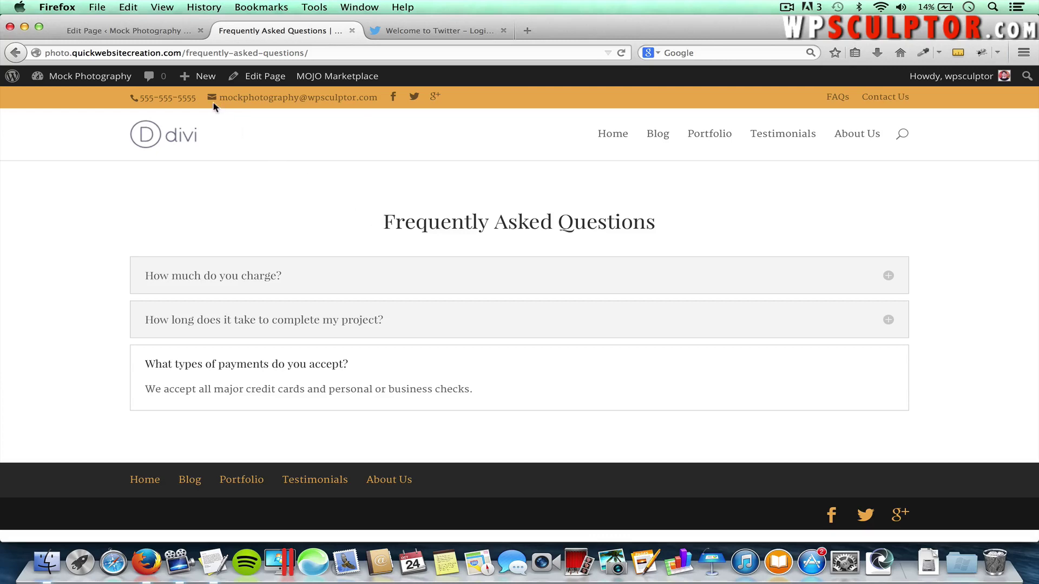
left_click(131, 30)
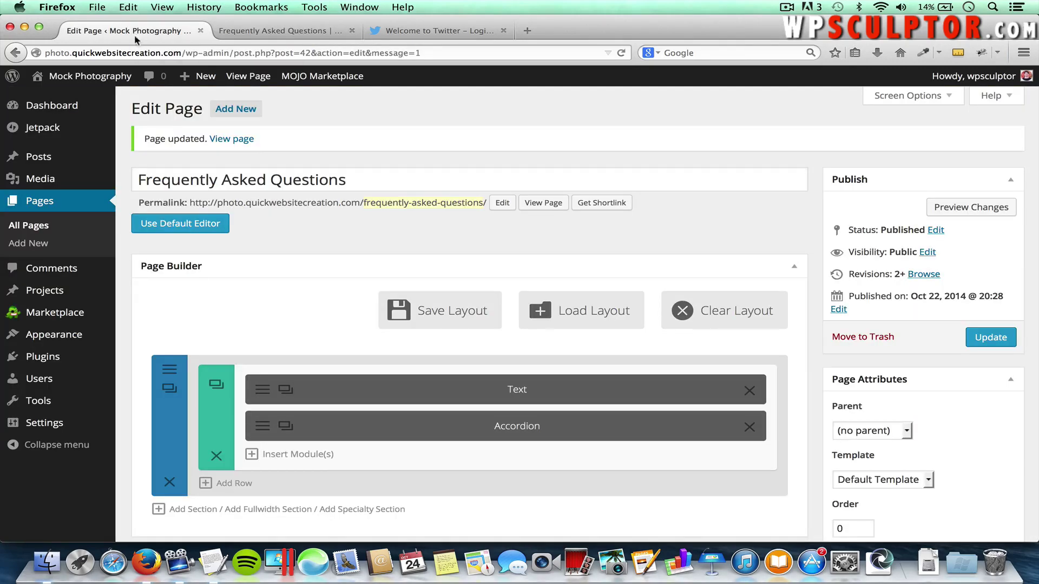
left_click(280, 457)
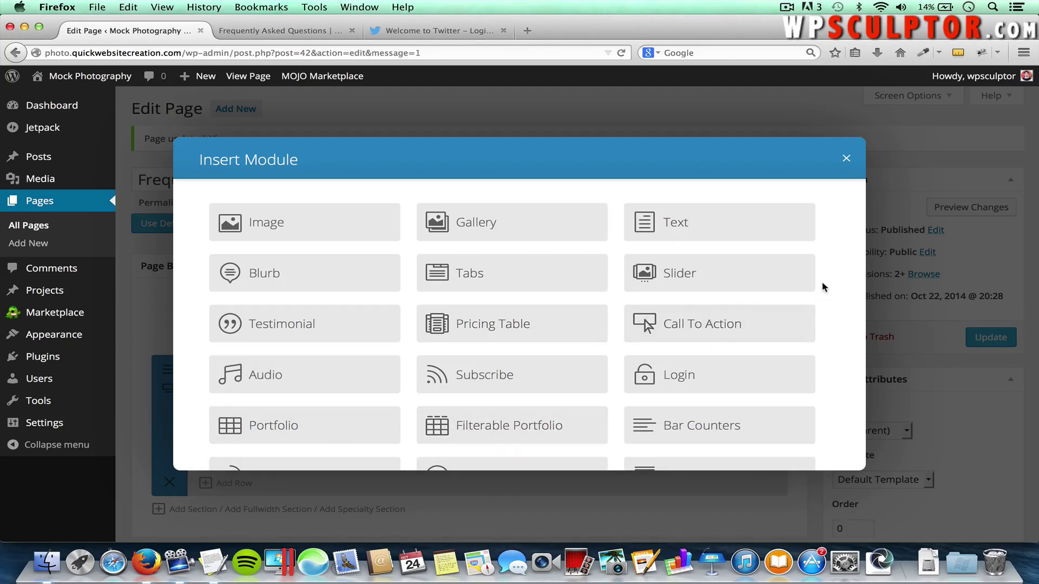
scroll(823, 283, "down", 3)
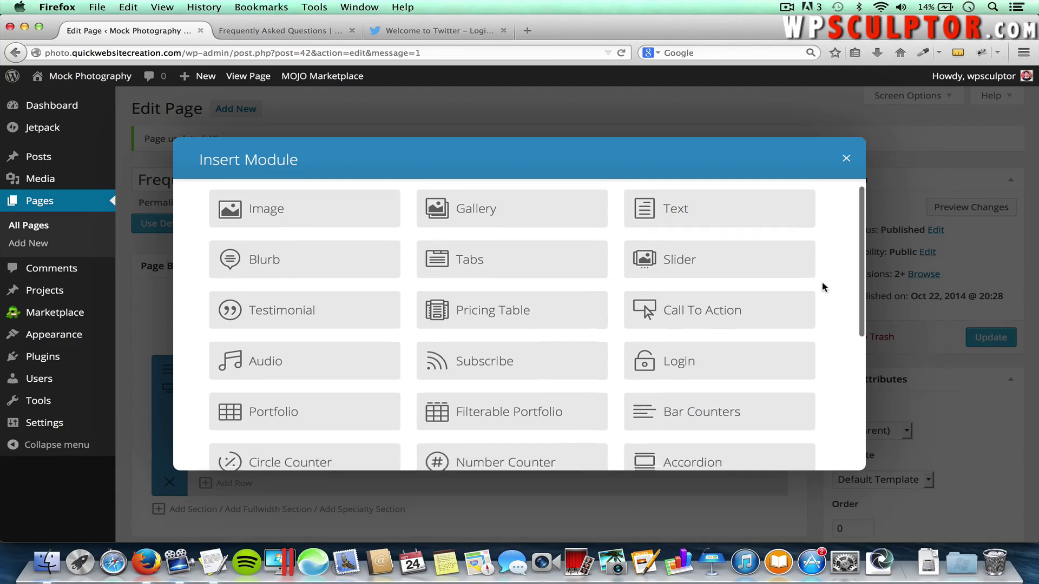
scroll(822, 282, "up", 3)
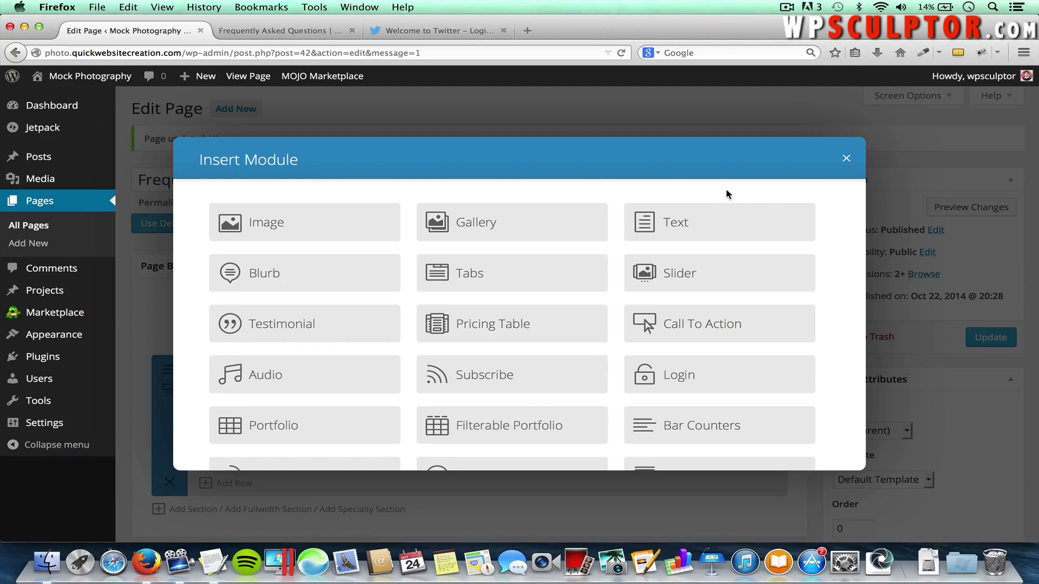
scroll(728, 194, "down", 5)
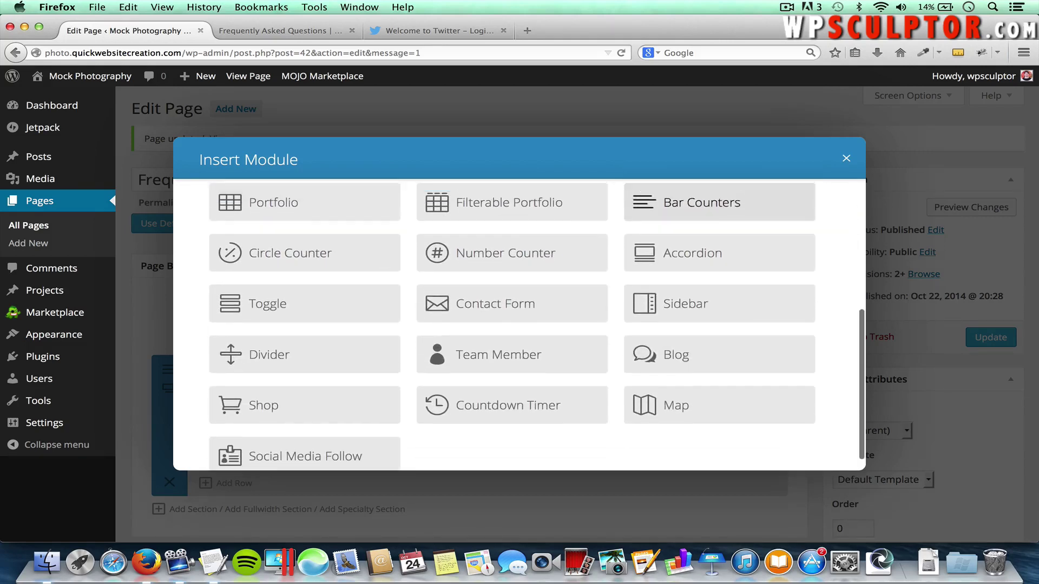
scroll(727, 203, "up", 5)
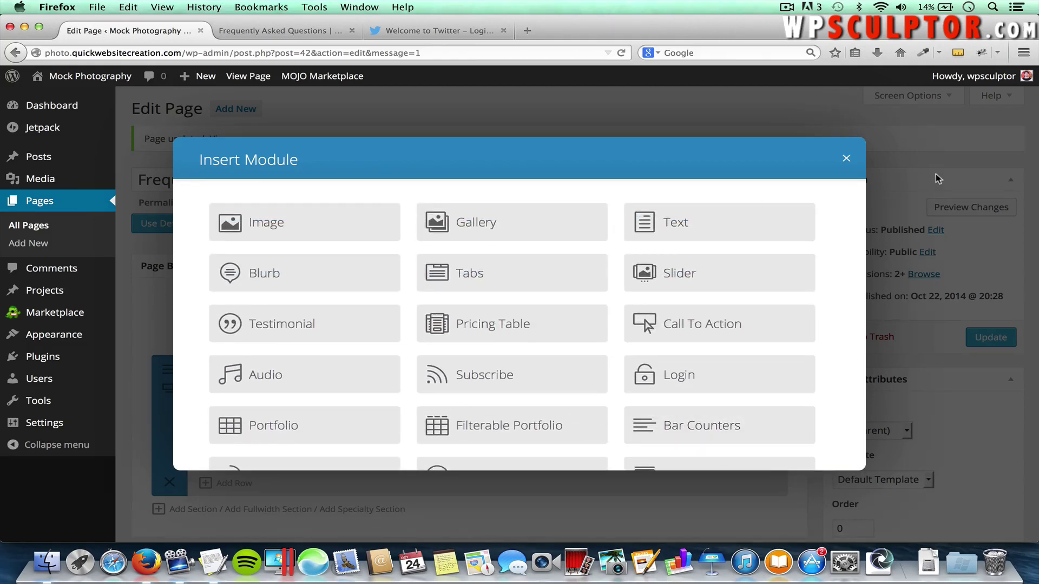
left_click(846, 161)
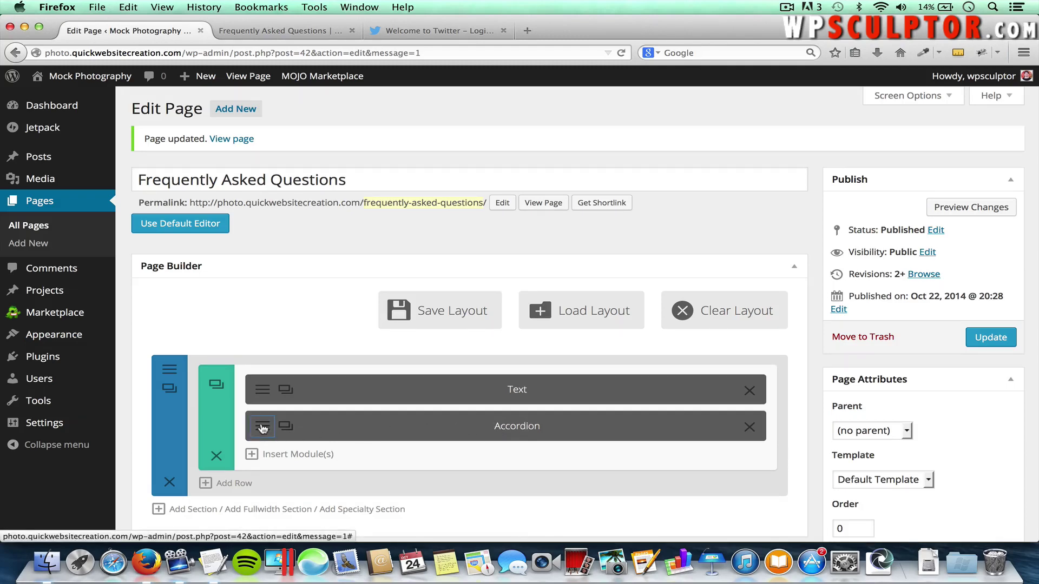
Prefix the accordion module's admin label with 'FAQ' so it reads 'FAQ Accordion', and save
left_click(263, 429)
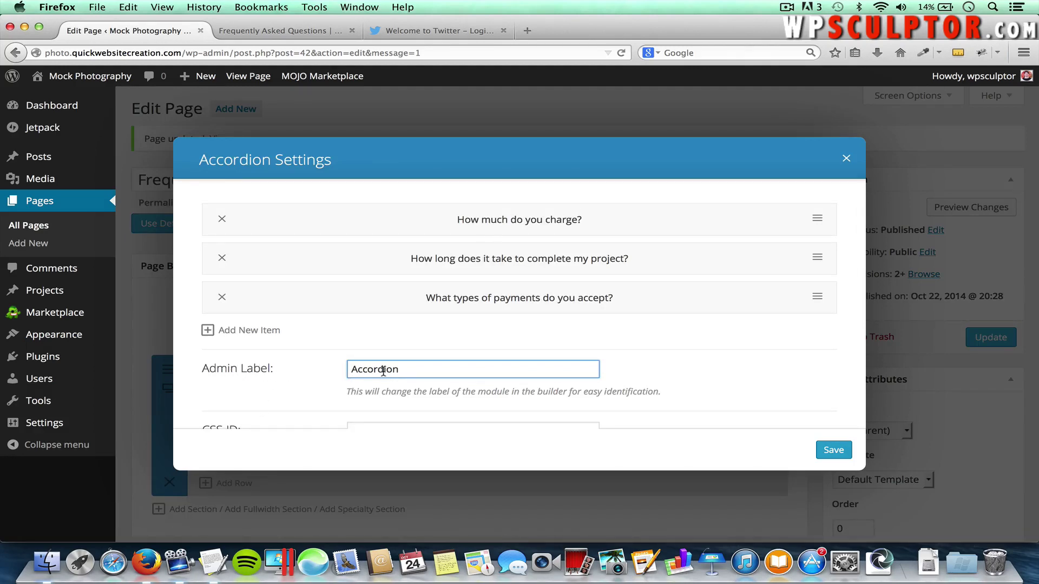
left_click(353, 370)
type("FAQ")
left_click(833, 450)
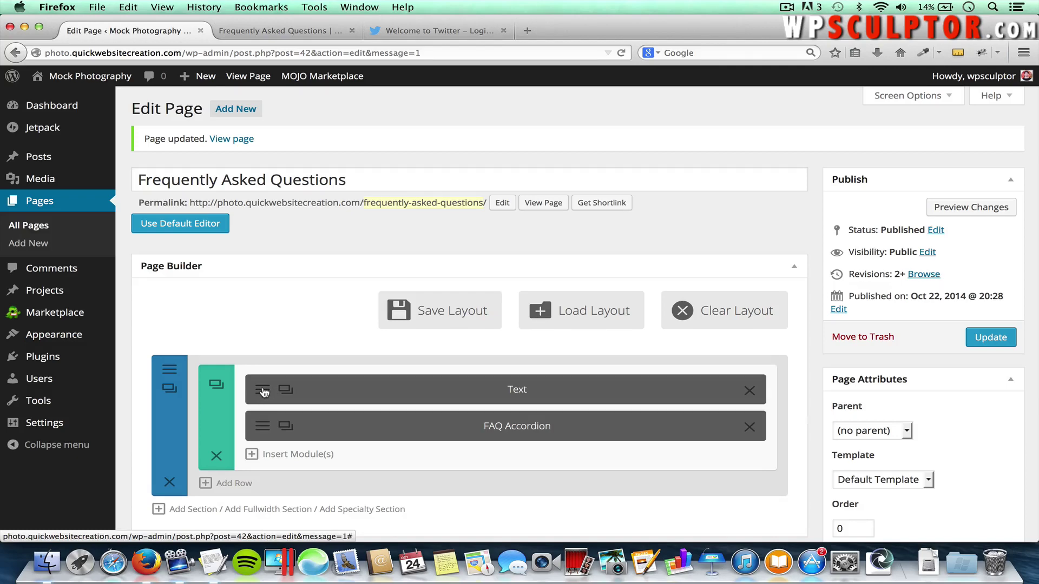
Review the Text module's settings, save them, and update the FAQ page
left_click(264, 392)
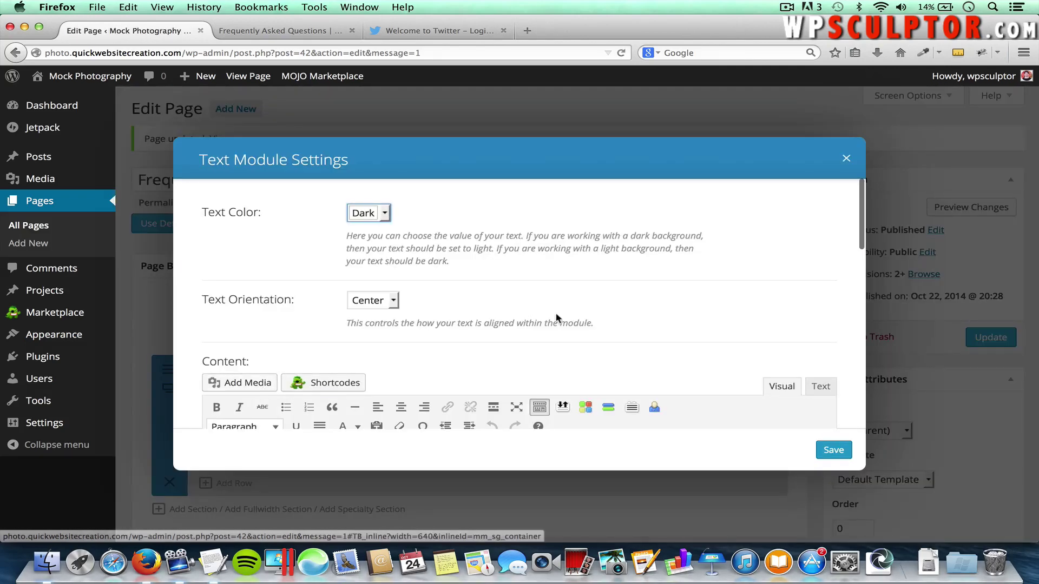
scroll(556, 315, "down", 4)
scroll(556, 314, "up", 4)
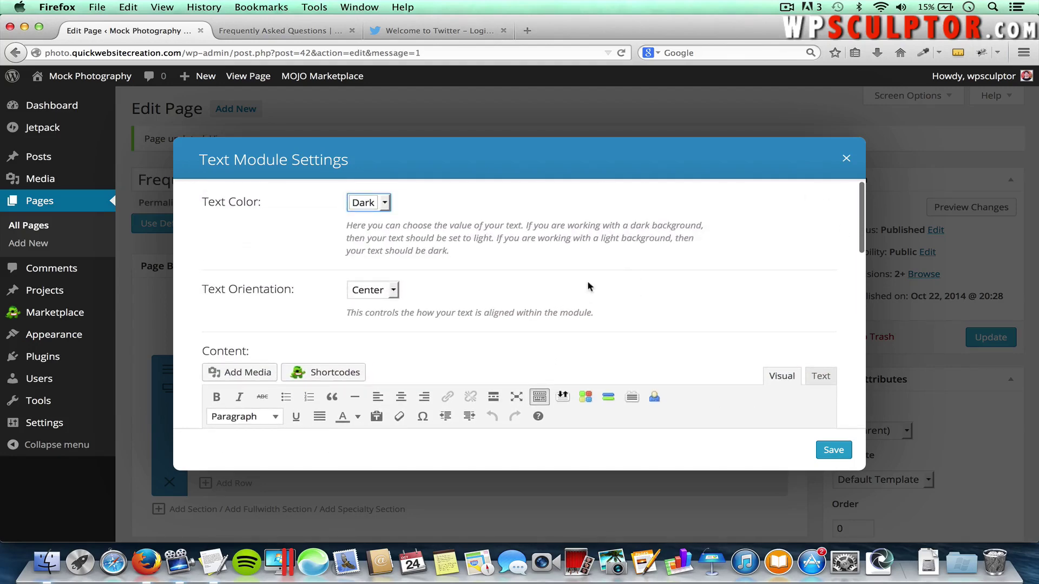
scroll(589, 288, "down", 3)
left_click(830, 447)
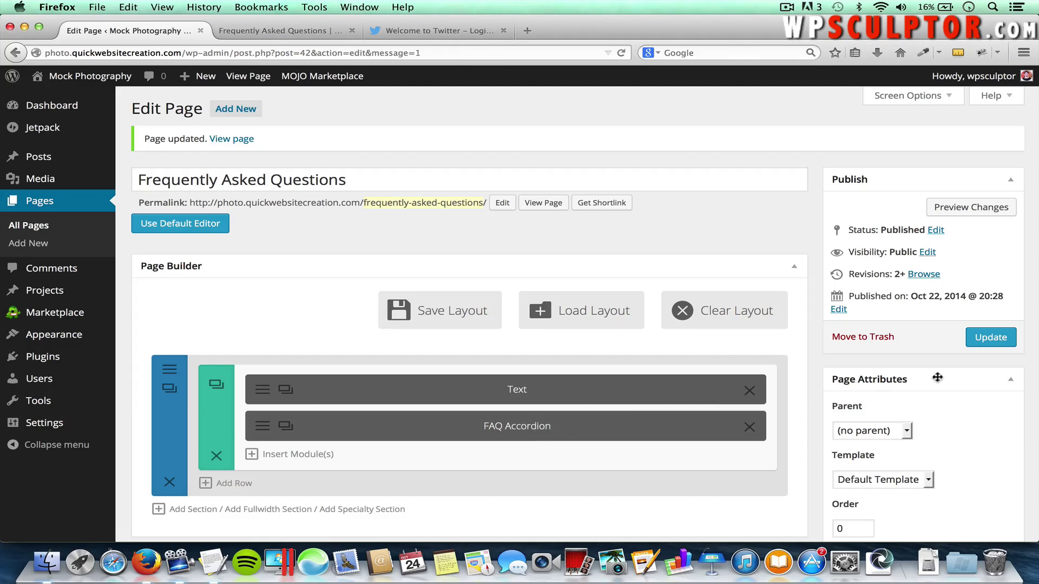
left_click(988, 339)
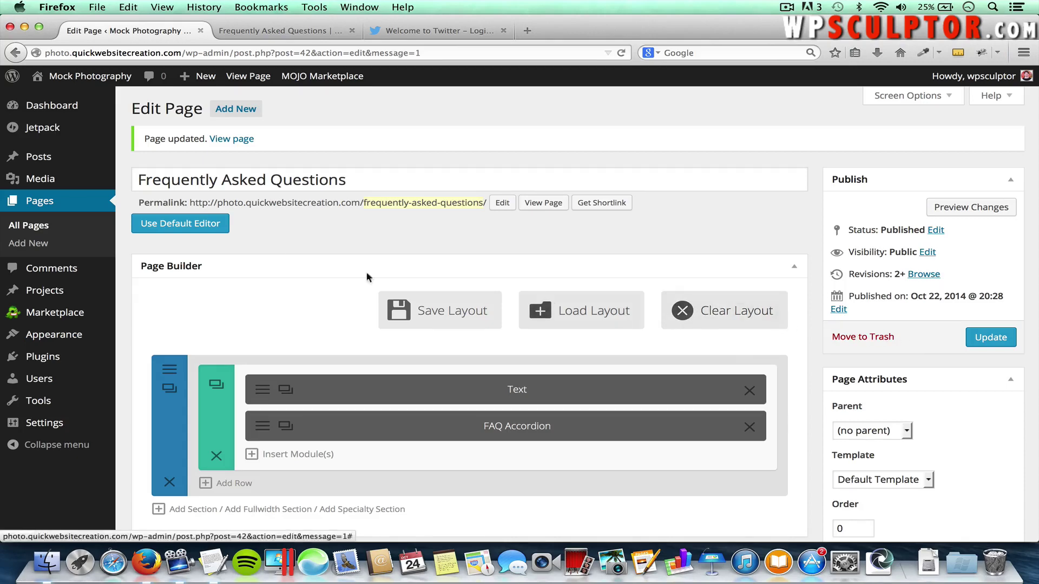
Open the Contact Us page, switch it to the Divi Page Builder and bring up column layouts
left_click(42, 229)
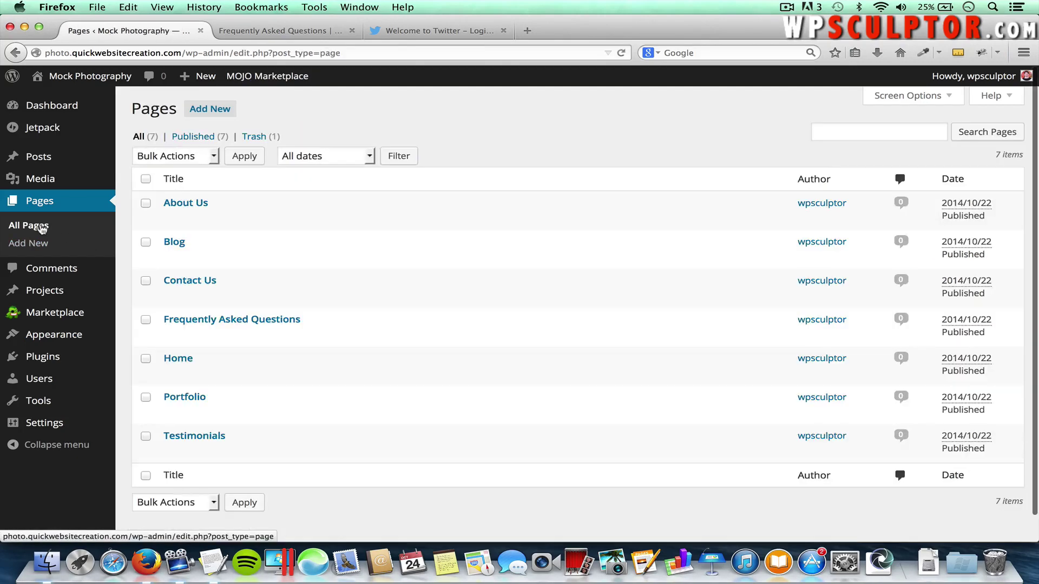
left_click(185, 281)
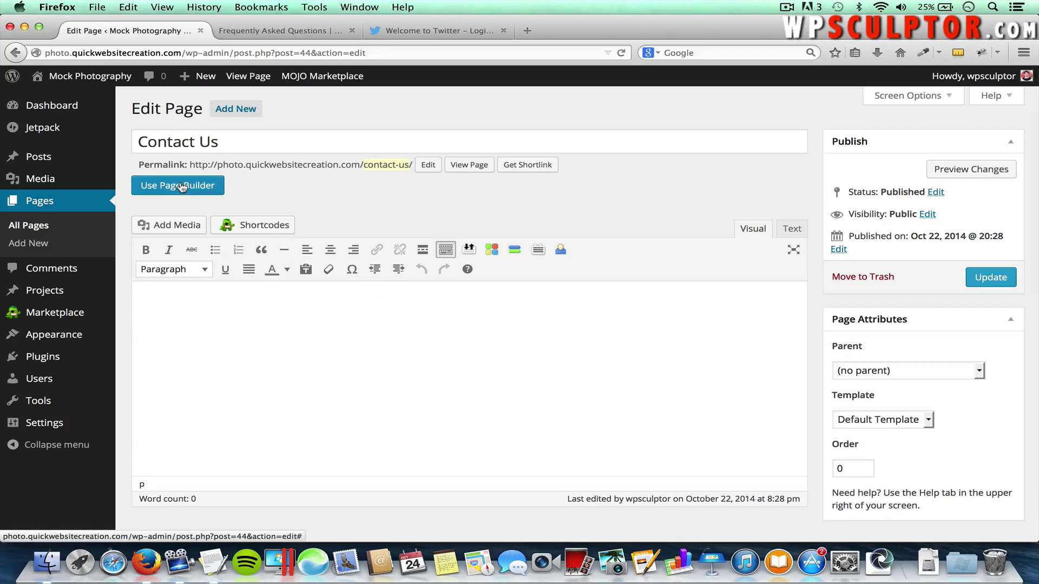
left_click(216, 186)
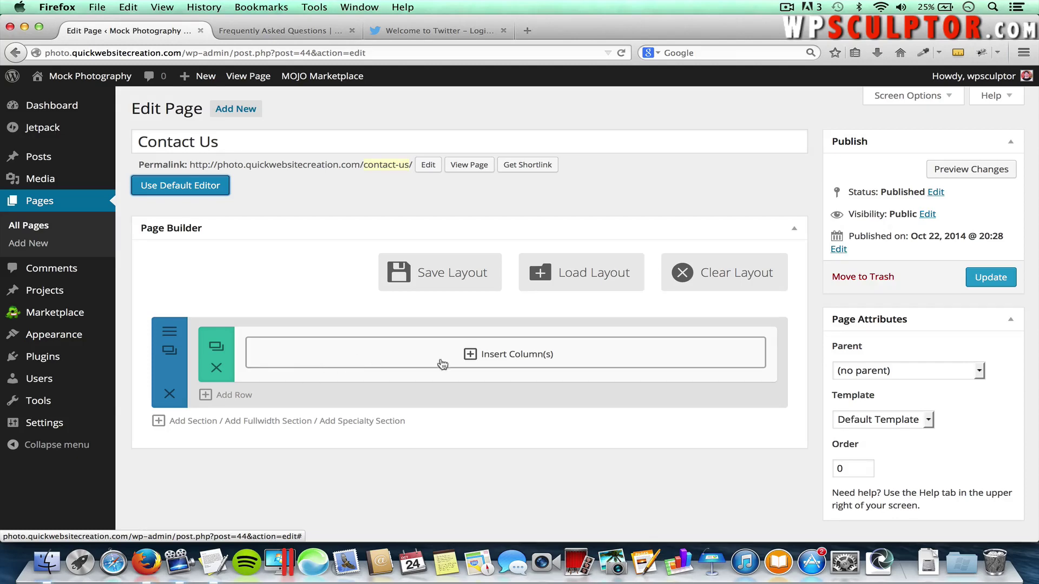
left_click(505, 361)
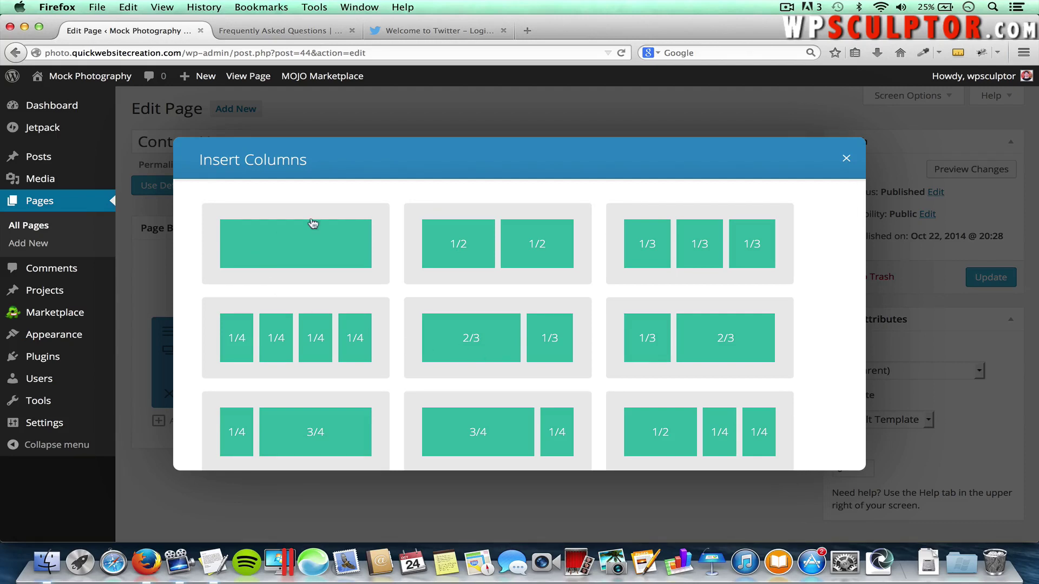
Add a Contact Form module to a single full-width column and enter the recipient e-mail address
left_click(266, 258)
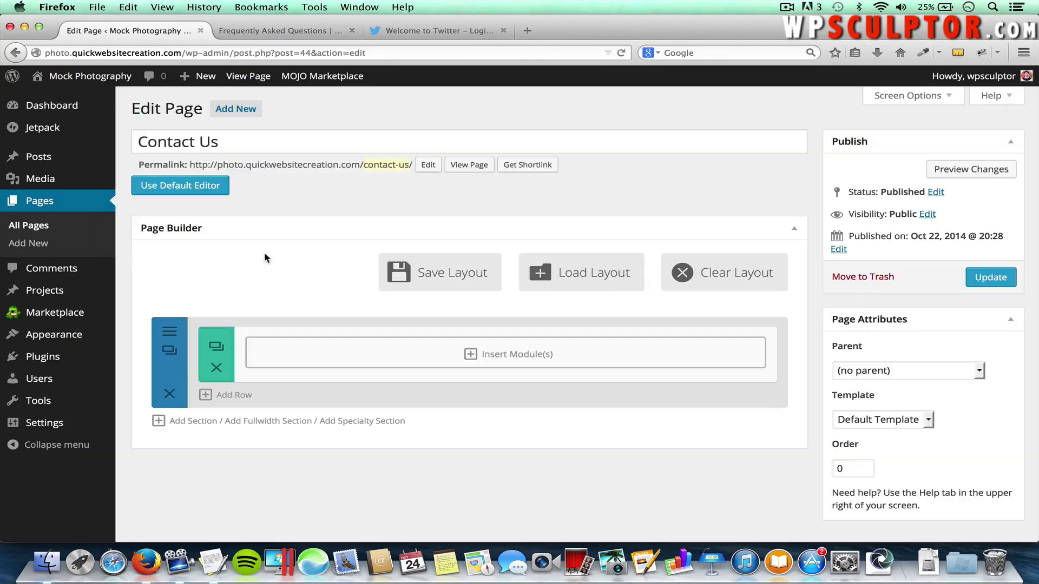
left_click(511, 360)
scroll(511, 362, "down", 3)
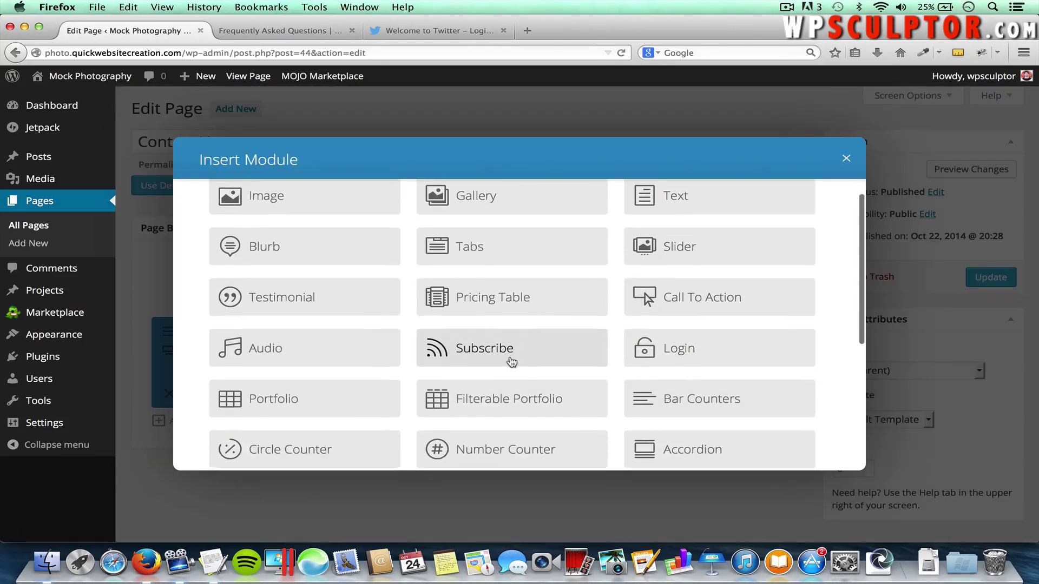
scroll(511, 360, "down", 3)
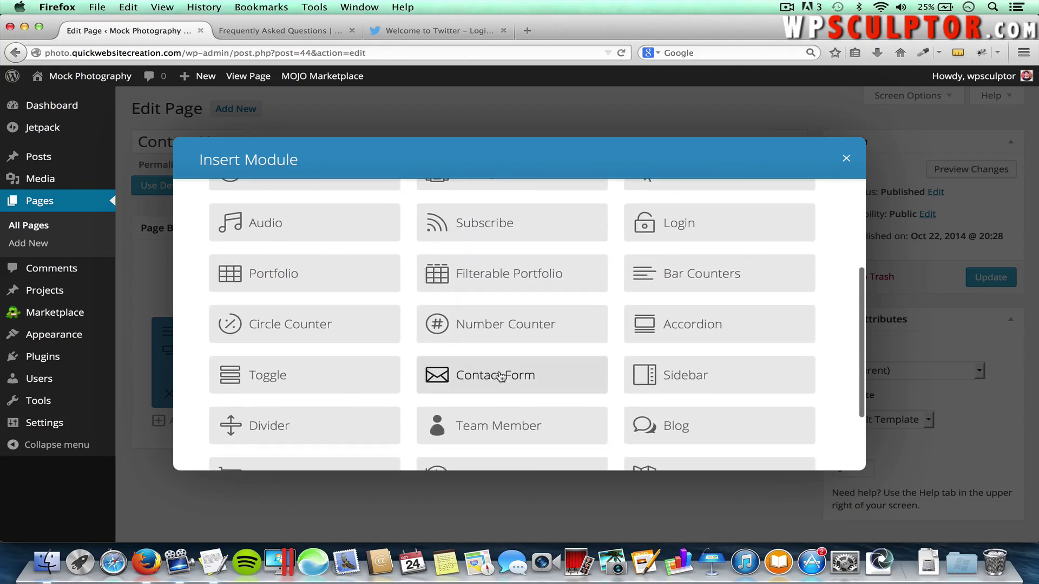
left_click(496, 377)
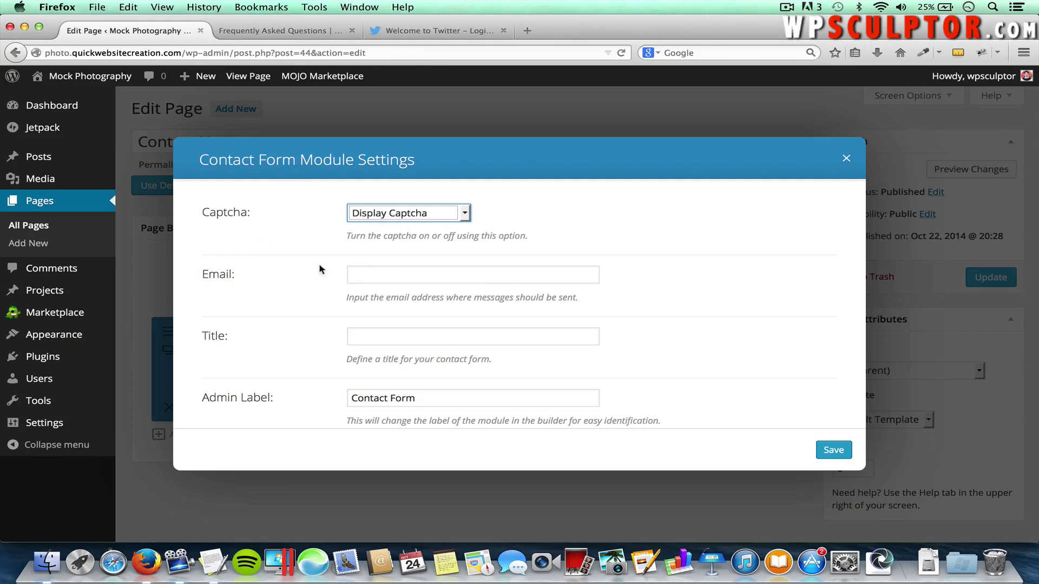
left_click(409, 275)
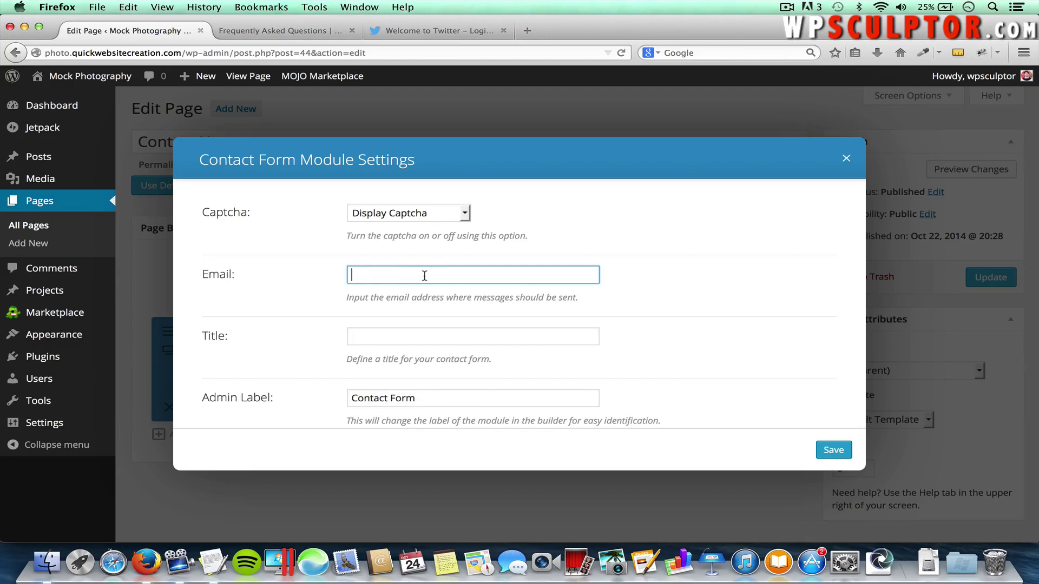
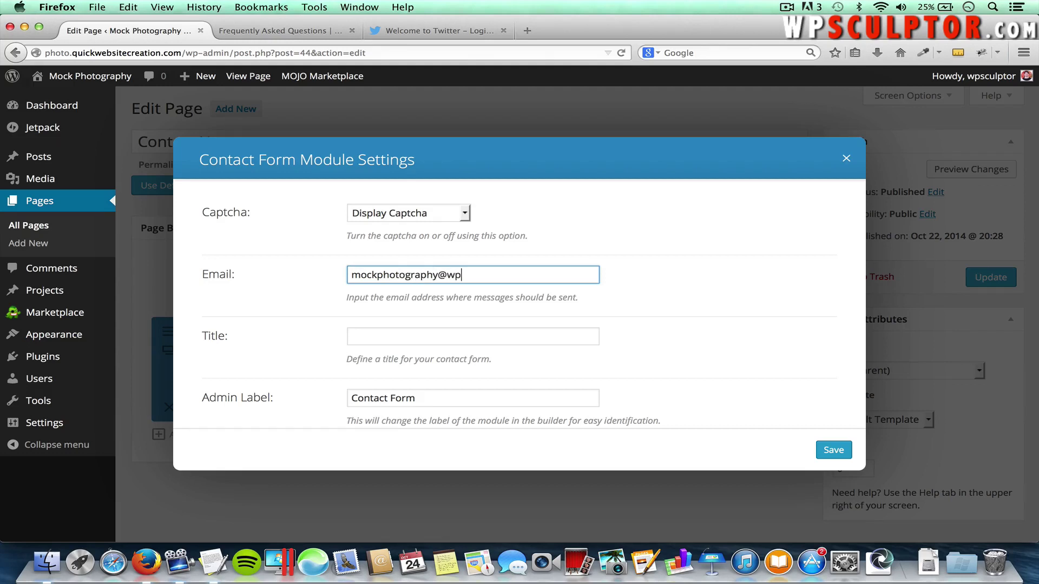
Paste the Contact Us introductory sentence from TextEdit as the form title and save the module
left_click(376, 337)
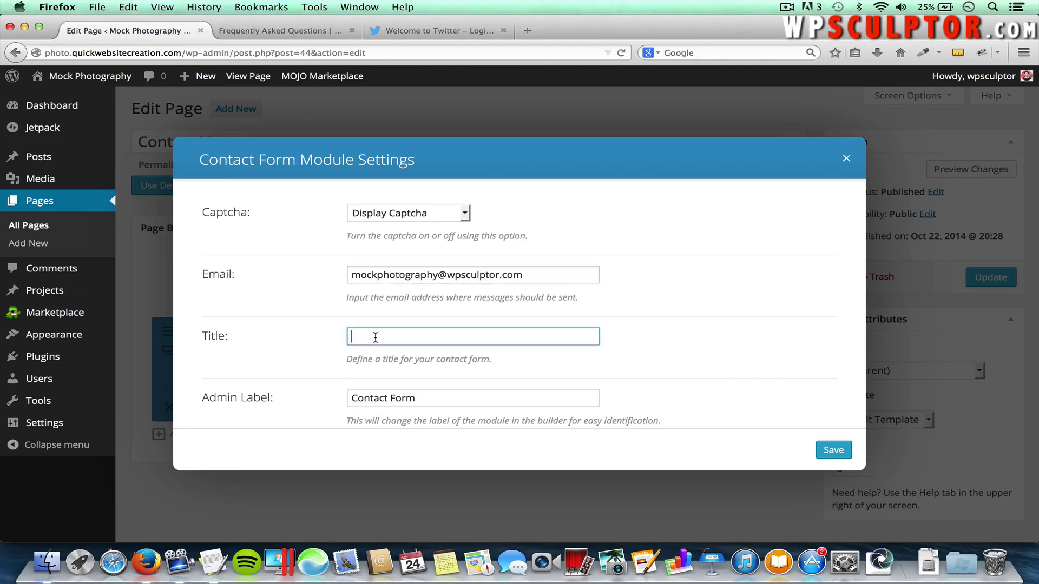
key("super+Tab")
key("super+Tab")
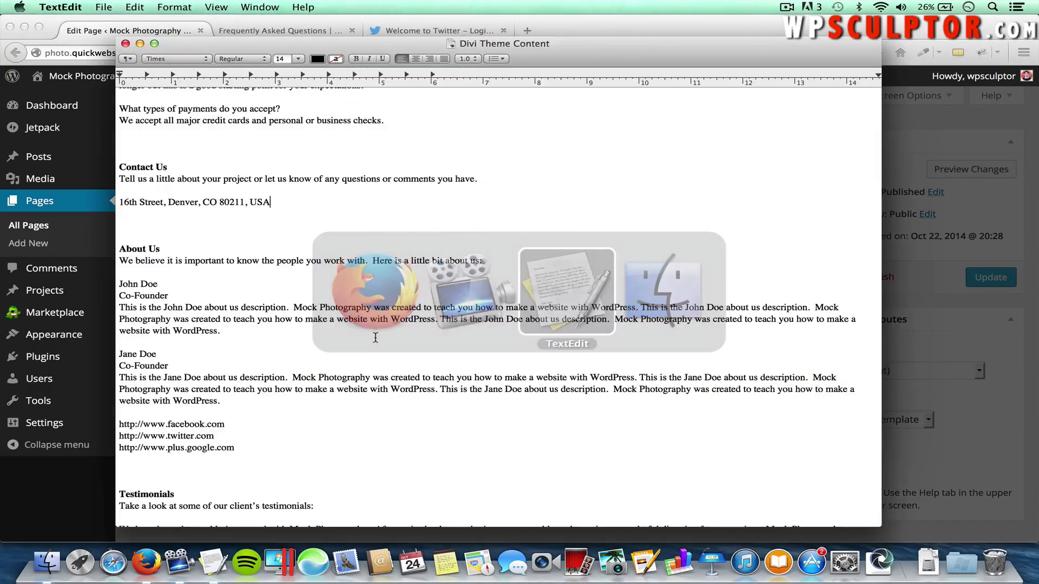
left_click_drag(478, 179, 115, 180)
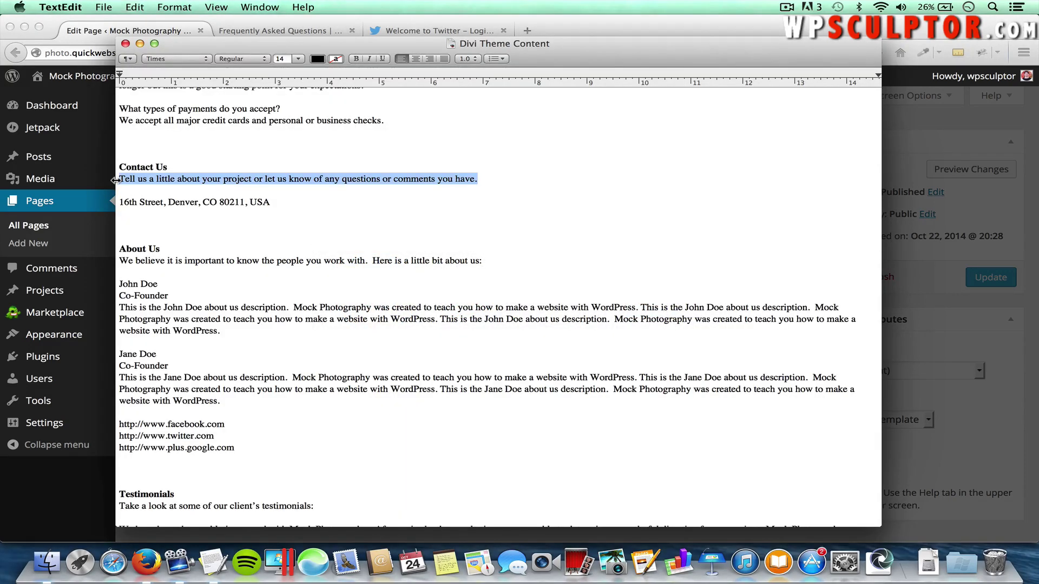
key("super+c")
key("super+Tab")
key("super+v")
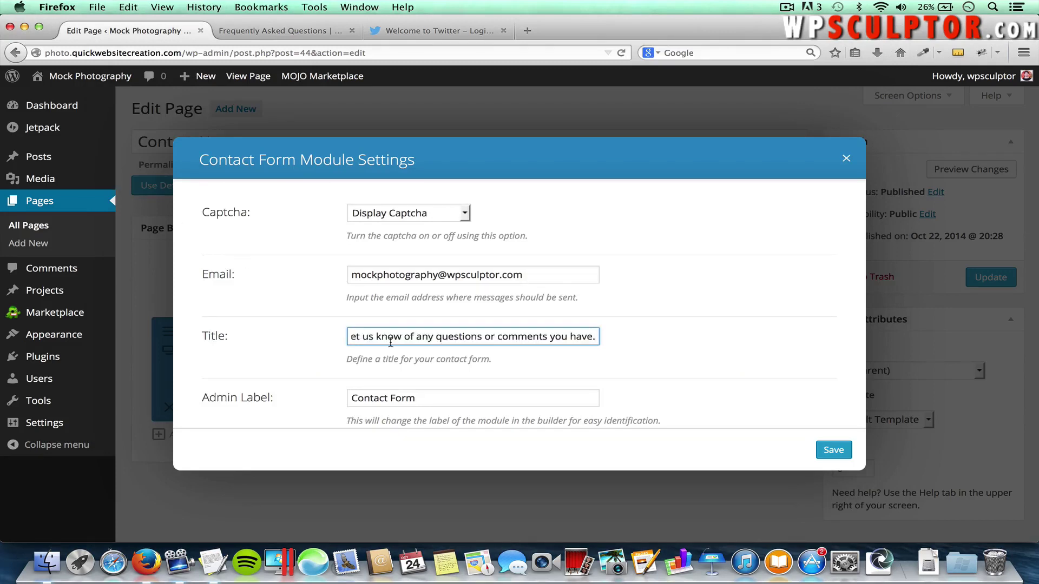
scroll(411, 325, "down", 5)
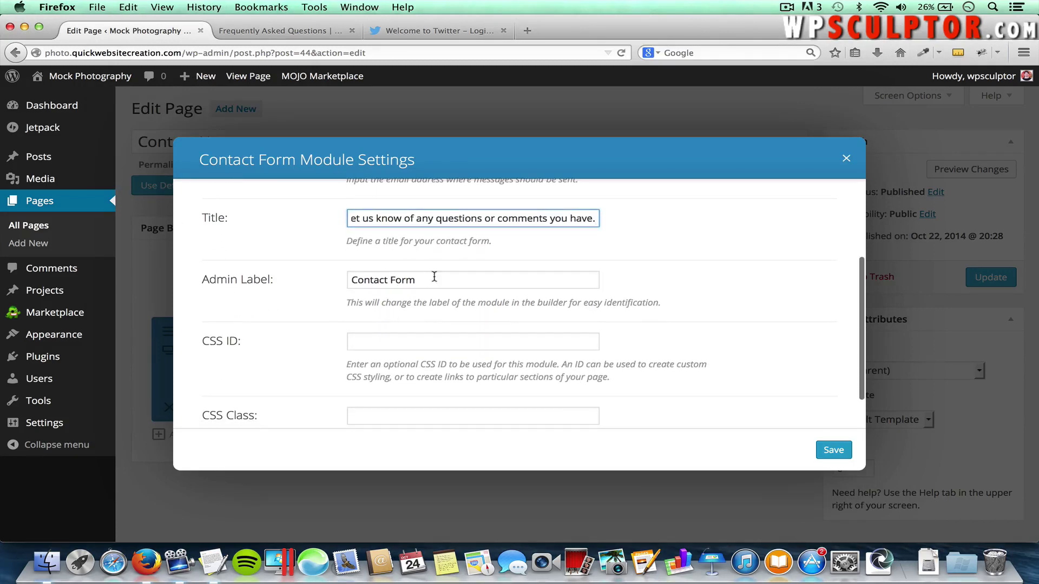
scroll(563, 321, "down", 1)
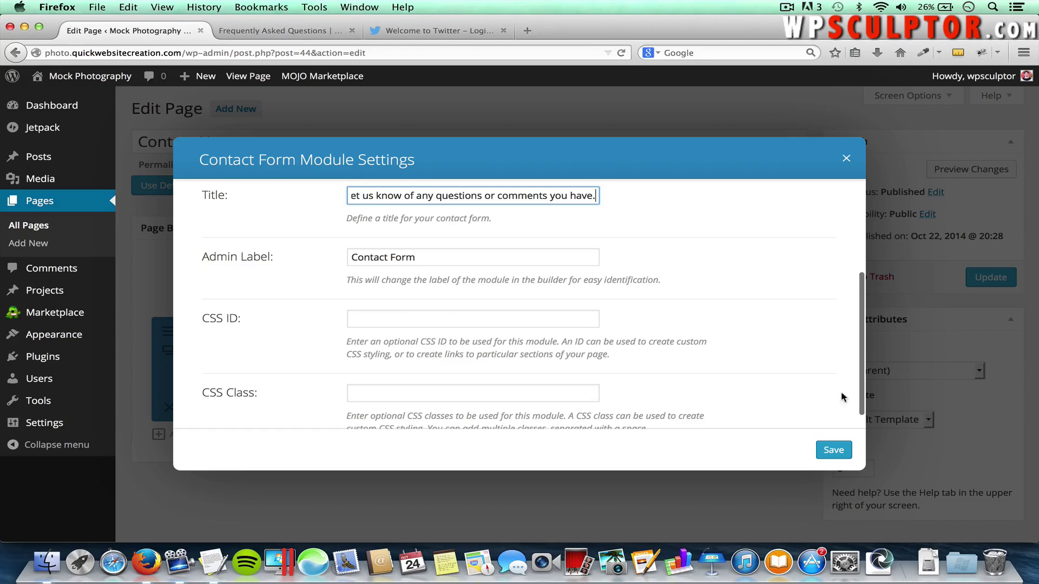
left_click(831, 449)
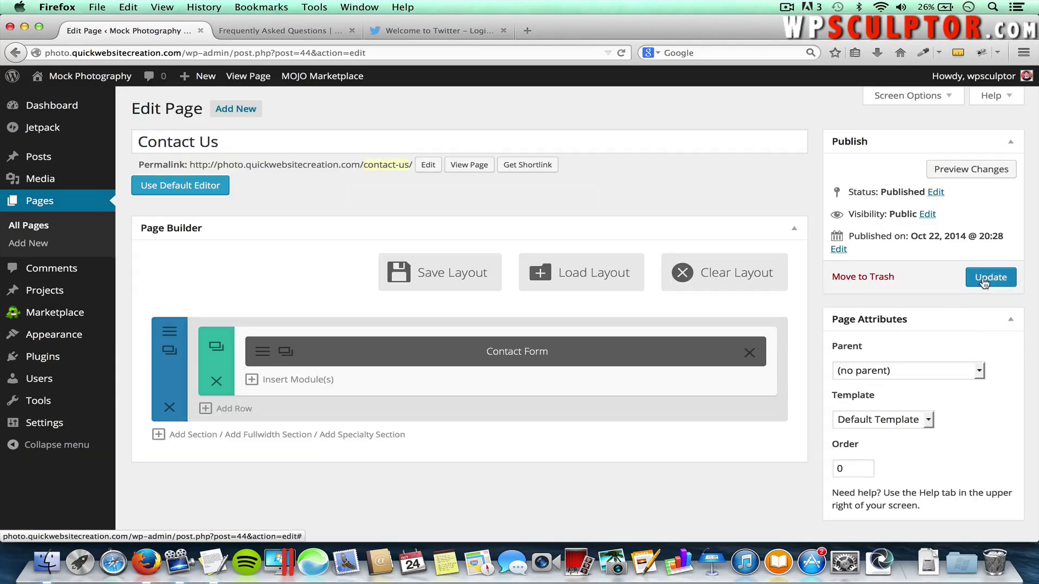
Update the Contact Us page, view the live contact form, then return to the editor
left_click(983, 281)
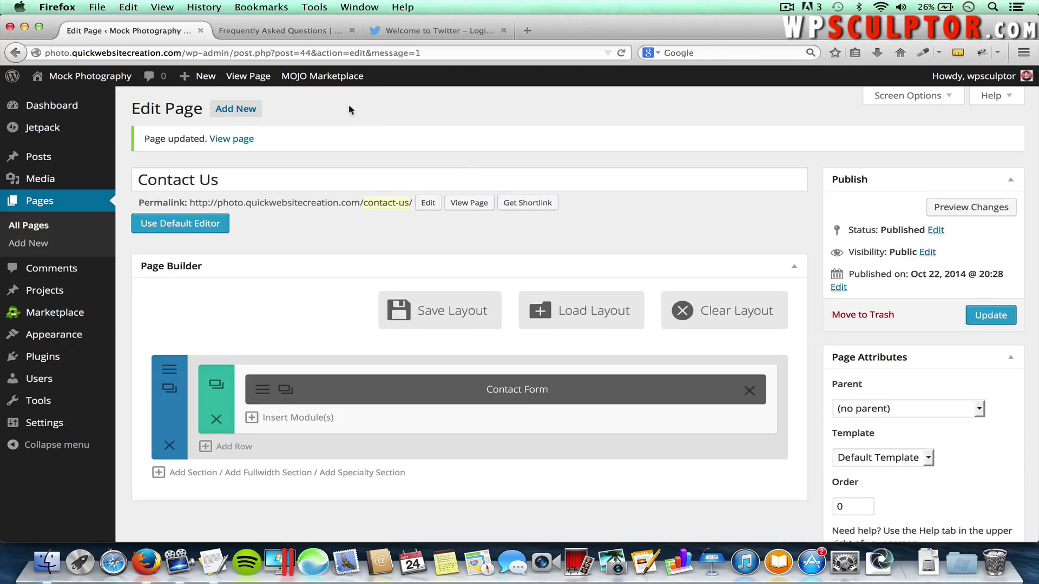
left_click(285, 30)
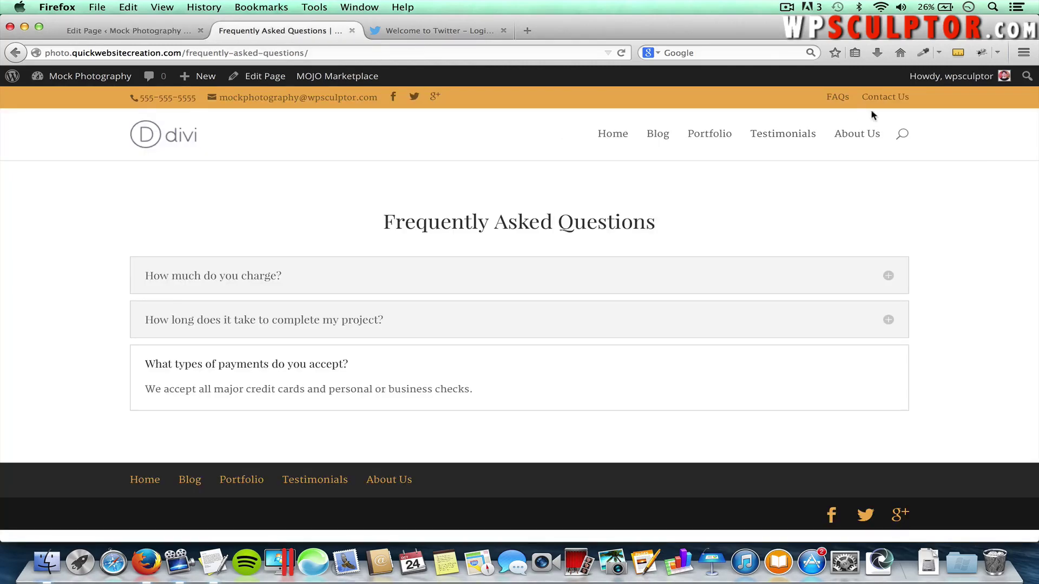
left_click(891, 102)
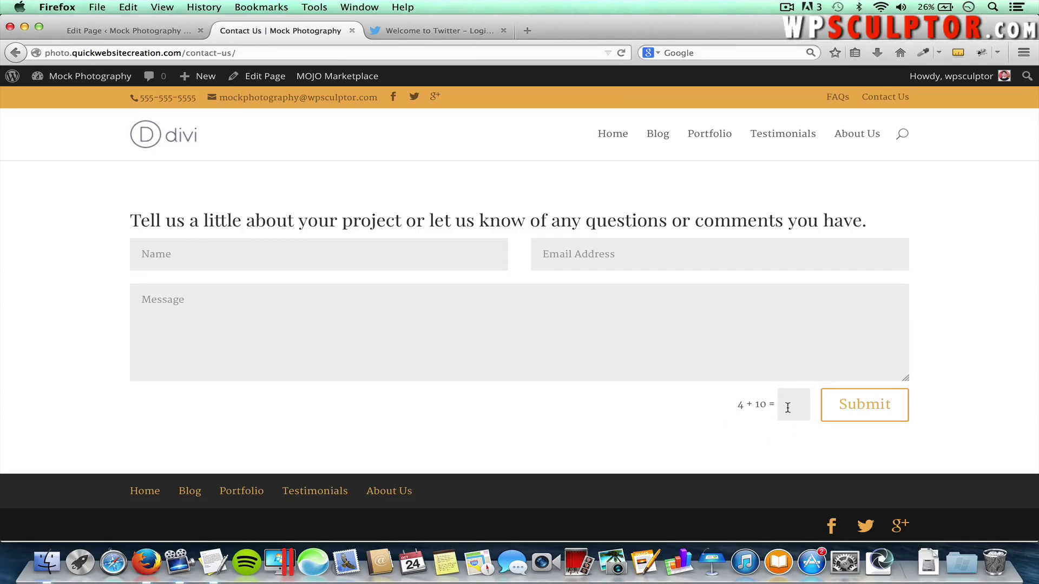
left_click(130, 33)
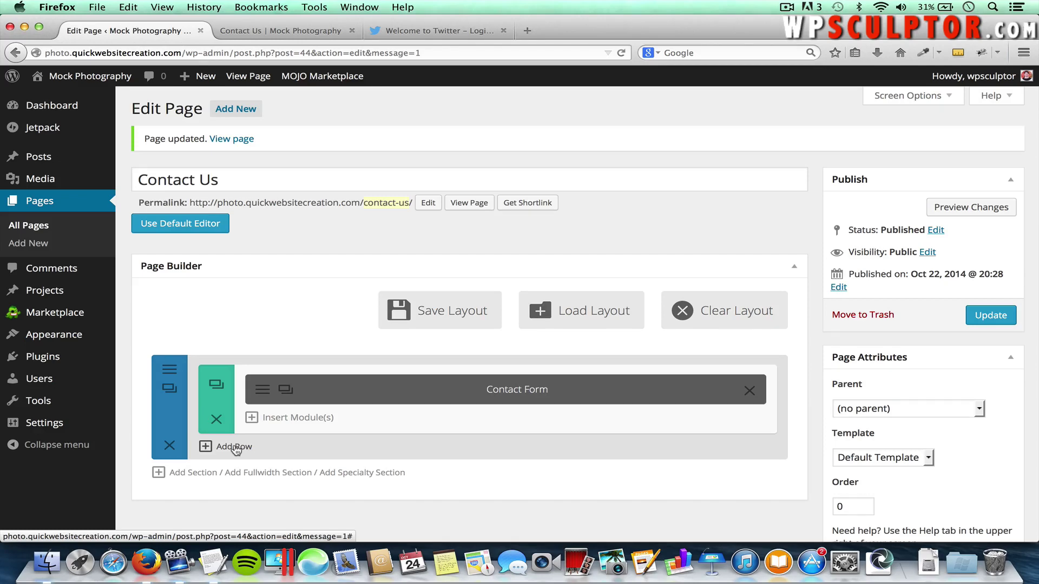
Add a 2/3 + 1/3 row below the contact form and list modules for the wide column
left_click(242, 448)
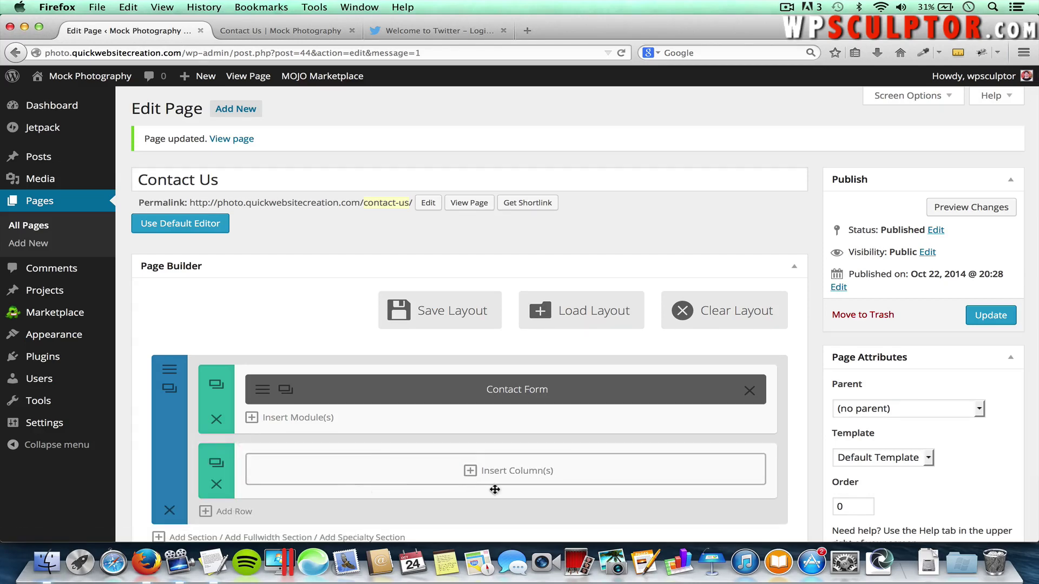
left_click(508, 473)
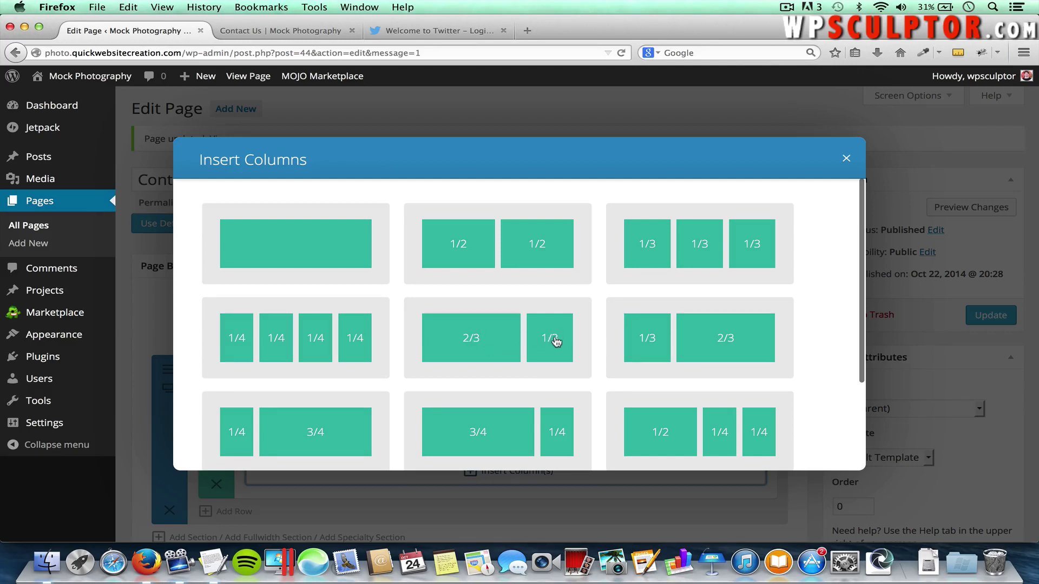
left_click(489, 342)
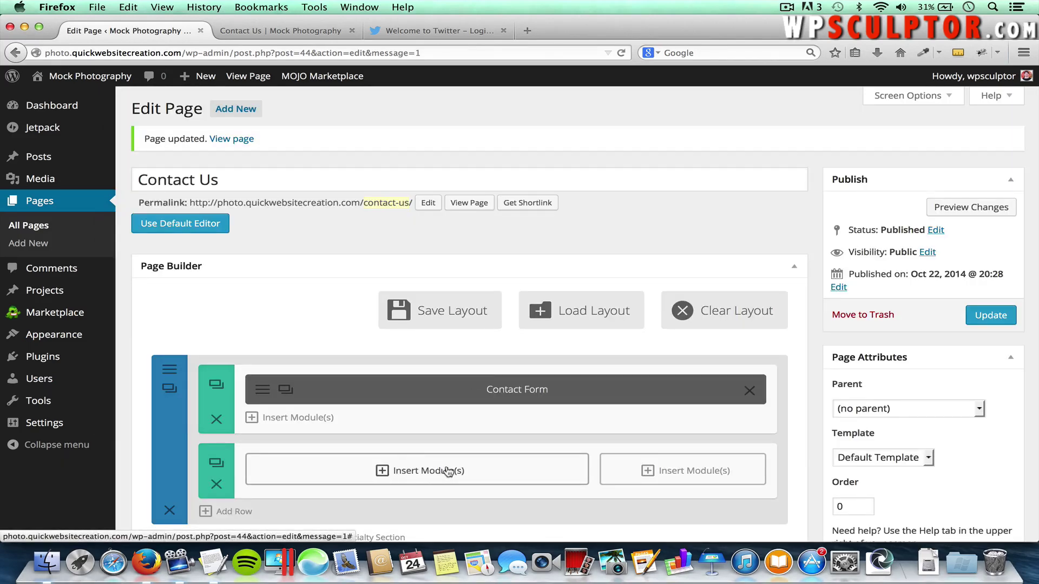
left_click(415, 471)
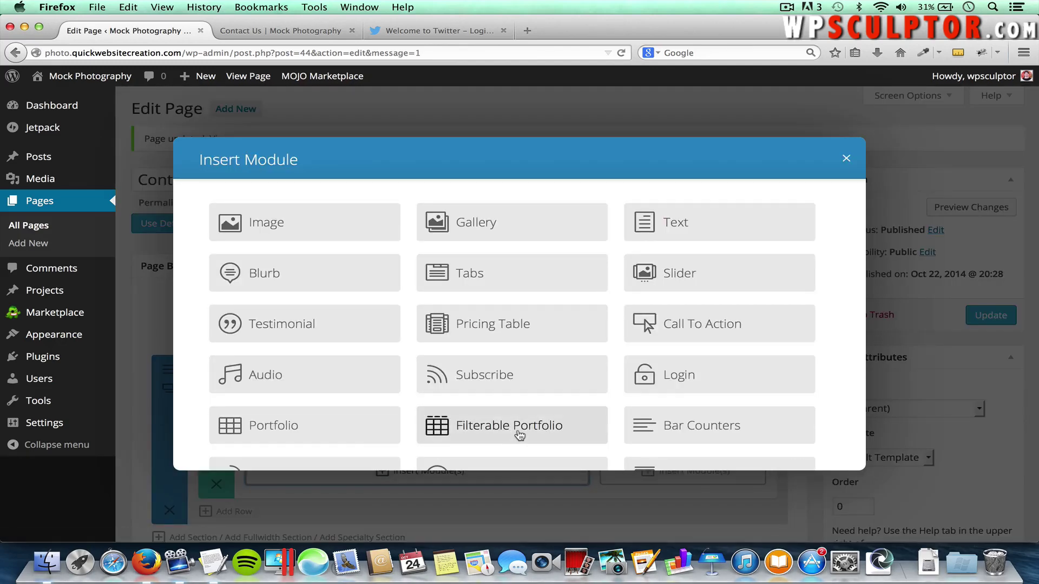
scroll(519, 435, "down", 5)
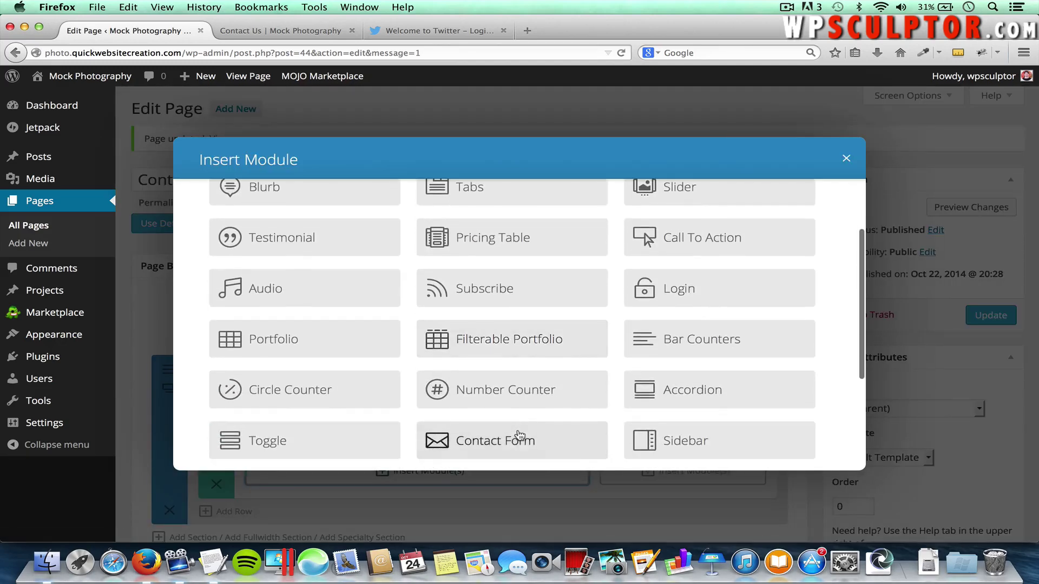
scroll(519, 435, "down", 4)
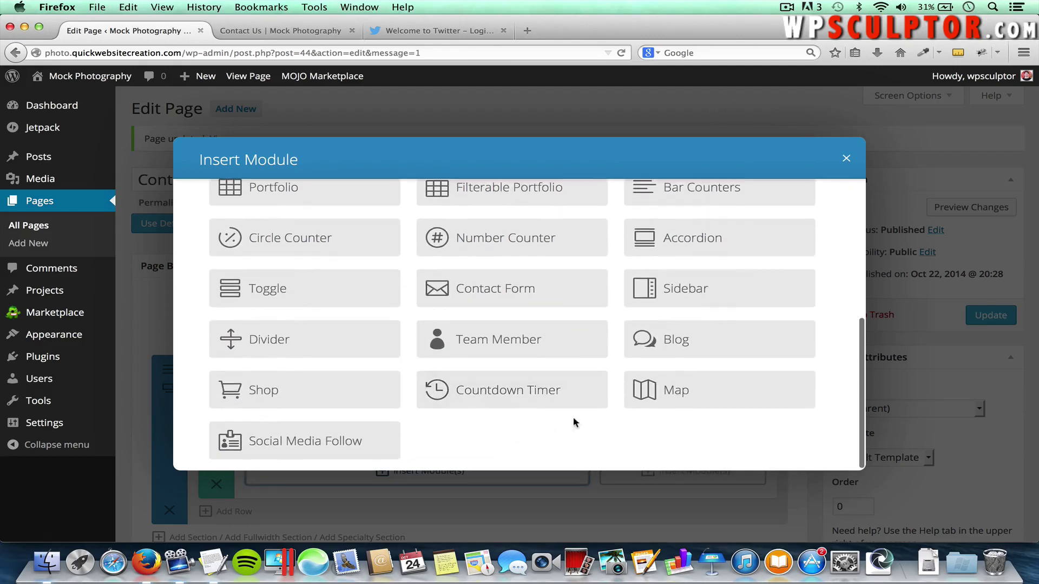
Add a Map module with an 'Our Location' pin at the Denver address pasted from TextEdit
left_click(690, 390)
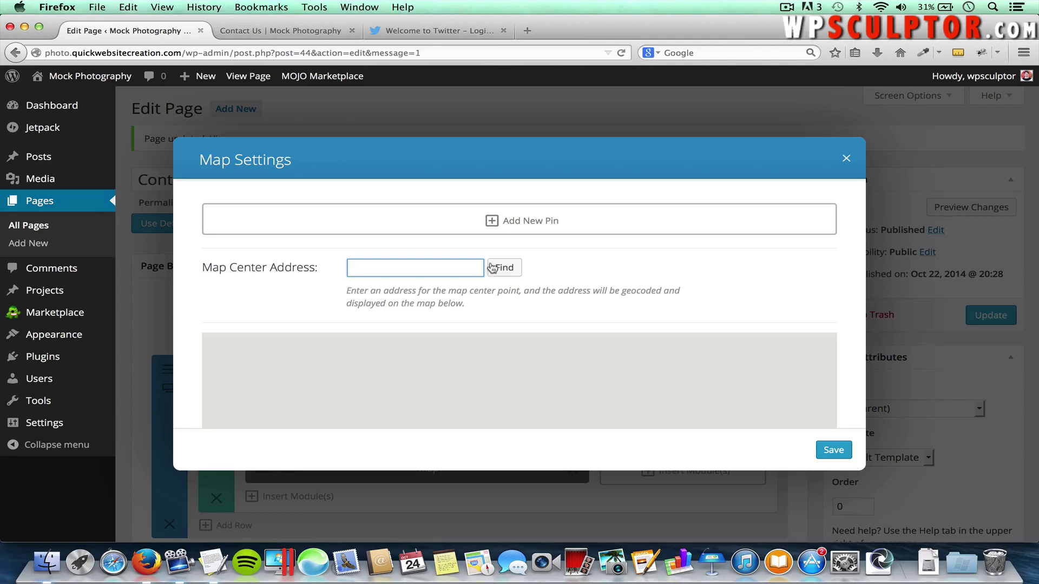
left_click(511, 221)
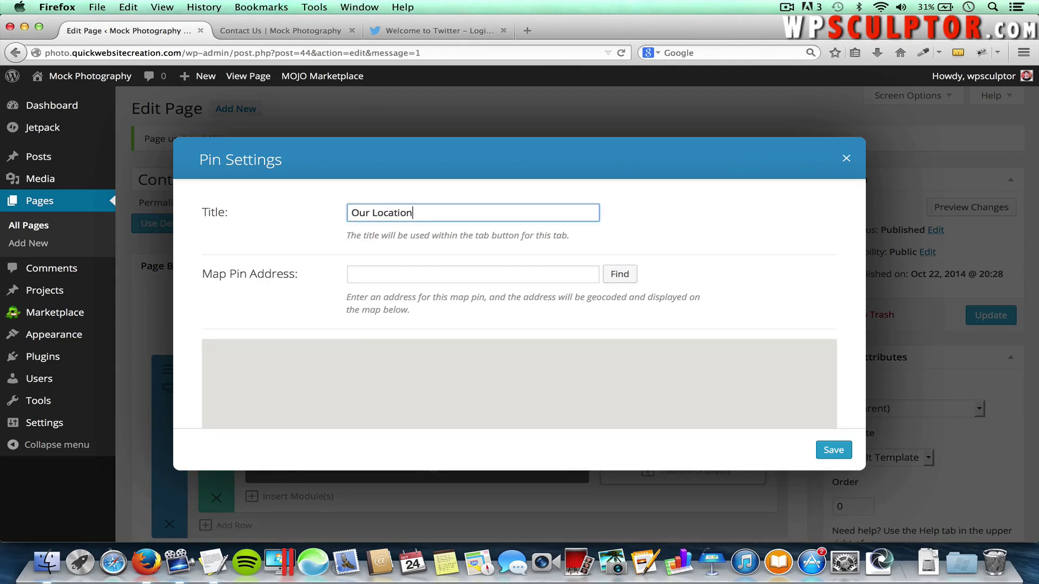
left_click(370, 277)
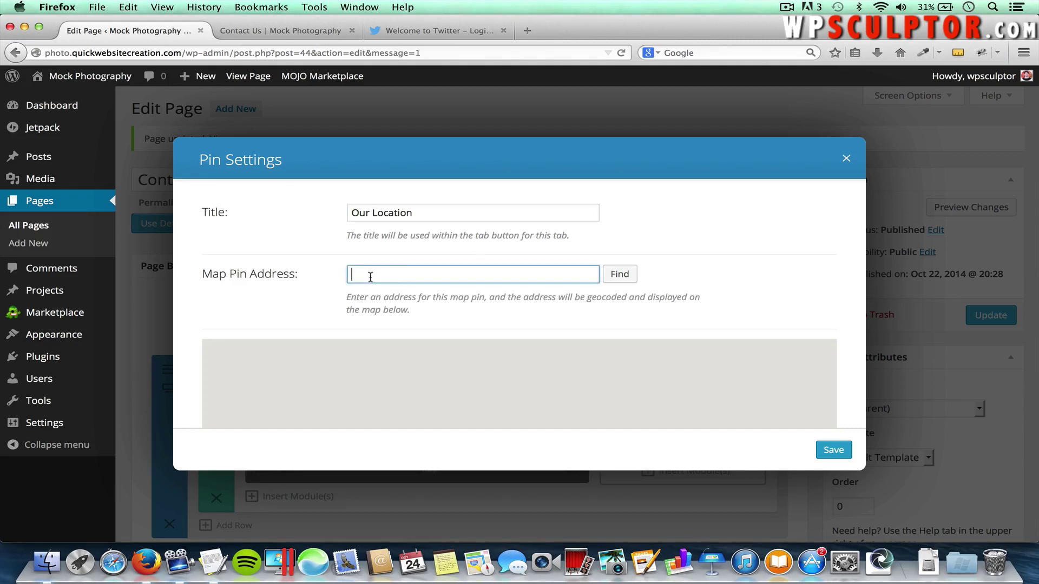
key("super+Tab")
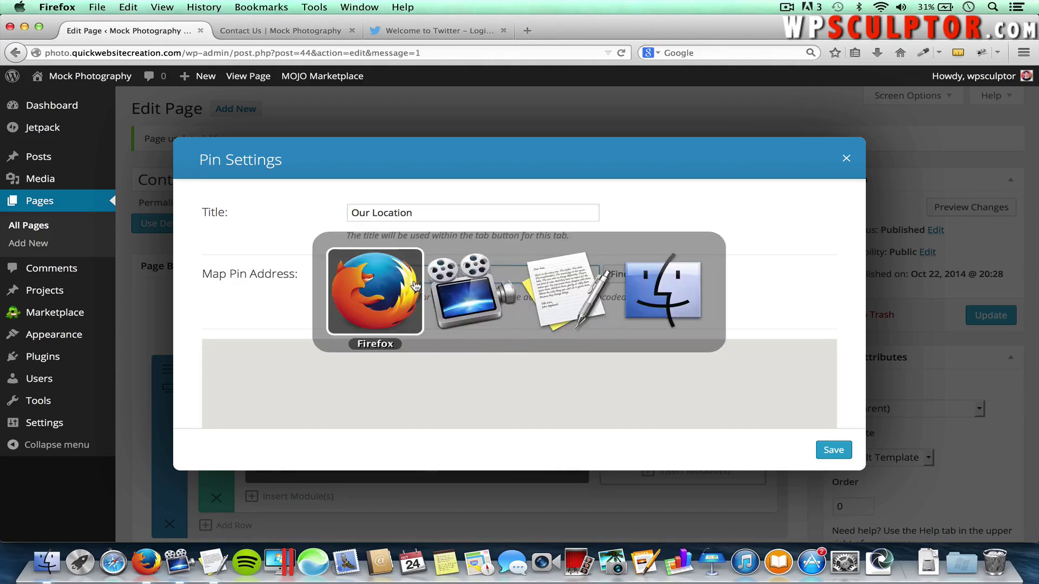
key("super+Tab")
key("super+Tab")
left_click_drag(269, 202, 120, 204)
key("super+Tab")
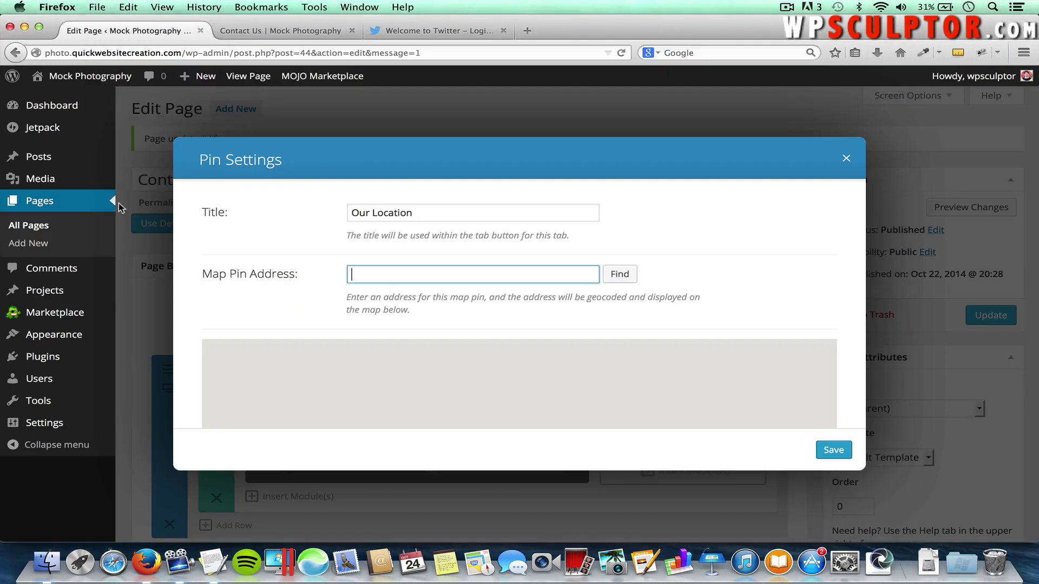
key("super+v")
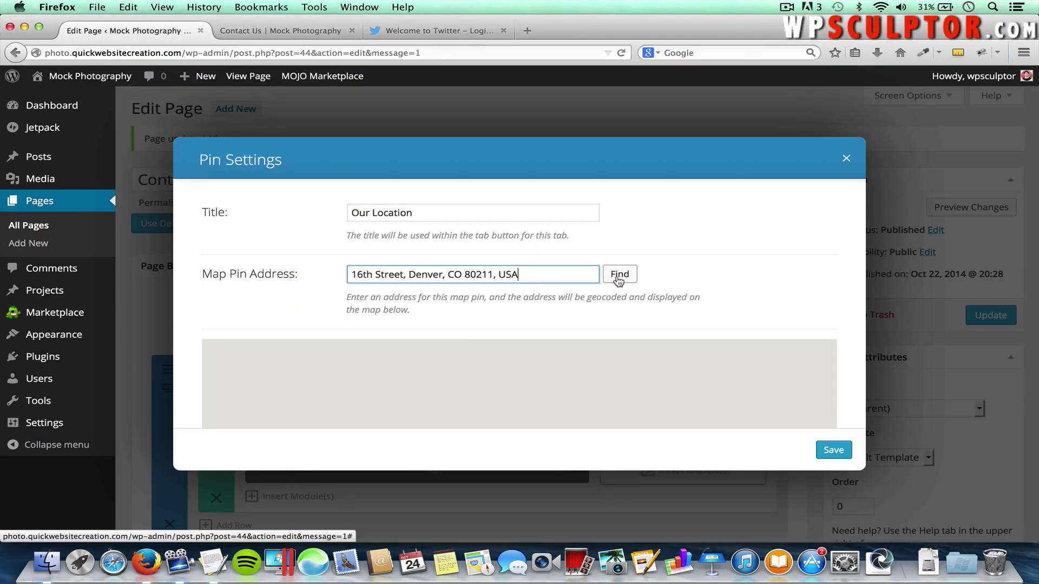
left_click(619, 276)
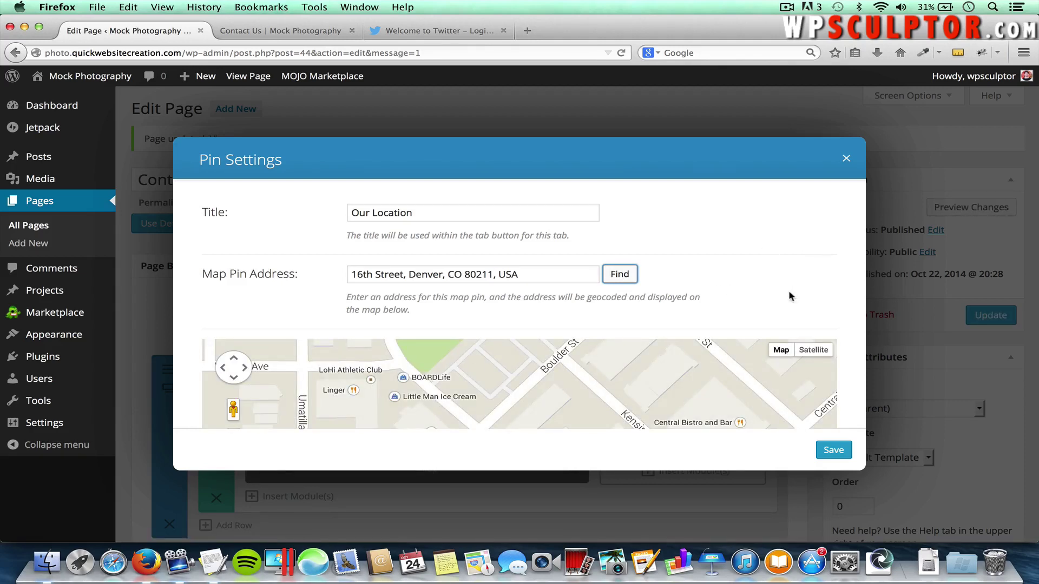
left_click(772, 229)
scroll(765, 224, "down", 8)
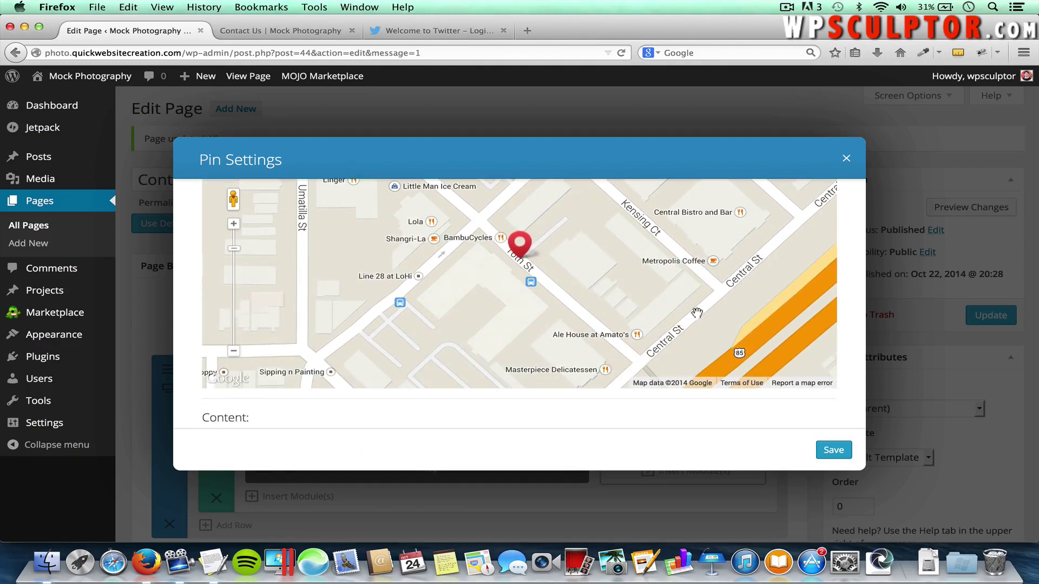
left_click(832, 452)
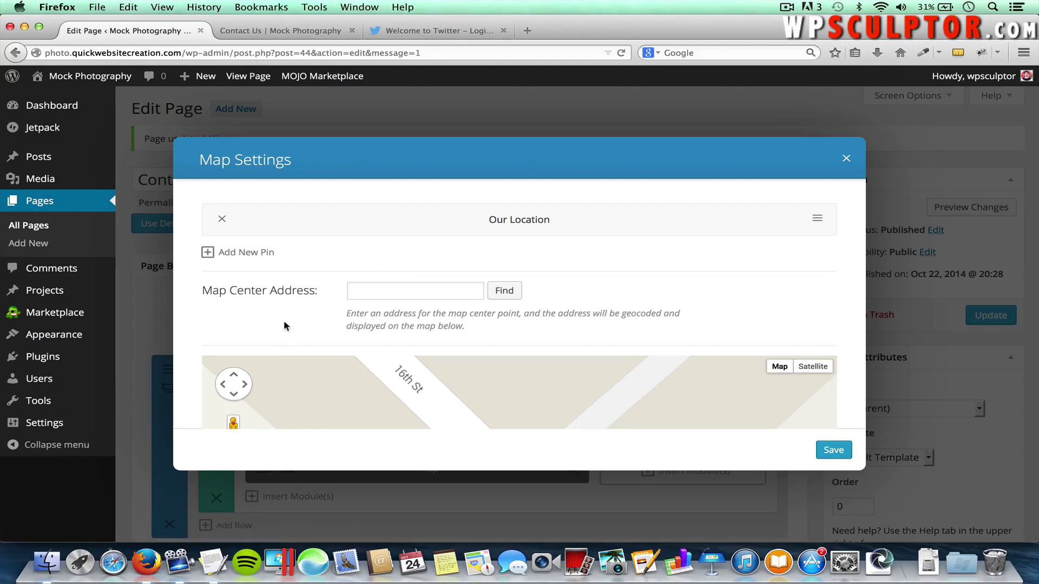
Paste the Denver address as the Map Center Address and find it
left_click(395, 286)
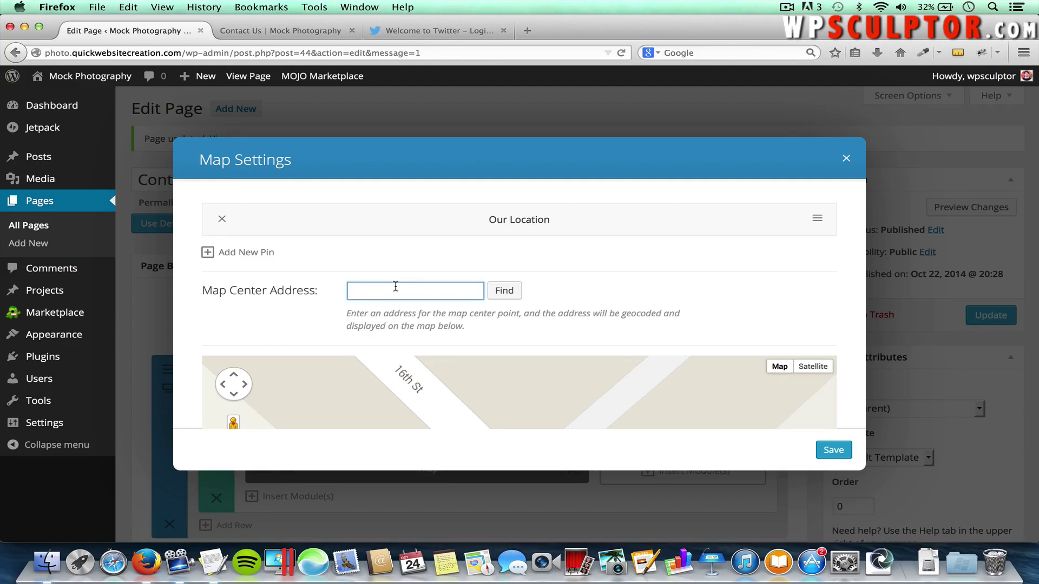
key("super+v")
left_click(503, 291)
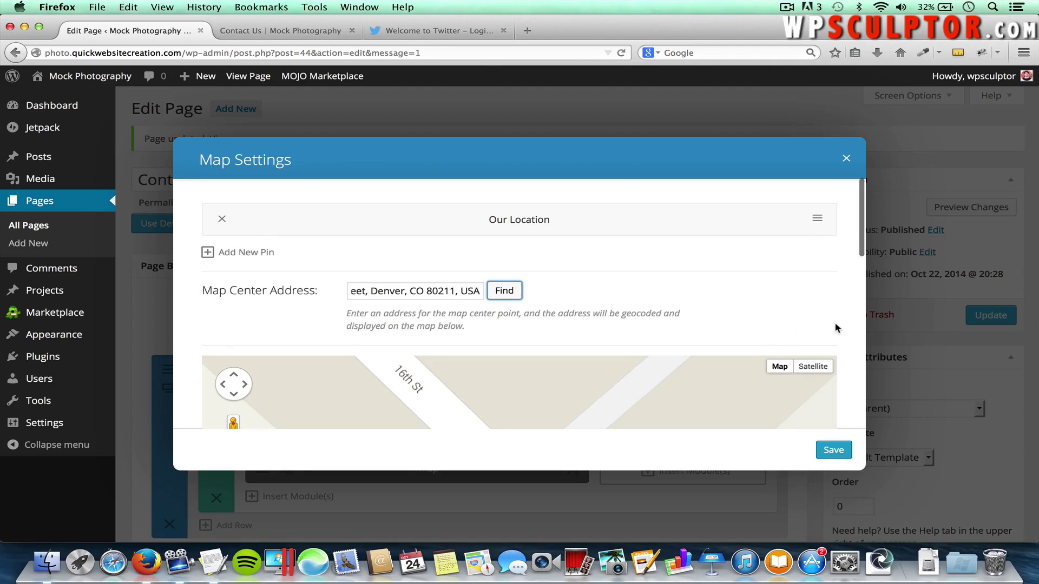
scroll(829, 322, "down", 1)
scroll(799, 262, "down", 2)
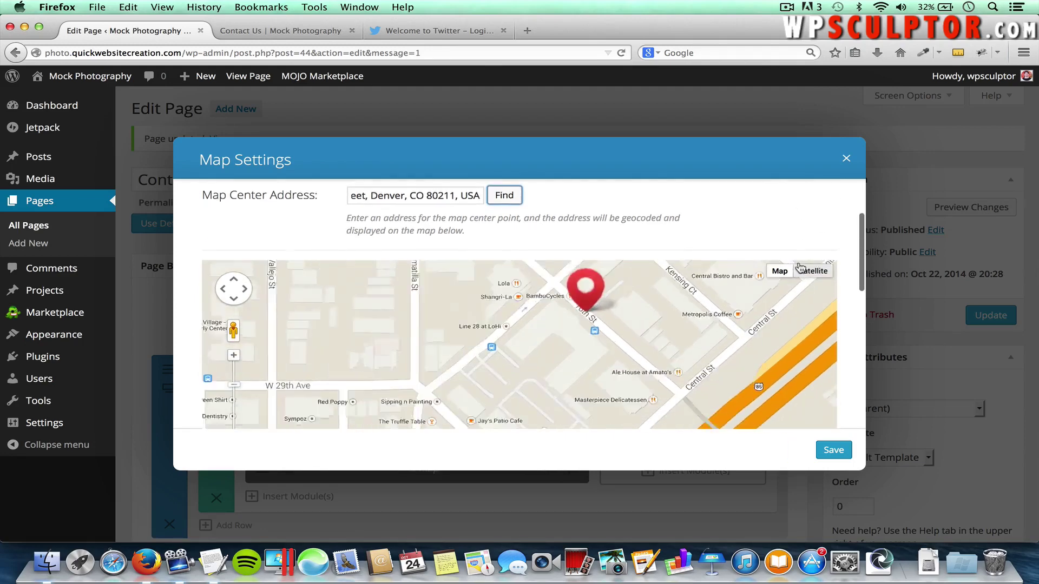
scroll(801, 268, "down", 2)
scroll(855, 316, "down", 2)
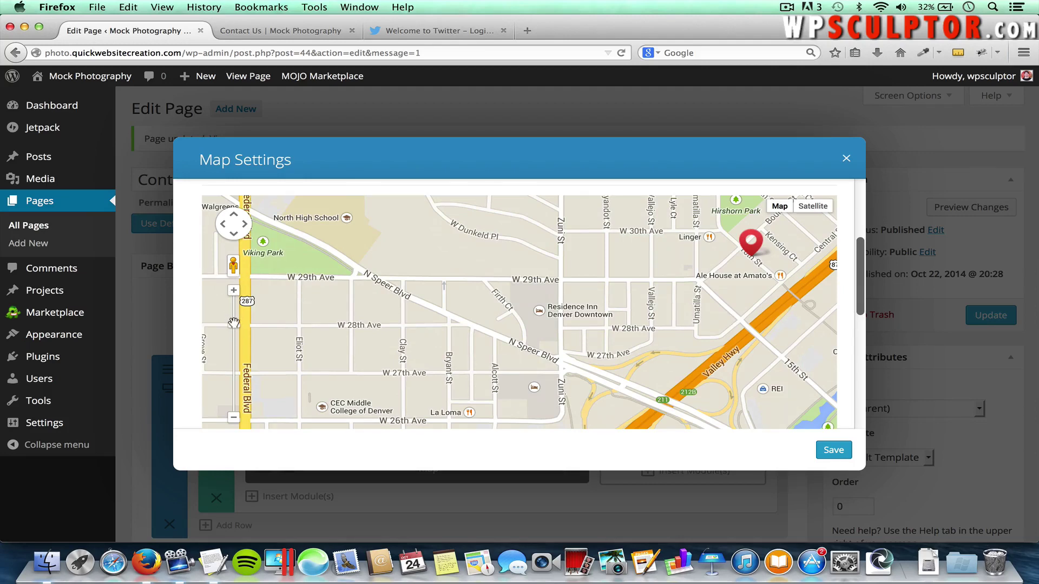
Zoom and pan the map preview to frame greater Denver with the marker, then save the Map module
left_click_drag(233, 329, 230, 348)
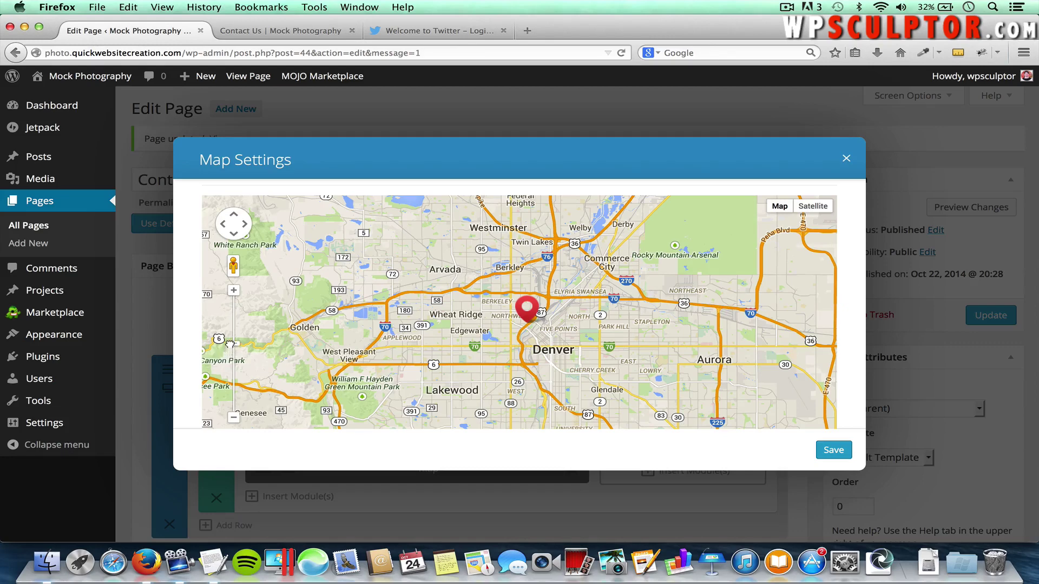
left_click_drag(230, 341, 228, 336)
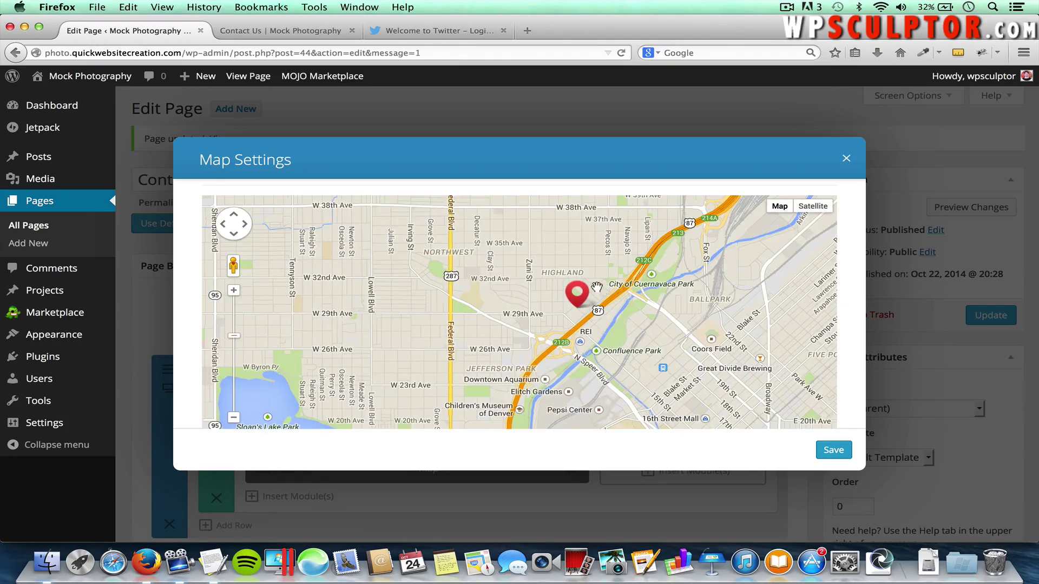
left_click_drag(564, 284, 423, 265)
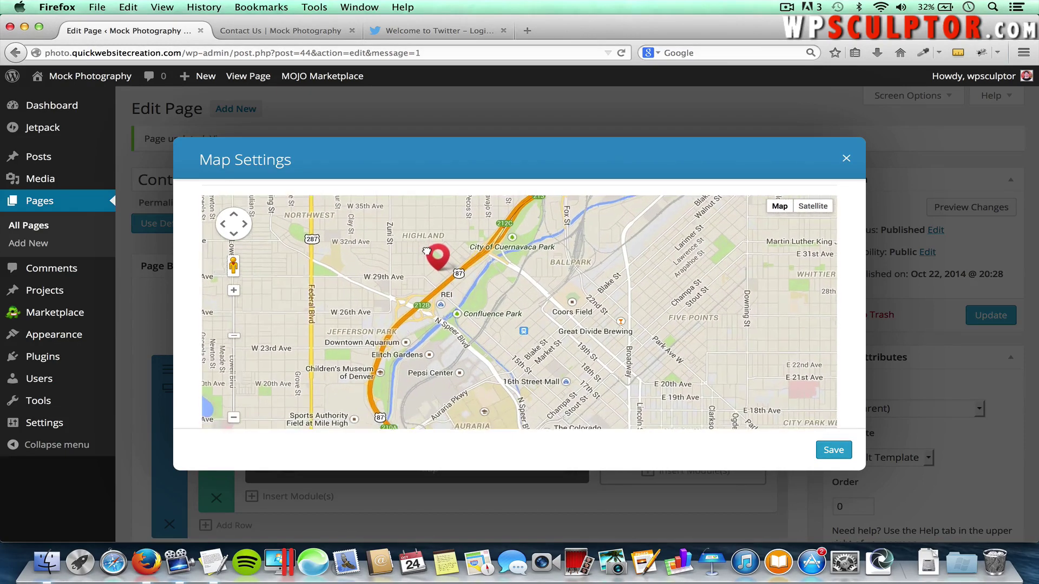
left_click_drag(227, 325, 305, 331)
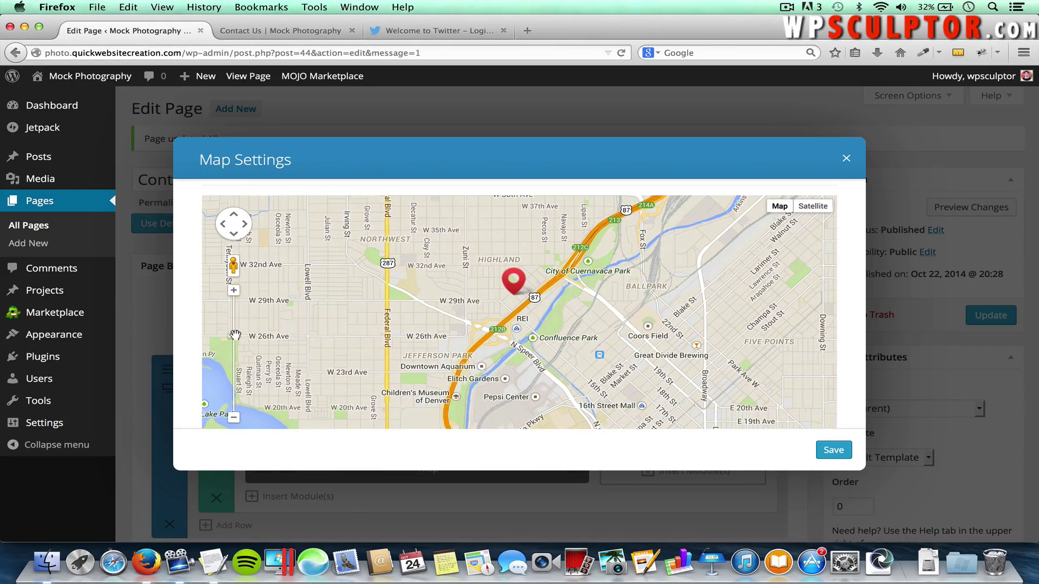
left_click_drag(233, 336, 230, 344)
mouse_move(635, 349)
left_mouse_down()
mouse_move(620, 310)
mouse_move(570, 277)
mouse_move(560, 317)
left_mouse_up()
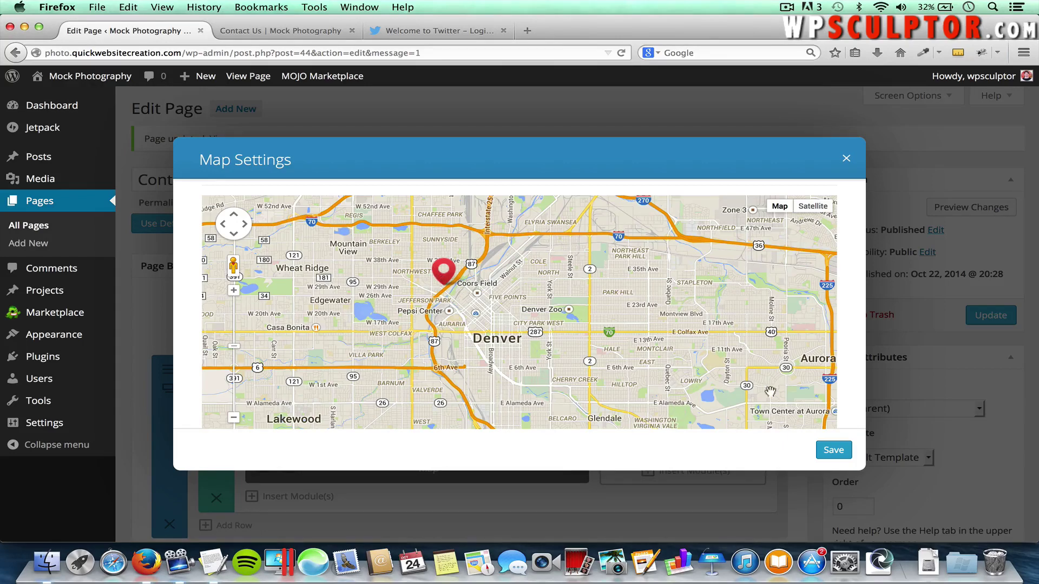
left_click(833, 450)
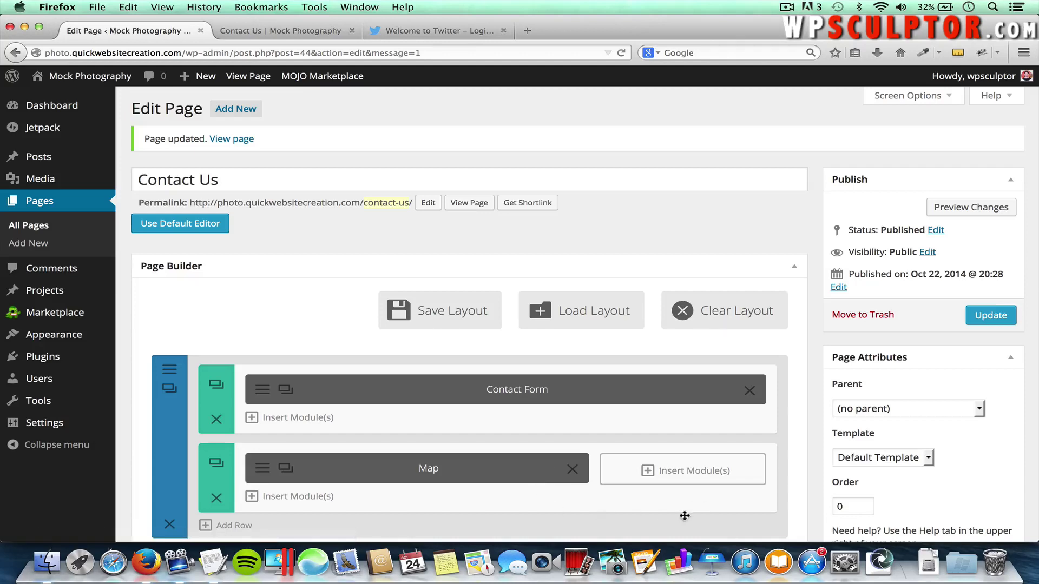
Add a Text module to the narrow column and type a bold 'Our Address Is:' label
left_click(691, 472)
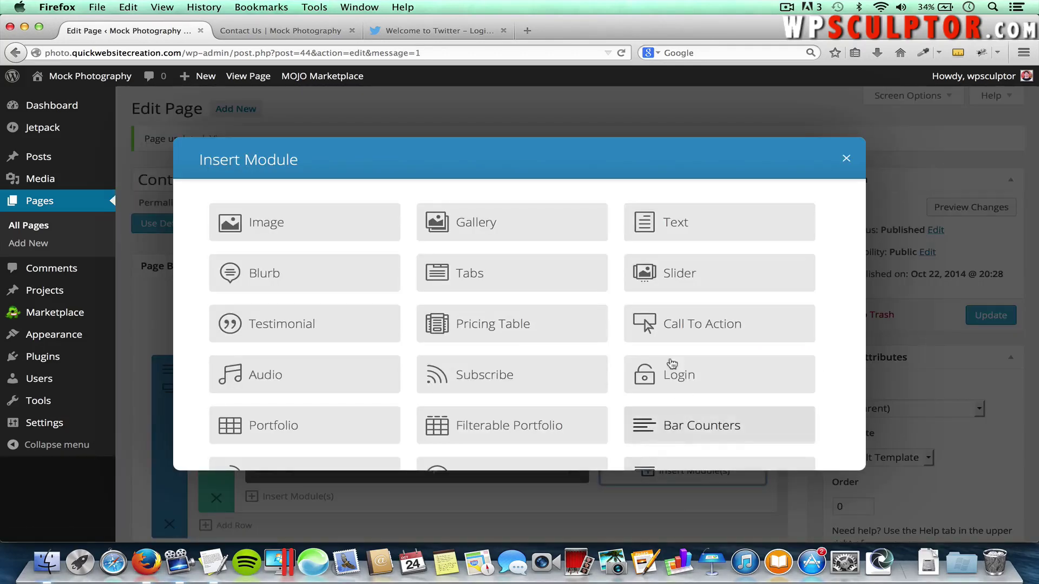
left_click(696, 226)
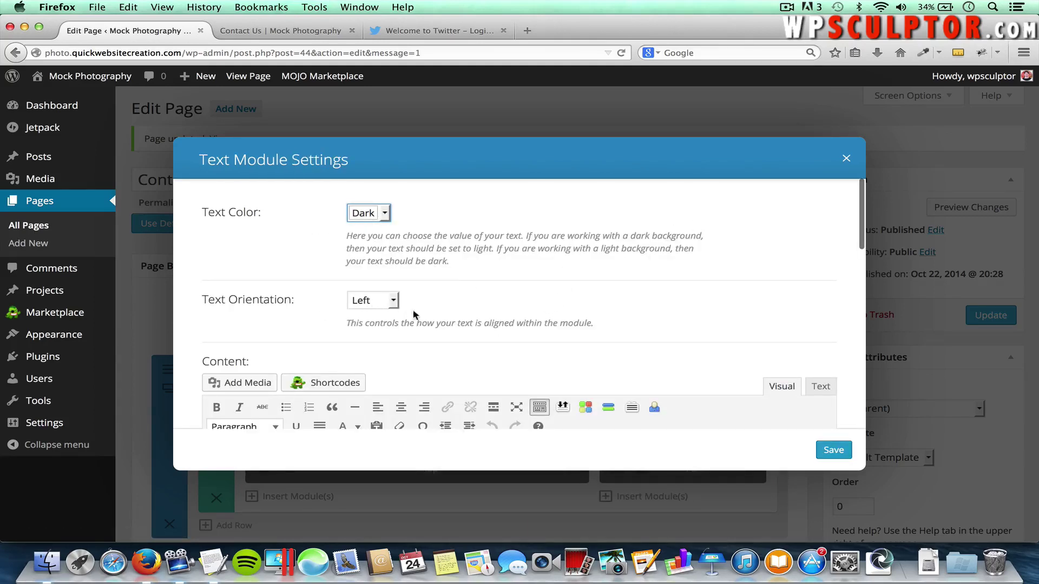
scroll(498, 321, "down", 5)
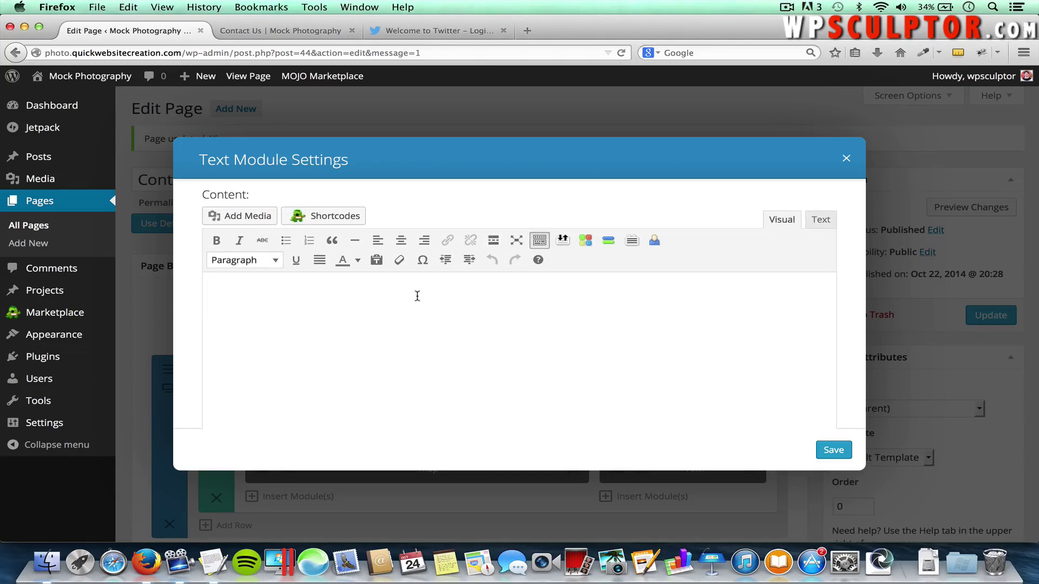
left_click(417, 296)
type("Our Address Is:")
left_click_drag(284, 292, 202, 293)
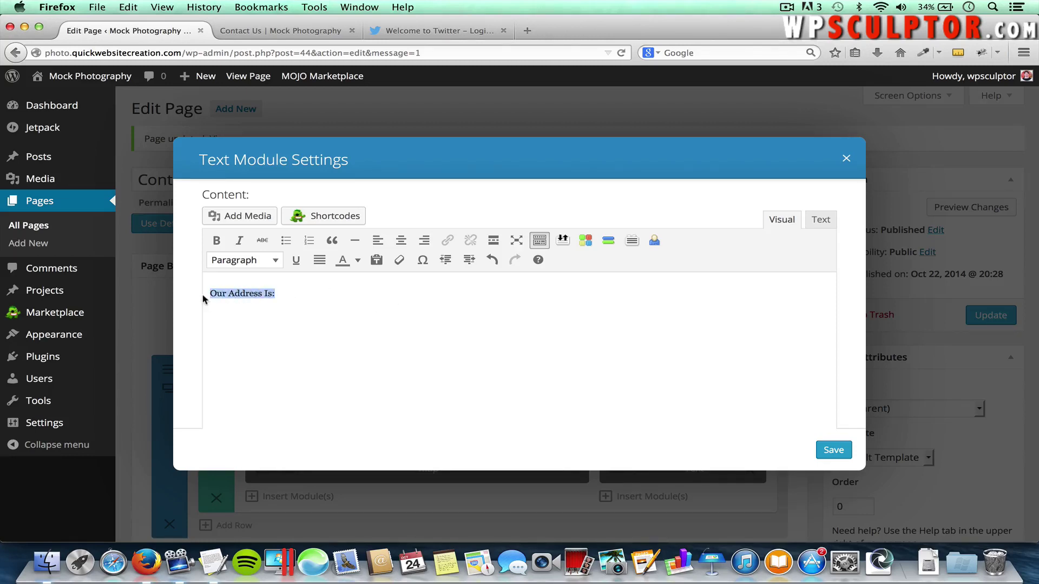
left_click(245, 264)
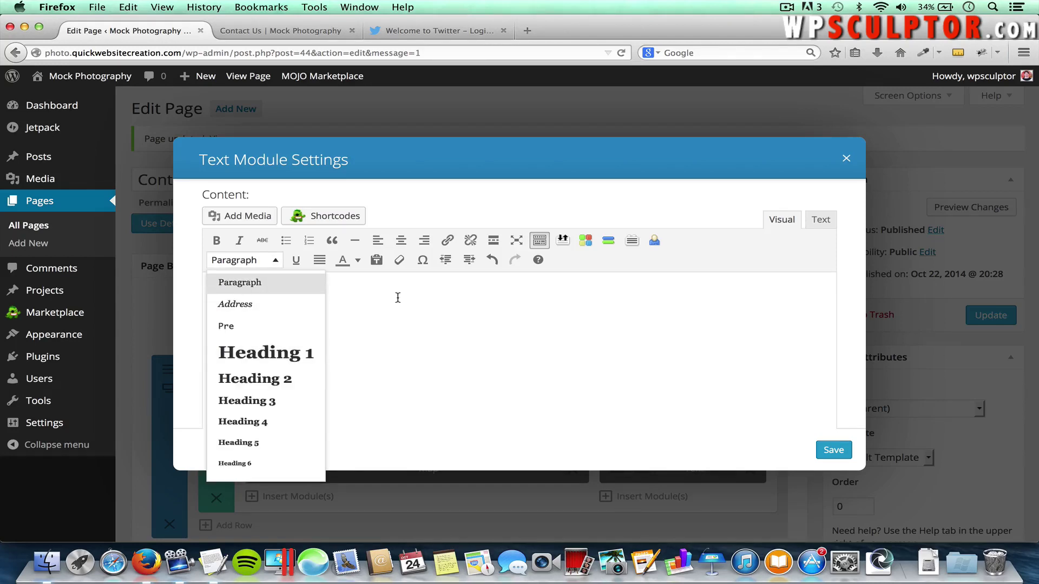
left_click(370, 310)
left_click(246, 292)
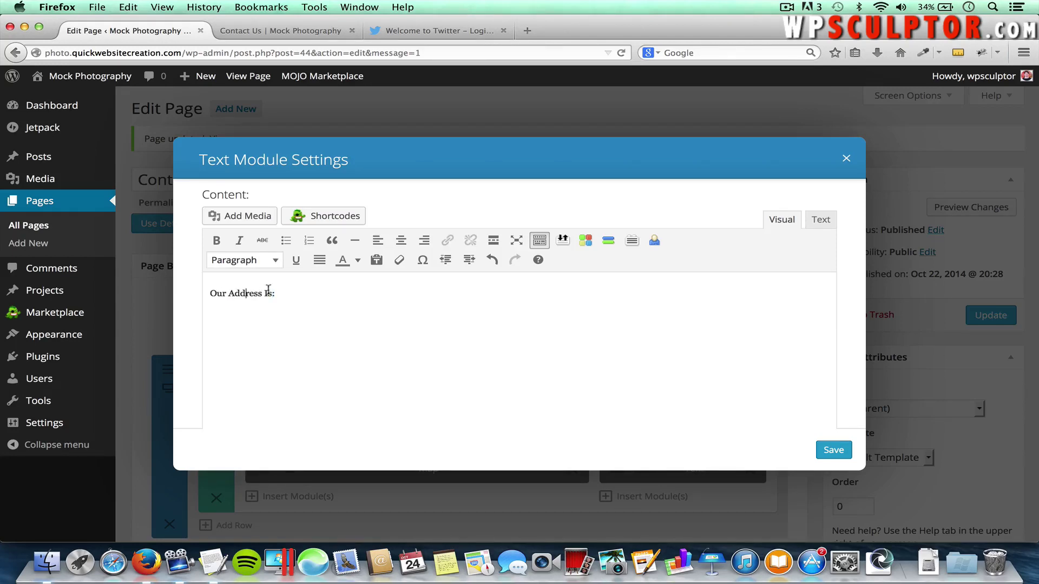
left_click_drag(305, 293, 175, 298)
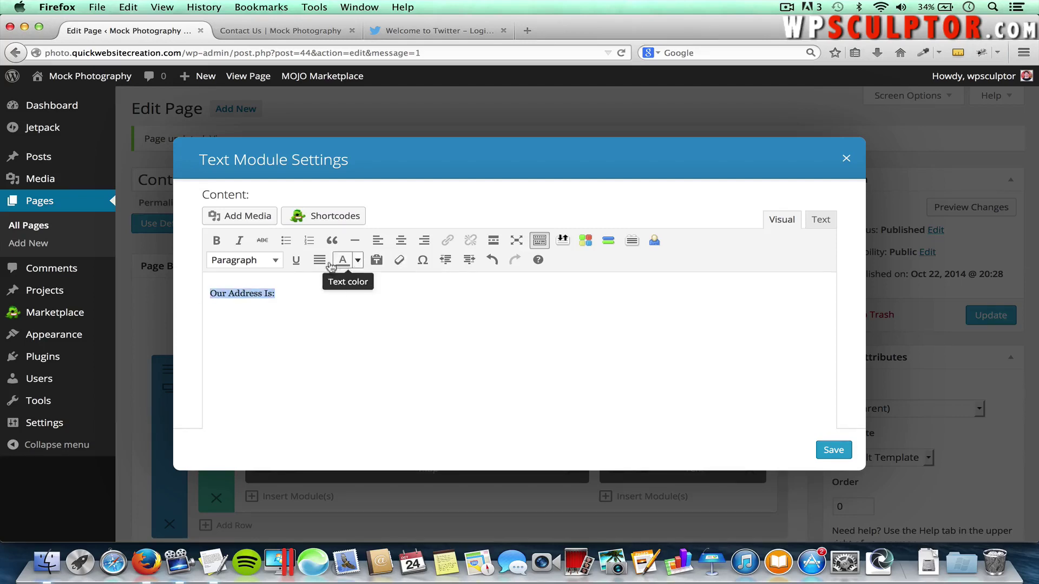
left_click(217, 241)
Add the street address, a bold 'Our Phone Number Is:' label and the phone number, then save
left_click(306, 294)
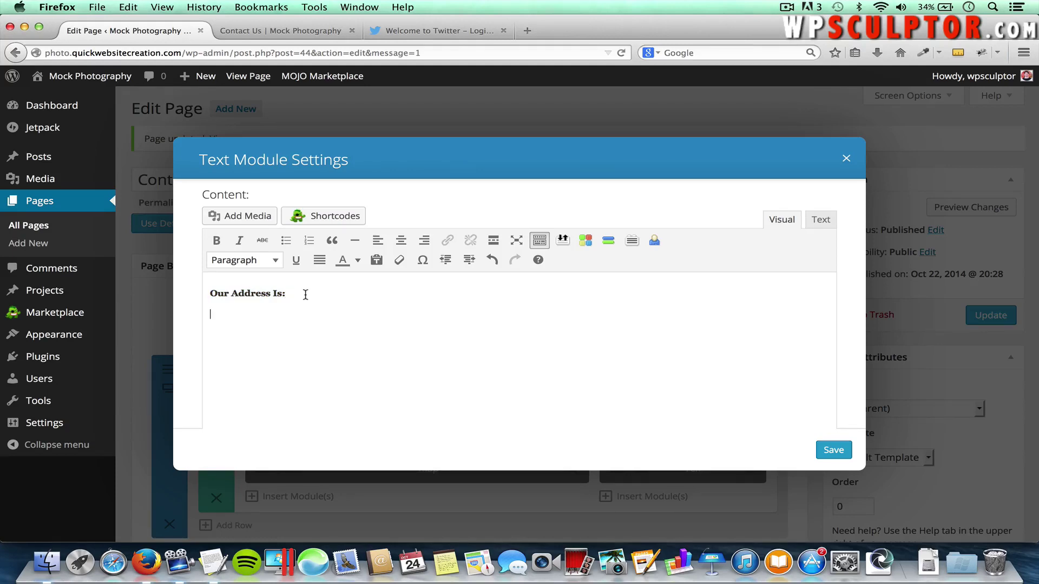
type("16th Street, Denver, CO 80211, USA")
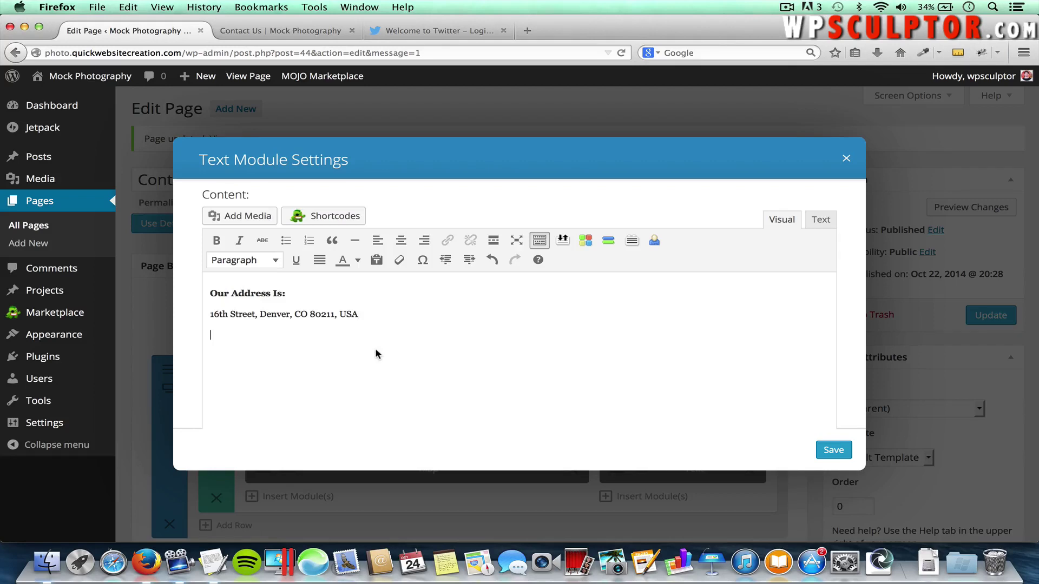
key("Return")
type("Our Phone Number Is:")
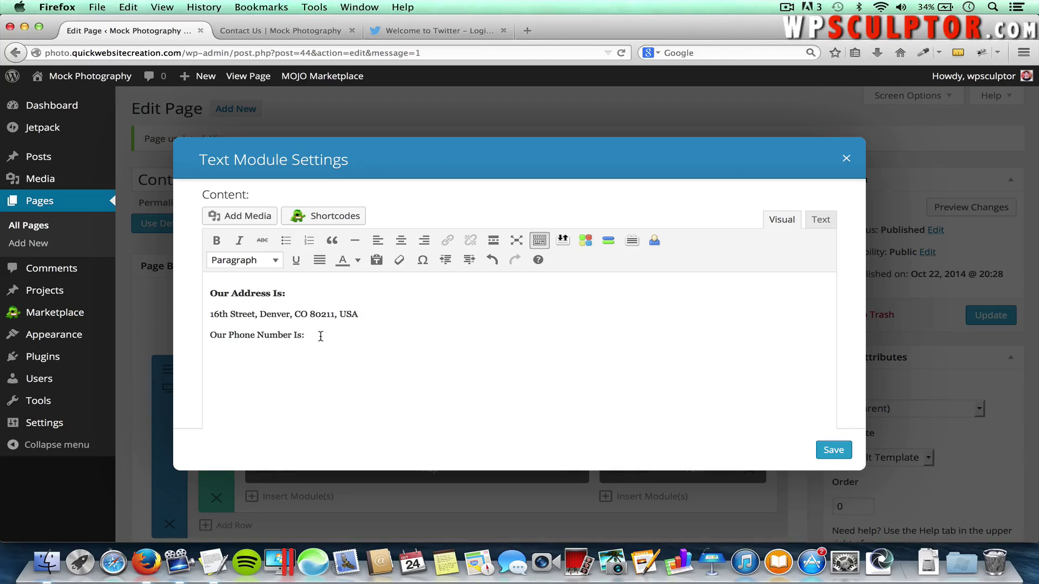
left_click_drag(305, 335, 197, 336)
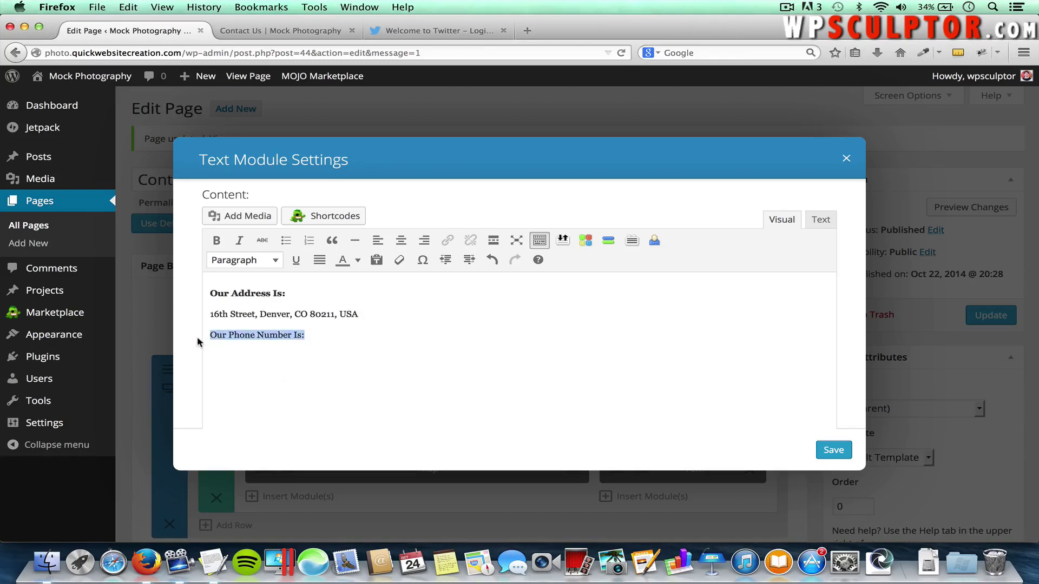
left_click(216, 240)
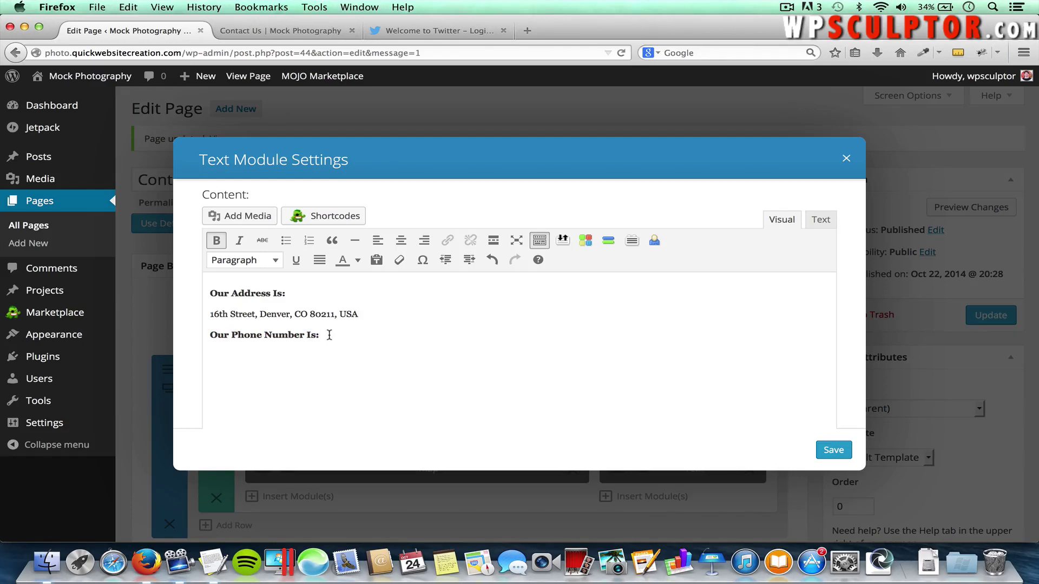
key("Return")
type("555-555-5555")
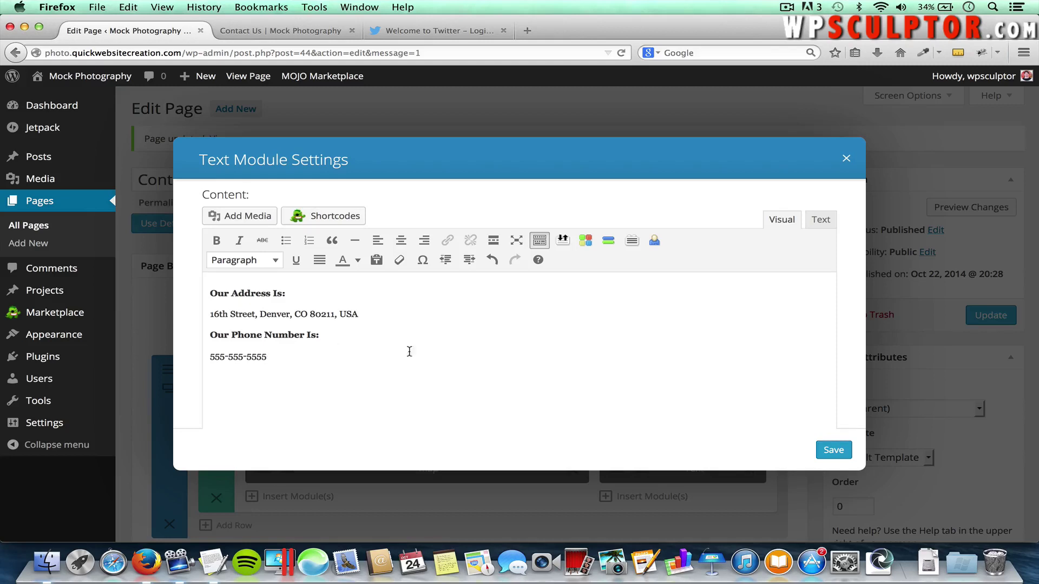
left_click(833, 450)
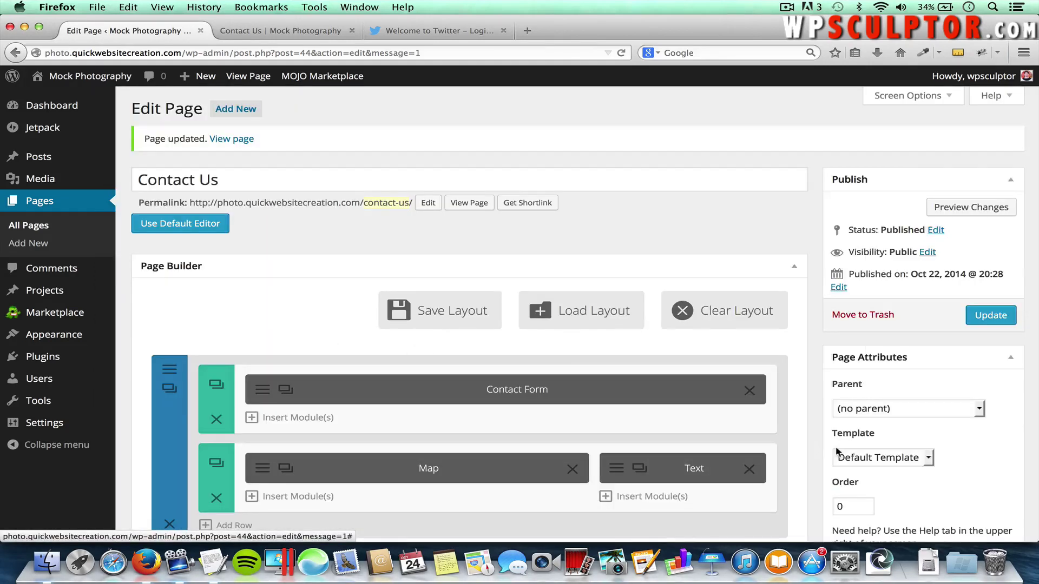
Update the Contact Us page, reload the live page to check the map and contact details, then return to the editor
left_click(989, 315)
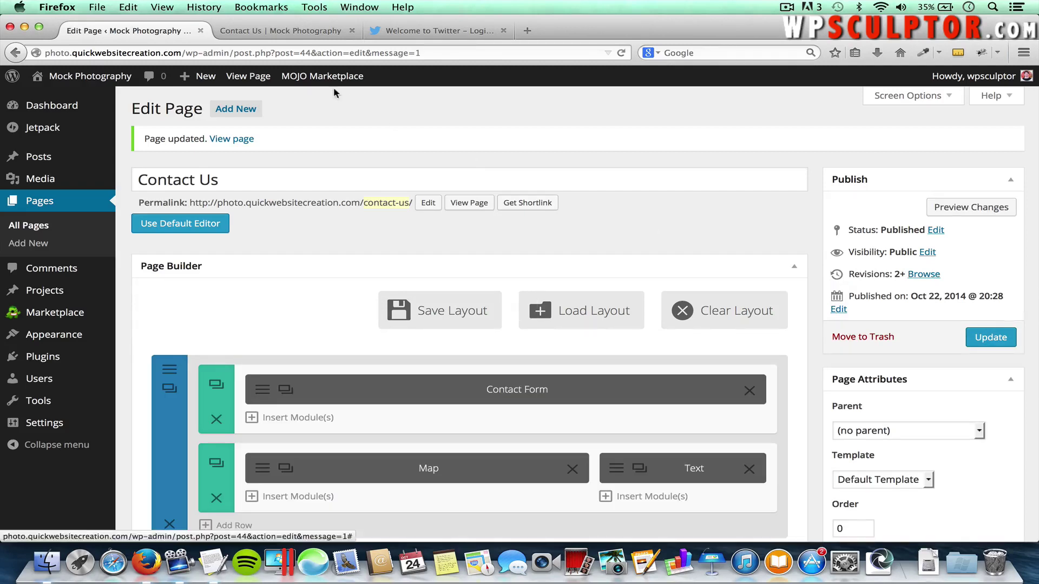
left_click(279, 30)
key("super+r")
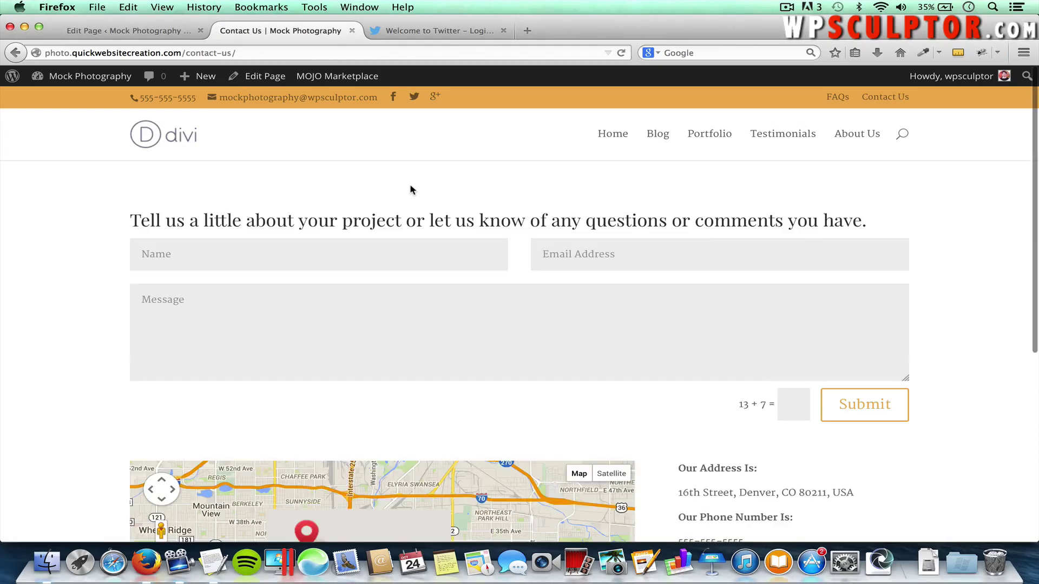
scroll(411, 189, "down", 2)
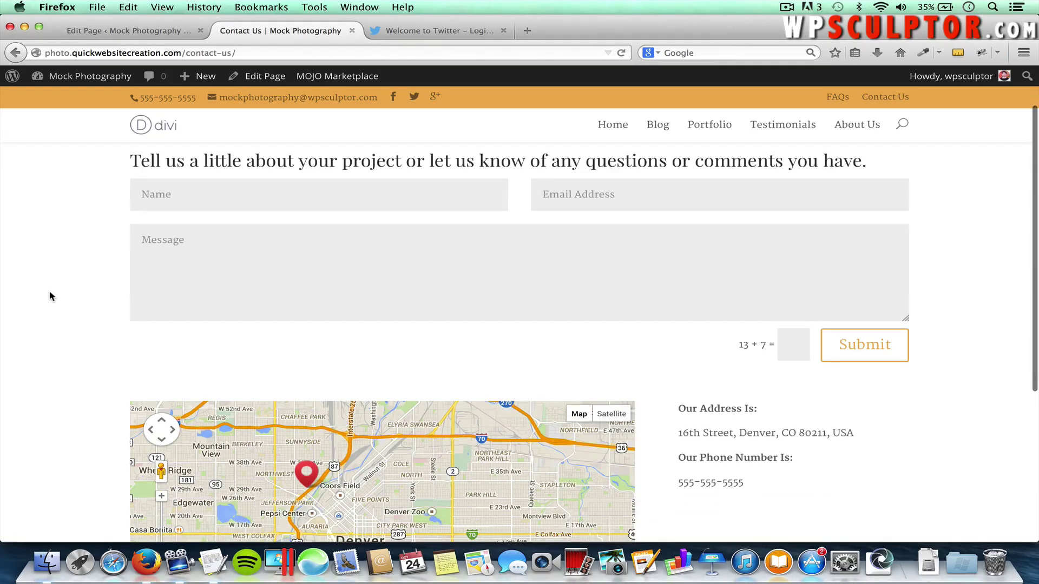
scroll(49, 294, "down", 2)
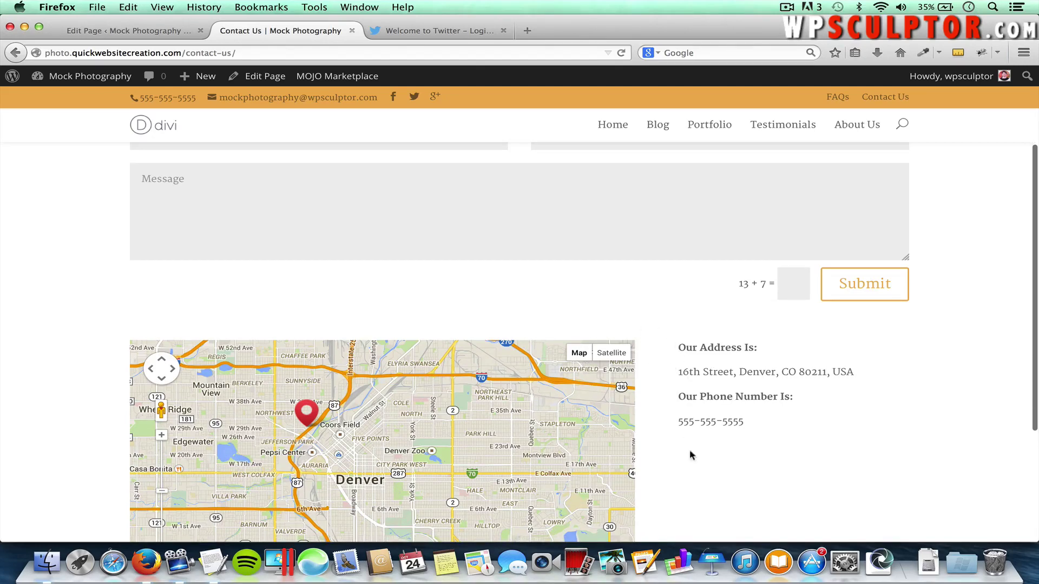
scroll(669, 472, "down", 3)
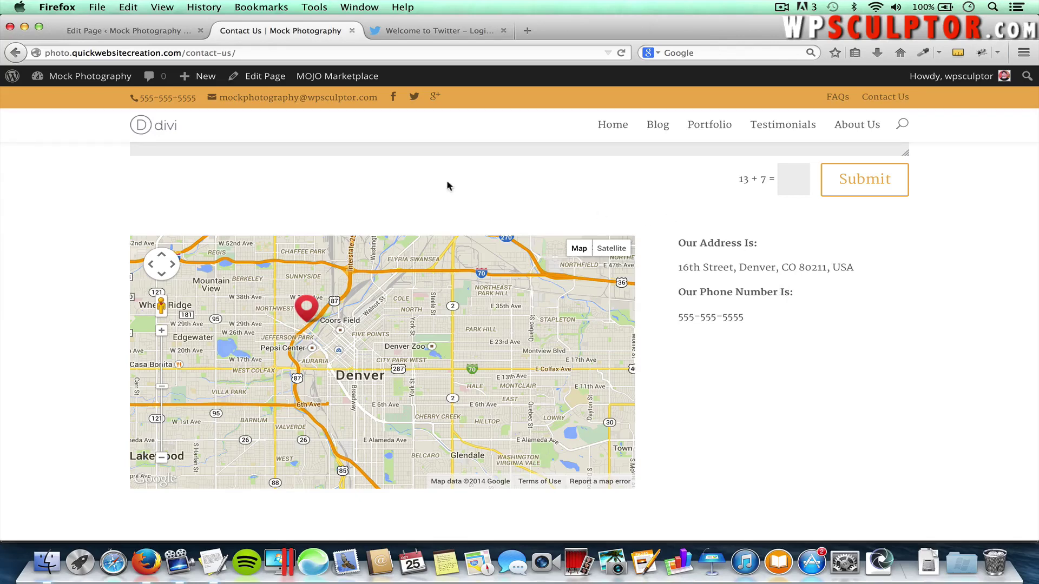
left_click(110, 32)
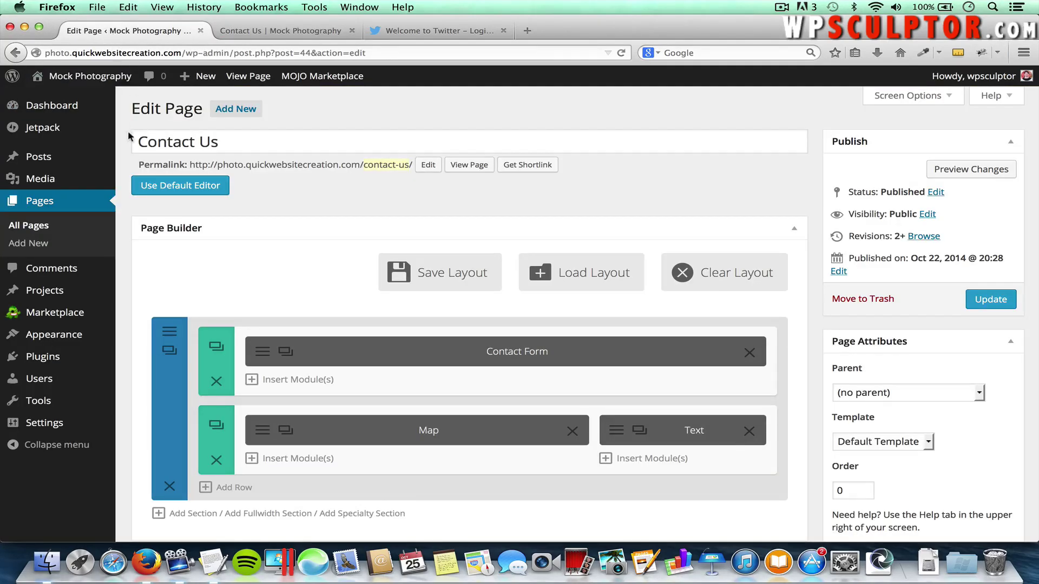
Open the About Us page from All Pages and switch it to the Divi Page Builder
left_click(36, 228)
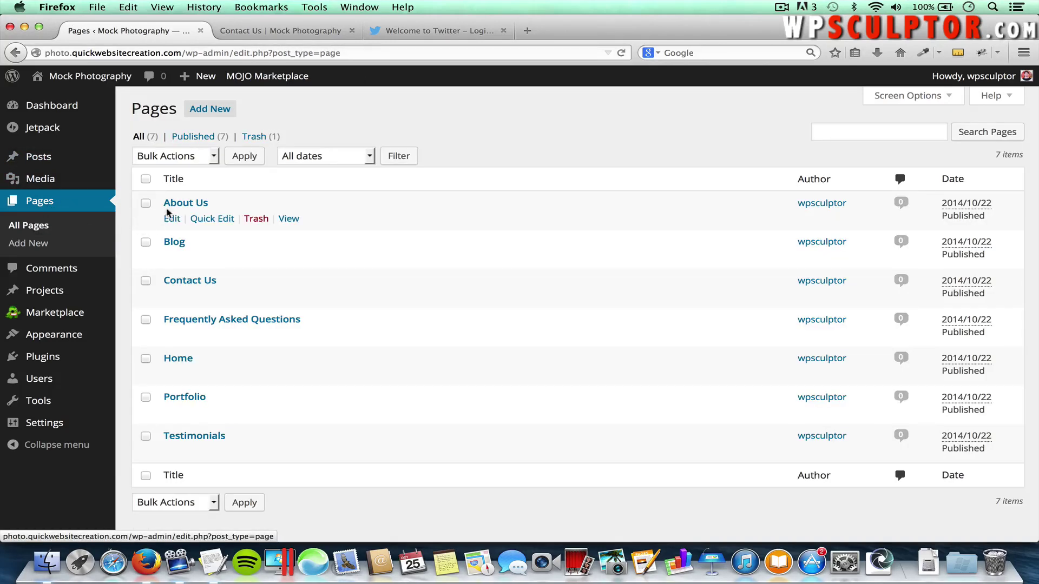
left_click(182, 204)
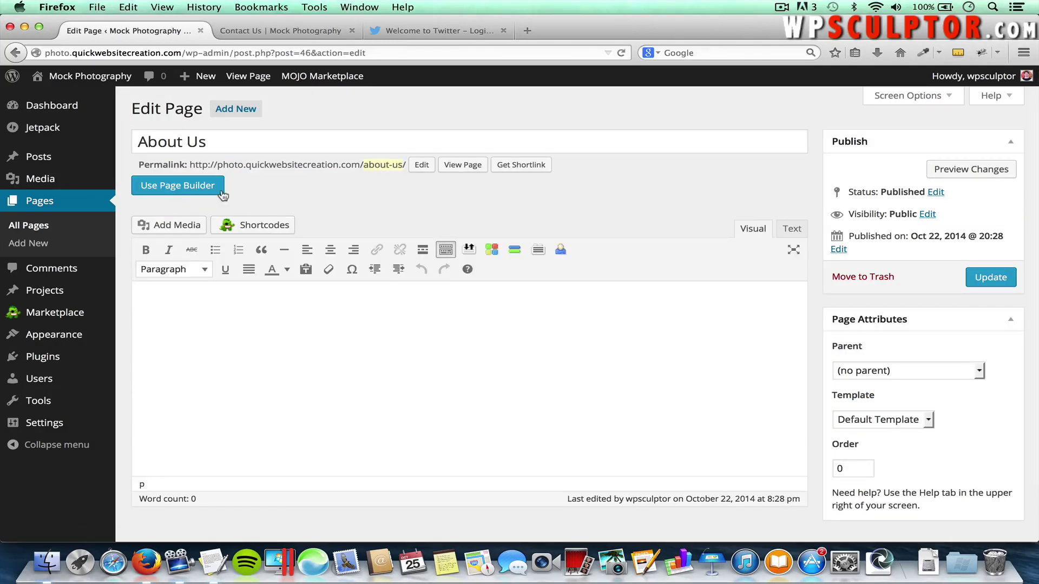
left_click(173, 187)
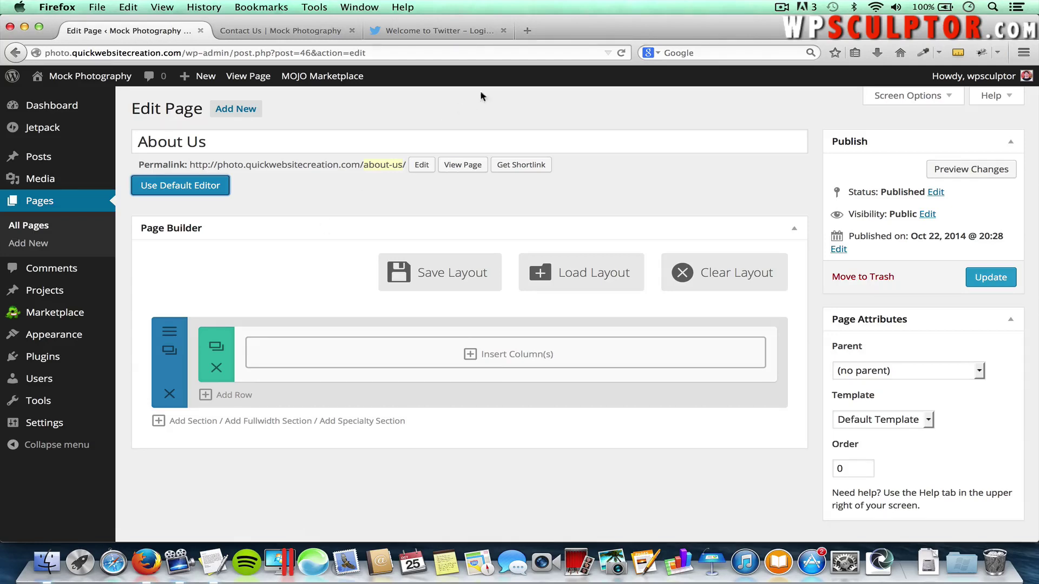
Close the Twitter tab and load pixabay.com in a new tab
left_click(503, 30)
left_click(376, 31)
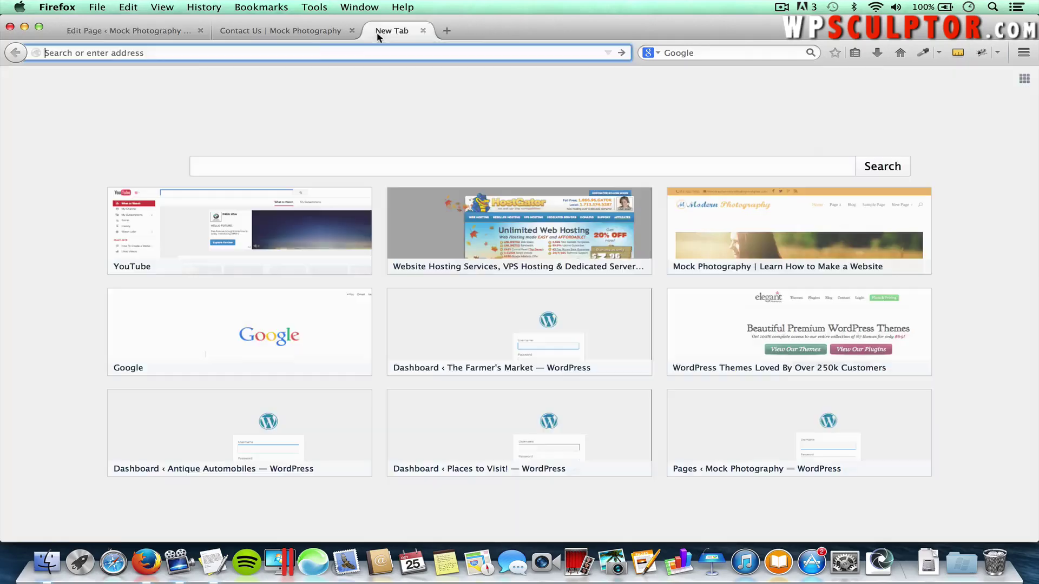
type("pixabay.")
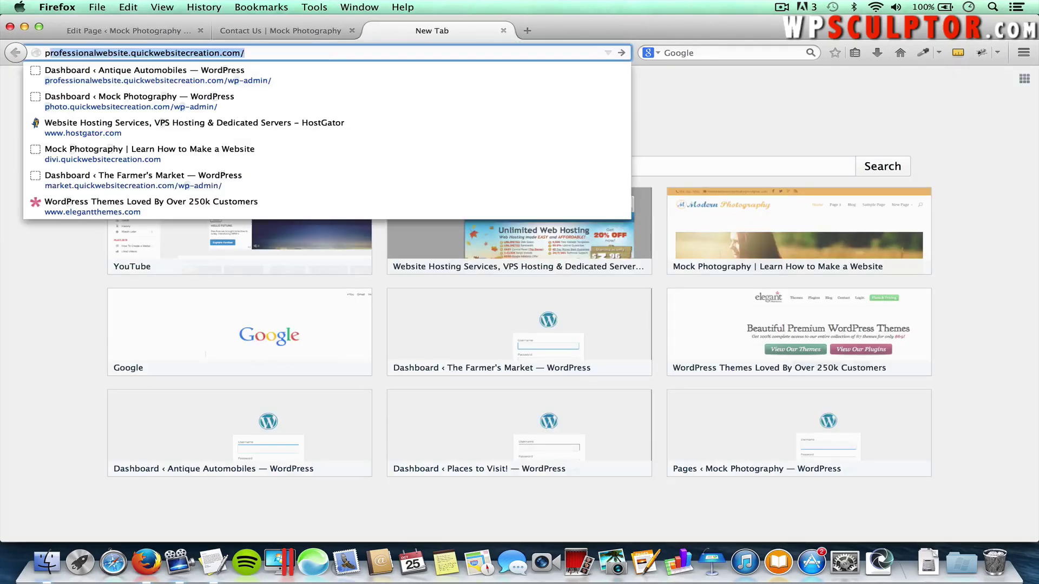
type("com/")
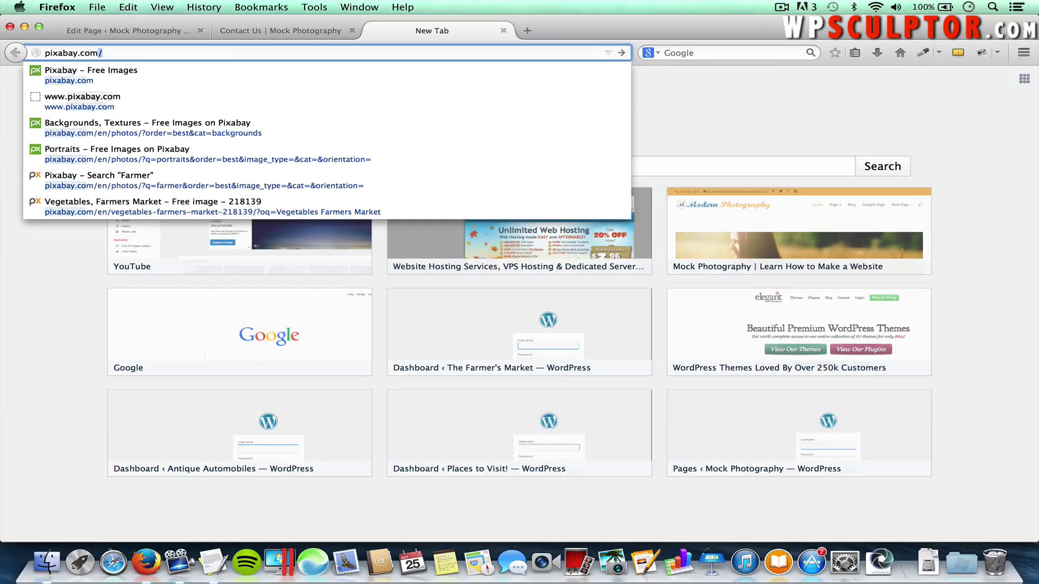
key("Return")
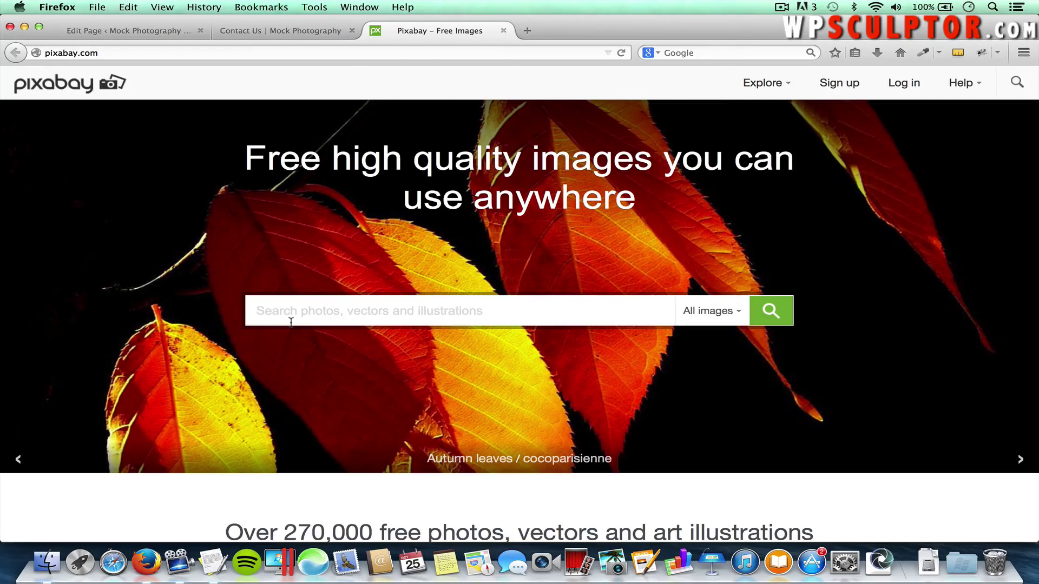
Search Pixabay for 'canvas' and browse the image results
type("cda")
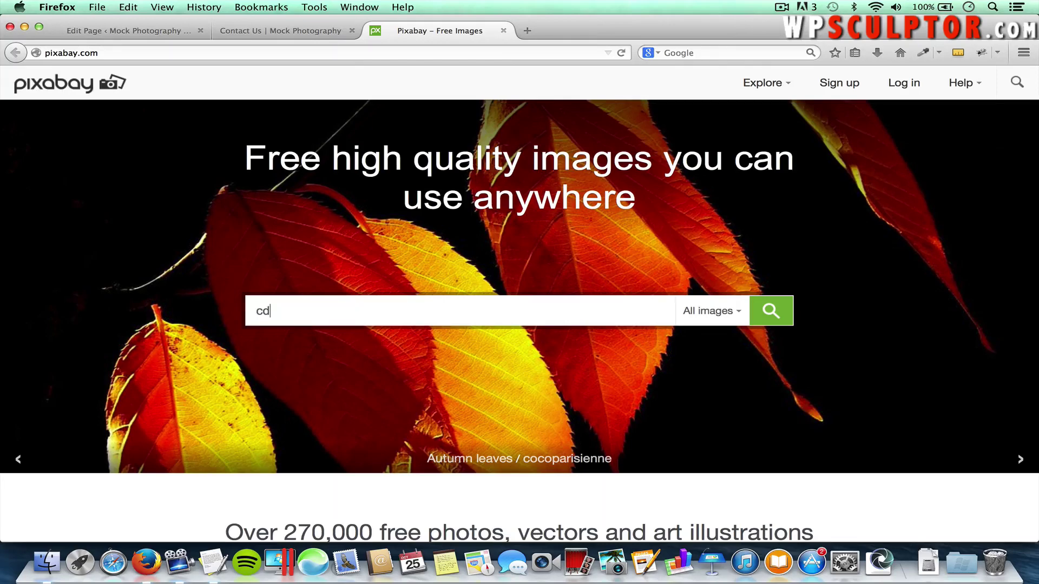
key("BackSpace")
key("BackSpace")
type("anvas")
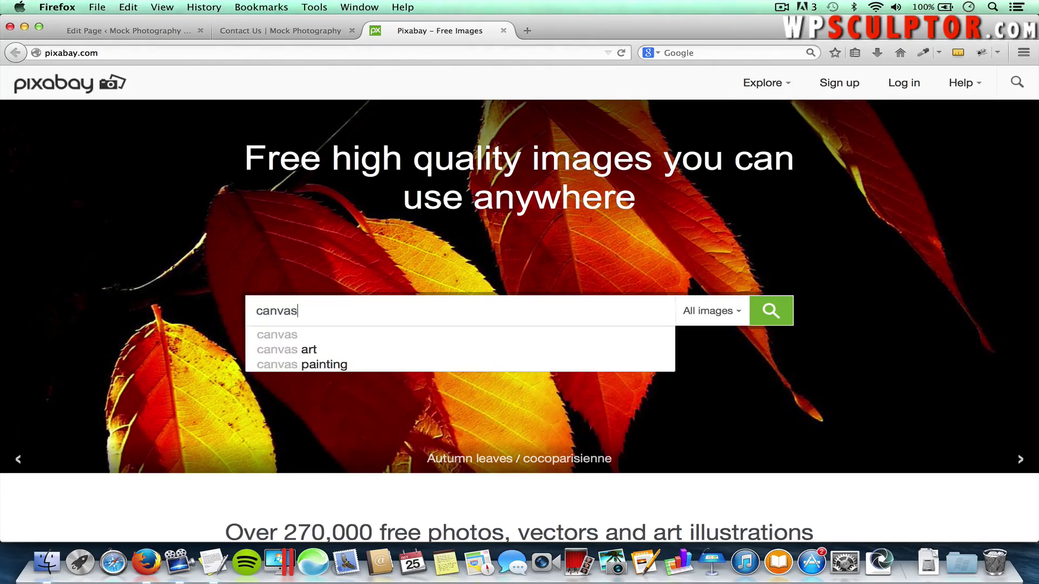
key("Return")
mouse_move(314, 350)
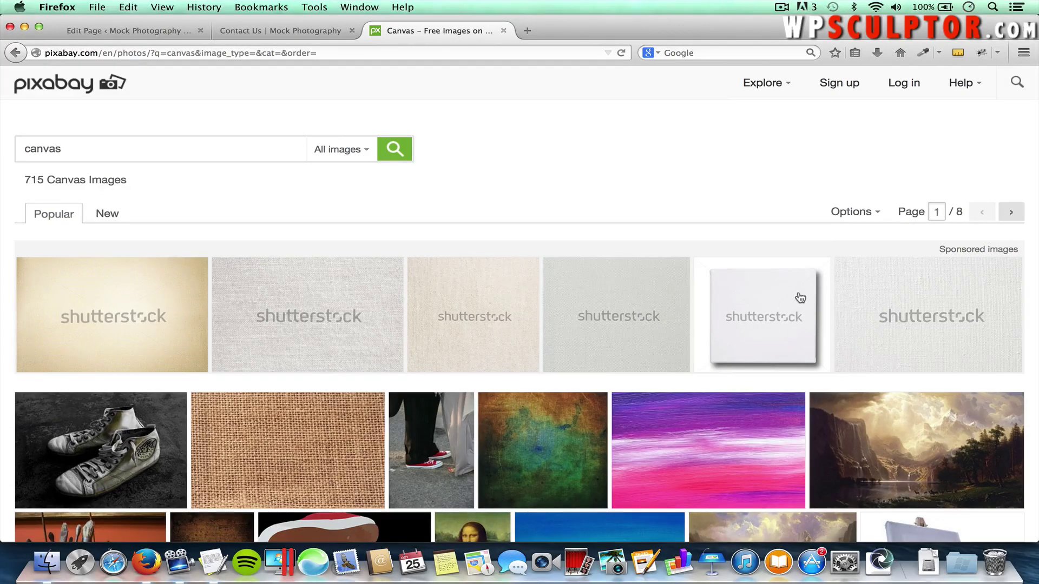
scroll(761, 373, "down", 10)
scroll(762, 375, "down", 2)
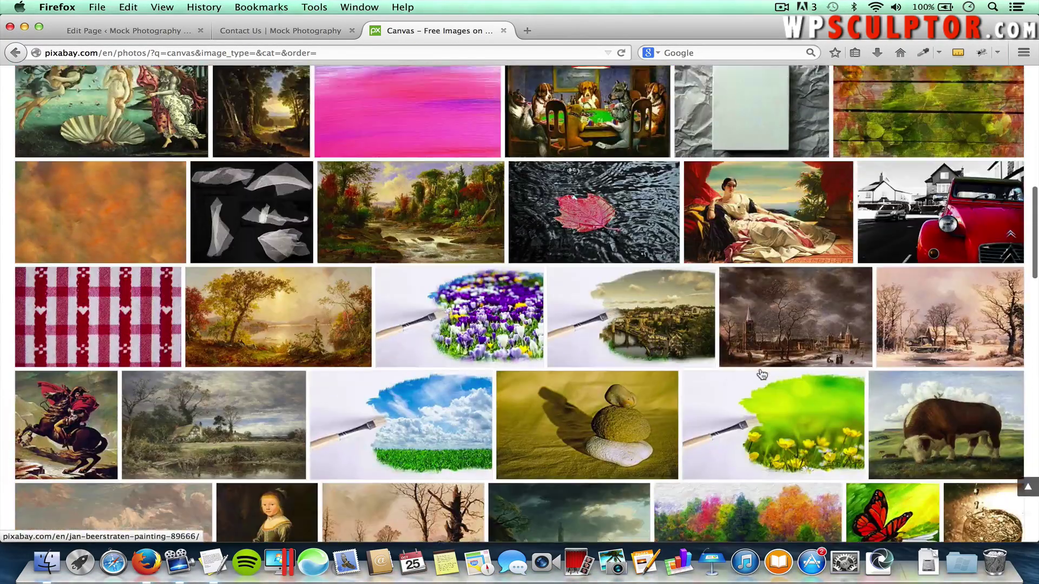
scroll(761, 375, "up", 2)
scroll(761, 374, "up", 2)
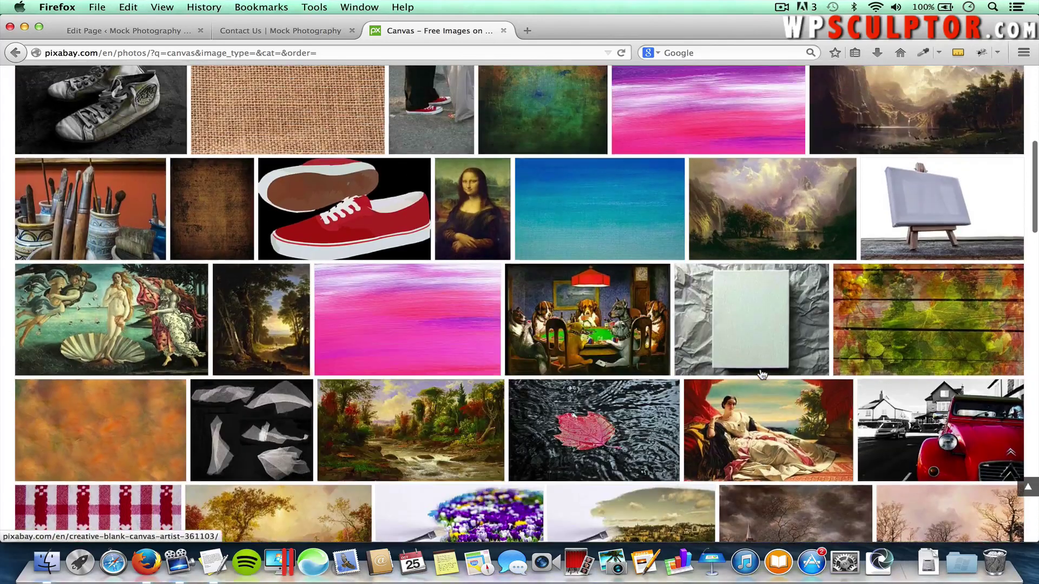
Download the 1280 x 845 orange abstract paint texture from Pixabay, then switch to Finder
mouse_move(97, 424)
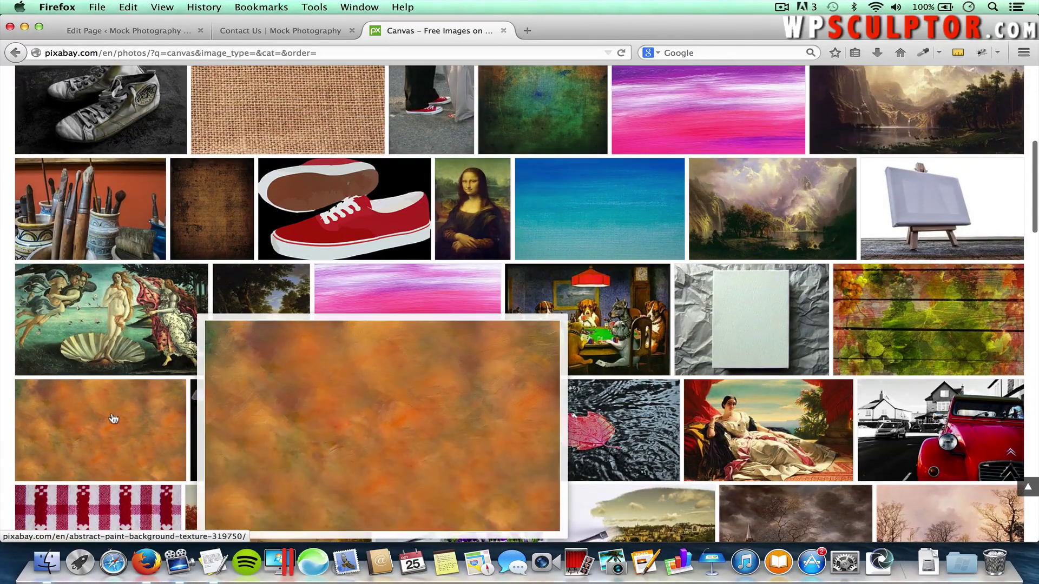
left_click(102, 420)
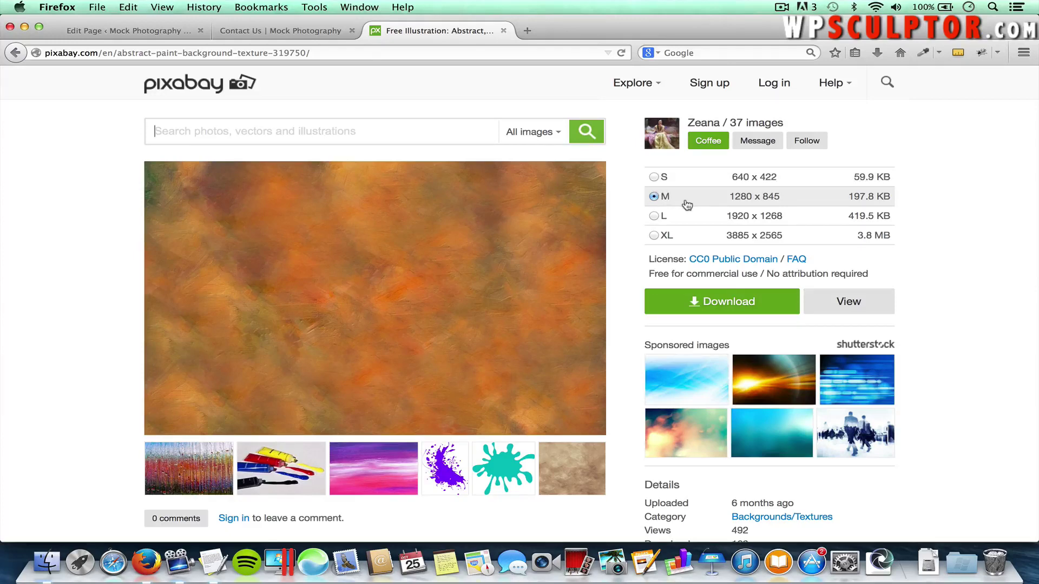
left_click(693, 303)
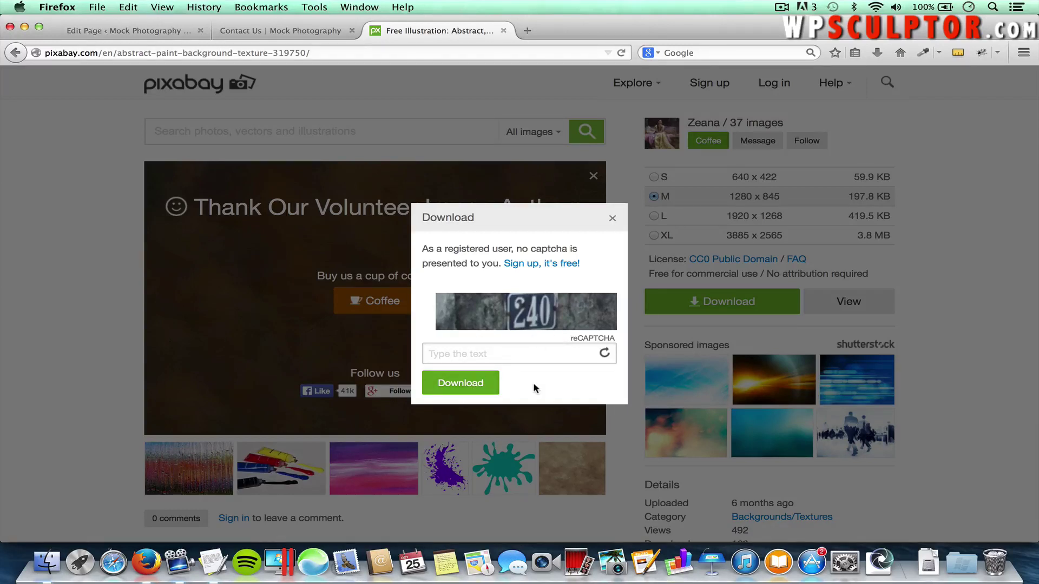
key("super+Tab")
key("super+Tab")
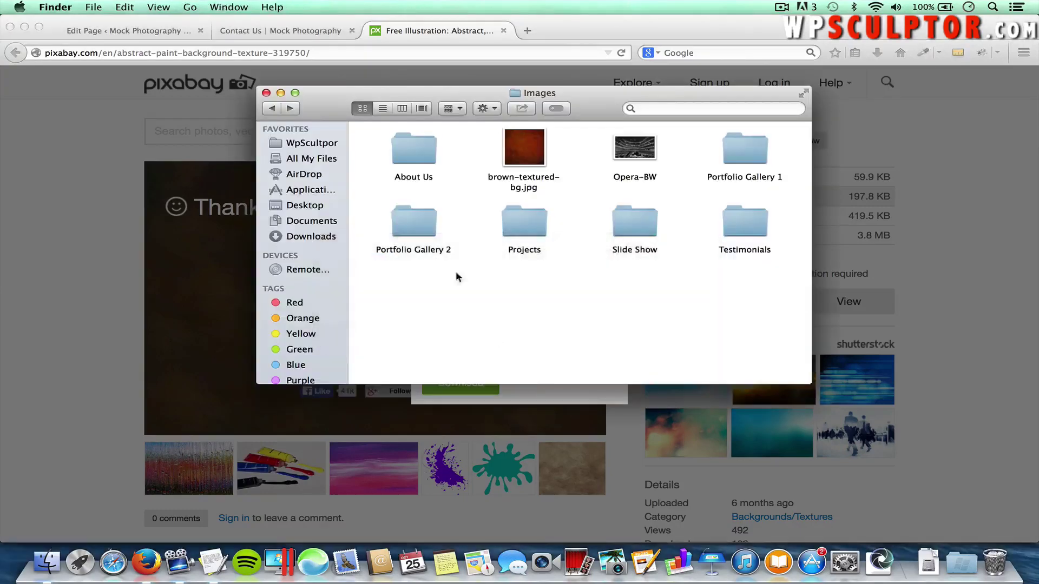
Verify abstract-background.jpg in the About Us folder is 1280 × 845, then close Get Info and Finder
double_click(415, 148)
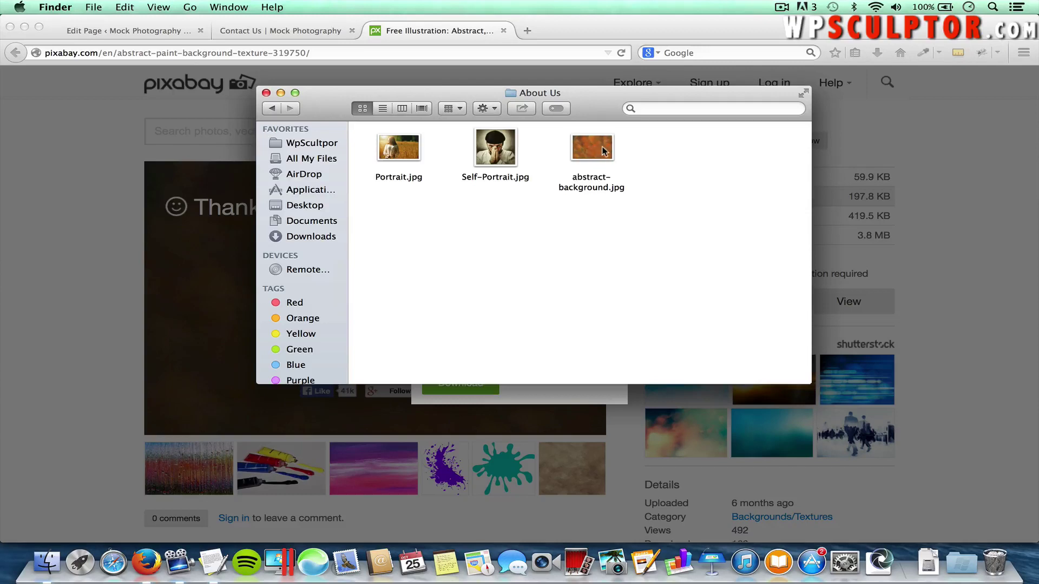
left_click(598, 151)
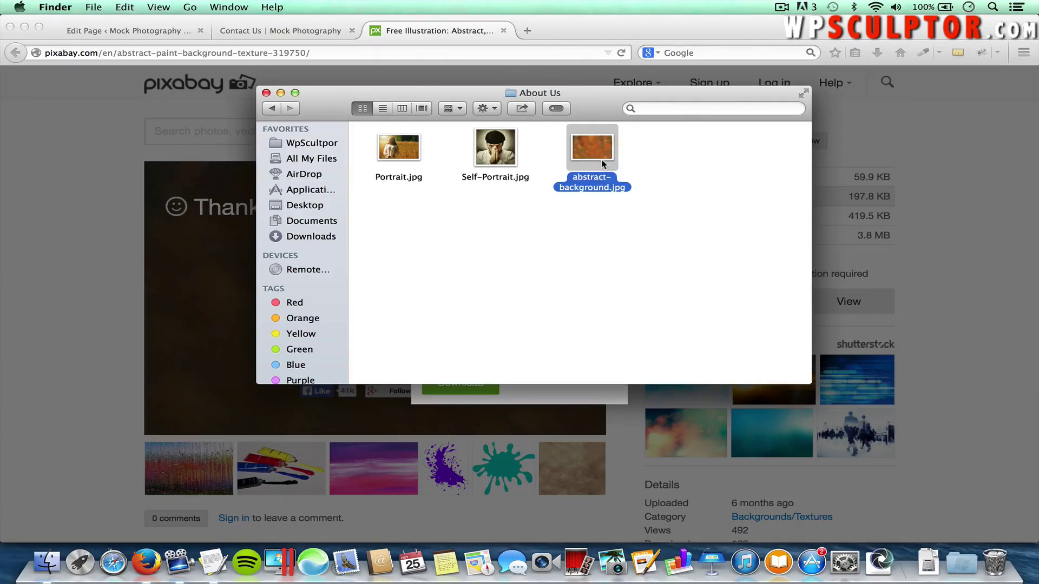
key("i")
left_click(602, 160)
key("super+i")
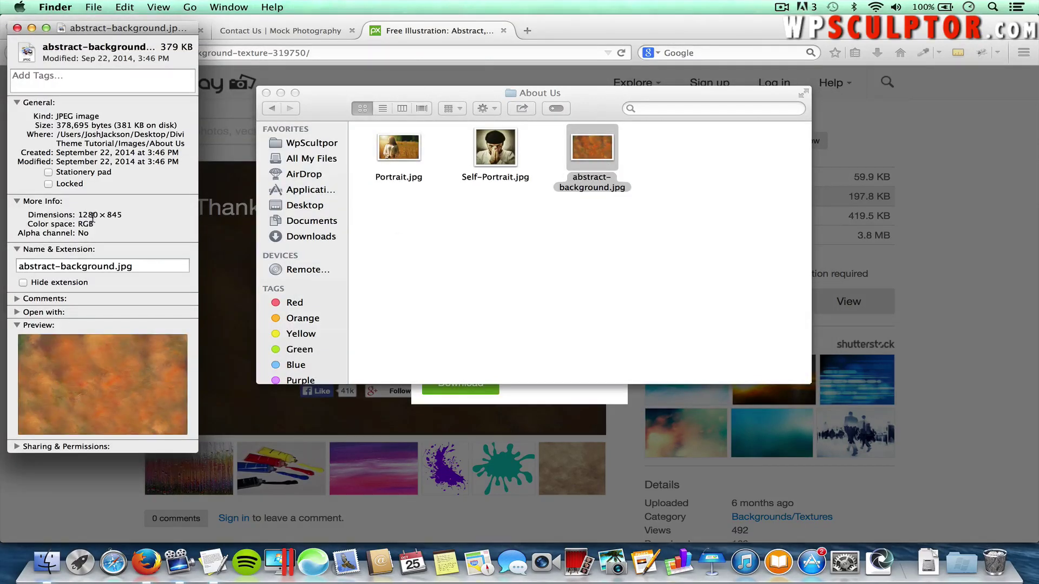
double_click(95, 215)
left_click(17, 28)
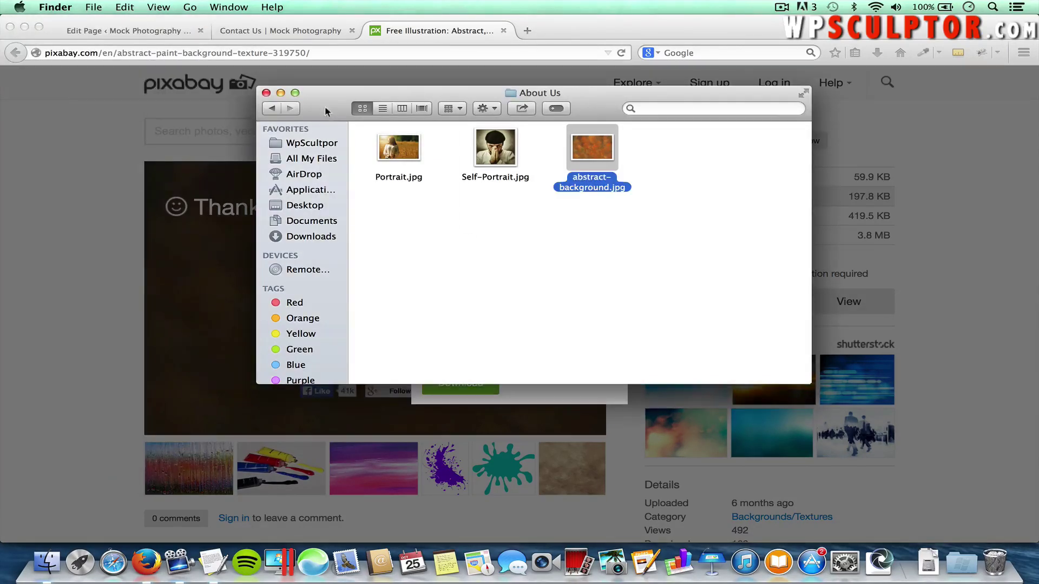
left_click(266, 93)
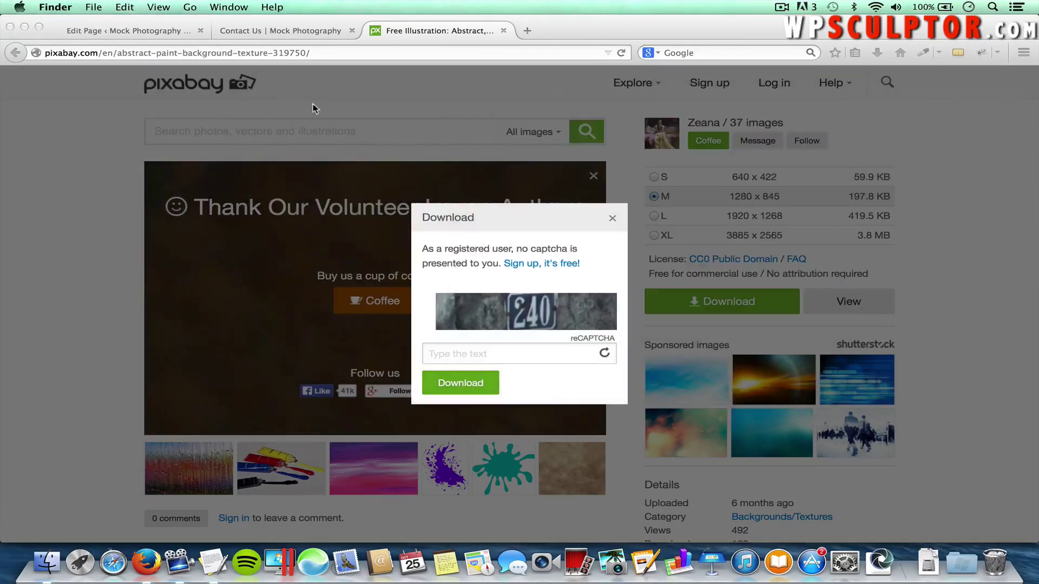
Add a full-width column with a Text module set to Light text colour
left_click(127, 34)
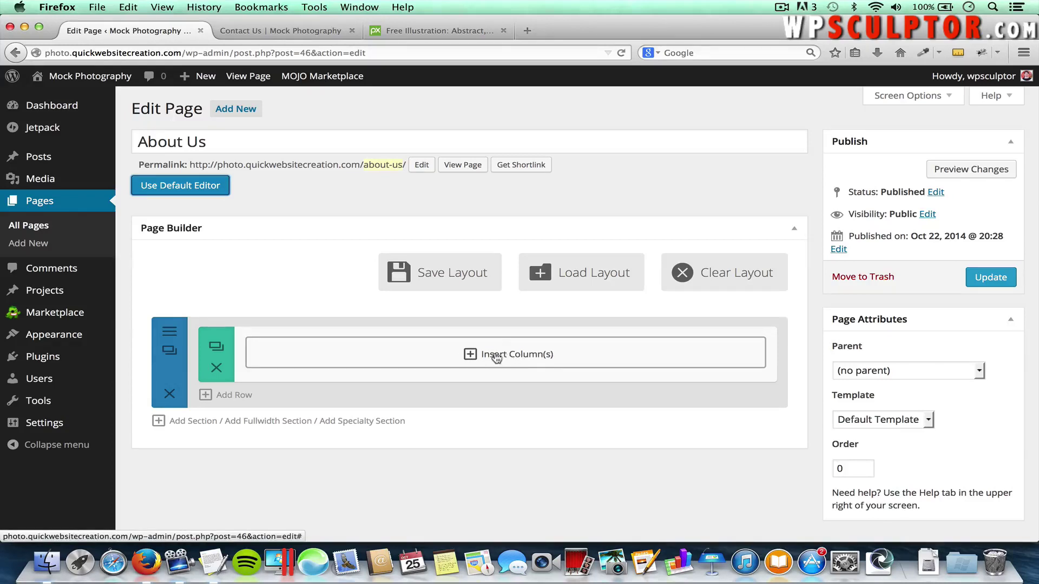
left_click(502, 358)
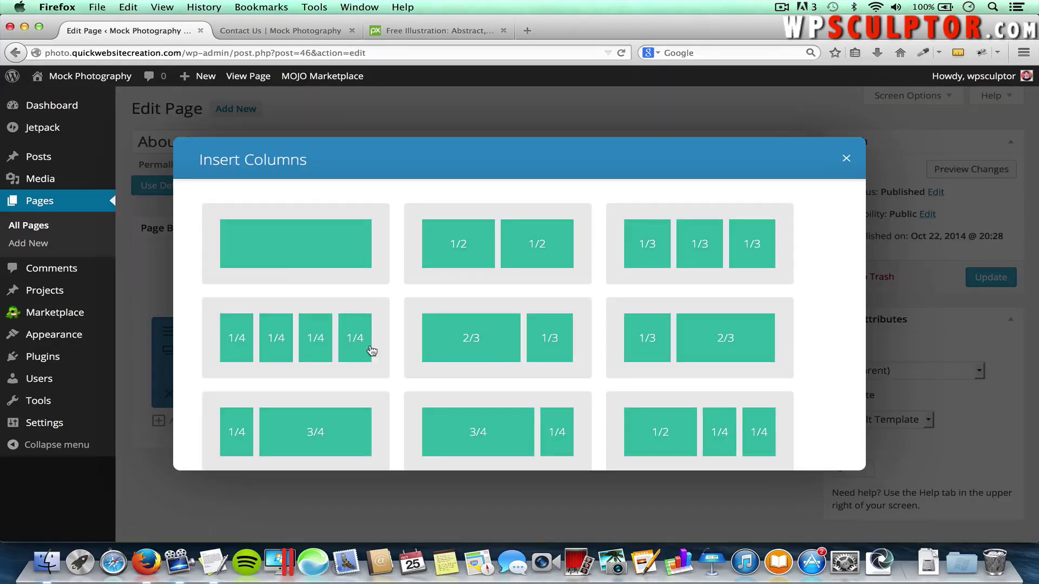
left_click(277, 246)
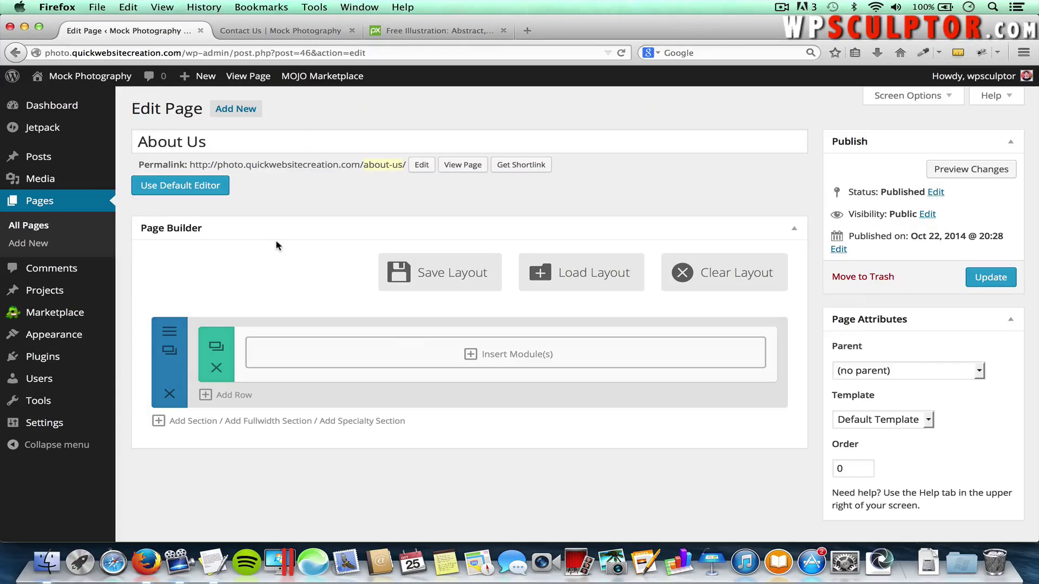
left_click(536, 358)
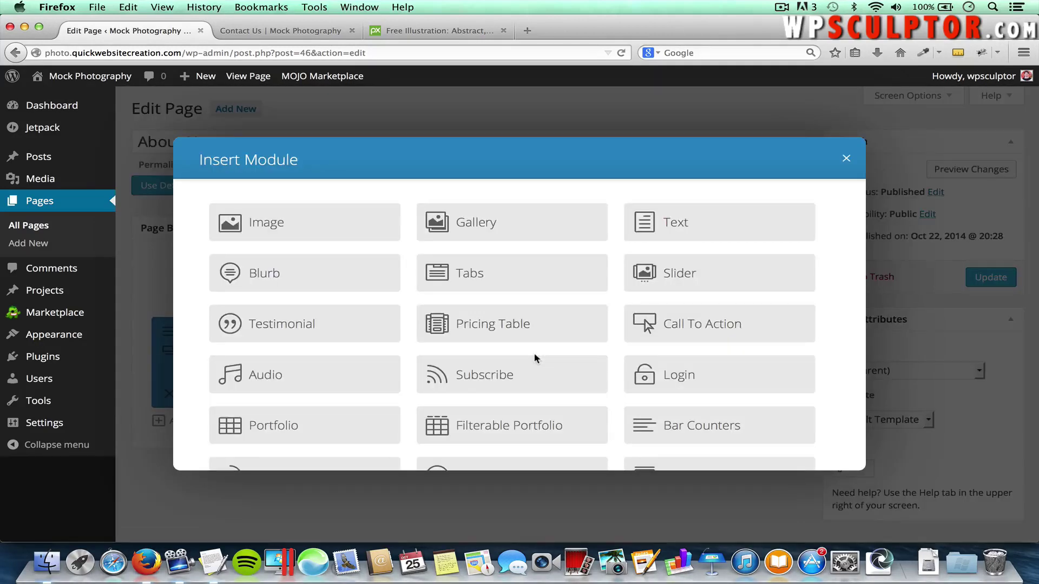
left_click(681, 228)
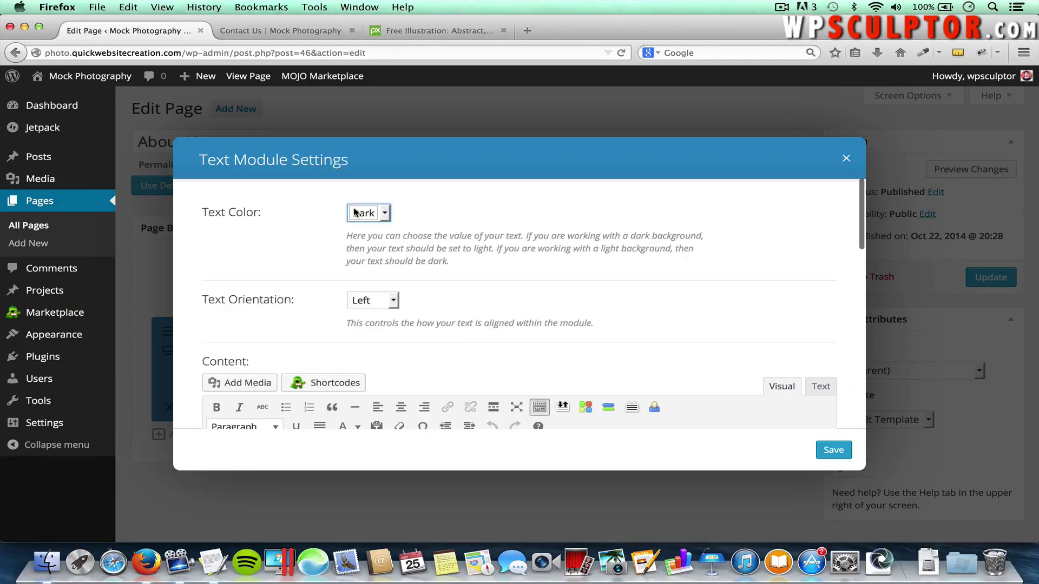
left_click(384, 213)
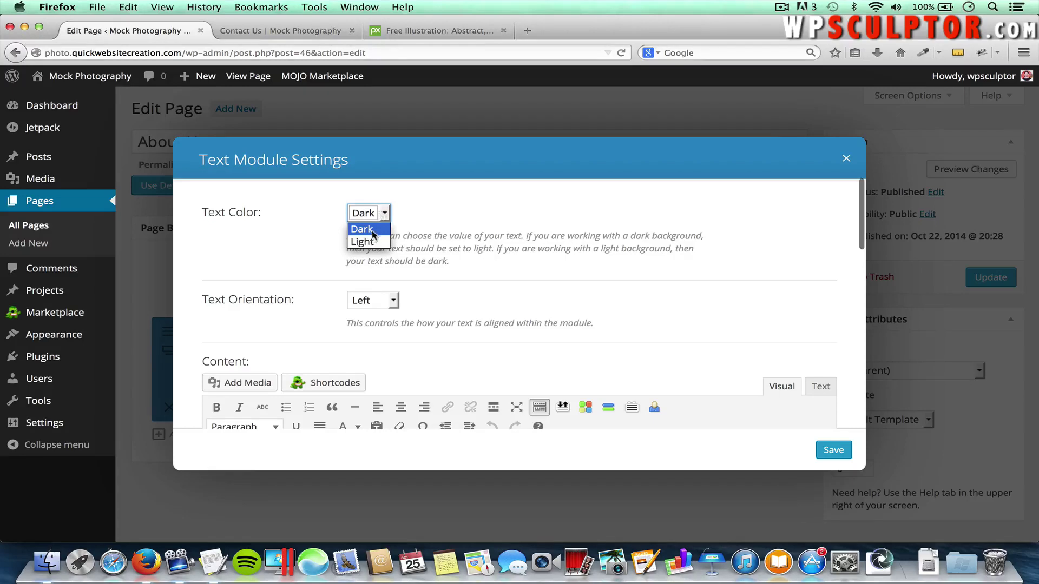
left_click(368, 243)
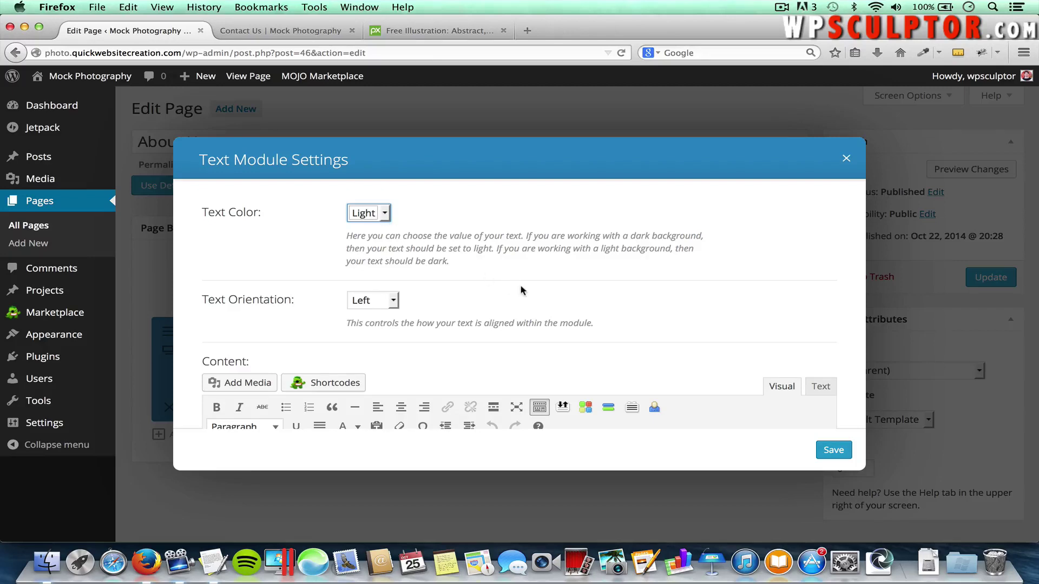
scroll(521, 290, "down", 2)
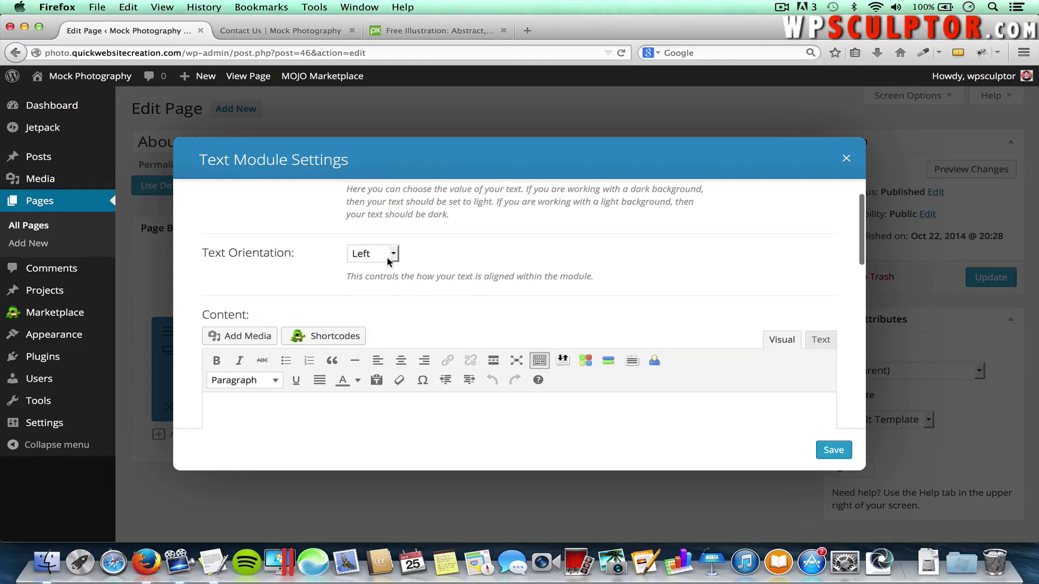
scroll(508, 332, "down", 4)
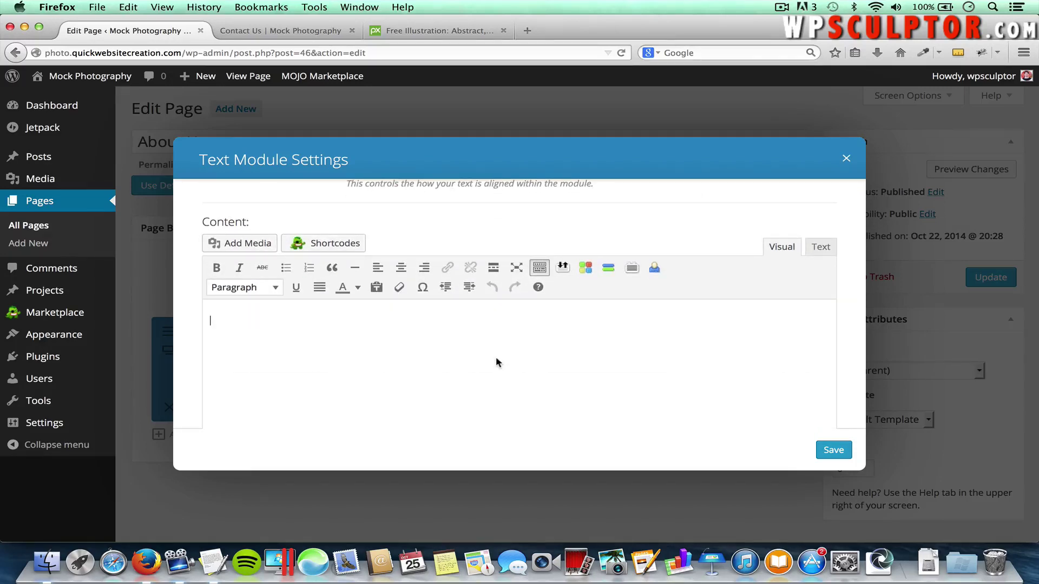
Copy the About Us intro sentence from the Divi Theme Content notes into the Text module
key("super+Tab")
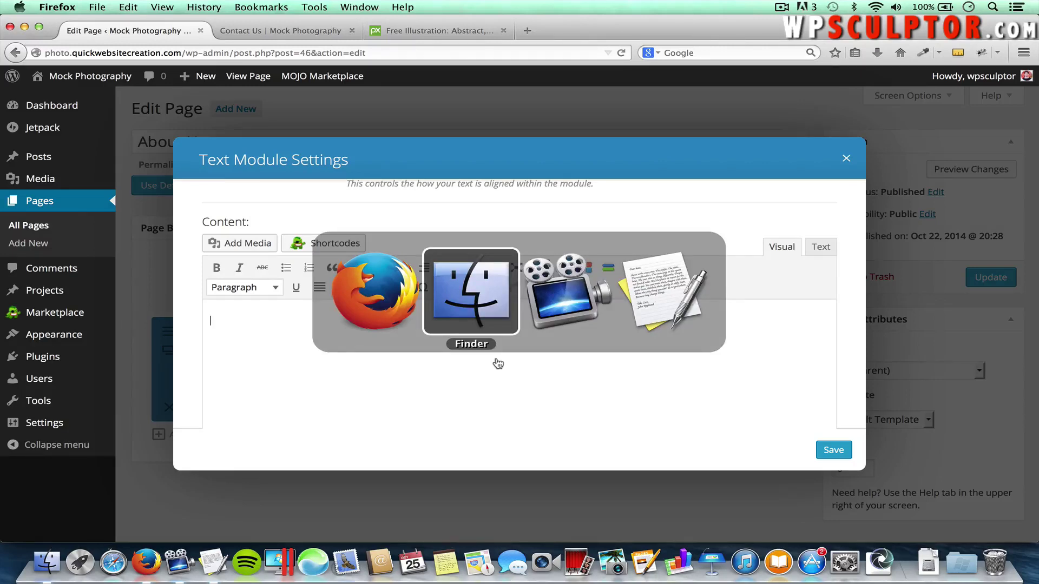
key("super+Tab")
key("super+Tab")
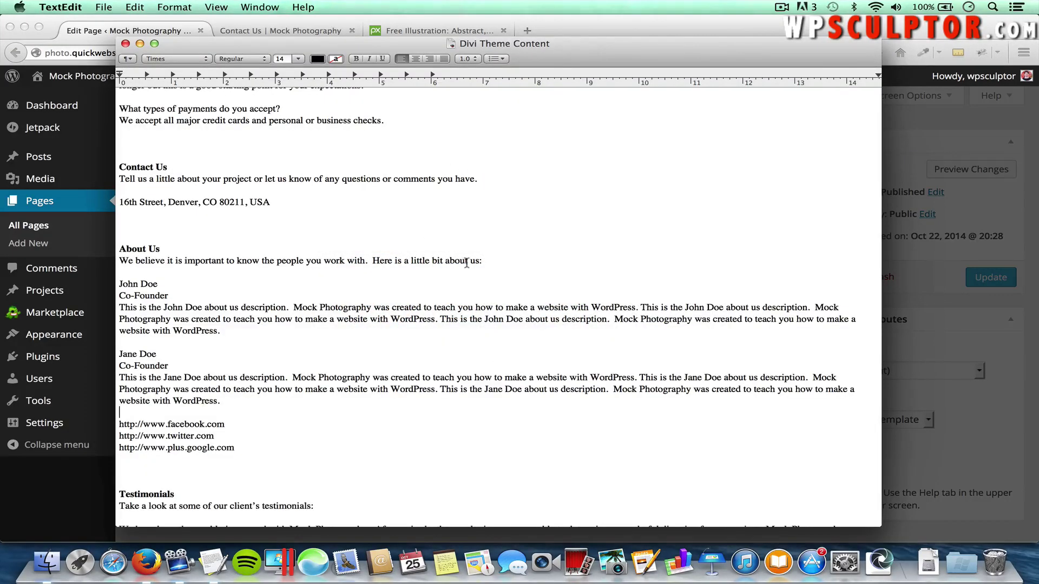
left_click_drag(481, 262, 121, 264)
key("super+c")
key("super+Tab")
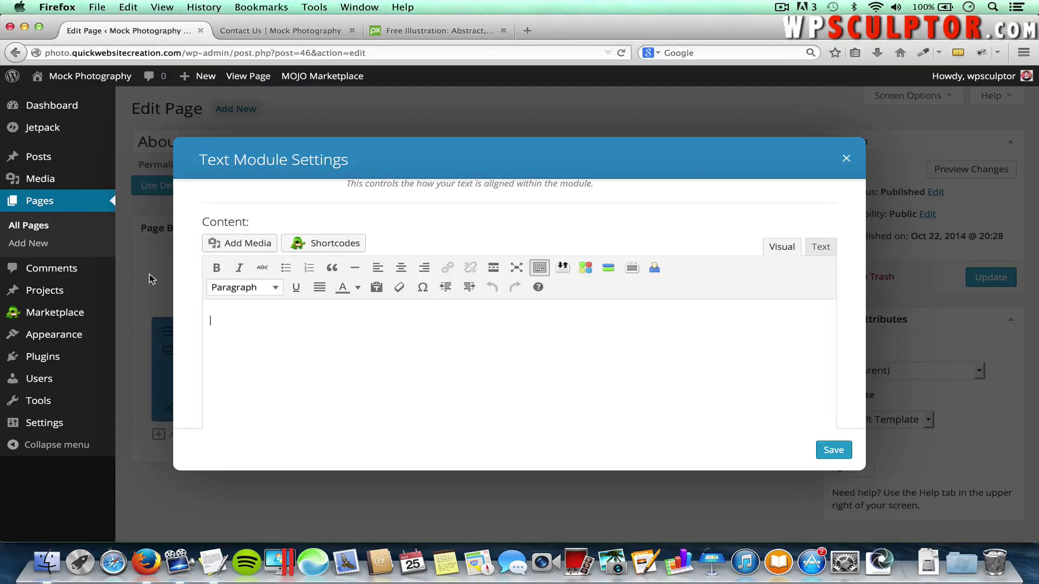
key("super+v")
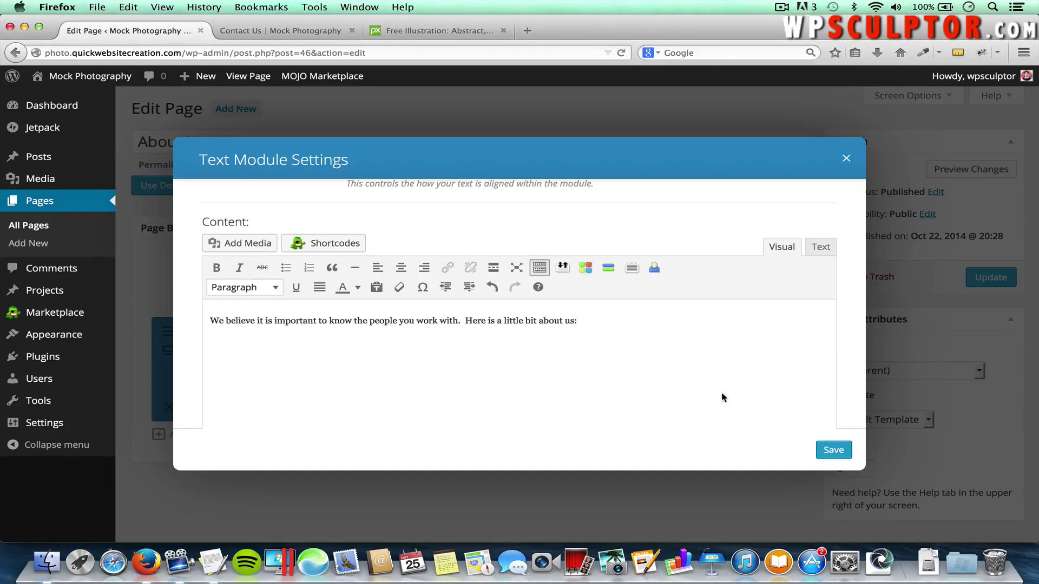
Format the sentence as an italic Heading 1 and save the Text module
key("super+a")
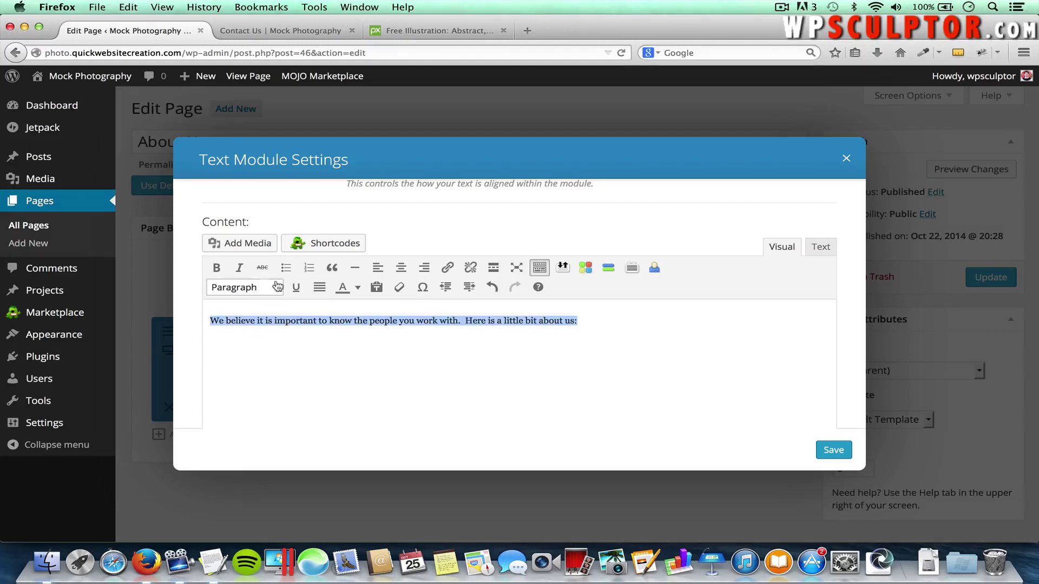
left_click(274, 287)
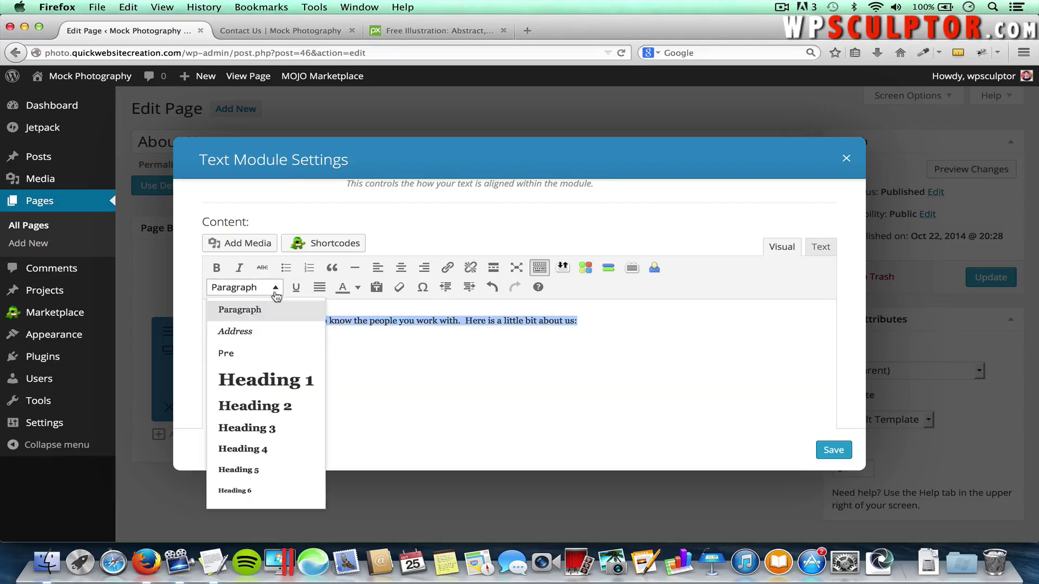
left_click(285, 383)
left_click(495, 339)
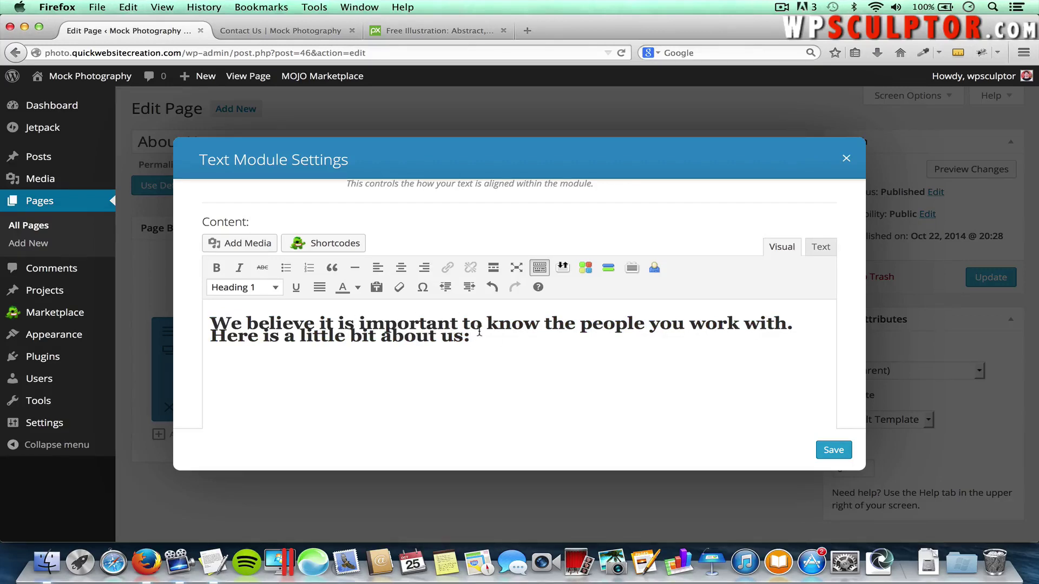
left_click_drag(471, 339, 195, 323)
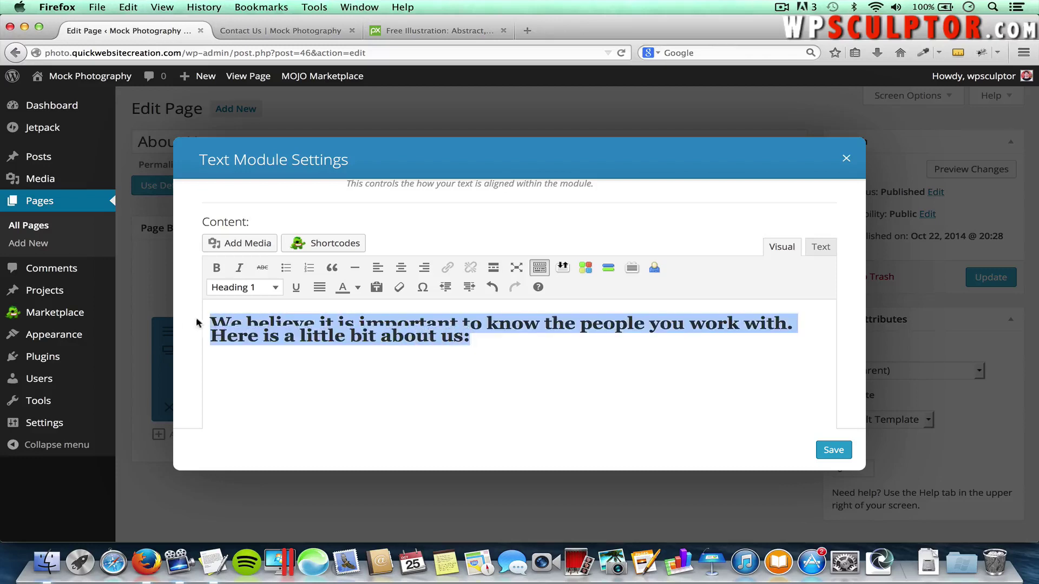
left_click(241, 270)
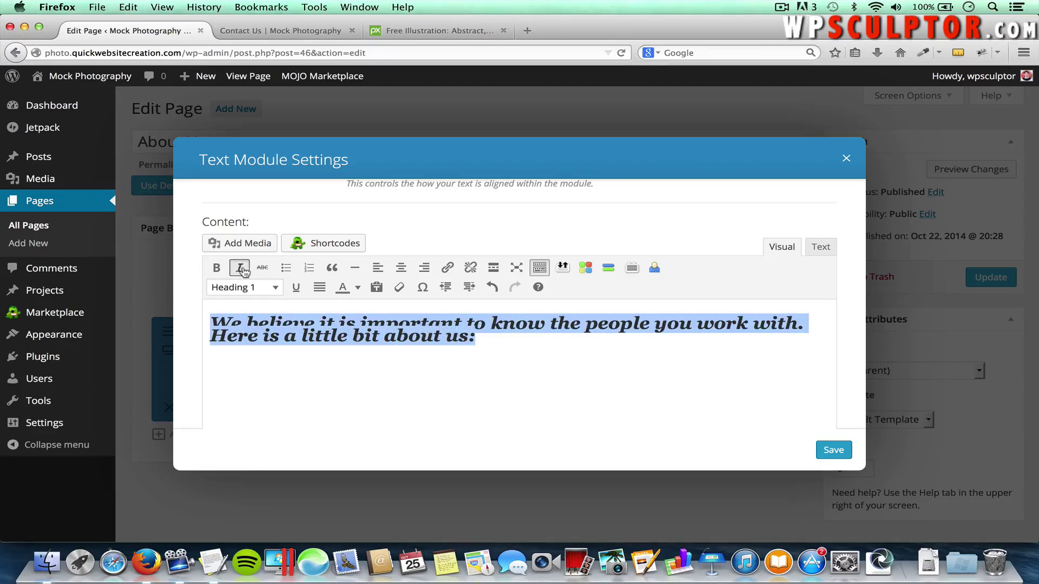
left_click(833, 451)
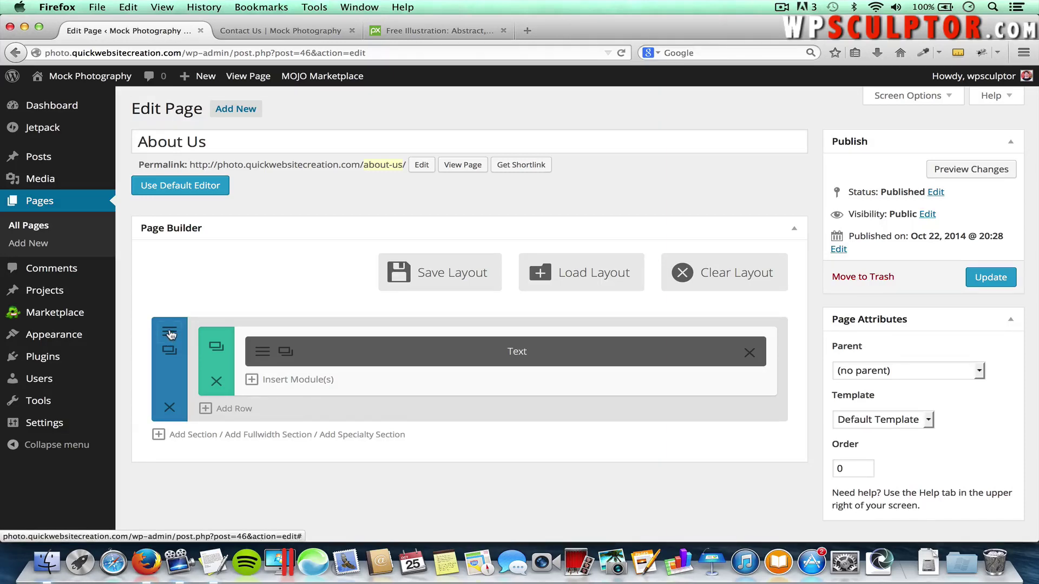
Upload abstract-background.jpg from Desktop > Divi Theme Tutorial > Images > About Us for the section background
left_click(170, 334)
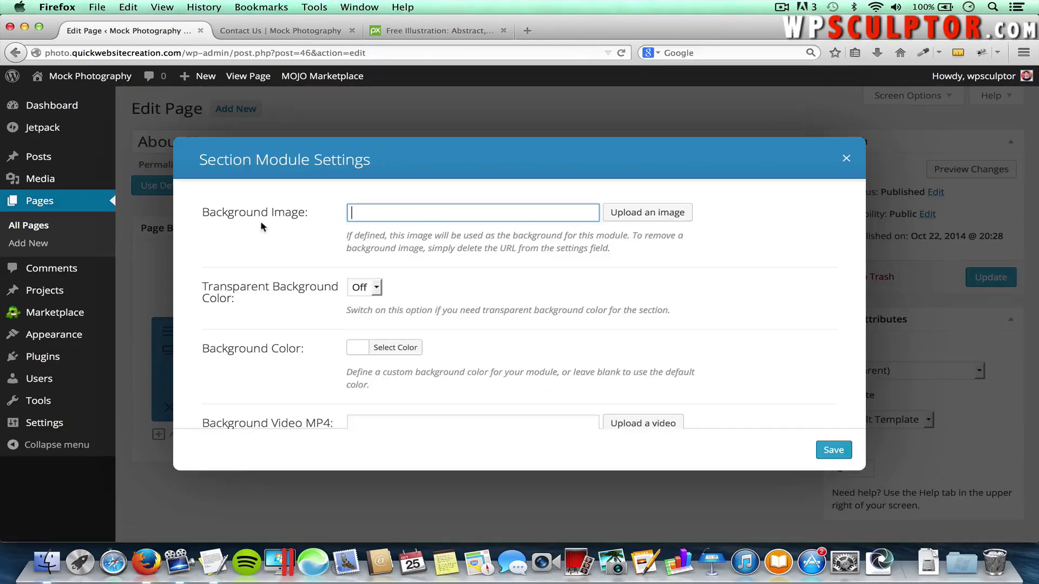
left_click(662, 214)
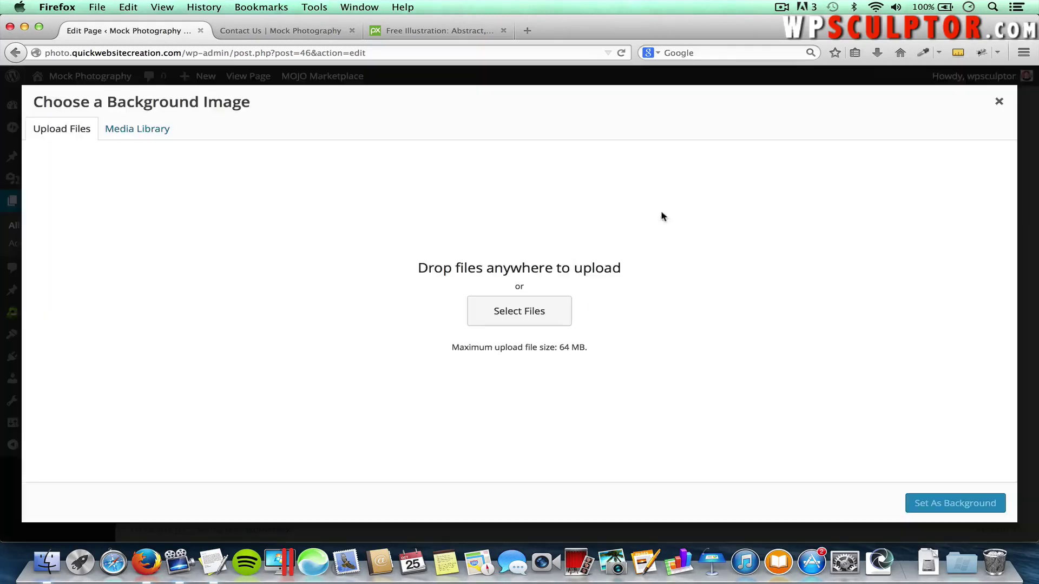
left_click(533, 308)
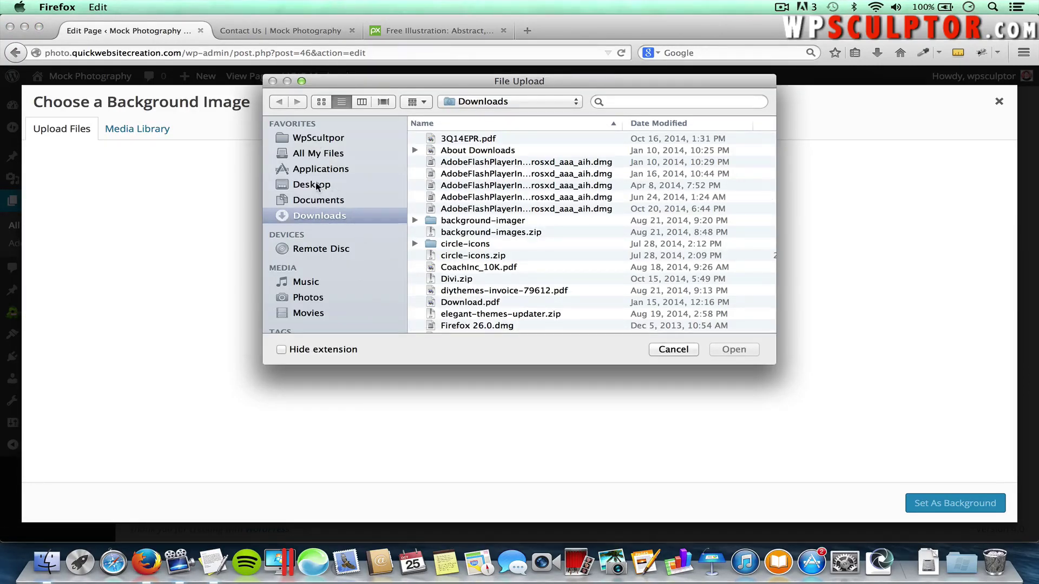
left_click(317, 185)
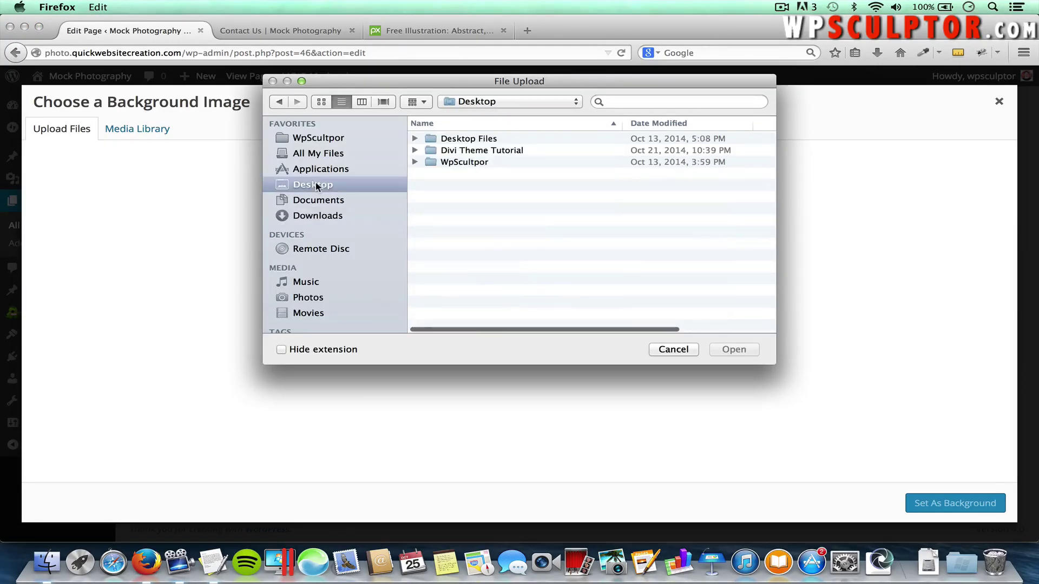
double_click(465, 151)
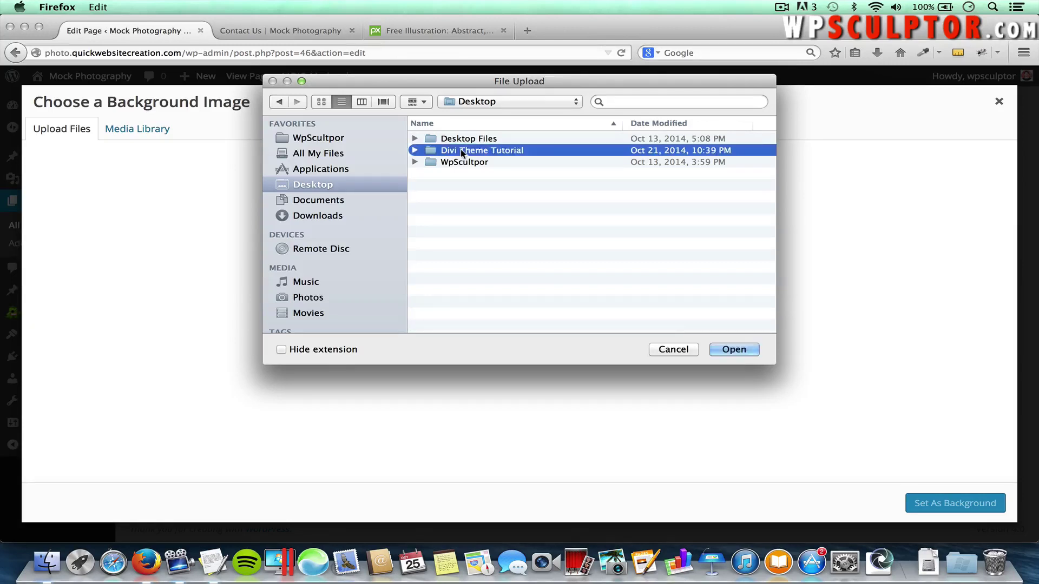
double_click(457, 153)
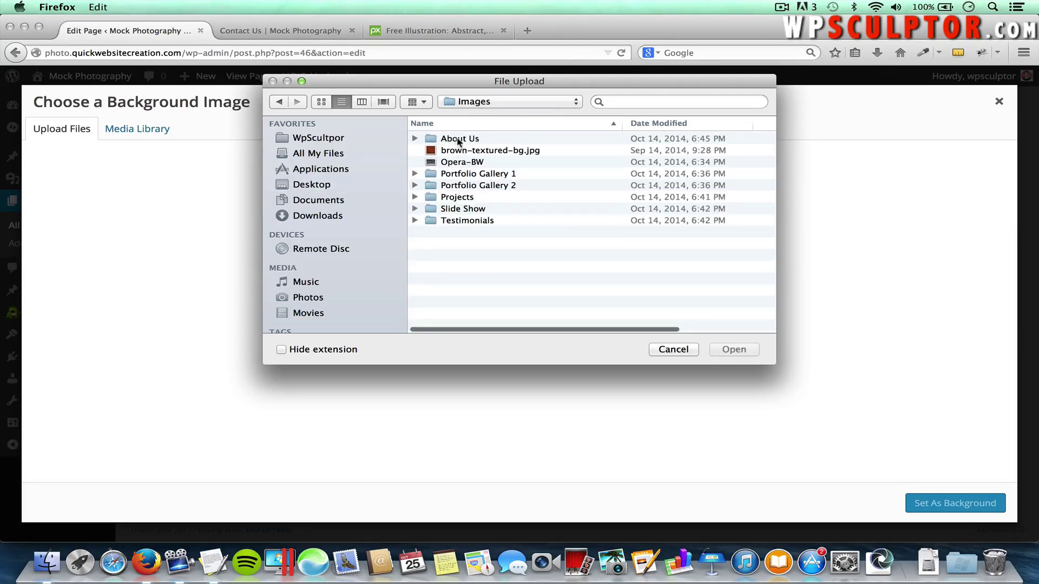
left_click(465, 142)
double_click(465, 142)
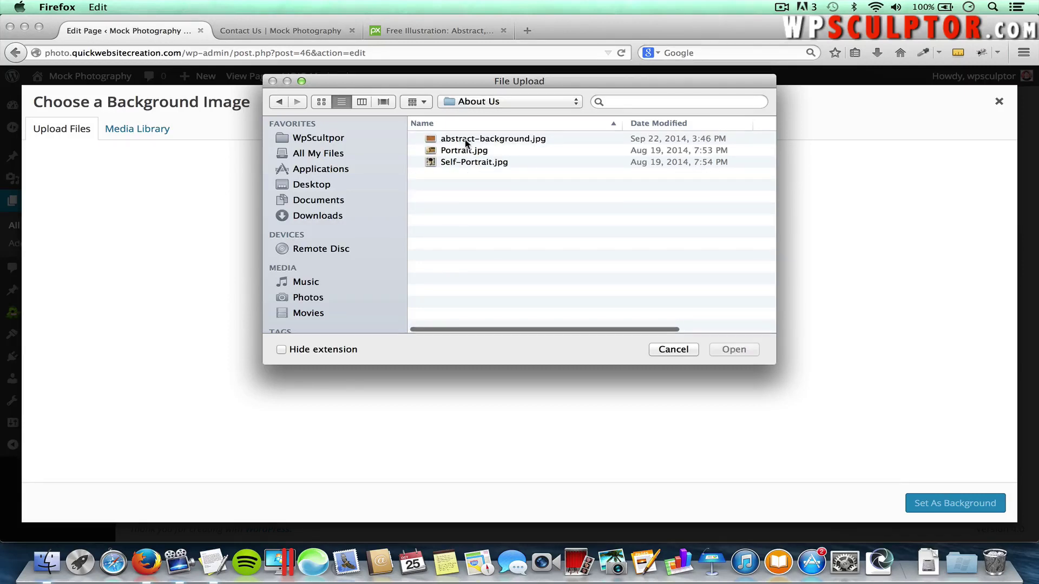
left_click(507, 140)
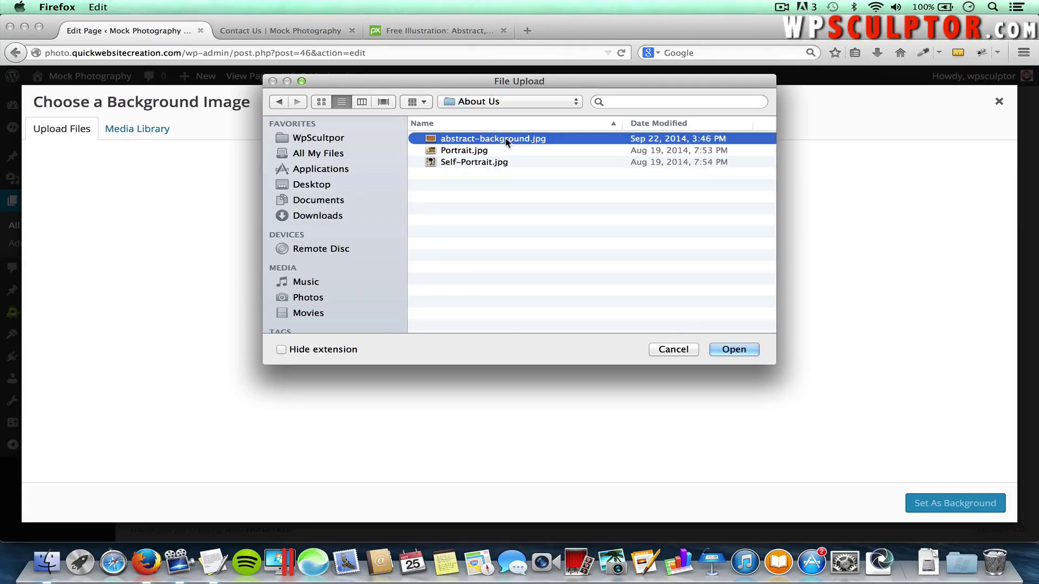
left_click(728, 349)
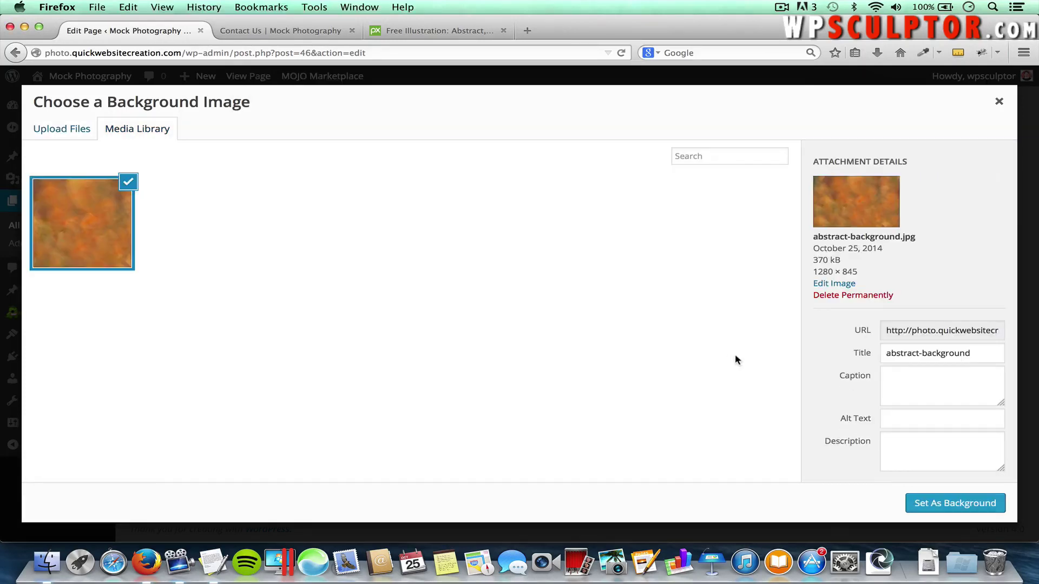
Set the uploaded image as the section background, check the background colour, and save
left_click(942, 503)
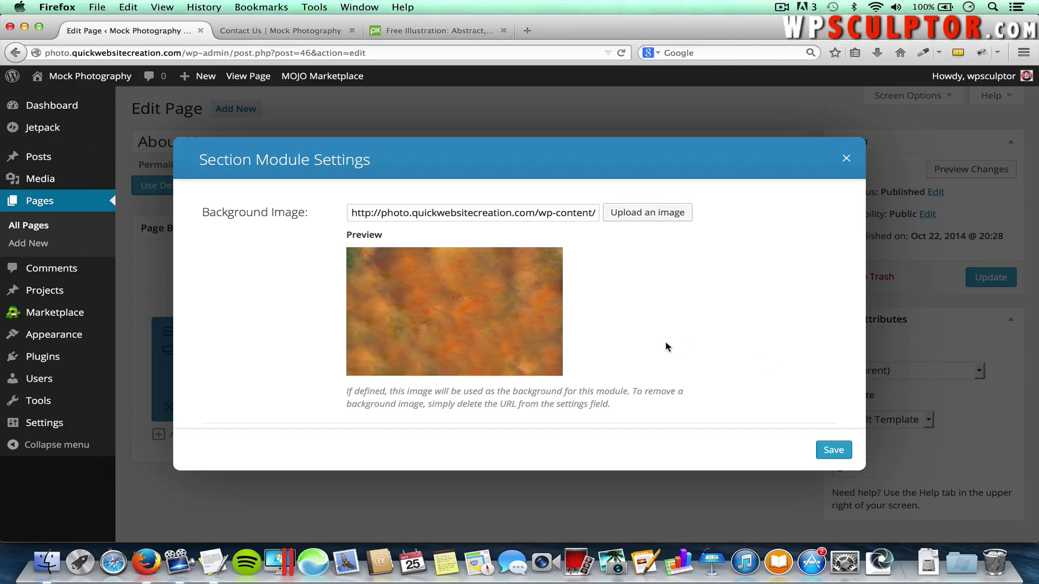
scroll(667, 347, "down", 4)
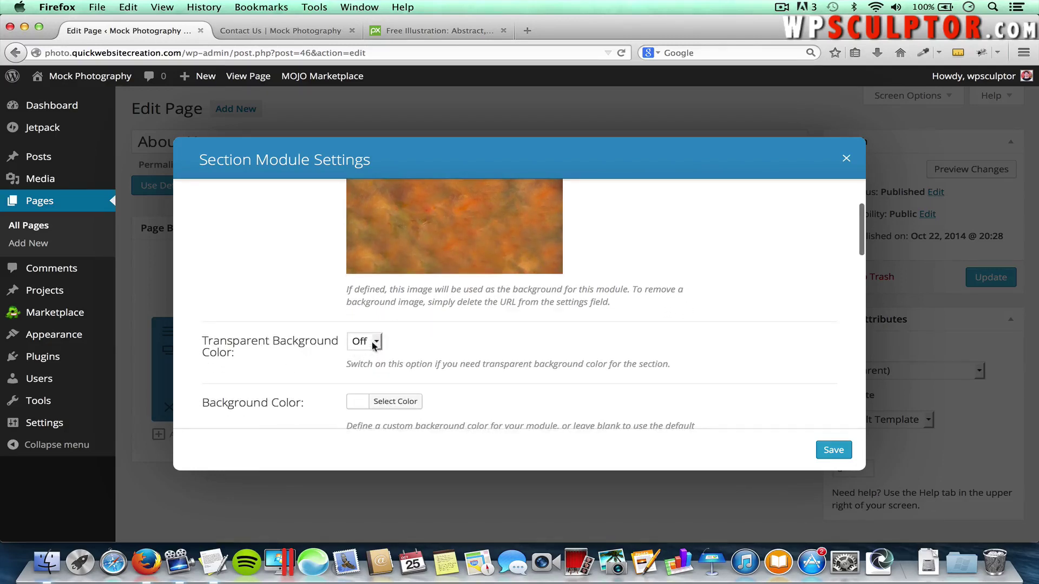
scroll(487, 358, "down", 3)
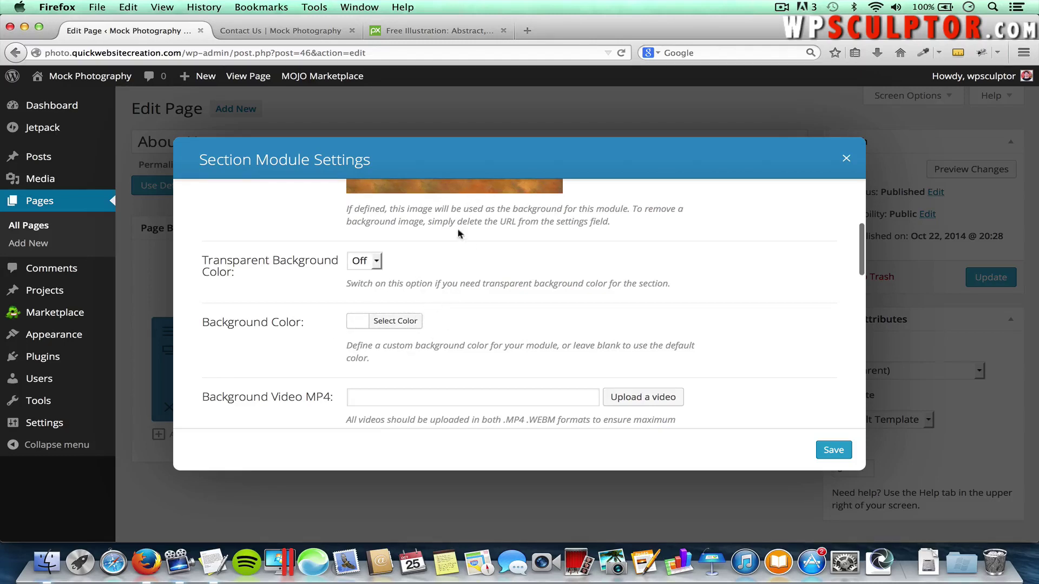
left_click(395, 320)
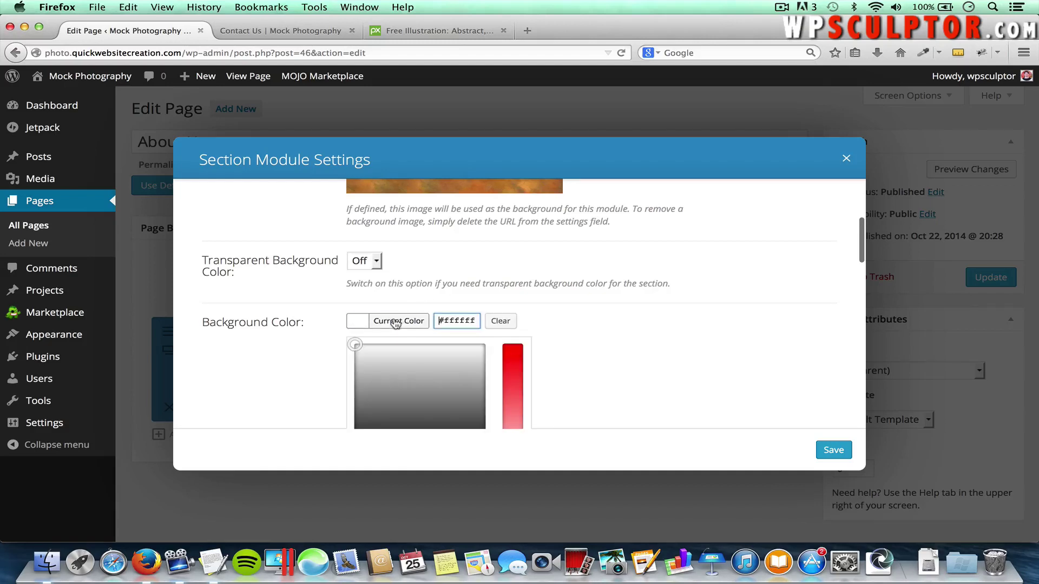
scroll(546, 330, "down", 3)
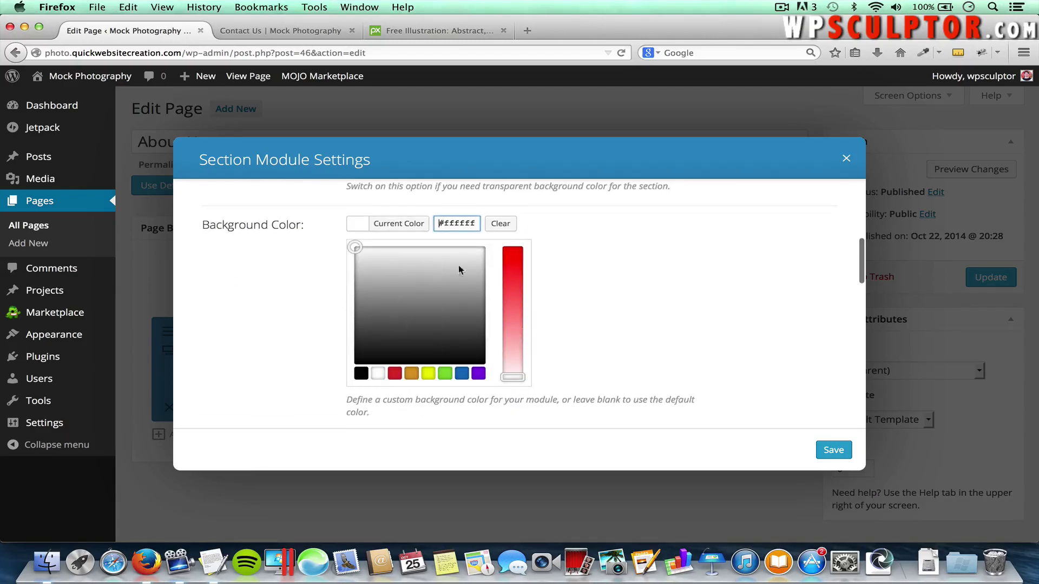
scroll(621, 286, "up", 5)
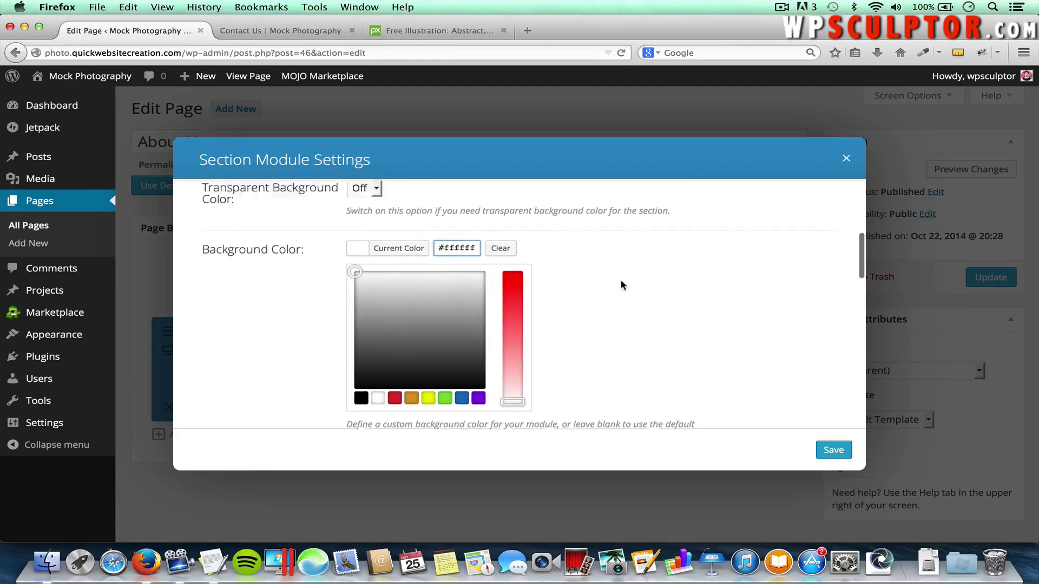
scroll(621, 285, "up", 2)
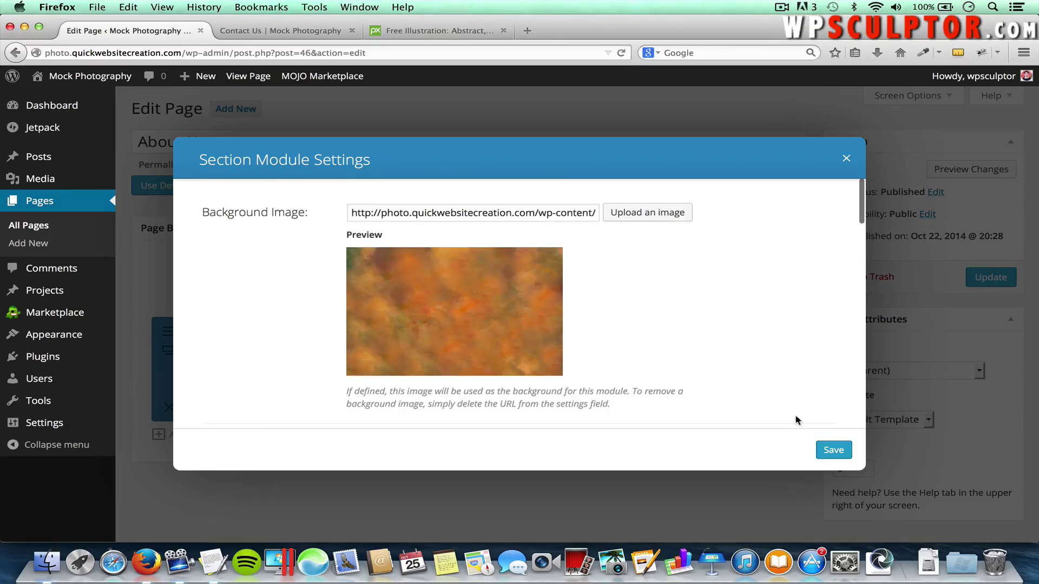
left_click(833, 450)
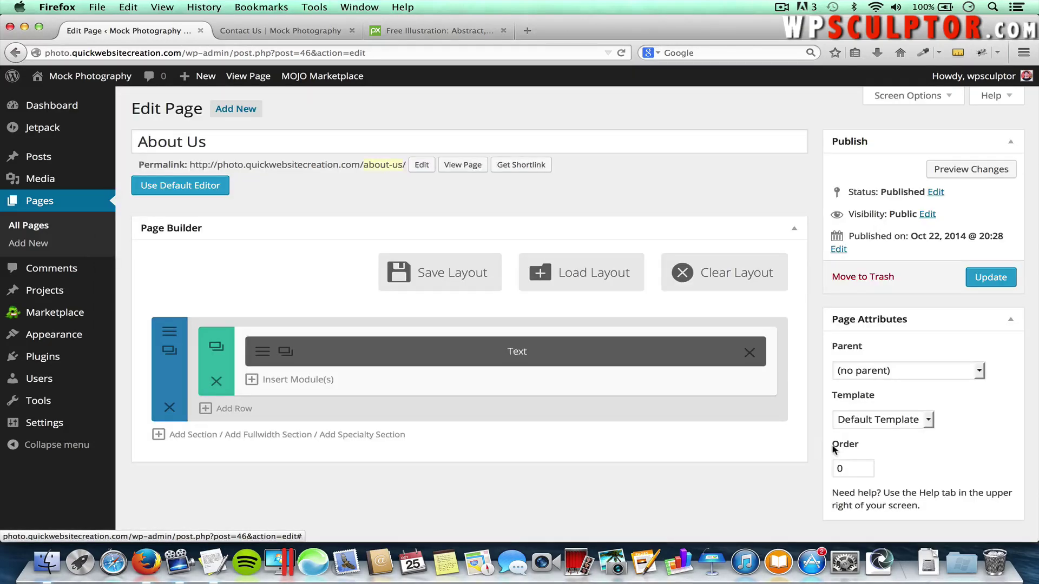
Update the page and view the live About Us page's italic sentence over the orange background
left_click(987, 278)
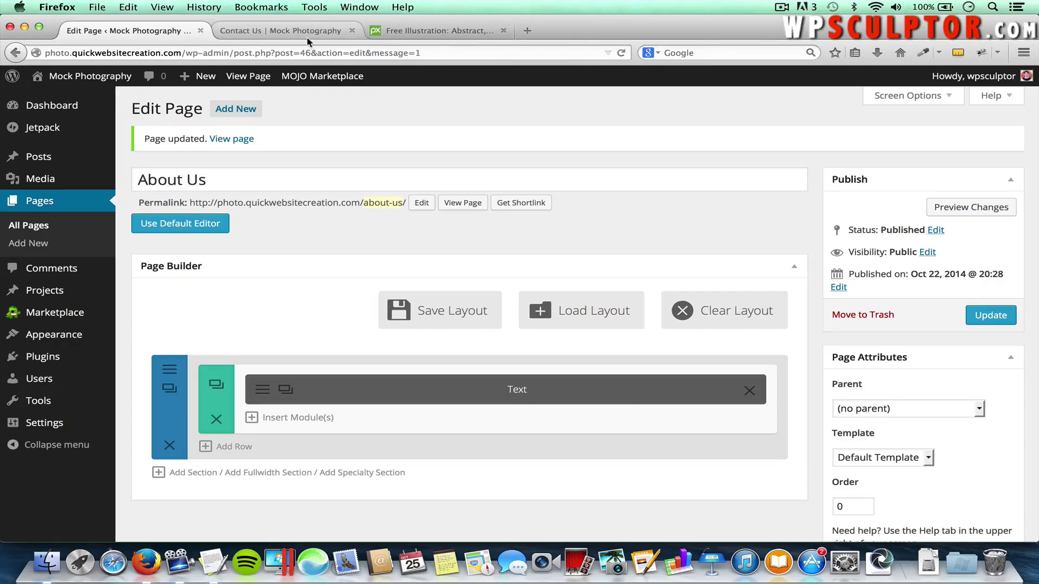
left_click(298, 33)
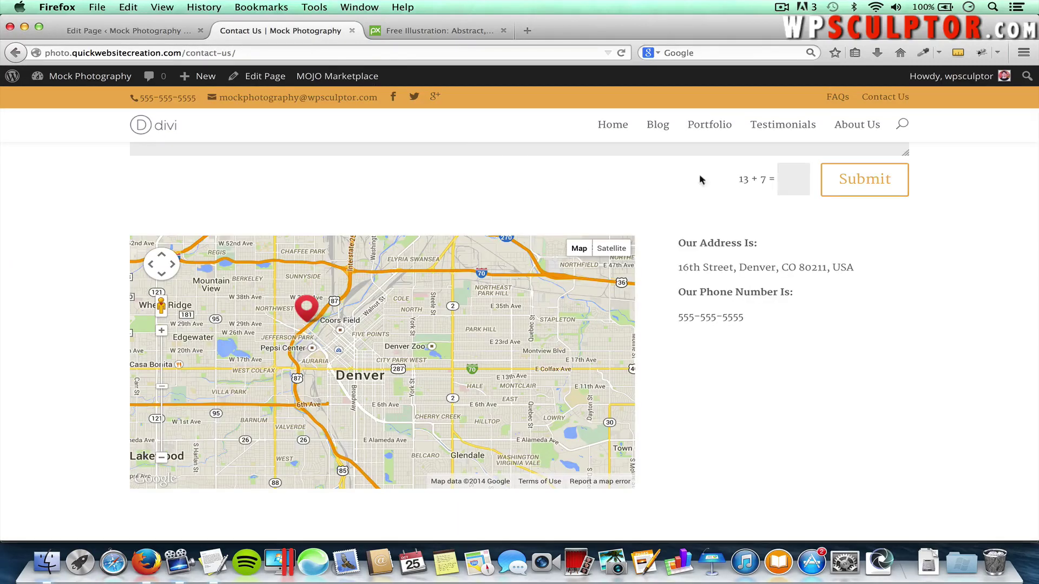
left_click(857, 126)
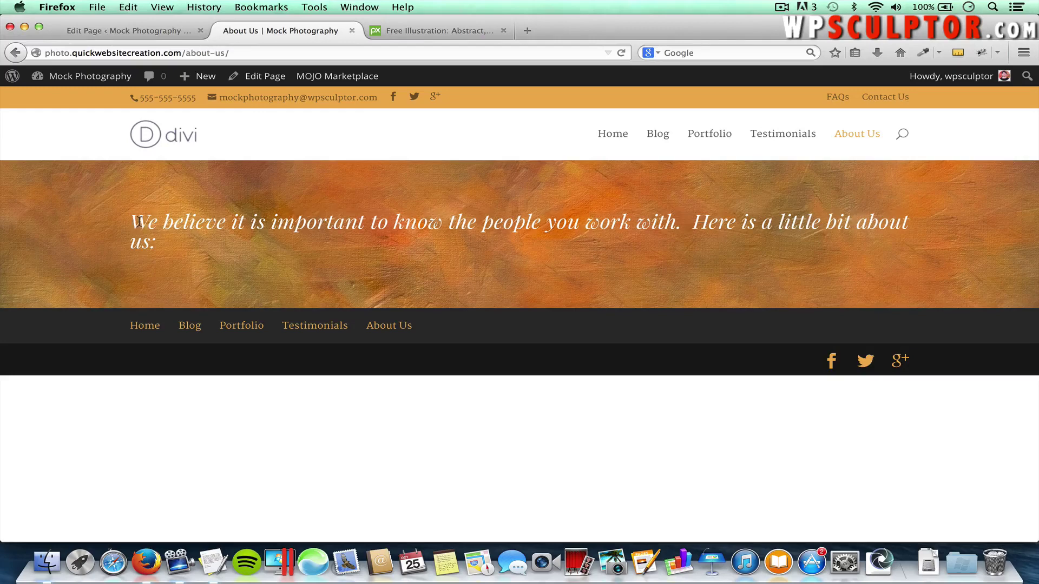
left_click_drag(139, 222, 160, 248)
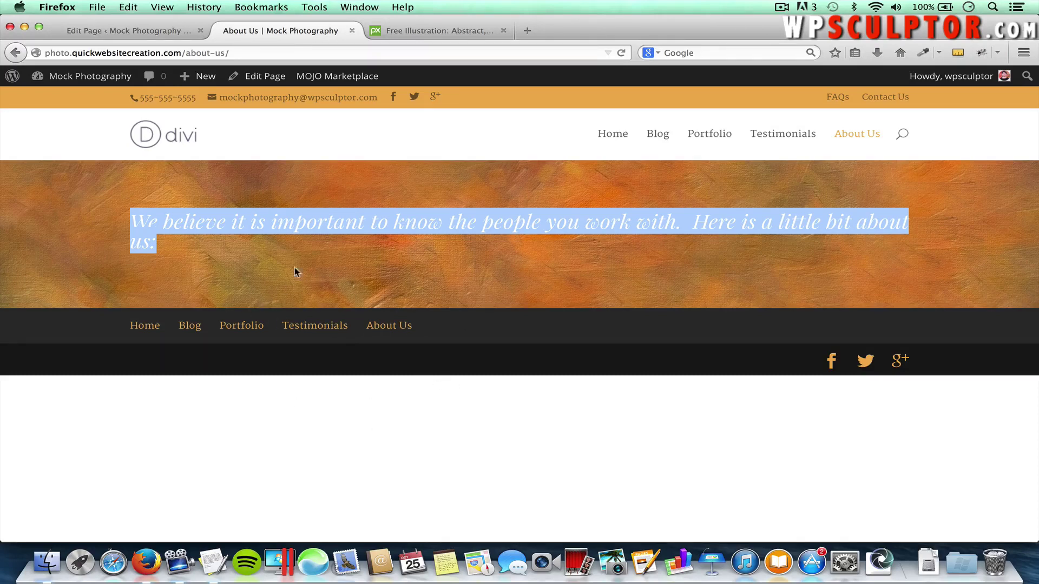
left_click(447, 324)
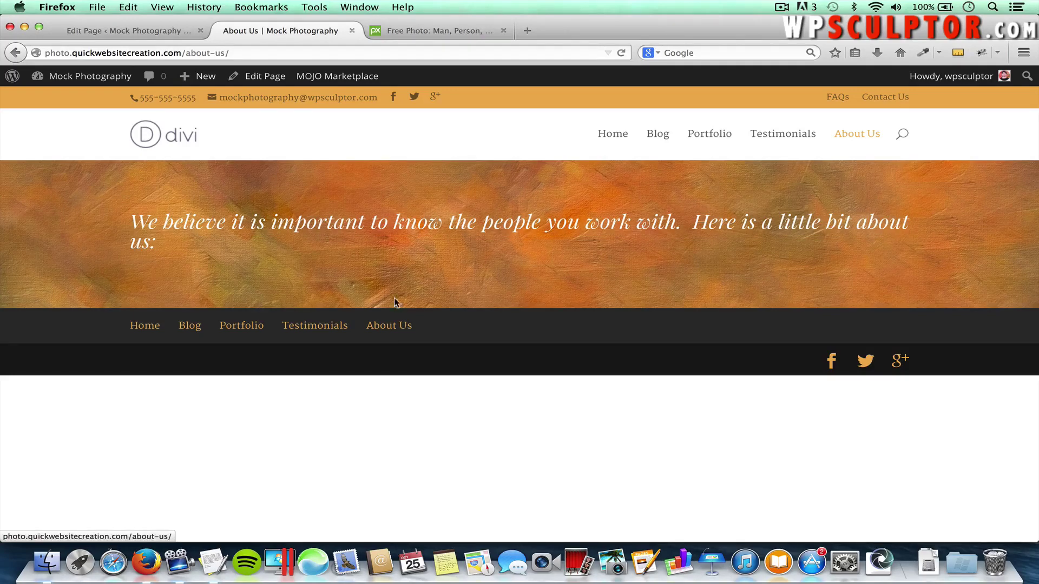
Add a second section with one full-width column below the text section and list its modules
left_click(147, 31)
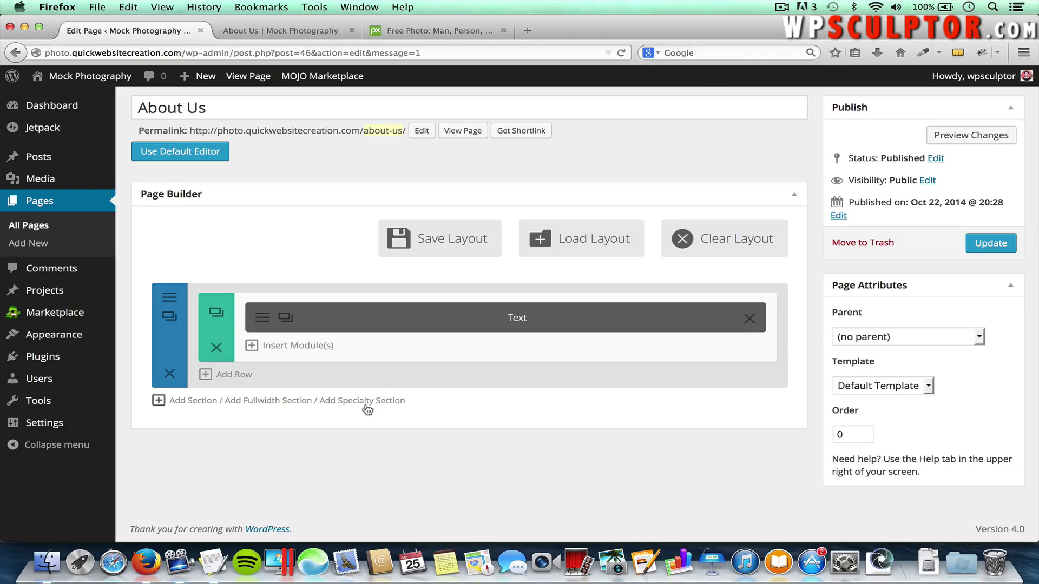
left_click(183, 402)
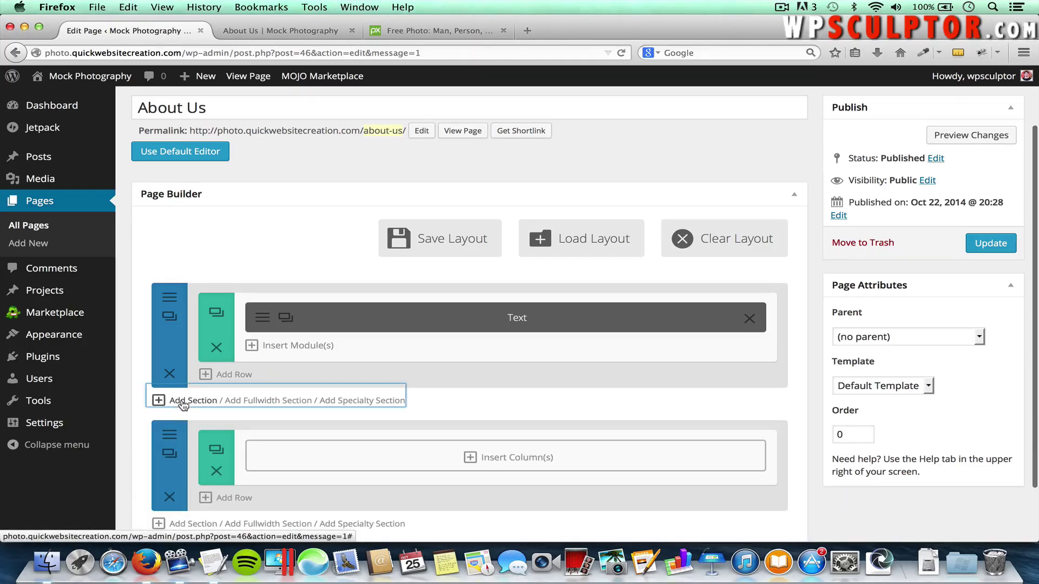
left_click(530, 459)
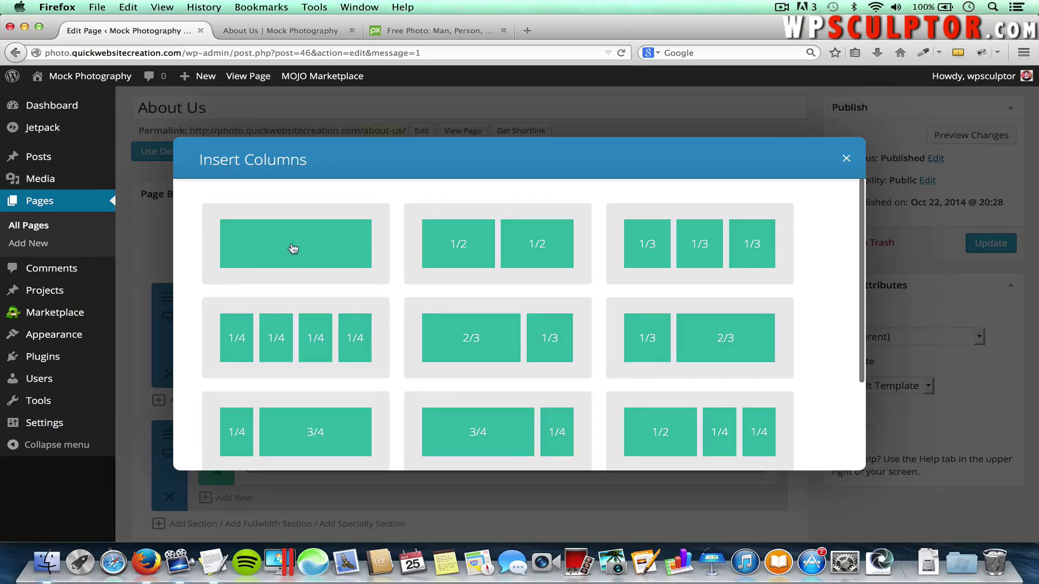
left_click(292, 247)
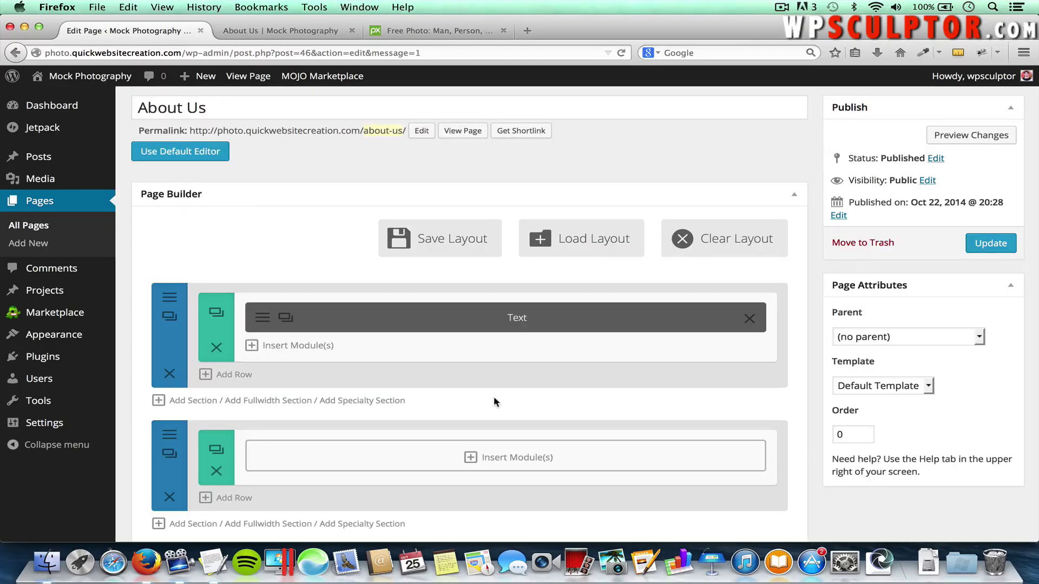
scroll(494, 401, "down", 1)
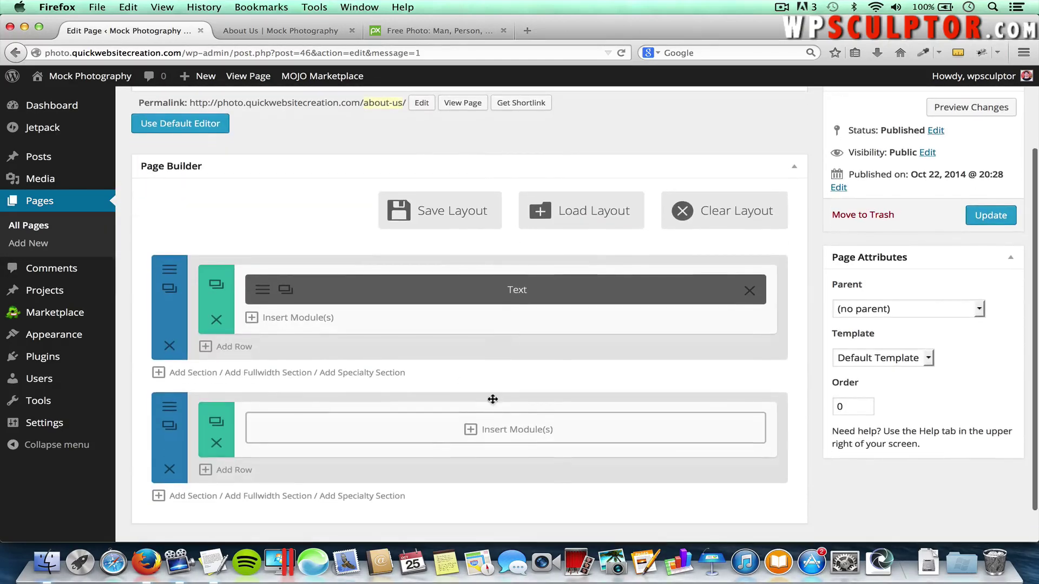
left_click(513, 432)
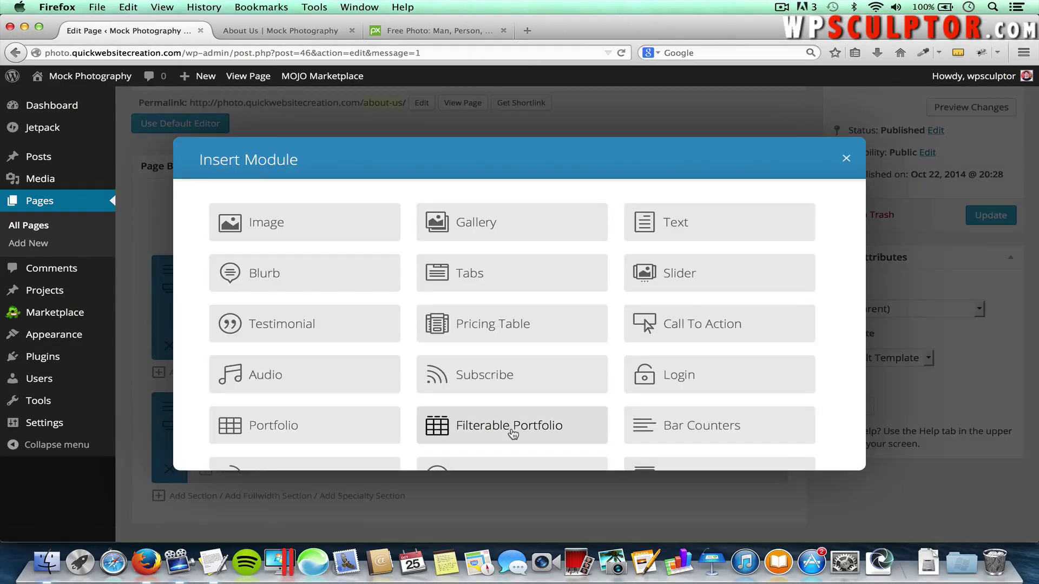
scroll(513, 433, "down", 5)
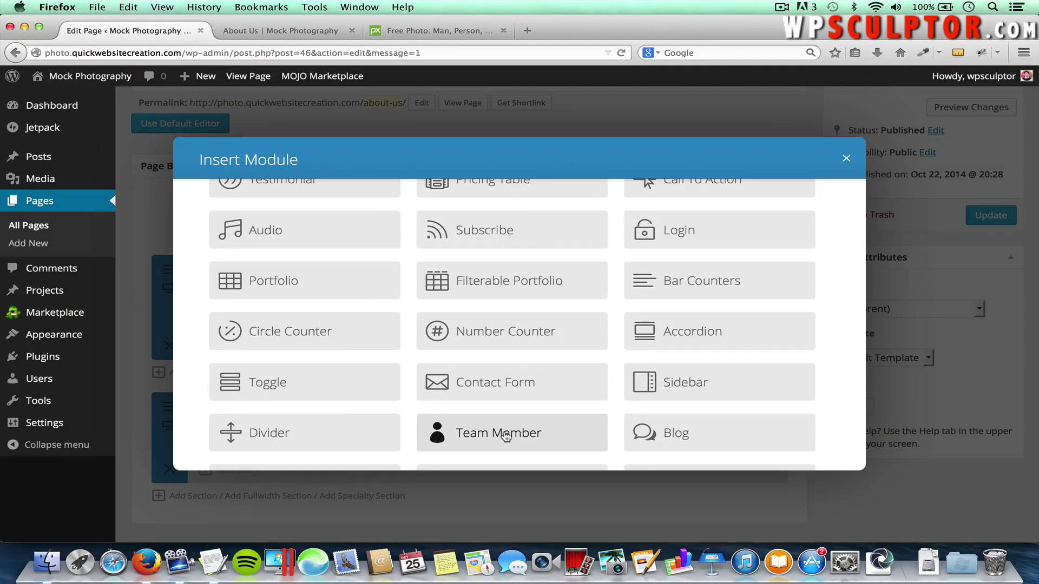
Add a Team Member module with the member's name and the position Co-Founder
left_click(506, 436)
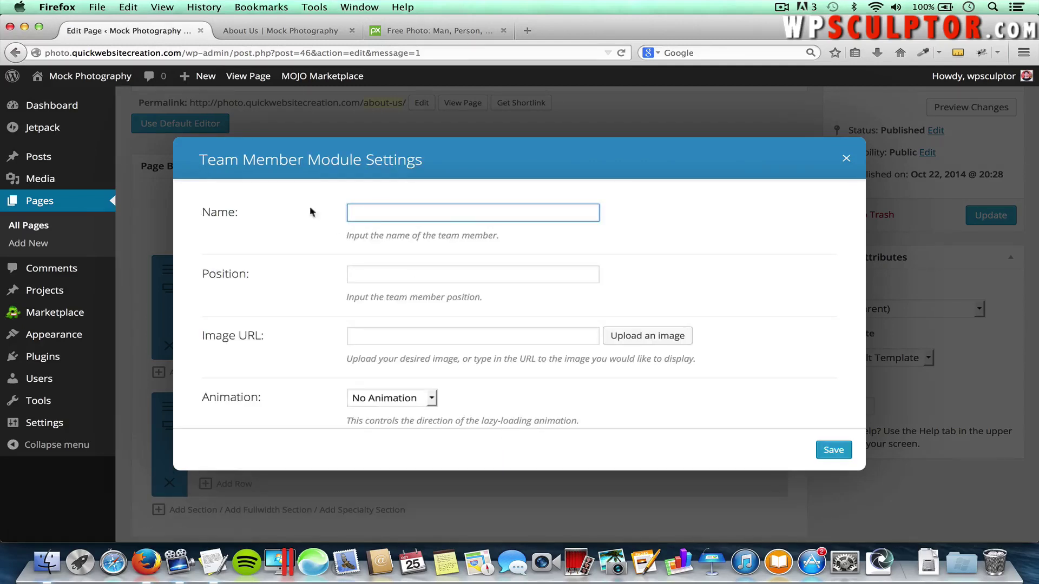
type("John")
key("BackSpace")
key("BackSpace")
key("BackSpace")
key("BackSpace")
key("BackSpace")
key("Tab")
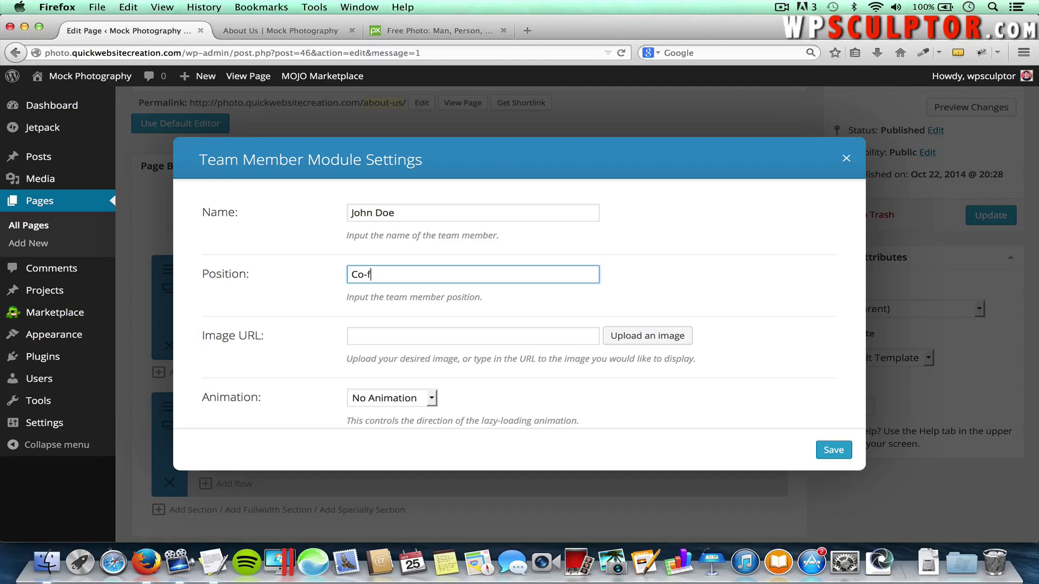
type("Co-Founder")
Upload Self-Portrait.jpg as the team member's photo
left_click(646, 335)
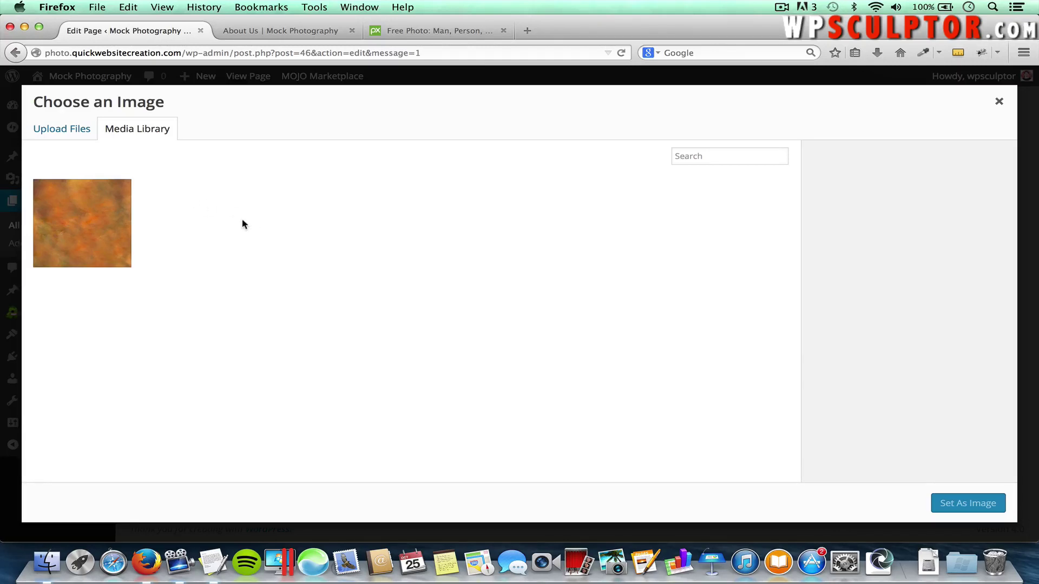
left_click(82, 133)
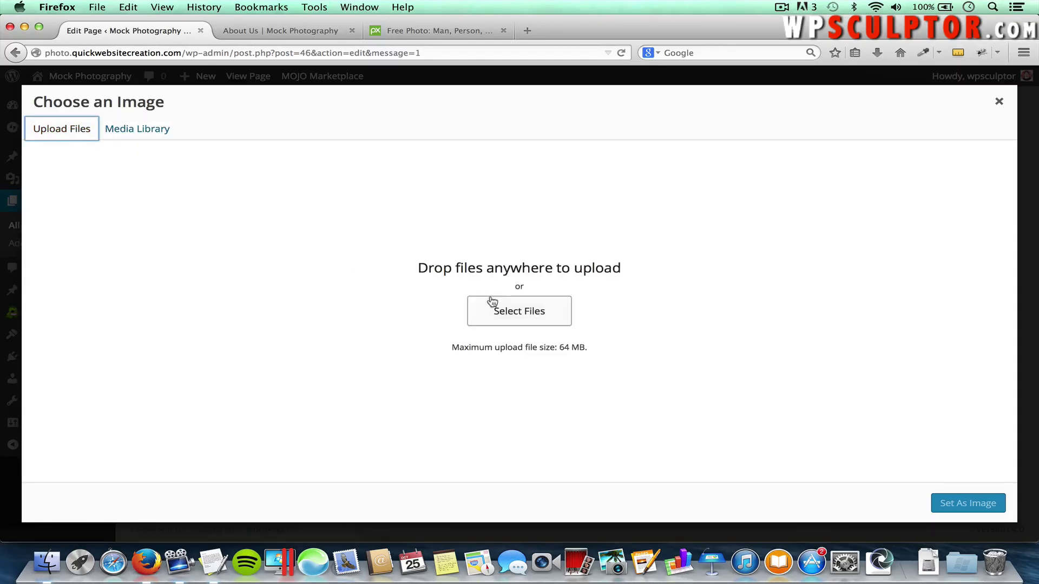
left_click(503, 307)
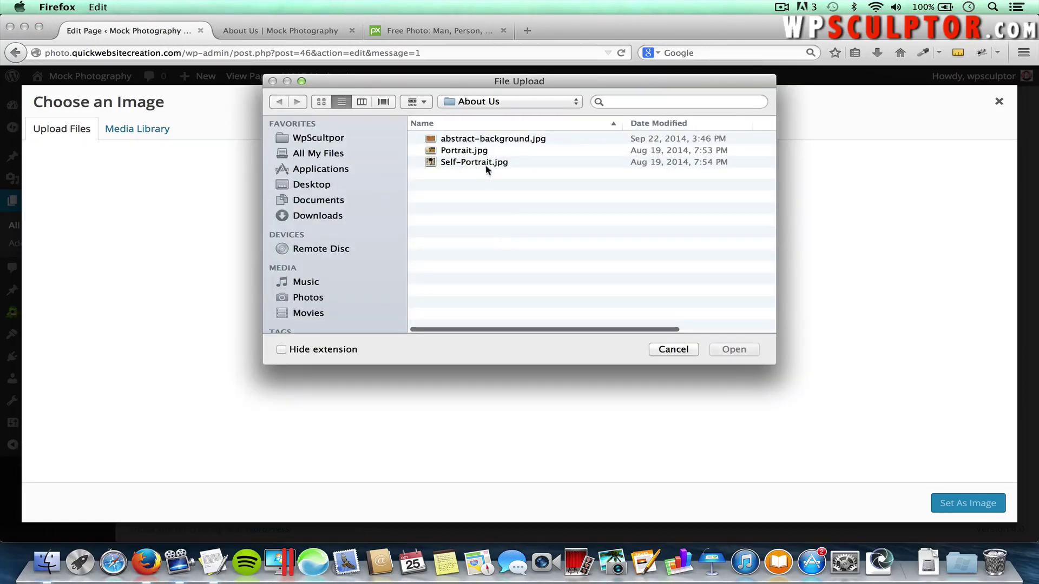
left_click(480, 162)
left_click(719, 349)
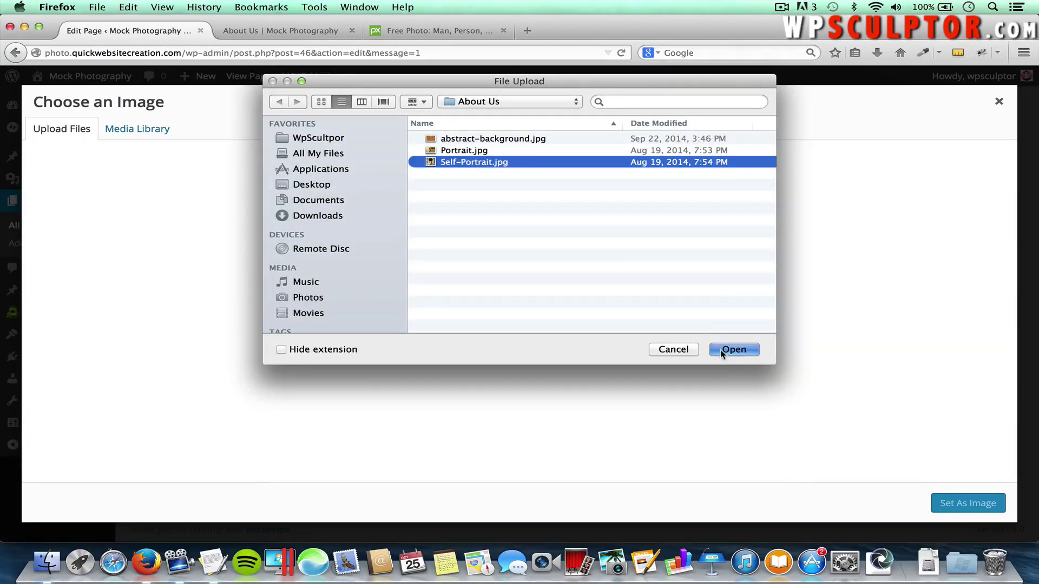
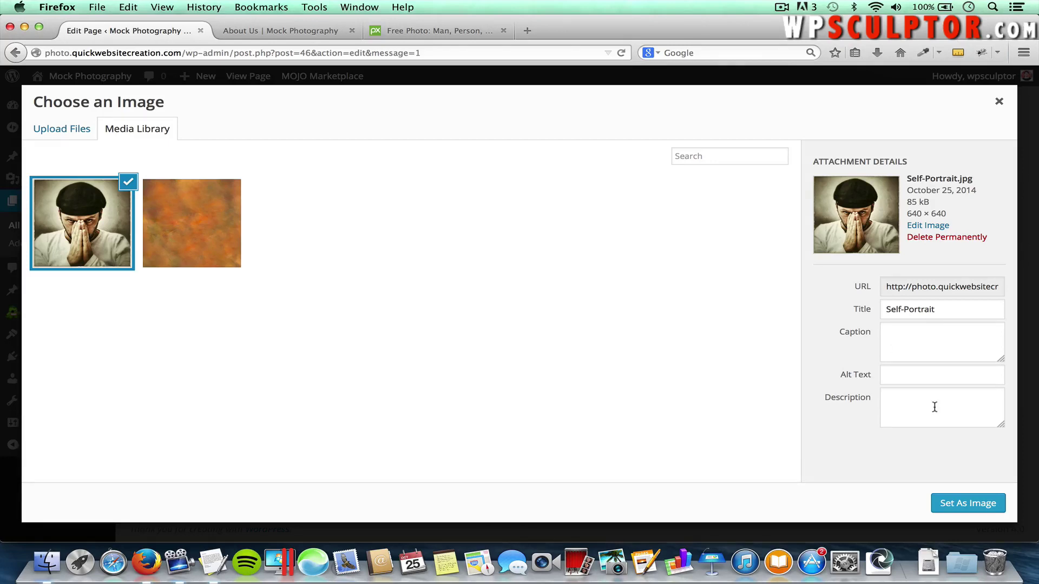
Set Self-Portrait.jpg as the team member's image and keep the animation at No Animation
left_click(966, 504)
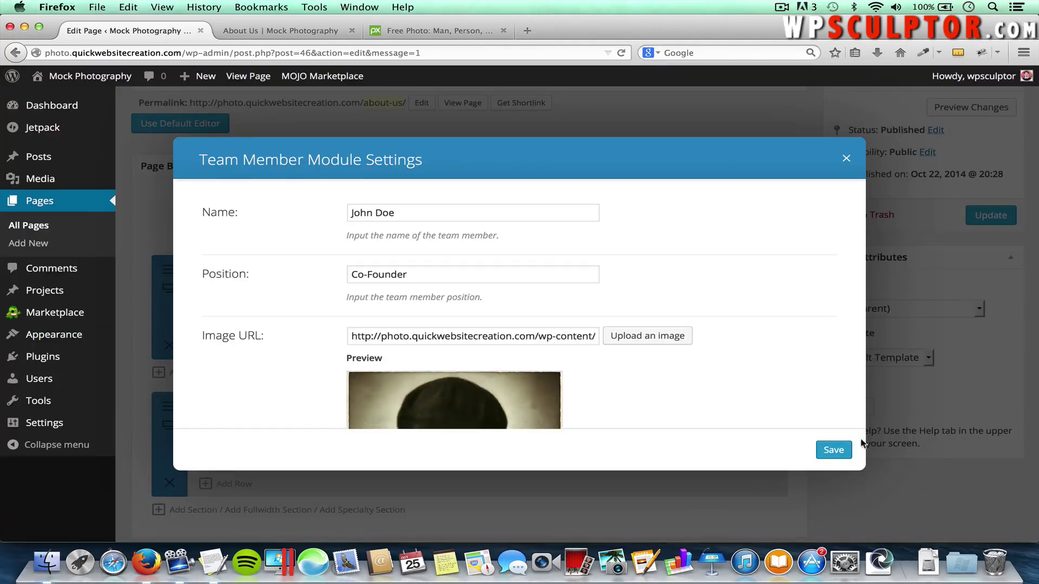
scroll(770, 352, "down", 10)
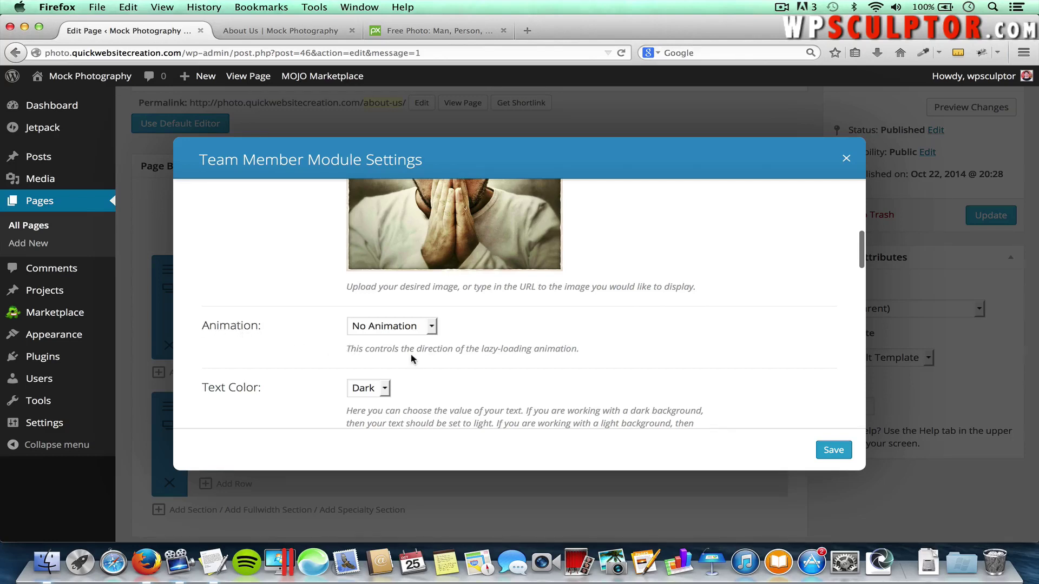
left_click(398, 329)
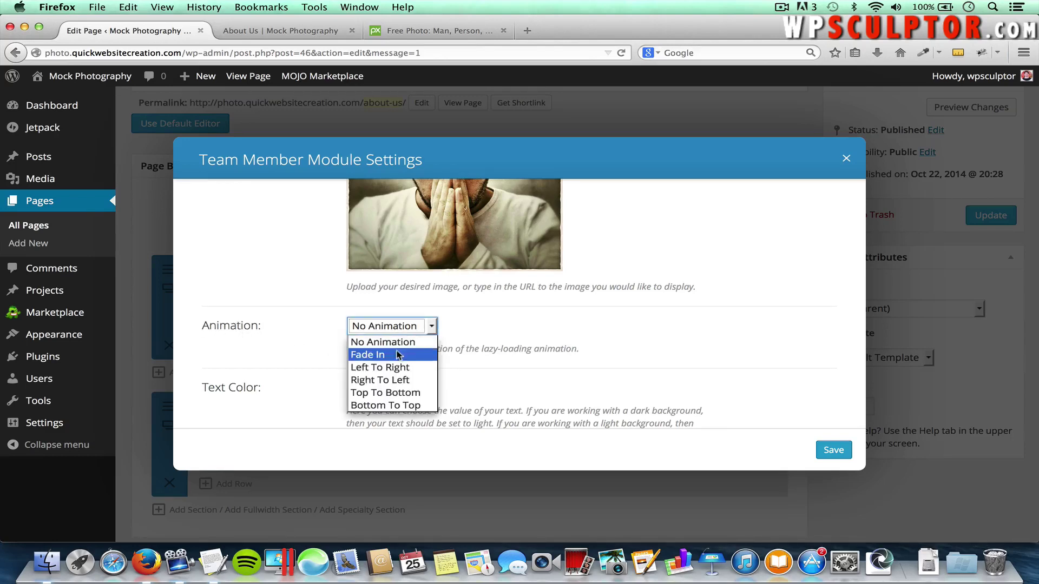
left_click(401, 343)
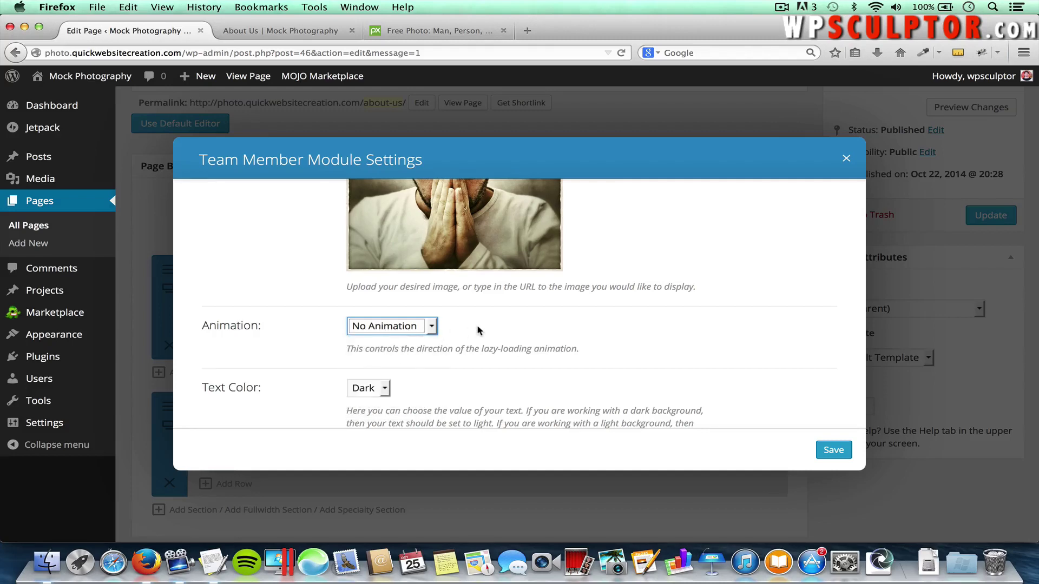
scroll(646, 362, "down", 3)
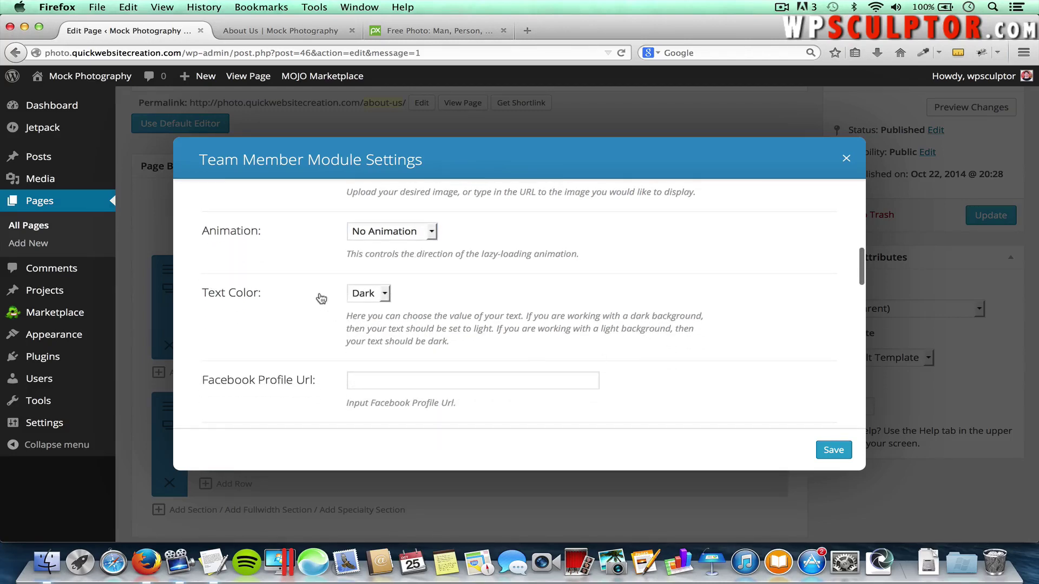
scroll(302, 360, "down", 4)
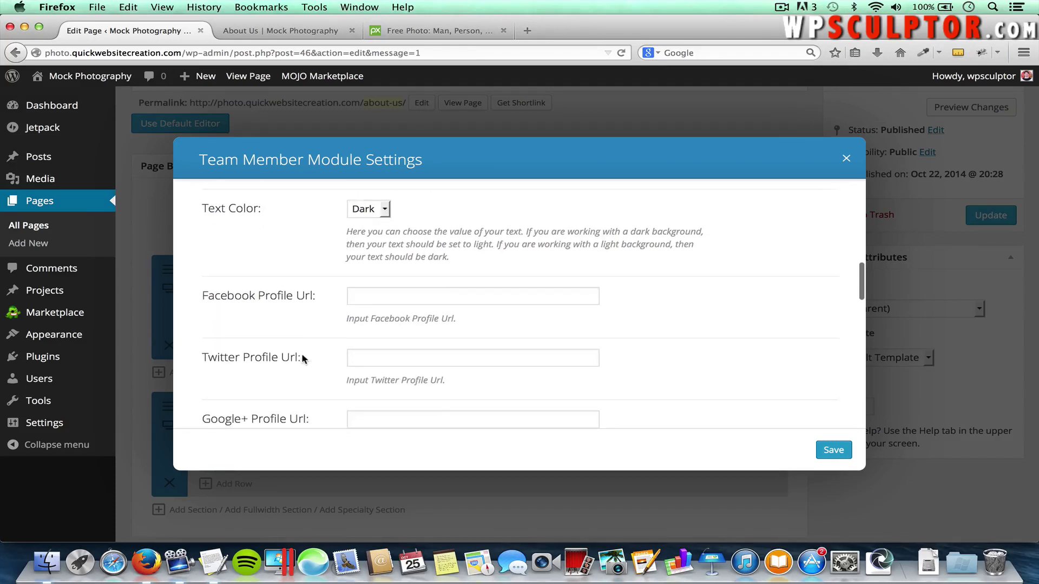
scroll(264, 306, "down", 2)
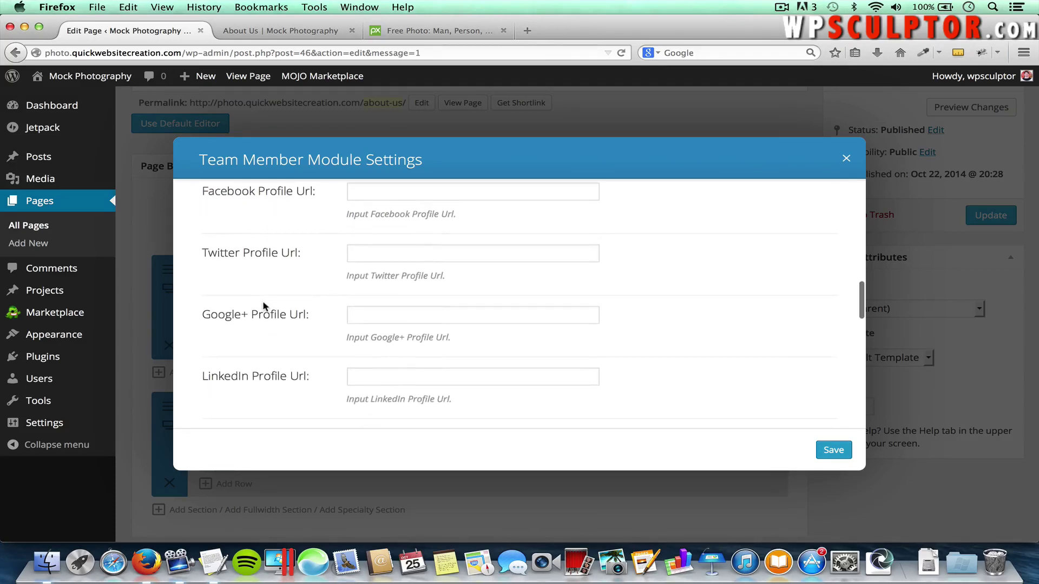
scroll(287, 243, "up", 1)
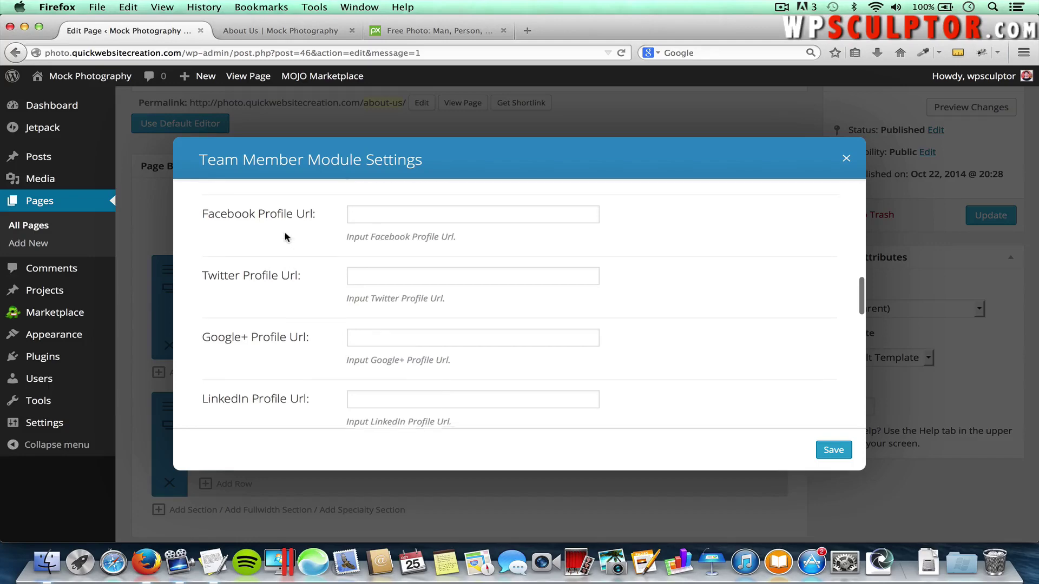
Copy the Facebook link from the TextEdit notes into the Facebook Profile Url field
key("super+Tab")
key("super+Tab")
key("super+Tab")
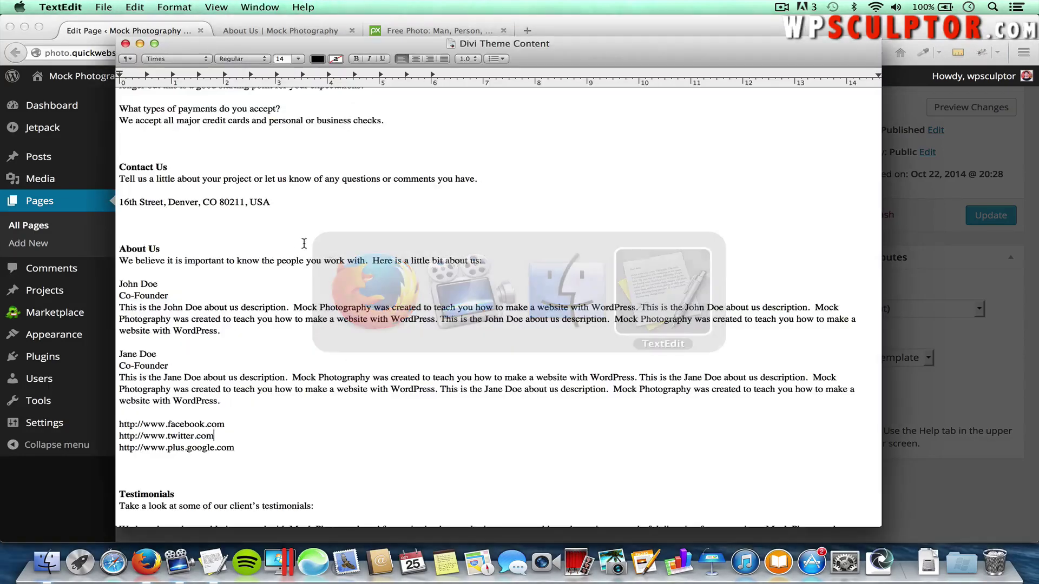
scroll(372, 334, "down", 1)
scroll(372, 334, "down", 2)
left_click(244, 362)
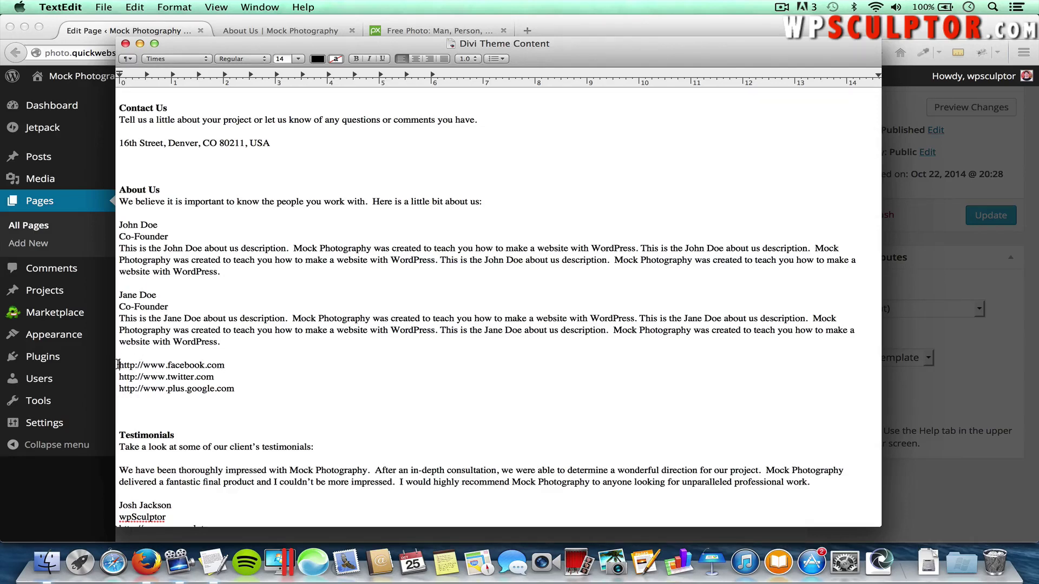
triple_click(227, 364)
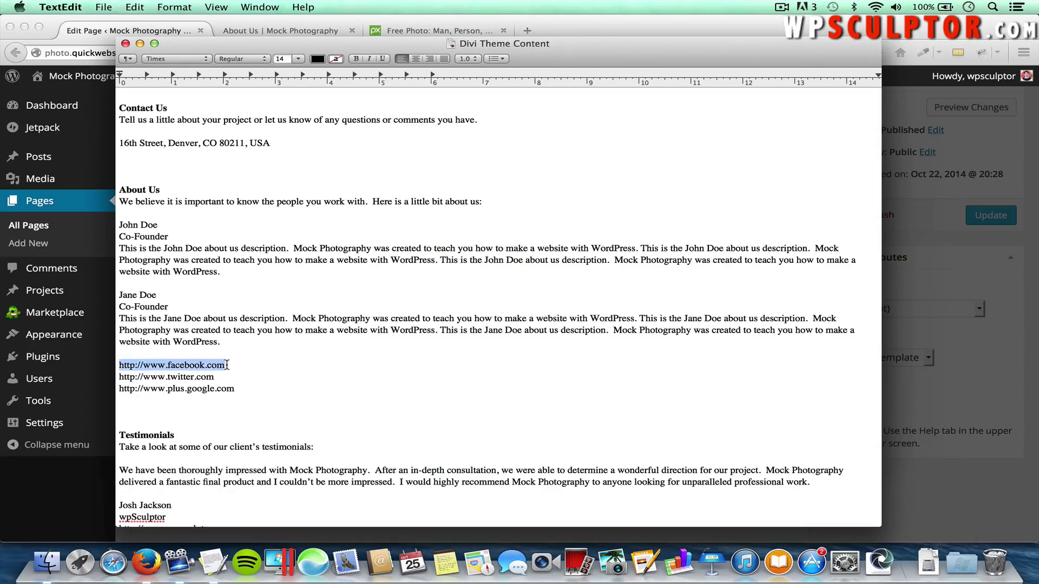
key("super+c")
key("super+Tab")
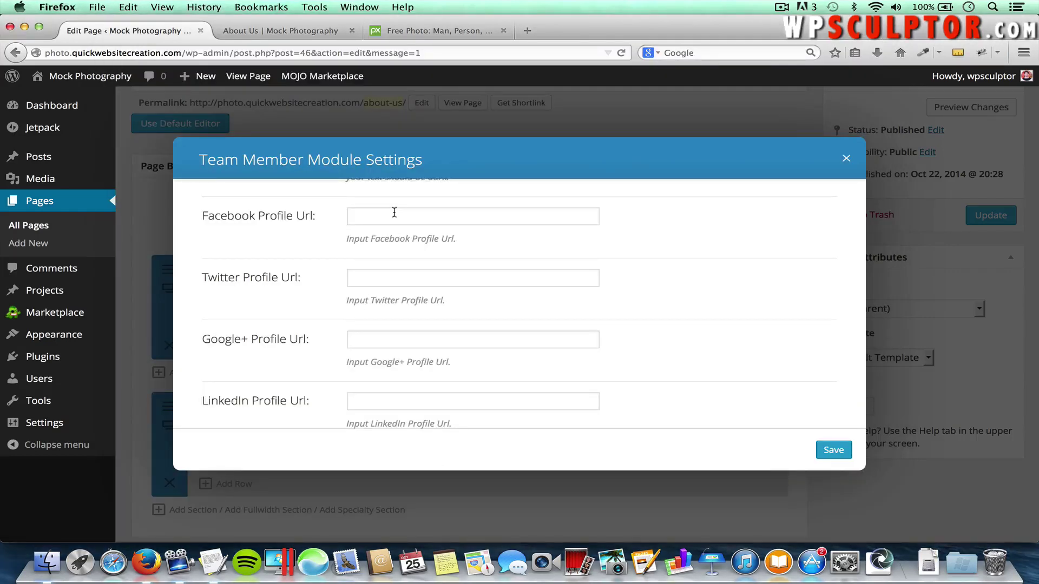
left_click(394, 212)
key("super+v")
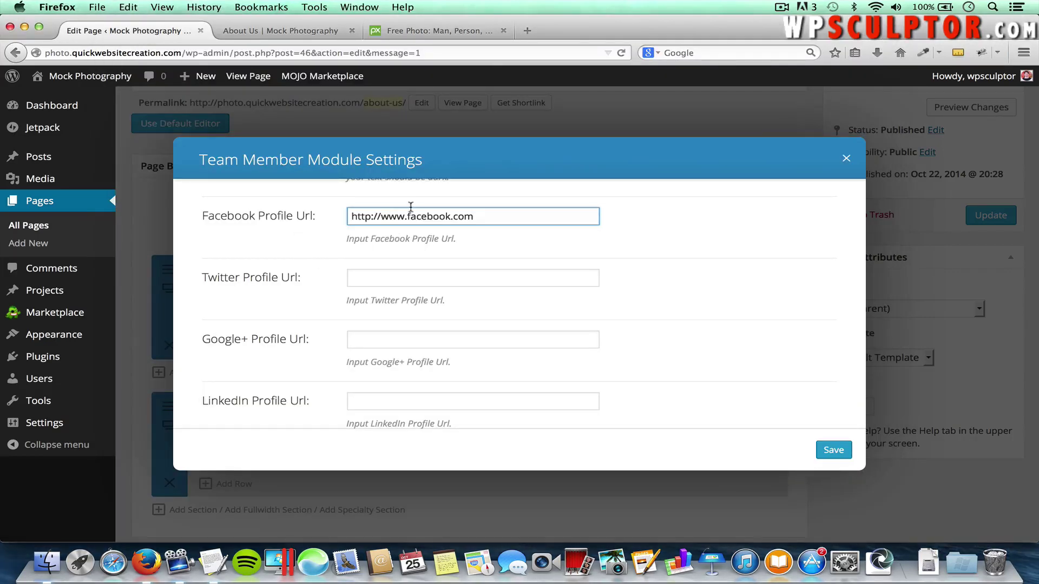
Copy the Twitter link from the notes into the Twitter Profile Url field
left_click(372, 274)
key("super+Tab")
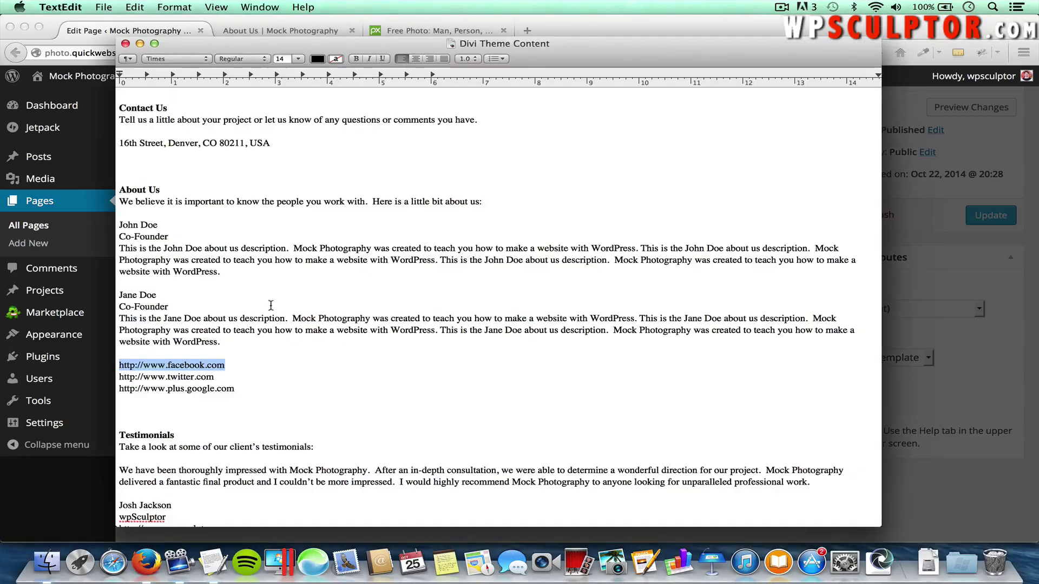
left_click_drag(214, 377, 118, 377)
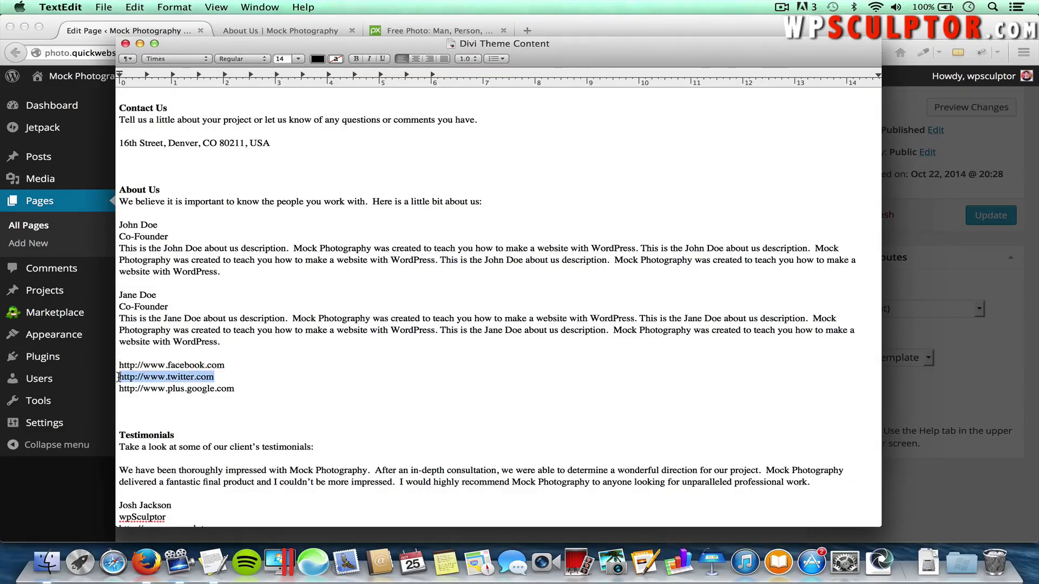
key("super+c")
key("super+Tab")
key("super+v")
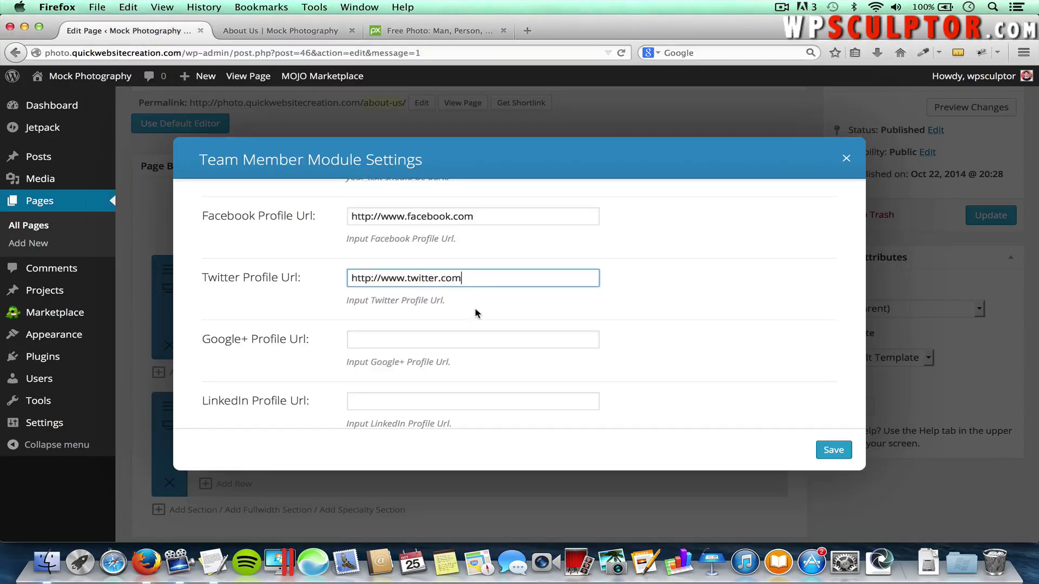
Paste the first co-founder's description from the notes into the Description field and save the module
scroll(475, 314, "down", 5)
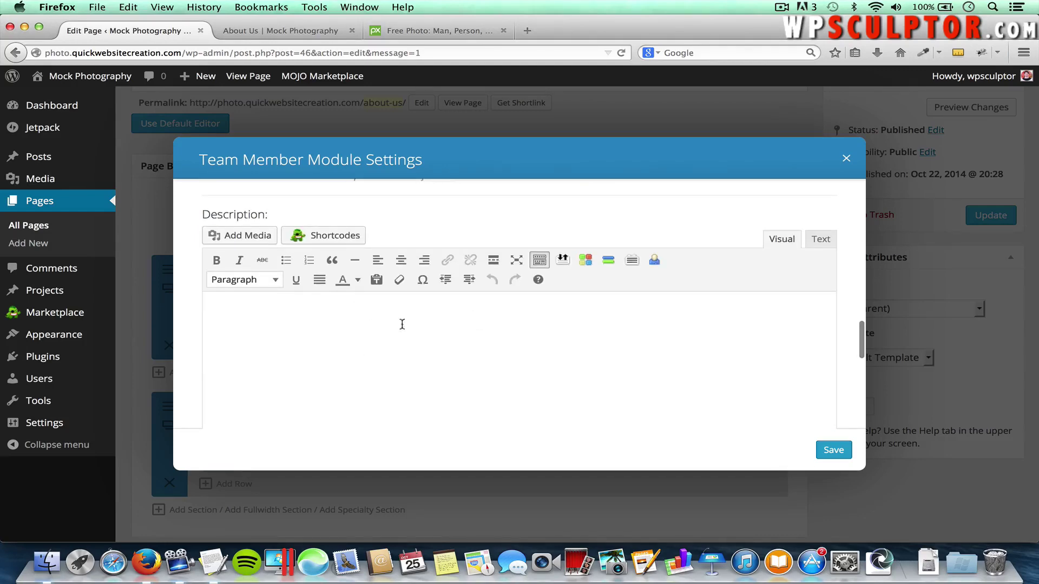
left_click(402, 324)
key("super+Tab")
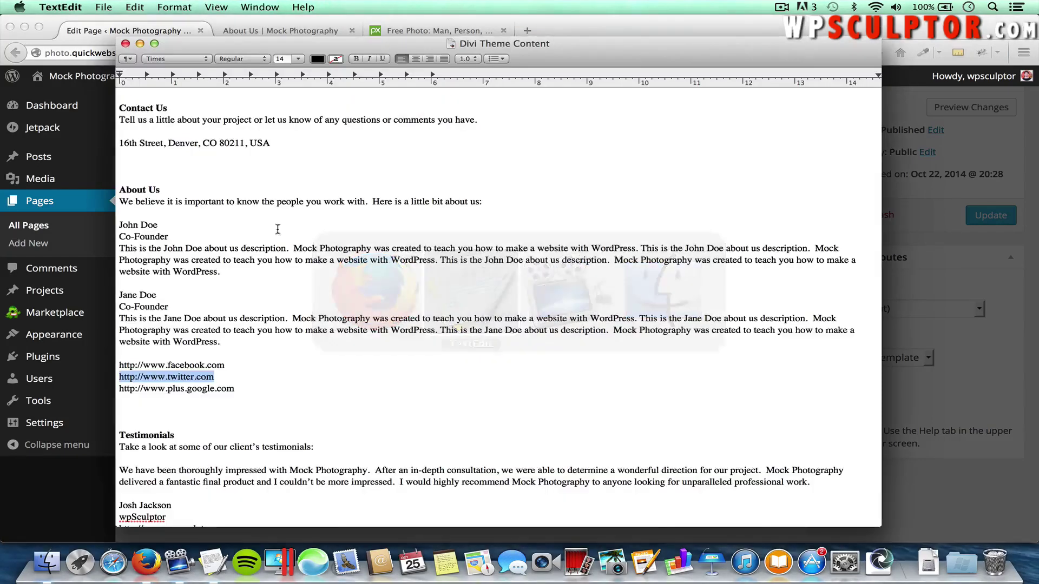
left_click_drag(220, 272, 116, 248)
key("super+c")
key("super+Tab")
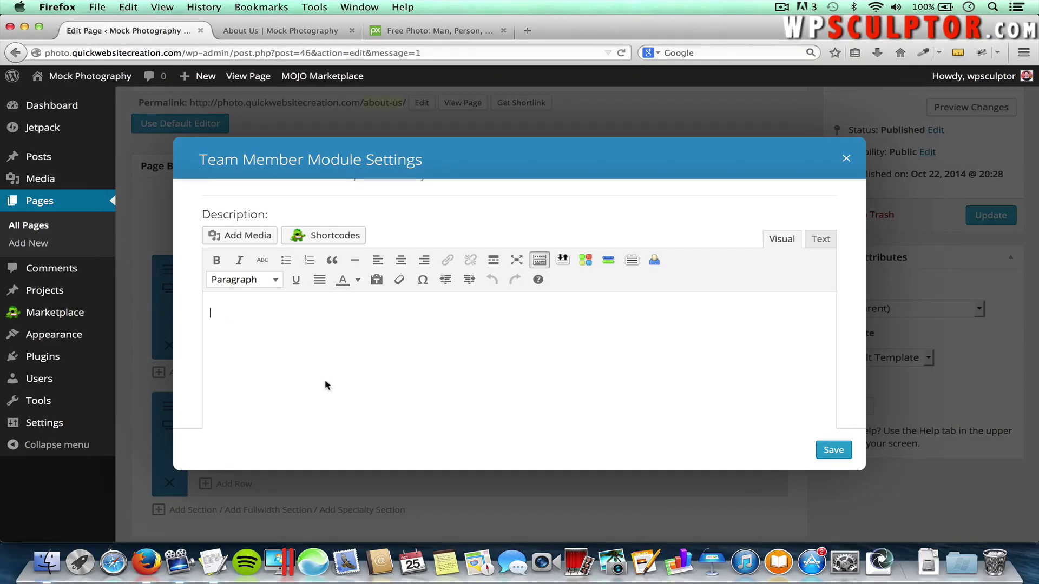
key("super+v")
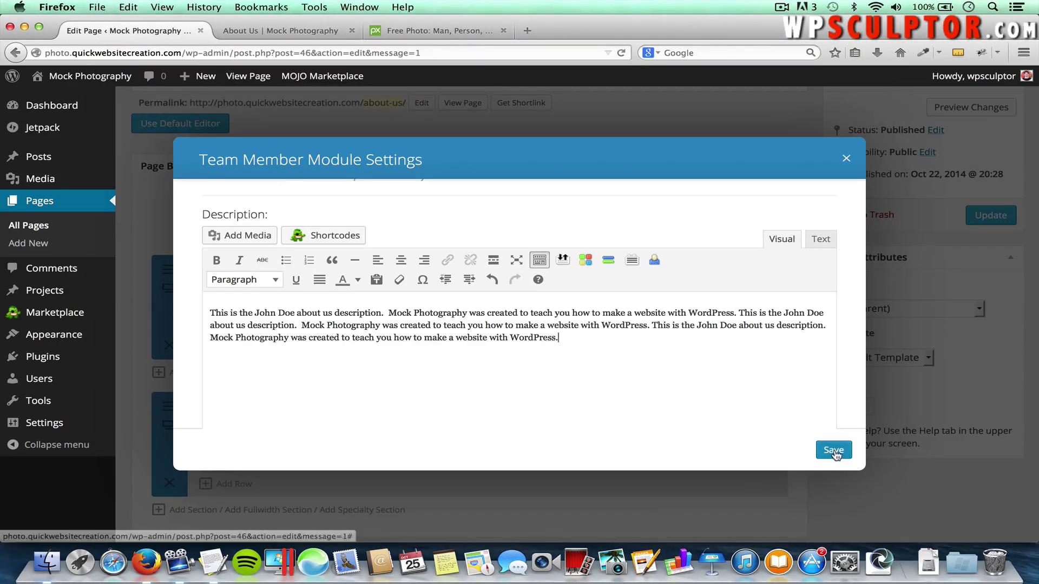
left_click(833, 450)
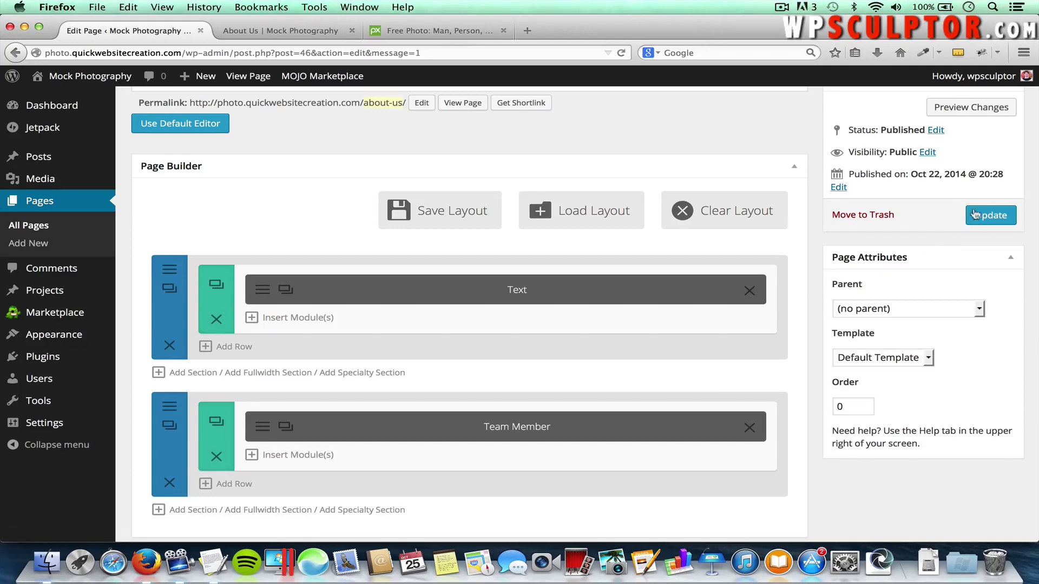
Update the About Us page and reload the live page to check the team member section
left_click(983, 223)
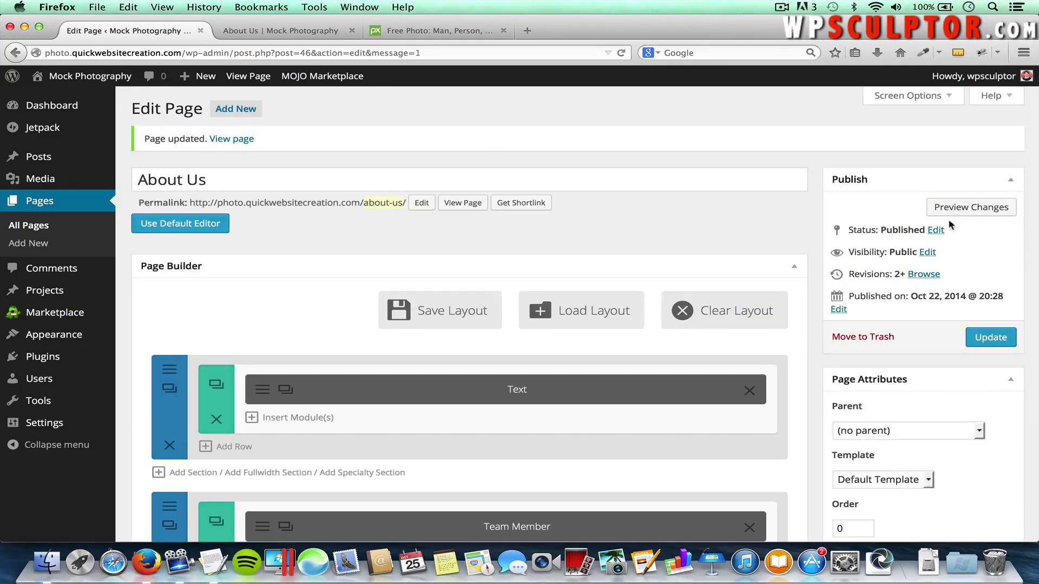
left_click(285, 31)
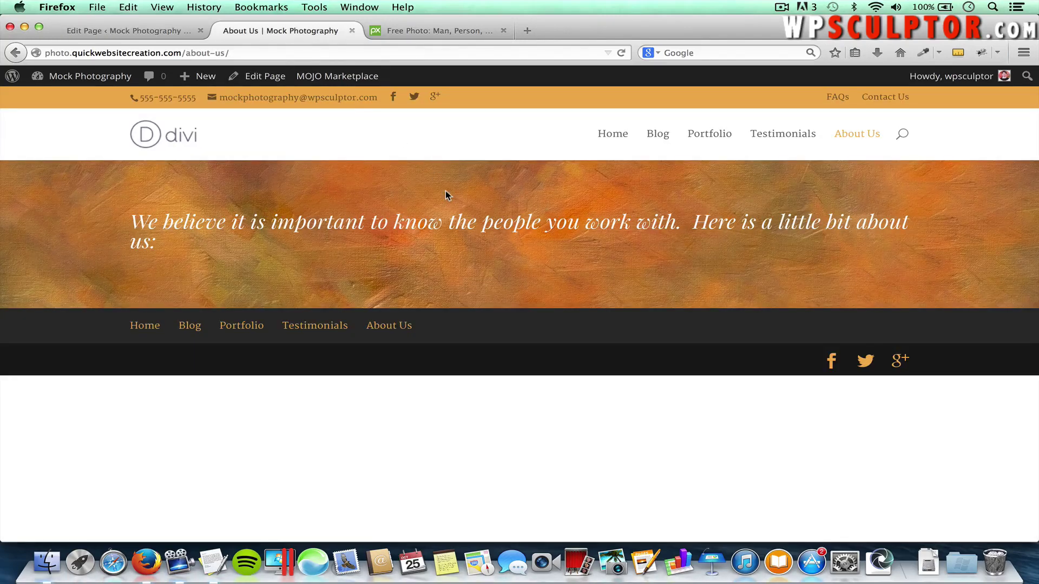
key("super+r")
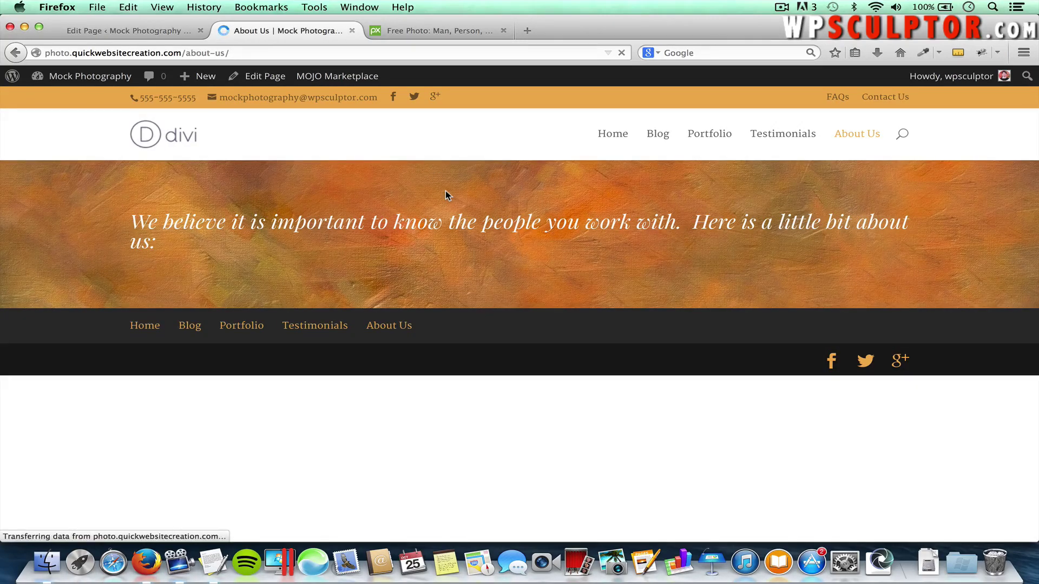
scroll(467, 351, "down", 3)
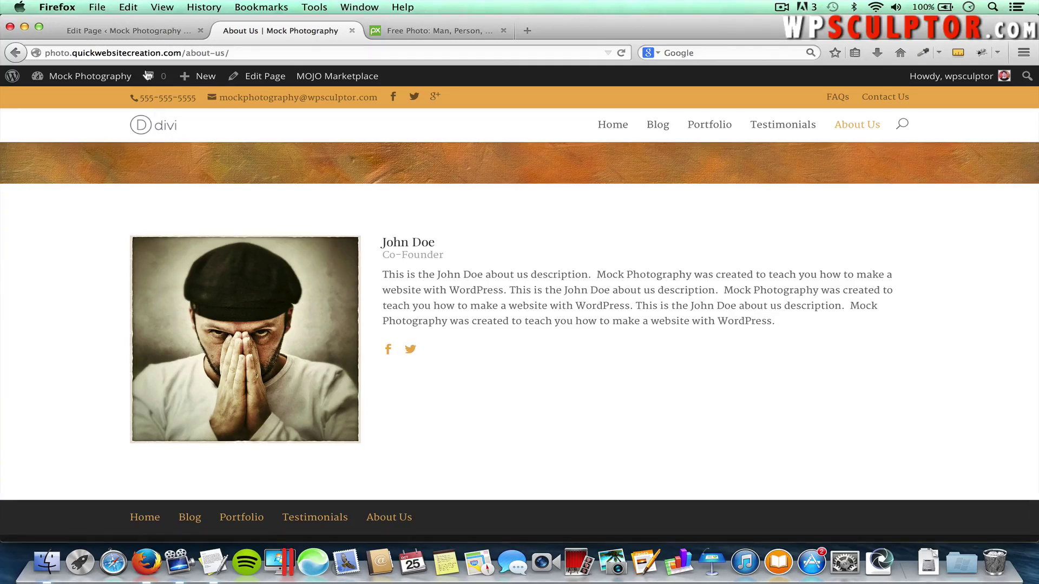
Duplicate the Team Member module, move the copy up under the Text module, and update the page
left_click(121, 34)
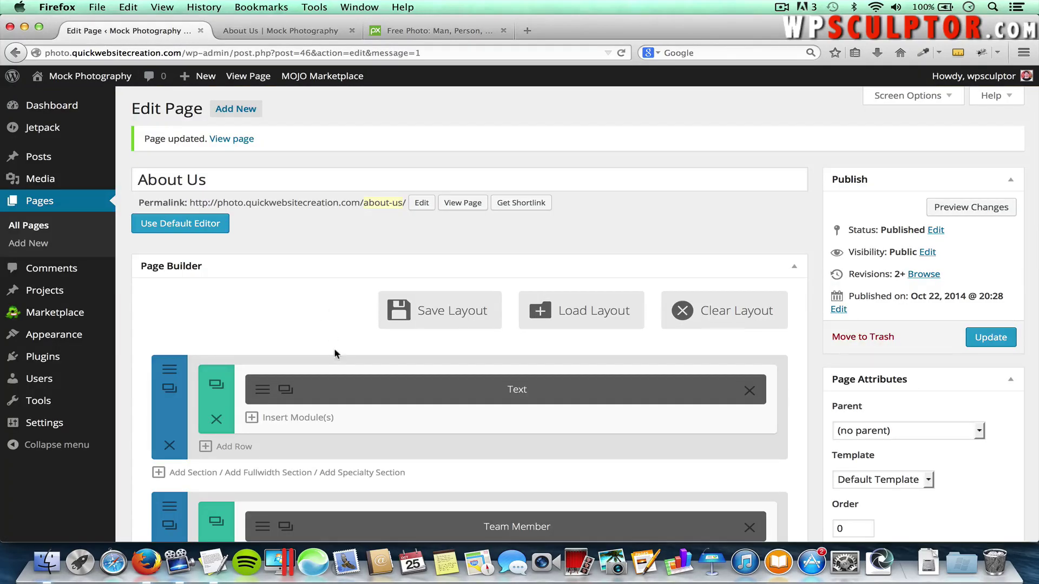
scroll(367, 448, "down", 2)
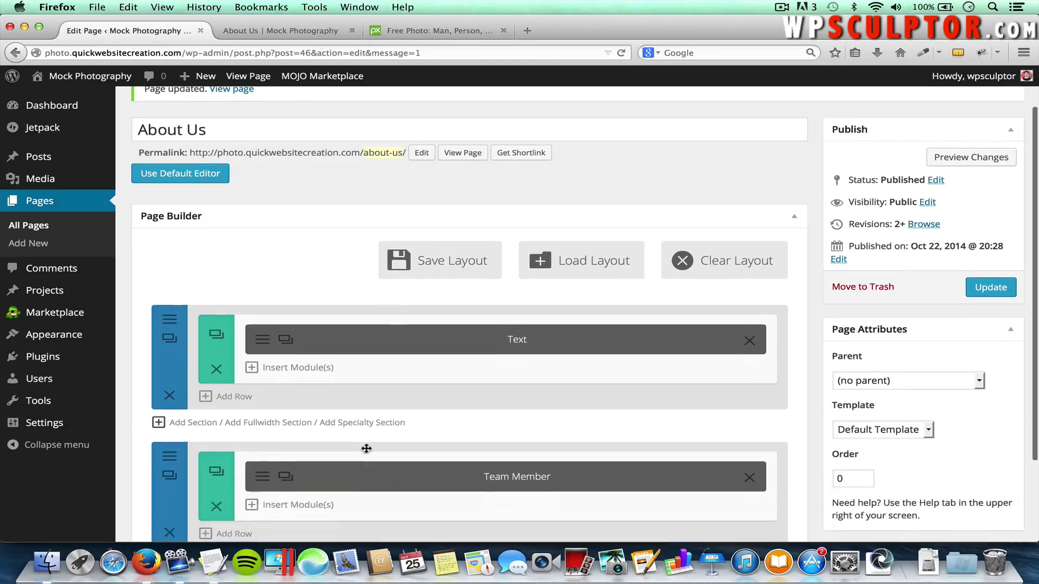
scroll(366, 448, "down", 1)
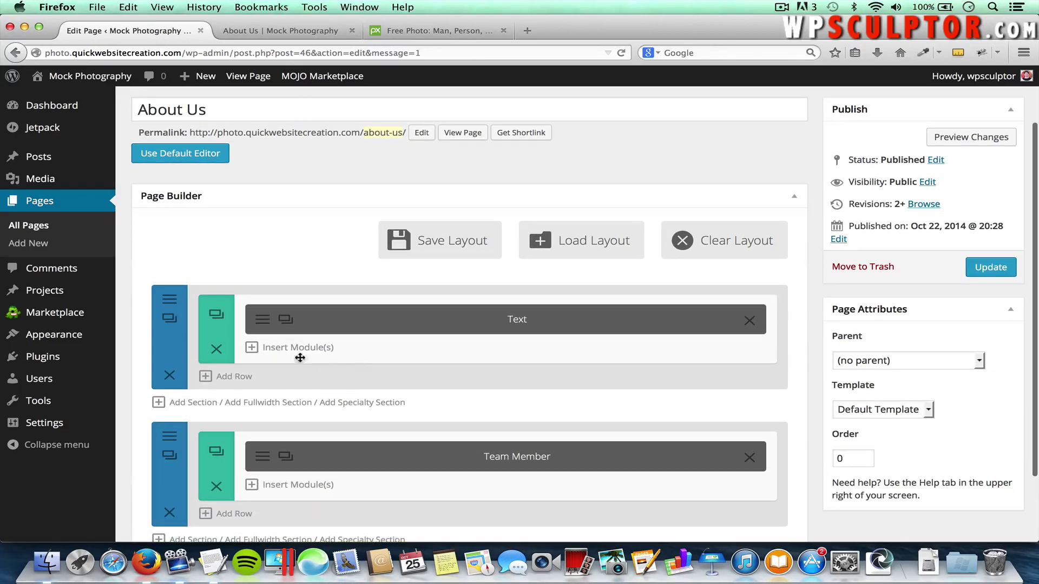
scroll(398, 417, "down", 3)
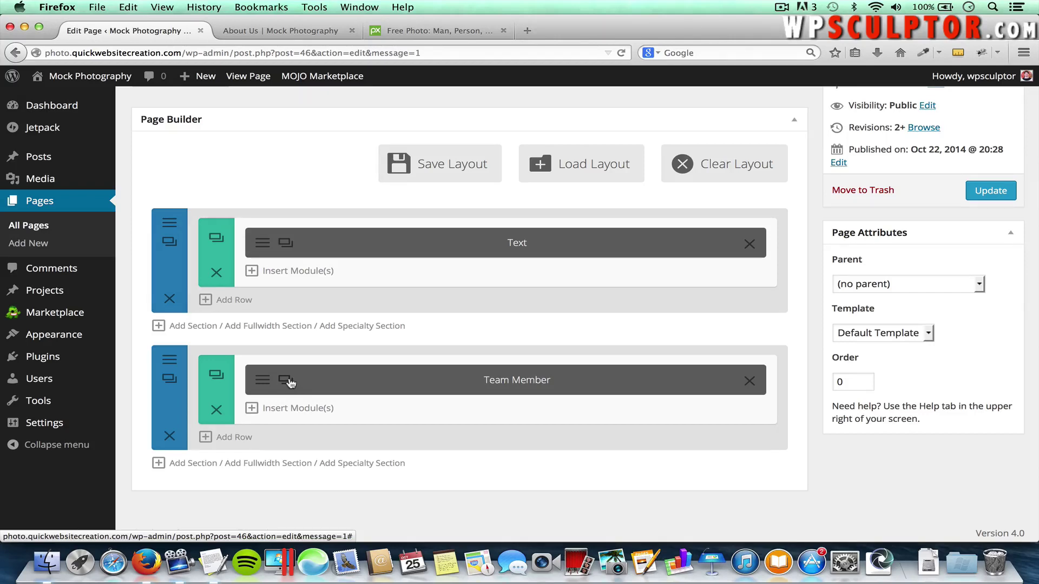
left_click(286, 380)
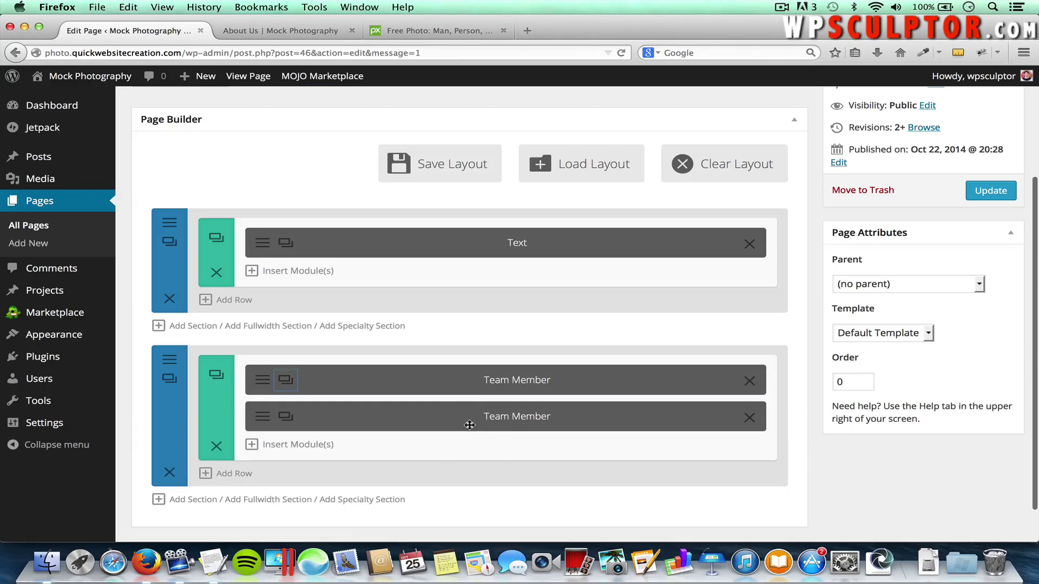
left_click_drag(469, 424, 476, 299)
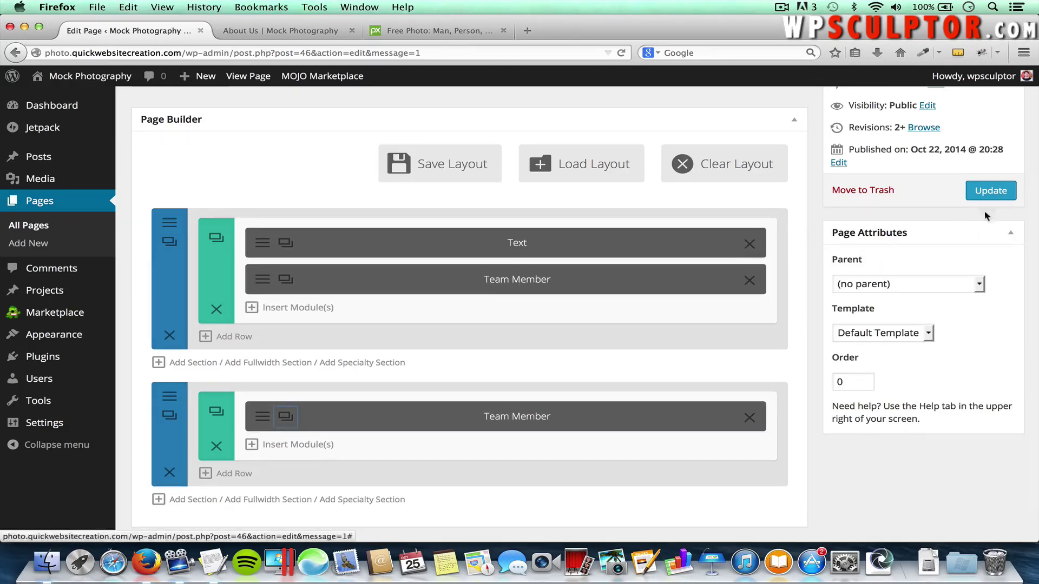
left_click(994, 193)
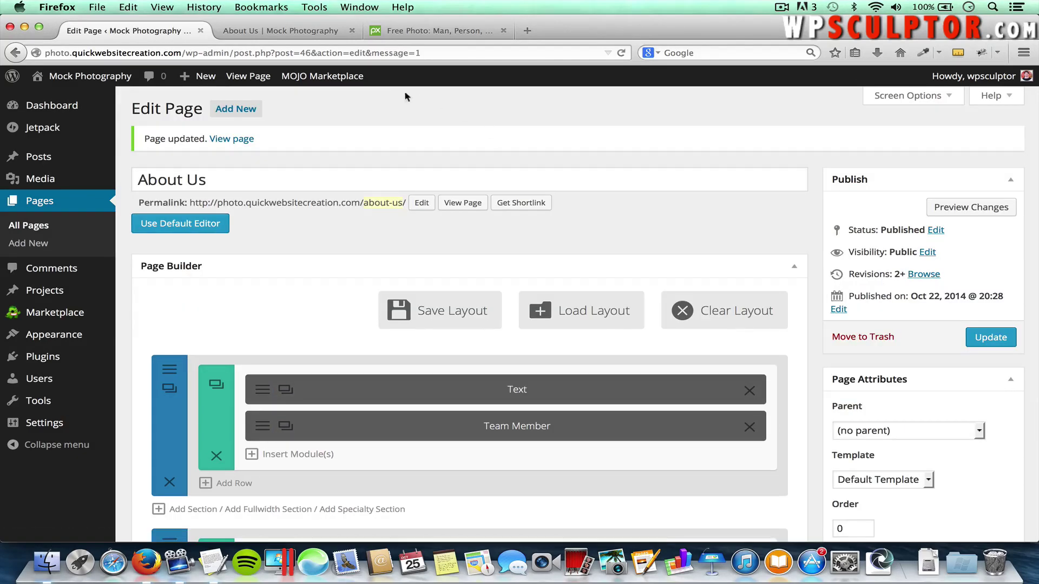
Reload the live About Us page and scroll through both team member entries
left_click(305, 31)
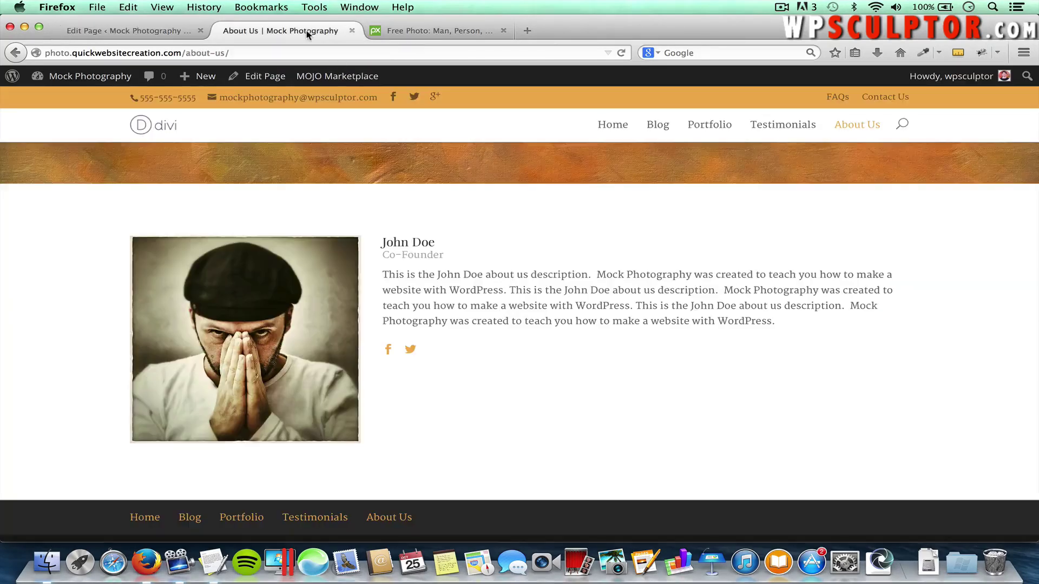
key("super+r")
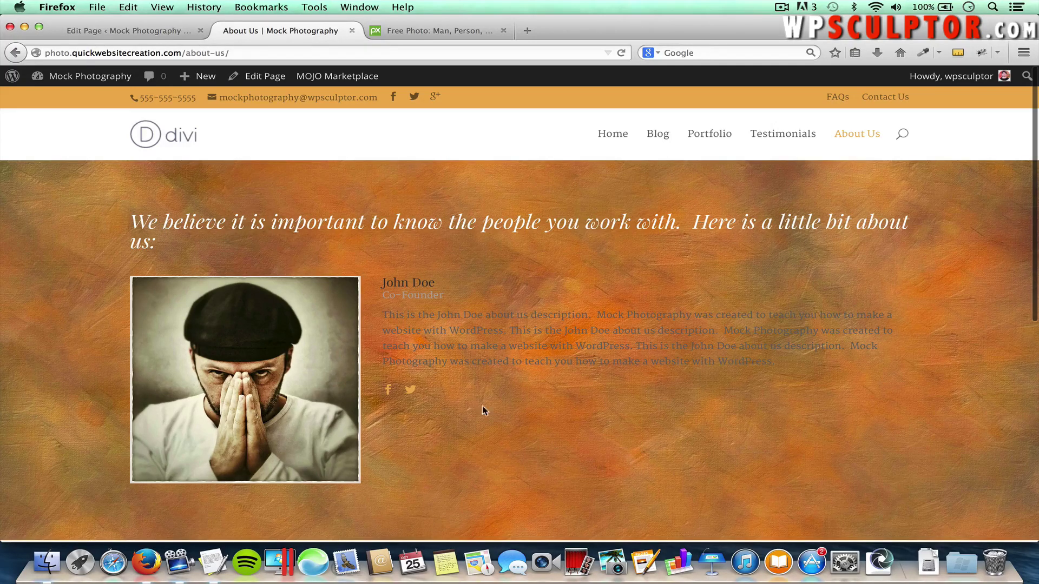
scroll(474, 466, "down", 3)
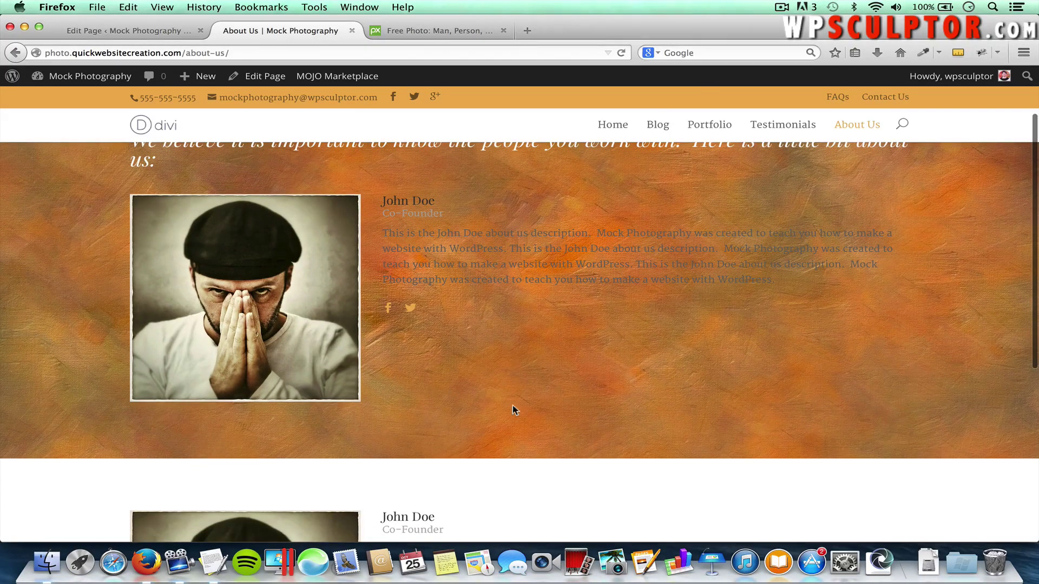
scroll(558, 373, "down", 5)
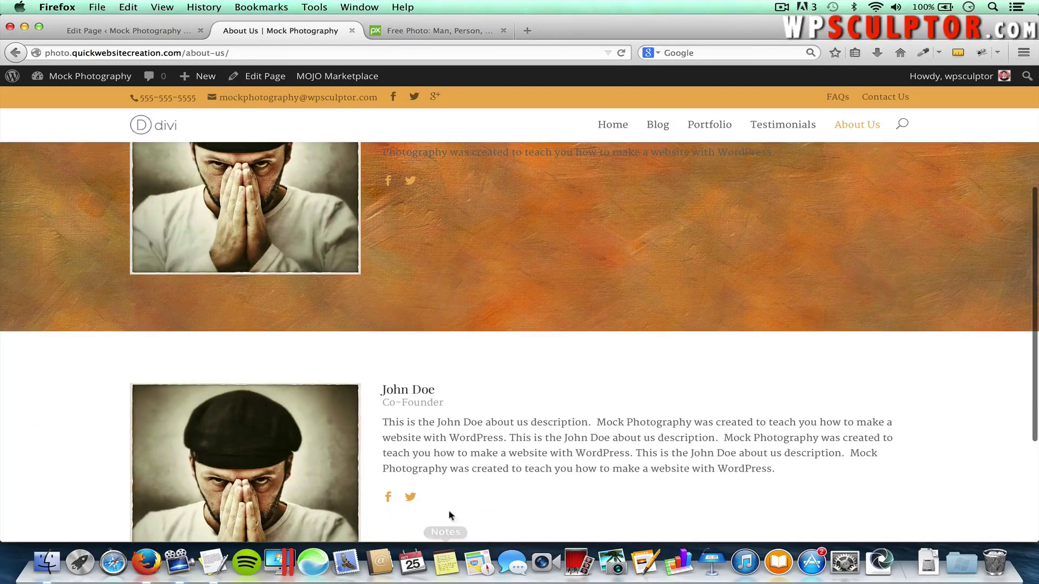
scroll(470, 427, "up", 6)
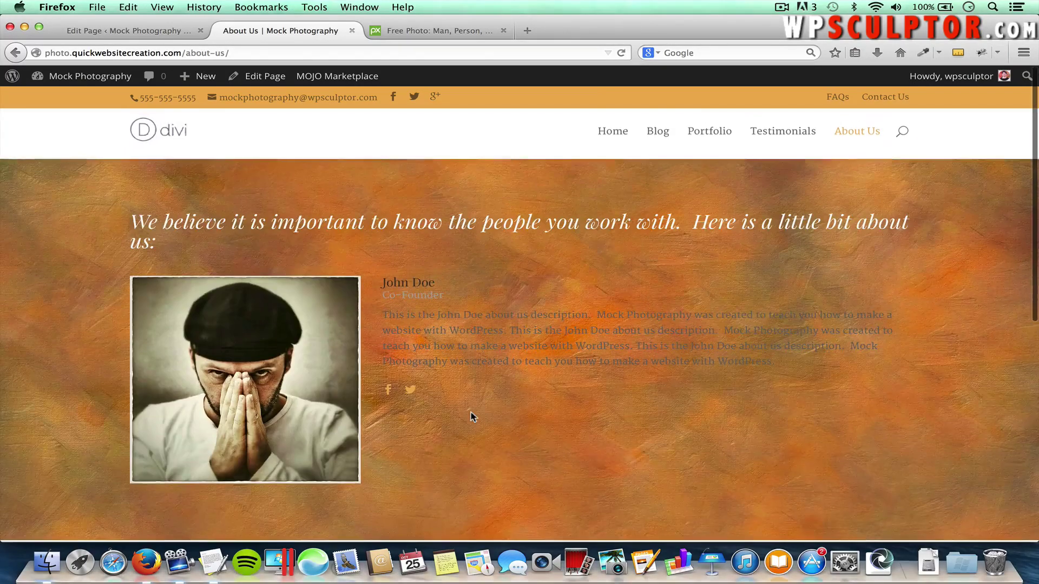
Move the upper Team Member into the second section and open the second member's settings
left_click(161, 32)
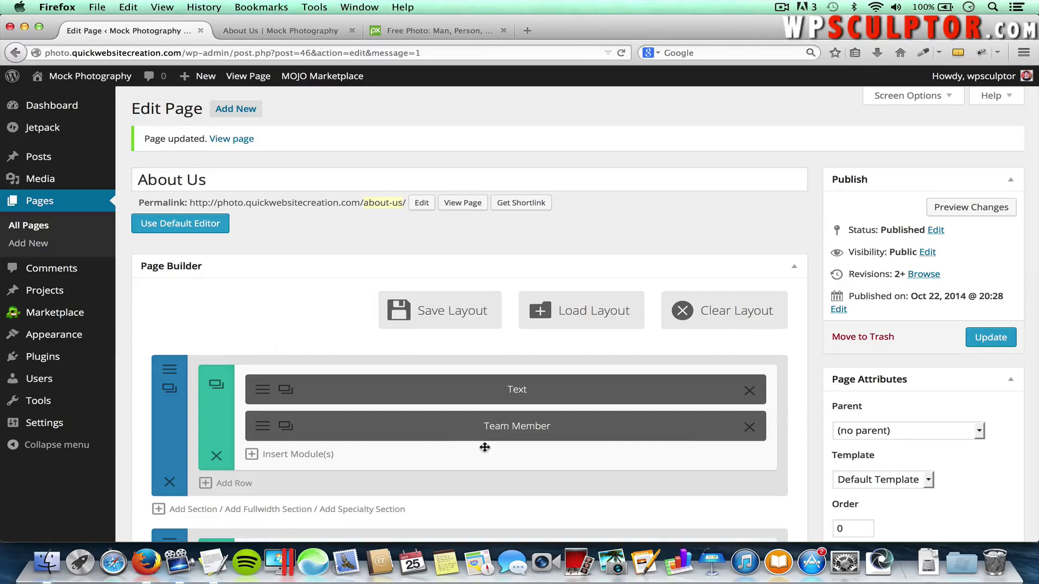
left_click(749, 430)
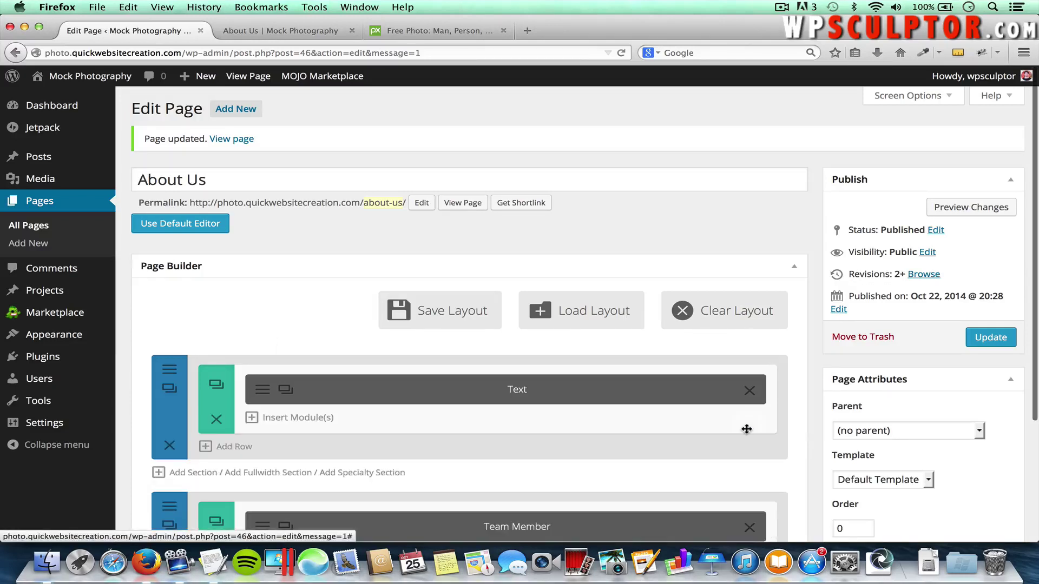
scroll(746, 429, "down", 3)
scroll(746, 429, "down", 4)
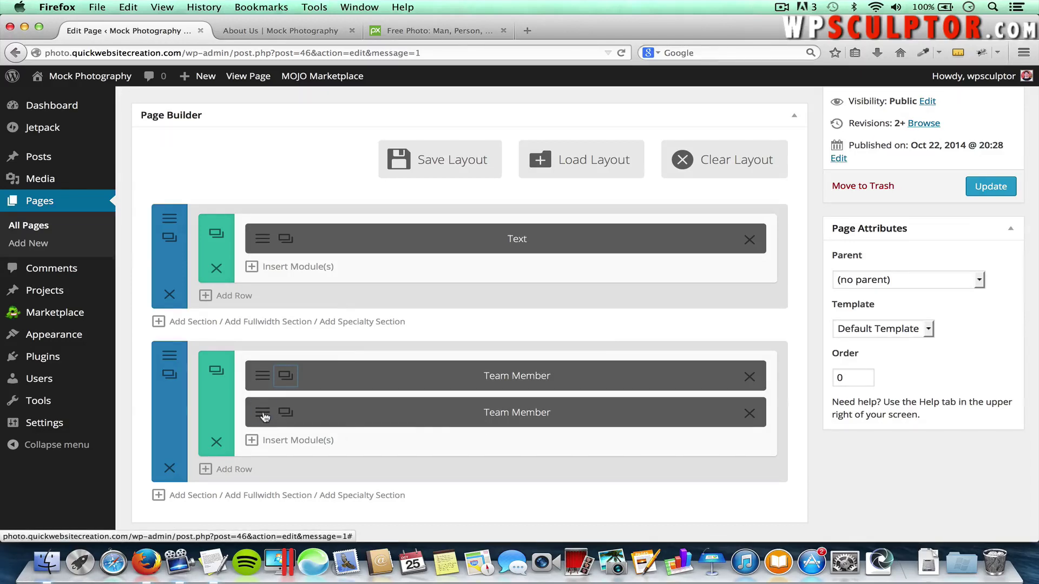
left_click(264, 416)
Replace the second member's first name and set the uploaded Portrait.jpg as its image
double_click(357, 213)
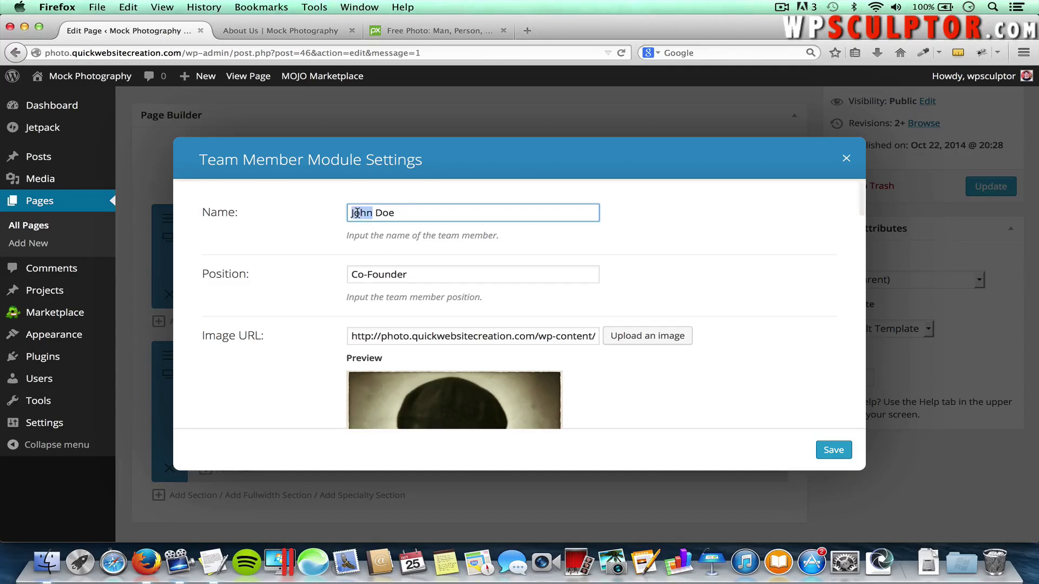
type("Jane")
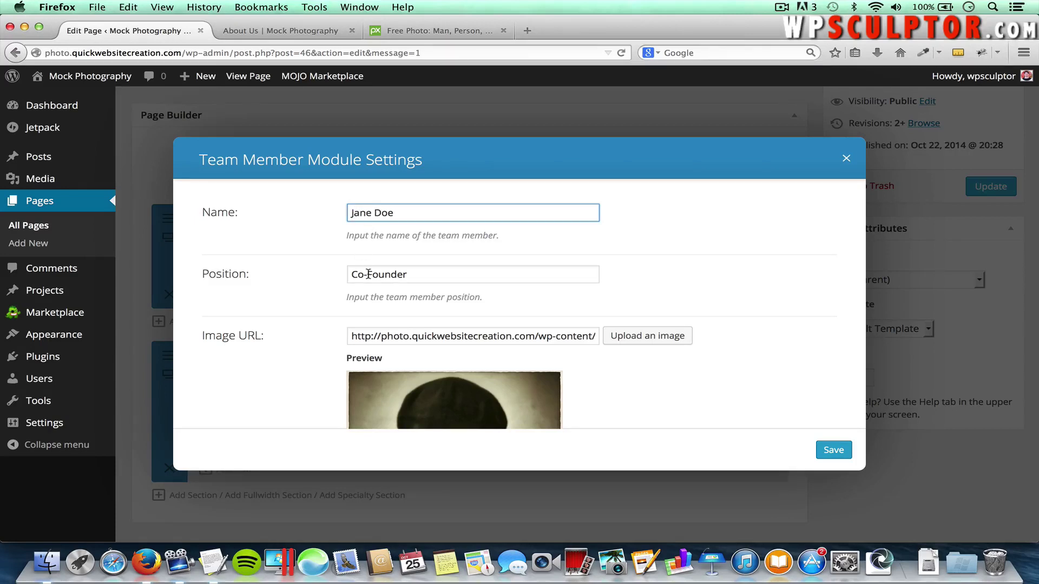
scroll(415, 293, "down", 2)
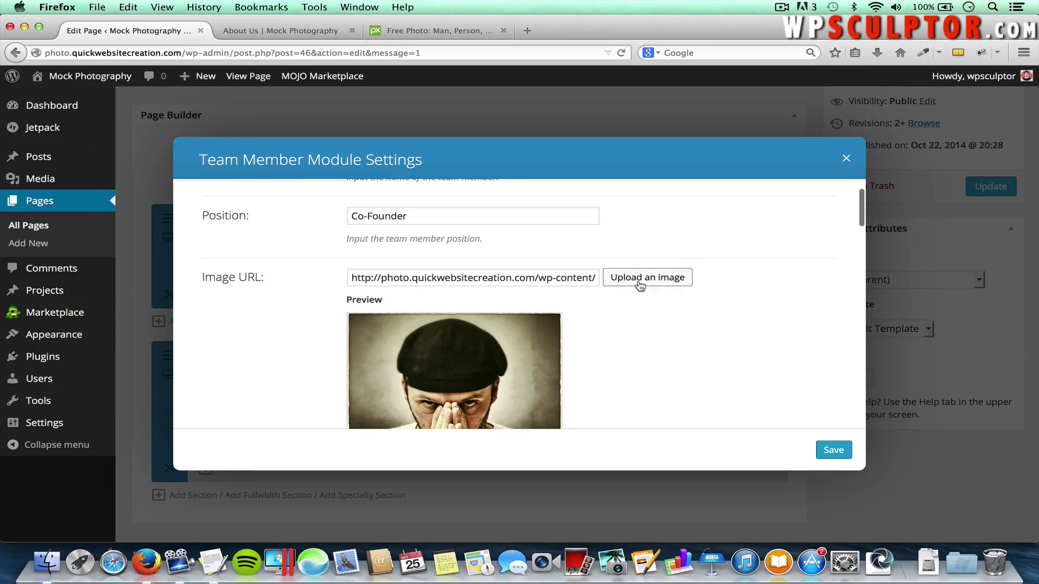
left_click(640, 280)
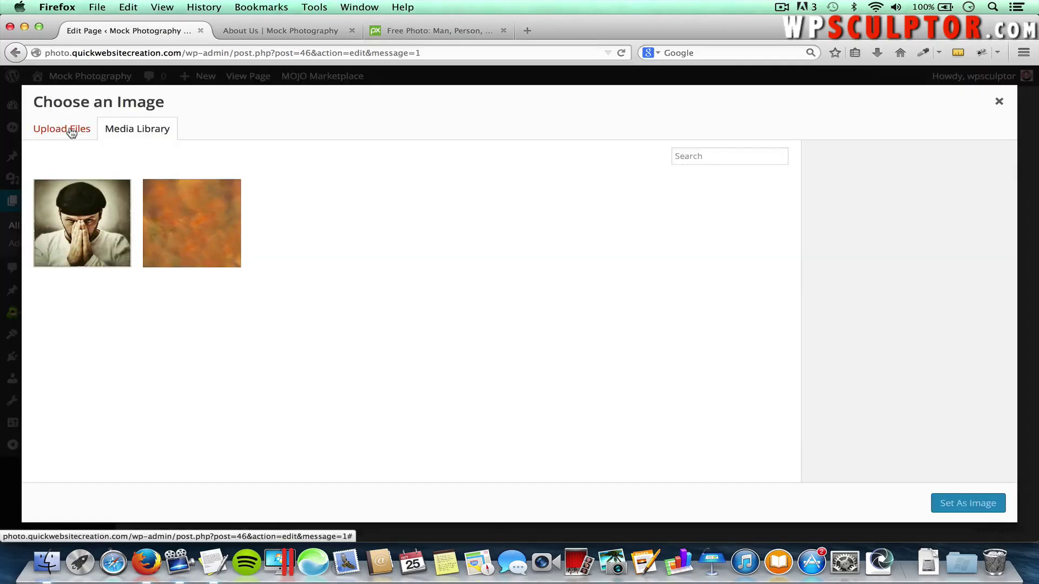
left_click(70, 130)
left_click(513, 319)
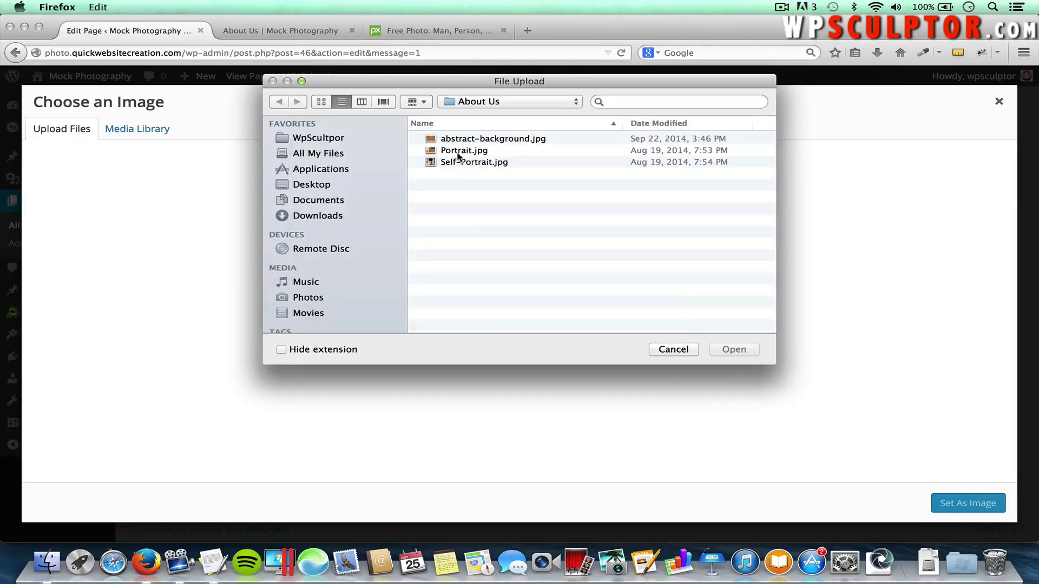
left_click(459, 152)
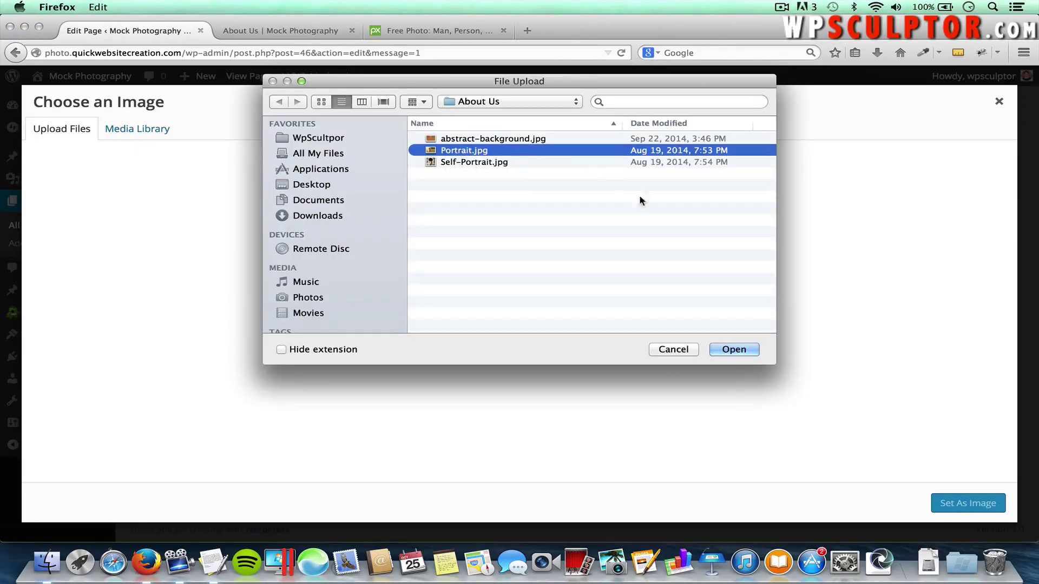
left_click(741, 348)
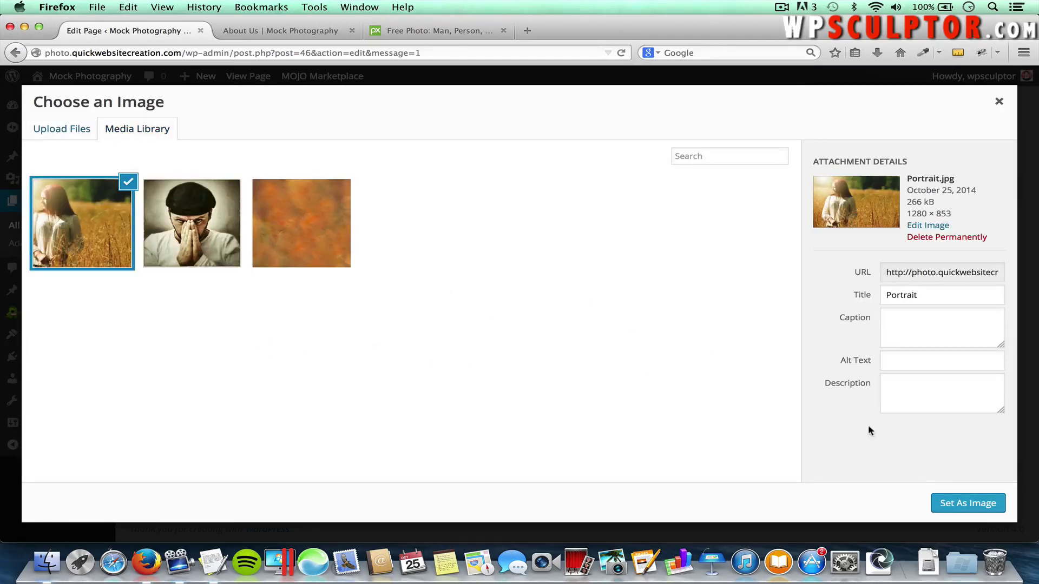
left_click(957, 505)
scroll(705, 388, "down", 5)
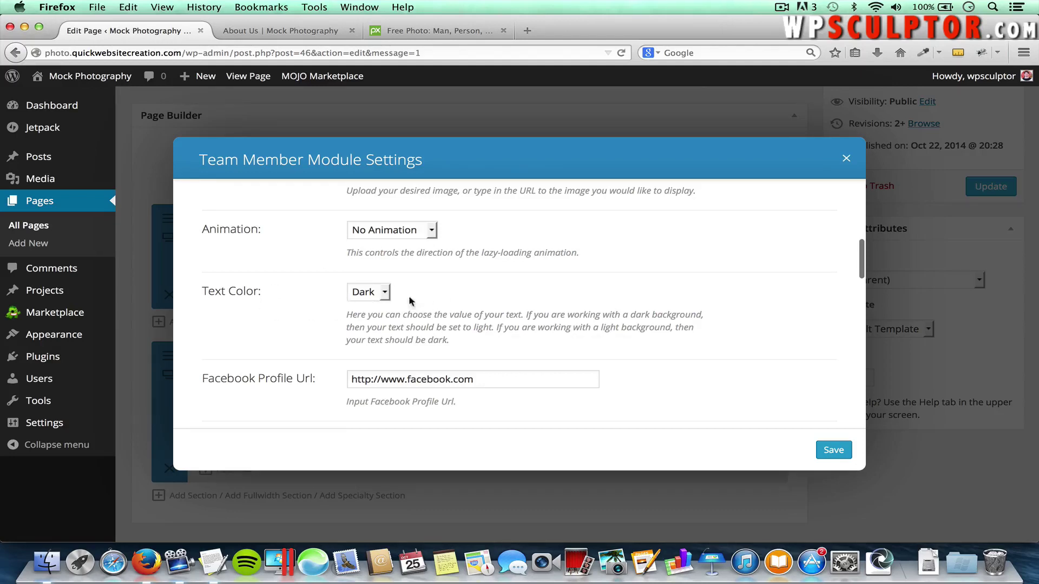
scroll(554, 317, "down", 3)
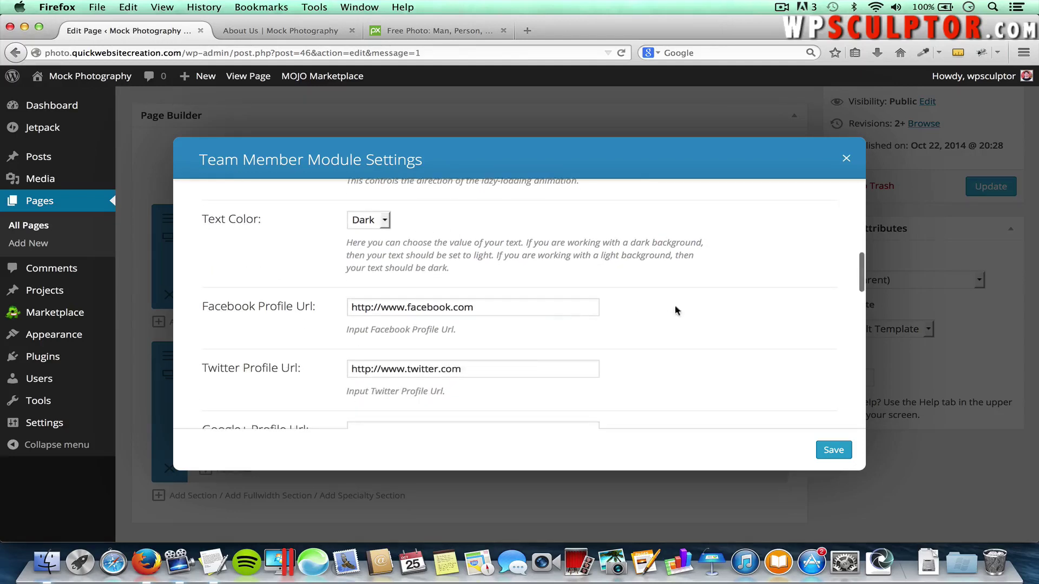
scroll(514, 350, "down", 3)
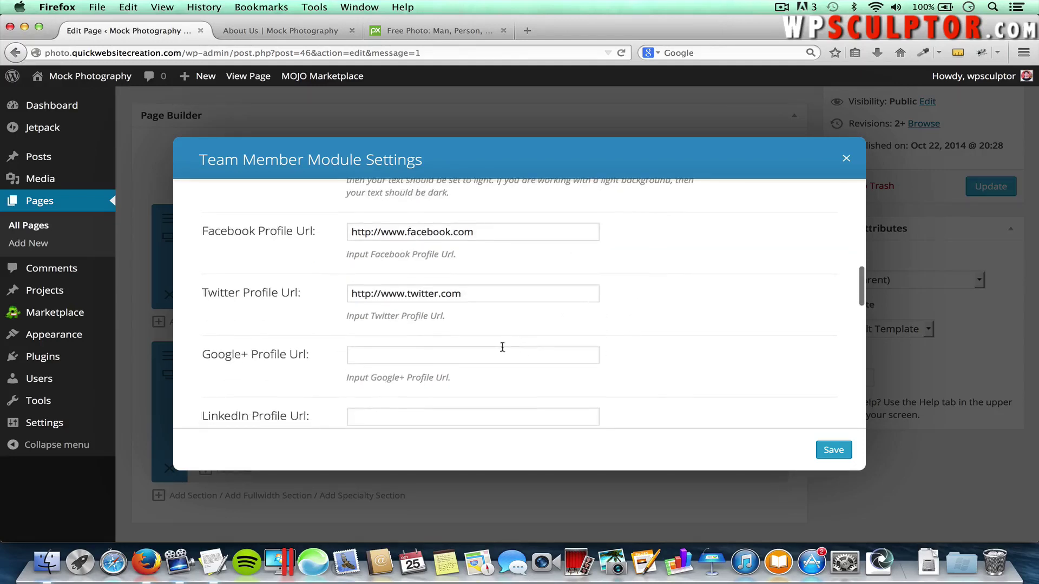
left_click(413, 352)
key("super+Tab")
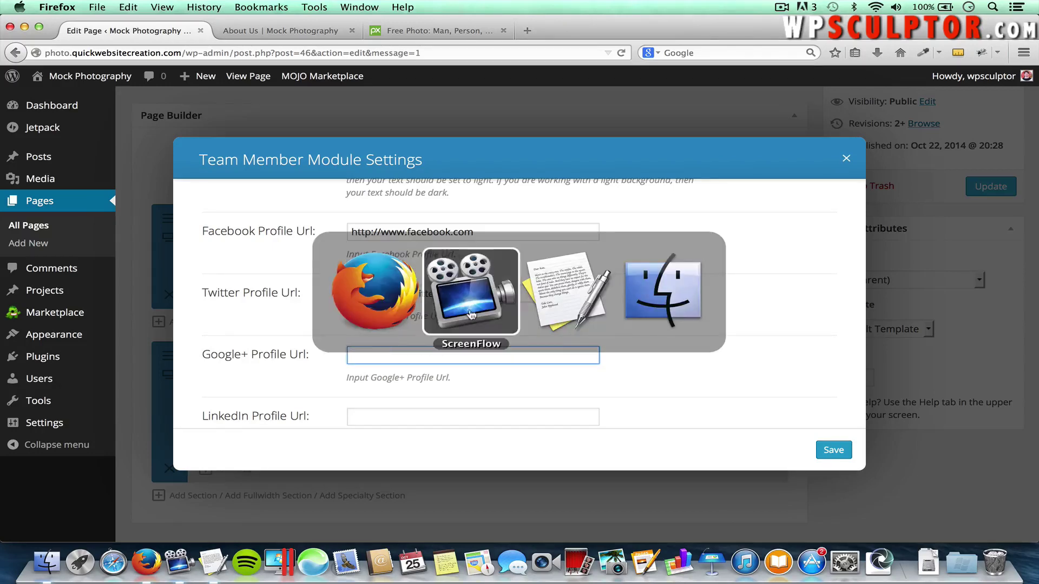
key("super+Tab")
left_click(232, 388)
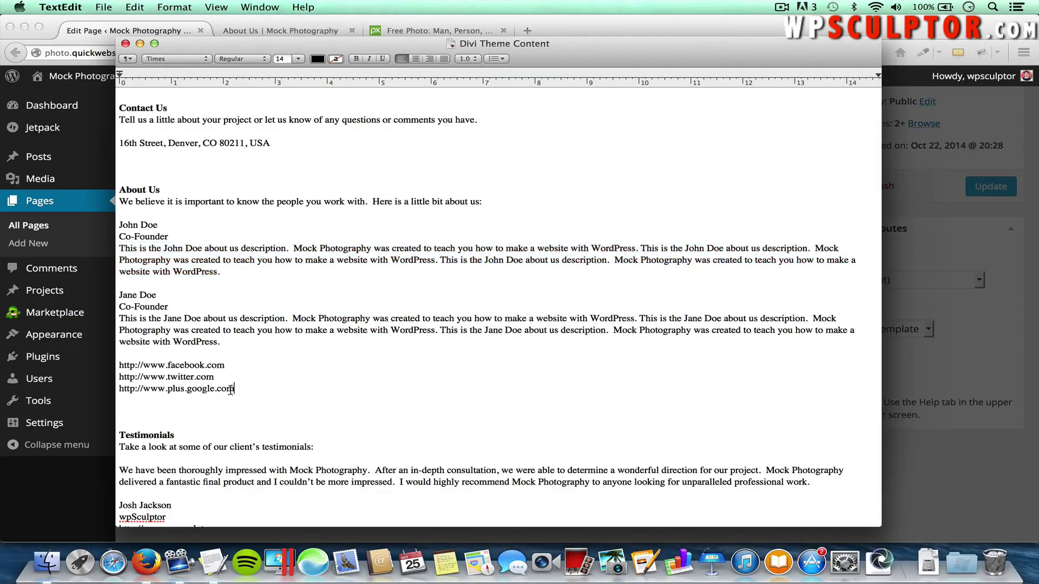
left_click_drag(232, 389, 115, 388)
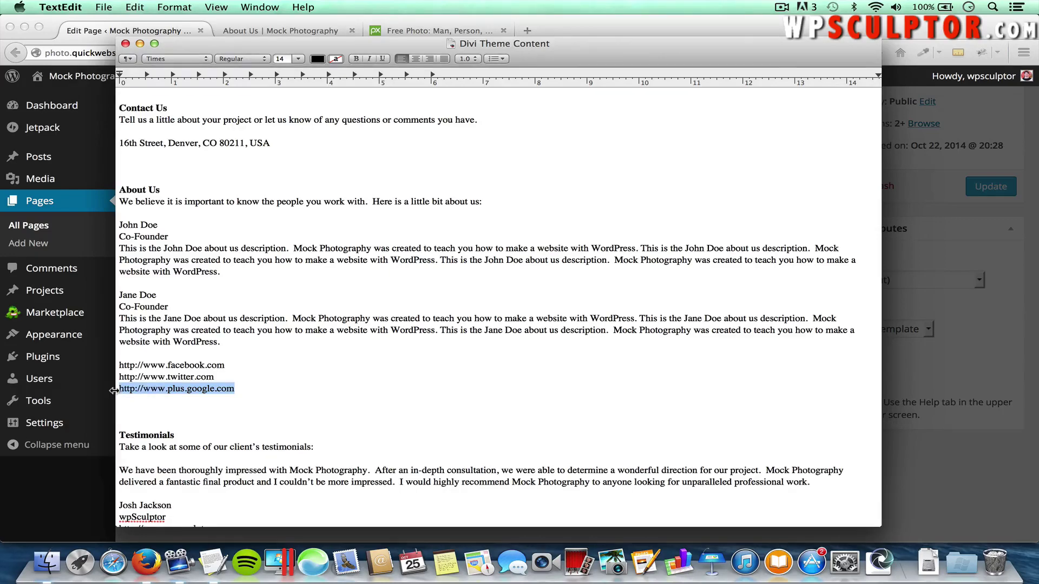
key("super+c")
key("super+Tab")
key("super+v")
Replace the description with the second co-founder's paragraph from the notes and save the module
scroll(600, 373, "down", 2)
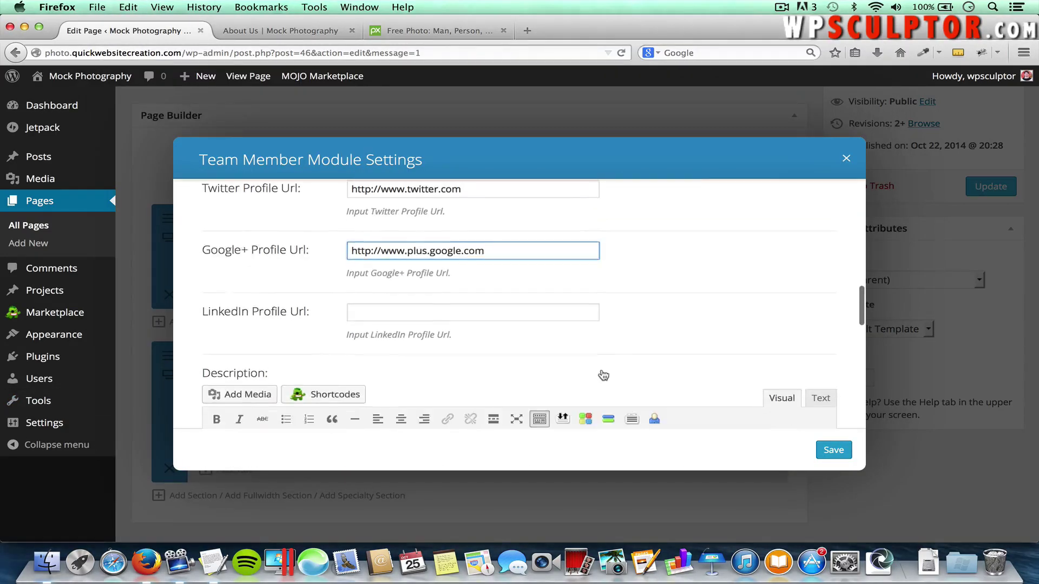
scroll(603, 375, "down", 2)
left_click_drag(597, 391, 166, 371)
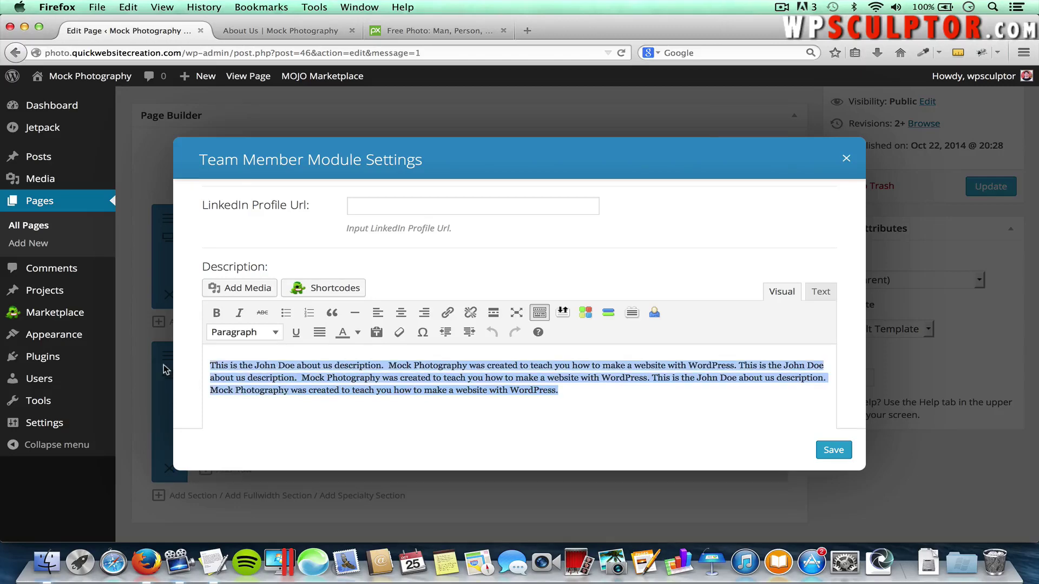
key("BackSpace")
key("super+Tab")
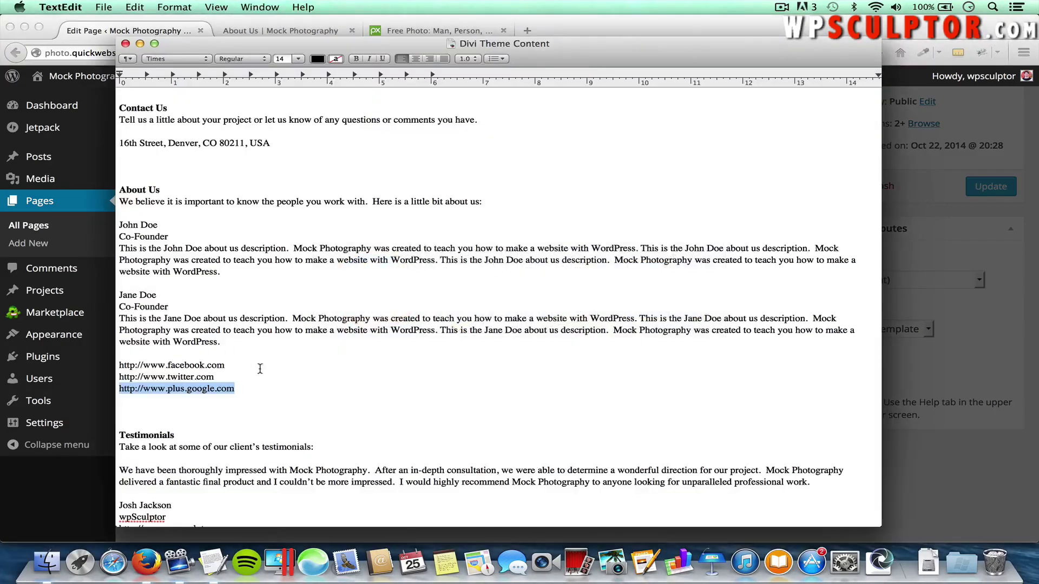
left_click_drag(221, 341, 117, 318)
key("super+c")
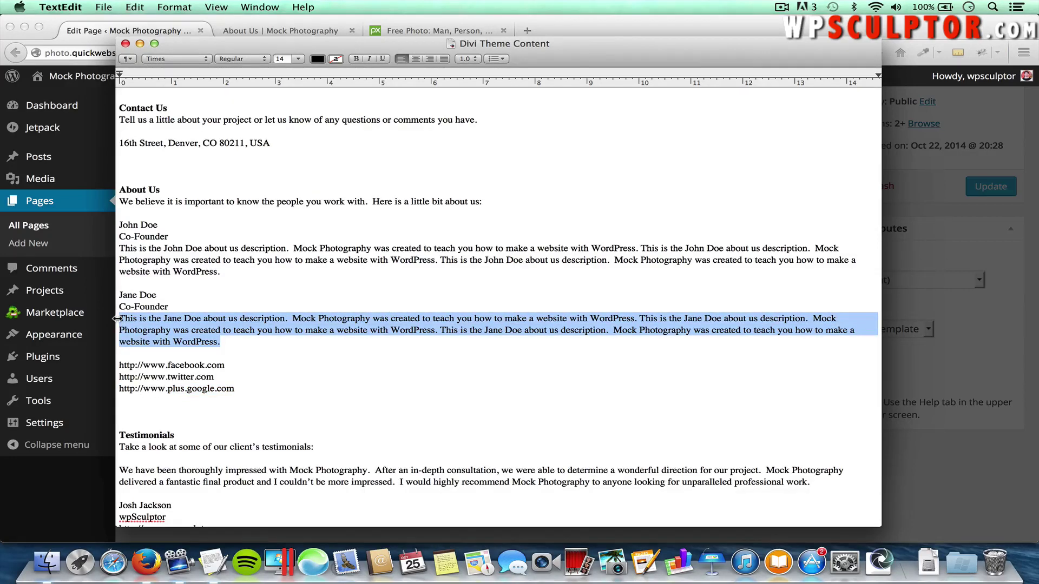
key("super+Tab")
key("super+v")
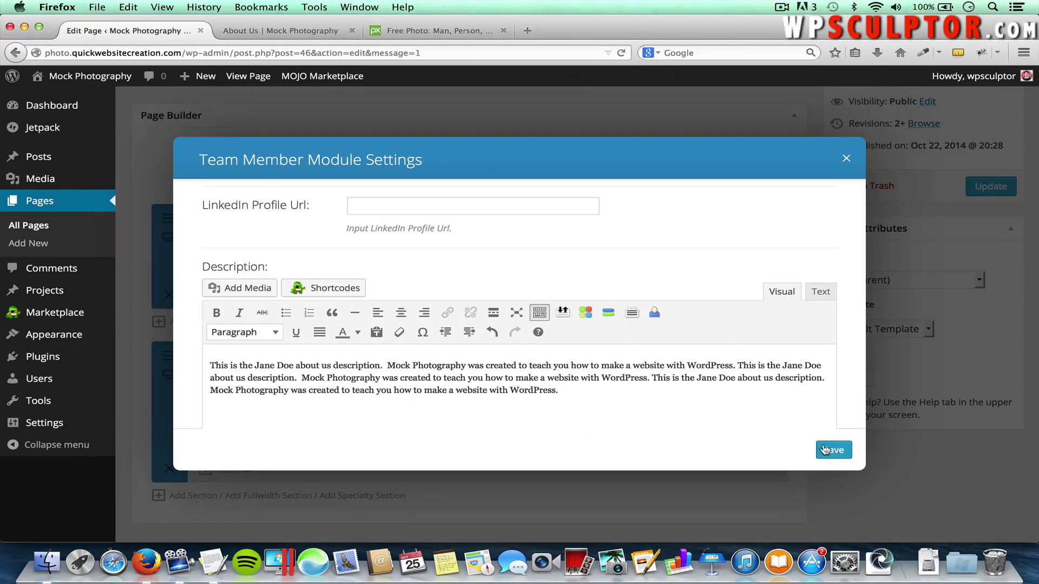
left_click(831, 450)
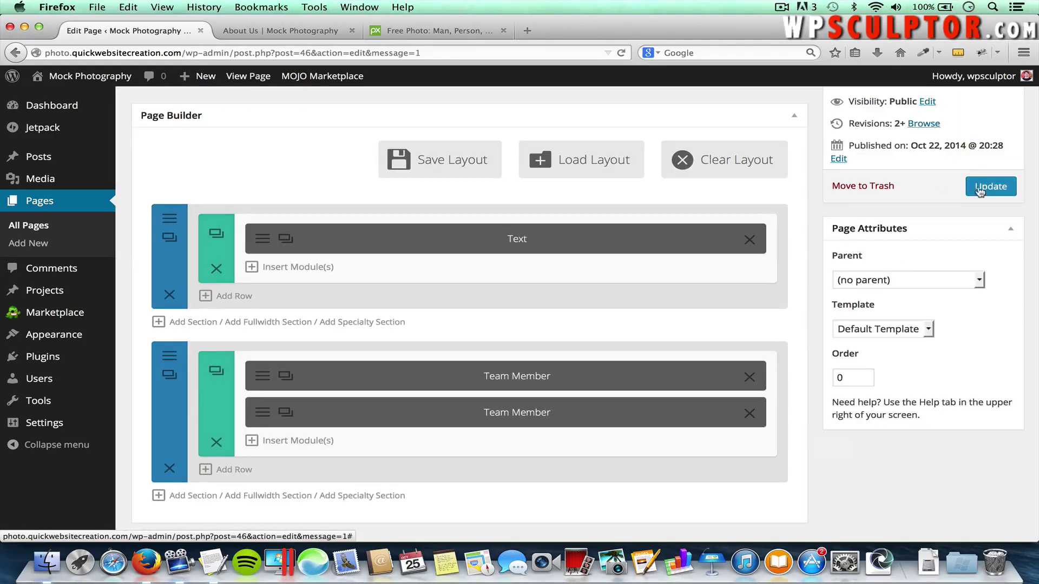
Update the page, review both co-founders on the reloaded live About Us page, then return to the editor
left_click(978, 189)
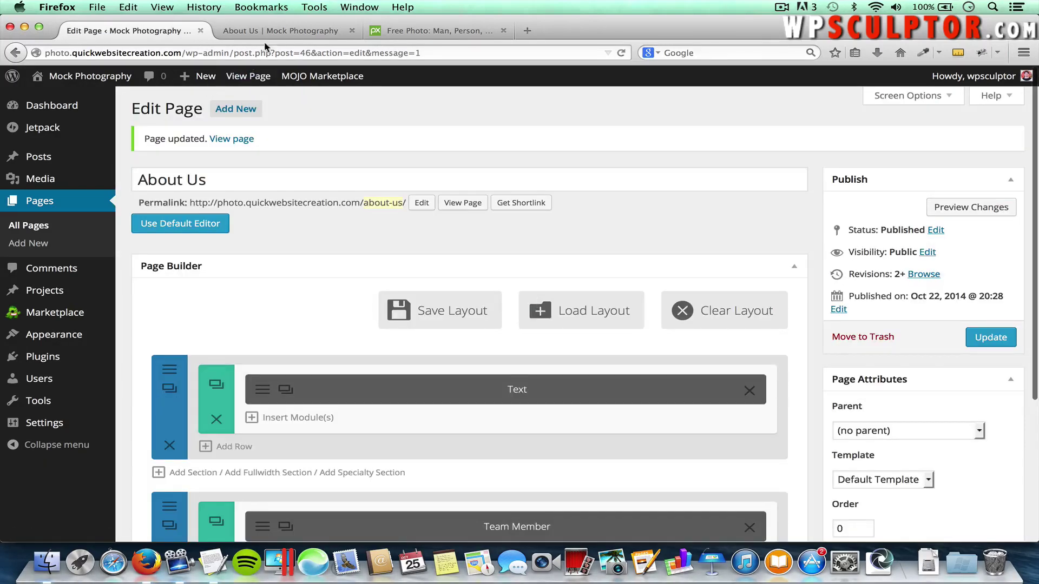
left_click(268, 35)
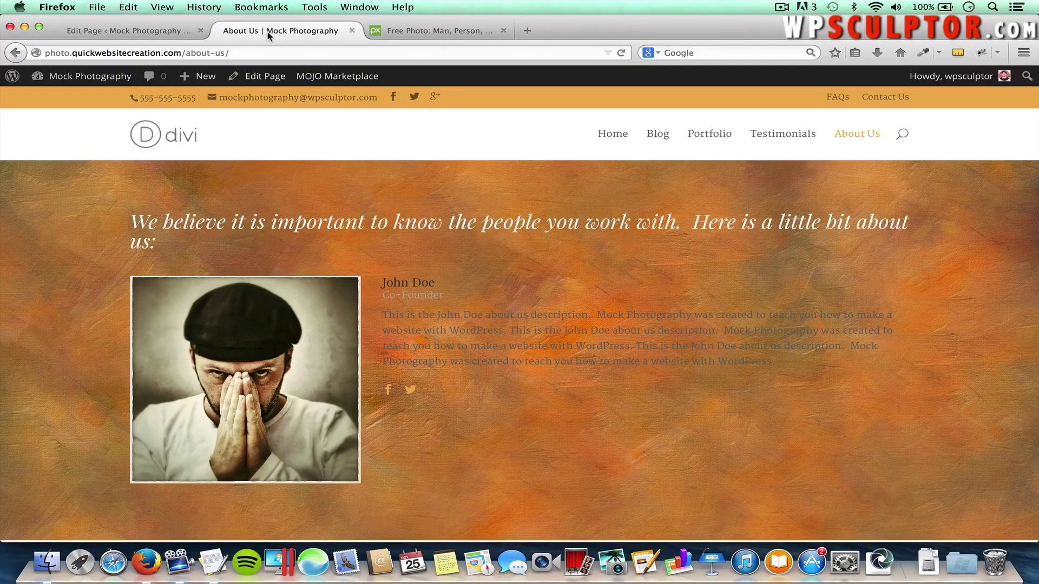
key("super+r")
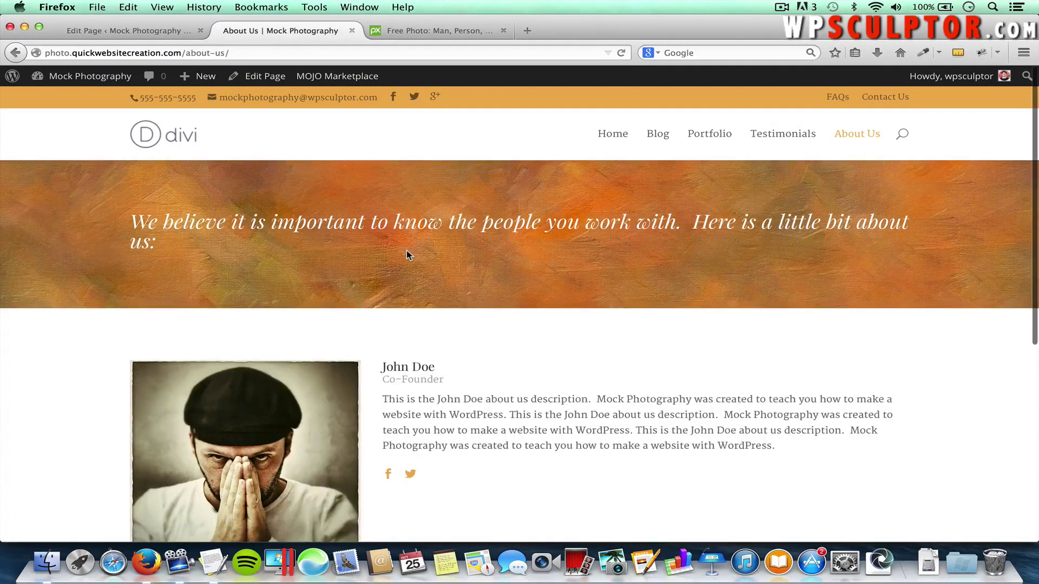
scroll(543, 407, "down", 5)
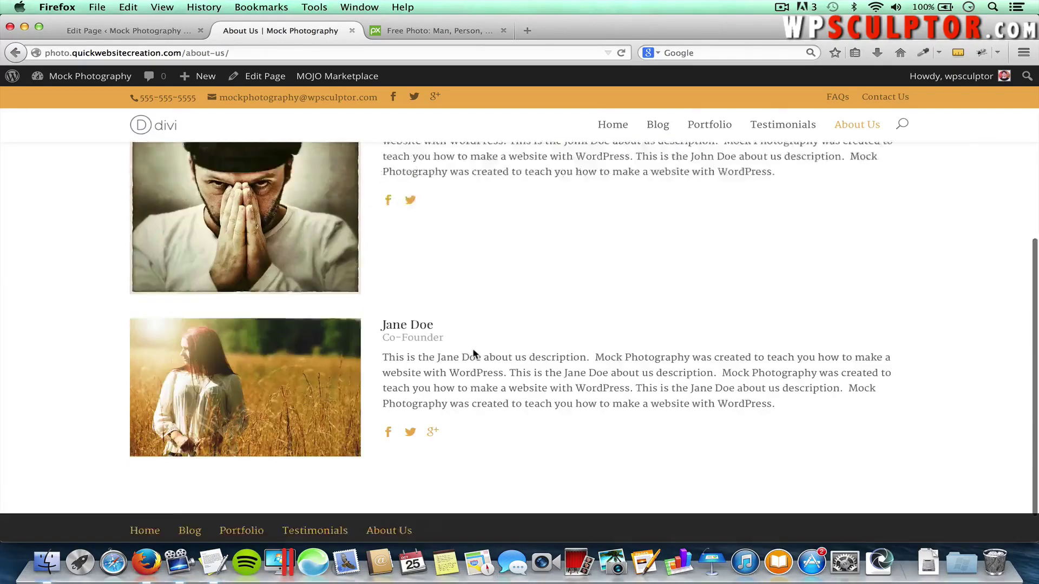
scroll(332, 323, "down", 1)
scroll(493, 370, "up", 5)
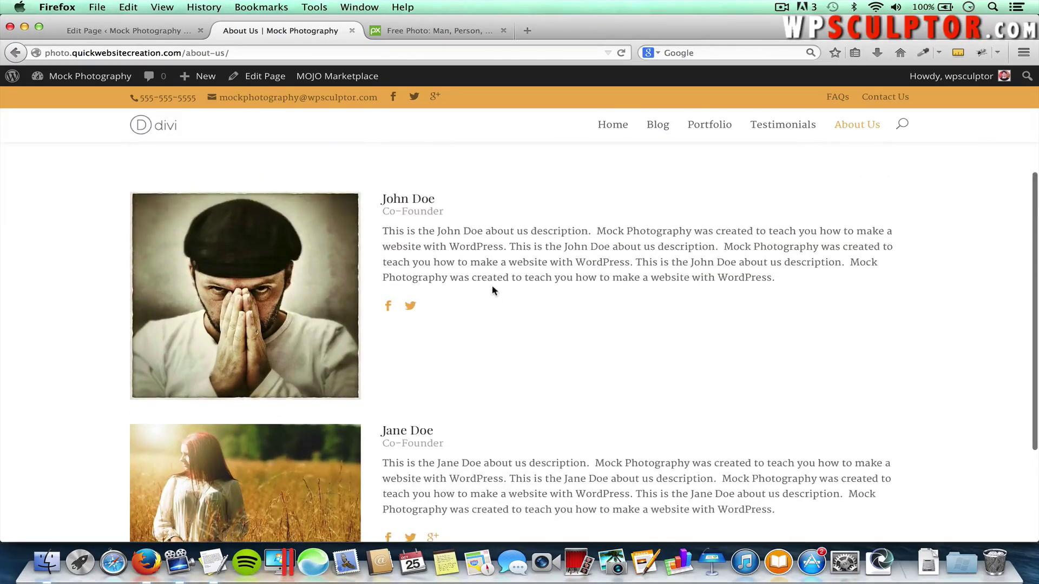
scroll(478, 253, "down", 5)
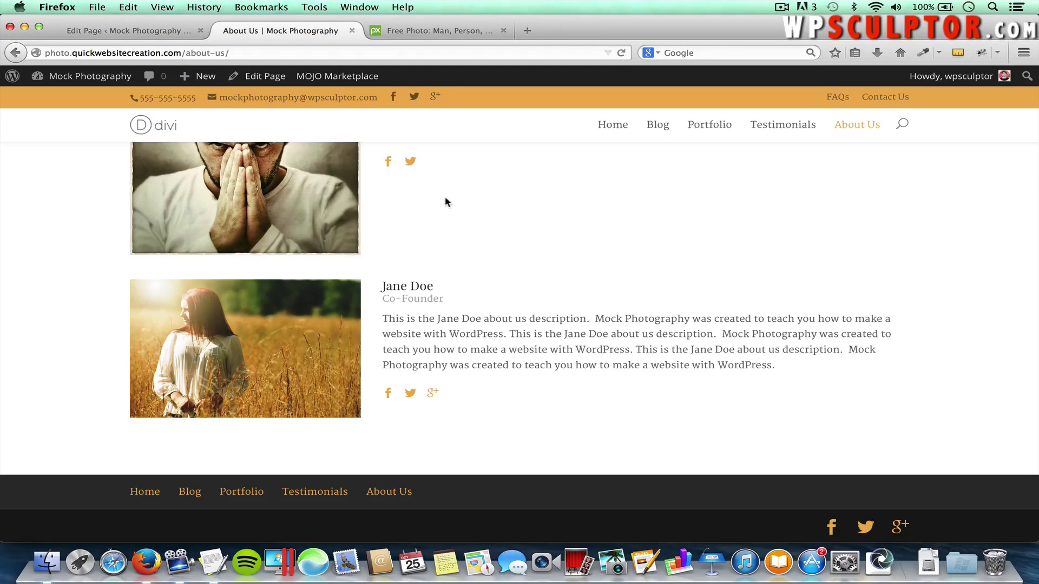
left_click(157, 31)
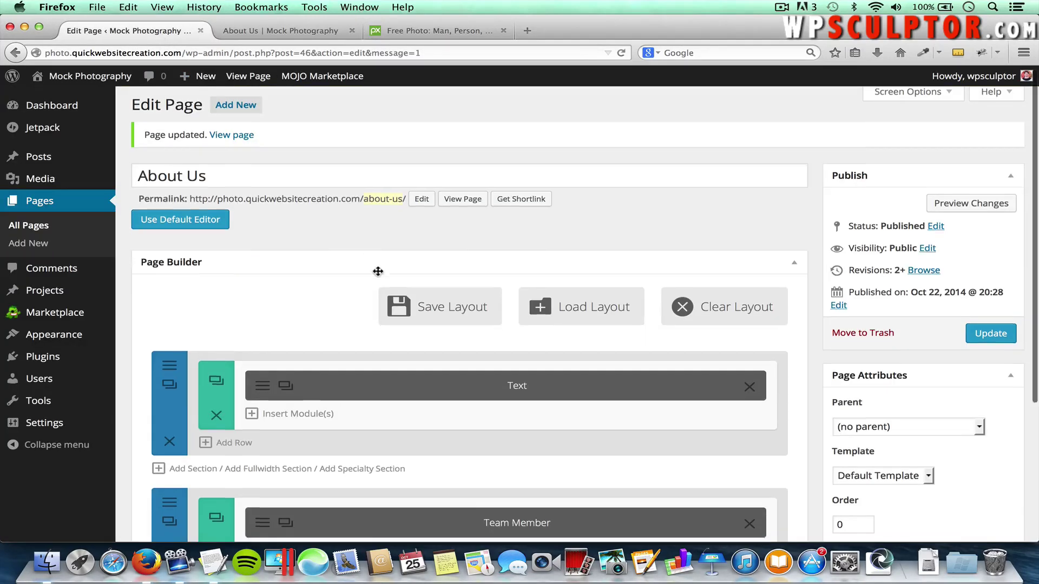
Add a new row with a 1/2 + 1/2 column layout below the team members
scroll(377, 271, "down", 5)
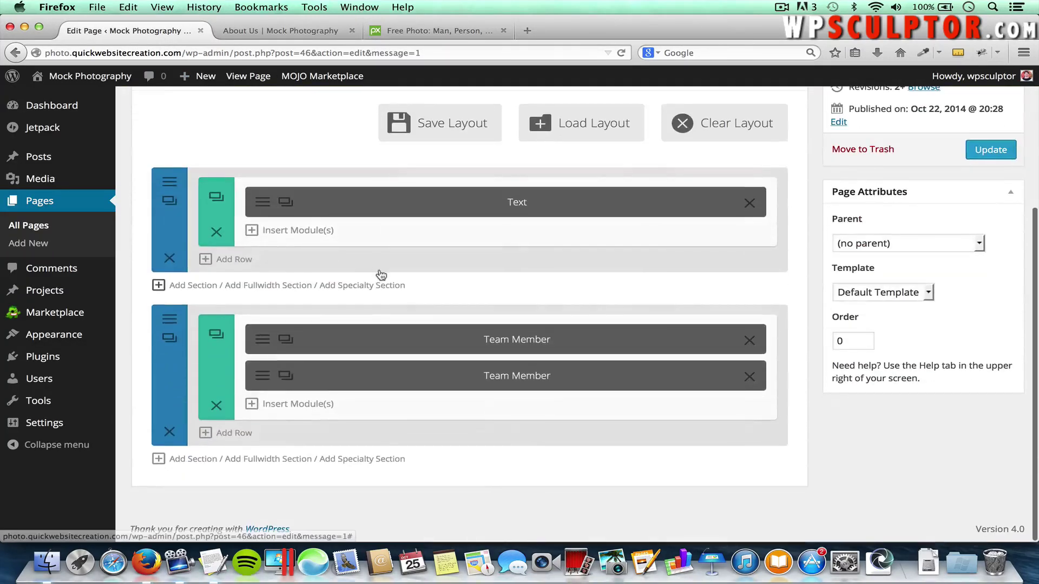
left_click(234, 433)
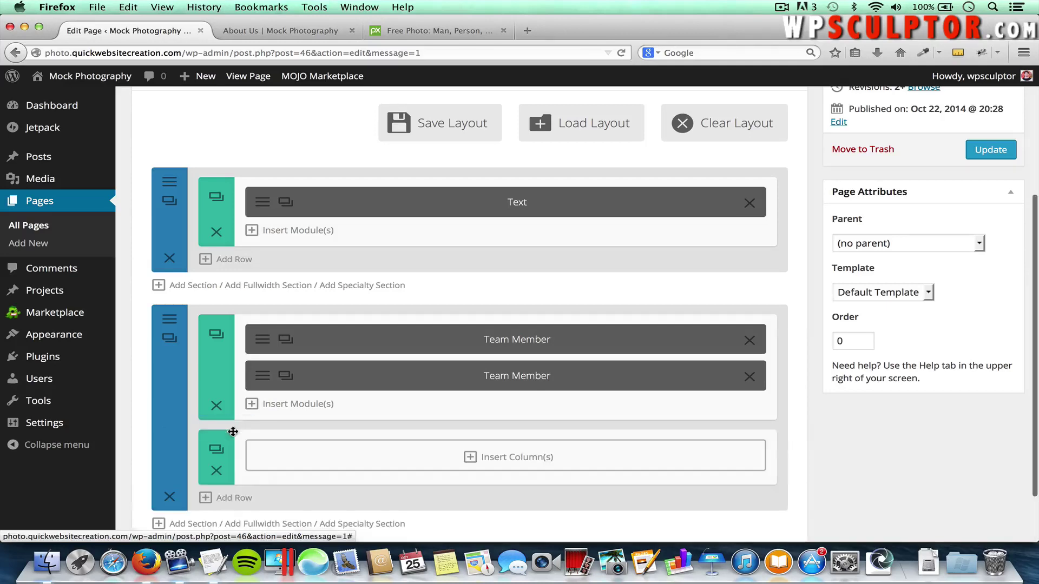
left_click(533, 462)
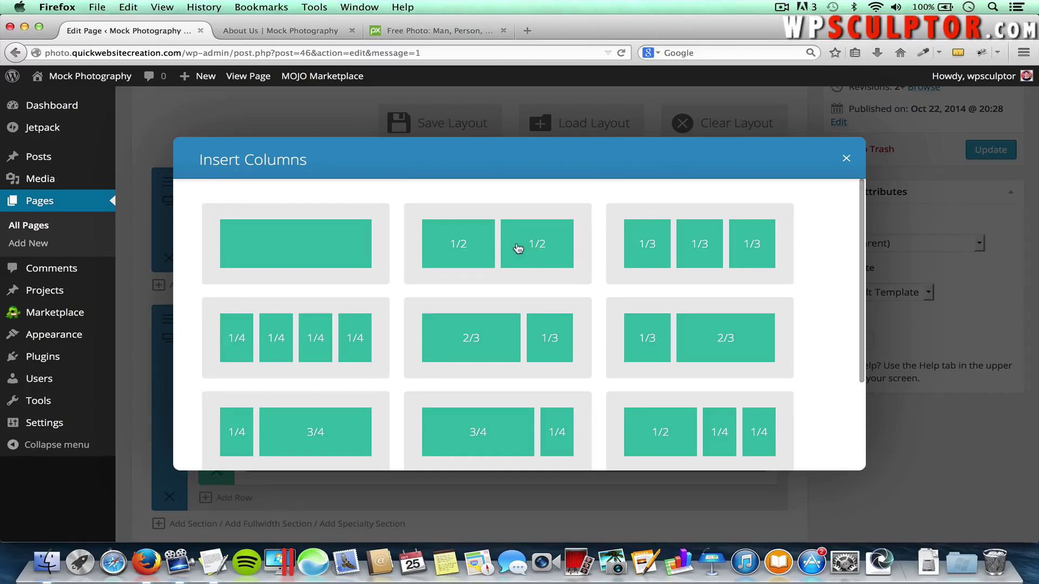
left_click(516, 248)
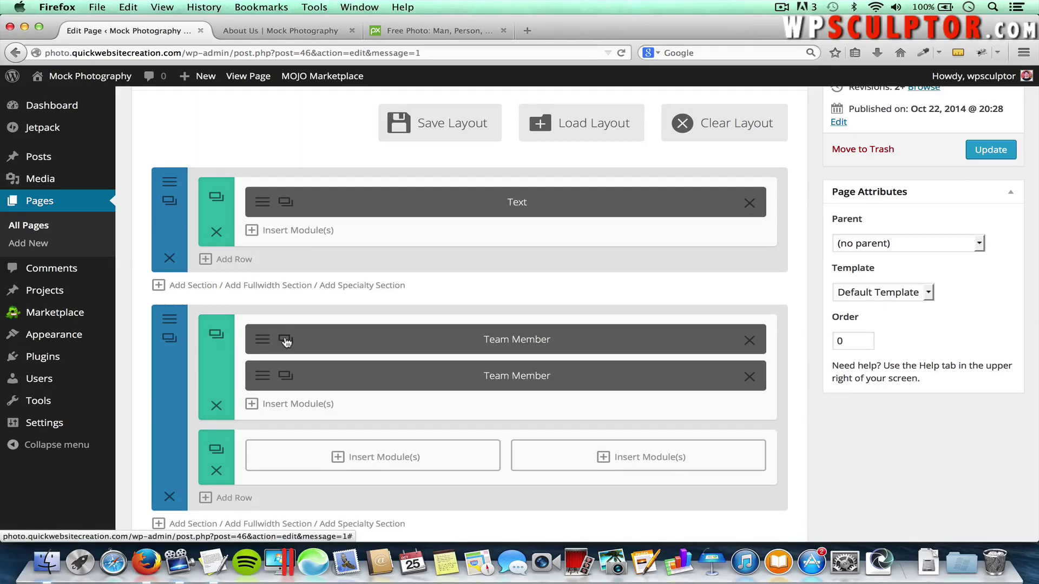
Duplicate Team Member modules and drag the copies into the new row's left and right columns
left_click(286, 342)
left_click_drag(323, 408, 318, 453)
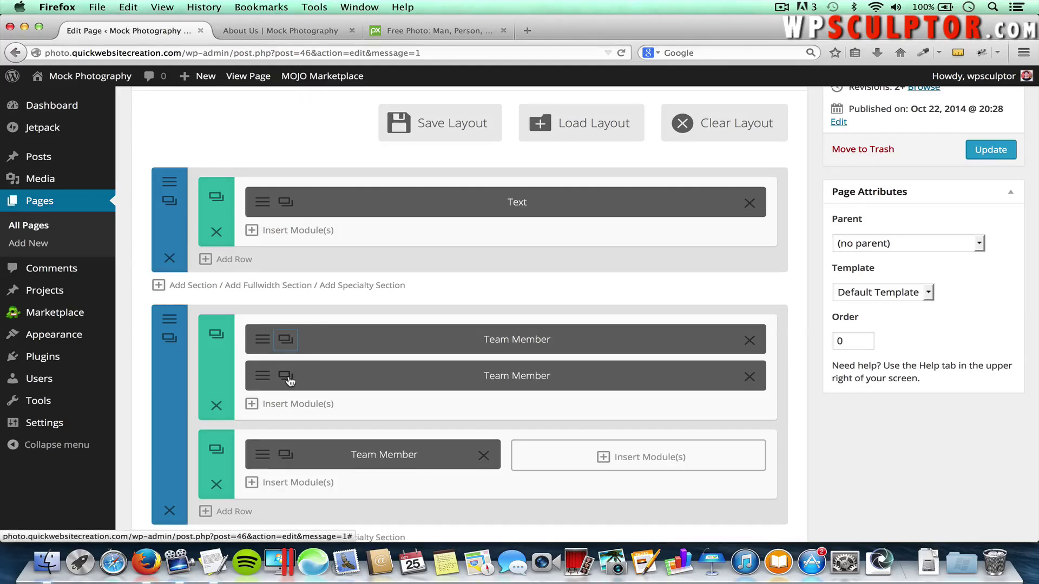
left_click(286, 377)
left_click_drag(357, 421, 597, 513)
scroll(597, 510, "down", 3)
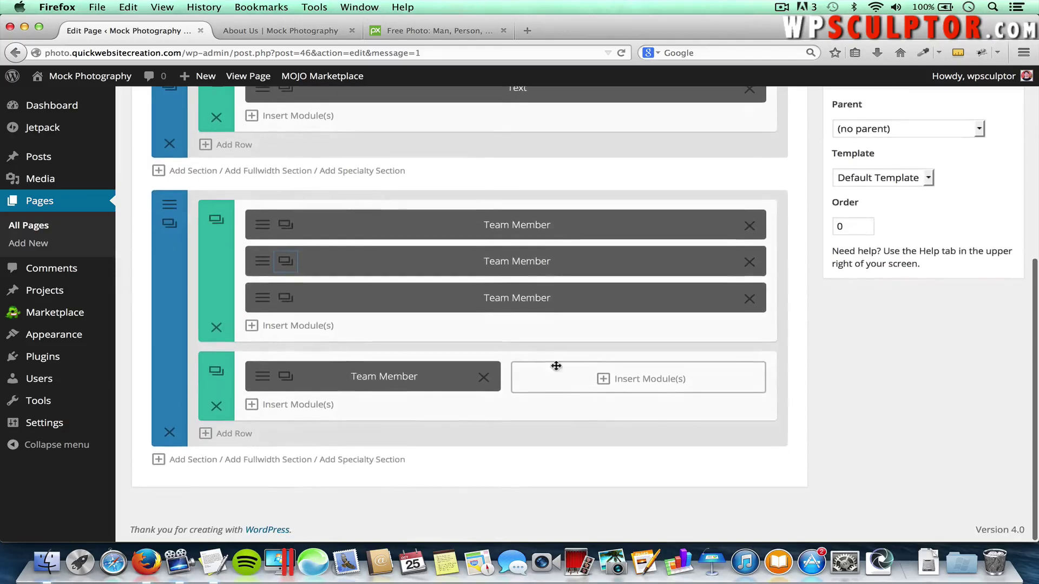
left_click_drag(523, 297, 610, 420)
scroll(939, 401, "up", 7)
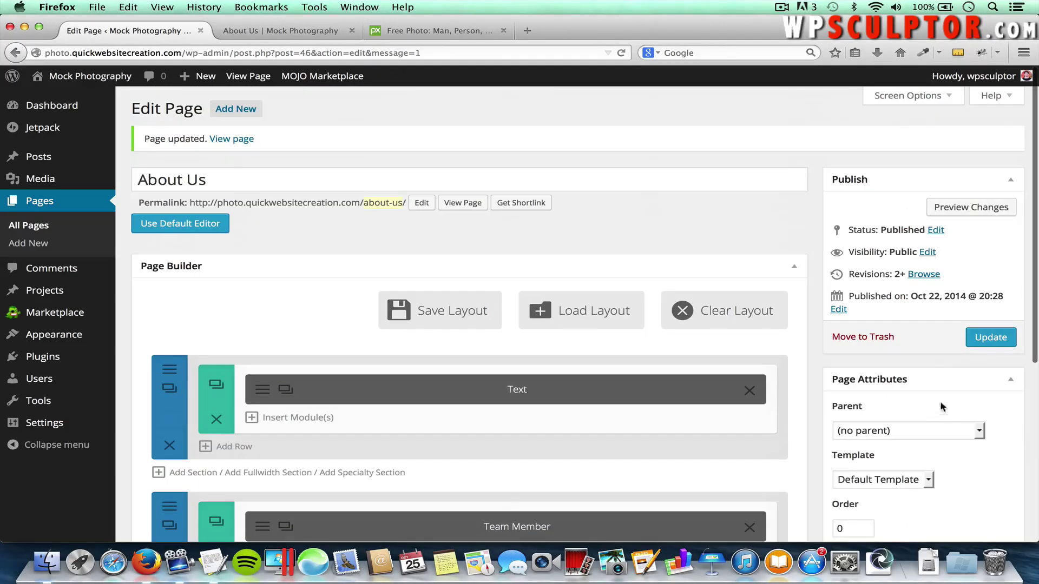
Save the About Us page and reload it in the live-site tab
left_click(978, 344)
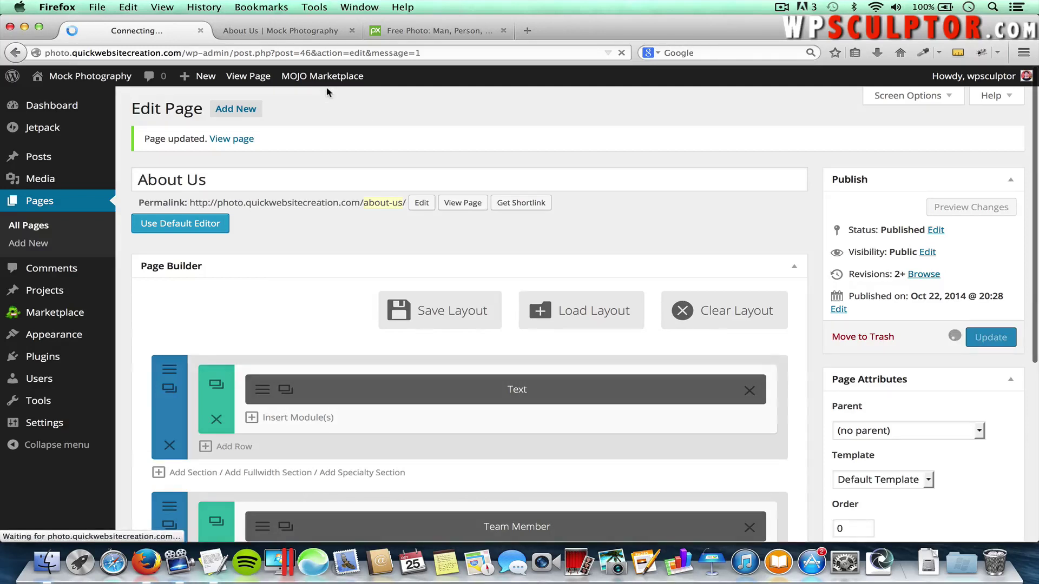
left_click(308, 32)
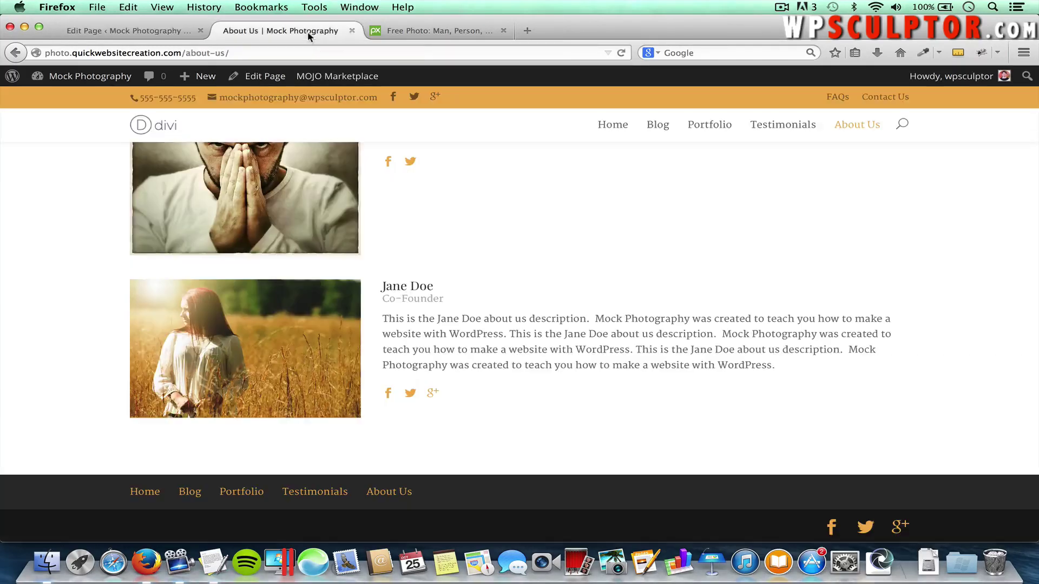
key("super+r")
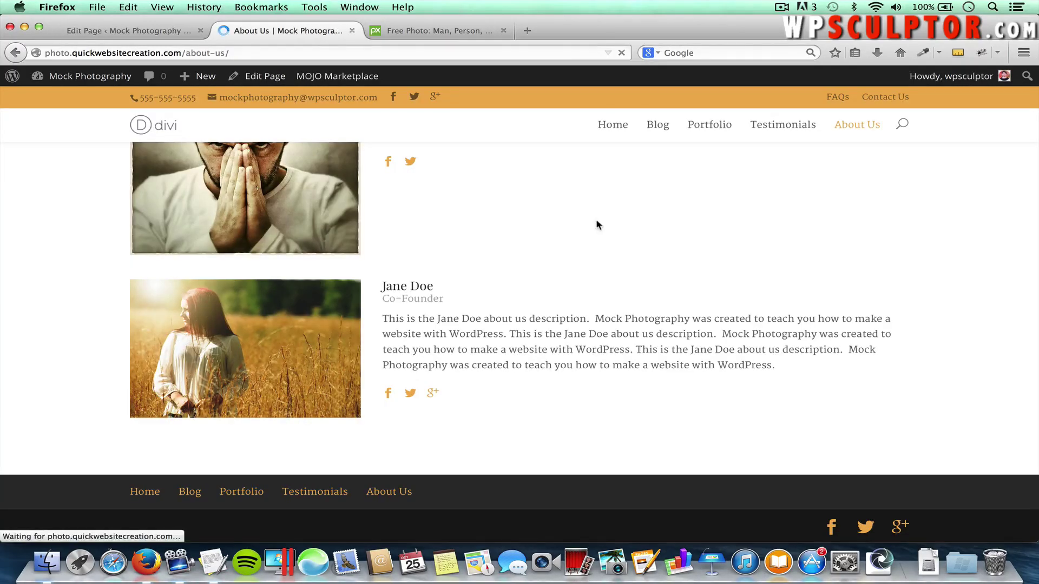
Review the new side-by-side Team Member section live, then return to the page editor
scroll(597, 224, "down", 10)
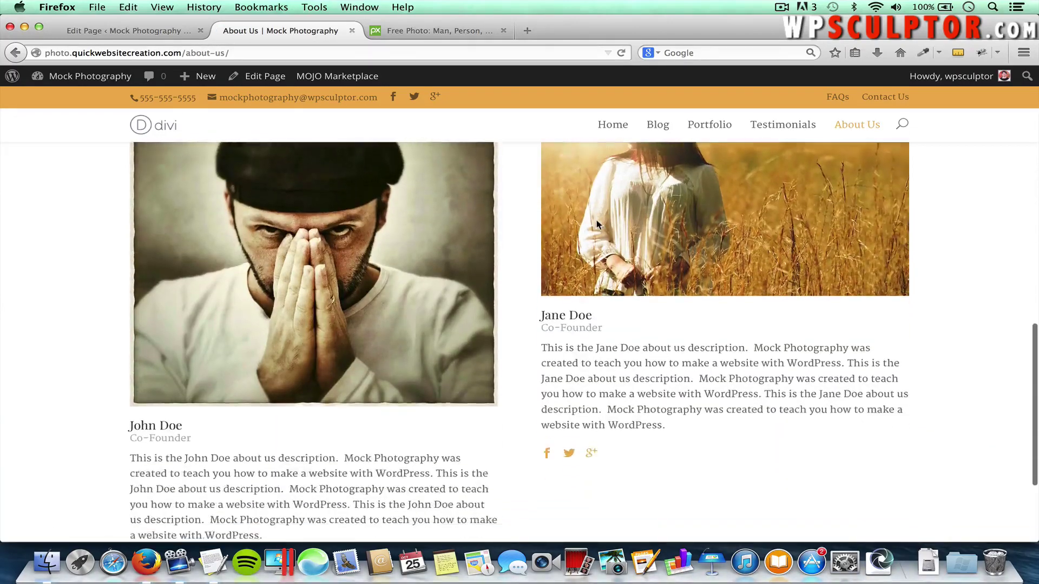
scroll(597, 224, "down", 3)
scroll(595, 232, "up", 5)
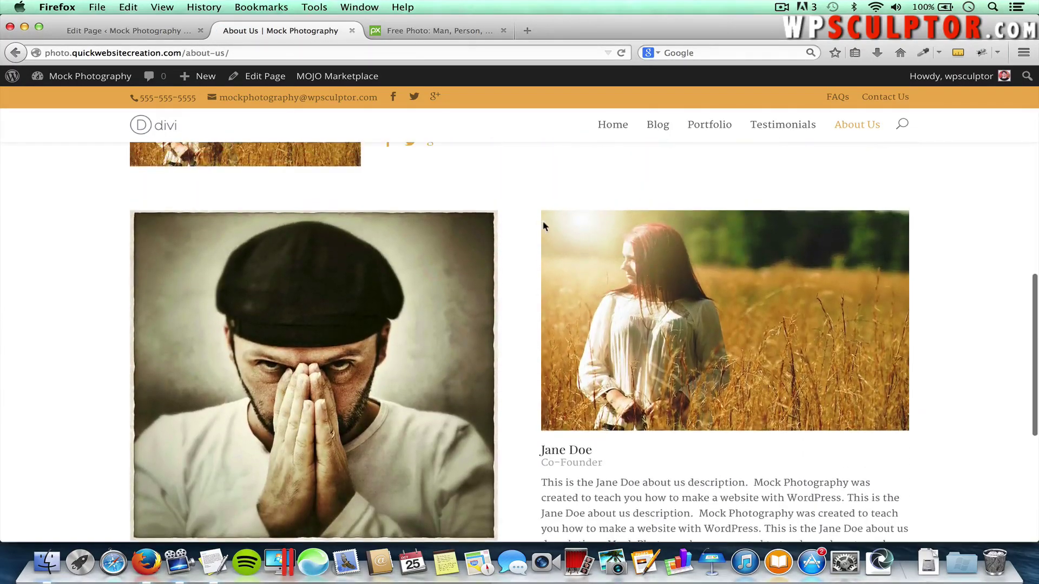
scroll(538, 233, "up", 4)
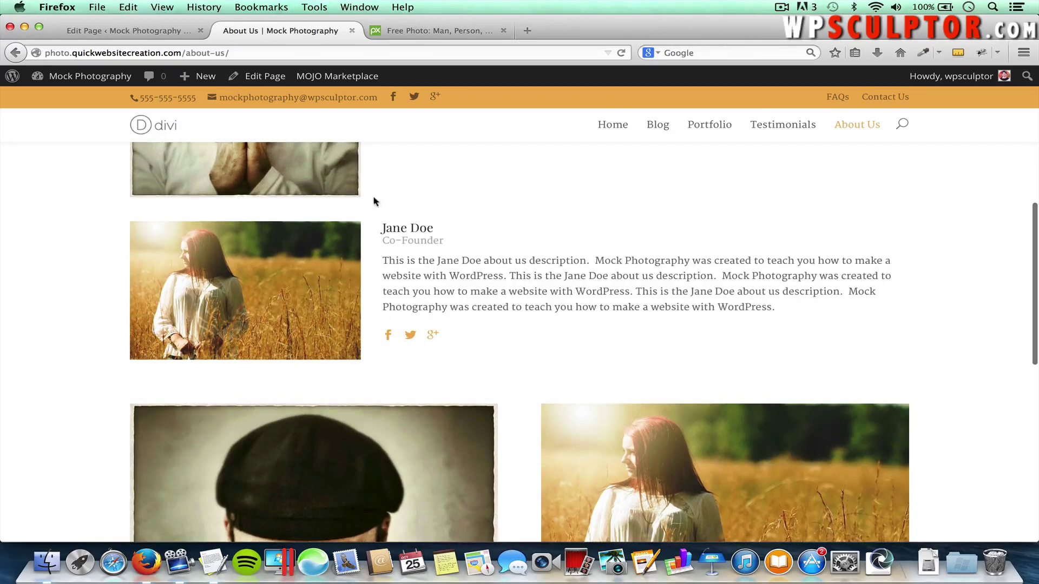
scroll(530, 336, "down", 6)
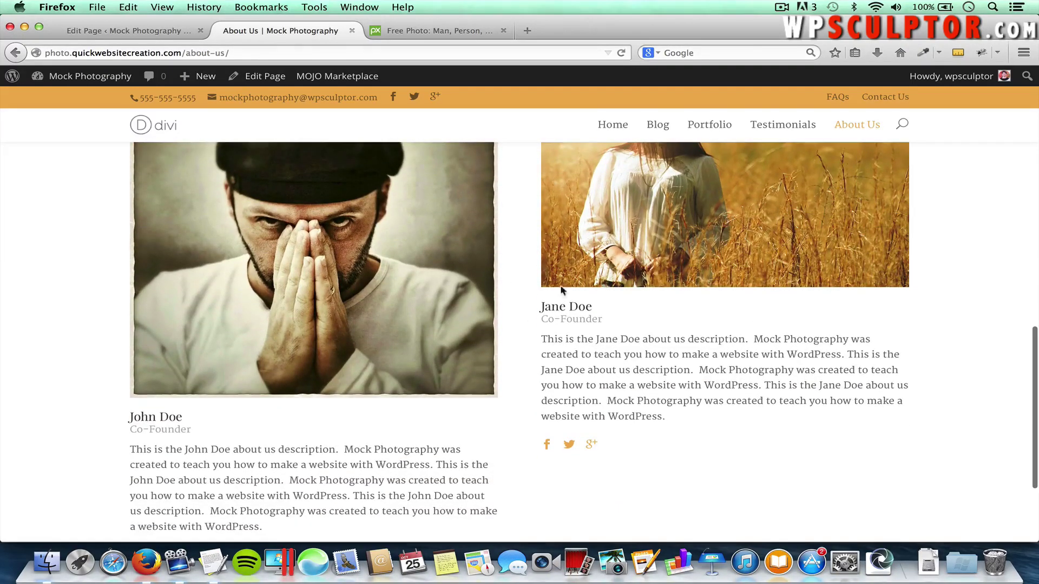
left_click(161, 25)
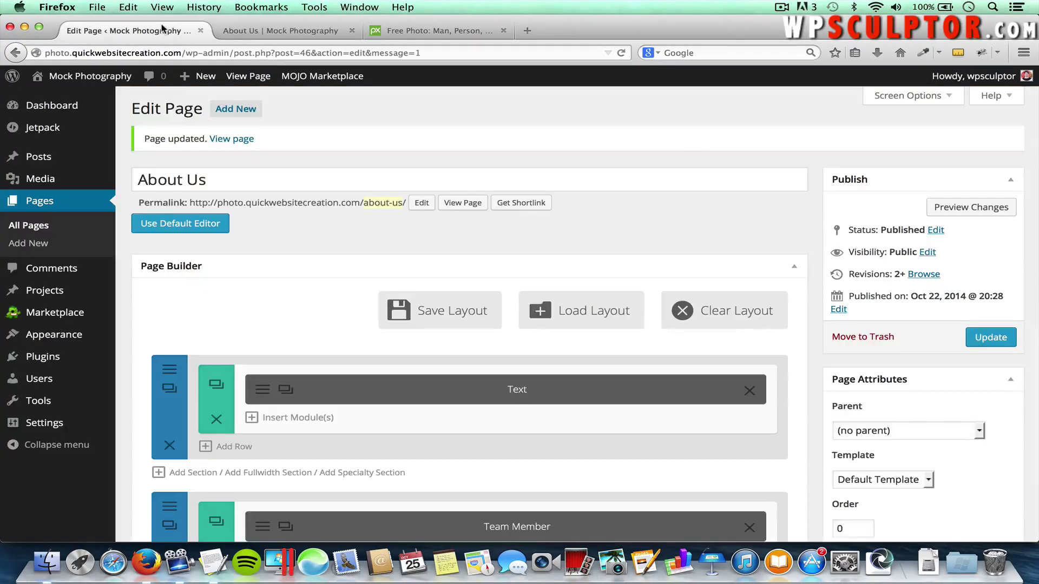
scroll(265, 211, "down", 5)
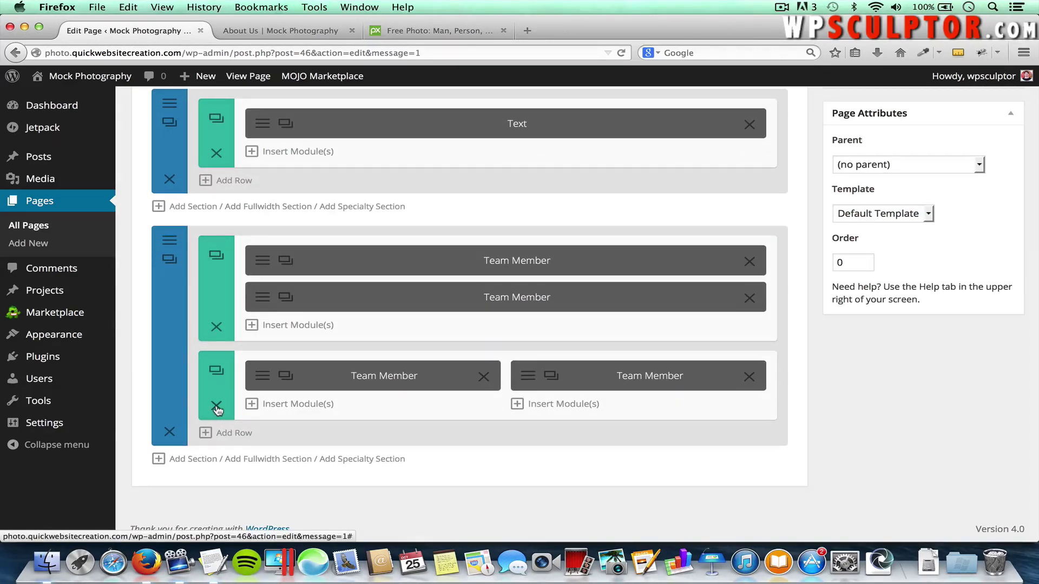
Delete the two-column Team Member row, update About Us, and go to All Pages
left_click(217, 408)
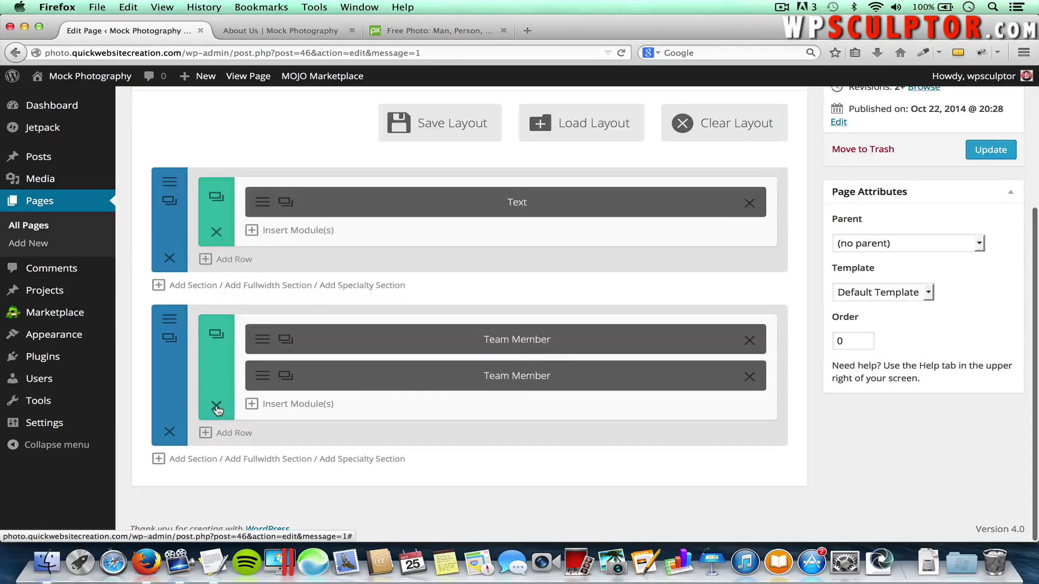
left_click(985, 155)
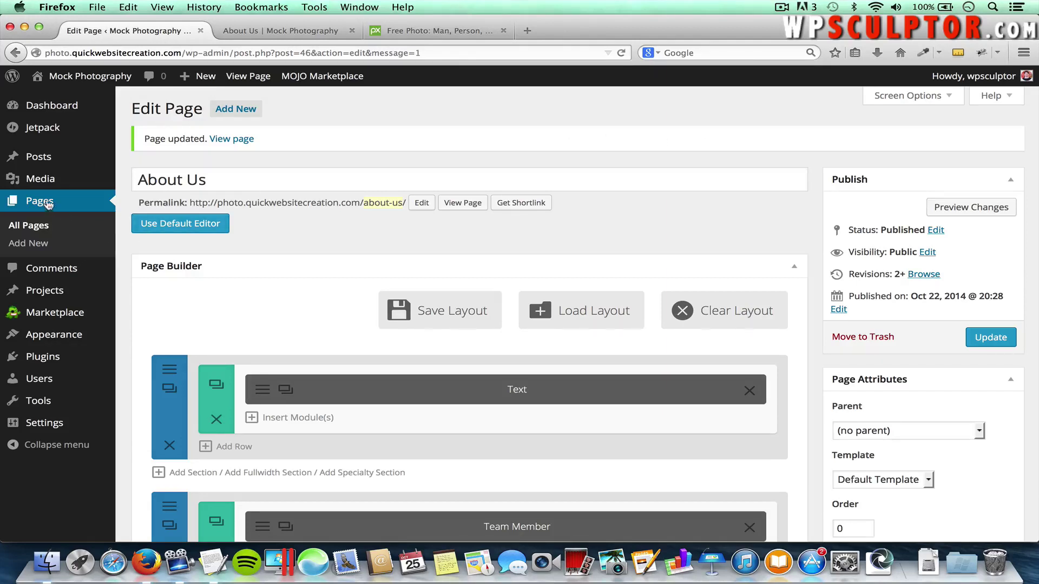
left_click(32, 228)
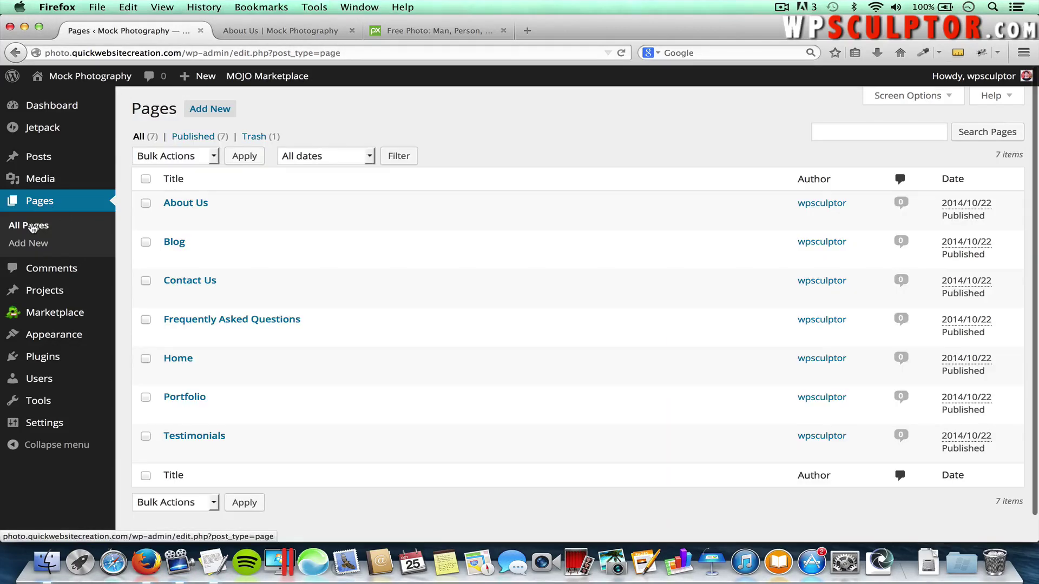
Open the Testimonials page in the Divi builder and add a full-width row with a Text module
left_click(189, 437)
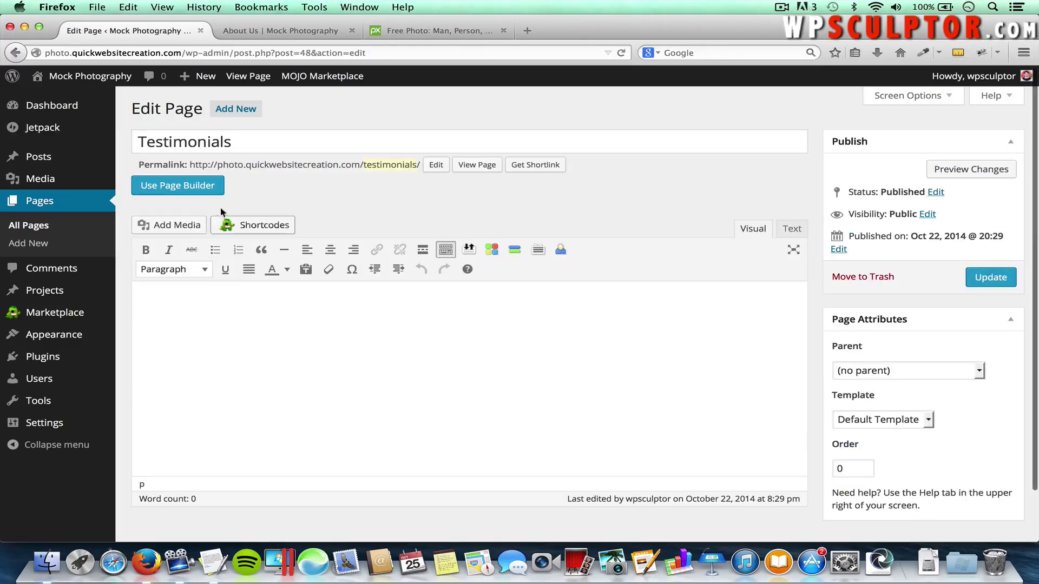
left_click(179, 187)
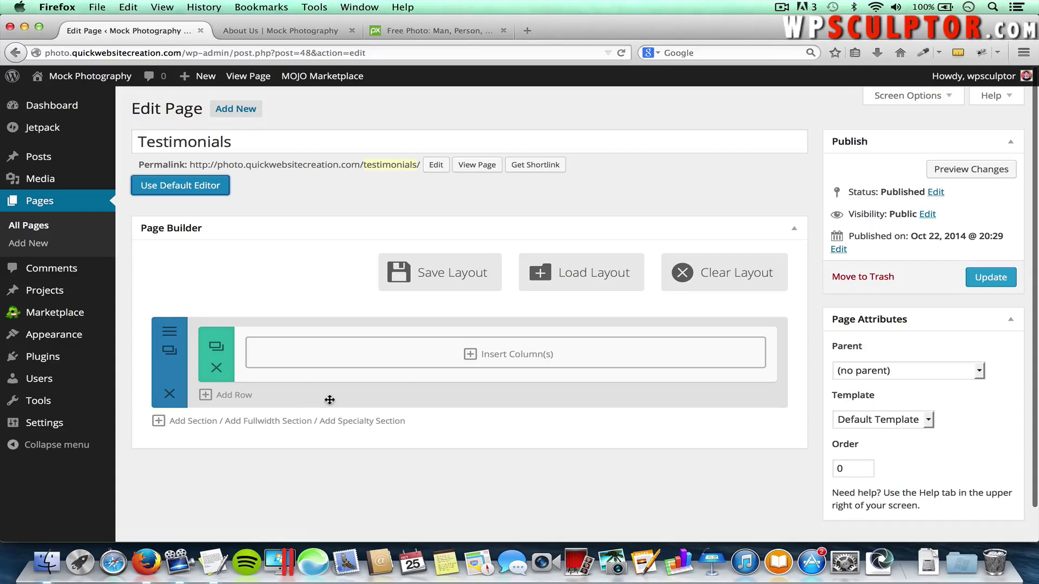
left_click(523, 359)
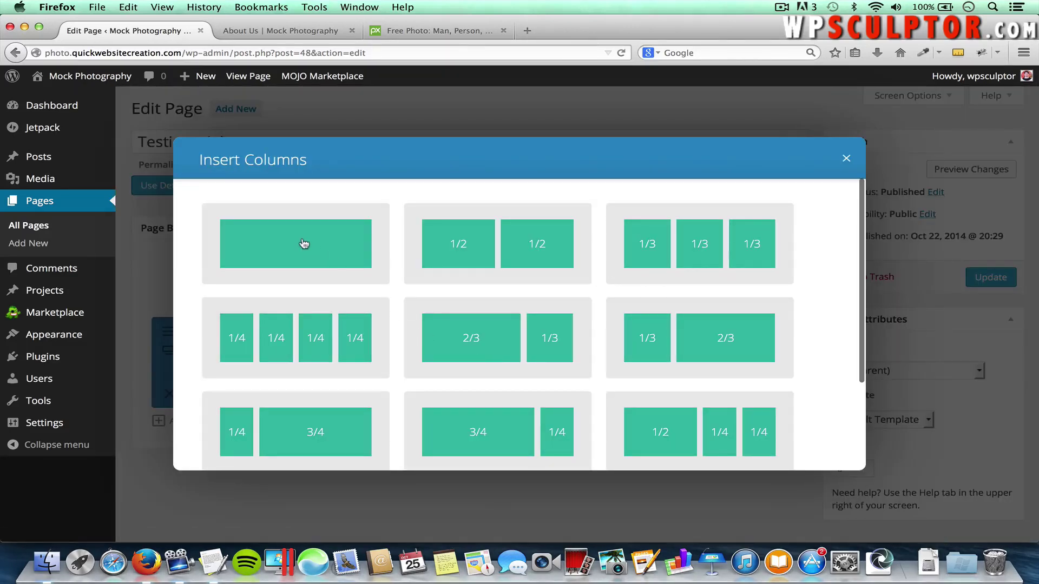
left_click(283, 251)
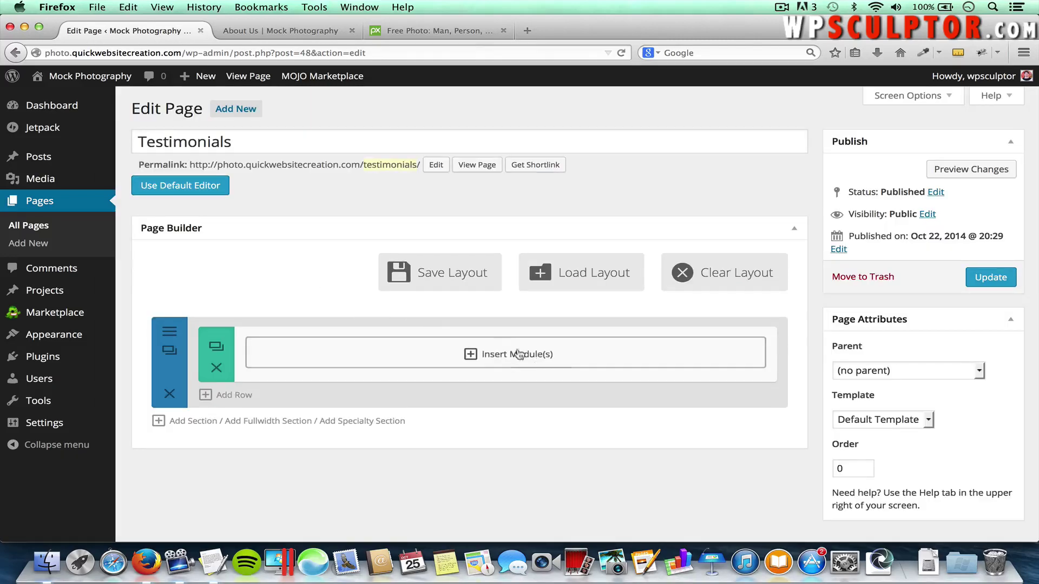
left_click(538, 357)
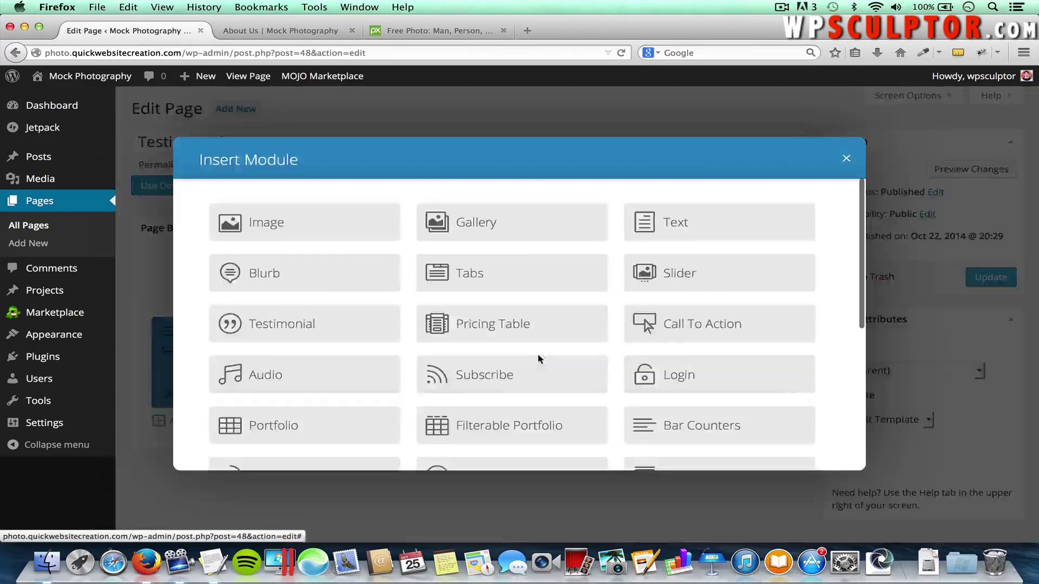
left_click(670, 228)
Center the text, paste 'Take a look at some of our client's testimonials:' as Heading 1, and save
key("super+Tab")
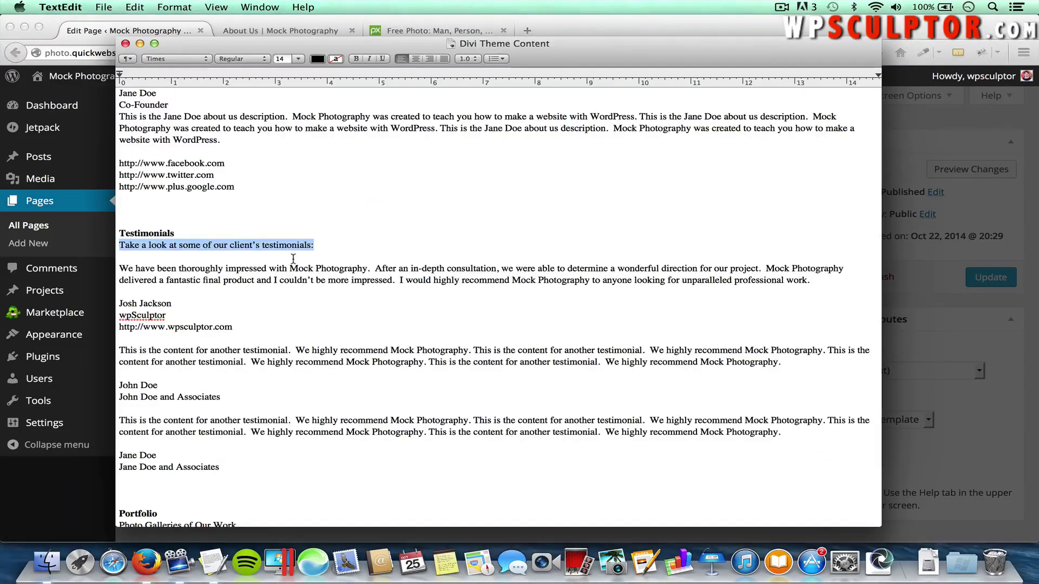
key("super+Tab")
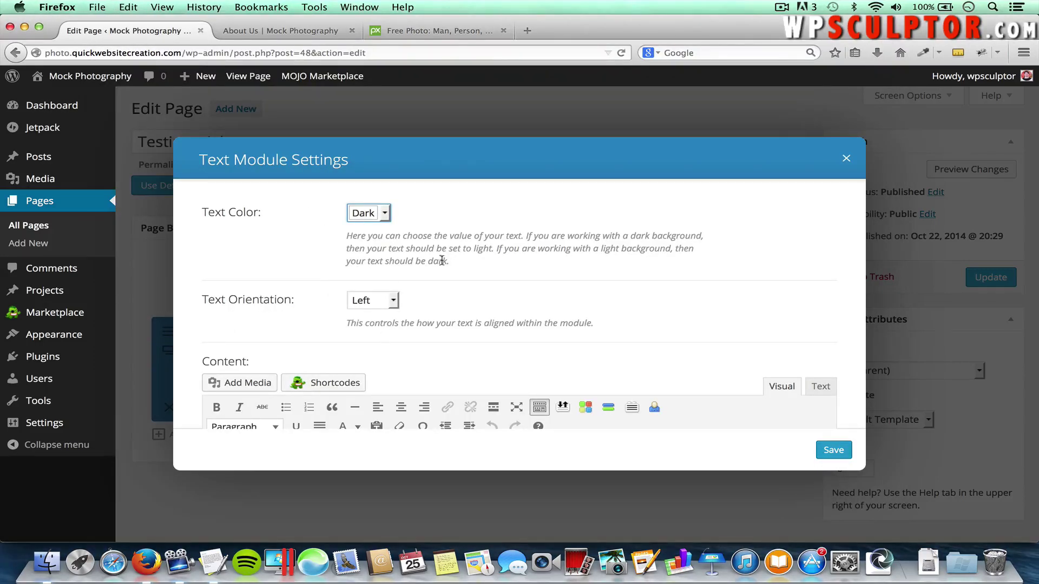
left_click(381, 306)
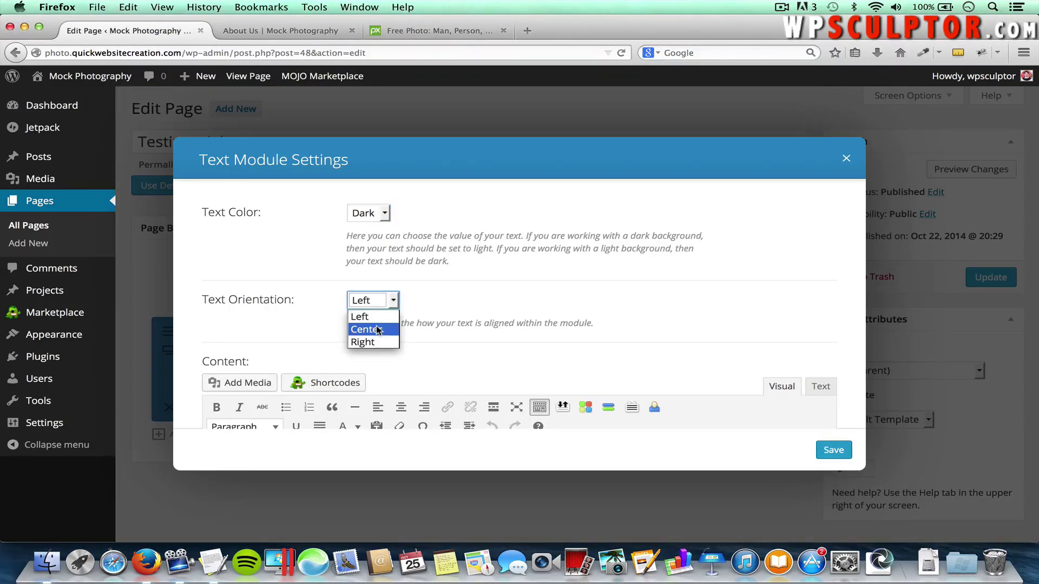
left_click(378, 330)
scroll(505, 278, "down", 5)
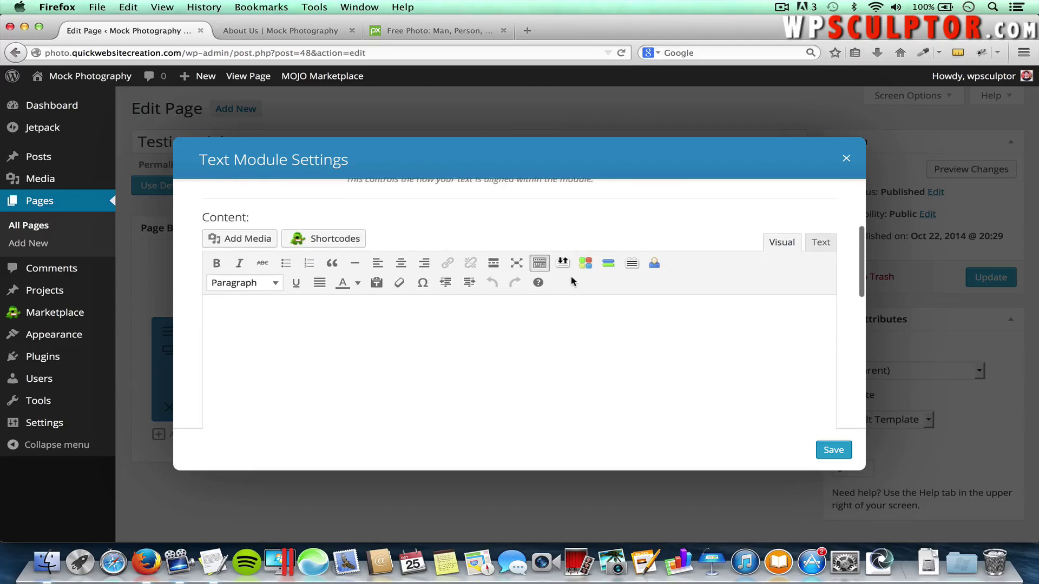
left_click(558, 313)
type("Take a look at some of our client’s testimonials:")
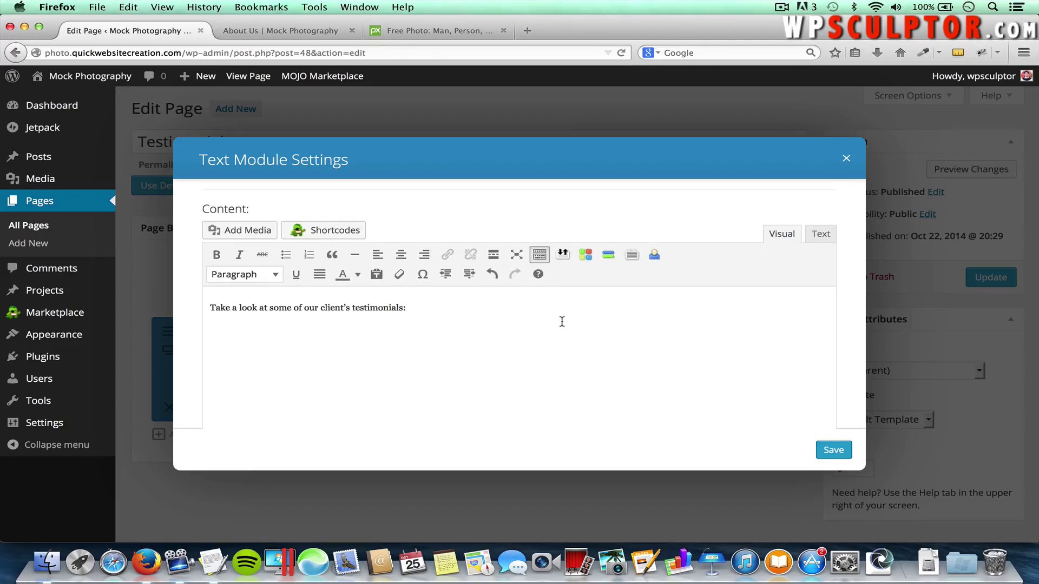
left_click_drag(407, 308, 187, 301)
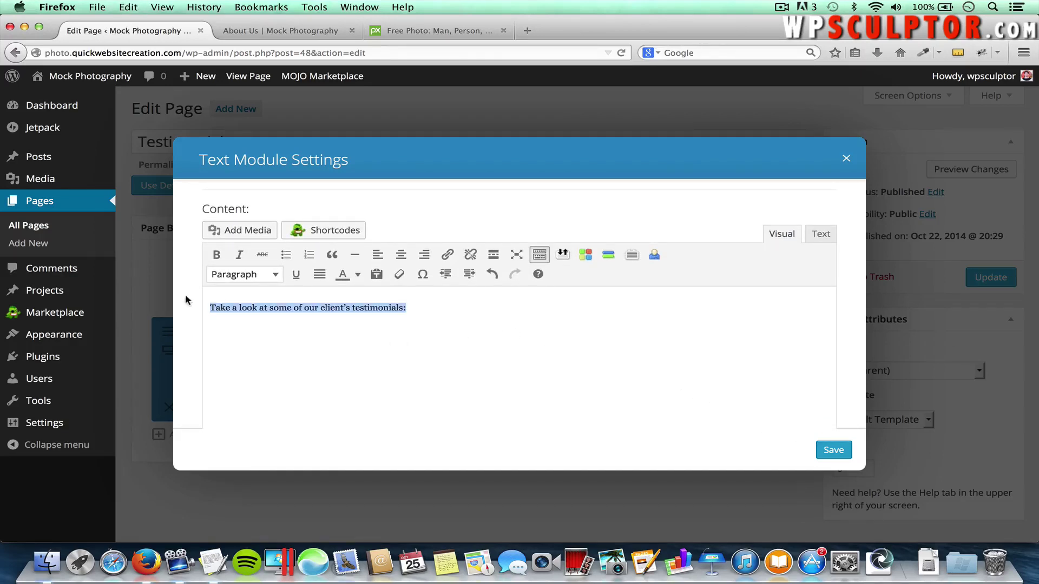
left_click(227, 276)
left_click(255, 369)
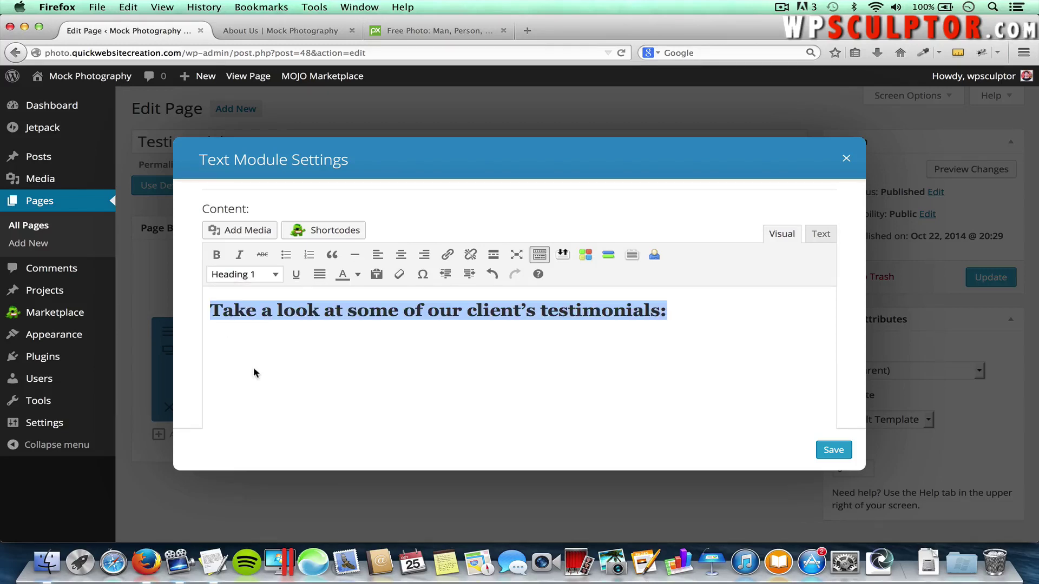
left_click(702, 318)
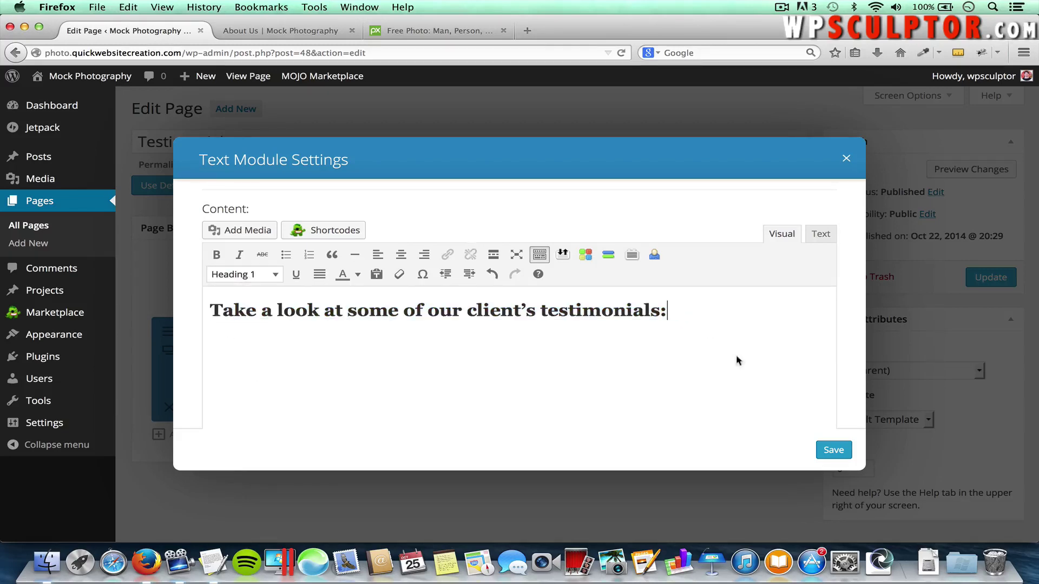
left_click(834, 450)
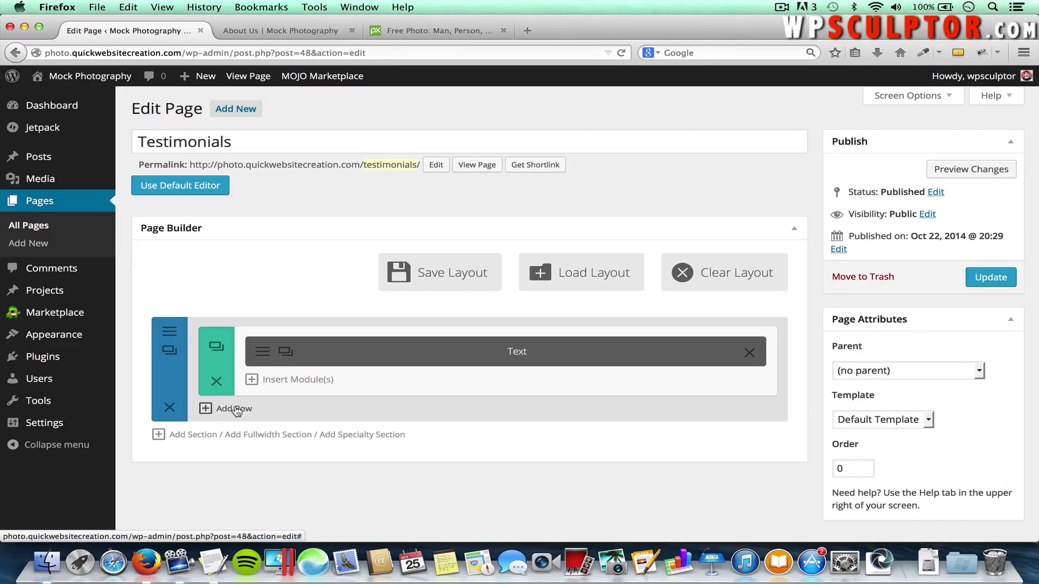
Add a 1/3-1/3-1/3 row with a Testimonial module in its first column
left_click(232, 409)
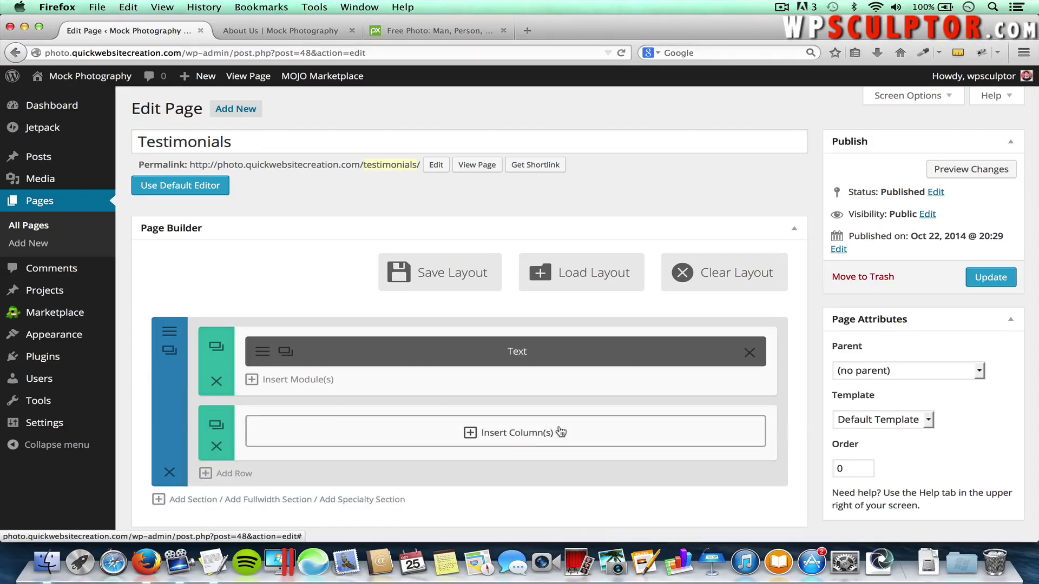
left_click(541, 433)
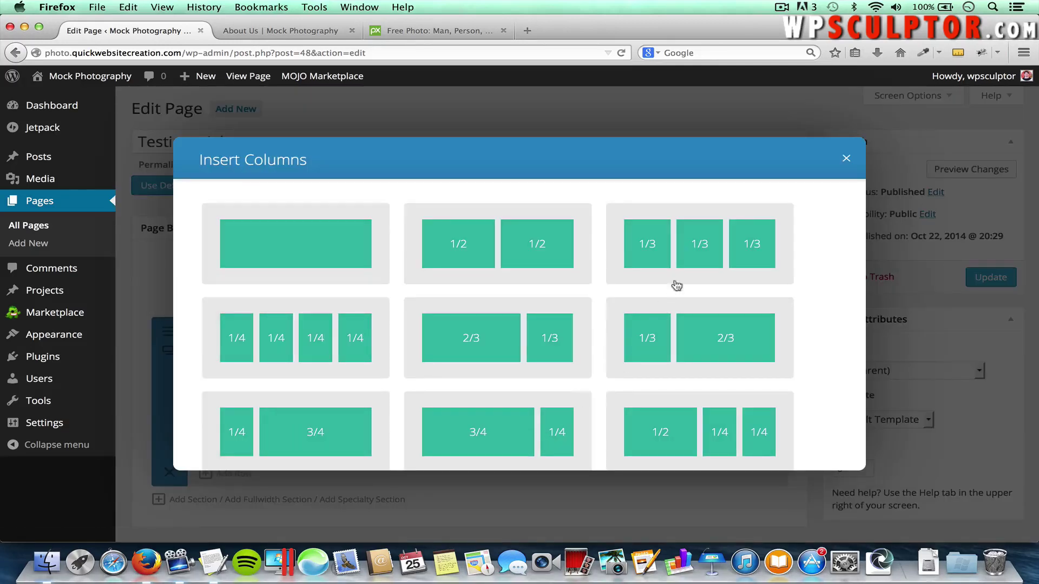
left_click(702, 237)
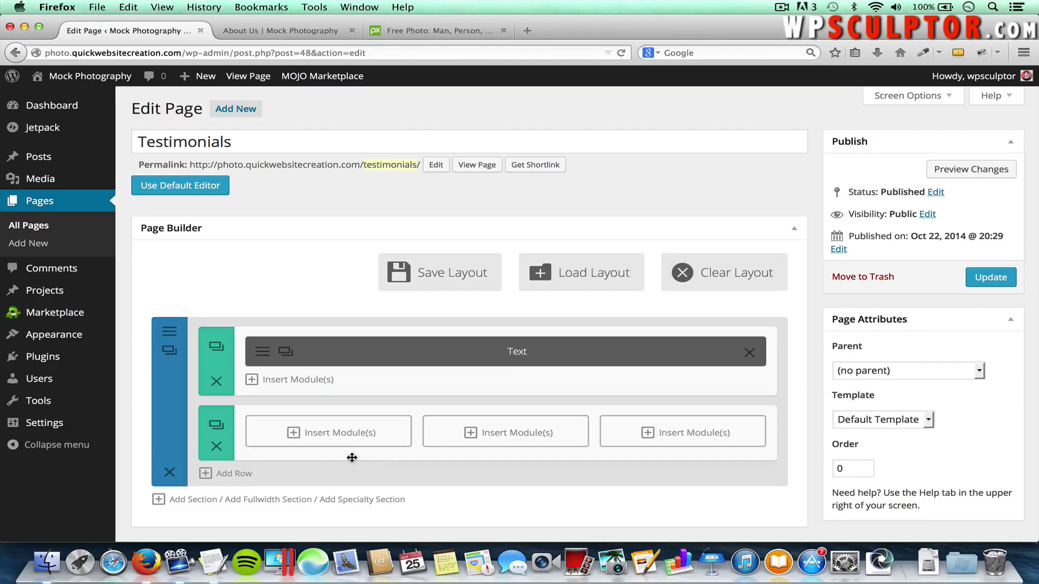
left_click(321, 442)
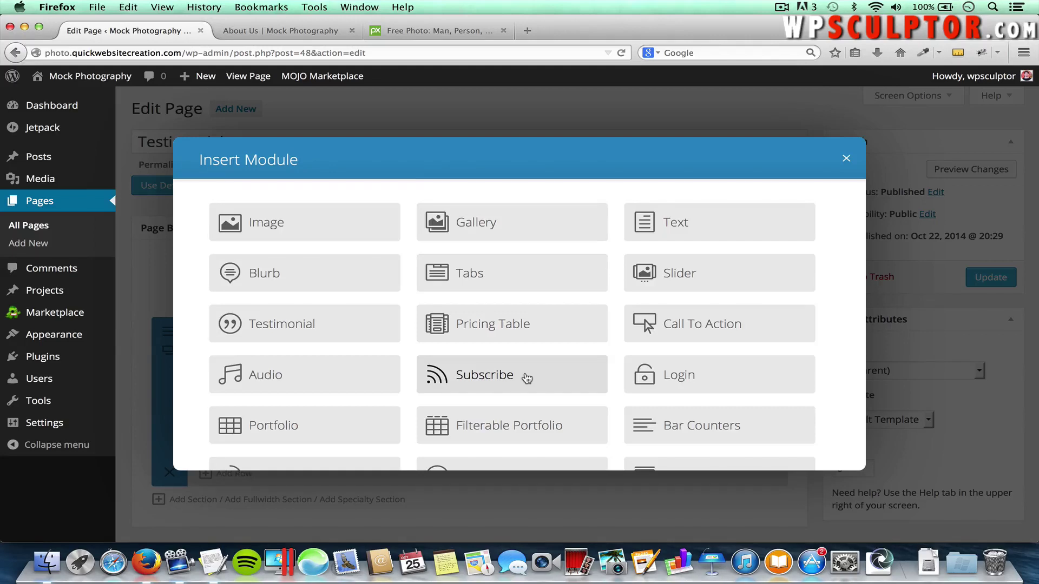
scroll(527, 378, "down", 5)
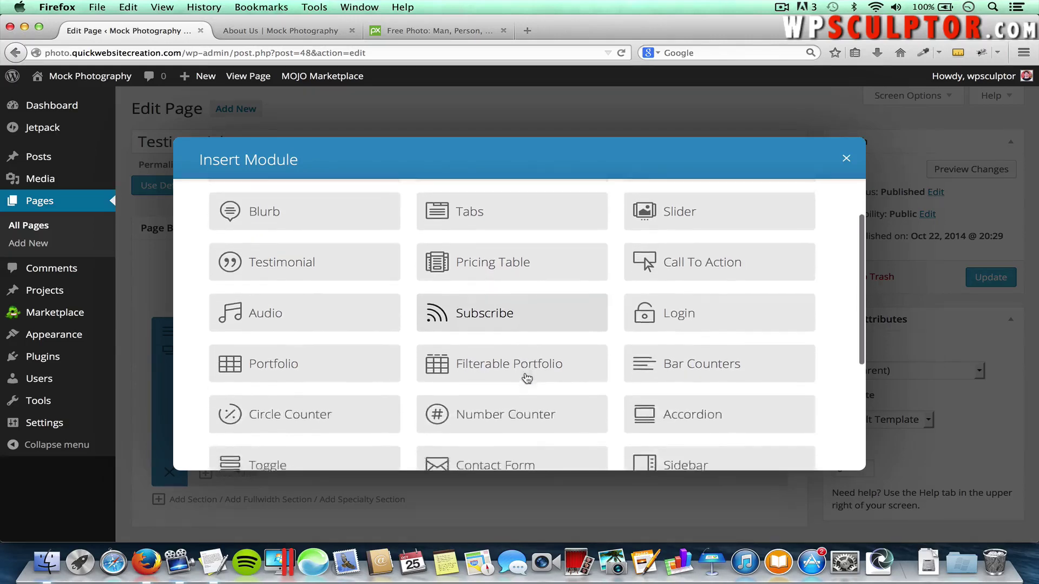
scroll(527, 378, "up", 5)
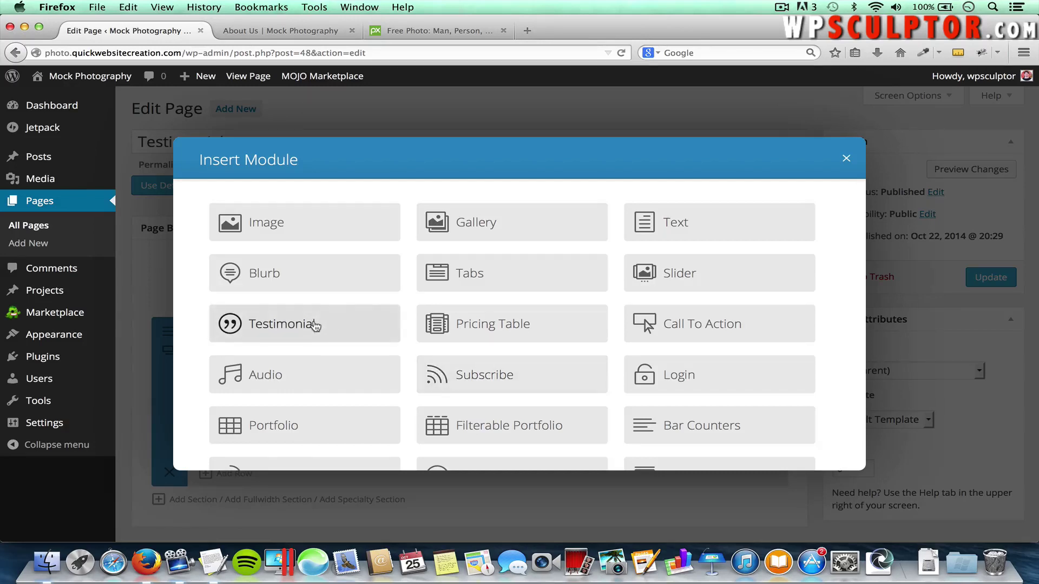
left_click(316, 325)
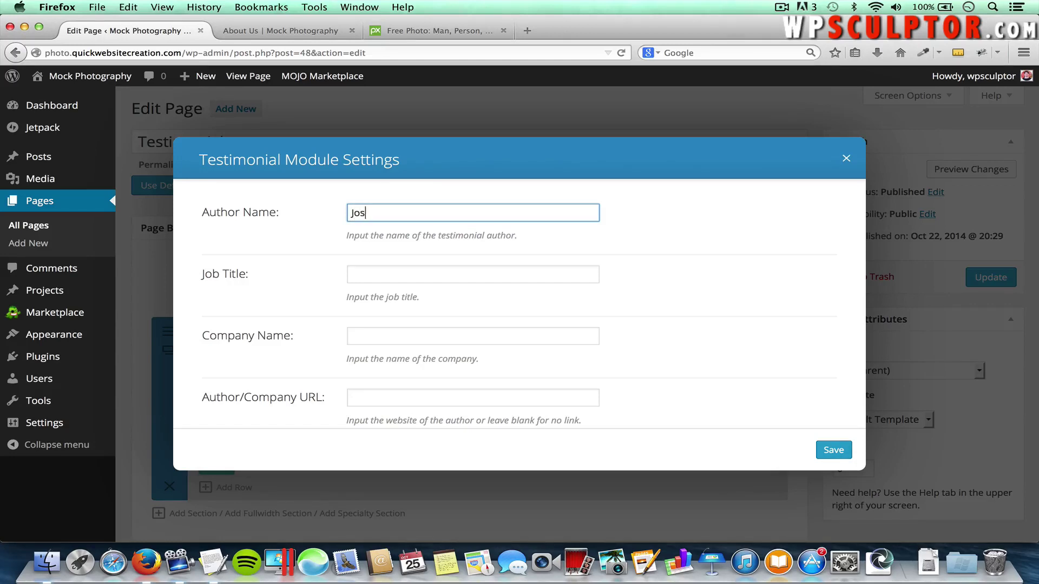
key("Tab")
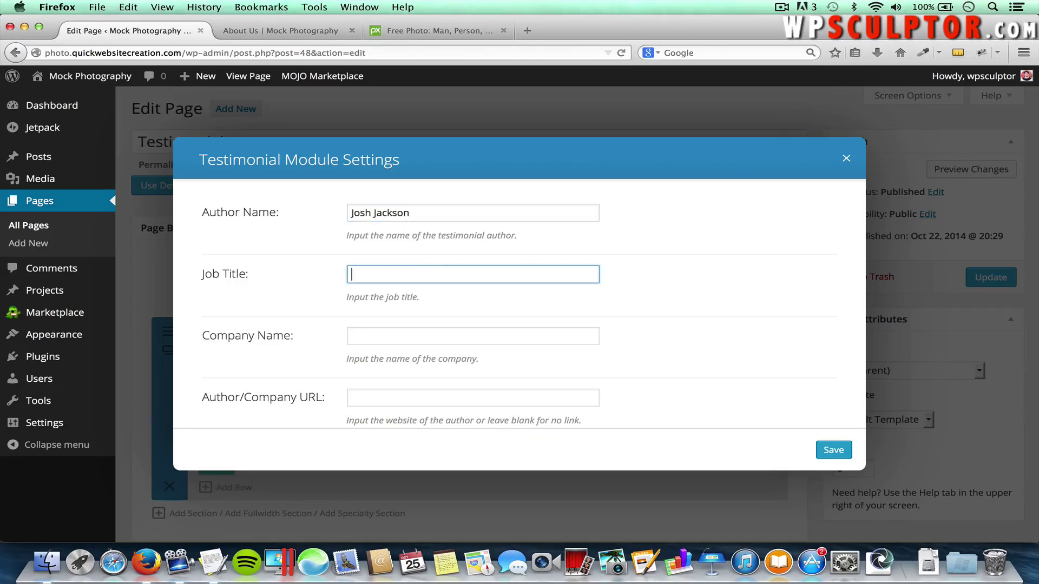
left_click(385, 333)
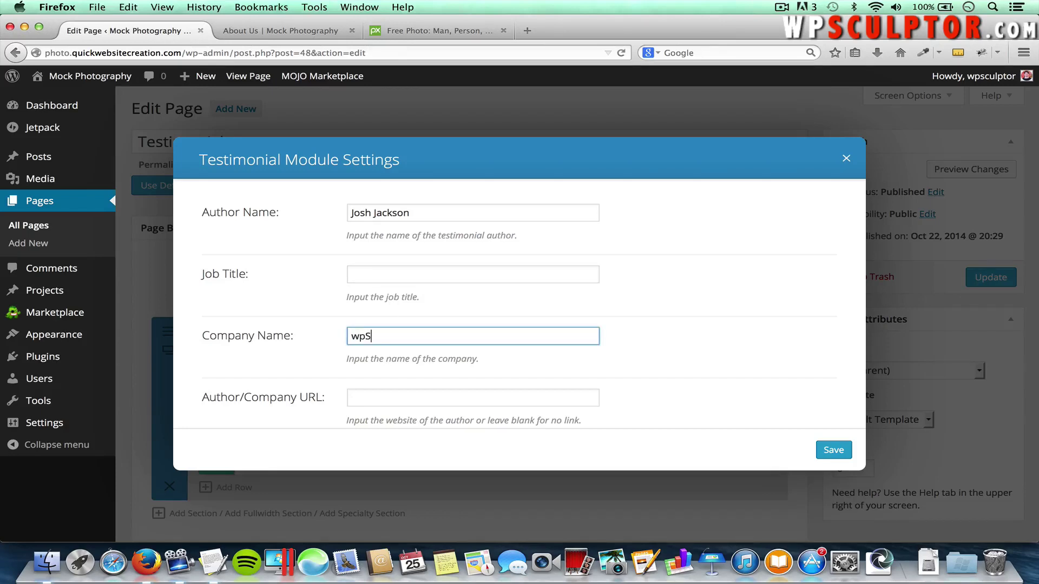
scroll(378, 371, "down", 1)
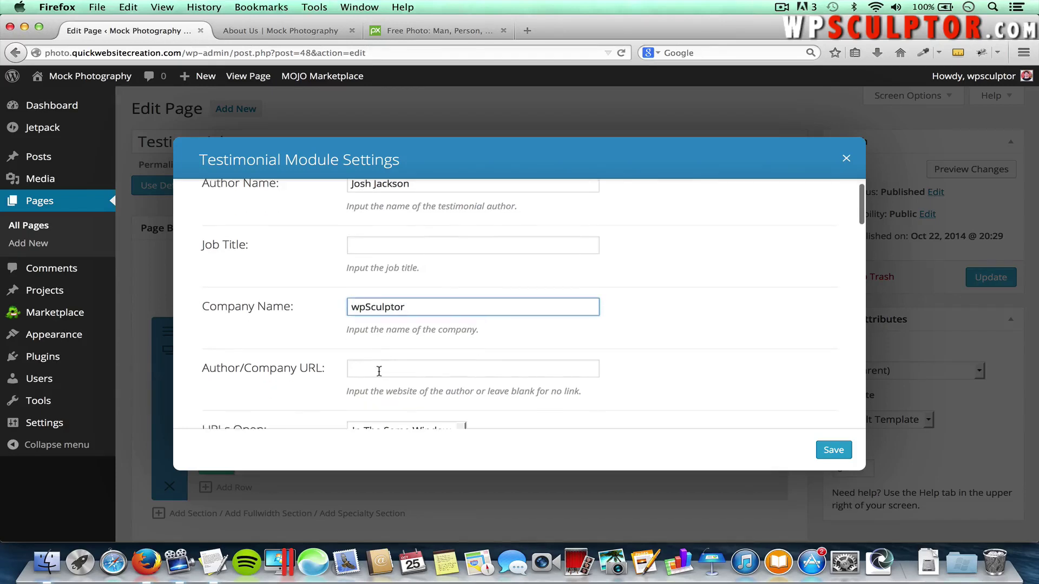
left_click(378, 372)
type("http://www.wpsculptor.com")
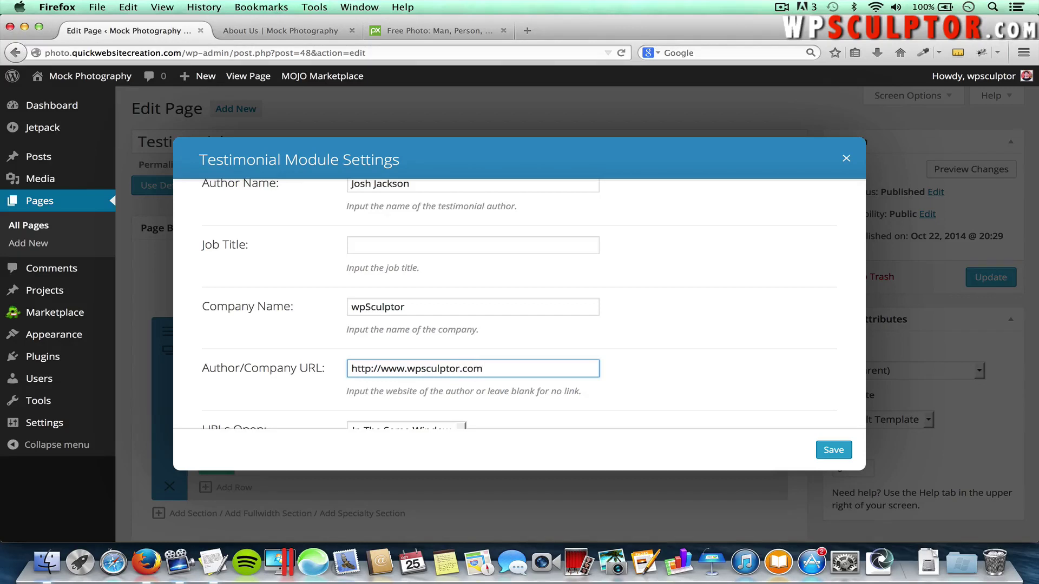
scroll(289, 338, "down", 4)
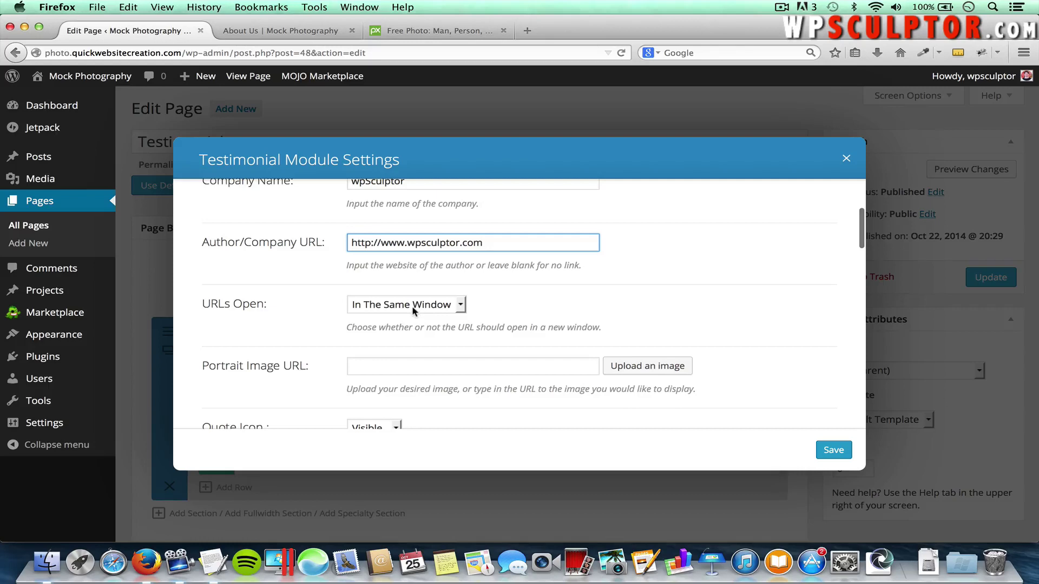
scroll(544, 304, "down", 2)
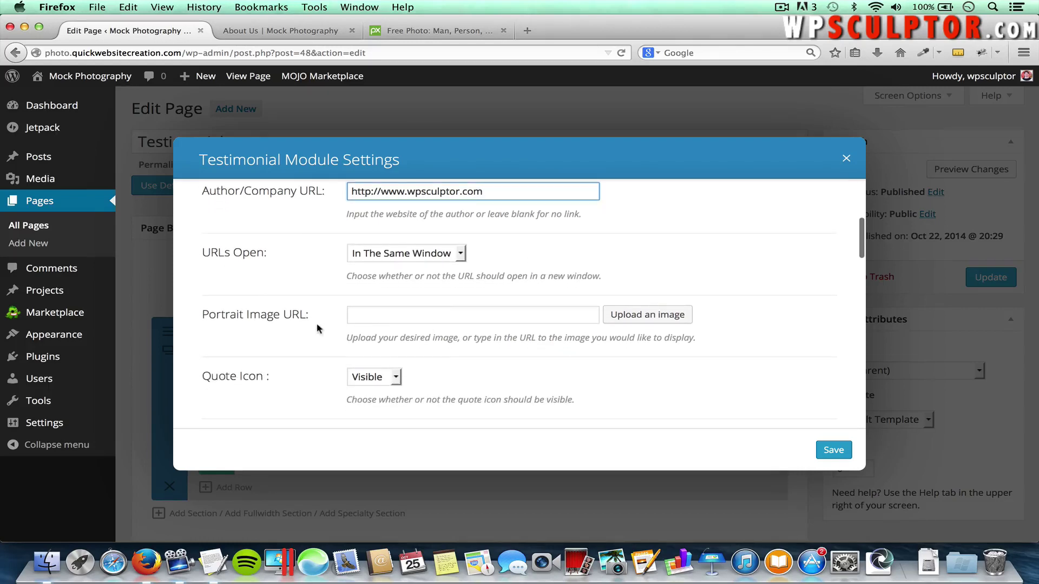
Upload Images > Testimonials > Youtube-Picture.jpg and set it as the testimonial's portrait
left_click(644, 316)
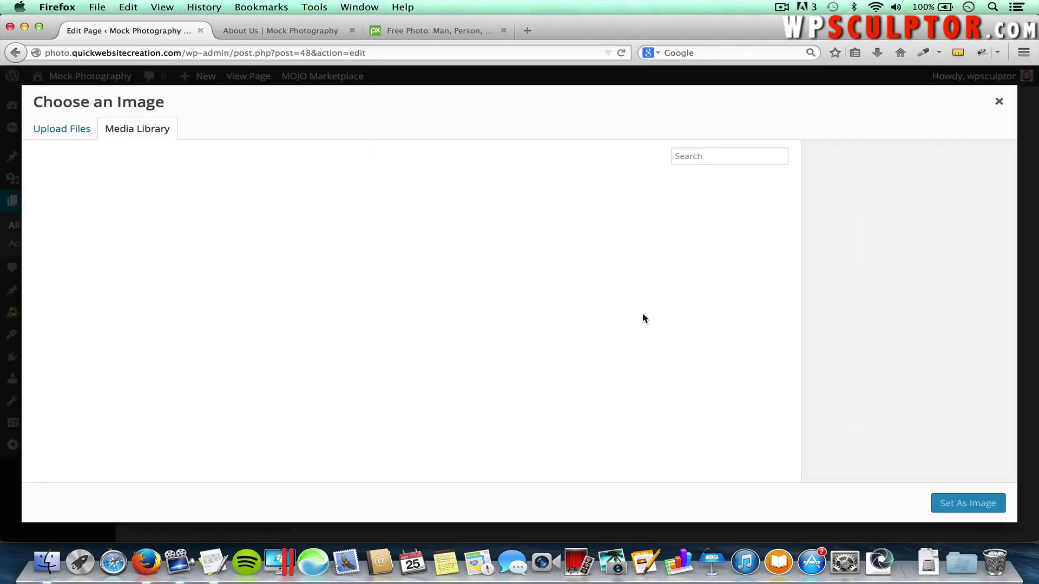
left_click(66, 133)
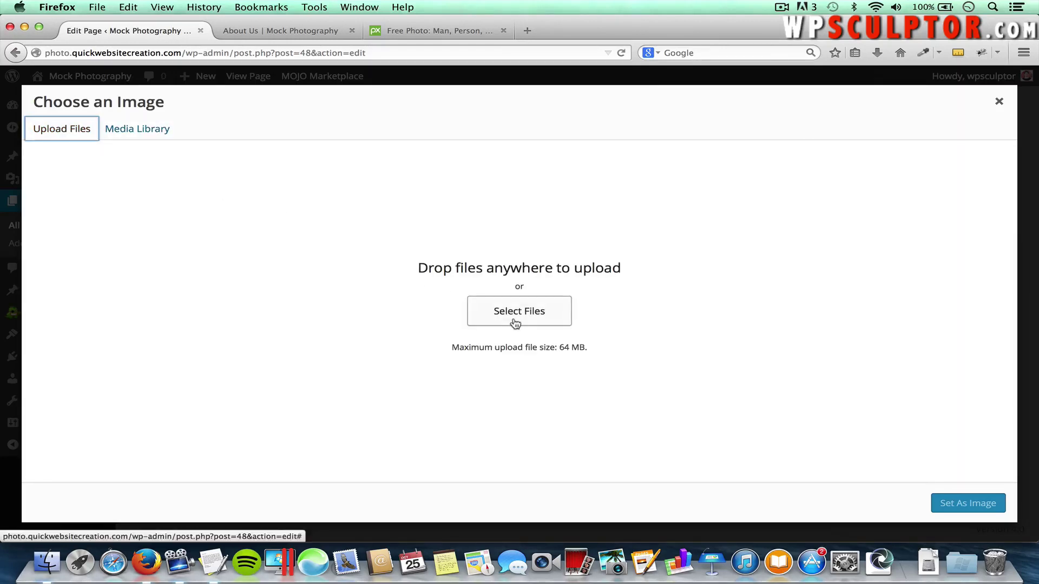
left_click(514, 321)
left_click(485, 103)
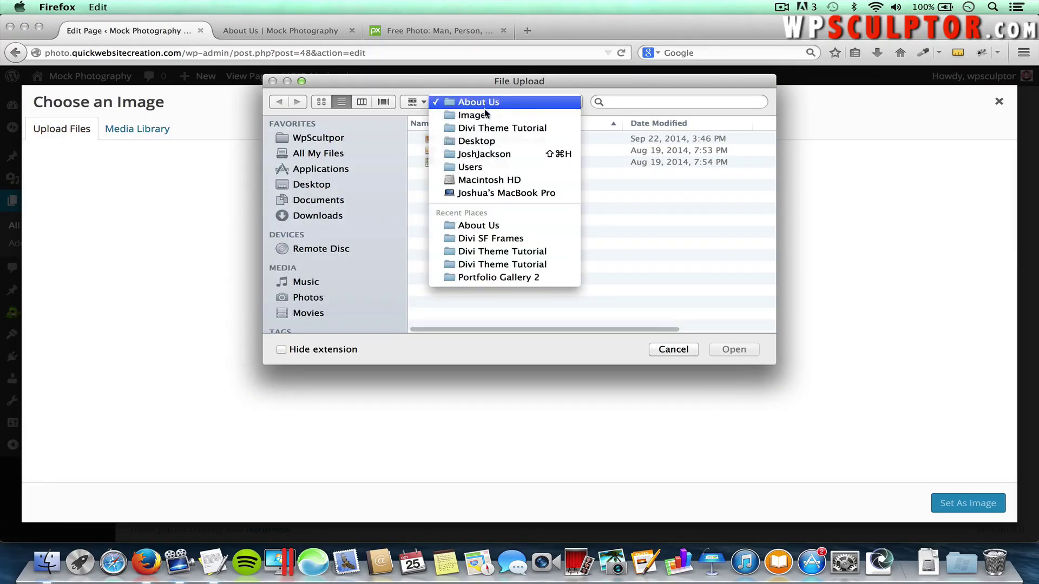
left_click(486, 115)
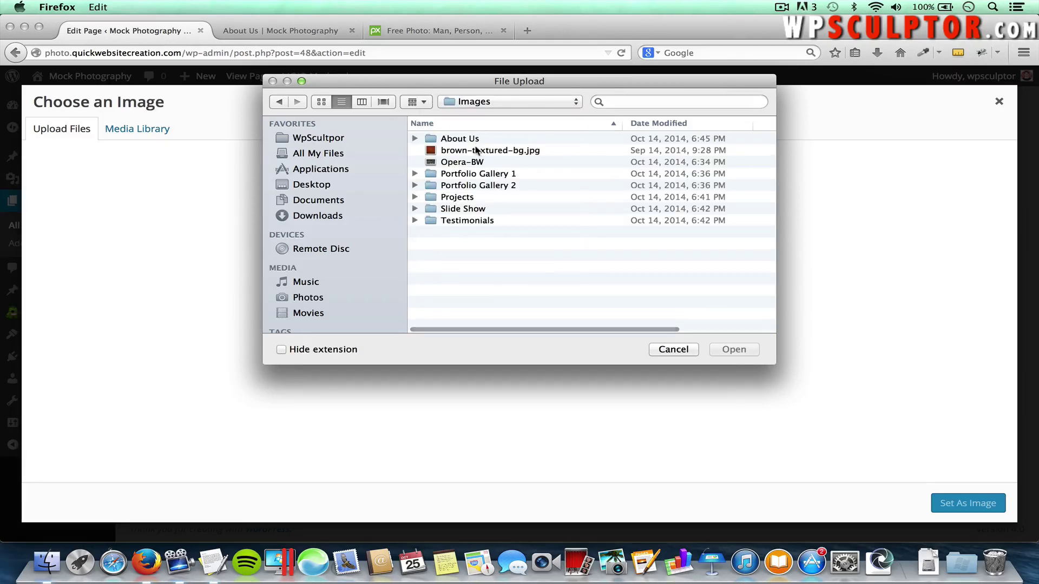
left_click(467, 225)
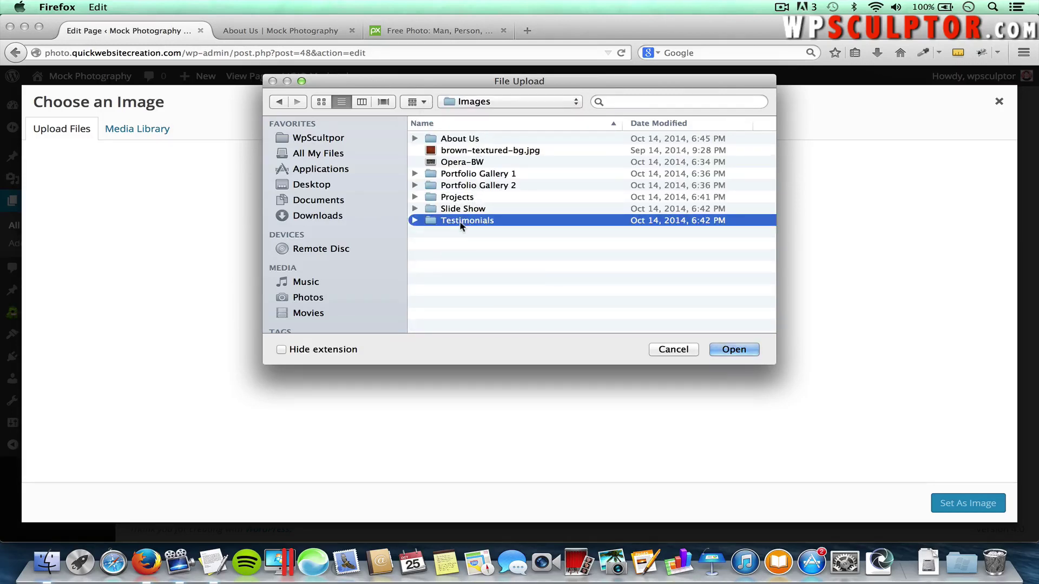
double_click(460, 222)
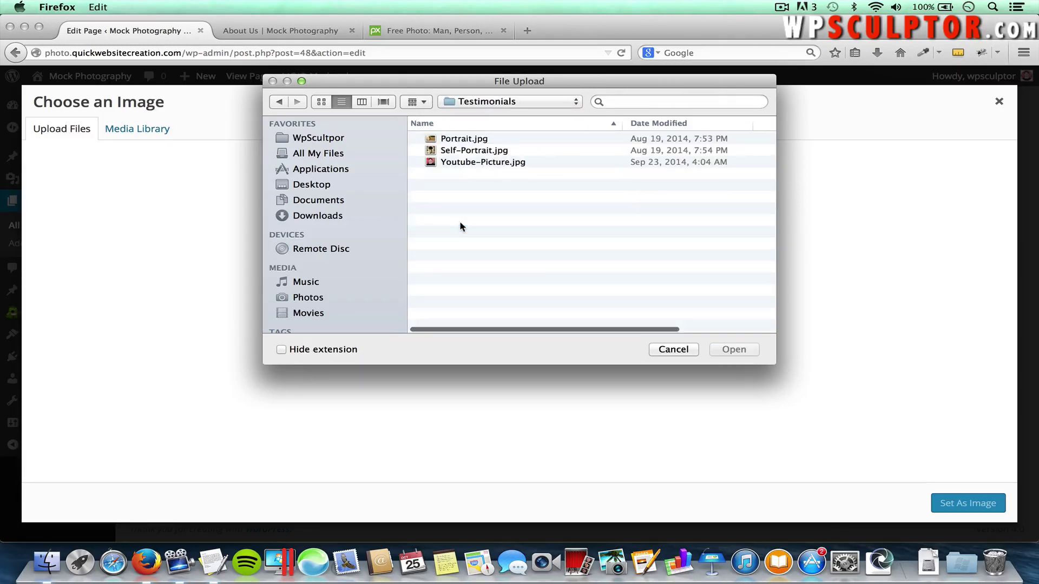
double_click(441, 164)
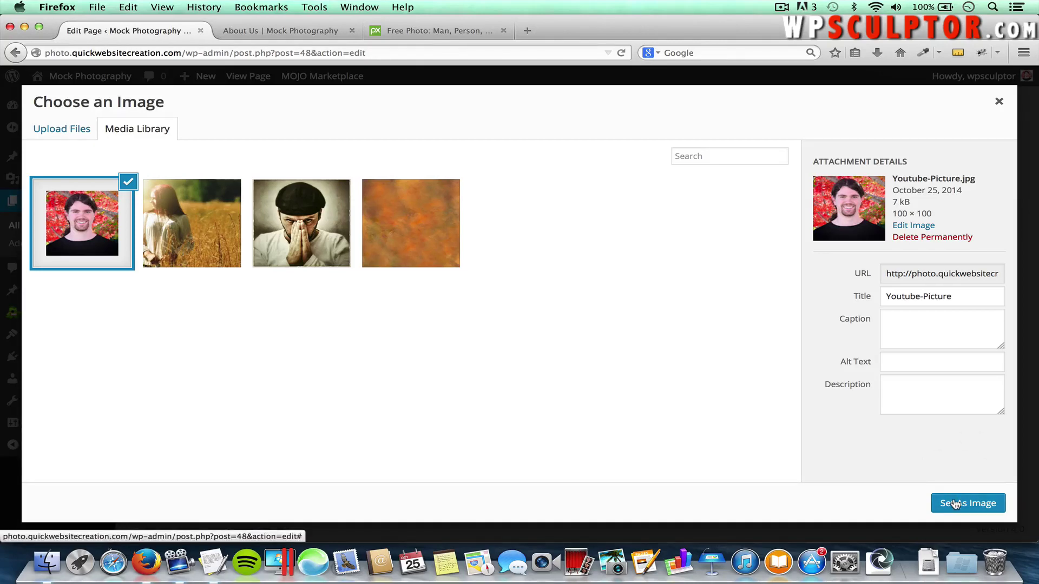
left_click(955, 504)
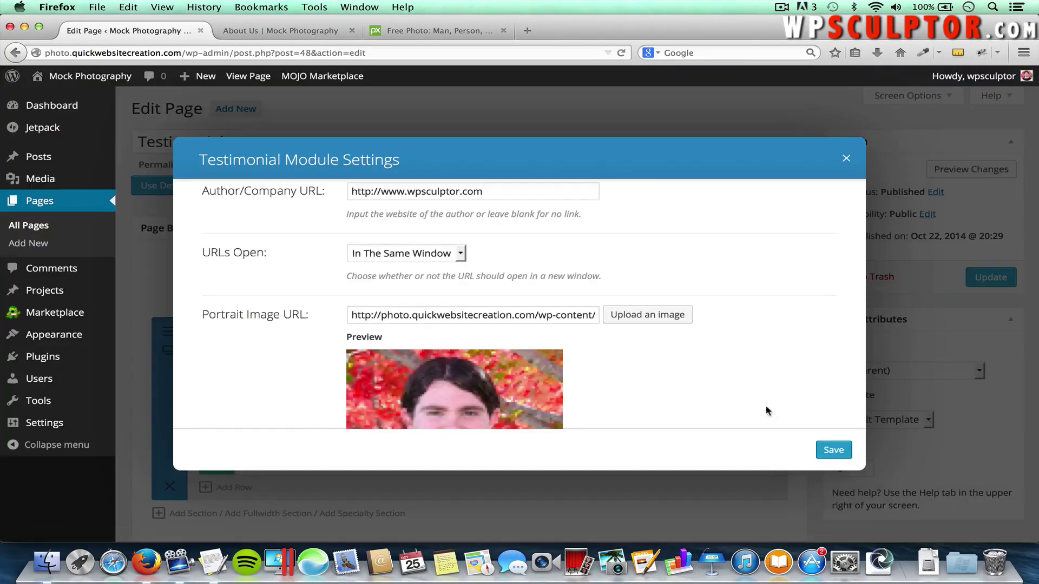
Keep the testimonial's Use Background Color option set to Yes
scroll(735, 384, "down", 1)
scroll(735, 384, "down", 3)
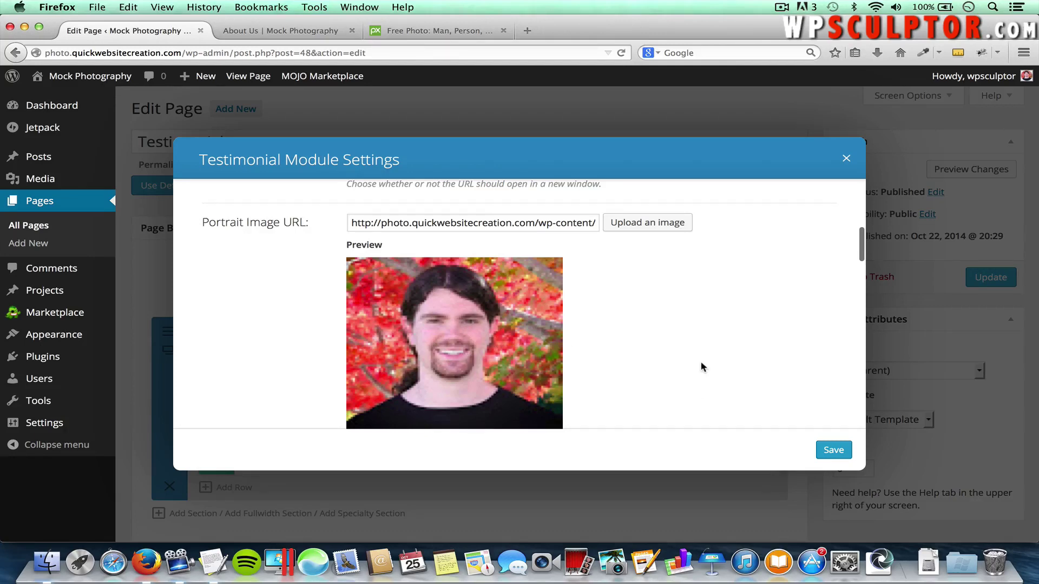
scroll(700, 362, "down", 6)
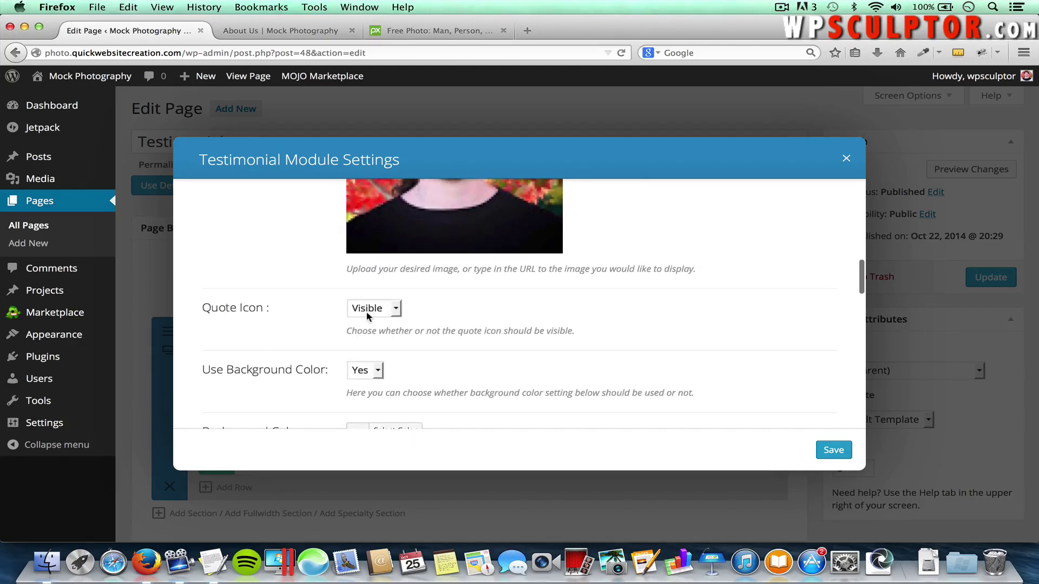
scroll(481, 363, "down", 1)
scroll(480, 363, "down", 3)
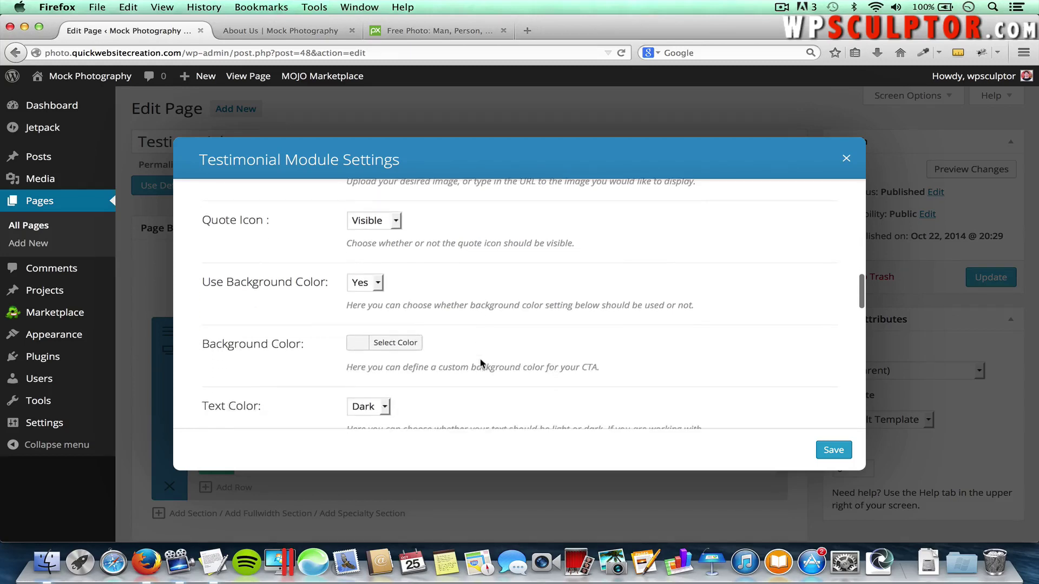
left_click(364, 285)
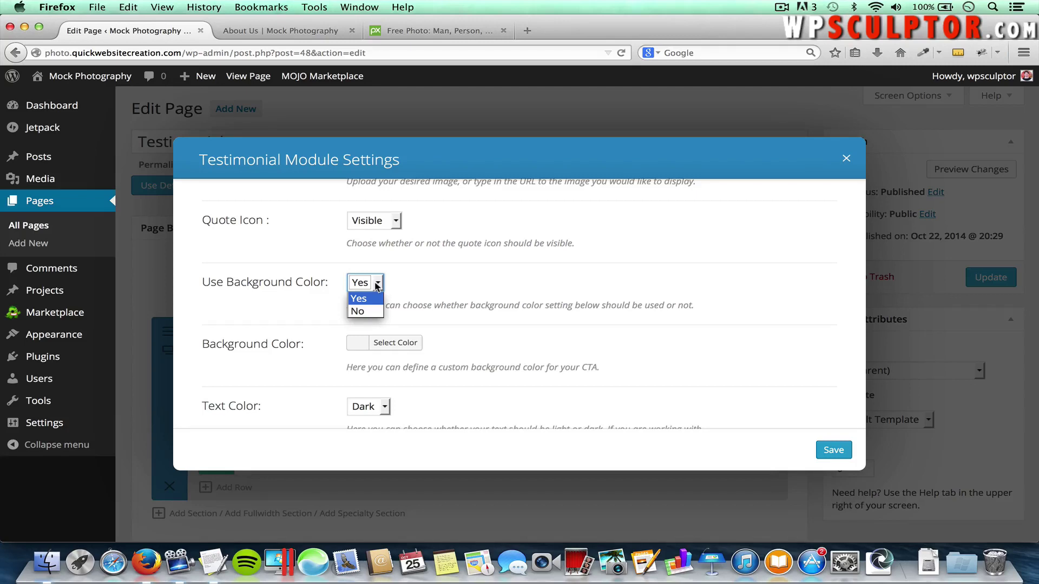
left_click(409, 289)
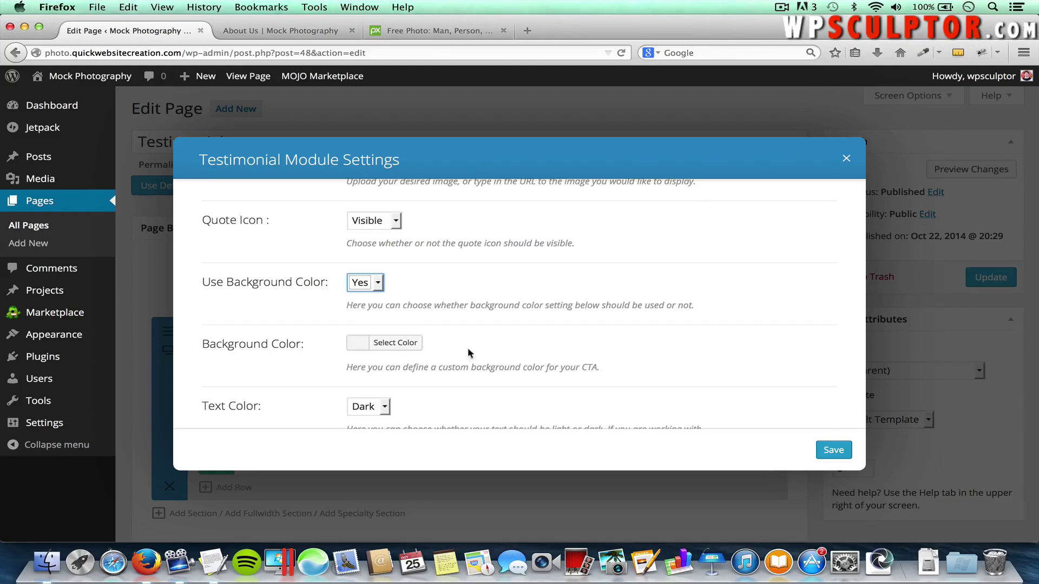
Paste the client testimonial paragraph from TextEdit into Content and save the module
scroll(496, 351, "down", 3)
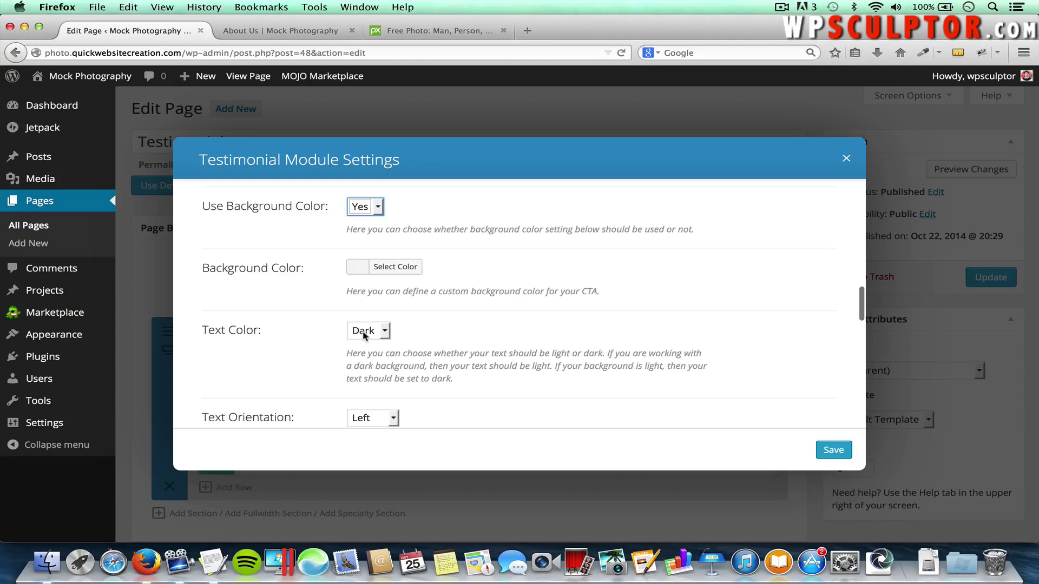
scroll(292, 331, "up", 2)
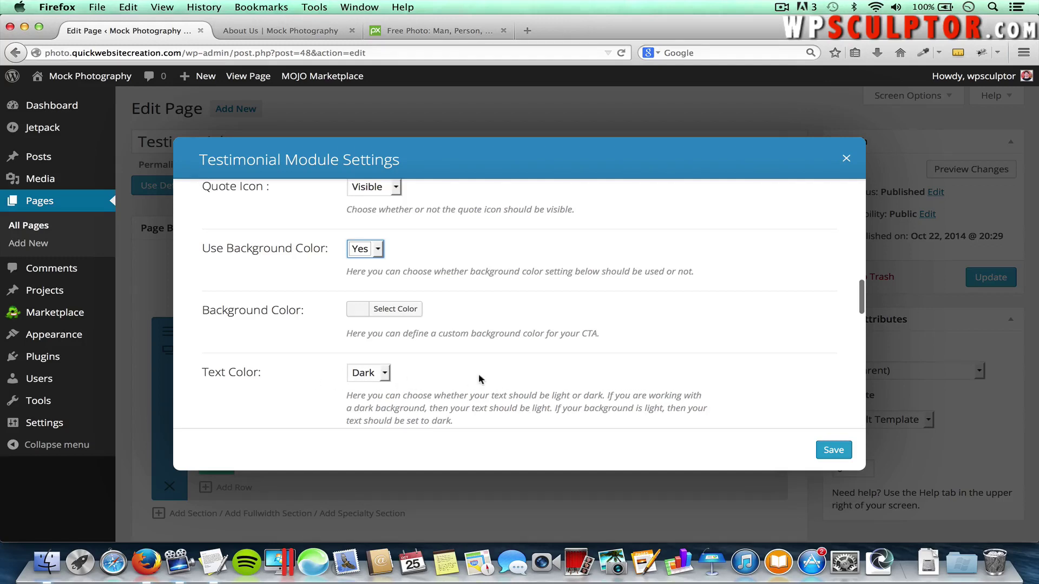
scroll(479, 378, "down", 5)
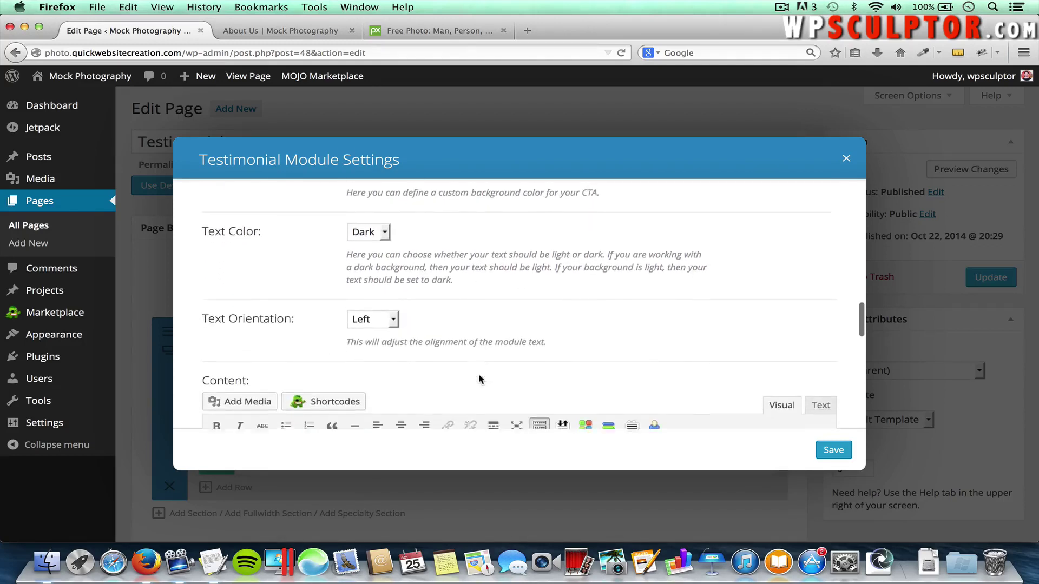
scroll(457, 357, "down", 5)
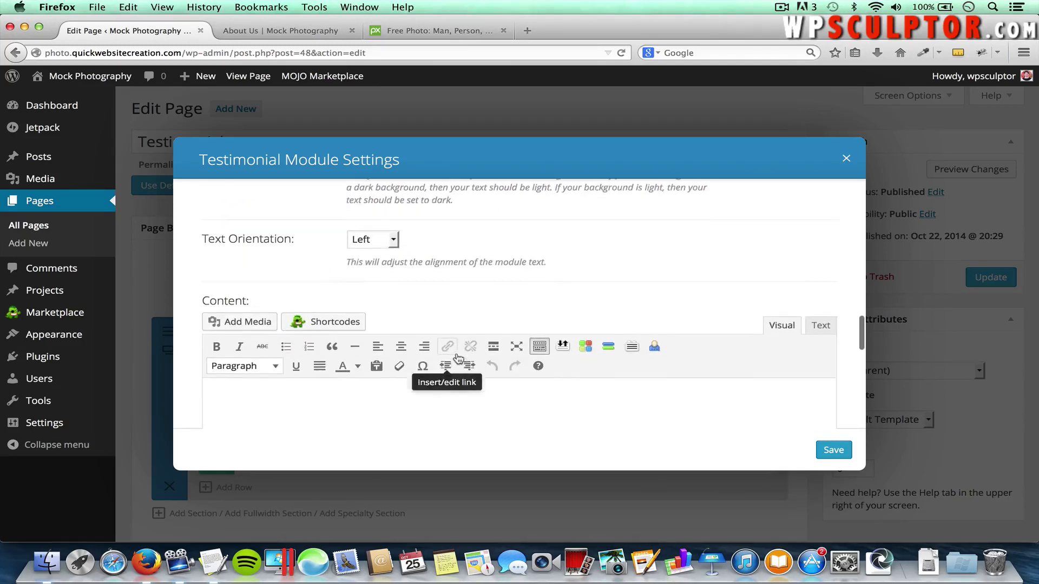
left_click(339, 331)
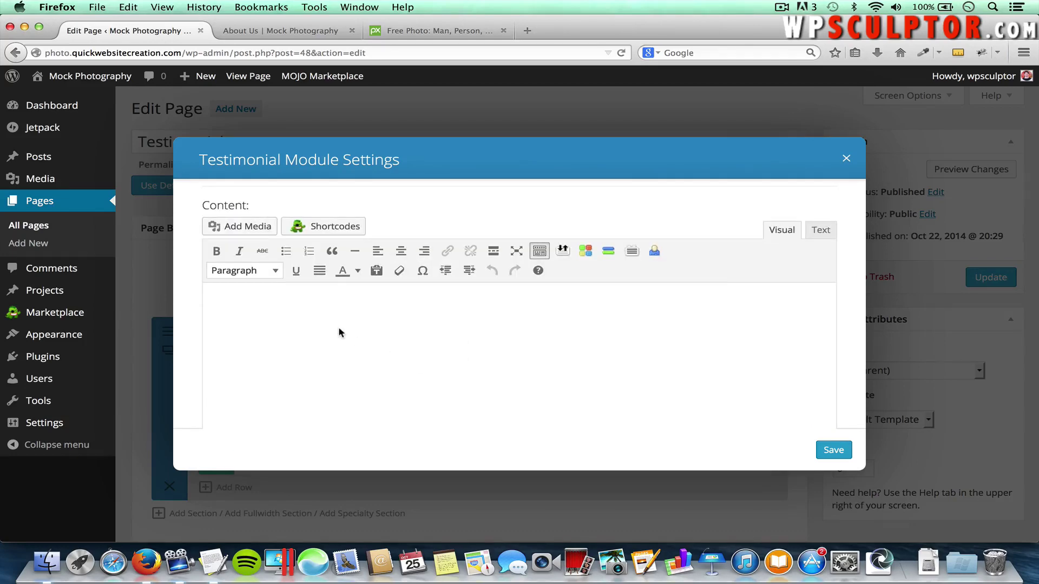
key("super+Tab")
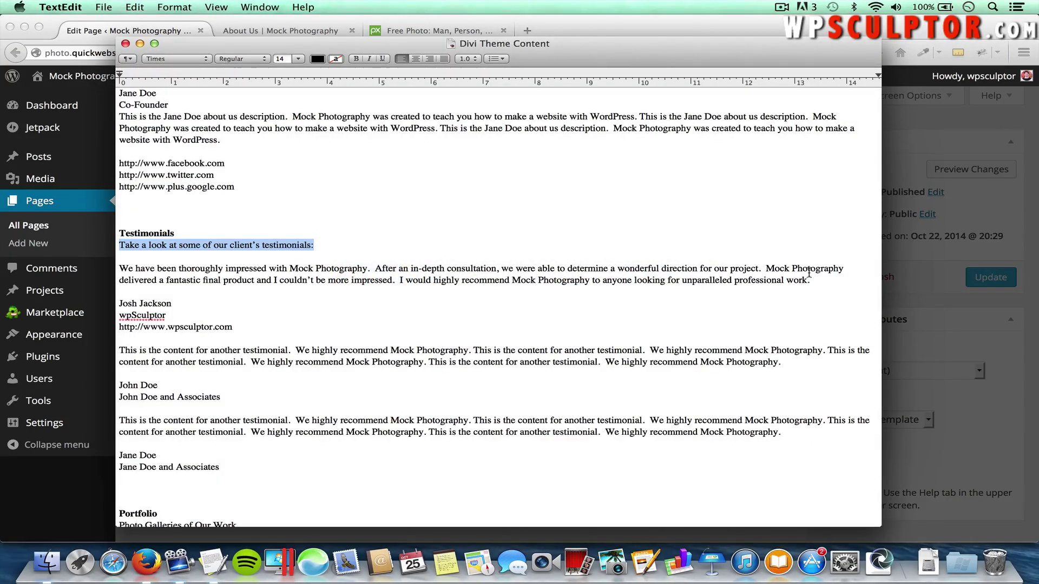
left_click_drag(810, 279, 119, 272)
key("super+c")
key("super+Tab")
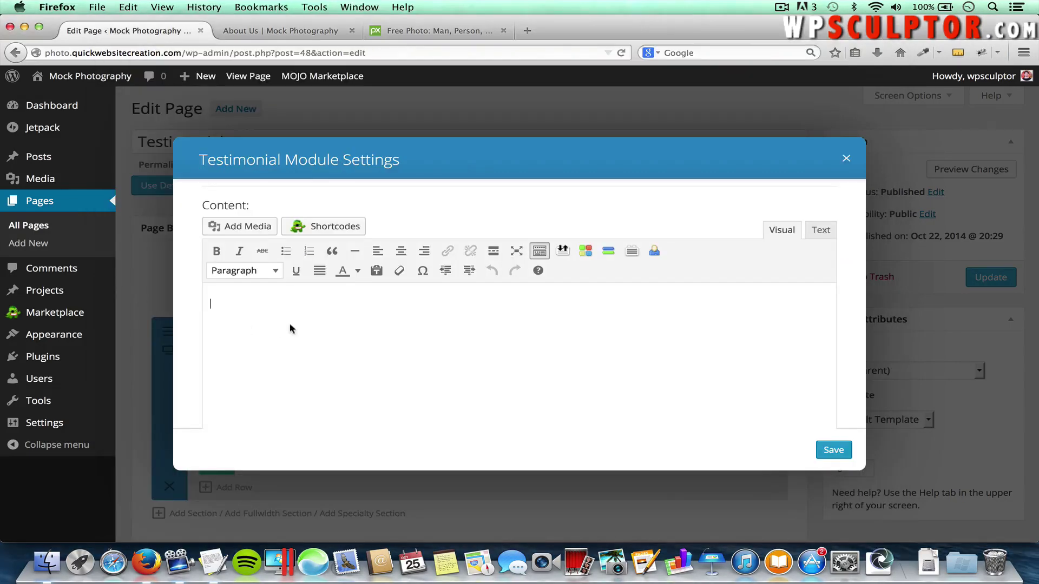
key("super+v")
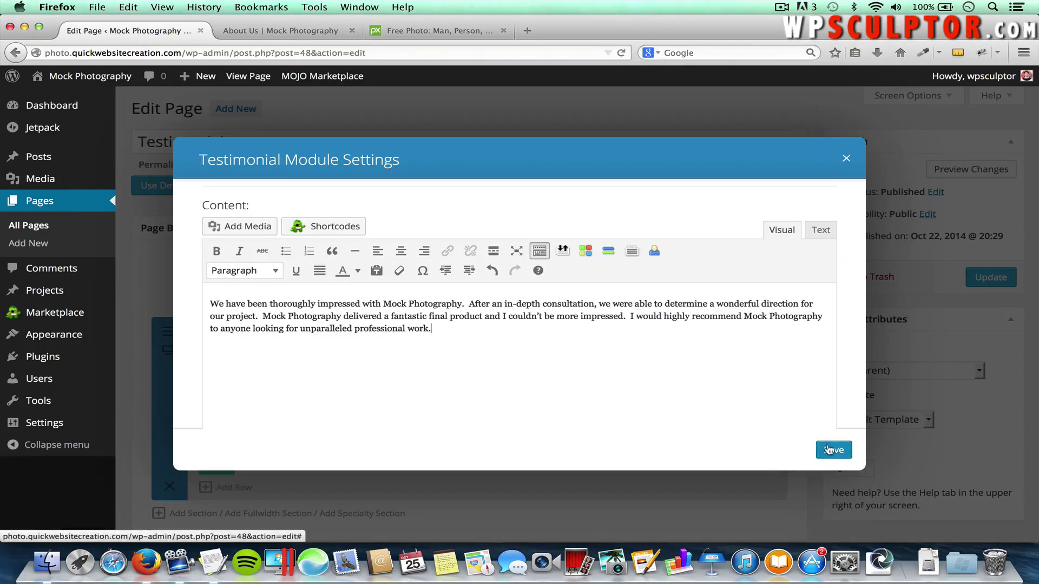
left_click(828, 450)
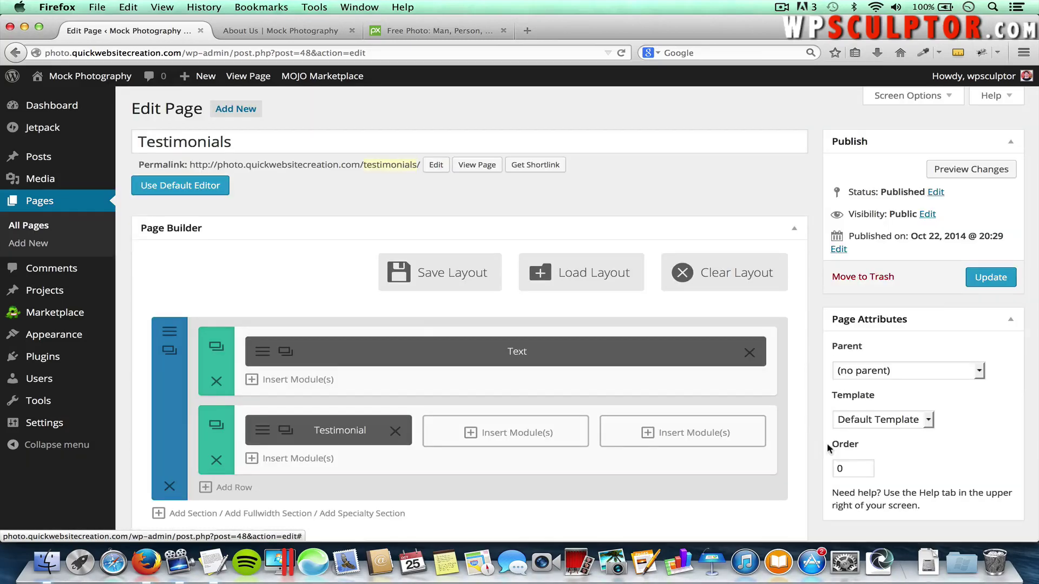
Update the Testimonials page and open it on the live site
left_click(990, 277)
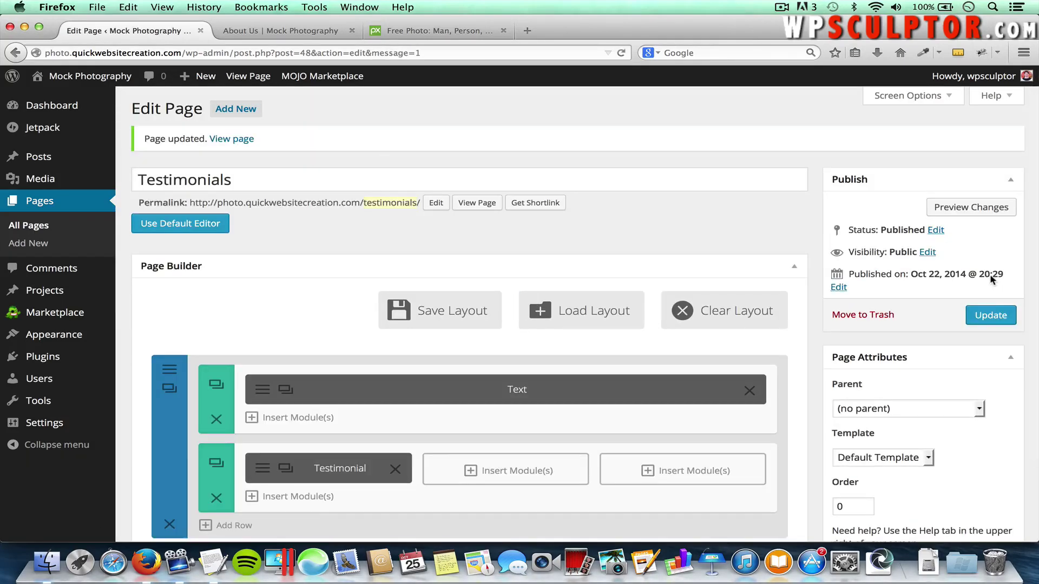
left_click(264, 31)
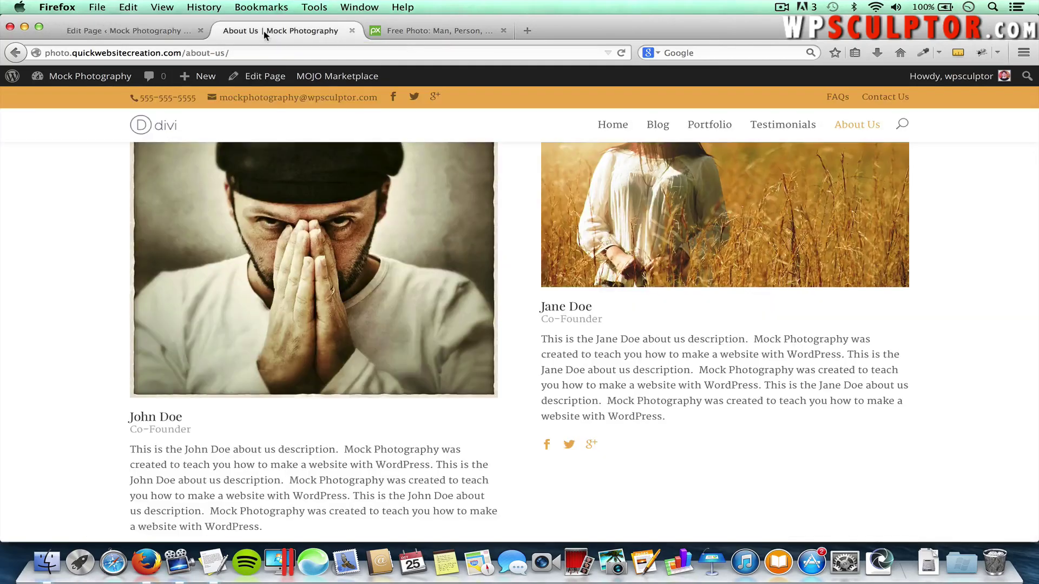
left_click(779, 126)
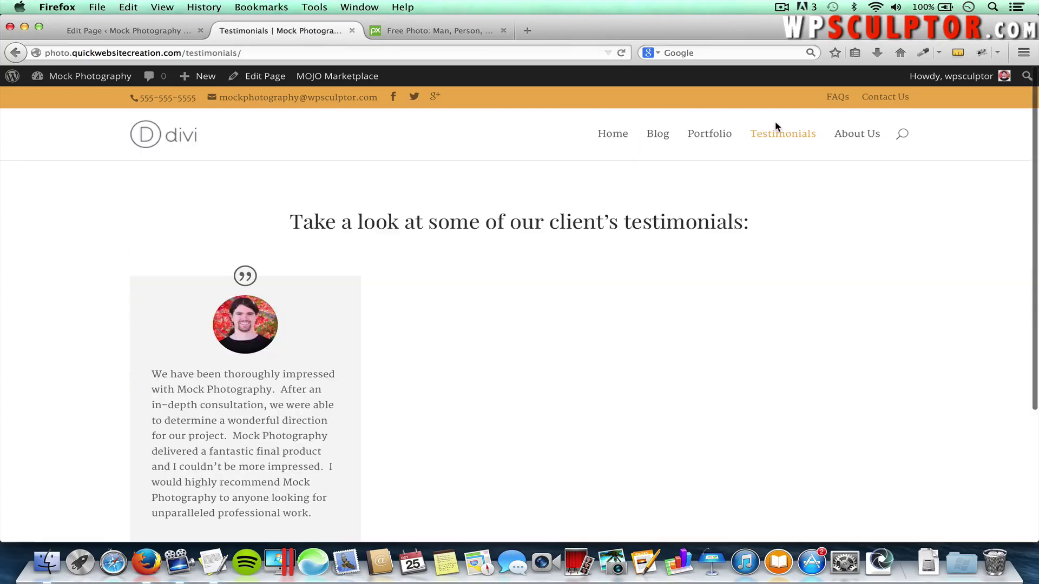
Check the live testimonial card and test its wpSculptor company link, then go back
left_click_drag(297, 226, 686, 226)
left_click(437, 190)
scroll(454, 294, "down", 5)
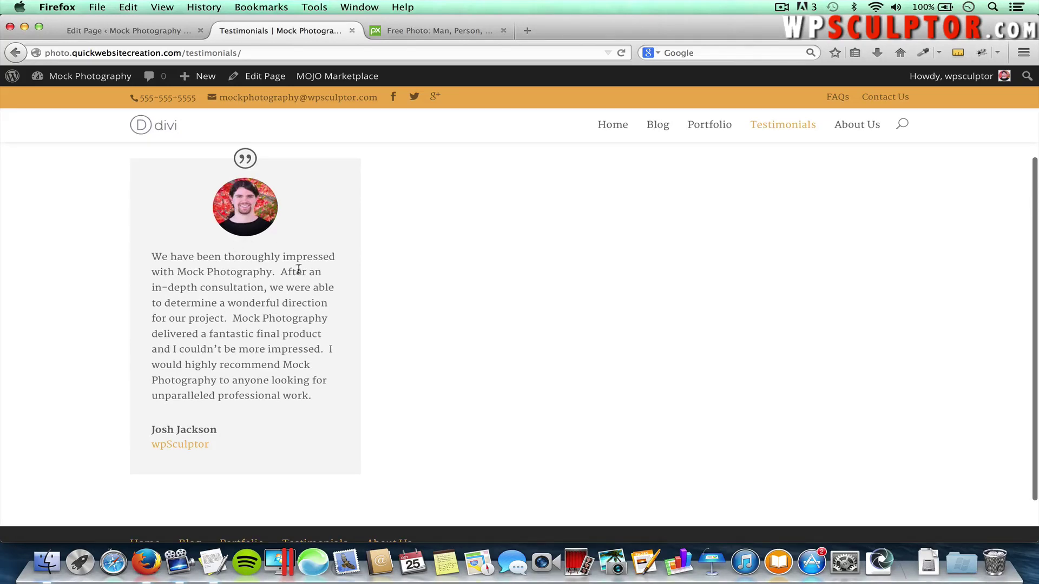
scroll(267, 256, "up", 2)
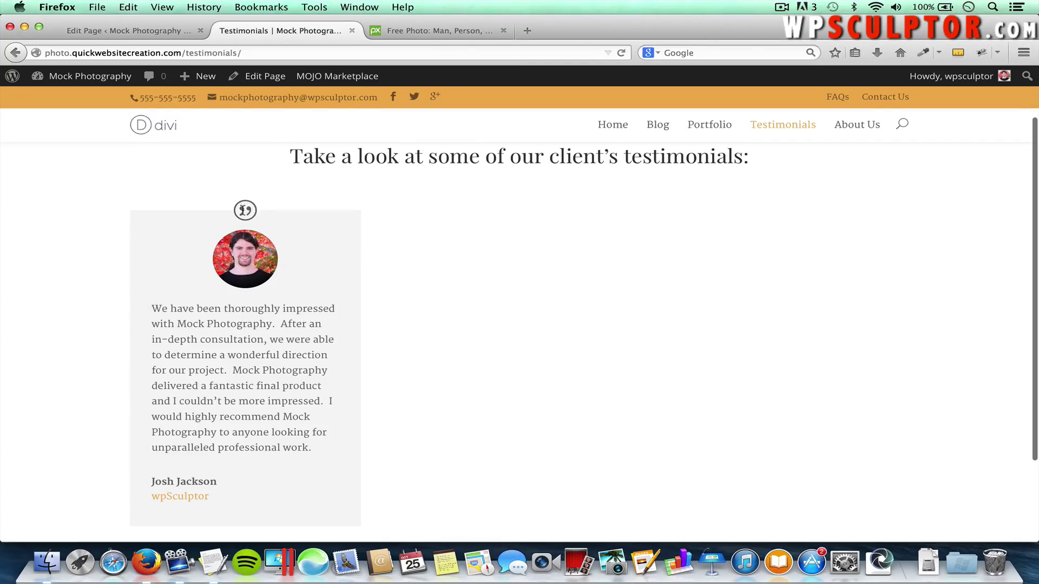
left_click(177, 498)
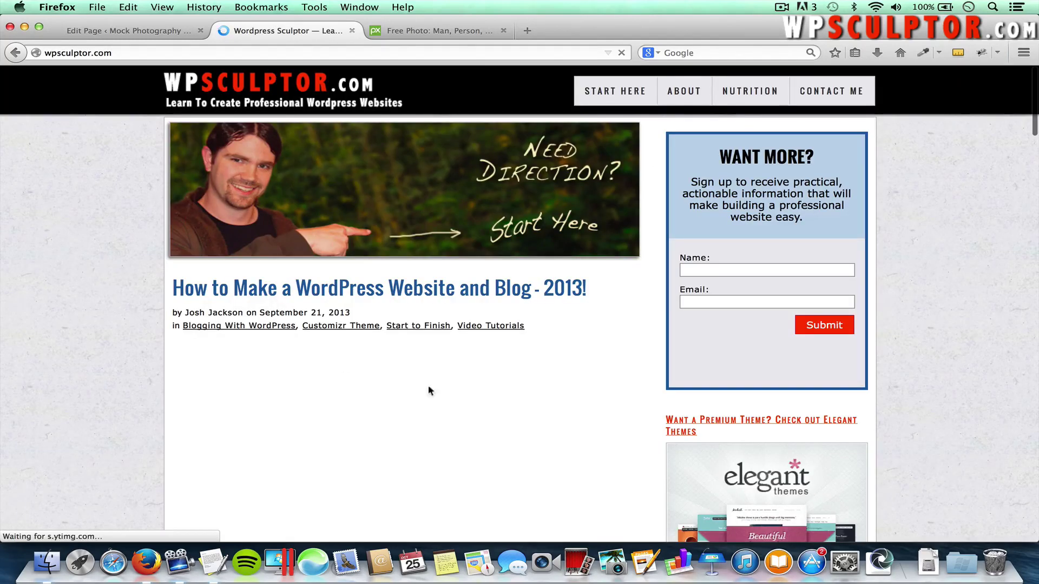
left_click(14, 54)
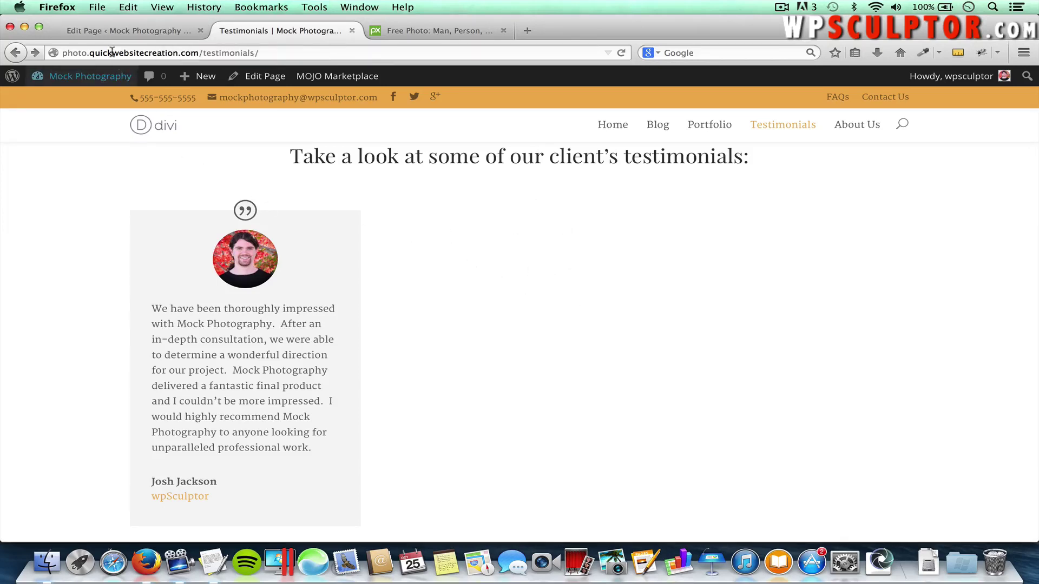
Clone the Testimonial module into the second column and open the copy's settings
left_click(103, 31)
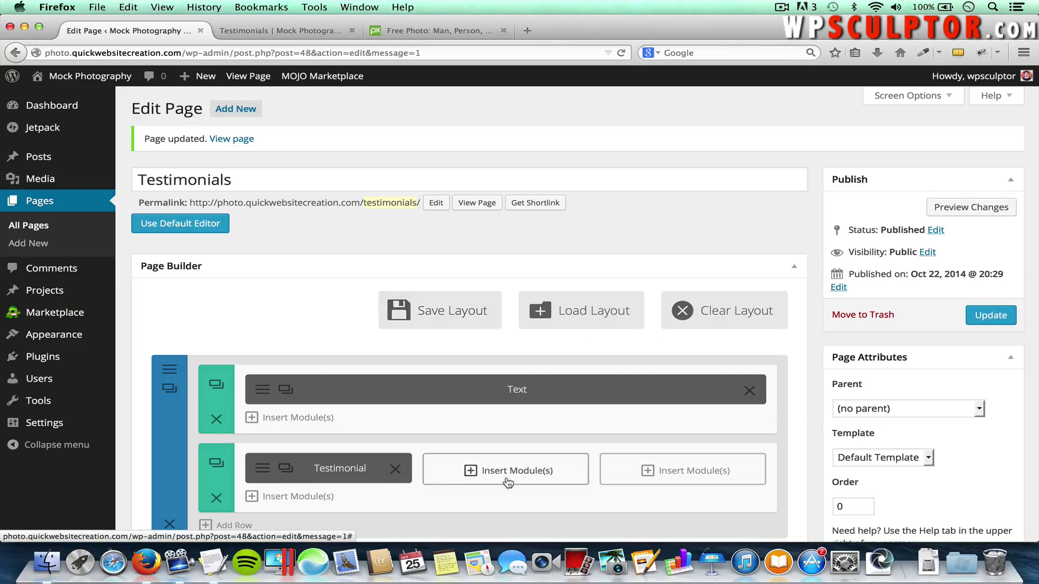
scroll(292, 466, "down", 2)
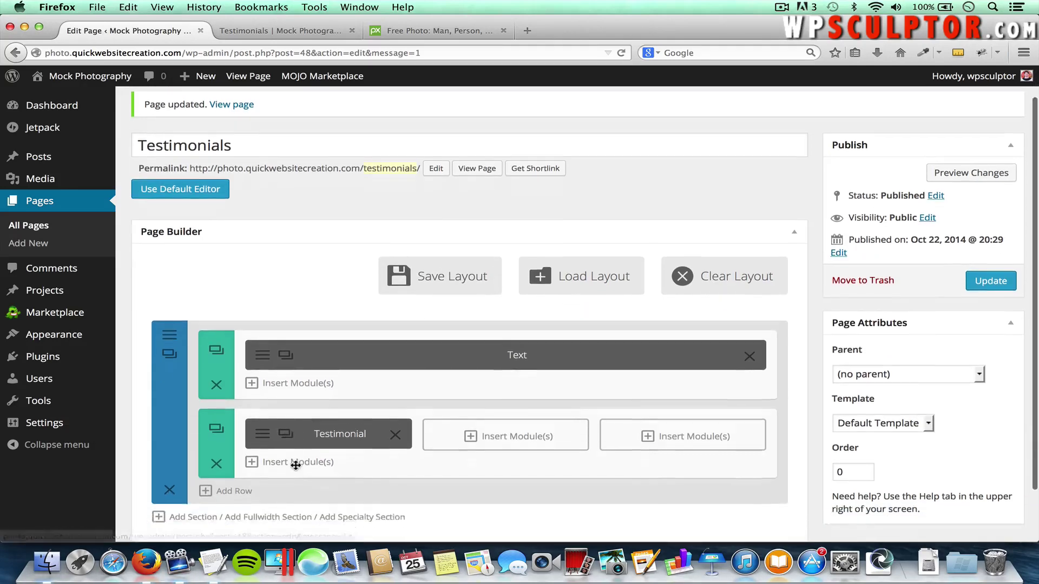
left_click(285, 422)
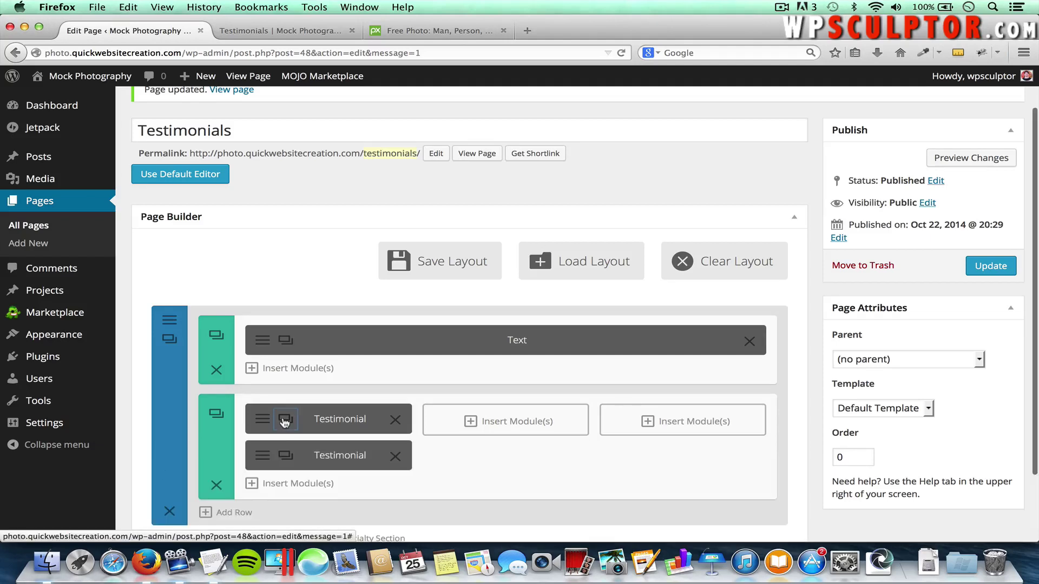
mouse_move(313, 457)
left_mouse_down()
mouse_move(498, 420)
mouse_move(468, 433)
left_mouse_up()
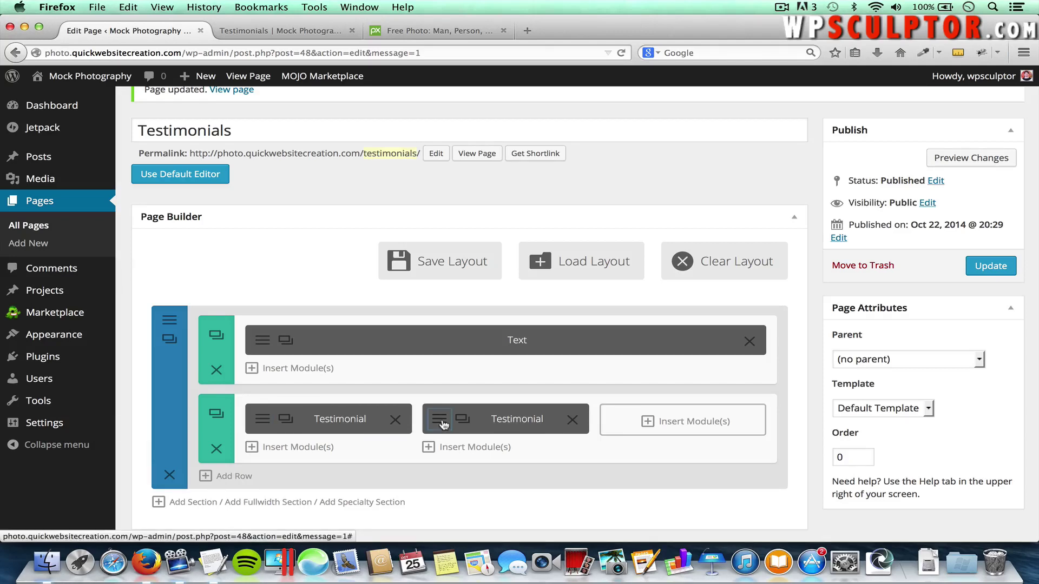
left_click(442, 425)
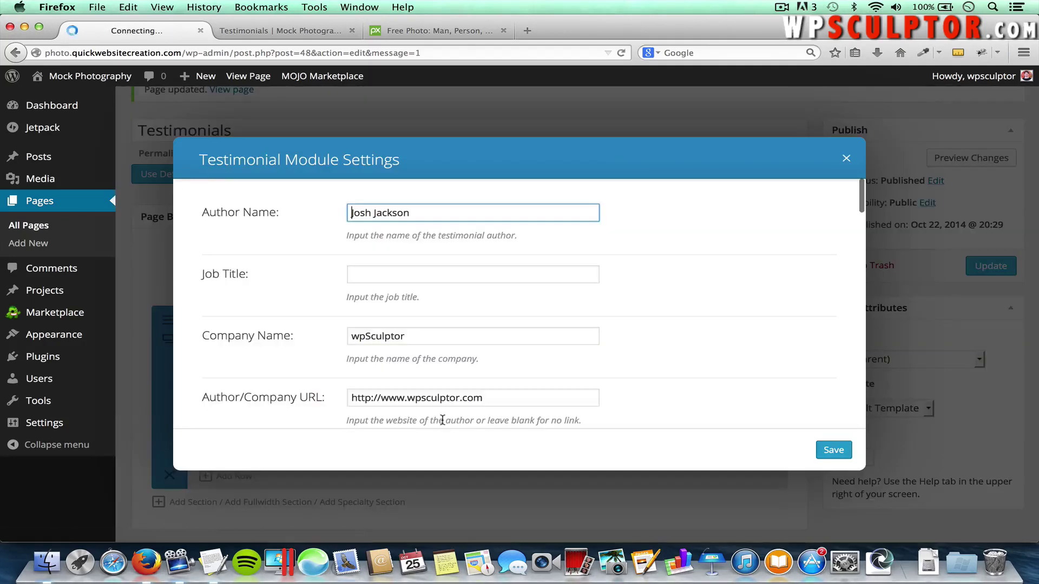
Enter the second client's author and company names from the notes and clear the website URL
triple_click(371, 216)
type("J")
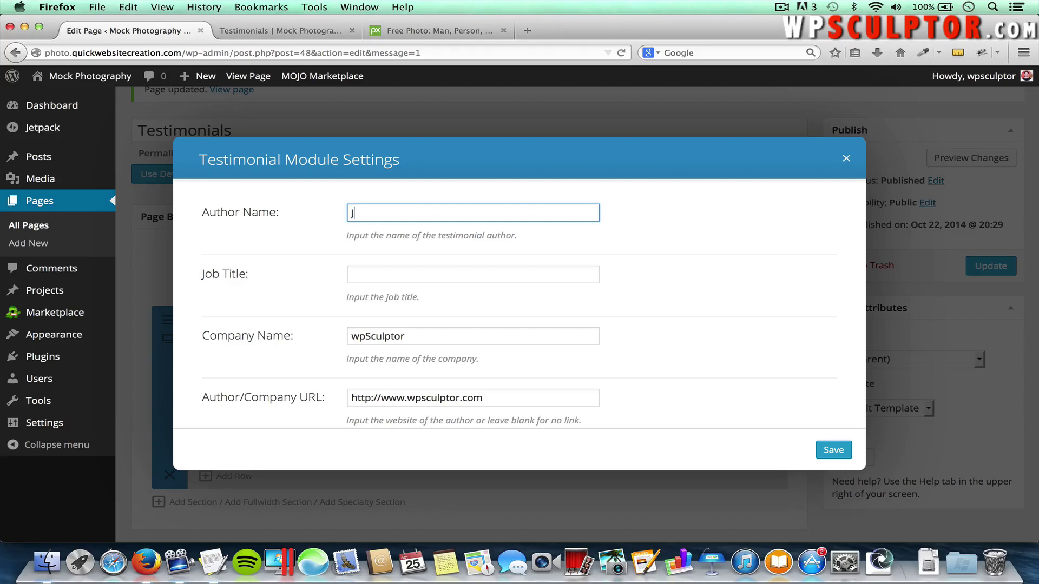
left_click(405, 274)
key("super+Tab")
scroll(310, 313, "down", 5)
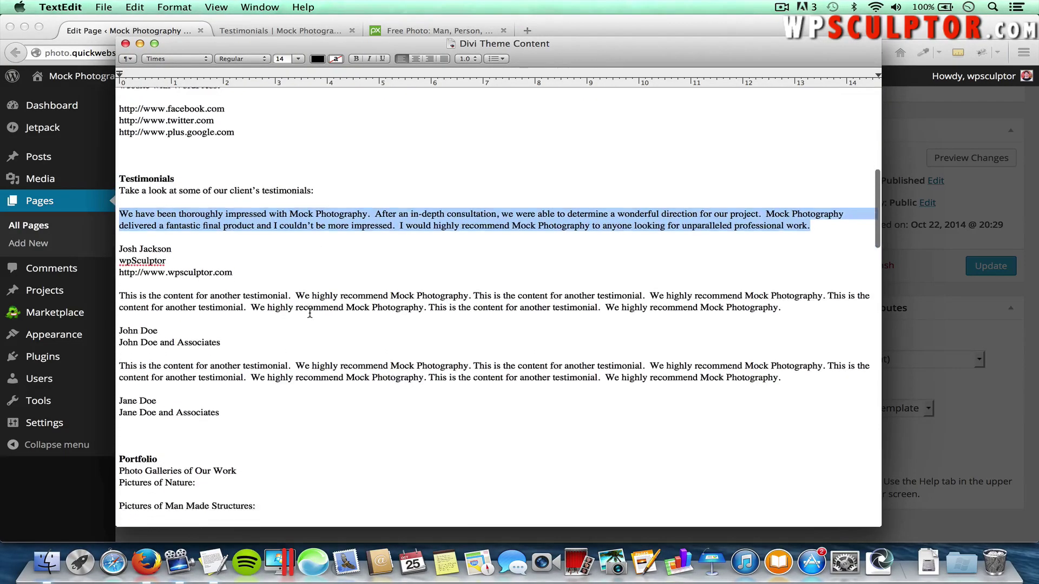
left_click_drag(220, 291, 124, 292)
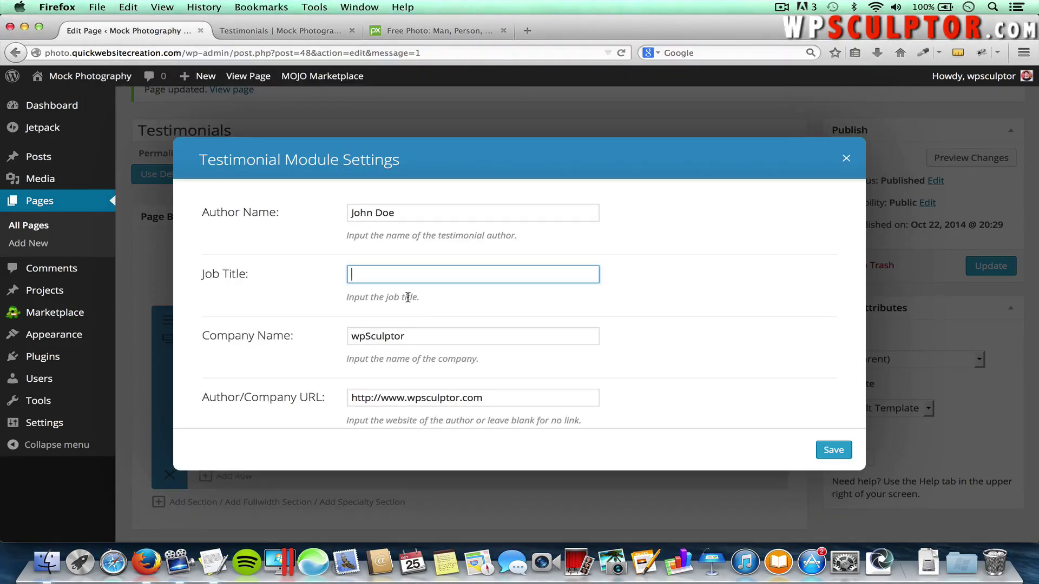
key("Tab")
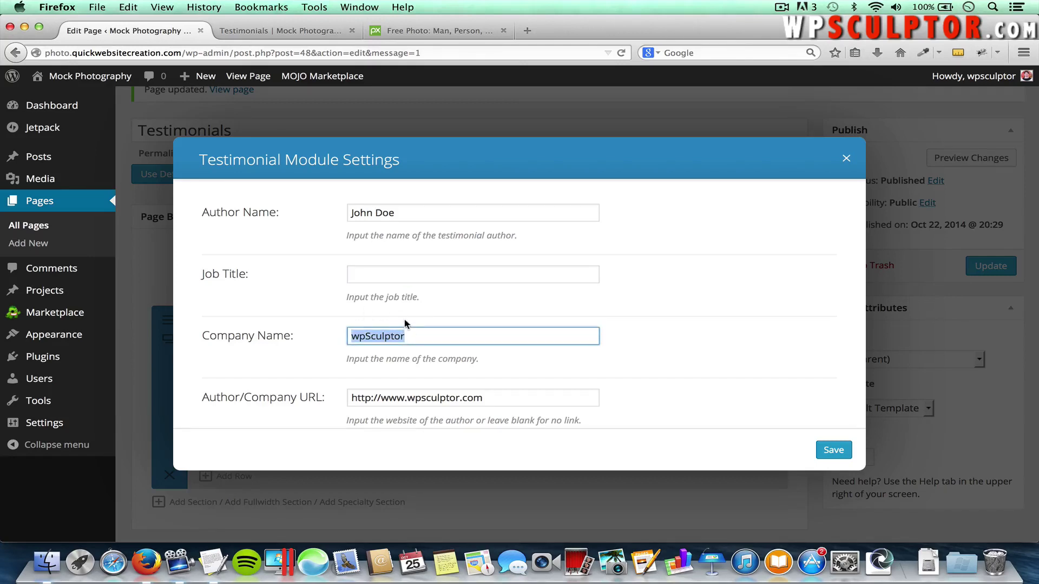
type("John Doe and Associates")
scroll(503, 325, "down", 3)
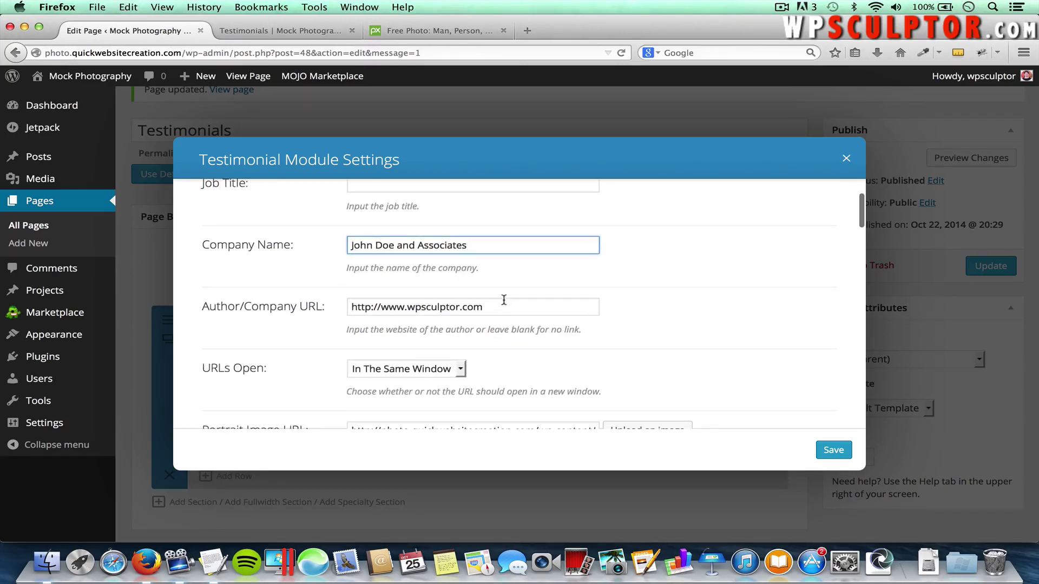
key("Tab")
key("BackSpace")
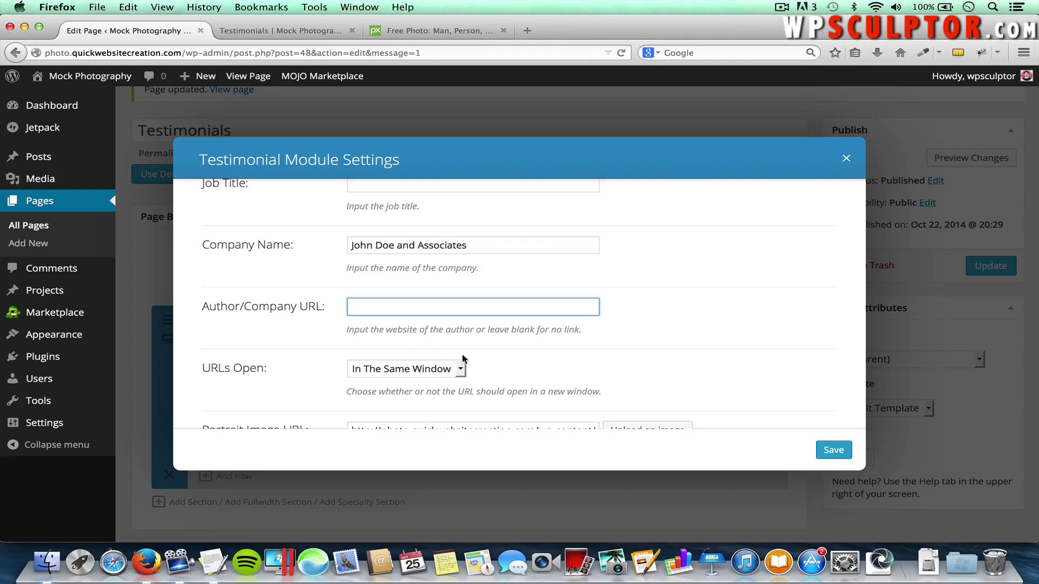
scroll(463, 359, "down", 5)
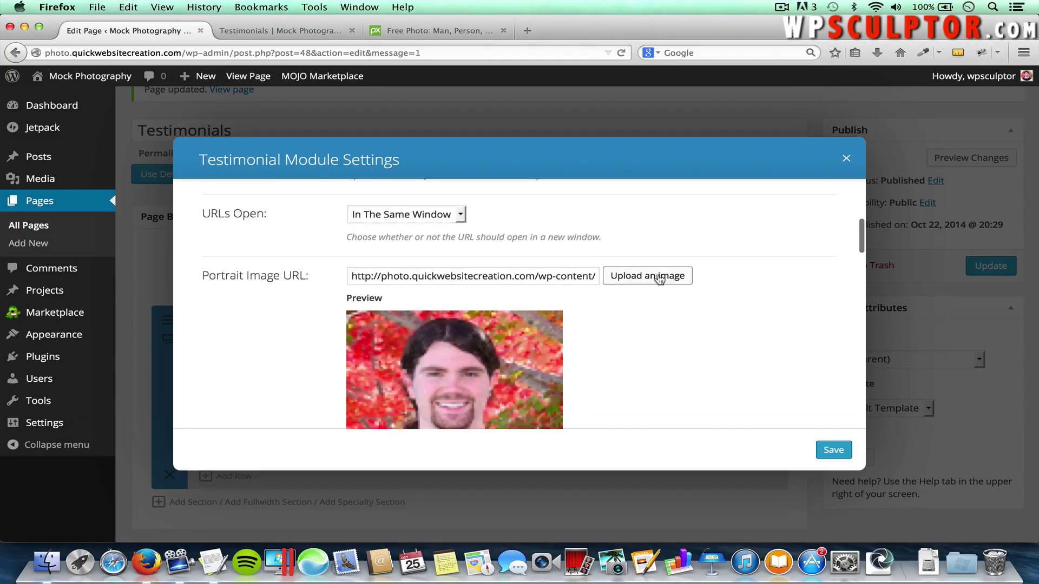
Set the second testimonial's portrait to the Self-Portrait image
left_click(659, 277)
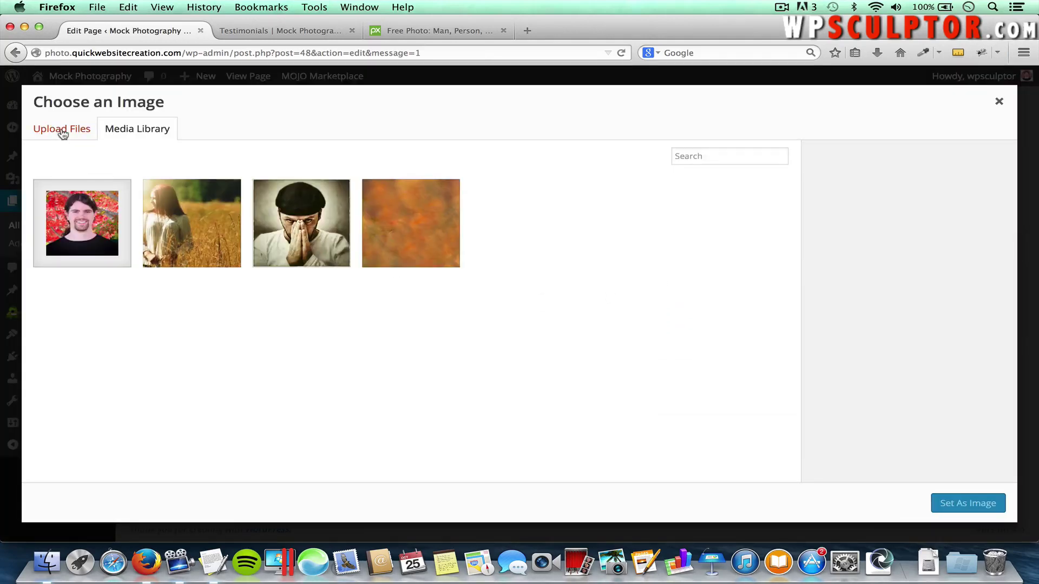
left_click(300, 230)
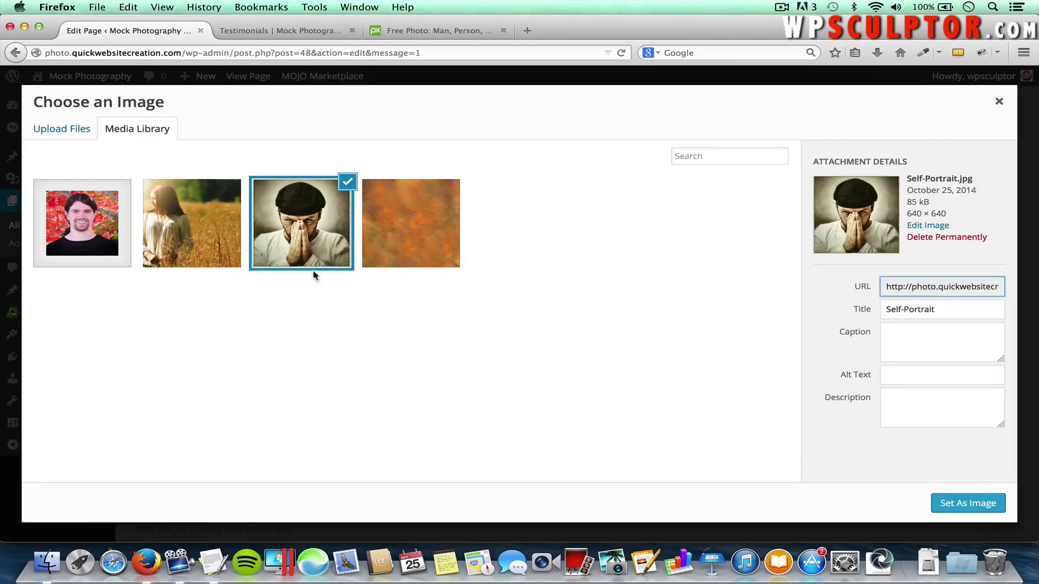
left_click(951, 501)
Replace the content with 'This is the content for another testimonial' paragraph and save
scroll(719, 363, "down", 5)
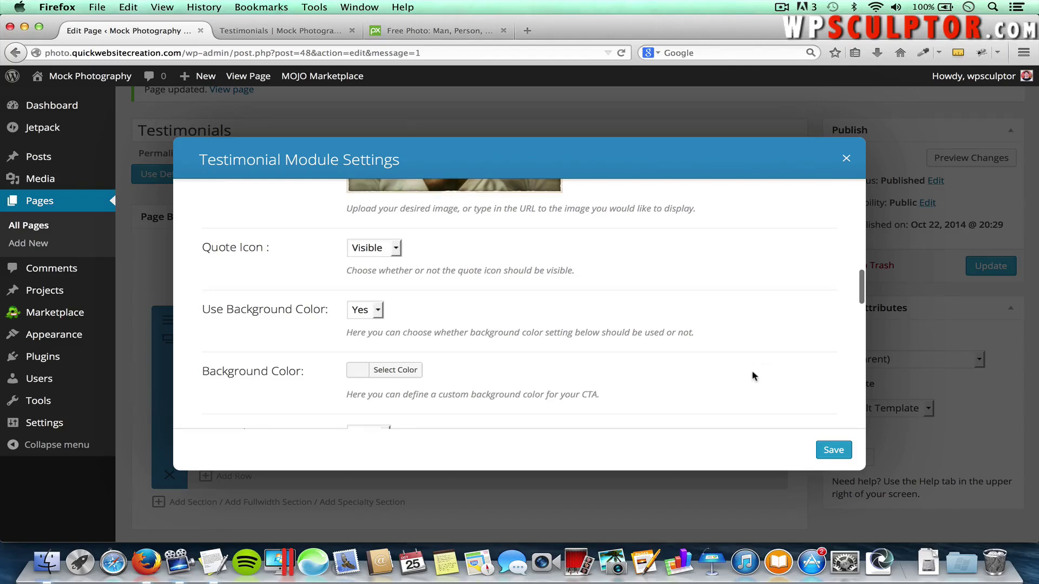
scroll(753, 374, "down", 6)
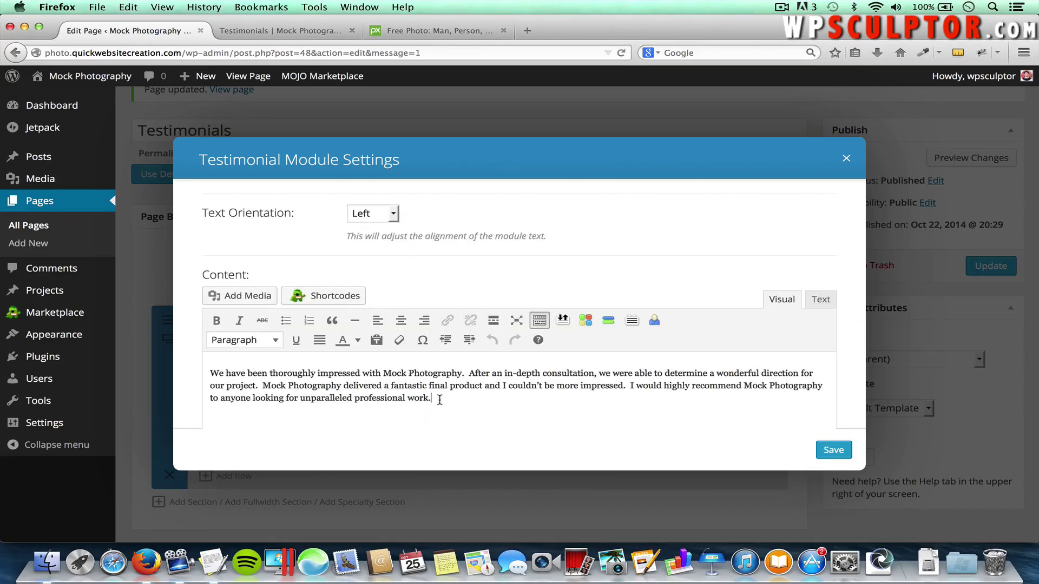
left_click_drag(438, 399, 158, 353)
key("BackSpace")
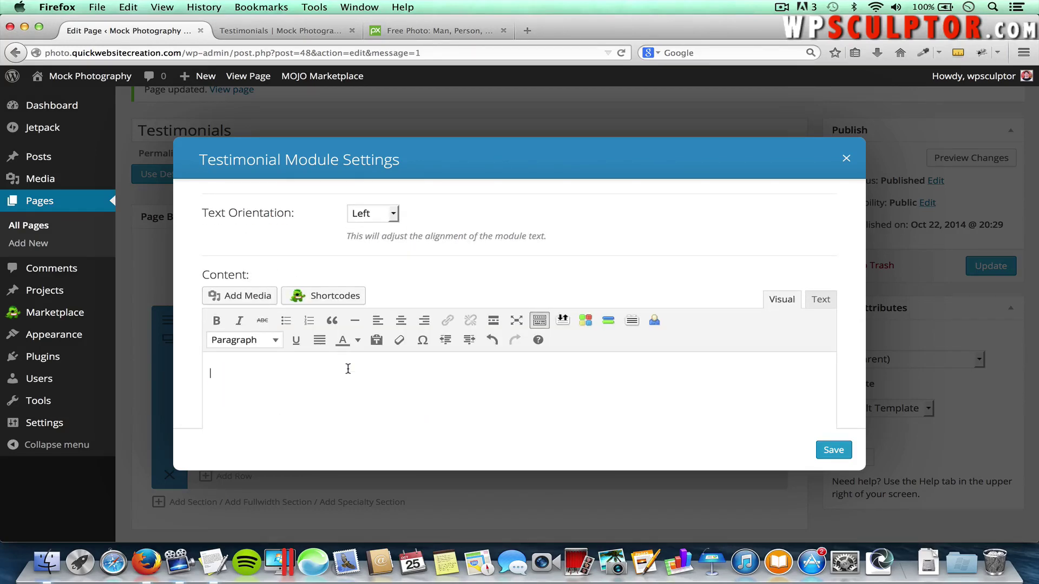
key("super+Tab")
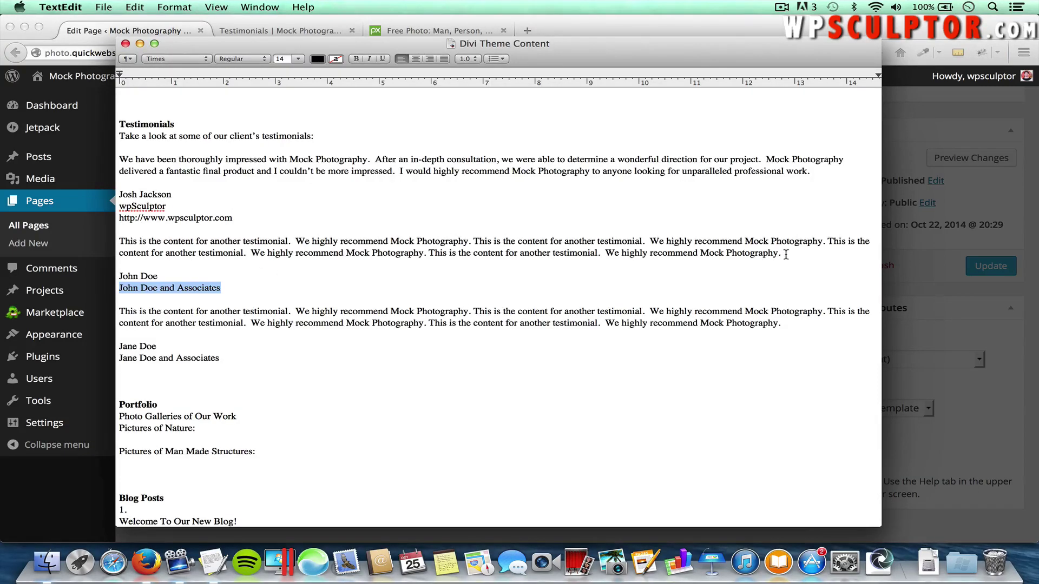
left_click_drag(781, 257, 117, 236)
key("super+c")
key("super+Tab")
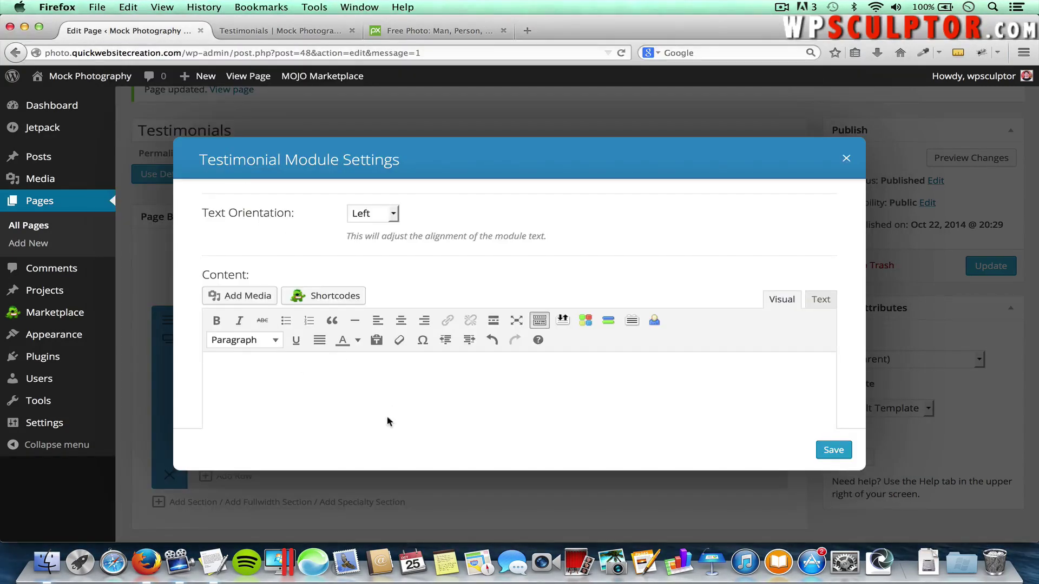
key("super+v")
left_click(832, 449)
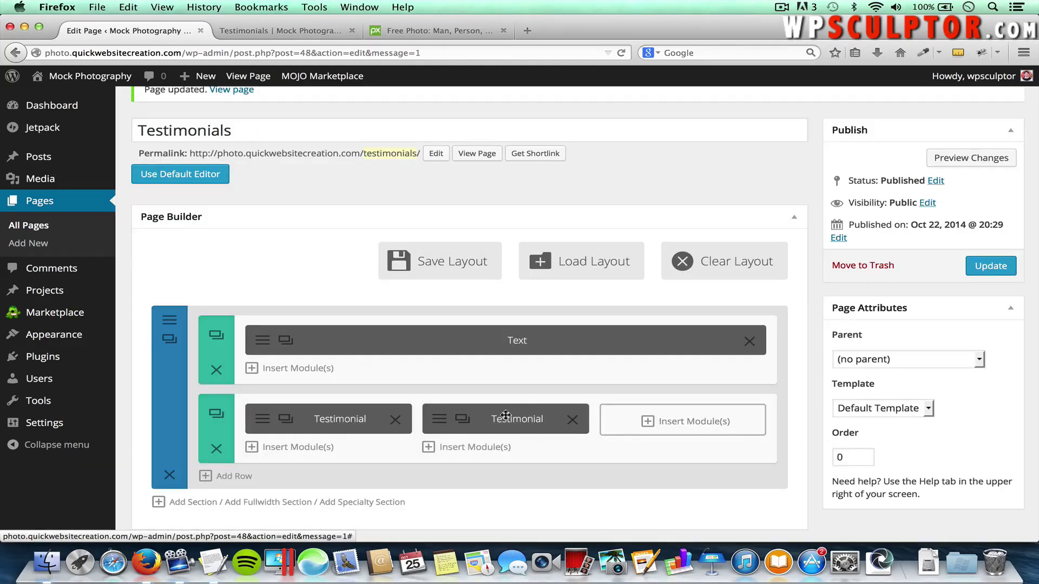
Duplicate the second testimonial into the third column and open its settings
left_click(464, 420)
left_click_drag(481, 444, 661, 421)
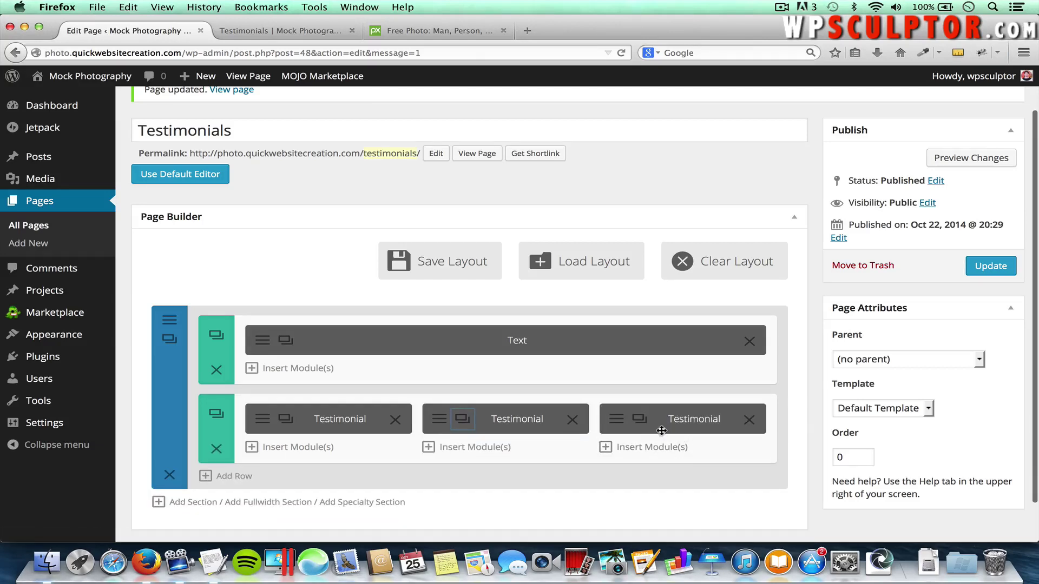
left_click(620, 424)
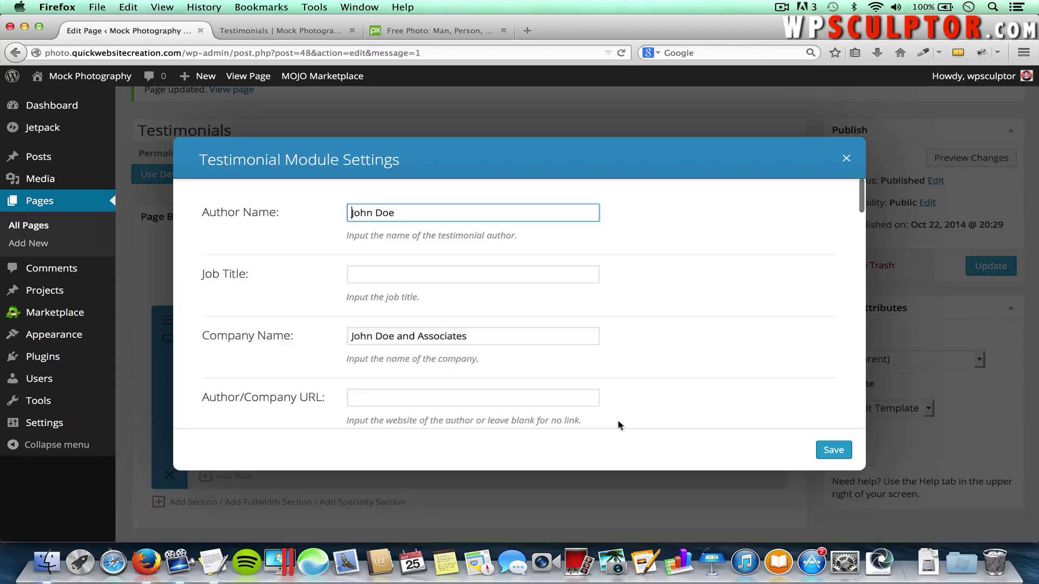
Change the first name in the author and company names to the third client's
double_click(356, 213)
type("Jane")
scroll(400, 317, "down", 1)
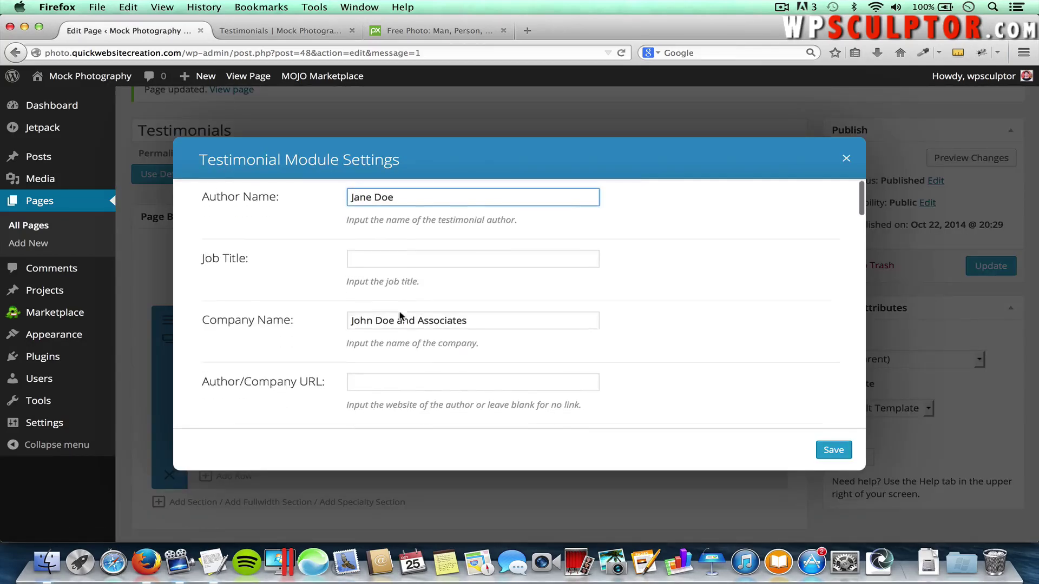
double_click(360, 319)
type("Jan")
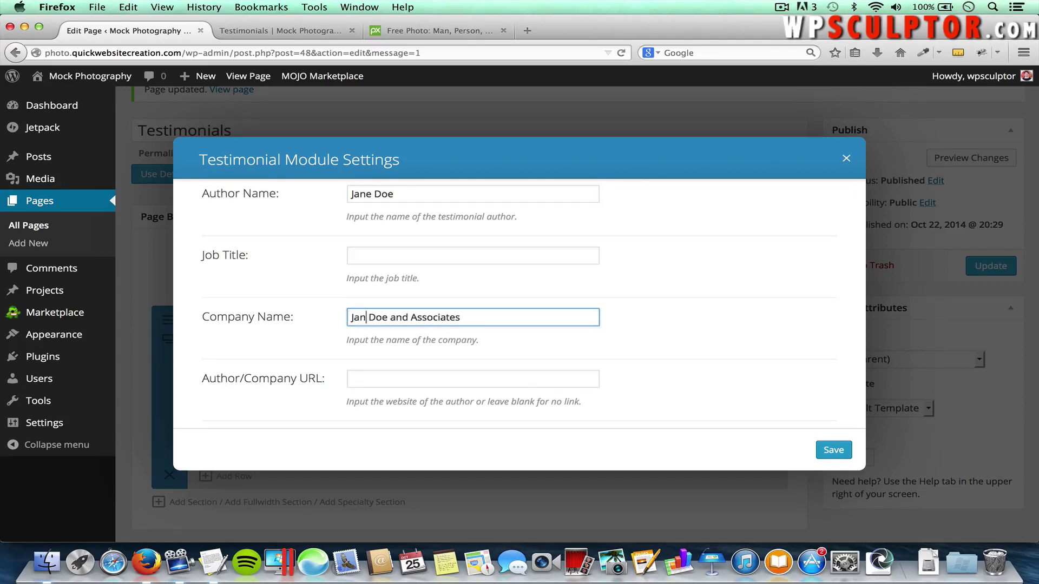
type("e")
scroll(499, 342, "down", 7)
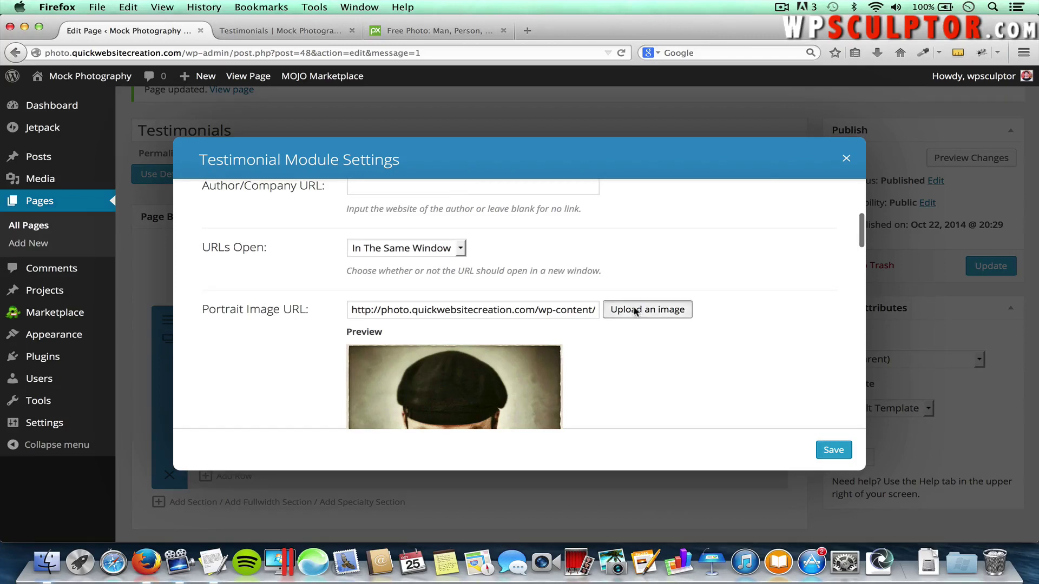
Set Portrait.jpg, the wheat-field photo, as the portrait and save the testimonial
left_click(630, 311)
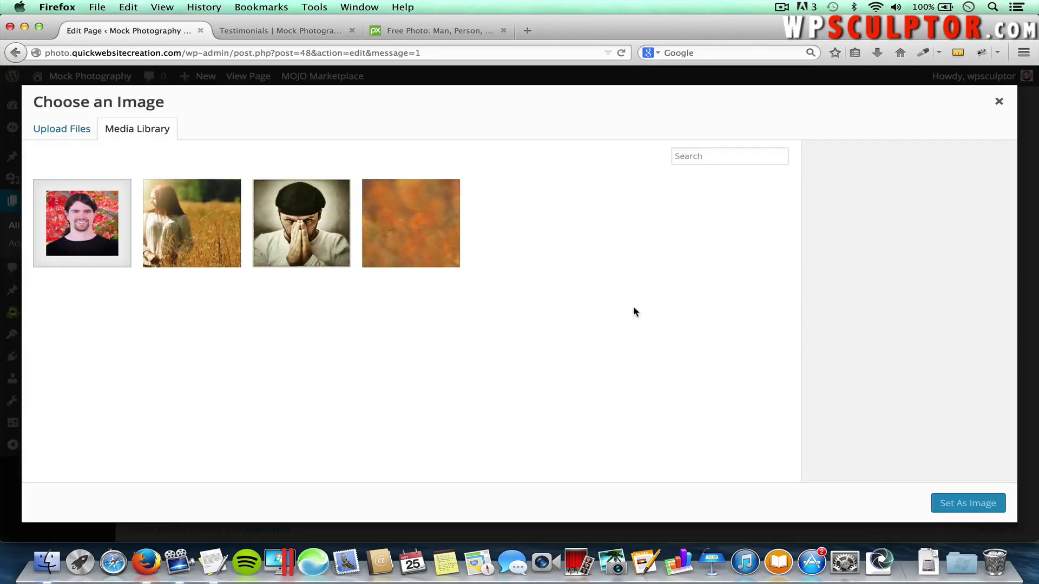
left_click(190, 217)
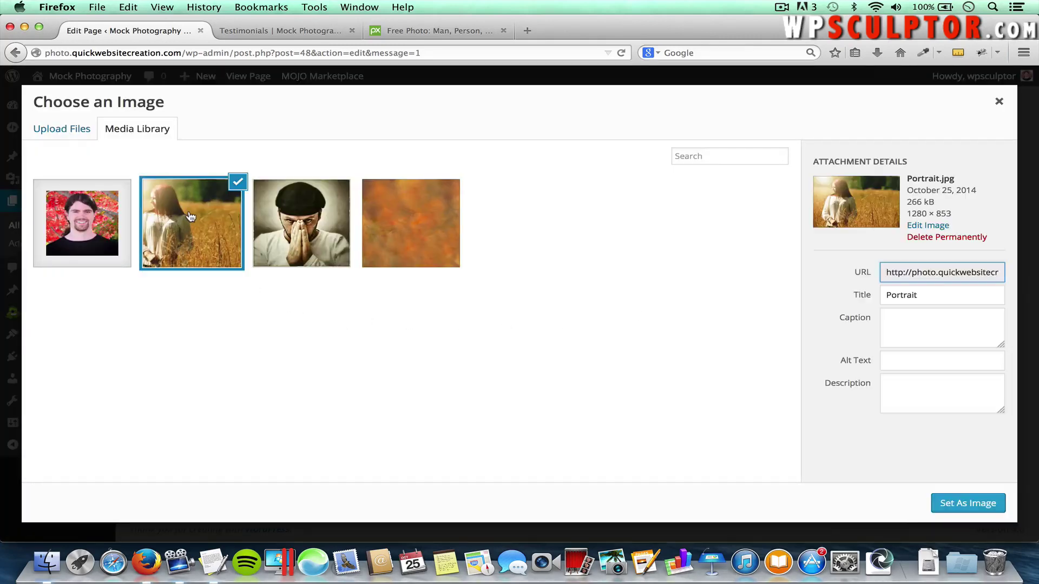
left_click(969, 504)
scroll(679, 374, "down", 5)
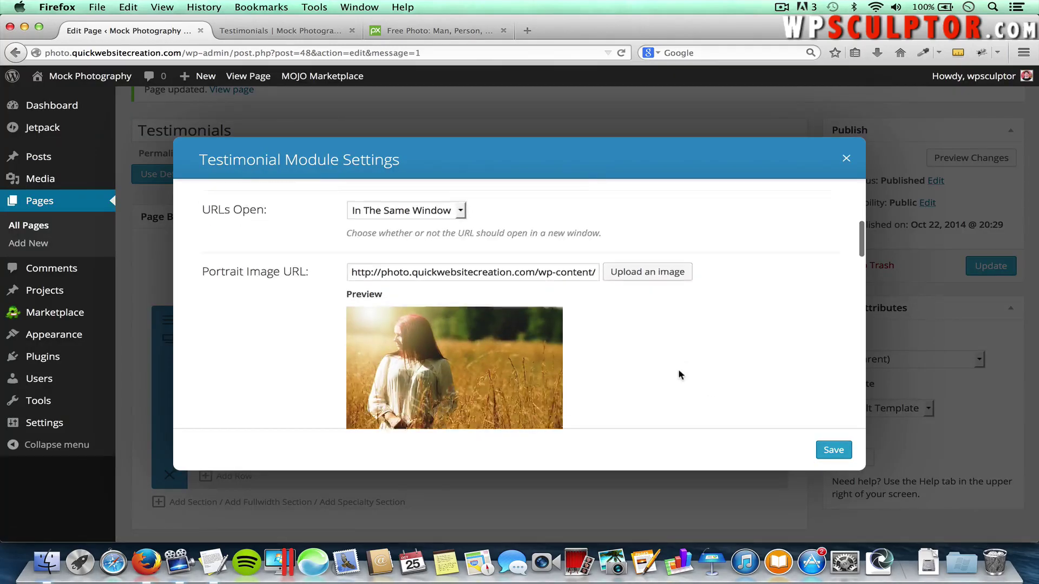
scroll(679, 372, "down", 15)
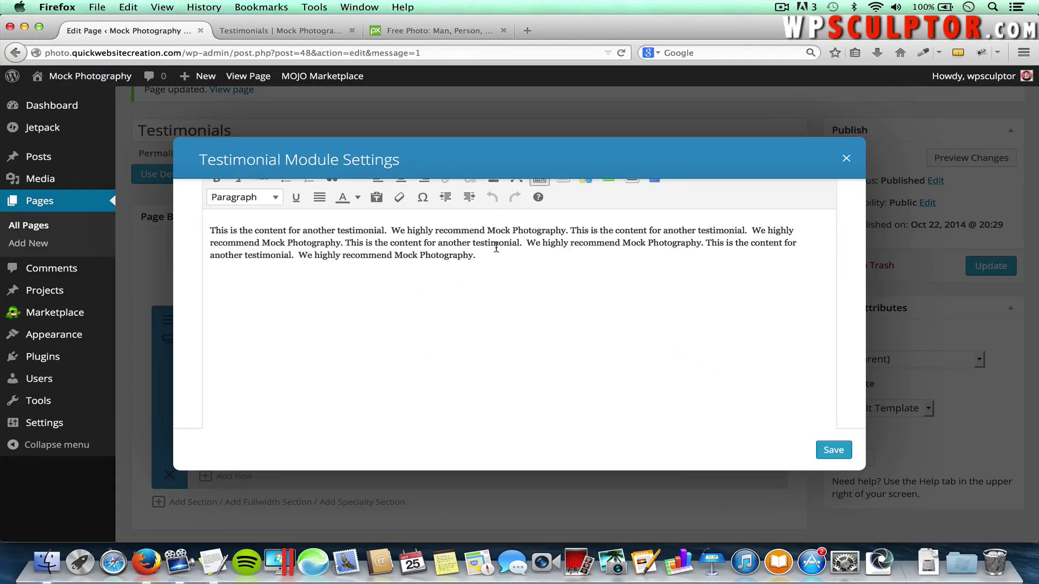
left_click(844, 450)
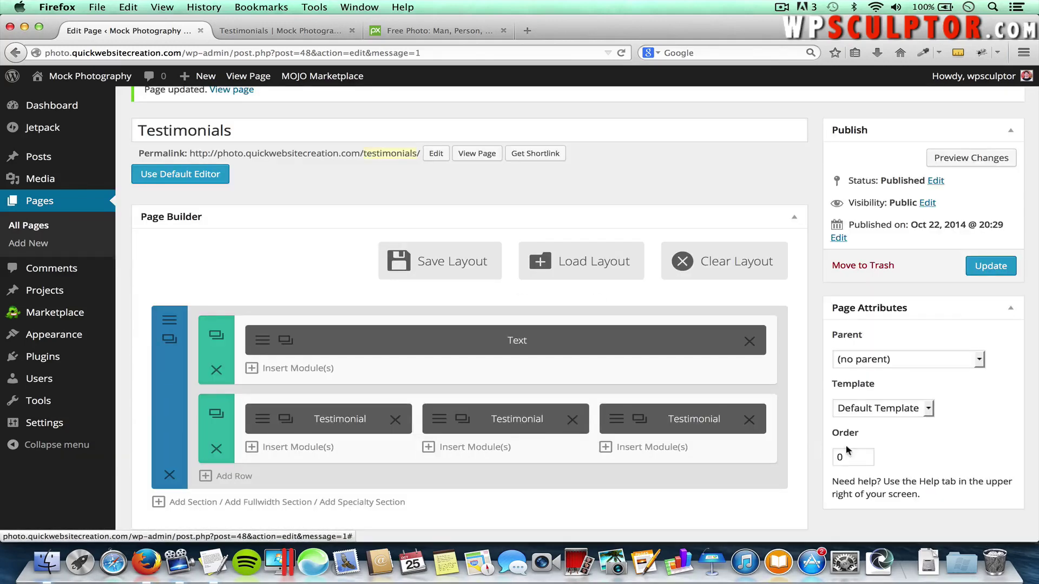
Update the Testimonials page, confirm the reloaded live page shows three testimonial cards, then return to the editor
left_click(984, 271)
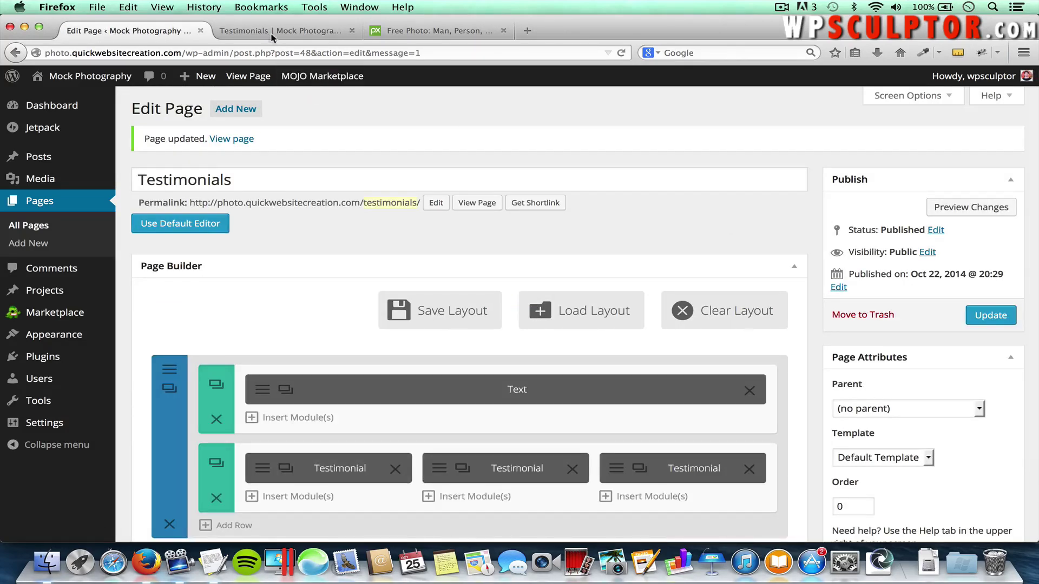
left_click(271, 32)
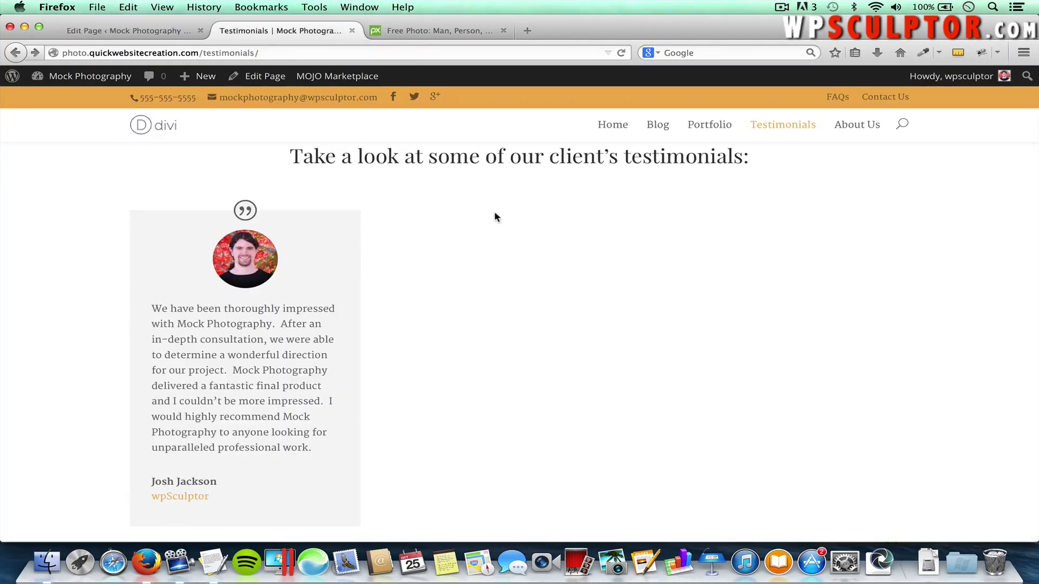
key("super+r")
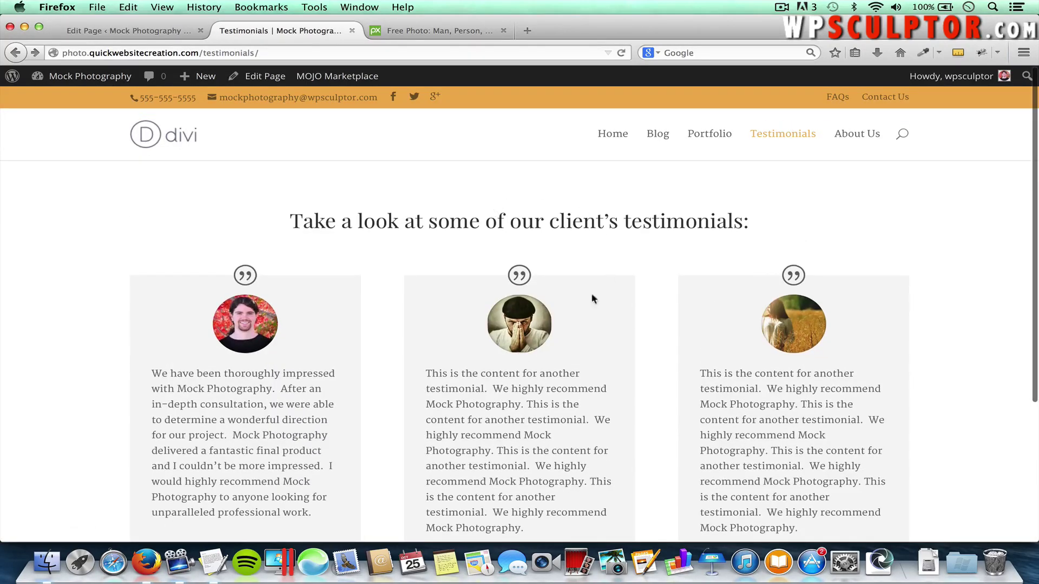
scroll(692, 418, "down", 3)
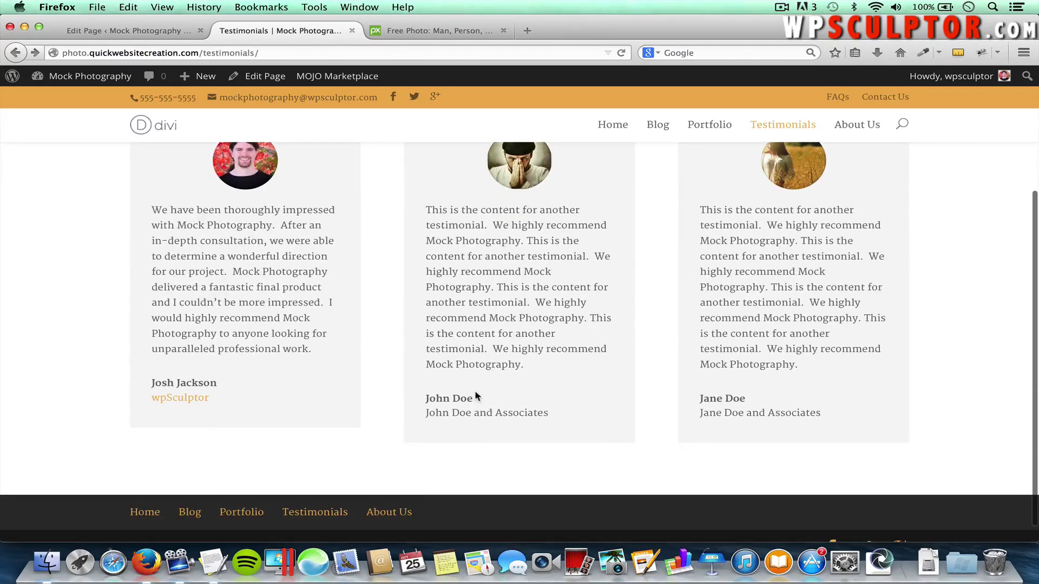
scroll(480, 354, "up", 3)
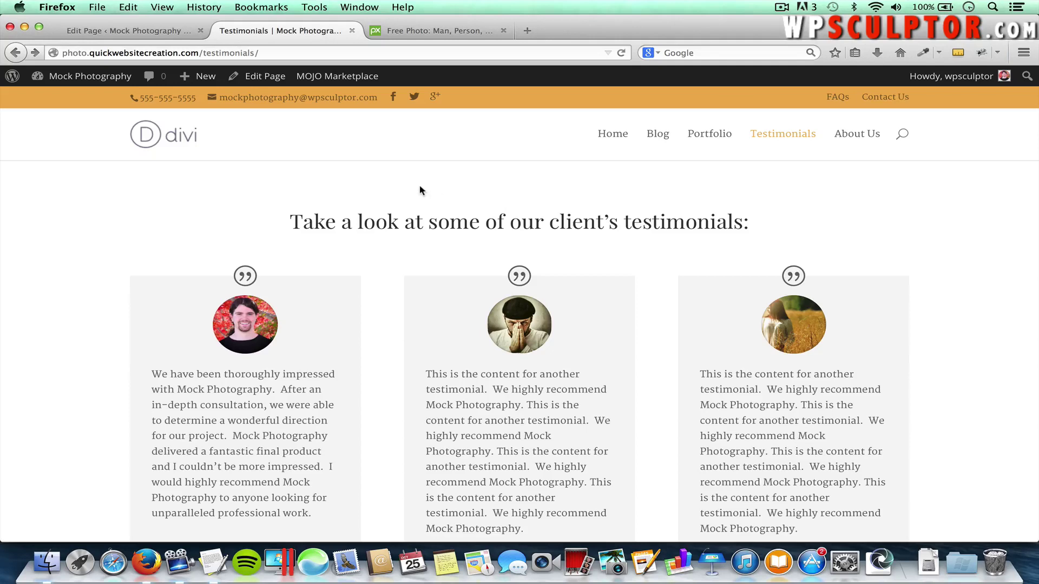
left_click(129, 33)
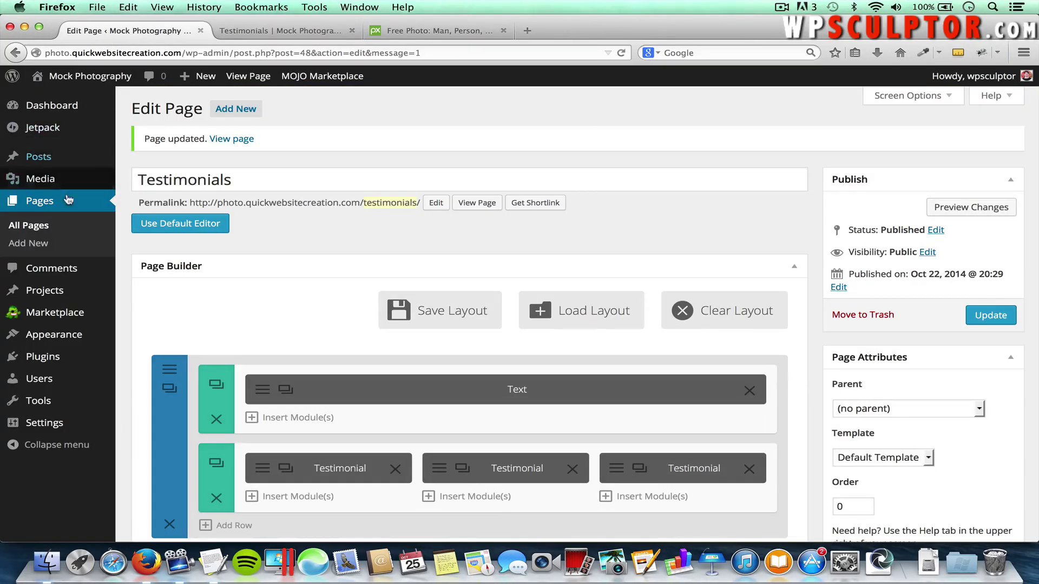
Open the Portfolio page in the Divi builder and give its first row one full-width column
left_click(26, 227)
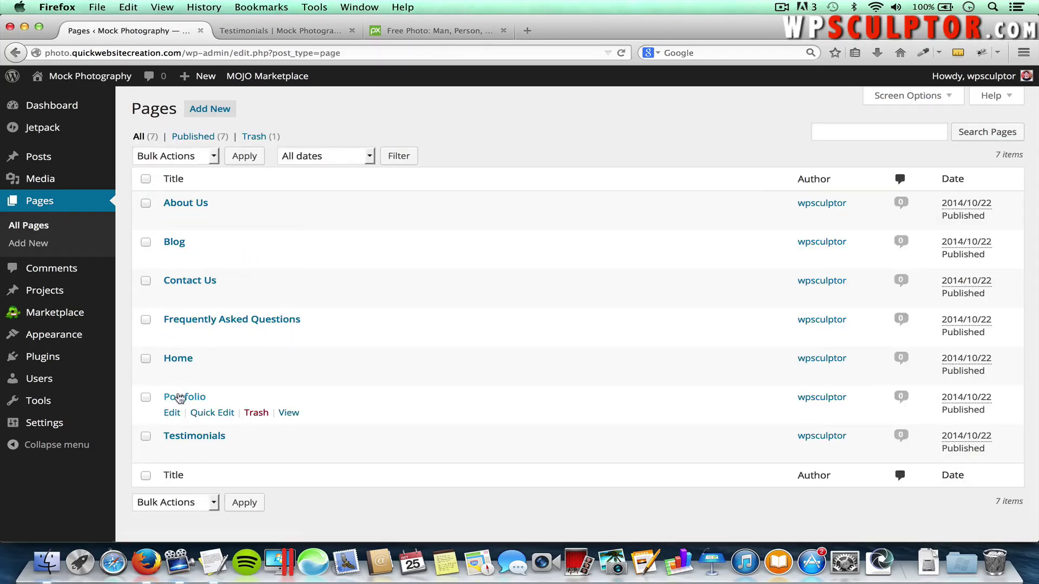
left_click(180, 398)
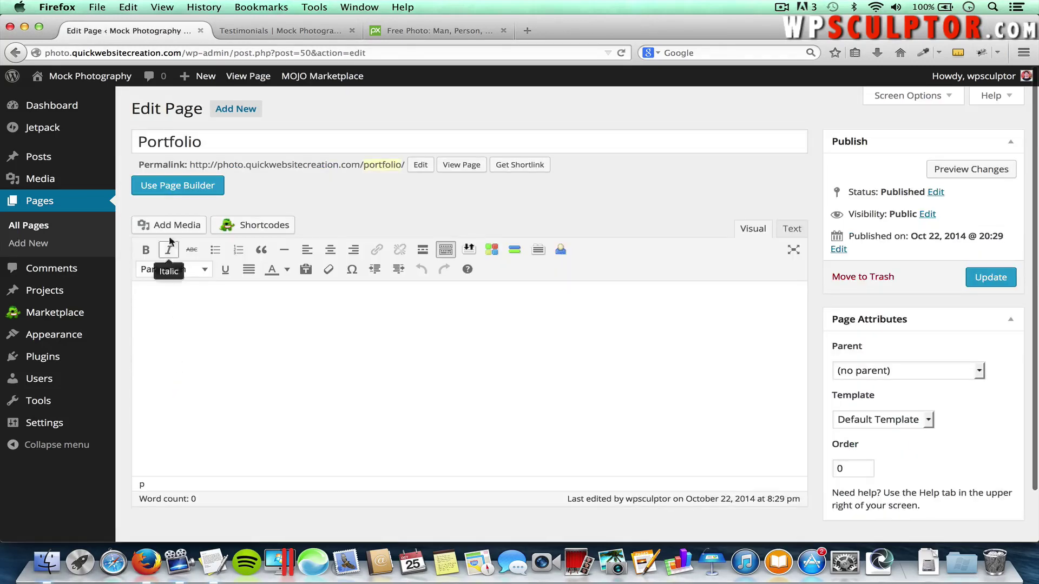
left_click(165, 189)
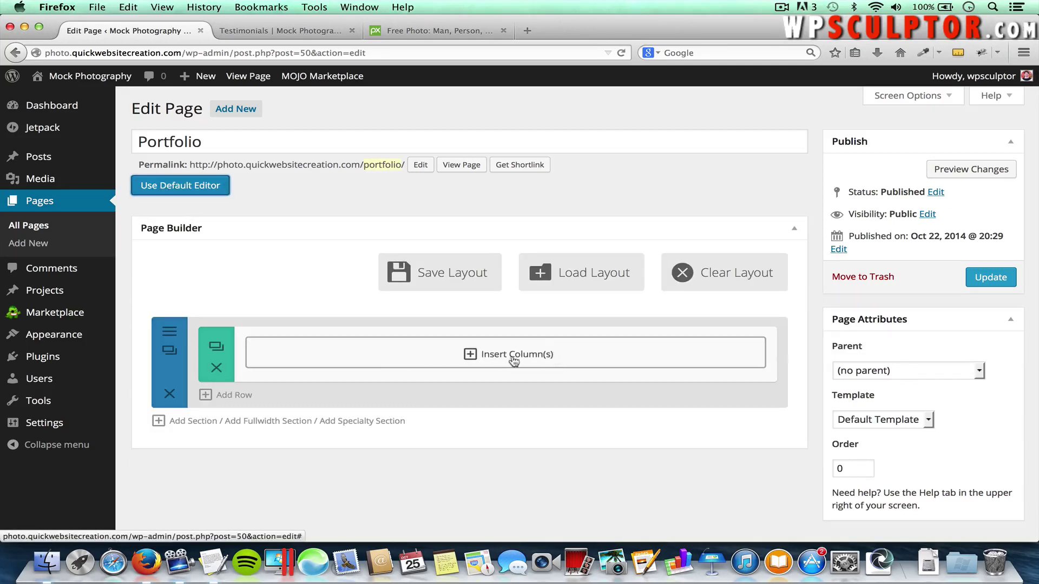
left_click(541, 357)
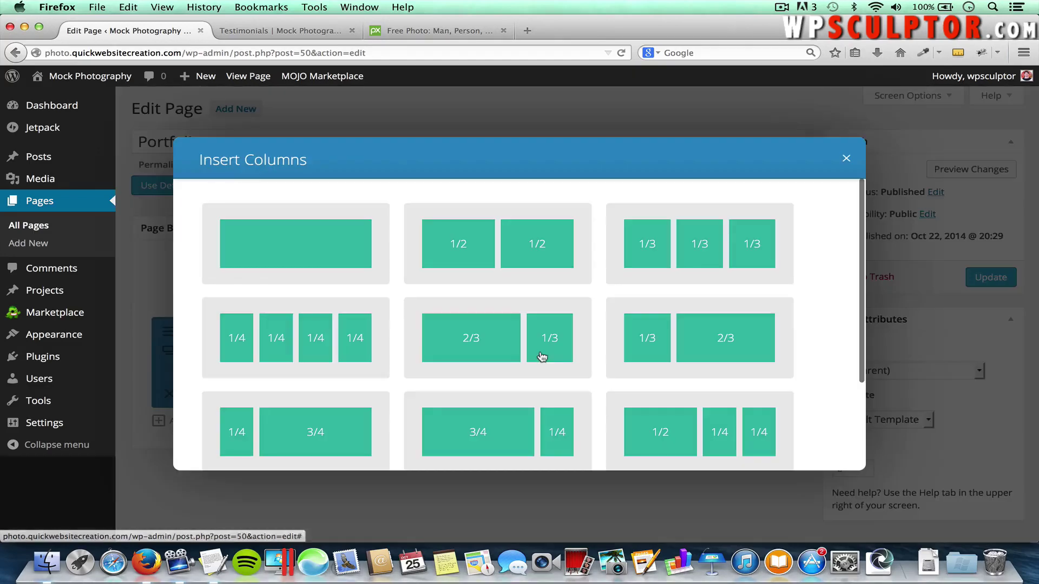
left_click(295, 260)
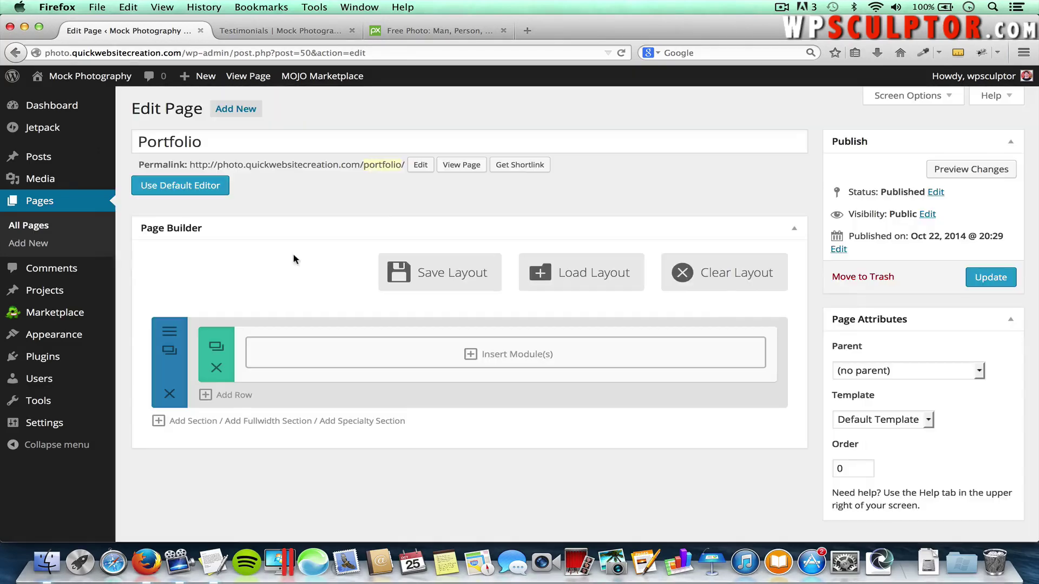
Add a Text module to the Portfolio column with its text alignment set to centered
left_click(520, 358)
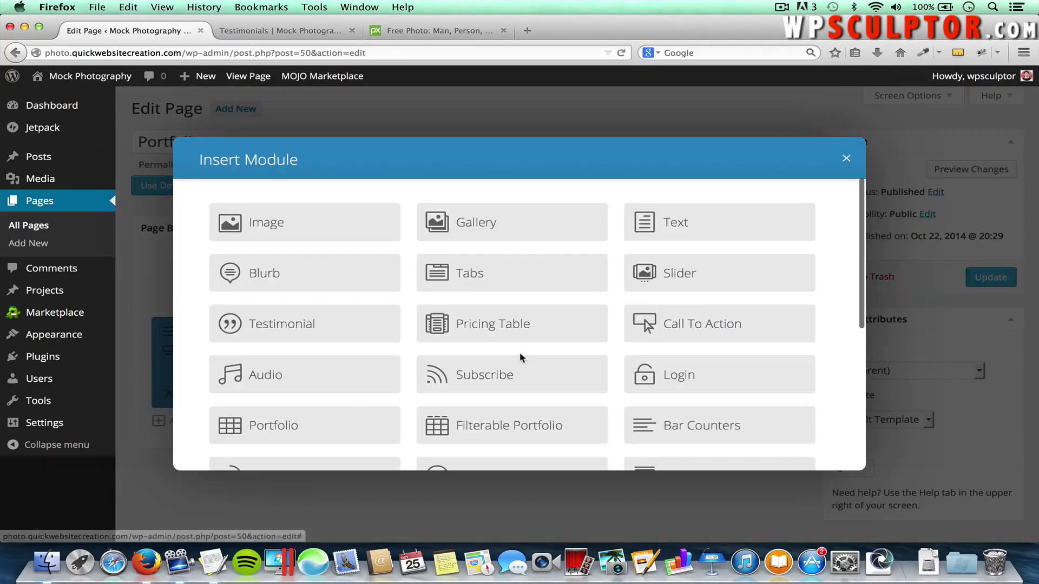
left_click(686, 222)
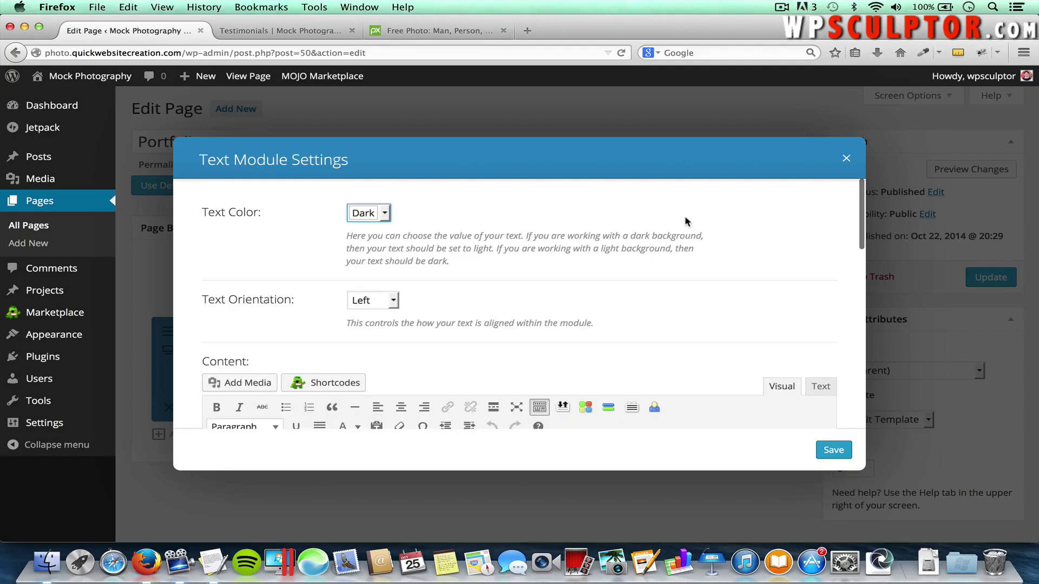
scroll(303, 234, "down", 2)
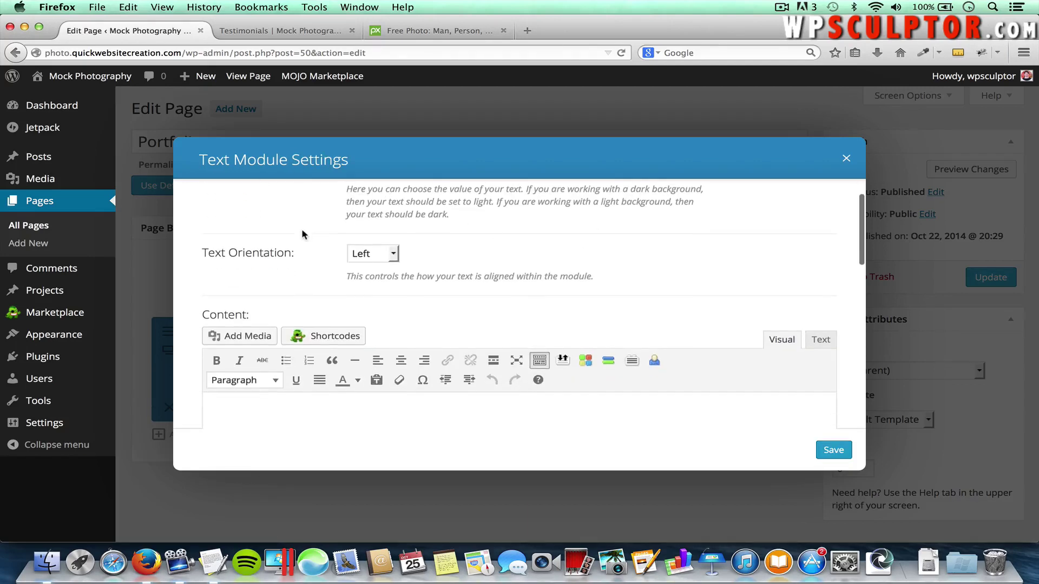
left_click(371, 254)
left_click(371, 281)
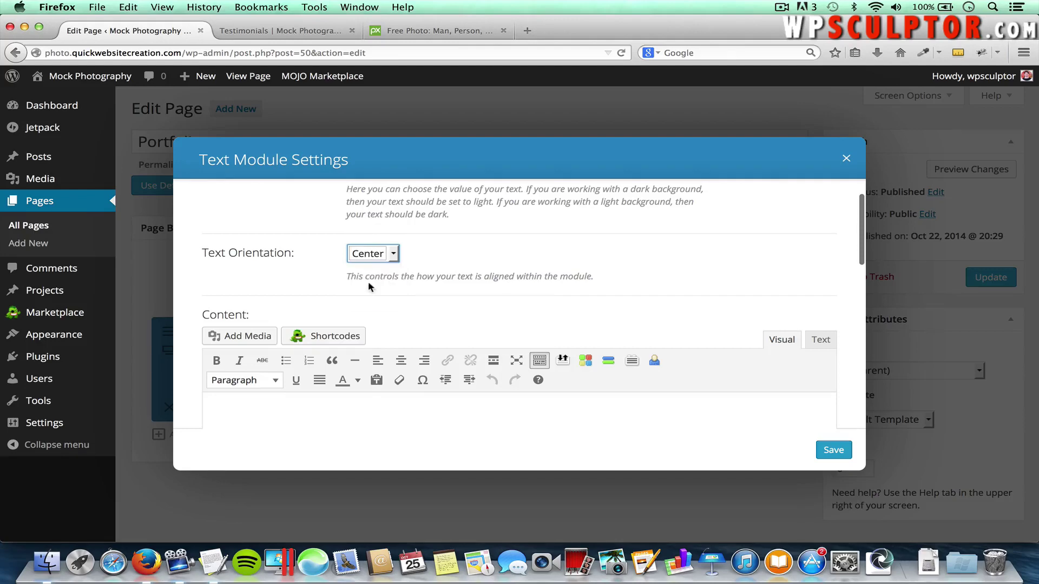
left_click(547, 285)
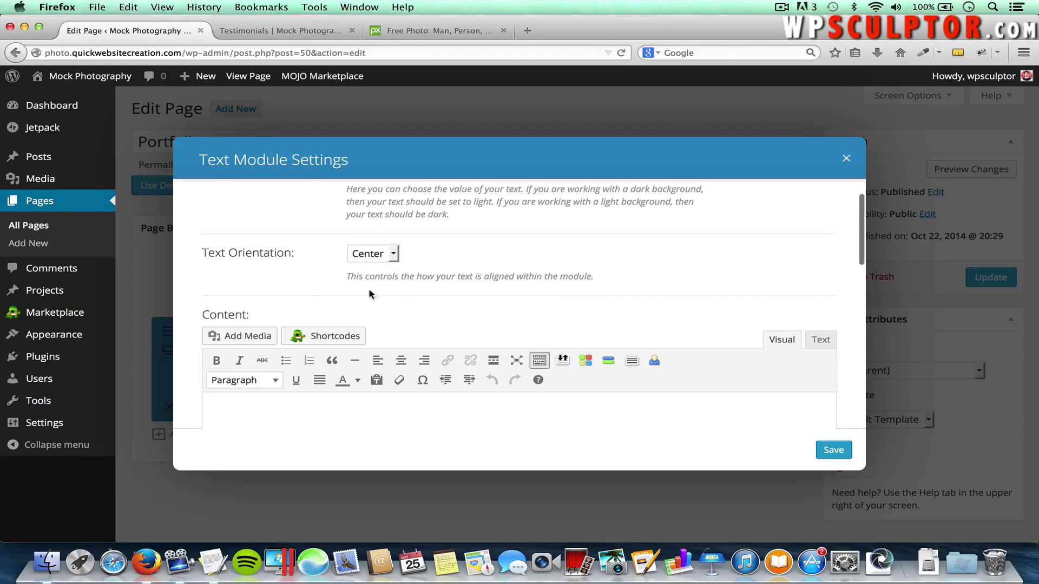
scroll(451, 318, "down", 4)
Paste 'Photo Galleries of Our Work' from the notes into the module as a Heading 1
key("super+Tab")
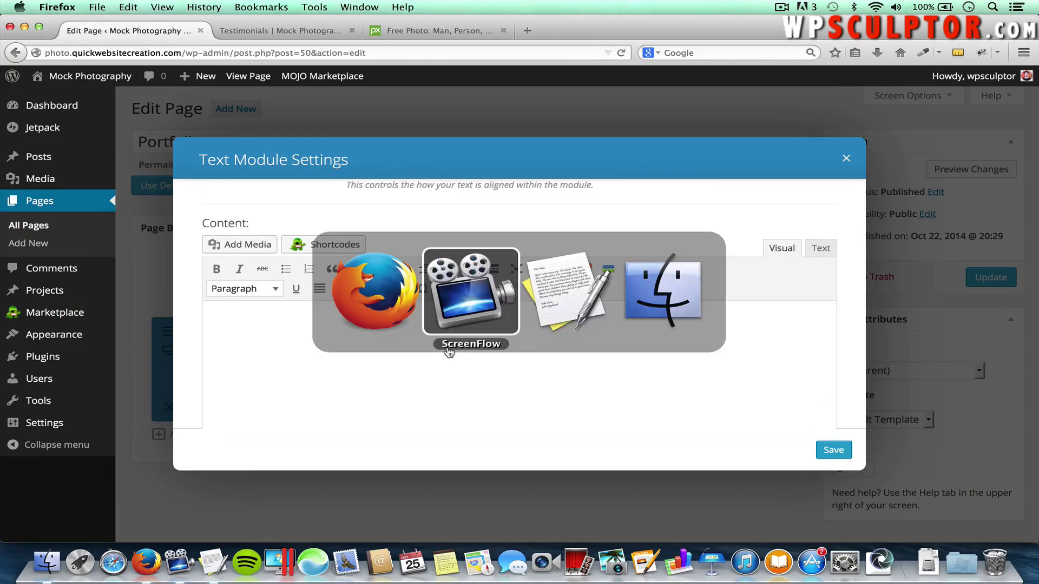
key("super+Tab")
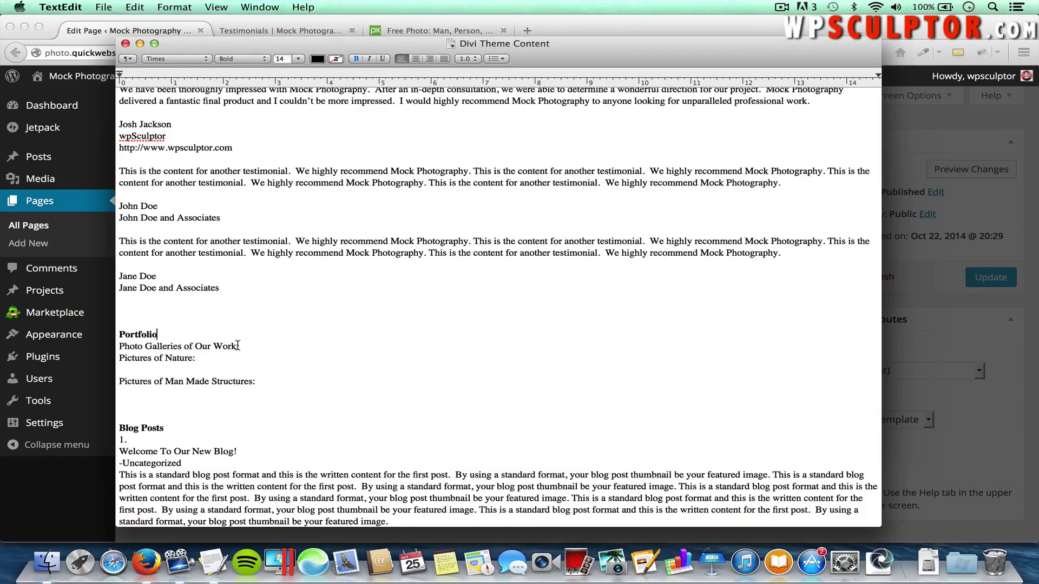
left_click_drag(239, 347, 117, 347)
key("super+c")
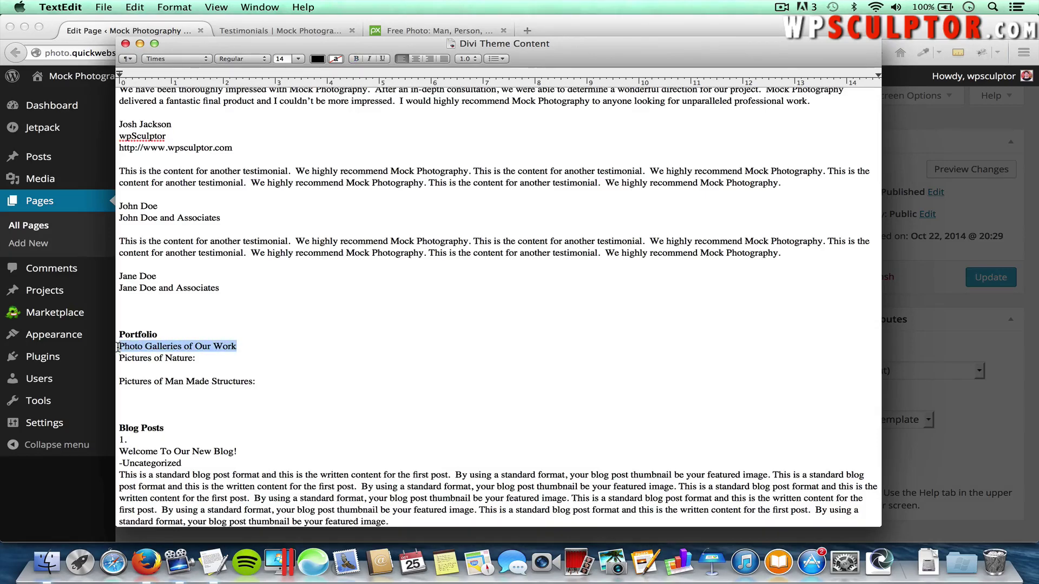
key("super+Tab")
key("super+v")
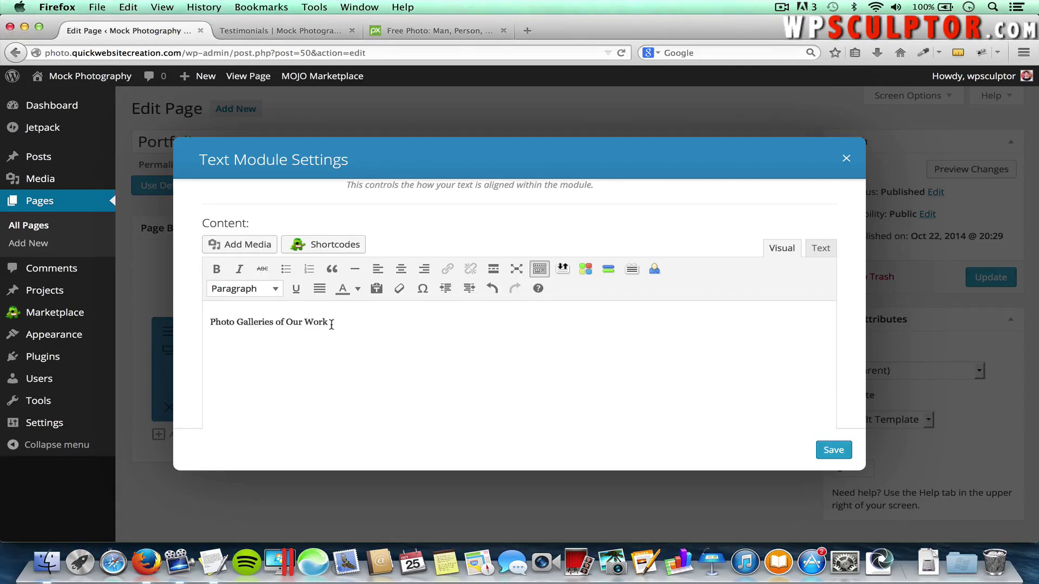
left_click_drag(332, 325, 185, 327)
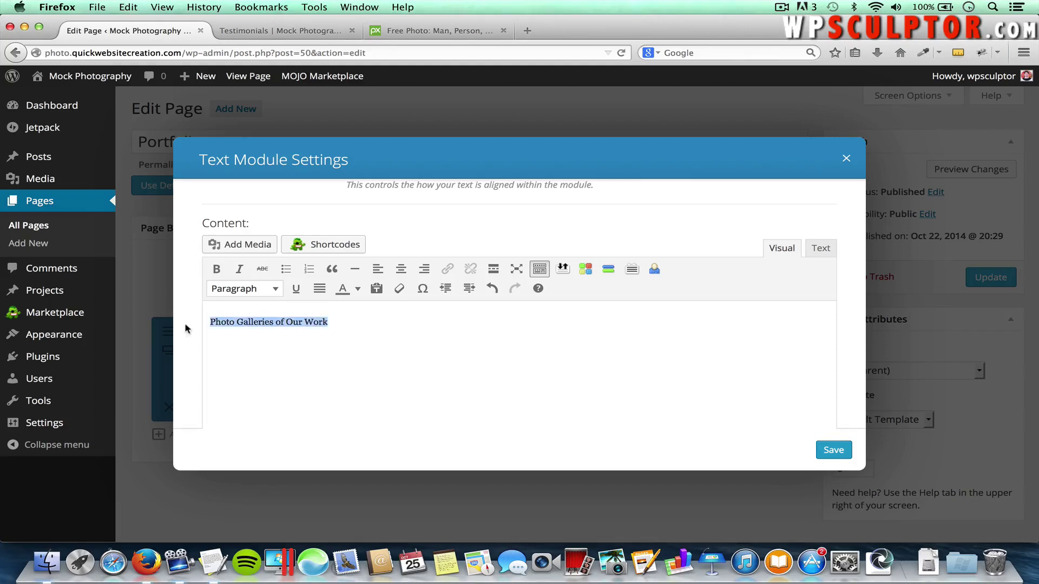
left_click(235, 289)
left_click(254, 387)
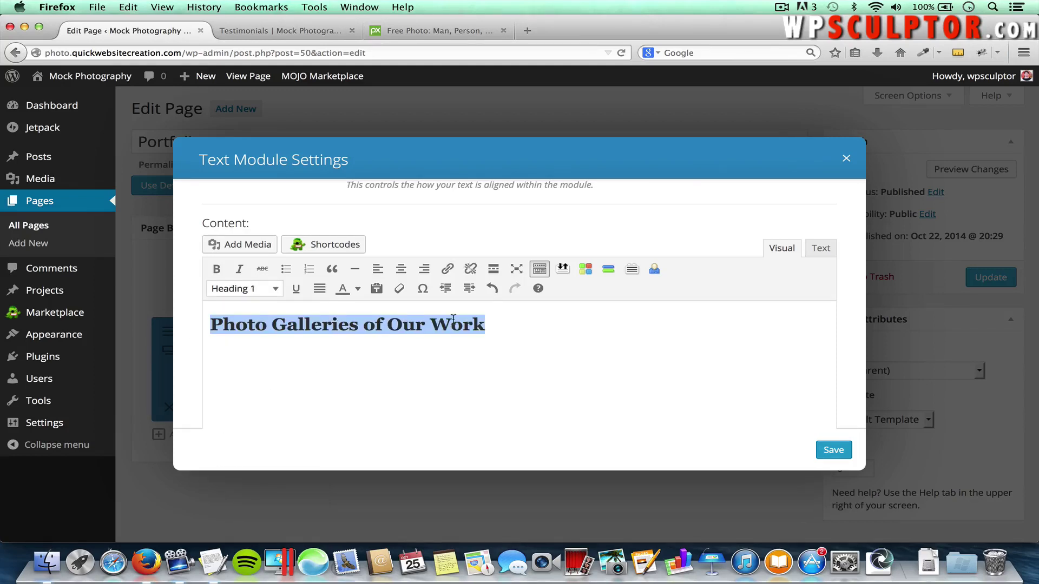
left_click(511, 331)
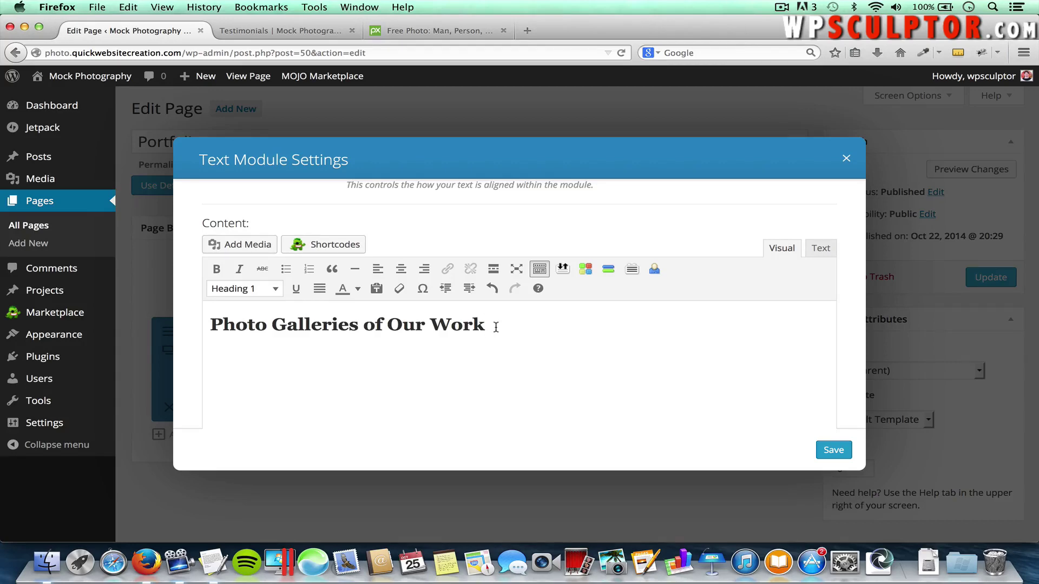
key("Return")
Paste 'Pictures of Nature:' below it as a Heading 2 and save the Text module
key("super+Tab")
left_click(196, 359)
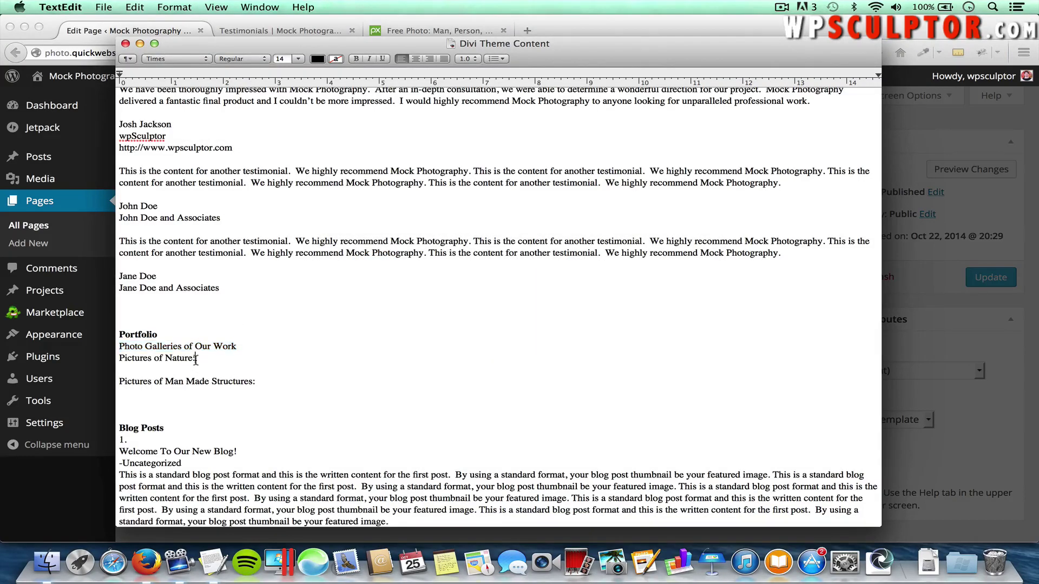
left_click_drag(195, 359, 120, 361)
key("super+c")
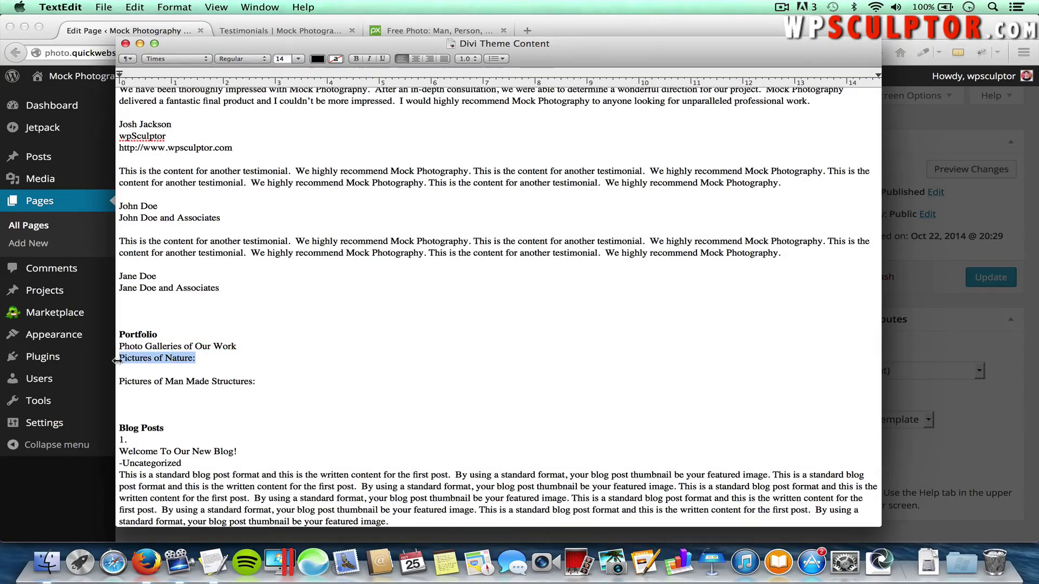
key("super+Tab")
key("super+v")
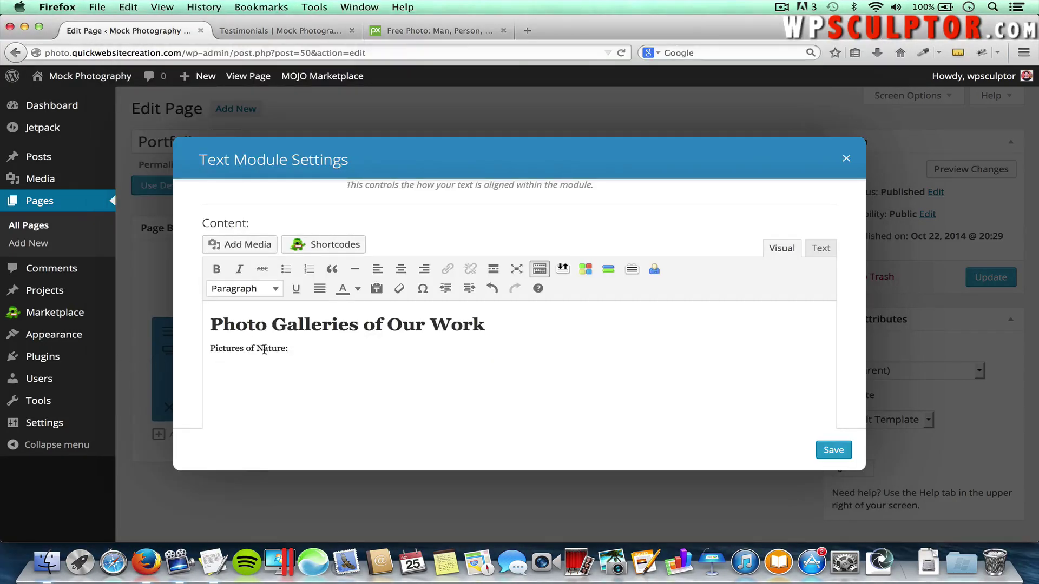
left_click_drag(287, 349, 191, 351)
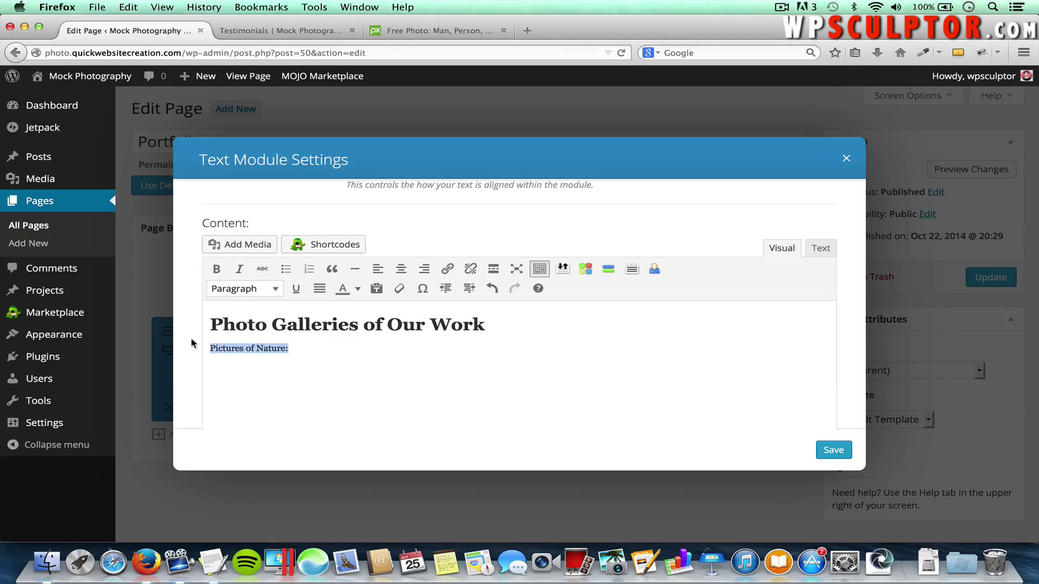
left_click(254, 289)
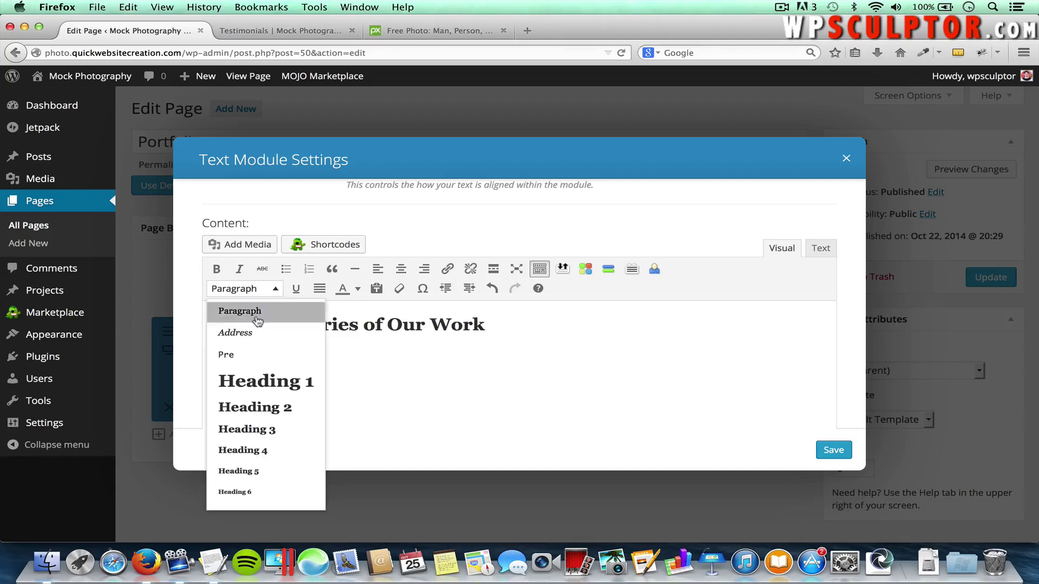
left_click(271, 410)
left_click(454, 331)
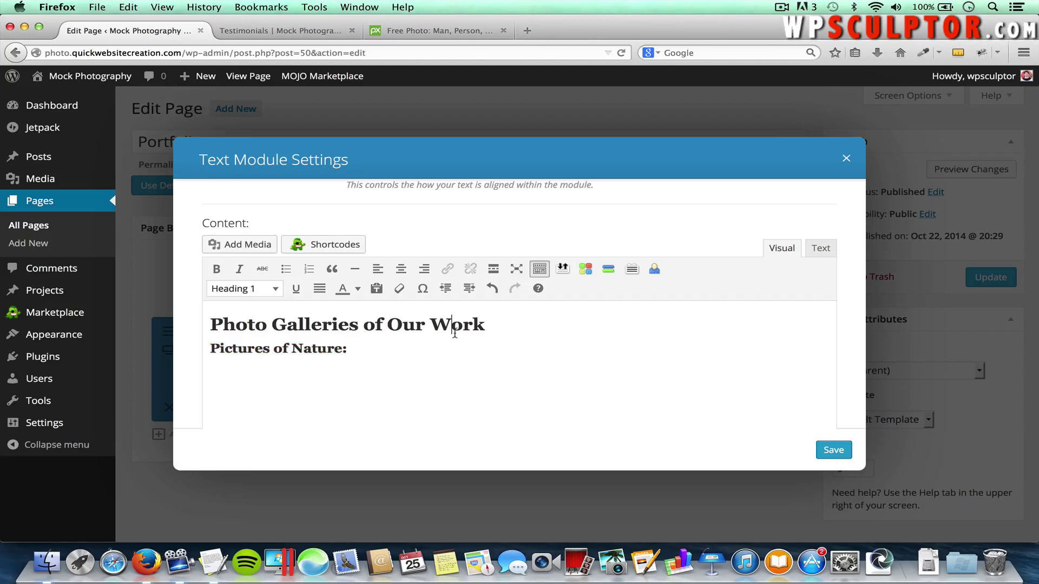
left_click(839, 451)
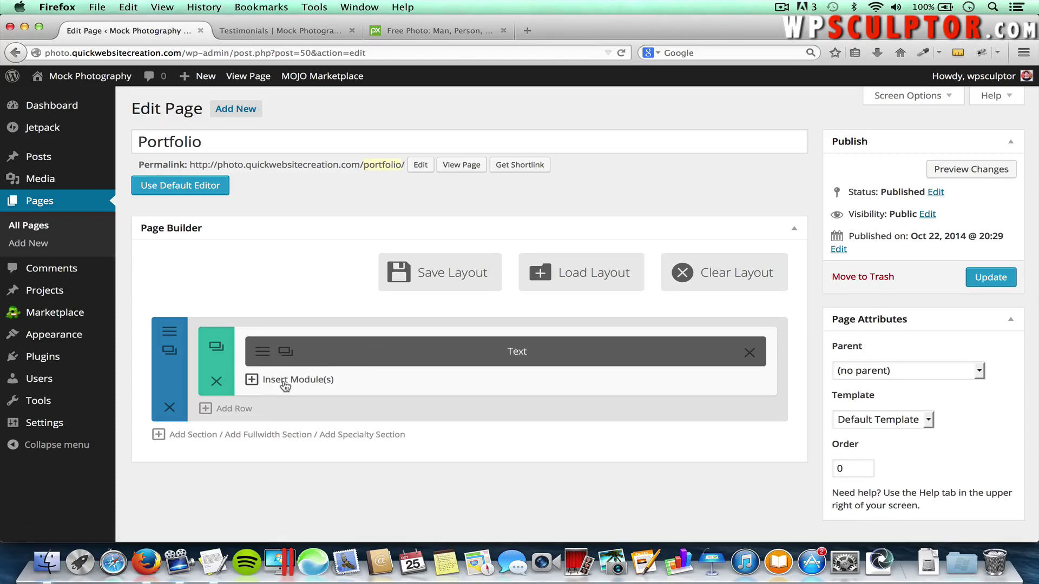
Insert a Gallery module into the Portfolio column, keeping its layout as Slider
left_click(290, 382)
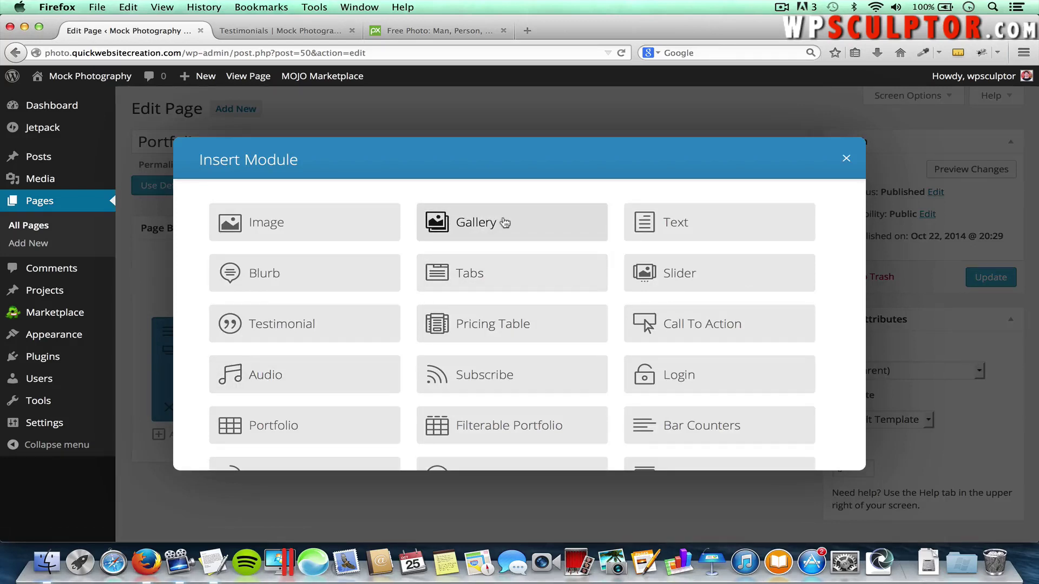
left_click(472, 225)
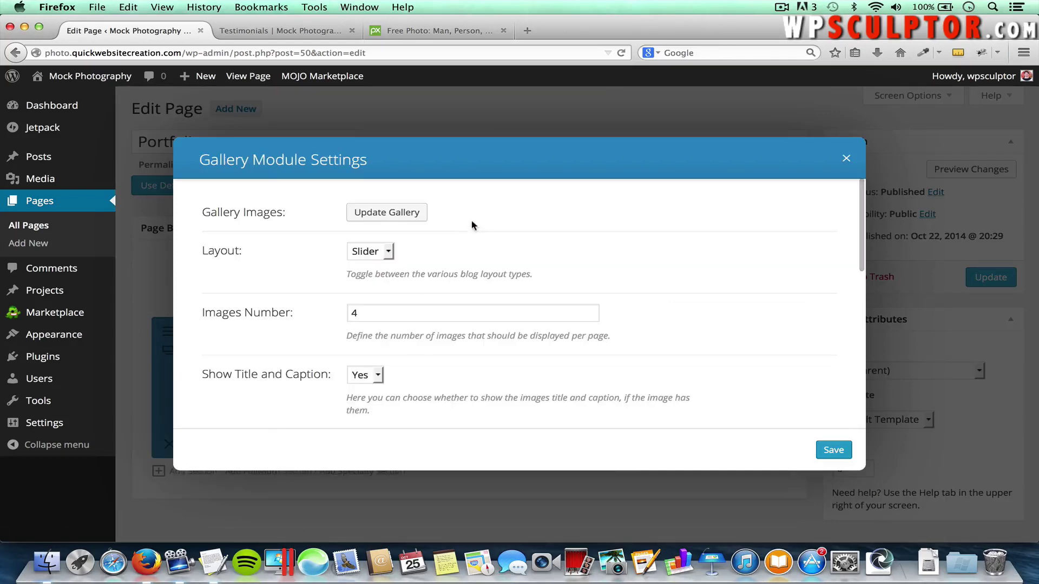
left_click(363, 252)
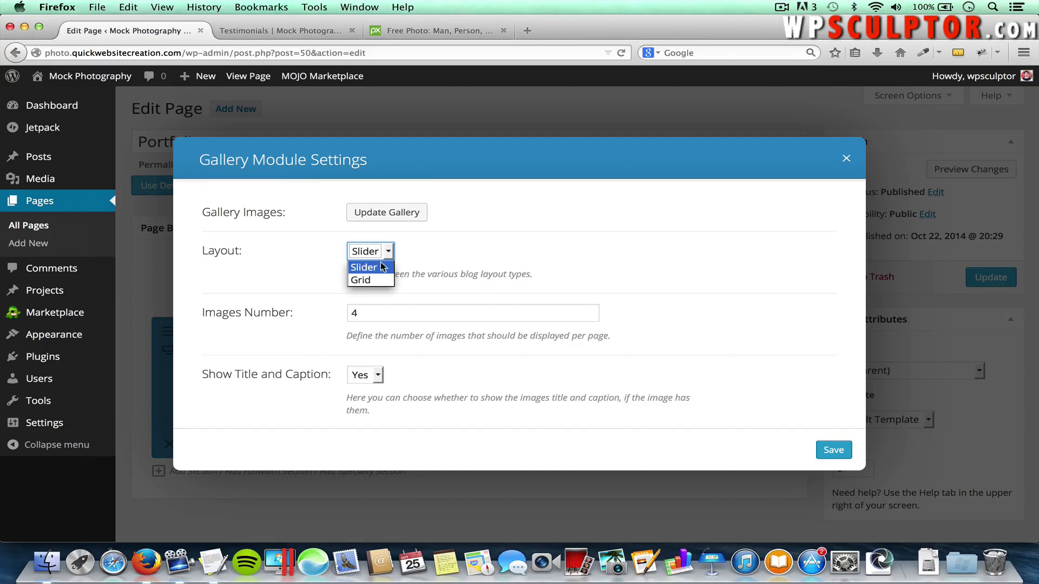
left_click(364, 267)
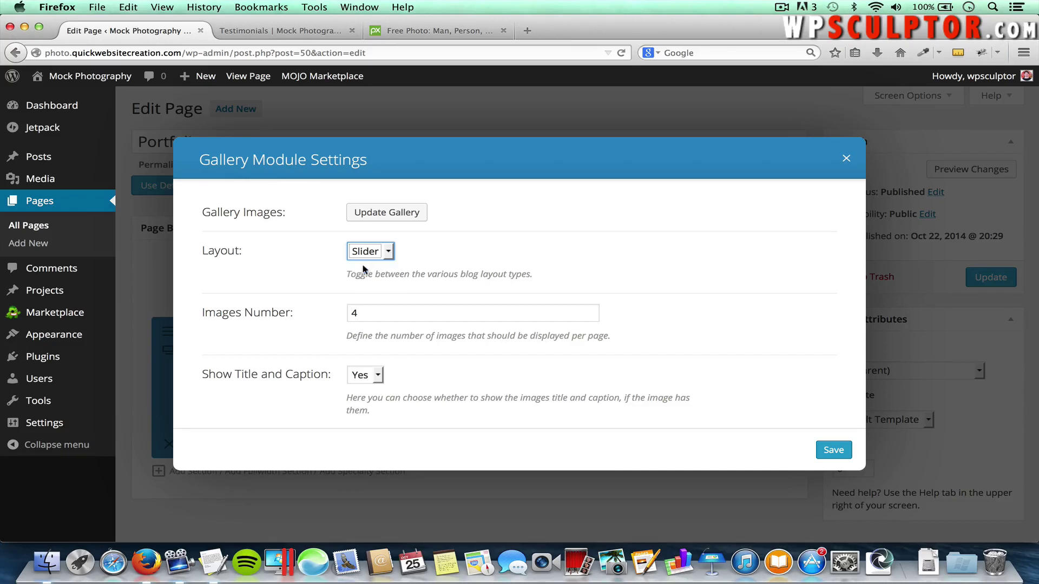
left_click(423, 248)
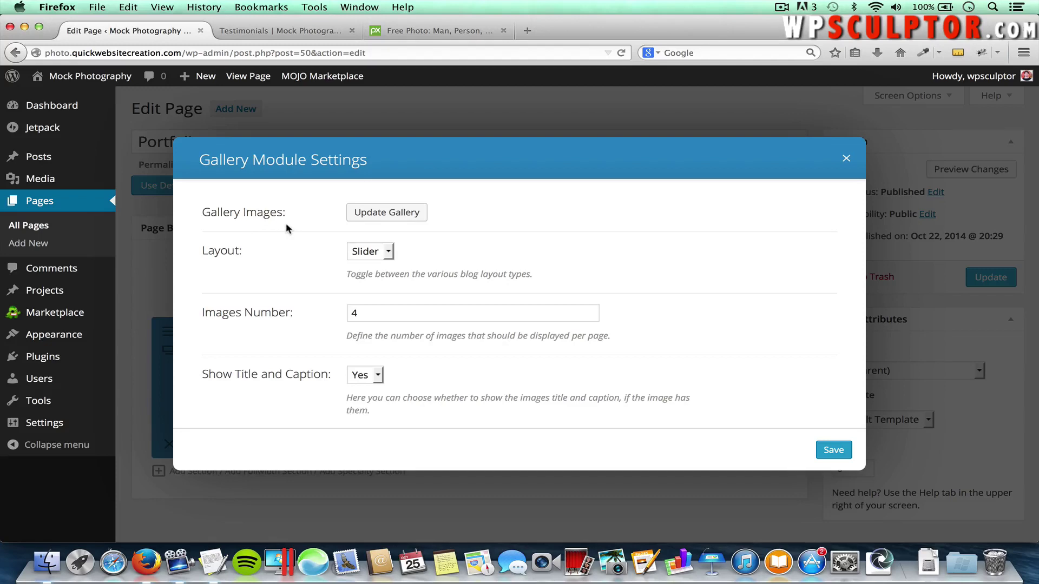
Upload all five jpgs from Images > Portfolio Gallery 1, dusk-silhouette.jpg through Tiger.jpg, for the gallery
left_click(381, 216)
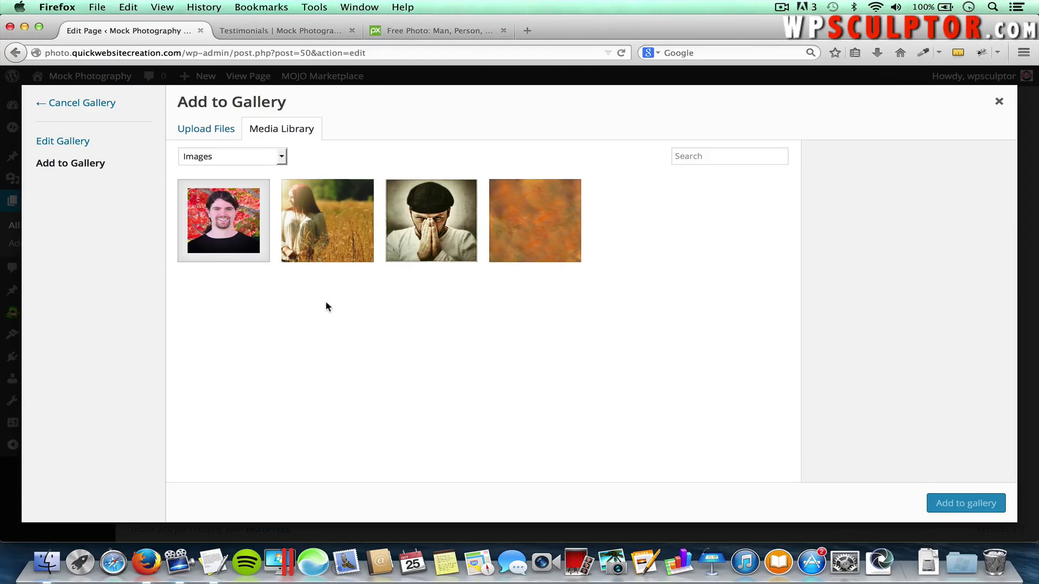
left_click(201, 134)
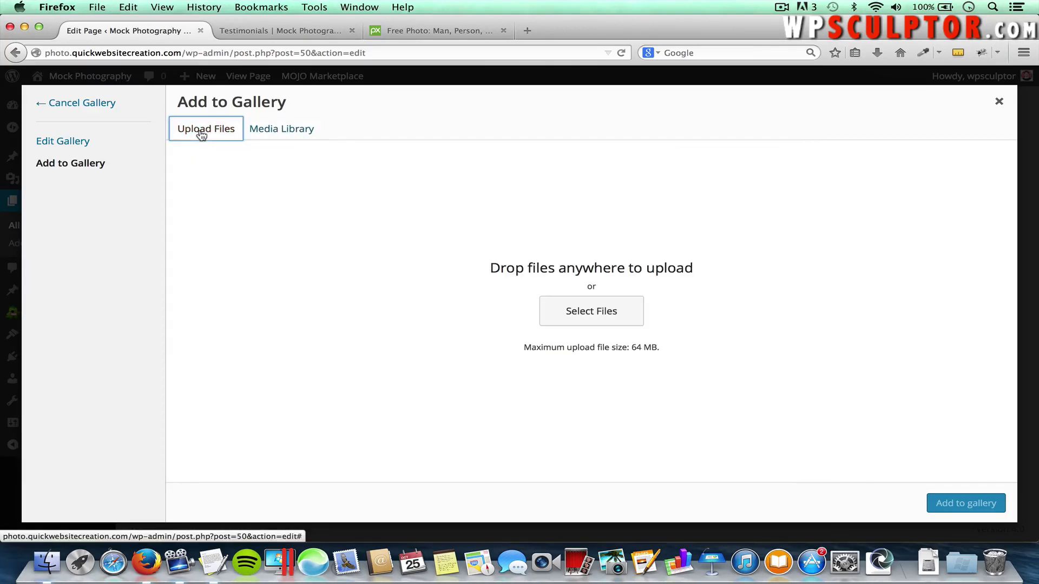
left_click(576, 311)
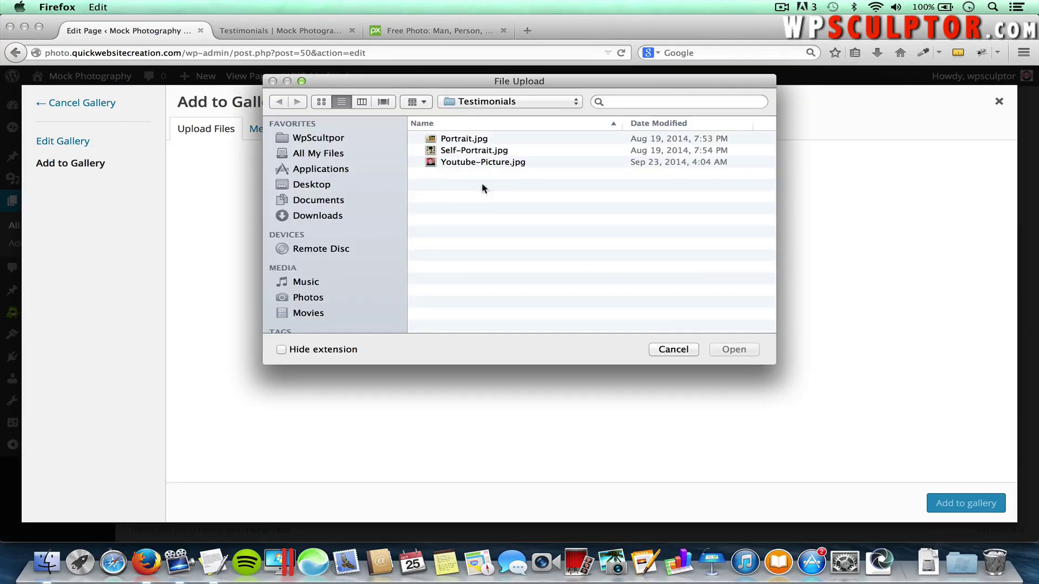
left_click(476, 103)
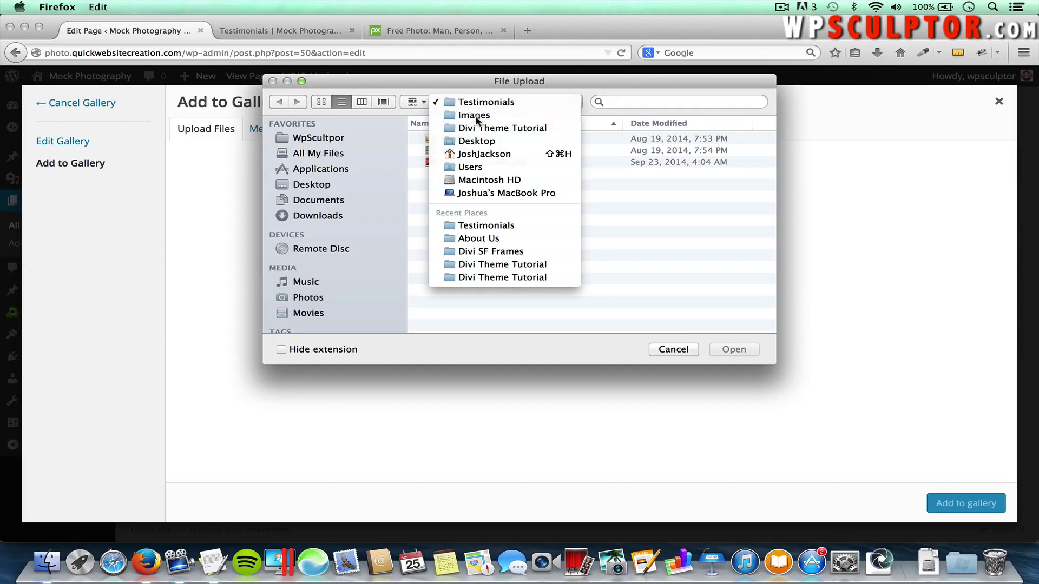
left_click(475, 117)
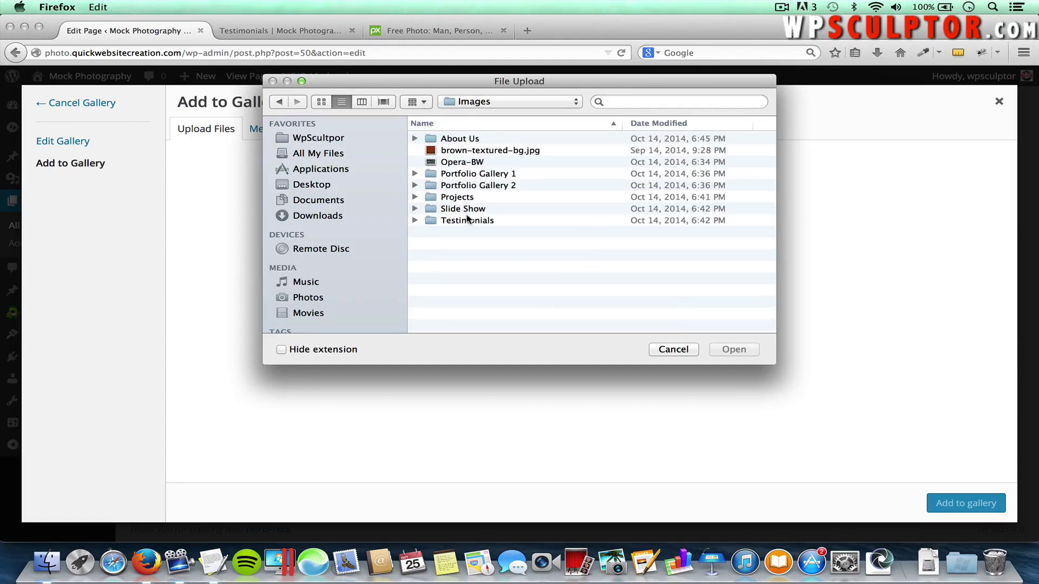
double_click(464, 176)
left_click(461, 139)
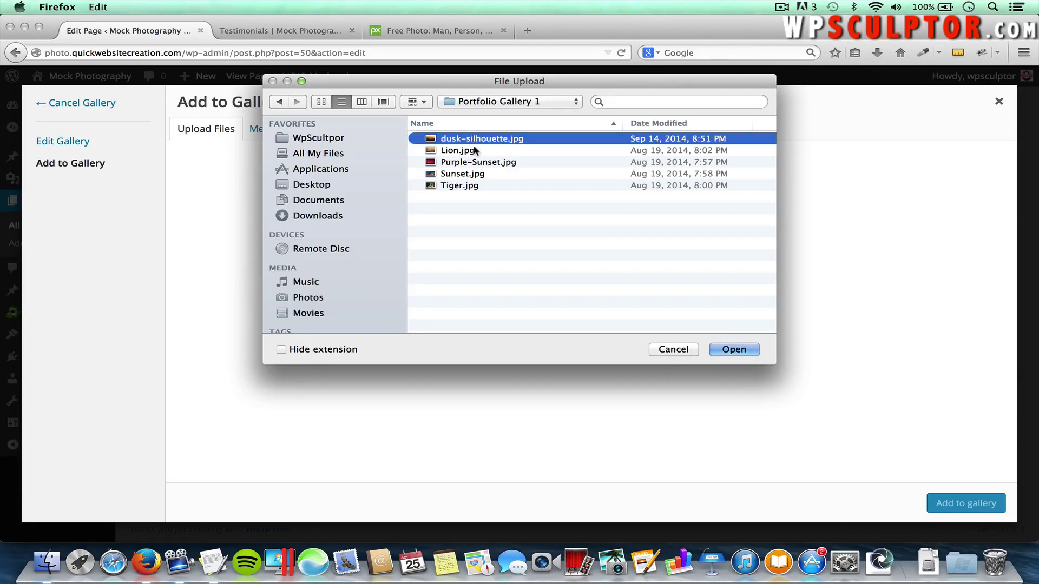
left_click(459, 185, "shift")
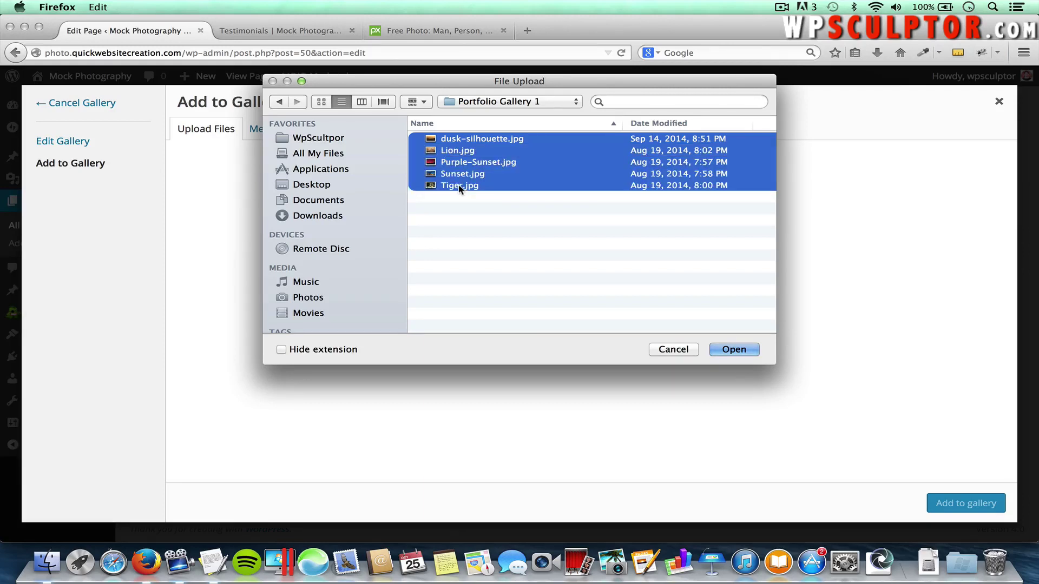
left_click(734, 350)
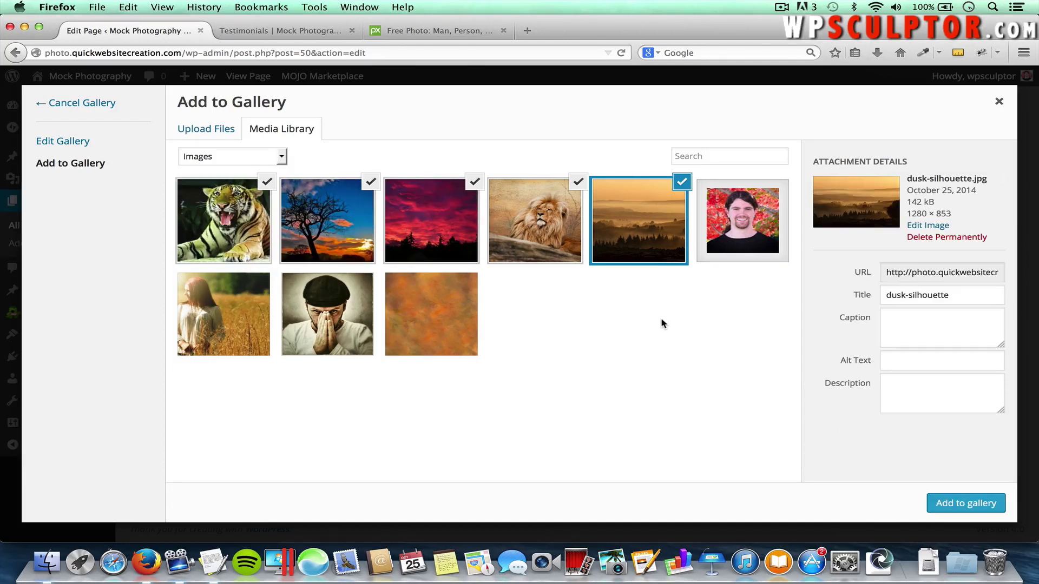
Add the five uploaded photos to the gallery, reposition the lion photo, and update the gallery
left_click(951, 505)
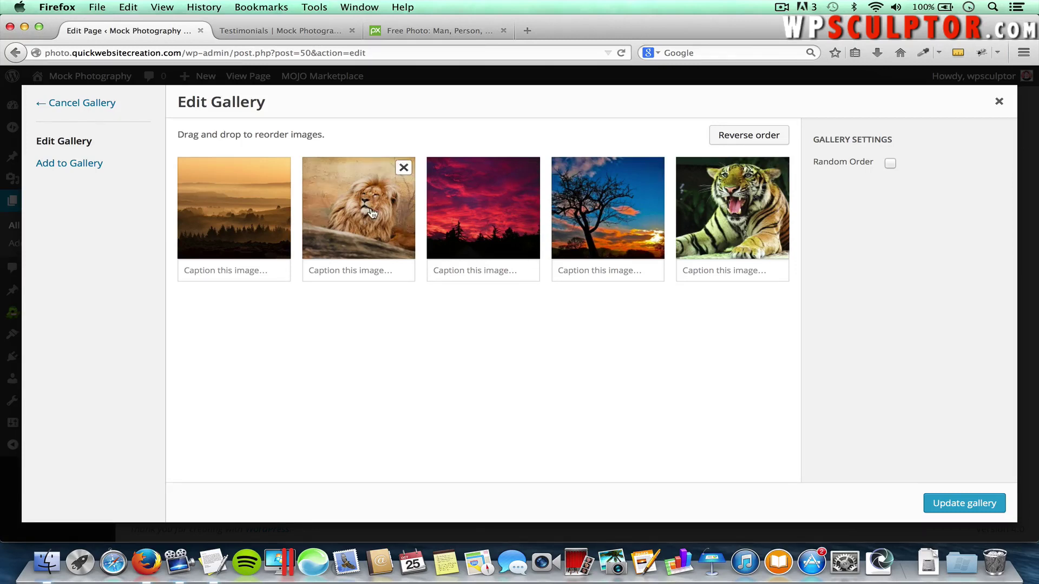
mouse_move(371, 203)
left_mouse_down()
mouse_move(405, 250)
mouse_move(487, 261)
mouse_move(499, 212)
mouse_move(469, 278)
mouse_move(346, 268)
mouse_move(371, 212)
left_mouse_up()
left_click(216, 271)
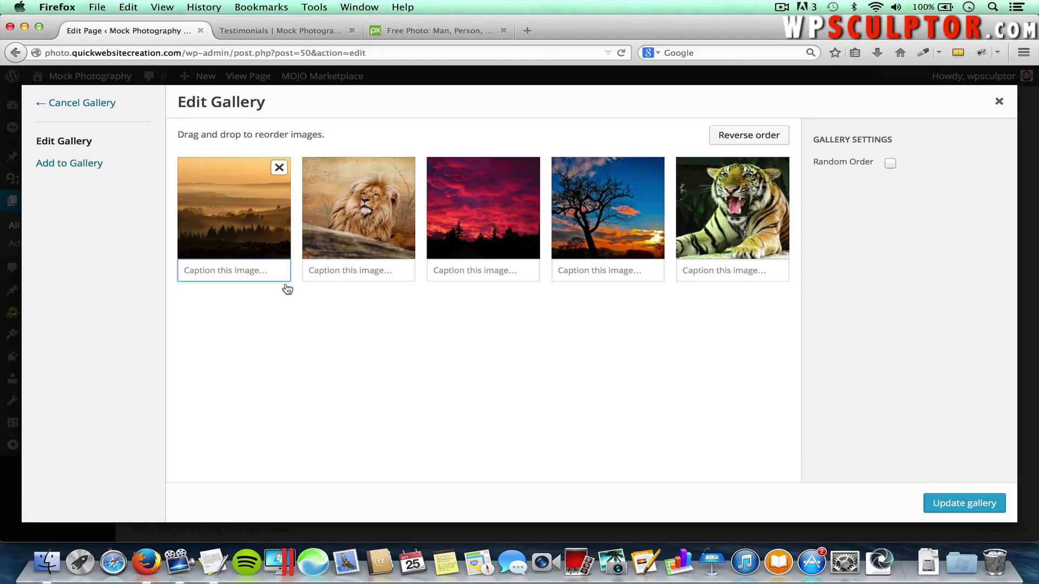
left_click(294, 311)
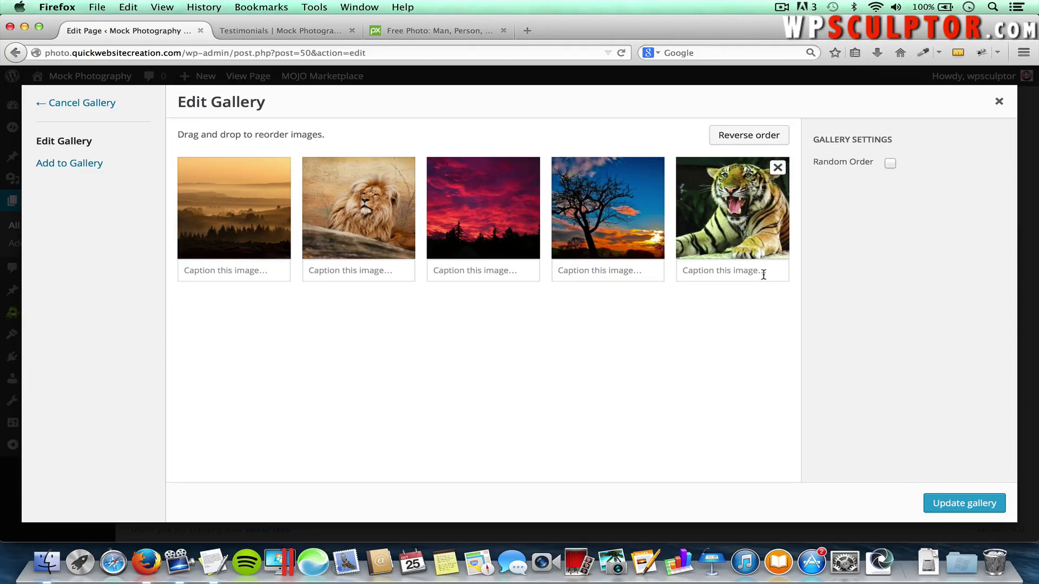
left_click(941, 504)
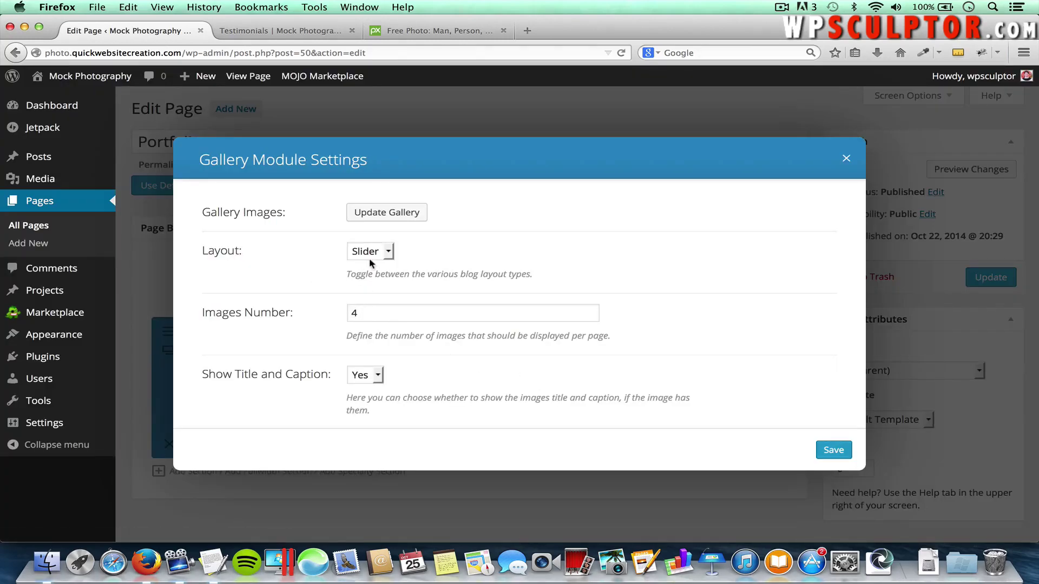
Set the Gallery module's text colour to Light
scroll(463, 340, "down", 3)
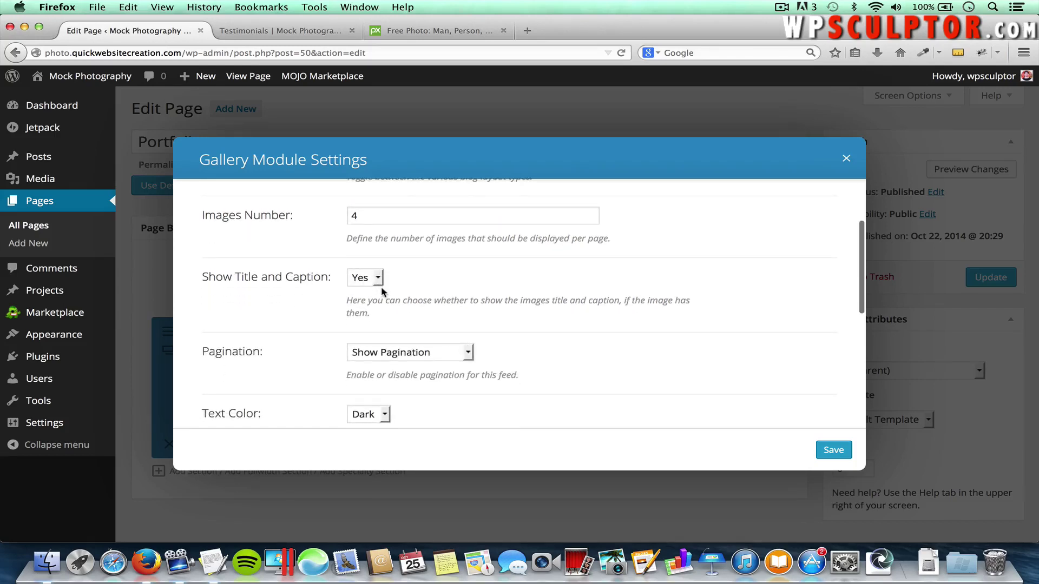
scroll(411, 277, "up", 1)
scroll(410, 275, "down", 1)
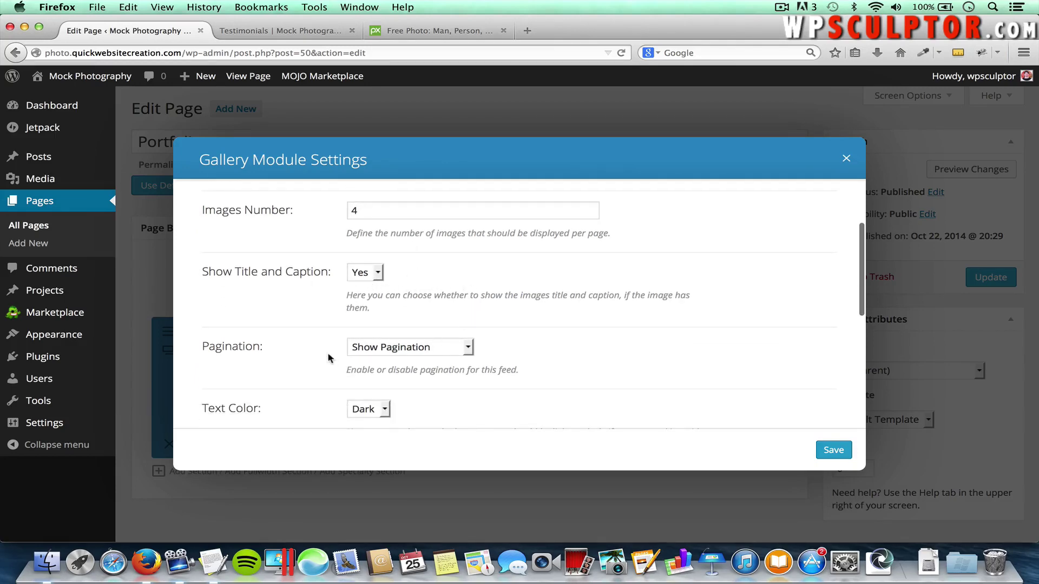
scroll(563, 356, "down", 3)
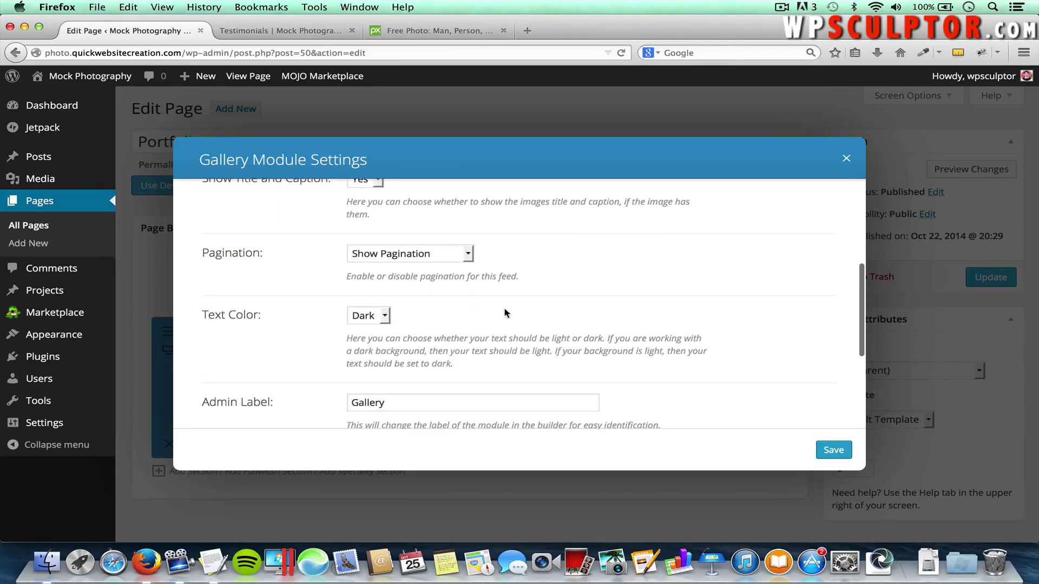
left_click(384, 318)
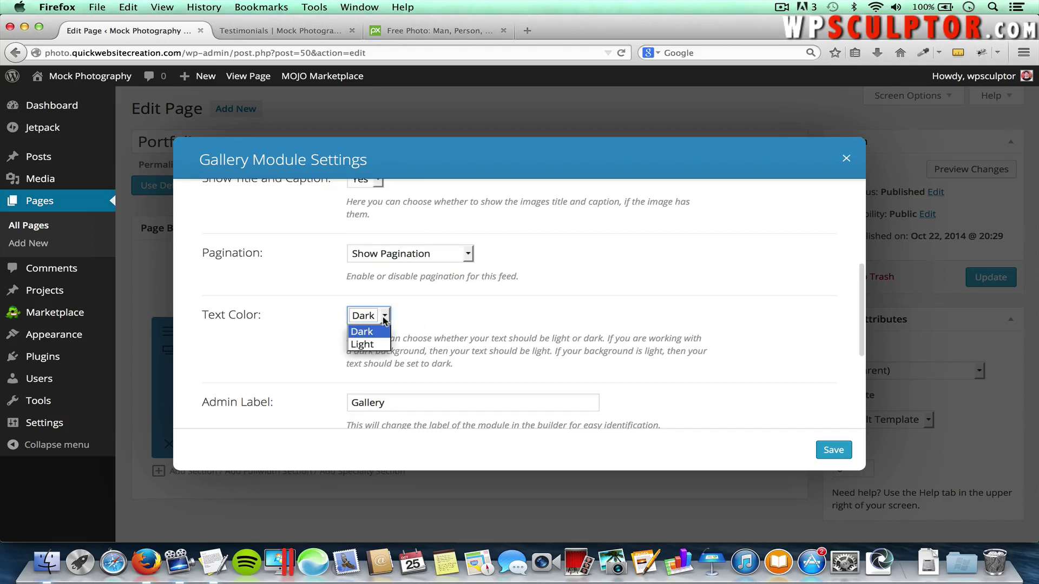
left_click(376, 344)
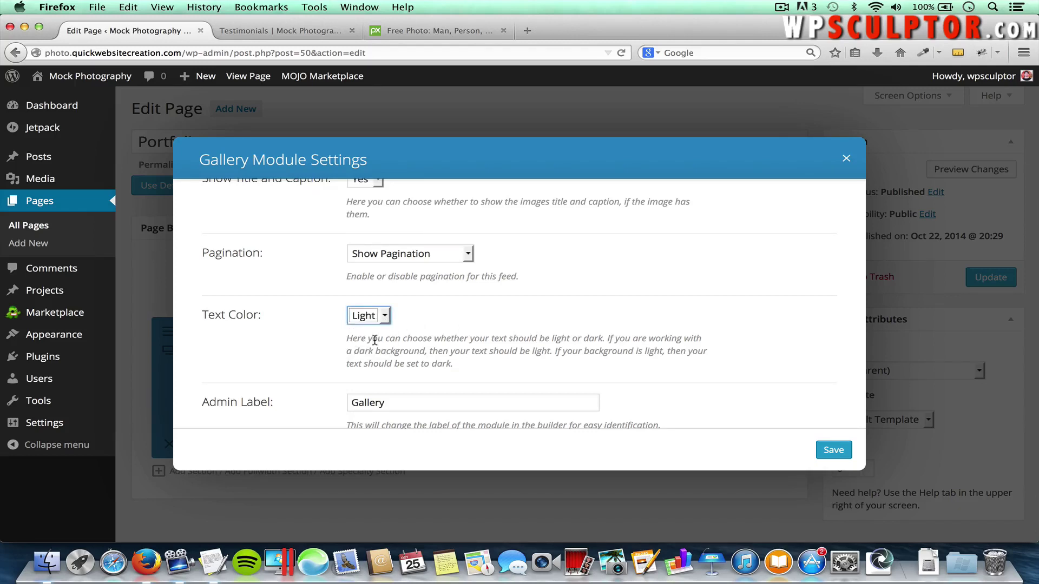
left_click(422, 319)
Save the gallery settings, update the Portfolio page, and bring up the live Testimonials page
scroll(309, 378, "down", 5)
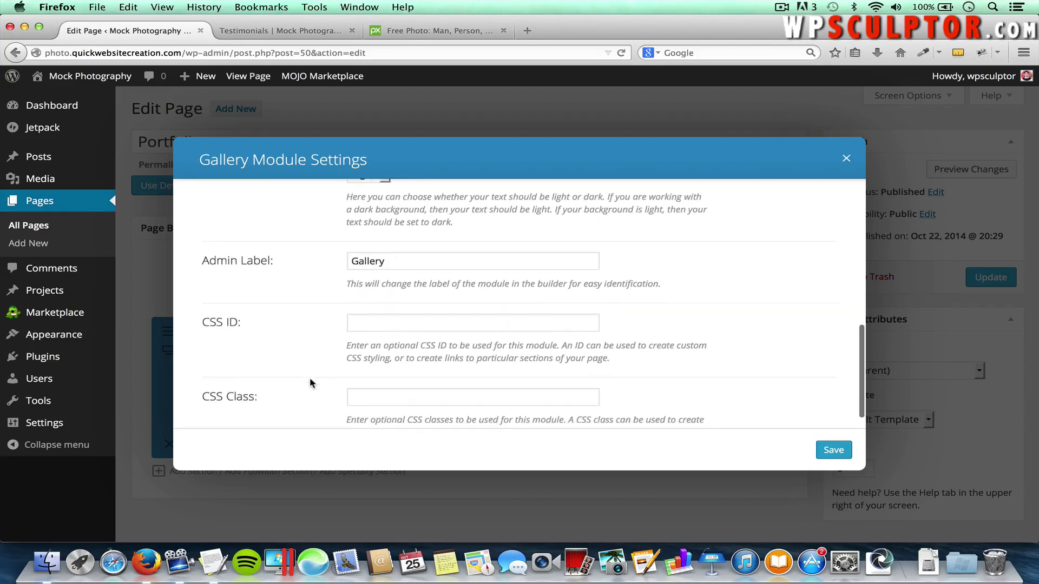
scroll(814, 346, "up", 4)
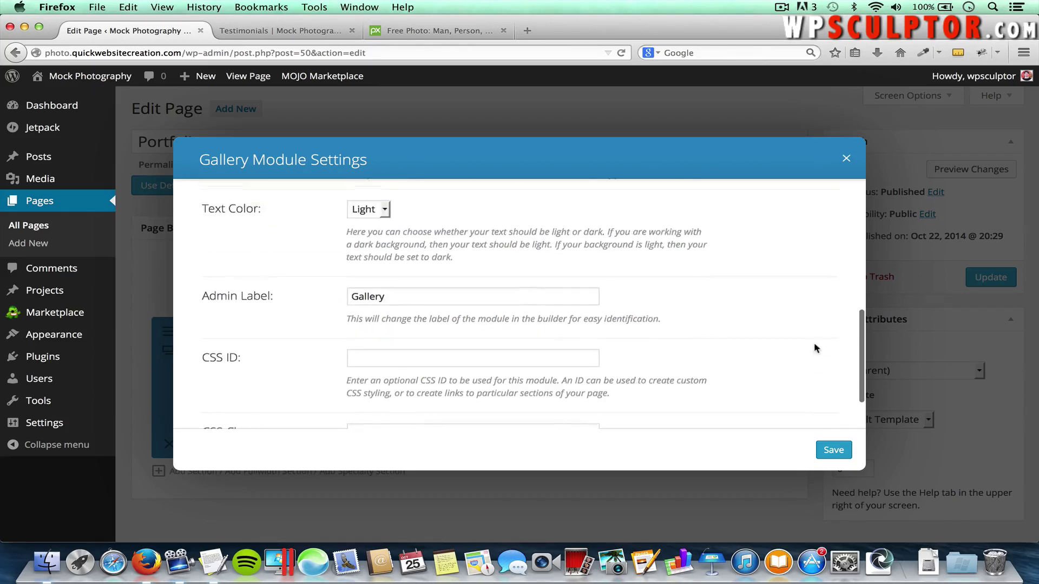
left_click(841, 451)
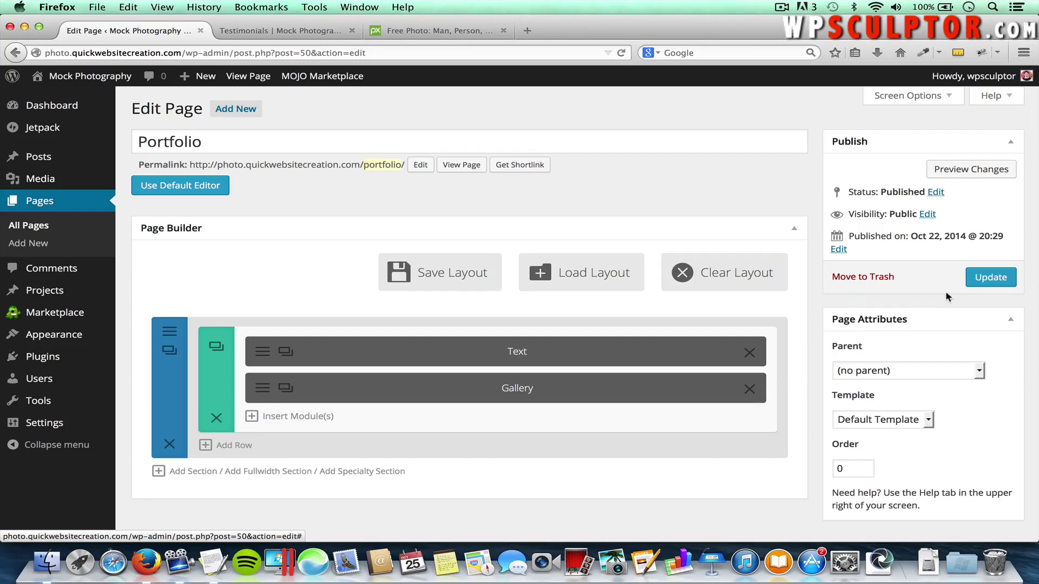
left_click(983, 280)
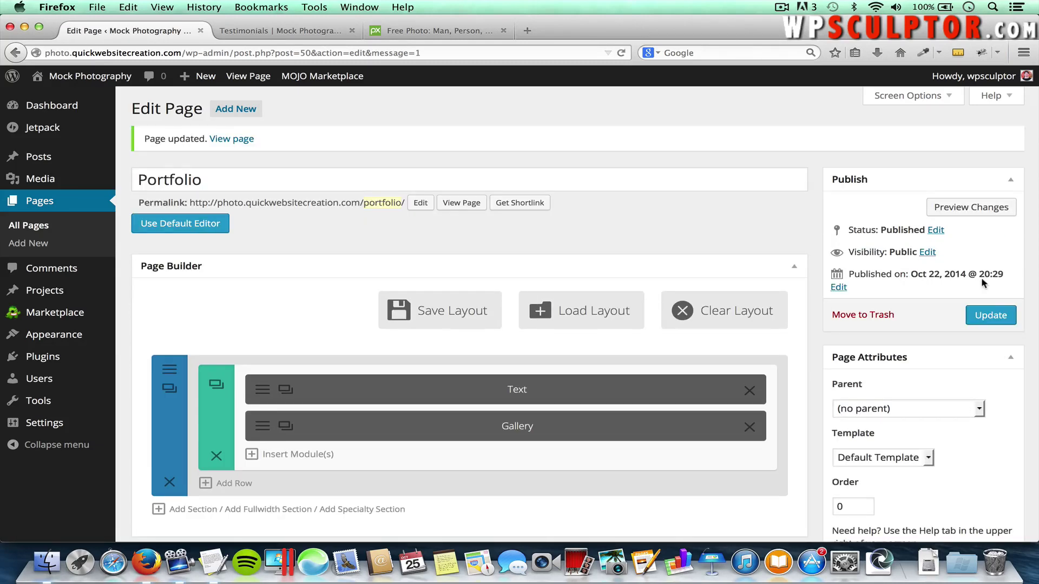
left_click(279, 34)
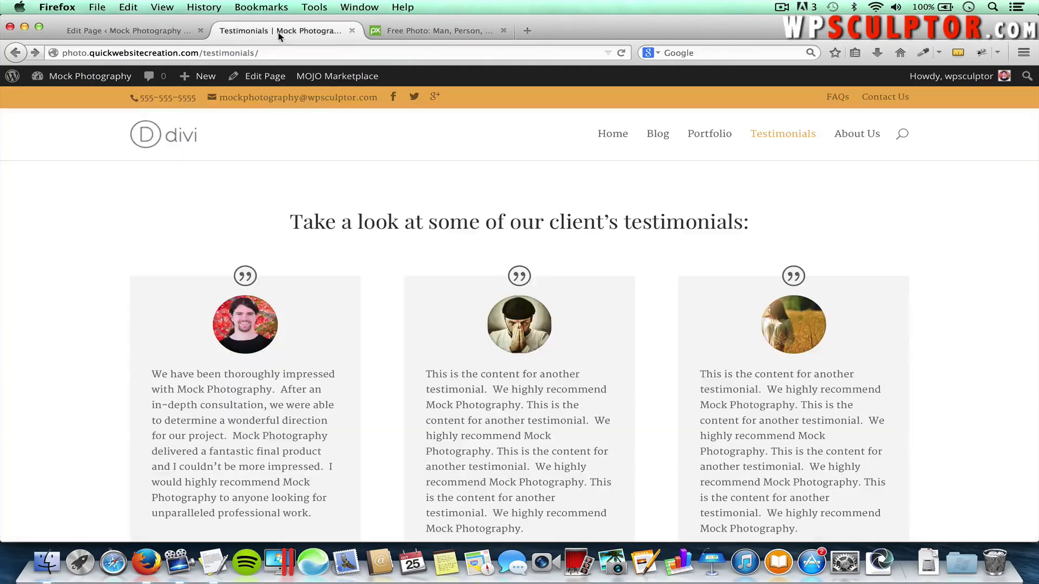
Open the live Portfolio page and cycle the slider through all five nature images
left_click(704, 140)
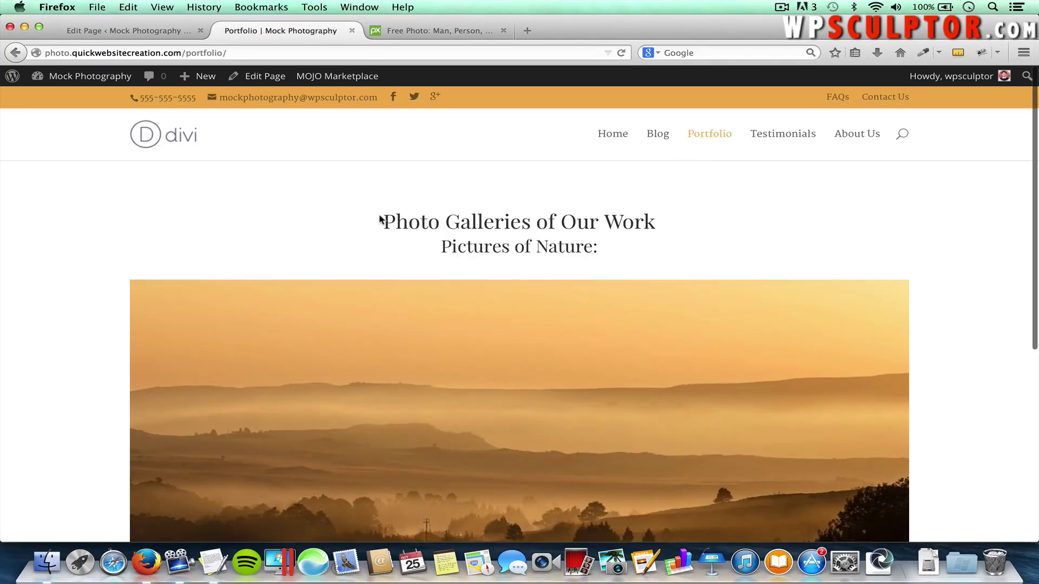
left_click_drag(667, 224, 383, 221)
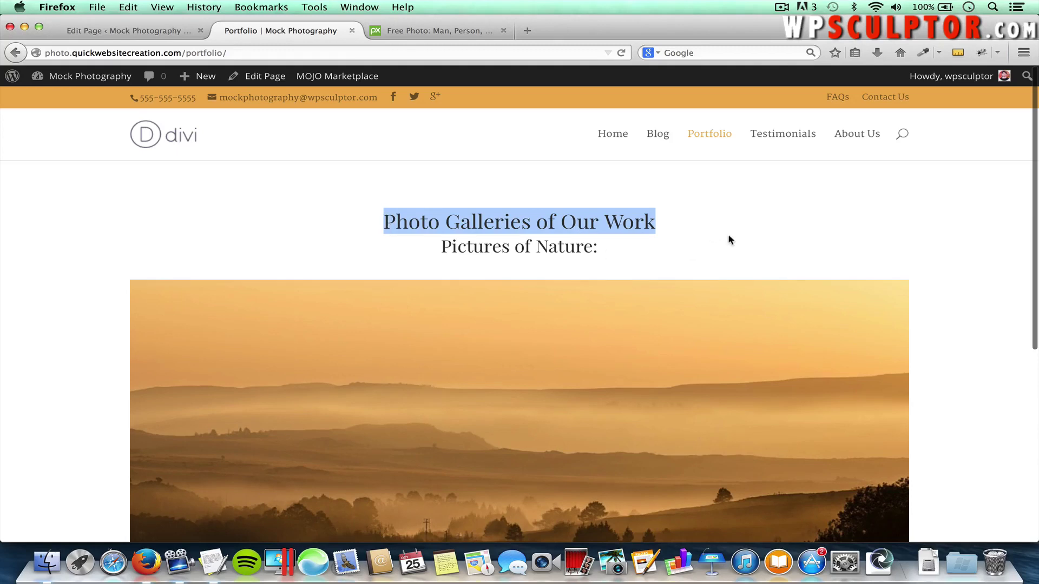
scroll(729, 240, "down", 5)
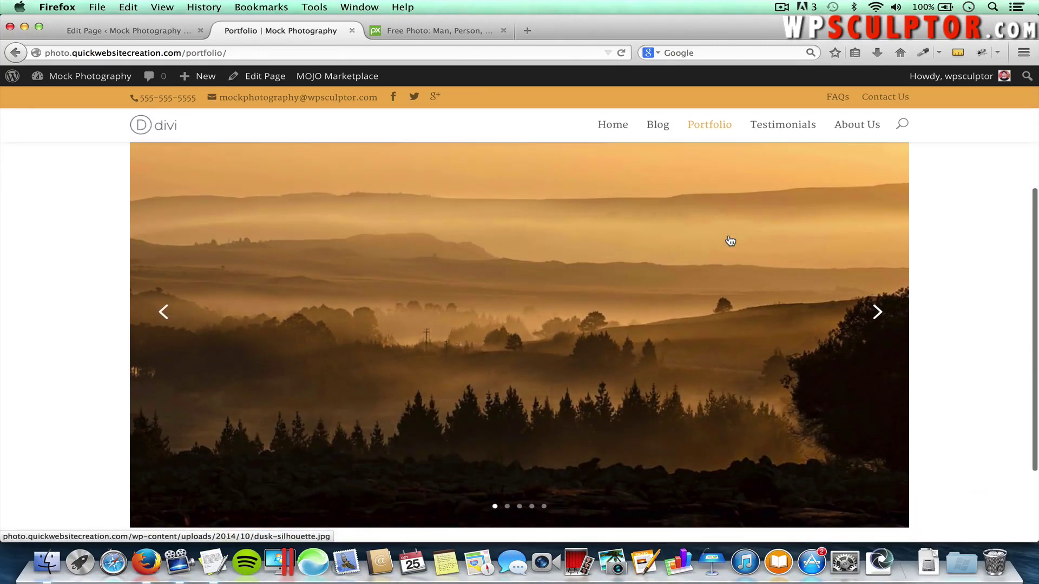
left_click(877, 312)
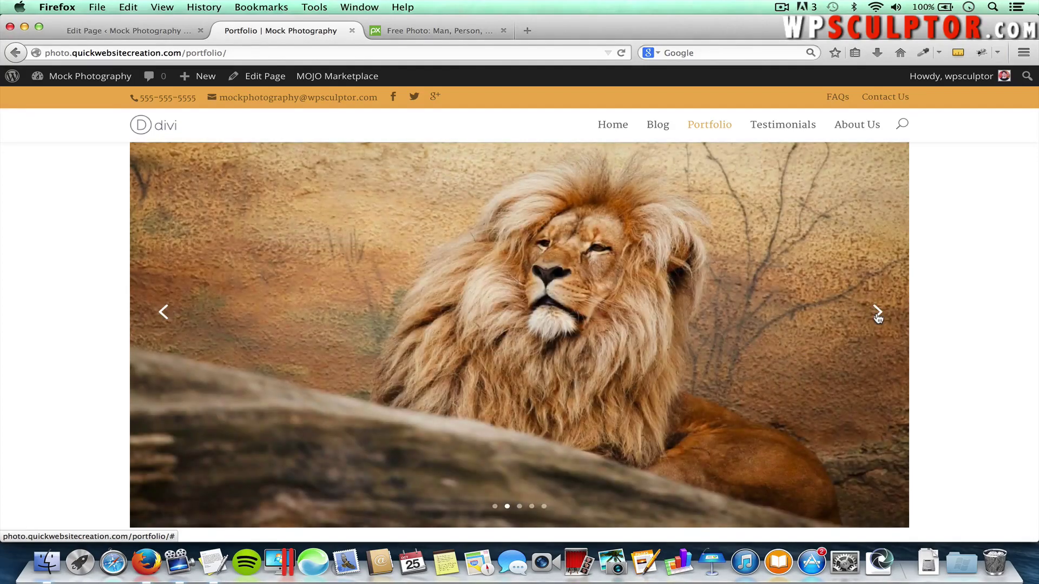
left_click(877, 315)
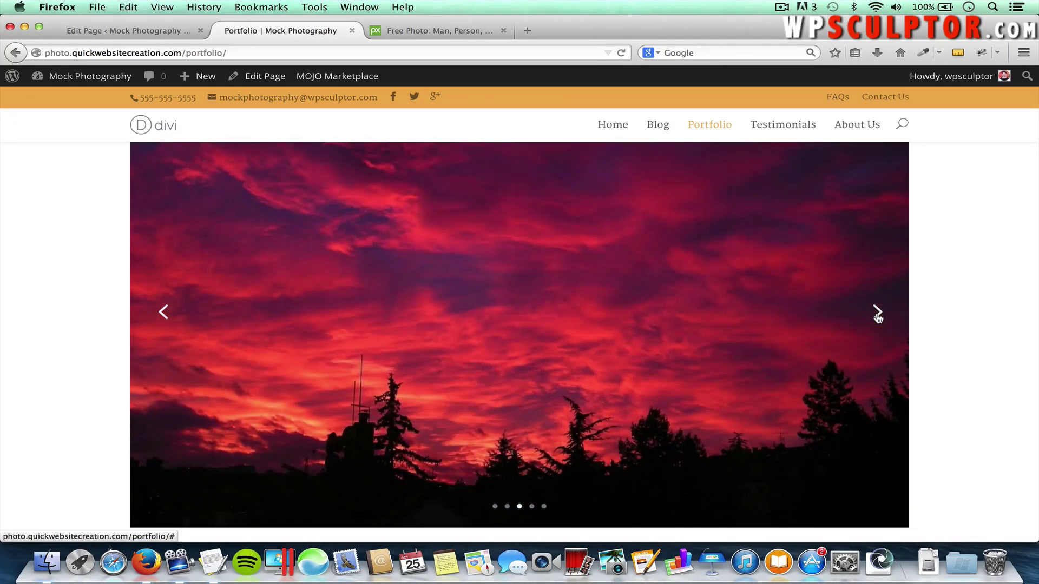
left_click(877, 315)
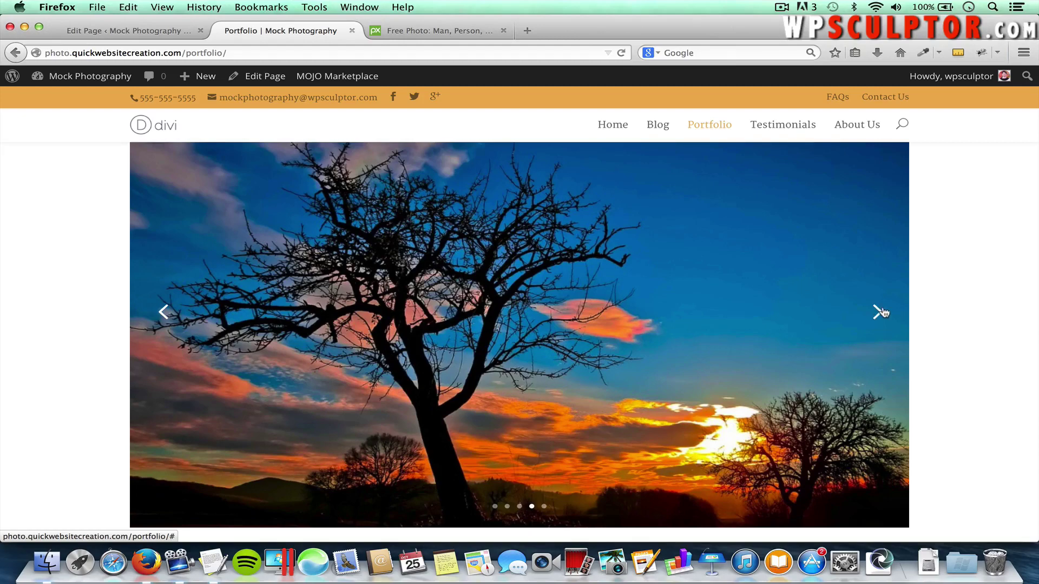
left_click(878, 314)
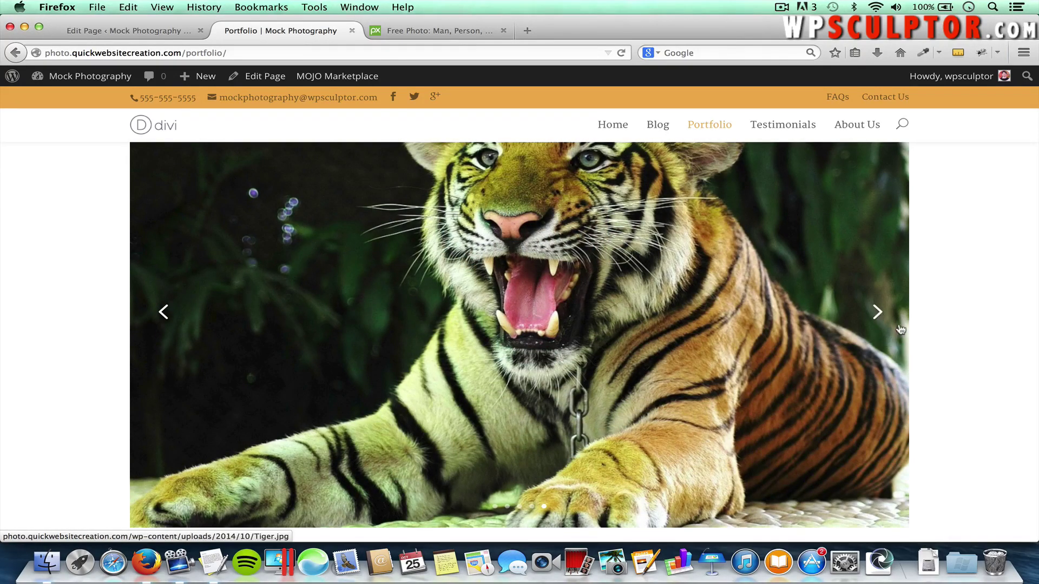
left_click(878, 313)
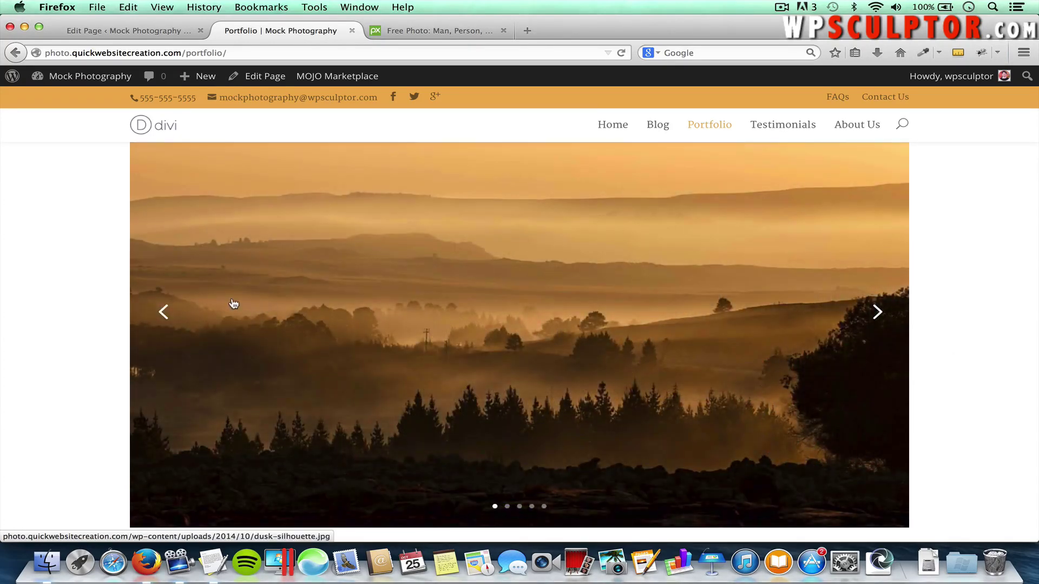
Enlarge the dusk-silhouette image in the lightbox, step through Lion, Purple-Sunset and tree sunset, then close it
left_click(472, 281)
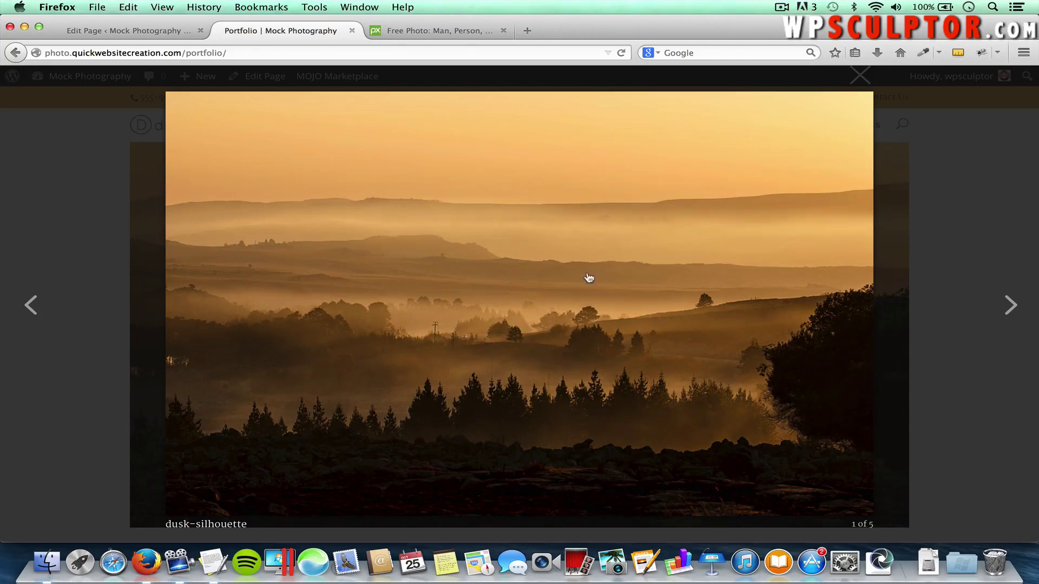
left_click(1011, 317)
left_click(1011, 317)
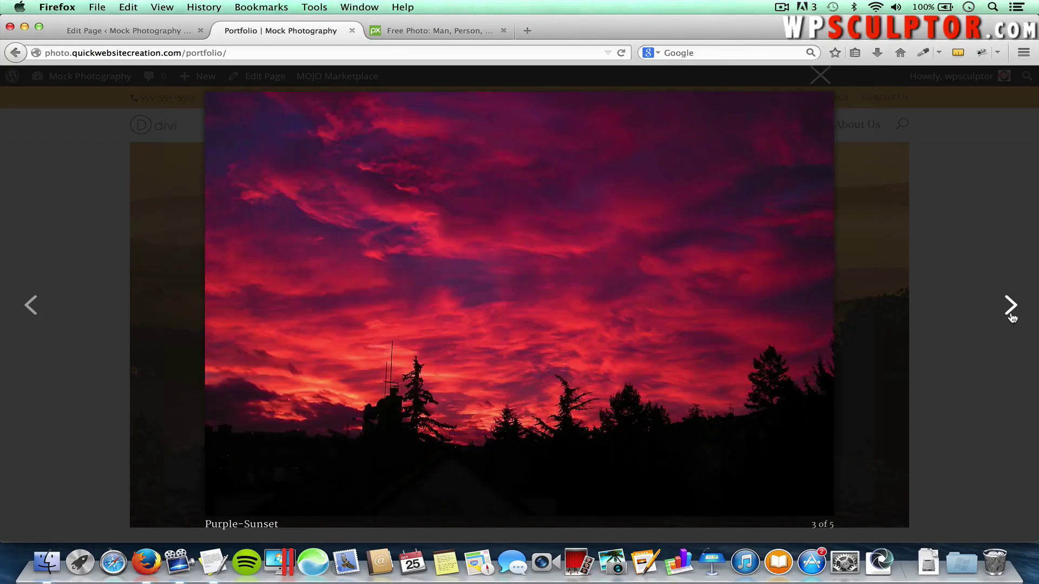
left_click(1011, 317)
left_click(890, 76)
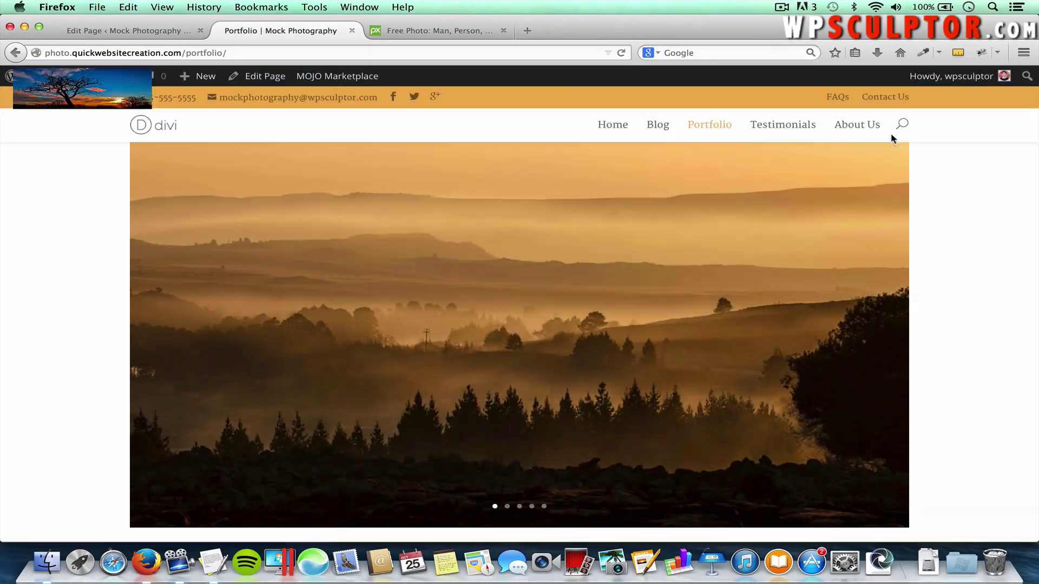
scroll(980, 357, "down", 3)
scroll(981, 357, "up", 5)
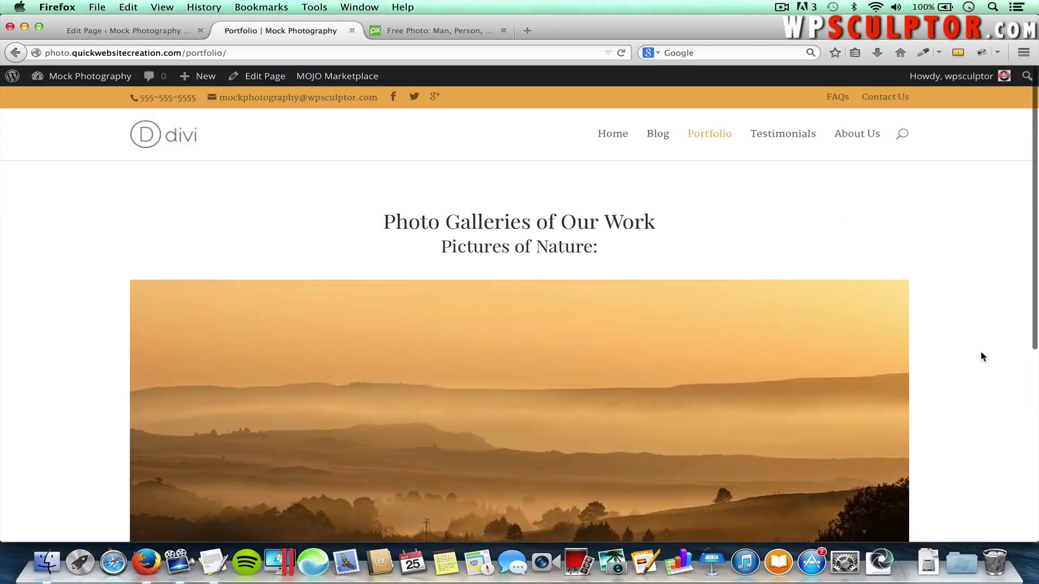
Back in the Portfolio editor, insert a Divider module after the Gallery
left_click(106, 31)
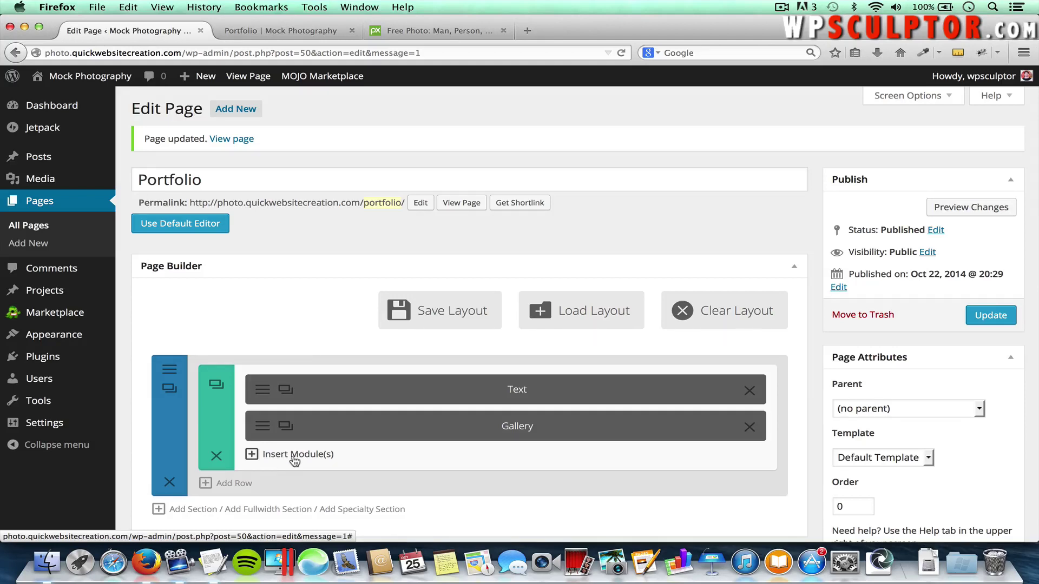
left_click(292, 456)
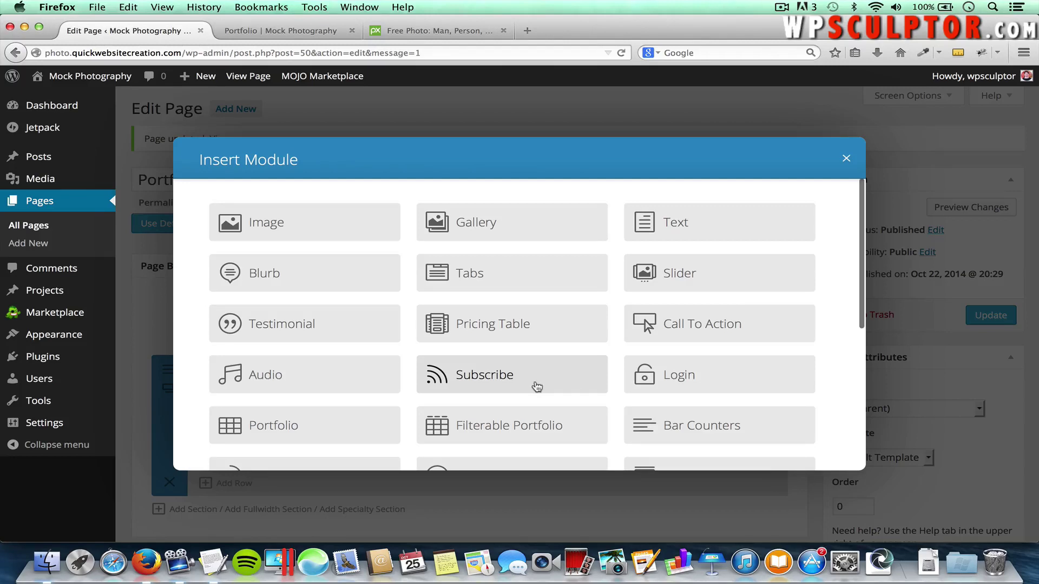
scroll(536, 387, "down", 5)
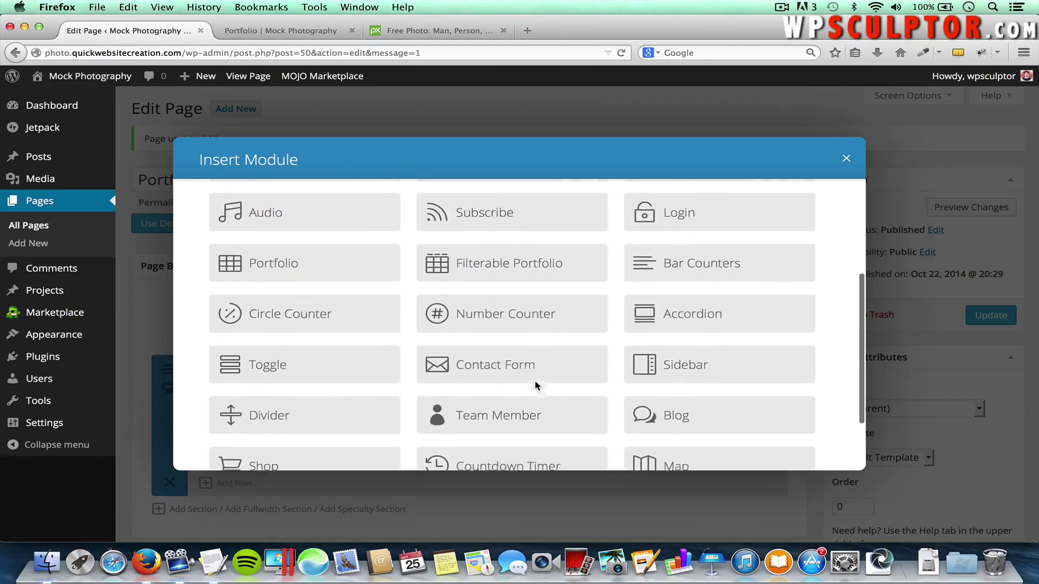
left_click(268, 411)
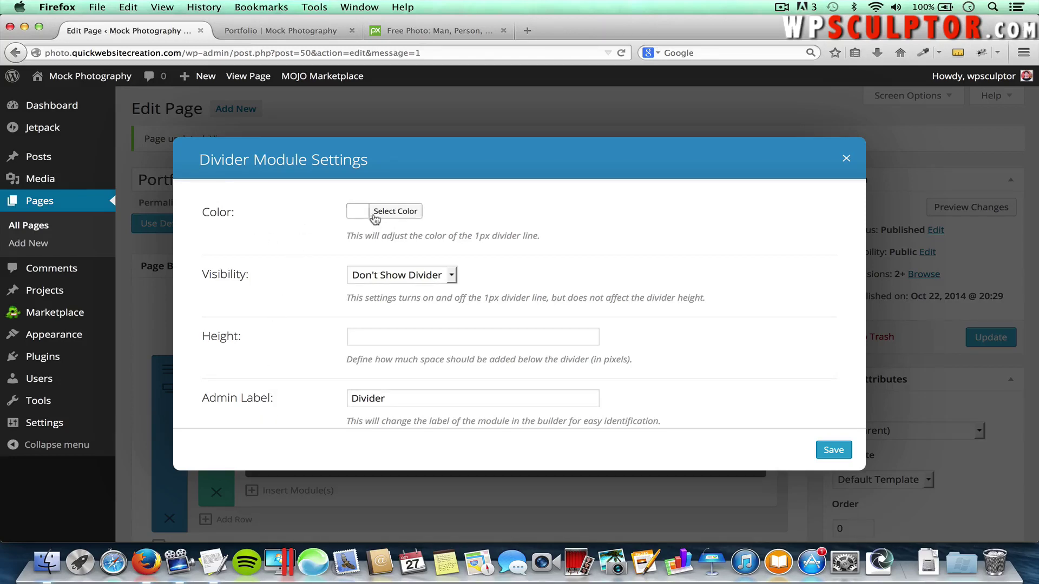
Try orange and black swatches, then set the divider line colour to light grey #cccccc
left_click(396, 212)
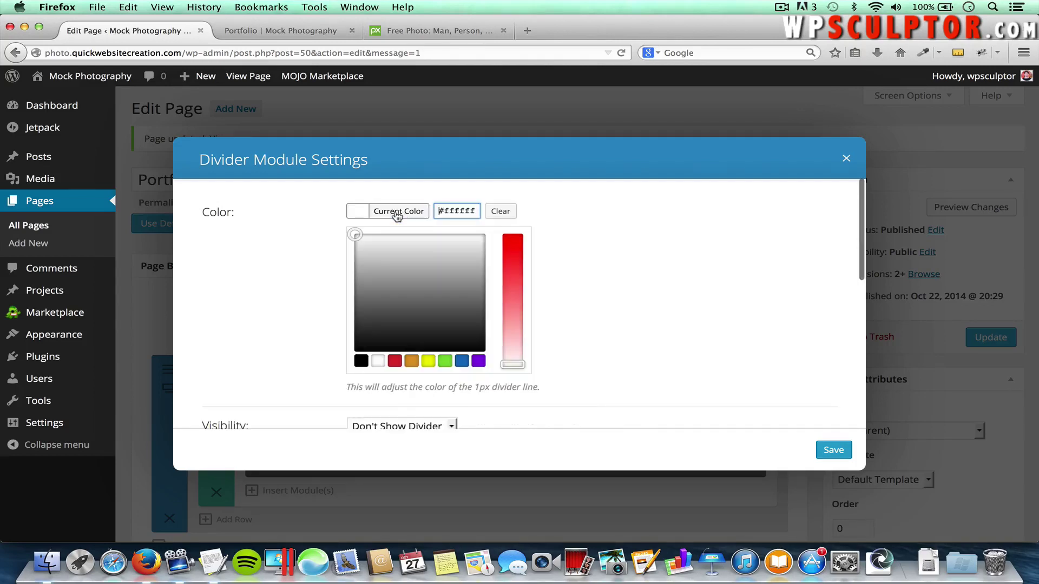
left_click(411, 362)
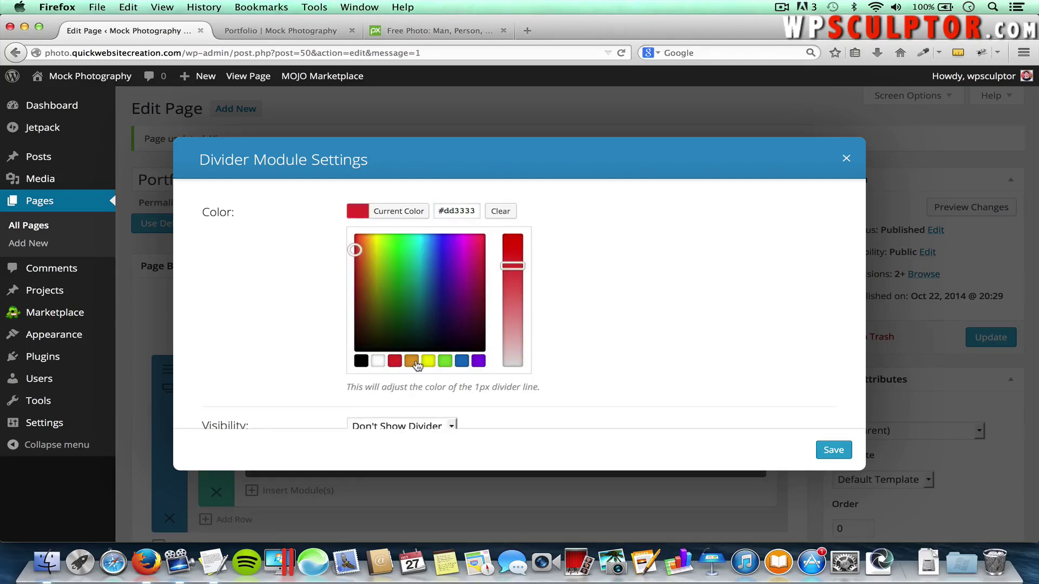
mouse_move(389, 264)
left_mouse_down()
mouse_move(452, 295)
mouse_move(417, 283)
left_mouse_up()
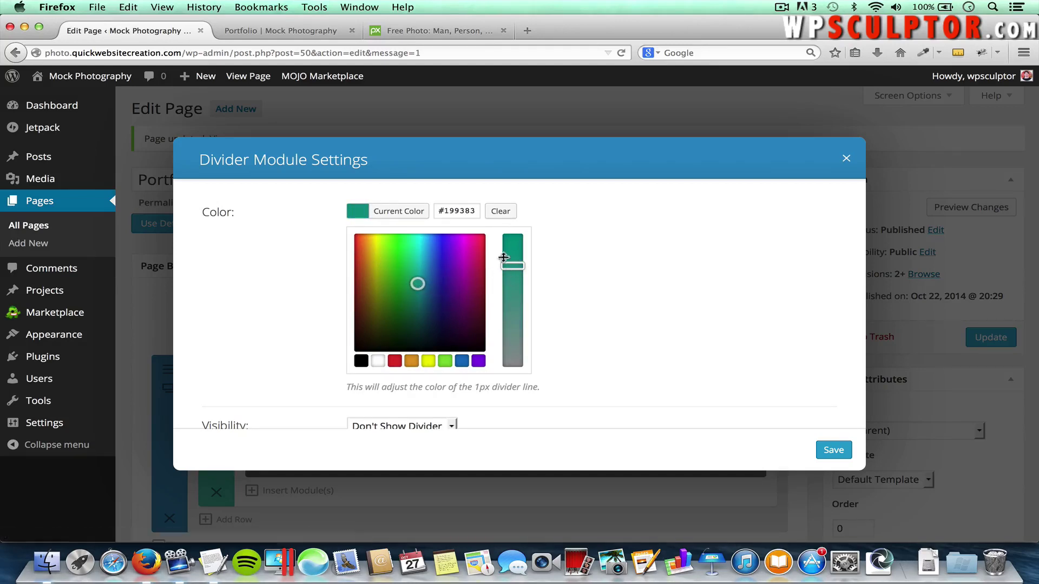
left_click(361, 361)
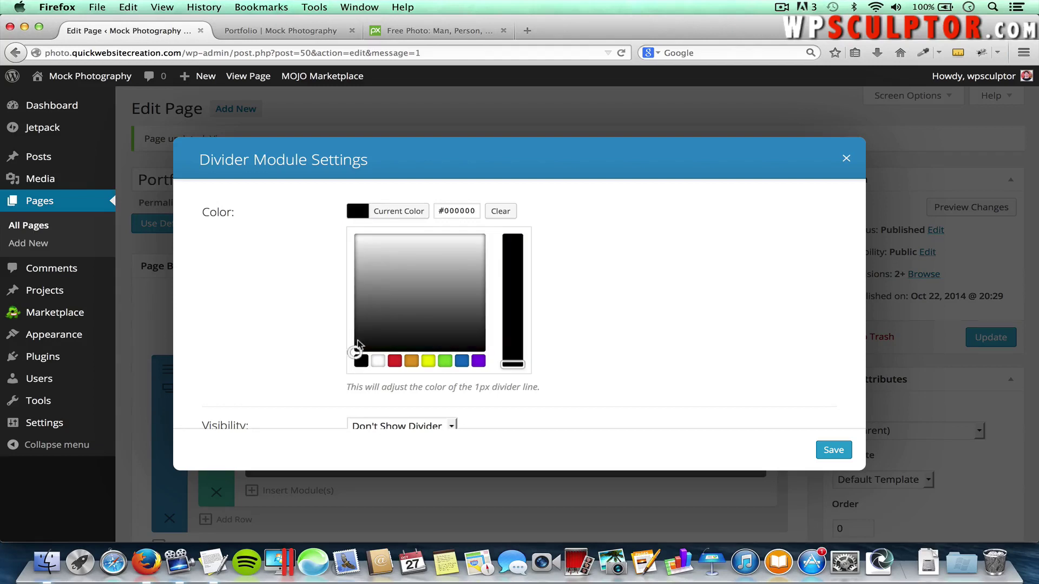
left_click_drag(357, 349, 349, 259)
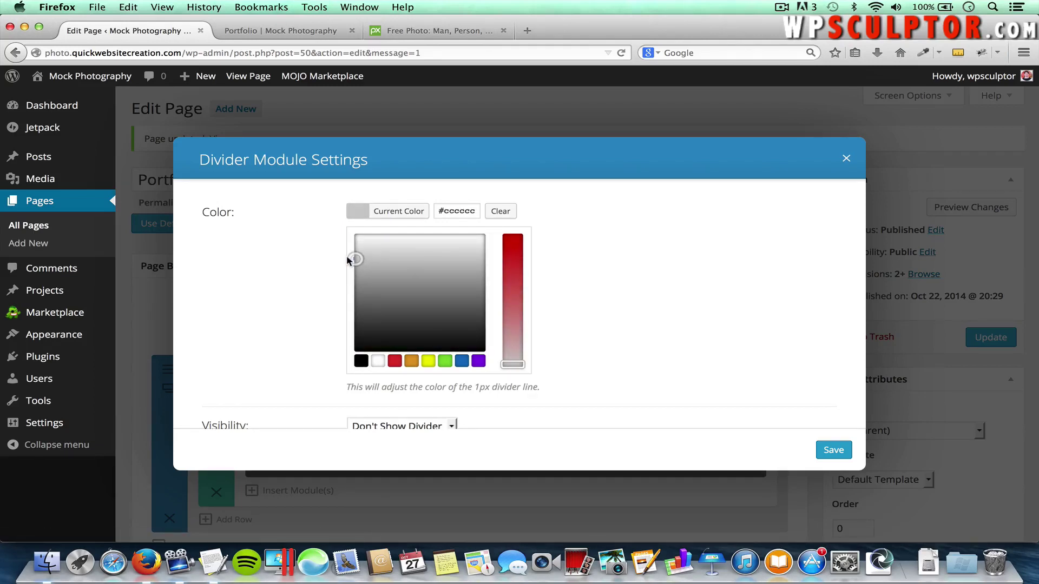
left_click(640, 261)
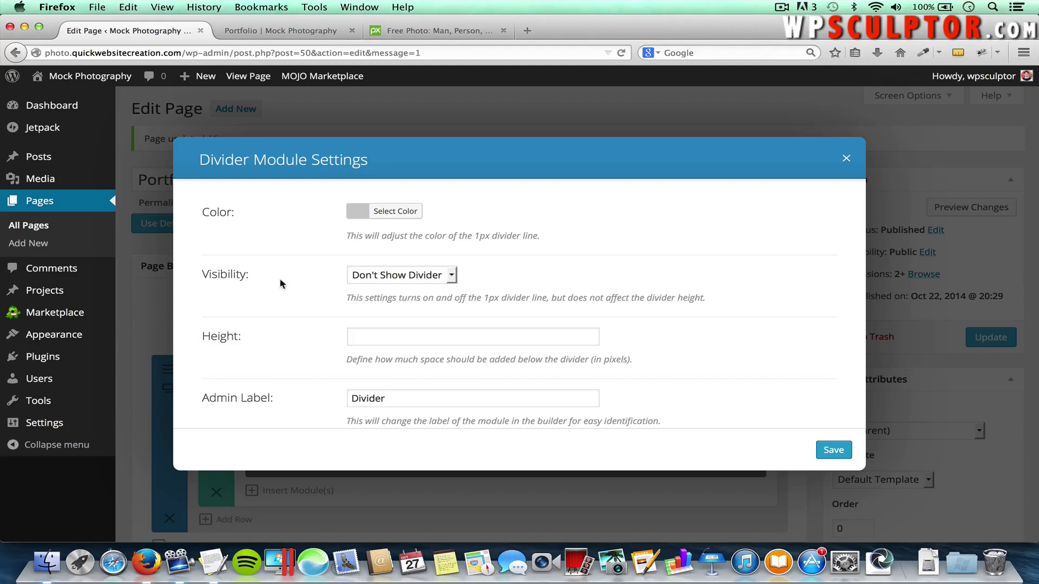
Set the divider's Visibility to Show Divider and save the module settings
left_click(389, 276)
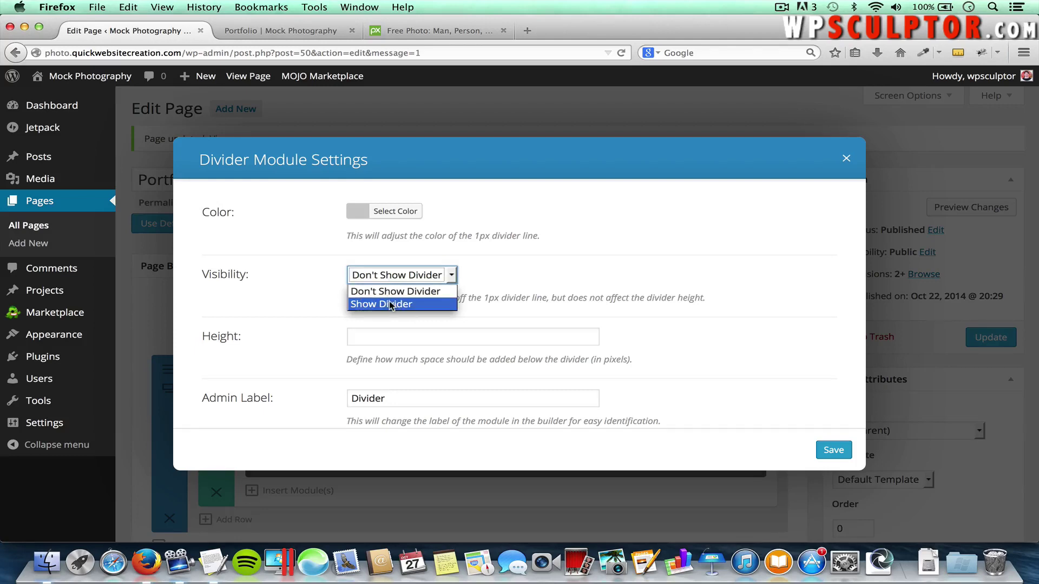
left_click(390, 304)
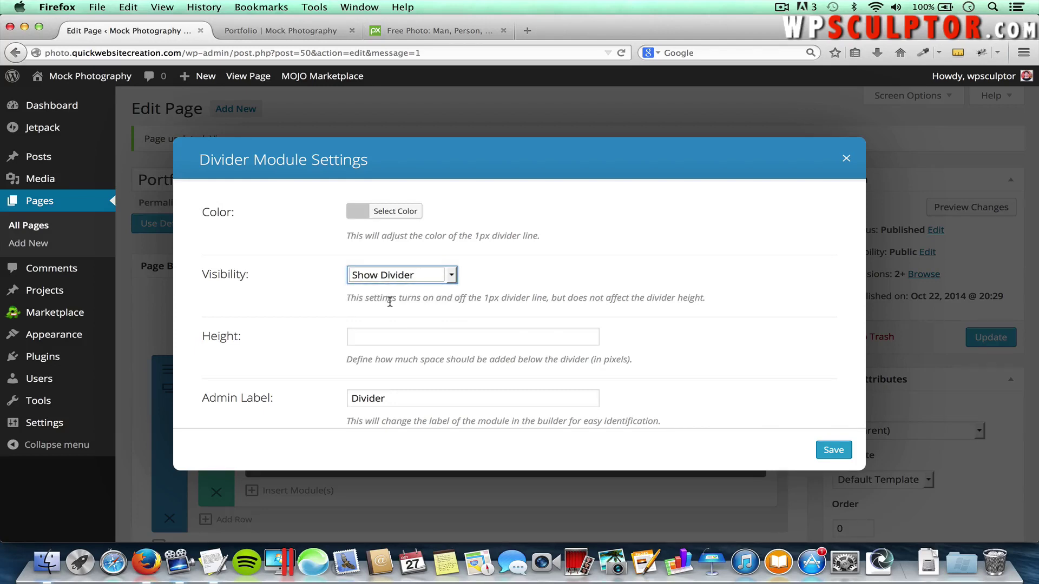
left_click(570, 267)
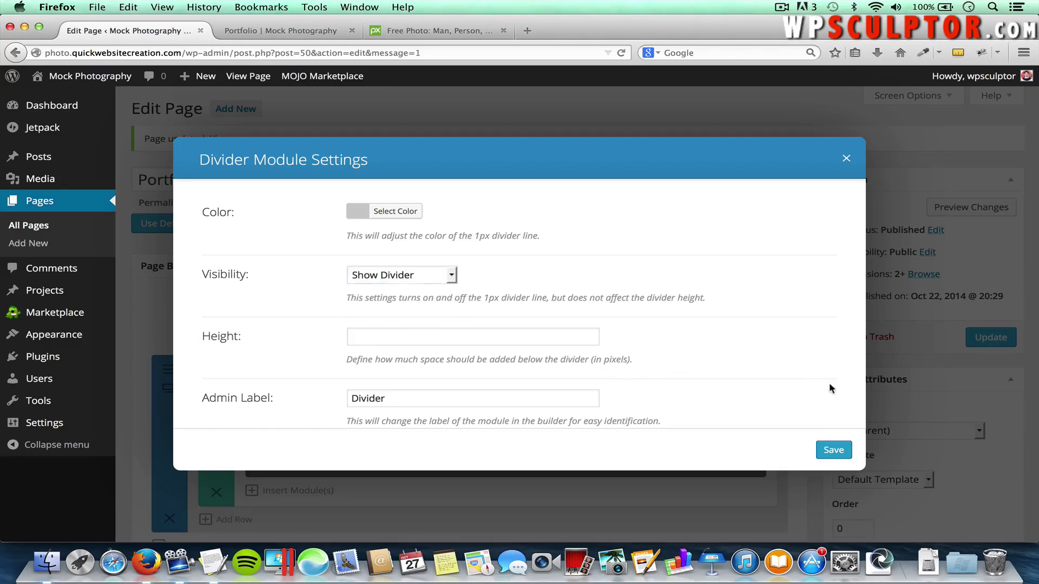
left_click(833, 451)
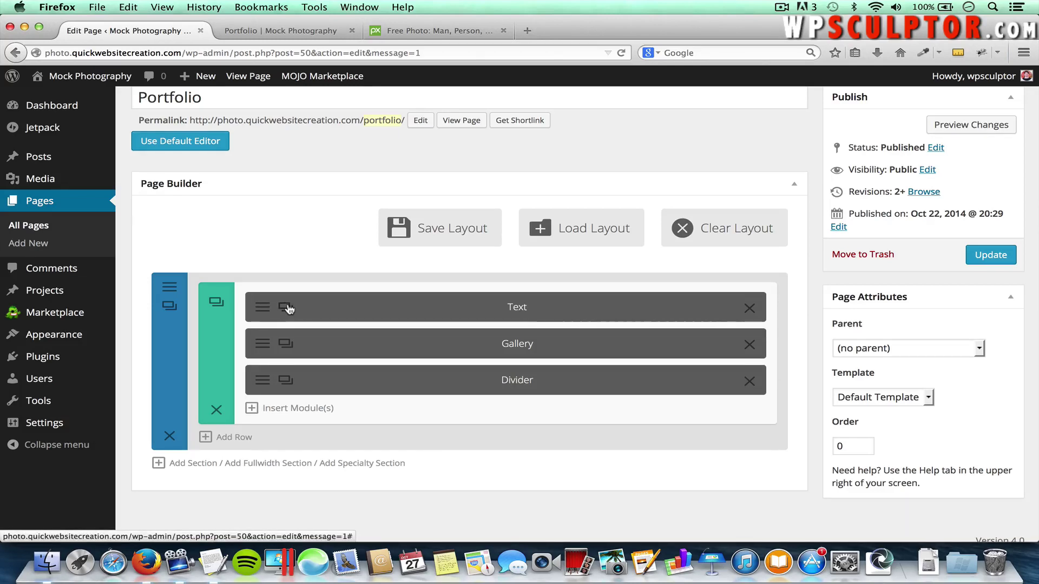
Duplicate the Text module and delete its 'Photo Galleries of Our Work' heading
left_click(286, 309)
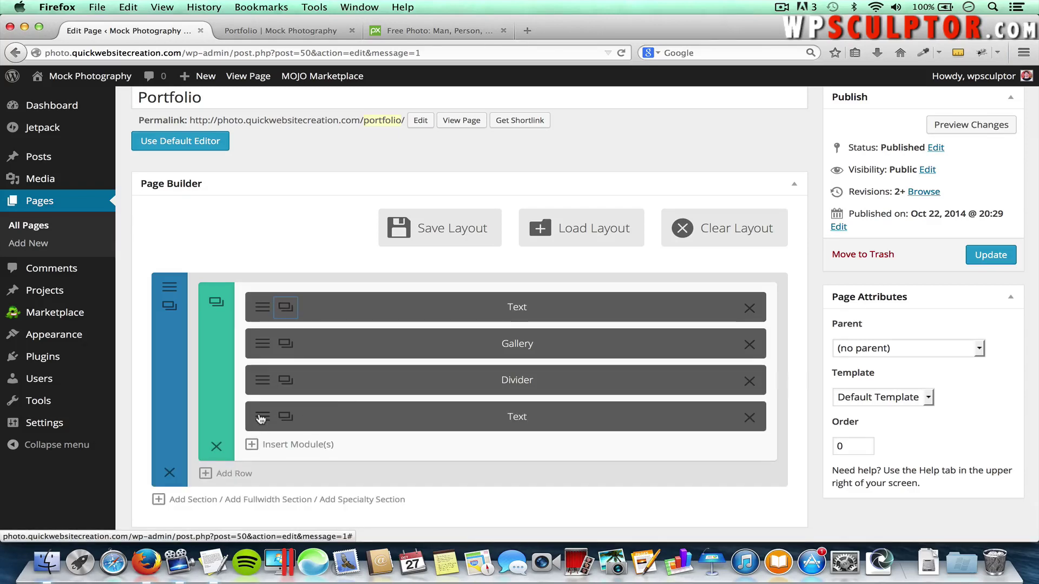
left_click(261, 417)
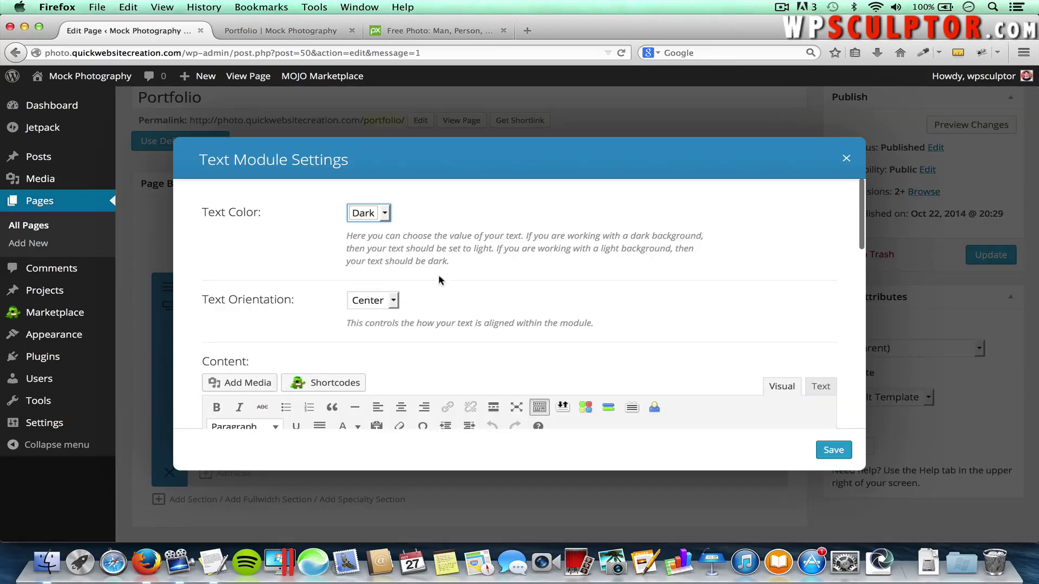
scroll(505, 366, "down", 3)
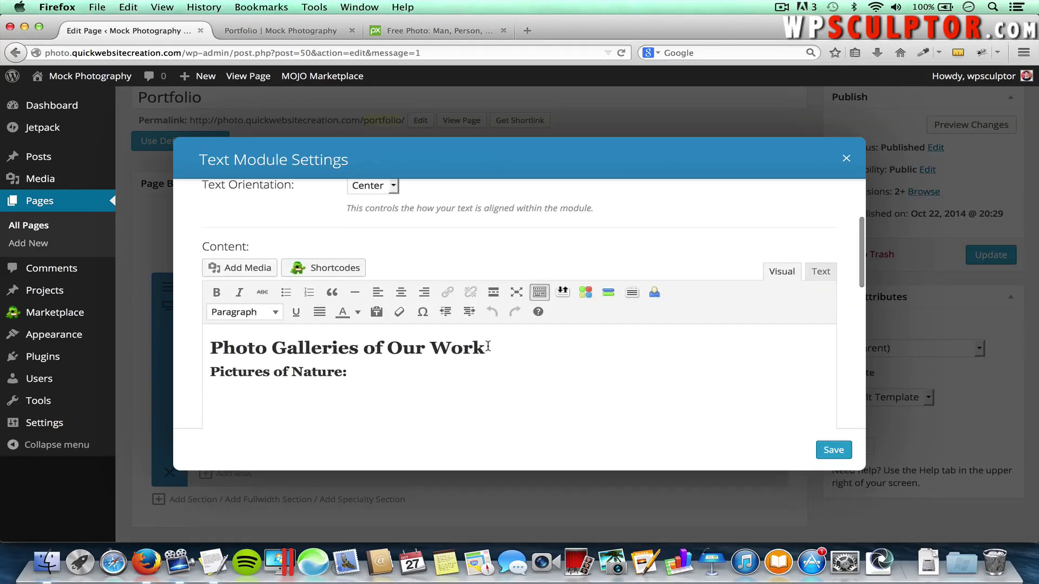
left_click_drag(488, 347, 193, 336)
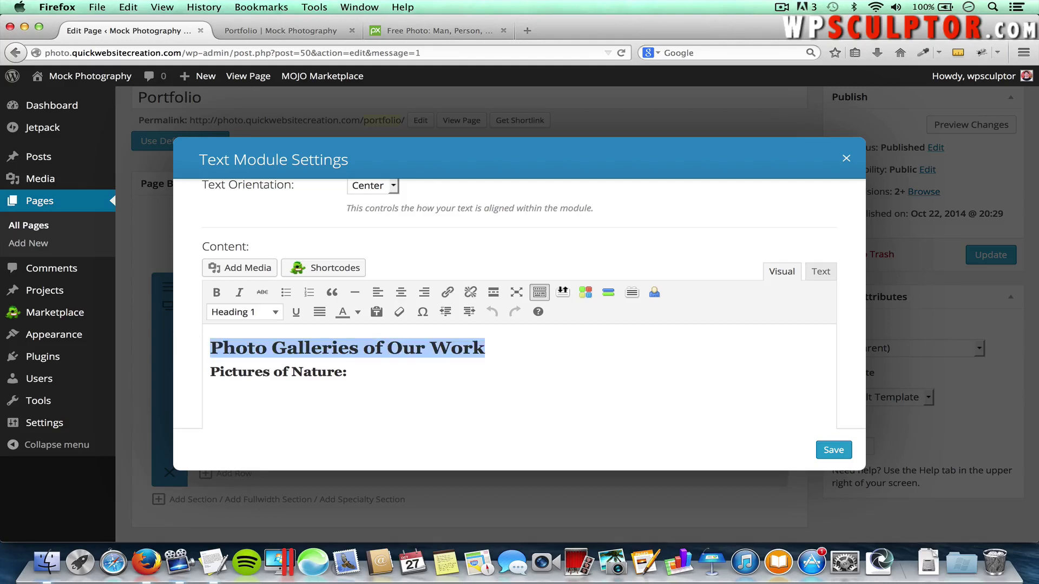
key("BackSpace")
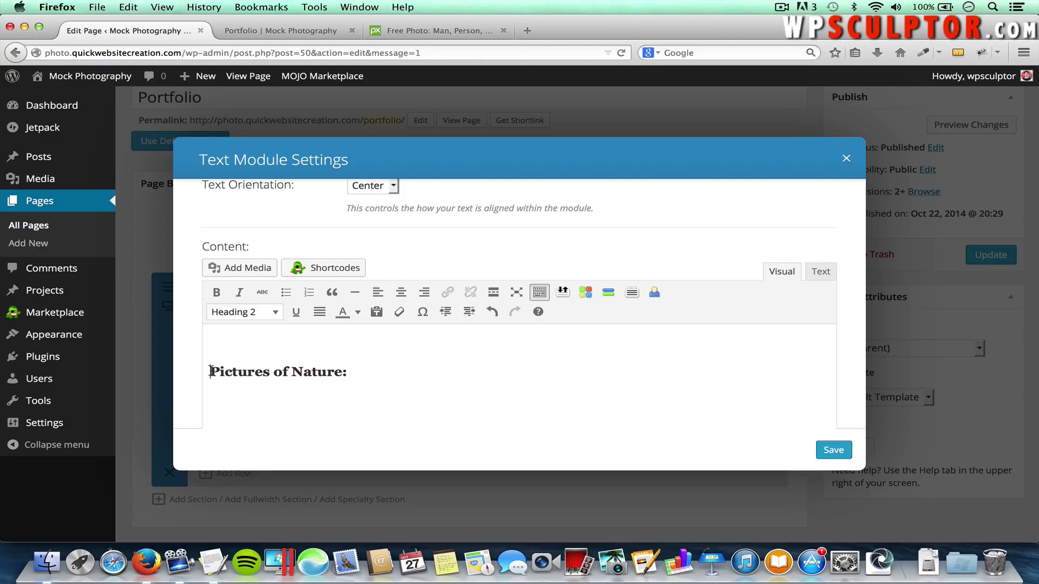
key("BackSpace")
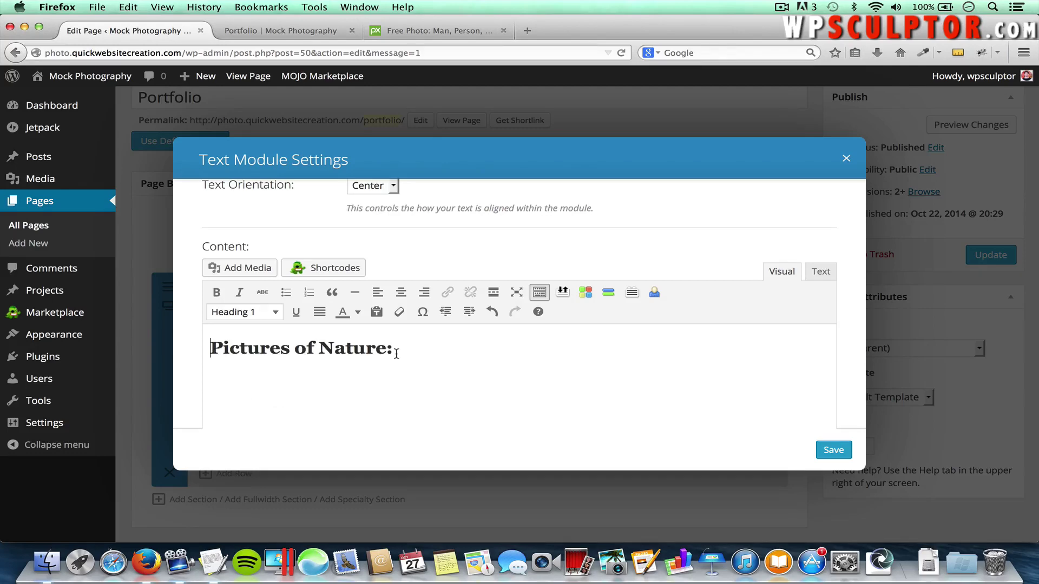
Replace 'Pictures of Nature:' with 'Pictures of Man Made Structures:' as Heading 2 and save
left_click_drag(395, 353, 163, 355)
key("super+Tab")
key("super+Tab")
key("super+Tab")
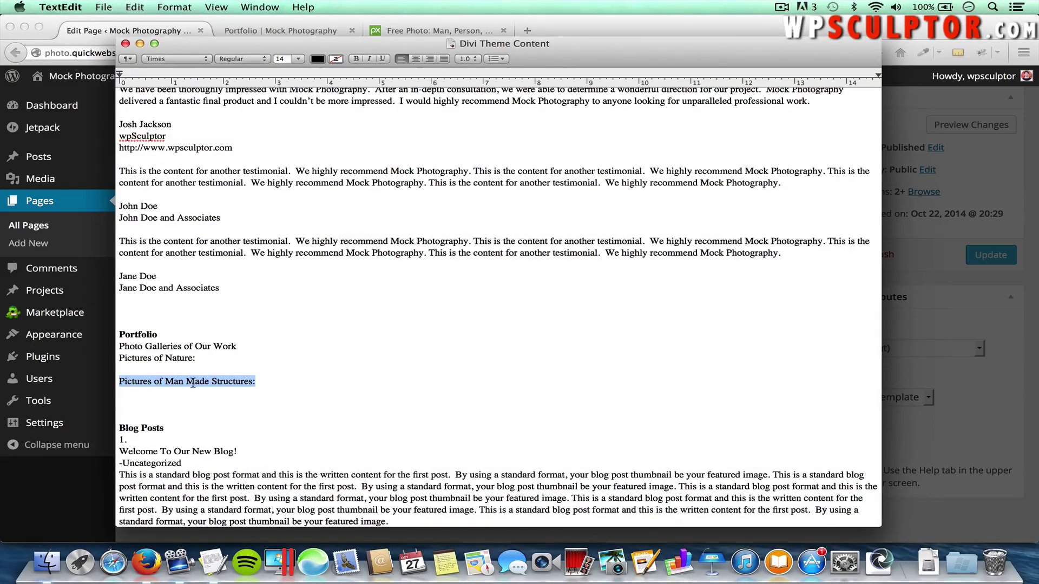
key("super+Tab")
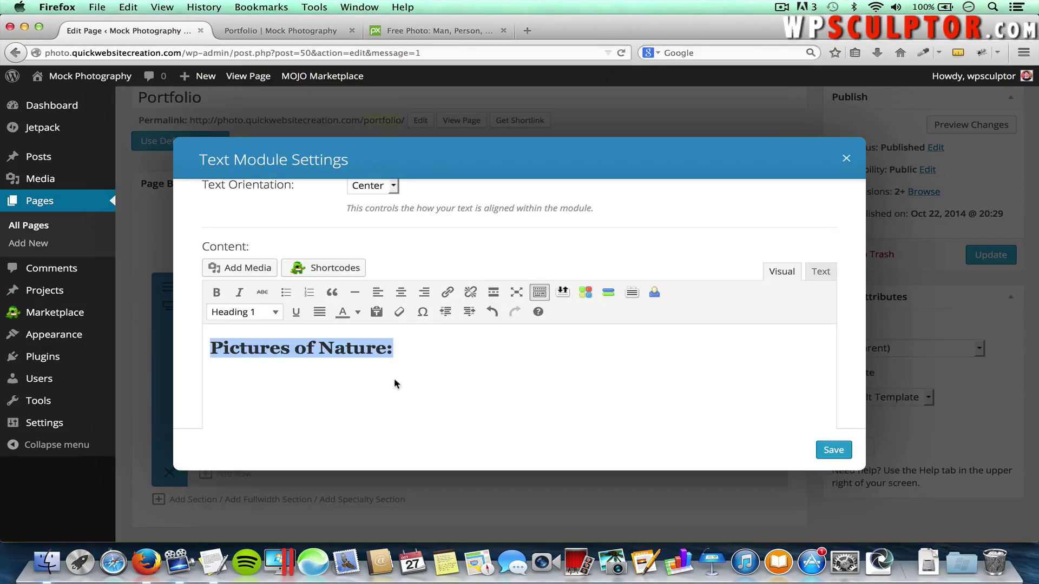
type("Pictures of Man Made Structures:")
left_click_drag(531, 346, 201, 349)
left_click(226, 313)
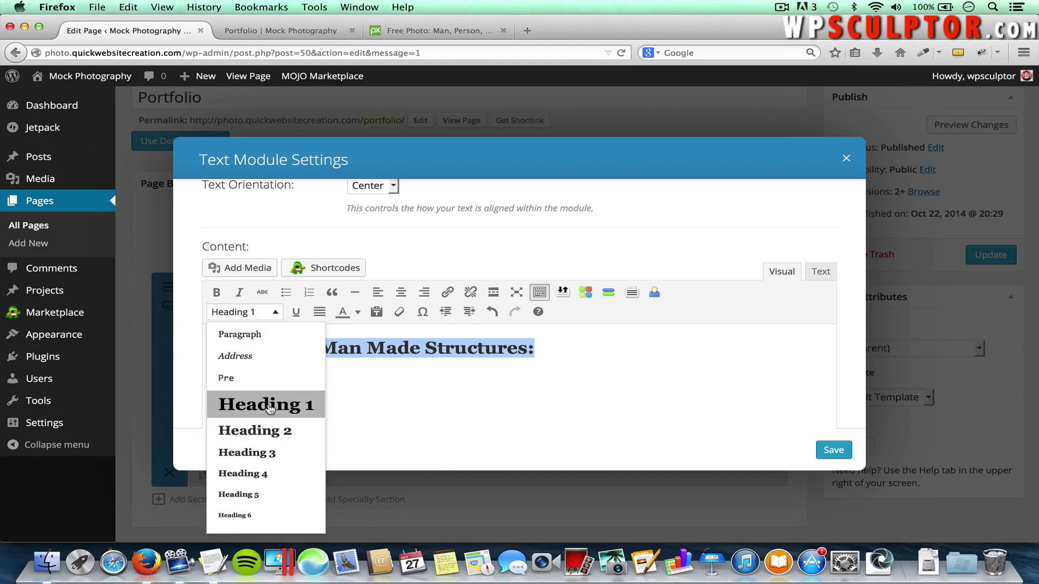
left_click(272, 429)
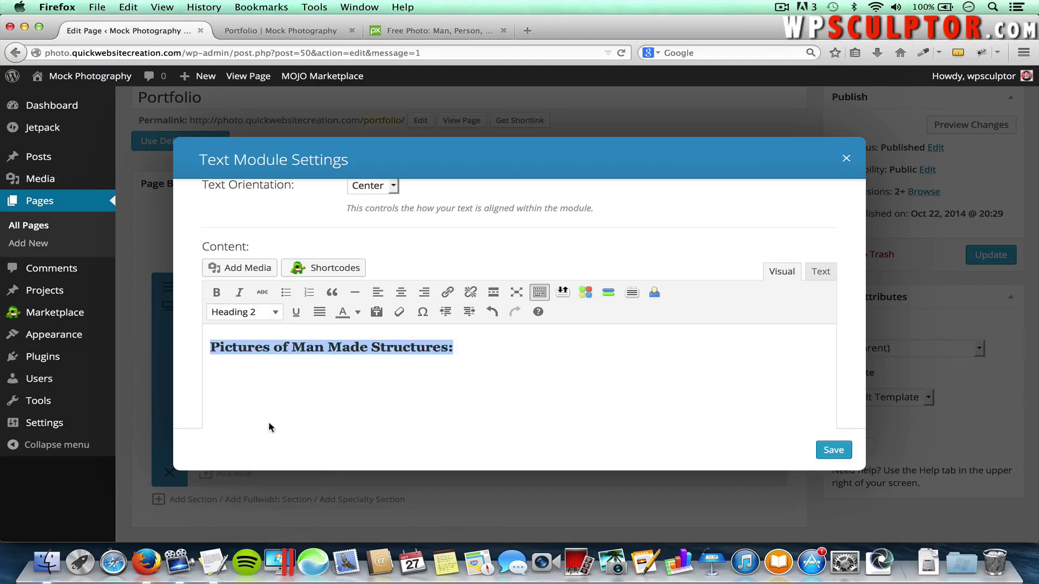
left_click(832, 450)
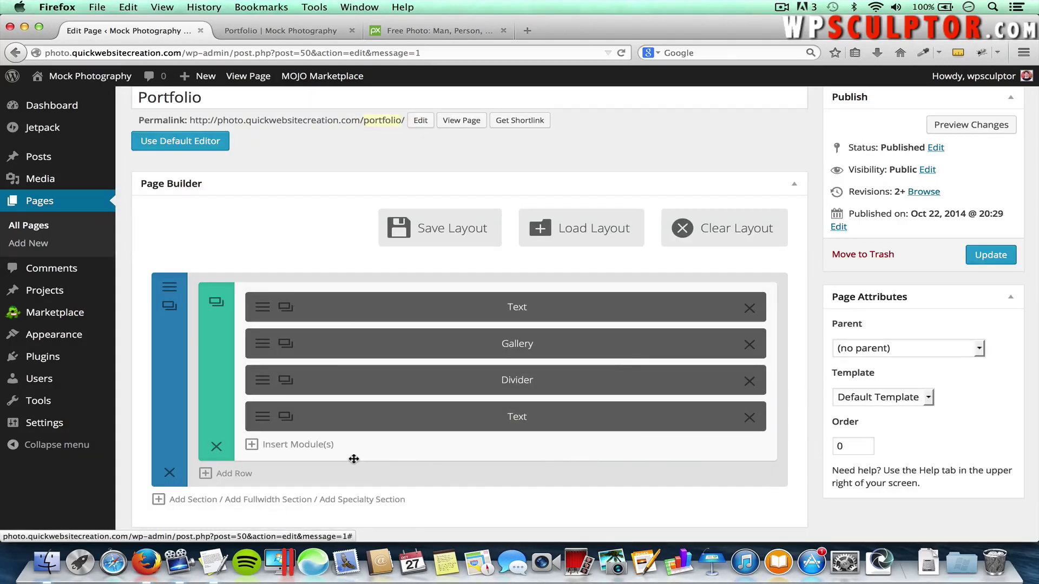
Insert a Gallery module and set its layout to Grid
left_click(277, 445)
left_click(548, 231)
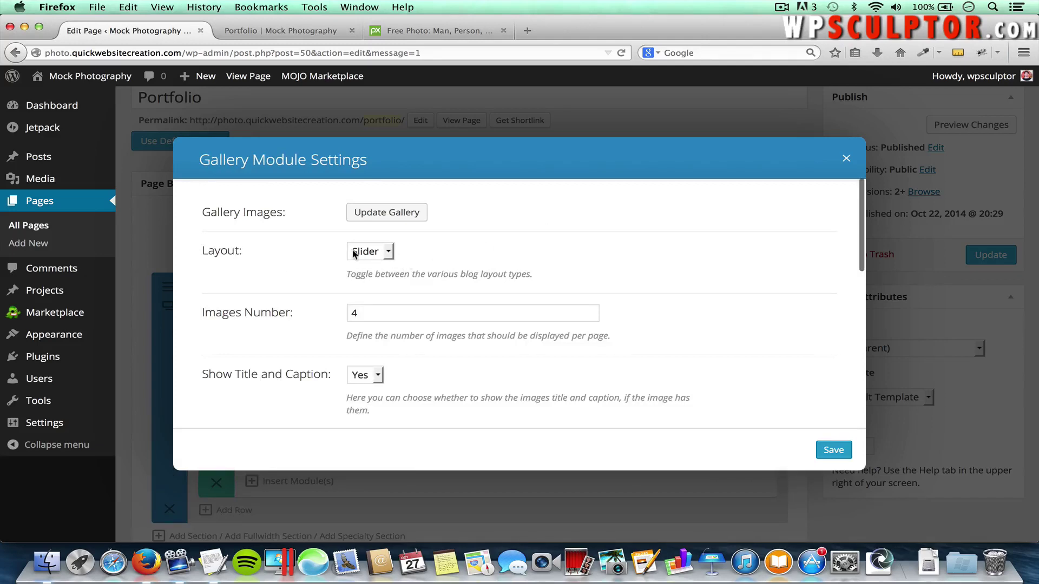
left_click(384, 253)
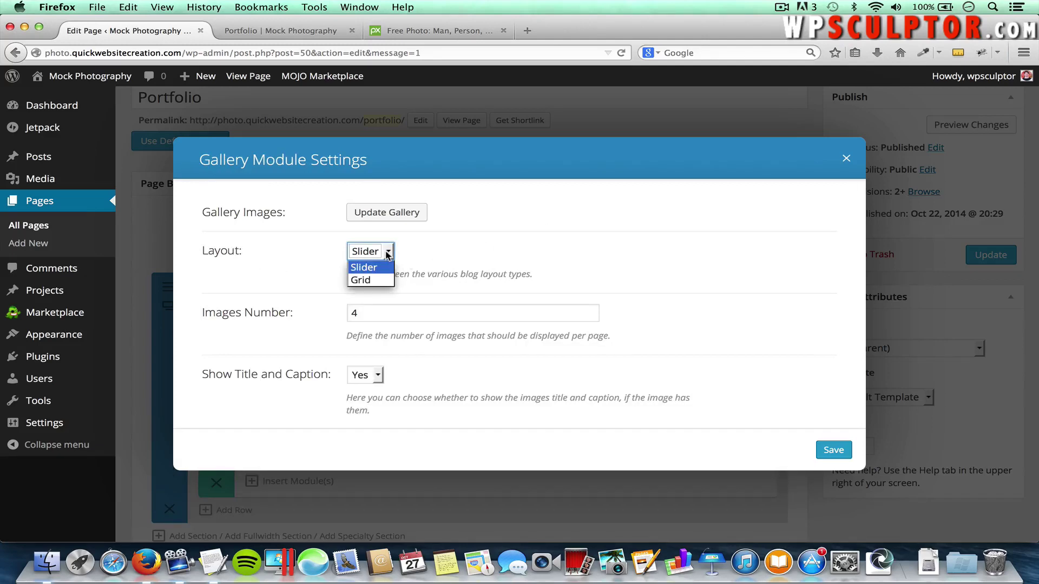
left_click(371, 280)
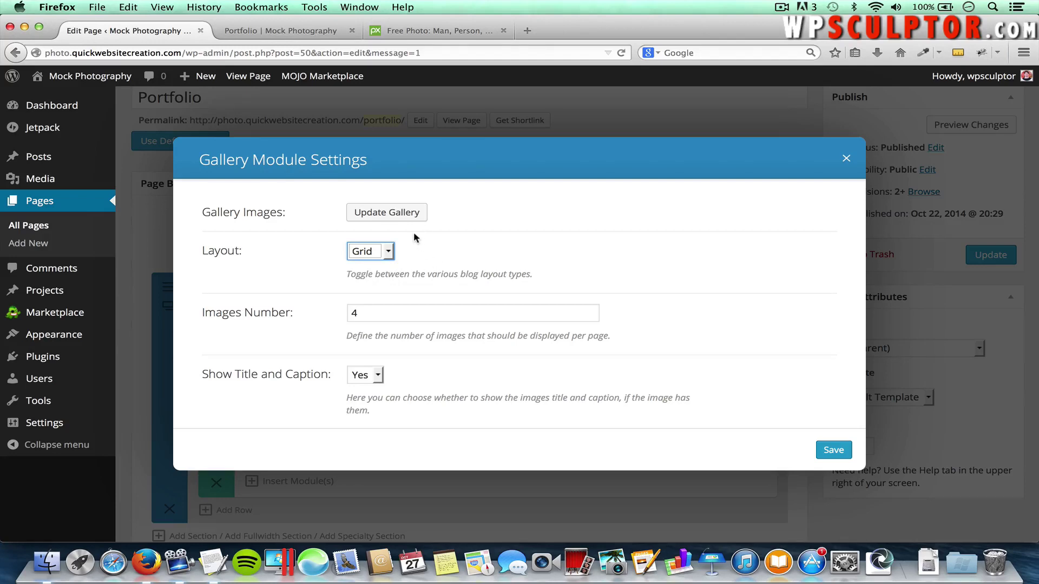
Upload the five Portfolio Gallery 2 photos, from City-at-Night.jpg onward, to the gallery
left_click(384, 215)
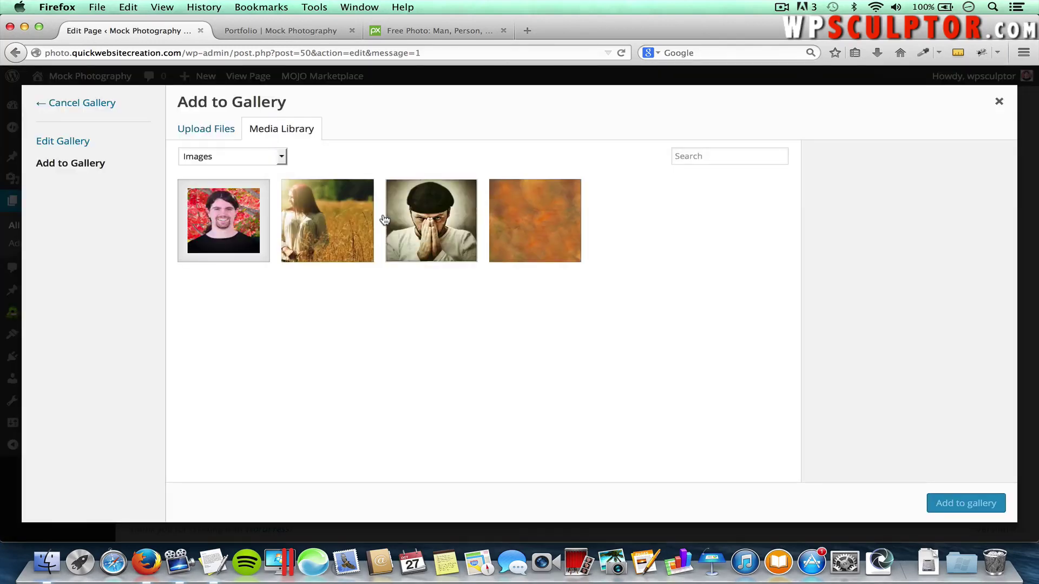
left_click(199, 134)
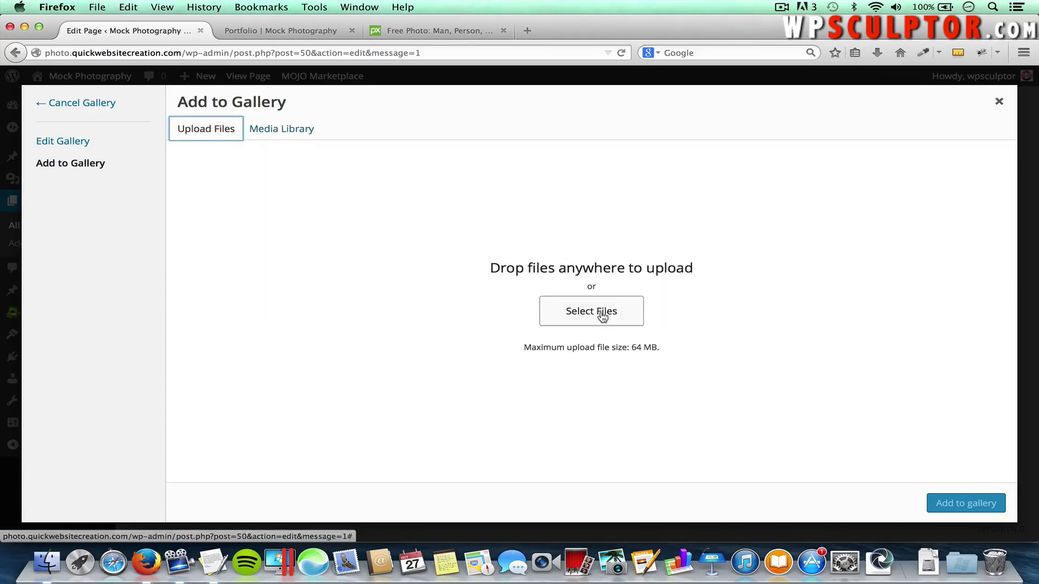
left_click(605, 311)
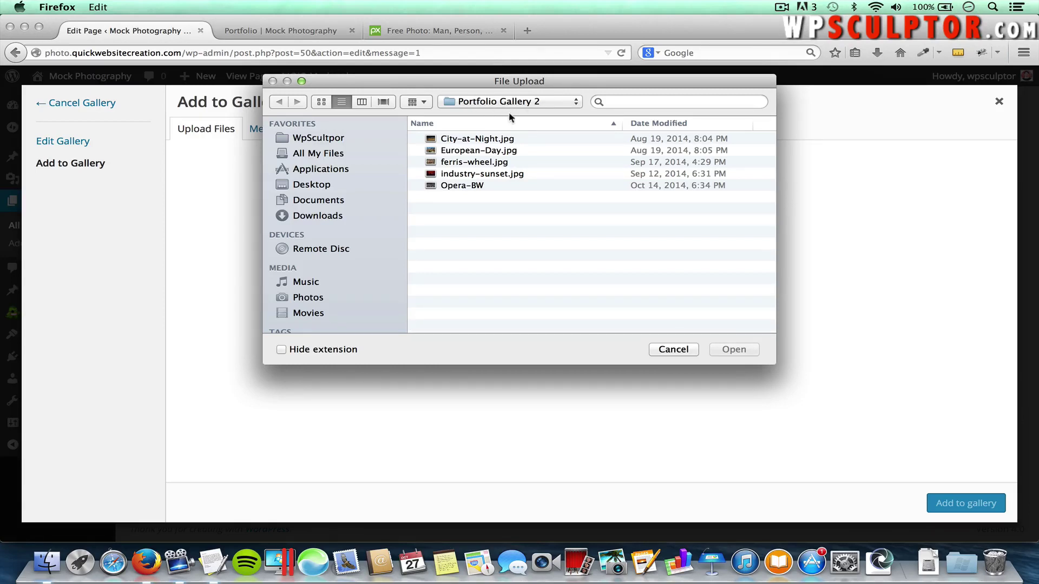
left_click(457, 142)
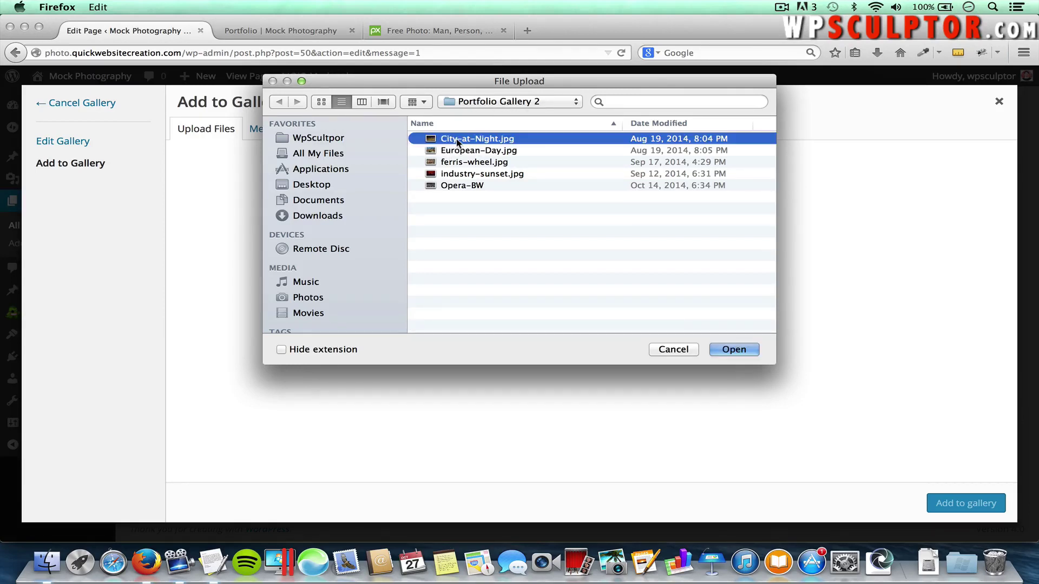
left_click(475, 187, "shift")
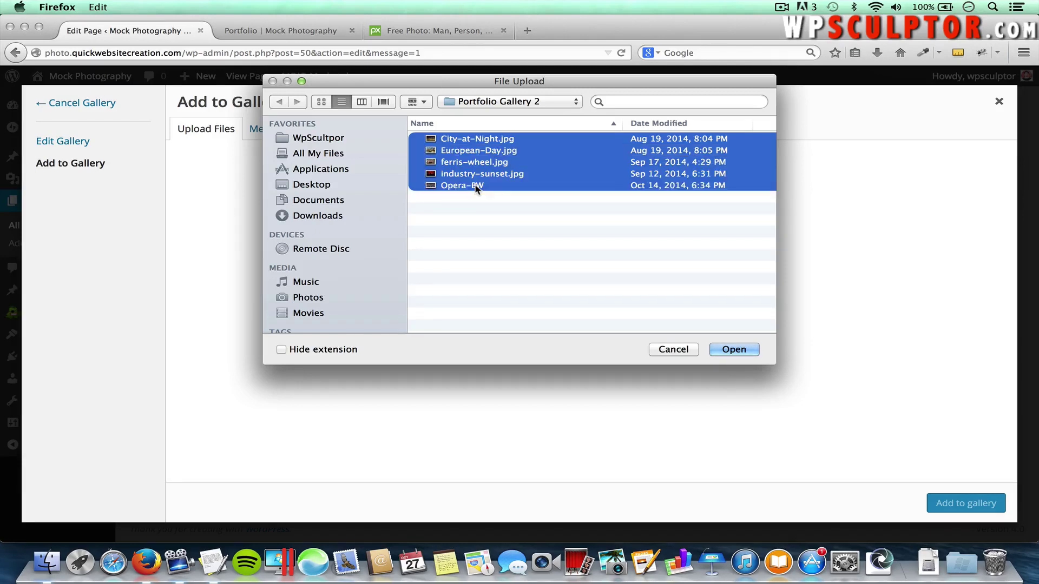
left_click(733, 350)
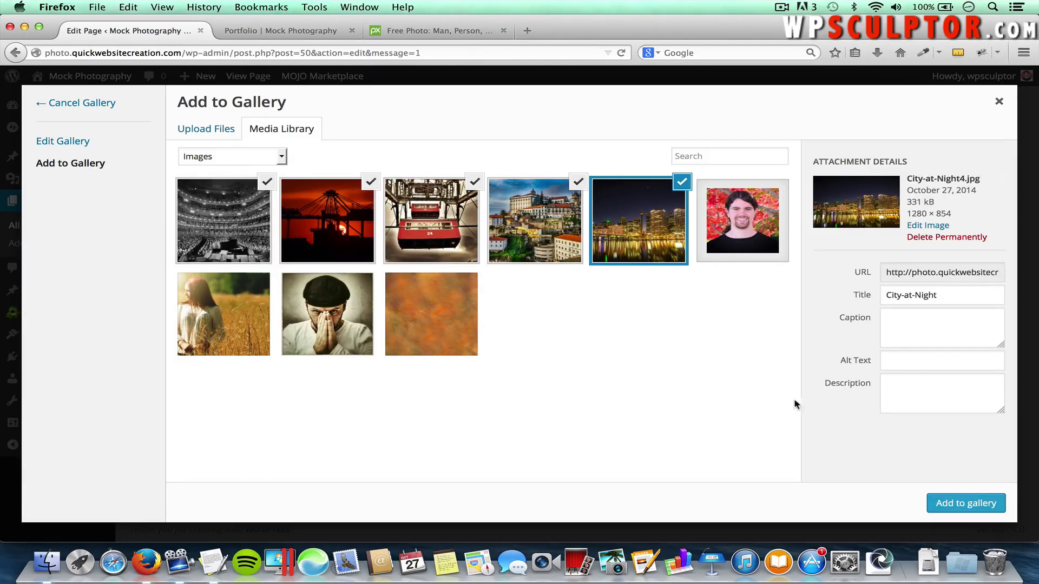
Add the photos, then remove the five nature images: misty sunset, lion, red sunset, tree silhouette, tiger
left_click(936, 503)
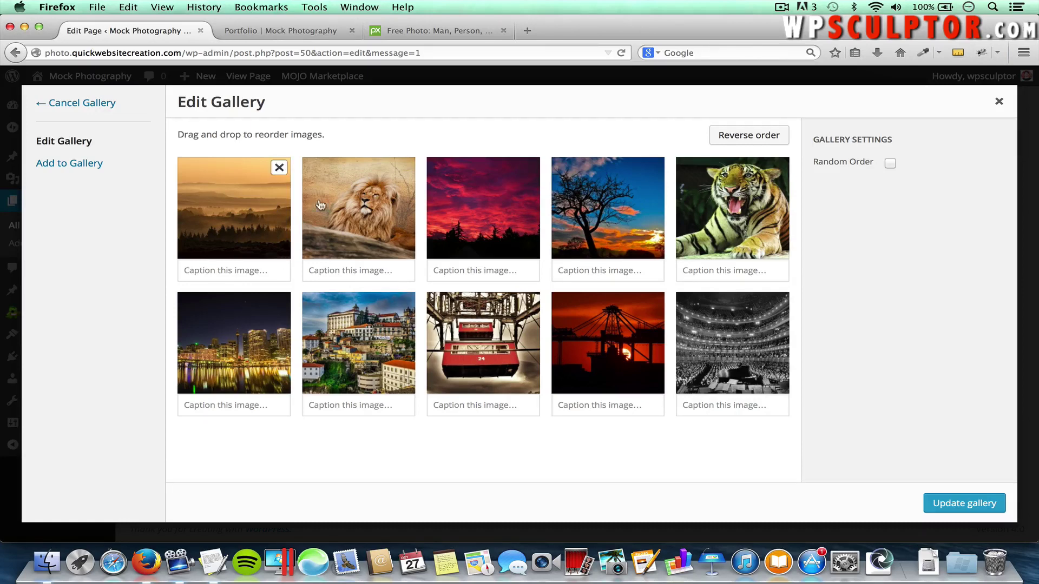
left_click(279, 168)
left_click(278, 168)
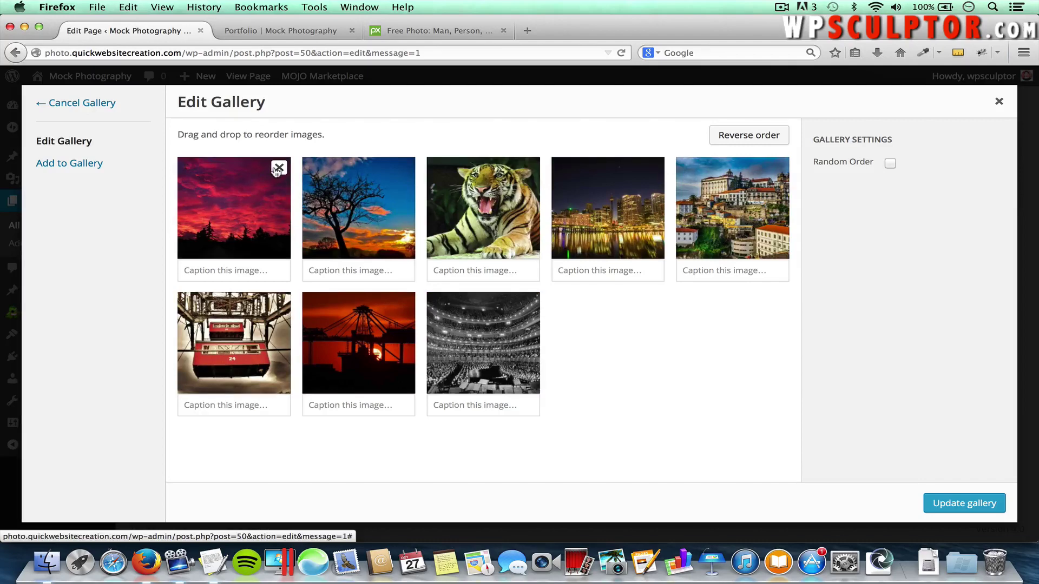
left_click(278, 168)
left_click(279, 168)
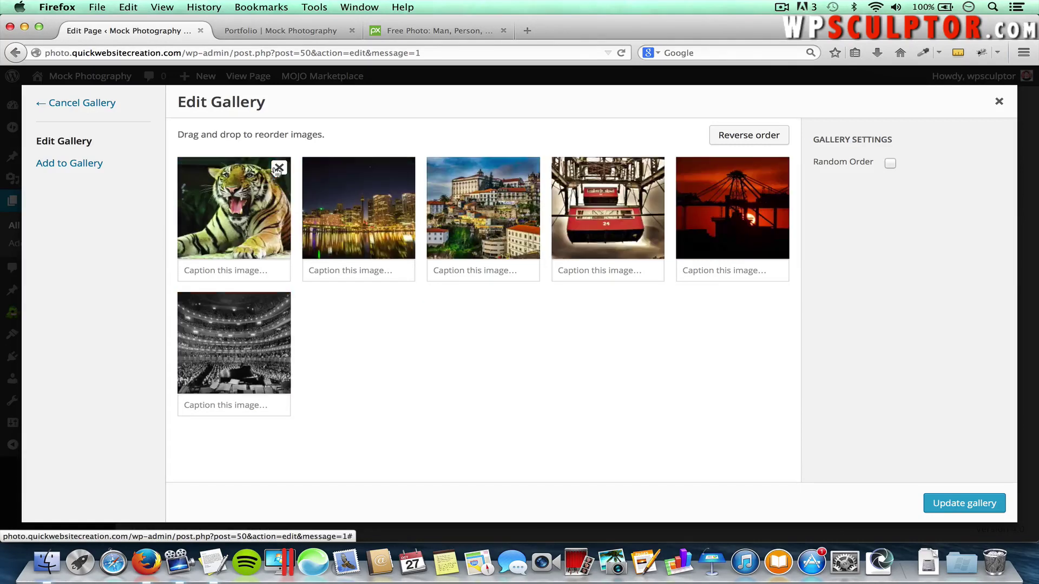
left_click(278, 168)
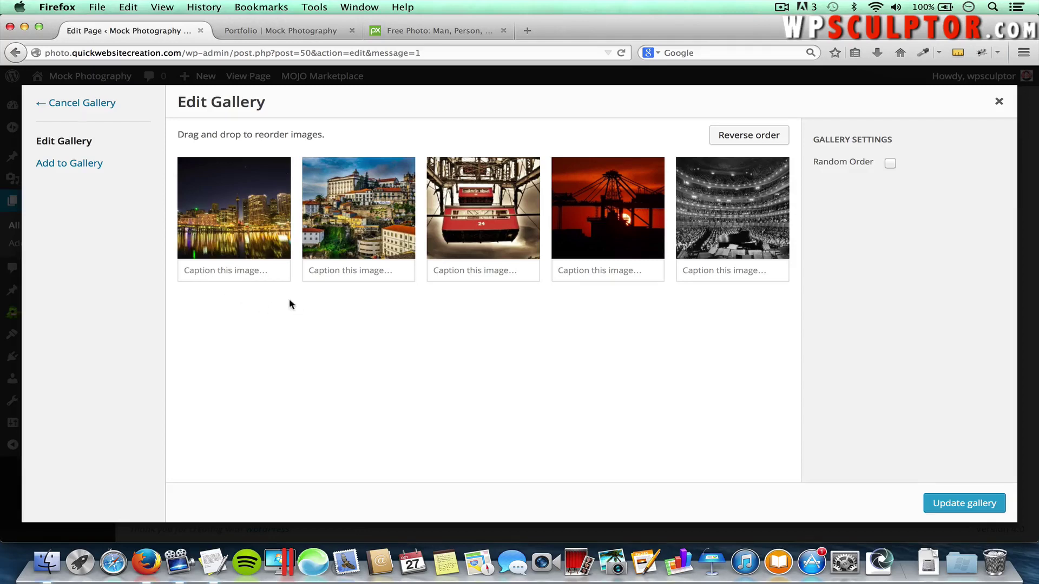
Check the first three captions, move the European town photo, and update the gallery
left_click(238, 272)
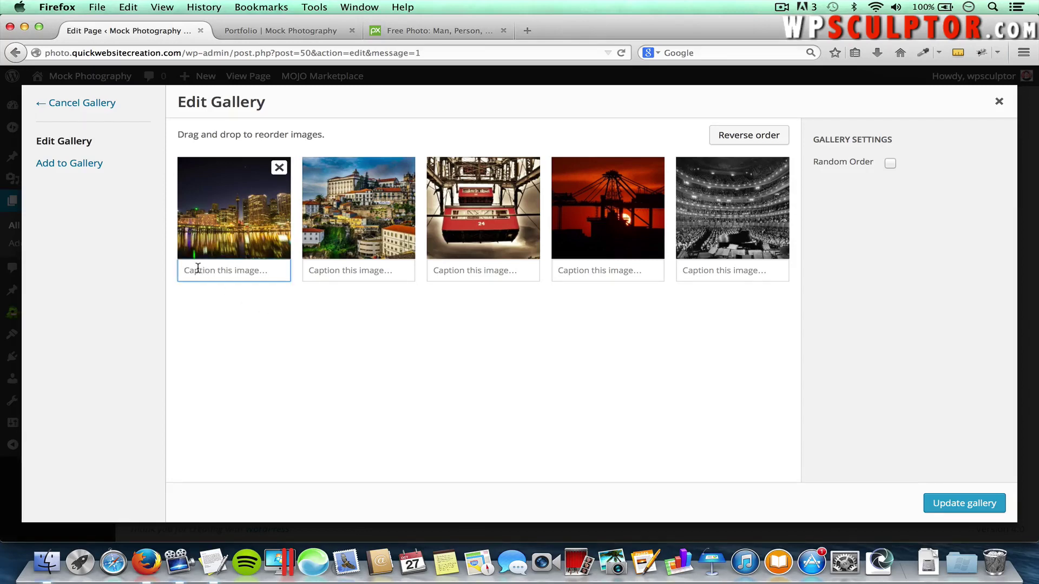
left_click(348, 271)
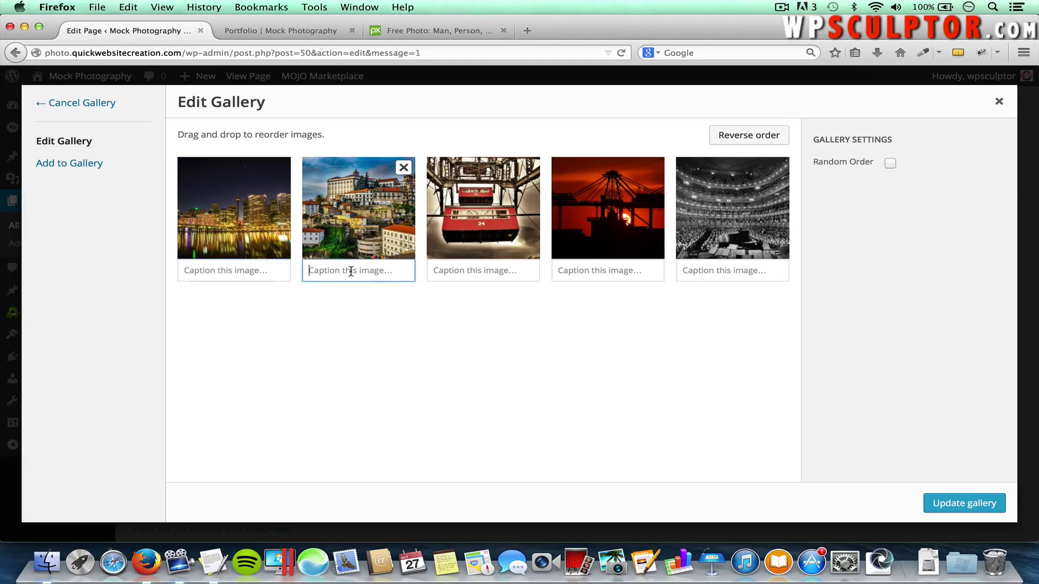
left_click(467, 274)
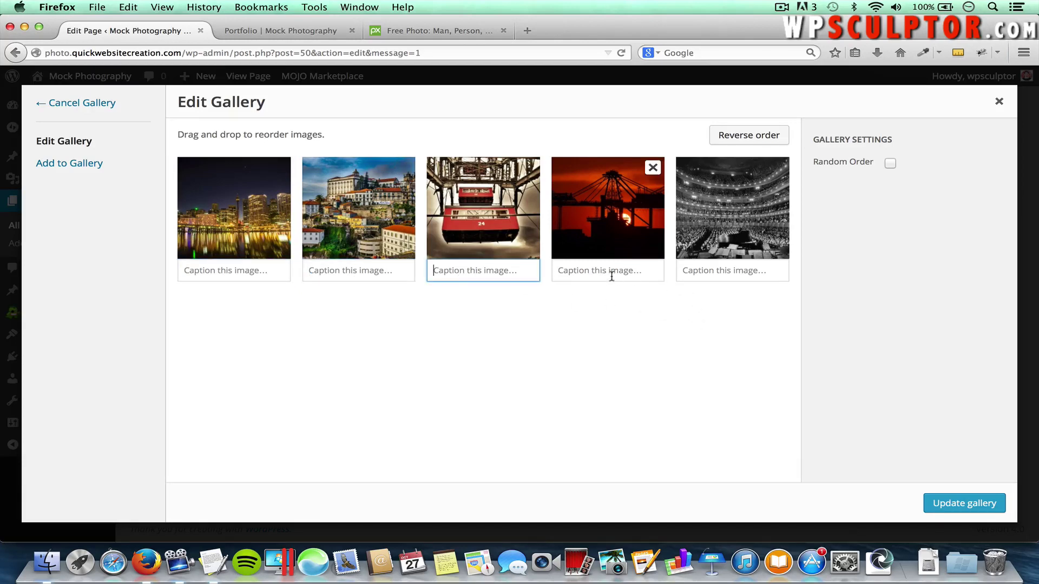
left_click(597, 333)
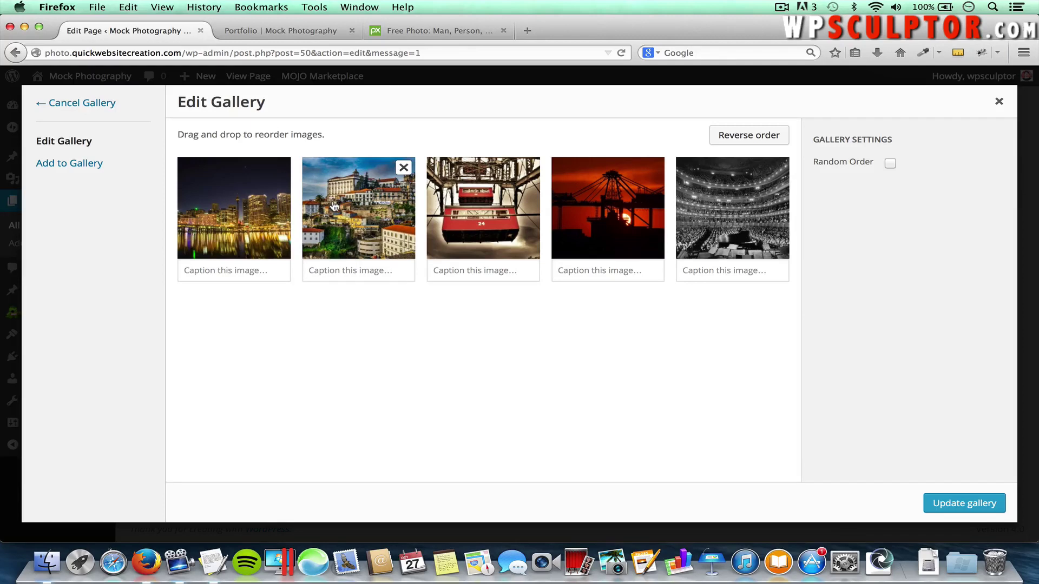
left_click_drag(338, 203, 379, 196)
left_click(928, 498)
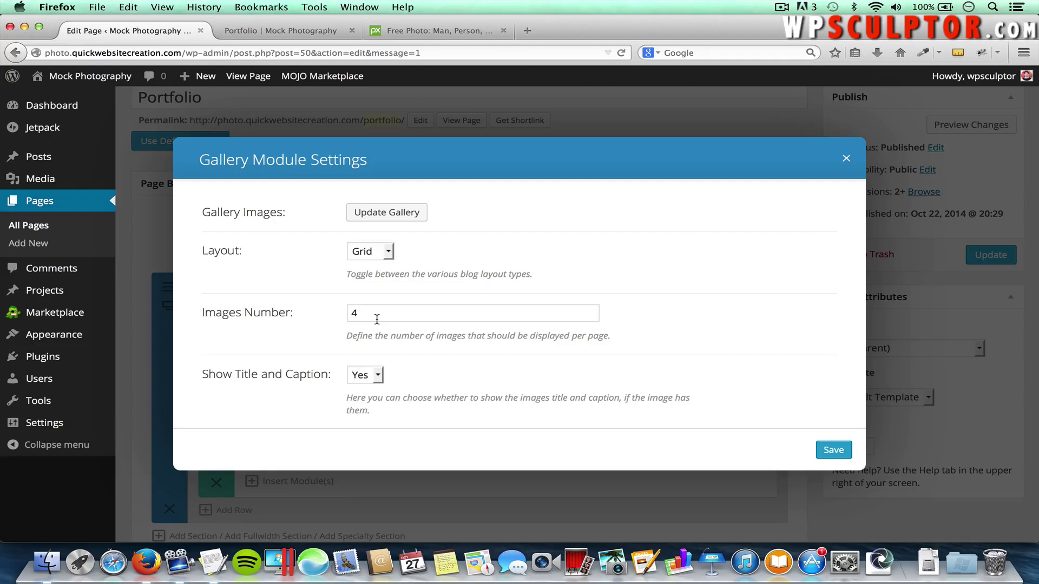
Show 10 images per page with titles and captions off, save, and update the Portfolio page
left_click_drag(369, 306, 331, 309)
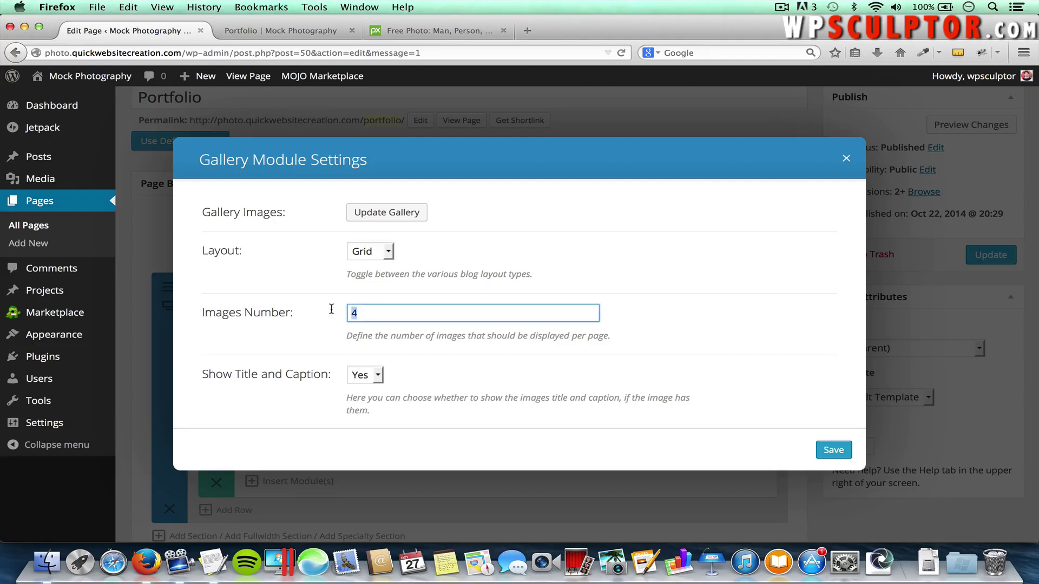
left_click(698, 310)
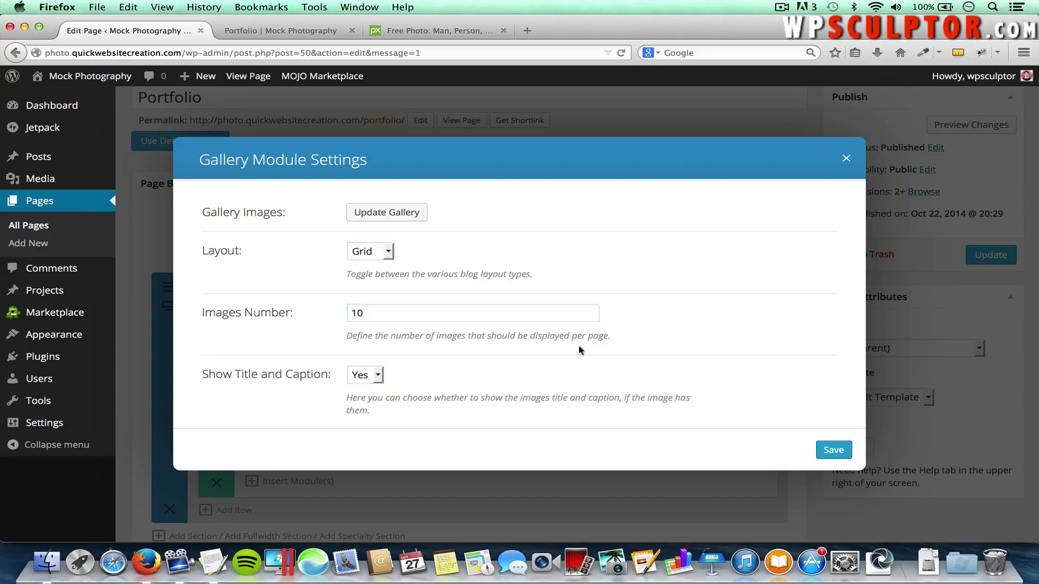
left_click(360, 374)
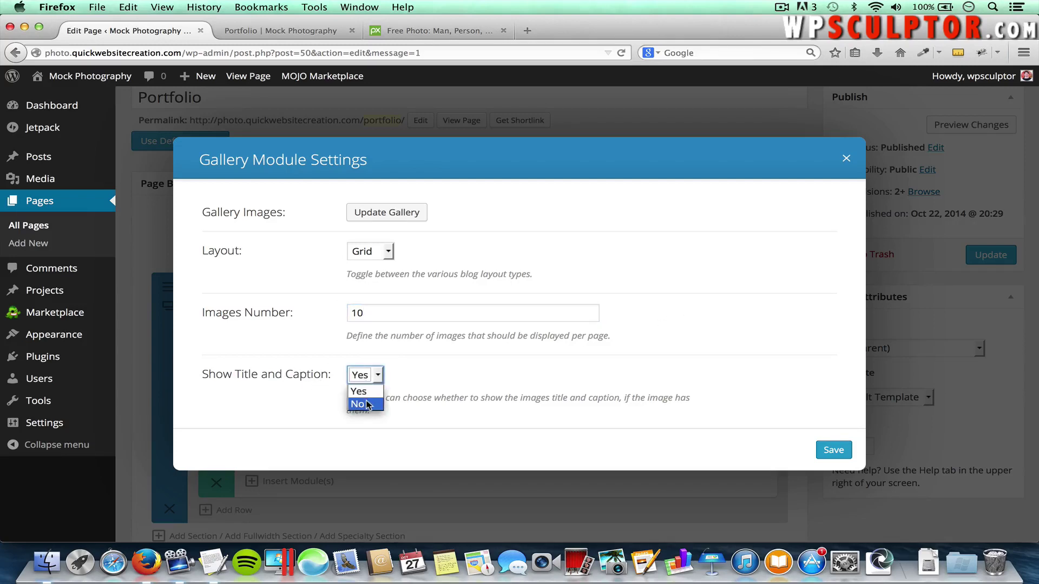
left_click(366, 405)
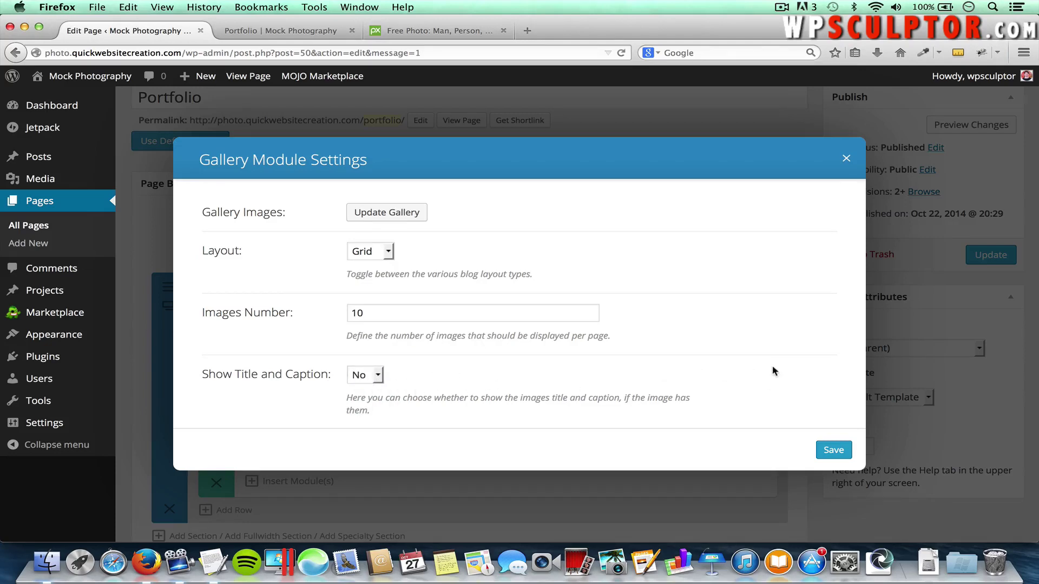
scroll(758, 373, "down", 5)
scroll(758, 377, "down", 5)
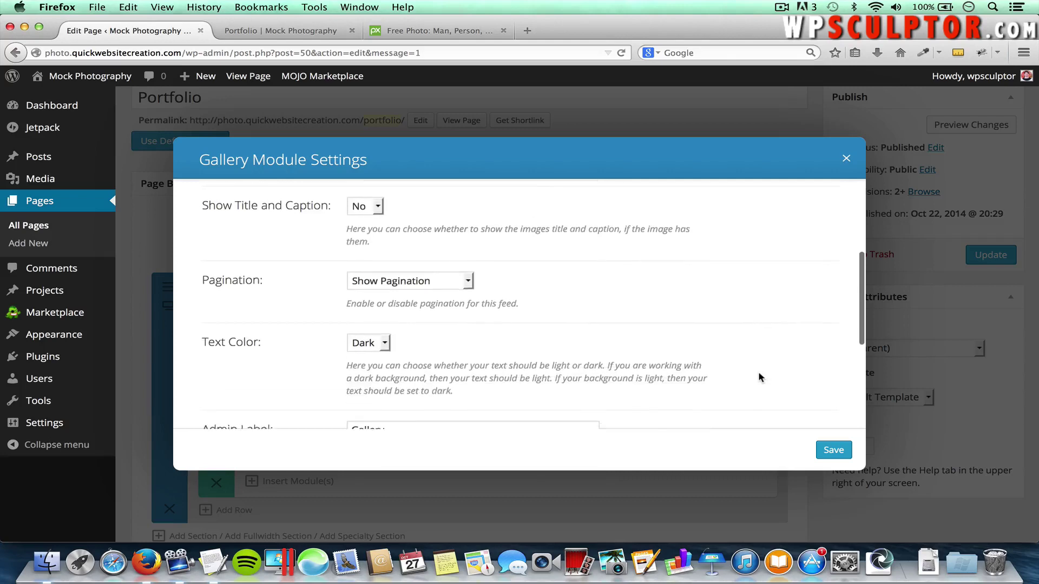
scroll(758, 377, "up", 10)
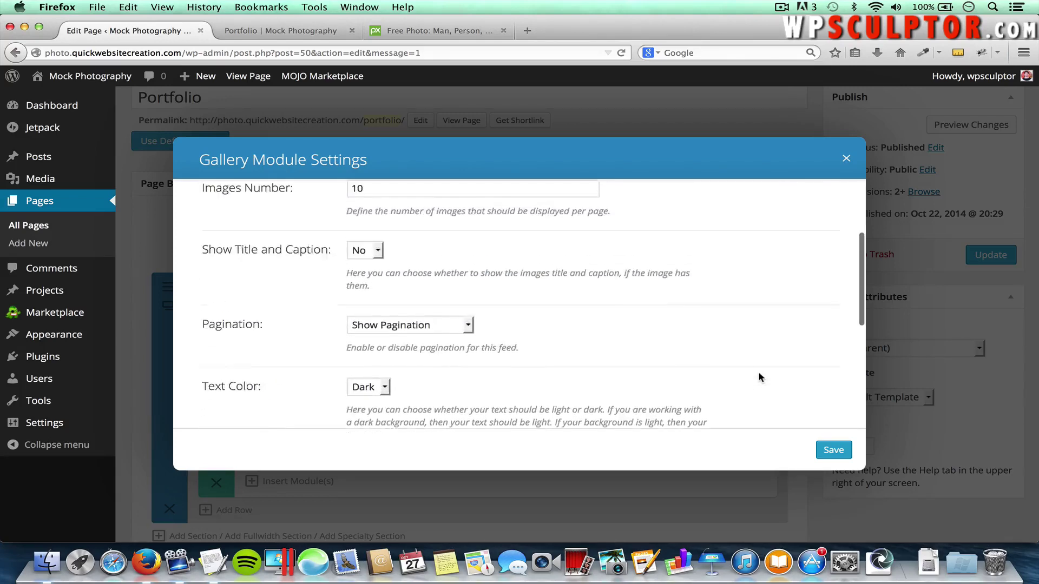
left_click(831, 453)
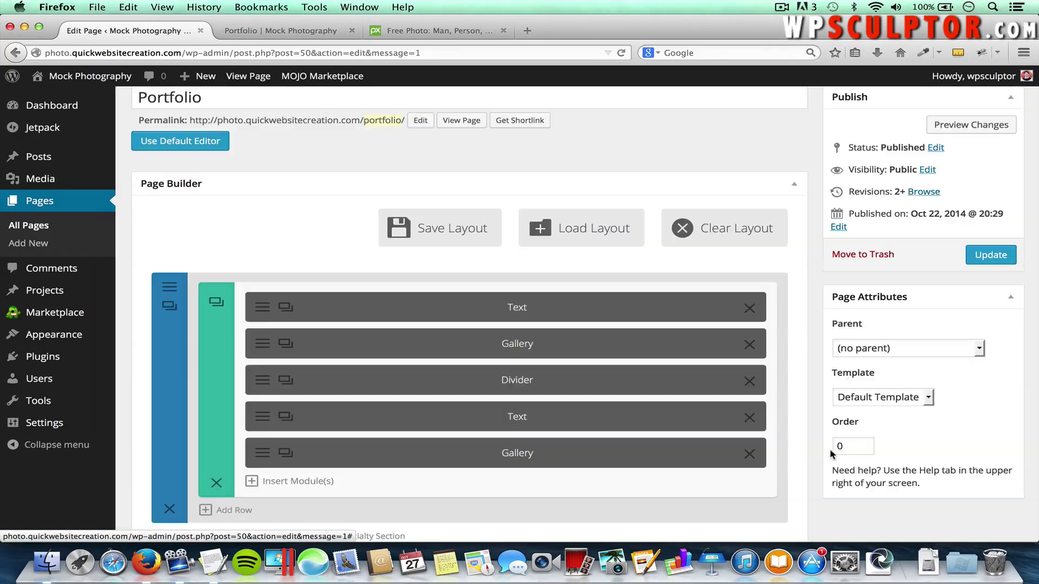
left_click(986, 255)
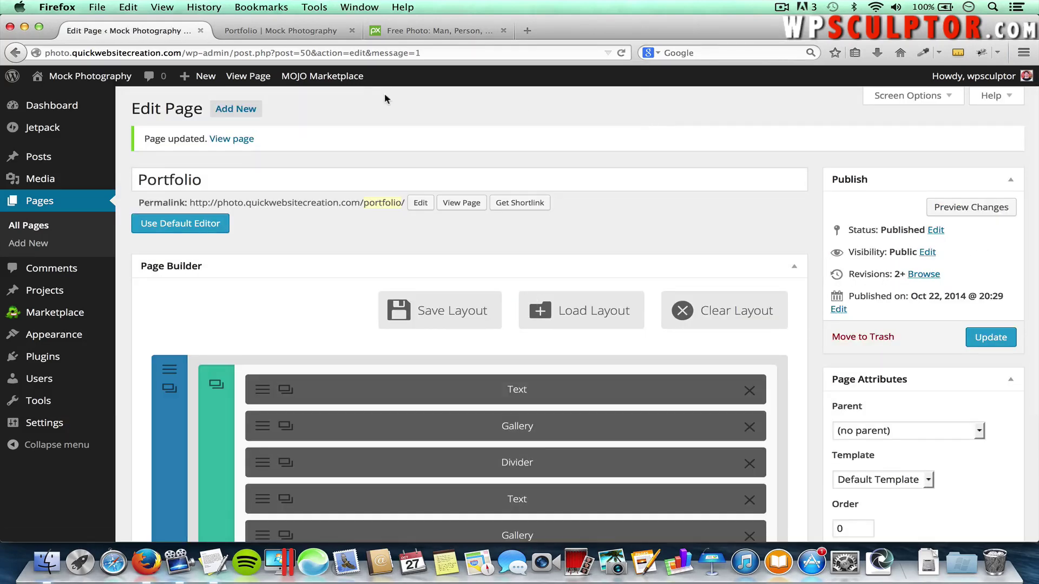
Reload the live Portfolio page and scroll to the 'Pictures of Man Made Structures:' heading
left_click(274, 28)
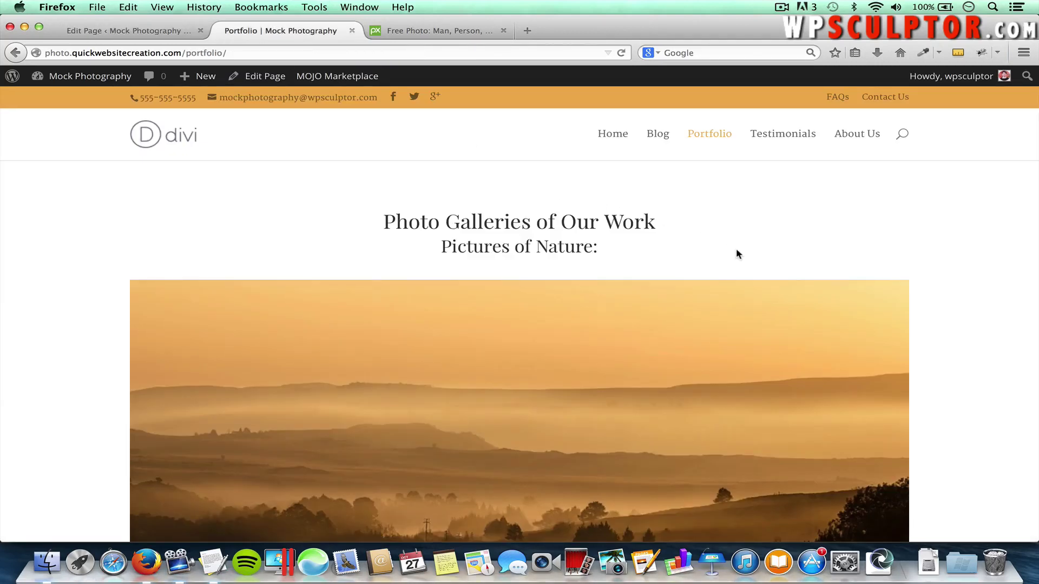
key("super+r")
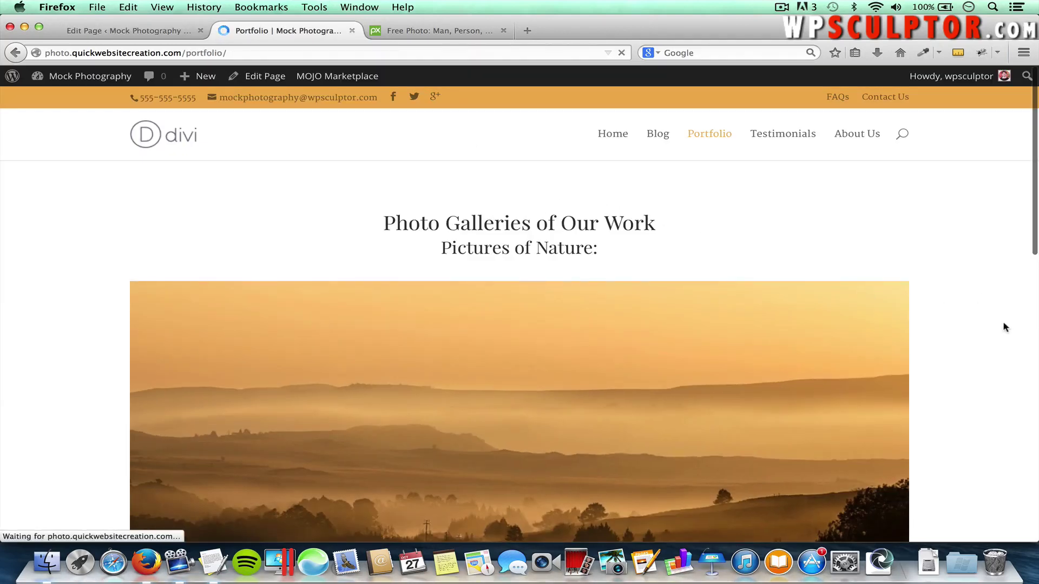
scroll(1005, 329, "down", 2)
scroll(1005, 329, "down", 4)
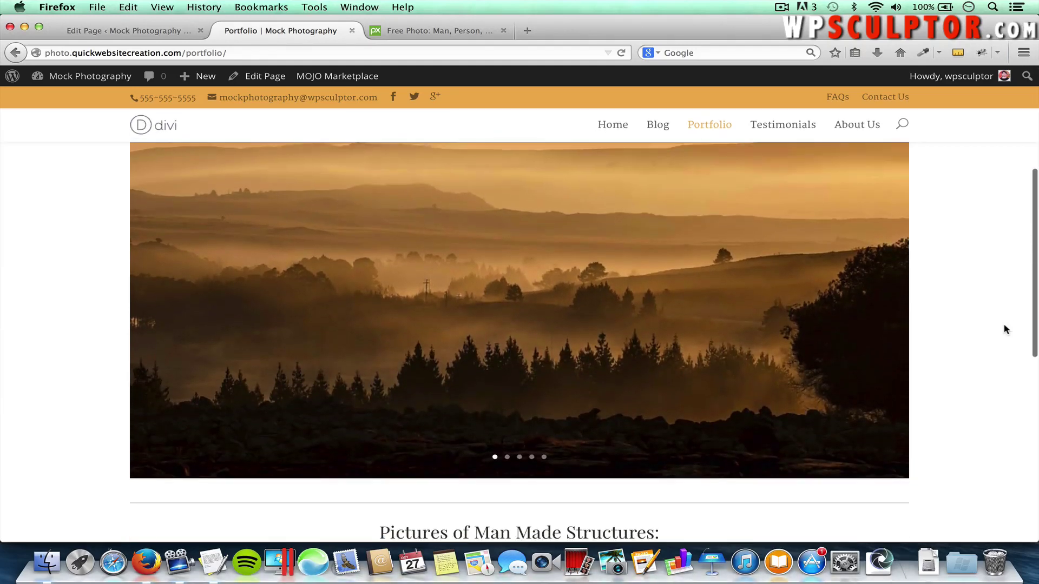
scroll(936, 366, "down", 2)
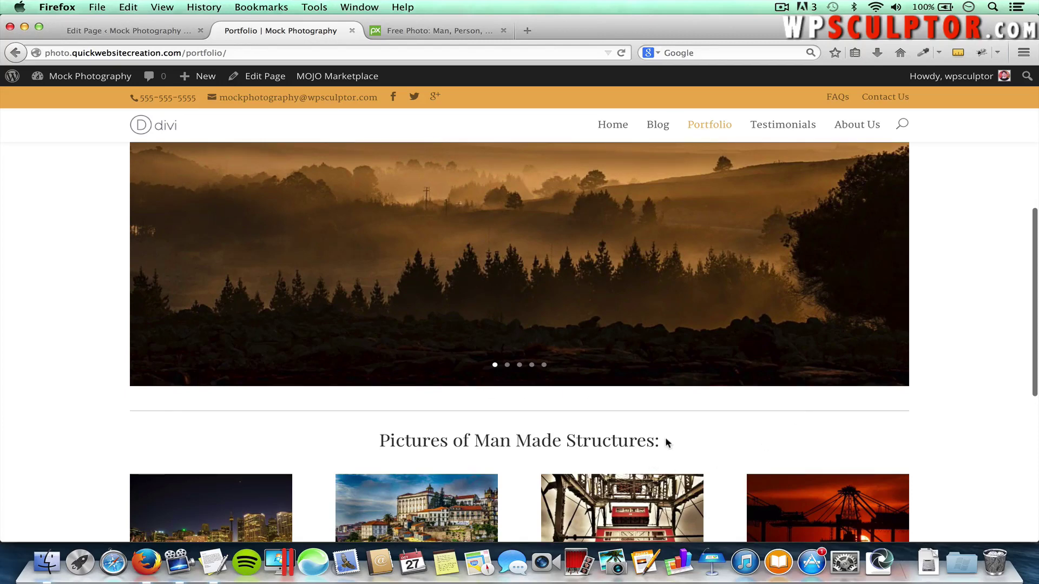
left_click_drag(667, 443, 376, 444)
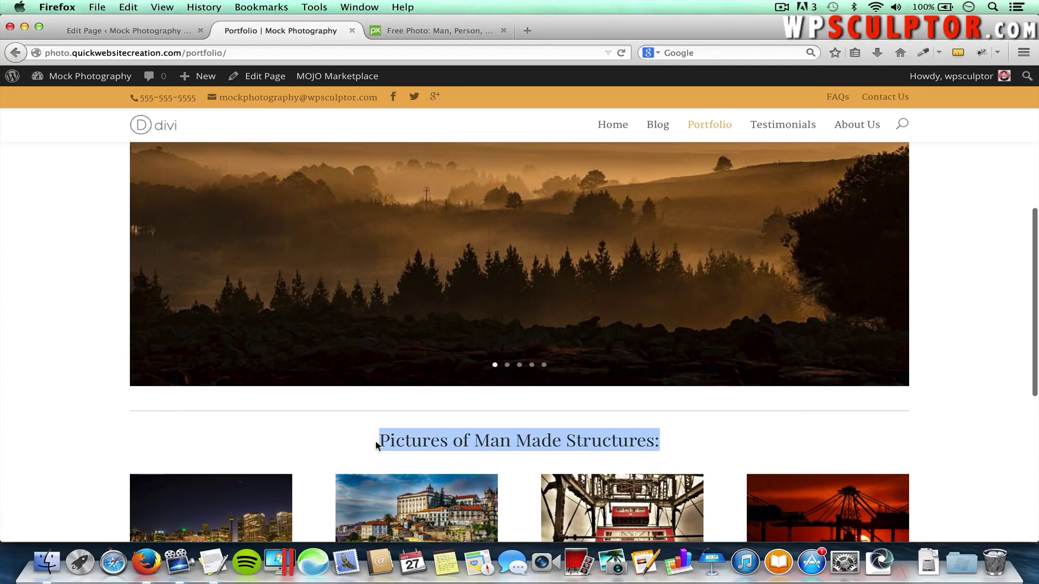
left_click(377, 444)
scroll(377, 446, "down", 3)
scroll(552, 489, "down", 3)
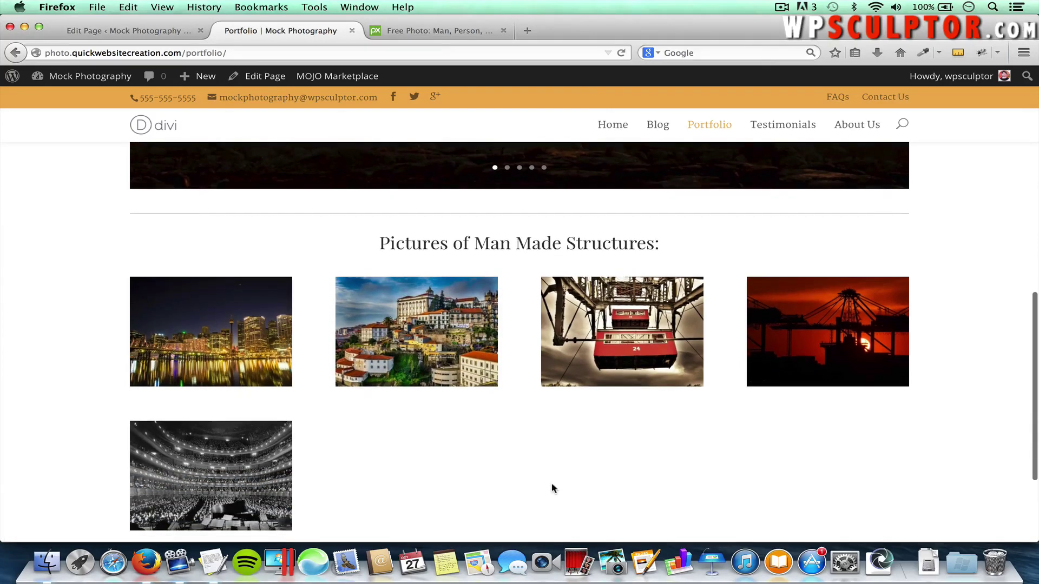
Enlarge City-at-Night and step through European-Day, ferris-wheel and industry-sunset in the lightbox, then close it
left_click(262, 325)
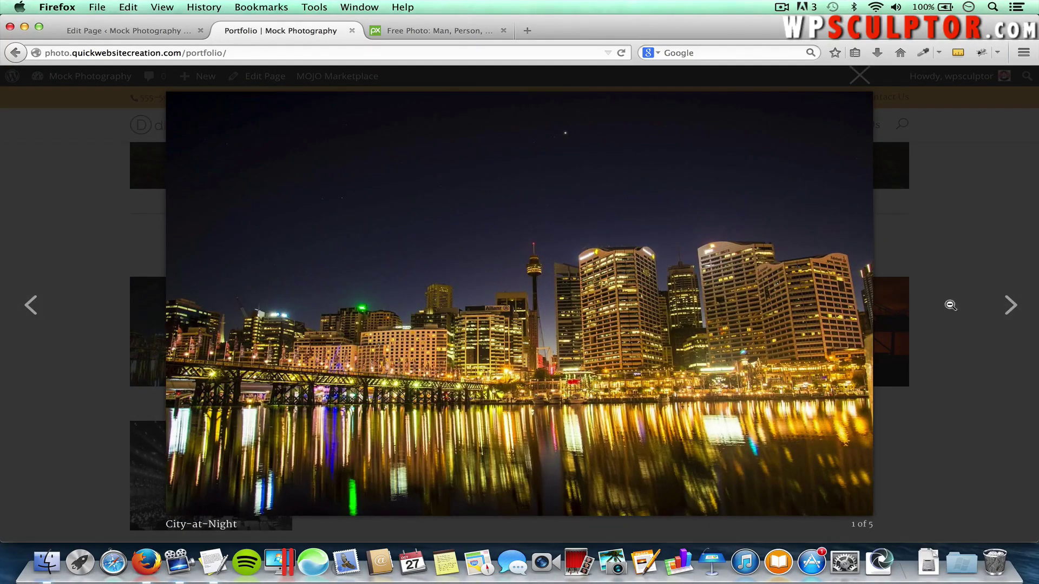
left_click(1010, 308)
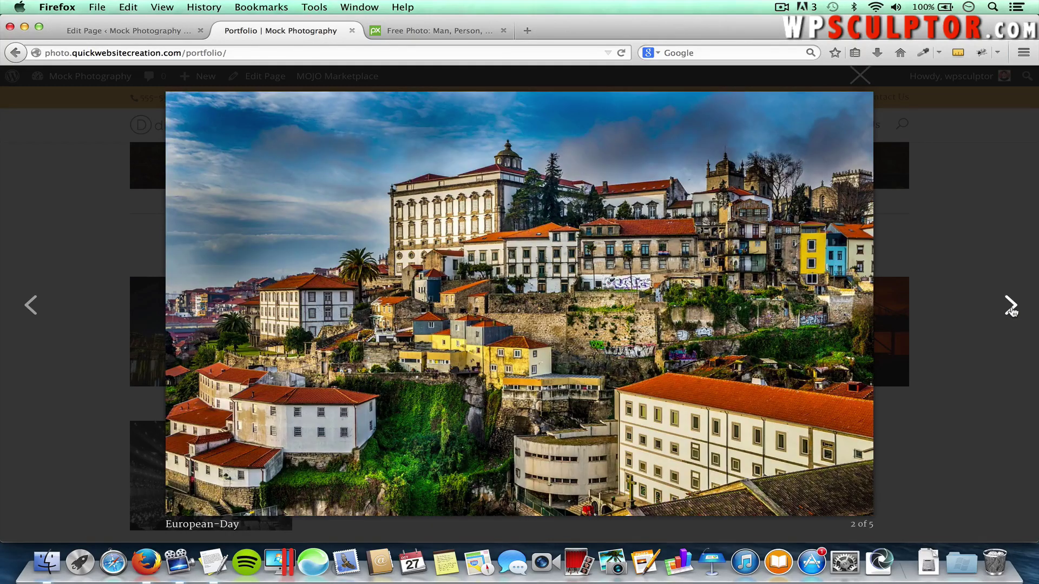
left_click(1010, 307)
left_click(1010, 308)
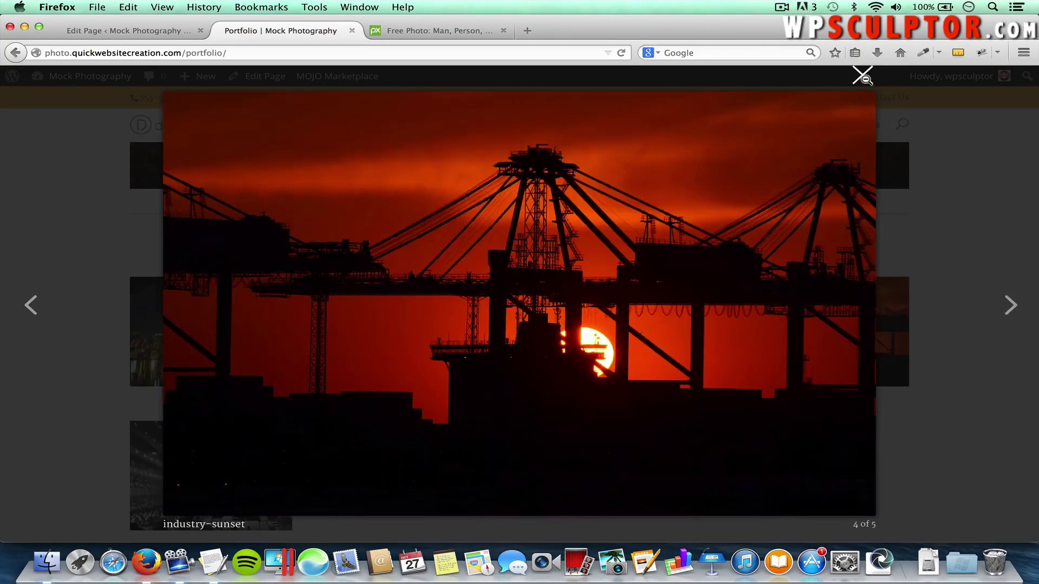
left_click(881, 76)
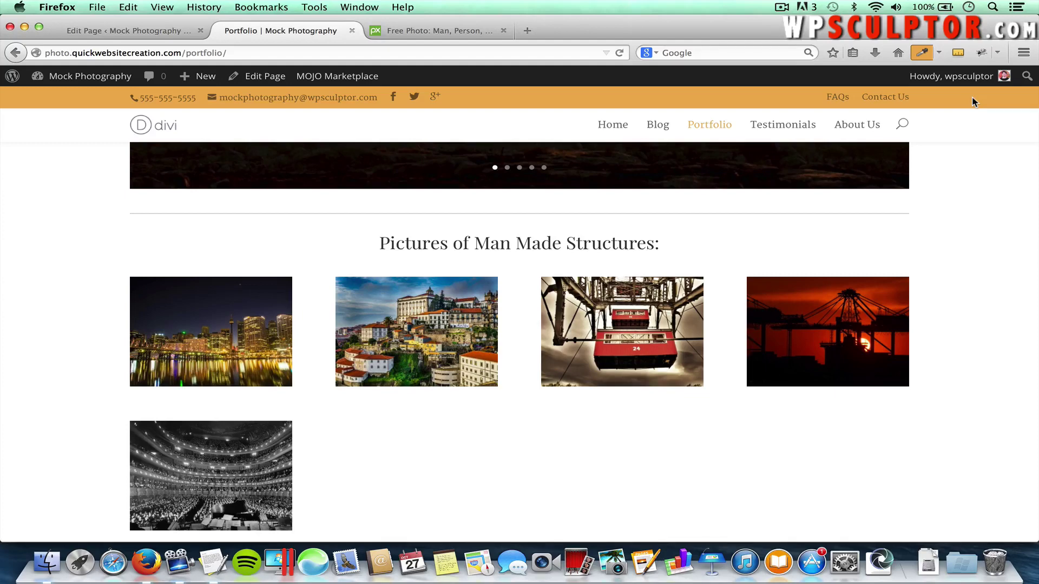
In a new tab, search Google for 'colorzilla'
left_click(529, 31)
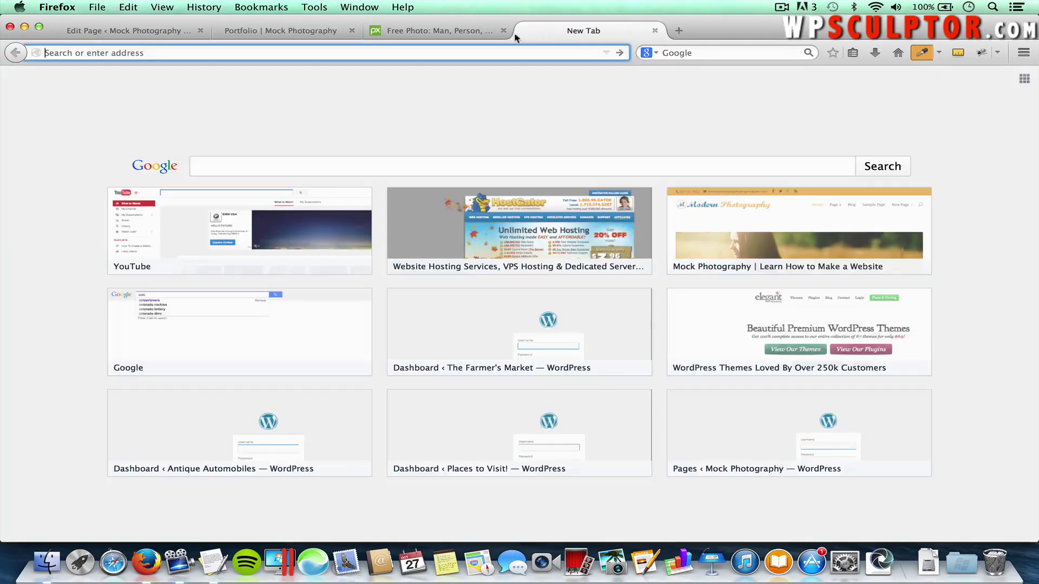
type("google.com/")
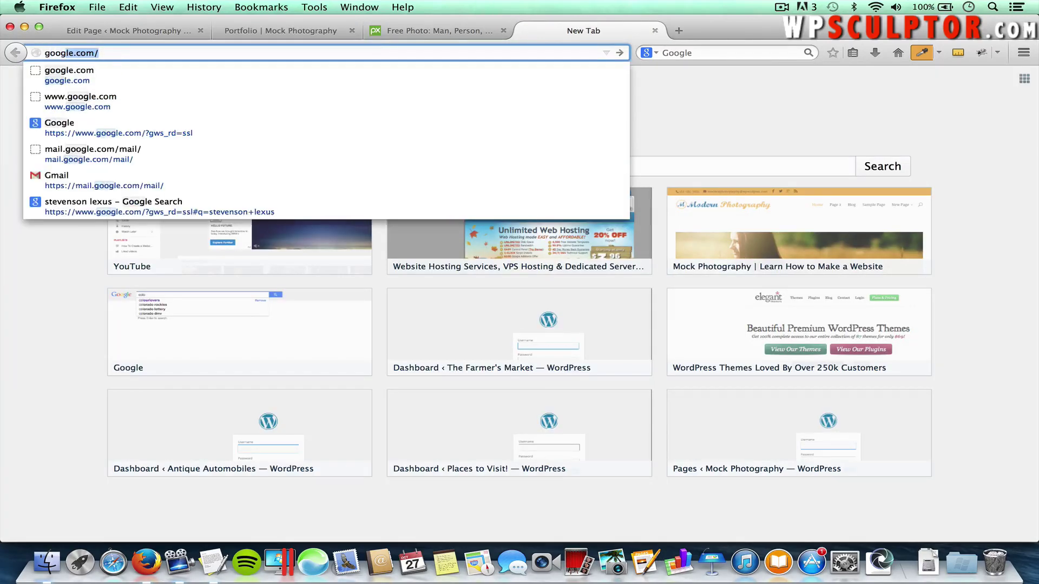
key("Return")
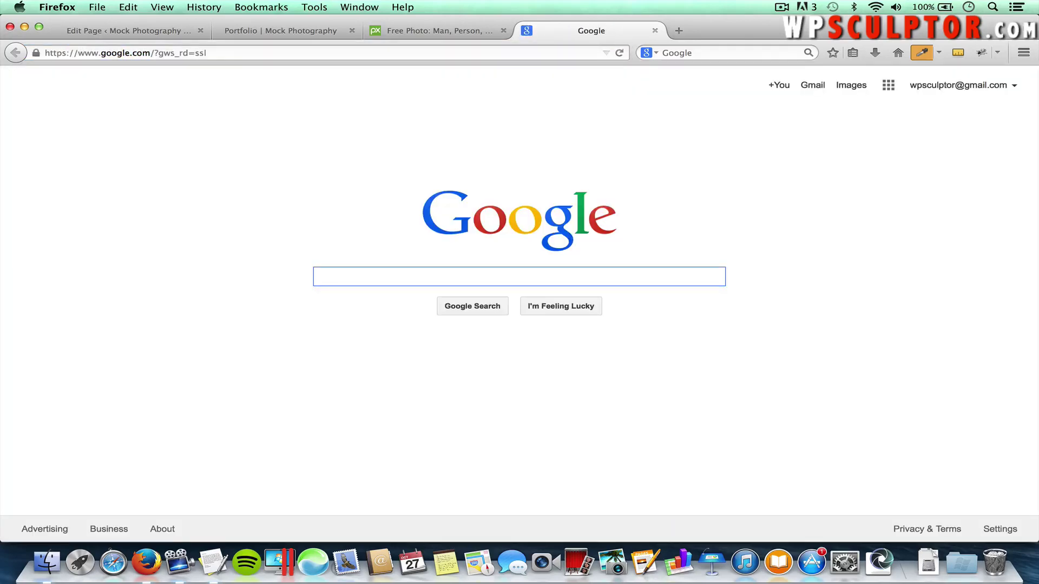
type("colorzil")
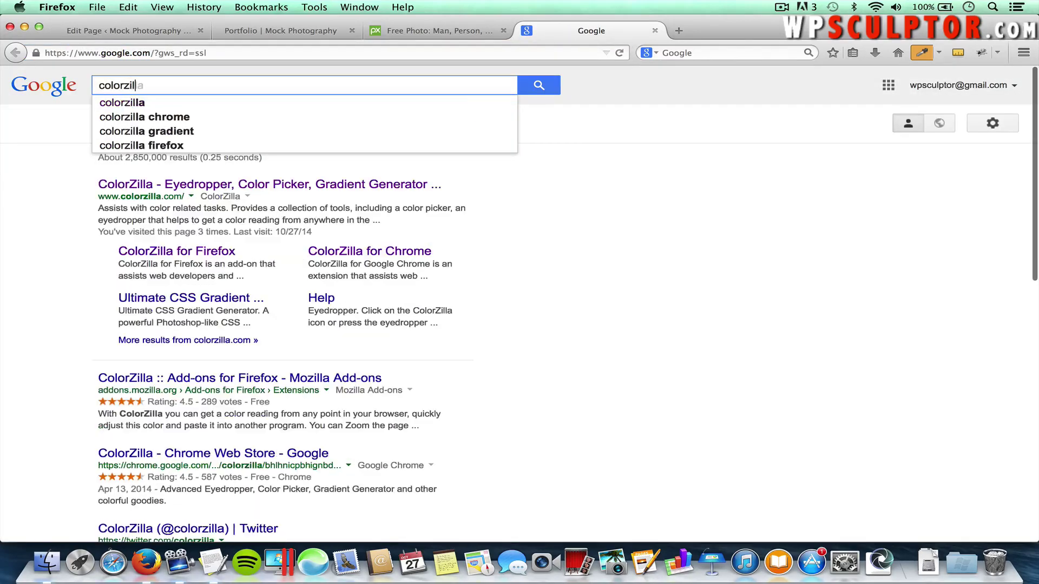
type("la")
key("Return")
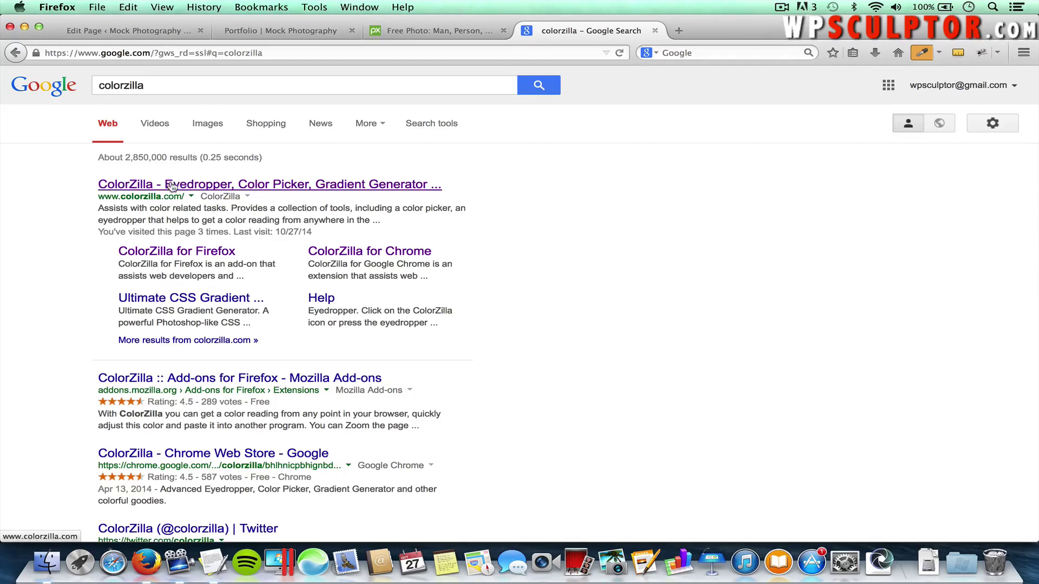
Open the ColorZilla for Firefox page, then return to the Mock Photography portfolio tab
left_click(172, 185)
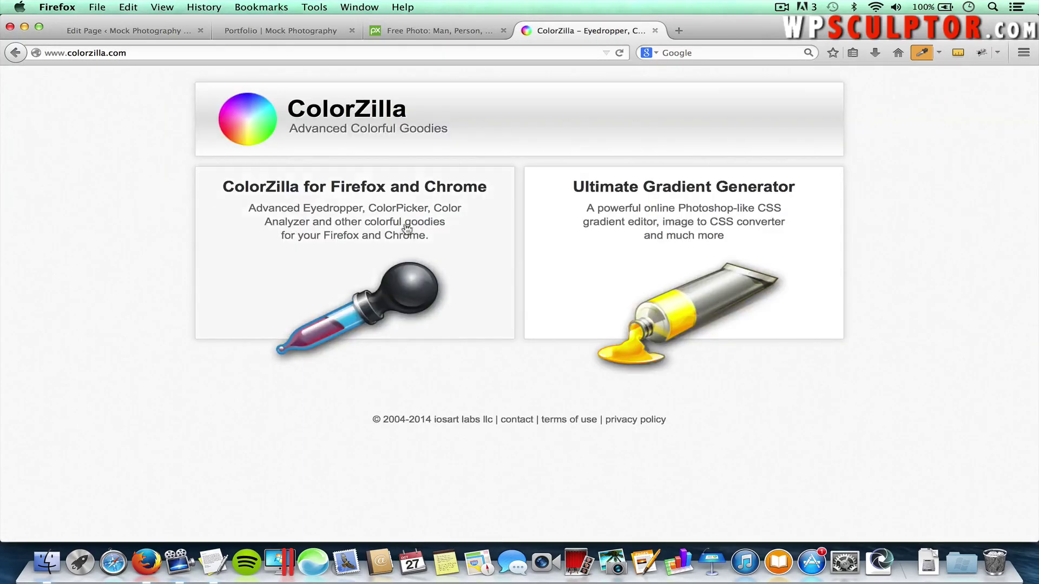
left_click(370, 216)
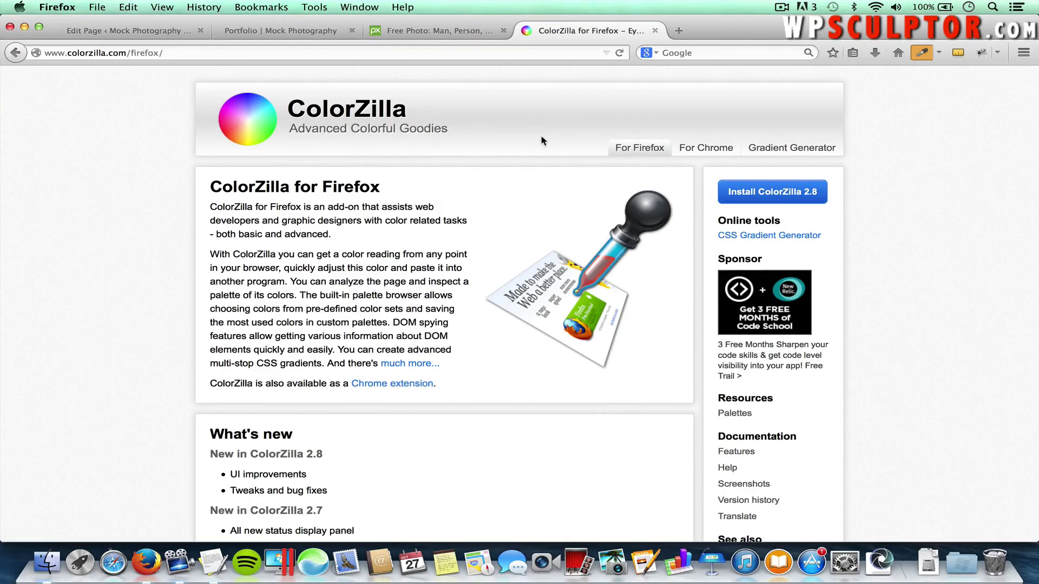
left_click(307, 31)
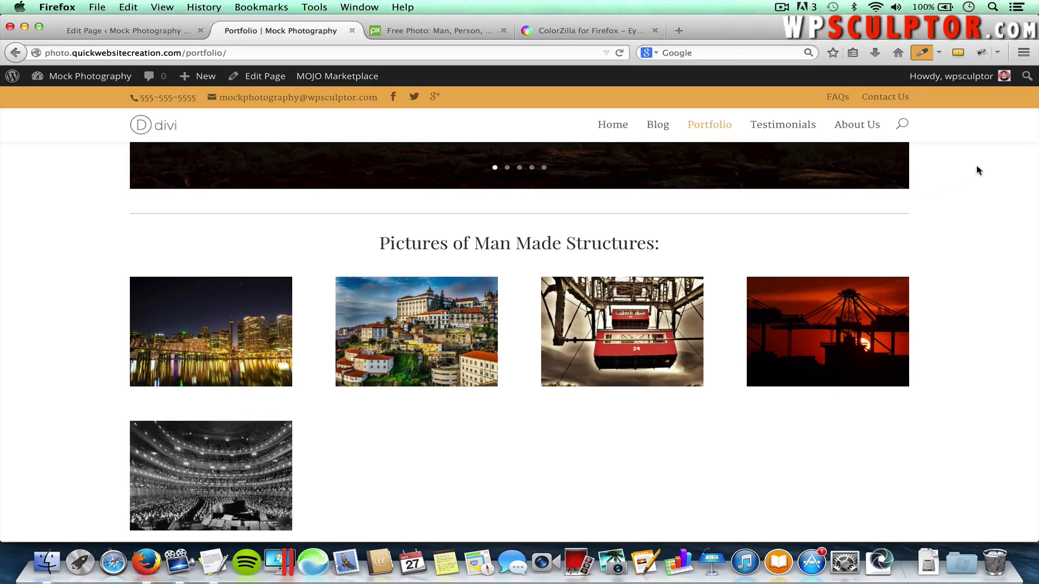
Use ColorZilla's eyedropper from the Tools menu to copy the orange header colour #EDB059
left_click(922, 53)
left_click(923, 53)
left_click(319, 7)
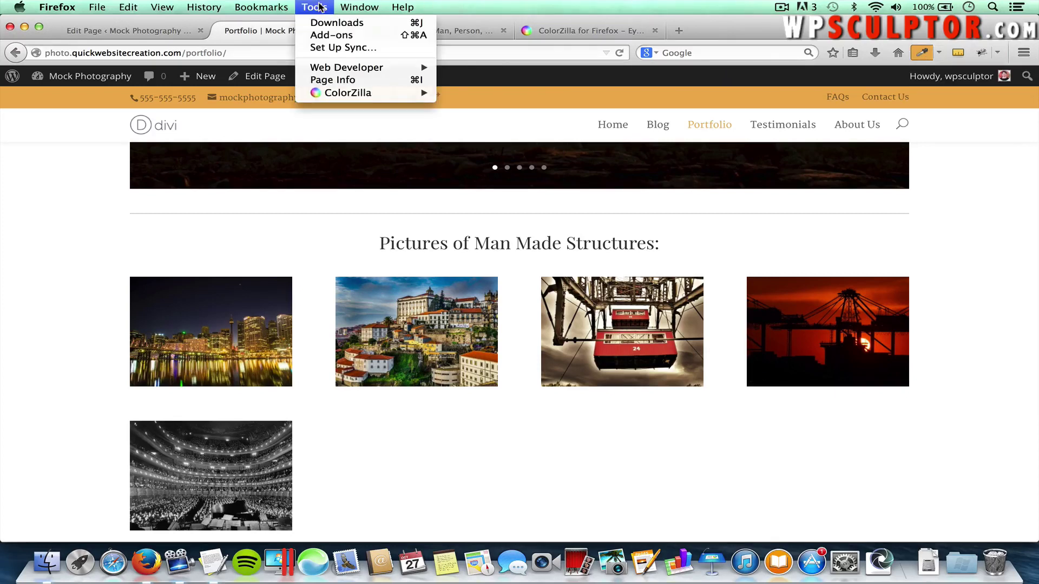
mouse_move(348, 93)
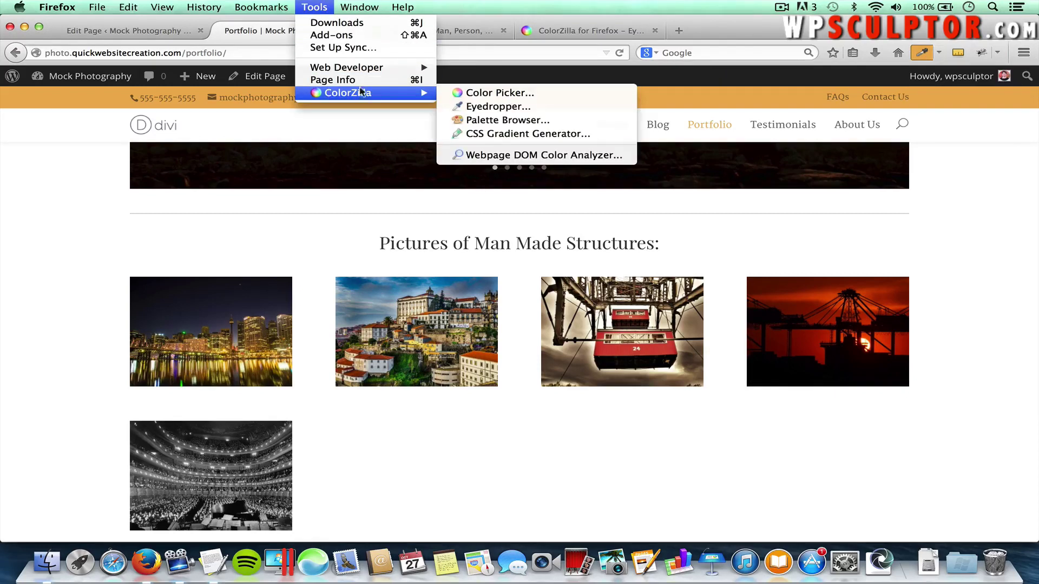
left_click(492, 108)
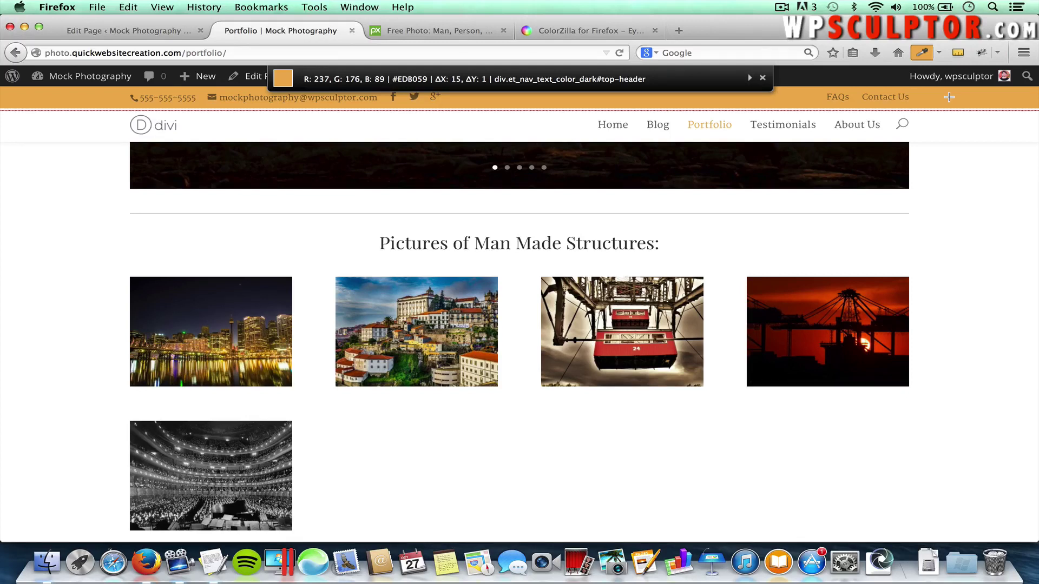
left_click(949, 97)
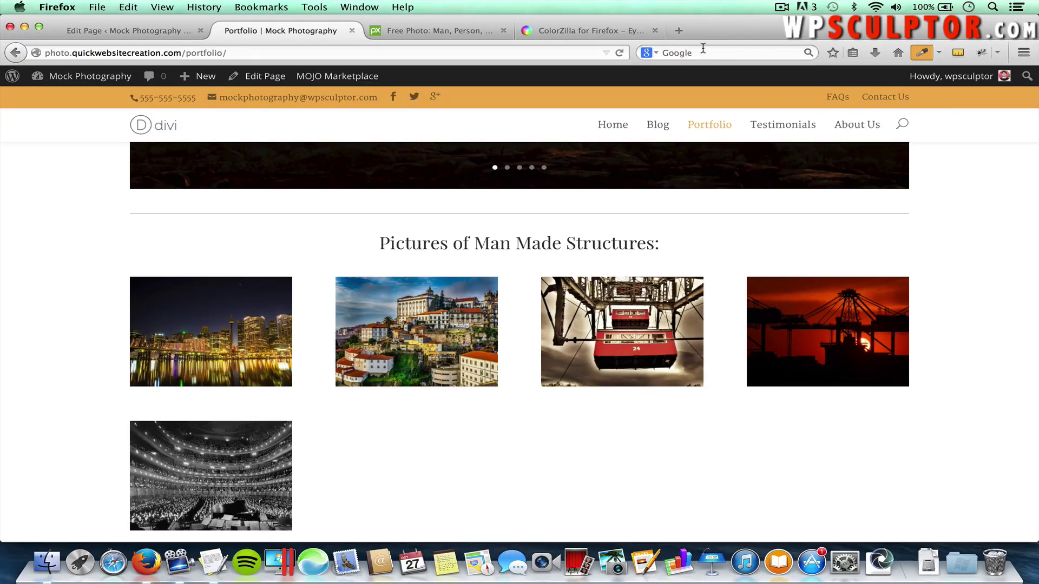
Load kuler.adobe.com in the ColorZilla tab
left_click(609, 35)
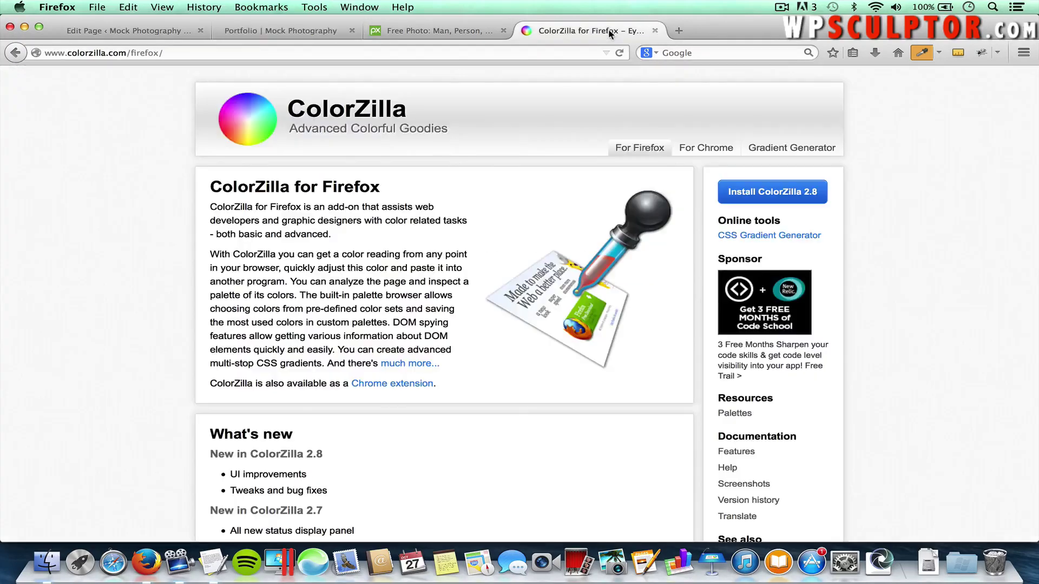
left_click(472, 54)
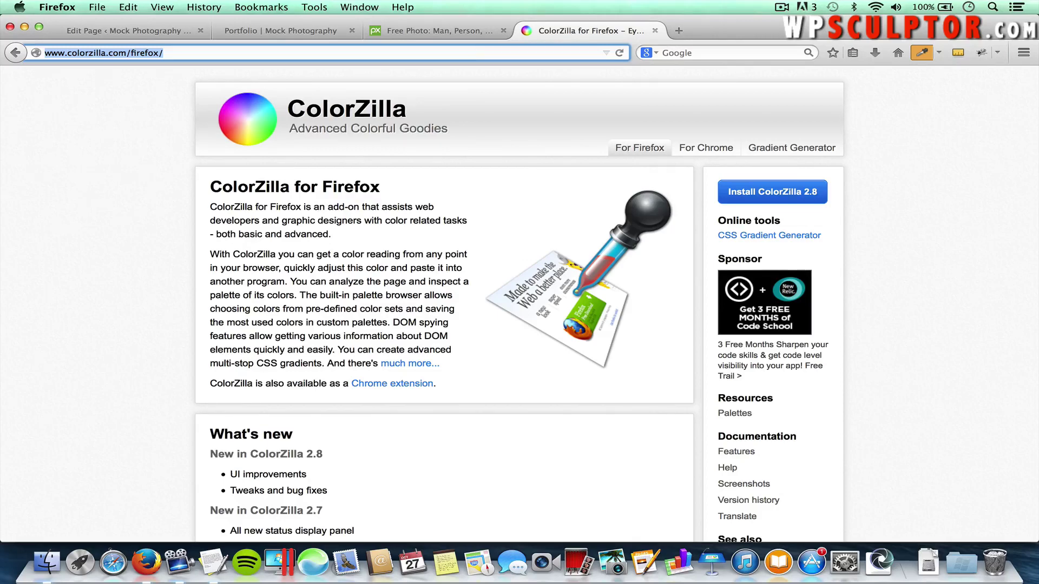
type("kuler.")
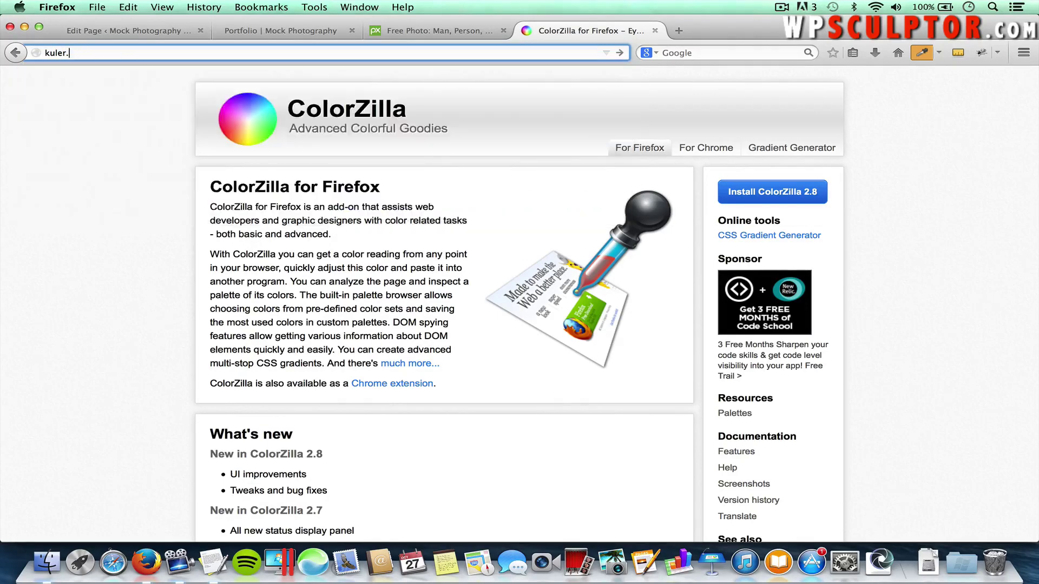
type("adobe.com/")
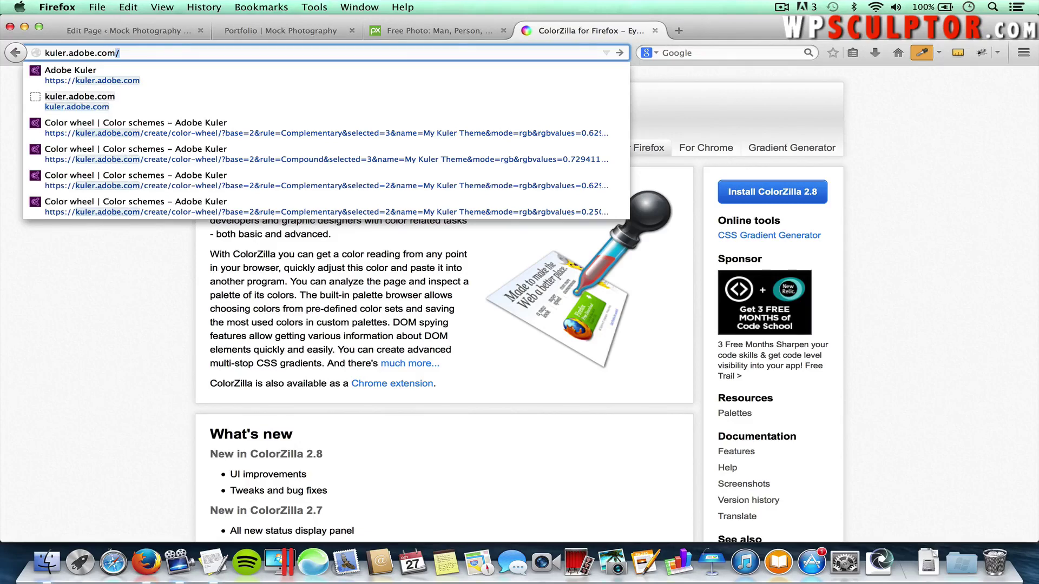
key("Return")
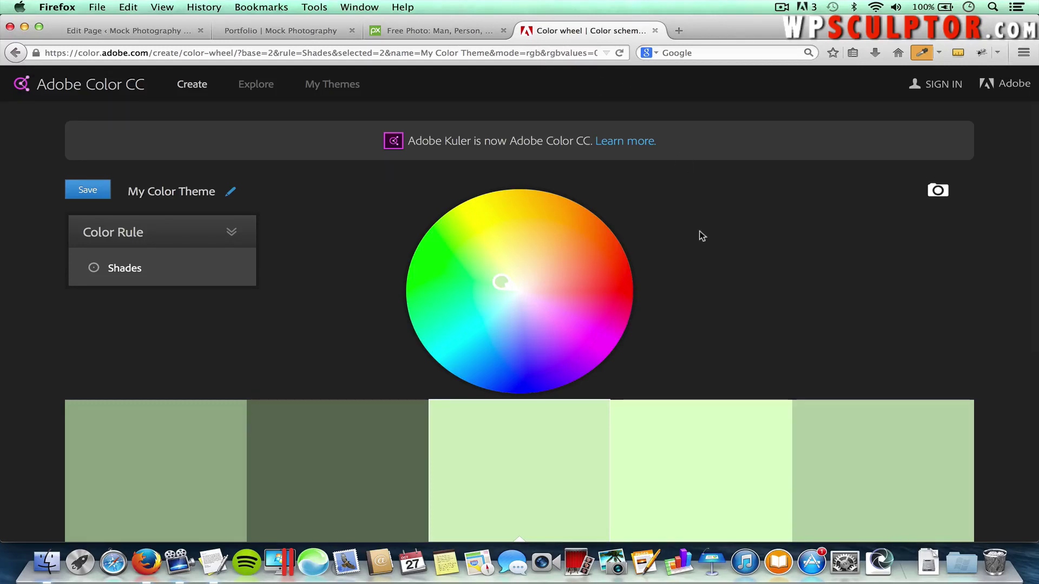
Replace the base swatch's hex value D2EDC2 with #EDB059
scroll(698, 235, "down", 2)
scroll(699, 235, "down", 5)
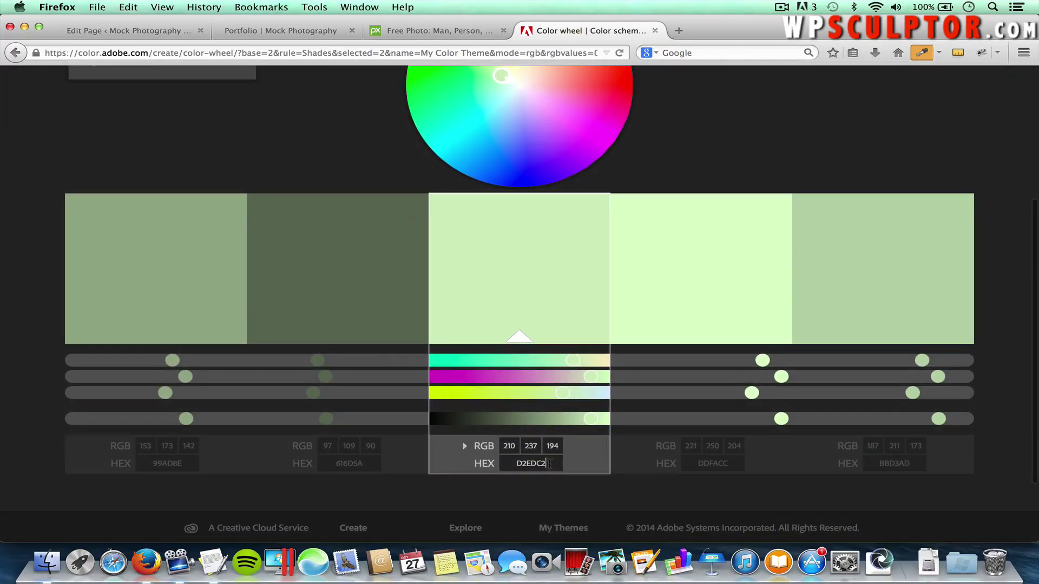
left_click_drag(548, 464, 513, 464)
key("BackSpace")
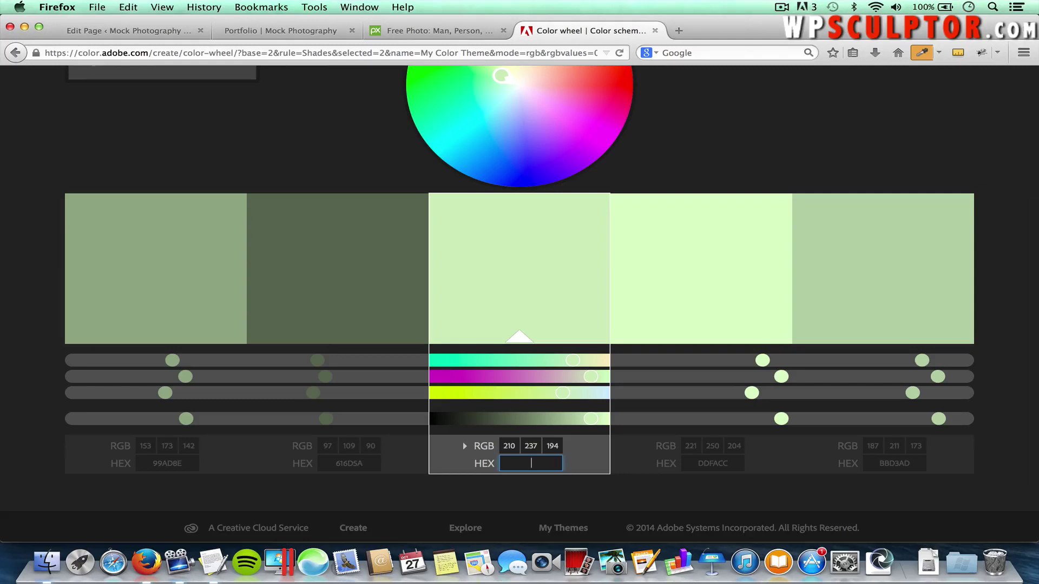
key("super+v")
key("Return")
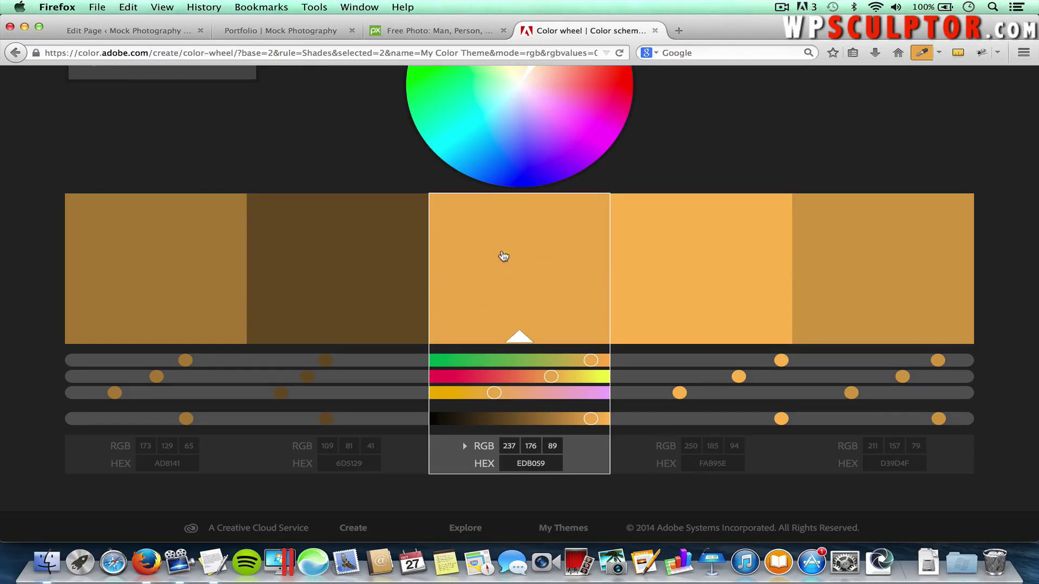
scroll(381, 158, "up", 3)
Apply the Complementary colour rule and make the second swatch active
left_click(169, 144)
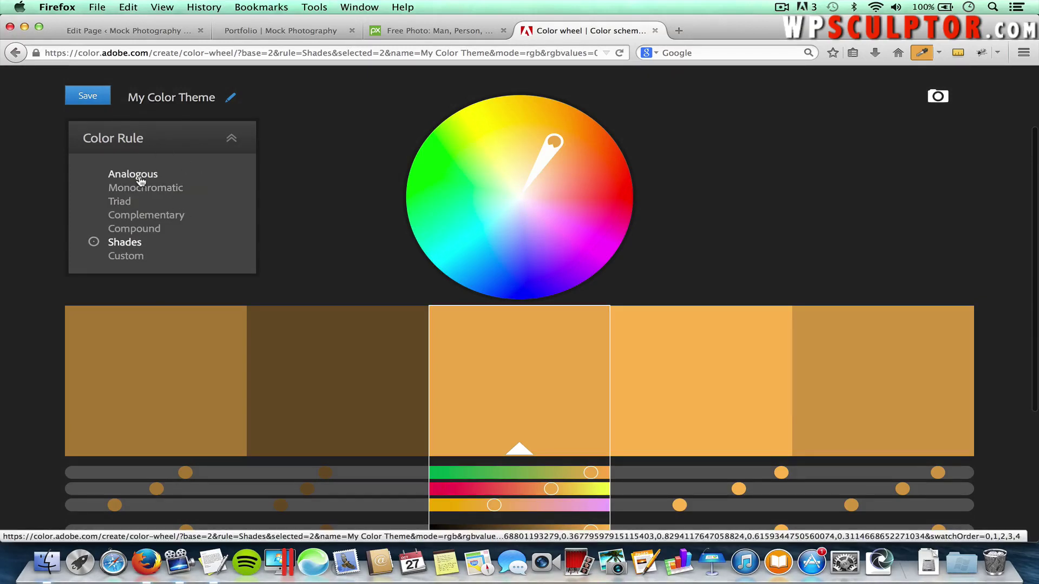
left_click(136, 216)
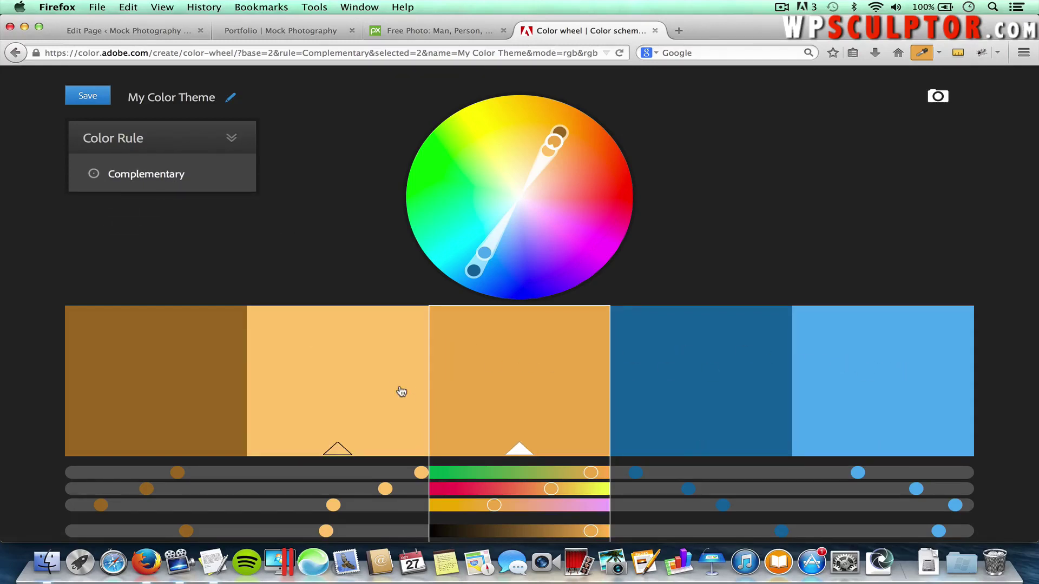
scroll(383, 276, "down", 3)
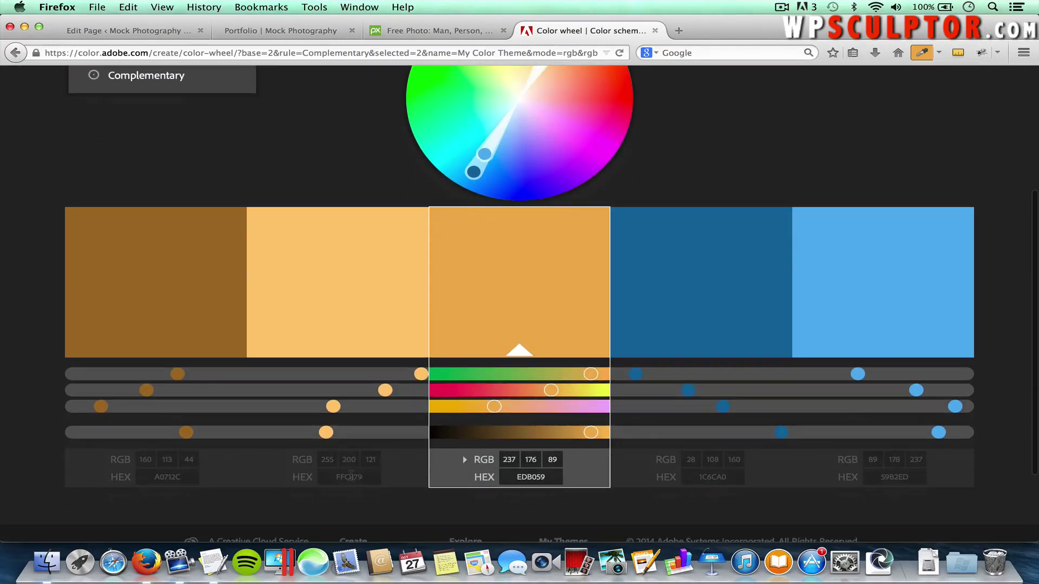
left_click(350, 476)
scroll(263, 174, "up", 4)
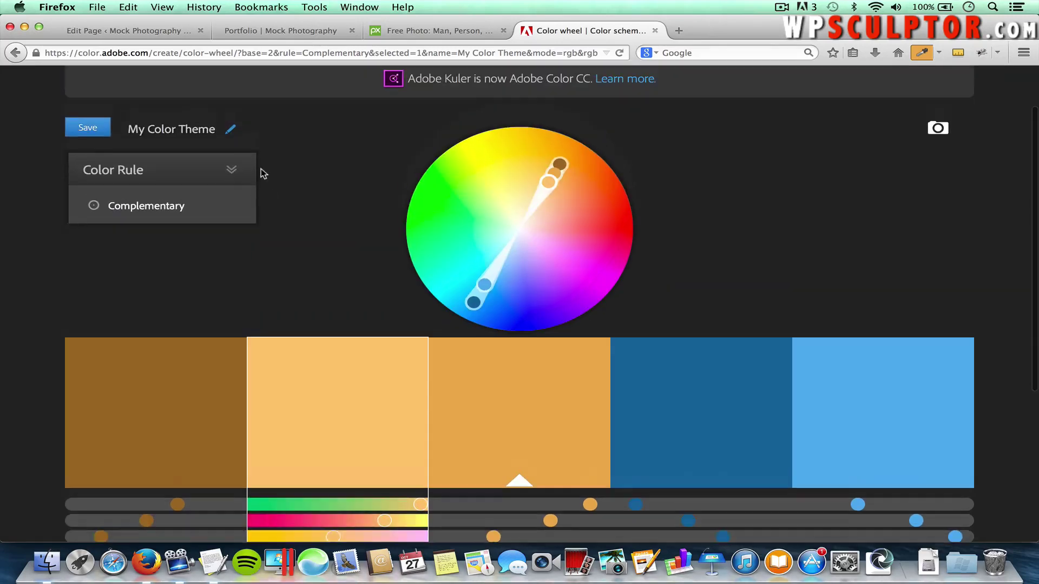
Compare Monochromatic, Triad, Compound and Shades, keep Complementary, and open a new tab
left_click(233, 171)
left_click(141, 227)
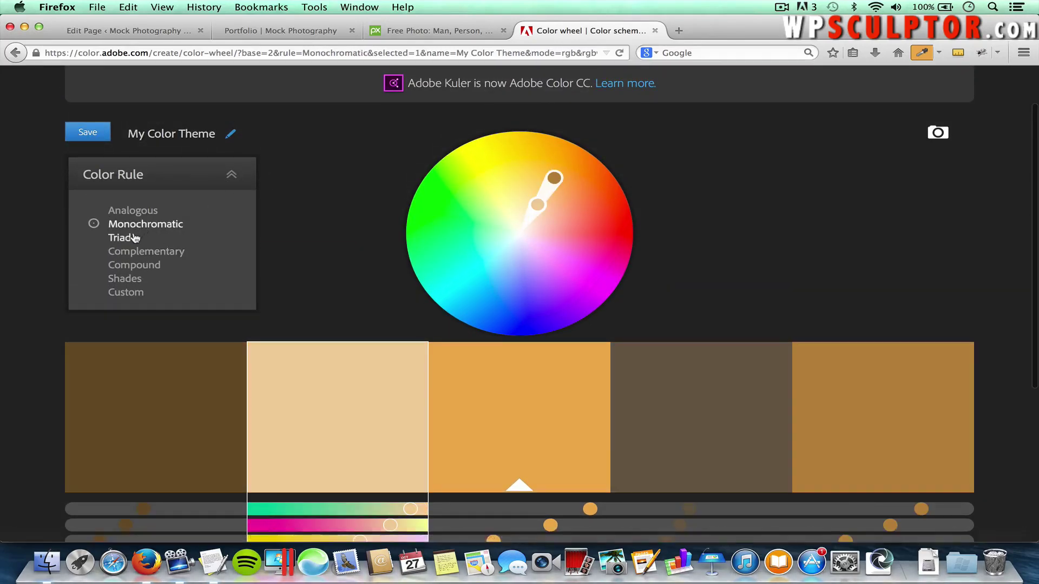
left_click(135, 238)
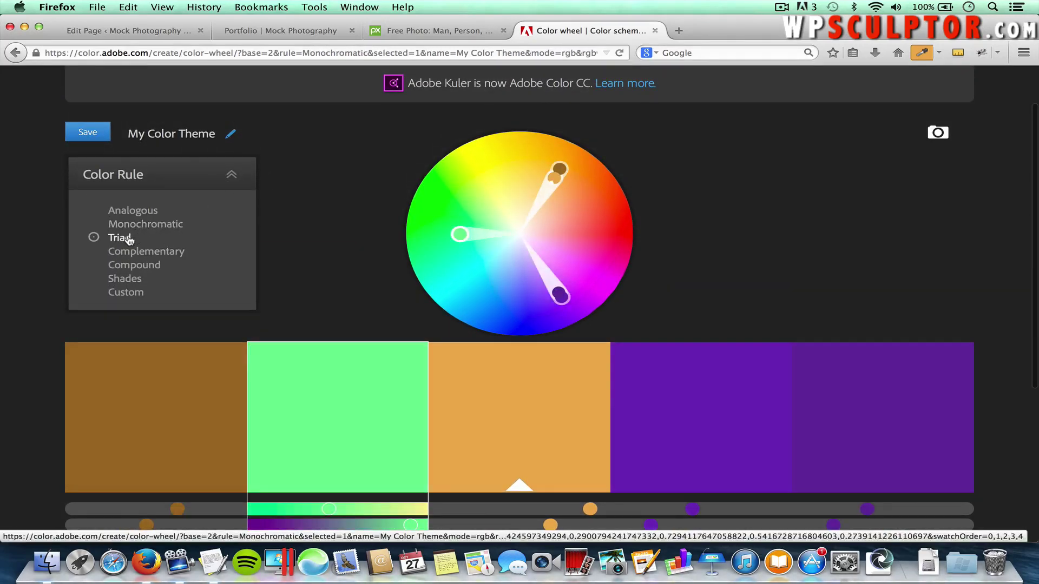
left_click(131, 269)
left_click(131, 278)
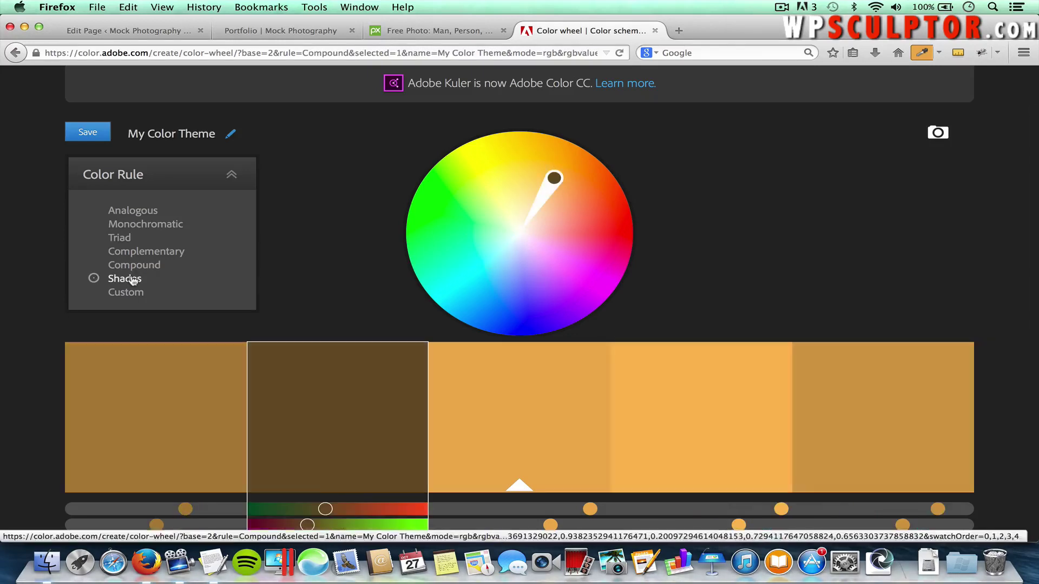
left_click(151, 251)
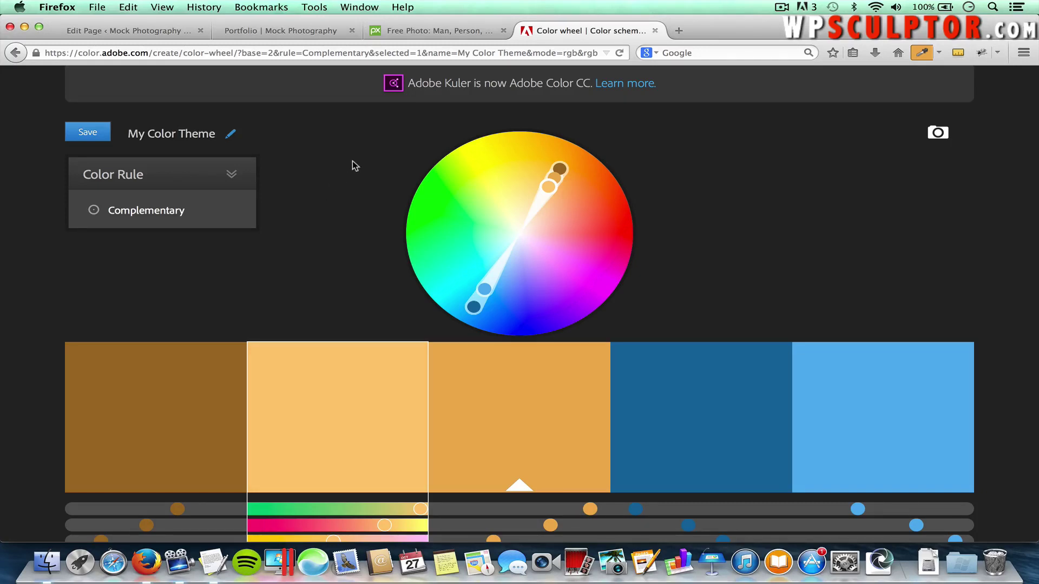
left_click(679, 31)
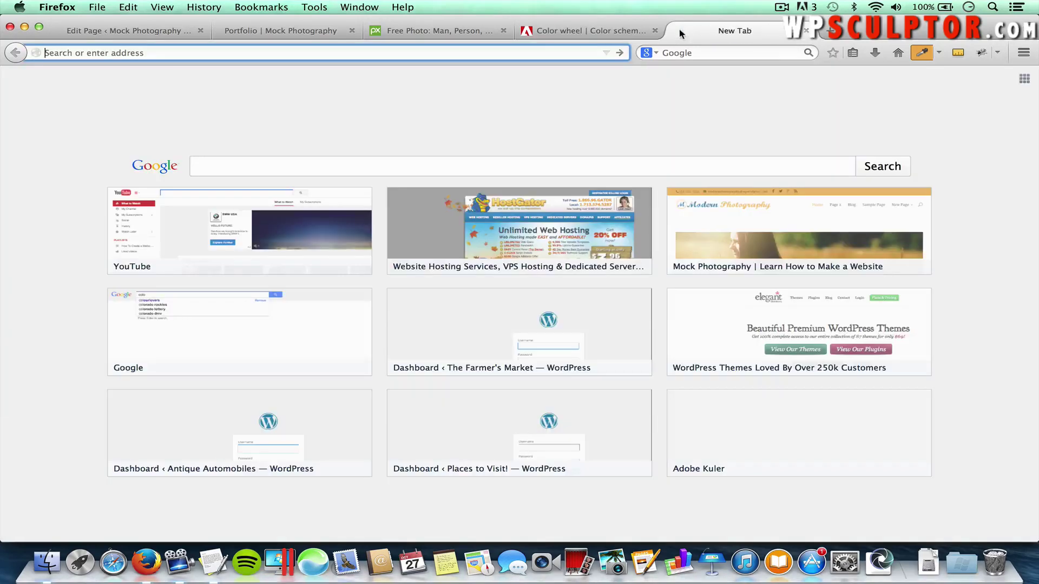
Load colourlovers.com and open its Browse Palettes list
type("colo")
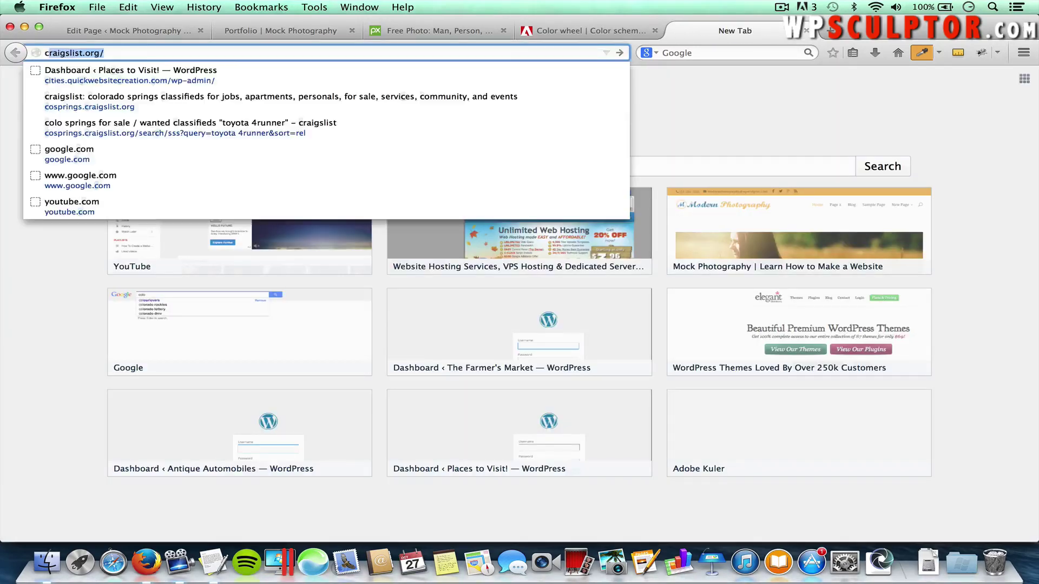
type("ur")
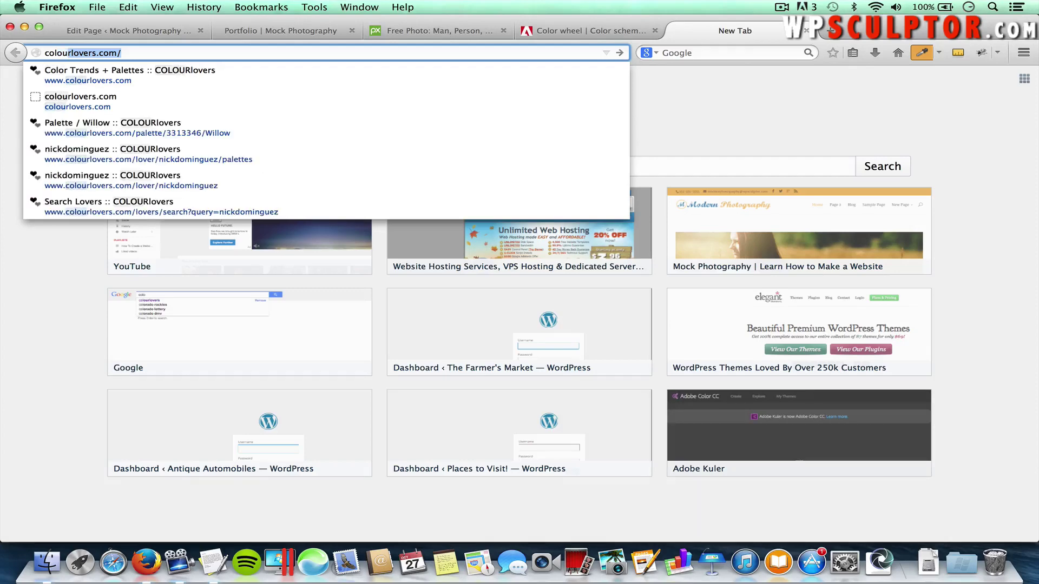
type("lovers.com")
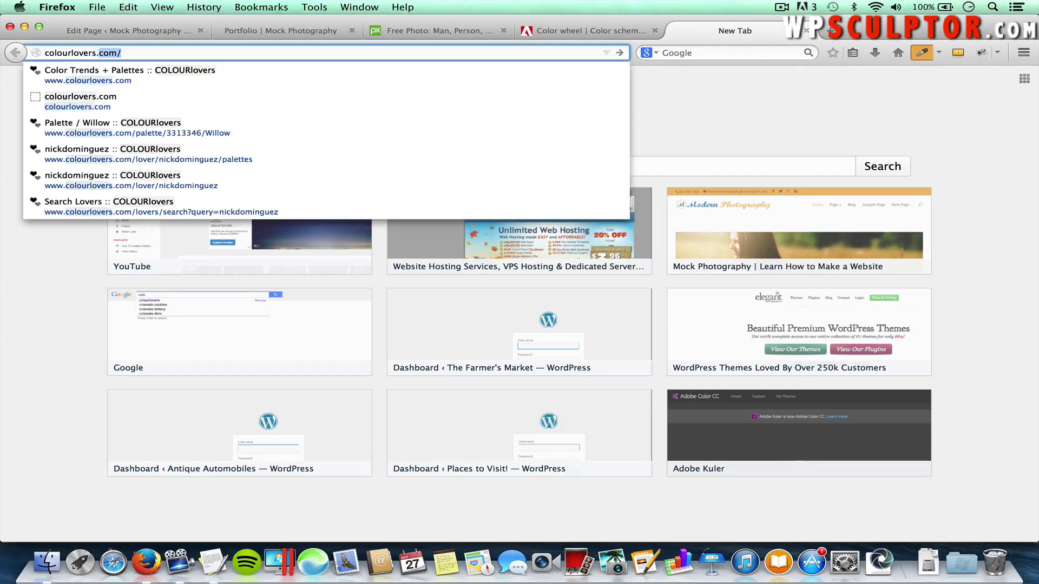
key("Return")
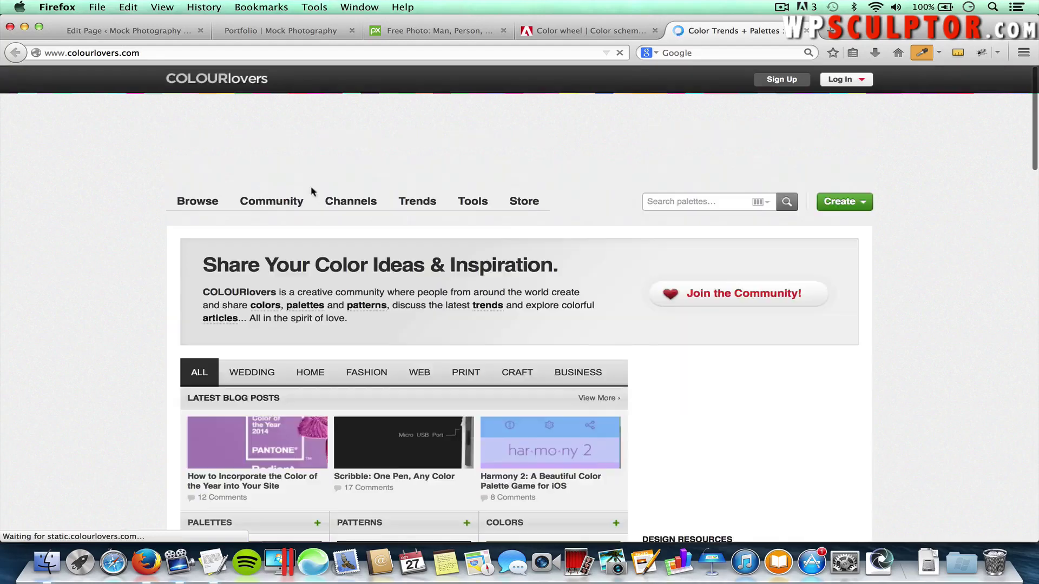
mouse_move(197, 202)
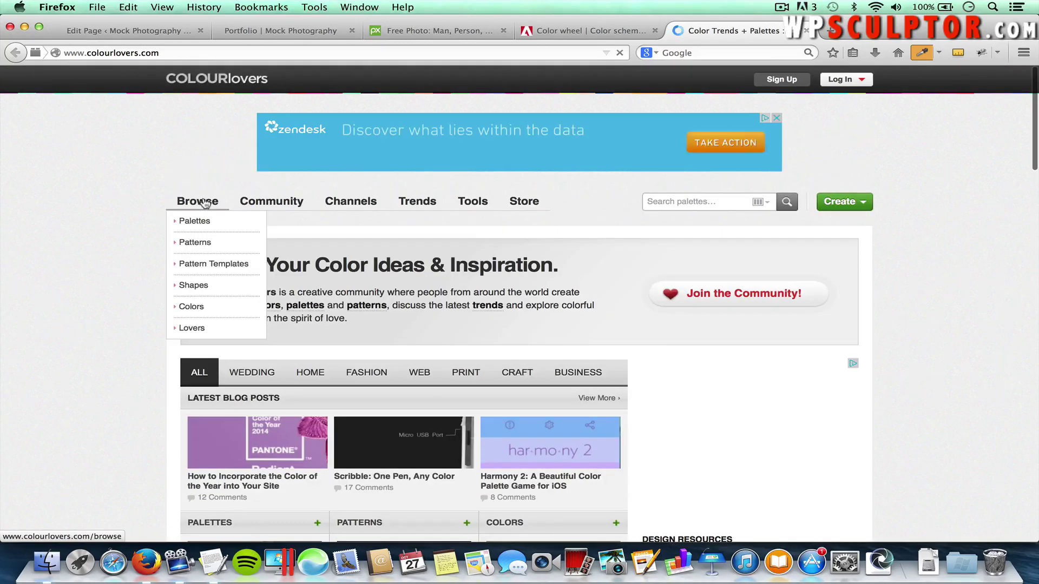
left_click(196, 221)
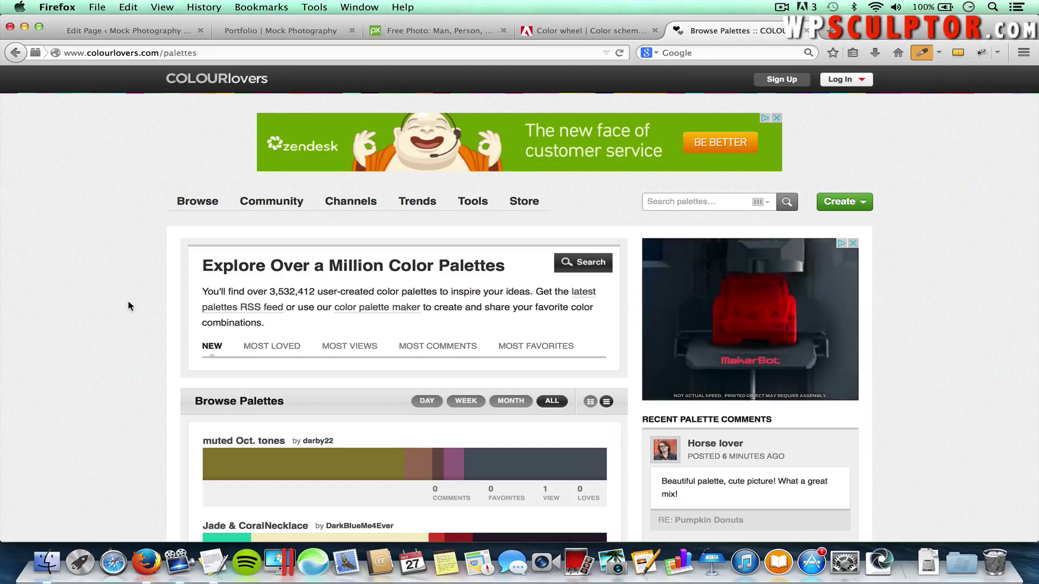
Scroll down through the newest palettes, then back up to the Cook palette
scroll(129, 303, "down", 3)
scroll(128, 302, "down", 5)
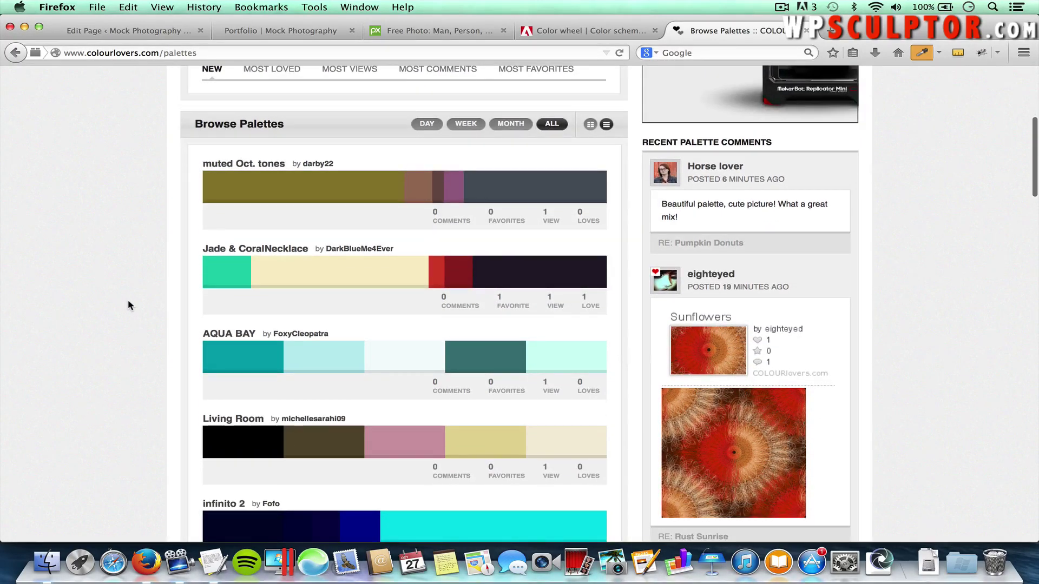
scroll(128, 303, "down", 5)
scroll(128, 305, "down", 1)
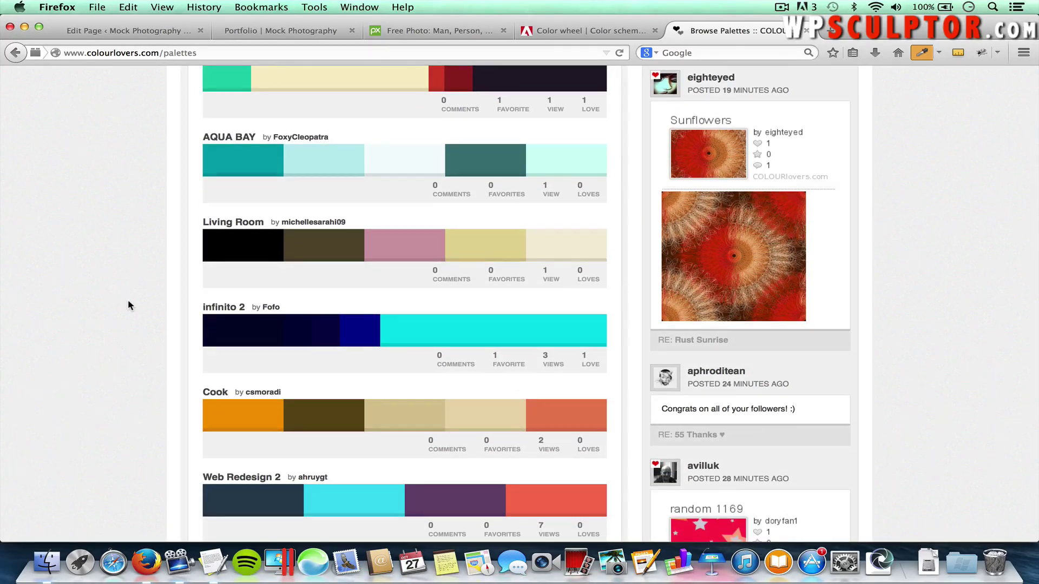
scroll(128, 305, "down", 2)
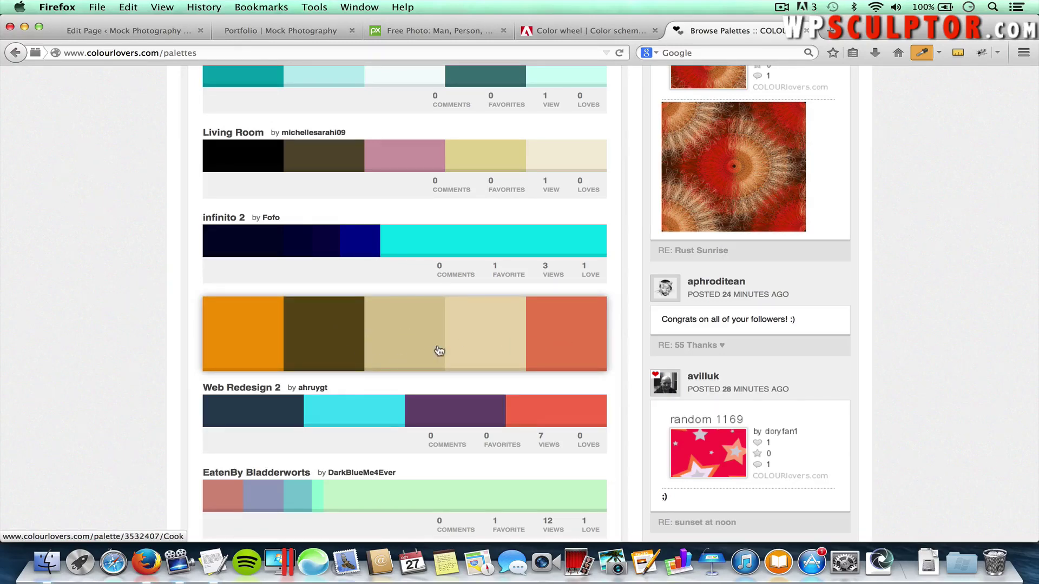
scroll(141, 409, "down", 13)
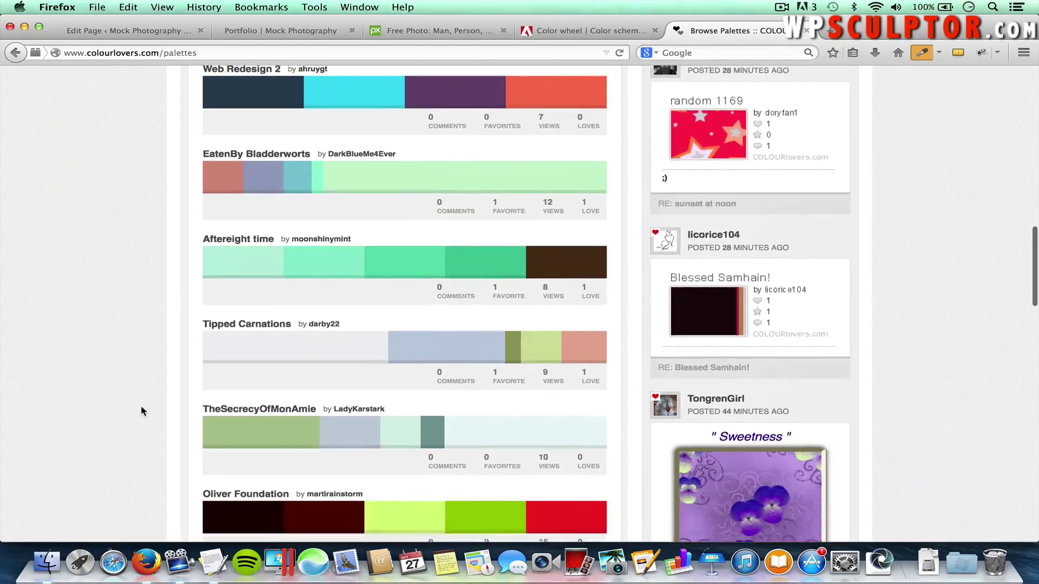
scroll(140, 411, "down", 2)
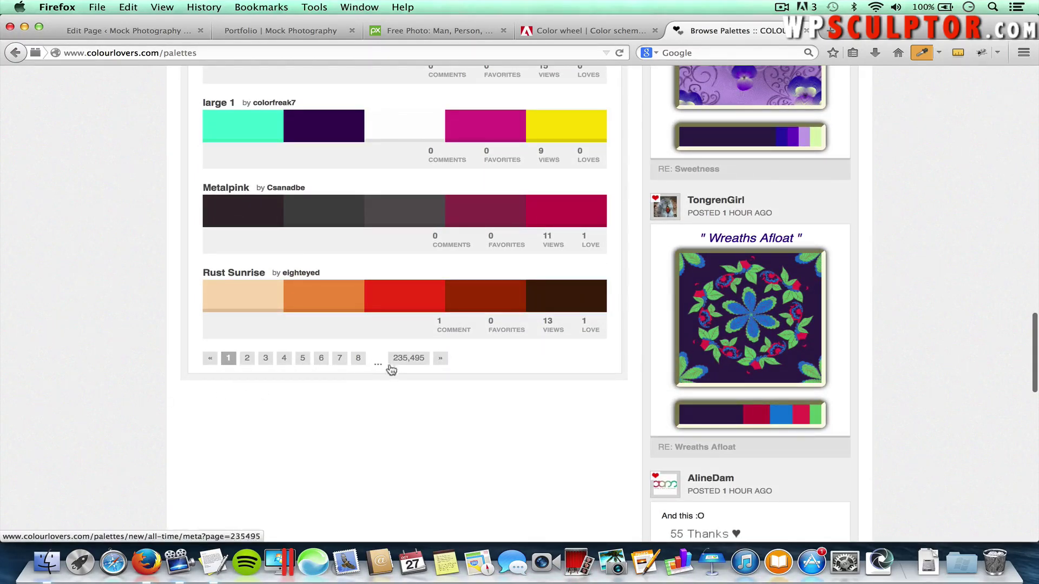
scroll(340, 365, "up", 8)
scroll(339, 365, "up", 10)
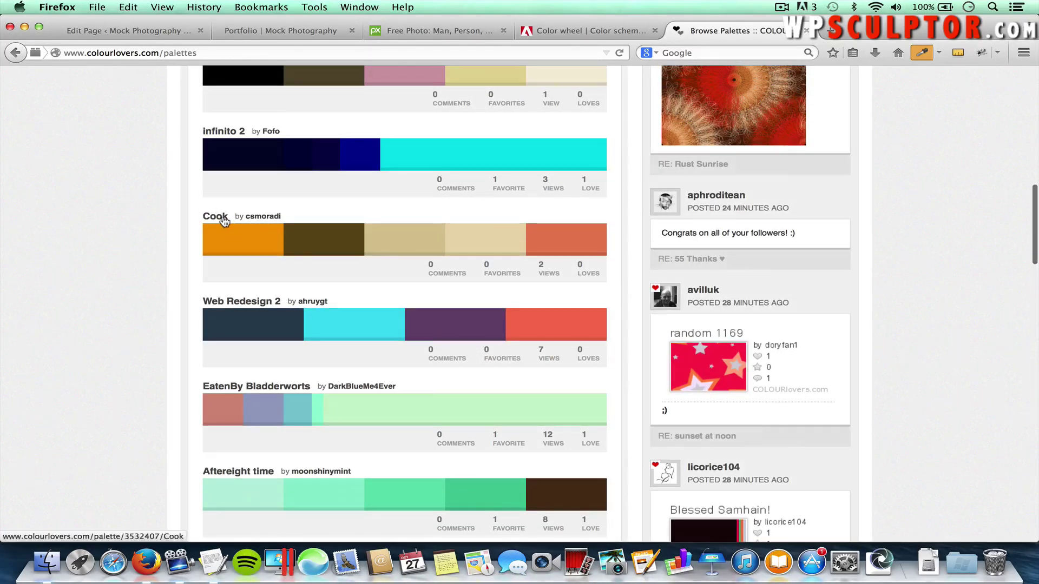
Open the Cook palette page and highlight its hex codes, such as 5E4B19 and D7C697
left_click(223, 216)
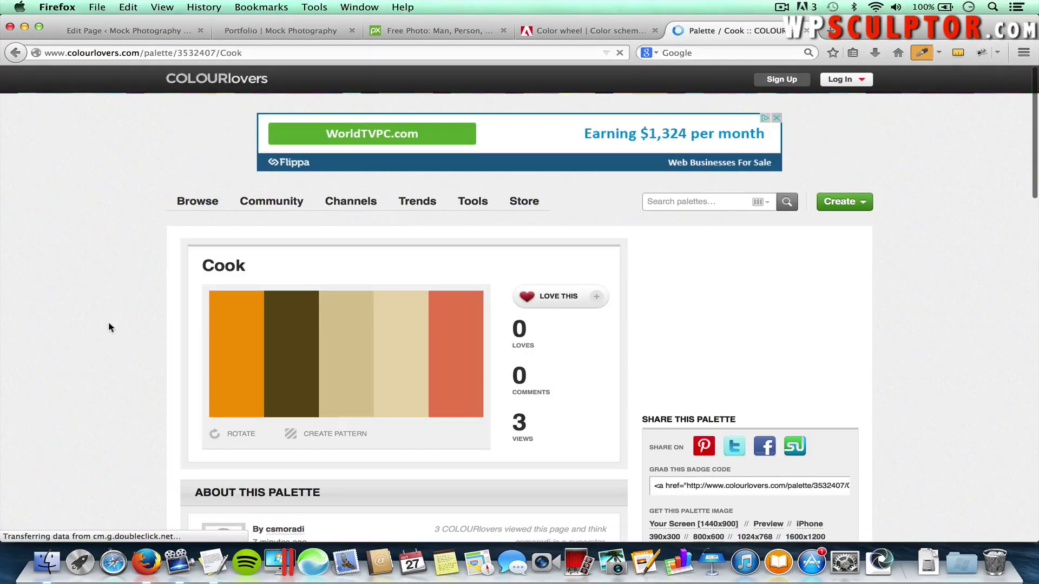
scroll(108, 325, "down", 3)
scroll(109, 324, "down", 7)
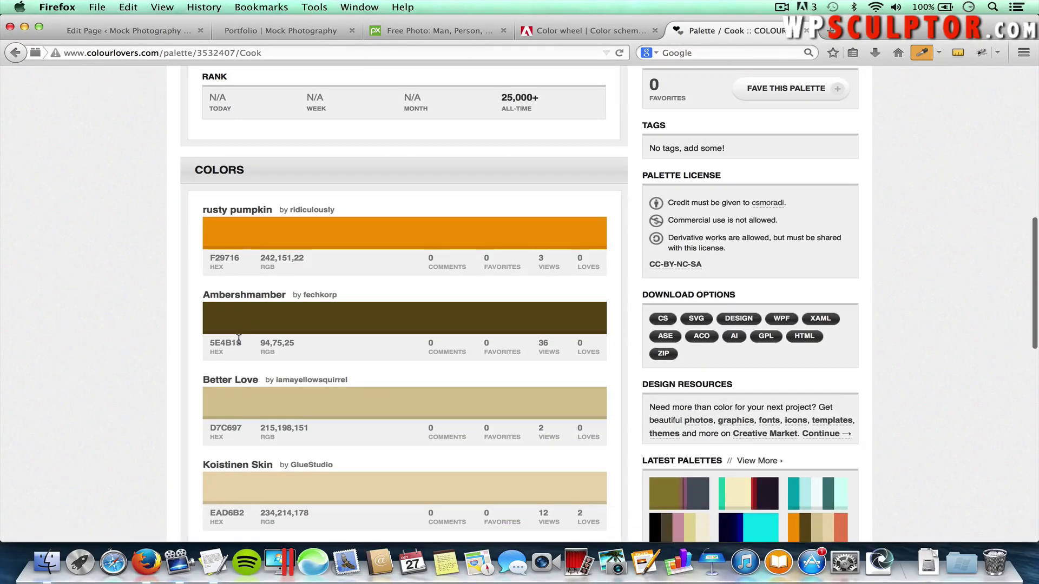
left_click_drag(241, 342, 210, 342)
left_click_drag(240, 427, 207, 430)
scroll(183, 434, "down", 1)
left_click_drag(245, 474, 208, 473)
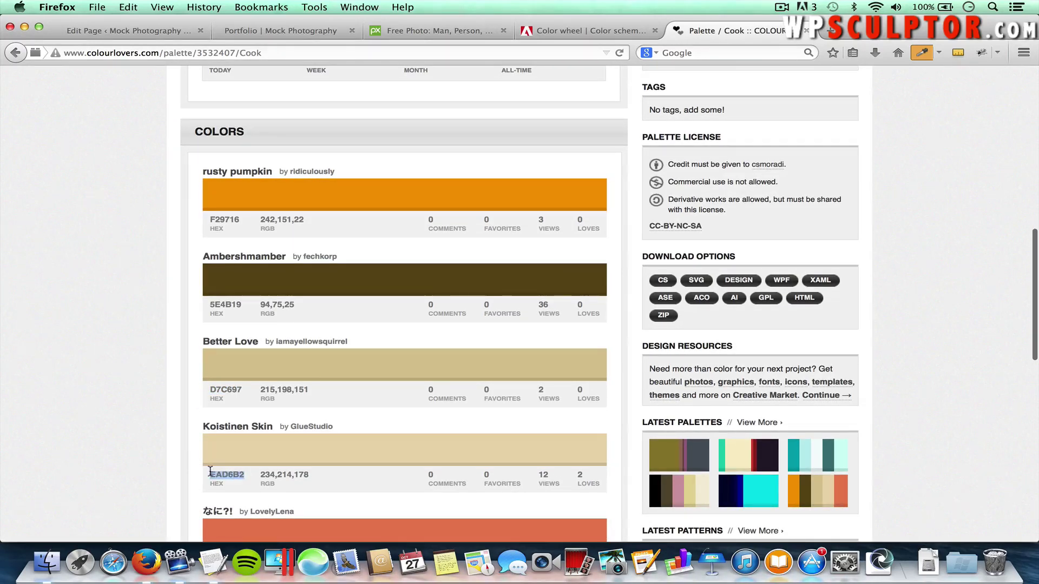
left_click(161, 344)
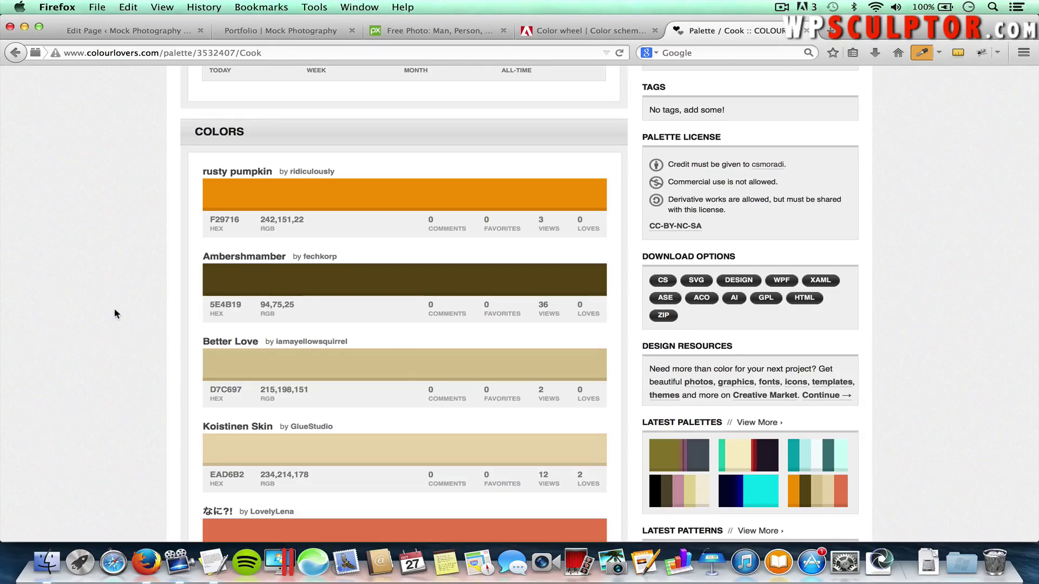
scroll(154, 214, "up", 5)
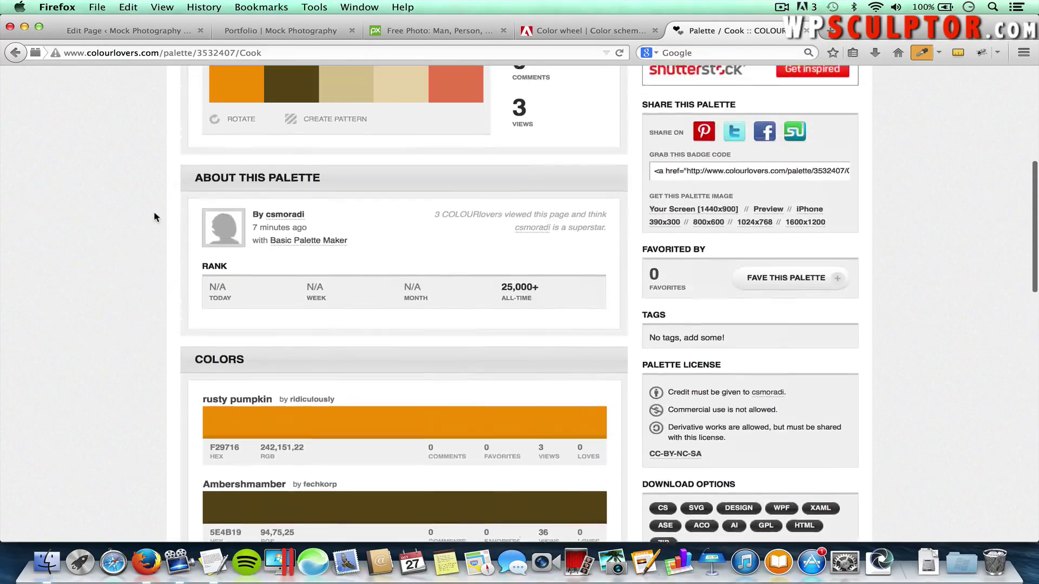
scroll(154, 217, "up", 6)
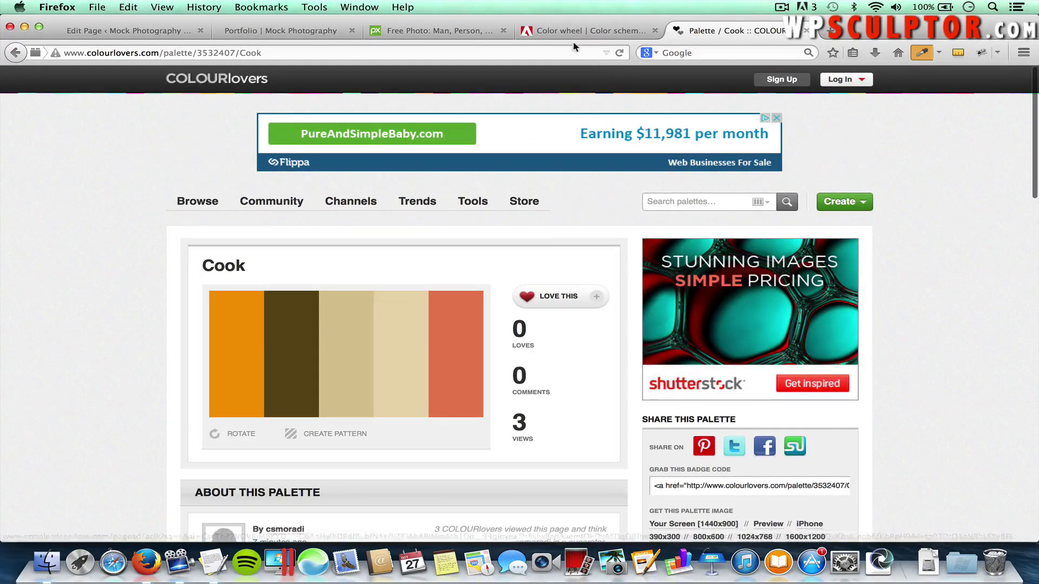
Close the Palette / Cook tab to get back to the Adobe Color wheel
left_click(806, 30)
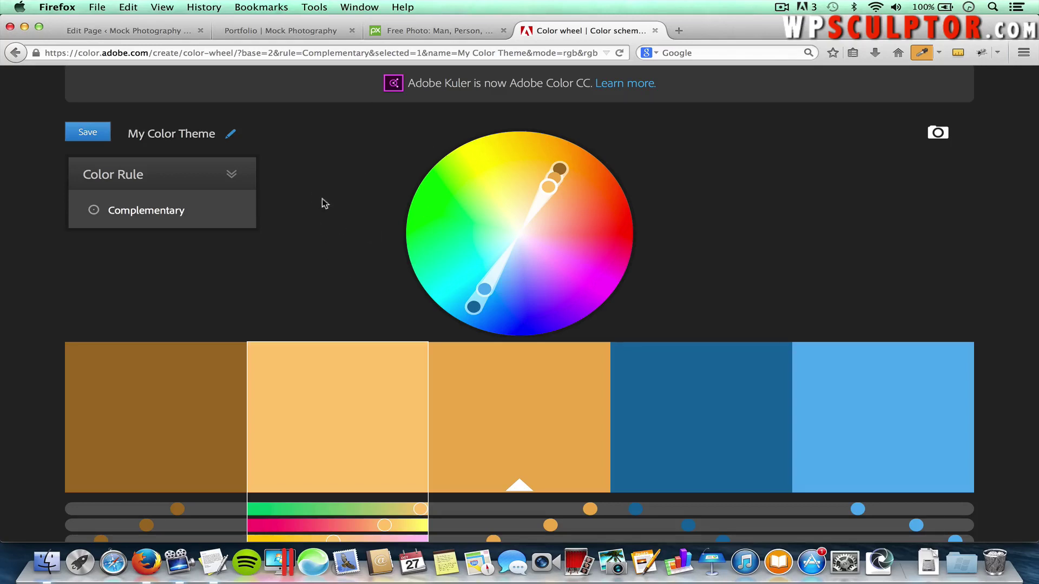
Go to pixlr.com and launch the Pixlr Editor web app
left_click(405, 31)
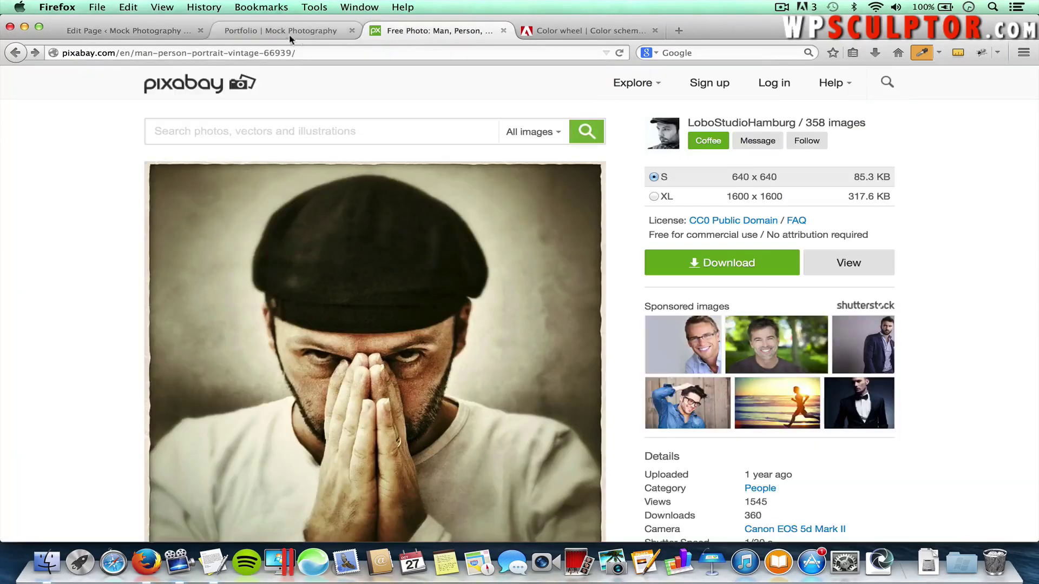
left_click(264, 52)
type("pixlr.com/")
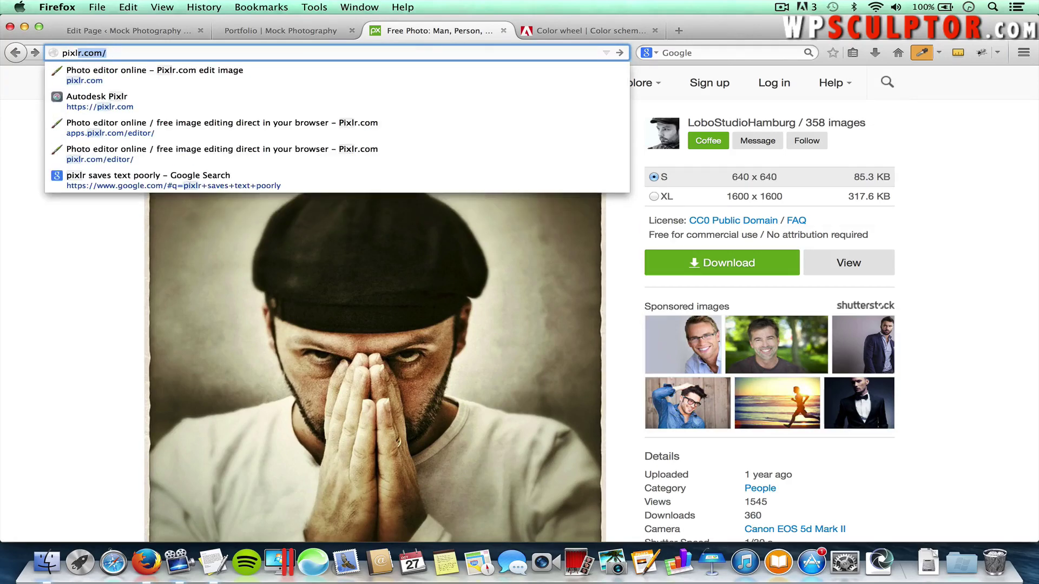
key("Return")
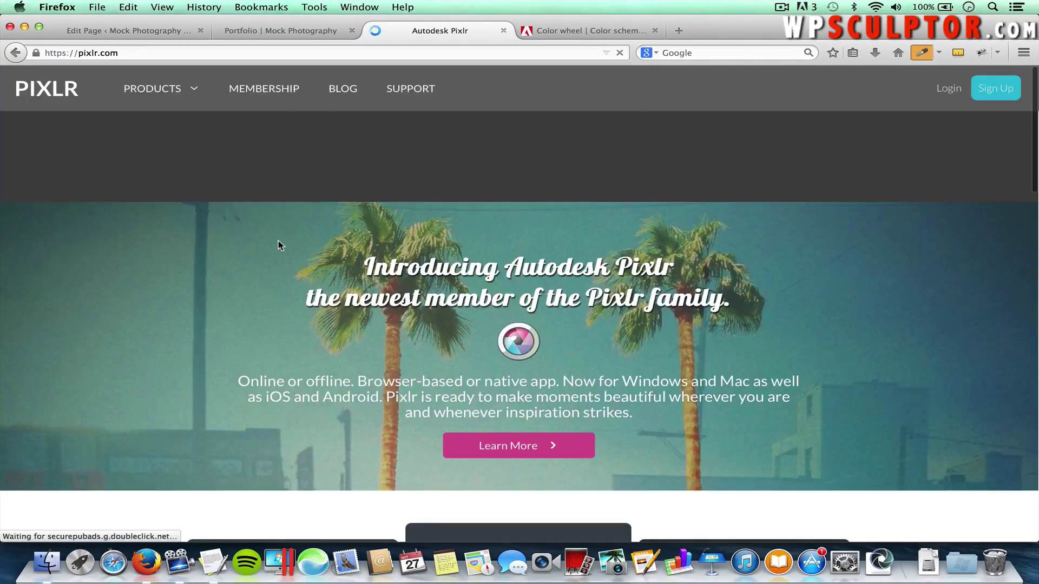
scroll(278, 248, "down", 5)
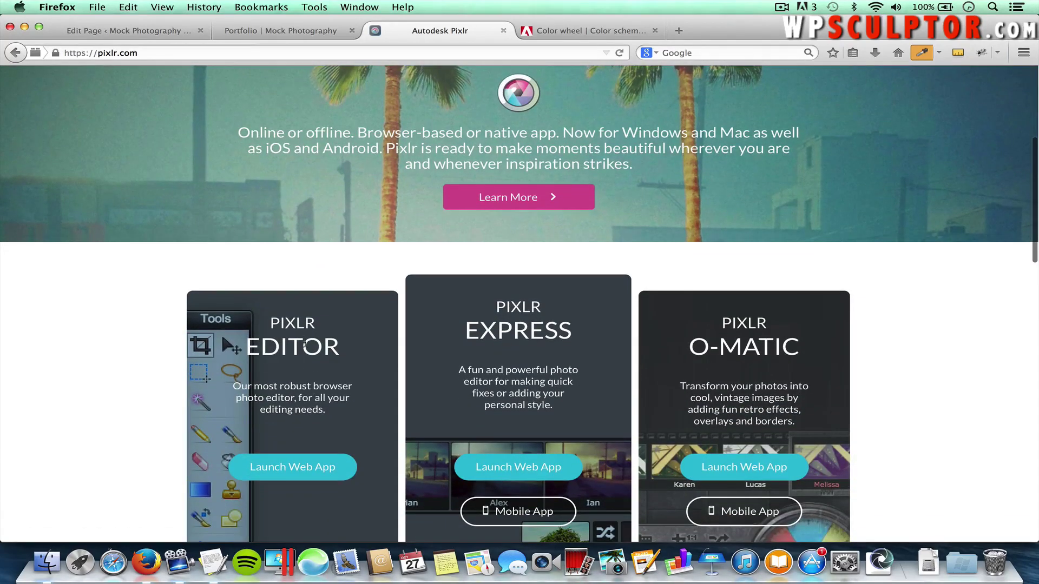
left_click(293, 467)
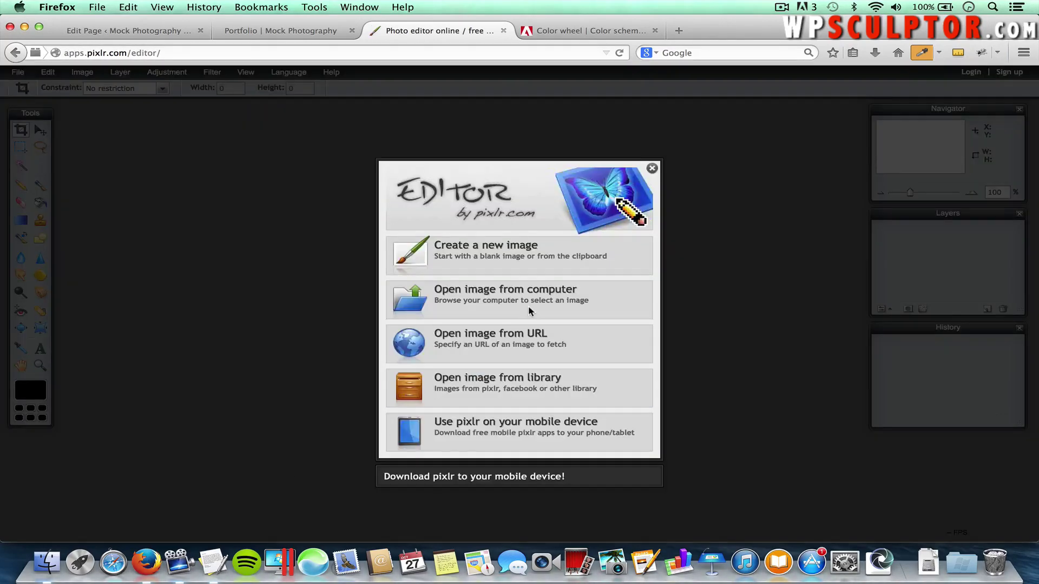
Create a new 400 × 50 px image, then unlock and hide its Background layer
left_click(504, 246)
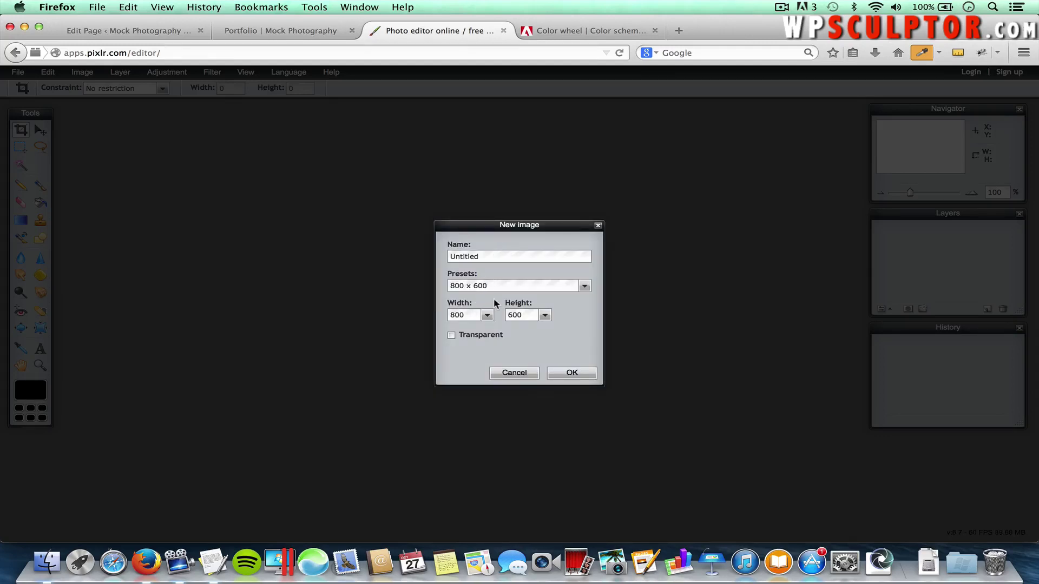
double_click(454, 314)
type("400")
double_click(521, 316)
type("50")
left_click(570, 373)
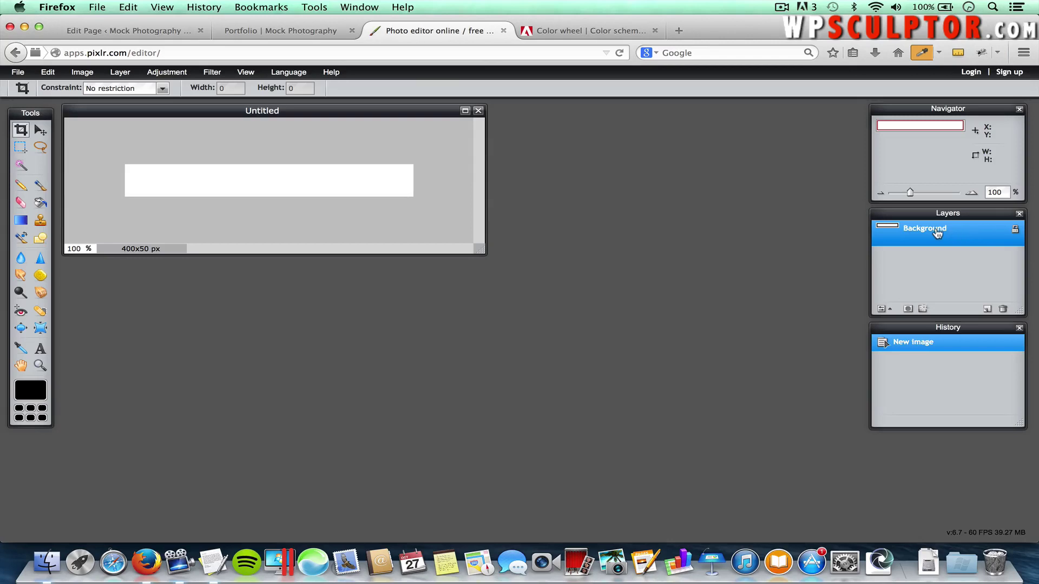
double_click(1015, 231)
left_click(1016, 230)
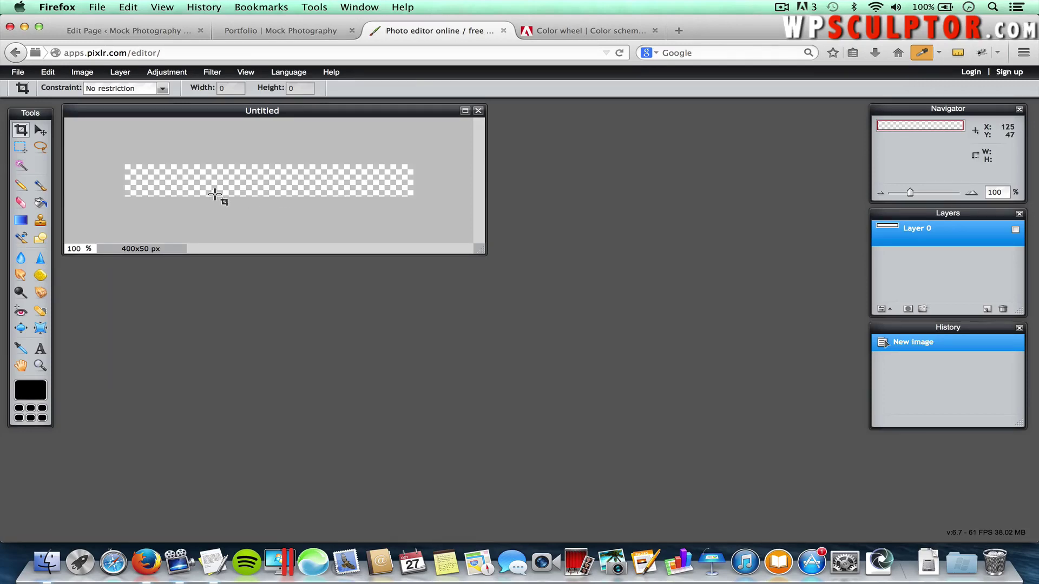
Set the save name to 'Mock Photography Canvas' with transparent PNG format
left_click(19, 73)
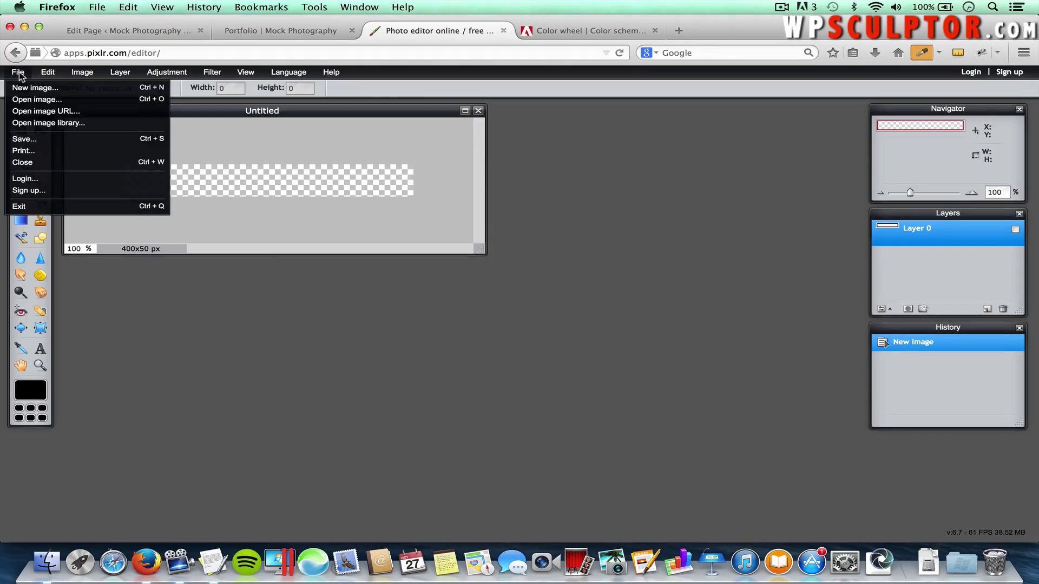
left_click(31, 139)
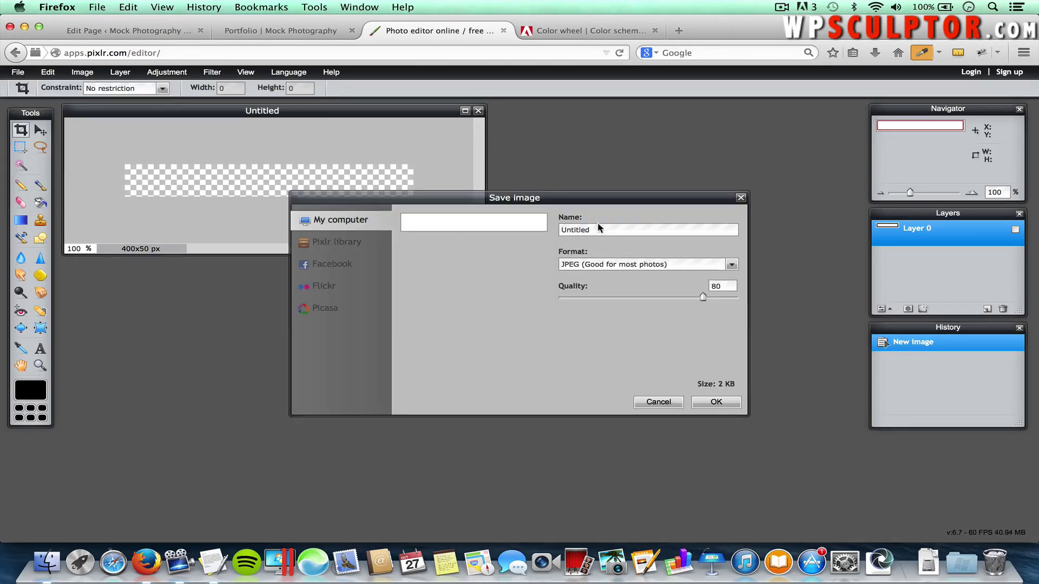
left_click_drag(592, 230, 549, 230)
type("Mock Photography Canvas")
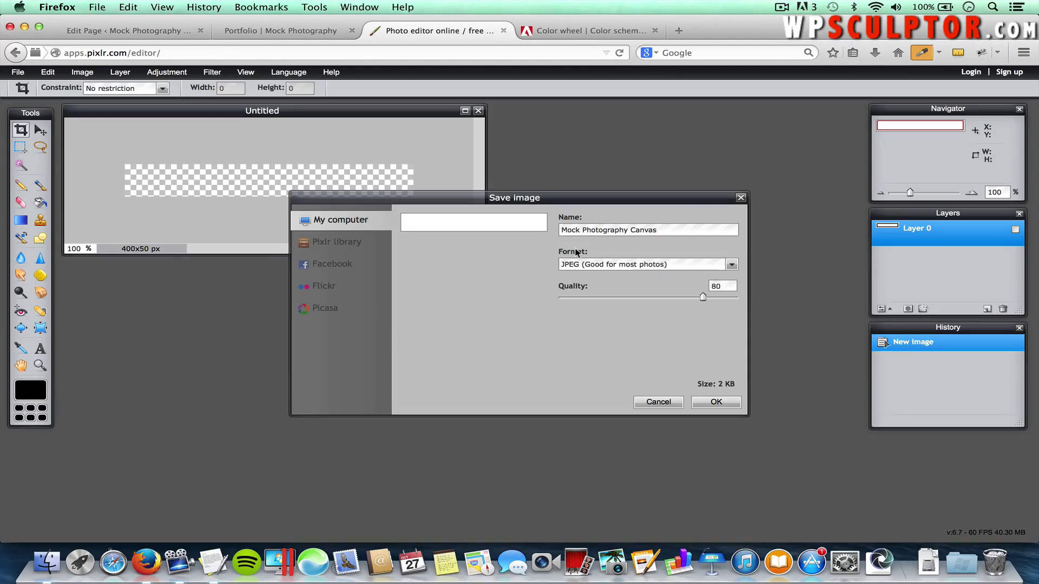
left_click(590, 267)
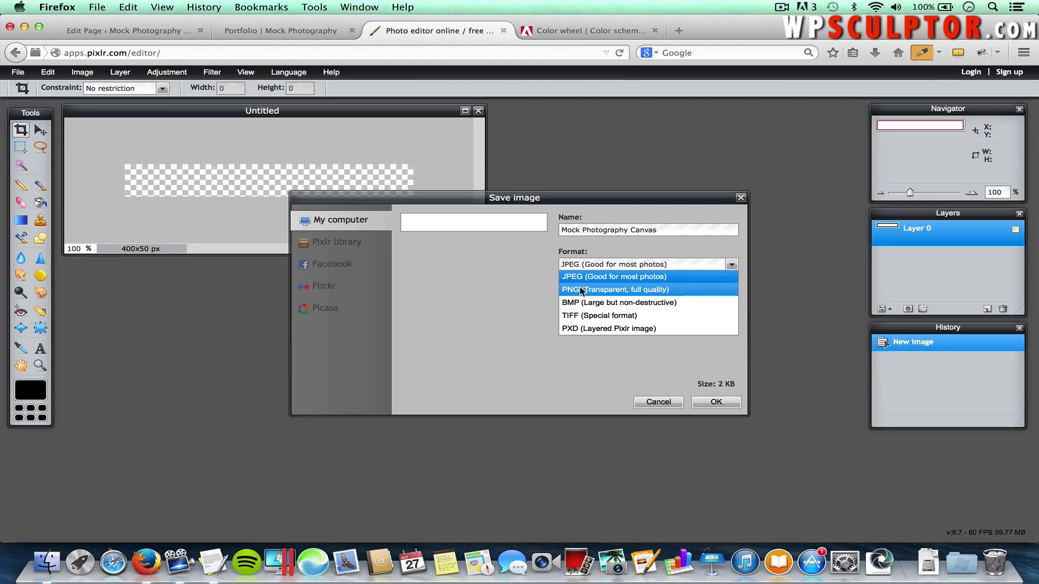
left_click(589, 290)
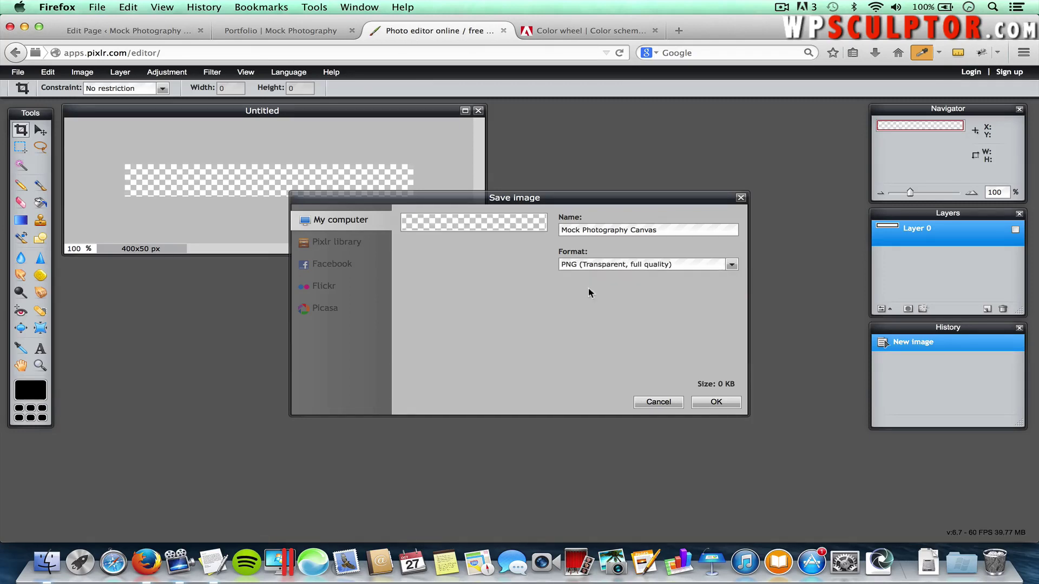
left_click(711, 402)
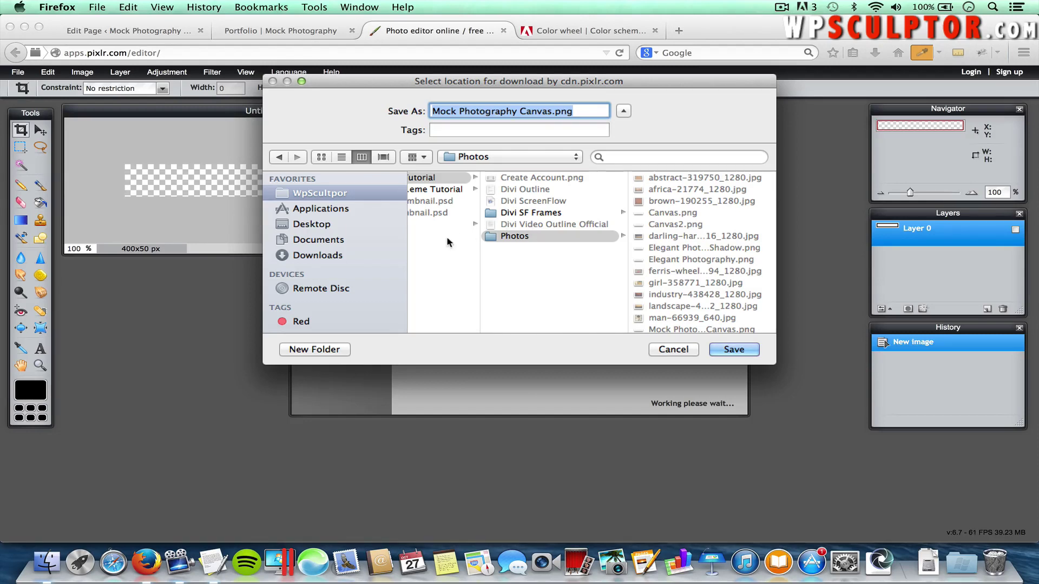
Save the PNG into Desktop > Divi Theme Tutorial > Images
scroll(450, 235, "left", 2)
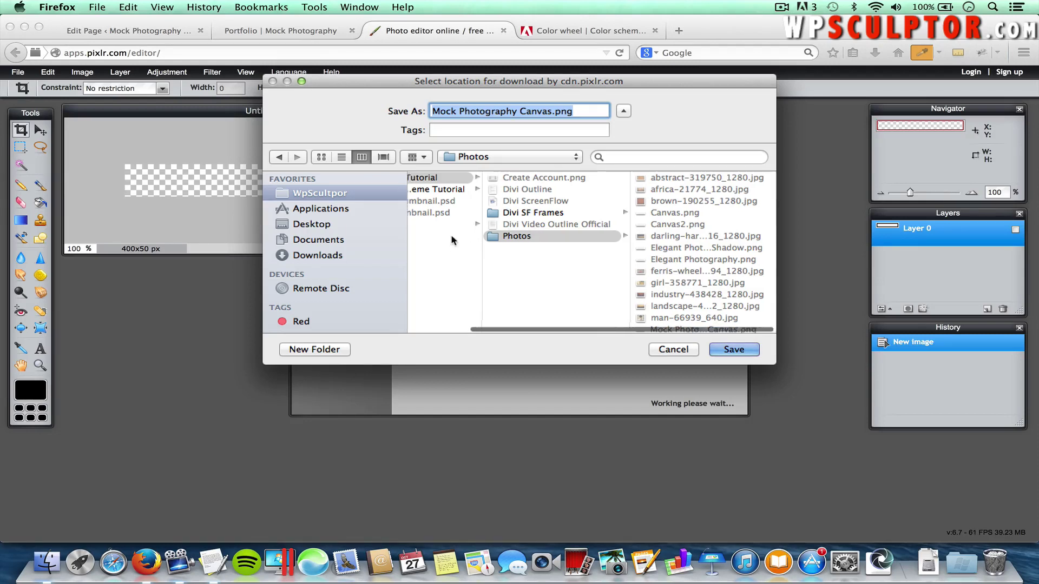
left_click(575, 237)
scroll(476, 225, "left", 3)
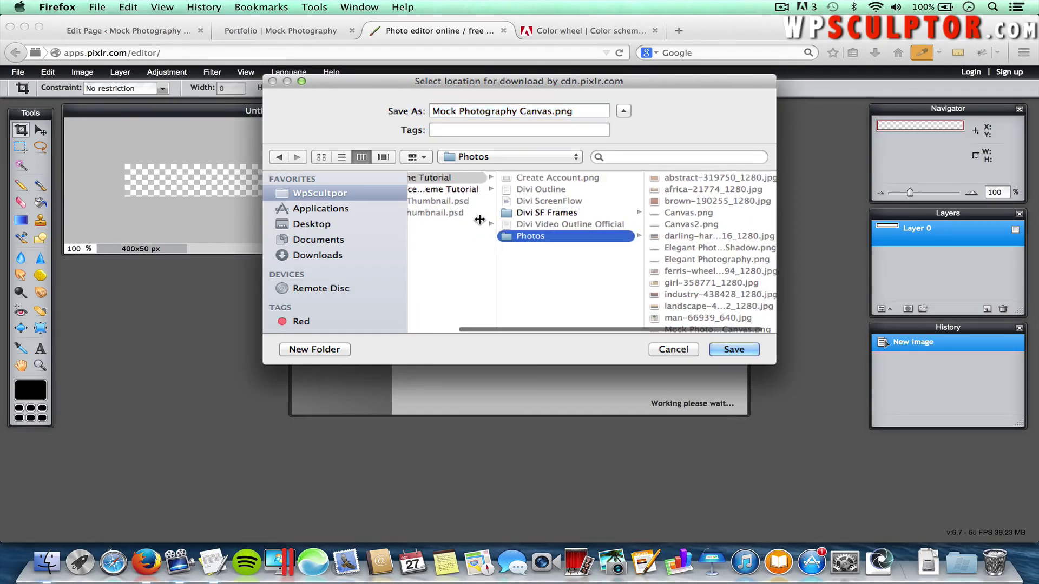
left_click(310, 224)
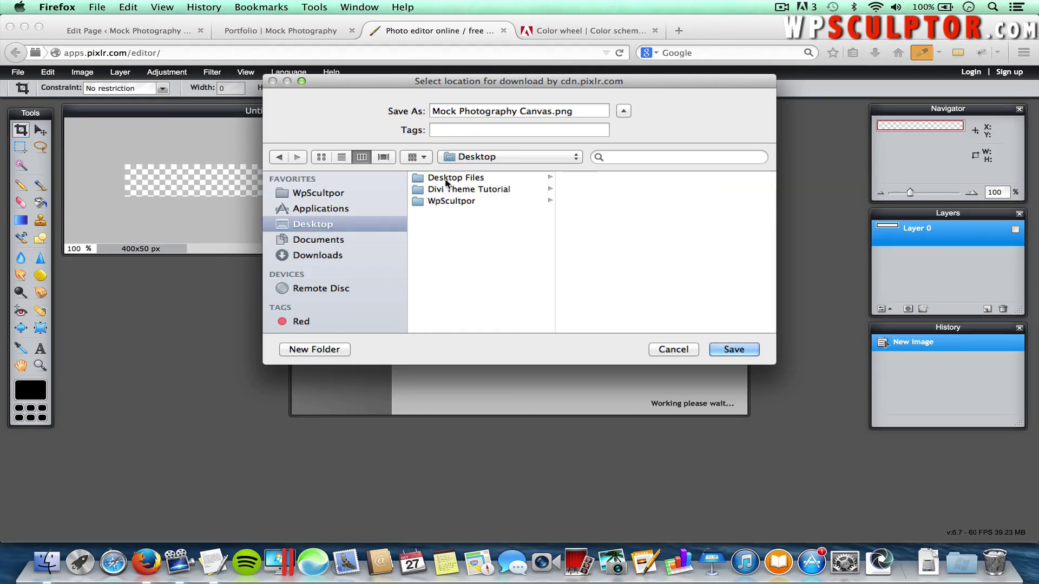
left_click(452, 189)
left_click(590, 189)
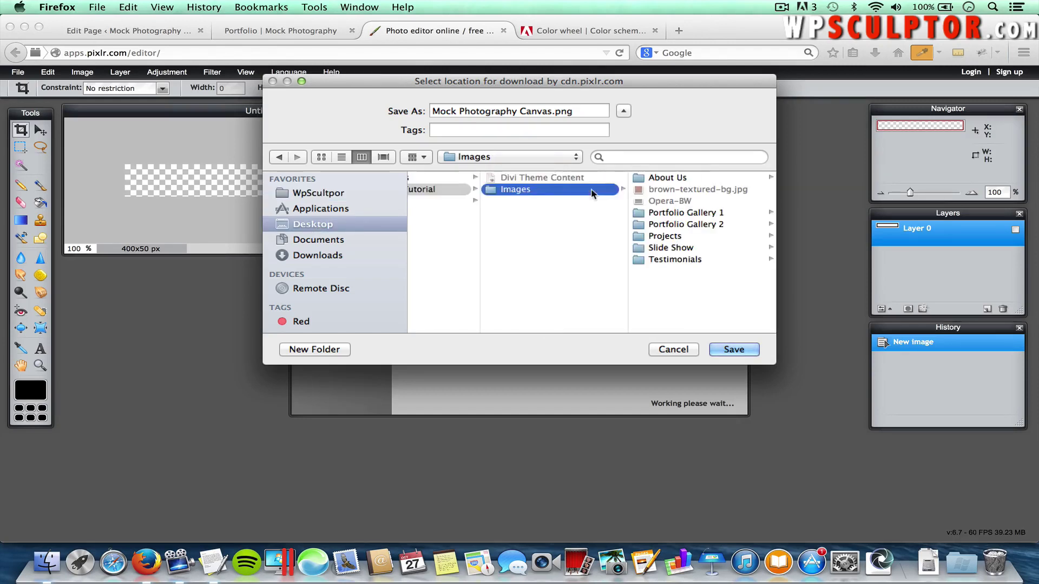
left_click(734, 349)
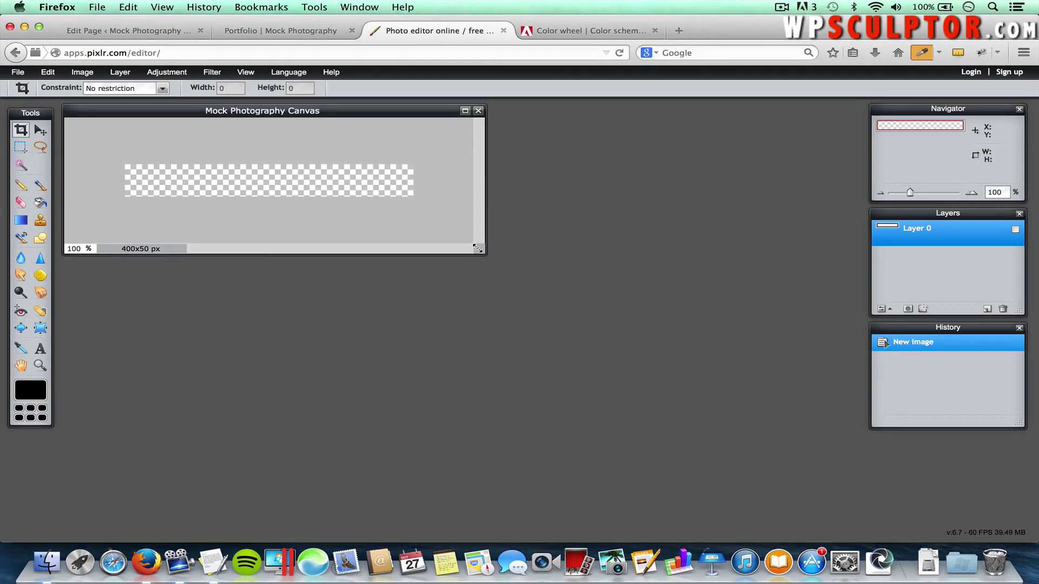
Open picmonkey.com in a new tab and choose to edit a photo from the computer
left_click(679, 33)
type("picmonkey.com/")
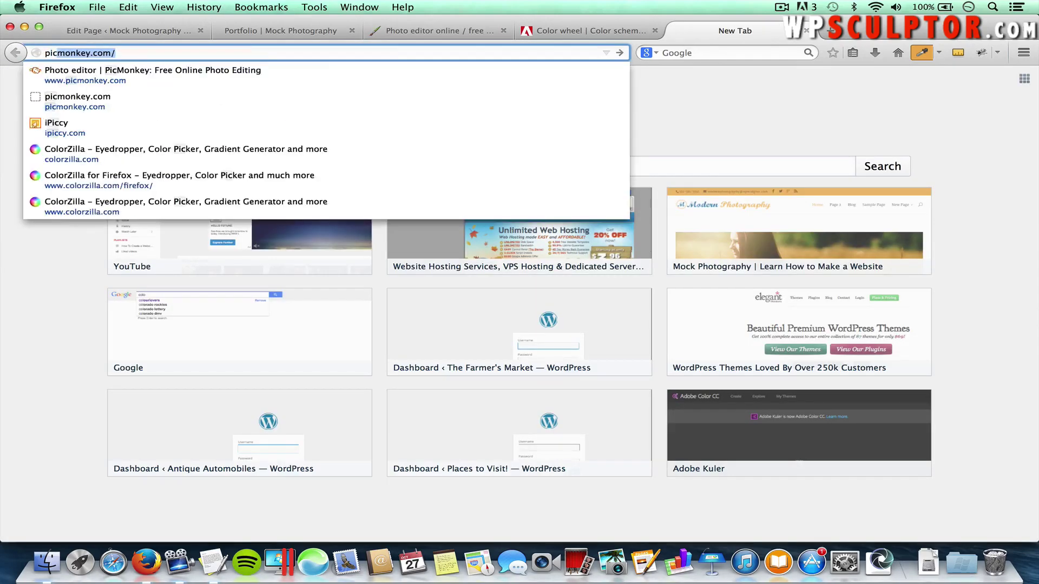
key("Return")
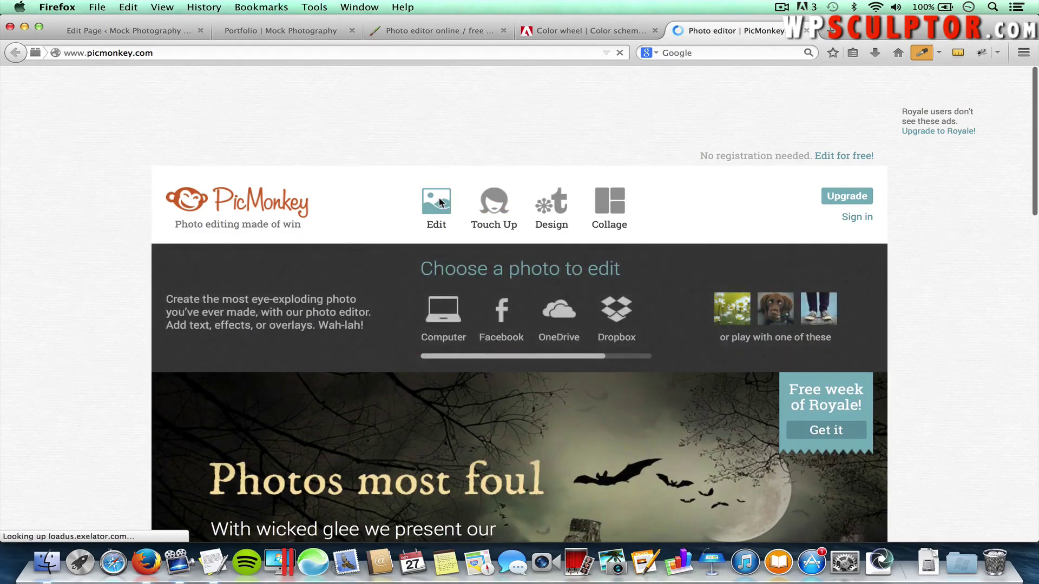
left_click(439, 201)
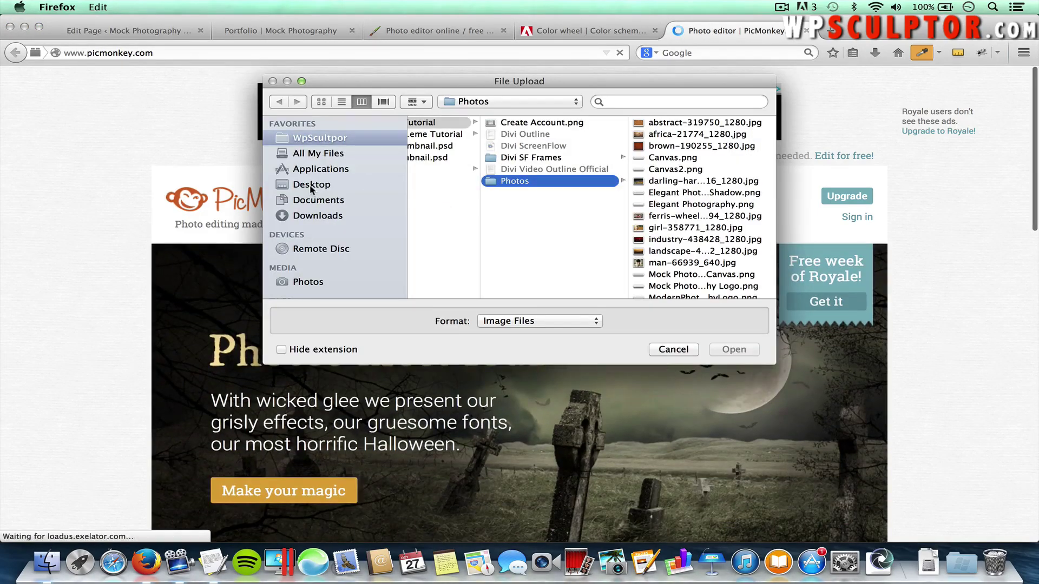
Open the transparent canvas PNG from Desktop > Divi Theme Tutorial > Images
left_click(349, 184)
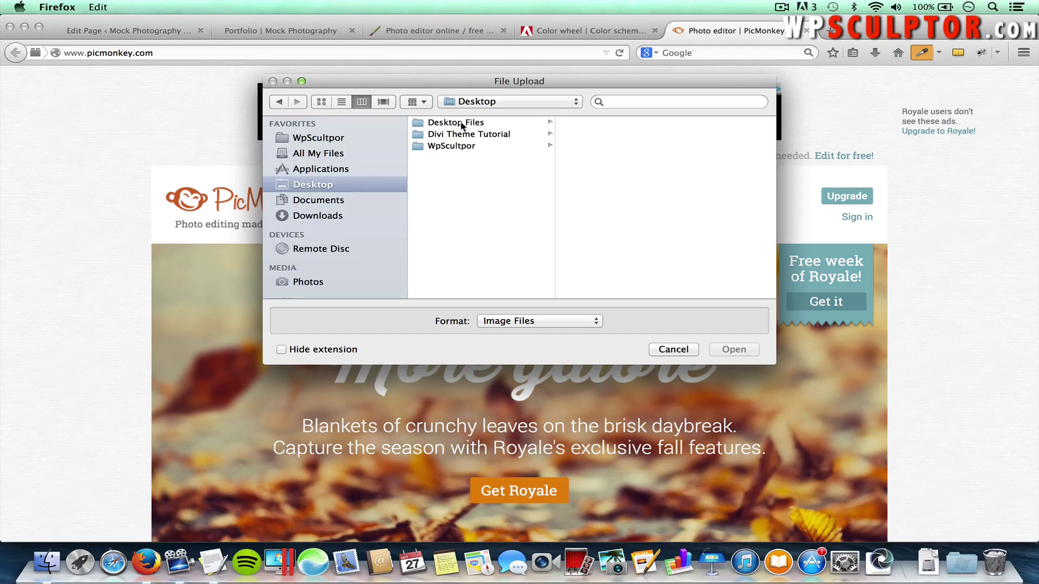
left_click(461, 124)
left_click(448, 146)
left_click(462, 140)
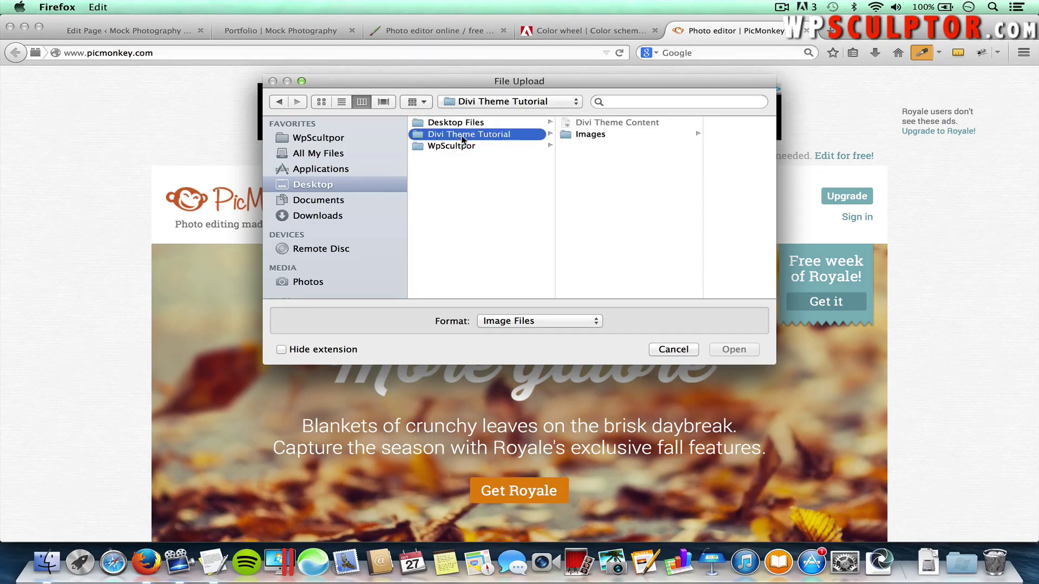
left_click(588, 136)
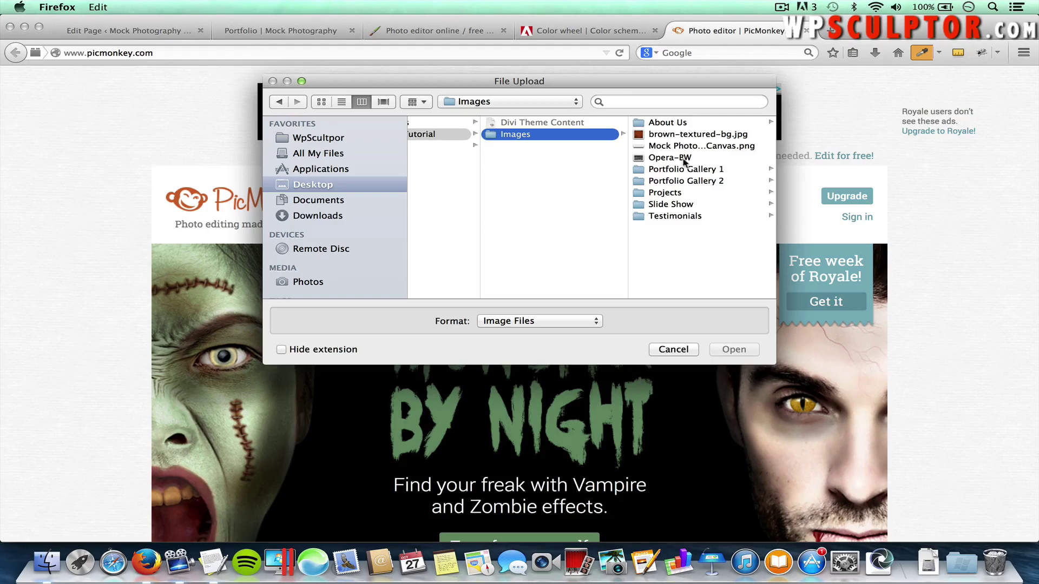
double_click(683, 146)
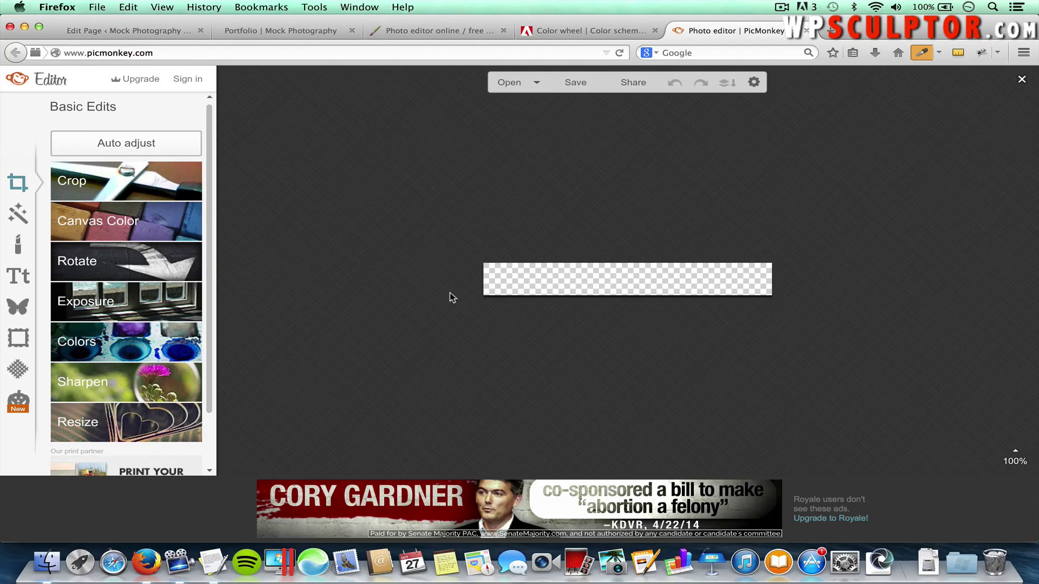
Add a text box on the canvas's left side and type 'Mock'
left_click(16, 277)
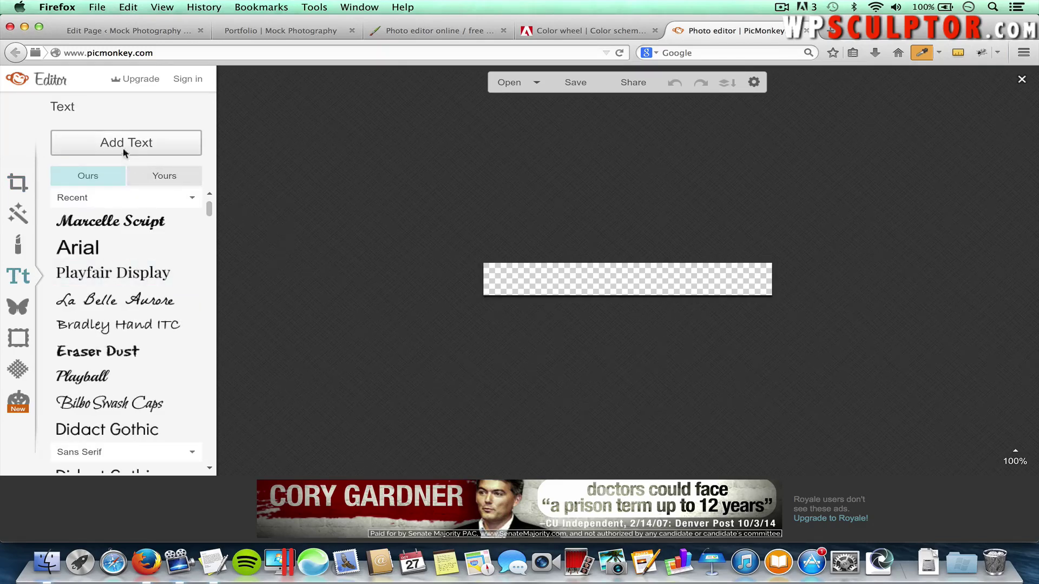
left_click(120, 146)
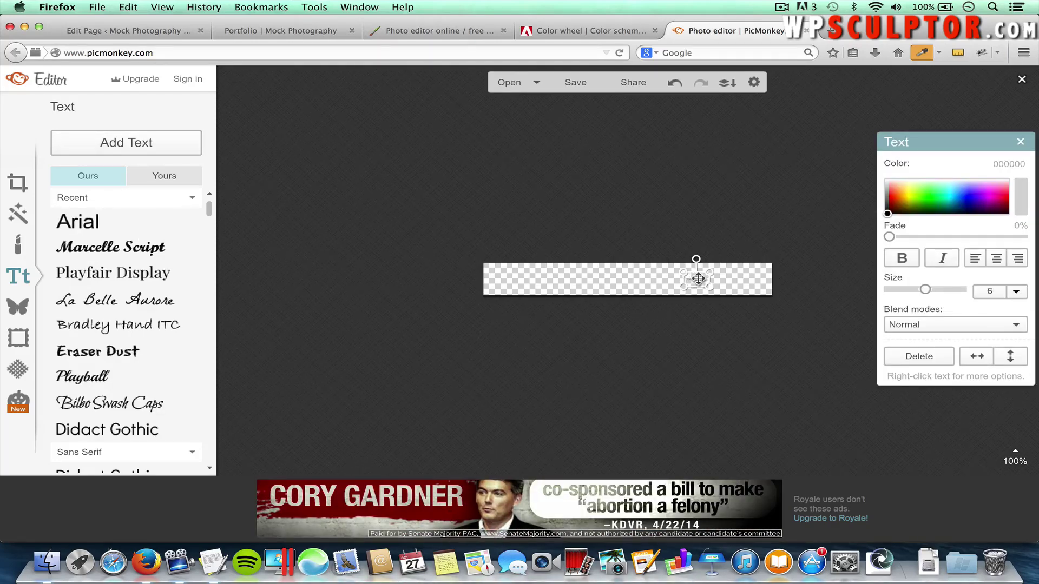
left_click_drag(698, 275, 548, 270)
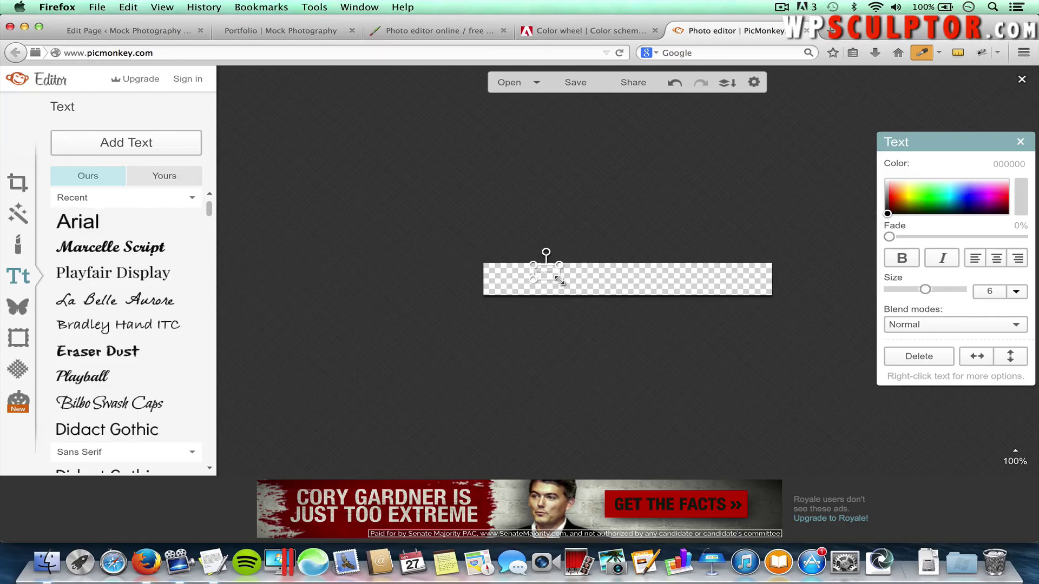
left_click_drag(559, 279, 632, 292)
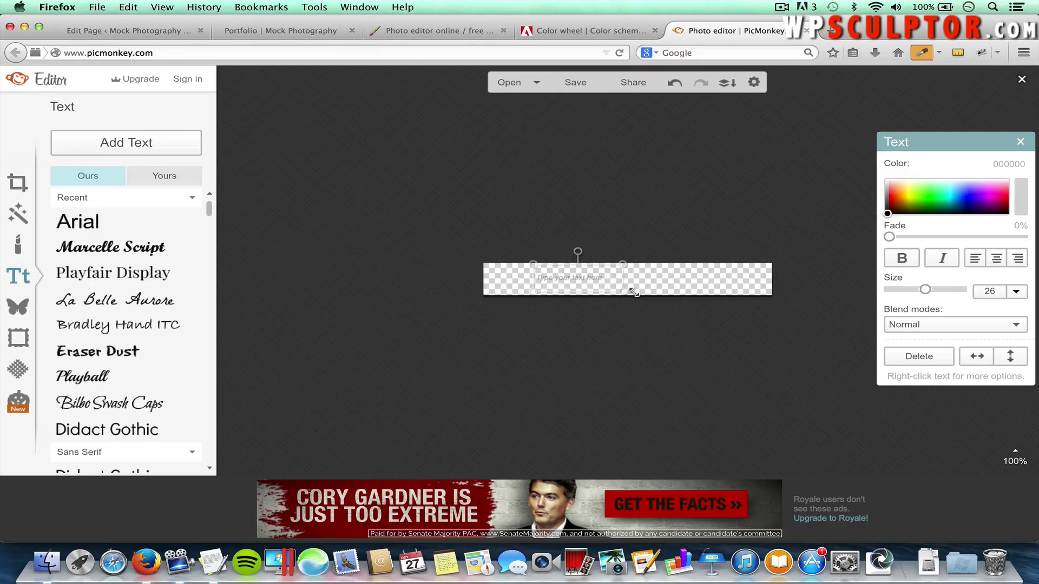
left_click(568, 279)
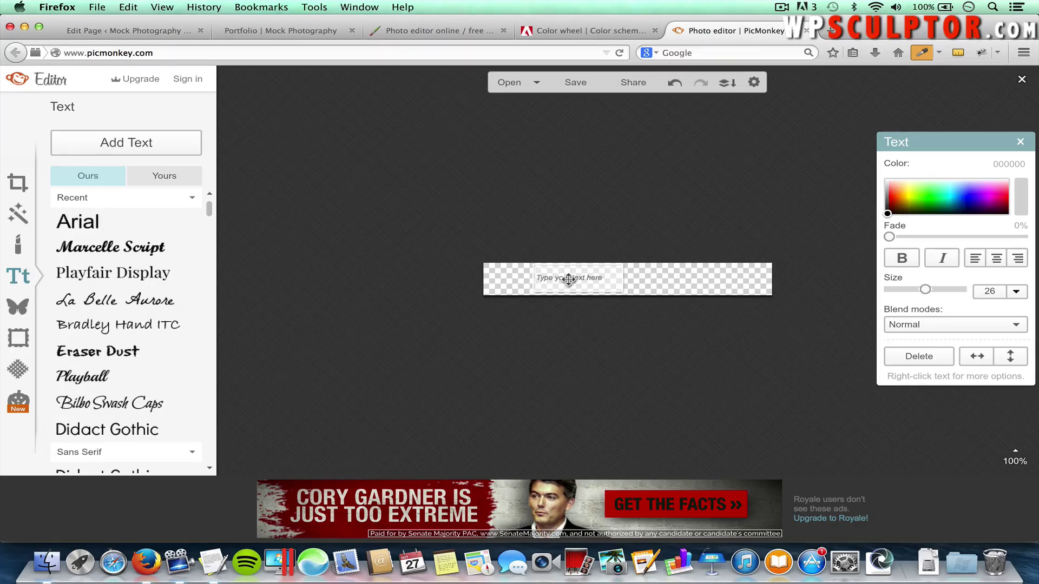
type("Mock")
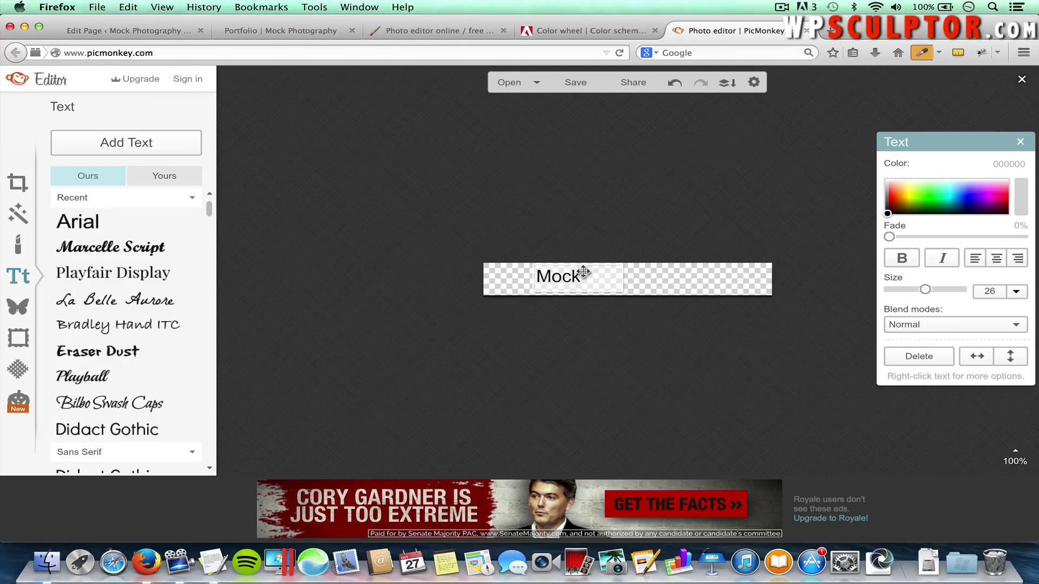
Set 'Mock' to Marcelle Script at size 48 and nudge it slightly down and left
left_click_drag(582, 271, 535, 276)
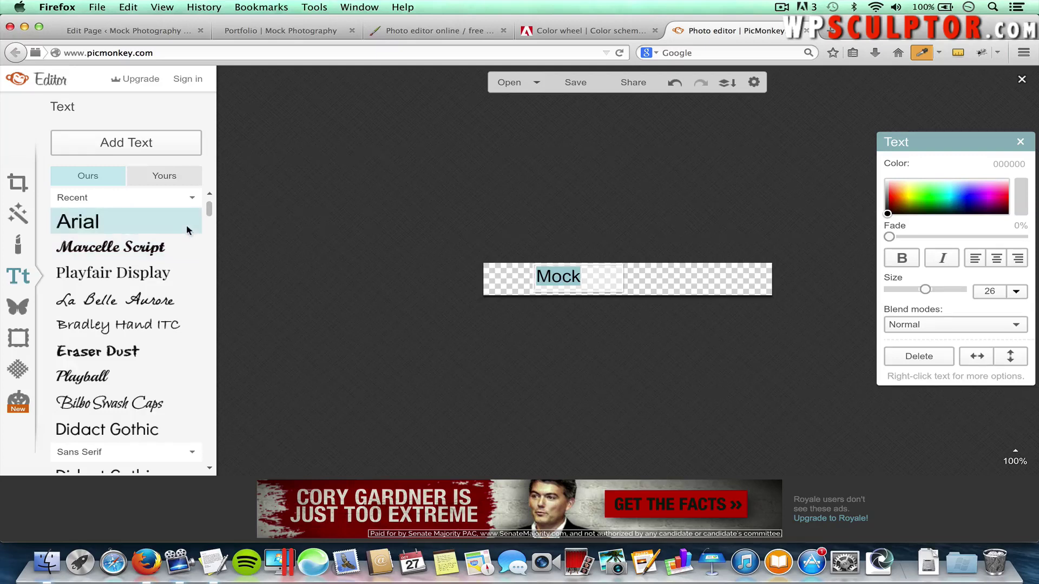
left_click(140, 249)
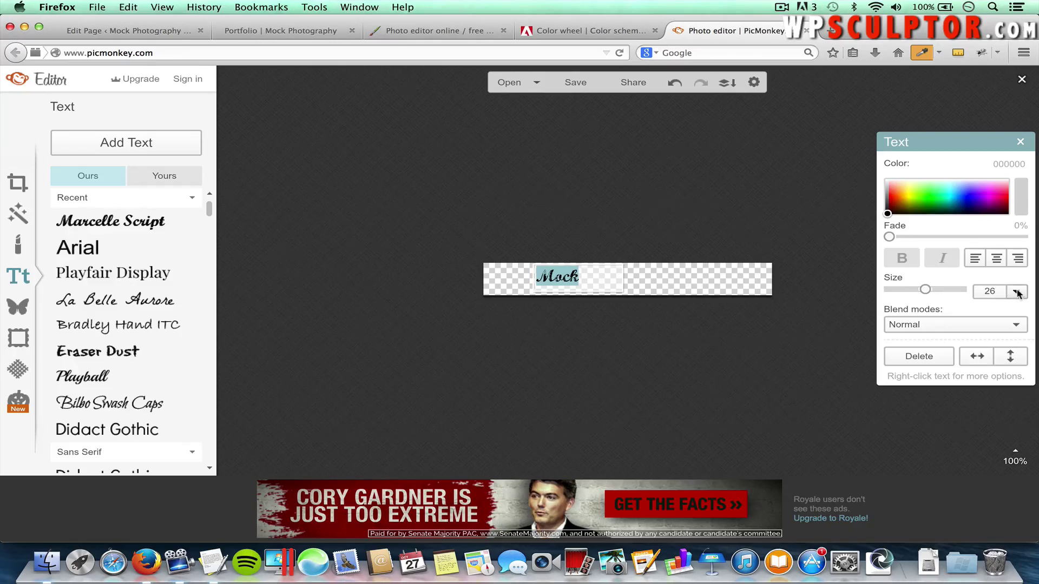
double_click(994, 293)
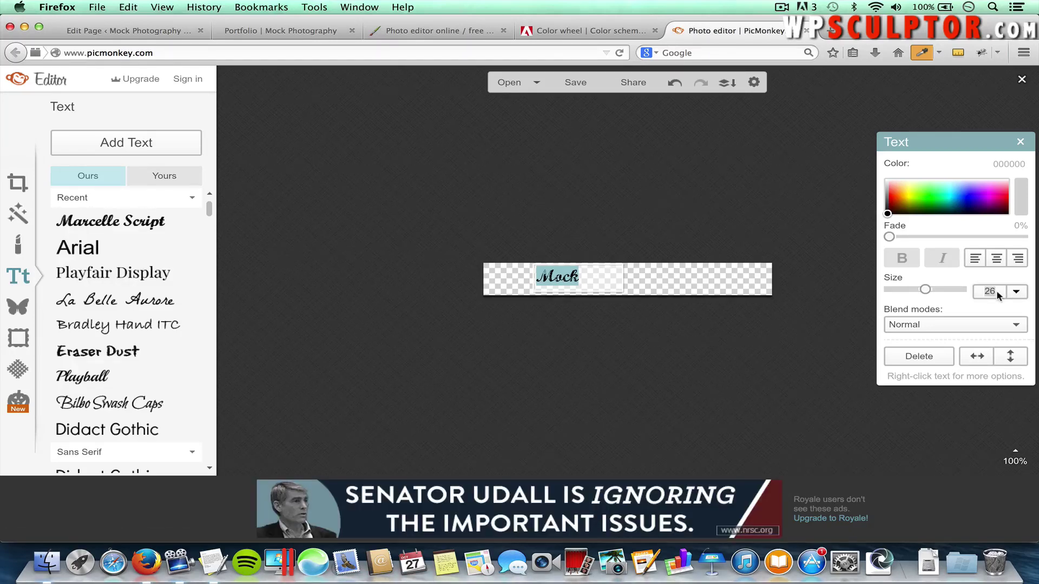
type("48")
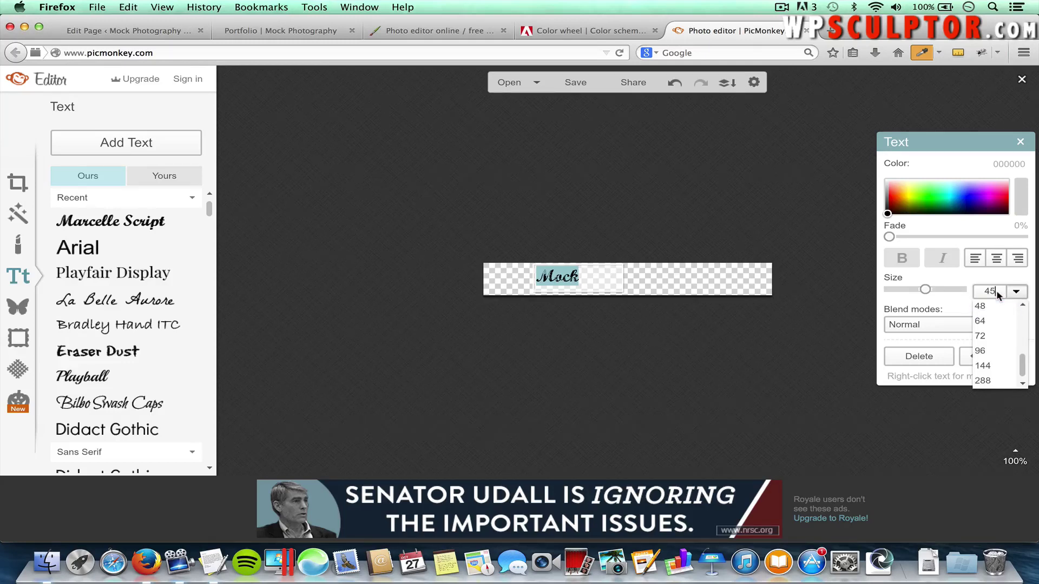
key("Return")
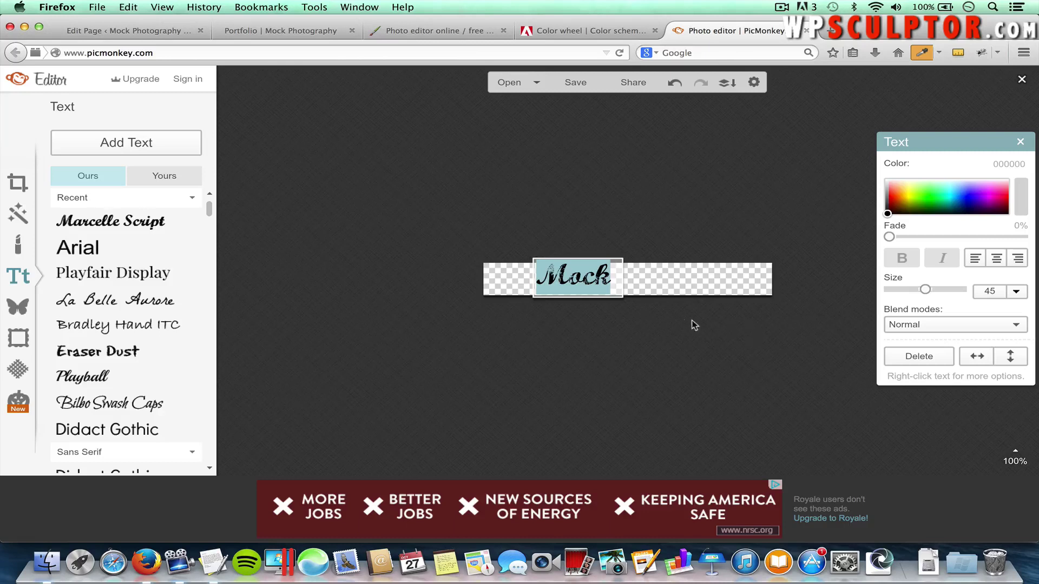
left_click(619, 328)
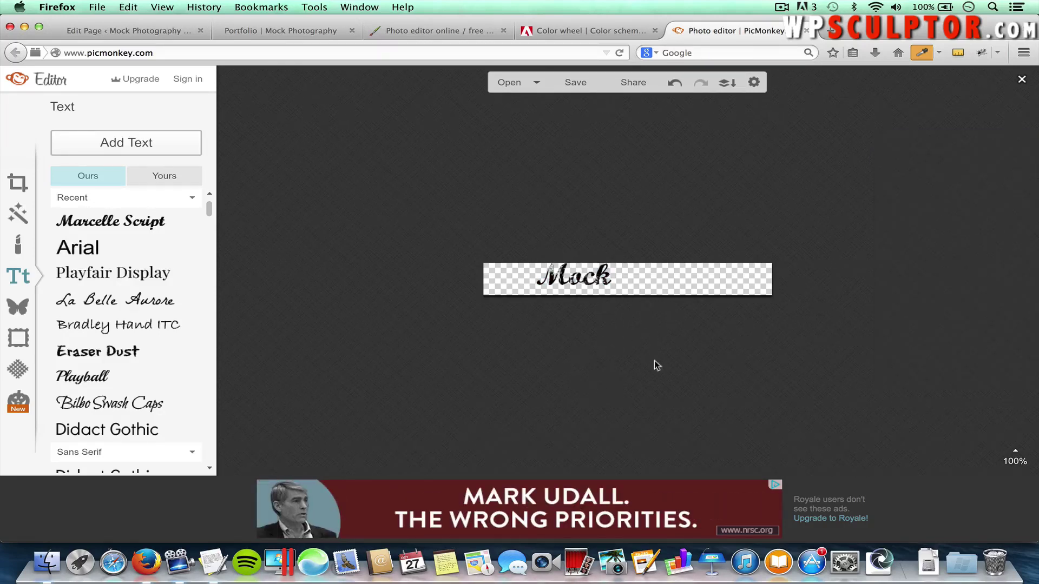
left_click(577, 278)
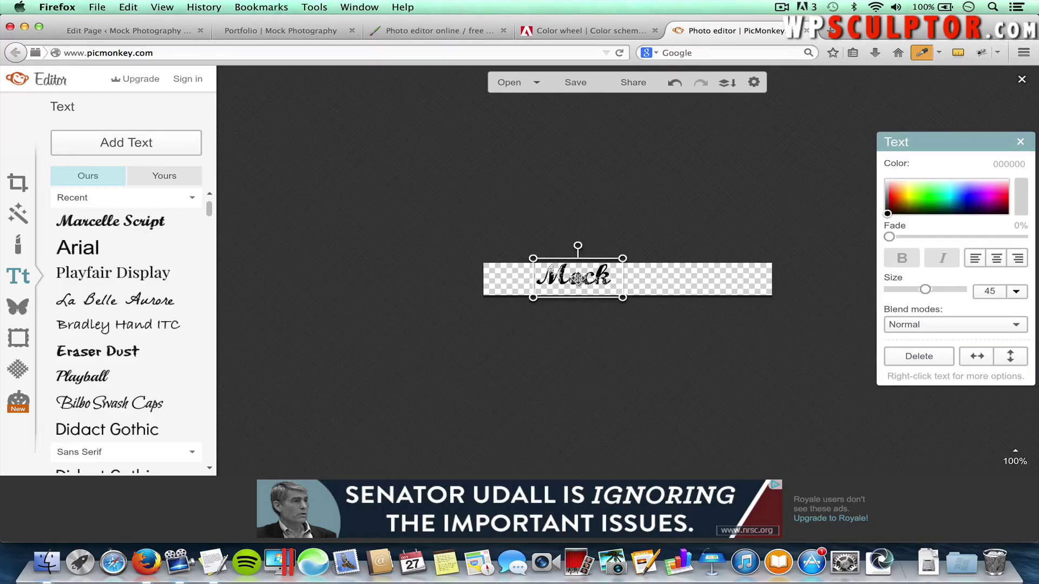
left_click_drag(578, 278, 577, 281)
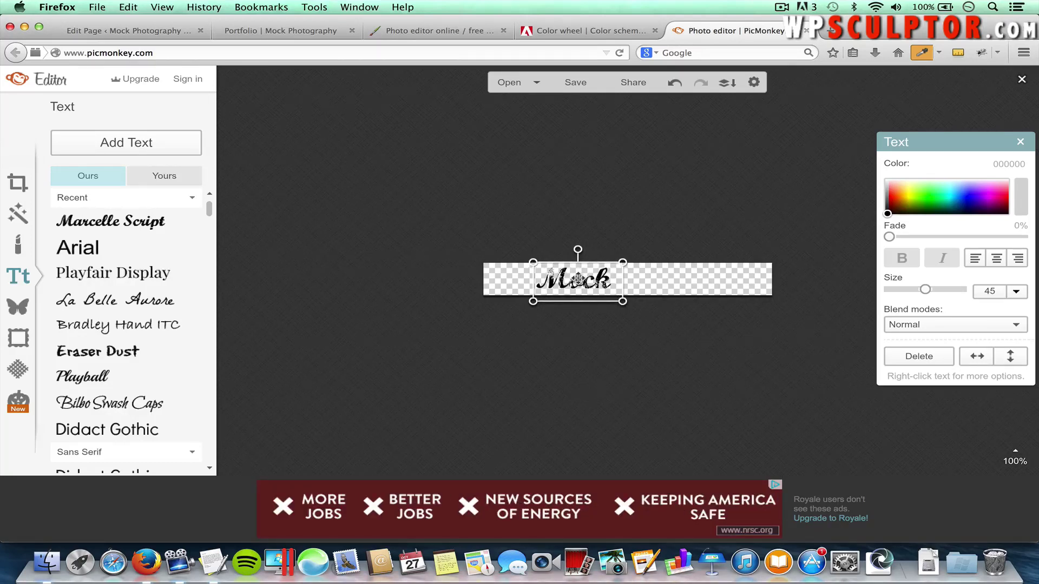
key("Left")
key("Left")
key("Left")
key("Left")
key("Left")
key("Left")
key("Left")
key("Left")
key("Left")
key("Left")
key("Left")
key("Left")
key("Left")
key("Left")
key("Left")
key("Left")
key("Left")
key("Left")
key("Left")
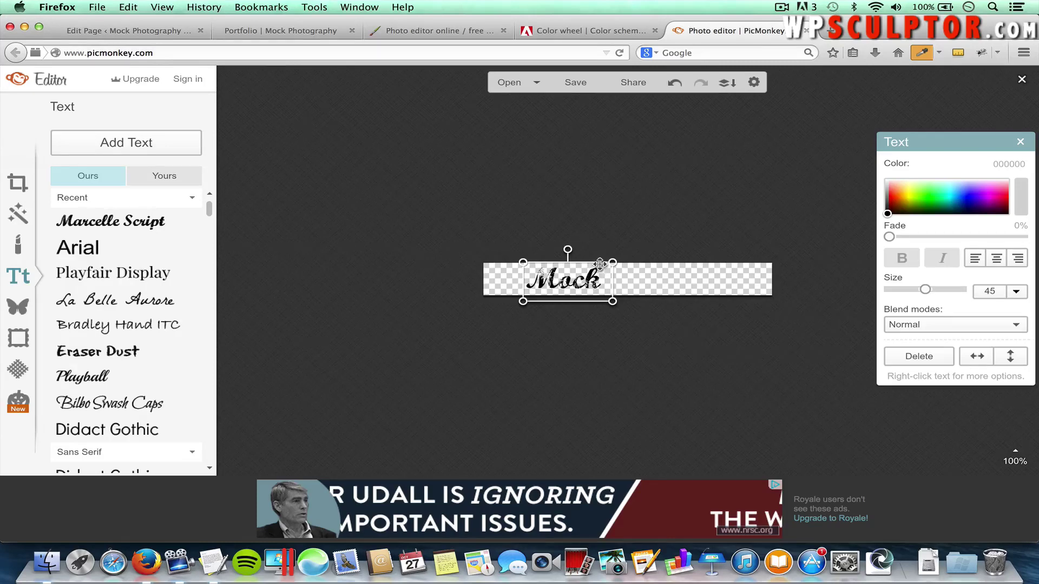
Copy the dark blue swatch's hex value 1C6CA0 in Adobe Color, then return to PicMonkey
left_click(584, 37)
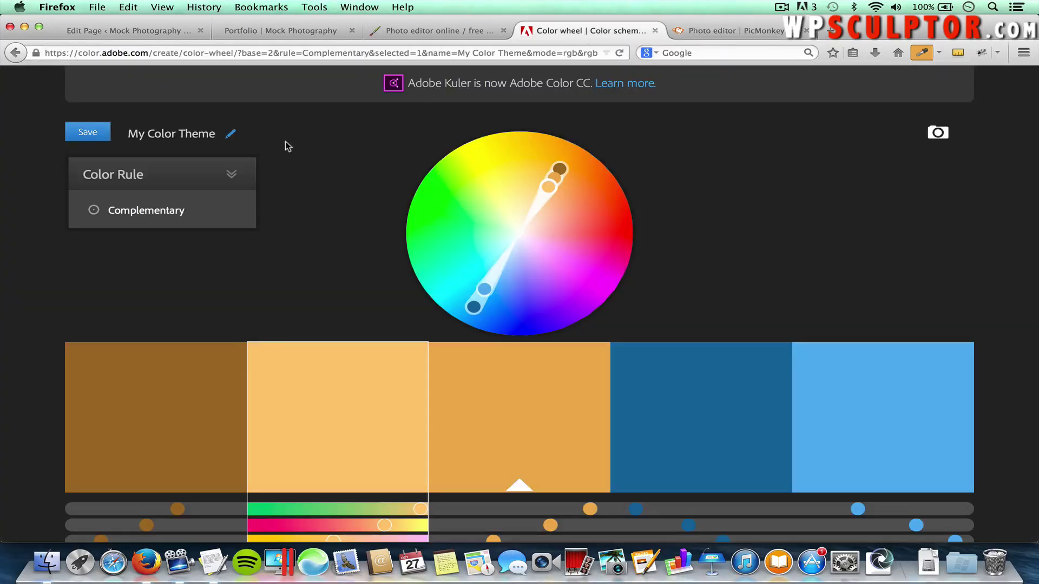
left_click(211, 210)
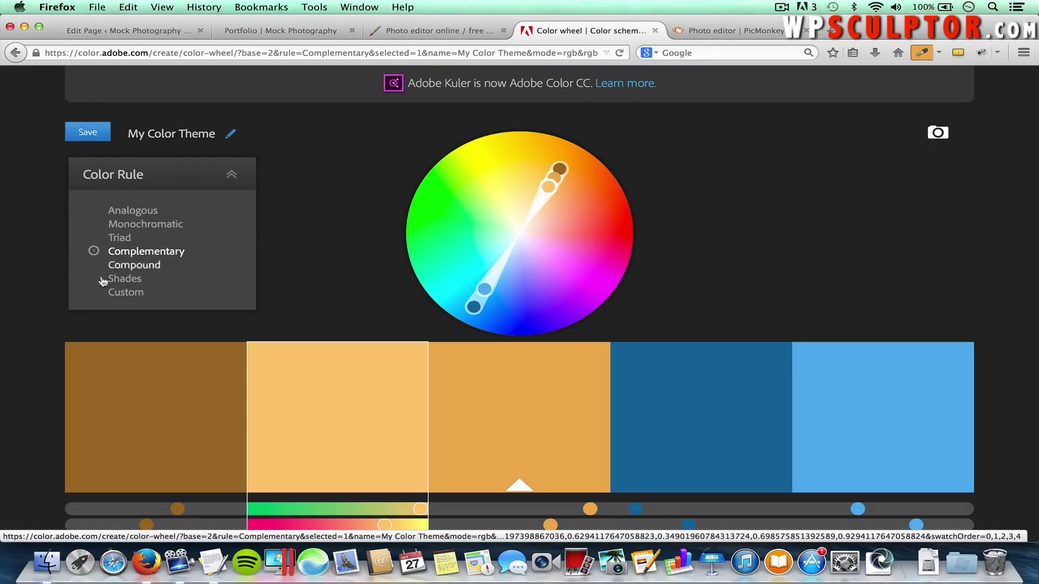
left_click(145, 250)
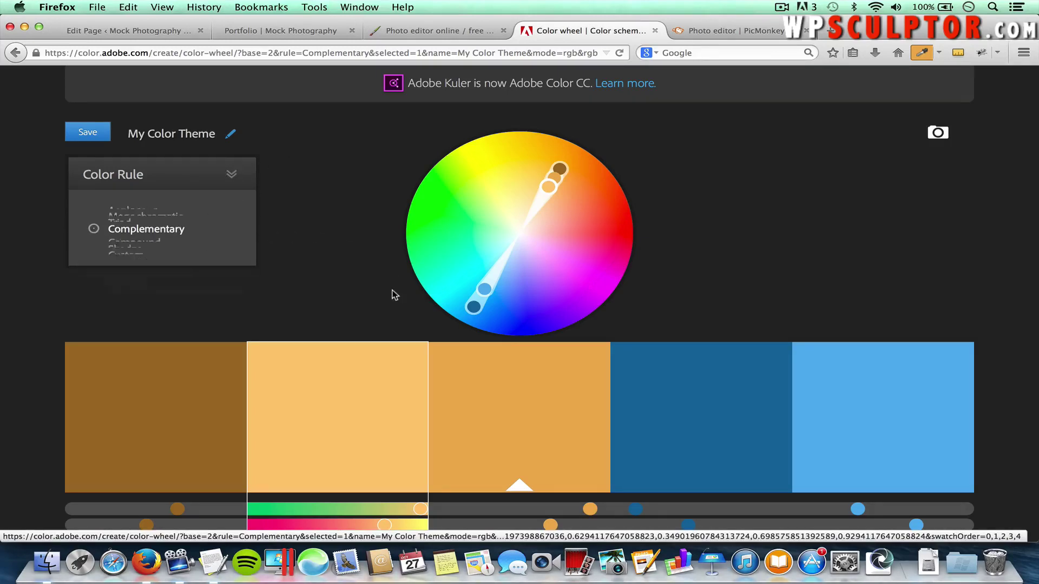
scroll(394, 294, "down", 4)
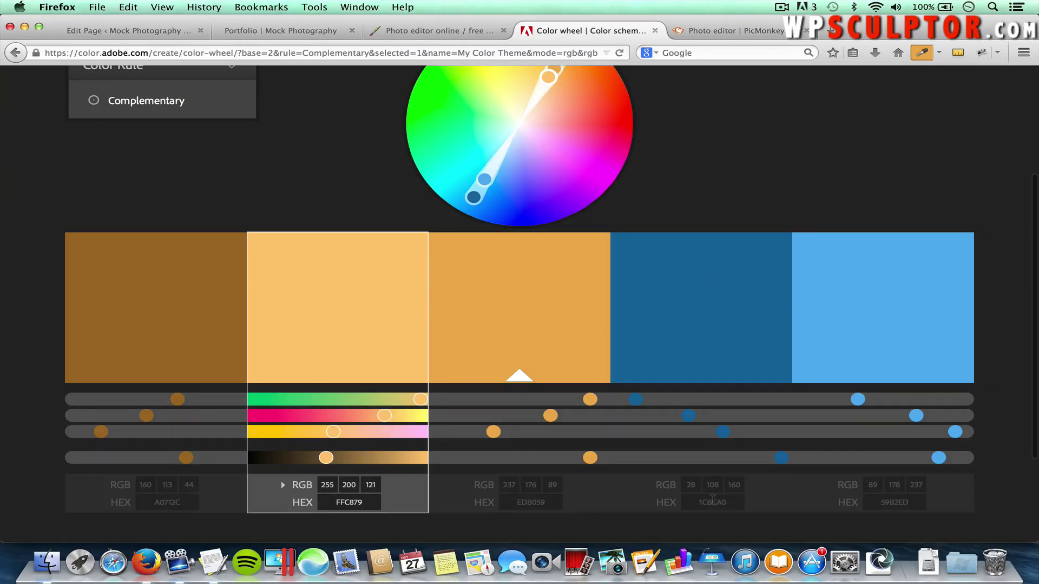
left_click(711, 501)
double_click(726, 502)
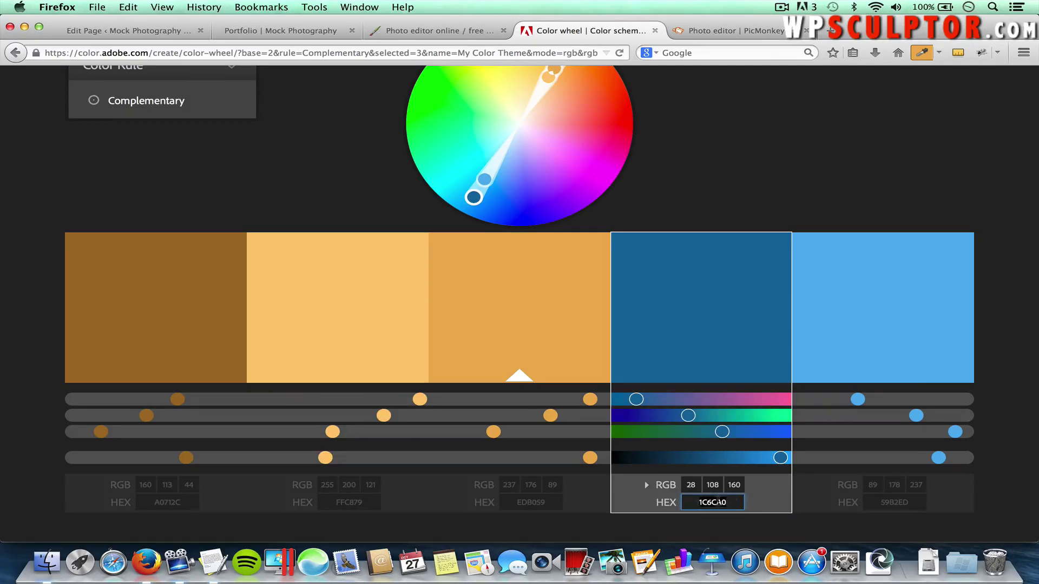
right_click(717, 501)
left_click(764, 344)
left_click(713, 32)
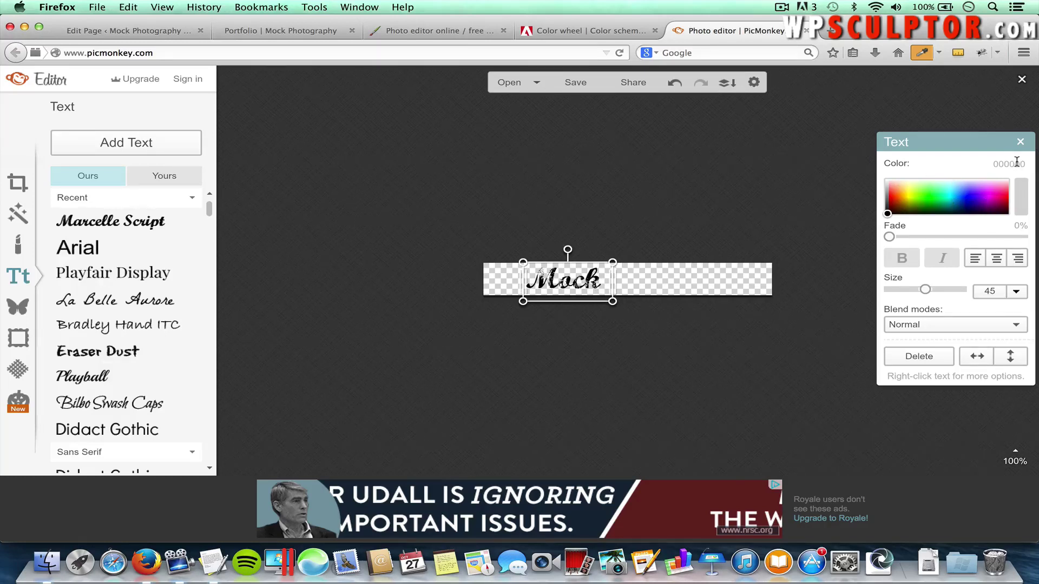
Paste 1C6CA0 as the text colour of 'Mock' and place the cursor after the word
double_click(1015, 162)
right_click(999, 164)
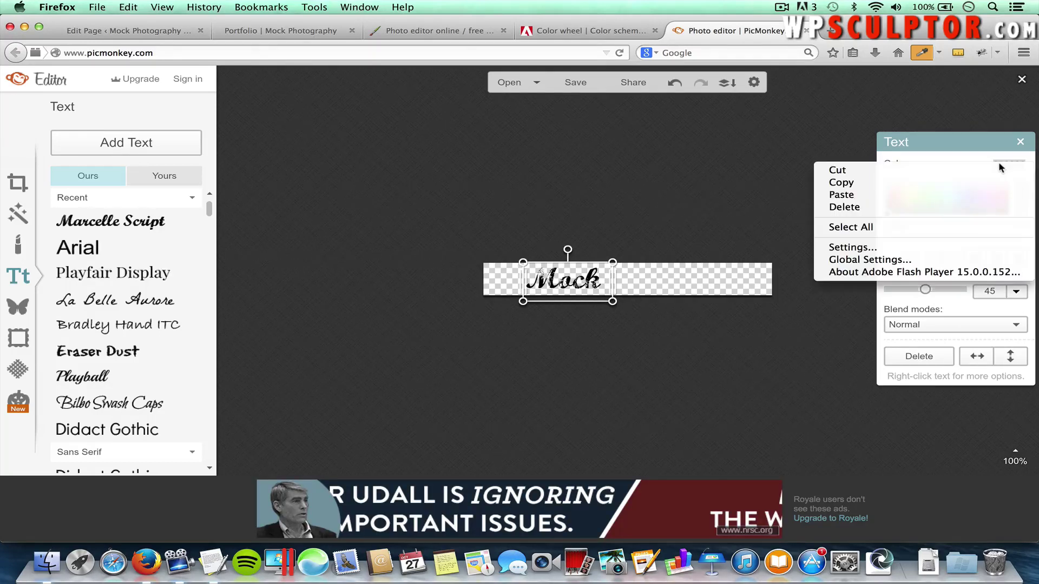
left_click(977, 194)
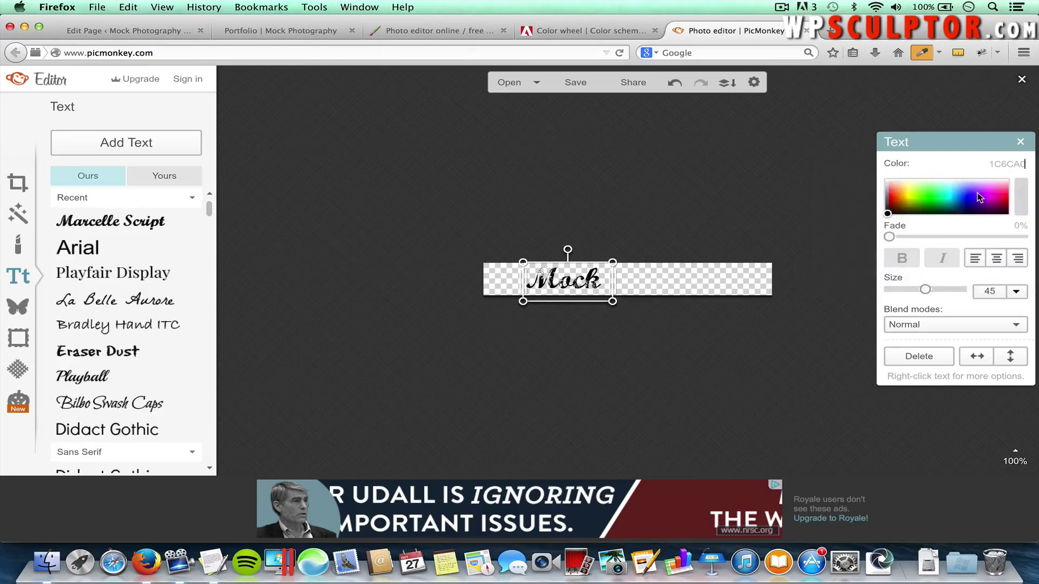
key("Return")
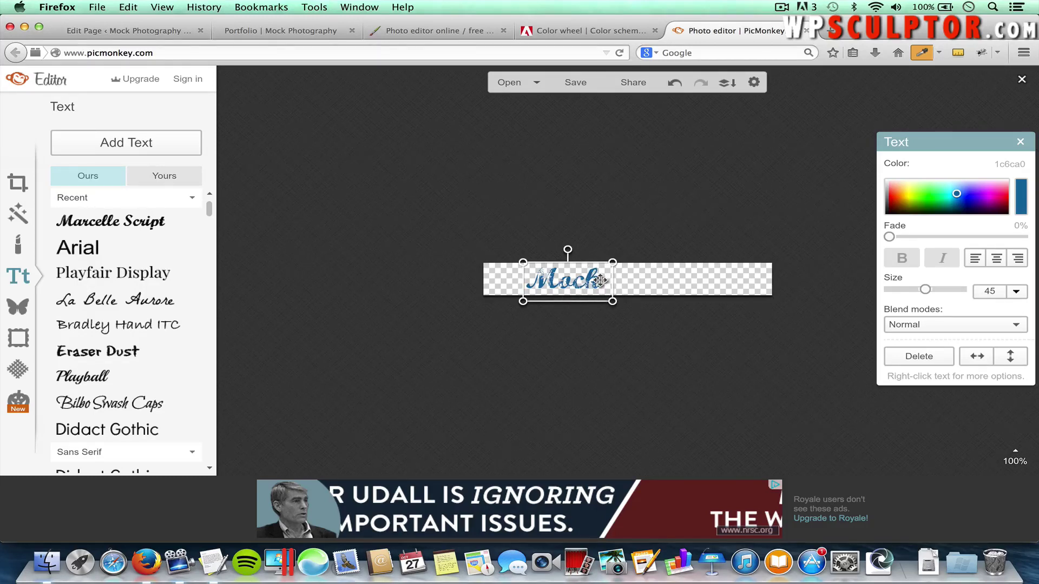
double_click(600, 282)
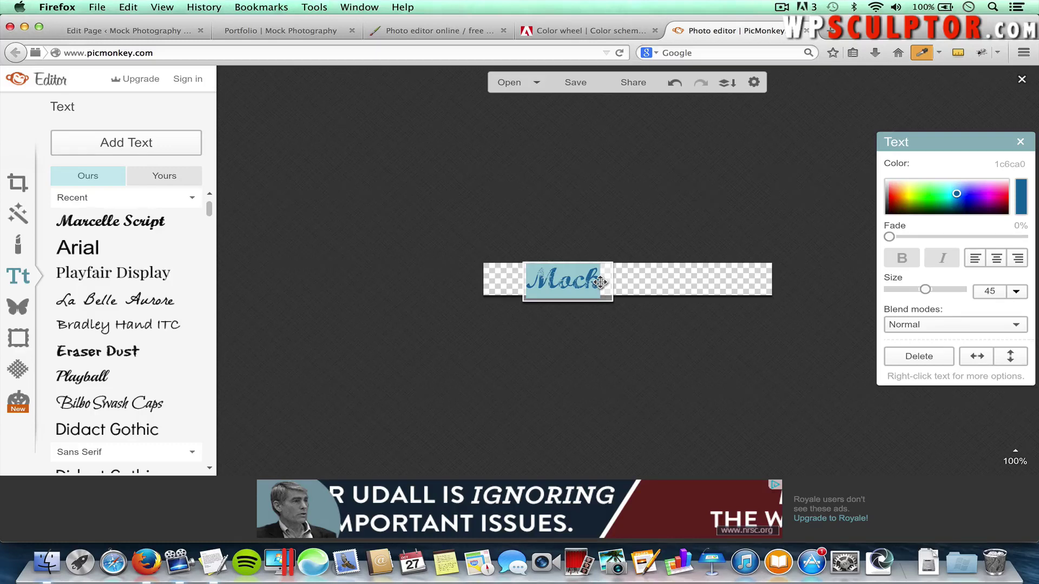
left_click(599, 282)
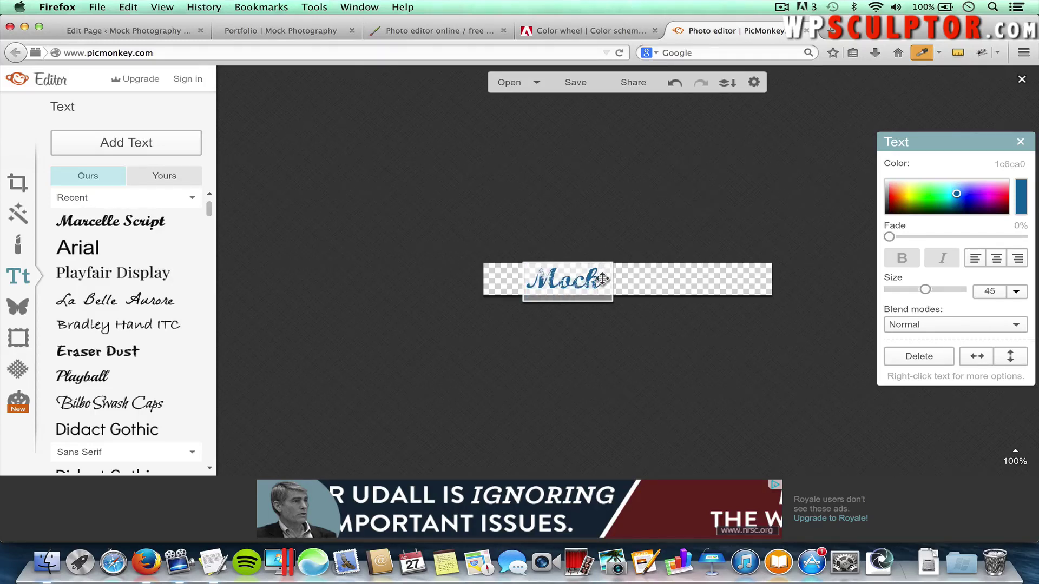
Add 'Photography' on a new line below 'Mock'
key("Return")
type("Photg")
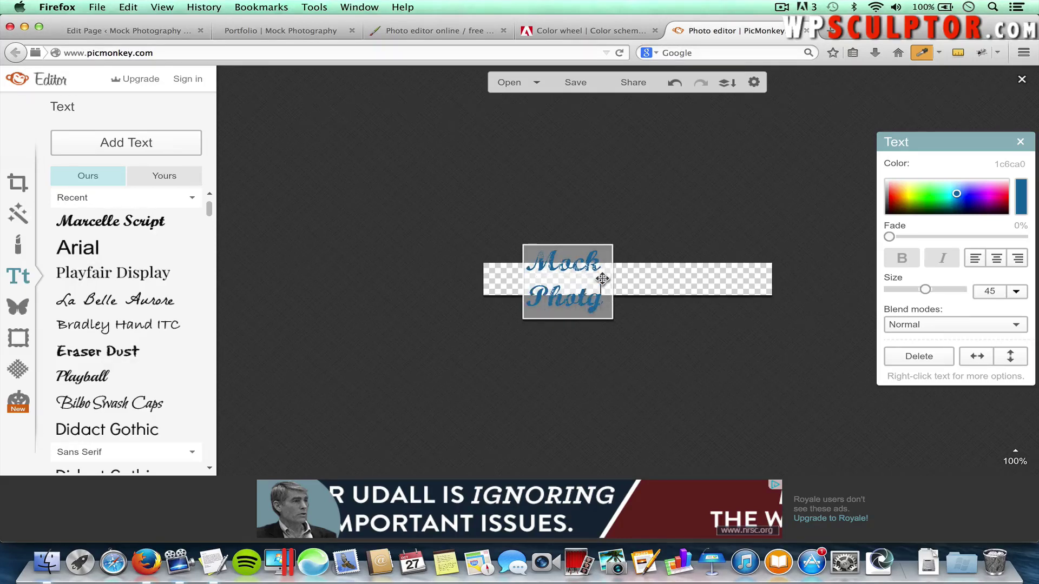
key("BackSpace")
type("og")
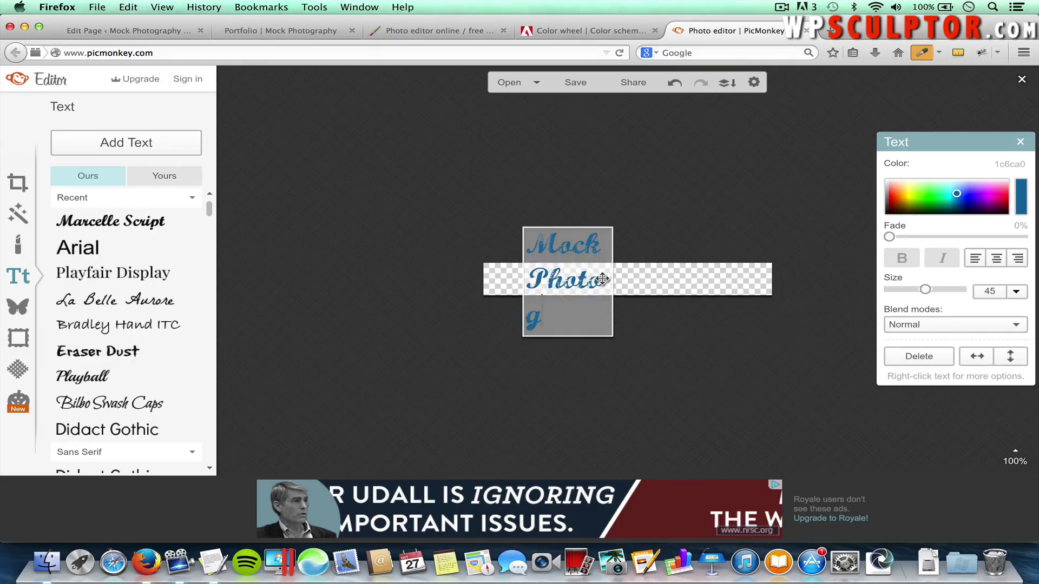
type("raphy")
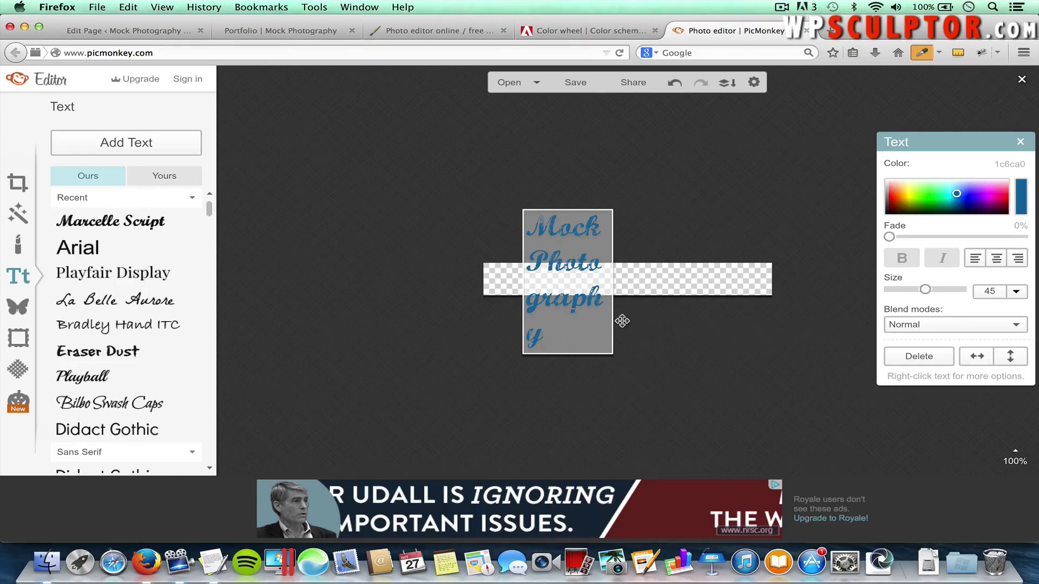
left_click(685, 347)
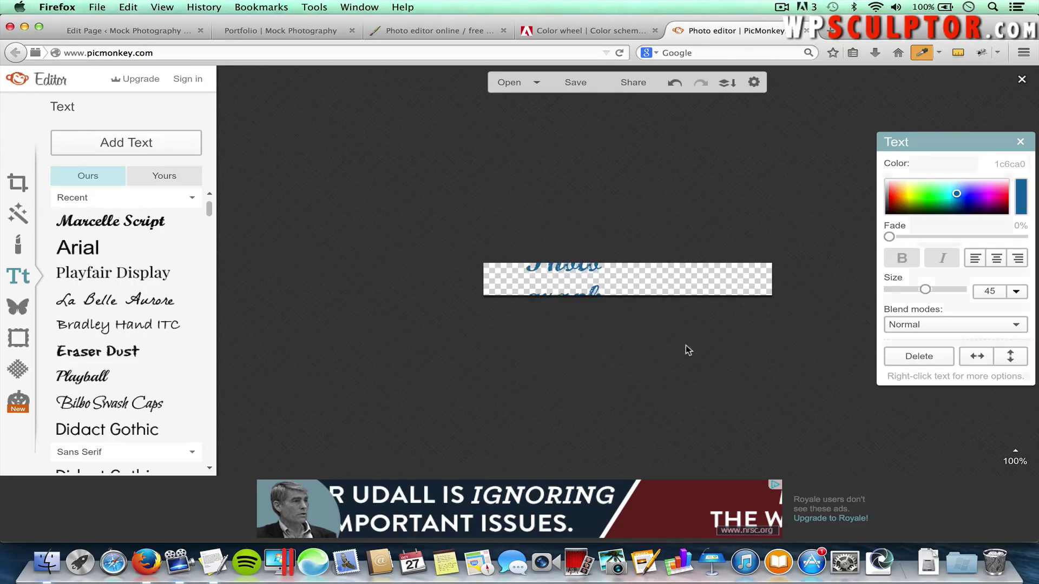
Widen the text box so 'Mock Photography' fits one line, move it up, and set size 45
left_click(581, 267)
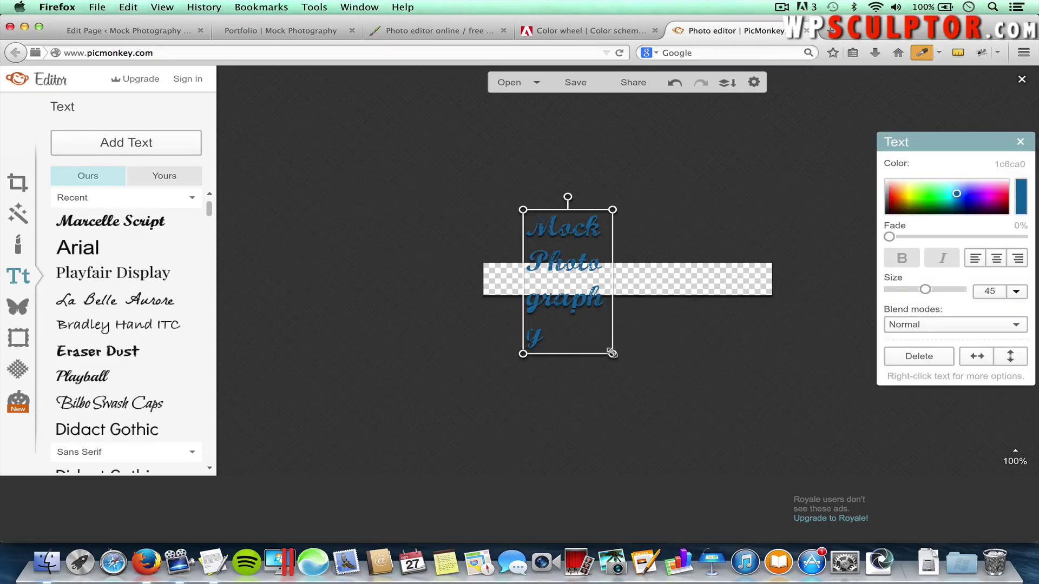
left_click_drag(612, 354, 641, 395)
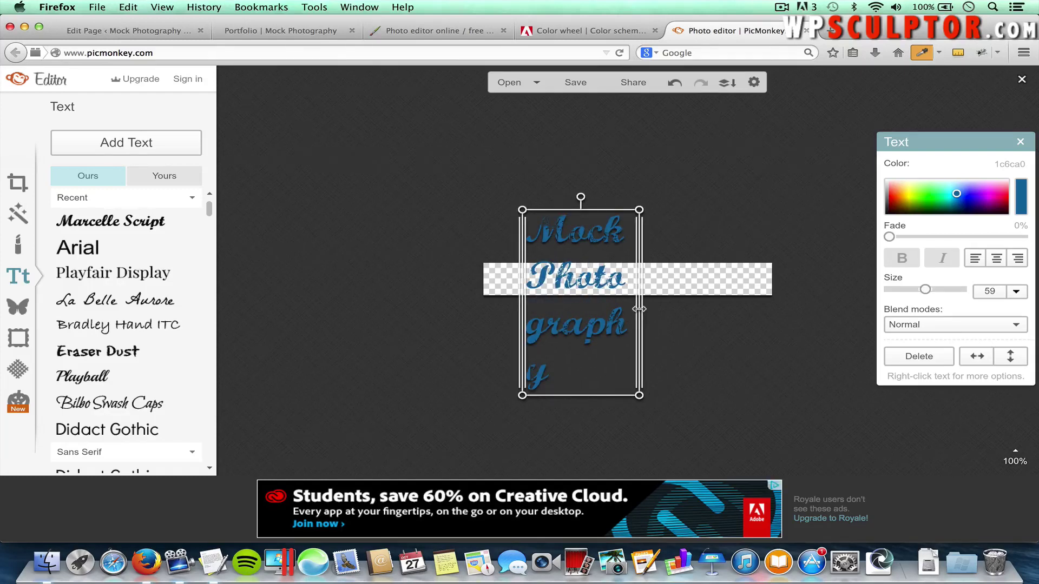
left_click_drag(640, 304, 844, 297)
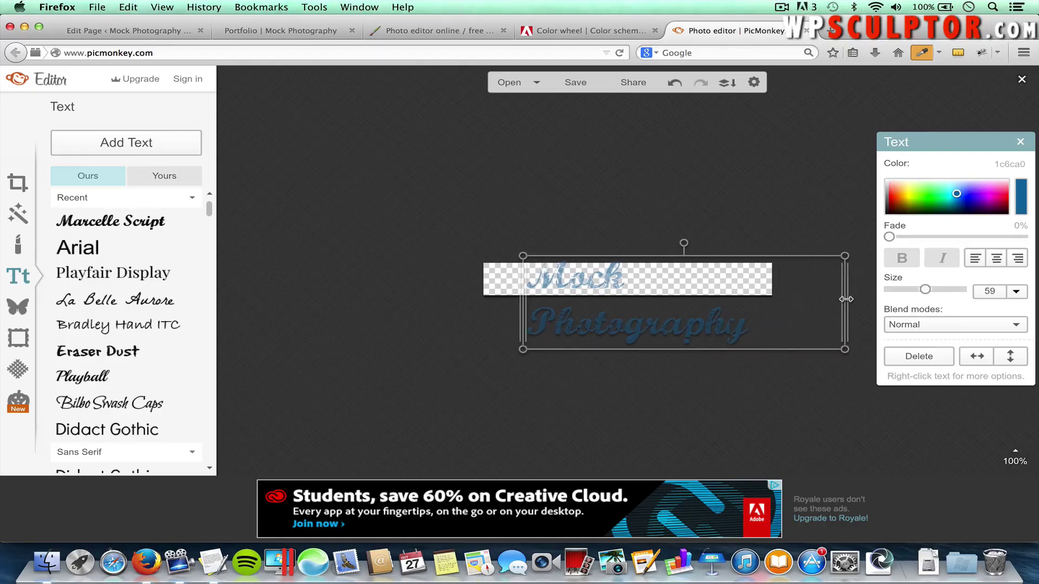
left_click_drag(525, 324, 496, 319)
left_click_drag(593, 308, 593, 285)
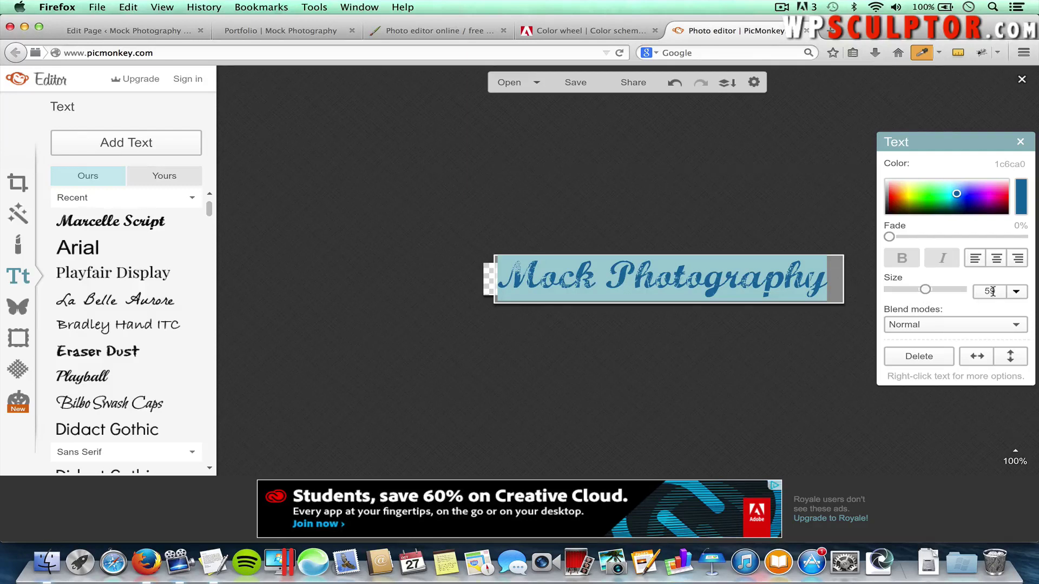
type("45")
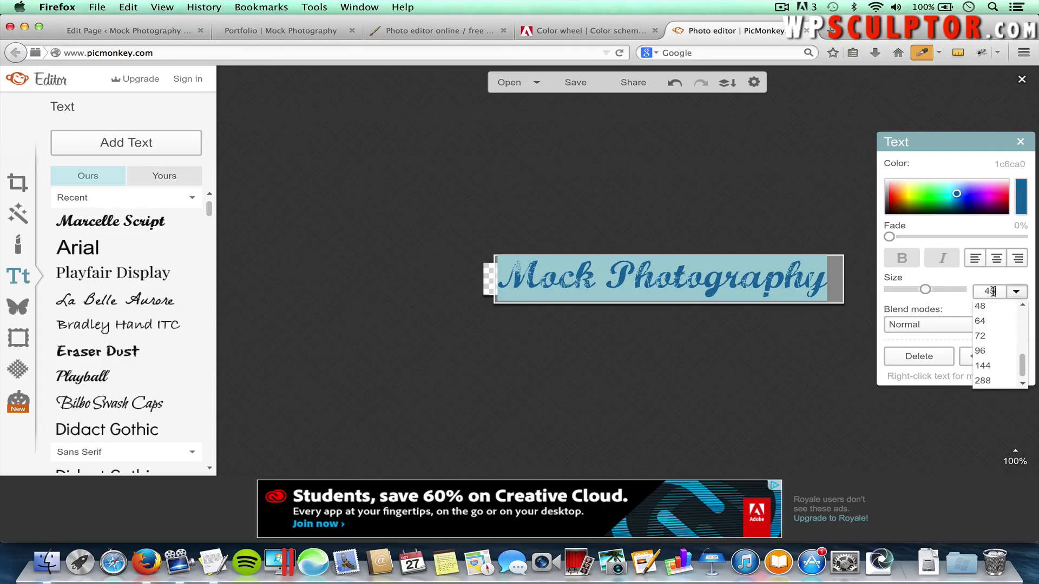
key("Return")
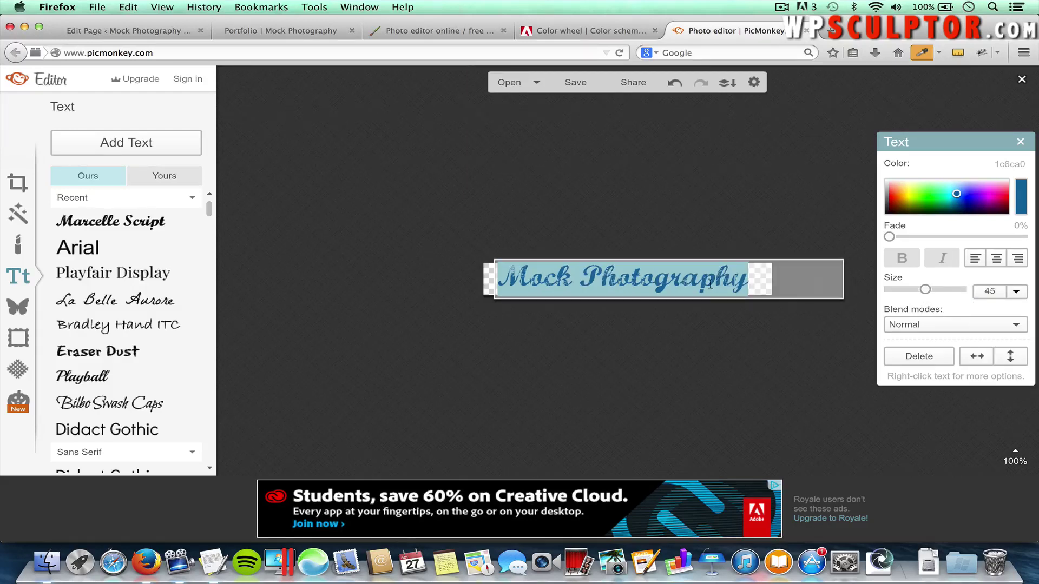
left_click(690, 342)
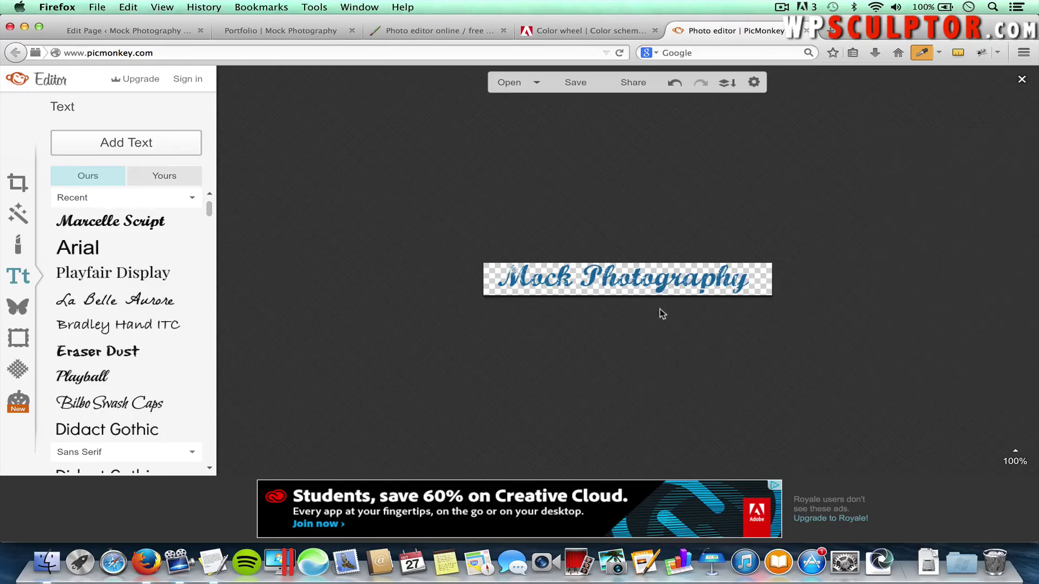
Centre the Mock Photography text on the transparent canvas with small right, down and up nudges
left_click(641, 277)
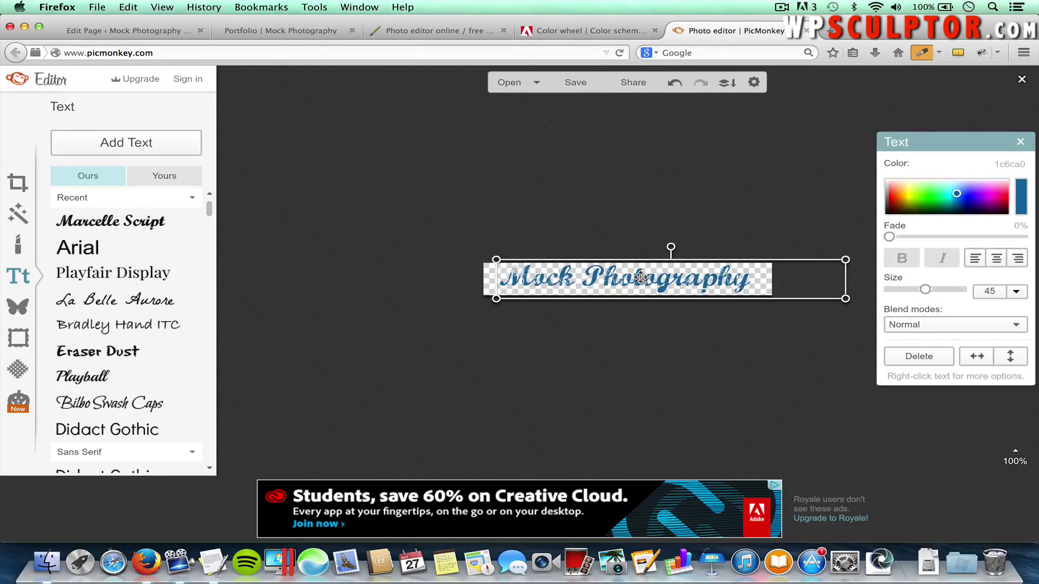
key("Right")
key("Right")
key("Right")
key("Right")
key("Right")
key("Right")
key("Right")
key("Right")
key("Right")
key("Right")
key("Right")
key("Right")
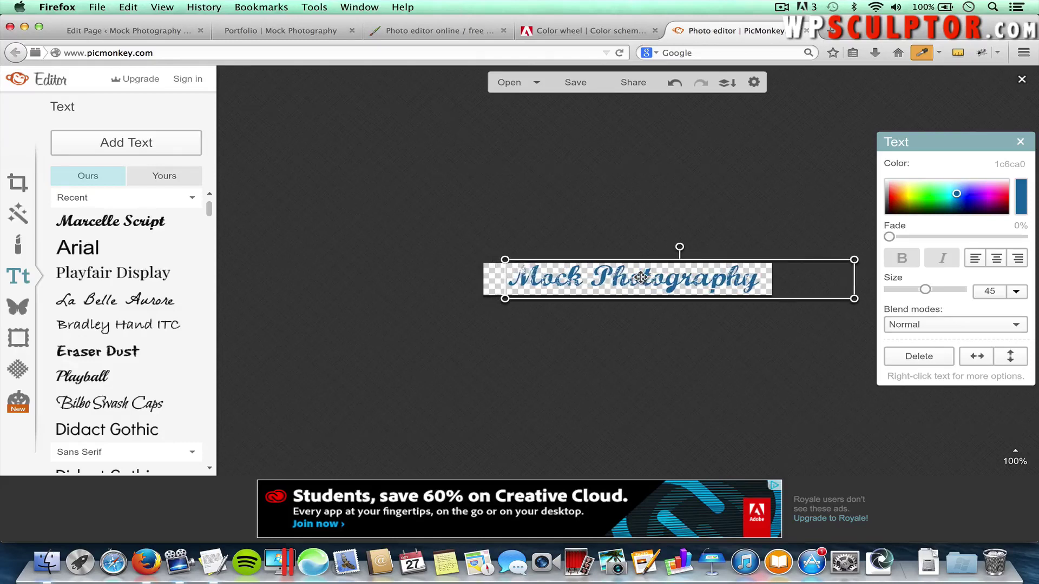
key("Right")
key("Right")
key("Right")
key("Right")
key("Right")
key("Right")
key("Right")
key("Right")
key("Right")
key("Right")
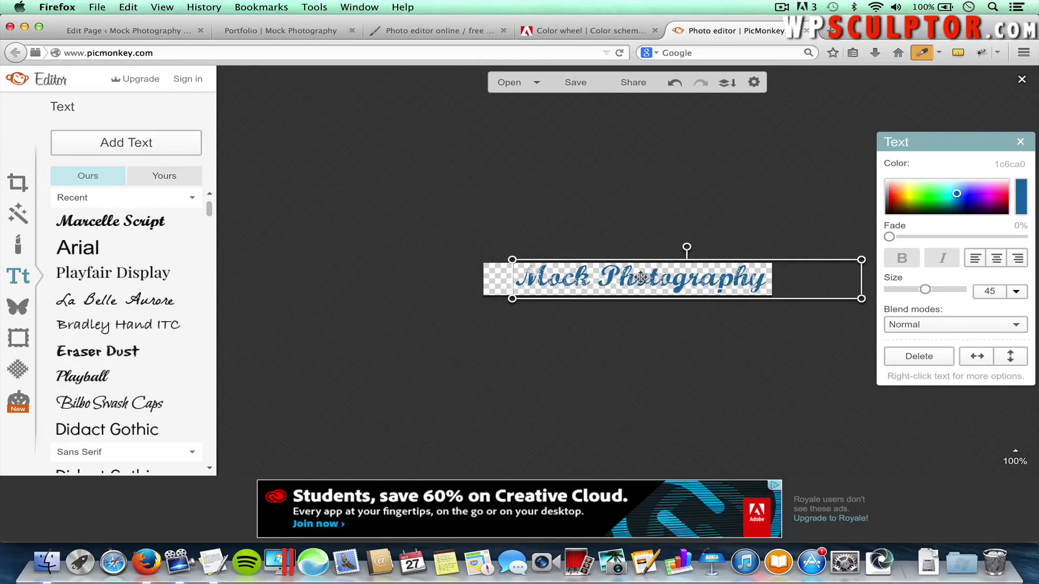
key("Right")
key("Right")
key("Right")
key("Right")
key("Right")
key("Right")
key("Right")
key("Right")
key("Right")
key("Right")
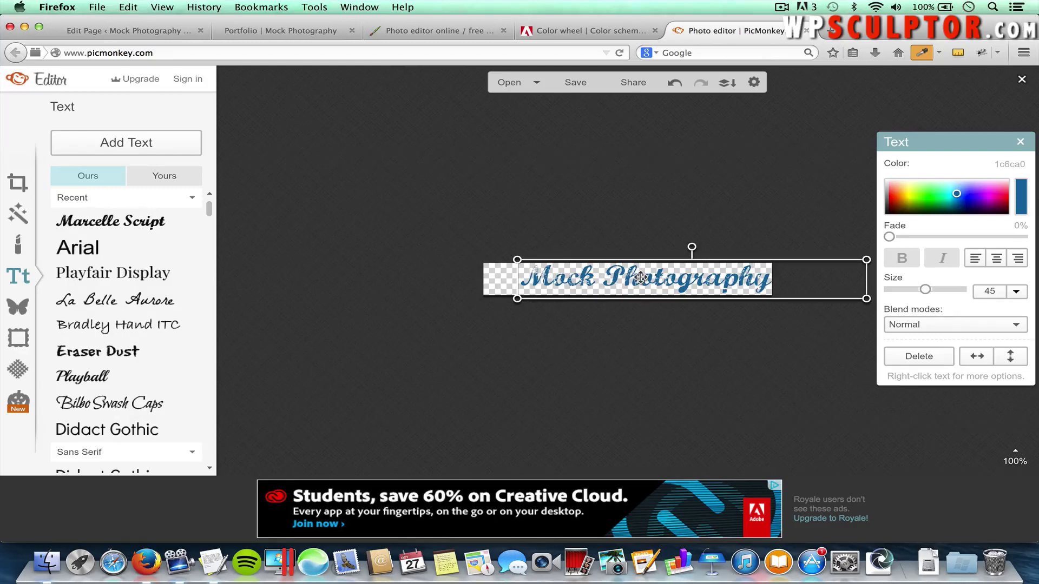
key("Down")
key("Down")
key("Down")
key("Down")
key("Down")
key("Down")
key("Down")
key("Down")
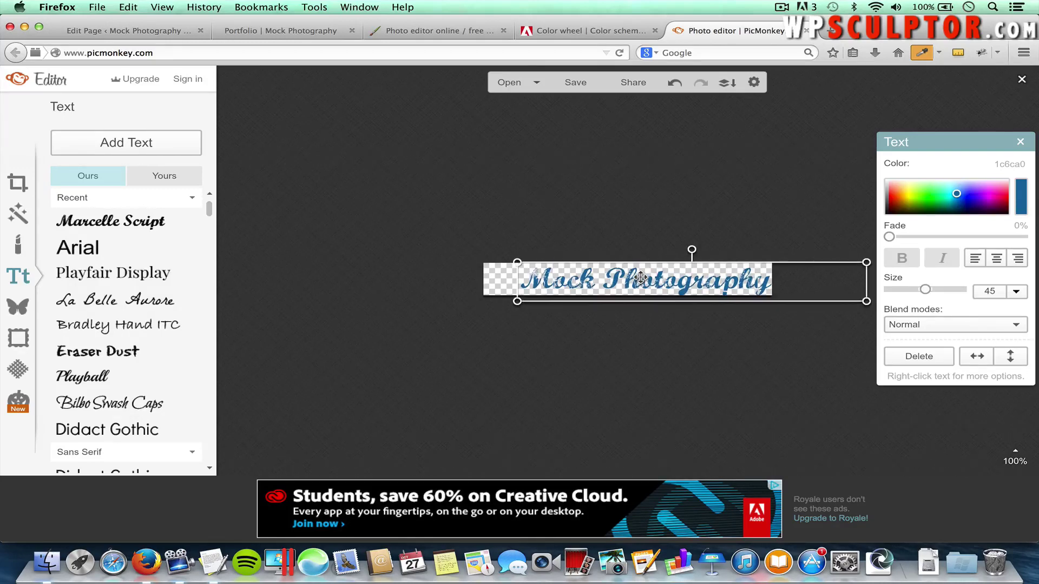
key("Down")
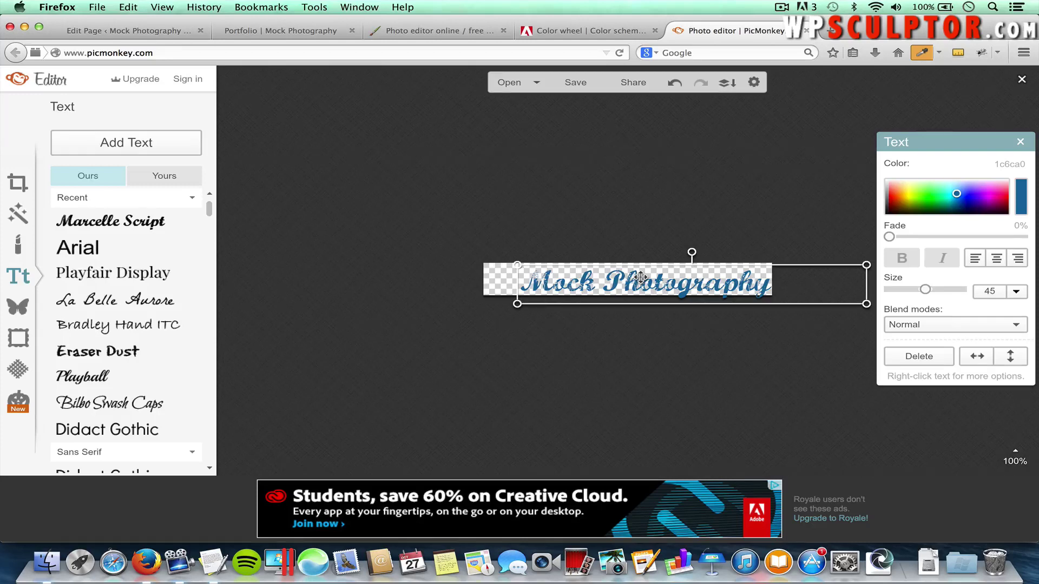
key("Up")
key("Up")
key("Up")
key("Up")
key("Up")
key("Up")
key("Up")
key("Up")
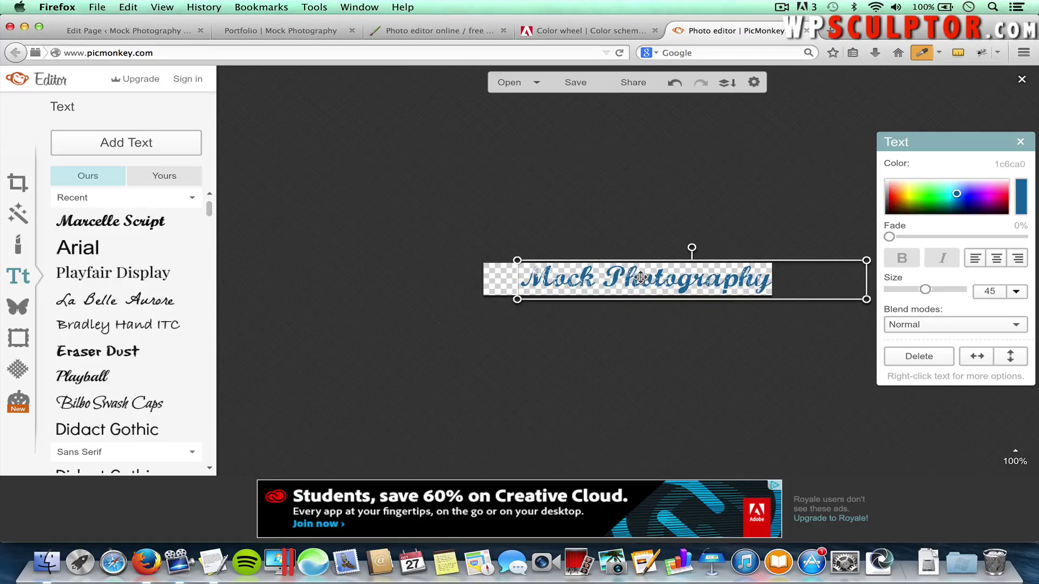
key("Up")
key("Up")
key("Up")
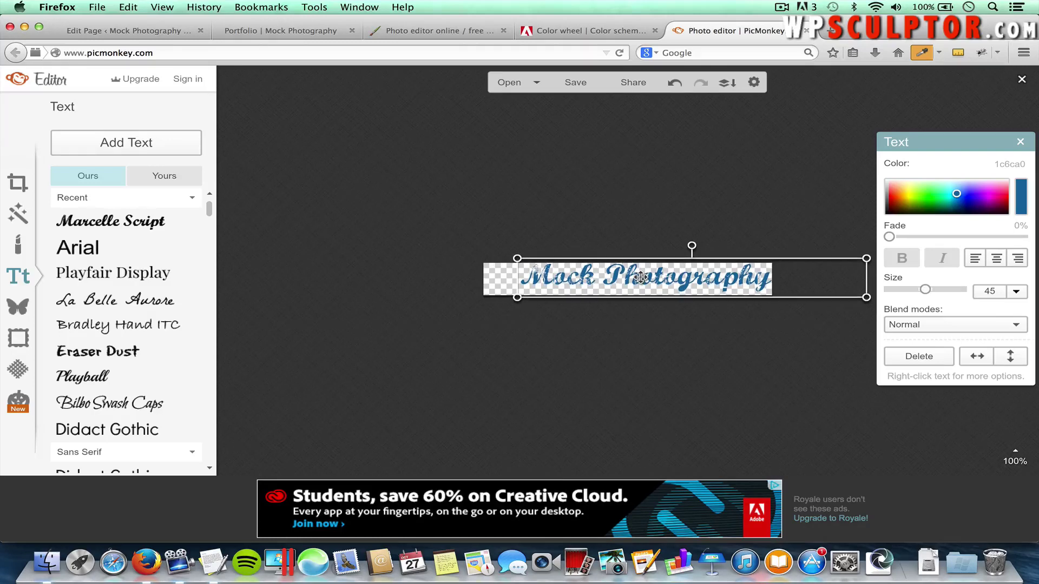
key("Down")
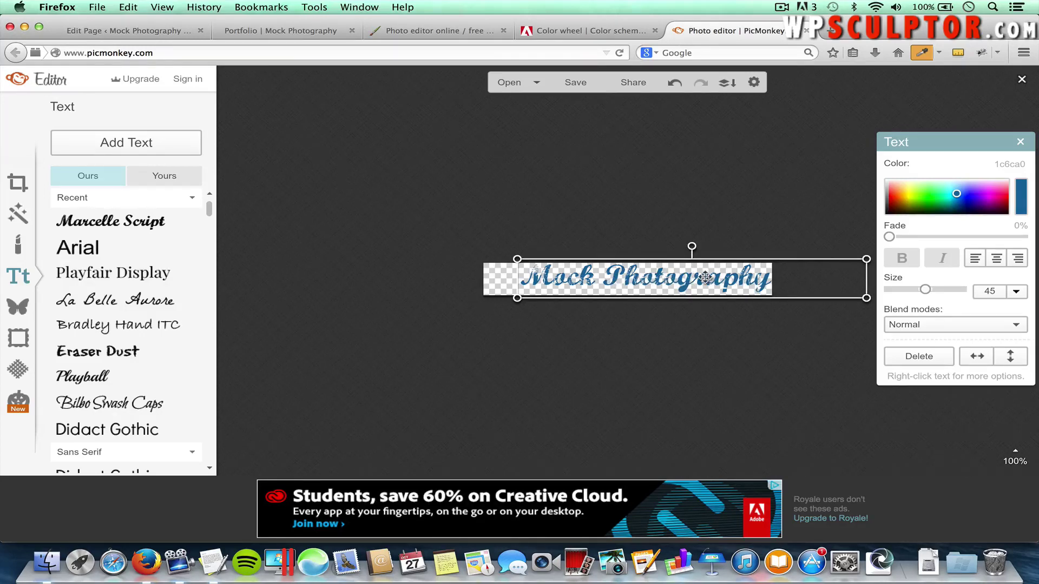
Enter the text box and select just the word Photography
double_click(747, 276)
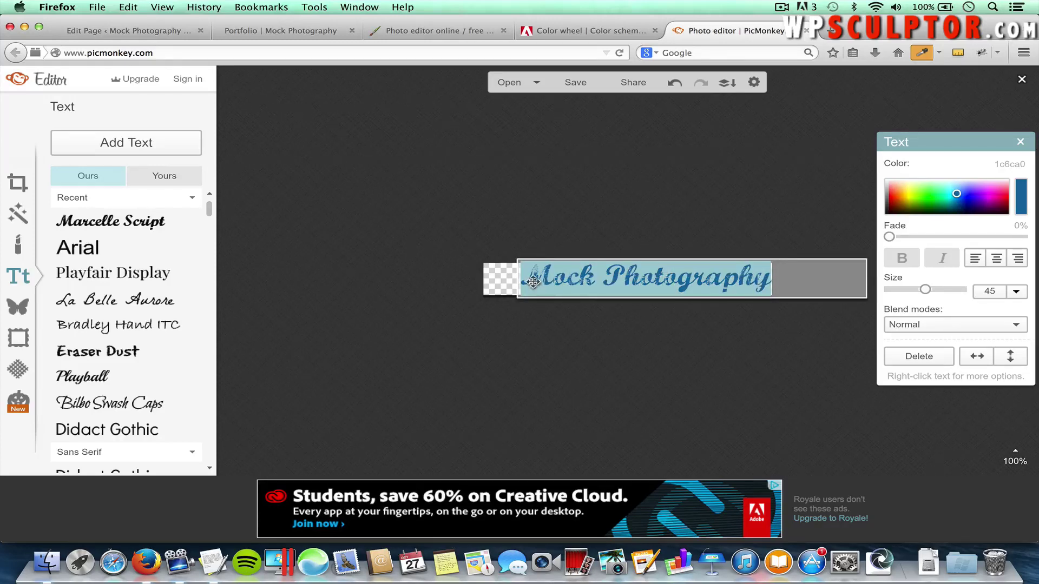
left_click(768, 276)
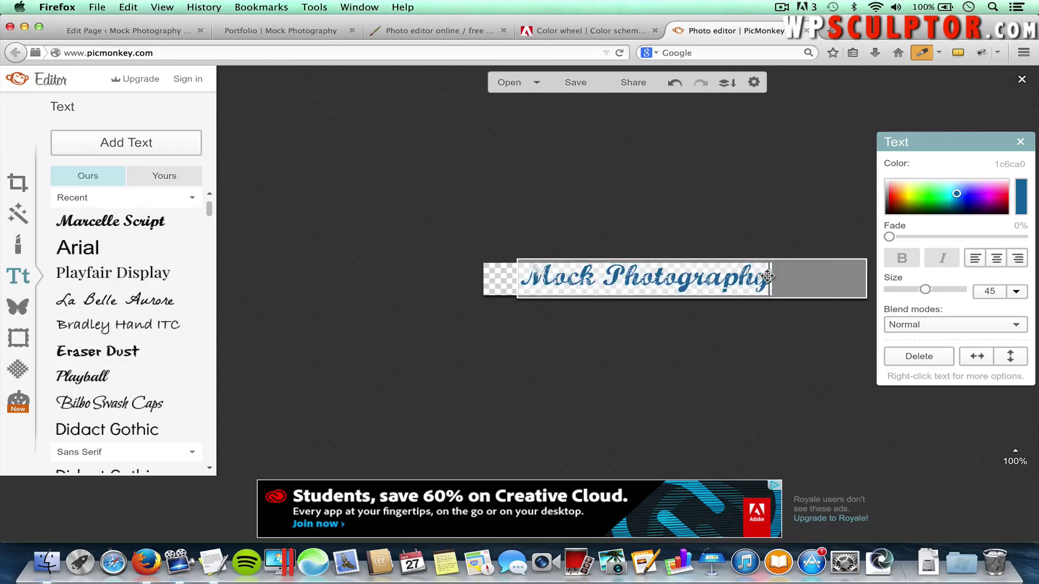
left_click_drag(765, 276, 613, 288)
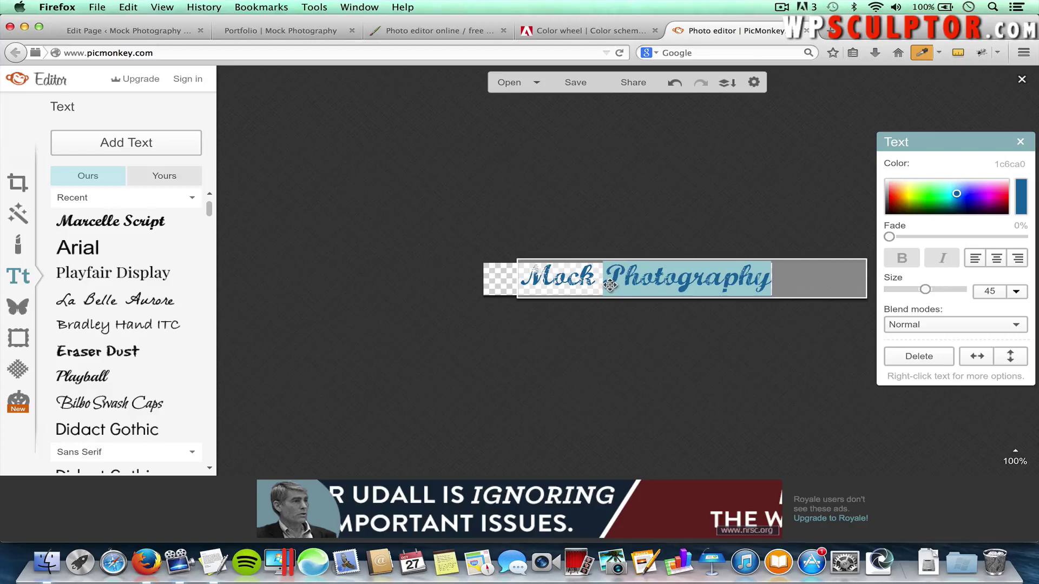
Switch Adobe Color to the Analogous rule and copy the orange EDB059 swatch for PicMonkey
left_click(592, 31)
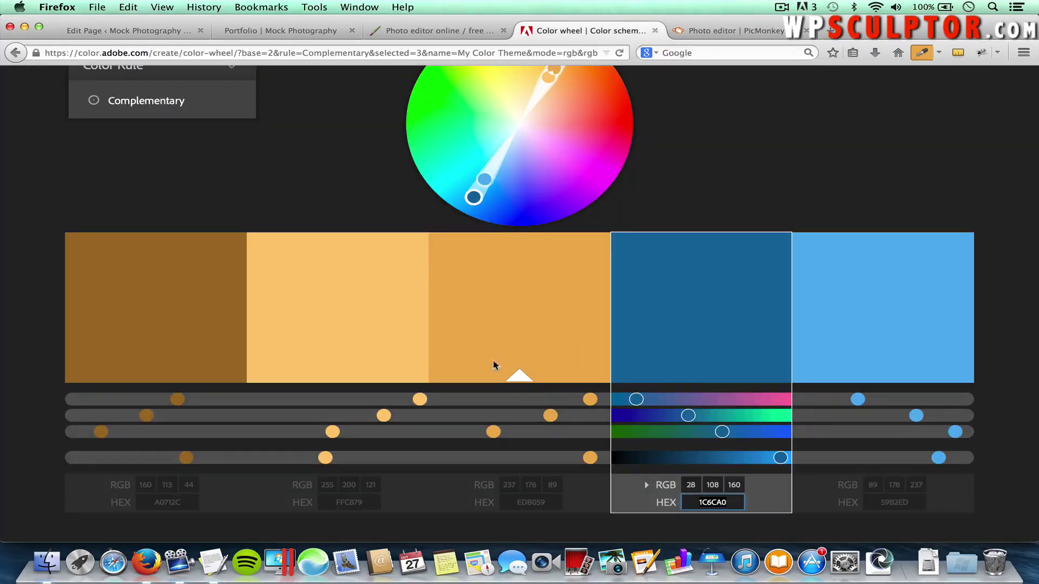
left_click(146, 101)
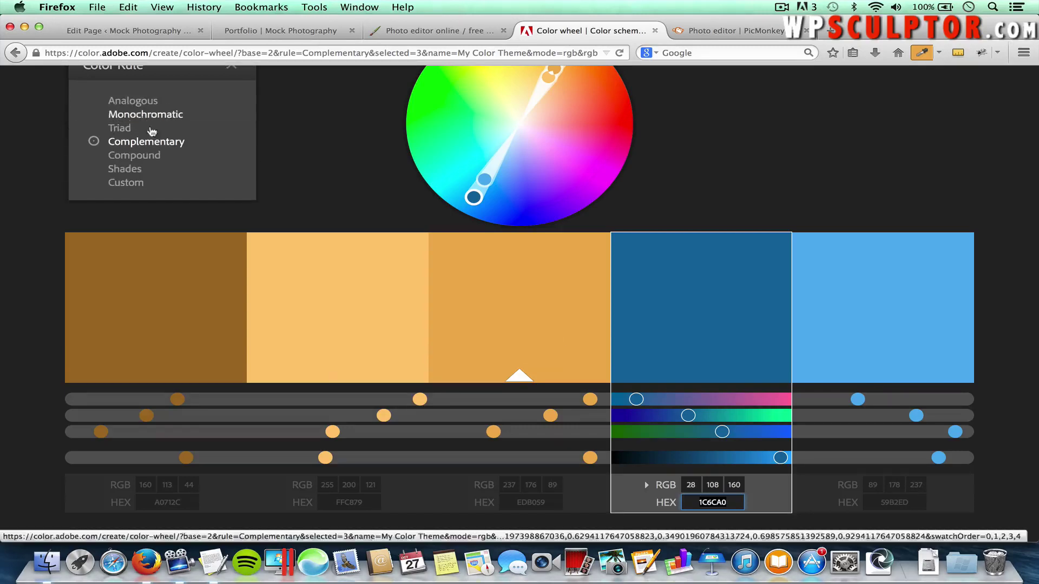
left_click(133, 103)
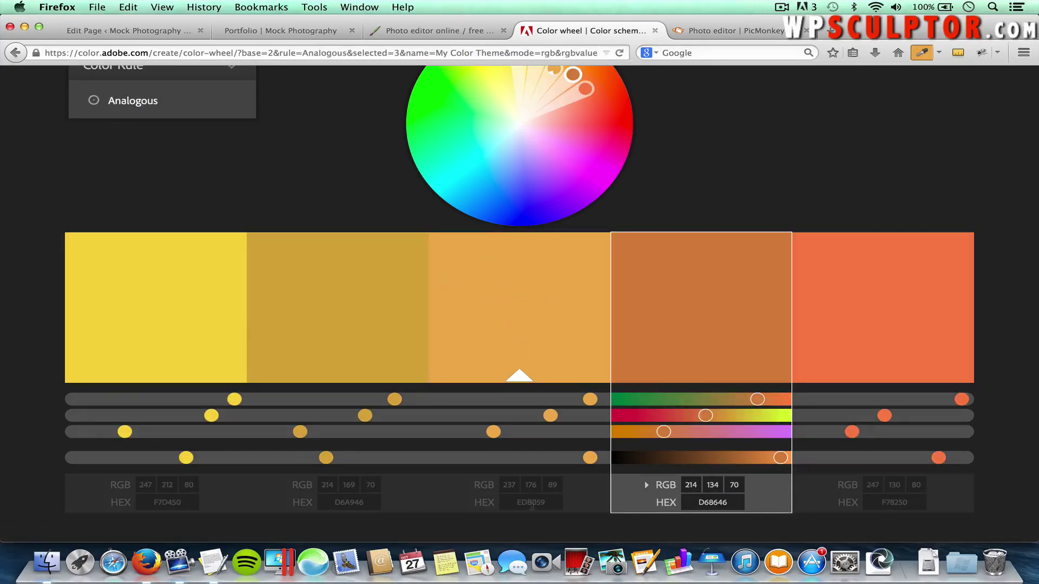
left_click(531, 503)
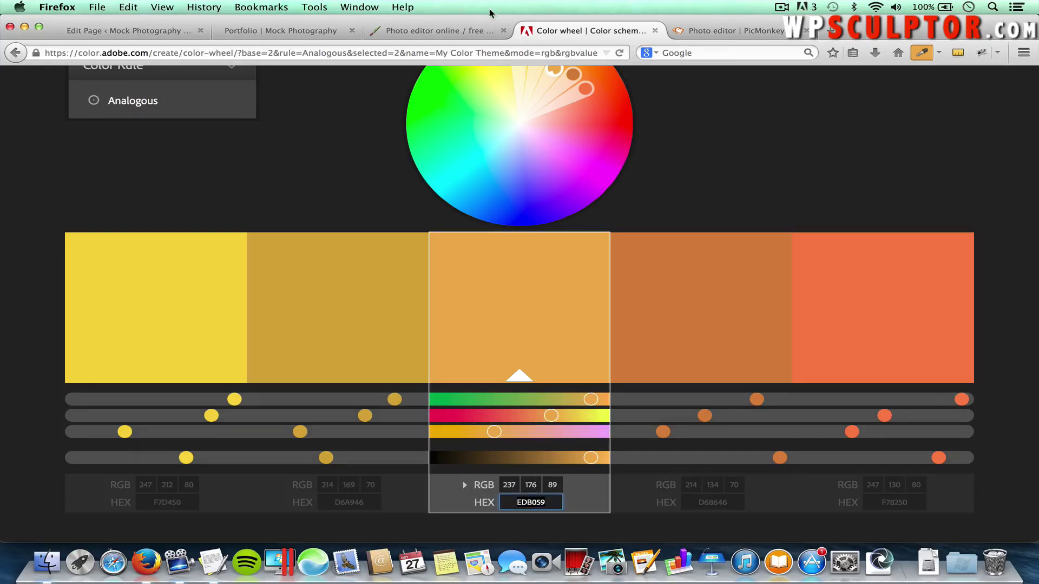
left_click(736, 31)
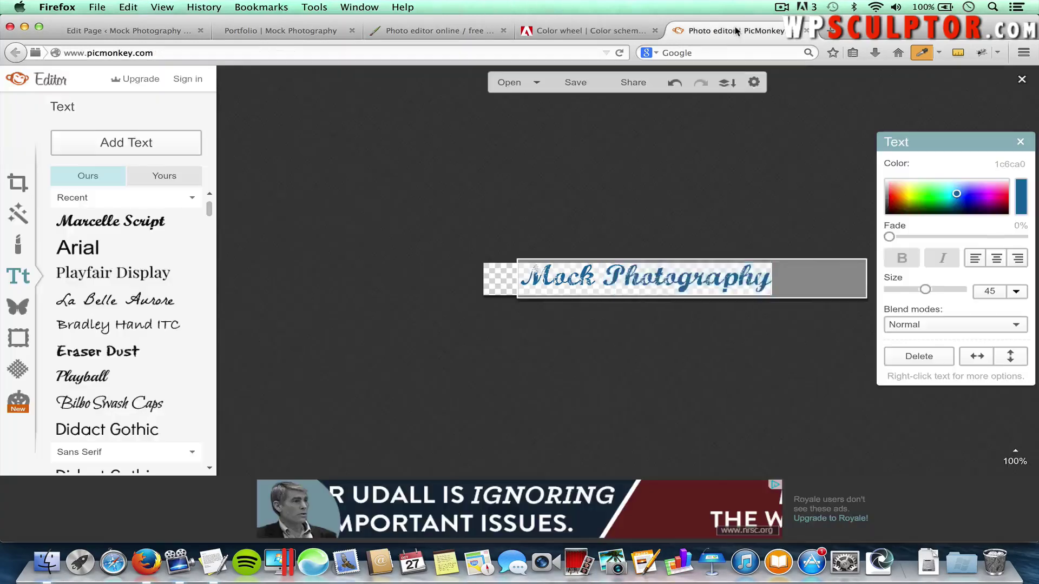
Apply hex EDB059 to the selected word Photography, turning it orange while Mock stays blue
double_click(1019, 164)
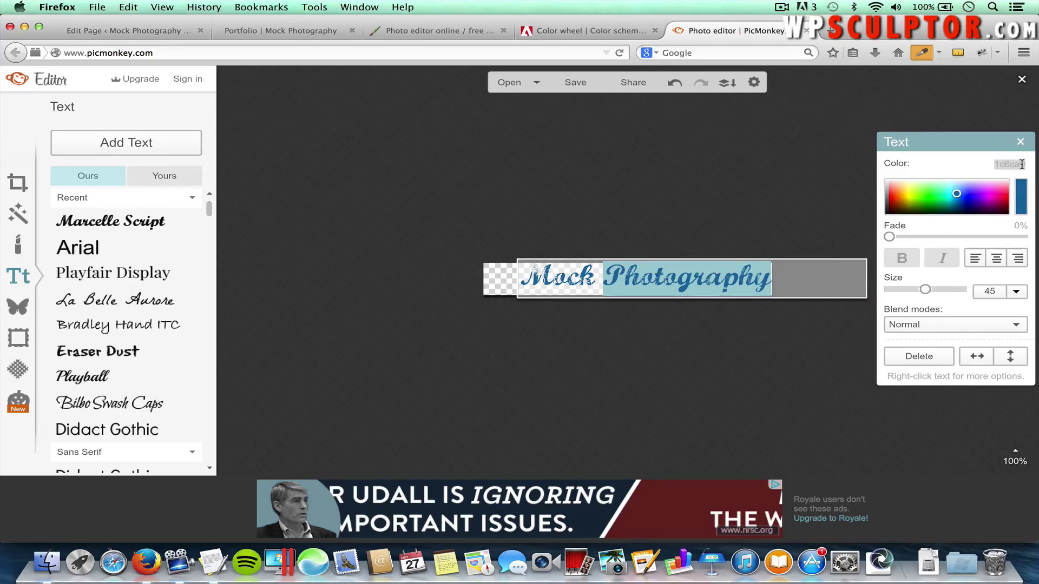
key("super+v")
key("Return")
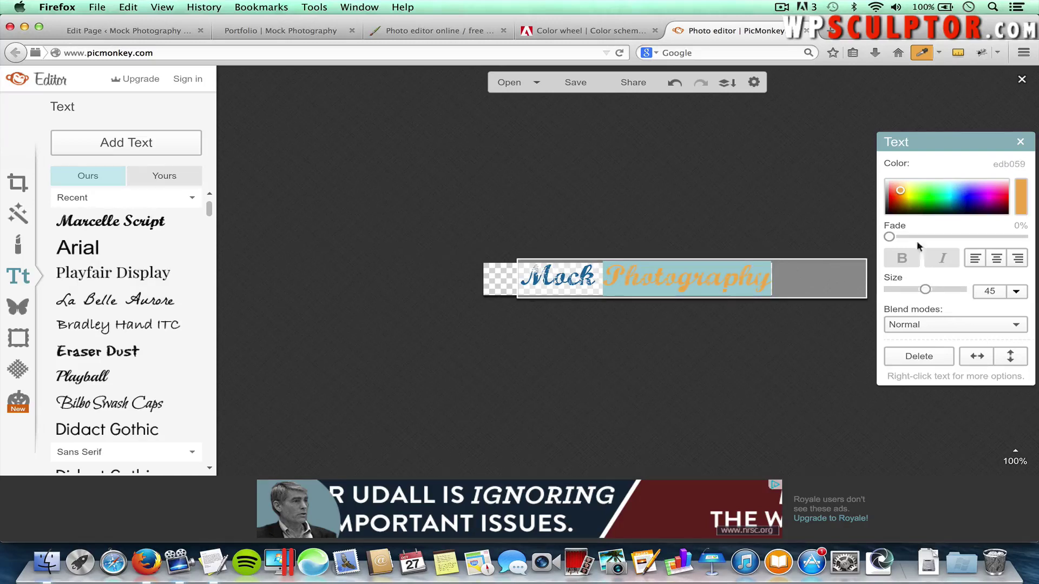
left_click(656, 366)
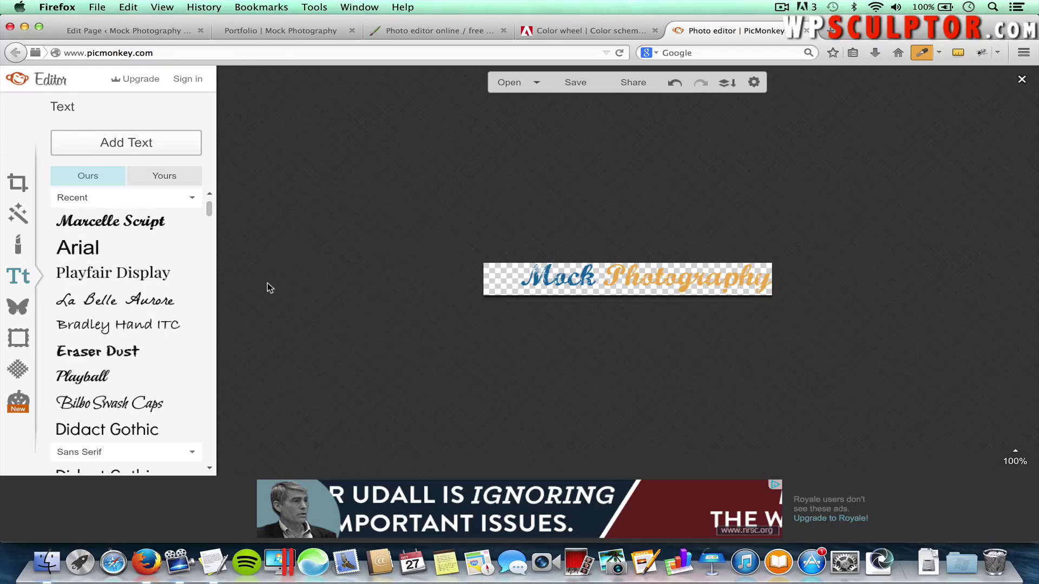
Place a black Geometric circle overlay left of Mock, enlarged to the banner's height
left_click(19, 307)
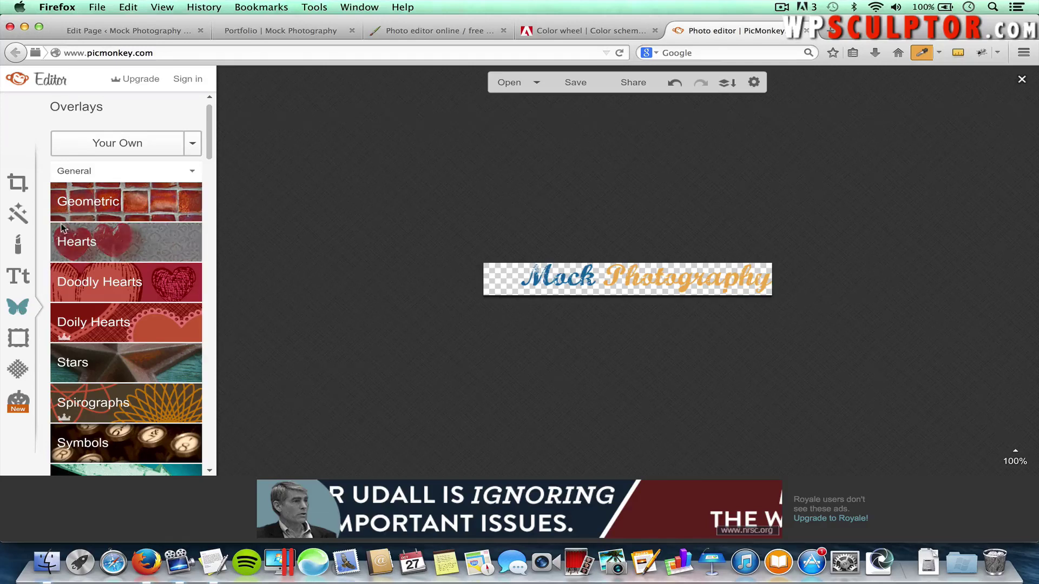
left_click(104, 203)
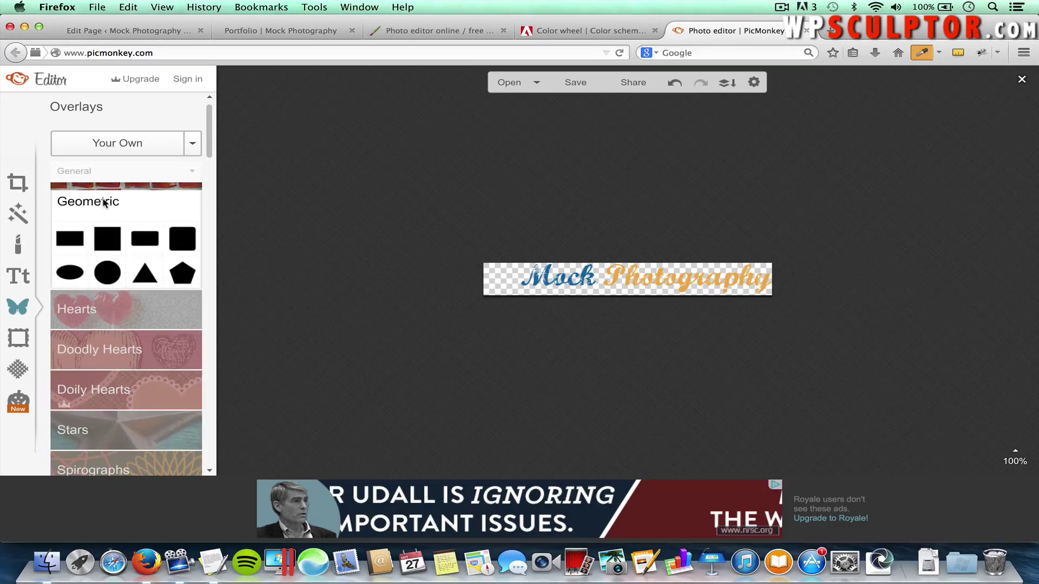
left_click(108, 273)
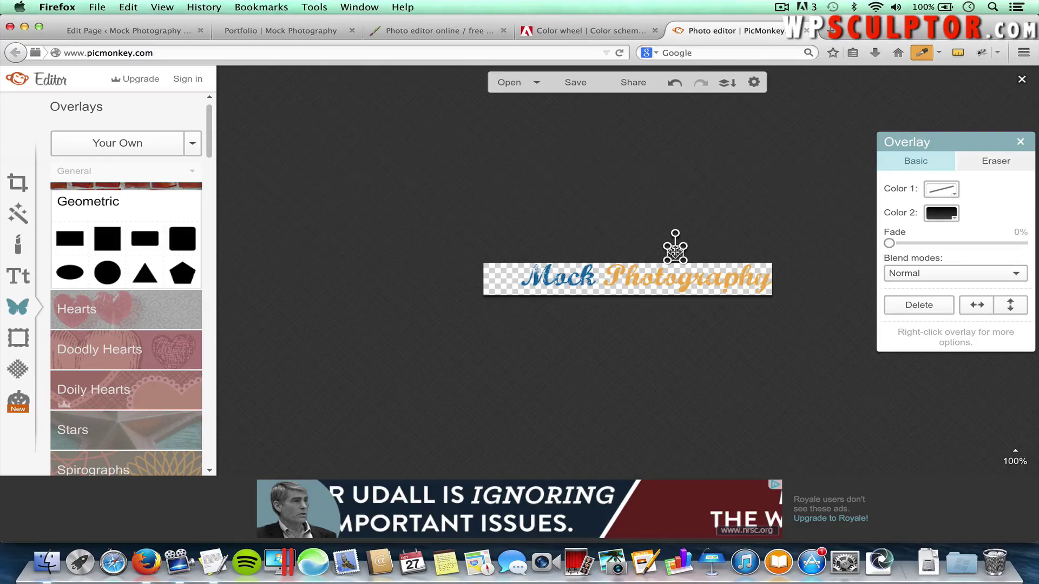
left_click_drag(675, 252, 500, 277)
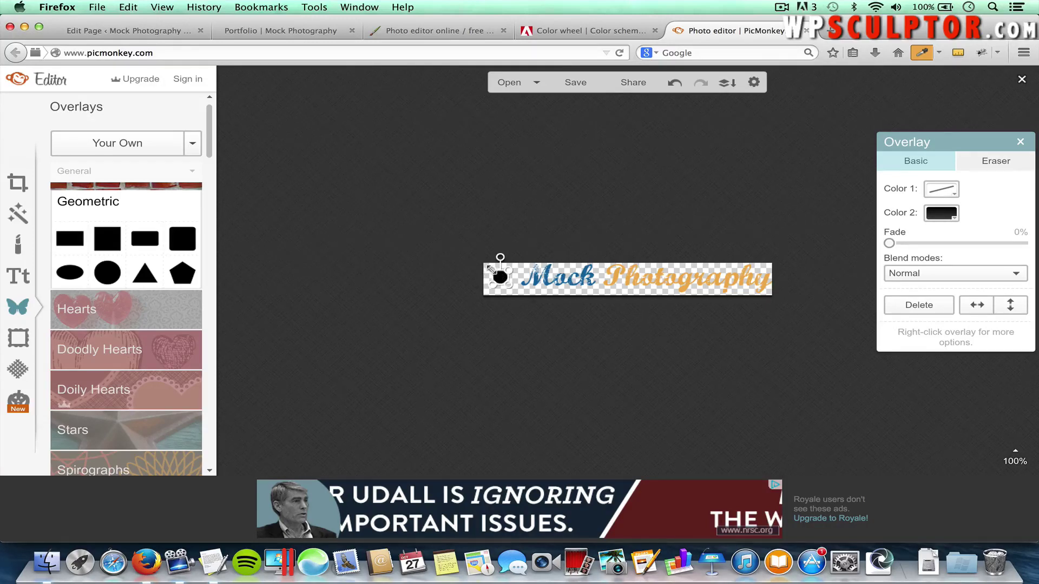
left_click_drag(491, 267, 519, 298)
Set the circle's Color 1 to orange EDB059 and its Color 2 fill to Transparent
left_click(934, 192)
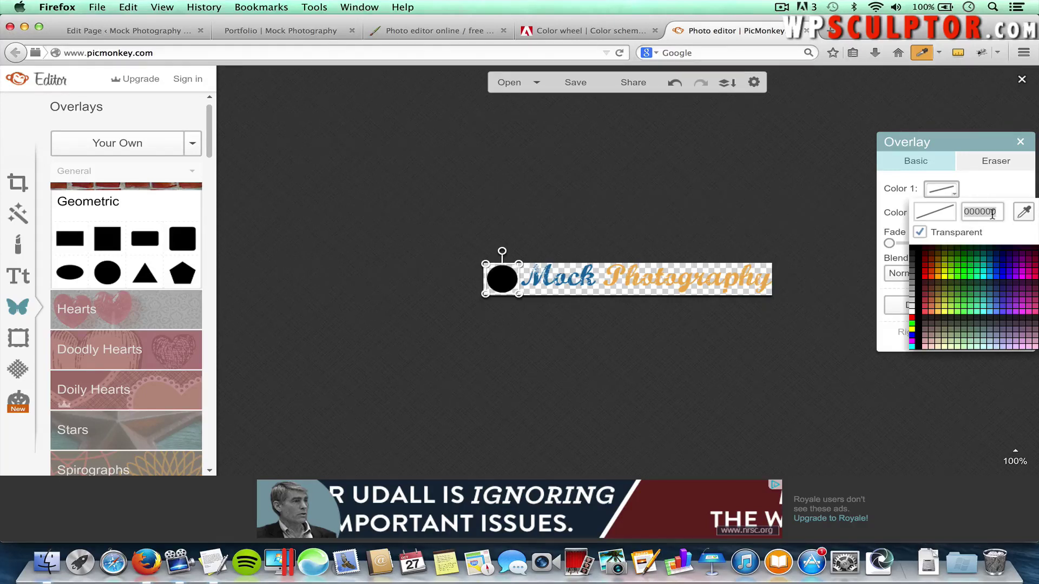
type("EDB059")
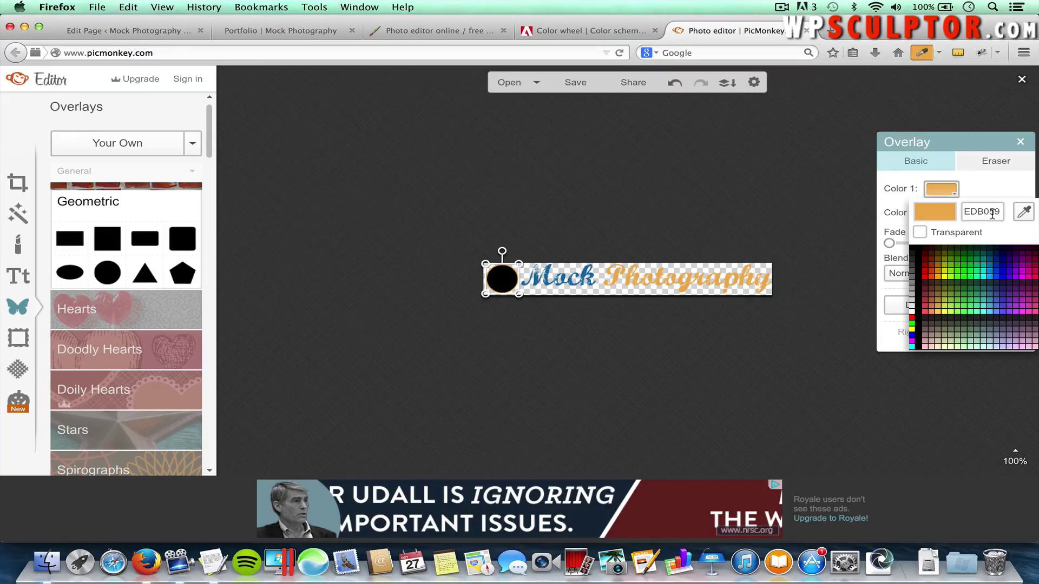
key("Return")
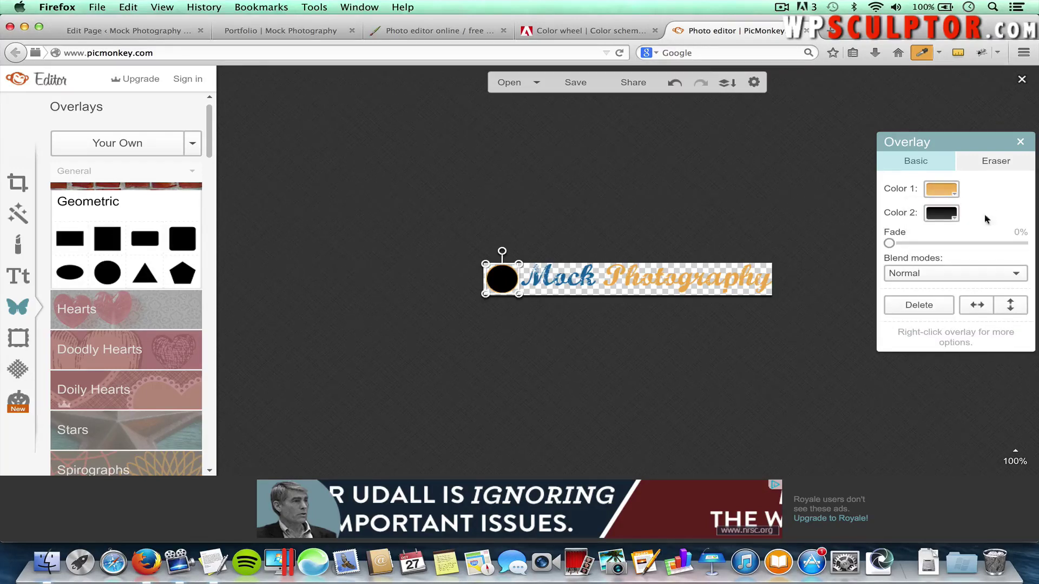
left_click(940, 214)
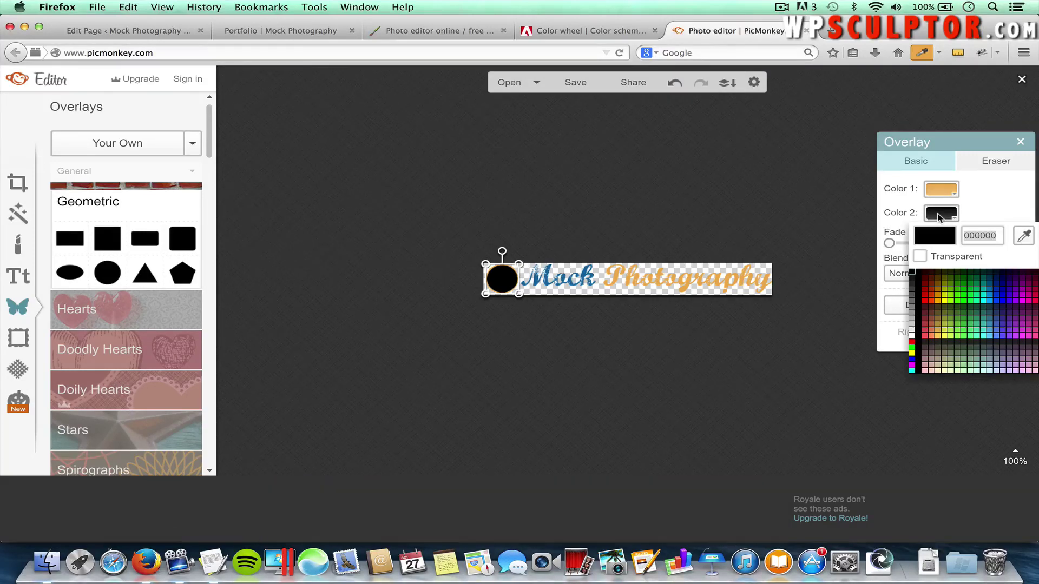
left_click(919, 258)
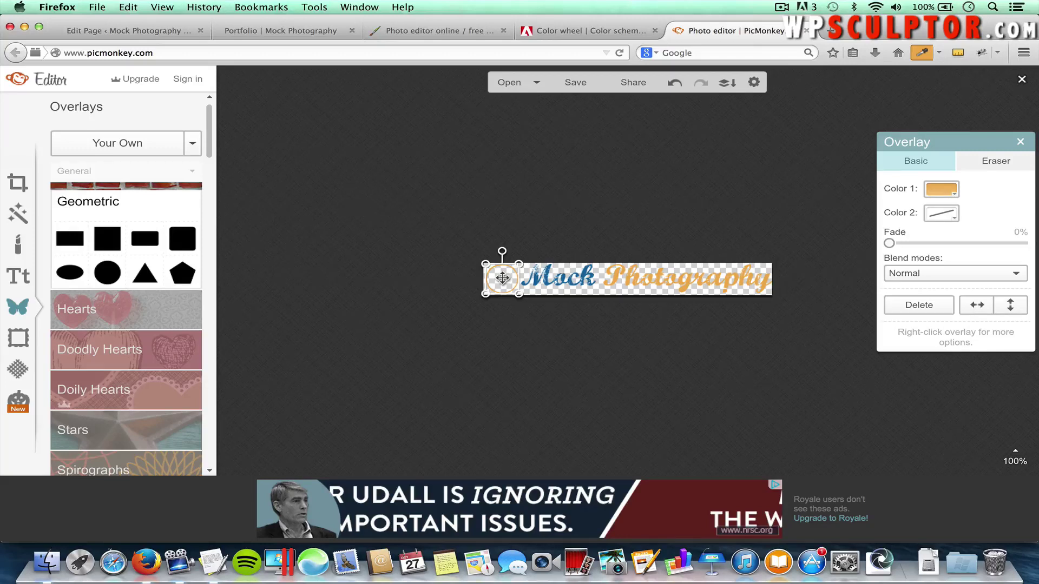
Add a new text box with the letter M and position it inside the orange ring
left_click(17, 278)
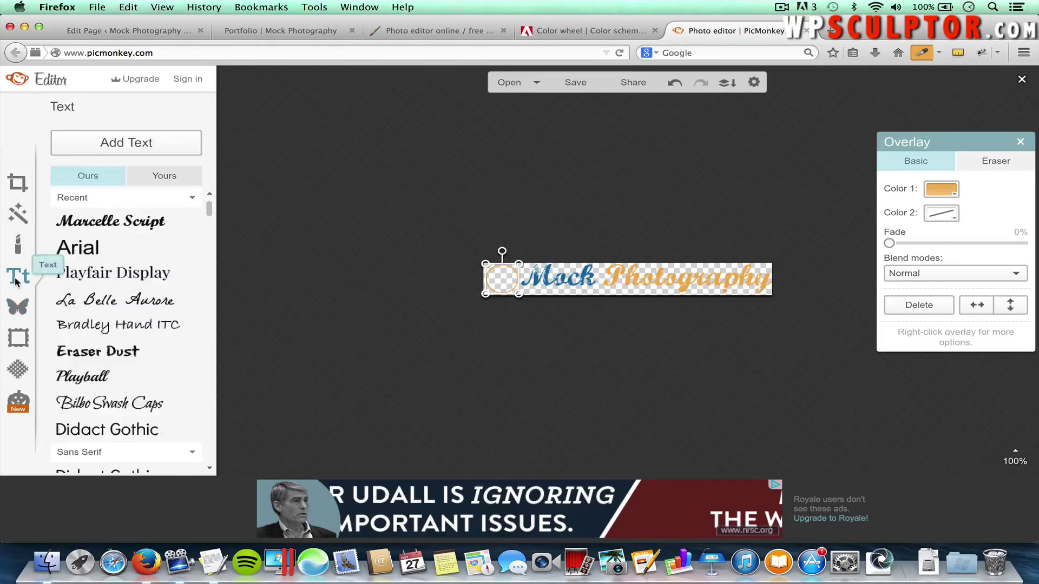
left_click(125, 144)
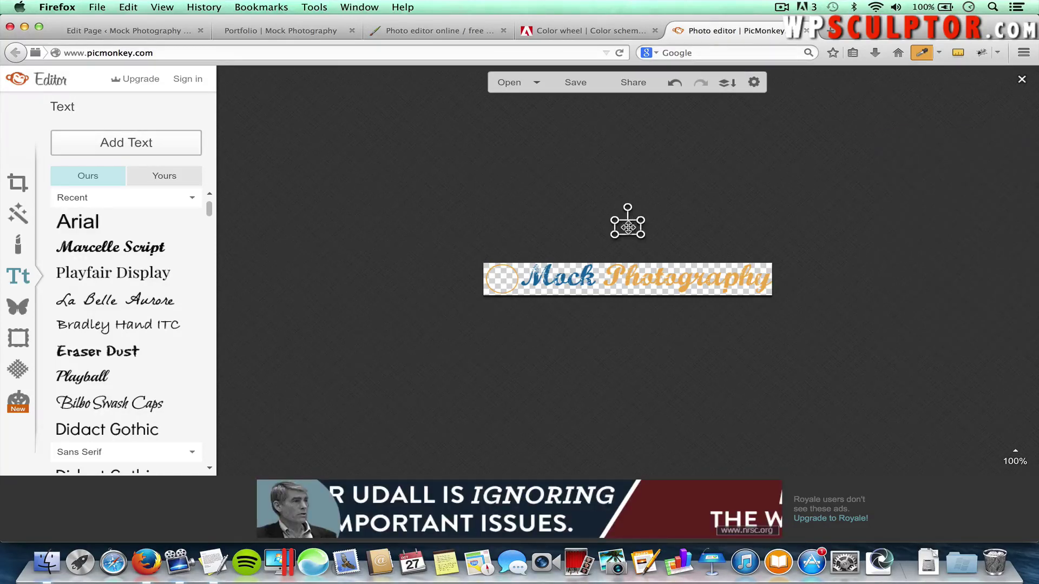
left_click_drag(628, 227, 503, 279)
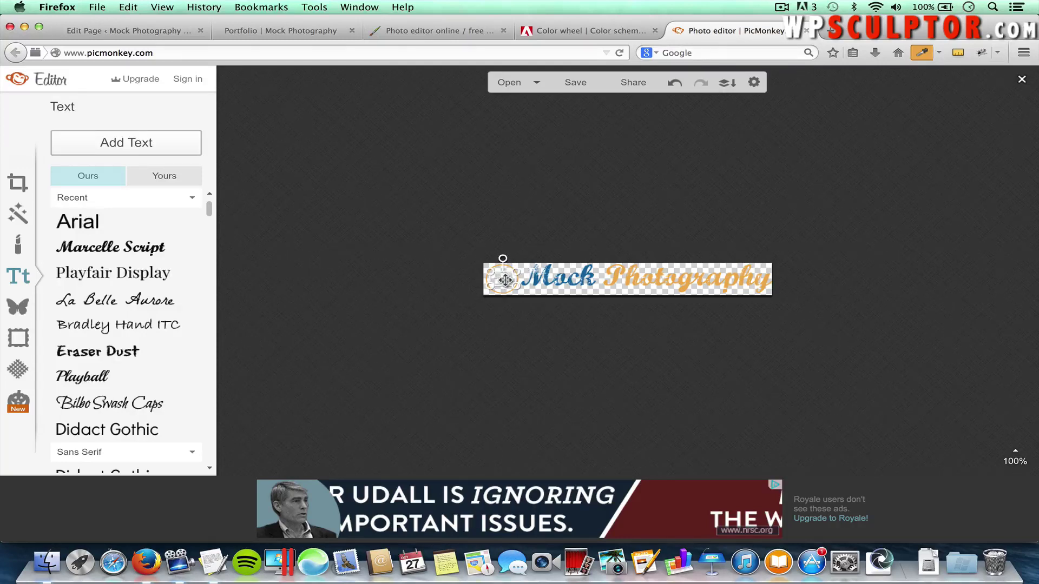
left_click(504, 280)
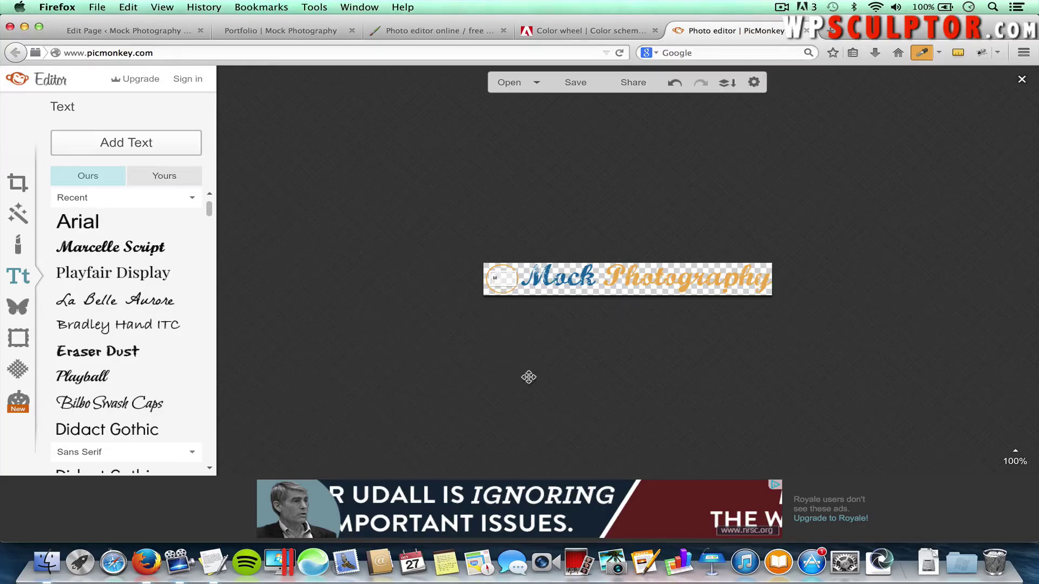
left_click(508, 369)
left_click(497, 277)
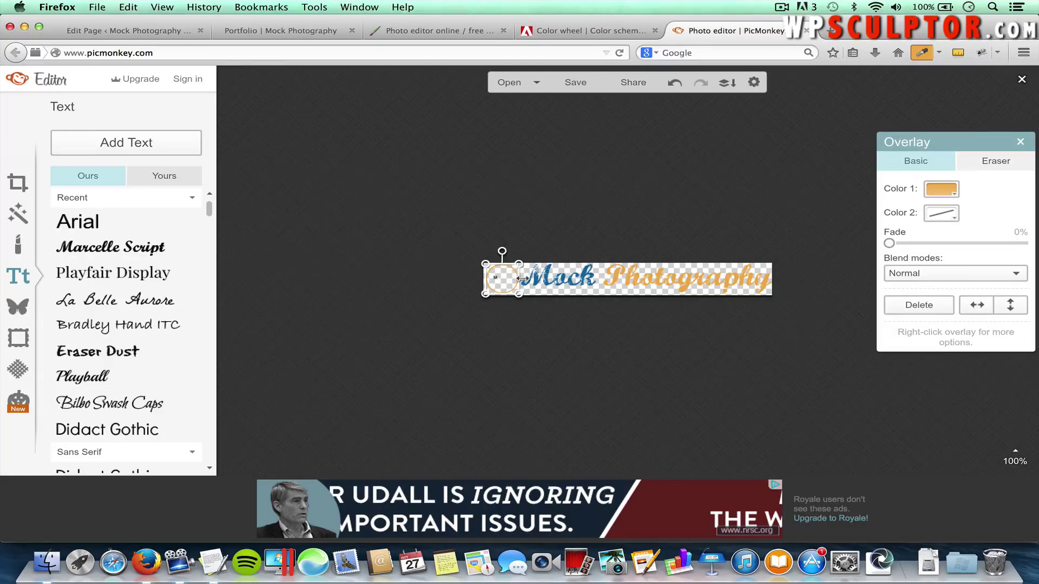
left_click(566, 363)
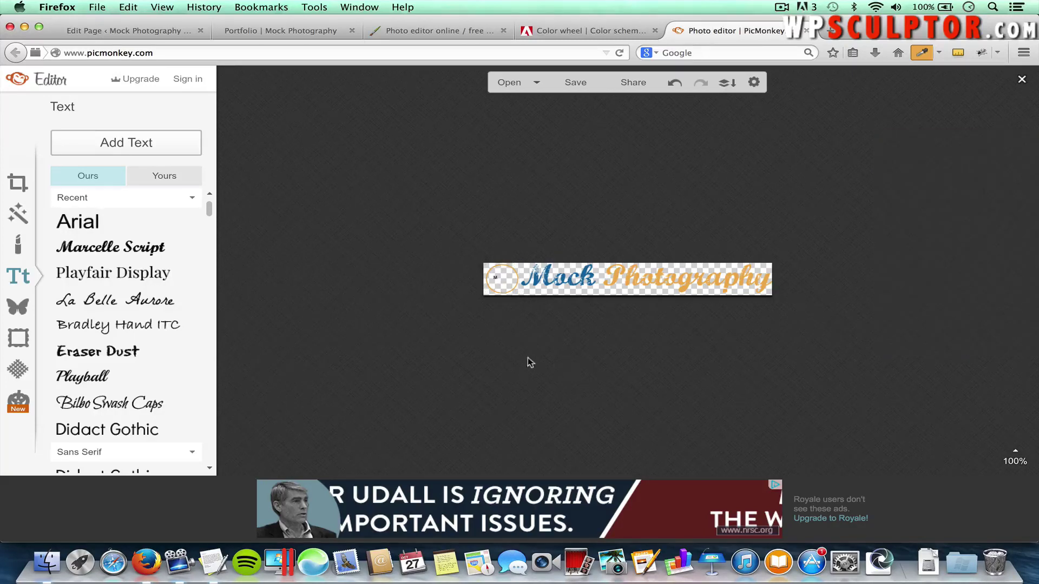
left_click(496, 277)
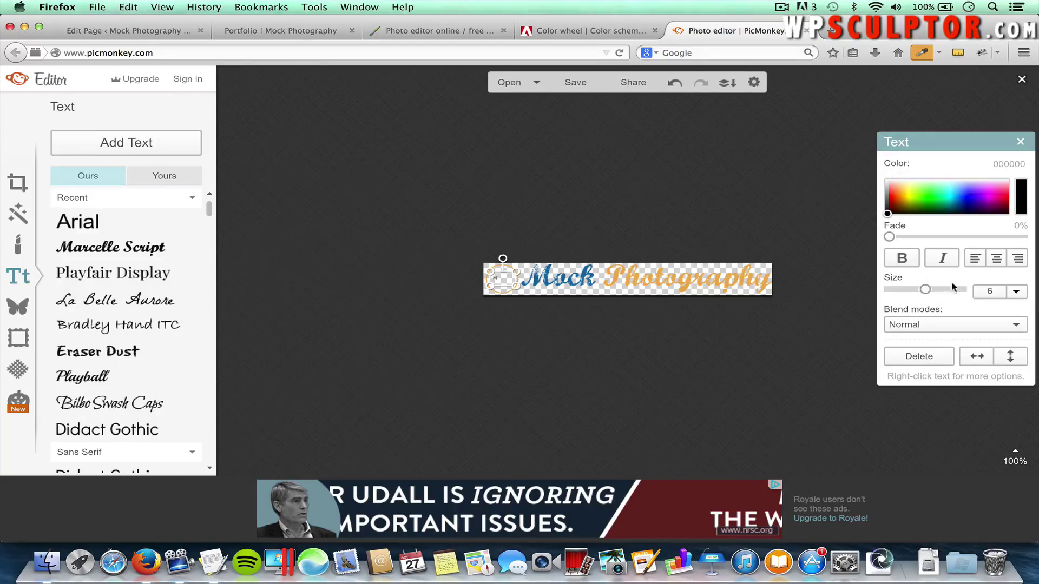
Set the M to size 34 in the Marcelle Script font
left_click(977, 291)
type("34")
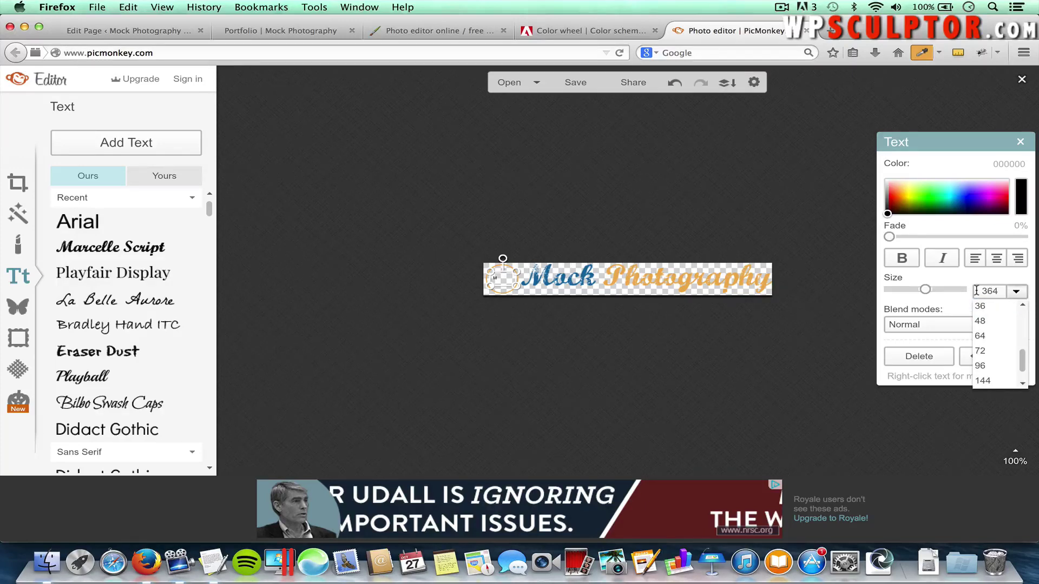
key("BackSpace")
key("BackSpace")
type("4")
key("Return")
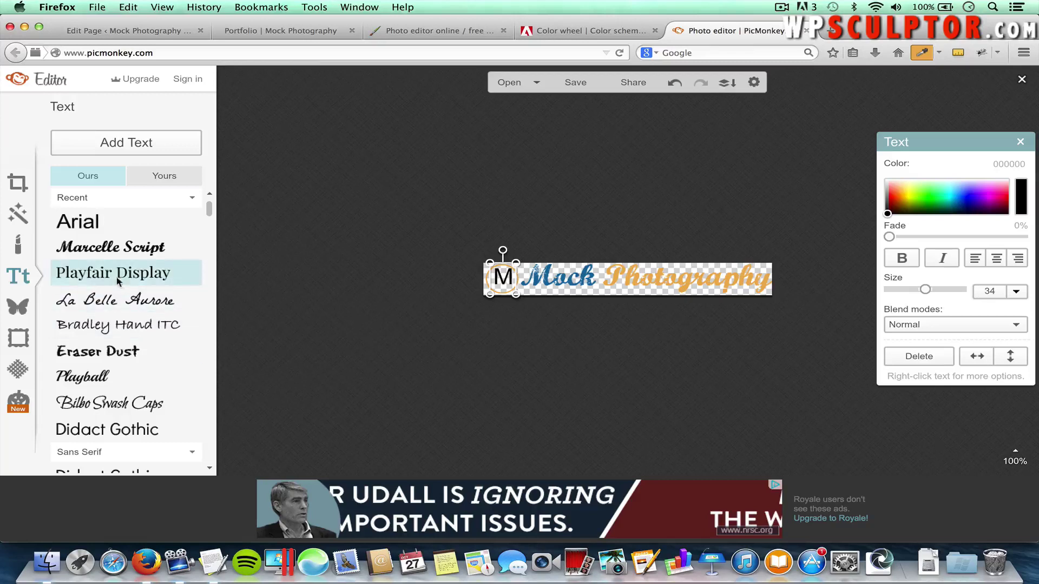
left_click(101, 249)
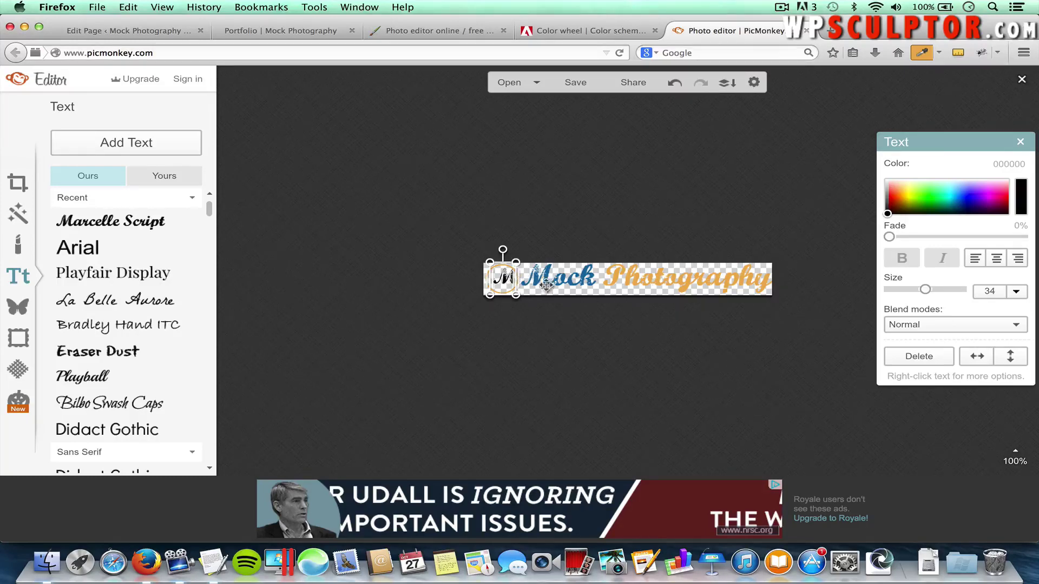
Switch Adobe Color to the Complementary rule and copy the dark blue 1C6CA0 swatch
left_click(562, 36)
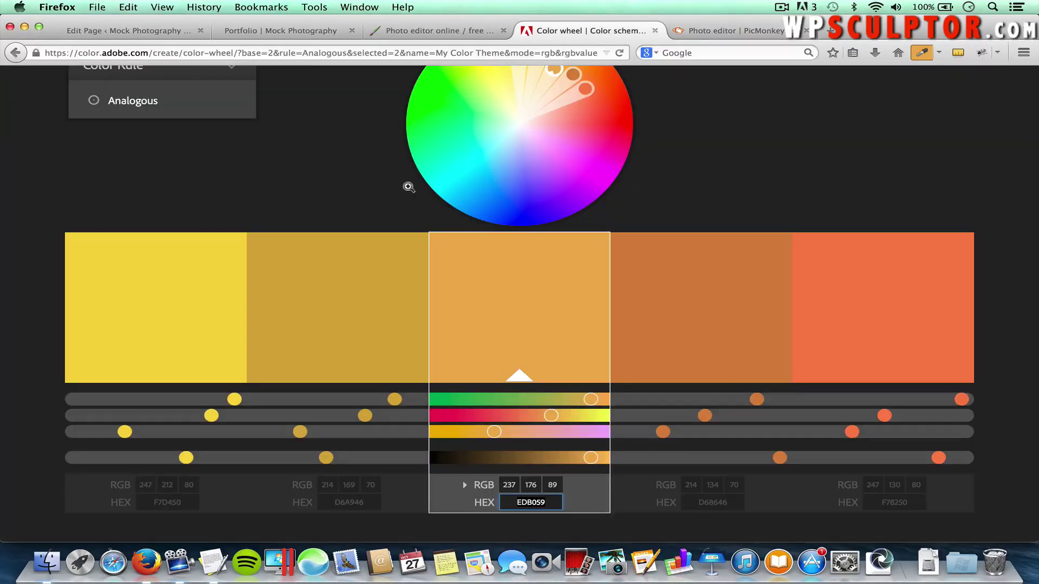
scroll(274, 178, "up", 2)
left_click(132, 185)
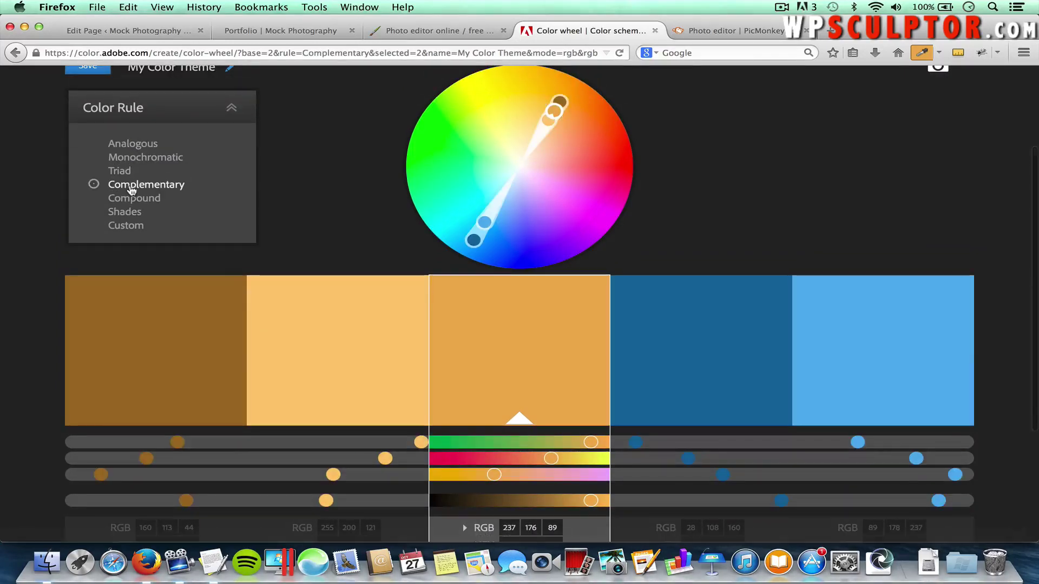
scroll(691, 371, "down", 2)
left_click(713, 452)
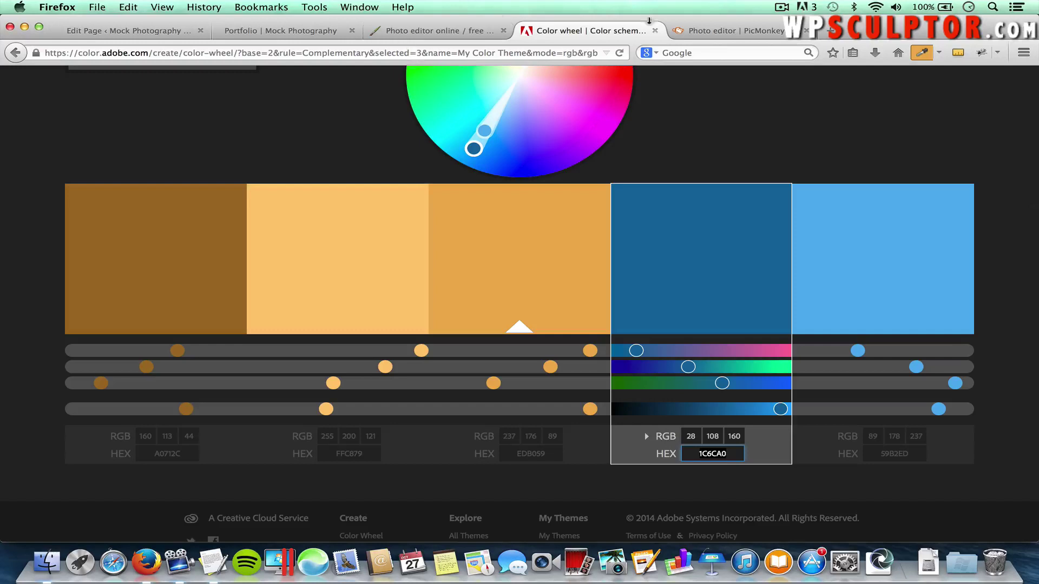
left_click(714, 33)
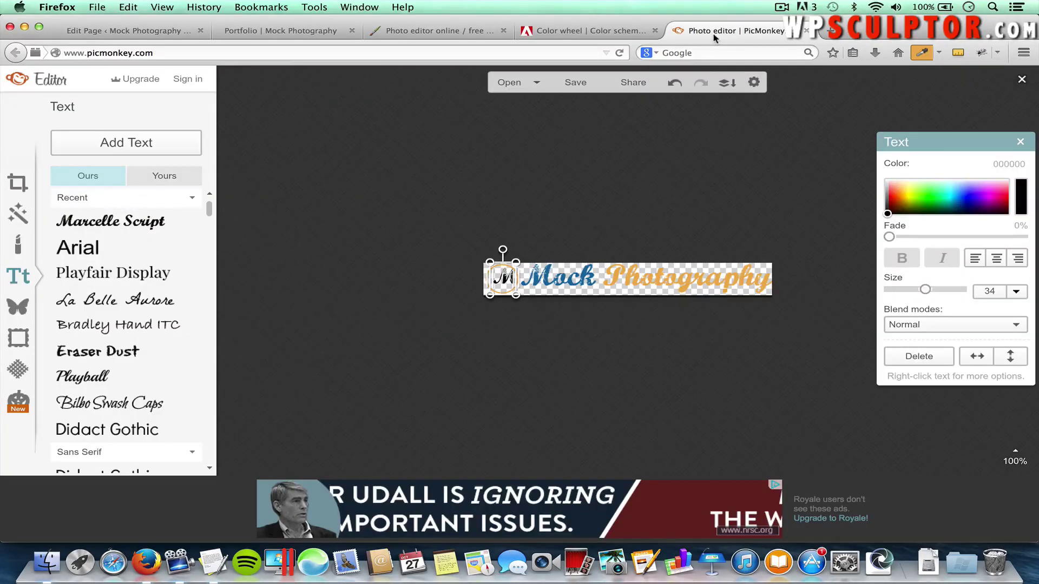
Recolour the M to dark blue 1c6ca0 by pasting the hex code
left_click(1016, 163)
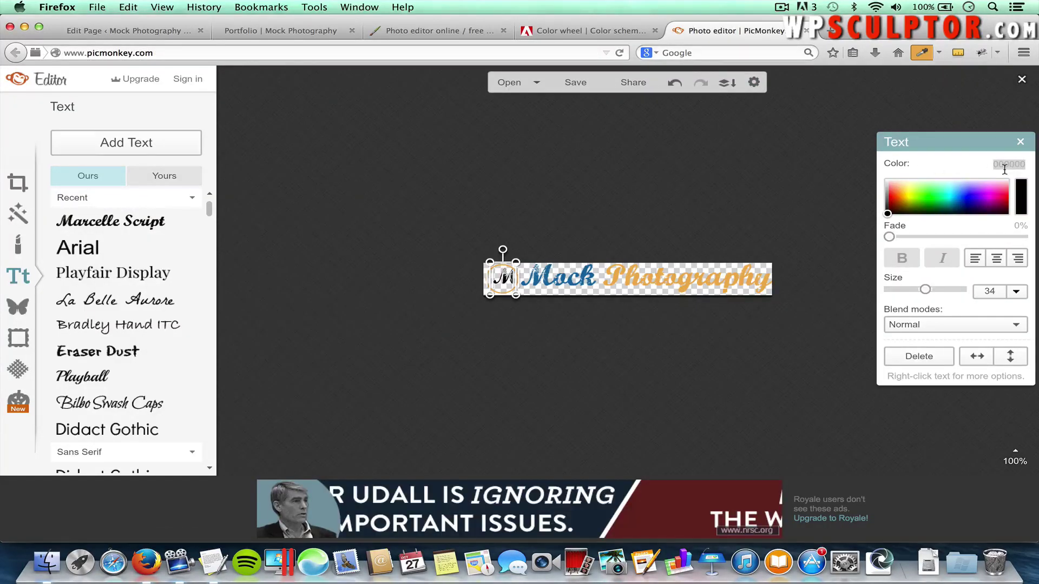
type("1C8CA0")
key("Return")
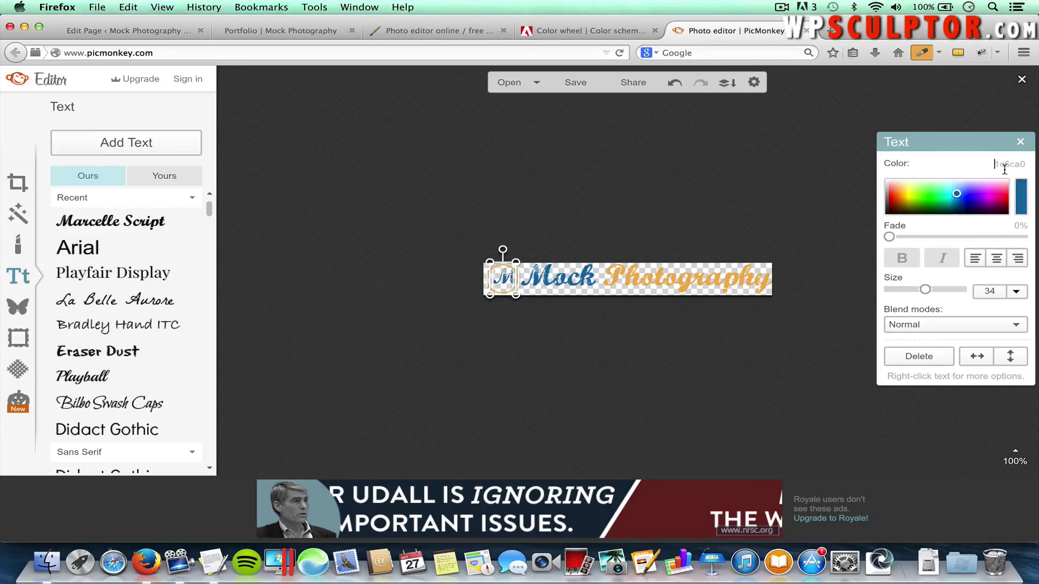
left_click(637, 346)
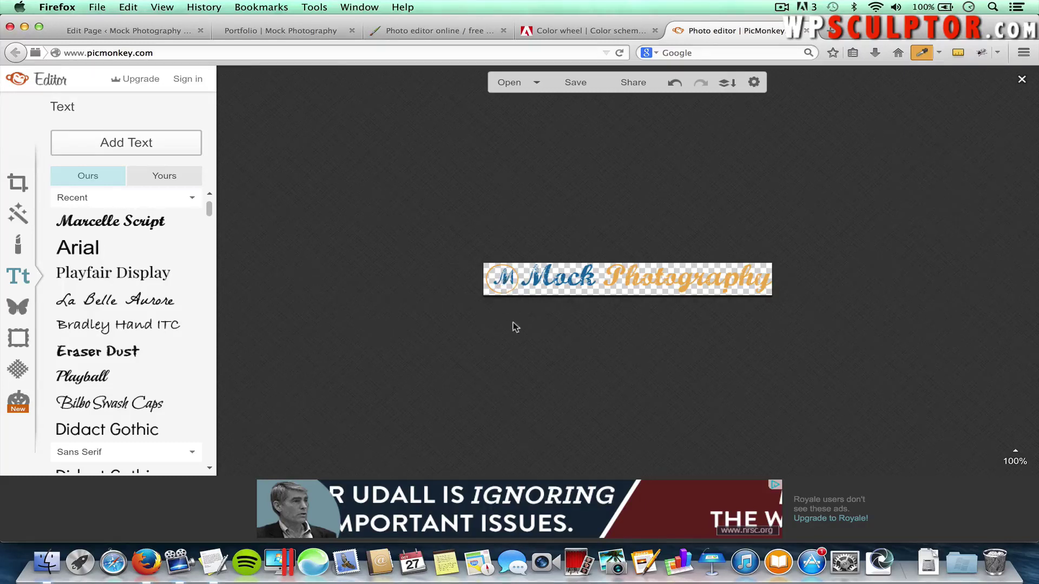
Widen the M slightly and nudge it down and right to centre it in the ring
left_click(504, 279)
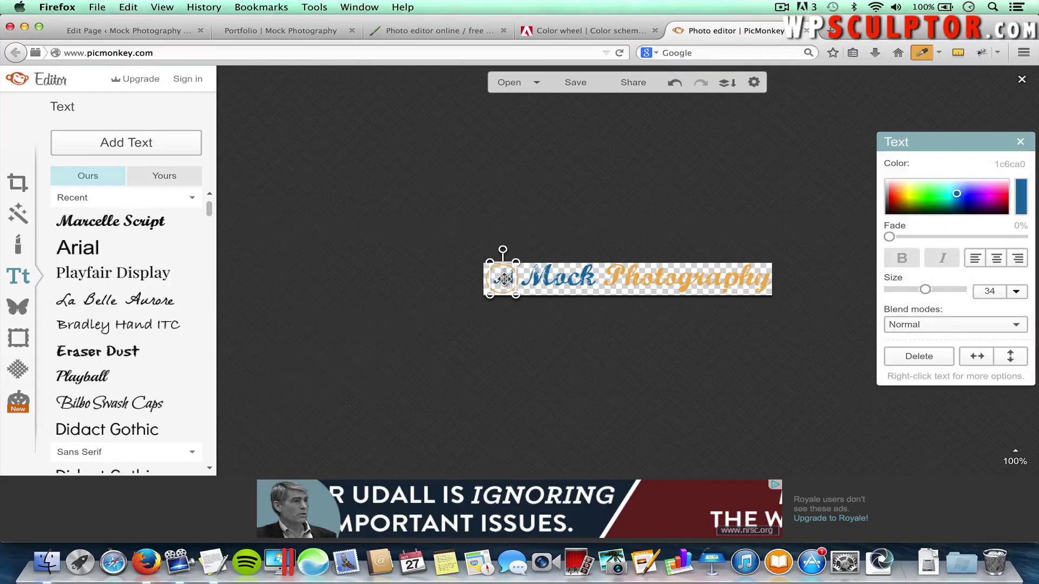
key("Left")
key("Left")
key("Left")
key("Left")
key("Left")
key("Left")
key("Left")
key("Left")
key("Left")
key("Left")
key("Left")
key("Left")
left_click(545, 335)
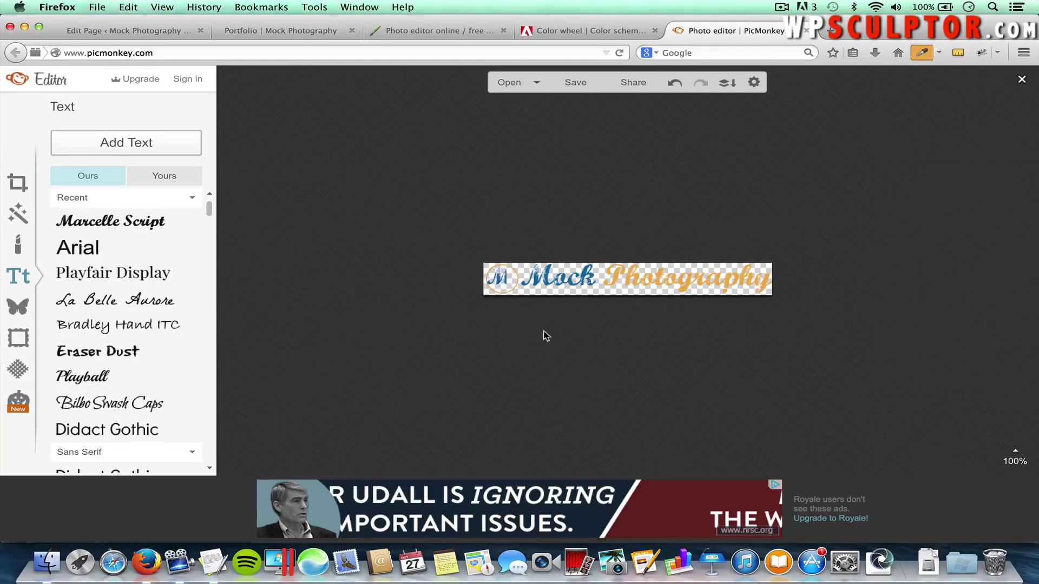
left_click(504, 289)
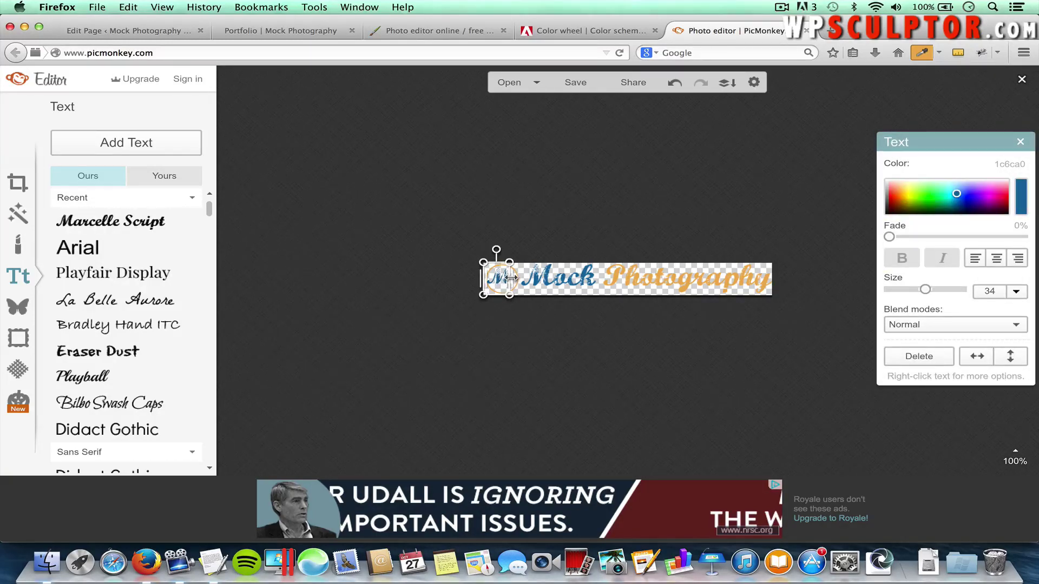
left_click_drag(511, 278, 518, 278)
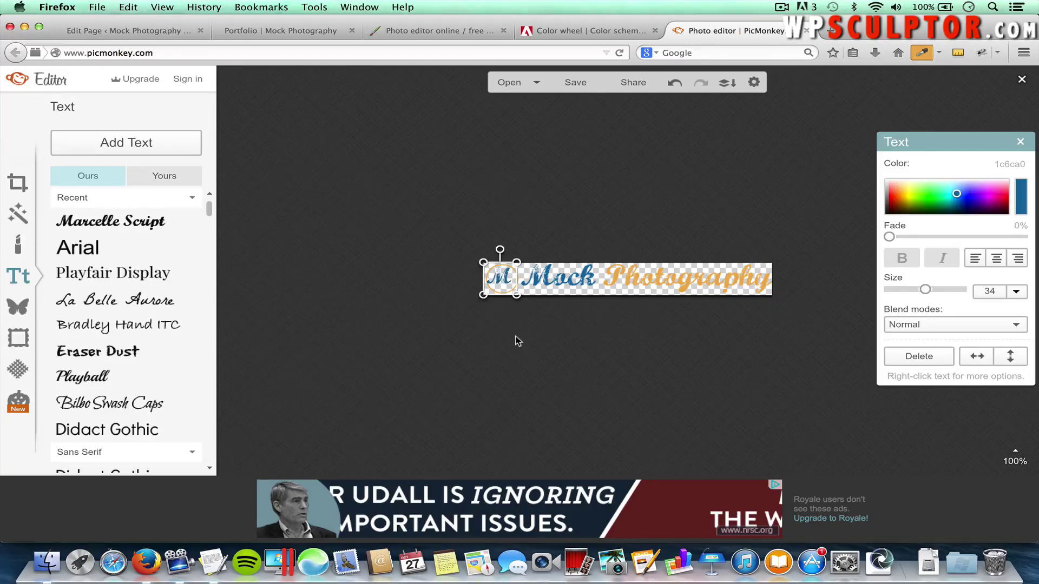
key("Down")
key("Down")
key("Down")
key("Right")
key("Right")
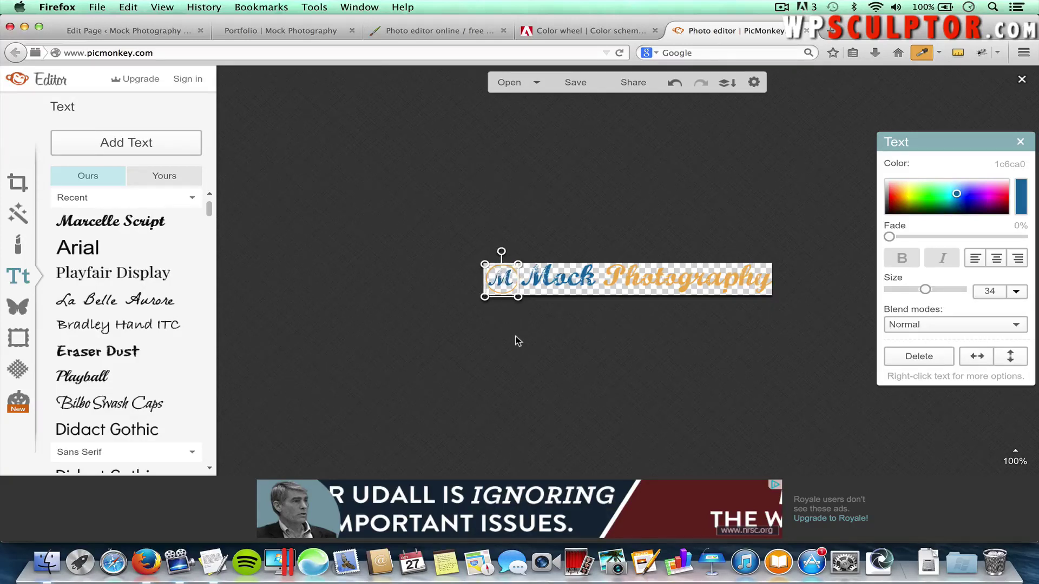
key("Right")
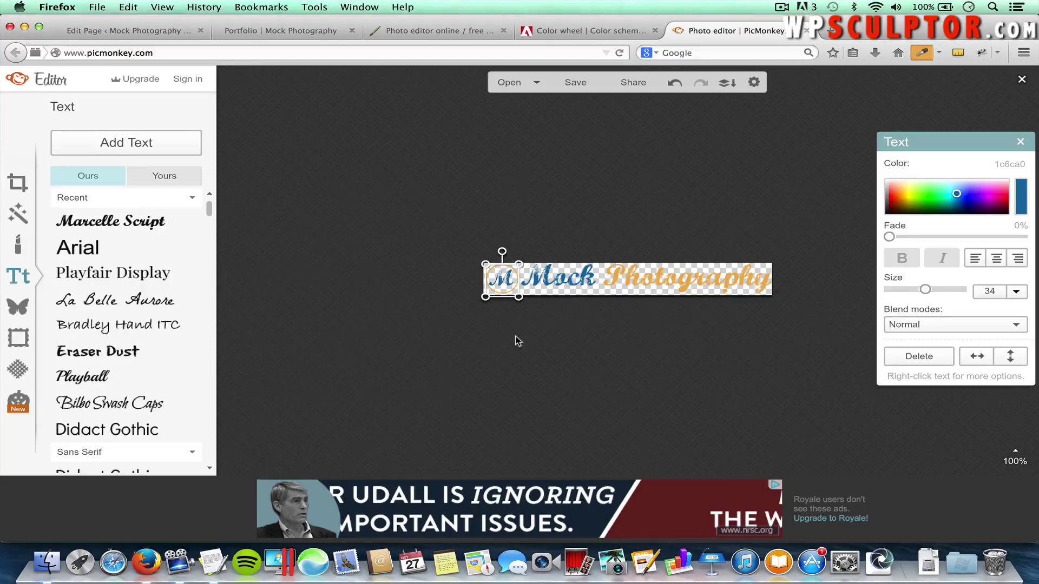
left_click(518, 341)
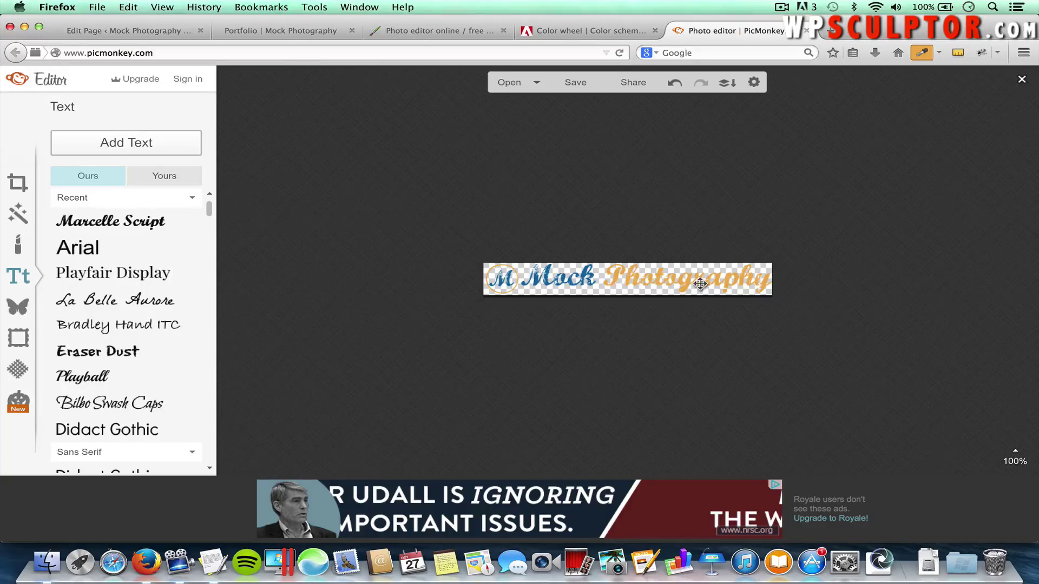
left_click(630, 282)
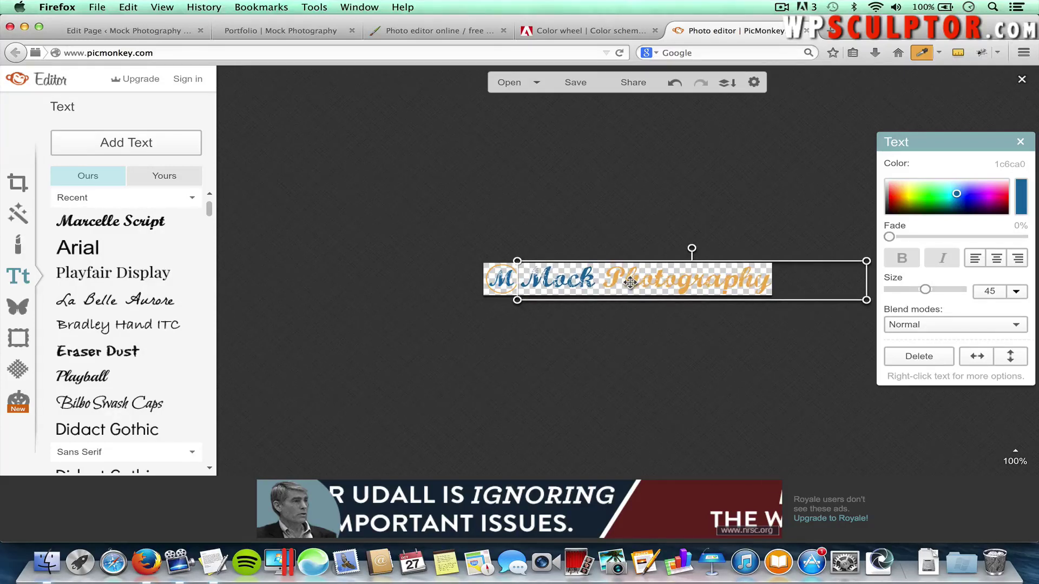
left_click(711, 336)
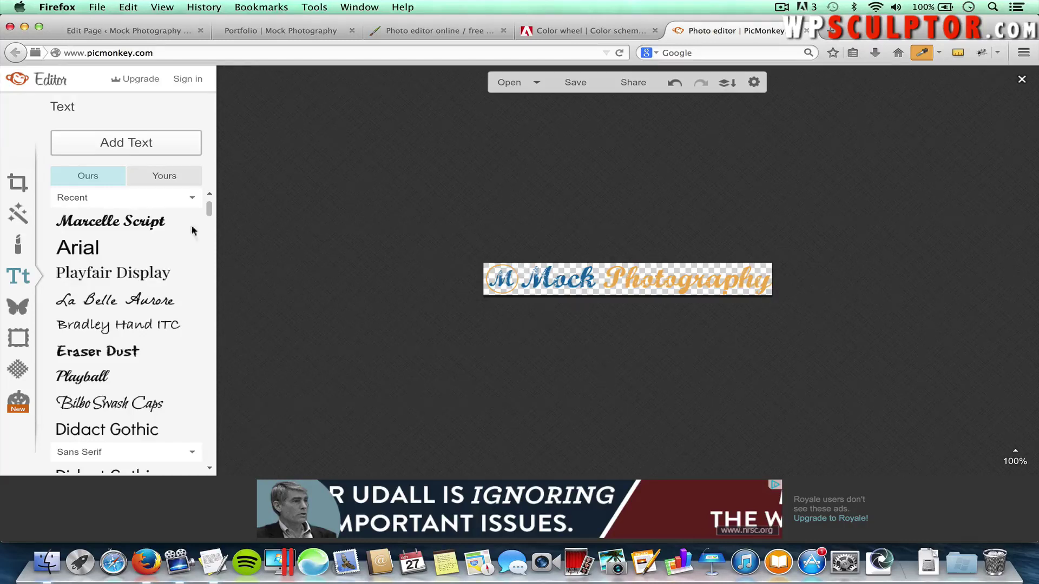
Try a crop around the logo, then undo it to keep the full-width canvas
left_click(13, 187)
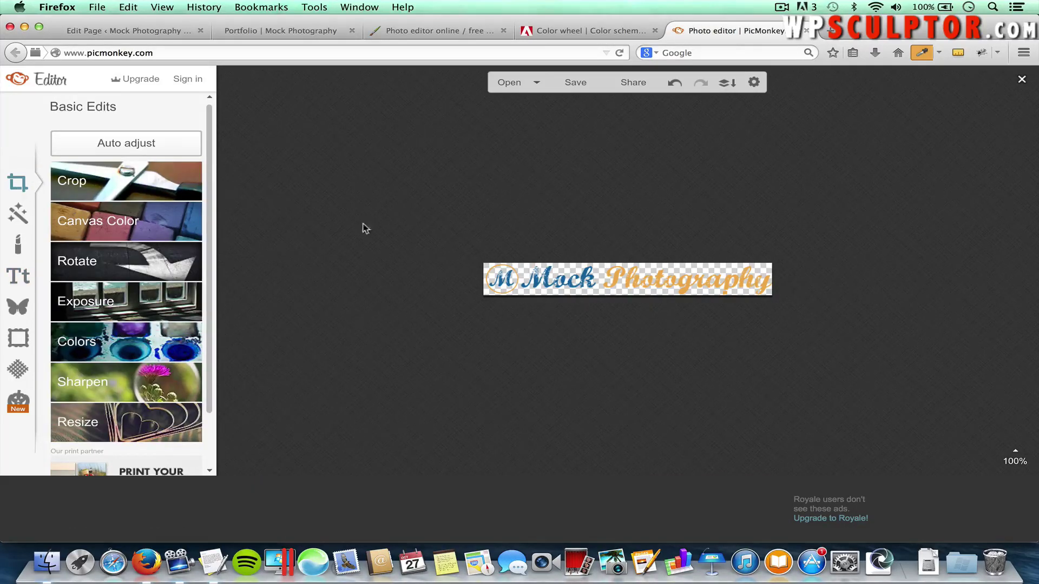
left_click(109, 179)
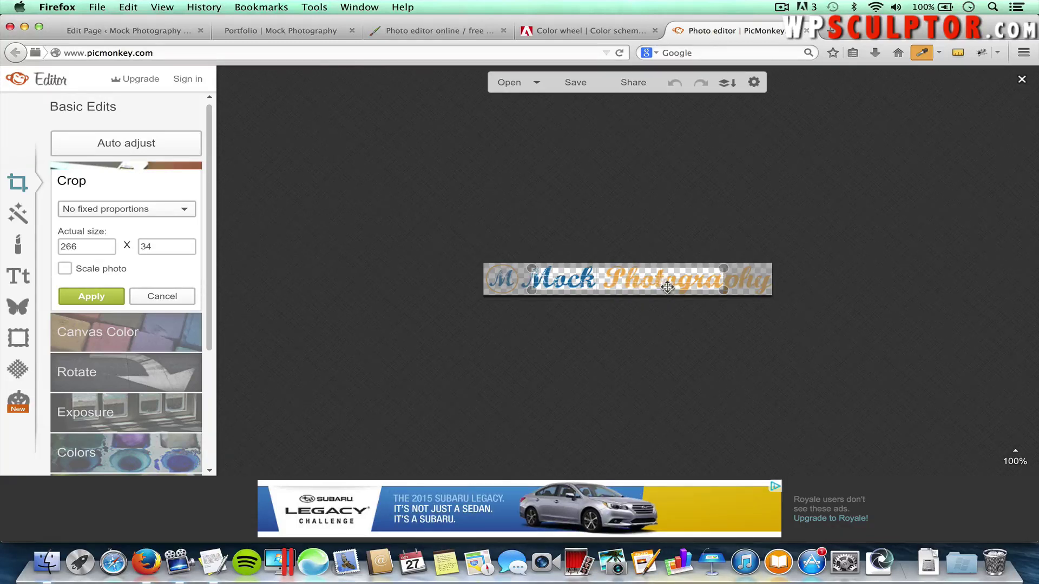
left_click_drag(668, 287, 628, 277)
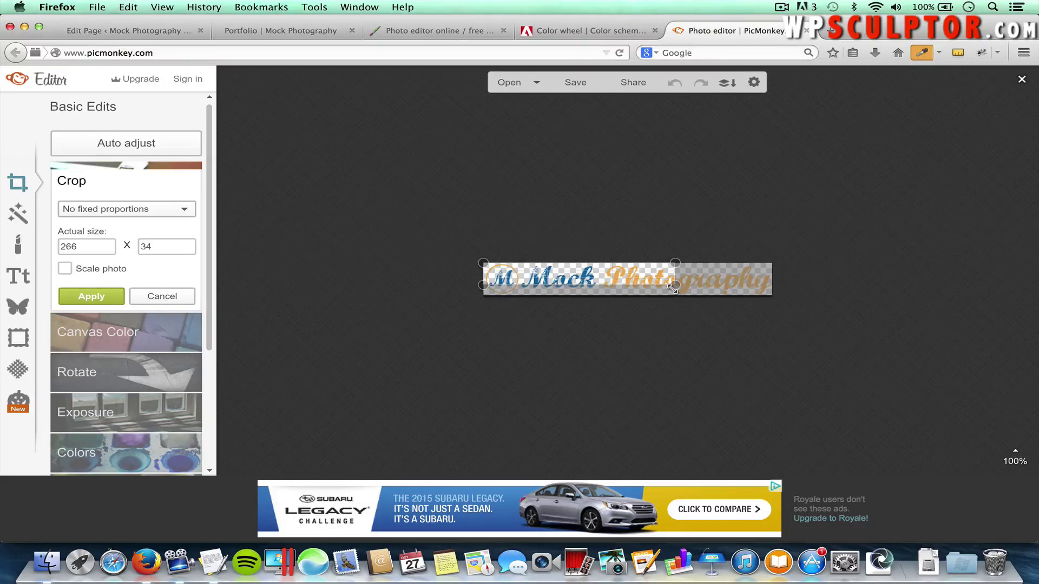
left_click_drag(673, 288, 735, 306)
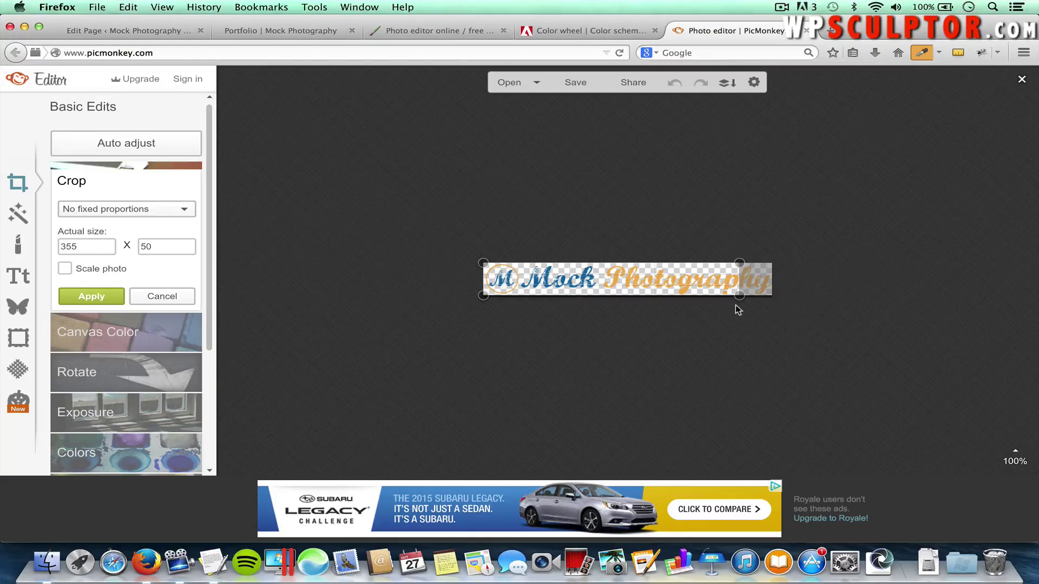
left_click(121, 295)
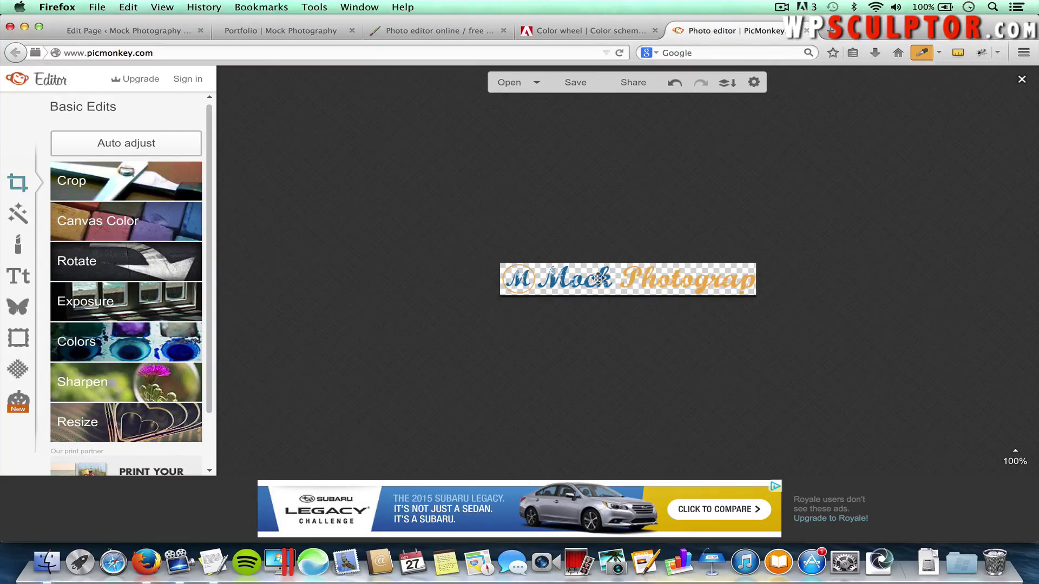
left_click(674, 84)
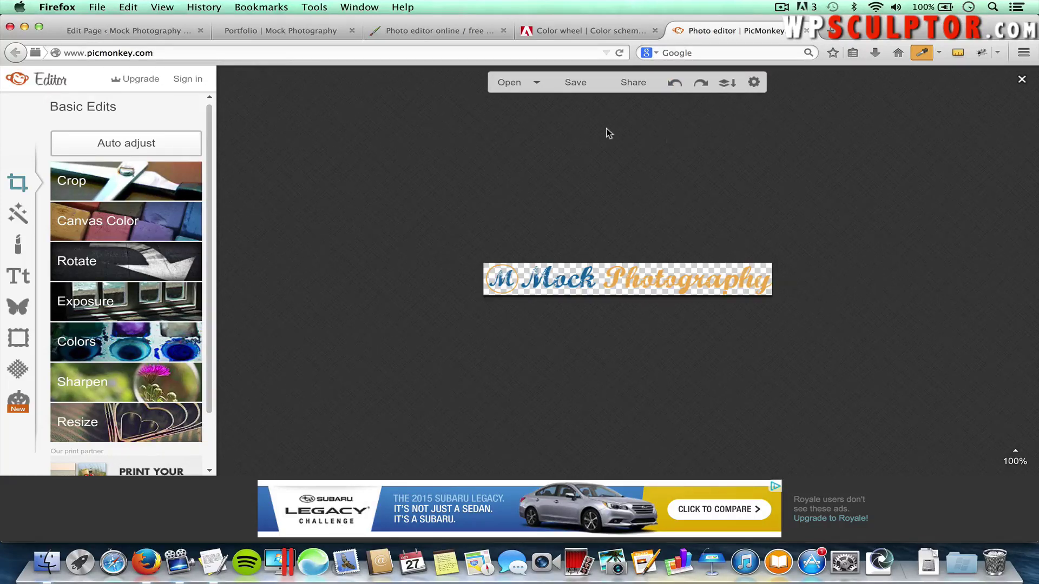
Export the logo as png file 'Mock Photography Logo' into the Images folder
left_click(575, 84)
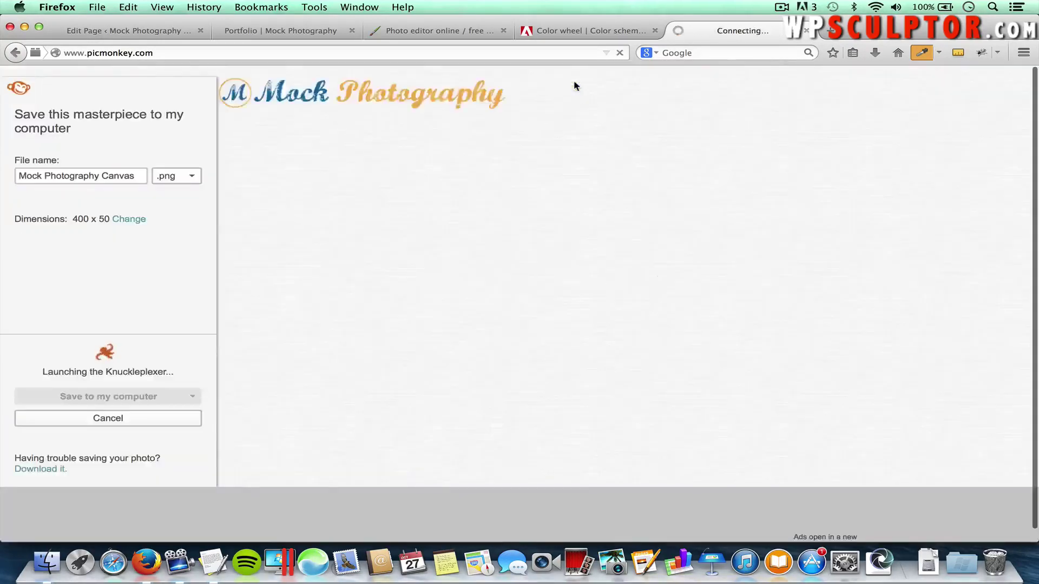
left_click(175, 178)
left_click(180, 178)
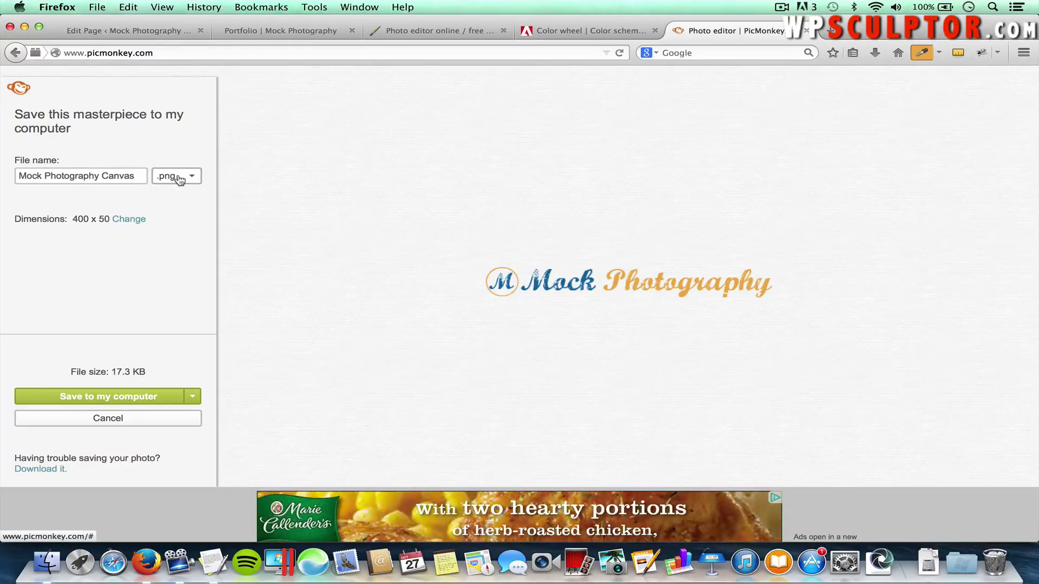
double_click(123, 176)
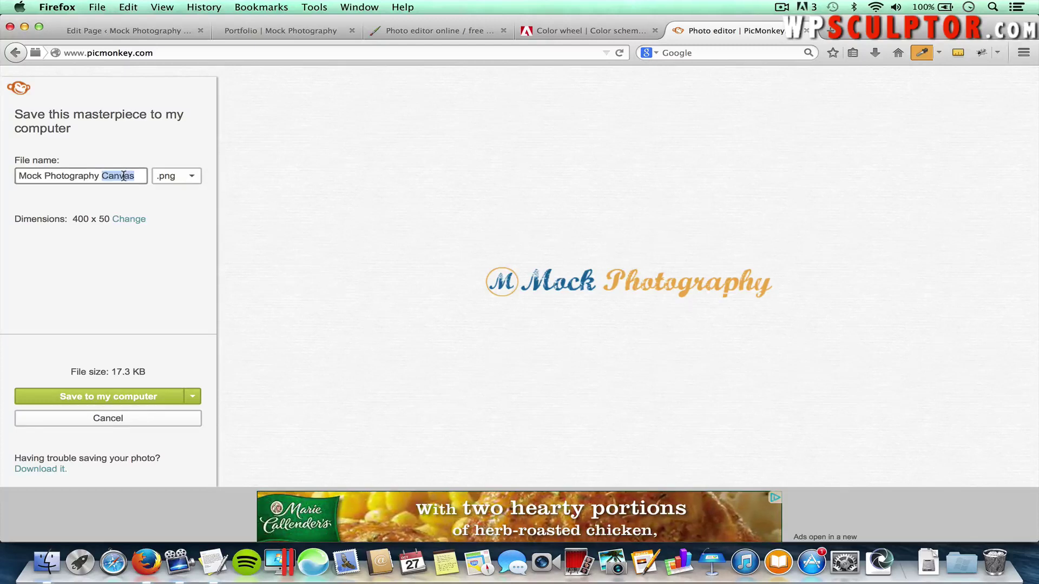
type("Logo")
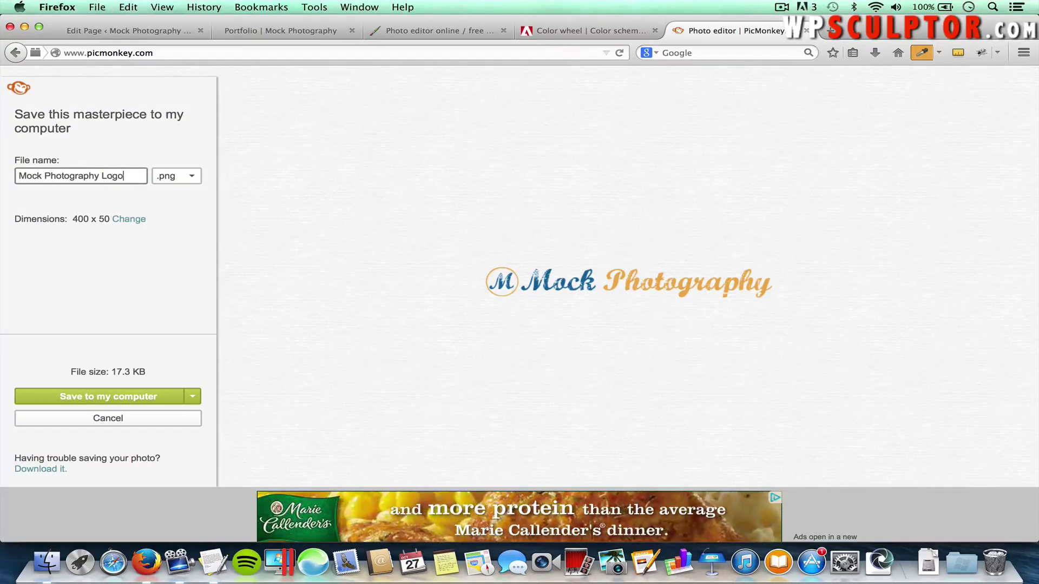
left_click(93, 399)
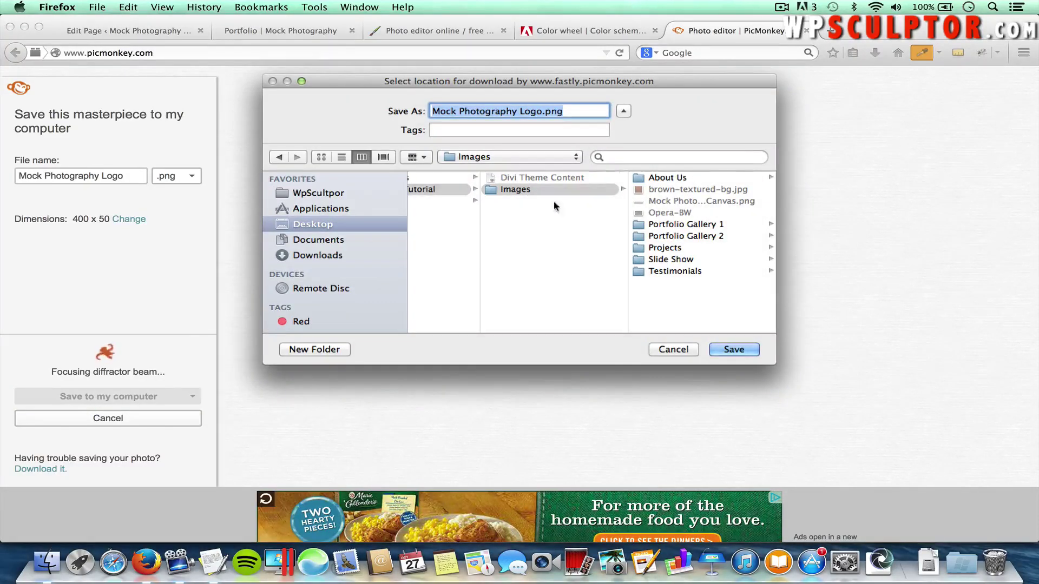
left_click(507, 190)
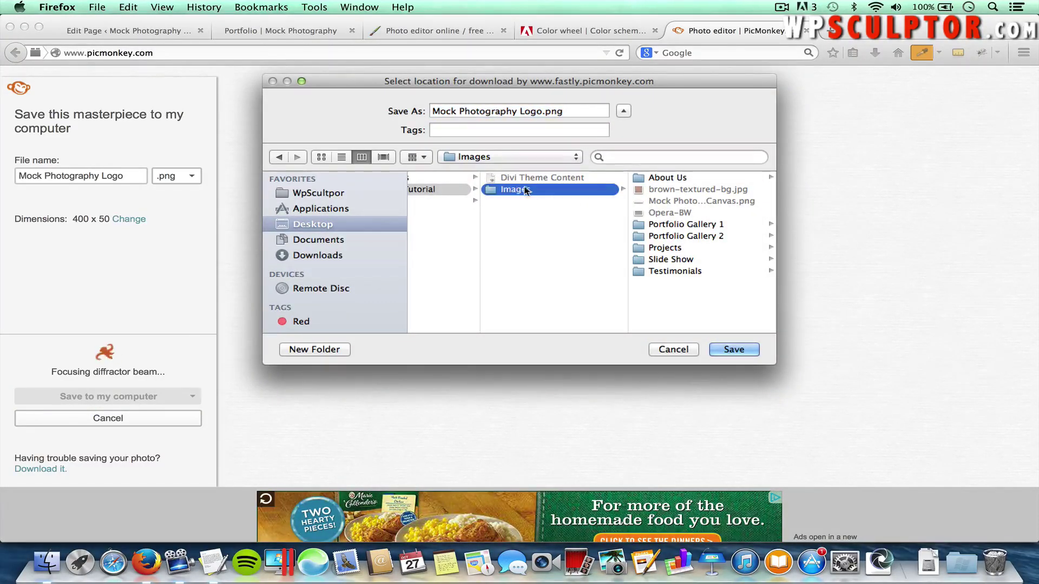
left_click(725, 349)
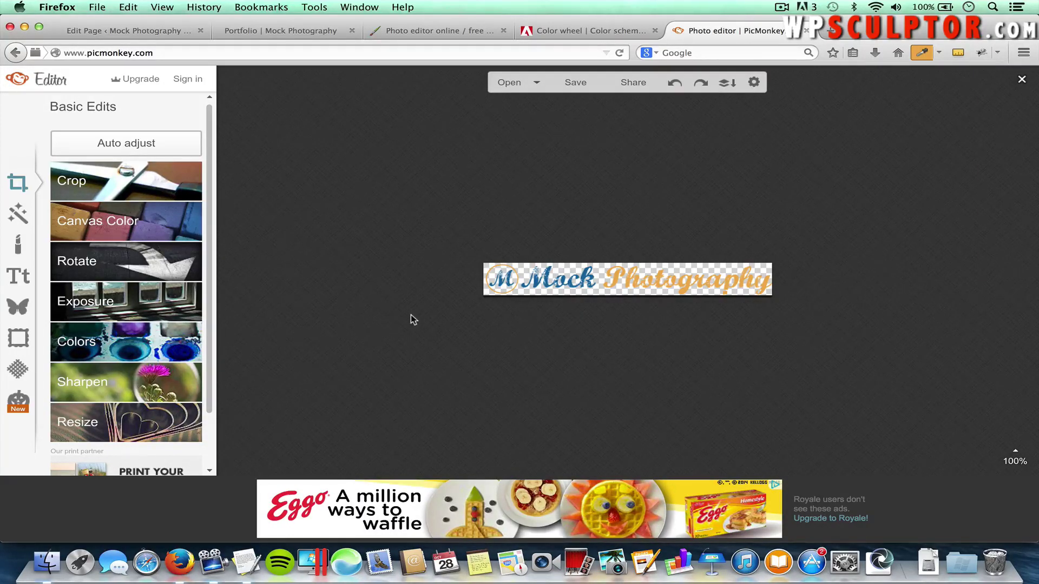
Upload Mock Photography Logo.png from the Divi Theme Tutorial Images folder for the Divi logo
left_click(152, 31)
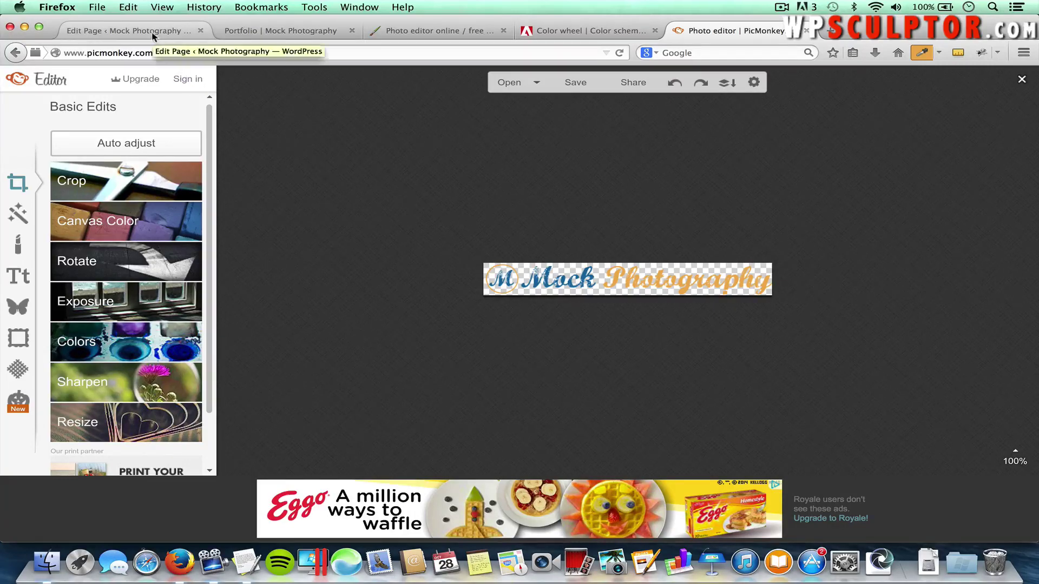
mouse_move(57, 347)
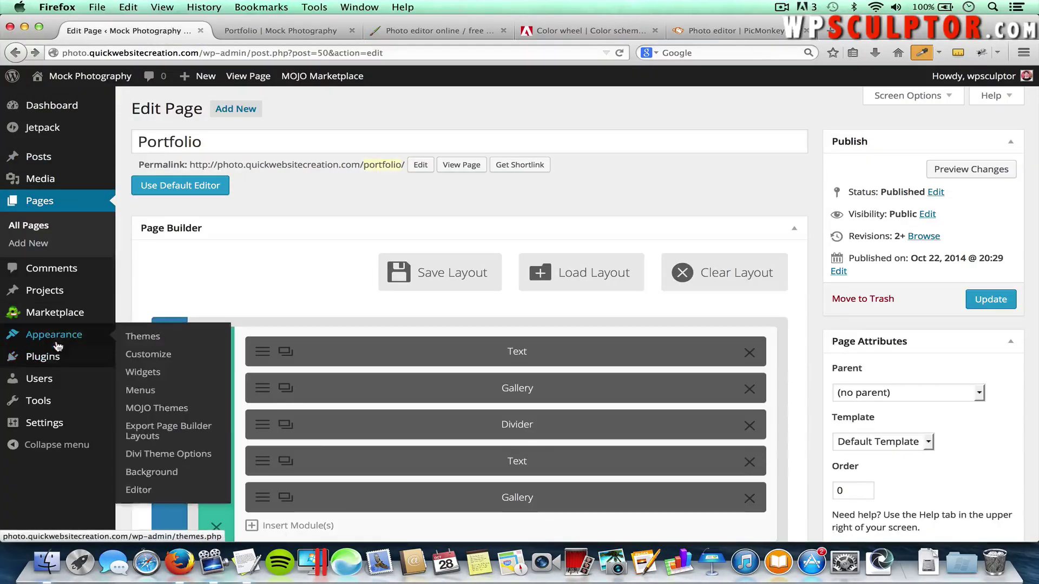
left_click(166, 454)
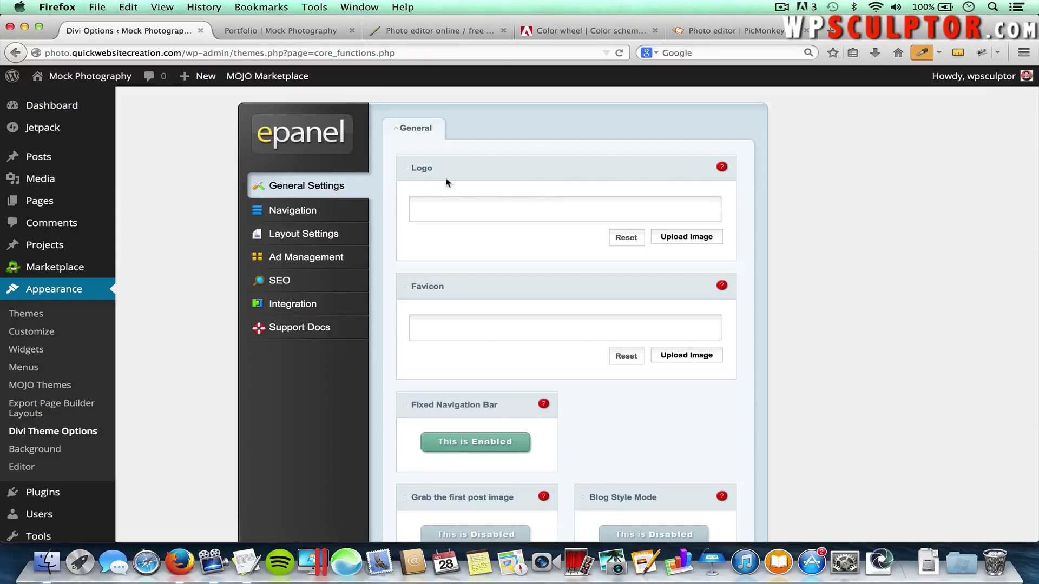
left_click(685, 237)
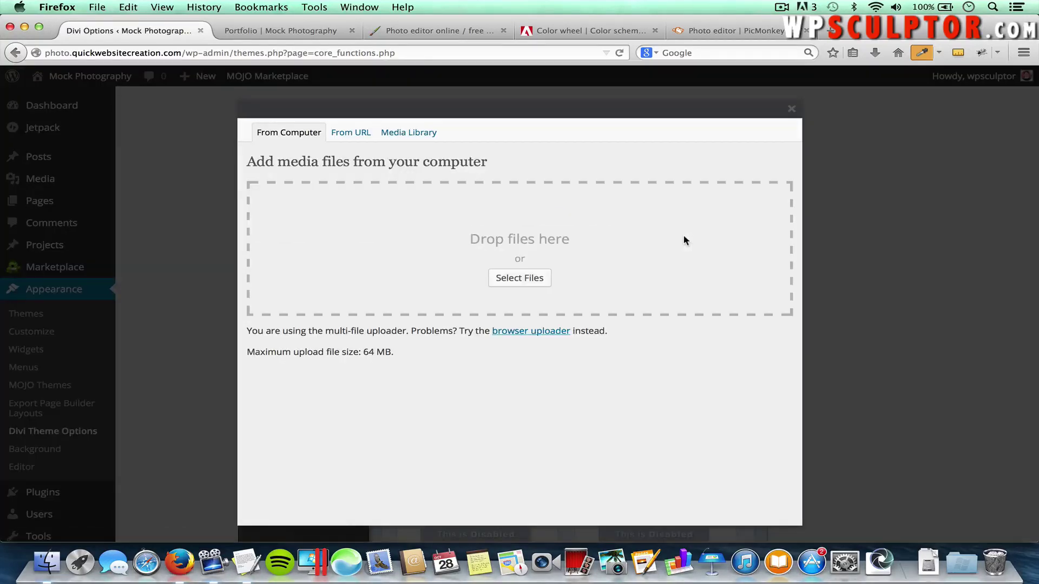
left_click(520, 277)
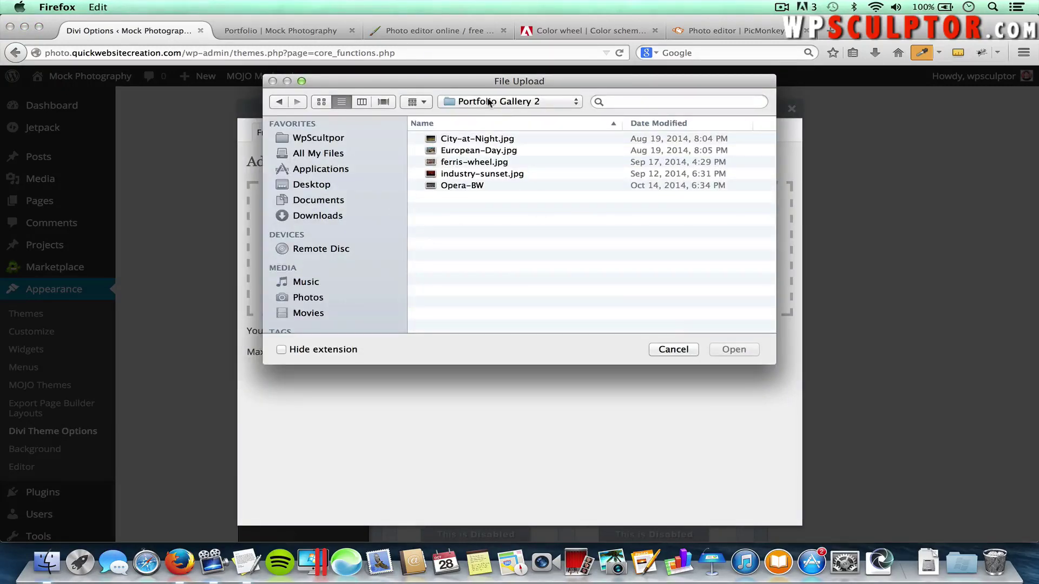
left_click(488, 102)
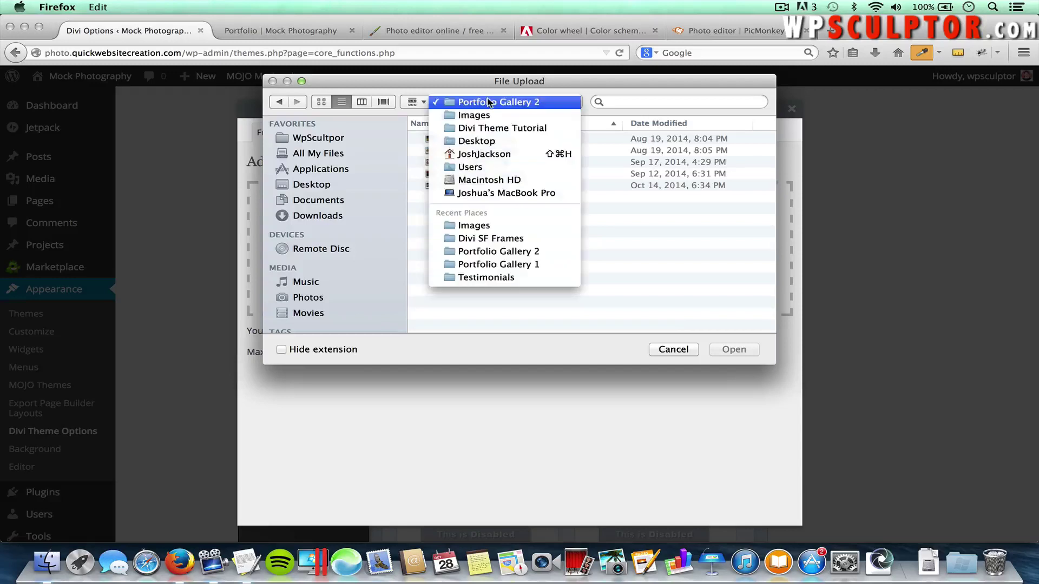
left_click(478, 128)
double_click(457, 151)
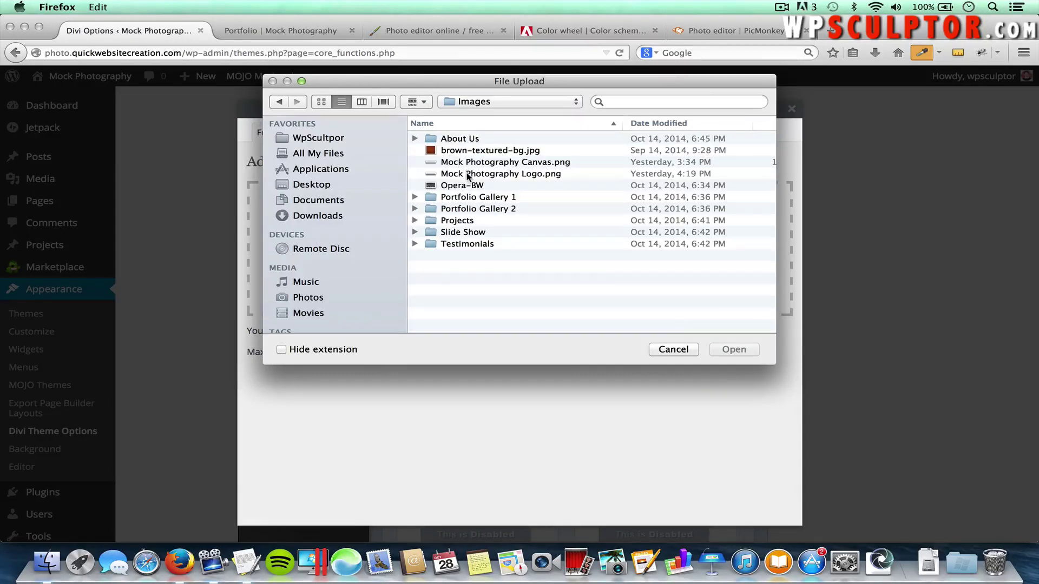
left_click(469, 176)
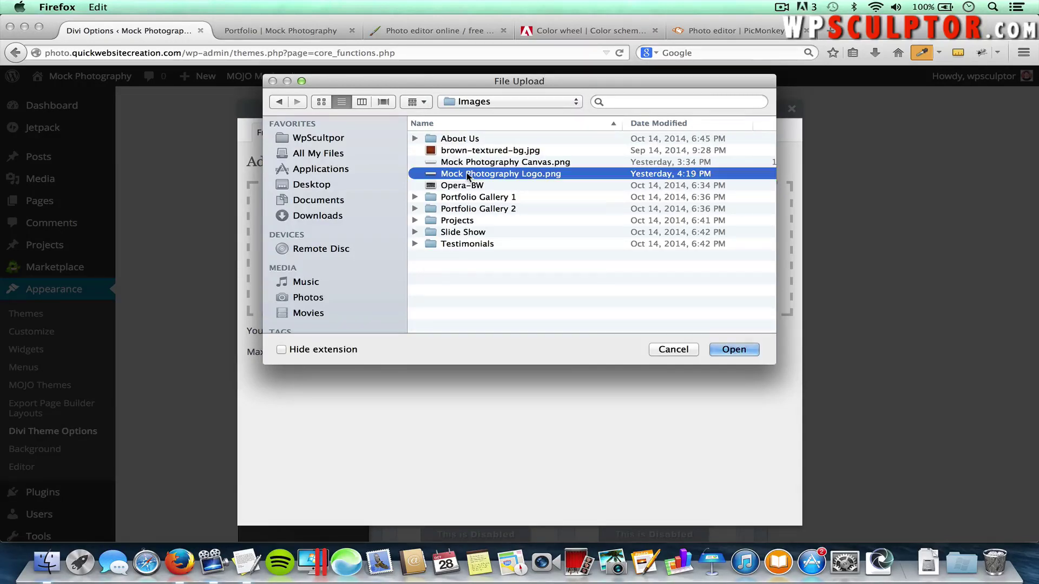
left_click(734, 349)
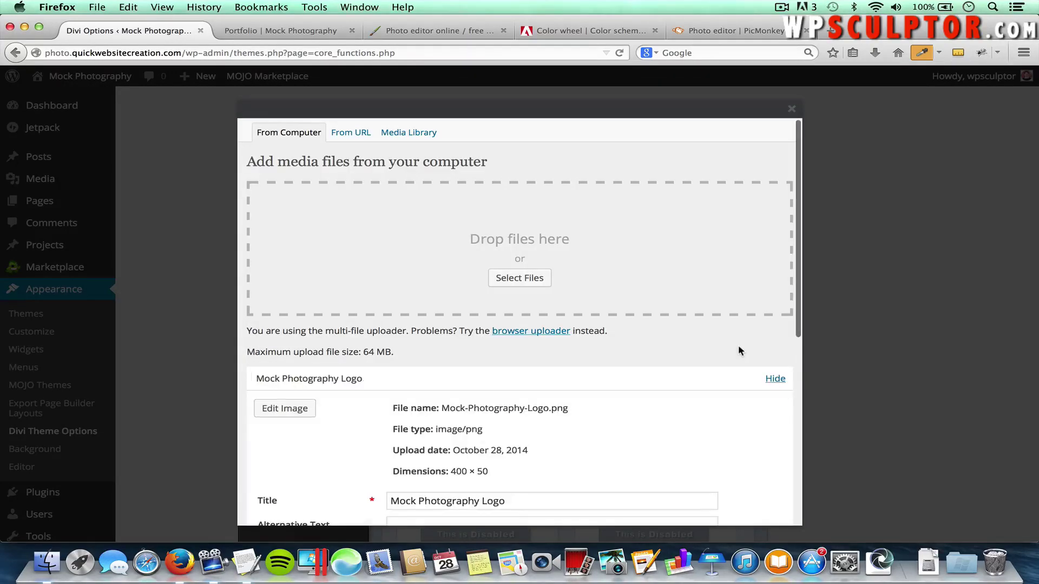
Set the full-size 400 × 50 image as the site logo and save the theme options
scroll(738, 347, "down", 3)
scroll(738, 347, "down", 5)
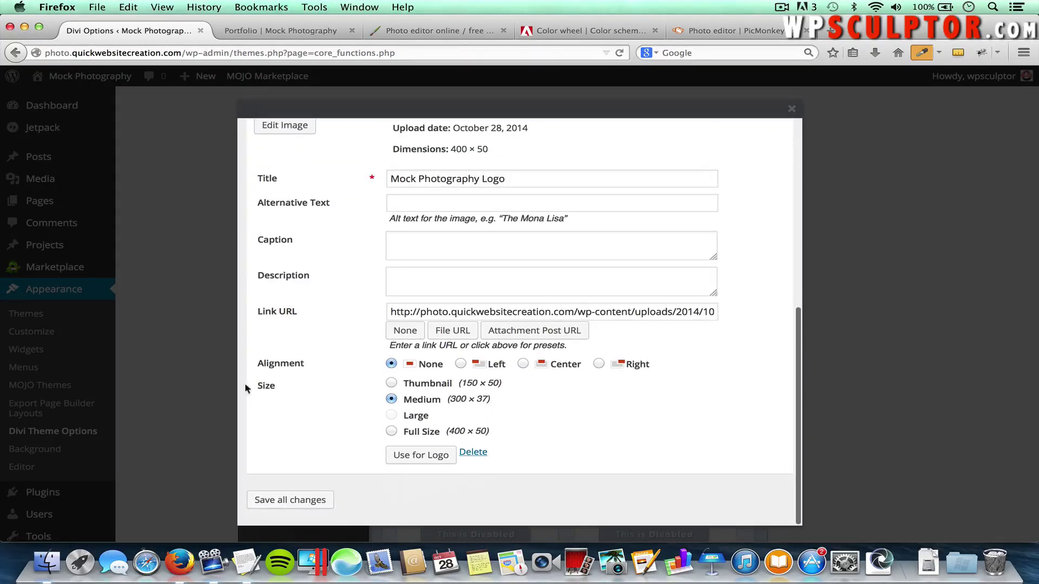
left_click(392, 432)
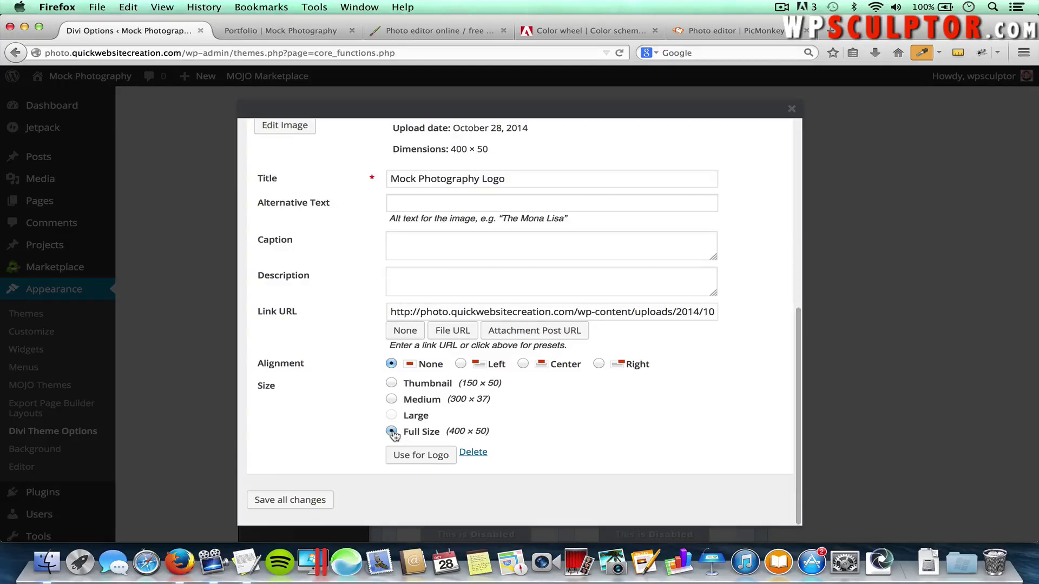
left_click(427, 455)
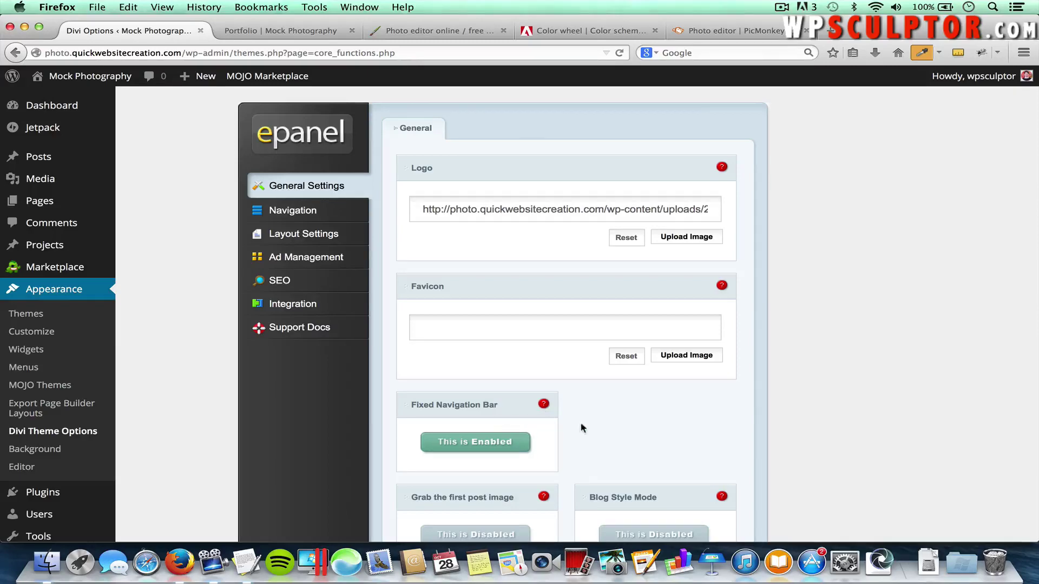
scroll(868, 375, "down", 20)
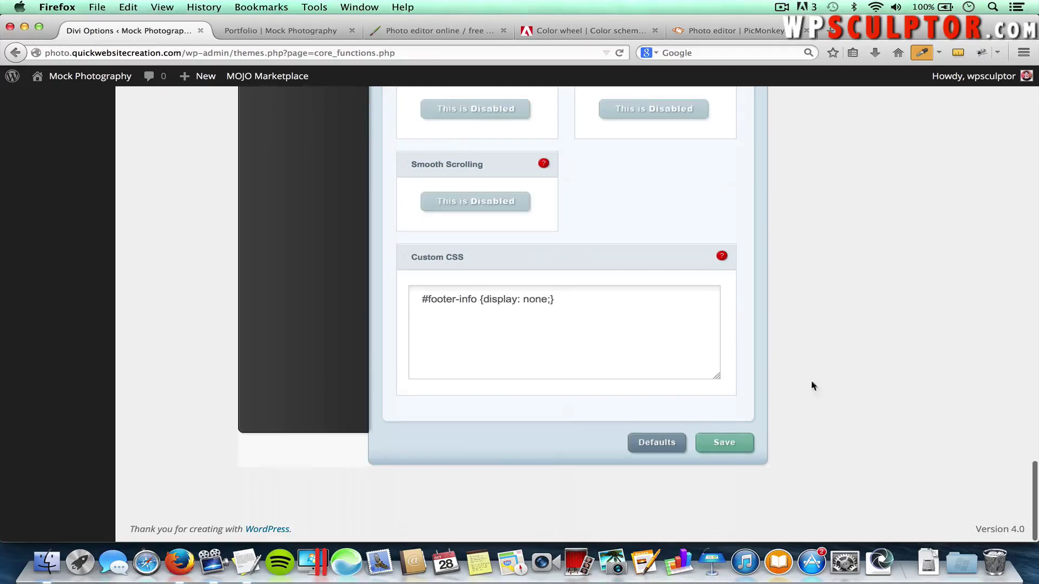
left_click(725, 442)
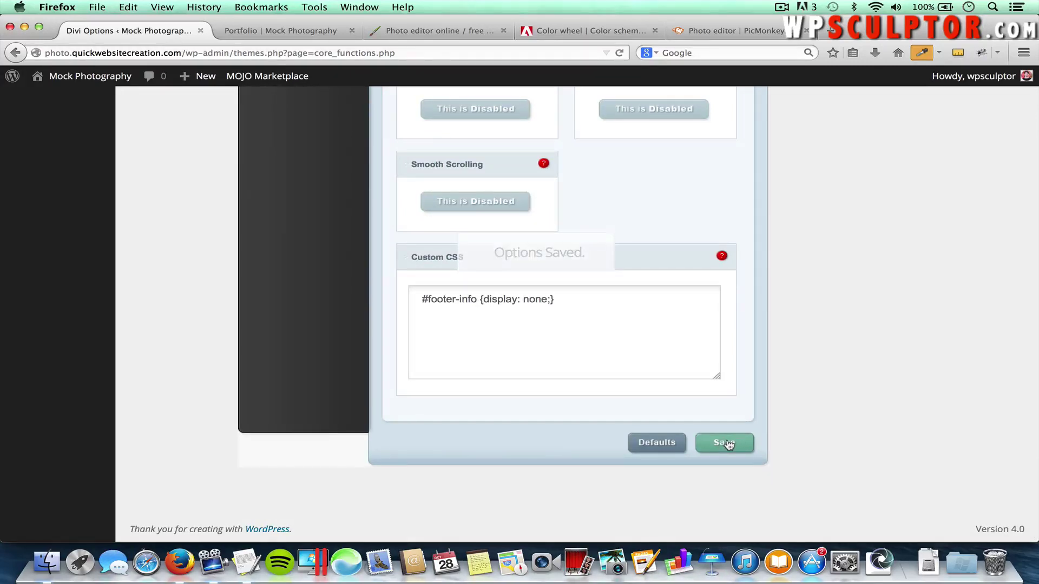
Reload the Portfolio page and scroll through it to preview the new header logo
left_click(272, 32)
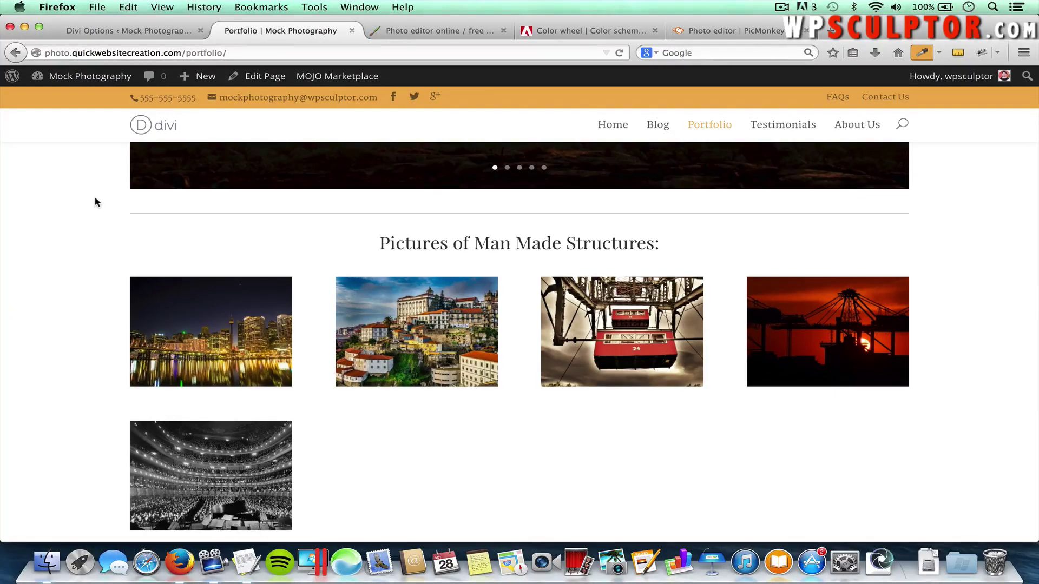
key("super+r")
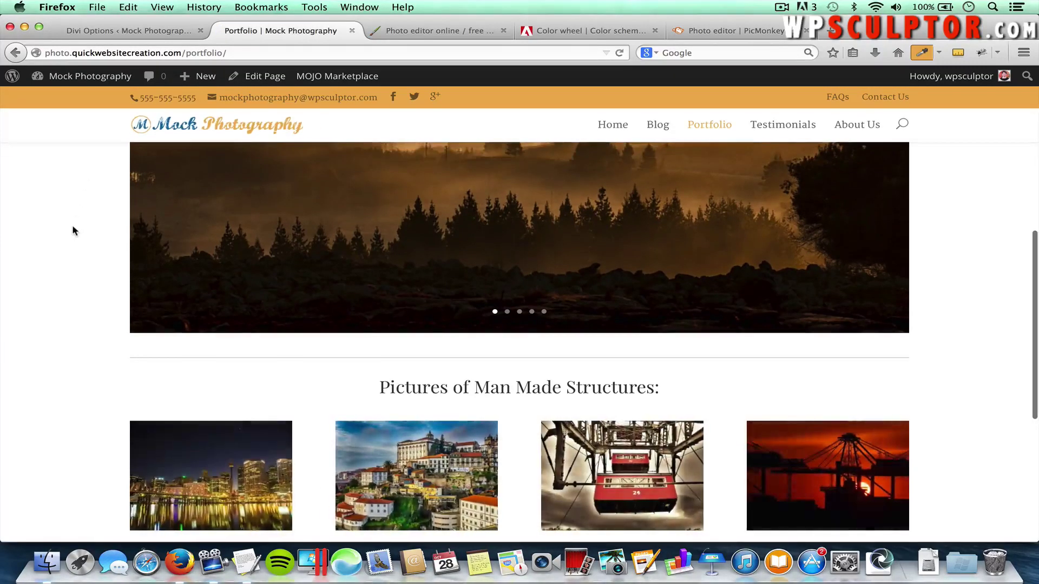
scroll(72, 206, "up", 5)
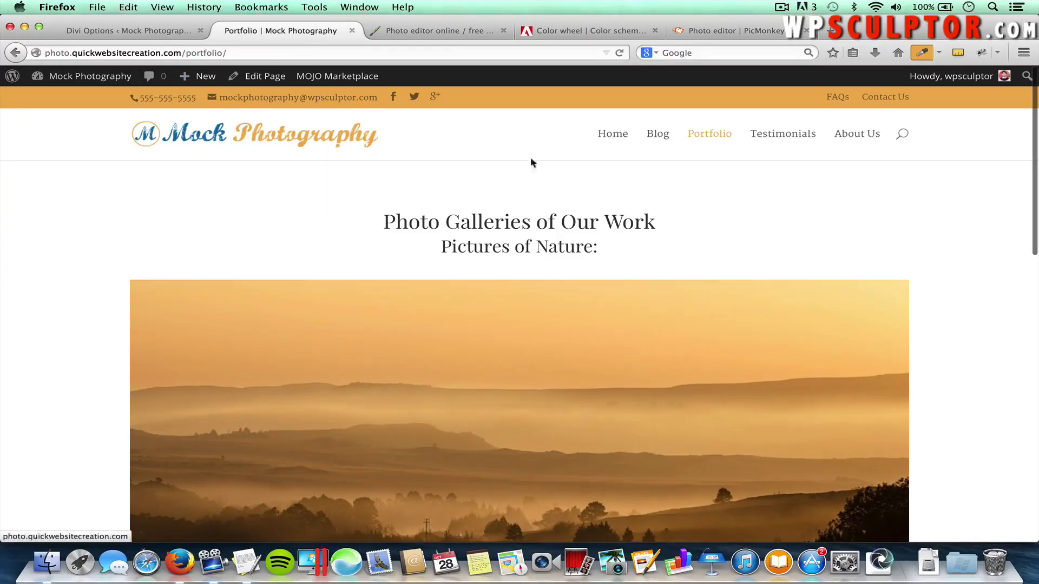
scroll(920, 215, "down", 3)
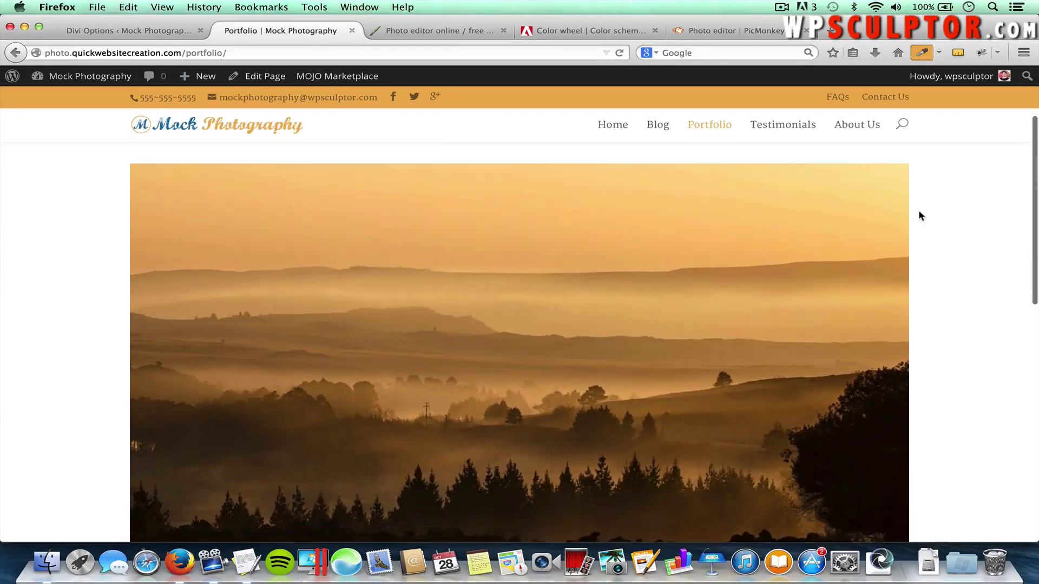
scroll(972, 252, "down", 1)
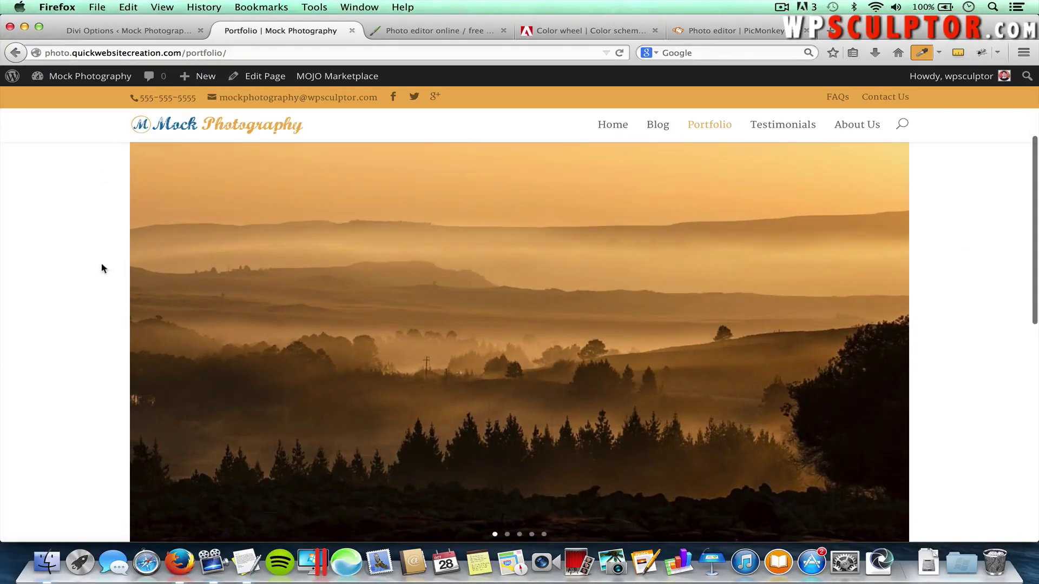
scroll(976, 318, "down", 2)
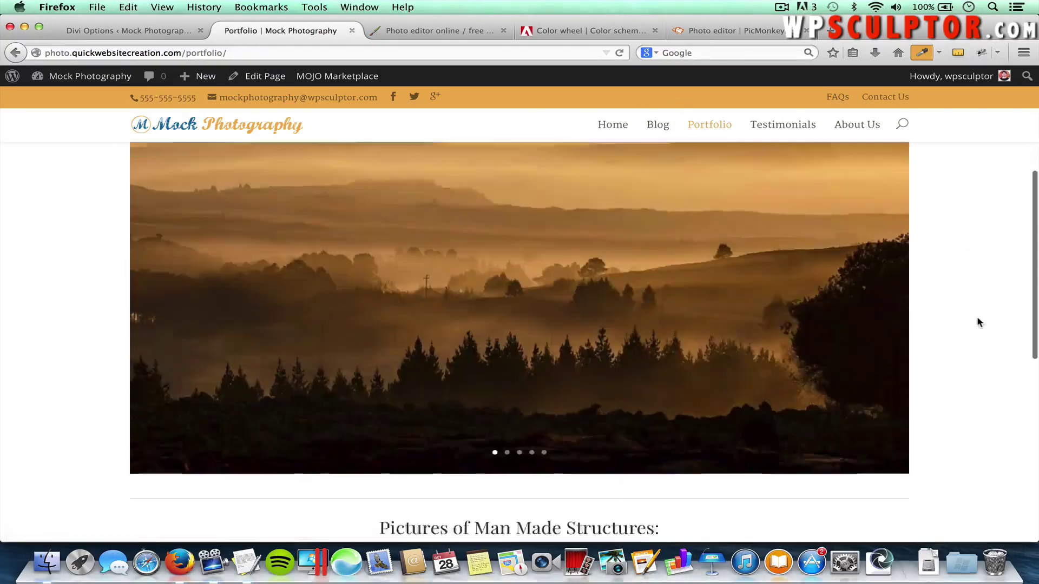
scroll(976, 320, "up", 3)
scroll(977, 322, "up", 3)
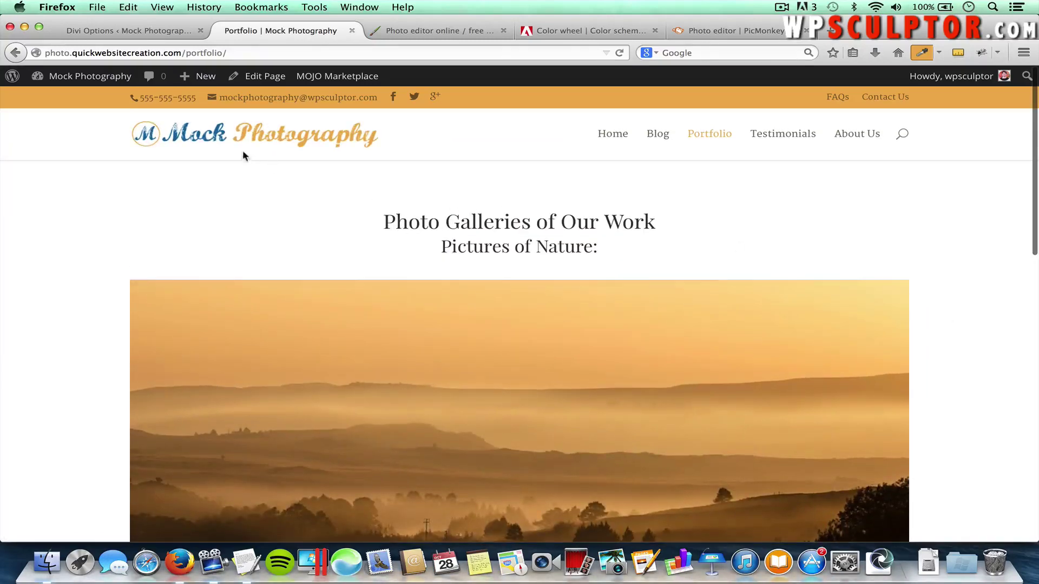
Return to Divi Theme Options, scrolled back to the top
left_click(111, 31)
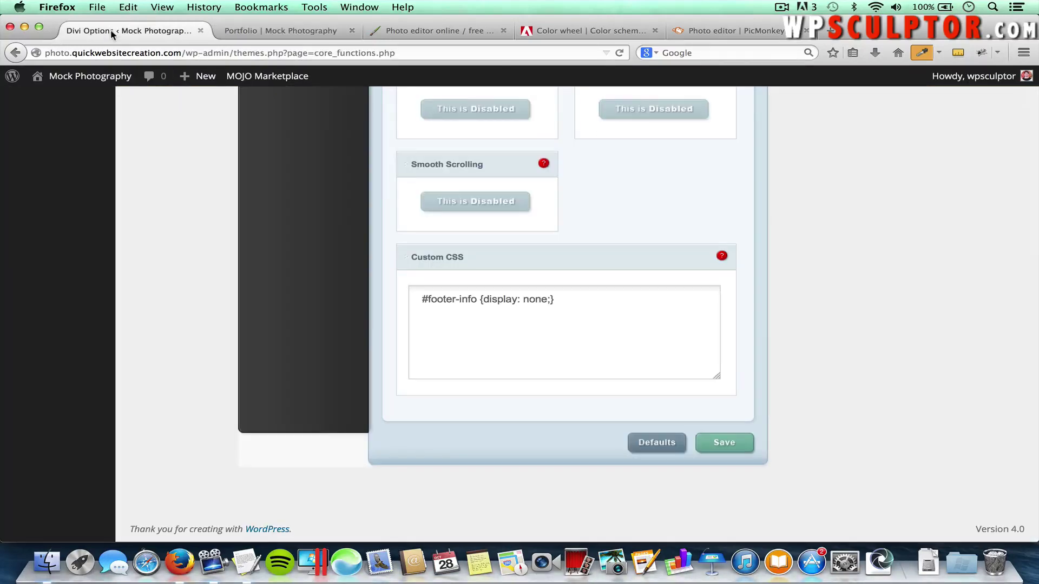
scroll(332, 232, "up", 15)
scroll(332, 229, "up", 10)
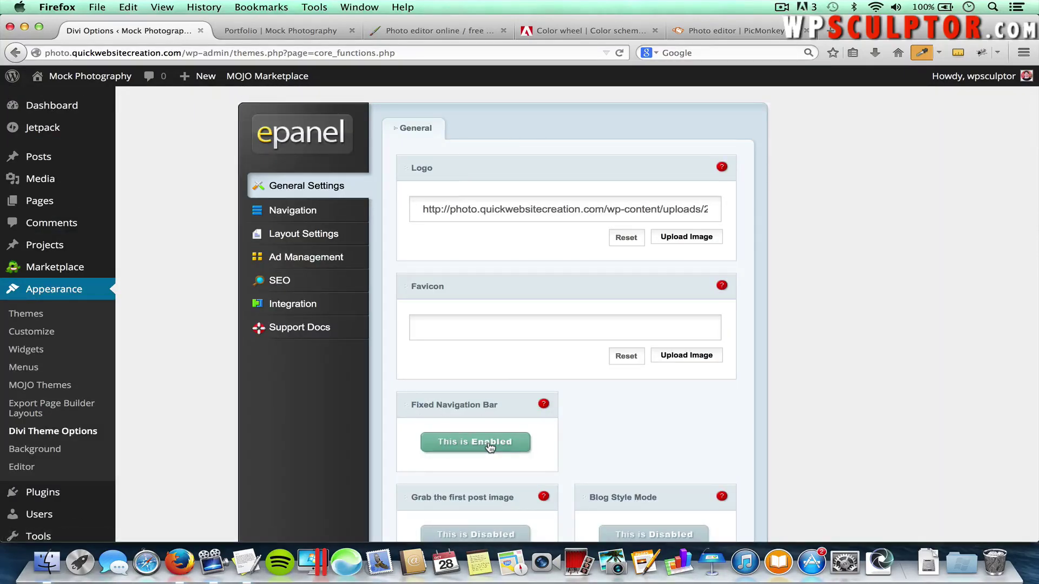
Set the Fixed Navigation Bar to Disabled and save the theme options
left_click(490, 443)
scroll(833, 482, "down", 15)
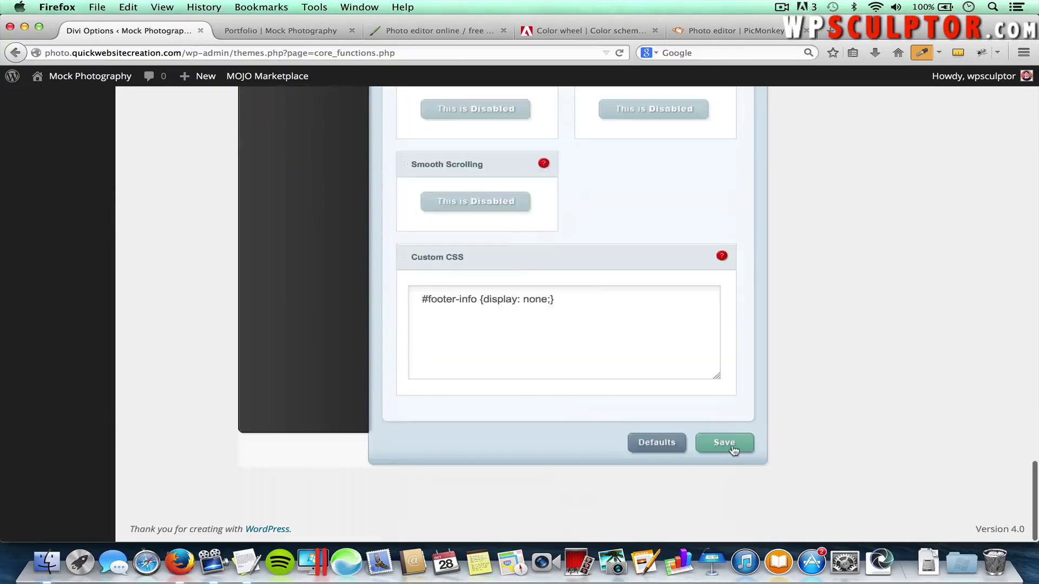
left_click(725, 442)
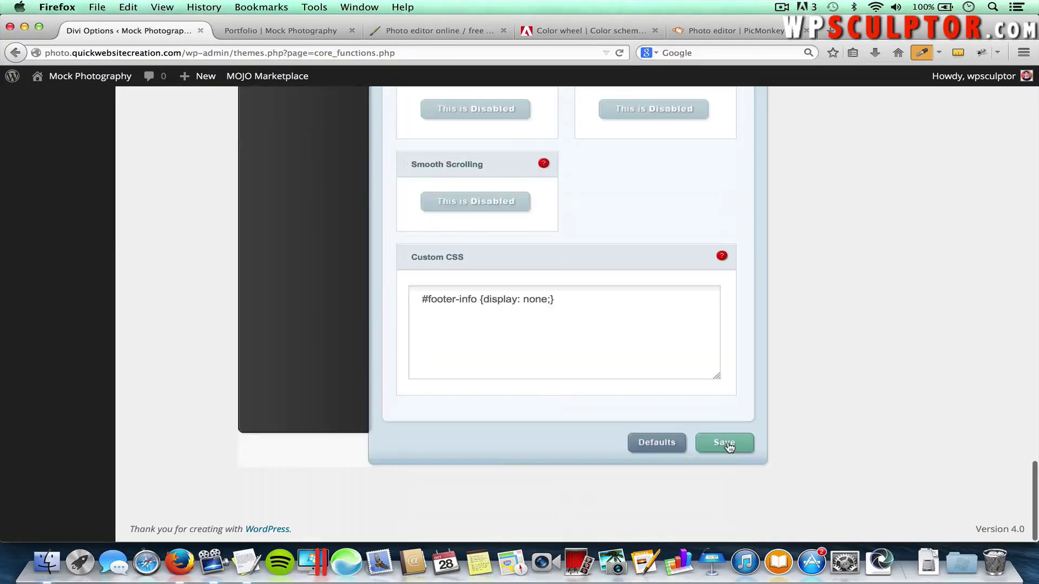
Reload the Portfolio page to compare the header logo, then return to Divi Theme Options
left_click(272, 35)
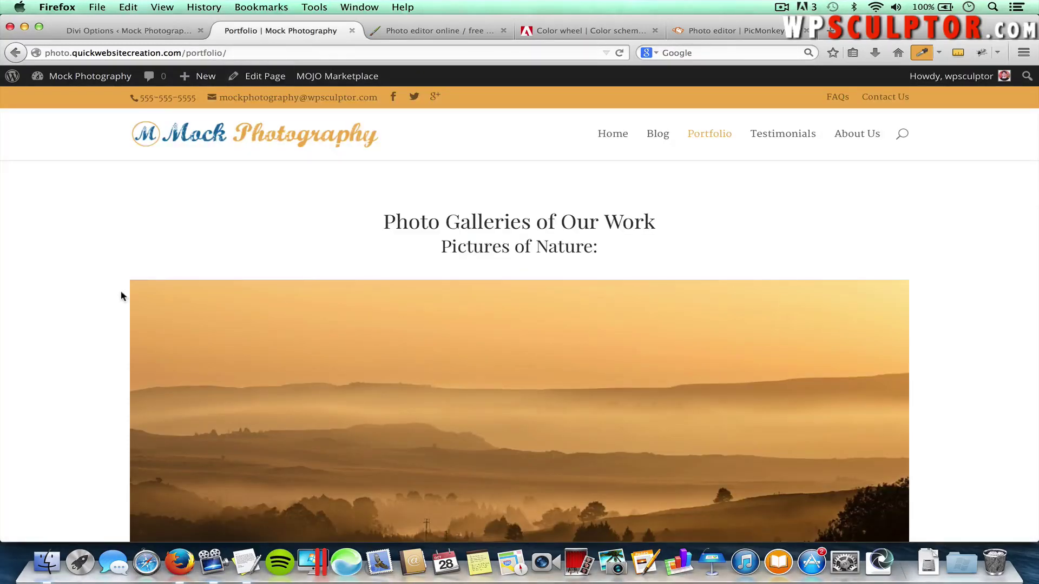
key("super+r")
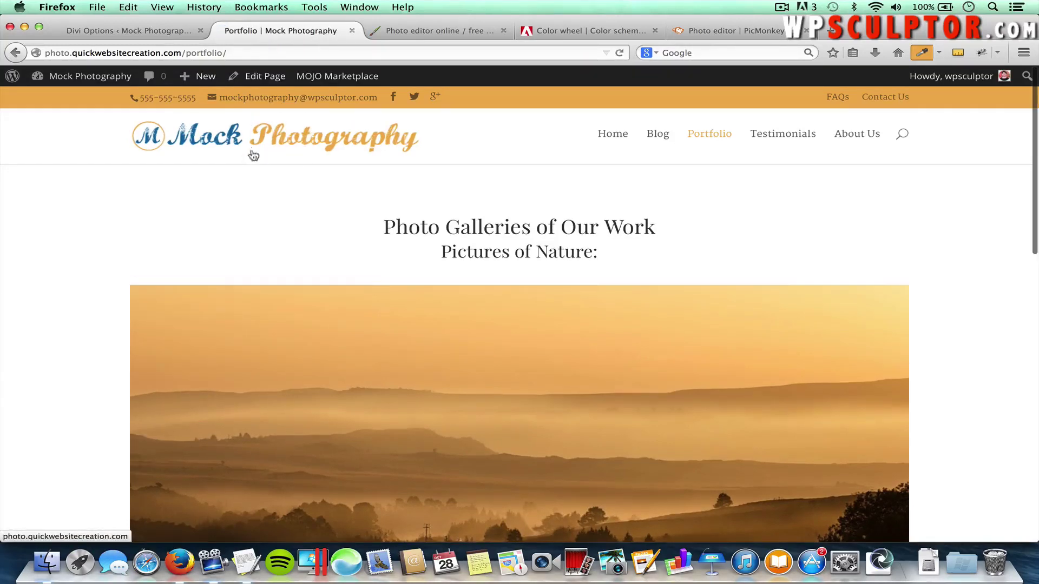
scroll(72, 379, "down", 9)
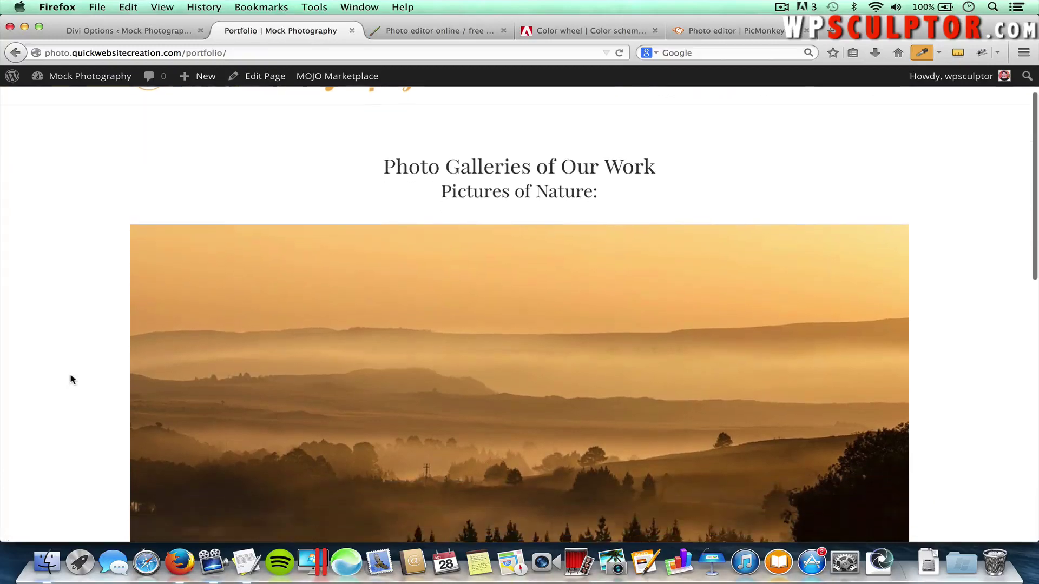
scroll(72, 379, "down", 7)
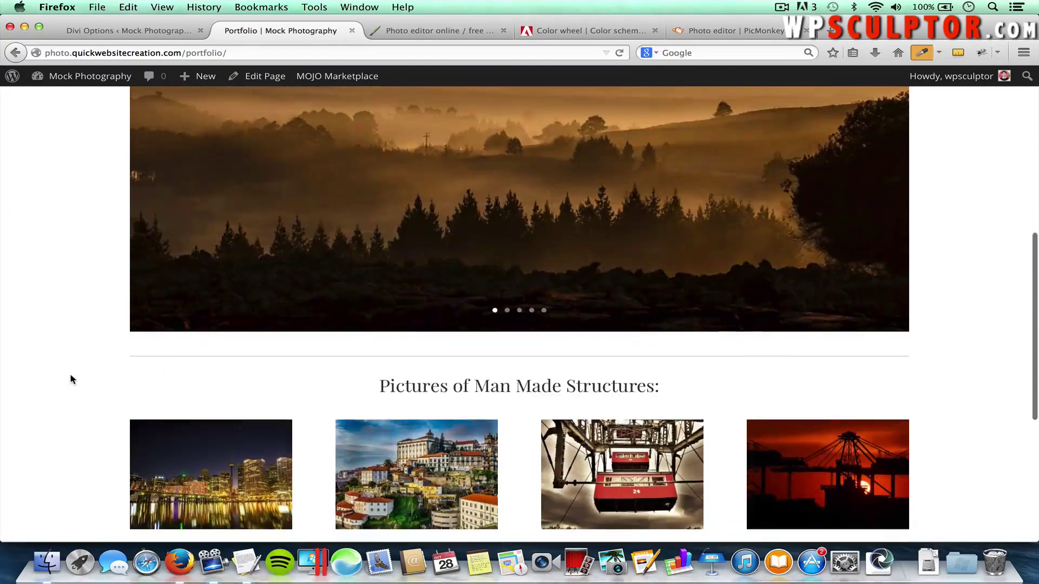
scroll(72, 380, "up", 12)
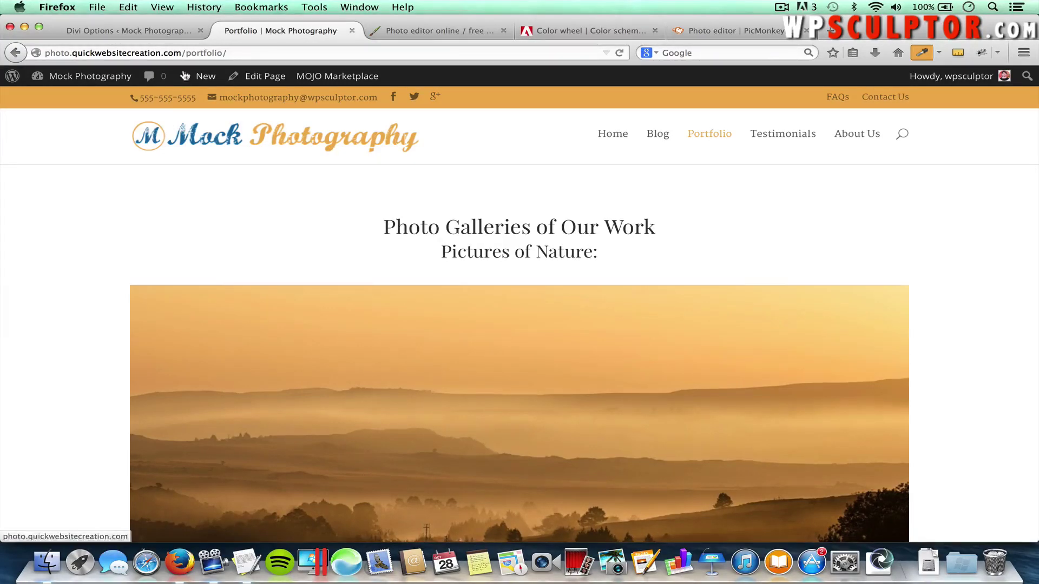
left_click(141, 30)
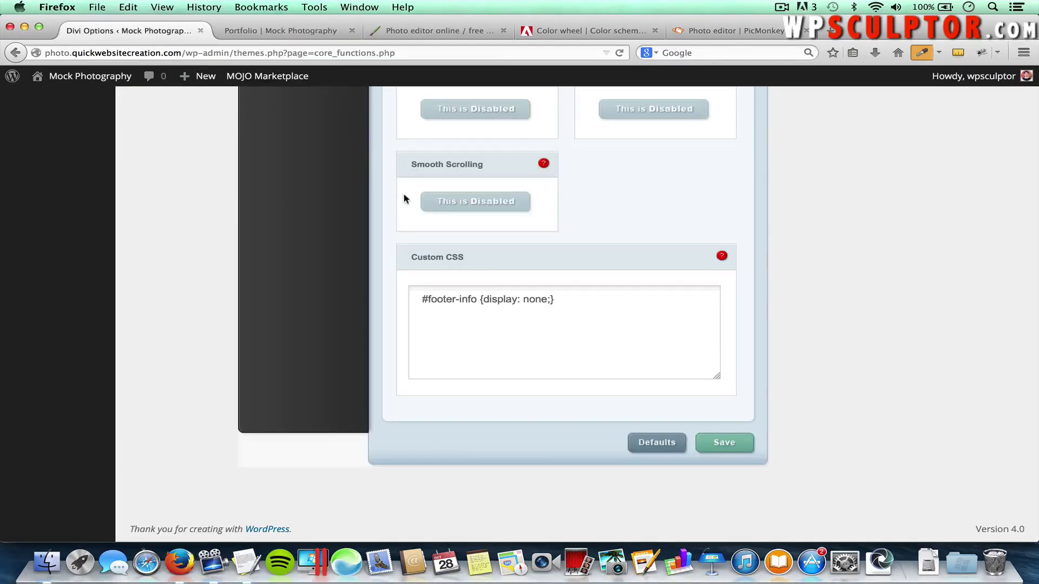
scroll(396, 187, "up", 15)
scroll(396, 187, "up", 10)
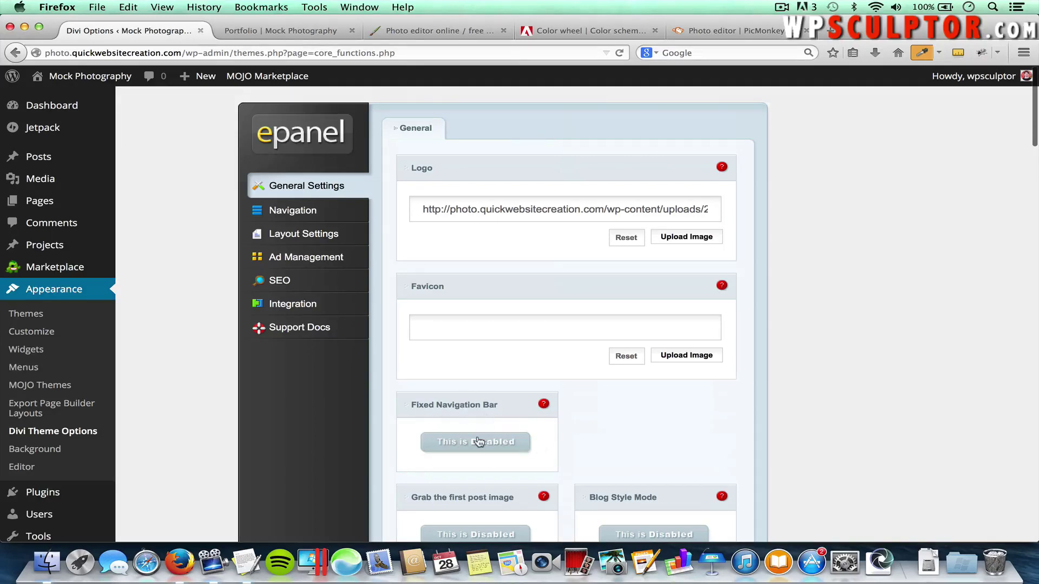
Set the Fixed Navigation Bar back to Enabled, save, and reload the Portfolio page
left_click(479, 442)
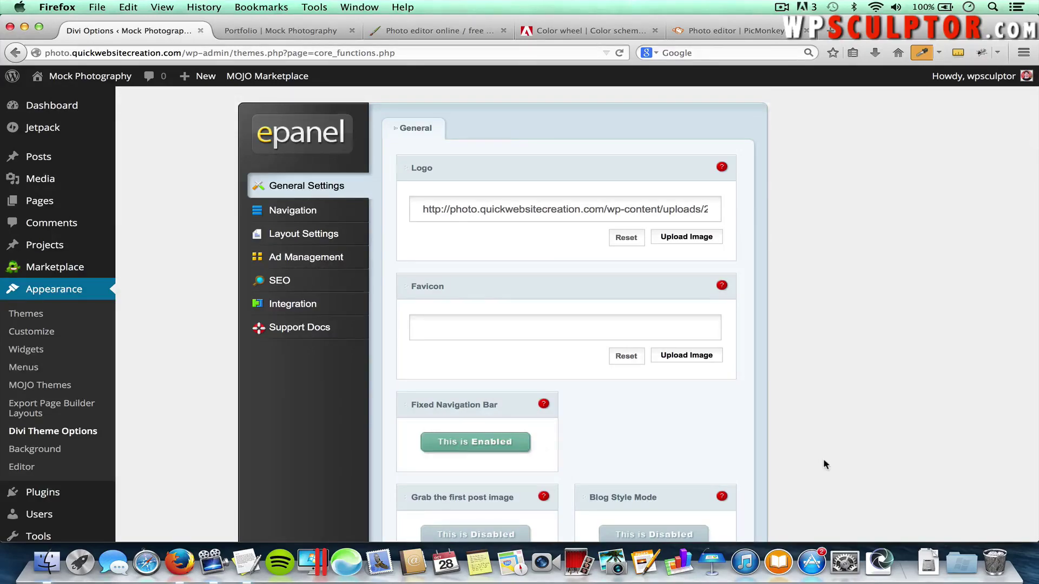
scroll(822, 459, "down", 20)
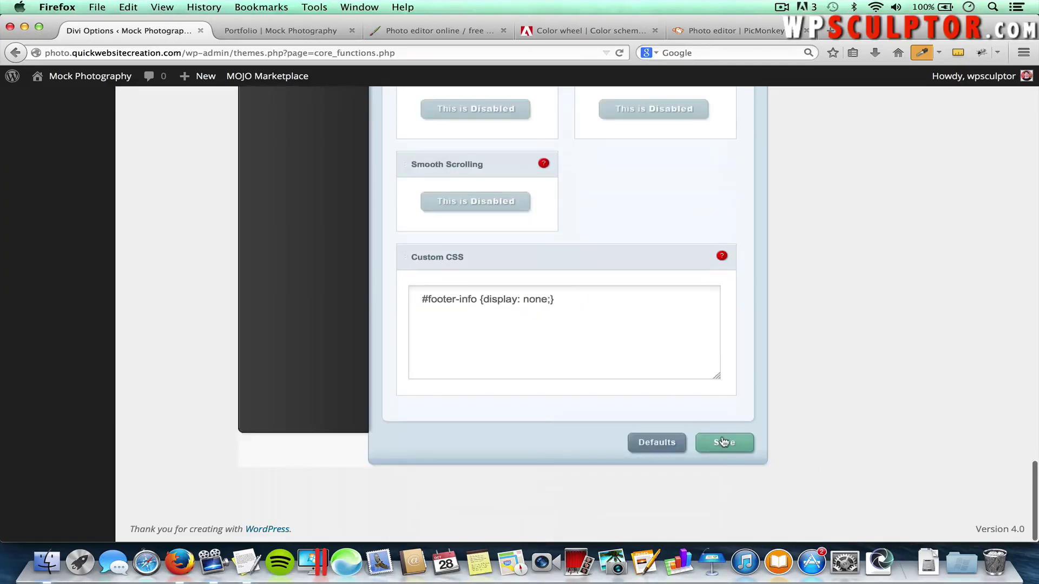
left_click(723, 442)
left_click(268, 34)
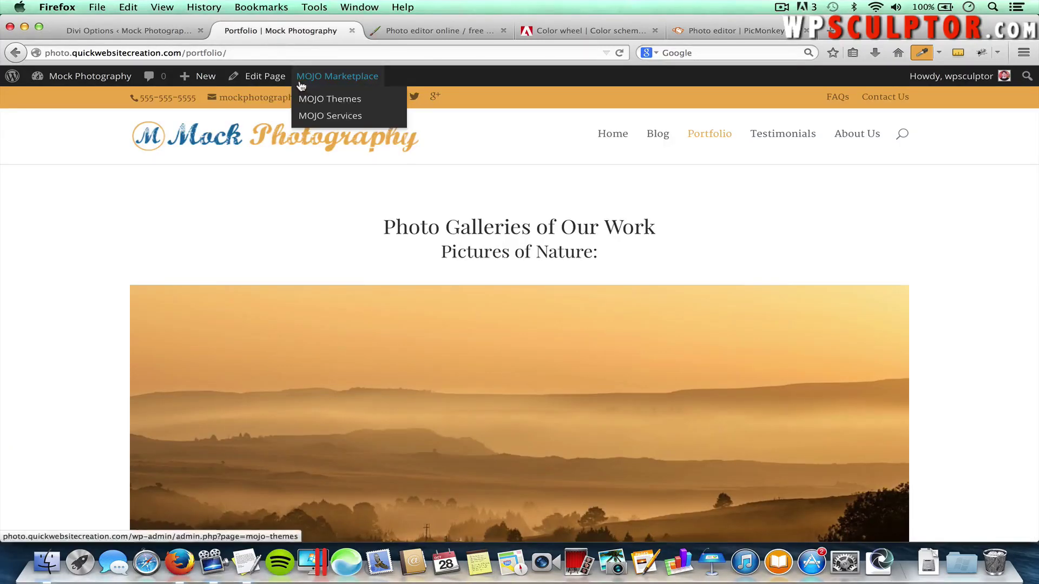
key("super+r")
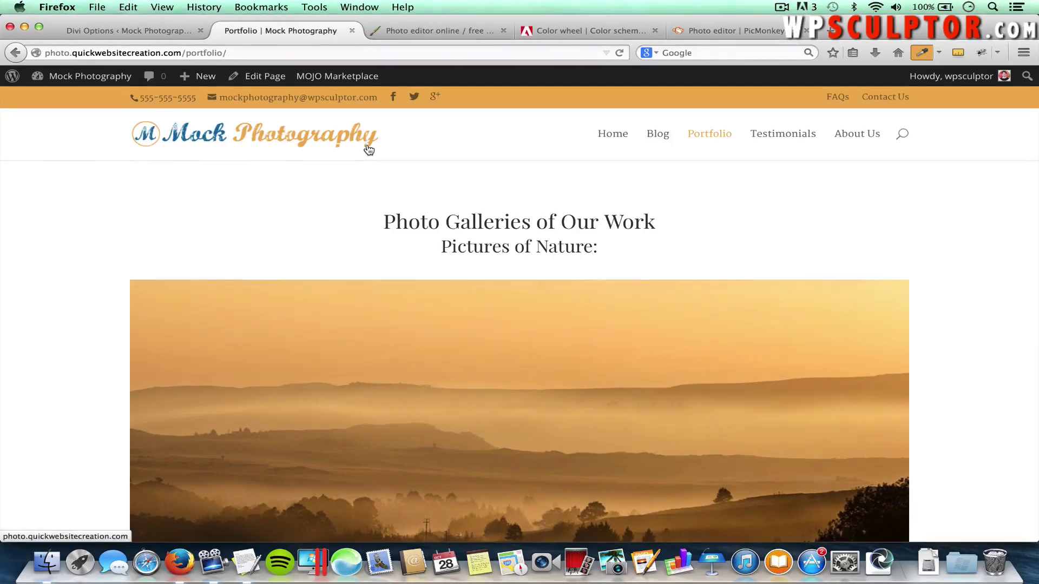
Go from Divi Theme Options to the Settings > Reading page
left_click(138, 36)
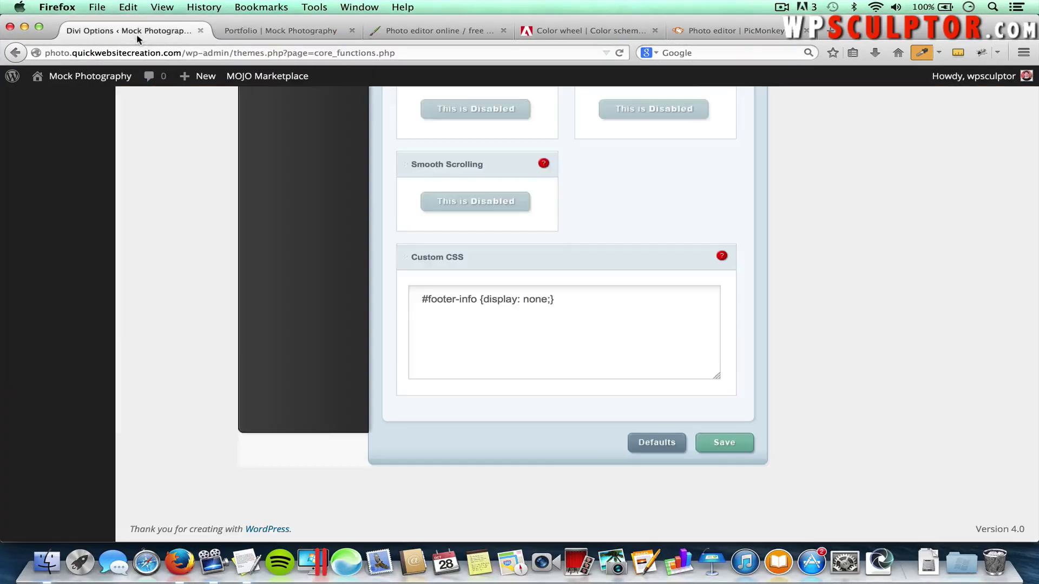
scroll(173, 194, "up", 10)
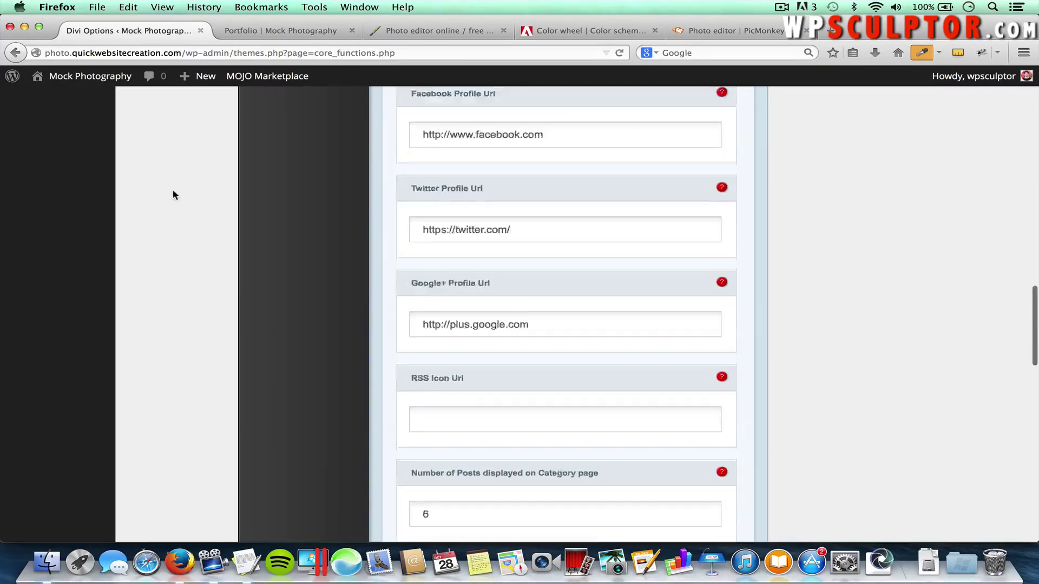
scroll(173, 195, "up", 15)
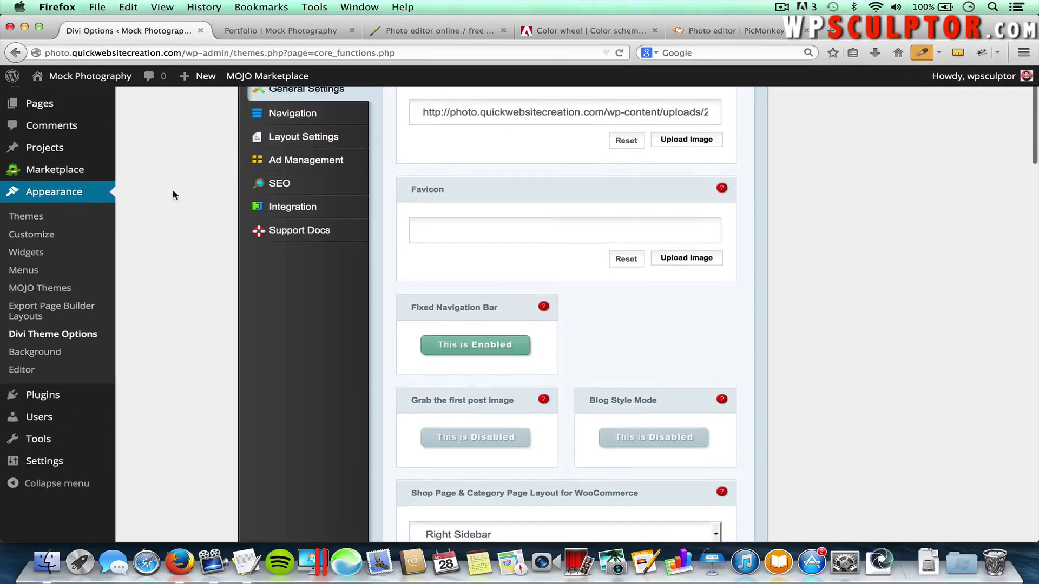
scroll(173, 194, "up", 1)
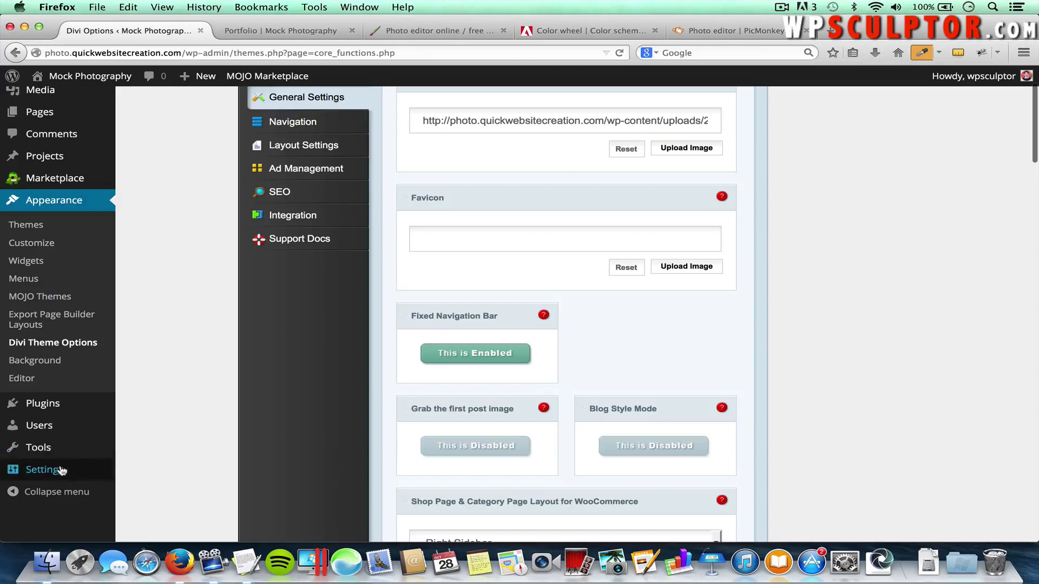
mouse_move(55, 470)
left_click(142, 474)
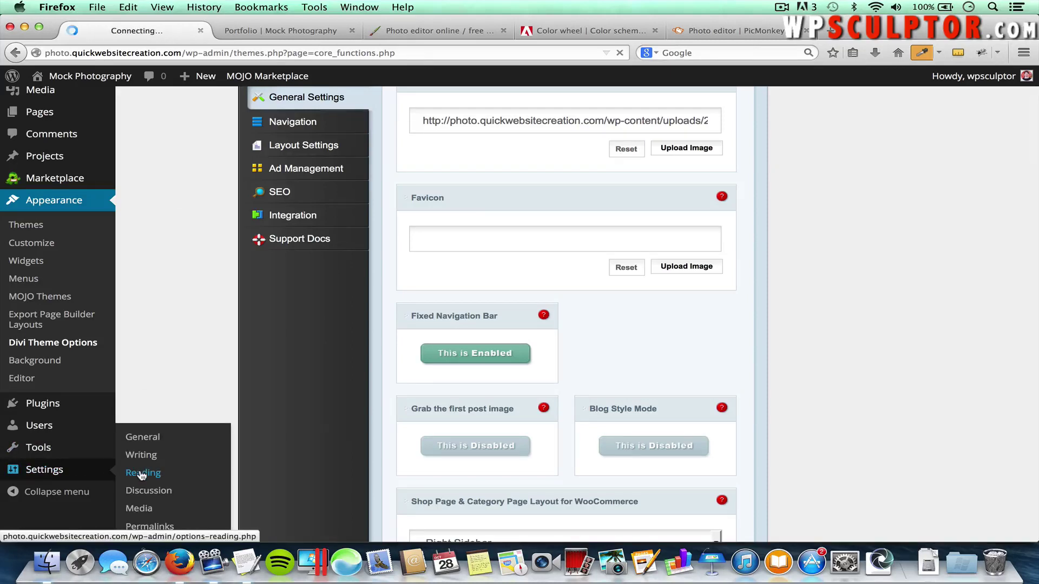
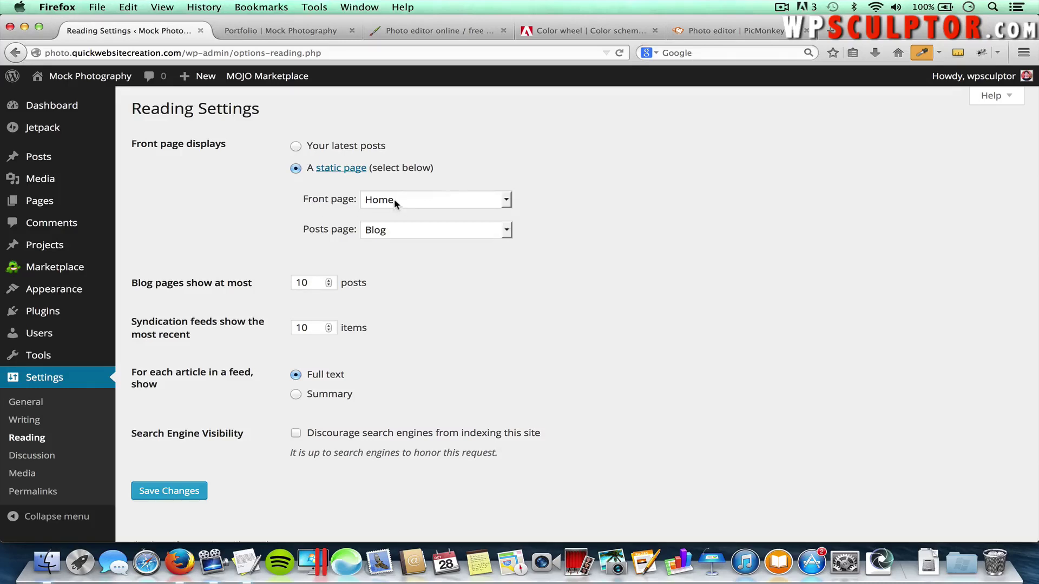
Confirm Home as the static front page and Blog as the posts page, then save Reading settings
left_click(429, 203)
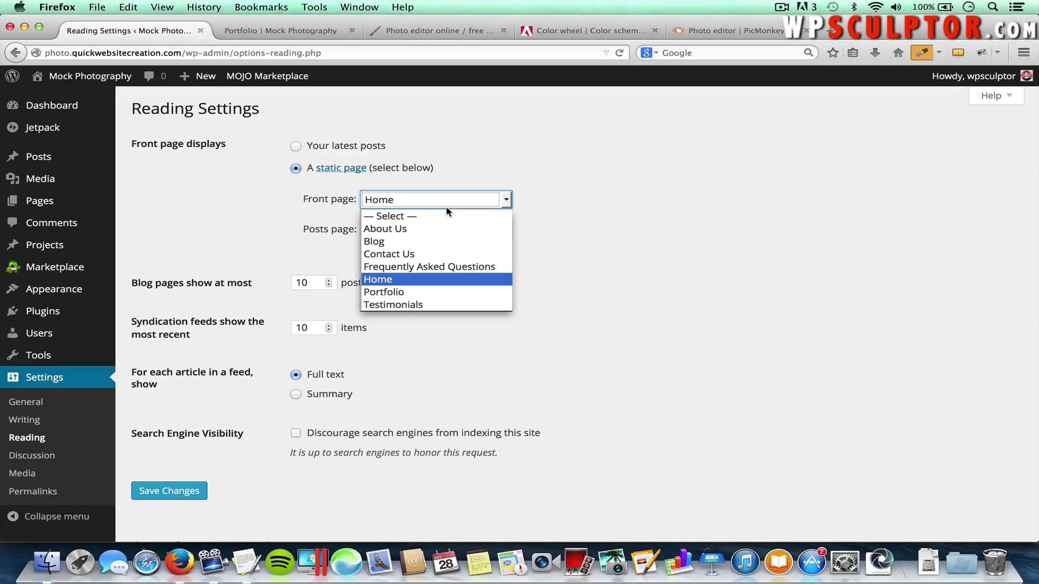
left_click(398, 280)
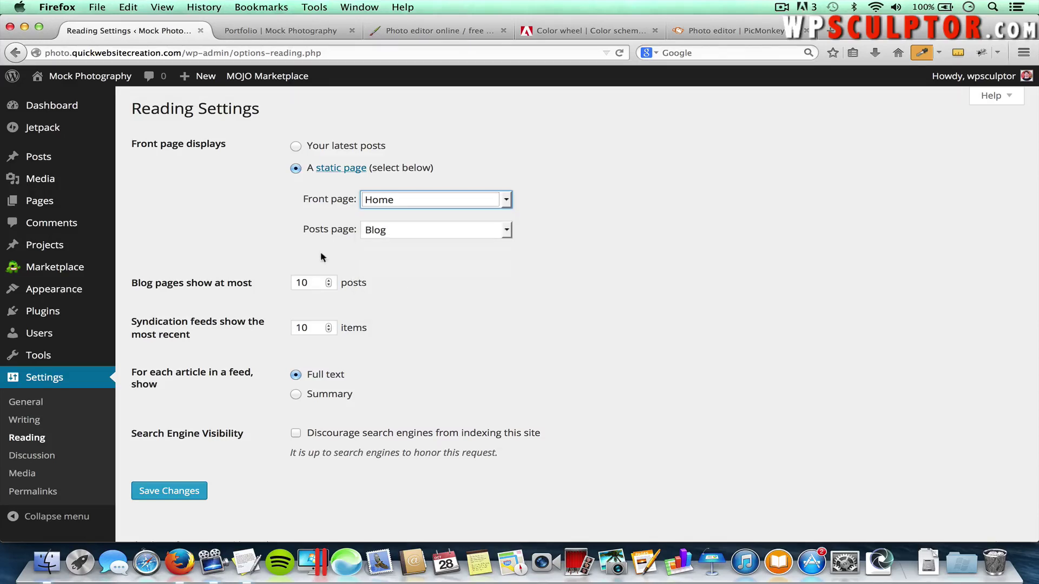
left_click(393, 231)
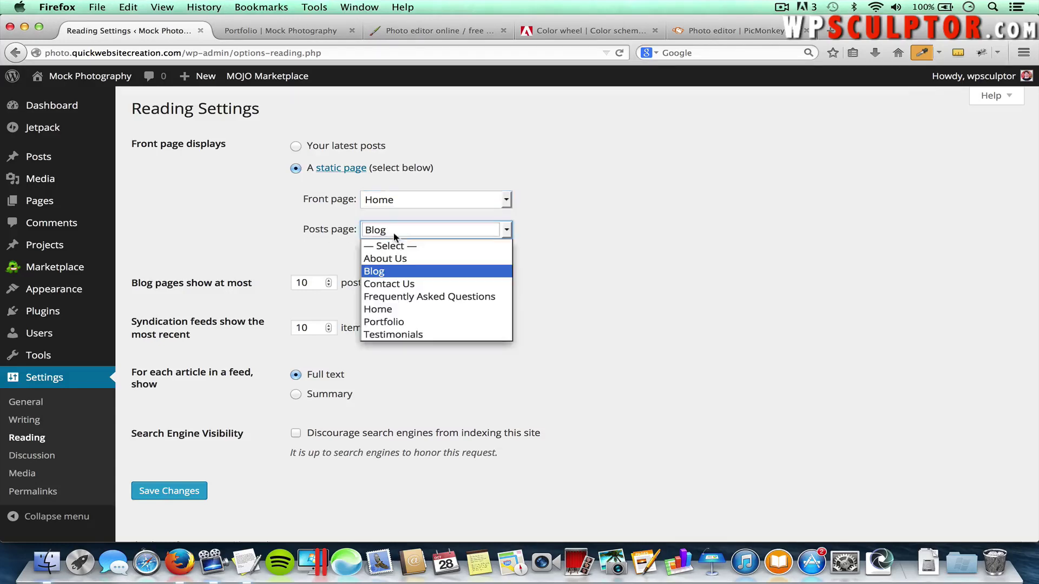
left_click(383, 272)
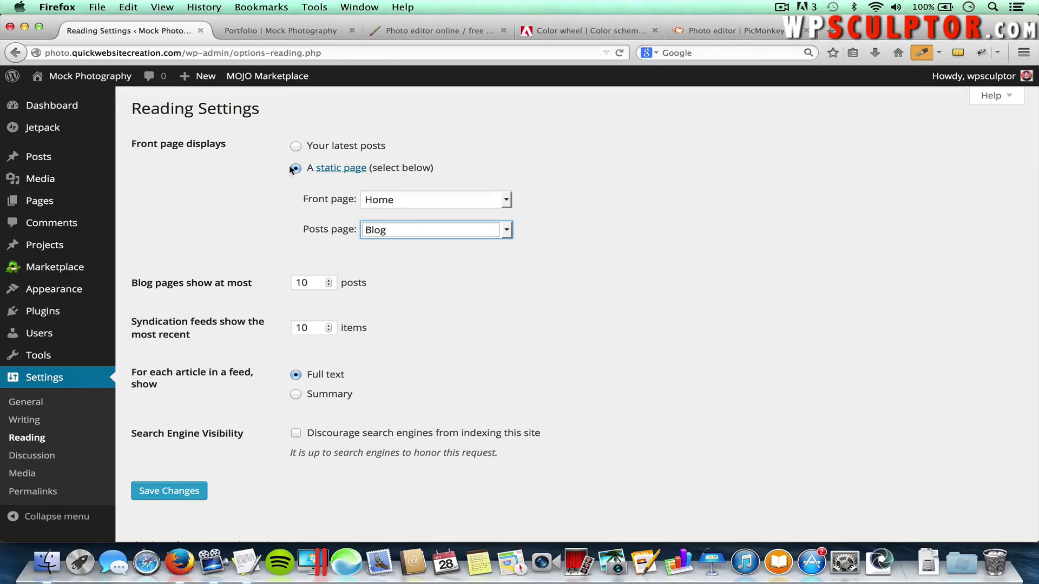
left_click(385, 235)
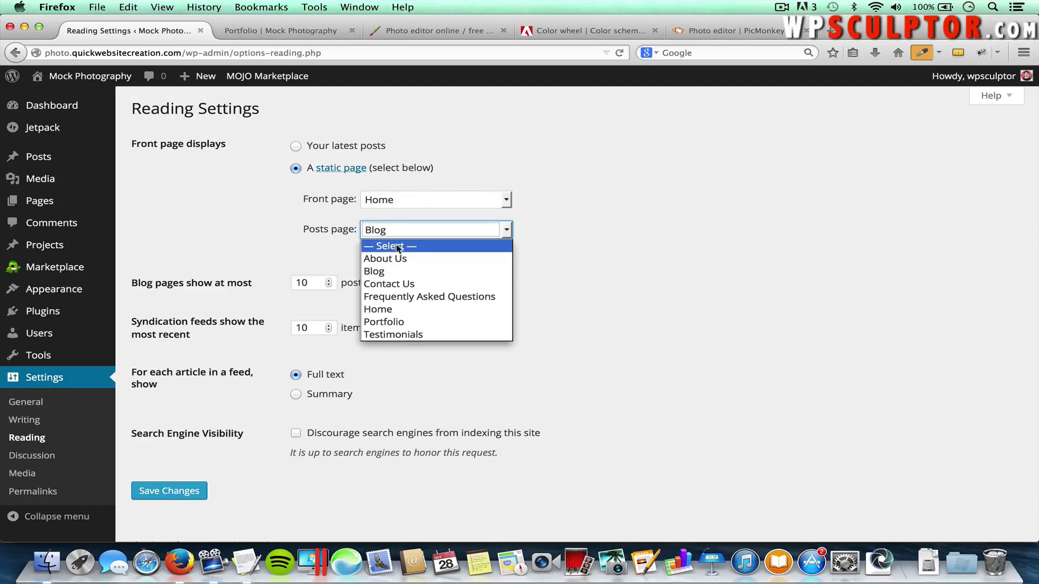
left_click(389, 272)
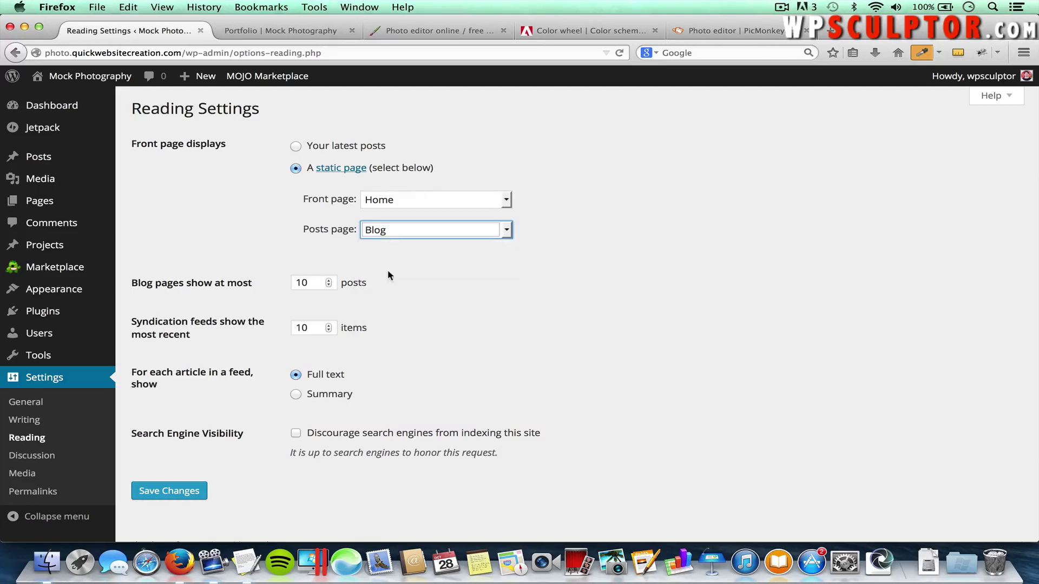
left_click(405, 271)
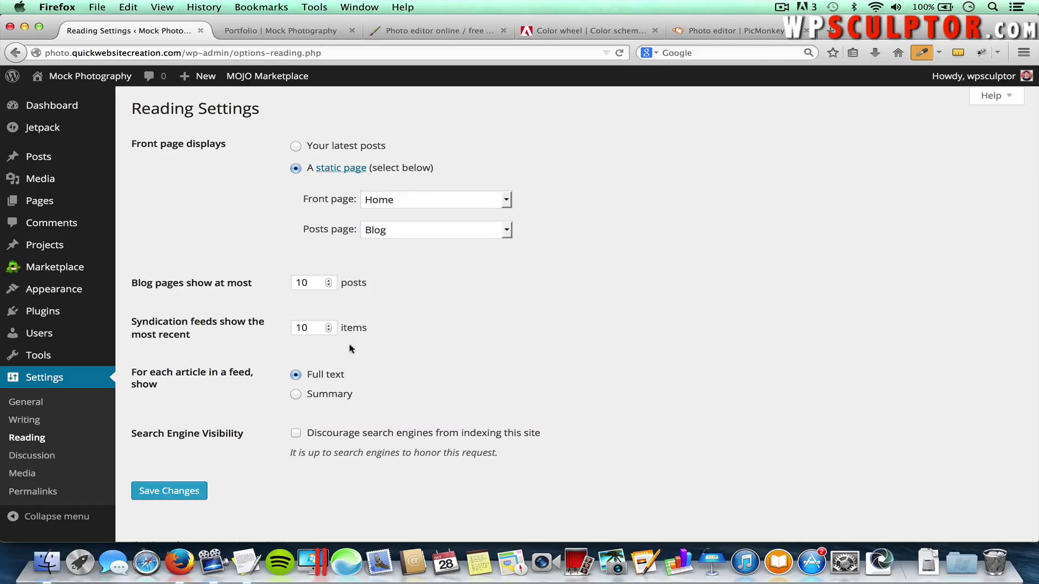
left_click(181, 492)
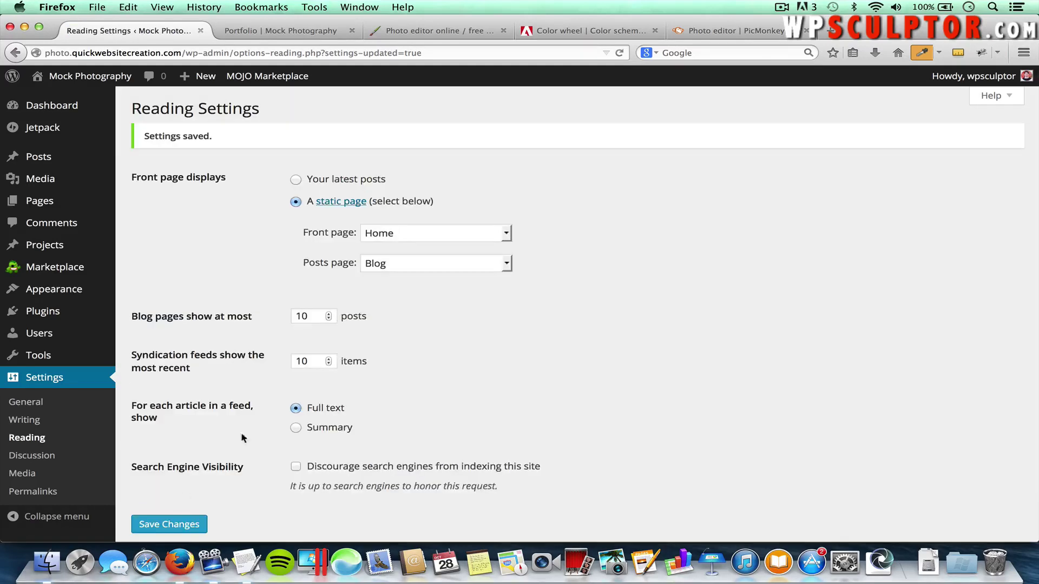
left_click(265, 38)
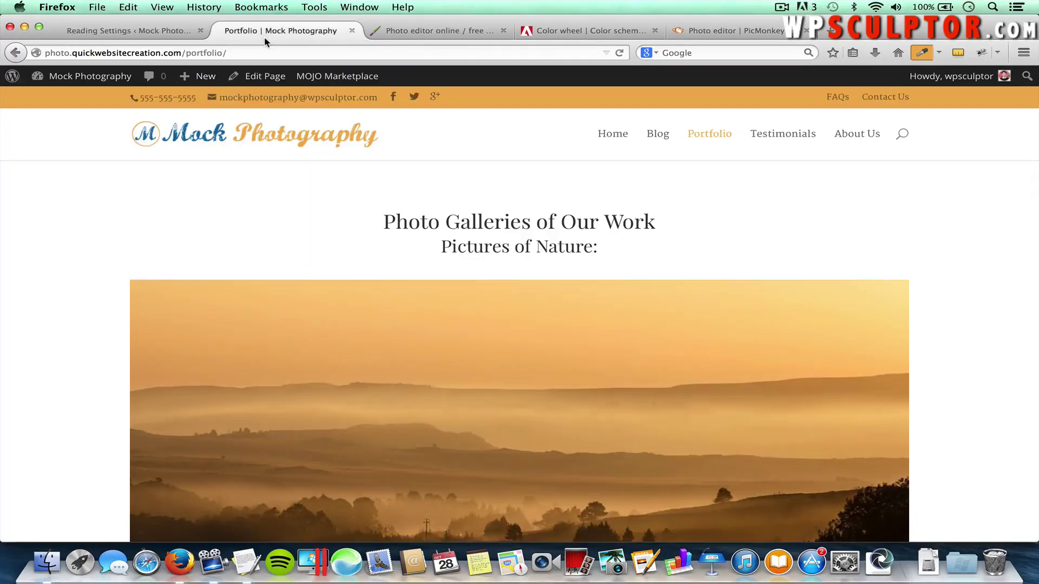
left_click(656, 139)
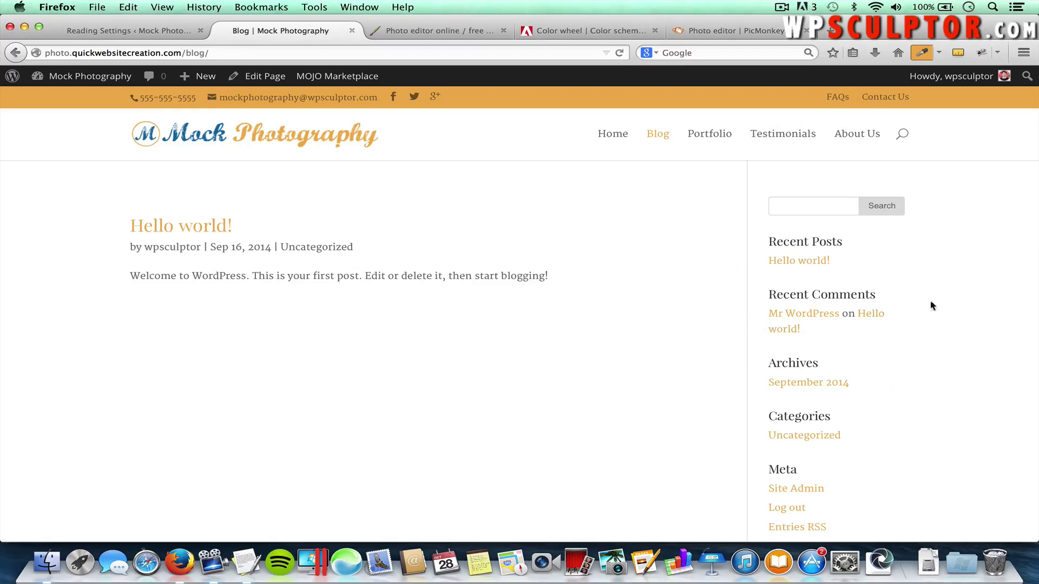
scroll(879, 385, "down", 3)
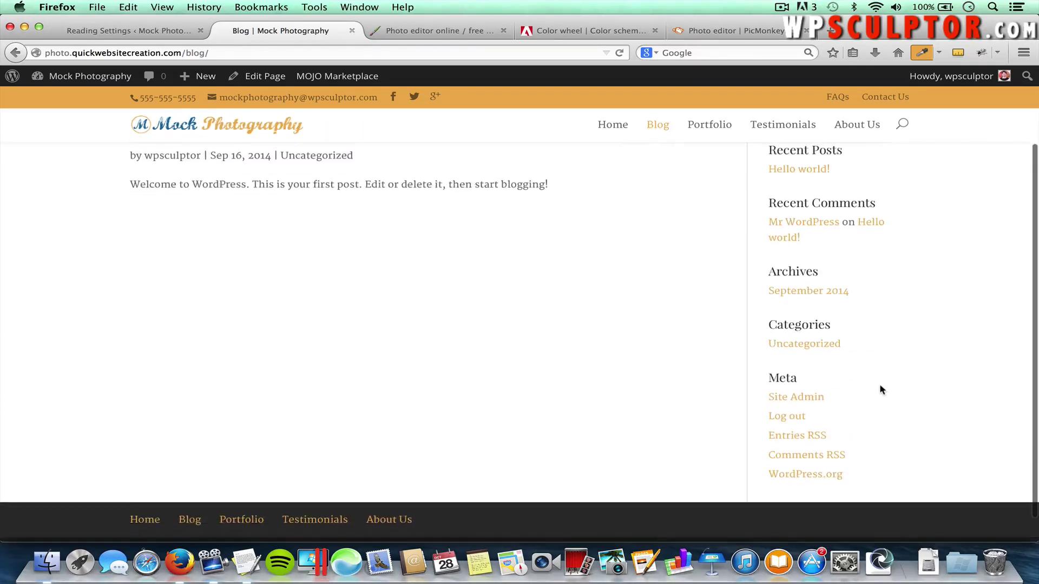
scroll(879, 390, "up", 2)
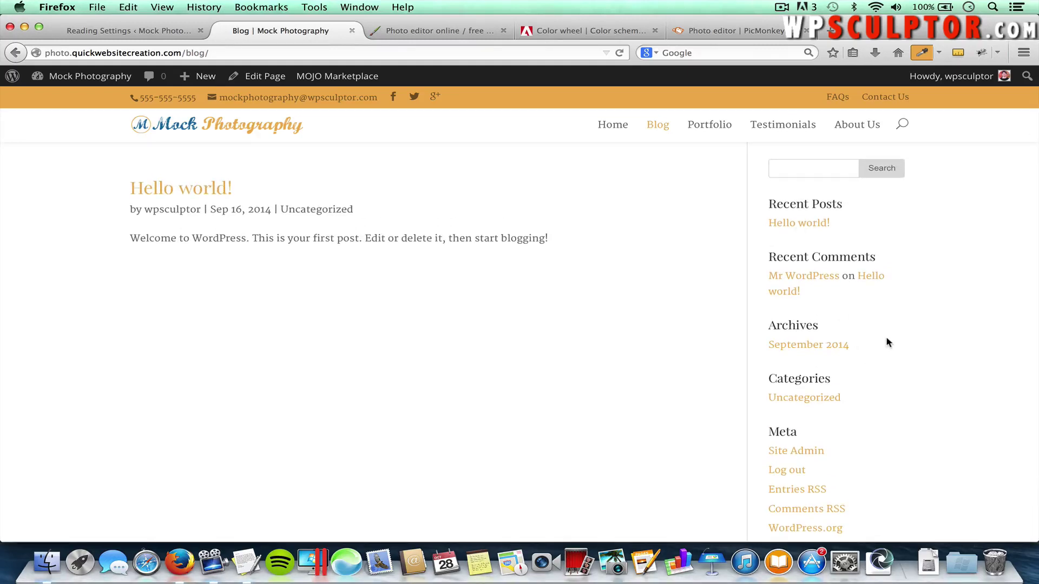
scroll(886, 341, "up", 2)
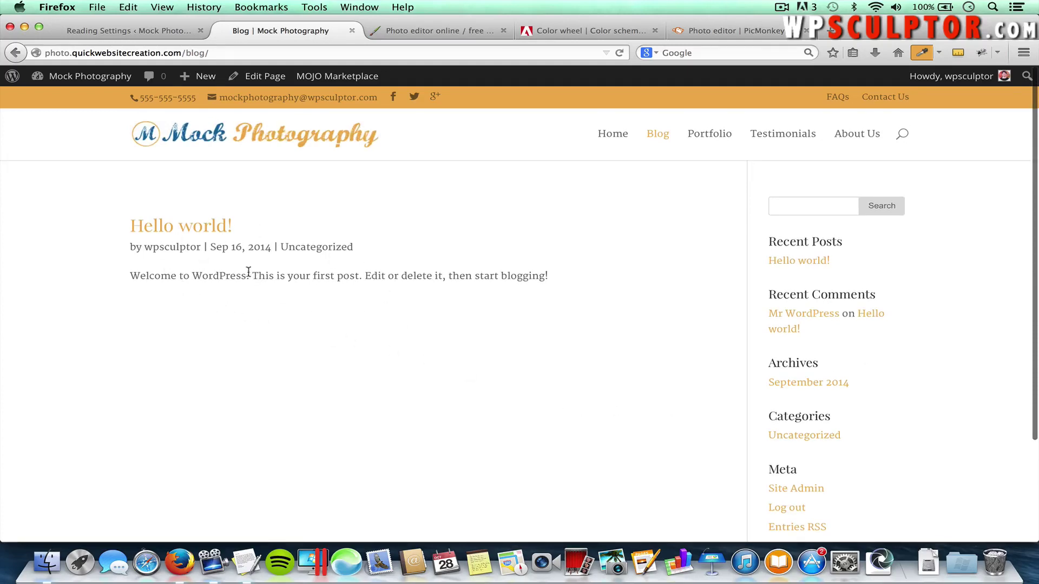
left_click(172, 231)
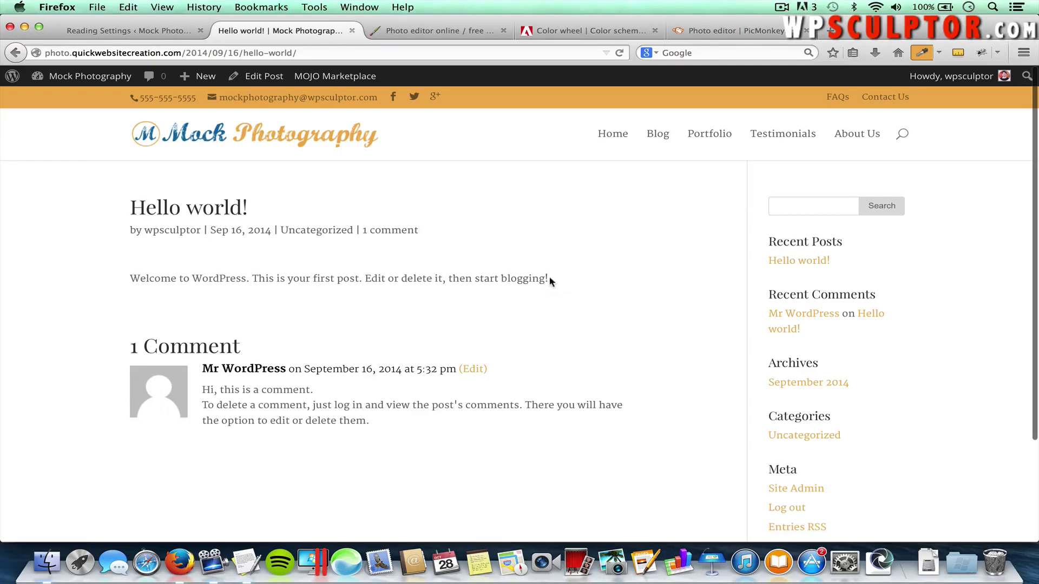
left_click(161, 31)
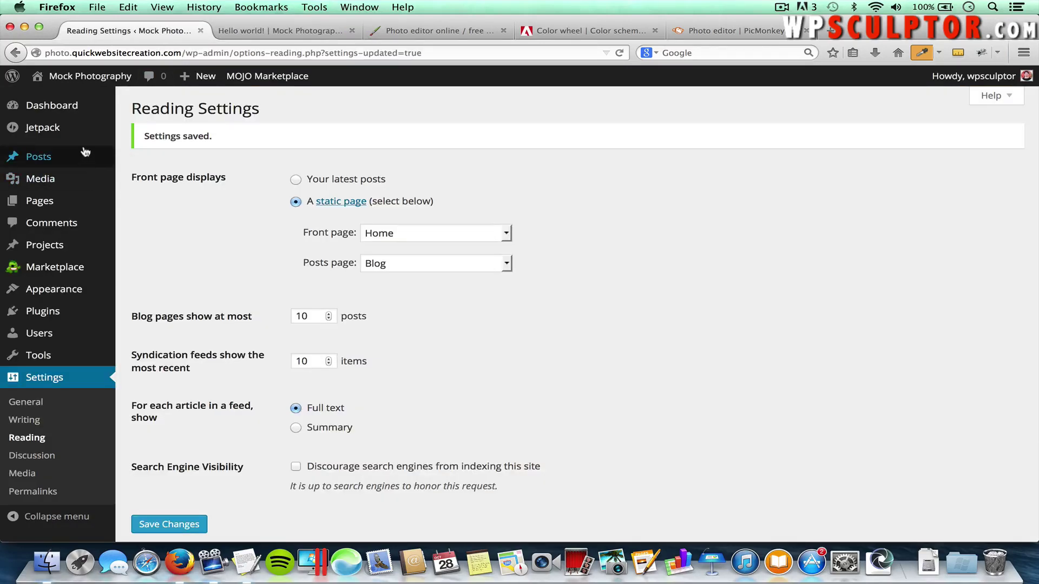
Trash the 'Hello world!' post from All Posts and view the Trash (1) list
mouse_move(85, 157)
left_click(141, 160)
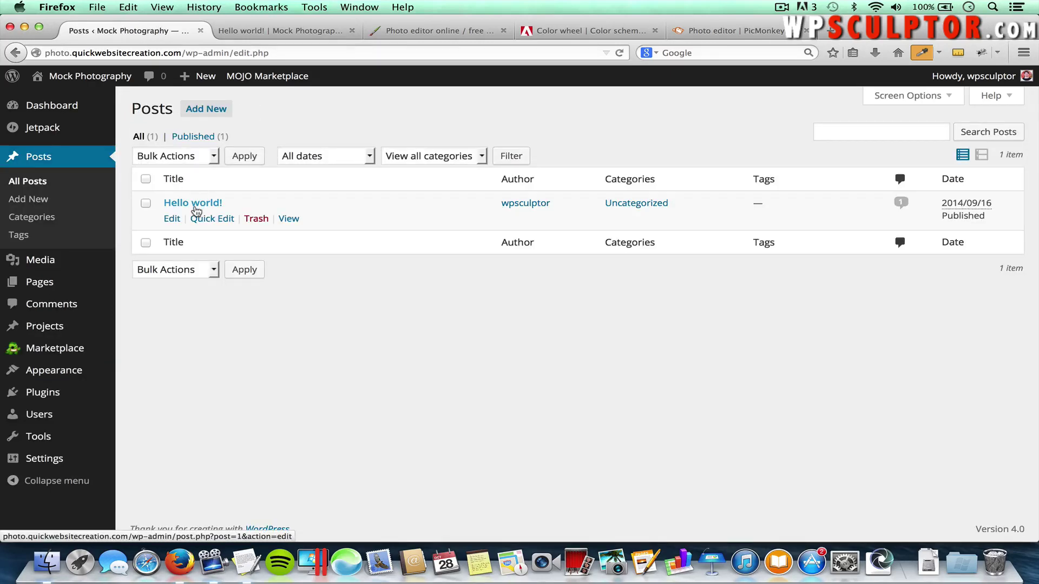
left_click(259, 220)
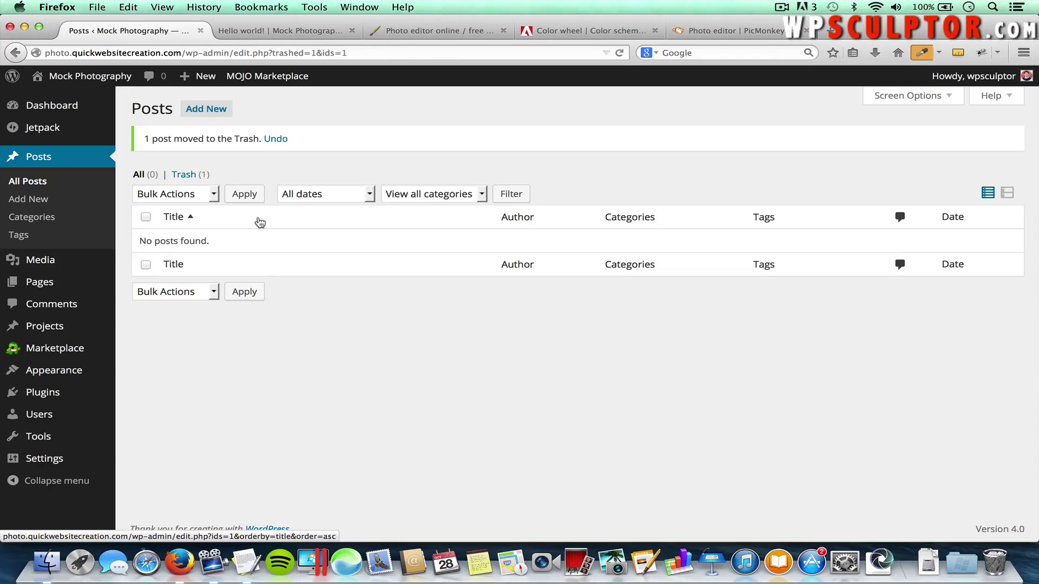
left_click(184, 174)
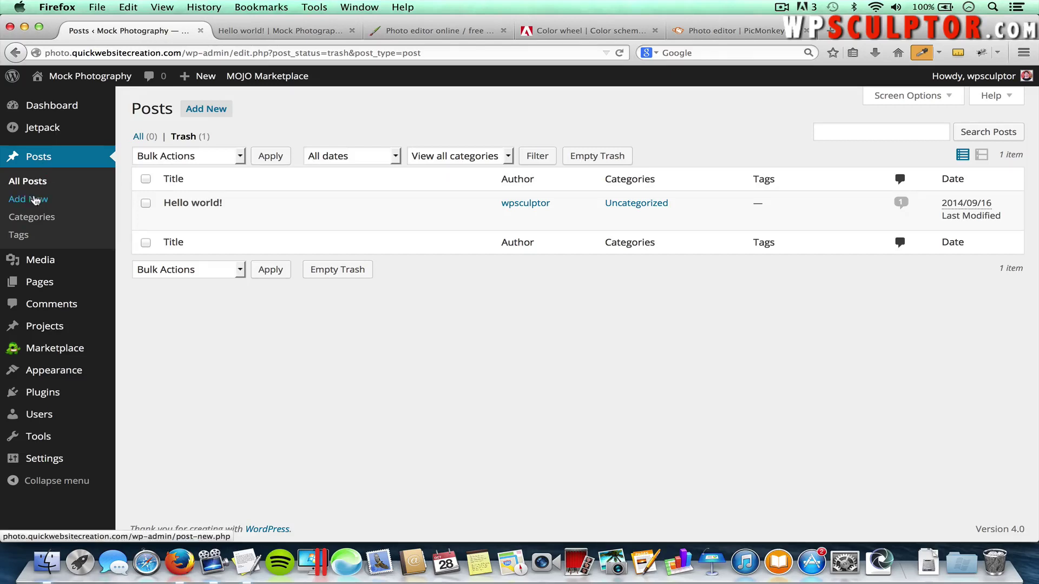
Create a new post titled 'Welcome to Our New Blog!' and switch to the TextEdit notes
left_click(207, 110)
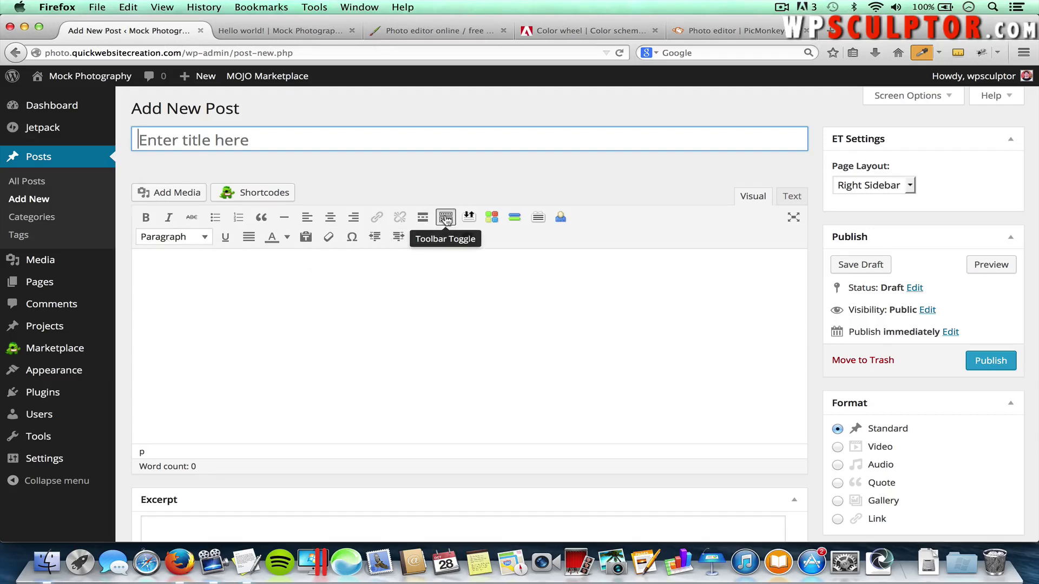
left_click(447, 219)
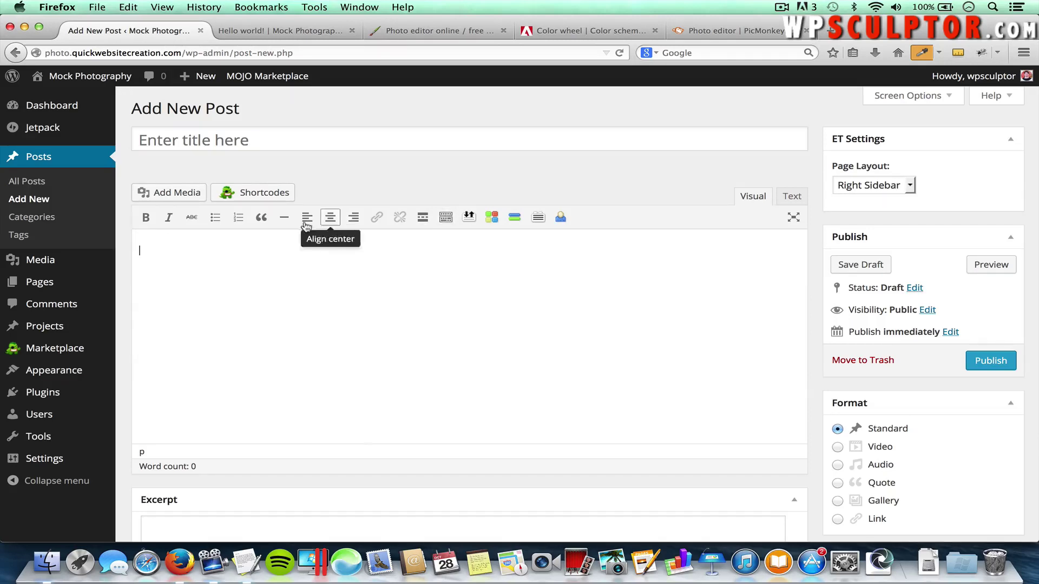
left_click(447, 219)
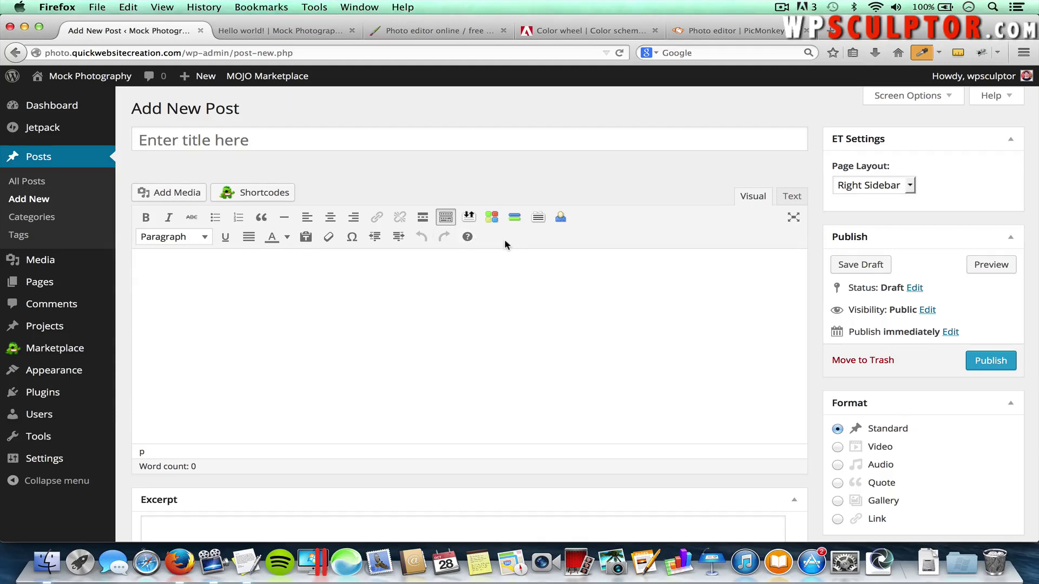
left_click(335, 141)
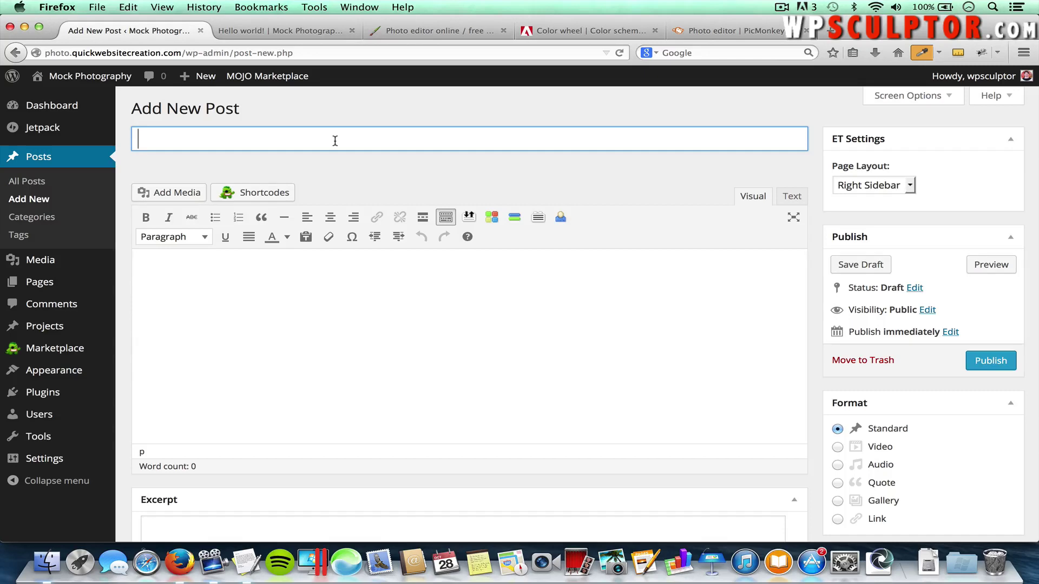
type("Welcome to Our New")
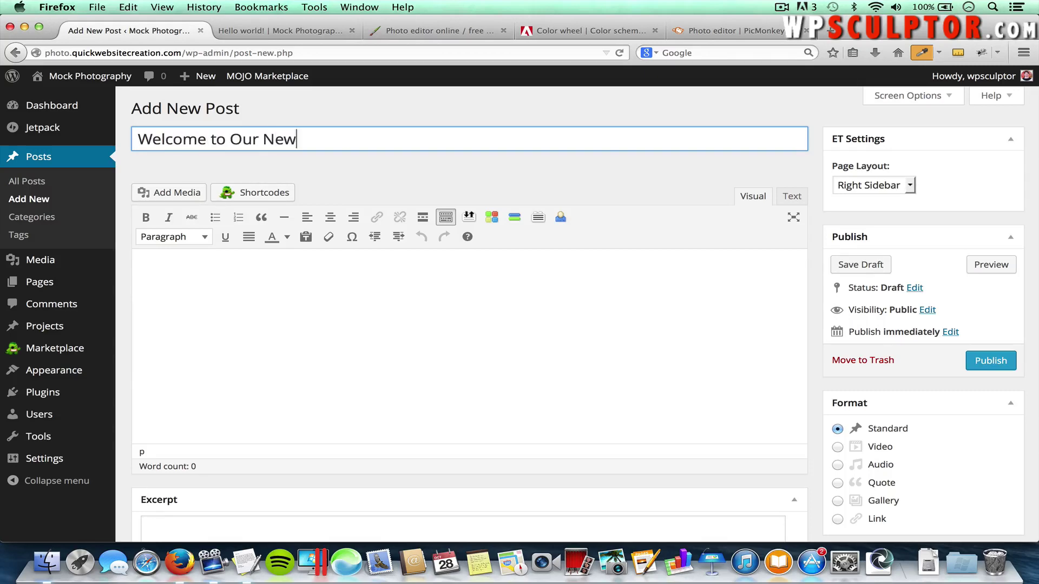
type(" Blog!")
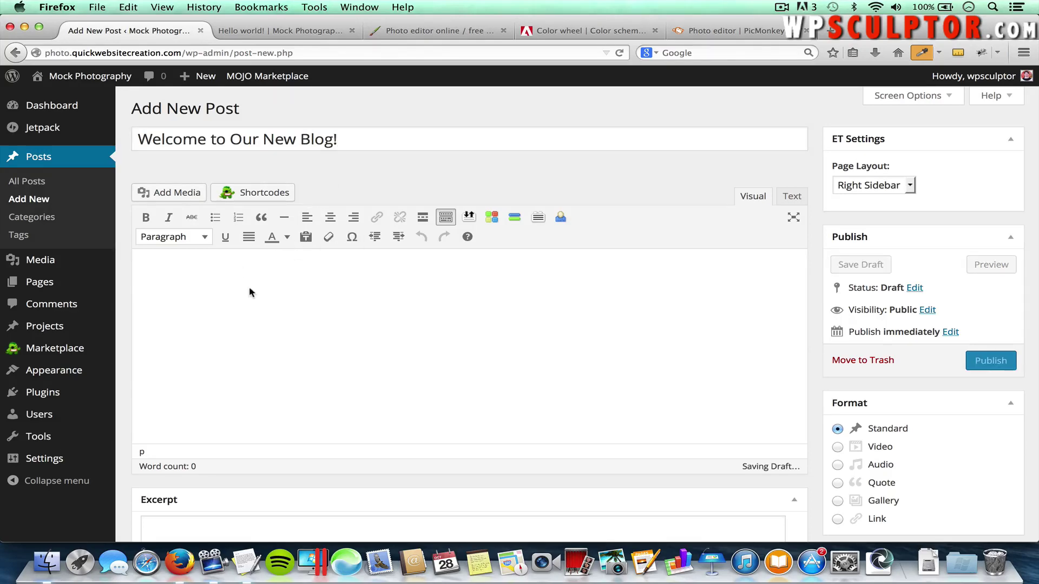
key("super+Tab")
key("super+Tab")
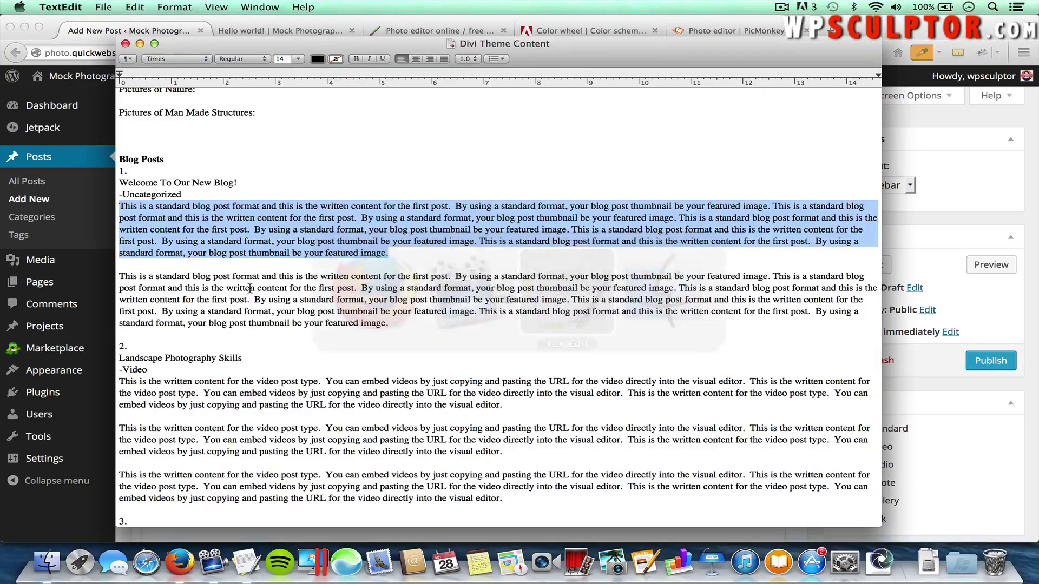
Paste the sample paragraph twice into the body and add a 'This is a heading' line above
key("super+Tab")
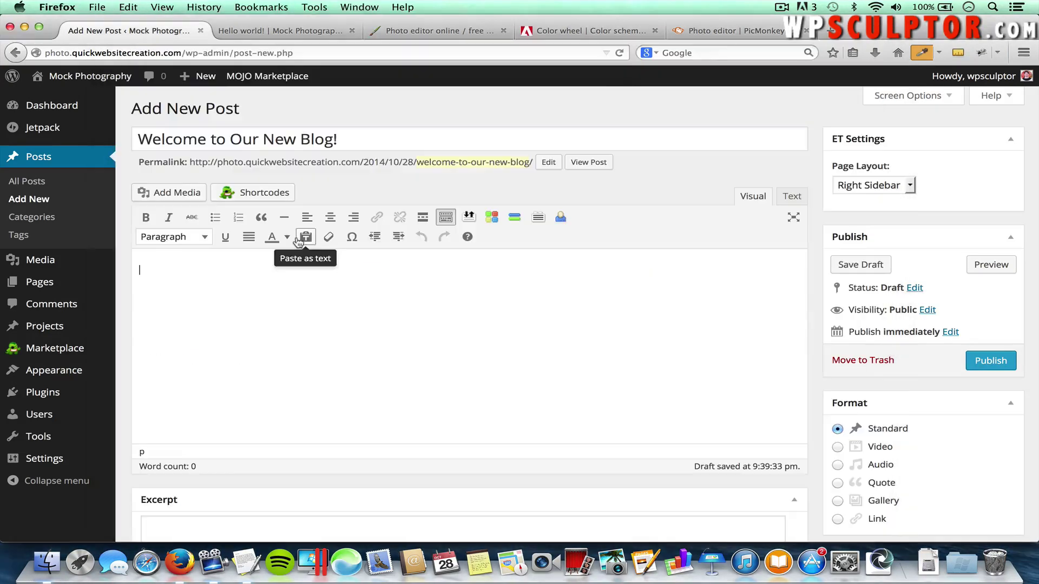
type("This is a standard blog post format and this is the written content for the first post.  By using a standard format, your blog post thumbnail be your featured image. This is a standard blog post format and this is the written content for the first post.  By using a standard format, your blog post thumbnail be your featured image. This is a standard blog post format and this is the written content for the first post.  By using a standard format, your blog post thumbnail be your featured image. This is a standard blog post format and this is the written content for the first post.  By using a standard format, your blog post thumbnail be your featured image. This is a standard blog post format and this is the written content for the first post.  By using a standard format, your blog post thumbnail be your featured image.")
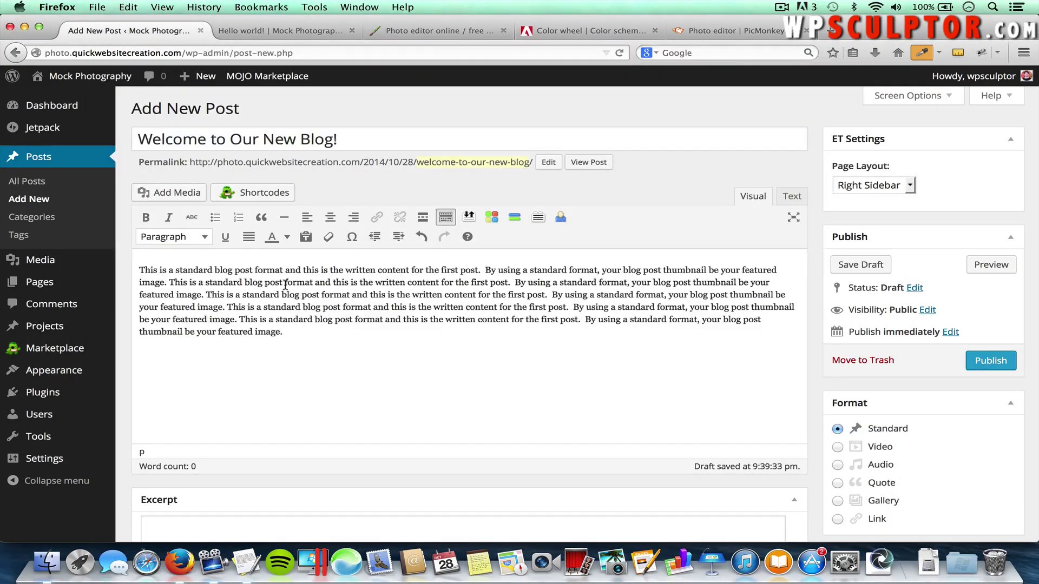
key("Return")
type("This is a standard blog post format and this is the written content for the first post.  By using a standard format, your blog post thumbnail be your featured image. This is a standard blog post format and this is the written content for the first post.  By using a standard format, your blog post thumbnail be your featured image. This is a standard blog post format and this is the written content for the first post.  By using a standard format, your blog post thumbnail be your featured image. This is a standard blog post format and this is the written content for the first post.  By using a standard format, your blog post thumbnail be your featured image. This is a standard blog post format and this is the written content for the first post.  By using a standard format, your blog post thumbnail be your featured image.")
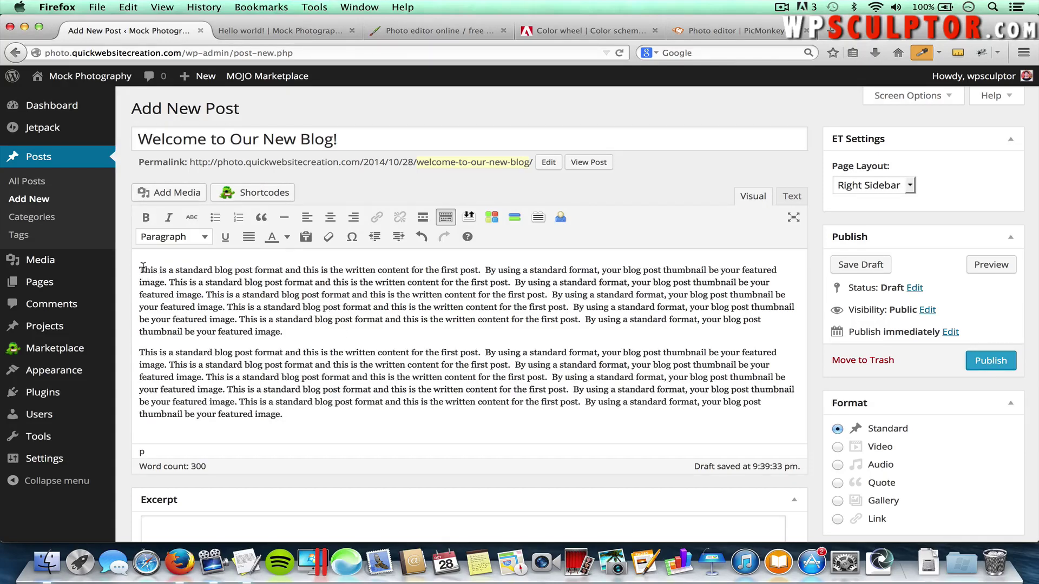
key("Return")
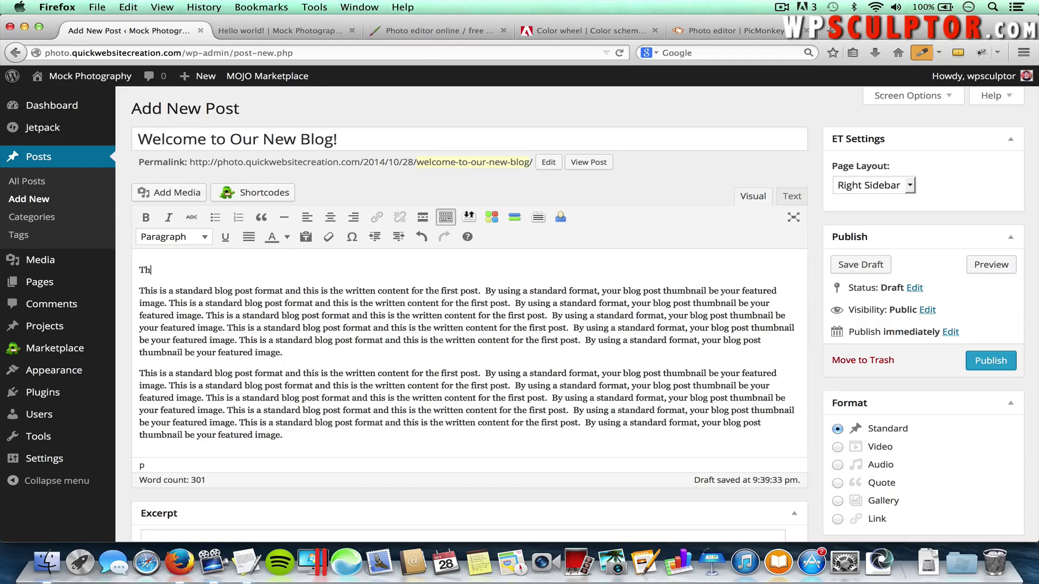
type("This is a heading")
left_click_drag(210, 269, 136, 268)
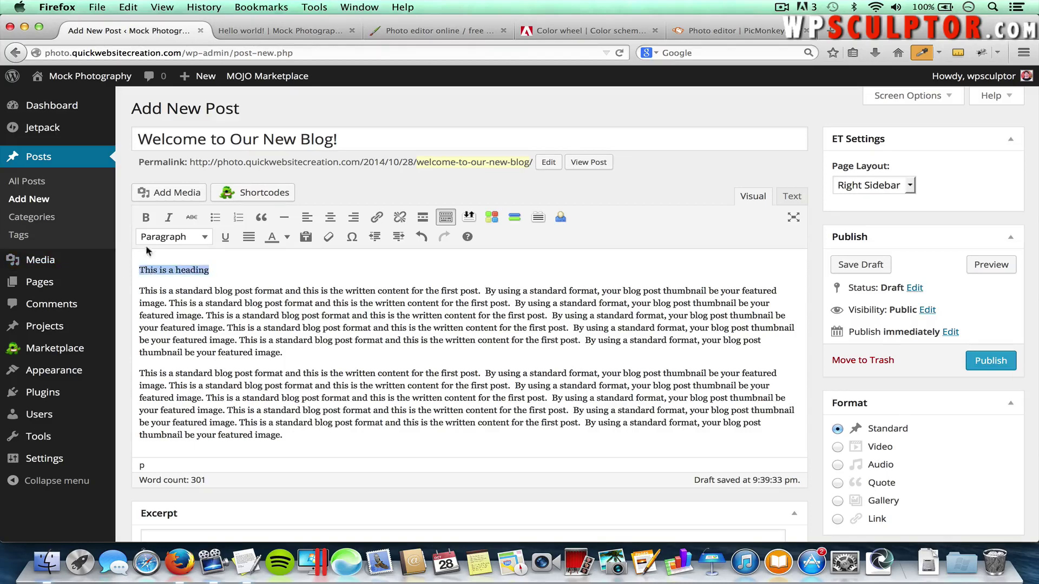
left_click(179, 236)
left_click(171, 328)
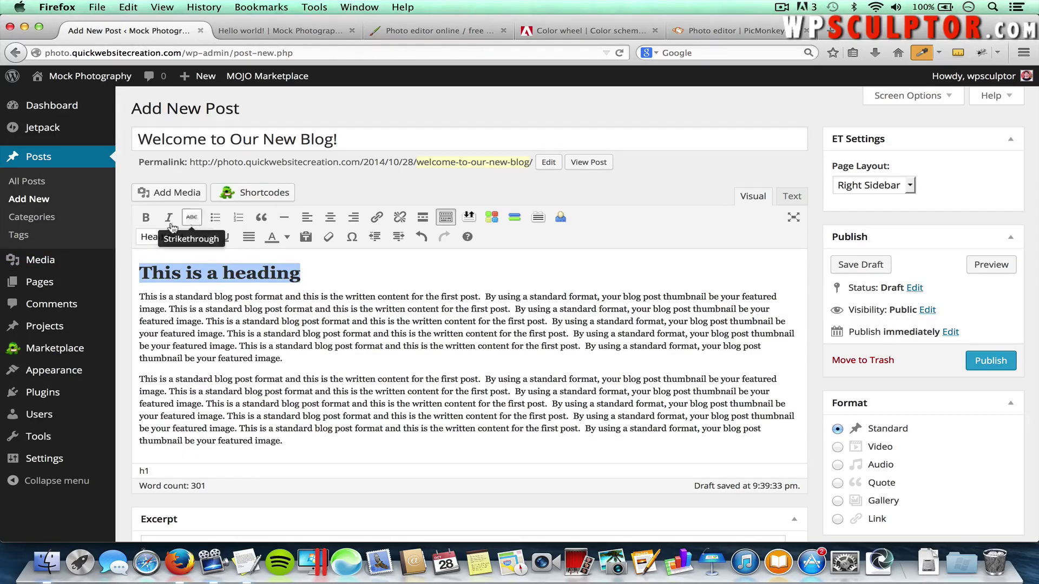
left_click(149, 224)
left_click(149, 223)
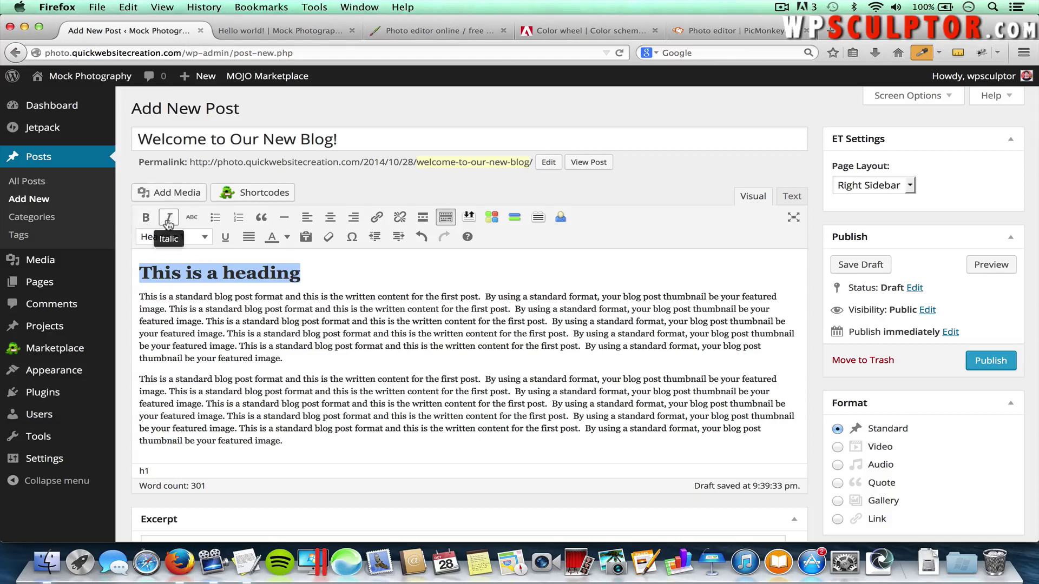
left_click(168, 218)
left_click(168, 219)
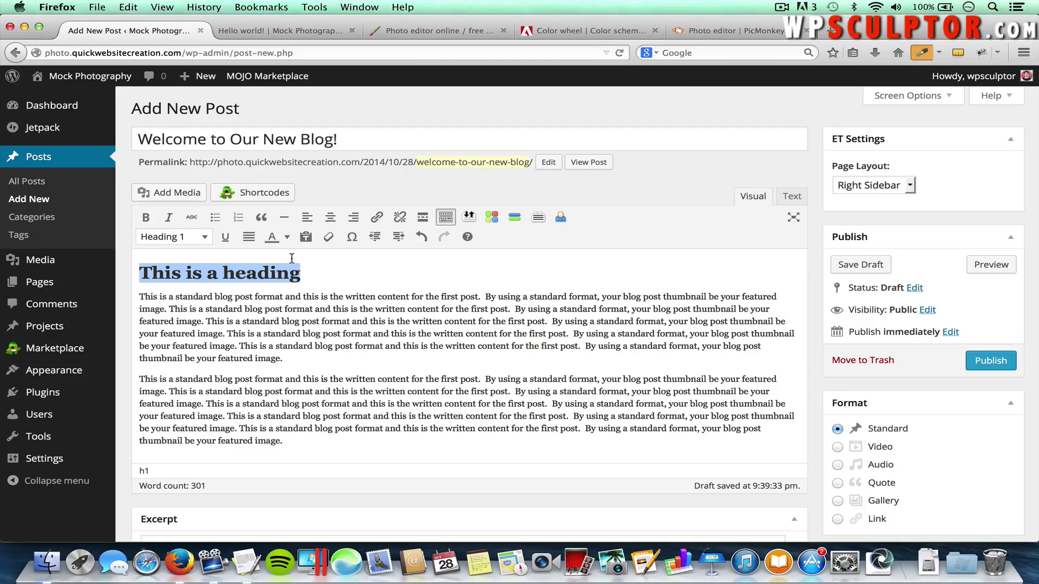
Link the heading to the Home page, then remove that link again
left_click(376, 218)
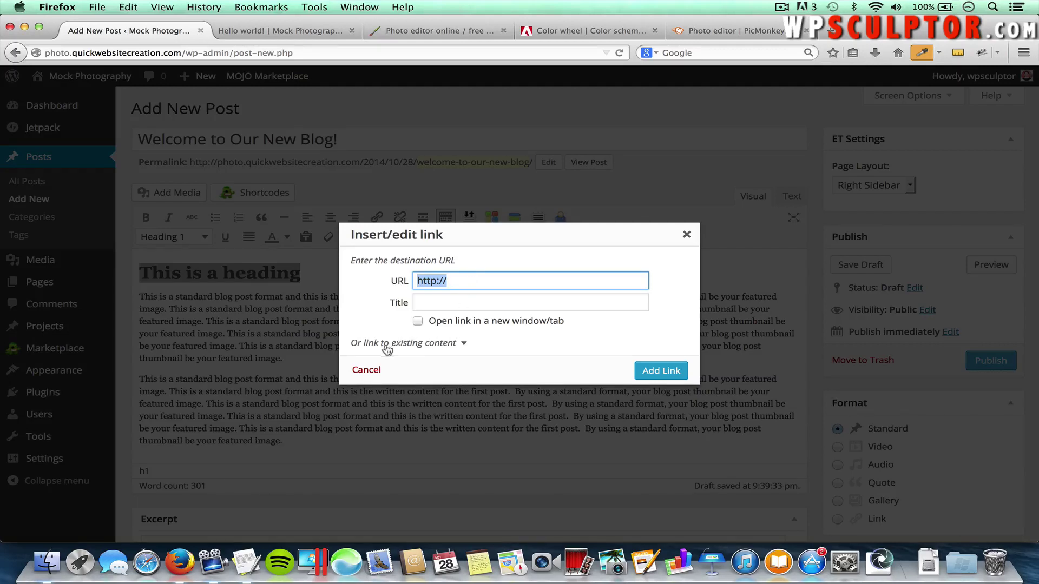
left_click(434, 341)
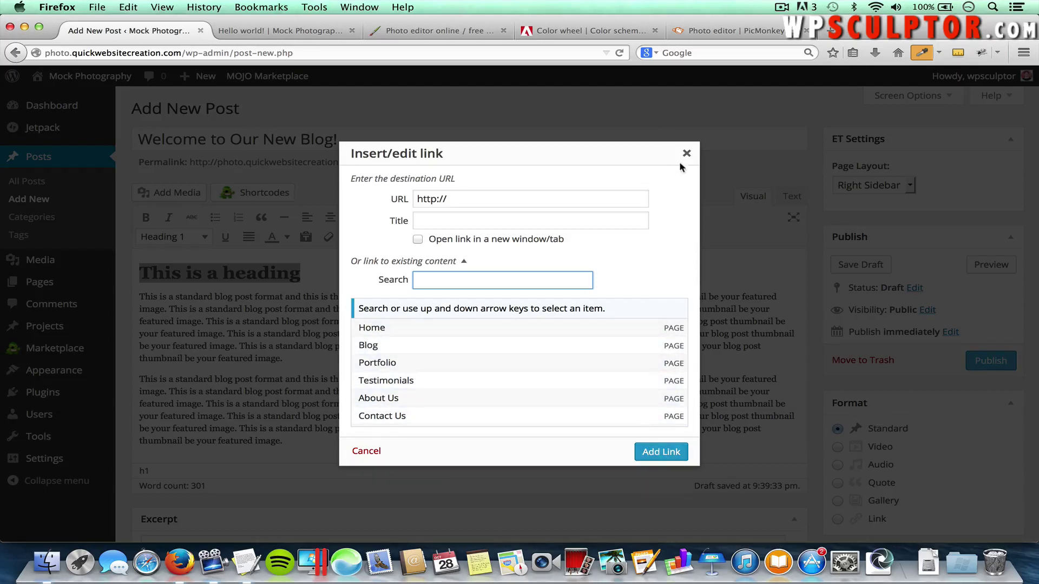
left_click(380, 332)
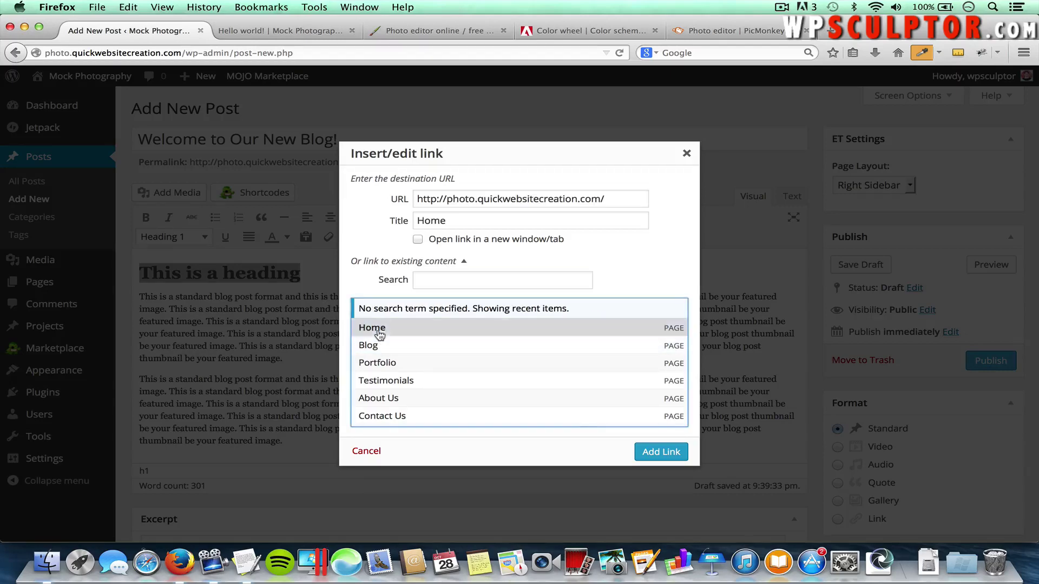
left_click(660, 451)
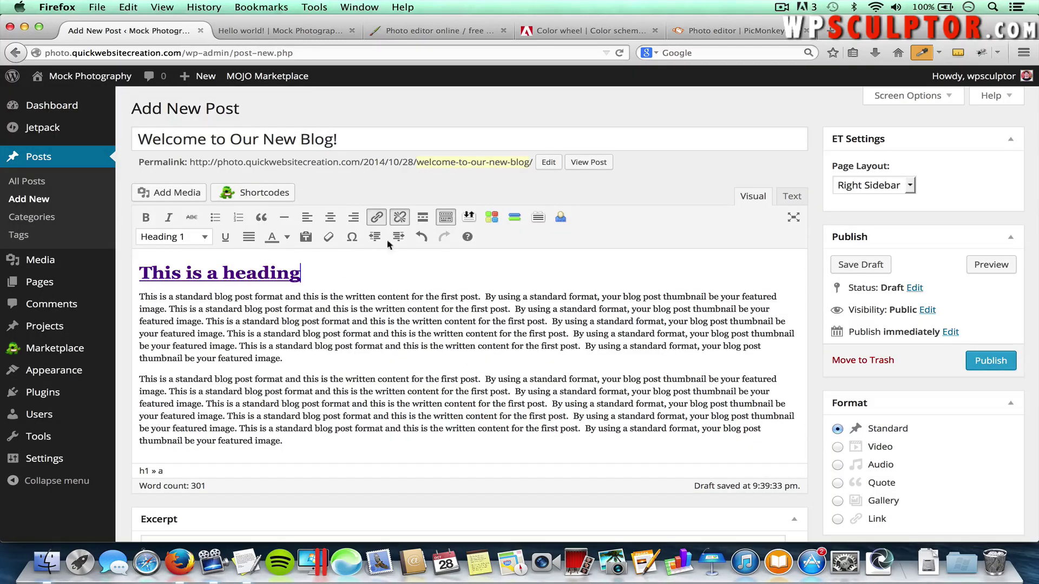
left_click_drag(300, 272, 140, 275)
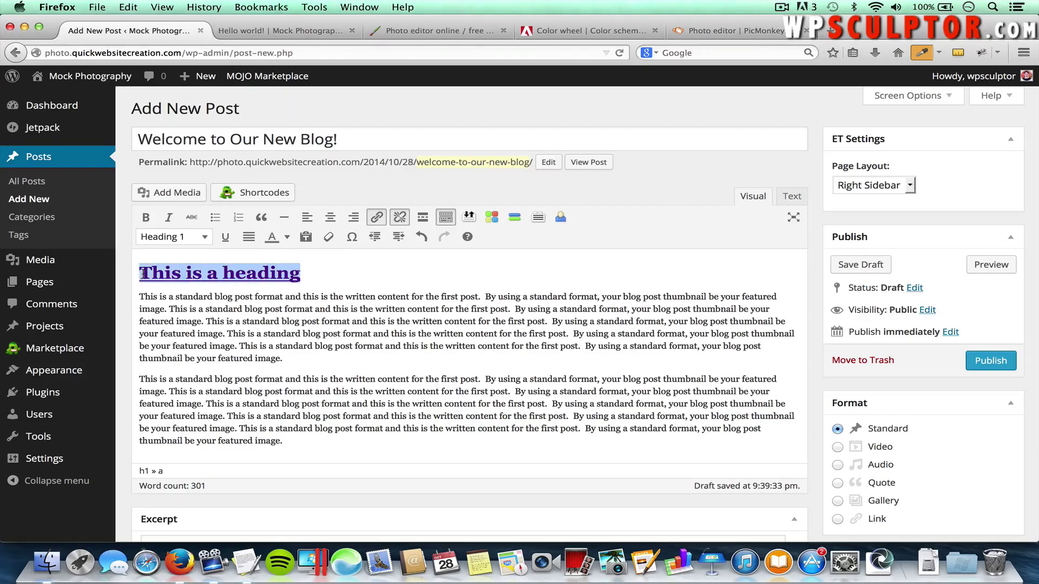
left_click(400, 218)
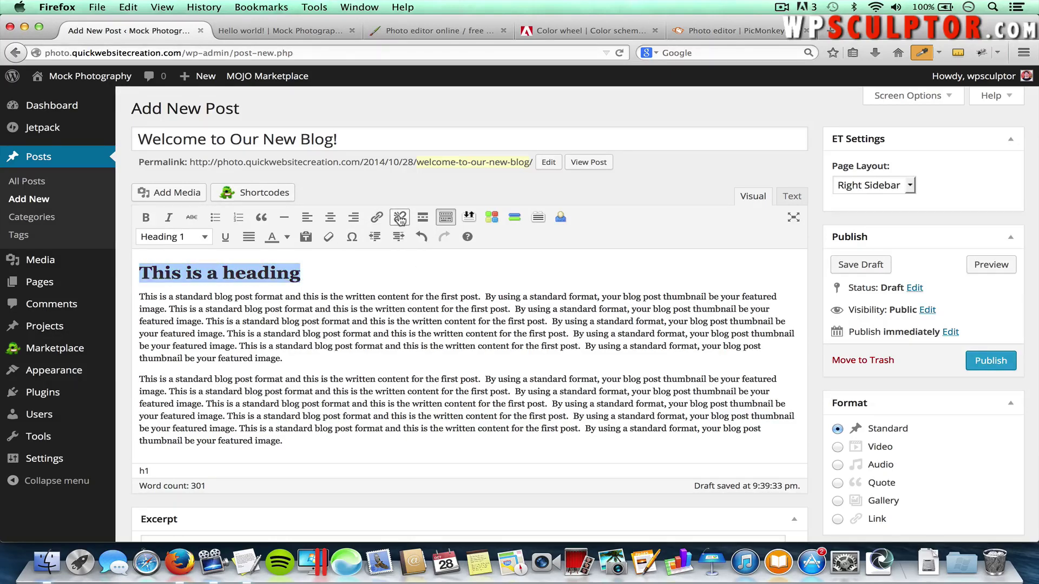
left_click(381, 274)
Delete the 'This is a heading' text and merge the first paragraph into its line
left_click_drag(220, 269, 88, 278)
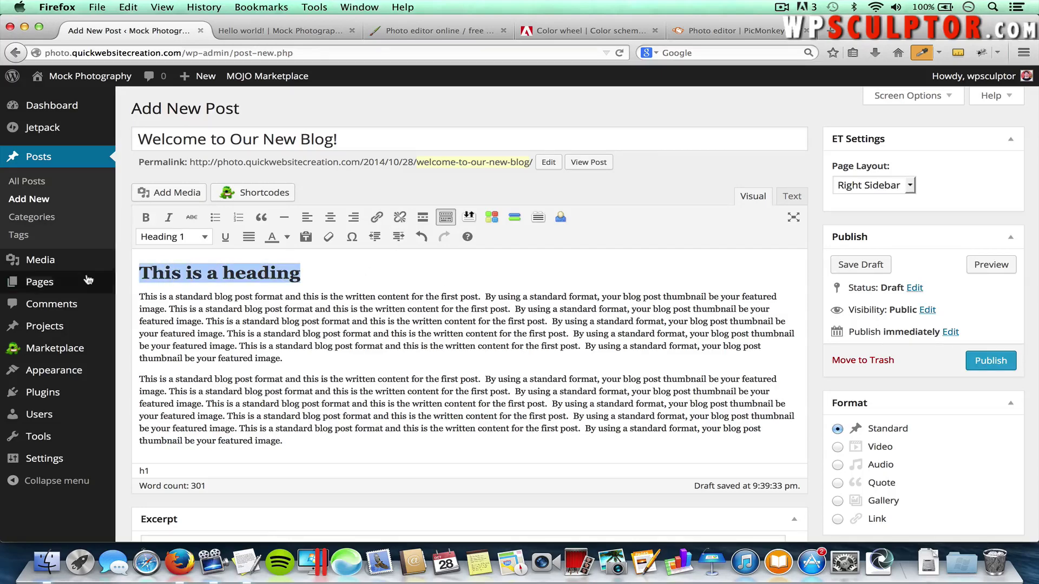
key("BackSpace")
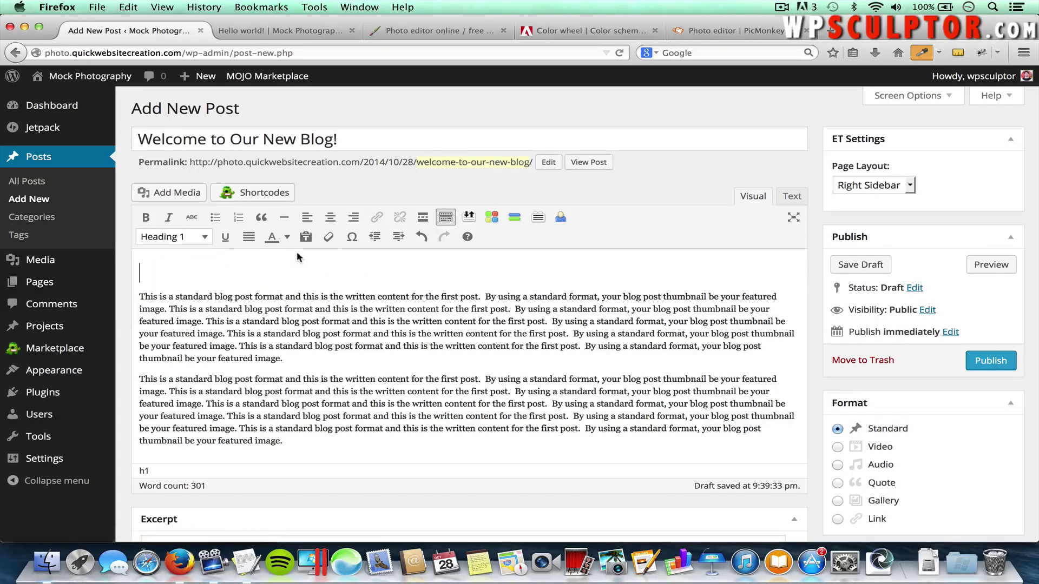
left_click(139, 297)
key("BackSpace")
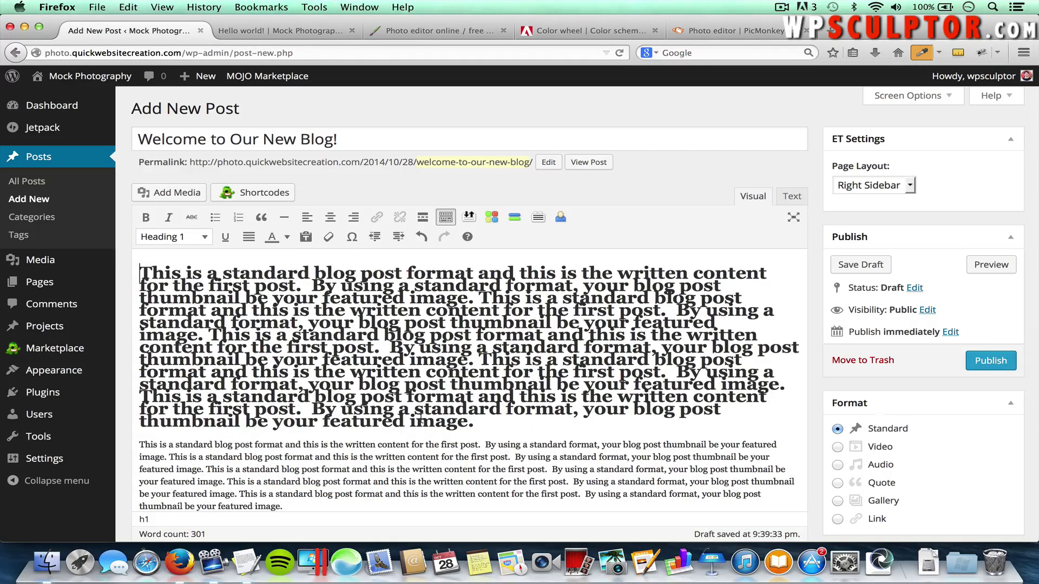
left_click_drag(475, 422, 75, 254)
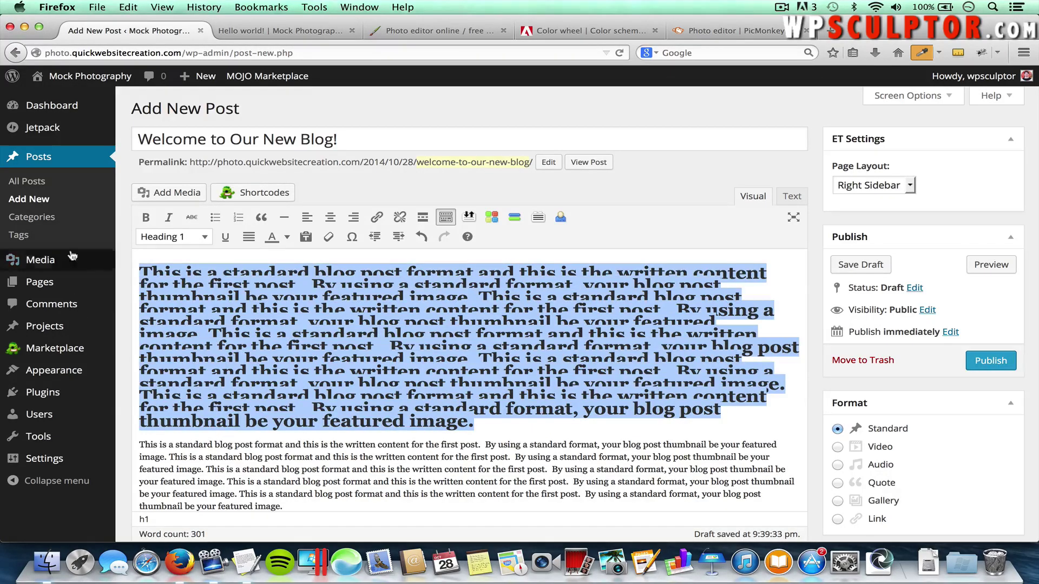
left_click(178, 242)
Set the text back to Paragraph, save the draft, and enable Send Trackbacks in Screen Options
left_click(219, 260)
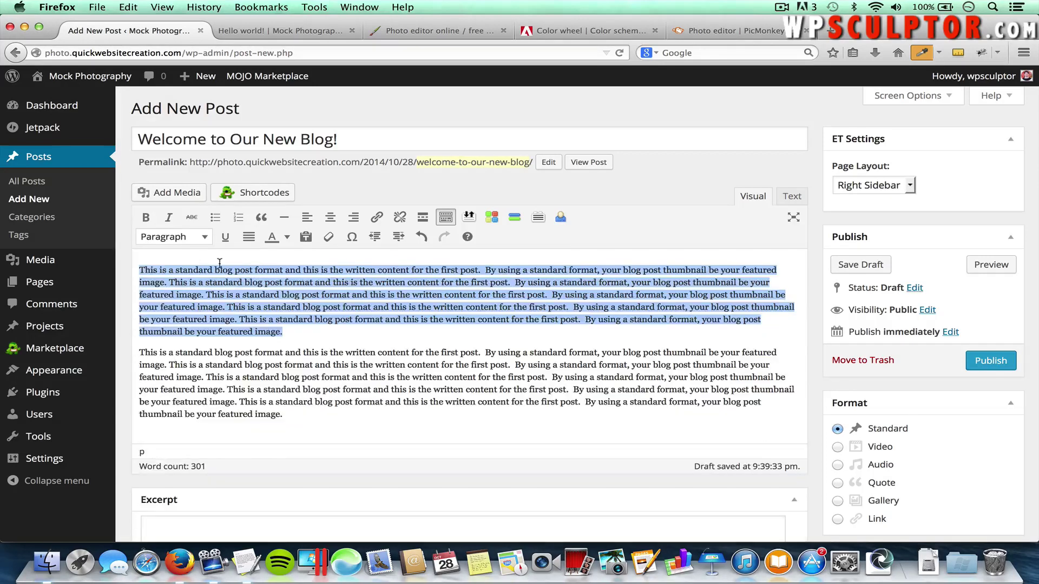
left_click(337, 331)
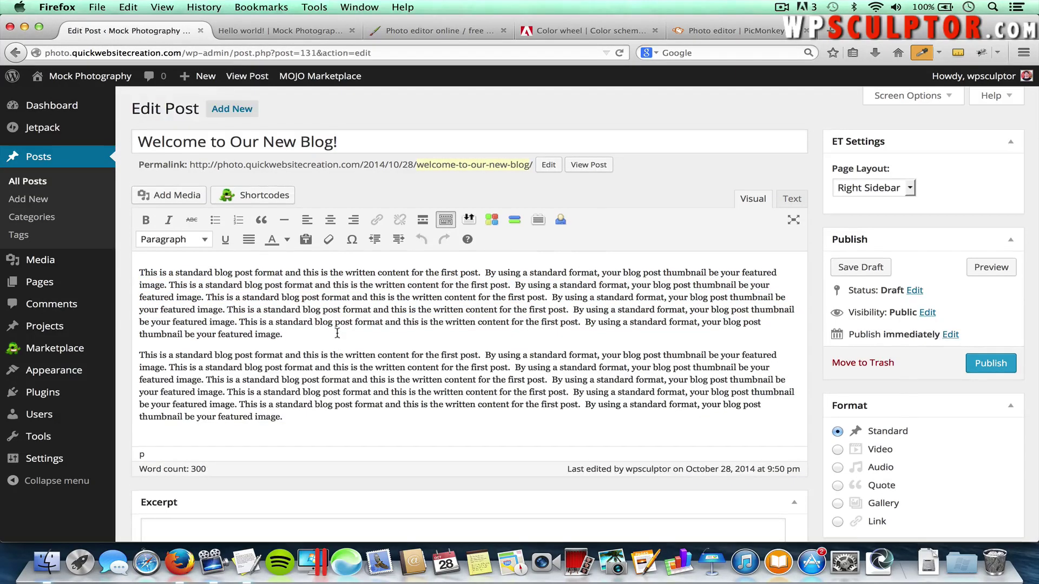
left_click(907, 96)
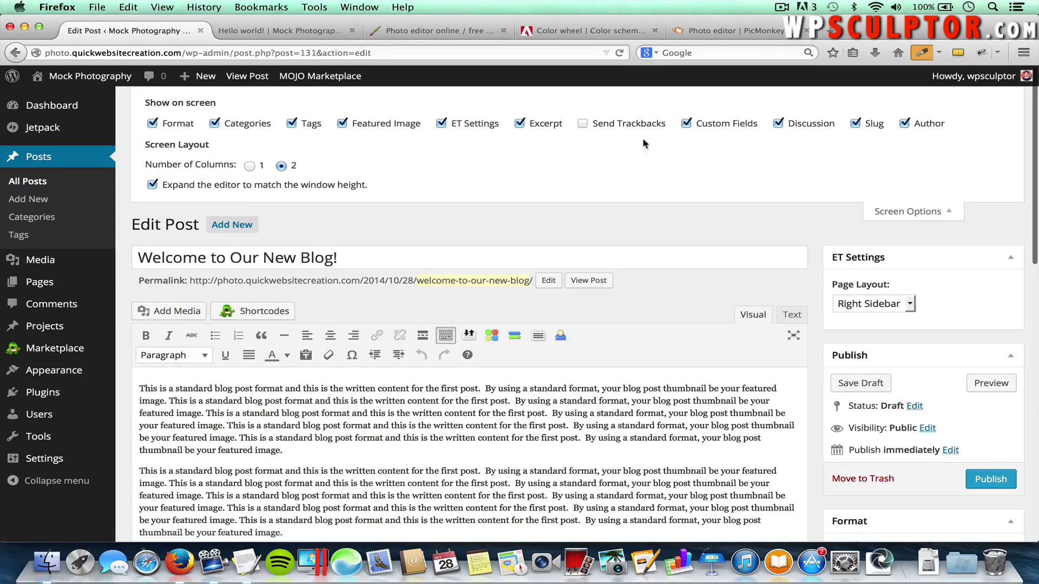
left_click(591, 126)
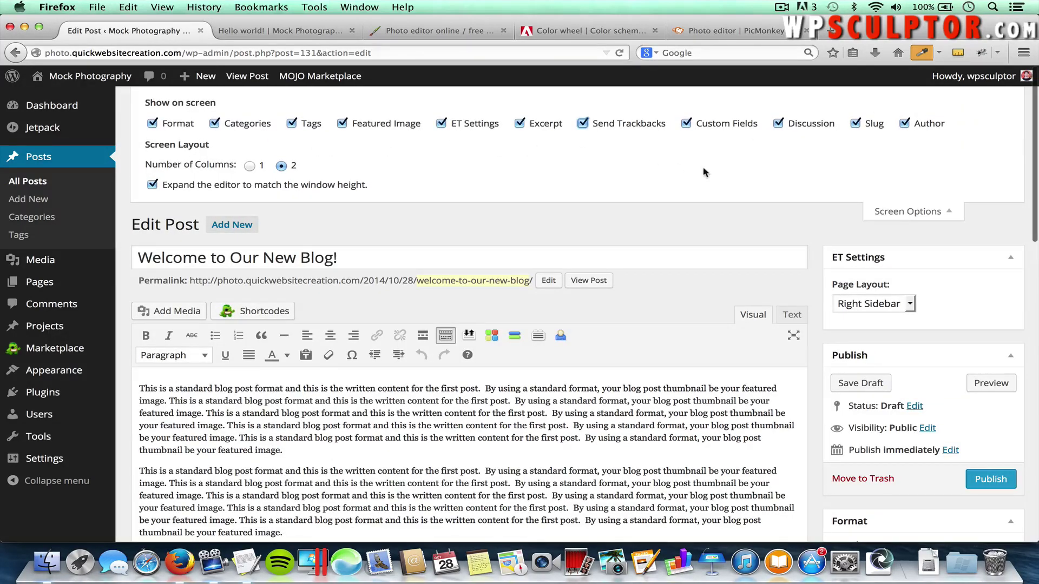
left_click(913, 213)
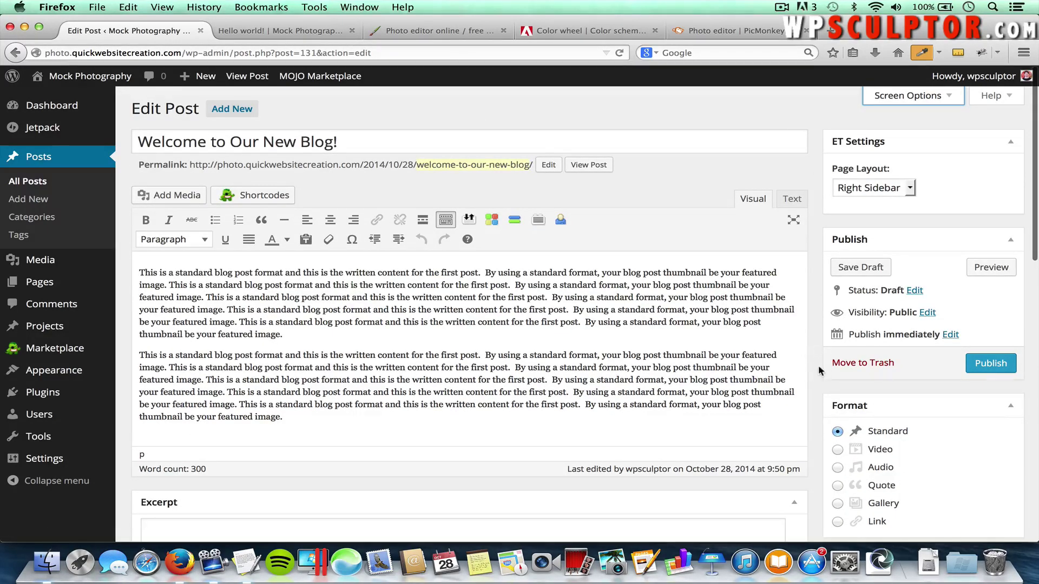
scroll(818, 371, "down", 5)
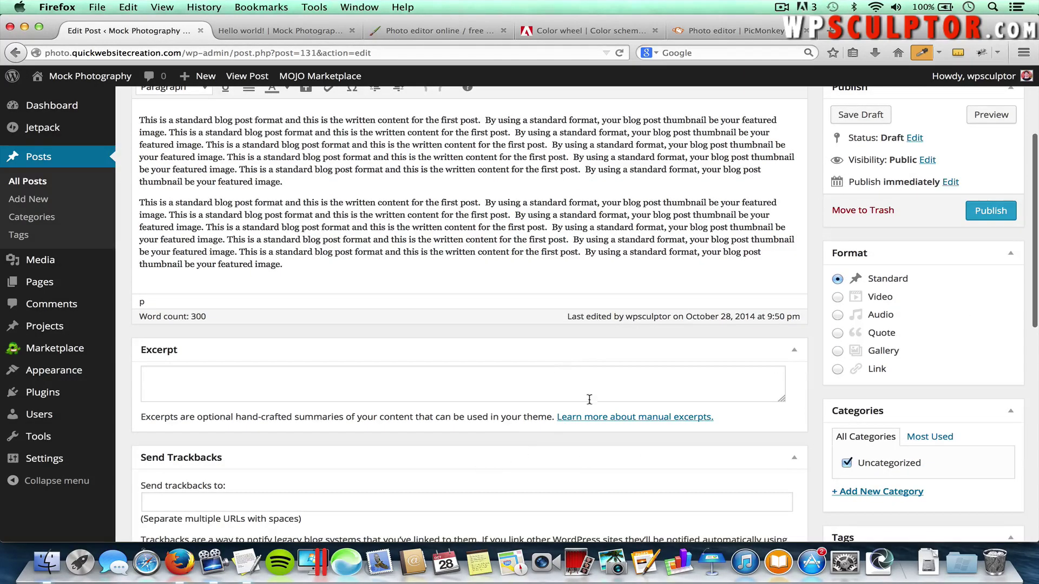
scroll(513, 428, "down", 2)
scroll(513, 428, "down", 3)
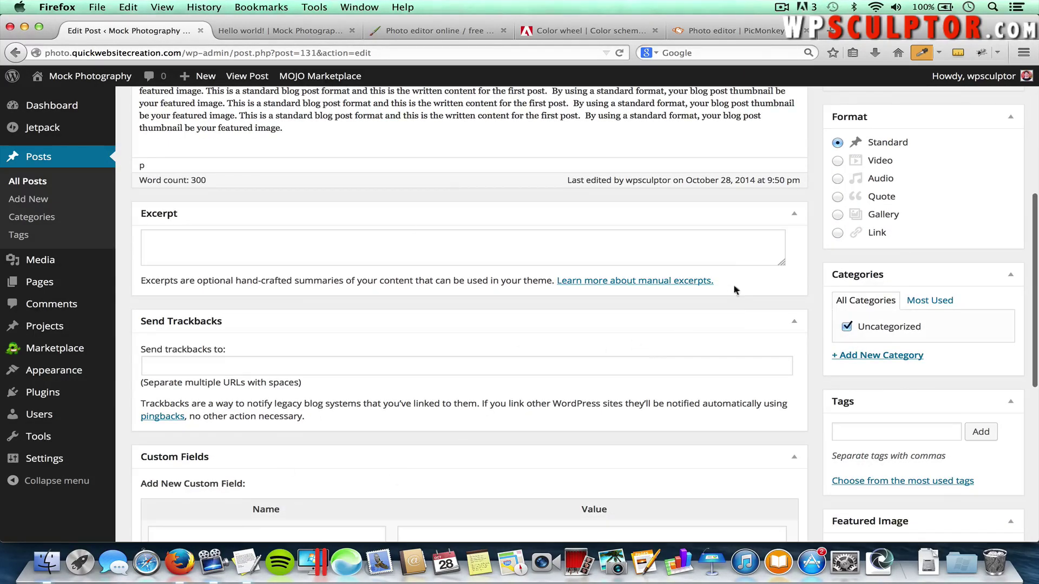
scroll(752, 303, "down", 5)
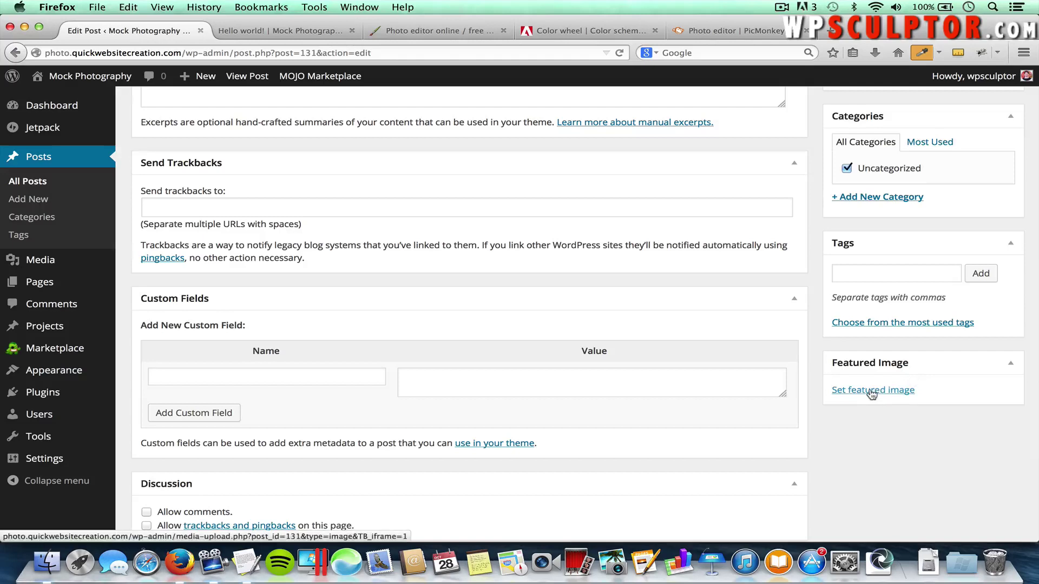
Set the Opera-BW black-and-white opera house photo as the post's featured image
left_click(872, 391)
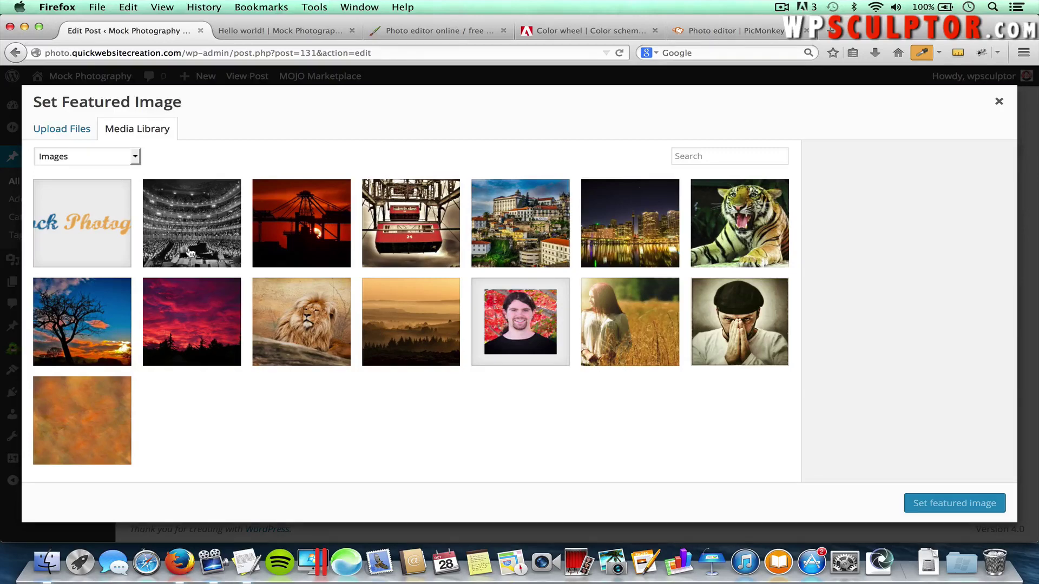
left_click(190, 227)
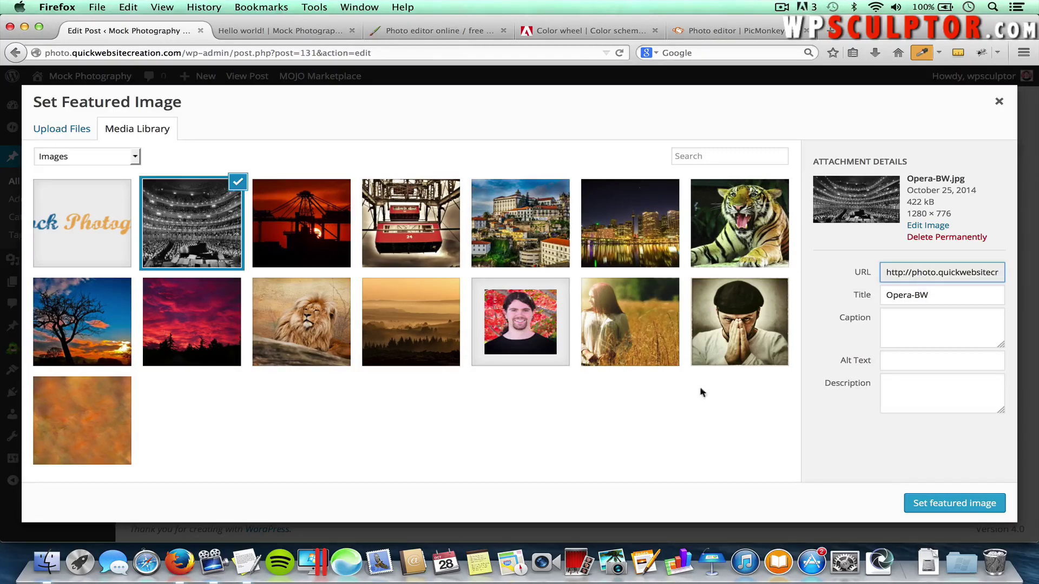
left_click(927, 500)
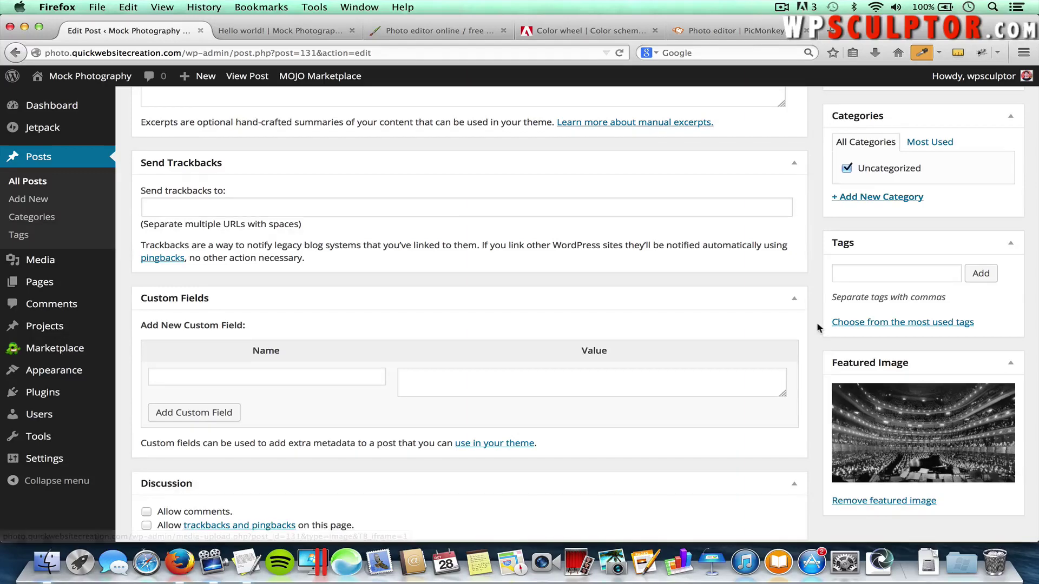
scroll(818, 327, "up", 2)
scroll(818, 327, "up", 5)
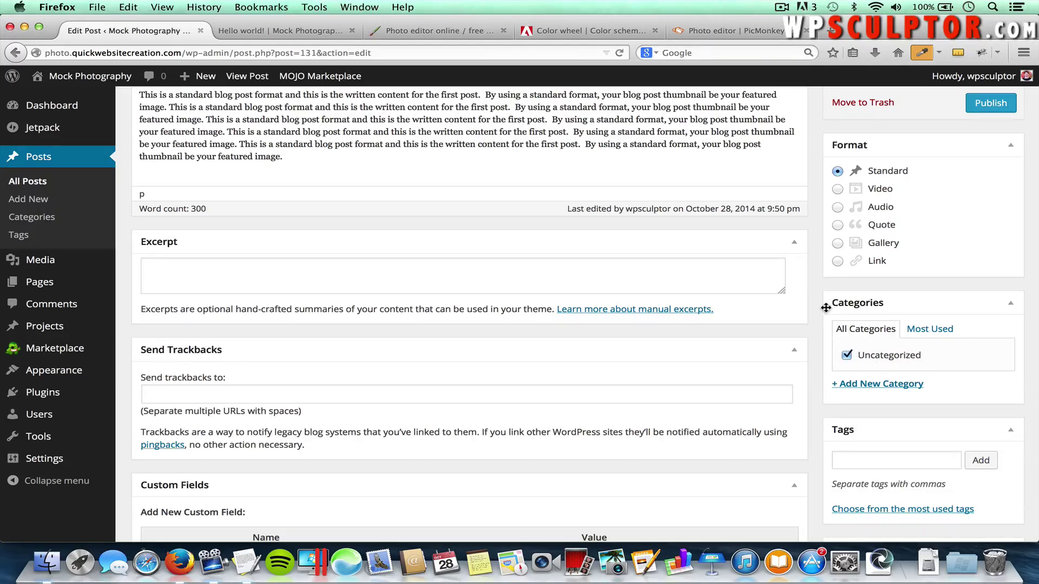
scroll(826, 307, "up", 3)
scroll(826, 306, "up", 5)
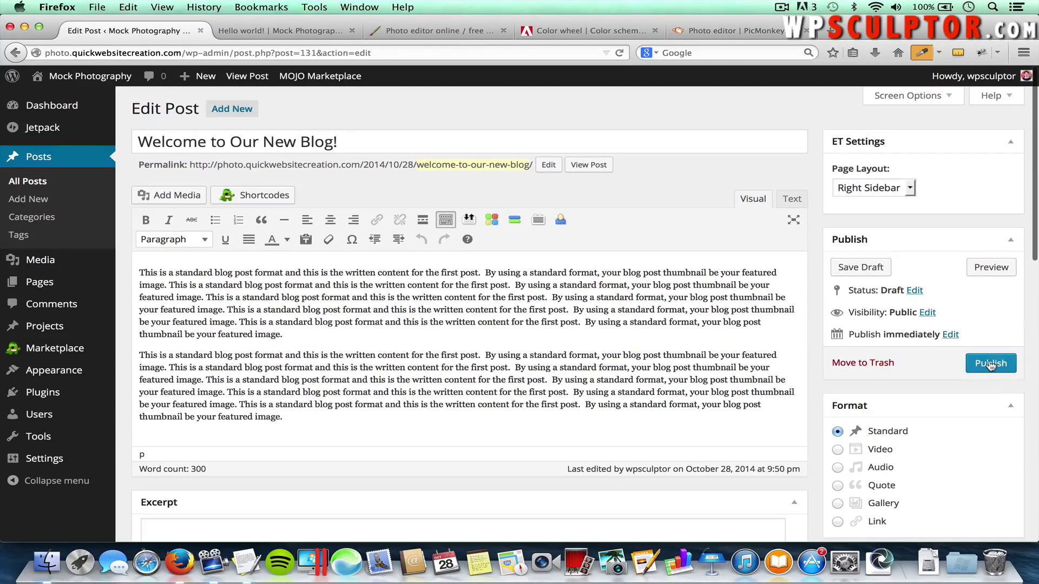
left_click(990, 364)
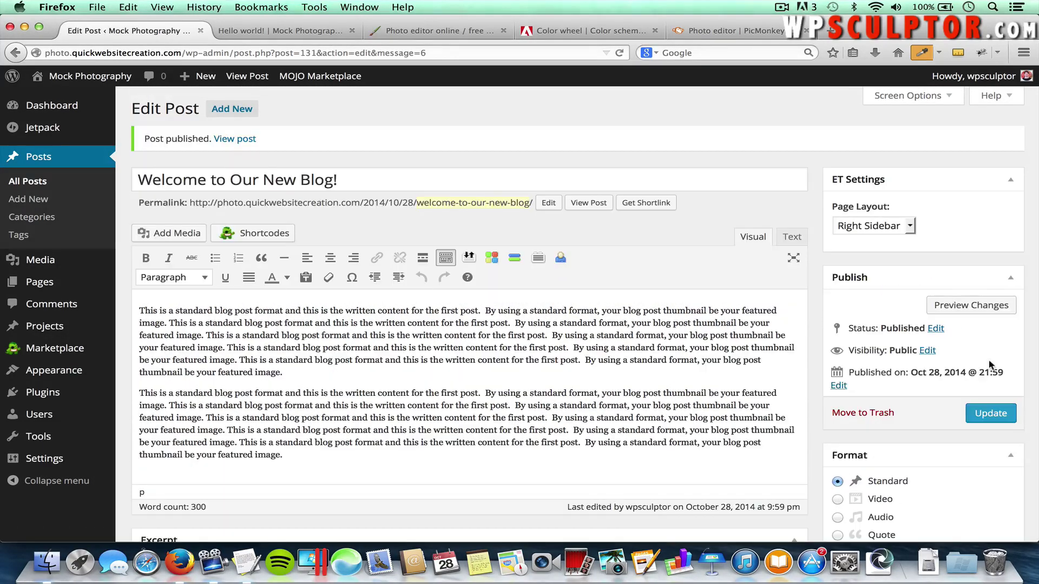
left_click(288, 31)
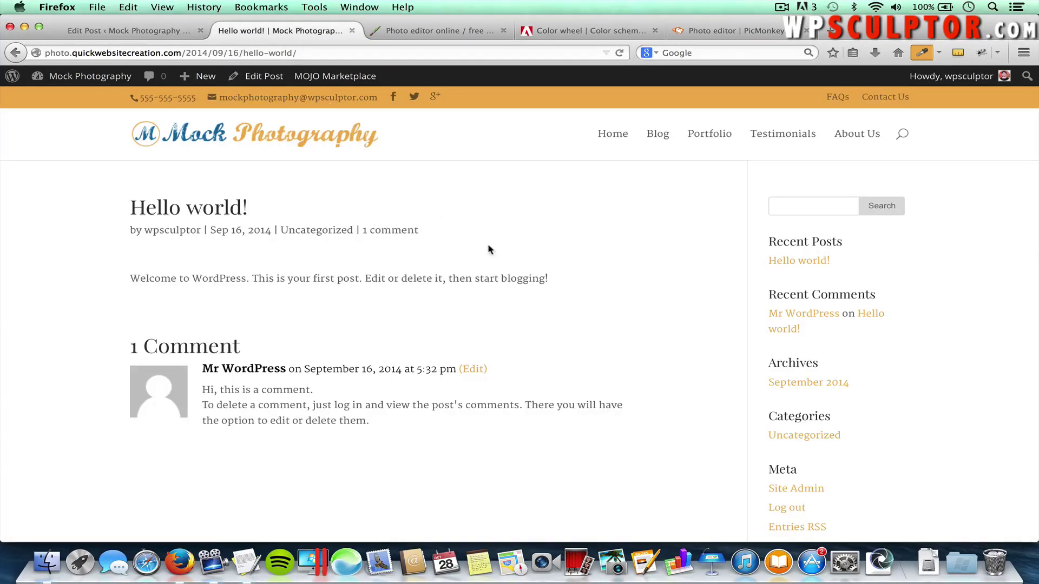
left_click(658, 134)
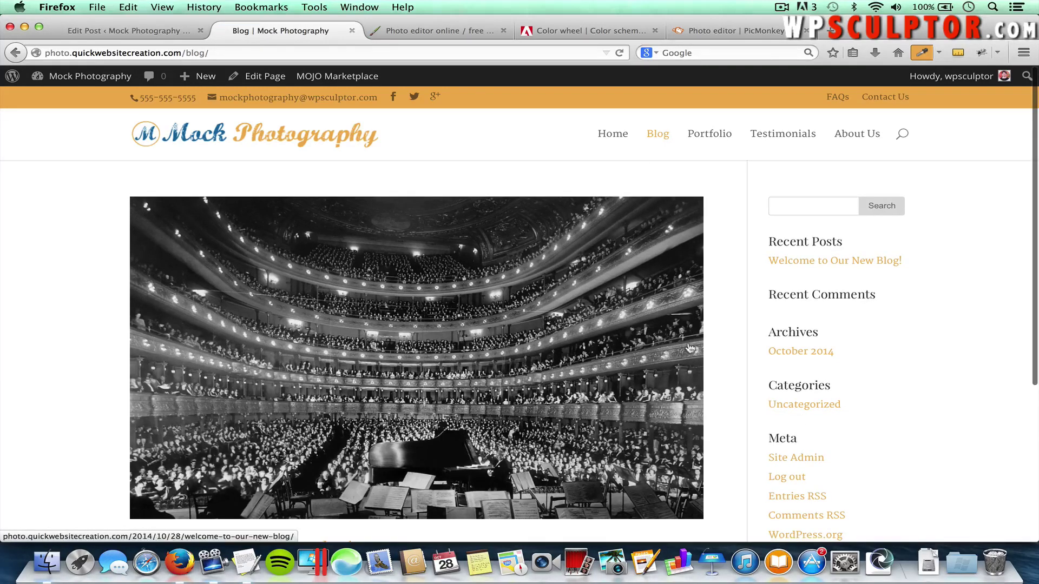
scroll(705, 374, "down", 3)
scroll(706, 374, "up", 2)
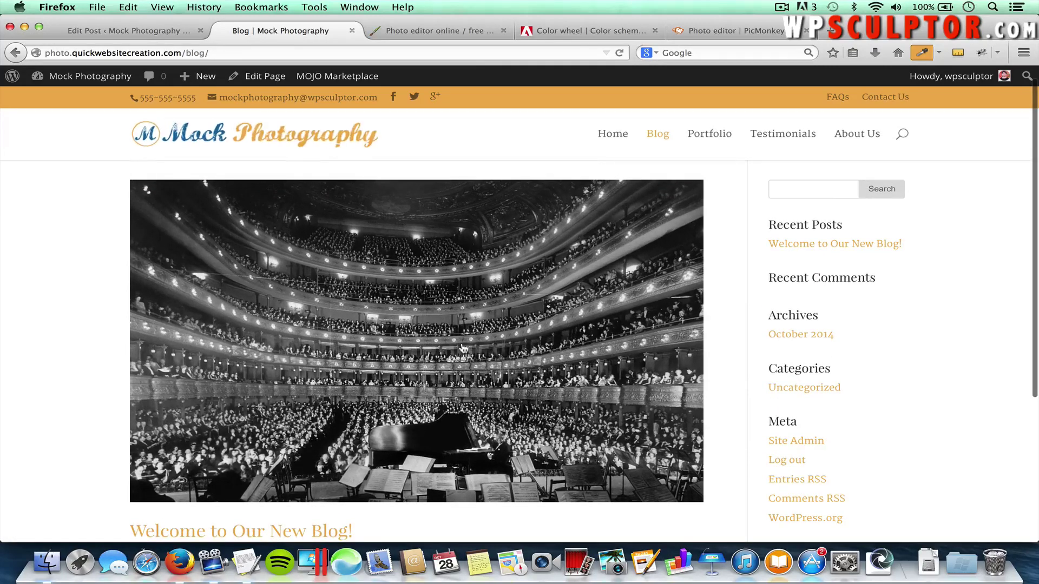
scroll(394, 345, "down", 4)
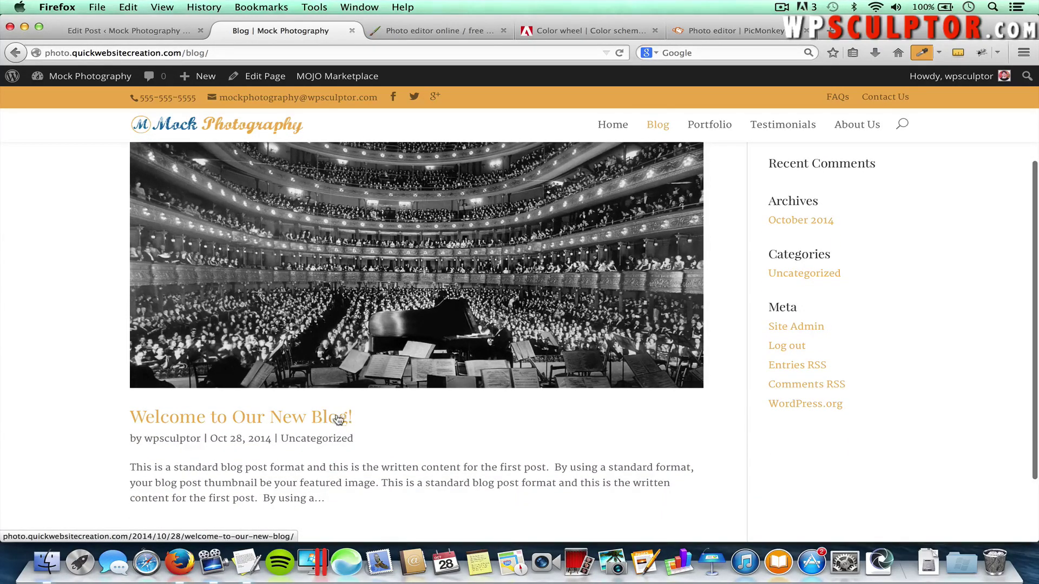
scroll(356, 487, "down", 2)
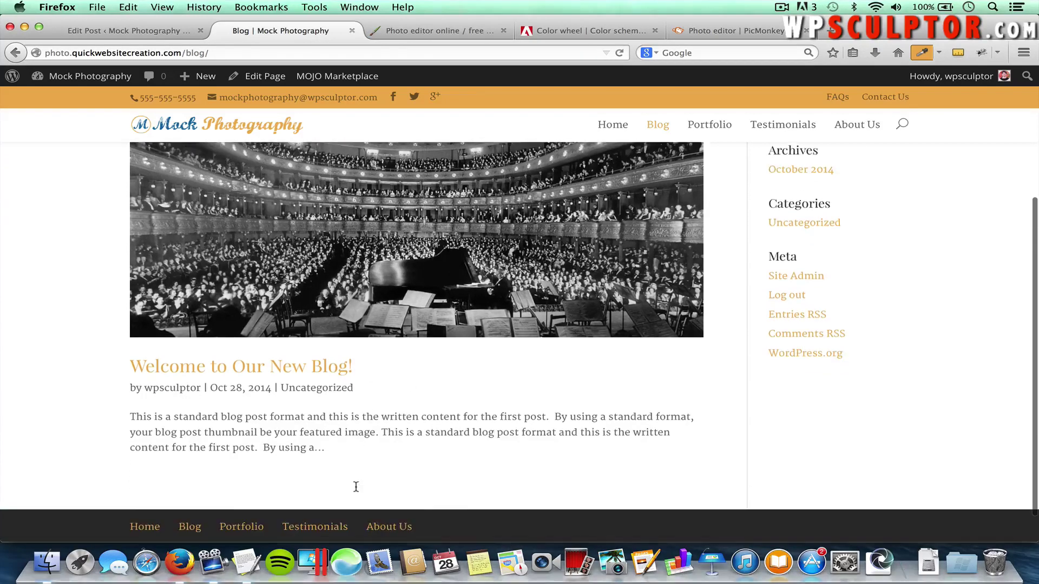
left_click_drag(329, 451, 132, 417)
left_click(329, 451)
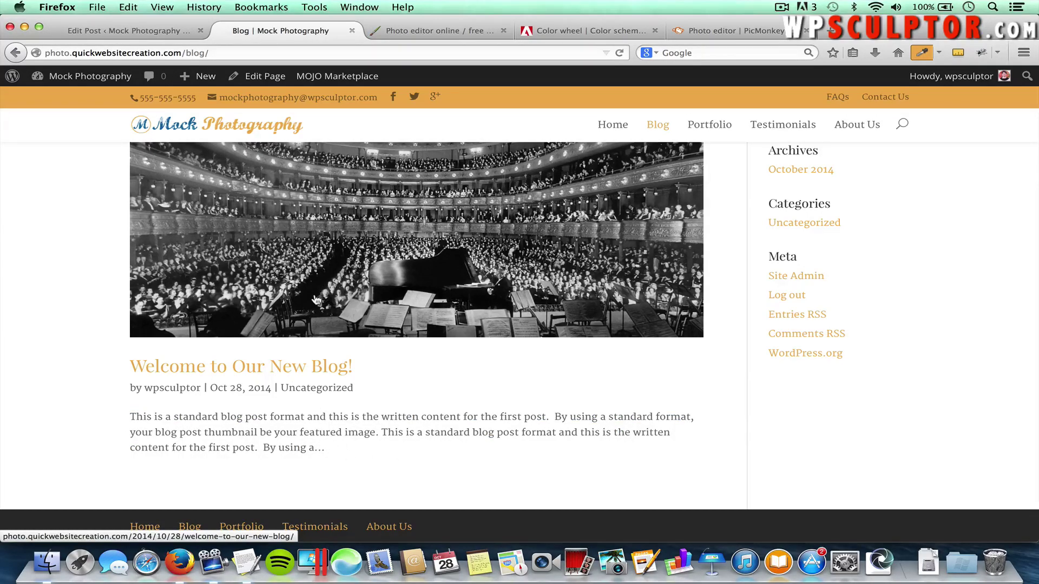
left_click(317, 299)
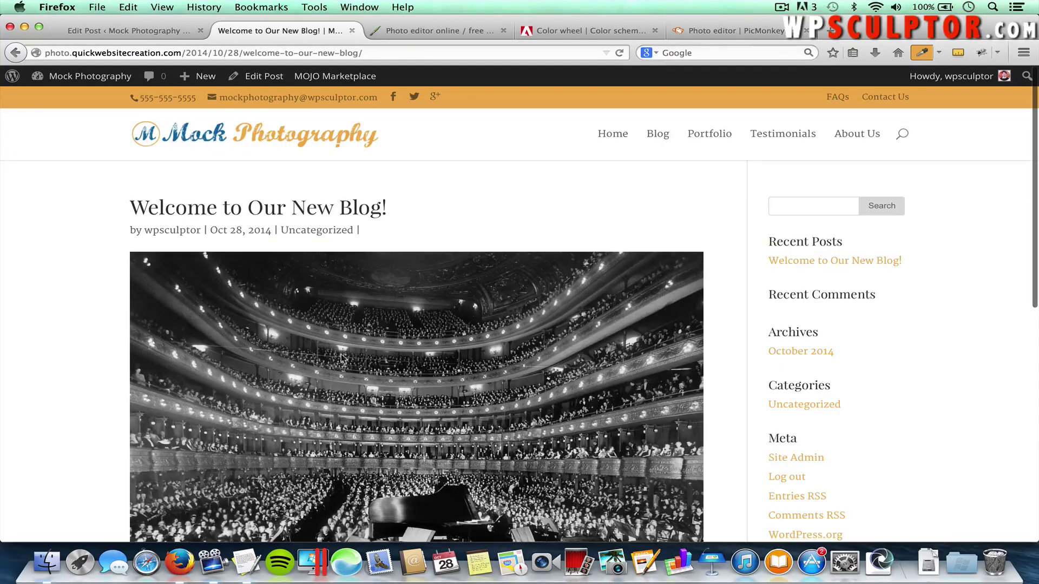
scroll(349, 293, "down", 5)
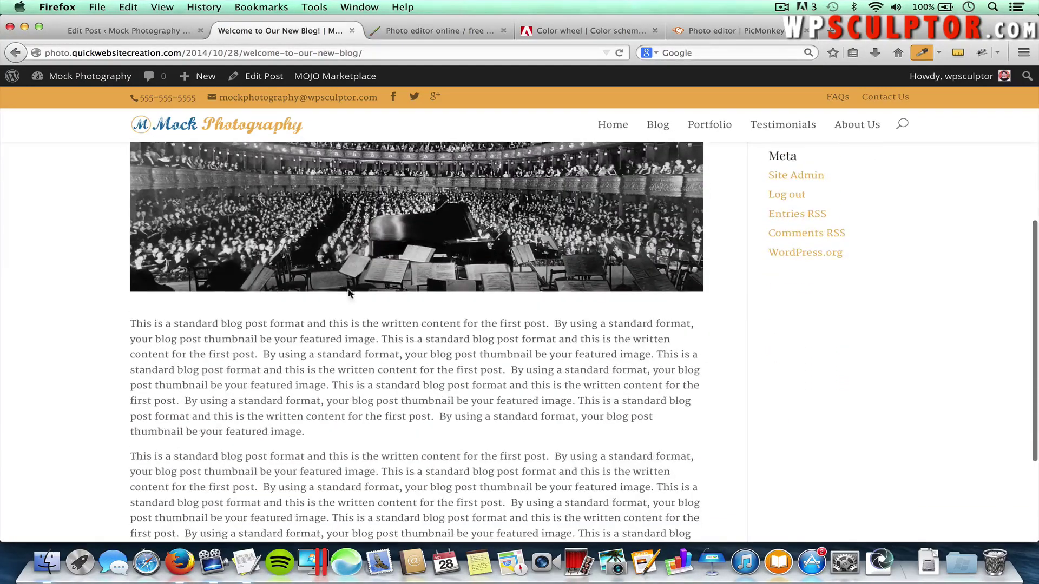
scroll(354, 447, "down", 2)
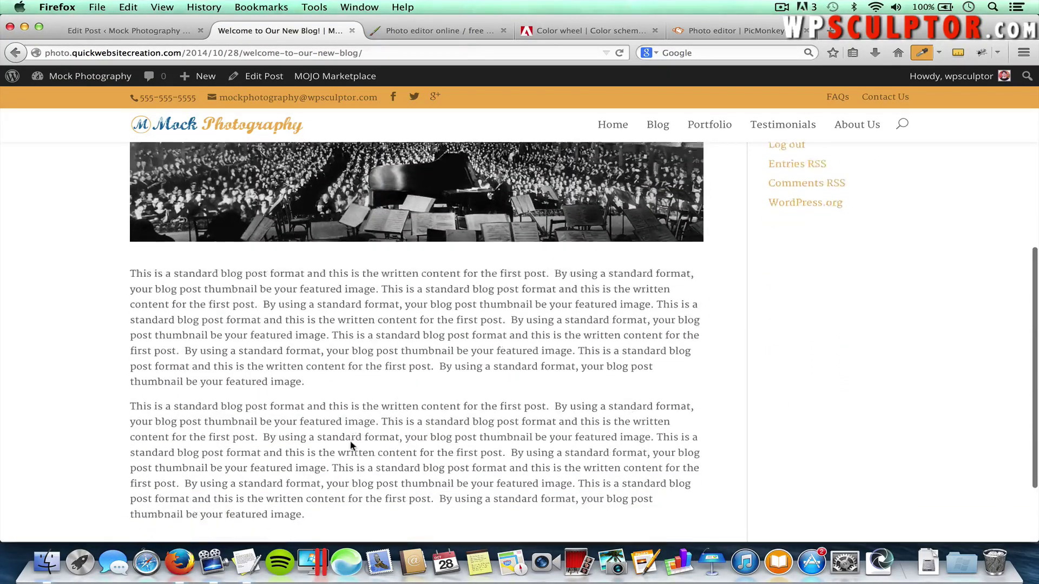
scroll(350, 444, "up", 3)
scroll(351, 442, "up", 4)
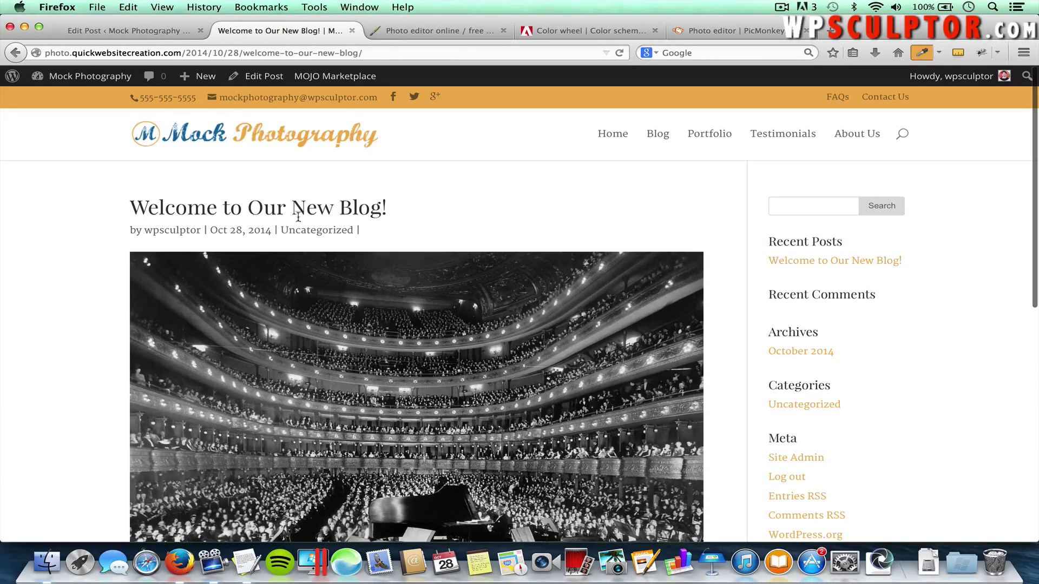
Back in the post editor, pick the European-Day photo from Add Media
left_click(139, 33)
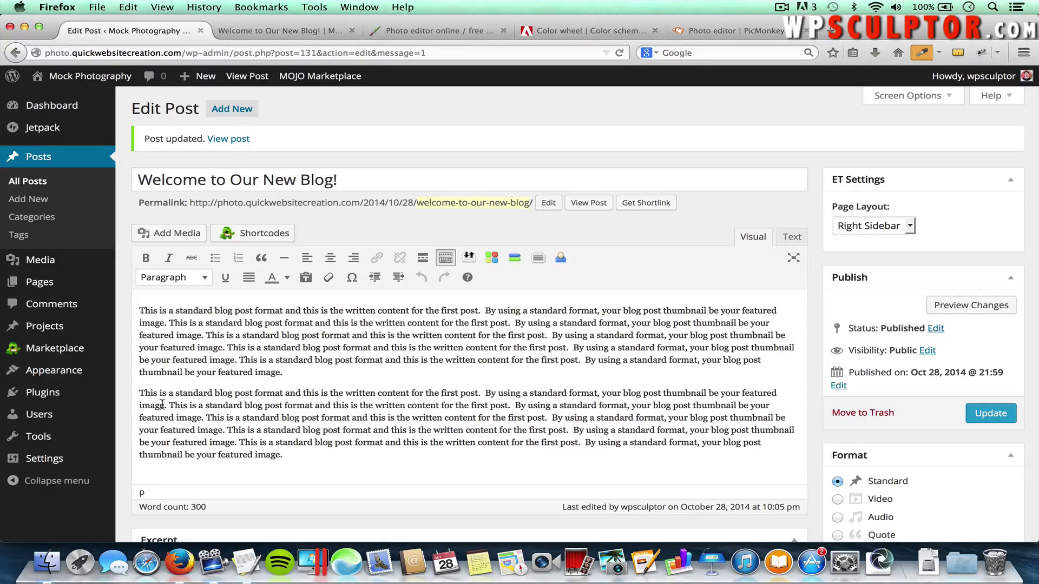
left_click(184, 236)
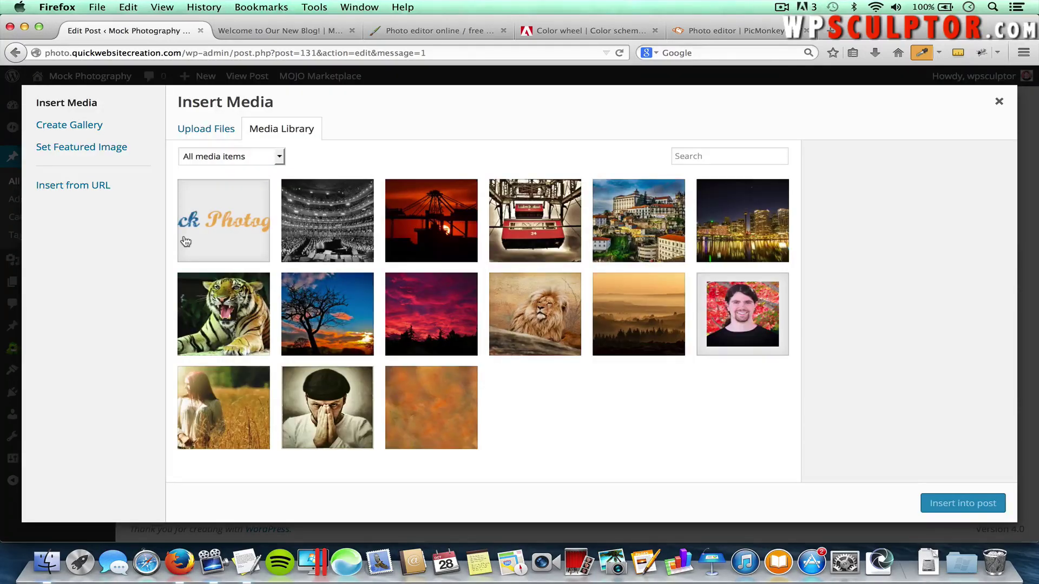
left_click(629, 226)
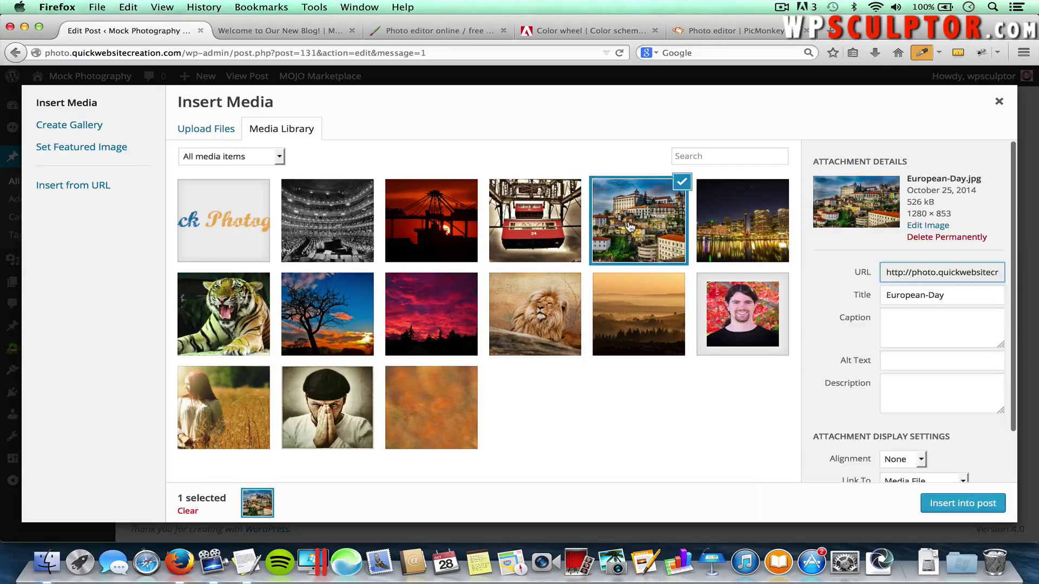
scroll(889, 389, "down", 3)
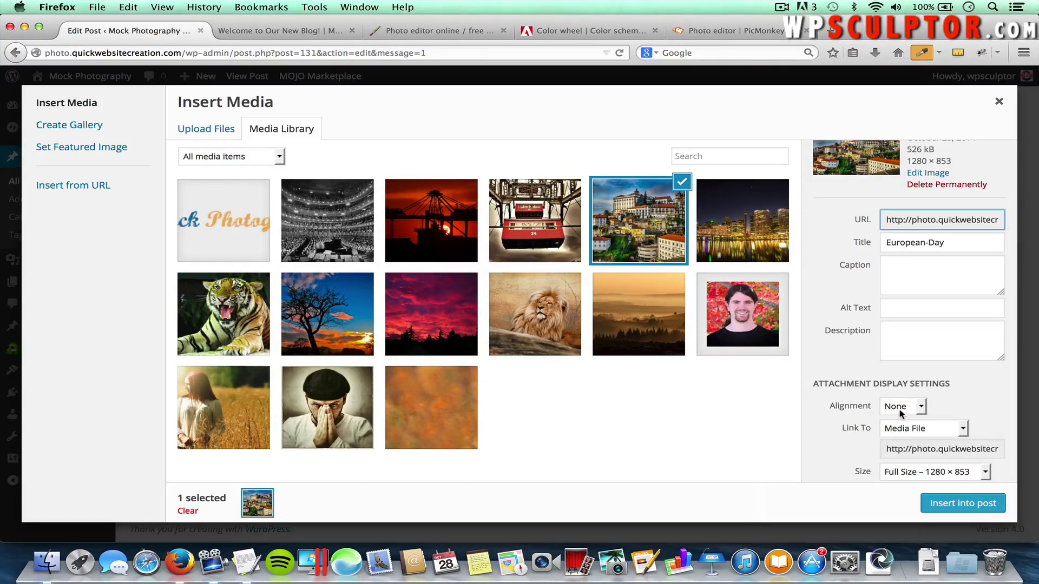
Insert the photo left-aligned, linked to None, at Medium 300×199 size
left_click(894, 413)
left_click(898, 422)
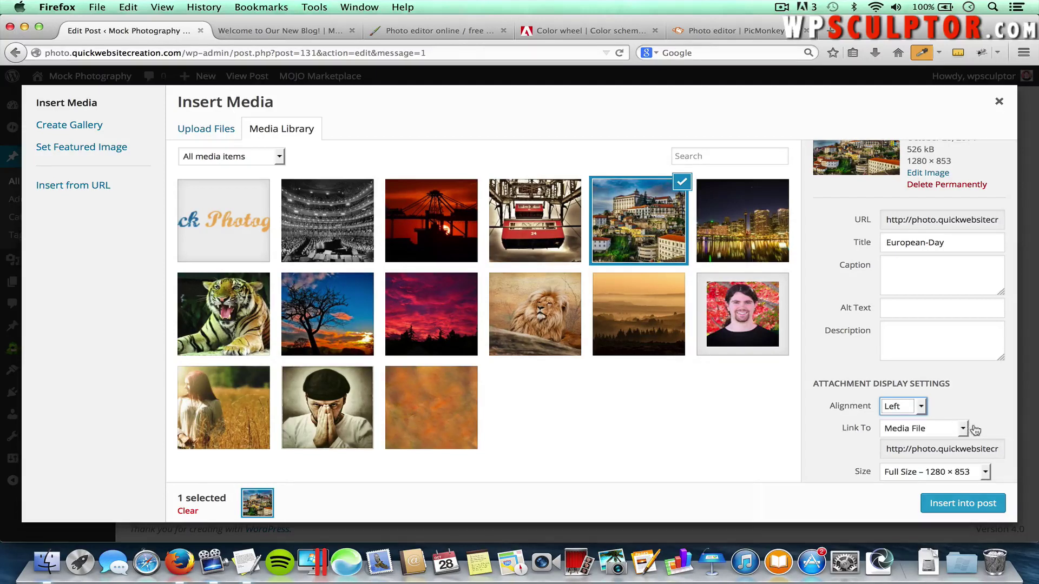
left_click(941, 431)
left_click(929, 466)
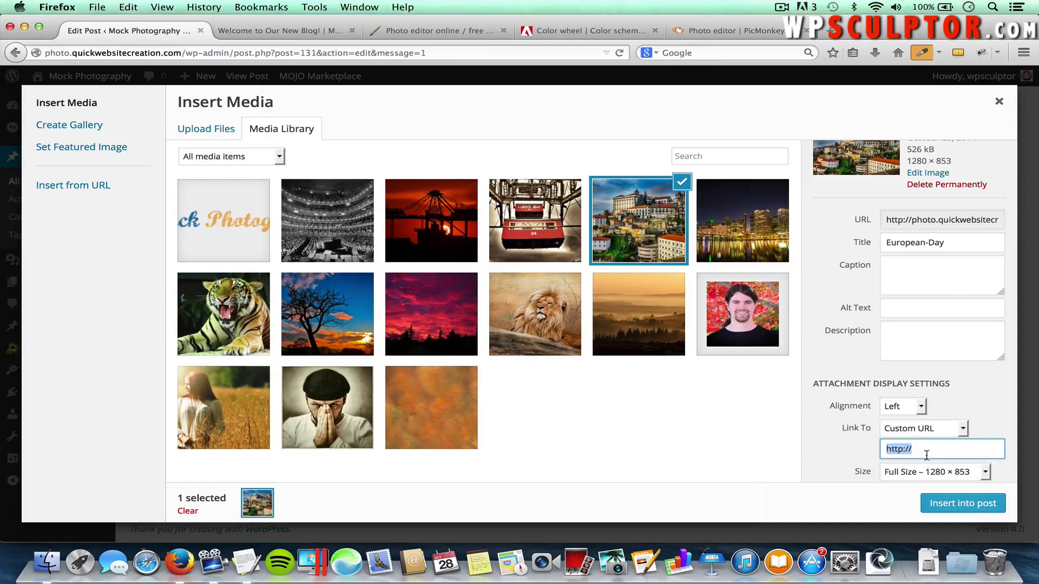
left_click(925, 429)
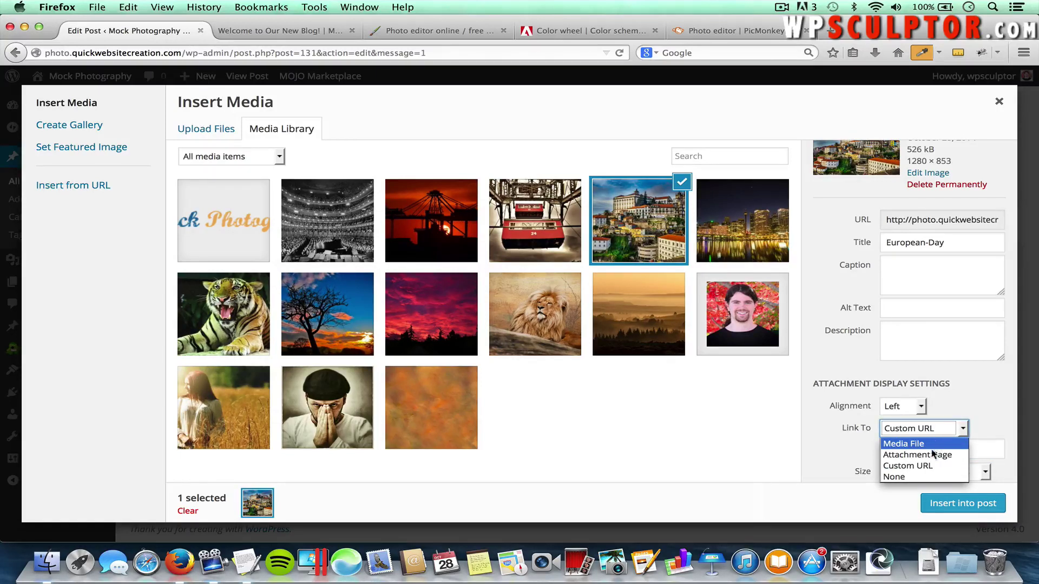
left_click(917, 477)
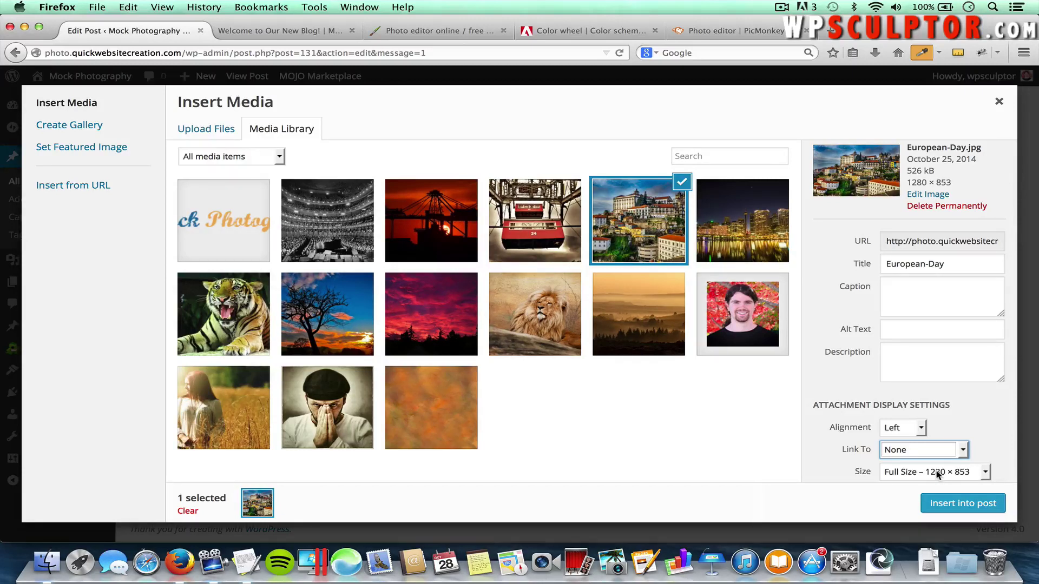
left_click(921, 473)
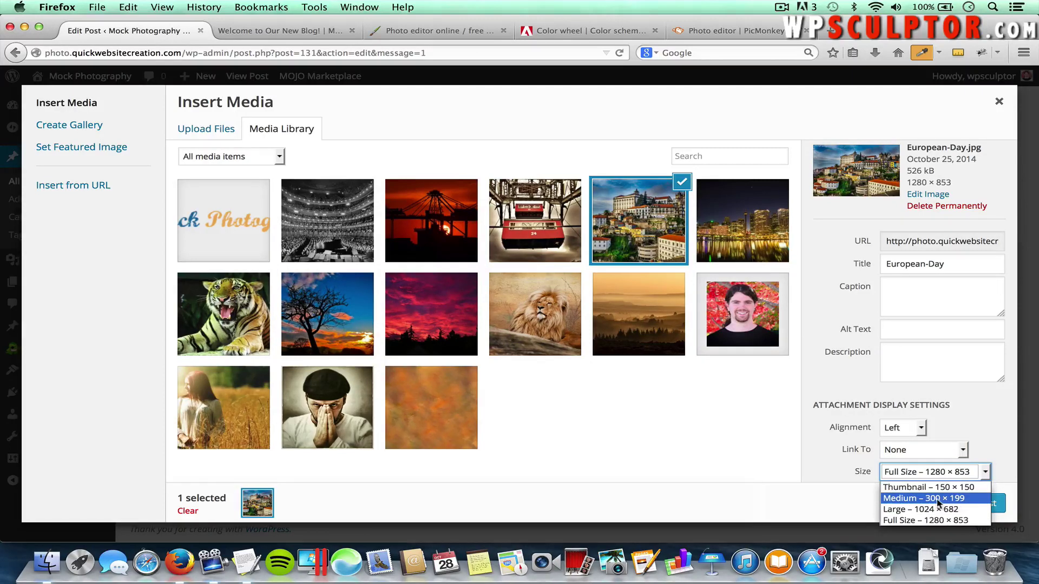
left_click(955, 499)
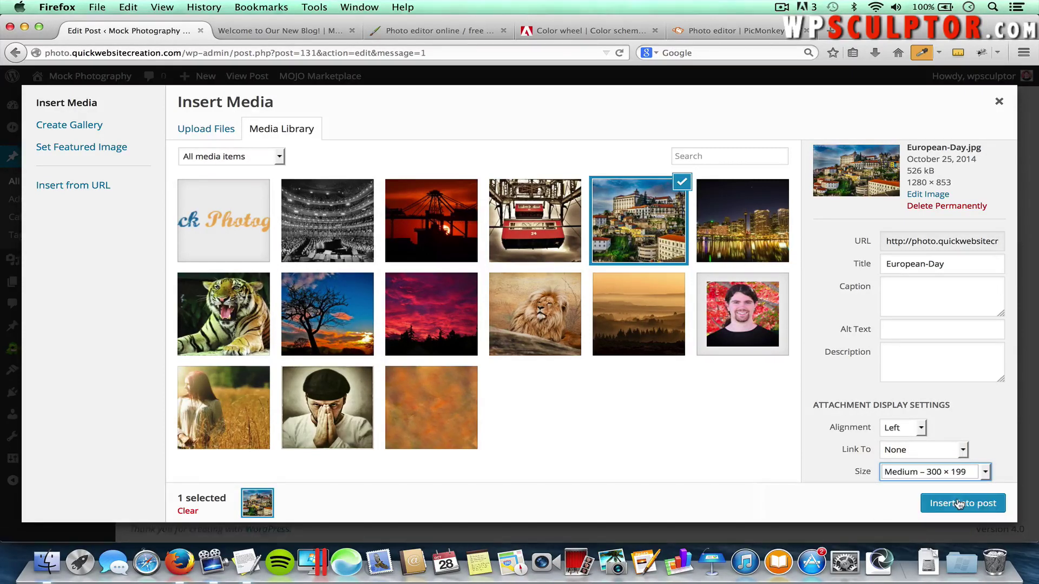
left_click(956, 503)
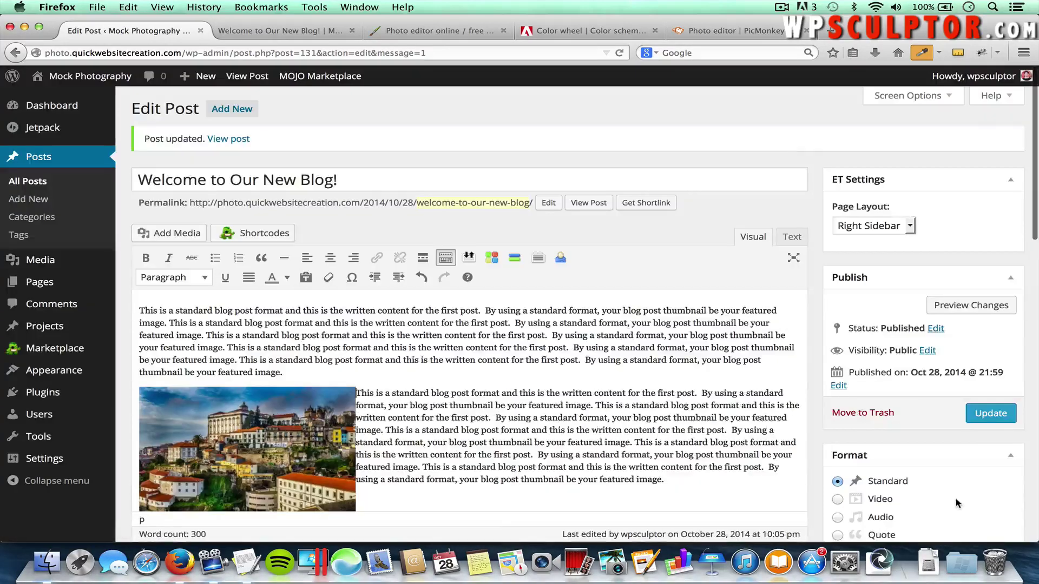
Update the post and reload the live post to check the city photo beside the second paragraph
left_click(992, 414)
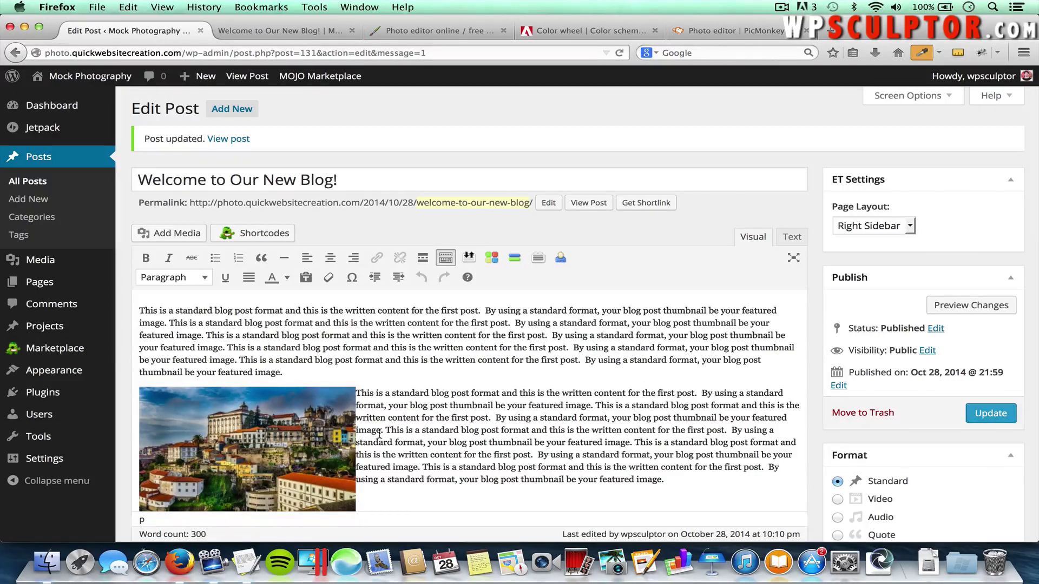
left_click(258, 441)
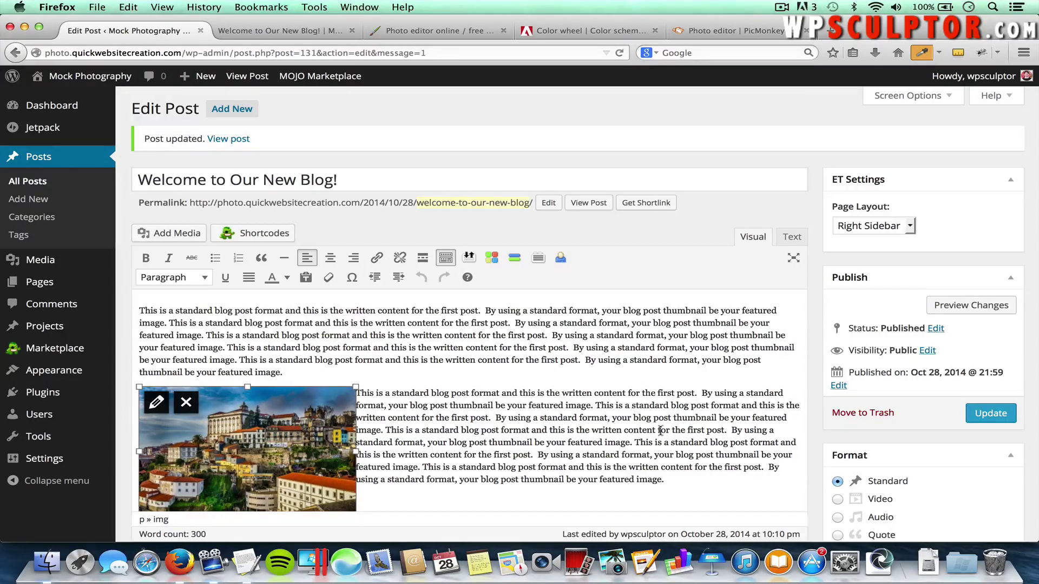
left_click(301, 32)
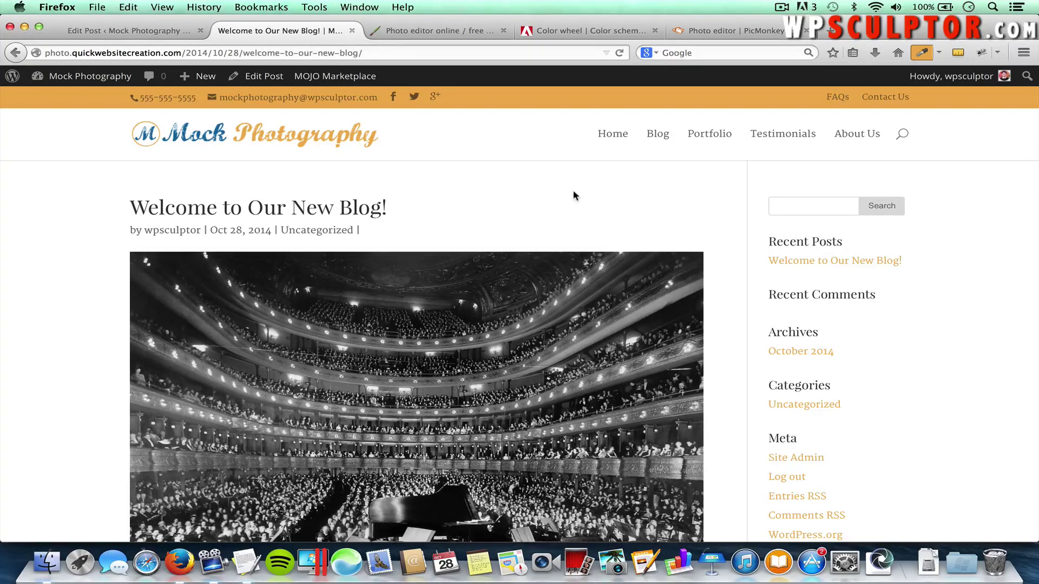
key("super+r")
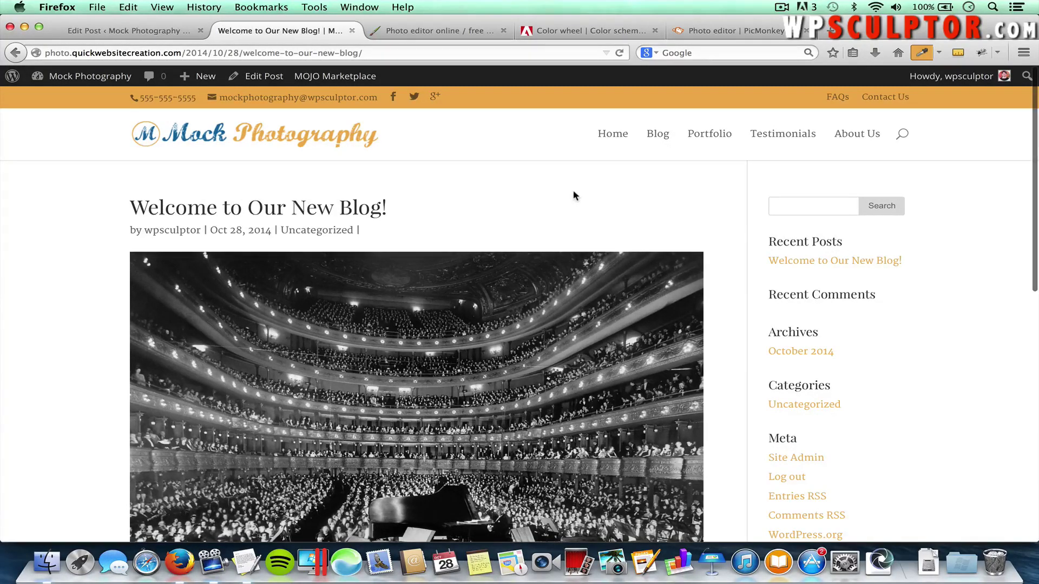
scroll(574, 195, "down", 7)
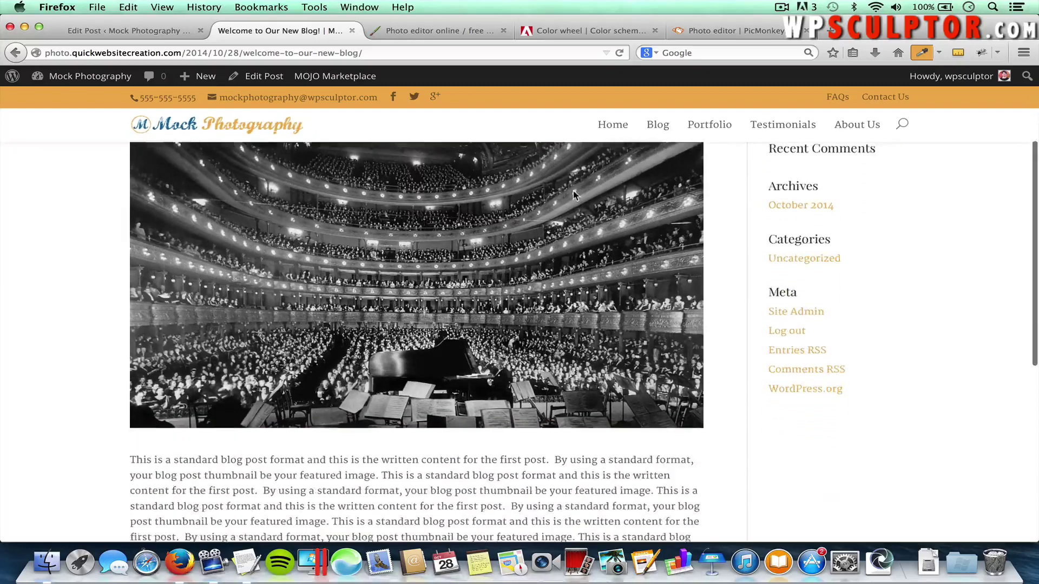
scroll(574, 194, "down", 2)
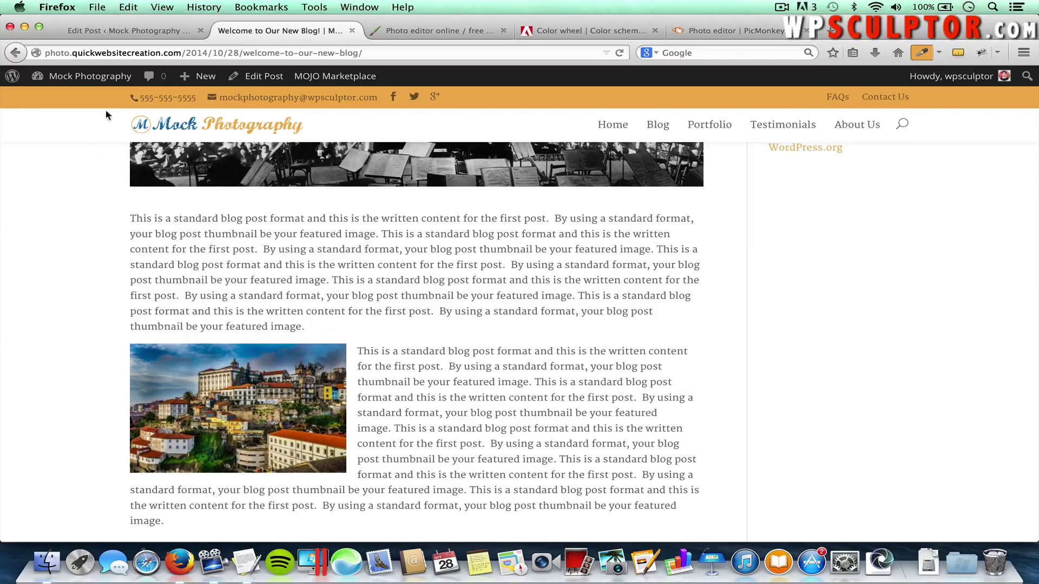
left_click(109, 31)
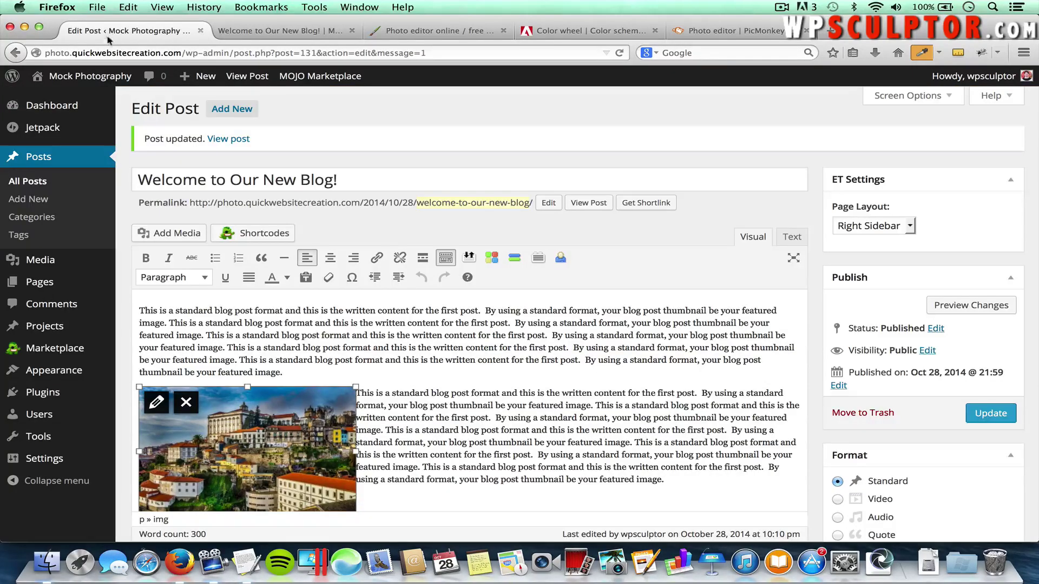
Create a new post titled 'Landscape Photography Skills' and switch to the Pixlr editor tab
left_click(30, 200)
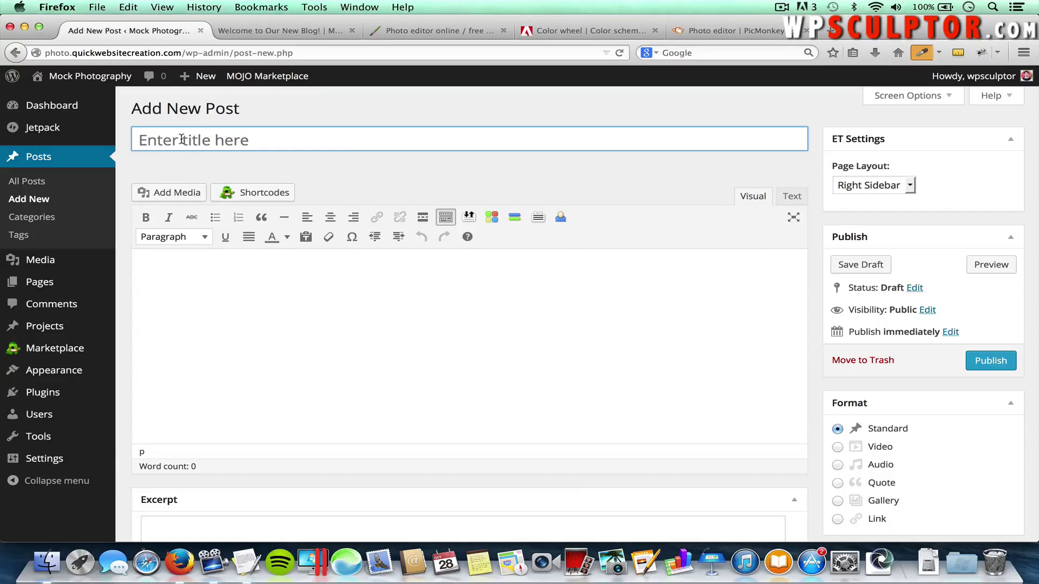
type("Landscap")
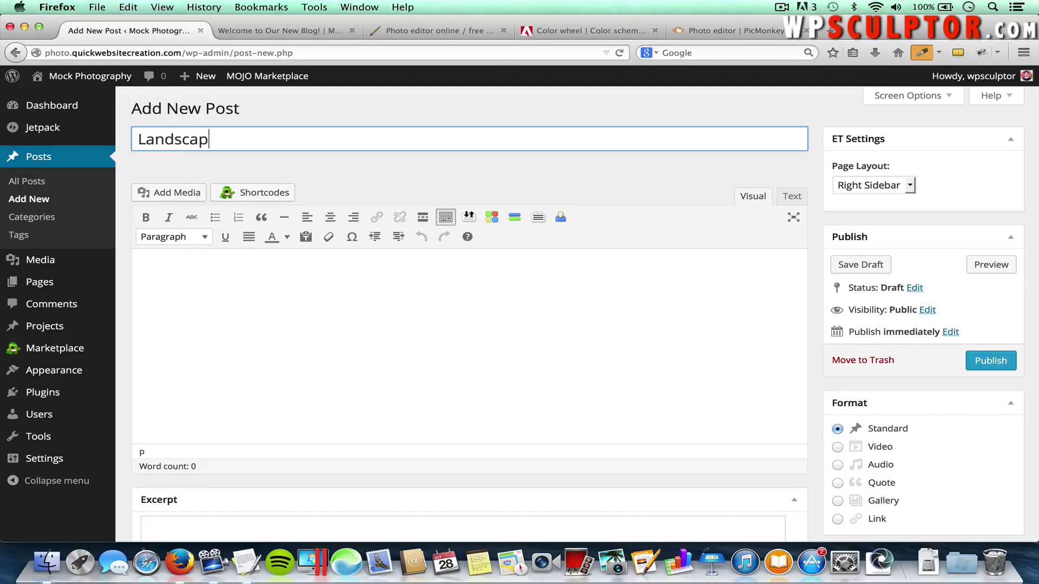
type("e Photograph")
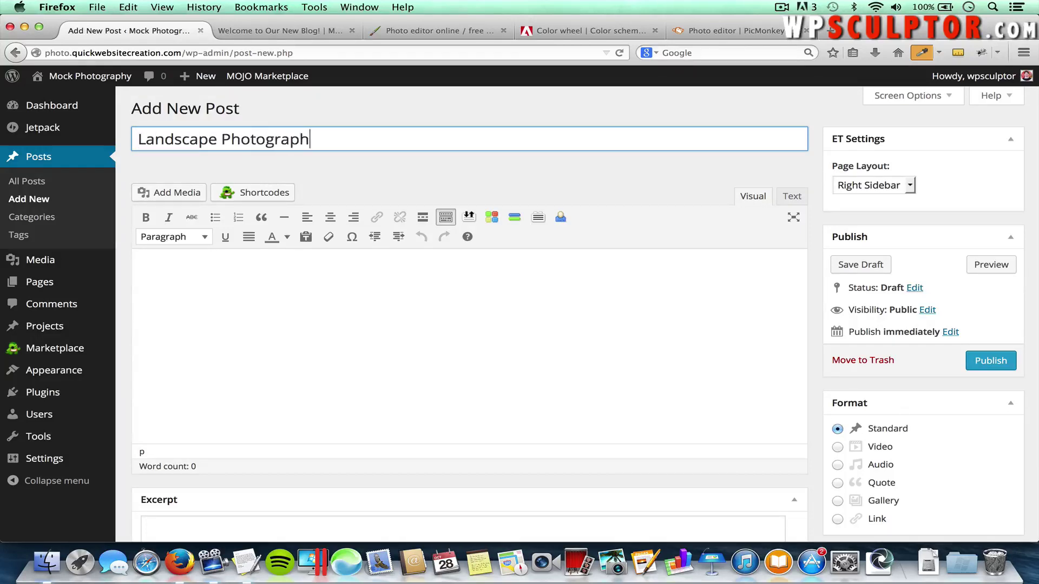
type("y Skills")
left_click(221, 285)
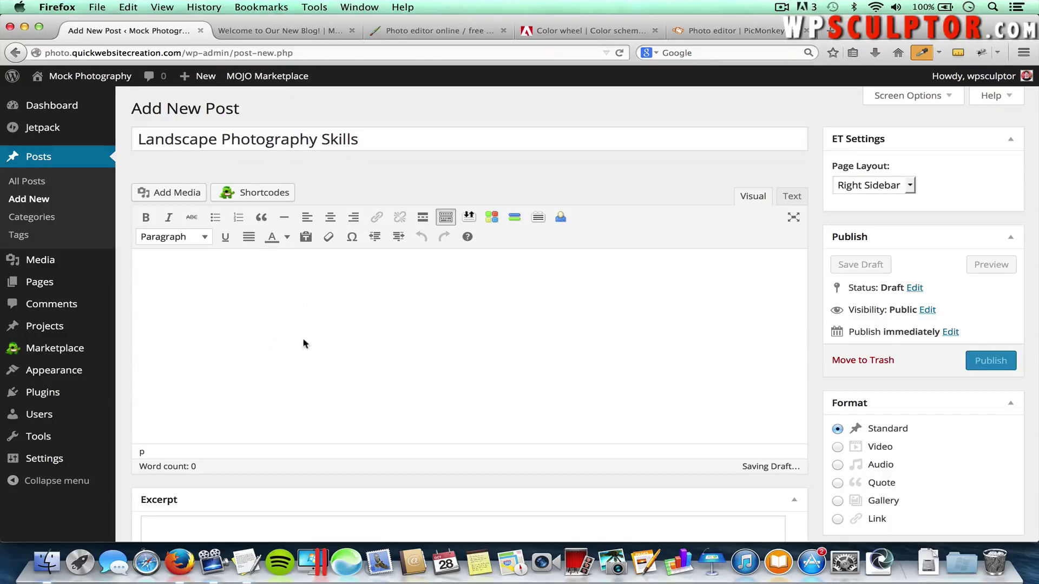
left_click(434, 31)
Go to YouTube and search for 'lanscape photography' videos
left_click(307, 49)
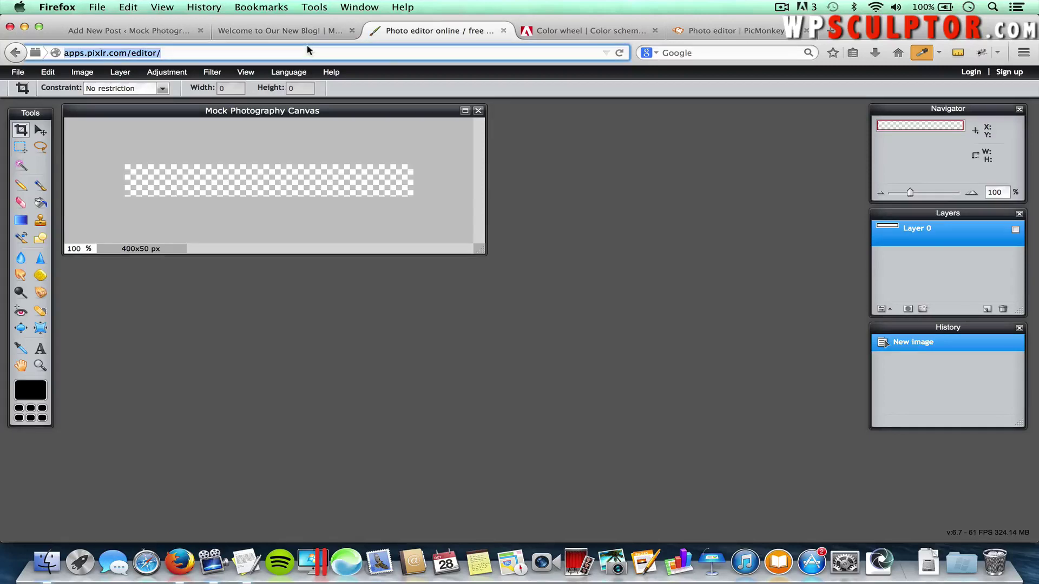
type("youtube.com")
key("Return")
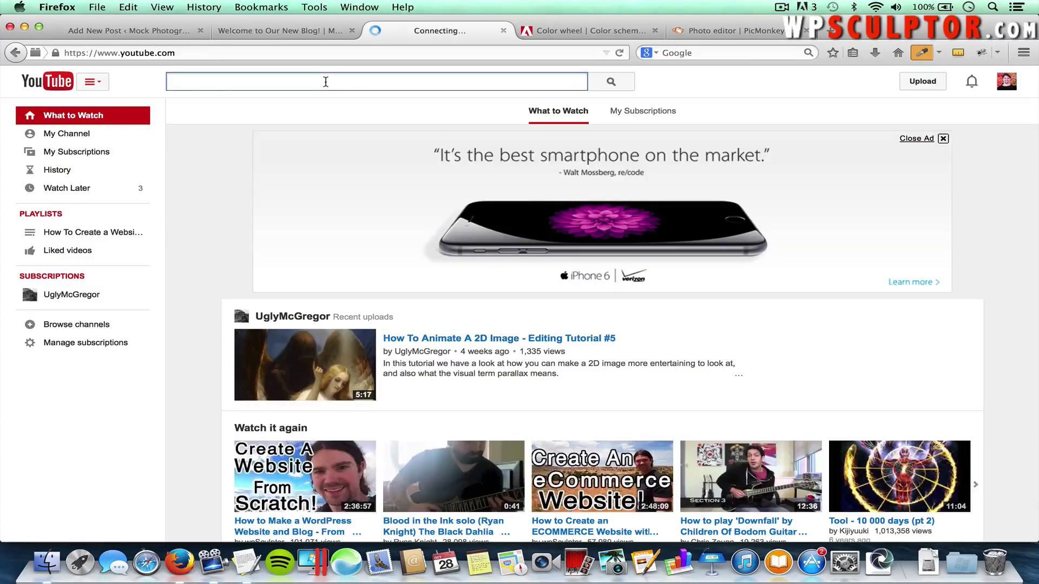
type("lanscape ")
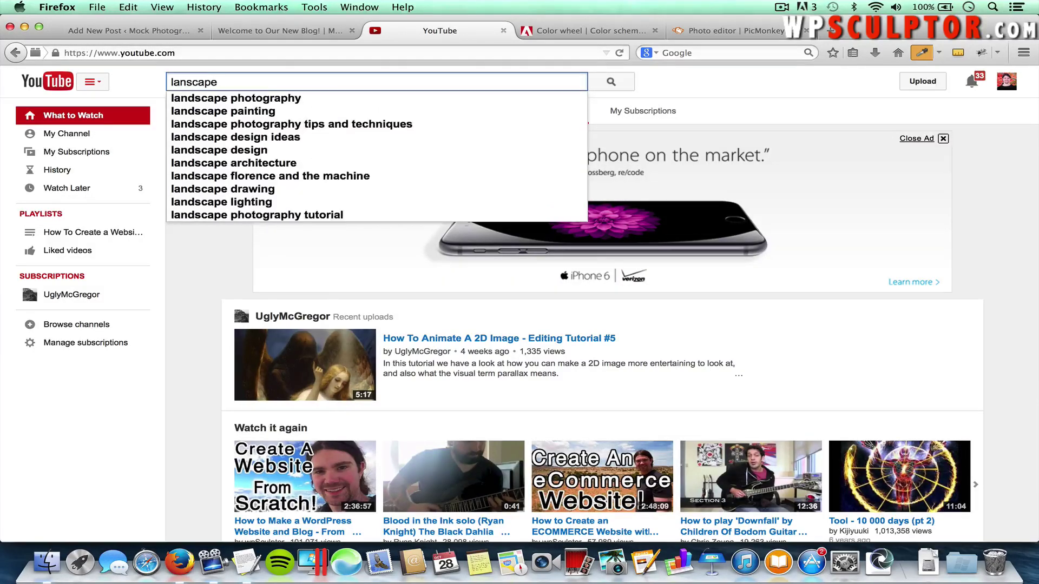
type("photography")
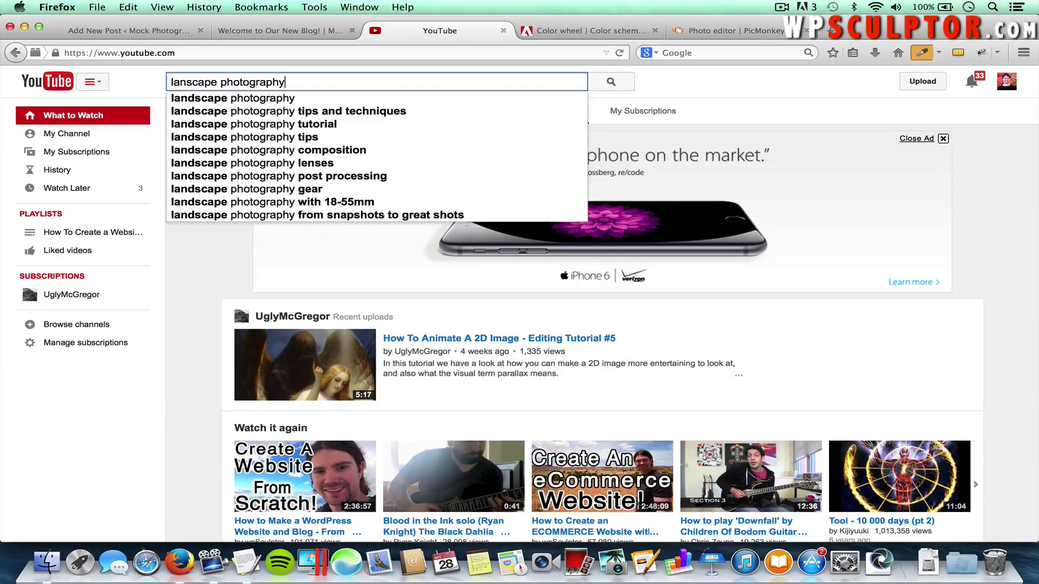
key("Return")
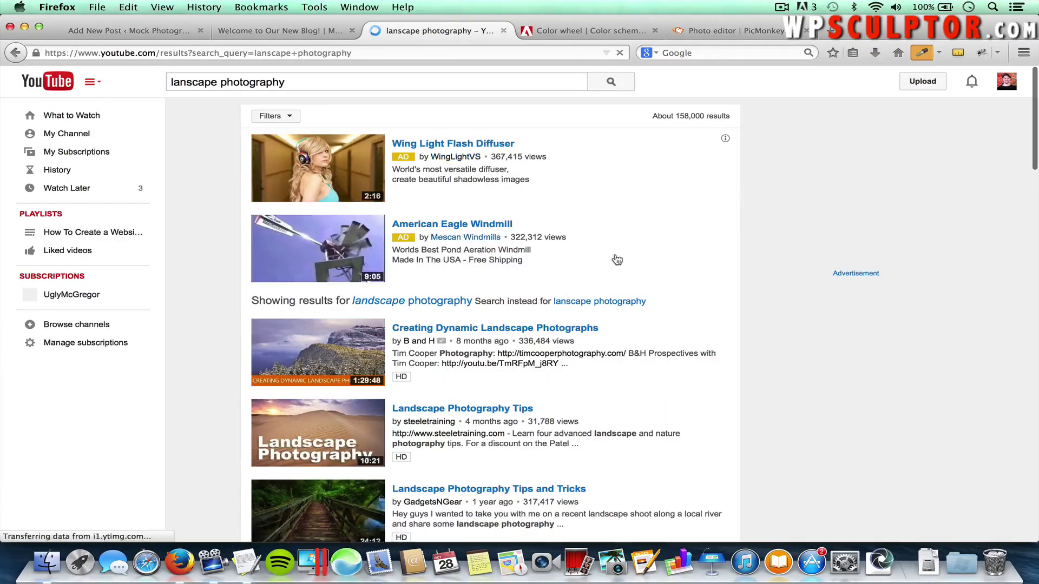
Open the Landscape Photography Tips and Tricks video, pause its ad, and take its web address
scroll(617, 260, "down", 3)
scroll(373, 354, "up", 2)
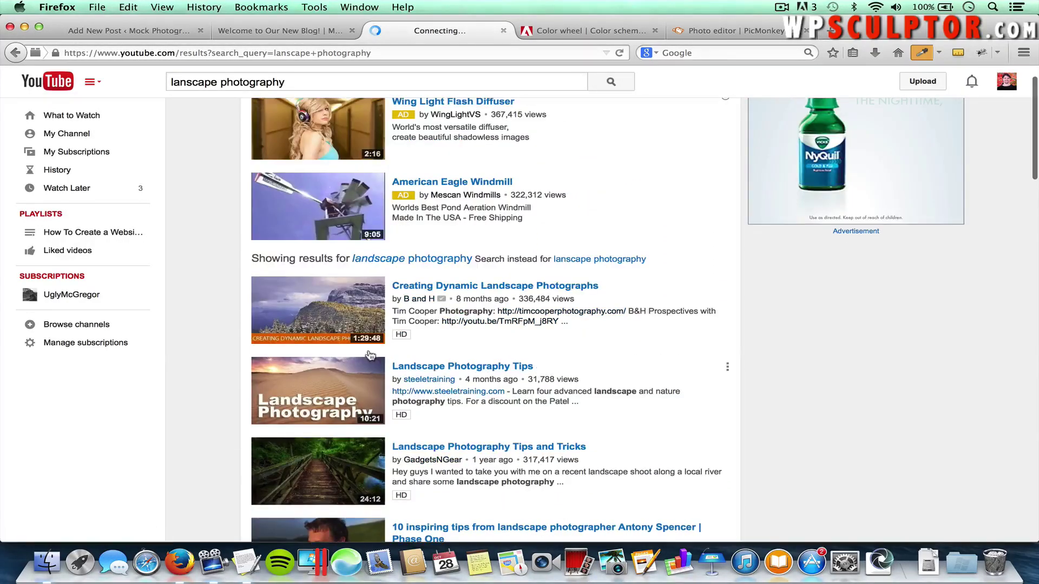
left_click(333, 468)
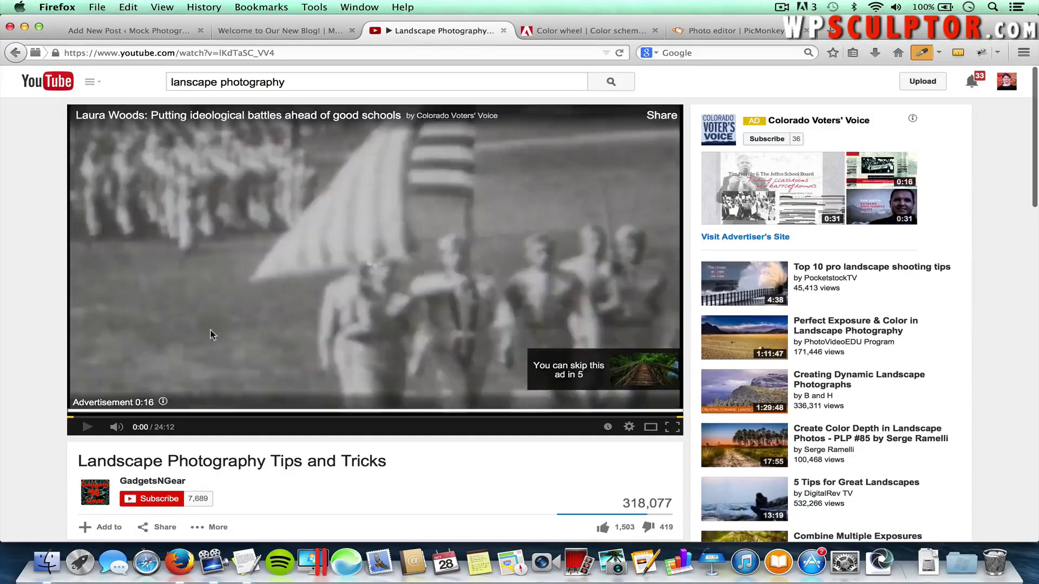
left_click(93, 427)
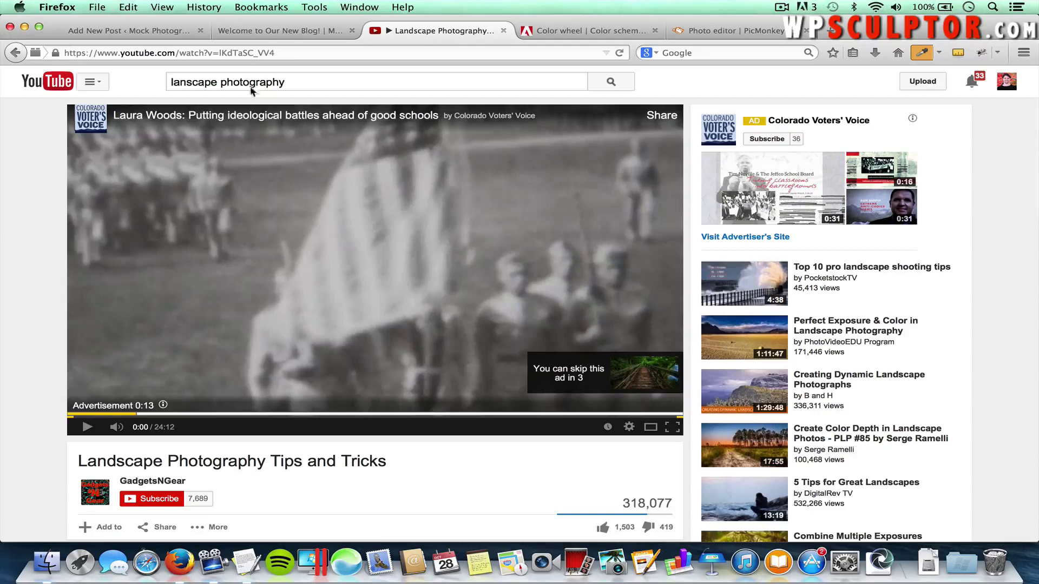
left_click(278, 53)
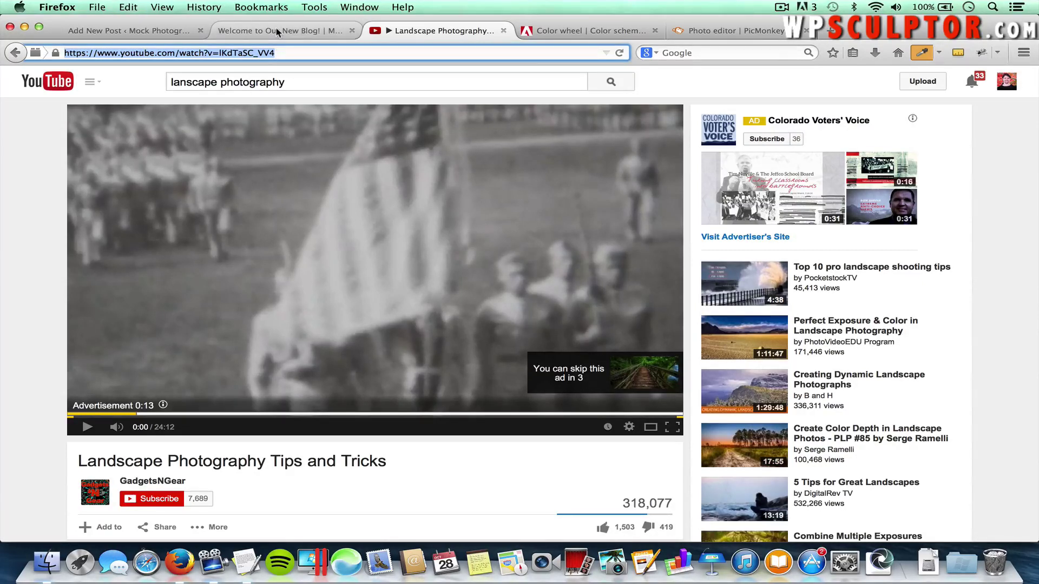
left_click(152, 31)
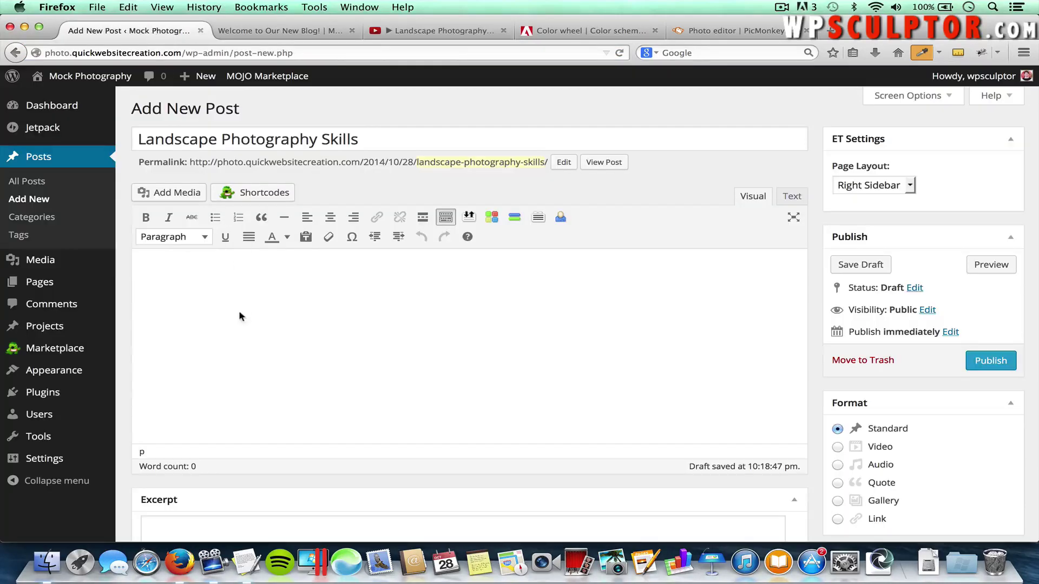
Embed the video by pasting its URL, then add and select a placeholder line 'DSLKFJDSFSDF' below it
key("super+v")
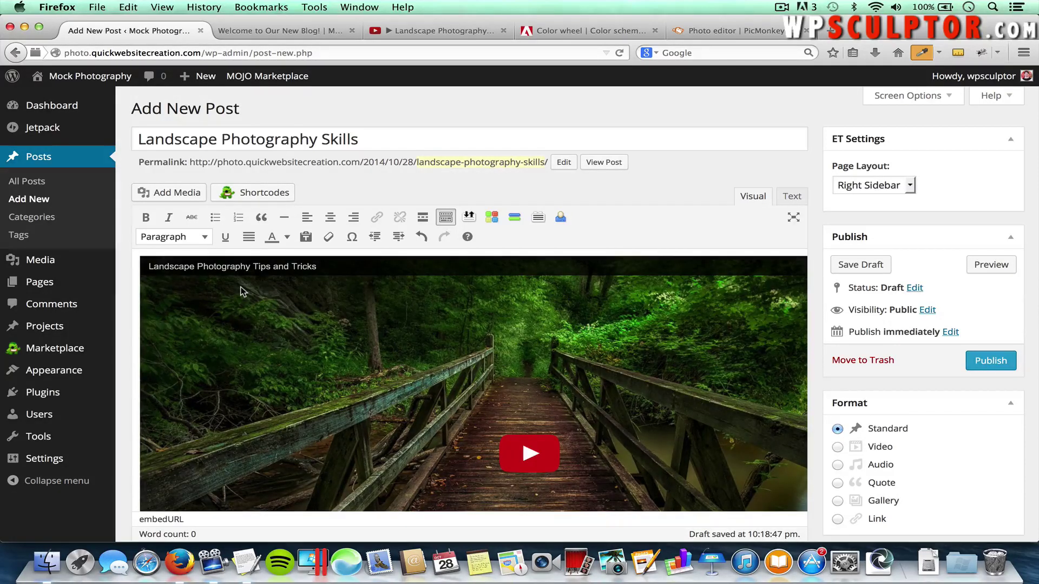
scroll(243, 291, "down", 5)
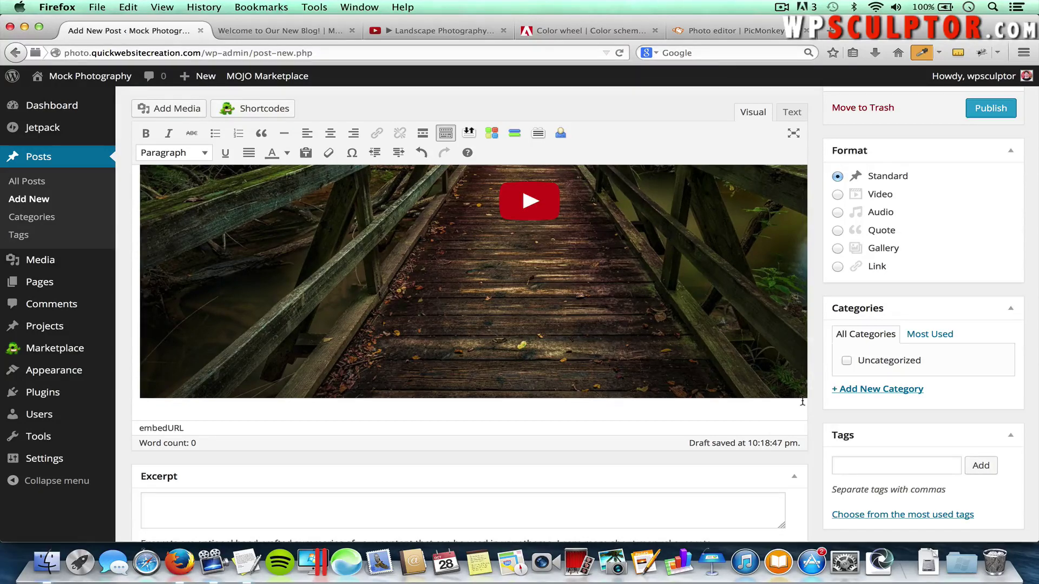
type("DSLKFJDSFSDF")
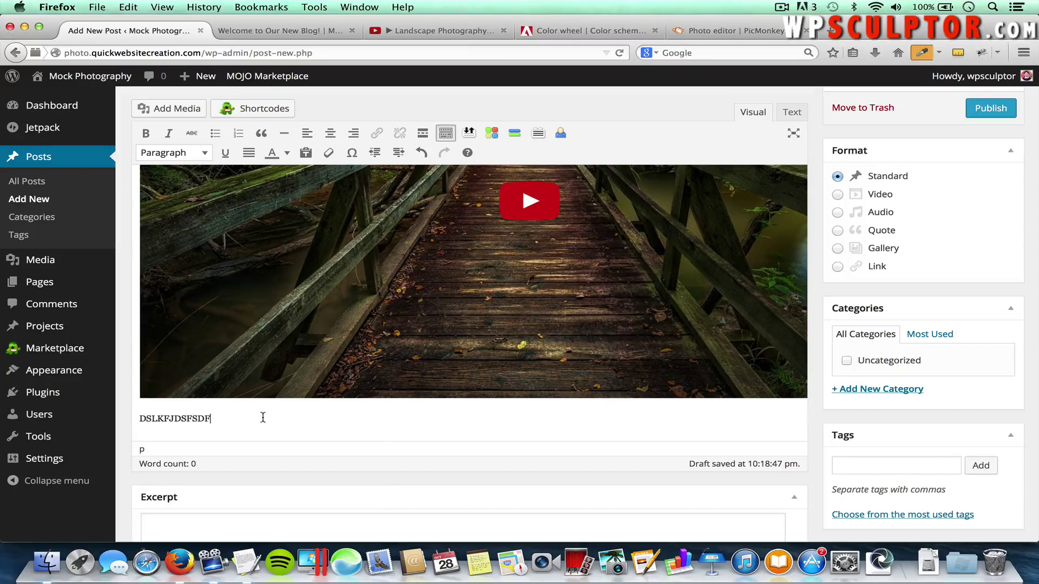
double_click(169, 419)
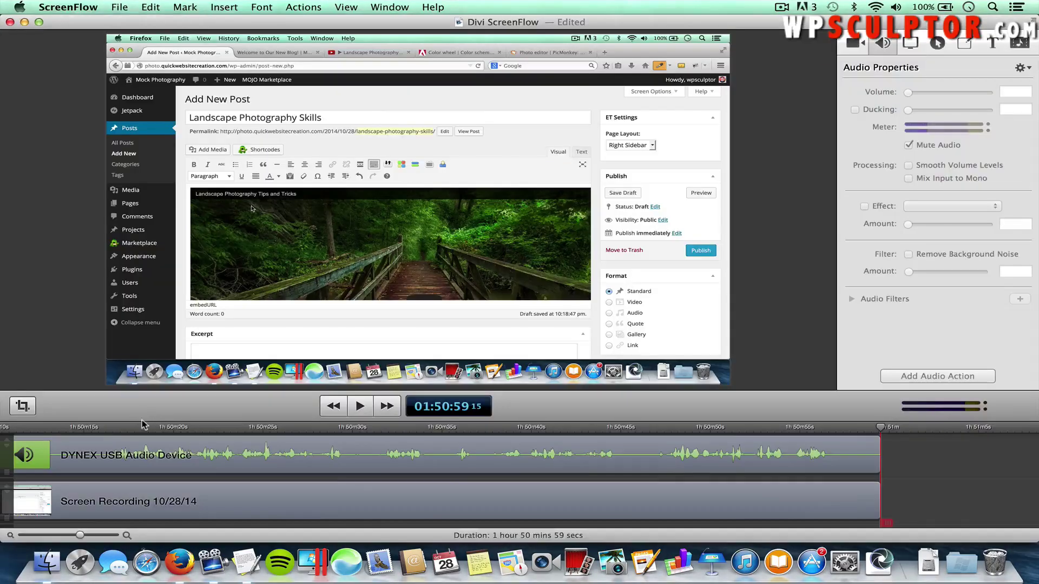
Select the video-post sample paragraph in the TextEdit notes document for copying
key("super+Tab")
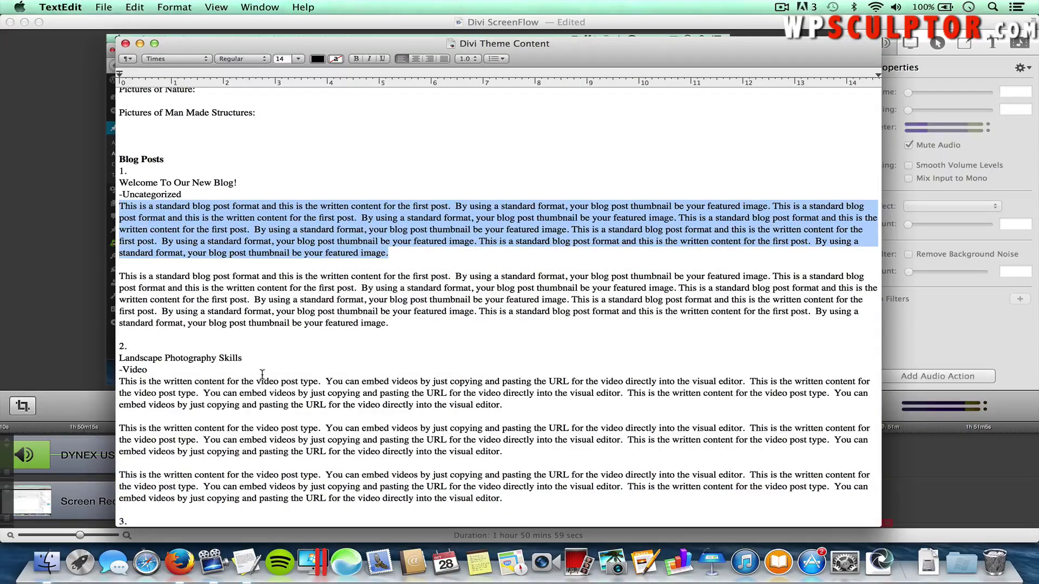
left_click_drag(510, 406, 120, 383)
key("super+c")
key("super+Tab")
key("super+Tab")
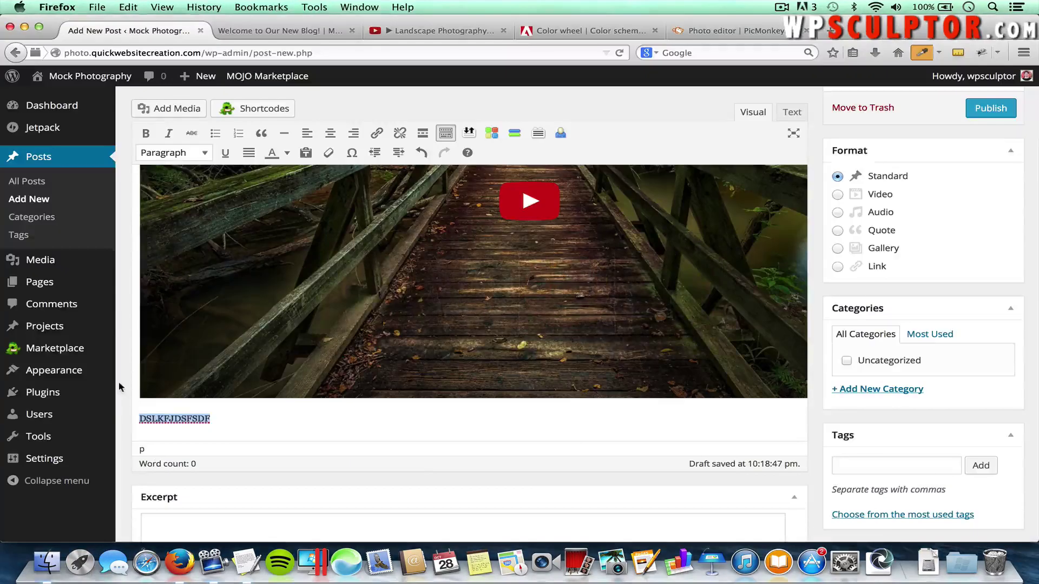
Paste the sample paragraph over the placeholder, then add two more copies as separate paragraphs
key("super+v")
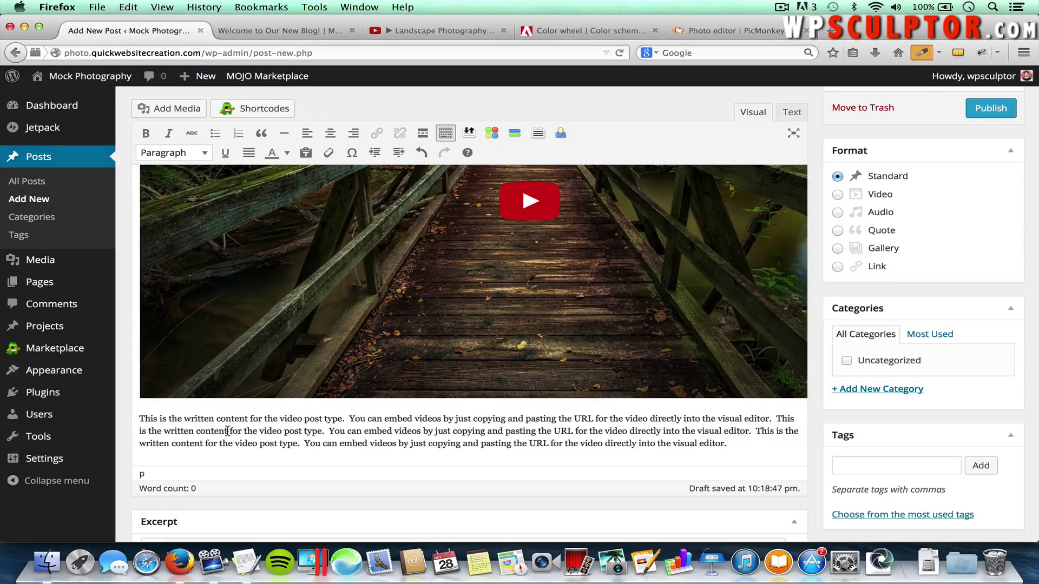
key("Return")
key("super+v")
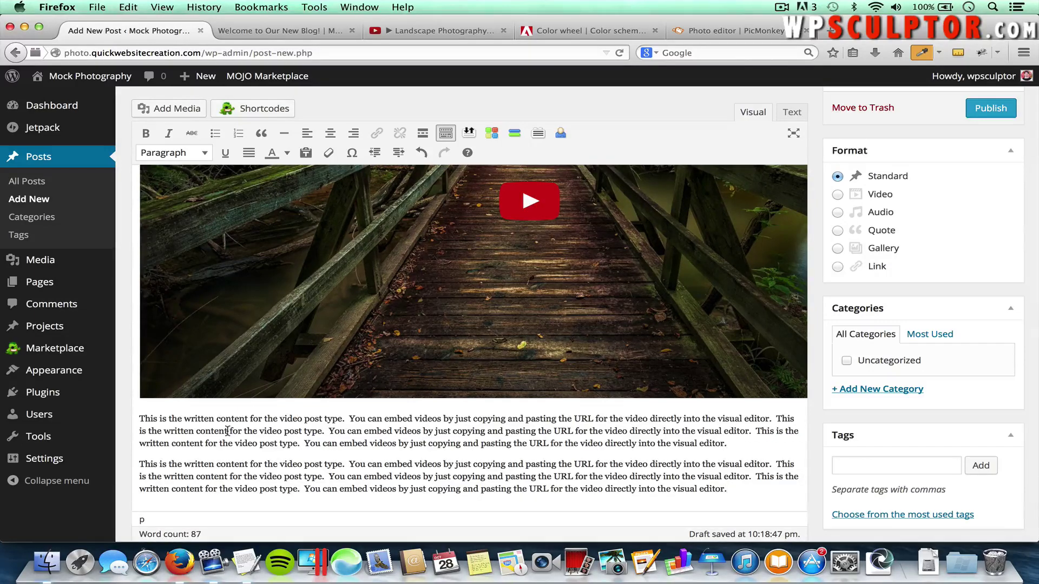
key("Return")
key("super+v")
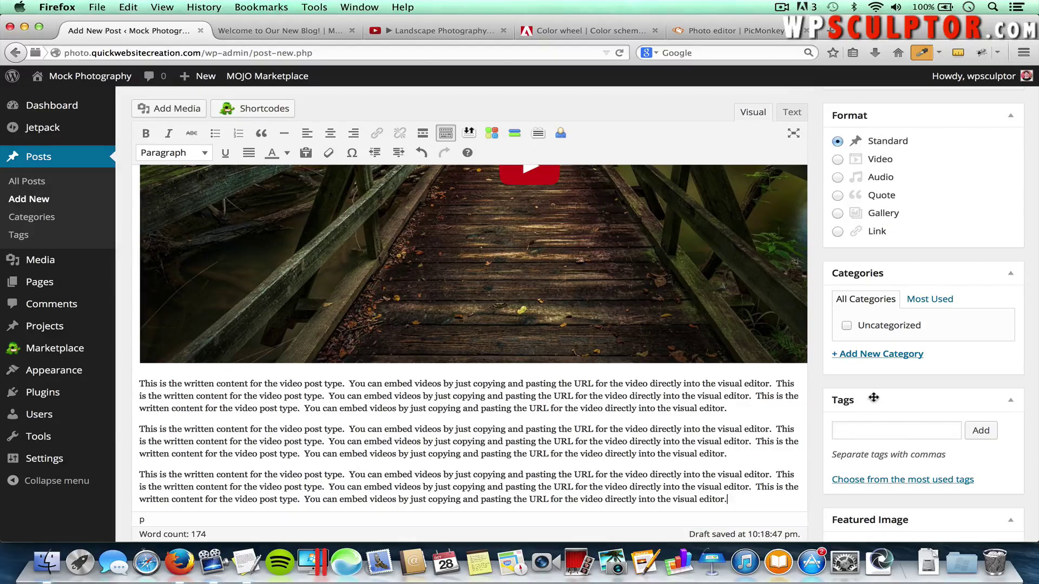
scroll(872, 394, "down", 3)
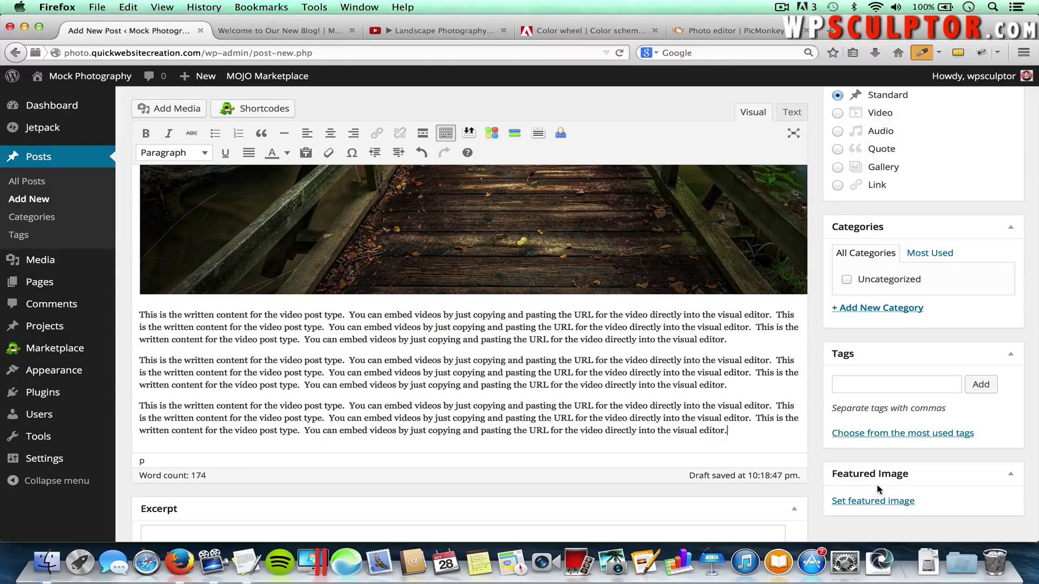
scroll(878, 490, "up", 6)
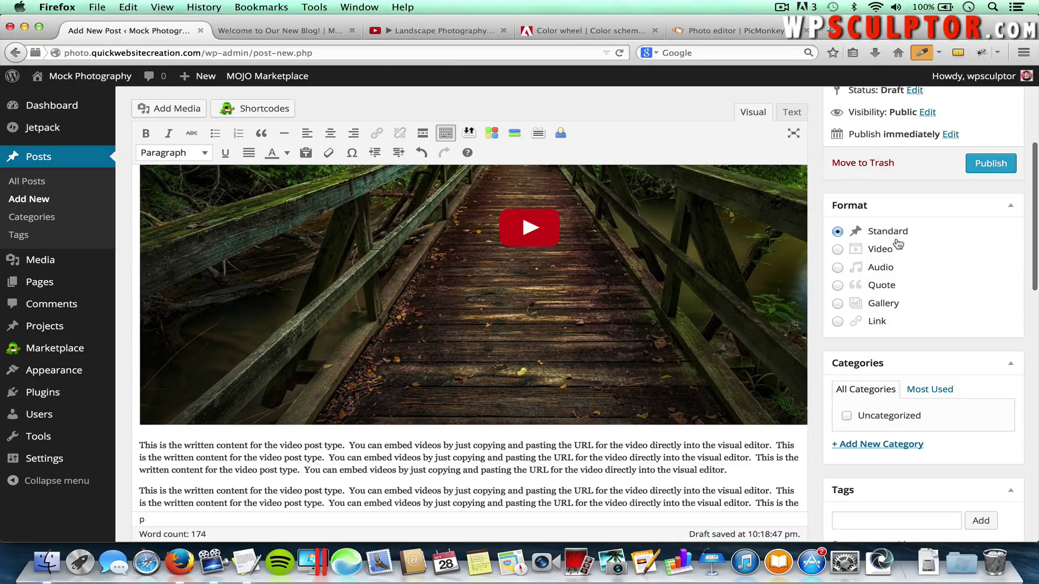
Choose the Video post format, create and assign a new 'Video' category, and publish
left_click(839, 250)
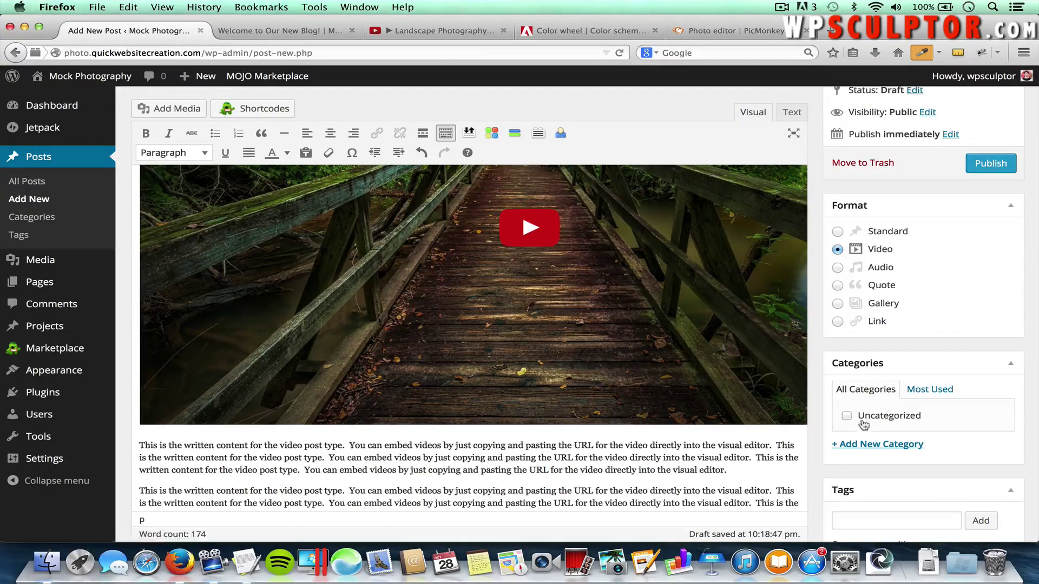
left_click(867, 449)
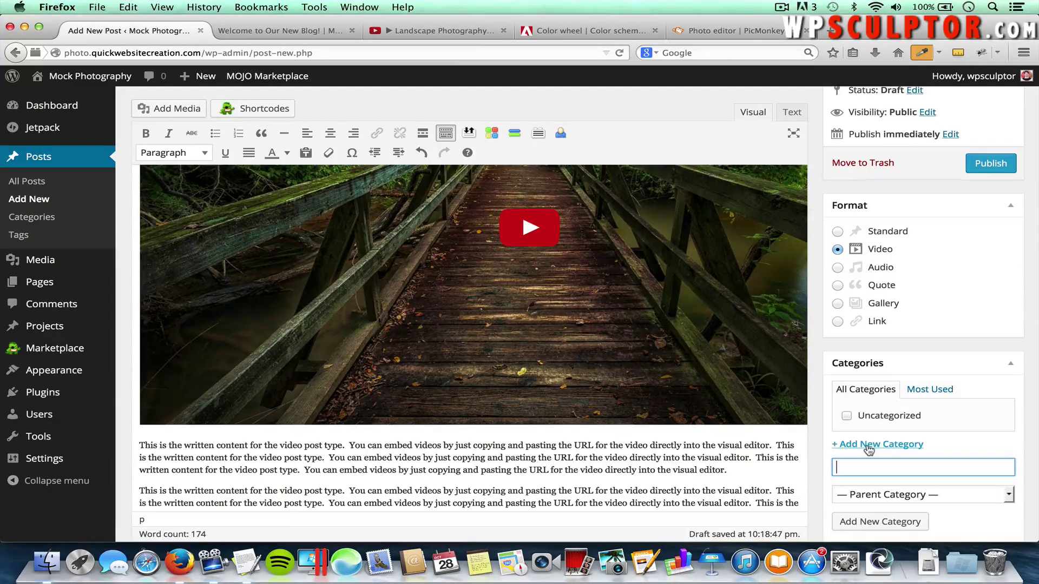
type("VIDEo")
left_click(876, 522)
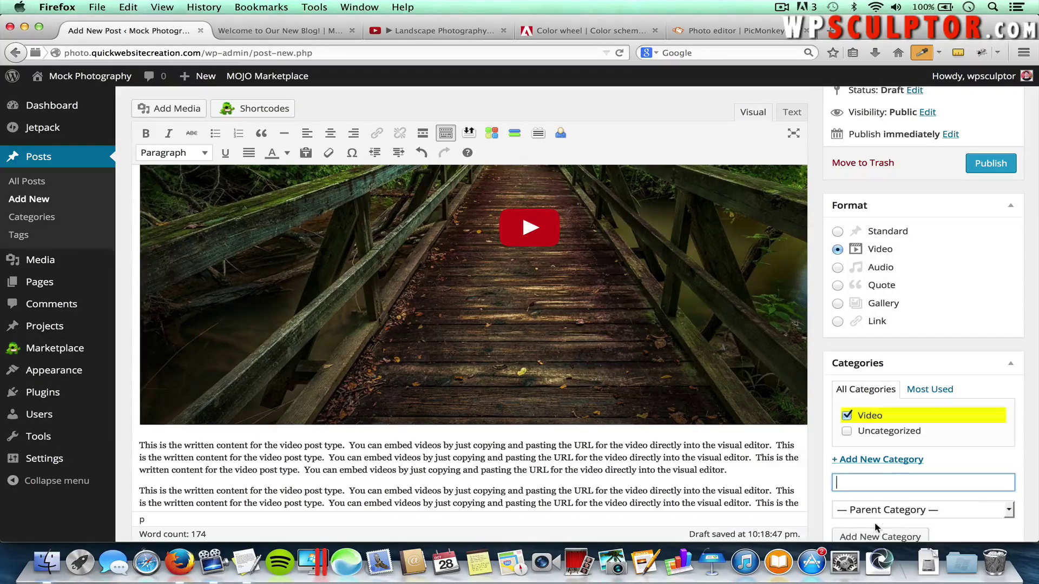
left_click(978, 169)
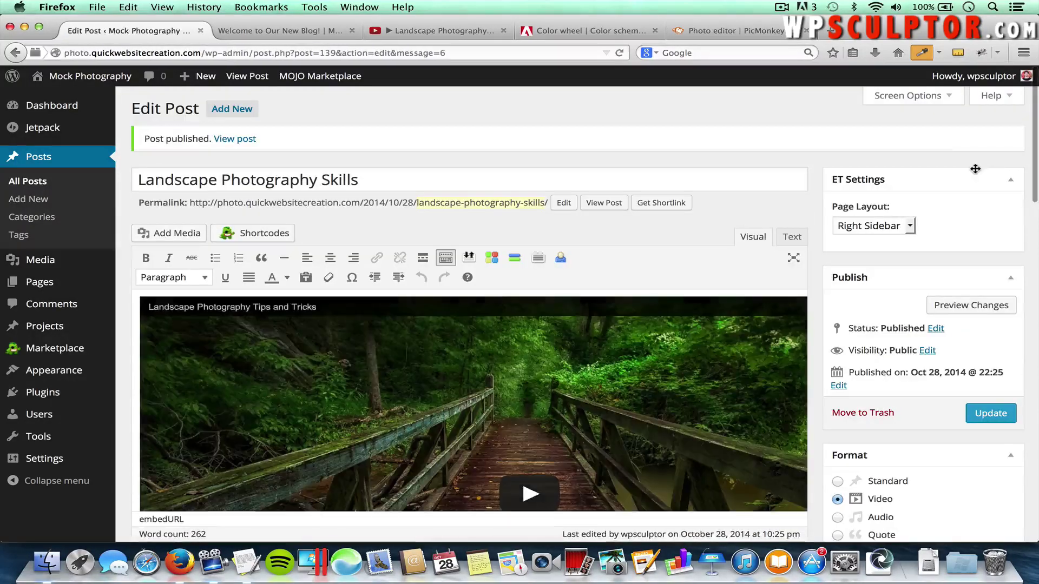
left_click(288, 31)
scroll(733, 310, "up", 10)
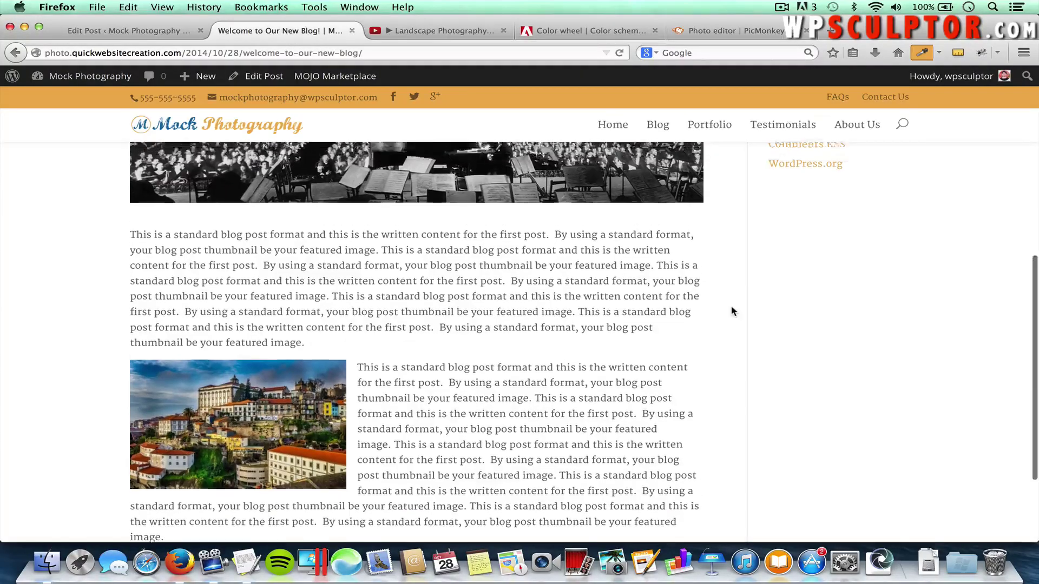
left_click(661, 135)
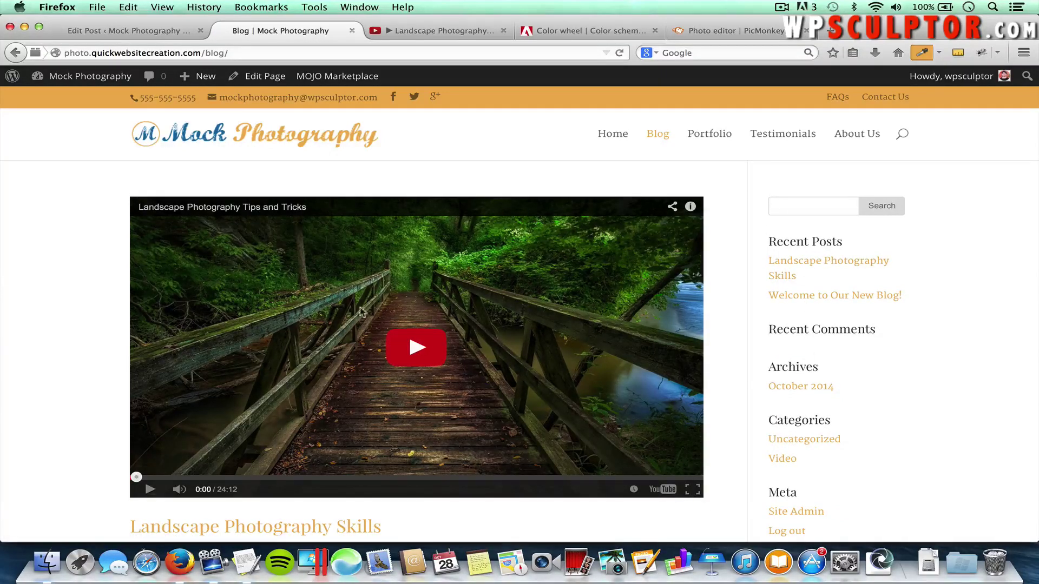
scroll(234, 339, "down", 5)
scroll(233, 340, "down", 2)
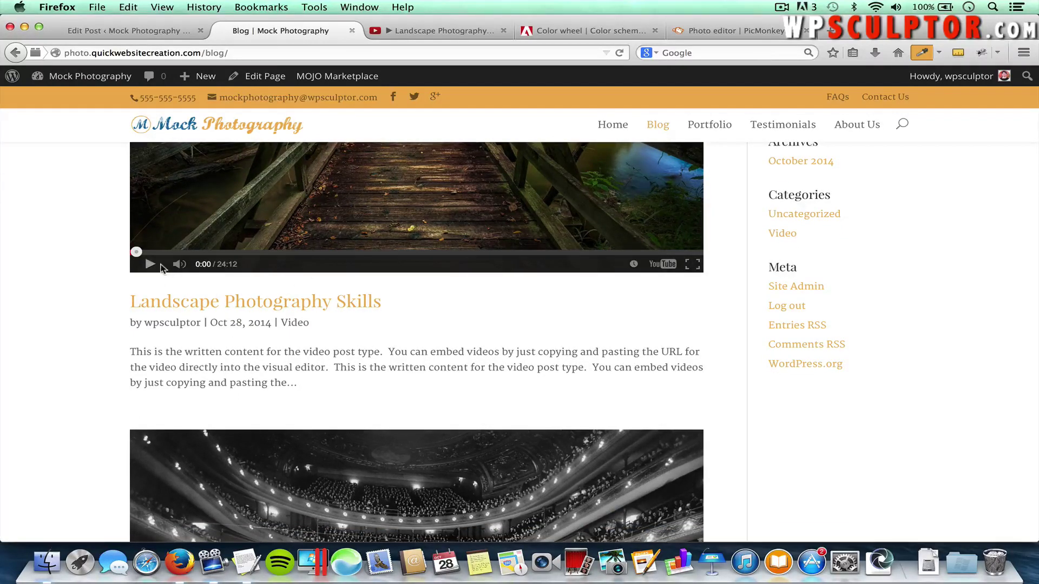
scroll(257, 232, "up", 5)
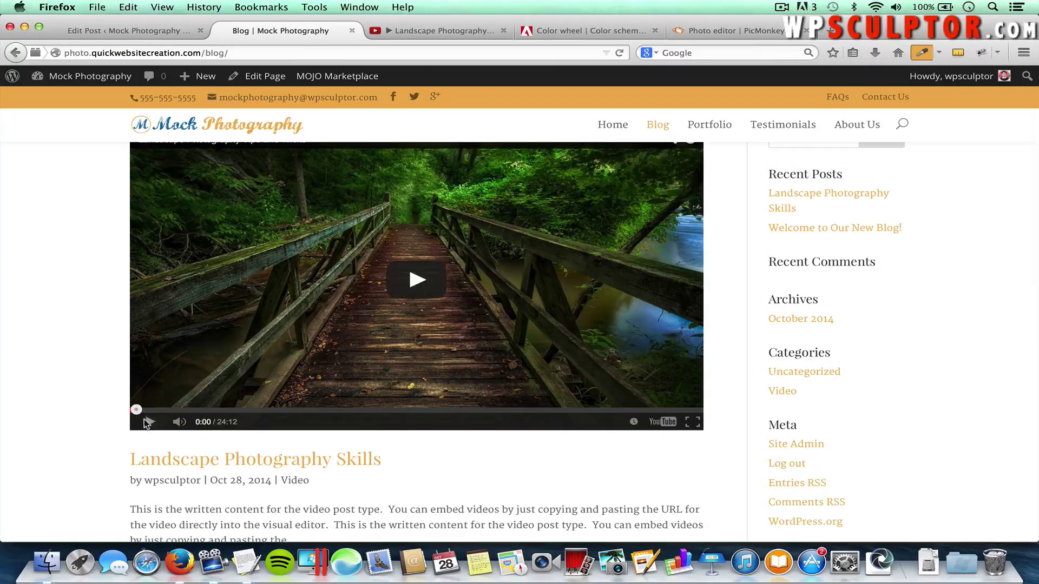
scroll(385, 468, "down", 1)
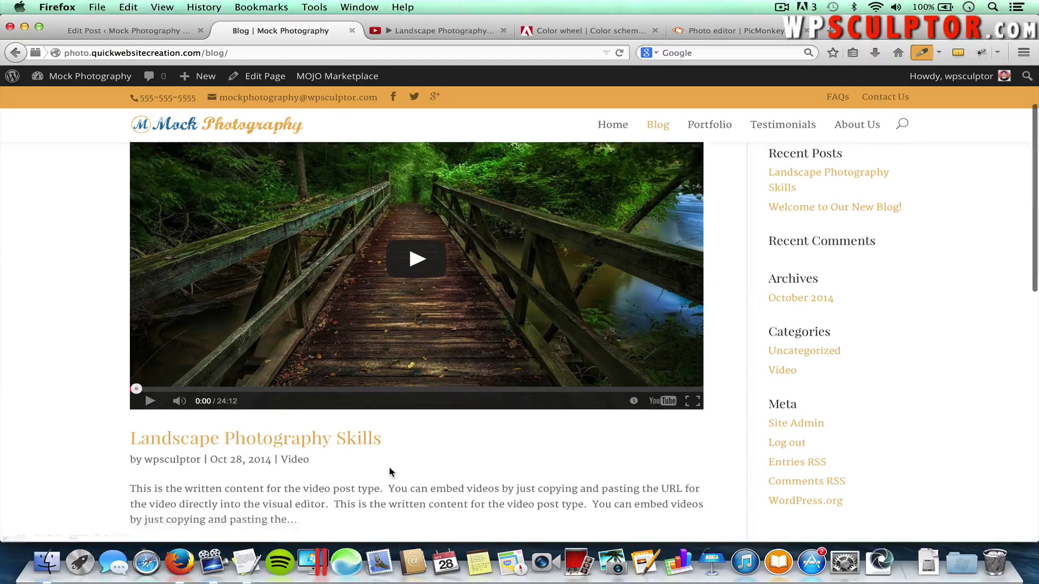
scroll(331, 440, "down", 2)
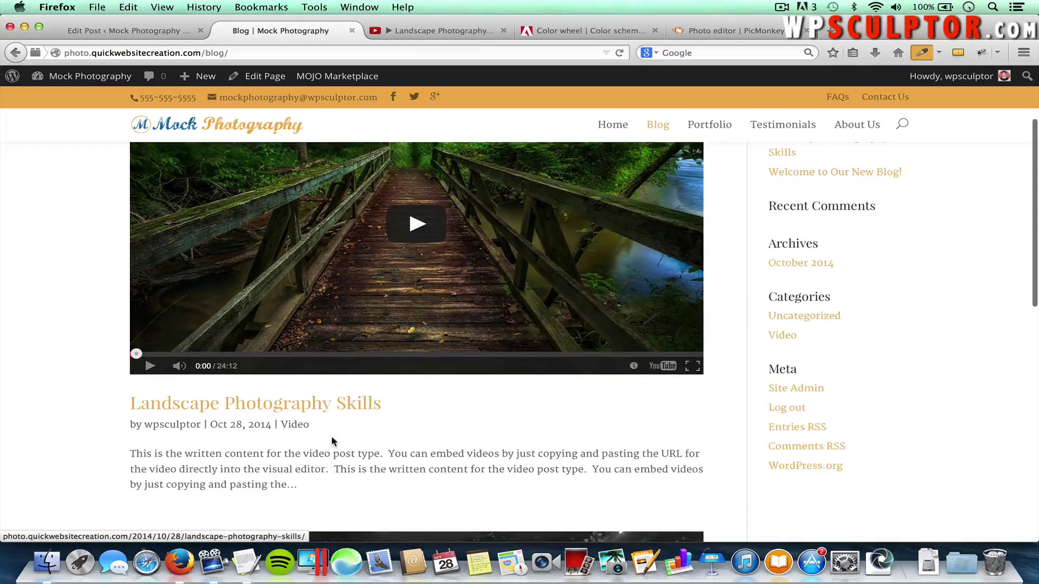
left_click(333, 405)
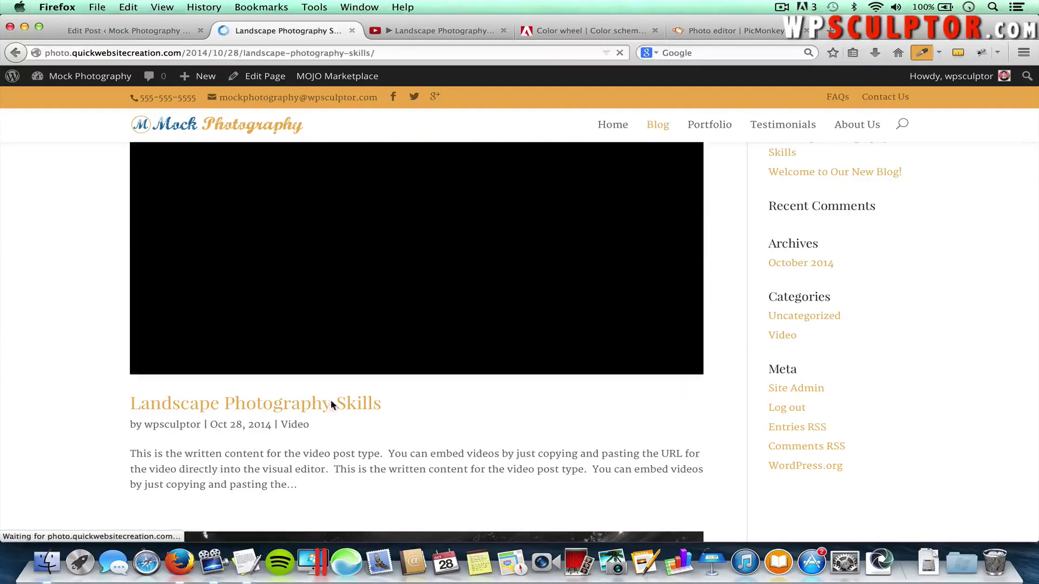
scroll(332, 405, "down", 10)
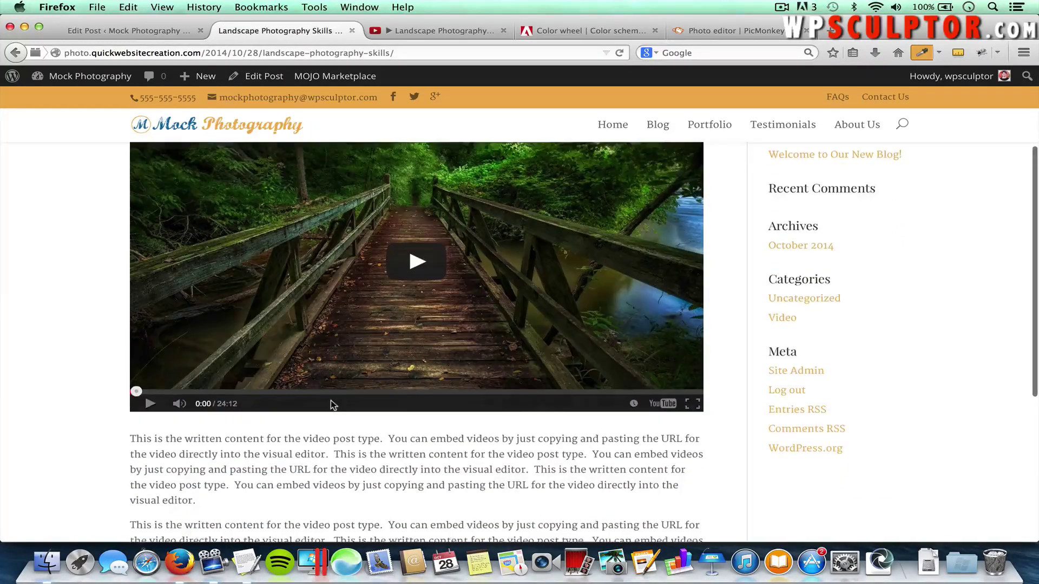
scroll(337, 449, "down", 5)
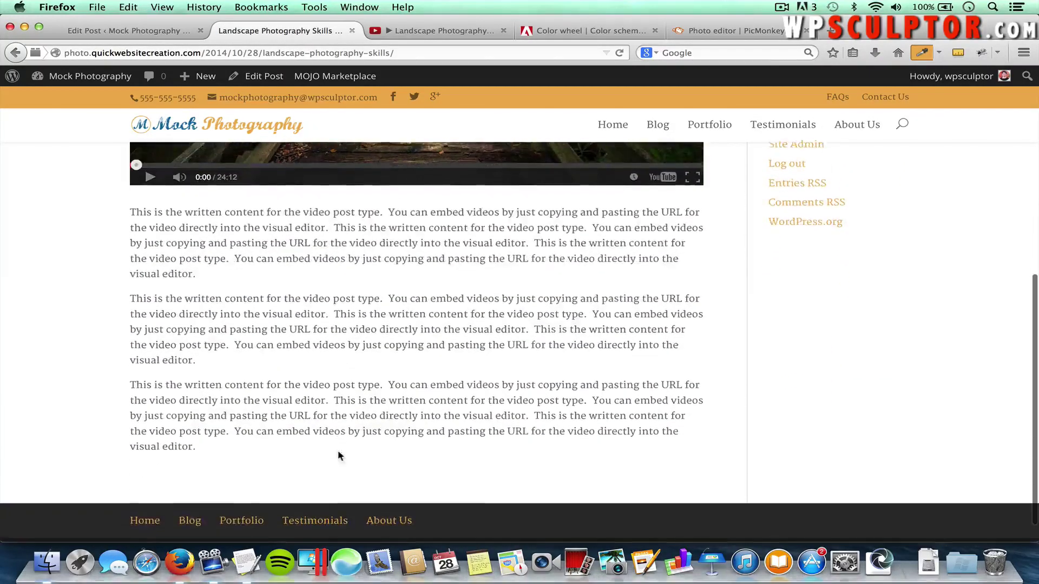
scroll(346, 339, "up", 15)
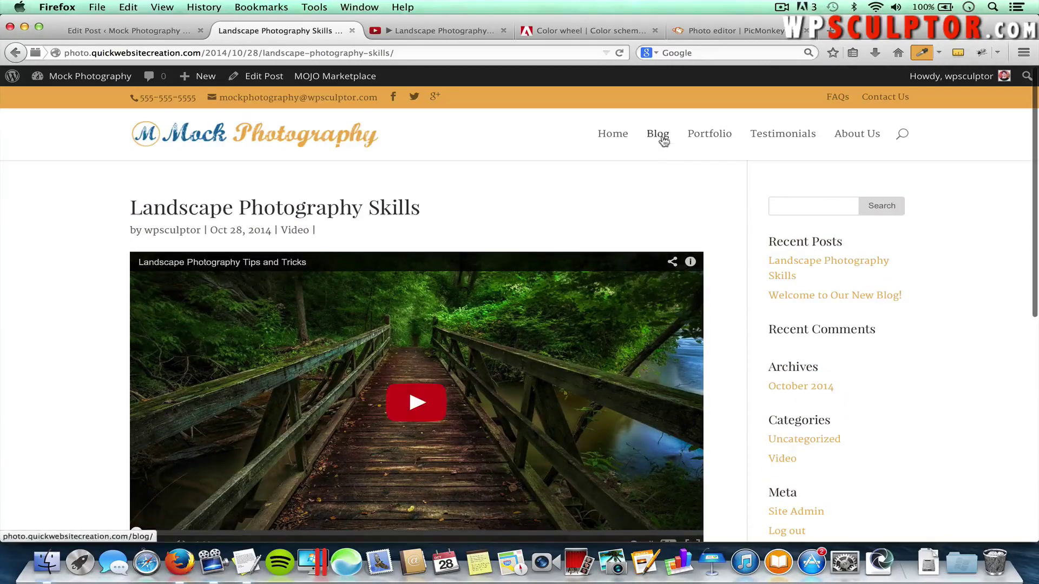
left_click(663, 139)
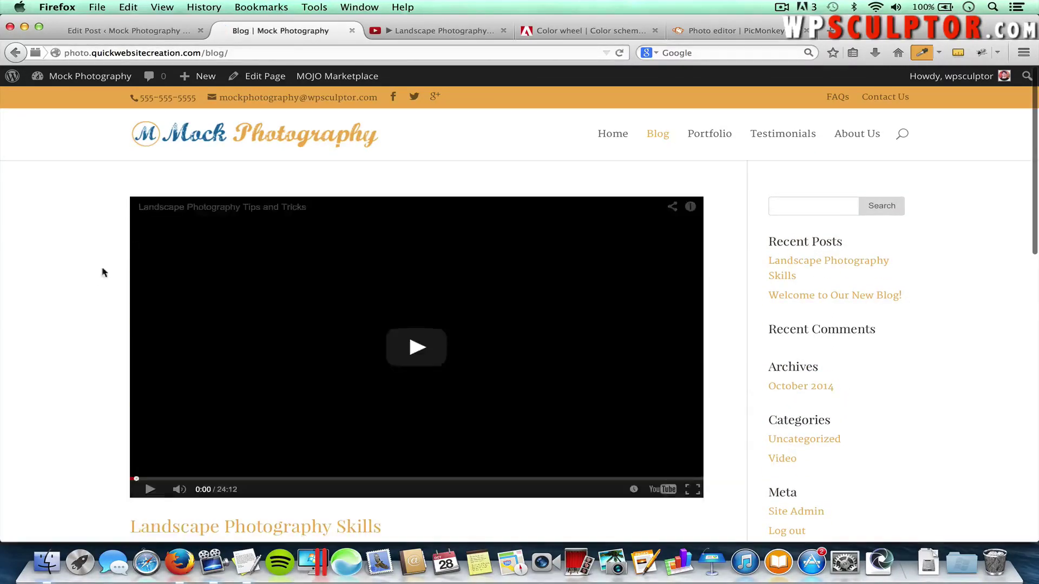
scroll(85, 339, "down", 1)
scroll(83, 372, "down", 10)
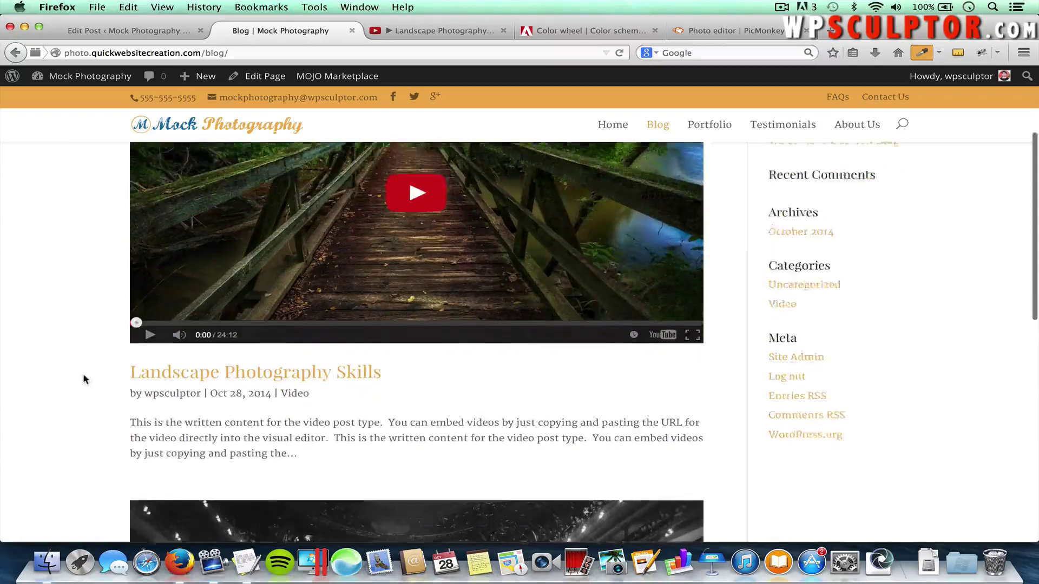
scroll(89, 365, "down", 2)
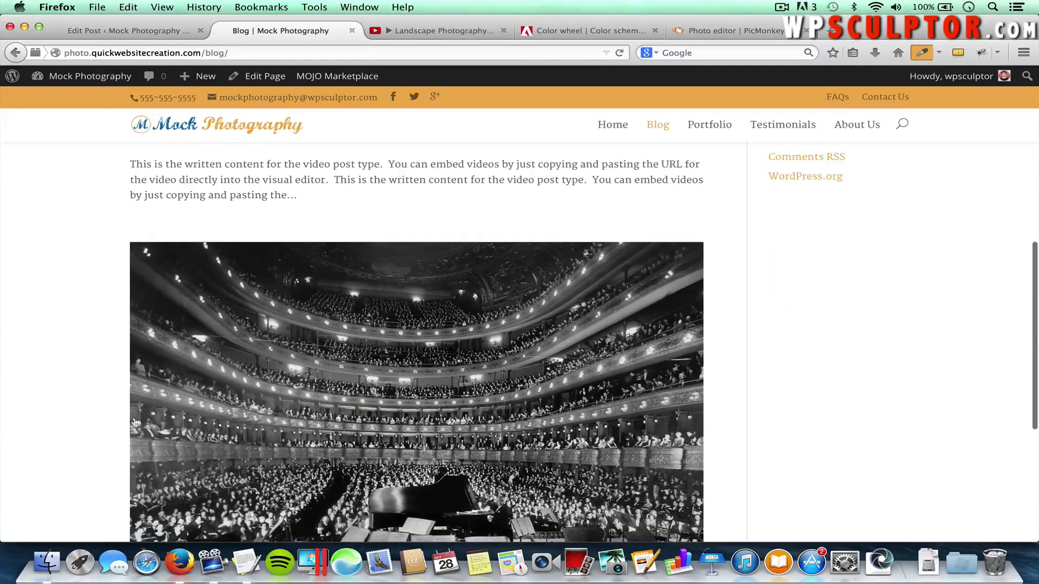
scroll(101, 332, "up", 8)
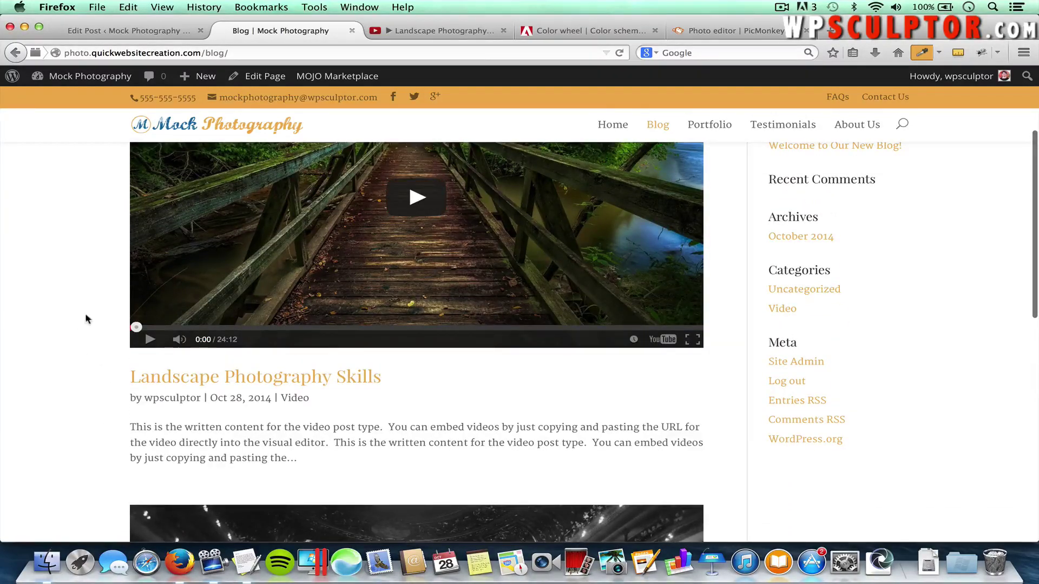
scroll(86, 317, "up", 4)
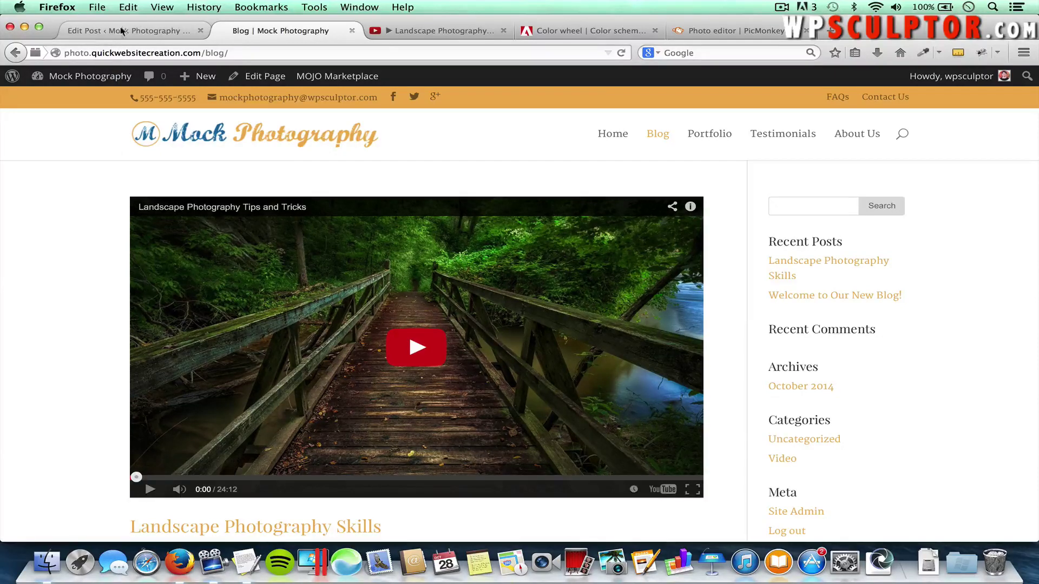
Start a new post titled 'Pixabay: Outstanding High Quality Free Stock Photos'
left_click(106, 29)
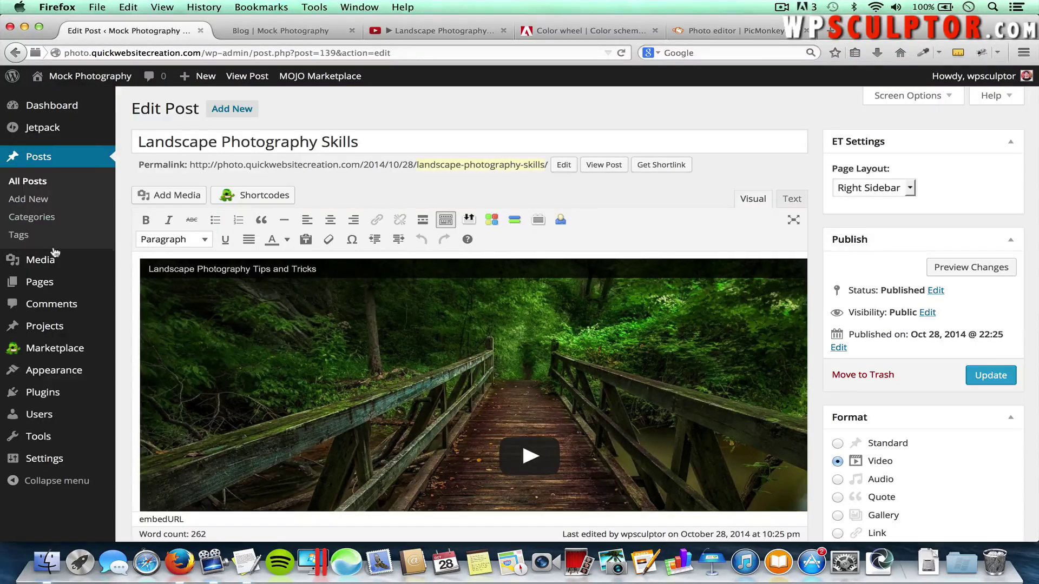
left_click(41, 200)
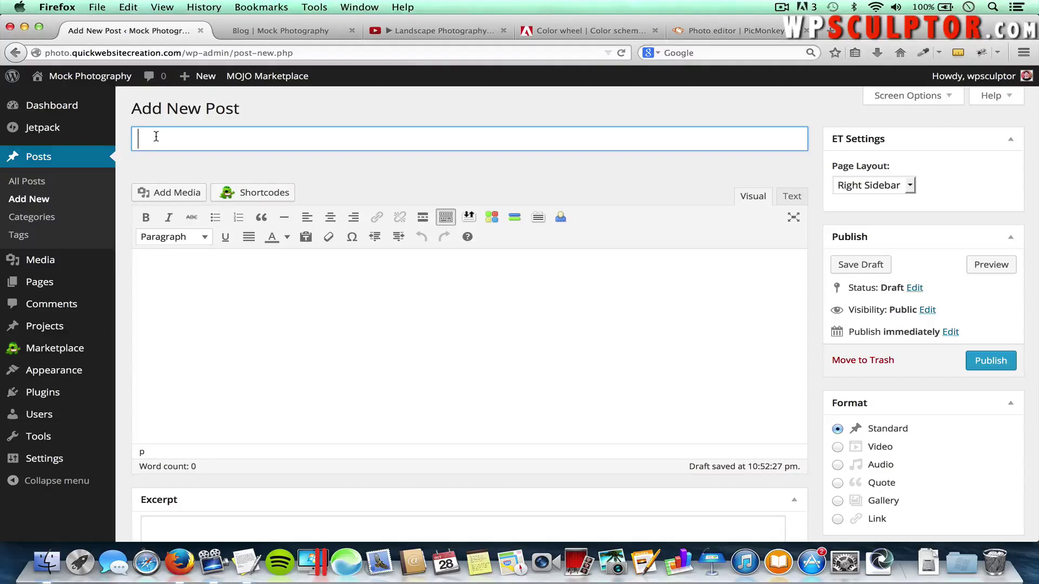
type("Pixabay: Outs")
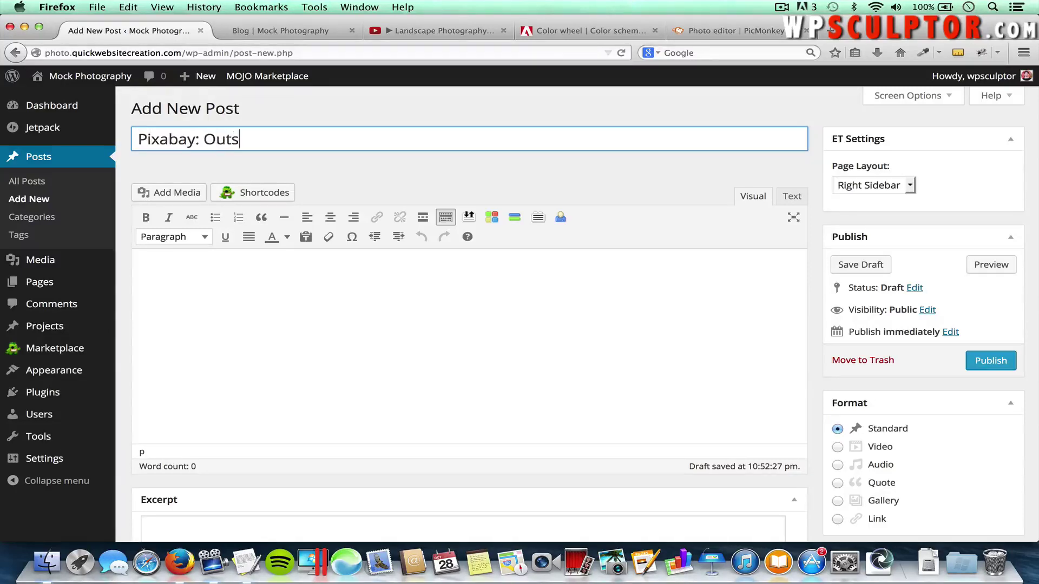
type("tanding High Quality Free S")
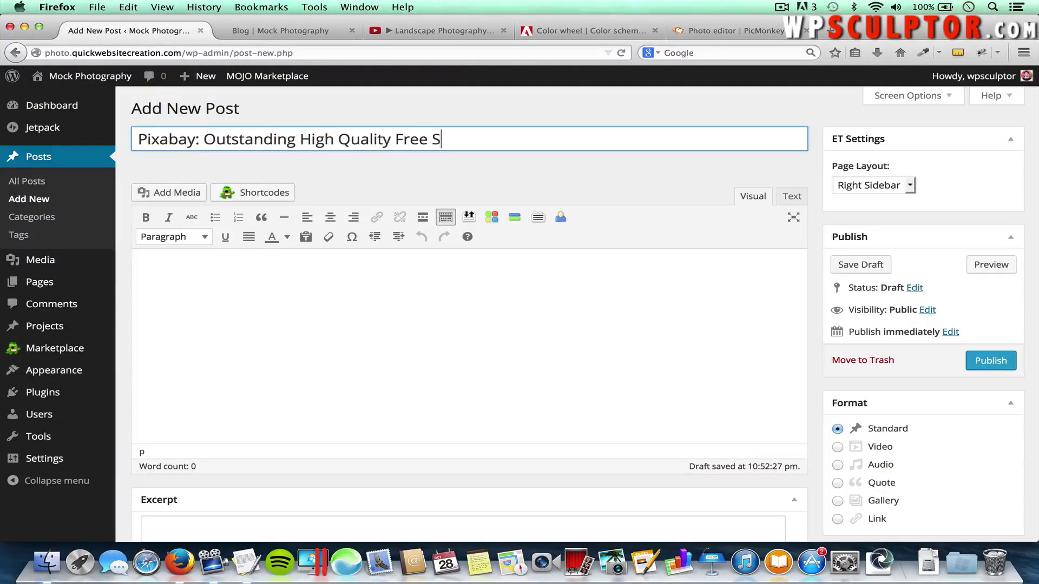
type("tock Photos")
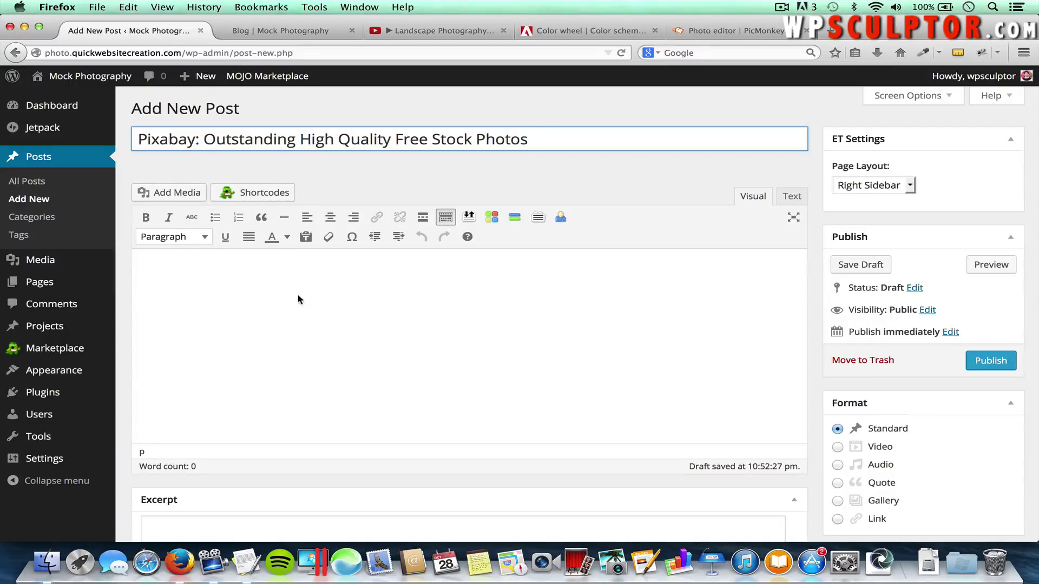
Write 'Check out pixabay.com' in the post body and select 'pixabay.com'
left_click(272, 283)
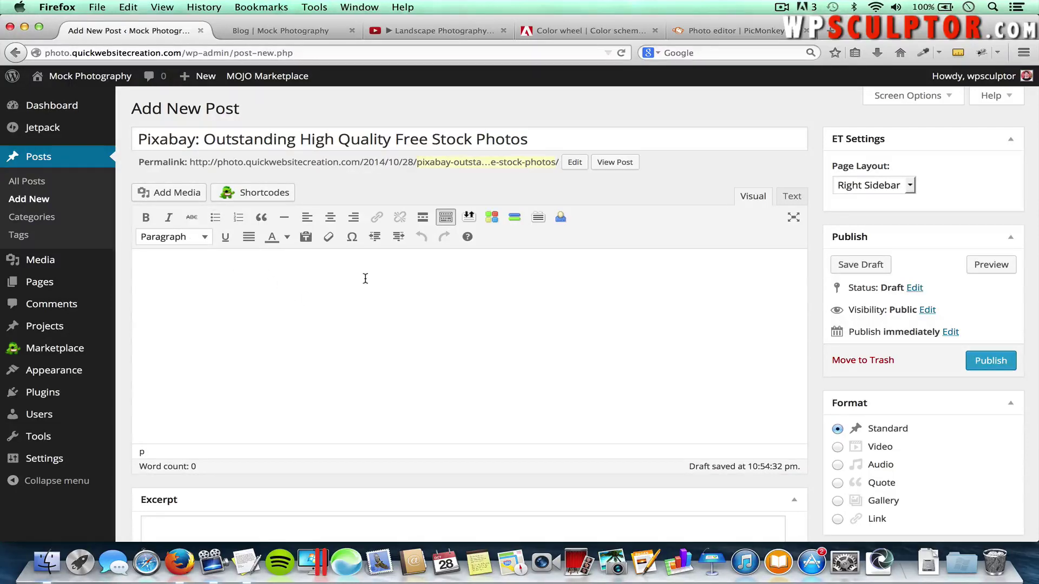
type("Check out pixabay.com")
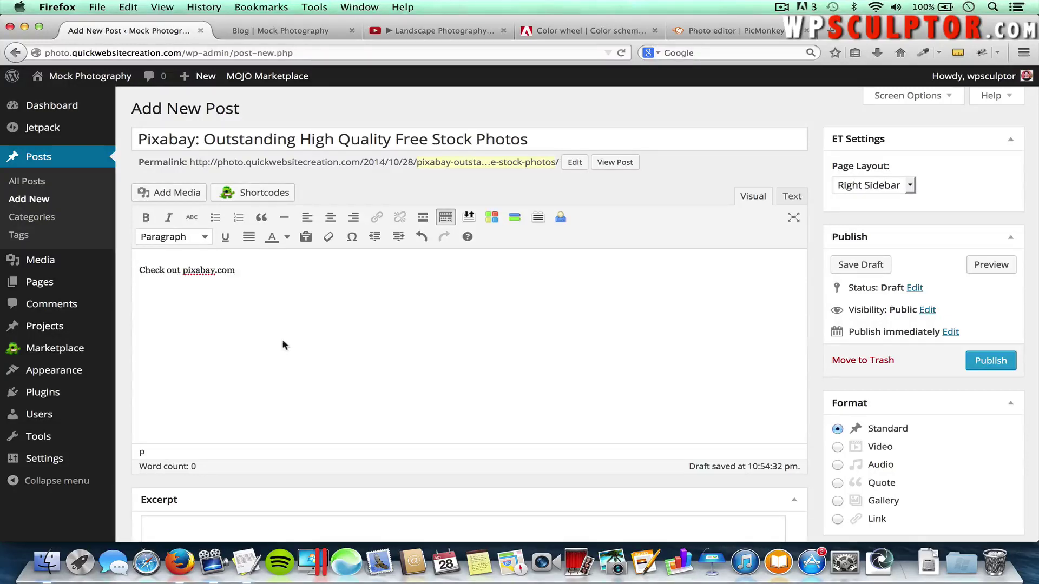
left_click_drag(242, 267, 184, 274)
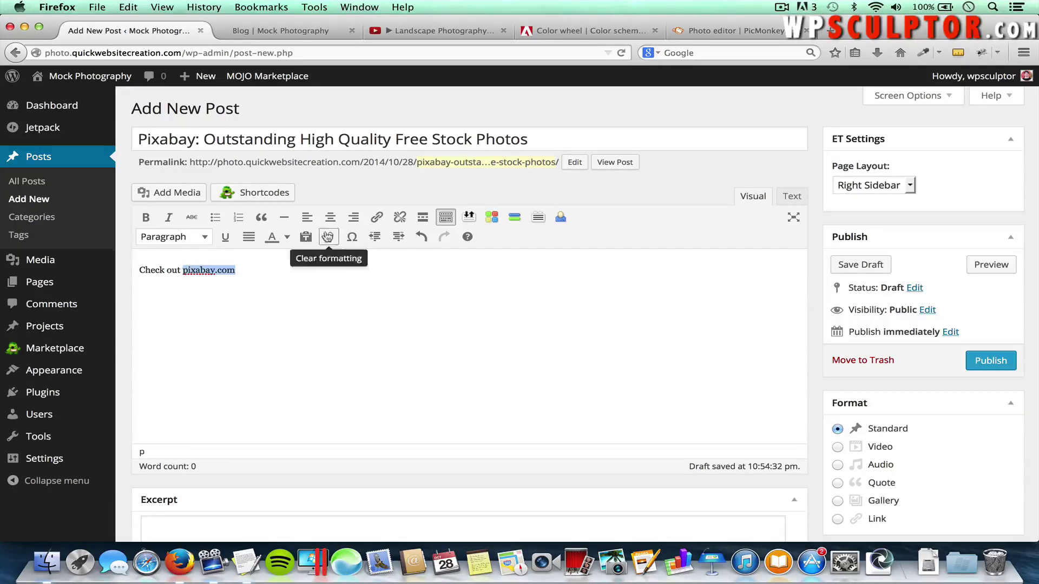
left_click(376, 218)
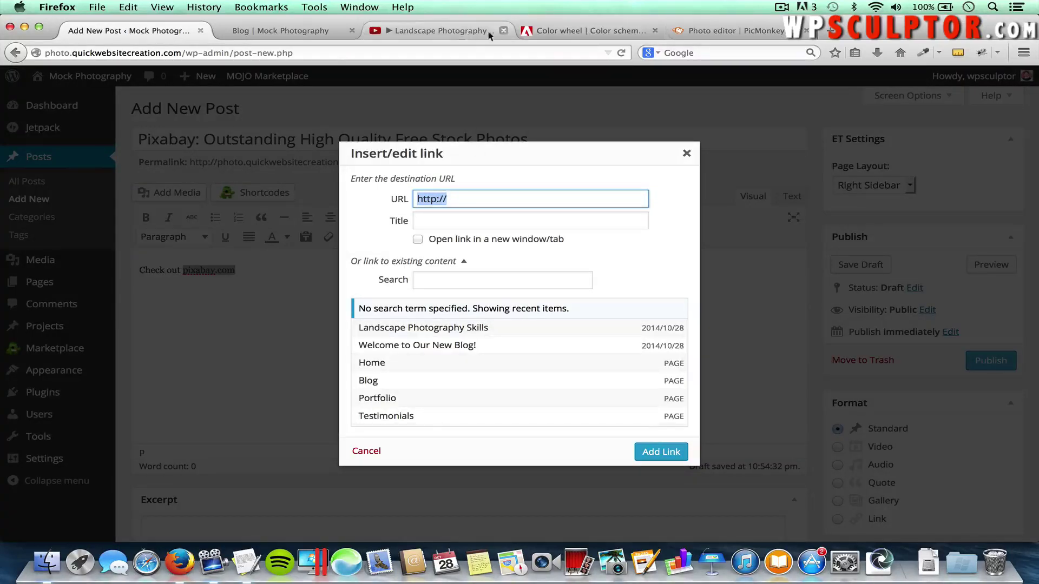
left_click(447, 36)
left_click(327, 50)
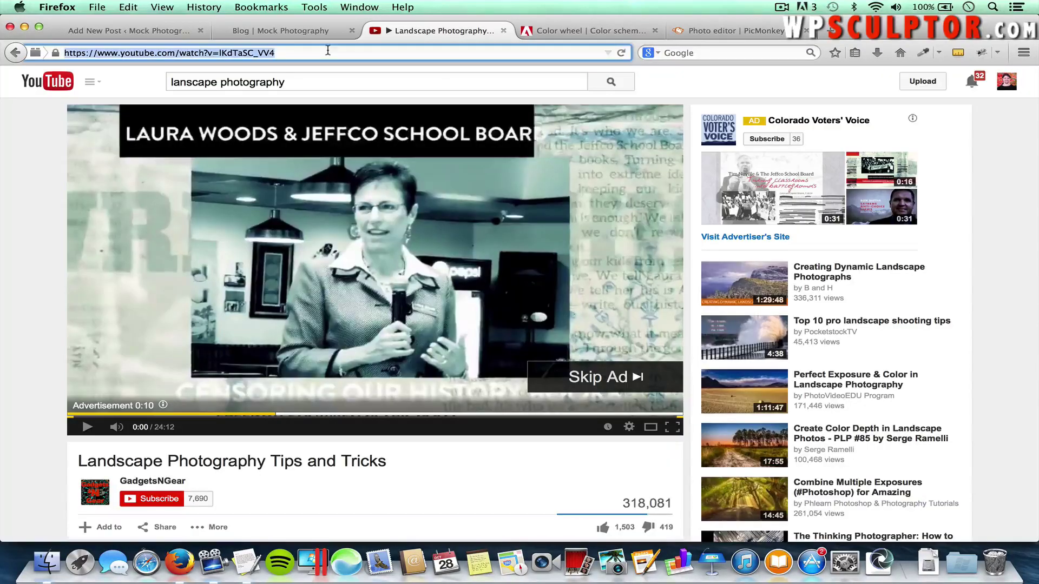
type("pixabay.com/")
key("Return")
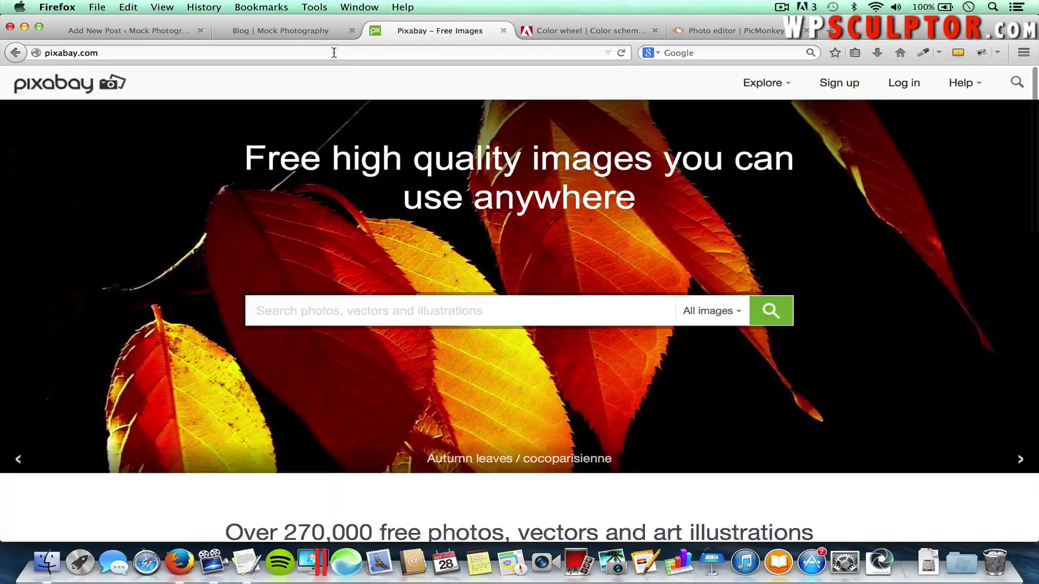
left_click(221, 49)
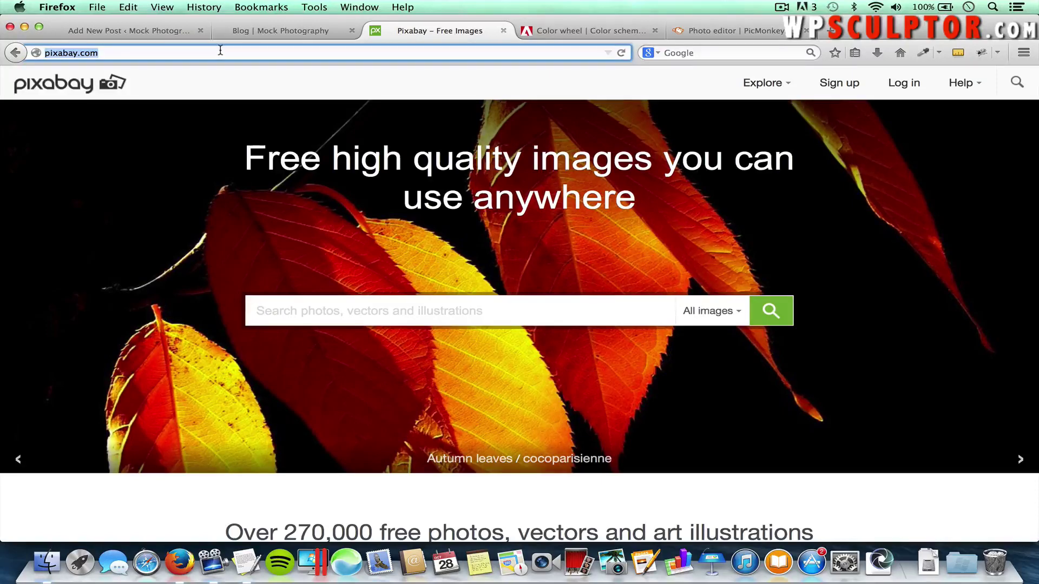
key("super+c")
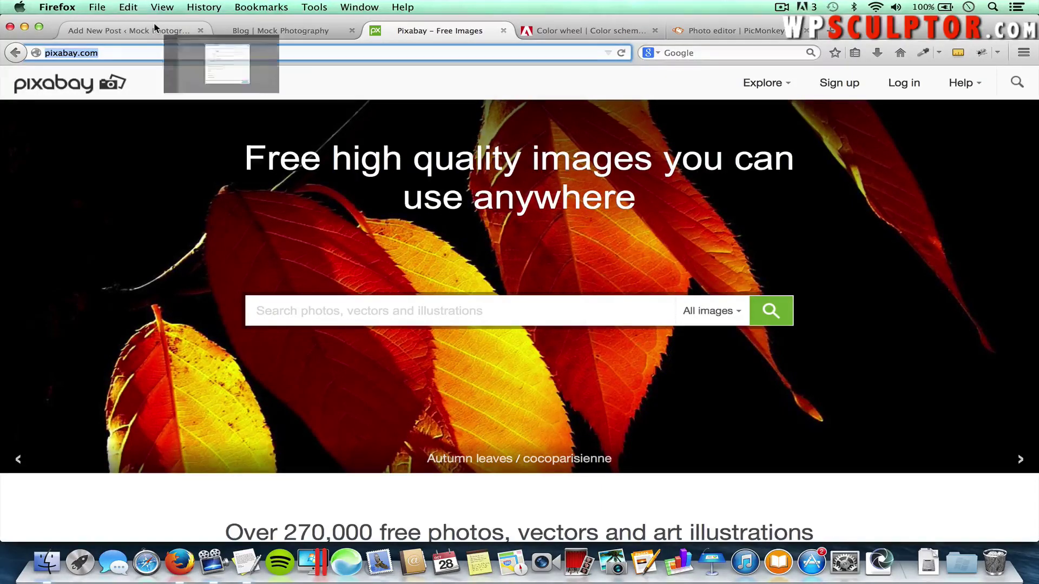
left_click(193, 35)
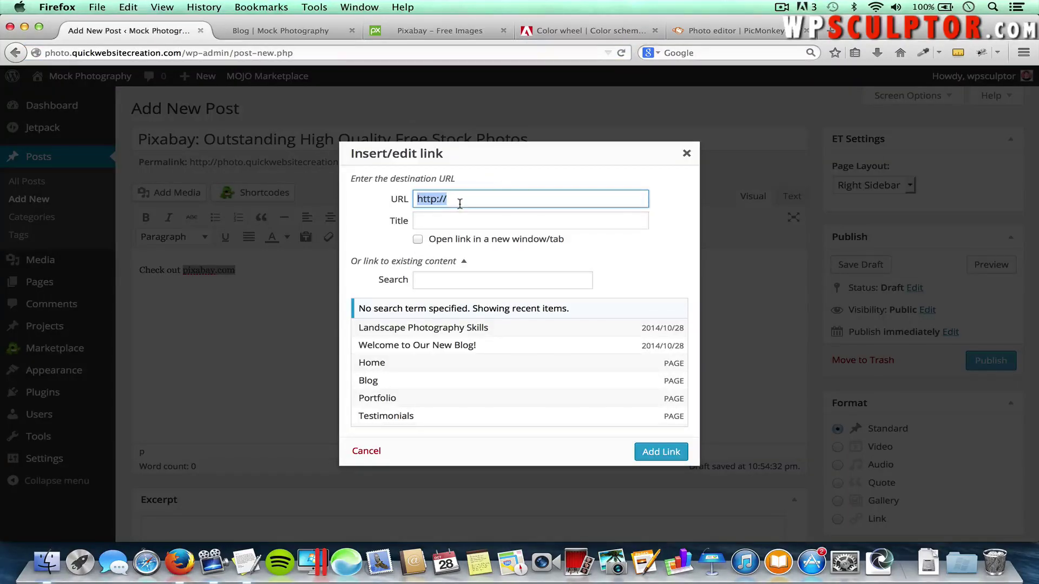
key("super+v")
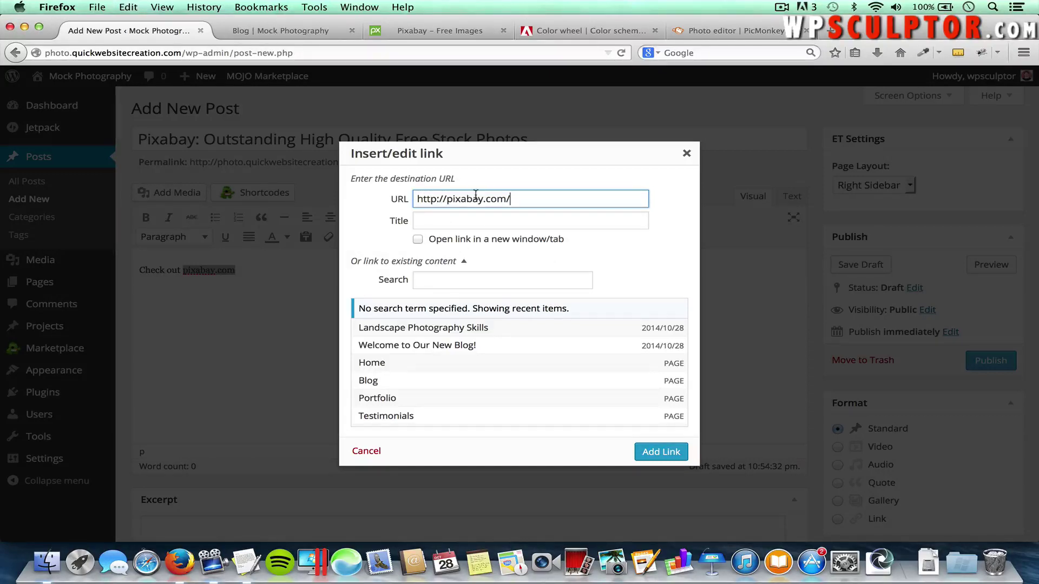
left_click(671, 459)
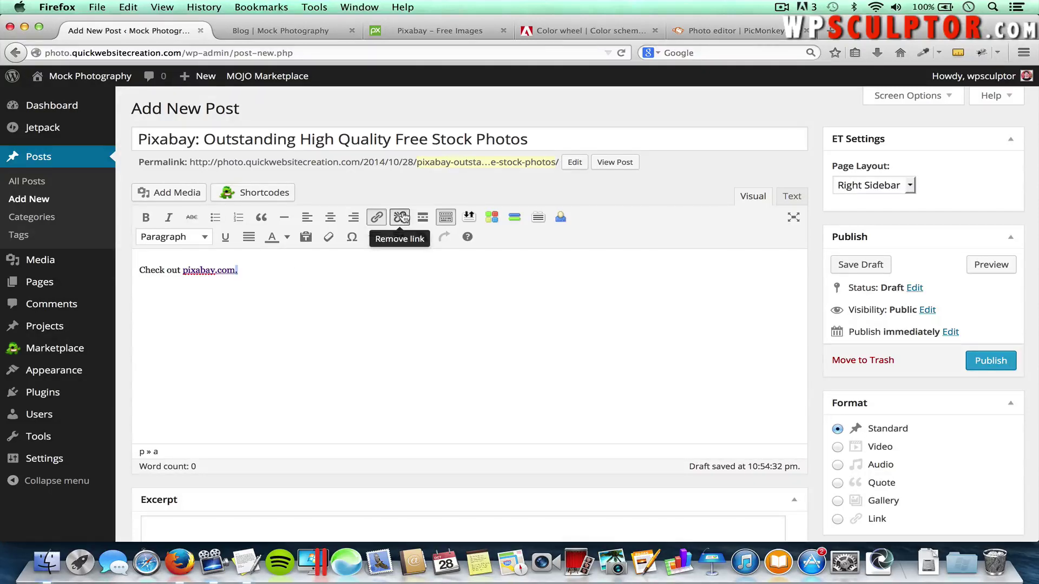
Copy the Pixabay description paragraph from TextEdit and paste it repeatedly below the link line
left_click(400, 218)
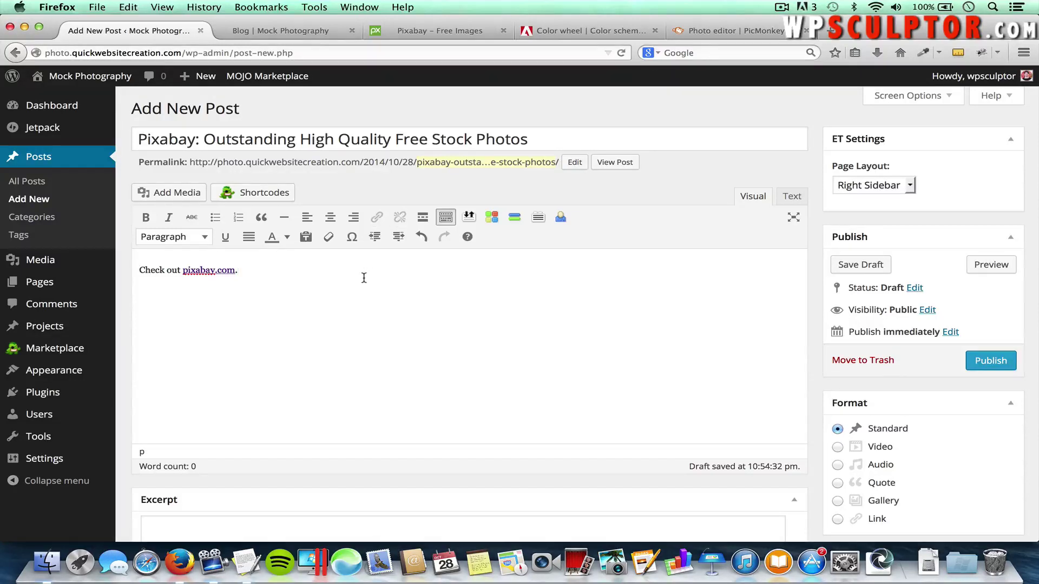
key("super+Tab")
key("super+Tab")
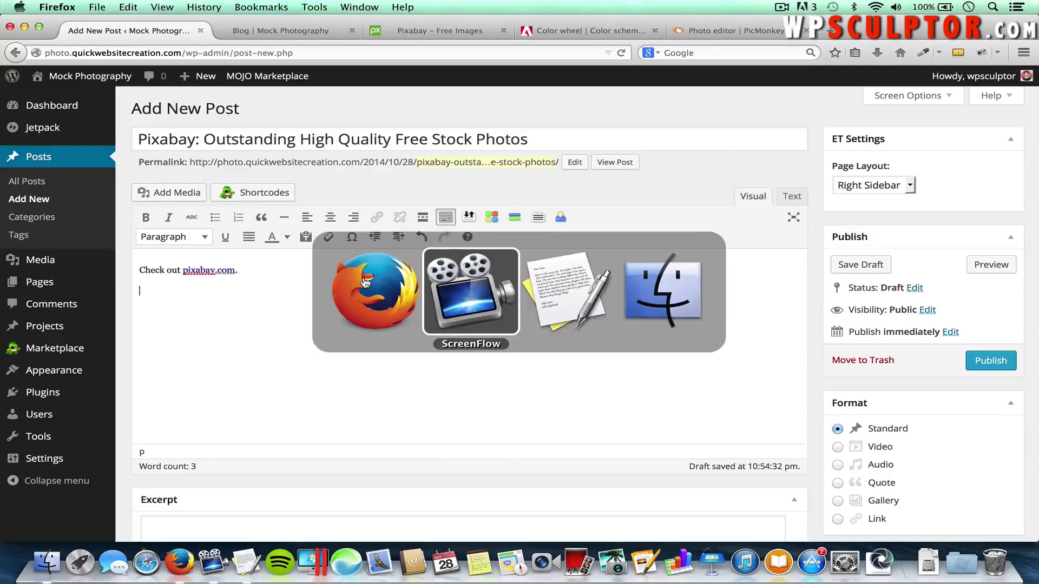
left_click(602, 292)
left_click_drag(602, 292, 118, 273)
key("super+c")
key("super+Tab")
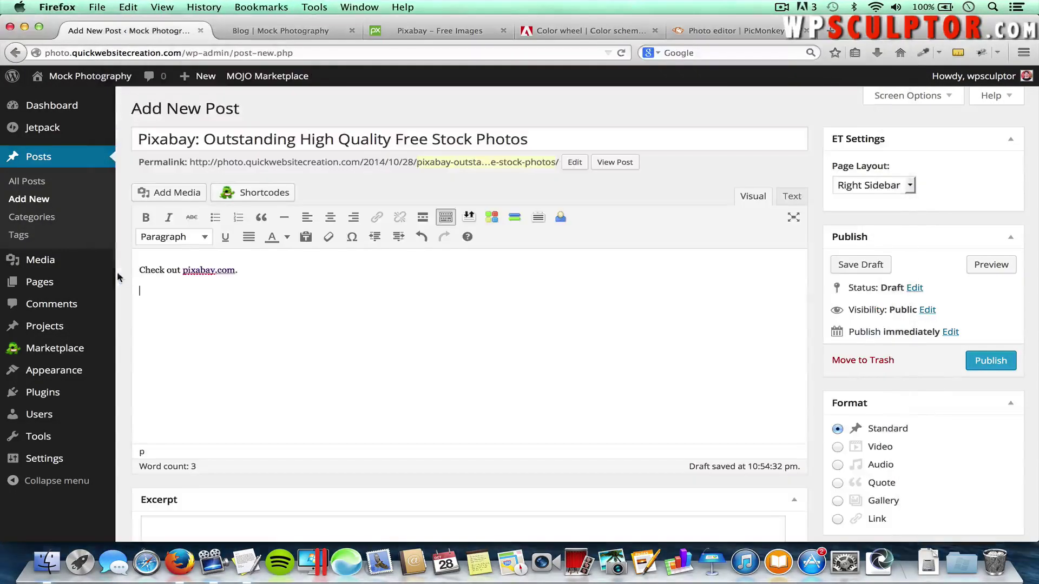
key("super+v")
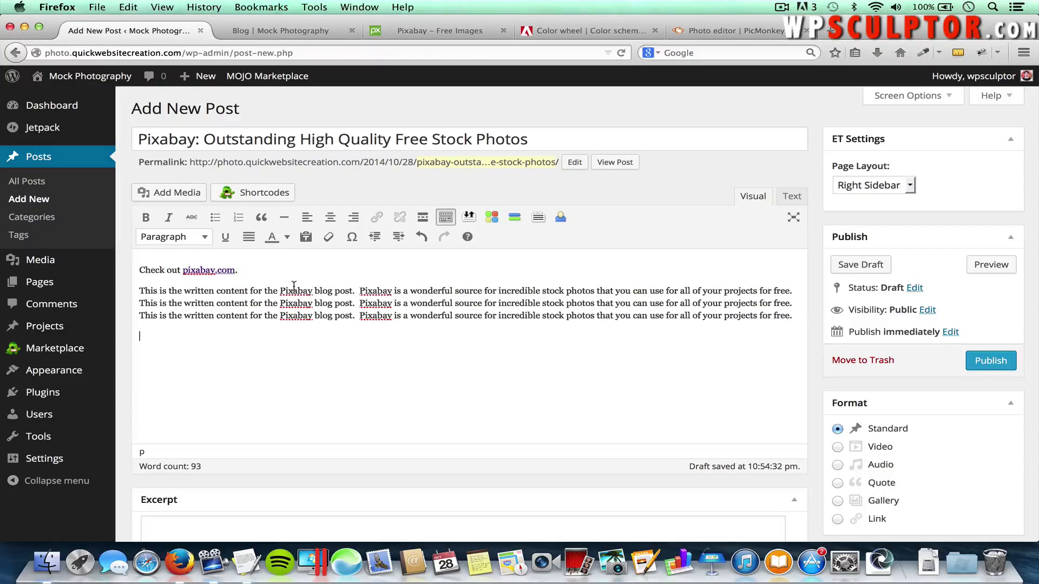
key("super+v")
key("super+v")
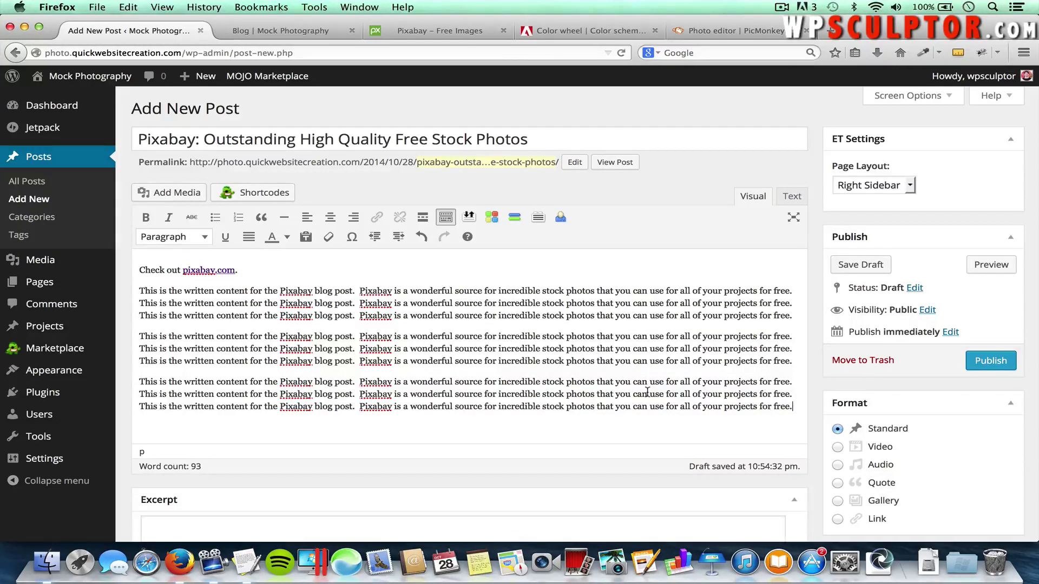
scroll(647, 392, "down", 3)
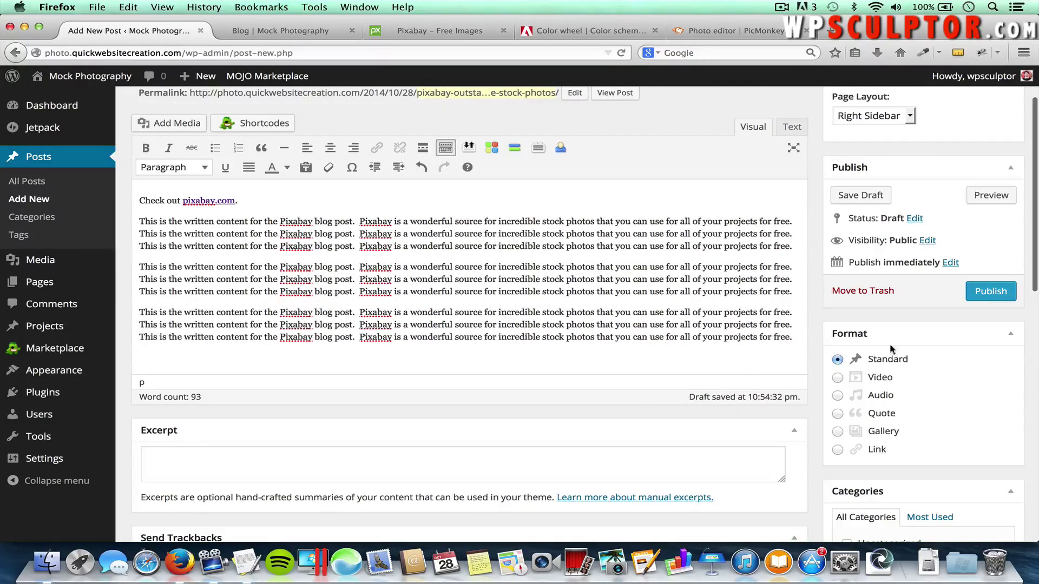
scroll(887, 354, "down", 1)
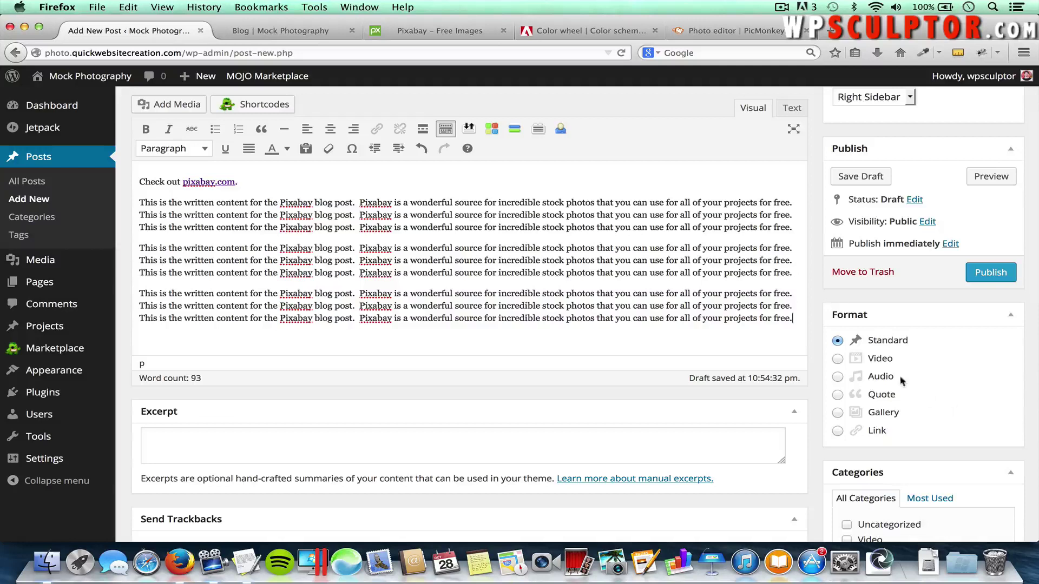
Set the post format to Link
left_click(837, 431)
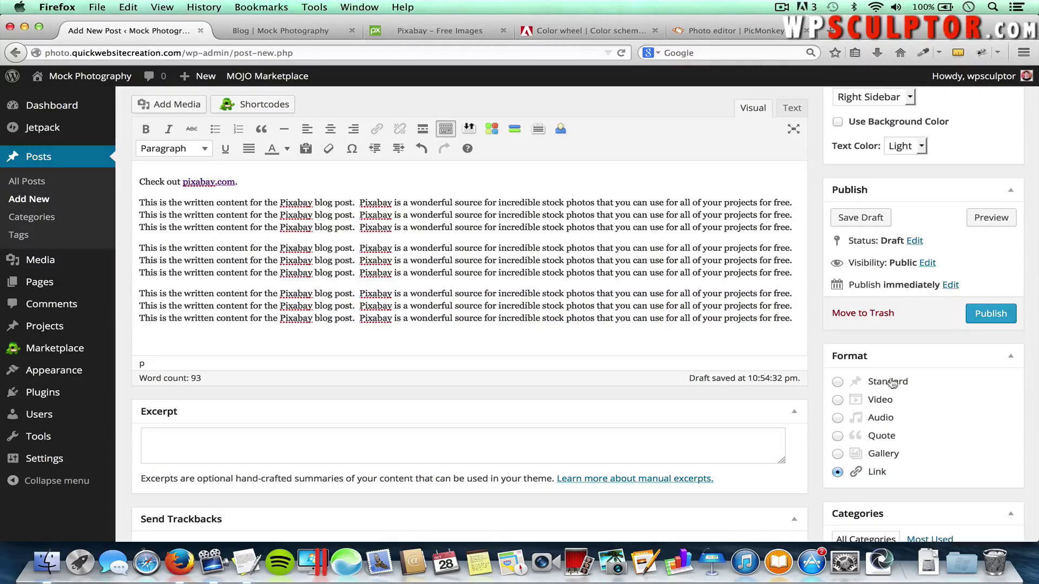
scroll(897, 366, "up", 2)
scroll(896, 366, "up", 1)
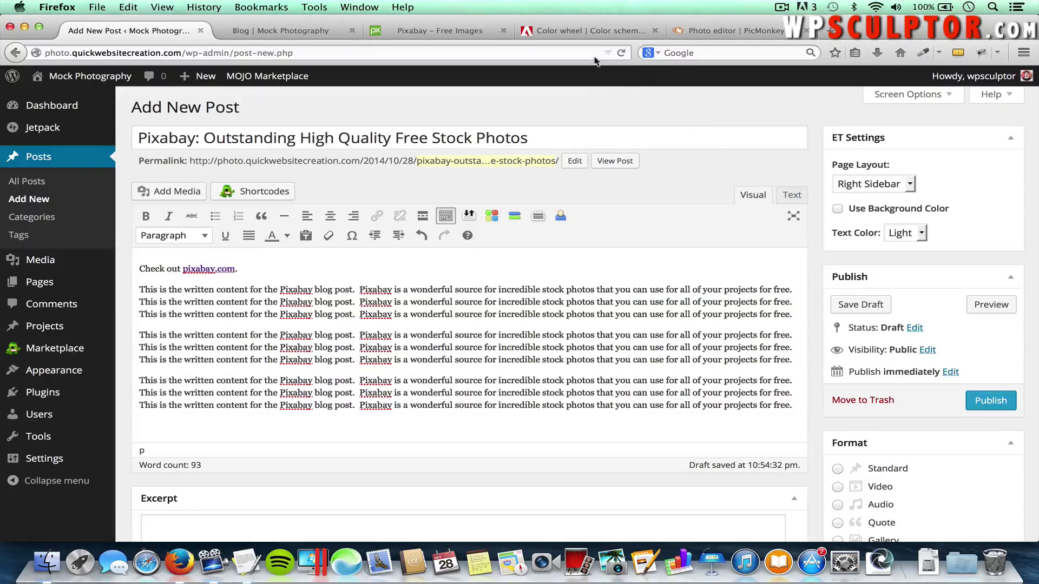
Switch the Adobe Color rule to Compound and copy the fifth swatch's HEX value 33BAA7
left_click(579, 31)
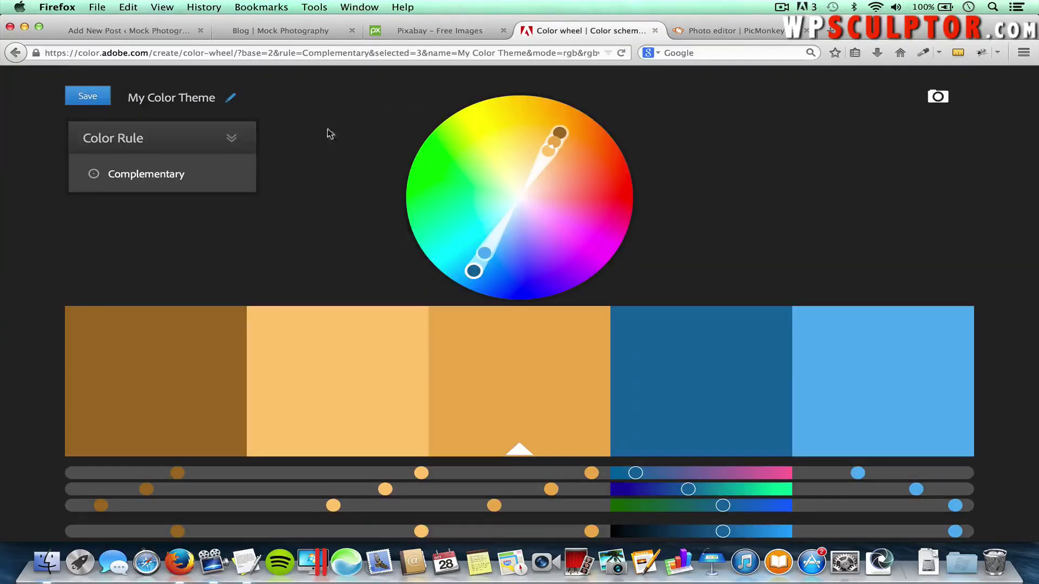
left_click(162, 174)
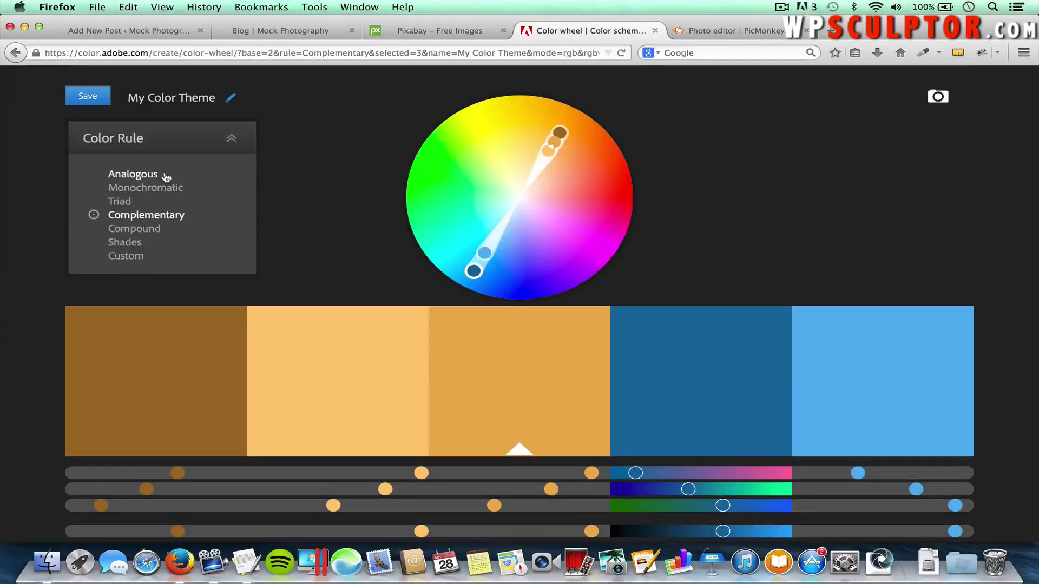
left_click(143, 230)
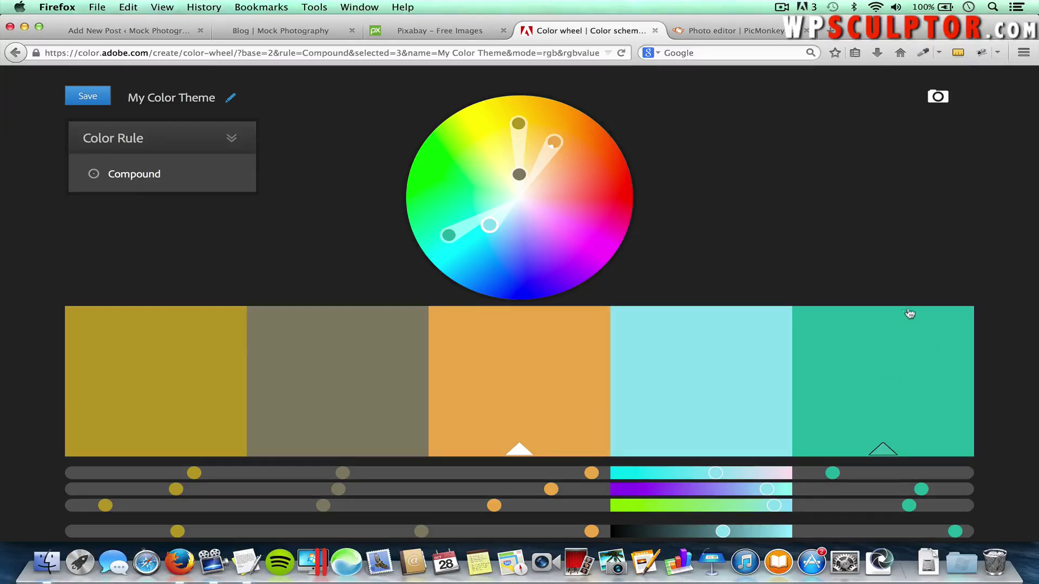
scroll(916, 364, "down", 3)
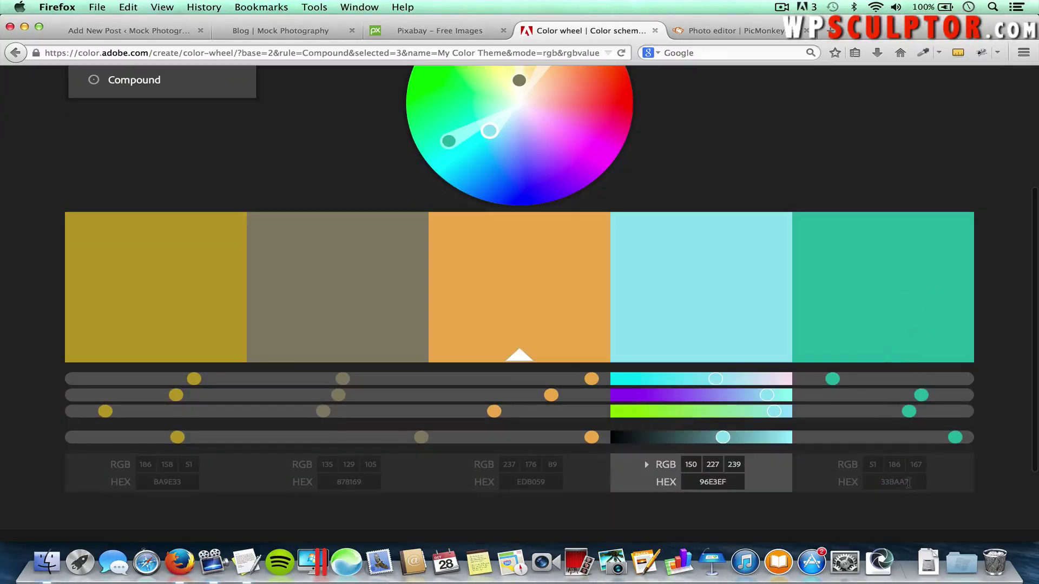
left_click(908, 482)
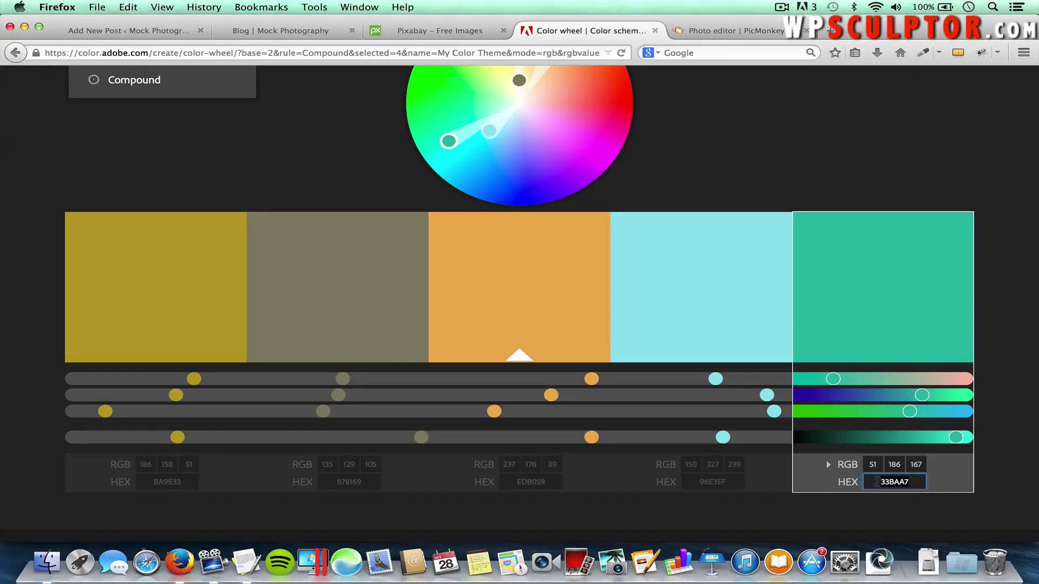
key("super+c")
left_click(138, 29)
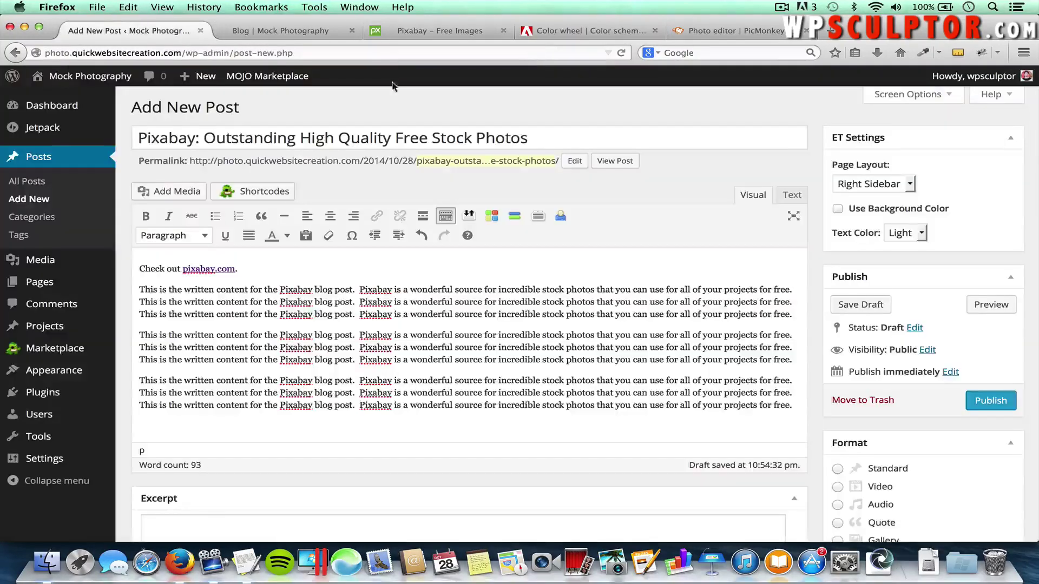
Turn on a custom background colour and set it to #33baa7 instead of ffffff
left_click(837, 209)
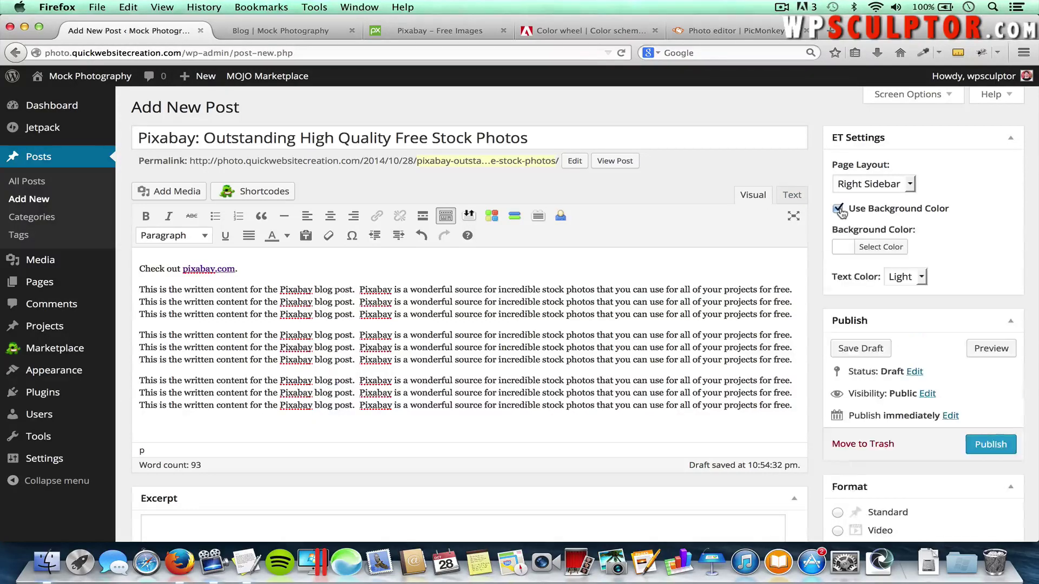
left_click(881, 253)
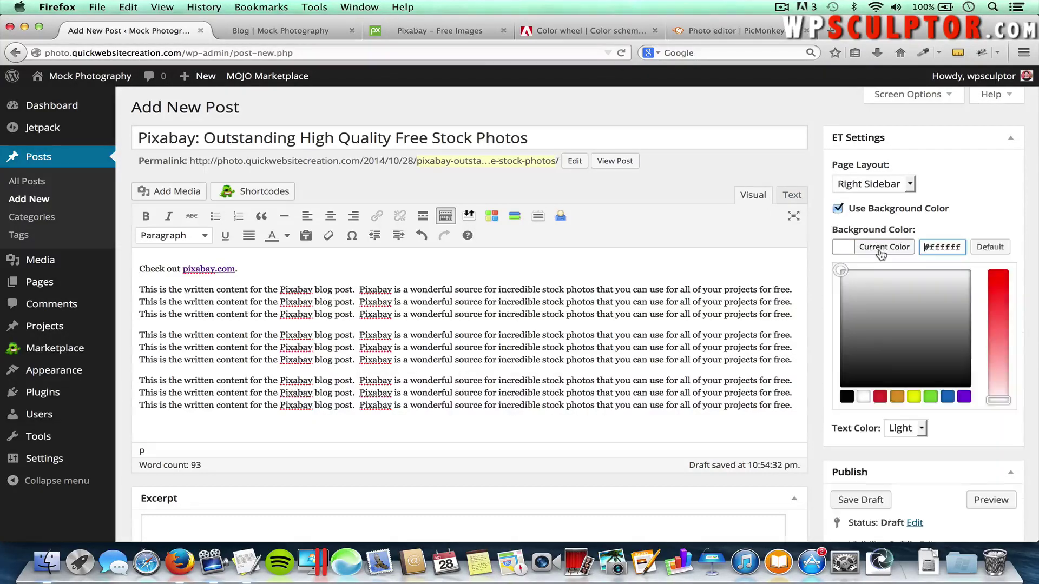
double_click(951, 247)
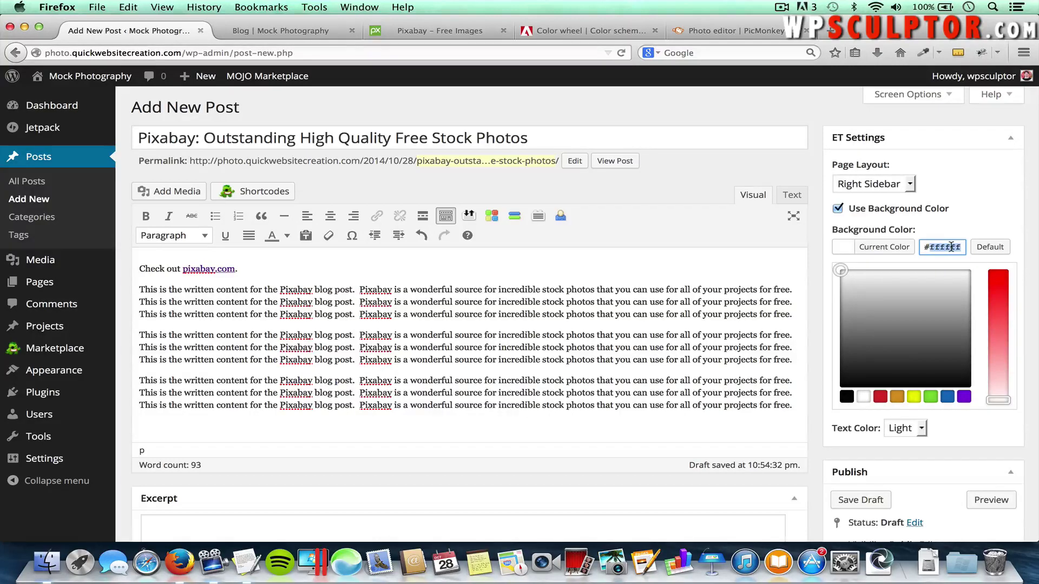
key("BackSpace")
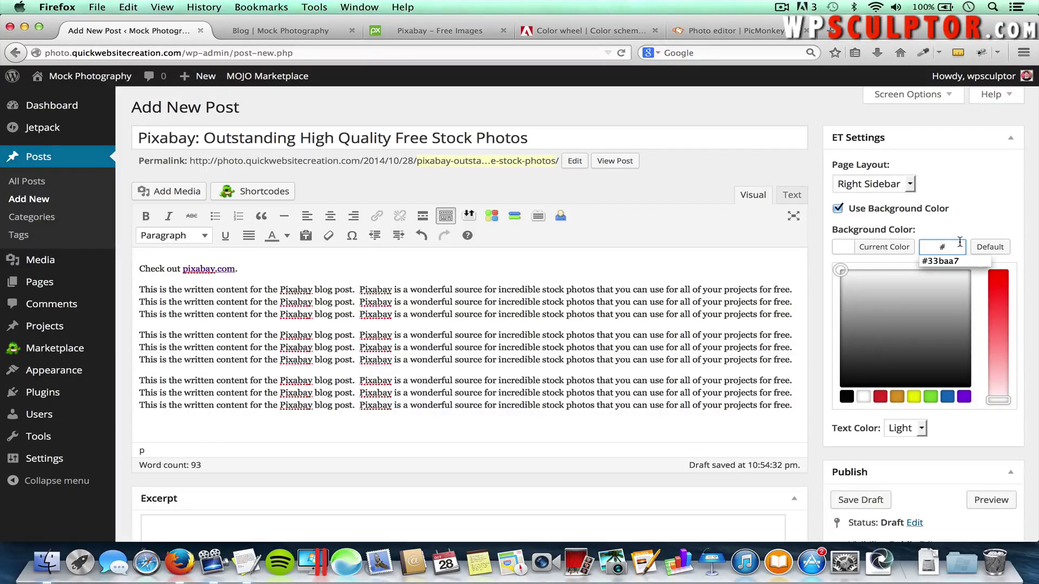
key("super+v")
key("Down")
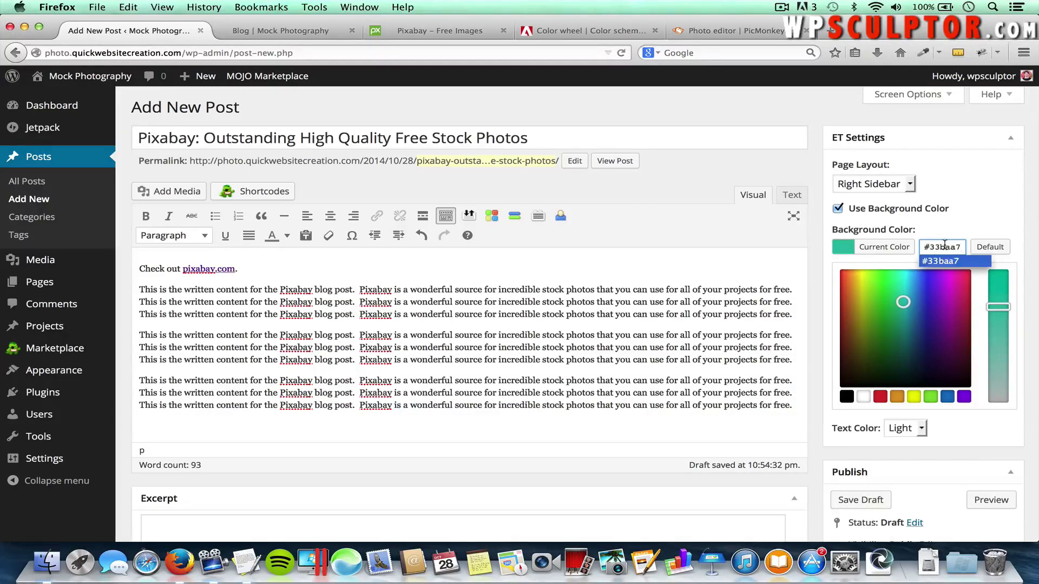
key("Return")
Publish the Pixabay post
scroll(958, 218, "down", 2)
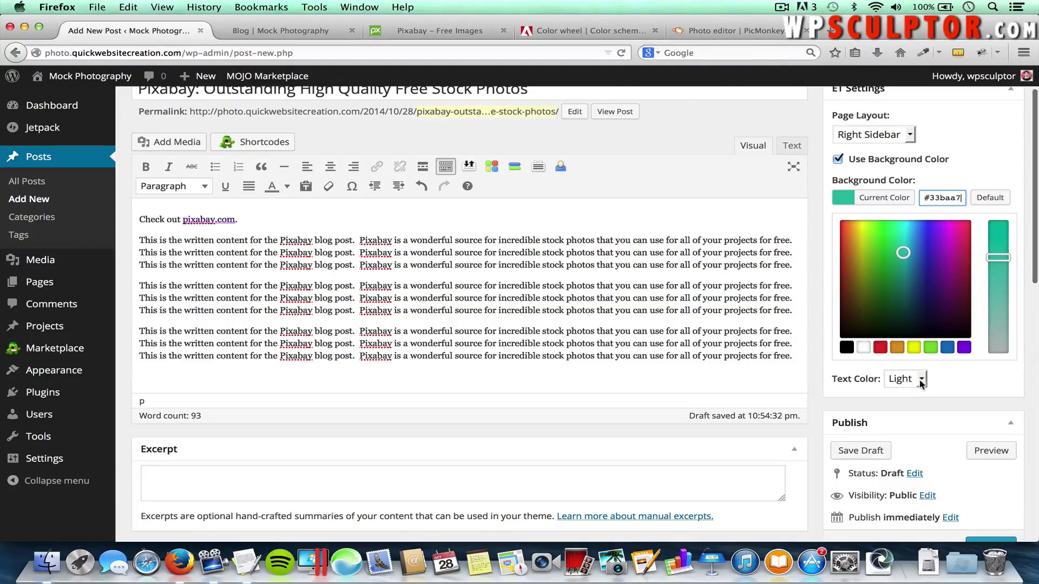
scroll(947, 387, "down", 1)
scroll(946, 387, "down", 5)
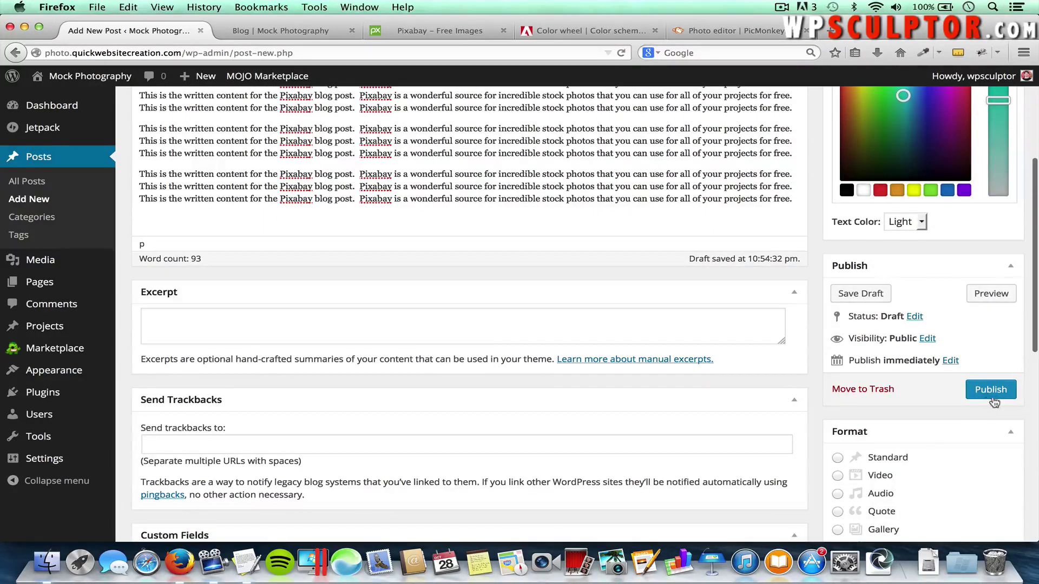
left_click(990, 390)
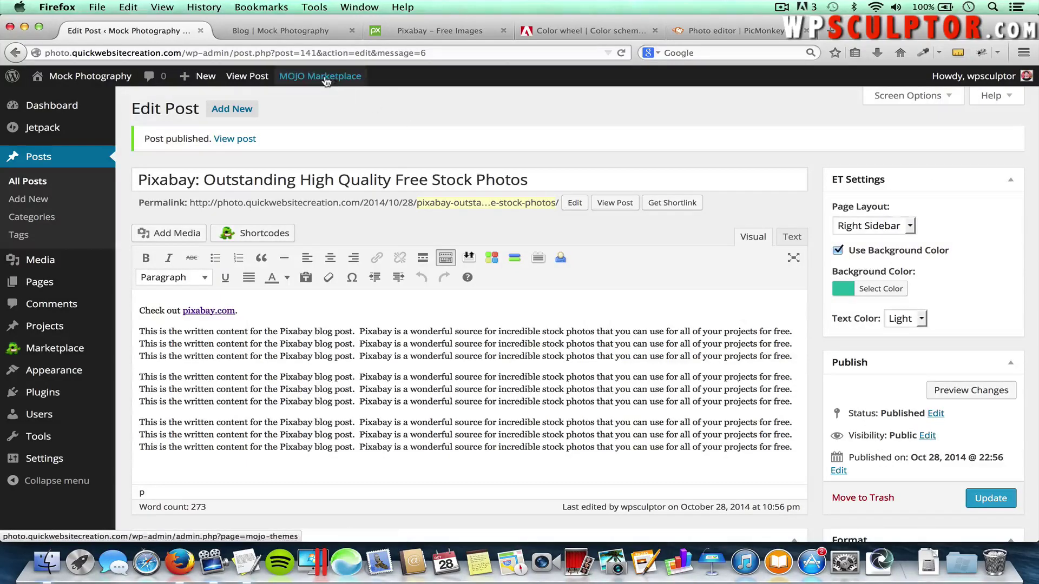
Reload the live blog listing and test the Pixabay post's pixabay.com link
left_click(267, 30)
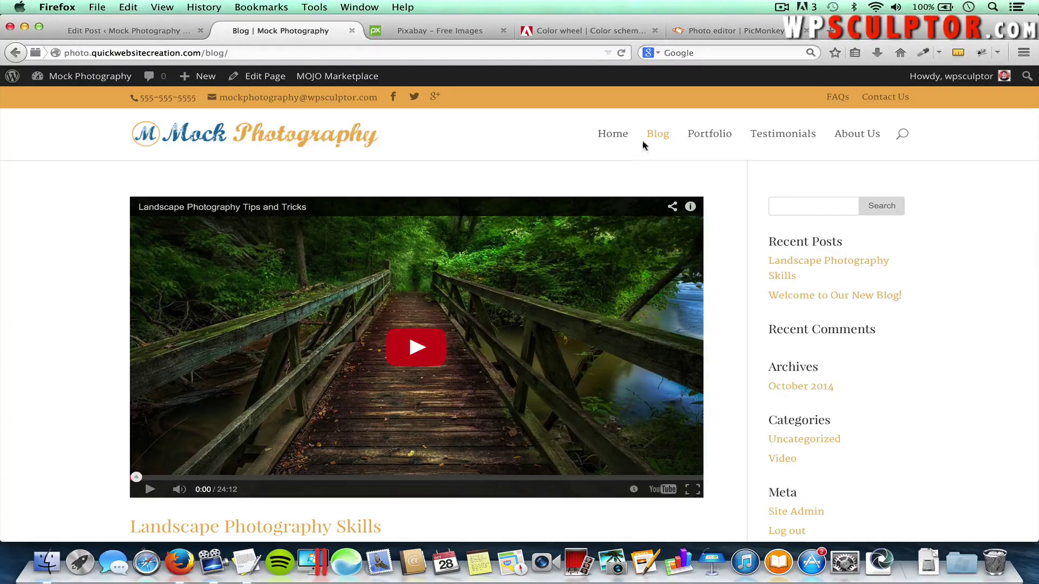
left_click(659, 138)
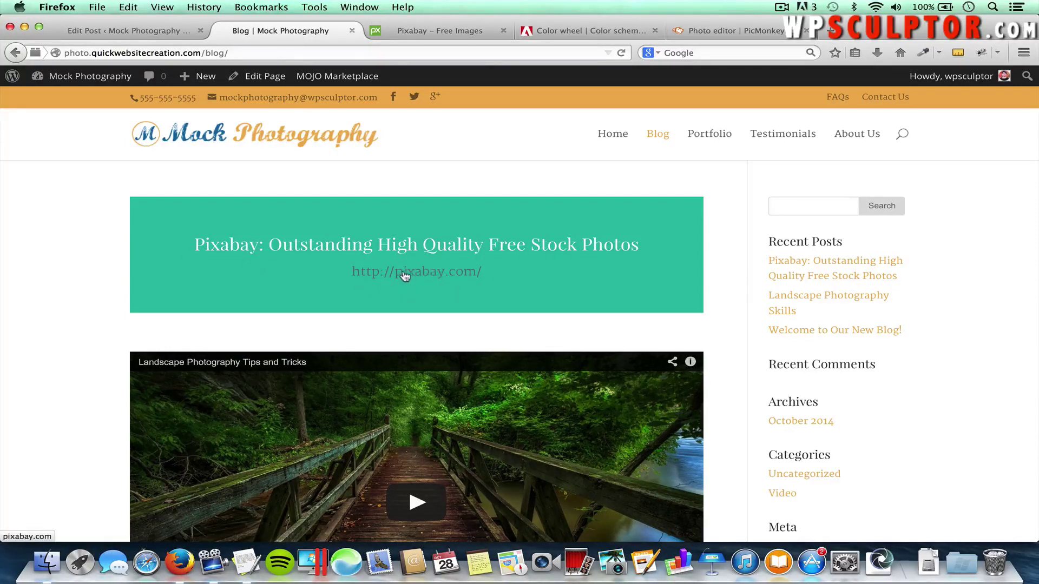
left_click(405, 275)
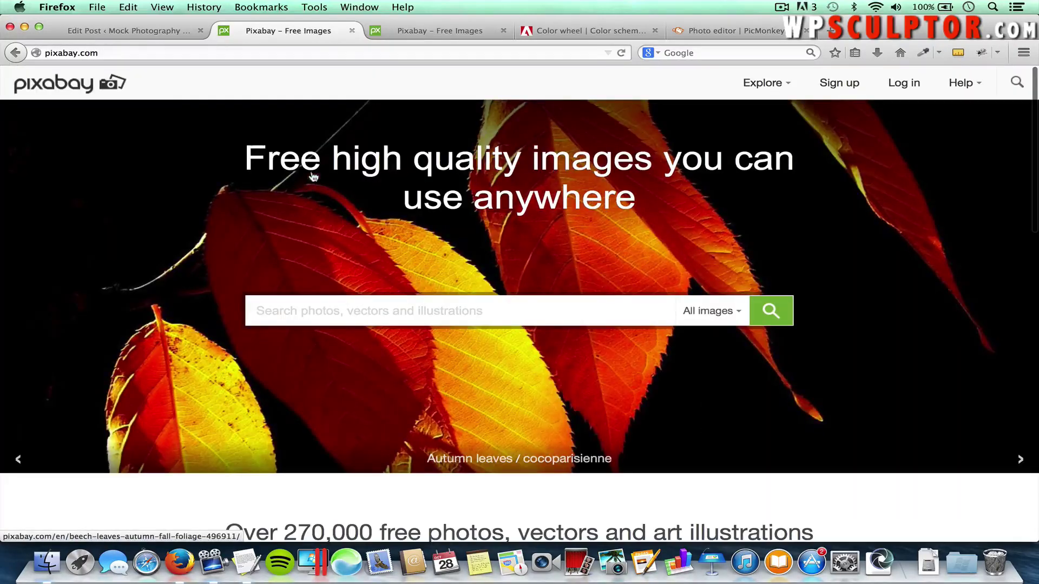
left_click(16, 52)
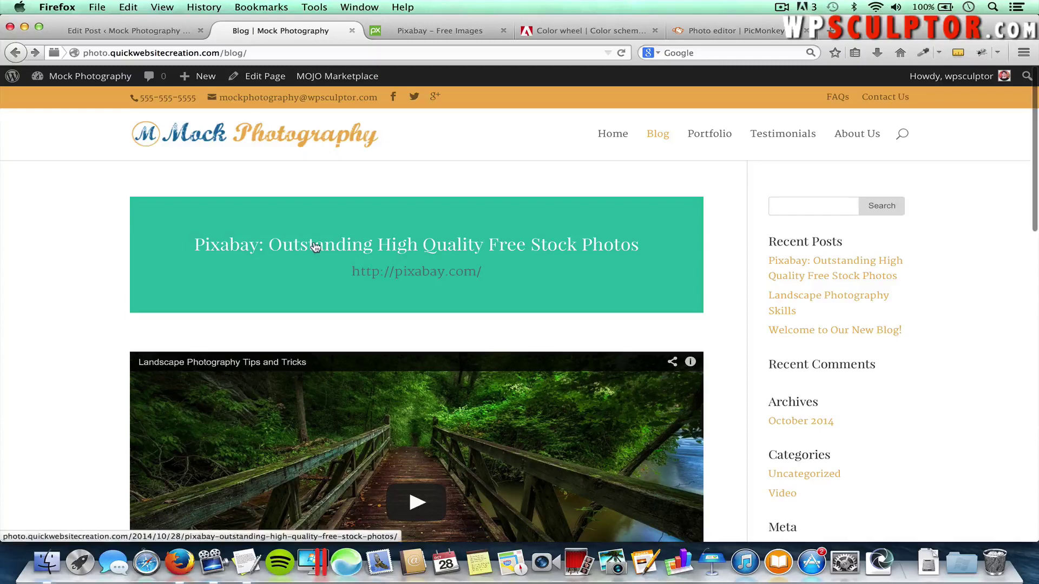
Open the Pixabay post's own page and scroll through its teal link banner and paragraphs
left_click(316, 246)
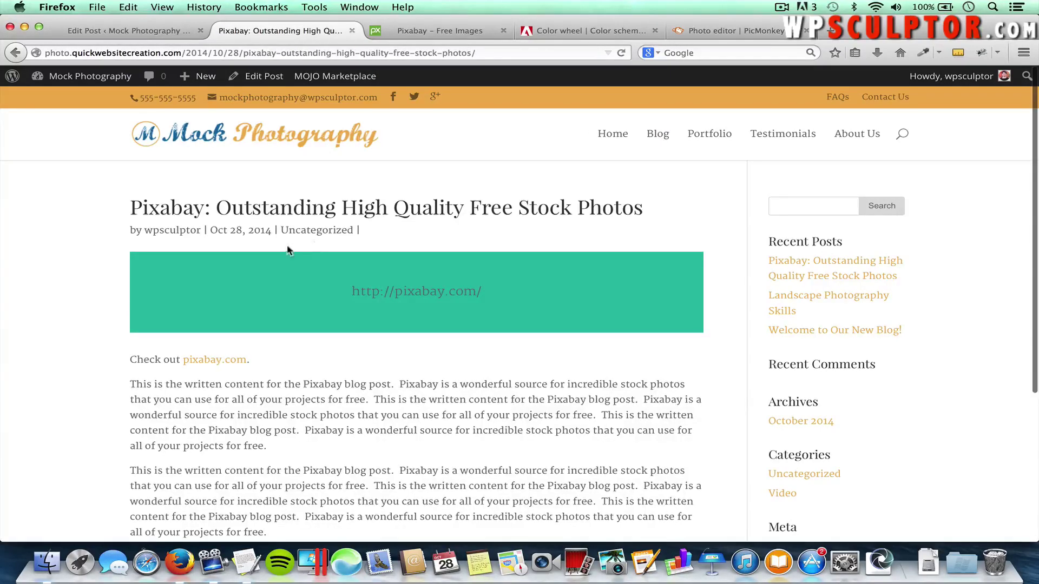
scroll(291, 320, "down", 1)
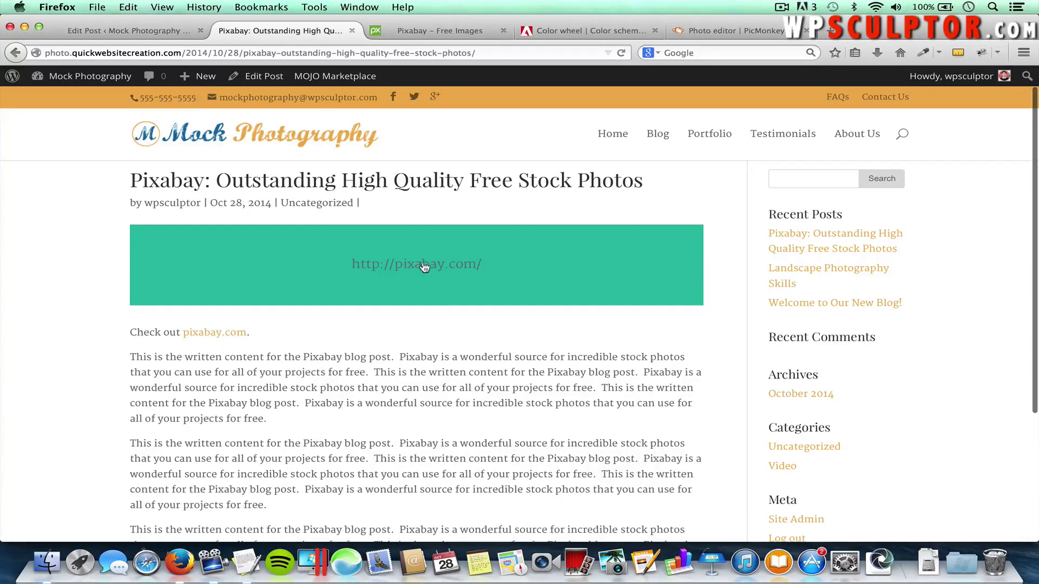
scroll(408, 426, "down", 3)
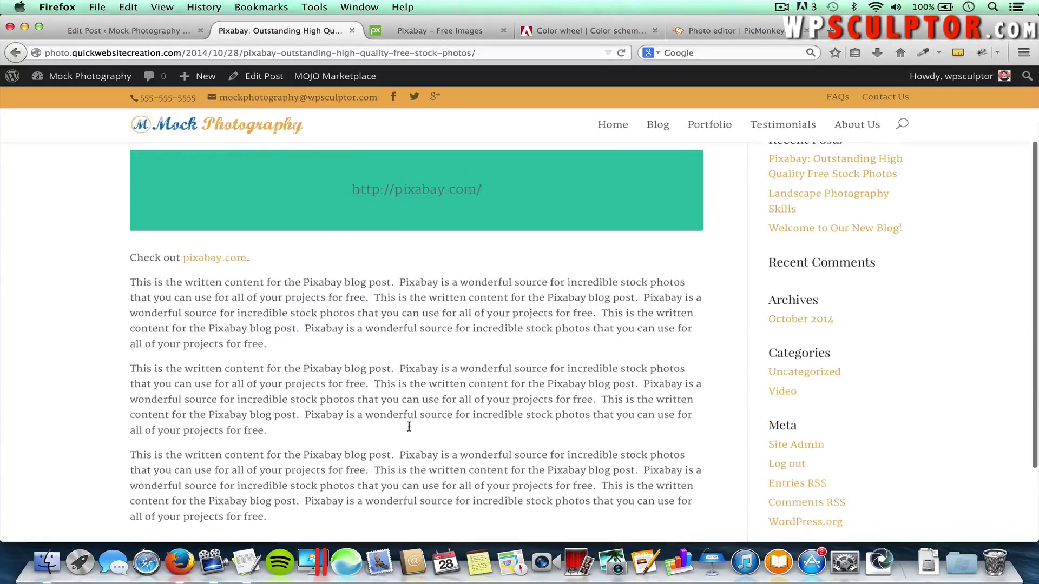
scroll(364, 440, "down", 4)
scroll(364, 440, "up", 8)
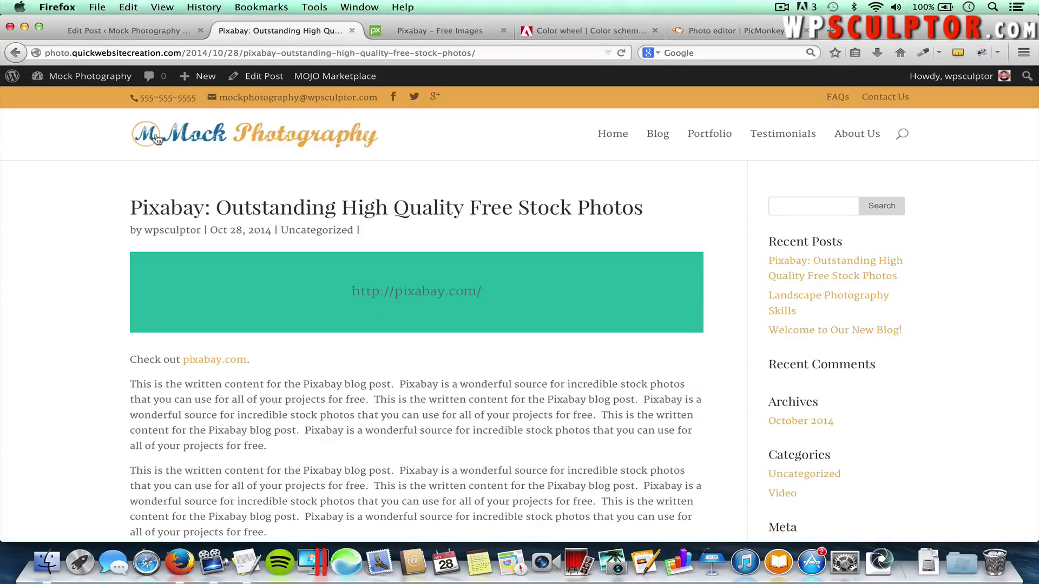
Replace Uncategorized with a newly created 'Resources' category on the Pixabay post and update it
left_click(132, 36)
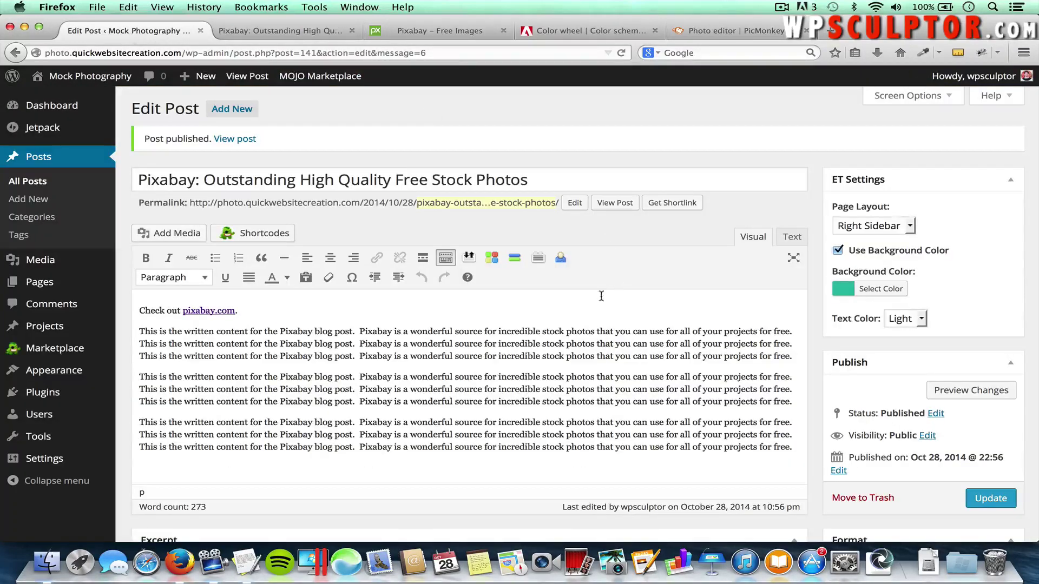
scroll(838, 346, "down", 10)
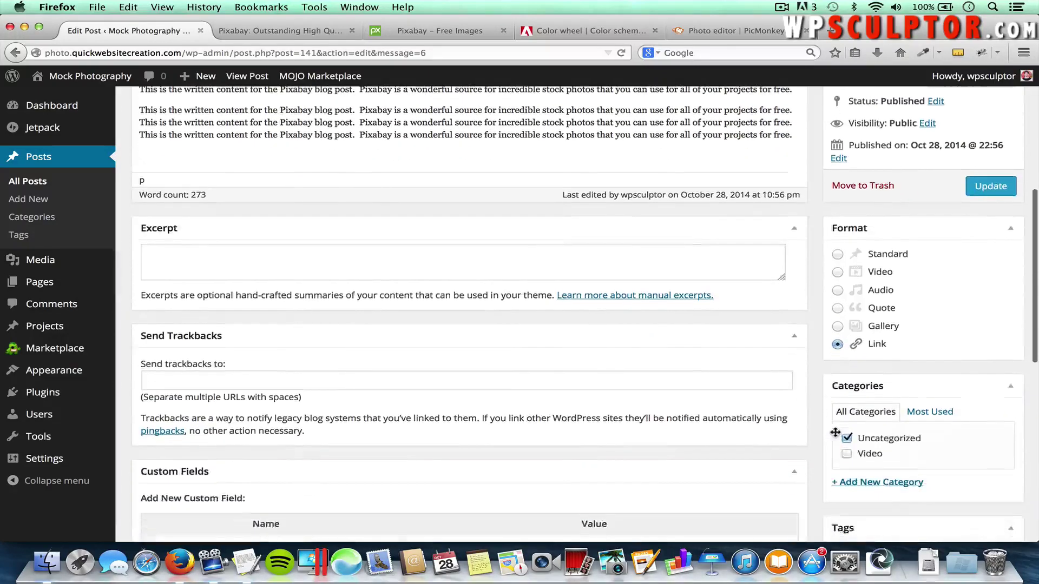
left_click(846, 417)
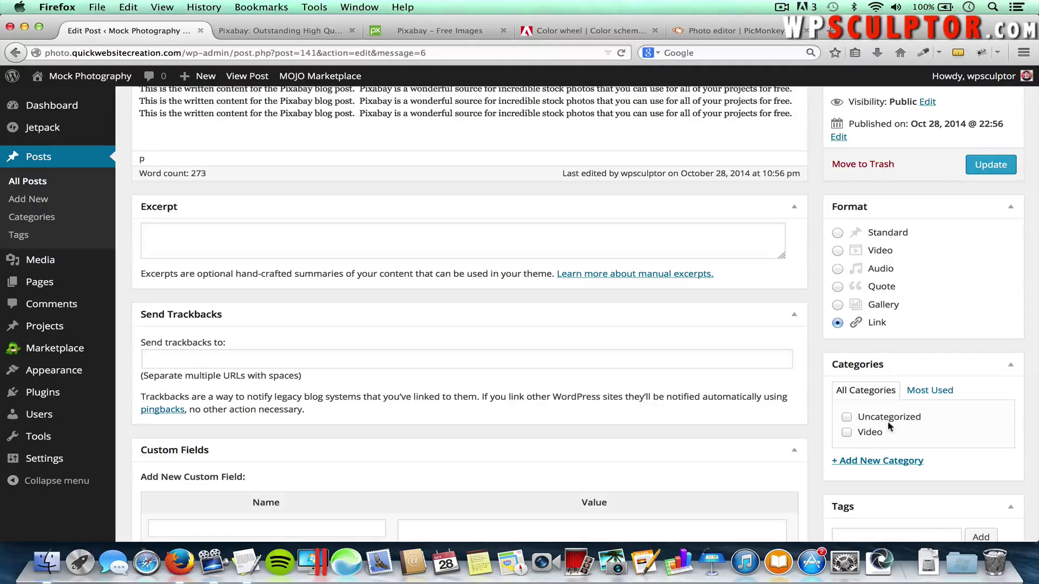
left_click(878, 462)
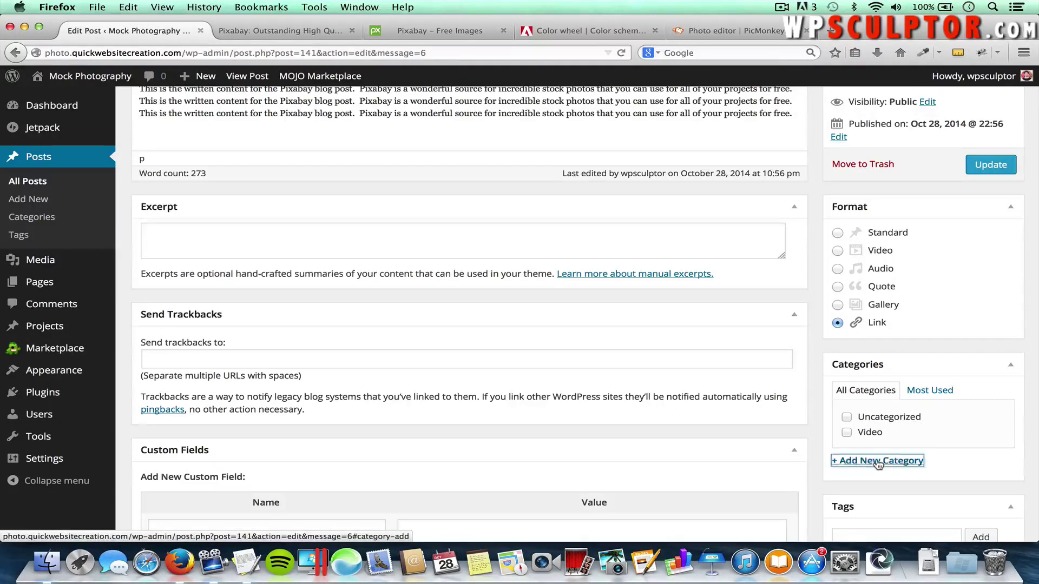
type("Re")
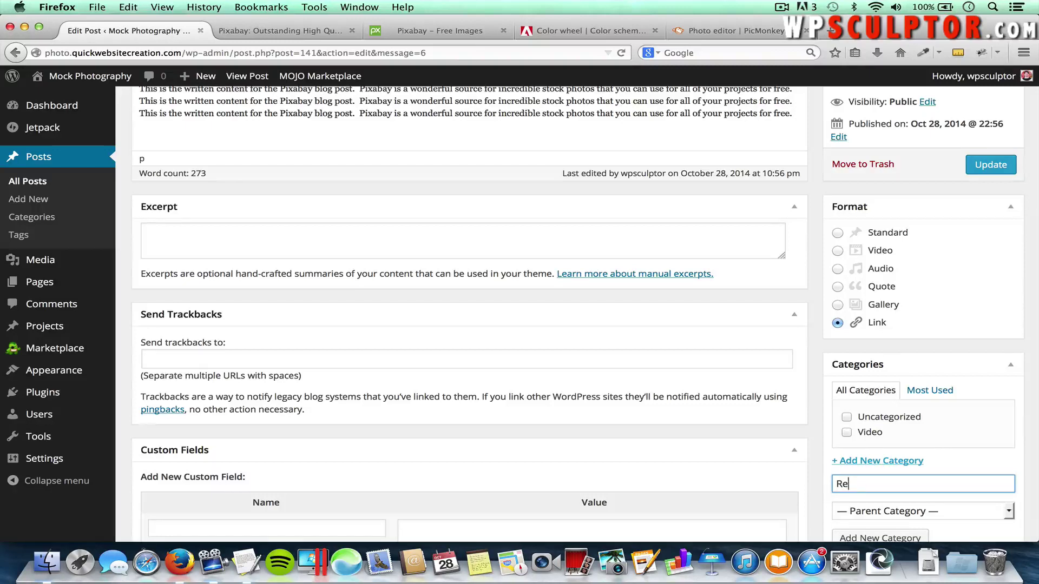
type("sources")
scroll(897, 487, "down", 2)
left_click(901, 493)
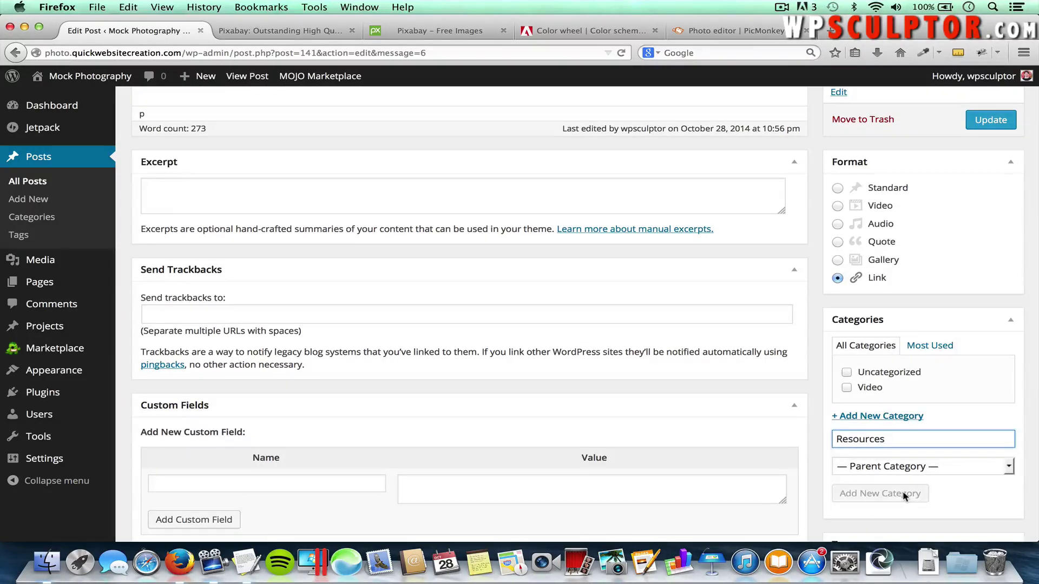
left_click(981, 124)
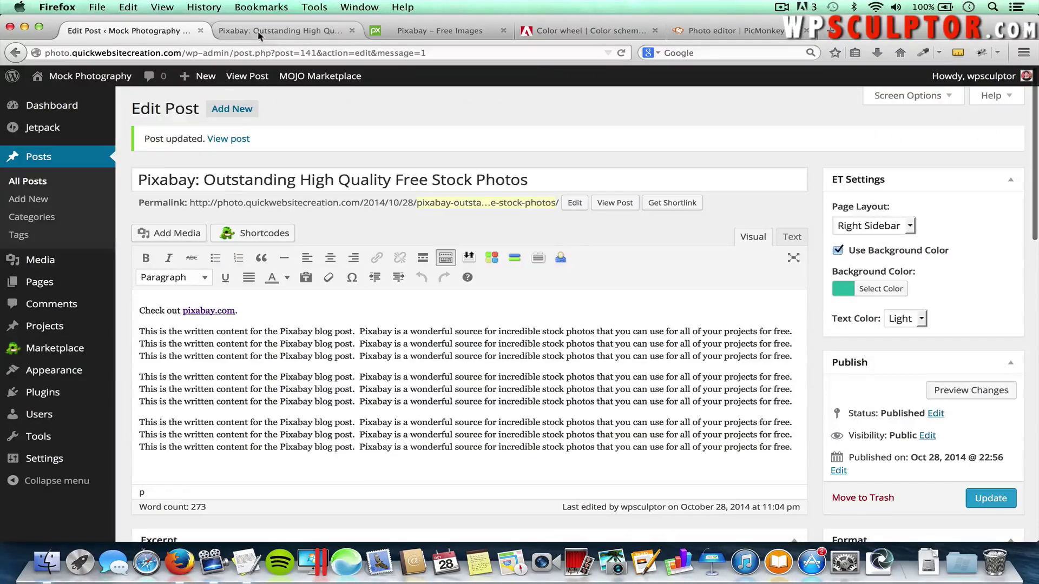
left_click(259, 32)
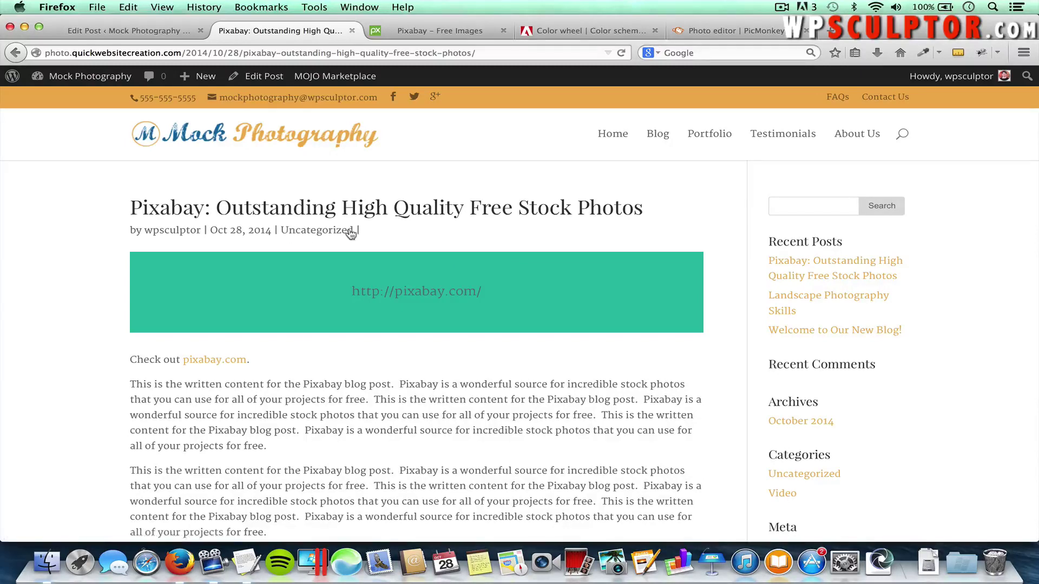
Reload the live Pixabay post and verify its category now reads Resources
left_click(319, 230)
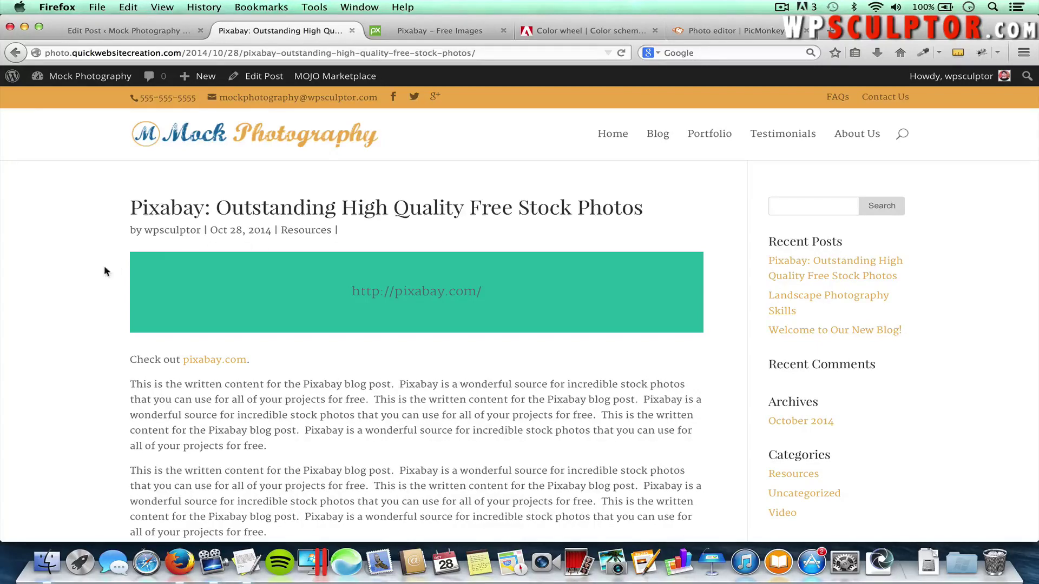
scroll(74, 296, "down", 5)
scroll(74, 297, "up", 4)
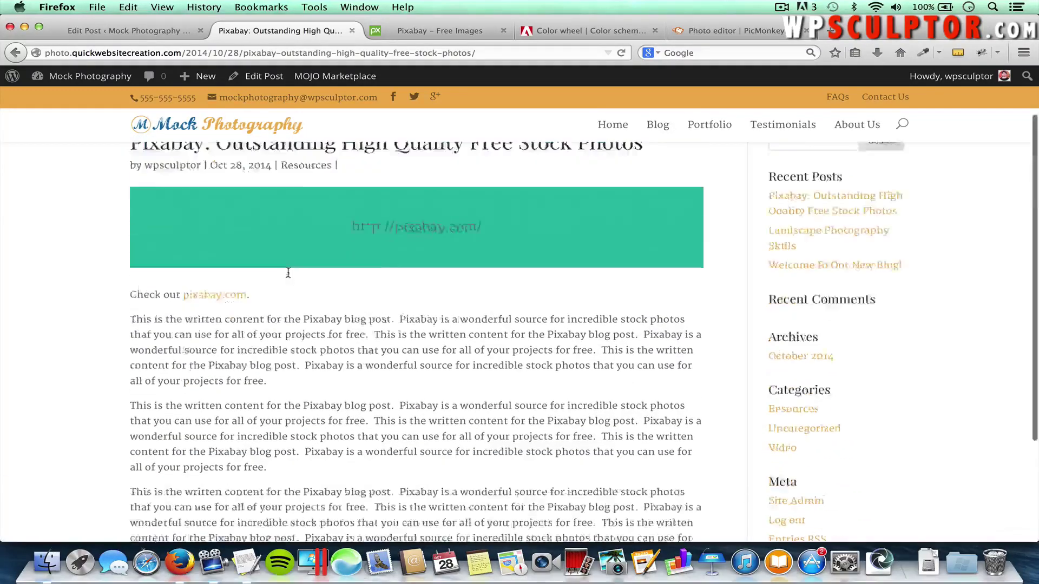
scroll(288, 273, "up", 1)
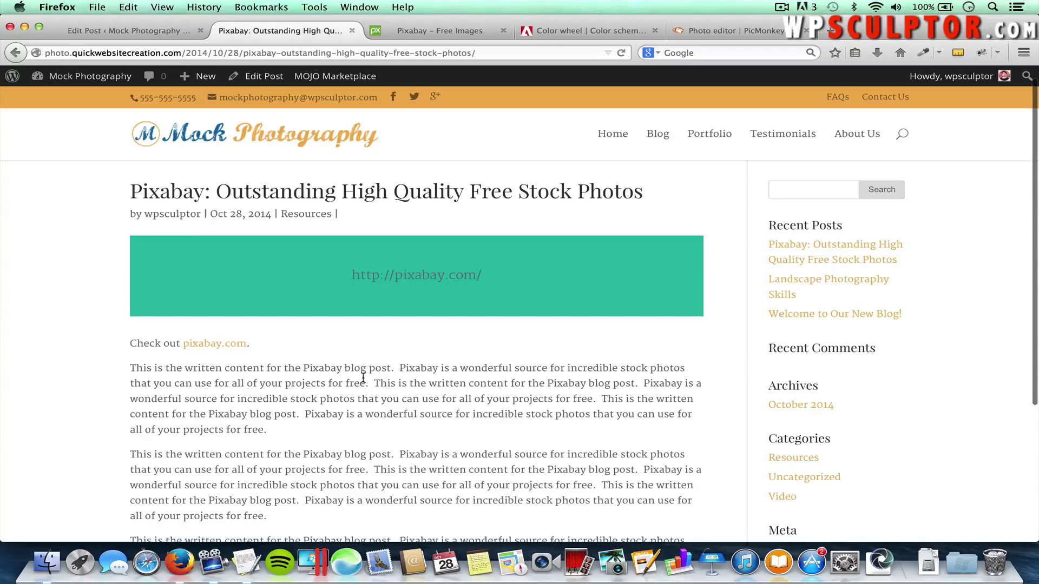
scroll(363, 379, "down", 4)
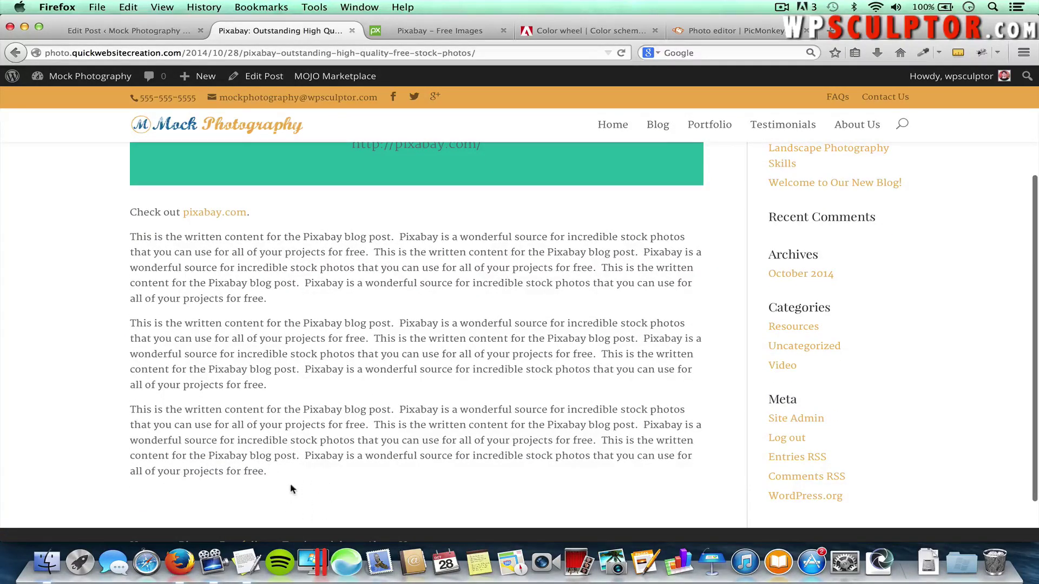
scroll(290, 486, "up", 5)
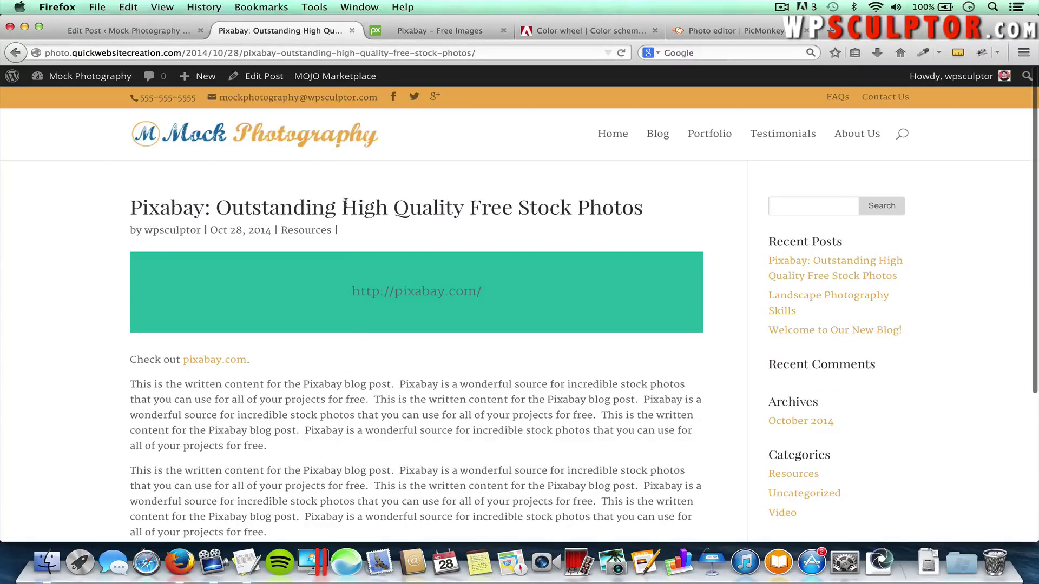
left_click(130, 31)
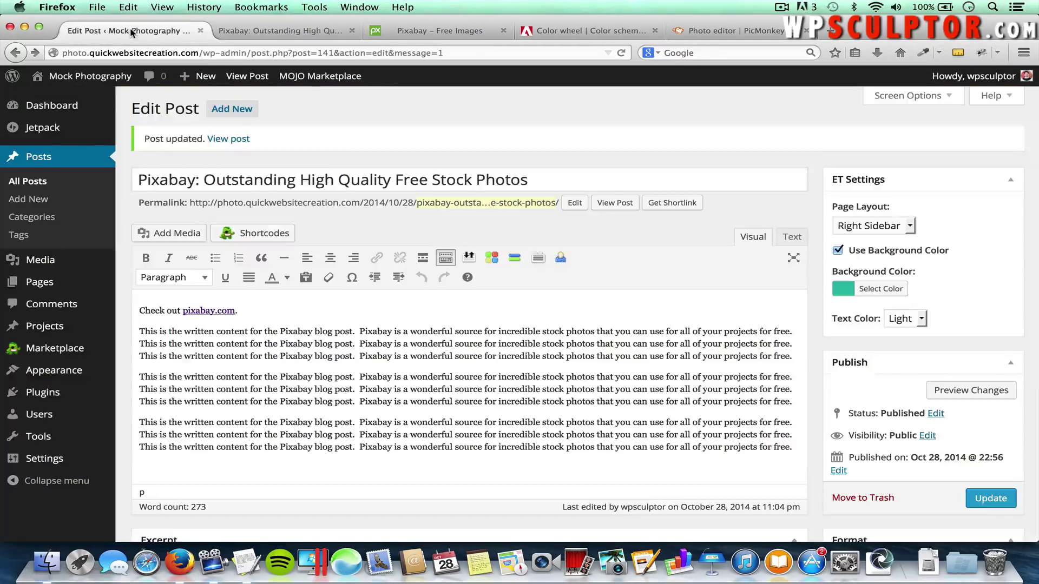
Enable 'Comment author must have a previously approved comment' in Discussion Settings and save
mouse_move(54, 458)
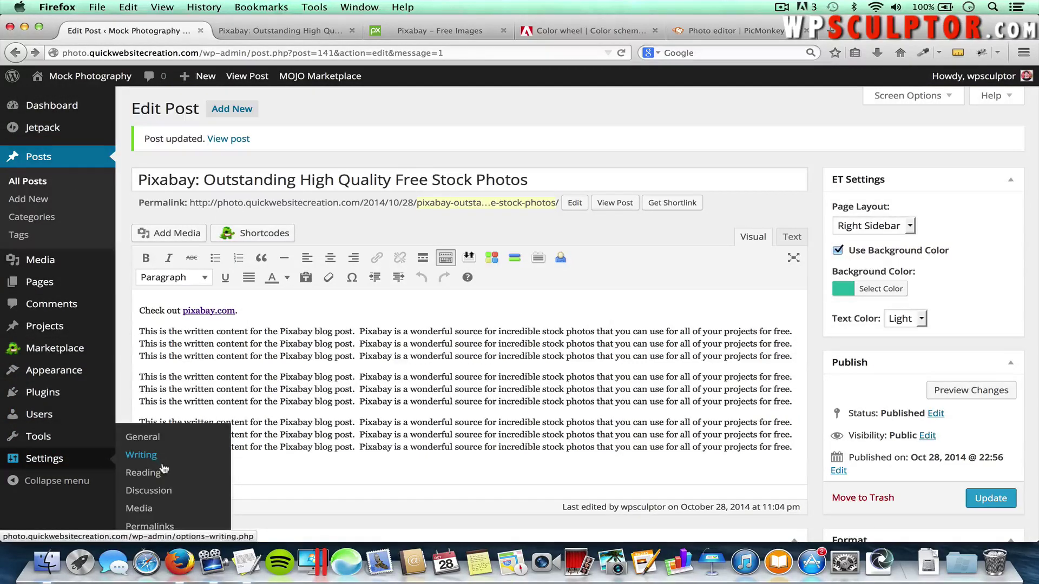
left_click(150, 493)
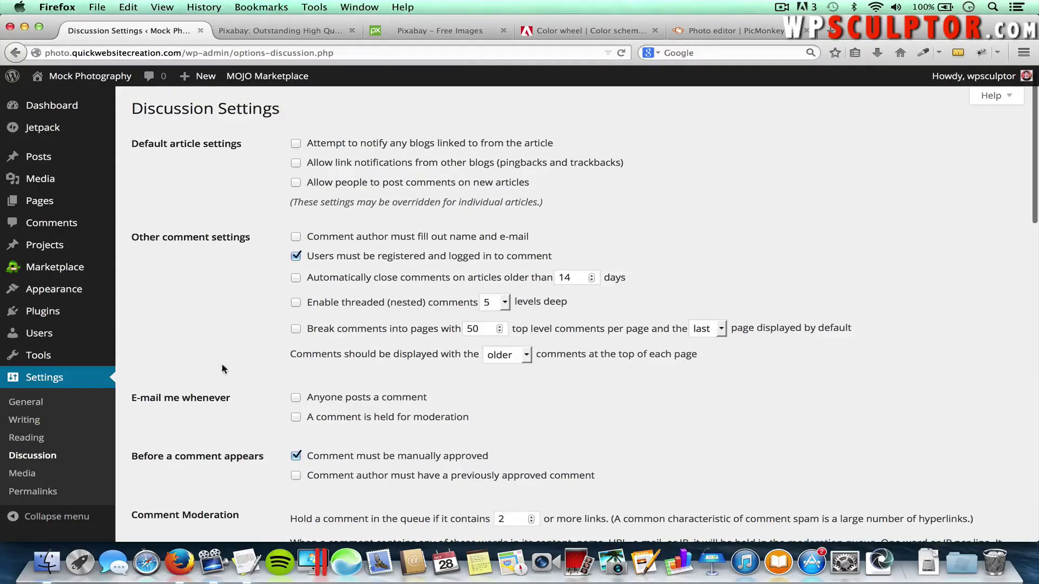
scroll(222, 363, "down", 5)
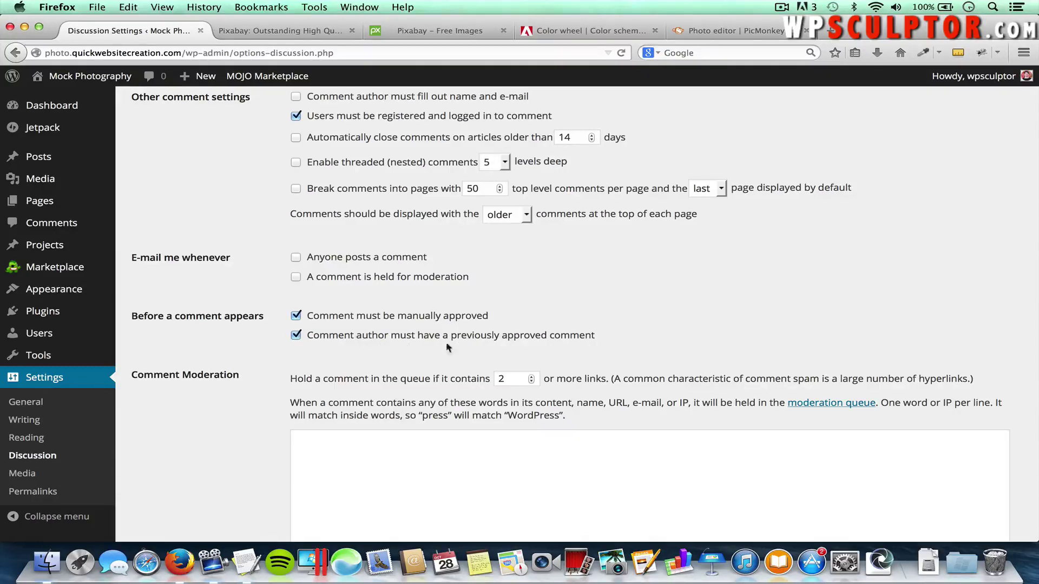
scroll(277, 382, "down", 3)
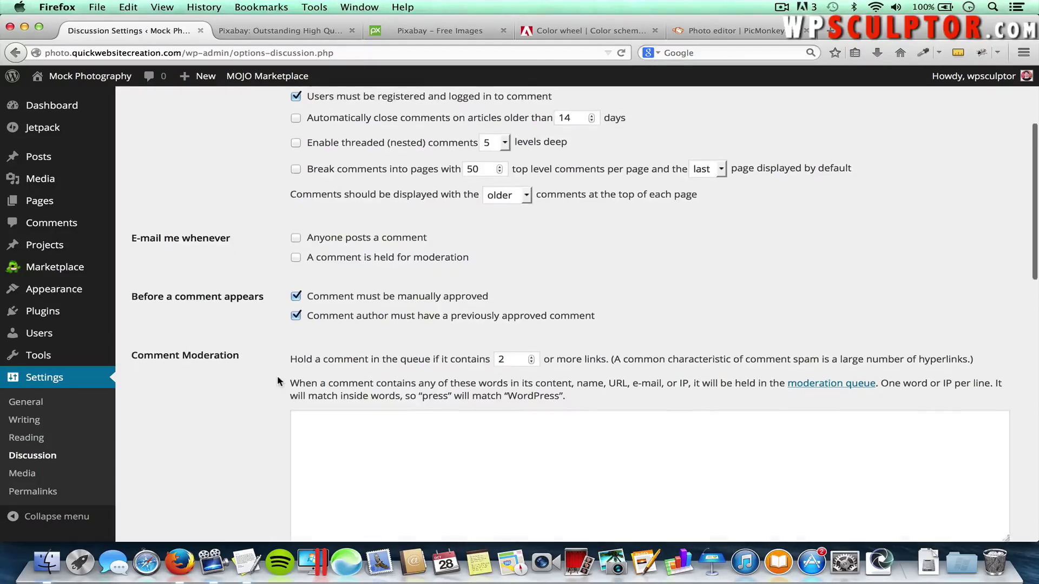
scroll(276, 382, "down", 15)
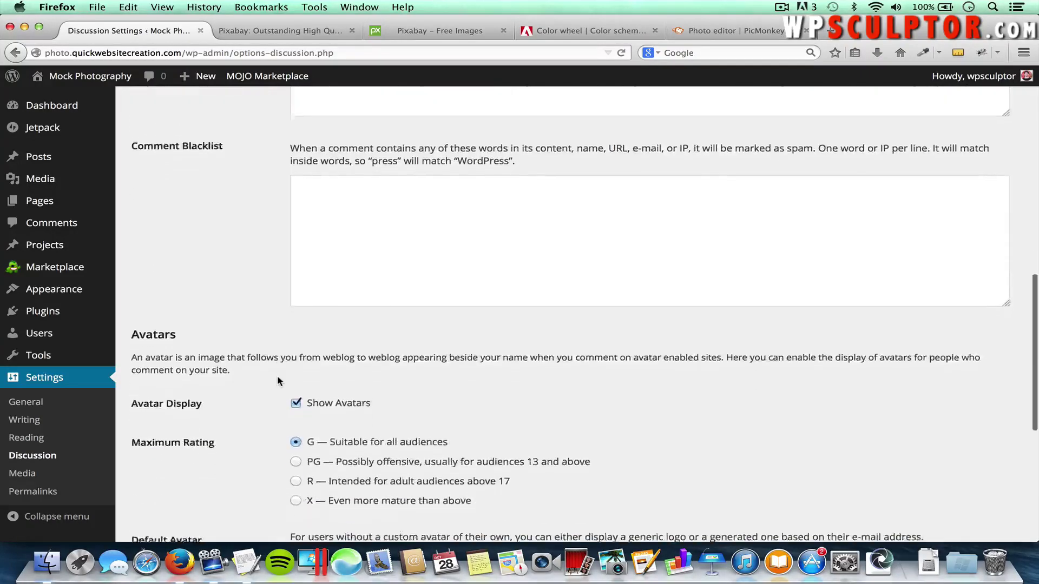
scroll(277, 379, "down", 2)
left_click(172, 476)
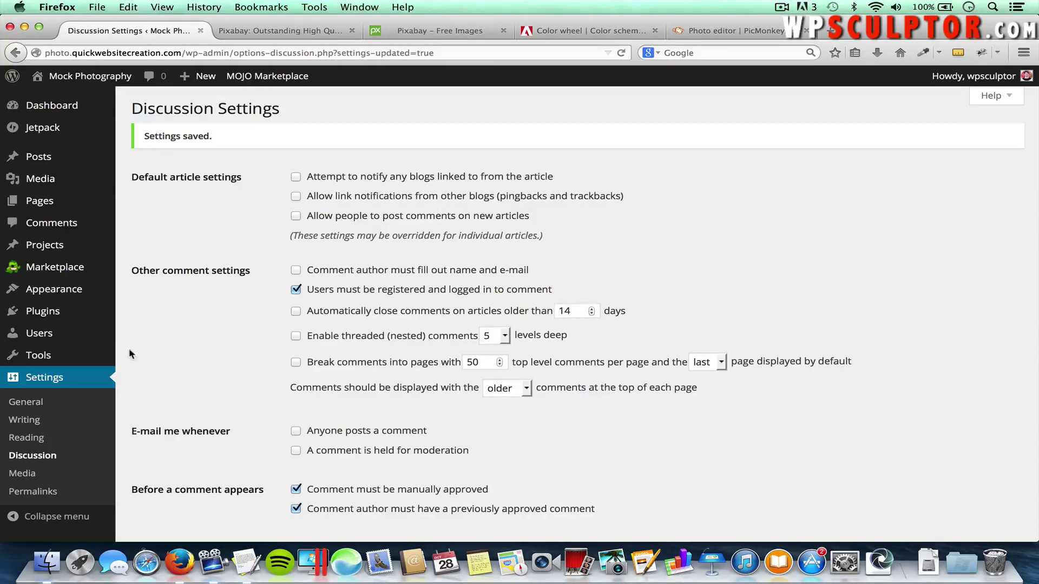
From Comments, go to All Posts and open 'Welcome to Our New Blog!' in the editor
left_click(49, 227)
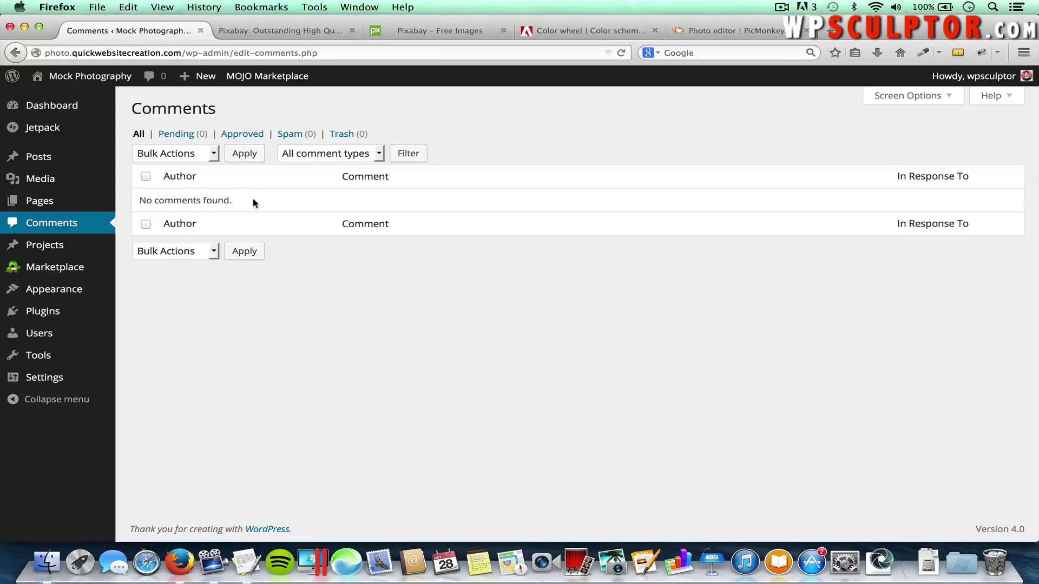
mouse_move(82, 158)
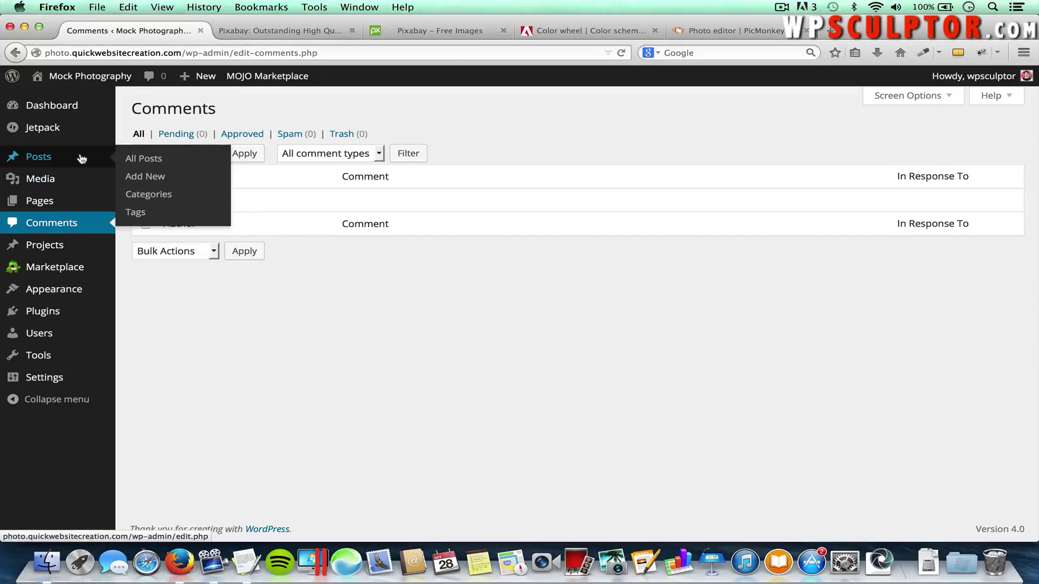
left_click(160, 160)
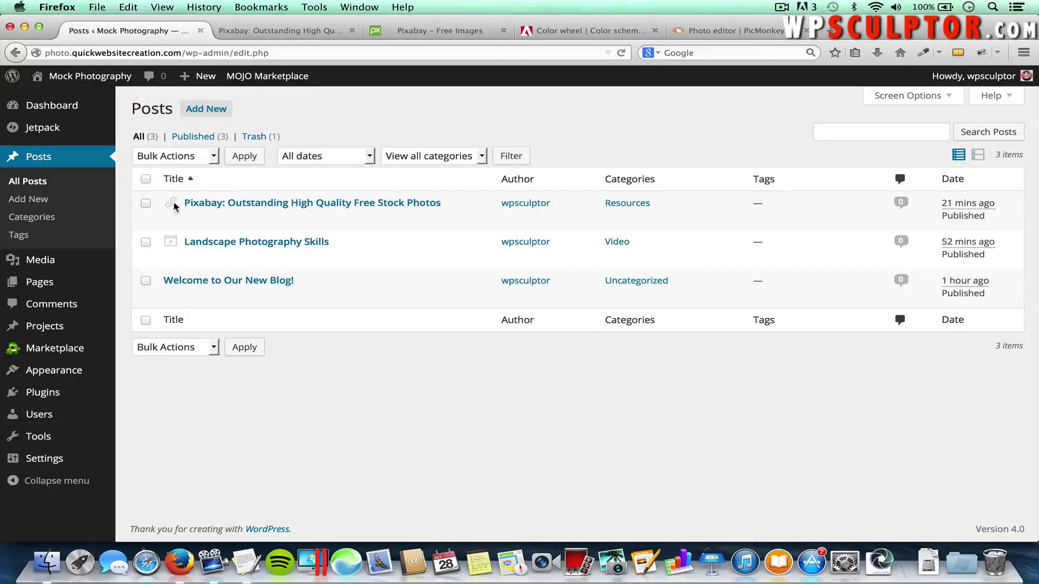
left_click(235, 282)
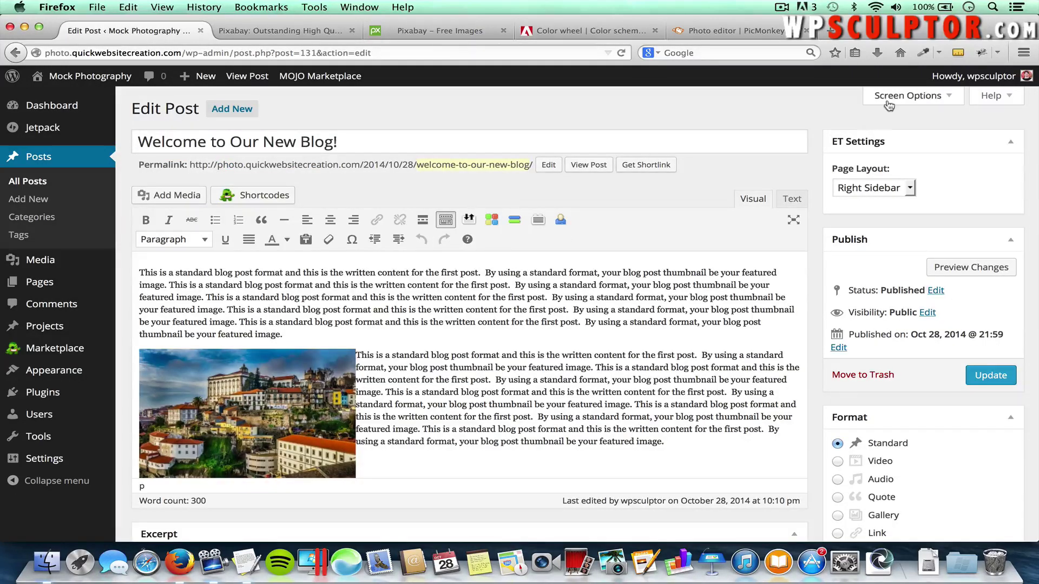
Tick 'Allow comments' in the post's Discussion box and update 'Welcome to Our New Blog!'
left_click(908, 96)
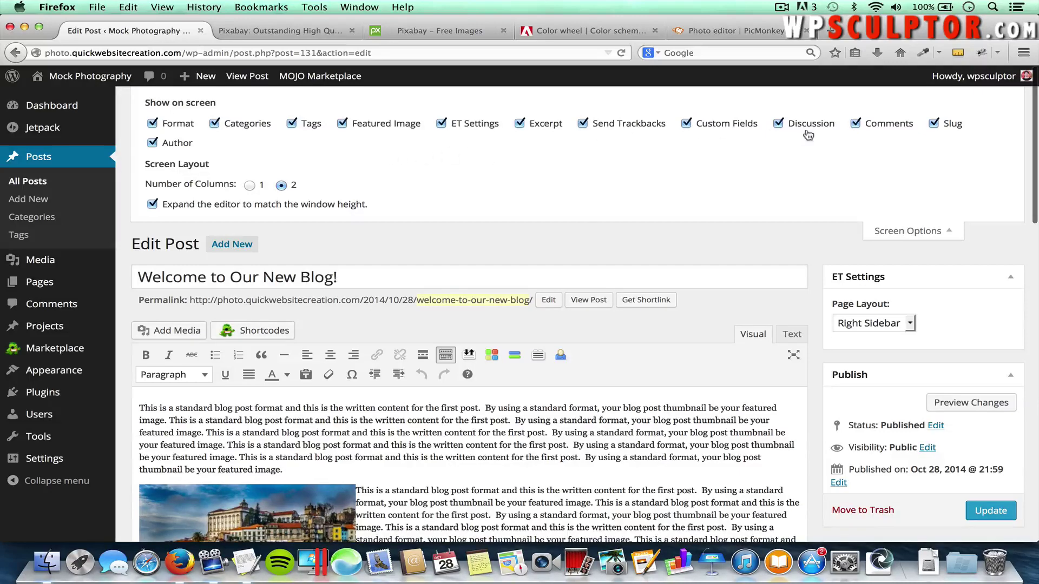
left_click(895, 233)
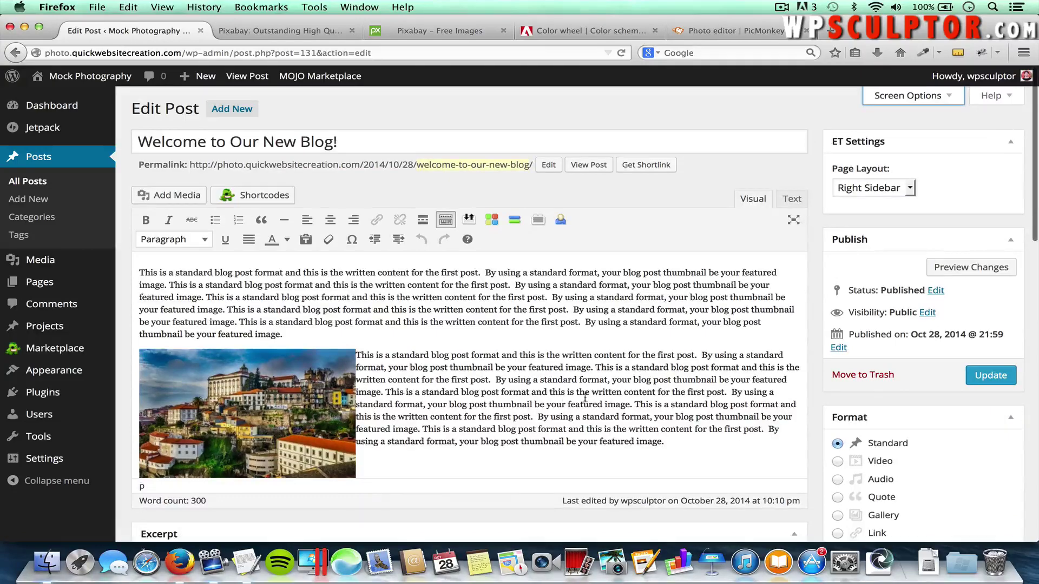
scroll(546, 401, "down", 3)
scroll(544, 397, "down", 10)
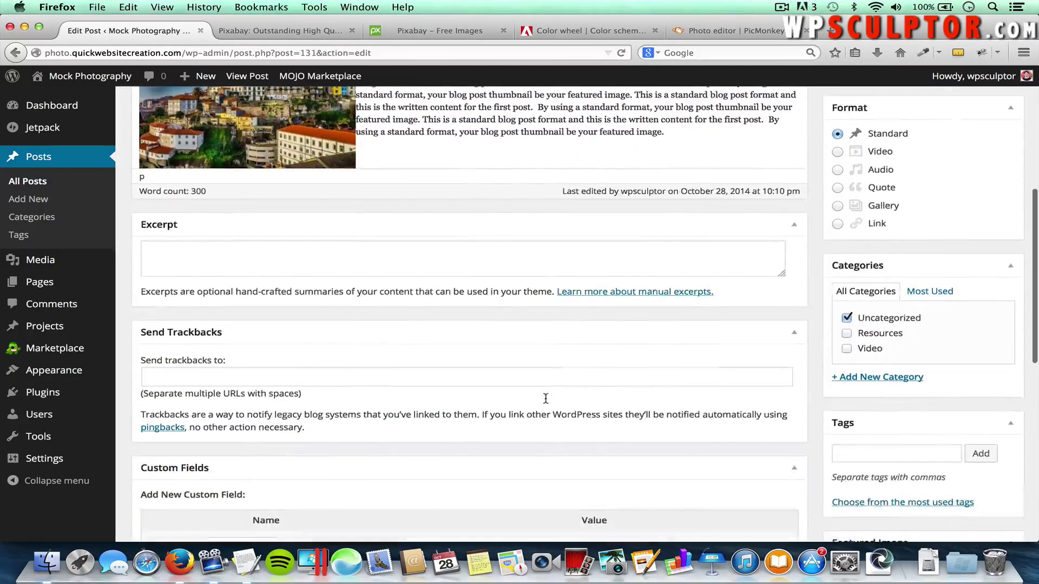
scroll(544, 397, "down", 2)
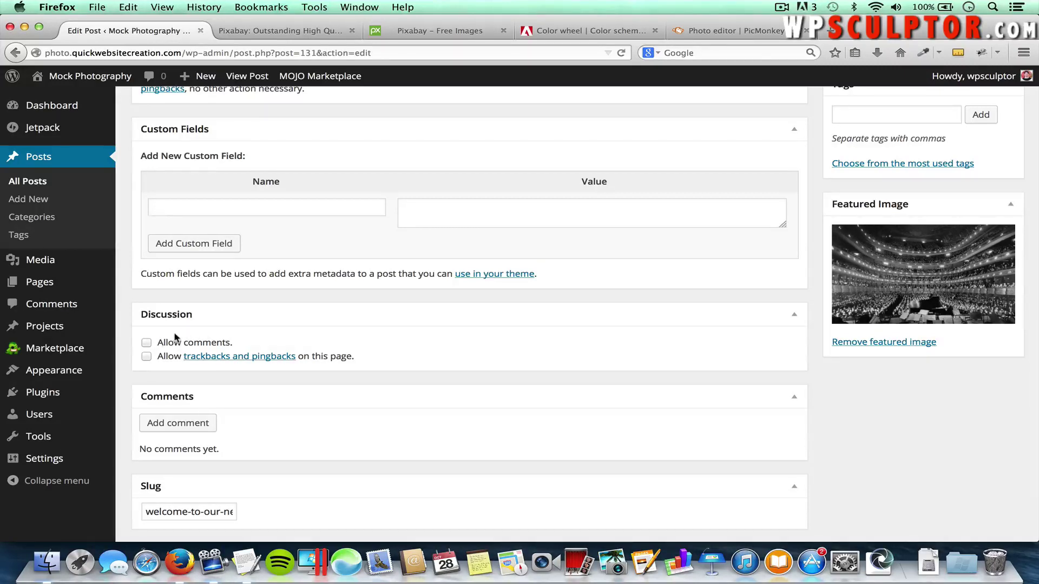
left_click(146, 342)
scroll(728, 325, "up", 12)
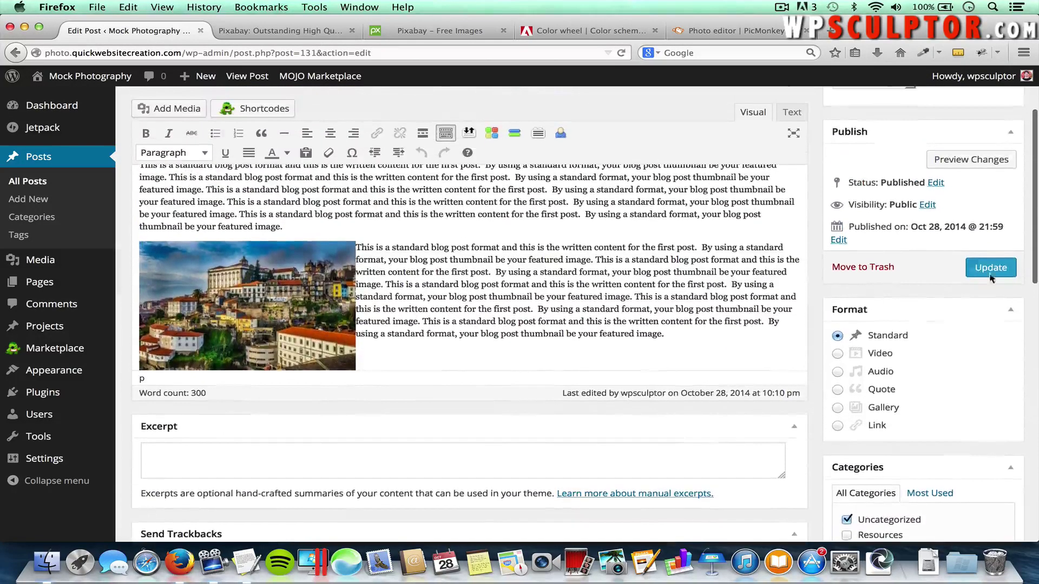
left_click(998, 268)
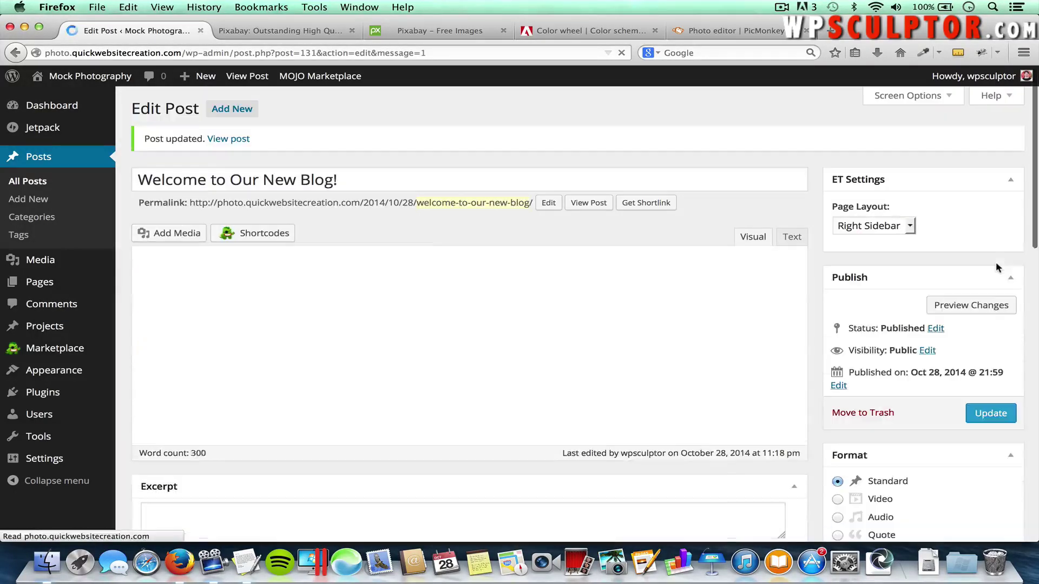
Go to the live blog listing and open the 'Welcome to Our New Blog!' post
left_click(311, 36)
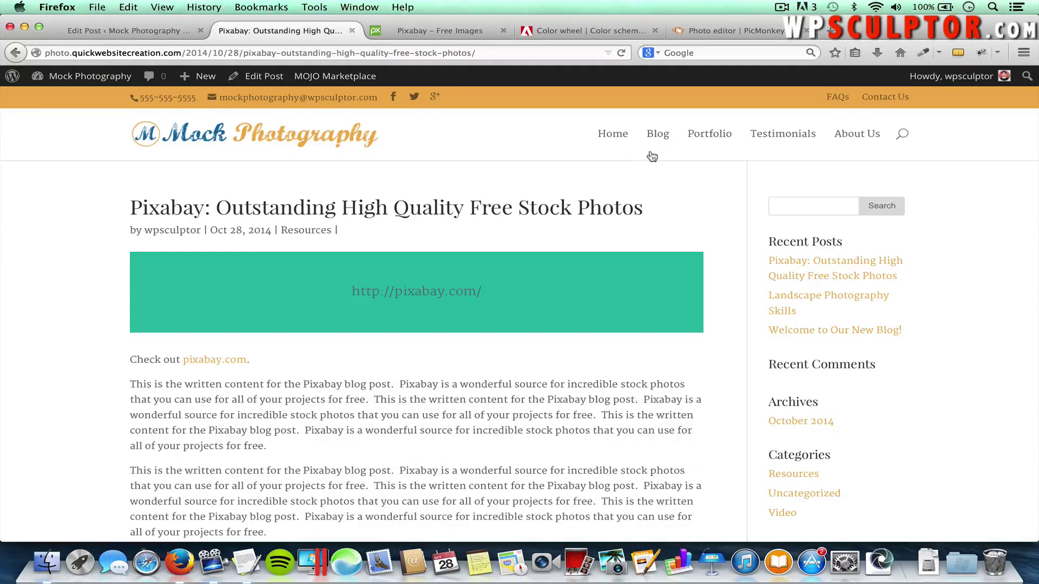
left_click(656, 135)
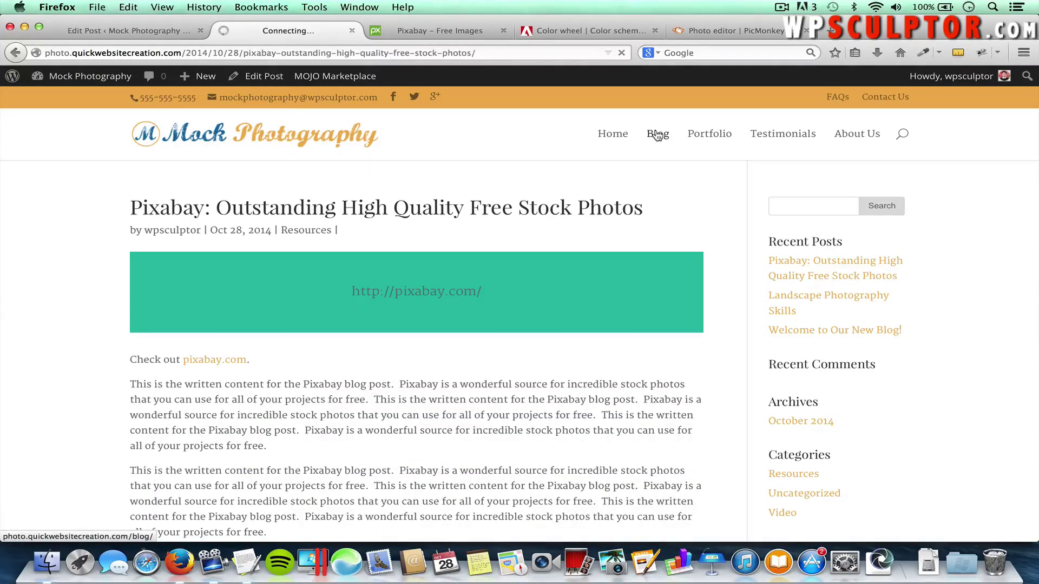
scroll(722, 229, "down", 3)
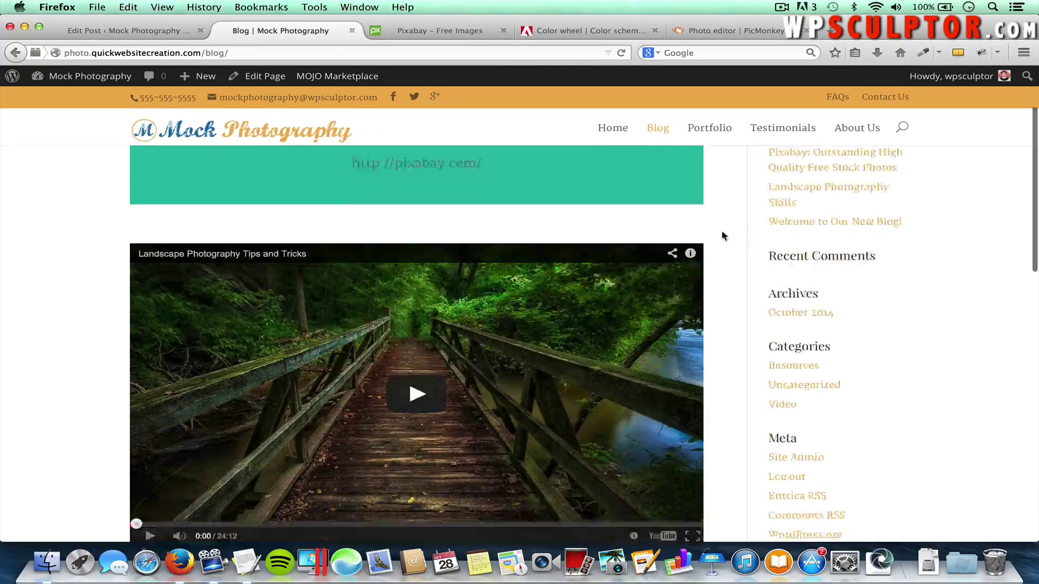
scroll(722, 233, "down", 15)
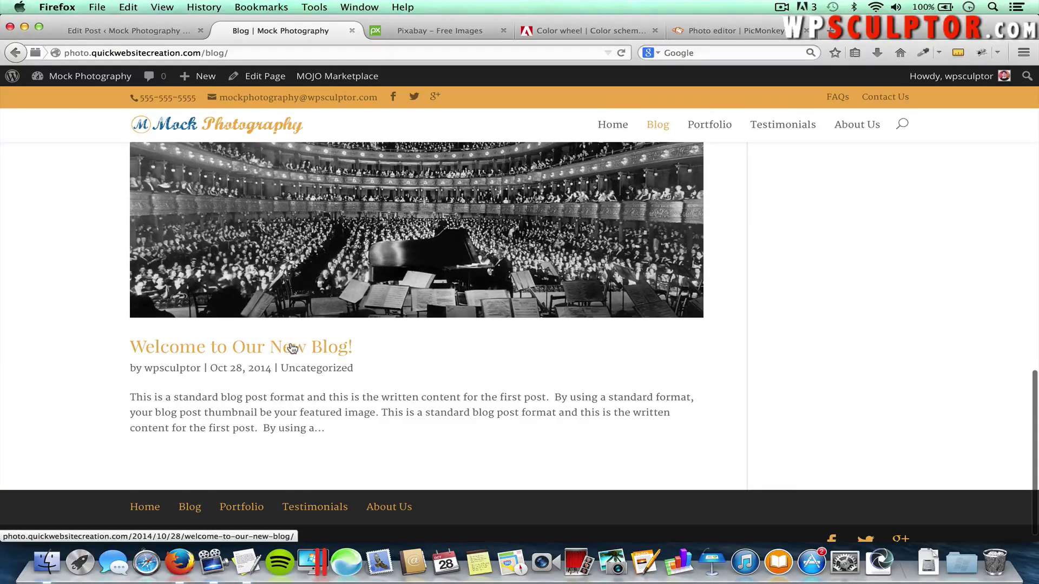
left_click(292, 348)
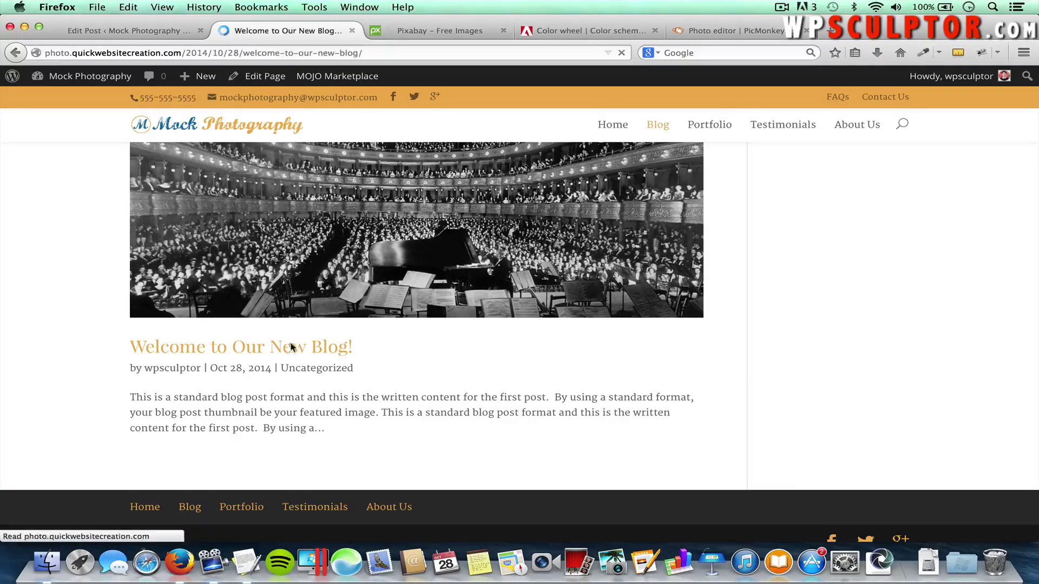
Scroll through the post to check its opera featured image and 0-comment form
scroll(291, 346, "down", 5)
scroll(290, 347, "down", 10)
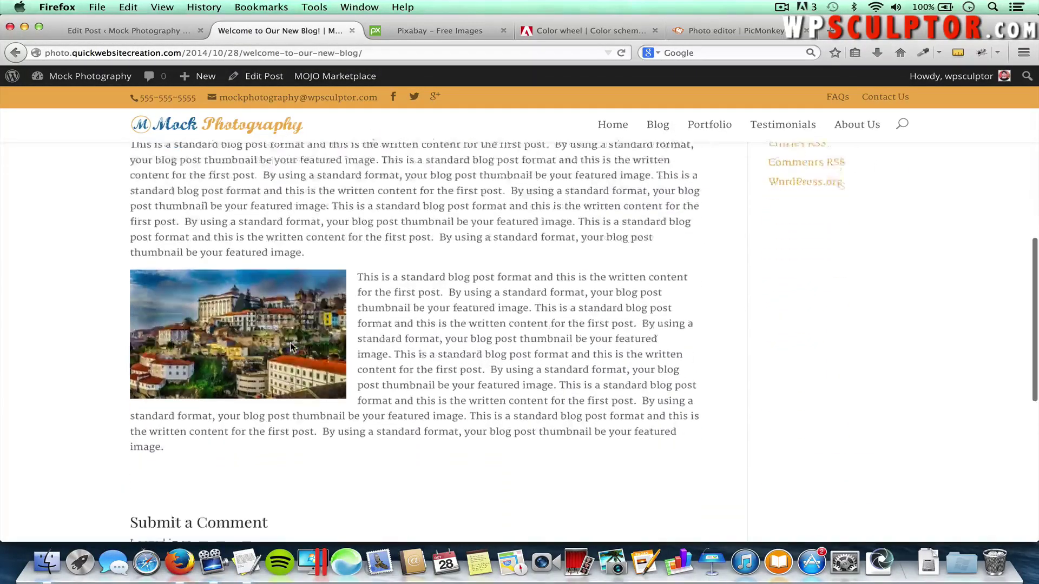
scroll(280, 457, "down", 1)
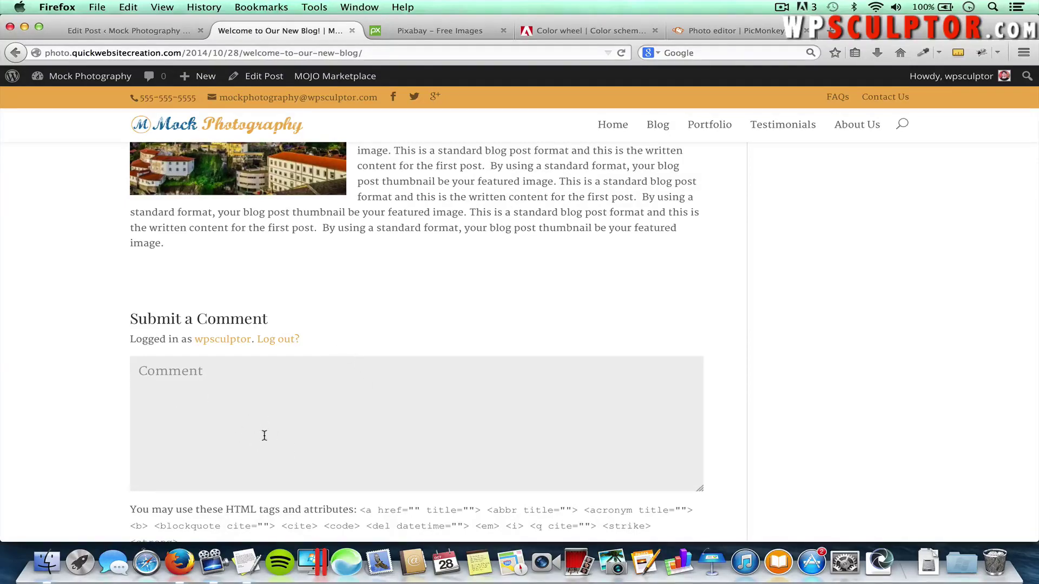
scroll(264, 435, "up", 10)
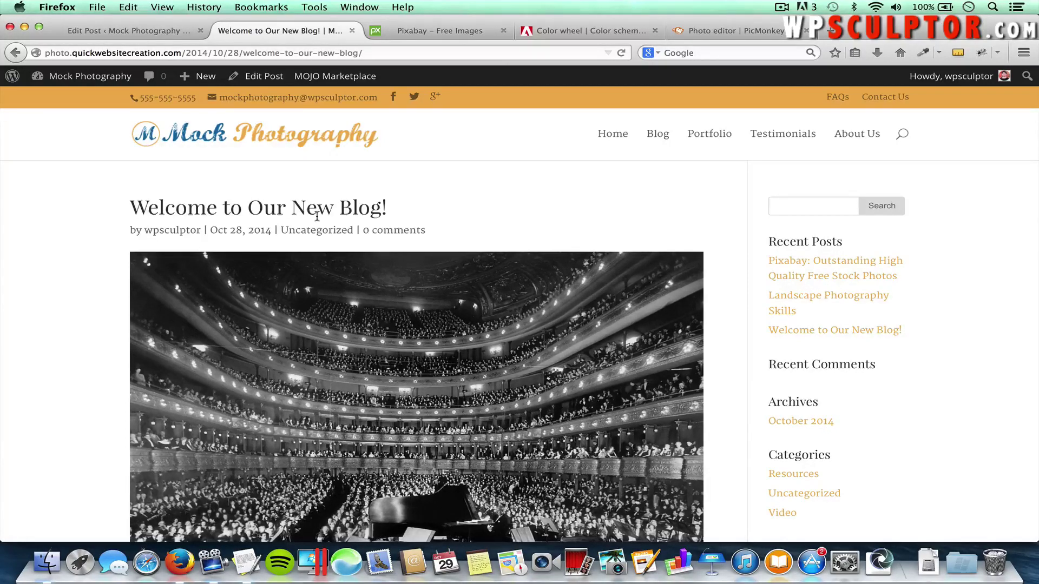
scroll(317, 217, "down", 3)
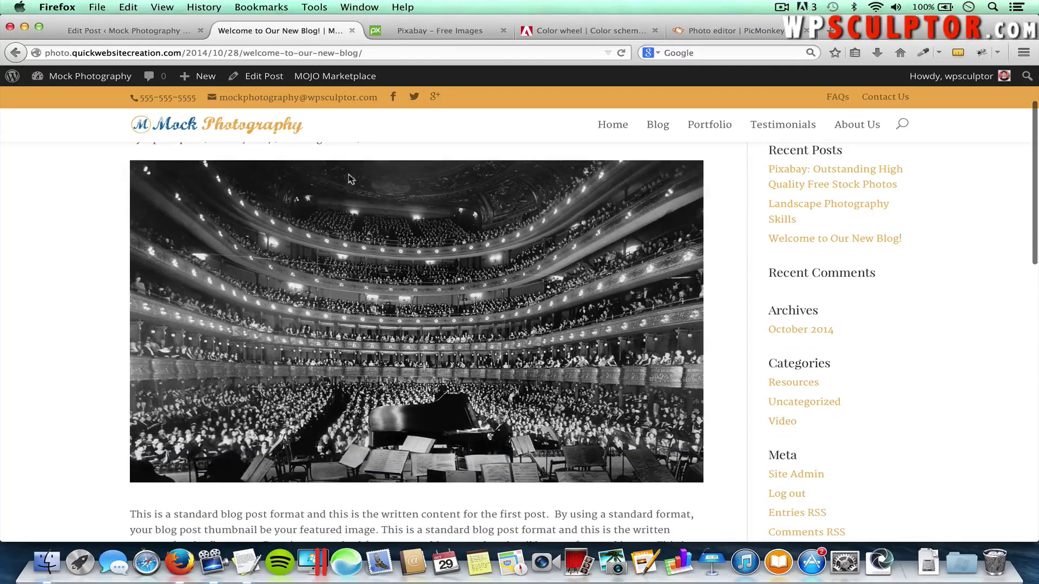
scroll(469, 379, "down", 1)
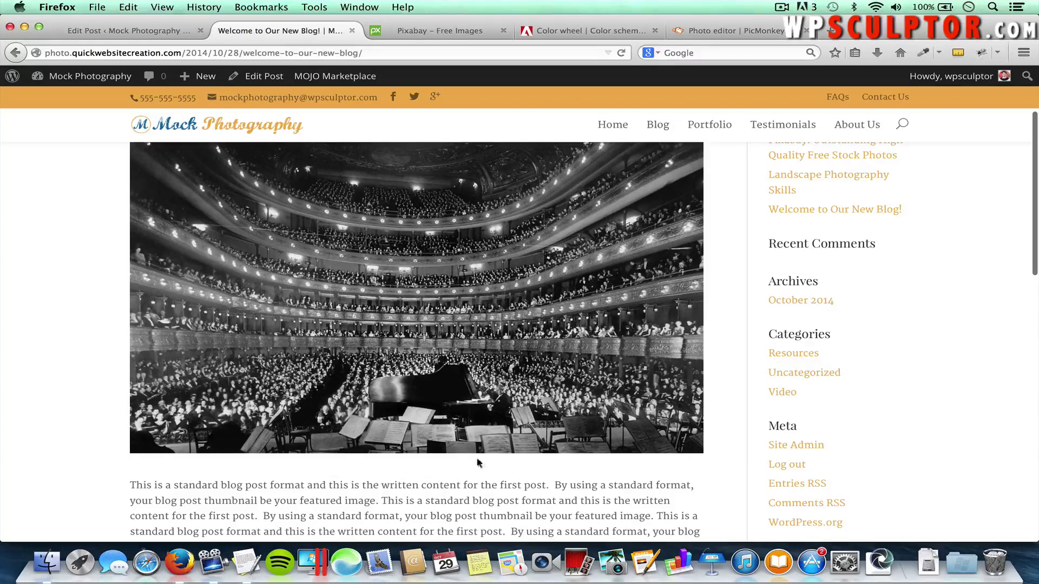
scroll(686, 427, "up", 2)
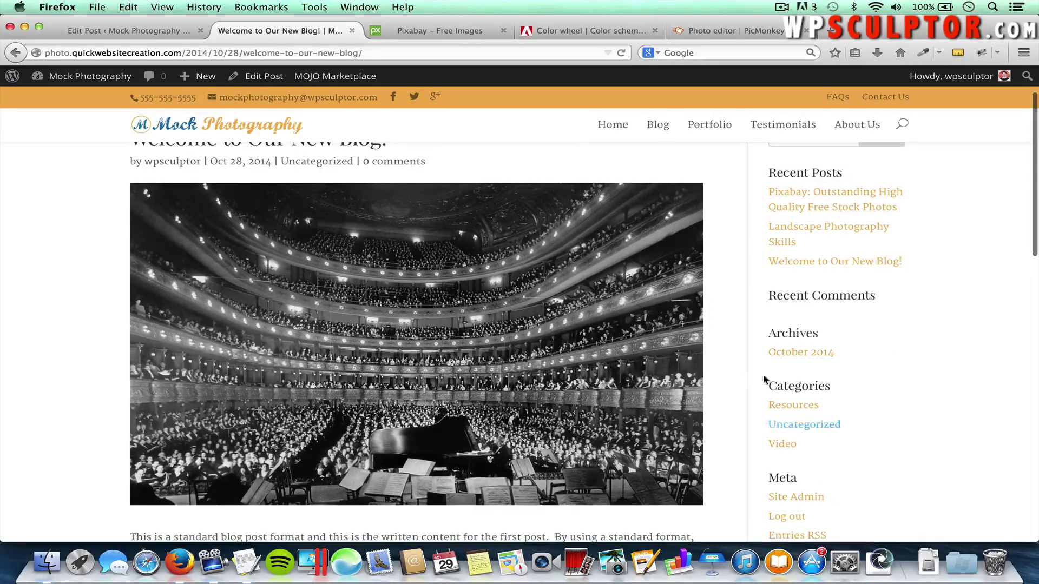
scroll(848, 379, "up", 2)
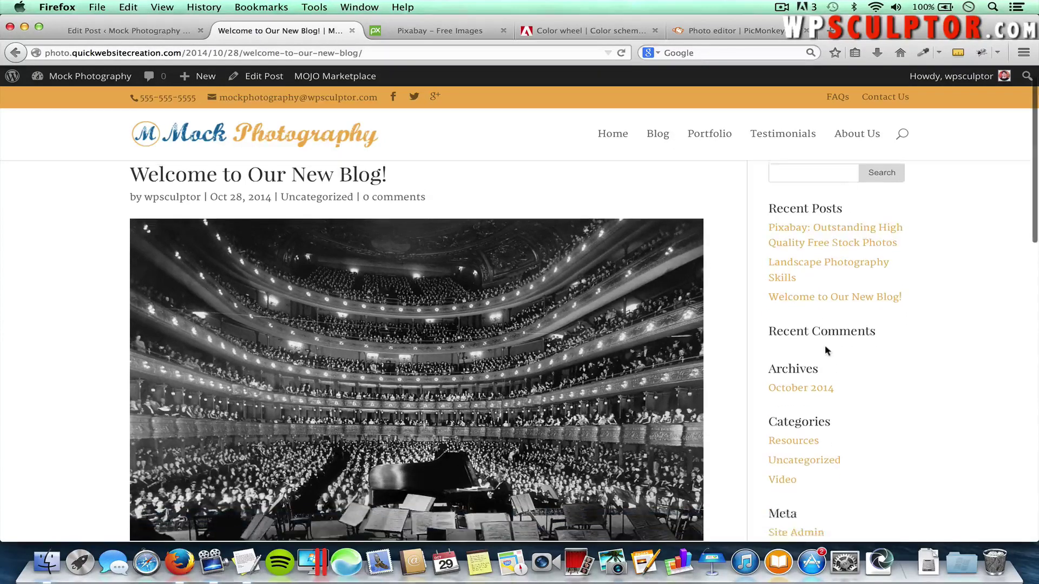
scroll(824, 345, "down", 3)
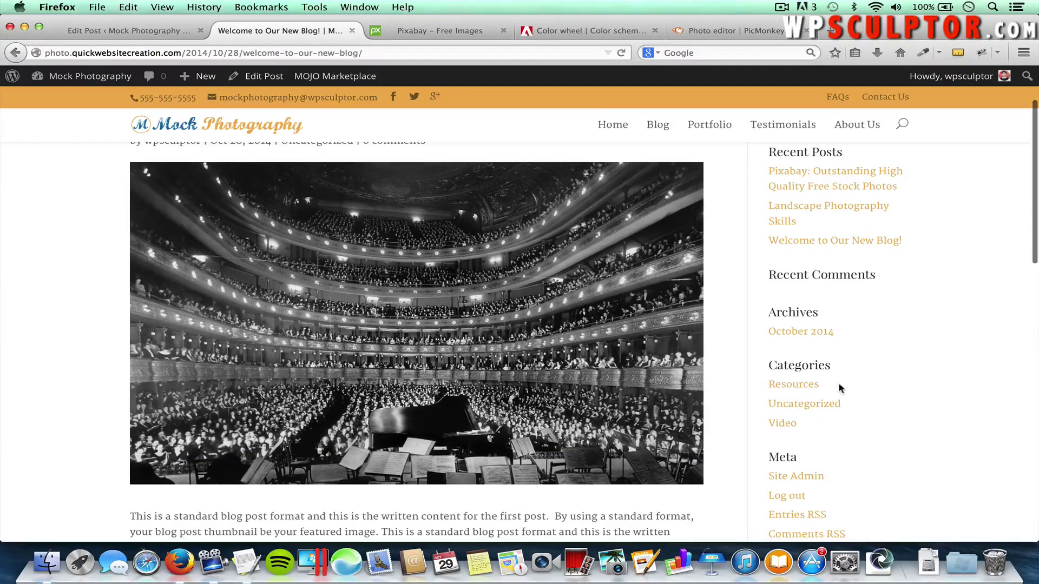
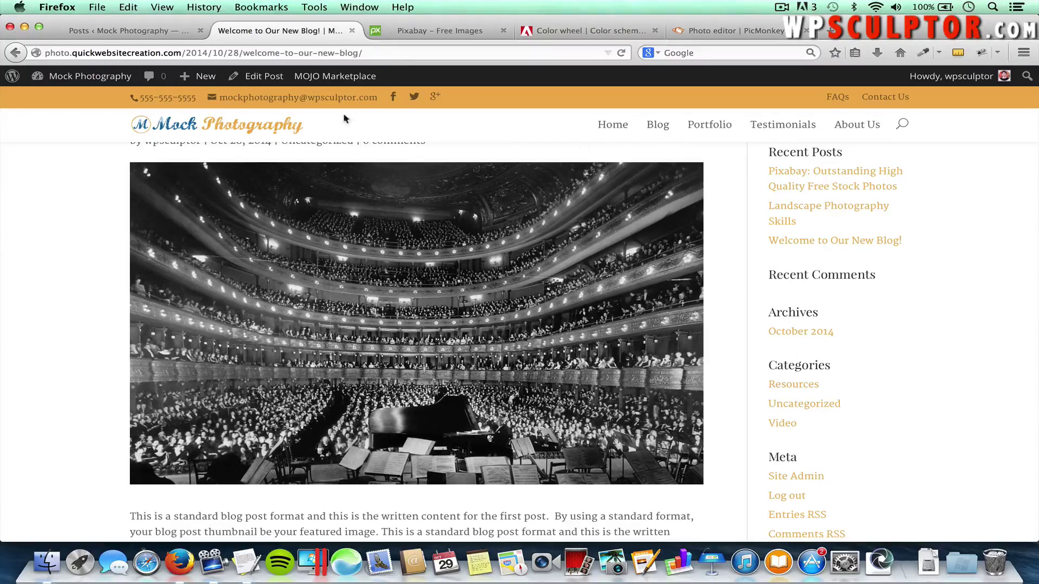
Open Appearance > Widgets and view the six widgets in the Sidebar area
left_click(160, 31)
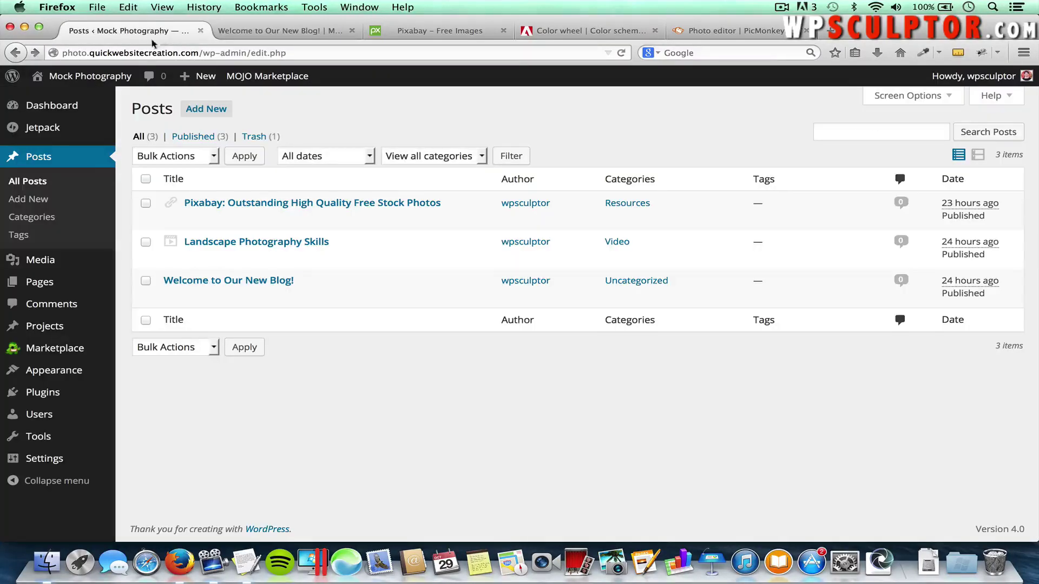
mouse_move(59, 372)
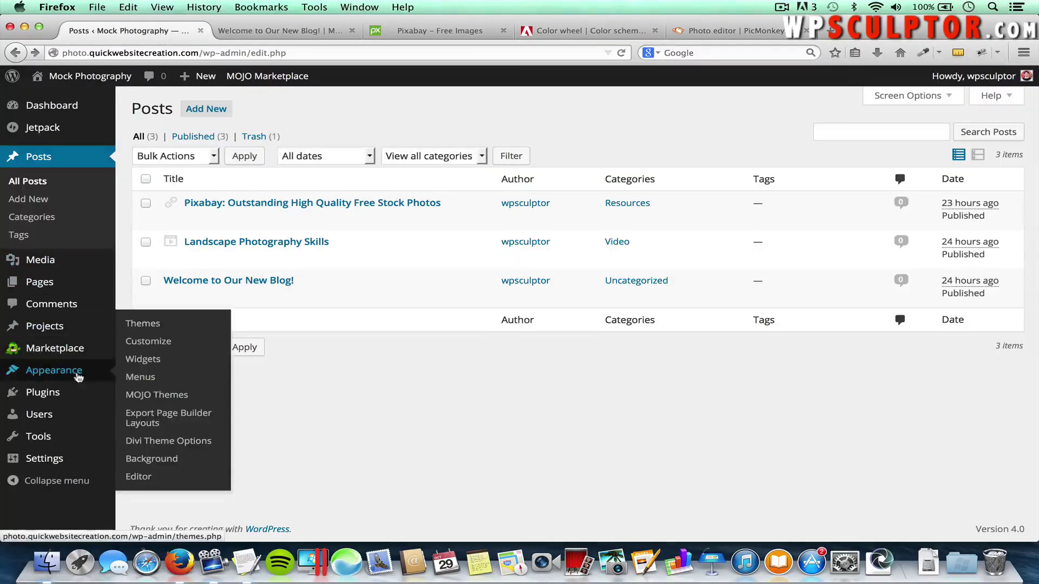
left_click(153, 364)
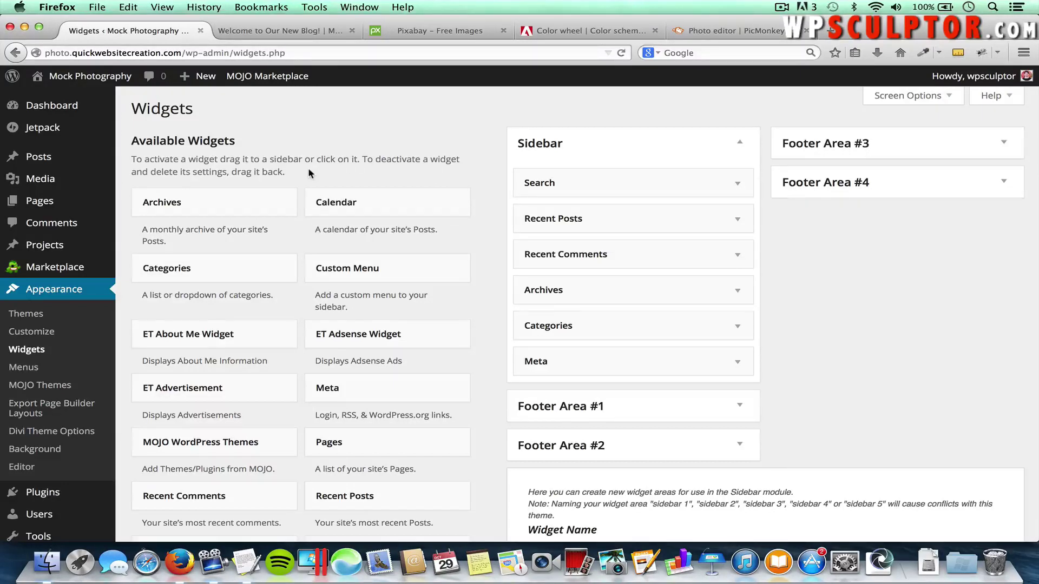
left_click(740, 145)
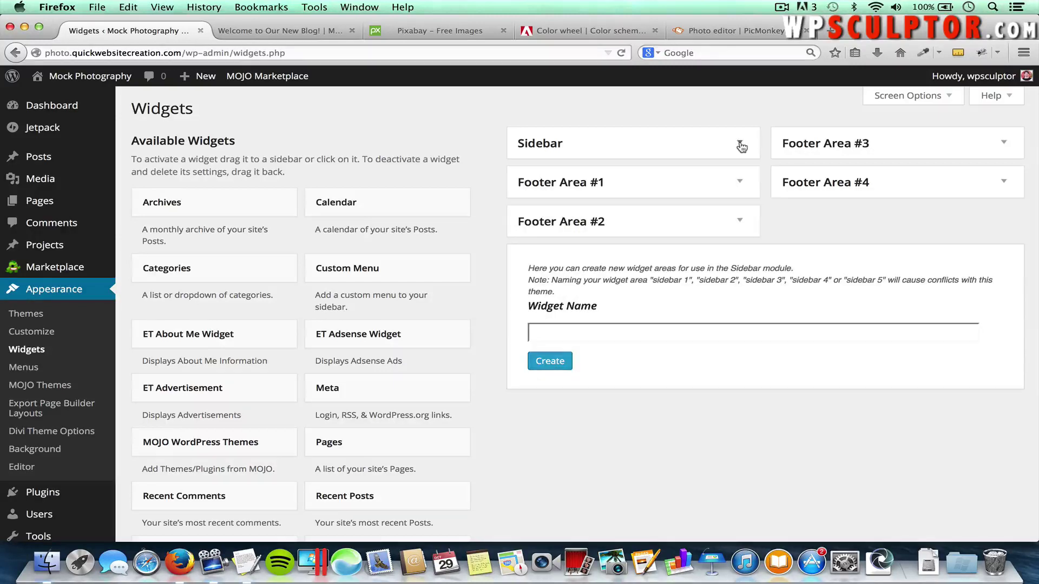
left_click(740, 144)
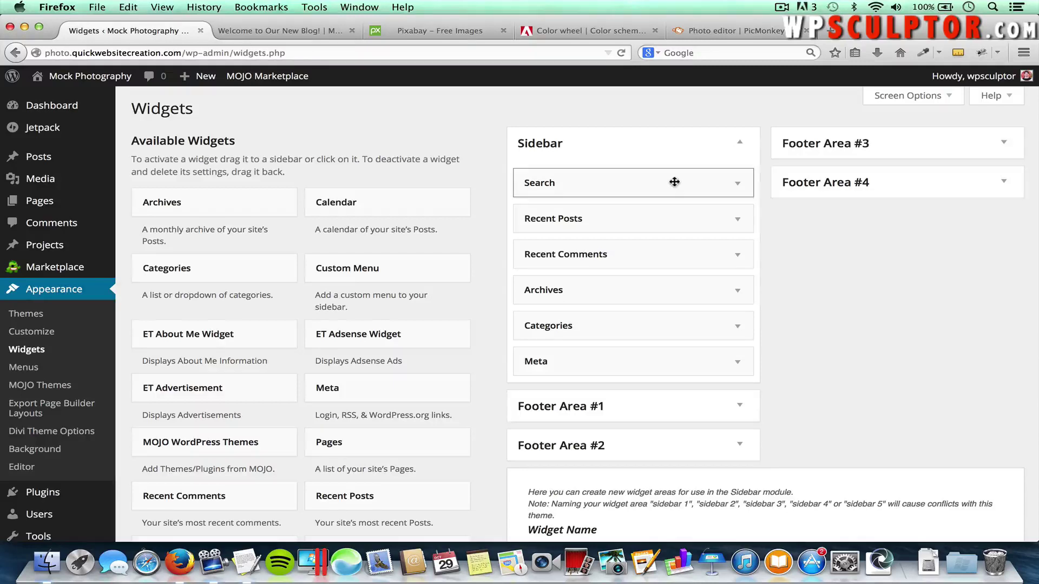
Remove Search, Recent Posts, Recent Comments, Archives, Categories and Meta from the Sidebar
left_click_drag(674, 182, 332, 234)
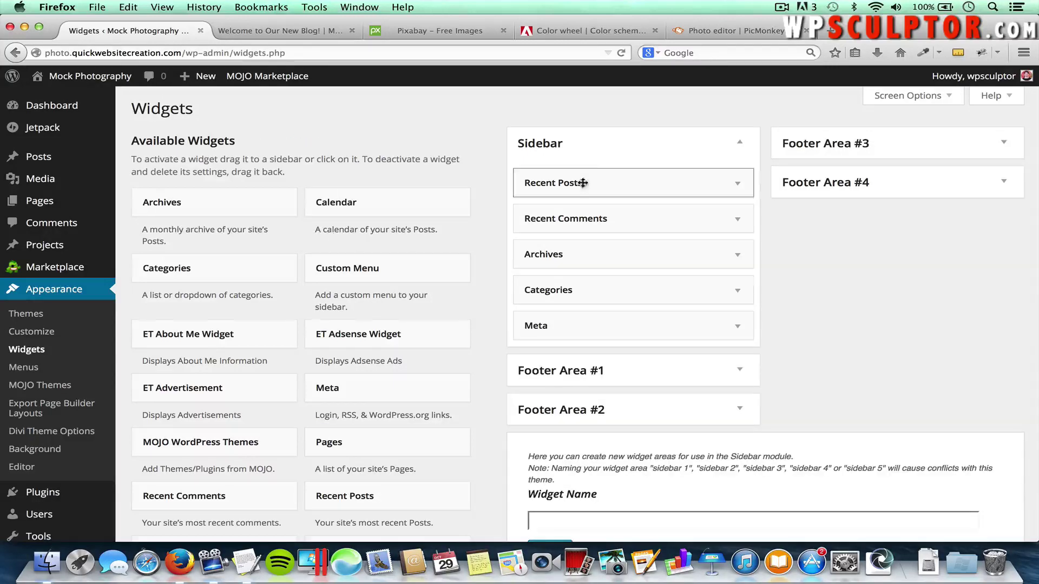
left_click_drag(575, 183, 302, 241)
left_click_drag(538, 185, 278, 259)
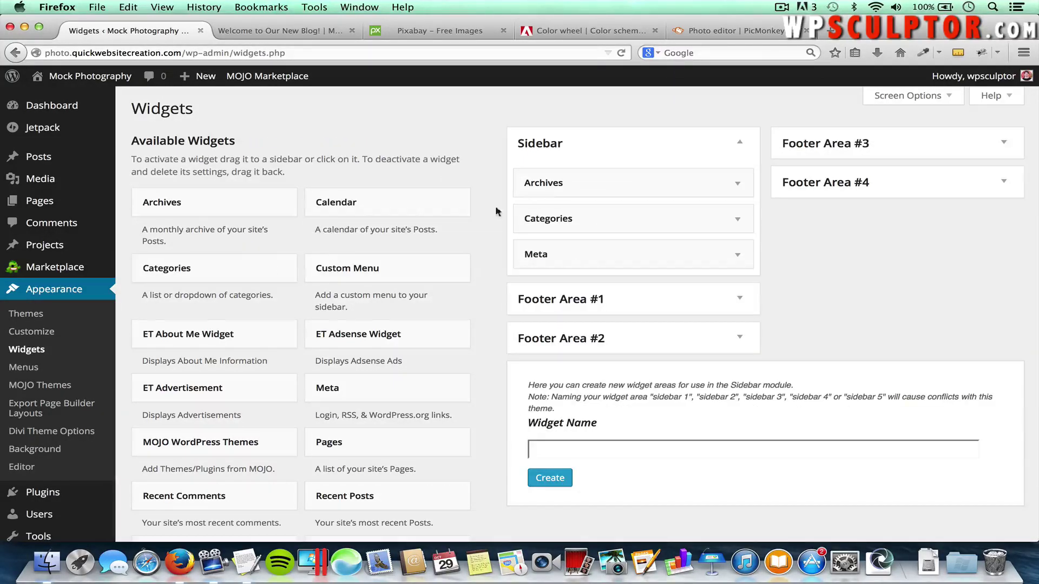
left_click_drag(574, 184, 290, 269)
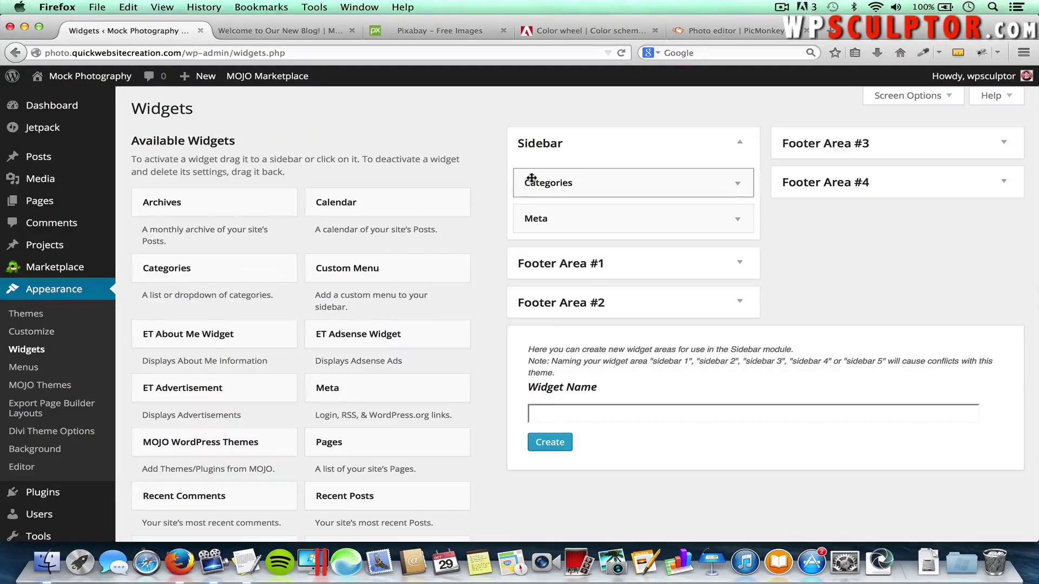
left_click_drag(531, 182, 312, 247)
left_click_drag(547, 186, 266, 287)
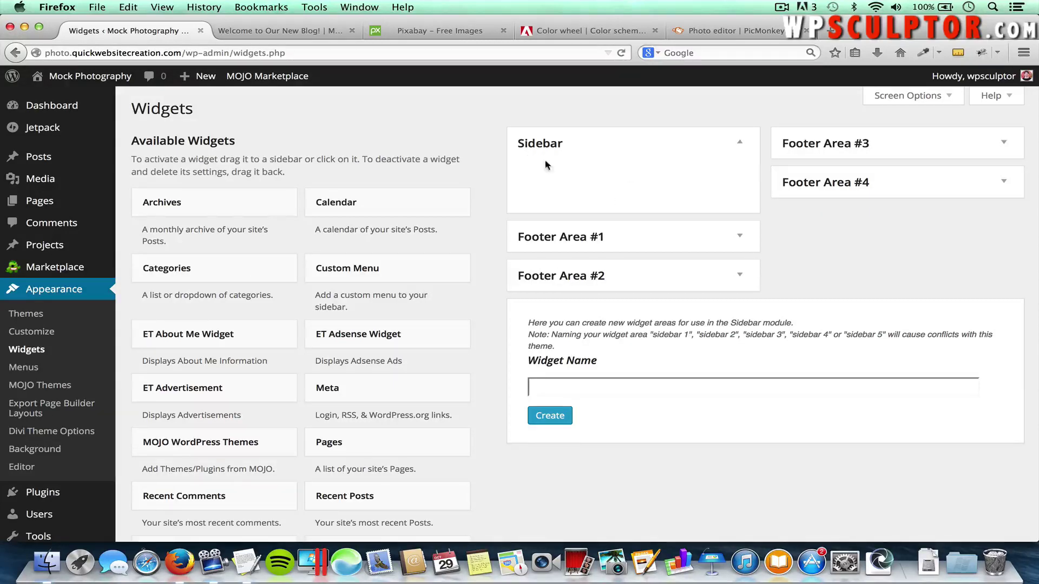
Reload the live blog post to confirm its sidebar is blank, then return to Widgets
left_click(298, 34)
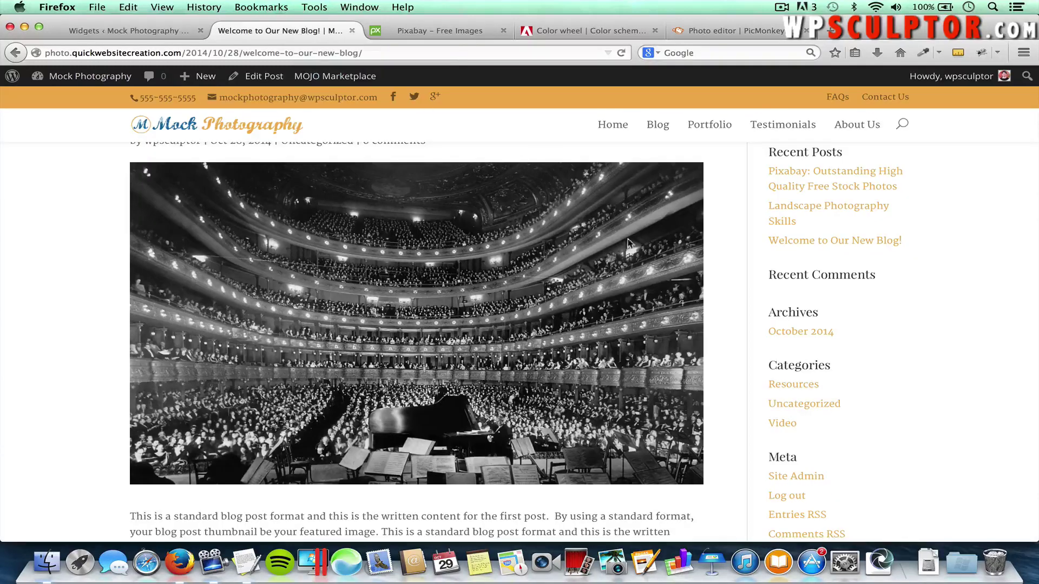
key("super+r")
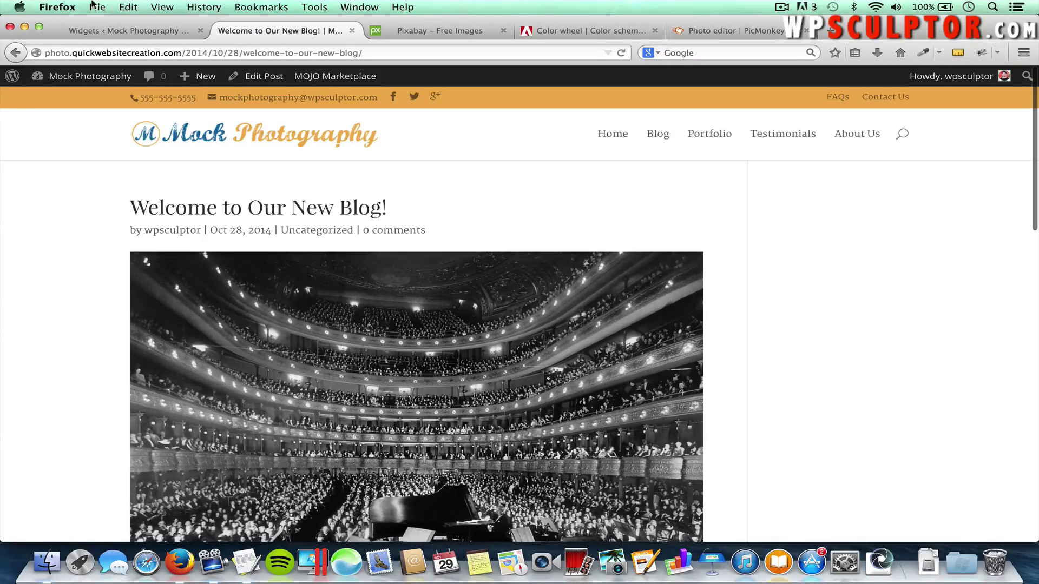
left_click(100, 27)
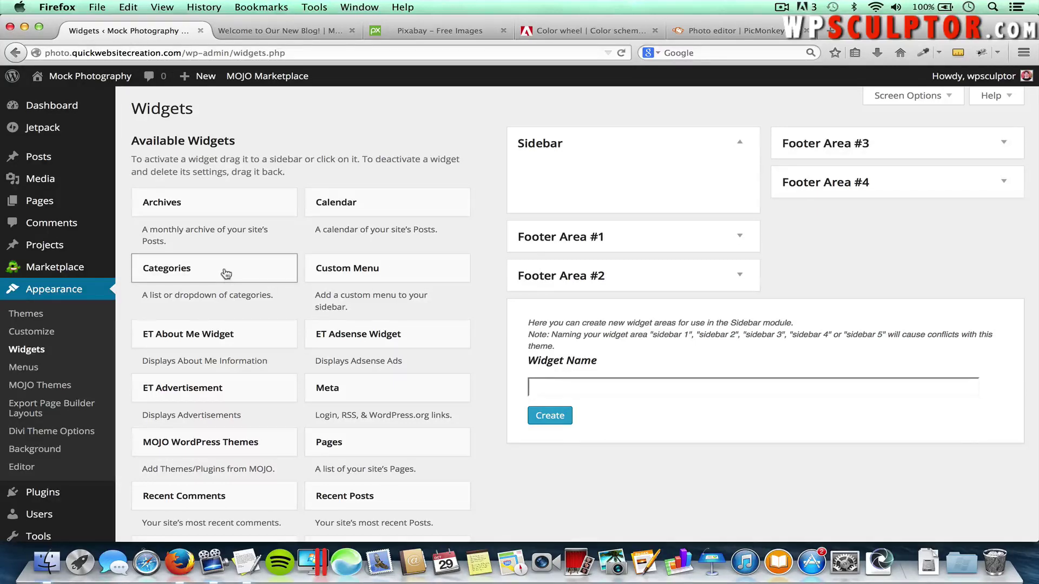
Add Categories, Recent Posts and Search widgets to the Sidebar, collapsing each form
left_click_drag(226, 274, 609, 174)
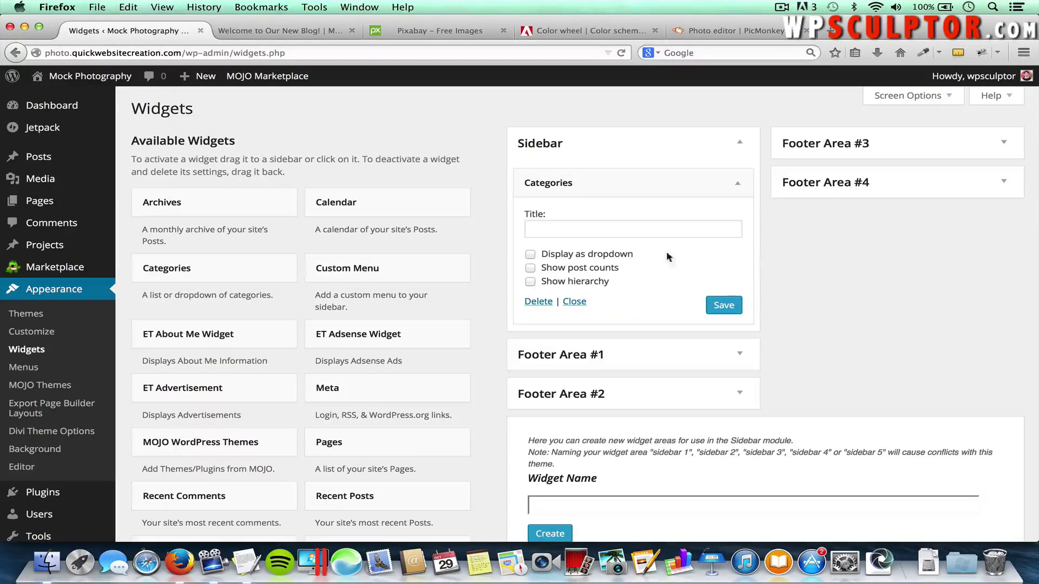
left_click(739, 186)
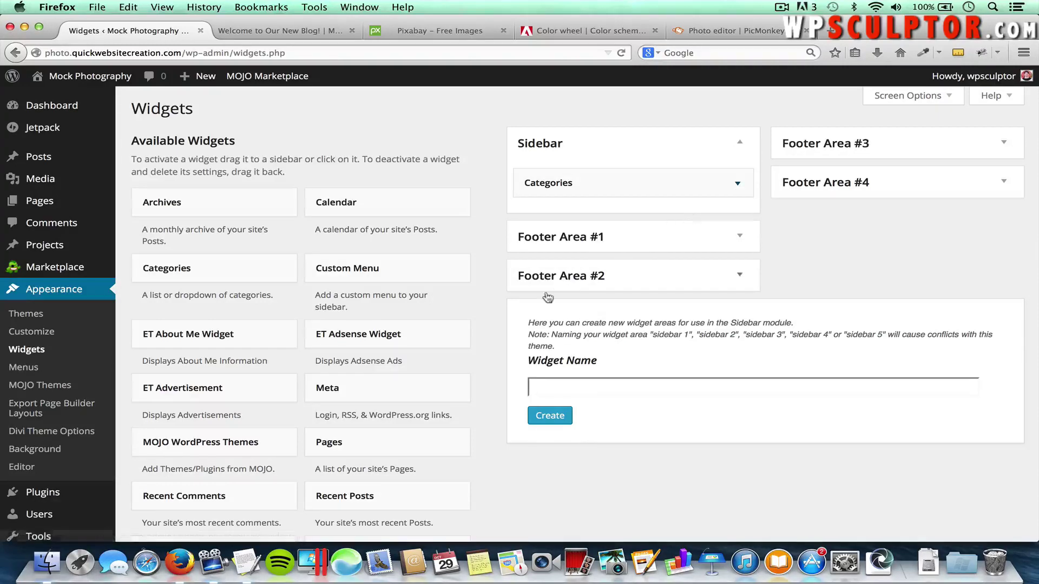
scroll(382, 412, "down", 1)
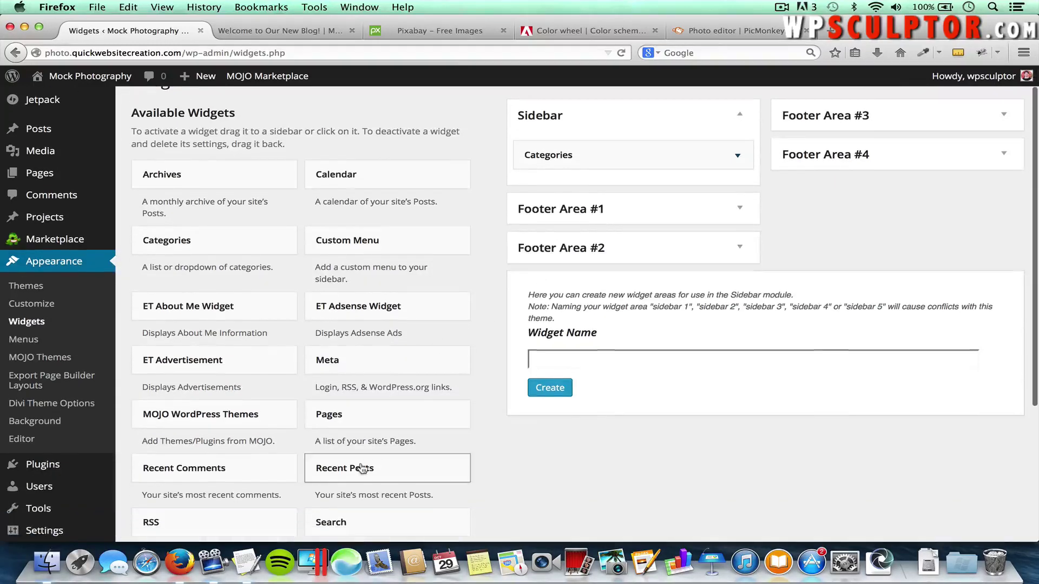
left_click_drag(359, 469, 584, 187)
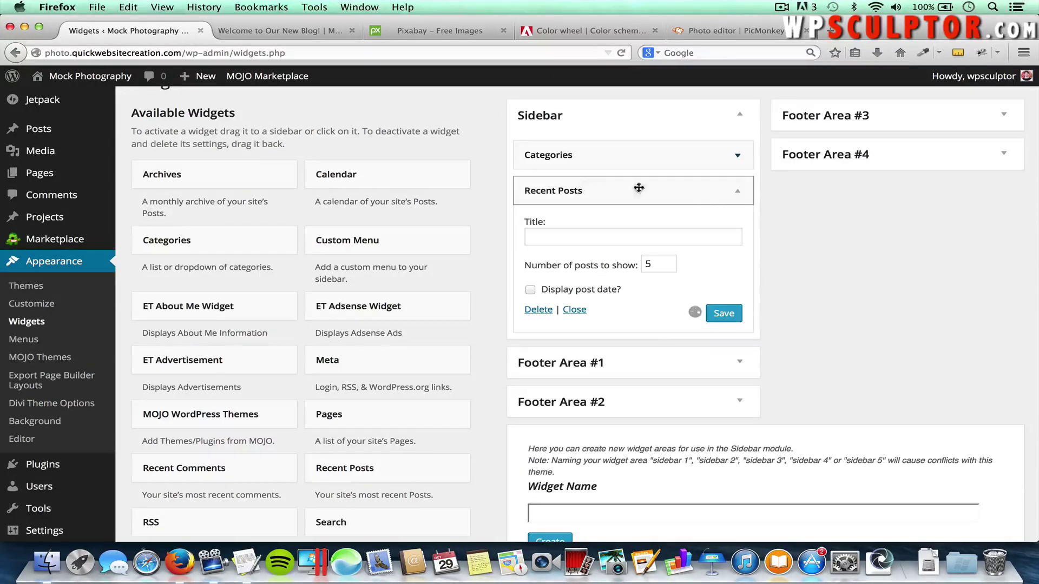
left_click(740, 196)
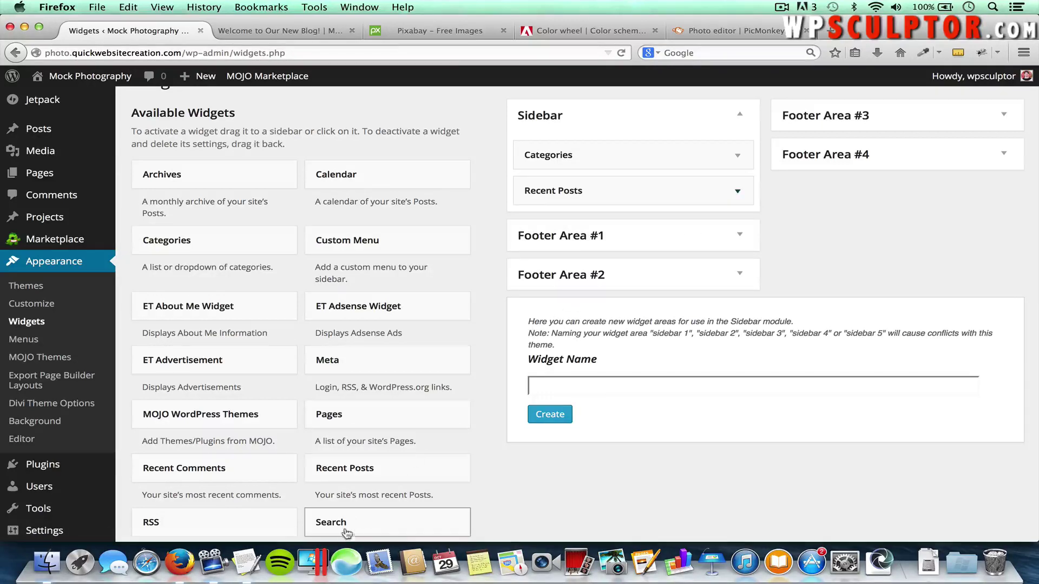
left_click_drag(342, 526, 566, 218)
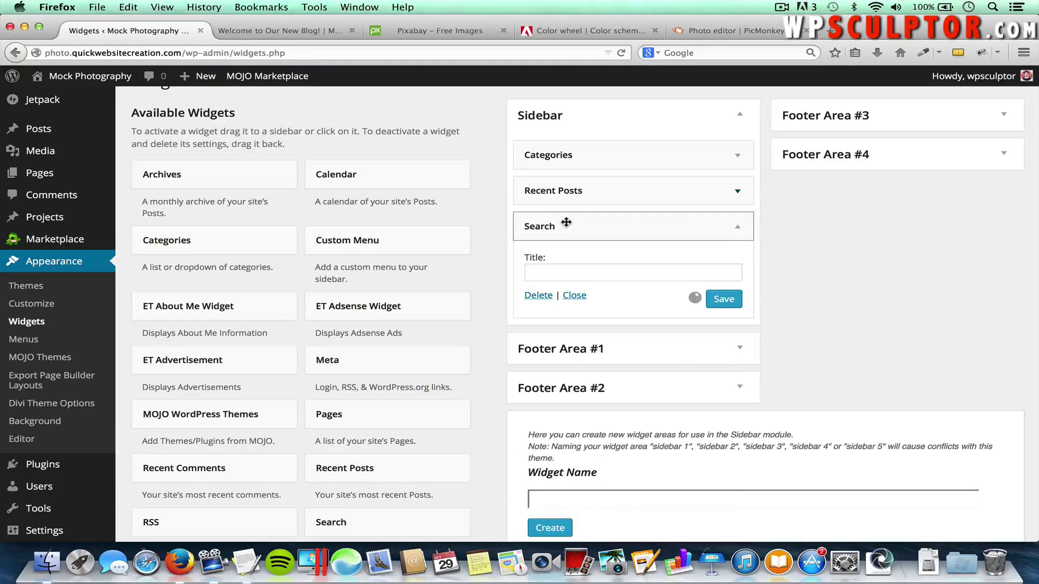
left_click(741, 230)
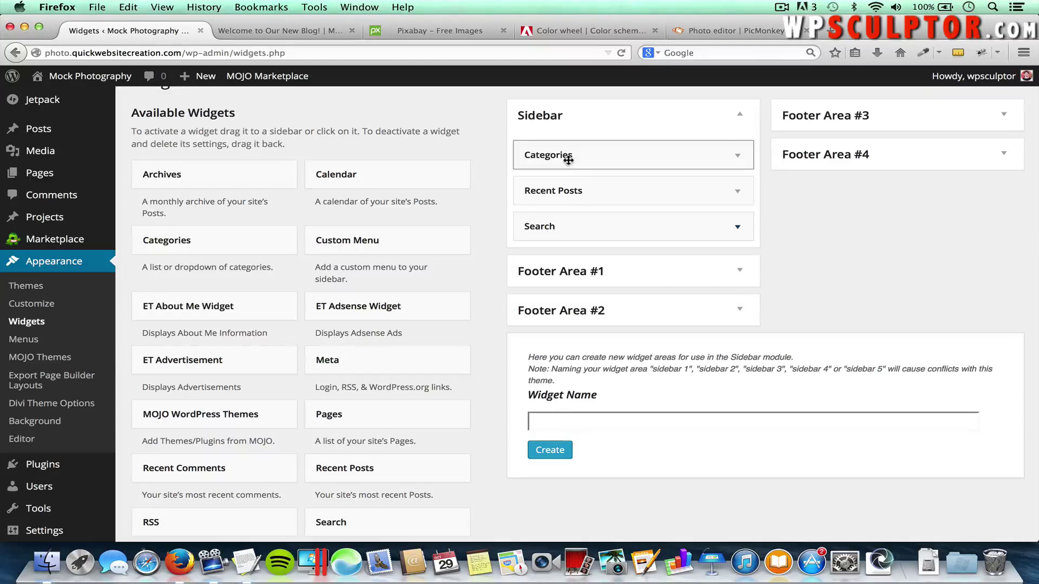
Reposition the Categories widget, then reload the blog post to see the new sidebar
mouse_move(589, 154)
left_mouse_down()
mouse_move(589, 202)
mouse_move(594, 143)
left_mouse_up()
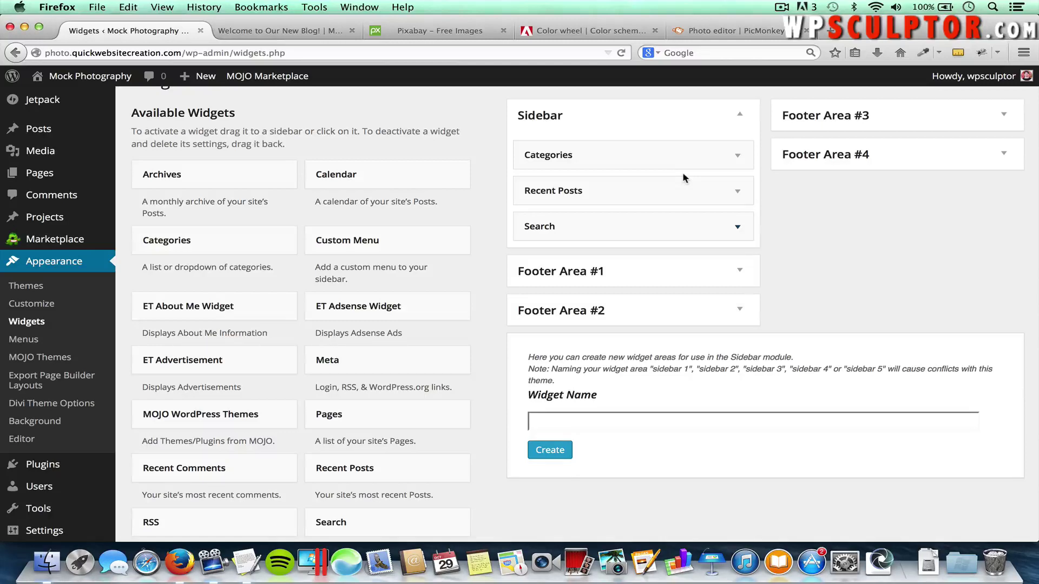
left_click(301, 34)
key("super+r")
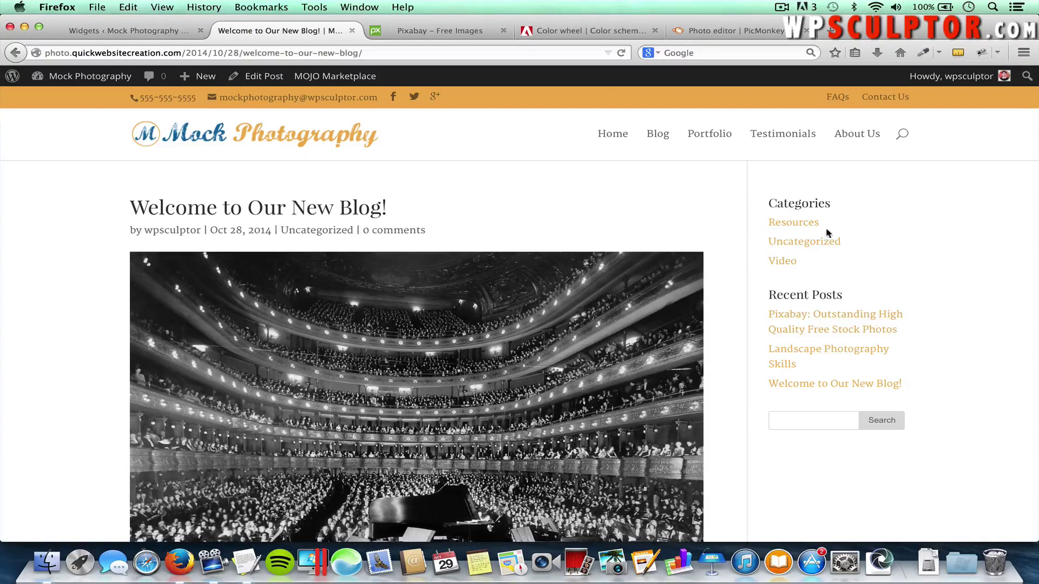
Return to the Widgets page and expand the empty Footer Area #1
left_click(142, 30)
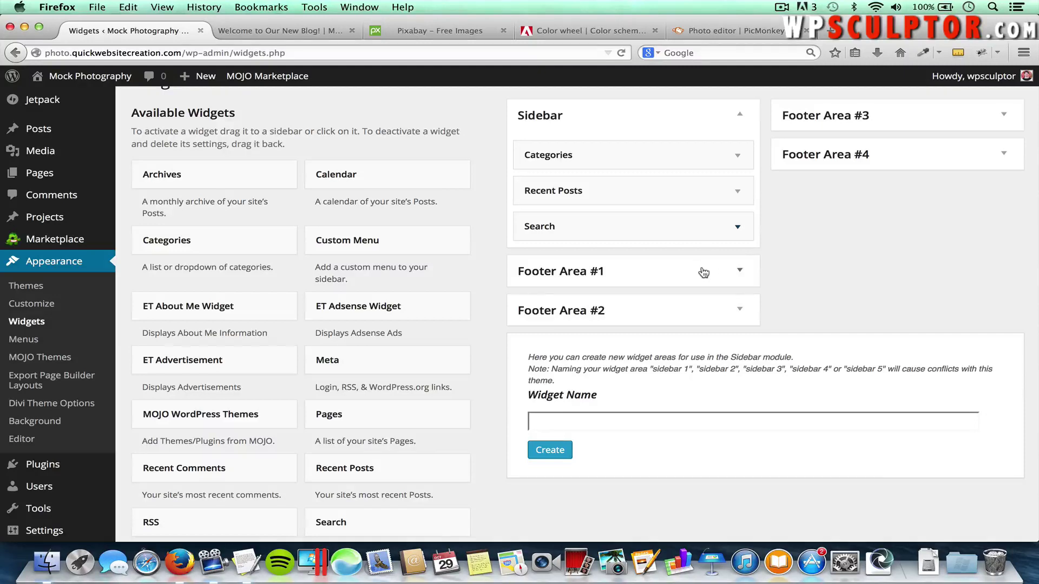
left_click(740, 275)
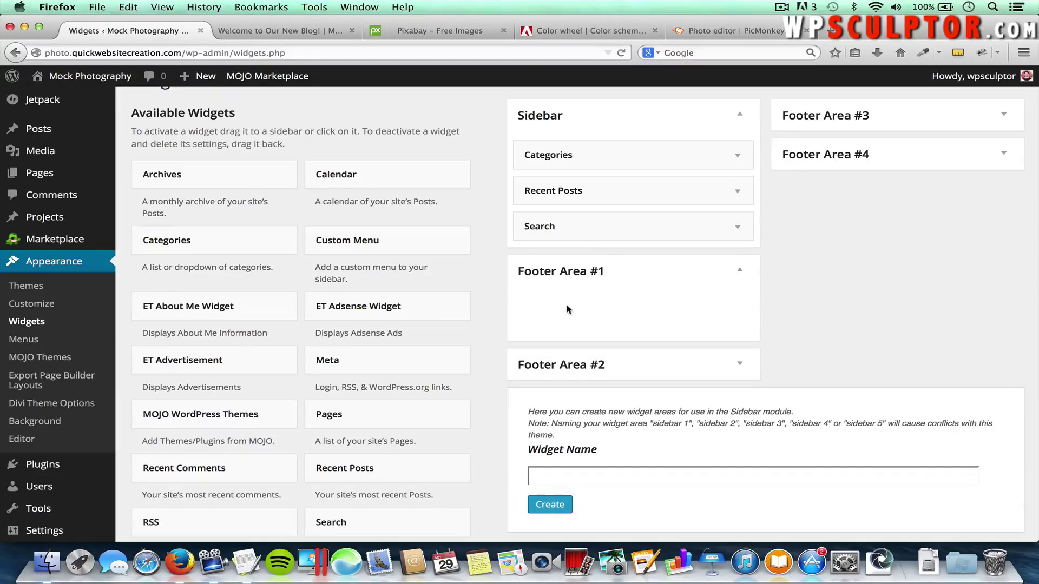
Put Categories into Footer Area #1 and Recent Posts into Footer Area #2
scroll(476, 329, "down", 2)
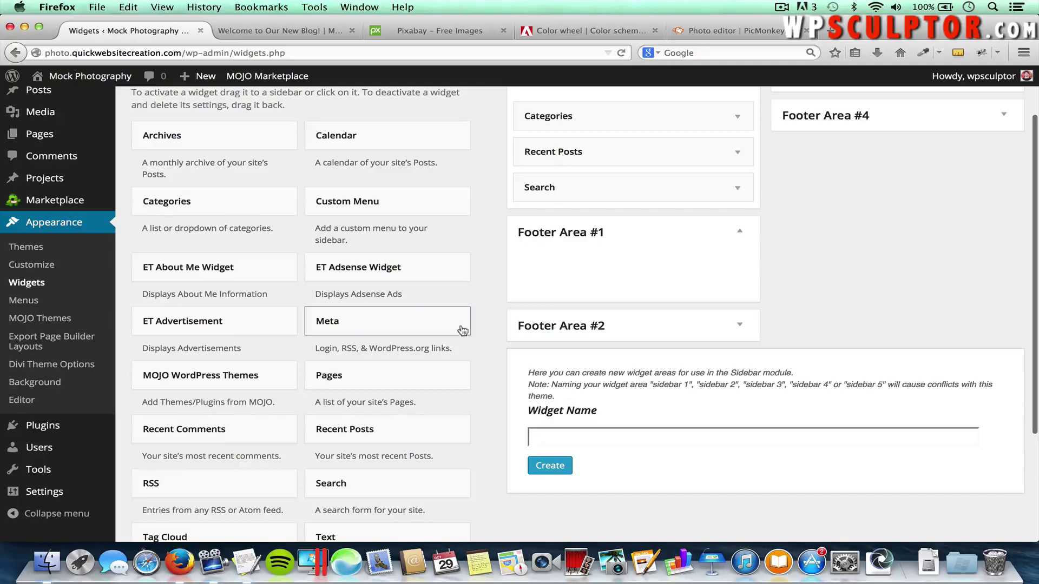
scroll(459, 331, "down", 1)
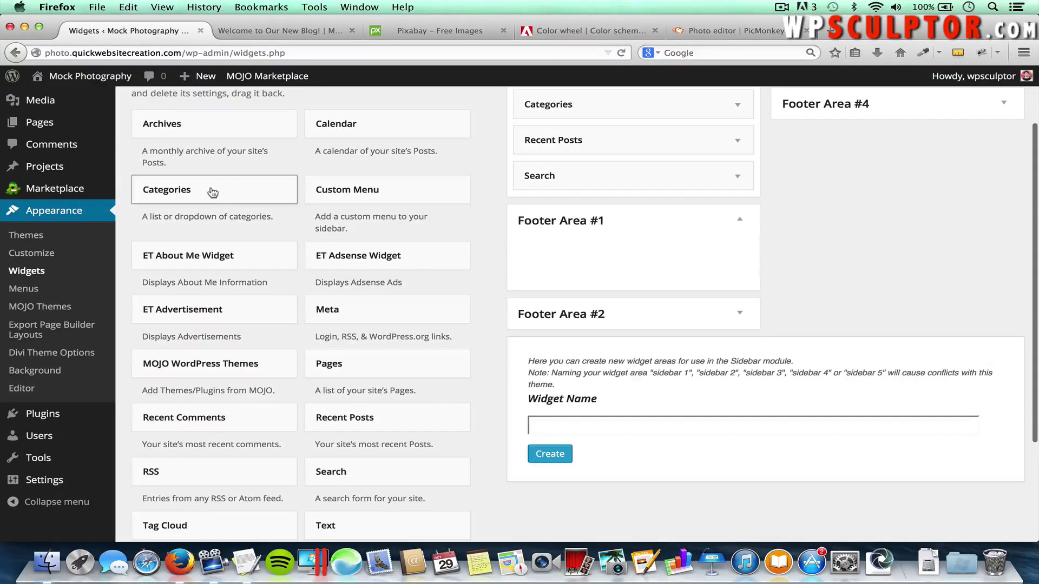
left_click_drag(212, 193, 609, 251)
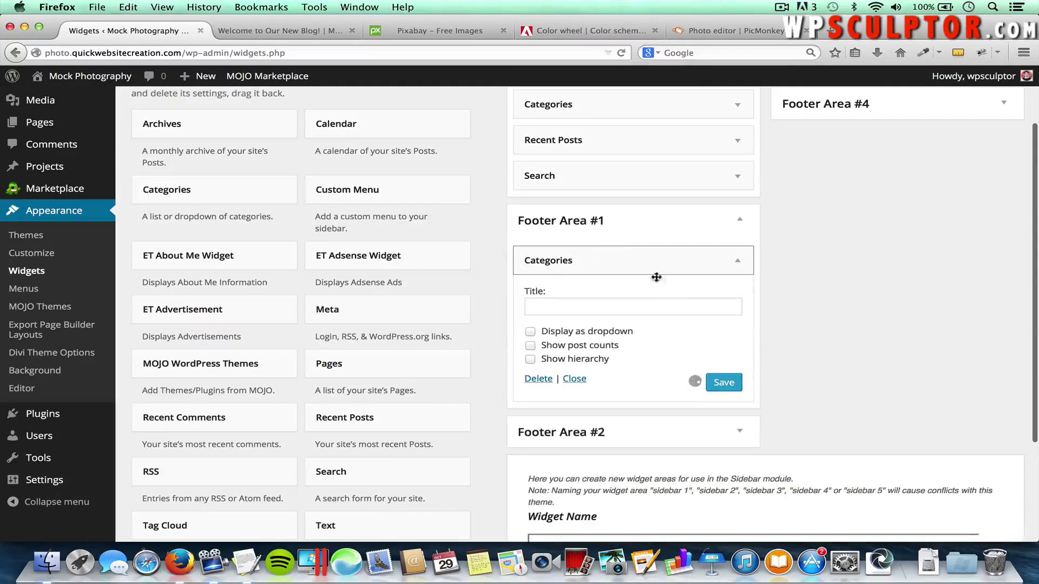
left_click(737, 265)
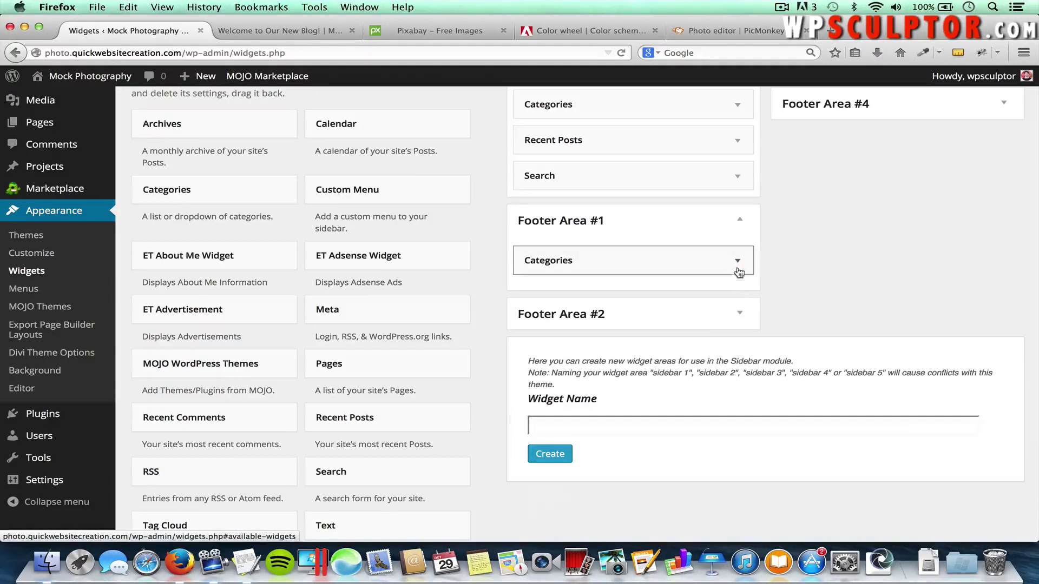
left_click(741, 314)
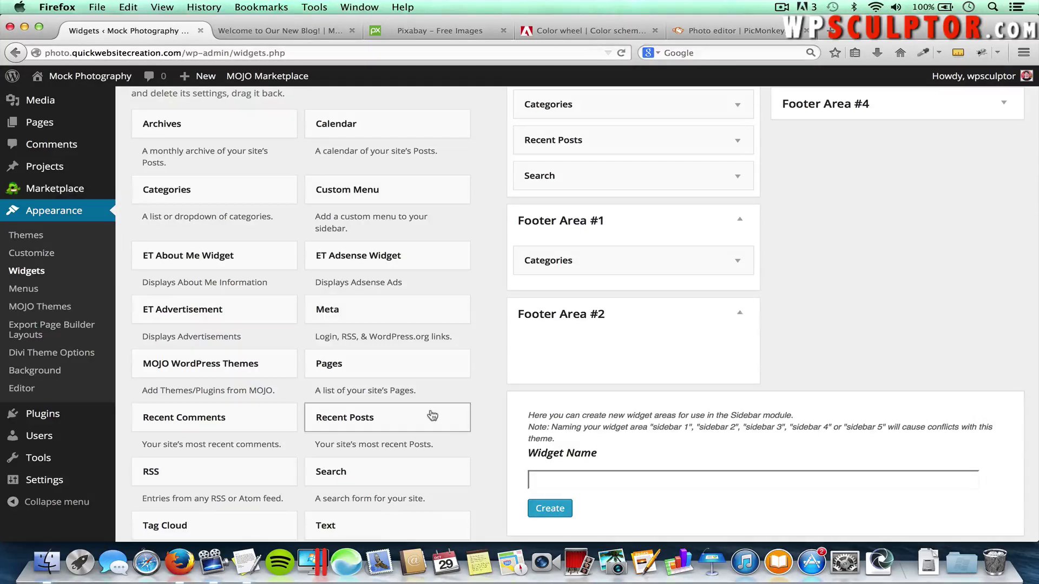
left_click_drag(429, 417, 644, 346)
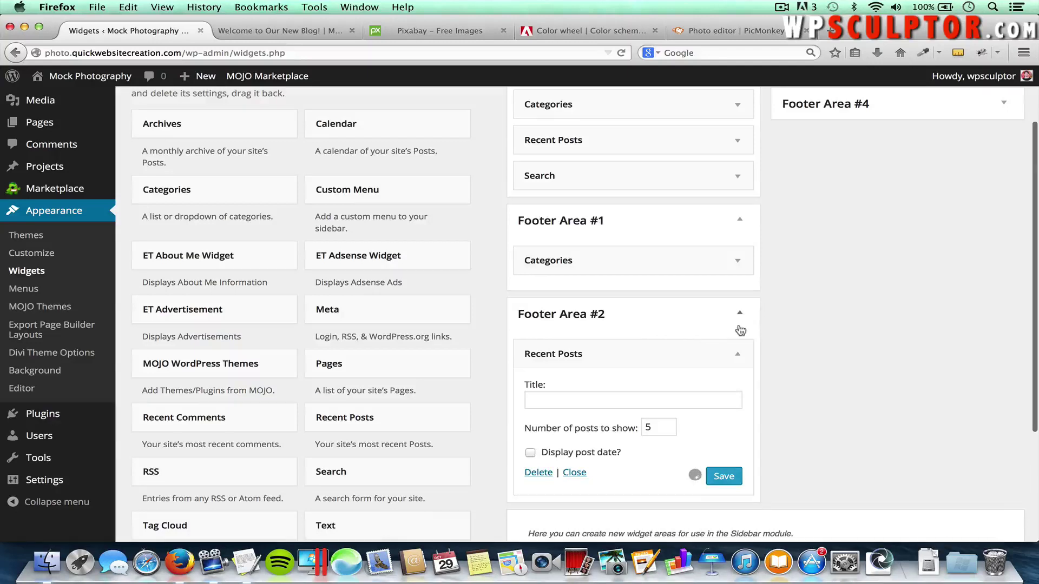
Add Search to Footer Area #3, collapse its form, and expand the empty Footer Area #4
scroll(881, 281, "up", 3)
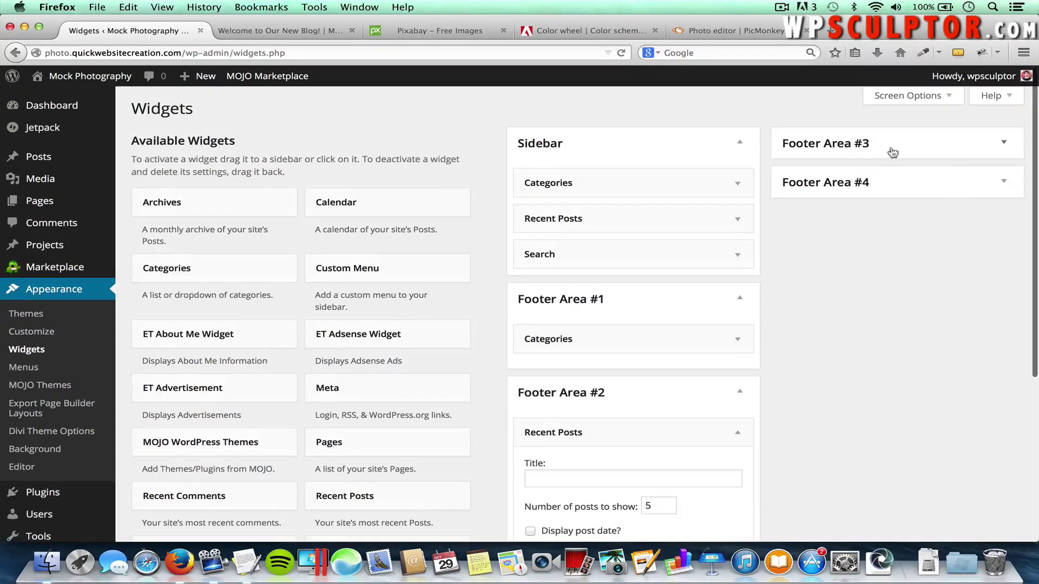
left_click(1005, 146)
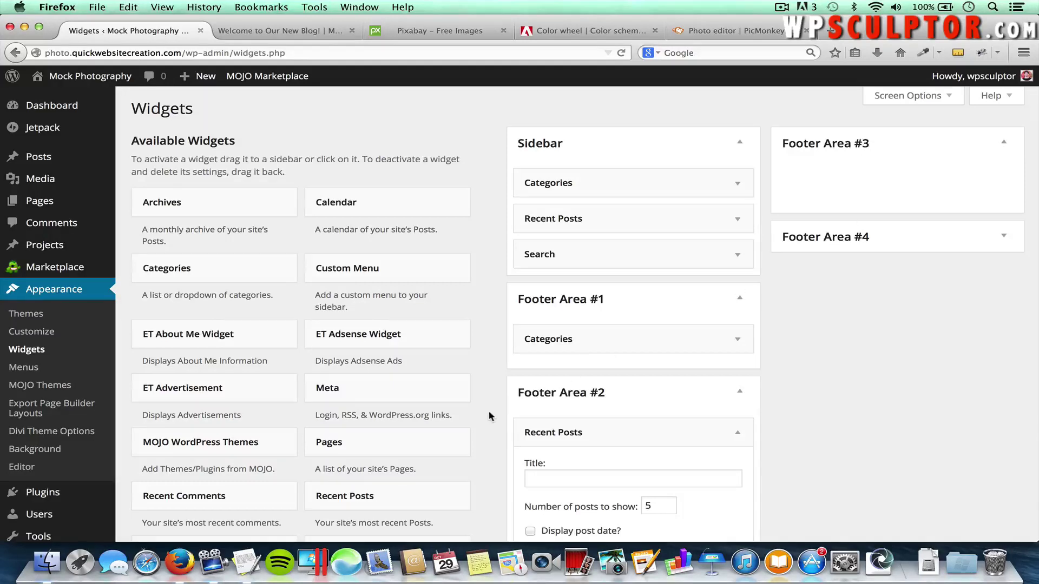
scroll(488, 414, "down", 3)
left_click_drag(427, 463, 890, 156)
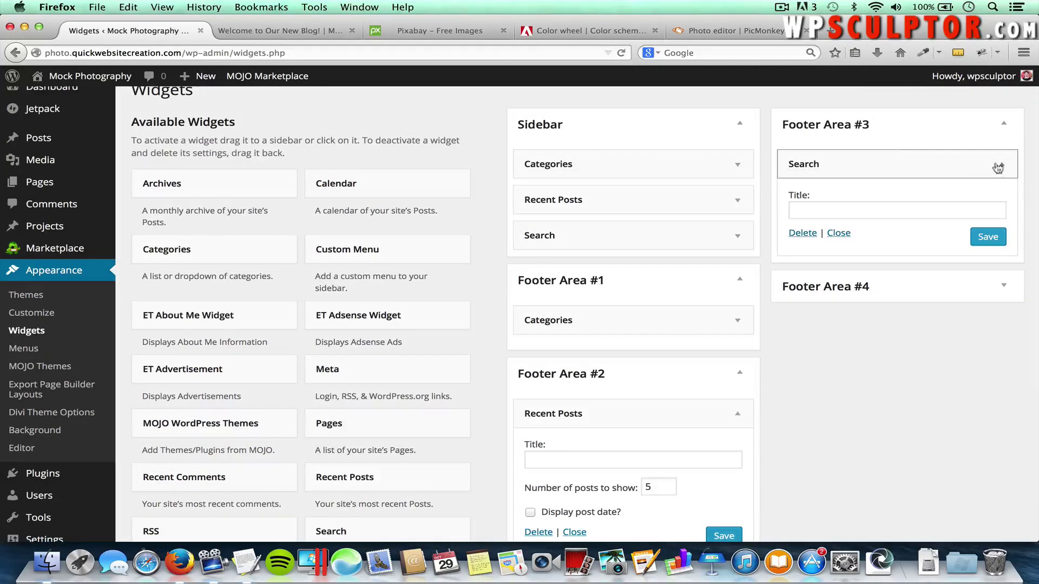
left_click(1002, 166)
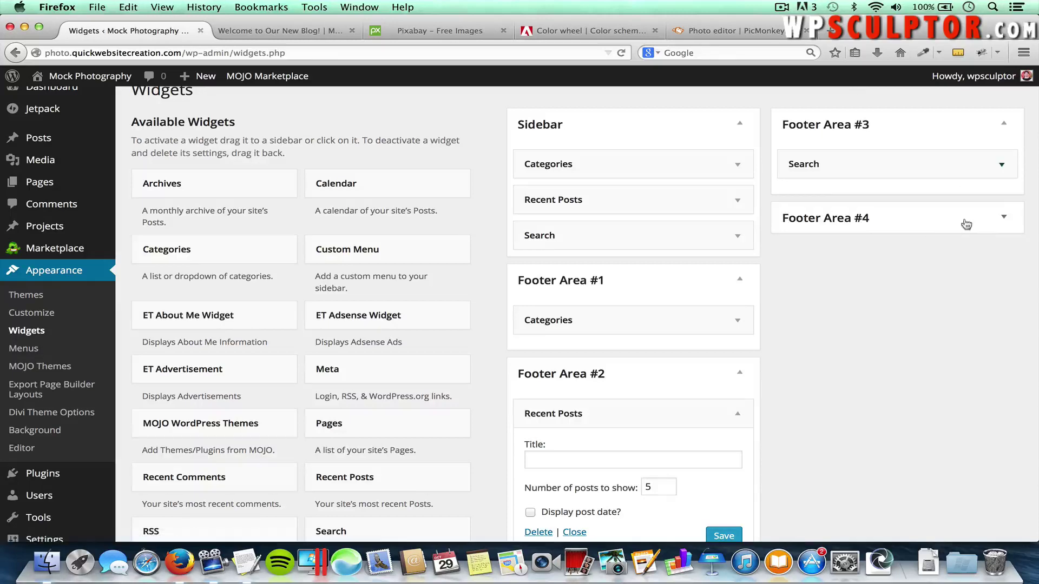
left_click(1004, 219)
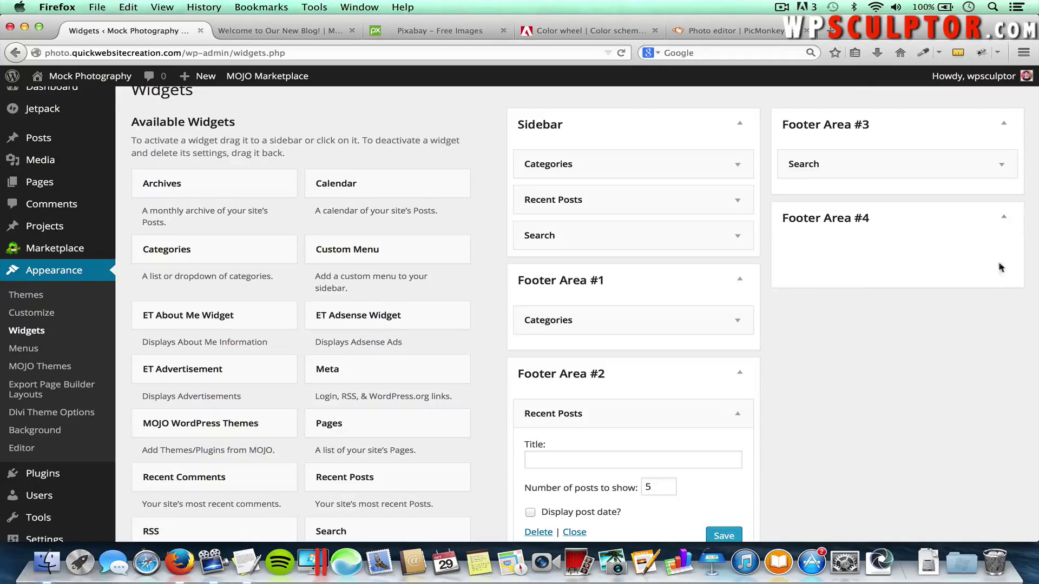
scroll(899, 328, "down", 5)
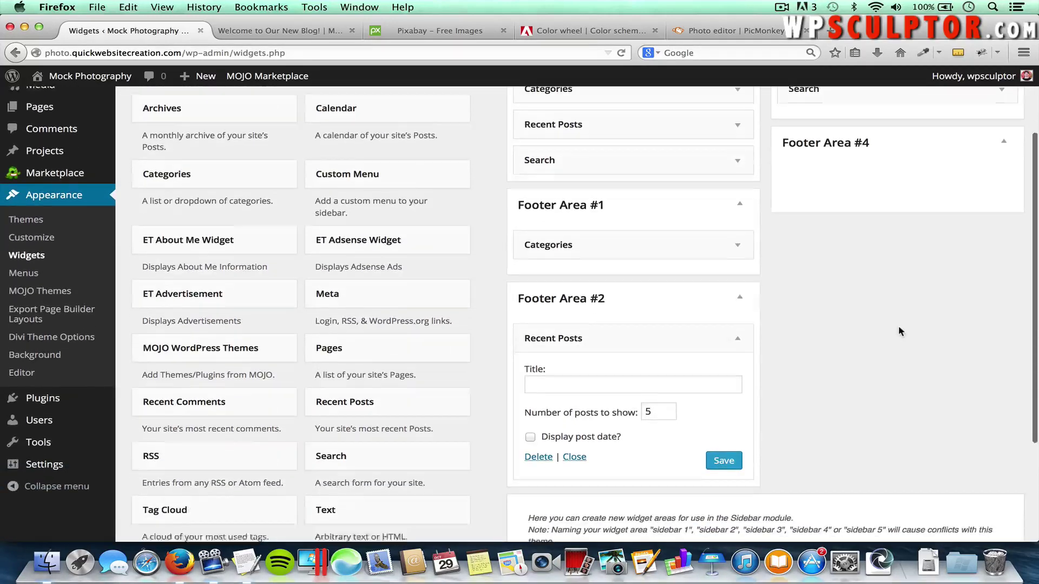
scroll(898, 331, "up", 2)
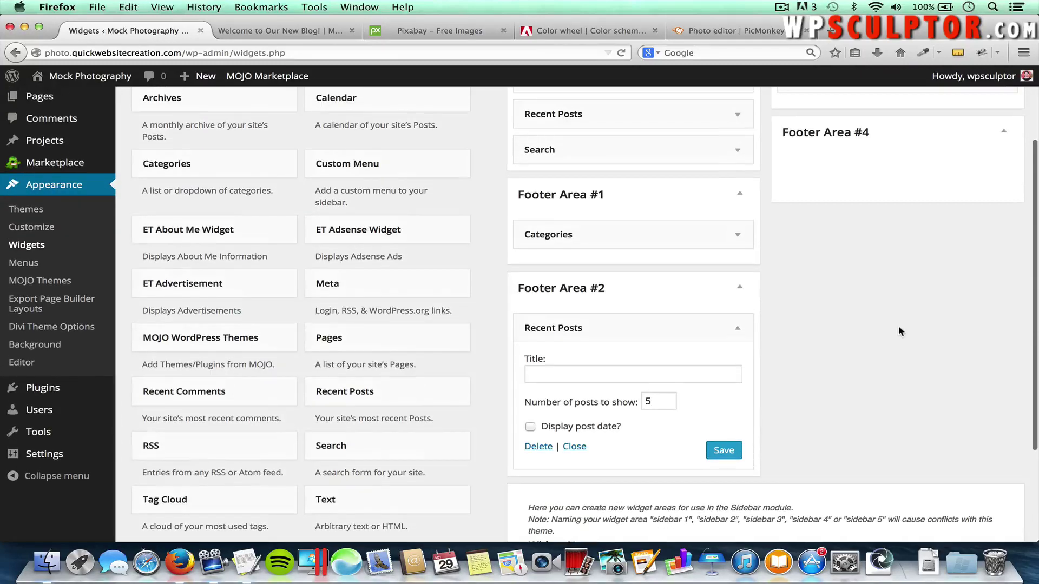
Add the ET About Me Widget, titled 'About Me', to Footer Area #4, then open Media Library
left_click(180, 230)
left_click(182, 228)
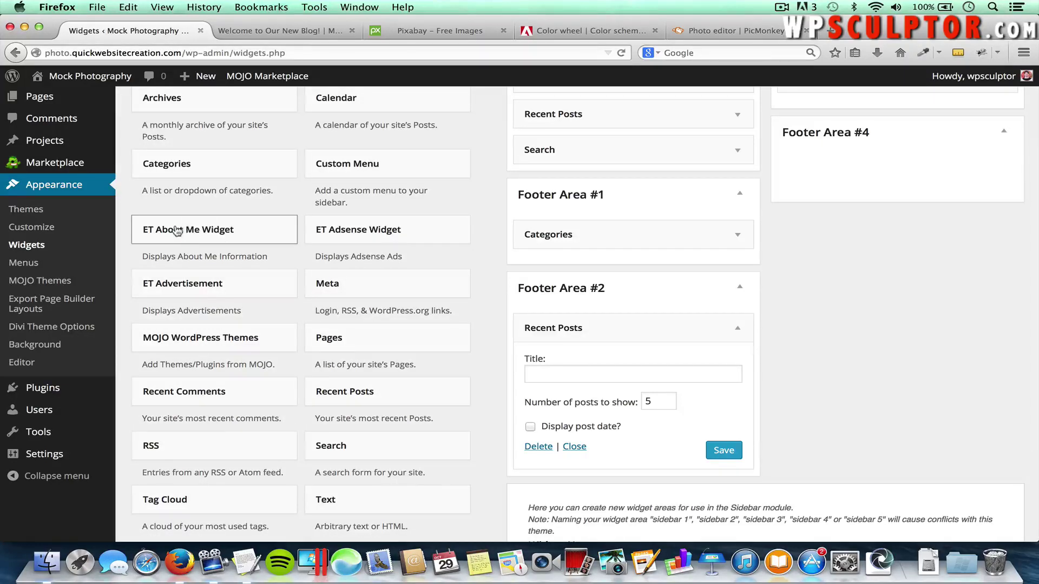
left_click(176, 231)
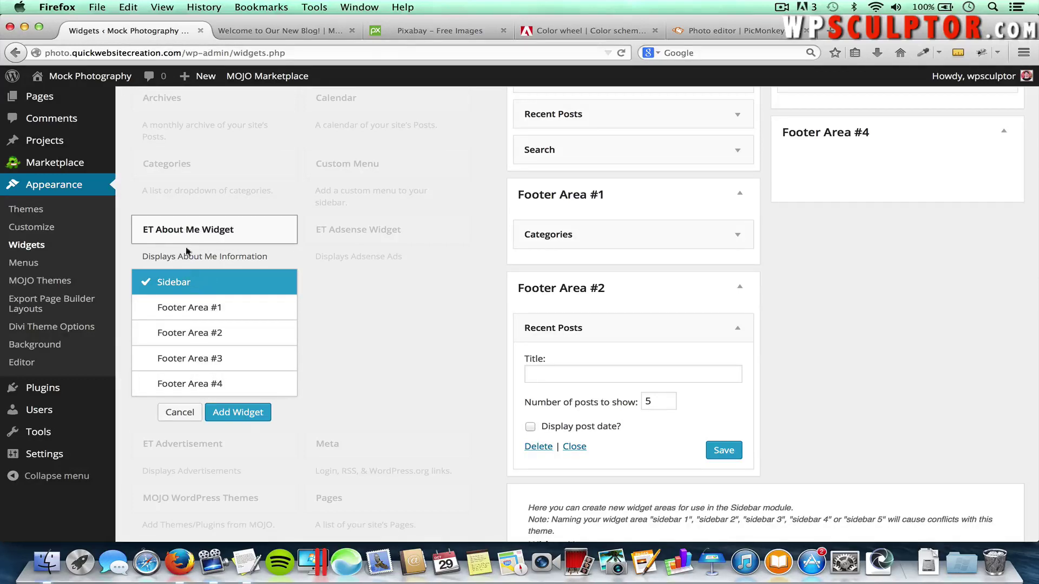
left_click(196, 232)
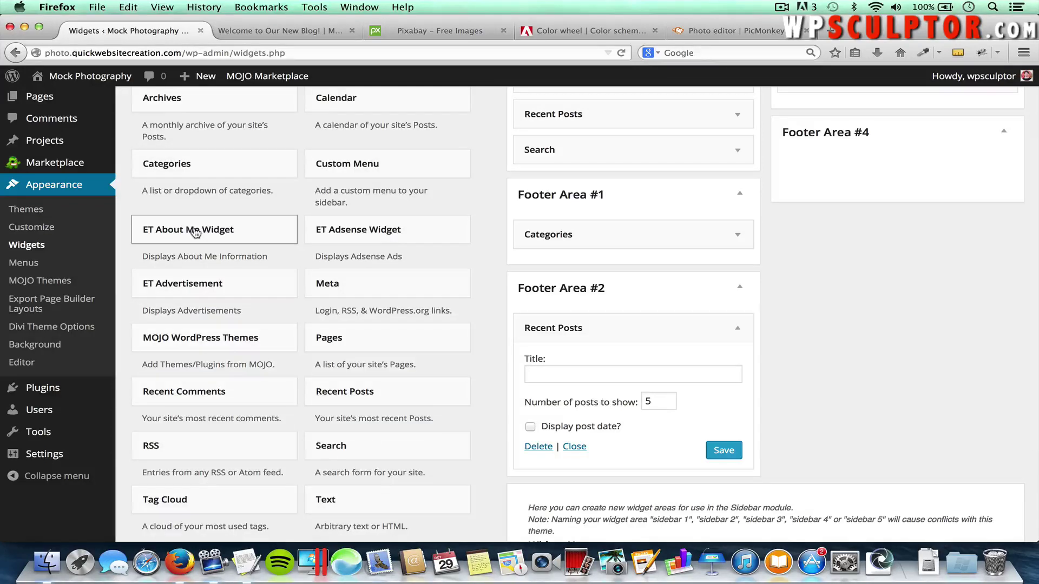
left_click(196, 232)
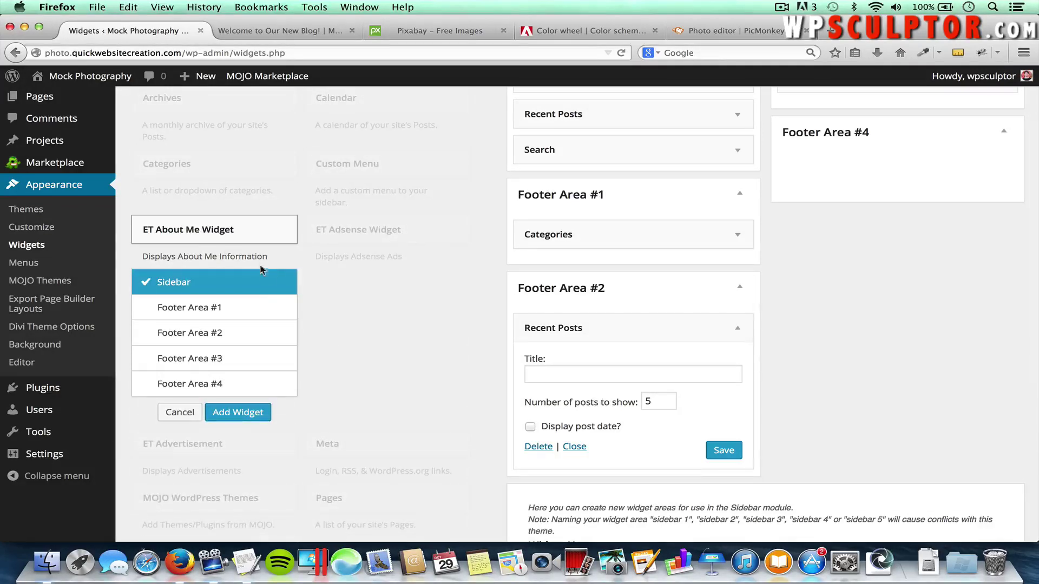
left_click(204, 386)
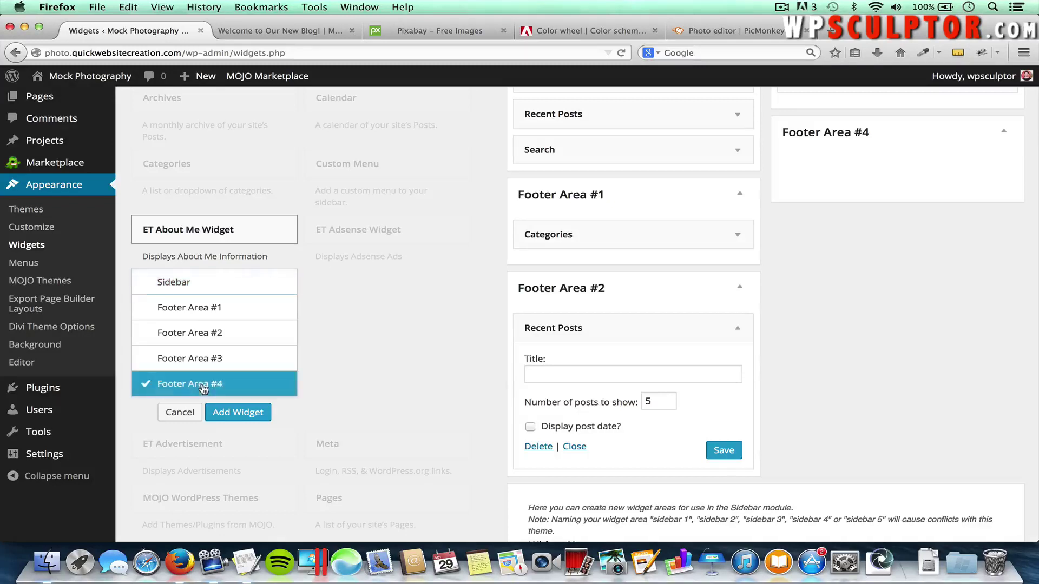
left_click(238, 413)
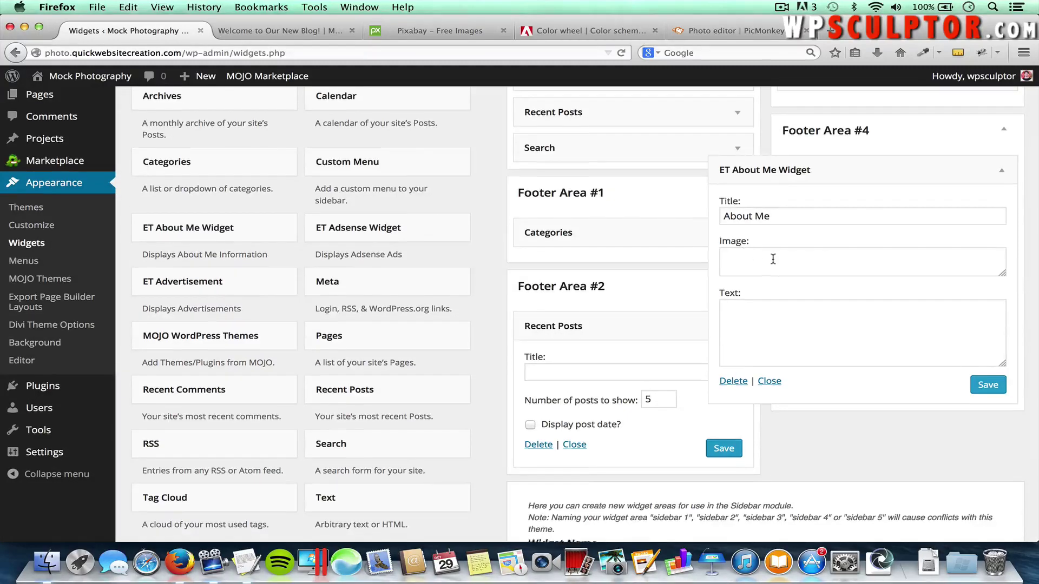
scroll(777, 263, "up", 5)
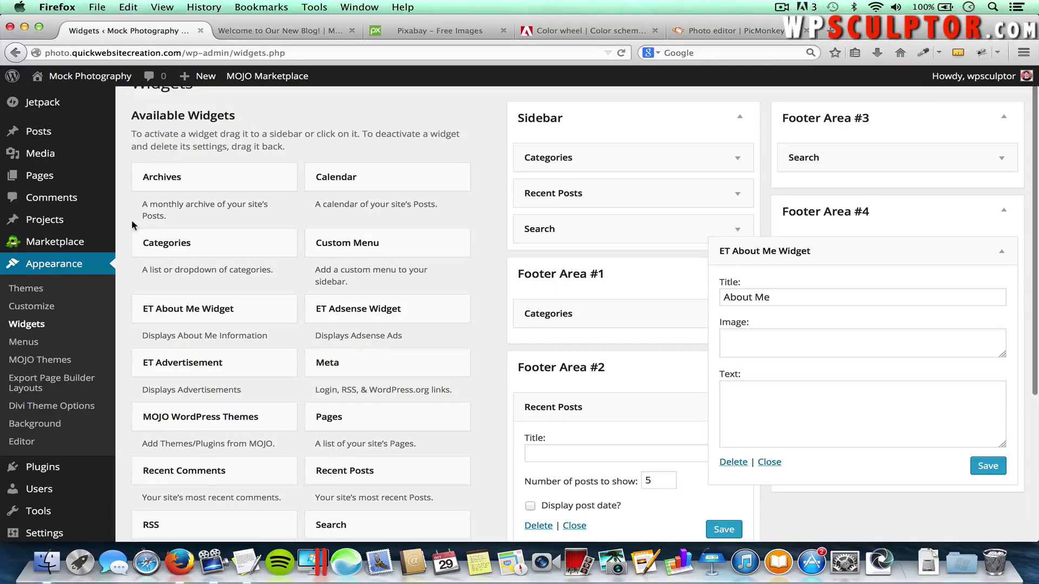
left_click(49, 157)
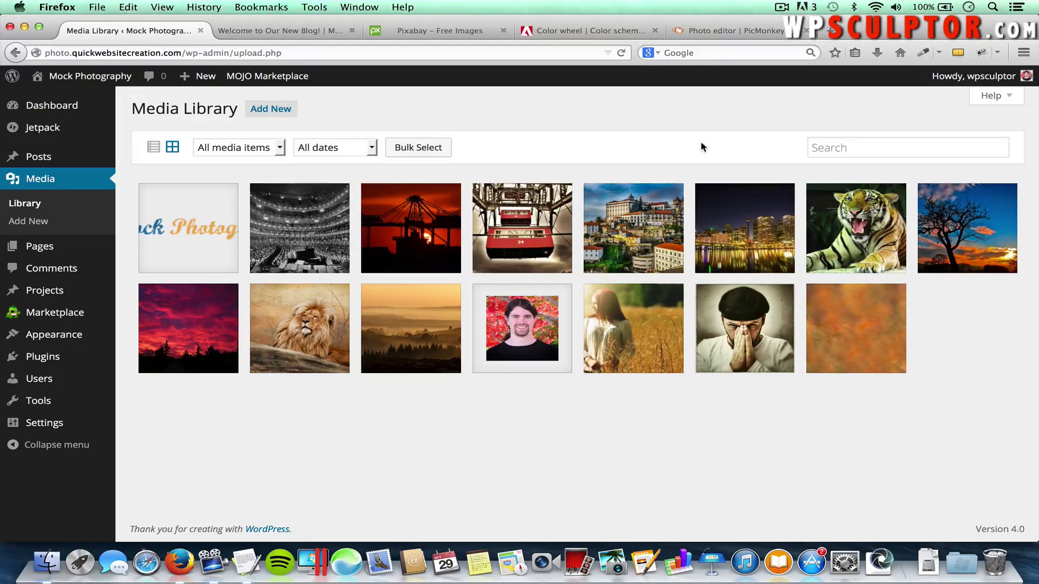
Copy the file URL of Self-Portrait.jpg from its attachment details, then go back to Widgets
left_click(745, 328)
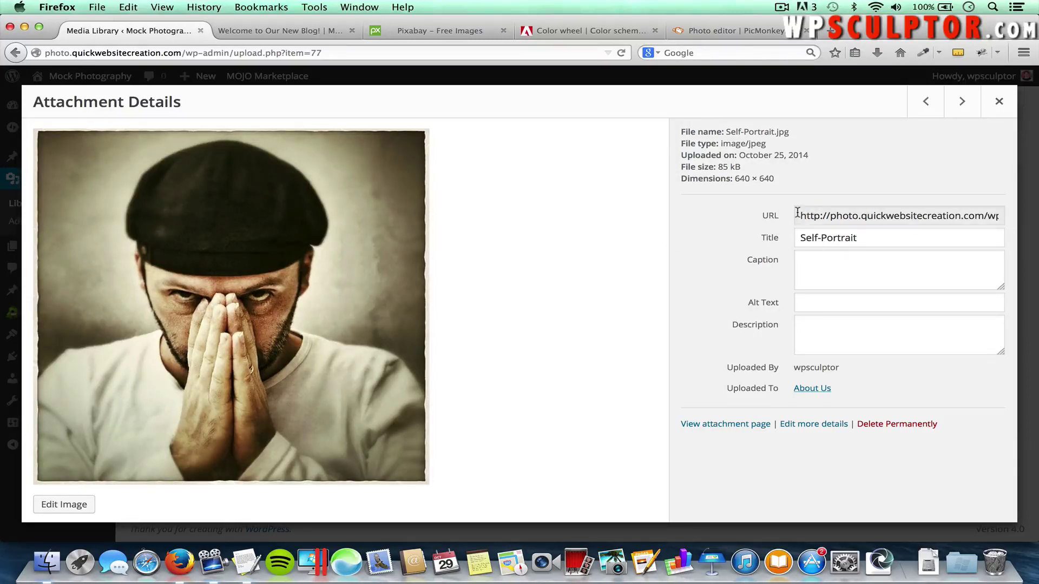
left_click_drag(798, 213, 1013, 220)
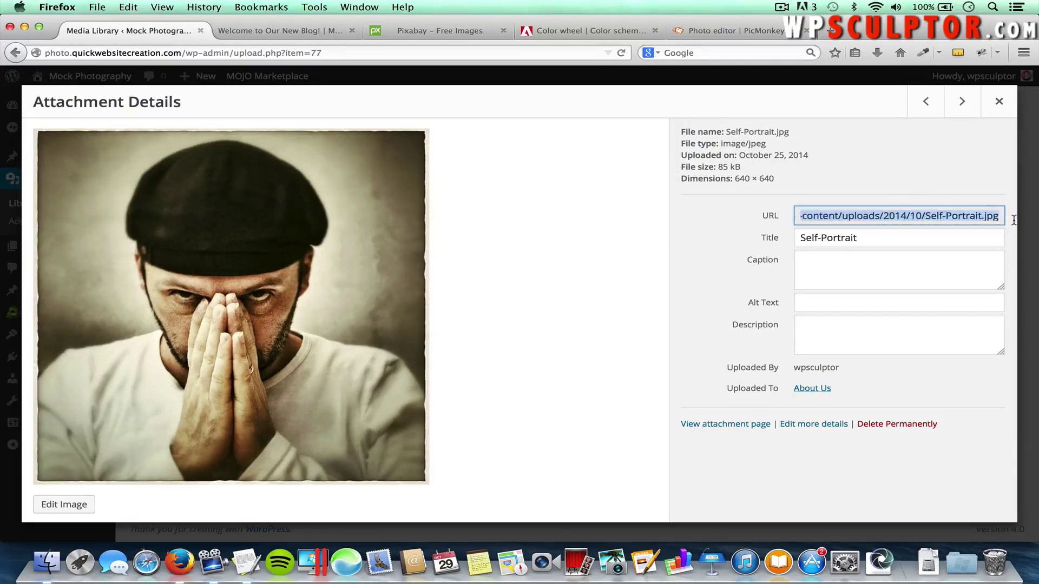
right_click(963, 217)
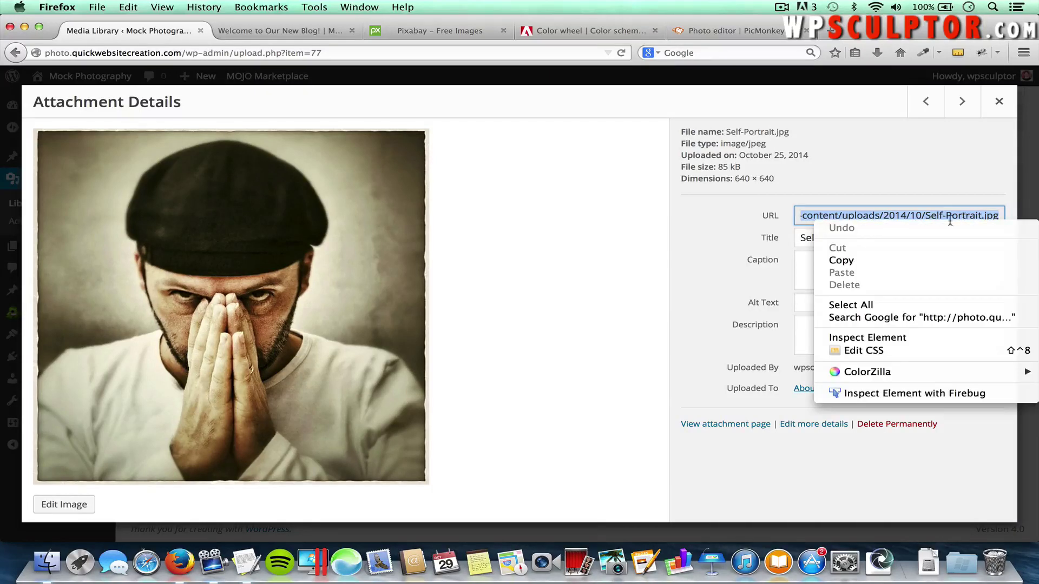
left_click(898, 260)
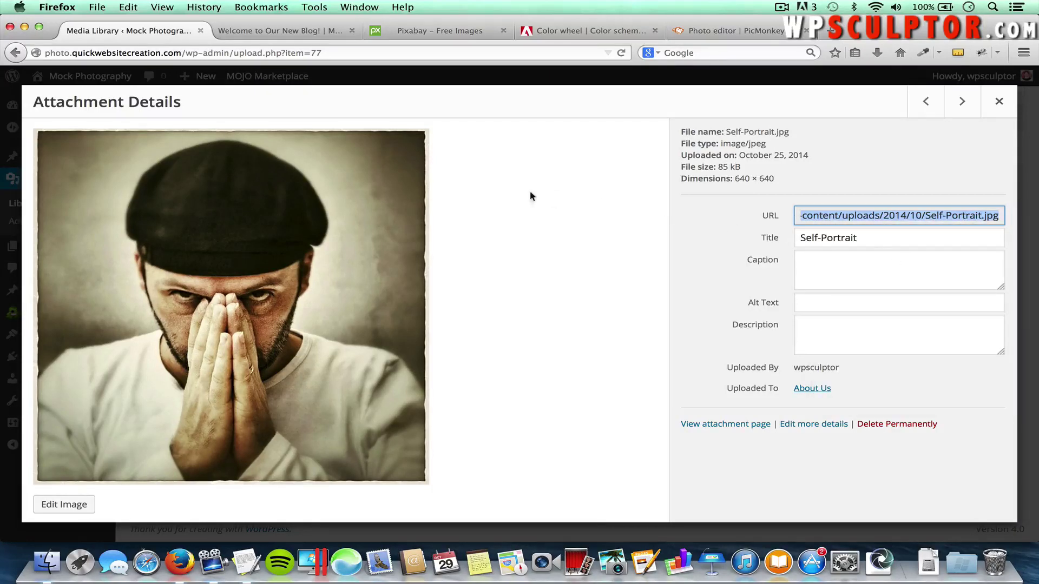
left_click(16, 53)
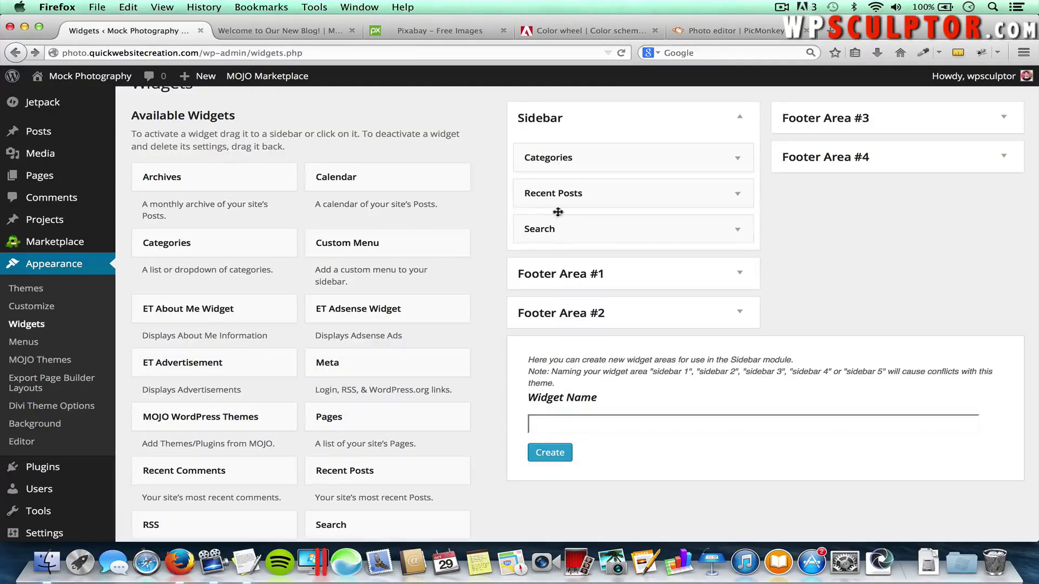
Expand the Footer Area #4 About Me widget and paste the Self-Portrait URL into Image
left_click(1007, 159)
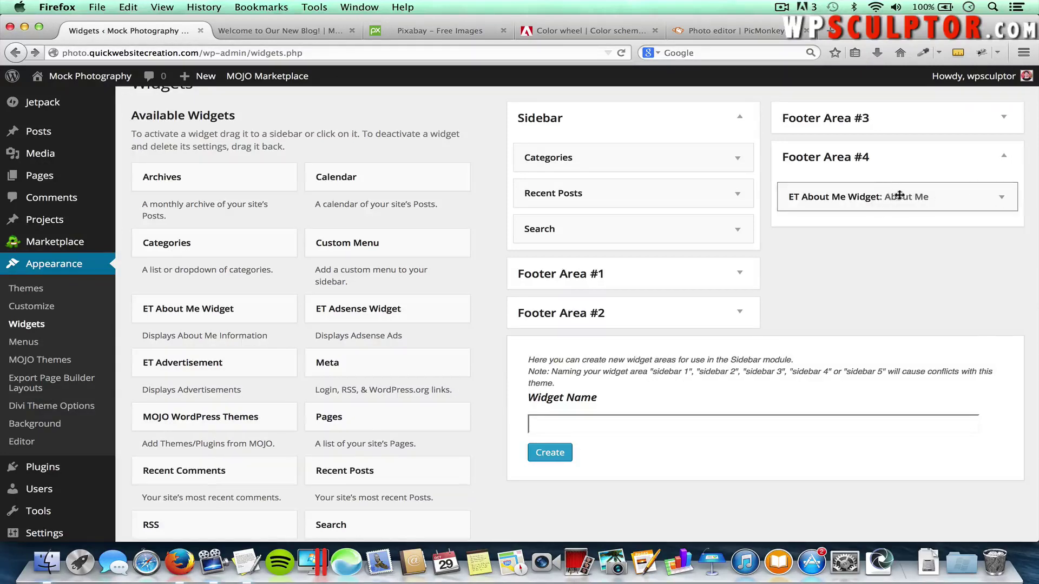
left_click(1002, 198)
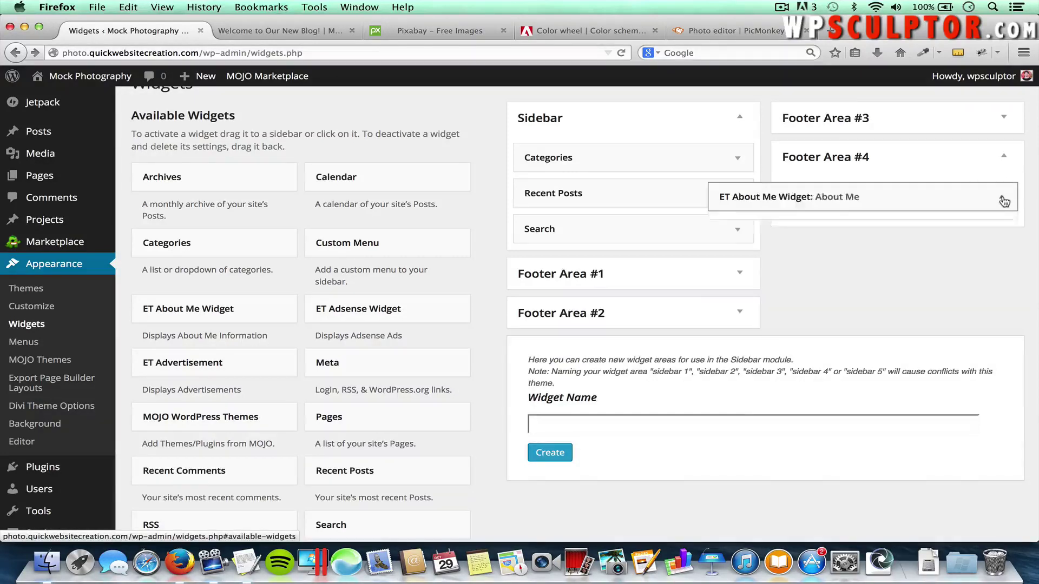
left_click(717, 282)
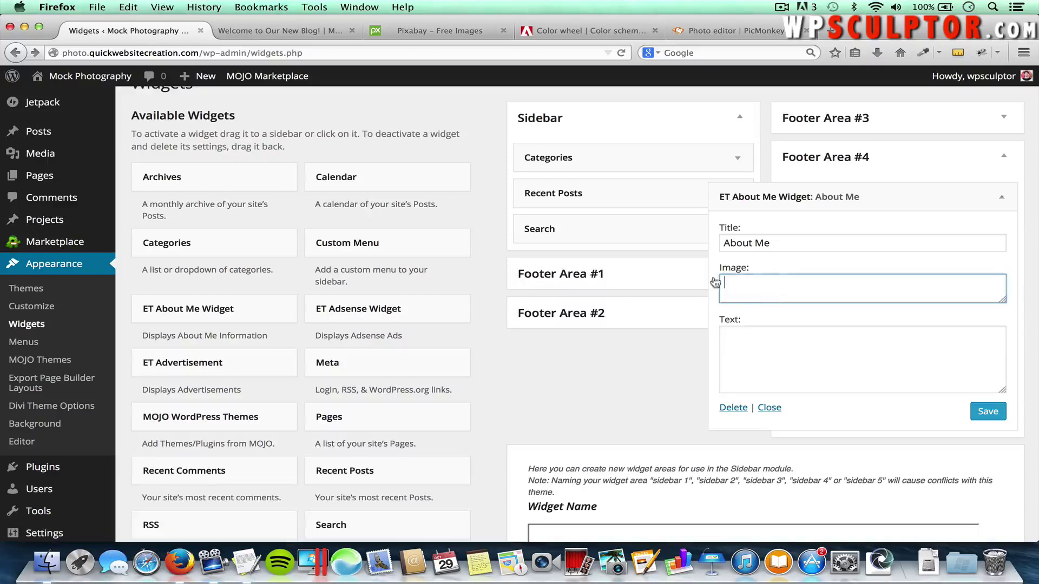
key("super+v")
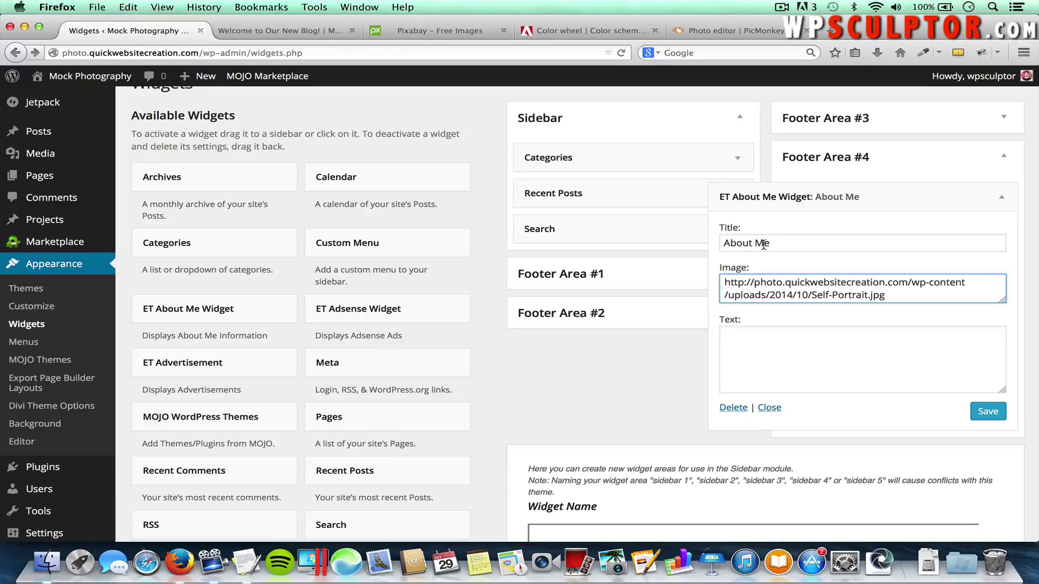
Retitle it 'Mock Photography', enter 'We can't wait to work with you on your next project', and save
left_click_drag(778, 243, 689, 241)
type("MOCK")
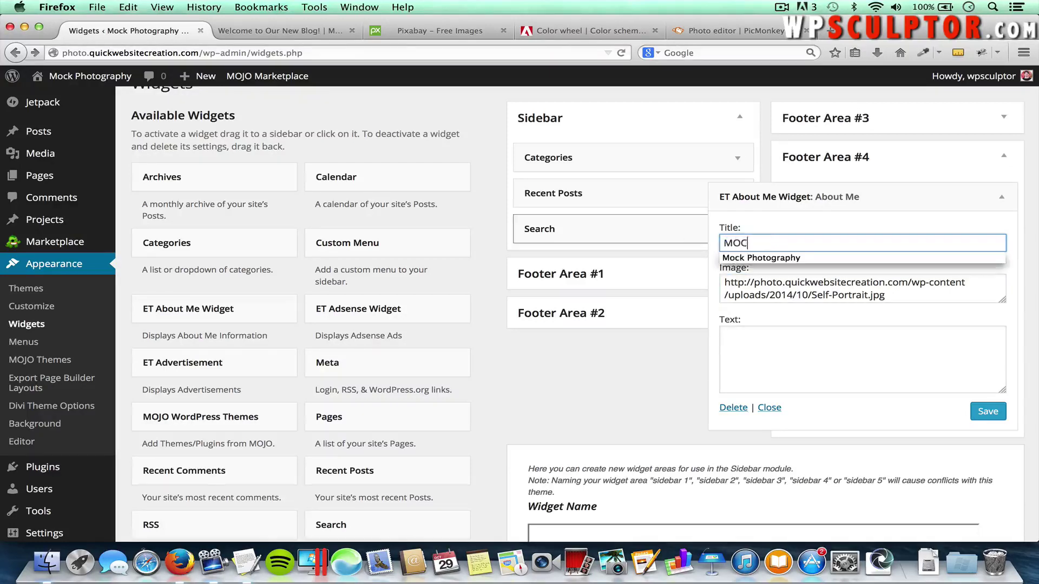
key("BackSpace")
key("BackSpace")
key("BackSpace")
type("ock")
key("Down")
key("Return")
left_click(755, 339)
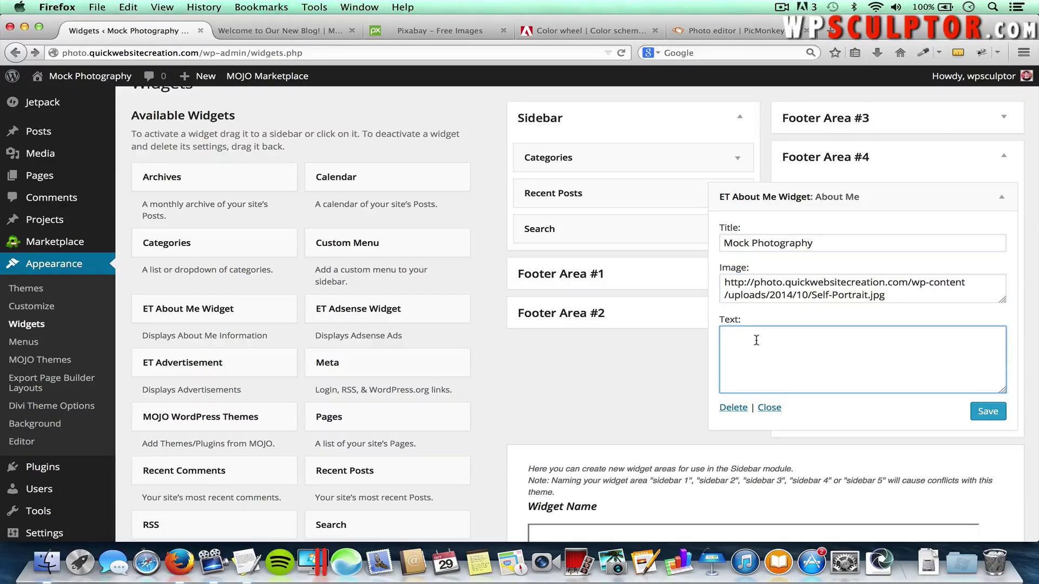
type("We can't wait to work with you on your")
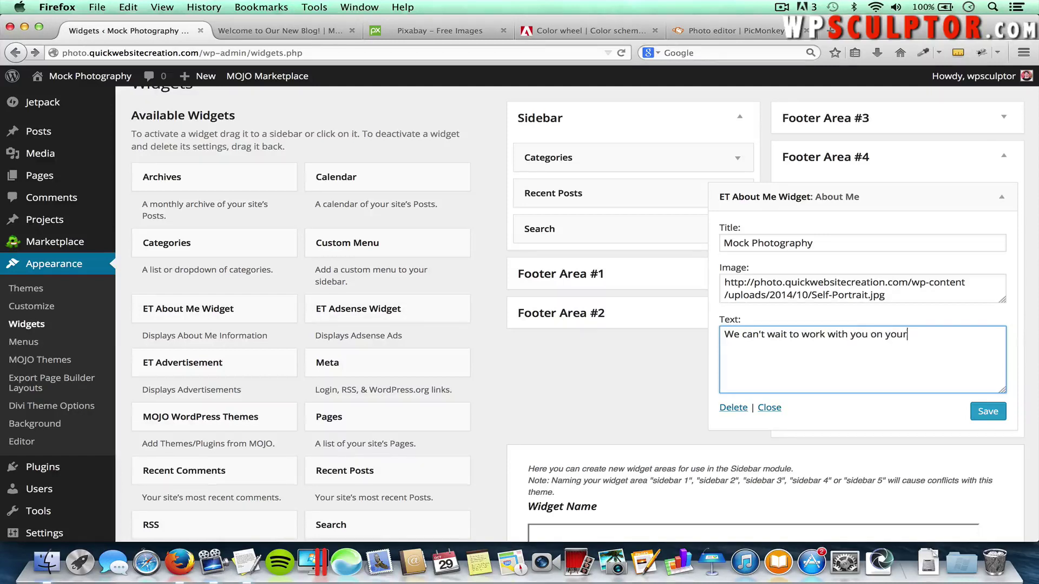
type(" next project!")
left_click(983, 413)
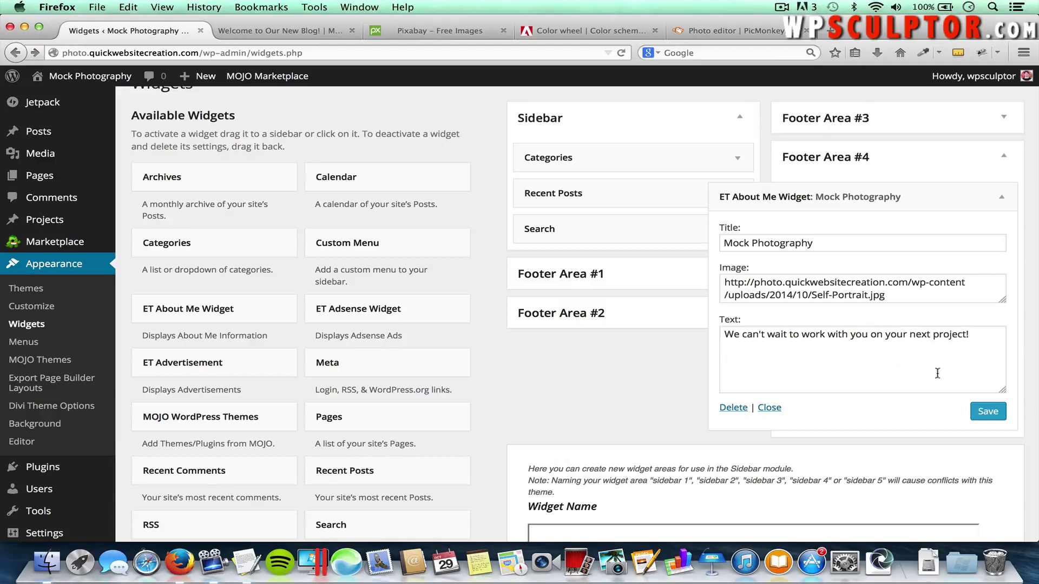
left_click(281, 31)
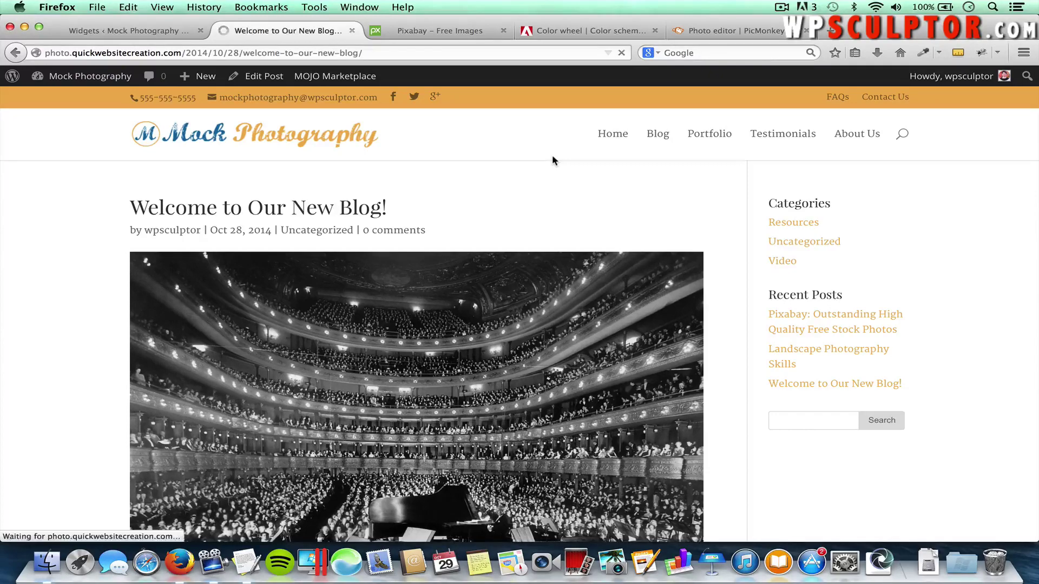
scroll(553, 160, "down", 3)
scroll(552, 159, "down", 15)
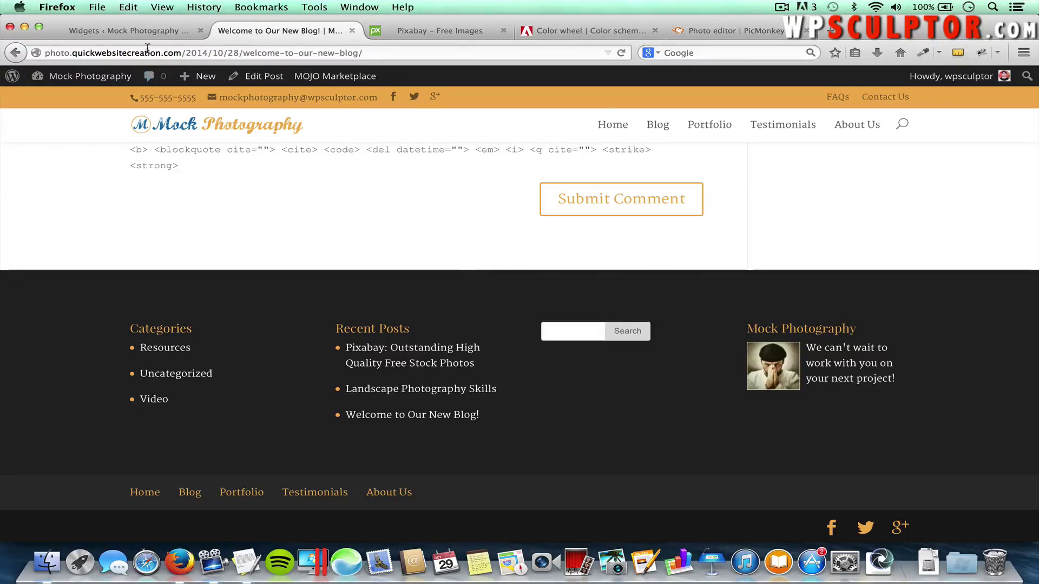
left_click(143, 31)
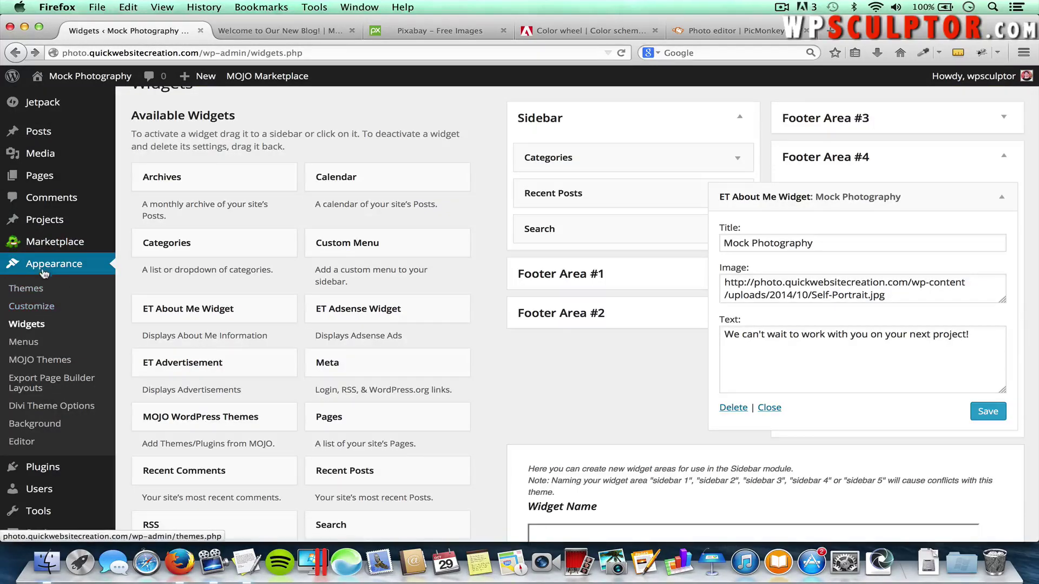
Create a new widget area named 'Custom Widget Area' and reload the Widgets page
scroll(590, 390, "down", 5)
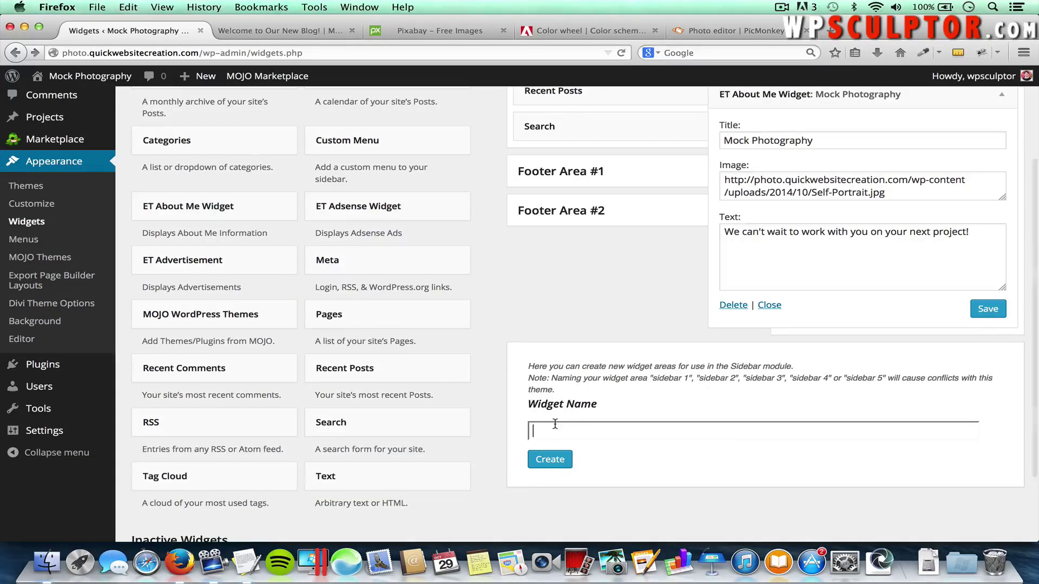
type("Custom ")
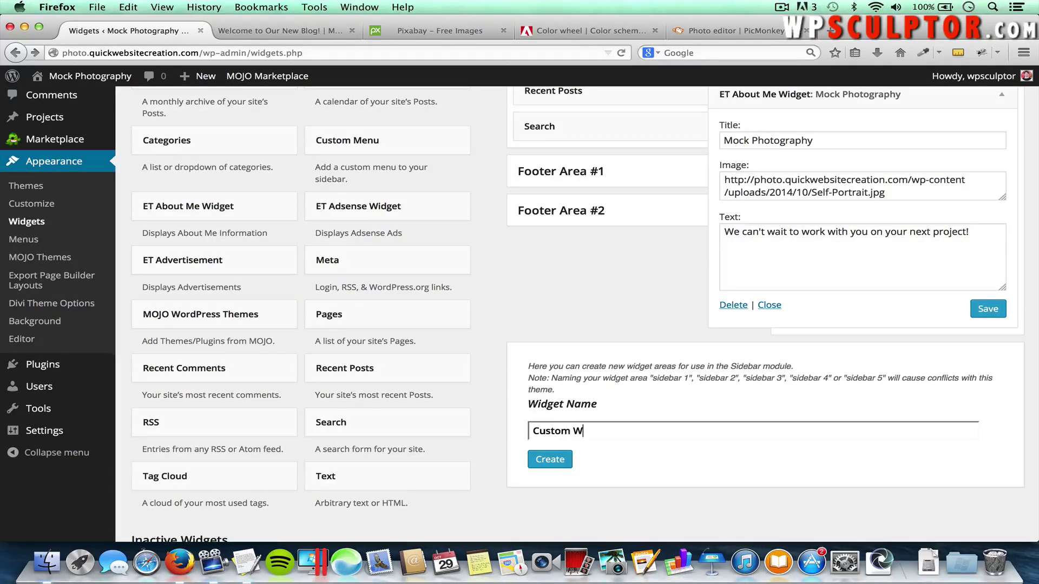
type("Widget Area")
left_click(549, 459)
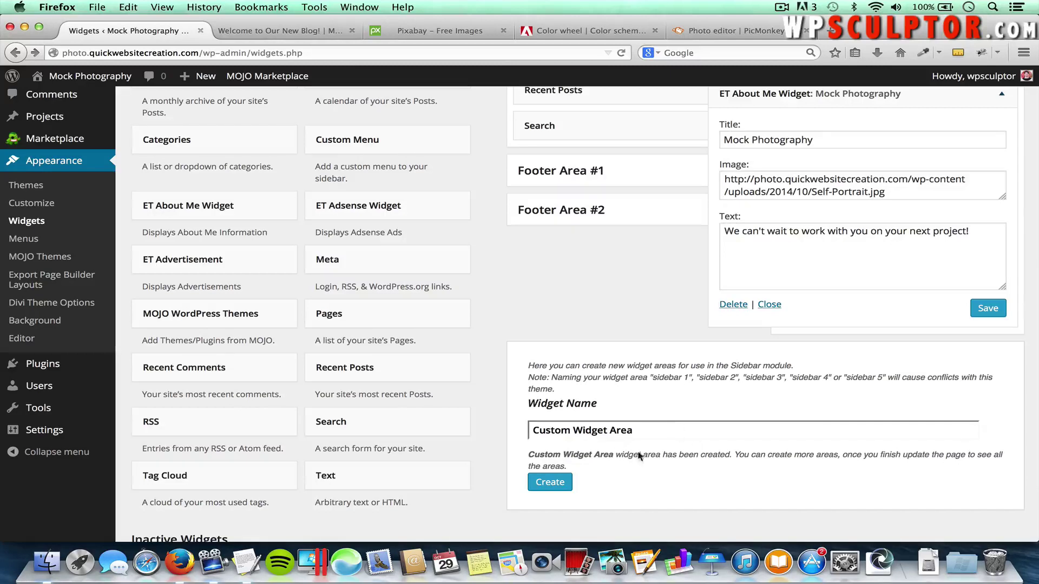
key("super+r")
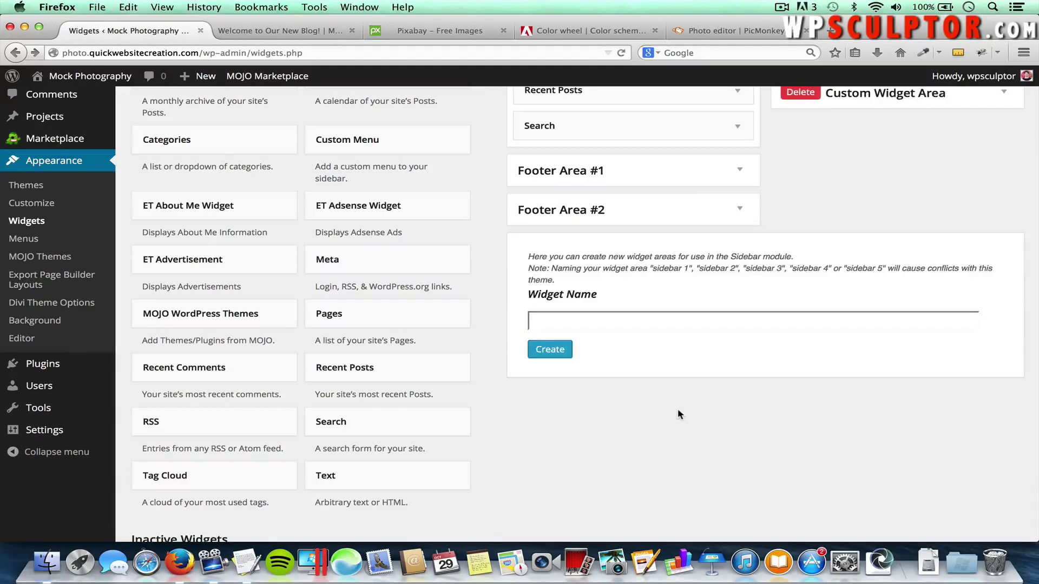
Expand Custom Widget Area and drag a Categories widget into it
scroll(677, 414, "up", 3)
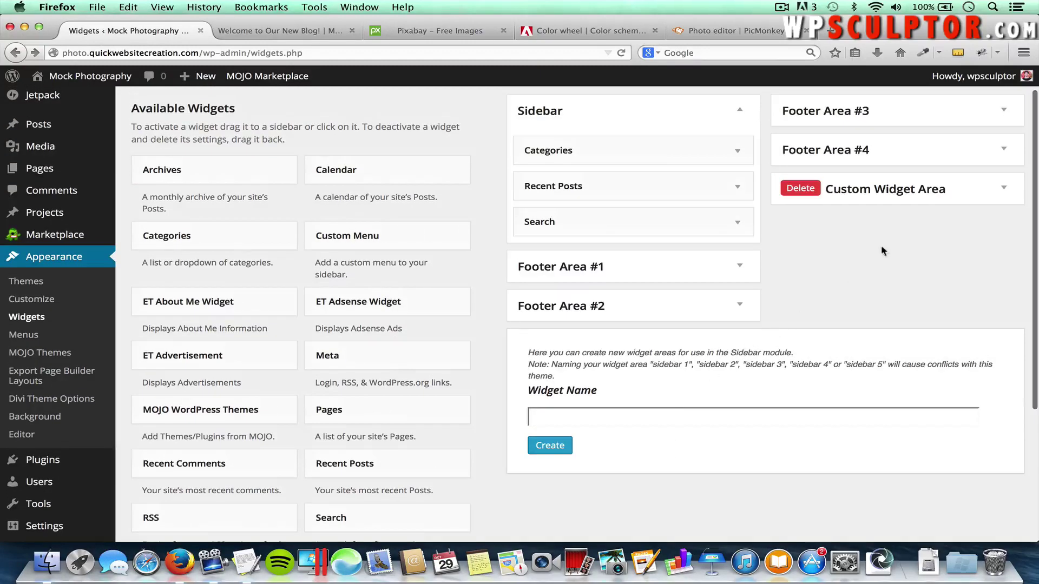
left_click(1003, 188)
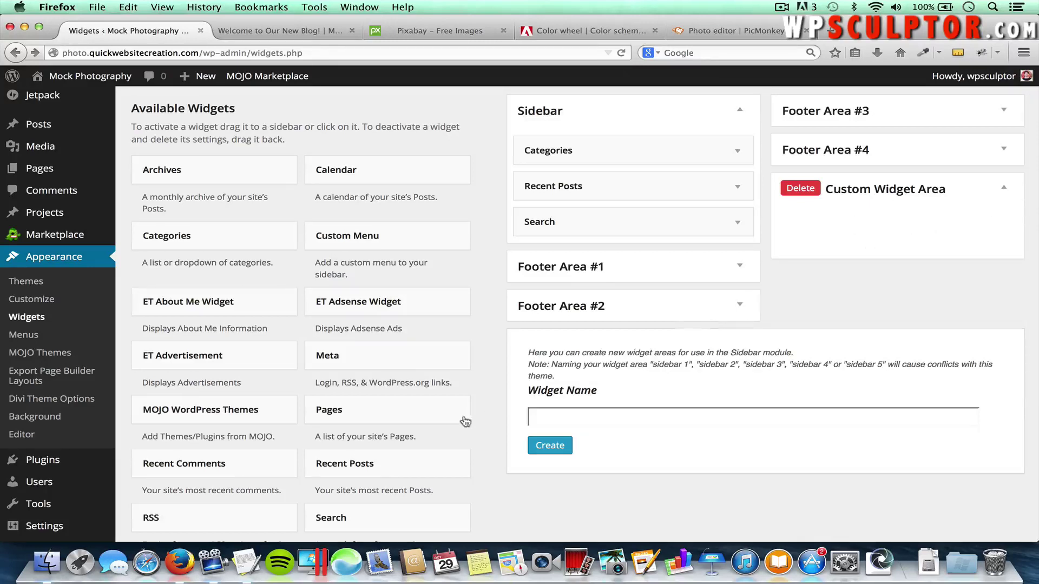
scroll(496, 433, "down", 1)
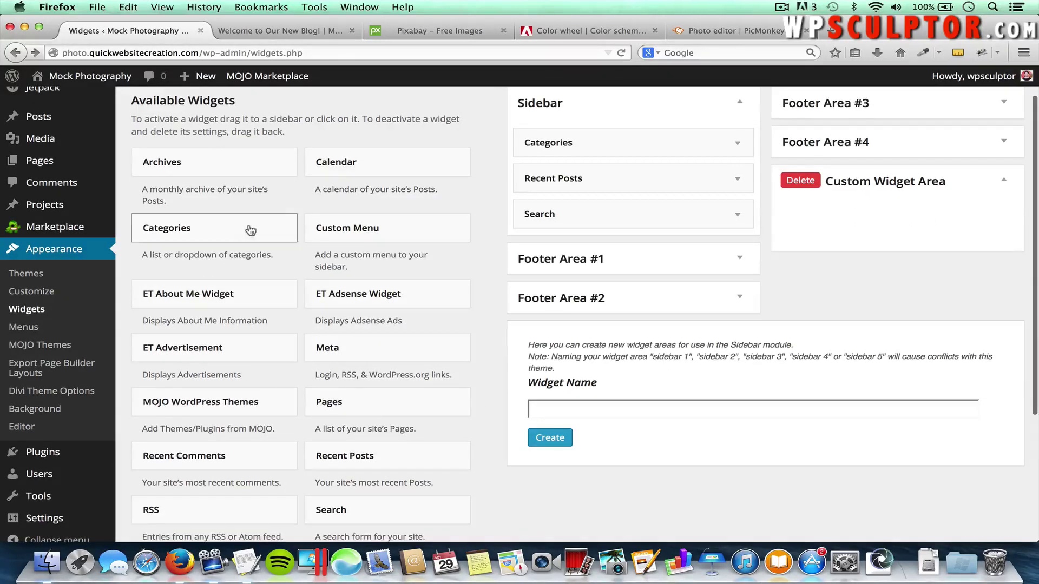
left_click_drag(249, 227, 898, 219)
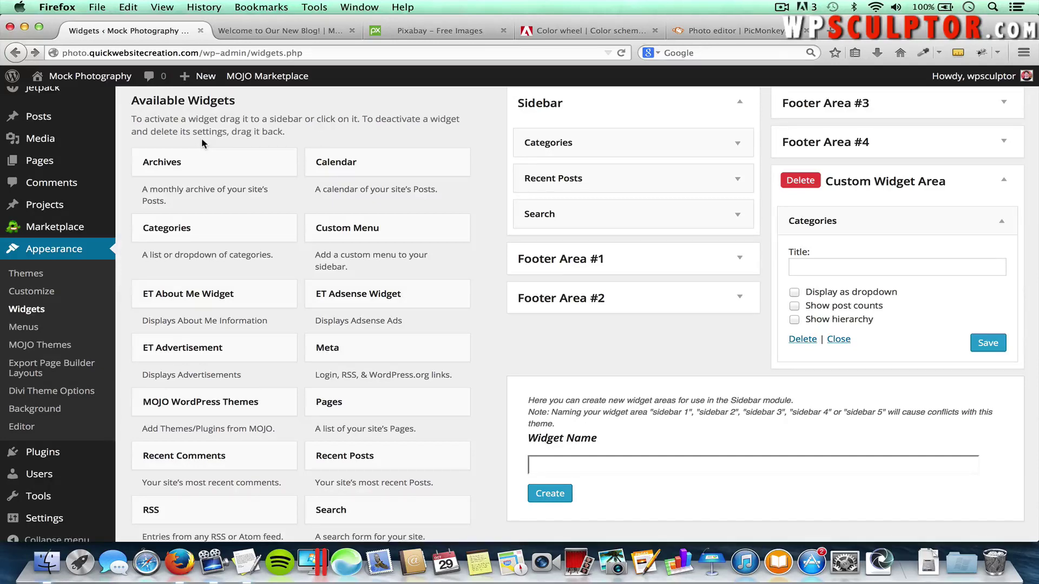
Open the About Us page and add a 3/4 + 1/4 row to its second section
mouse_move(66, 165)
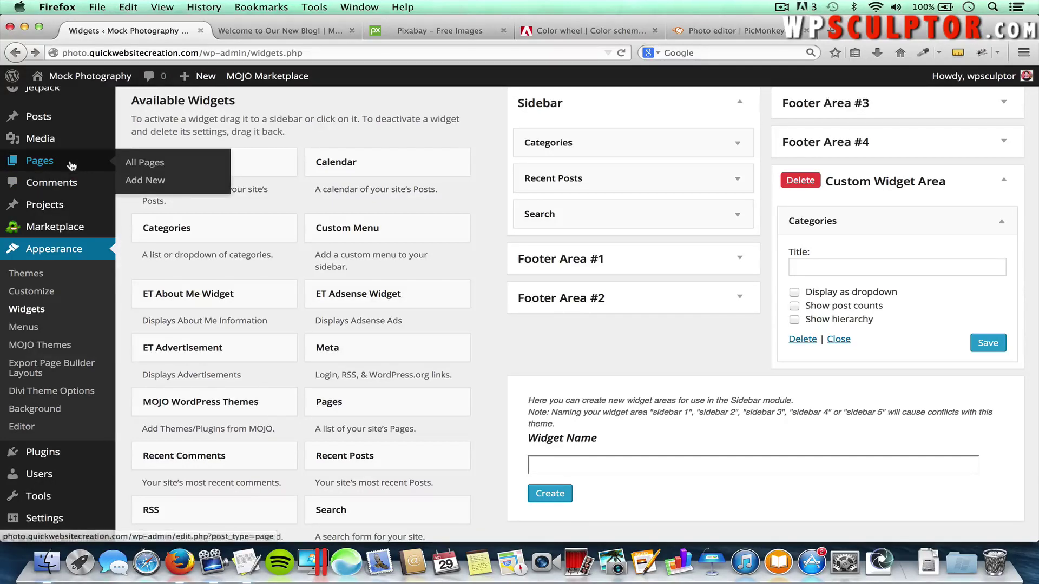
left_click(133, 163)
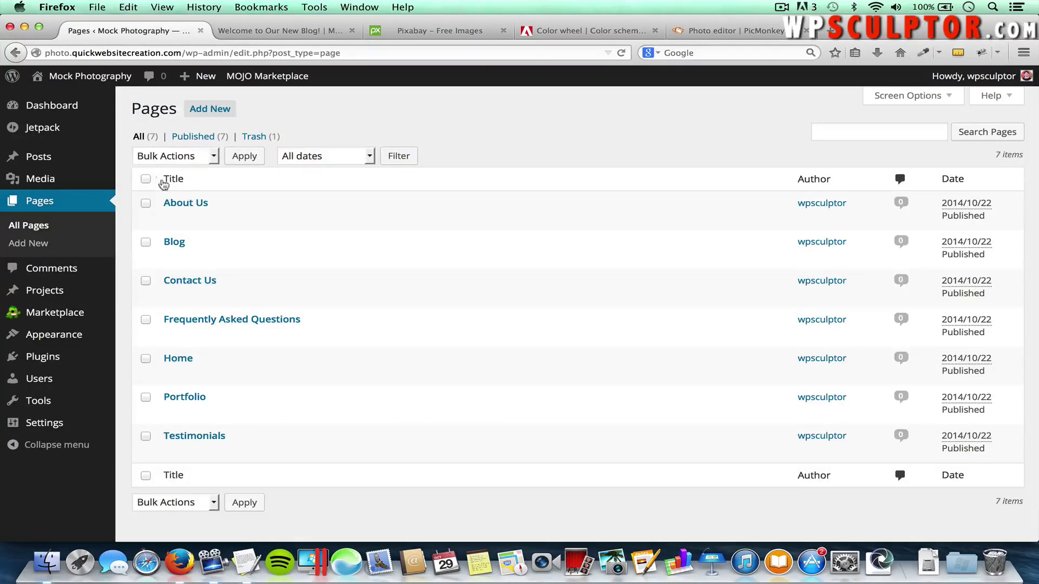
left_click(177, 204)
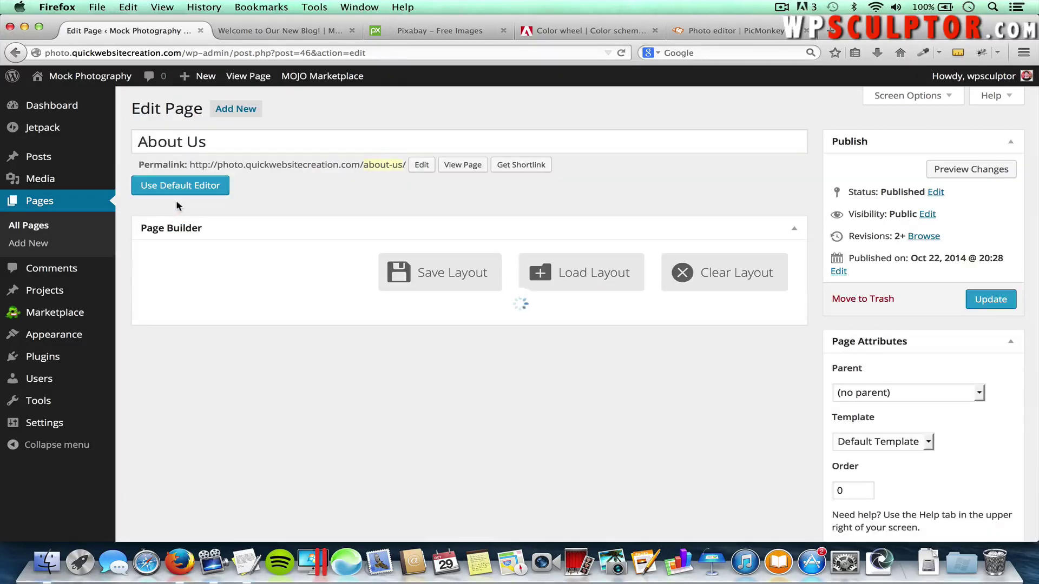
scroll(176, 202, "down", 5)
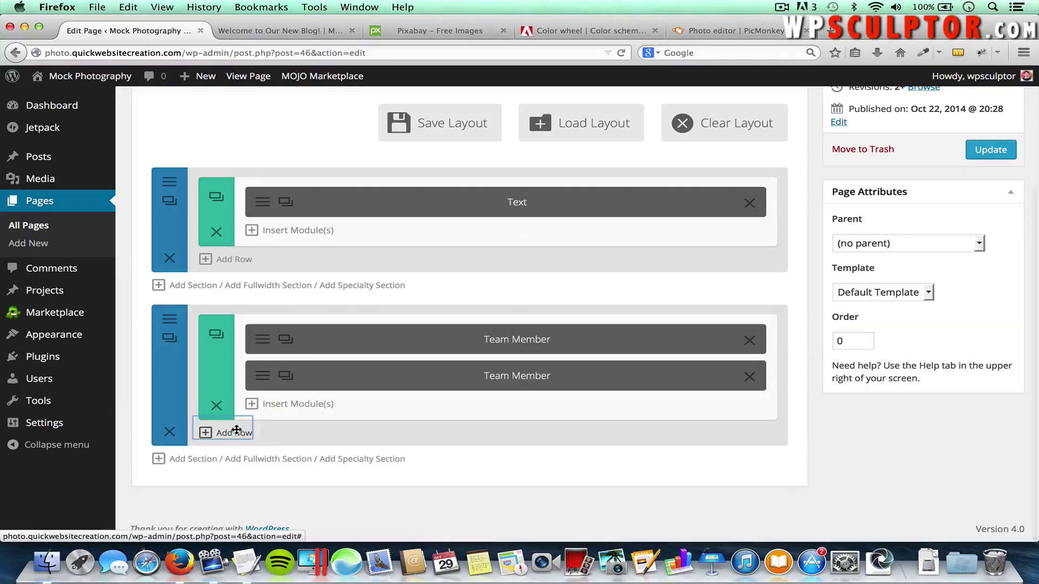
left_click(207, 432)
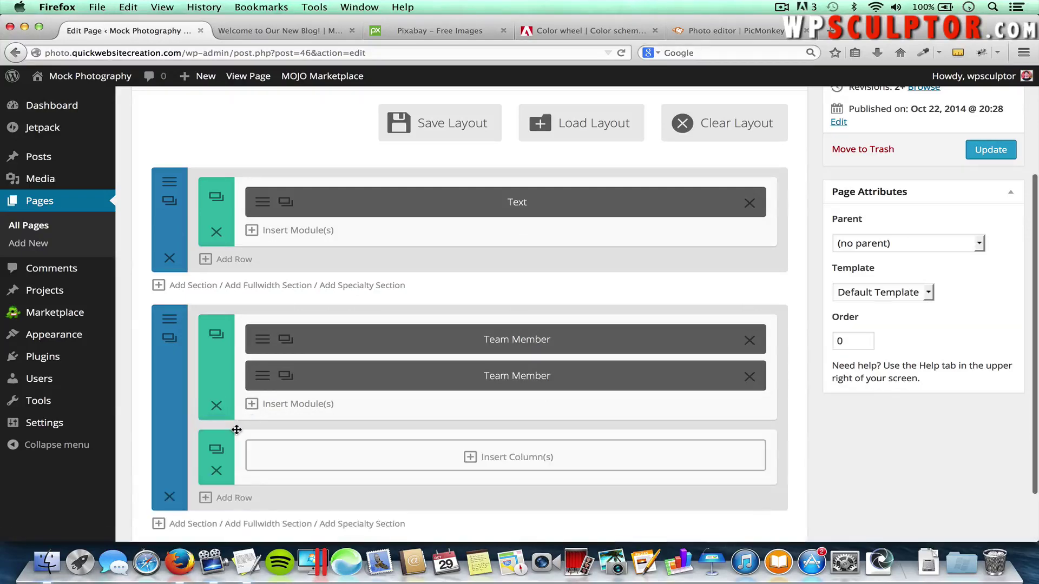
left_click(529, 458)
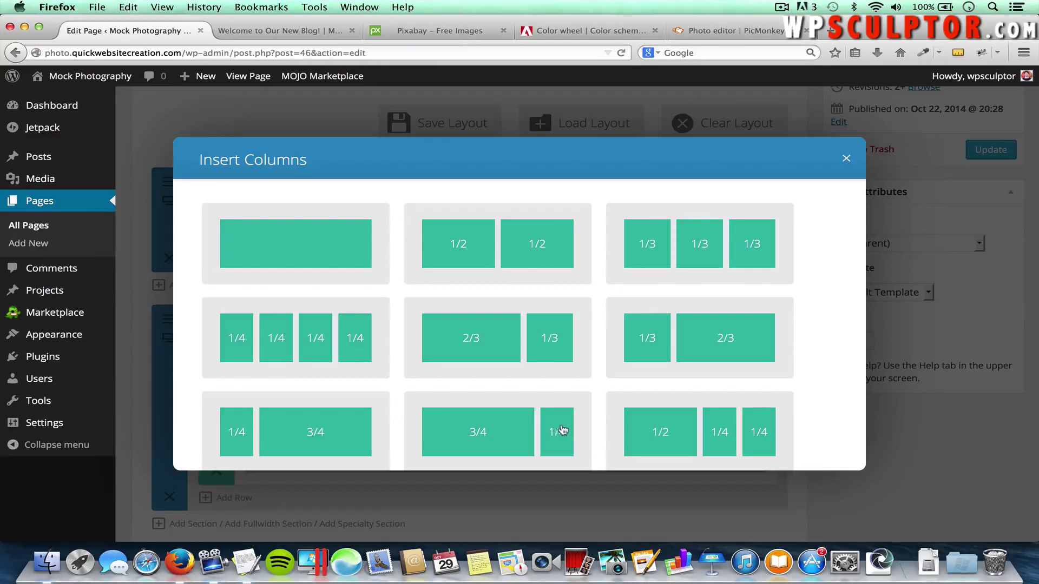
left_click(503, 428)
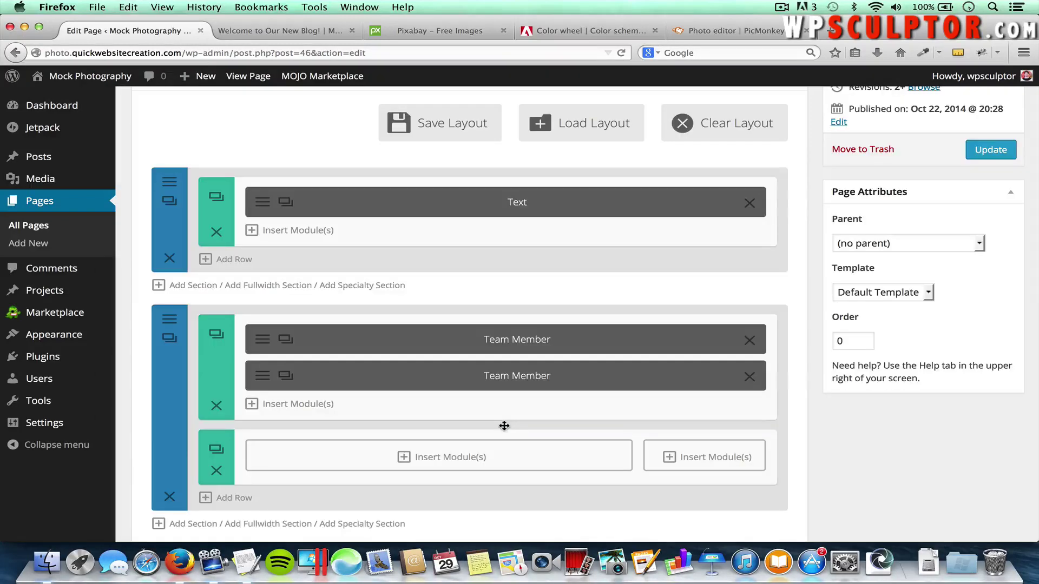
Insert a Text module reading 'This content section.' in the 3/4 column and save it
left_click(469, 459)
left_click(688, 225)
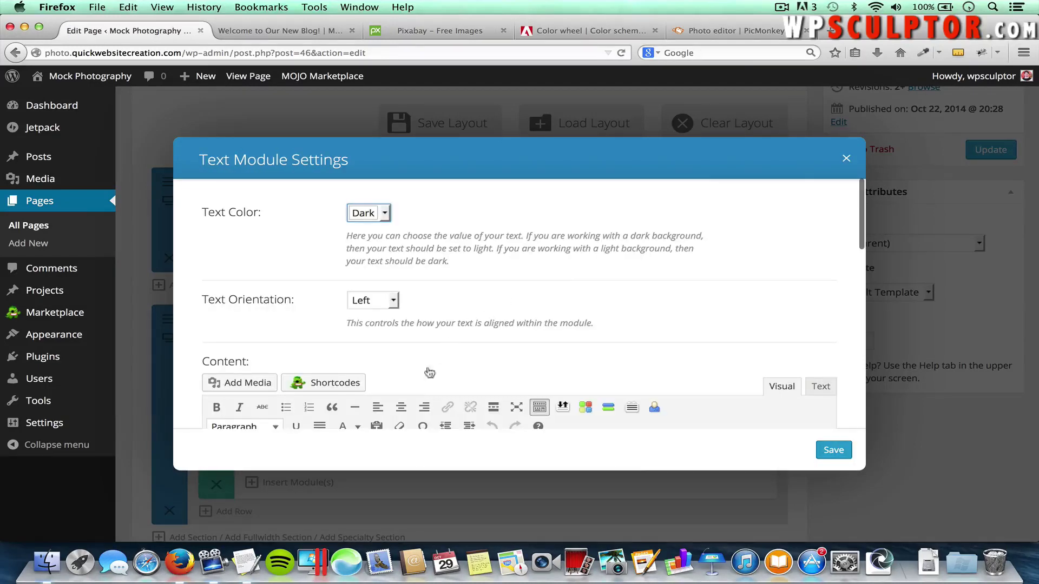
scroll(394, 424, "down", 4)
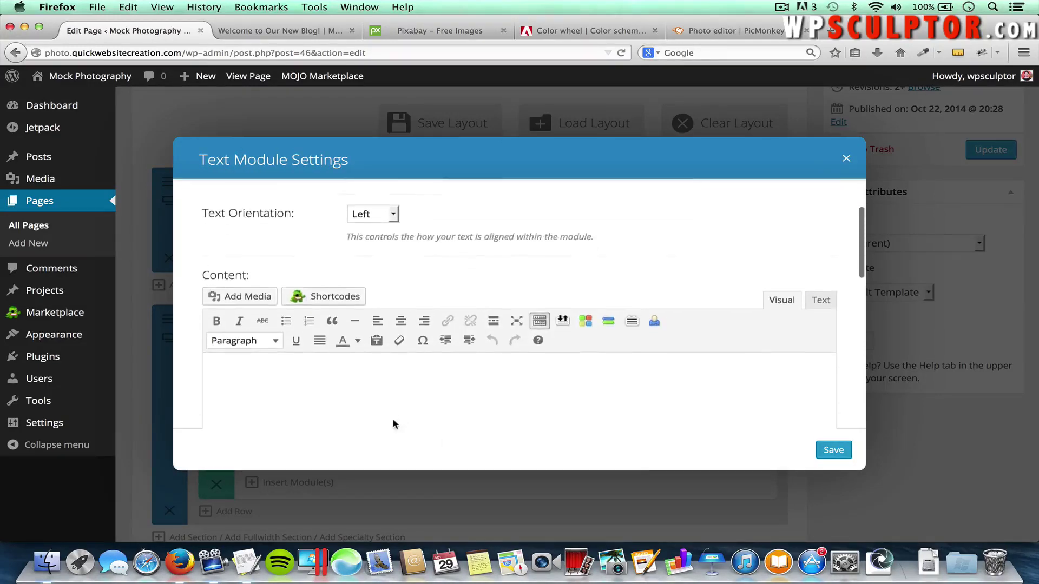
left_click(336, 369)
type("This content section.")
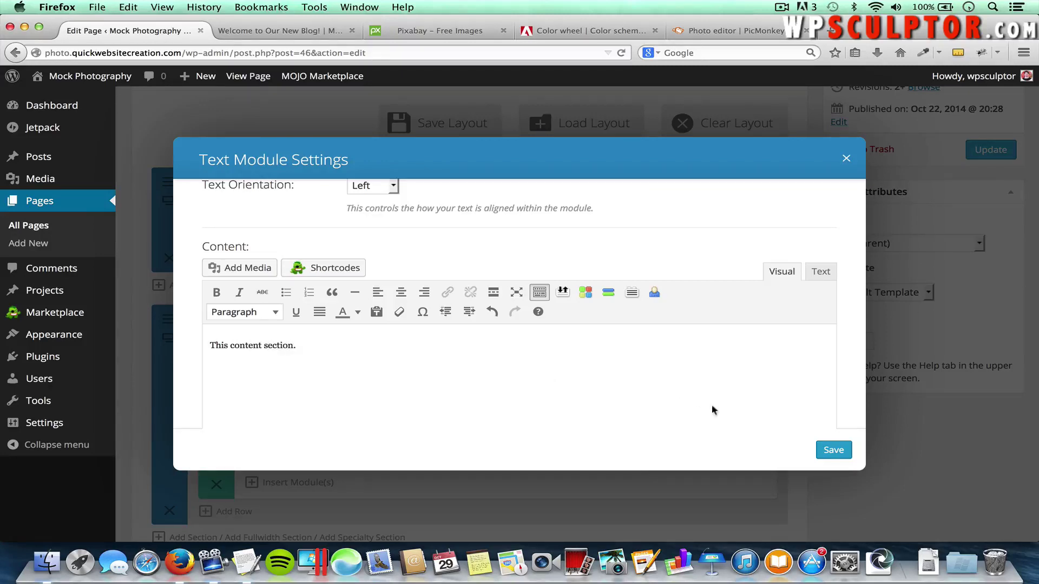
left_click(833, 449)
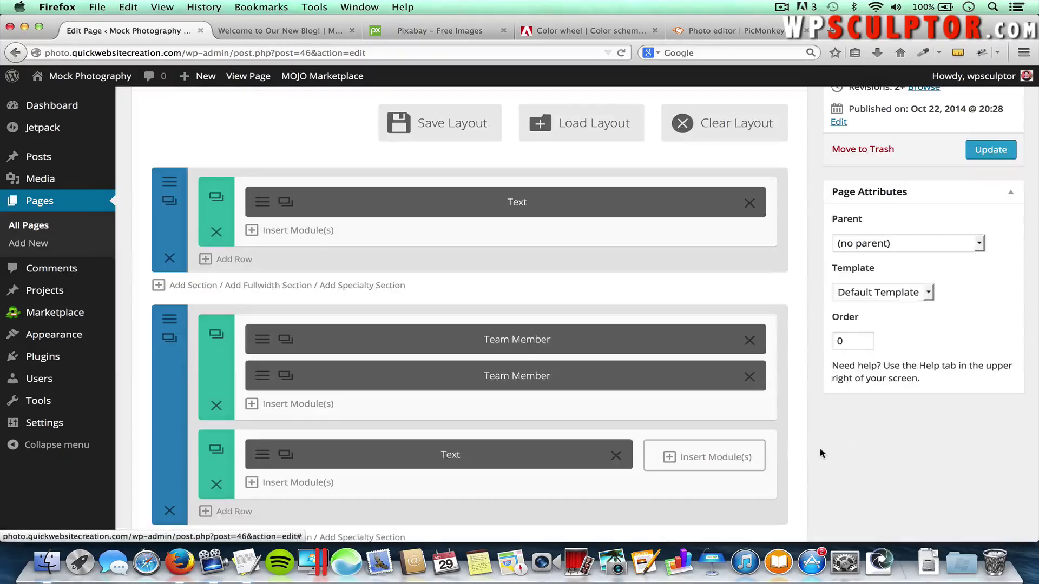
Add a Sidebar module to the 1/4 column, oriented Right, showing the Custom Widget Area
left_click(728, 465)
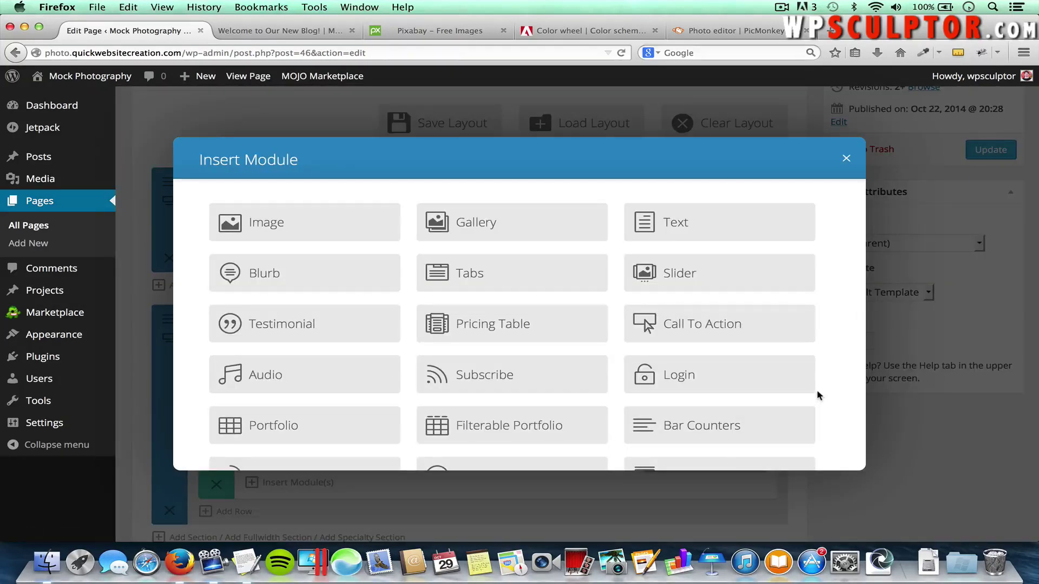
scroll(817, 394, "down", 5)
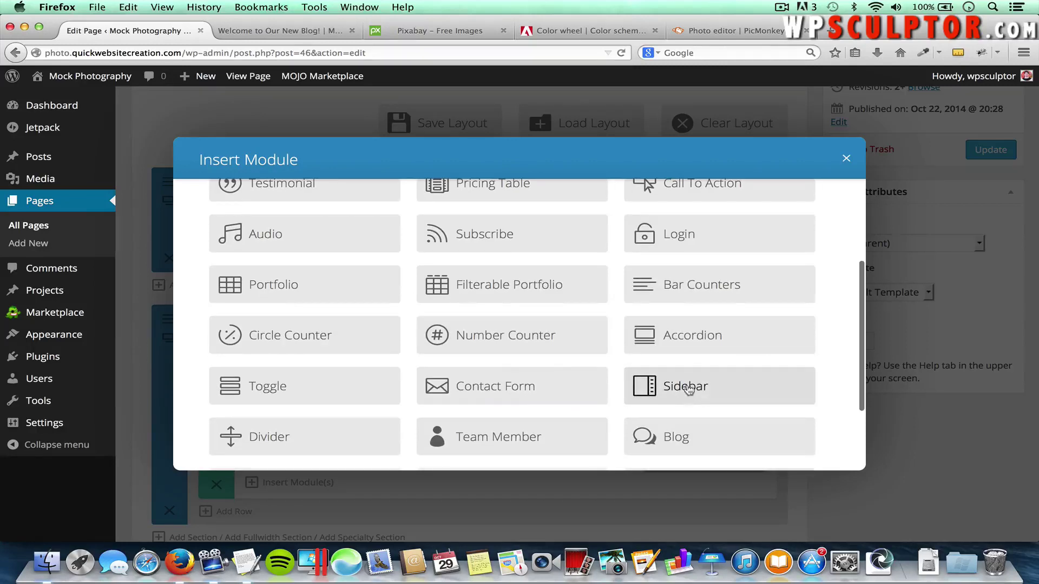
left_click(680, 387)
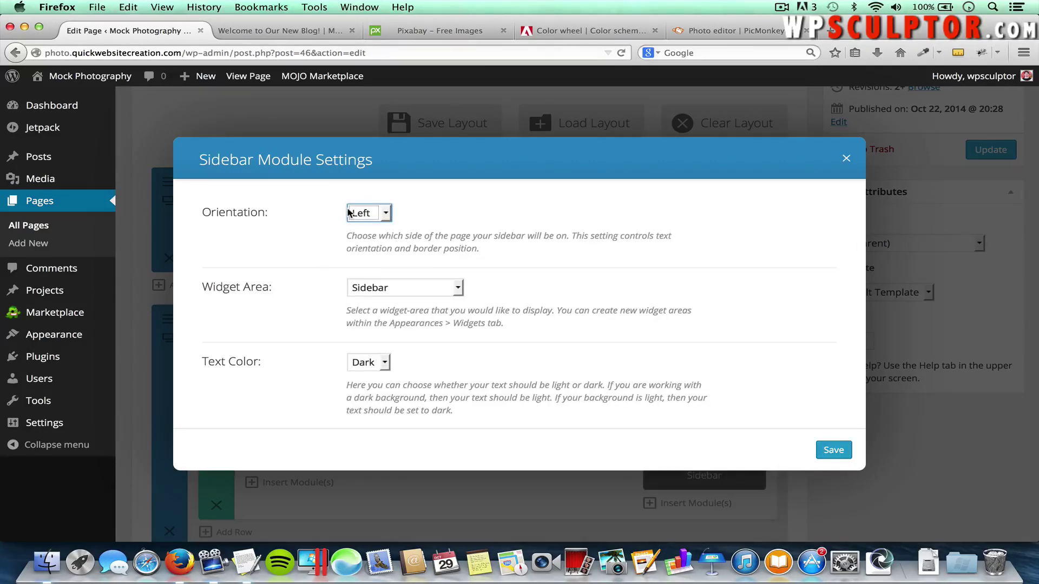
left_click(375, 217)
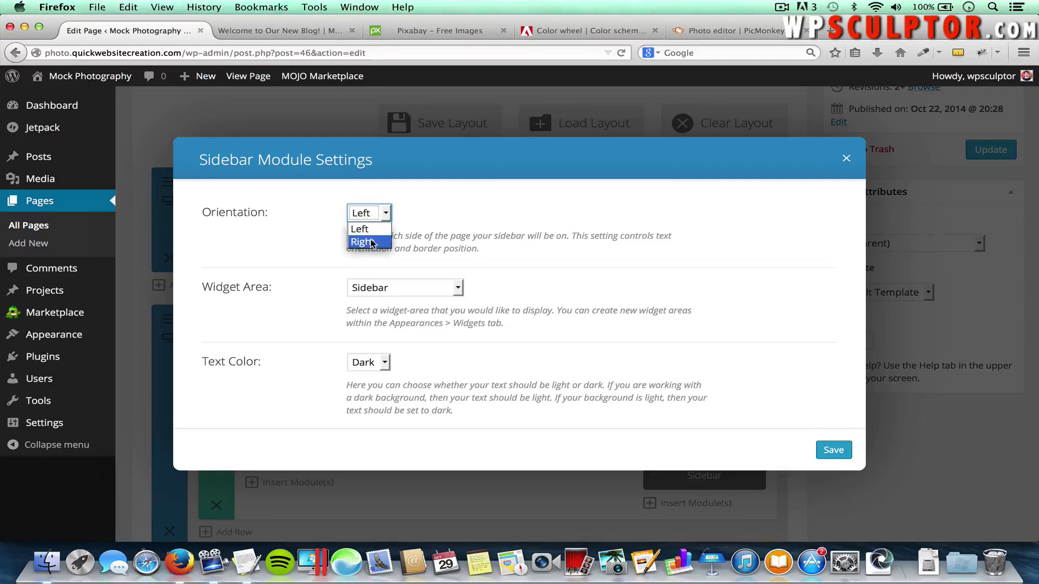
left_click(371, 243)
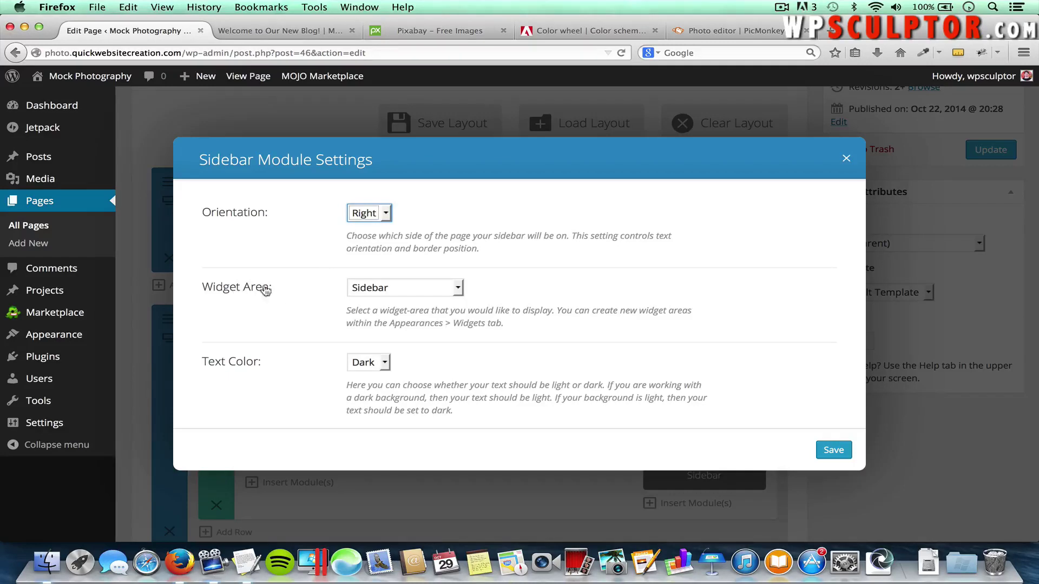
left_click(386, 289)
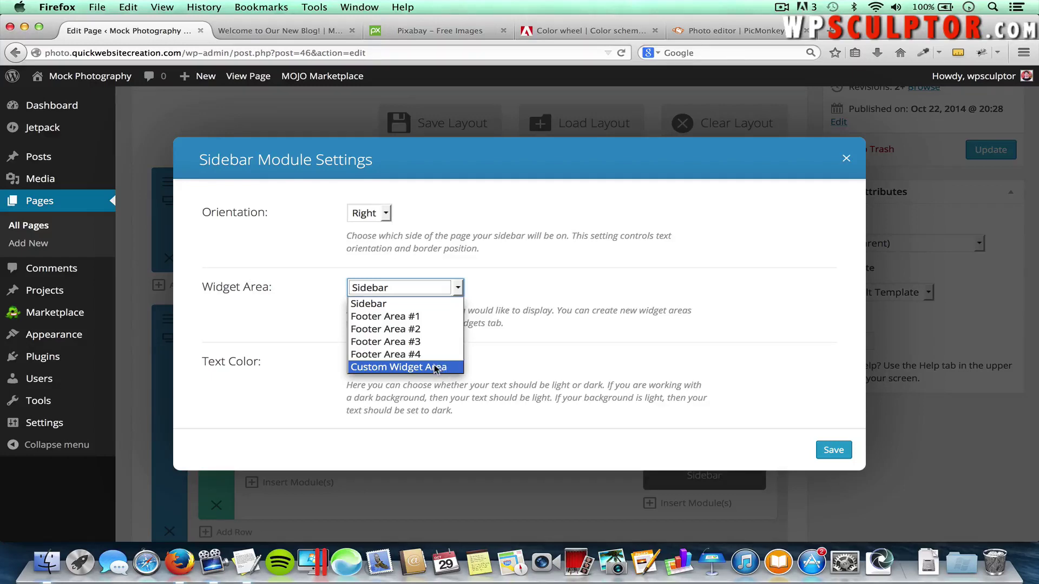
left_click(410, 369)
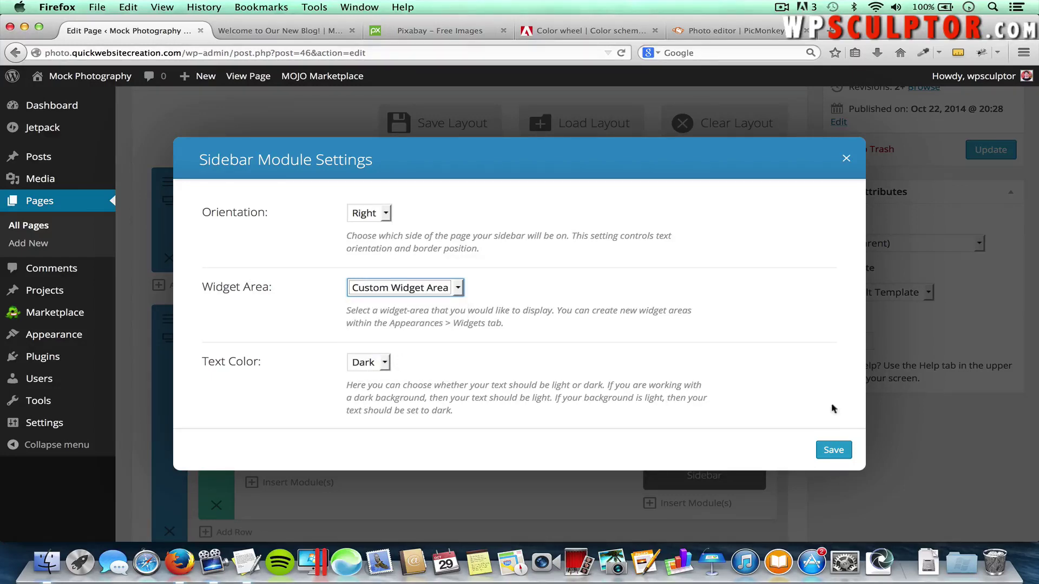
left_click(833, 450)
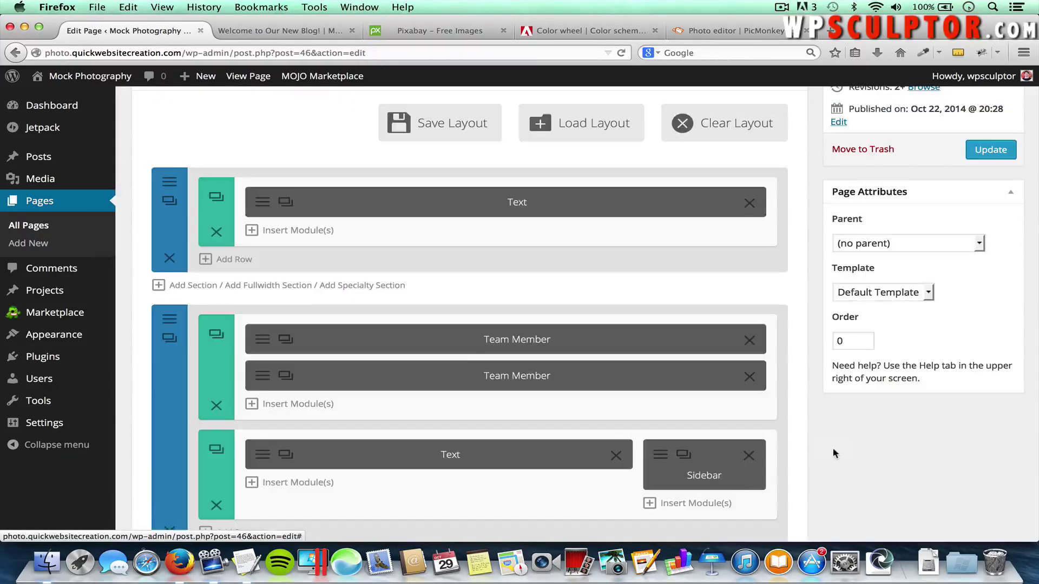
Update the About Us page and view the new text-and-sidebar row on the live site
left_click(988, 153)
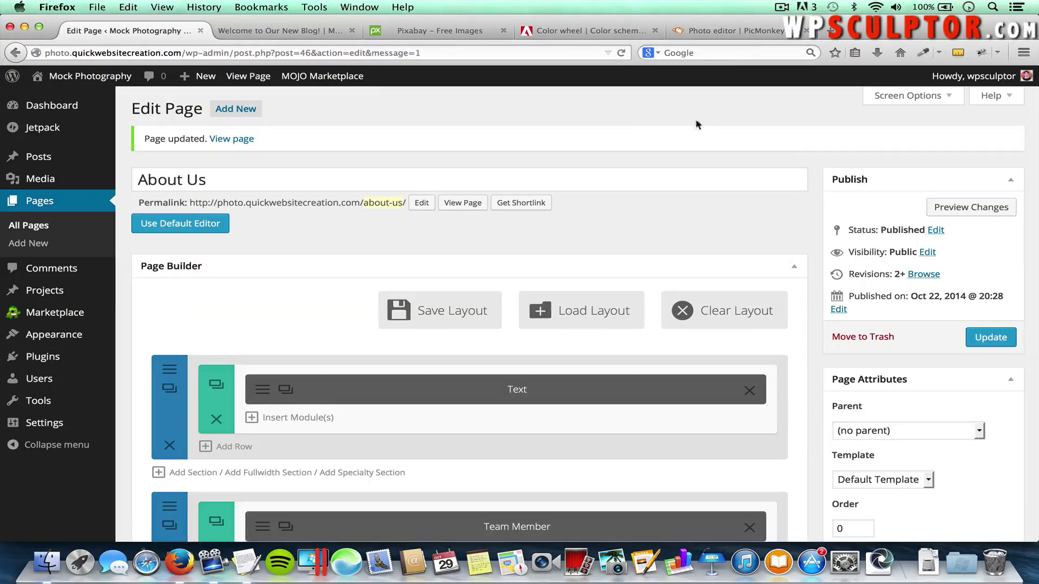
left_click(294, 31)
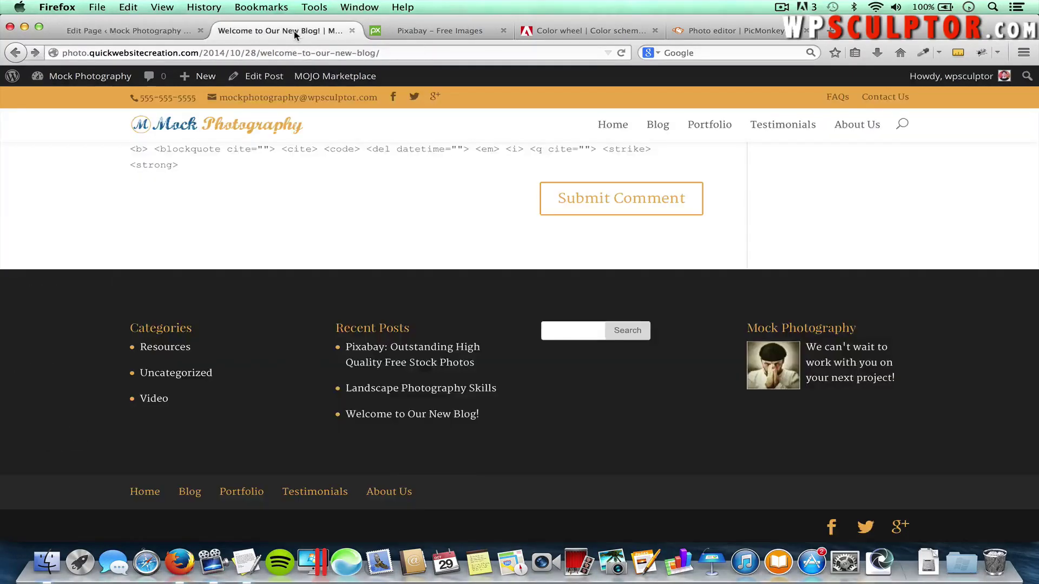
left_click(862, 125)
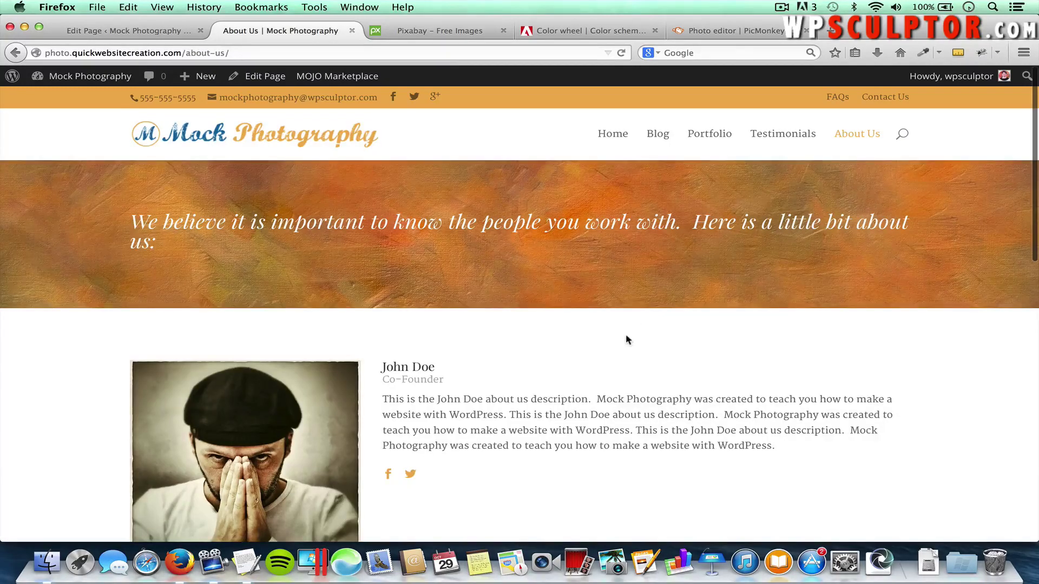
scroll(626, 336, "down", 10)
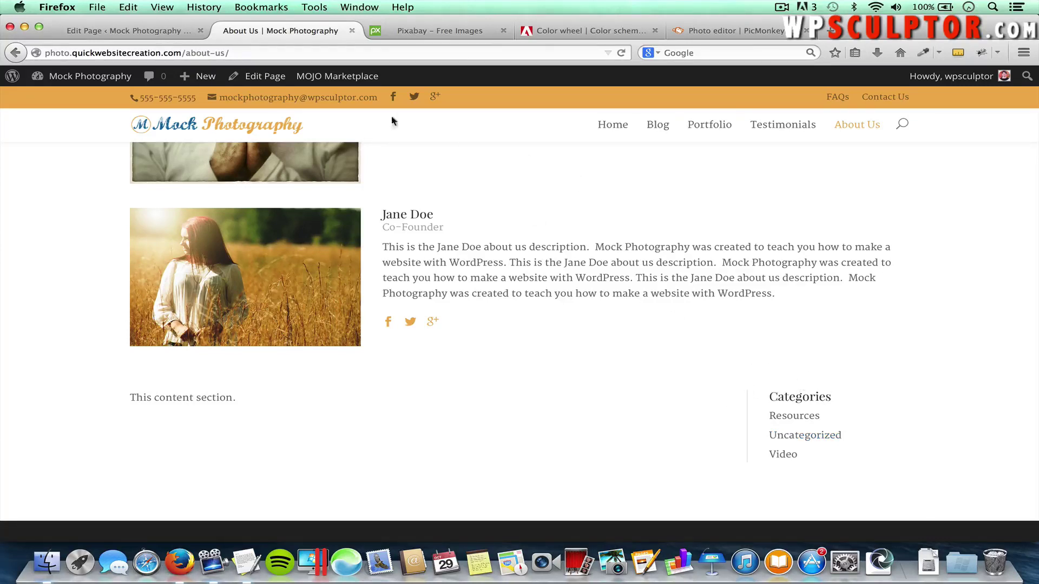
Delete the Text-and-Sidebar row from About Us, update the page, and return to All Pages
left_click(160, 33)
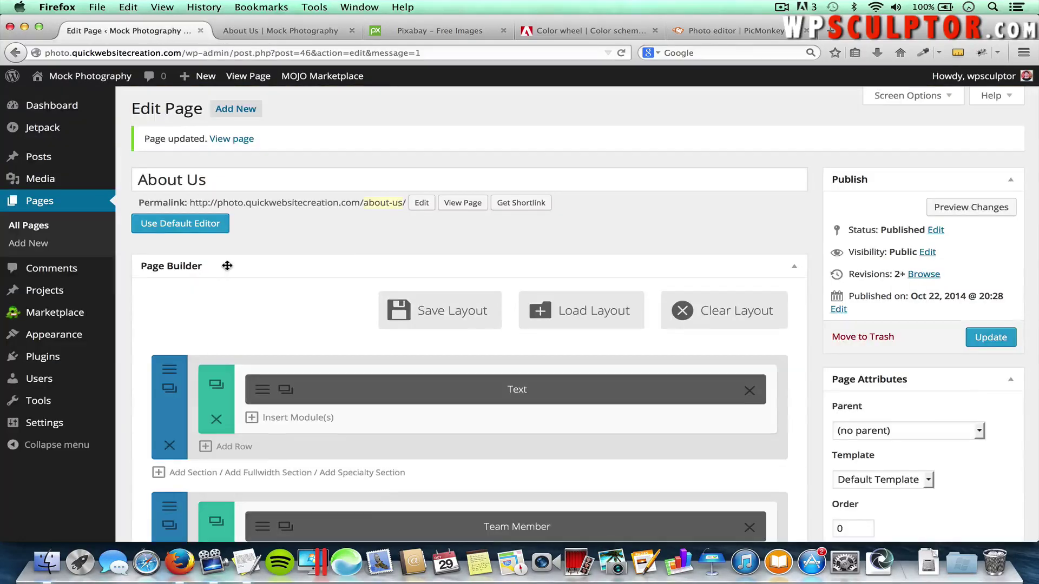
scroll(228, 268, "down", 3)
scroll(227, 265, "down", 3)
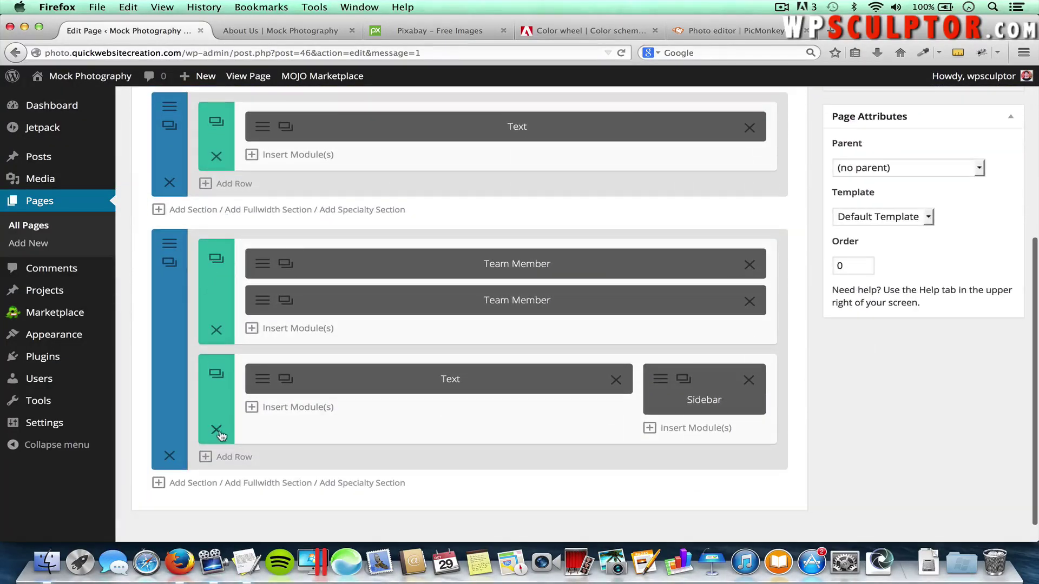
left_click(216, 431)
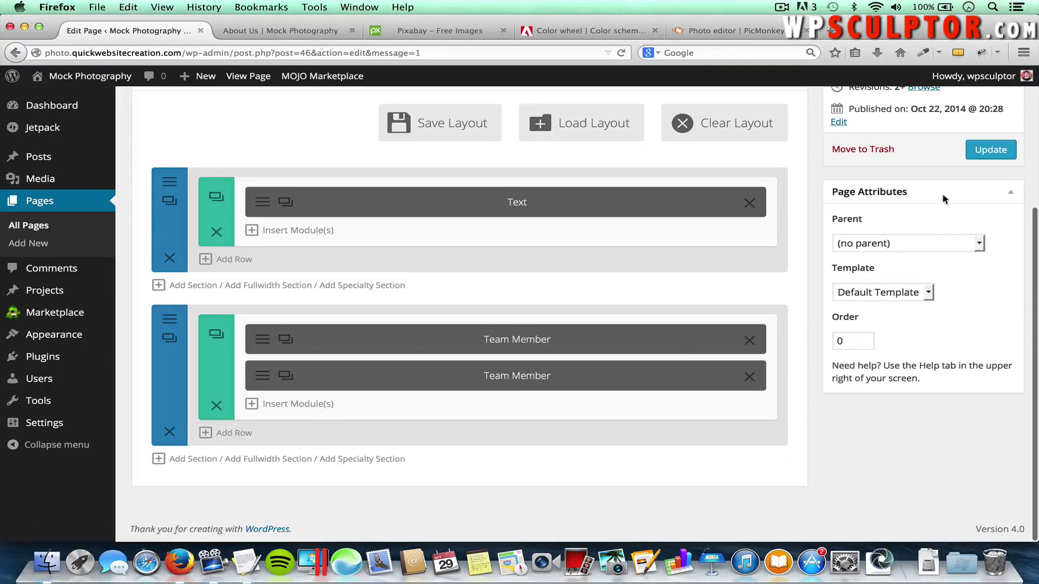
left_click(990, 150)
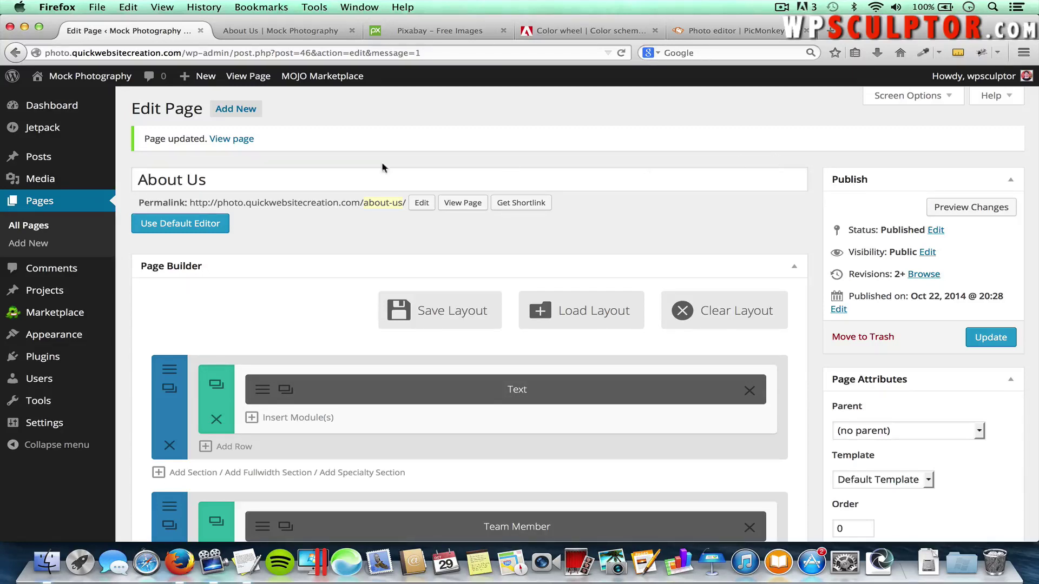
left_click(23, 229)
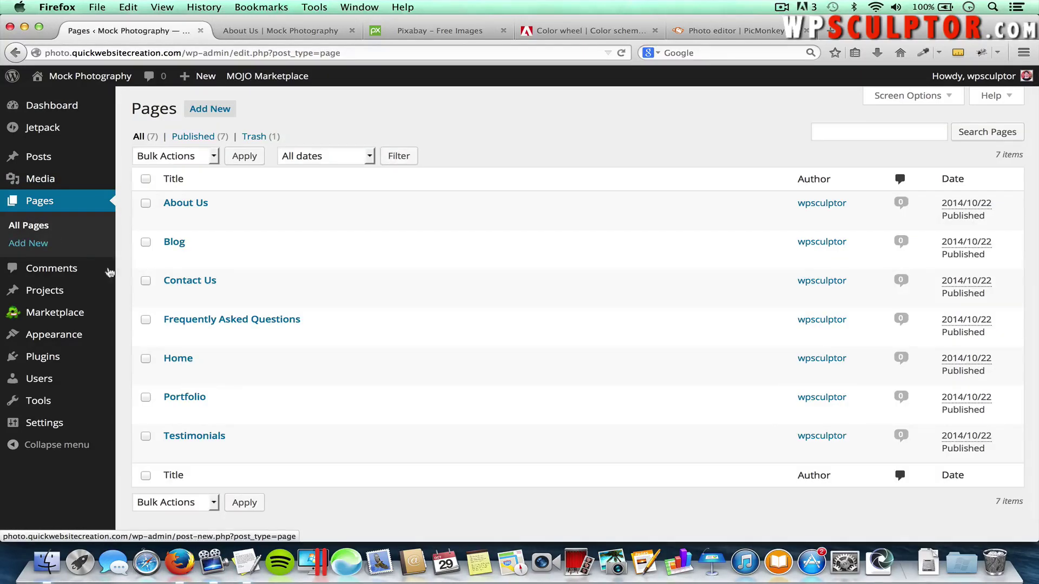
Open the Home page from the Pages list and switch it to the page builder
left_click(177, 358)
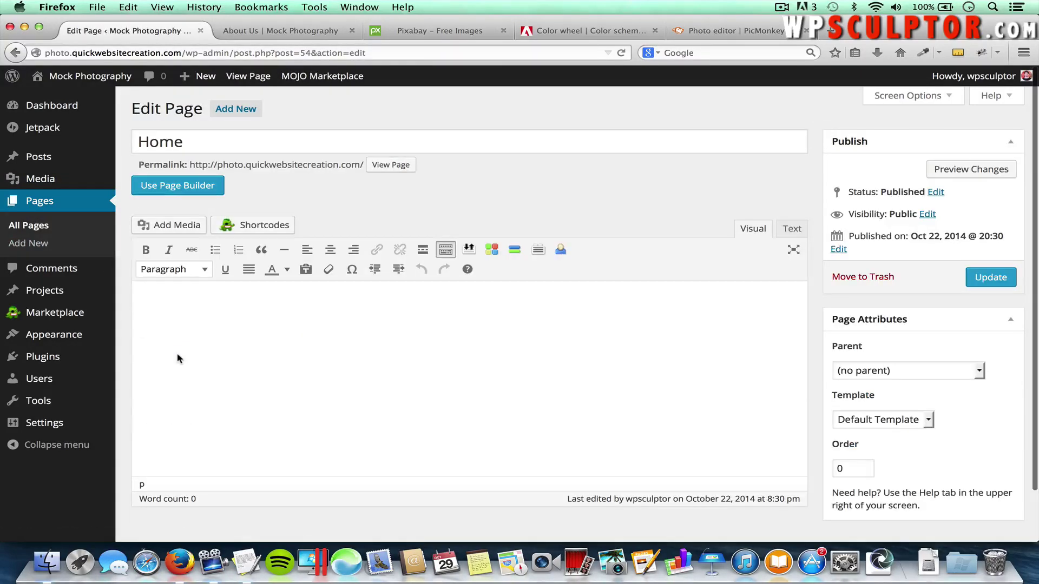
left_click(172, 187)
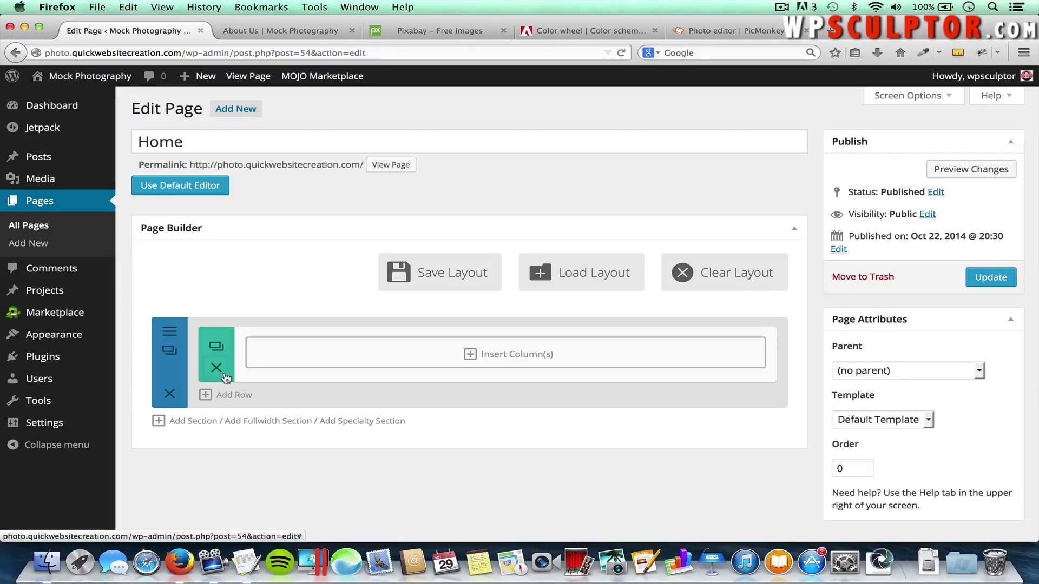
Give the first row a single full-width column and check its available modules
left_click(513, 355)
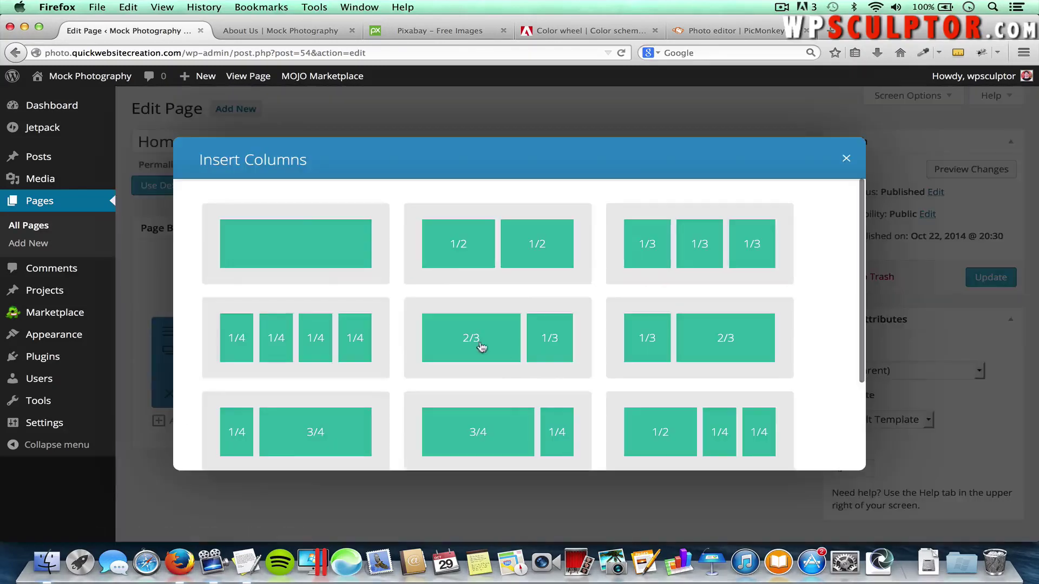
left_click(286, 250)
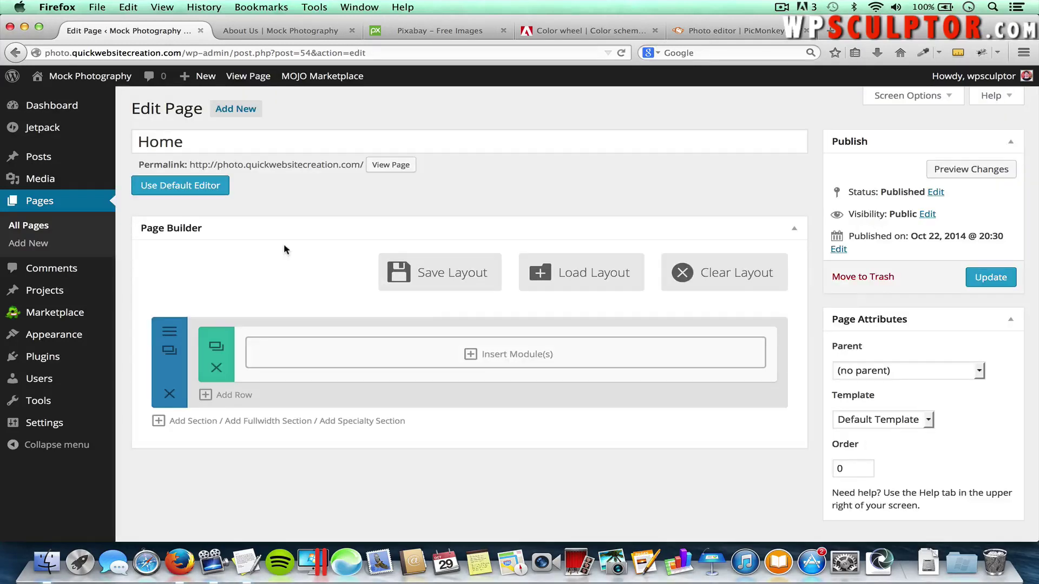
left_click(530, 369)
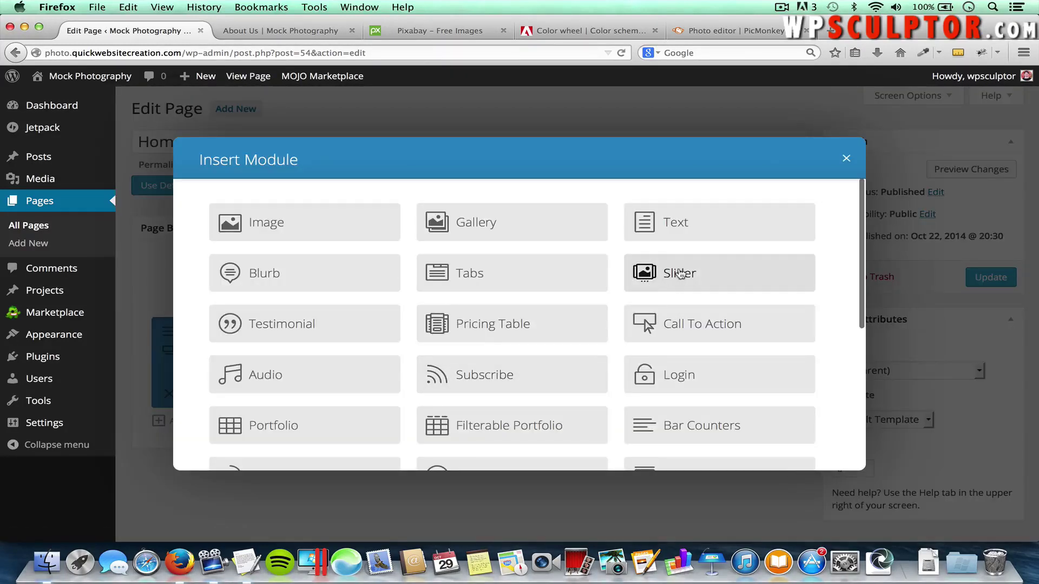
left_click(846, 158)
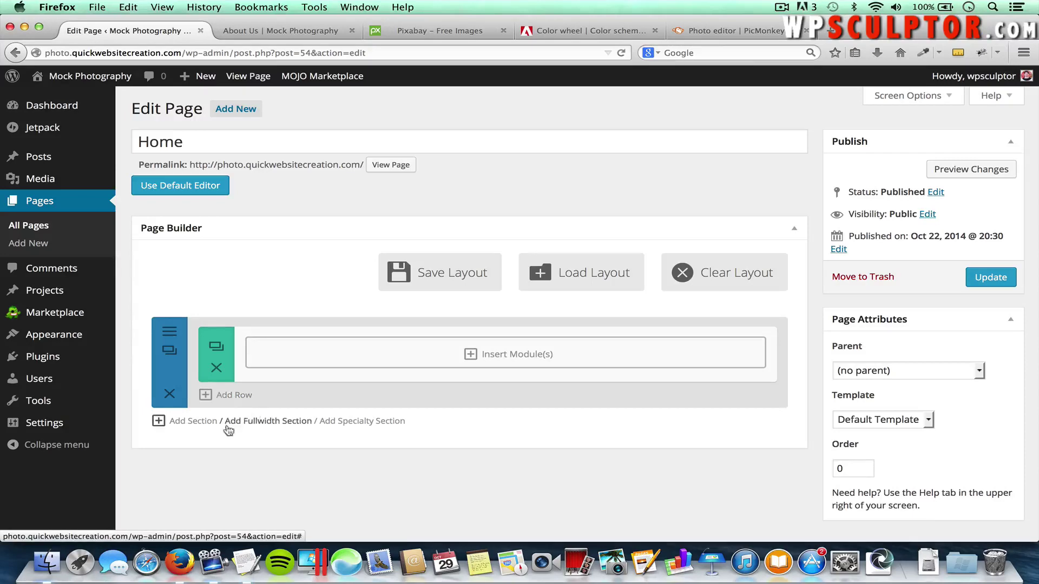
Add a fullwidth section, delete the original standard section, and list the fullwidth modules
left_click(267, 421)
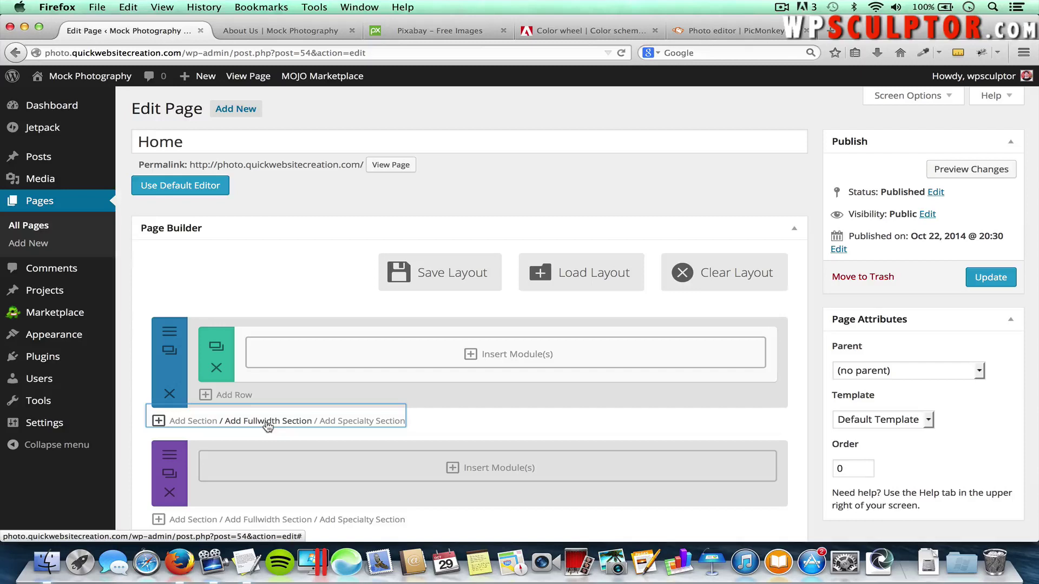
left_click(457, 427)
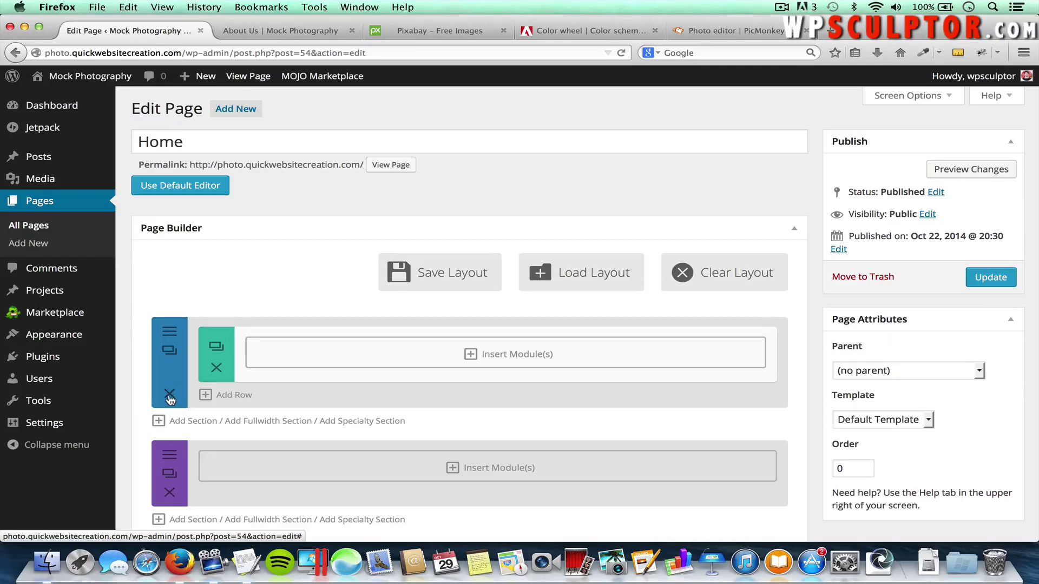
left_click(169, 394)
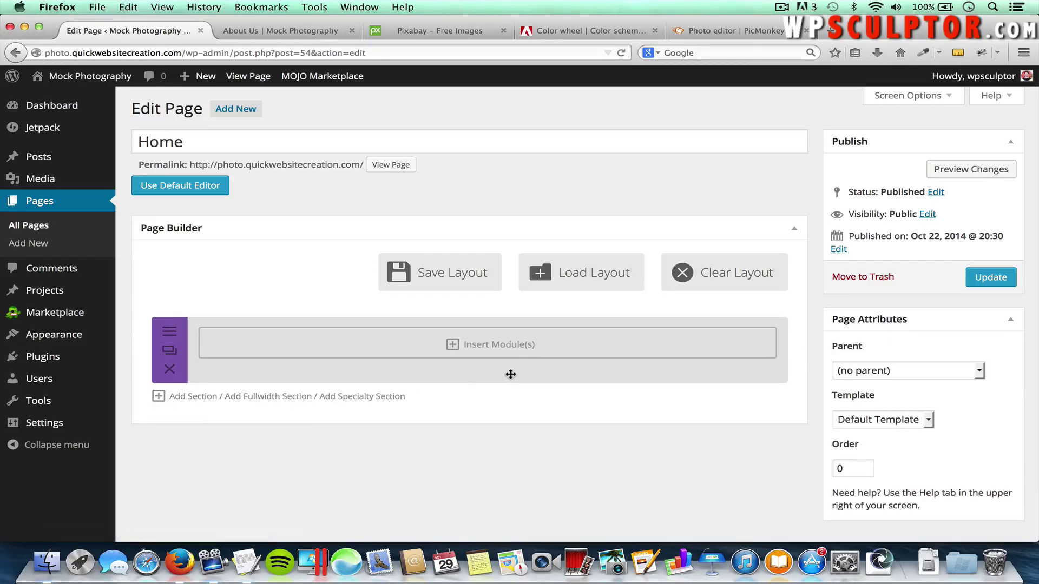
left_click(518, 350)
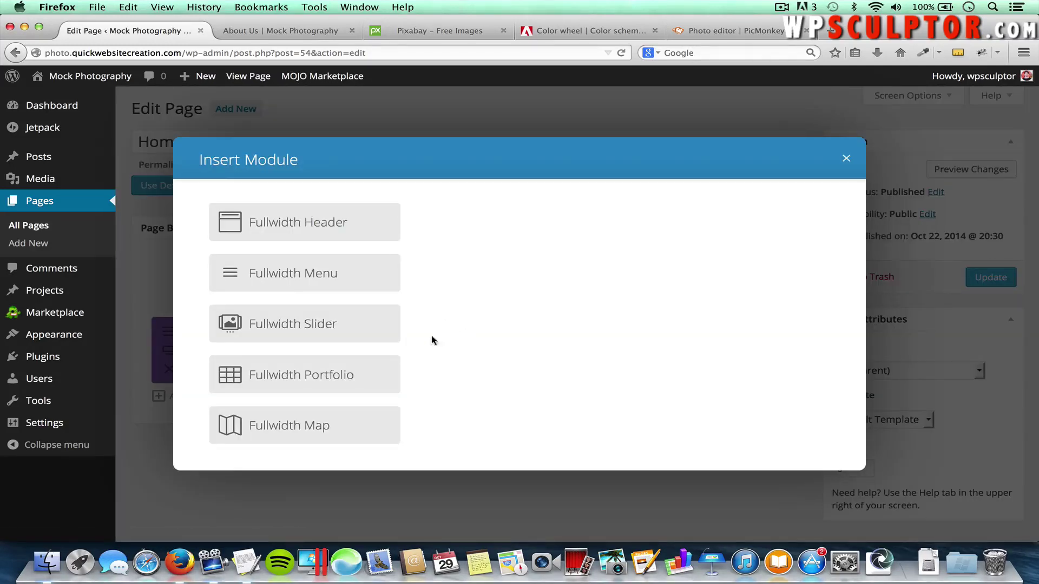
Add a Fullwidth Slider with Automatic Animation enabled and a speed of 3000
left_click(338, 320)
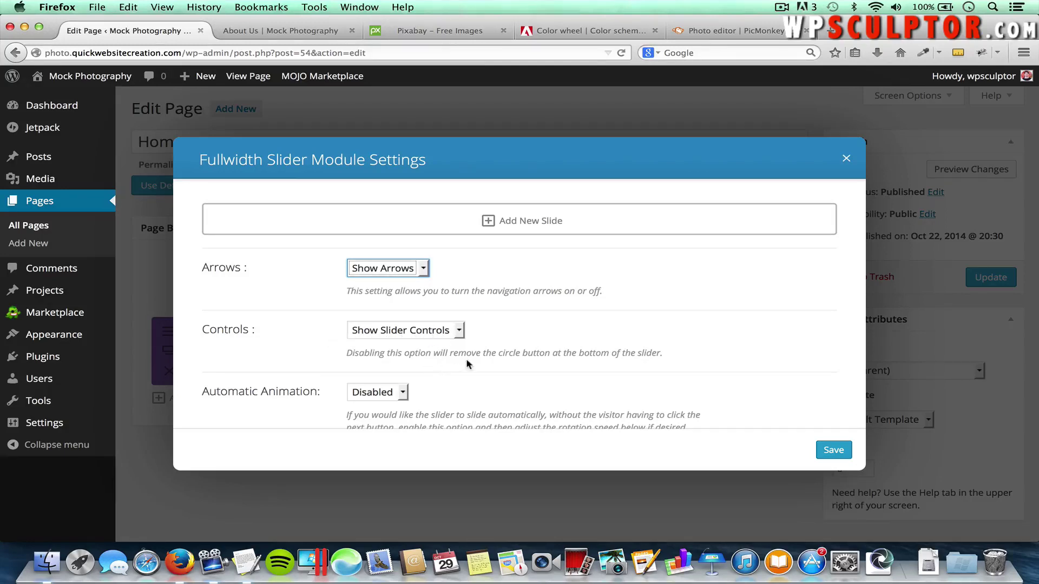
scroll(476, 379, "down", 2)
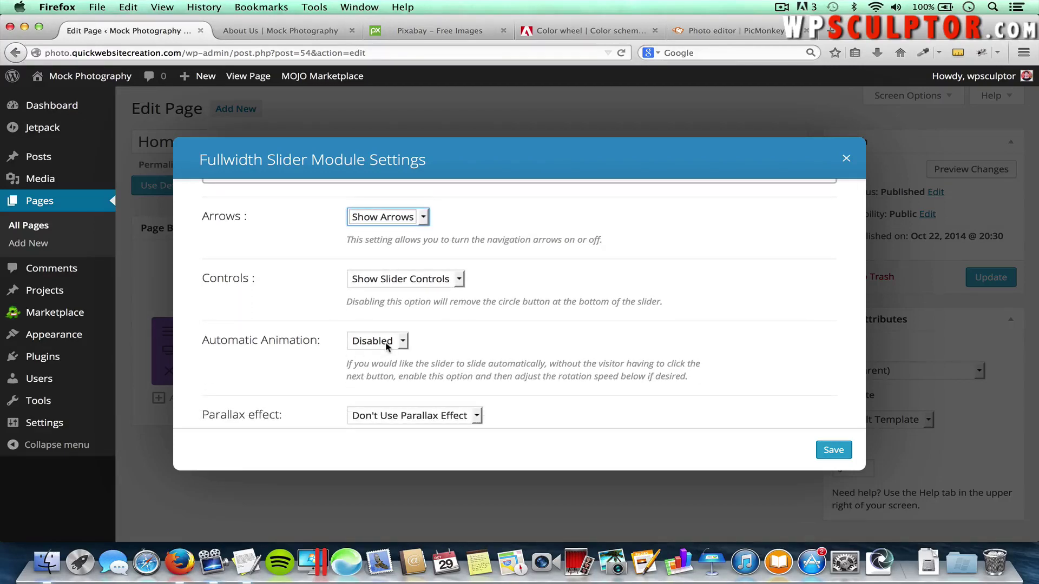
left_click(388, 342)
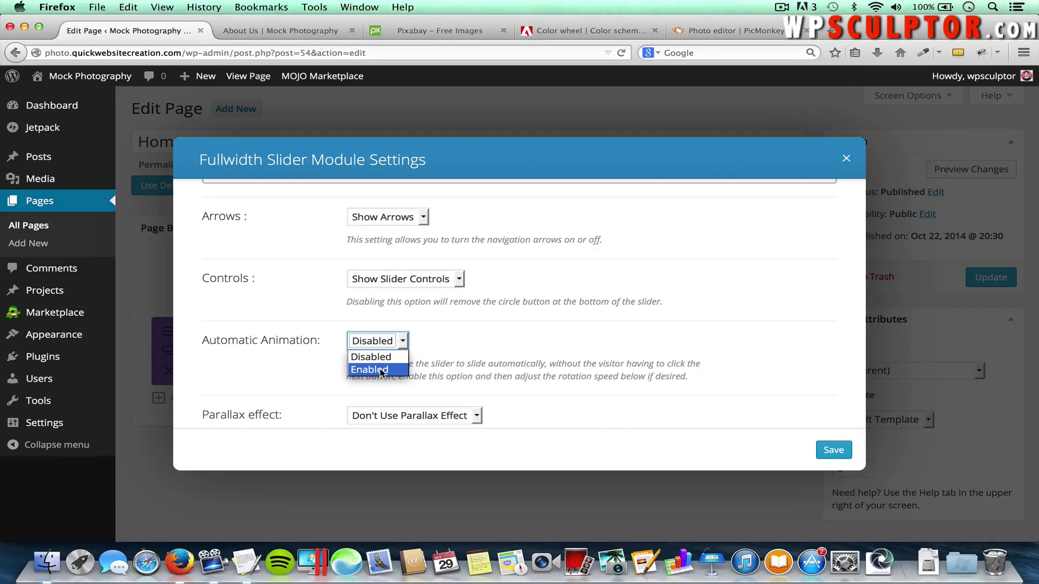
left_click(381, 370)
scroll(454, 369, "down", 2)
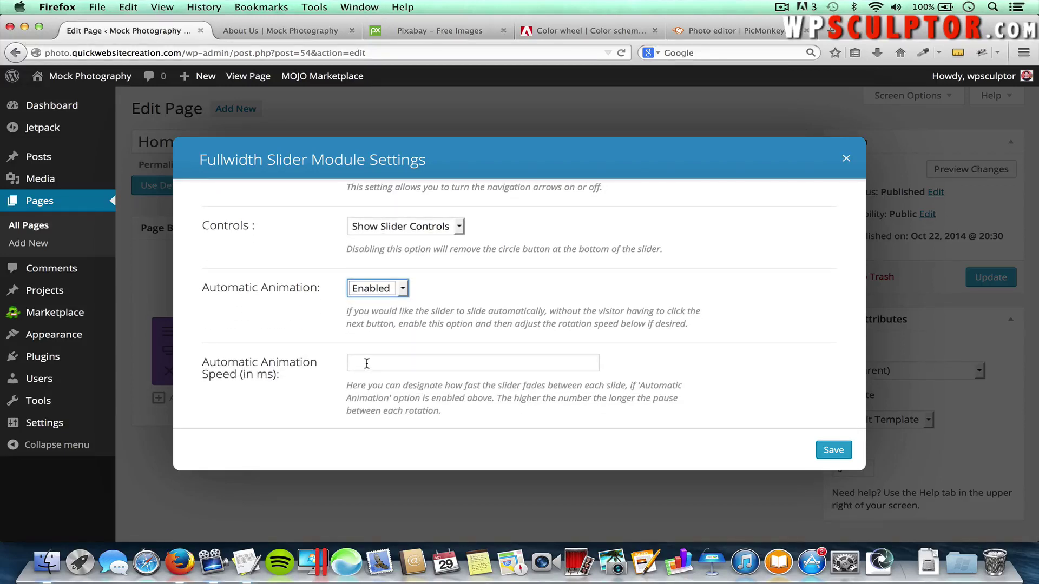
left_click(374, 366)
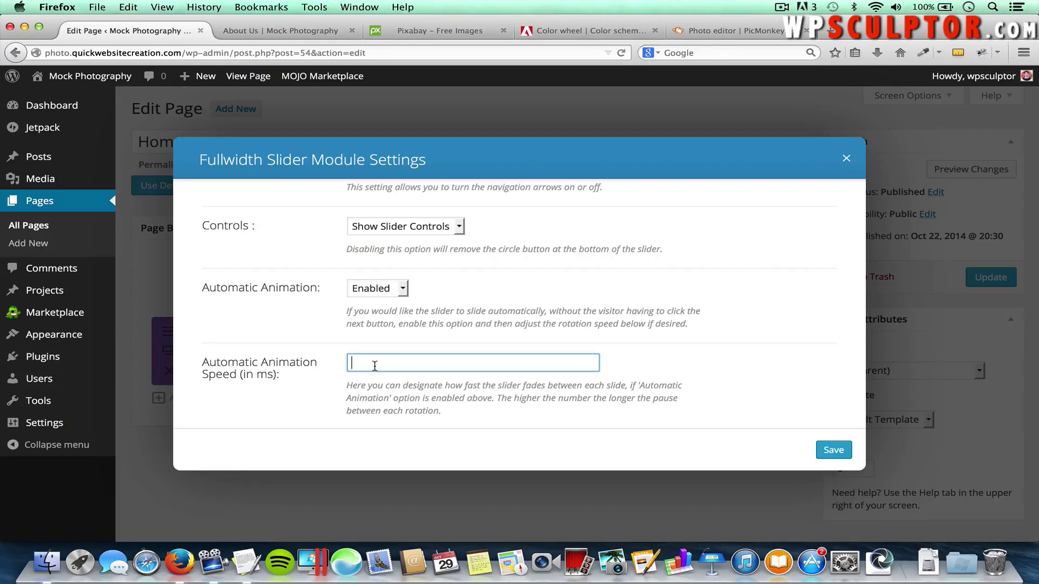
type("3000")
scroll(400, 367, "down", 3)
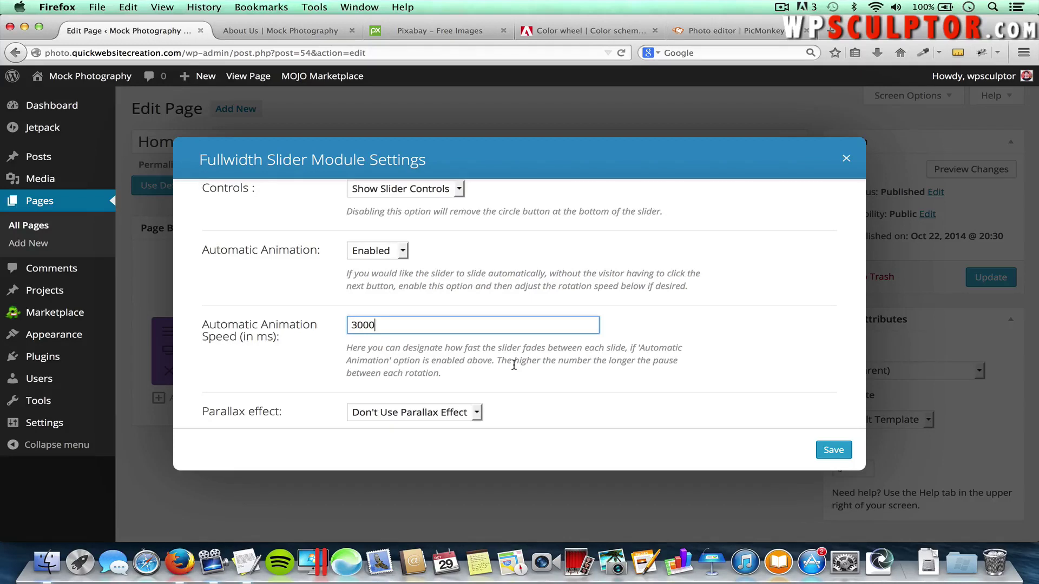
scroll(487, 374, "down", 2)
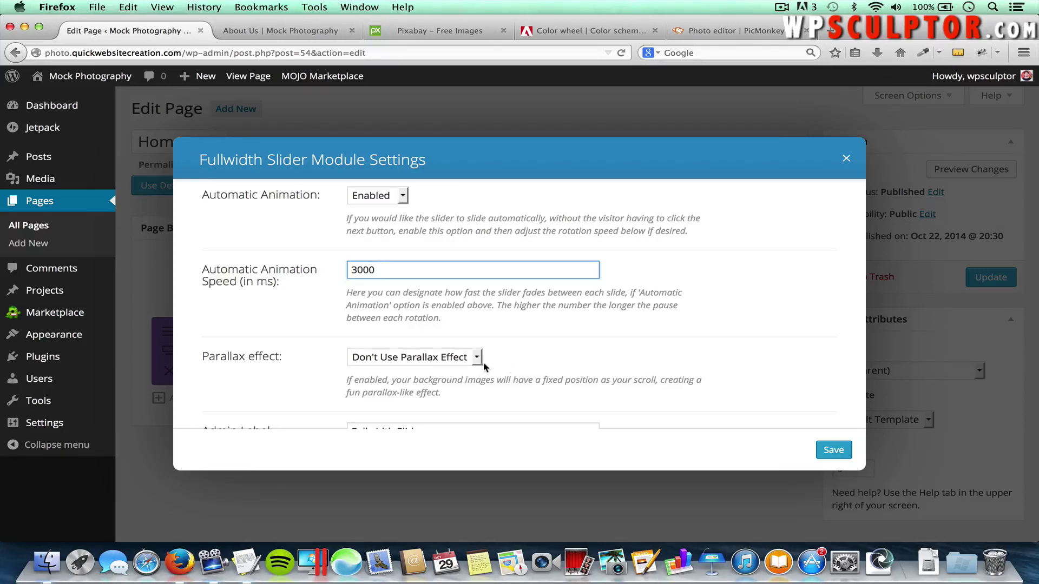
scroll(526, 367, "down", 2)
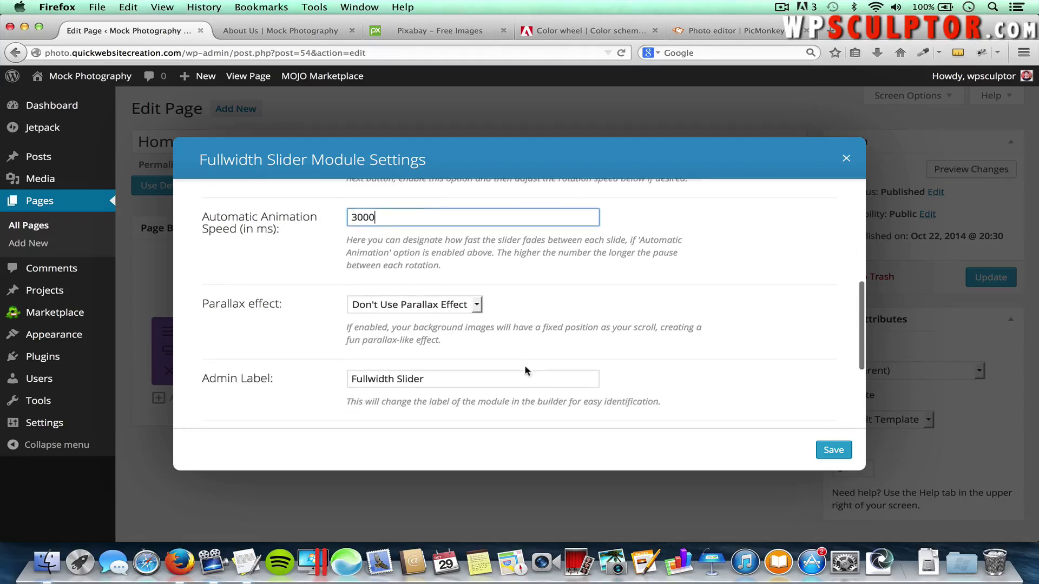
scroll(479, 306, "up", 8)
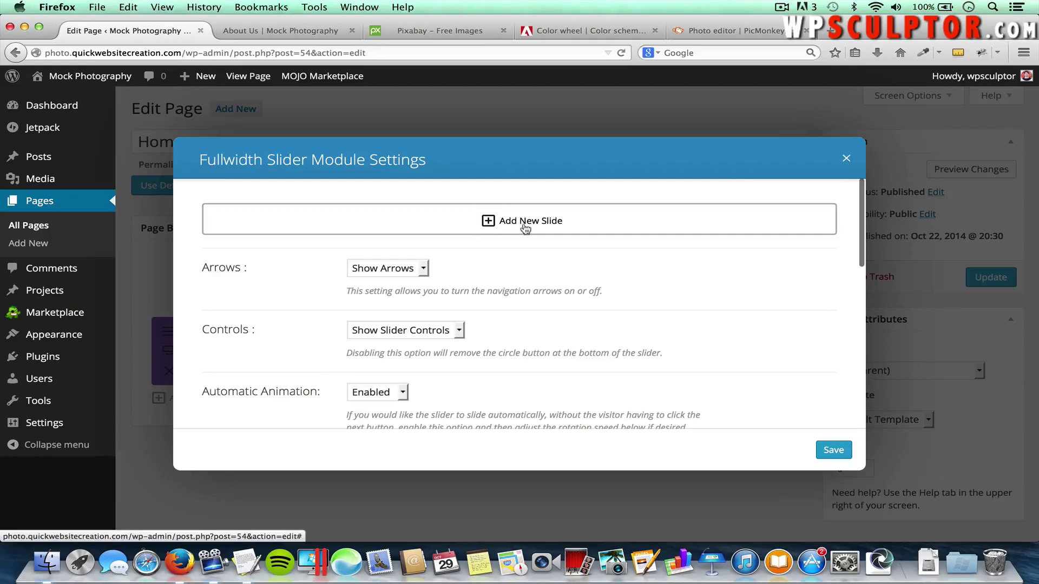
Add a new slide to the fullwidth slider
left_click(549, 221)
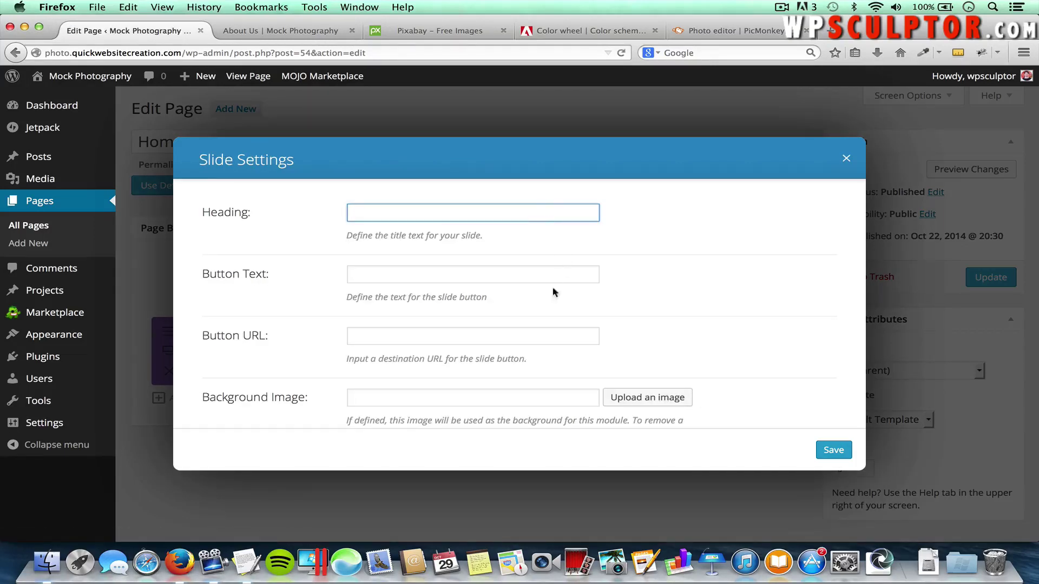
scroll(553, 363, "down", 1)
scroll(553, 363, "down", 1)
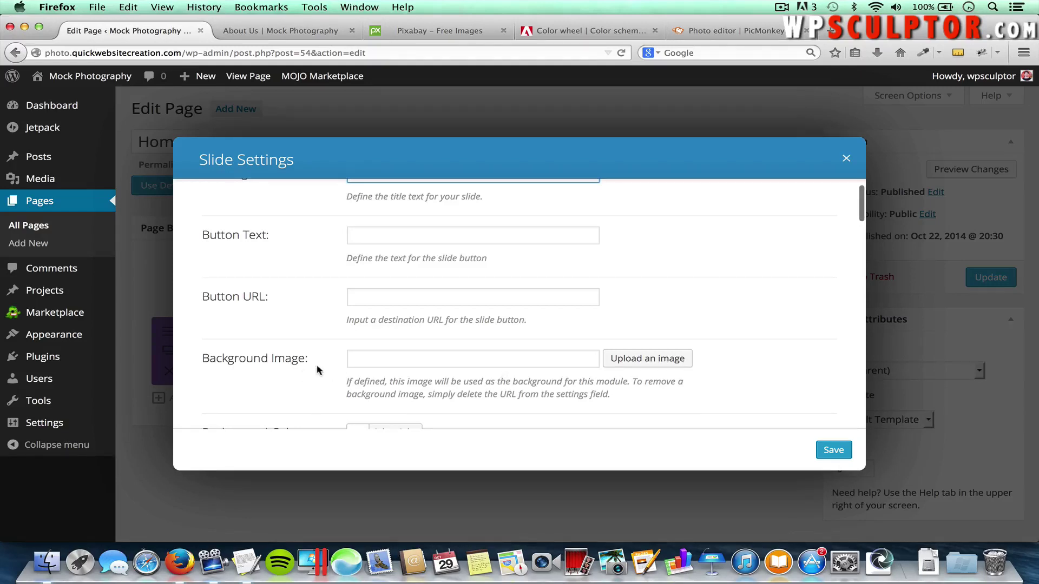
scroll(342, 366, "down", 2)
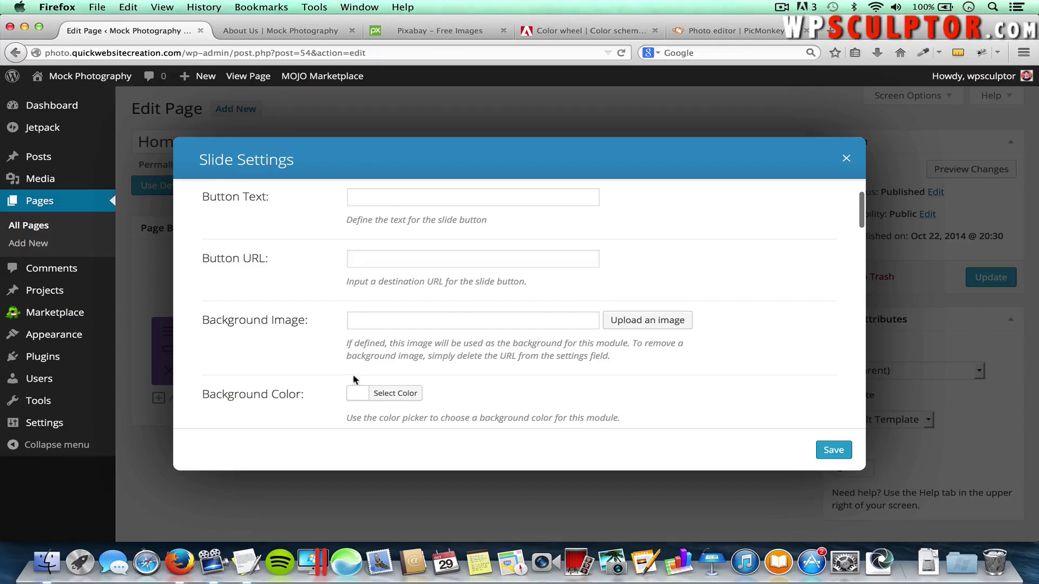
Set the new slide's background colour to green #008964
left_click(402, 396)
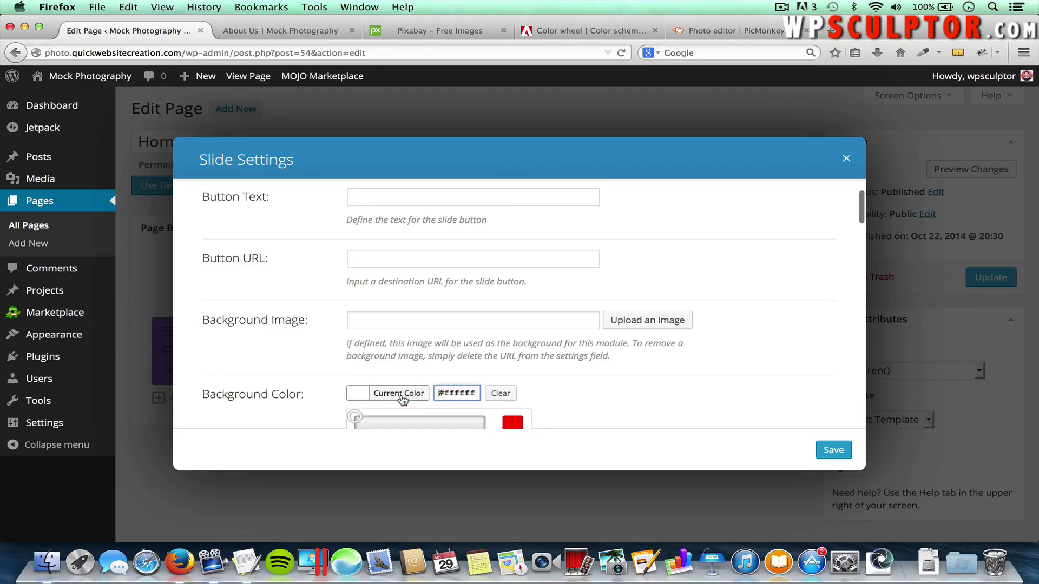
scroll(511, 411, "down", 2)
scroll(511, 398, "down", 5)
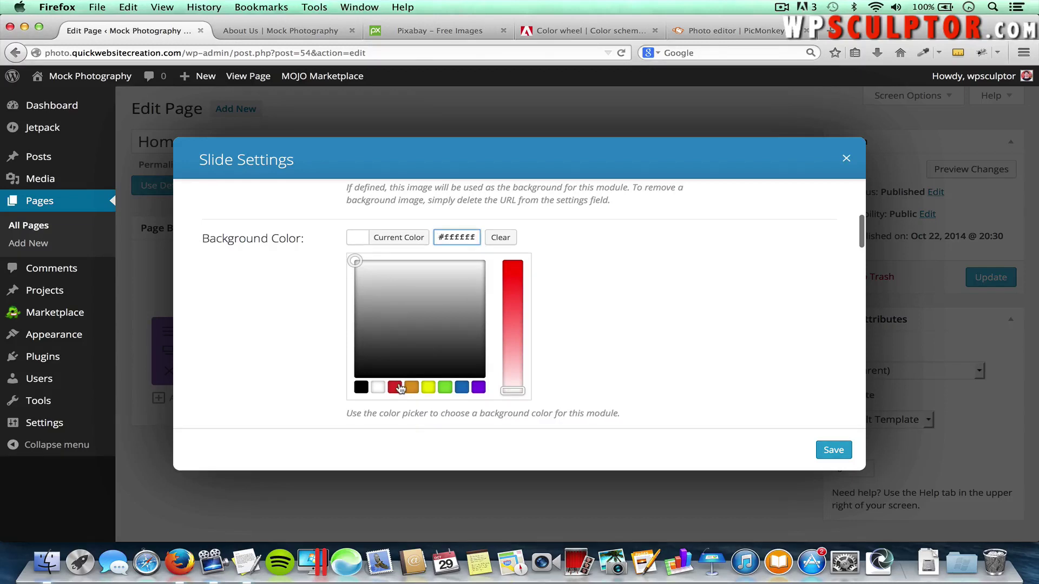
left_click(397, 387)
left_click(428, 387)
left_click_drag(422, 319, 414, 316)
scroll(662, 297, "up", 2)
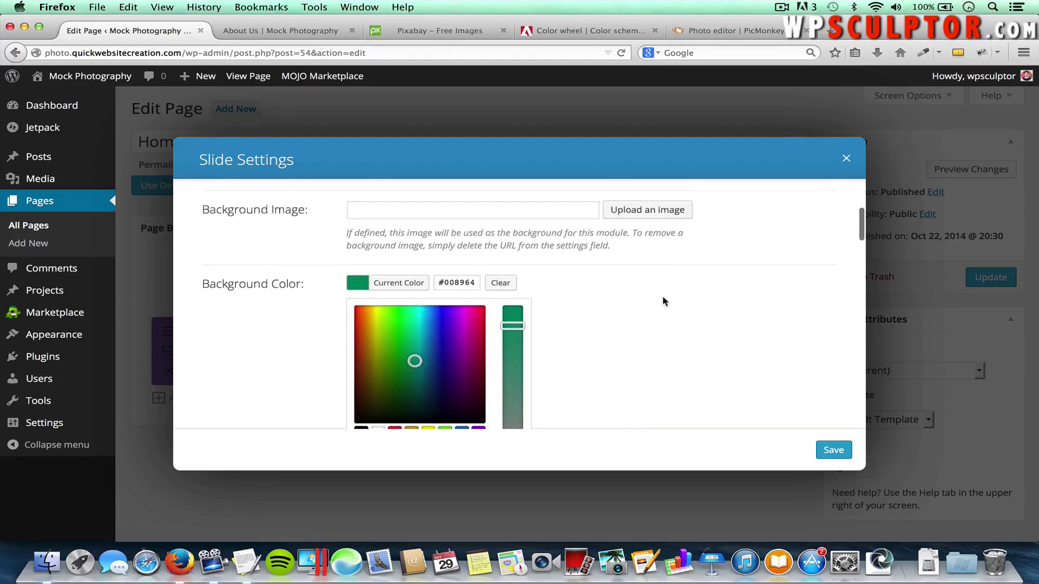
scroll(662, 297, "down", 2)
scroll(663, 298, "down", 2)
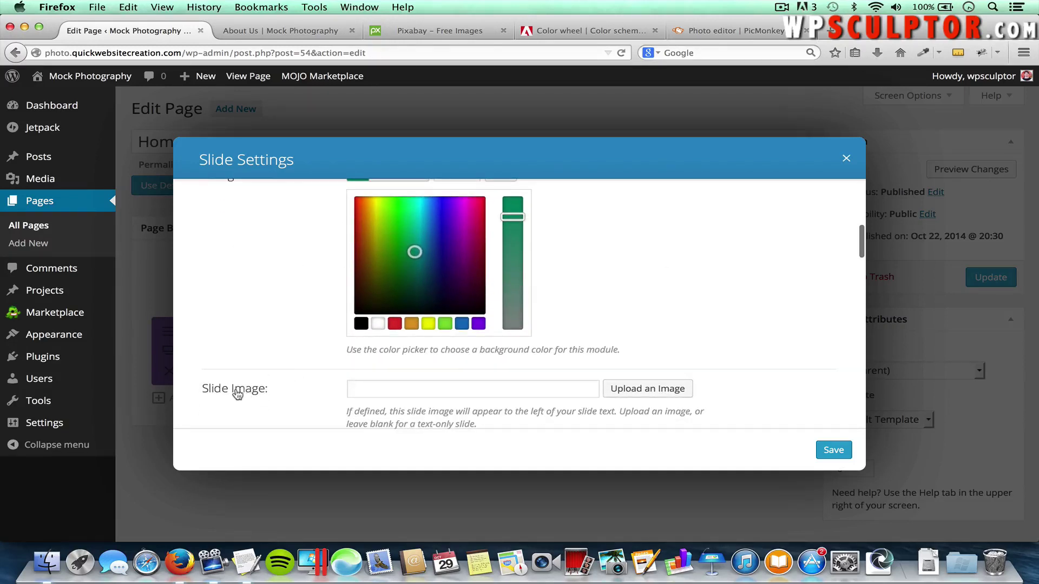
scroll(270, 335, "up", 6)
scroll(269, 335, "up", 1)
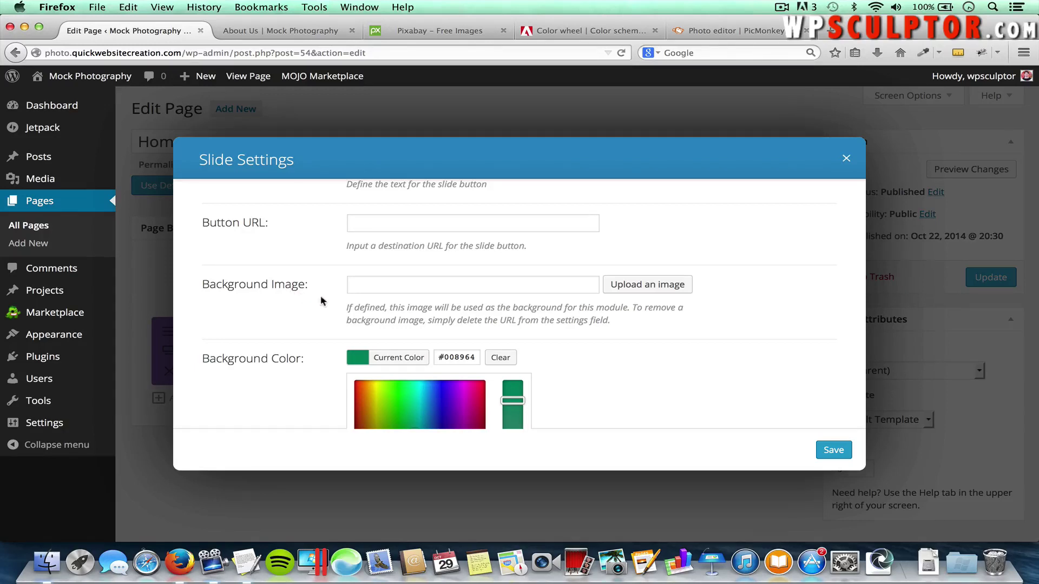
Set the Media Library photo of the woman in a golden field as the slide background
left_click(660, 287)
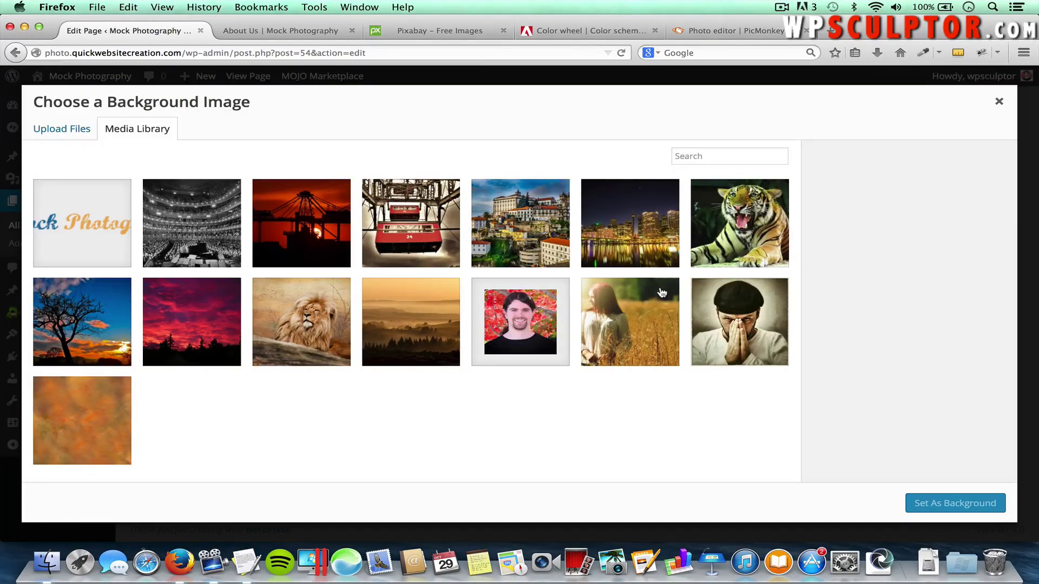
left_click(623, 323)
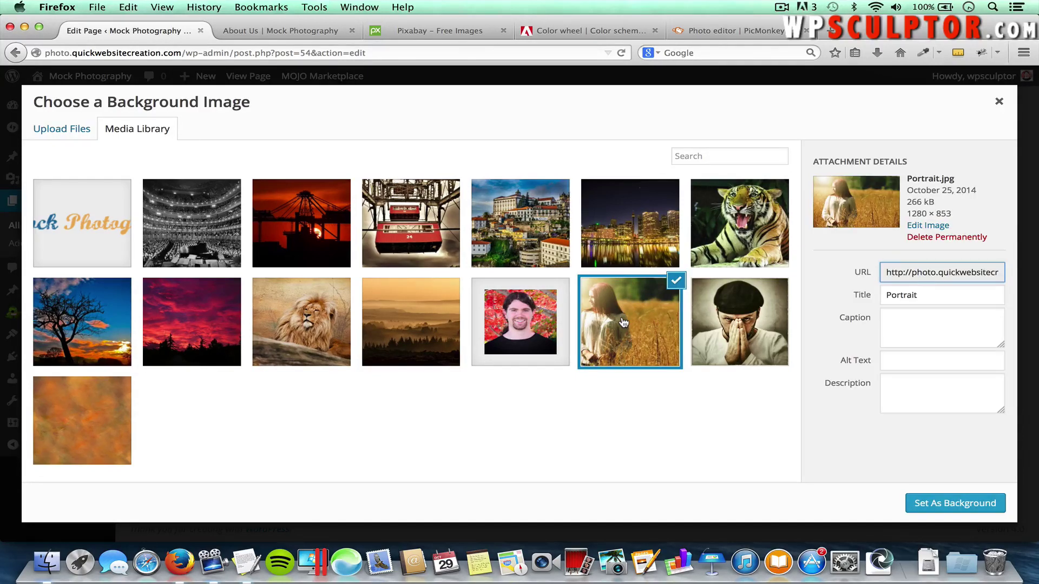
left_click(923, 505)
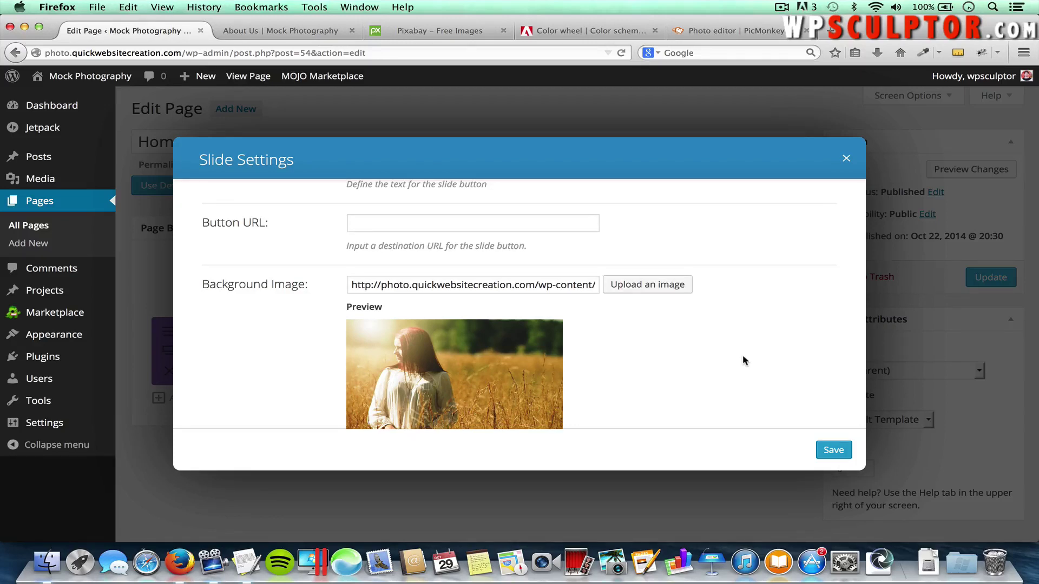
Enter slide heading 'Welcome To Our Site!' and button text 'View Our Portfolio'
scroll(743, 357, "down", 2)
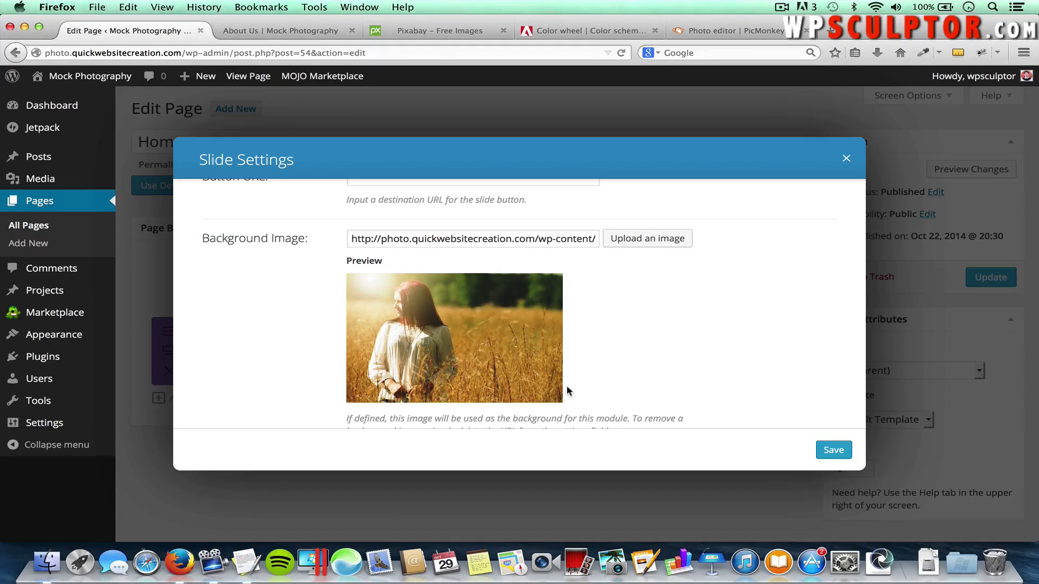
scroll(567, 390, "up", 5)
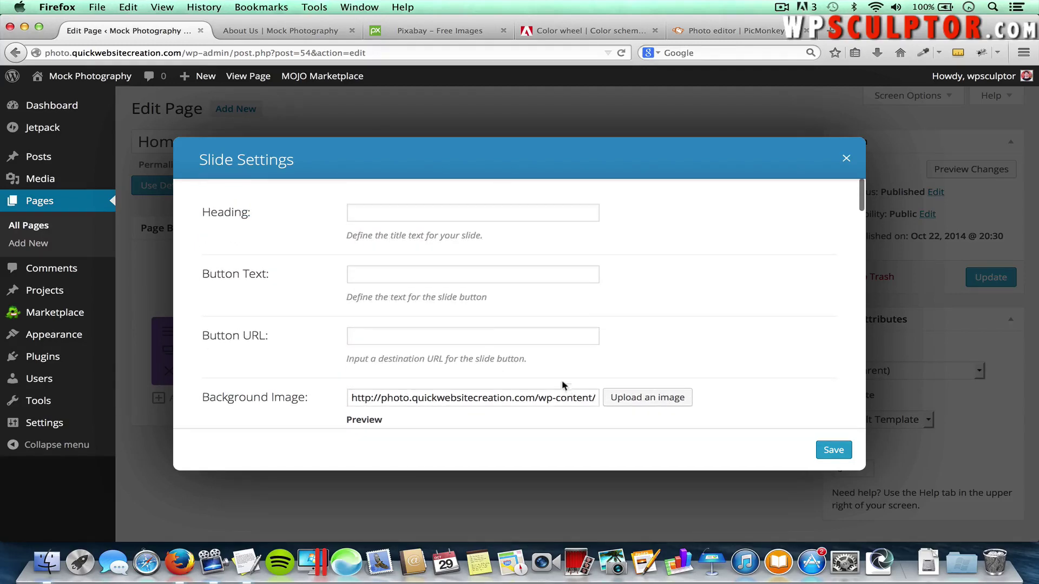
left_click(398, 212)
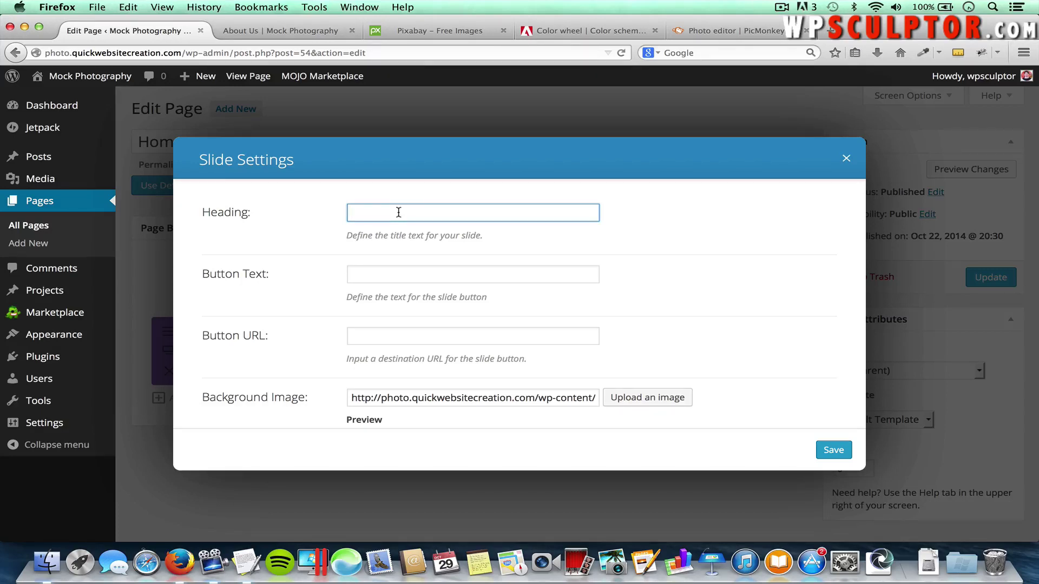
type("Welcome To Our Site!")
left_click(355, 274)
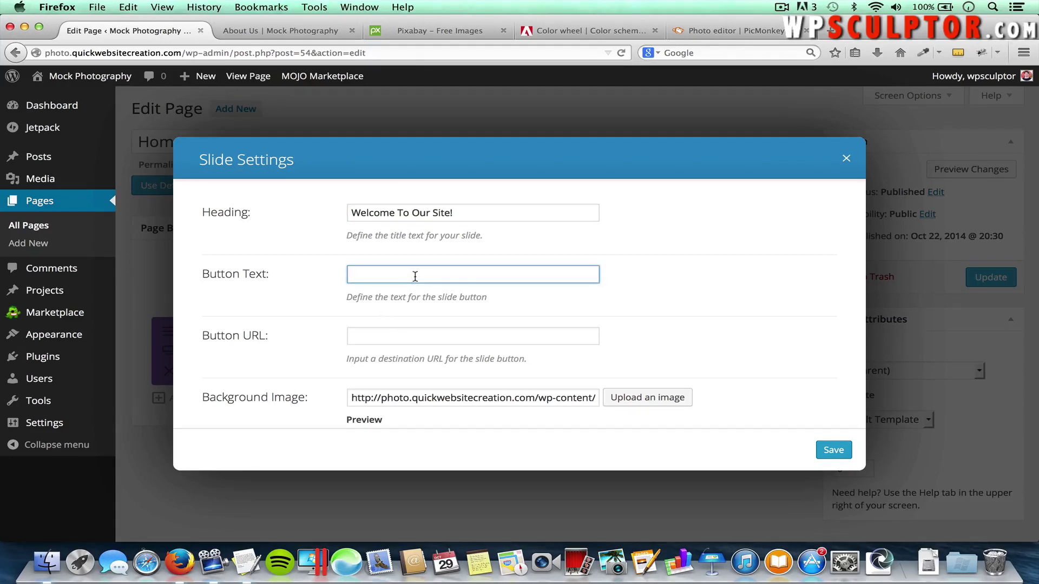
type("View Our Portfolio")
Copy the live Portfolio page address and paste it as the slide's Button URL
left_click(283, 28)
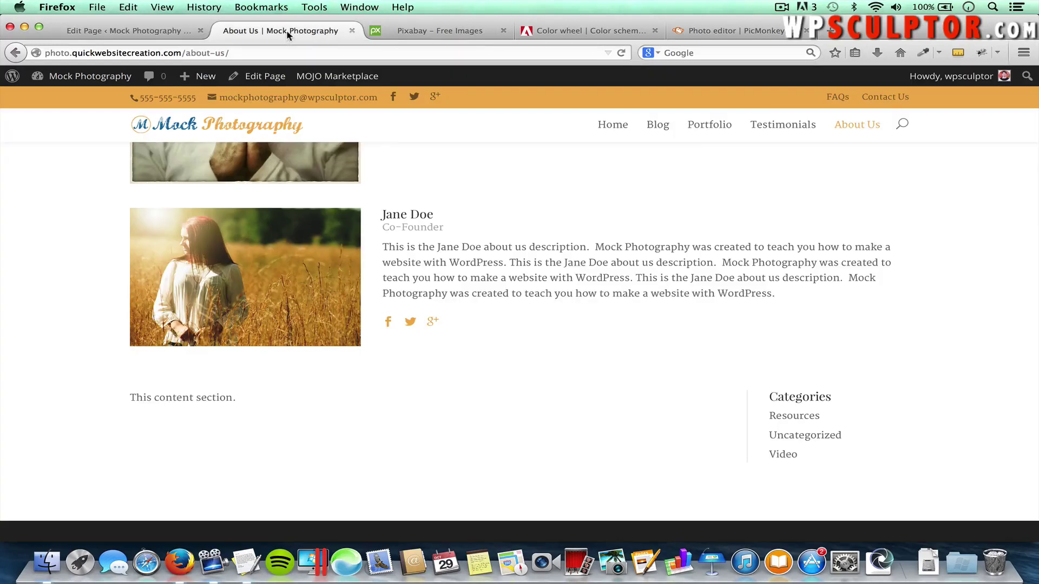
left_click(706, 132)
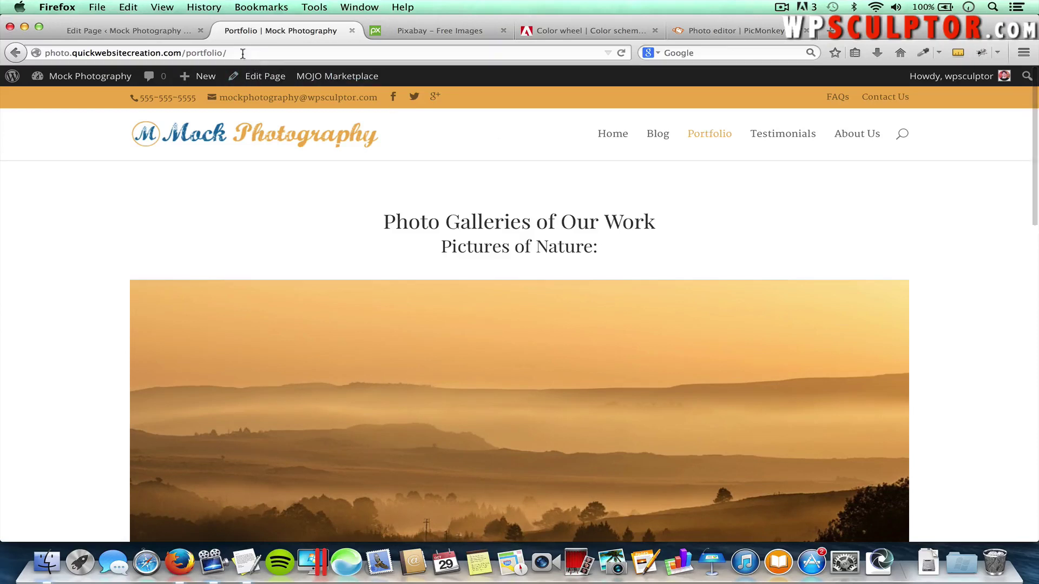
left_click(243, 53)
key("super+c")
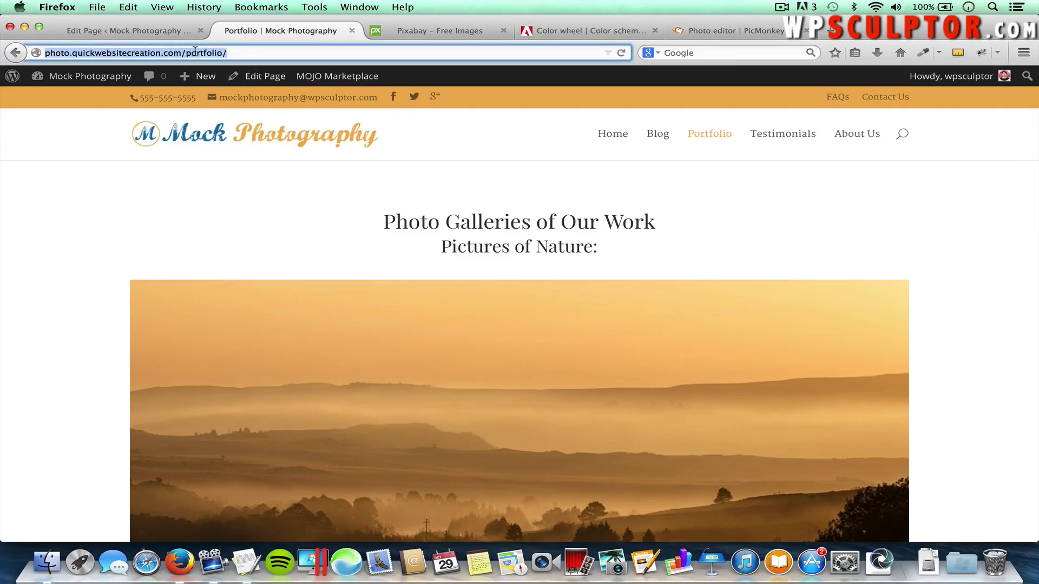
left_click(171, 34)
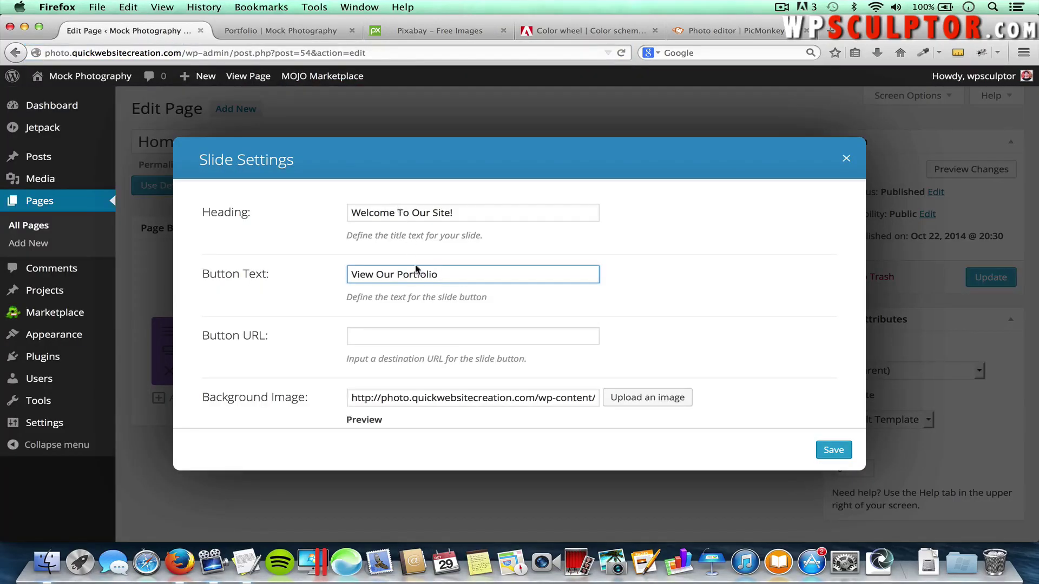
left_click(379, 334)
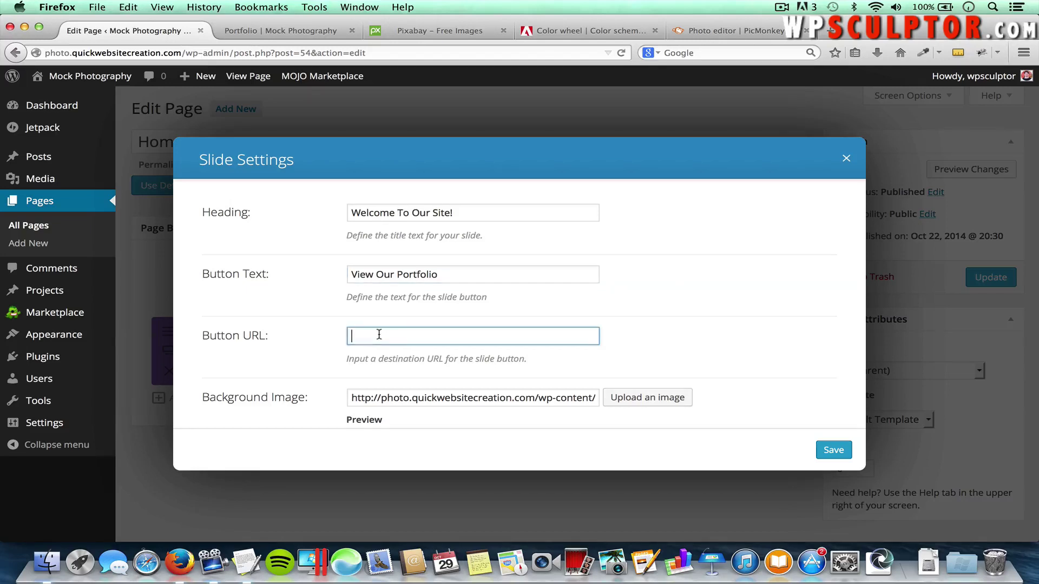
key("super+v")
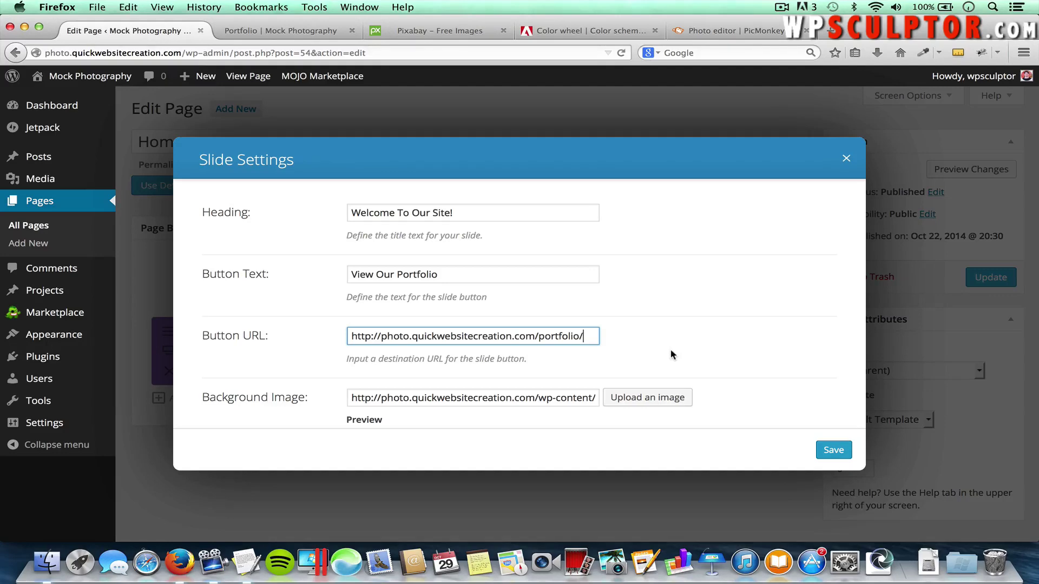
scroll(671, 351, "down", 10)
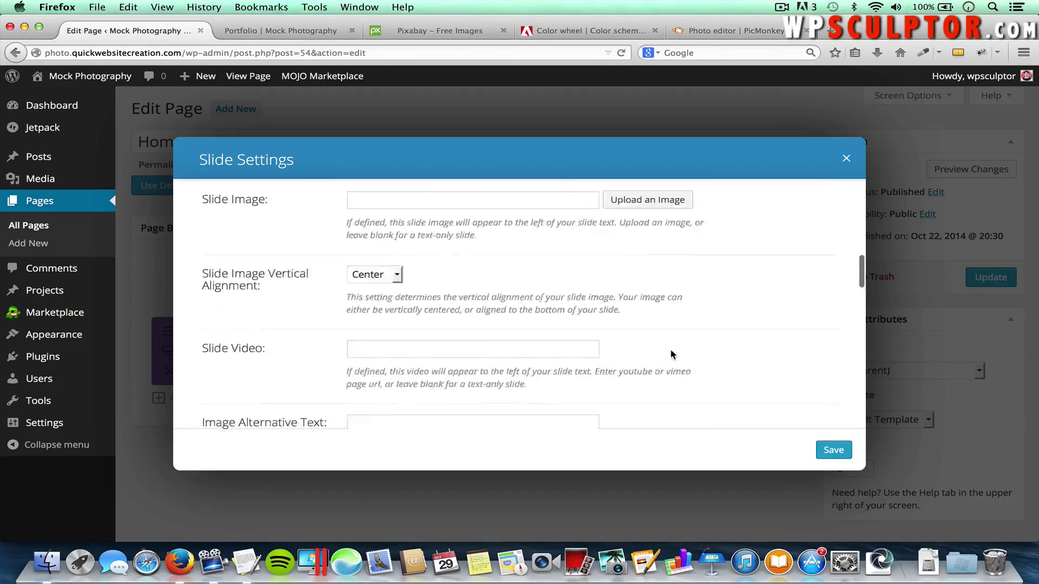
Paste the thank-you welcome paragraph from the notes into the slide's content
scroll(667, 368, "down", 10)
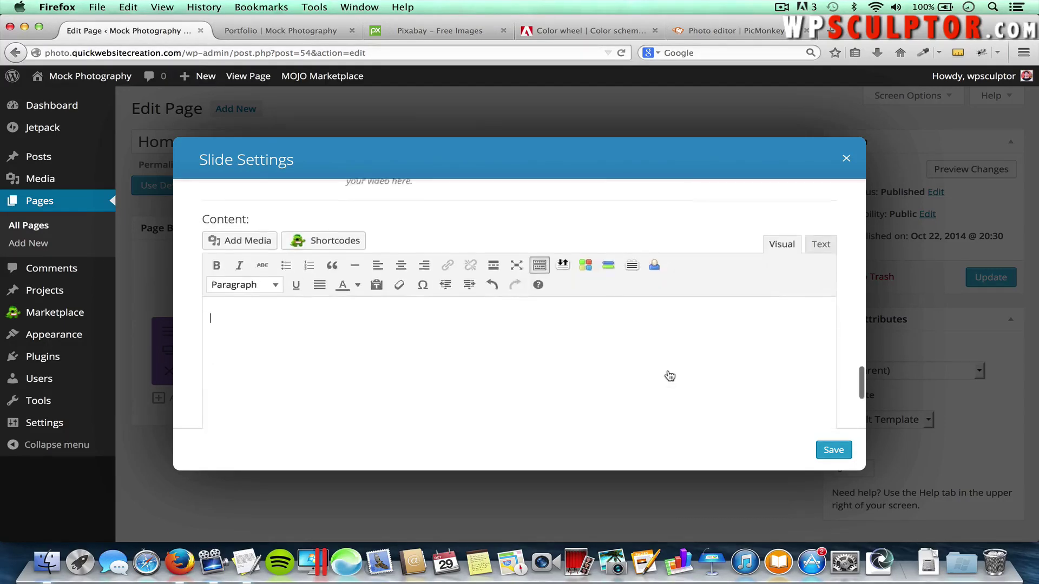
left_click(359, 320)
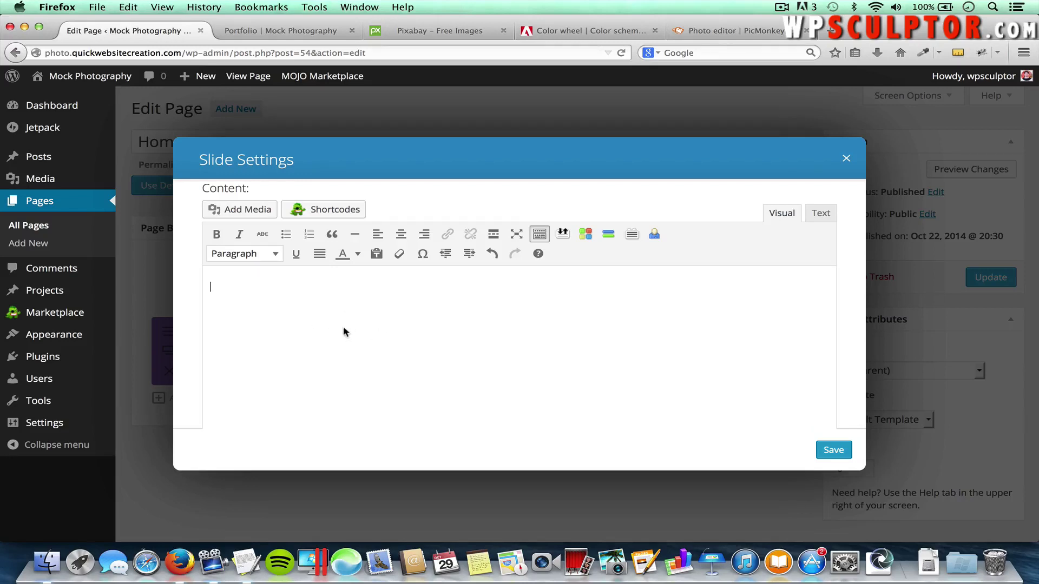
key("super+Tab")
key("super+Tab")
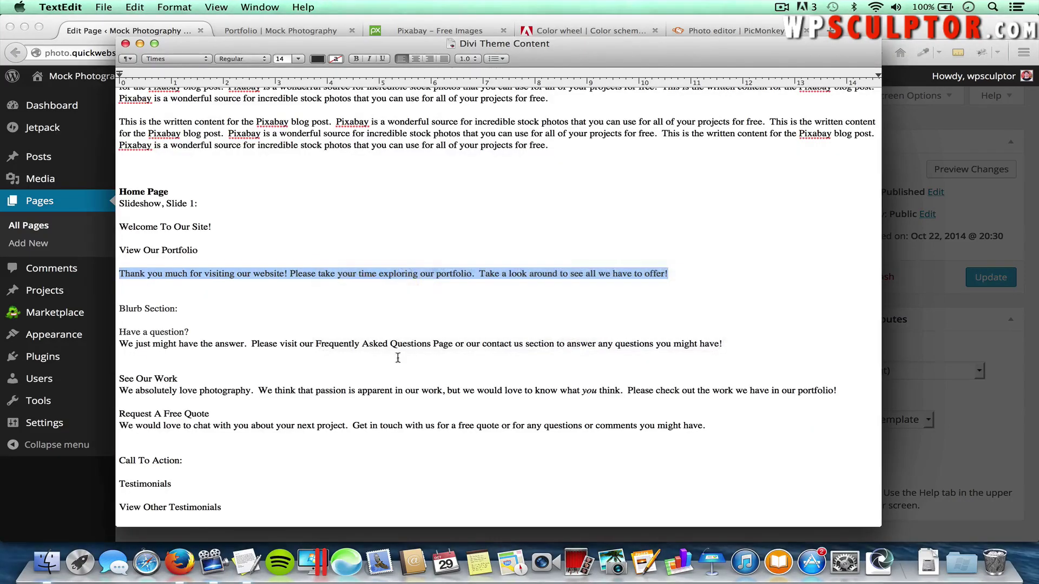
key("super+c")
key("super+Tab")
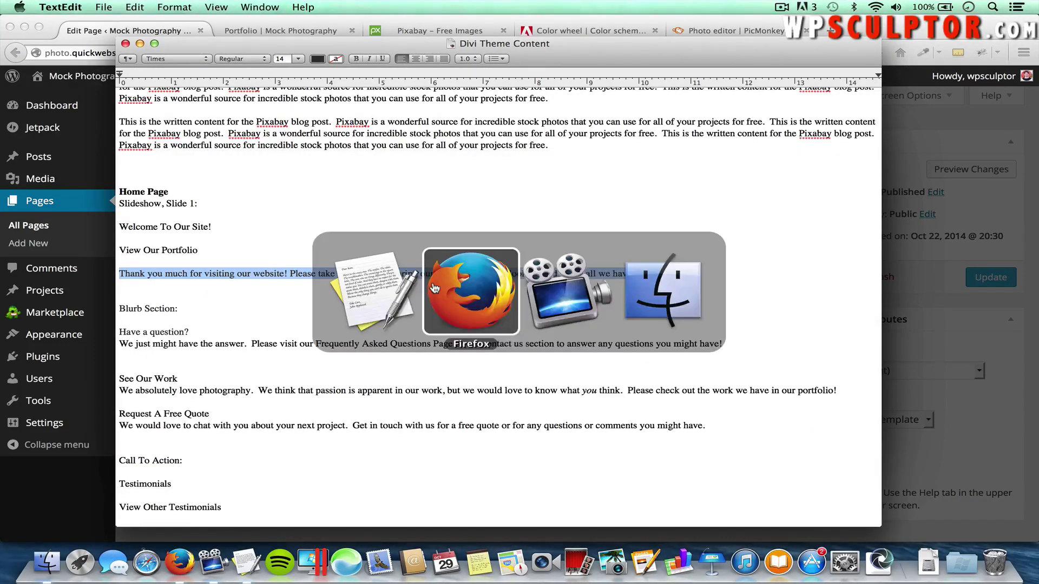
key("super+v")
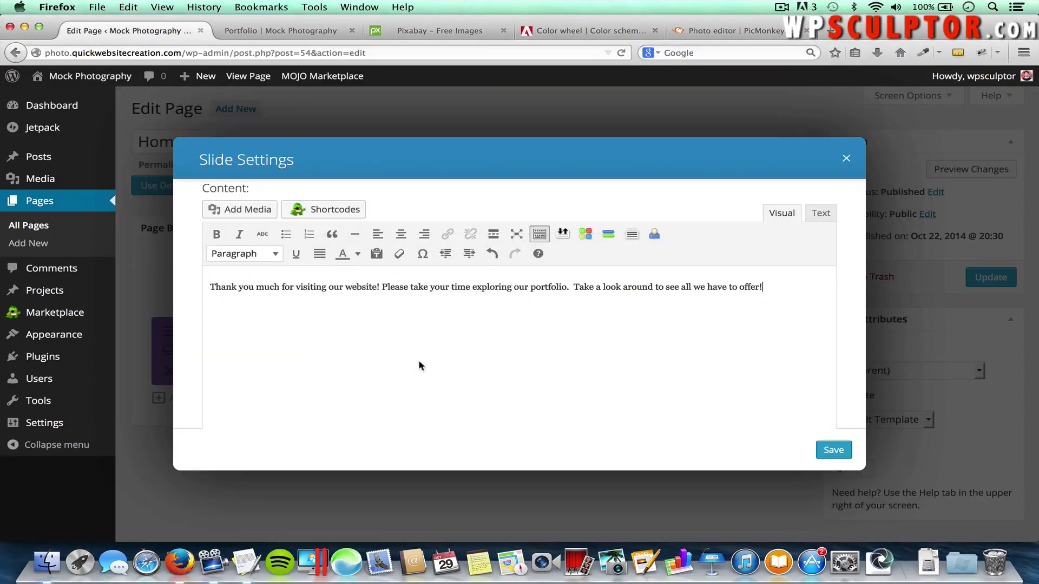
Clear the slide's green background colour and save the slide into the slider
scroll(703, 338, "up", 8)
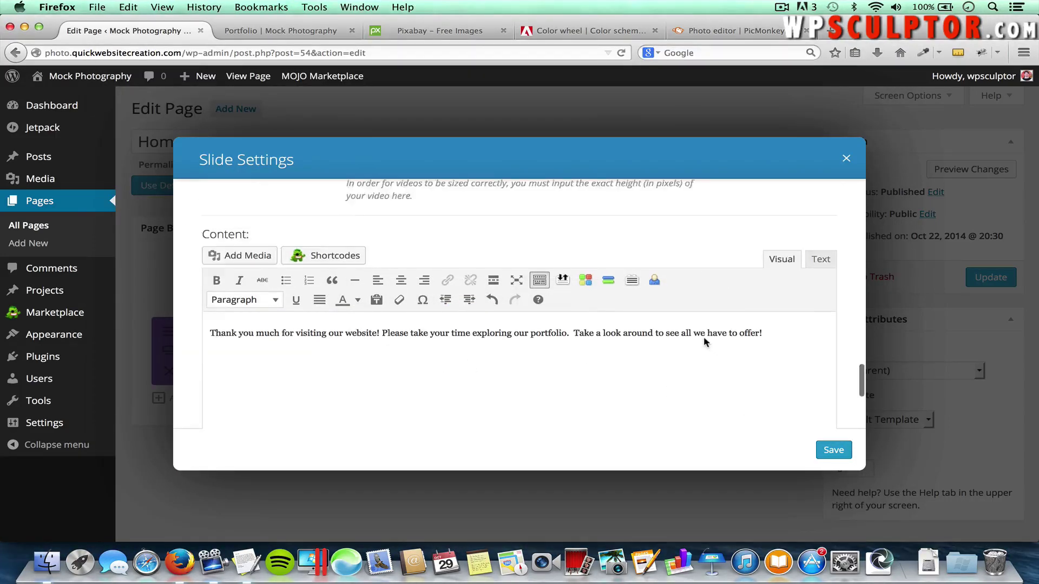
scroll(703, 341, "up", 15)
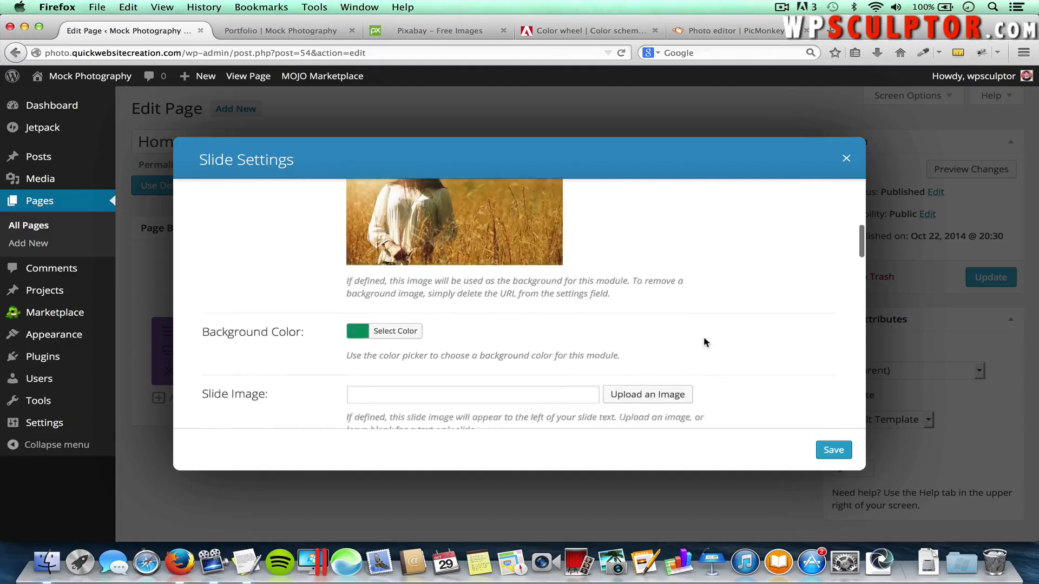
left_click(389, 357)
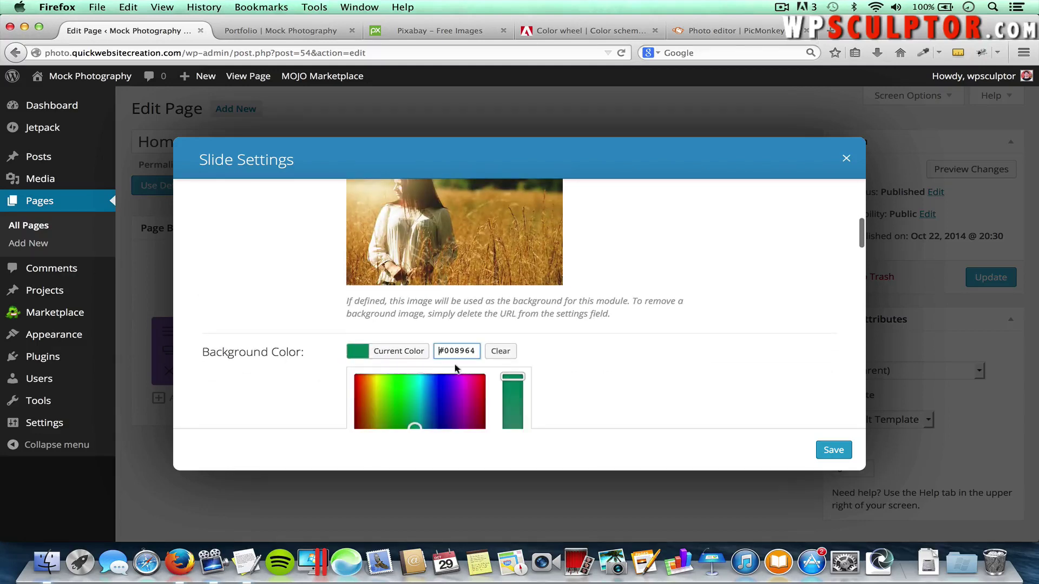
left_click(501, 352)
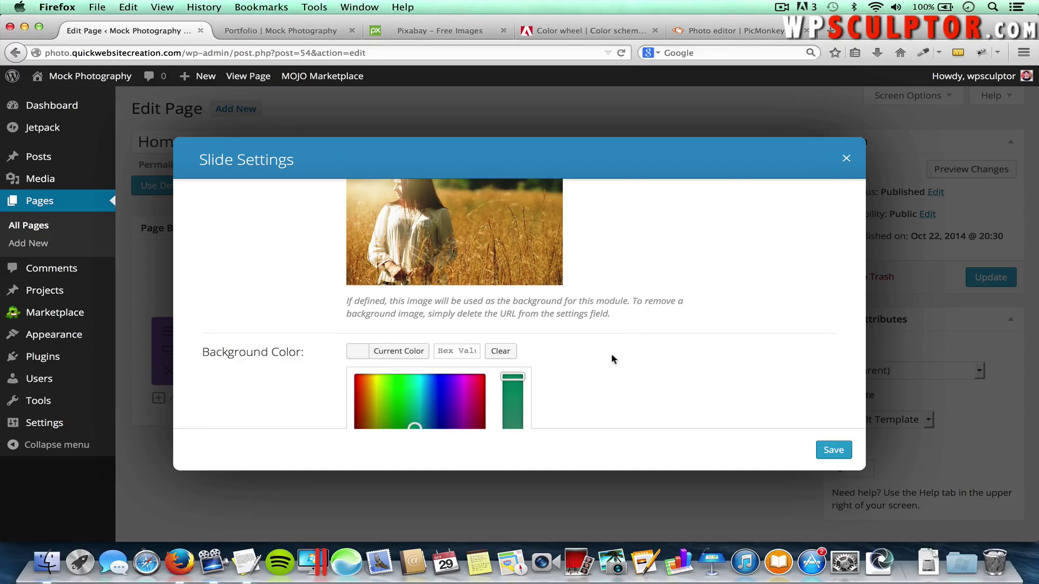
left_click(833, 449)
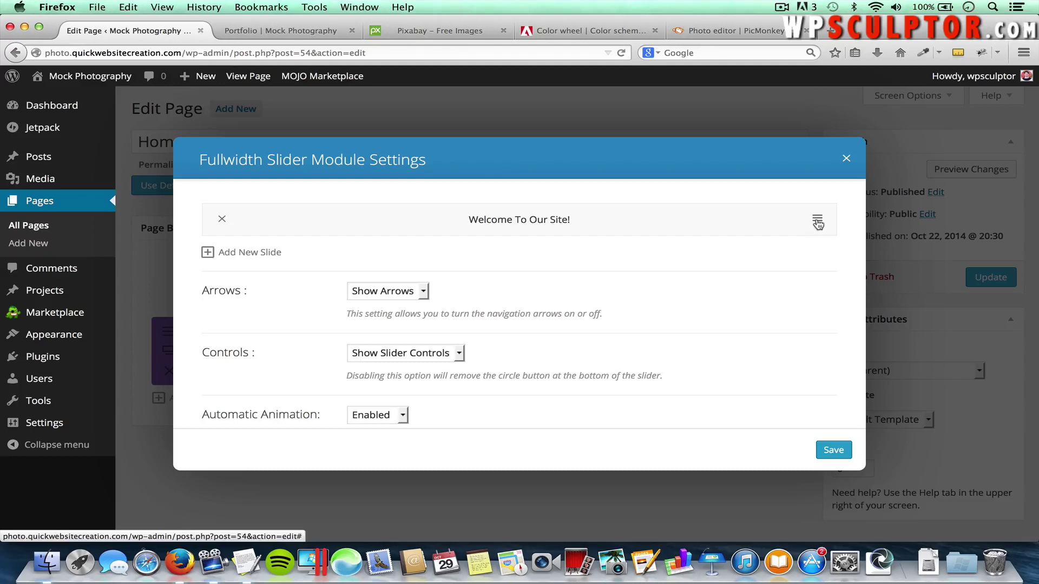
Re-save the Welcome To Our Site! slide and add a new slide
left_click(818, 223)
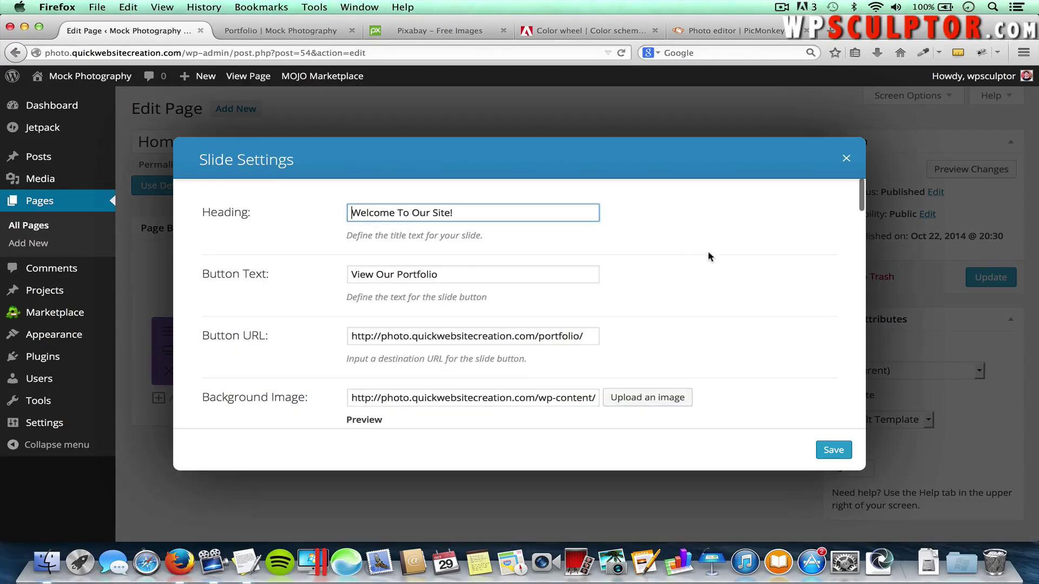
left_click(833, 450)
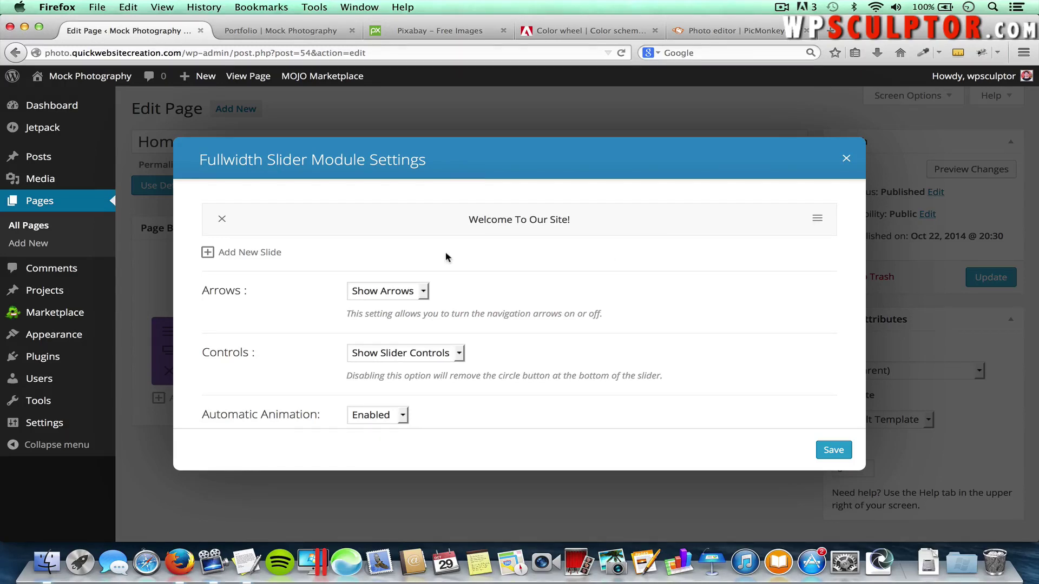
left_click(255, 253)
Set the European-Day city photo as the new slide's background and save it
scroll(304, 333, "down", 3)
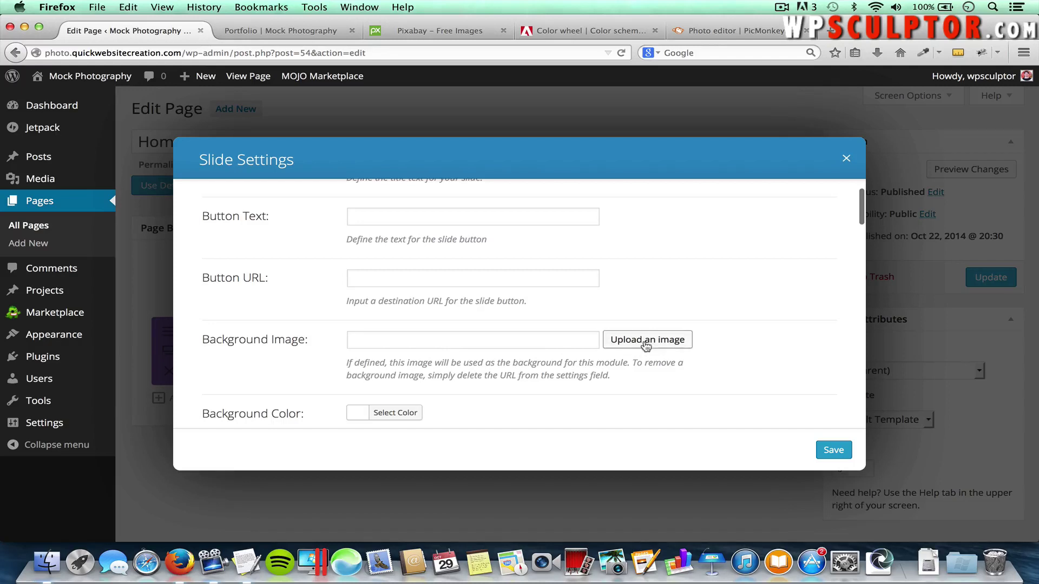
left_click(642, 342)
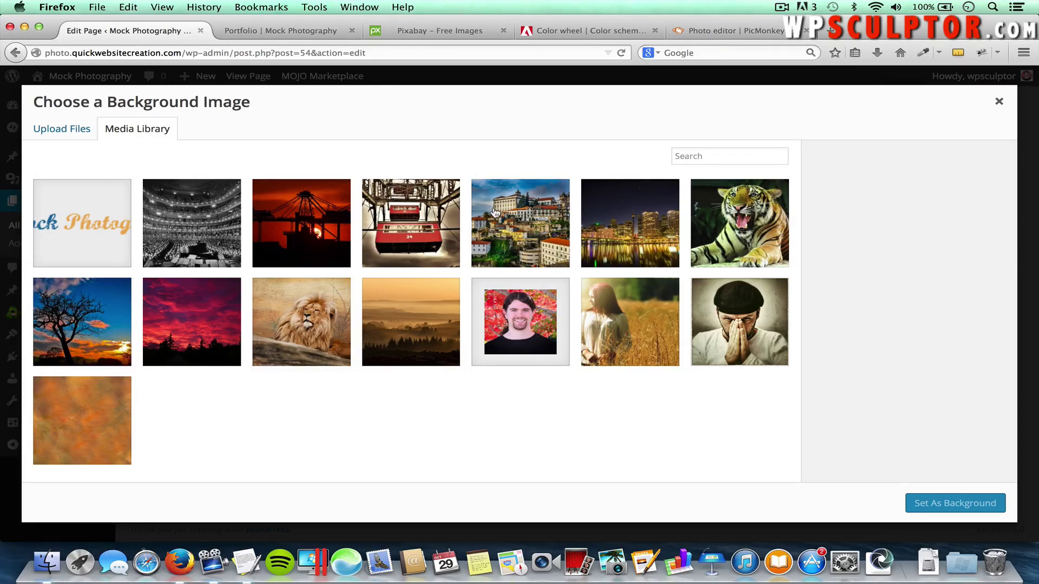
left_click(53, 132)
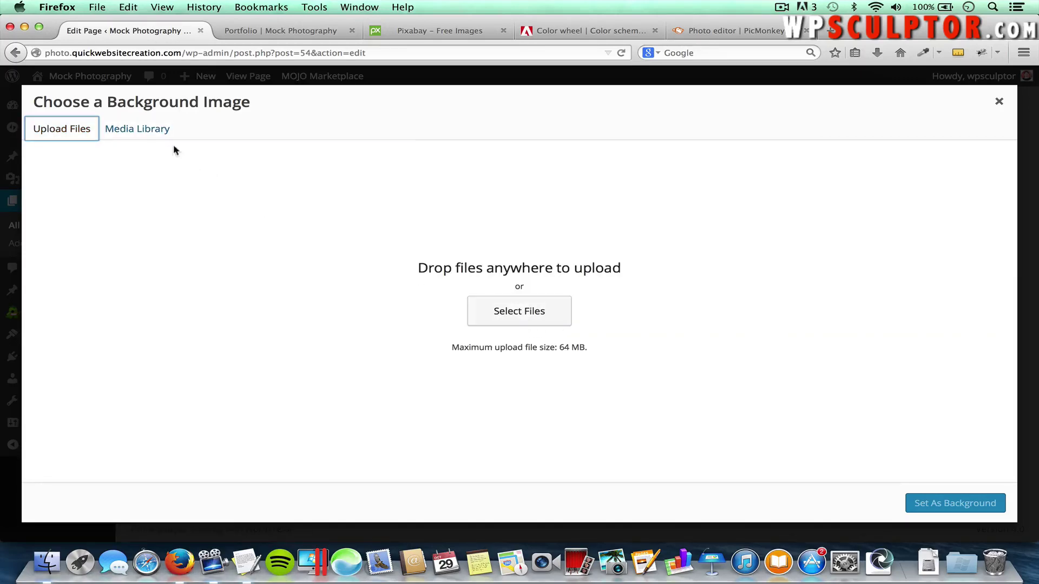
left_click(161, 135)
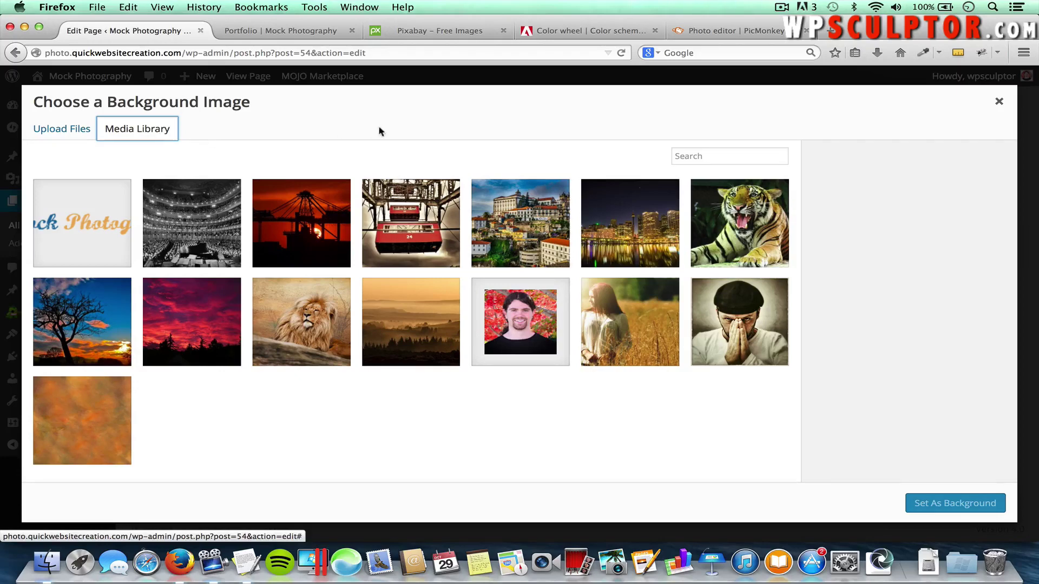
left_click(513, 223)
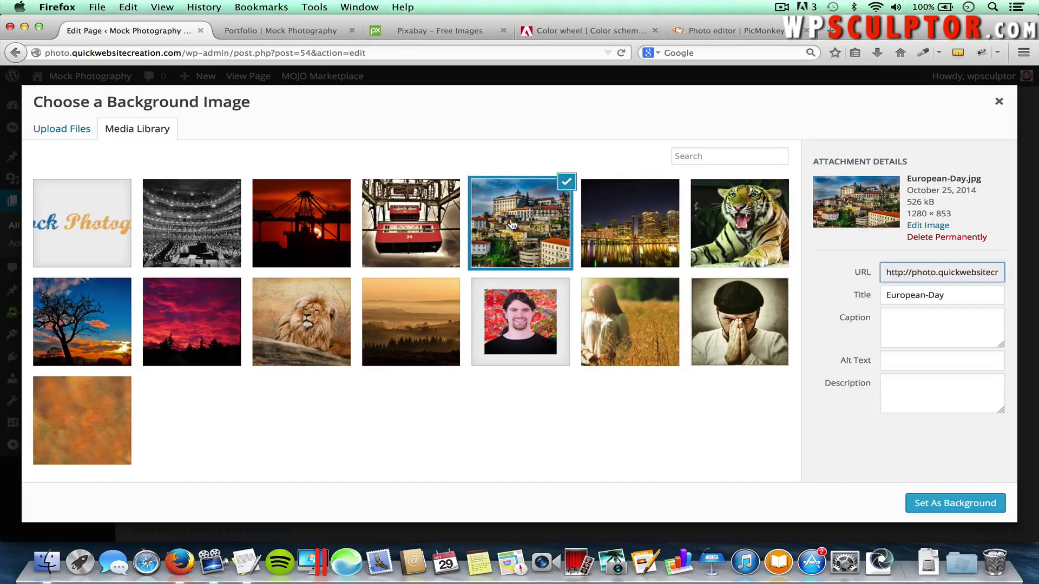
left_click(933, 503)
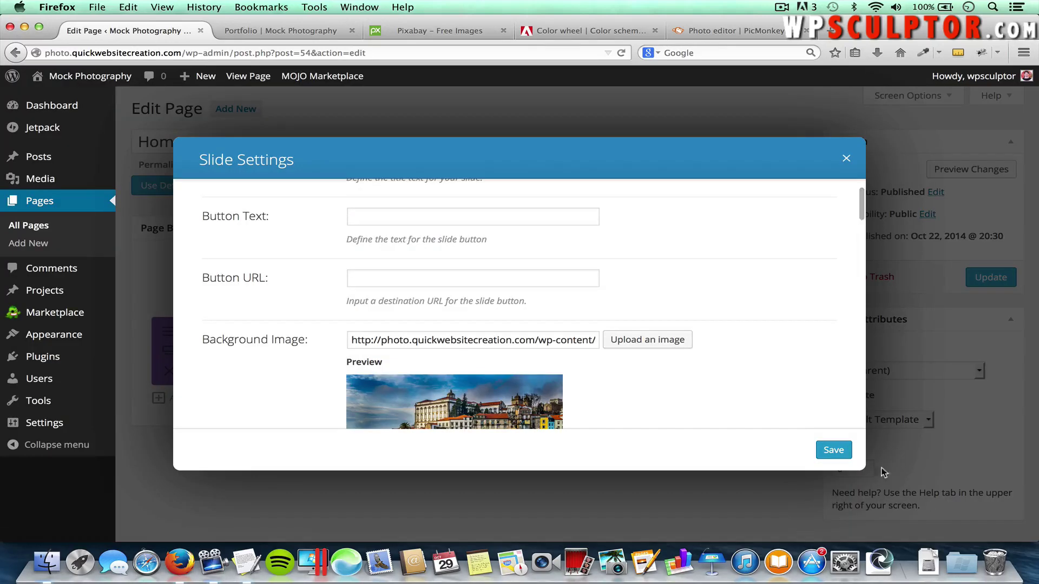
left_click(826, 453)
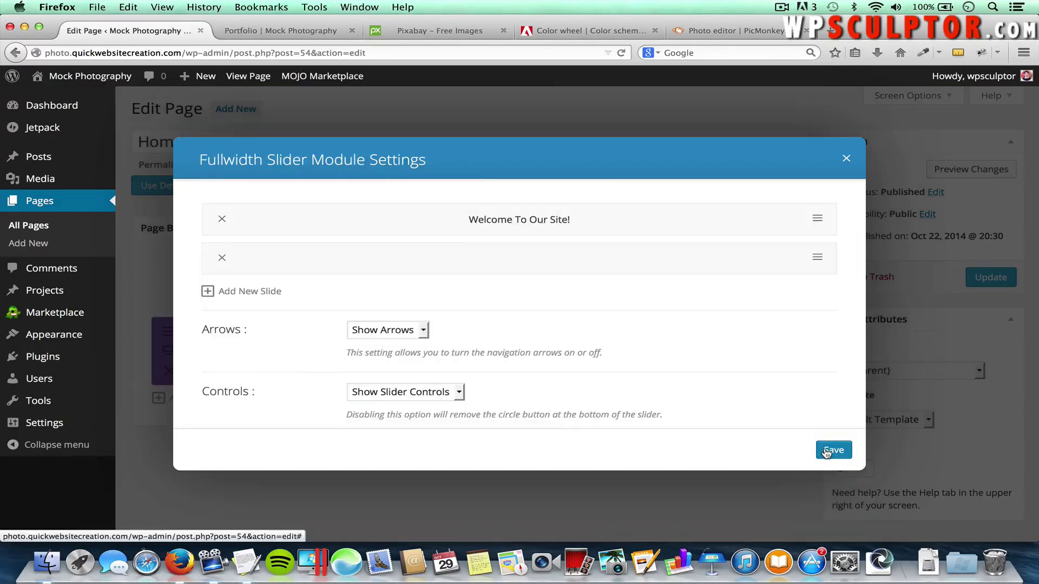
Add a third slide with the Lion.jpg background, then save the slide and fullwidth slider settings
left_click(243, 292)
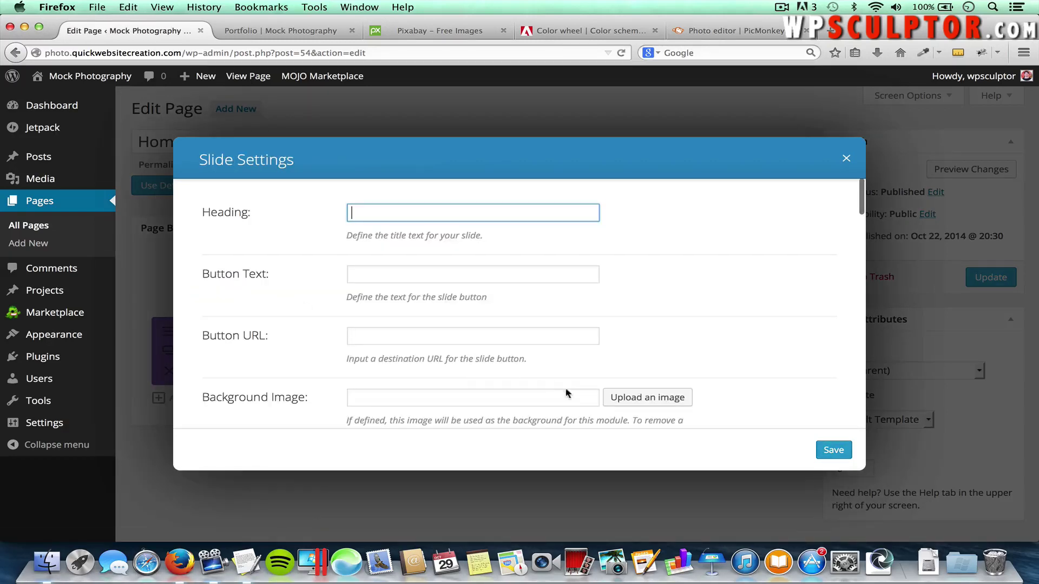
left_click(650, 401)
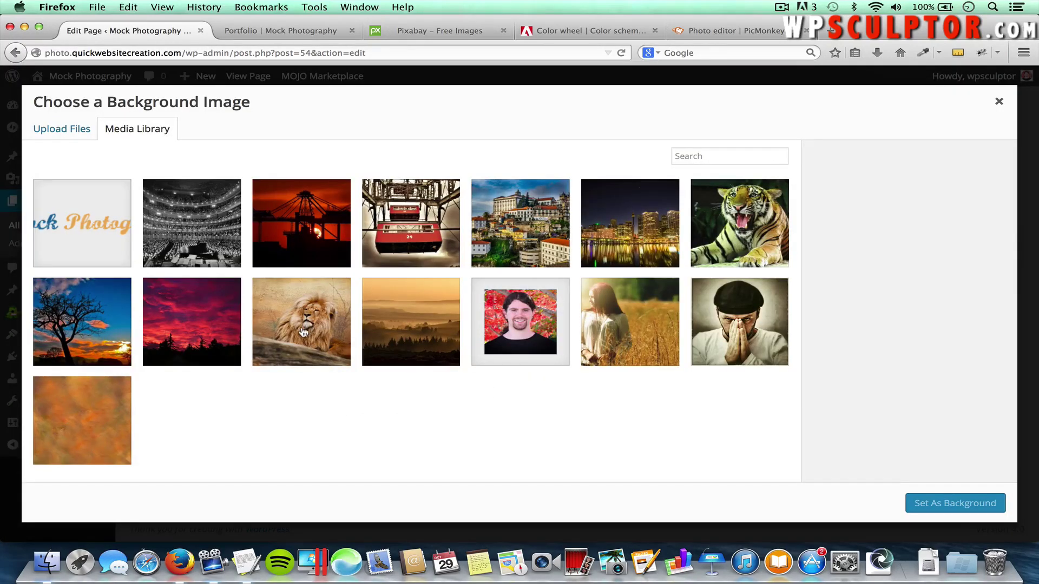
left_click(303, 332)
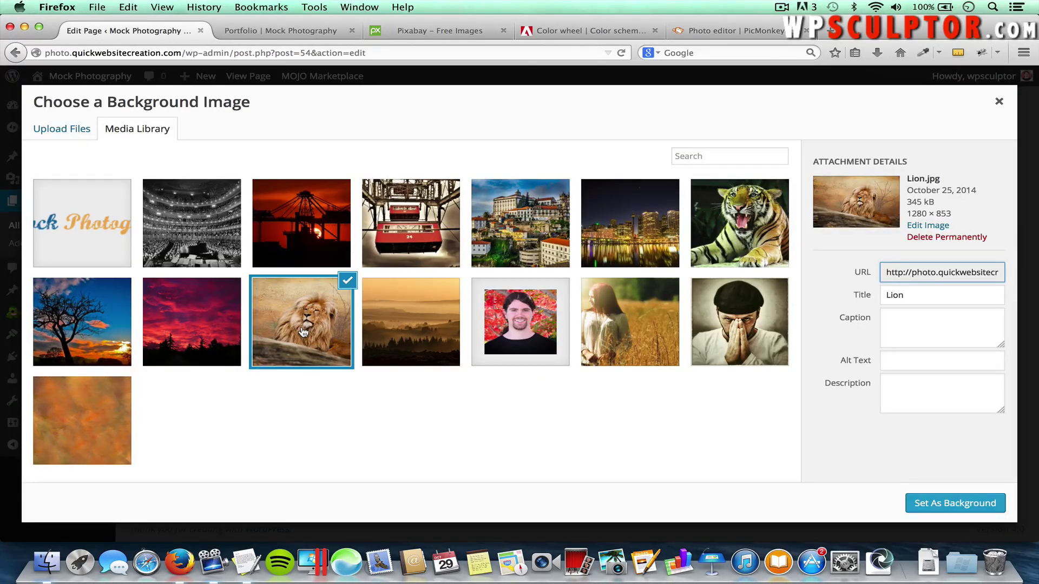
left_click(961, 506)
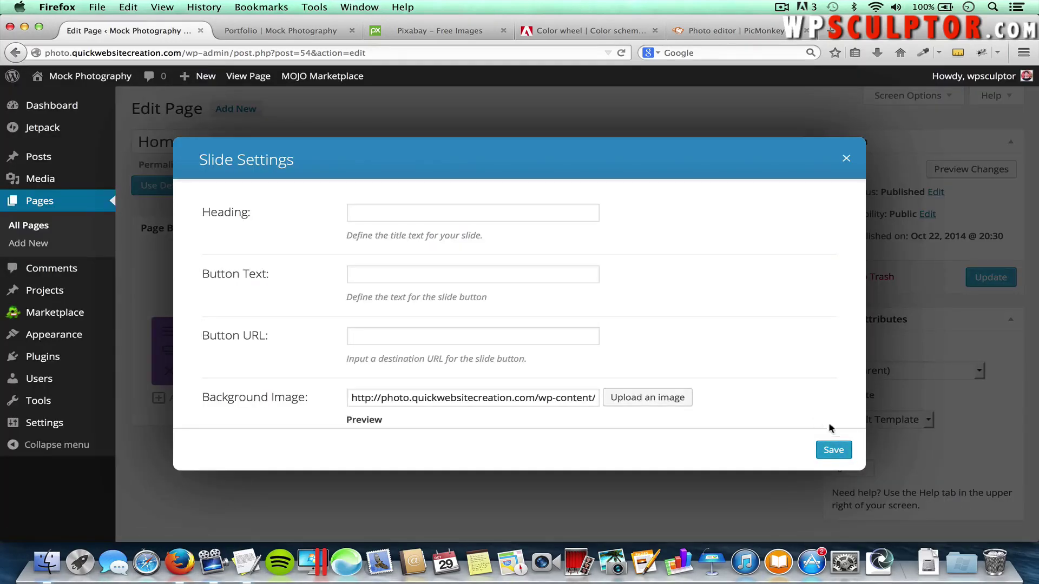
left_click(833, 450)
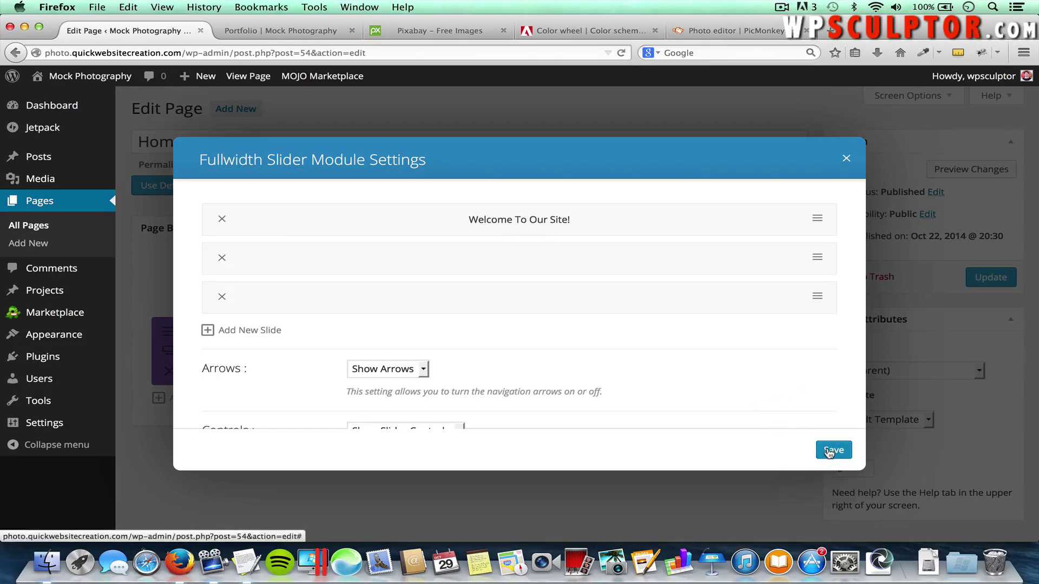
left_click(830, 452)
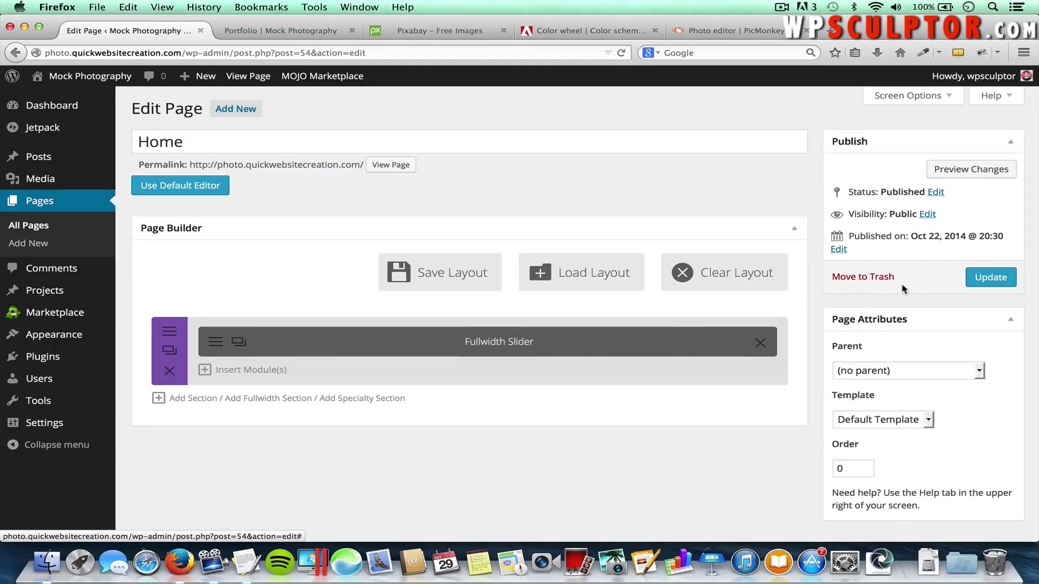
Update the Home page and load the live home page
left_click(986, 278)
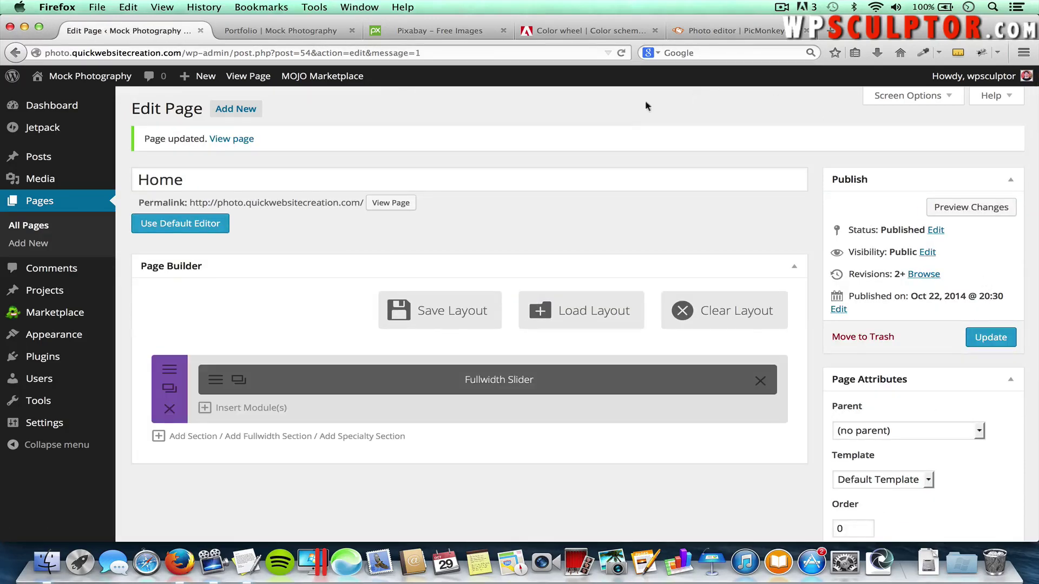
left_click(291, 31)
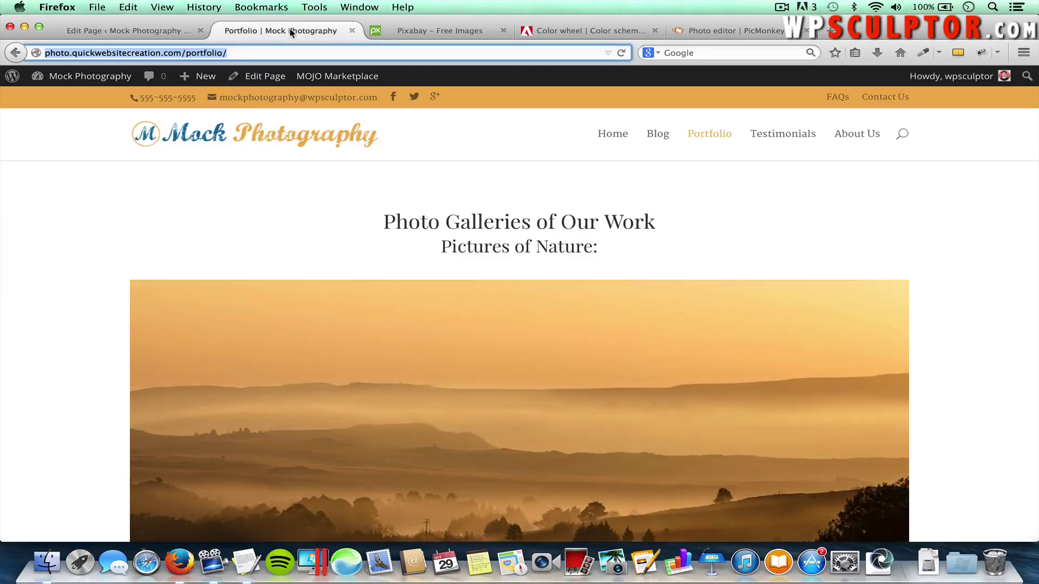
left_click(608, 140)
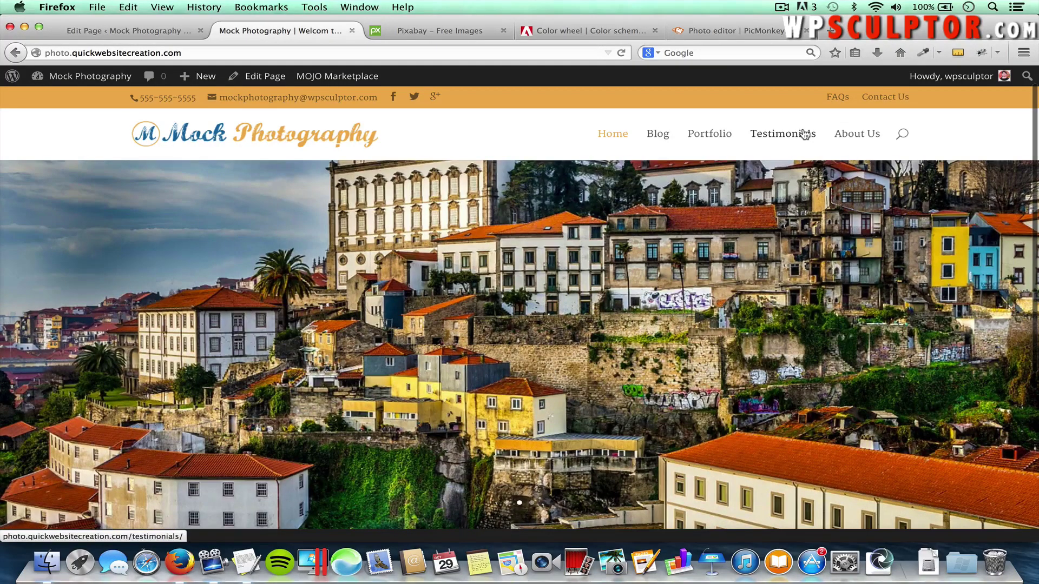
Inspect the welcome slider's subtitle on the live page, then return to the Home page editor
scroll(805, 134, "down", 1)
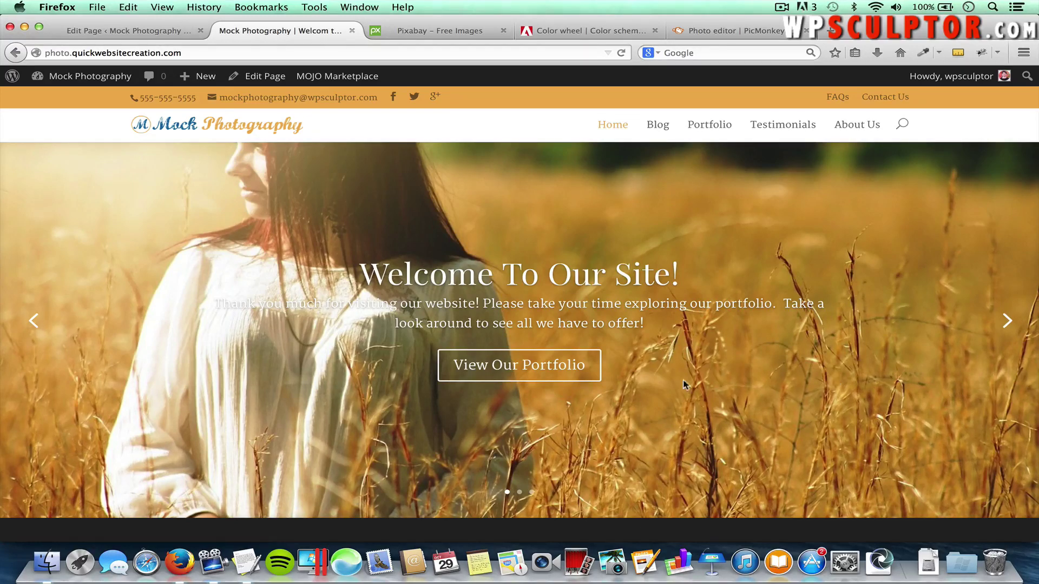
left_click_drag(213, 303, 393, 303)
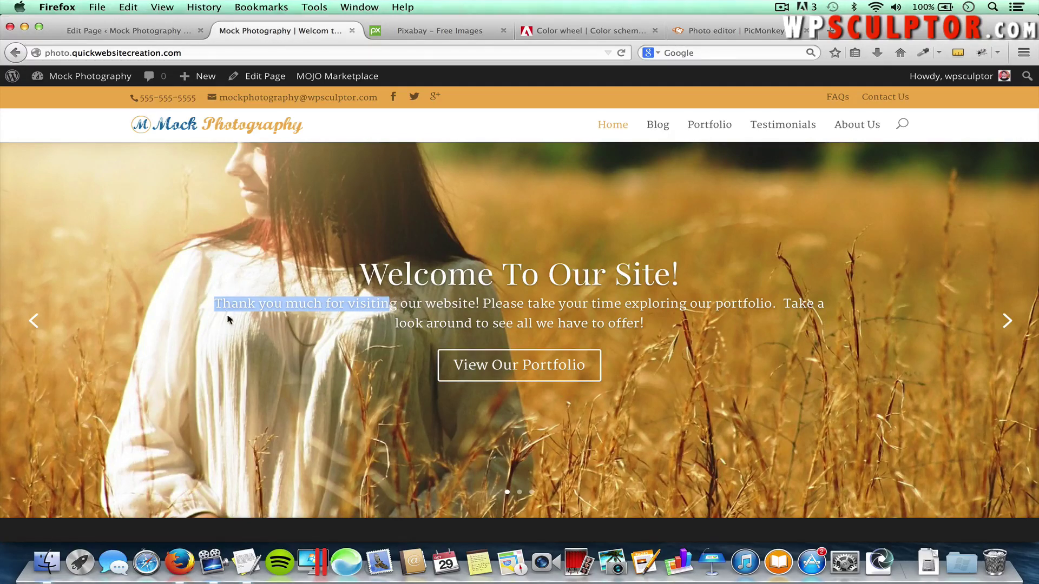
left_click(604, 451)
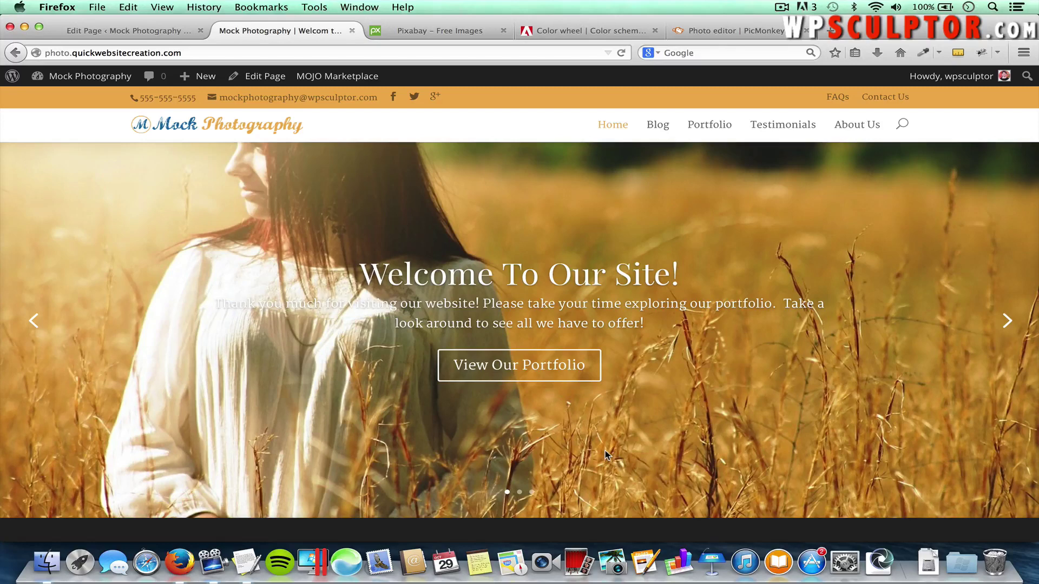
scroll(812, 306, "up", 2)
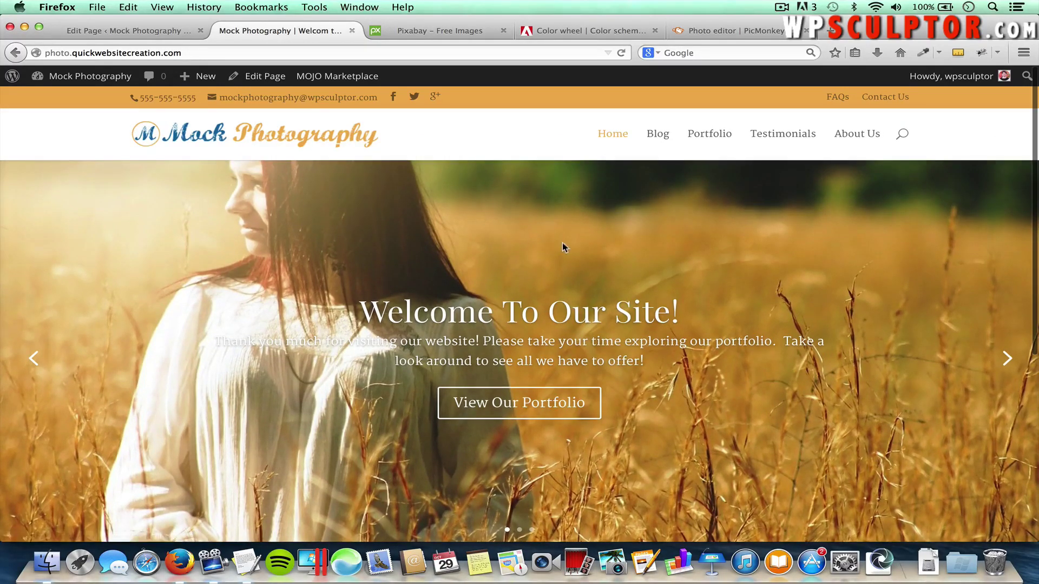
left_click(147, 31)
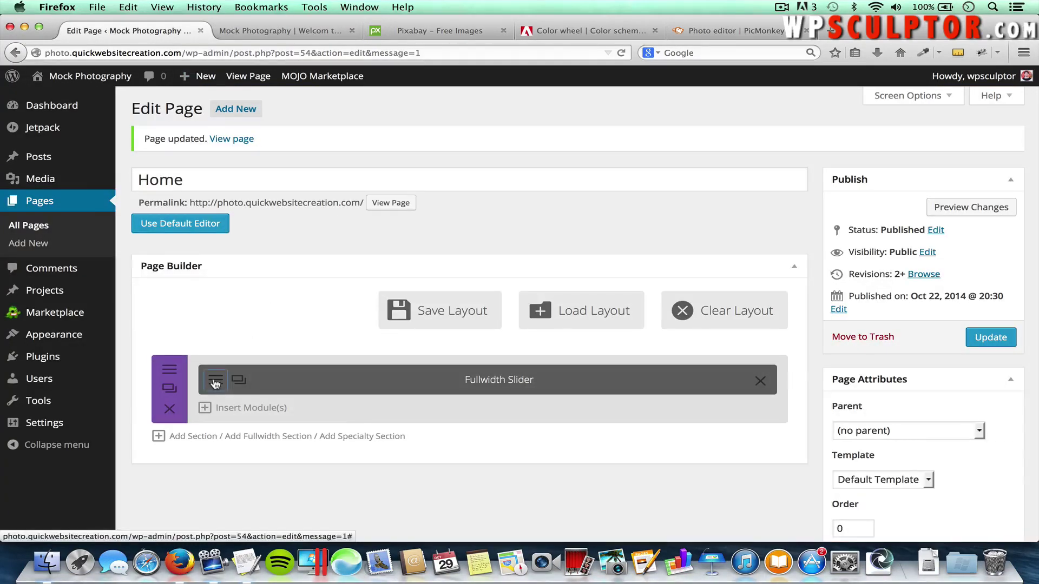
Open the Welcome To Our Site! slide's settings and keep its text colour as Light
left_click(215, 381)
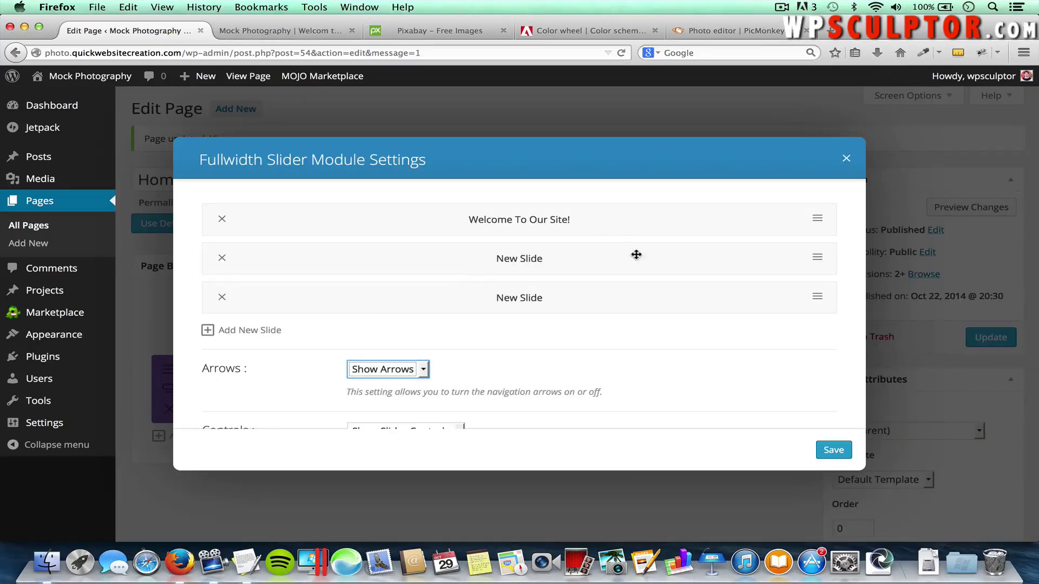
left_click(818, 220)
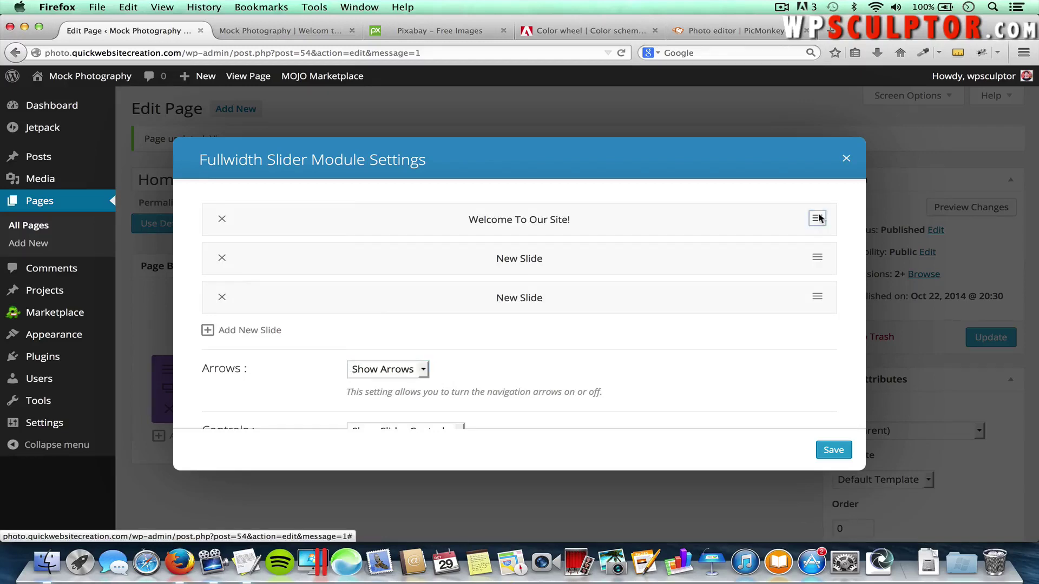
scroll(776, 277, "down", 10)
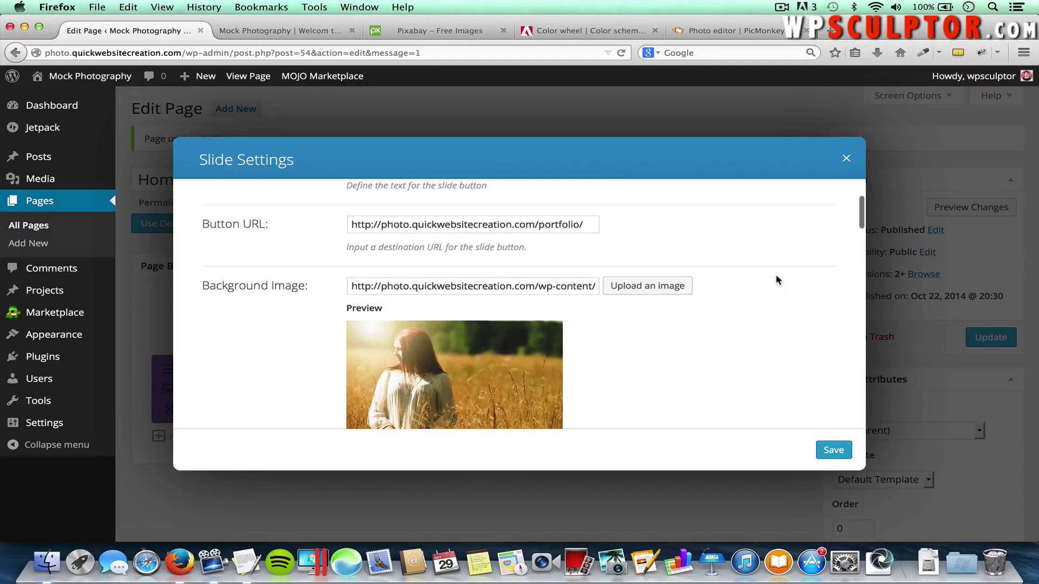
scroll(774, 273, "down", 6)
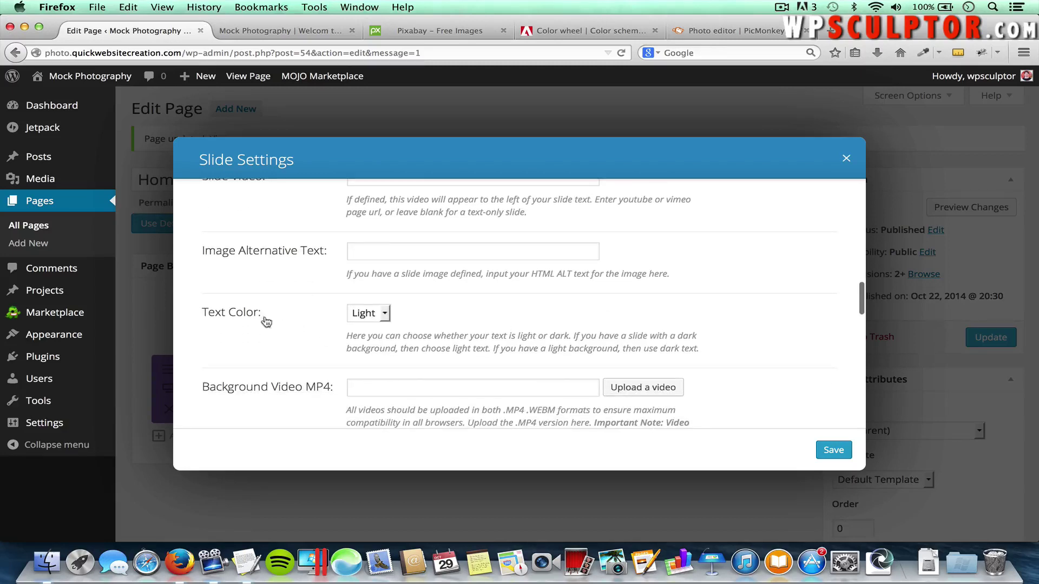
left_click(376, 315)
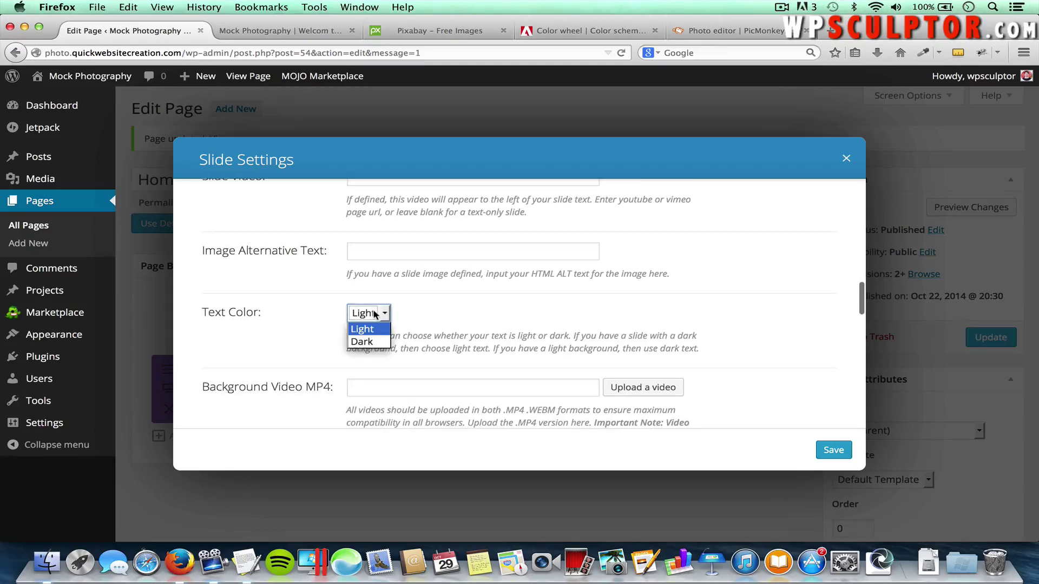
left_click(417, 314)
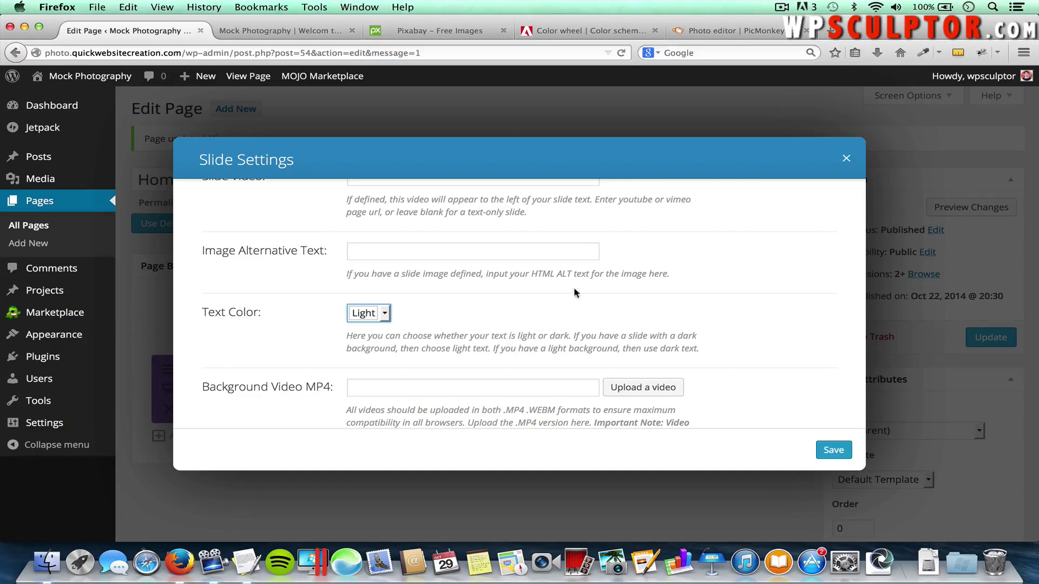
left_click(704, 280)
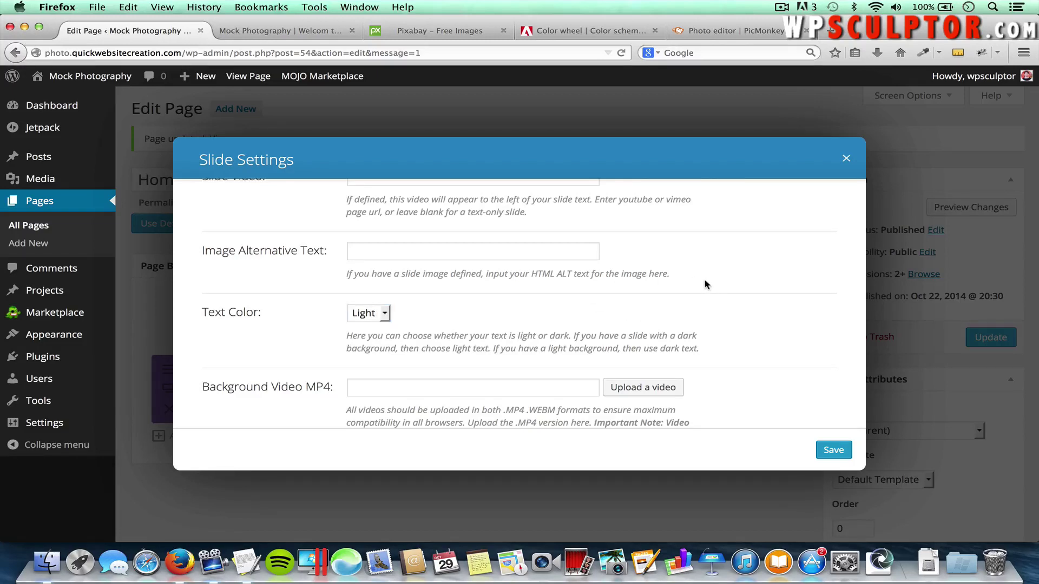
scroll(705, 284, "up", 5)
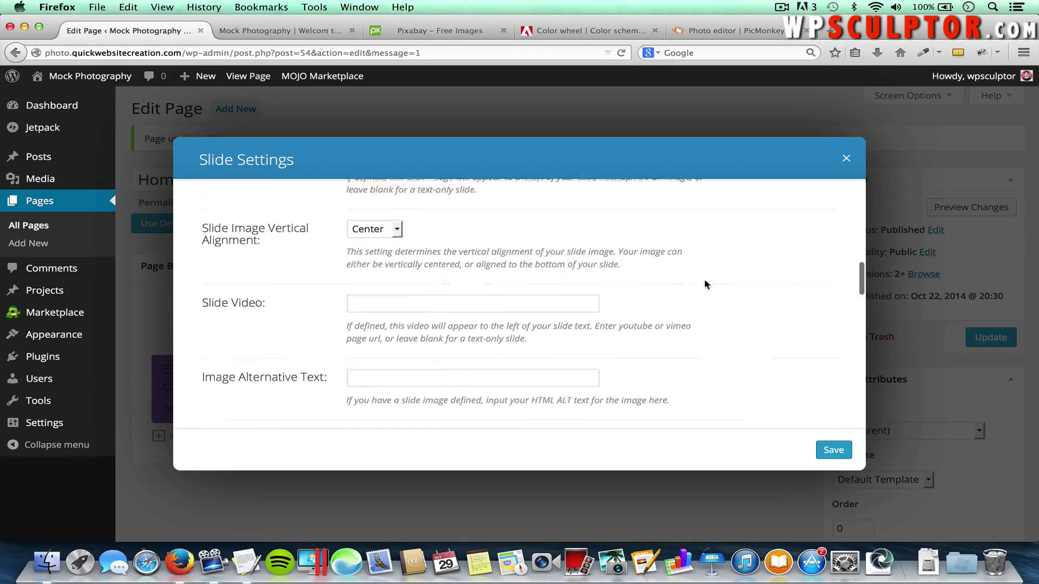
scroll(704, 284, "up", 3)
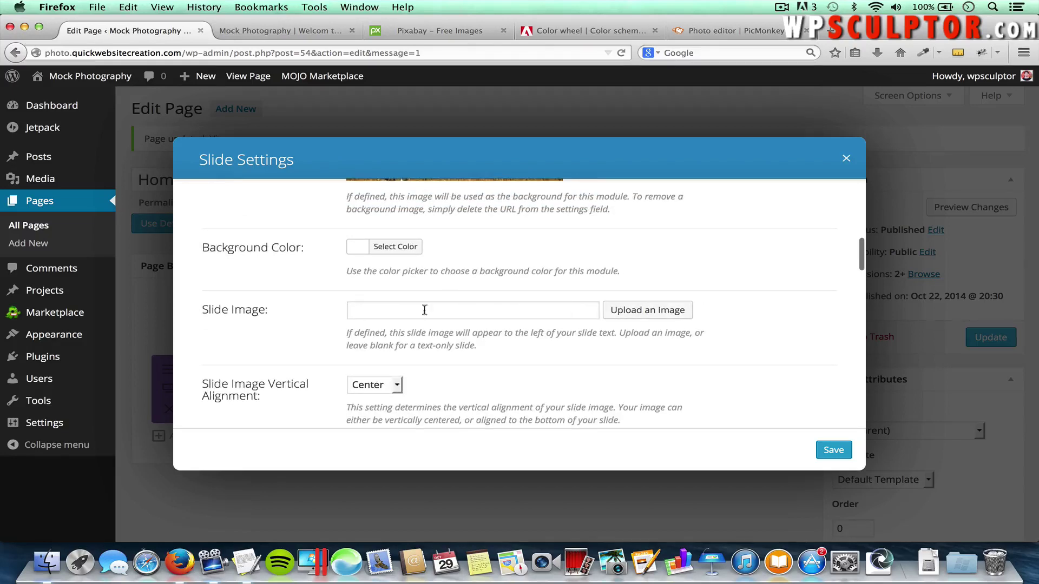
Set ferris-wheel.jpg as the slide image, save slide and slider, and update the Home page
left_click(648, 310)
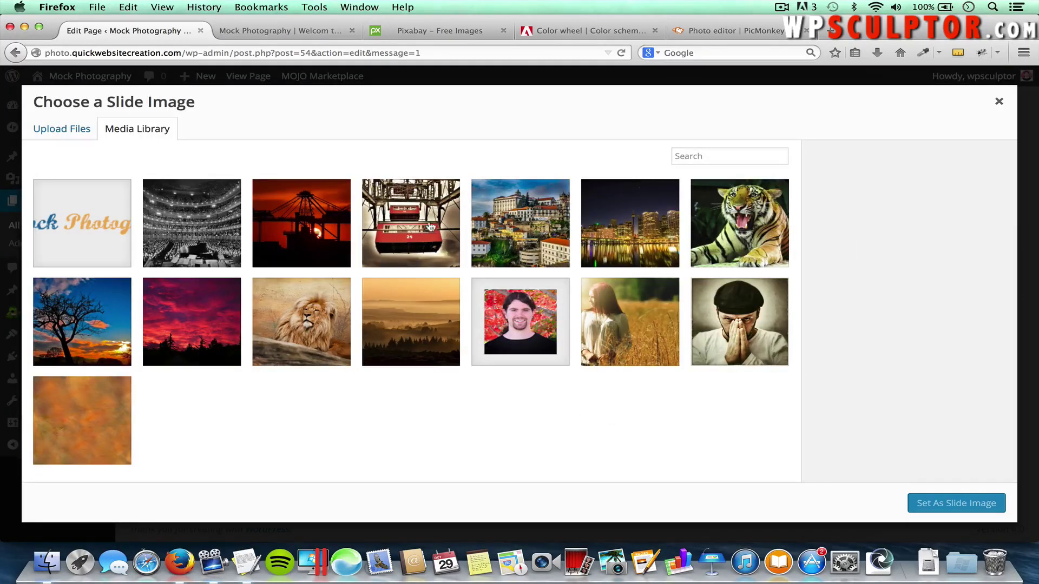
left_click(413, 222)
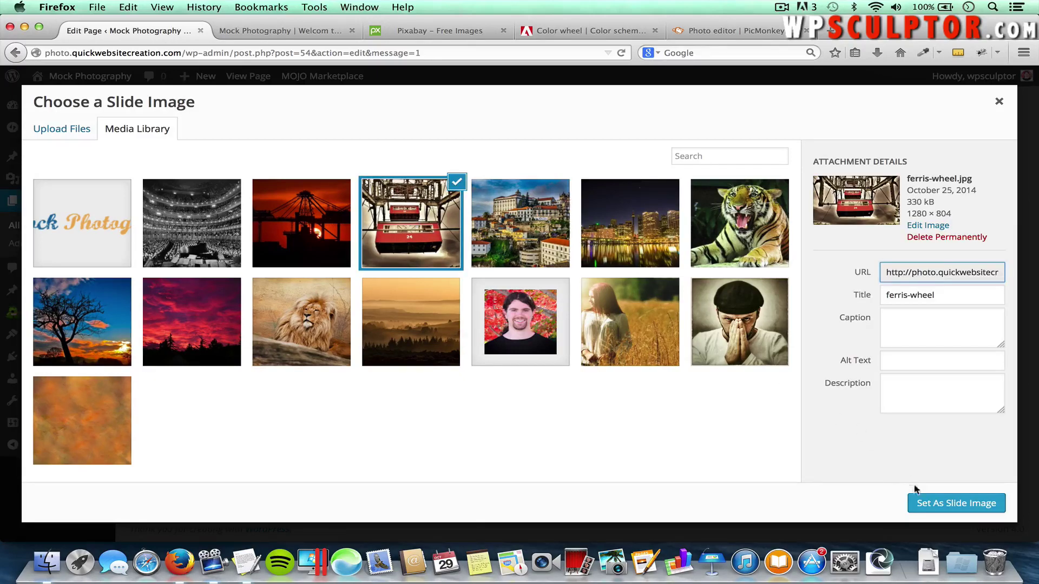
left_click(930, 503)
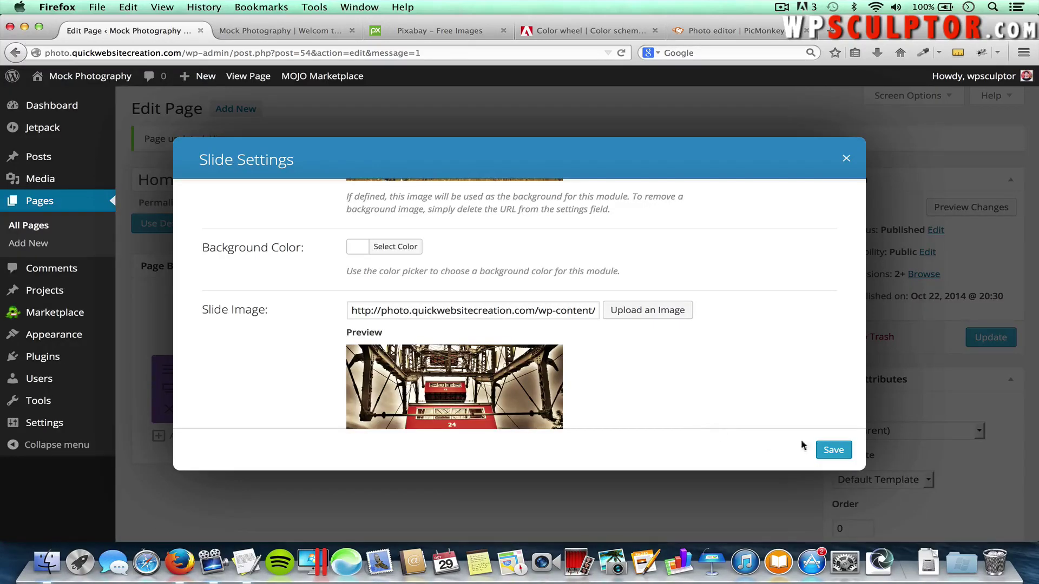
left_click(832, 449)
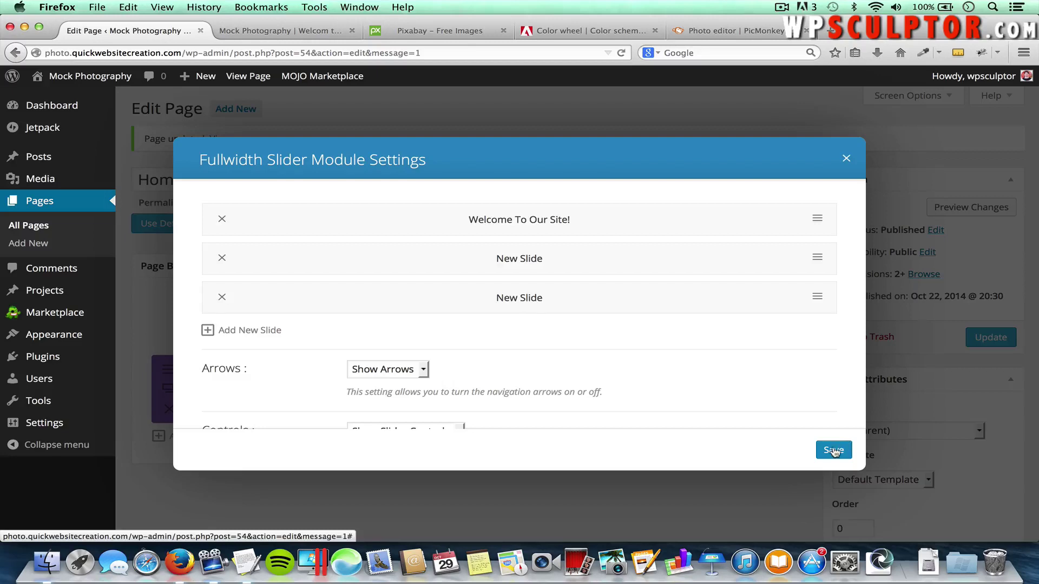
left_click(833, 451)
left_click(981, 338)
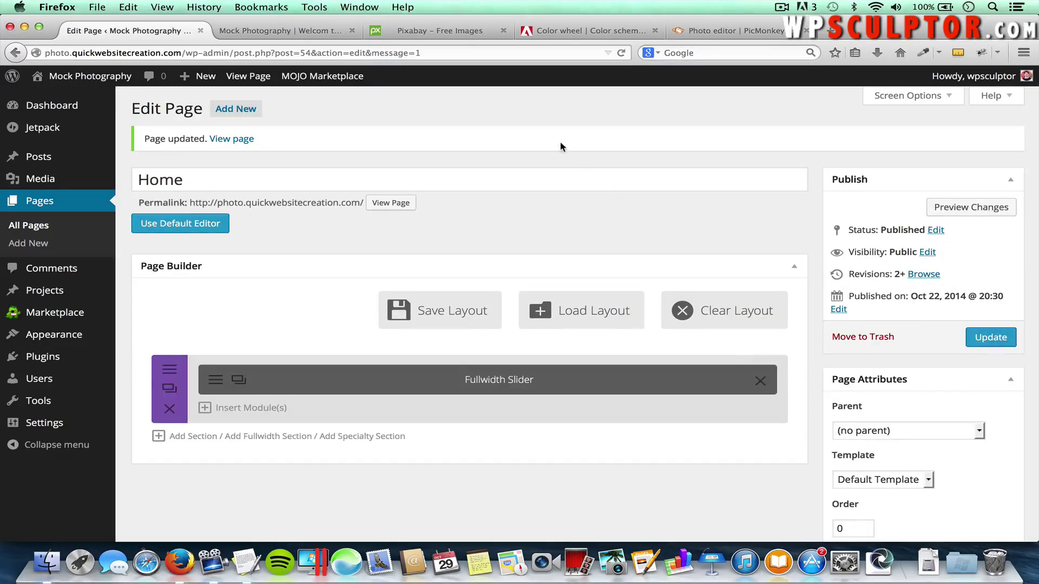
left_click(316, 34)
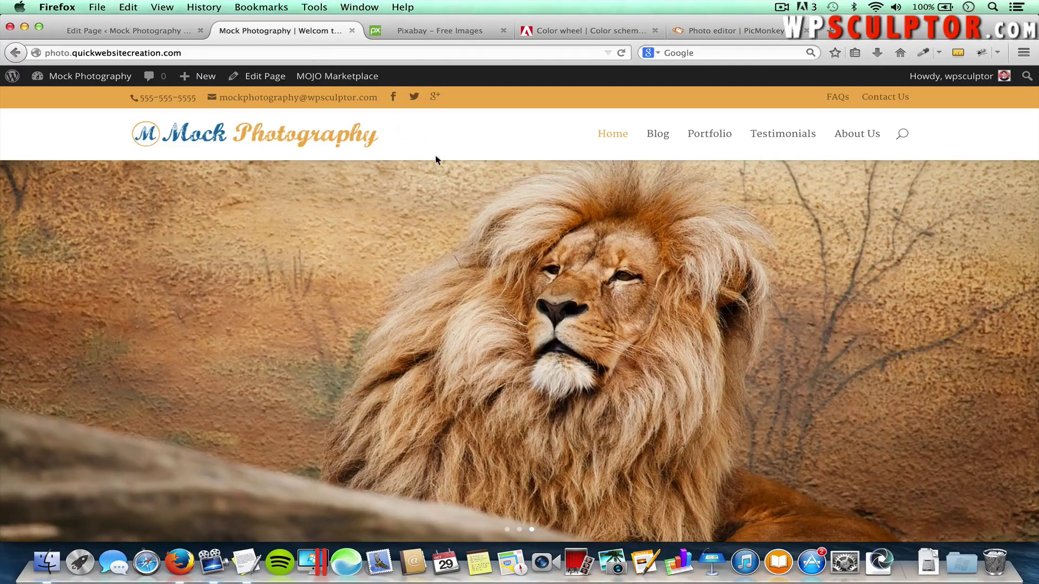
key("cmd+r")
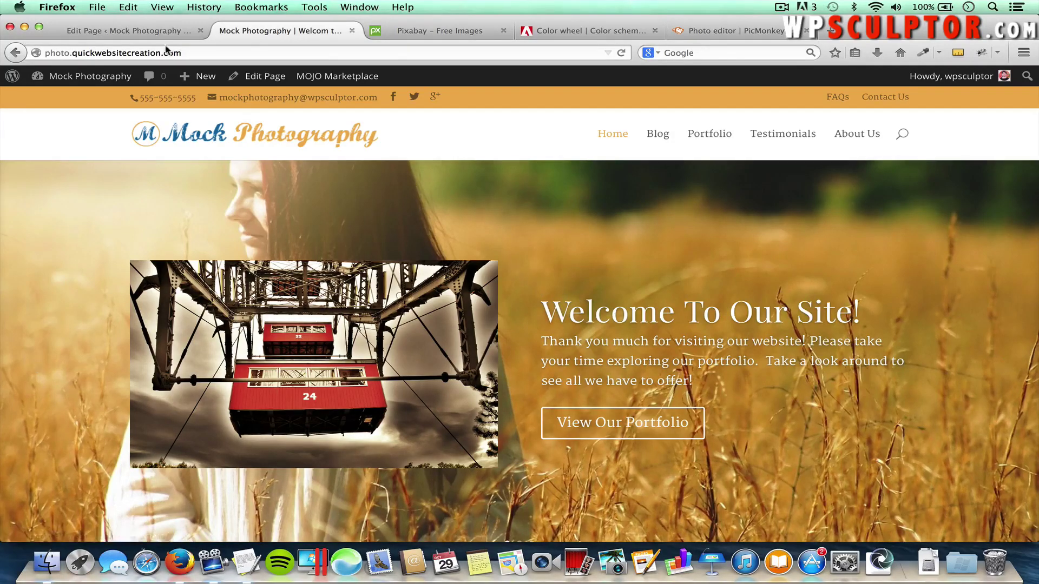
left_click(141, 31)
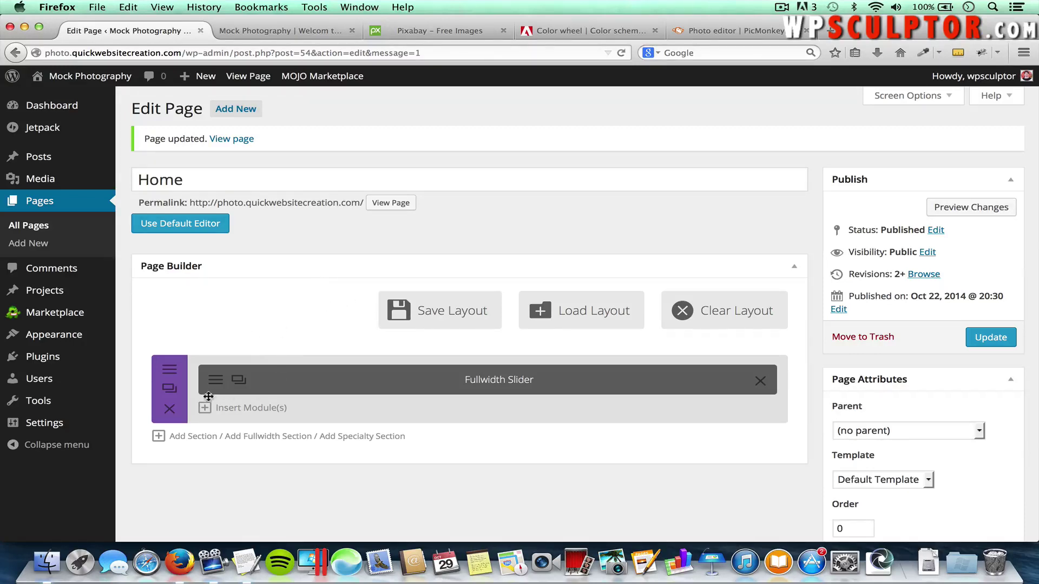
Upload Mock Photography Canvas.png from the computer for the welcome slide's image
left_click(215, 382)
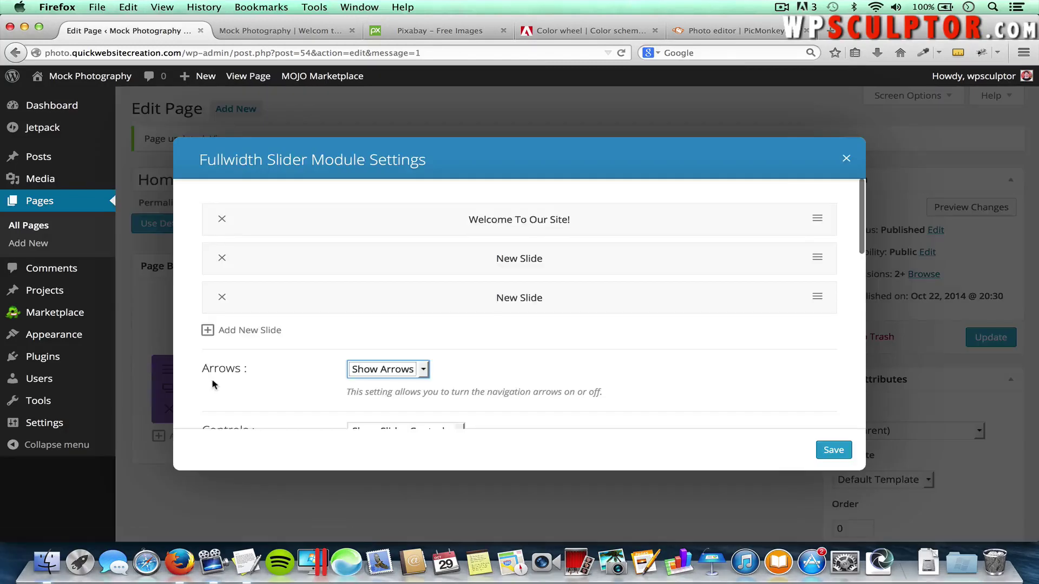
left_click(817, 218)
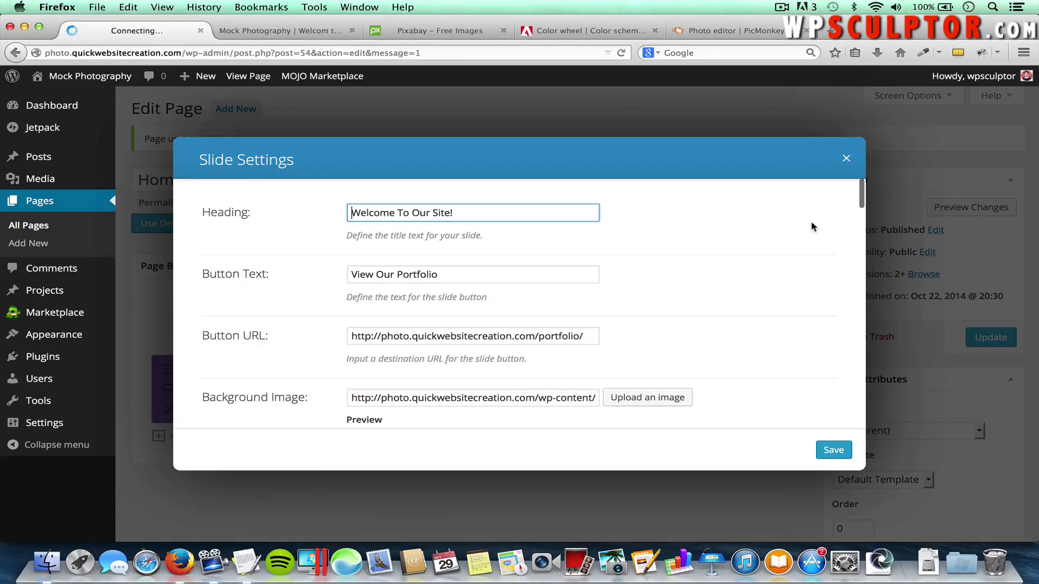
scroll(775, 295, "down", 5)
scroll(775, 295, "down", 5)
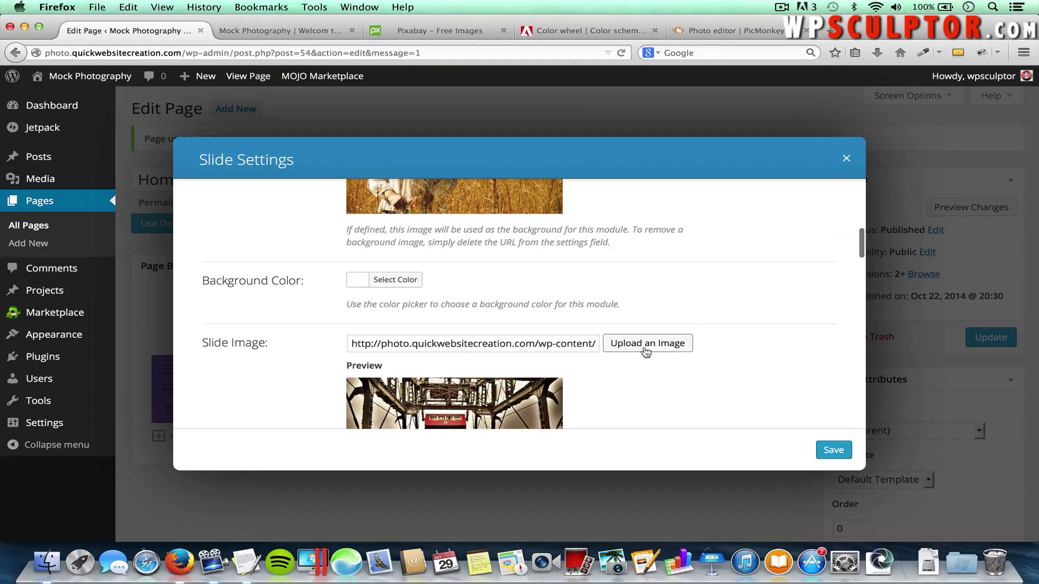
left_click(656, 348)
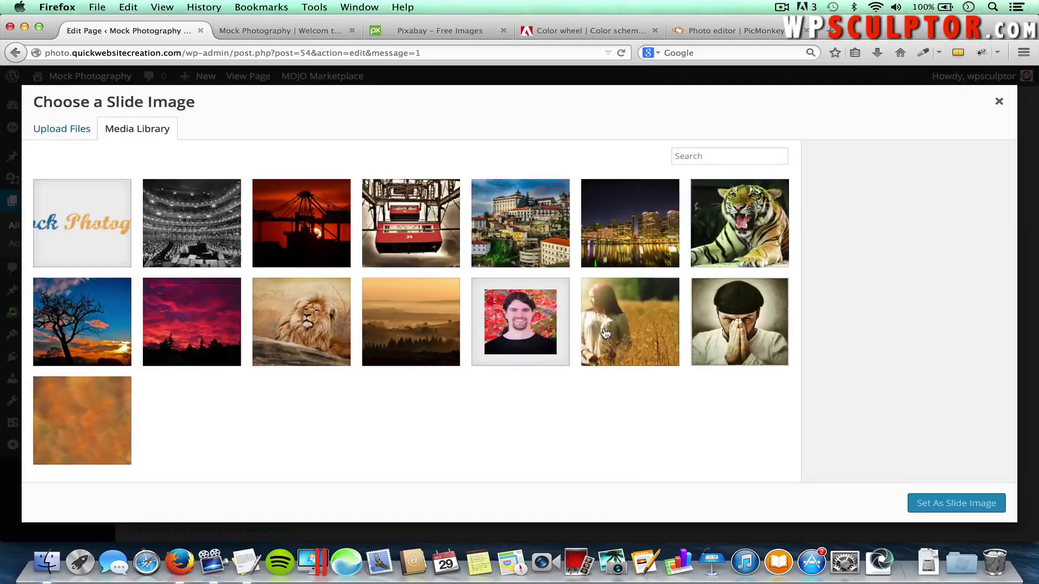
left_click(64, 130)
left_click(484, 313)
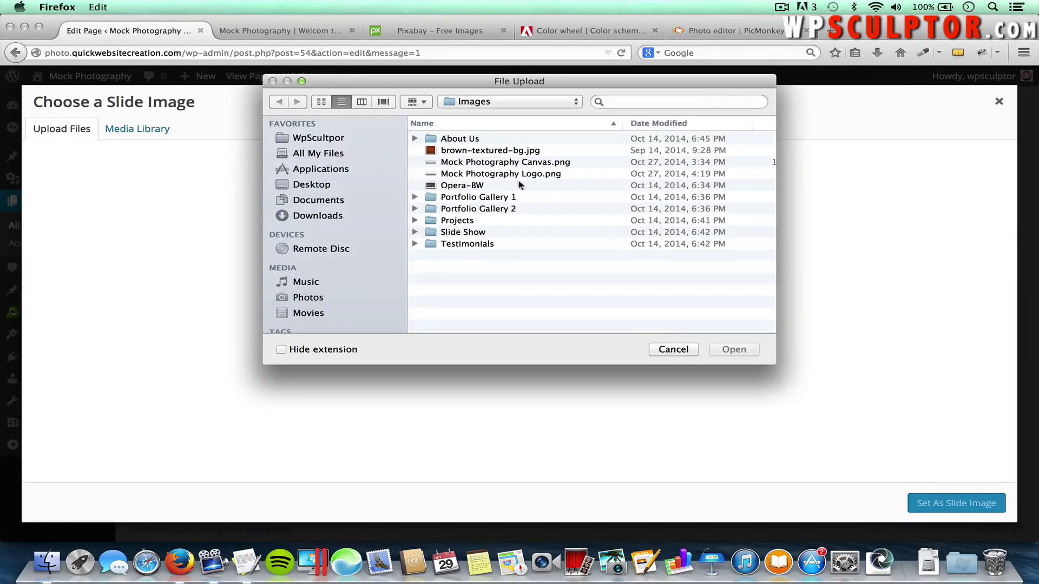
left_click(558, 163)
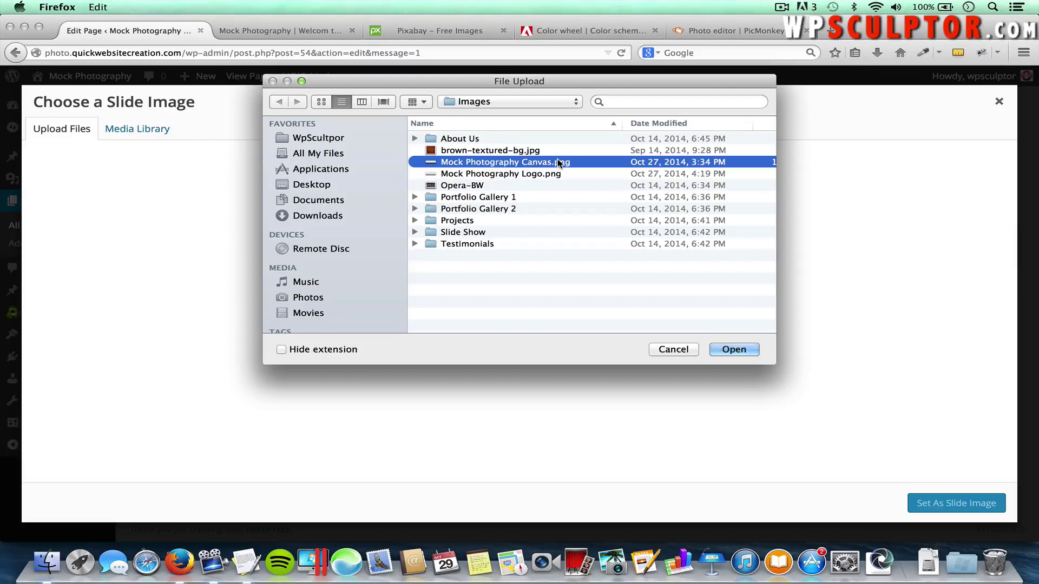
left_click(734, 350)
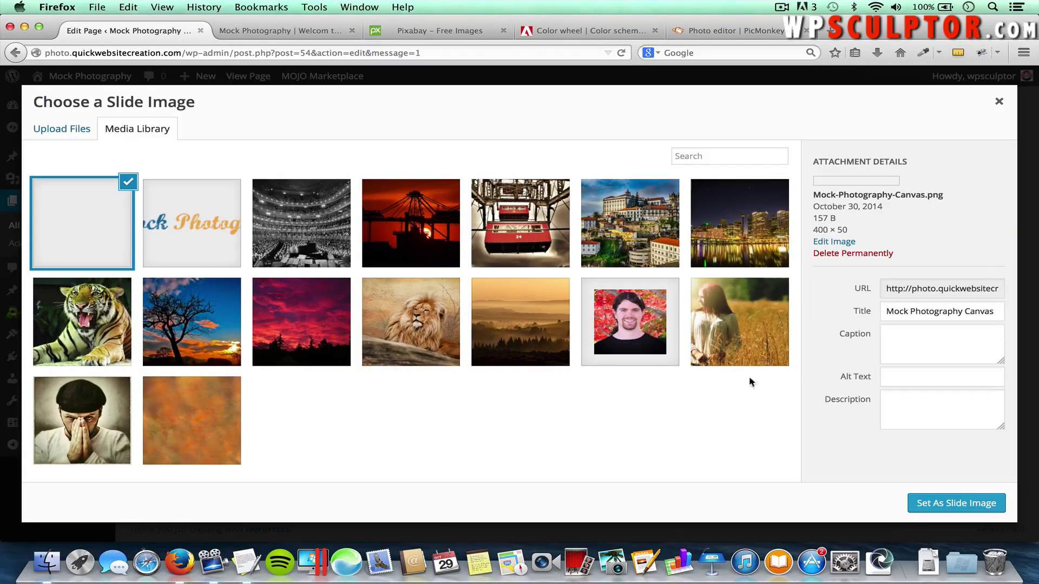
Set the canvas image as the slide image, save slide and slider, and update the Home page
left_click(950, 504)
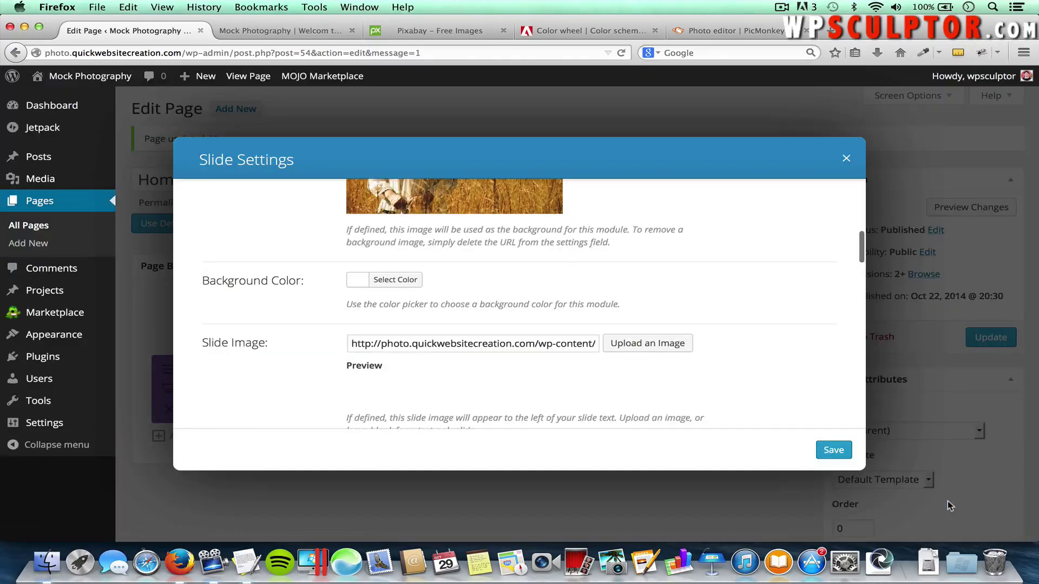
left_click(837, 450)
left_click(826, 448)
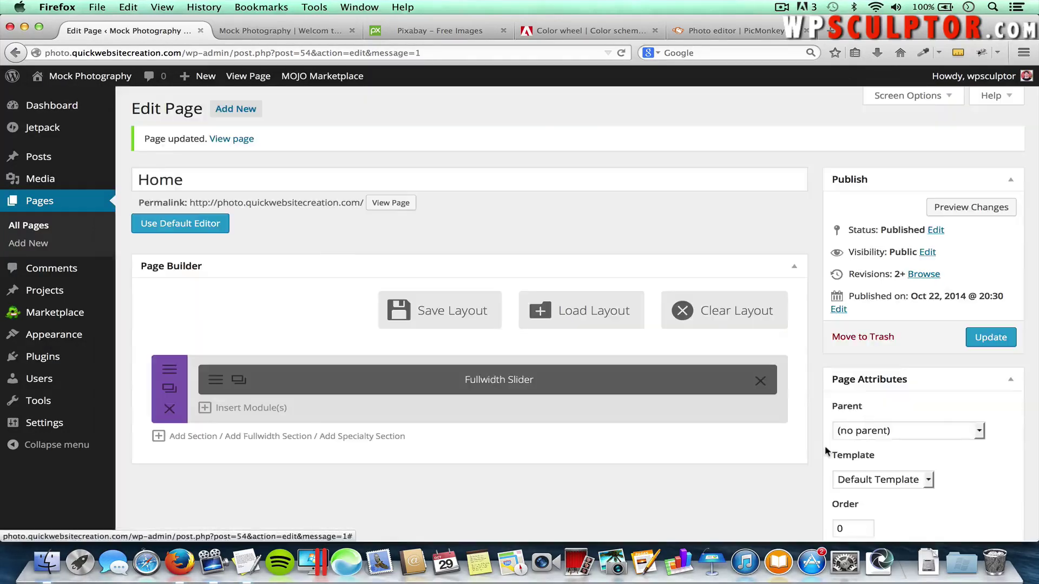
left_click(990, 337)
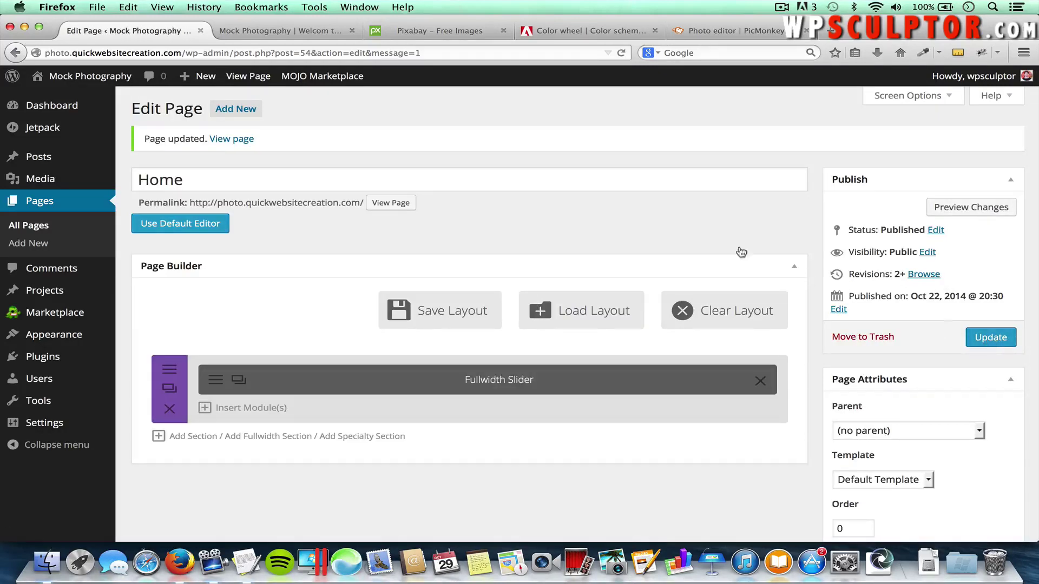
Reload the live site and cycle through the slider back to the Welcome To Our Site! slide
left_click(298, 29)
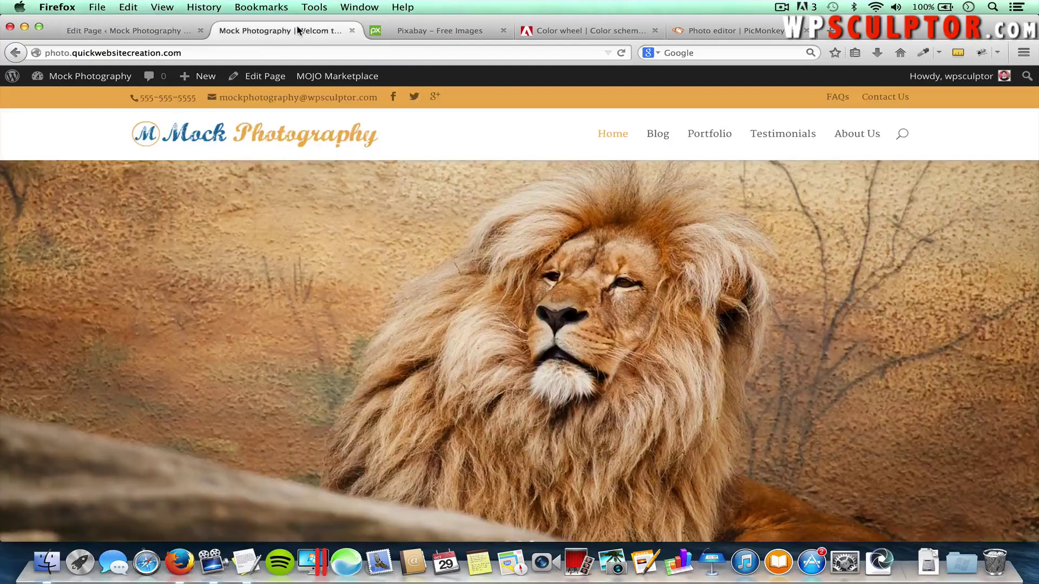
key("super+r")
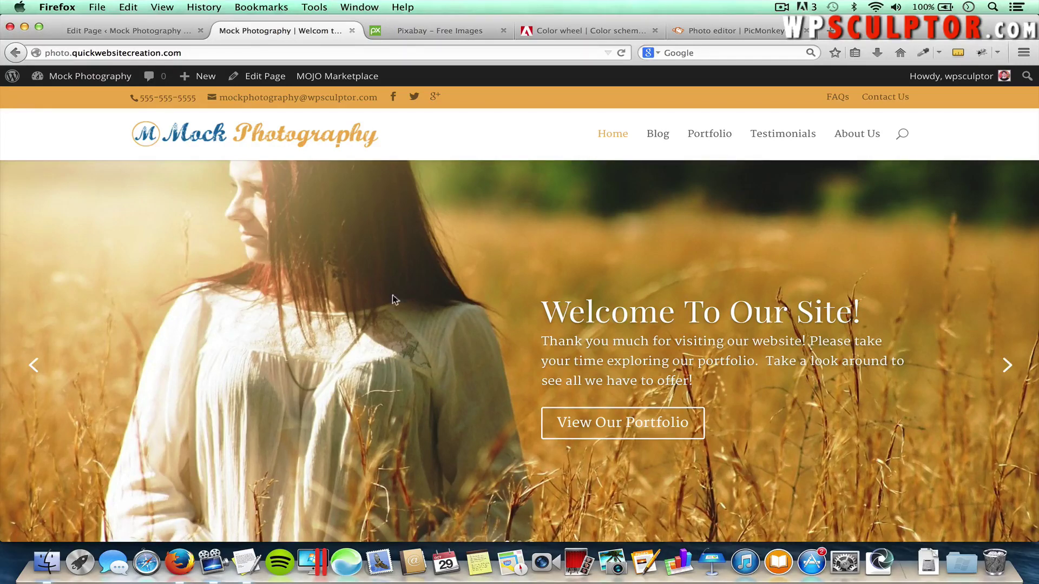
left_click(1006, 366)
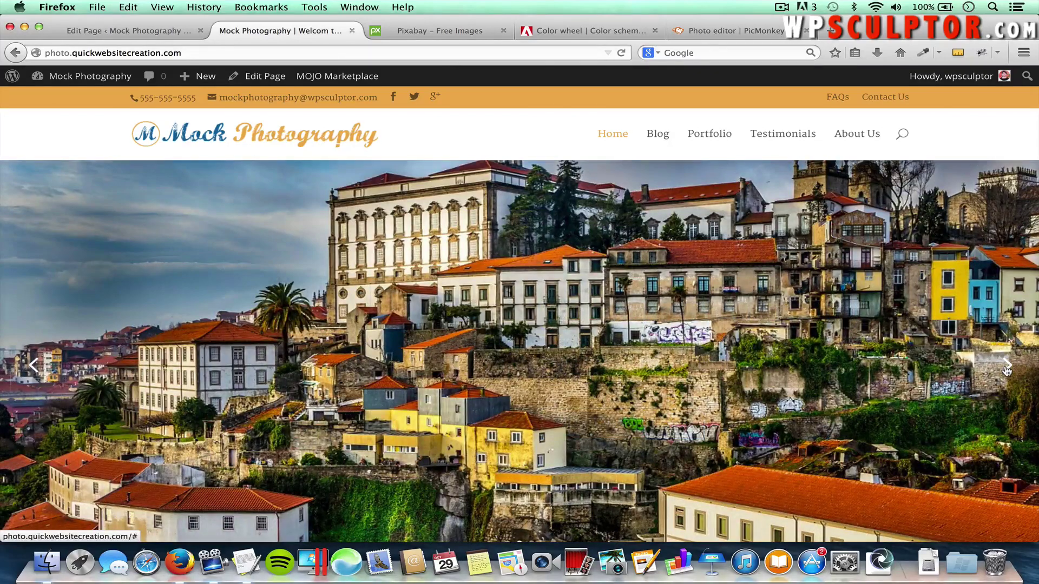
left_click(1006, 368)
scroll(1006, 370, "down", 2)
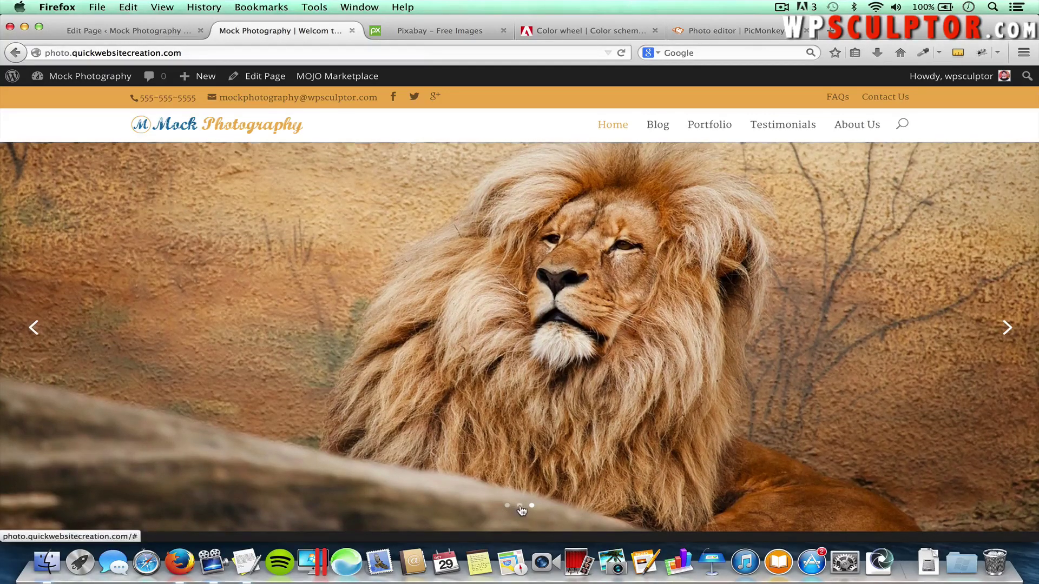
left_click(1005, 329)
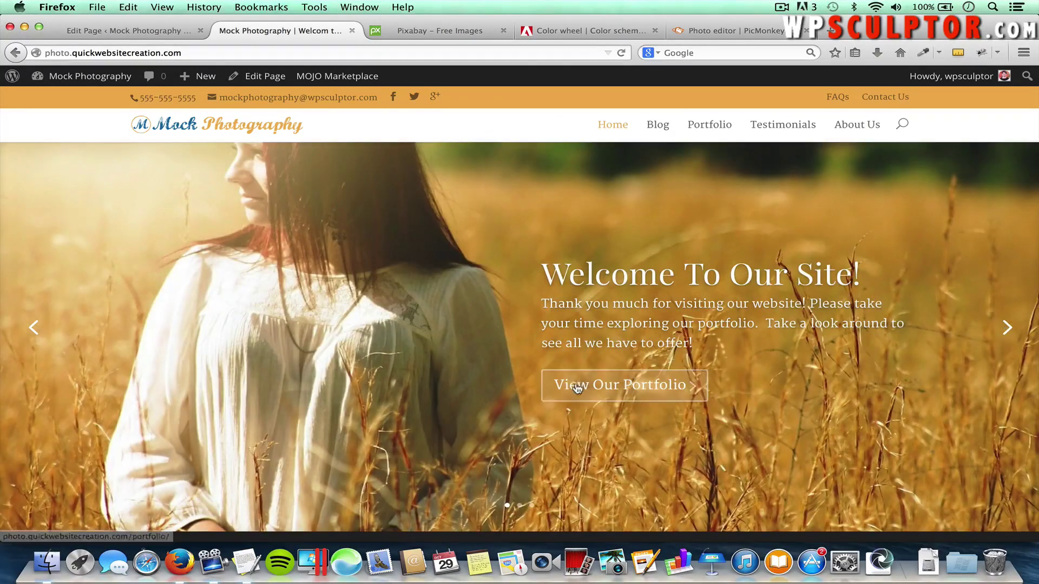
Follow View Our Portfolio to check the Portfolio page, then return to editing Home
left_click(644, 393)
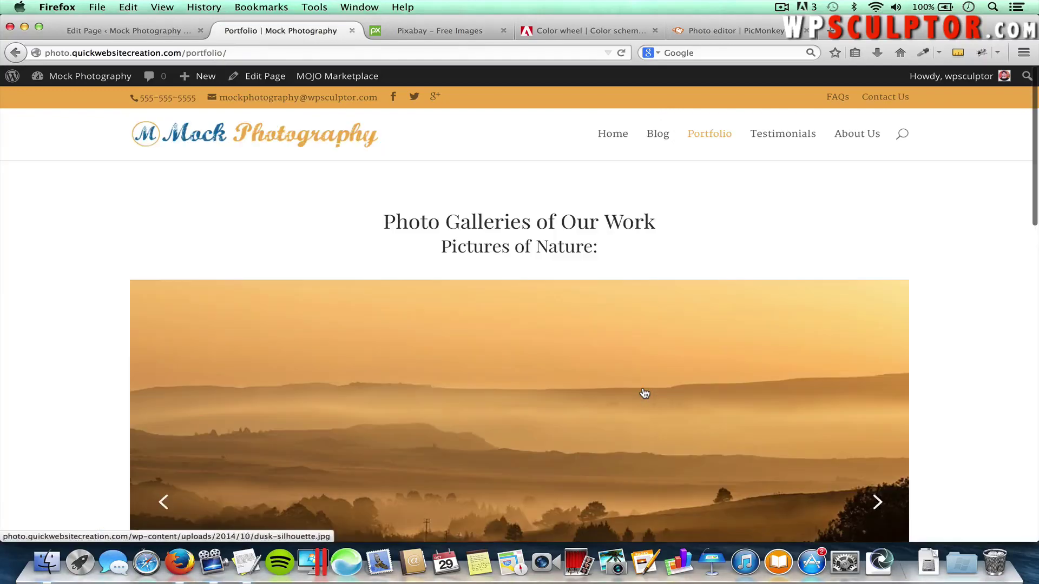
scroll(590, 378, "down", 3)
scroll(592, 393, "down", 3)
scroll(591, 394, "up", 6)
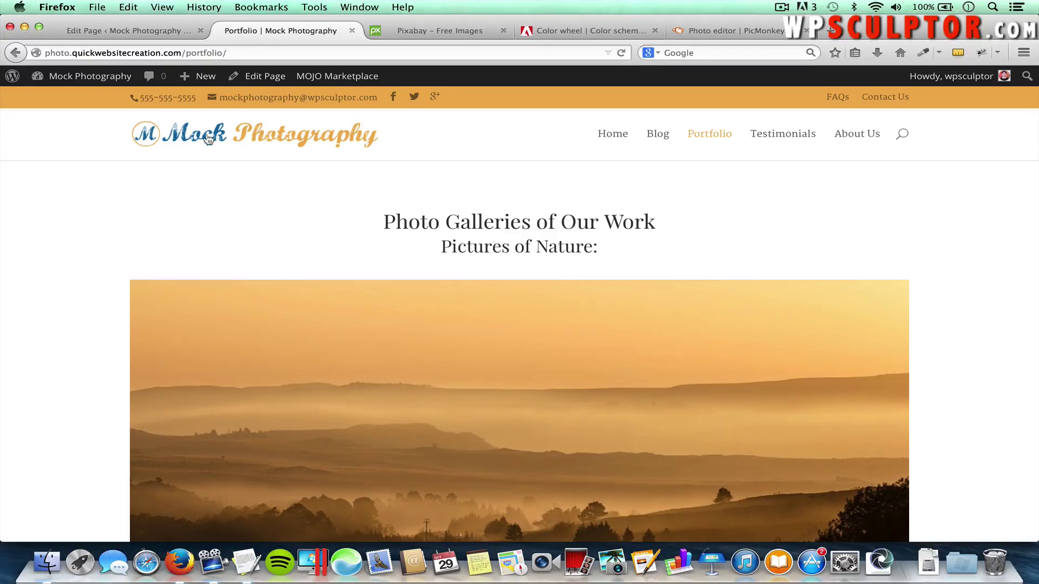
left_click(142, 30)
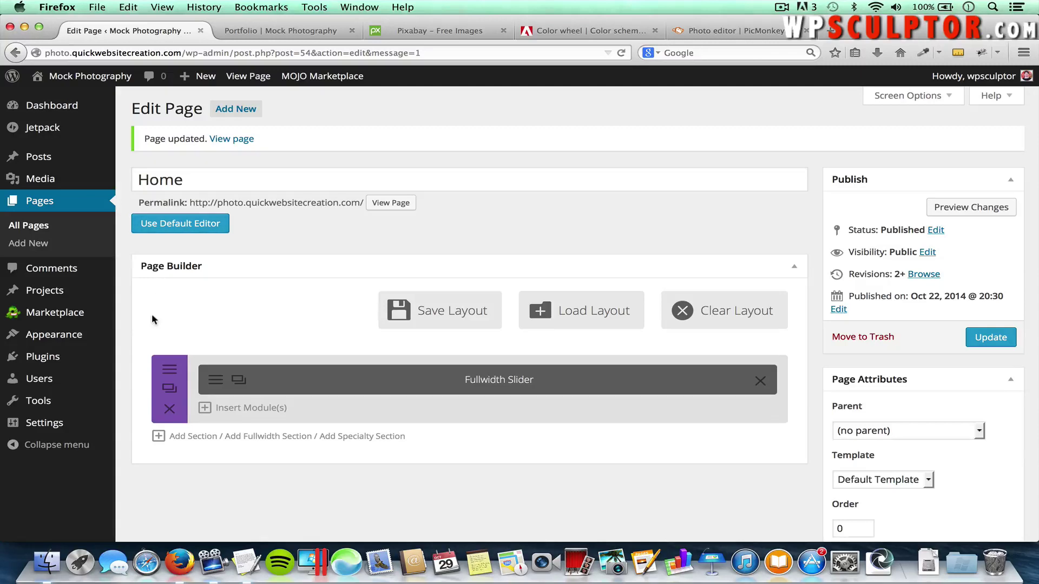
Add a section below the slider with a 1/3 1/3 1/3 column row and open the first column's module chooser
left_click(190, 437)
scroll(390, 466, "down", 2)
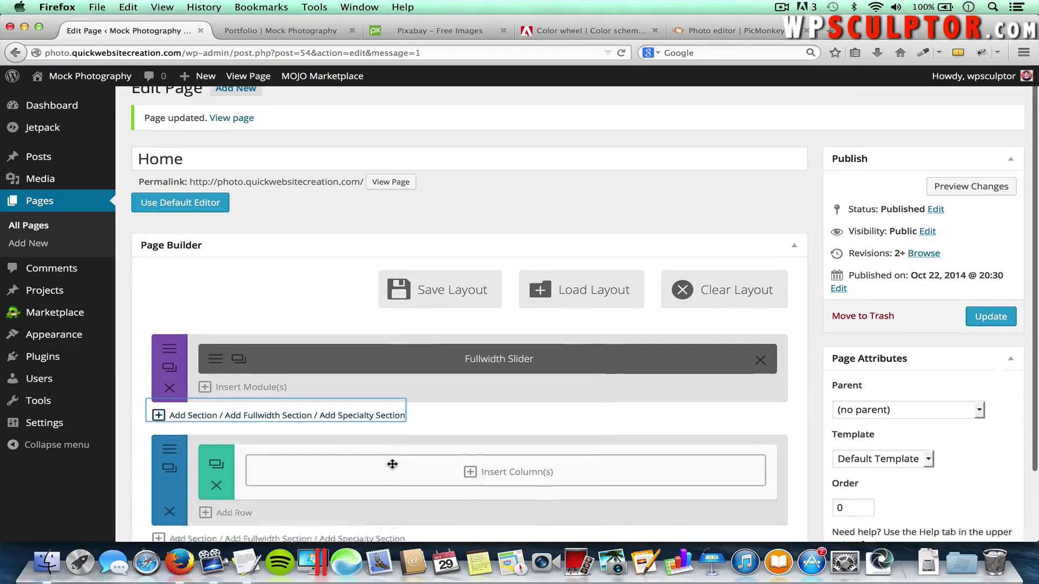
left_click(497, 452)
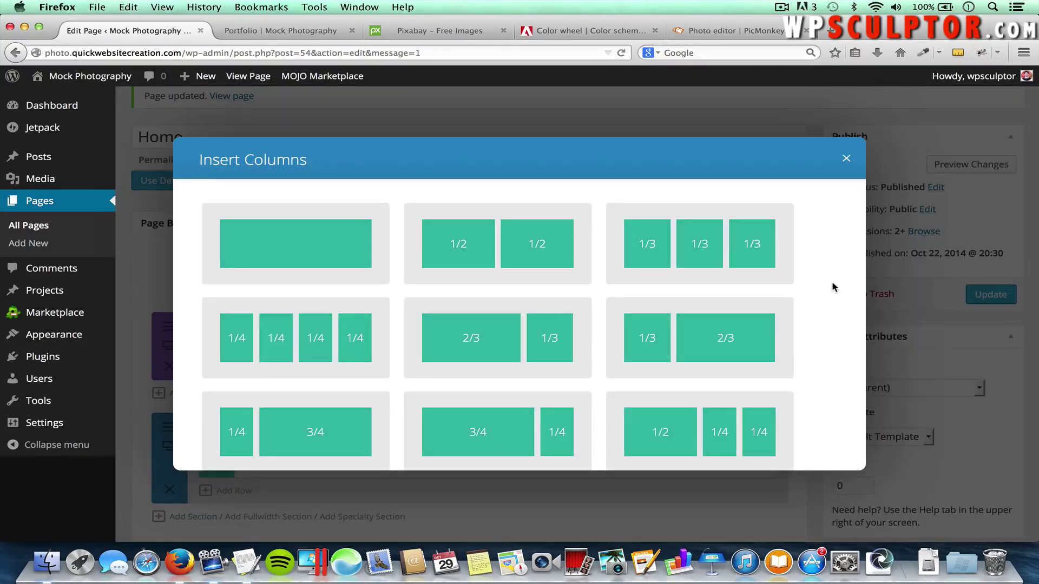
left_click(703, 241)
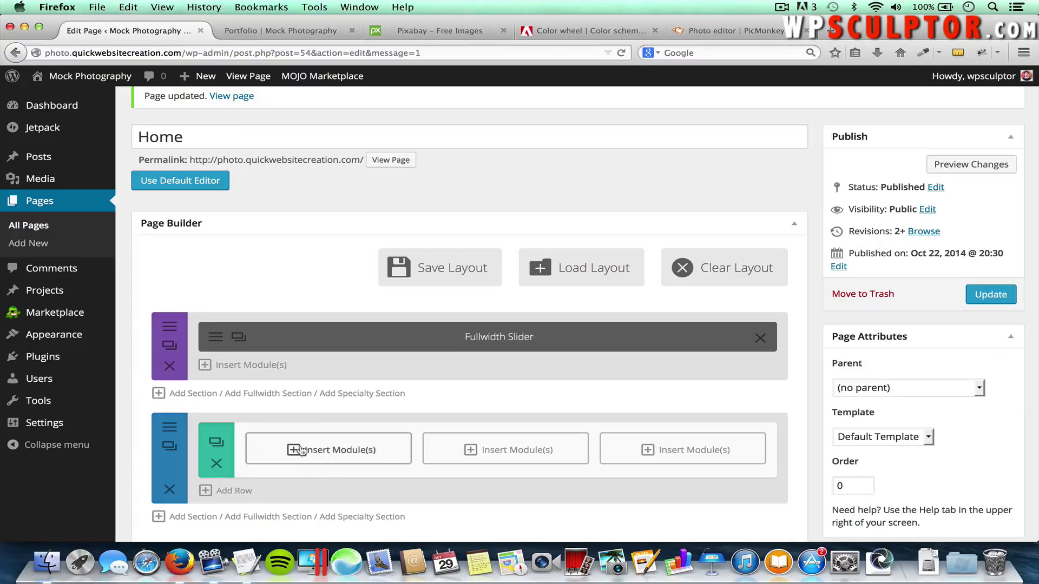
left_click(328, 455)
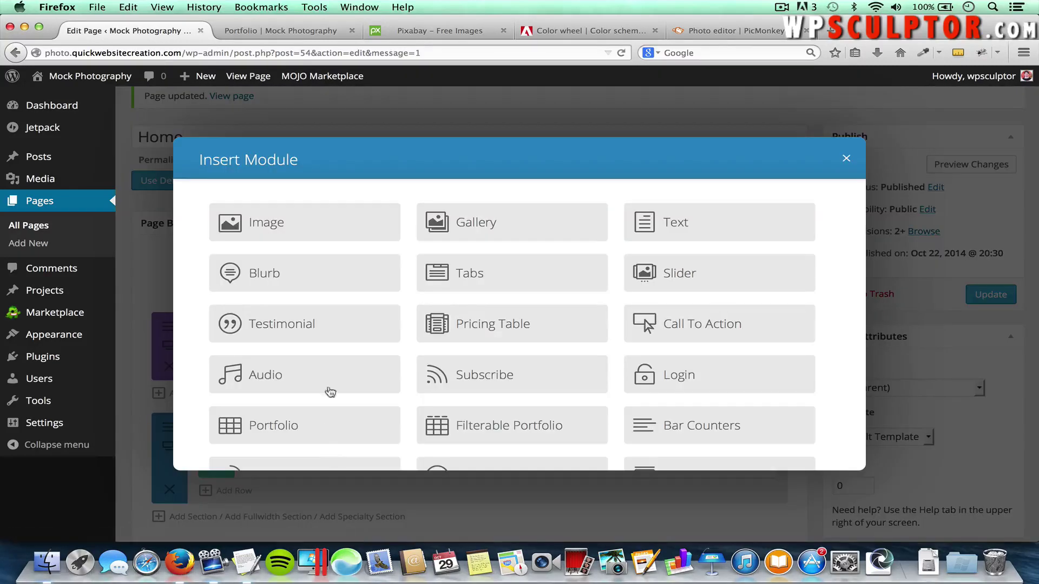
Add a Blurb titled 'Have a question?' whose Url is the FAQs page address copied from the live site
left_click(304, 284)
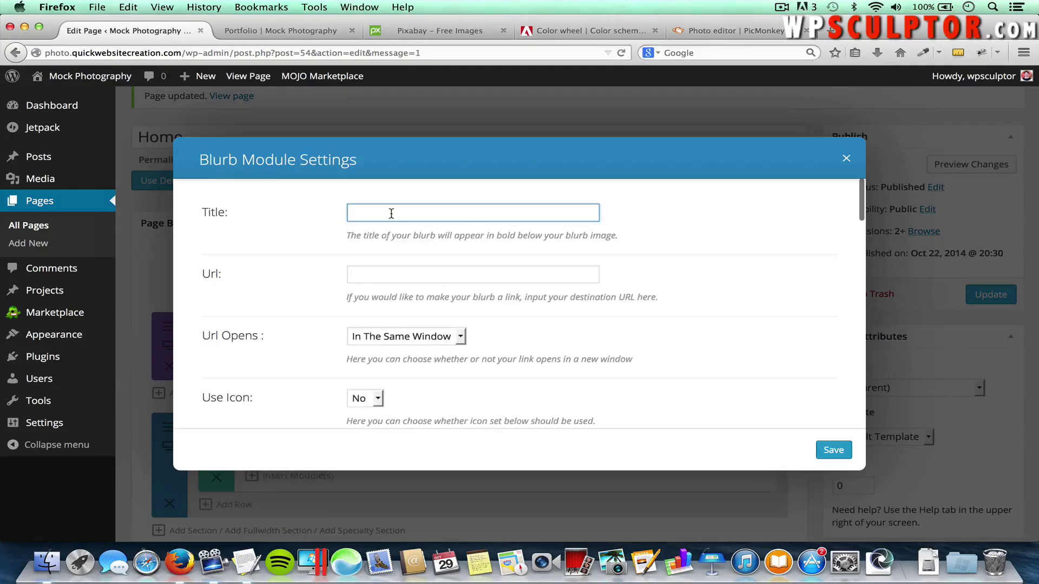
type("Have a question?")
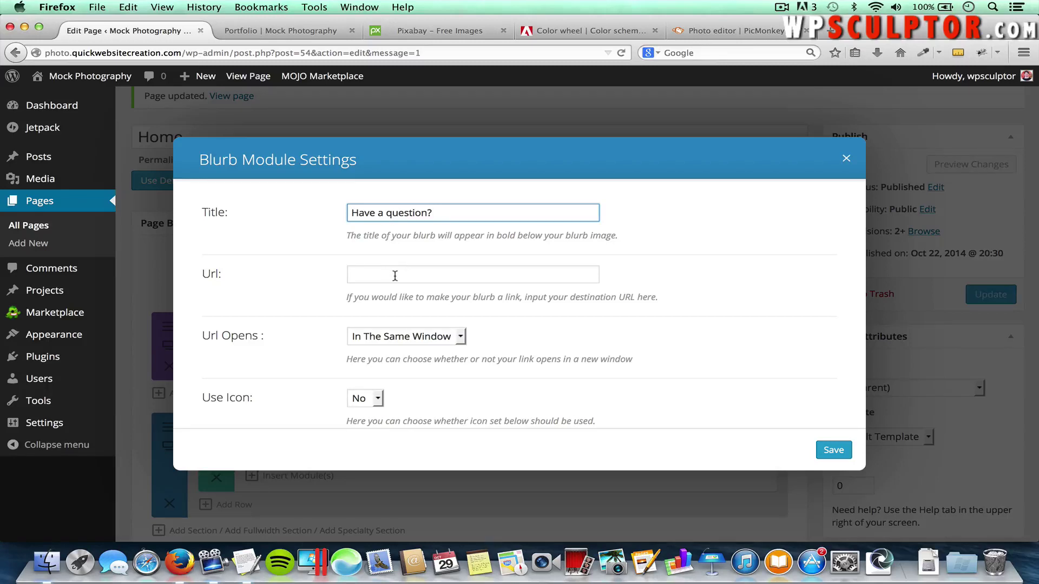
left_click(362, 274)
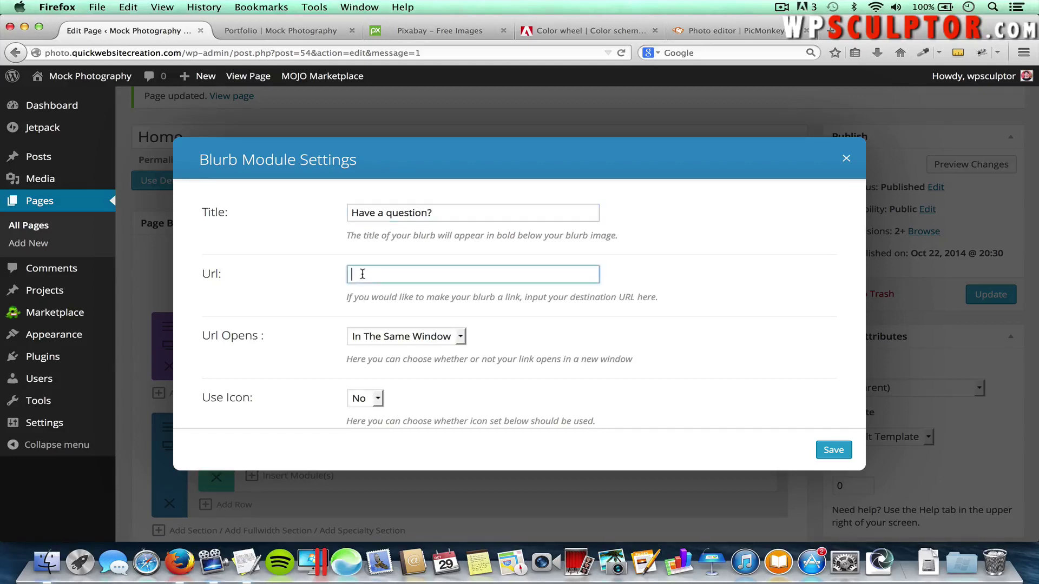
left_click(277, 31)
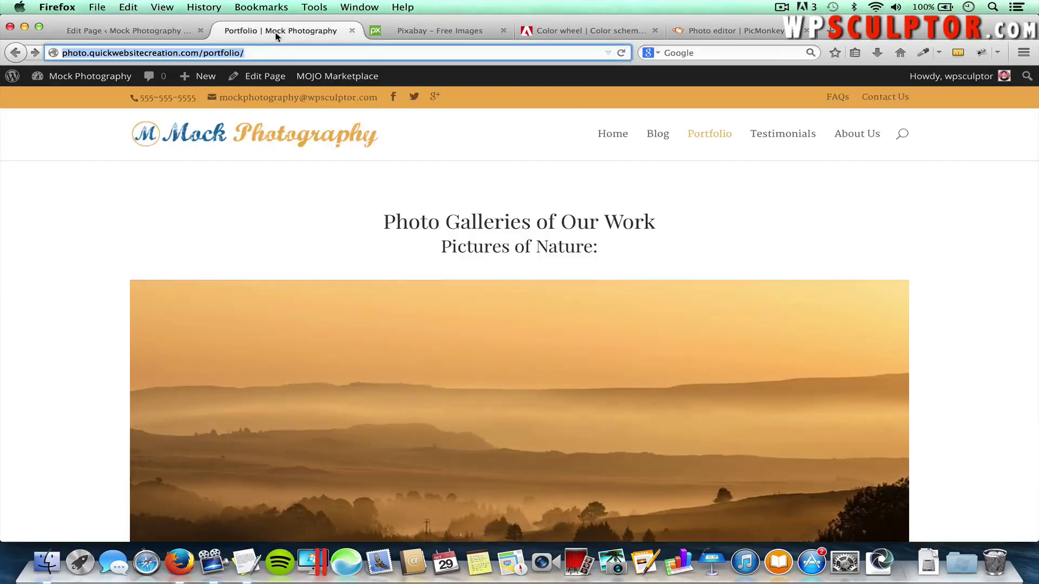
left_click(839, 100)
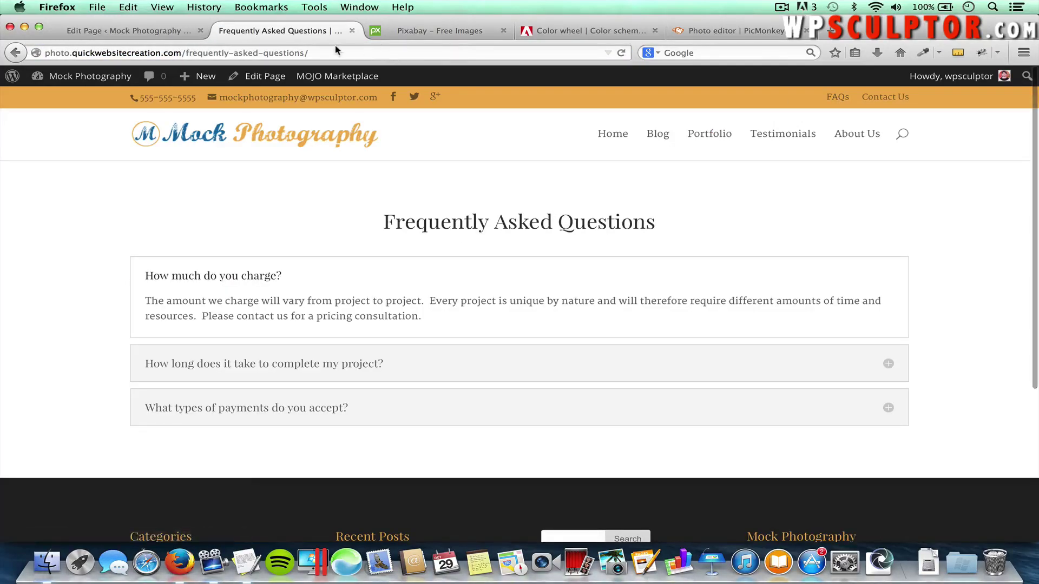
left_click(329, 54)
key("ctrl+c")
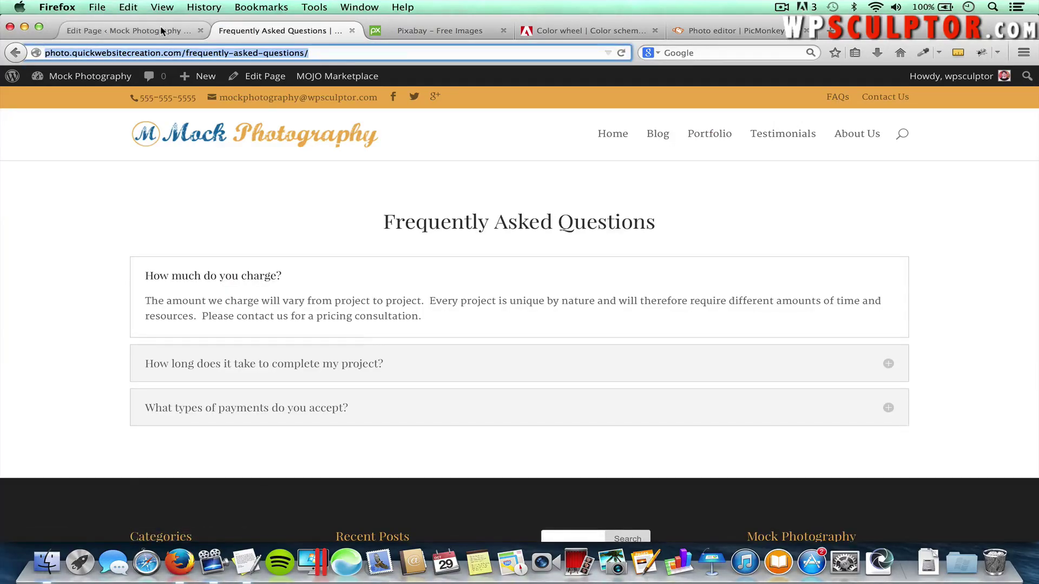
left_click(129, 30)
key("ctrl+v")
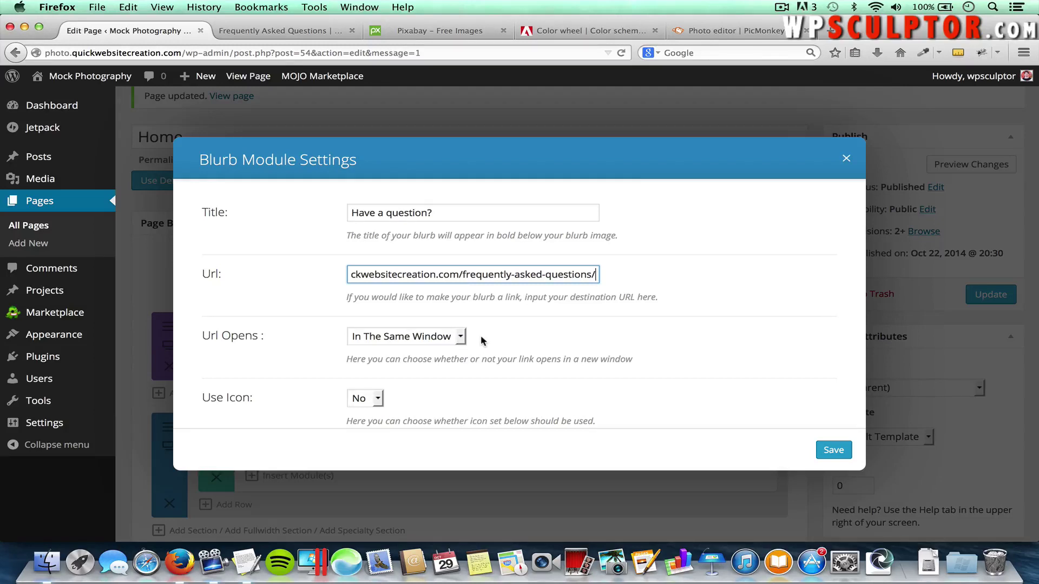
scroll(481, 335, "down", 3)
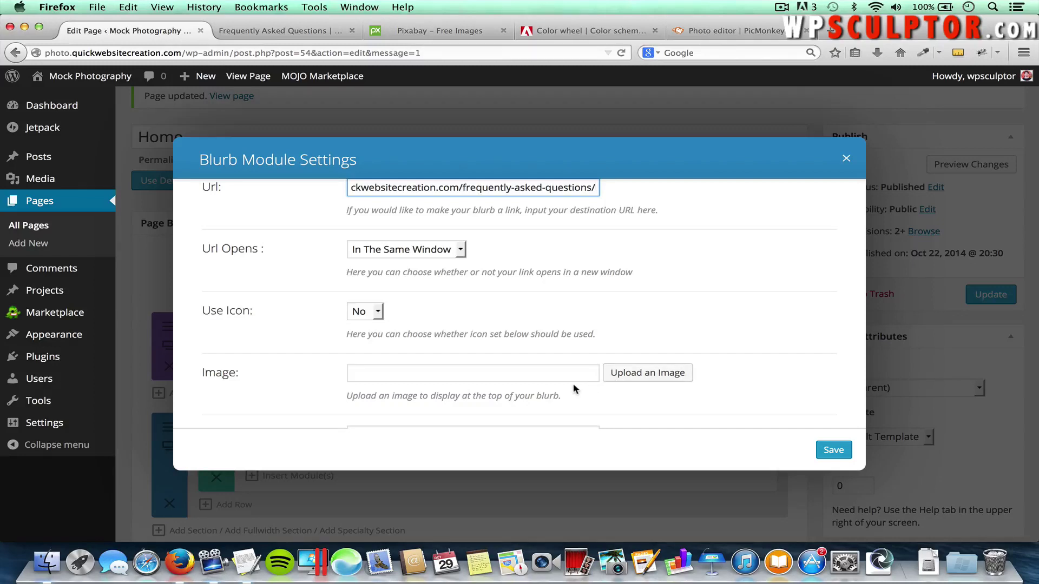
Set the blurb's Use Icon option to Yes and browse the icon grid
left_click(361, 311)
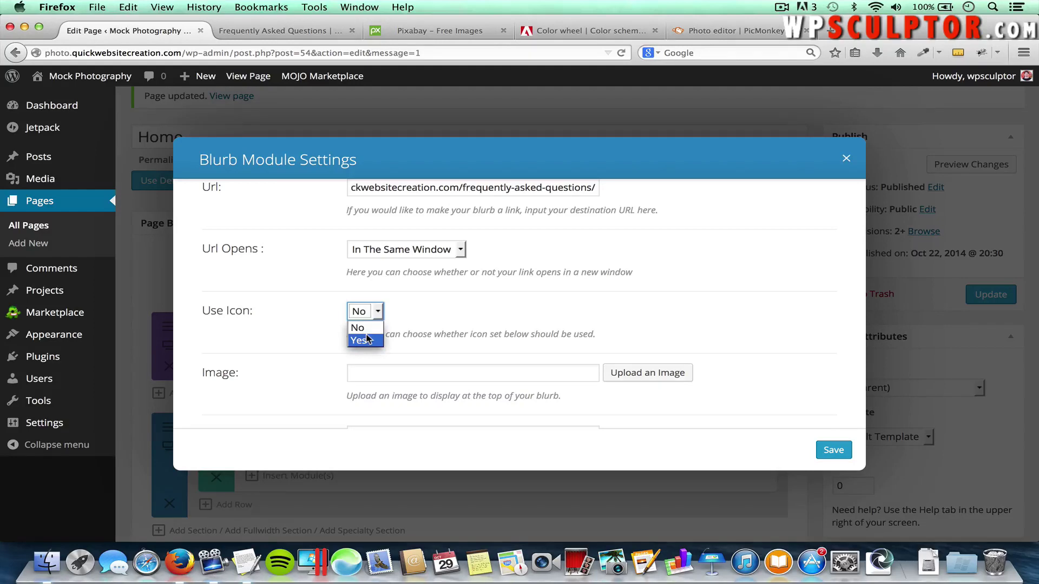
left_click(367, 339)
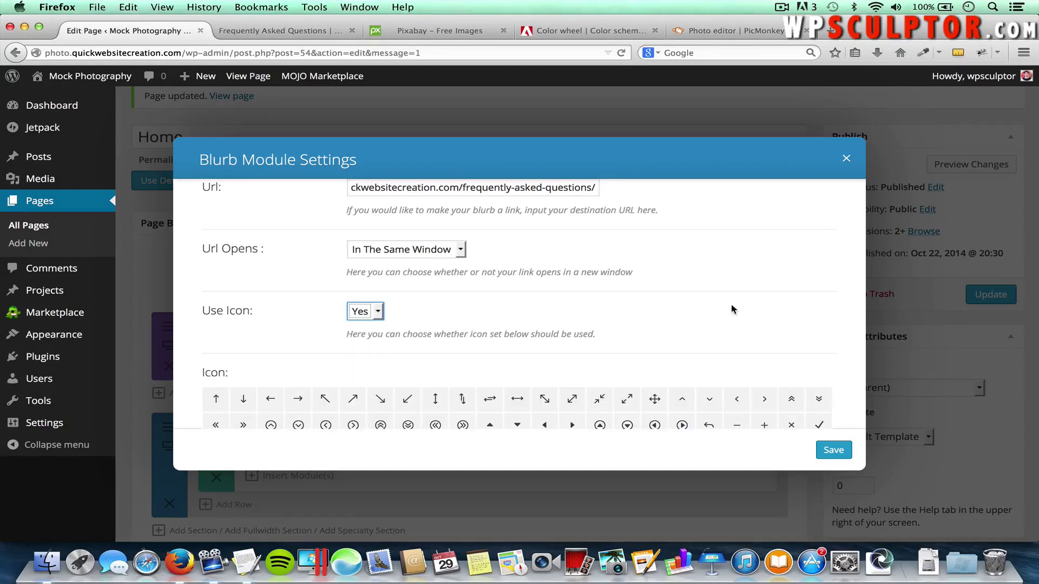
scroll(733, 310, "down", 3)
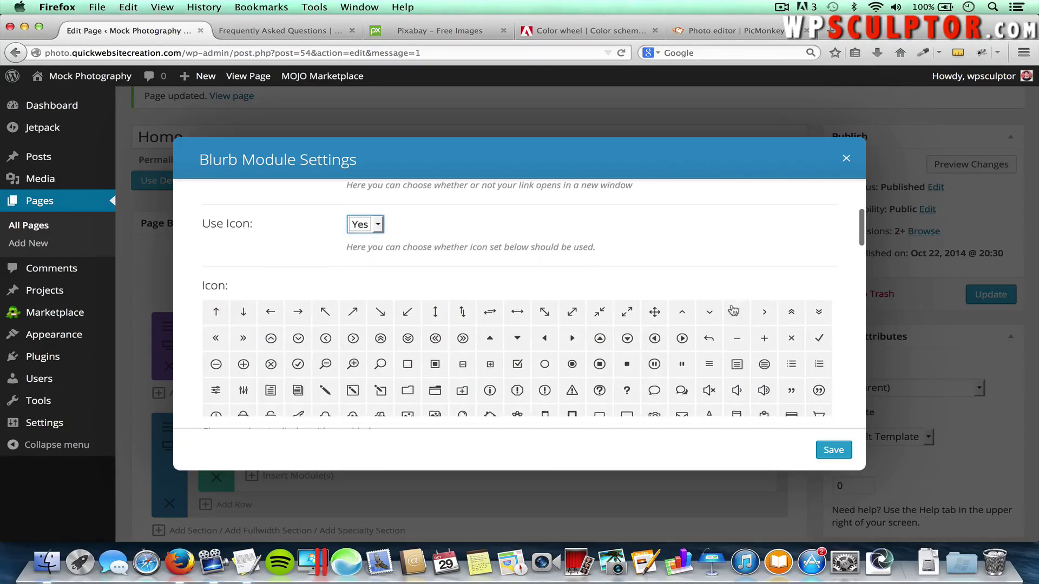
scroll(844, 265, "down", 2)
scroll(726, 333, "down", 1)
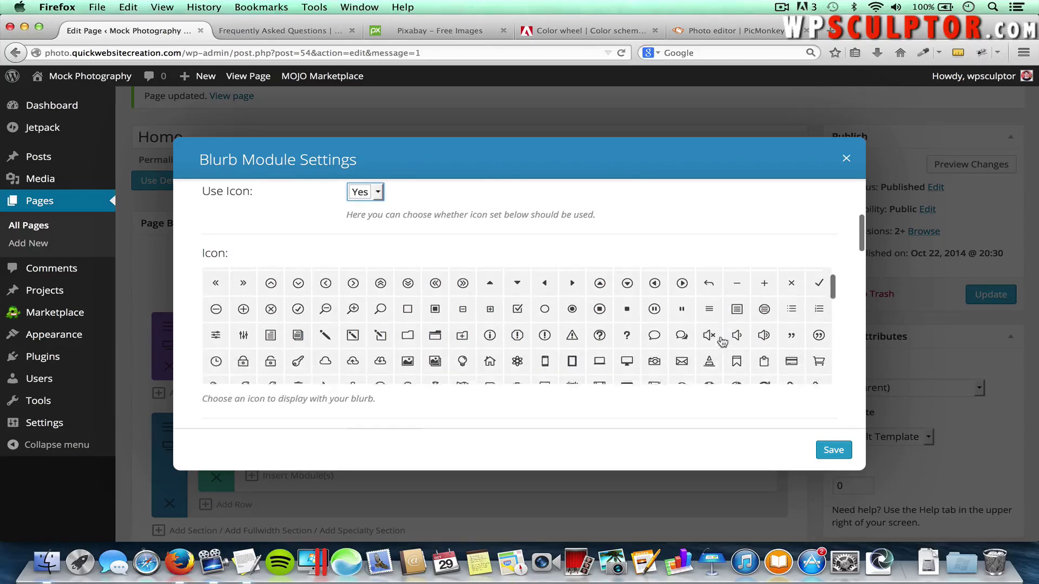
scroll(721, 340, "down", 8)
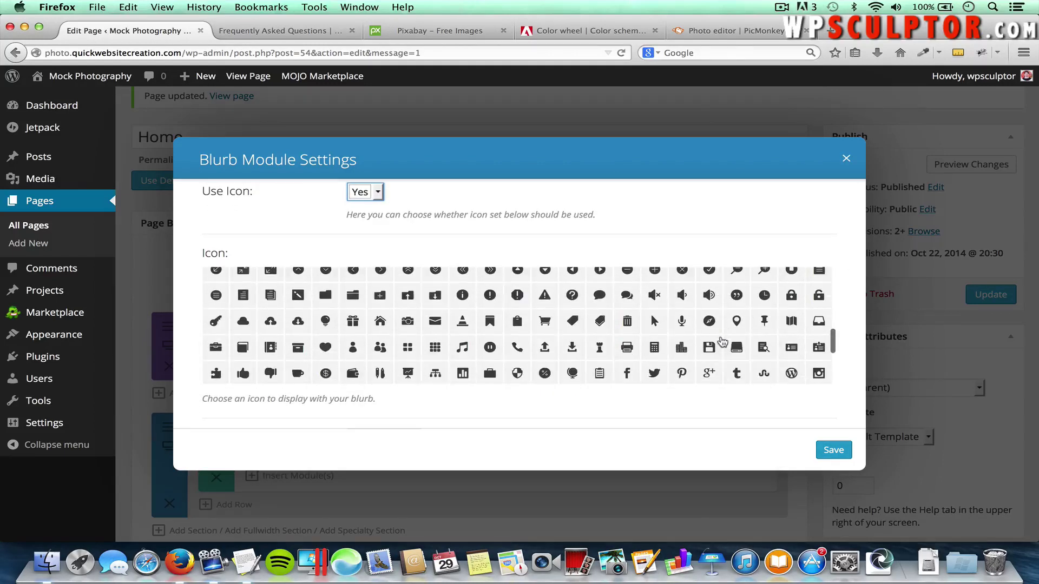
scroll(721, 340, "down", 2)
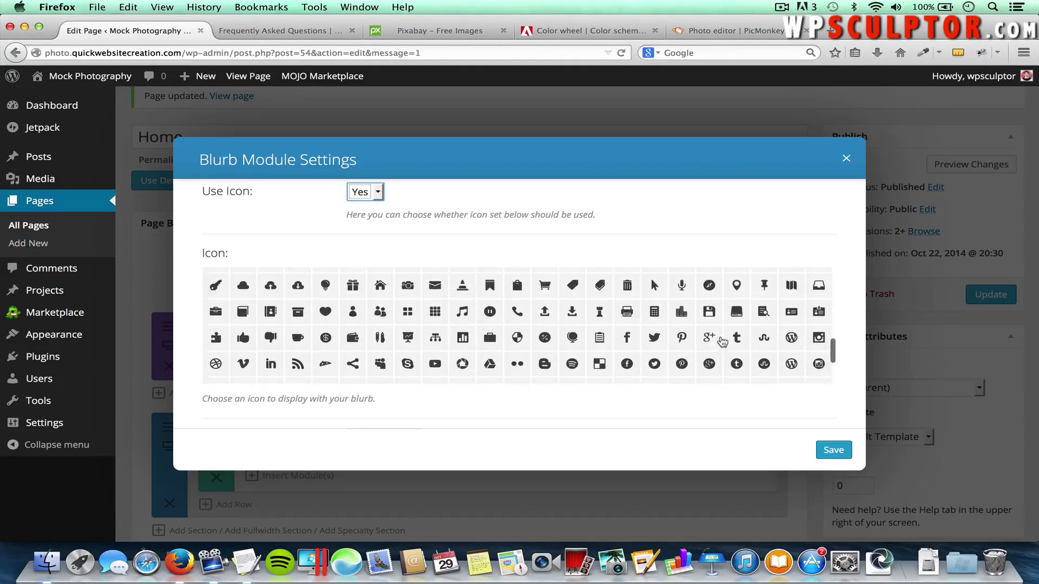
scroll(722, 341, "up", 5)
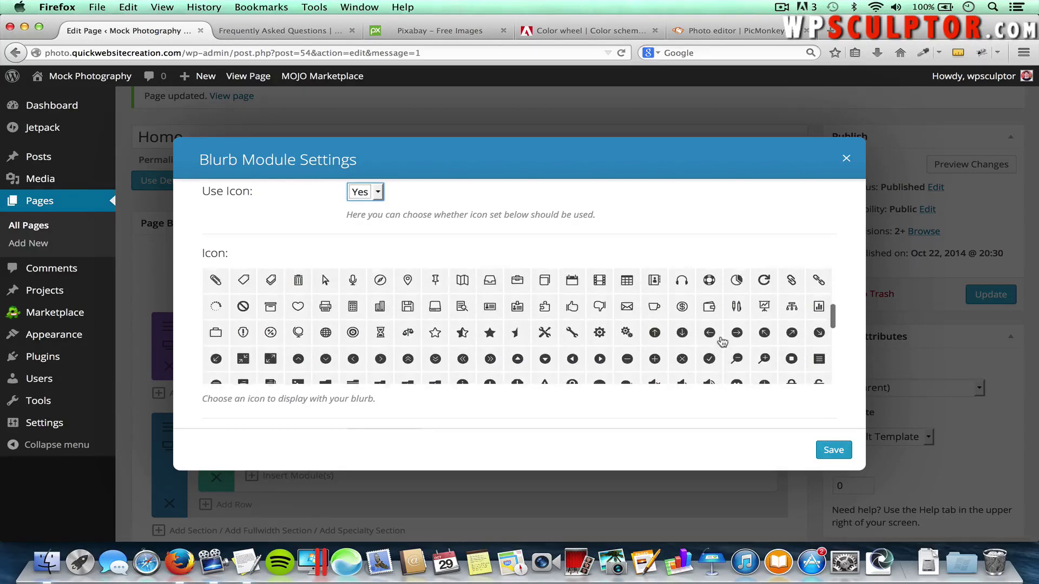
scroll(722, 340, "up", 4)
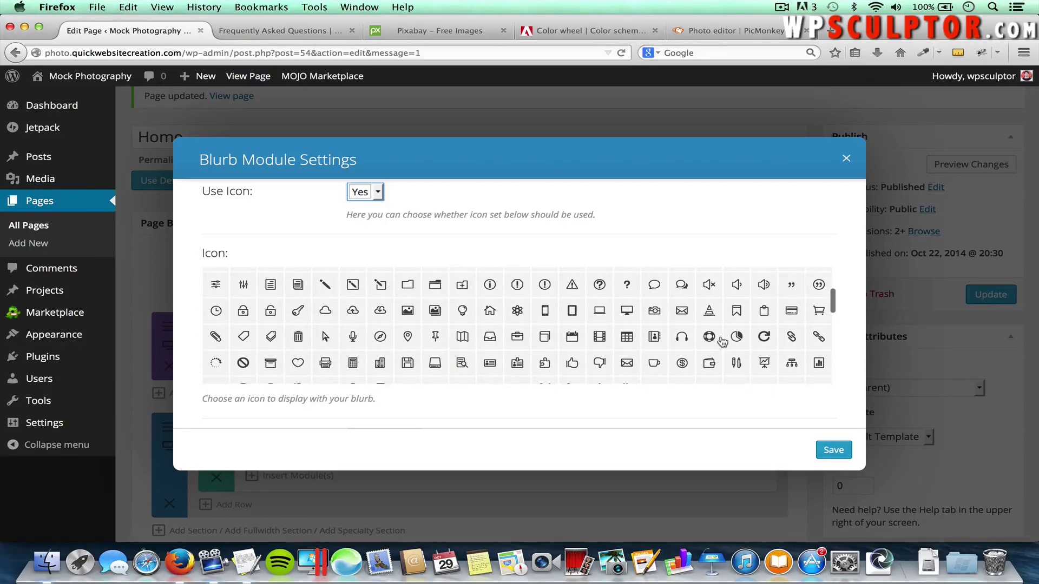
scroll(722, 340, "down", 10)
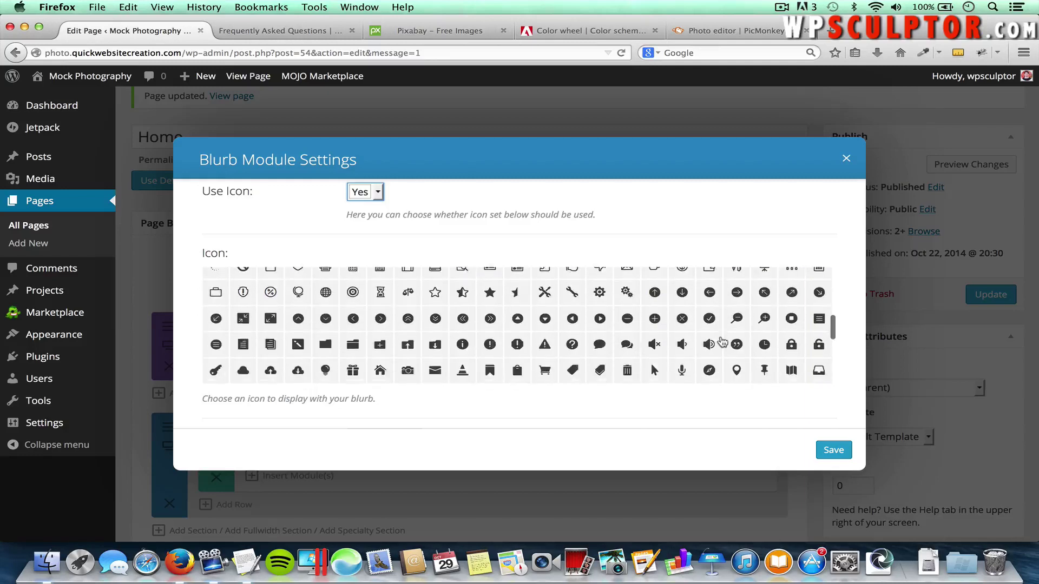
scroll(721, 341, "up", 10)
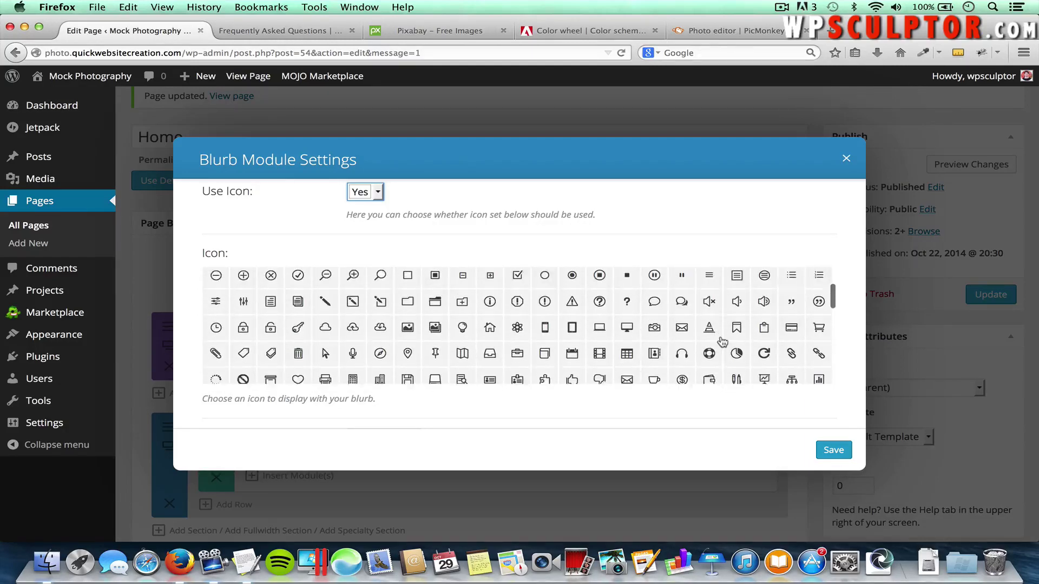
scroll(722, 340, "up", 1)
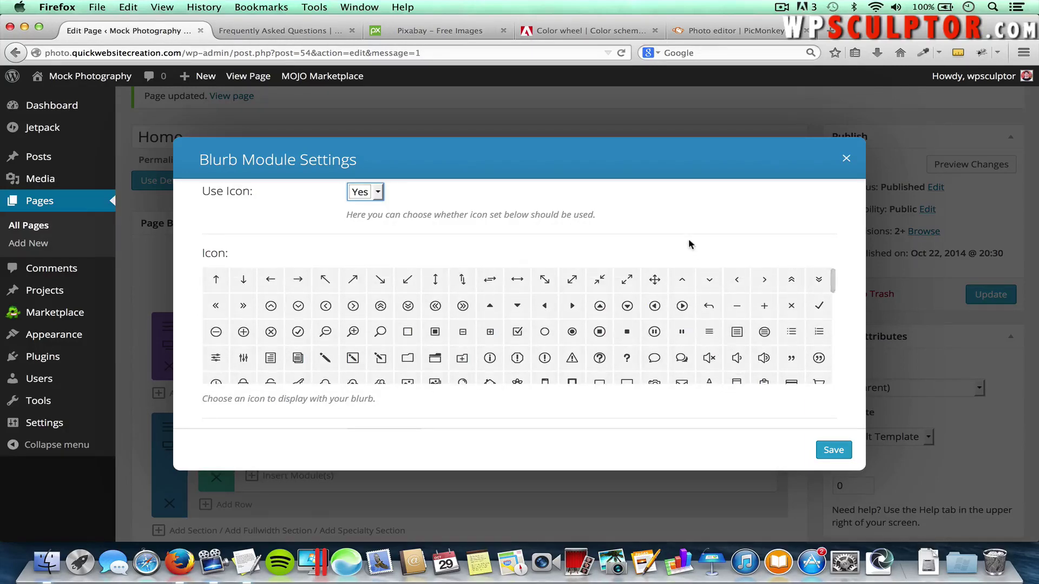
Pick the up-chevron icon for the blurb
left_click(680, 284)
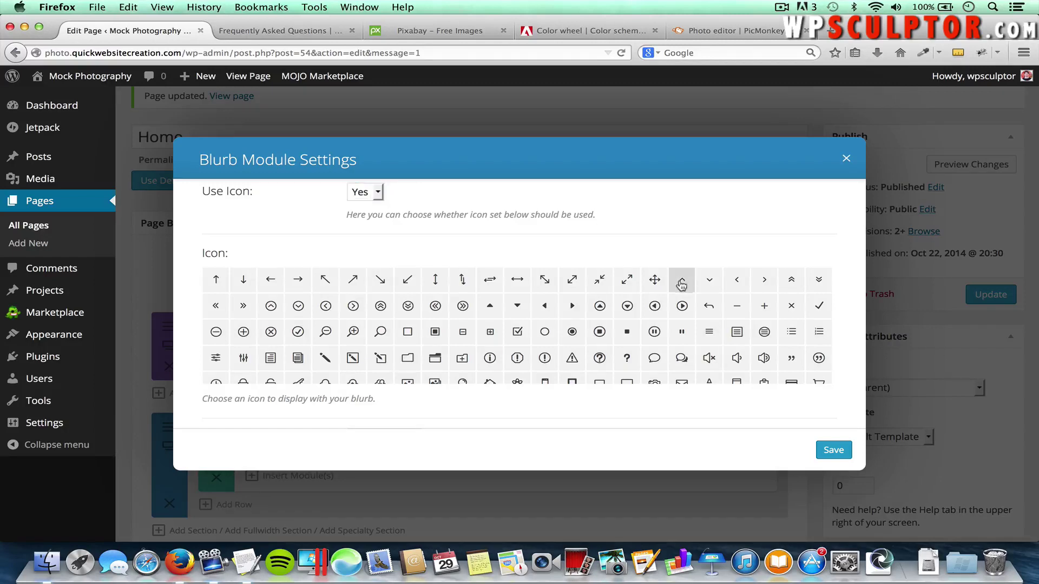
scroll(681, 297, "down", 3)
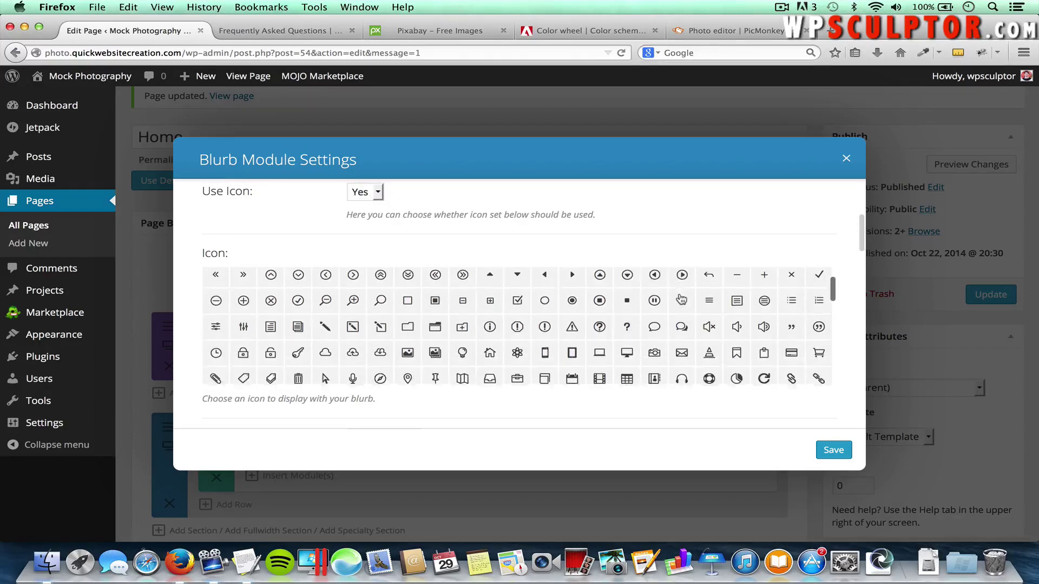
scroll(681, 298, "down", 4)
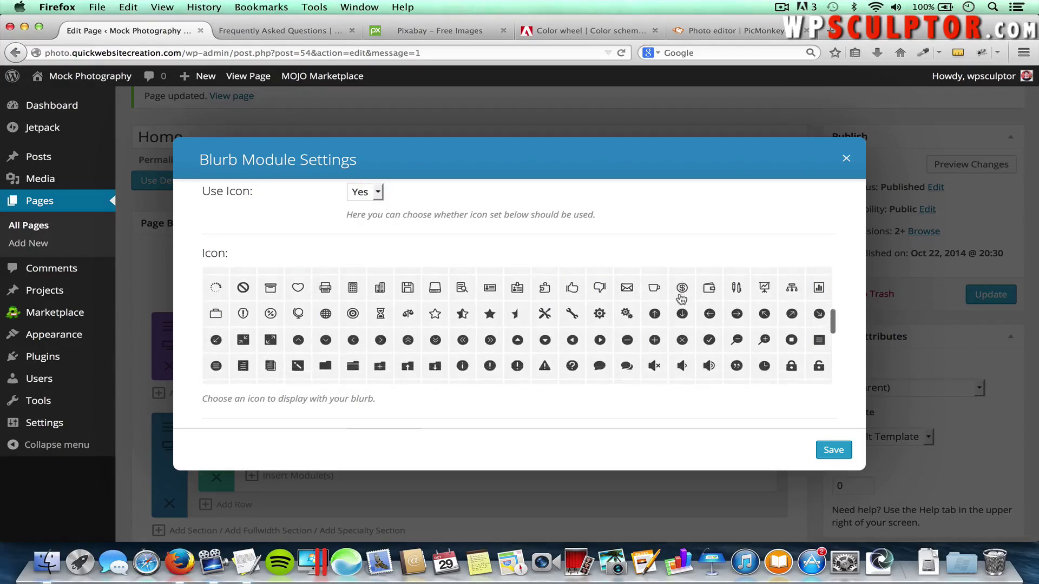
scroll(681, 299, "up", 3)
scroll(681, 297, "up", 4)
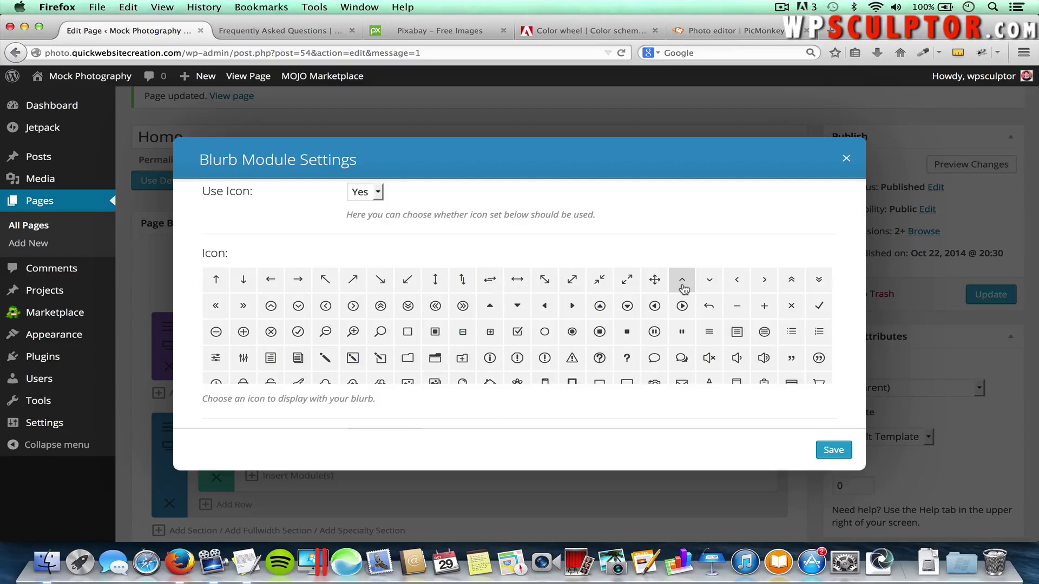
scroll(684, 289, "down", 5)
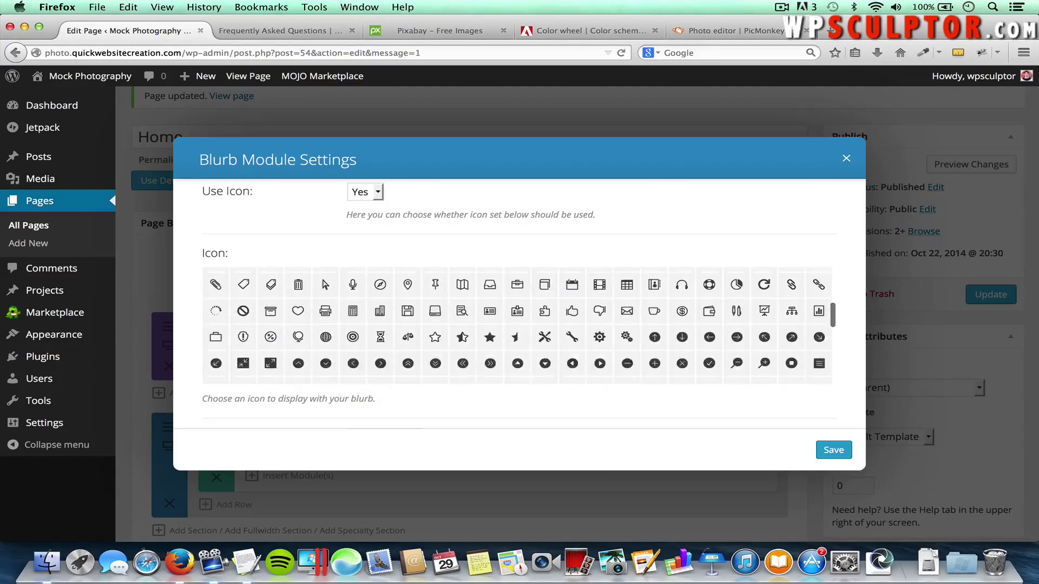
scroll(683, 288, "up", 6)
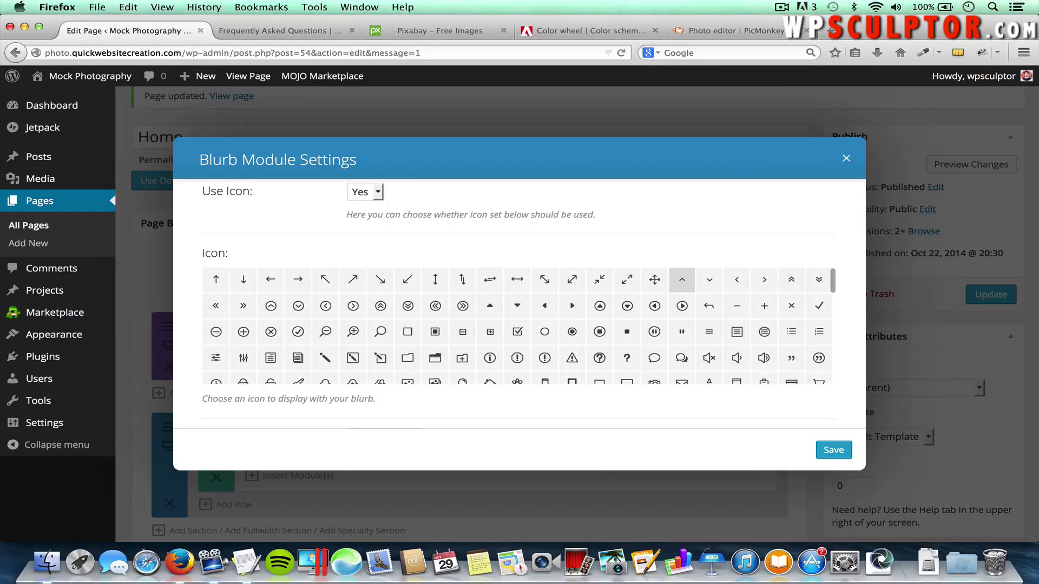
scroll(683, 288, "down", 3)
scroll(683, 289, "up", 3)
Switch the blurb's icon to the circled question mark
left_click(600, 359)
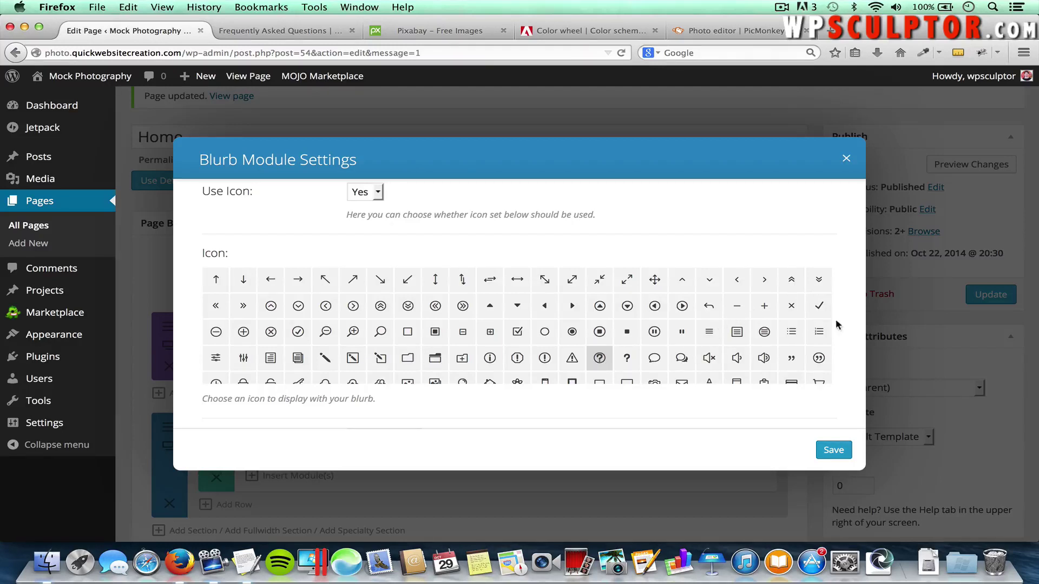
scroll(845, 354, "down", 2)
scroll(846, 354, "down", 5)
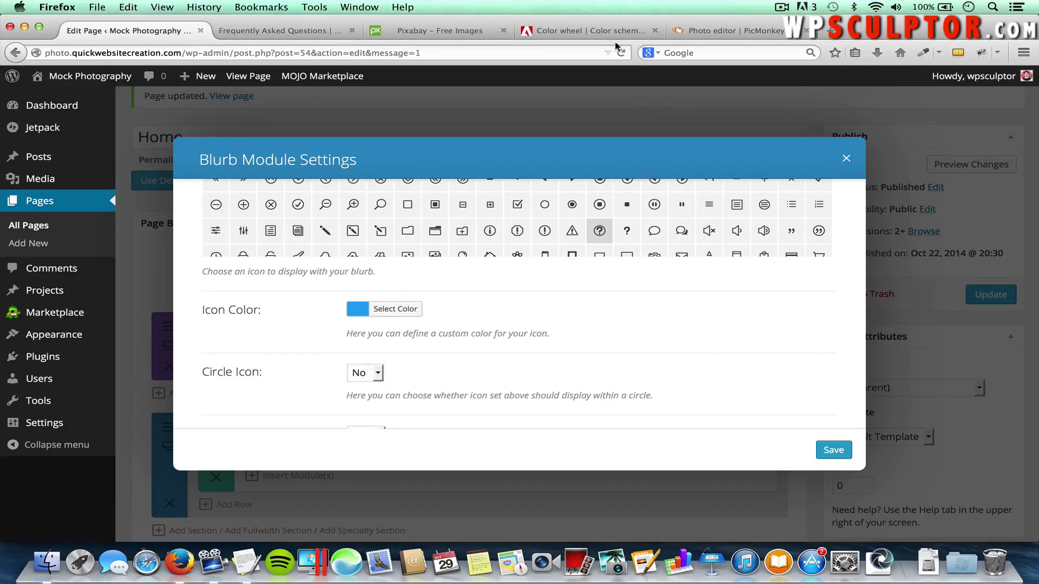
In Adobe Color, apply the Complementary rule and copy the dark blue hex 1C6CA0
left_click(569, 36)
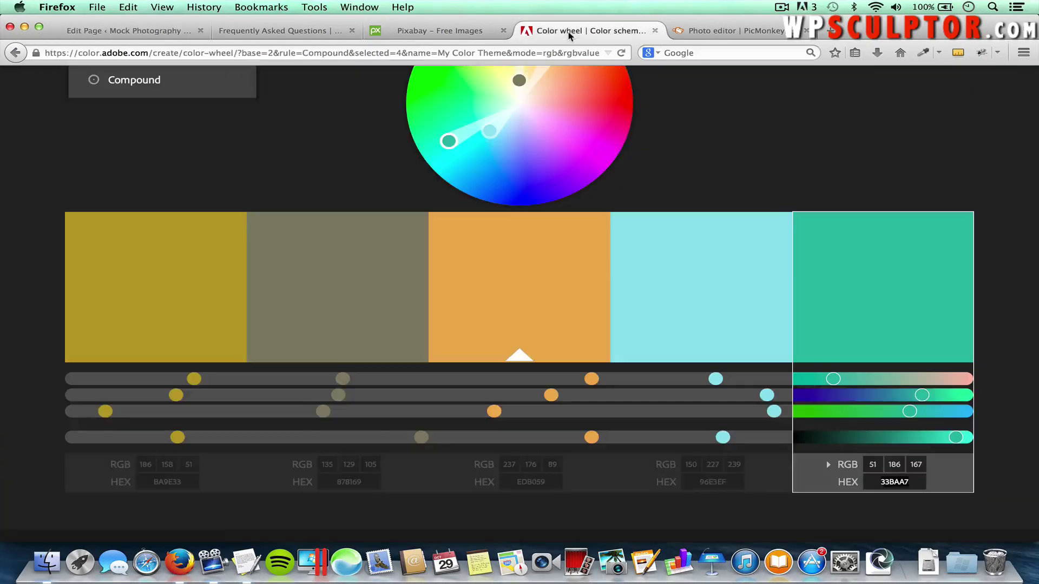
scroll(344, 151, "up", 3)
left_click(157, 158)
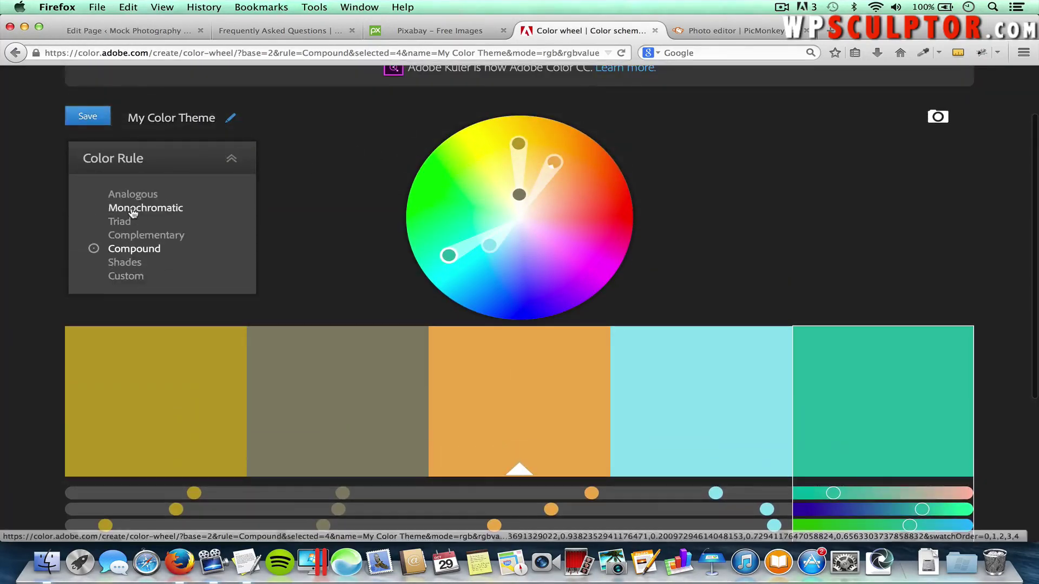
left_click(144, 236)
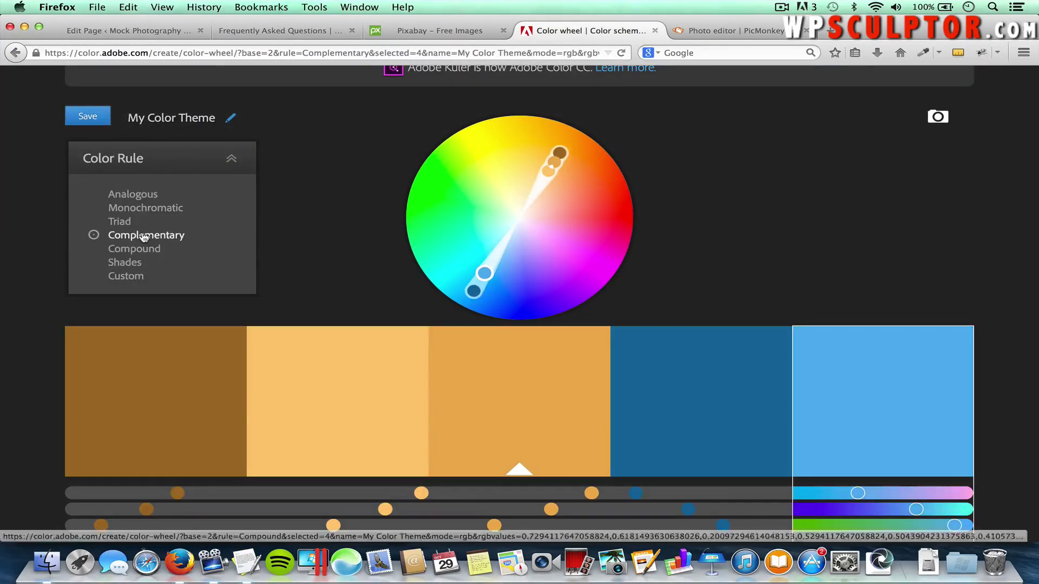
scroll(739, 237, "down", 2)
scroll(739, 235, "down", 5)
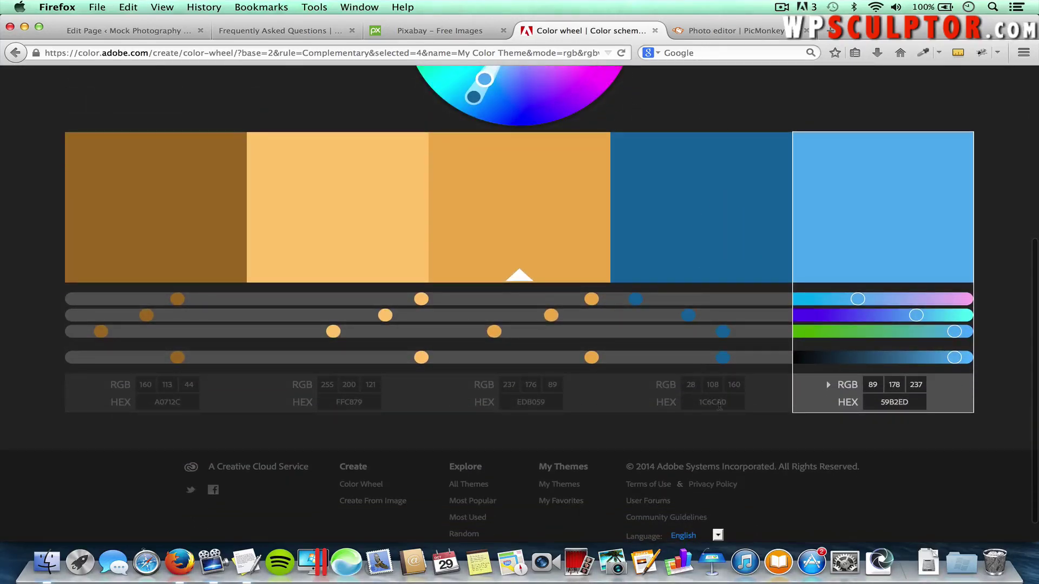
left_click(719, 402)
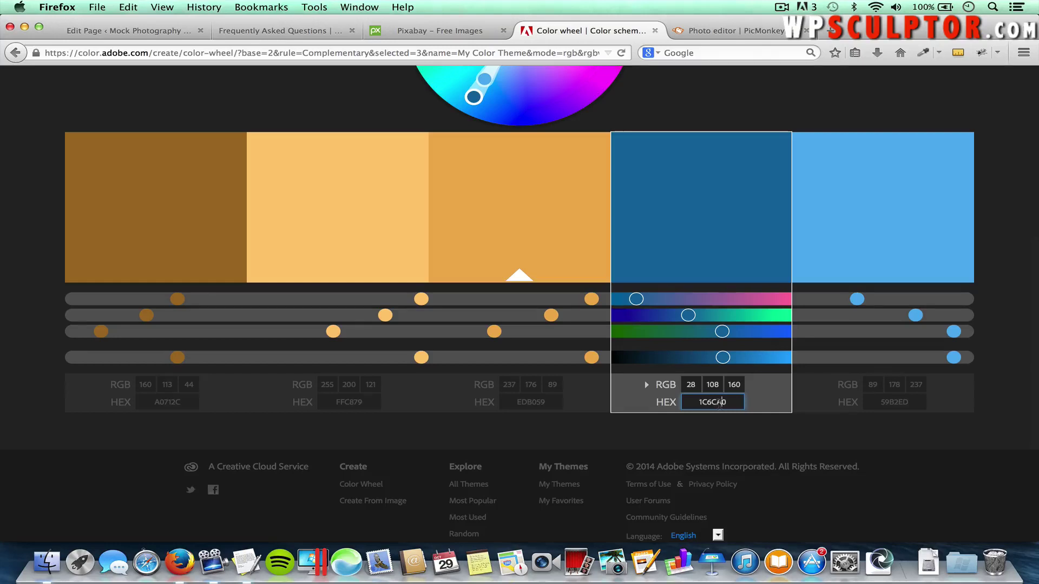
double_click(720, 402)
key("super+c")
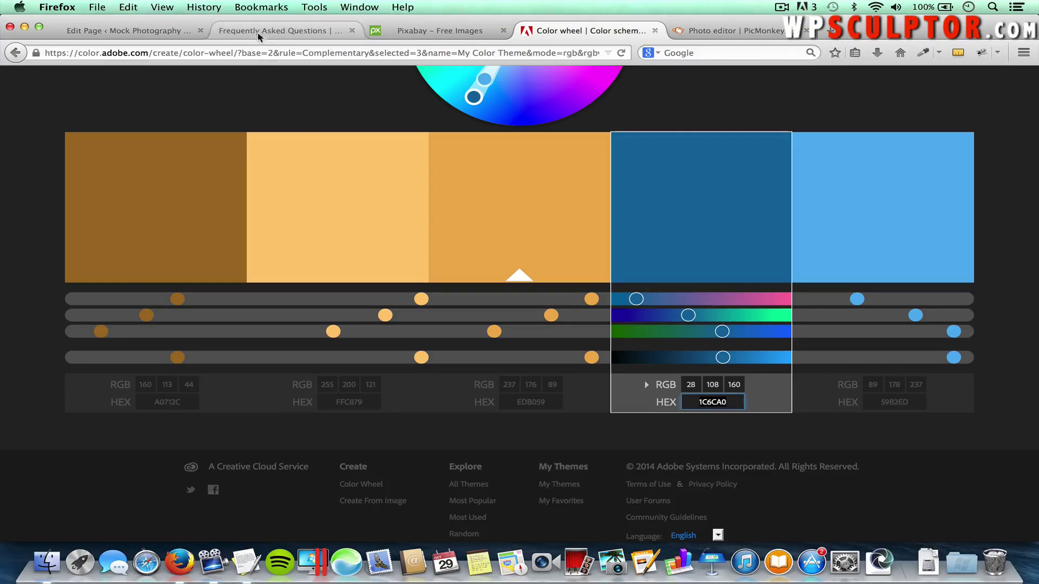
left_click(162, 33)
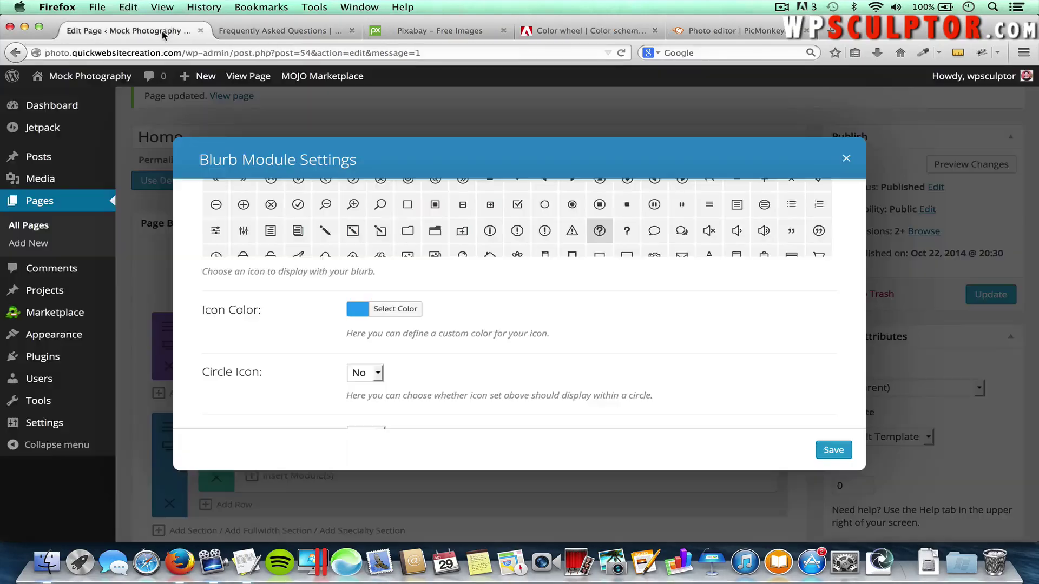
Change the blurb's icon colour from #2EA3F2 to dark blue #1c6ca0
left_click(390, 311)
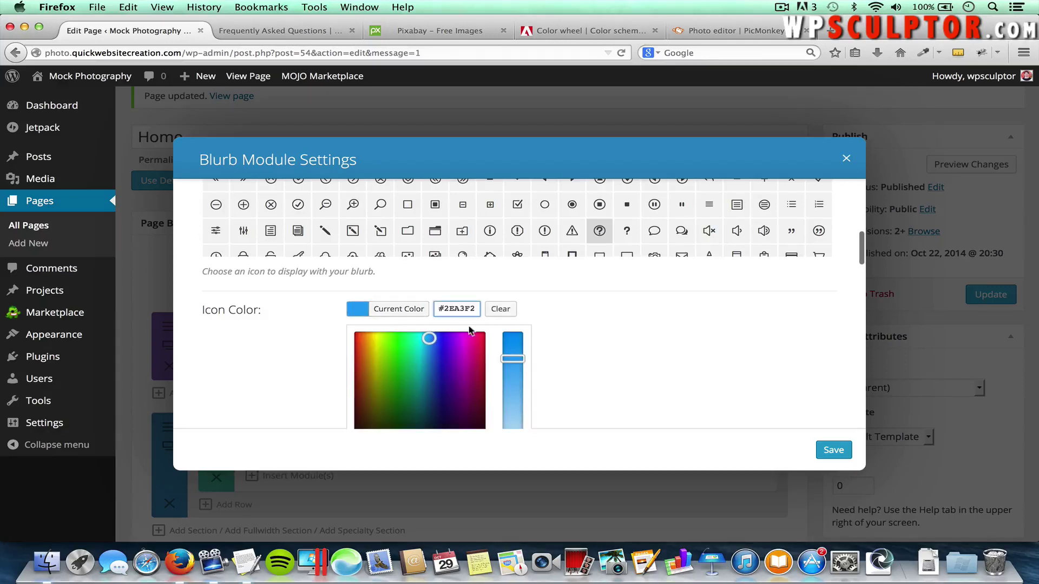
left_click_drag(479, 309, 431, 306)
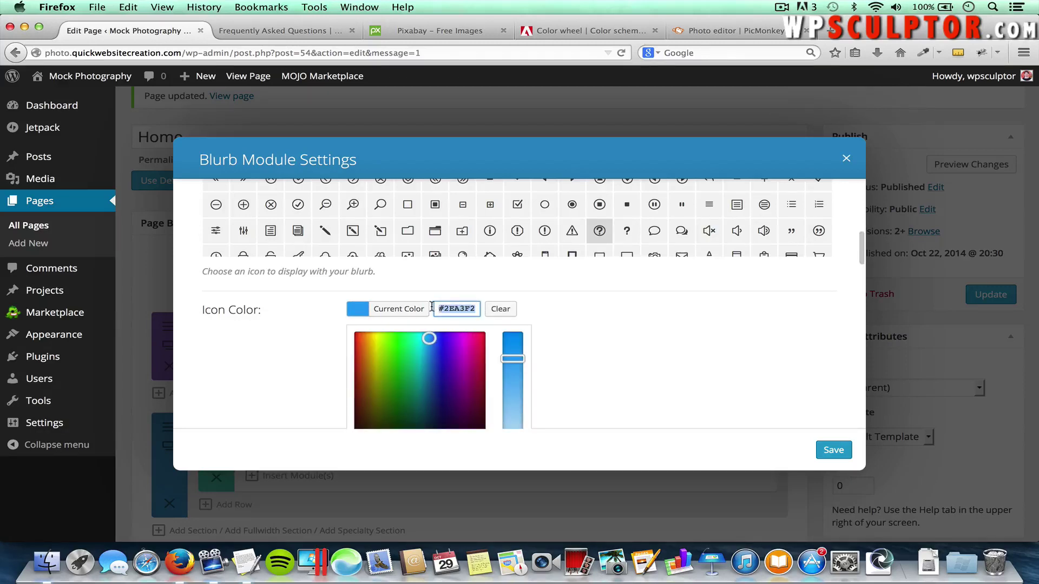
key("super+v")
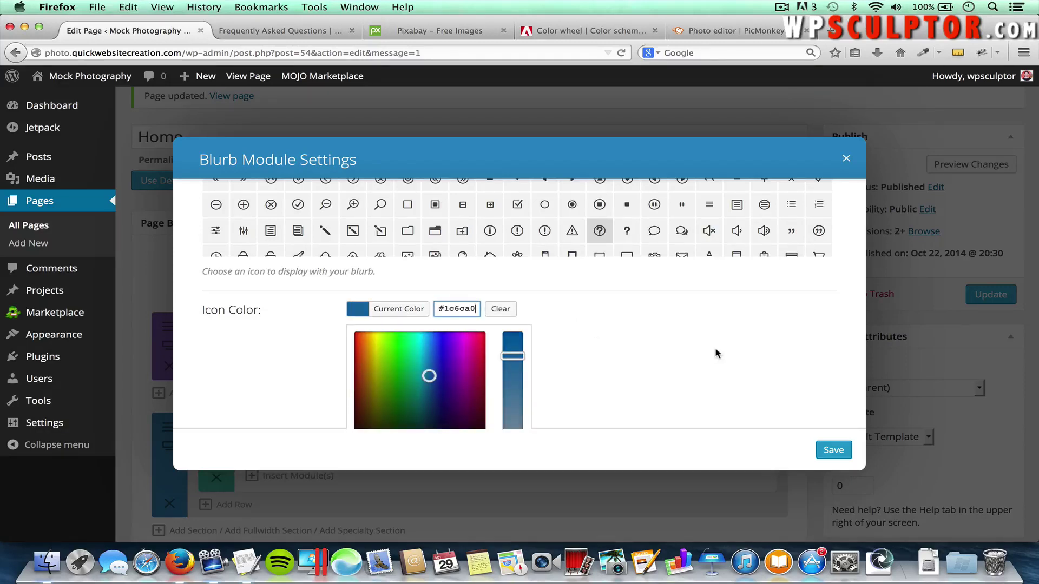
scroll(716, 353, "down", 5)
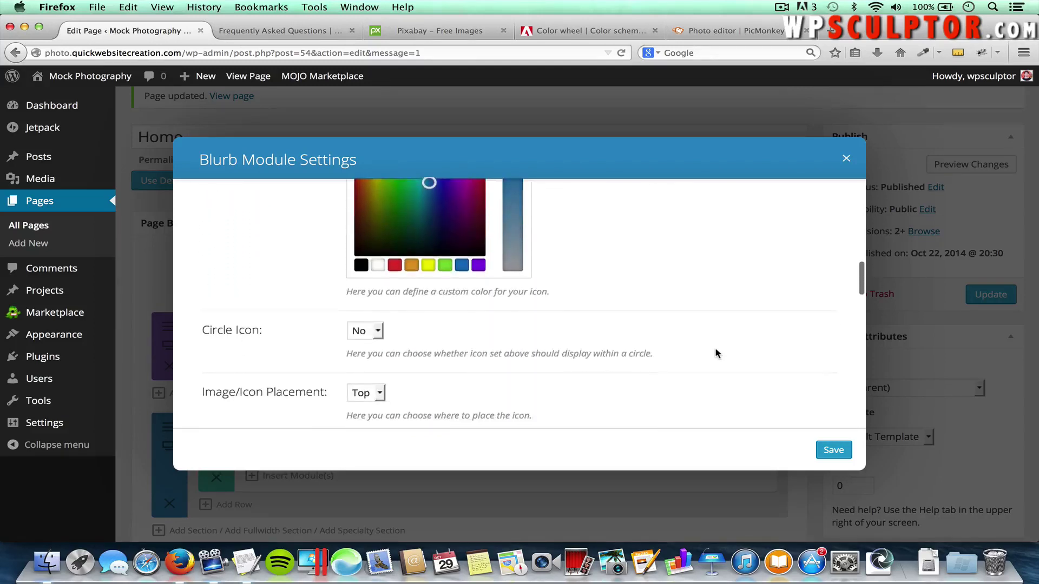
scroll(716, 354, "down", 1)
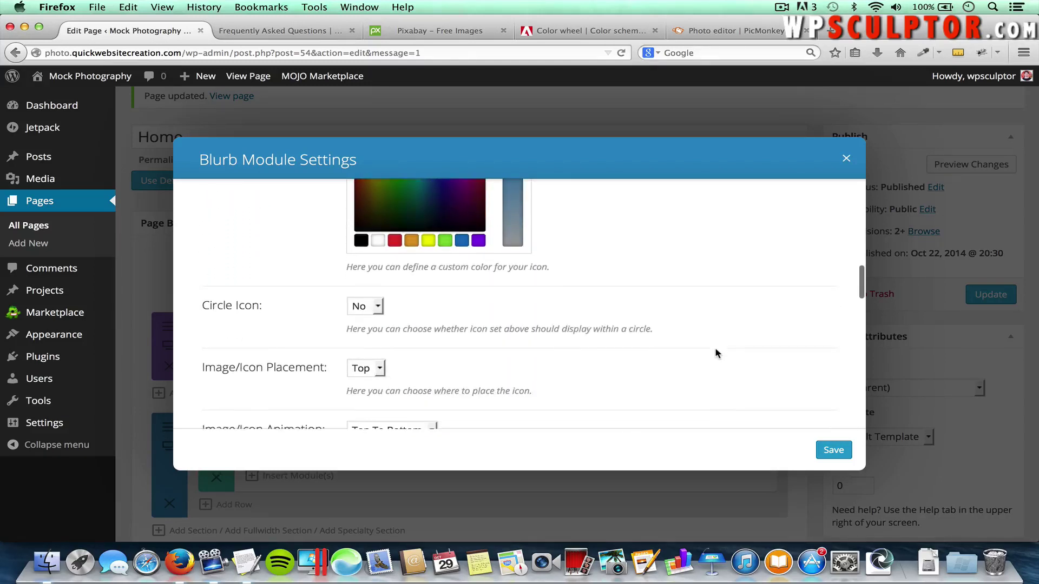
Try a circled, bordered icon, then revert to Circle Icon No without a border
left_click(372, 307)
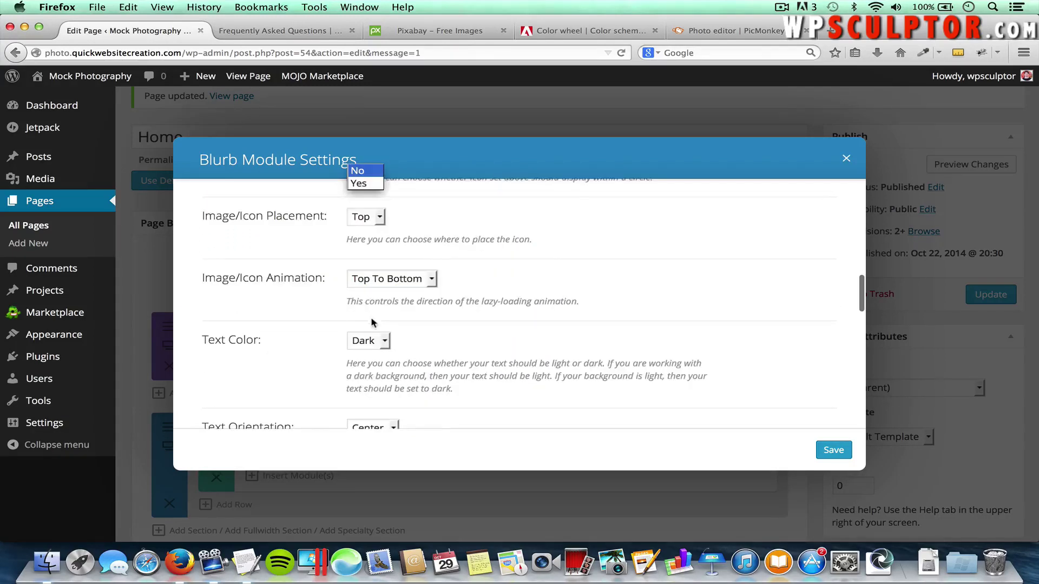
left_click(360, 184)
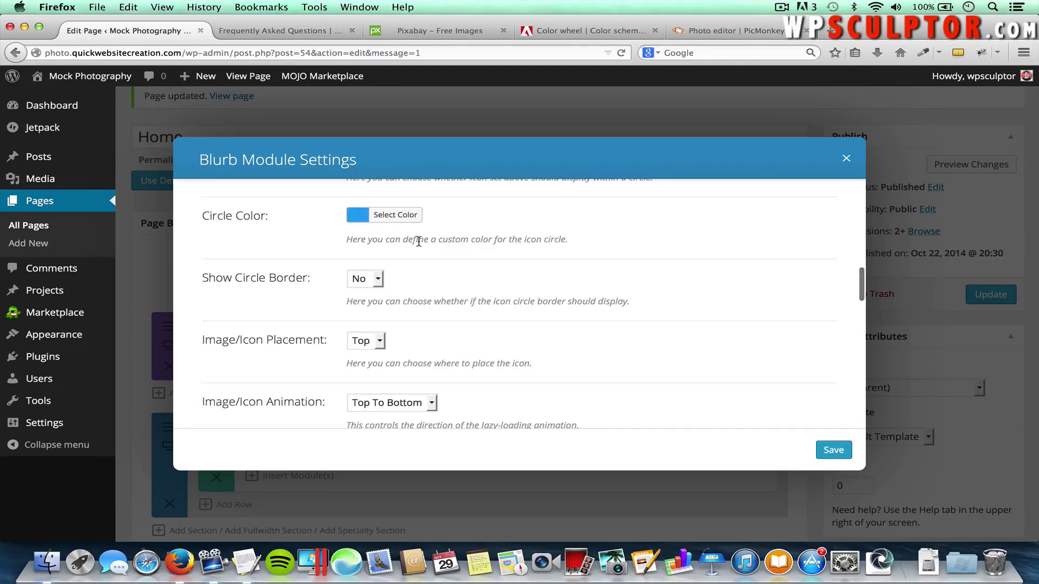
scroll(418, 242, "up", 1)
left_click(366, 294)
left_click(368, 319)
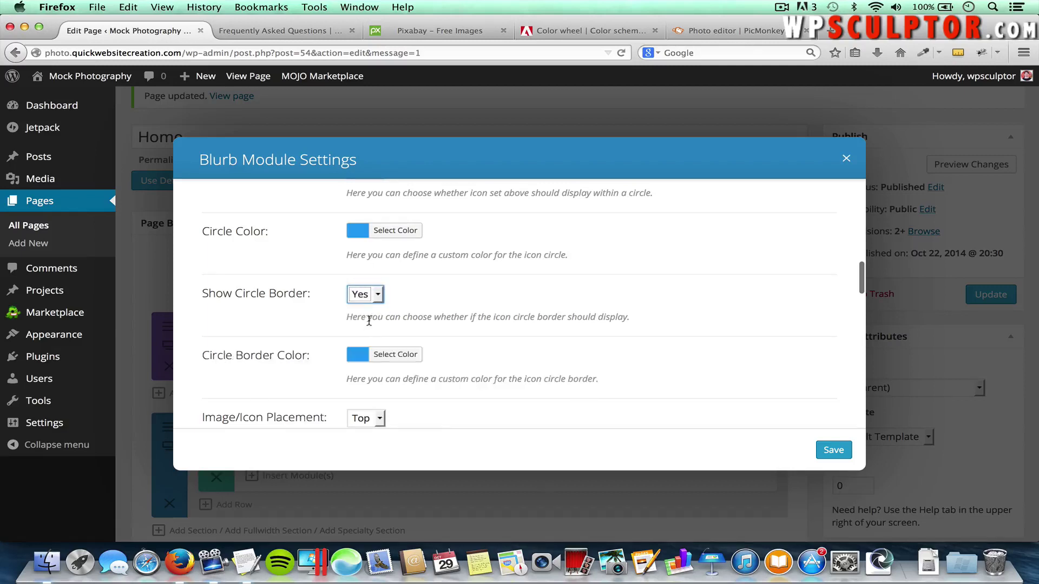
left_click(377, 292)
left_click(365, 306)
scroll(454, 277, "up", 2)
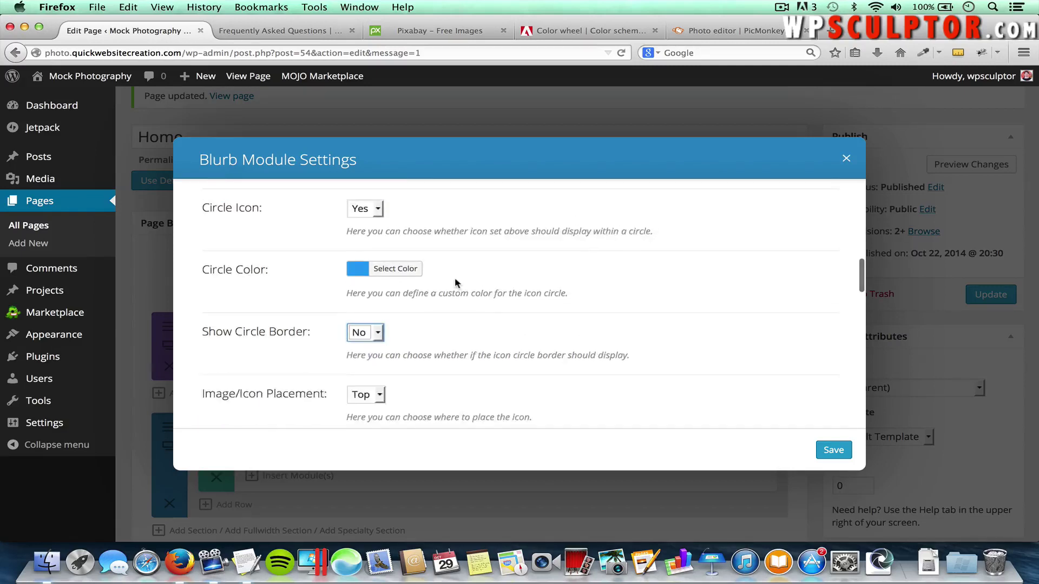
left_click(368, 227)
left_click(370, 245)
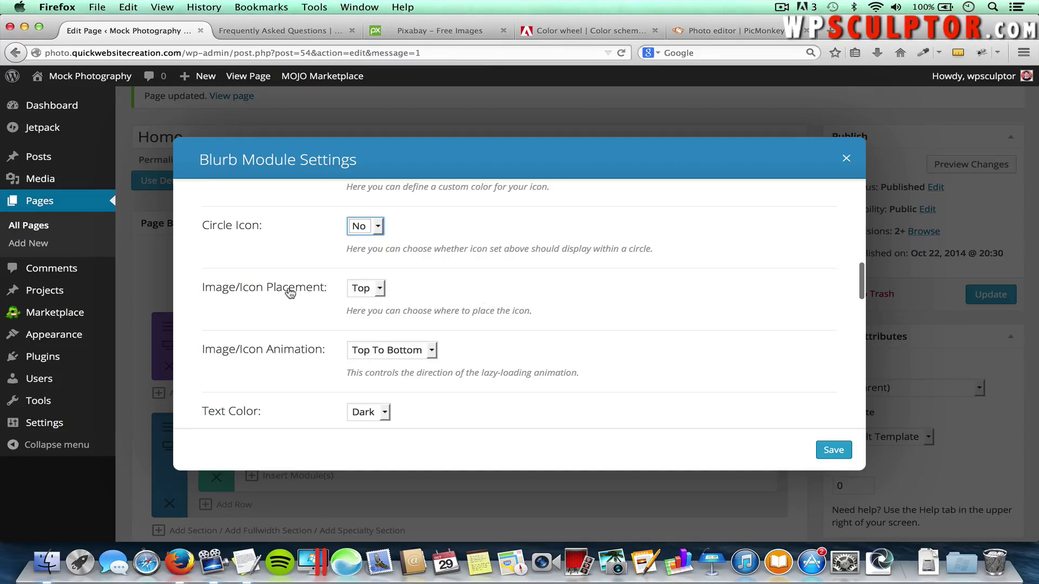
Keep icon placement at Top and set Image/Icon Animation to No Animation
left_click(379, 295)
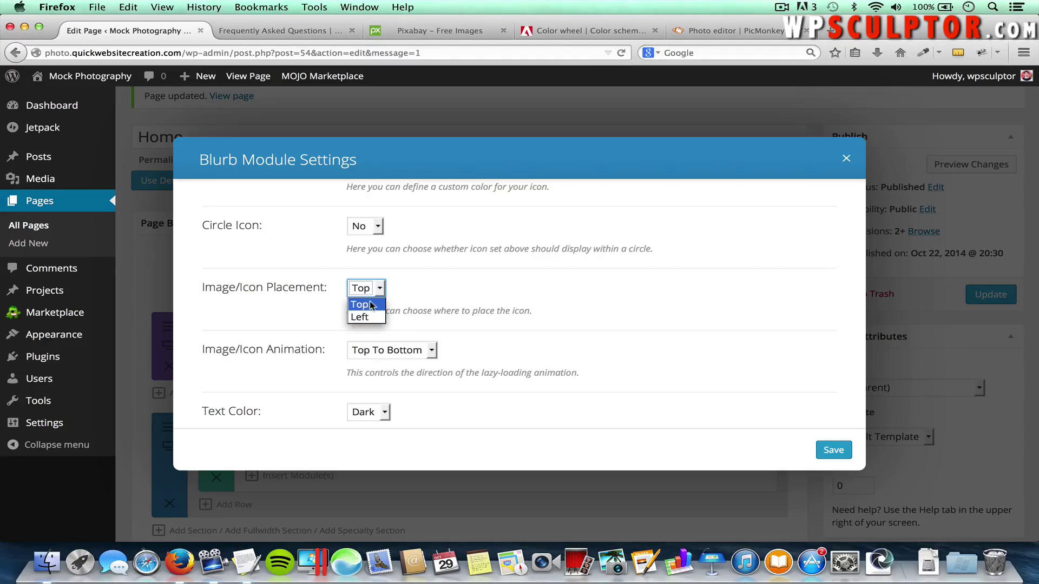
left_click(372, 305)
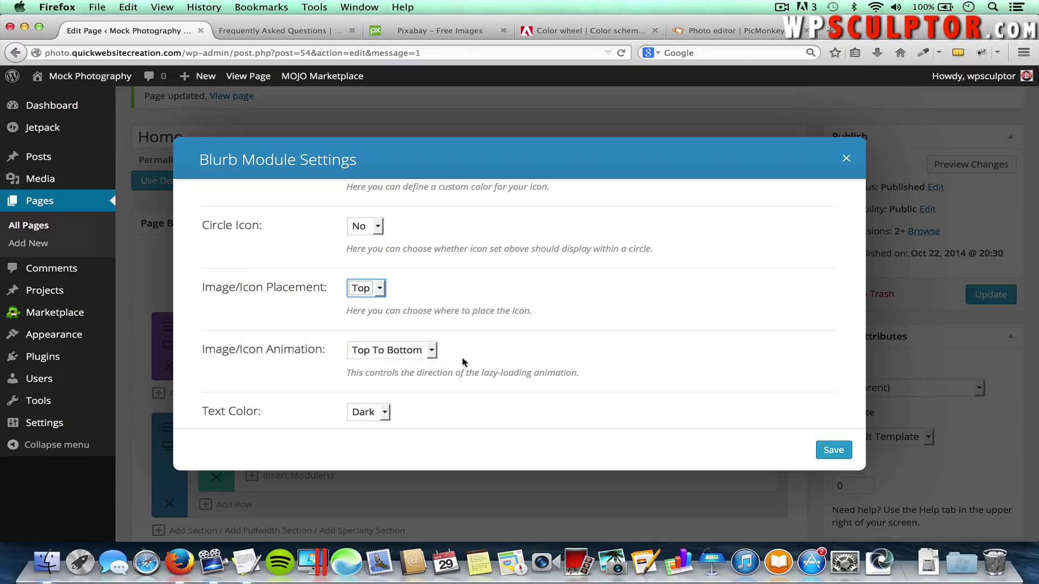
left_click(403, 352)
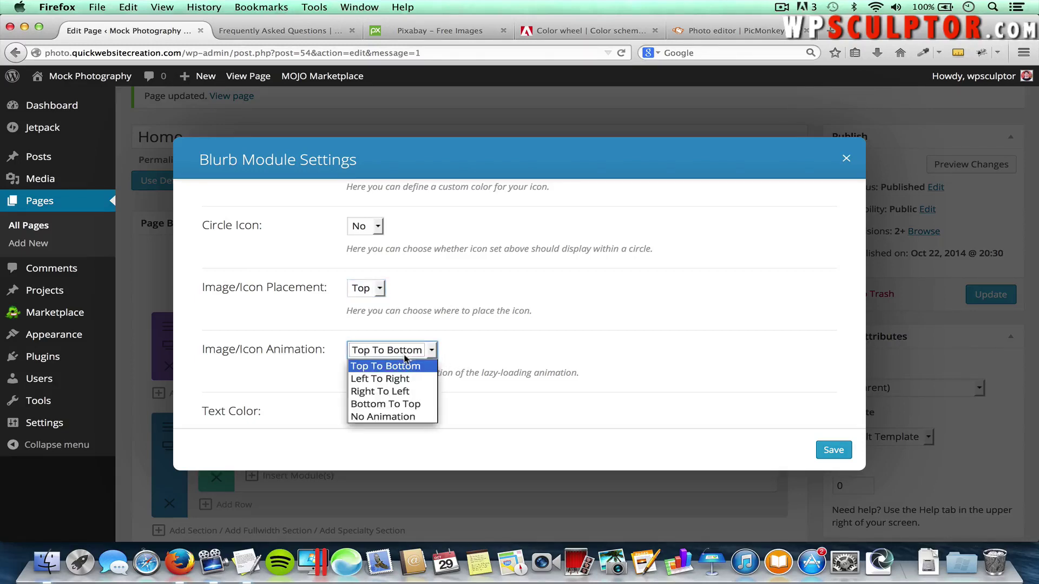
left_click(404, 417)
scroll(638, 368, "down", 1)
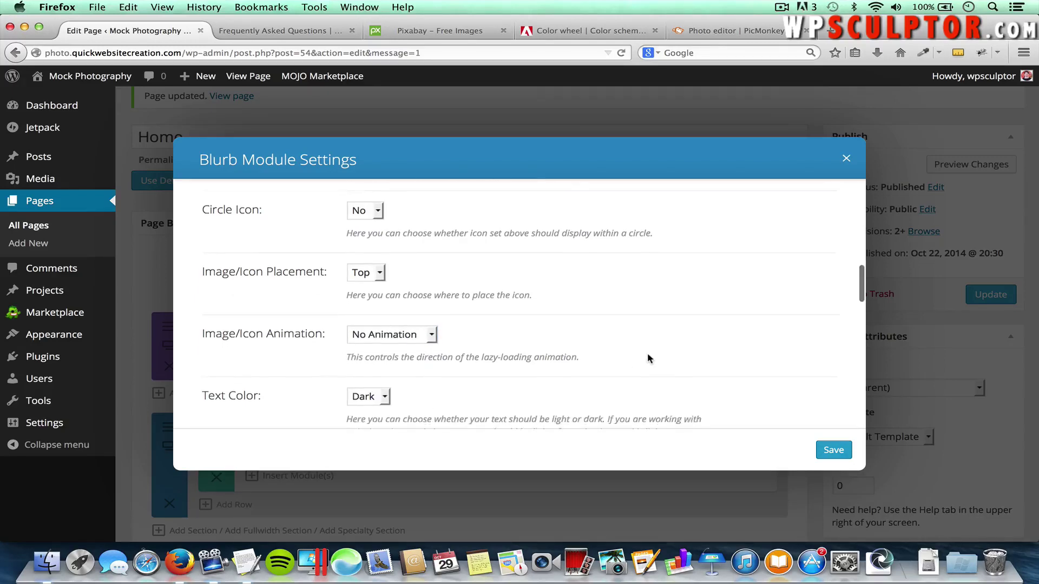
scroll(649, 359, "down", 5)
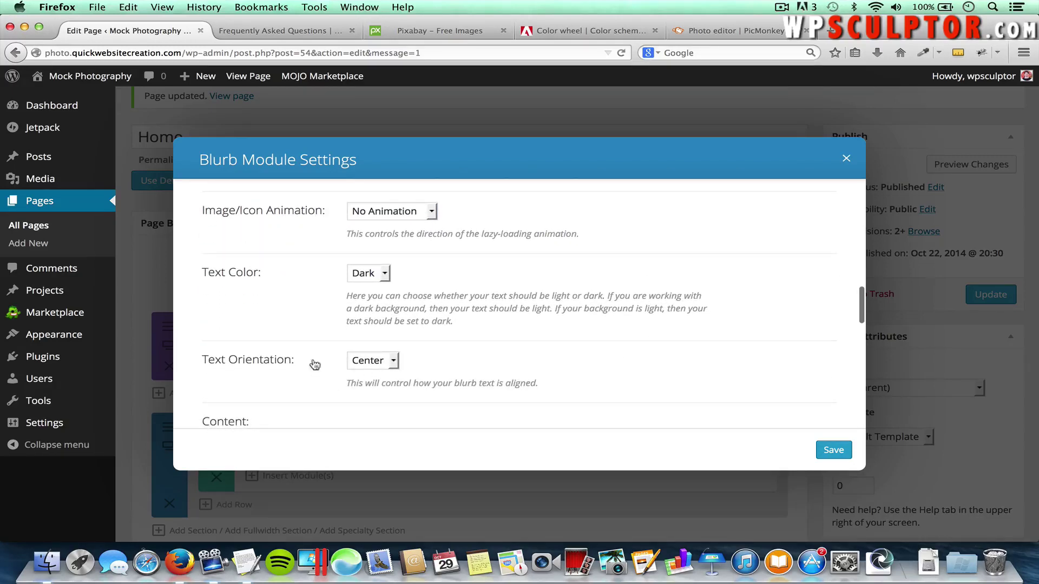
scroll(523, 388, "down", 8)
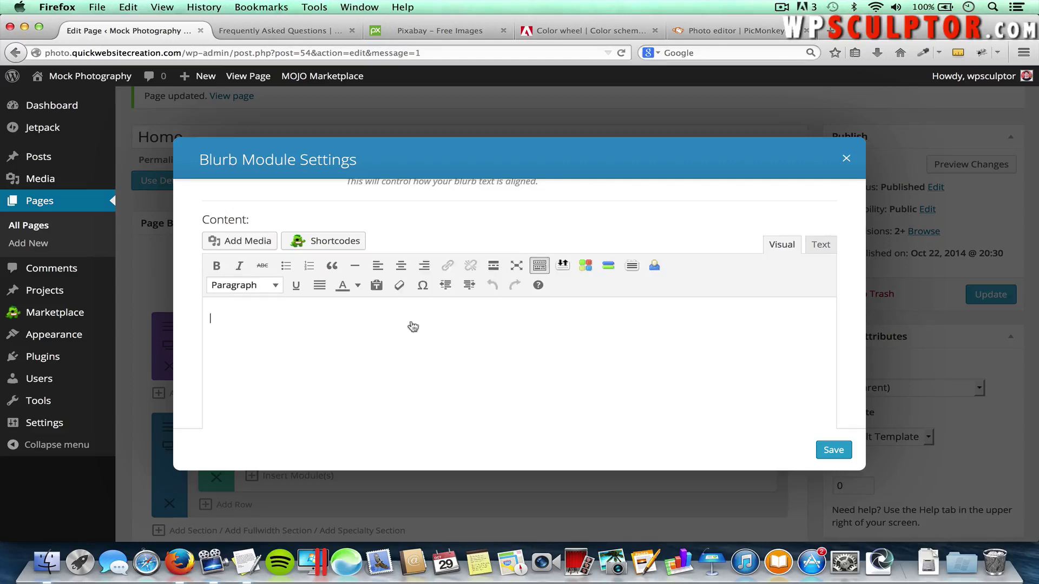
Paste the 'We just might have the answer' sentence from TextEdit into the blurb content
key("super+Tab")
key("super+Tab")
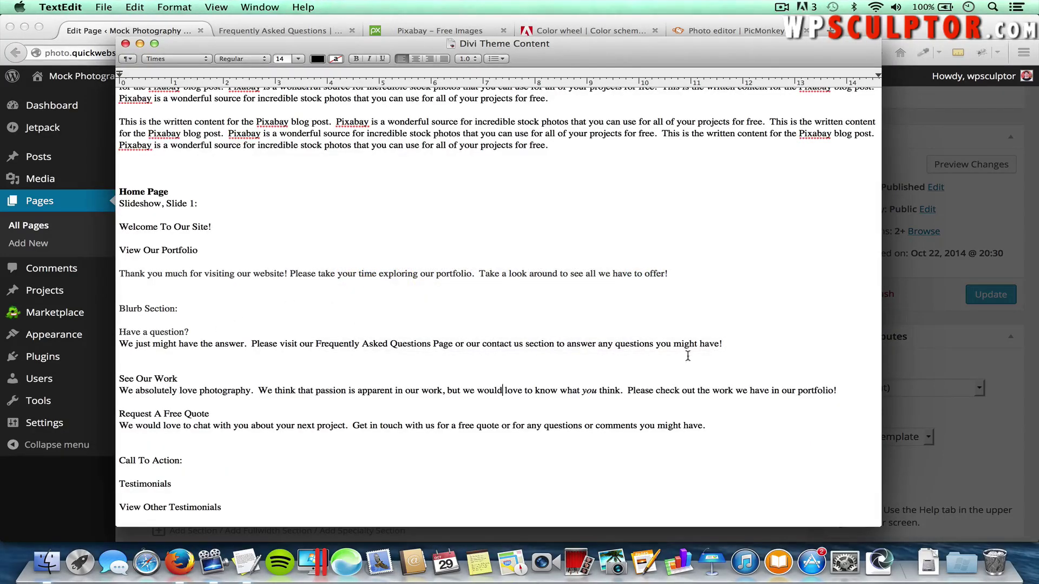
left_click_drag(722, 344, 126, 338)
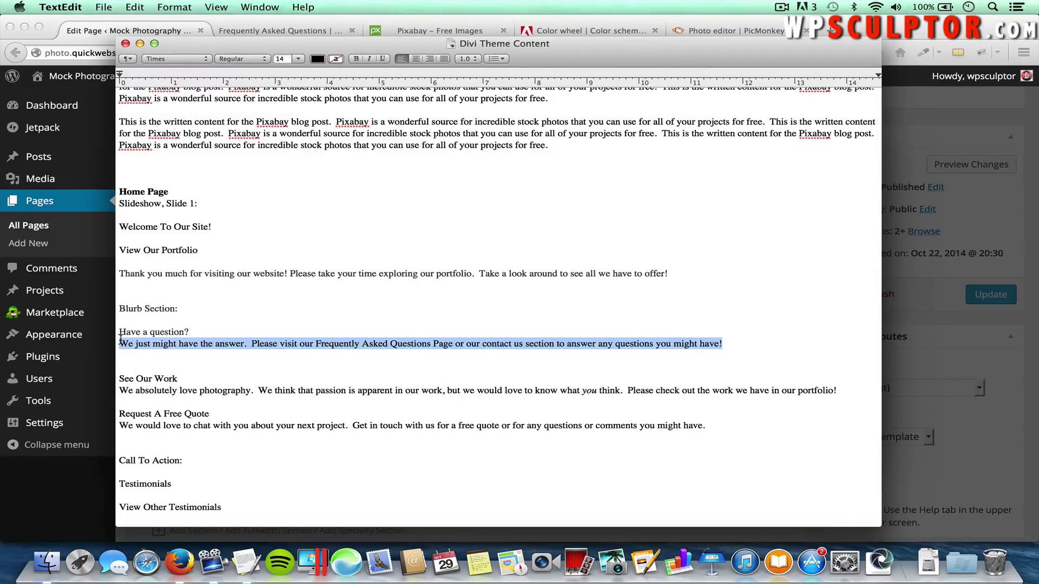
key("super+c")
key("super+Tab")
key("super+v")
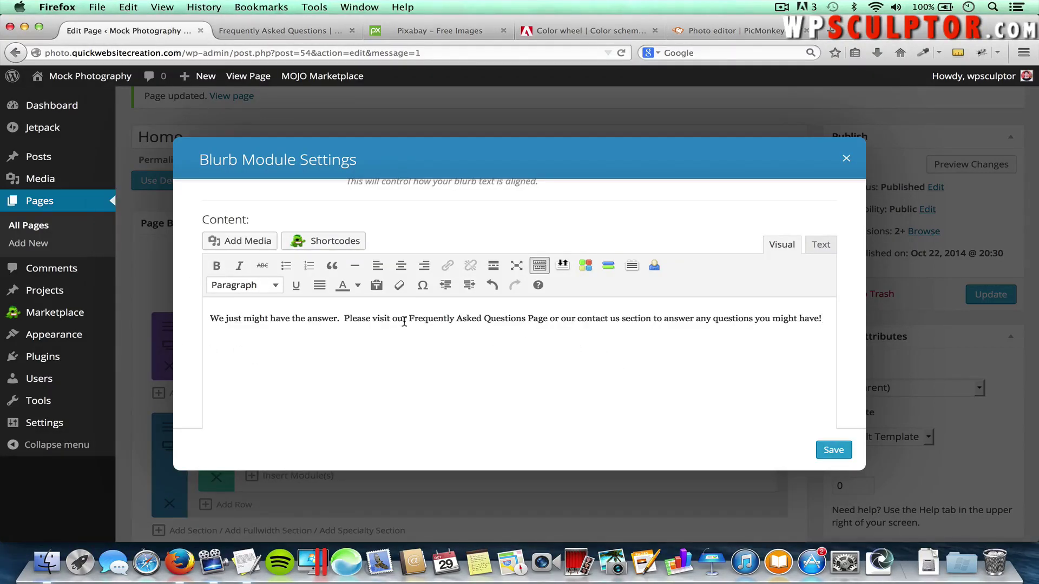
Link the words 'Frequently Asked Questions Page' to the FAQ page
left_click_drag(412, 319, 546, 328)
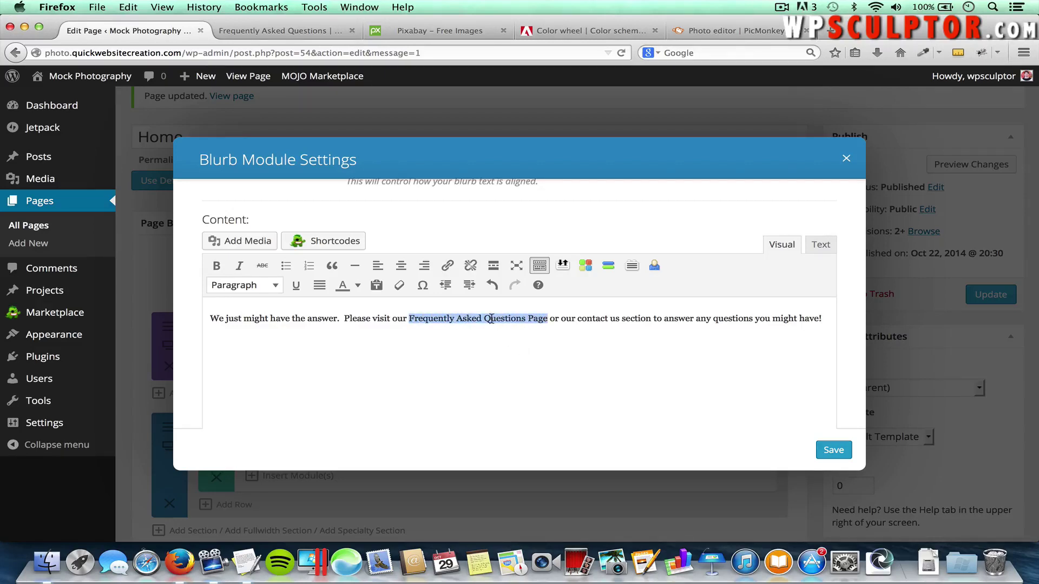
left_click(447, 266)
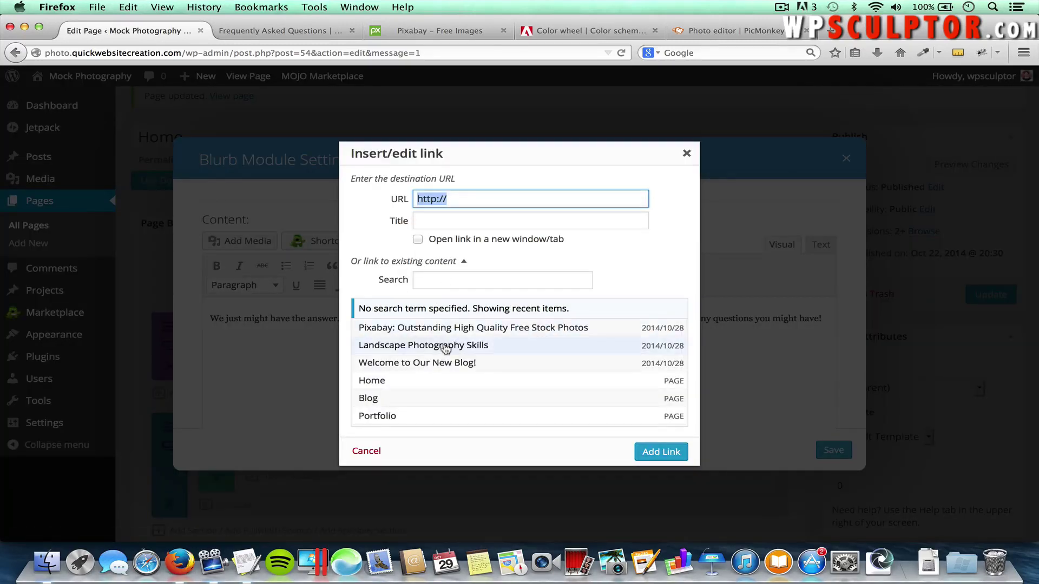
scroll(436, 361, "down", 2)
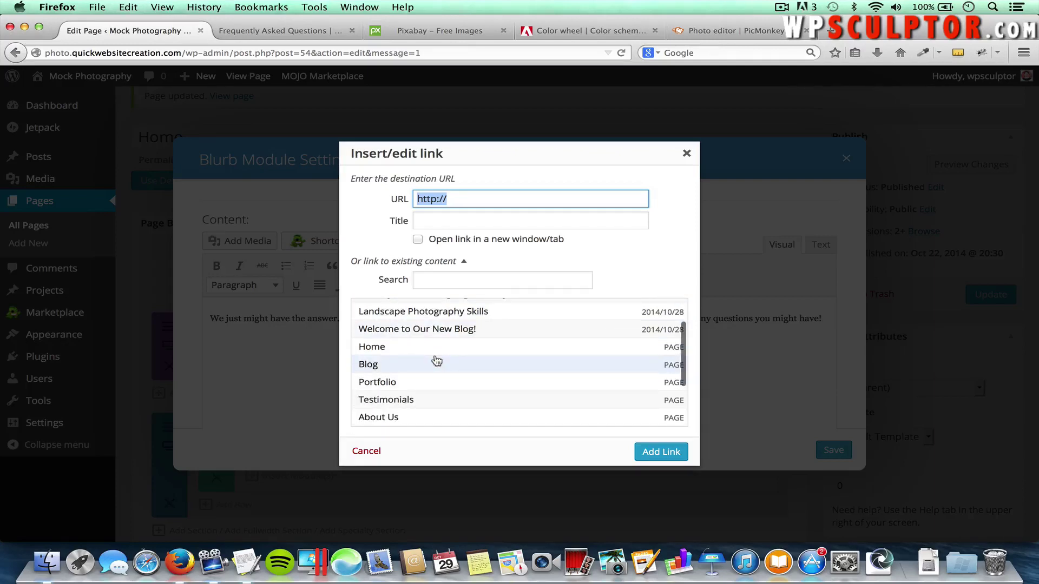
scroll(437, 361, "down", 2)
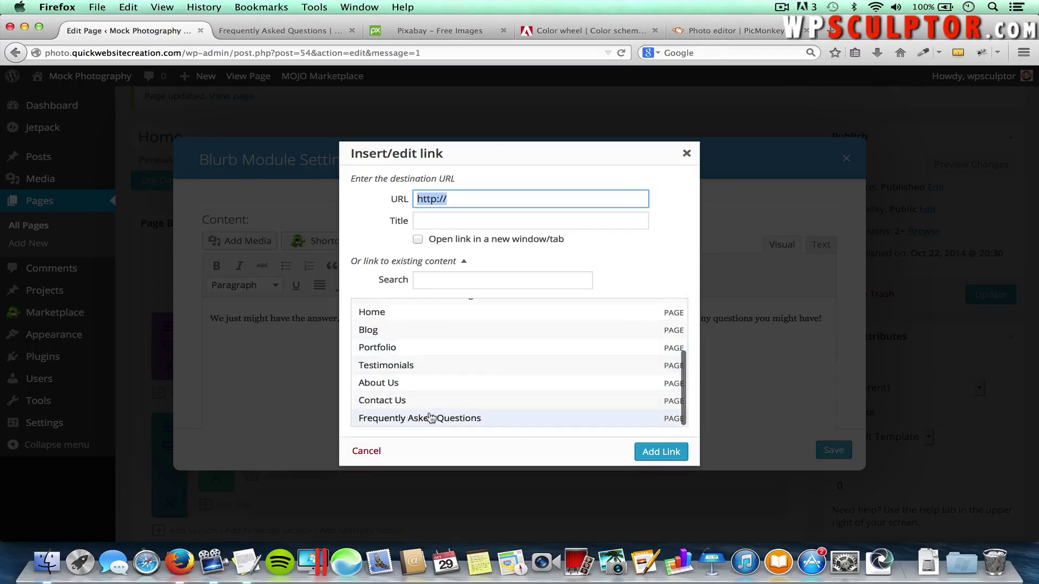
left_click(442, 419)
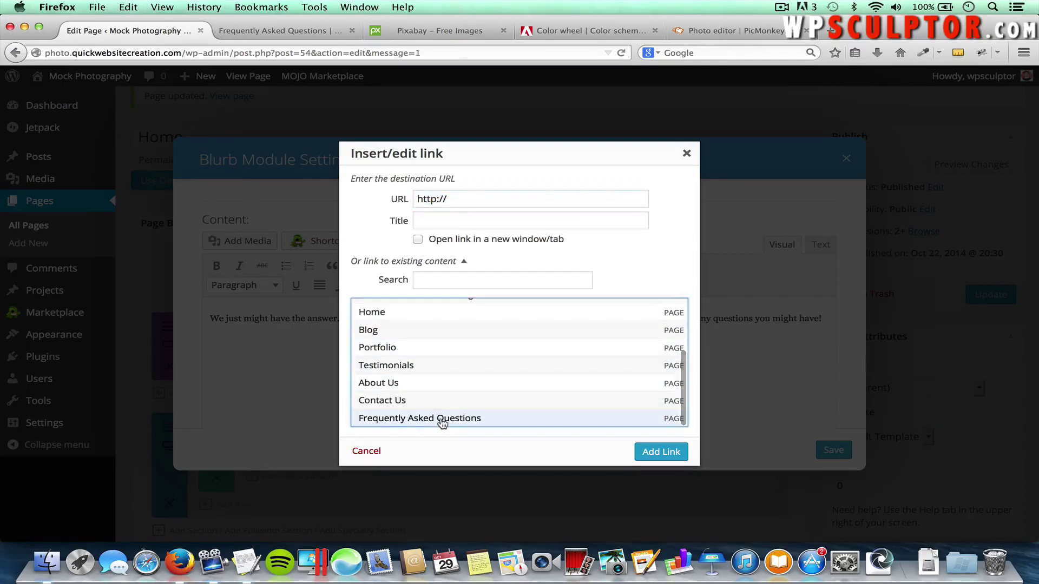
left_click(648, 457)
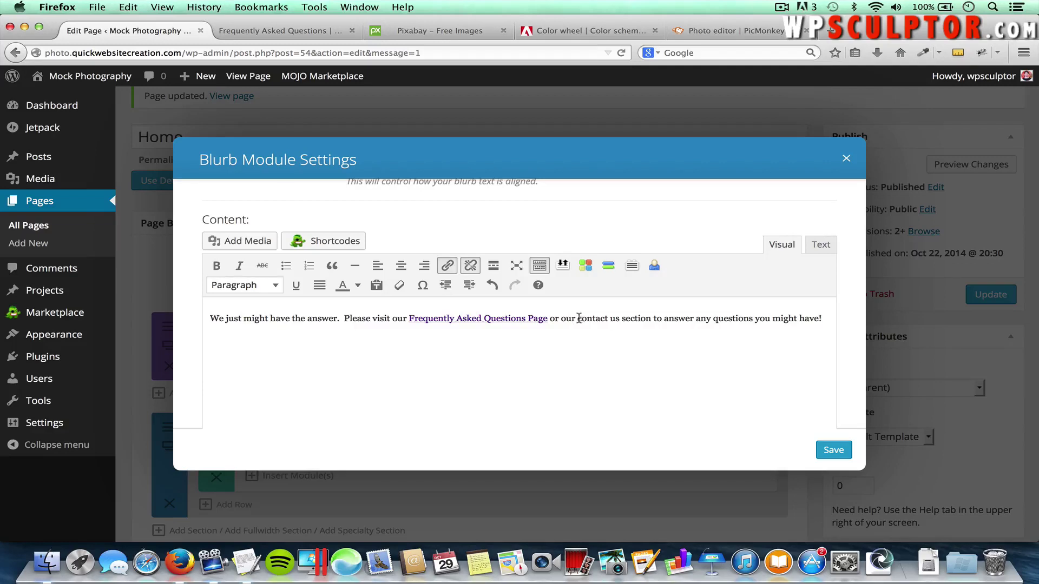
Link 'contact us' to the Contact Us page and save the blurb settings
left_click_drag(578, 318, 618, 320)
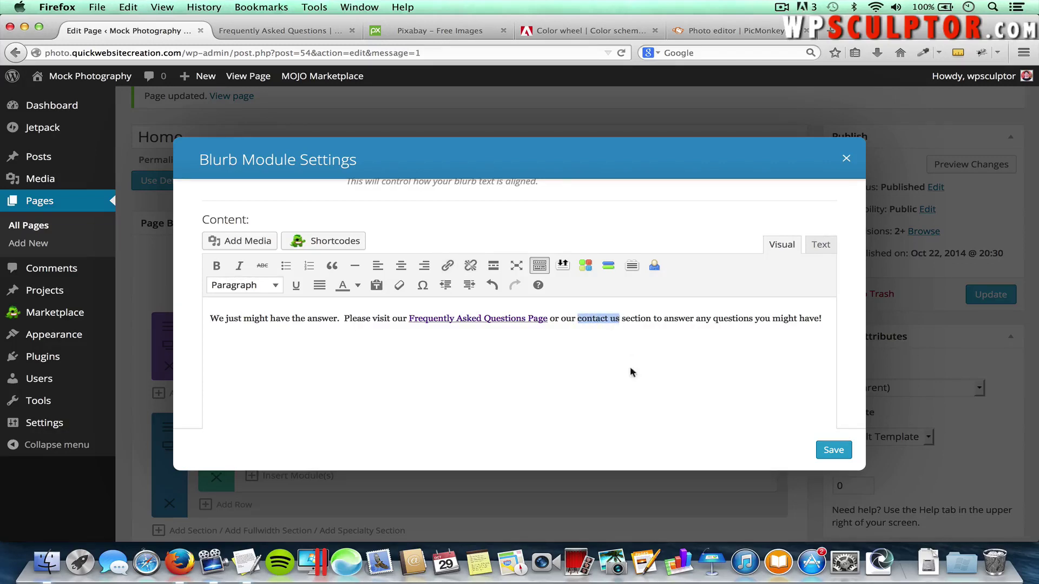
left_click(446, 265)
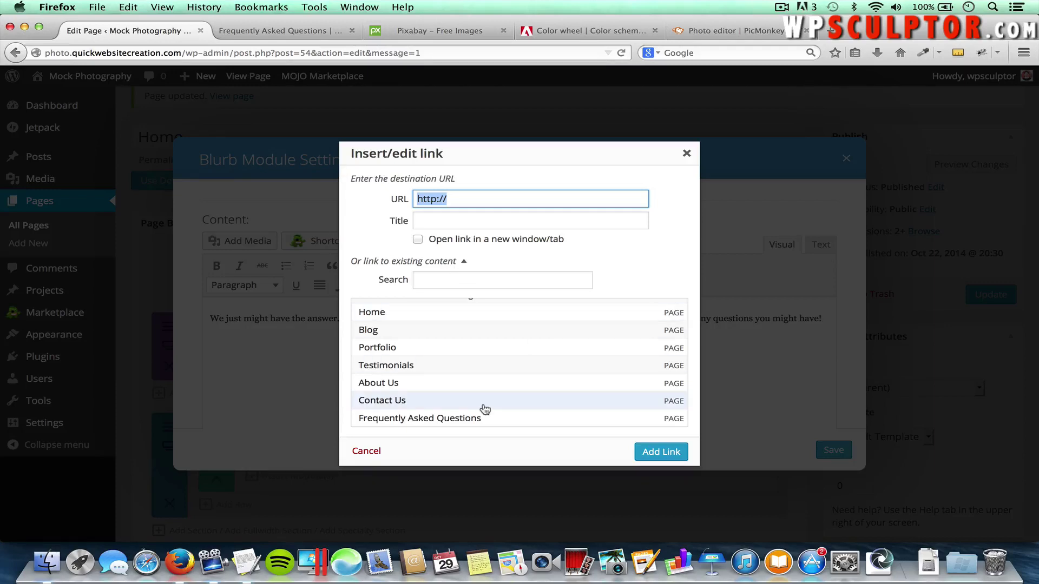
left_click(400, 400)
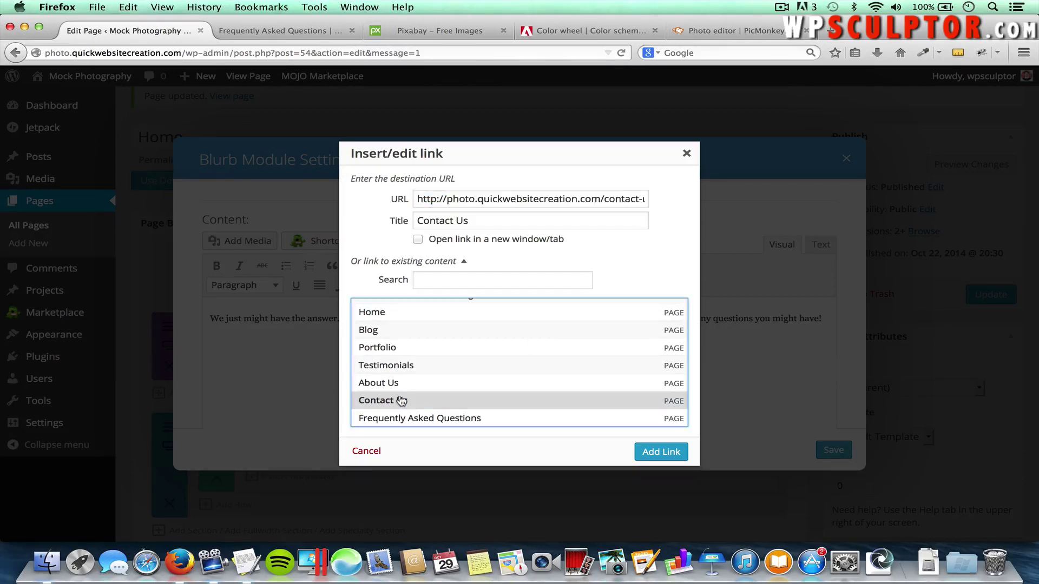
left_click(655, 454)
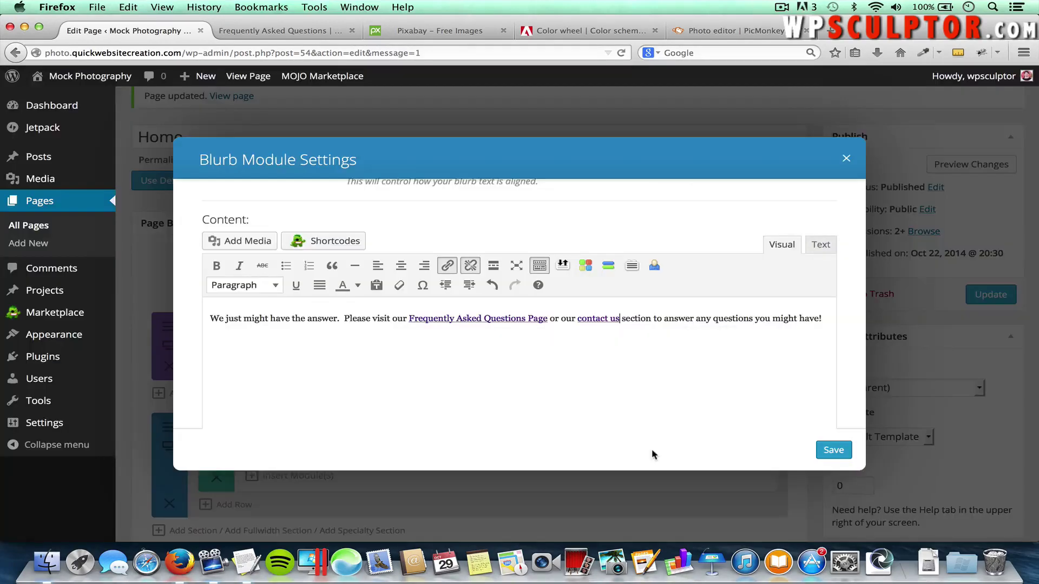
left_click(834, 449)
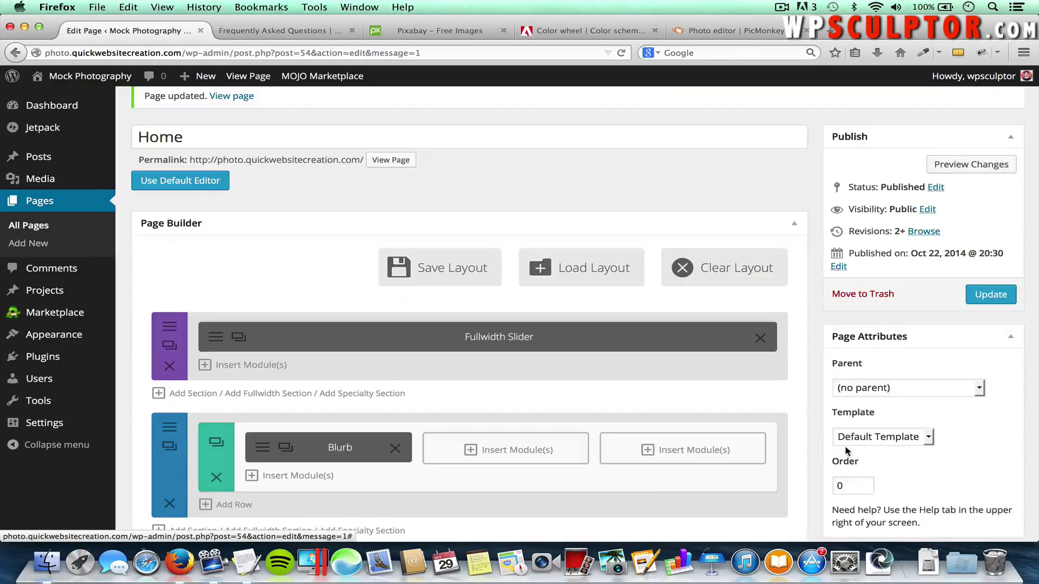
Update the Home page and view the Have a question? blurb on the live home page
left_click(987, 293)
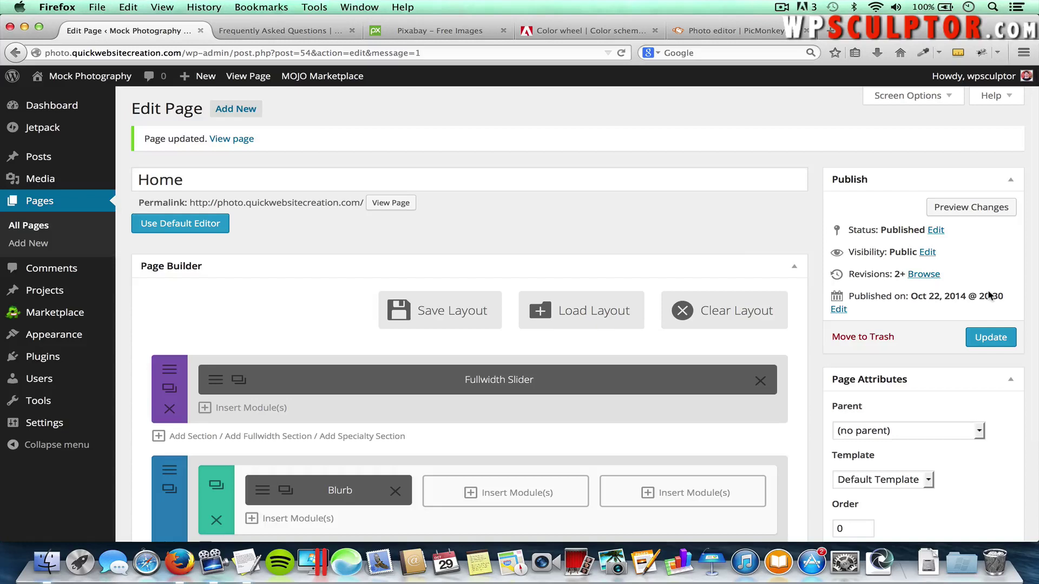
left_click(274, 31)
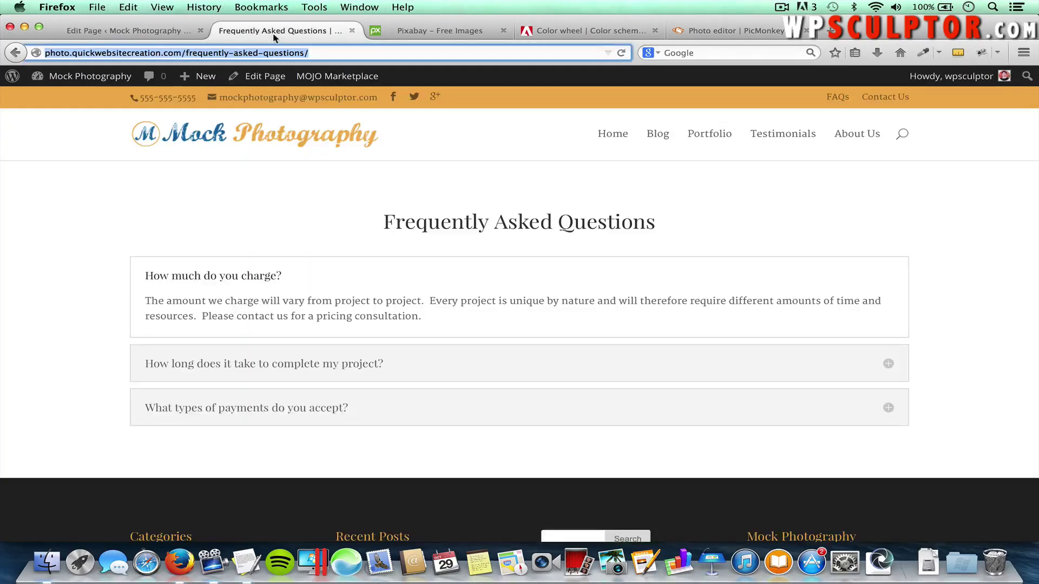
left_click(260, 140)
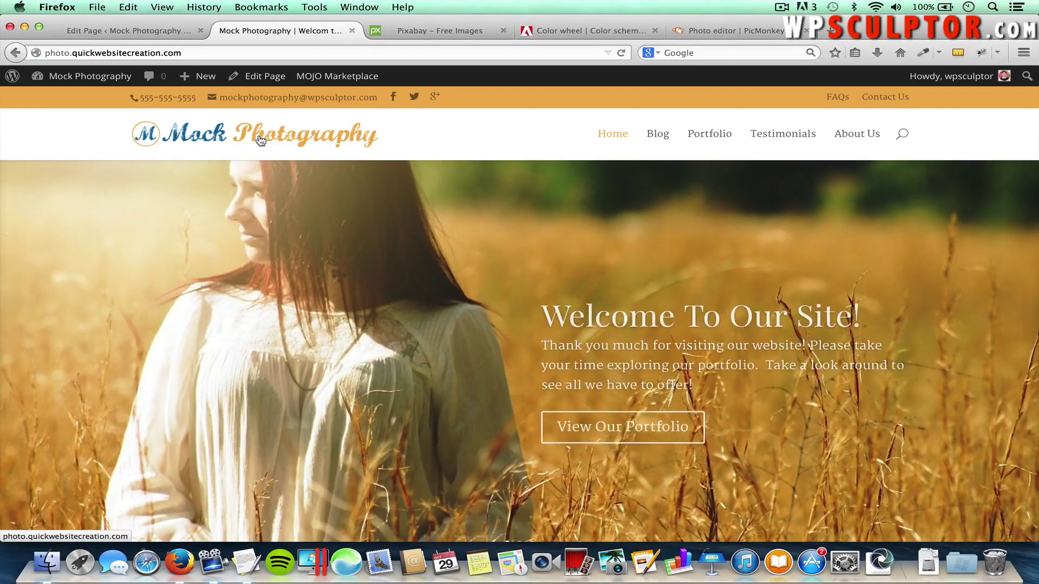
scroll(363, 287, "down", 5)
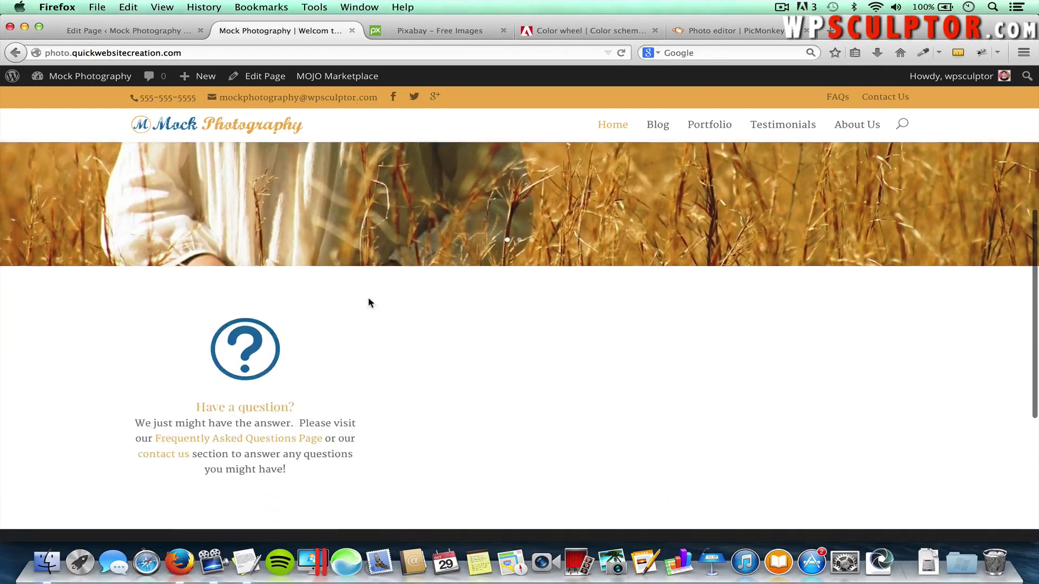
scroll(368, 298, "down", 1)
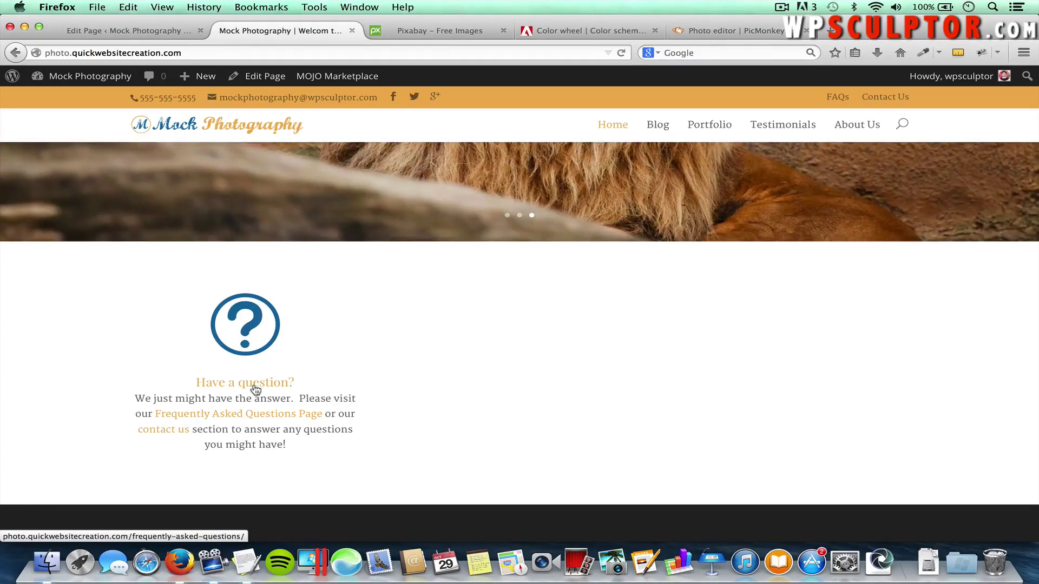
Test the blurb's FAQ link, then go back through the home page to the editor
left_click(256, 389)
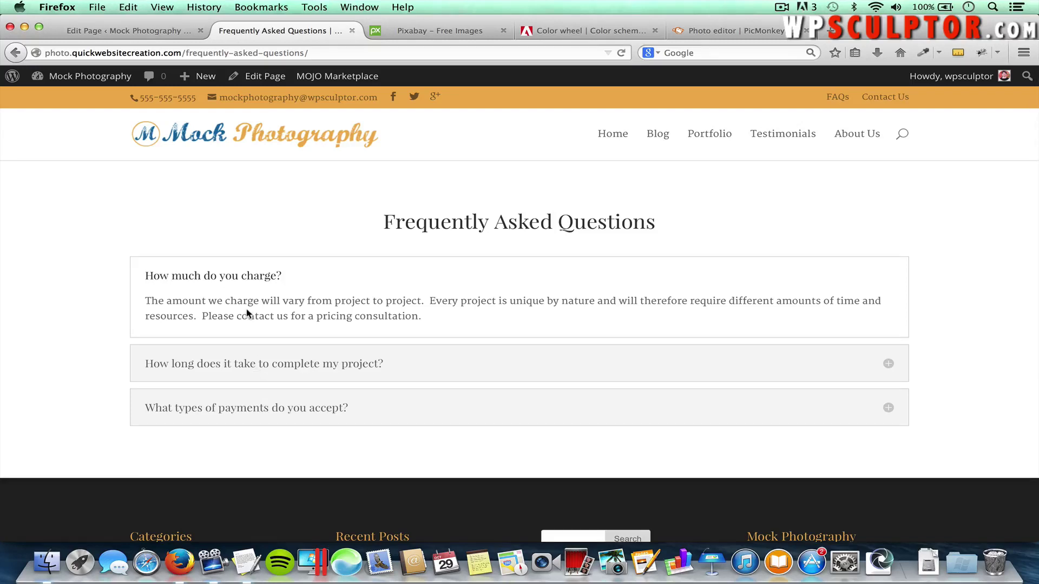
left_click(234, 145)
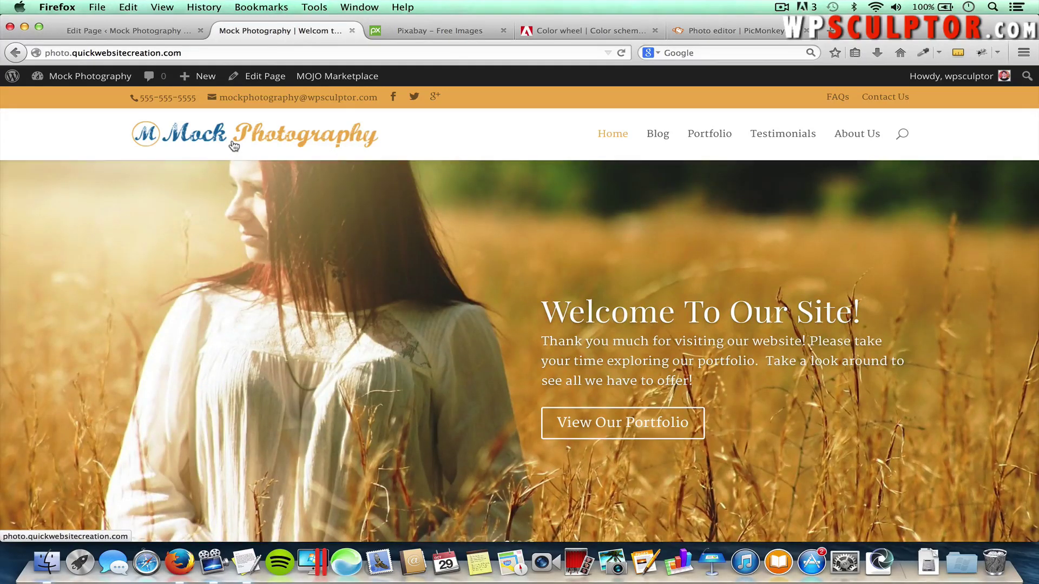
scroll(234, 145, "down", 5)
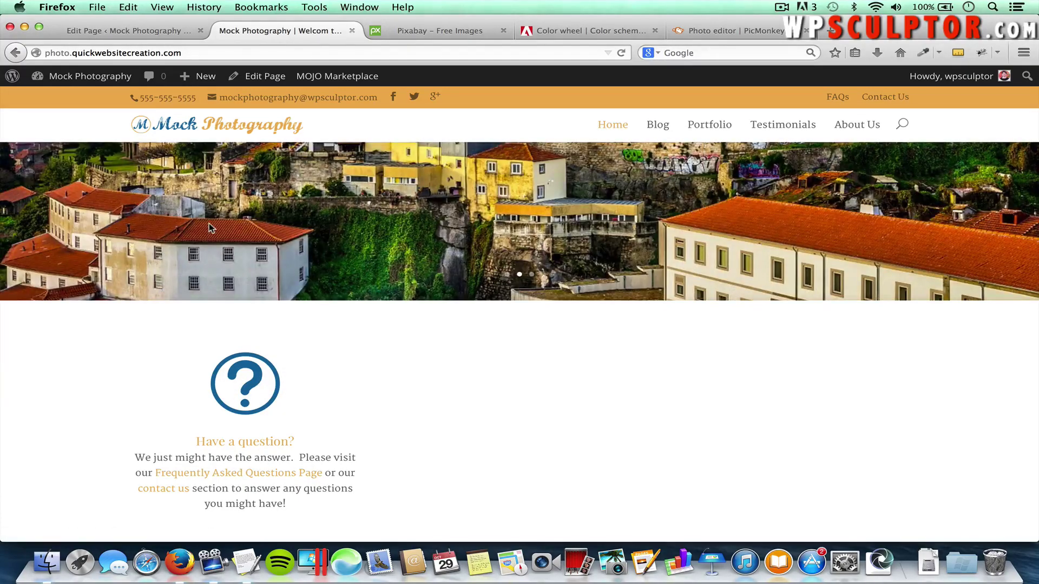
left_click(158, 37)
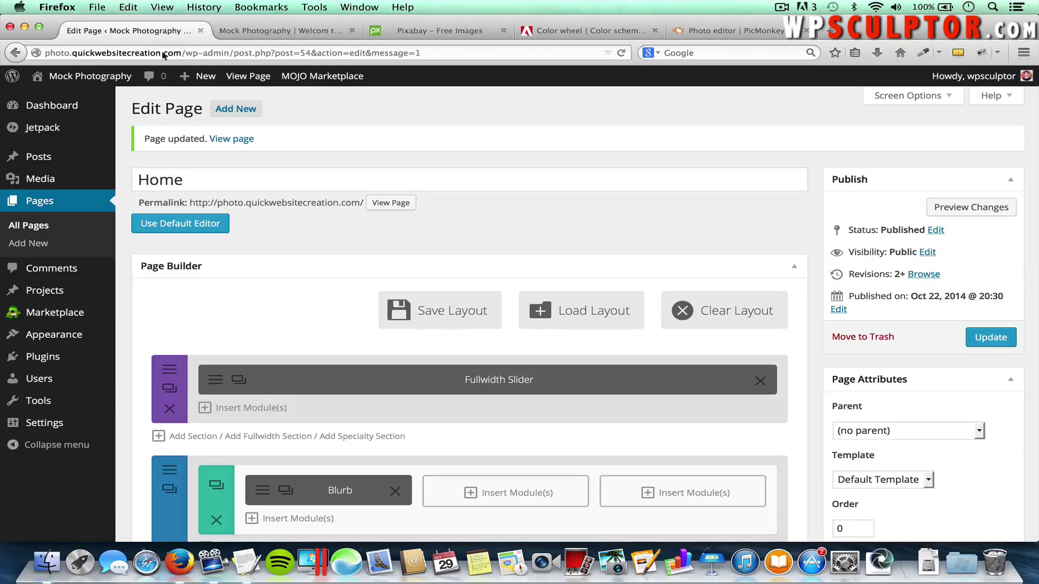
Duplicate the Have a question? blurb into column two and retitle it 'See Our Work'
scroll(317, 347, "down", 3)
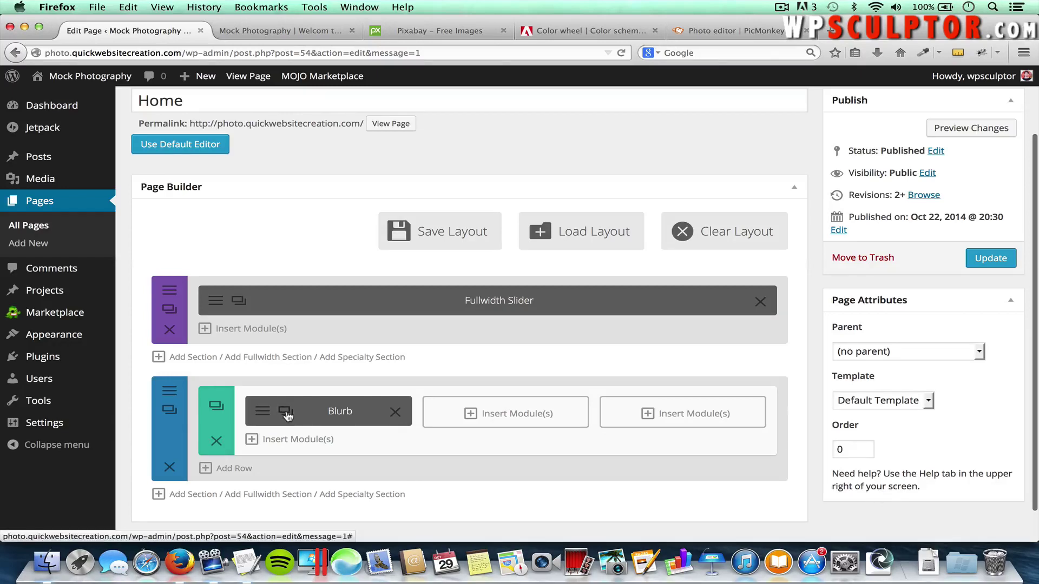
left_click(285, 412)
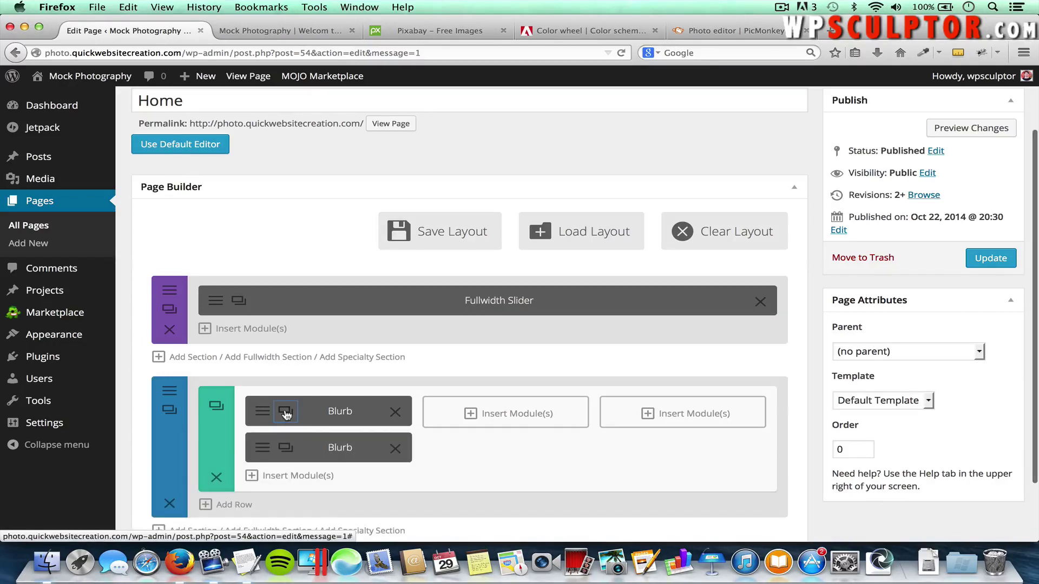
left_click_drag(333, 448, 490, 419)
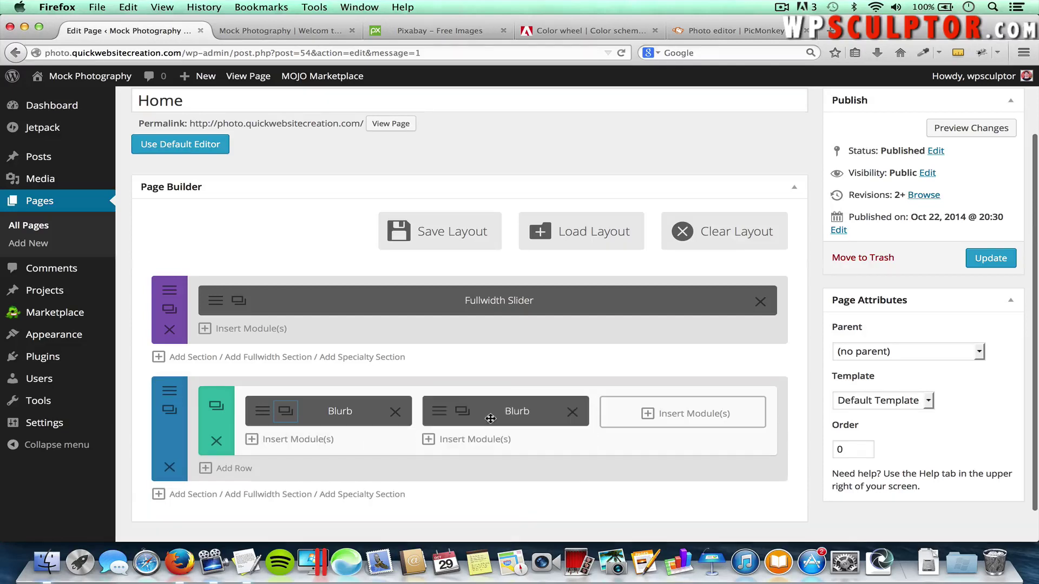
left_click(440, 412)
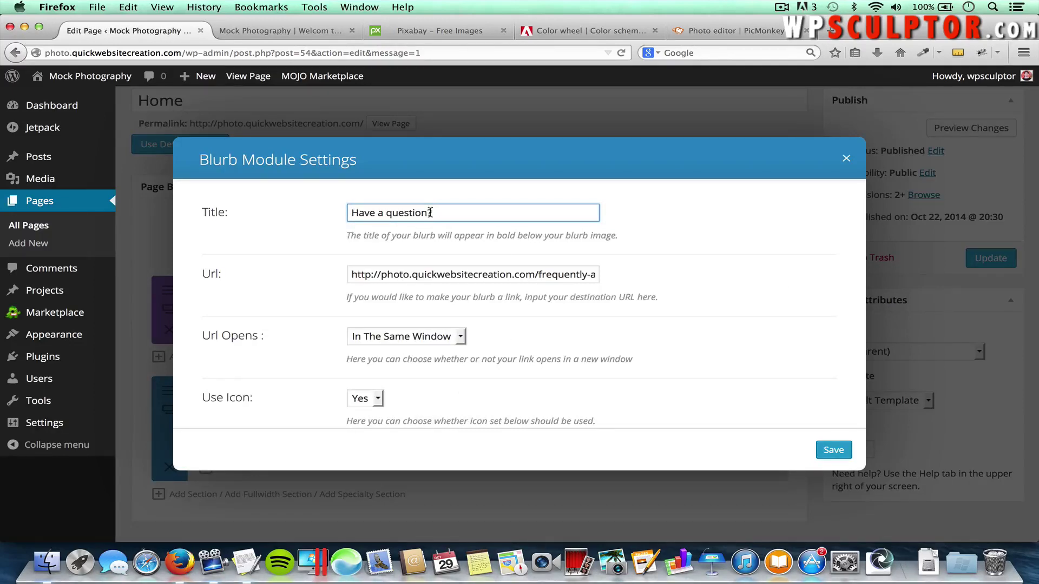
left_click_drag(439, 212, 337, 208)
type("See Our Work")
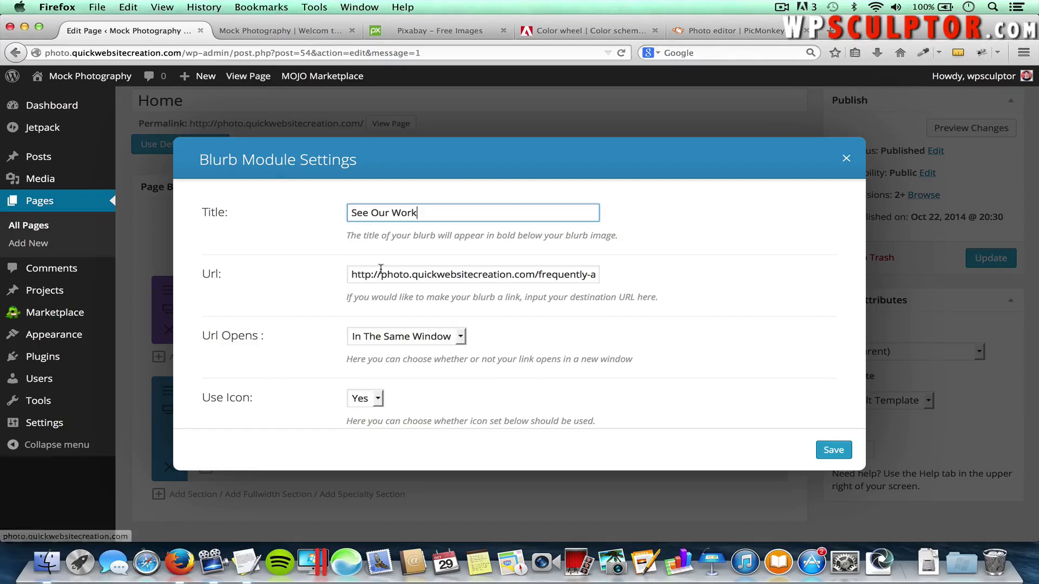
double_click(405, 277)
triple_click(405, 279)
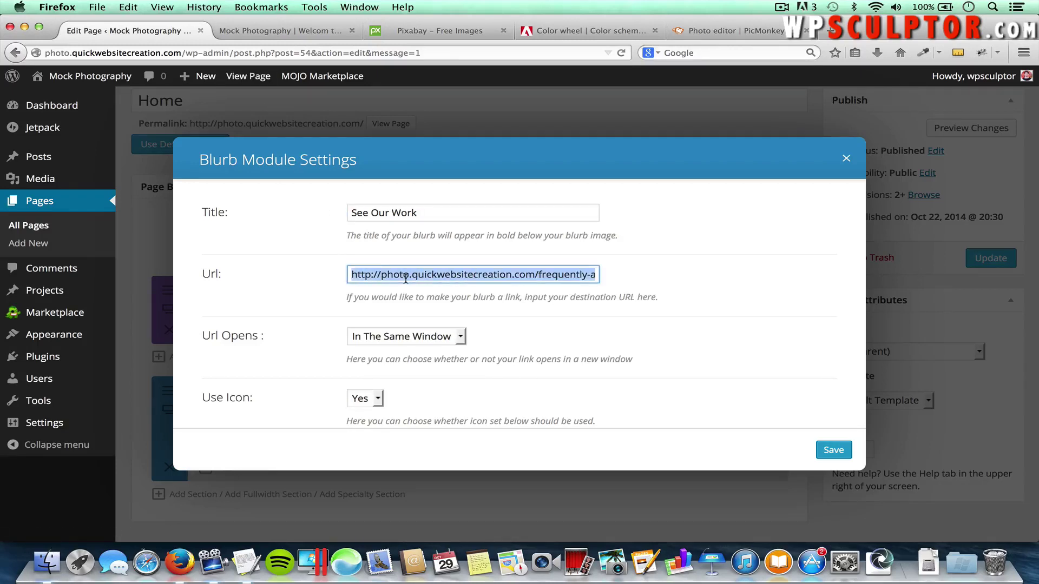
key("BackSpace")
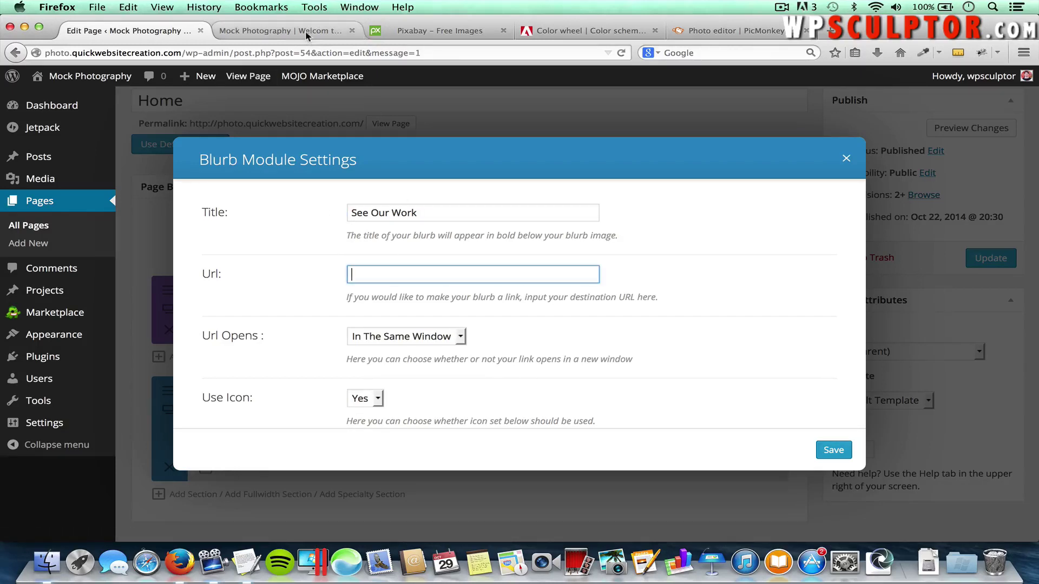
left_click(307, 32)
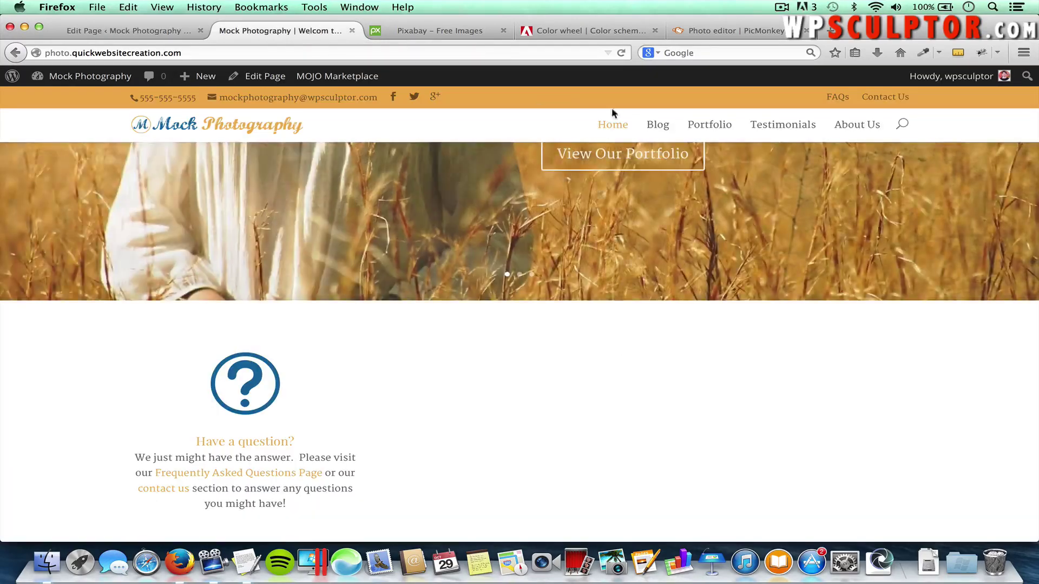
left_click(701, 128)
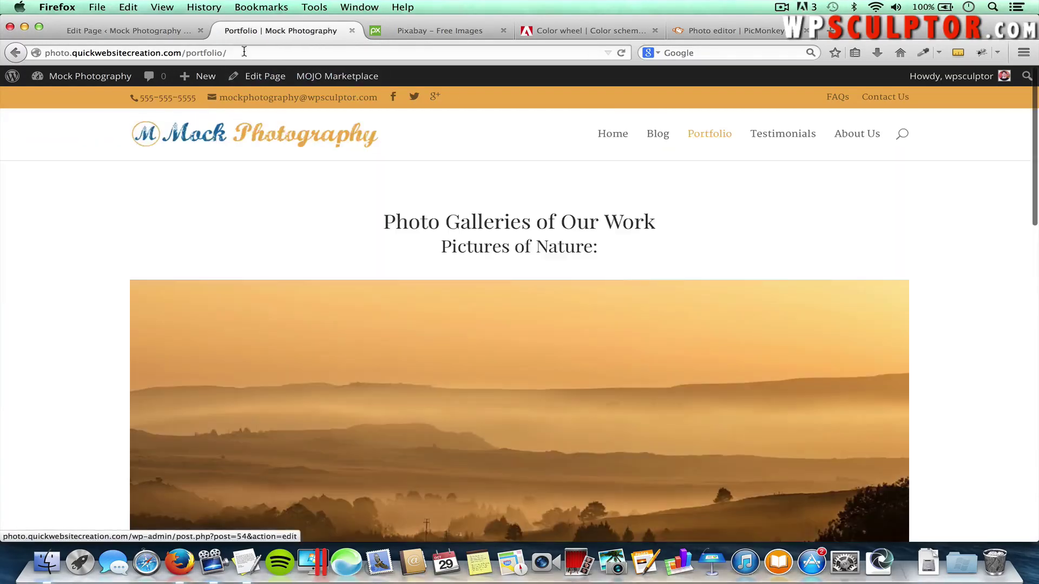
left_click(243, 51)
key("super+c")
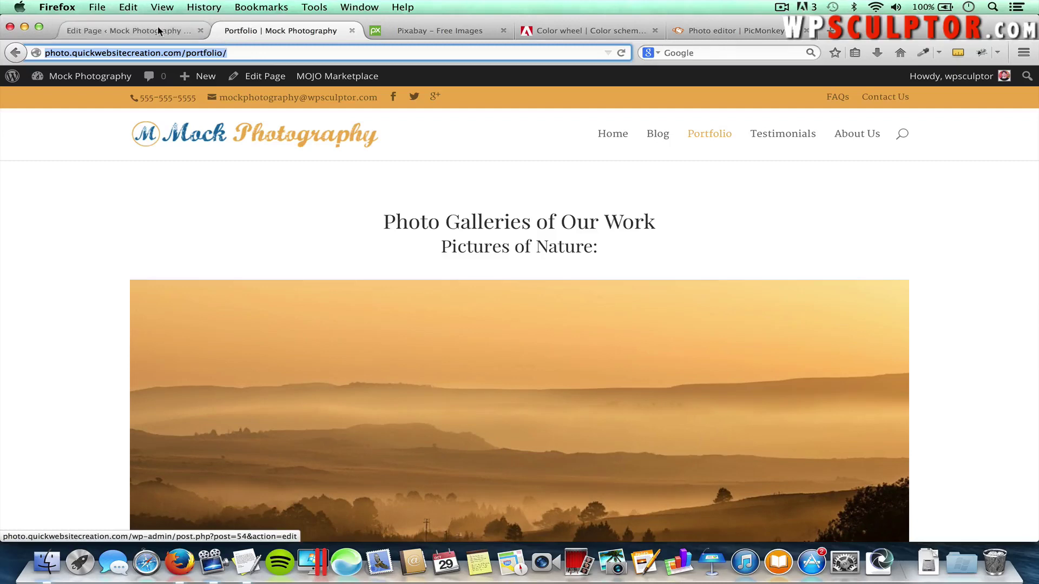
left_click(158, 30)
key("super+v")
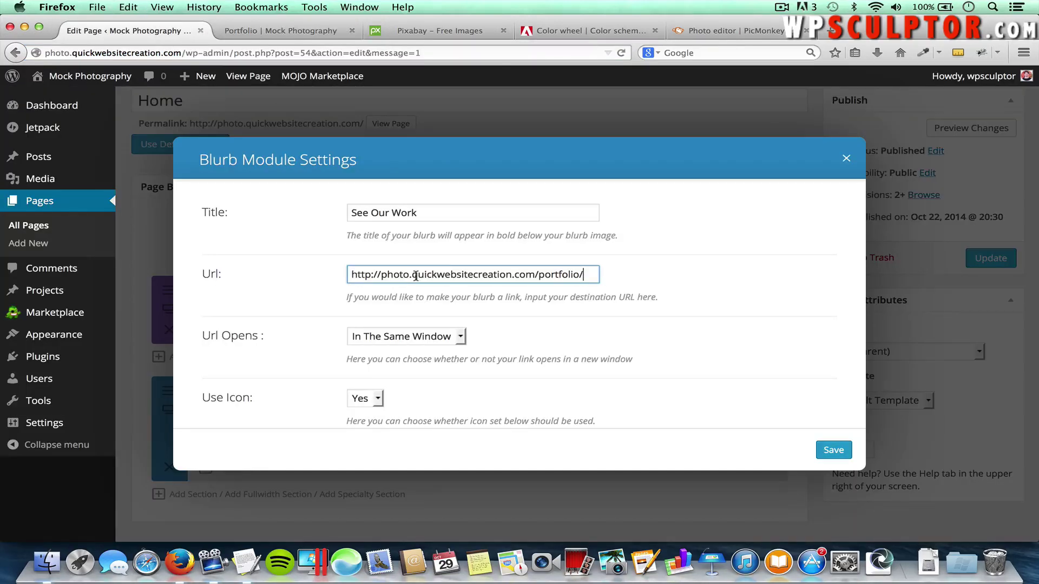
scroll(529, 341, "down", 5)
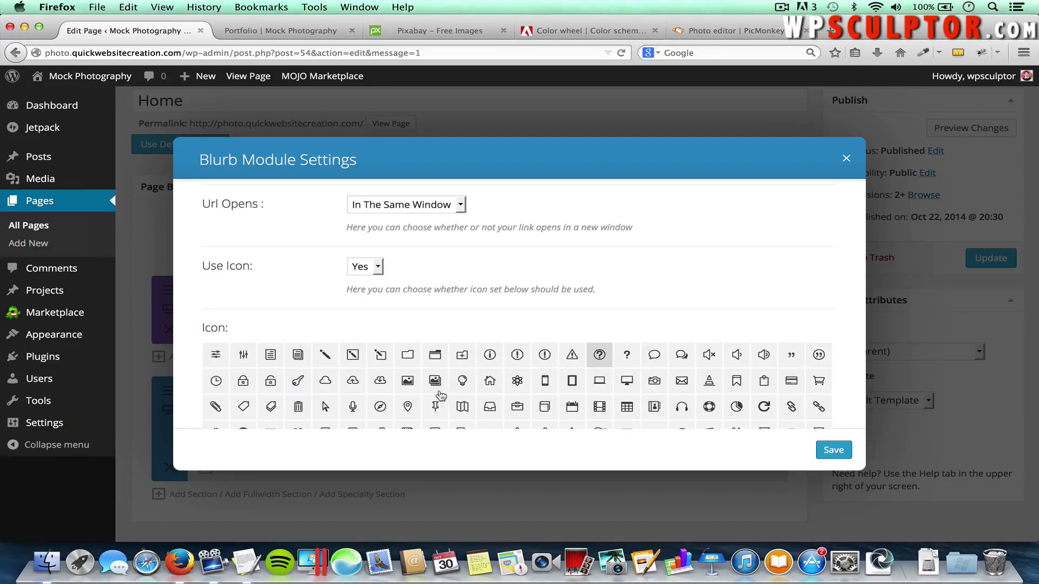
Choose the camera icon for the See Our Work blurb
scroll(435, 395, "down", 2)
scroll(435, 396, "down", 5)
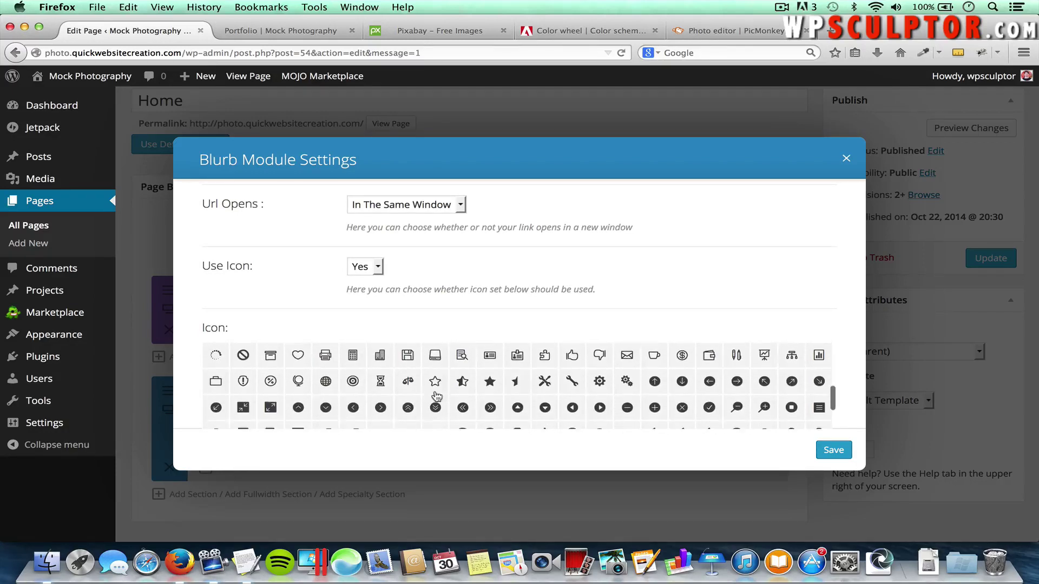
scroll(436, 395, "down", 1)
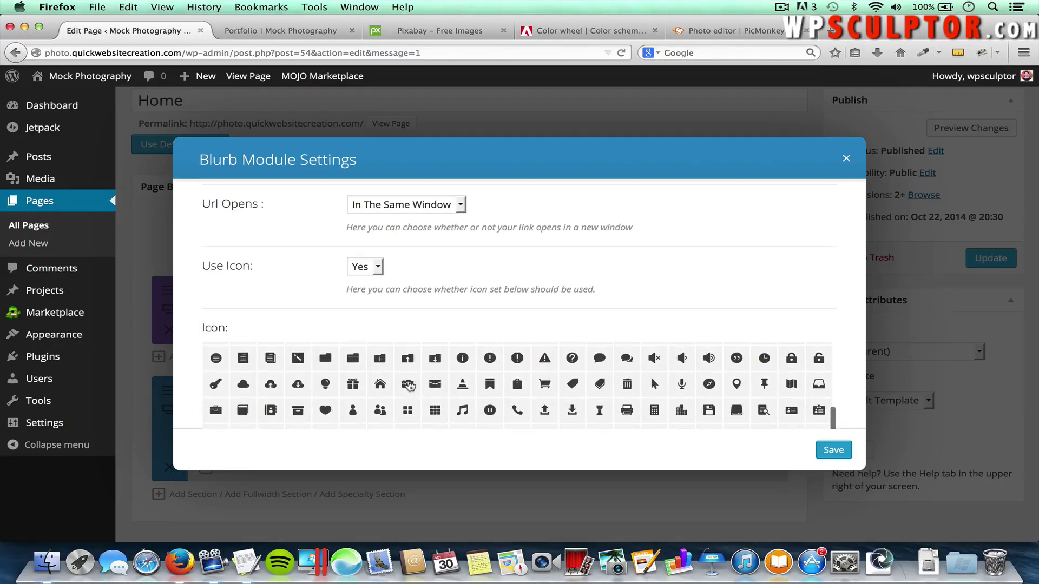
left_click(409, 387)
scroll(764, 290, "down", 5)
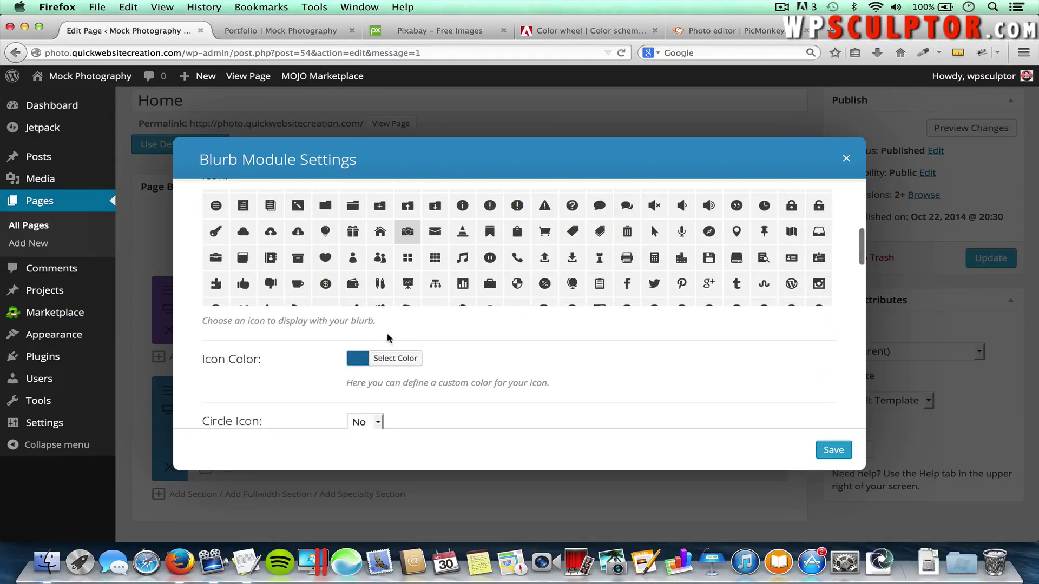
In Adobe Color, switch to the Compound rule and pick the teal swatch 33BAA7
left_click(568, 36)
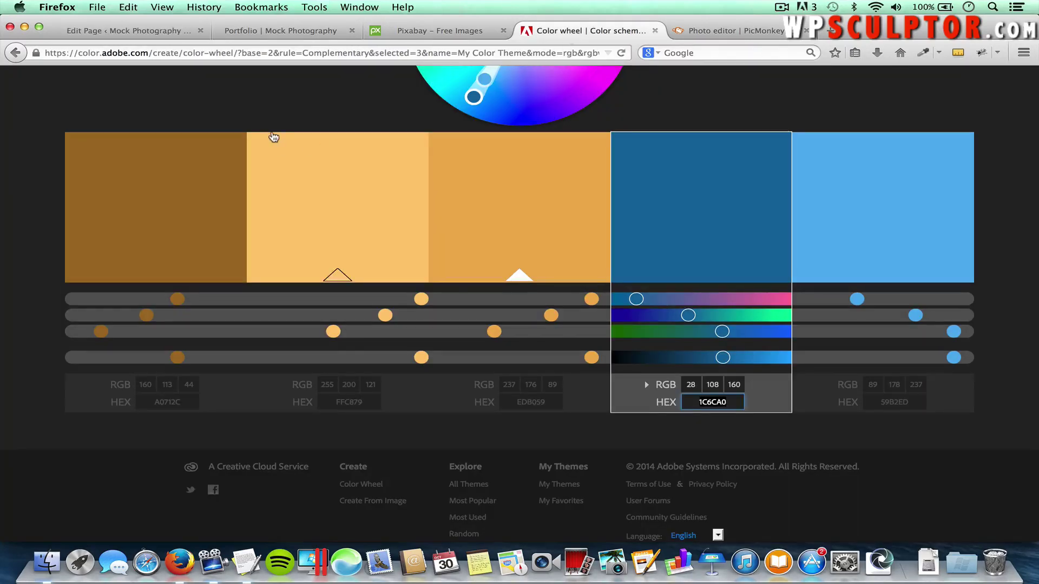
scroll(273, 136, "up", 3)
left_click(160, 163)
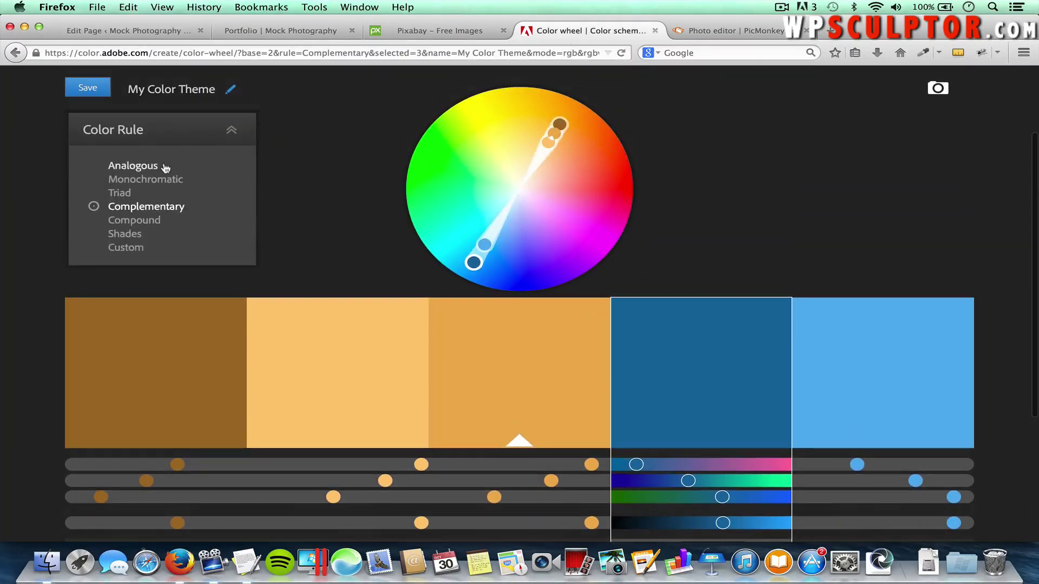
left_click(144, 219)
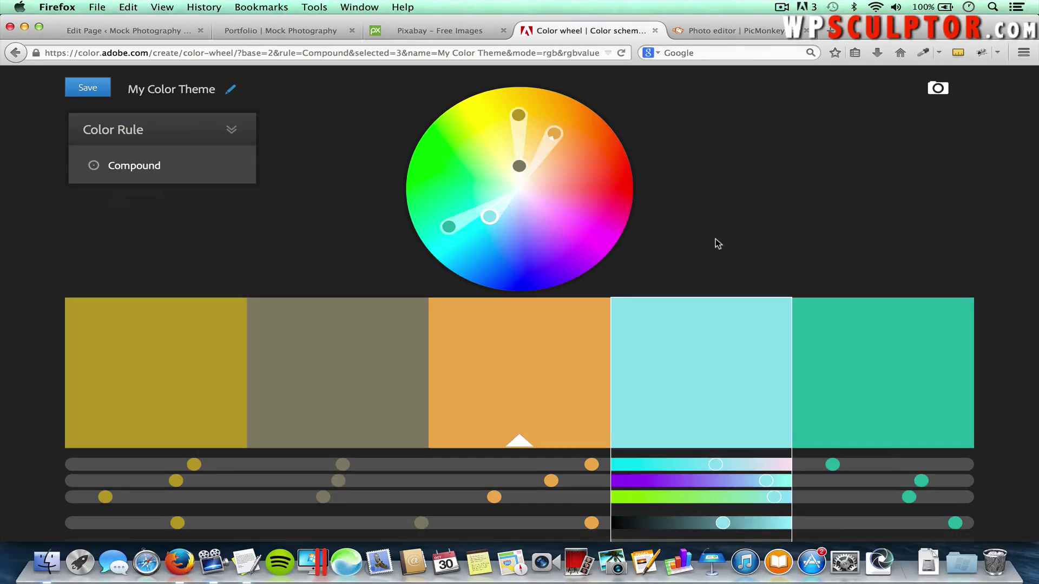
scroll(715, 243, "down", 3)
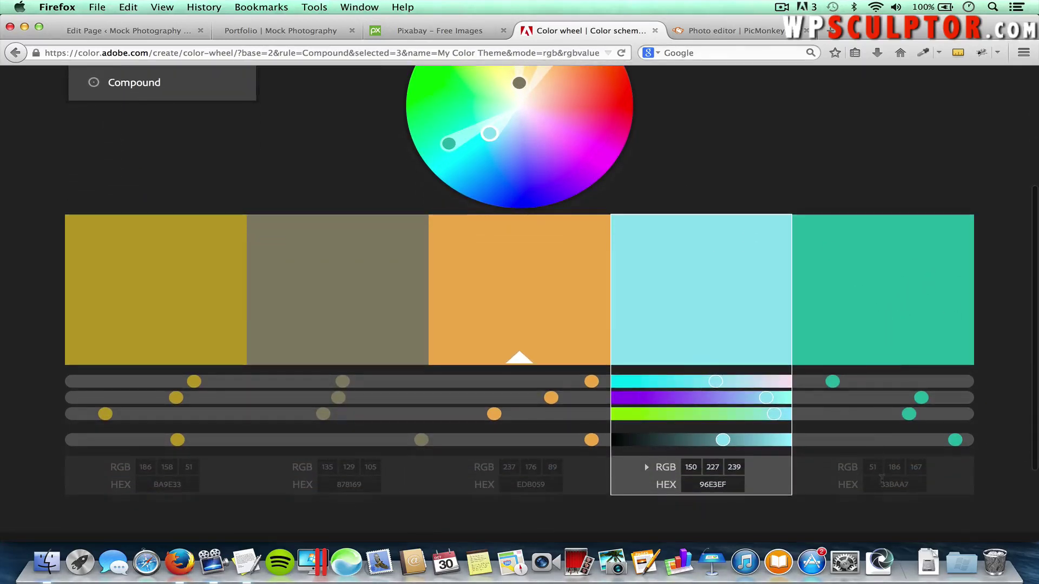
left_click(903, 487)
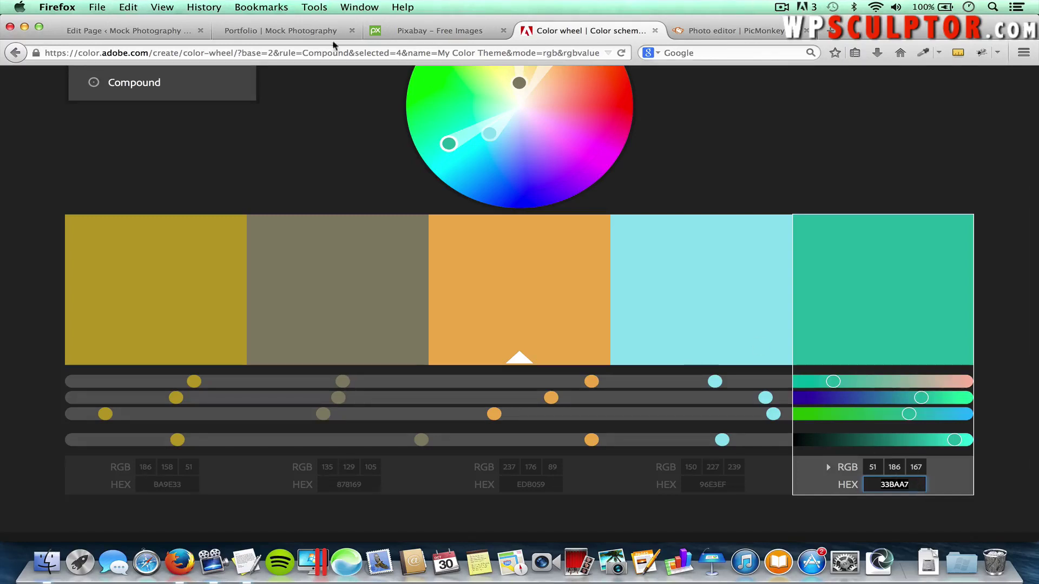
Replace the blurb's icon colour #1c6ca0 with teal #33baa7
left_click(173, 29)
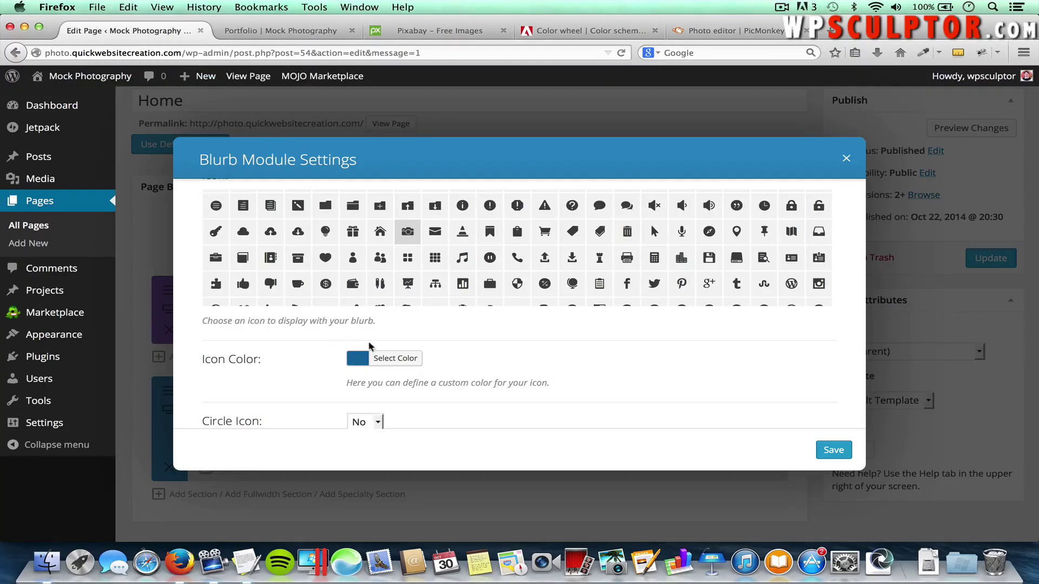
left_click(392, 360)
double_click(459, 358)
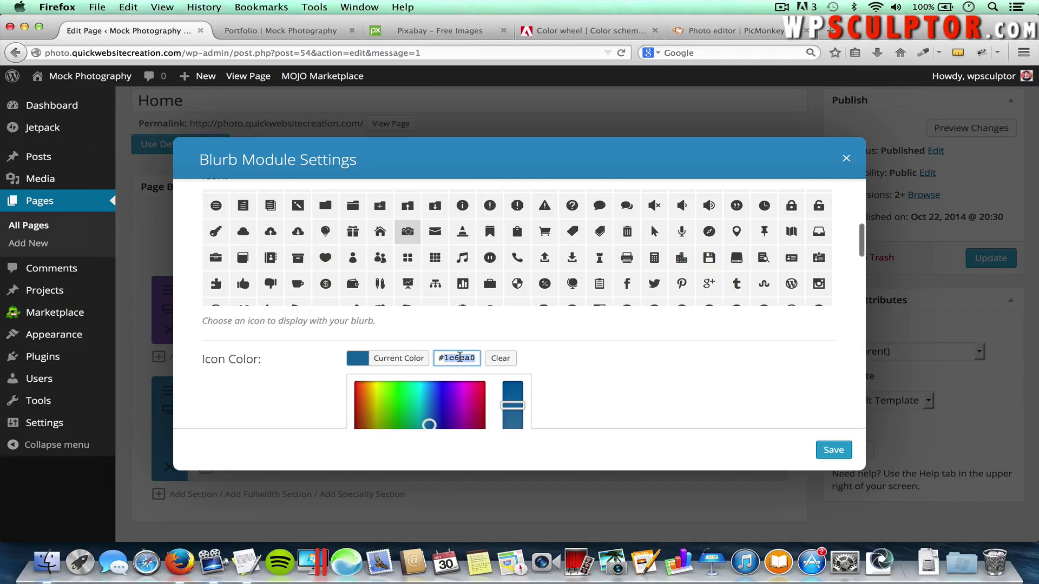
key("BackSpace")
type("33baa7")
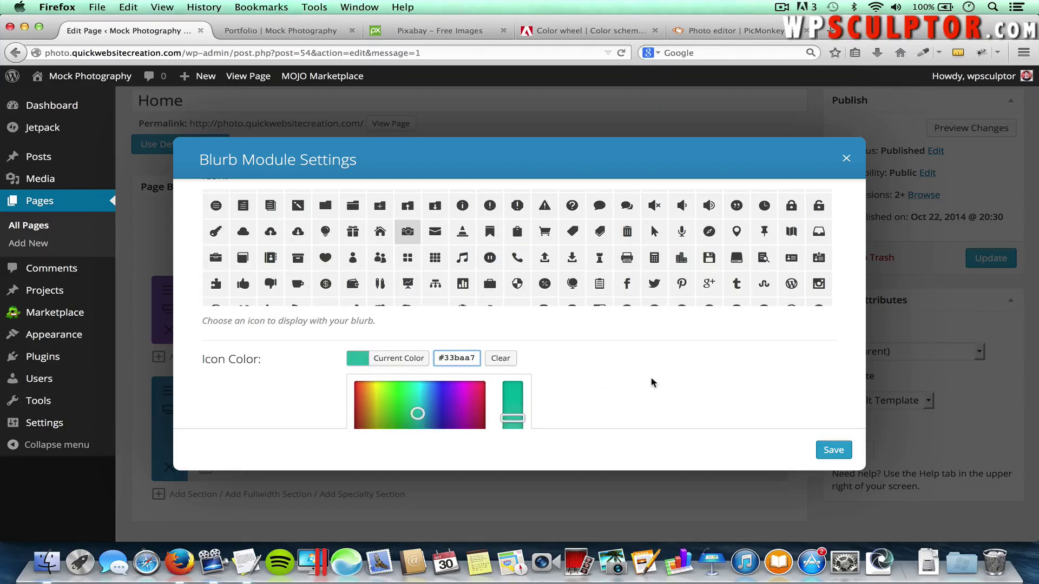
scroll(652, 382, "down", 3)
scroll(652, 383, "down", 5)
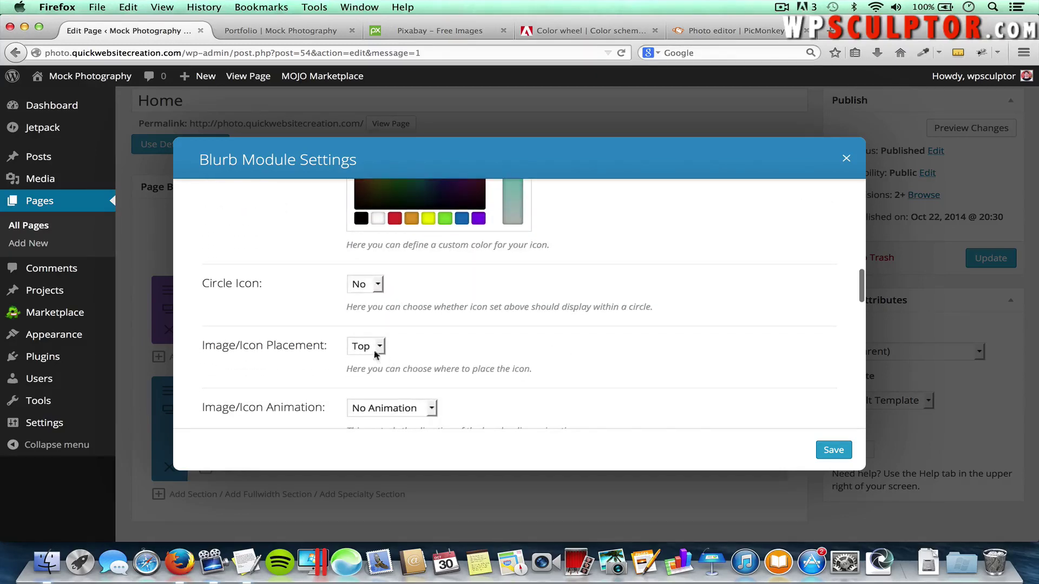
scroll(655, 345, "down", 5)
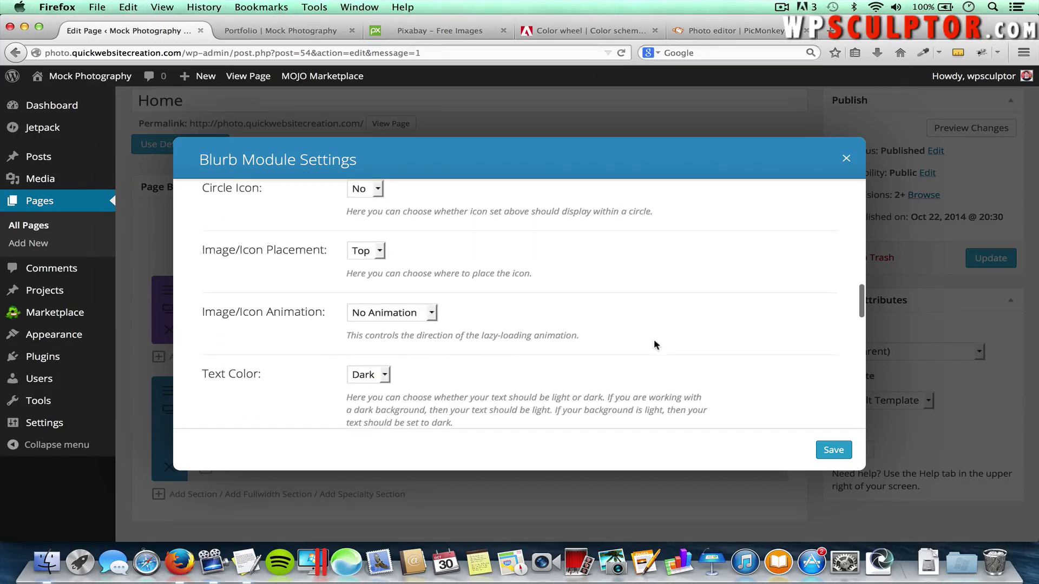
scroll(654, 345, "down", 4)
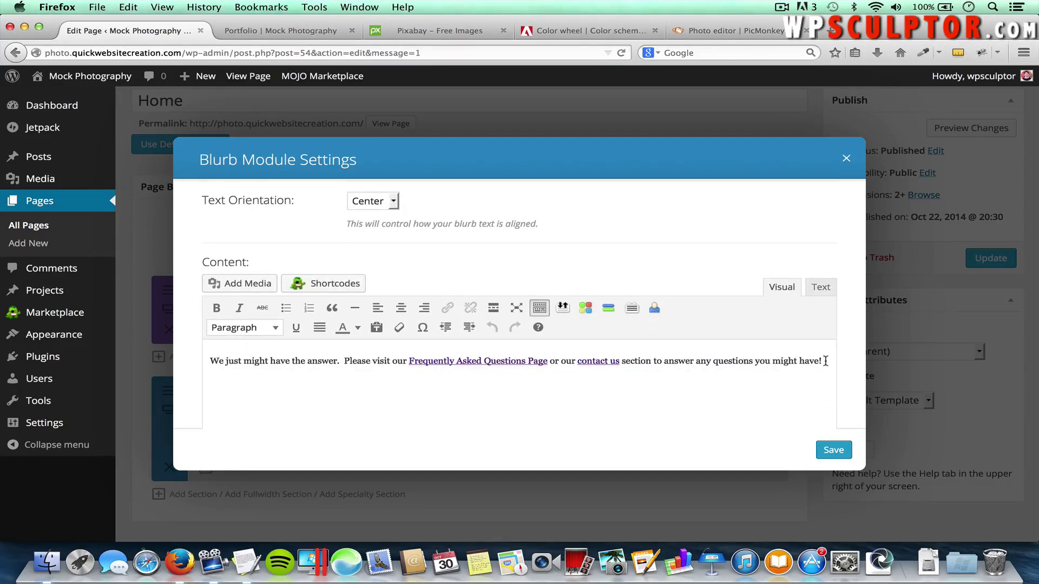
Replace the blurb body with the 'We absolutely love photography…' paragraph from TextEdit
left_click_drag(825, 360, 540, 351)
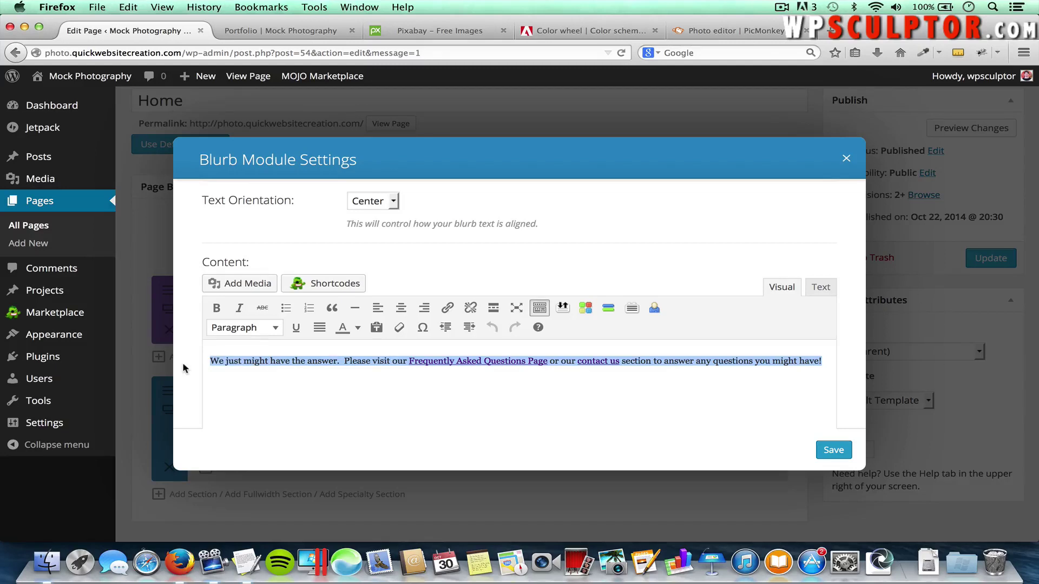
key("BackSpace")
key("super+Tab")
key("super+Tab")
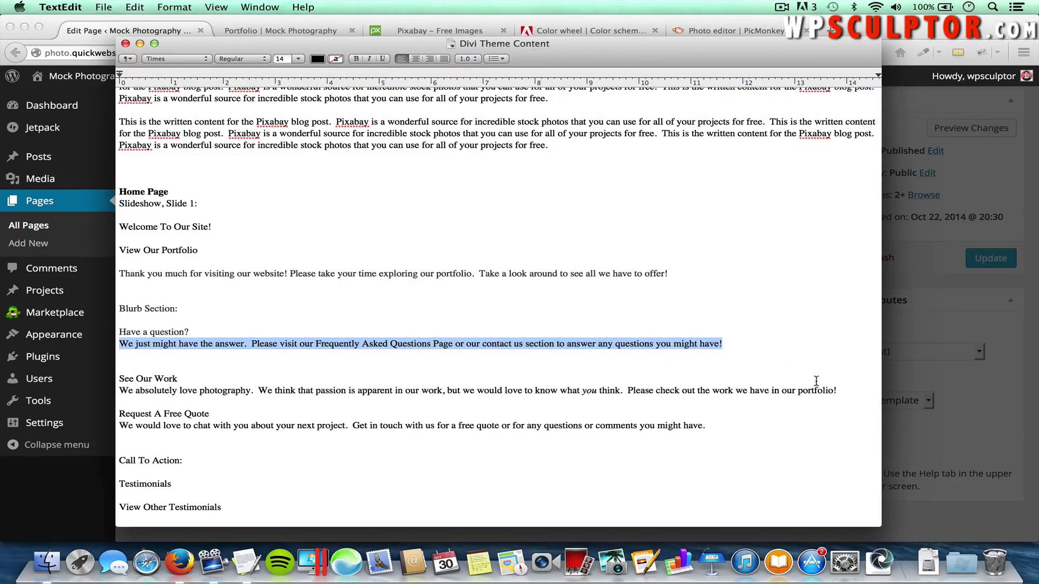
left_click_drag(836, 388, 120, 390)
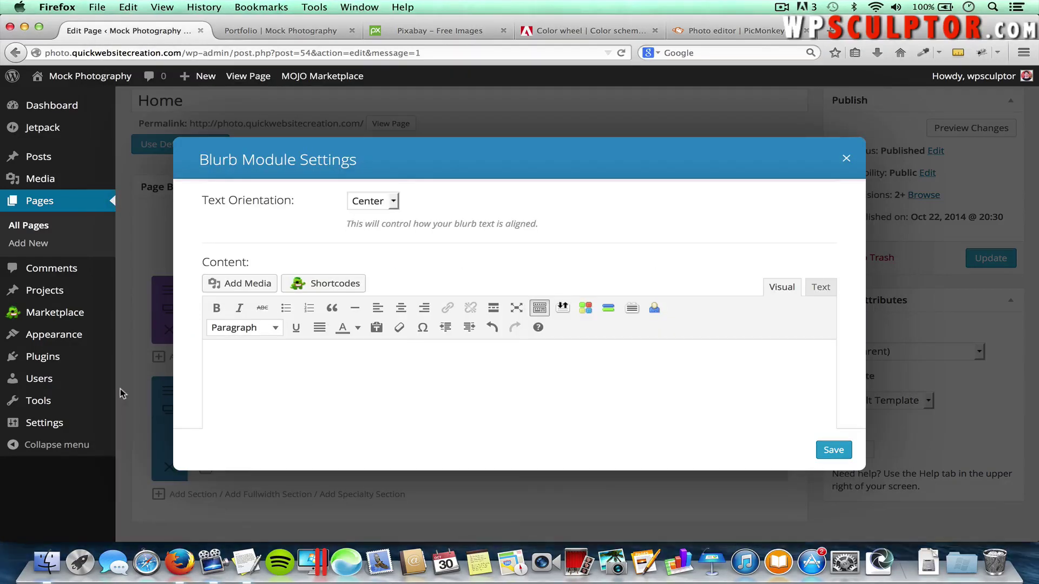
type("We absolutely love photography.  We think that passion is apparent in our work, but we would love to know what you think.  Please check out the work we have in our portfolio!")
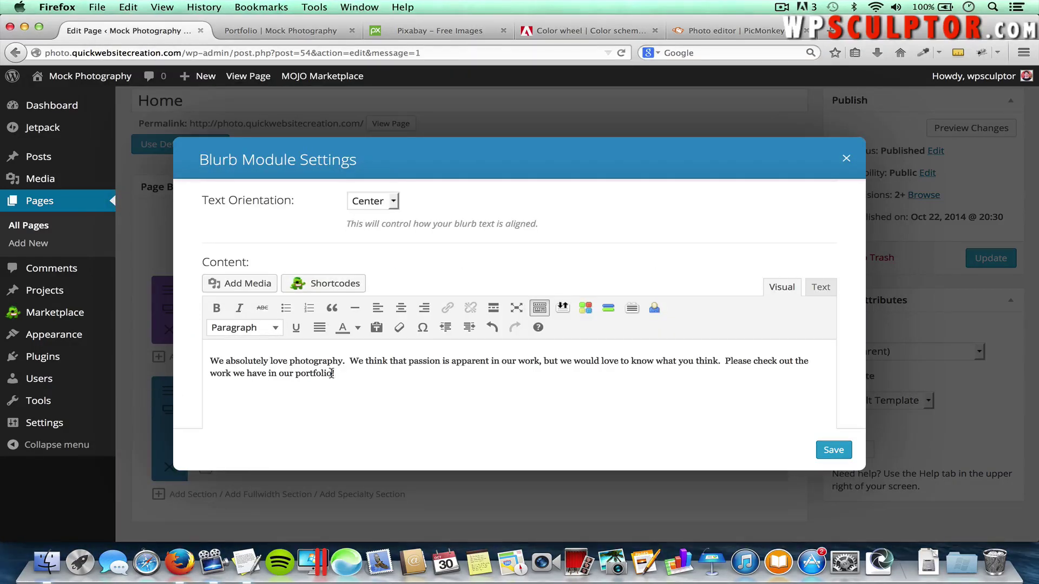
Link the word 'portfolio' to the Portfolio page
left_click_drag(332, 374, 294, 373)
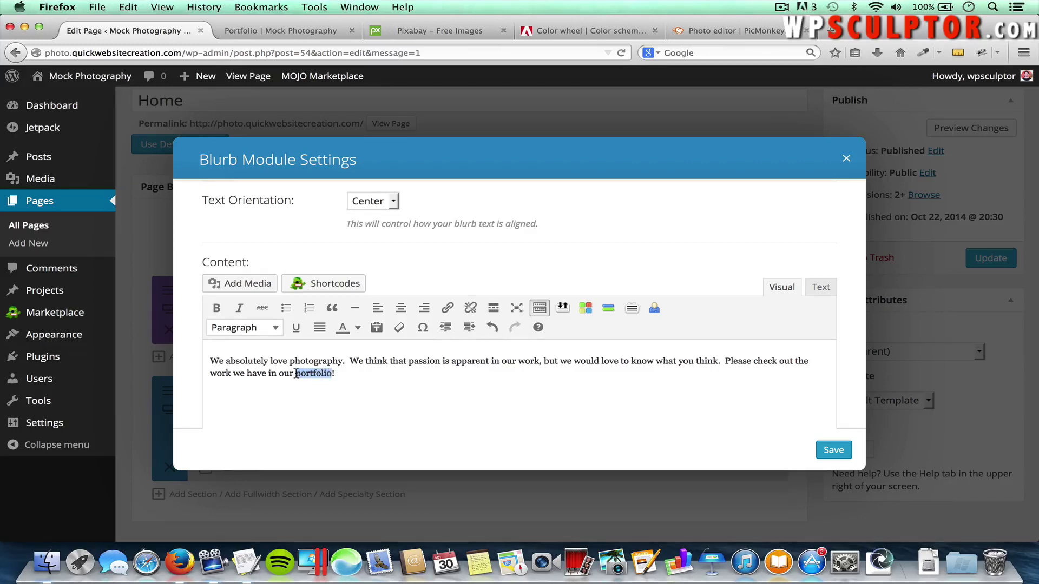
left_click(447, 308)
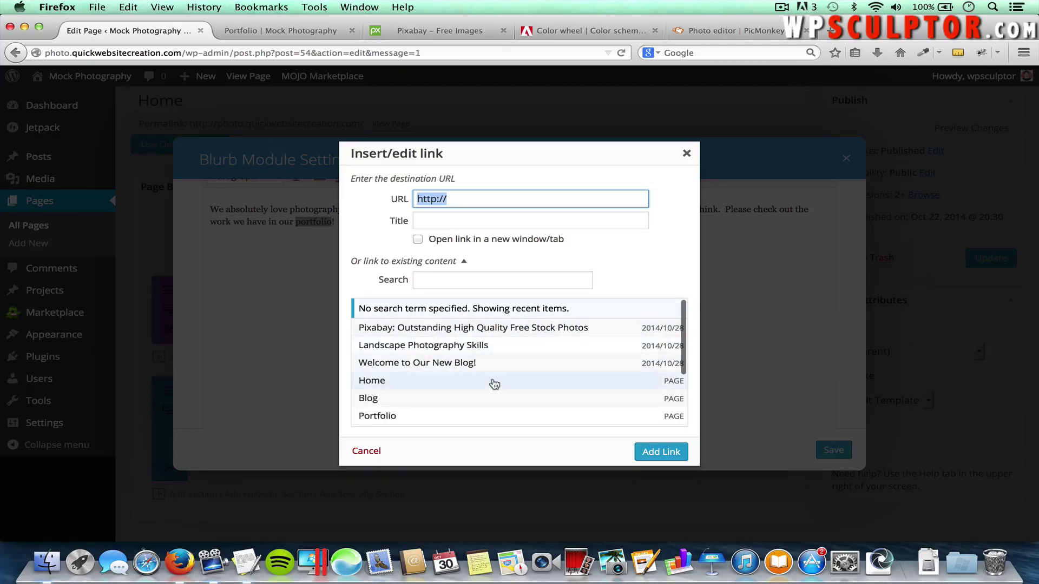
scroll(491, 384, "down", 2)
left_click(393, 380)
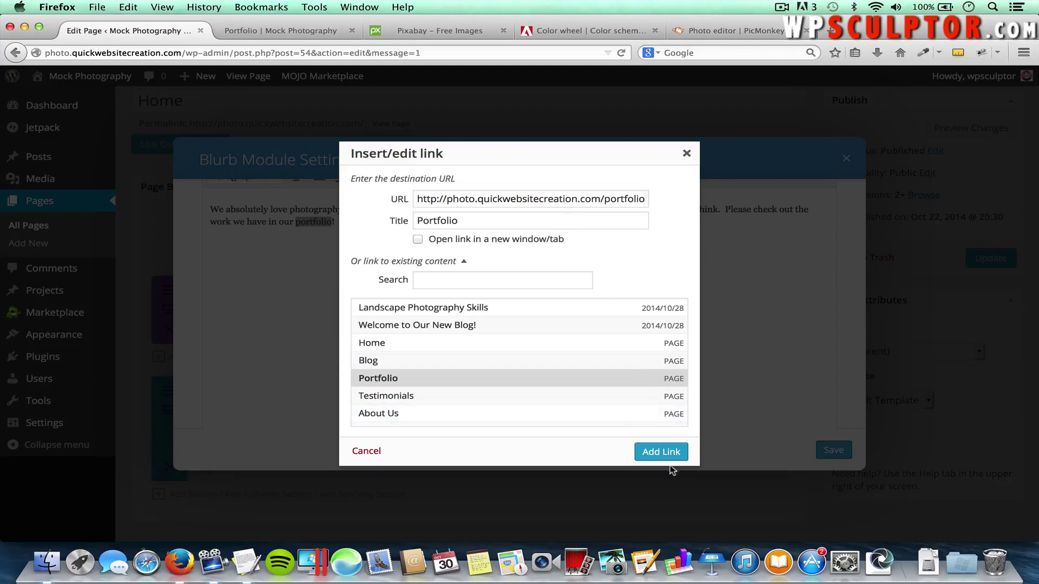
left_click(661, 453)
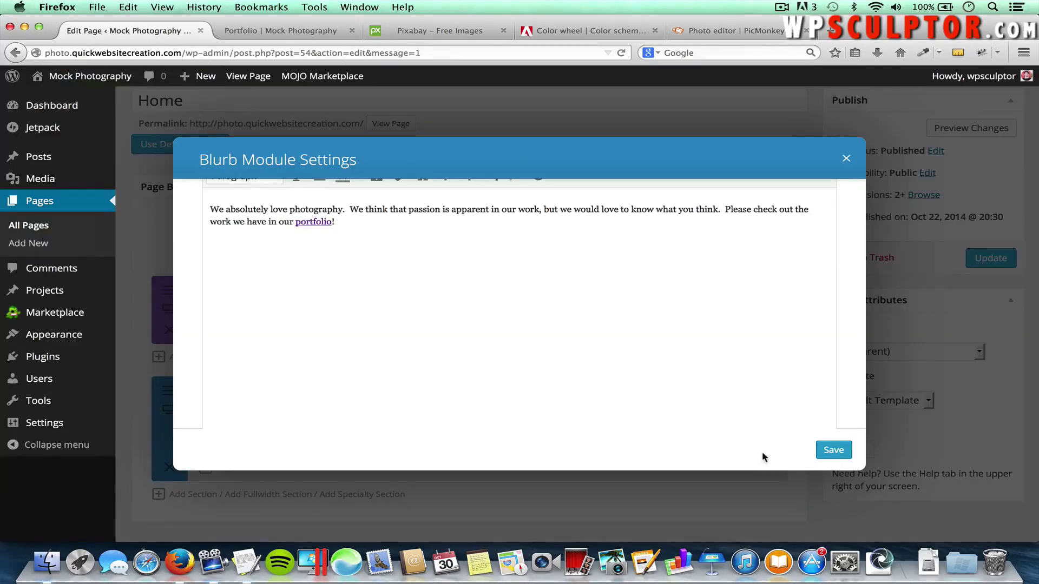
Save the See Our Work blurb and place a duplicate of it in the empty third column
left_click(840, 452)
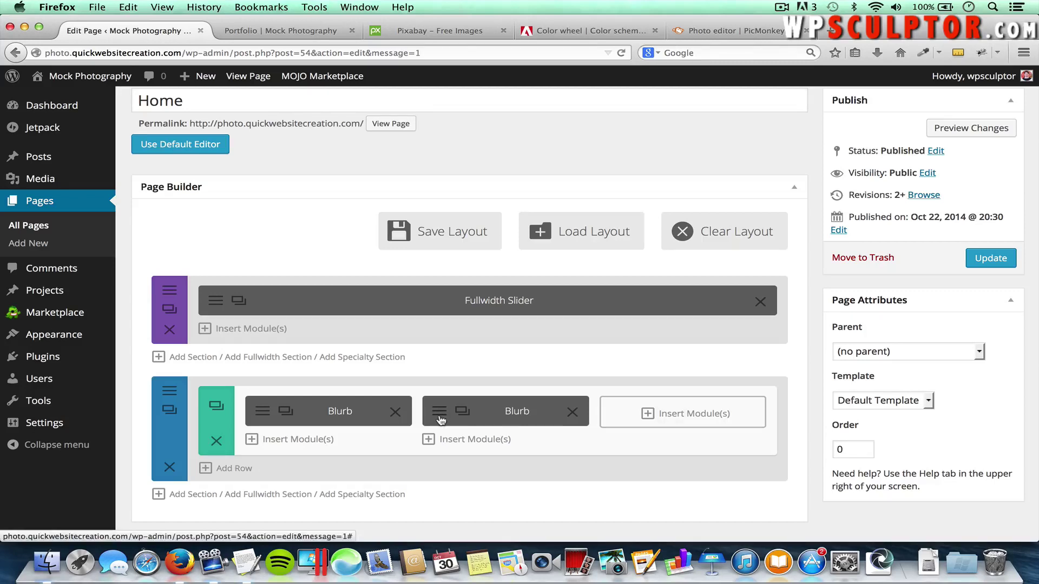
left_click(467, 412)
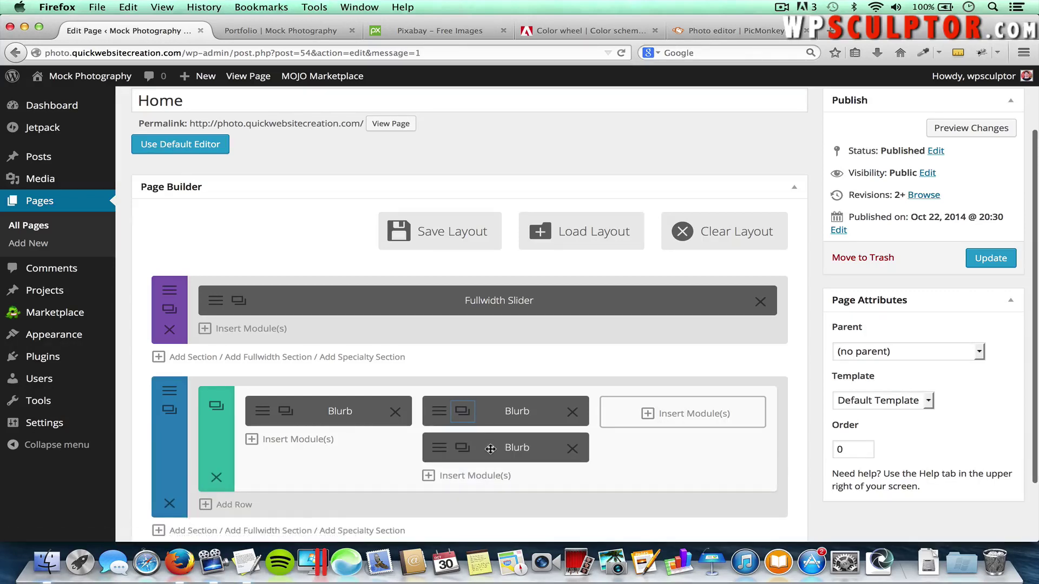
left_click_drag(526, 443, 679, 418)
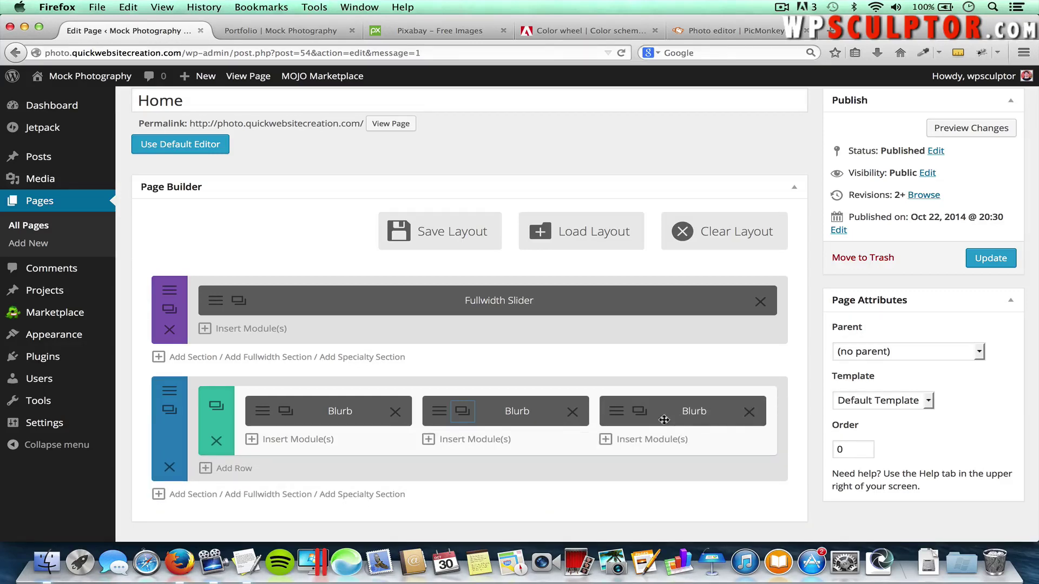
left_click(617, 414)
left_click_drag(457, 213, 350, 213)
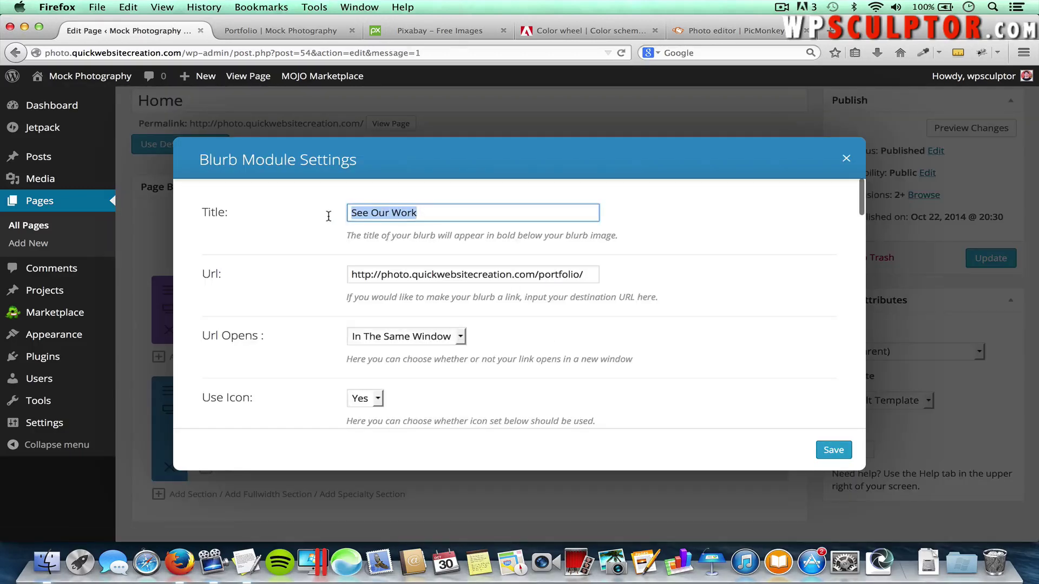
type("Request A Free Quote")
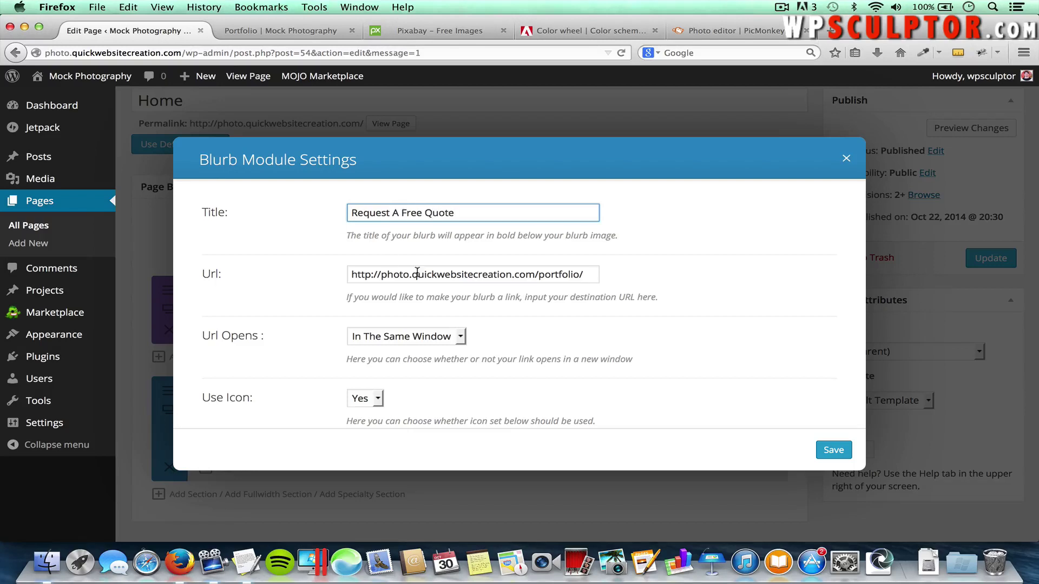
left_click_drag(584, 274, 327, 276)
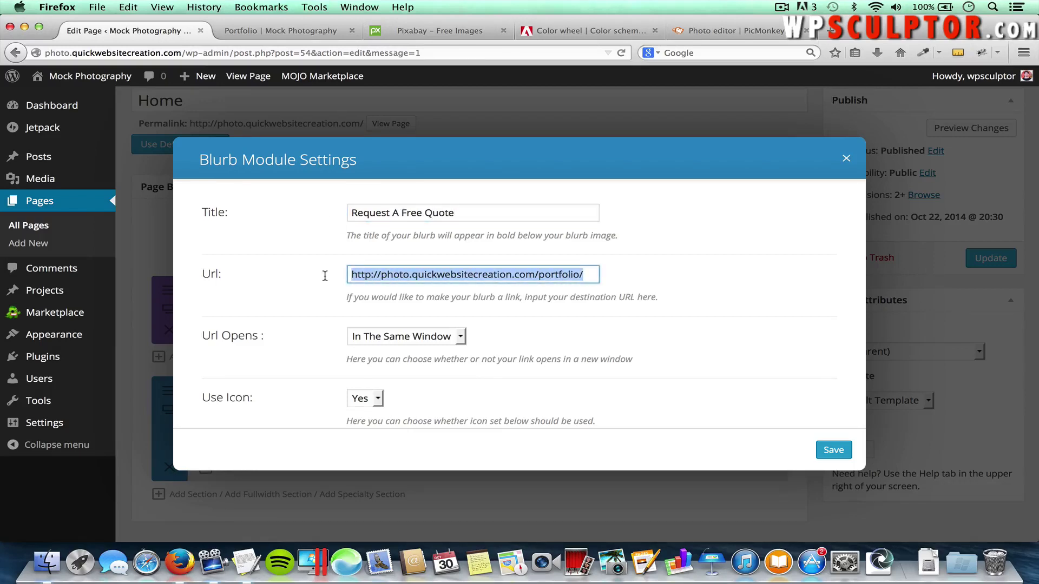
key("BackSpace")
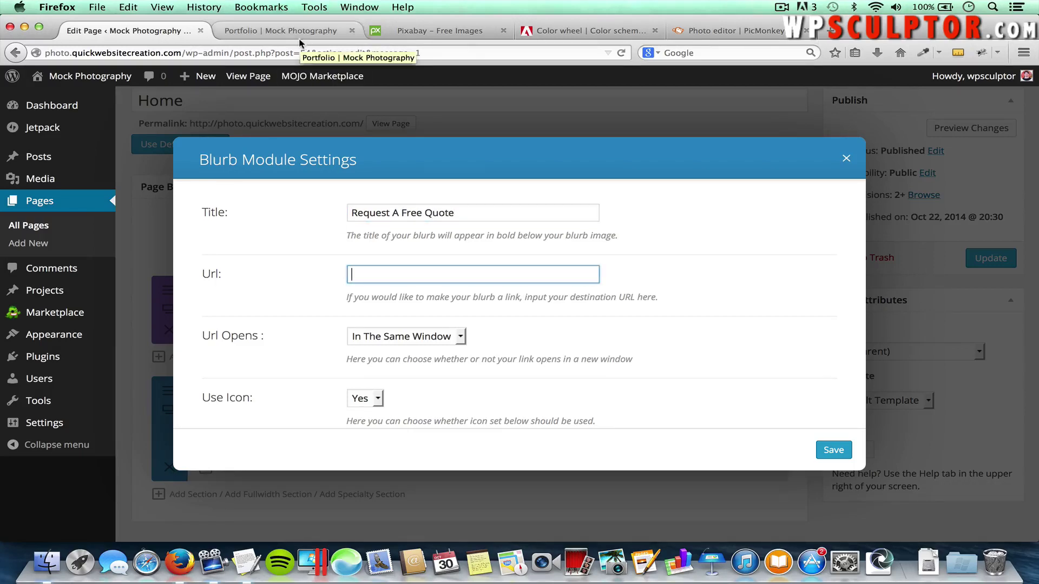
left_click(299, 39)
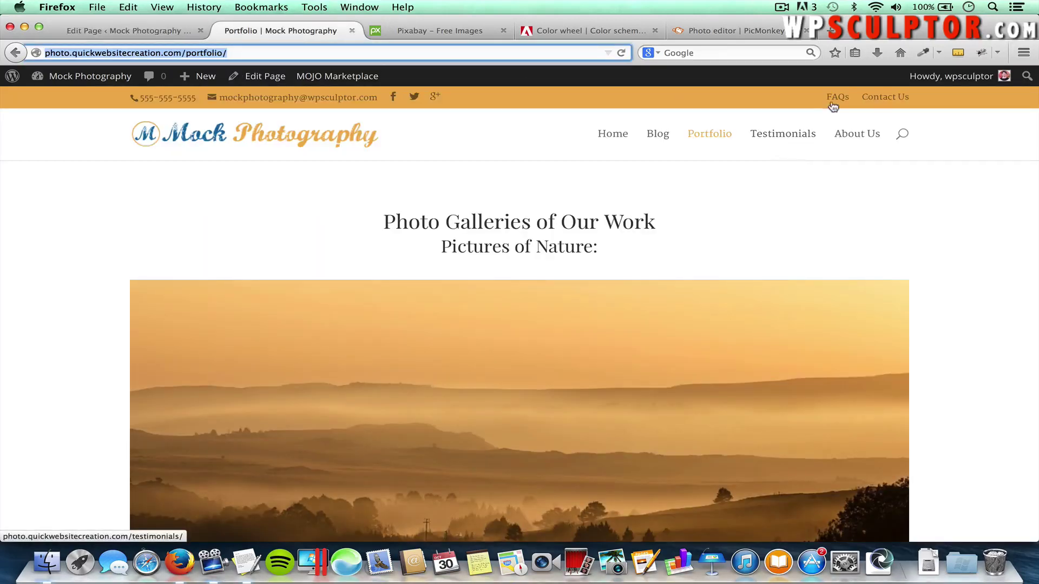
left_click(892, 100)
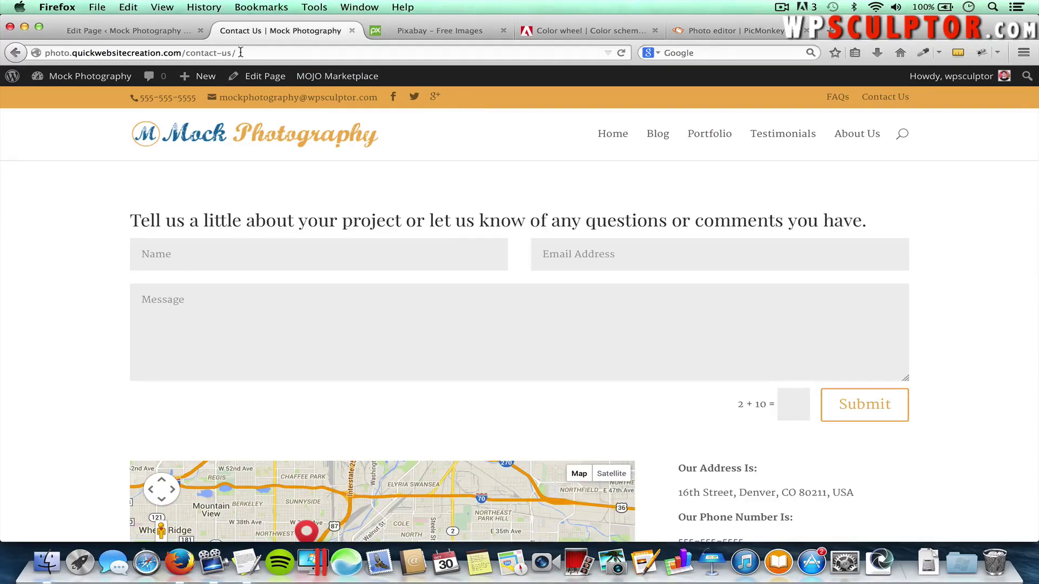
left_click(241, 53)
key("super+c")
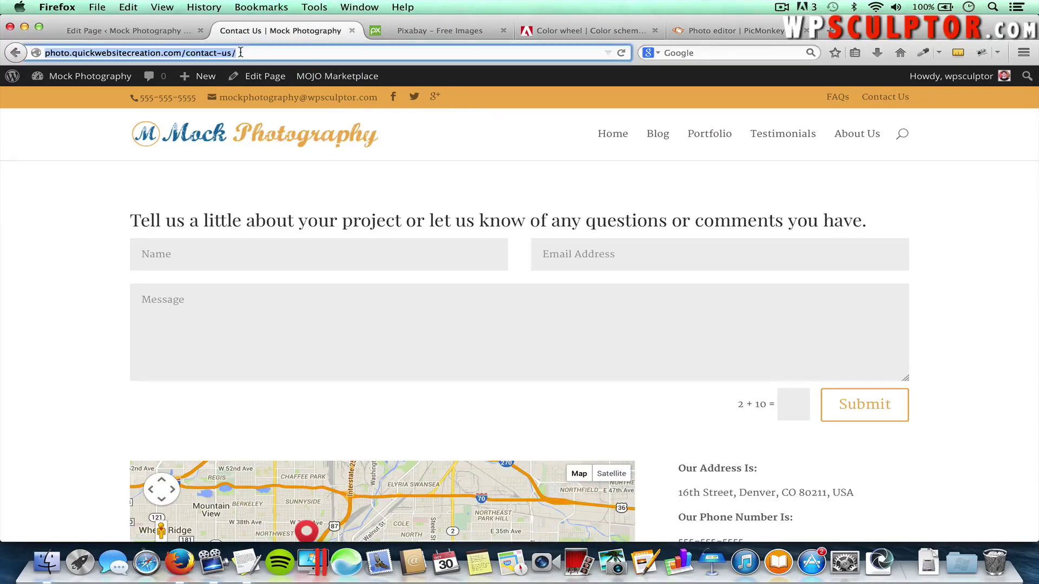
left_click(143, 30)
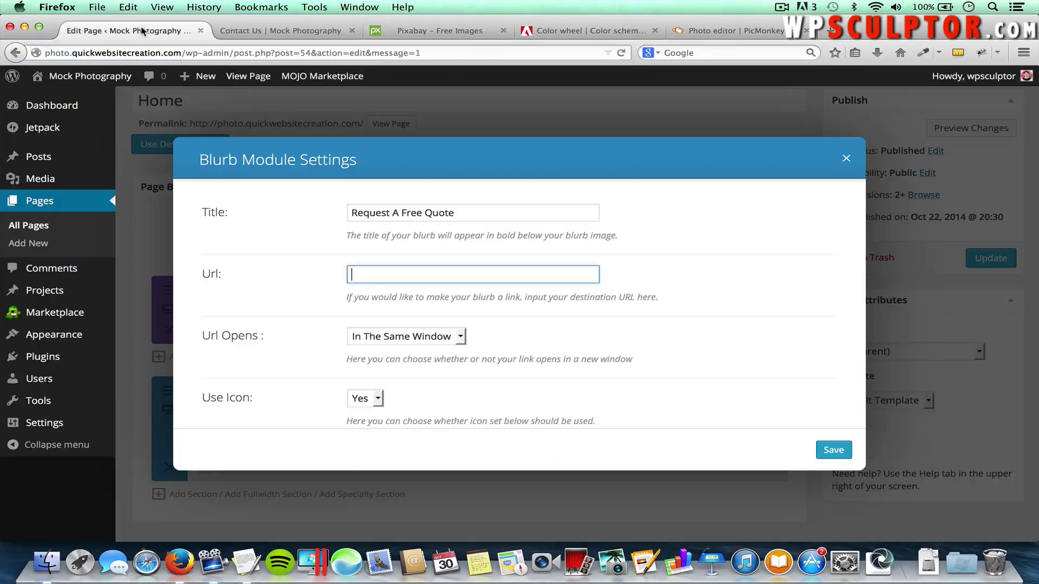
key("super+v")
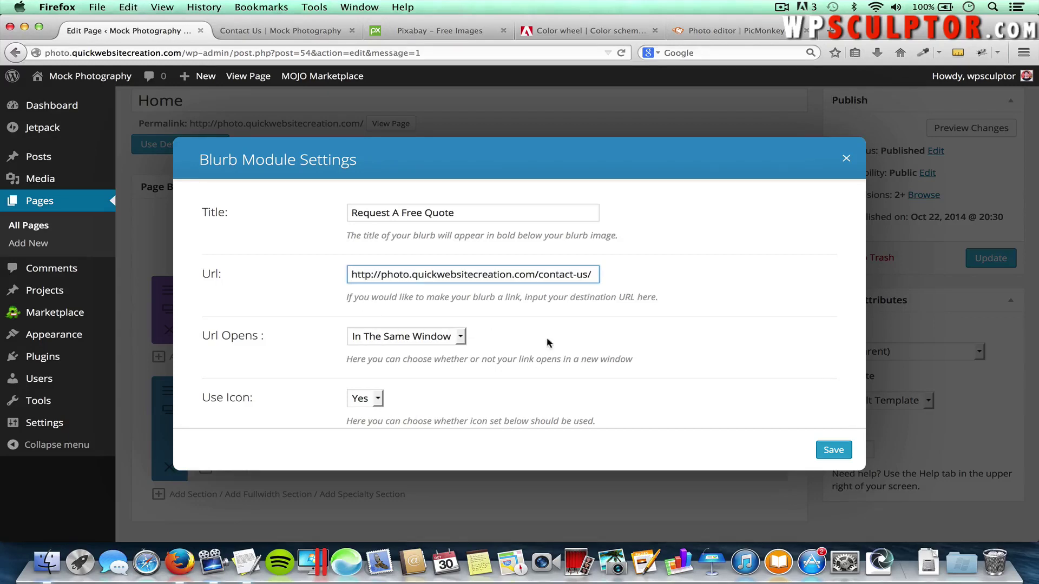
scroll(656, 355, "down", 5)
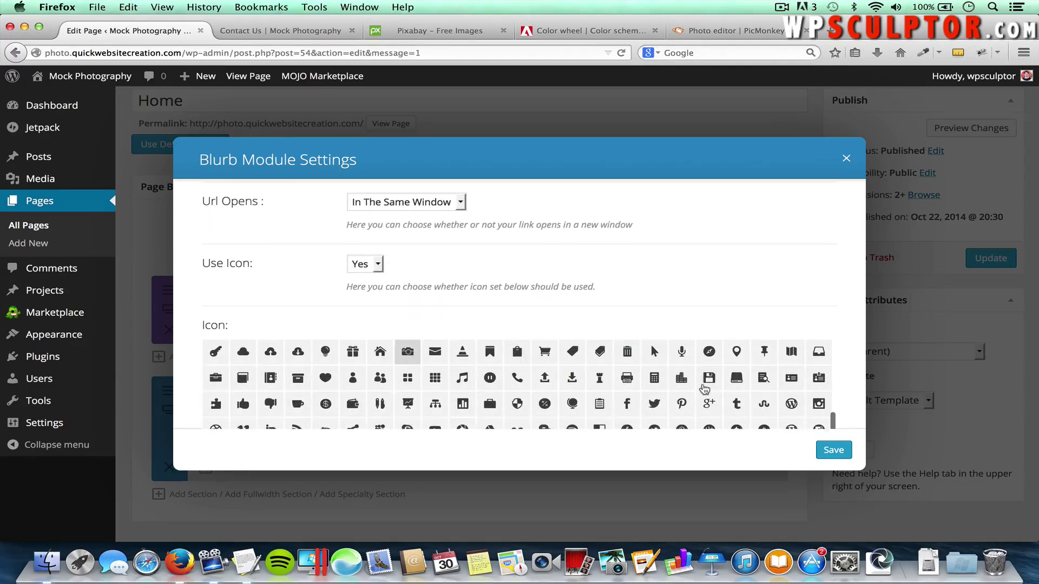
Choose the speech-bubbles icon for the Request A Free Quote blurb
scroll(704, 387, "up", 3)
scroll(704, 388, "up", 8)
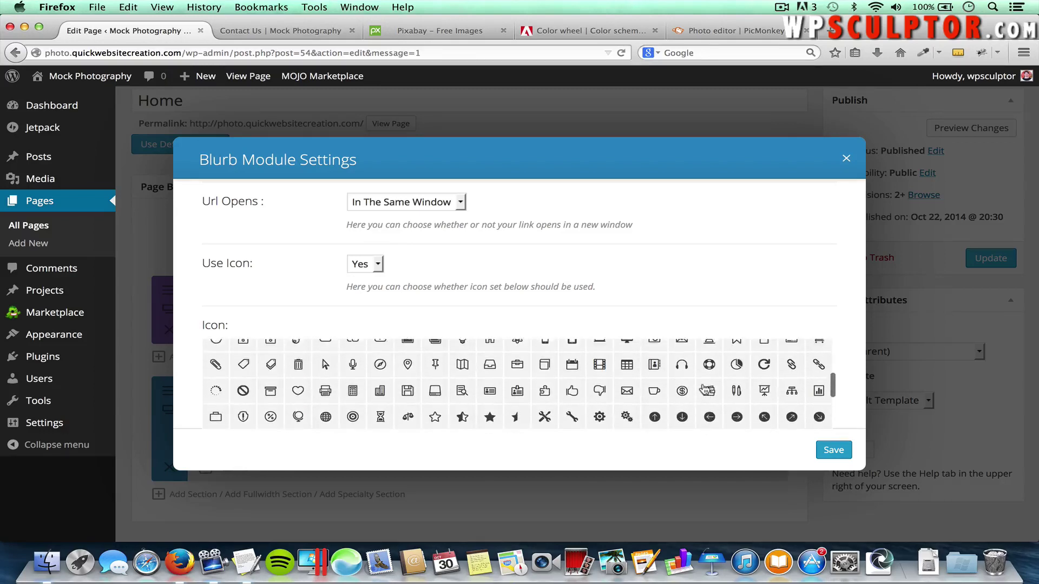
scroll(704, 388, "up", 3)
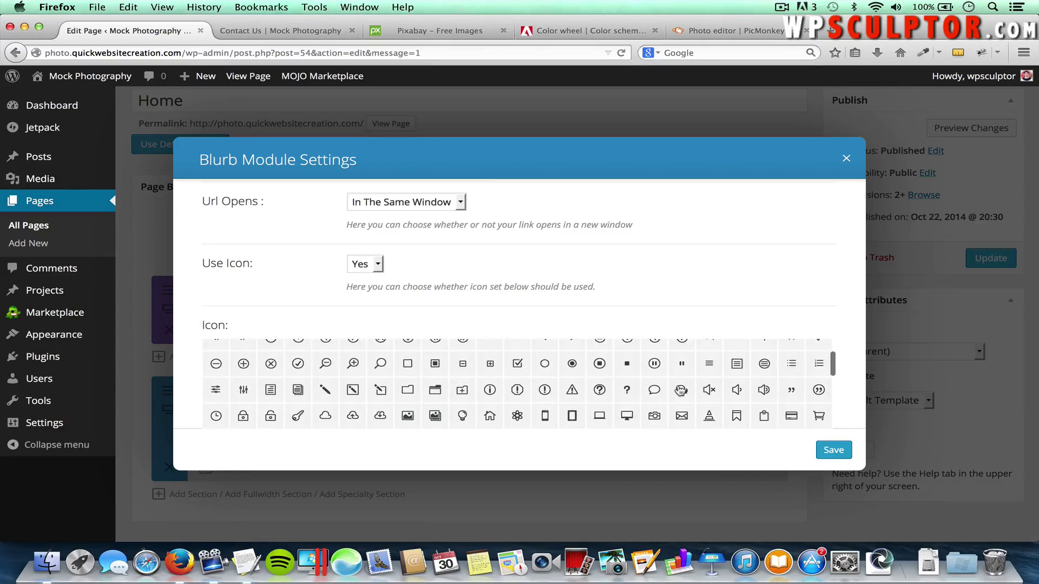
left_click(683, 394)
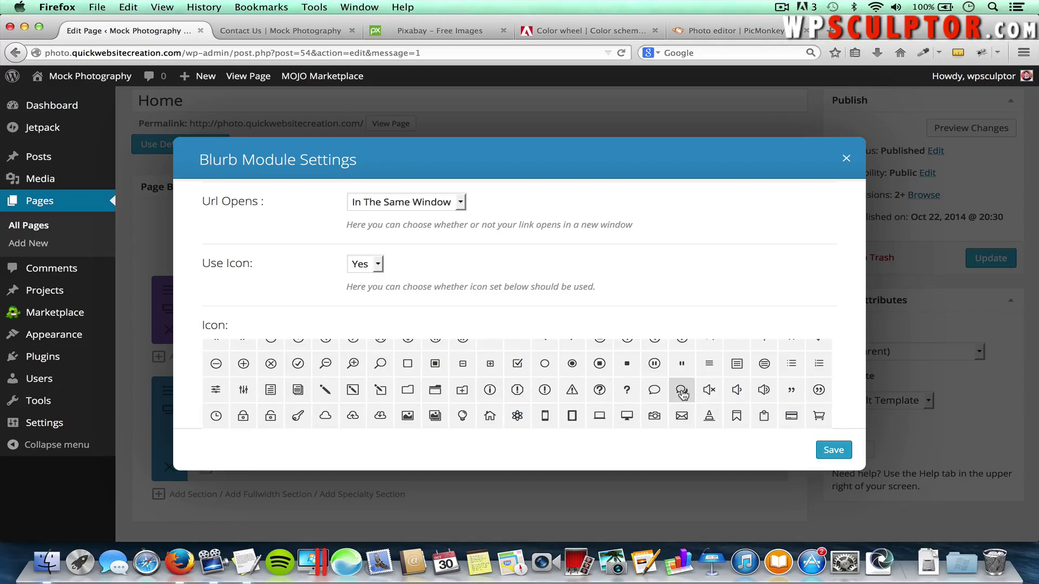
Set the icon colour to light cyan #96E3EF, copied from Adobe Color
scroll(844, 400, "down", 6)
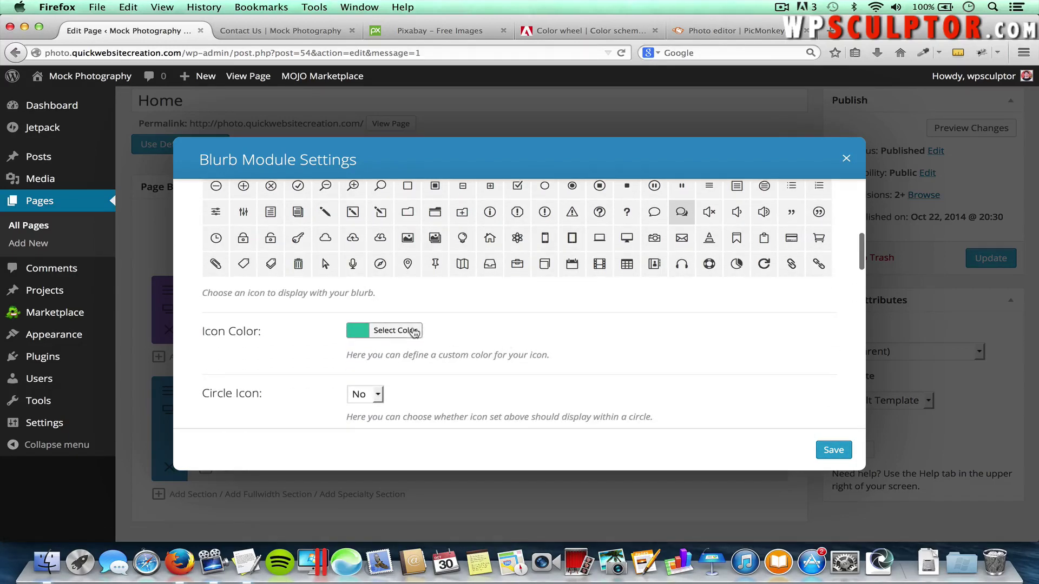
left_click(392, 330)
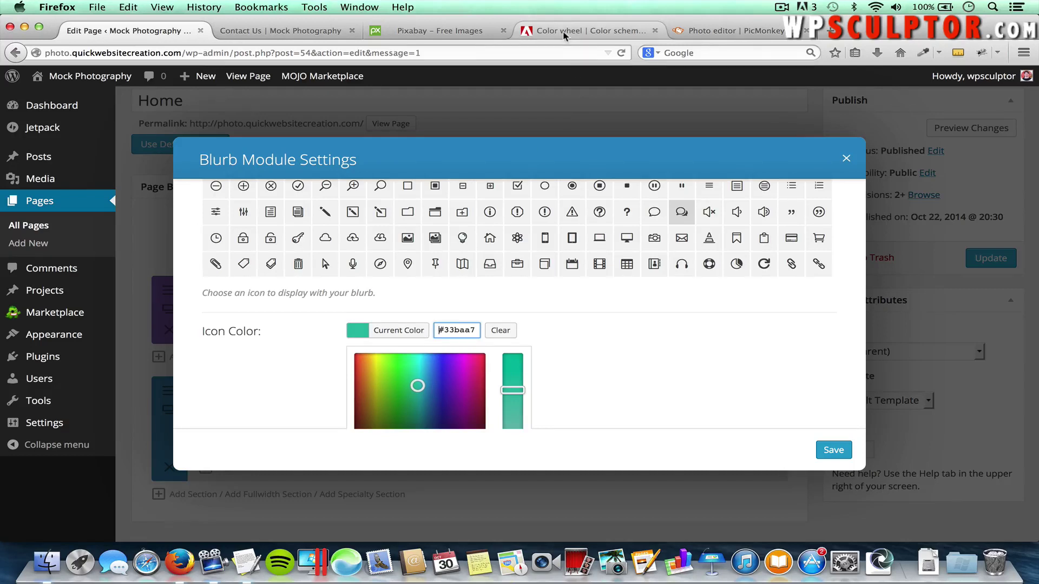
left_click(584, 31)
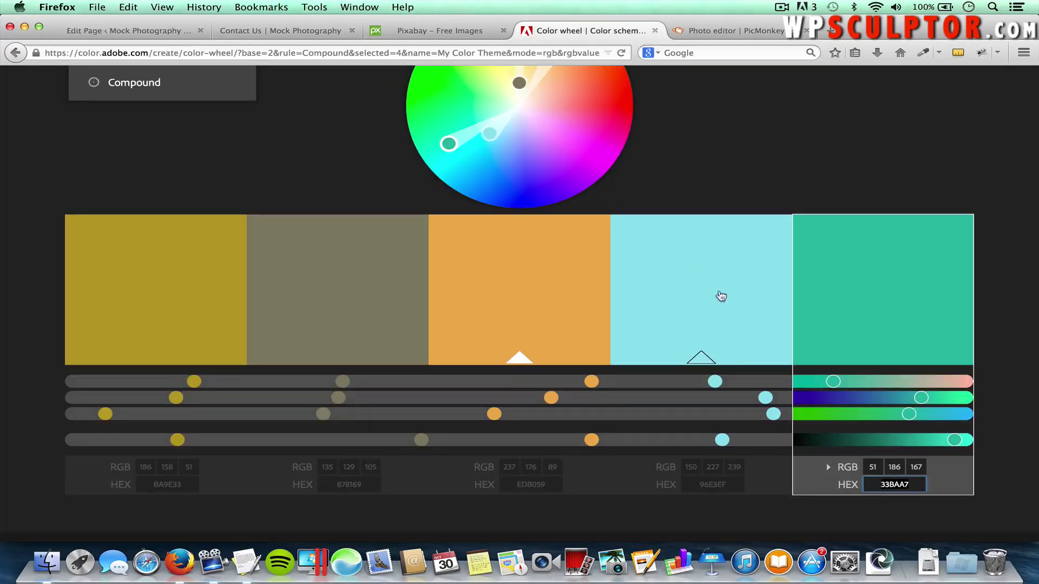
left_click(715, 483)
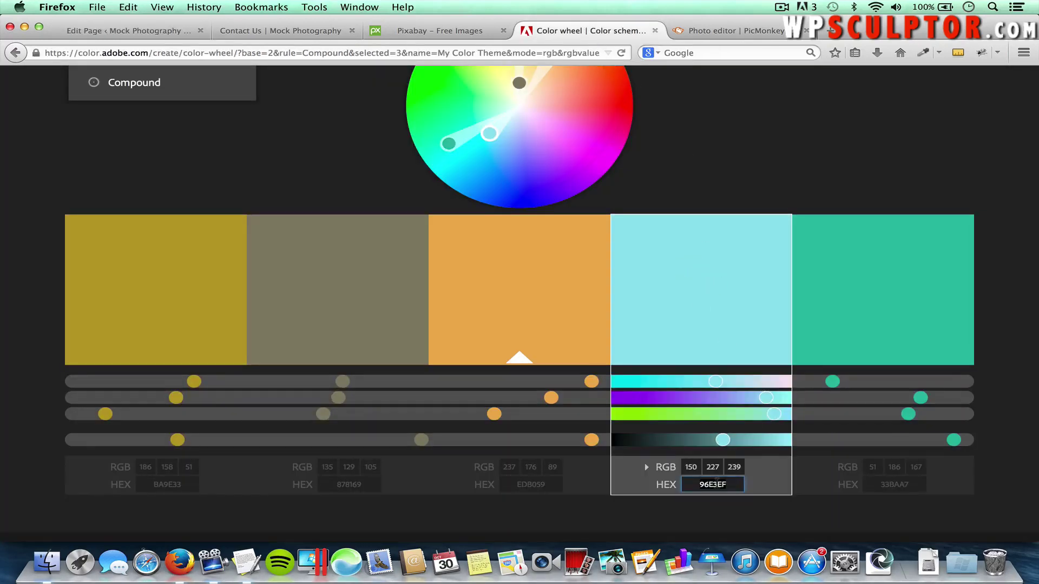
left_click(89, 34)
left_click_drag(476, 329, 445, 326)
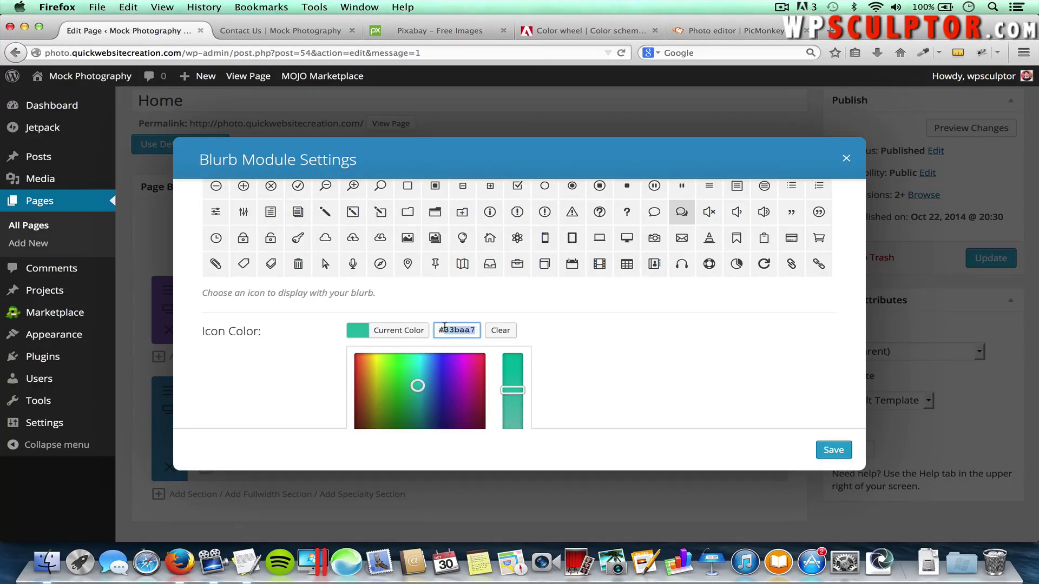
key("BackSpace")
type("96e3ef")
scroll(649, 368, "down", 10)
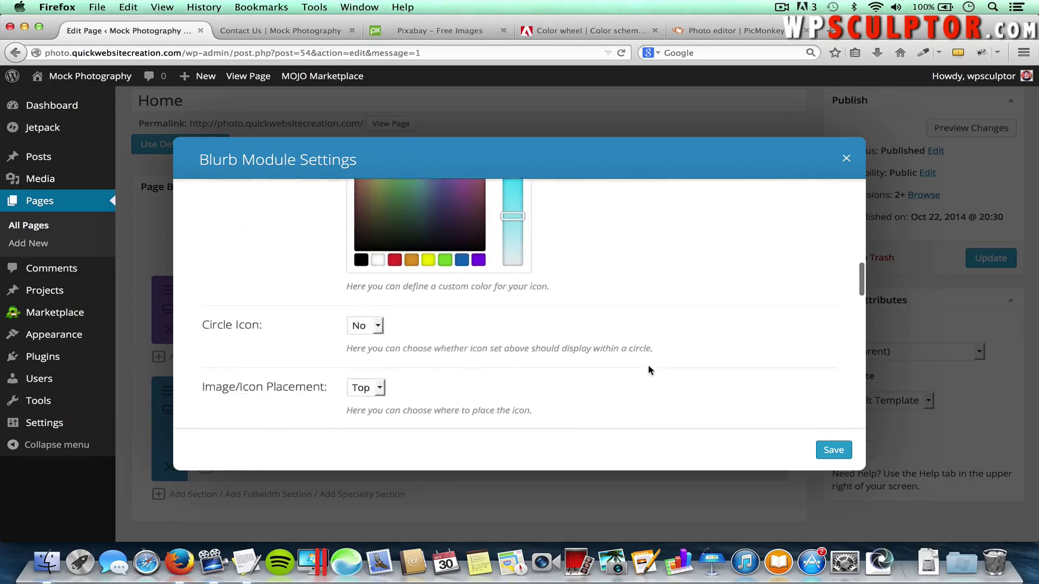
scroll(649, 367, "down", 10)
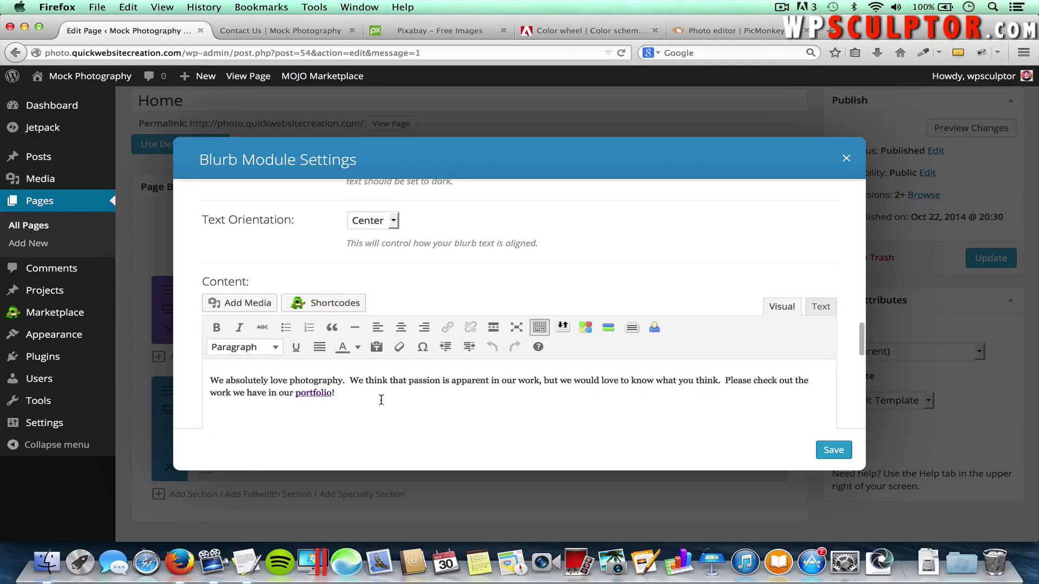
Replace the blurb's paragraph with the free-quote text from the Divi Theme Content notes
left_click_drag(380, 399, 180, 382)
key("BackSpace")
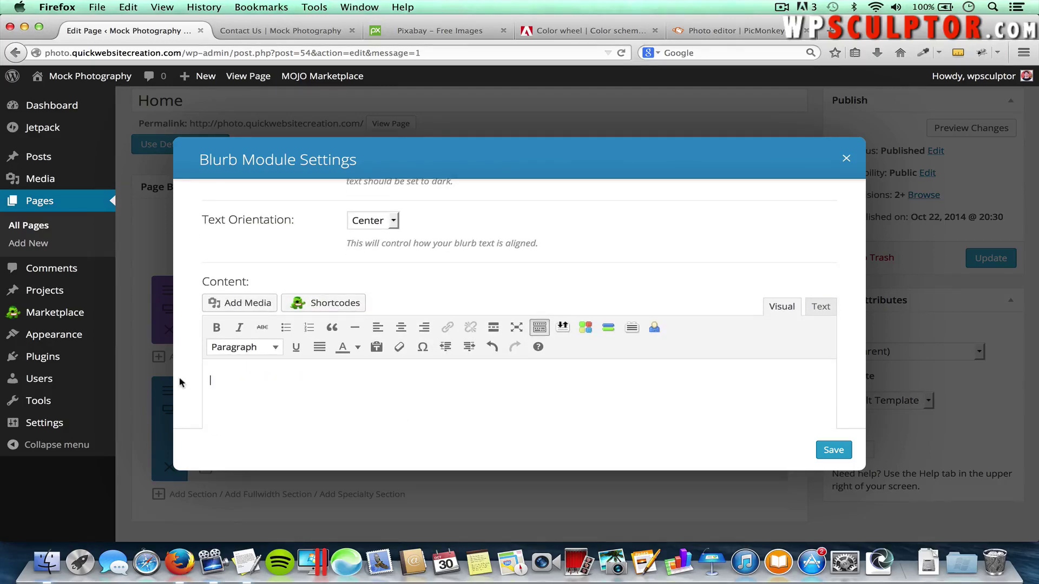
key("super+Tab")
key("super+Tab")
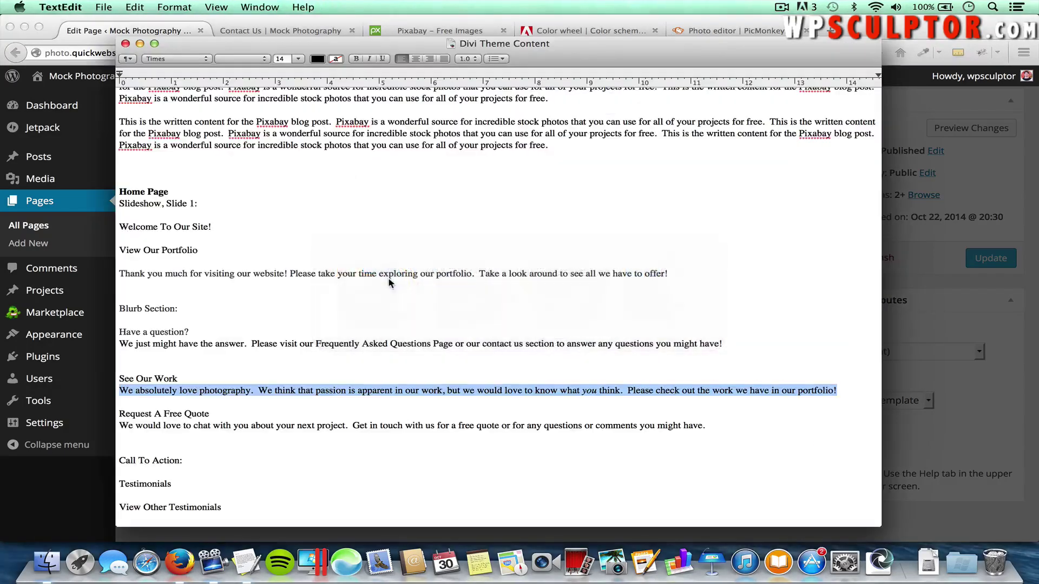
left_click_drag(705, 426, 119, 424)
key("super+c")
key("super+Tab")
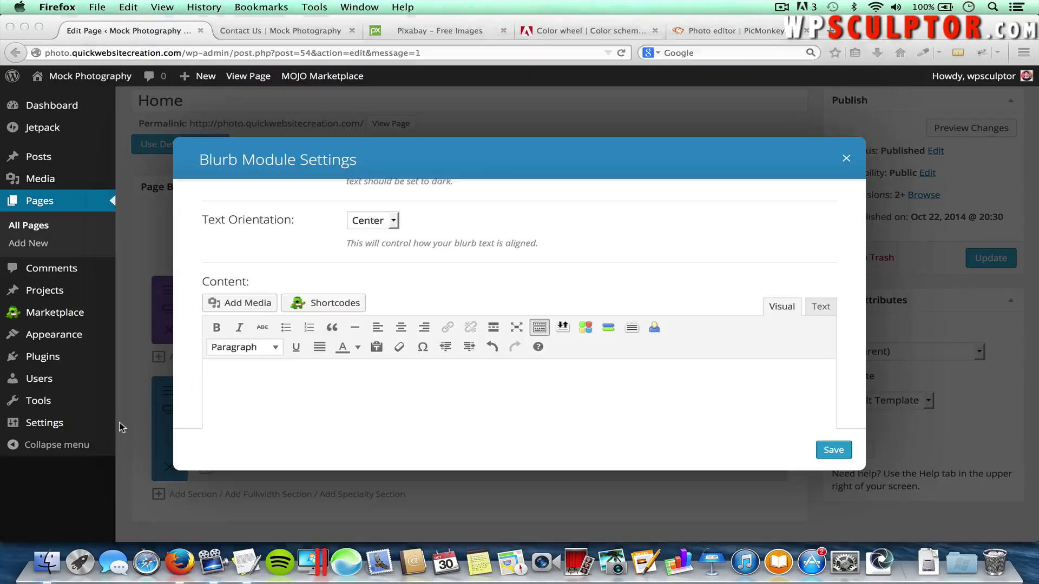
key("super+v")
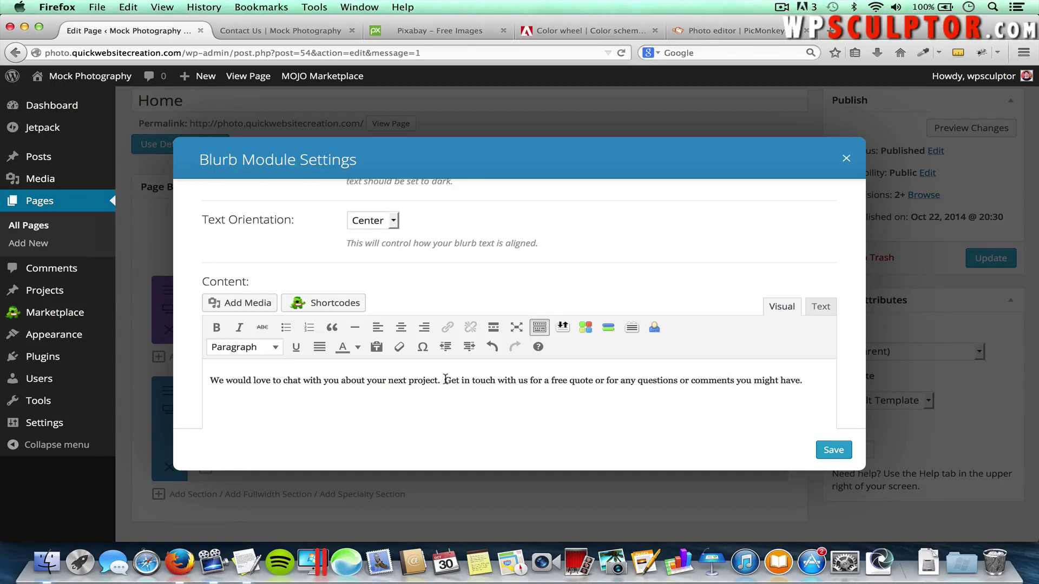
Link 'Get in touch with us' to the Contact Us page, save the blurb, and update the page
left_click_drag(445, 378, 527, 386)
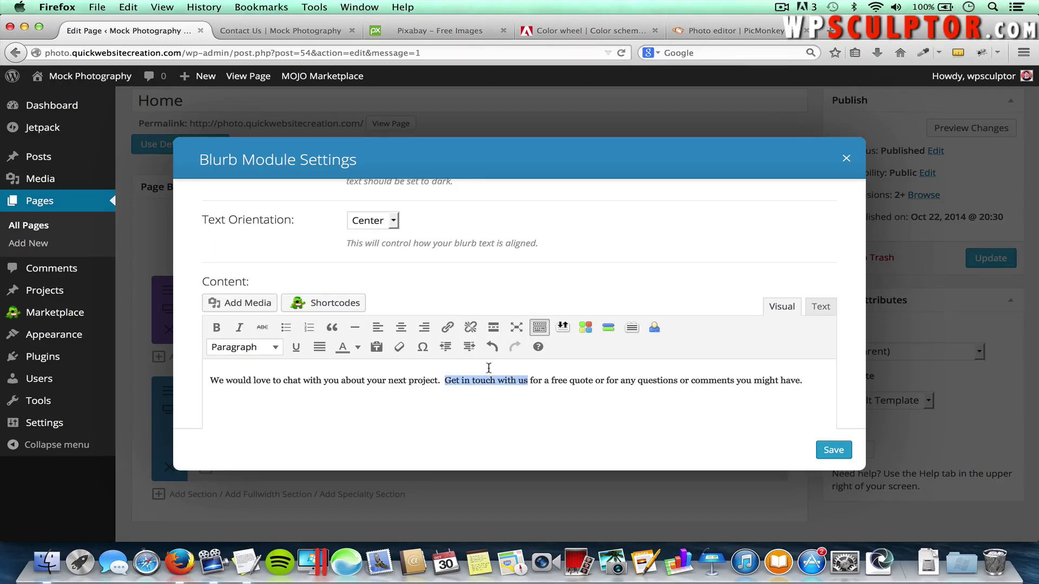
left_click(448, 328)
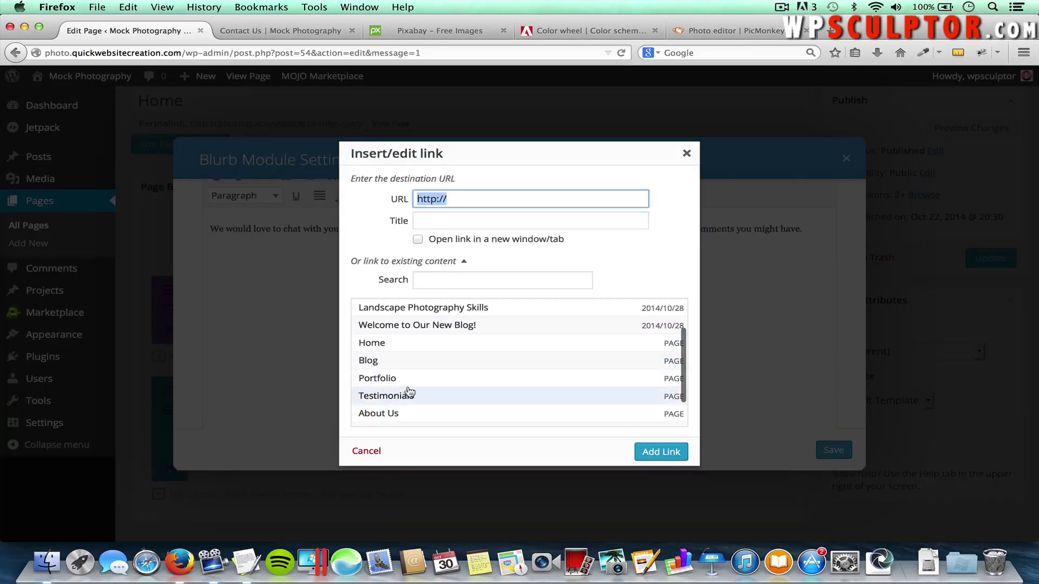
scroll(412, 391, "down", 2)
left_click(398, 403)
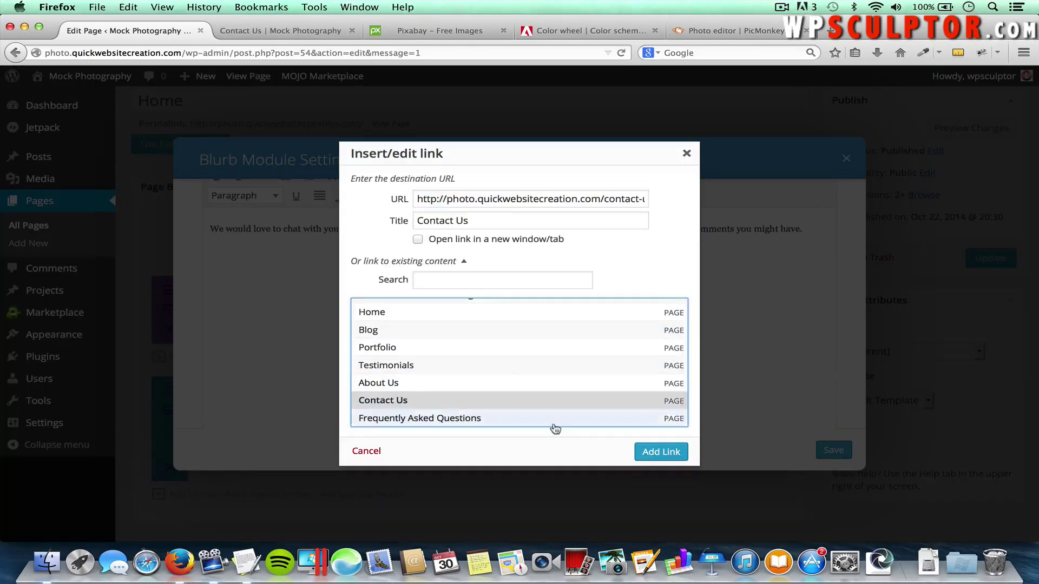
left_click(652, 452)
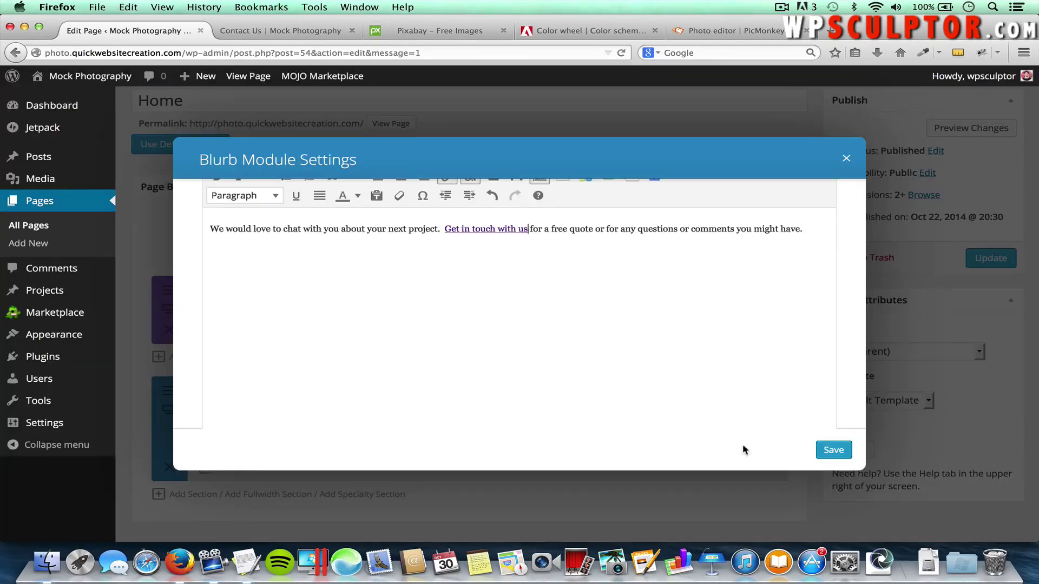
left_click(827, 453)
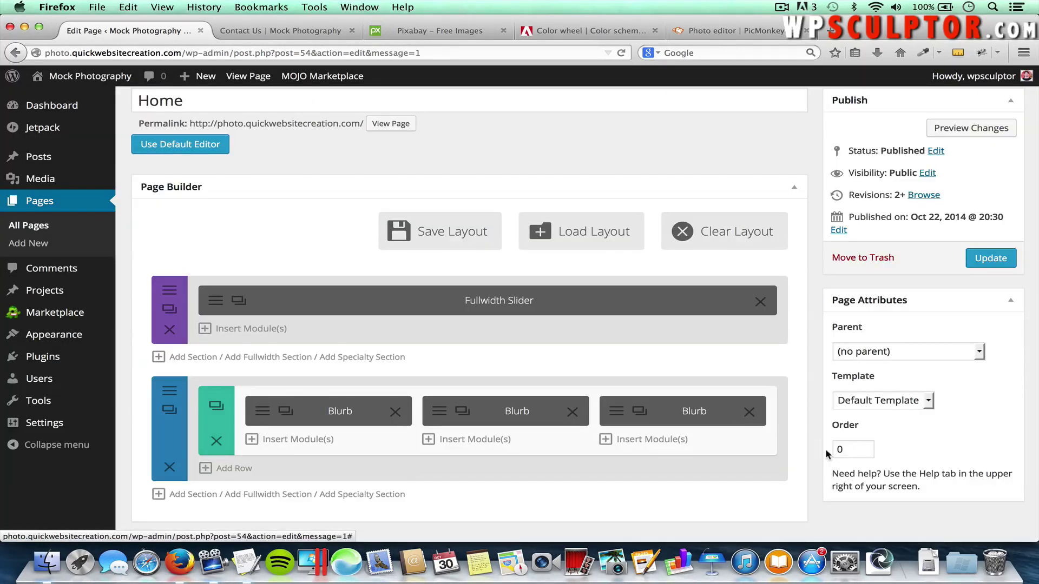
left_click(985, 261)
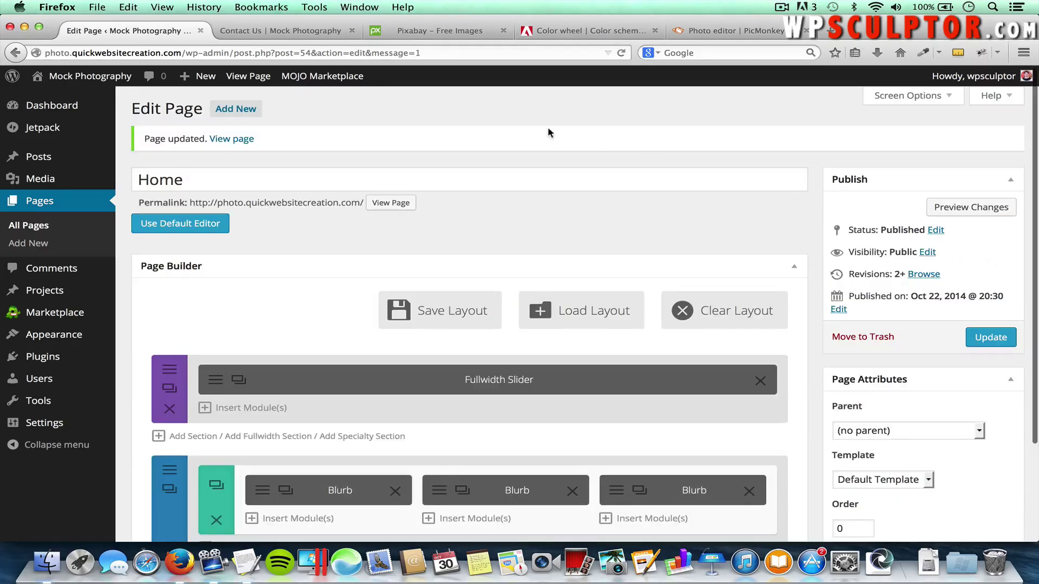
left_click(252, 30)
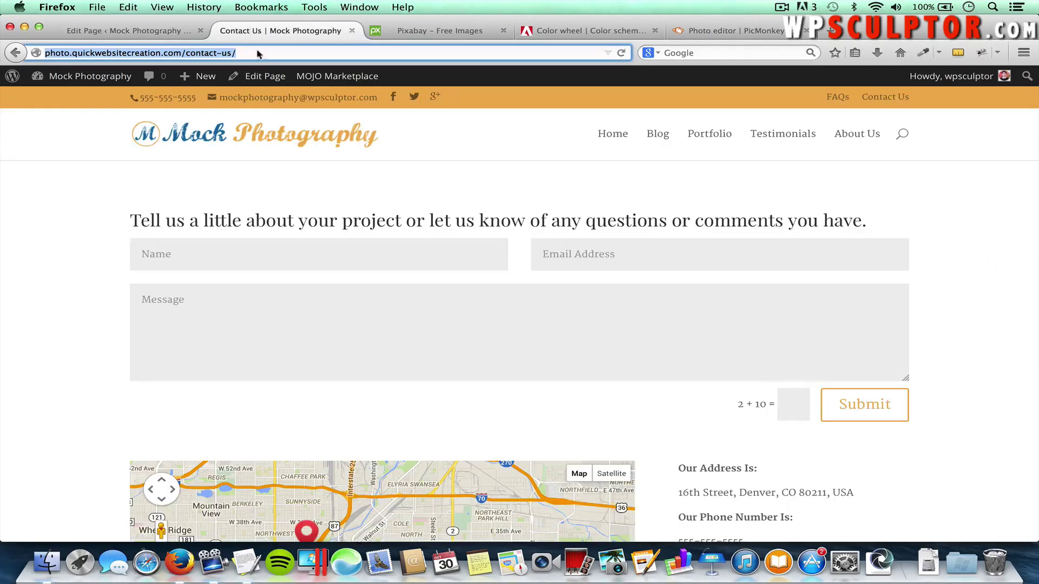
left_click(292, 142)
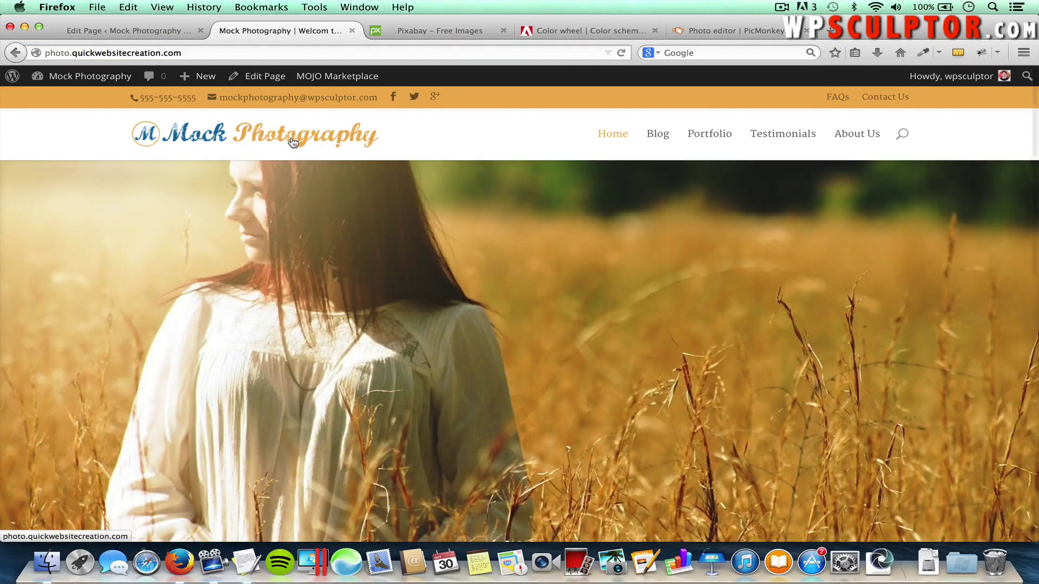
scroll(358, 316, "down", 5)
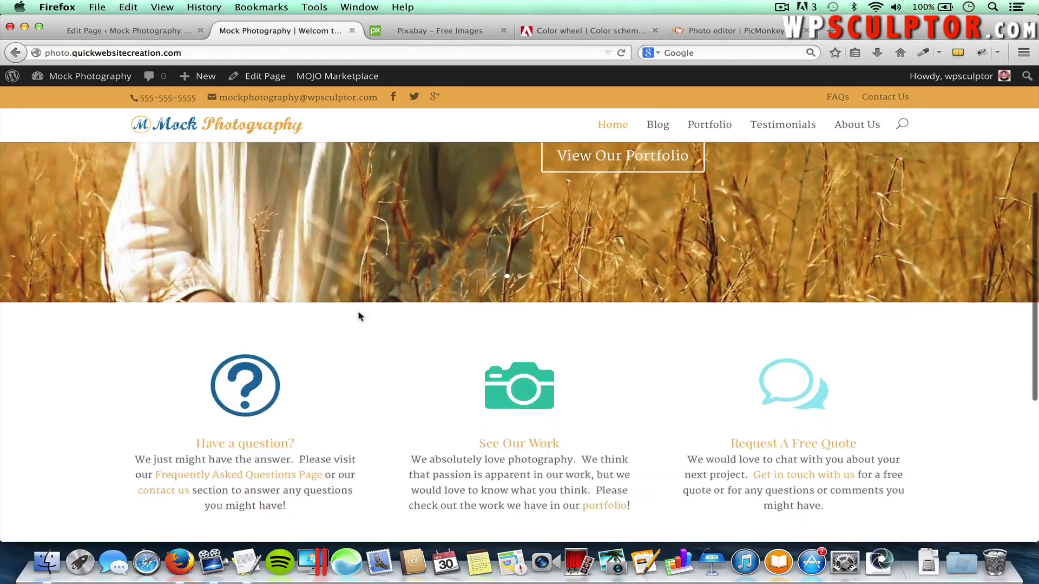
scroll(358, 316, "down", 2)
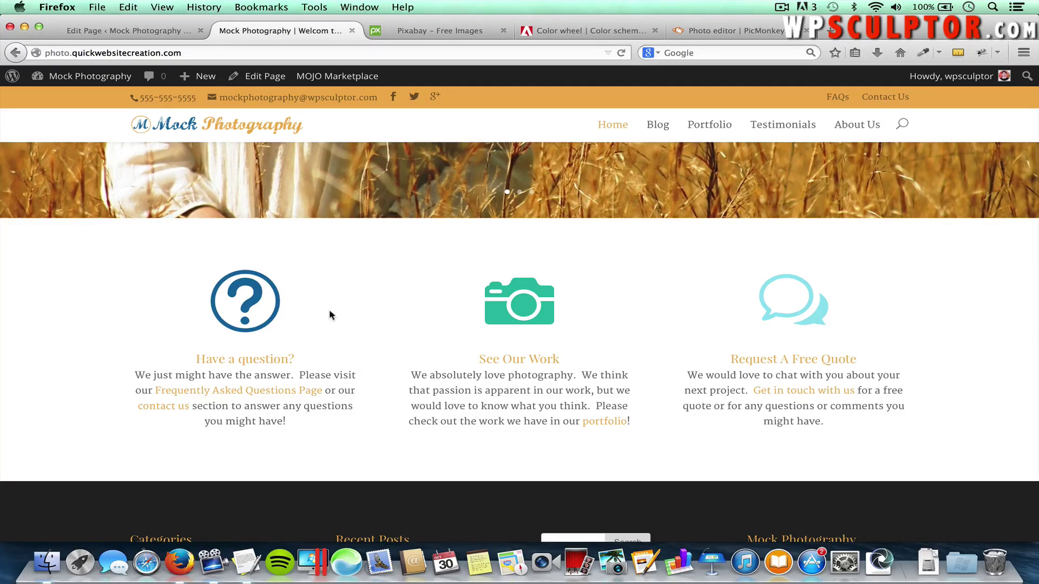
left_click(140, 30)
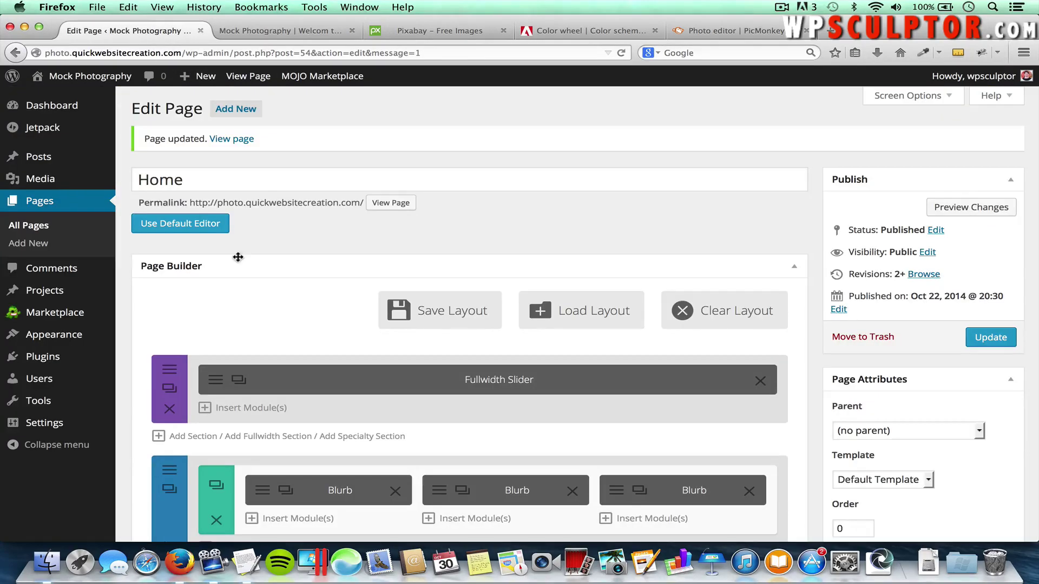
Set the first blurb's icon animation to Left To Right and save it
scroll(267, 378, "down", 2)
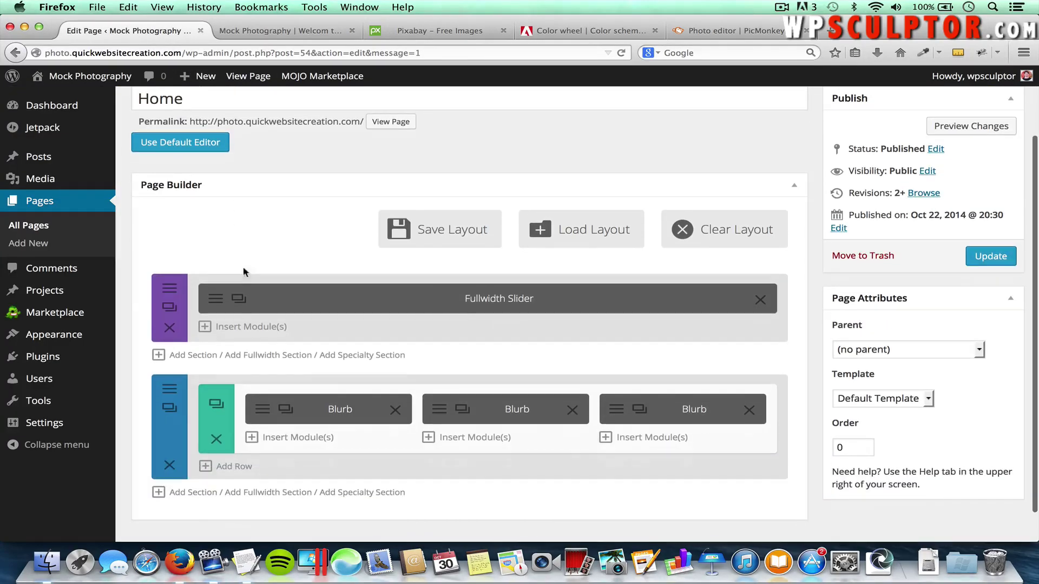
left_click(264, 411)
scroll(532, 381, "down", 8)
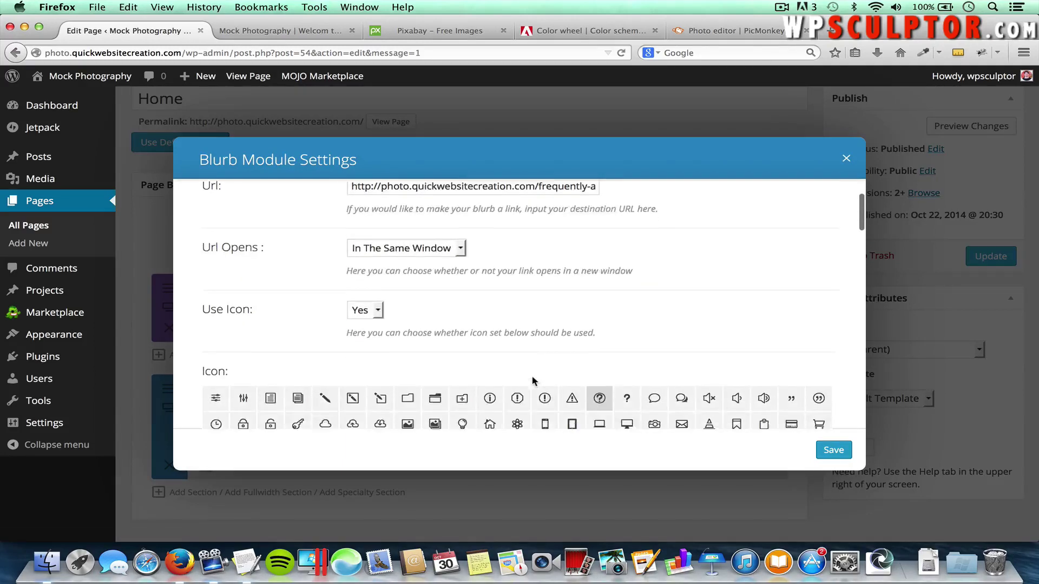
scroll(532, 377, "down", 3)
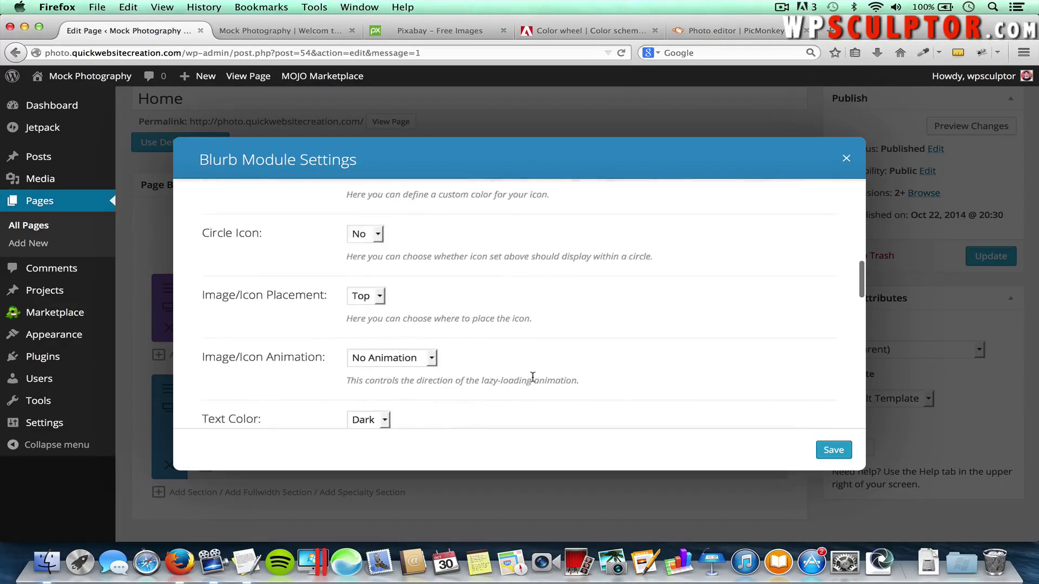
left_click(371, 352)
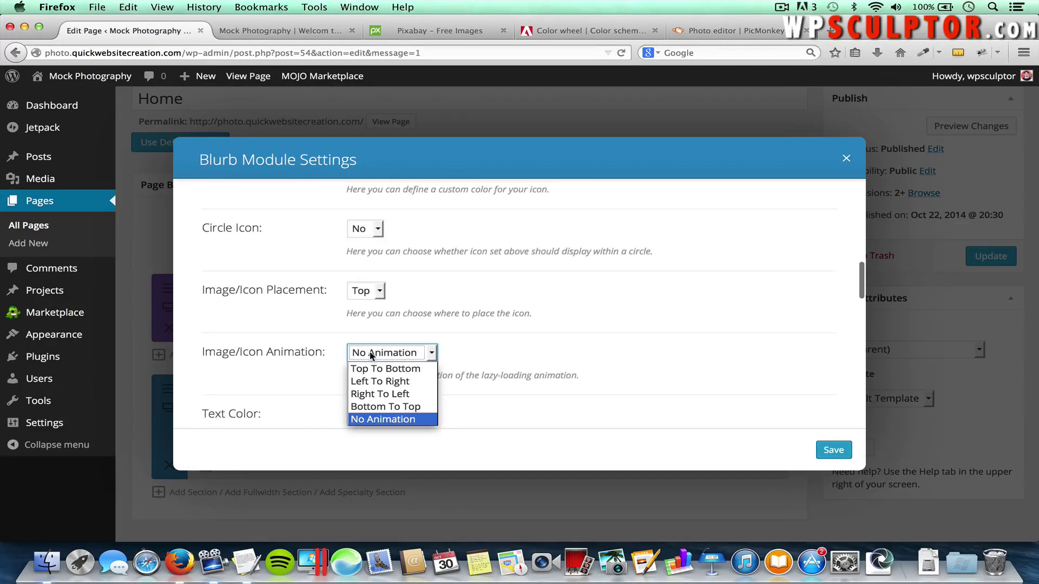
left_click(410, 382)
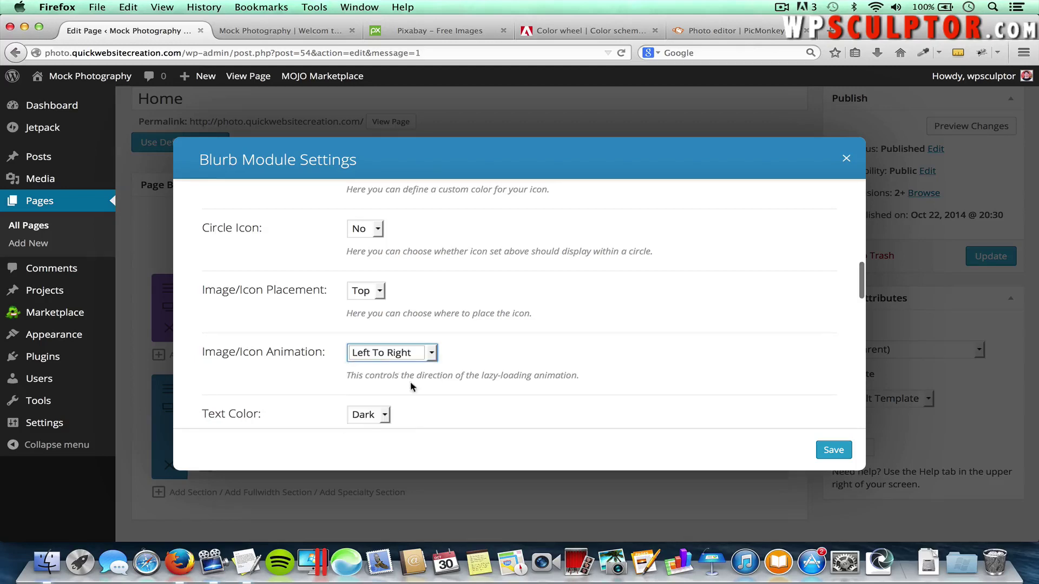
left_click(832, 449)
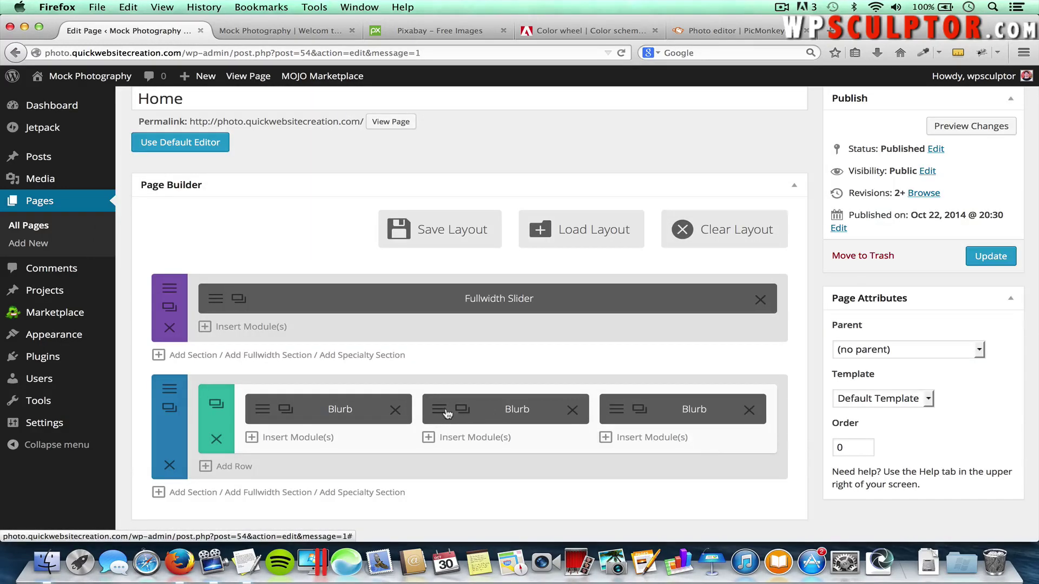
Set the See Our Work blurb's icon animation to Top To Bottom and save it
left_click(439, 415)
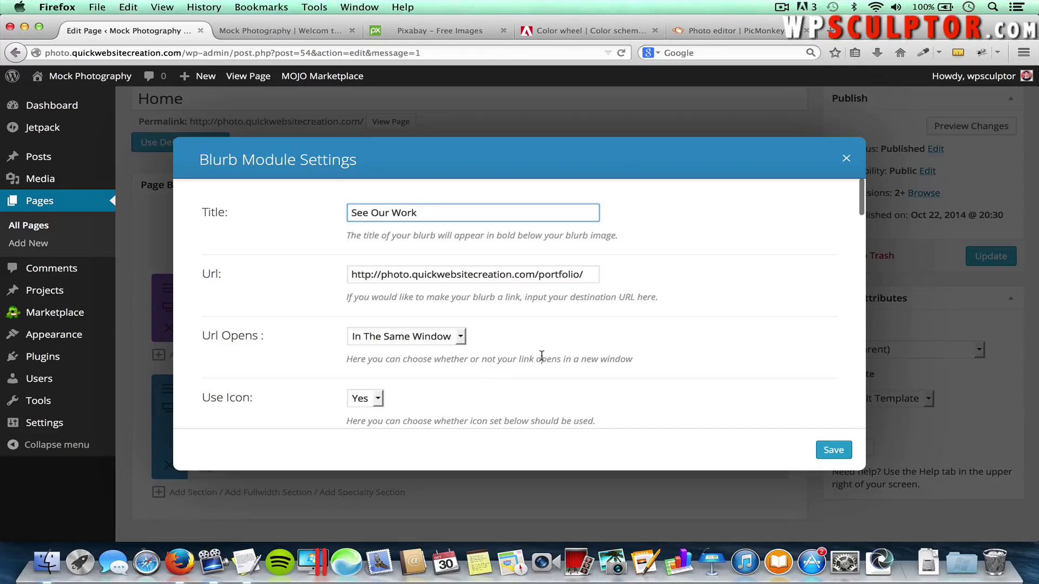
scroll(541, 356, "down", 10)
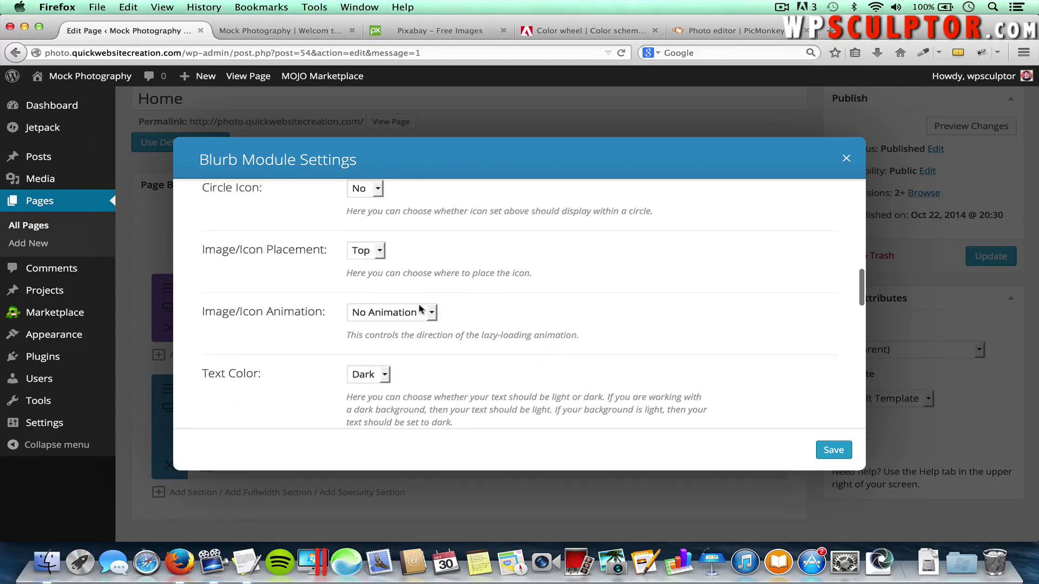
left_click(420, 309)
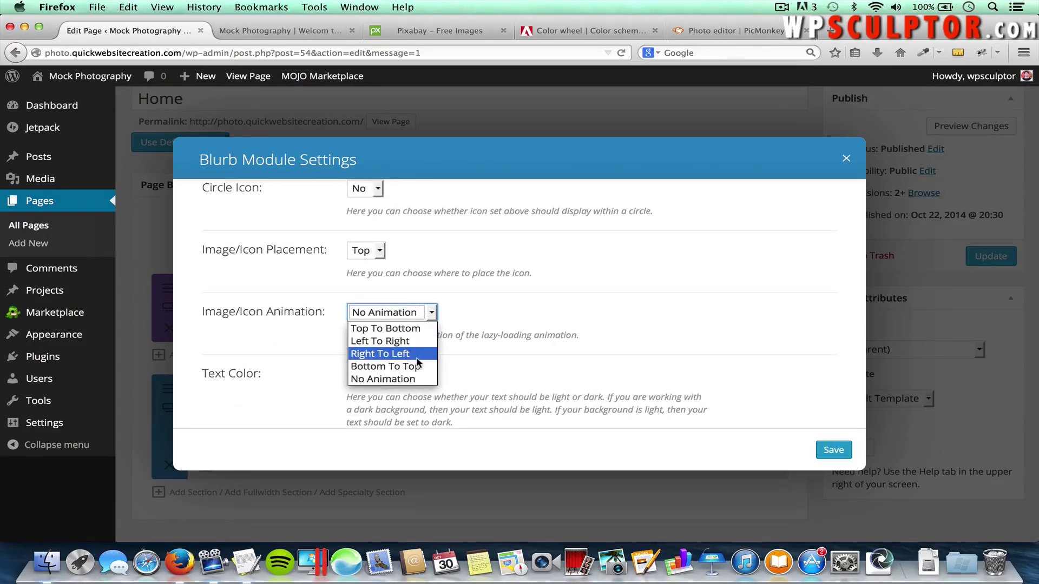
left_click(413, 330)
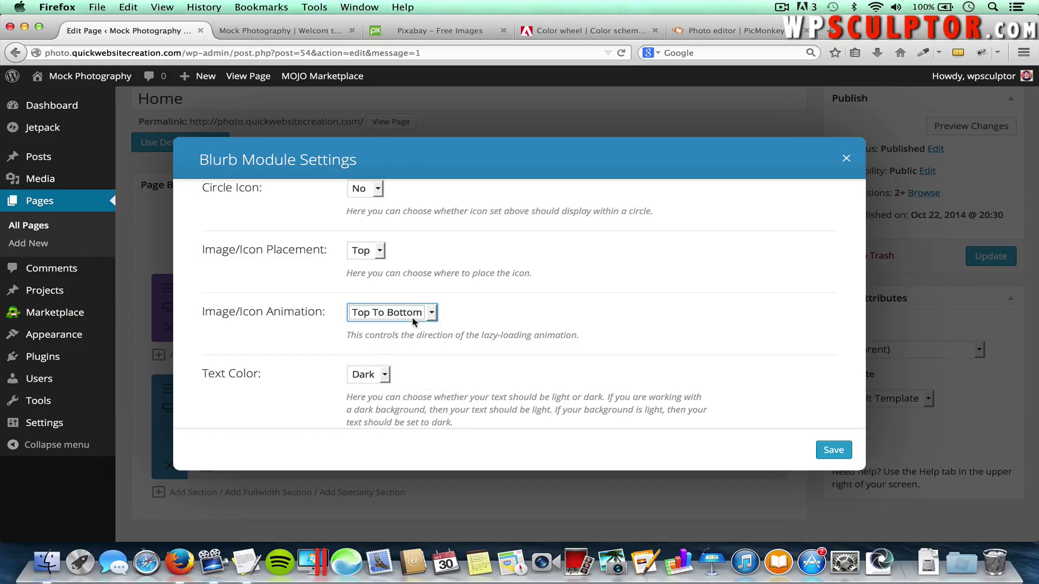
left_click(833, 449)
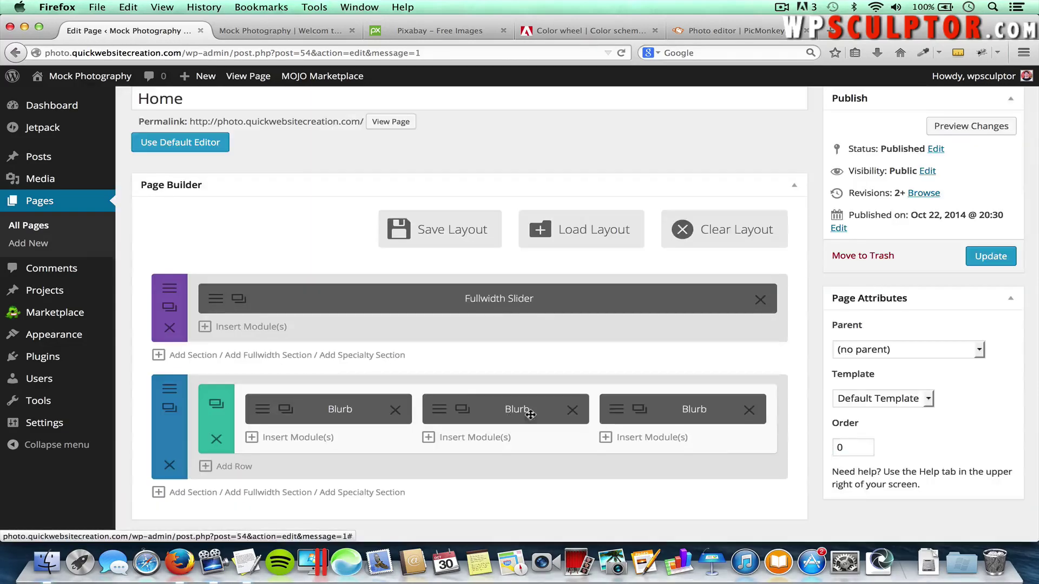
Set the Request A Free Quote blurb's icon animation to Right To Left, save, and update the page
left_click(617, 410)
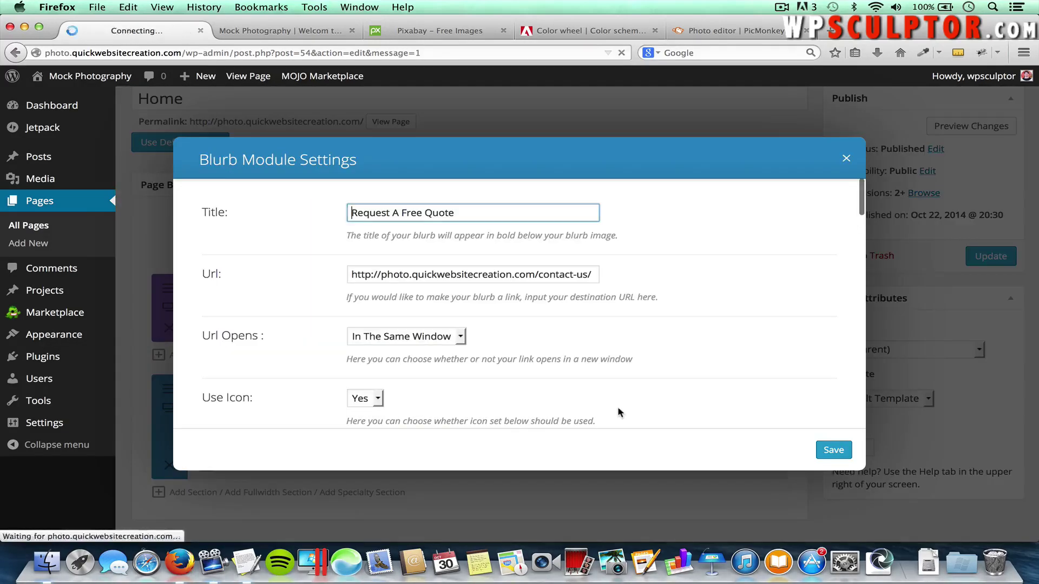
scroll(433, 341, "down", 10)
scroll(433, 340, "up", 2)
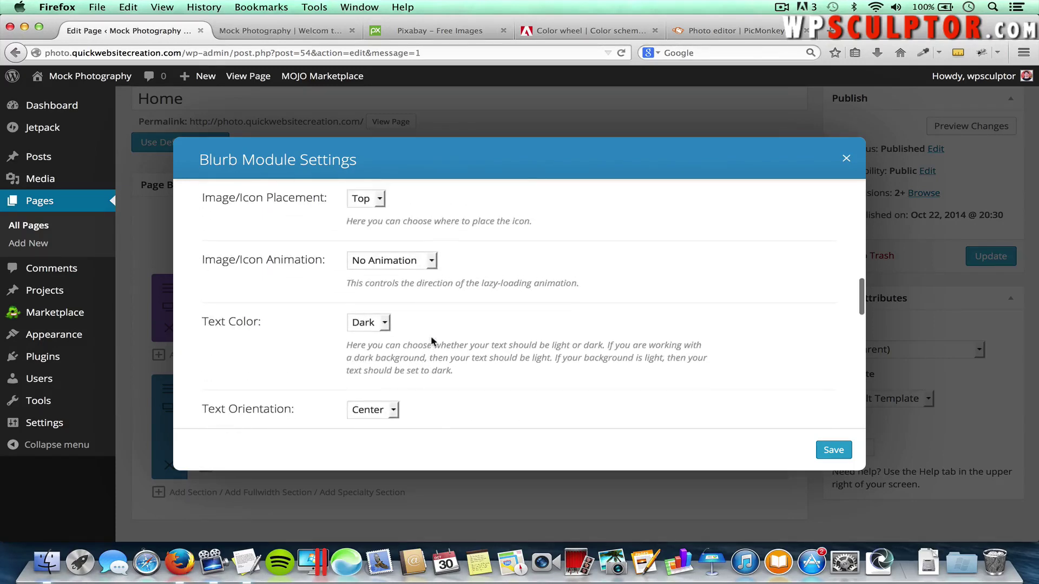
left_click(401, 261)
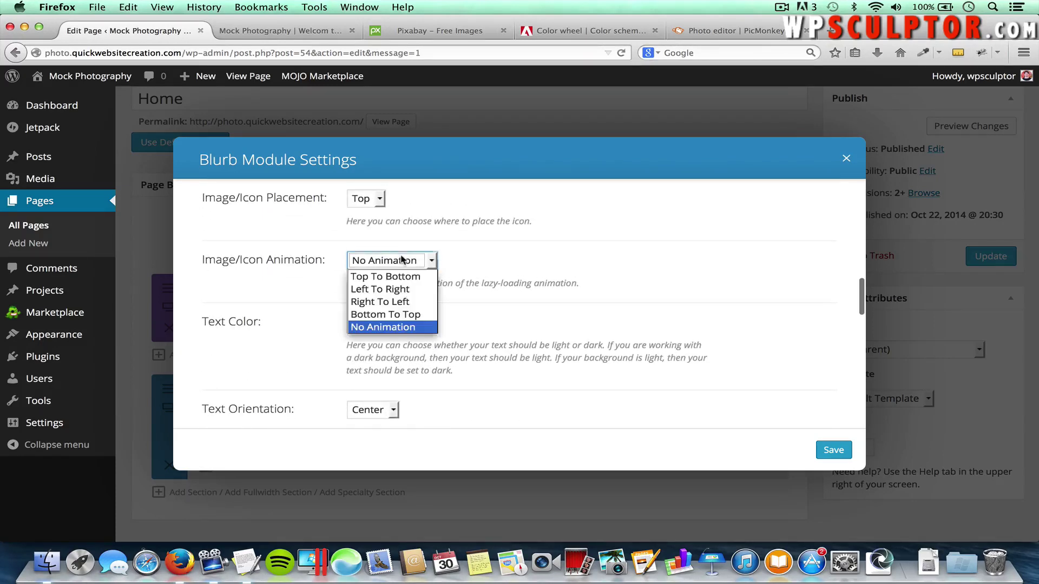
left_click(398, 301)
left_click(836, 450)
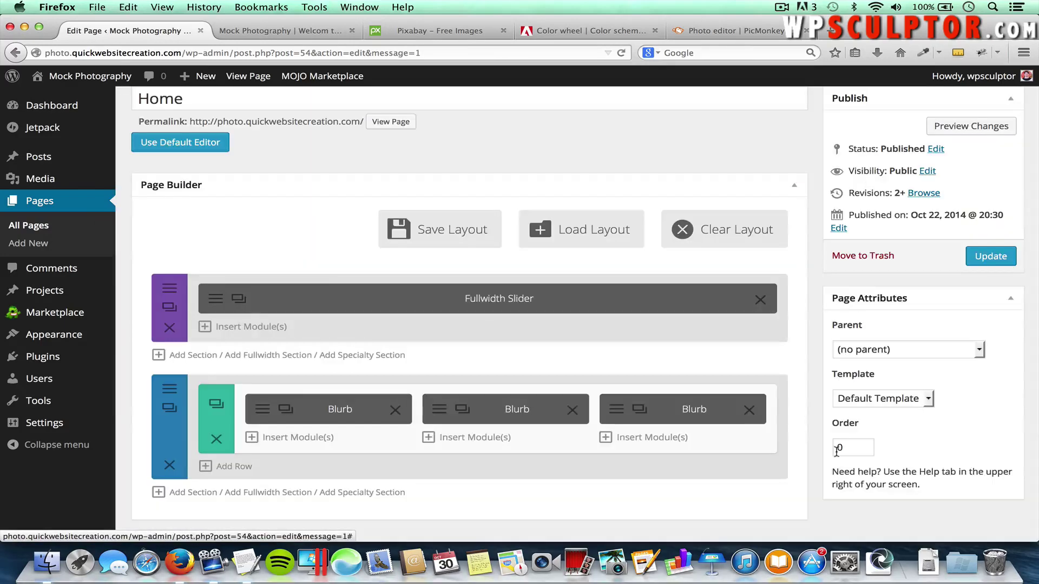
left_click(984, 259)
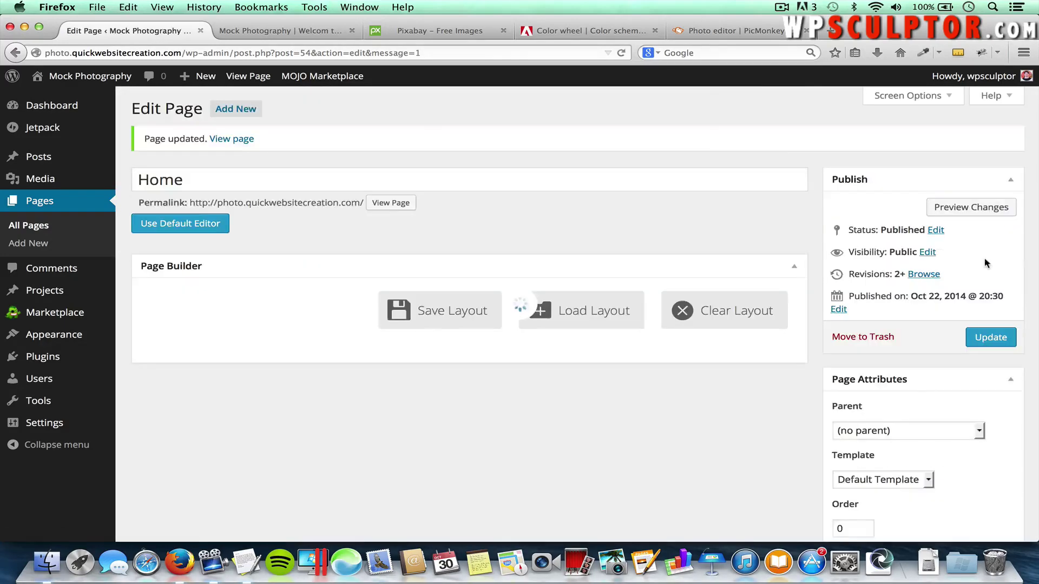
Reload the live home page, scroll through the slider and three blurbs, then return to the editor
left_click(313, 35)
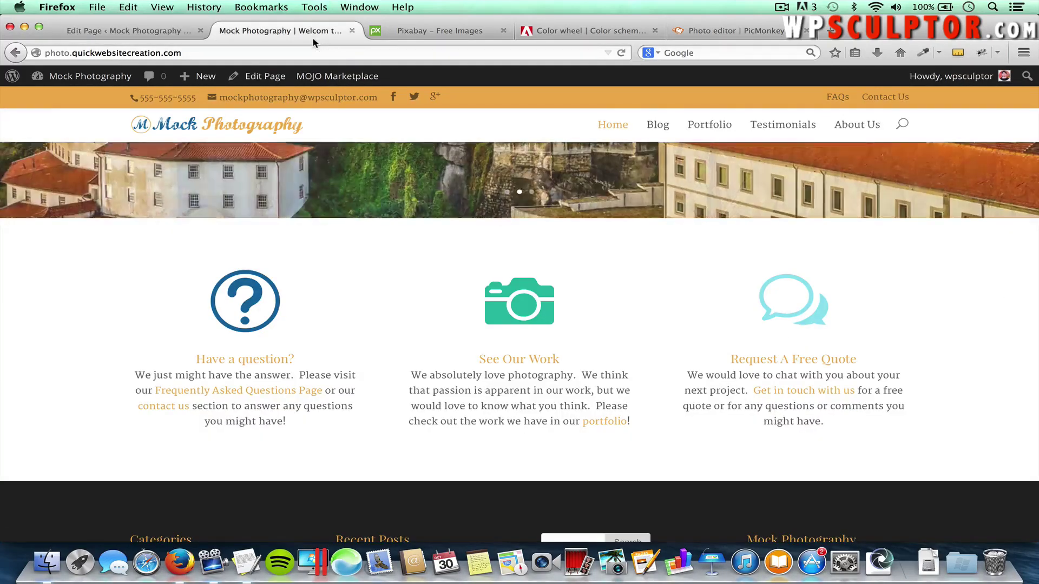
key("super+r")
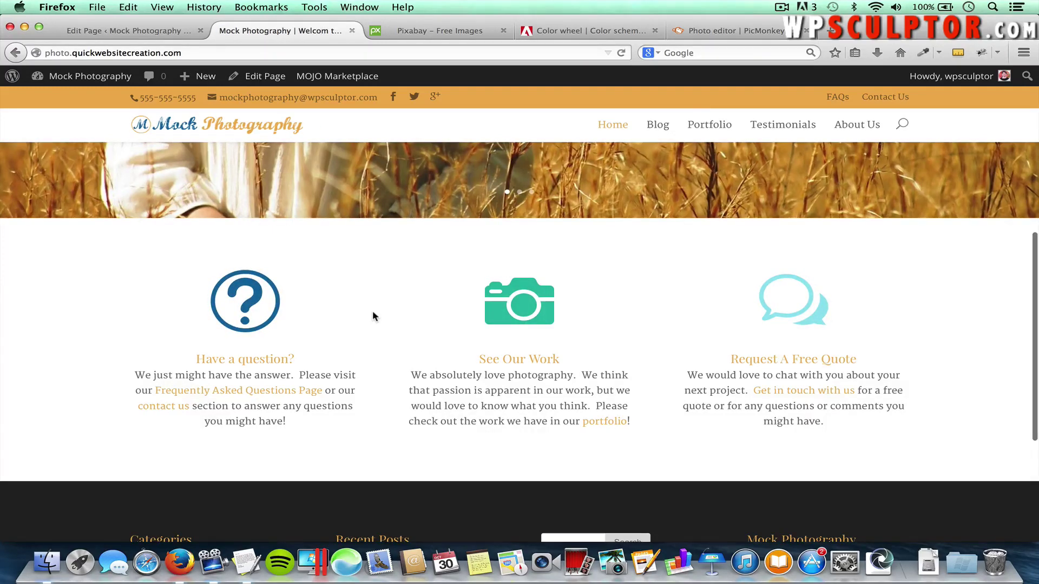
key("super+r")
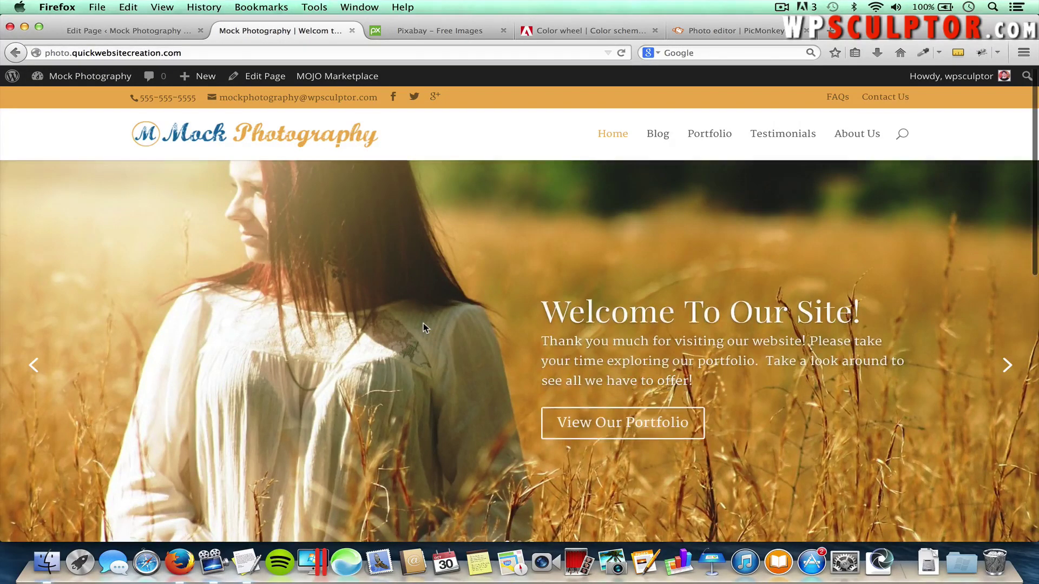
scroll(423, 323, "down", 5)
scroll(423, 323, "down", 2)
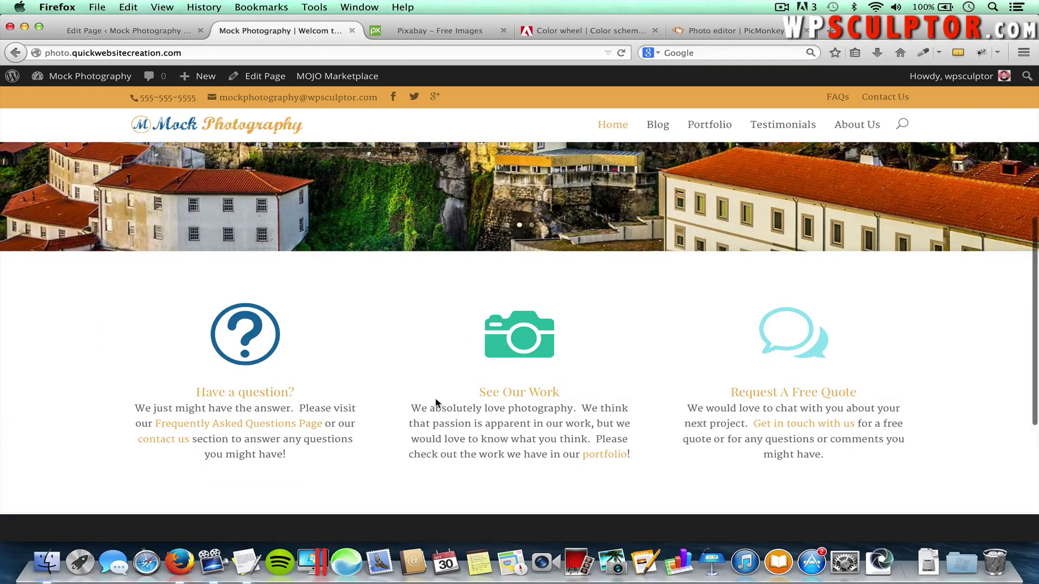
scroll(436, 403, "up", 2)
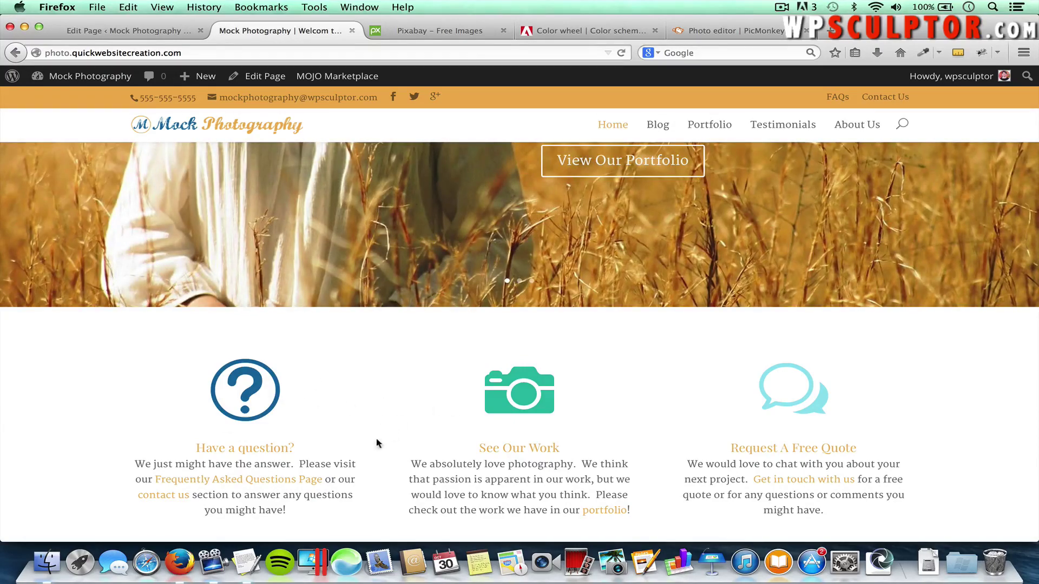
scroll(459, 390, "down", 3)
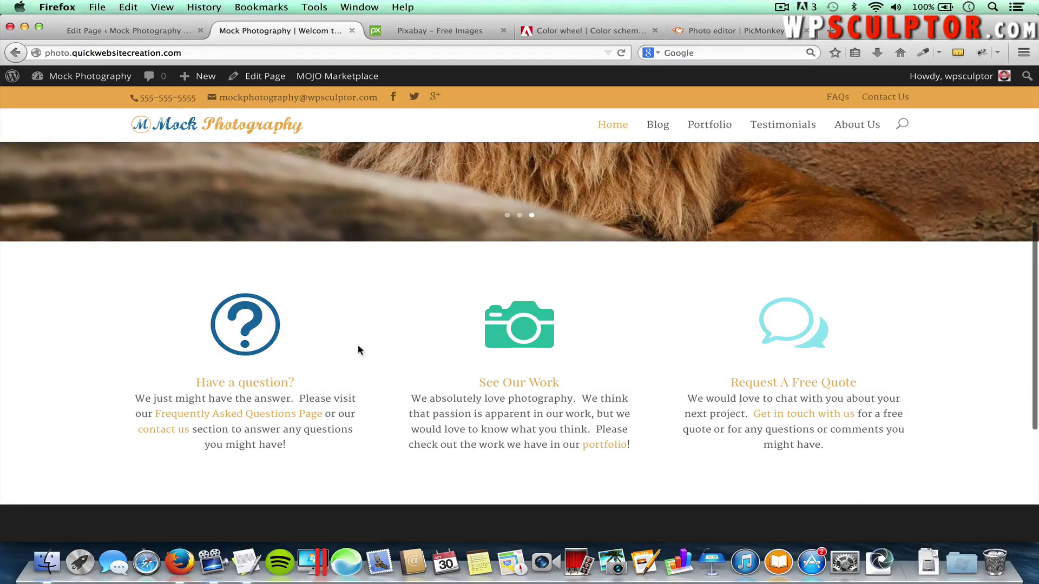
left_click(130, 30)
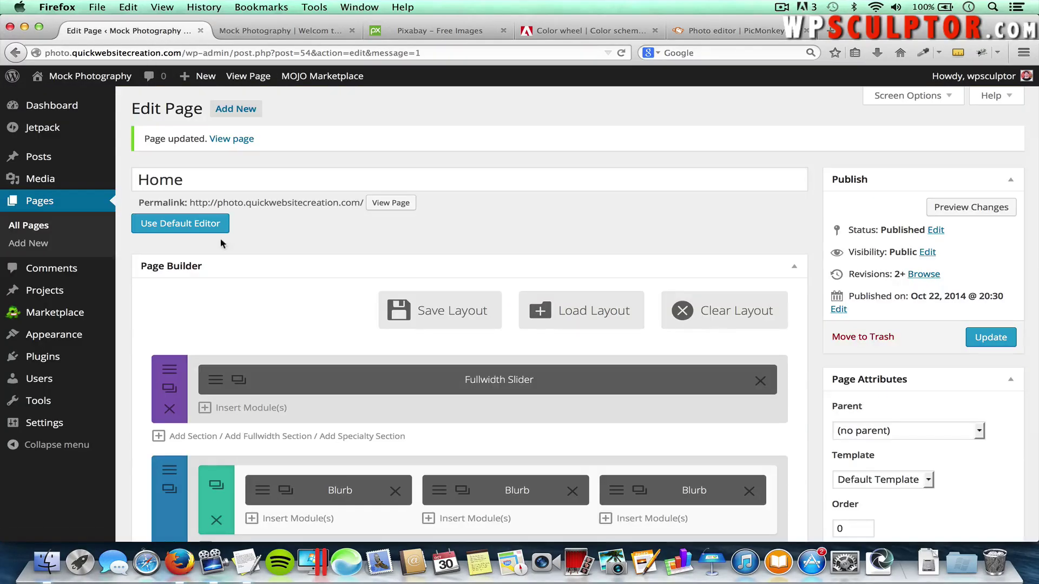
Add a full-width single-column row below the blurbs containing a Divider module
scroll(221, 243, "down", 4)
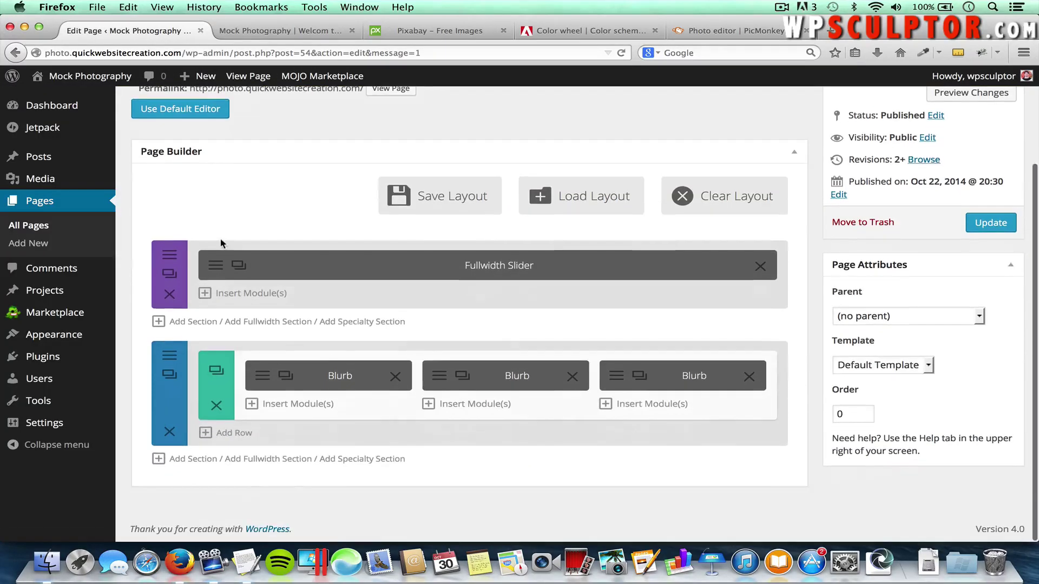
left_click(234, 433)
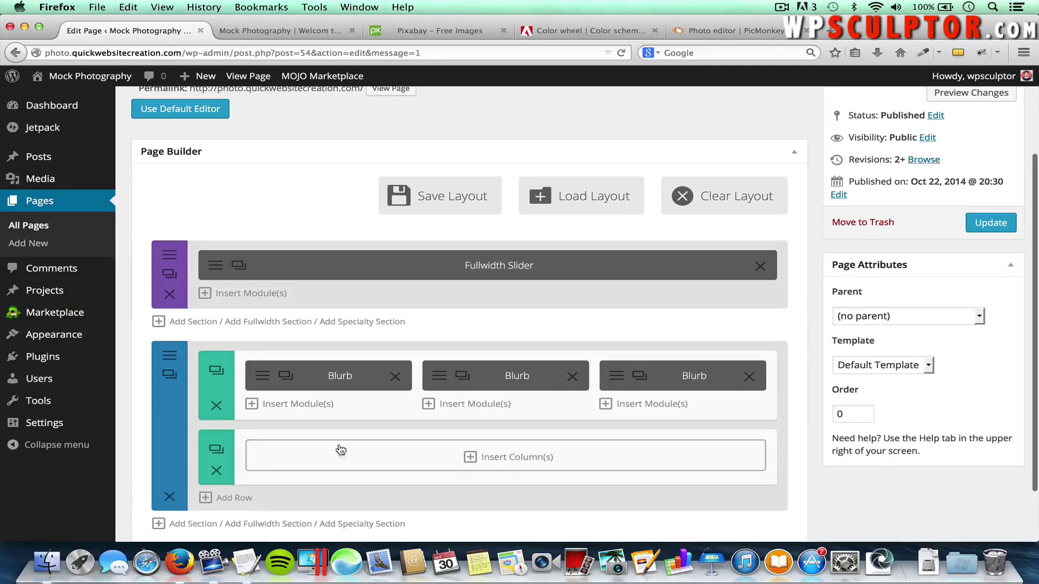
left_click(540, 460)
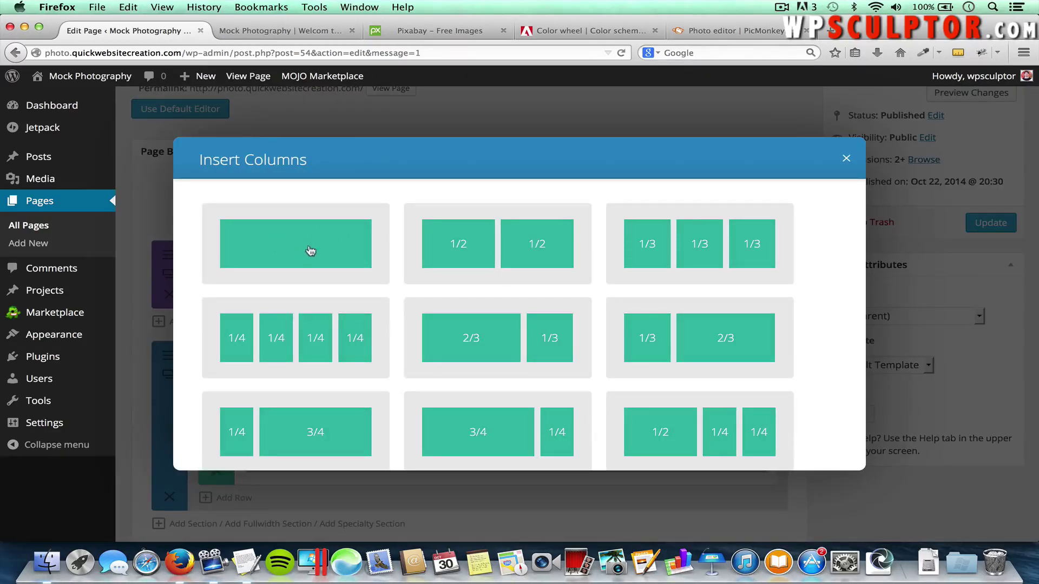
left_click(296, 244)
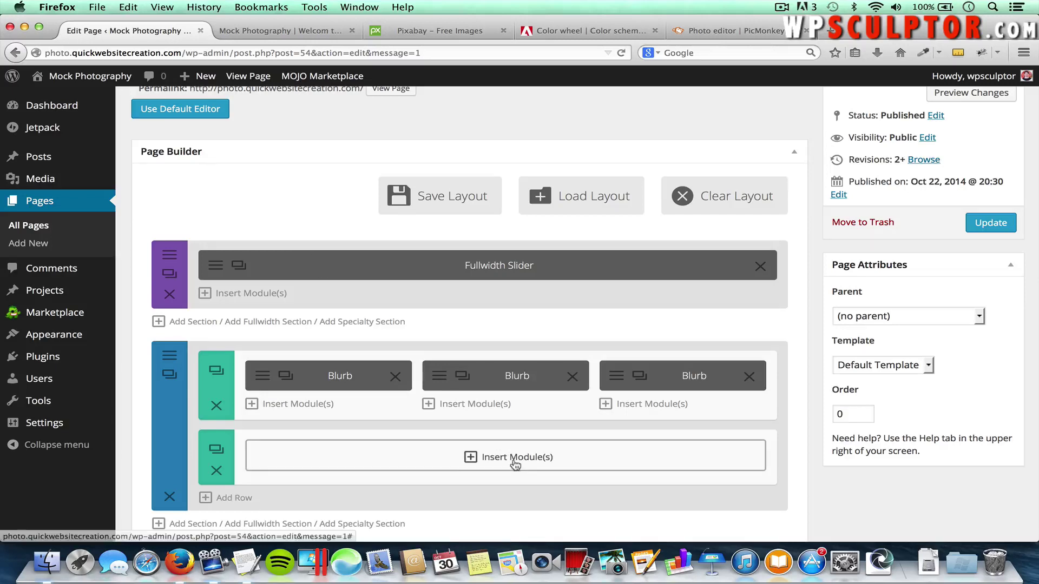
left_click(532, 459)
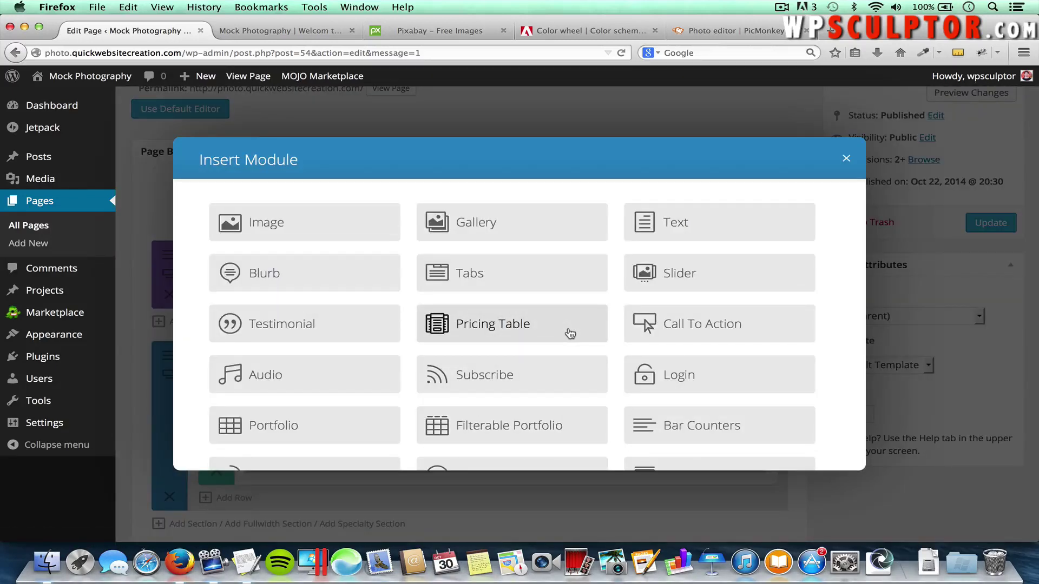
scroll(568, 331, "down", 5)
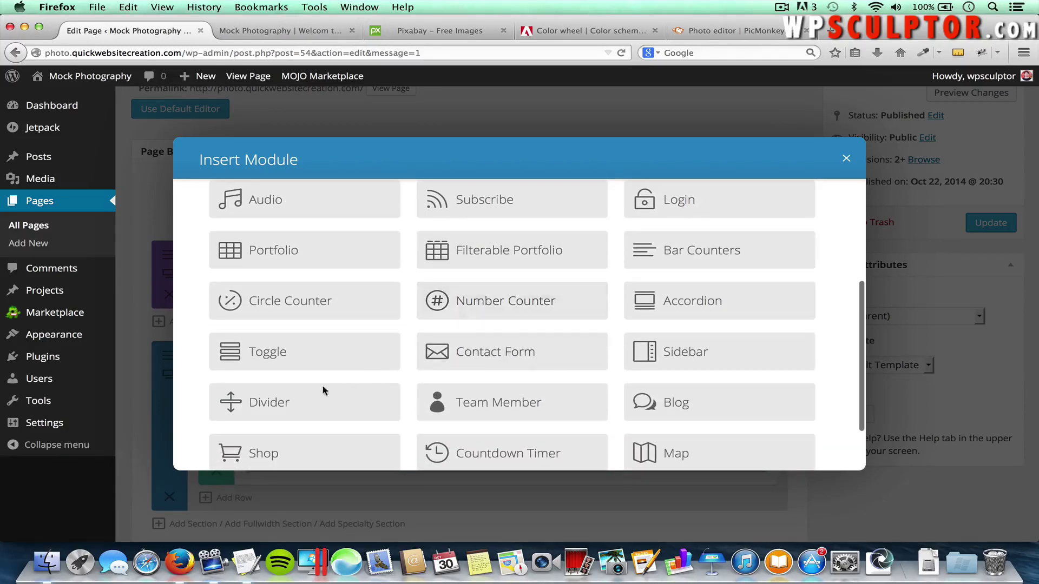
left_click(306, 400)
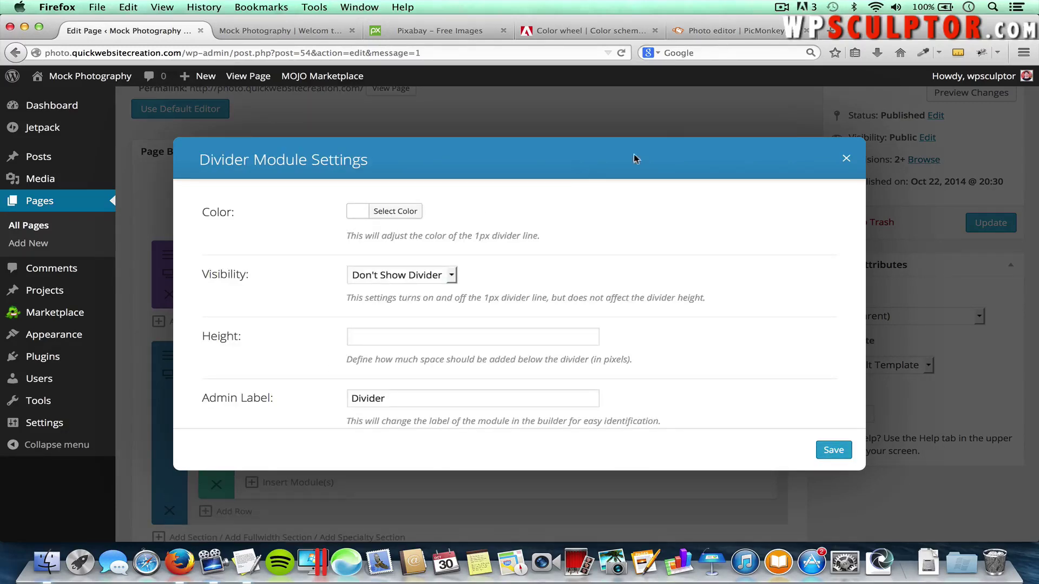
Set the divider colour to orange #EDB059 taken from Adobe Color
left_click(605, 39)
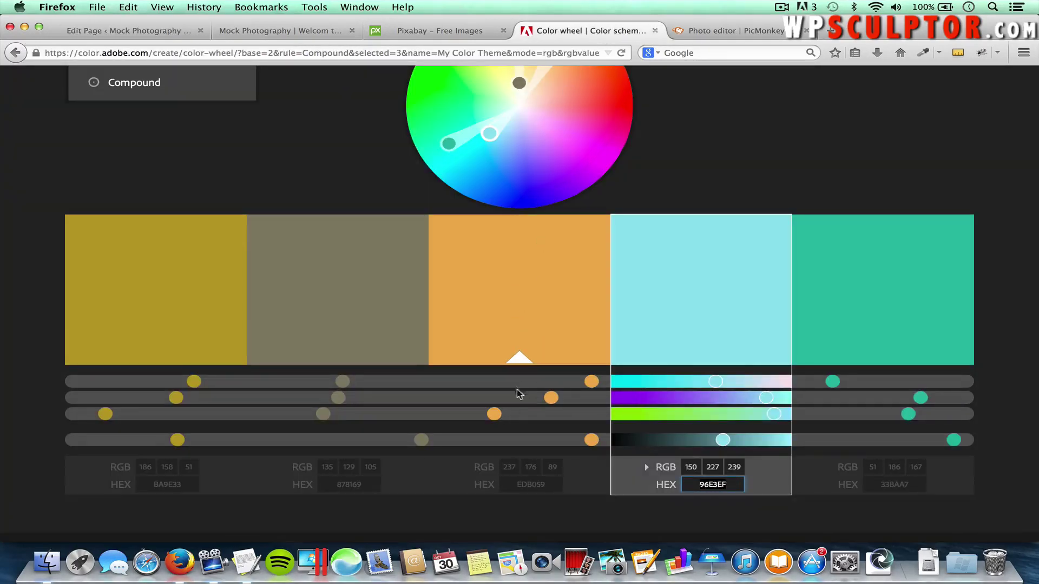
left_click(530, 484)
double_click(530, 484)
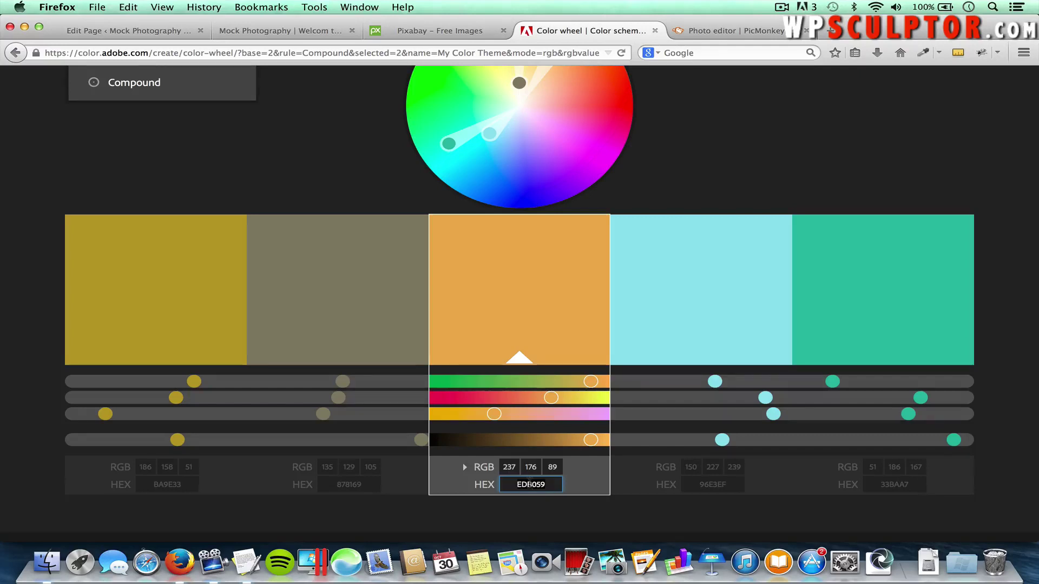
left_click(140, 33)
left_click(377, 211)
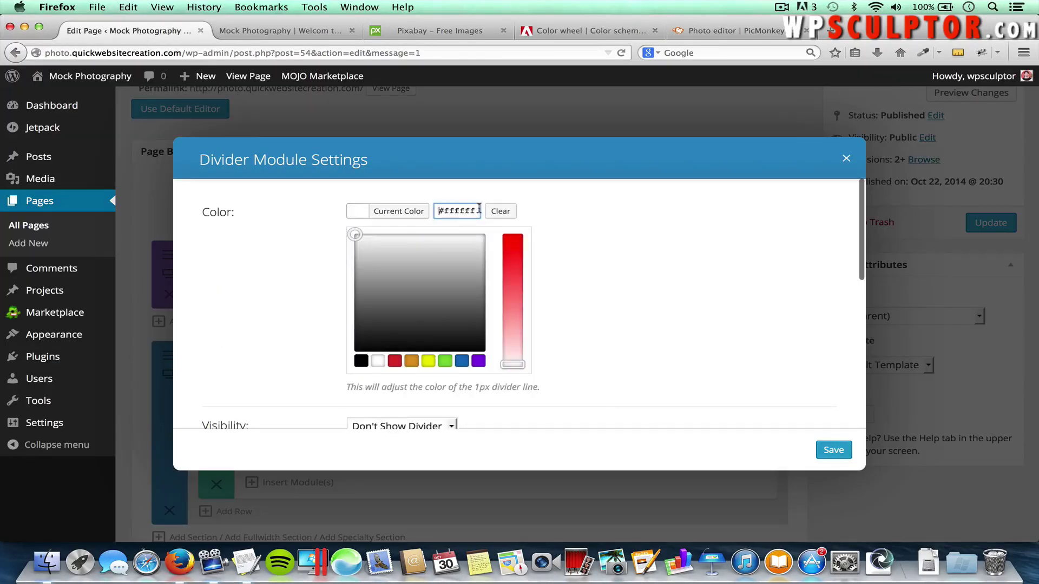
triple_click(461, 206)
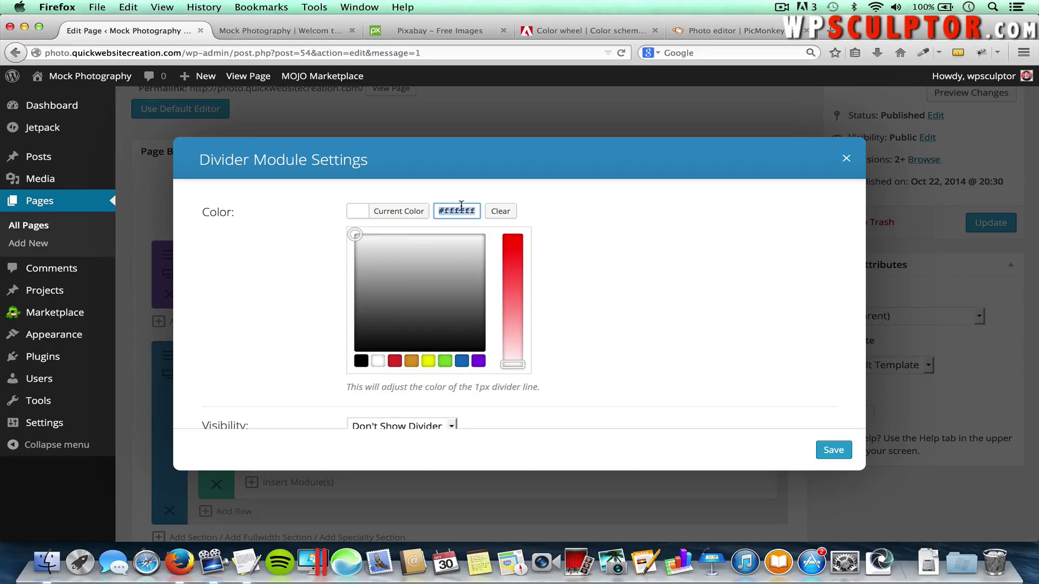
key("super+v")
Set the divider to Show Divider, save it, and update the Home page
scroll(609, 331, "down", 3)
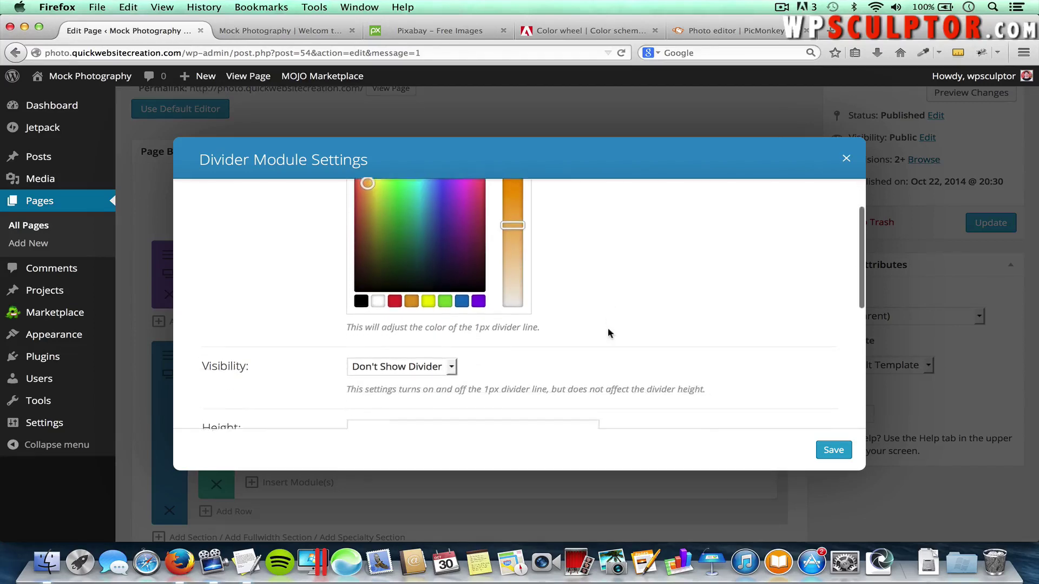
left_click(421, 355)
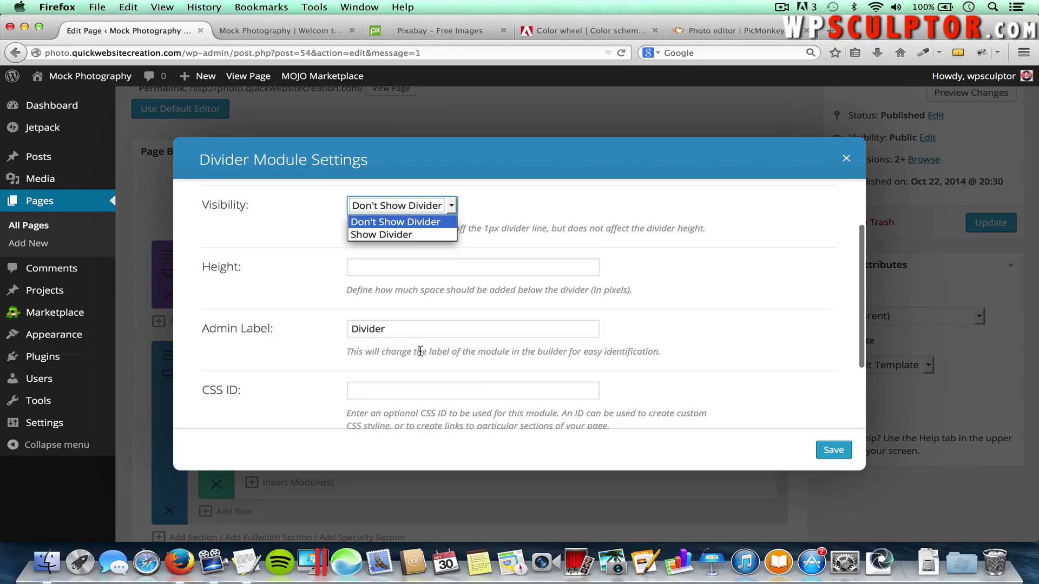
left_click(410, 234)
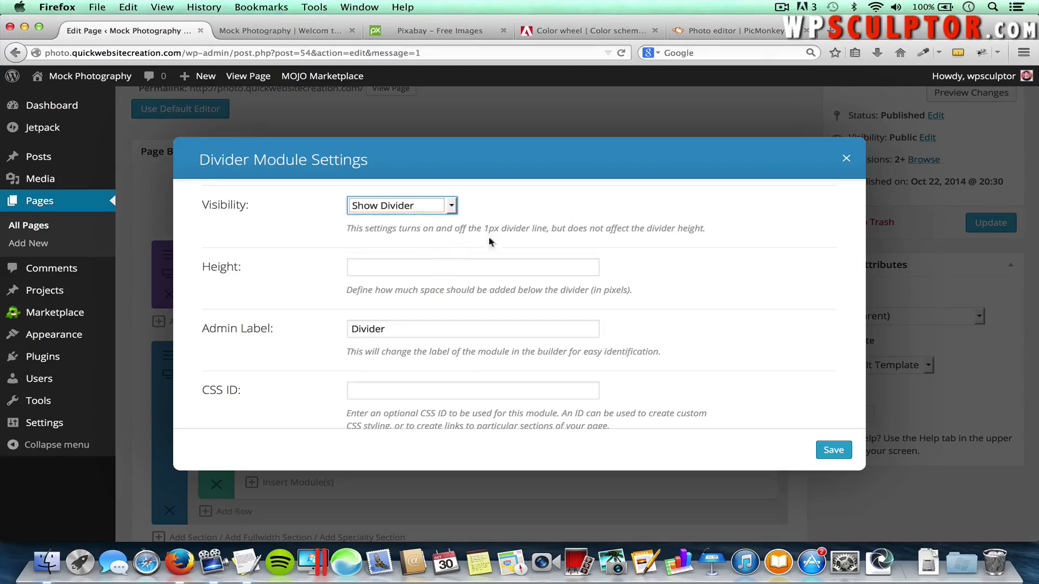
left_click(833, 451)
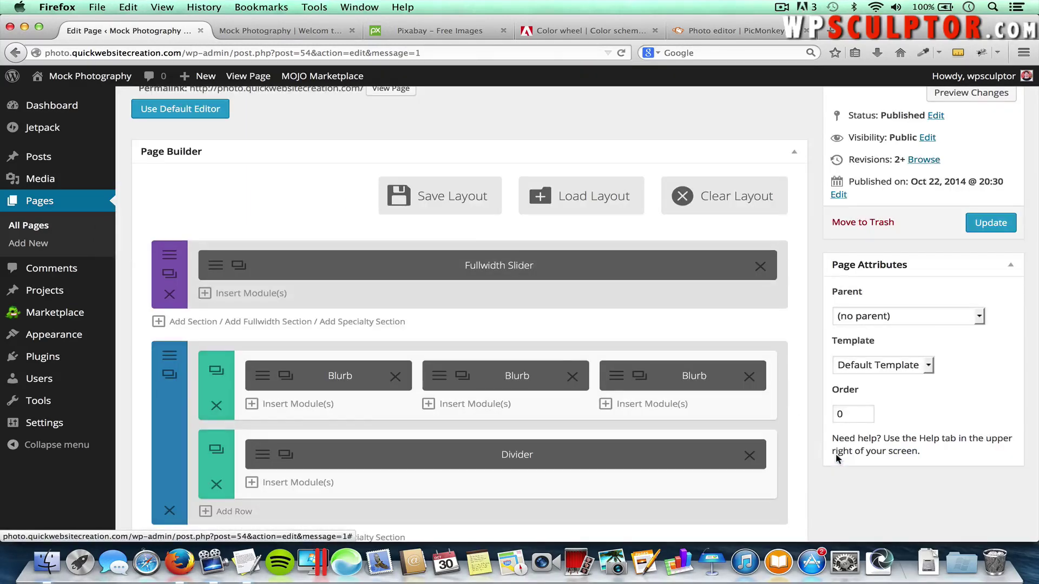
left_click(978, 234)
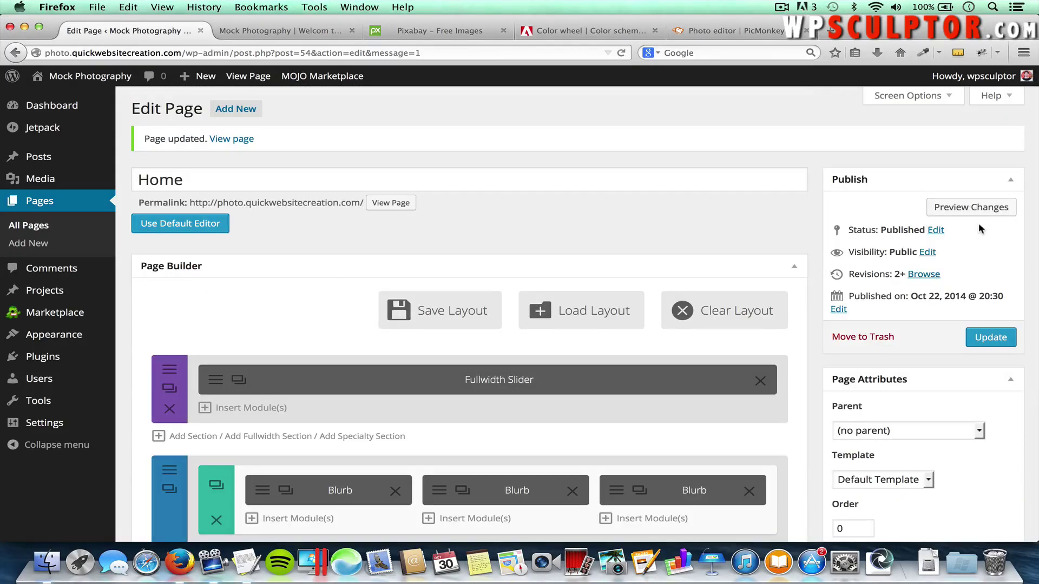
left_click(314, 31)
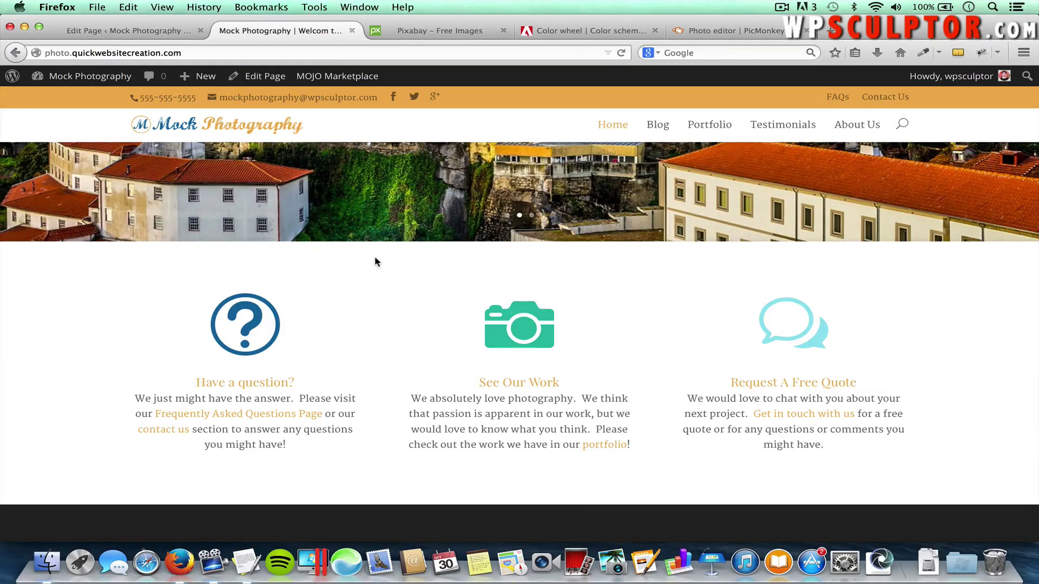
key("super+r")
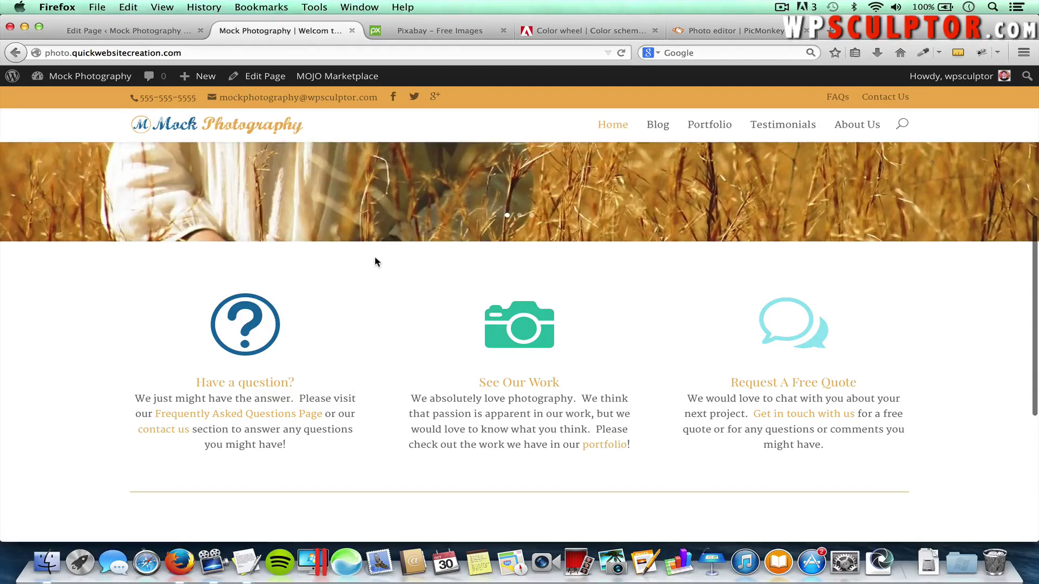
scroll(374, 257, "down", 2)
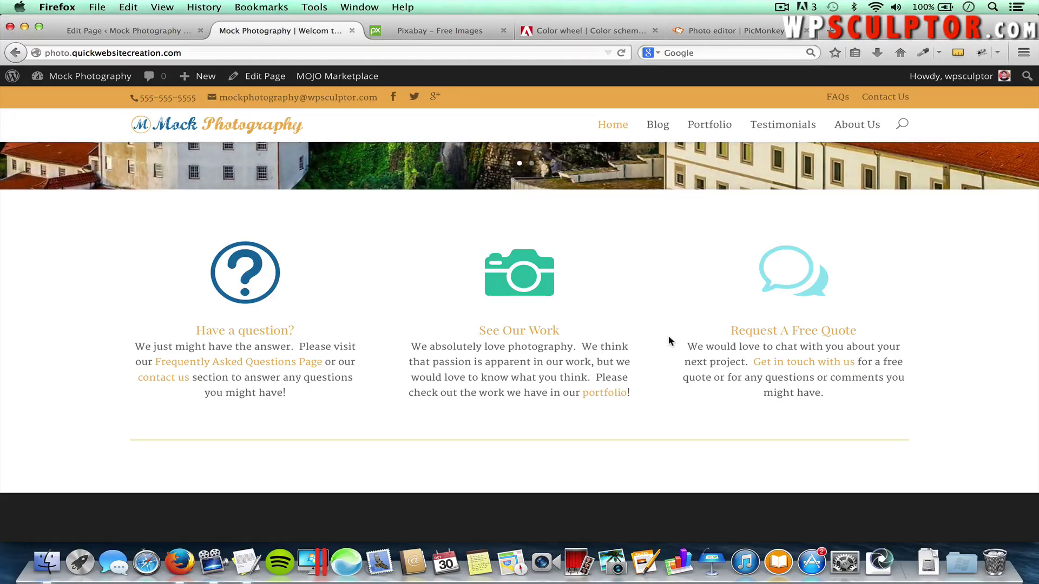
scroll(622, 379, "down", 1)
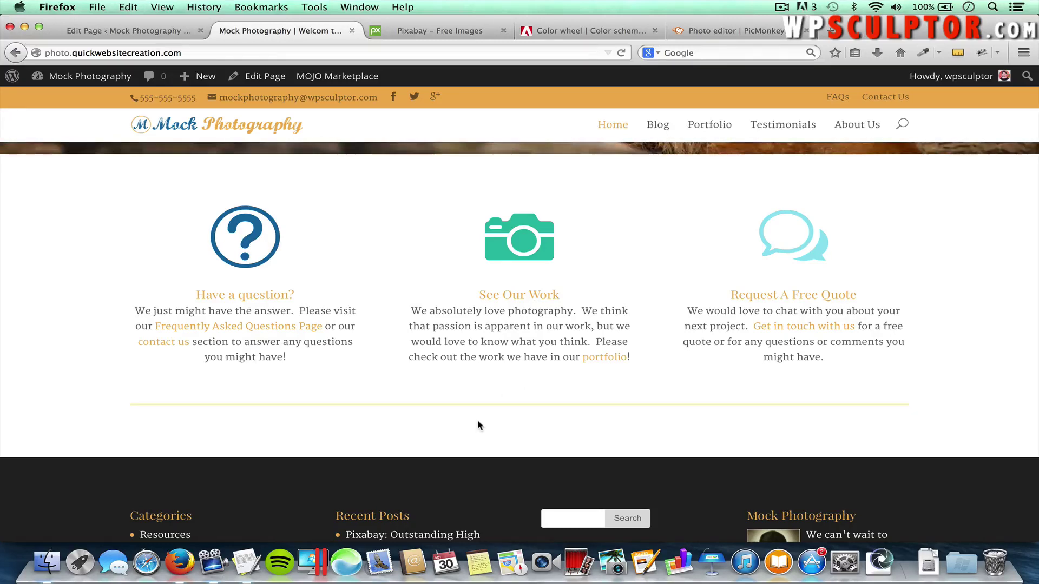
Add a new single full-width column section below the divider
left_click(127, 33)
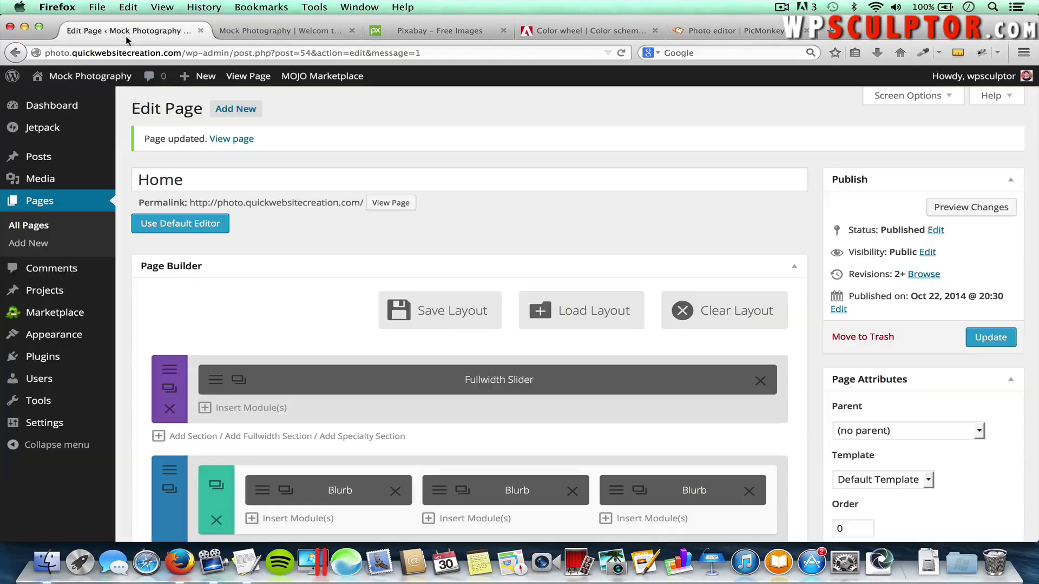
scroll(255, 243, "down", 5)
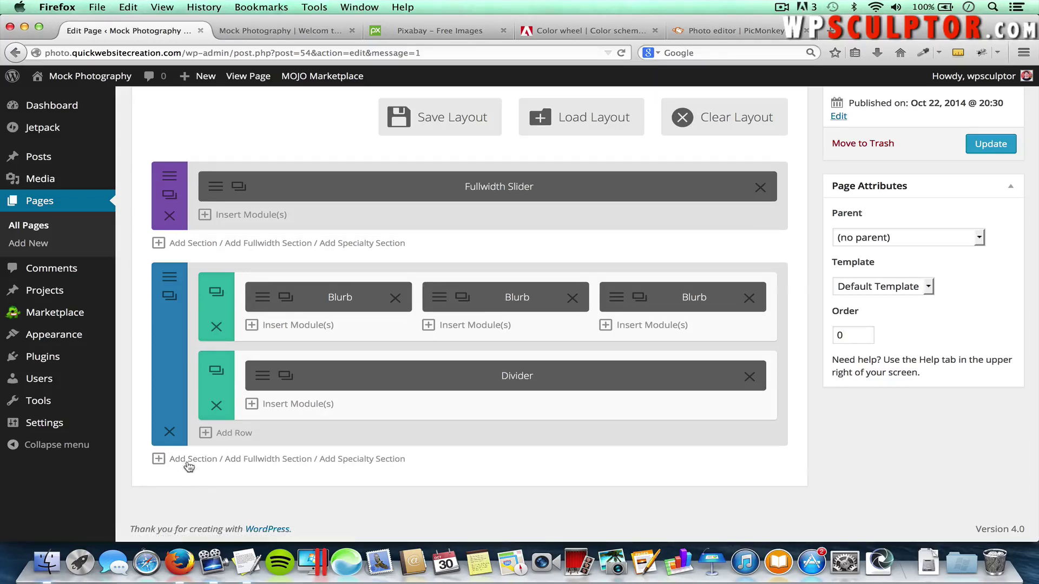
left_click(186, 464)
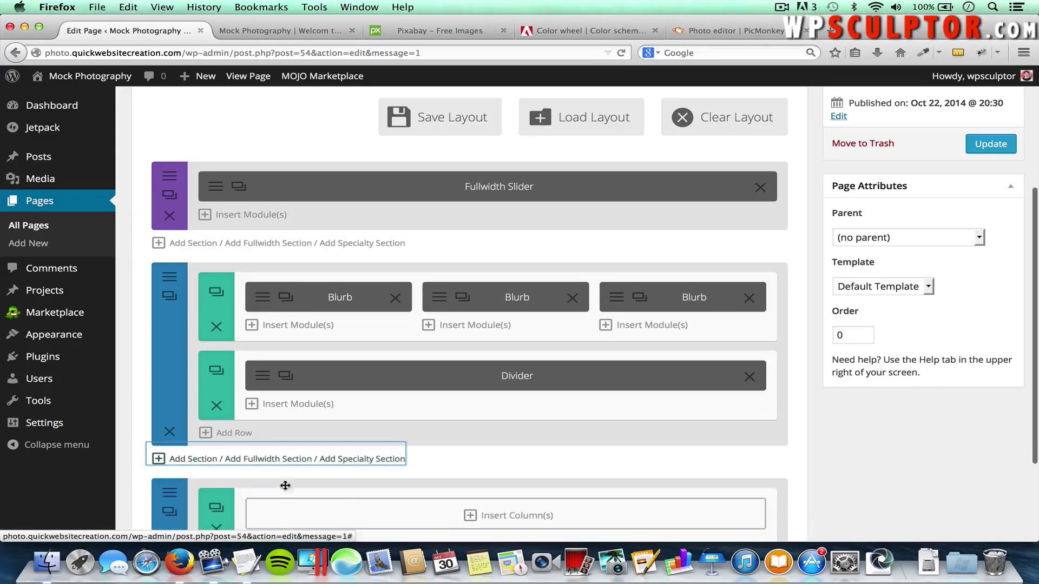
scroll(394, 489, "down", 3)
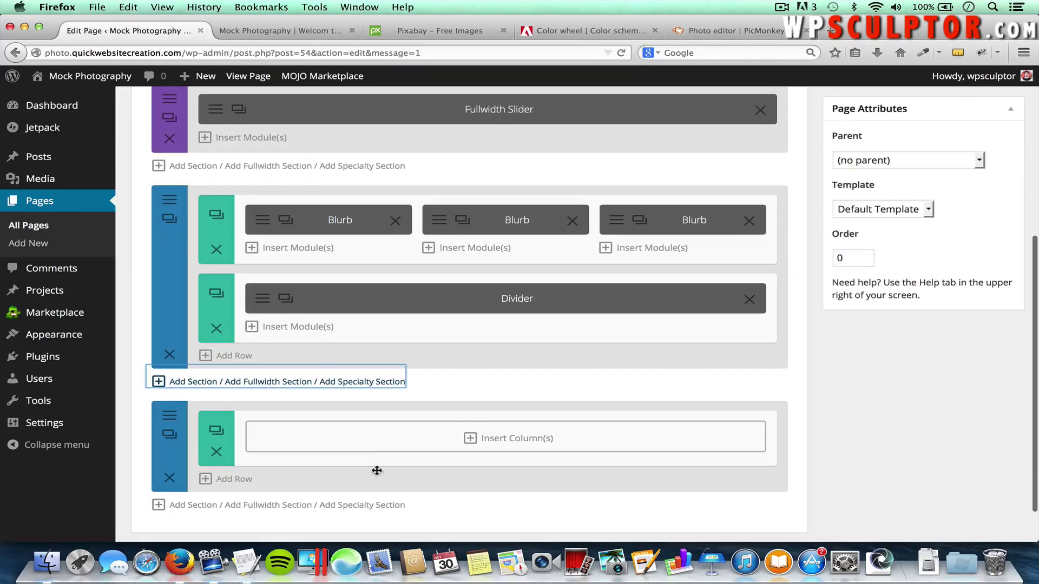
left_click(532, 436)
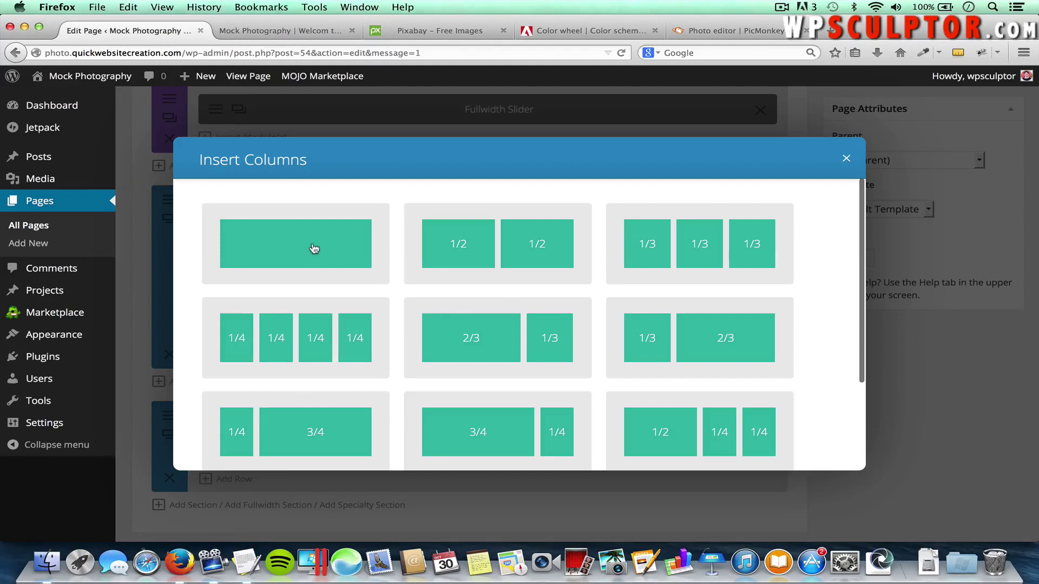
left_click(306, 246)
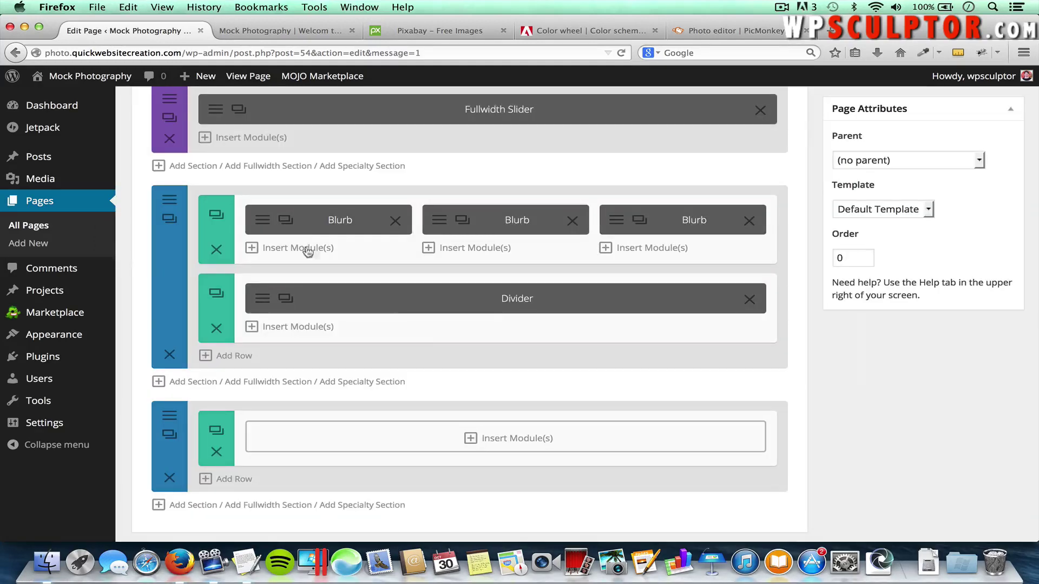
Insert a Call To Action module titled Testimonials, then bring up the live home page
left_click(521, 440)
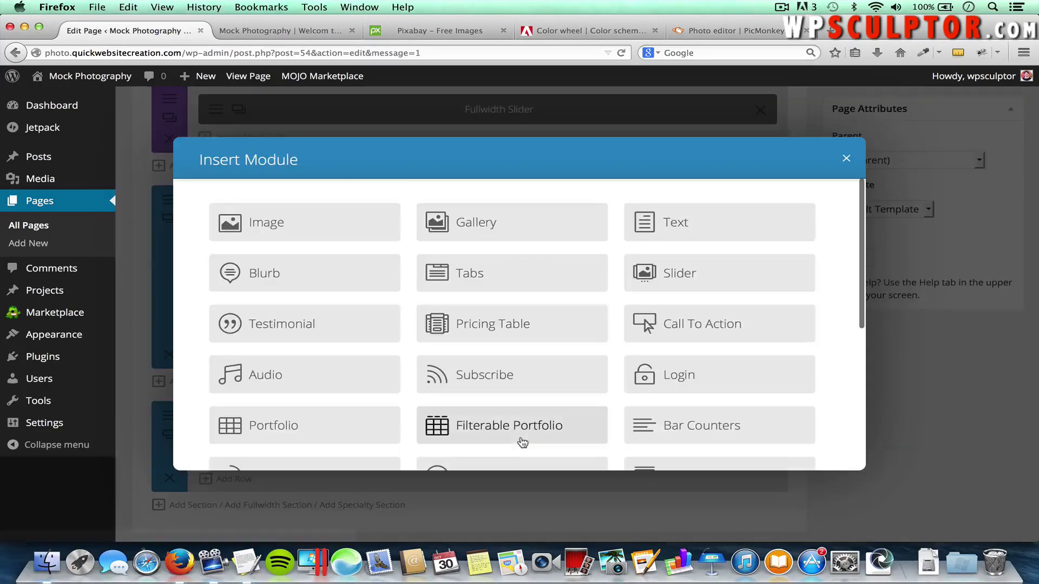
left_click(702, 325)
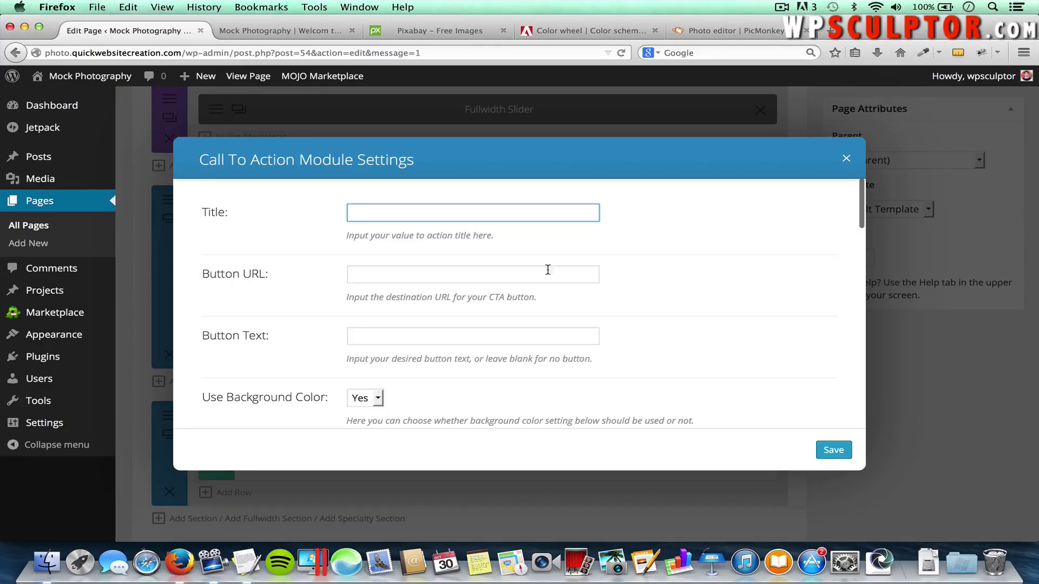
type("Testimonials")
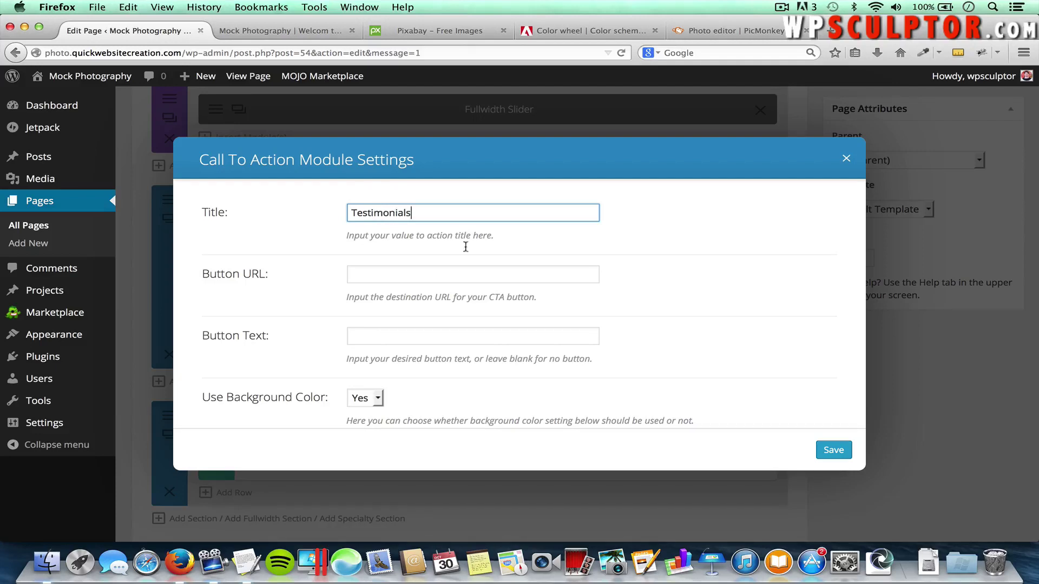
left_click(444, 276)
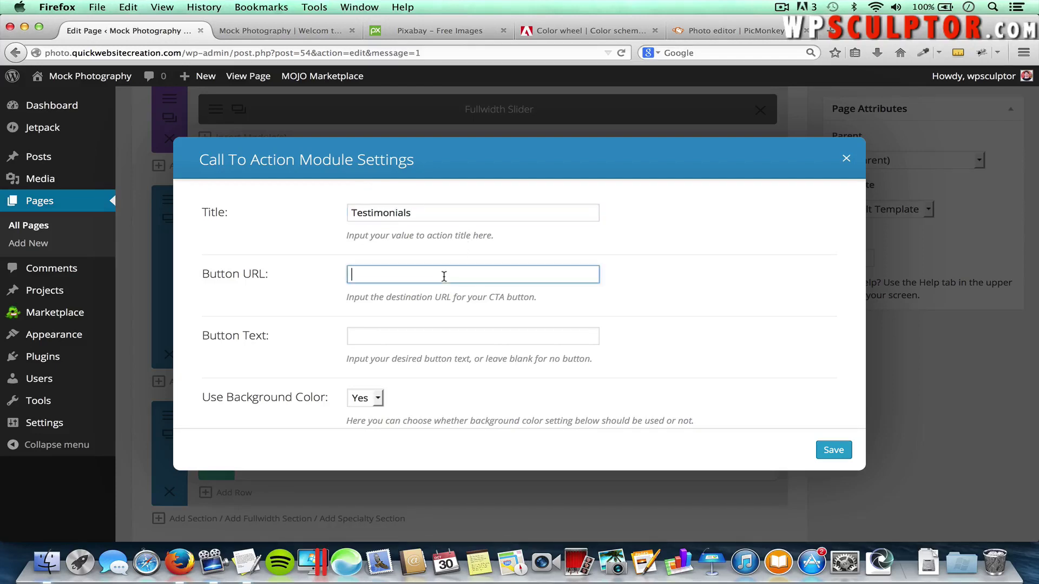
left_click(297, 36)
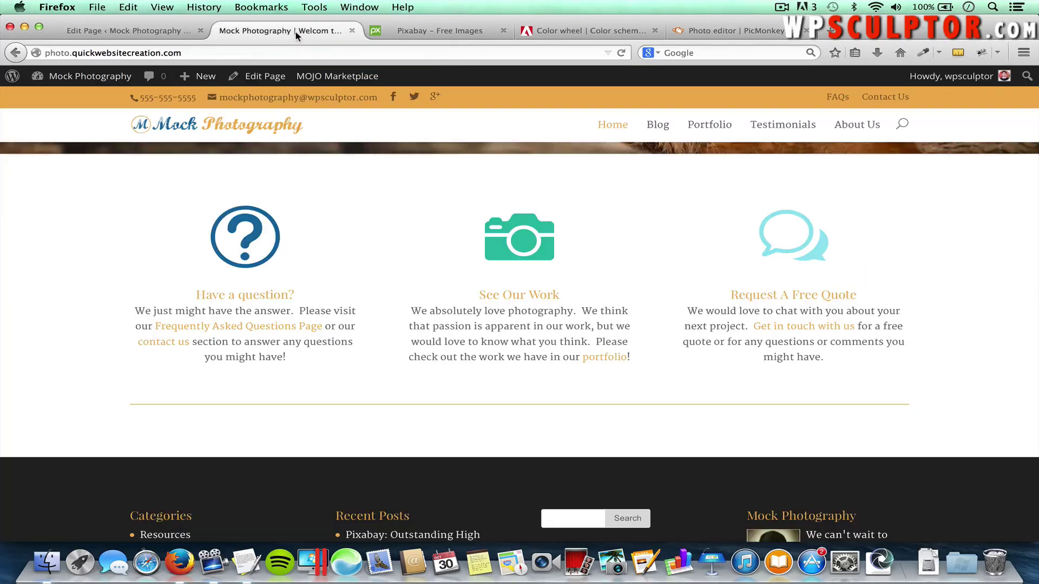
Link the call-to-action button to the Testimonials page with the label 'View Other Testimonials'
left_click(783, 124)
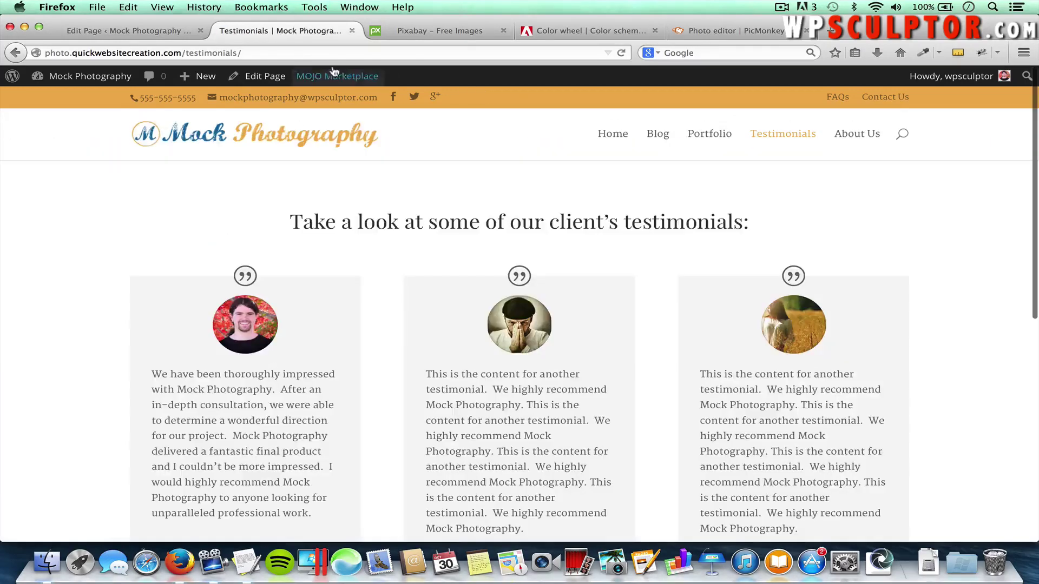
left_click(260, 53)
key("super+c")
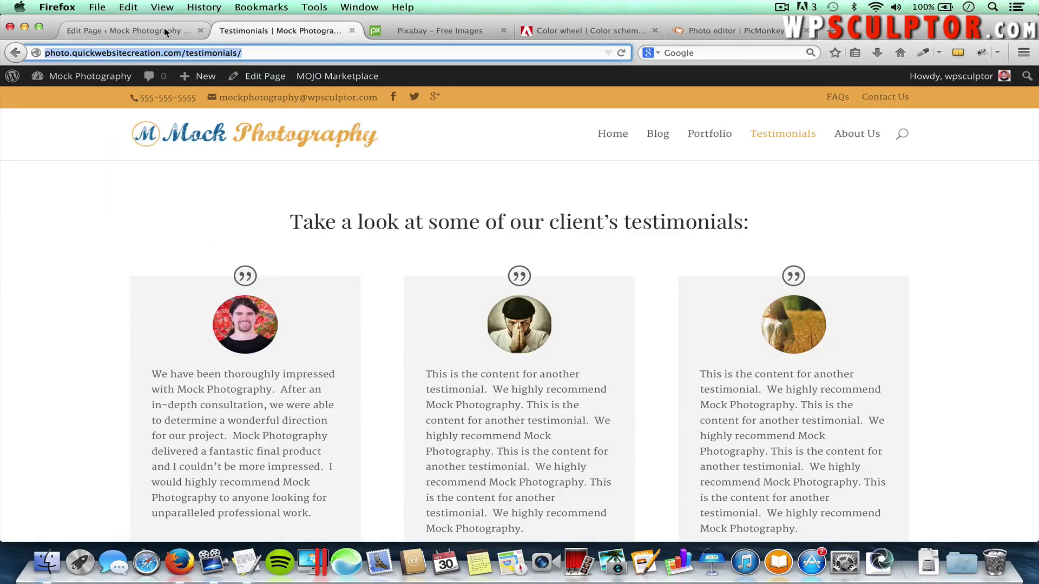
left_click(164, 27)
key("super+v")
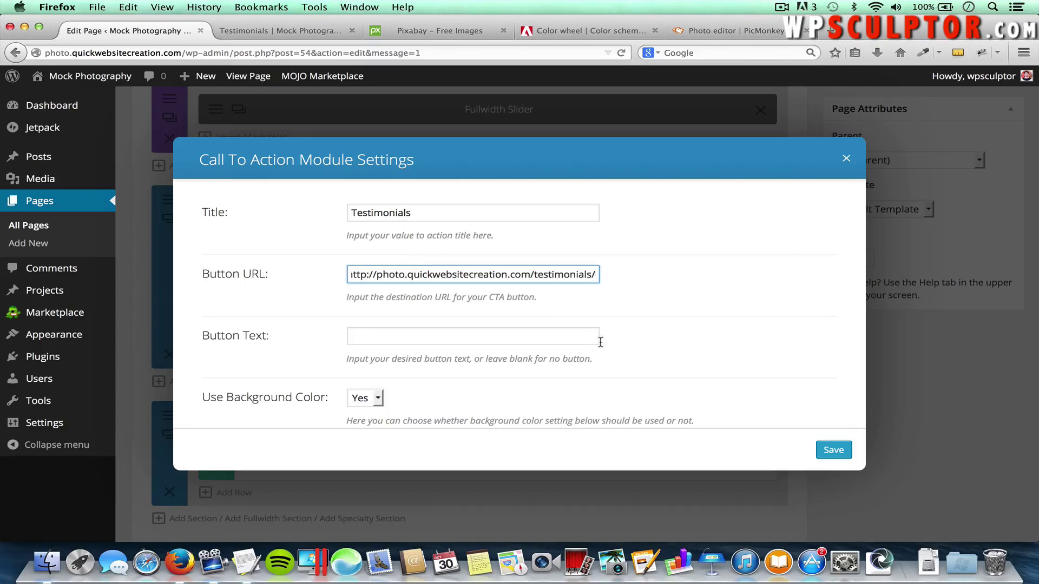
left_click(509, 333)
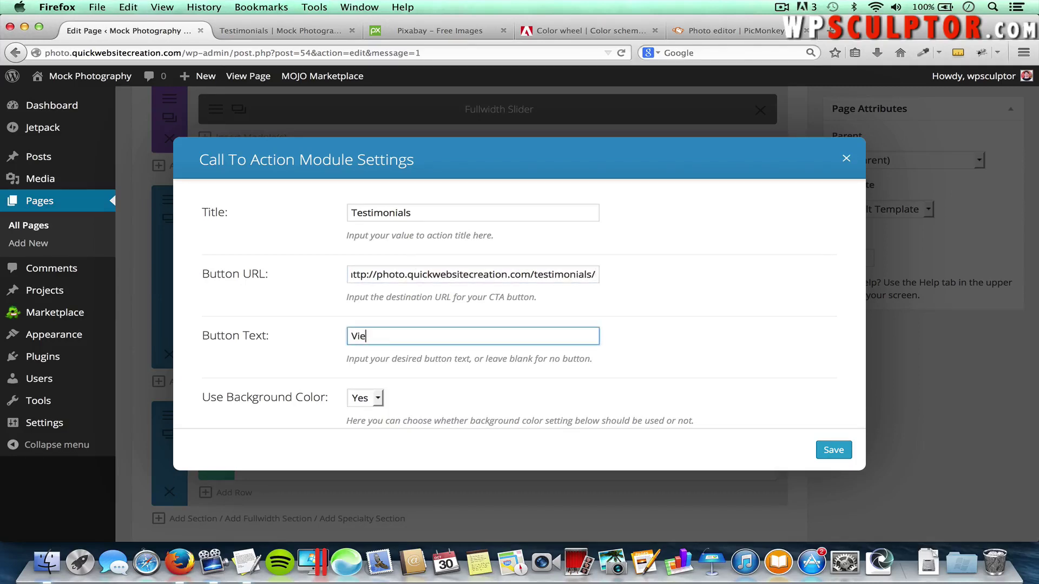
type("View Other Testimonials")
Set Use Background Color to No for the call-to-action
scroll(533, 305, "down", 3)
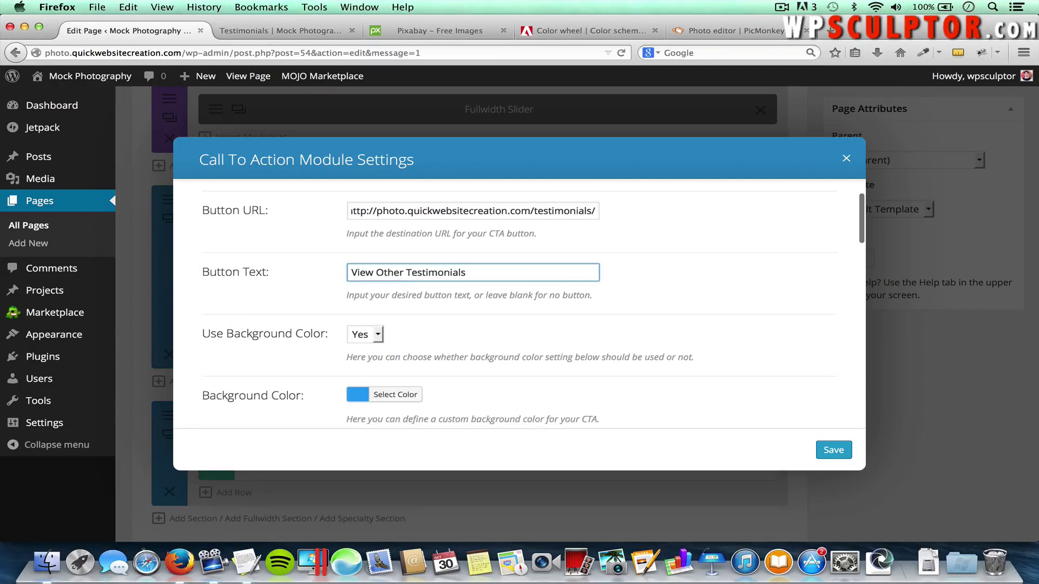
left_click(379, 335)
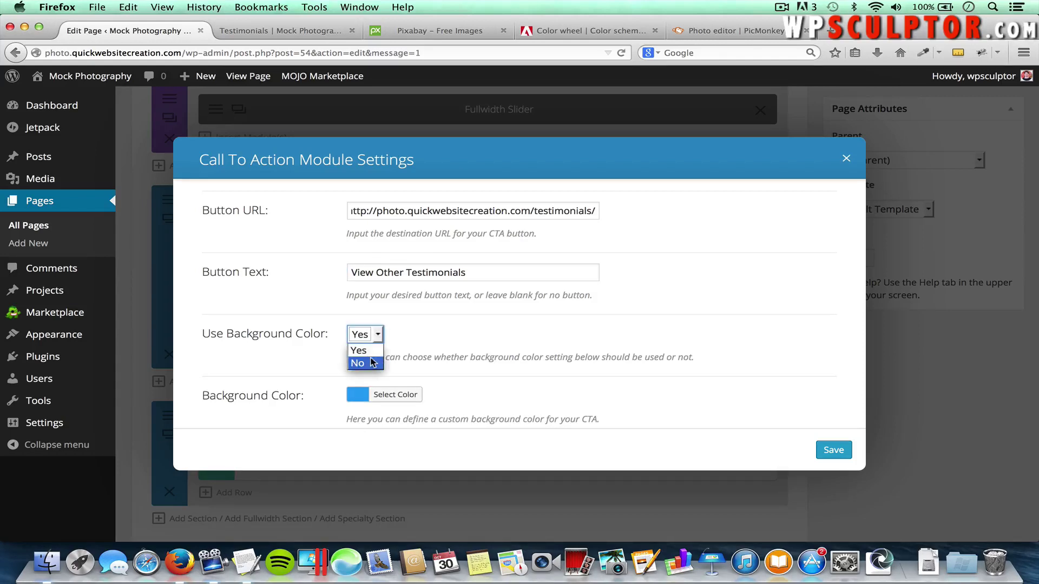
left_click(372, 363)
scroll(380, 339, "down", 3)
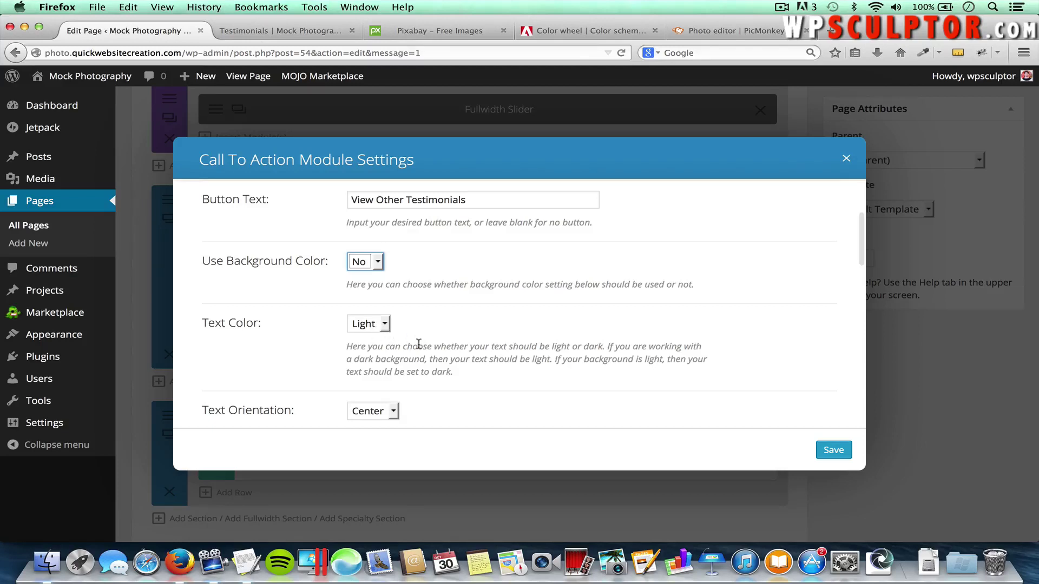
scroll(419, 344, "down", 2)
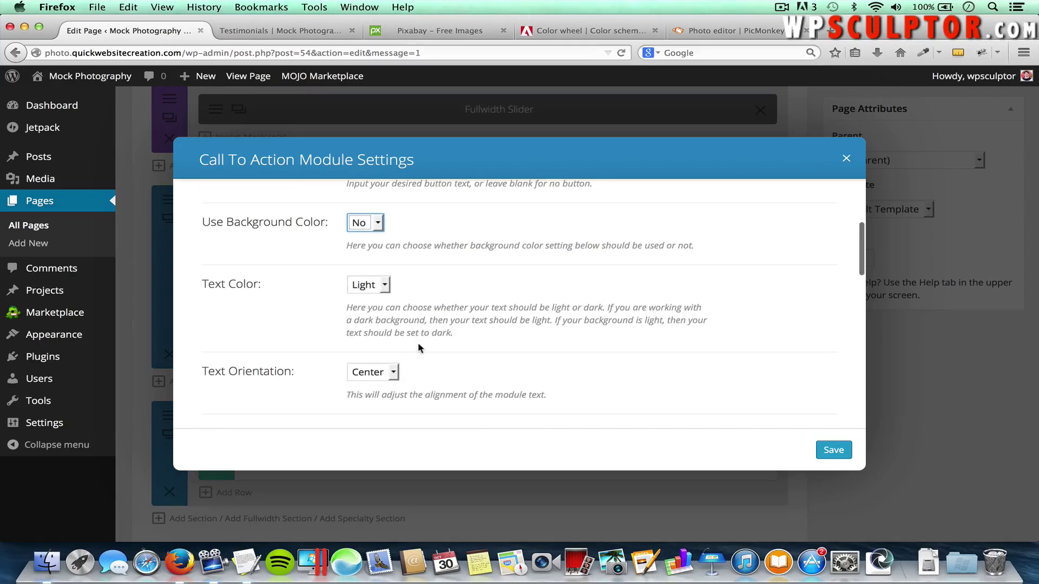
scroll(519, 394, "down", 5)
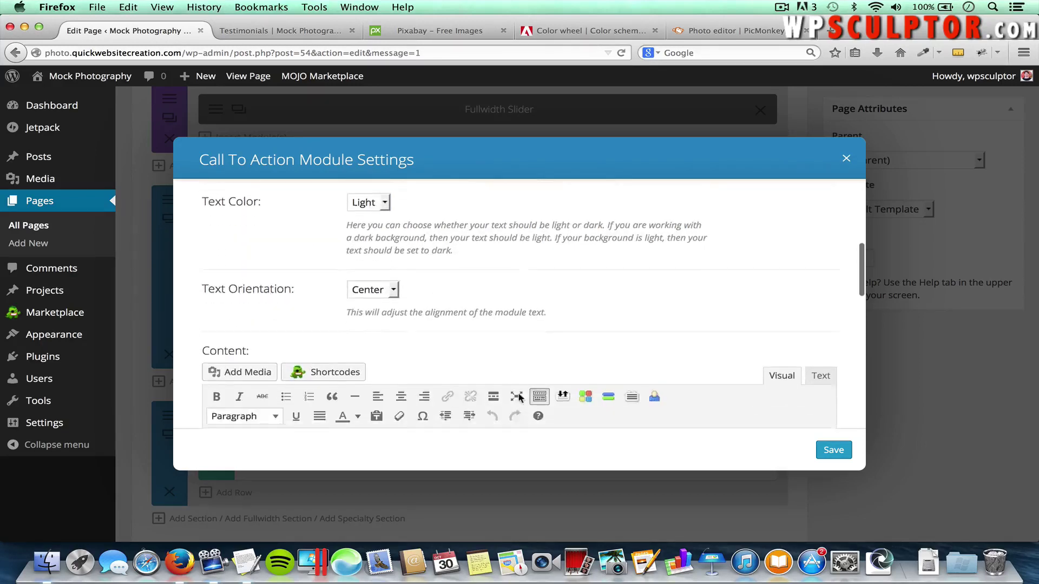
Paste the client testimonial quote from TextEdit as the content and save the module
key("super+Tab")
key("super+Tab")
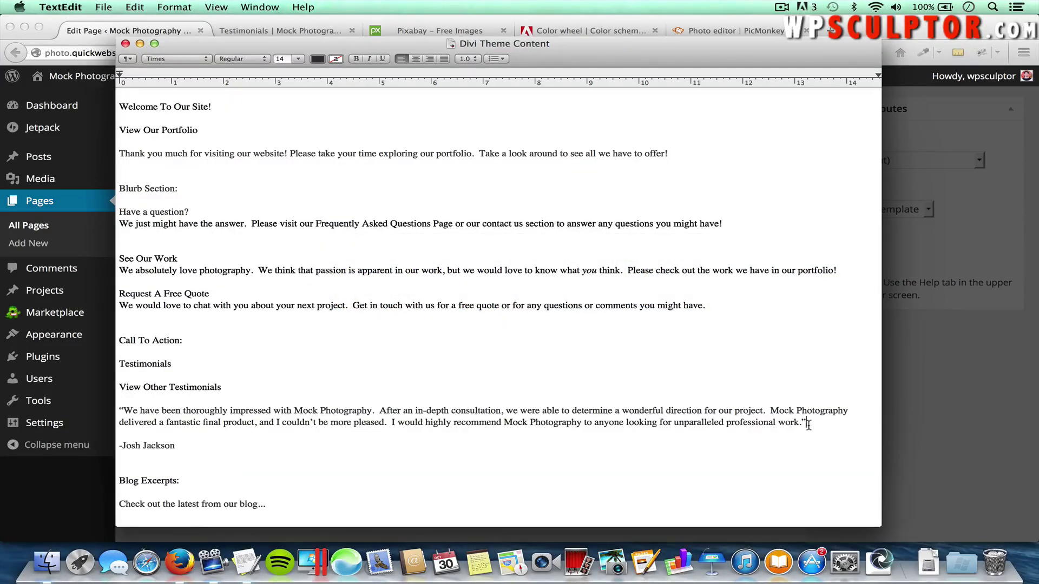
left_click_drag(808, 424, 118, 411)
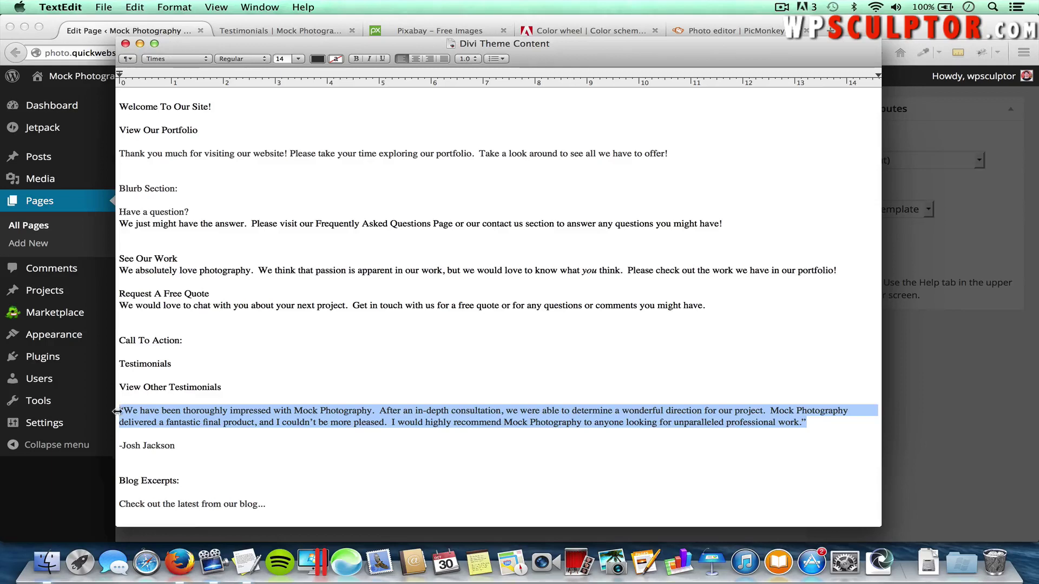
key("super+c")
key("super+Tab")
key("super+v")
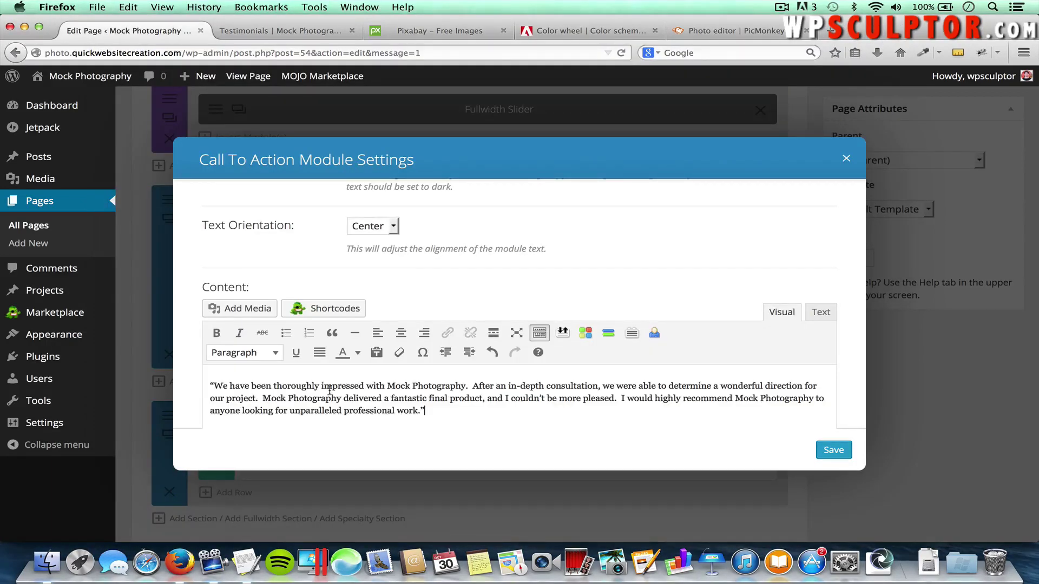
left_click(833, 449)
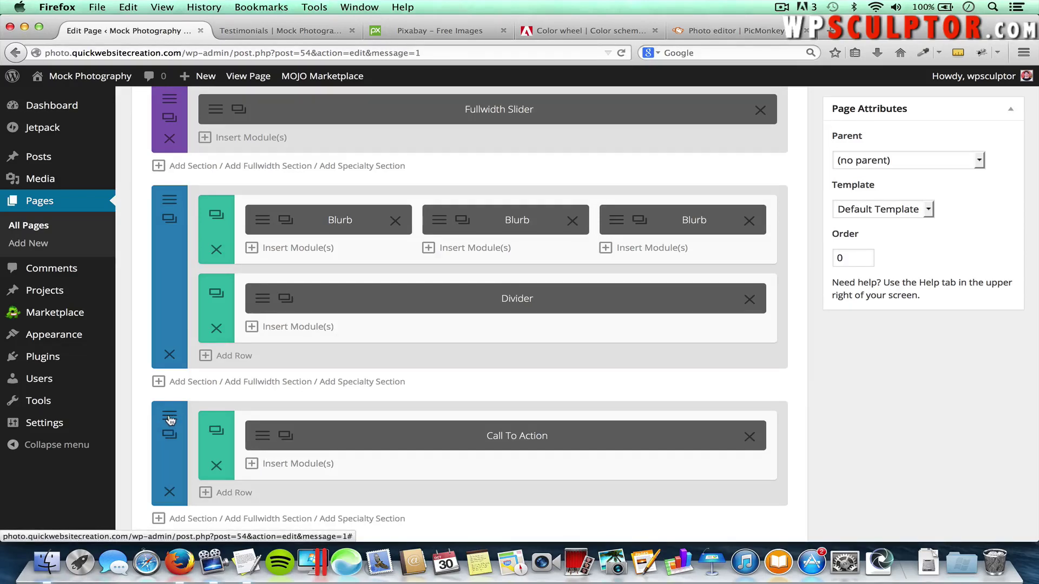
Set the bottom section's background to brown #6d5129 from Adobe Color's Monochromatic scheme and save
left_click(171, 420)
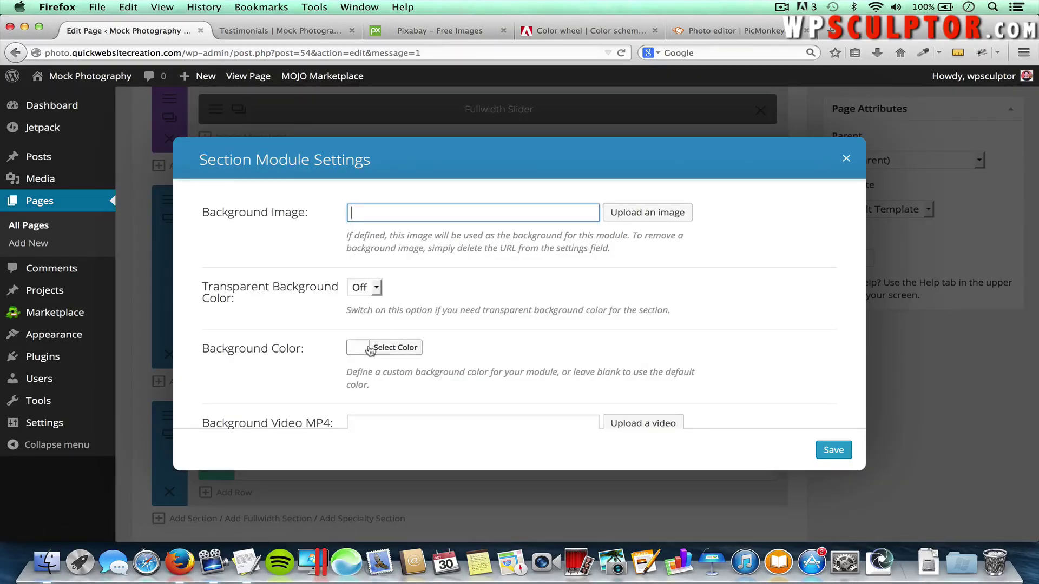
left_click(403, 353)
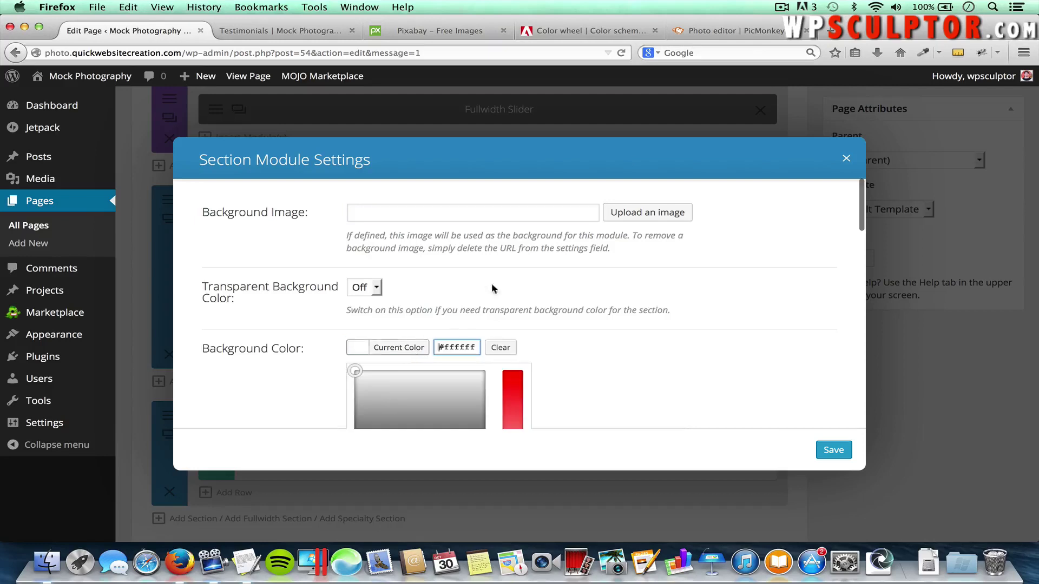
left_click(594, 37)
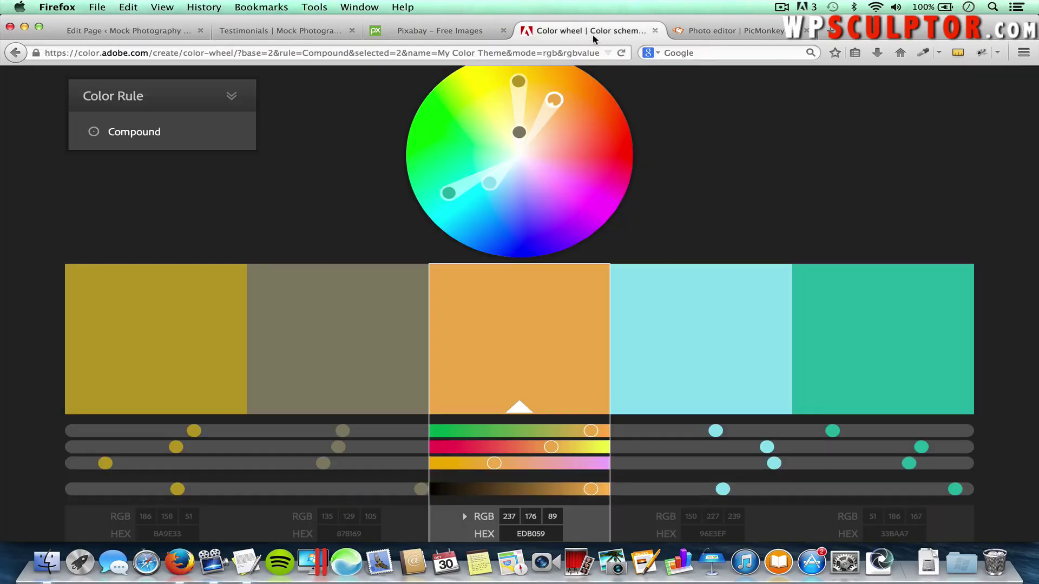
mouse_move(158, 150)
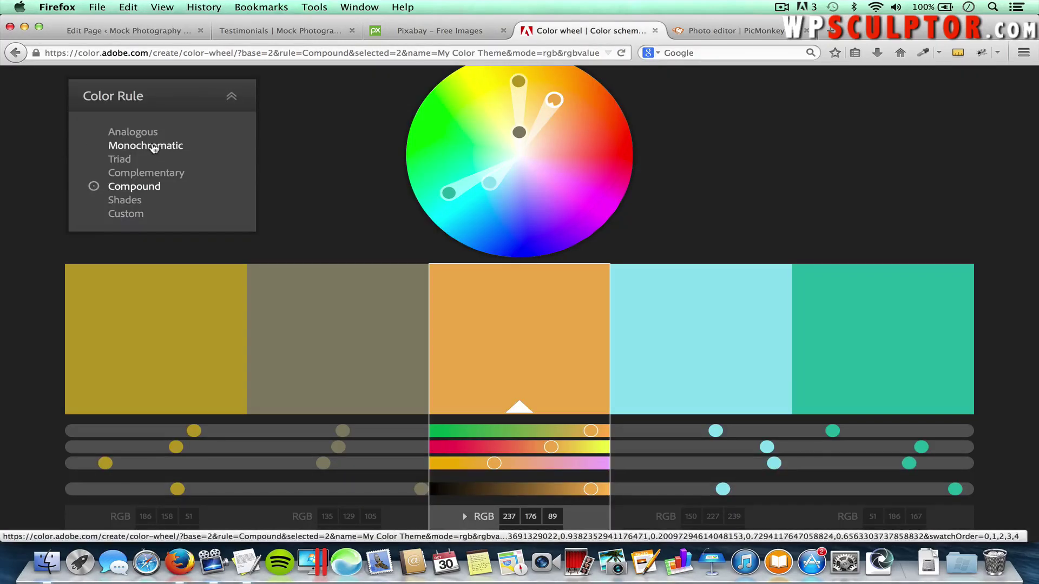
left_click(146, 151)
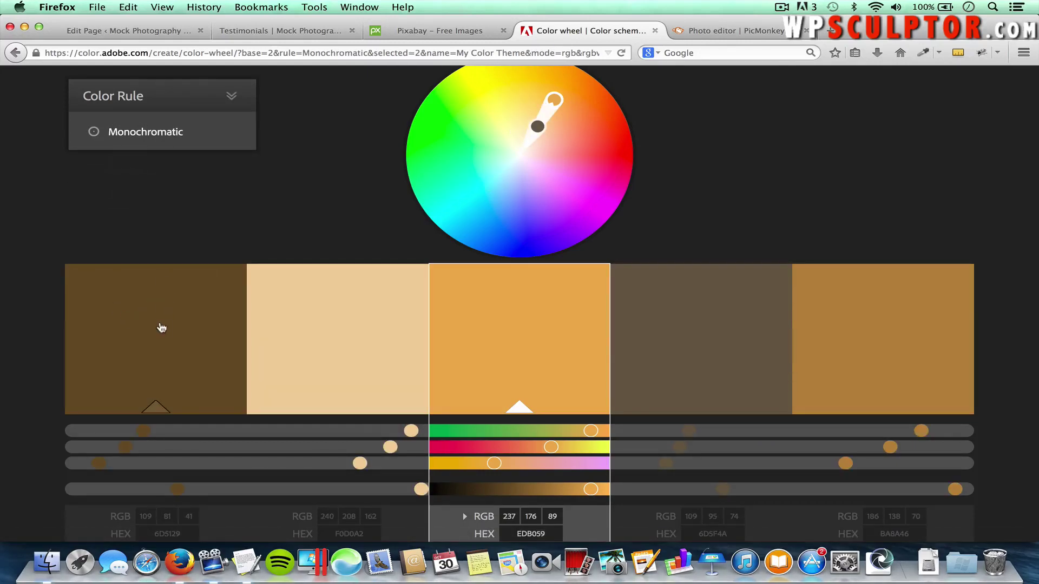
scroll(162, 325, "down", 3)
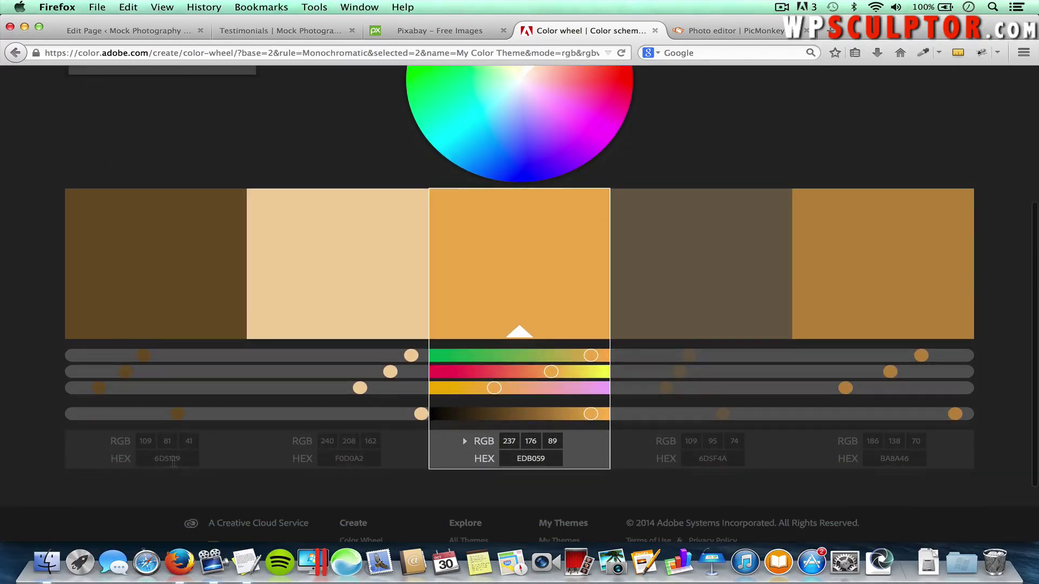
left_click(172, 459)
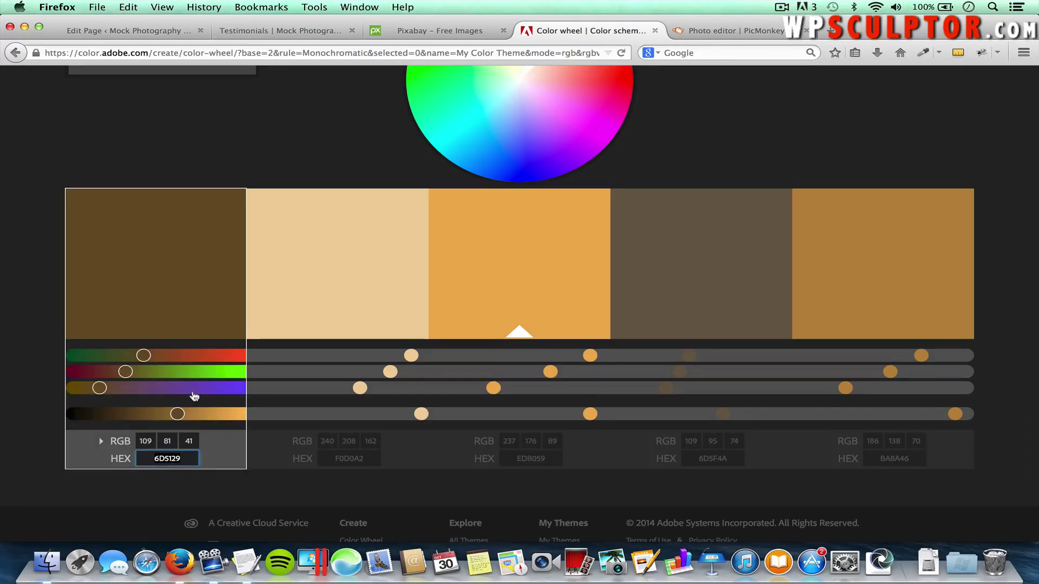
left_click(157, 31)
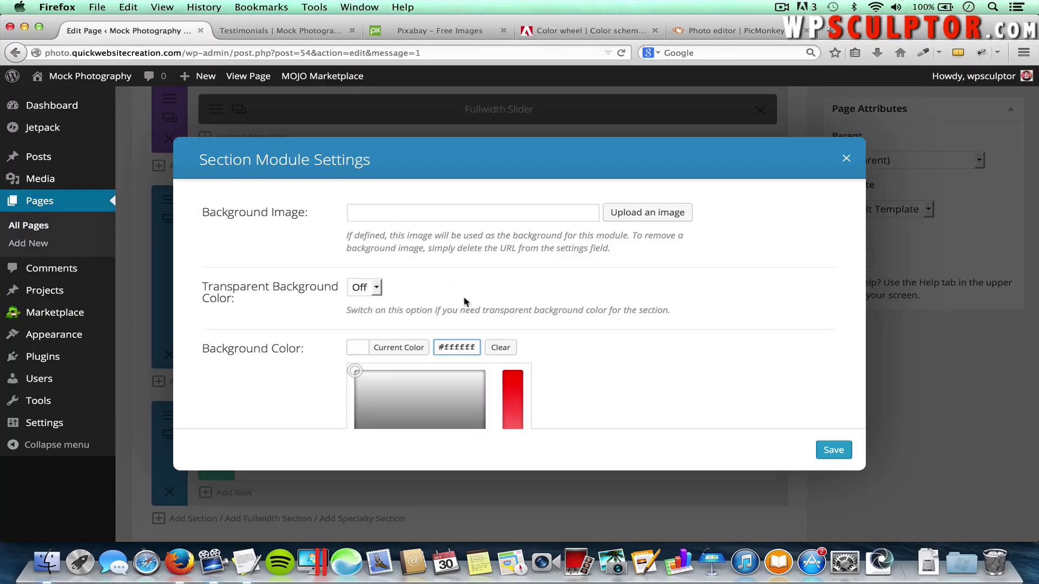
double_click(458, 347)
key("super+v")
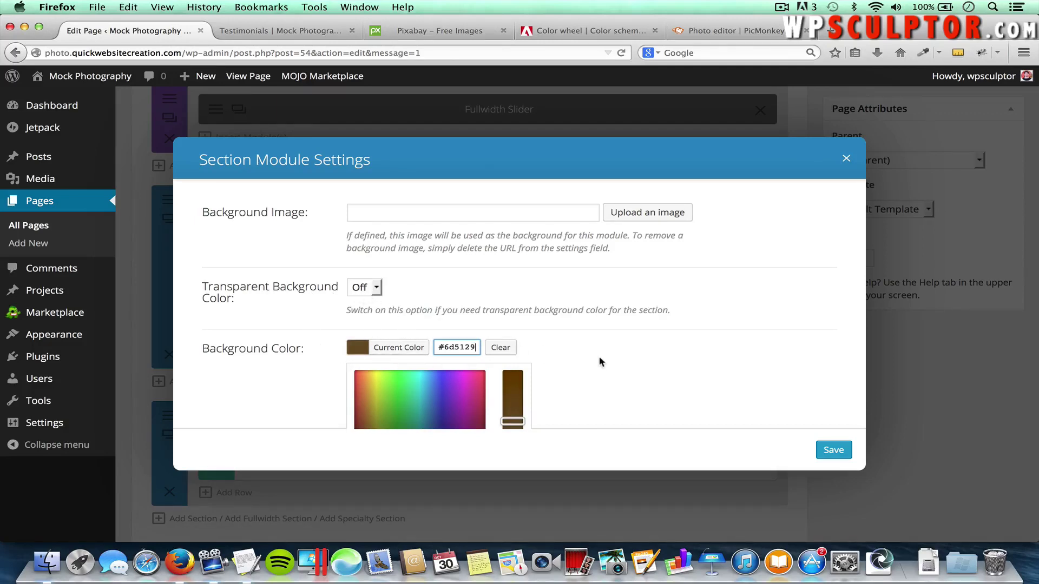
left_click(842, 451)
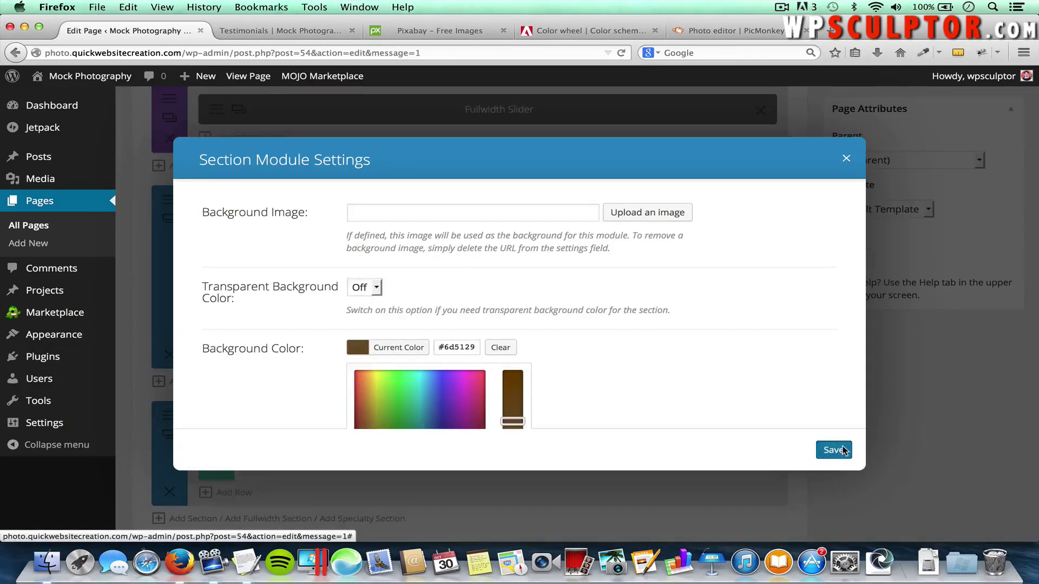
scroll(882, 384, "up", 5)
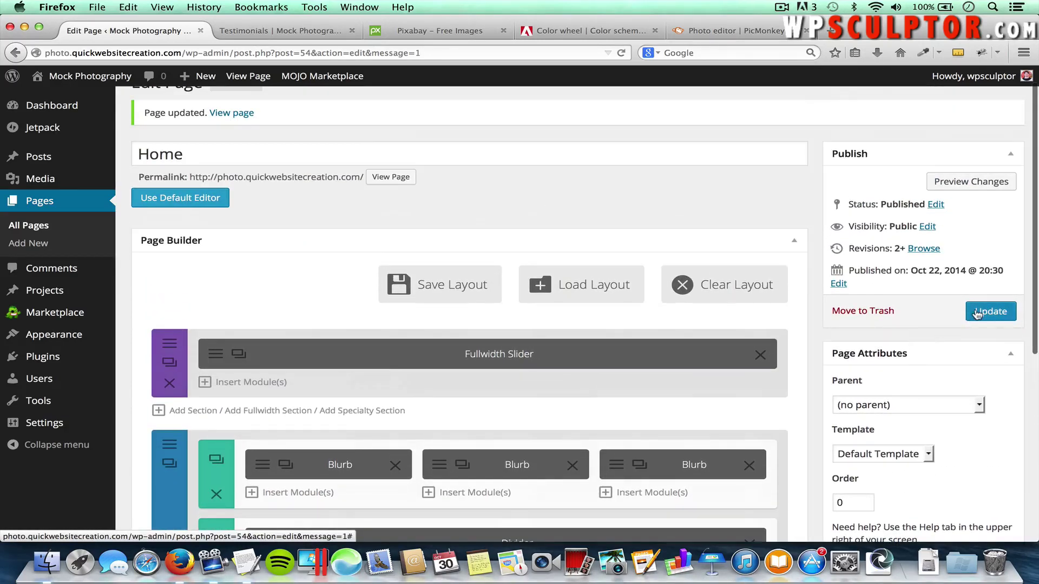
left_click(977, 312)
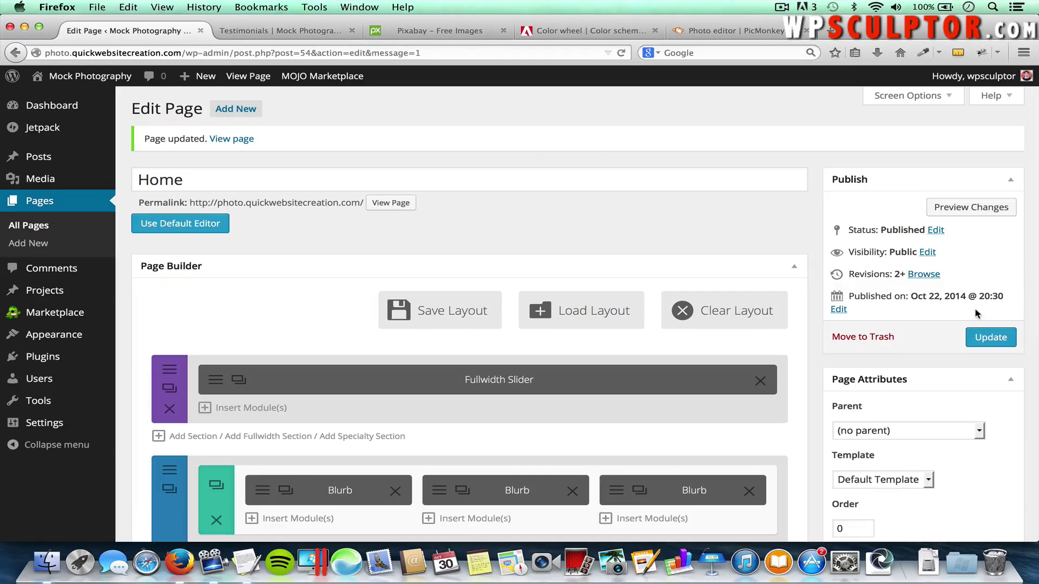
left_click(296, 34)
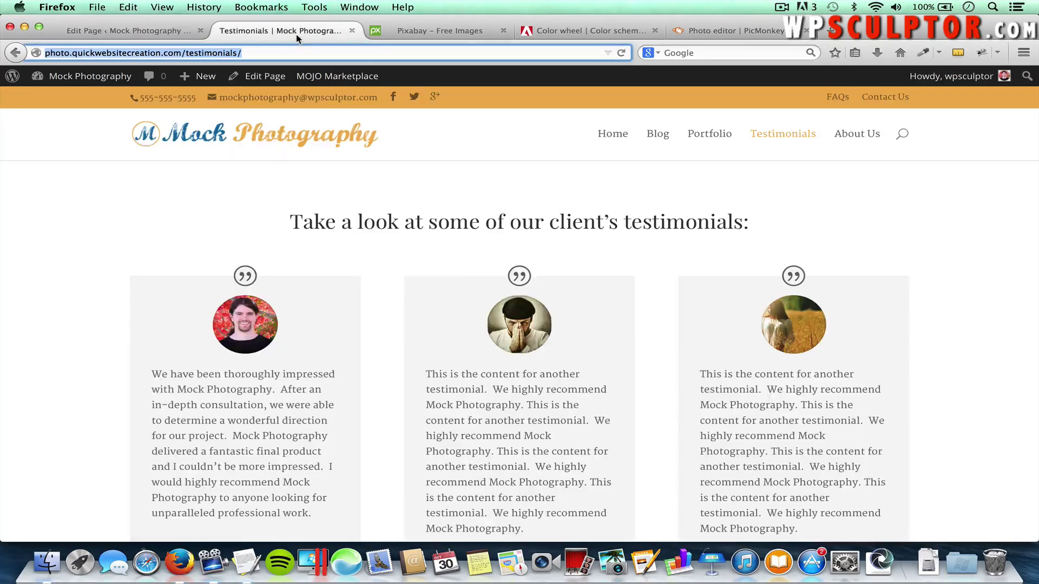
left_click(612, 135)
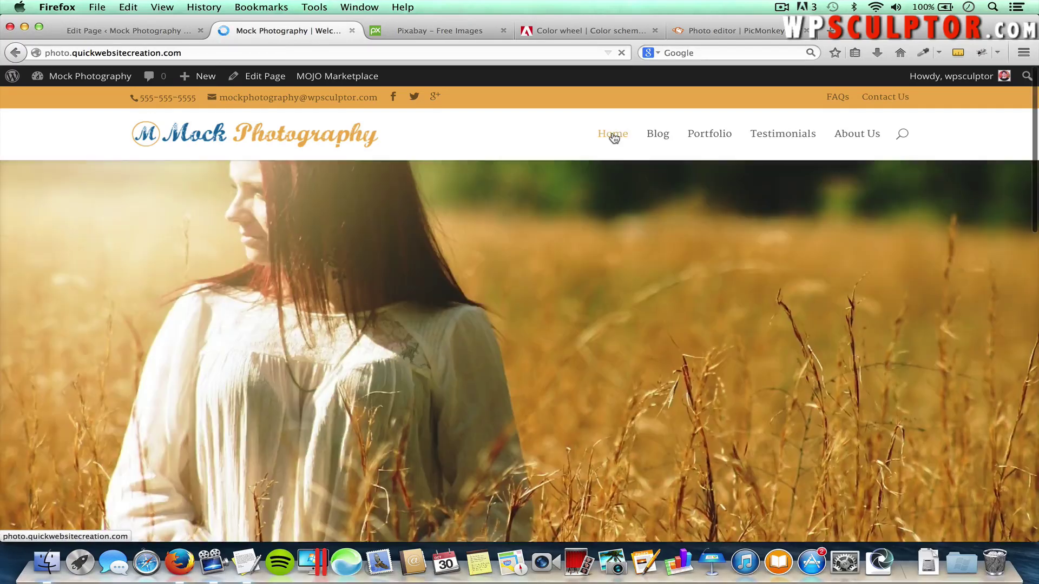
scroll(484, 375, "down", 10)
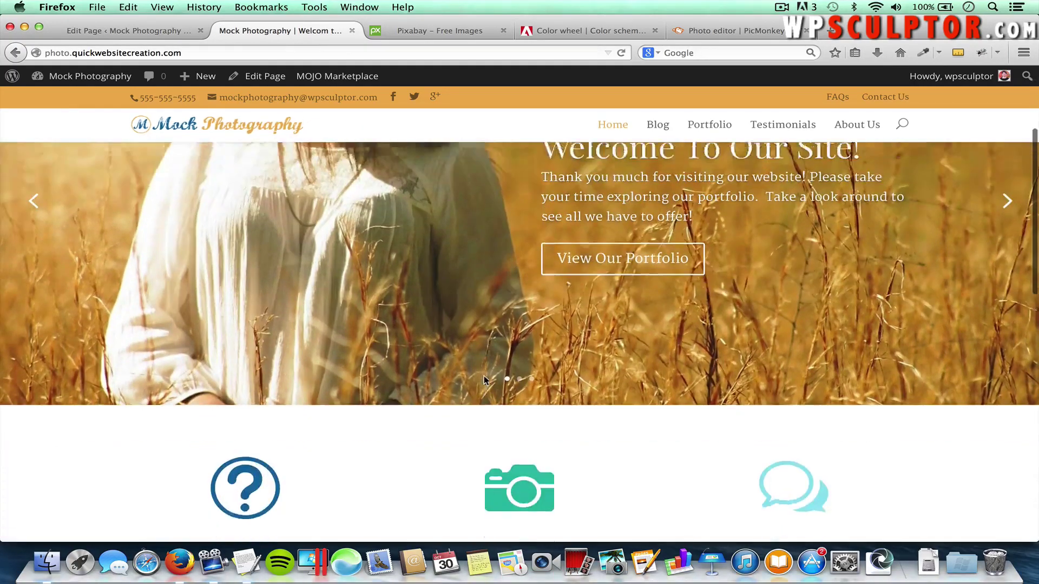
scroll(483, 379, "down", 2)
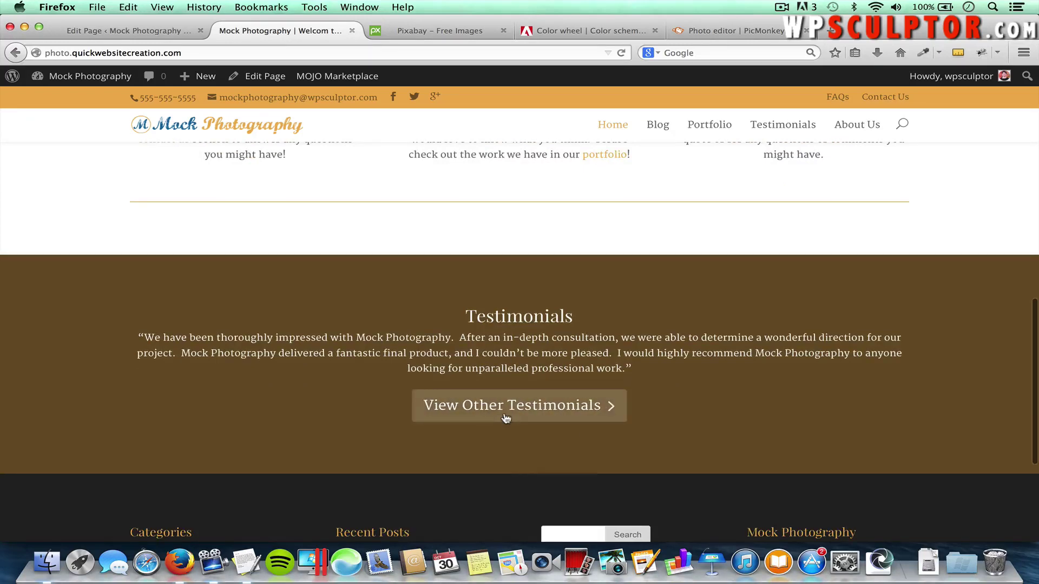
left_click(542, 408)
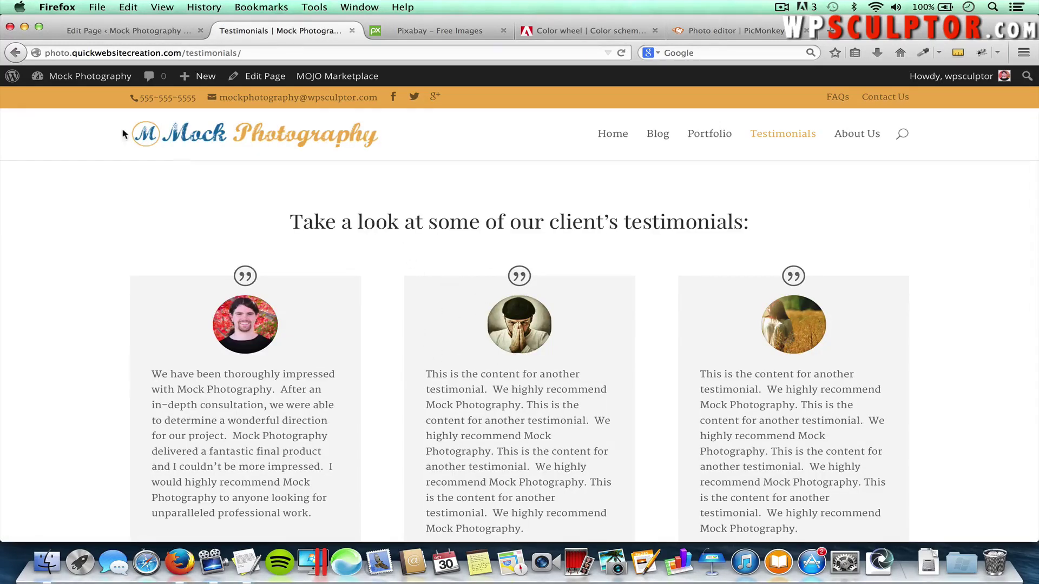
left_click(15, 54)
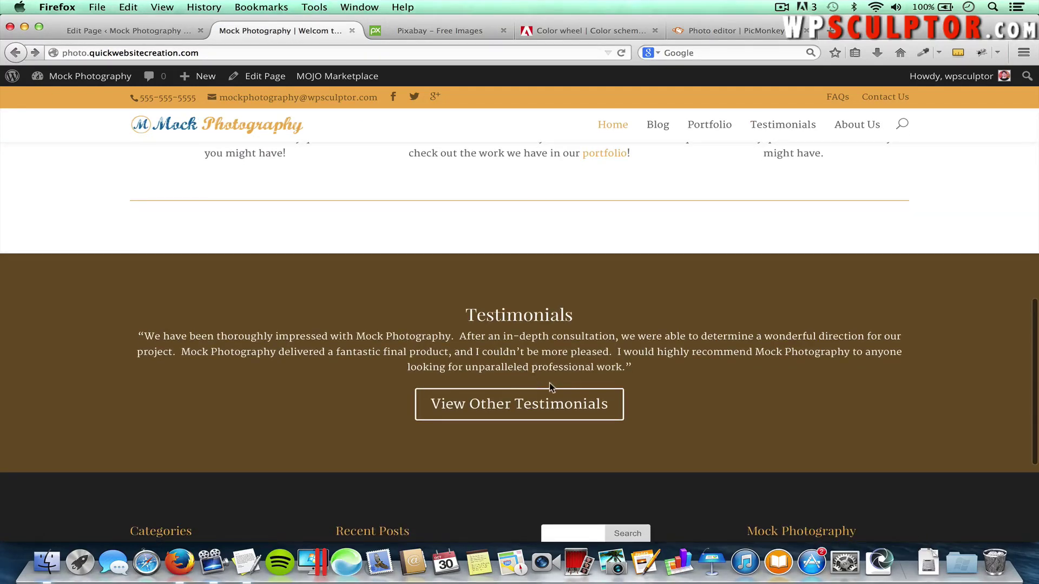
left_click(140, 34)
scroll(310, 248, "down", 8)
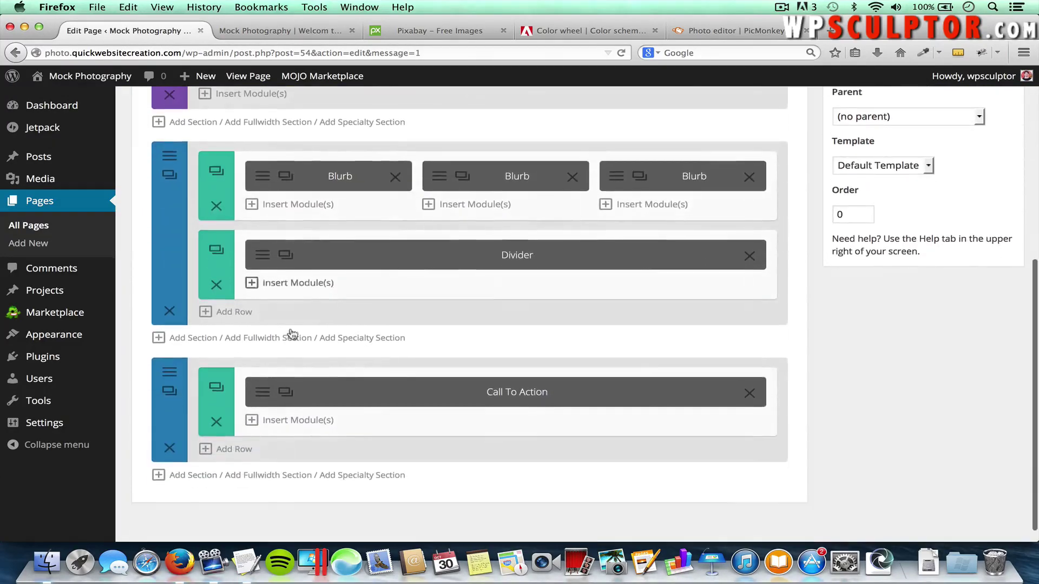
Add the client's name as an attribution after the Testimonials quote and save the module
left_click(263, 400)
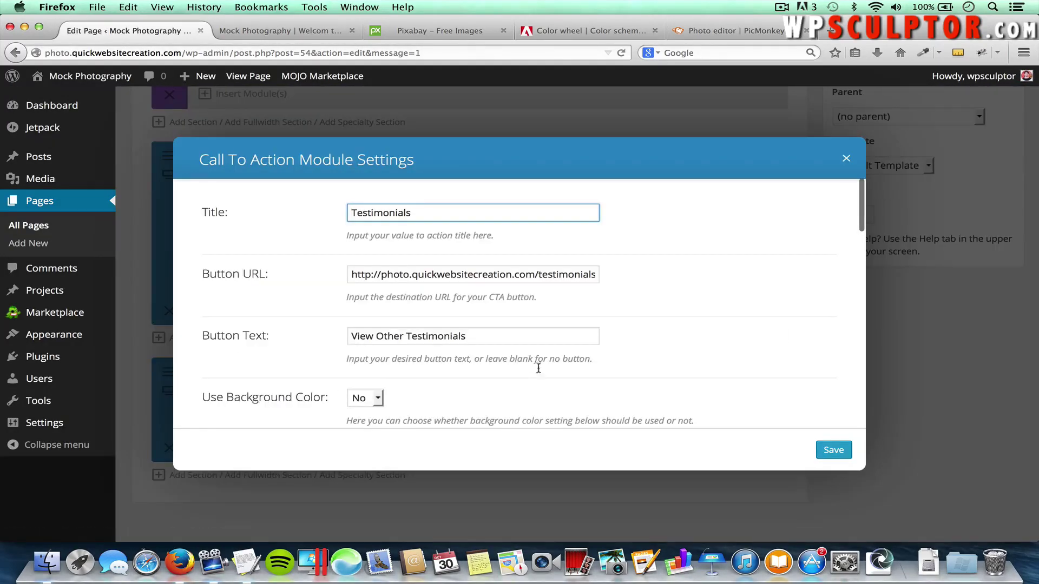
scroll(541, 374, "down", 10)
scroll(546, 377, "down", 2)
left_click(439, 299)
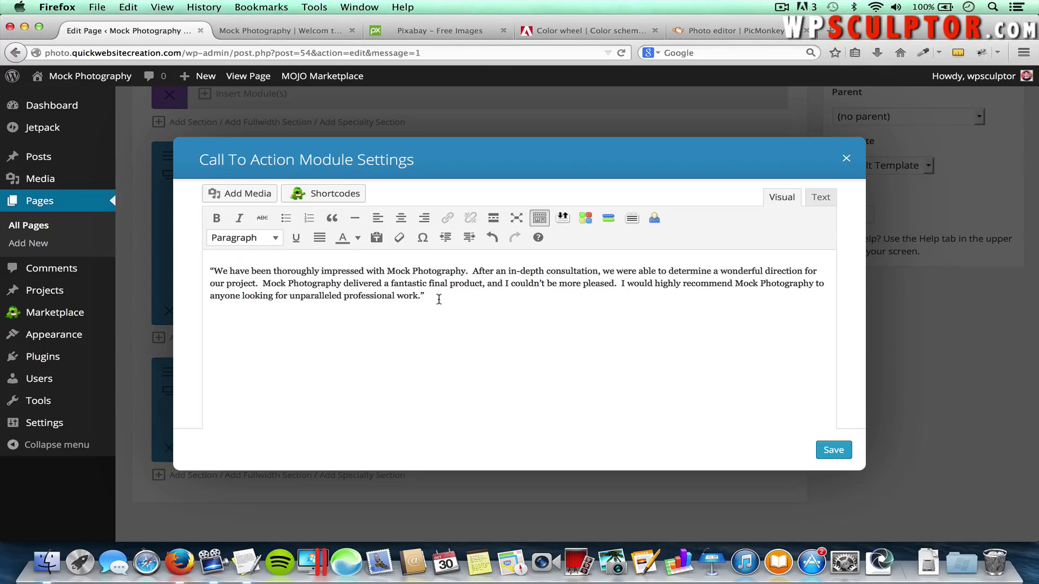
left_click(833, 450)
Update the Home page and check the attribution on the live site
scroll(883, 265, "up", 6)
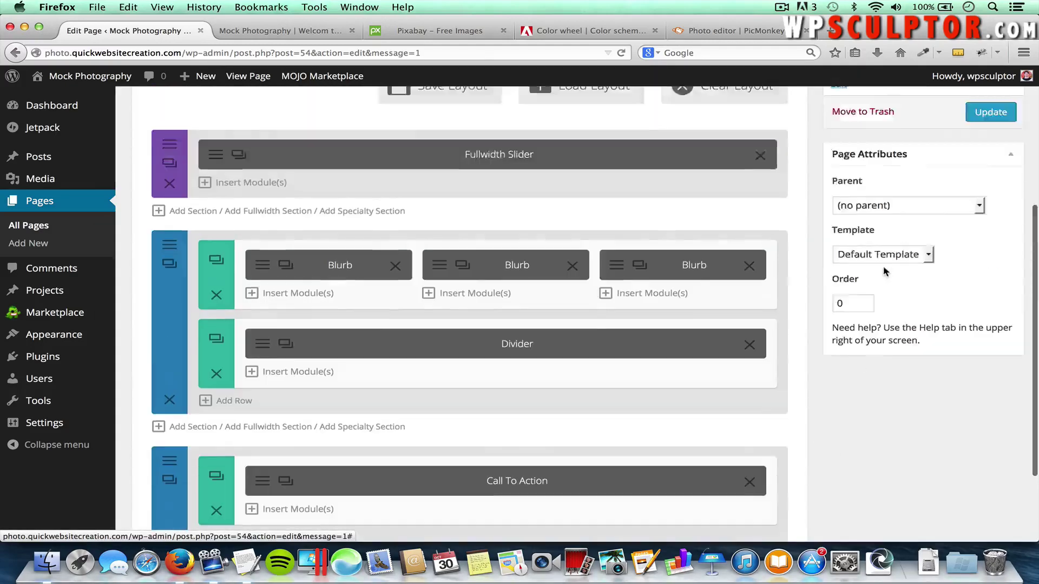
left_click(990, 337)
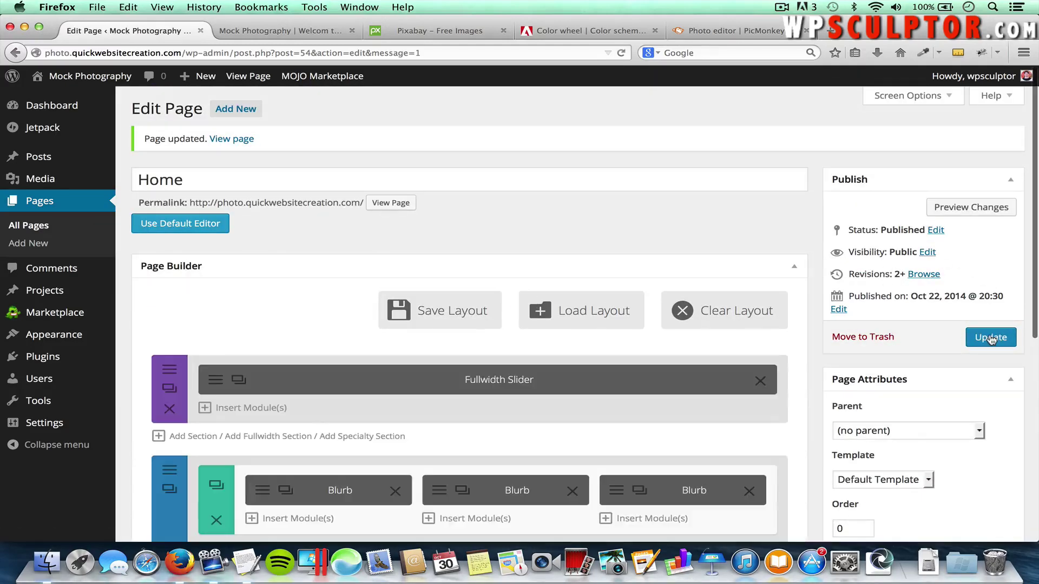
left_click(298, 31)
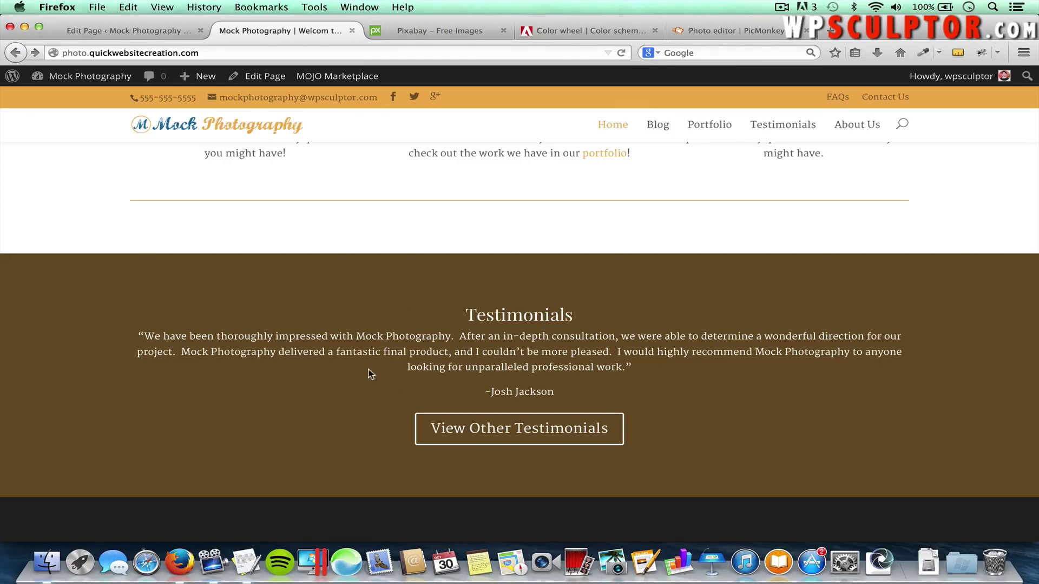
left_click(156, 33)
scroll(266, 268, "down", 3)
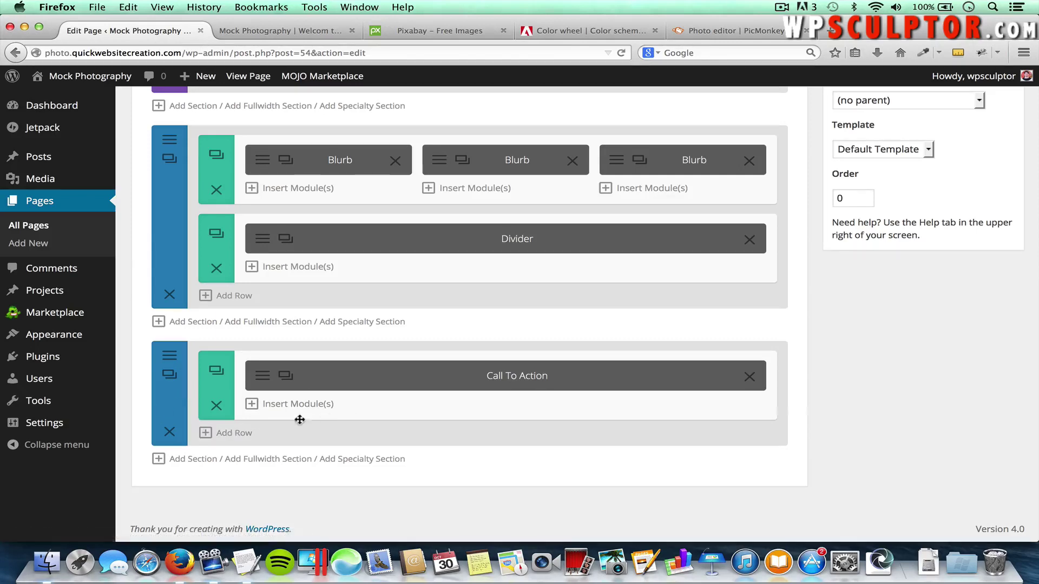
Add a new one-column section at the page bottom containing a Text module
left_click(186, 460)
scroll(465, 475, "down", 2)
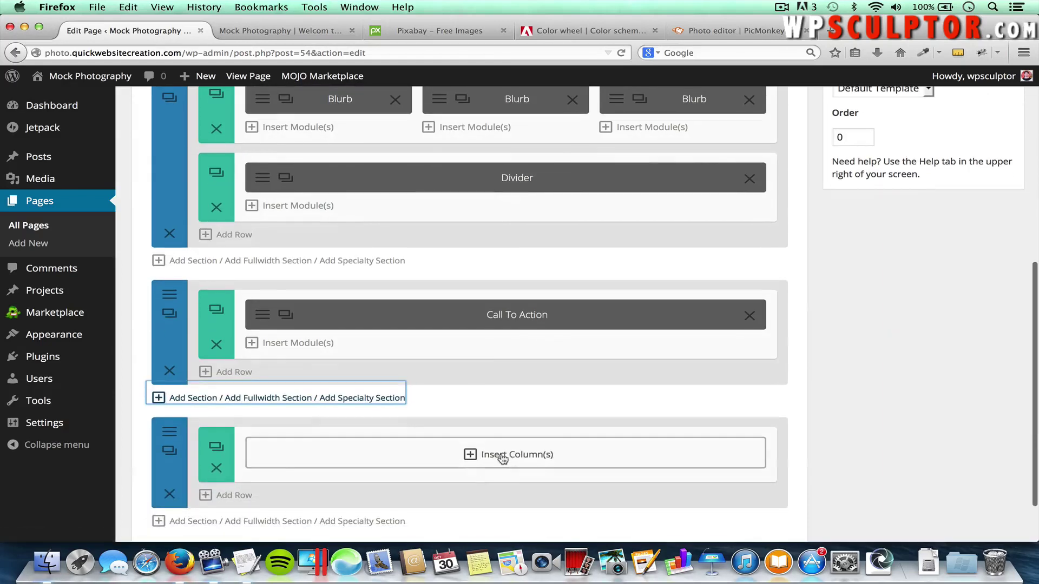
left_click(506, 458)
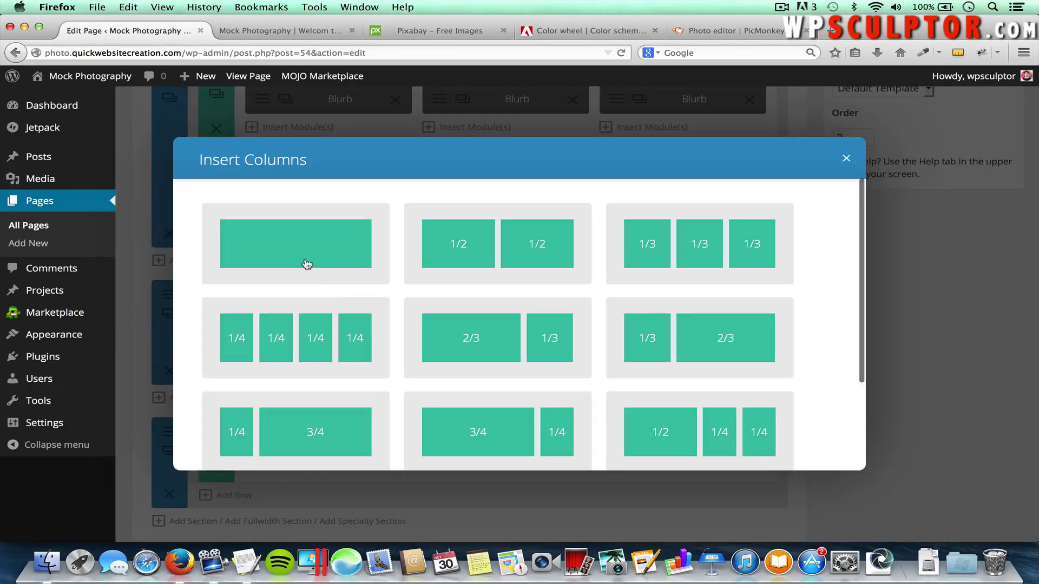
left_click(288, 244)
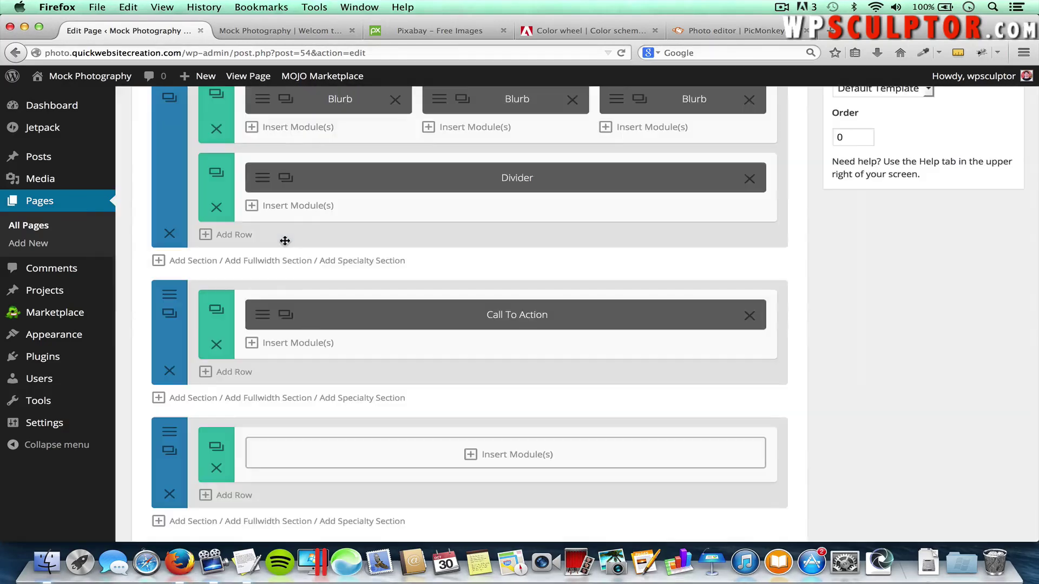
left_click(532, 453)
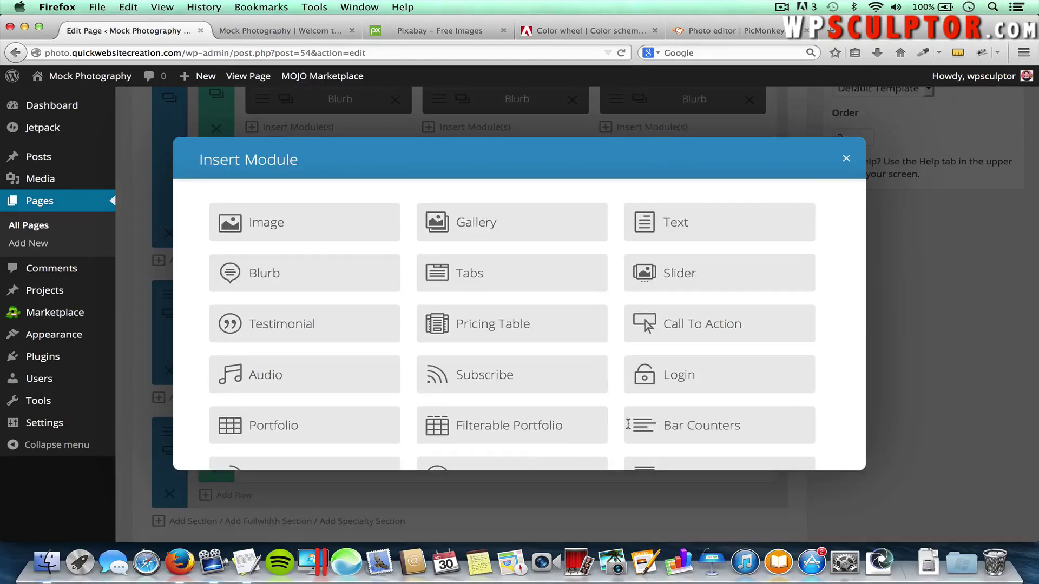
left_click(696, 222)
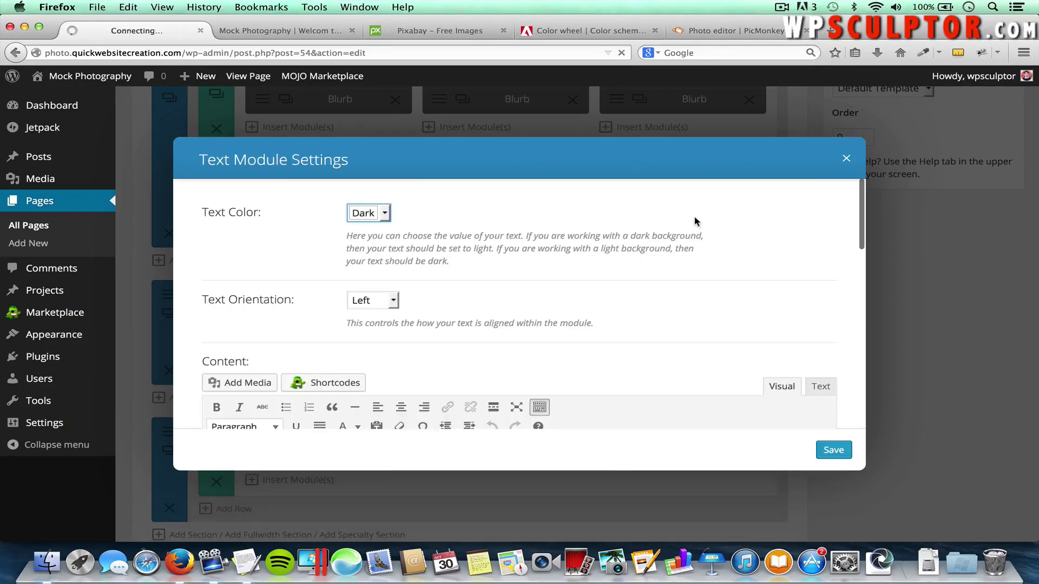
Enter 'Check out the latest from our blog...' as a Heading 1 and save the Text module
scroll(394, 290, "down", 1)
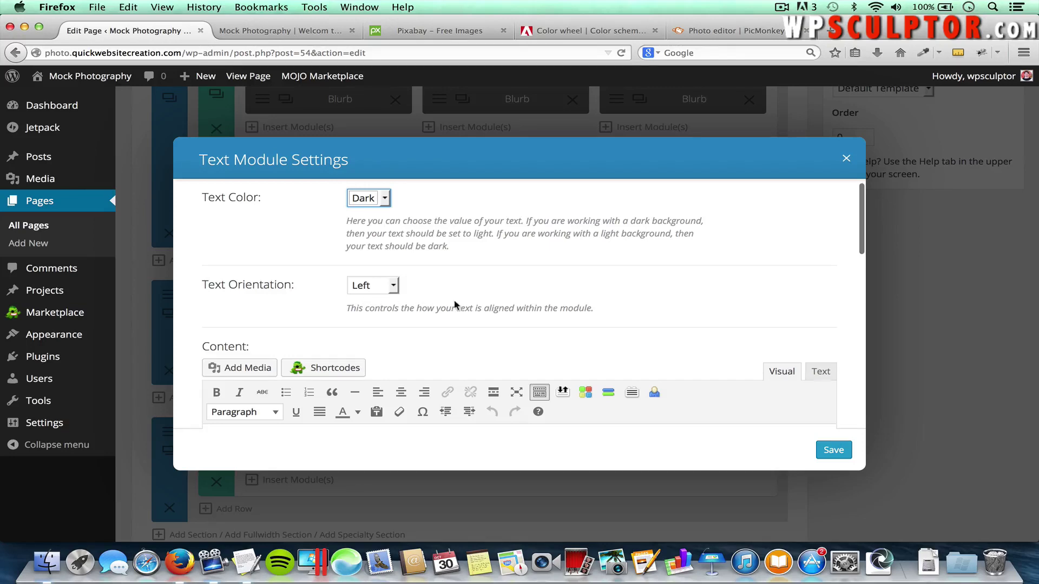
scroll(475, 336, "down", 3)
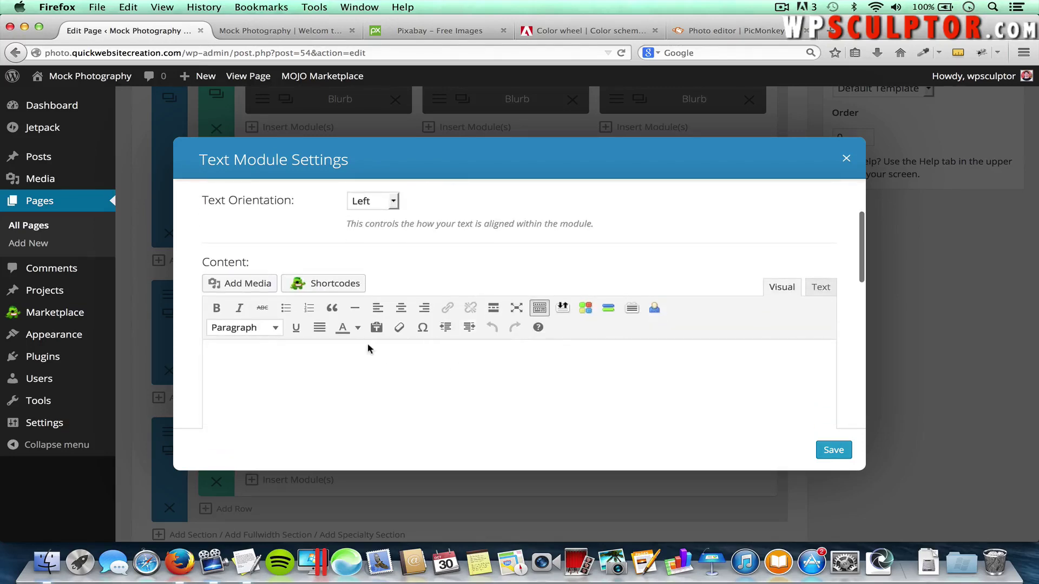
left_click(376, 373)
type("ck")
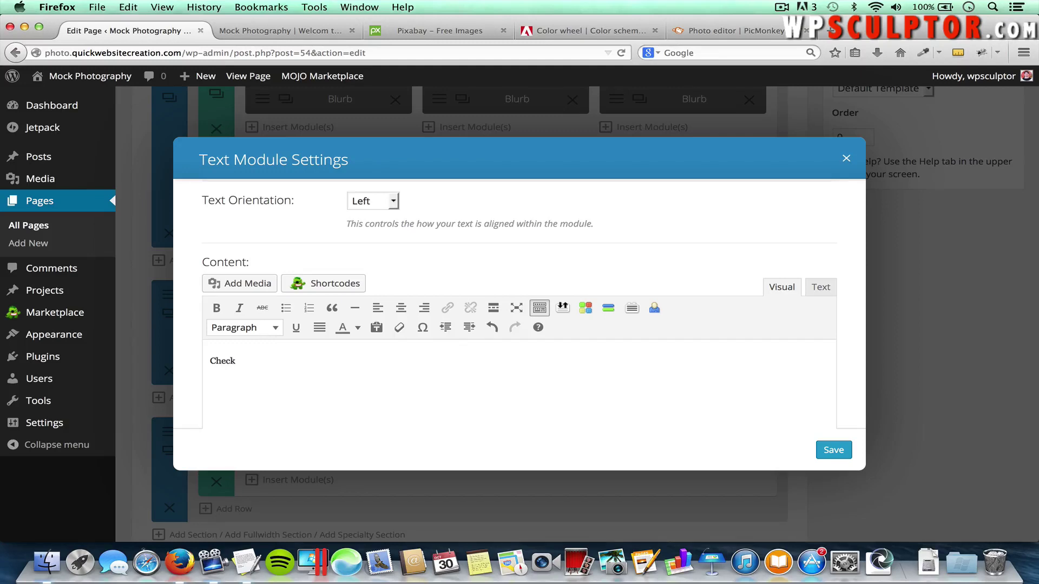
type("heck out the latest from our blog...")
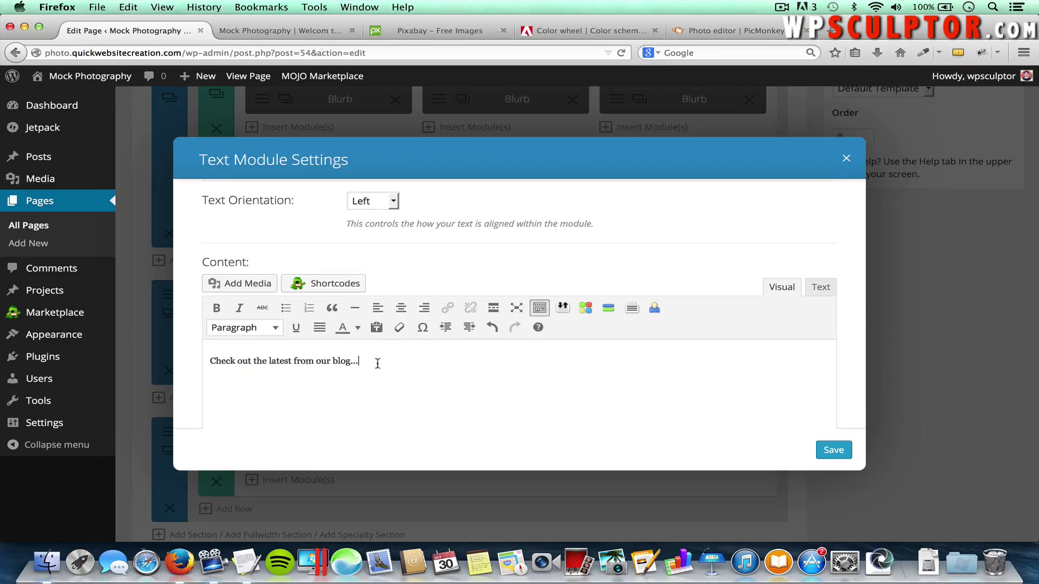
left_click_drag(376, 364, 207, 364)
left_click(248, 328)
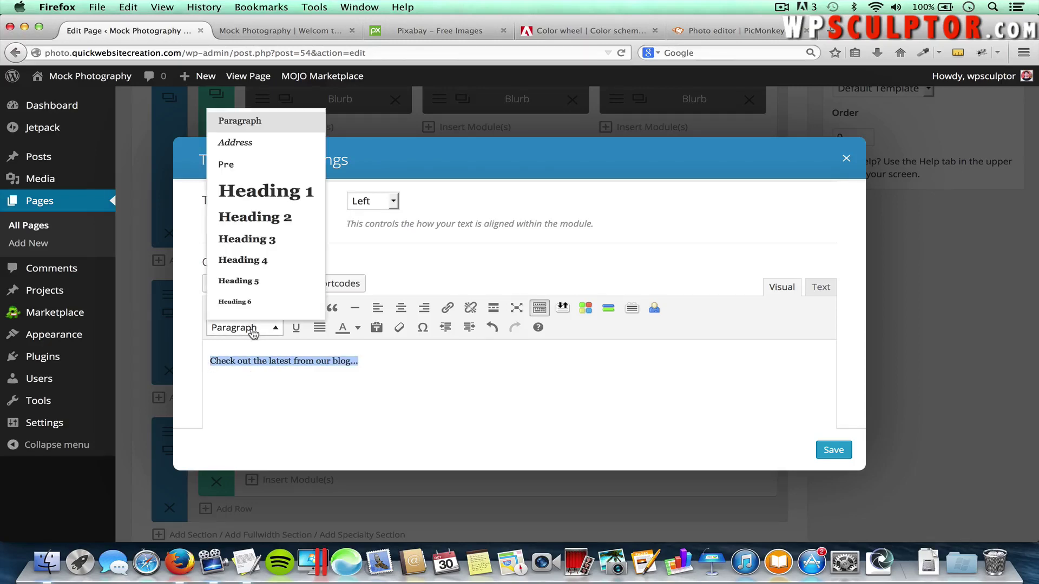
left_click(282, 204)
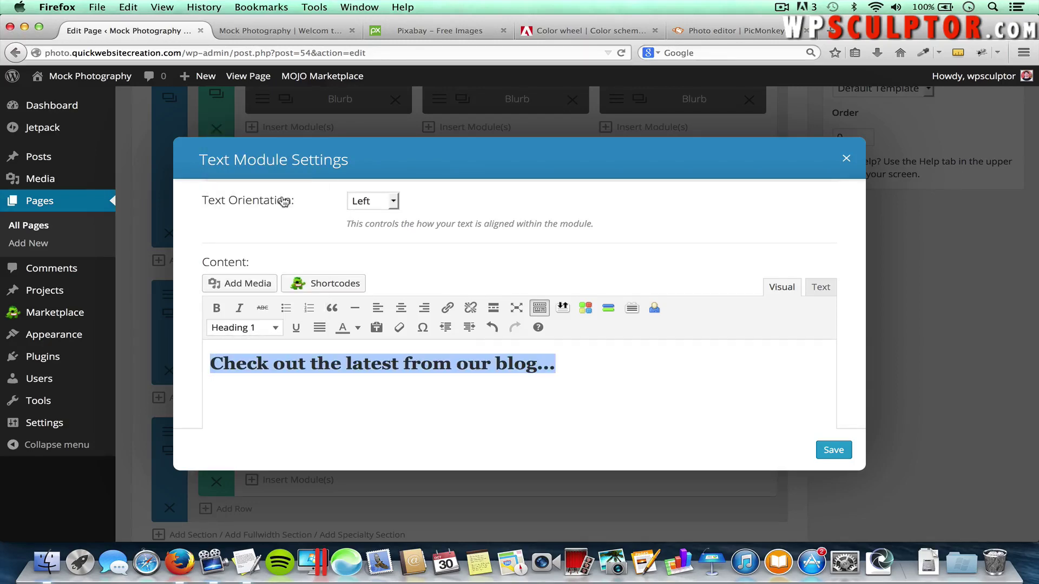
left_click(692, 366)
left_click(840, 447)
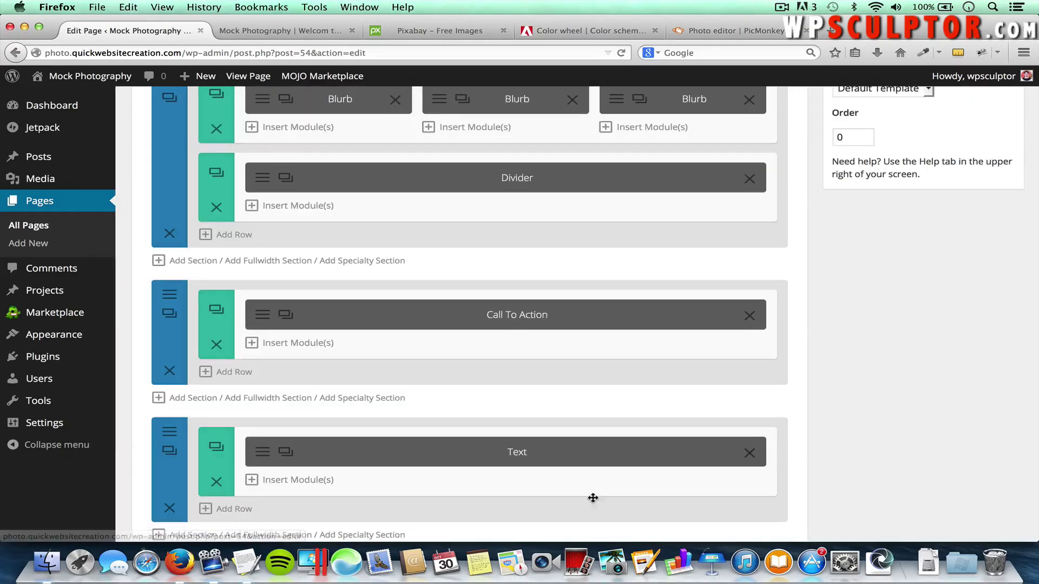
Insert a Blog module below the blog heading with its layout set to Grid
left_click(295, 479)
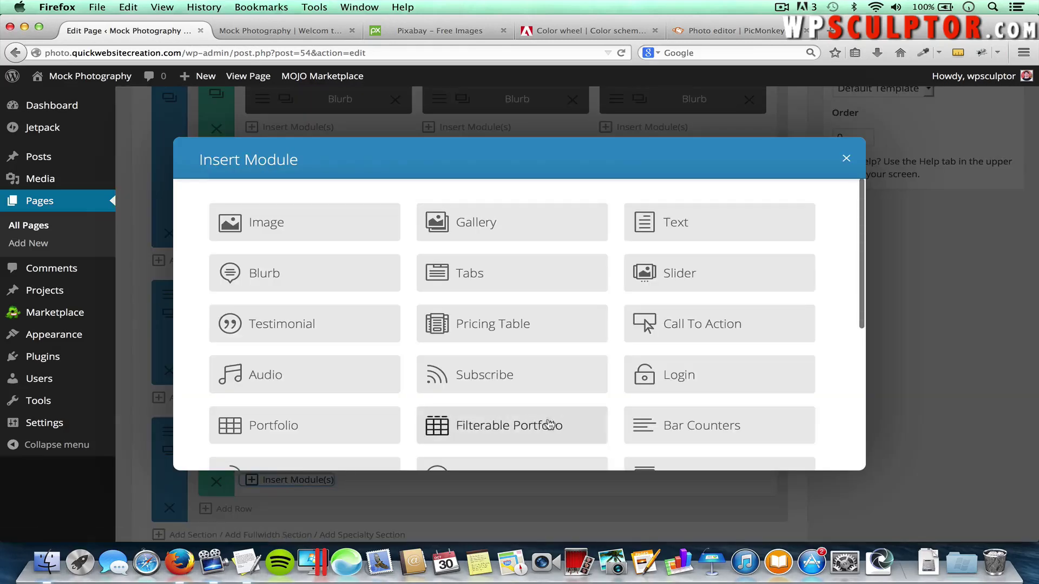
scroll(549, 396, "down", 3)
scroll(549, 396, "down", 4)
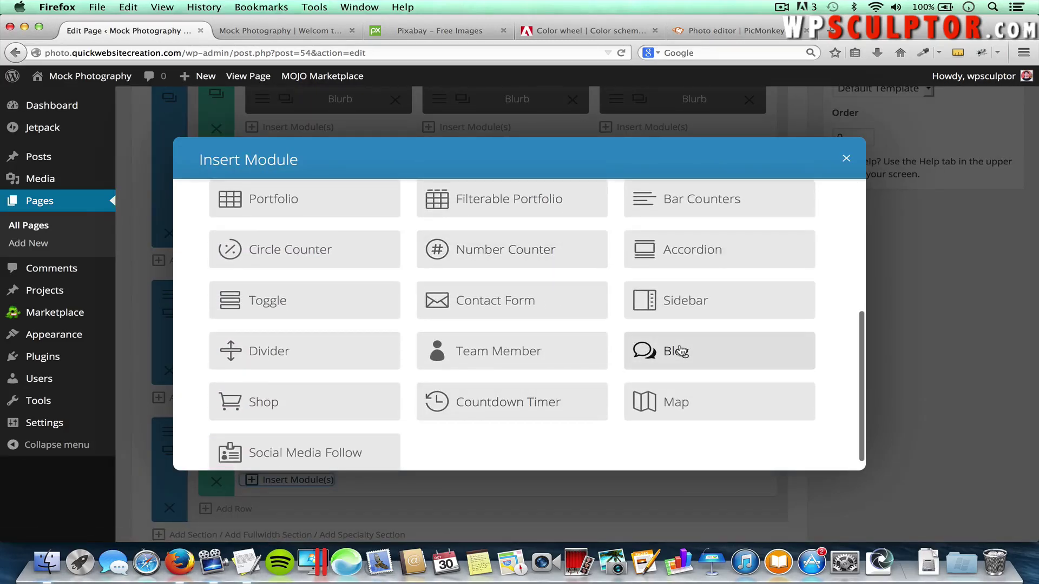
left_click(680, 349)
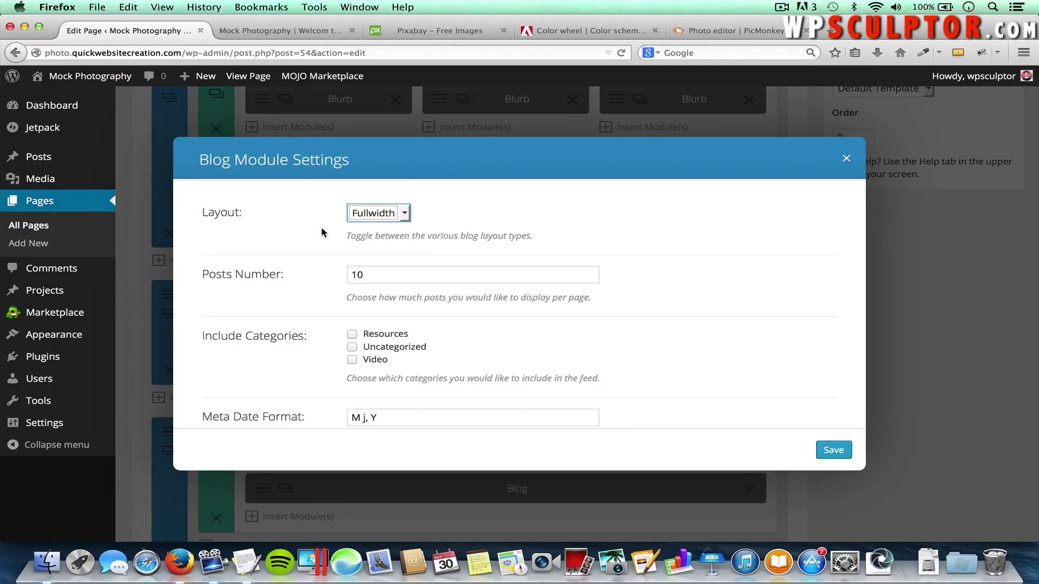
left_click(381, 217)
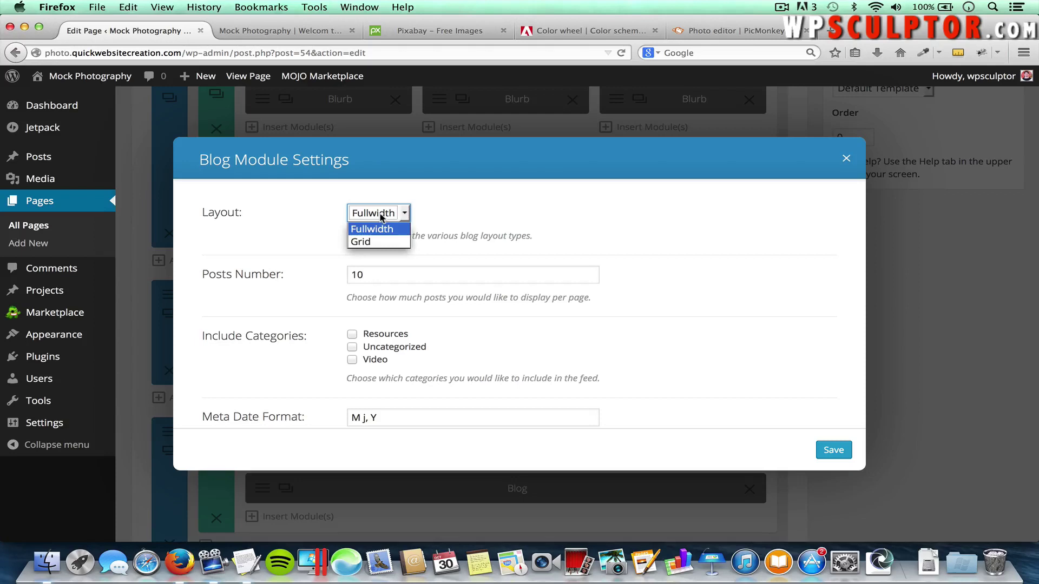
left_click(369, 243)
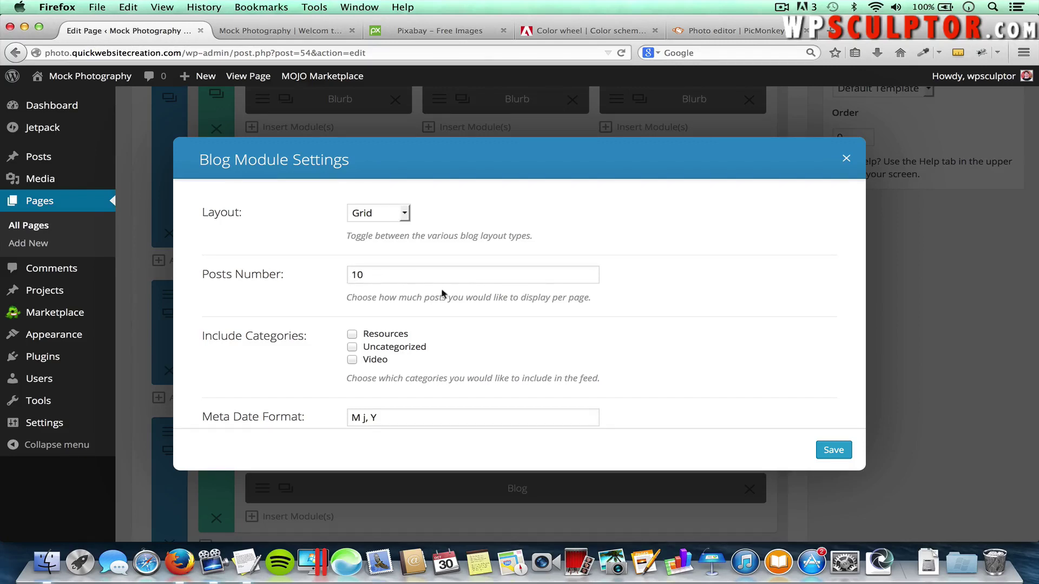
Switch the Blog module's Read More Button to On and save the module
scroll(471, 320, "down", 2)
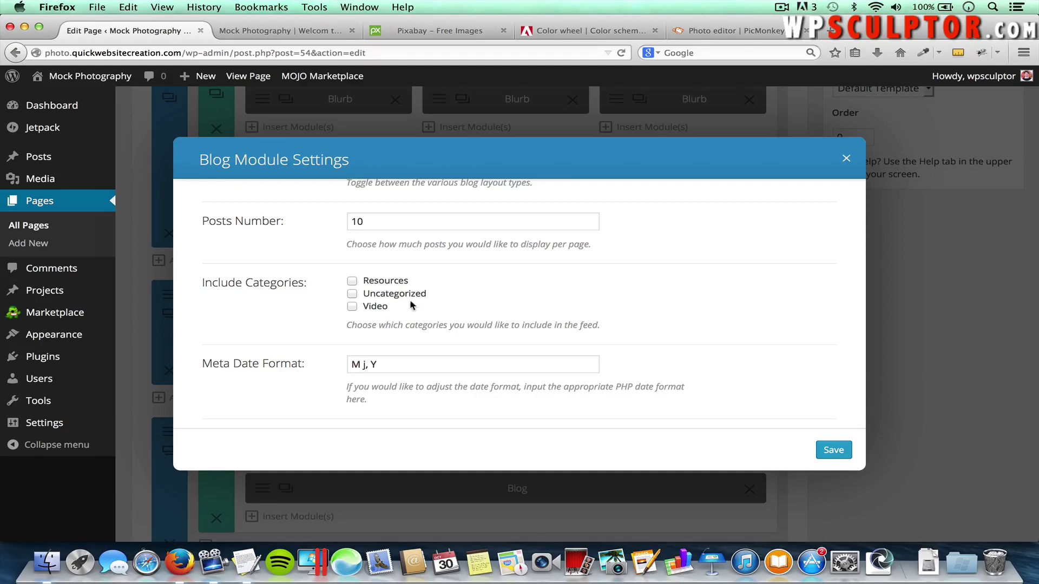
scroll(430, 323, "down", 4)
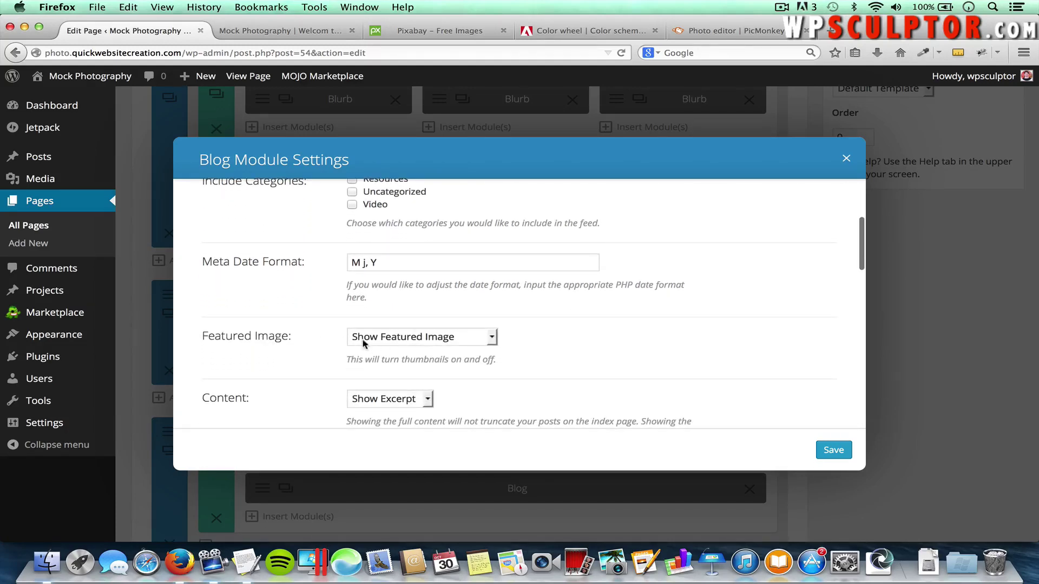
scroll(526, 369, "down", 2)
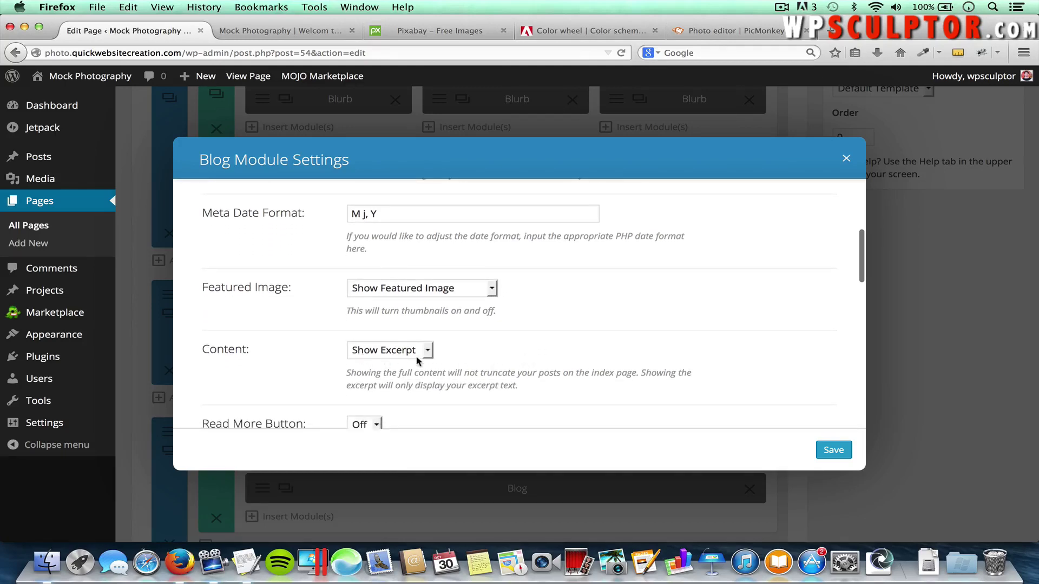
scroll(473, 385, "down", 2)
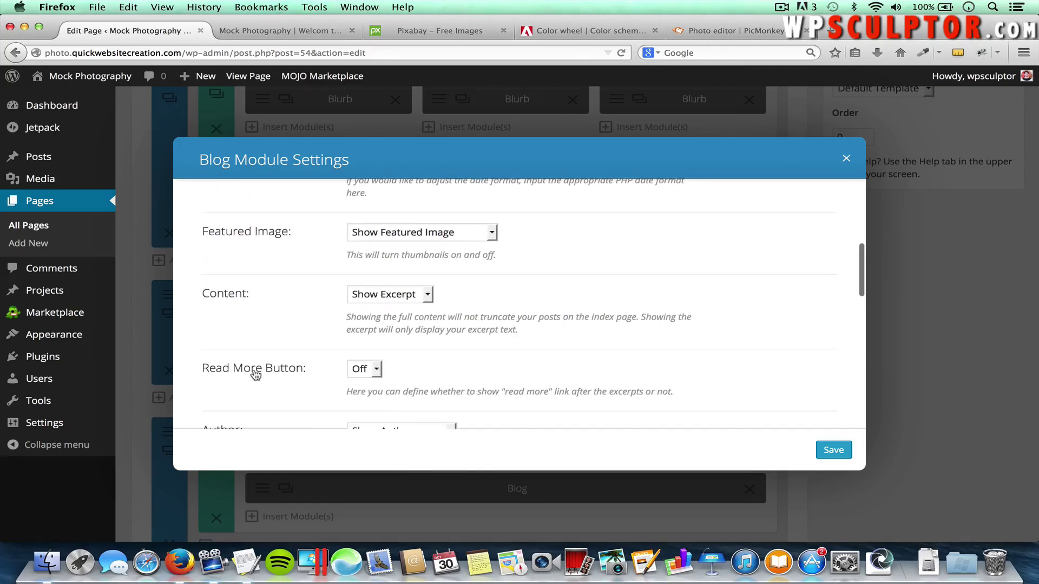
left_click(374, 369)
scroll(528, 362, "down", 3)
scroll(529, 367, "down", 10)
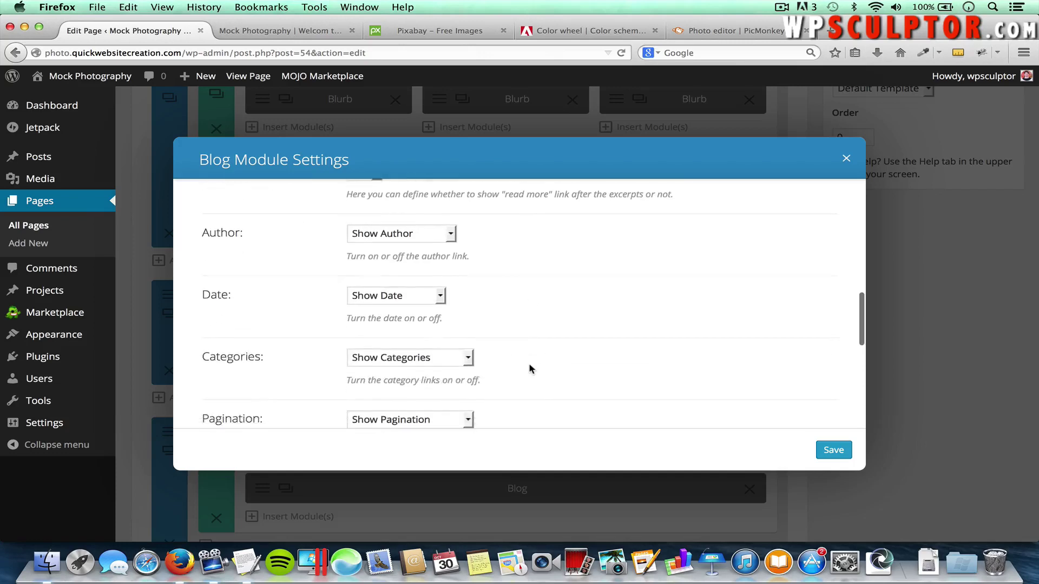
scroll(529, 368, "down", 7)
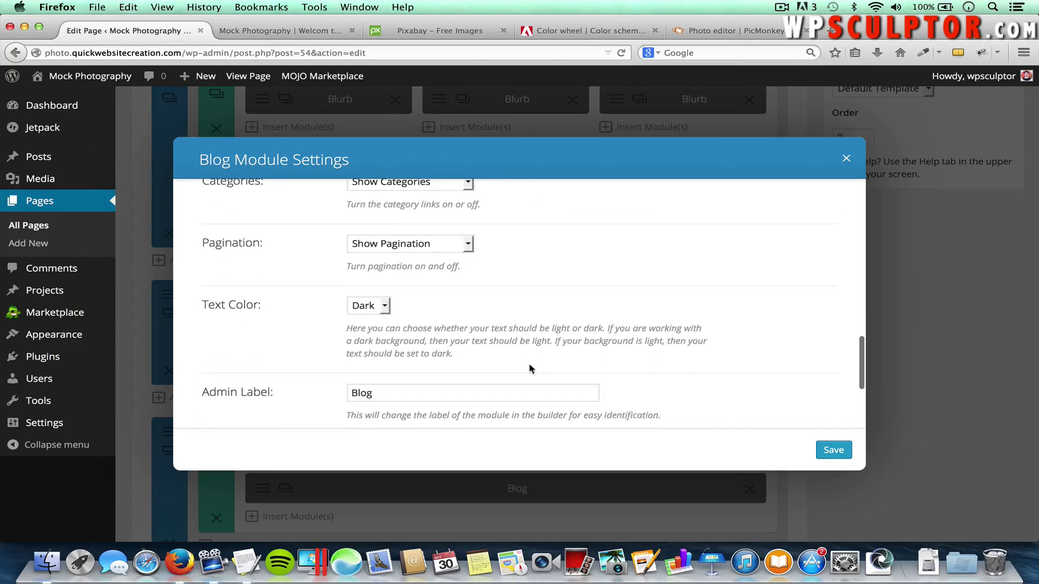
left_click(829, 451)
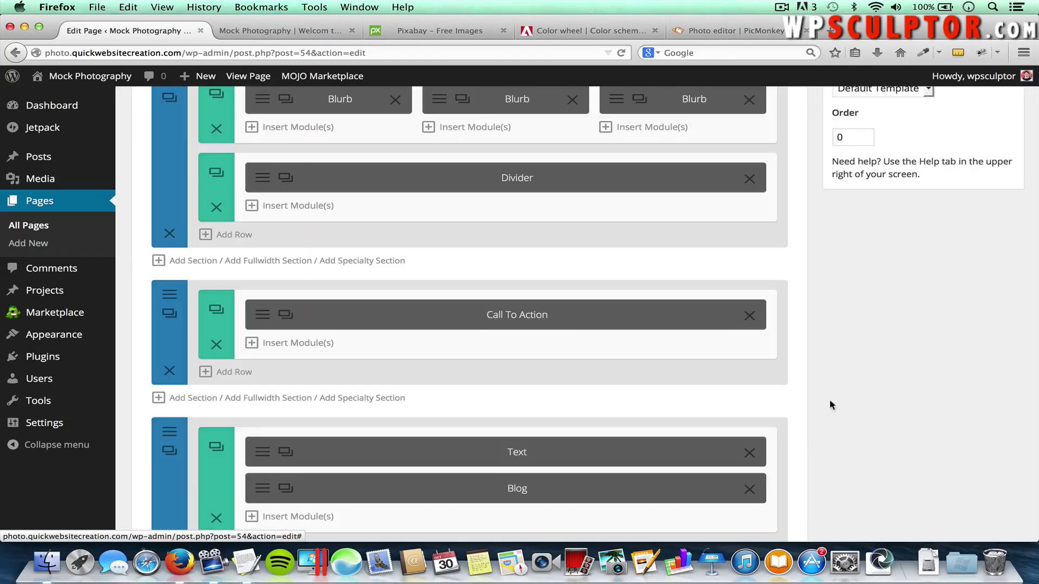
scroll(835, 364, "up", 9)
scroll(954, 301, "up", 5)
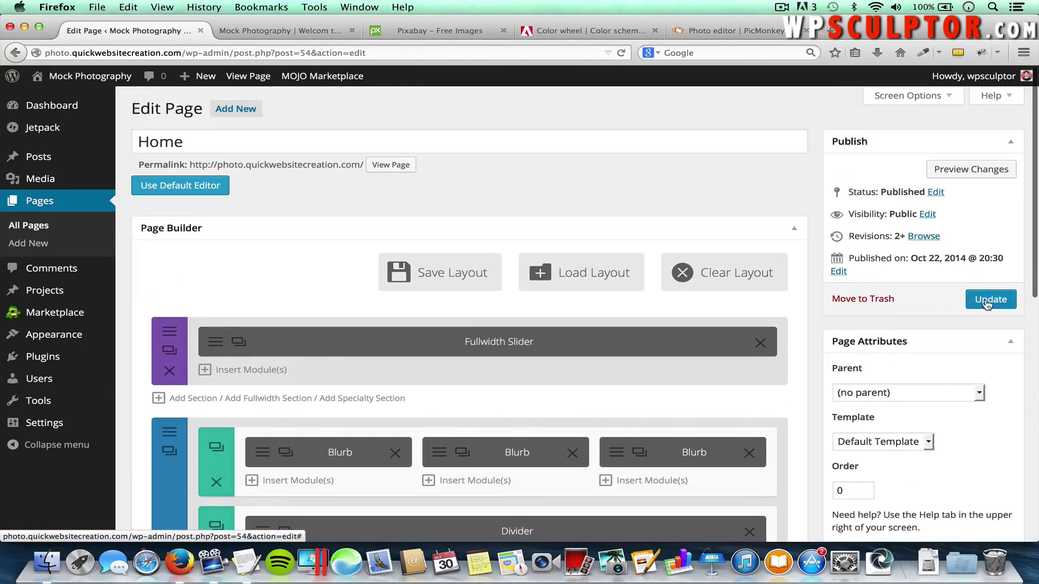
Publish the Home page and view the blog grid on the live site
left_click(988, 300)
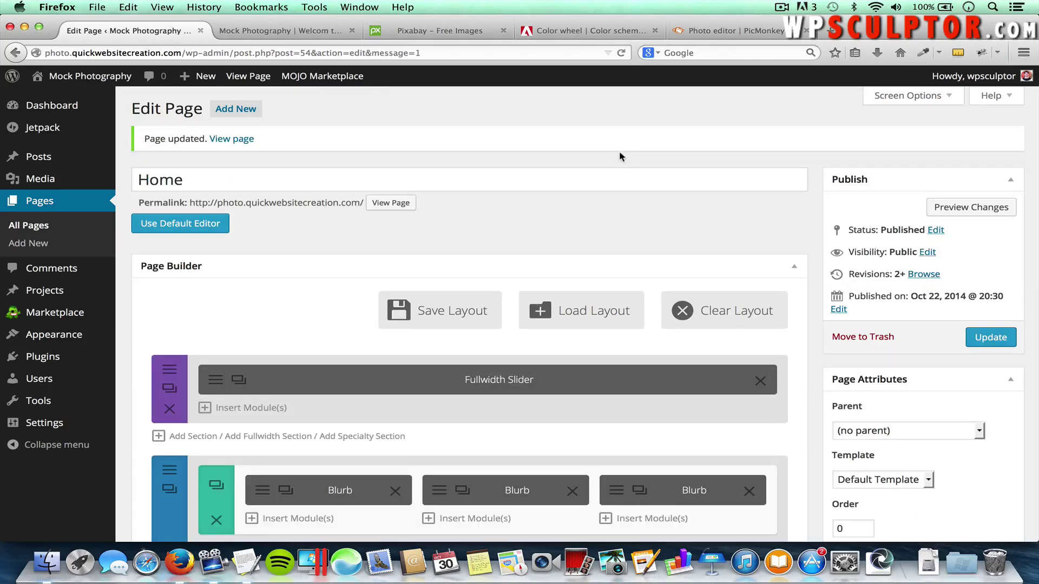
left_click(284, 31)
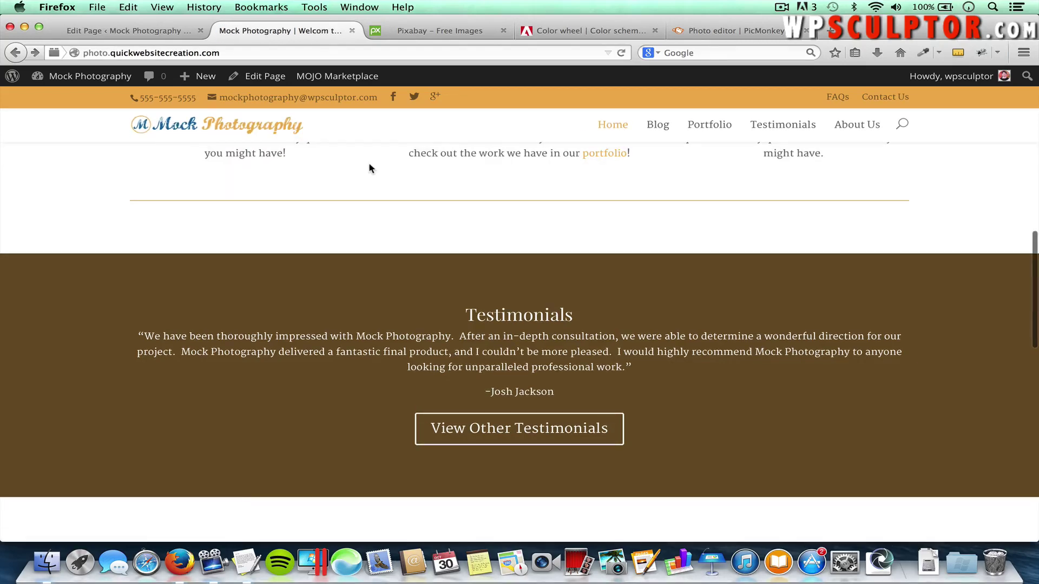
scroll(369, 164, "down", 5)
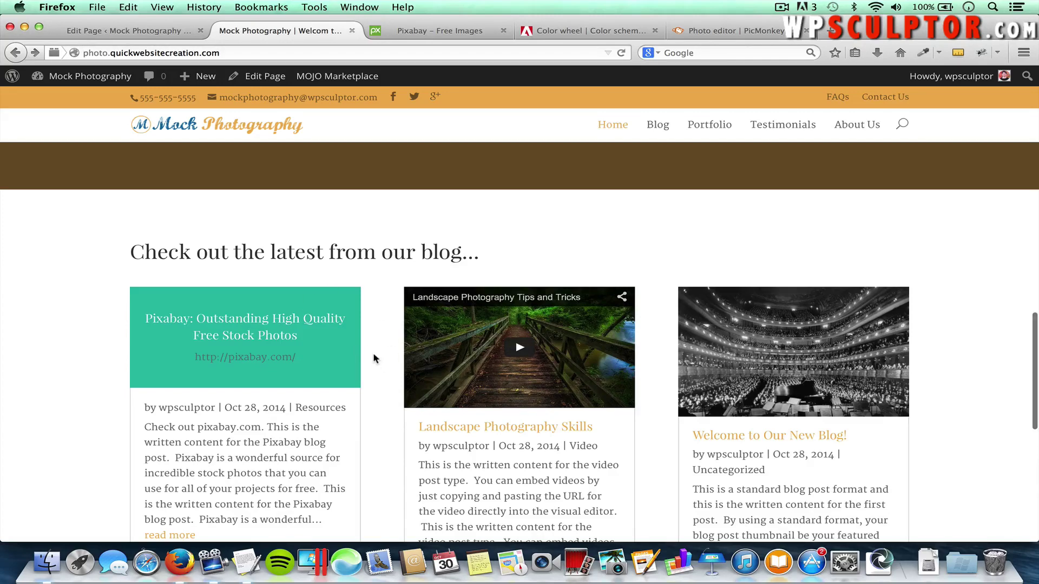
scroll(373, 357, "down", 3)
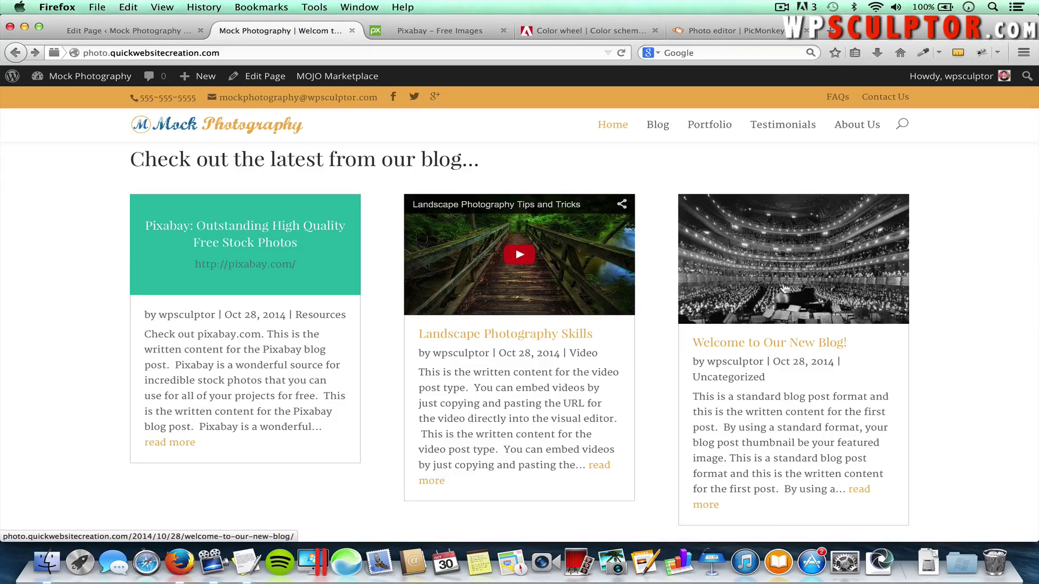
scroll(651, 359, "down", 2)
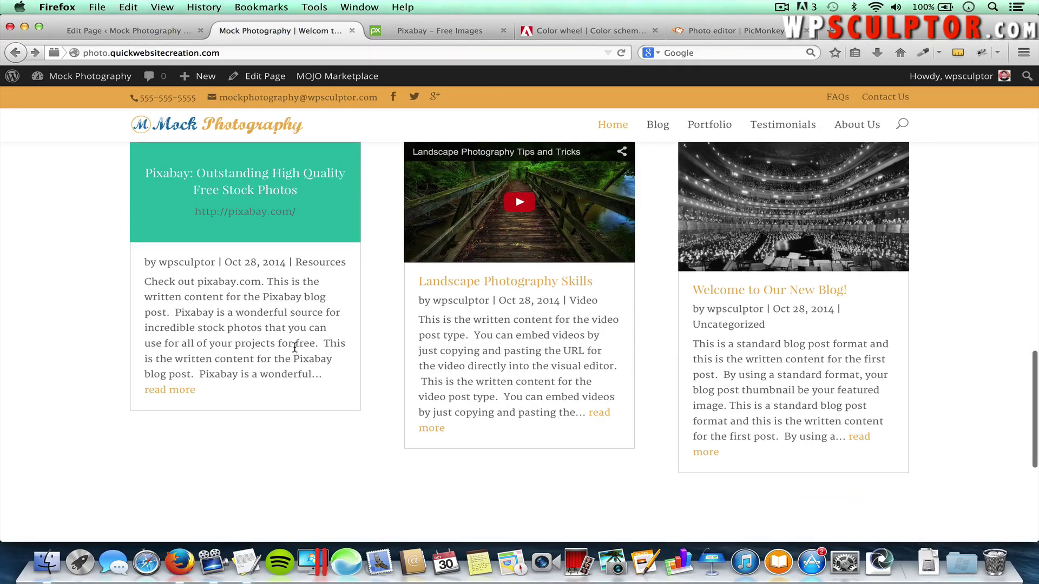
Test the Pixabay post's read more link, then return to the page builder
left_click(183, 392)
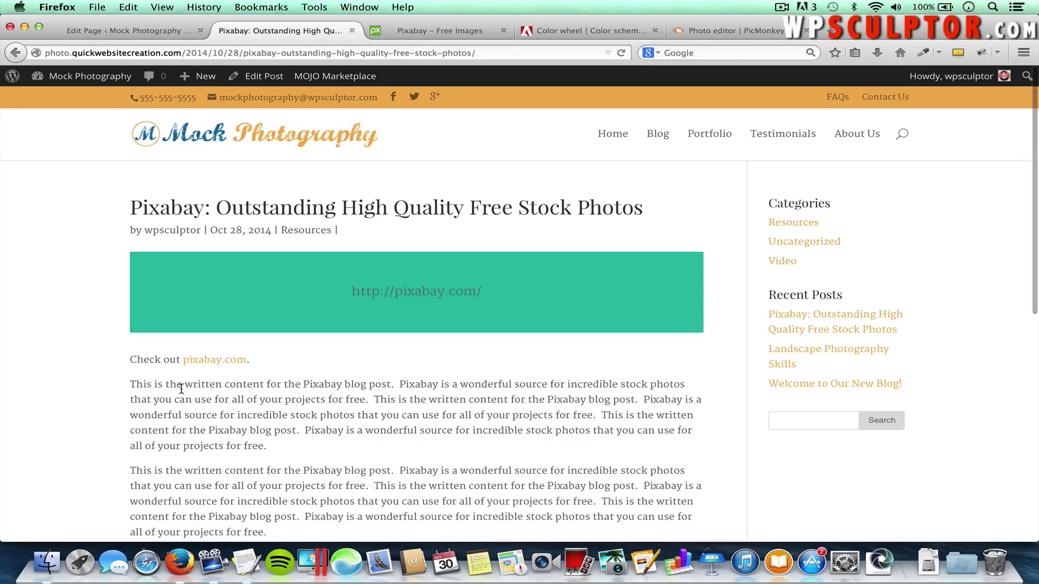
left_click(16, 53)
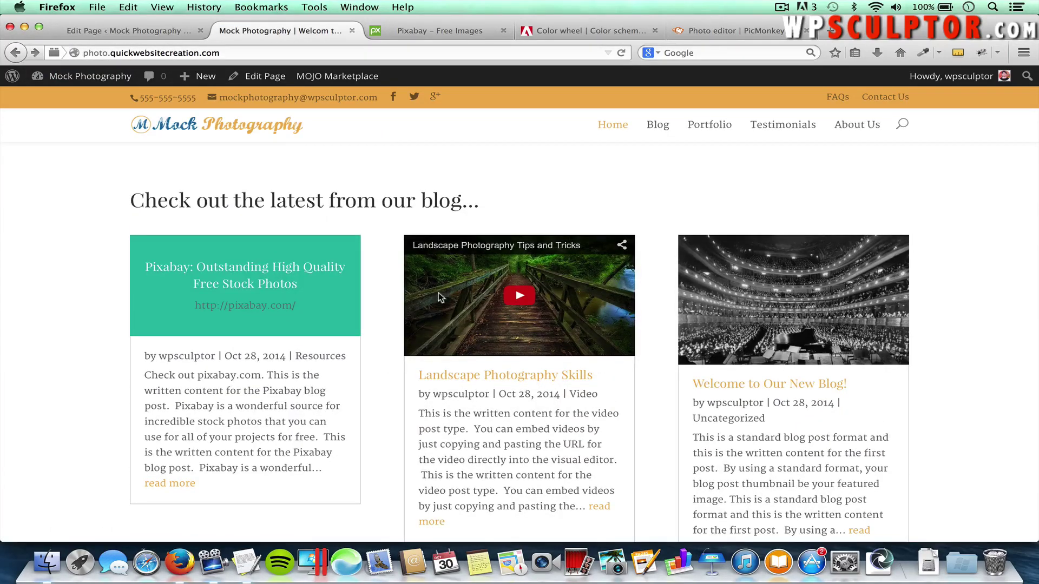
scroll(373, 310, "down", 3)
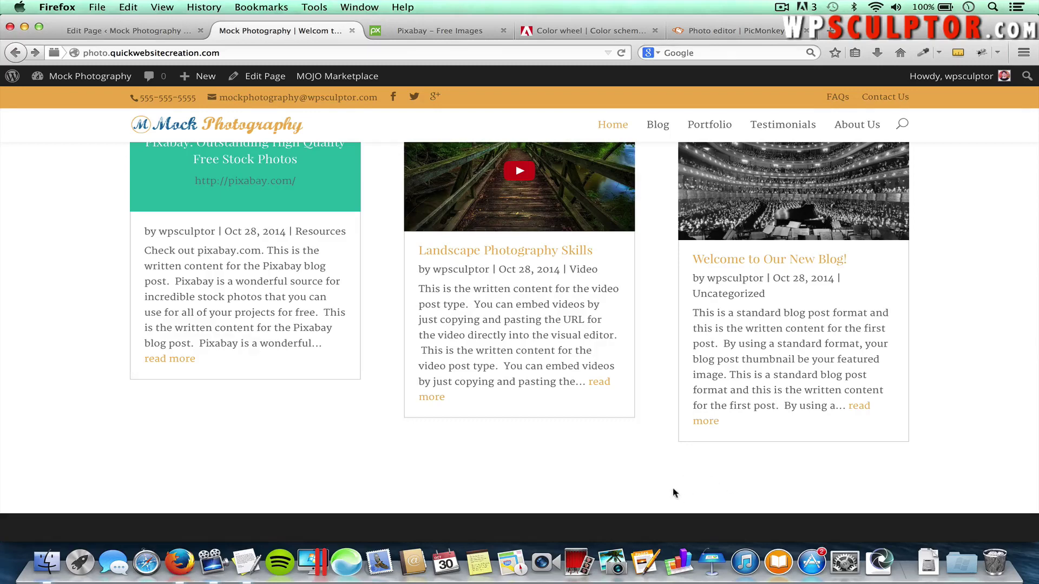
left_click(125, 32)
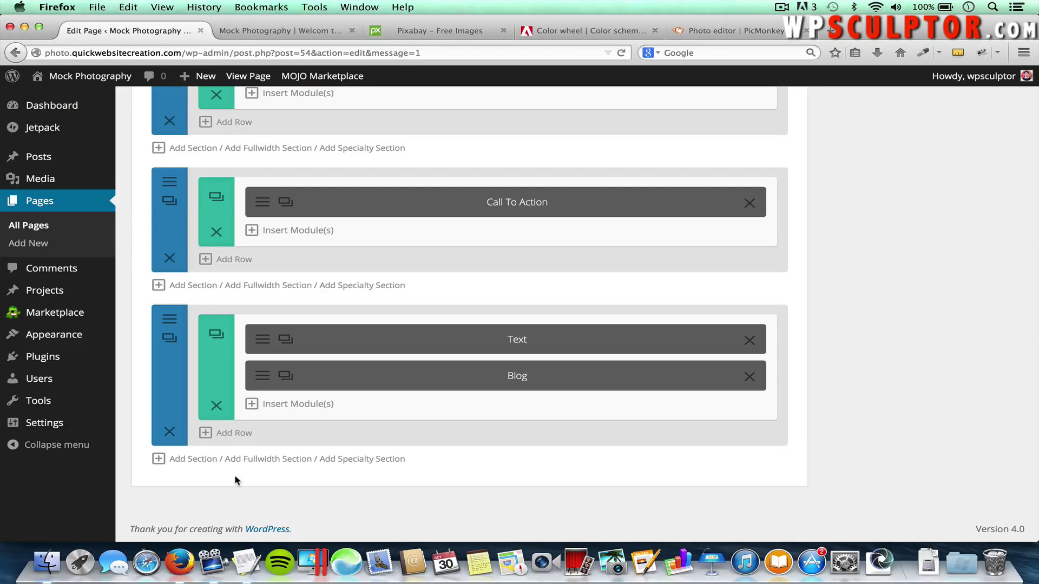
Add a section below the blog holding a 1/2 + 1/2 two-column row
left_click(186, 459)
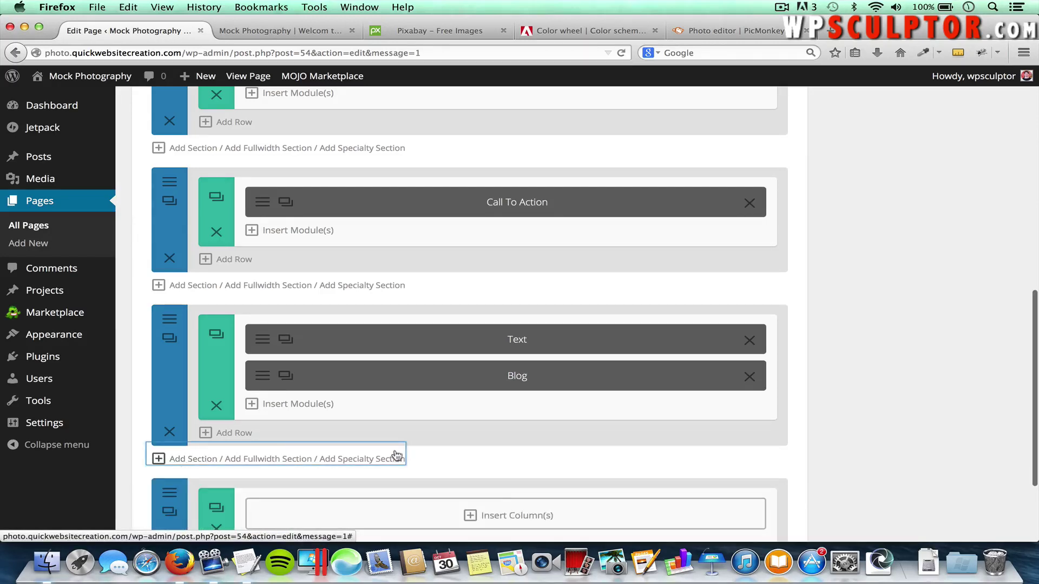
scroll(403, 456, "down", 3)
scroll(404, 456, "down", 1)
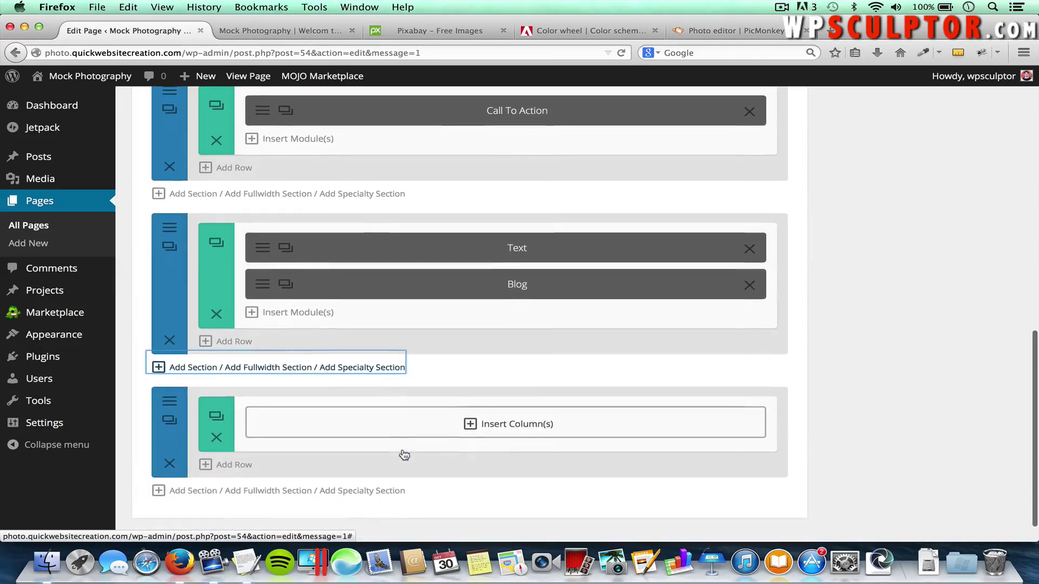
left_click(539, 428)
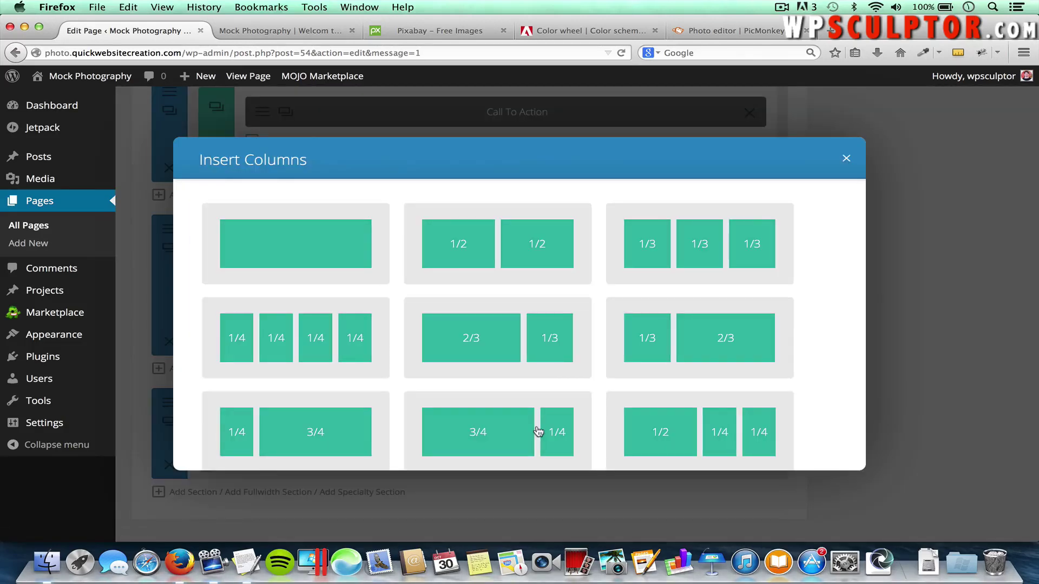
left_click(524, 248)
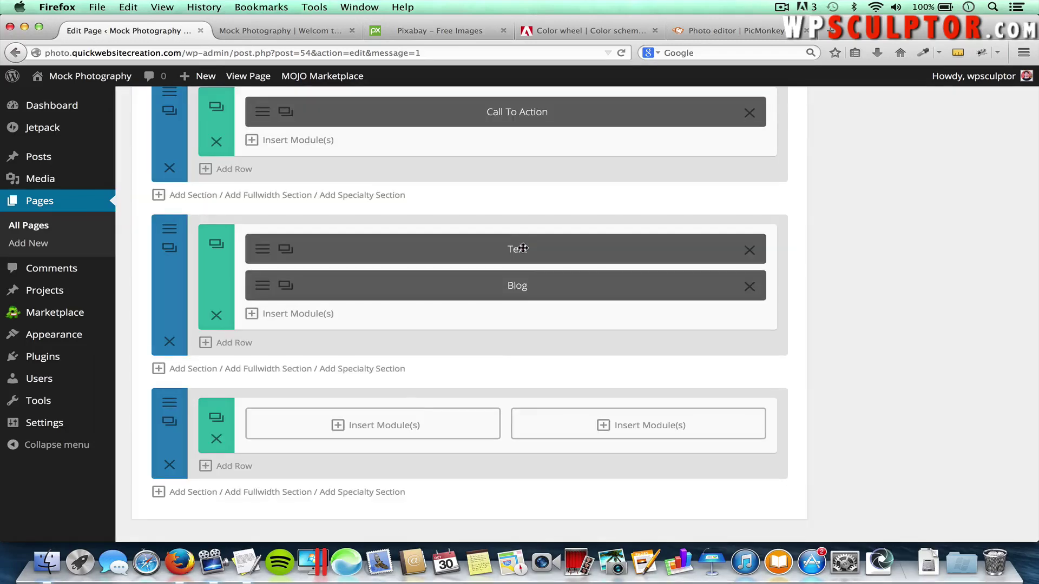
Add an Image module to the left column using the Self-Portrait photo
left_click(377, 424)
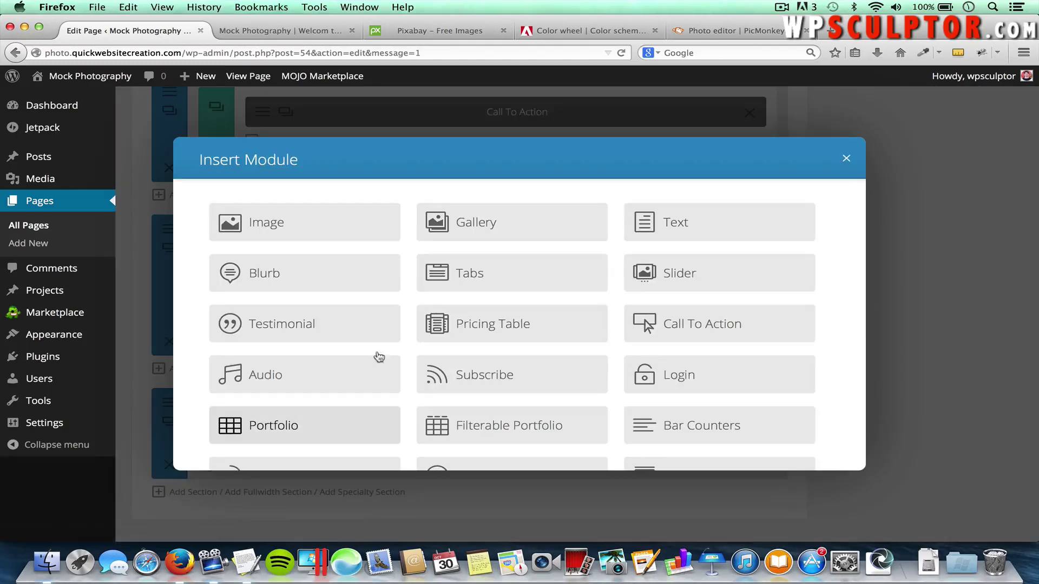
left_click(303, 229)
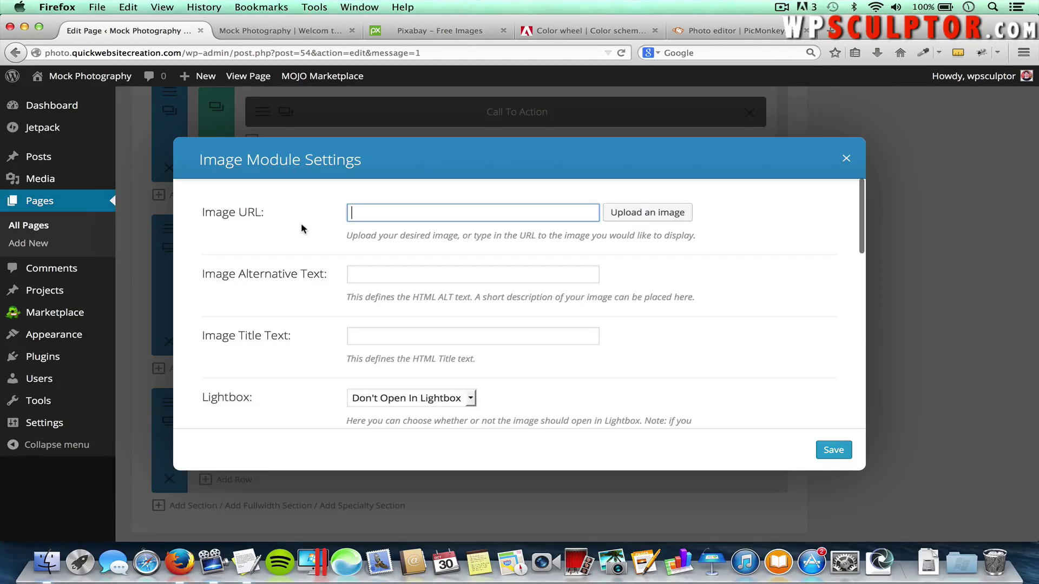
left_click(649, 214)
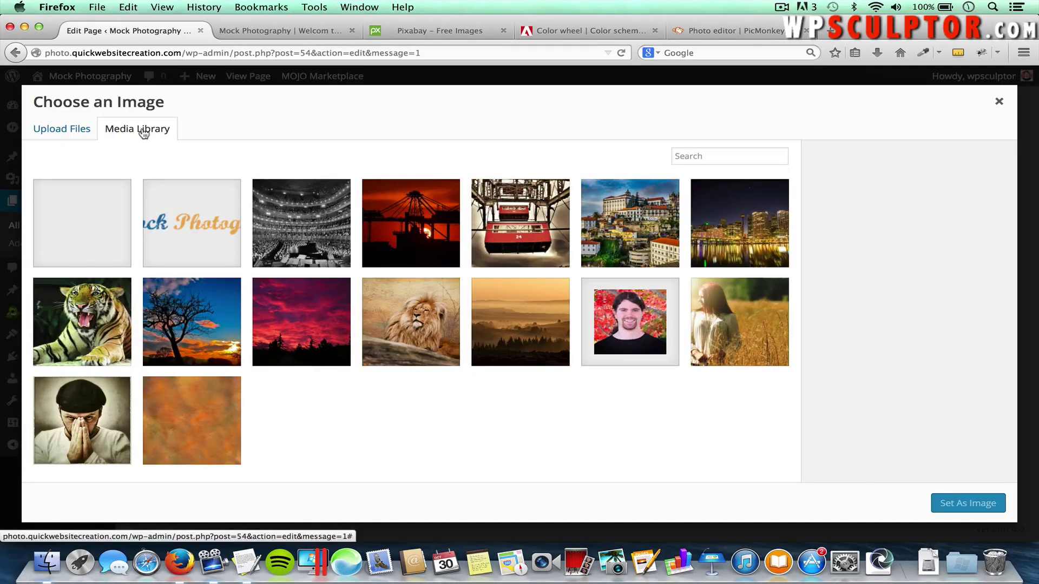
left_click(73, 411)
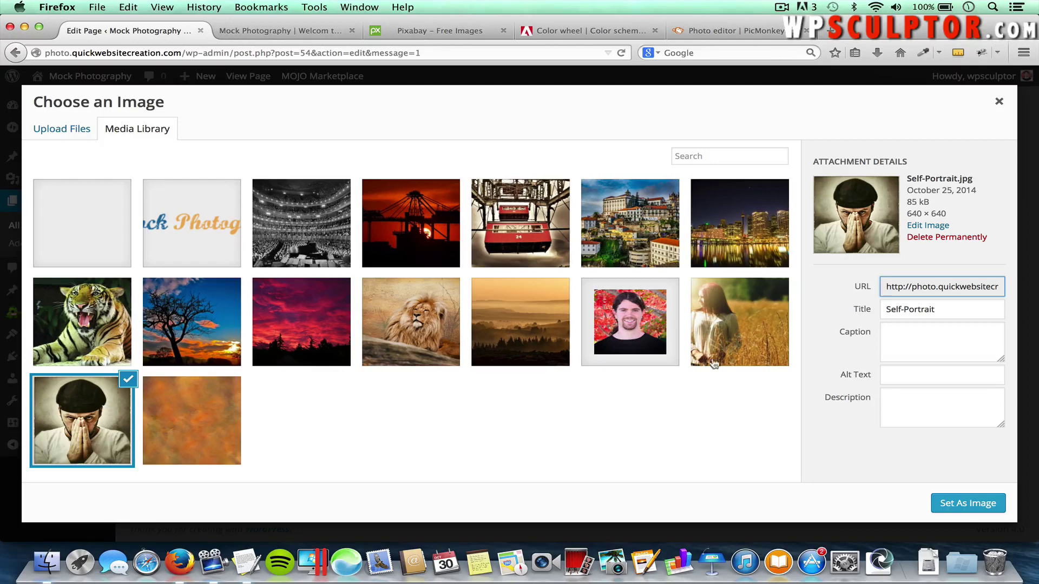
left_click(965, 502)
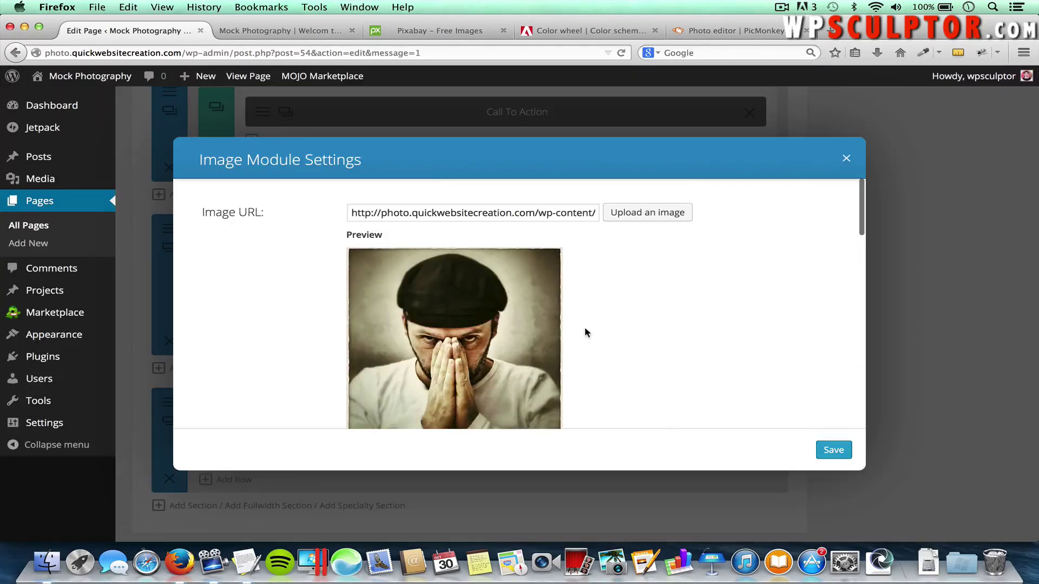
Set the image's Animation to No Animation and save the module
scroll(584, 327, "down", 5)
scroll(584, 329, "down", 2)
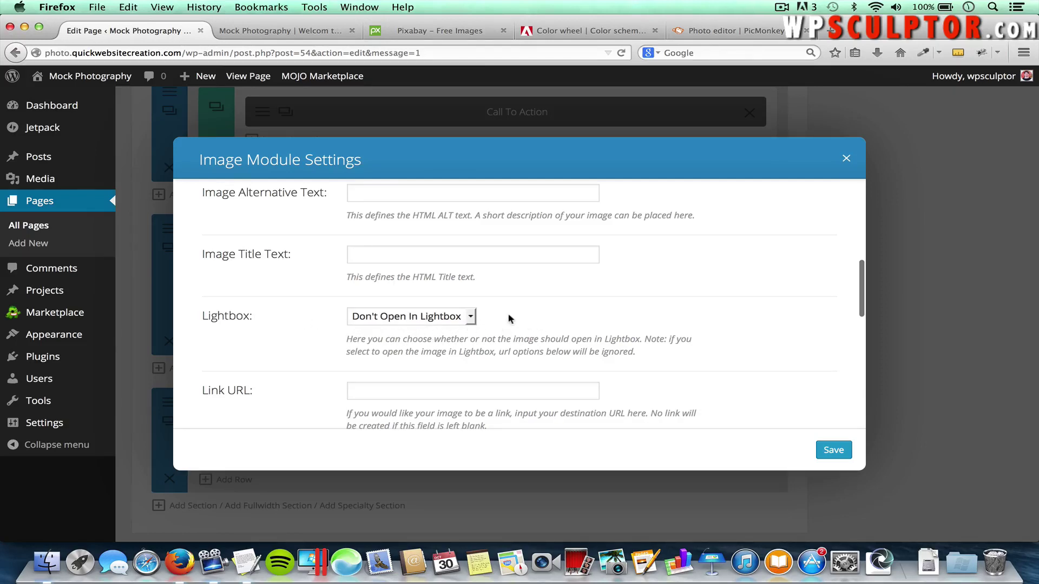
scroll(508, 313, "down", 4)
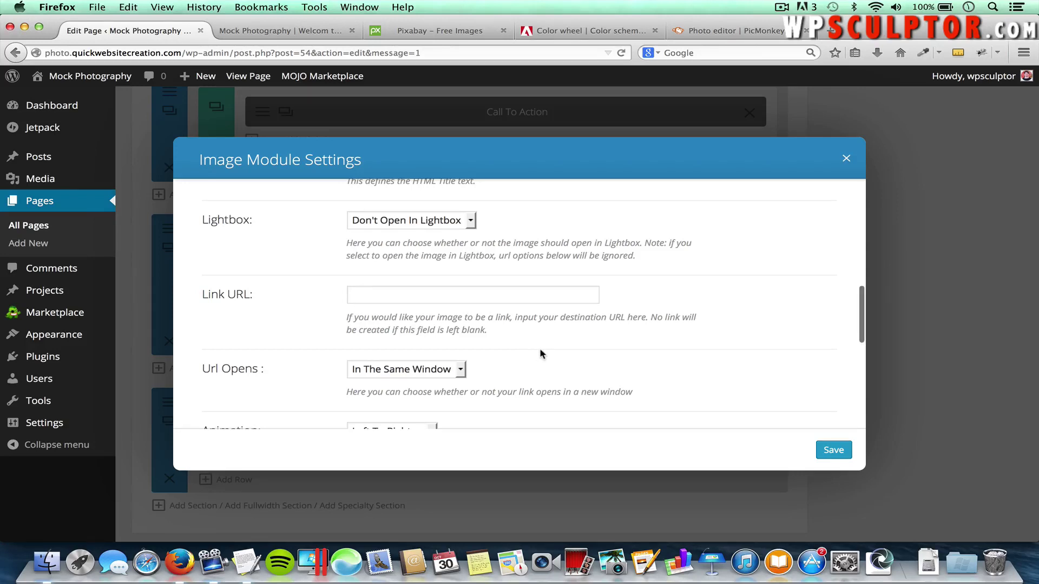
scroll(538, 352, "down", 2)
scroll(514, 342, "down", 5)
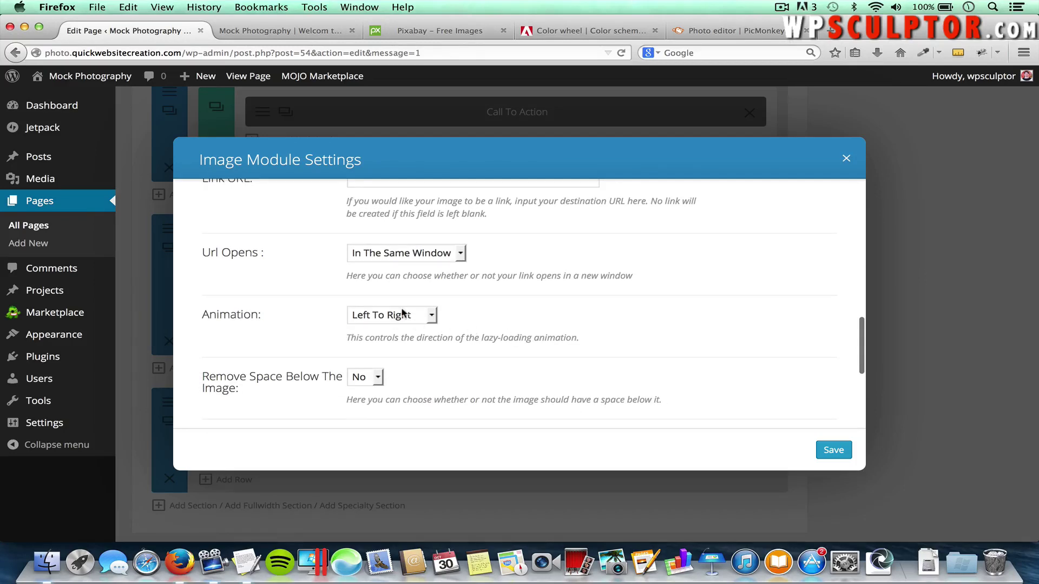
left_click(403, 314)
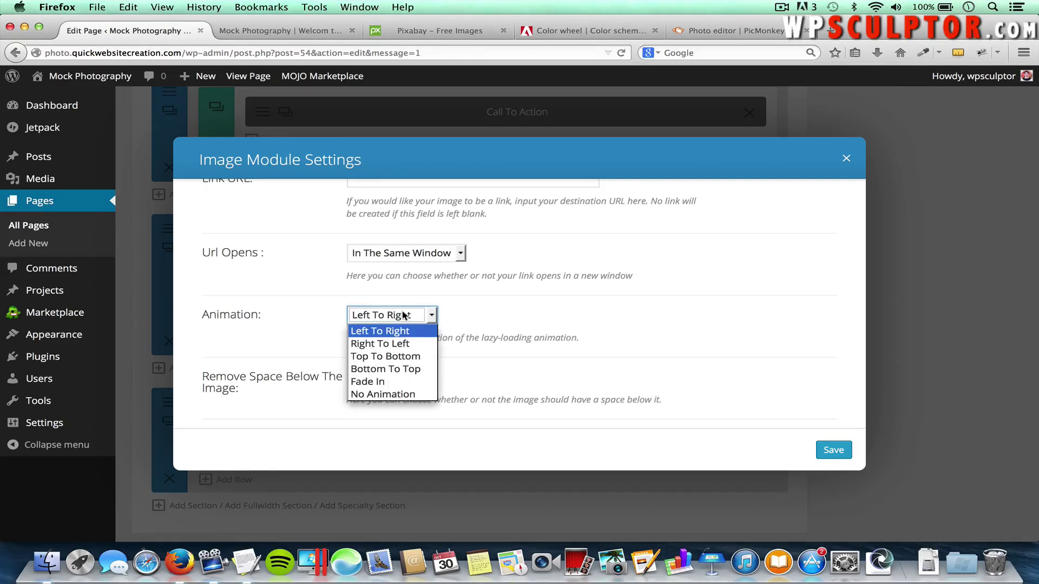
left_click(400, 396)
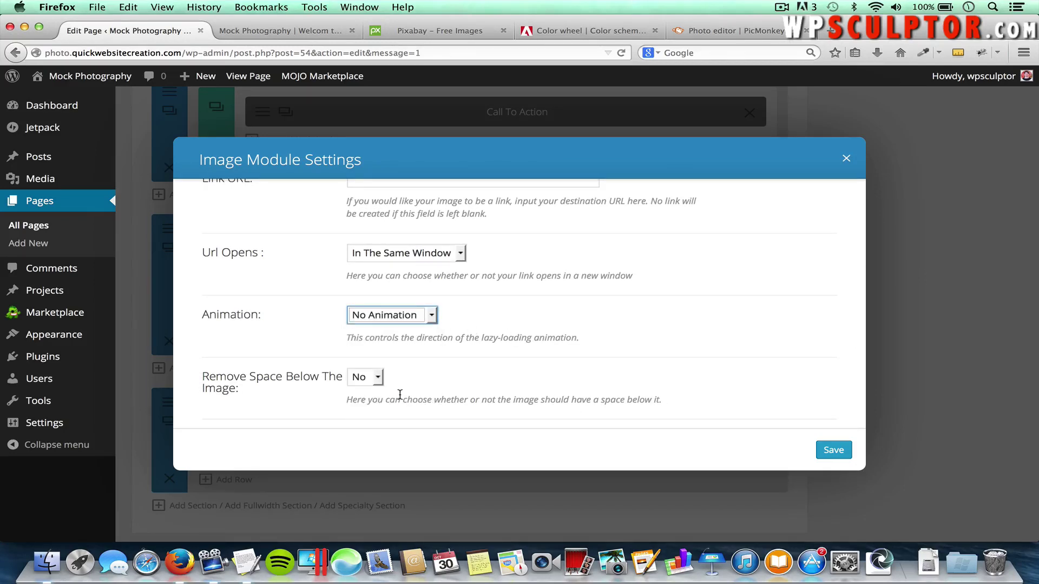
scroll(629, 370, "down", 4)
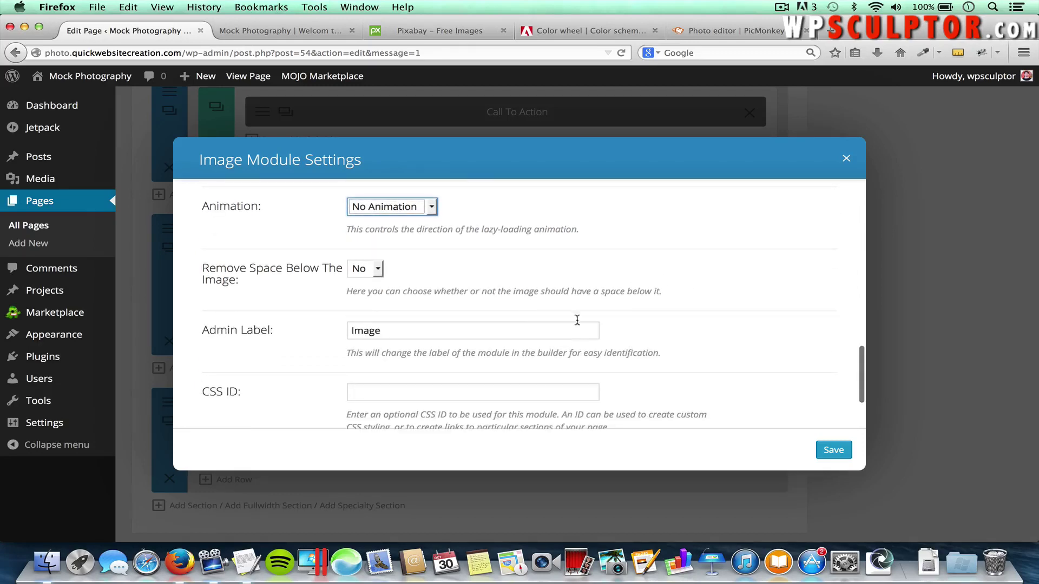
left_click(827, 450)
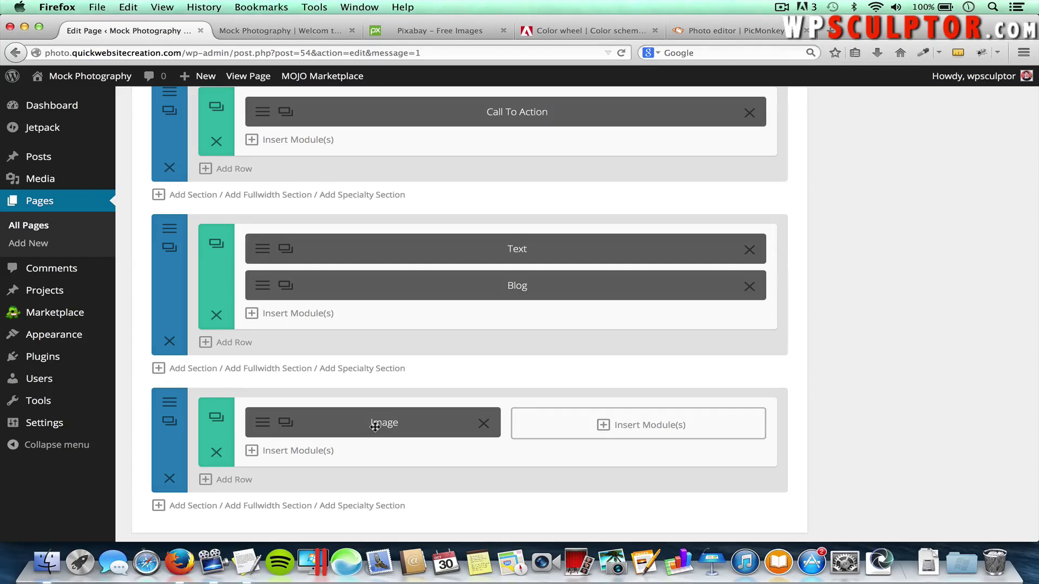
Upload brown-textured-bg.jpg from the section's background image picker
left_click(170, 406)
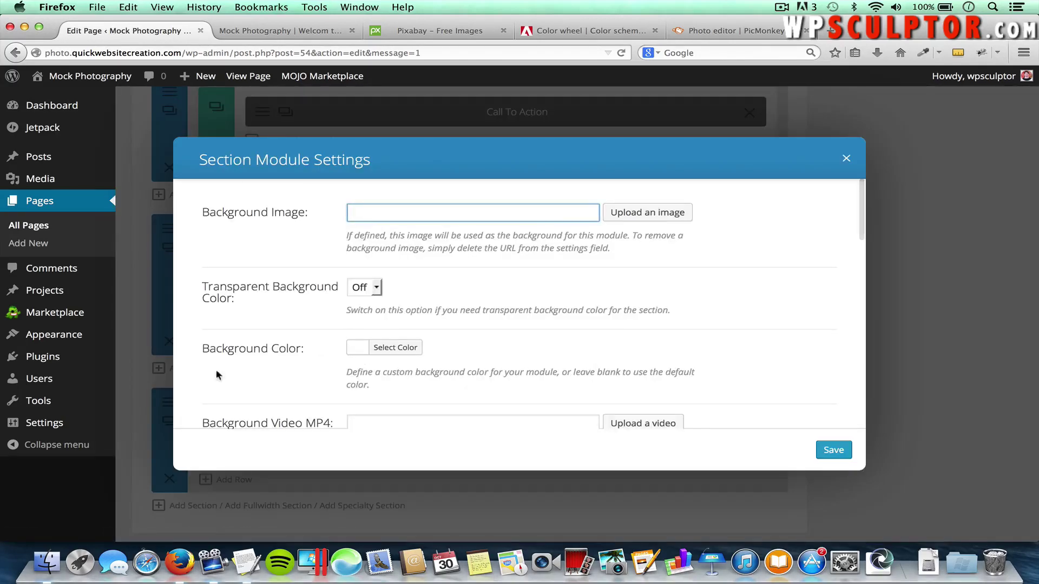
left_click(668, 216)
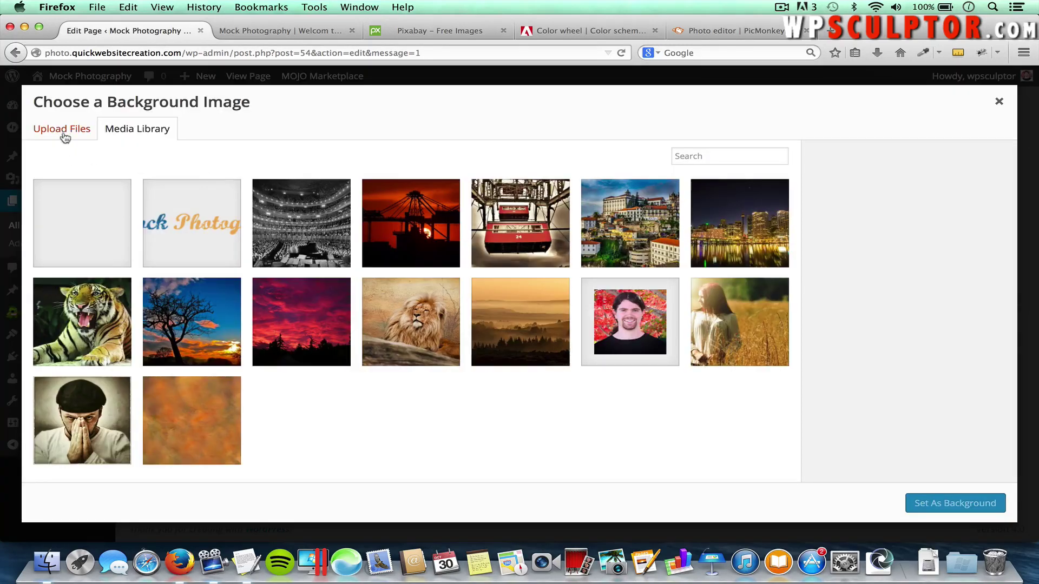
left_click(67, 132)
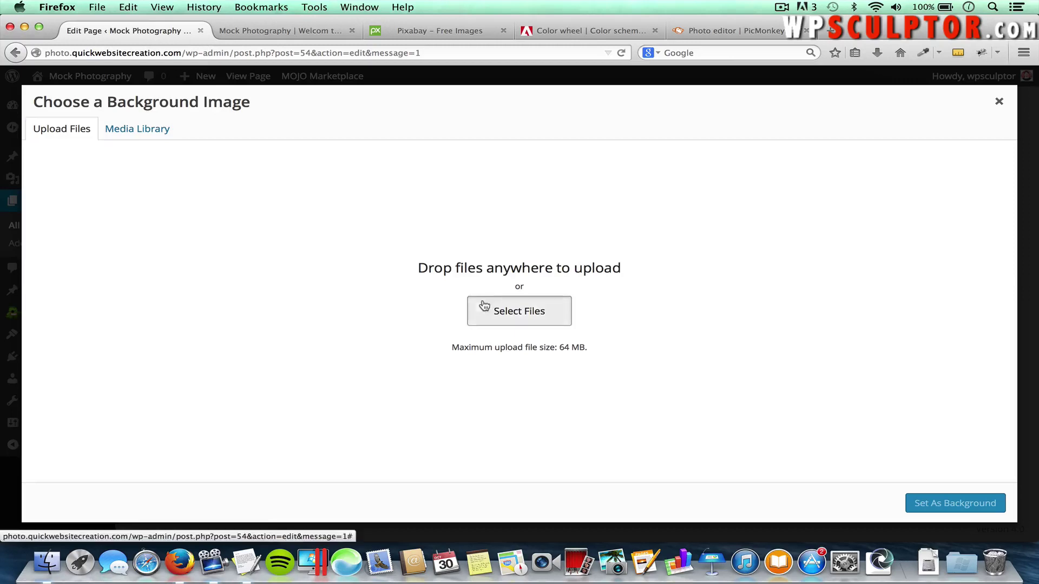
left_click(484, 306)
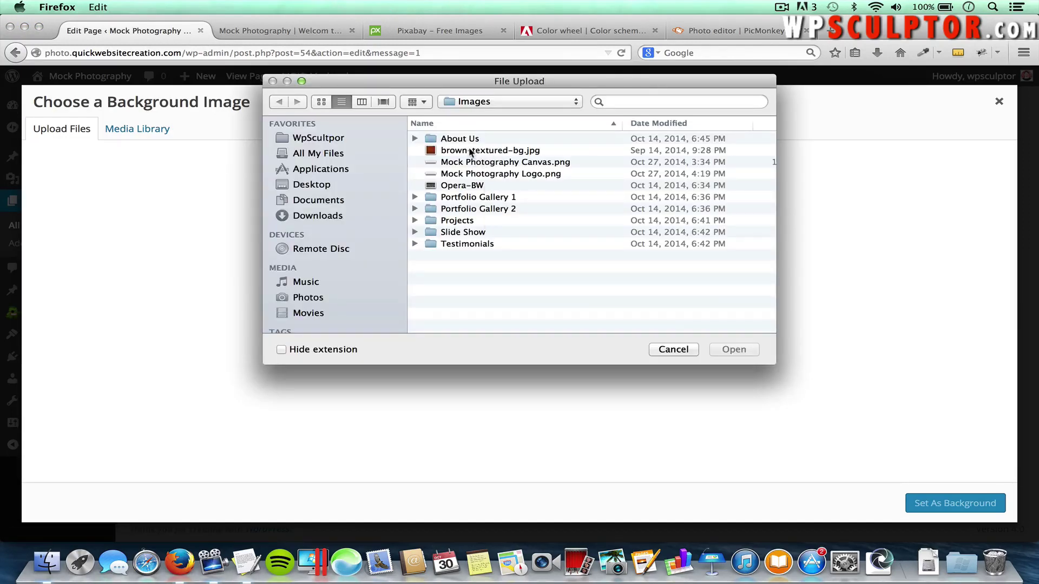
left_click(485, 151)
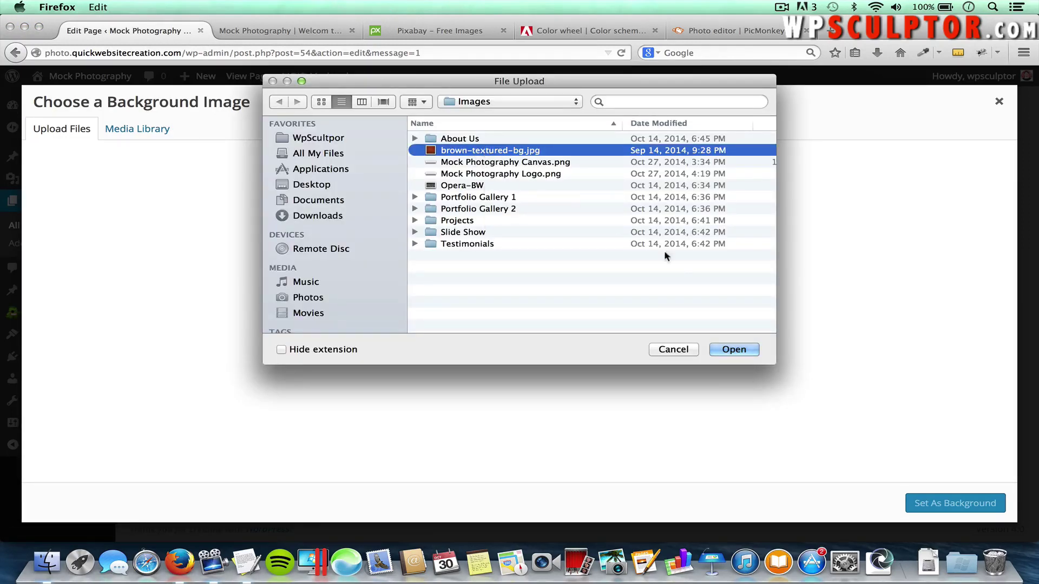
left_click(733, 349)
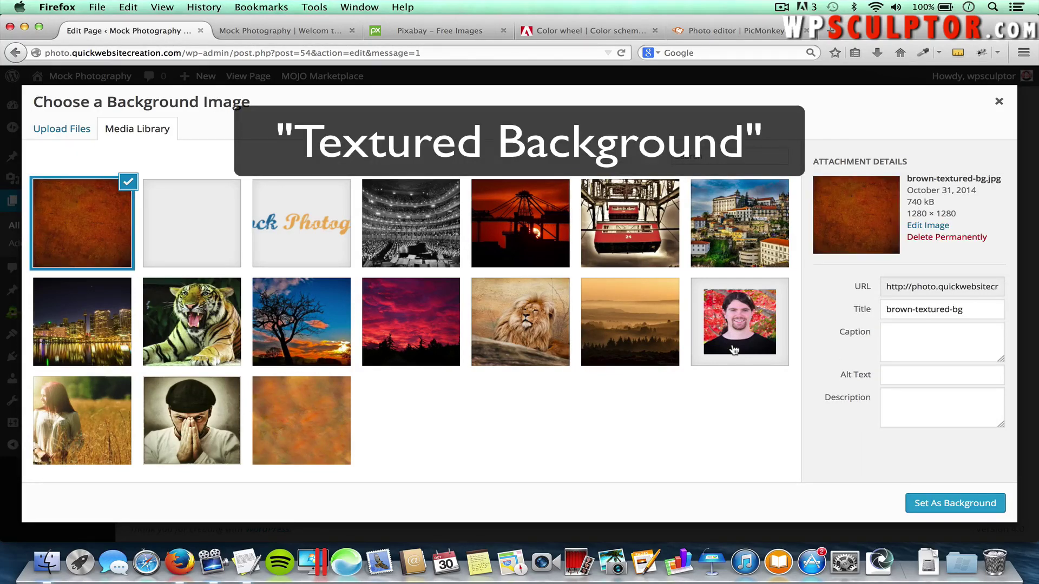
Set the brown texture as the section background and save the section settings
left_click(945, 509)
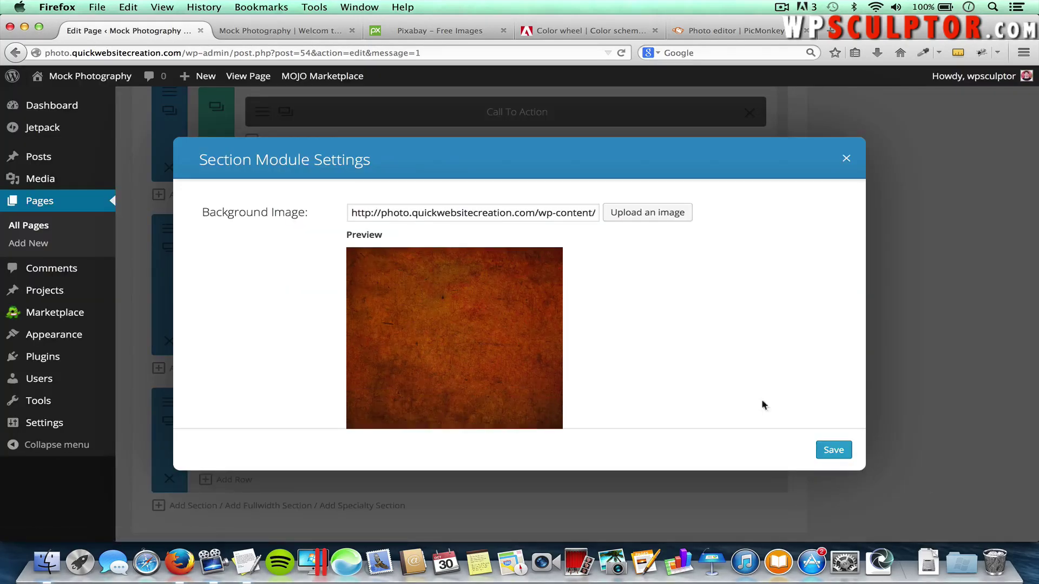
scroll(718, 367, "down", 5)
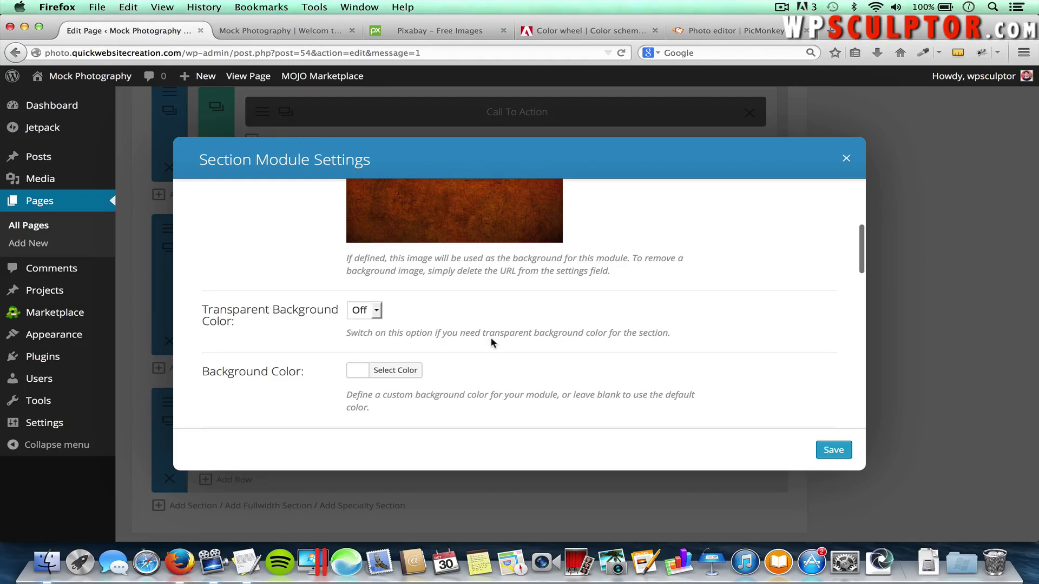
scroll(491, 342, "down", 10)
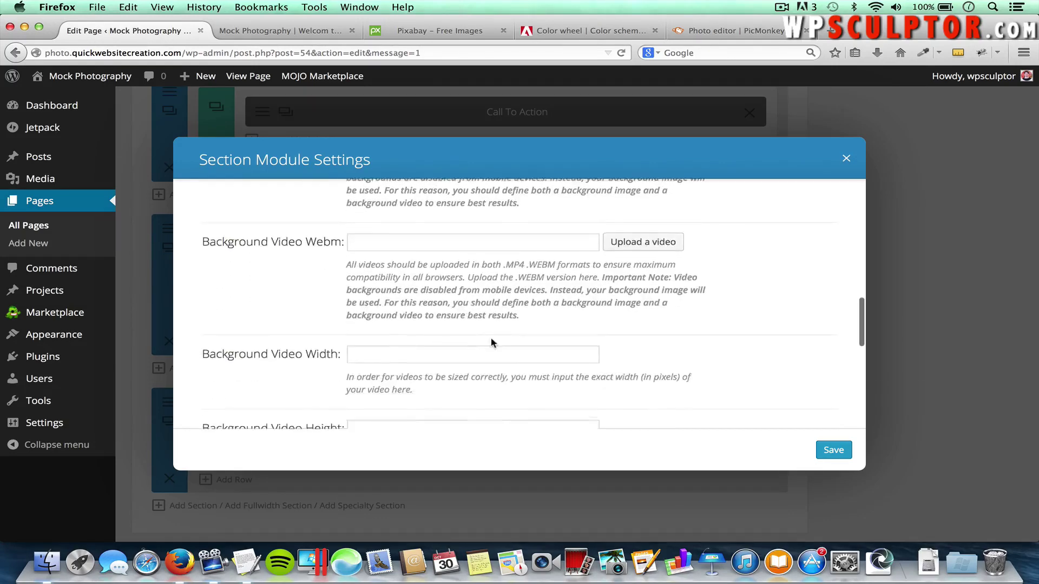
scroll(491, 339, "down", 6)
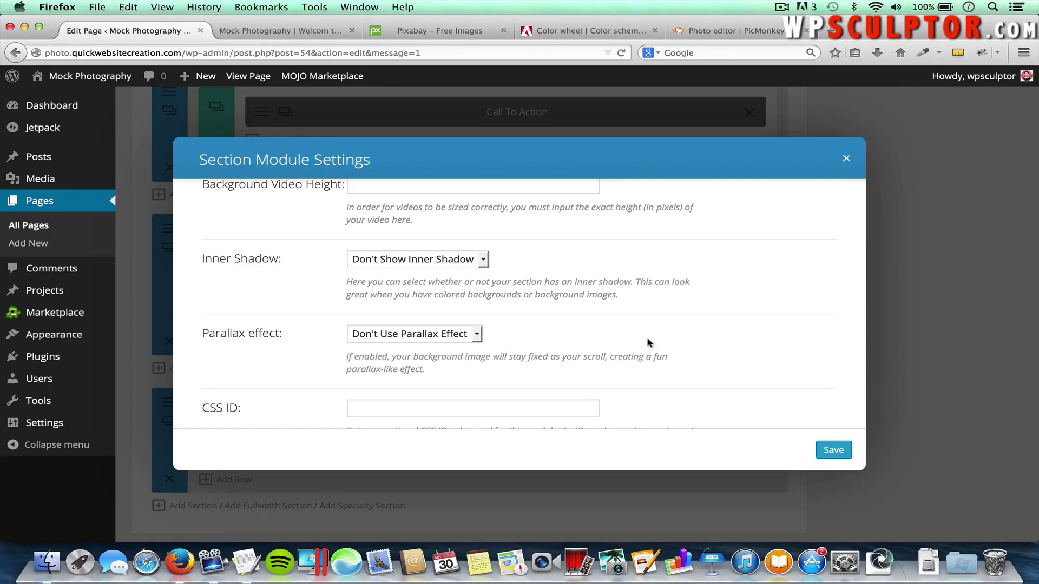
left_click(828, 452)
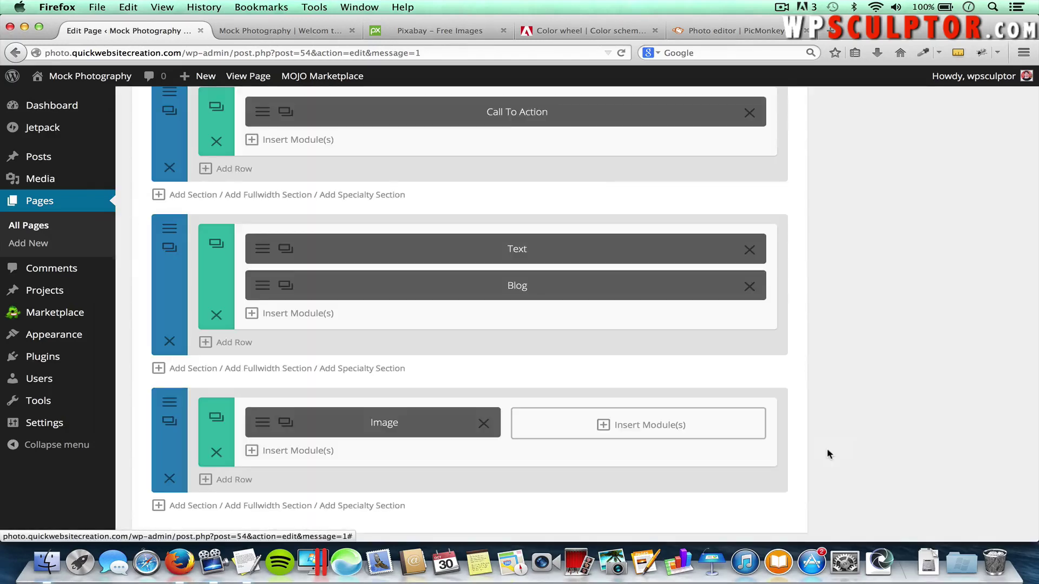
scroll(864, 326, "up", 10)
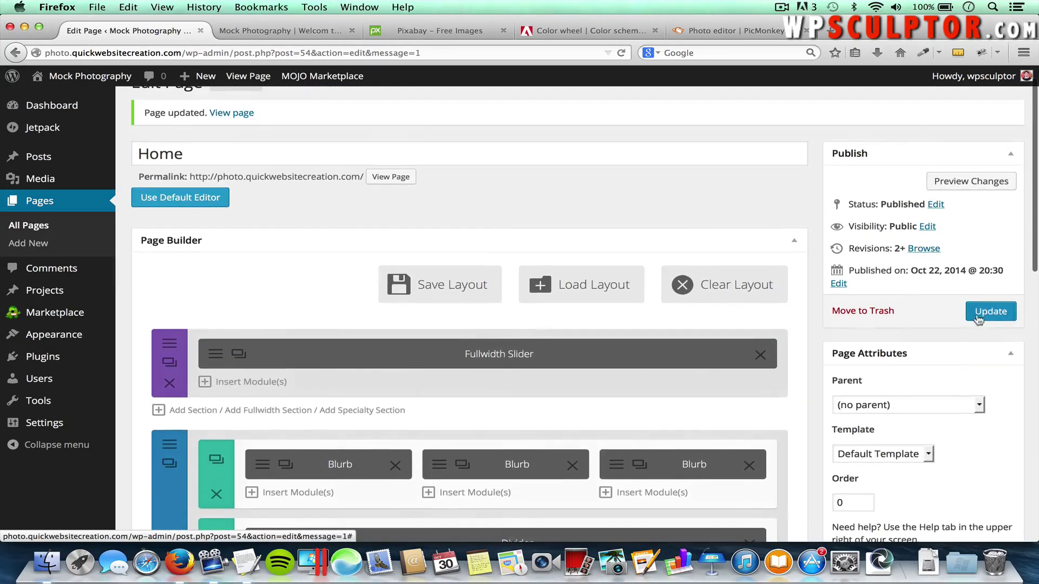
Publish the Home page and reload the live site
left_click(978, 319)
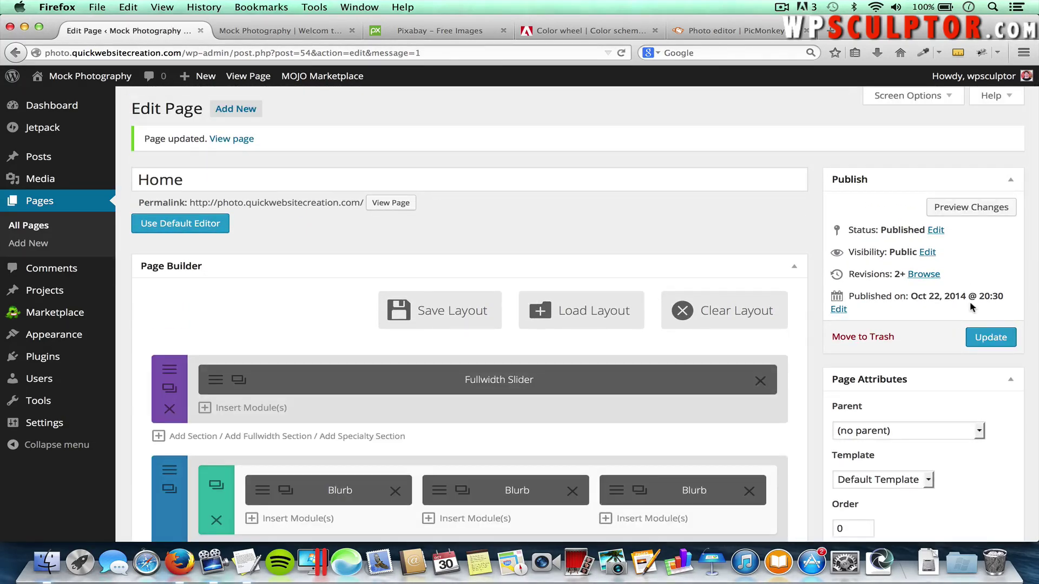
left_click(315, 35)
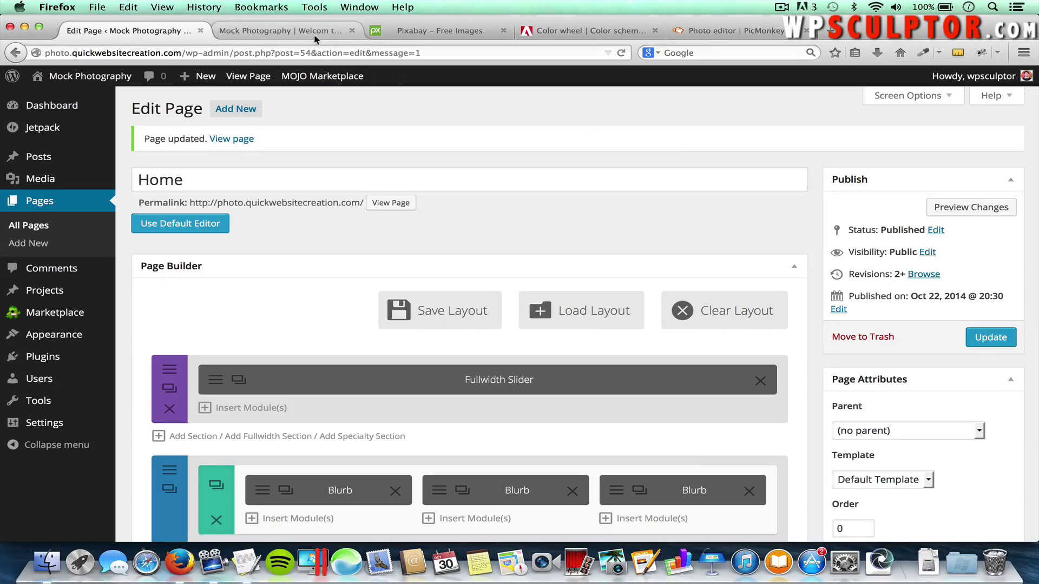
key("super+r")
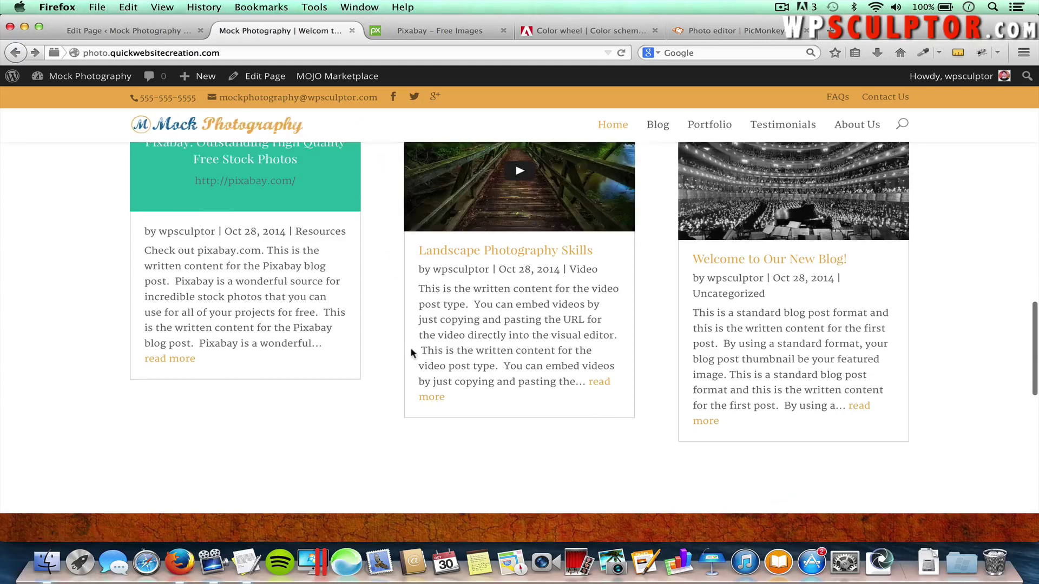
scroll(411, 353, "down", 7)
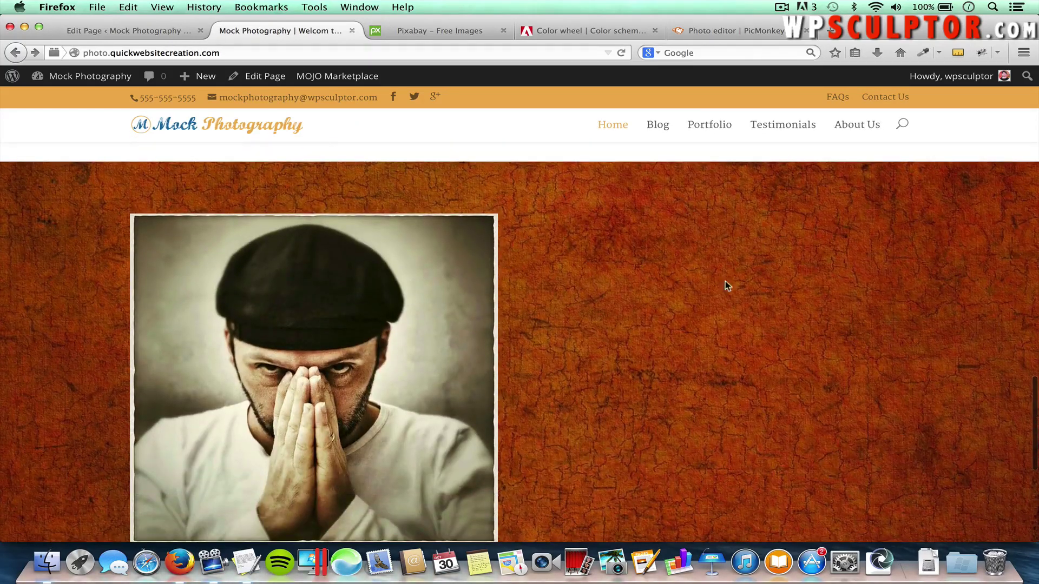
scroll(625, 404, "down", 2)
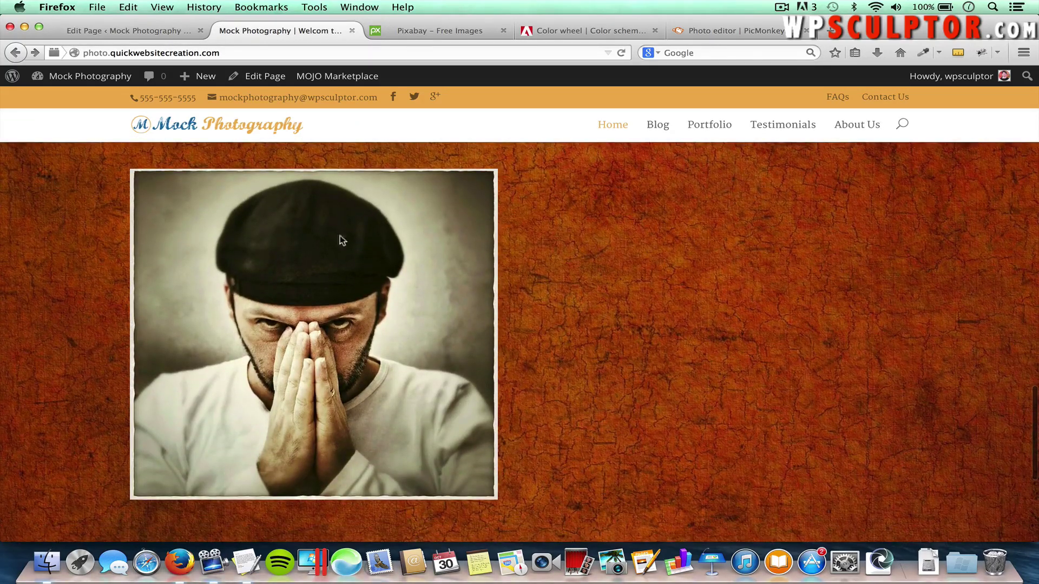
Inspect the portrait over the brown texture, then return to the page editor
scroll(401, 313, "up", 3)
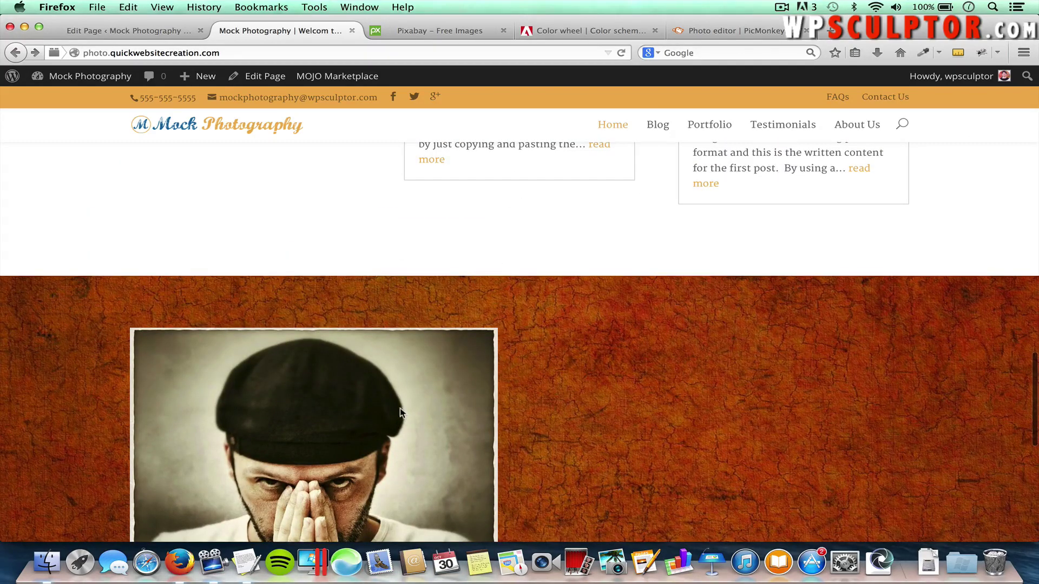
scroll(400, 408, "down", 5)
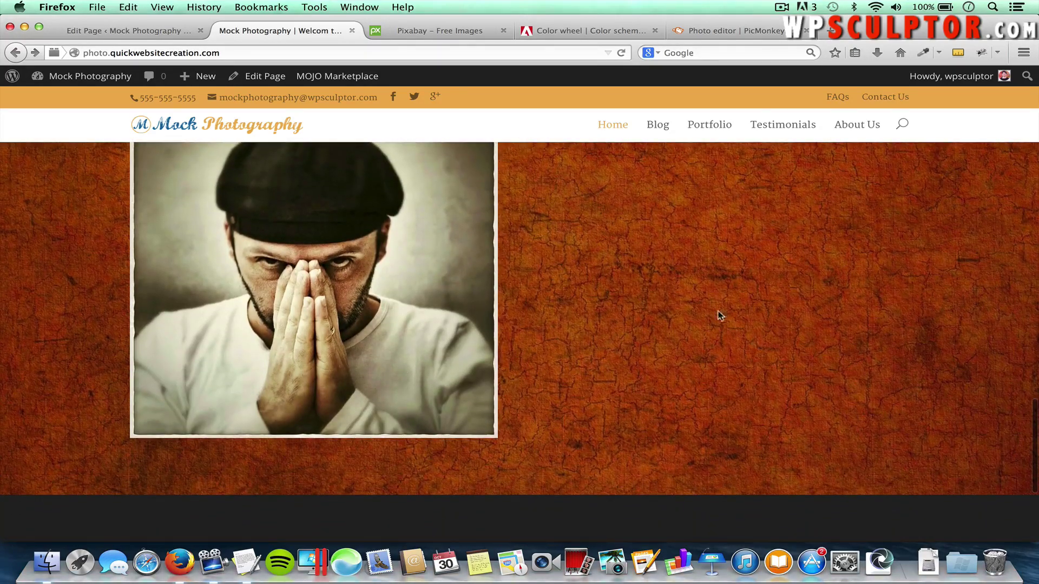
scroll(686, 319, "up", 3)
scroll(686, 320, "down", 3)
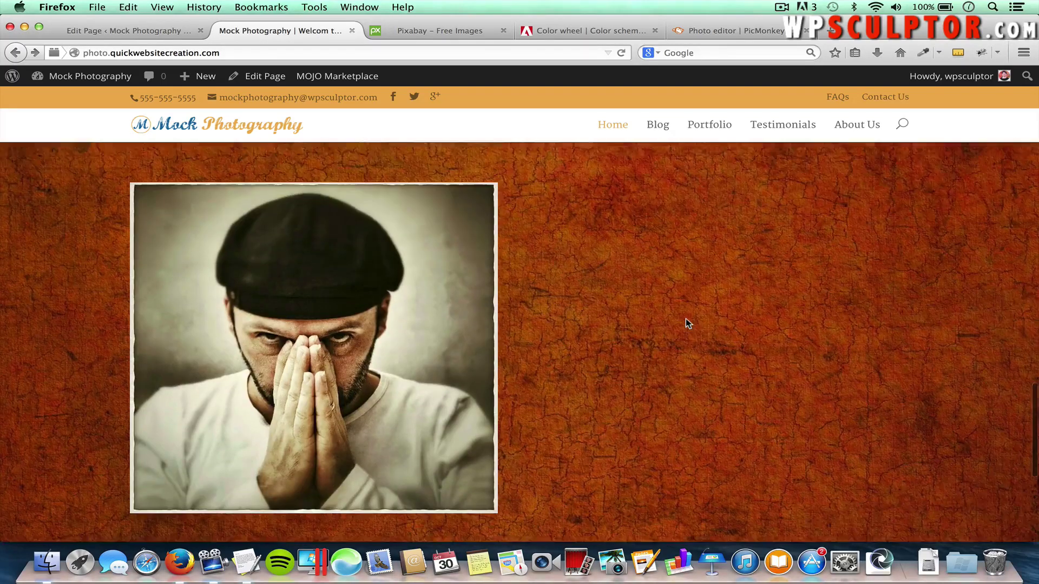
scroll(686, 319, "up", 3)
scroll(686, 319, "up", 3)
scroll(686, 319, "down", 5)
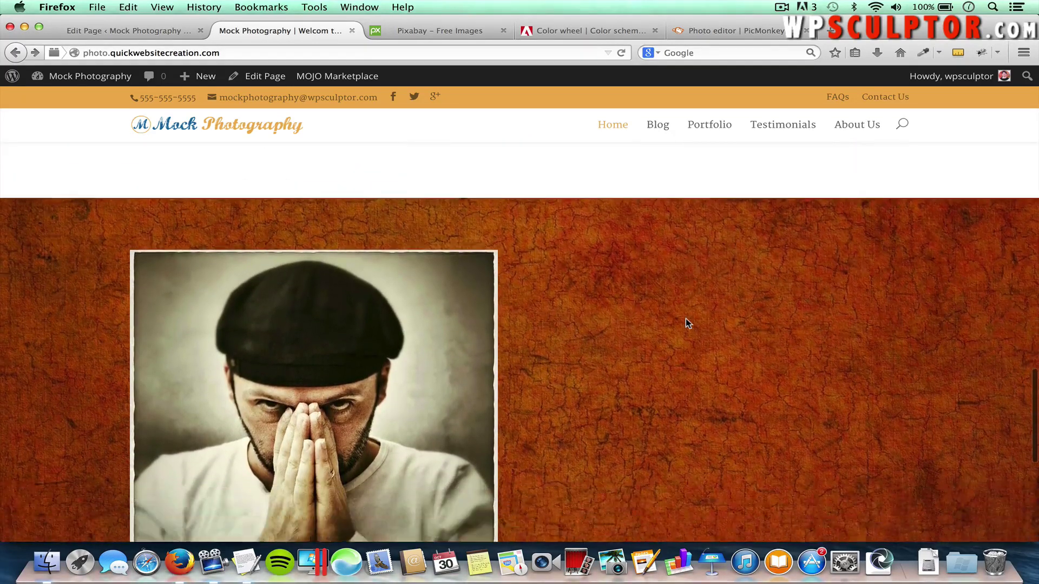
scroll(686, 319, "up", 1)
scroll(685, 320, "up", 3)
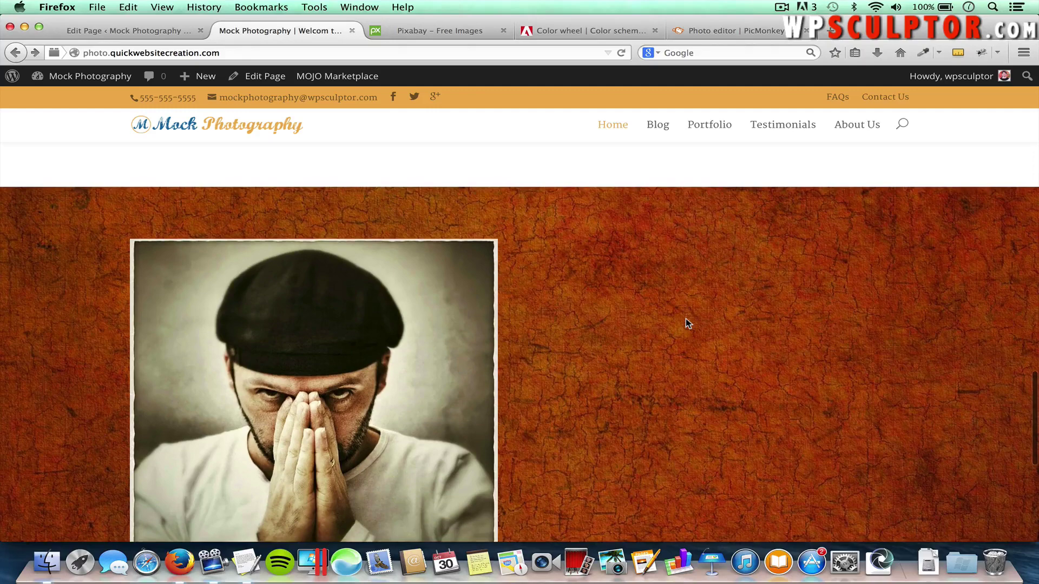
left_click(108, 31)
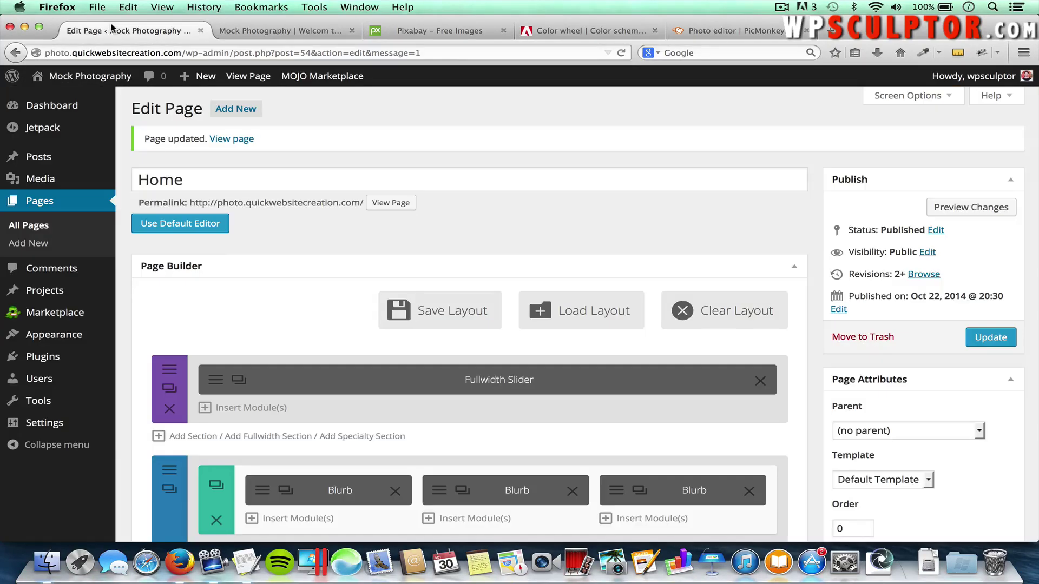
Set the section's Parallax effect to Use Parallax Effect and save
scroll(233, 269, "down", 4)
scroll(235, 269, "down", 10)
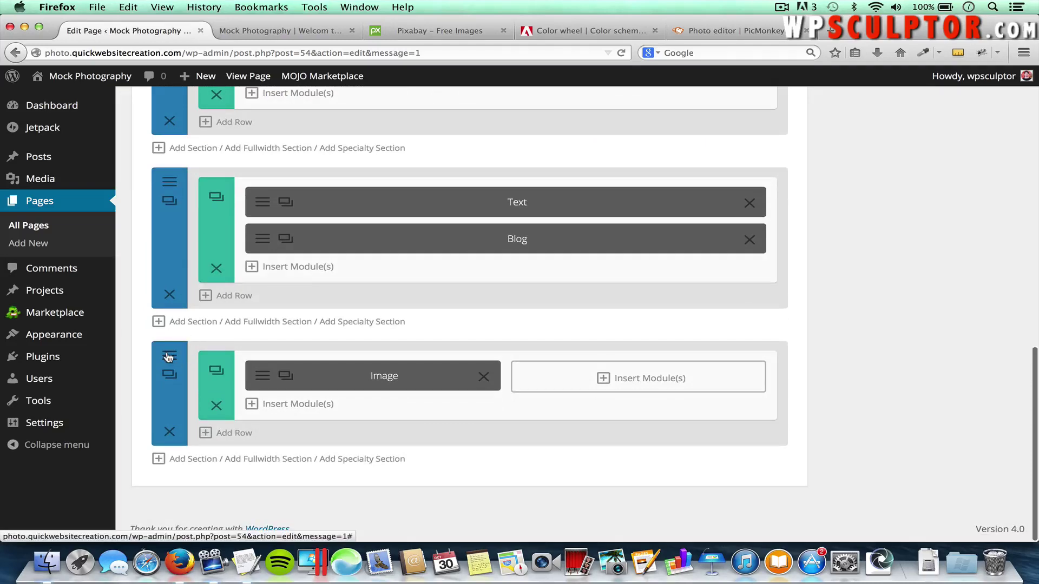
left_click(169, 357)
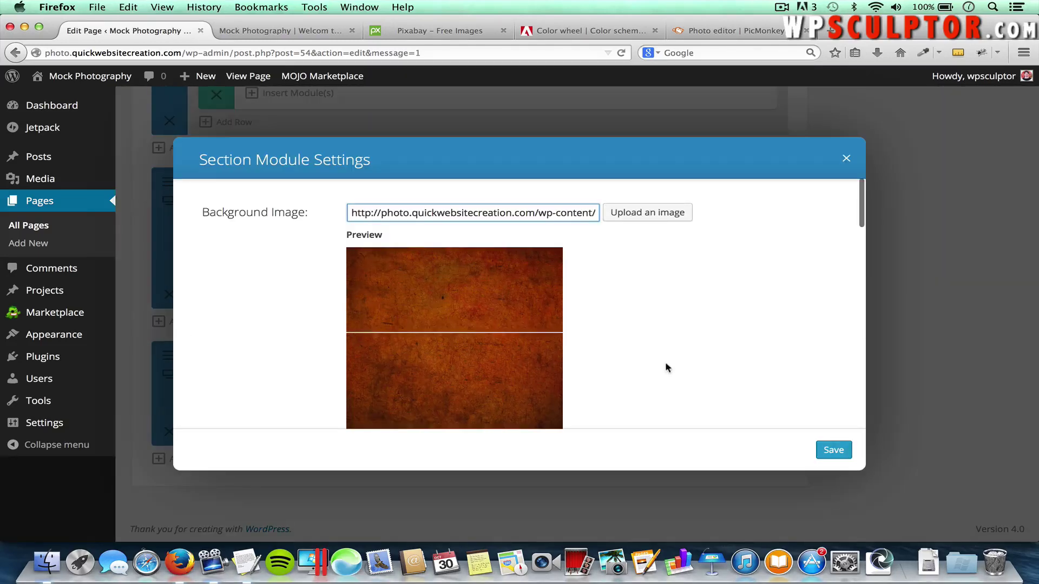
scroll(666, 368, "down", 2)
scroll(665, 368, "down", 10)
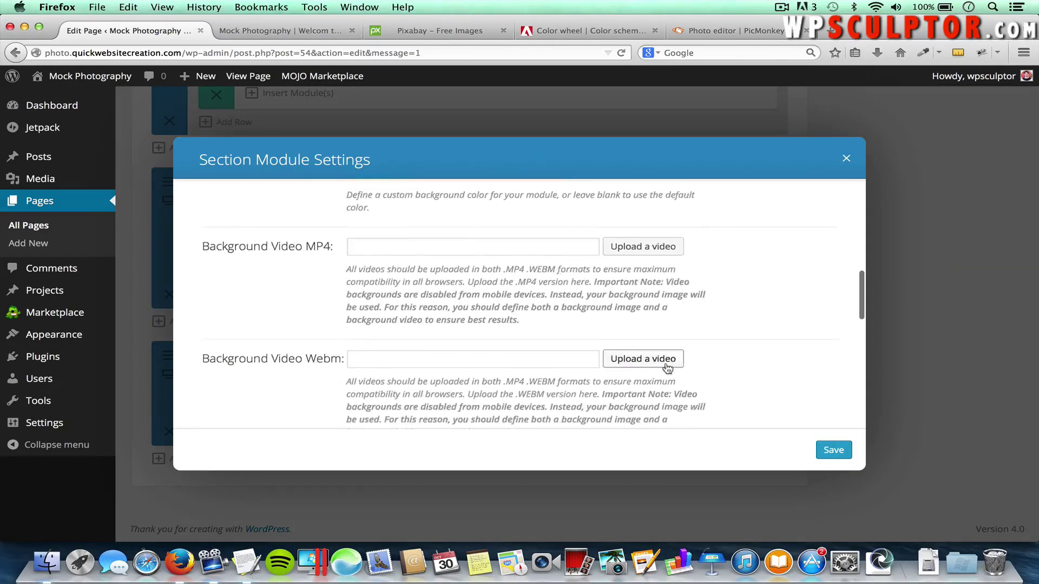
scroll(667, 369, "down", 5)
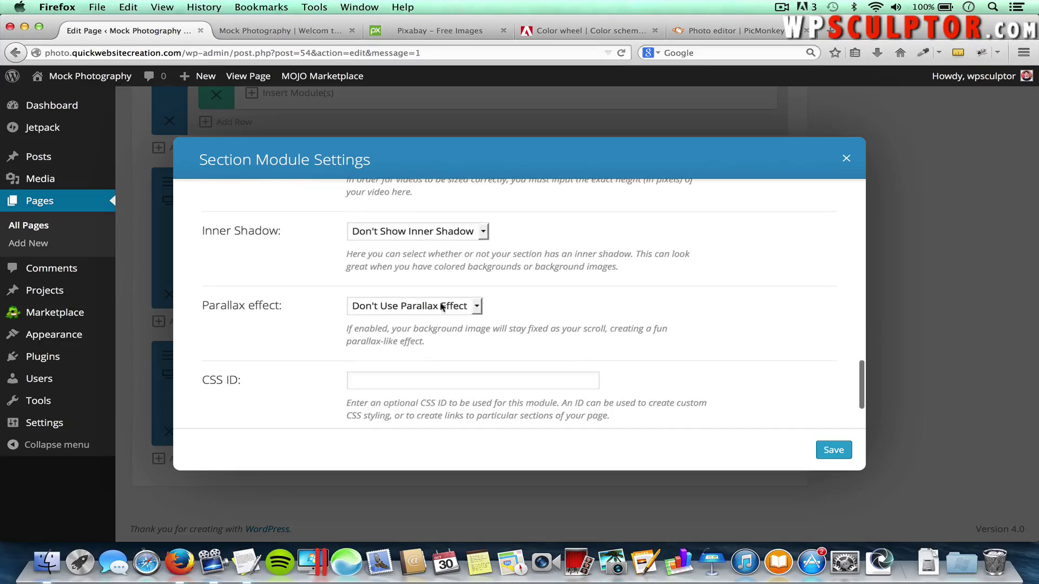
left_click(377, 306)
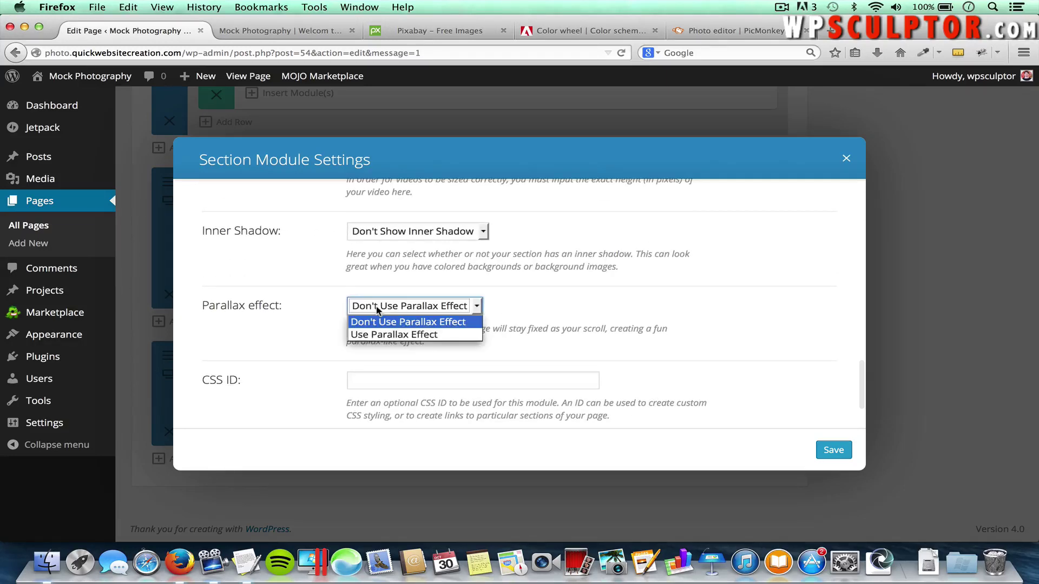
left_click(399, 336)
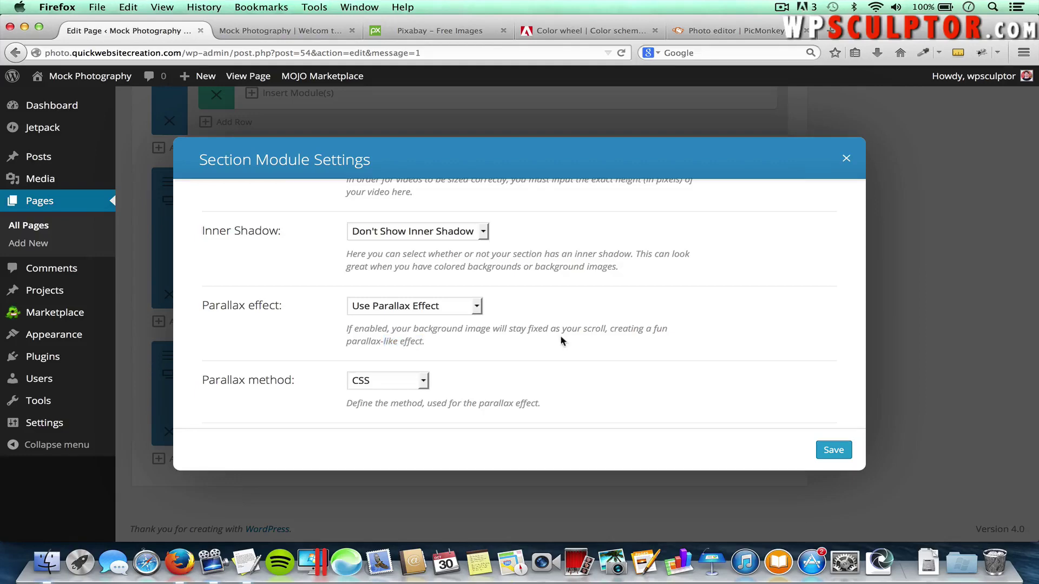
left_click(833, 450)
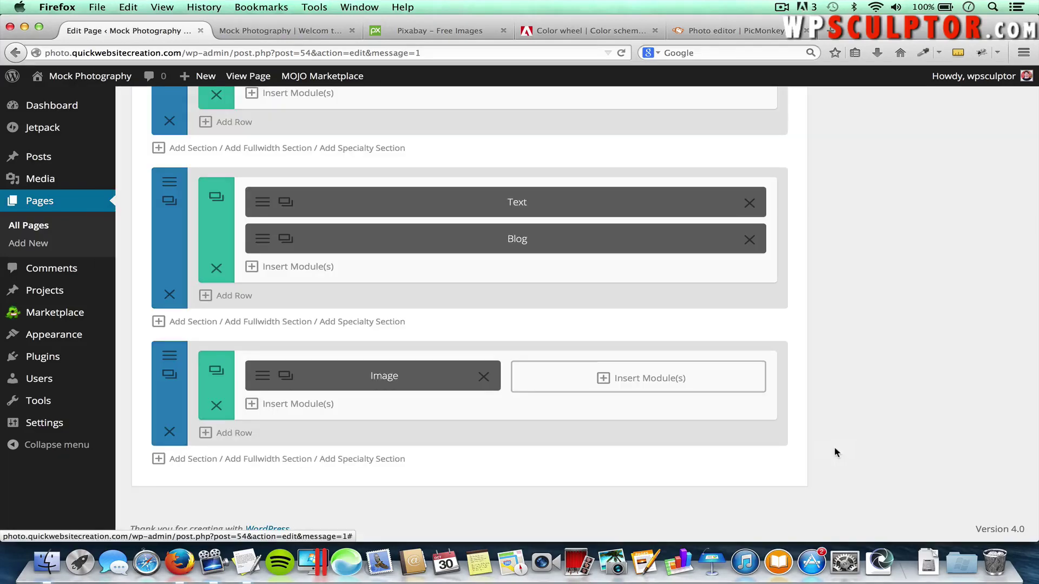
Publish the Home page and check the parallax texture section on the reloaded live site
scroll(907, 288, "up", 10)
left_click(985, 338)
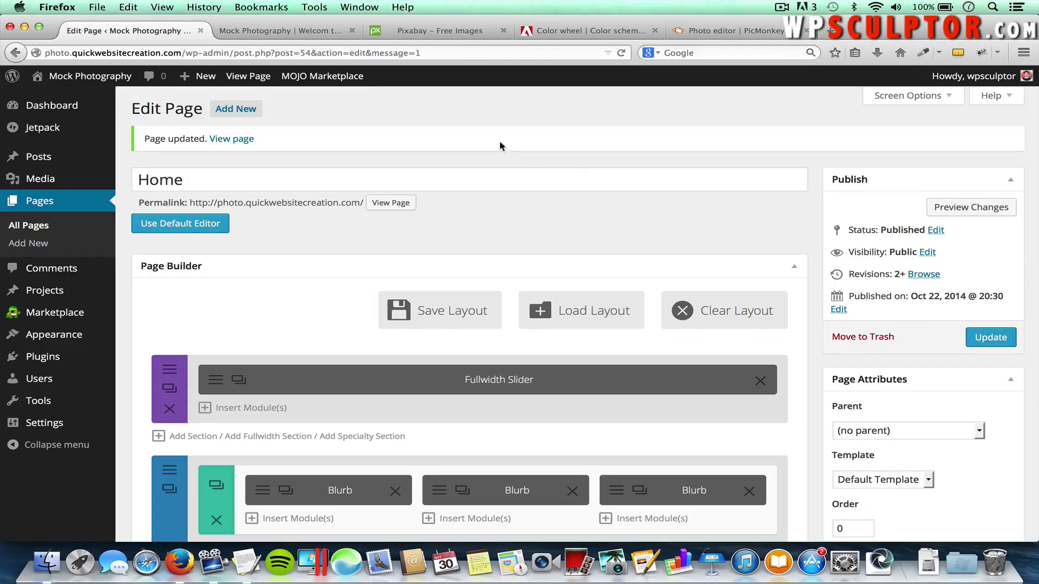
left_click(284, 31)
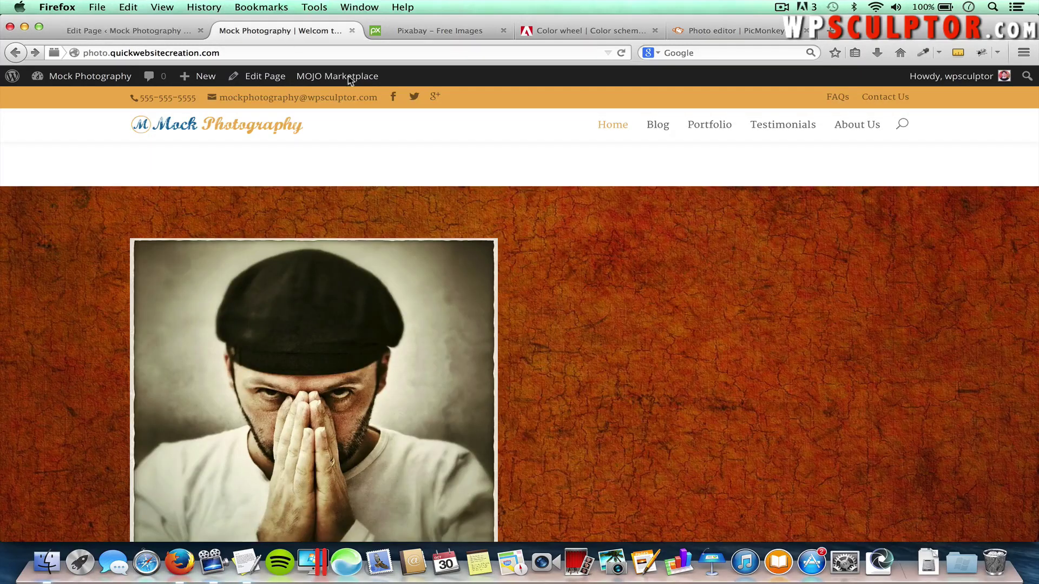
key("super+r")
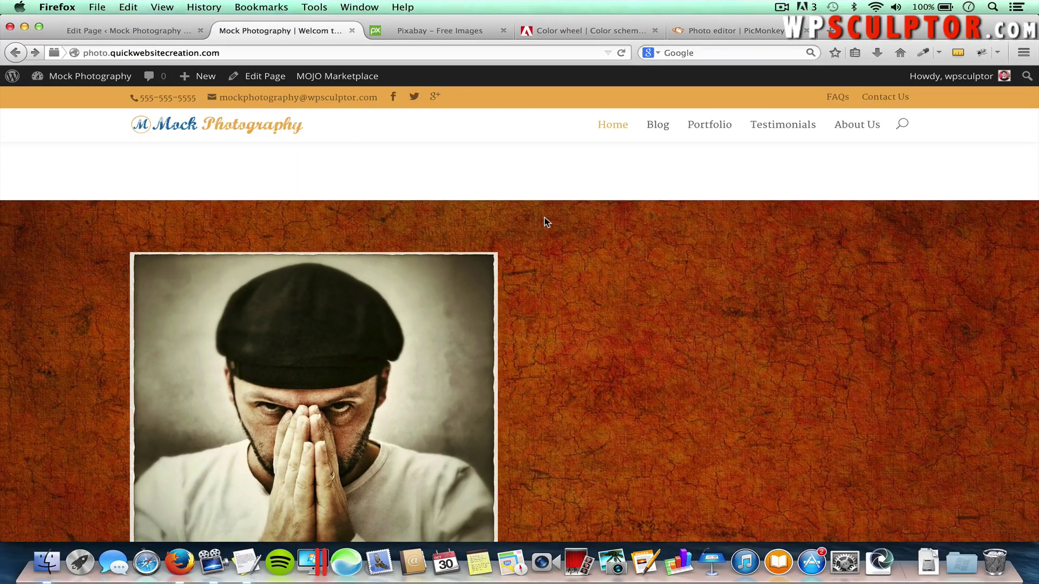
scroll(544, 217, "down", 3)
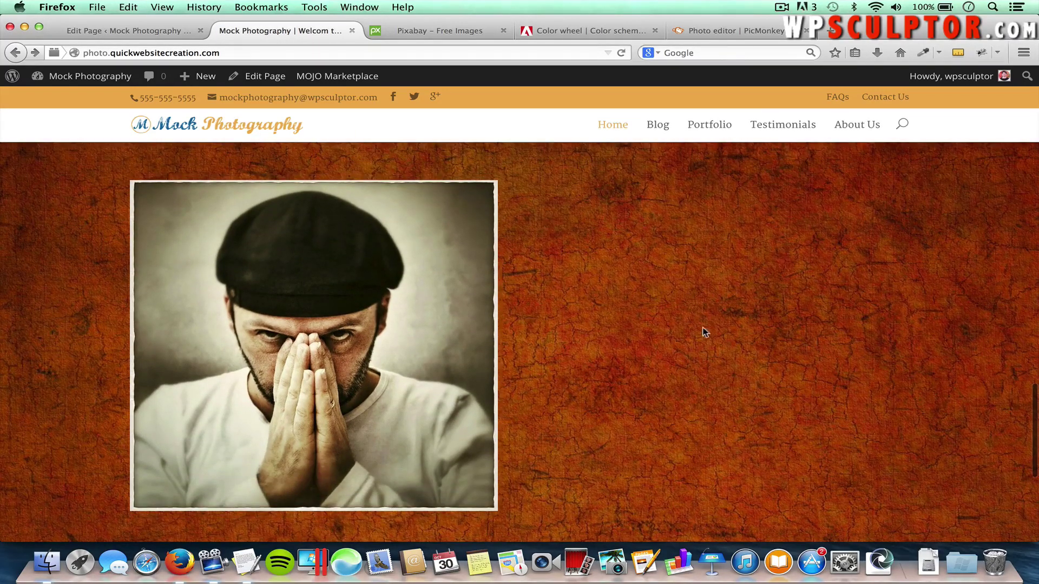
scroll(679, 328, "down", 3)
scroll(679, 326, "up", 5)
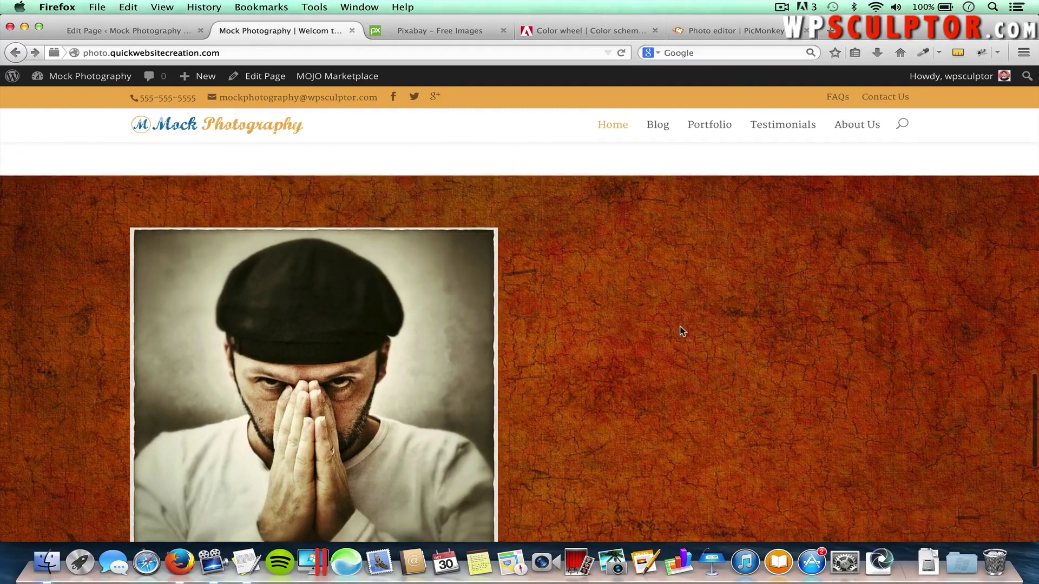
scroll(637, 366, "down", 7)
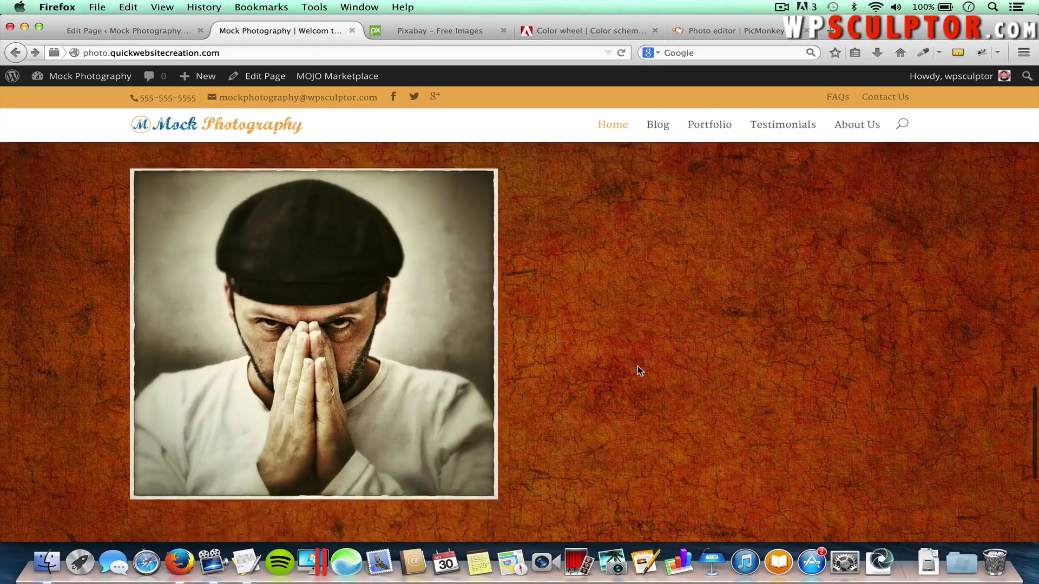
scroll(637, 367, "down", 3)
scroll(637, 367, "up", 8)
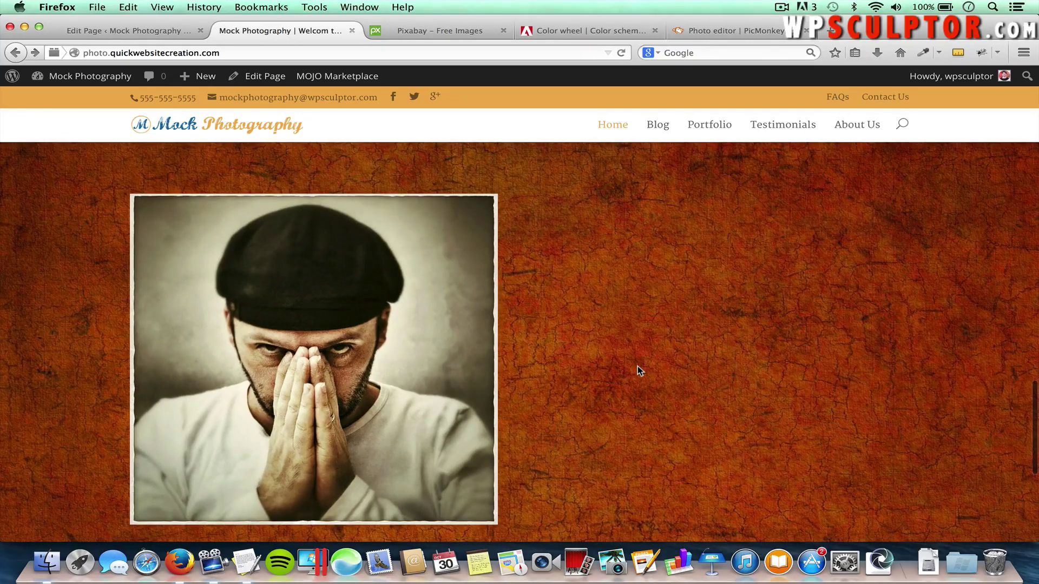
scroll(637, 365, "up", 1)
scroll(637, 366, "down", 3)
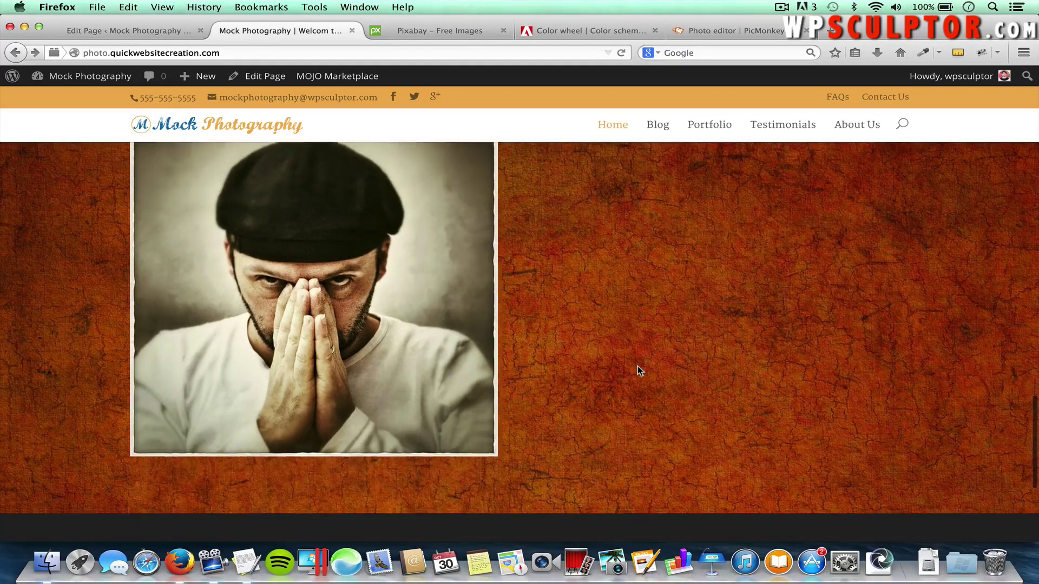
scroll(638, 366, "up", 3)
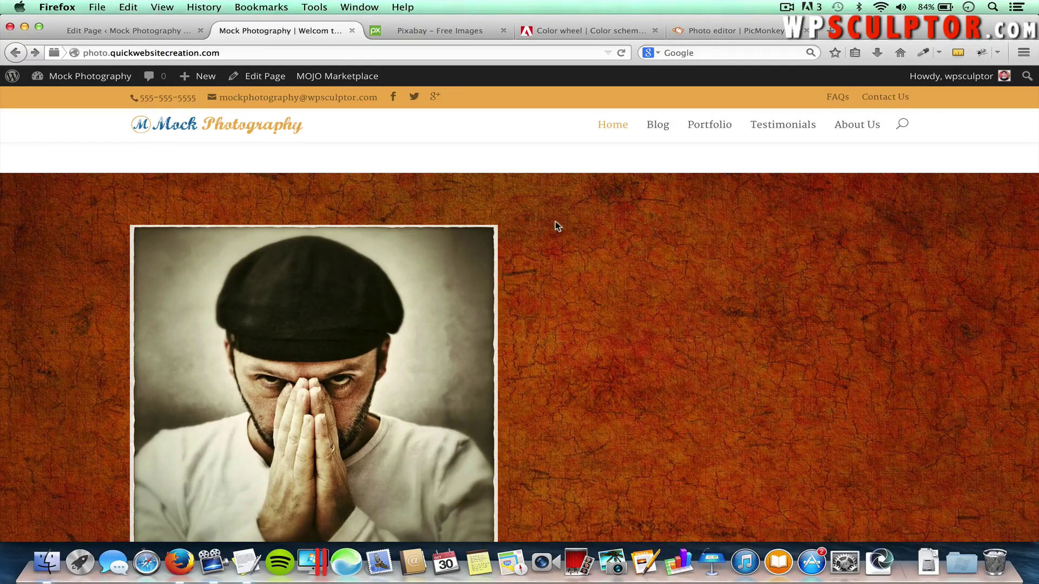
Add a Text module in the right column with Text Color set to Light
left_click(150, 27)
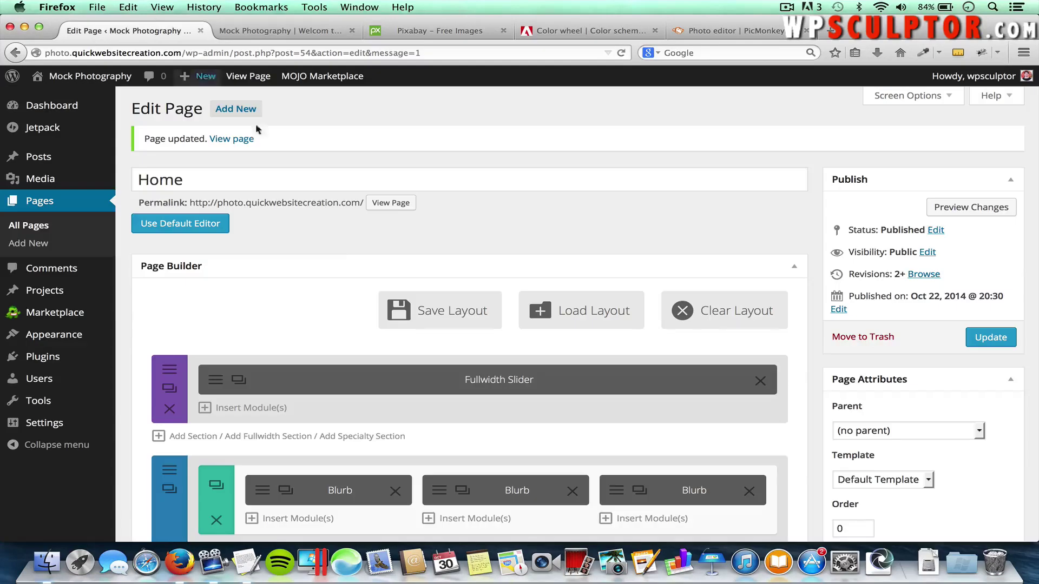
scroll(360, 252, "down", 15)
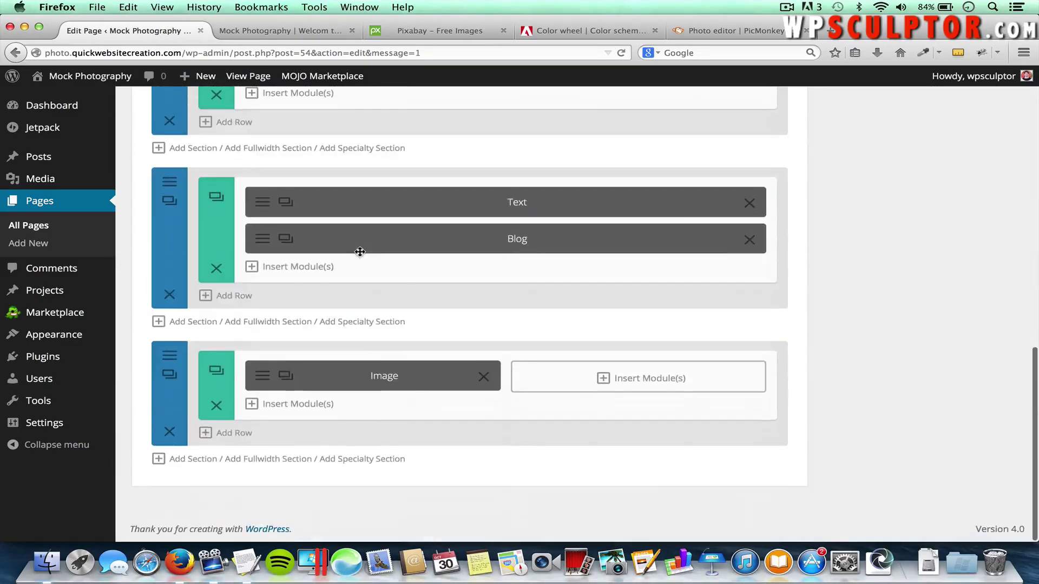
left_click(652, 377)
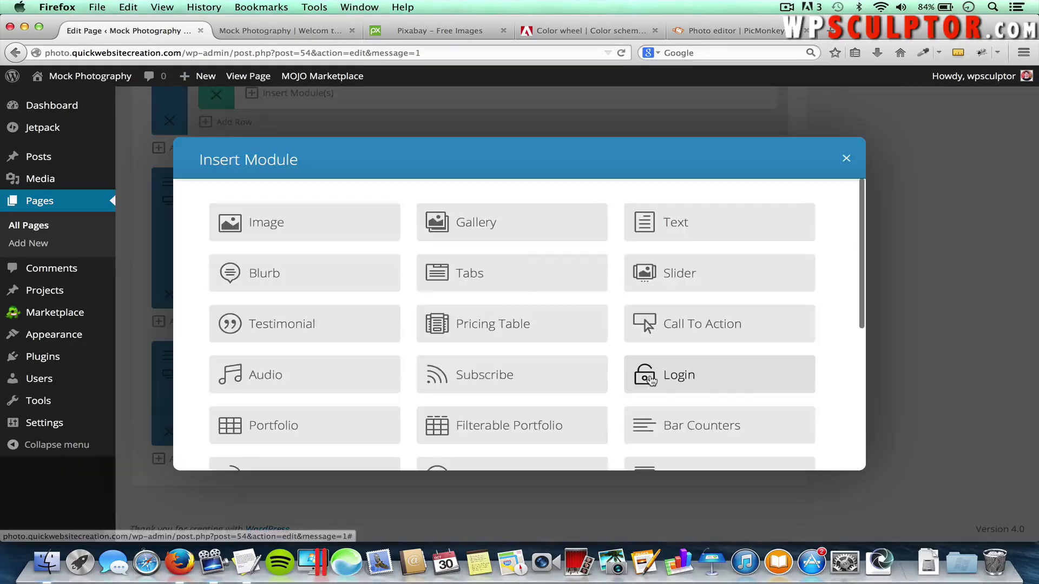
left_click(694, 230)
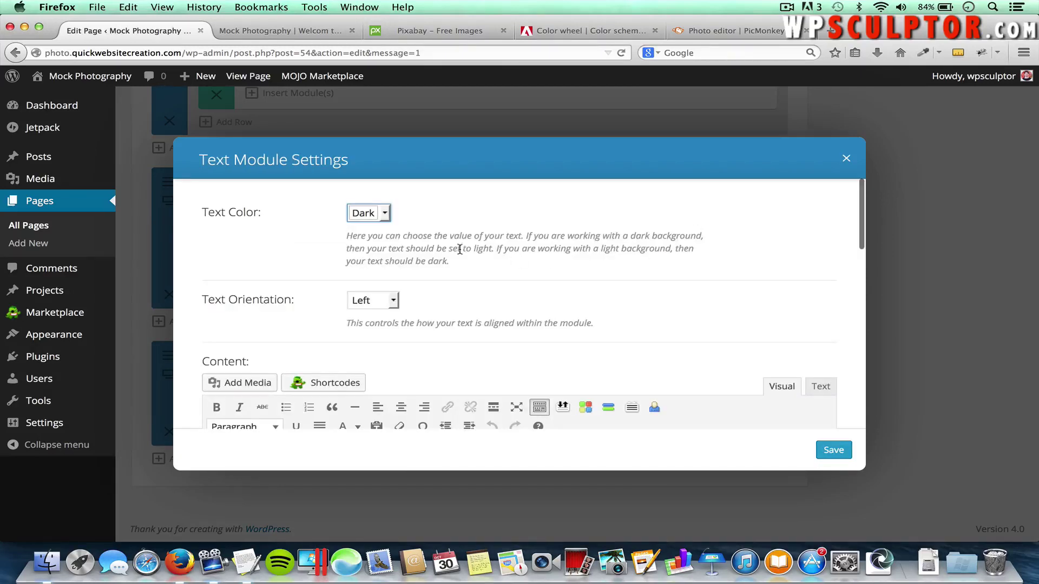
left_click(361, 211)
left_click(370, 238)
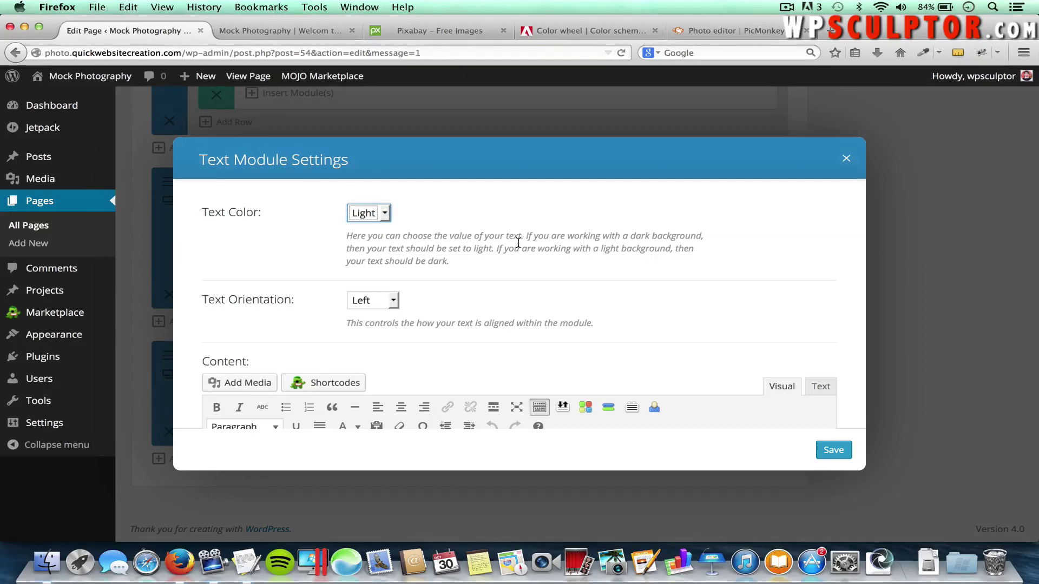
Enter 'Why Choose Us?' as a Heading 1 and save the Text module
scroll(536, 317, "down", 3)
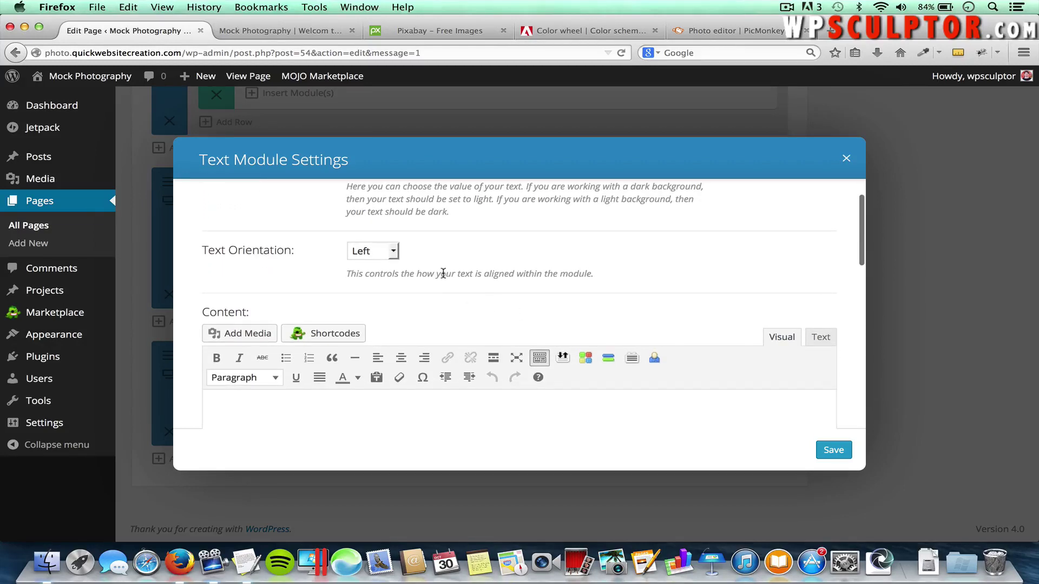
left_click(409, 417)
type("Why Cho")
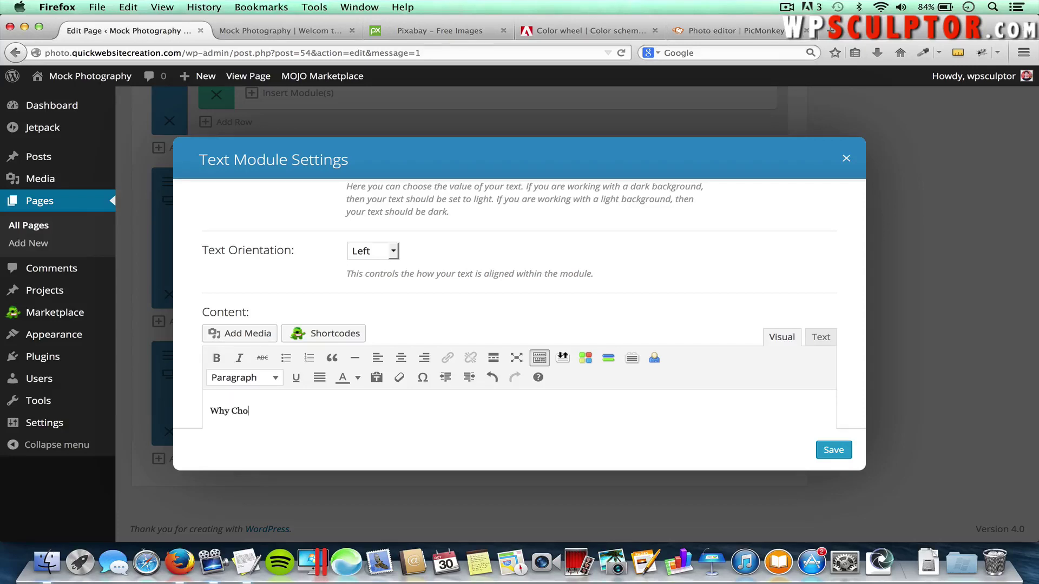
type("ose Us?")
left_click_drag(291, 410, 180, 409)
left_click(241, 378)
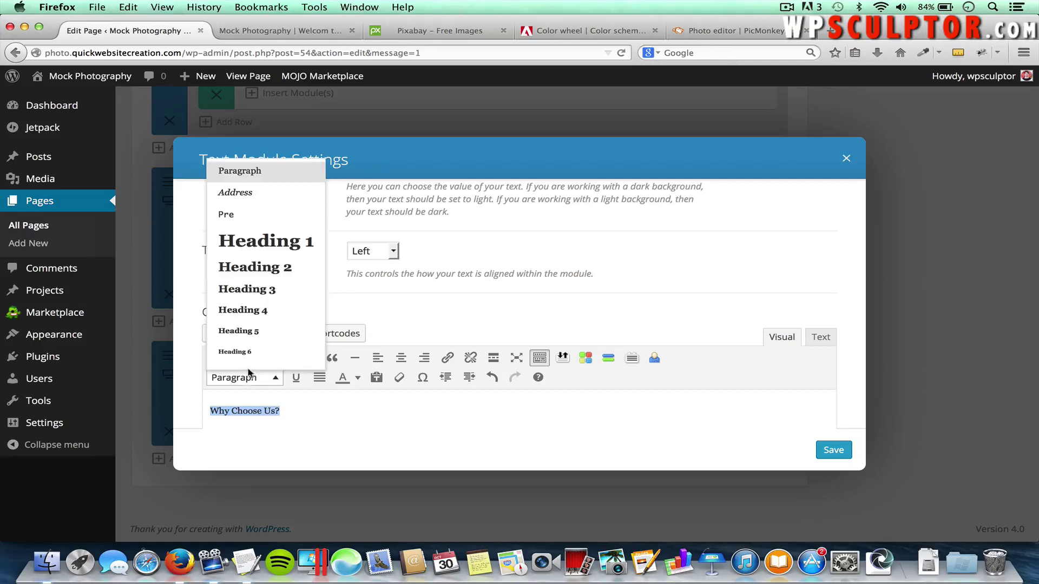
left_click(295, 246)
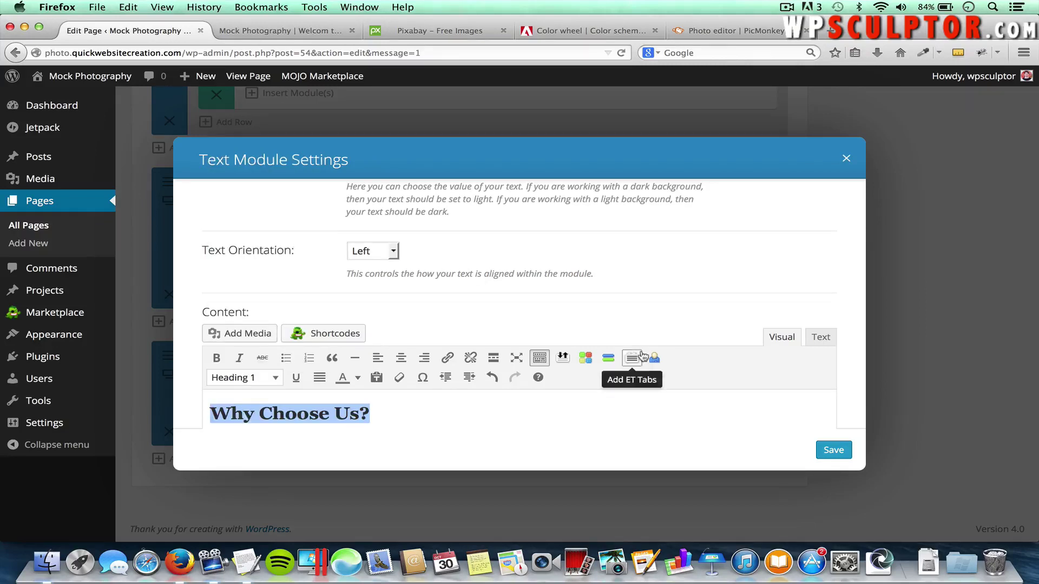
left_click(835, 451)
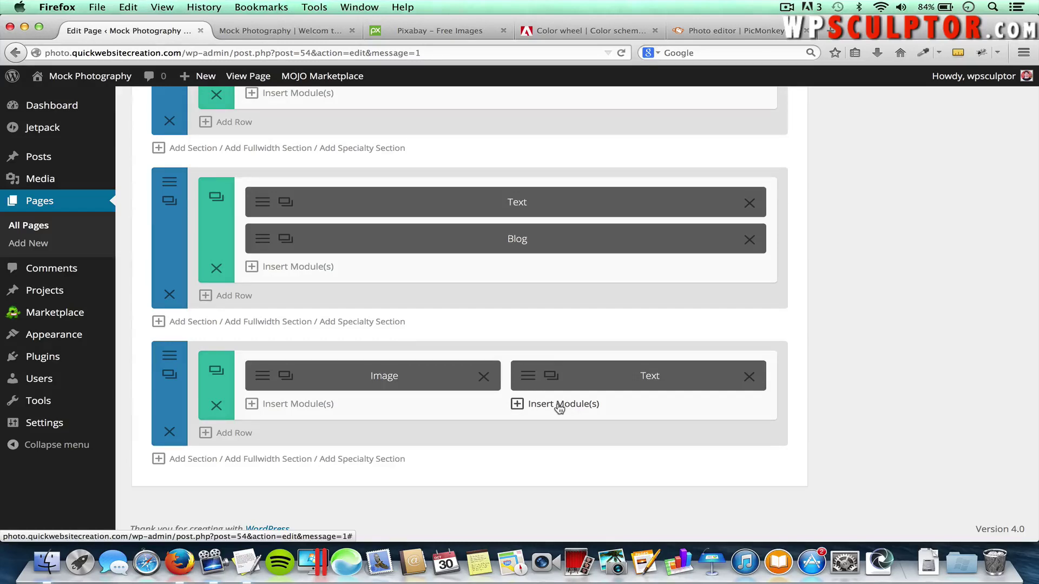
Add a Blurb module titled 'Quick Turnaround…' using the check-circle icon
left_click(560, 409)
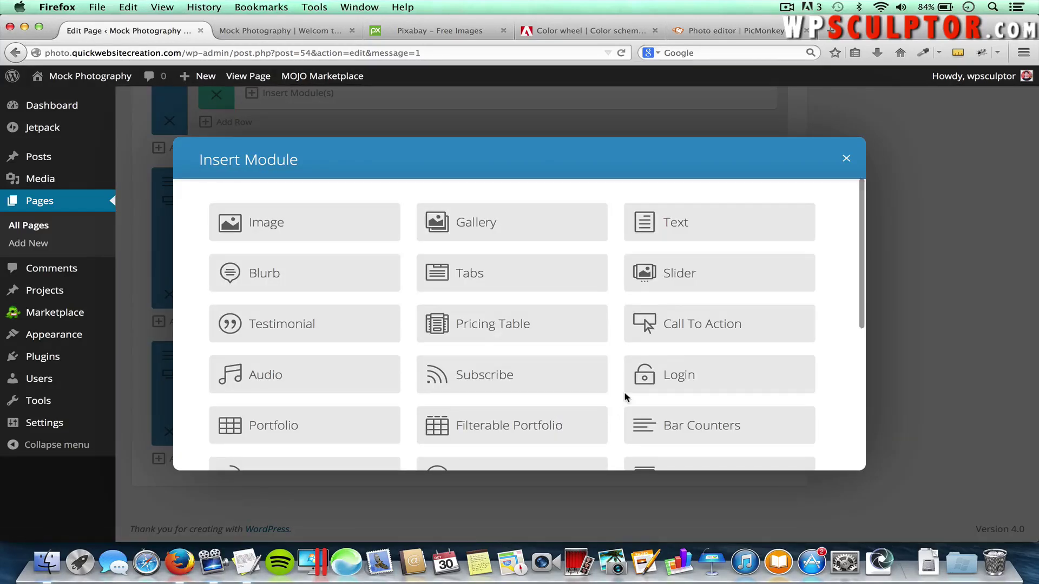
left_click(293, 280)
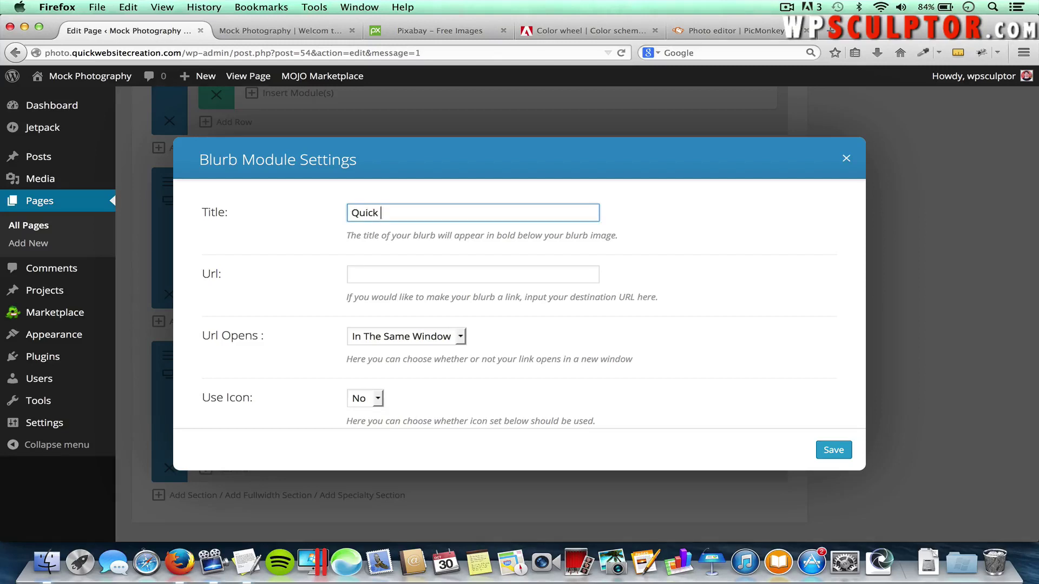
type("Quick Turnaround Time")
scroll(558, 346, "down", 3)
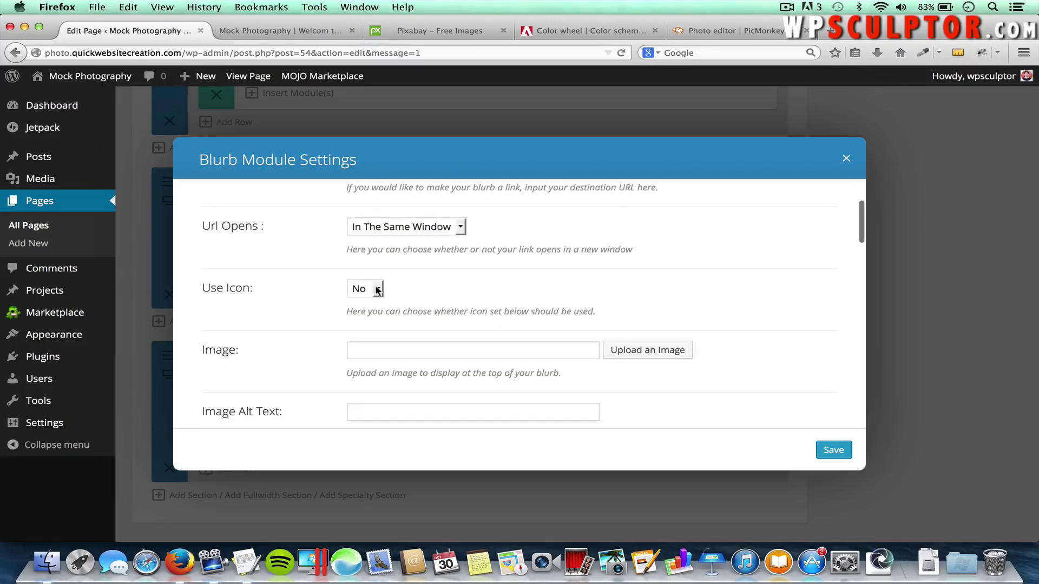
left_click(377, 289)
left_click(375, 316)
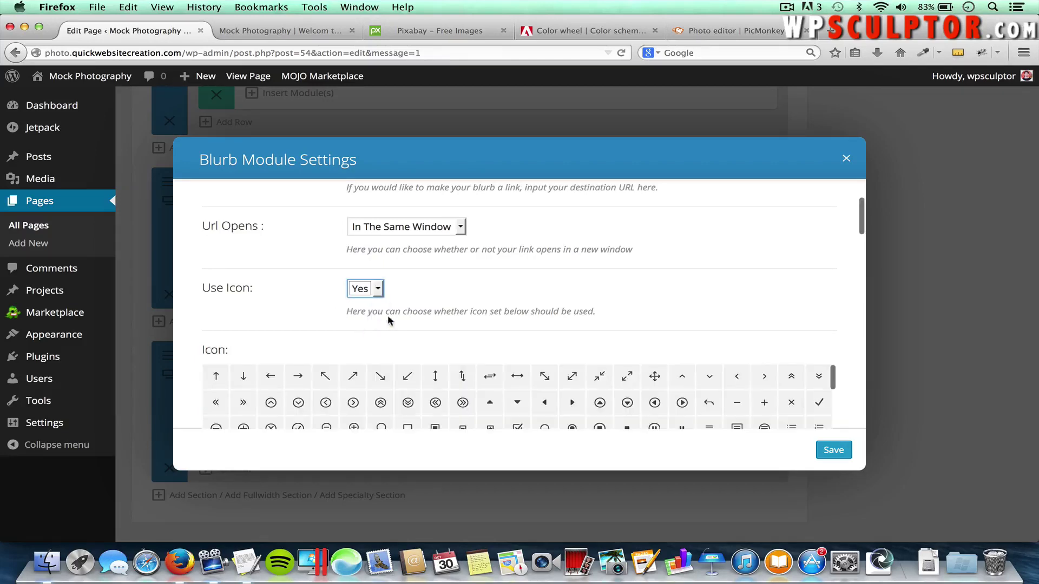
scroll(389, 320, "down", 1)
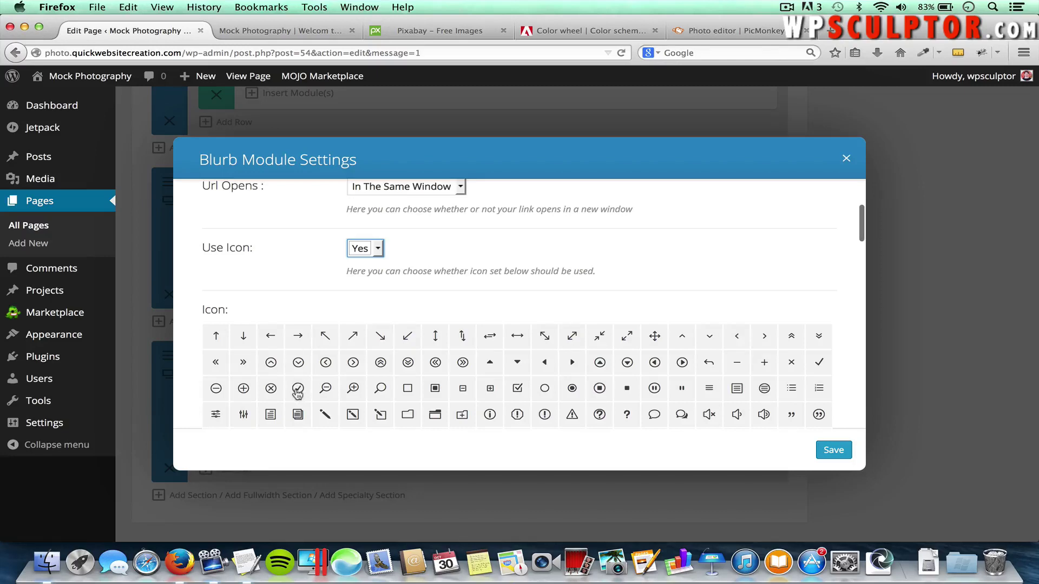
left_click(297, 390)
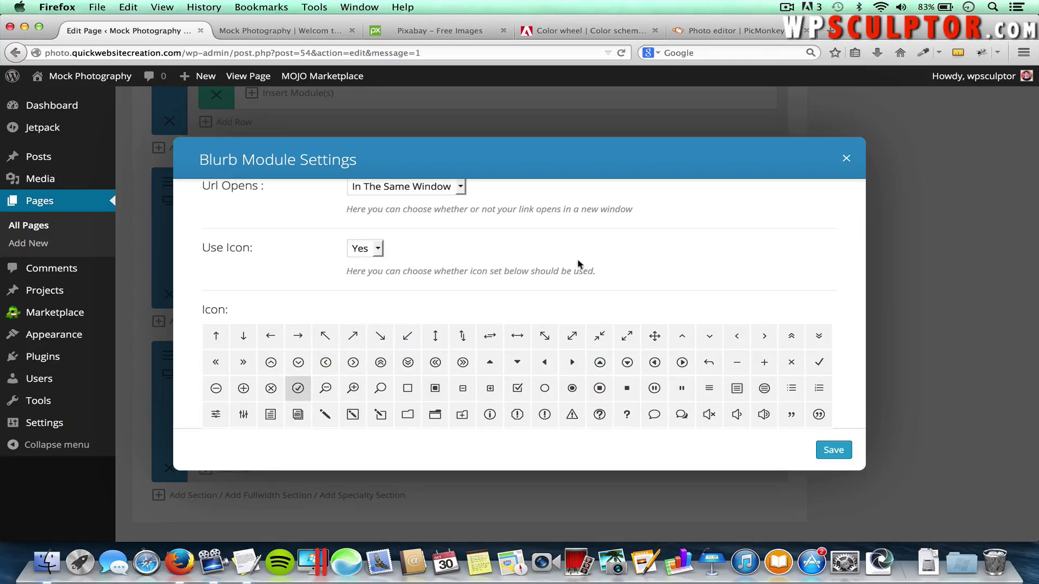
Make the blurb icon white (#ffffff), placed left, with No Animation
scroll(582, 264, "down", 4)
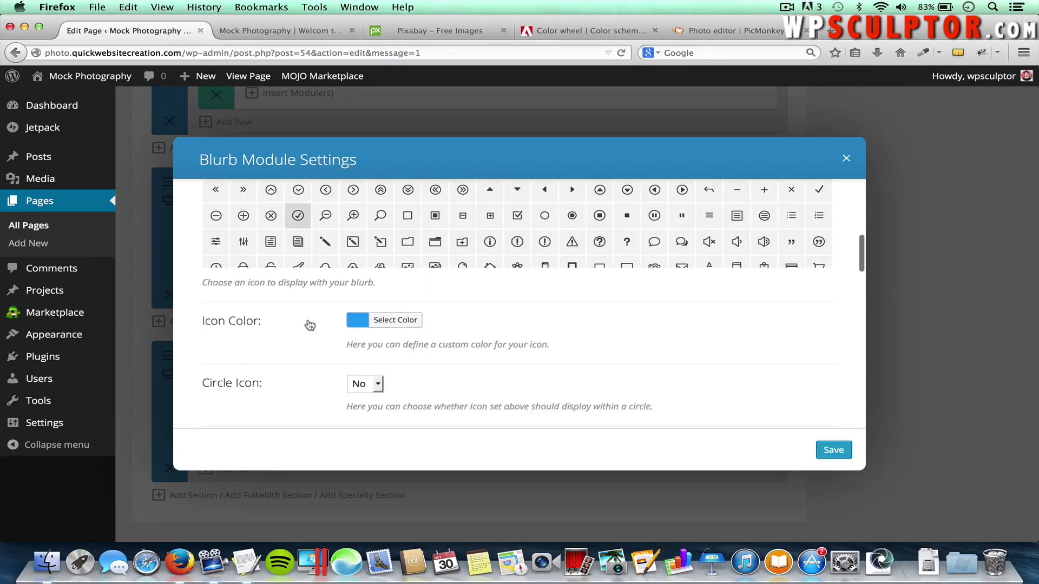
left_click(403, 321)
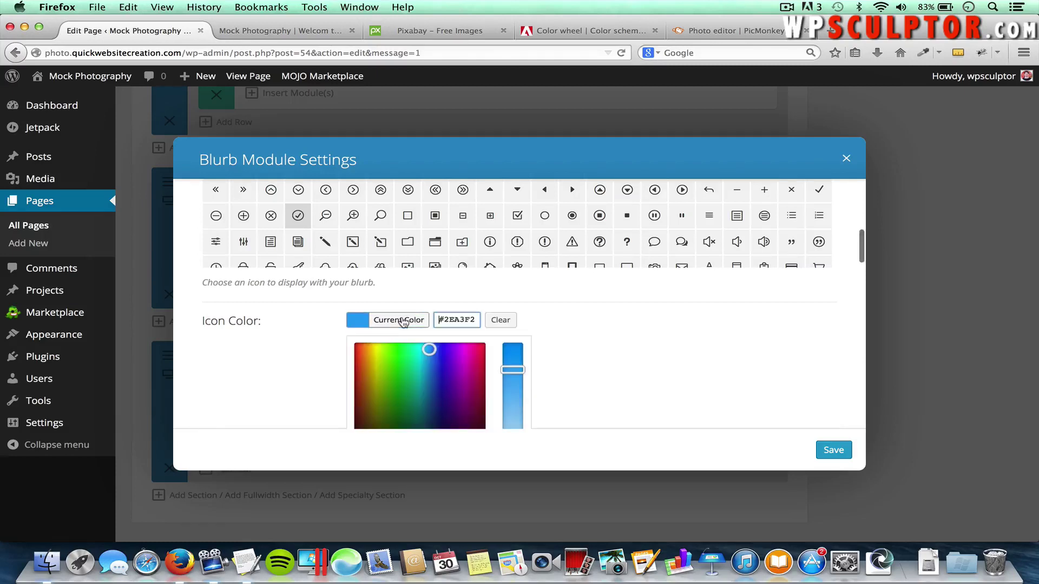
scroll(605, 377, "down", 1)
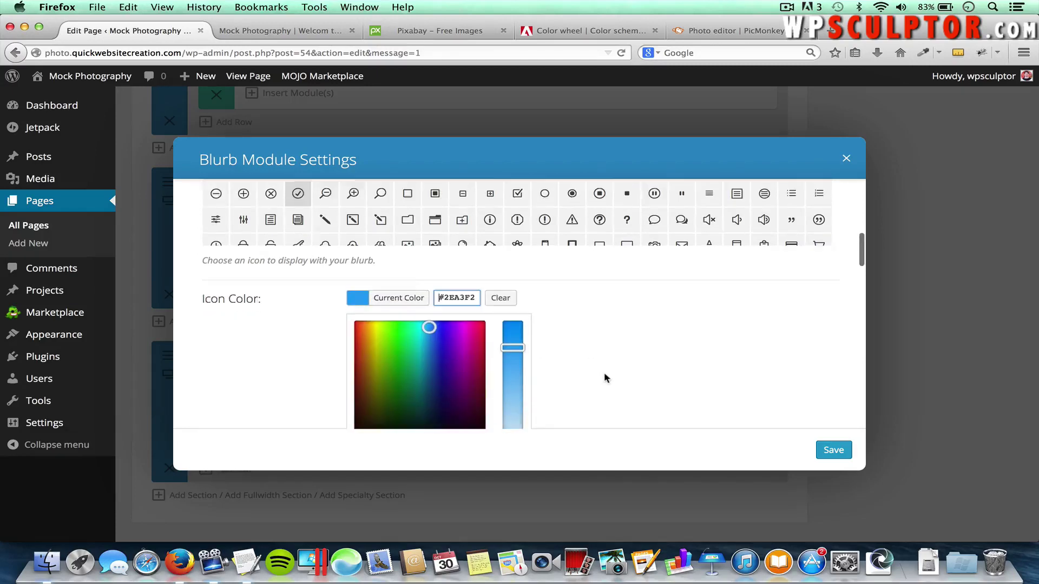
scroll(605, 377, "down", 2)
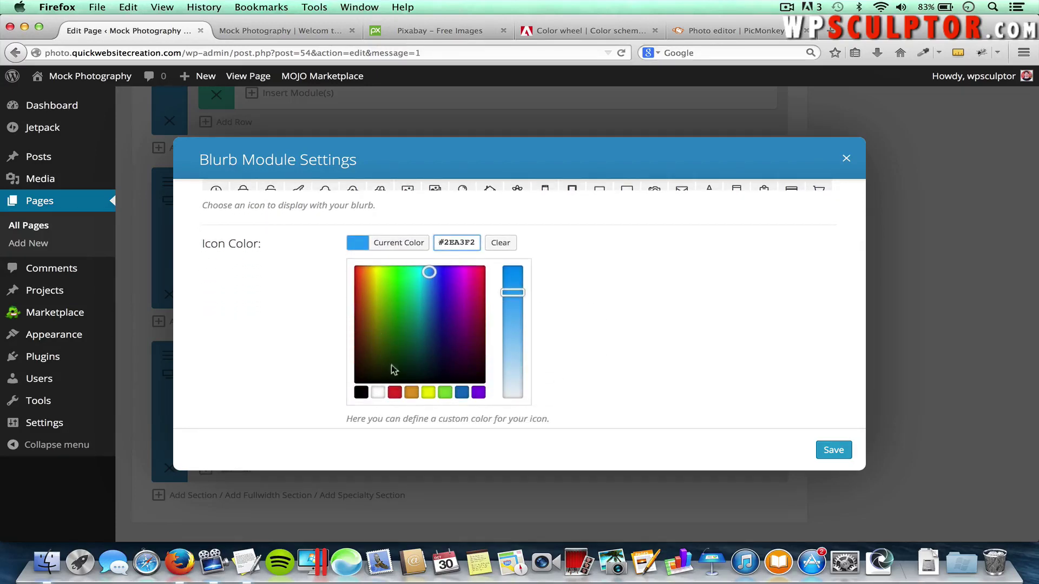
left_click(378, 393)
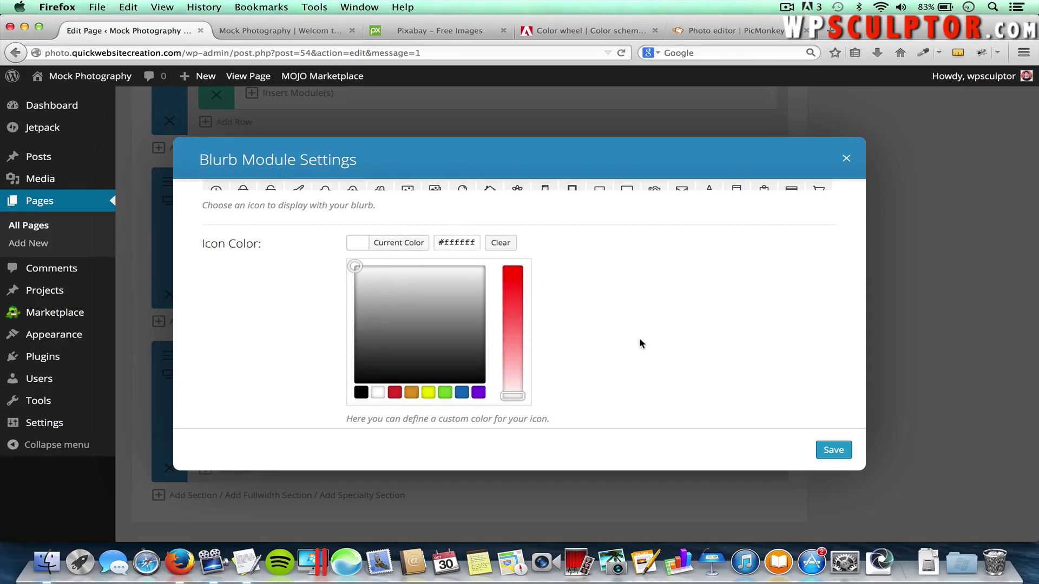
scroll(640, 344, "down", 5)
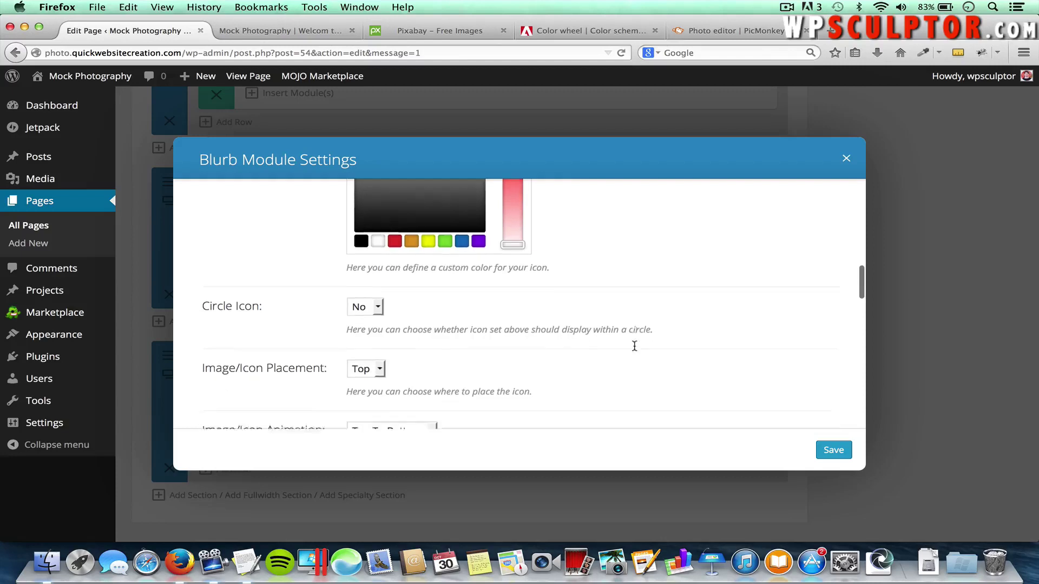
scroll(634, 346, "down", 1)
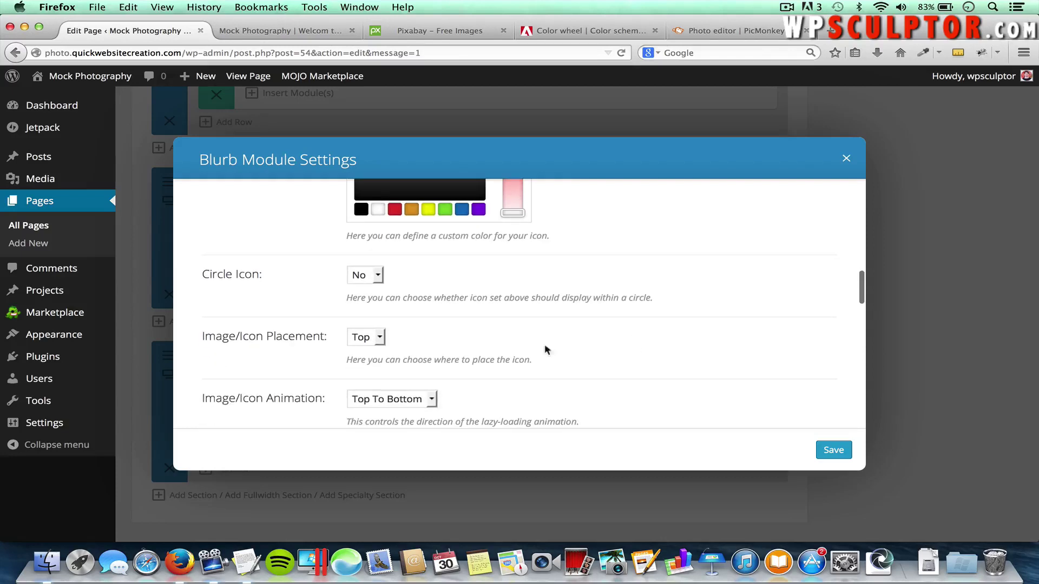
left_click(379, 338)
scroll(379, 342, "down", 5)
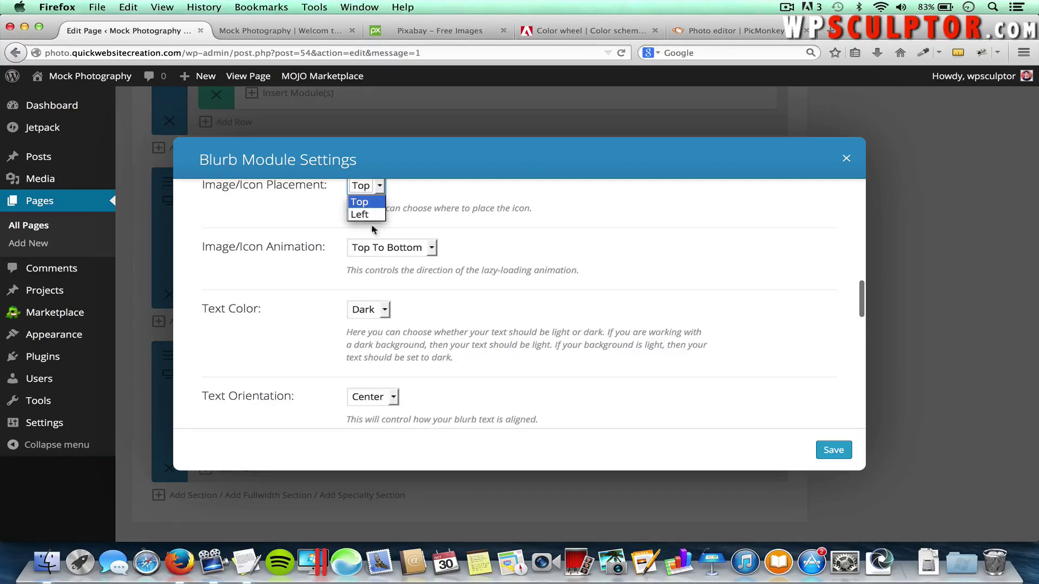
left_click(365, 215)
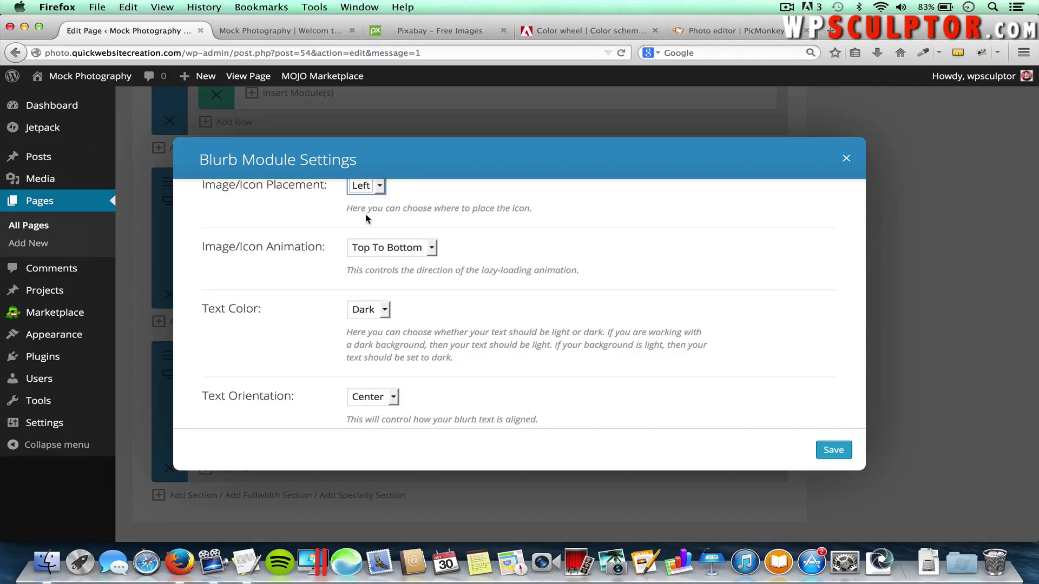
left_click(409, 248)
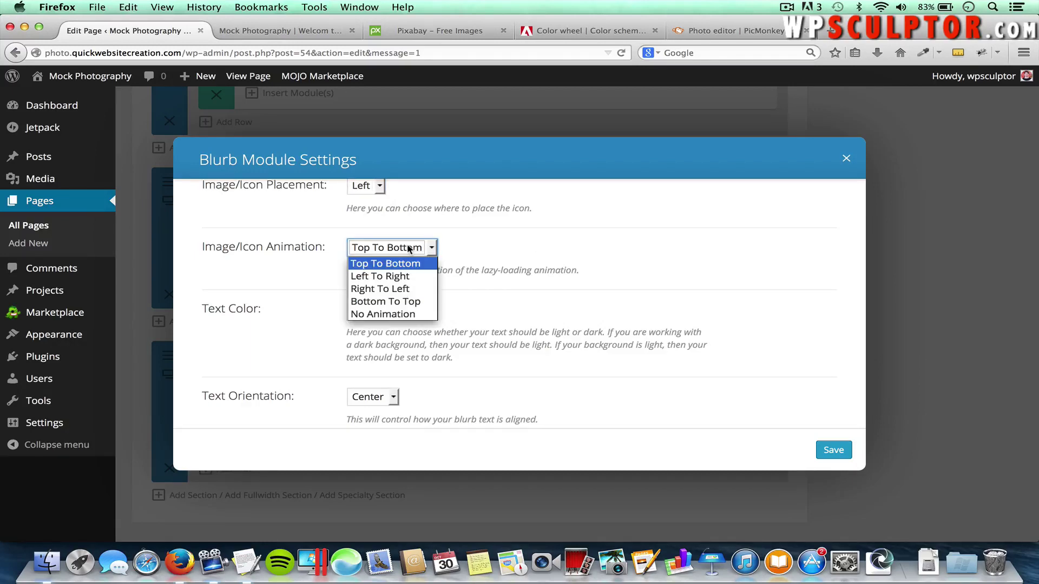
left_click(409, 314)
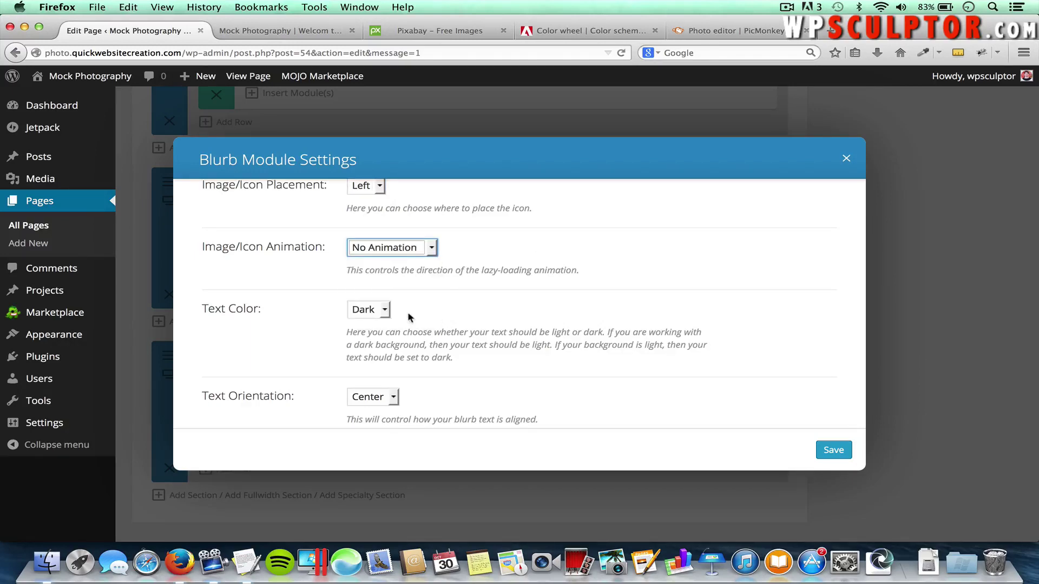
Set the blurb's Text Color to Light and Text Orientation to Left
left_click(371, 311)
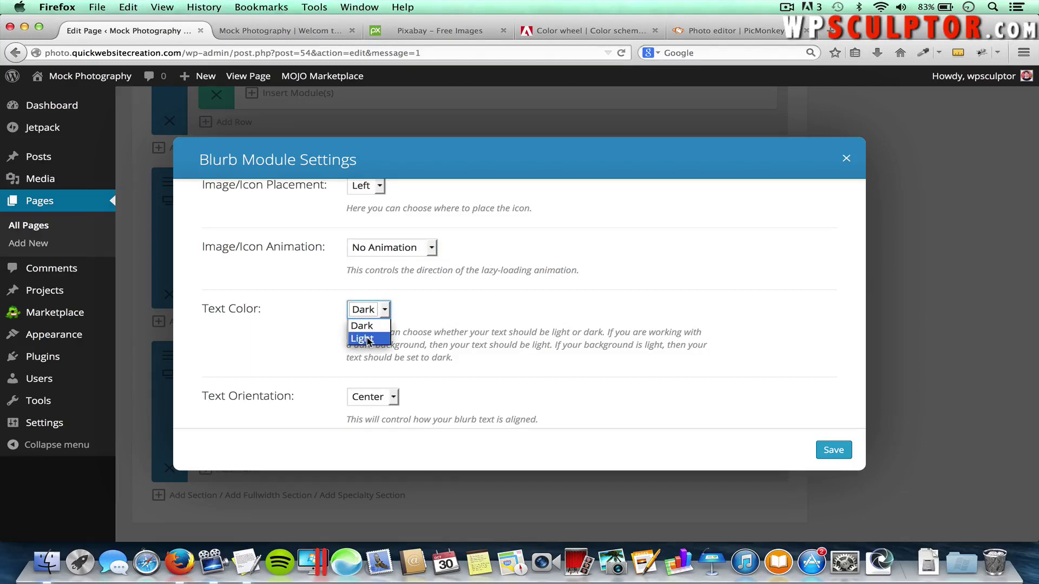
left_click(367, 340)
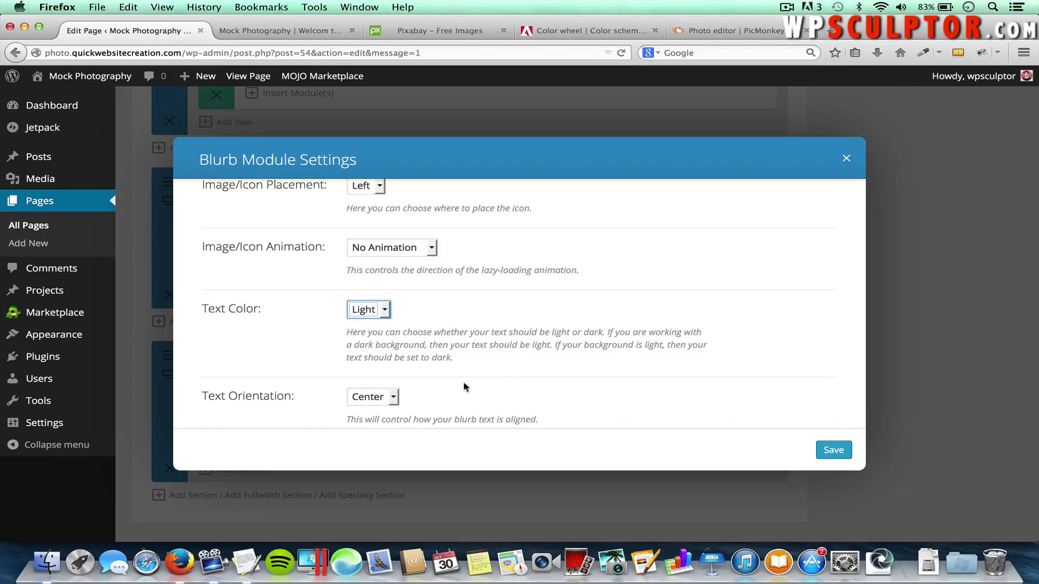
scroll(463, 386, "down", 1)
left_click(387, 380)
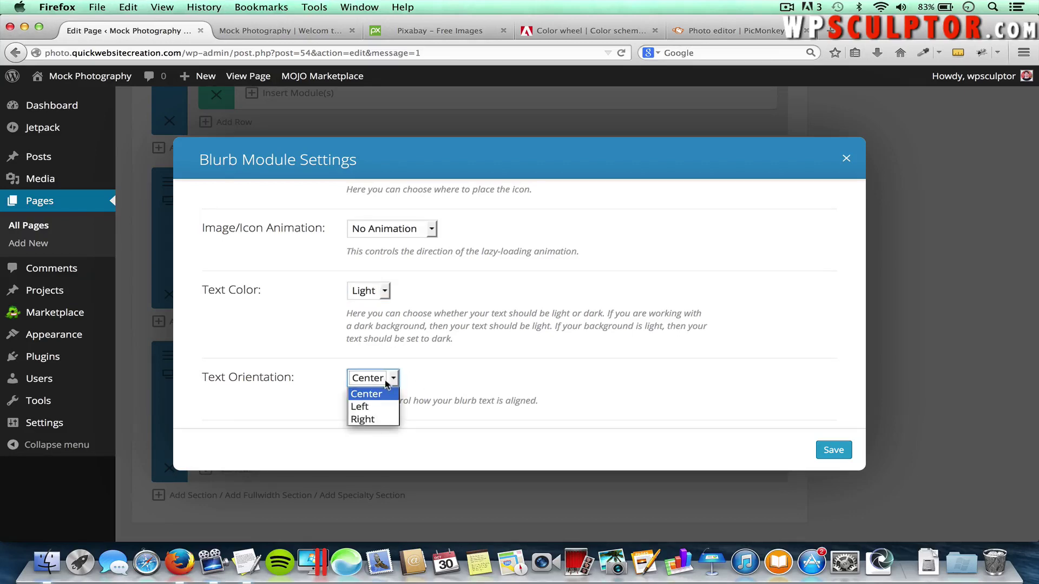
left_click(375, 407)
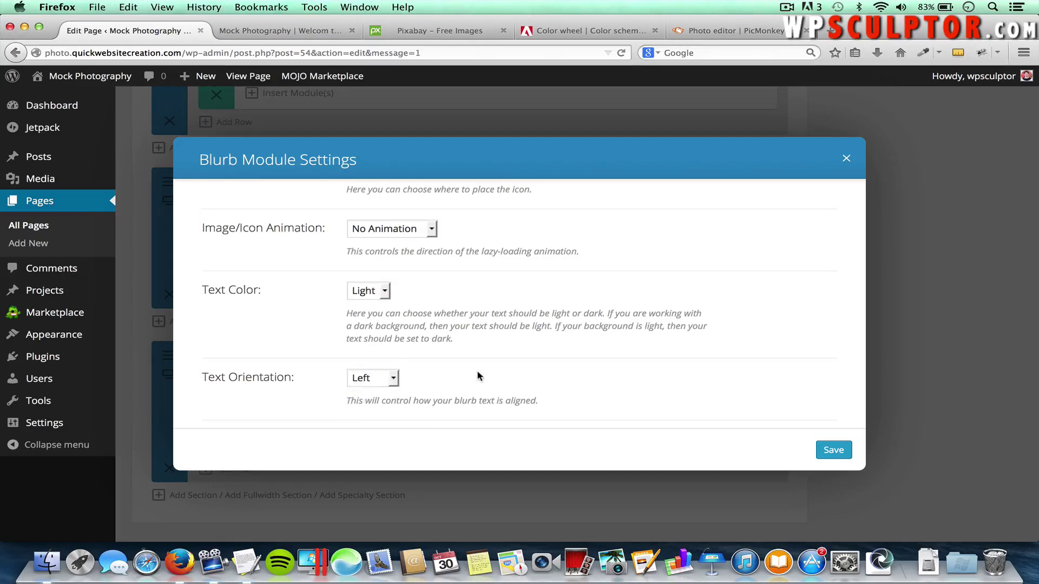
scroll(478, 375, "down", 5)
scroll(478, 376, "down", 3)
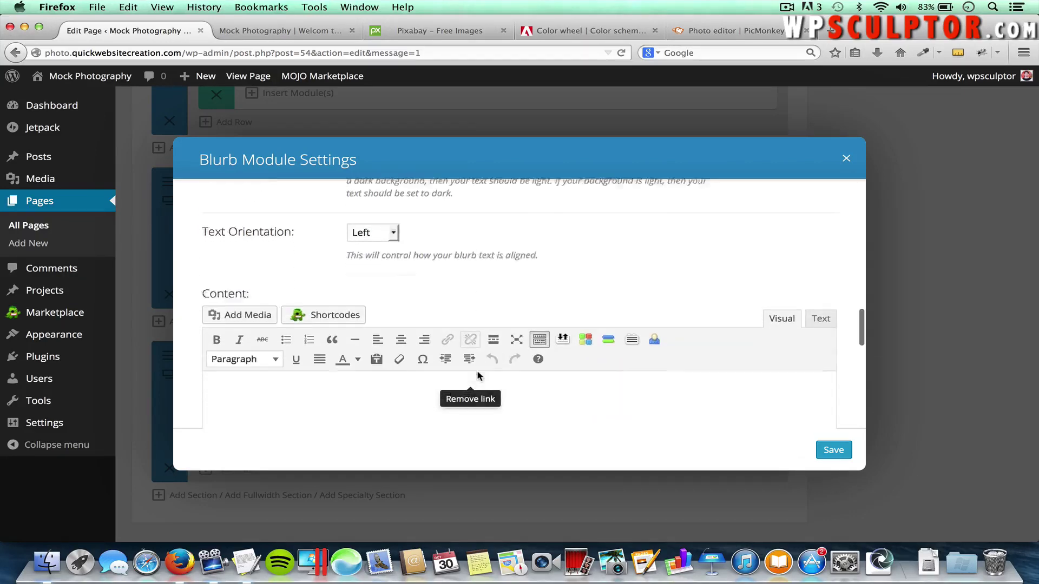
Paste the quick-turnaround sentence copied from TextEdit into the blurb content
left_click(425, 373)
key("super+Tab")
key("super+Tab")
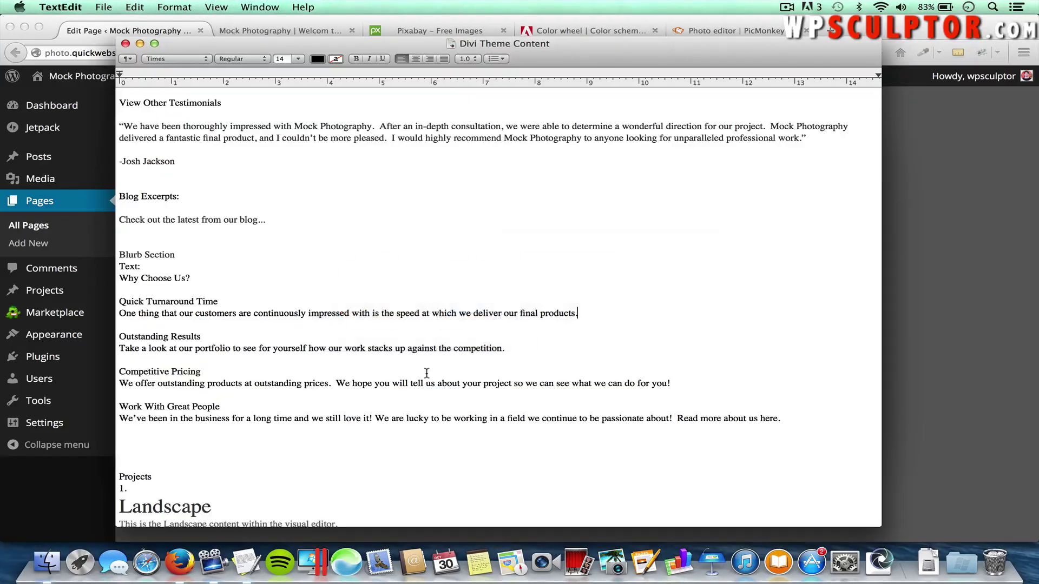
left_click_drag(577, 312, 118, 312)
key("super+c")
key("super+Tab")
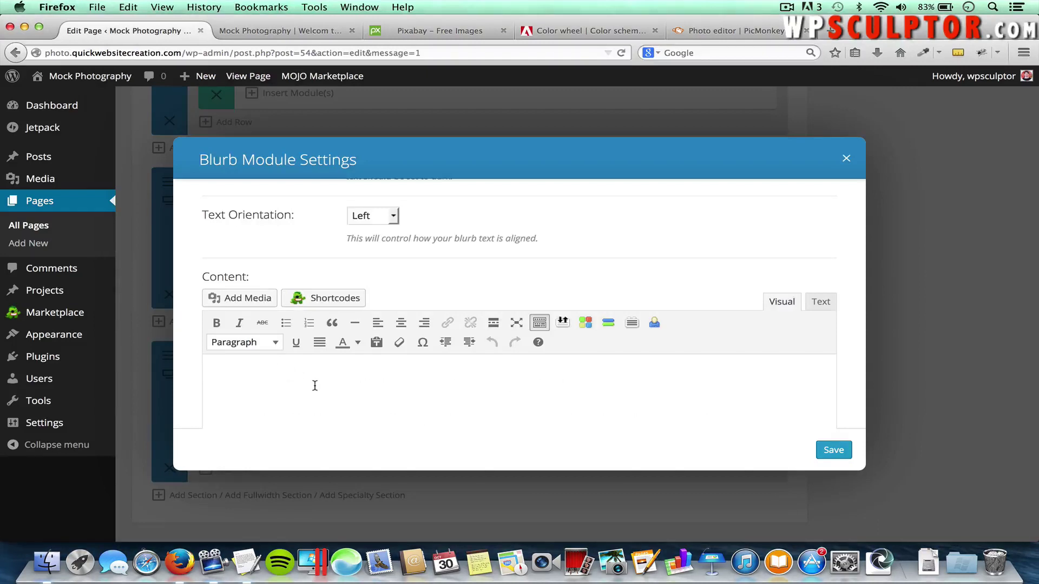
key("super+v")
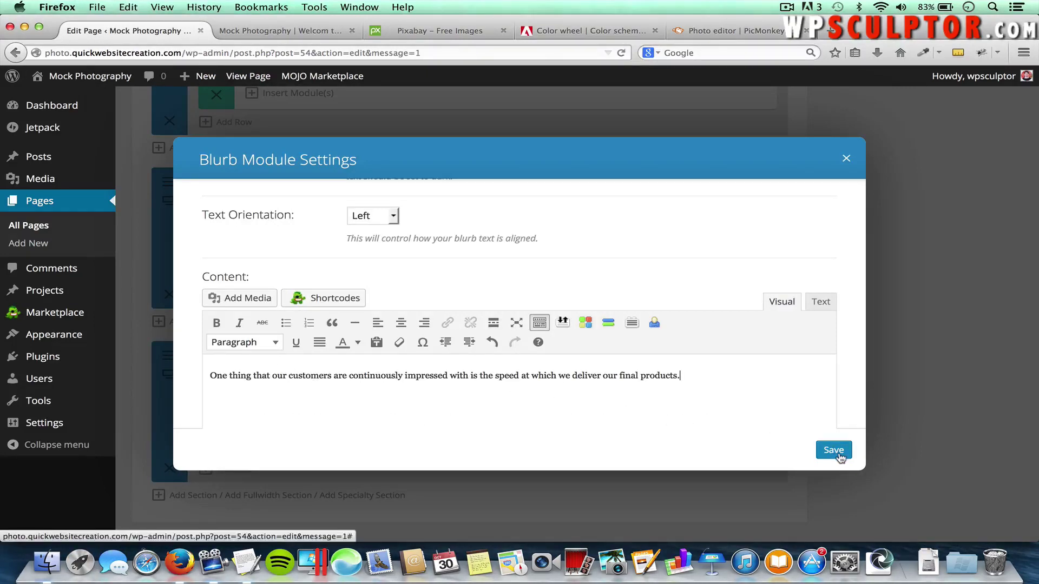
Save the Quick Turnaround Time blurb and update the Home page
left_click(838, 450)
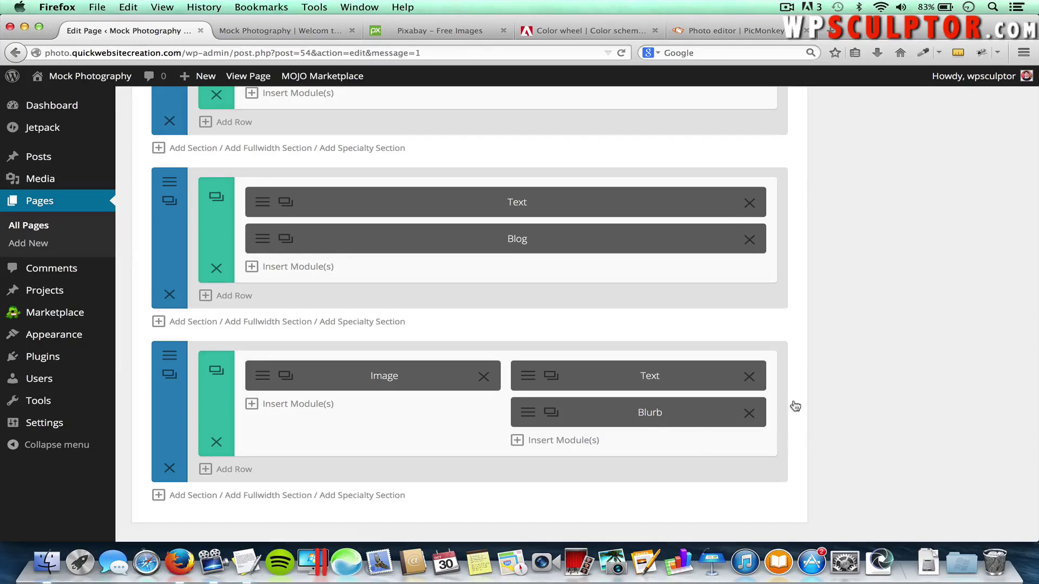
scroll(914, 333, "up", 15)
scroll(914, 339, "up", 2)
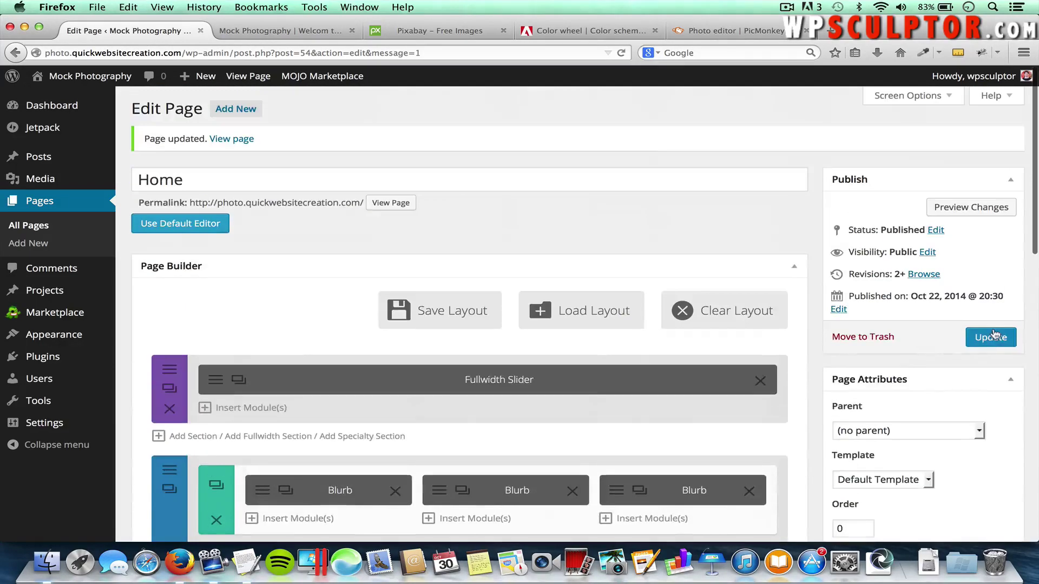
left_click(986, 335)
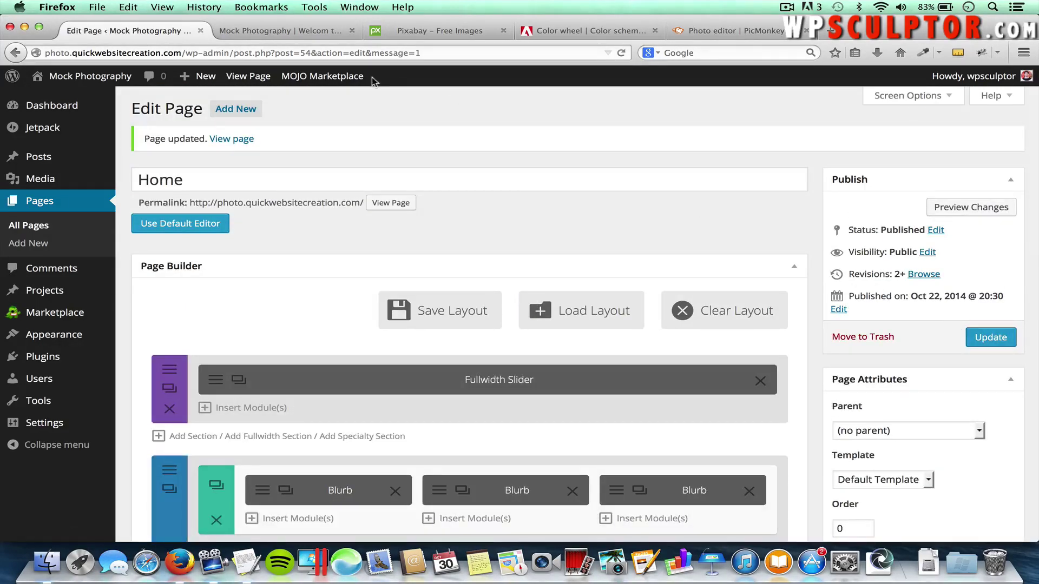
Reload the live home page to check the Why Choose Us section, then go back to the page editor
left_click(279, 30)
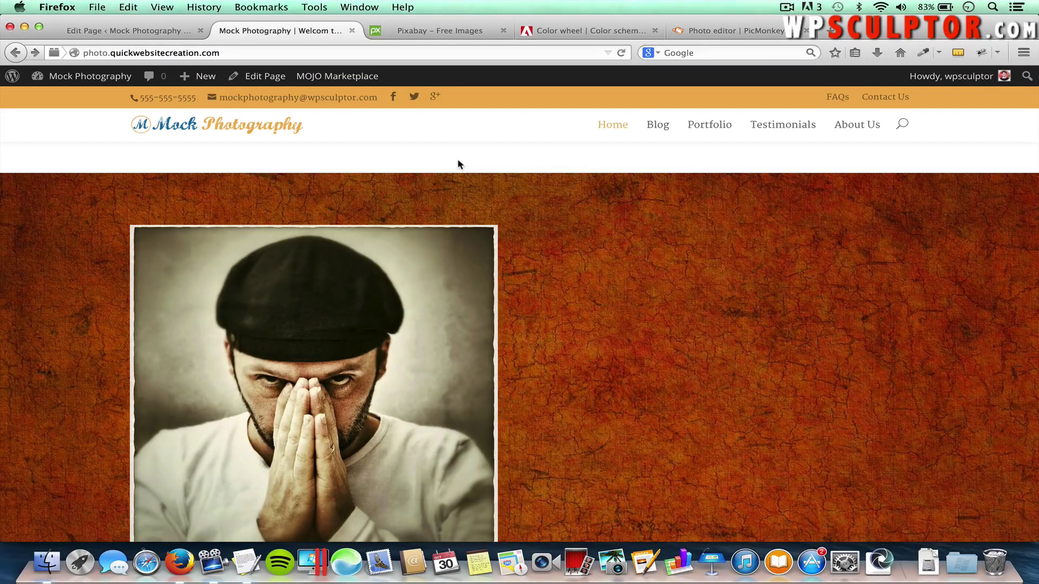
key("super+r")
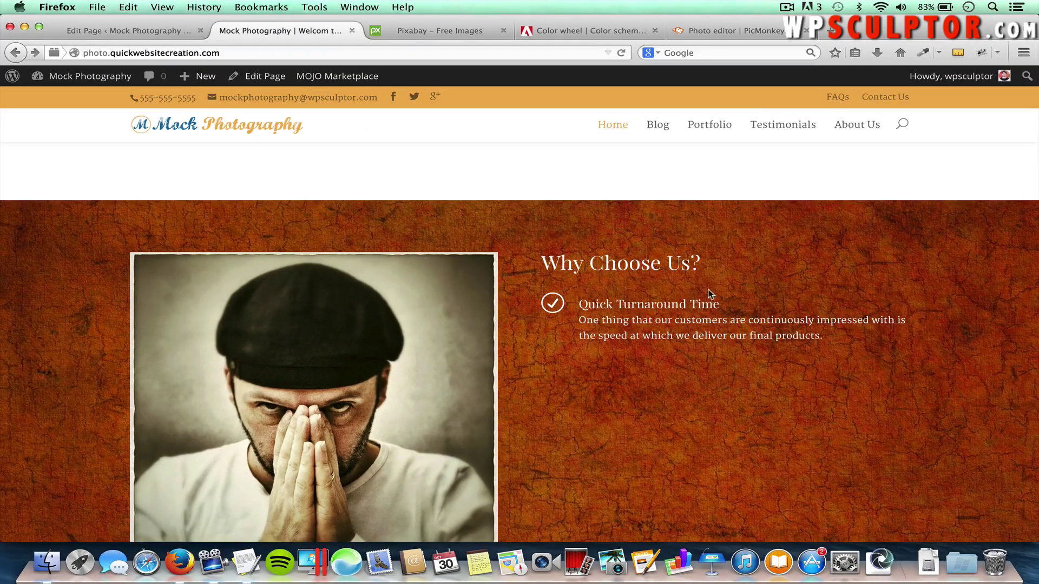
left_click_drag(578, 264, 713, 278)
scroll(600, 392, "down", 2)
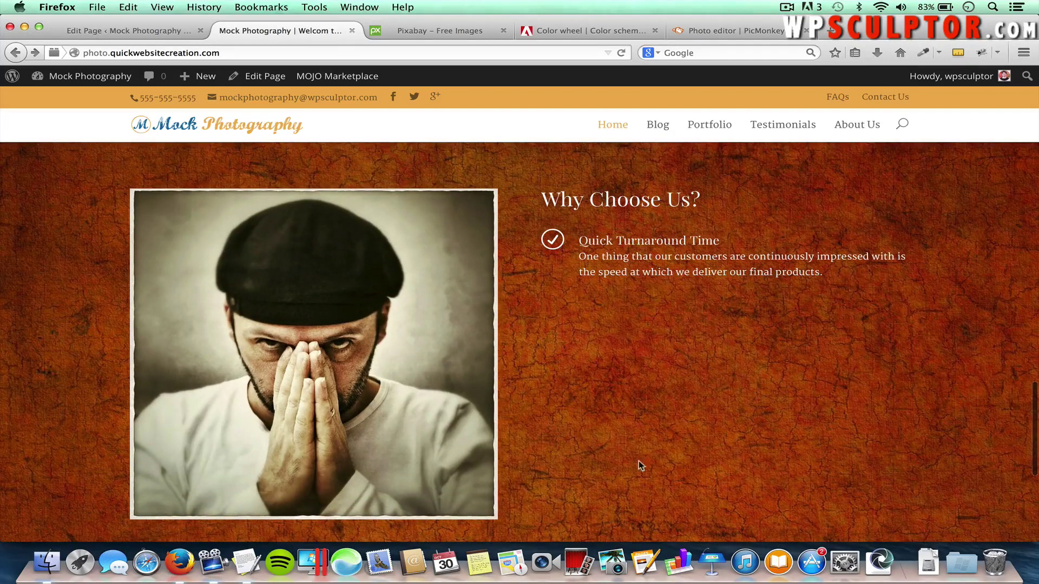
scroll(633, 460, "down", 1)
scroll(628, 459, "up", 1)
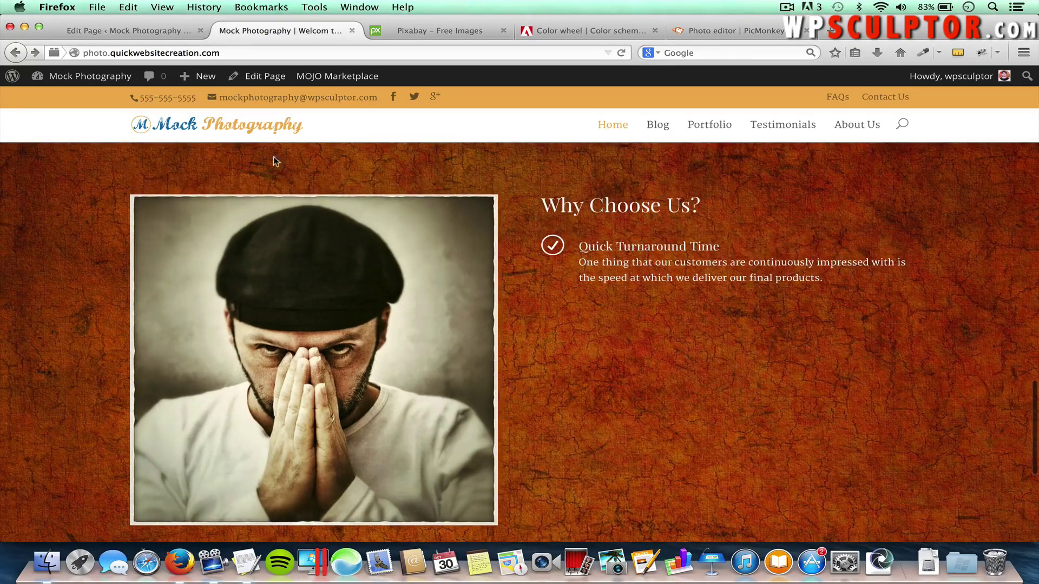
left_click(128, 30)
scroll(227, 243, "down", 10)
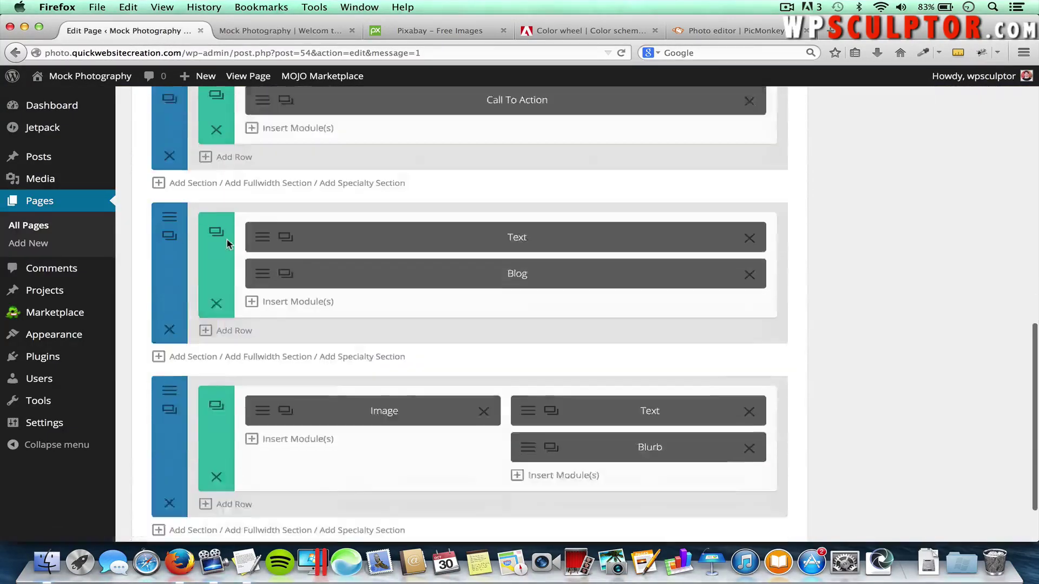
Duplicate the Quick Turnaround blurb, retitle it Outstanding Results and paste its description from the notes
scroll(228, 243, "down", 2)
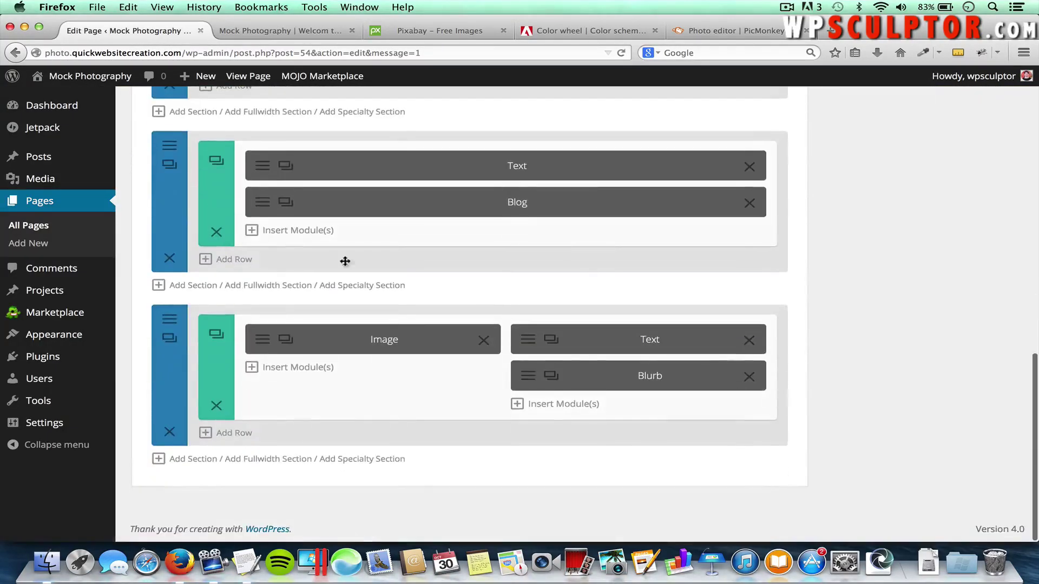
left_click(552, 377)
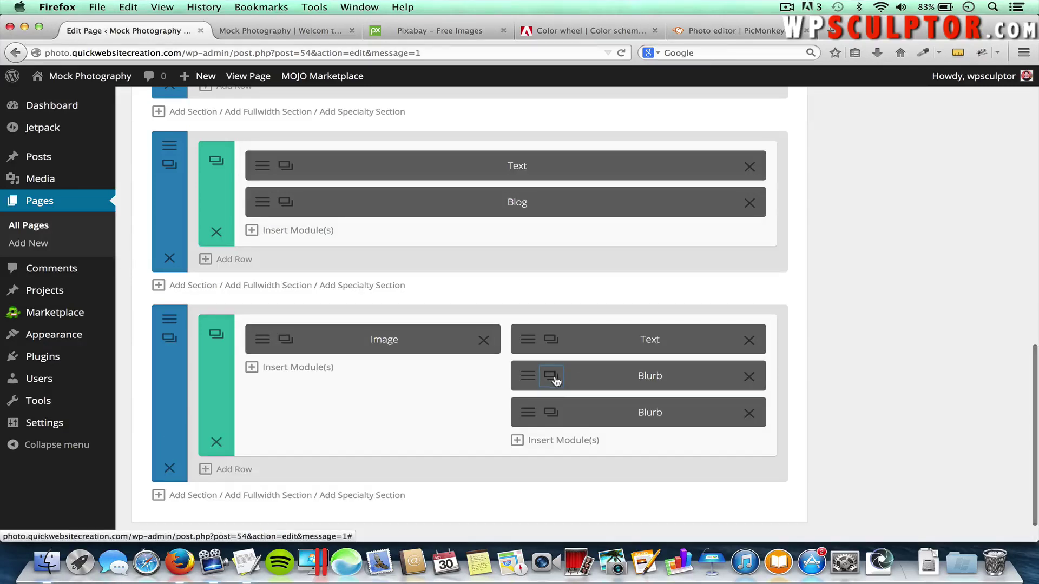
left_click(527, 413)
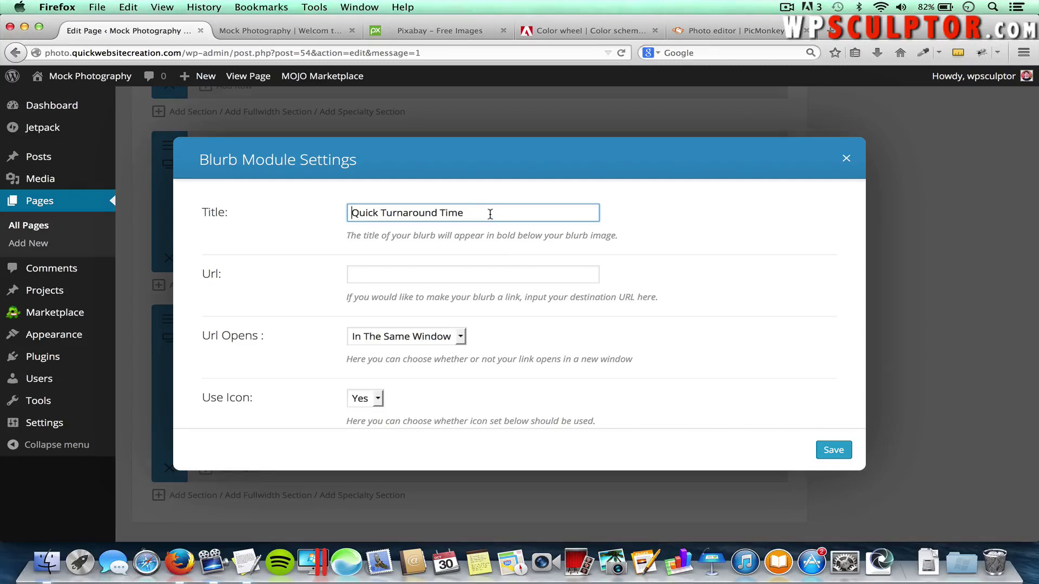
left_click_drag(491, 214, 332, 211)
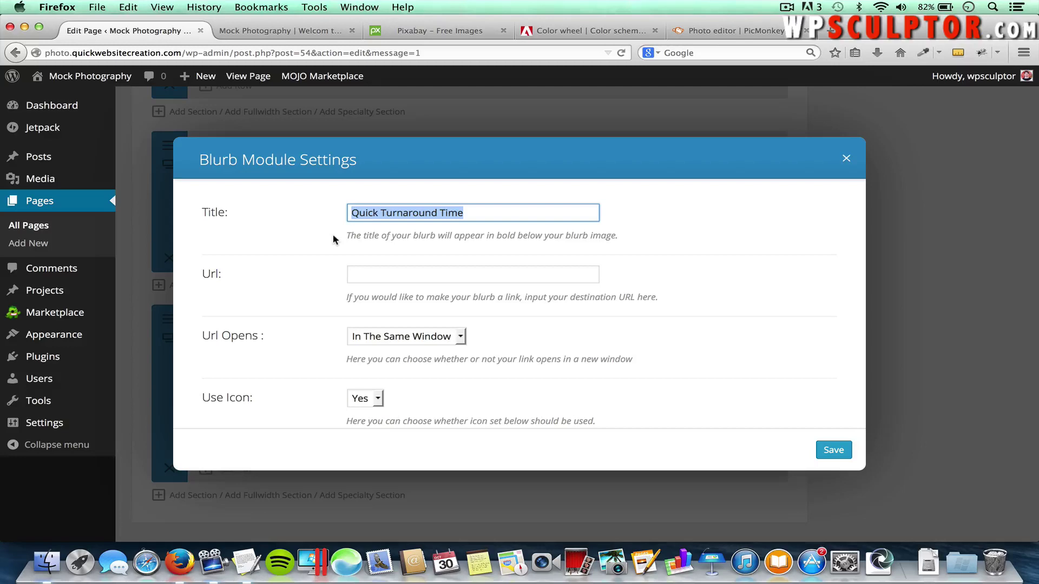
type("Ou")
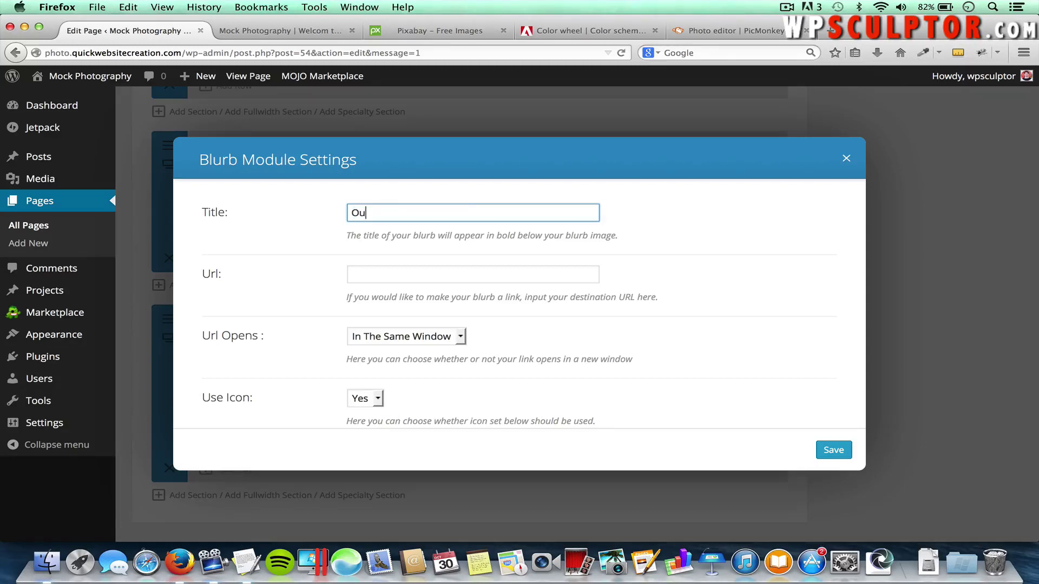
type("tstanding Results")
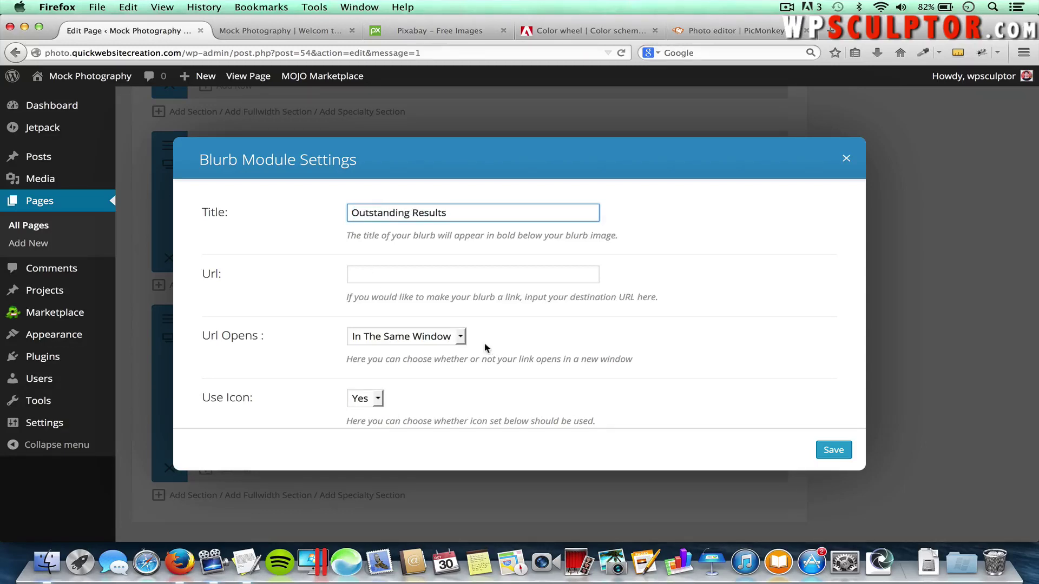
scroll(486, 346, "down", 1)
scroll(487, 345, "down", 10)
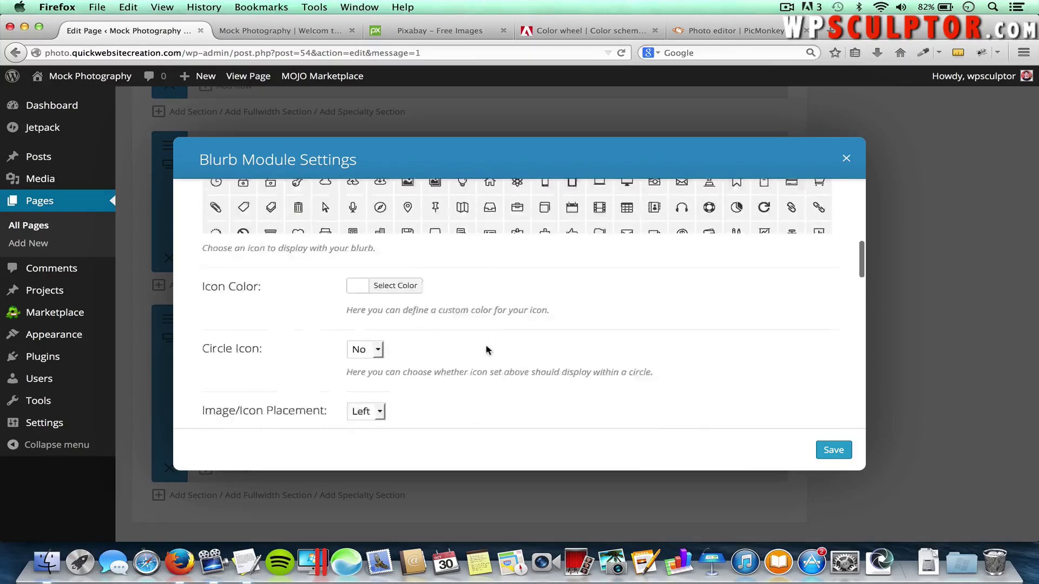
scroll(486, 350, "down", 5)
left_click(707, 250)
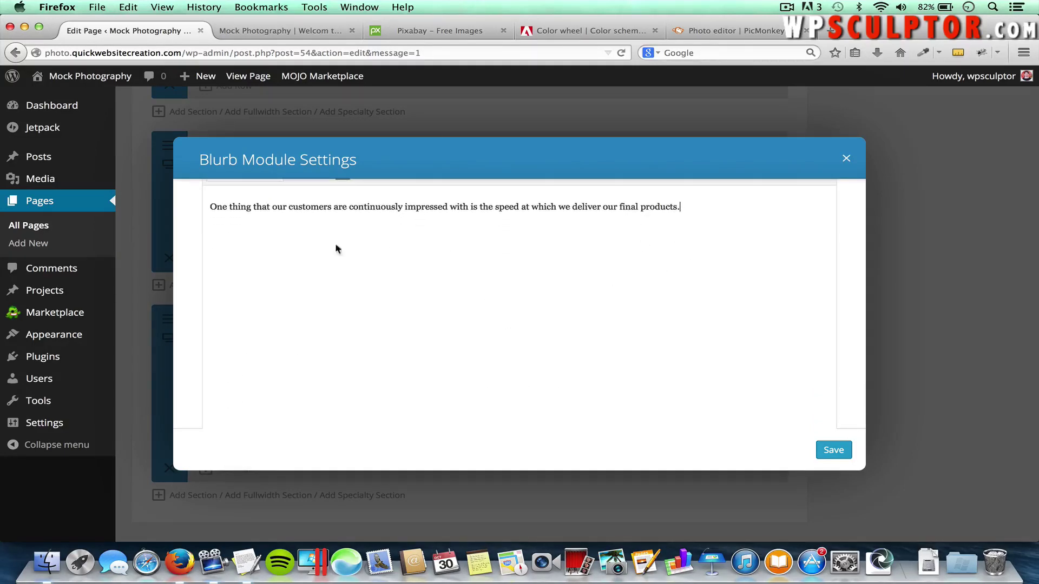
key("super+a")
key("BackSpace")
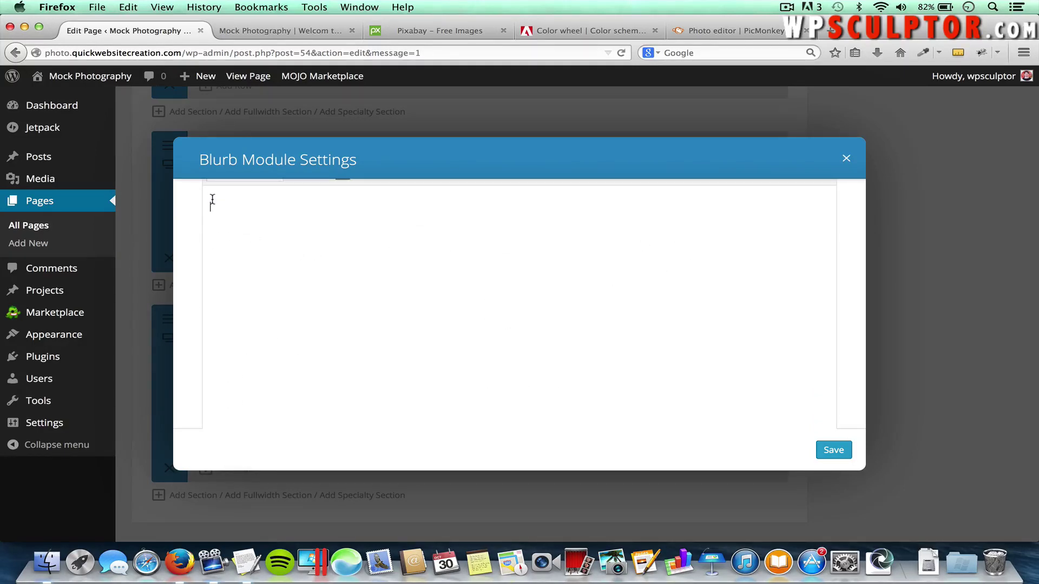
key("super+Tab")
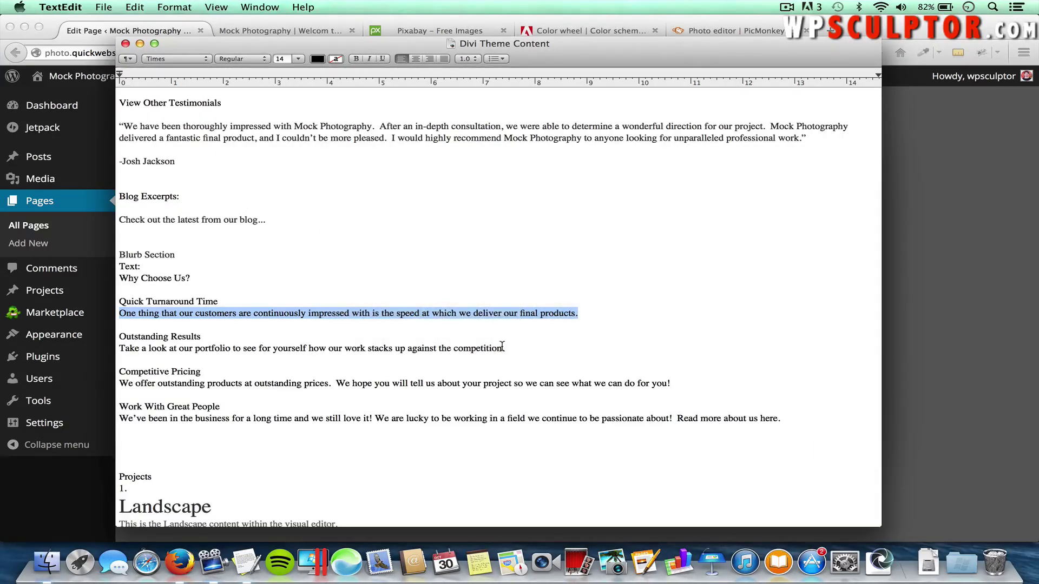
left_click_drag(504, 348, 124, 349)
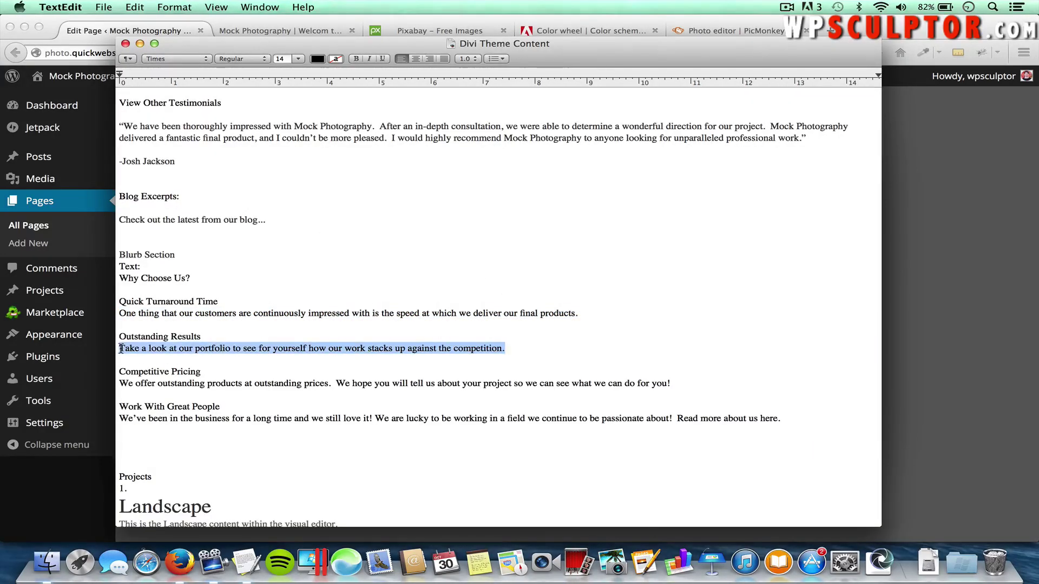
key("super+c")
key("super+Tab")
key("super+v")
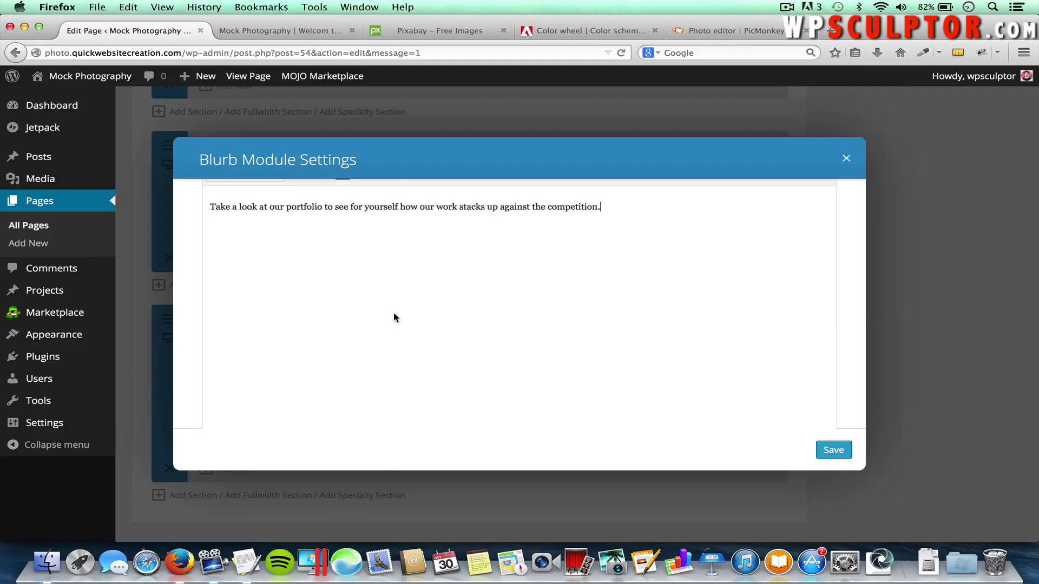
Link the word 'portfolio' to the Portfolio page and save the Outstanding Results blurb
scroll(394, 318, "up", 3)
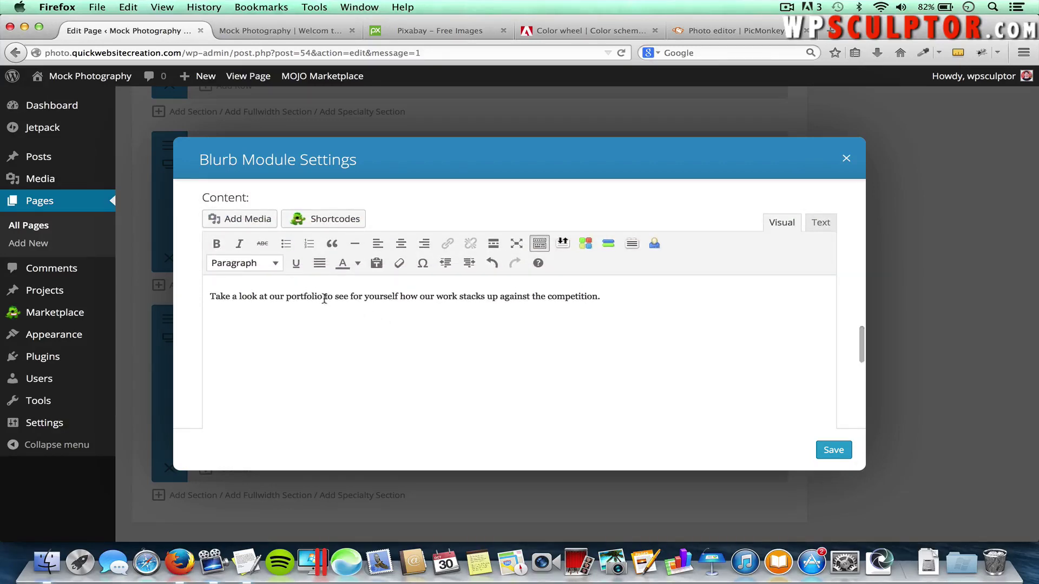
left_click_drag(323, 297, 288, 298)
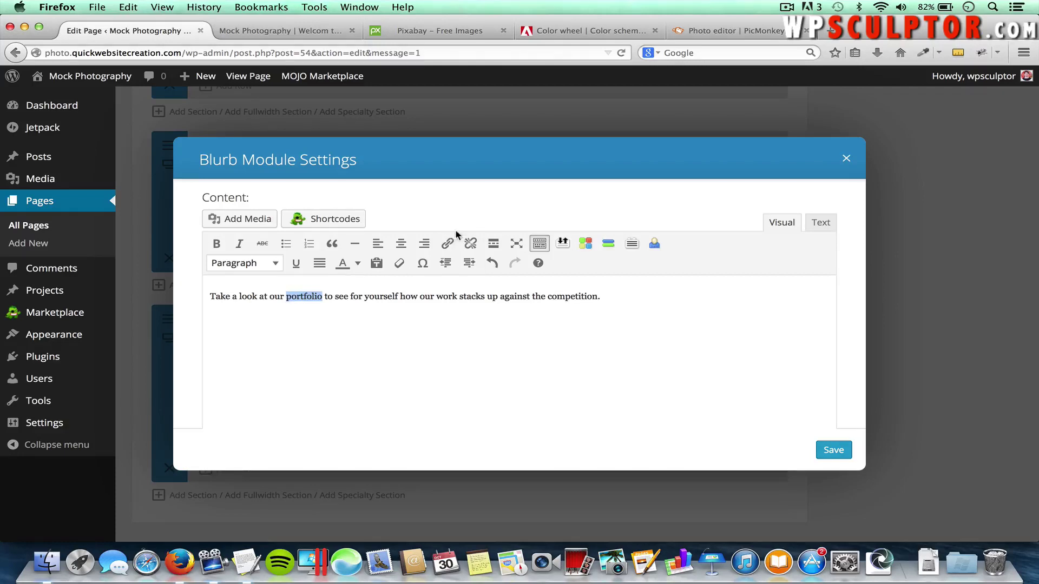
left_click(446, 244)
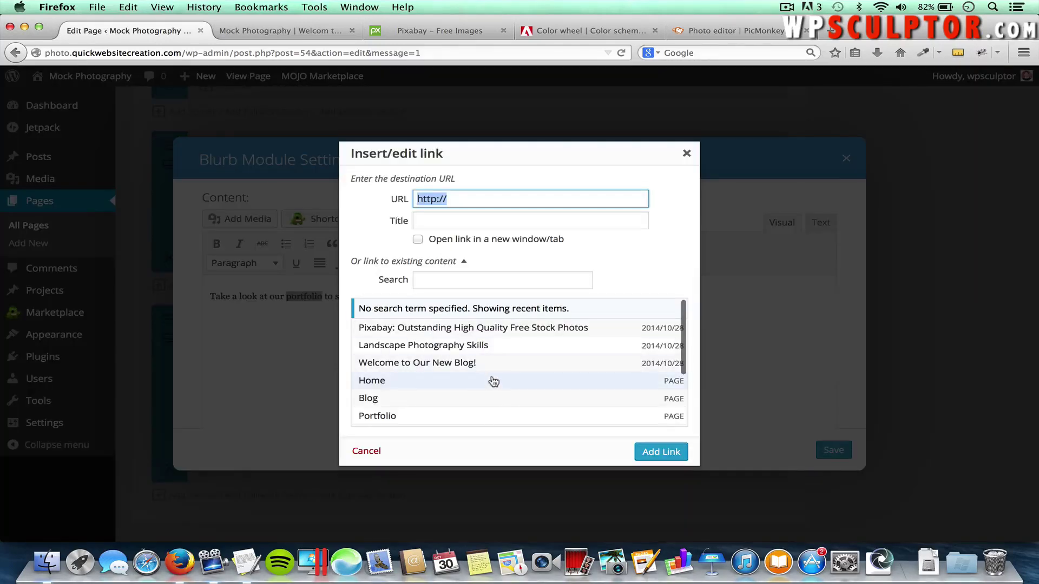
scroll(487, 374, "down", 3)
left_click(421, 383)
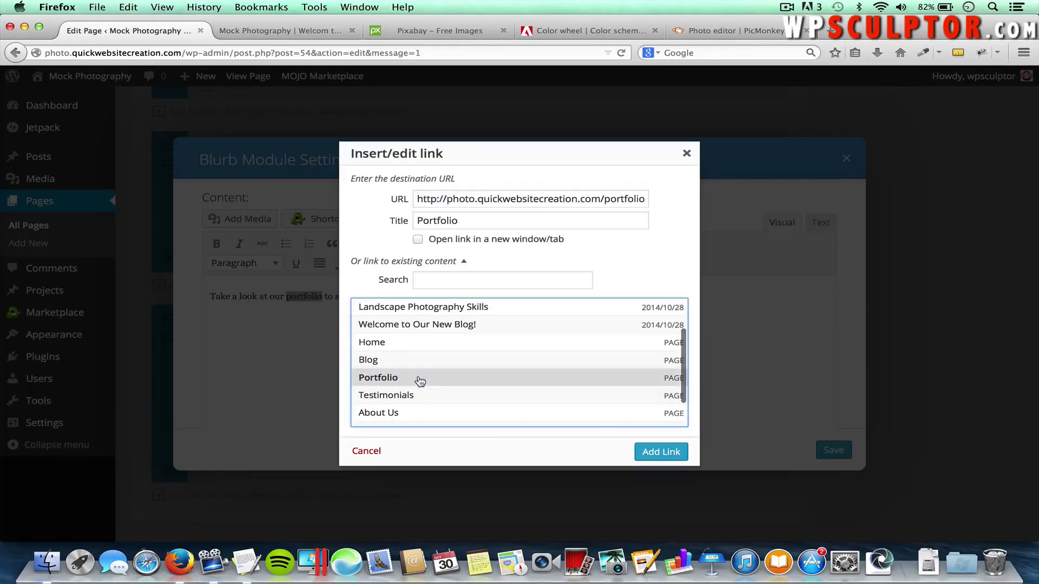
left_click(656, 453)
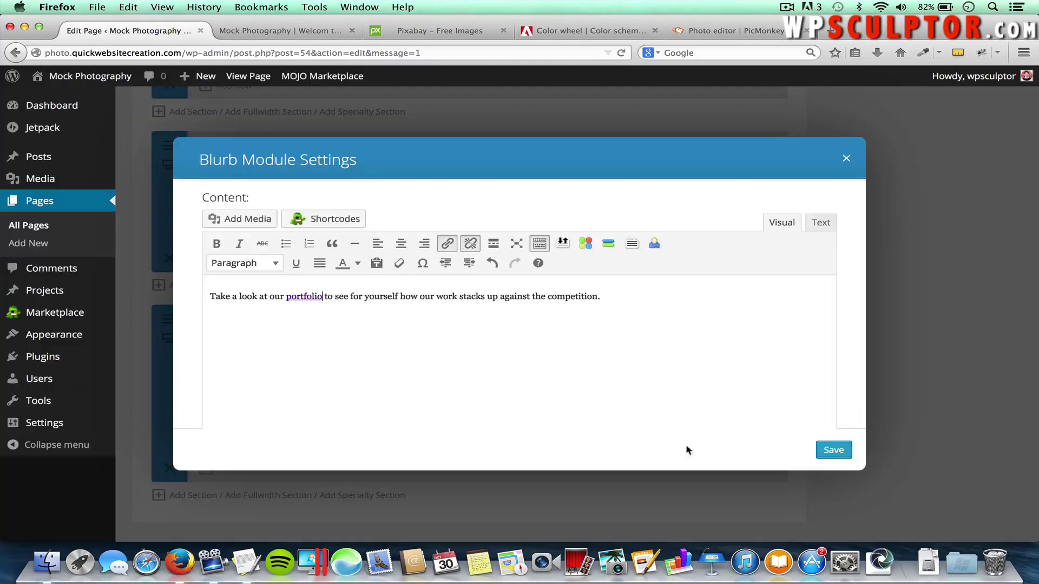
left_click(833, 450)
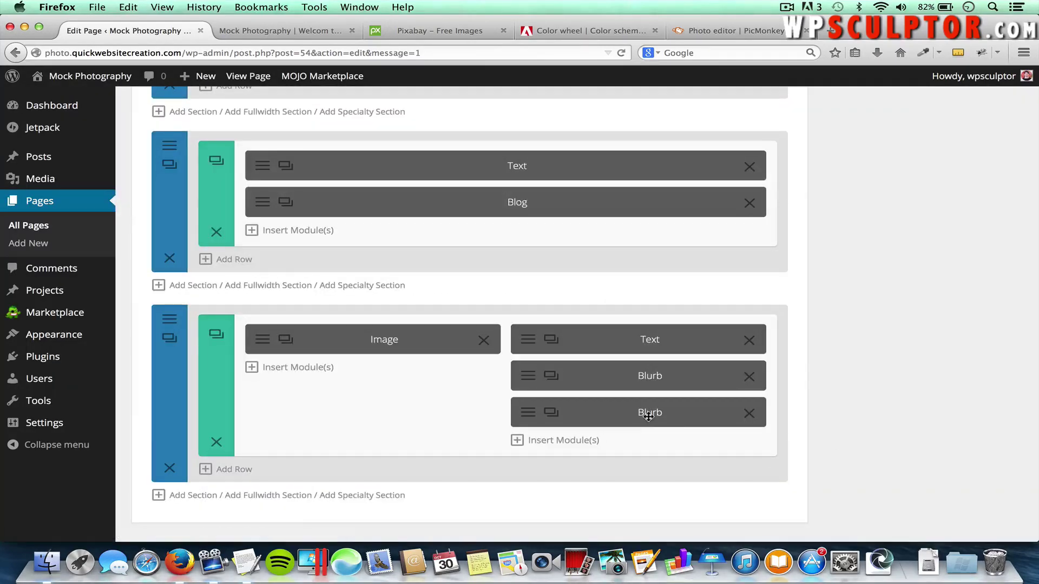
Duplicate the Outstanding Results blurb and retitle the copy Competive Pricing
left_click(550, 415)
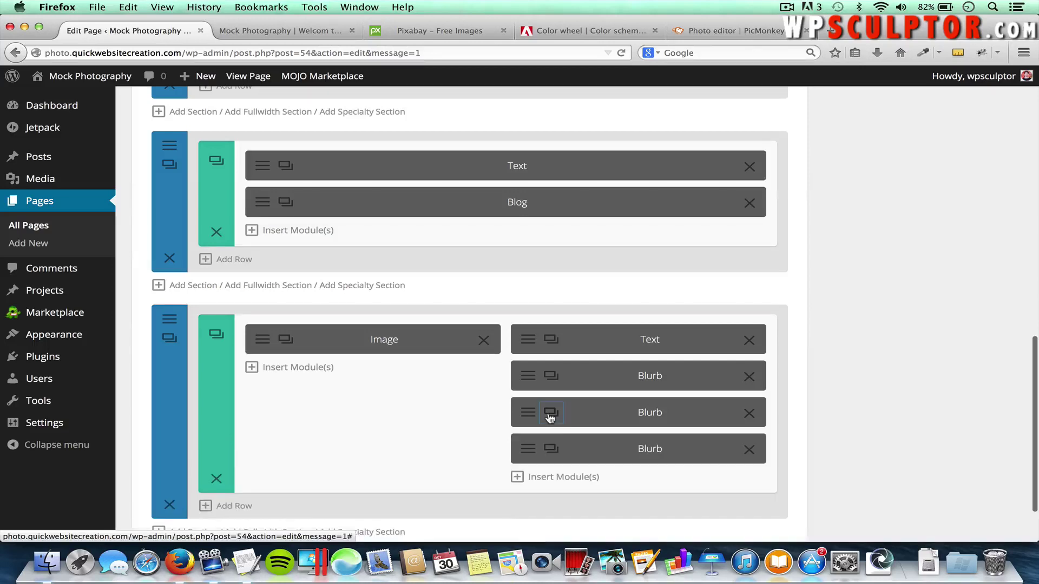
left_click(529, 446)
left_click_drag(511, 209, 315, 214)
type("Comp")
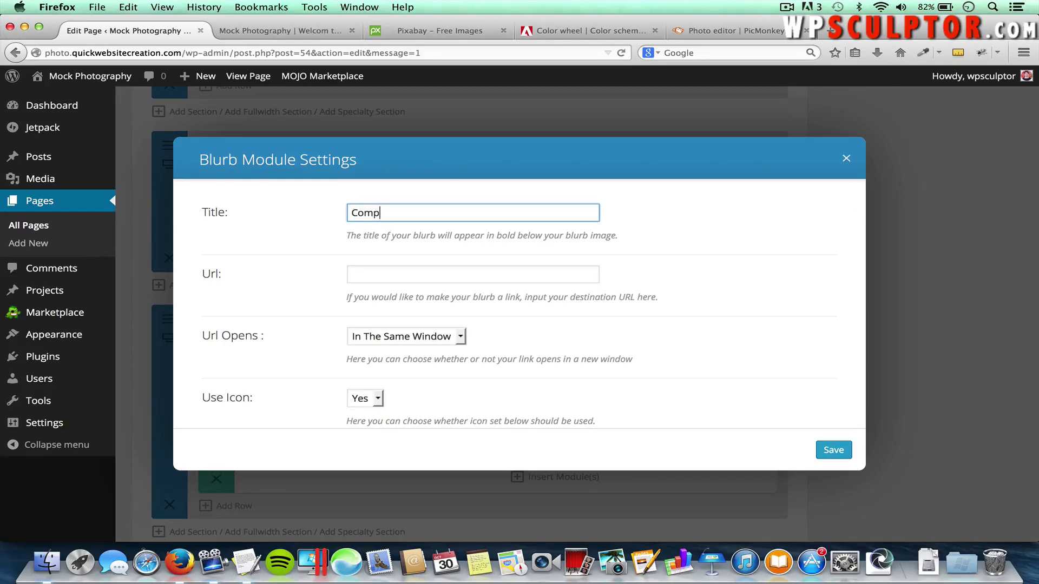
type("etive Pricing")
Replace its description with the competitive-pricing sentence from the notes and save the blurb
scroll(521, 340, "down", 3)
scroll(521, 339, "down", 15)
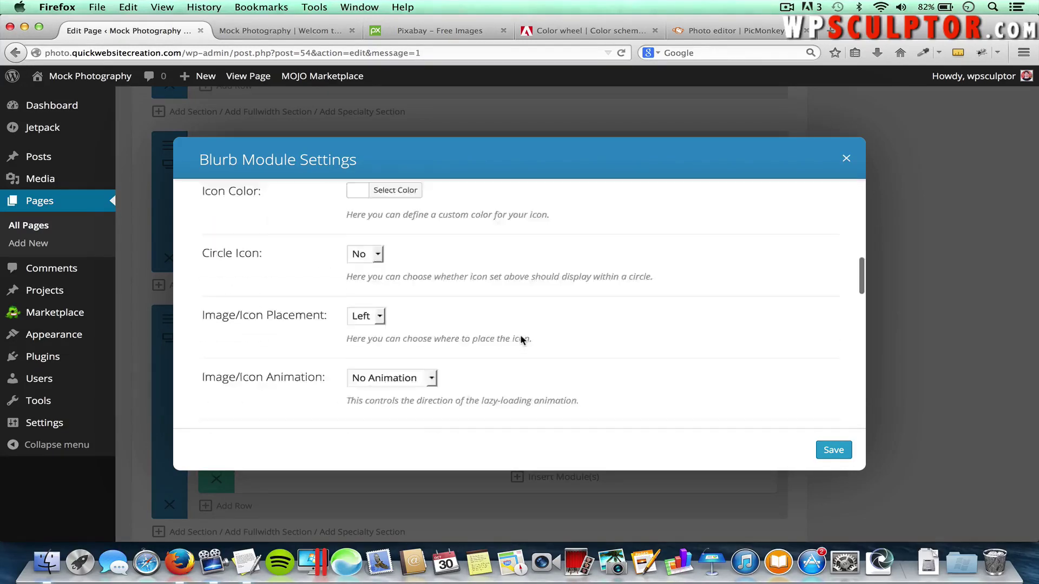
left_click_drag(614, 314, 233, 280)
key("BackSpace")
key("super+Tab")
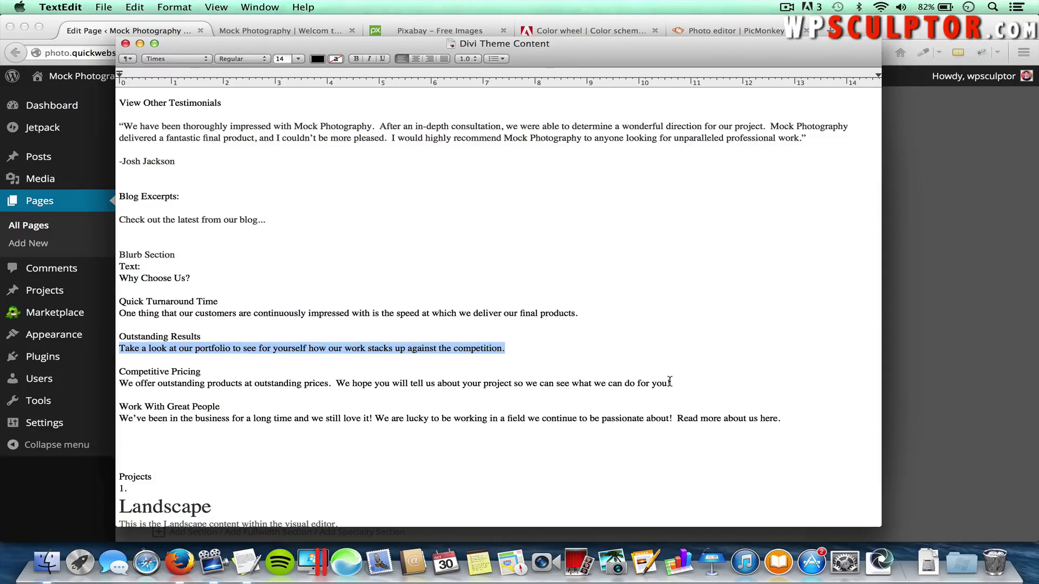
left_click_drag(670, 381, 120, 384)
key("super+c")
key("super+Tab")
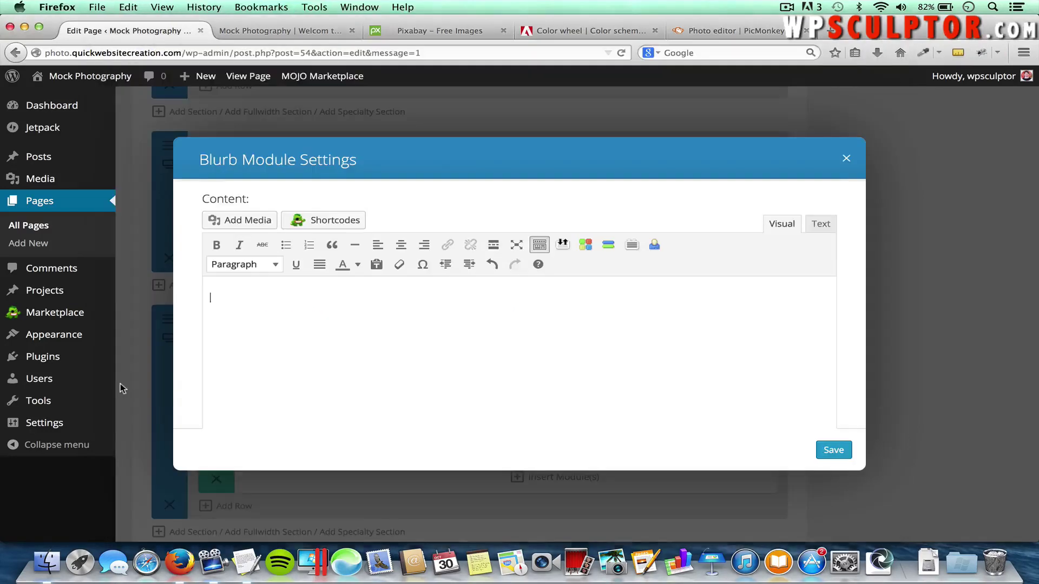
key("super+v")
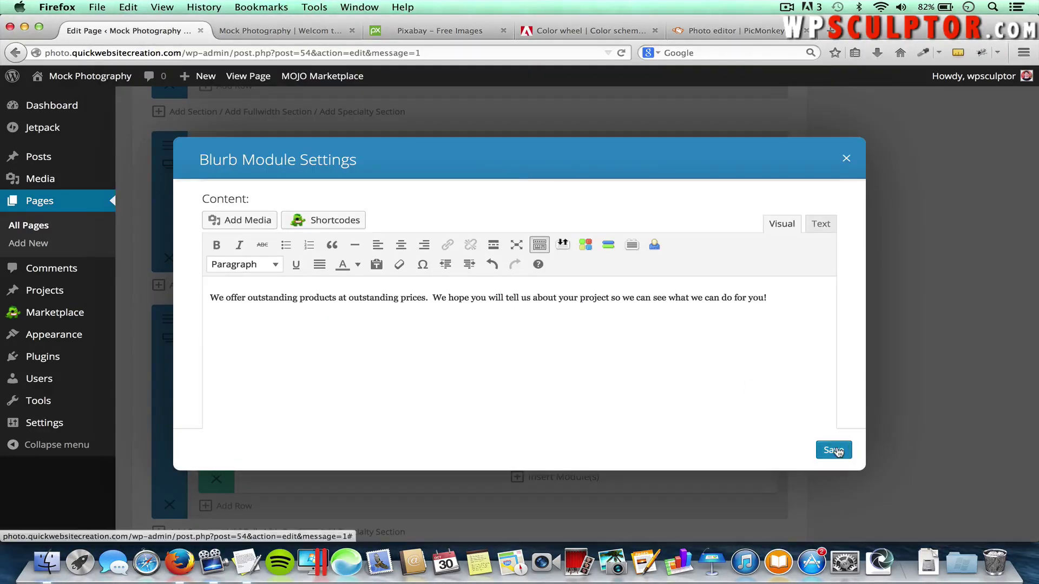
left_click(836, 452)
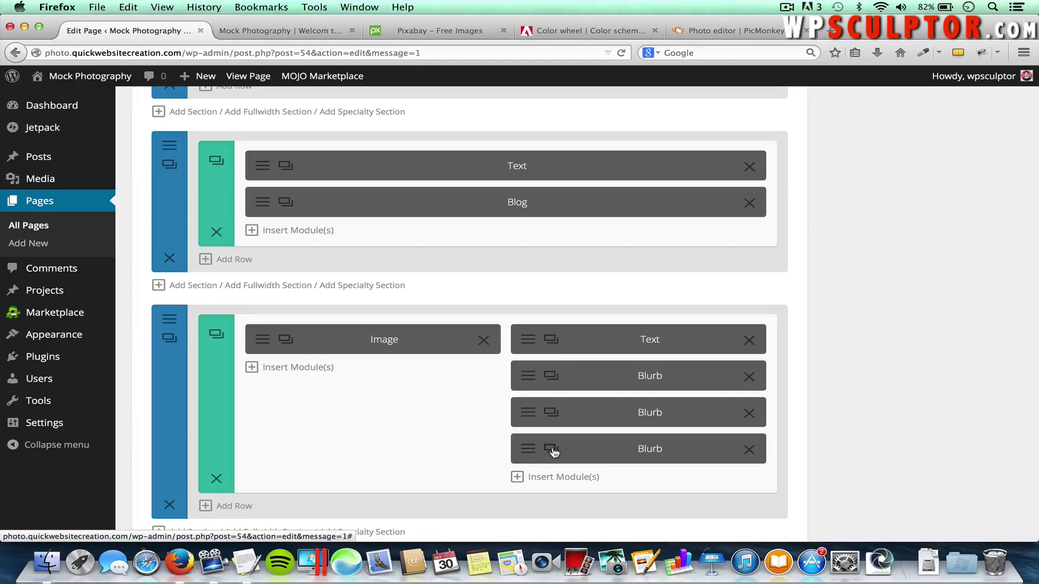
Duplicate the Competive Pricing blurb, retitle it Work With Great People and paste the passion sentence from the notes
left_click(551, 449)
scroll(547, 449, "down", 2)
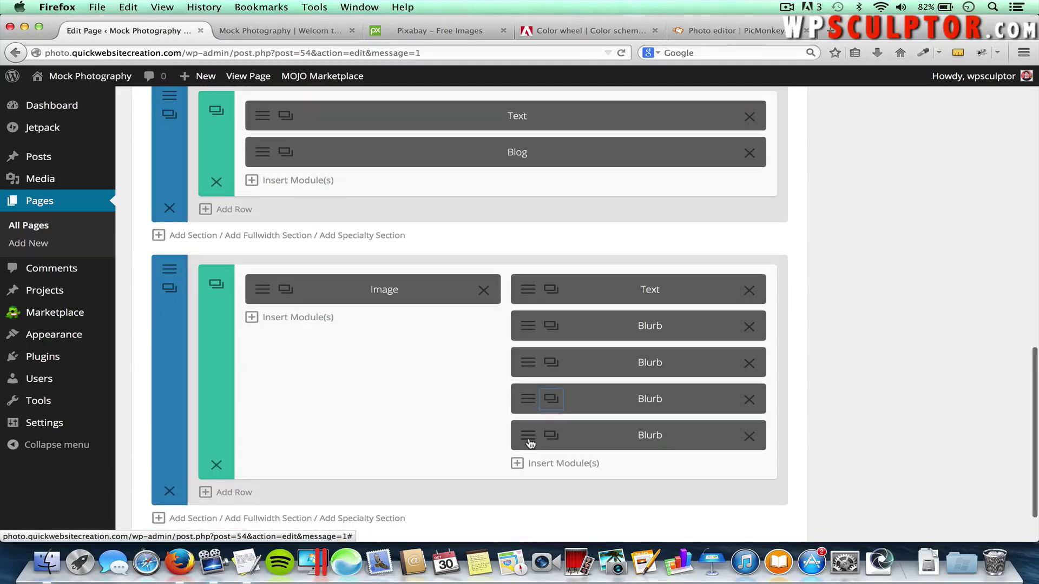
left_click(551, 435)
left_click_drag(466, 212, 322, 219)
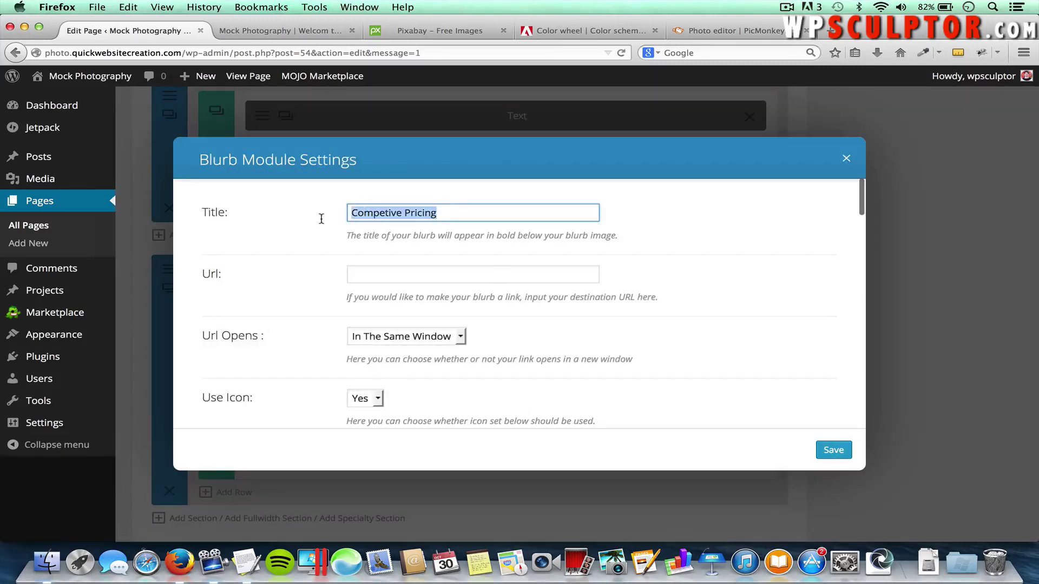
type("Wor")
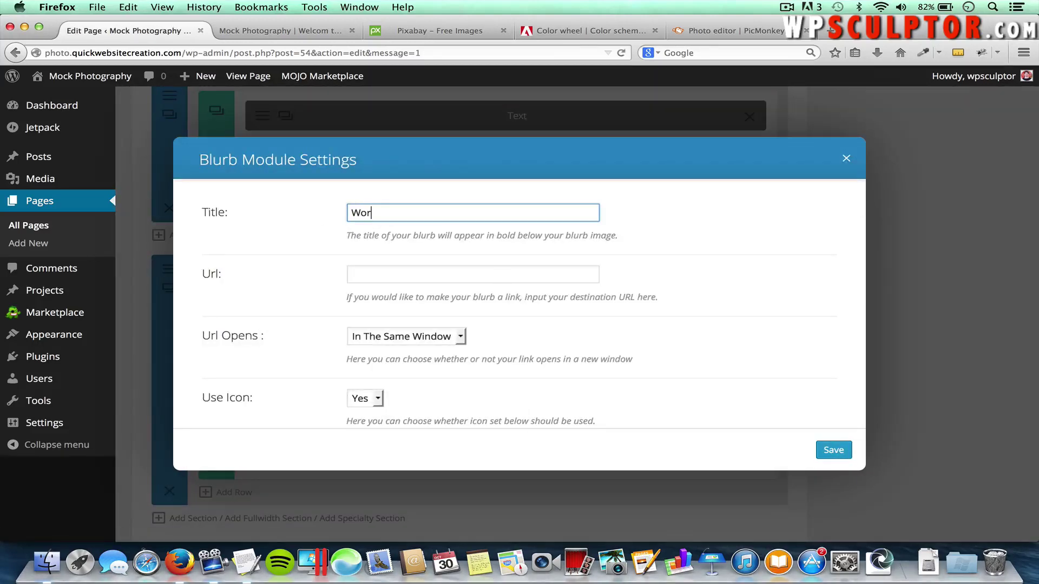
type("k With Great People")
scroll(423, 318, "down", 15)
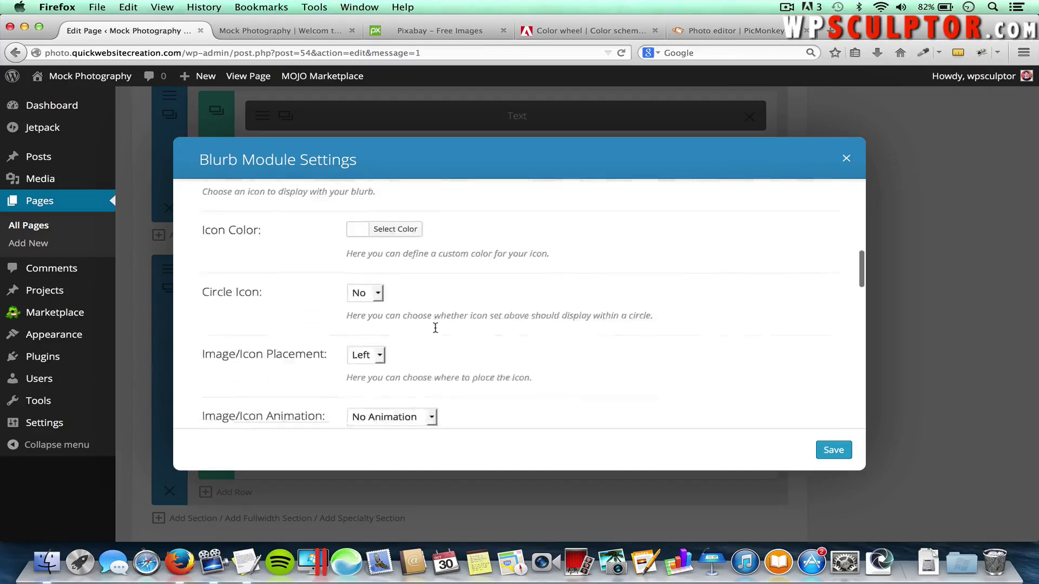
left_click_drag(401, 318, 200, 301)
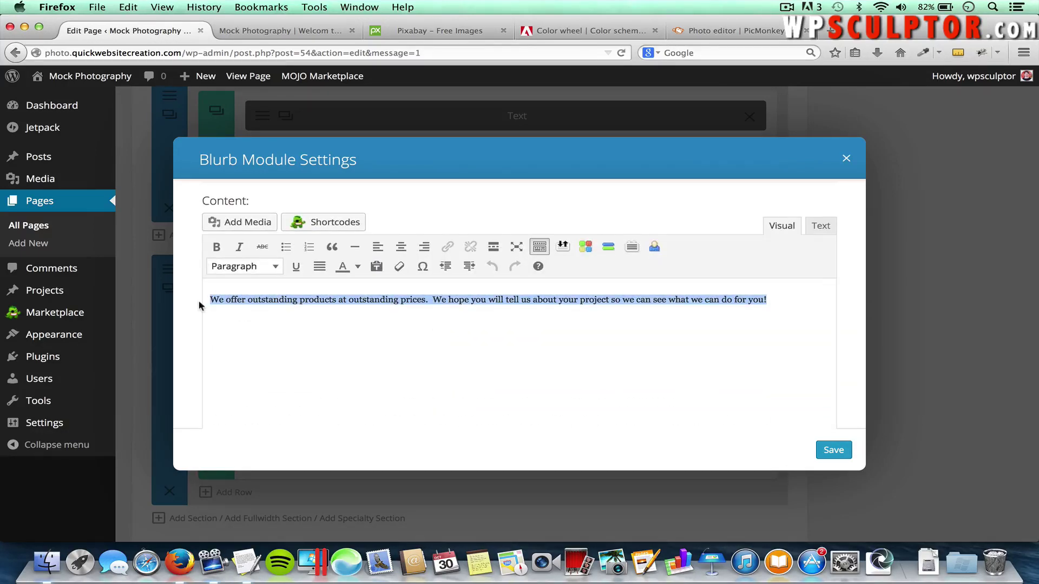
key("BackSpace")
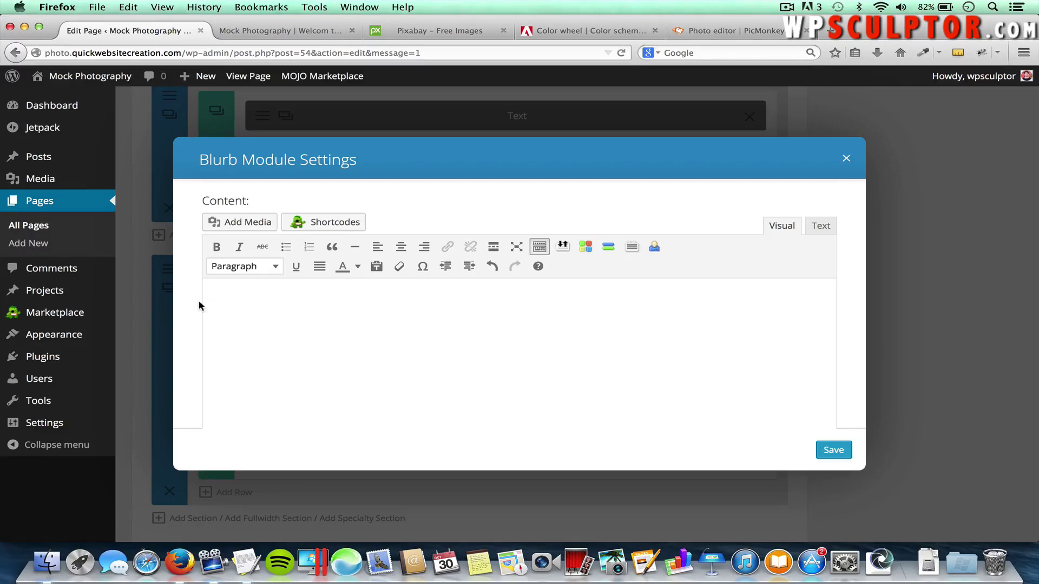
key("super+Tab")
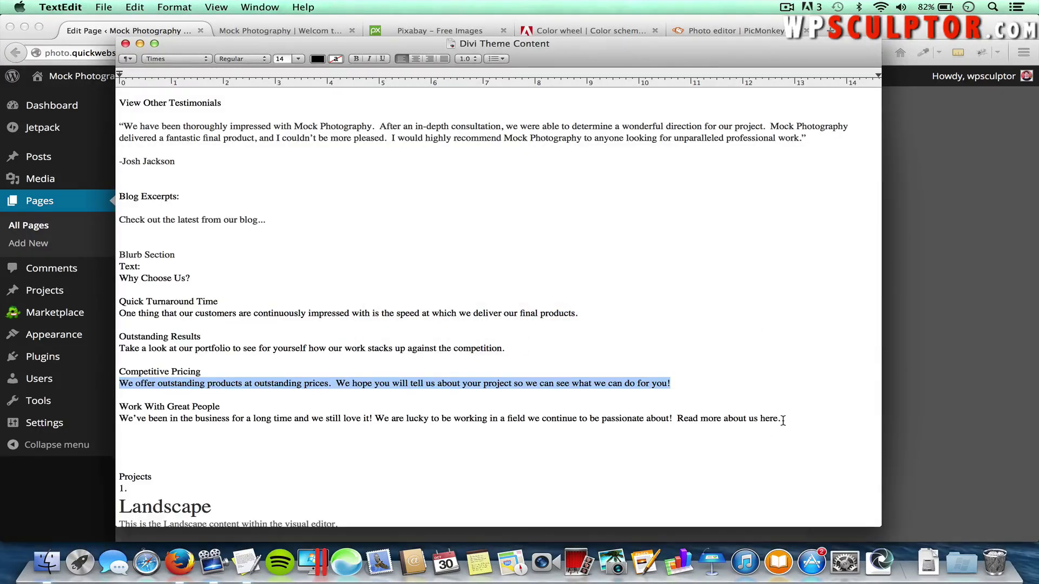
left_click_drag(781, 420, 120, 419)
key("super+Tab")
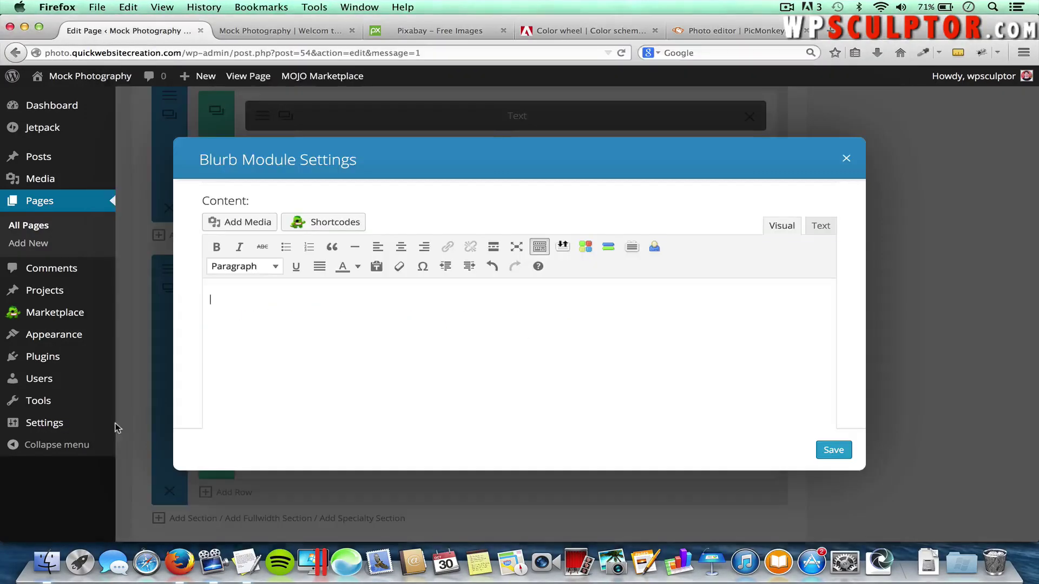
key("super+v")
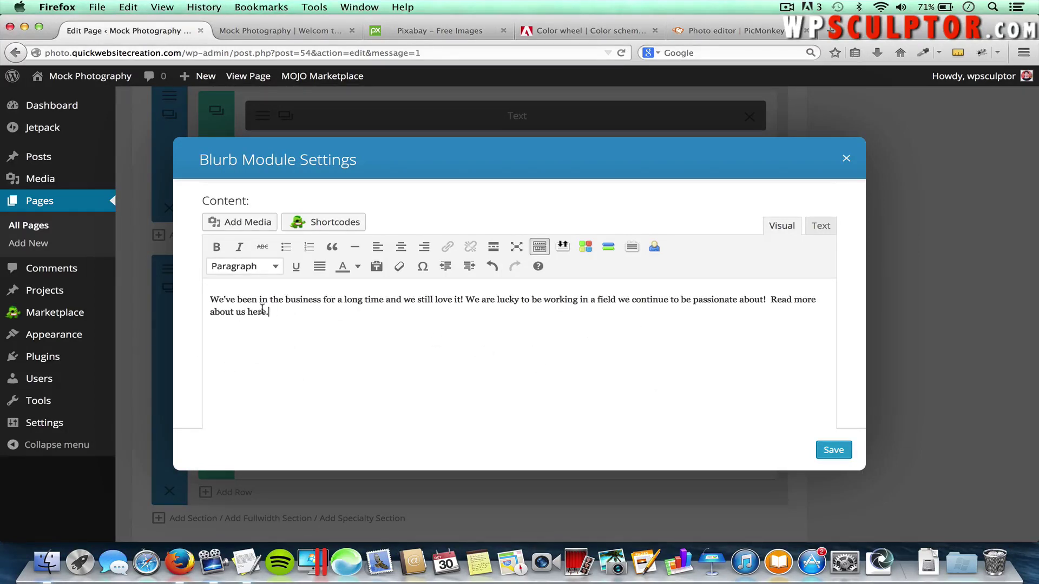
Link the word 'here' to the About Us page and save the blurb
left_click_drag(267, 311, 250, 312)
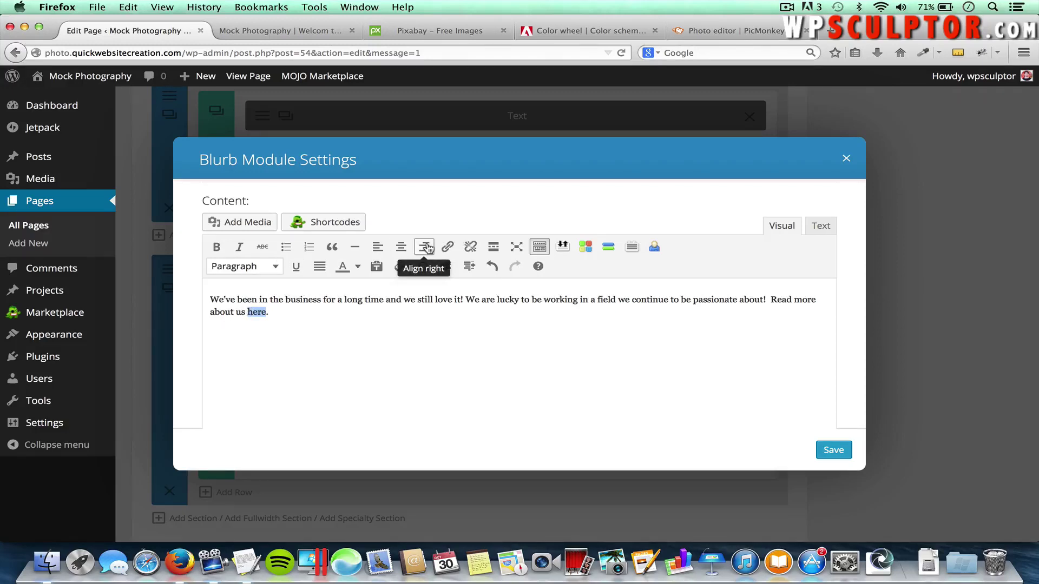
left_click(448, 247)
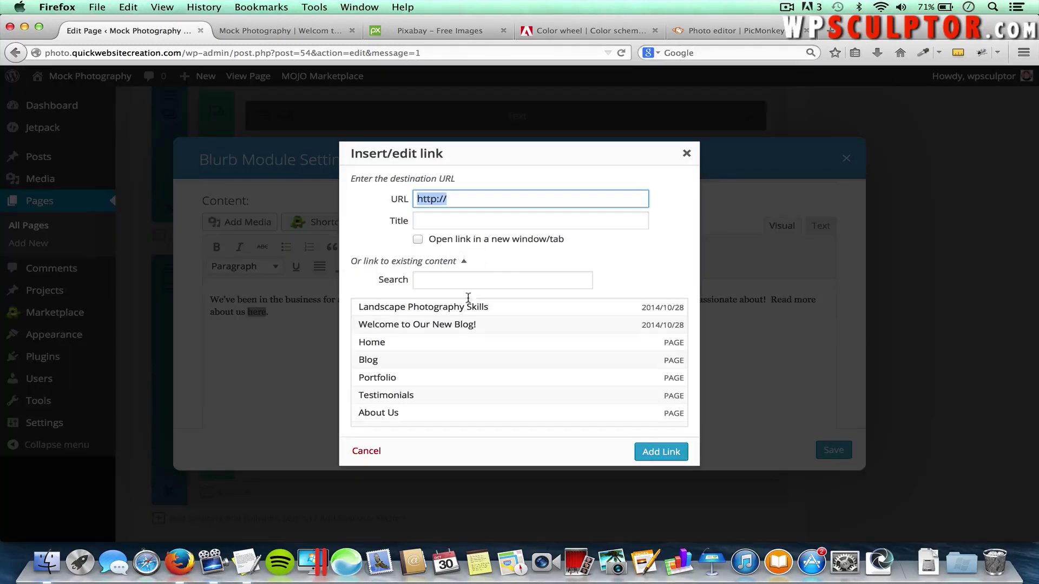
left_click(395, 413)
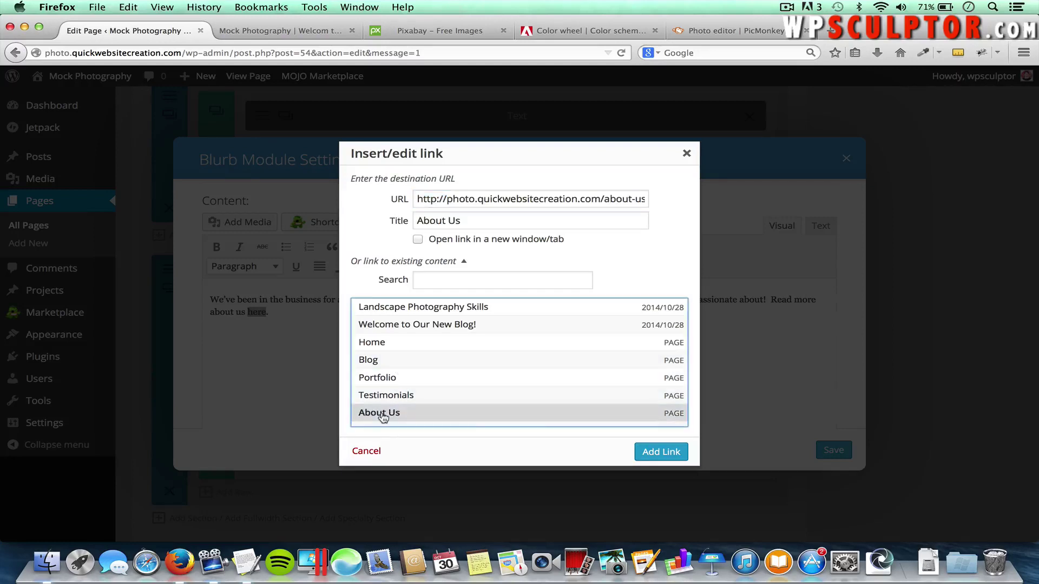
left_click(661, 452)
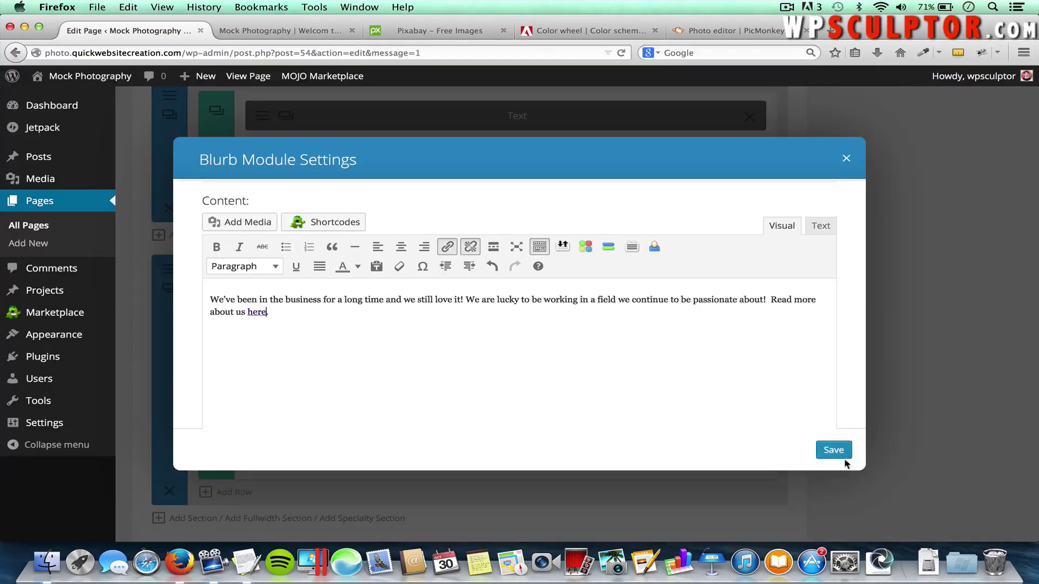
left_click(833, 451)
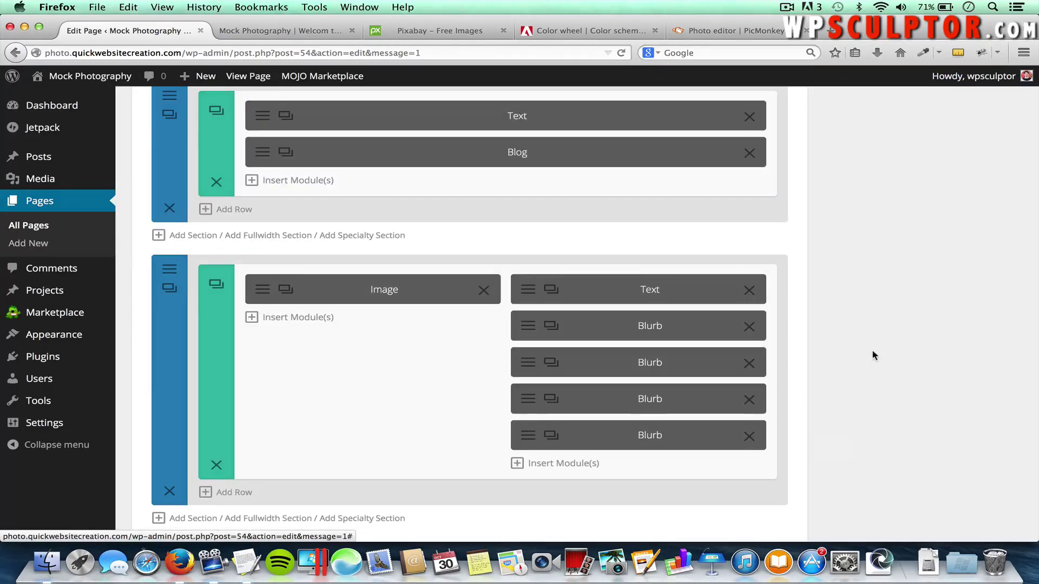
Update the Home page and reload the live site to see the Work With Great People blurb under Why Choose Us
scroll(873, 351, "up", 10)
scroll(876, 352, "up", 5)
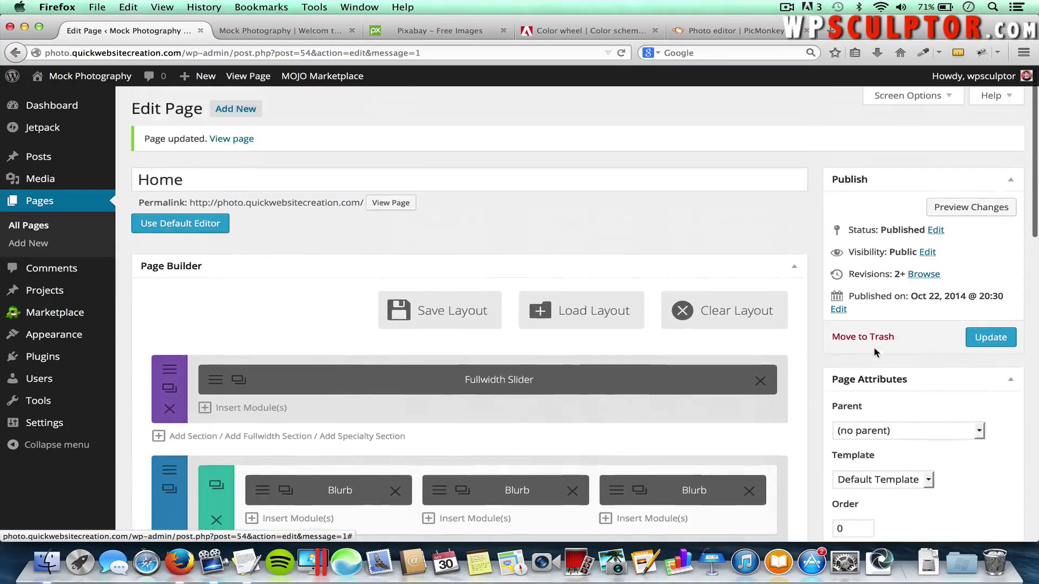
left_click(980, 336)
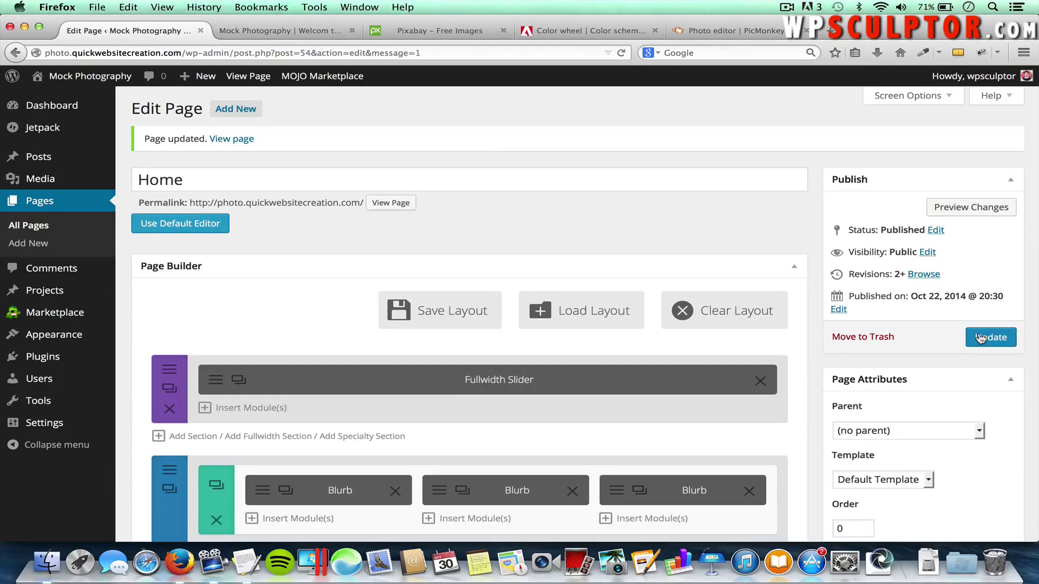
left_click(275, 30)
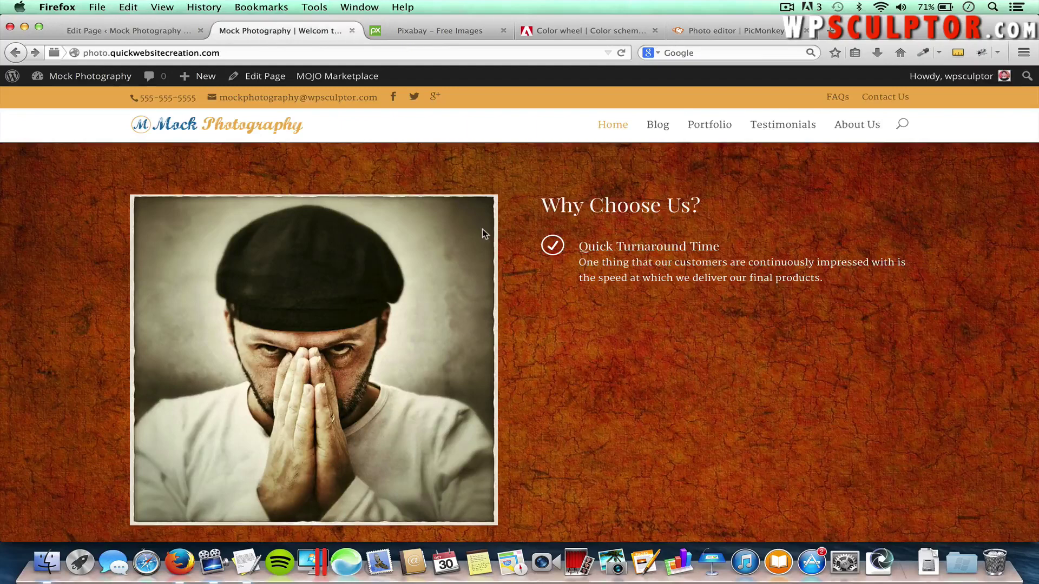
key("super+r")
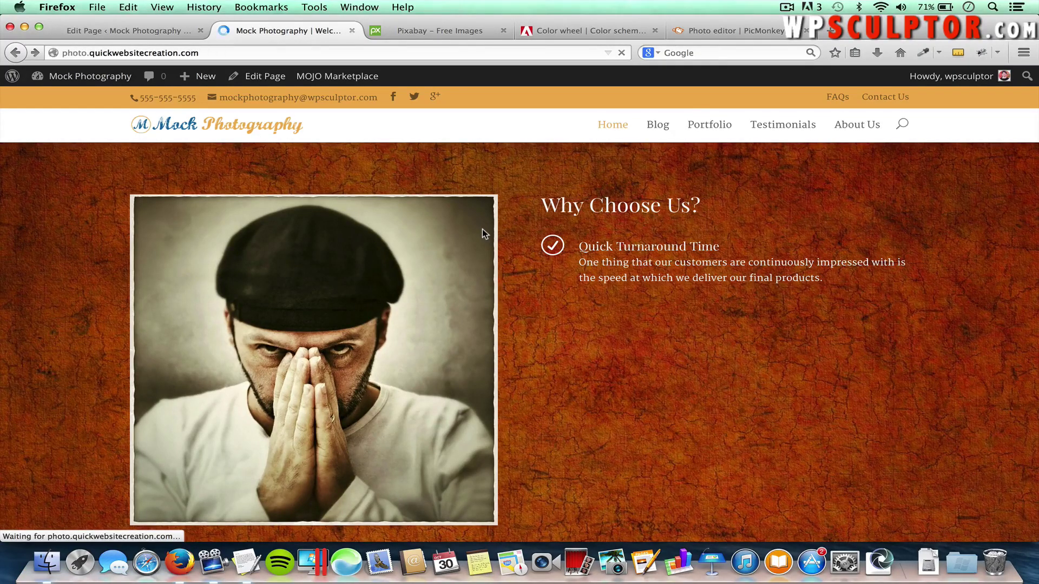
scroll(638, 304, "down", 3)
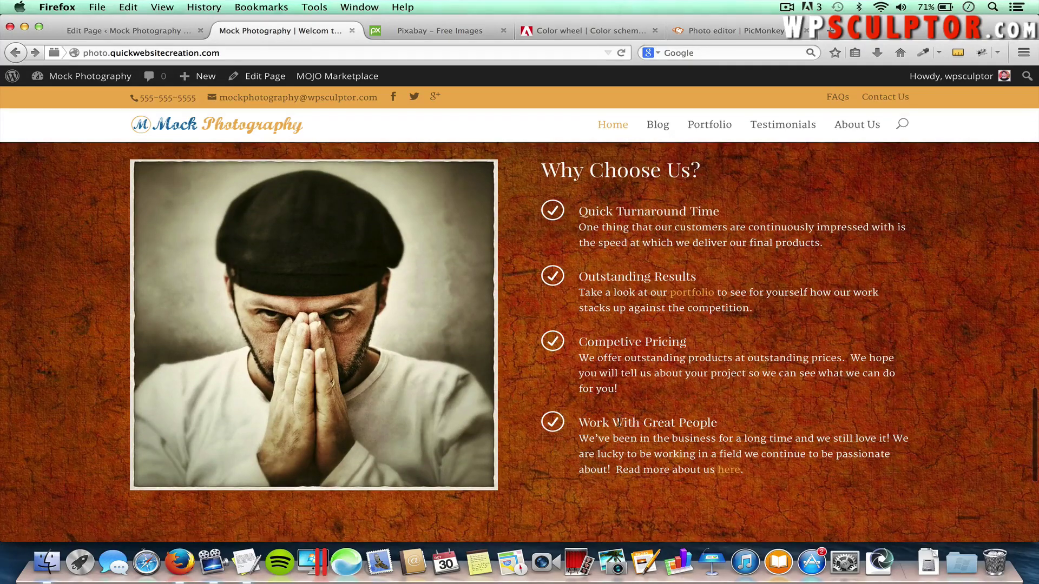
scroll(618, 424, "down", 2)
scroll(627, 422, "up", 5)
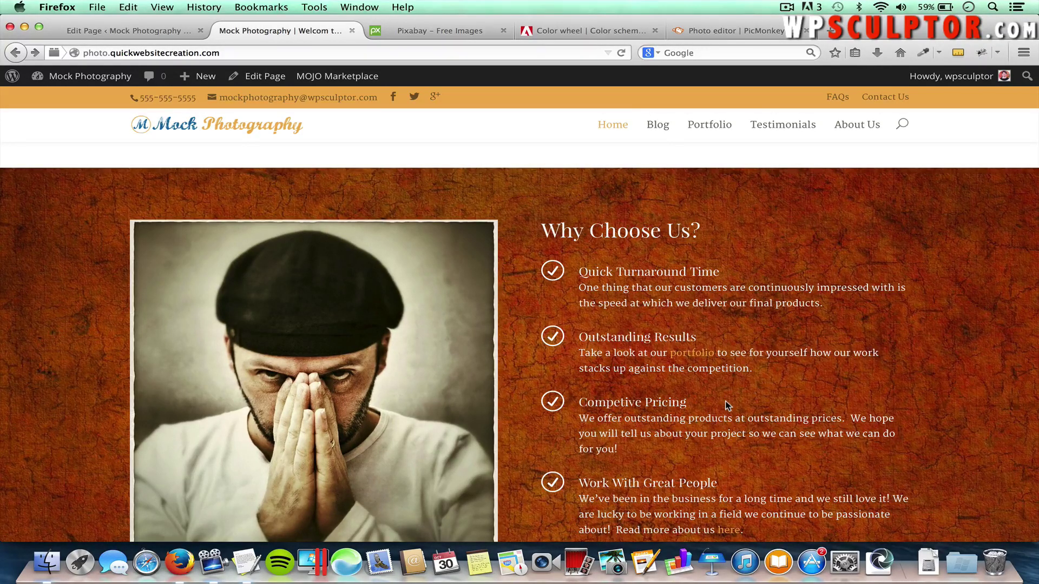
Create a new project titled Landscape
left_click(140, 30)
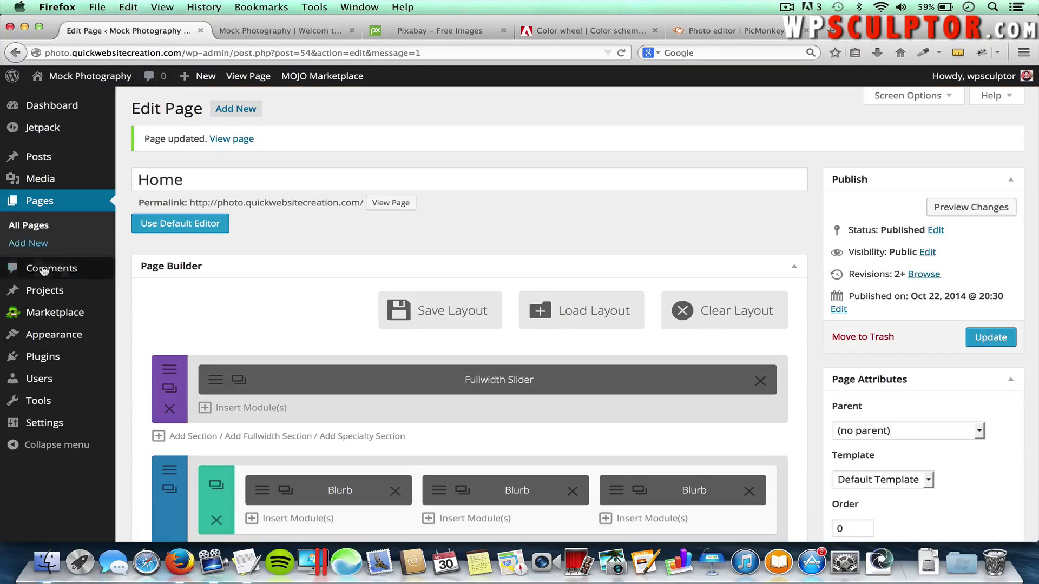
mouse_move(49, 293)
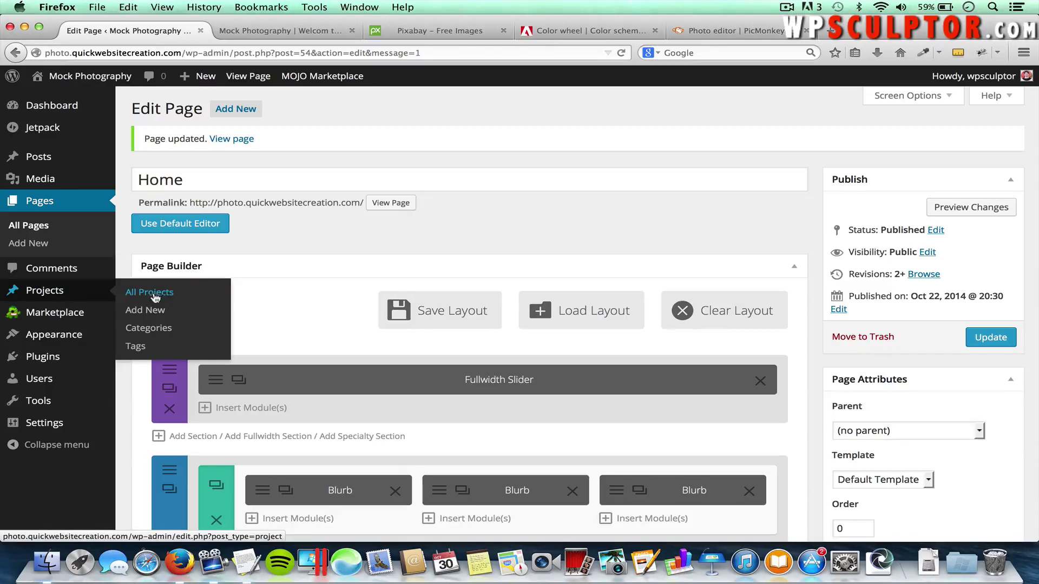
left_click(152, 313)
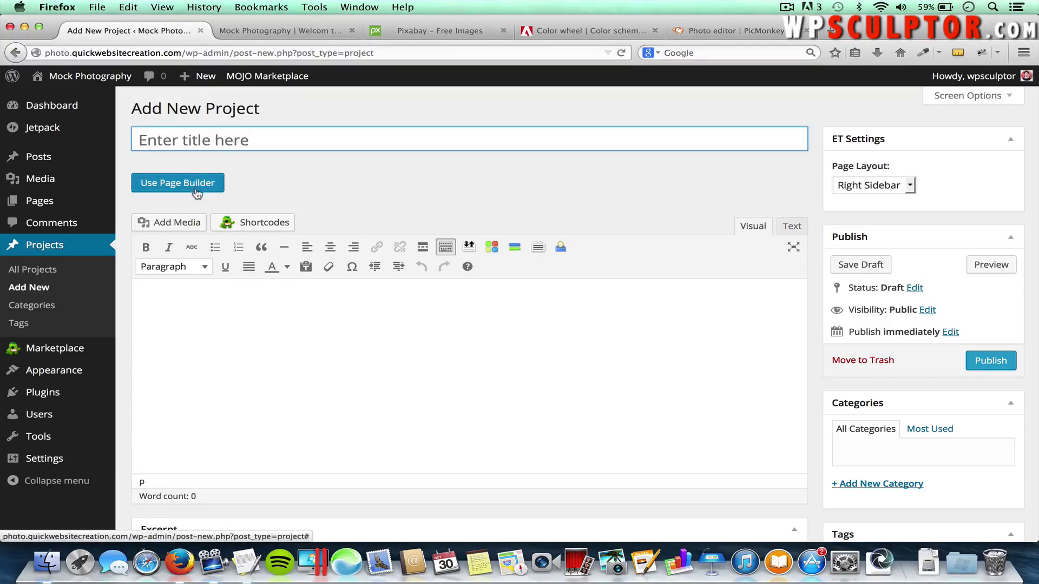
left_click(174, 137)
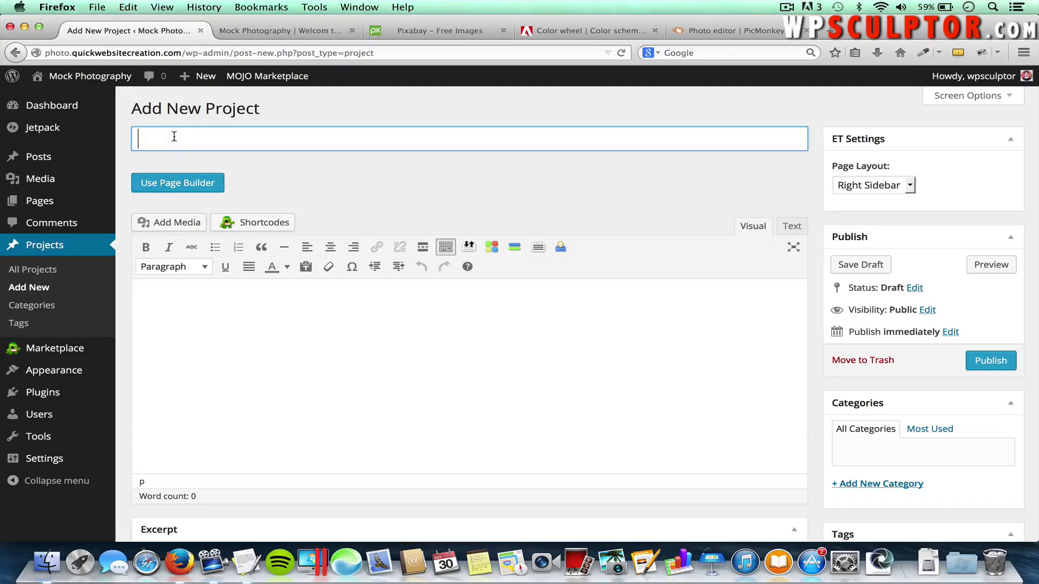
type("Landscape")
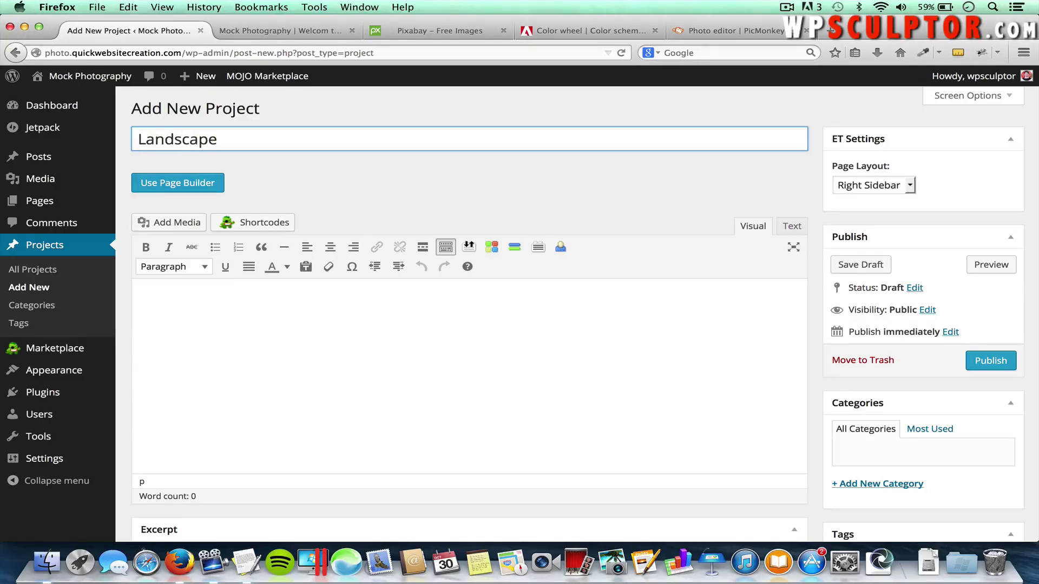
Paste 'This is the Landscape content within the visual editor.' from the notes into the project body
left_click(218, 309)
key("super+Tab")
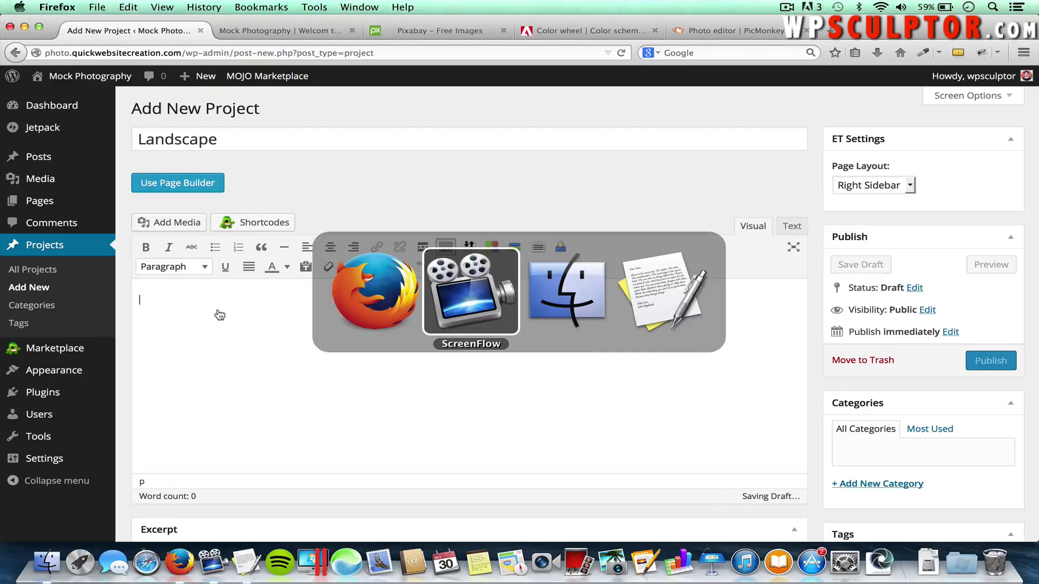
key("super+Tab")
key("super+Tab")
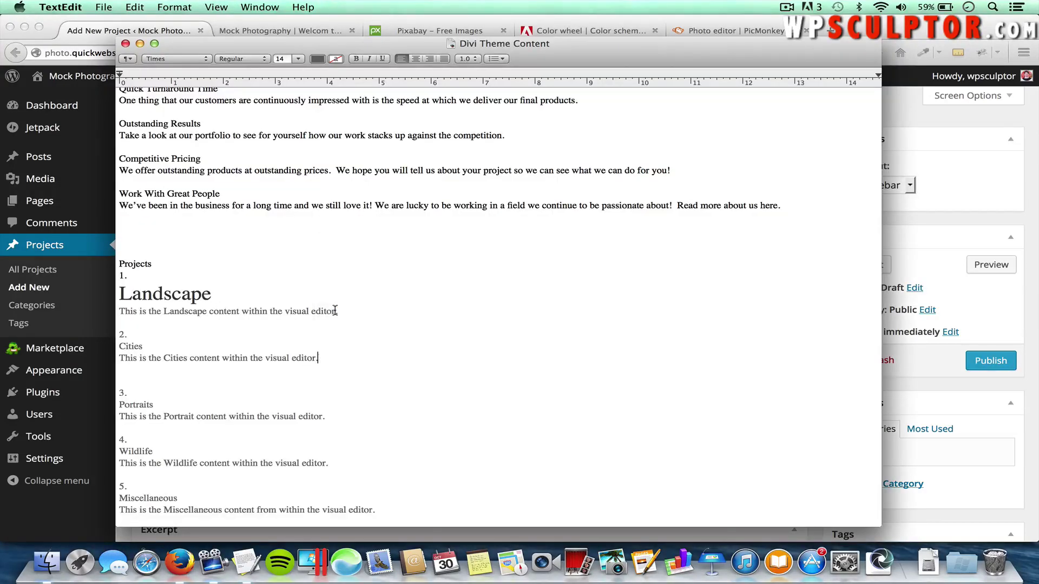
left_click_drag(338, 311, 121, 314)
key("super+c")
key("super+Tab")
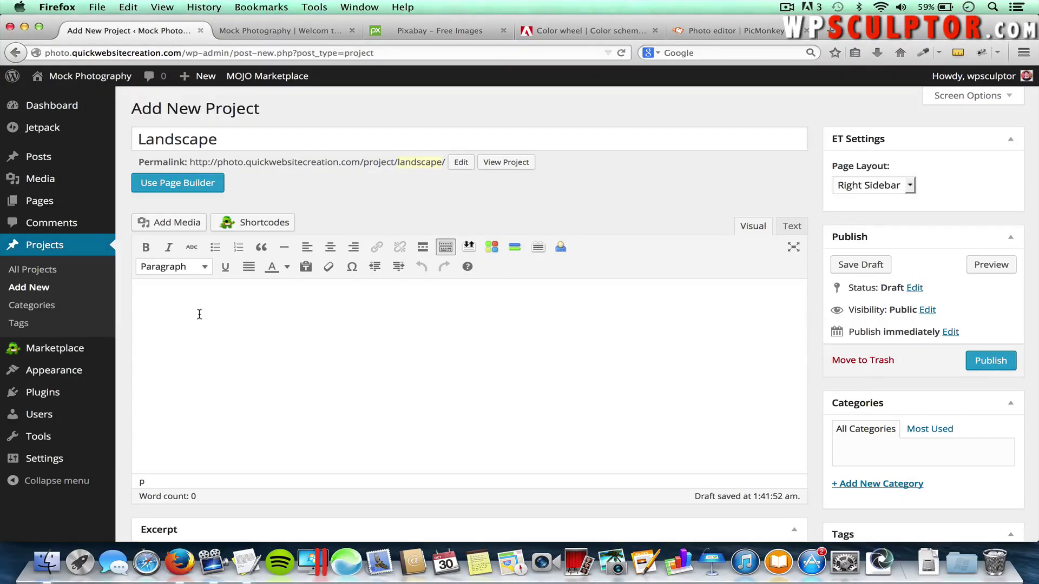
key("super+v")
scroll(407, 324, "down", 8)
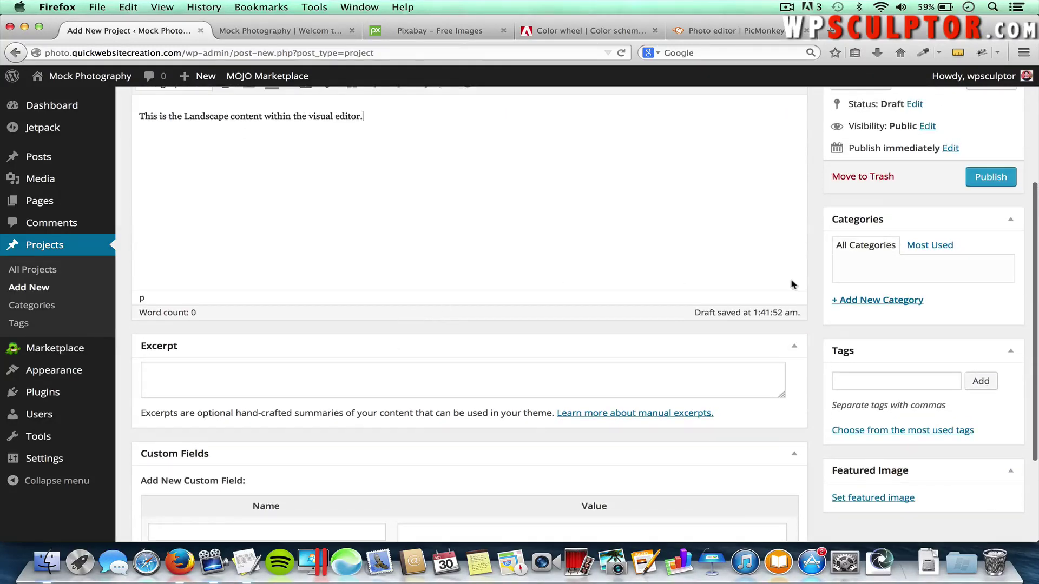
Add a new Photography project category
left_click(861, 302)
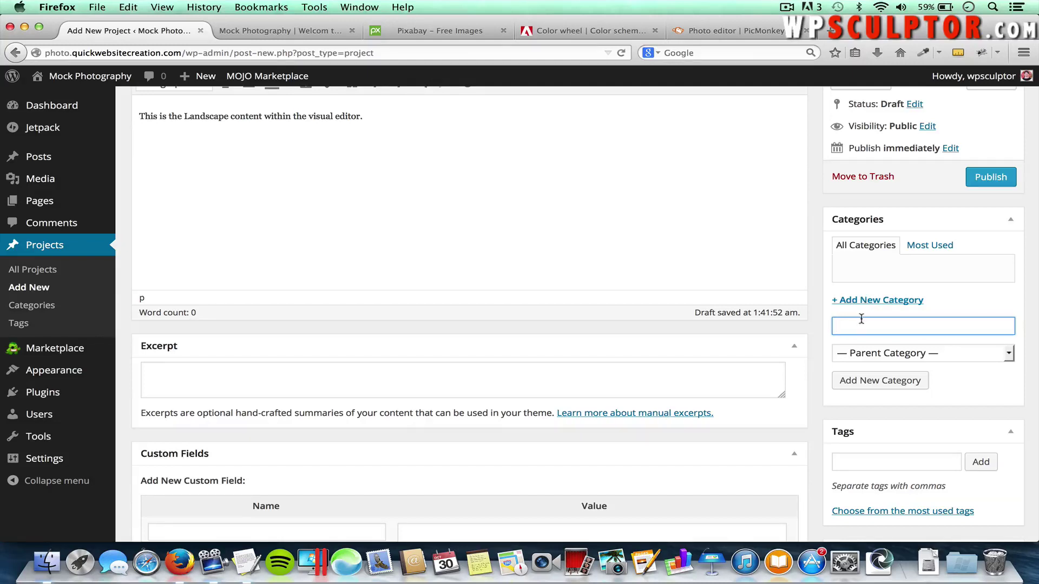
type("hotography")
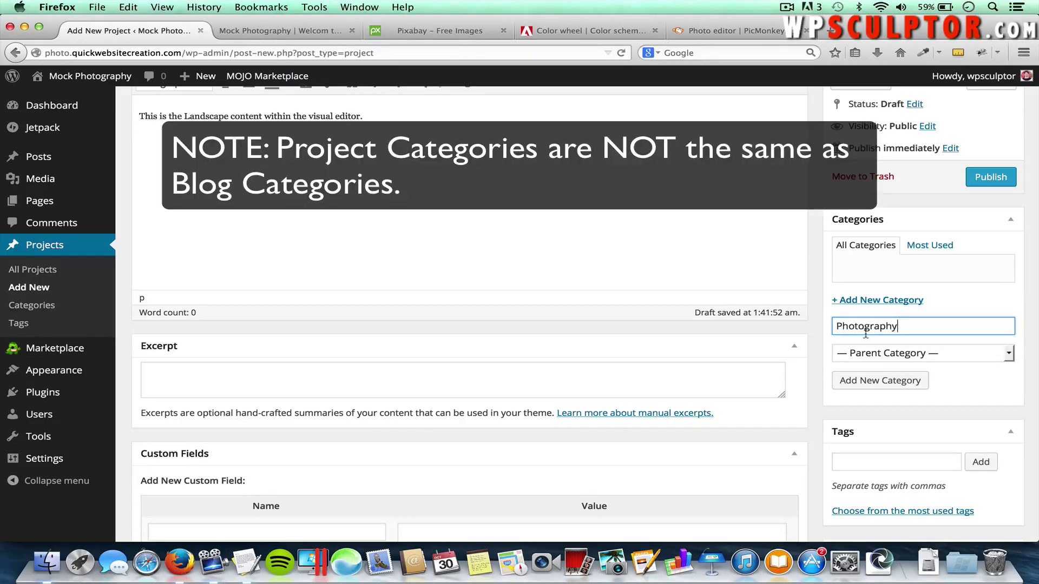
left_click(913, 381)
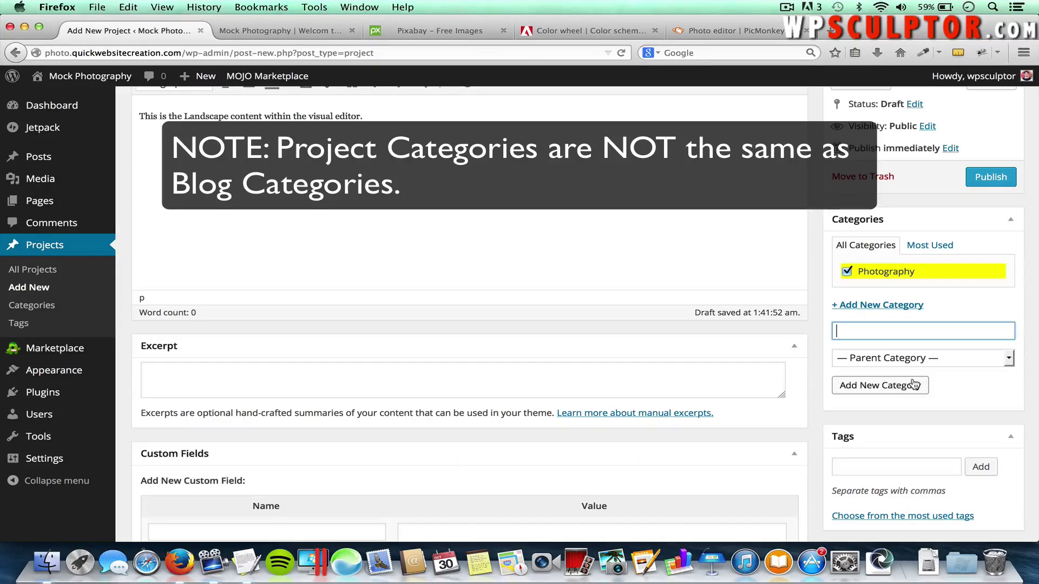
Set the Sunset tree photo as the project's featured image
scroll(913, 385, "down", 5)
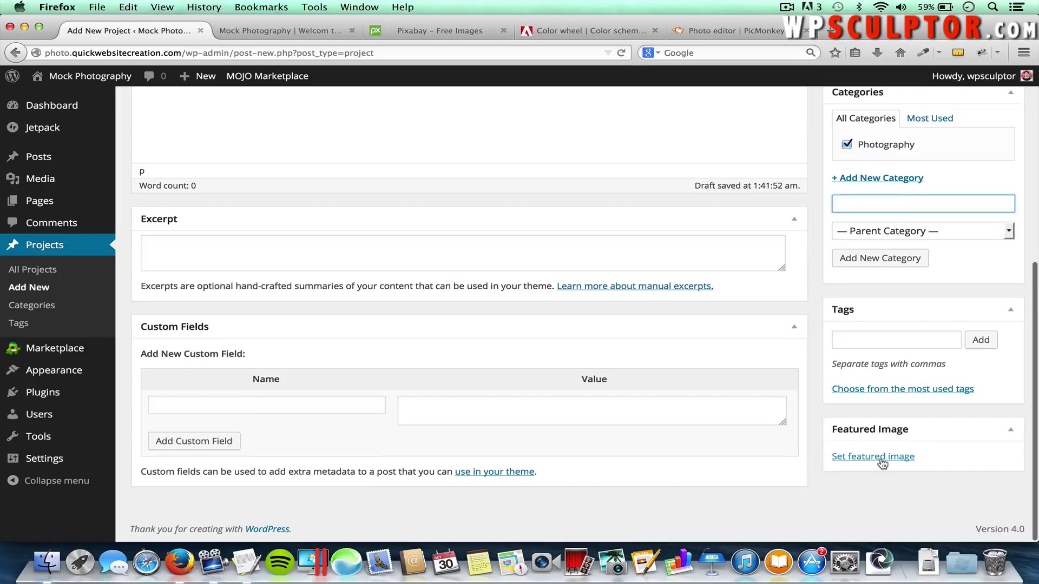
left_click(877, 458)
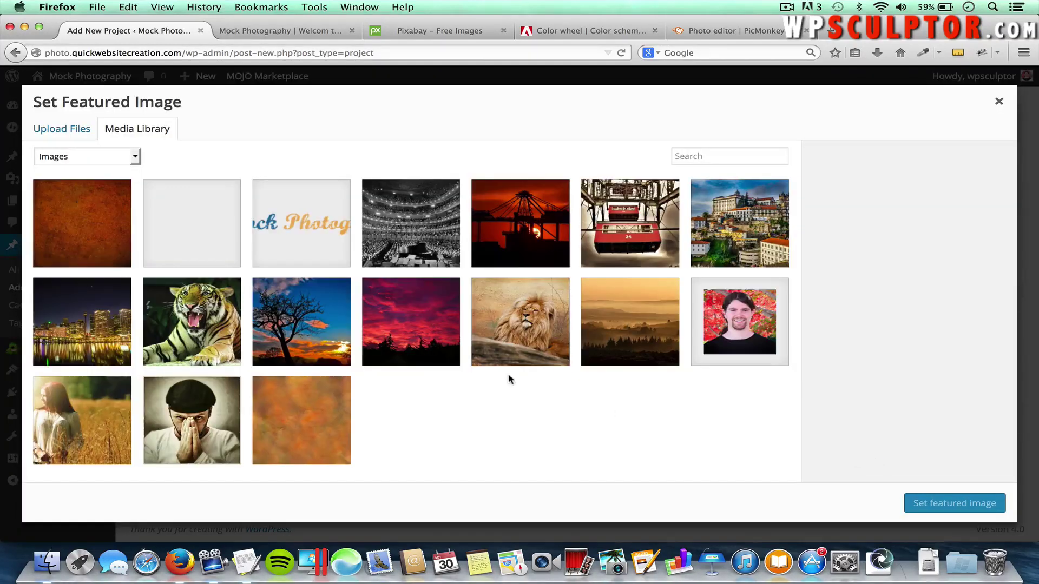
left_click(304, 319)
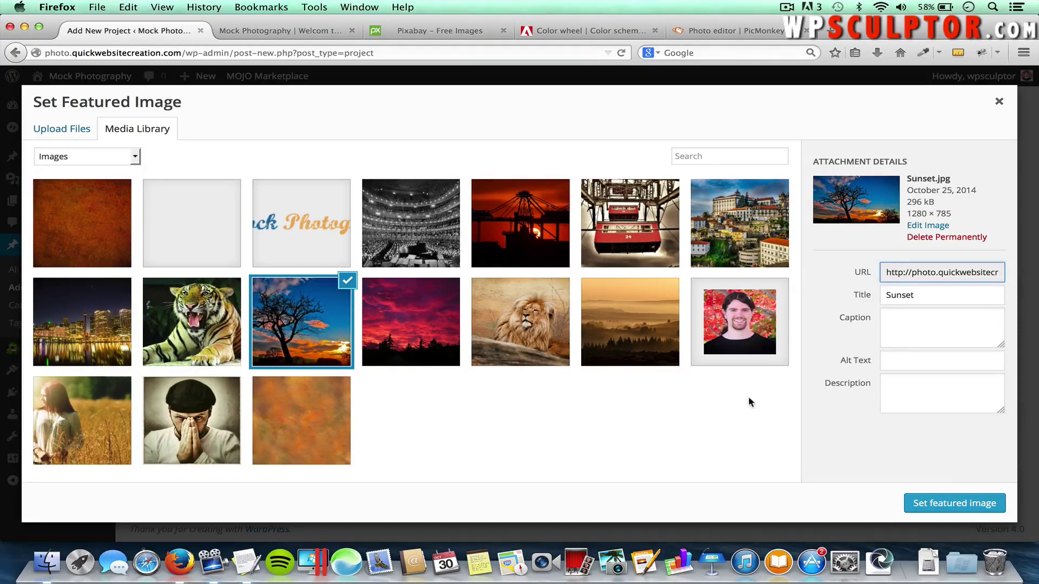
left_click(928, 500)
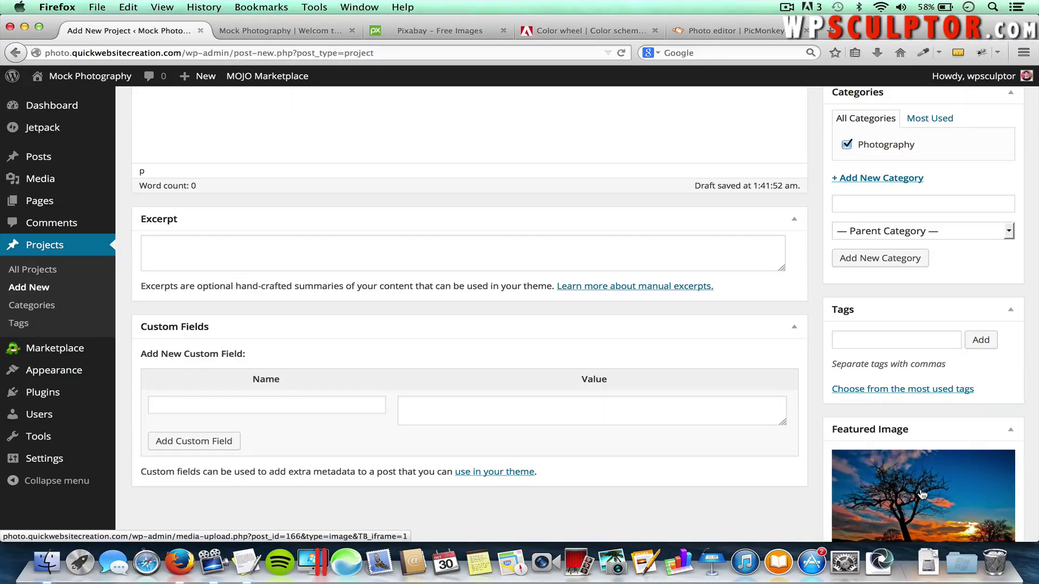
scroll(922, 495, "up", 6)
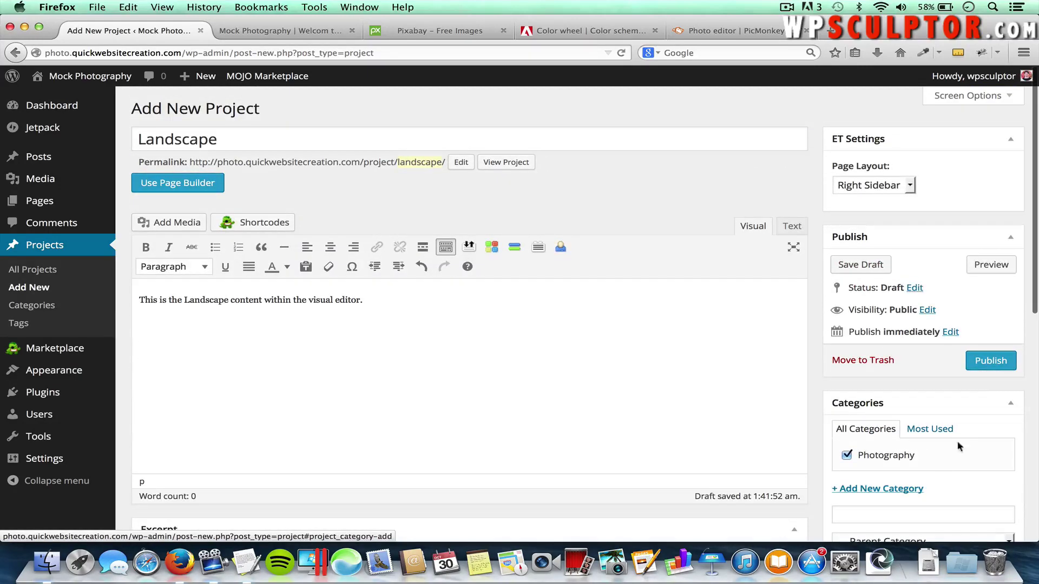
left_click(979, 371)
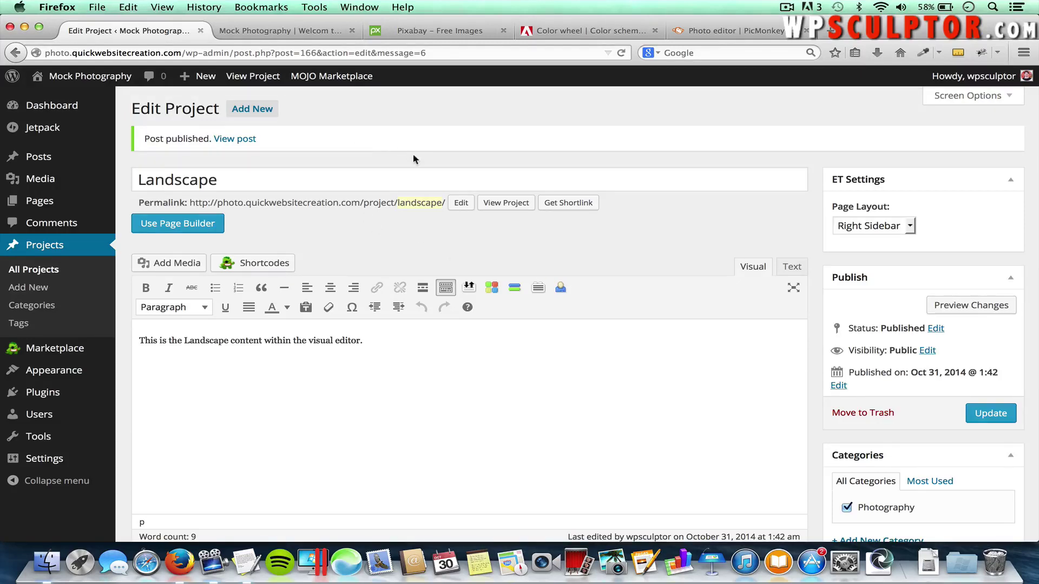
left_click(507, 205)
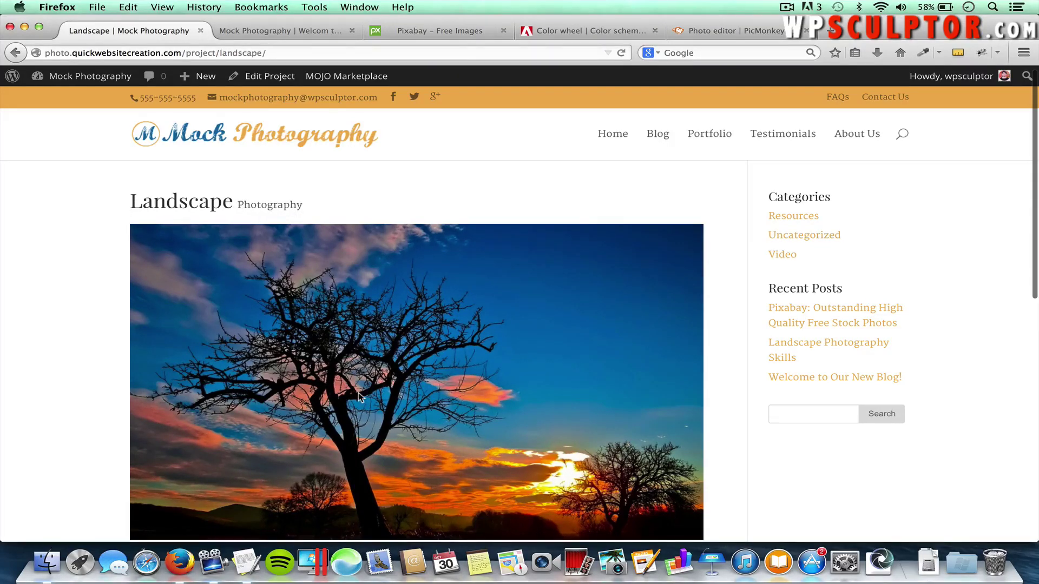
scroll(358, 397, "down", 1)
scroll(358, 398, "down", 3)
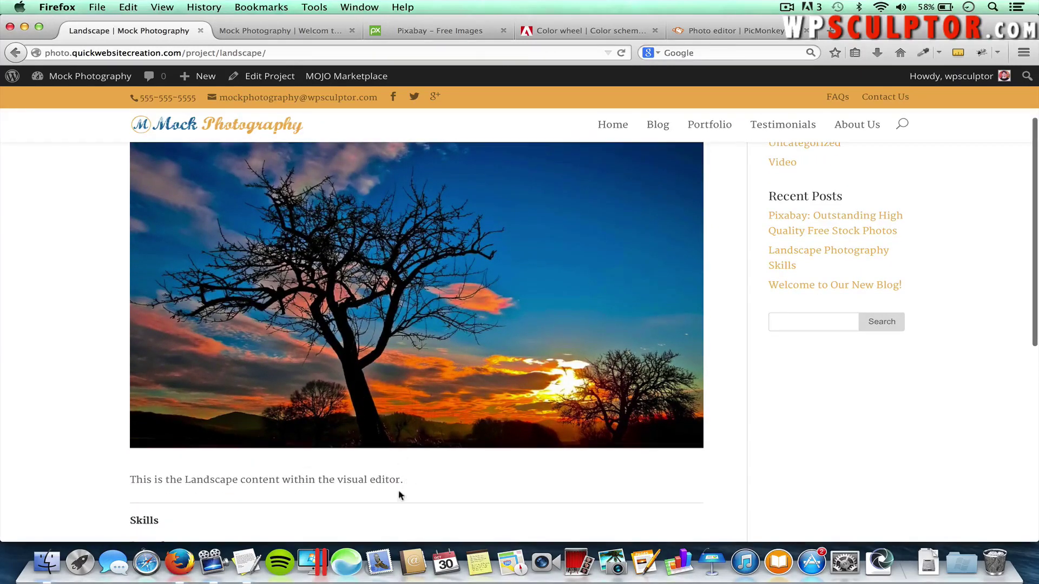
scroll(332, 513, "down", 4)
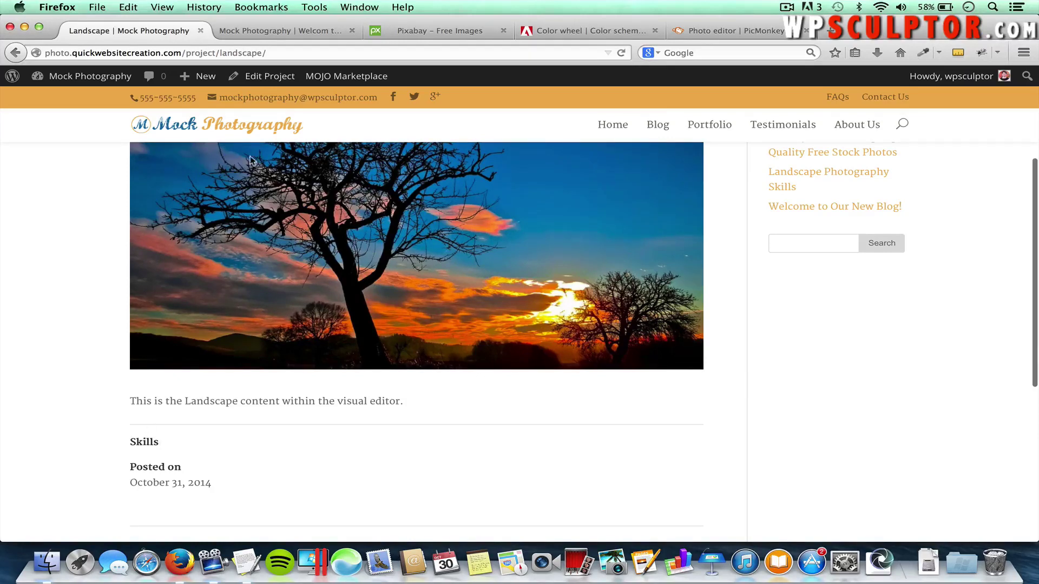
Tag the Landscape project 'natural lighting', update it and view the live project page
left_click(17, 51)
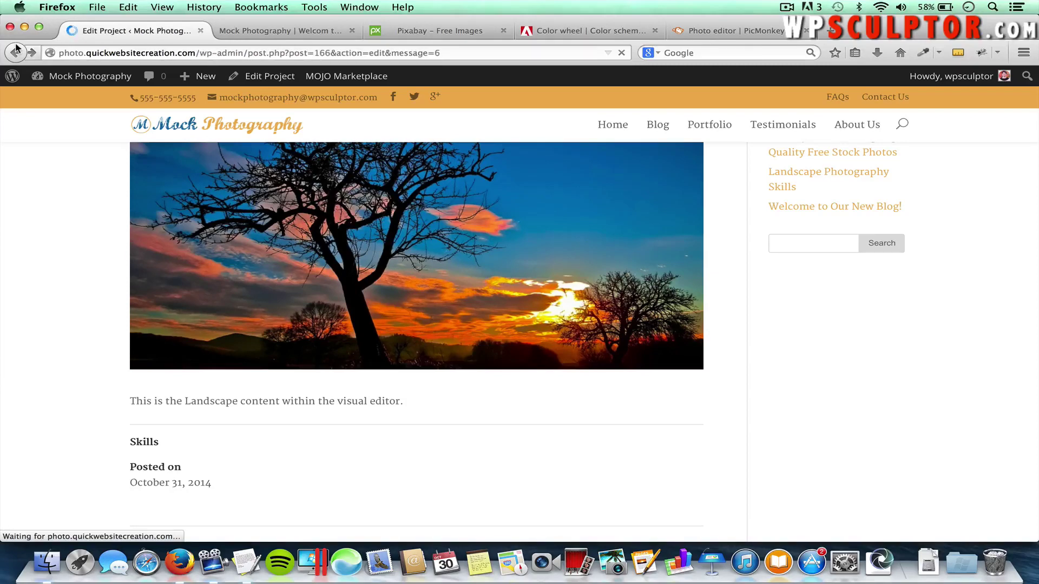
scroll(537, 238, "down", 5)
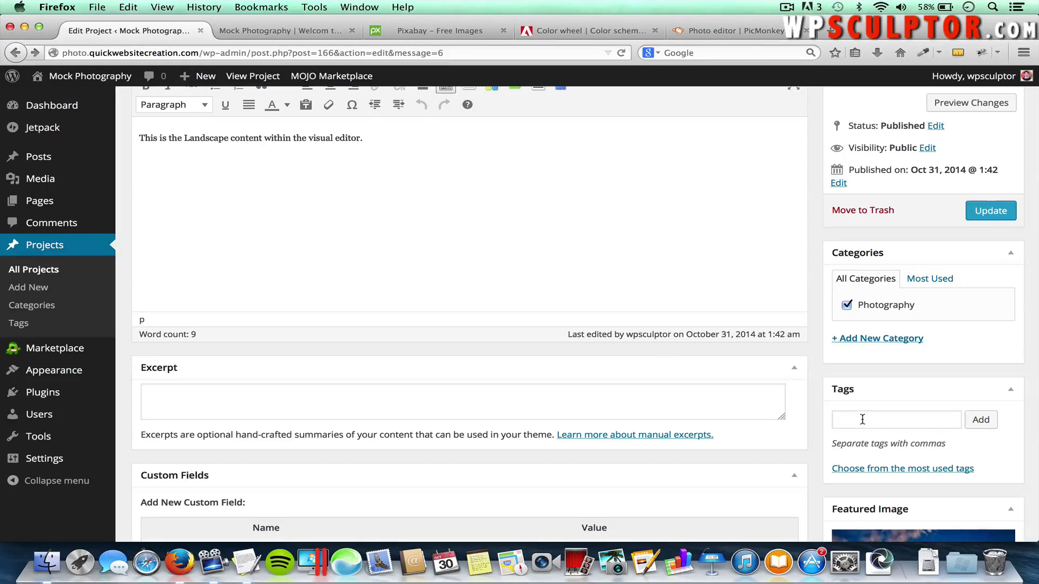
left_click(863, 420)
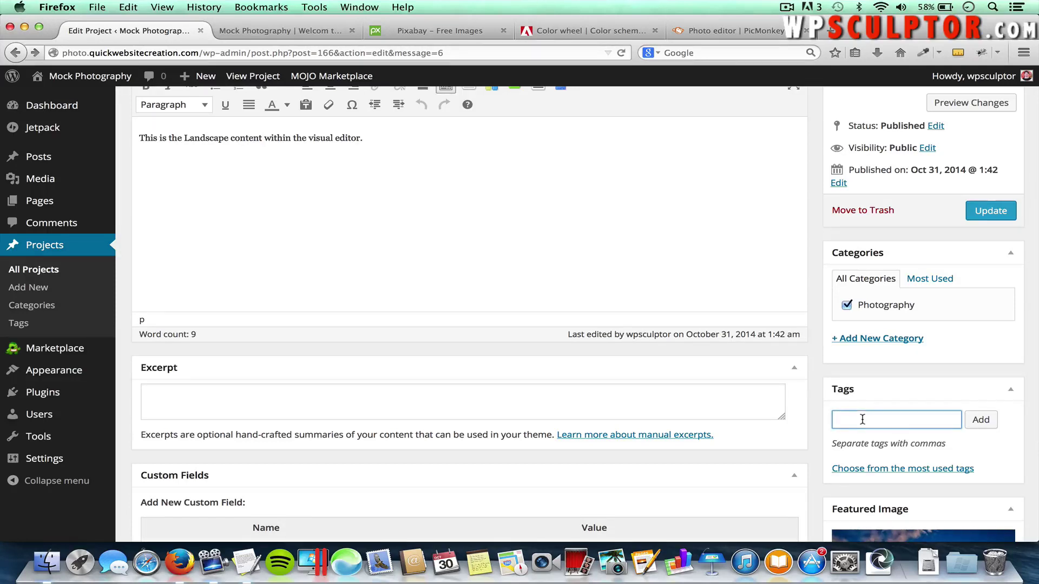
type("natural lighting")
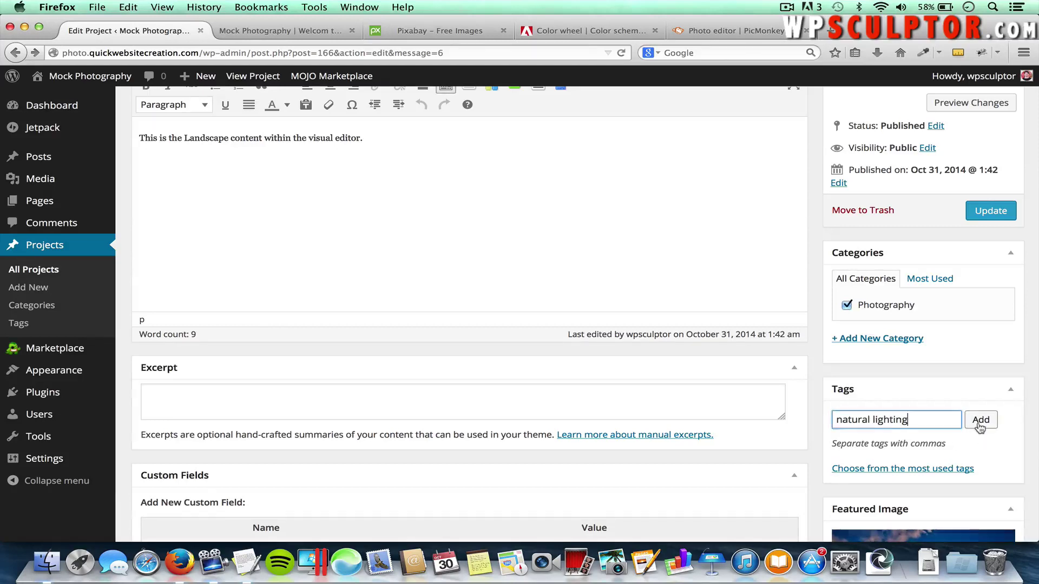
left_click(979, 421)
left_click(989, 211)
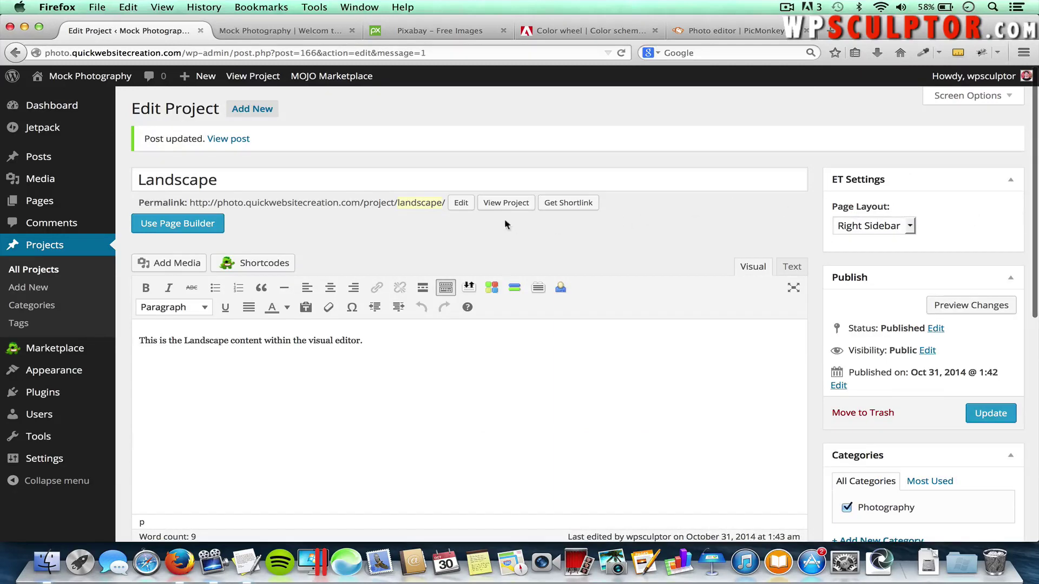
left_click(499, 203)
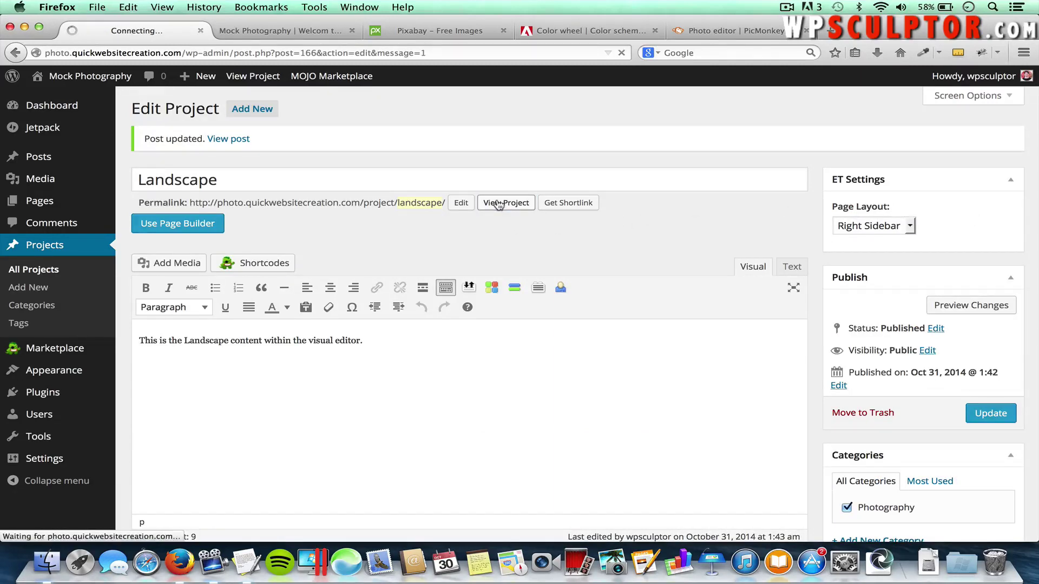
scroll(497, 200, "down", 3)
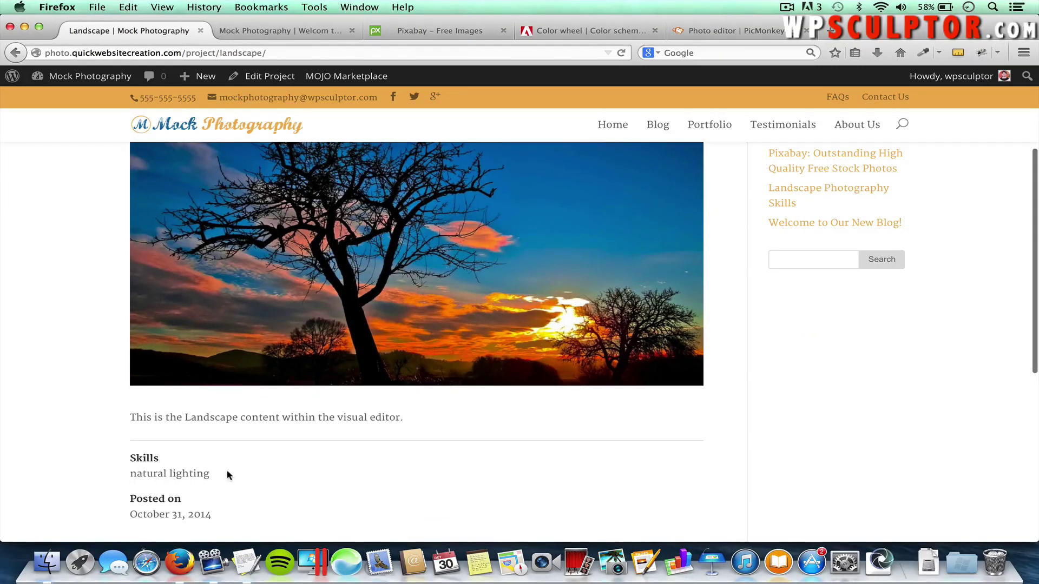
Reload the live Landscape page and follow the 'Cities →' link to the Cities project
scroll(342, 426, "up", 3)
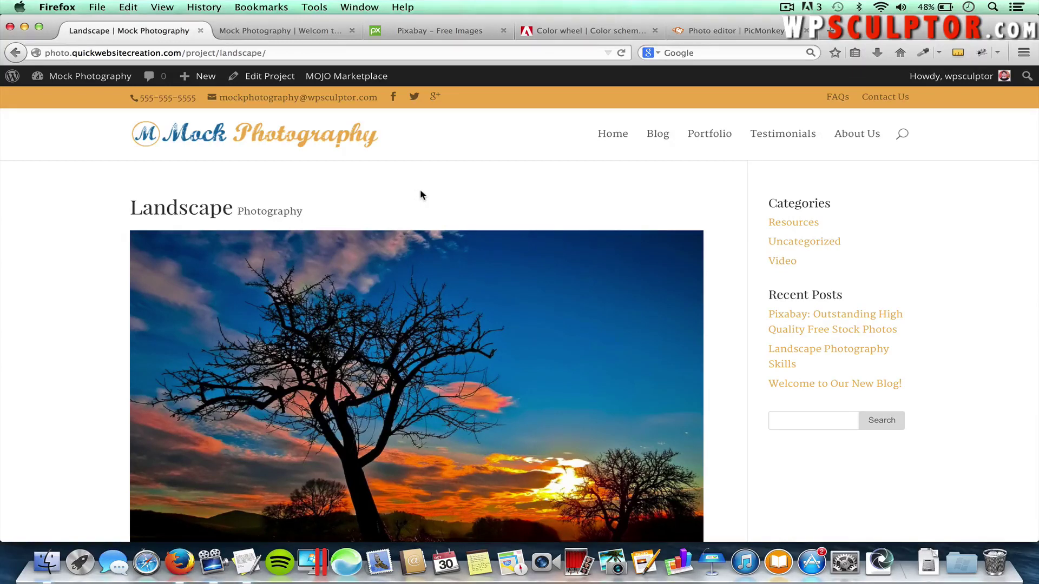
key("super+r")
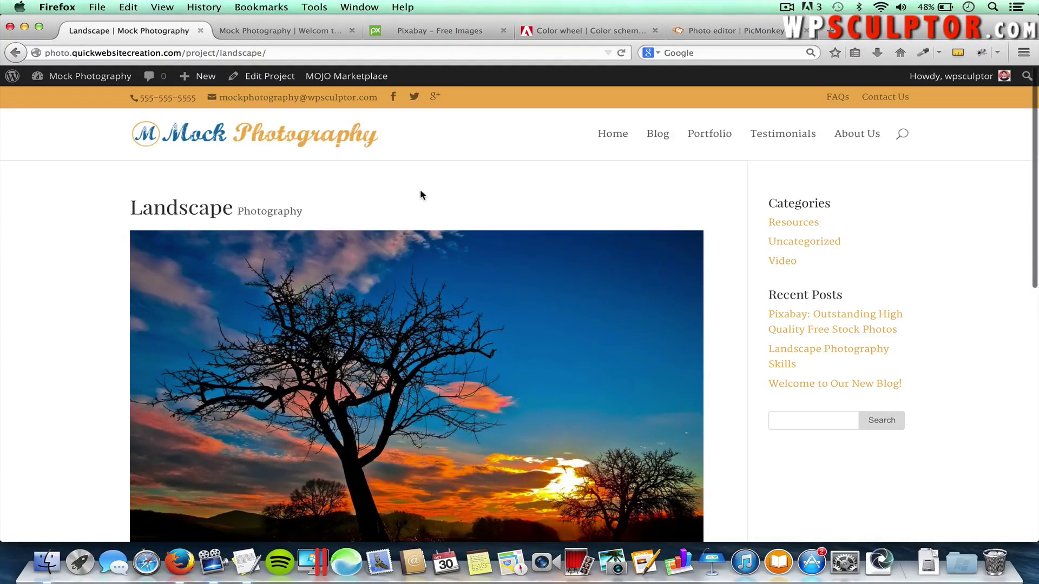
scroll(421, 195, "down", 3)
scroll(420, 194, "down", 7)
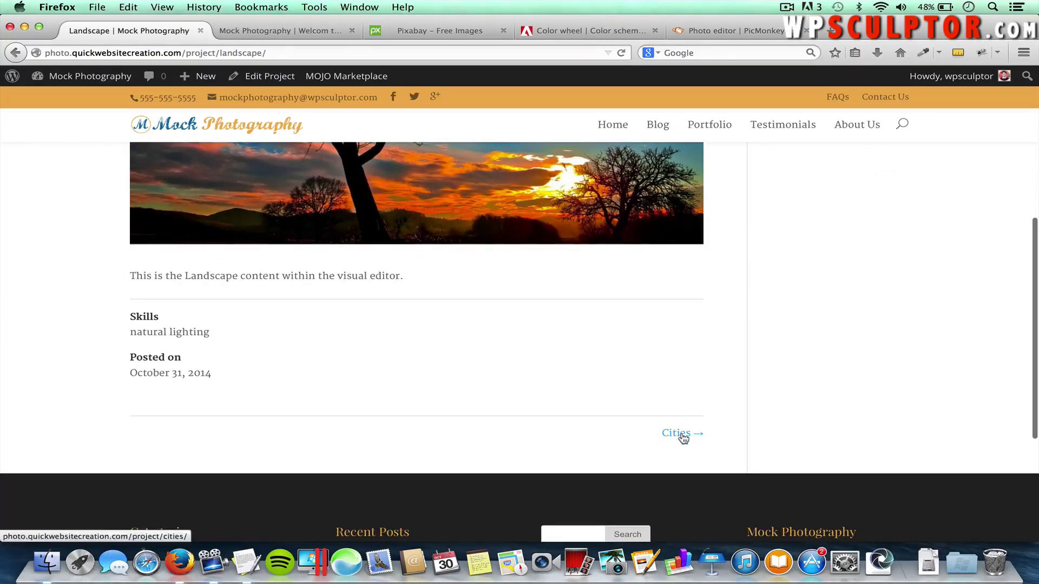
left_click(682, 435)
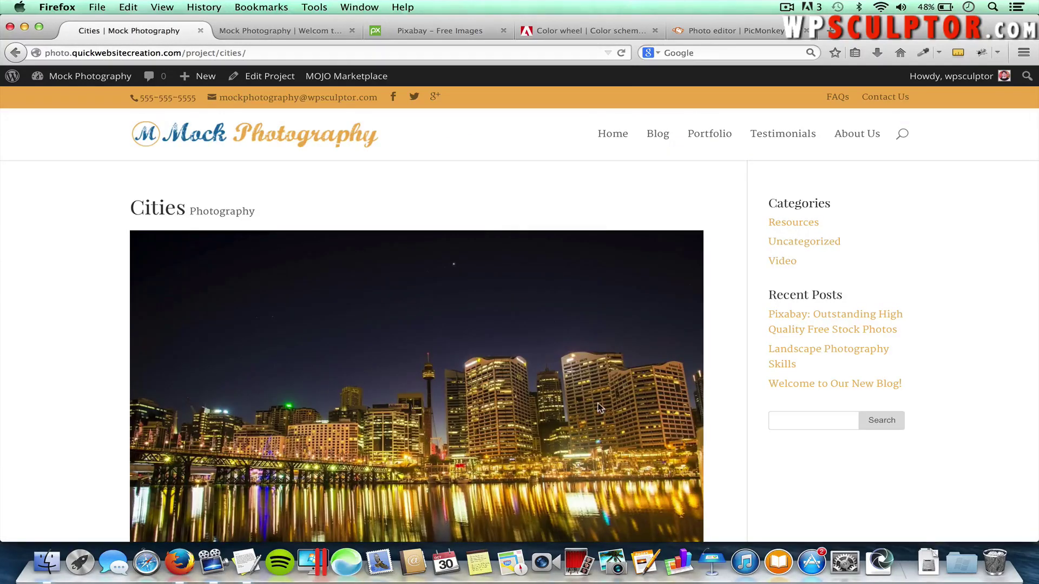
scroll(598, 408, "down", 8)
scroll(598, 408, "down", 1)
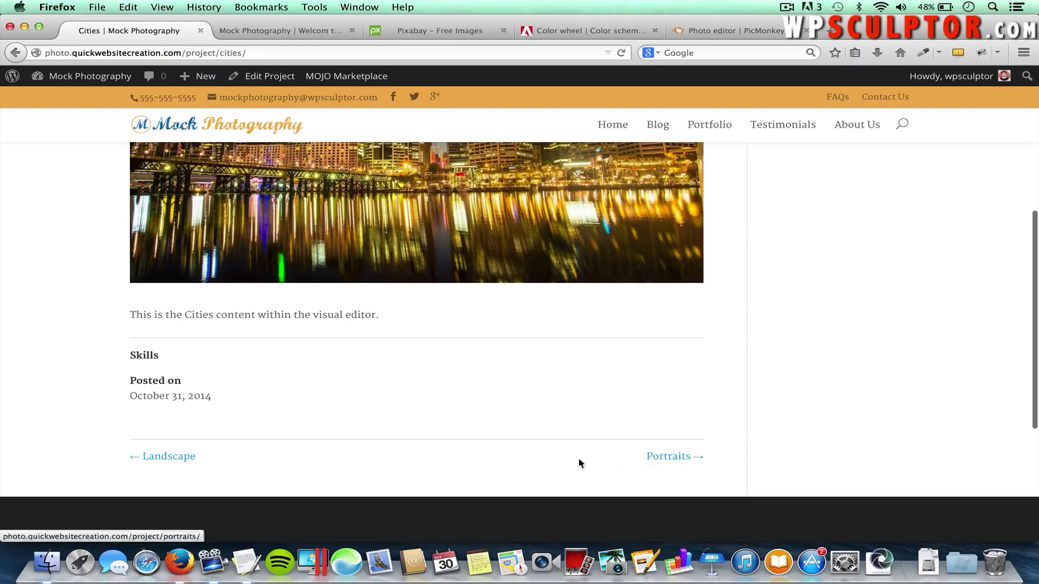
scroll(627, 406, "up", 10)
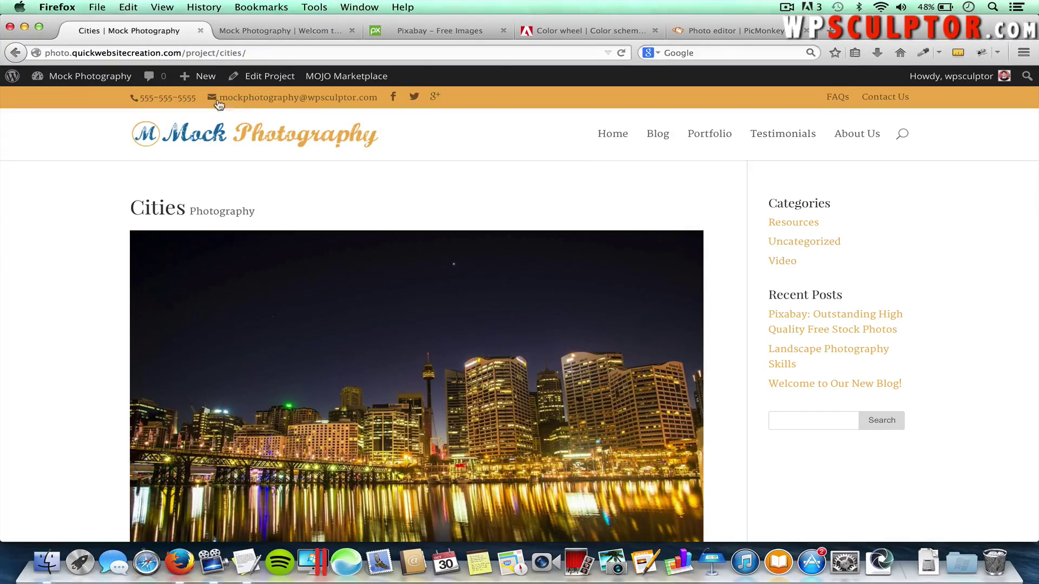
Go from the live site to the dashboard's Appearance > Menus screen
mouse_move(81, 81)
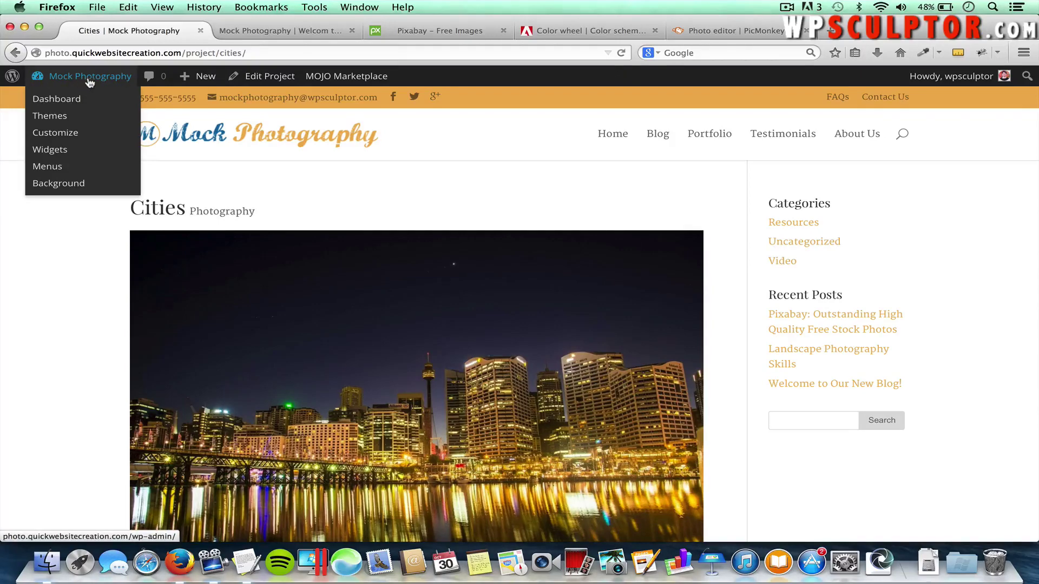
left_click(79, 80)
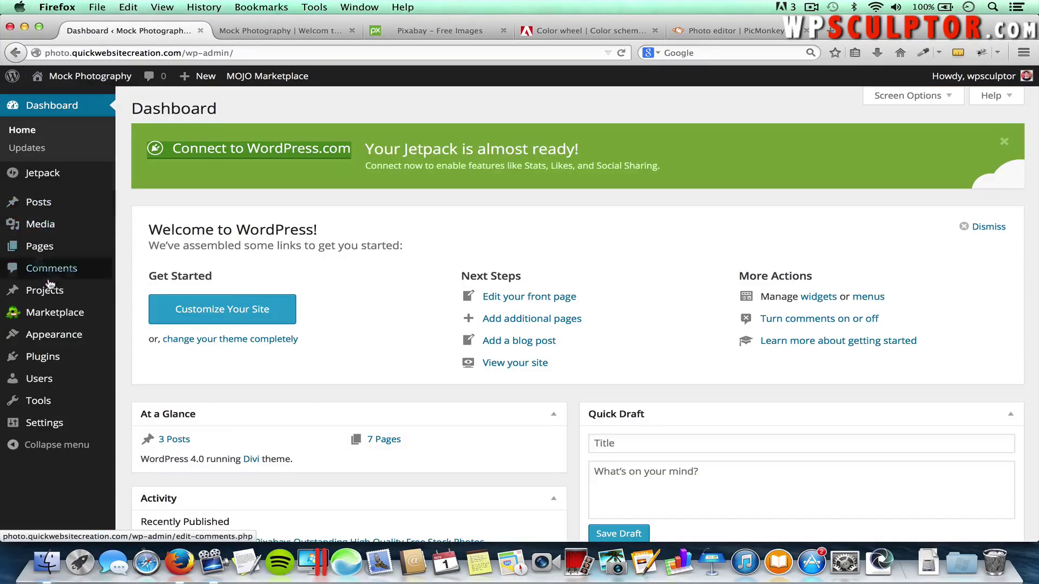
mouse_move(57, 336)
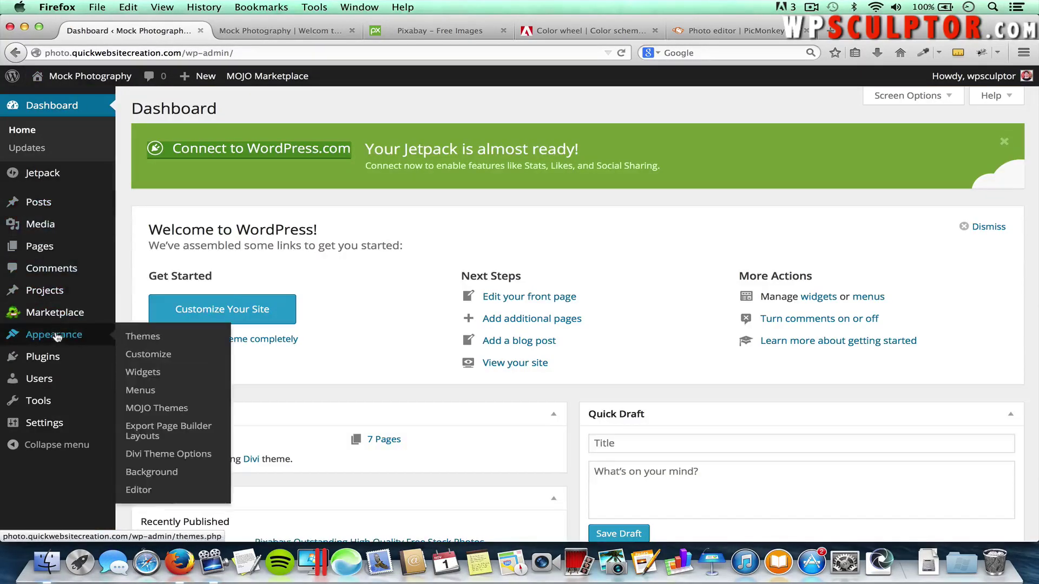
left_click(151, 392)
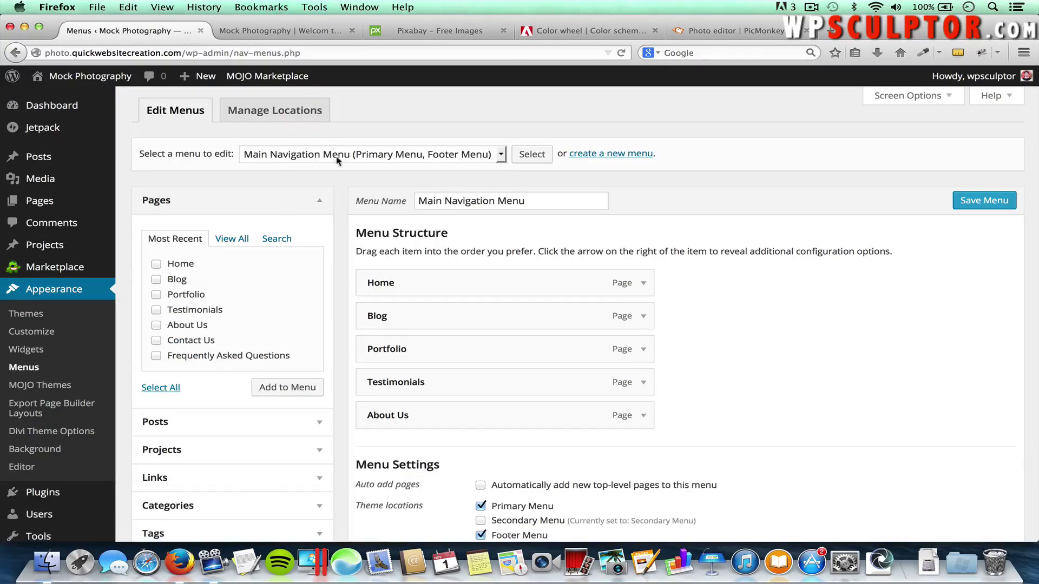
Keep Main Navigation Menu selected for editing and toggle Screen Options open and closed
left_click(278, 157)
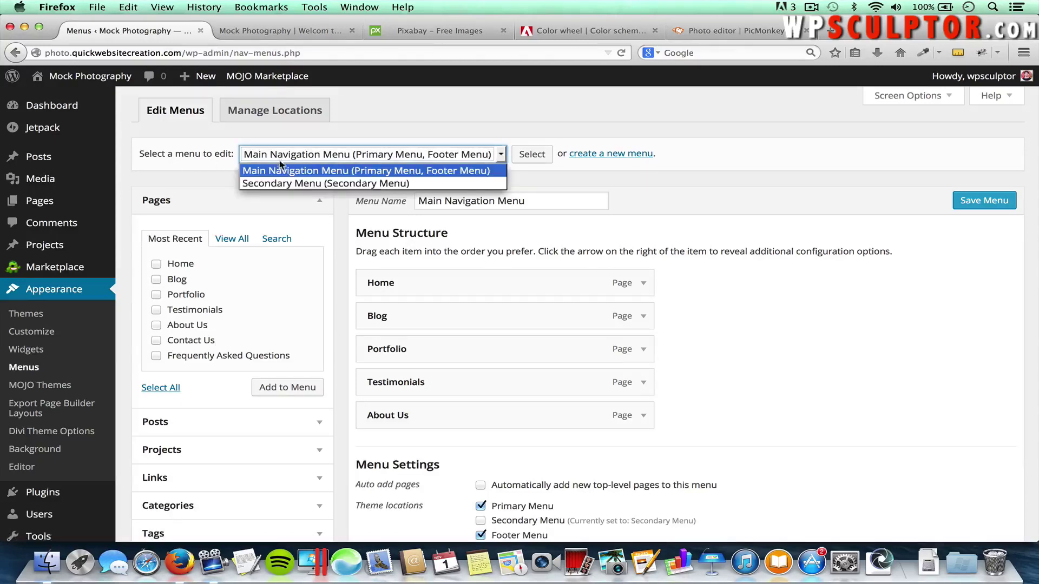
left_click(285, 173)
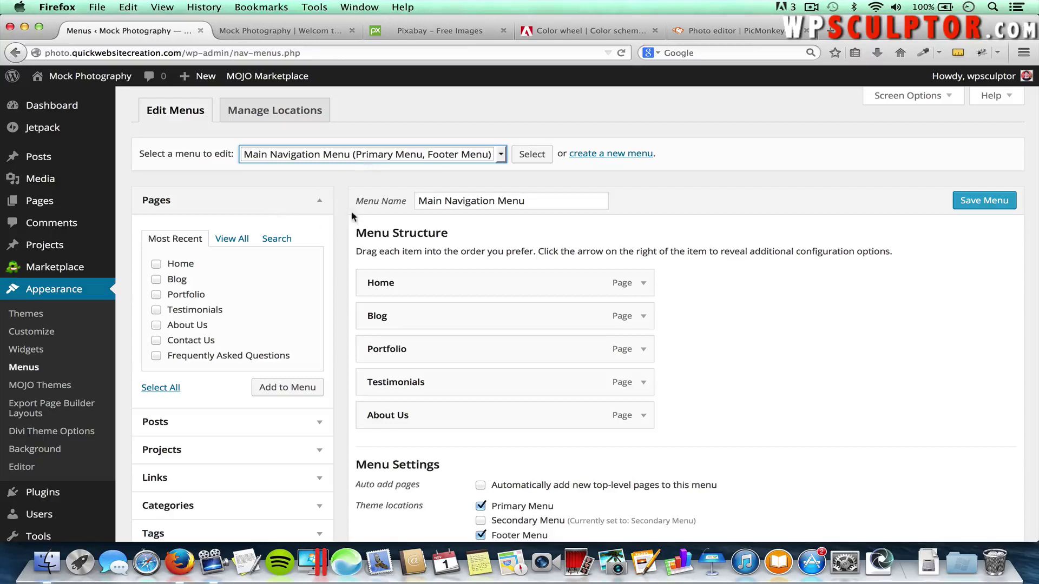
left_click(930, 97)
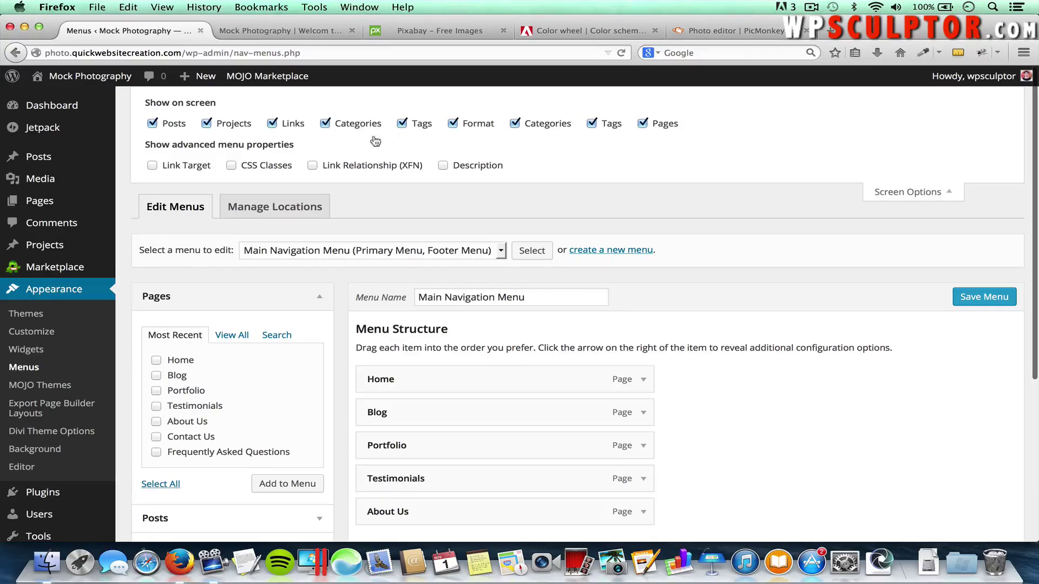
left_click(919, 200)
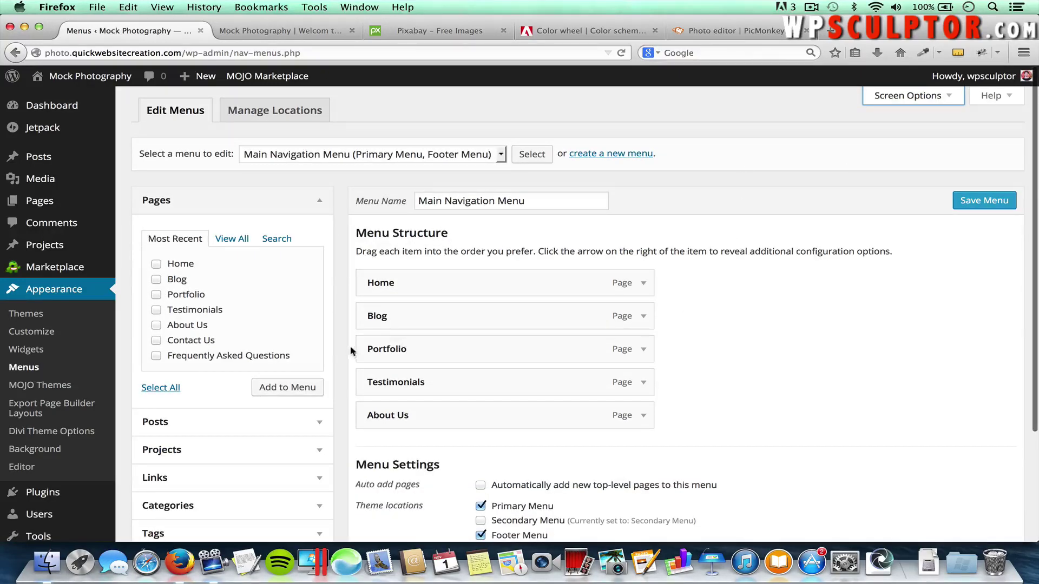
scroll(342, 346, "down", 4)
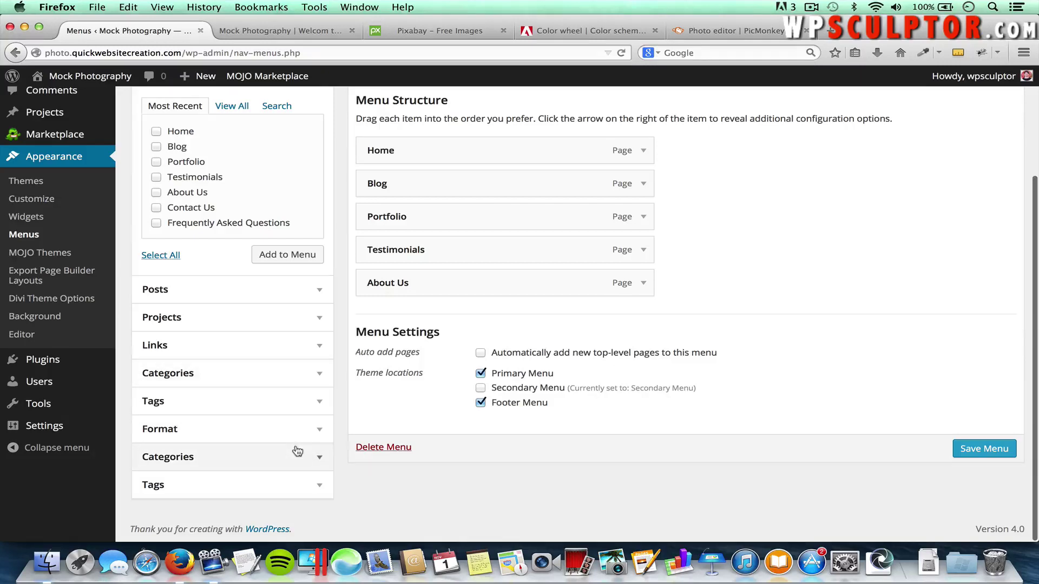
Add the Photography category and all five projects to the Main Navigation Menu
left_click(316, 457)
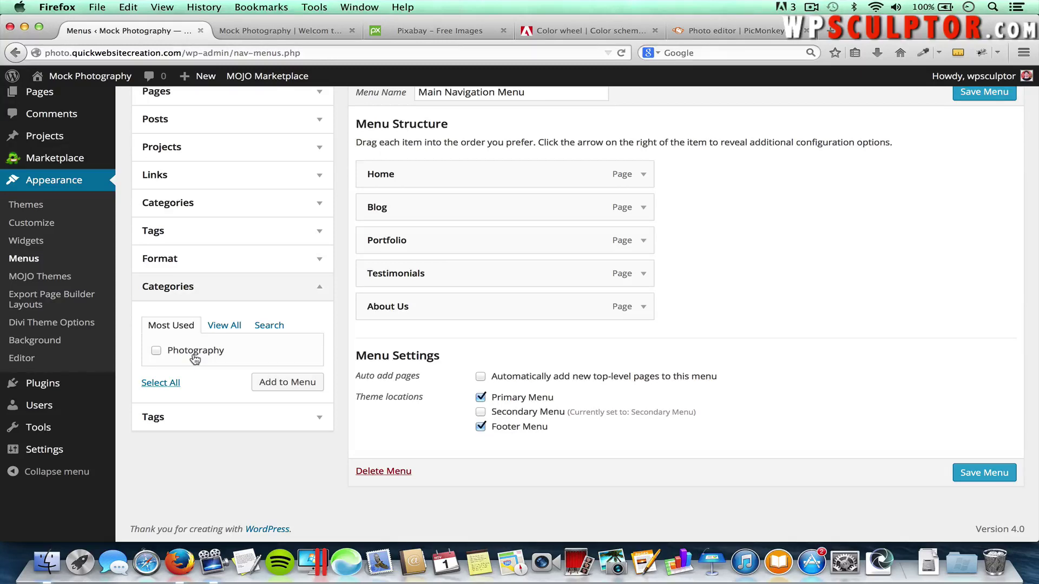
left_click(156, 351)
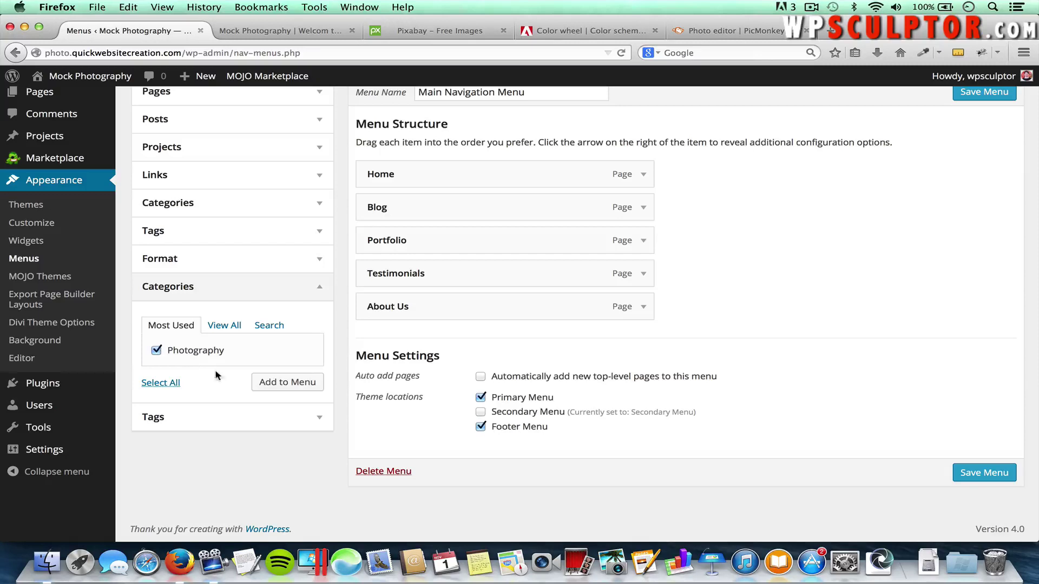
left_click(276, 386)
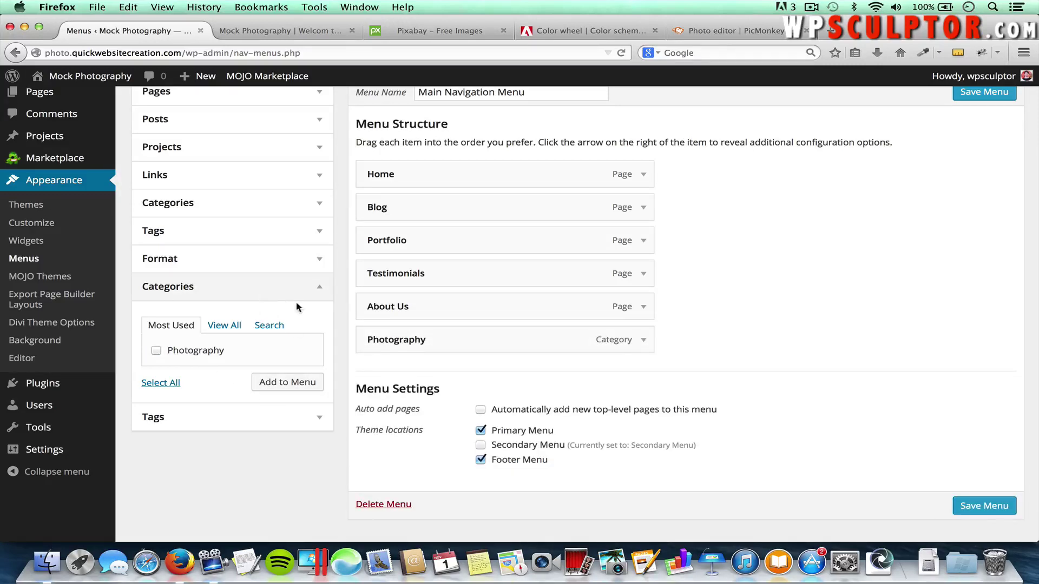
scroll(299, 308, "up", 1)
scroll(298, 308, "up", 2)
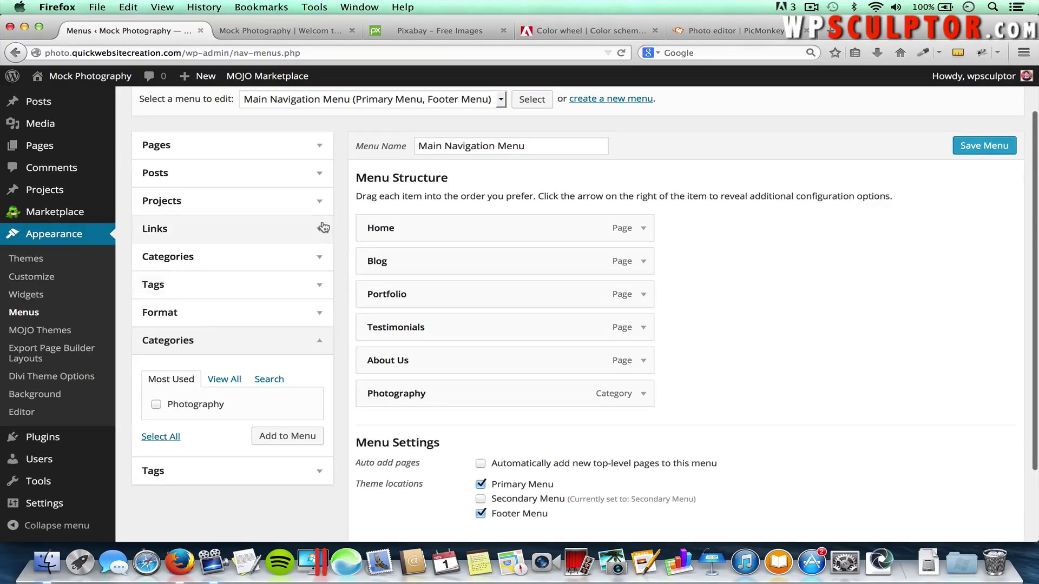
left_click(319, 206)
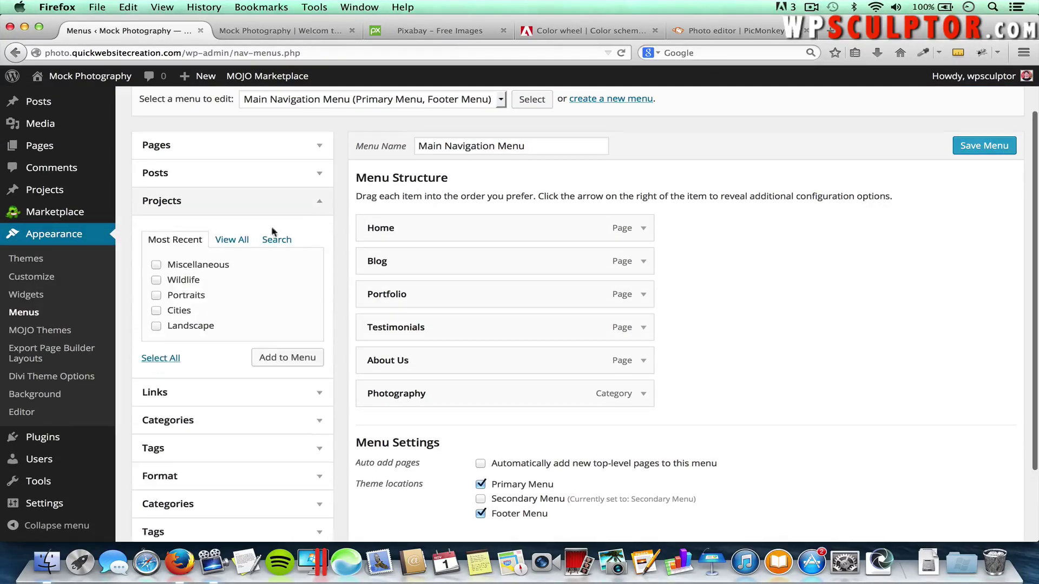
left_click(160, 359)
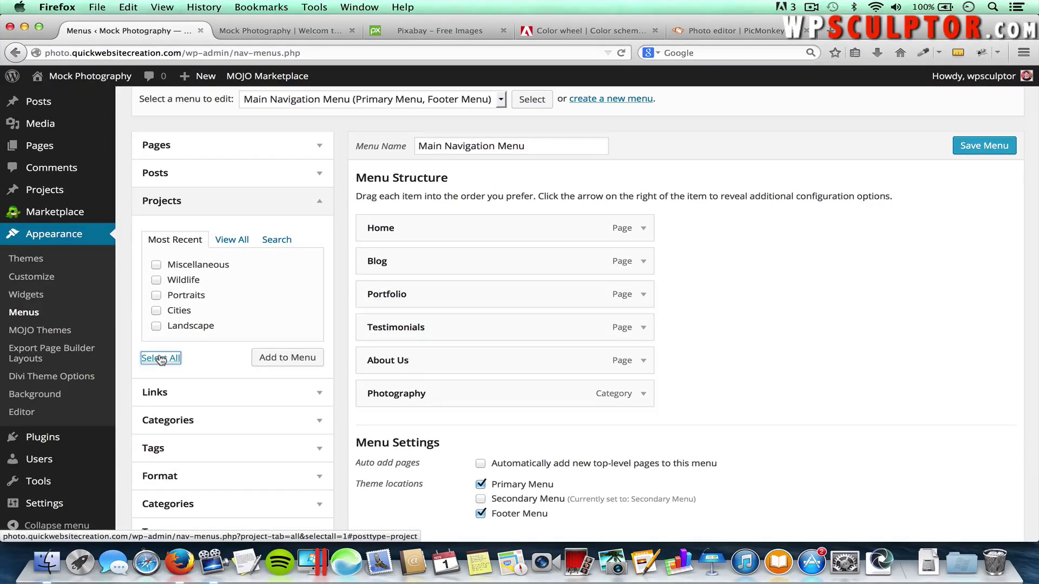
left_click(280, 361)
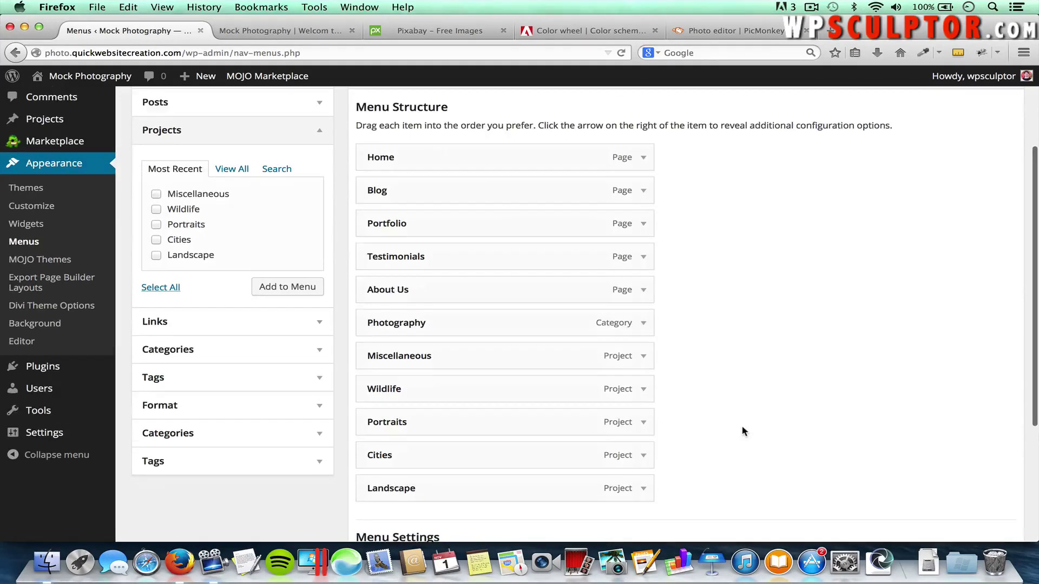
Nest the project items, including Miscellaneous, Portraits and Cities, under Photography and save the menu
scroll(742, 431, "down", 1)
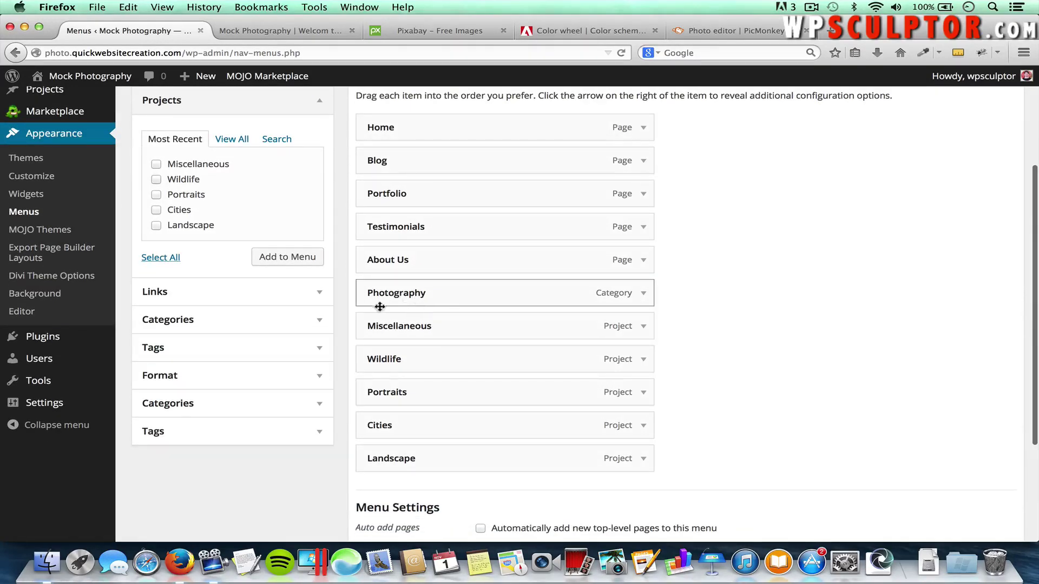
left_click_drag(377, 324, 428, 357)
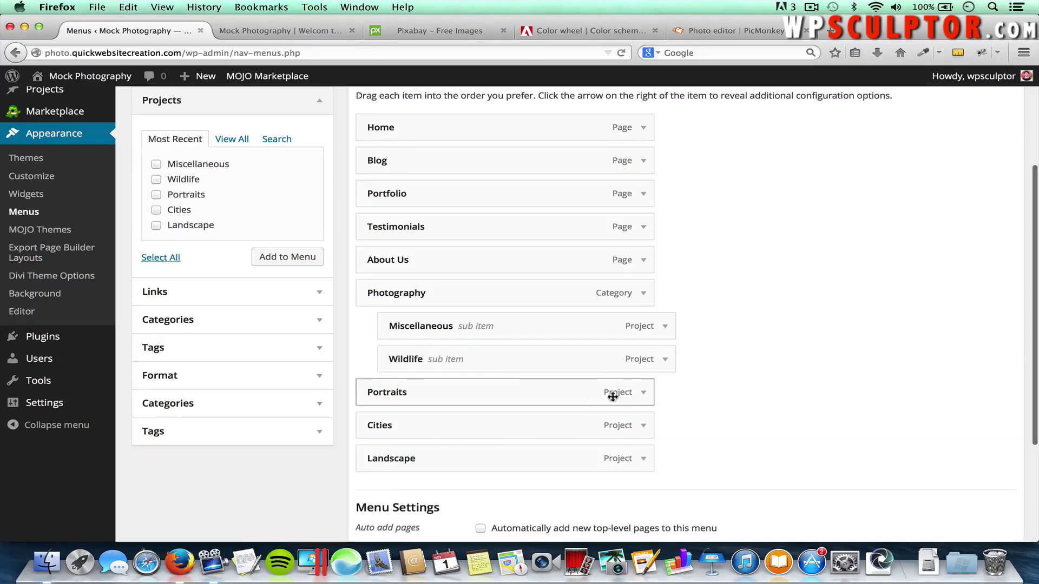
left_click(644, 394)
scroll(608, 450, "down", 2)
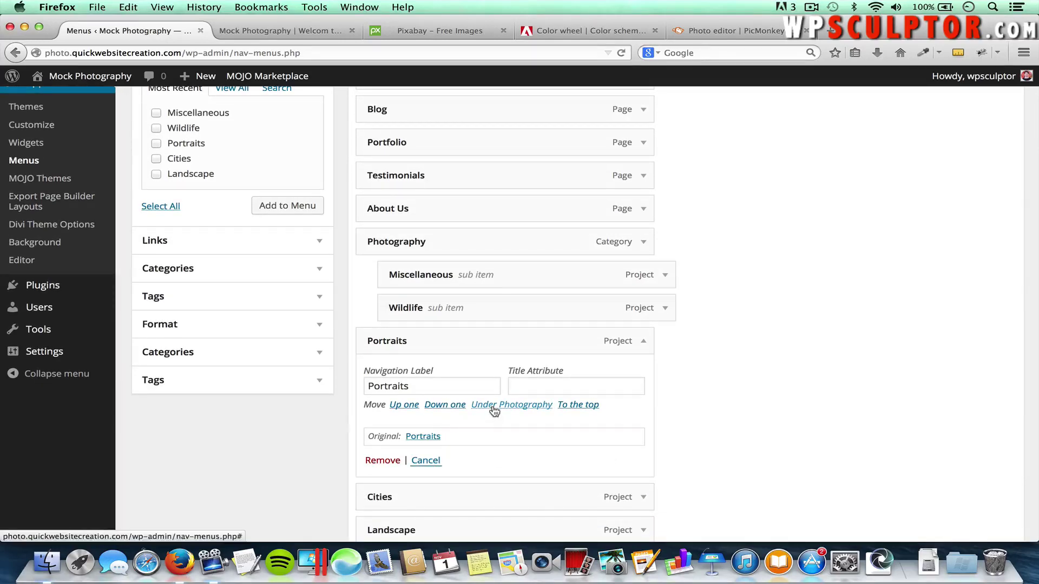
left_click(494, 410)
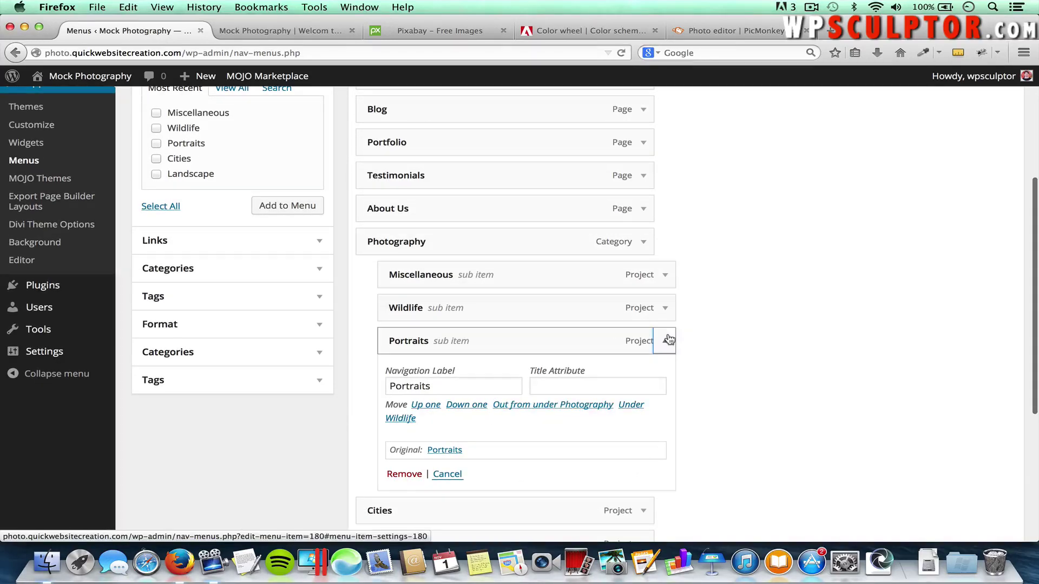
left_click(666, 353)
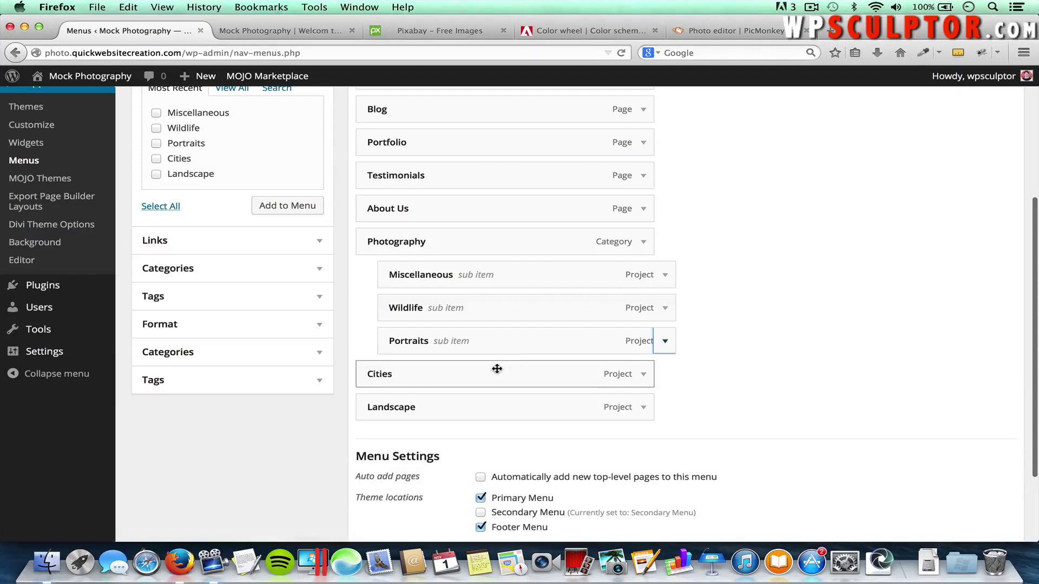
left_click_drag(496, 366, 479, 406)
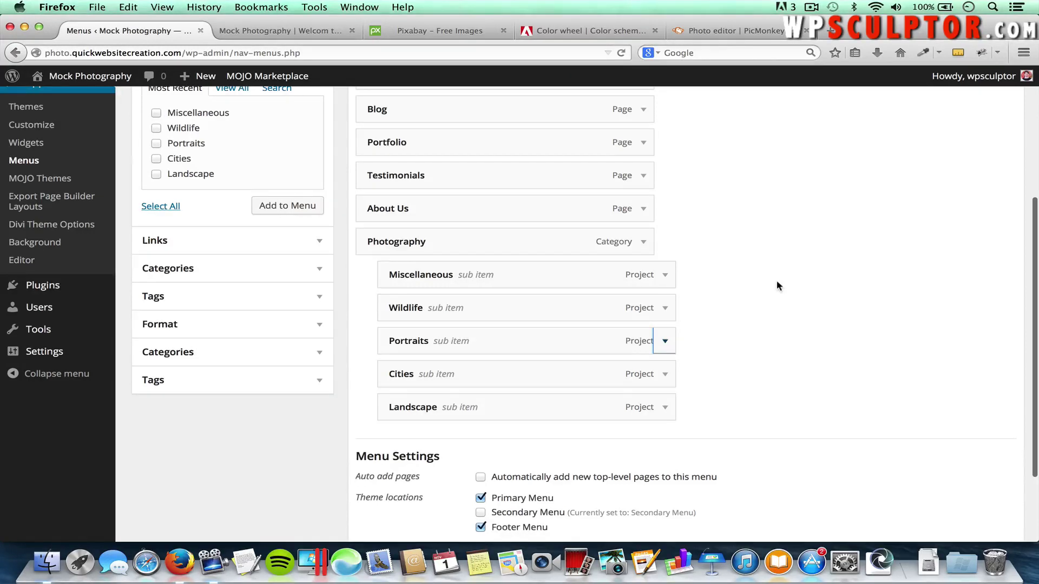
scroll(776, 280, "up", 5)
left_click(964, 203)
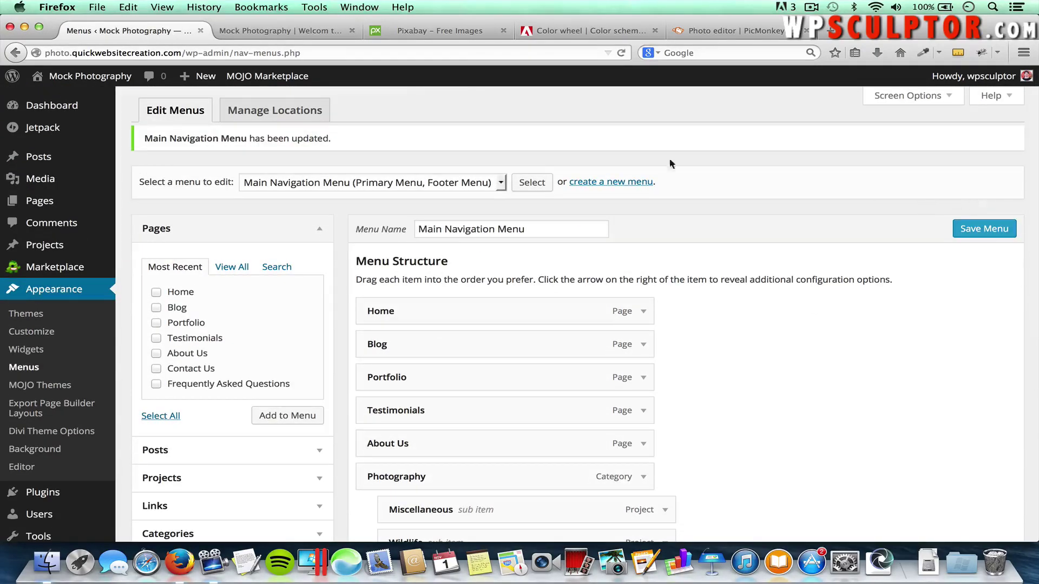
Reload the live site and open the new Photography menu's category page, scrolling its project posts to Landscape
left_click(304, 36)
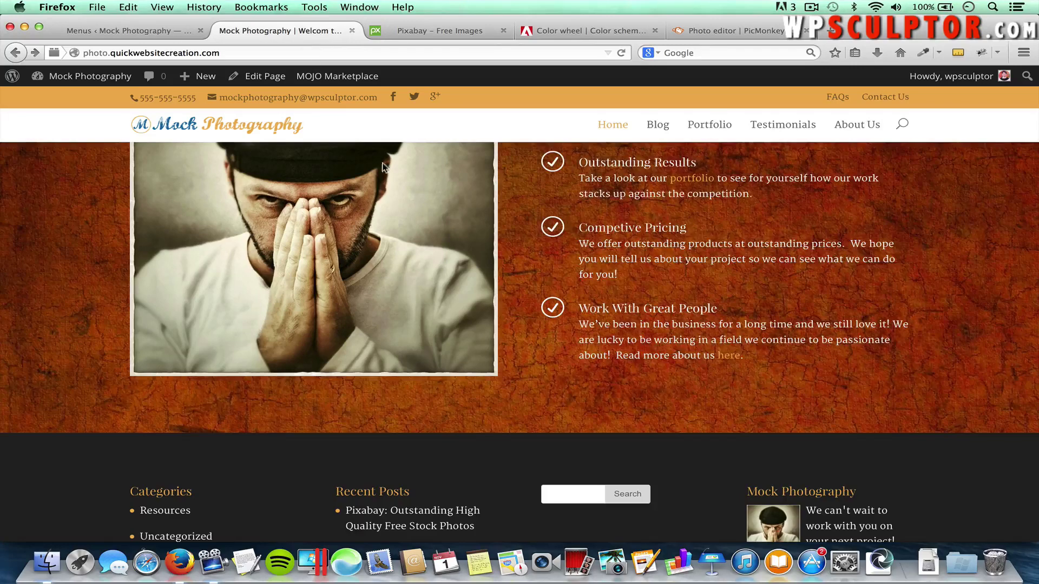
key("super+r")
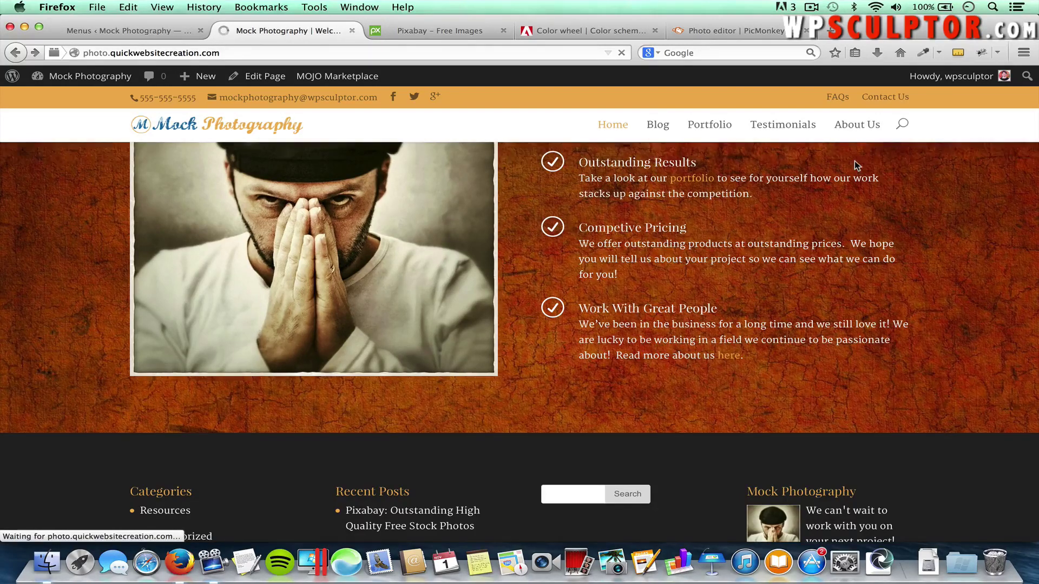
mouse_move(873, 142)
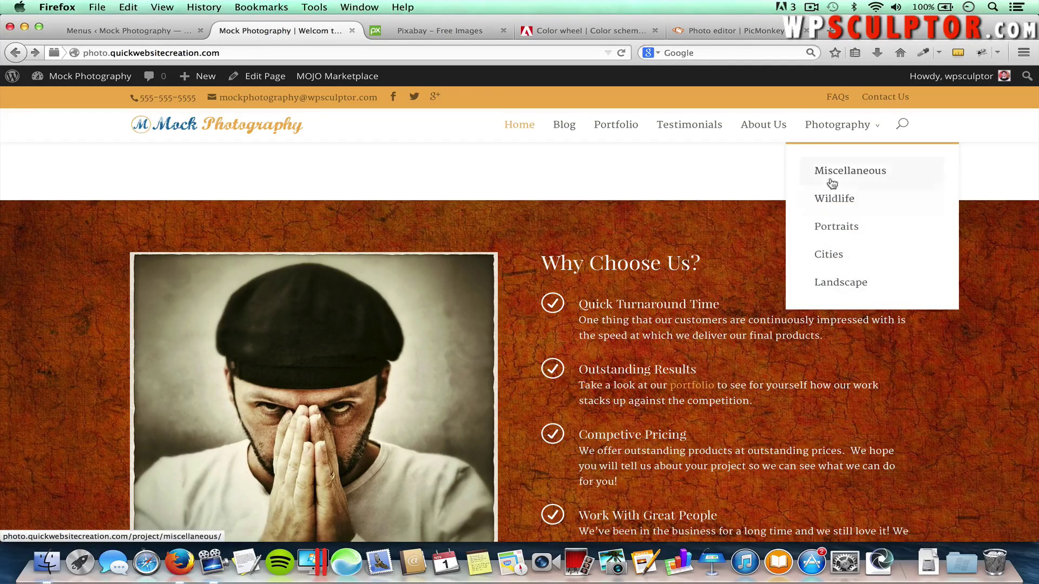
left_click(851, 129)
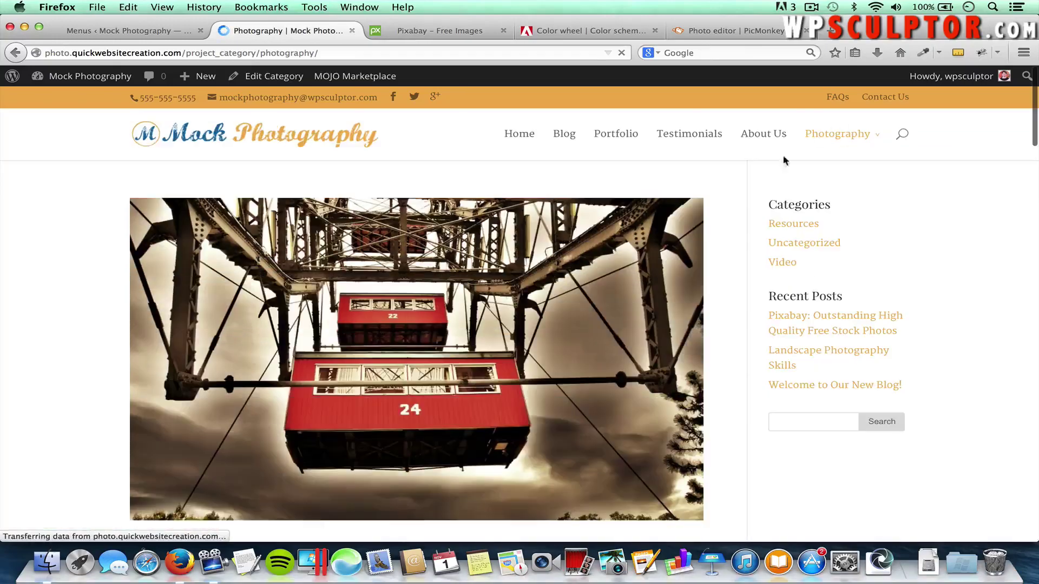
scroll(738, 270, "down", 15)
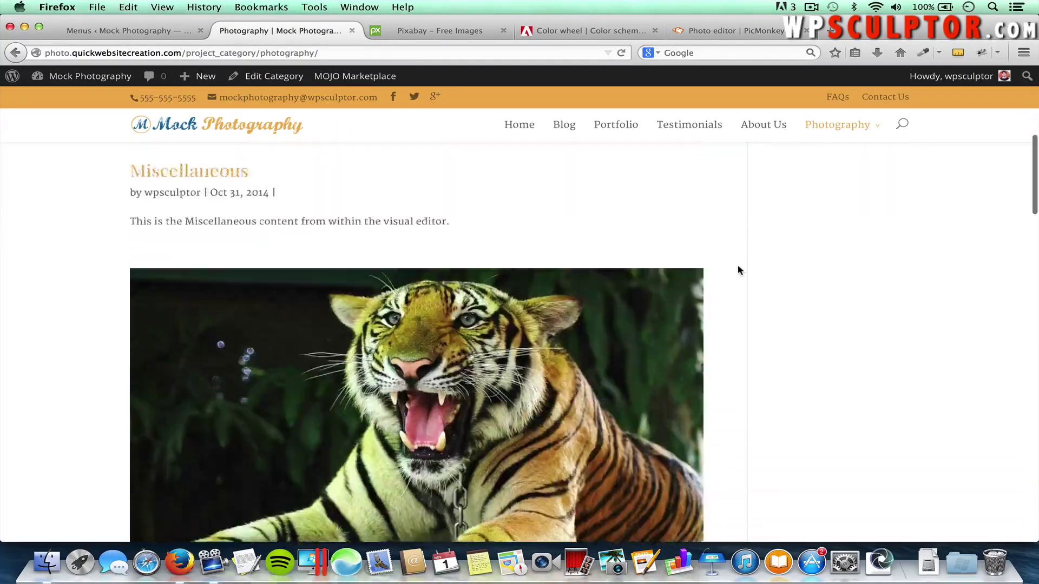
scroll(738, 270, "up", 10)
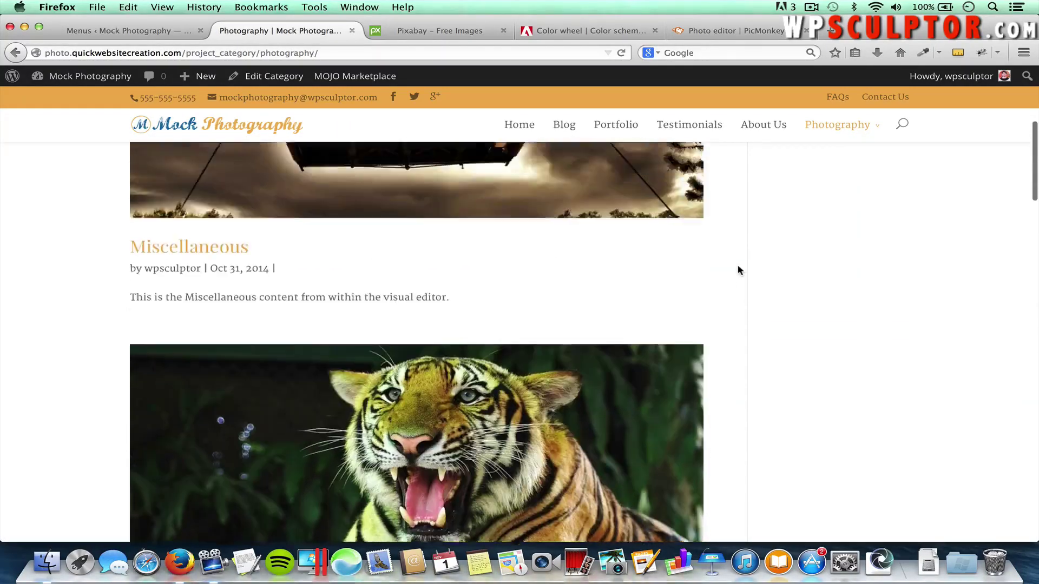
scroll(738, 270, "down", 8)
scroll(738, 270, "down", 12)
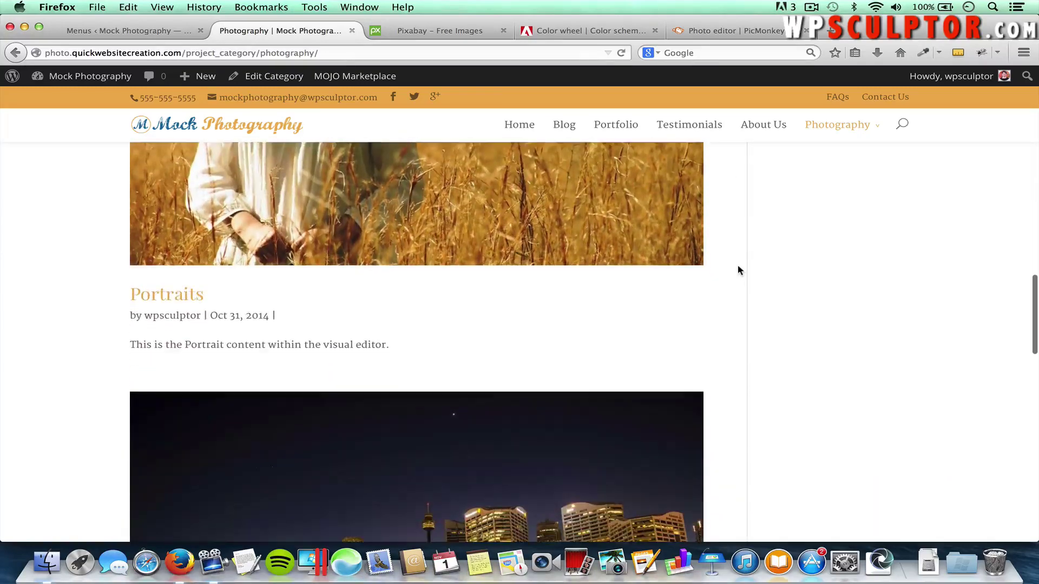
scroll(738, 270, "down", 5)
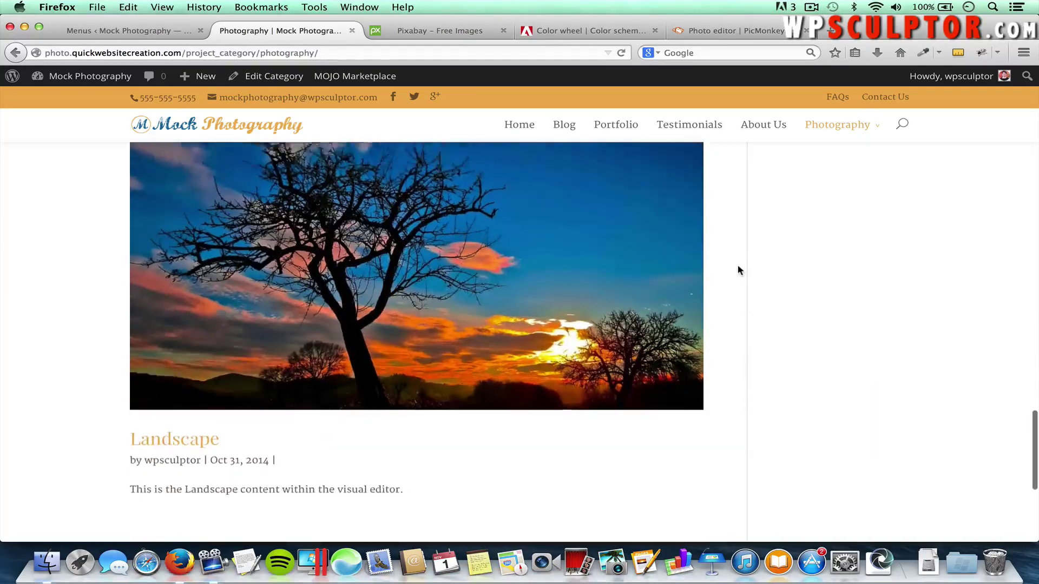
Go back to the admin and list all pages, including About Us, Blog, Contact Us and Home
scroll(738, 270, "up", 20)
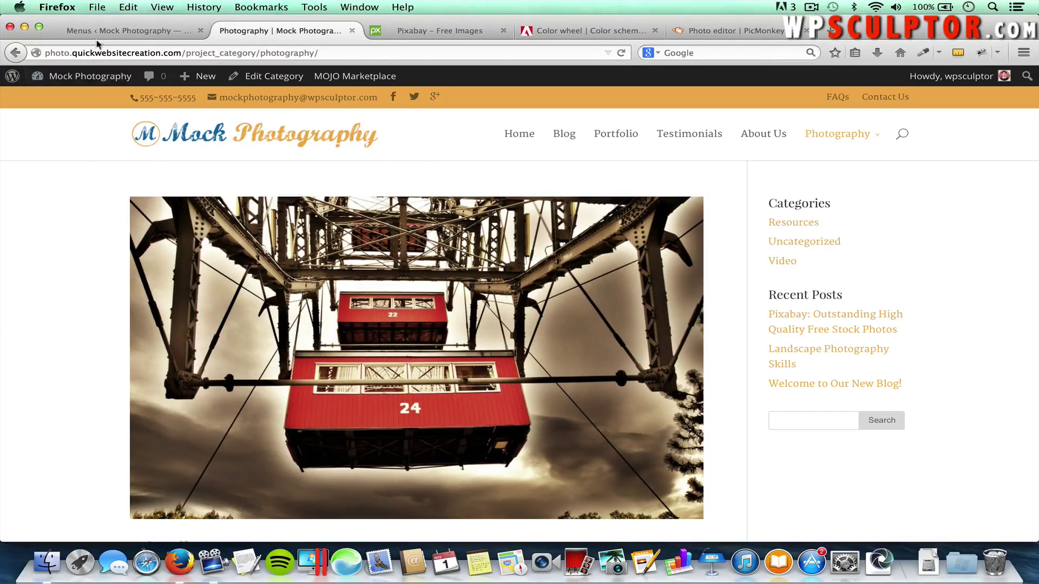
left_click(116, 32)
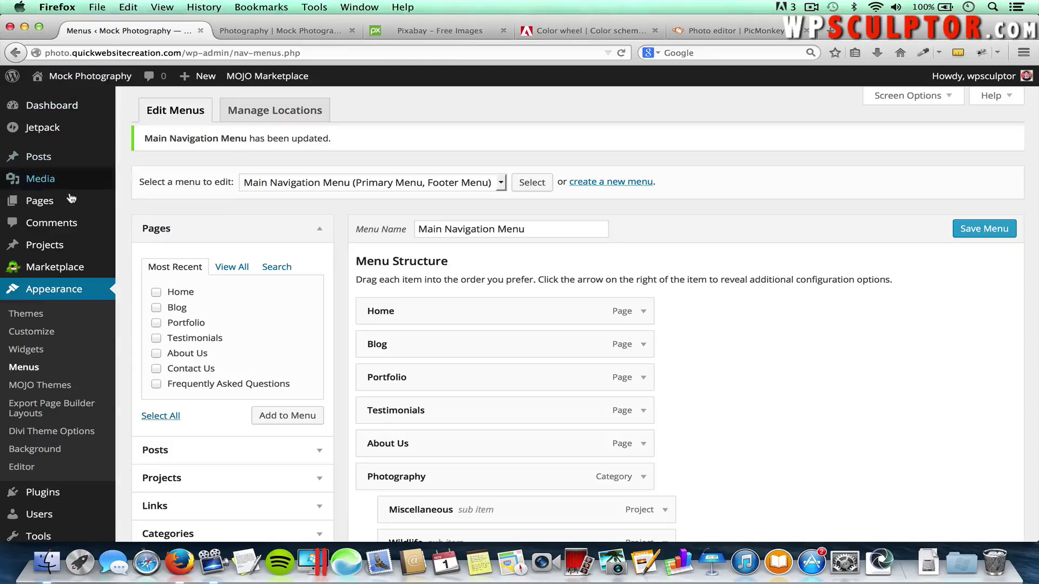
left_click(139, 204)
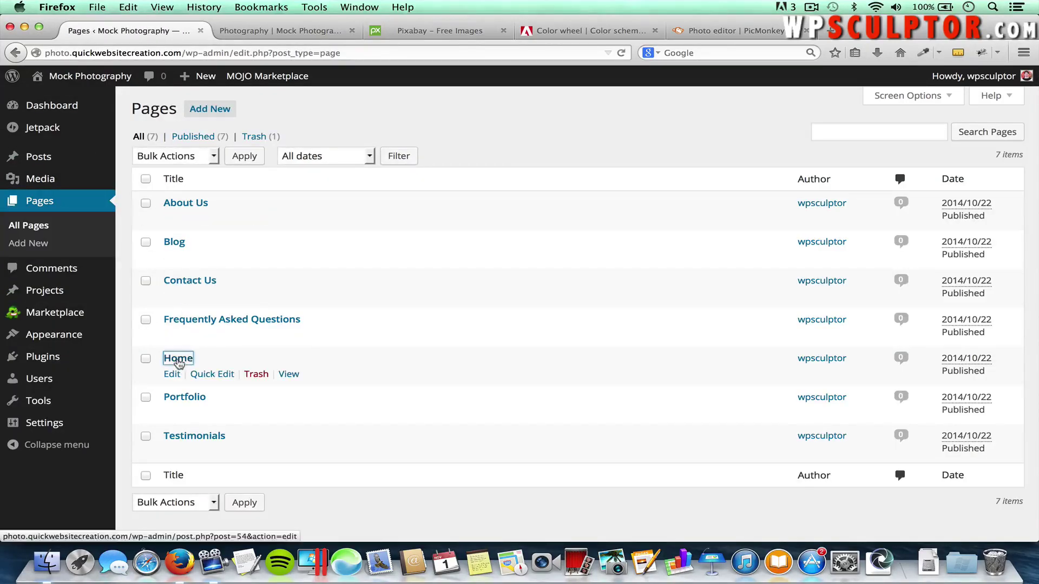
Edit the Home page, add a fullwidth section at the bottom and bring up its module choices
left_click(178, 360)
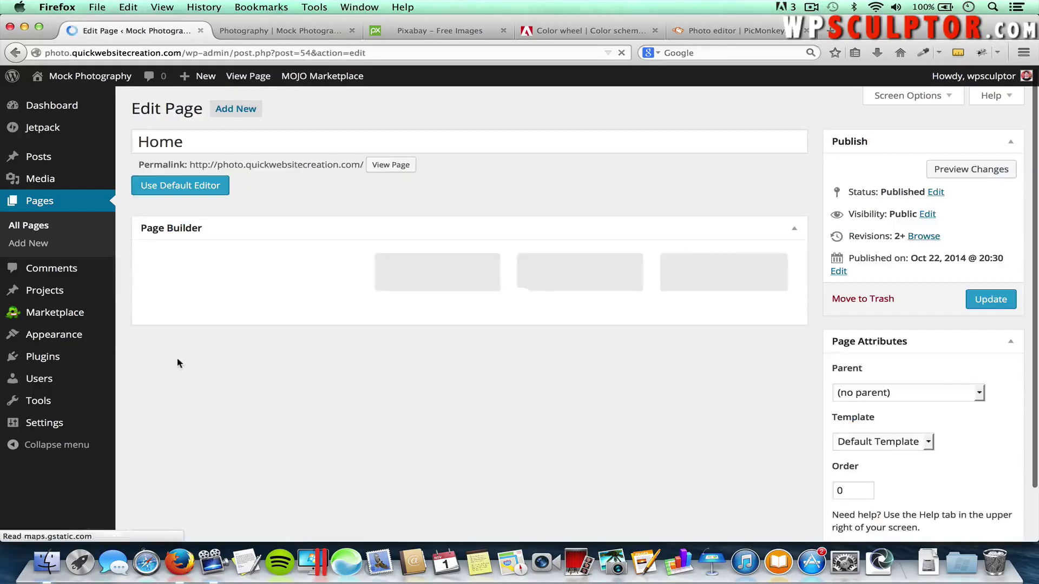
scroll(178, 364, "down", 15)
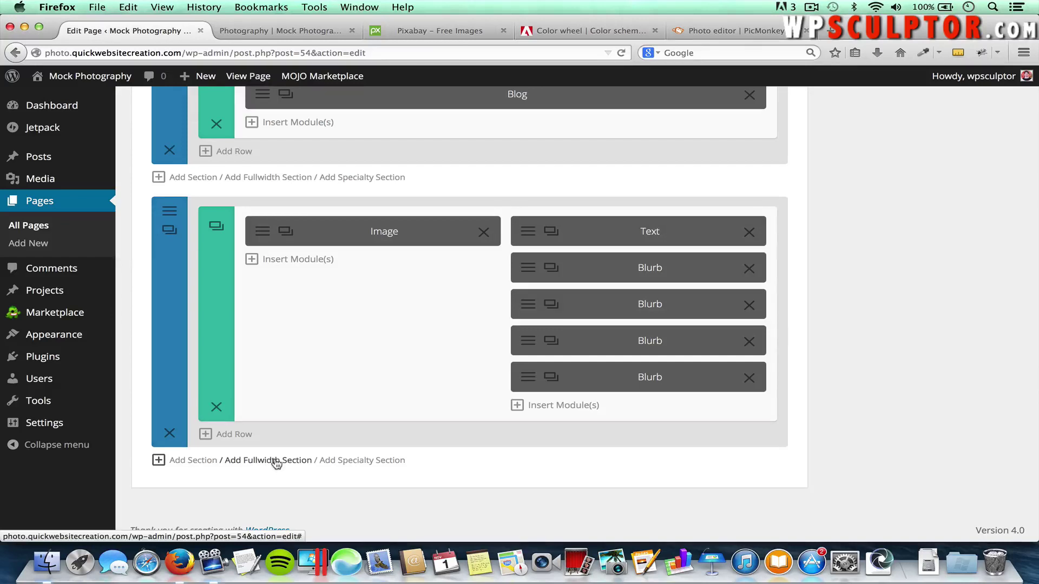
left_click(276, 463)
scroll(447, 440, "down", 1)
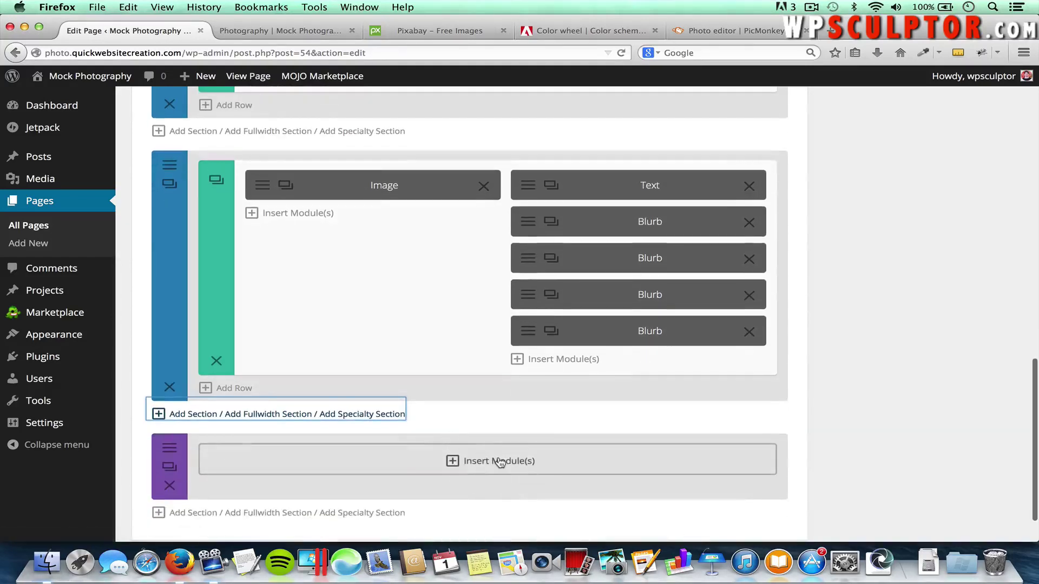
left_click(498, 461)
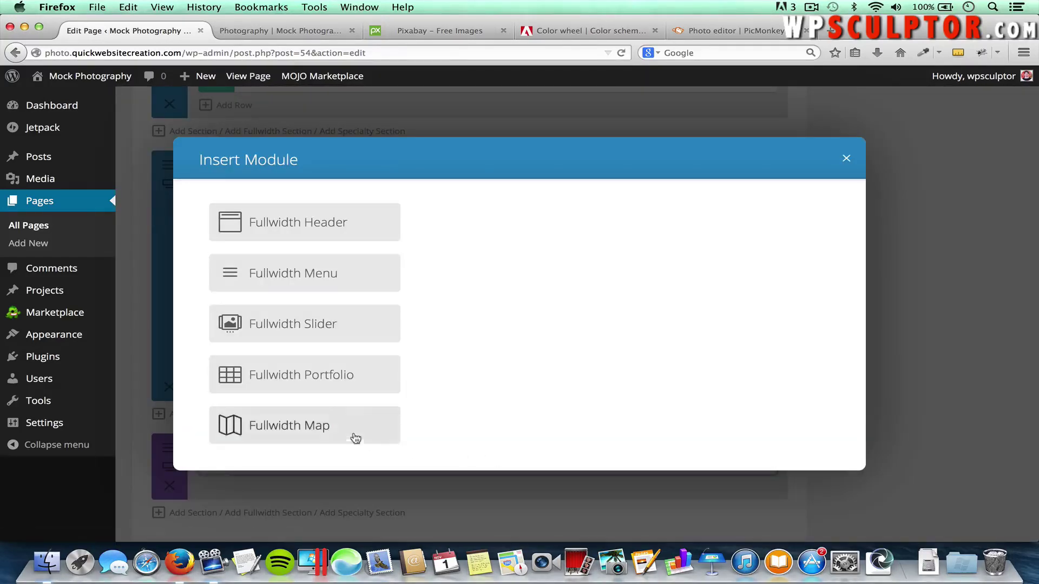
Insert a Fullwidth Portfolio module showing the Photography projects
left_click(295, 377)
left_click(364, 216)
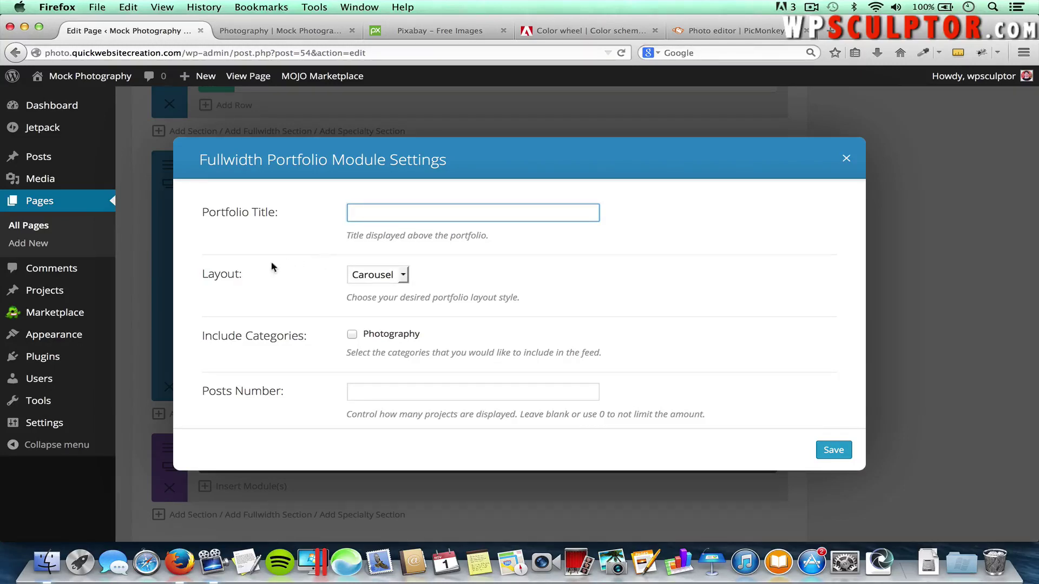
left_click(396, 277)
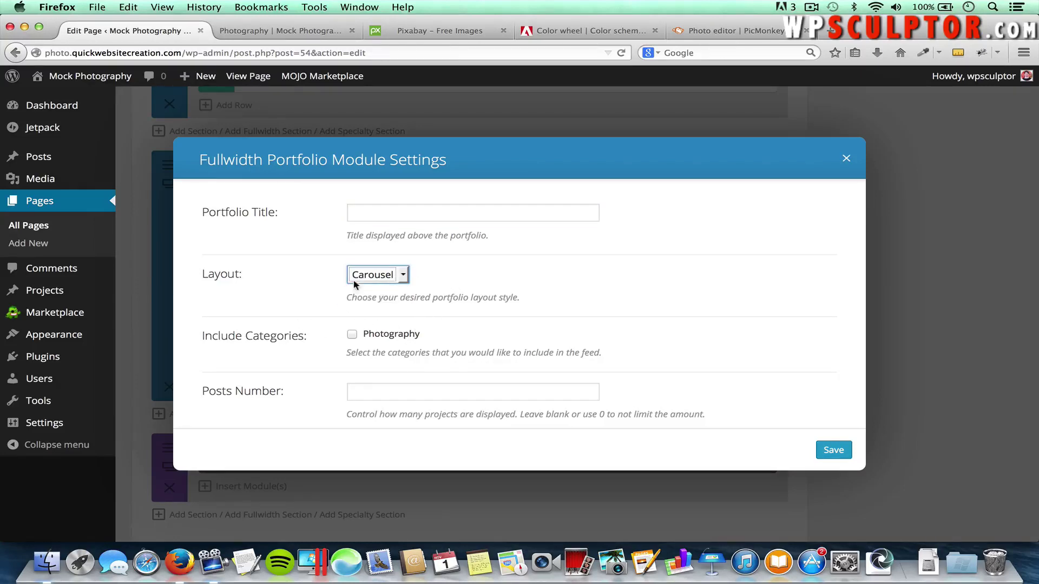
scroll(318, 373, "down", 2)
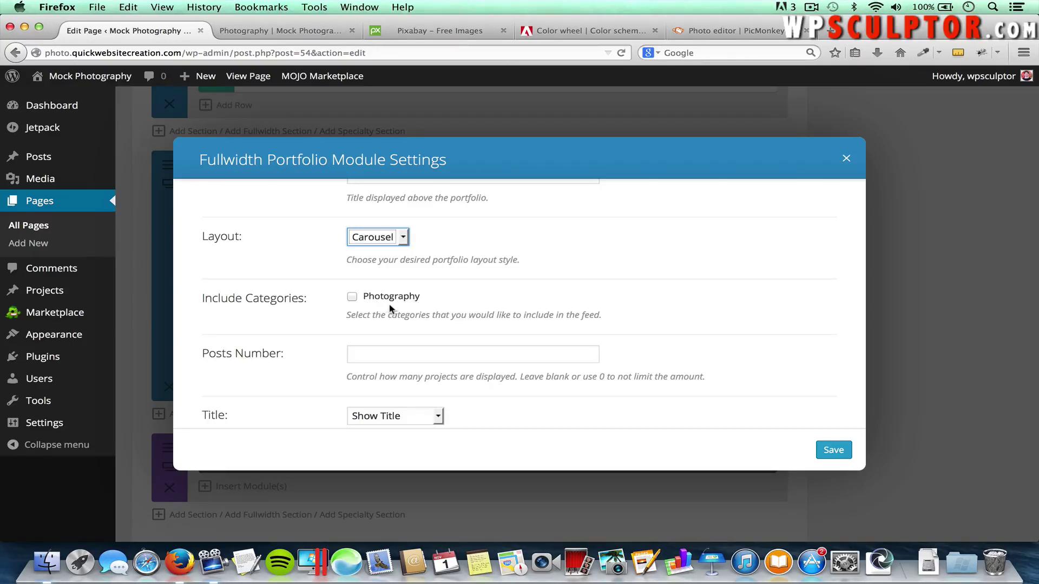
left_click(352, 297)
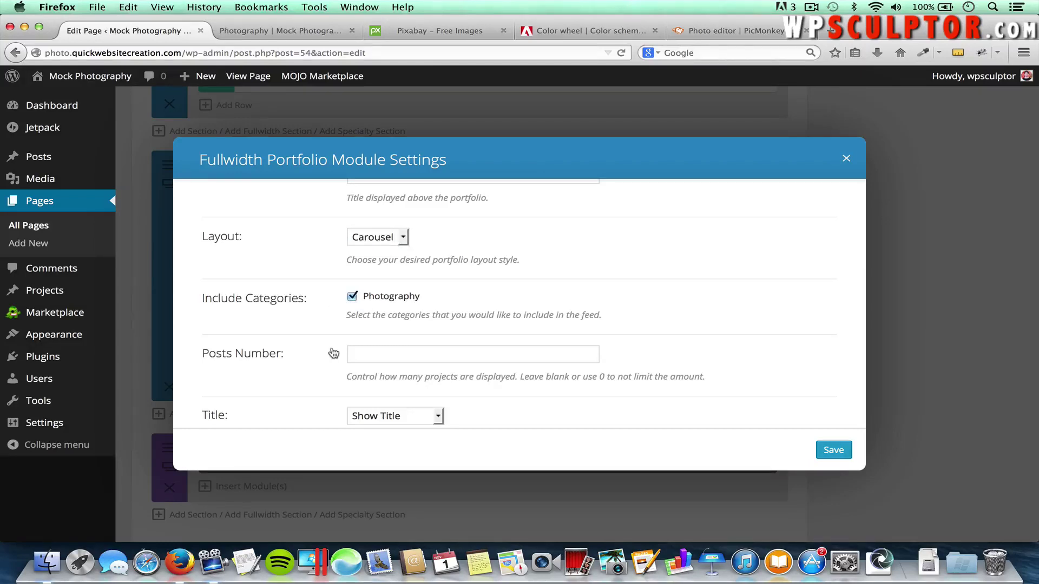
Enable automatic carousel rotation with a rotation speed of 3000 ms
scroll(334, 353, "down", 5)
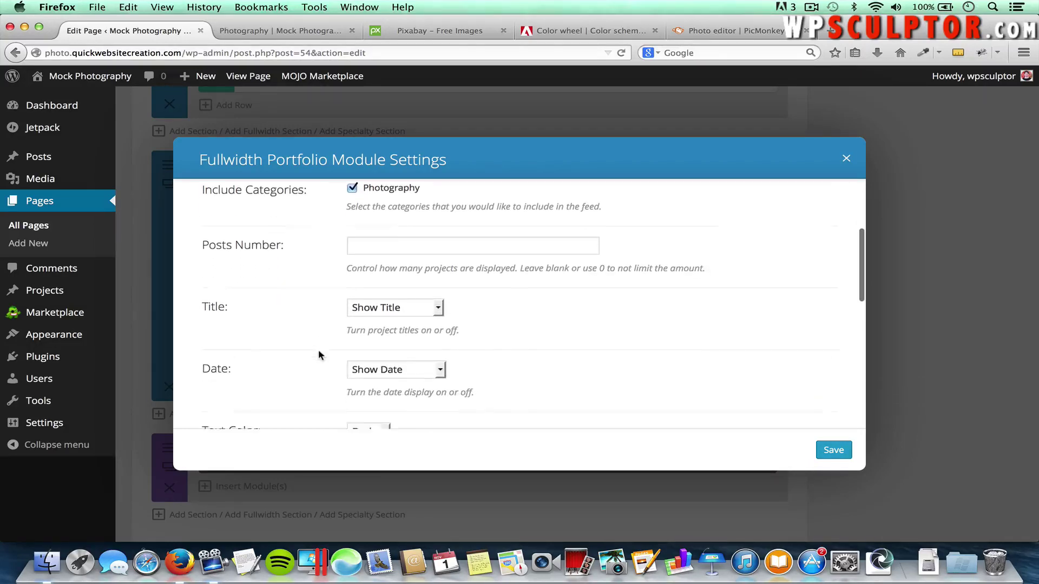
scroll(316, 347, "down", 5)
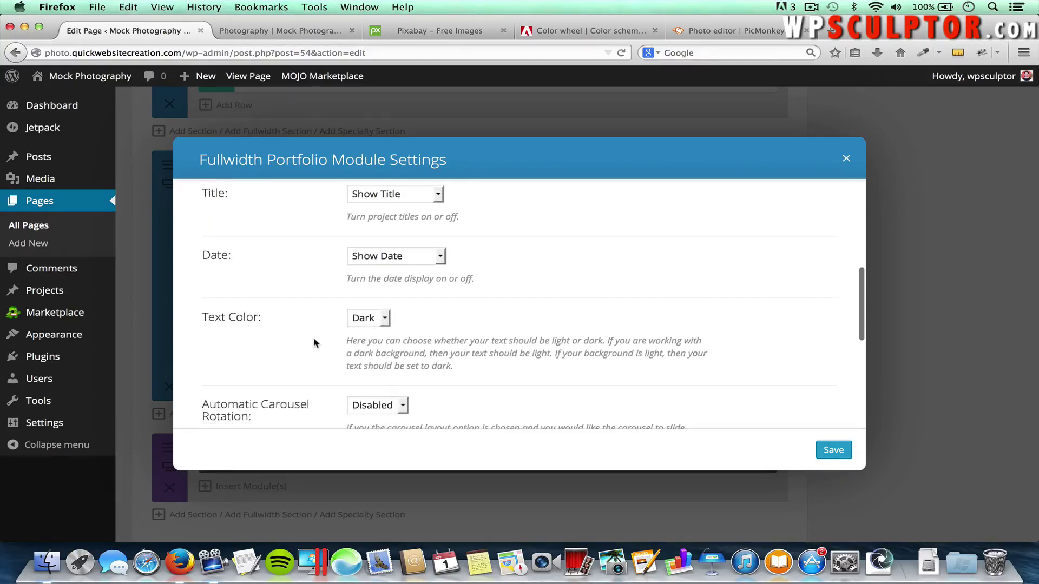
scroll(311, 326, "down", 2)
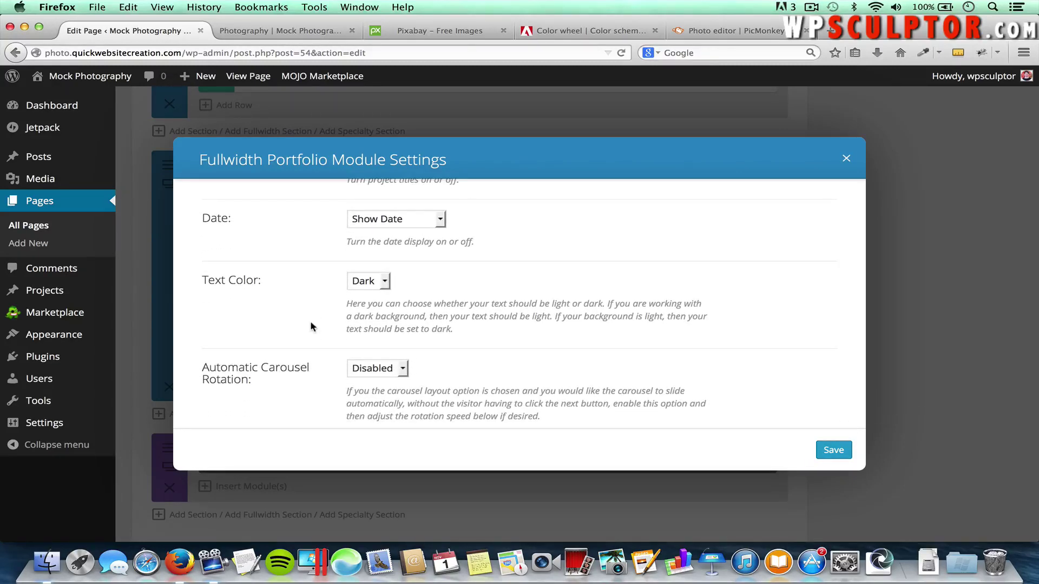
scroll(309, 326, "down", 3)
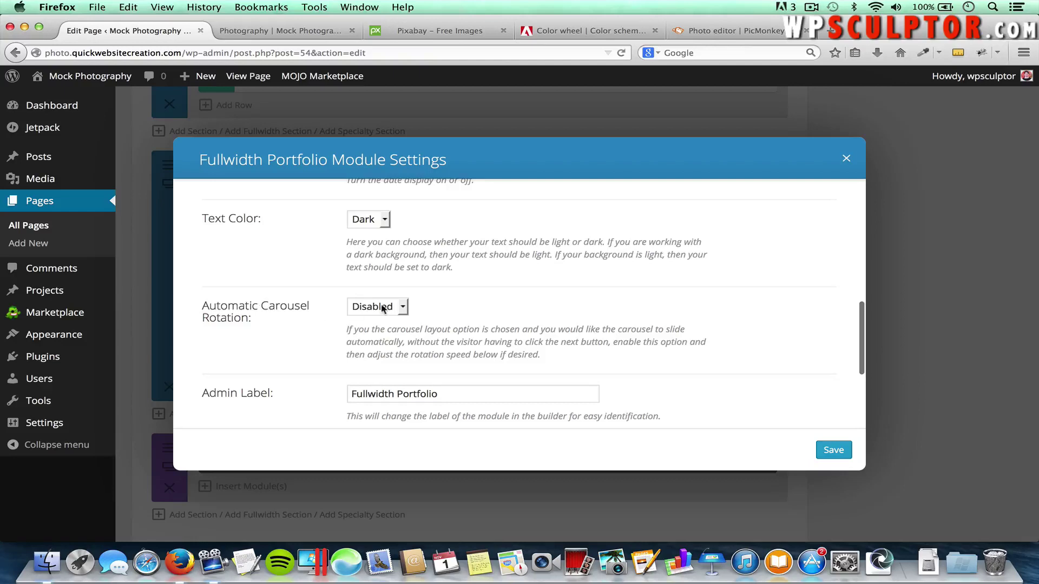
left_click(398, 309)
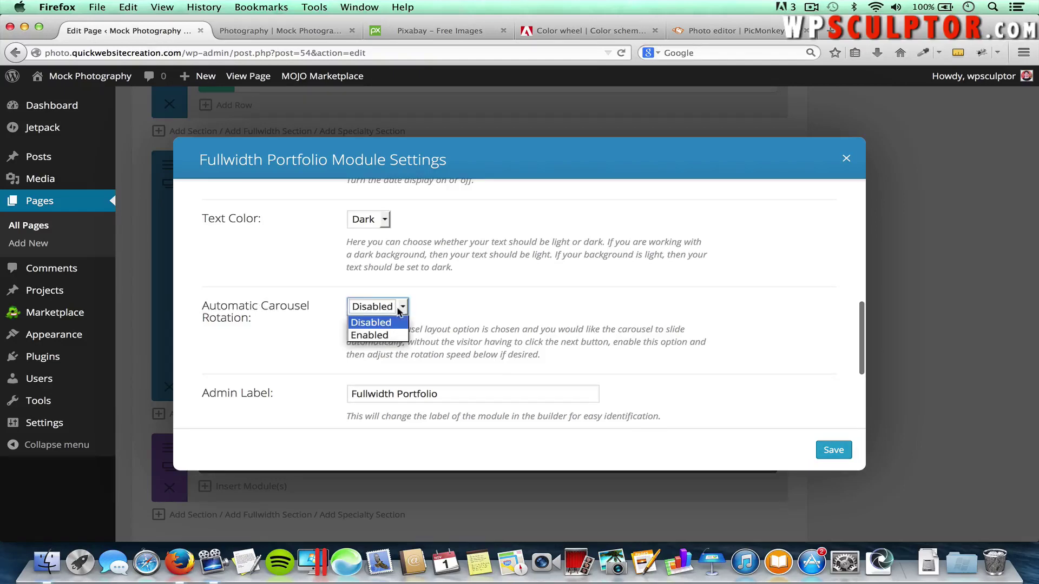
left_click(378, 335)
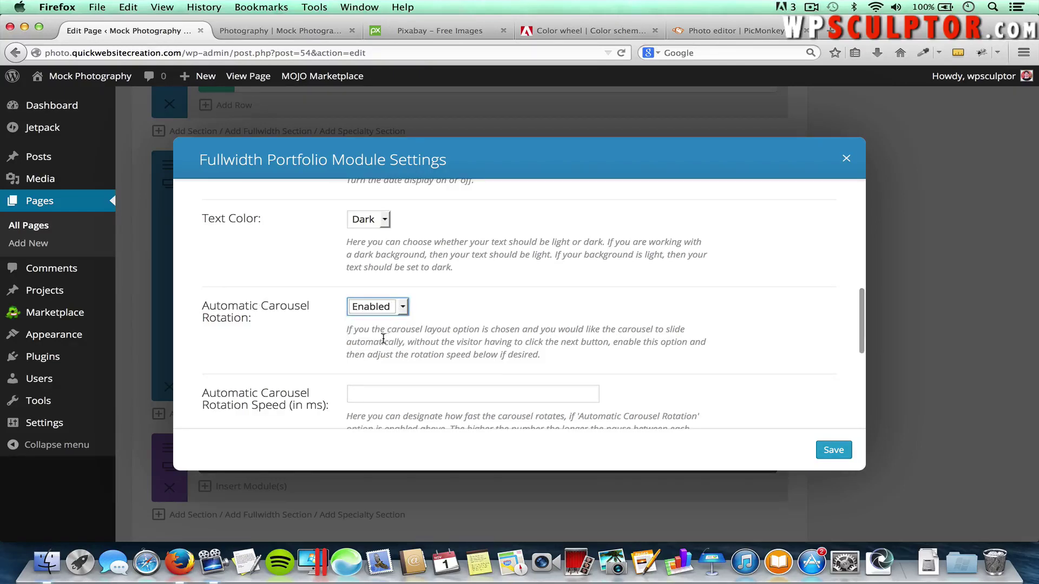
scroll(314, 385, "down", 2)
scroll(313, 385, "down", 1)
left_click(373, 345)
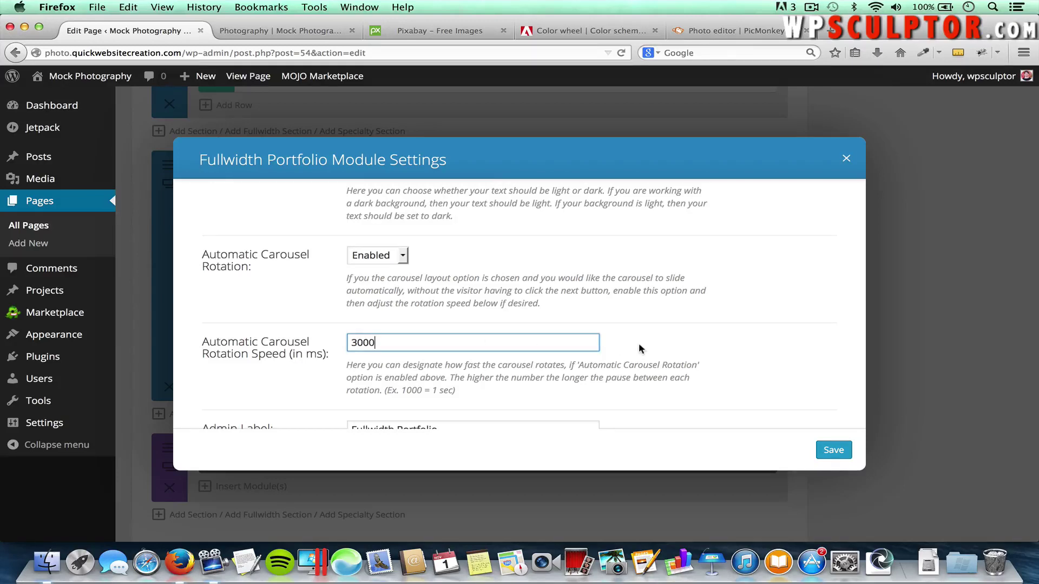
scroll(639, 346, "down", 5)
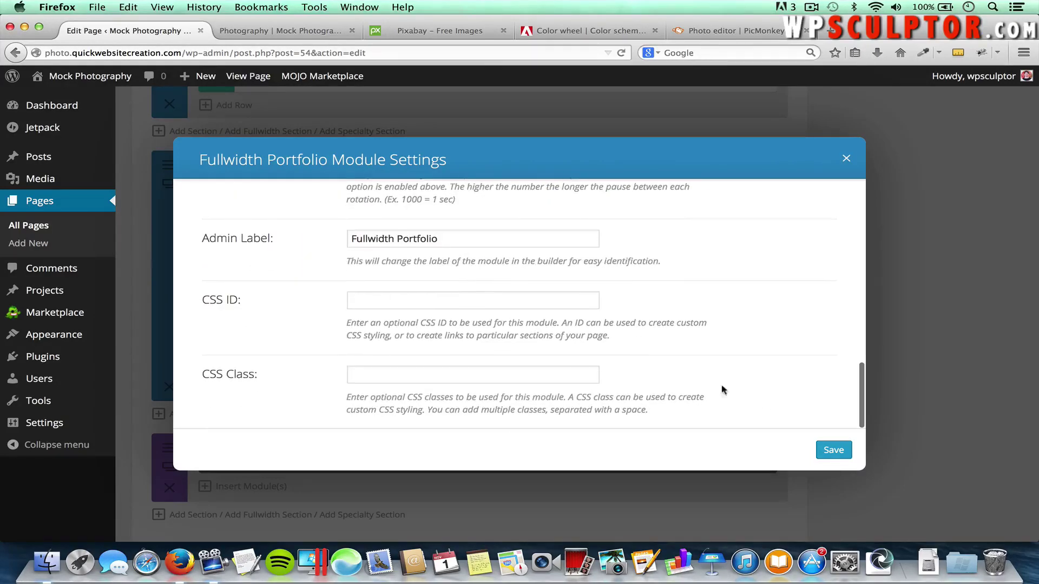
Save the portfolio module, update the Home page, and bring up the live Photography category page
left_click(832, 451)
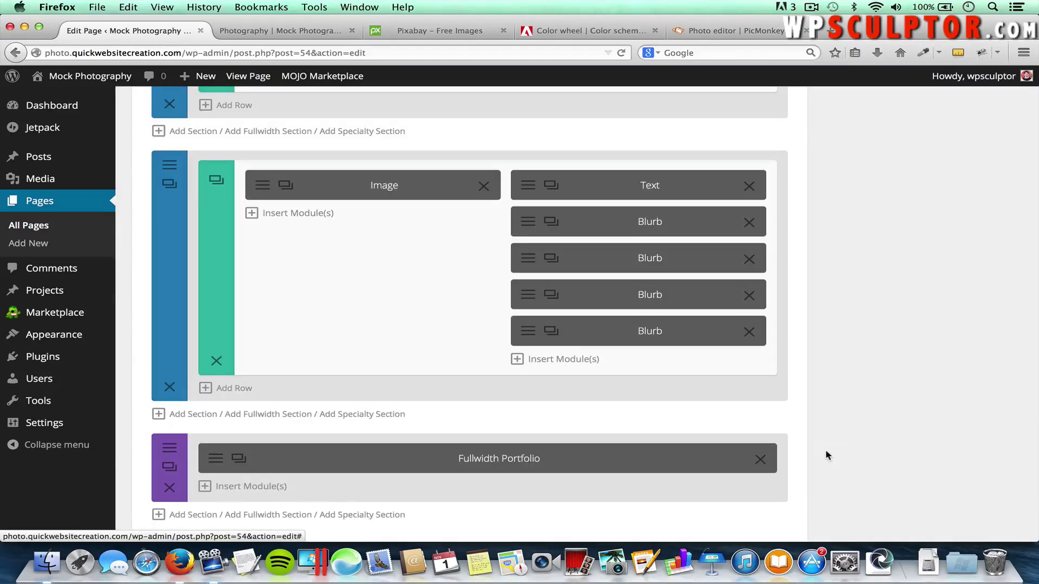
scroll(826, 449, "up", 15)
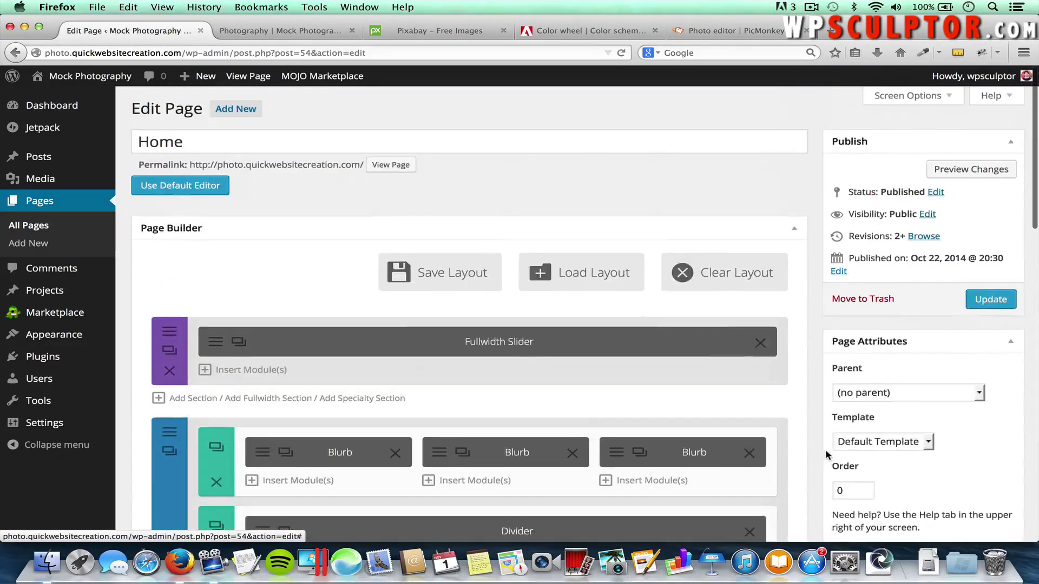
left_click(988, 301)
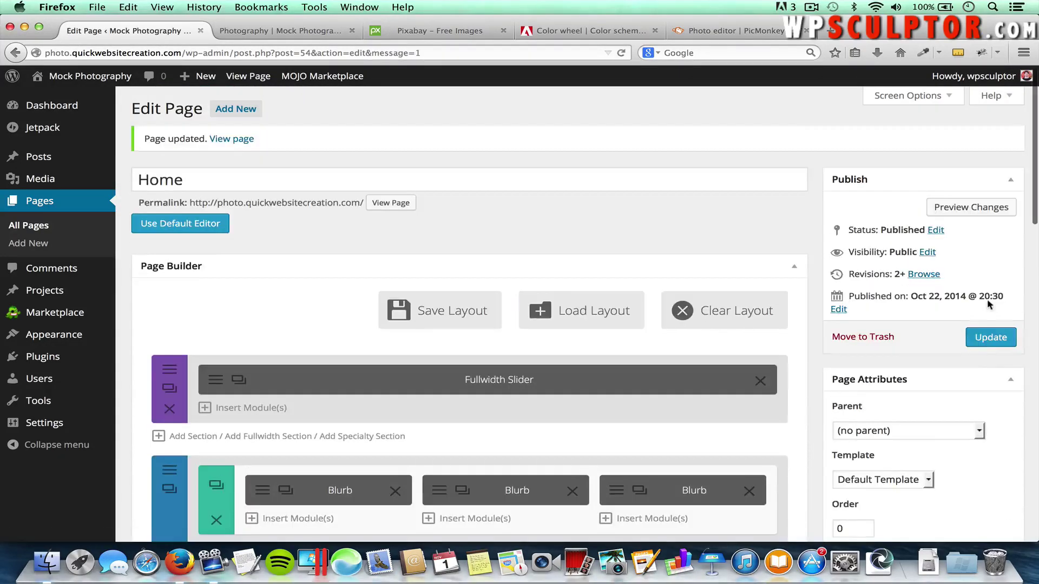
left_click(277, 31)
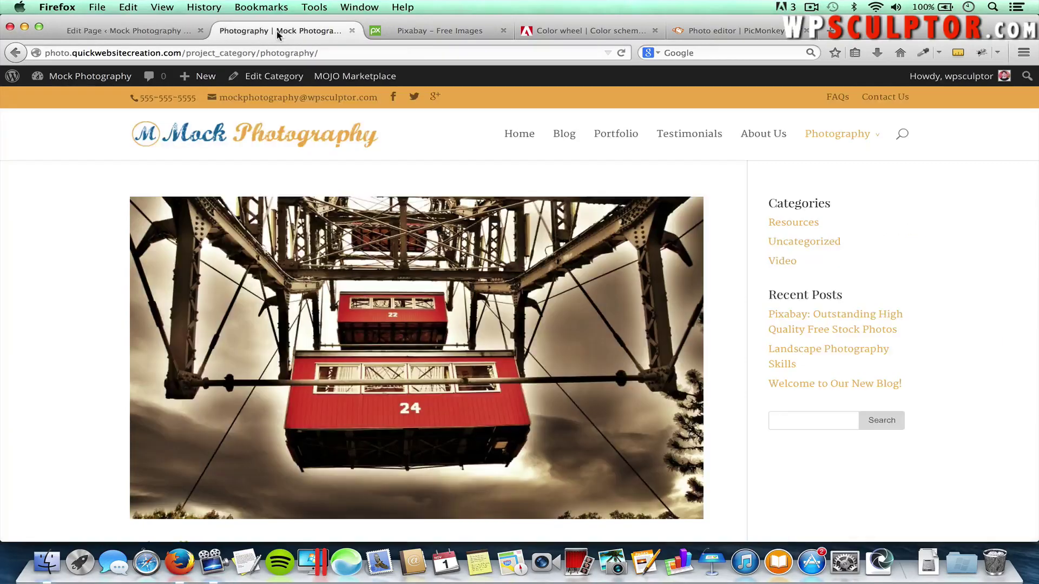
Load the live home page and advance the portfolio carousel below the about section twice
left_click(246, 136)
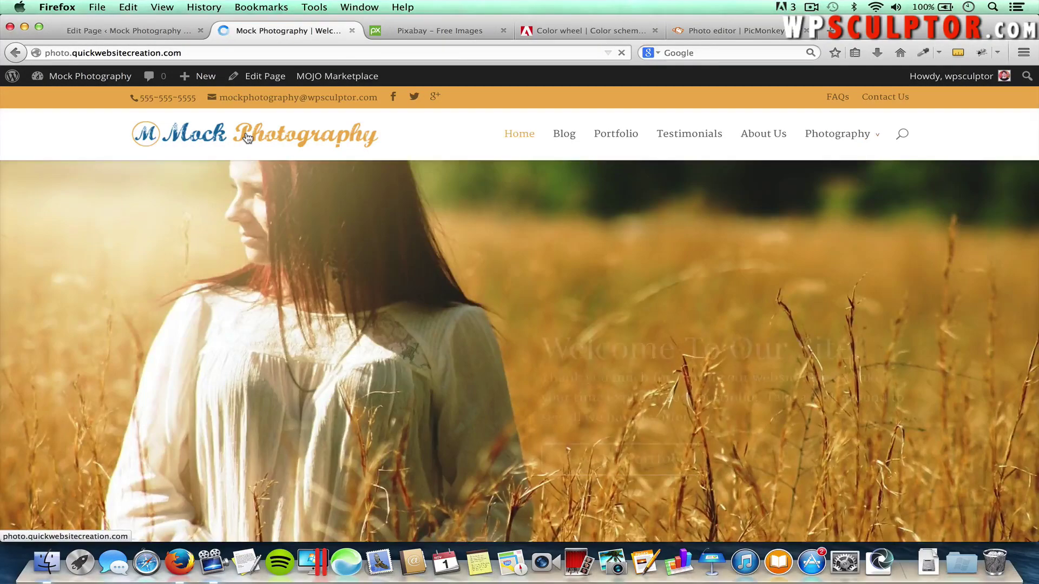
scroll(294, 295, "down", 15)
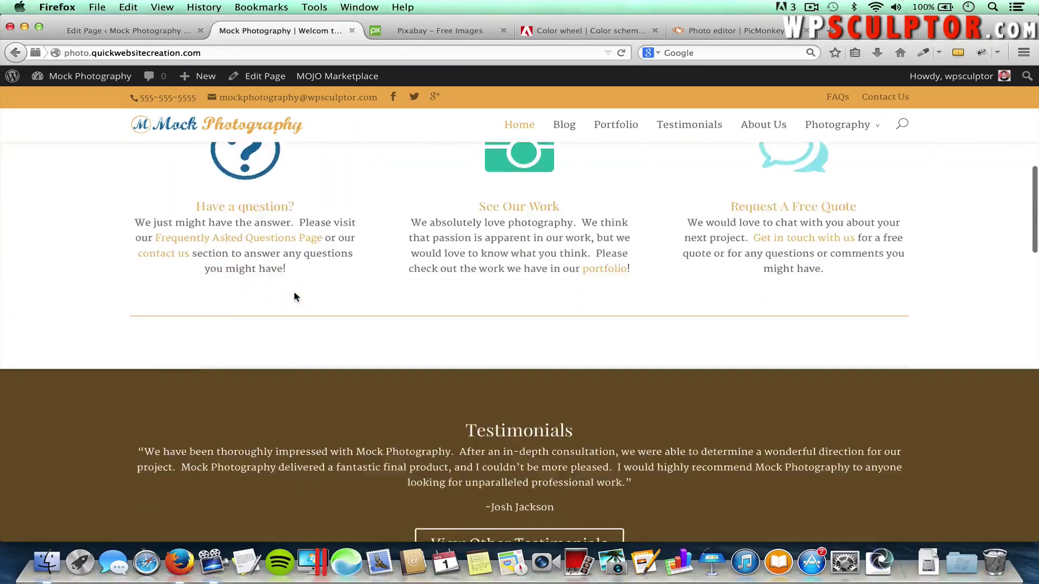
scroll(294, 296, "down", 10)
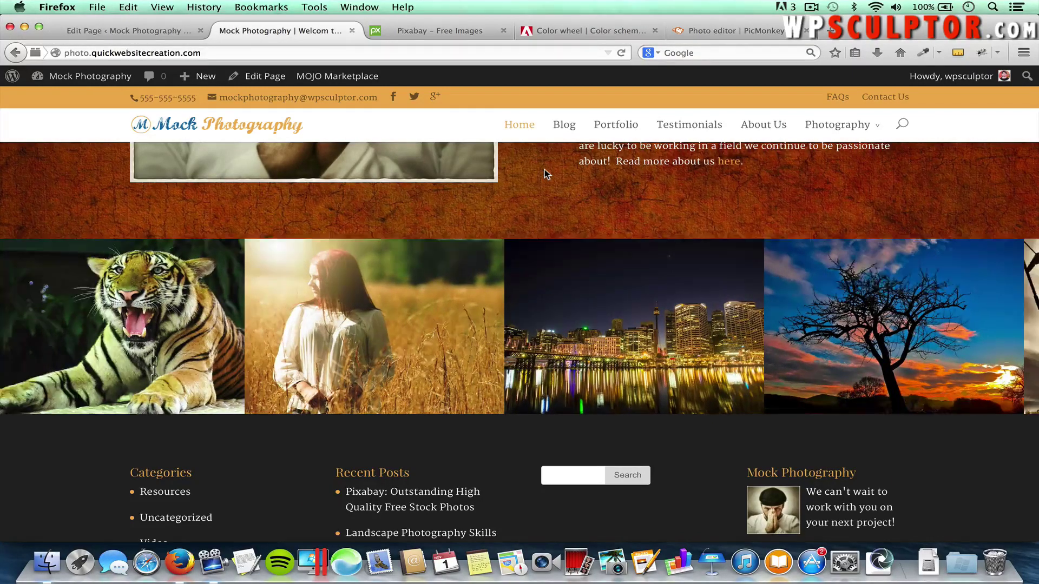
mouse_move(602, 320)
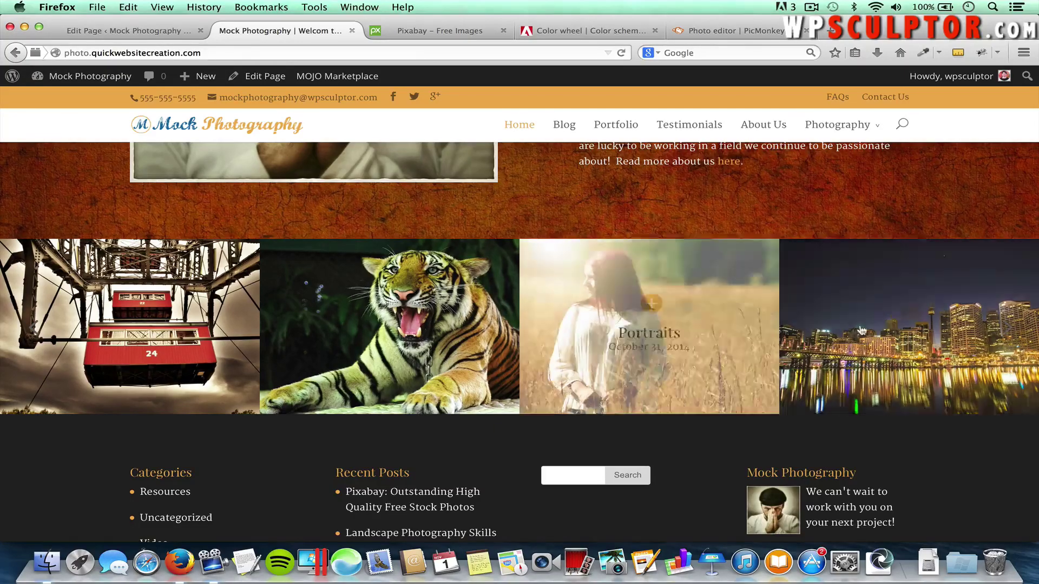
left_click(1007, 334)
left_click(1008, 334)
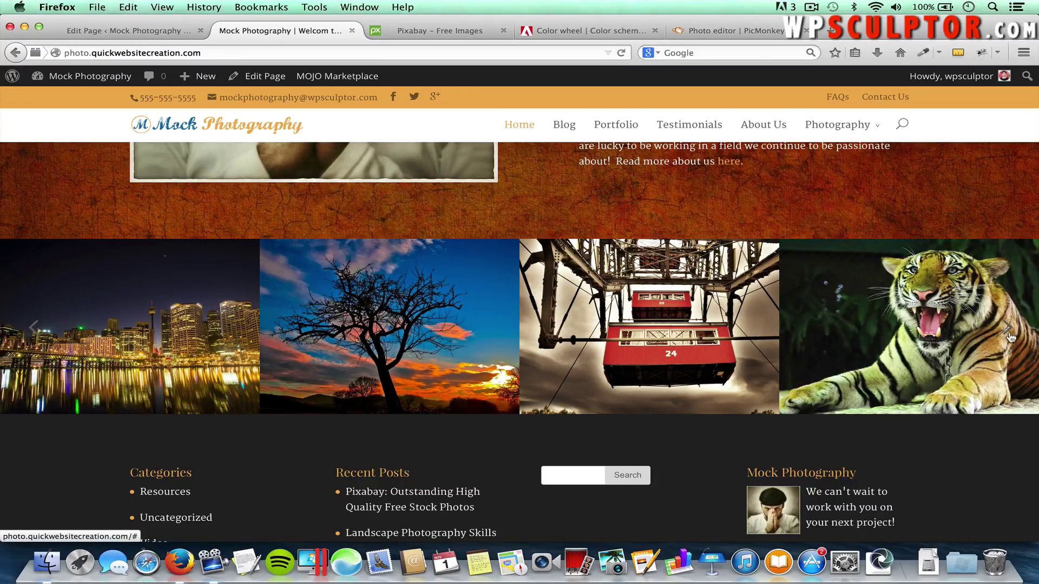
Set the Fullwidth Portfolio text colour to Light, save it and update the Home page
left_click(128, 30)
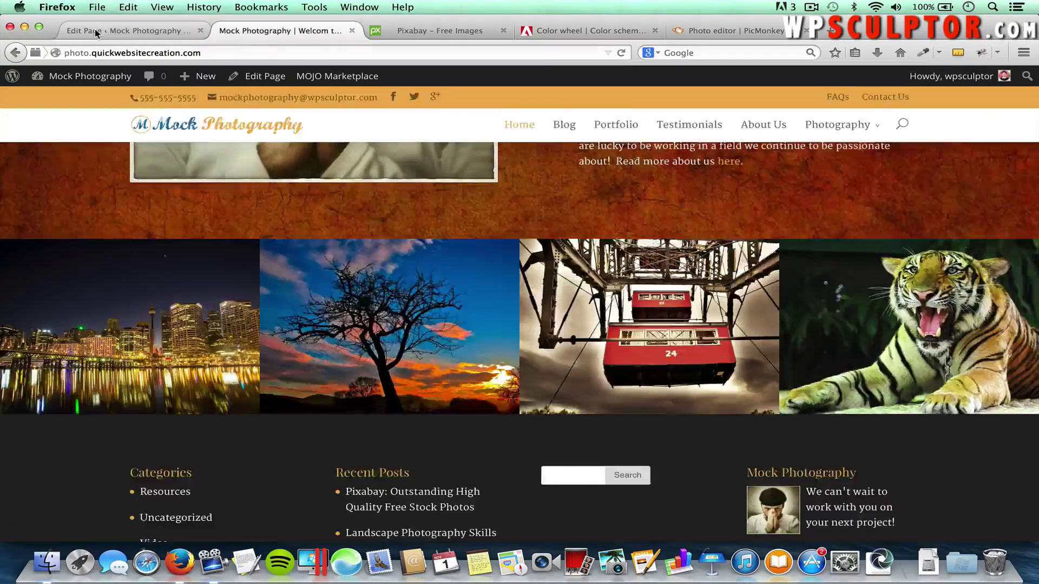
scroll(215, 307, "down", 15)
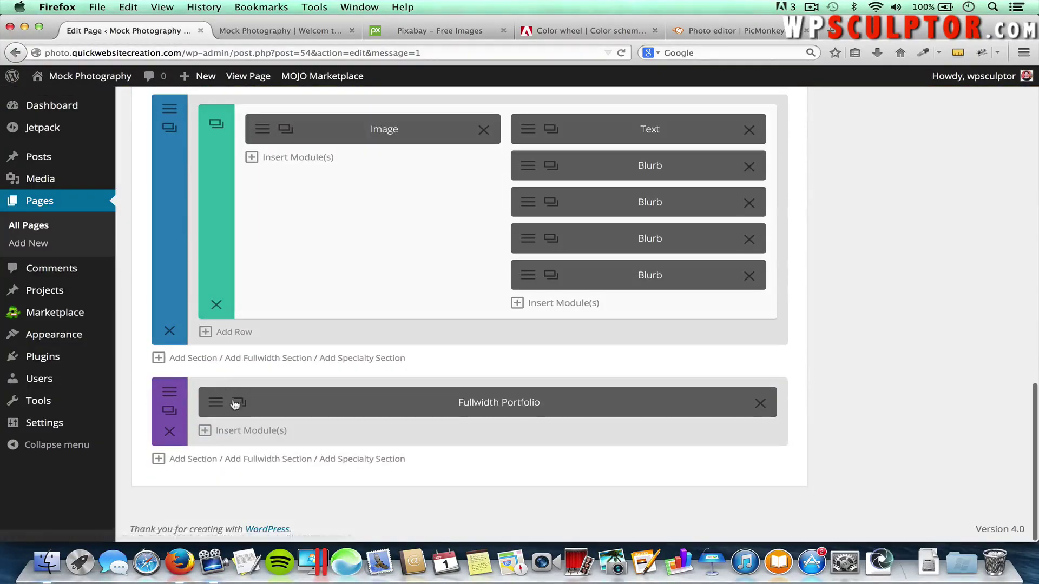
left_click(215, 404)
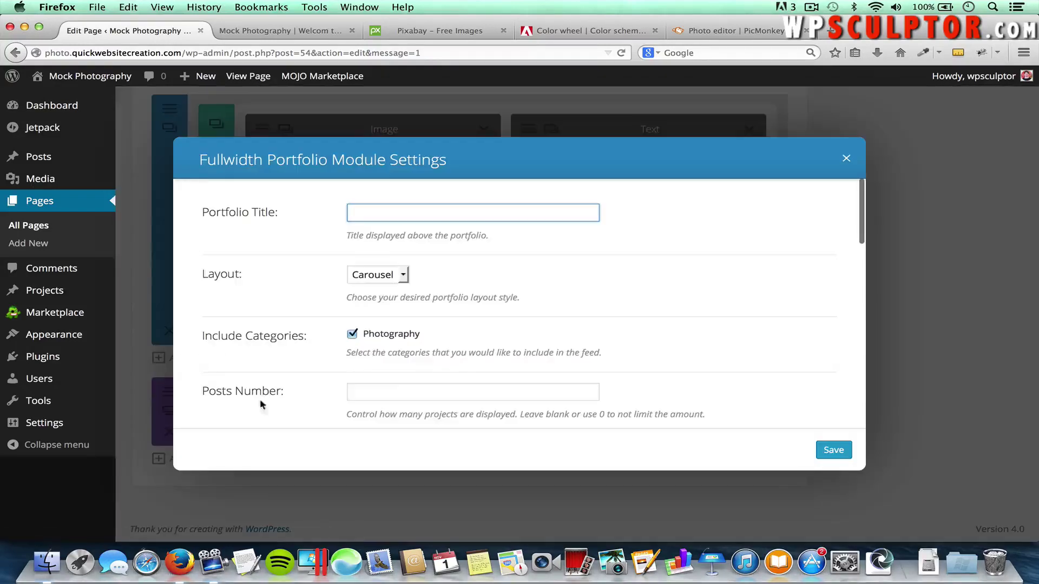
scroll(512, 355, "down", 5)
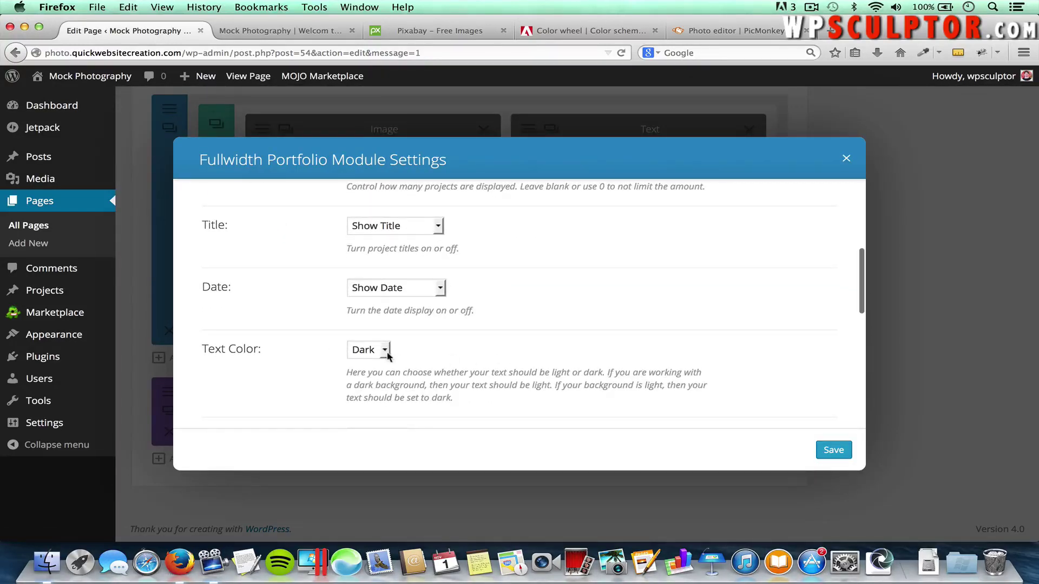
left_click(386, 352)
left_click(372, 376)
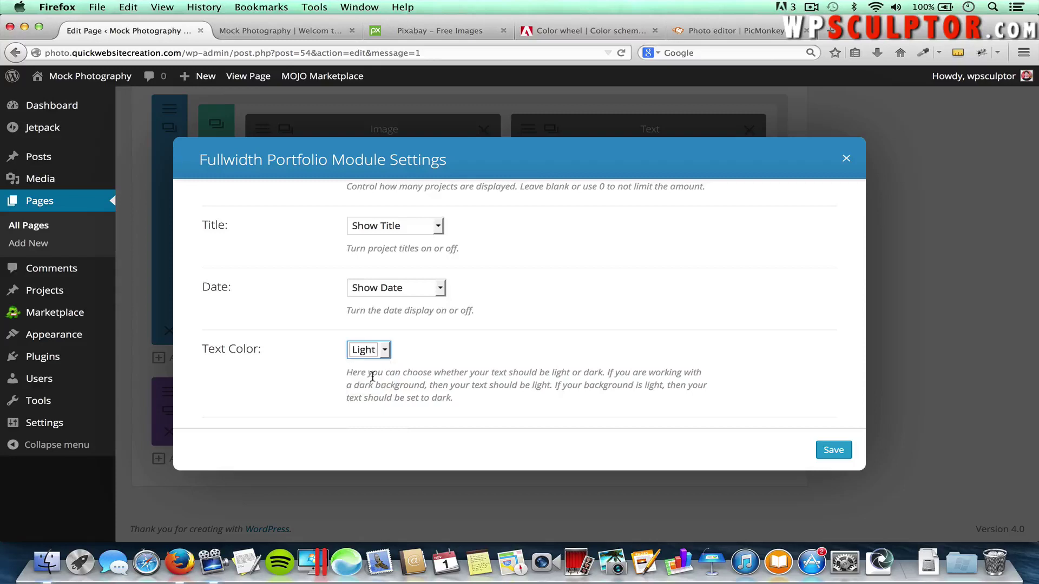
left_click(832, 448)
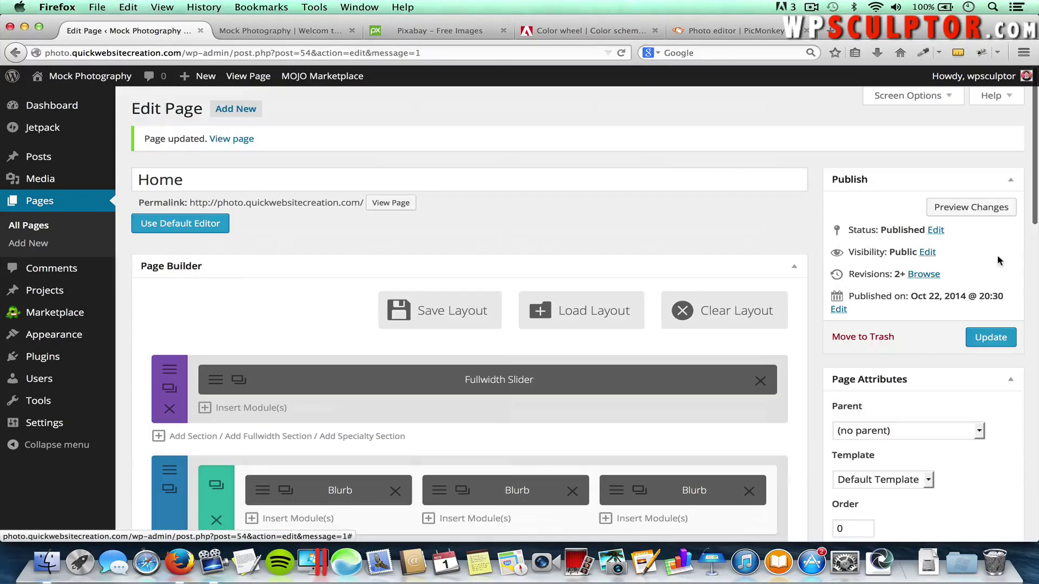
left_click(989, 337)
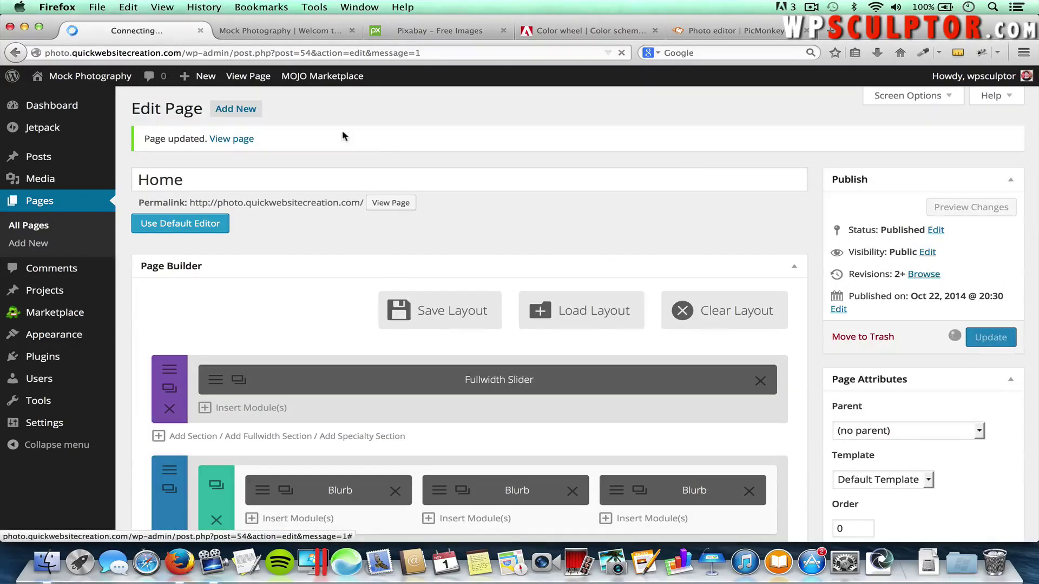
left_click(288, 32)
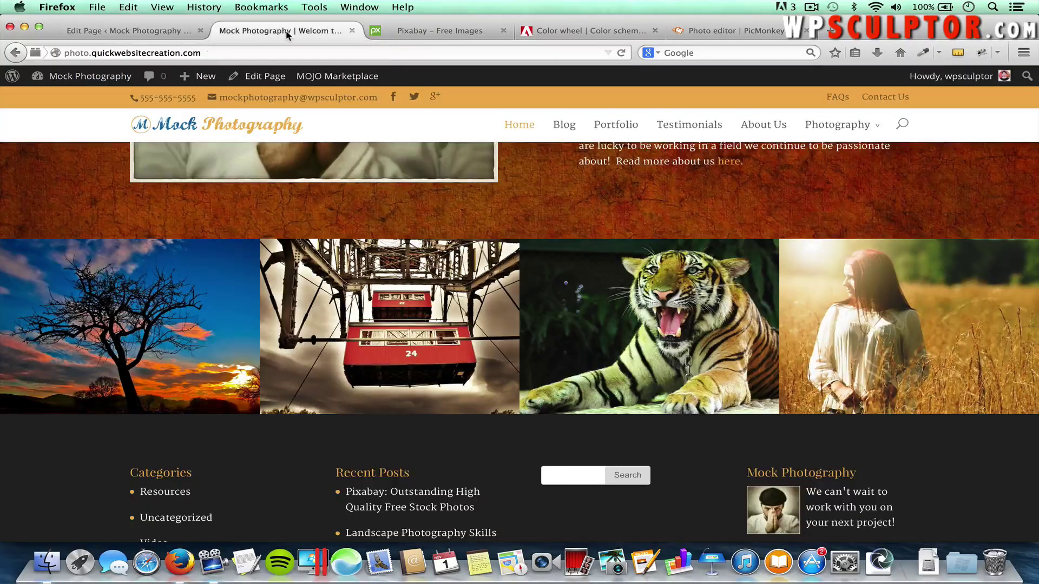
Reload the home page, check the carousel's light titles, and open the Landscape project
key("super+r")
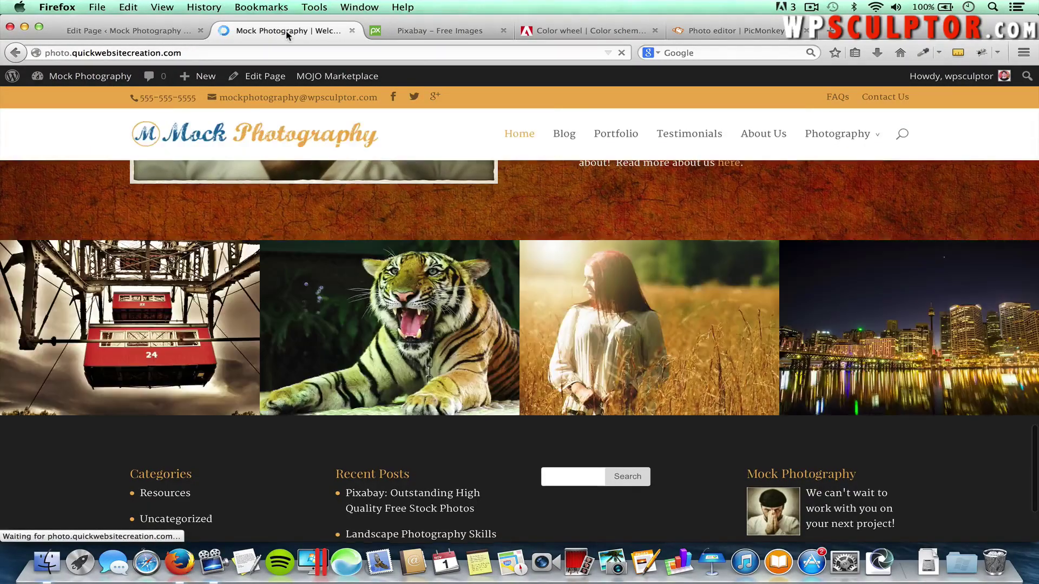
scroll(812, 301, "down", 3)
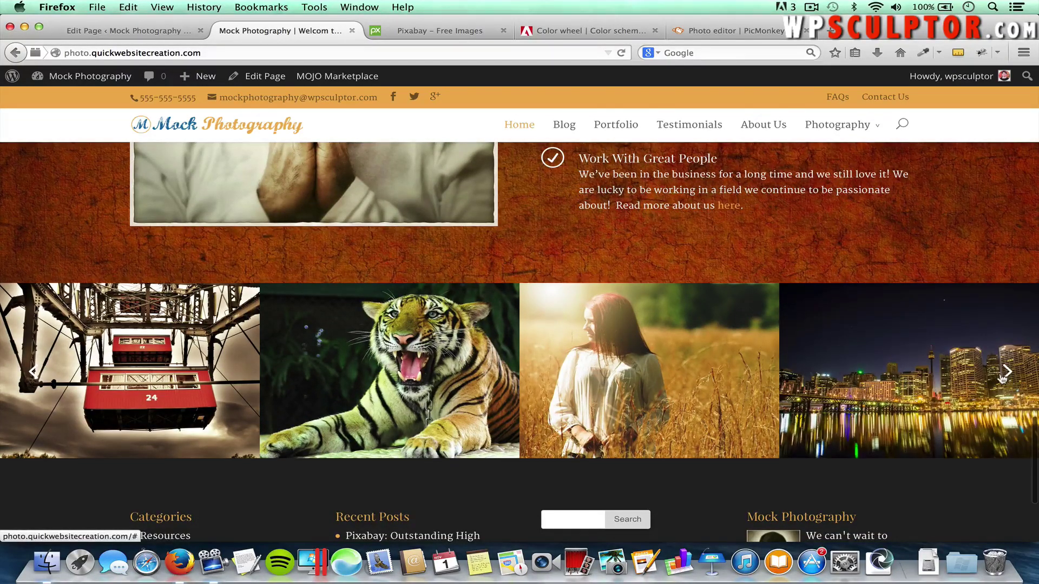
left_click(1006, 373)
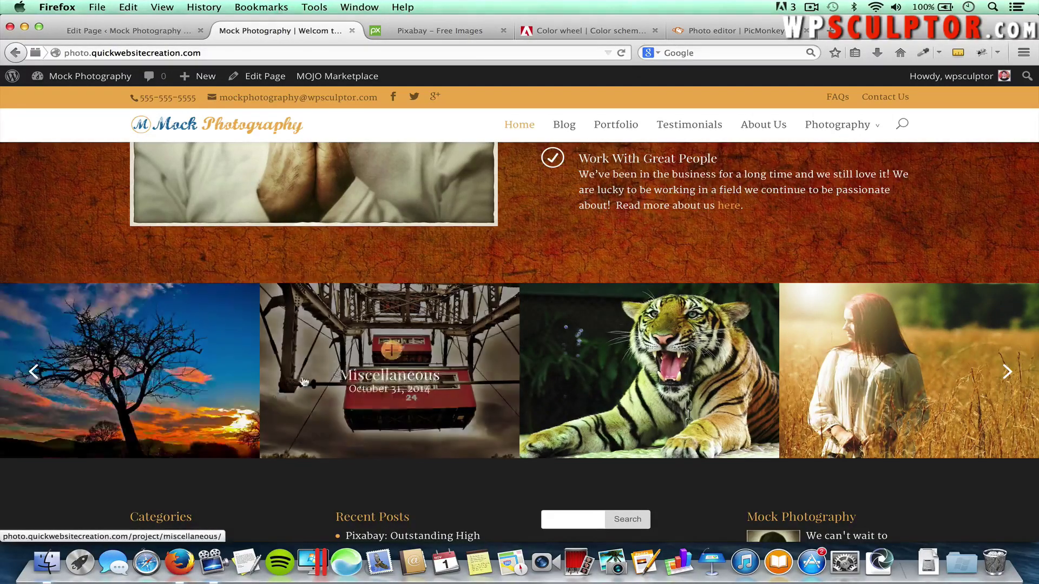
left_click(159, 338)
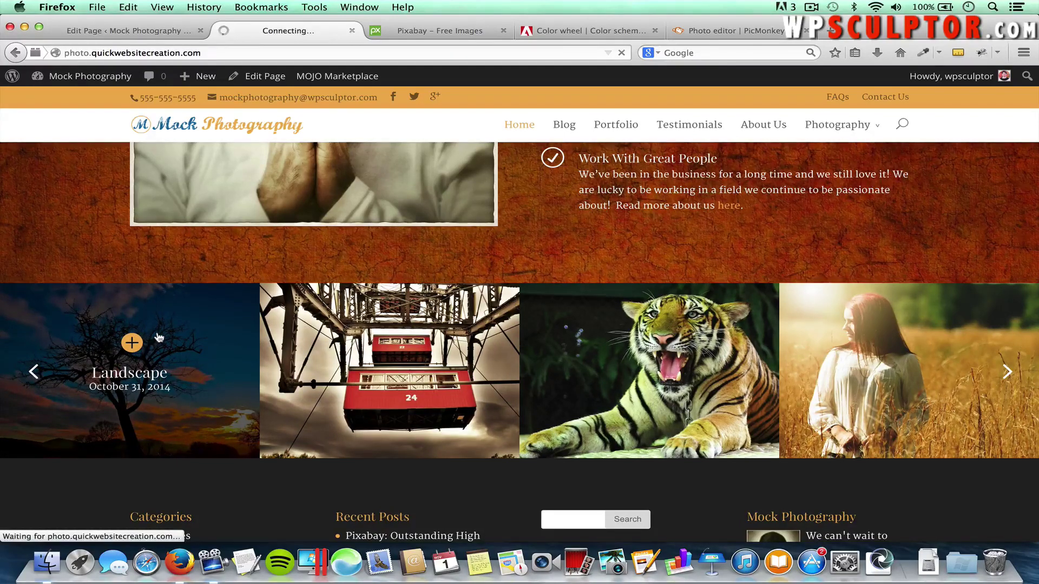
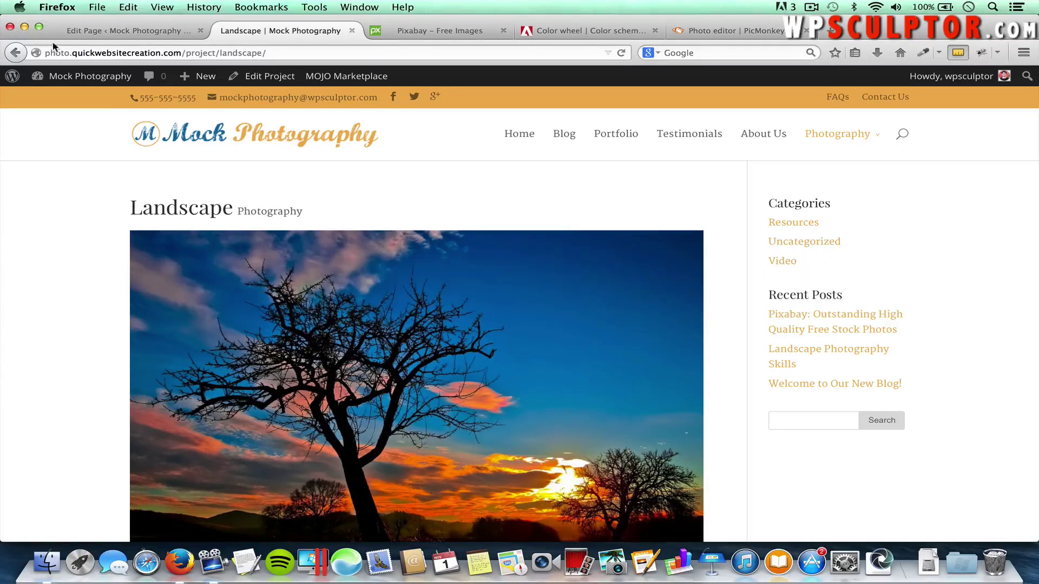
Search plugins for 'Black Studio', then install and activate Black Studio TinyMCE Widget 2.1.6
left_click(89, 32)
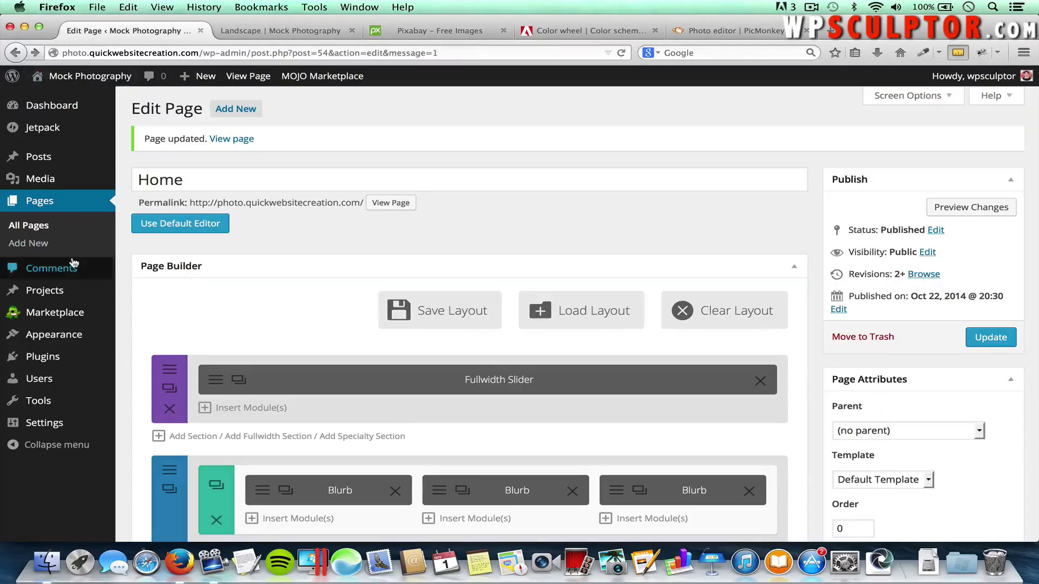
mouse_move(69, 356)
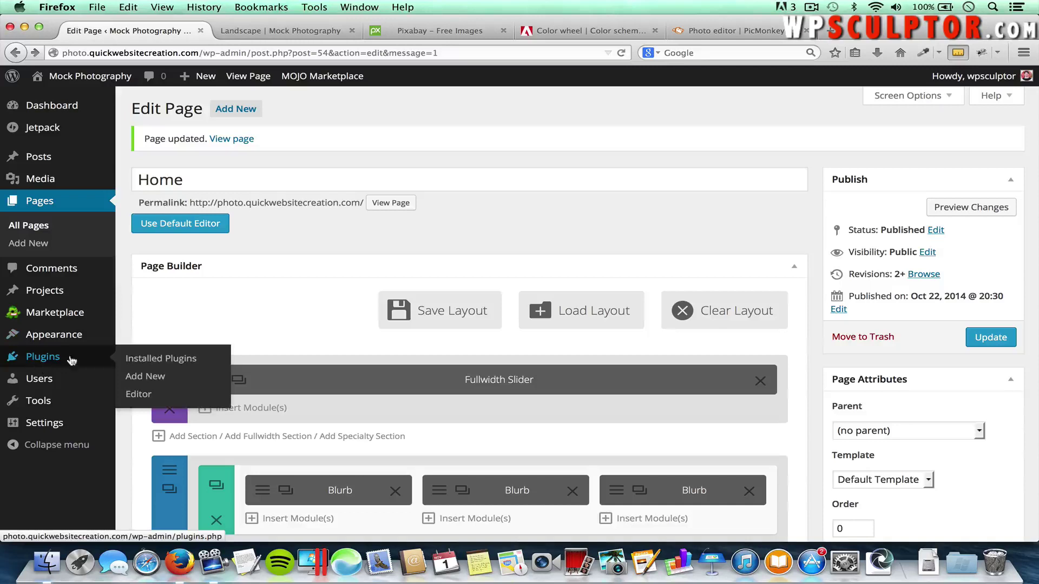
left_click(146, 377)
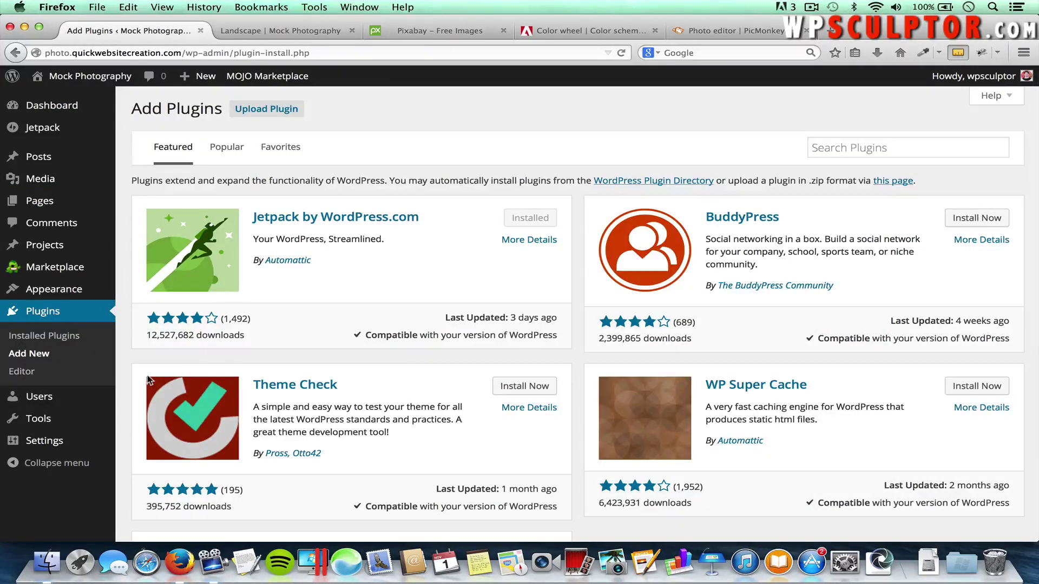
left_click(858, 149)
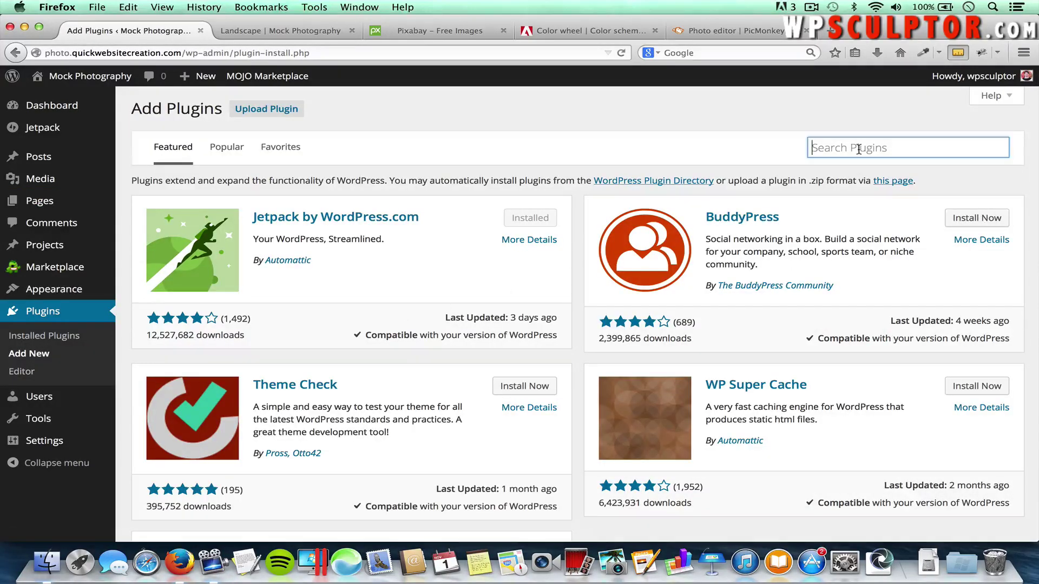
type("Black ")
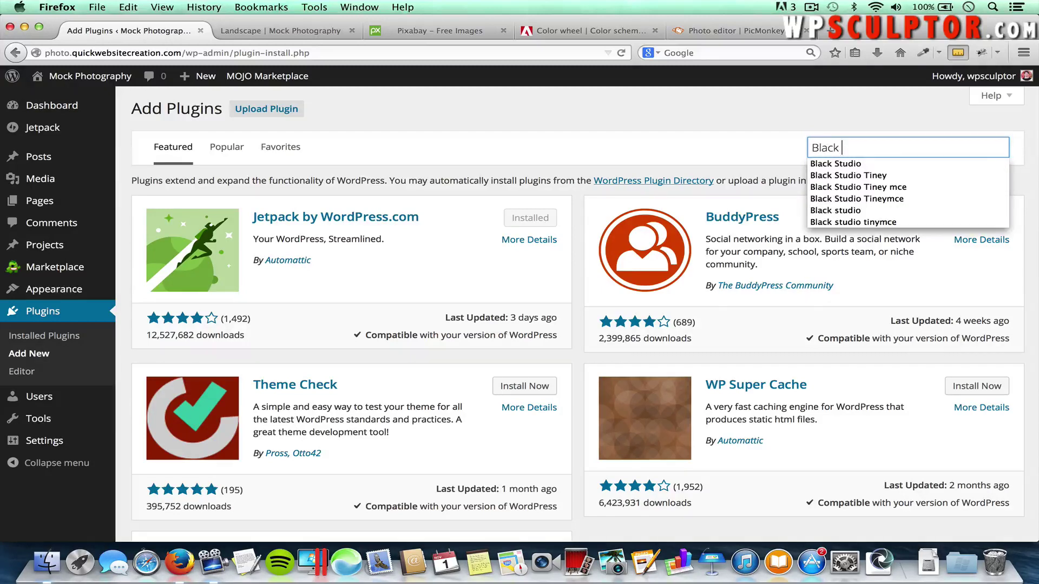
type("Studio")
key("Return")
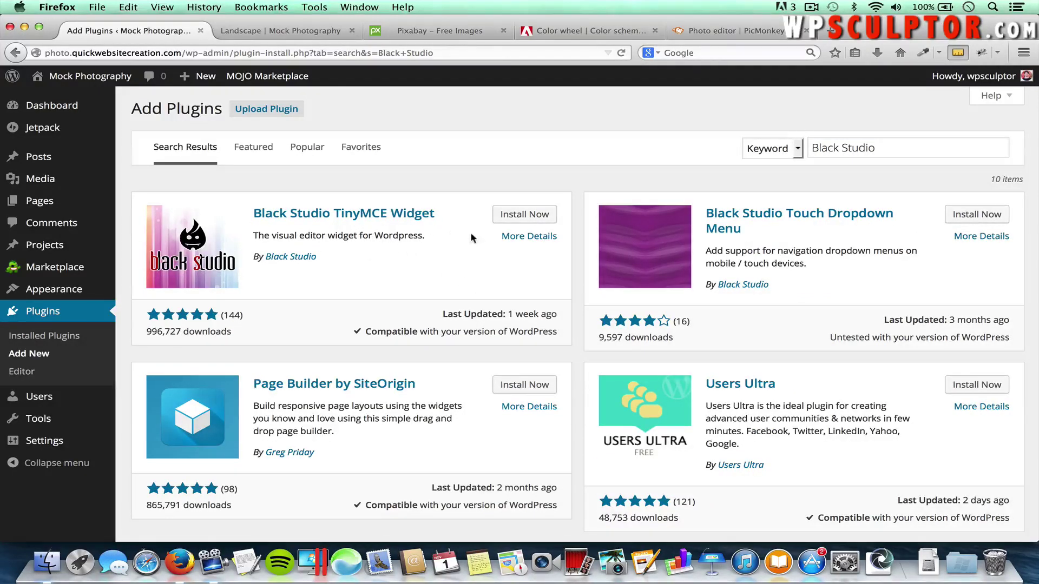
left_click(533, 217)
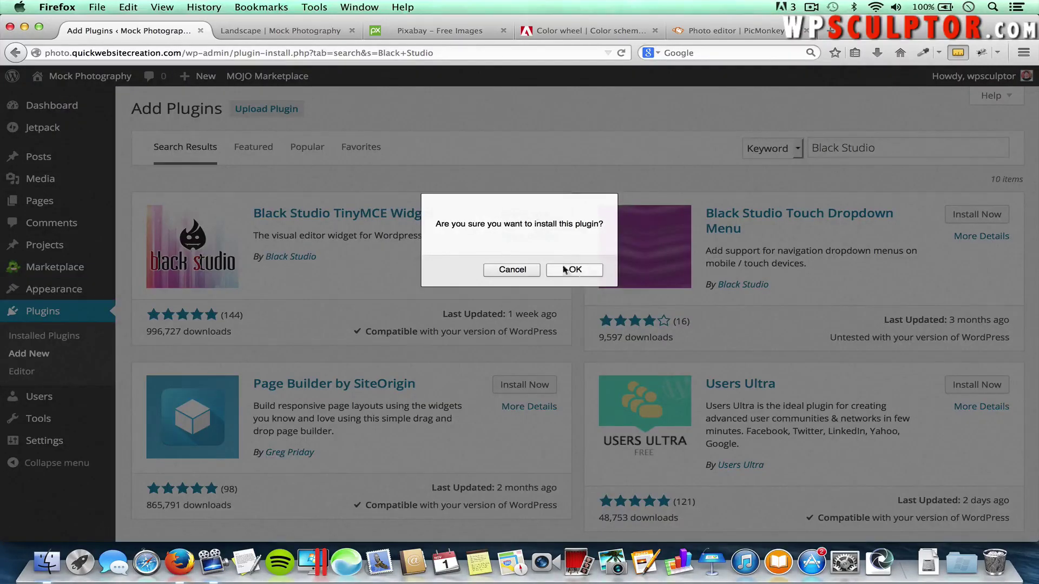
left_click(584, 269)
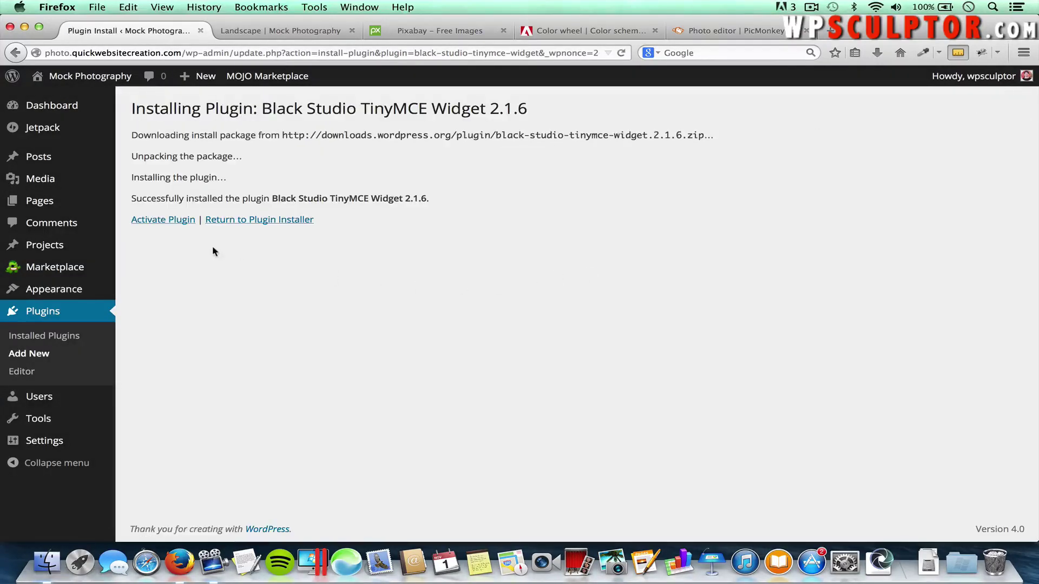
left_click(159, 223)
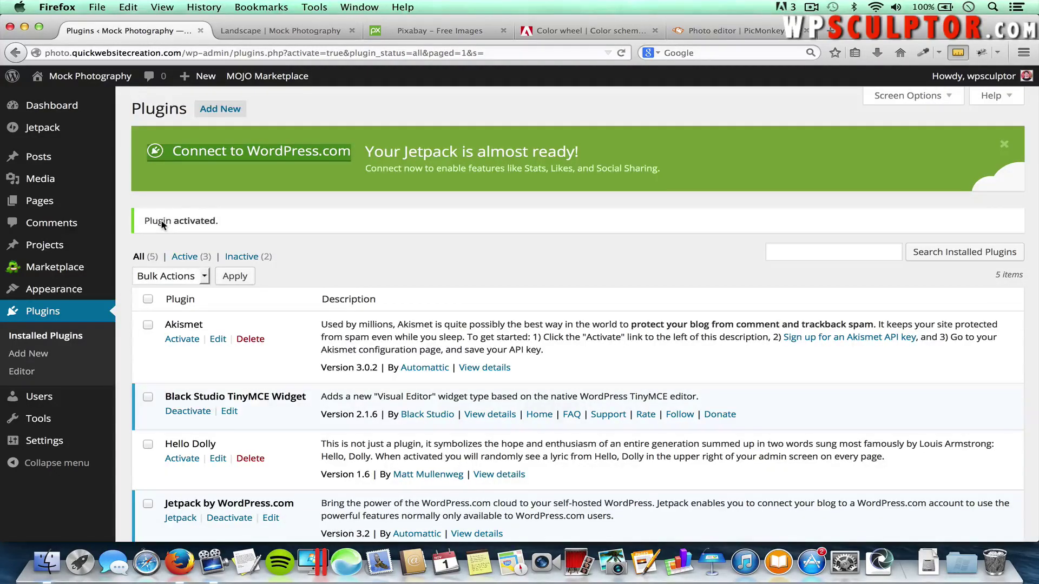
On the Widgets page, place a Visual Editor widget in the Sidebar area
mouse_move(76, 292)
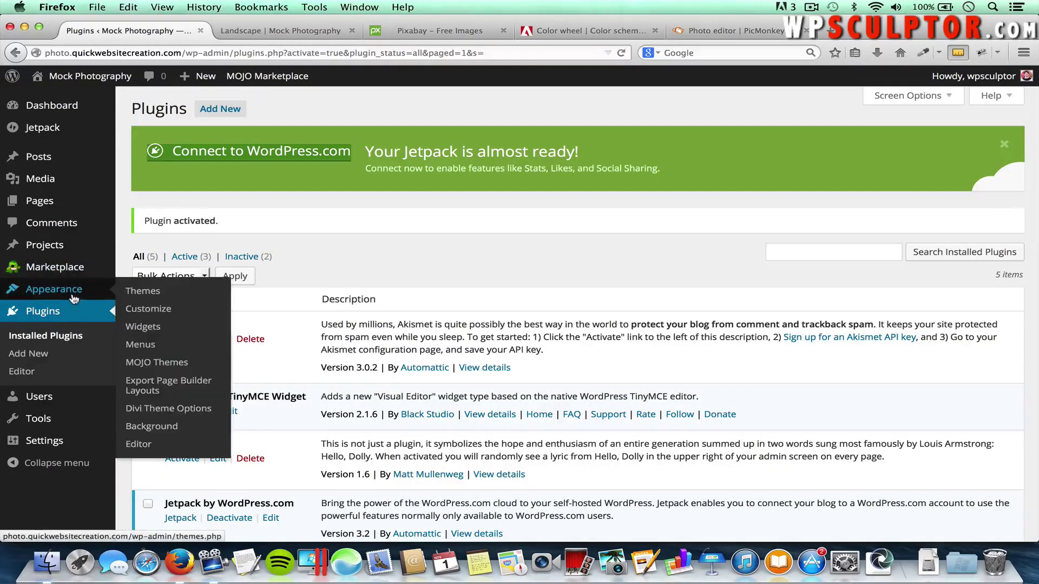
left_click(141, 327)
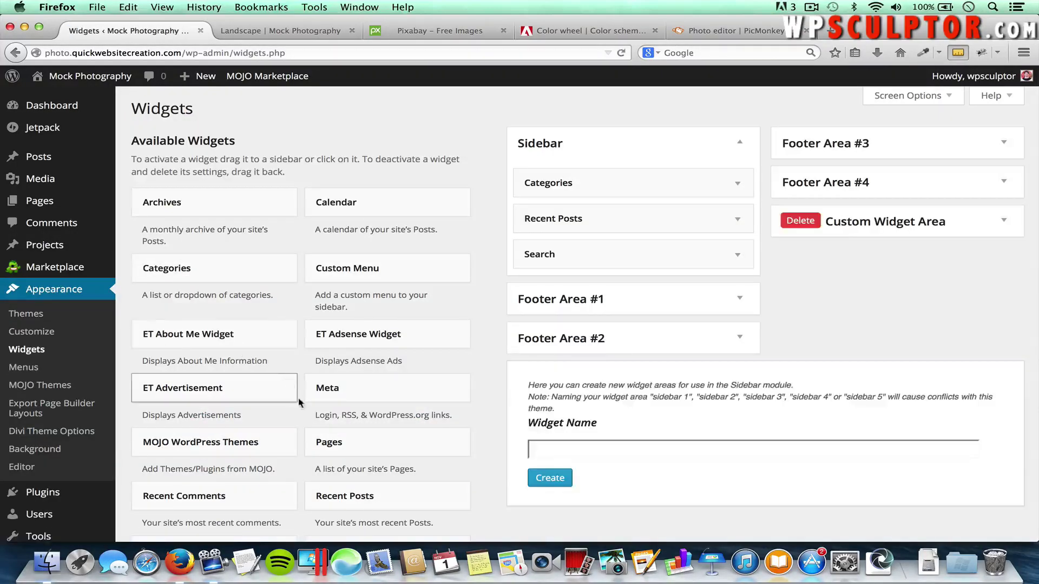
scroll(303, 398, "down", 3)
scroll(307, 411, "down", 5)
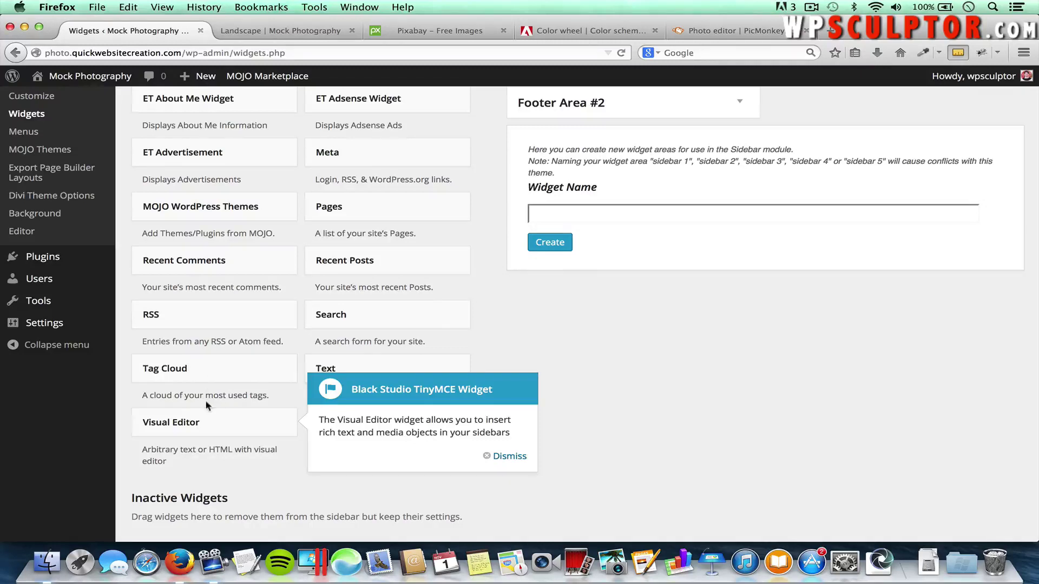
left_click(194, 425)
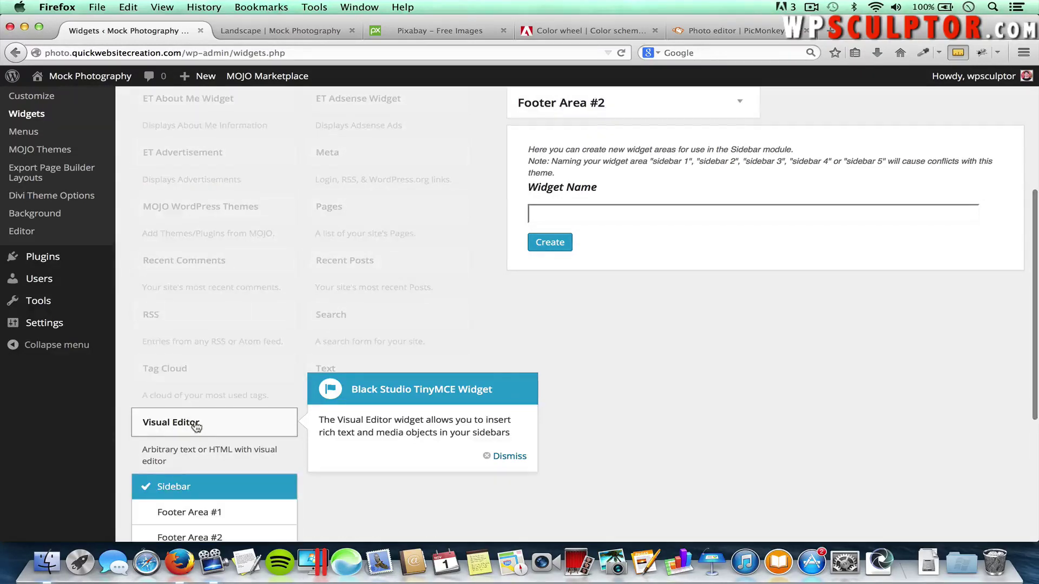
scroll(196, 427, "down", 5)
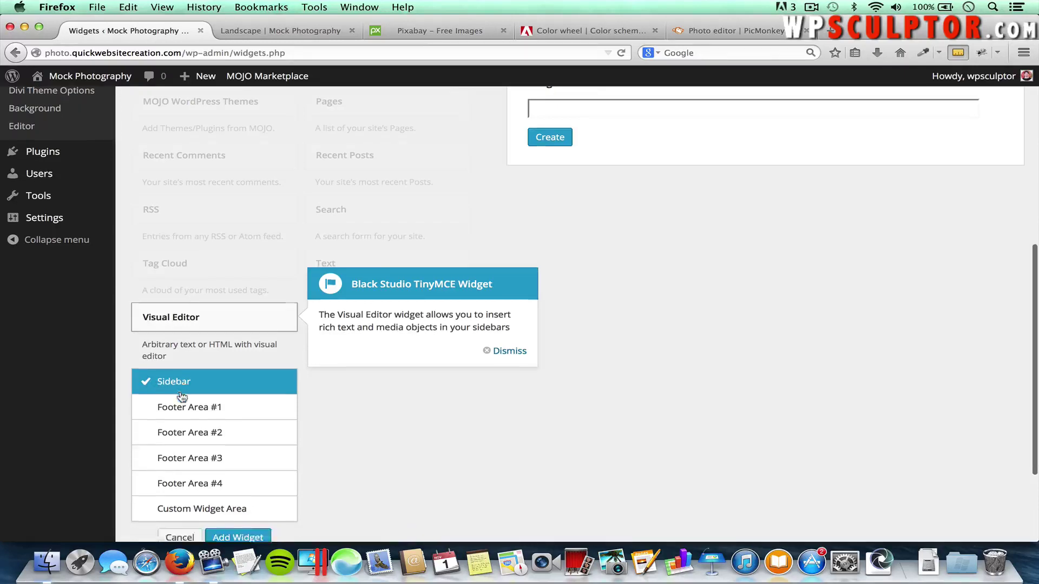
scroll(182, 397, "down", 2)
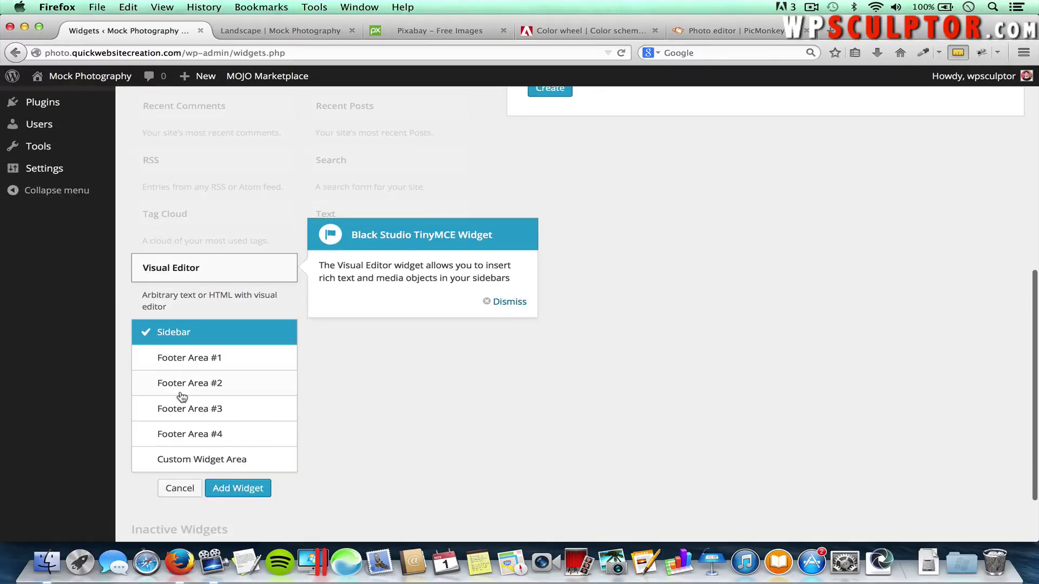
left_click(237, 486)
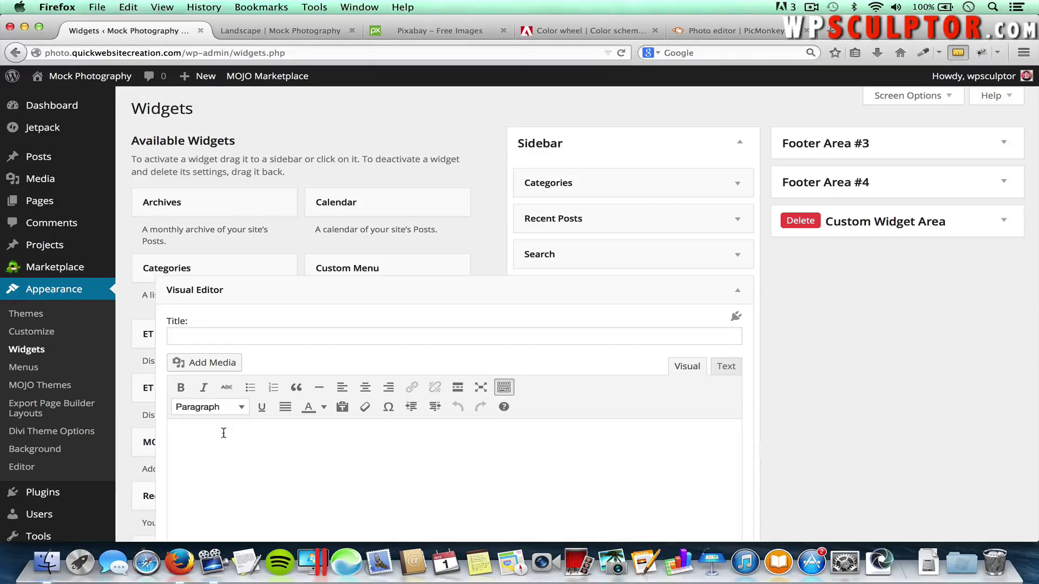
Write 'Copyright Mock Photography 2014' in the widget and insert the Mock Photography logo
left_click(235, 452)
type("Copyright Mock Photography 2014")
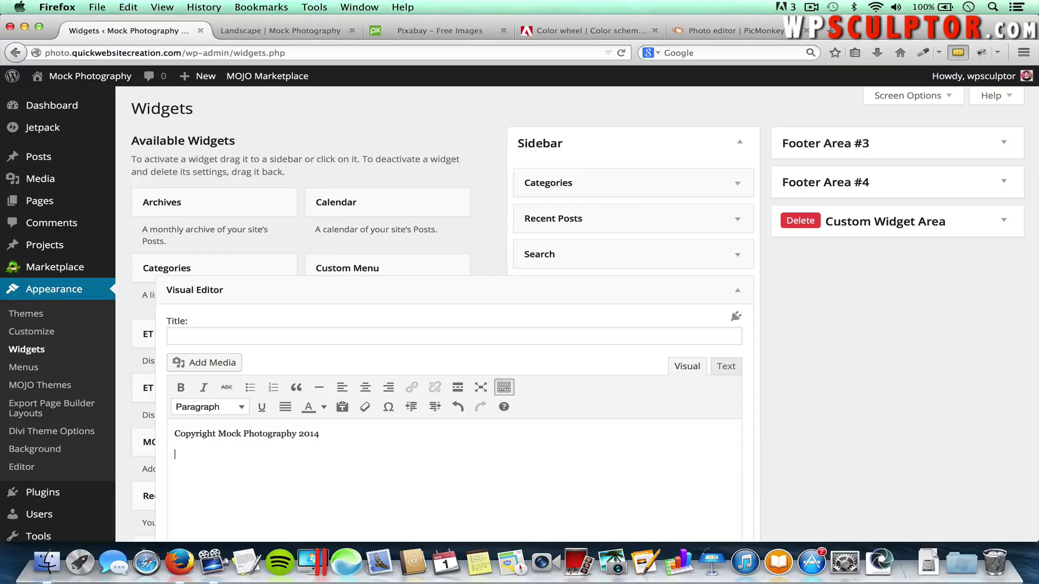
left_click(217, 362)
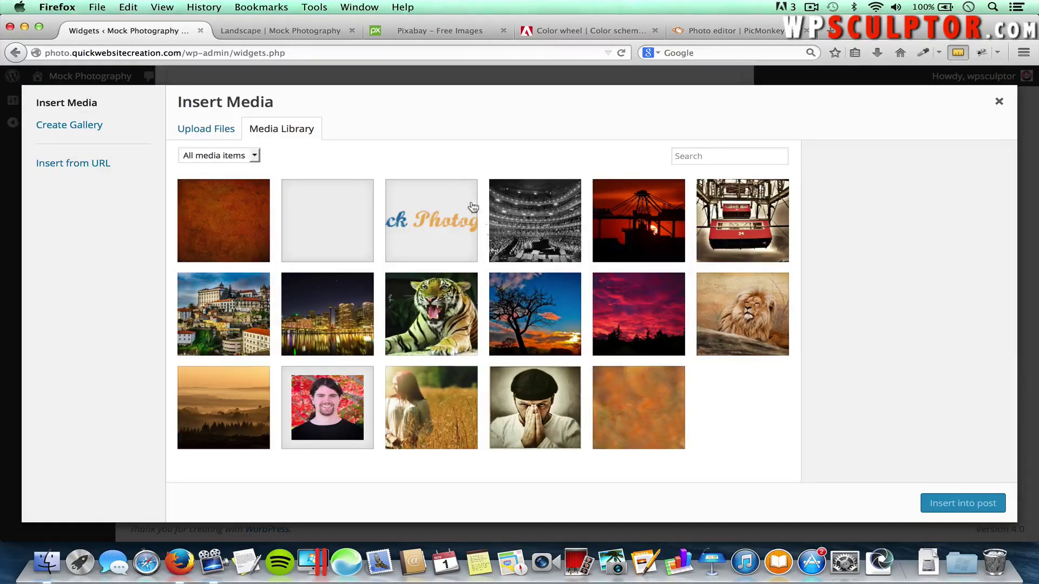
left_click(441, 209)
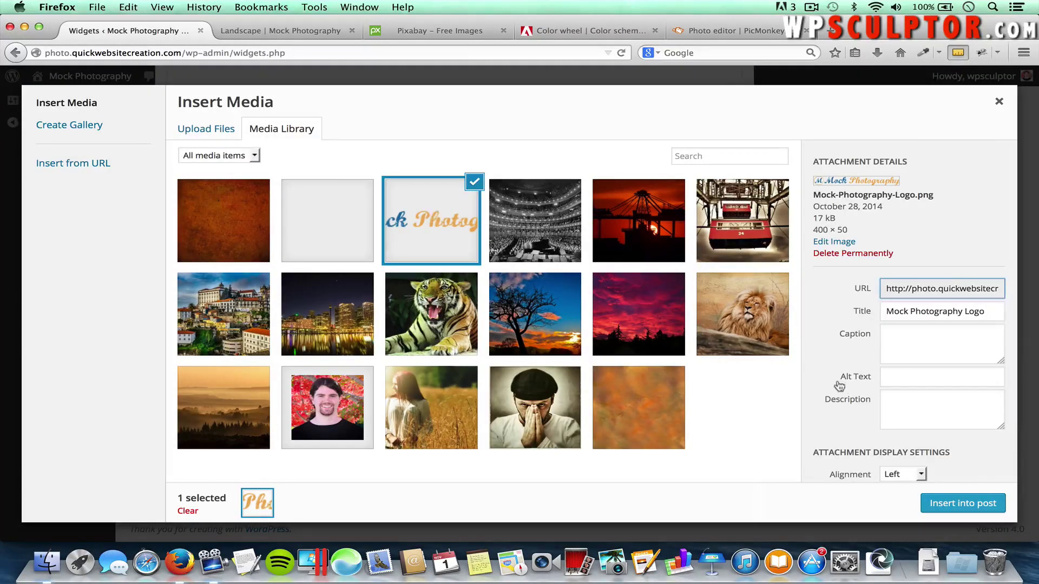
left_click(963, 502)
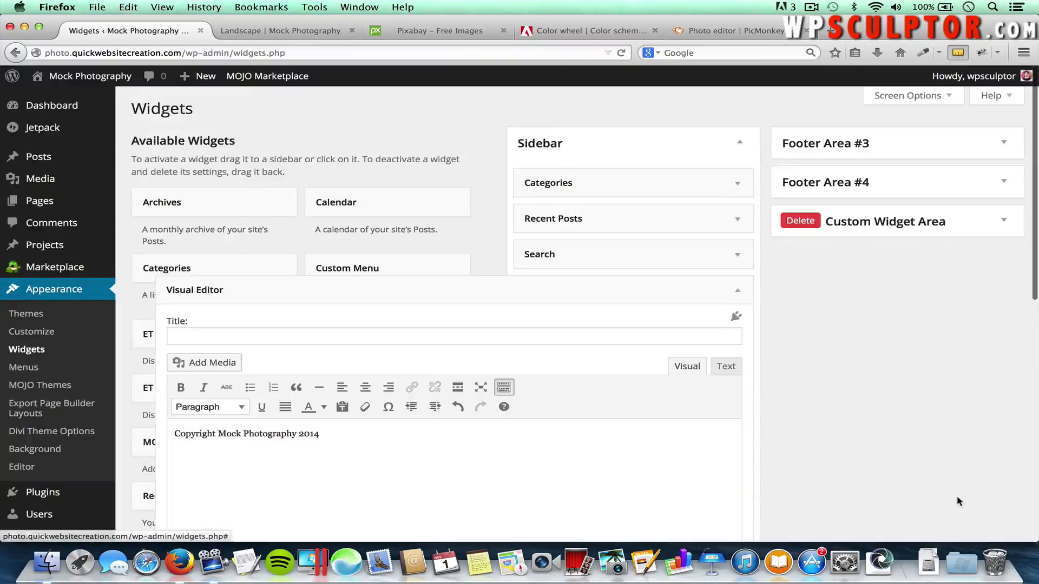
Save the widget and return to the Landscape project page
scroll(565, 477, "down", 5)
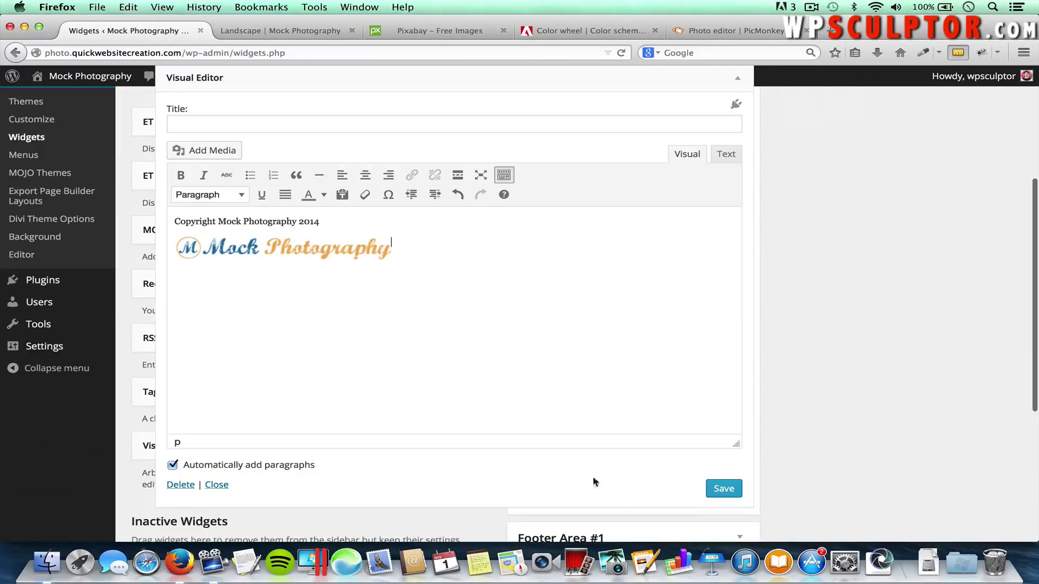
left_click(717, 489)
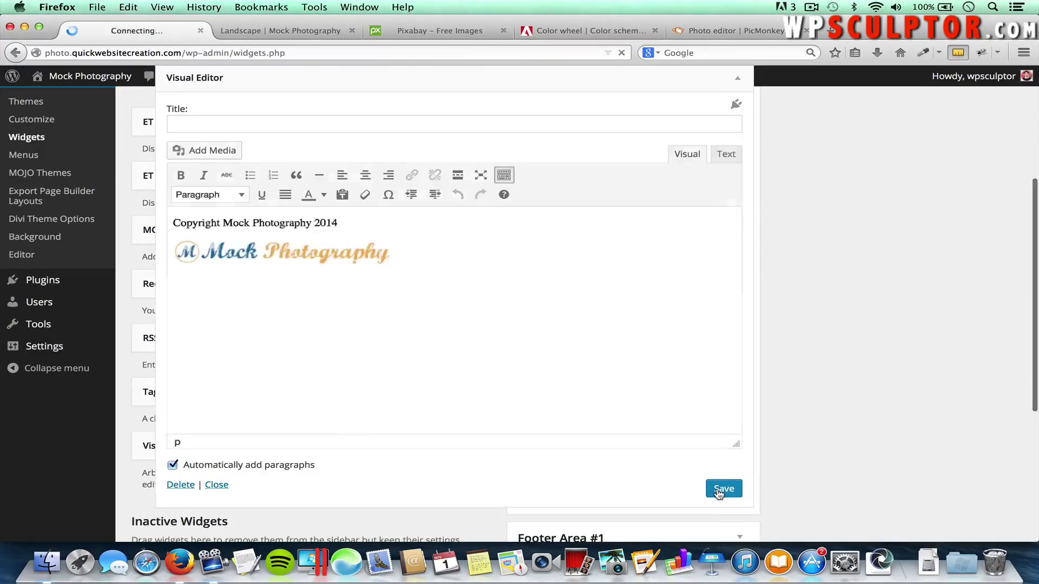
scroll(794, 360, "up", 4)
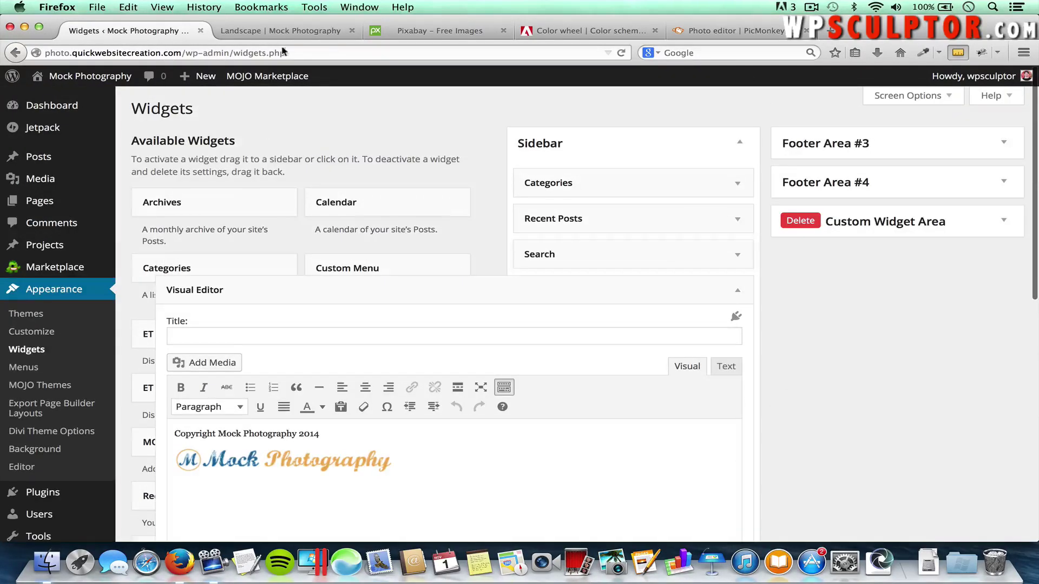
left_click(274, 31)
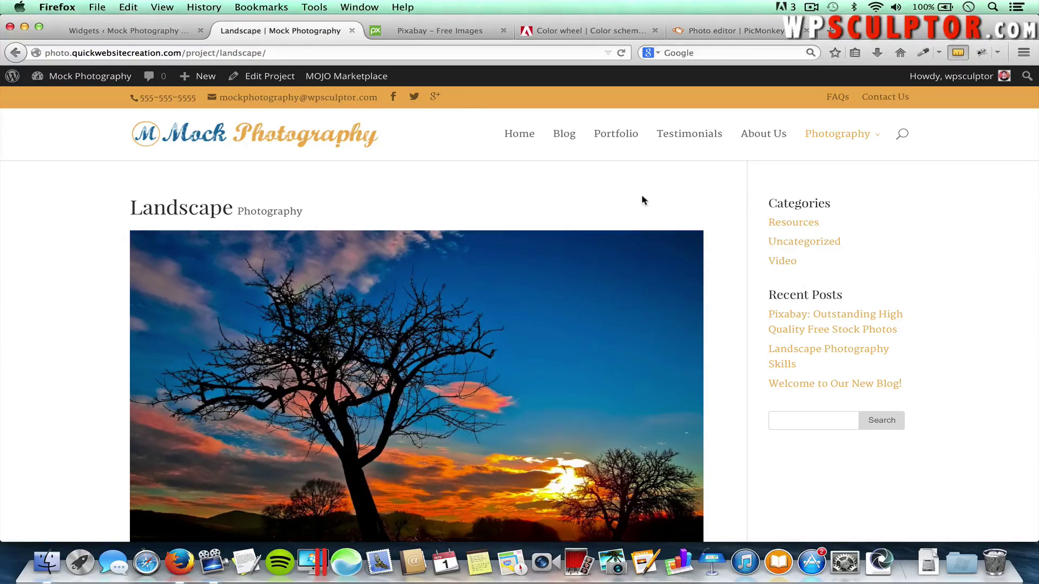
Reload the Landscape page to confirm the sidebar copyright and logo, then go back to Widgets
key("super+r")
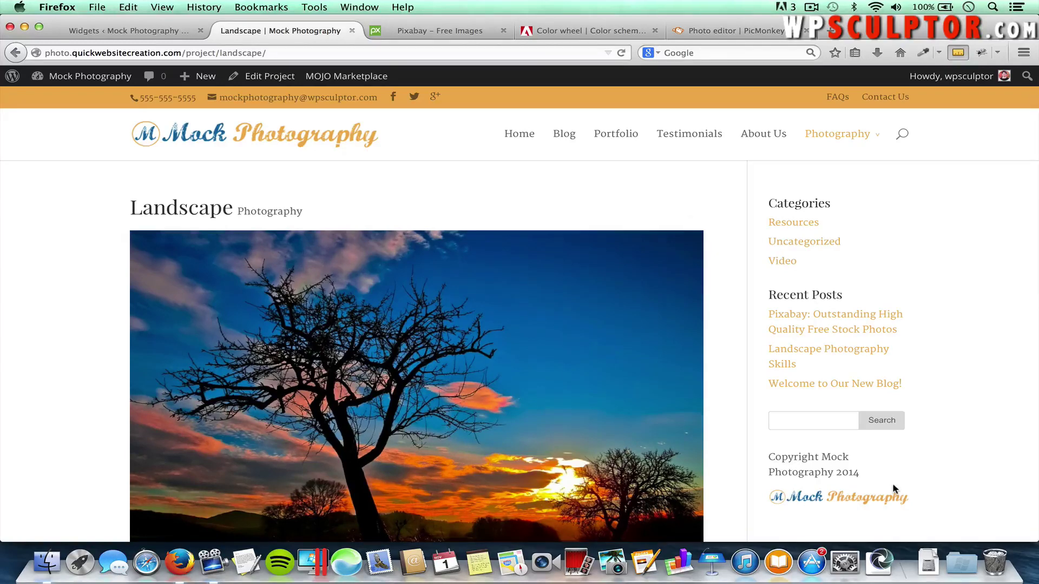
scroll(894, 489, "down", 3)
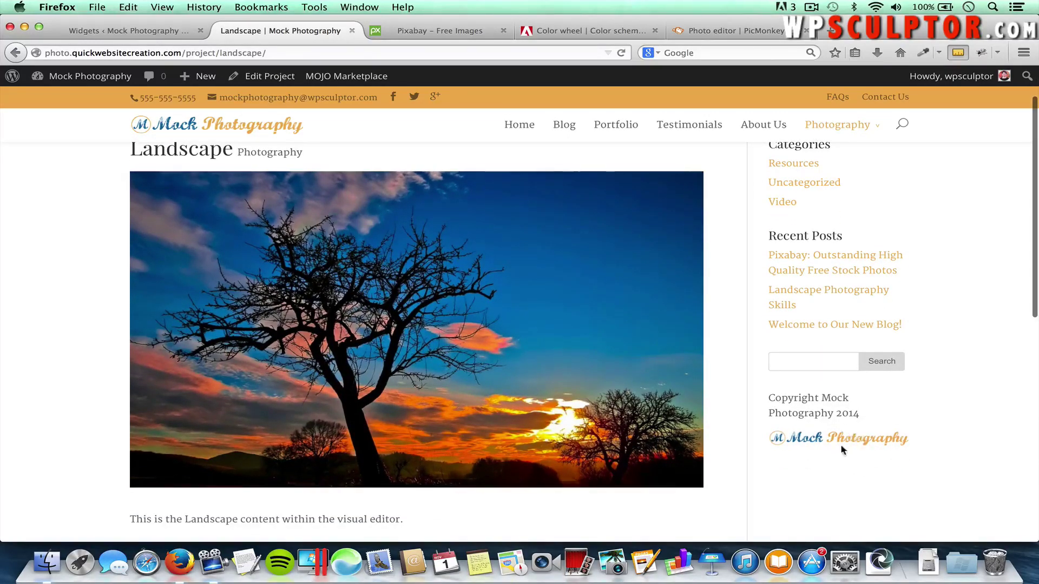
left_click(826, 446)
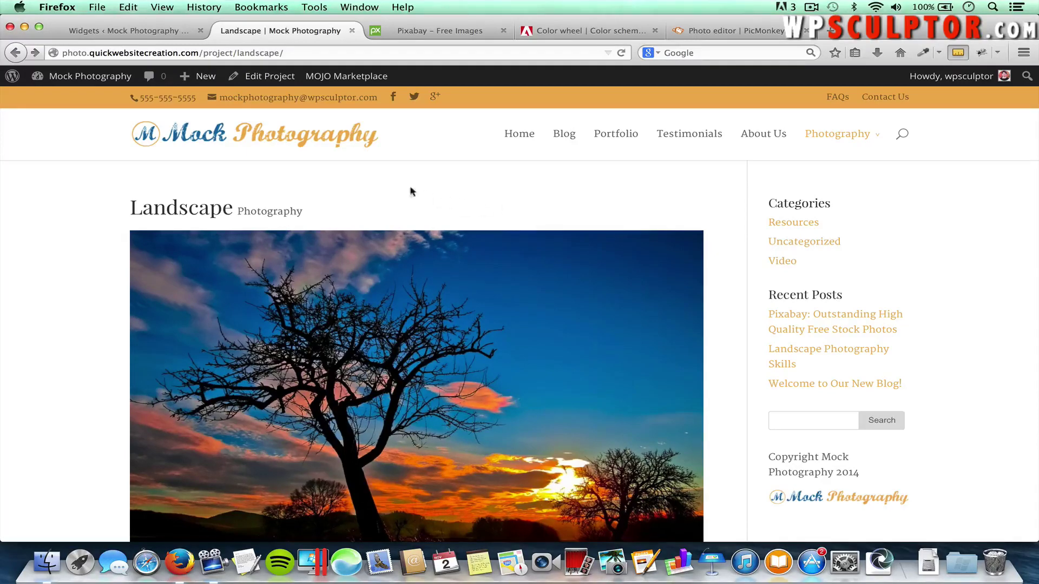
left_click(207, 139)
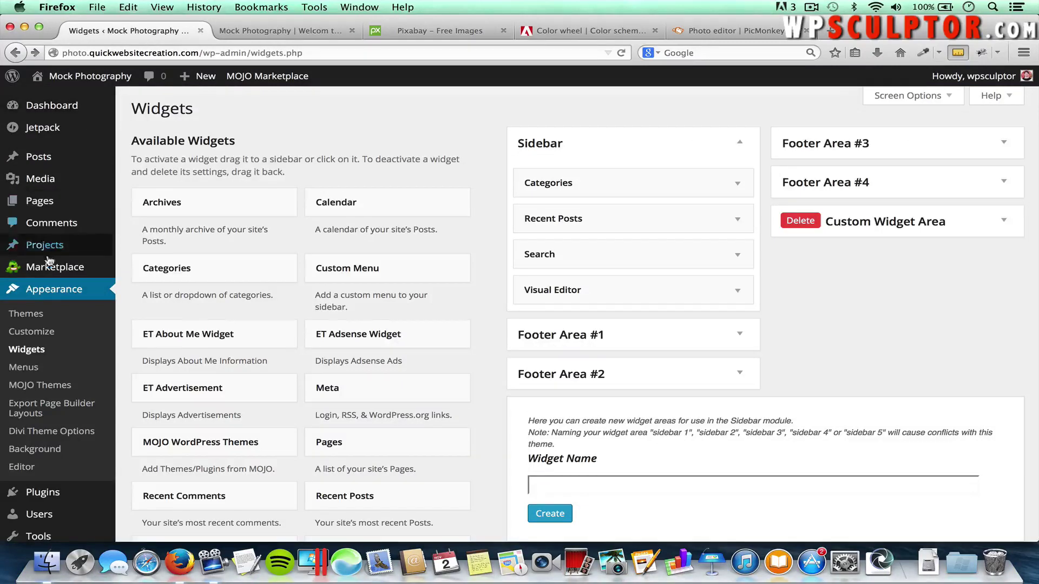
Turn on Boxed Layout in the Customizer's Theme Settings
left_click(32, 332)
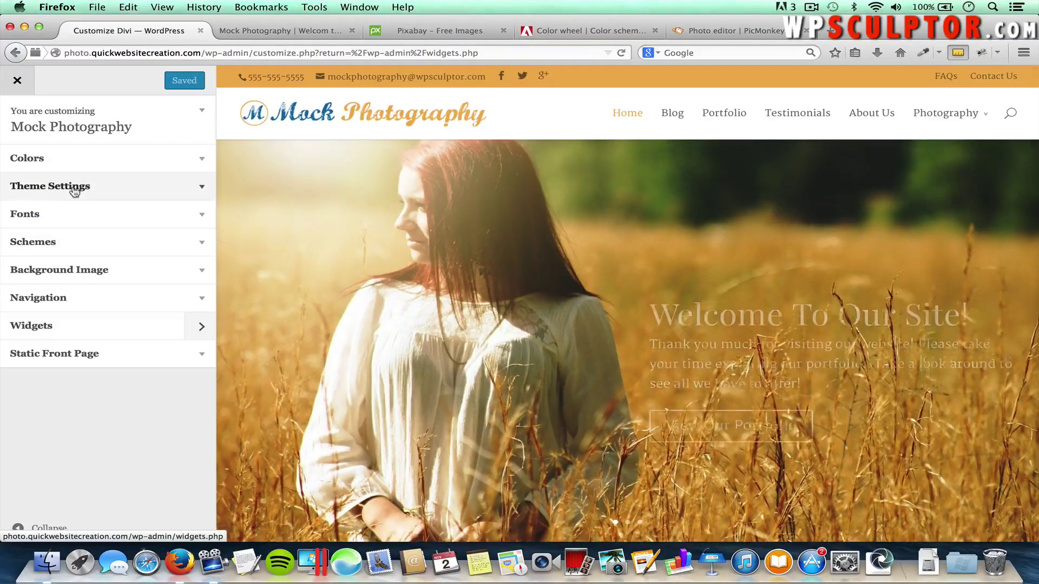
left_click(206, 189)
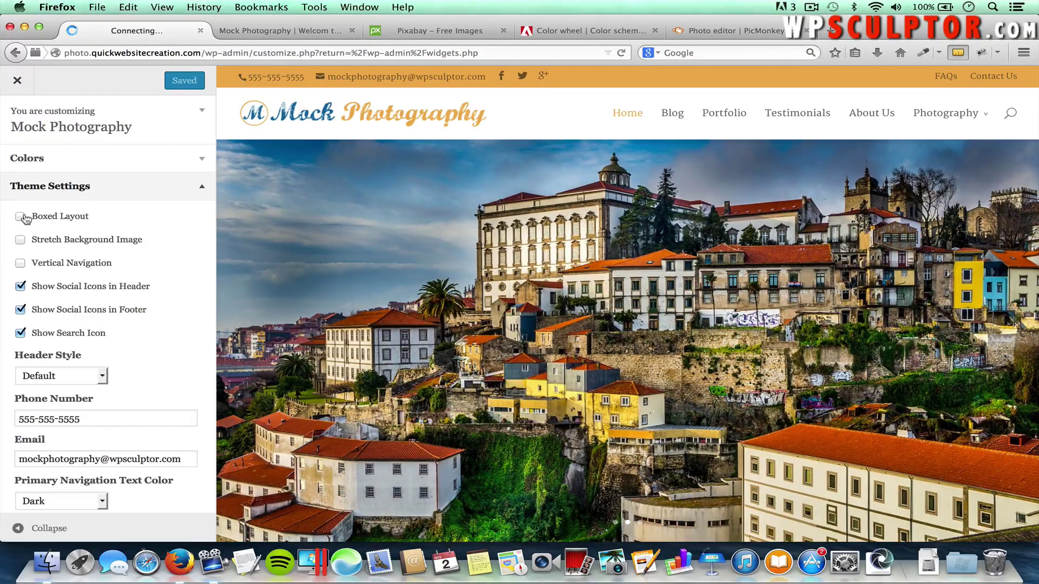
left_click(21, 217)
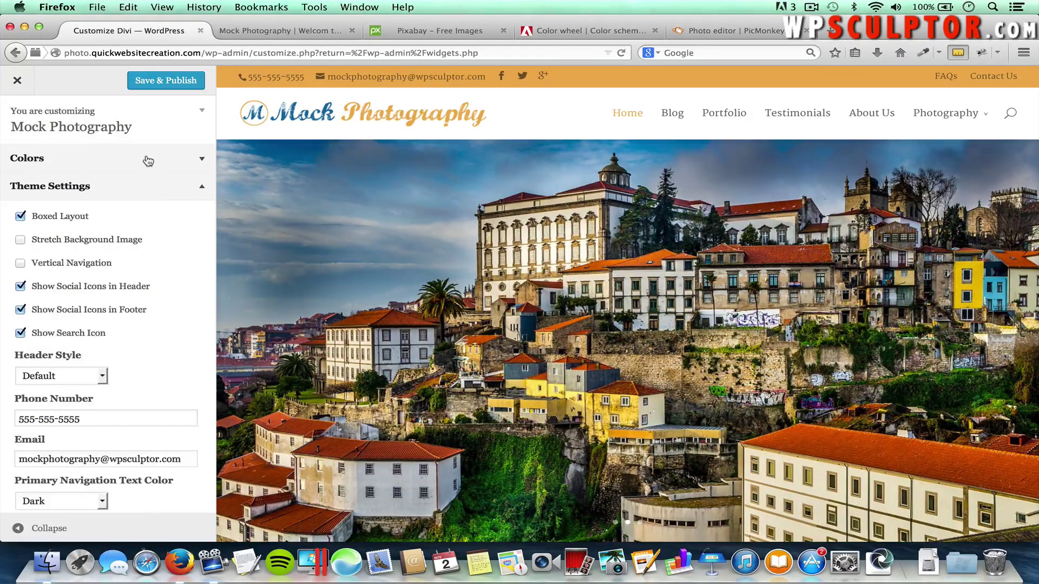
Set the background colour to #6d5129 from the Adobe Color palette and publish
left_click(148, 161)
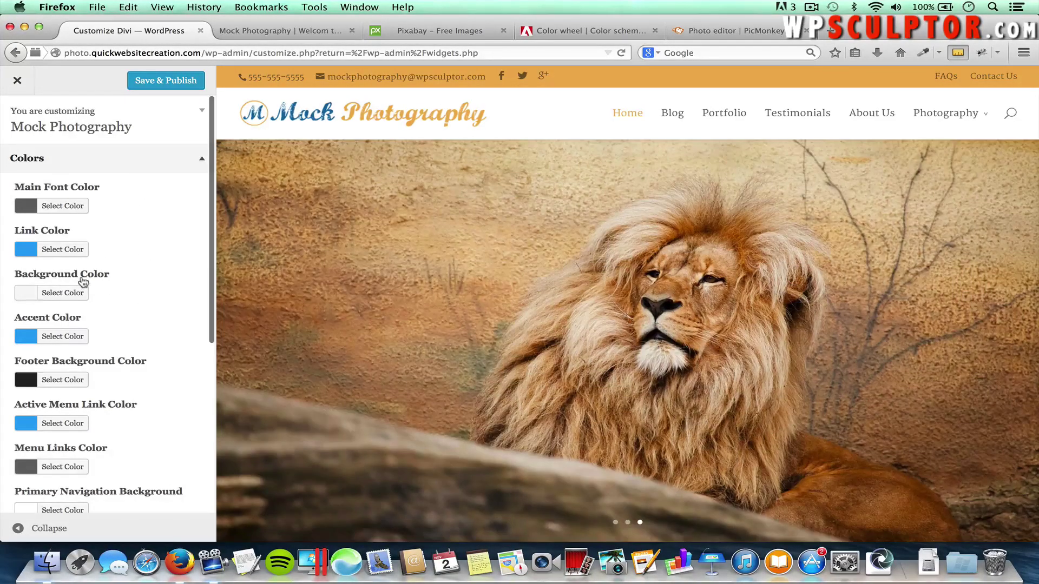
left_click(65, 292)
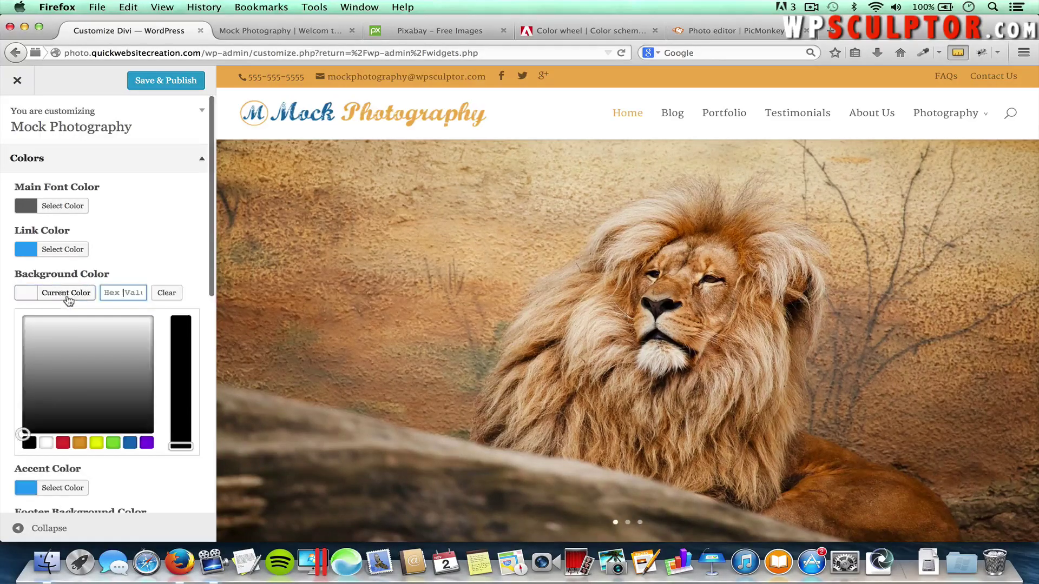
left_click(556, 33)
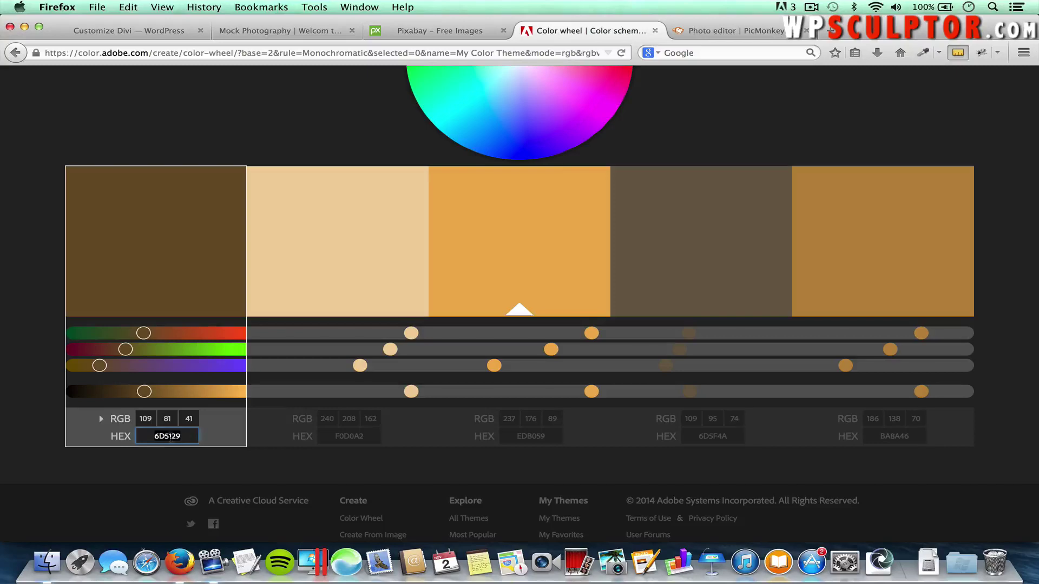
left_click(164, 33)
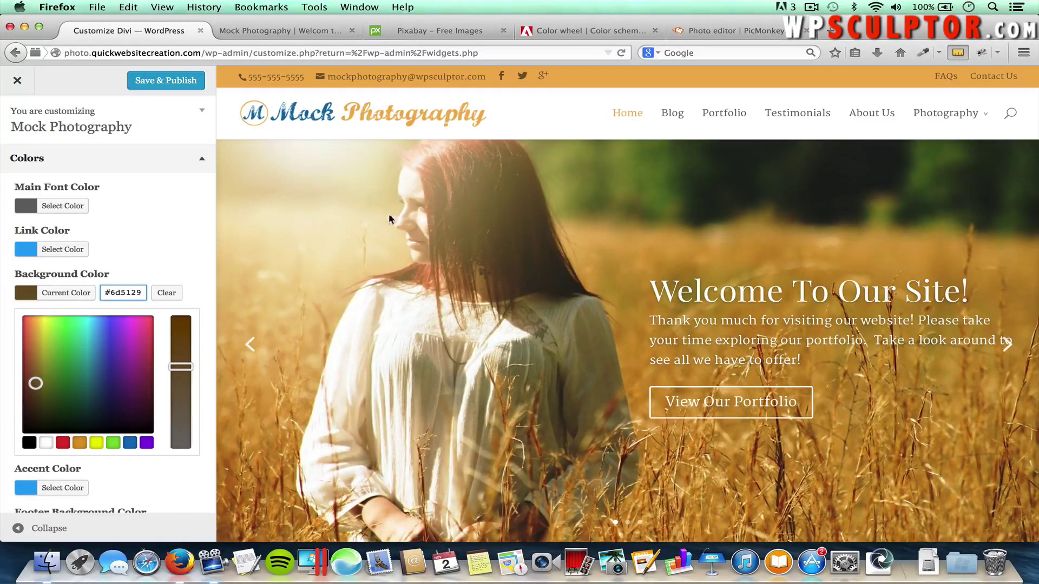
scroll(448, 303, "down", 5)
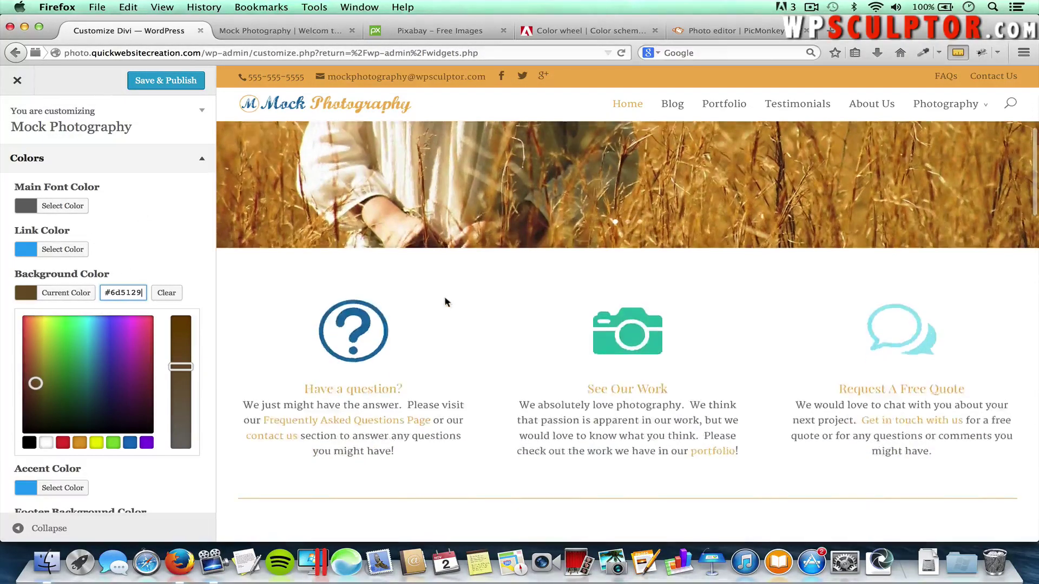
scroll(448, 301, "up", 4)
scroll(445, 286, "up", 2)
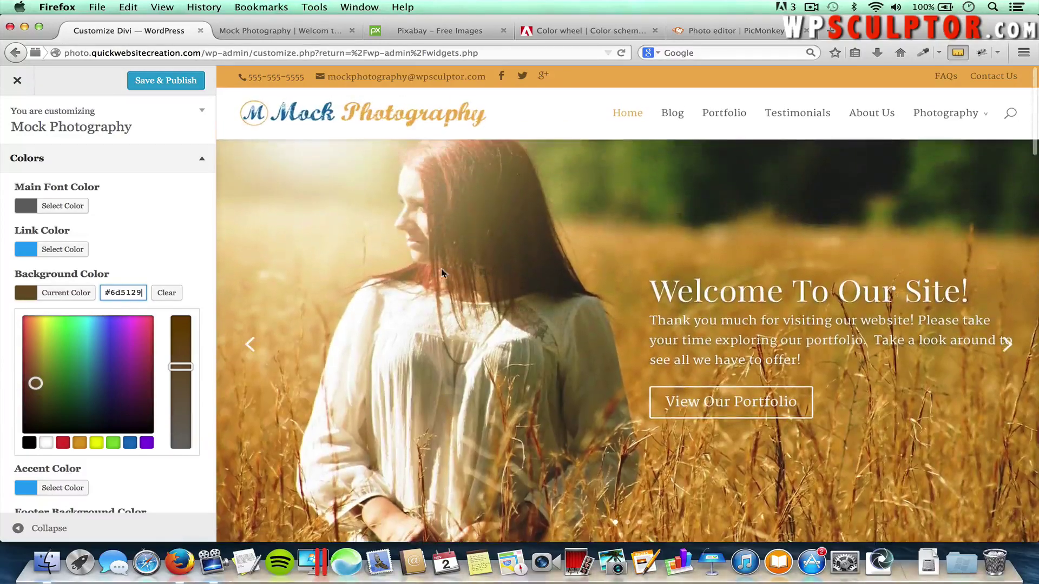
left_click(160, 82)
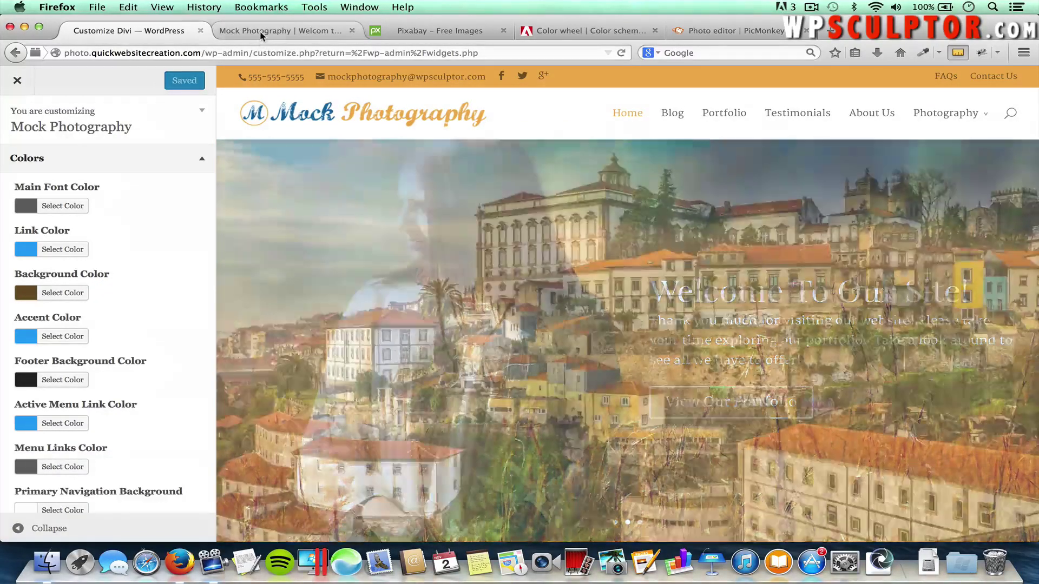
left_click(261, 32)
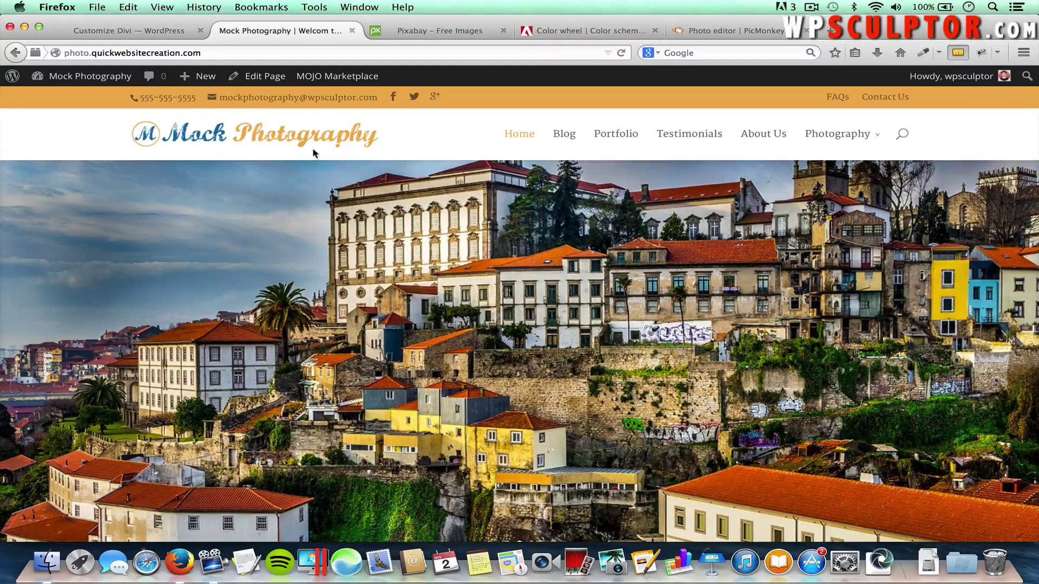
Reload the live home page and scroll through the boxed layout on the brown background
key("super+r")
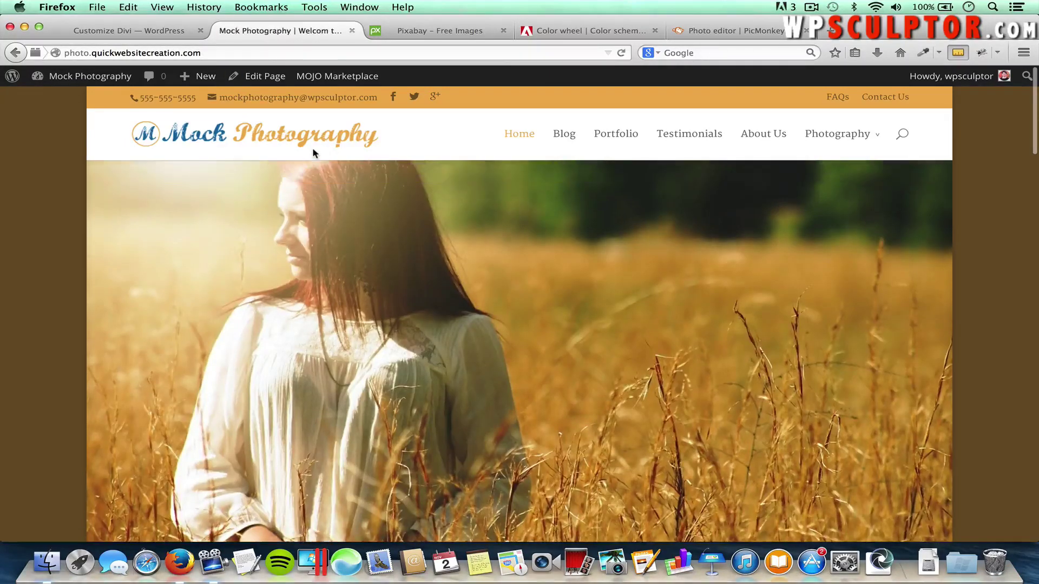
scroll(251, 293, "down", 3)
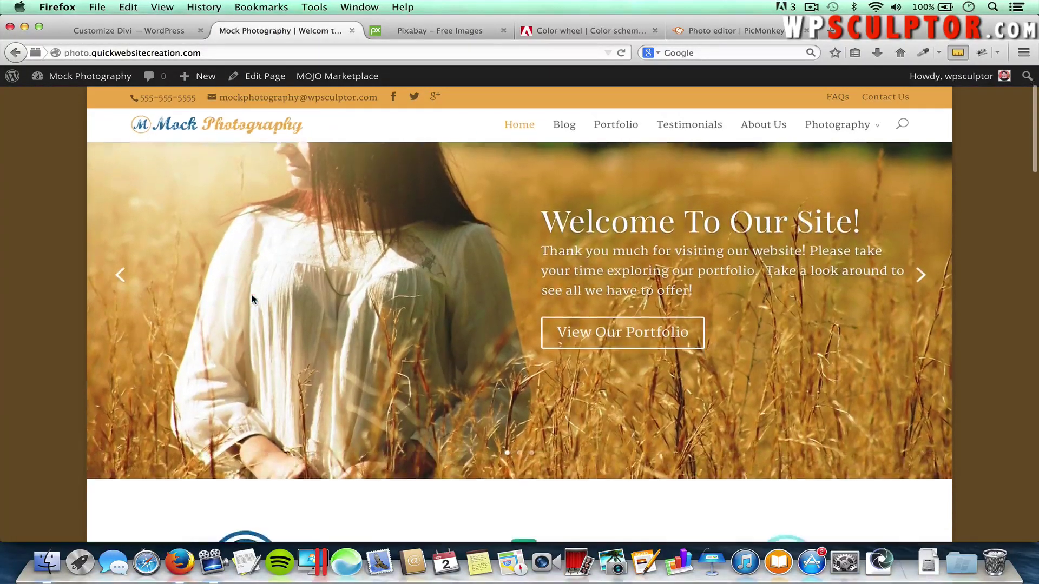
scroll(251, 296, "up", 3)
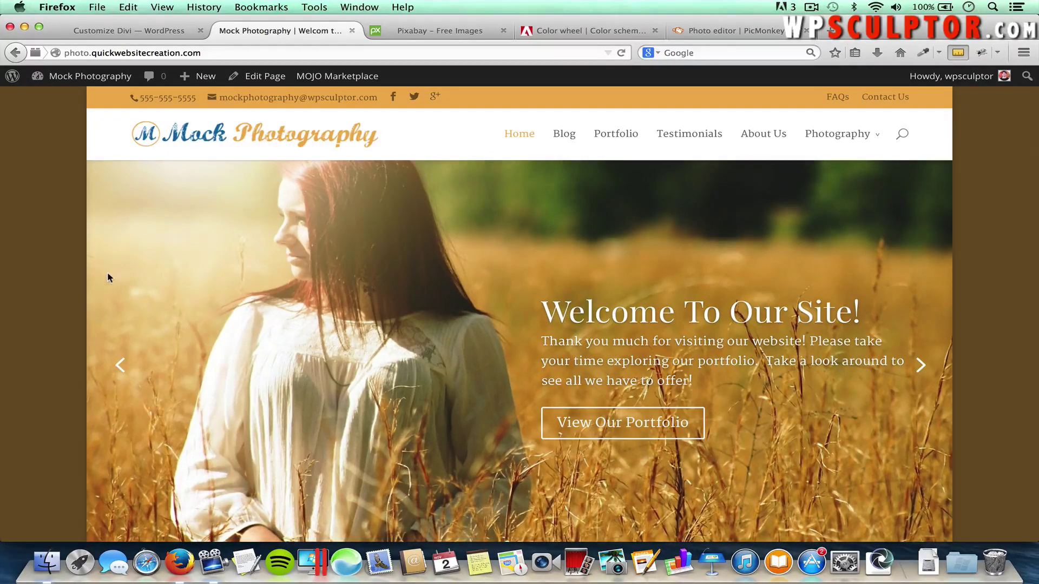
scroll(162, 303, "down", 5)
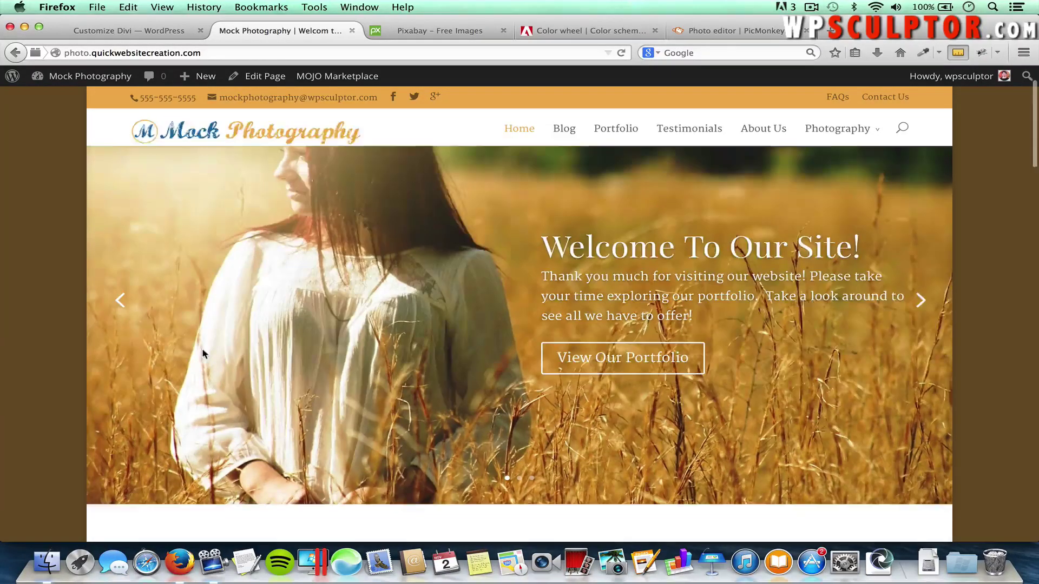
scroll(202, 350, "down", 10)
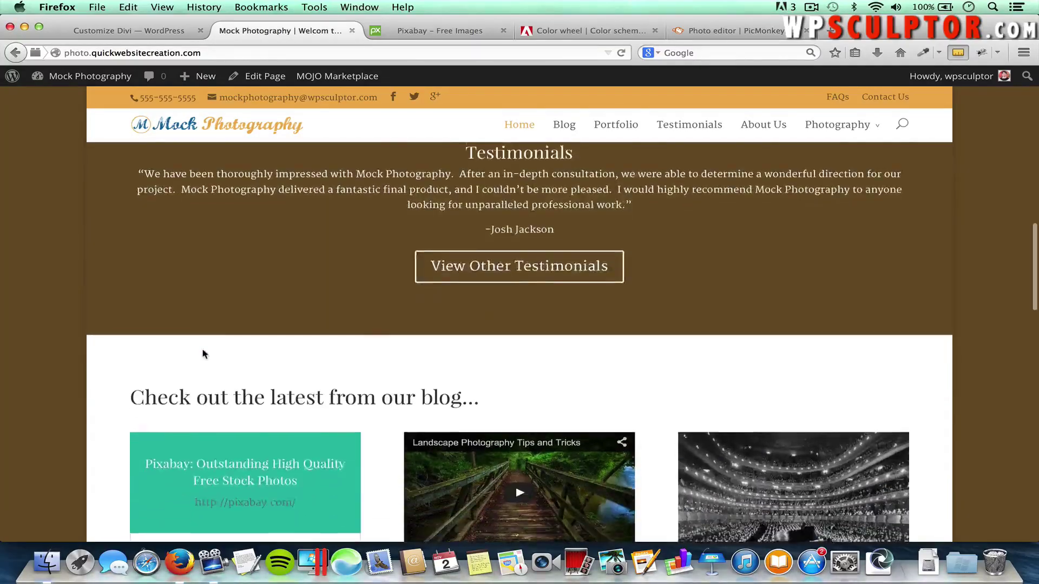
scroll(203, 354, "down", 5)
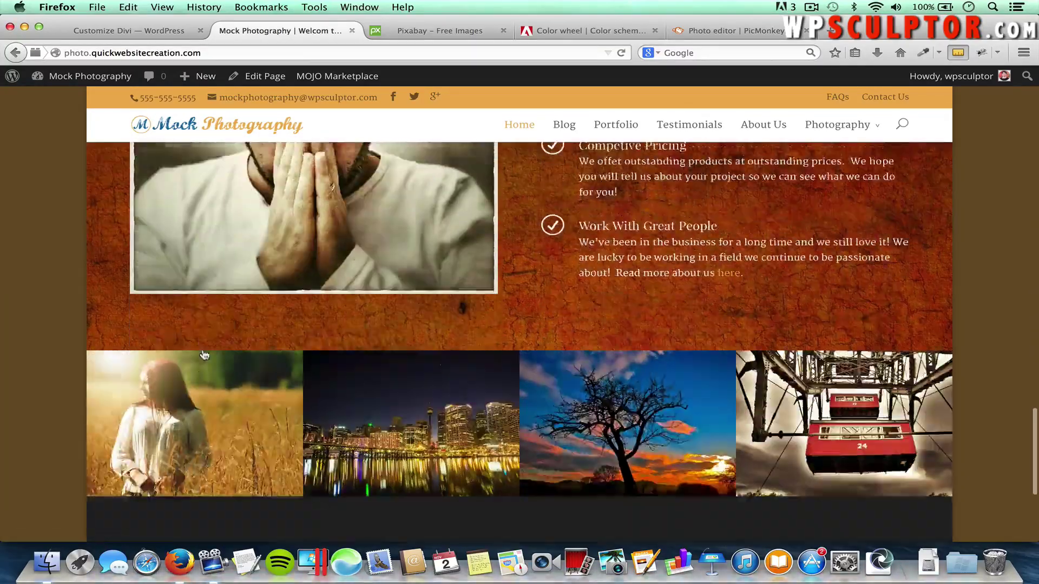
scroll(202, 354, "up", 10)
scroll(202, 354, "up", 5)
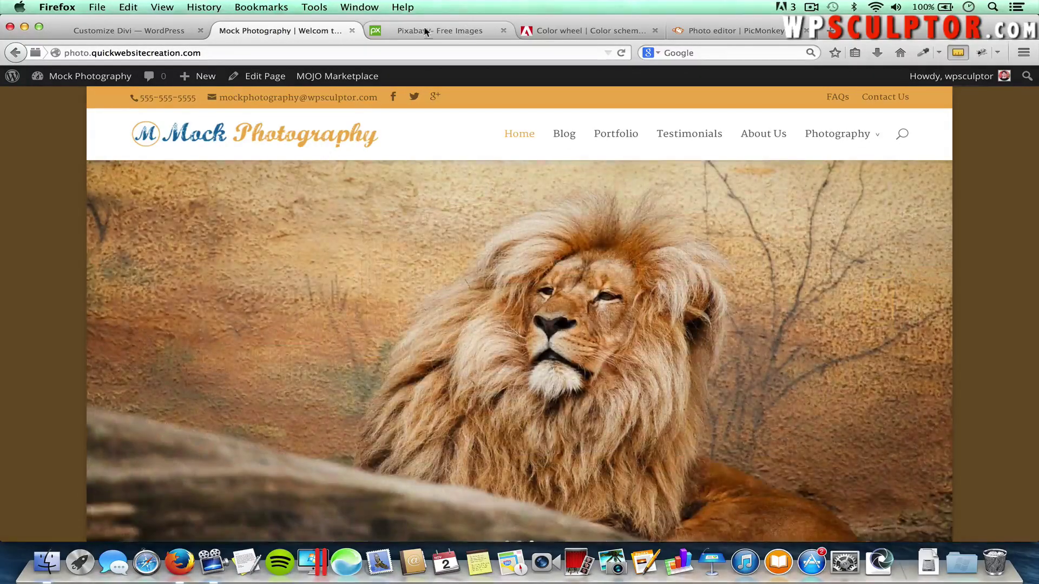
Load subtlepatterns.com and scroll through the pattern gallery
left_click(421, 30)
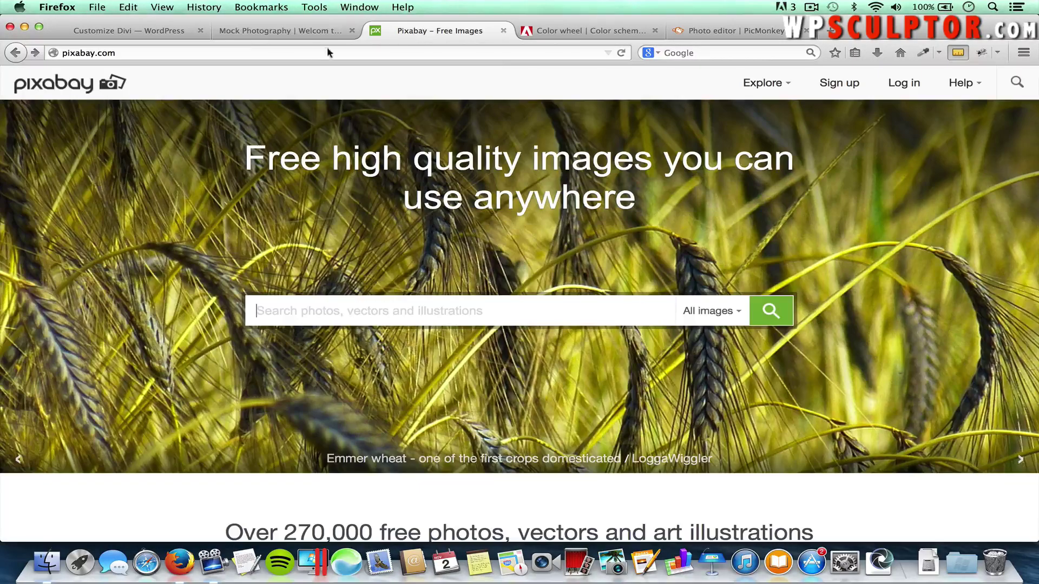
left_click(314, 54)
type("subtlepatterns")
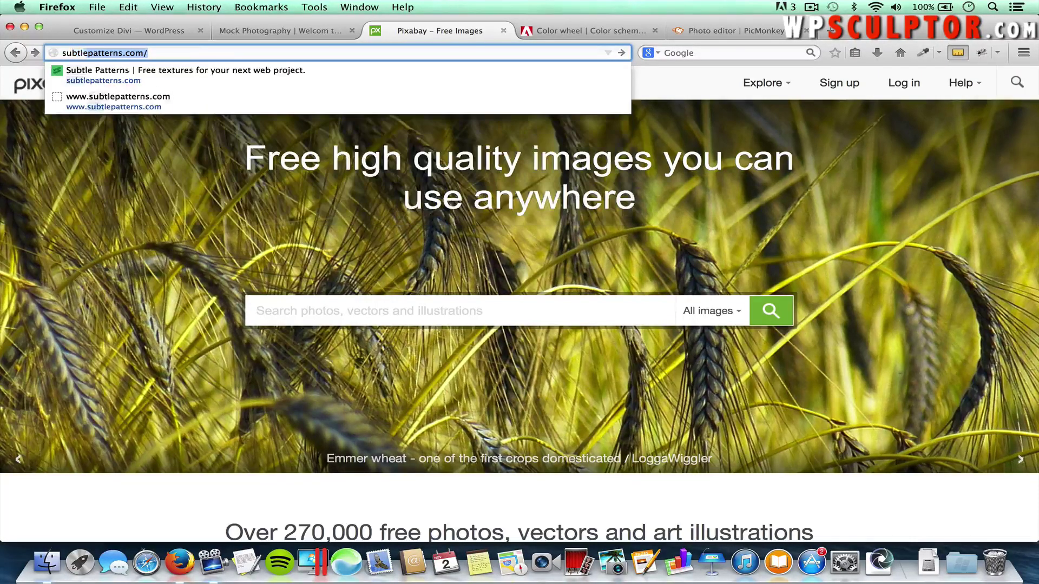
type(".com")
key("Return")
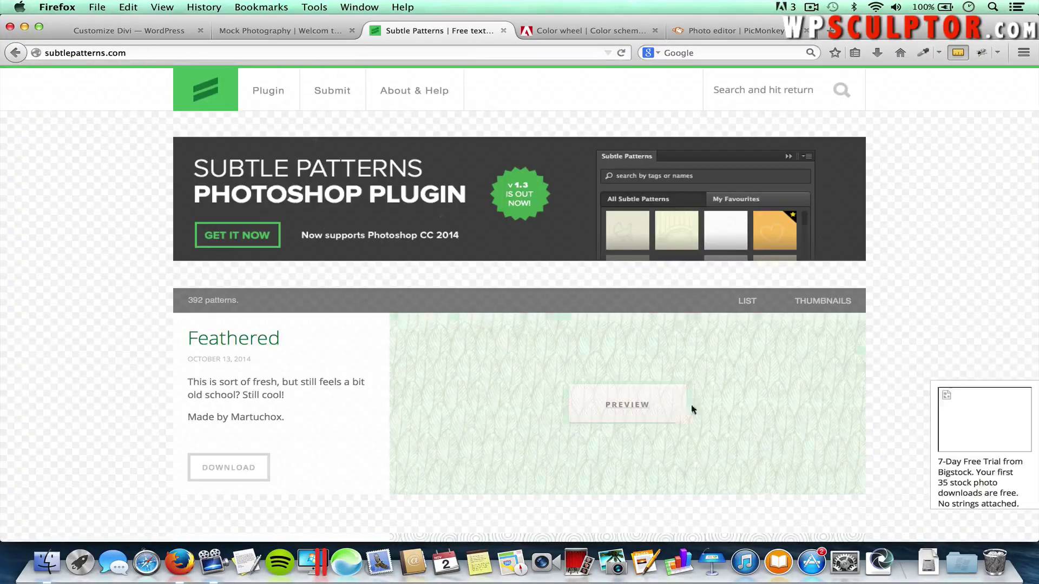
scroll(679, 414, "down", 3)
scroll(679, 414, "down", 3)
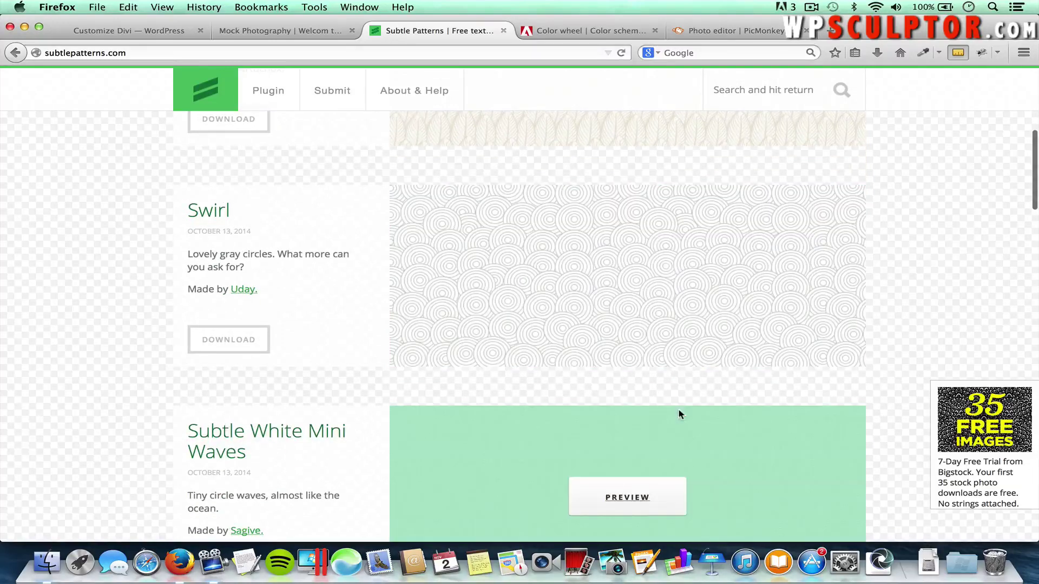
scroll(896, 413, "down", 7)
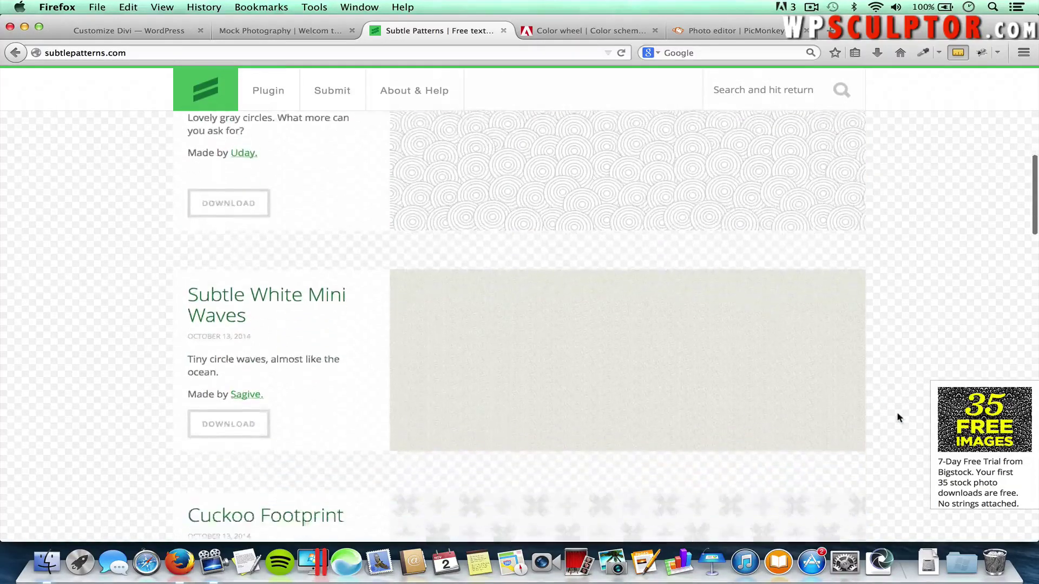
scroll(898, 418, "down", 11)
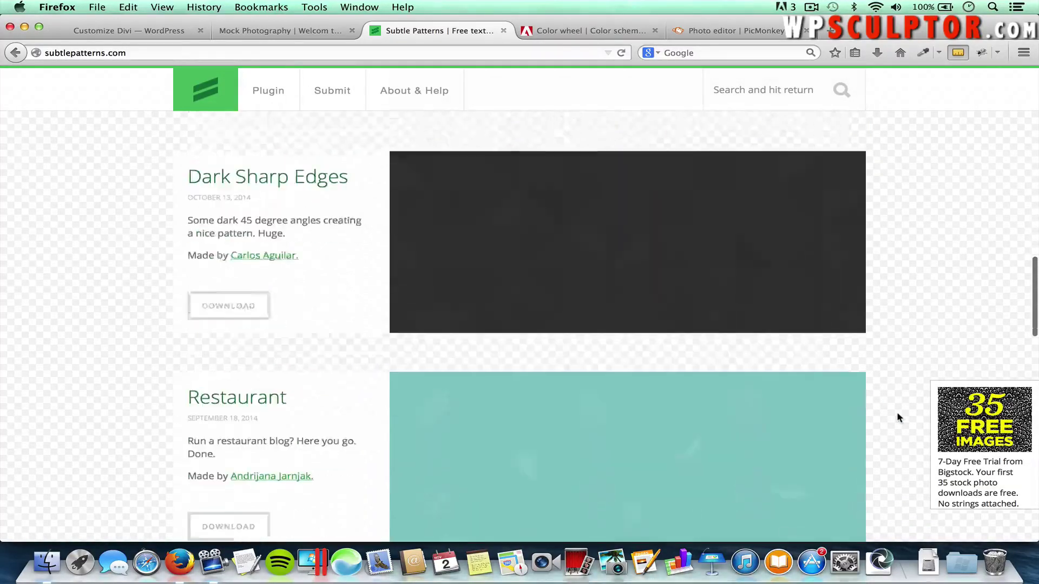
scroll(898, 417, "down", 1)
scroll(898, 417, "up", 20)
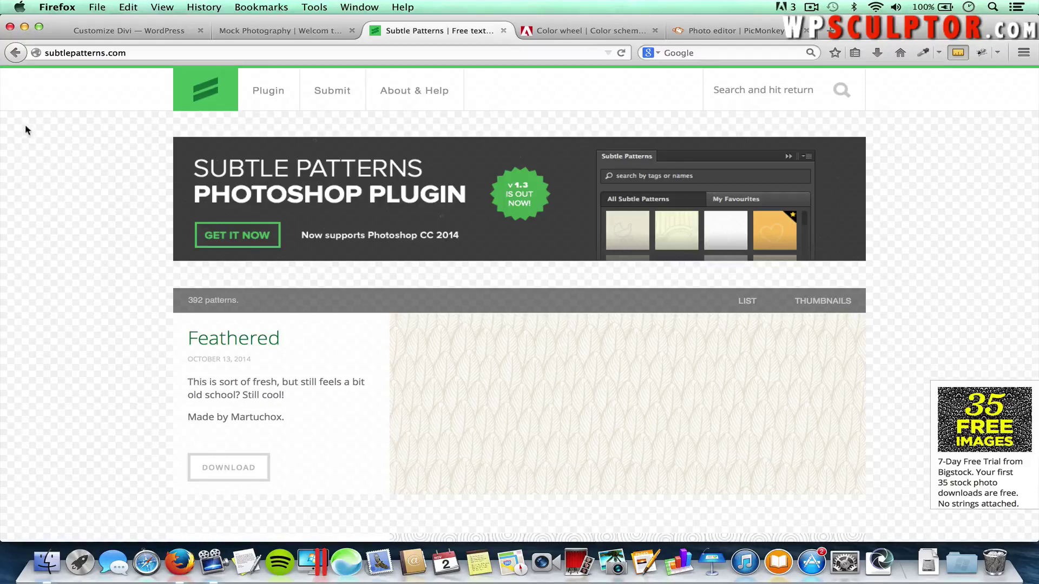
View the Subtle Patterns page's own background image, then go back to the home page
right_click(56, 143)
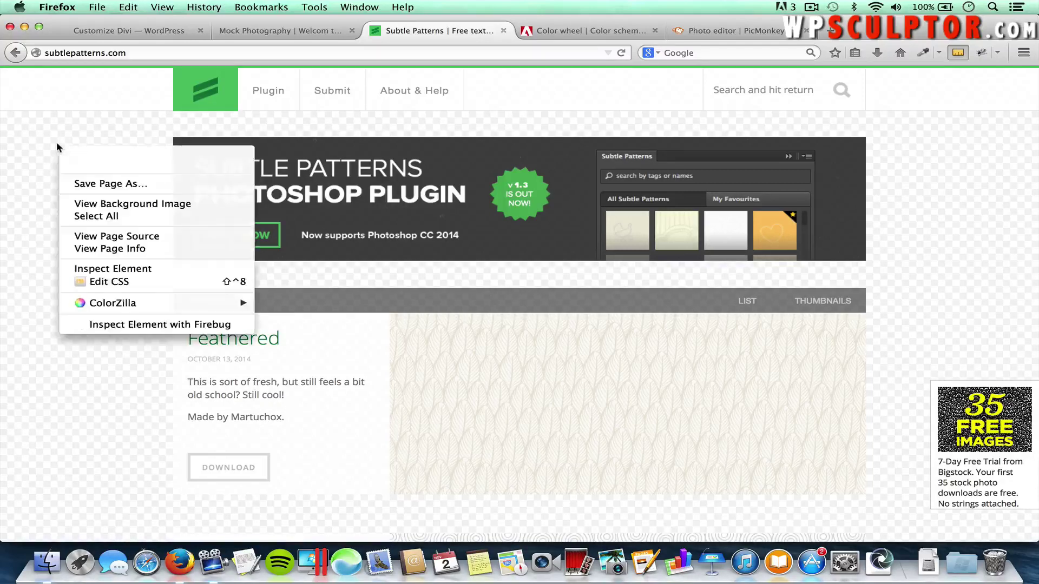
left_click(82, 206)
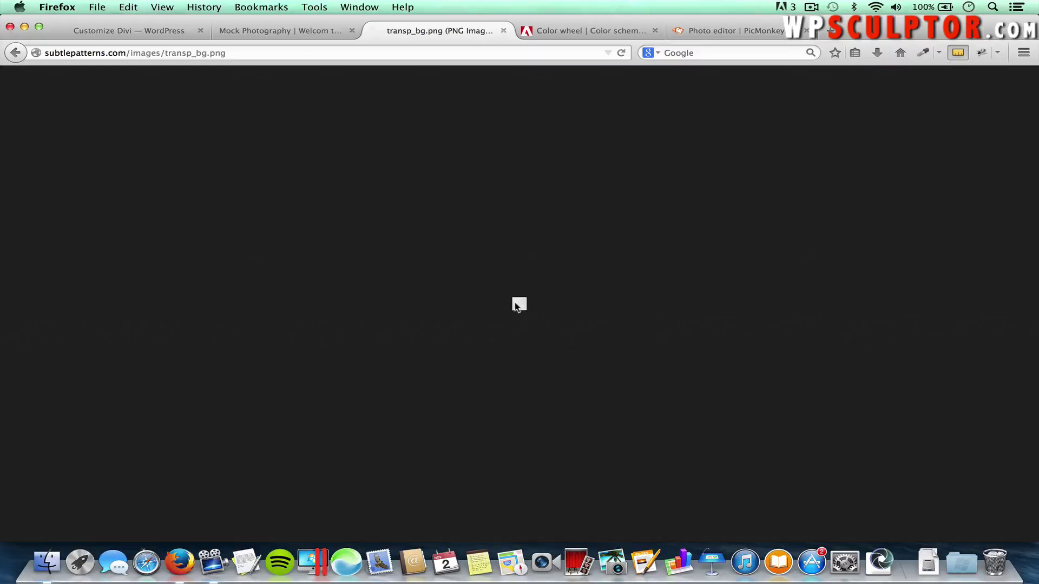
key("super+l")
left_click(16, 54)
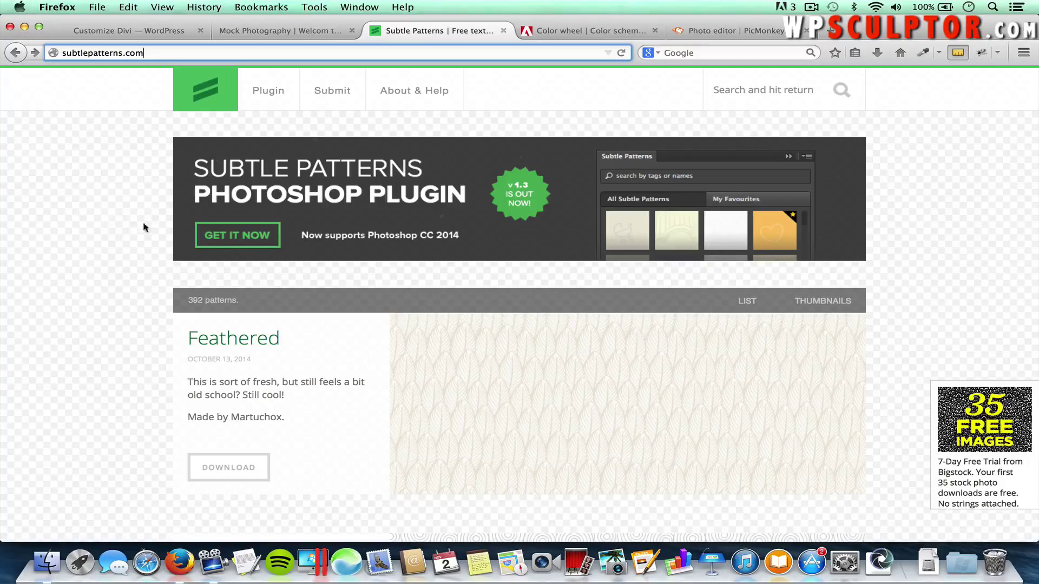
Expand Theme Settings and the Background Image upload options in the Customizer
left_click(117, 34)
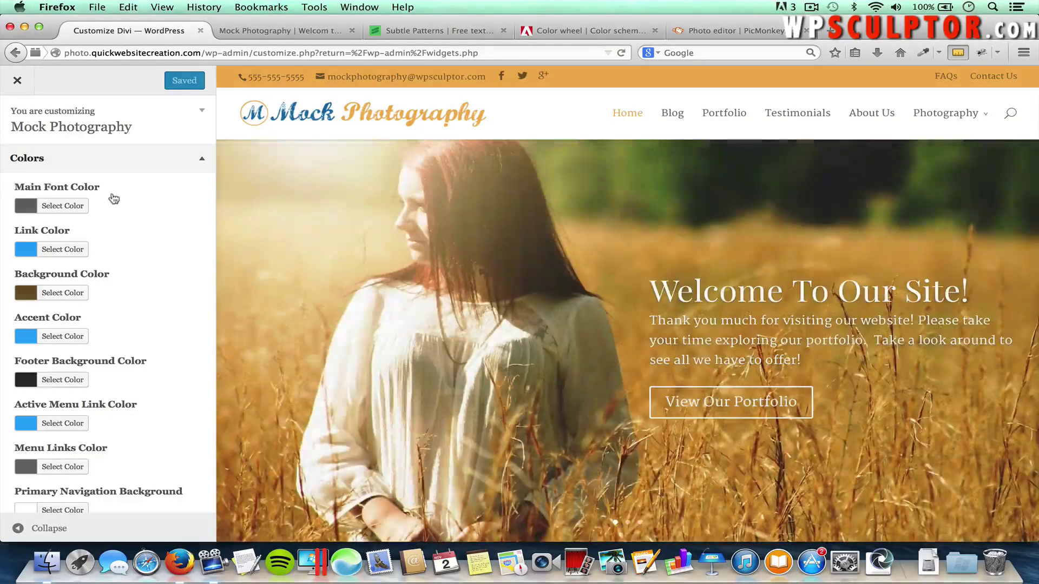
scroll(118, 207, "down", 3)
scroll(116, 208, "down", 4)
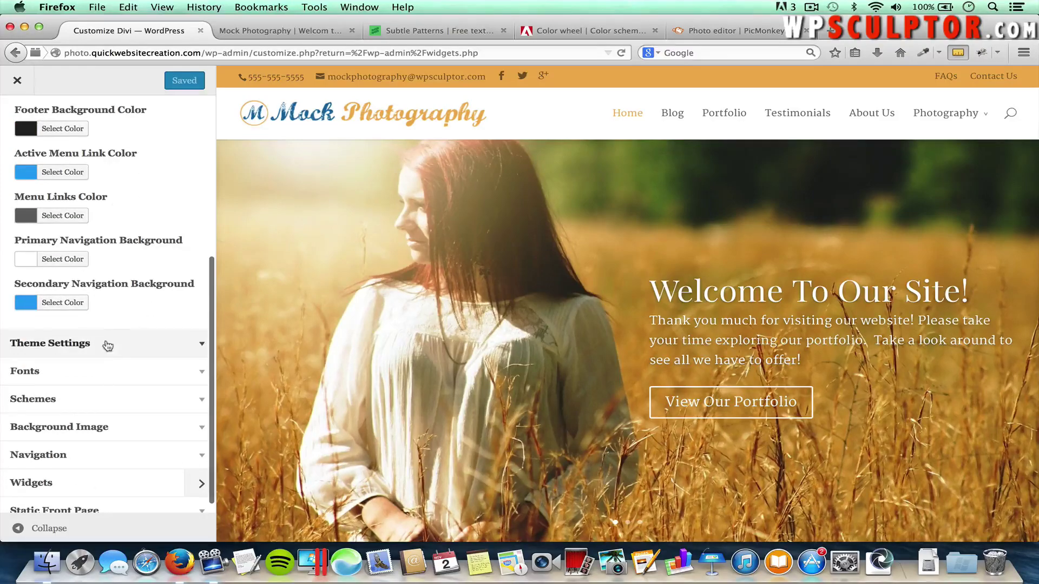
left_click(108, 344)
right_click(43, 184)
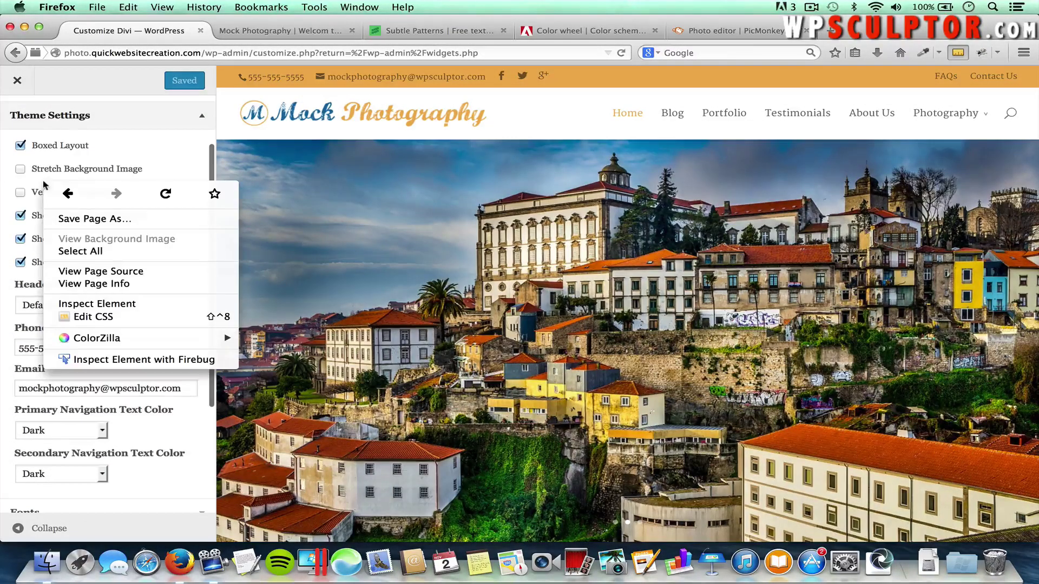
left_click(90, 160)
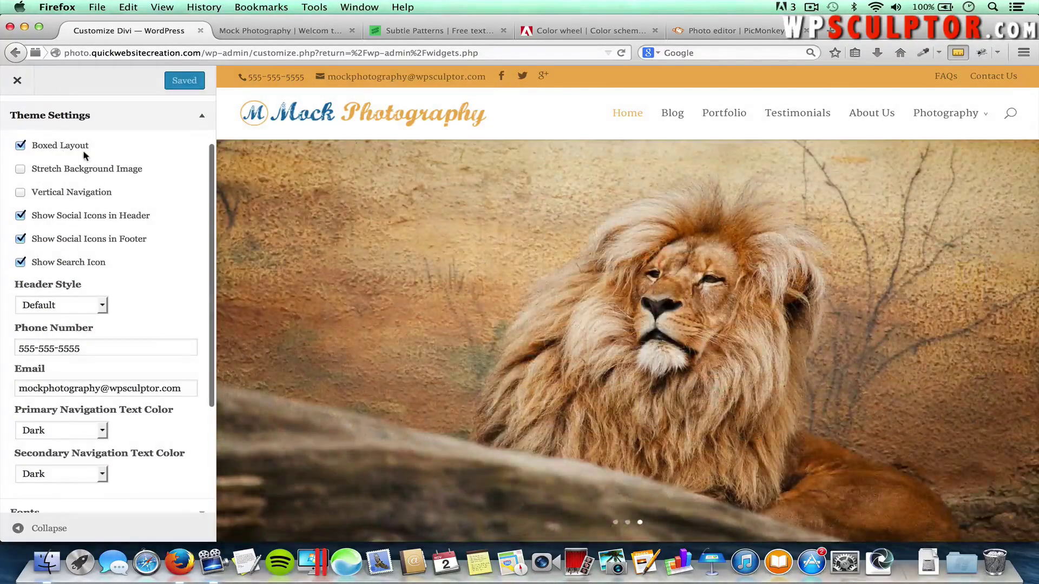
scroll(115, 236, "up", 1)
scroll(115, 232, "down", 5)
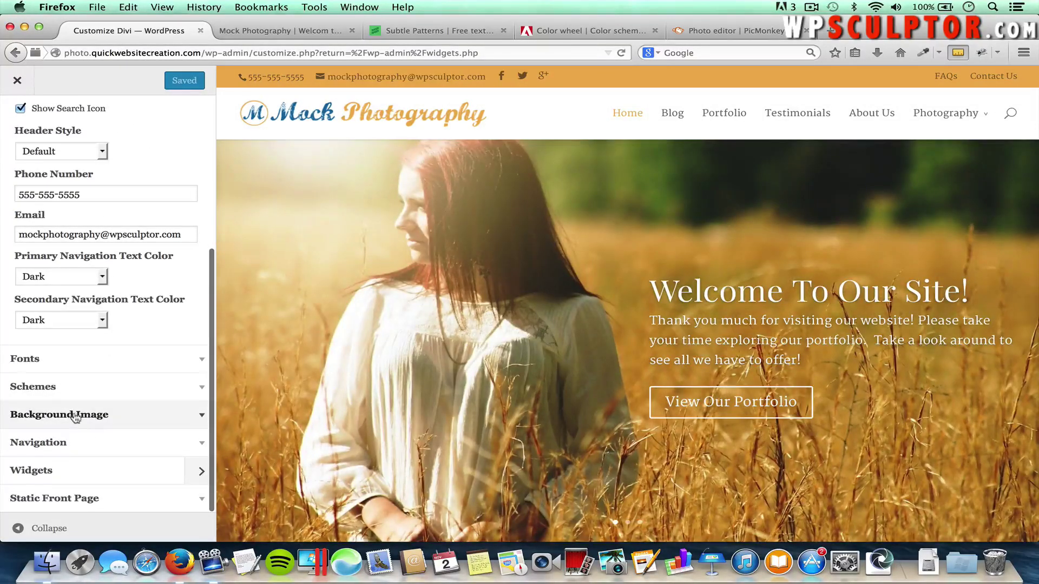
left_click(79, 415)
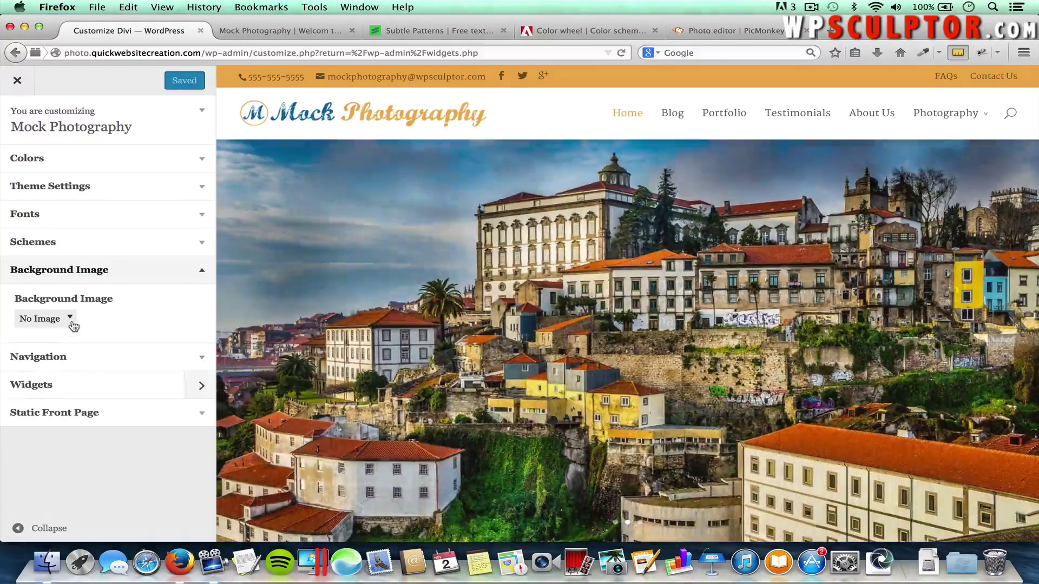
left_click(71, 322)
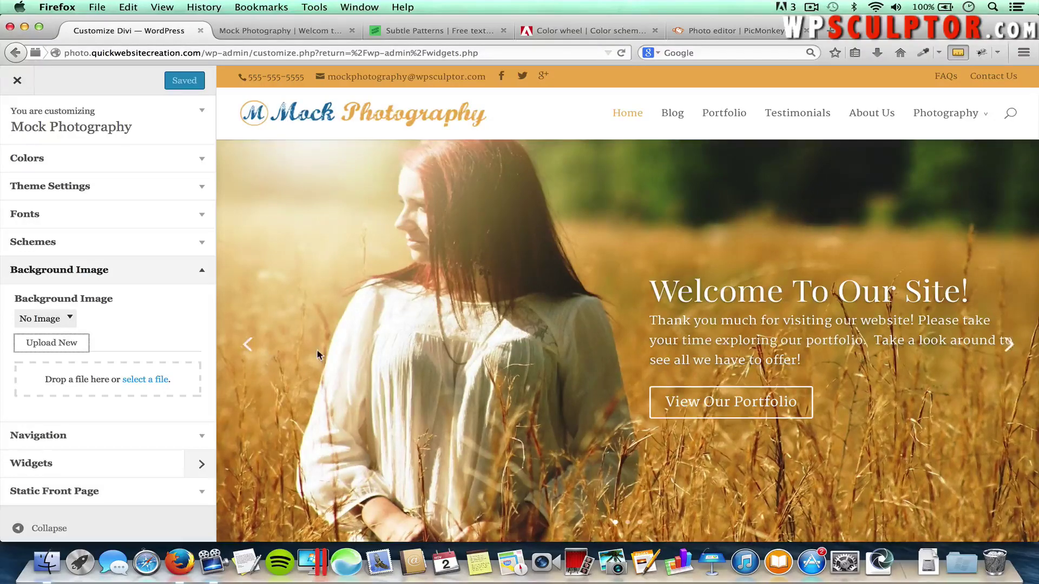
Open the Accent Color picker under Colors and find the orange EDB059 swatch on Adobe Color
scroll(317, 358, "down", 15)
scroll(316, 358, "down", 10)
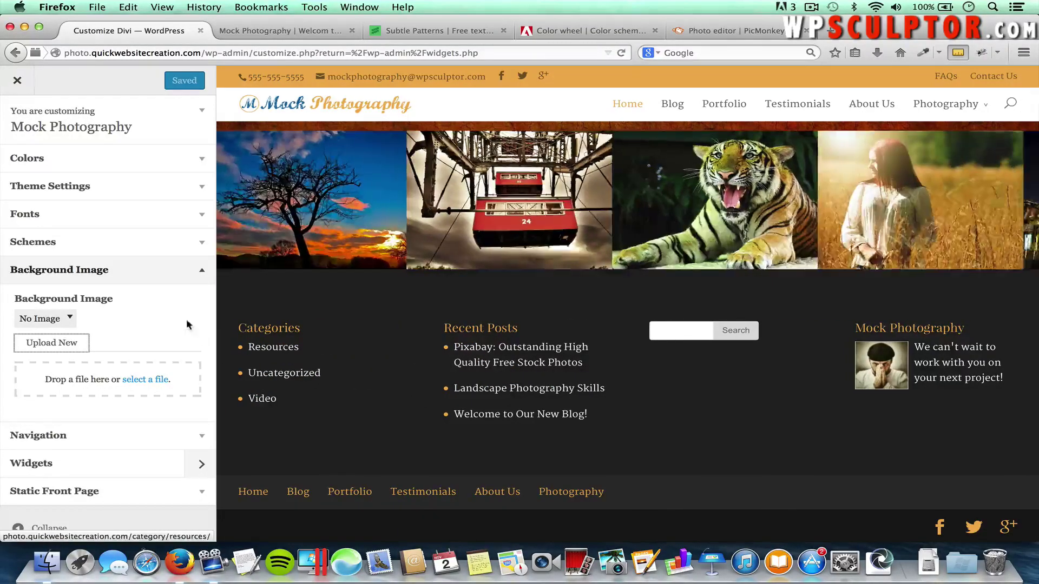
left_click(52, 161)
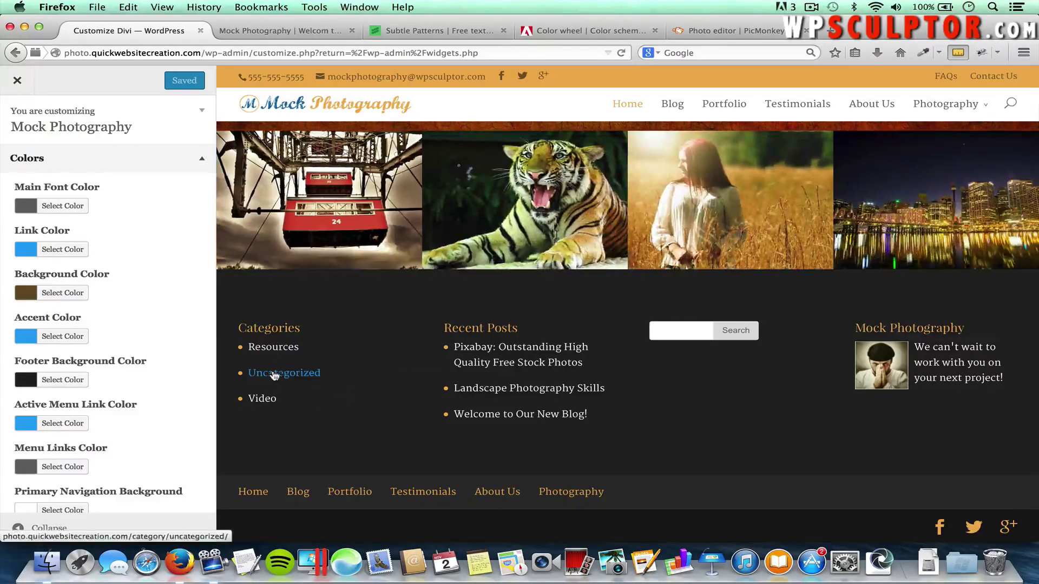
left_click(69, 336)
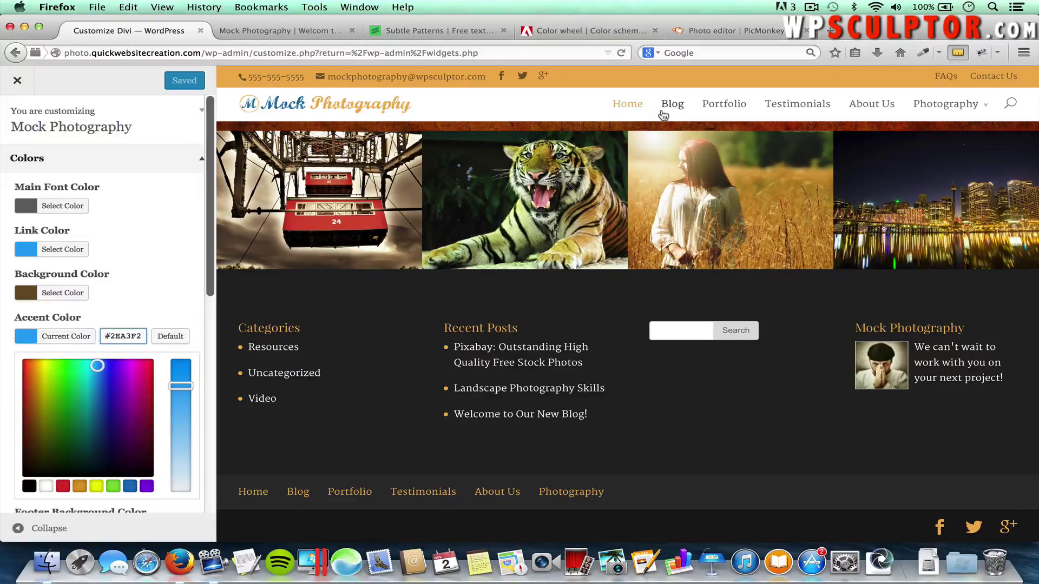
left_click(638, 28)
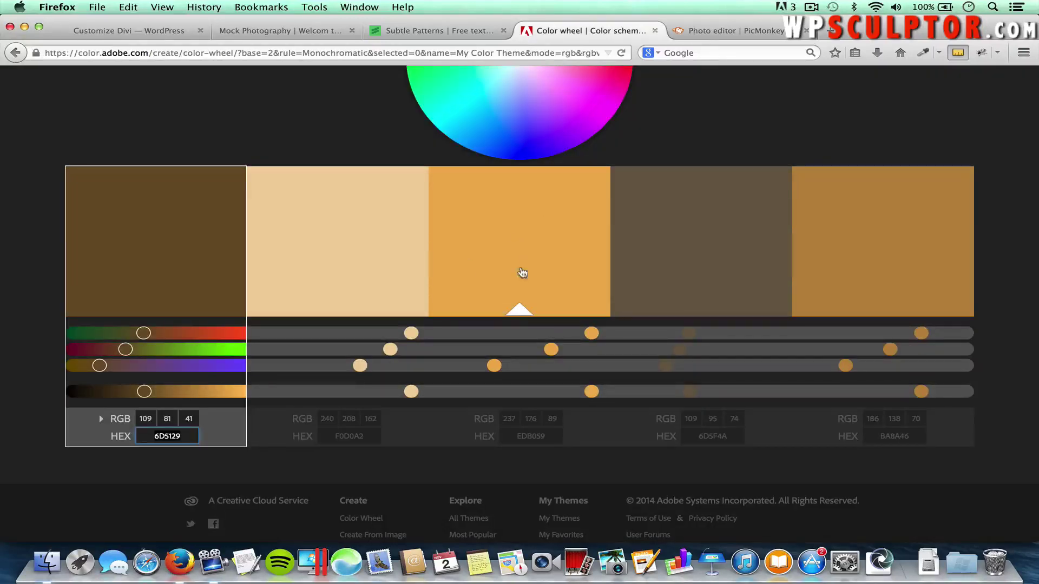
left_click(530, 436)
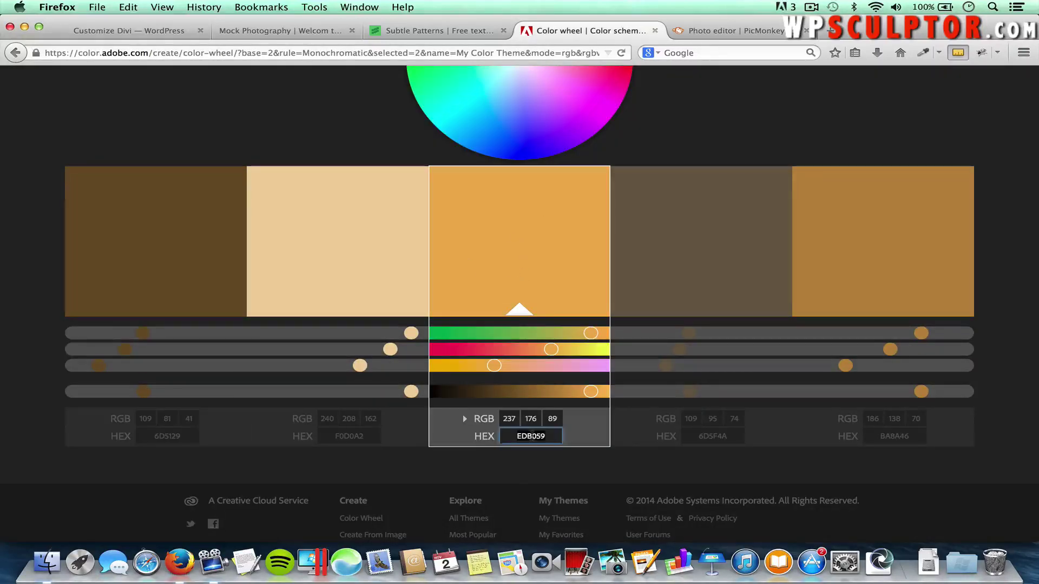
Replace the Accent Color #2EA3F2 with #edb059 and publish
left_click(164, 36)
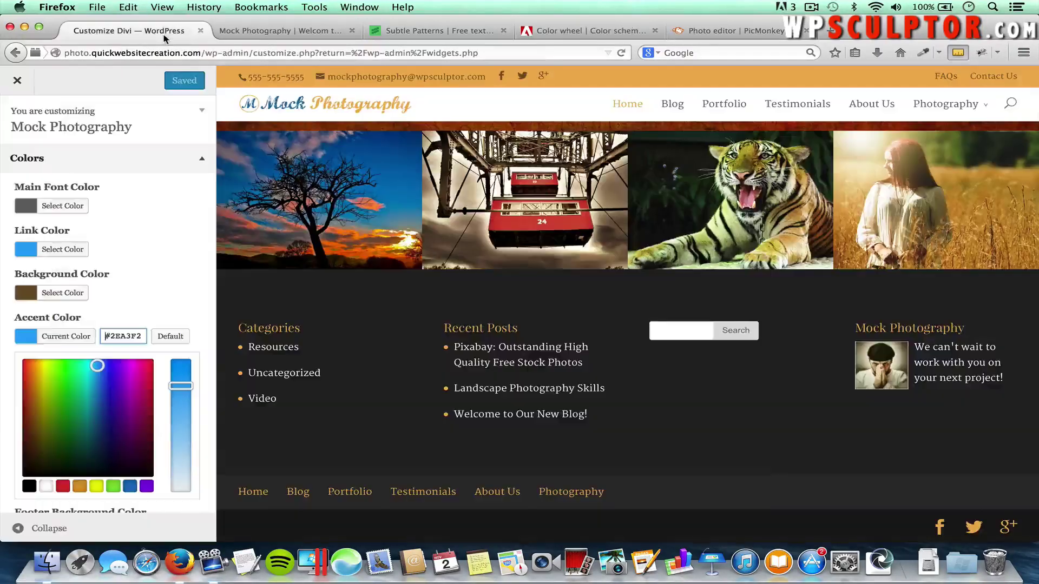
left_click_drag(106, 336, 142, 336)
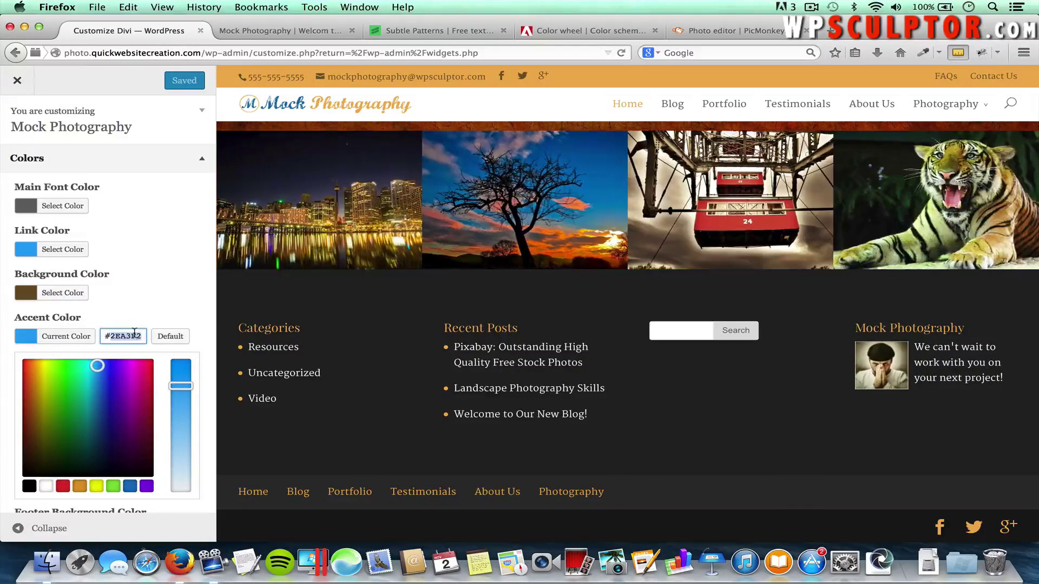
type("#")
type("edb059")
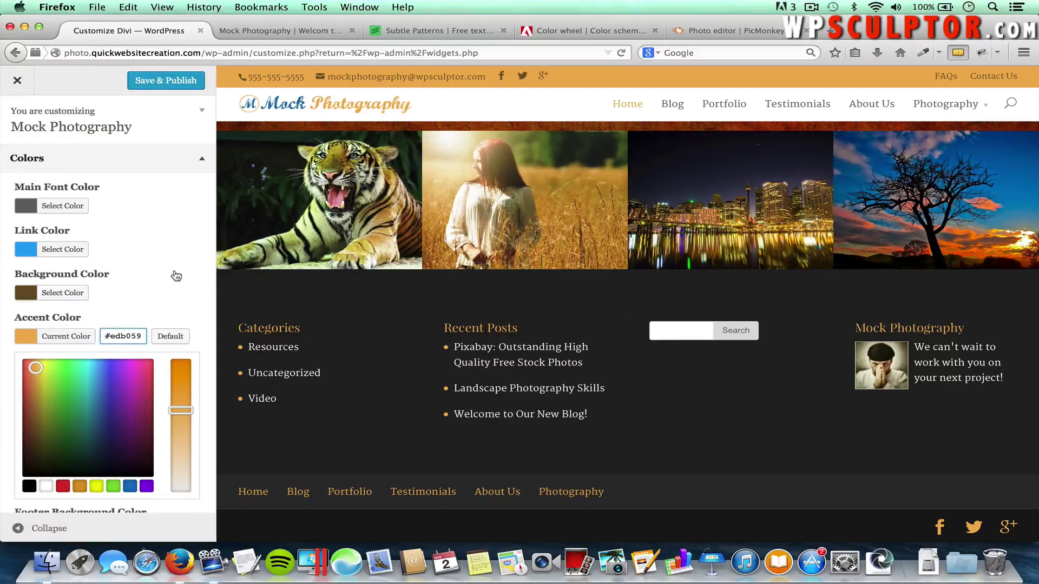
left_click(166, 86)
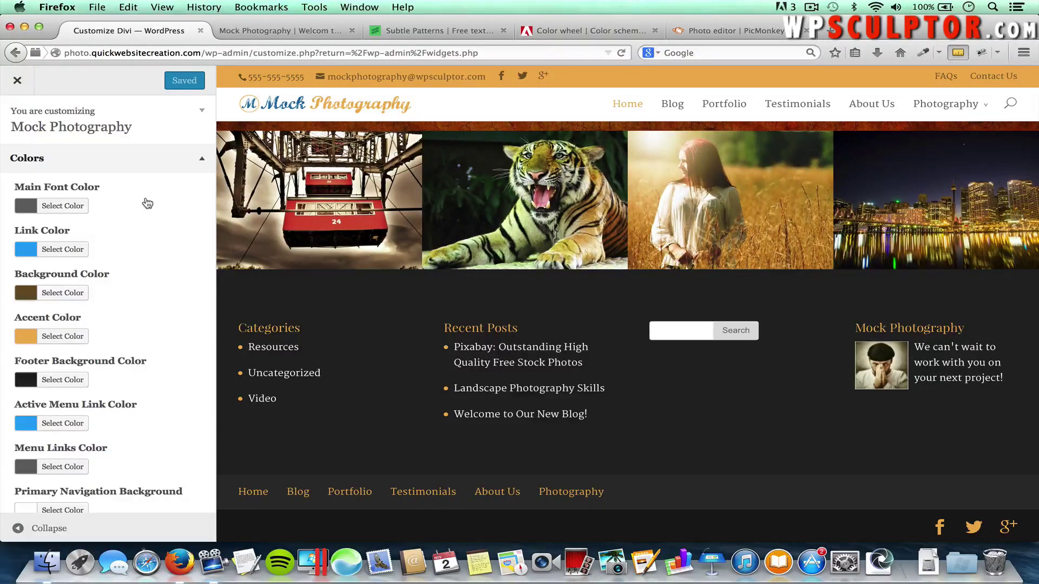
Expand the Theme Settings section in the Customizer
scroll(146, 202, "down", 5)
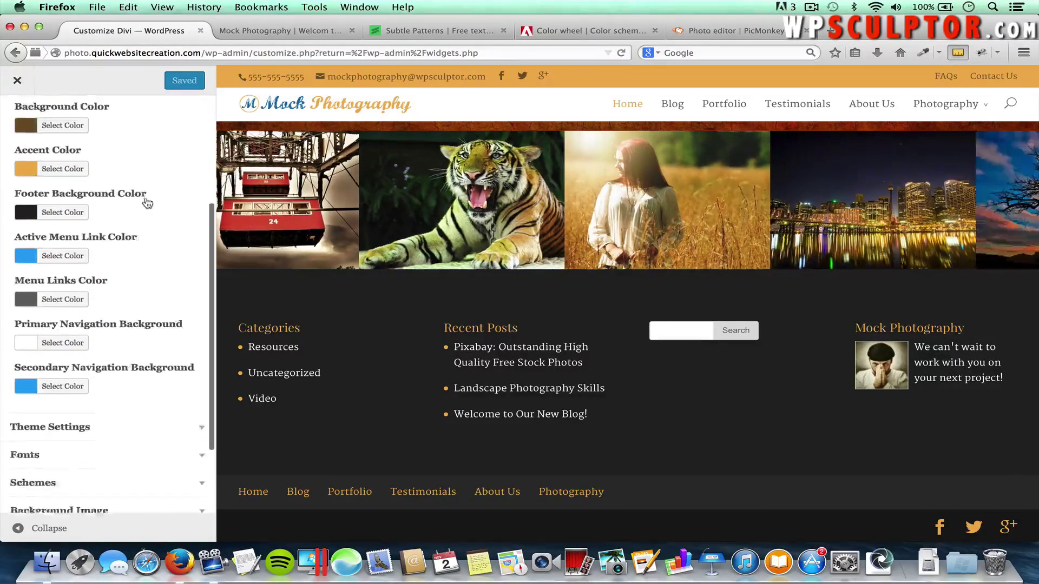
left_click(99, 377)
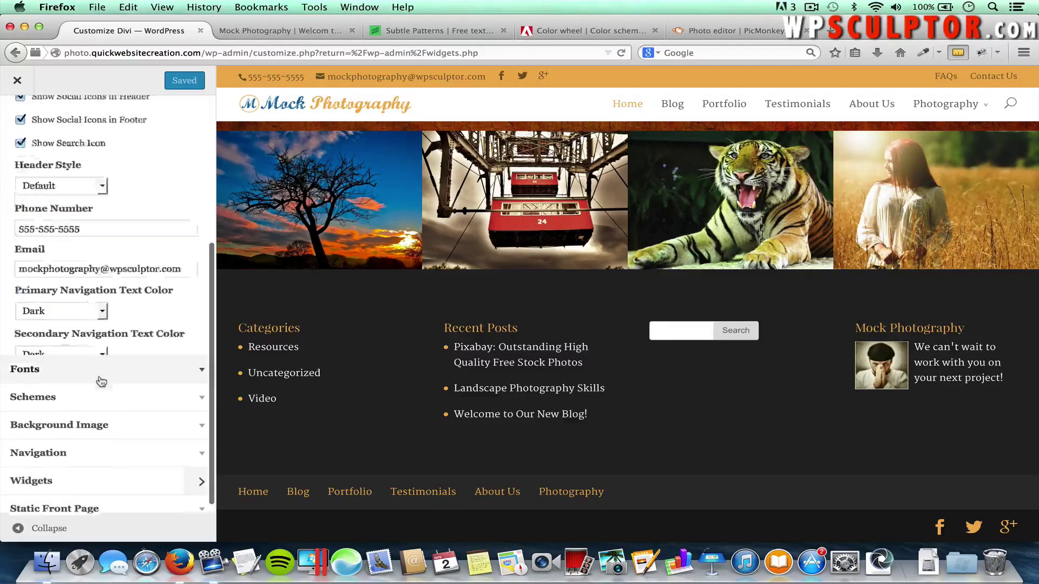
scroll(74, 158, "up", 3)
scroll(75, 158, "up", 1)
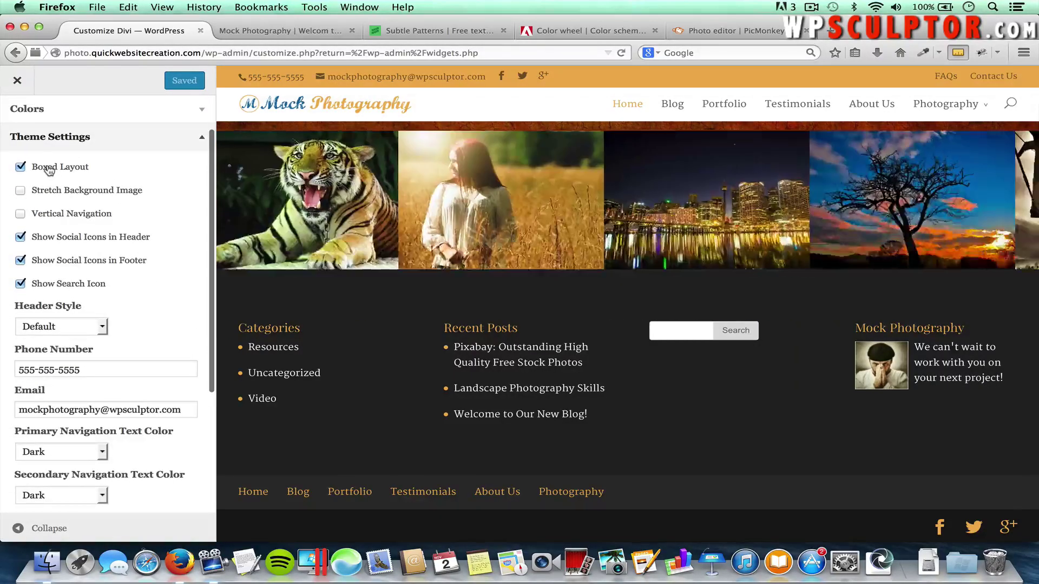
Turn off Boxed Layout, clear the custom background colour, and publish
left_click(48, 167)
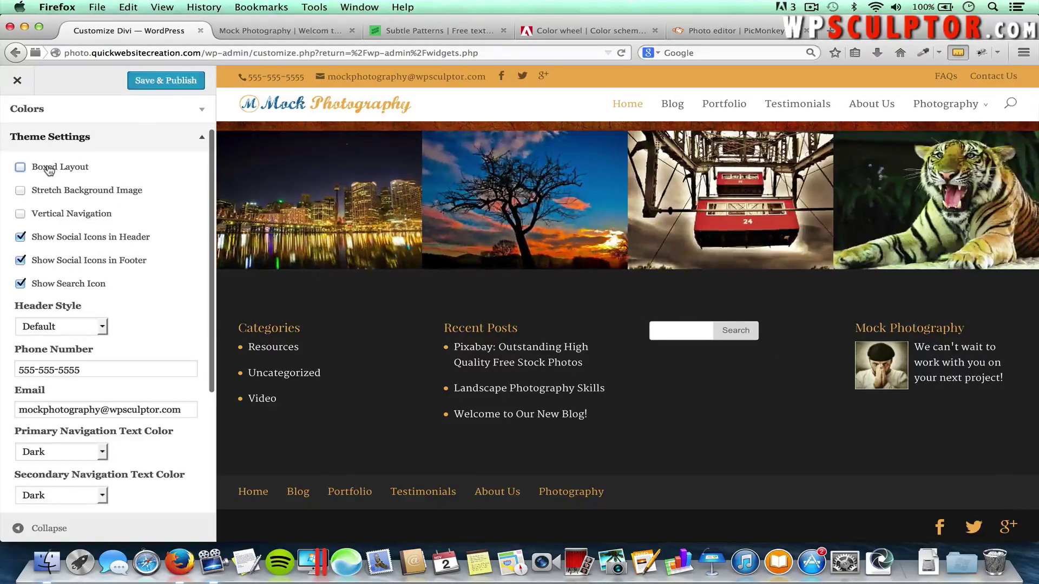
left_click(163, 109)
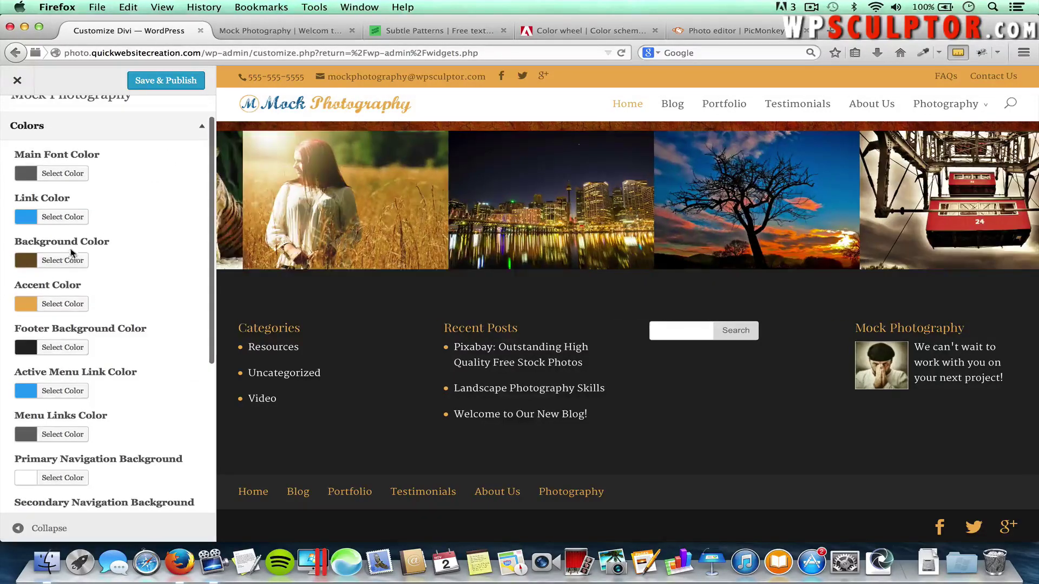
left_click(67, 261)
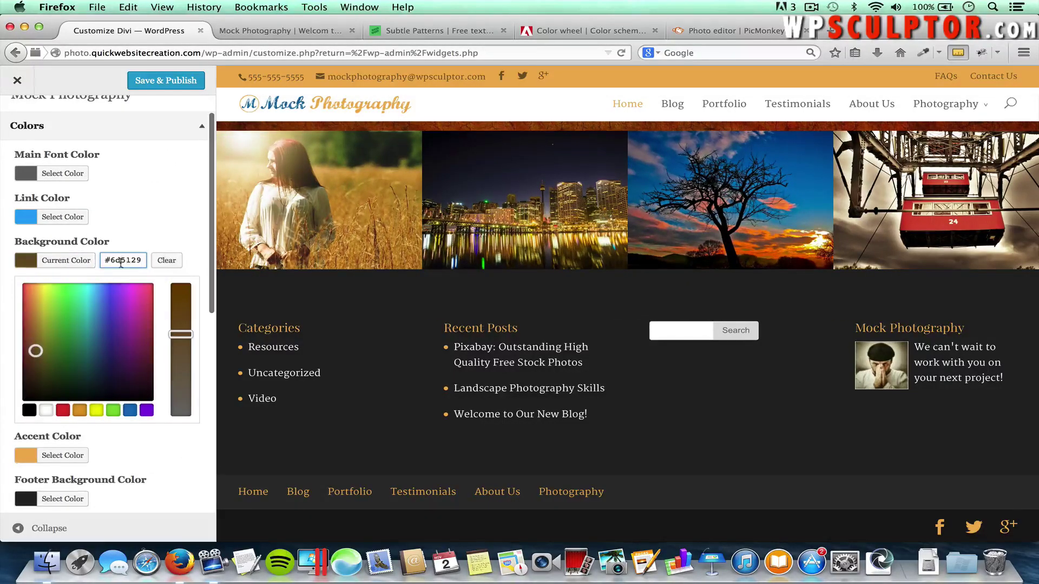
left_click(166, 261)
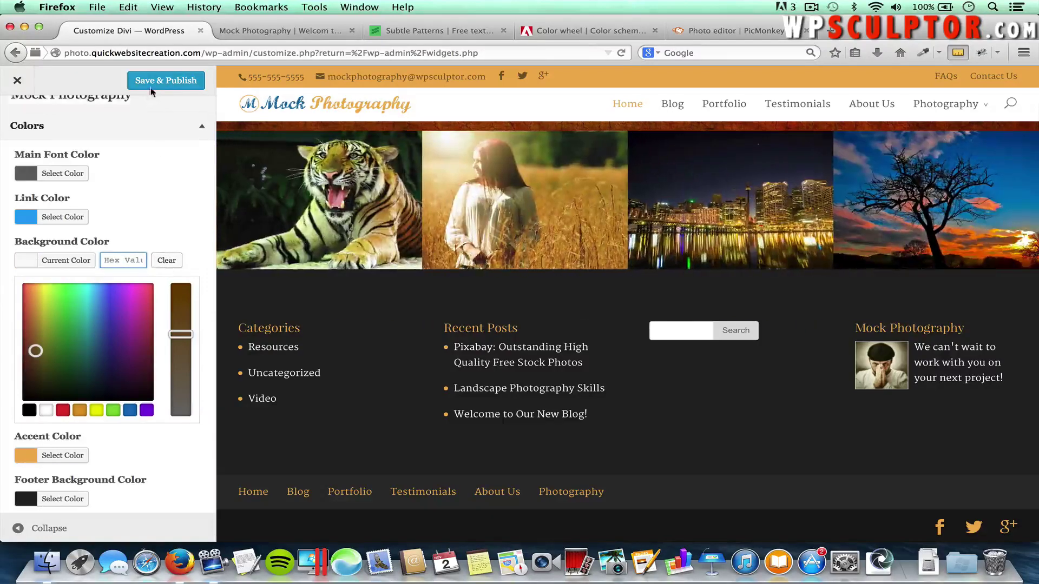
left_click(153, 87)
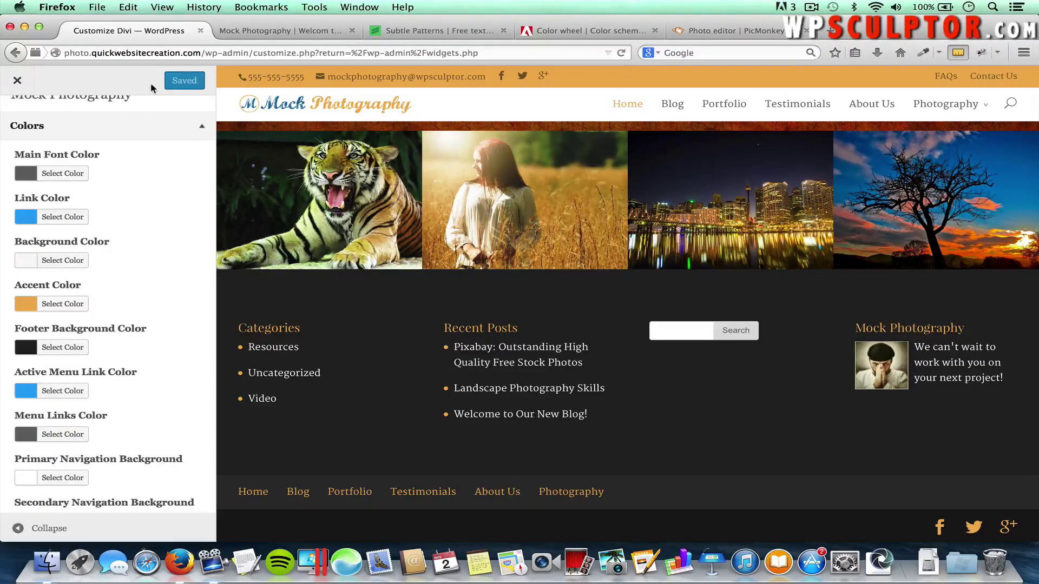
Reload the live homepage and scroll down to review the full-width layout
left_click(256, 34)
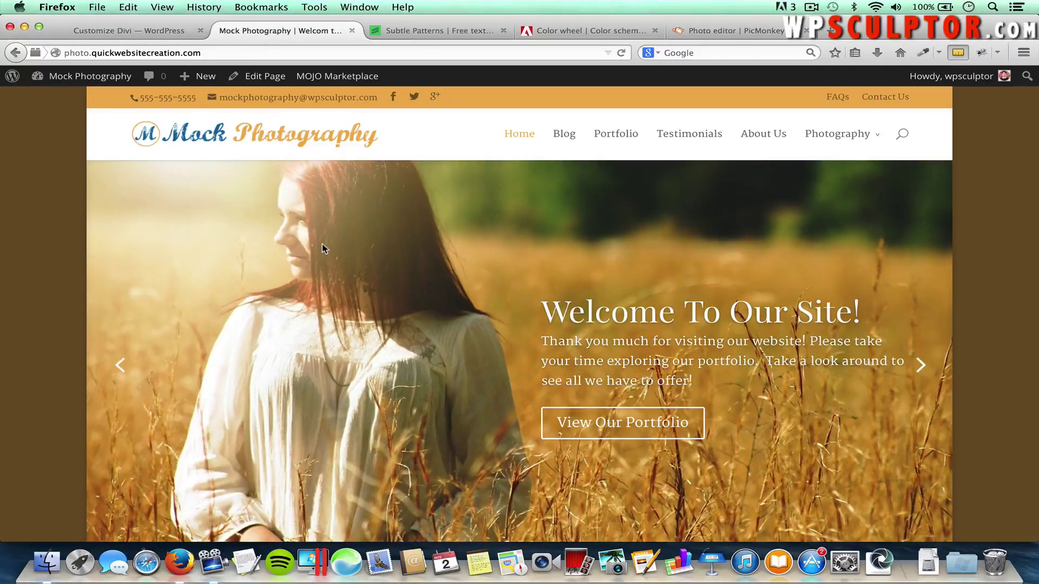
key("super+r")
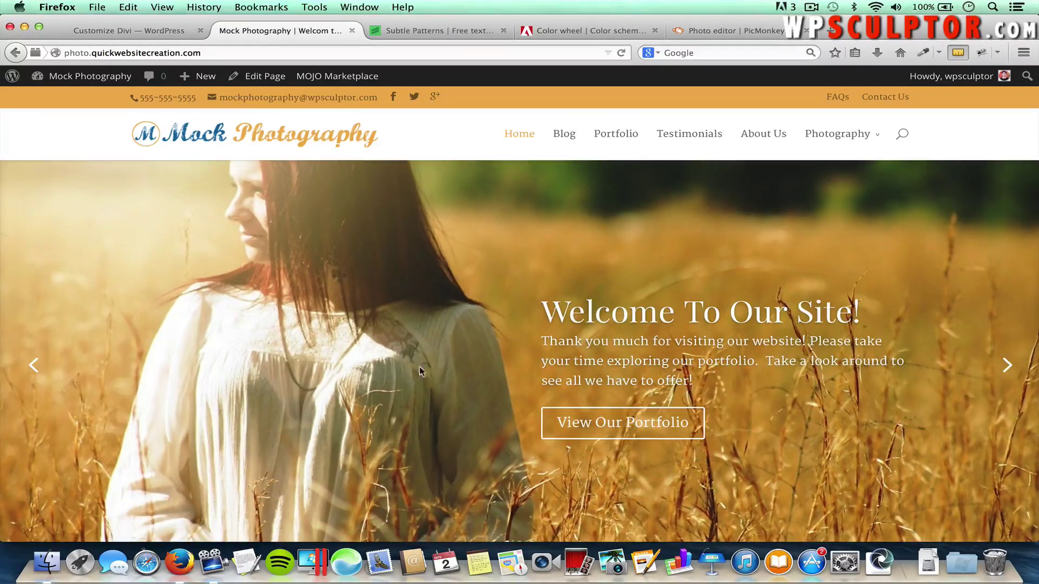
scroll(460, 397, "down", 3)
scroll(447, 402, "down", 20)
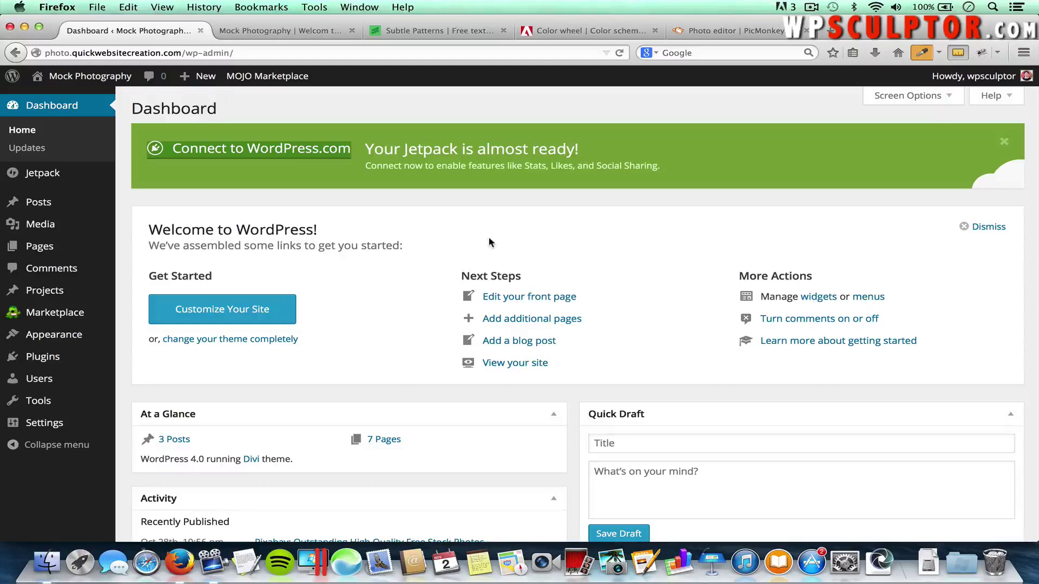
Reopen the Customizer and change the Divi colour scheme from Orange to Default
mouse_move(54, 335)
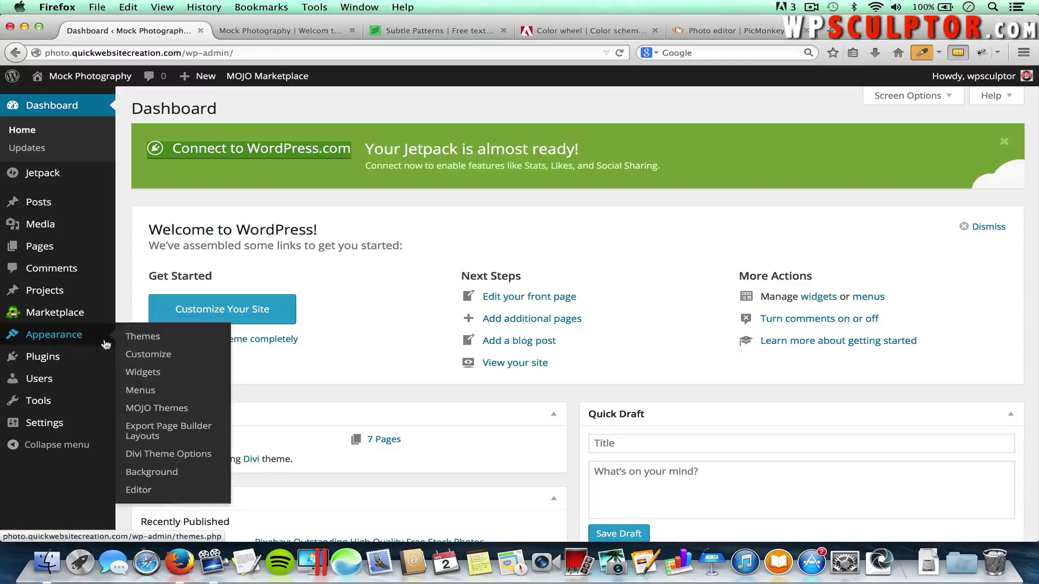
left_click(152, 358)
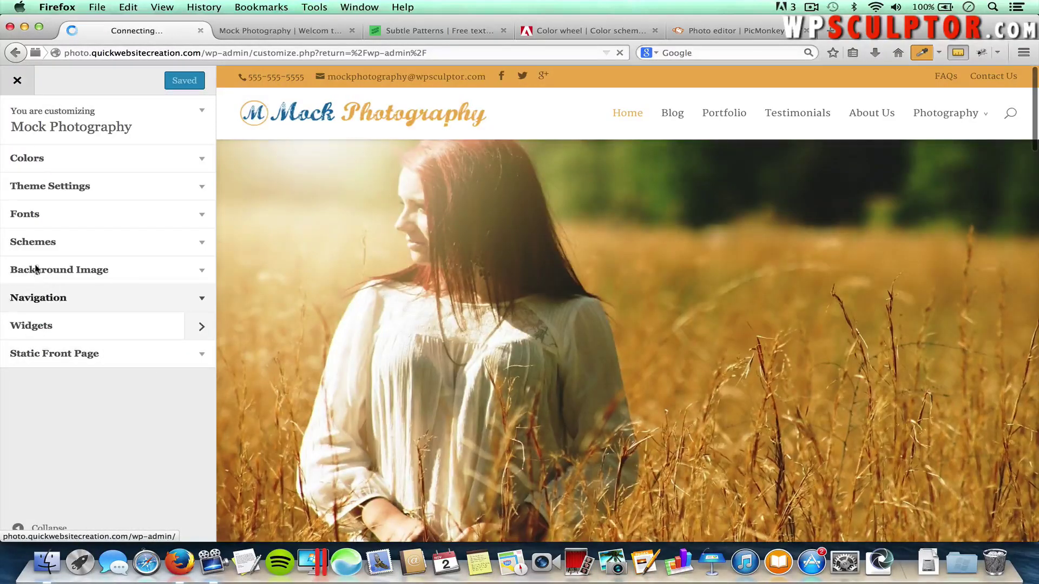
left_click(83, 247)
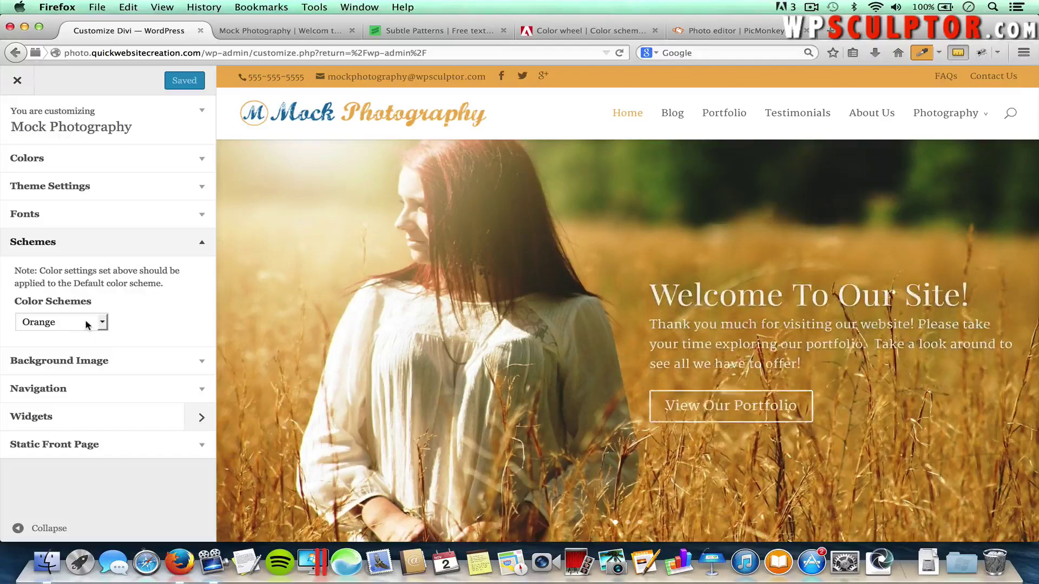
left_click(56, 322)
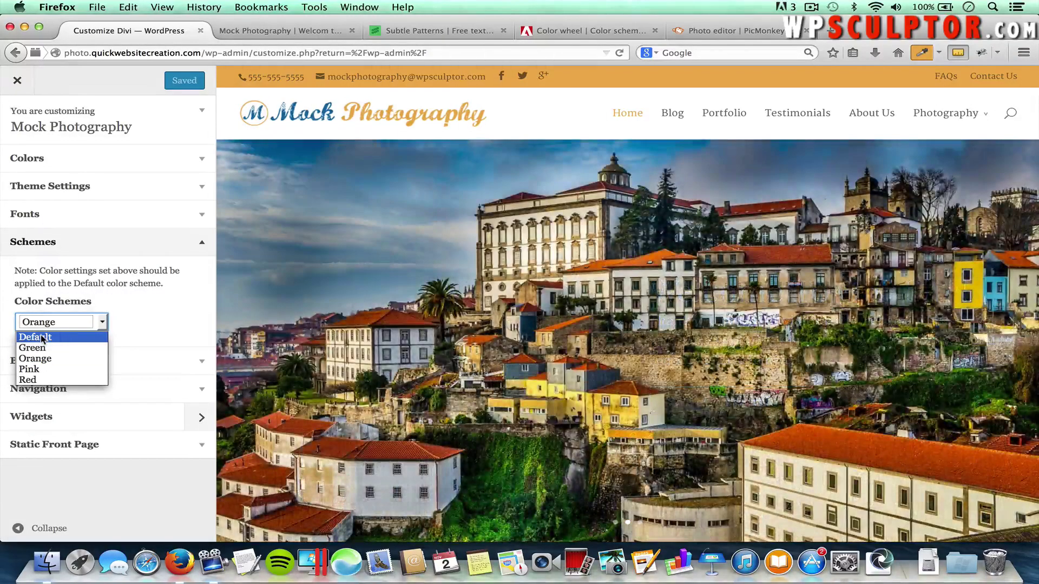
left_click(43, 337)
left_click(167, 316)
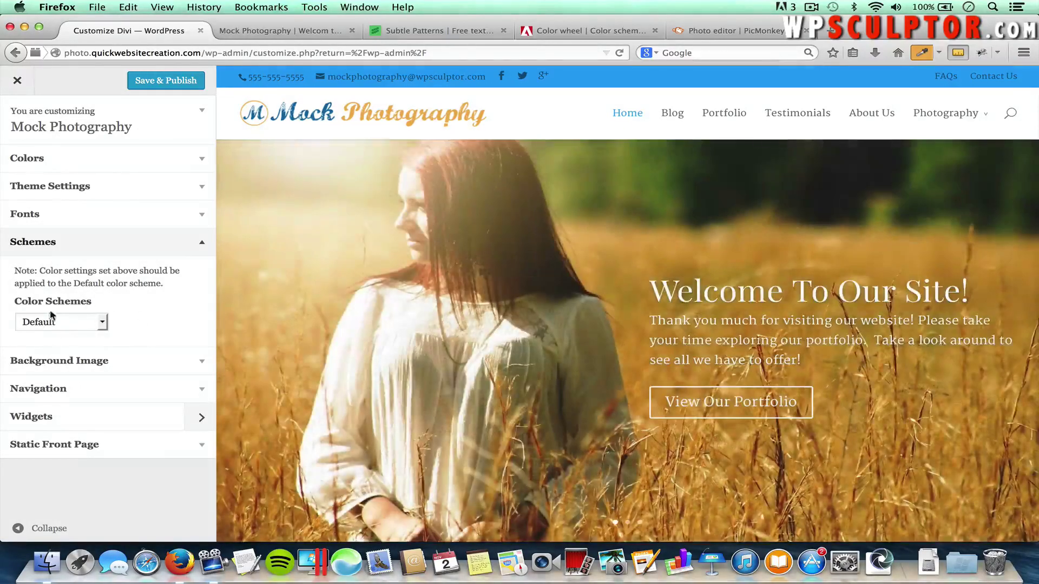
Set the Secondary Navigation Background colour to green #48a506
left_click(88, 163)
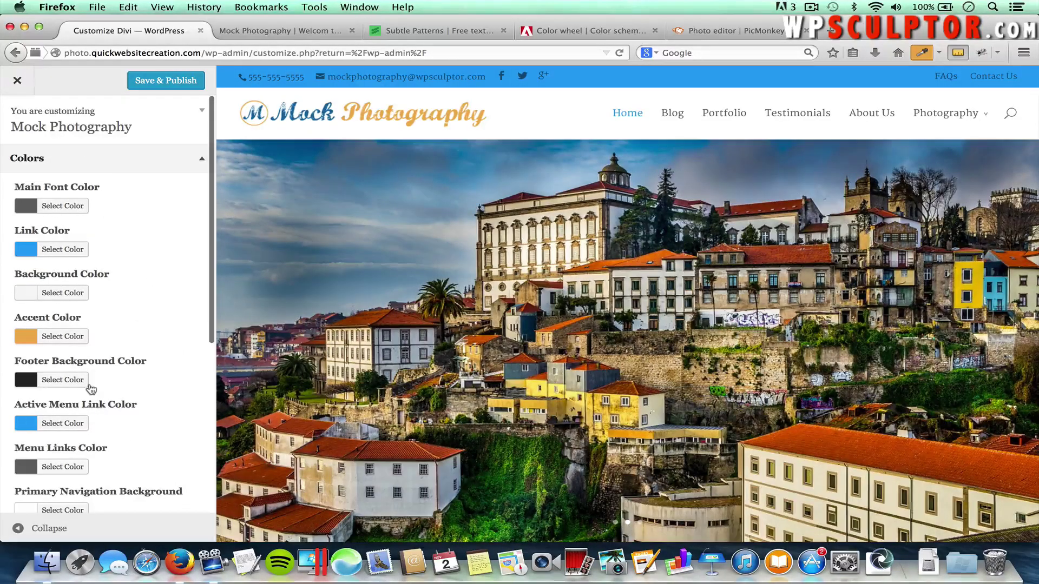
scroll(91, 389, "down", 3)
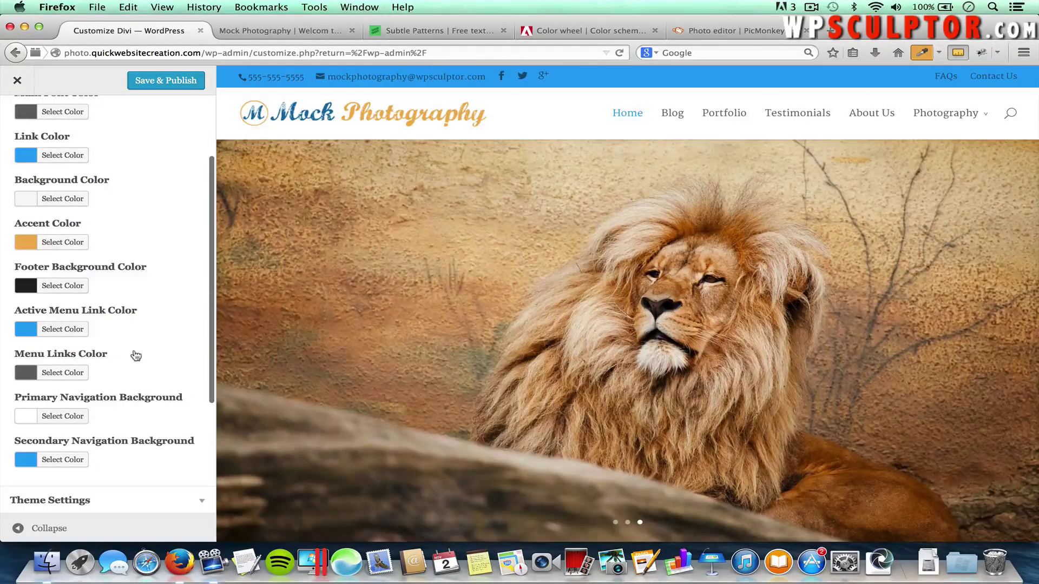
scroll(165, 344, "up", 3)
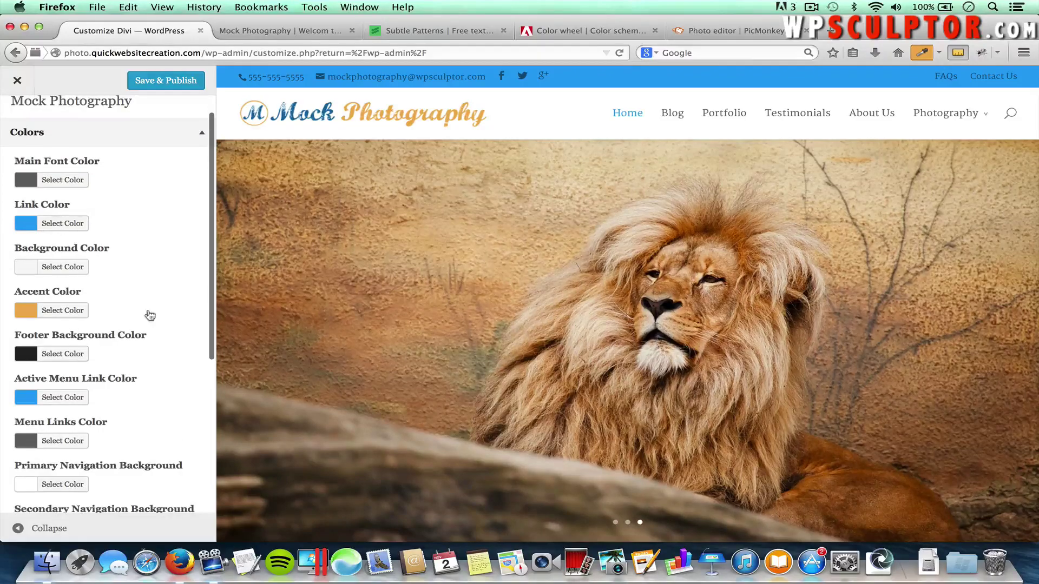
scroll(130, 433, "down", 2)
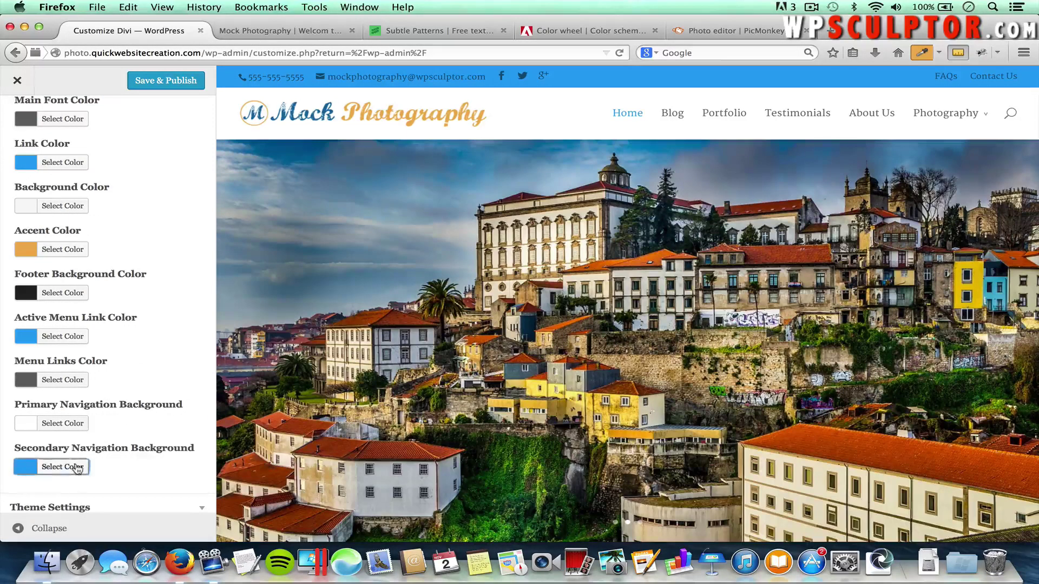
left_click(75, 466)
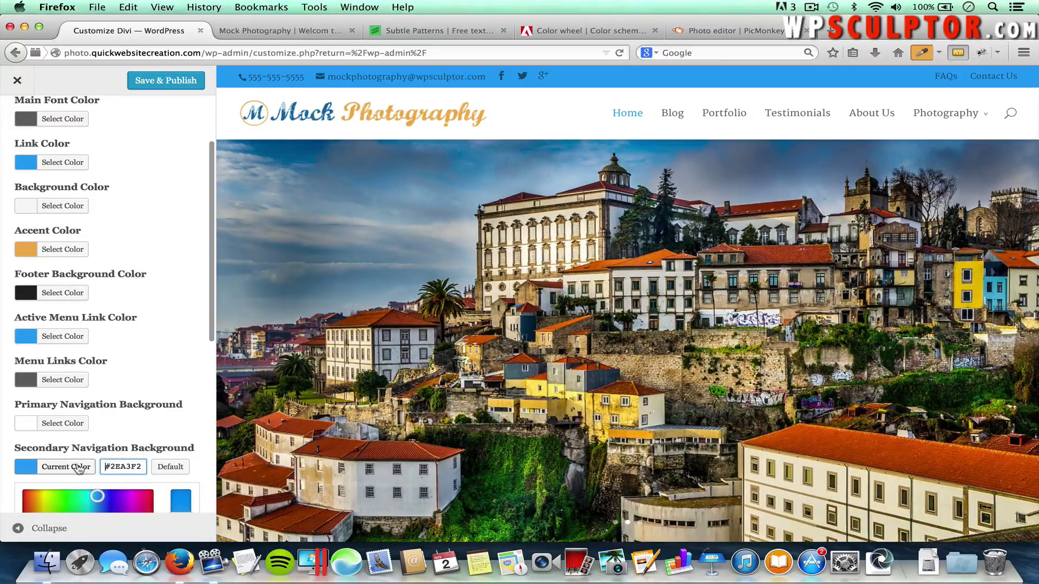
scroll(158, 427, "down", 2)
scroll(158, 427, "down", 1)
left_click_drag(80, 457, 57, 455)
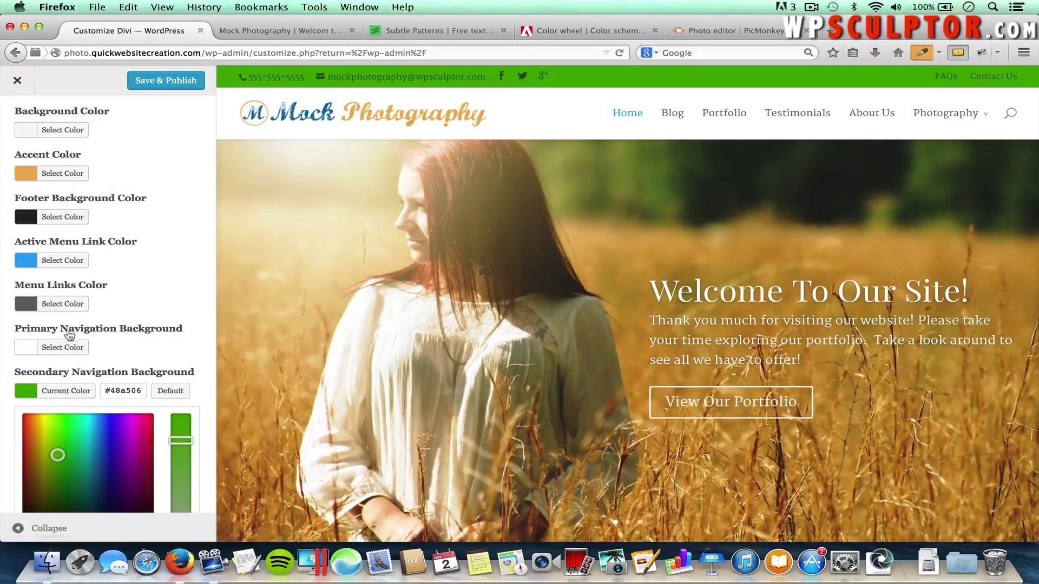
Set the Primary Navigation Background colour to bright green #68d130
left_click(50, 349)
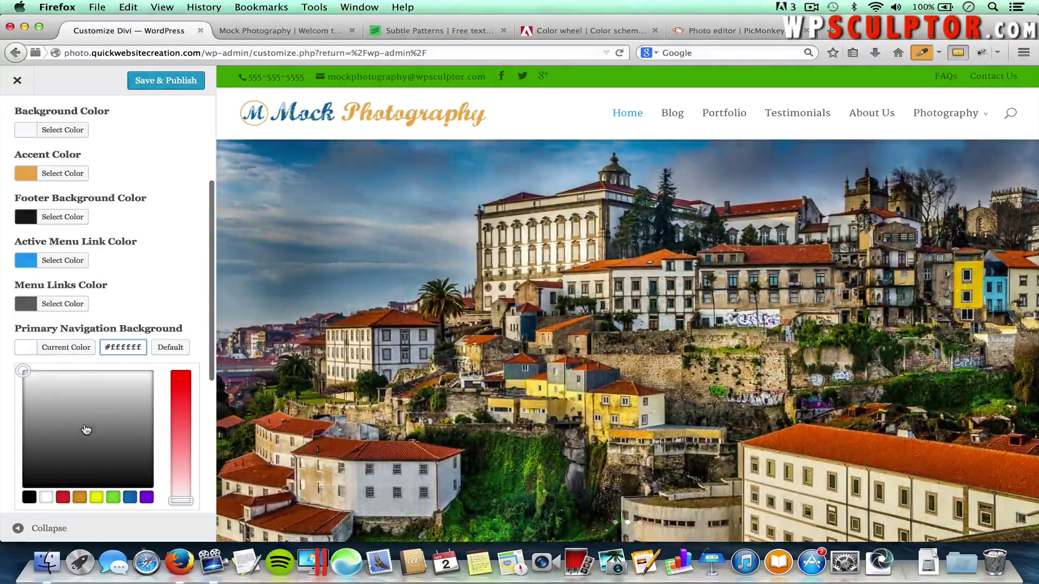
left_click(81, 497)
left_click_drag(83, 431, 59, 392)
scroll(162, 265, "up", 2)
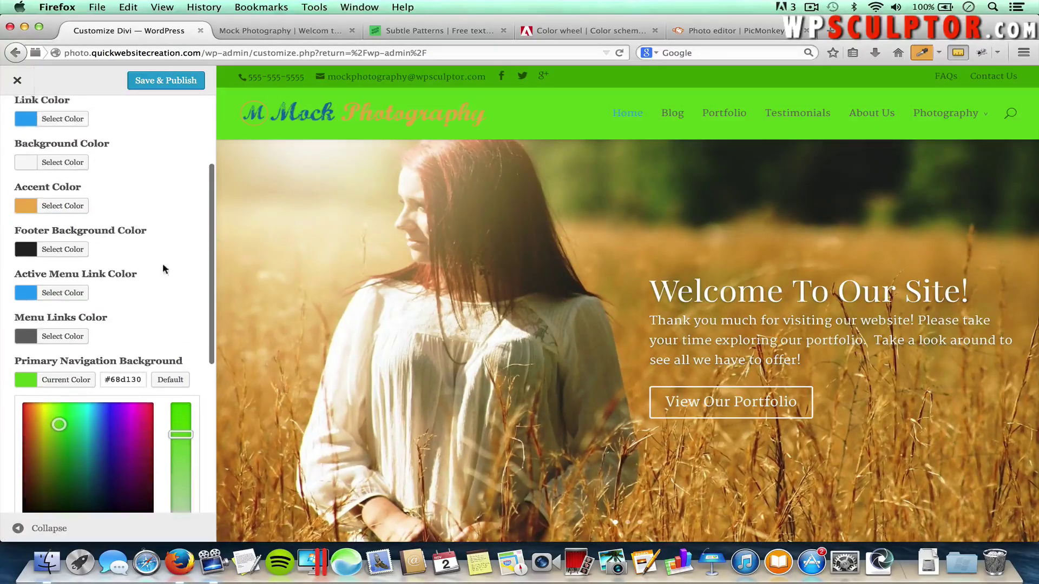
scroll(129, 213, "down", 10)
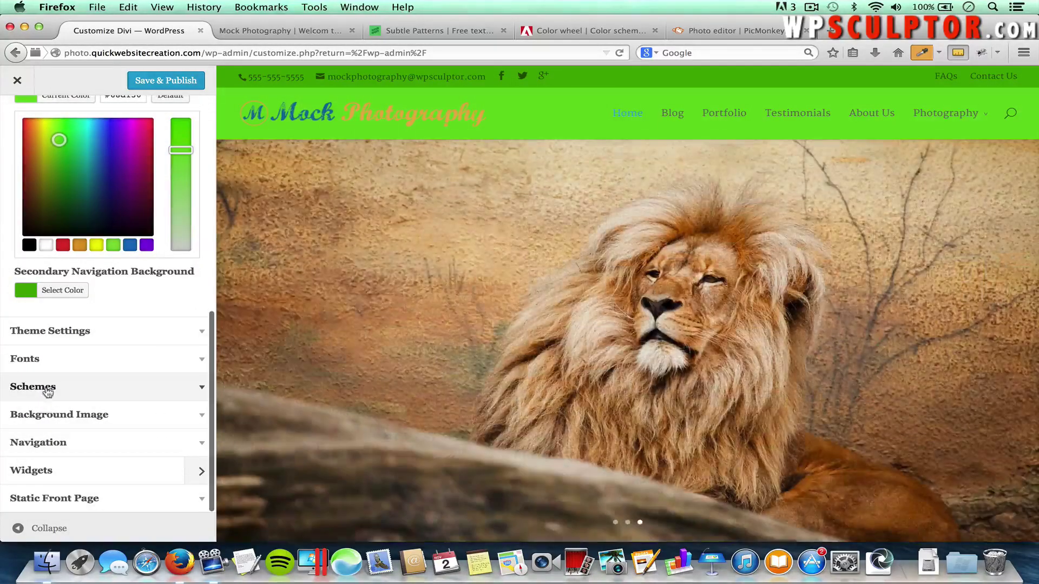
left_click(95, 388)
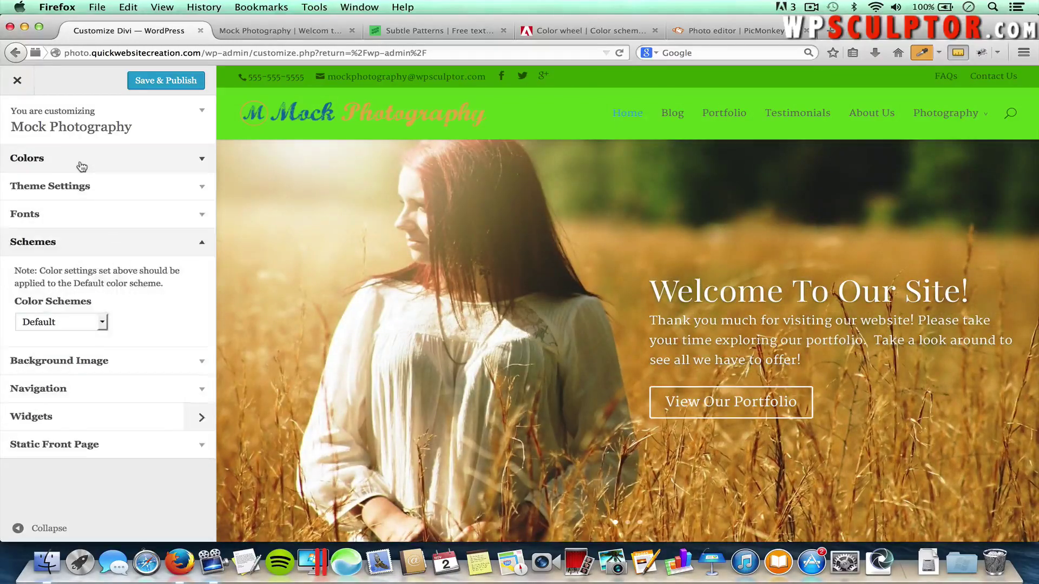
left_click(82, 165)
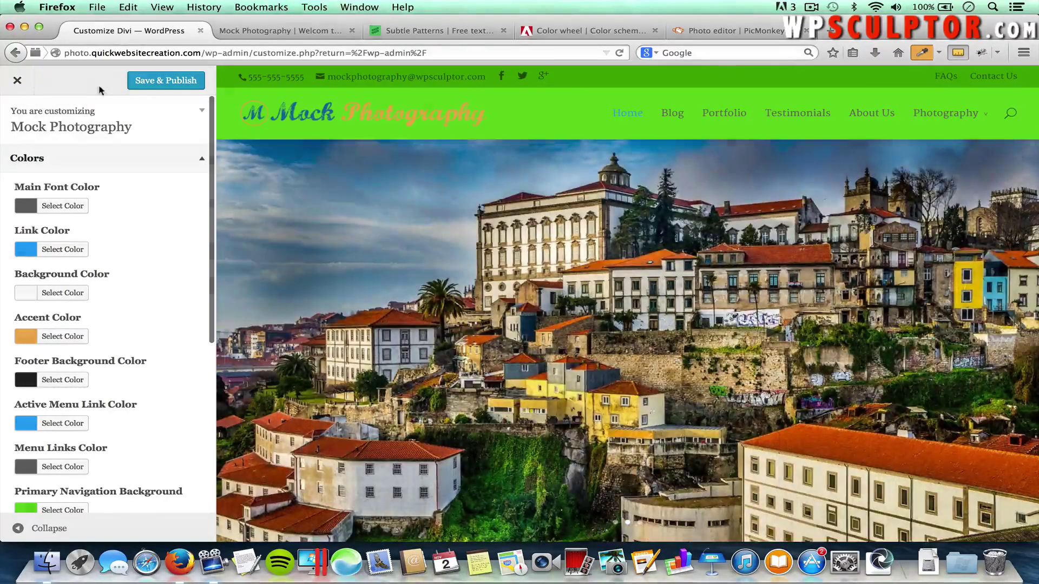